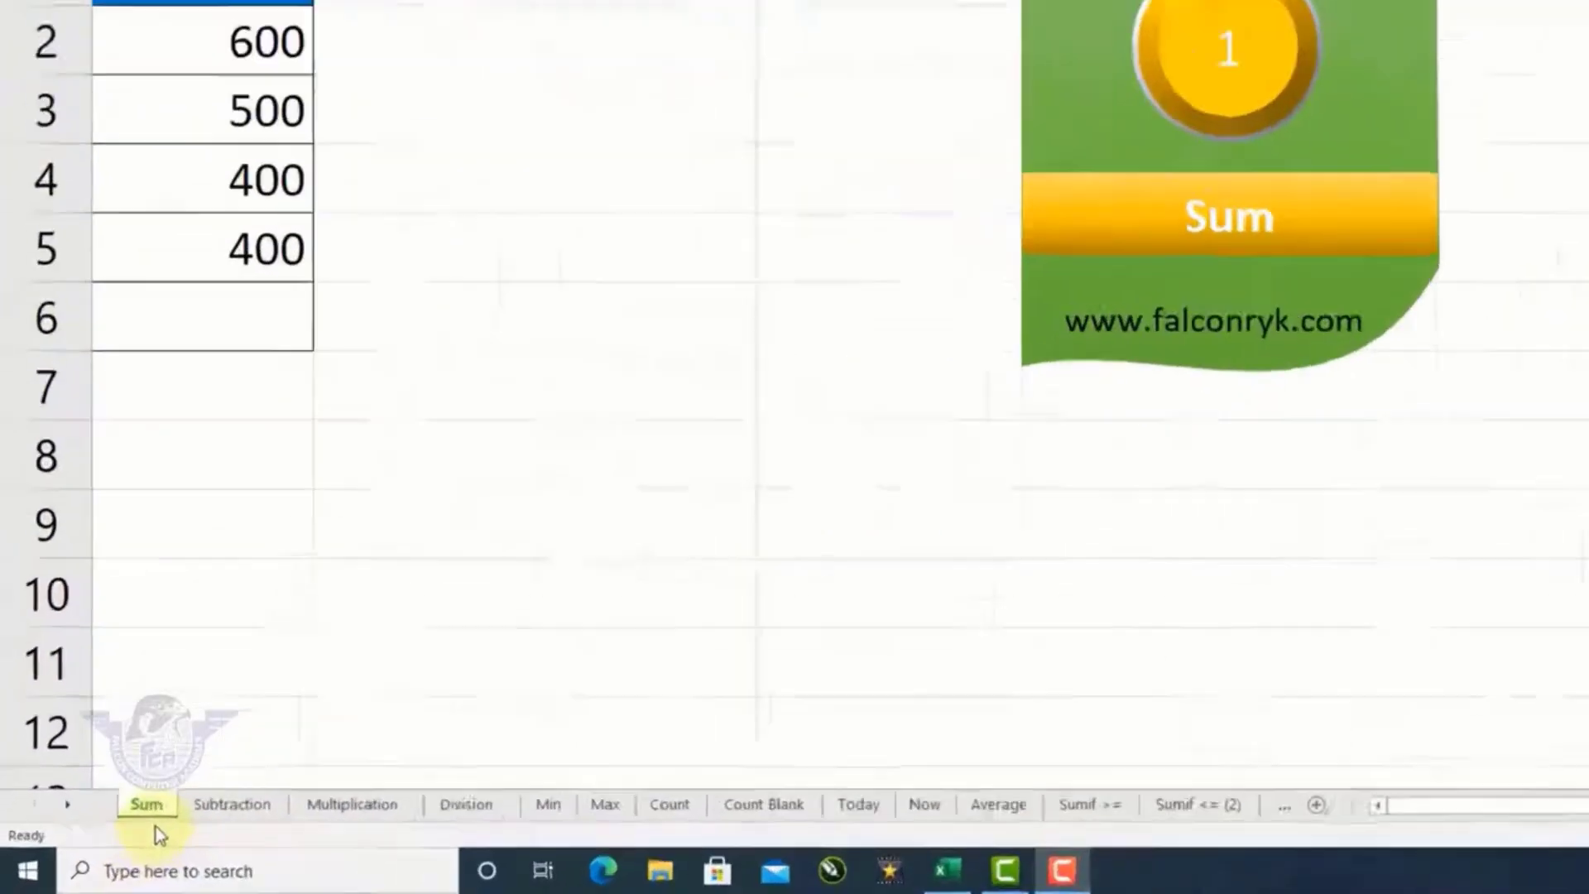
# On the Sum sheet, total the Amount values in cell A6 with the formula =SUM(a2:a5)
pyautogui.click(151, 806)
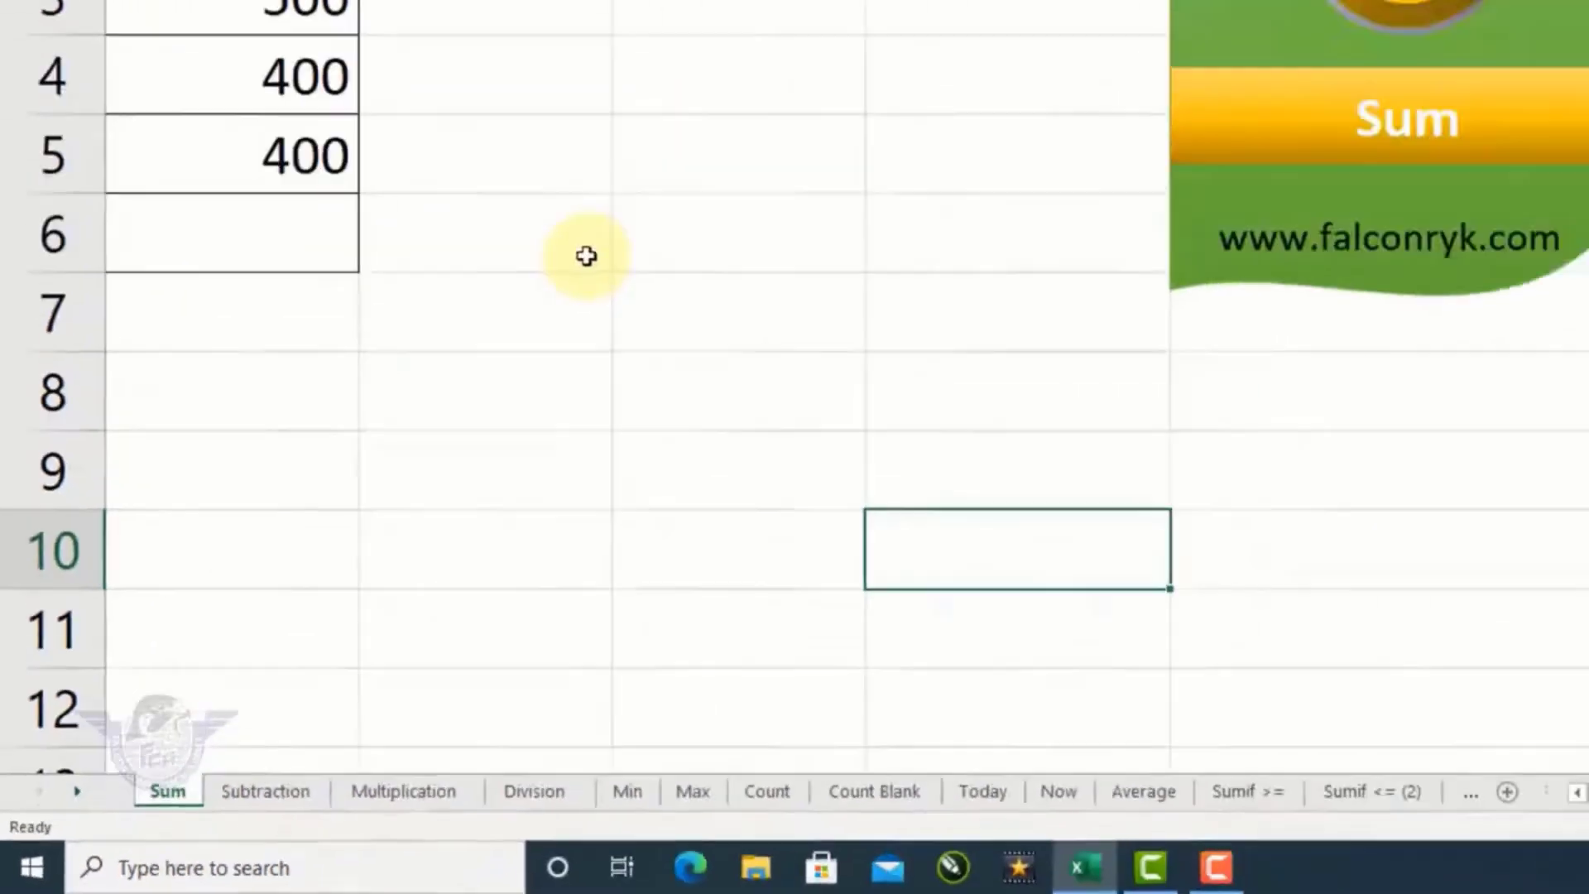
pyautogui.click(245, 237)
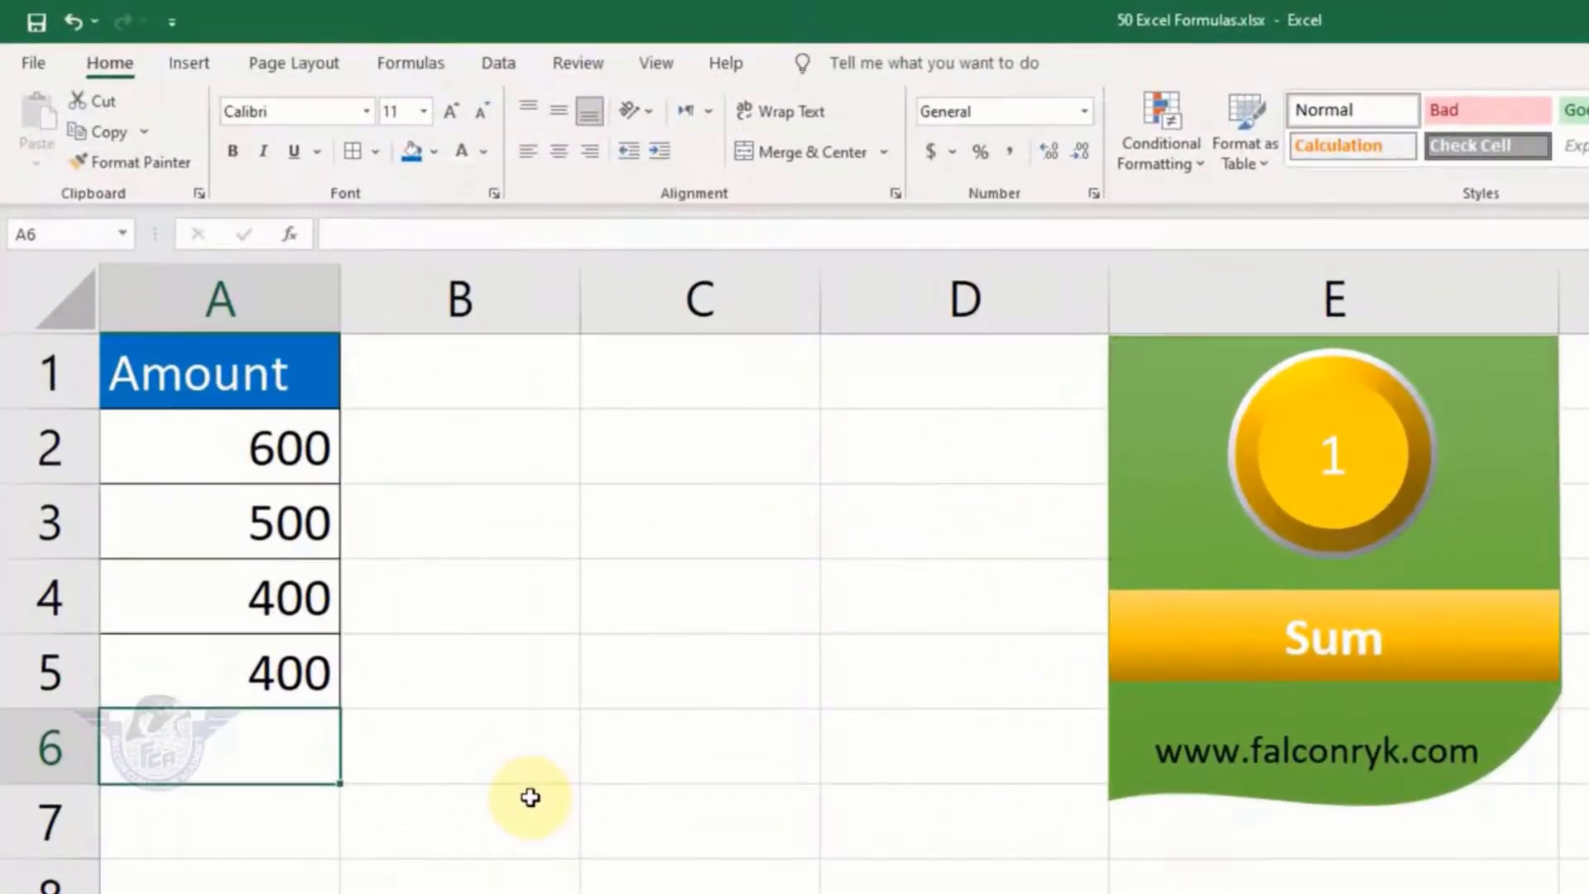
pyautogui.write('=')
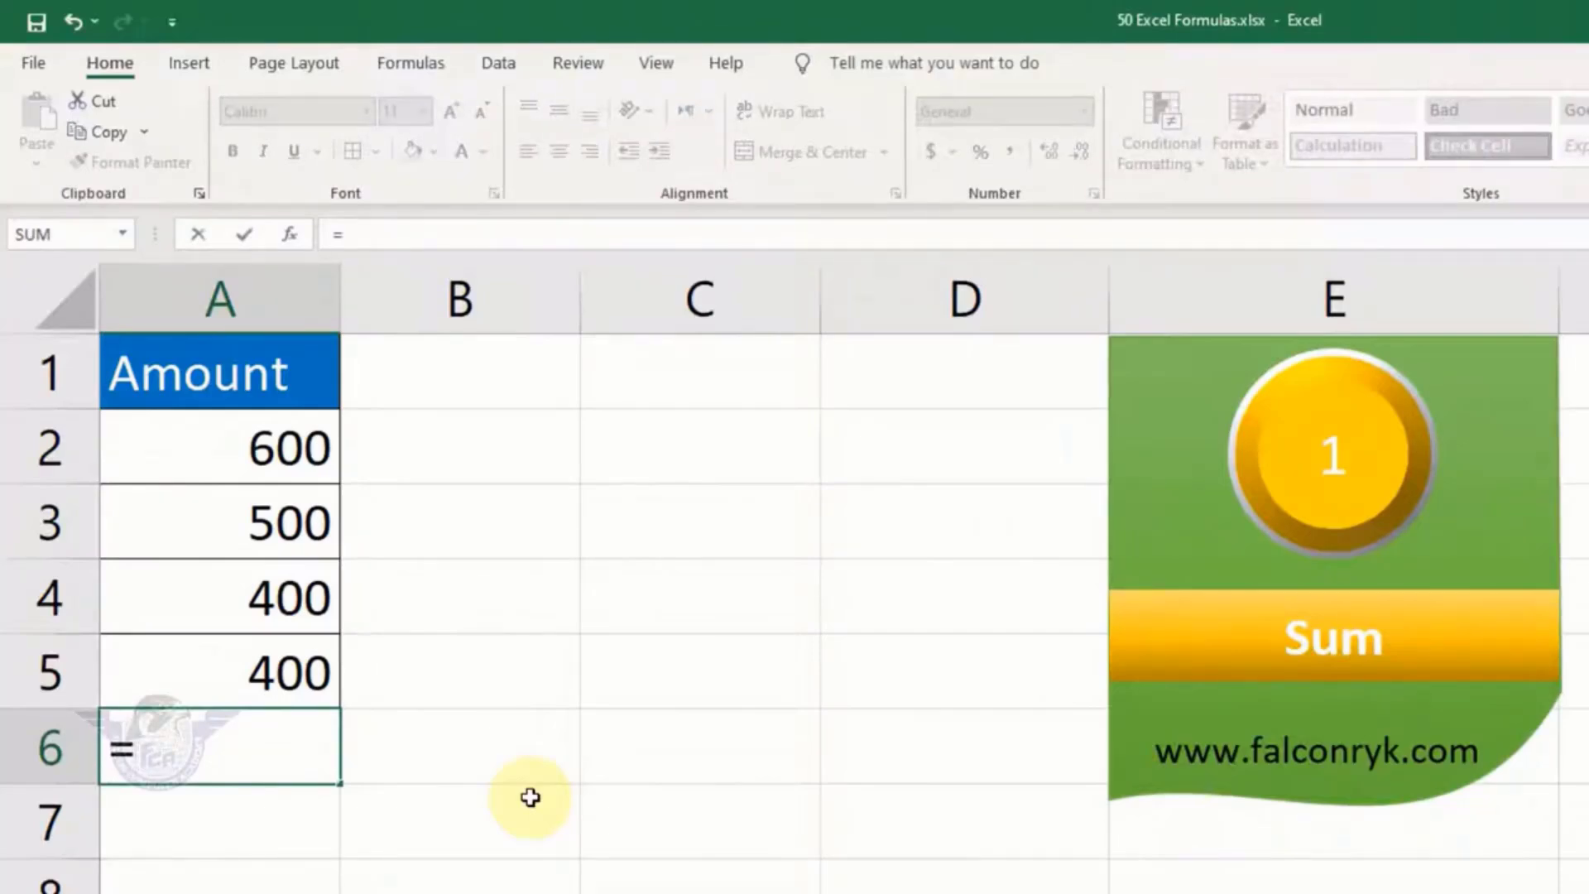
pyautogui.write('sum')
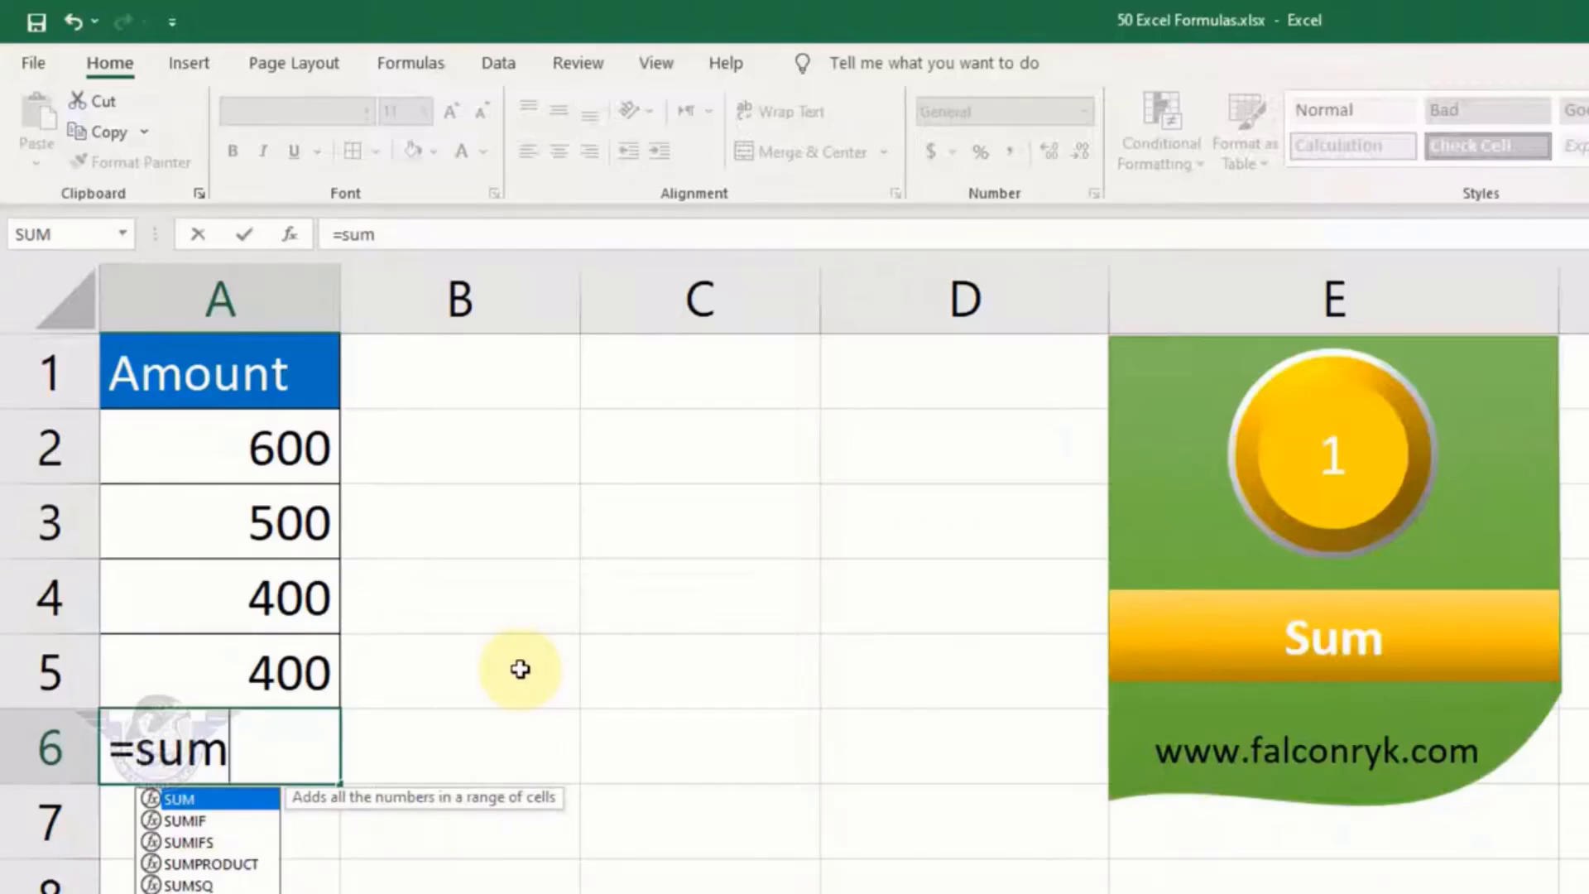
pyautogui.press('Tab')
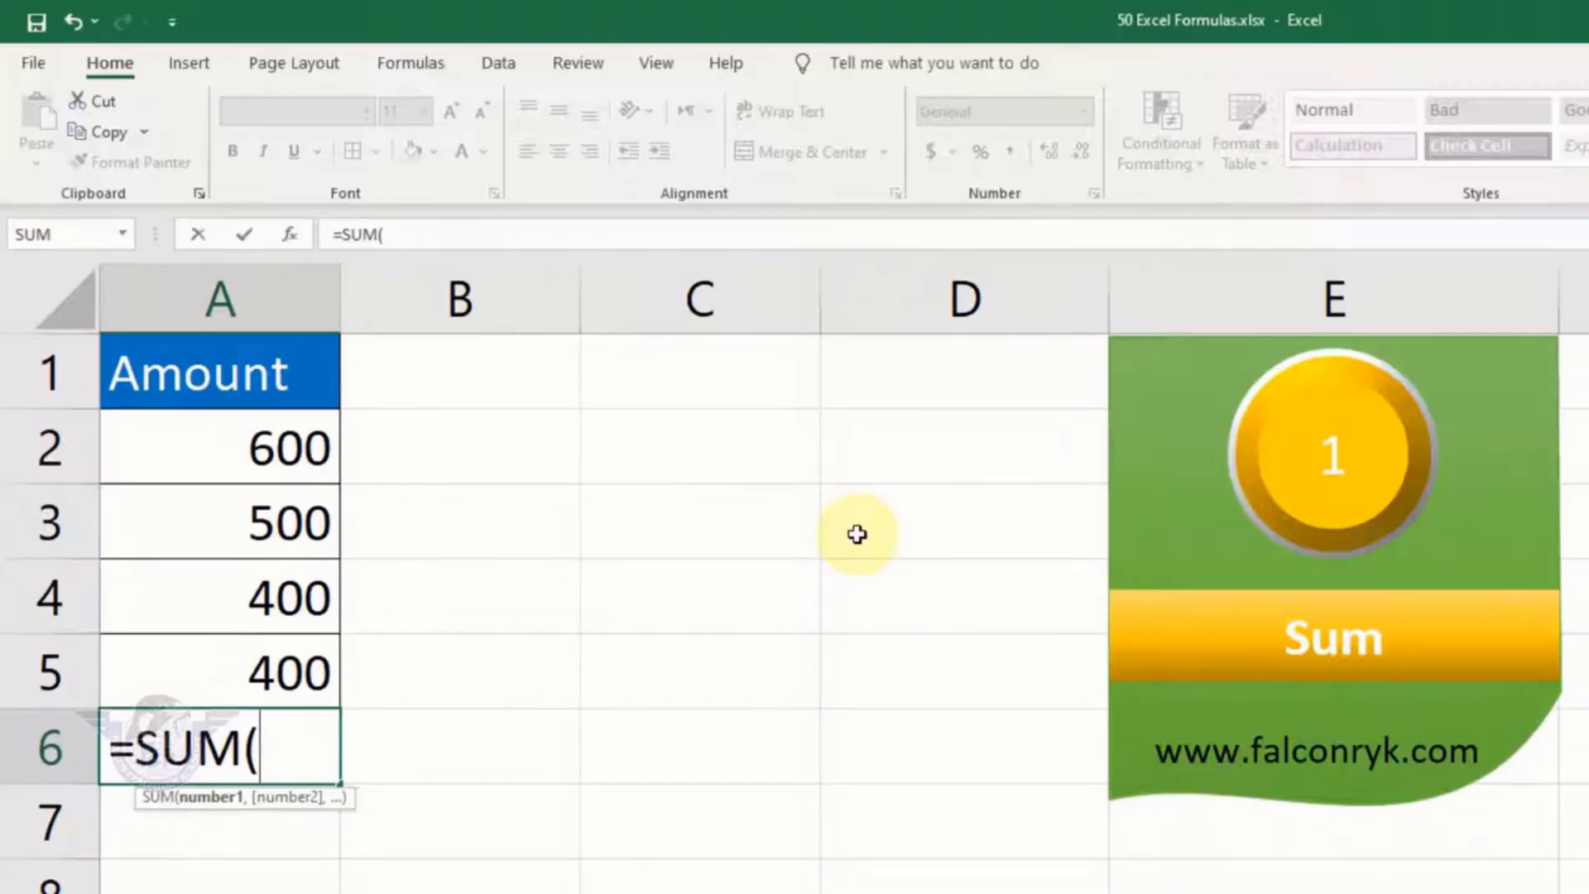
pyautogui.write('a2')
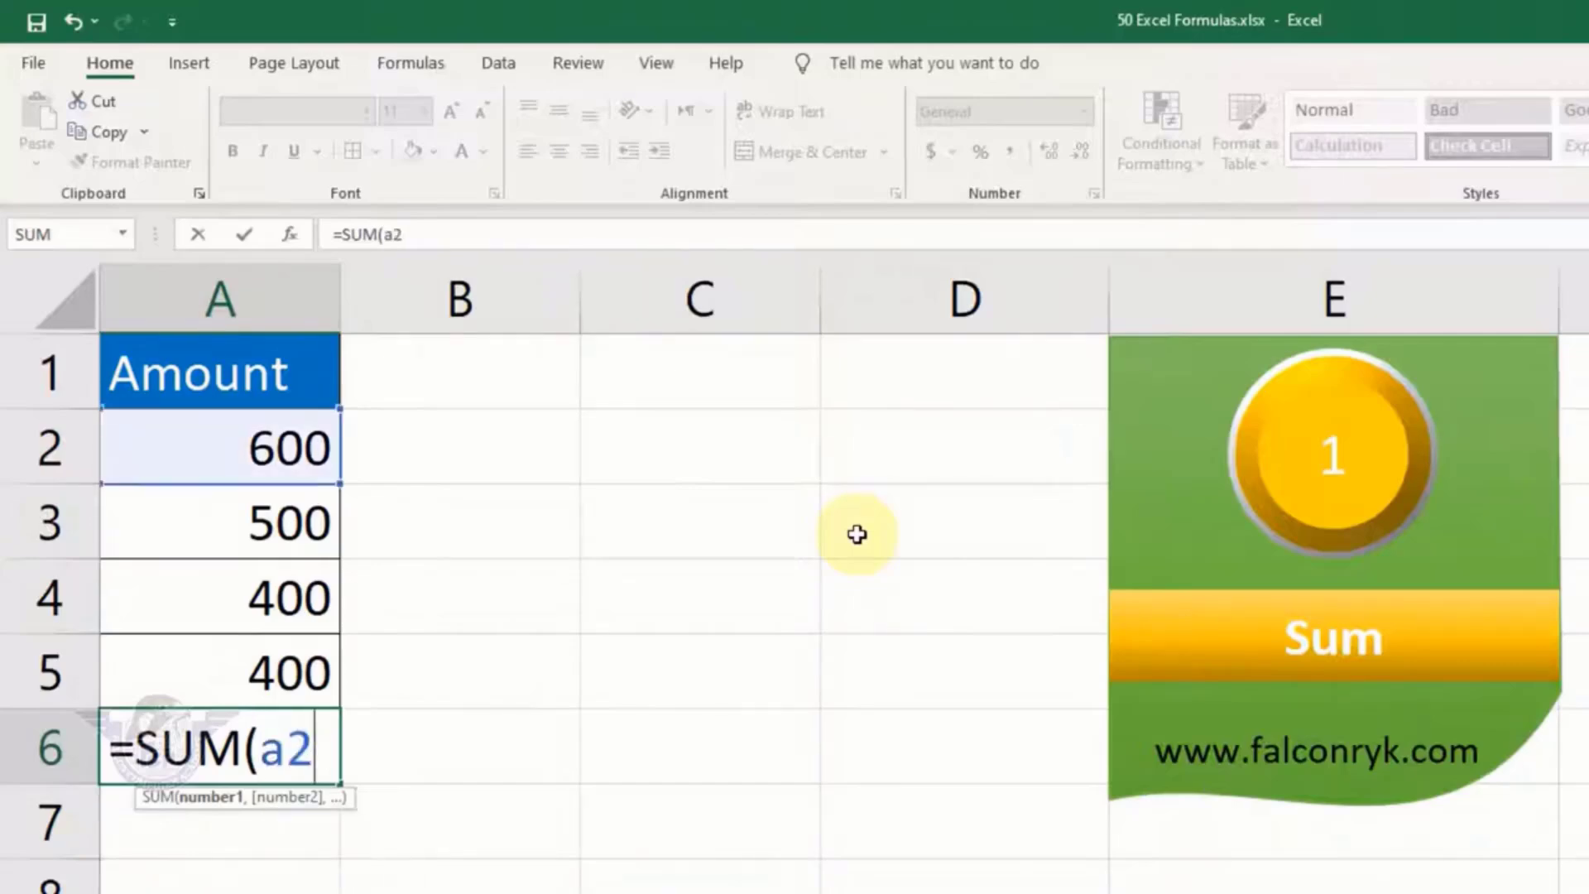
pyautogui.write(':')
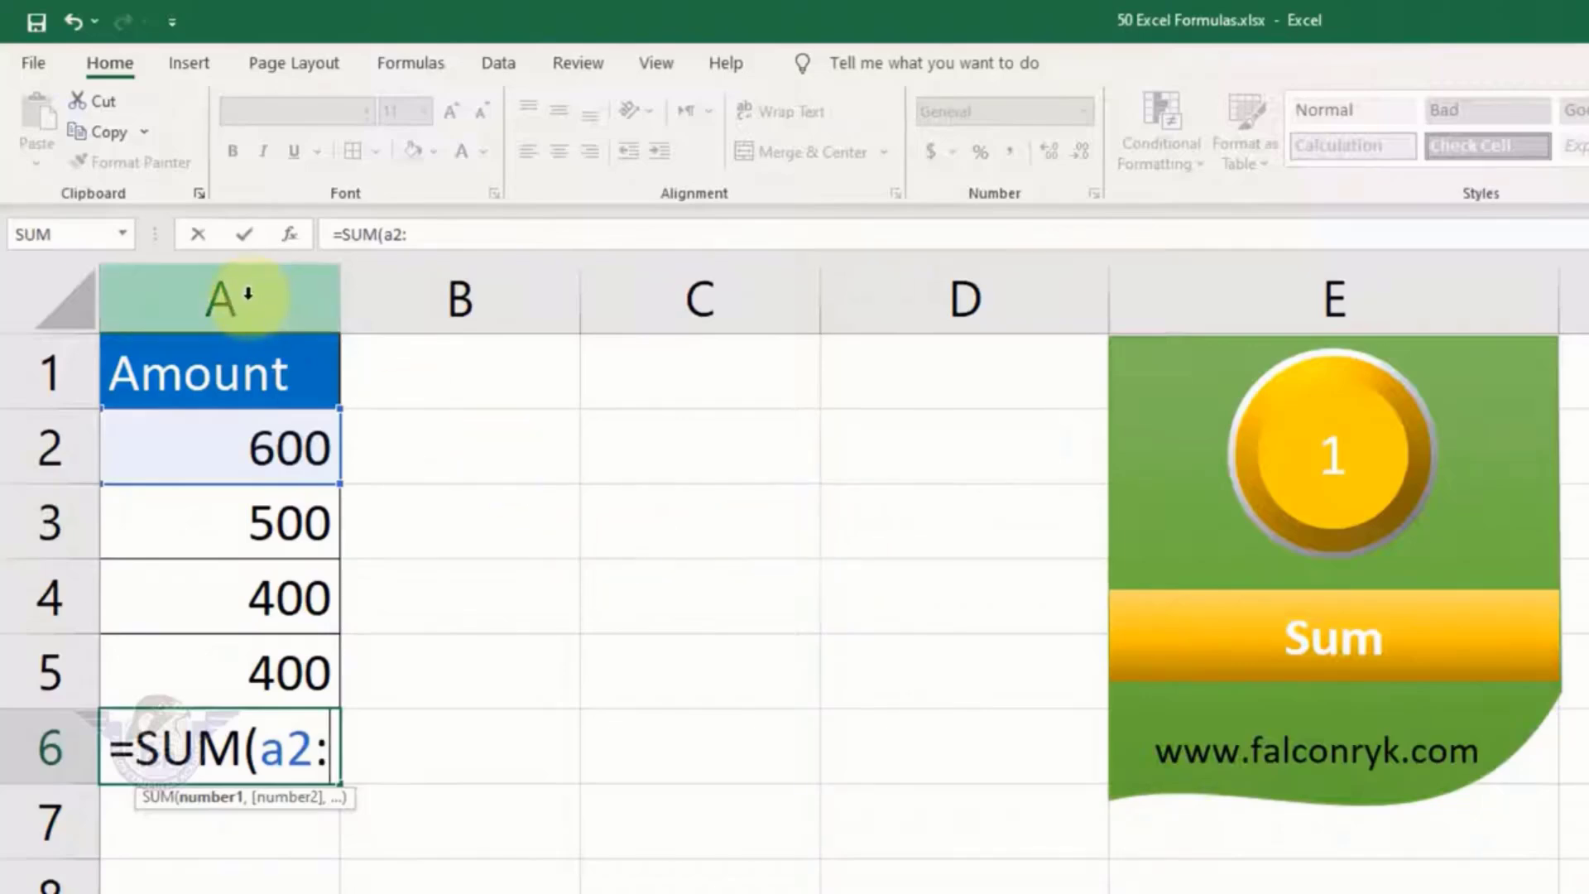
pyautogui.write('a')
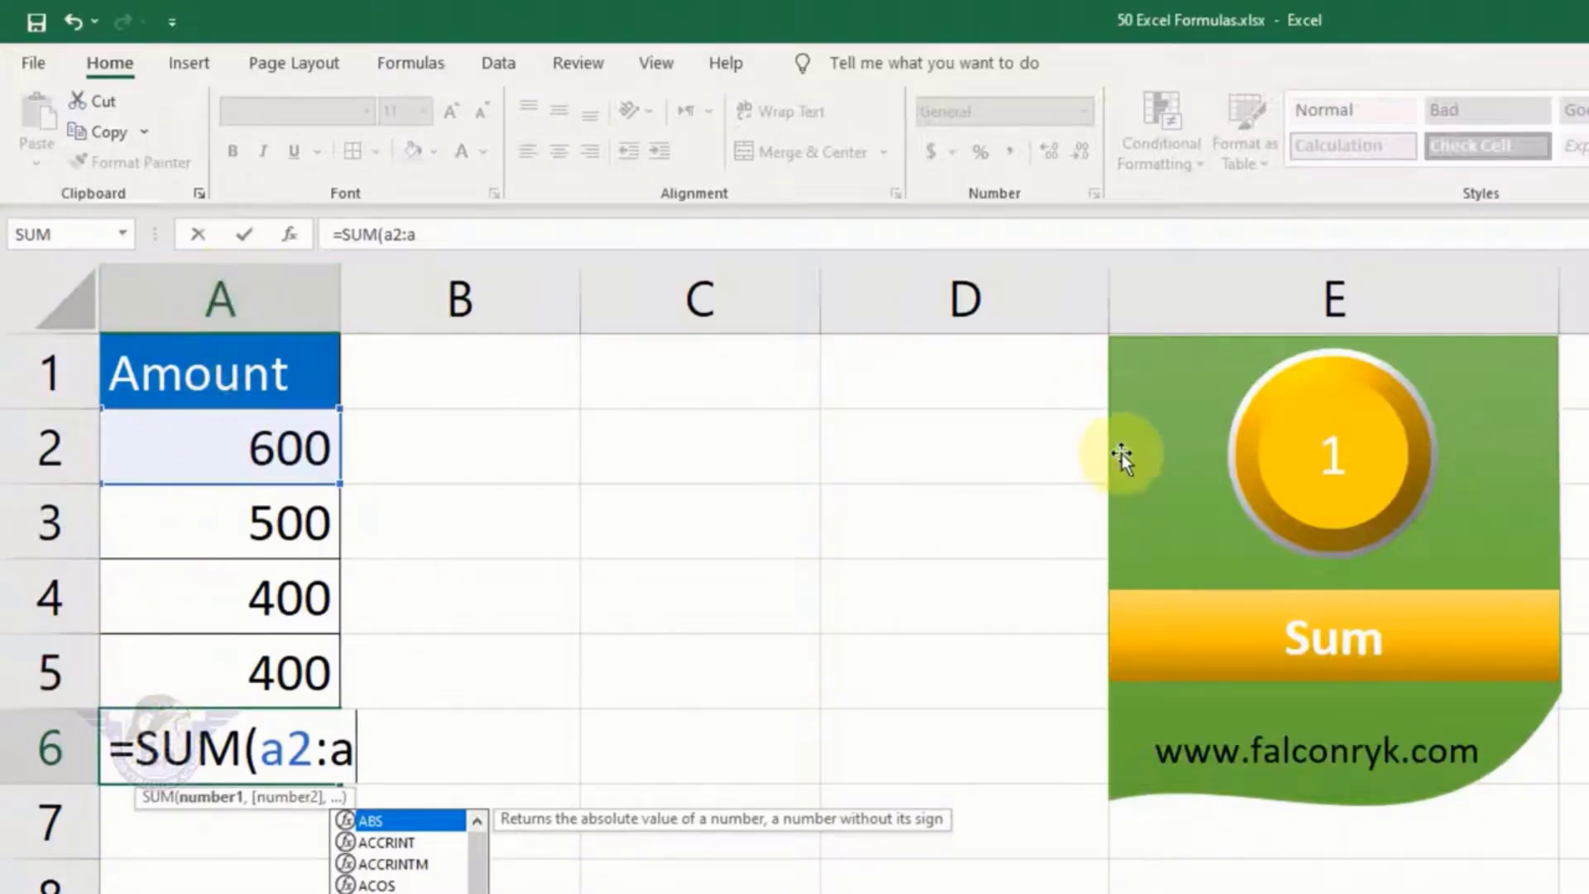
pyautogui.write('5)')
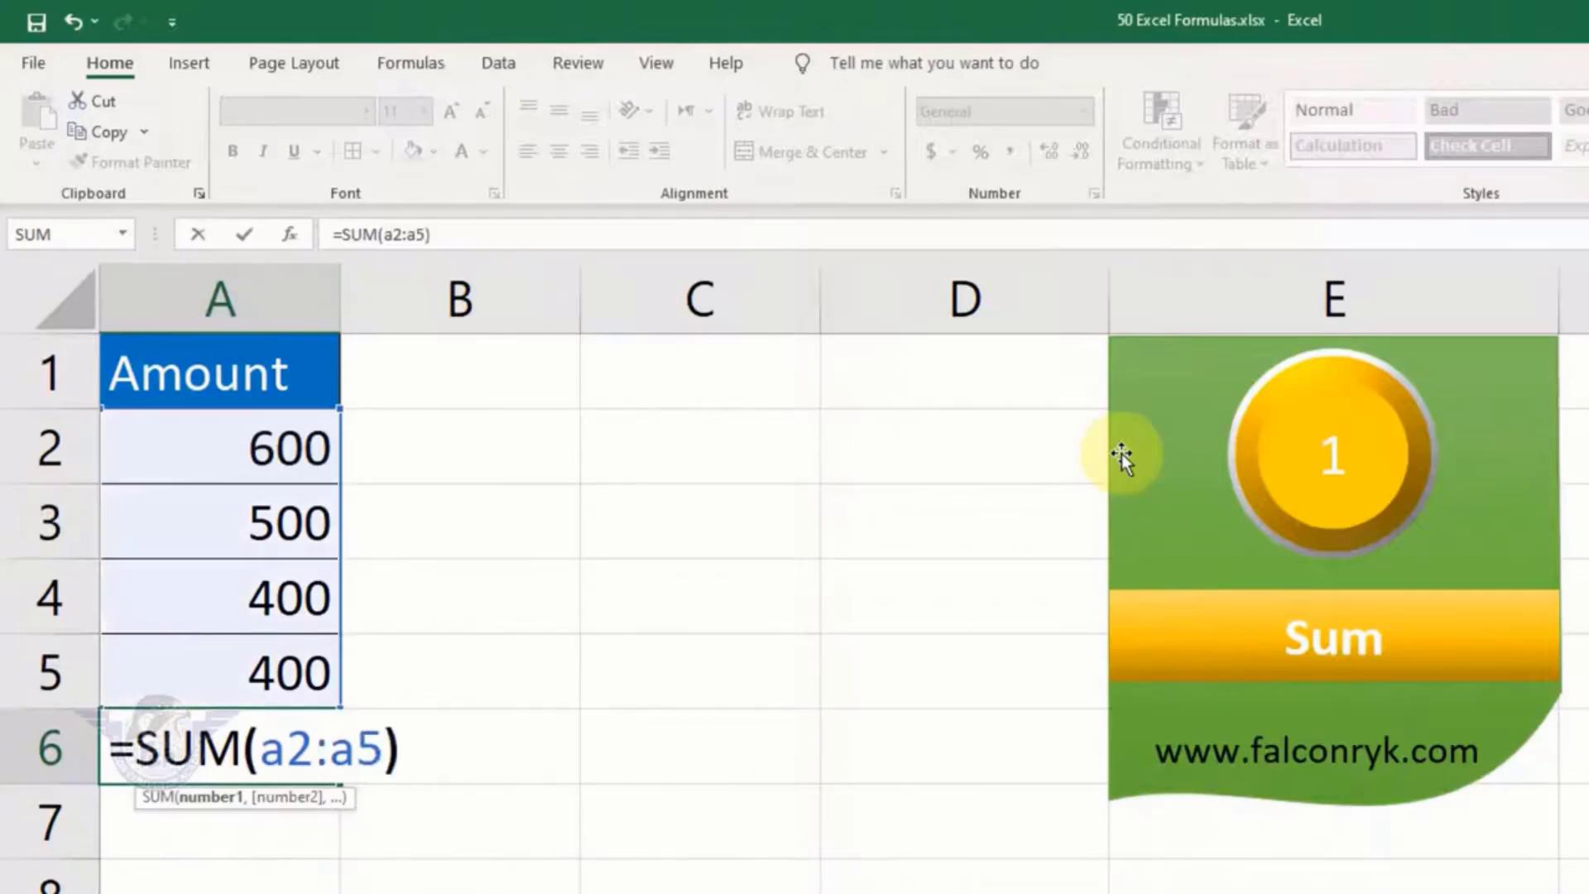
pyautogui.press('Return')
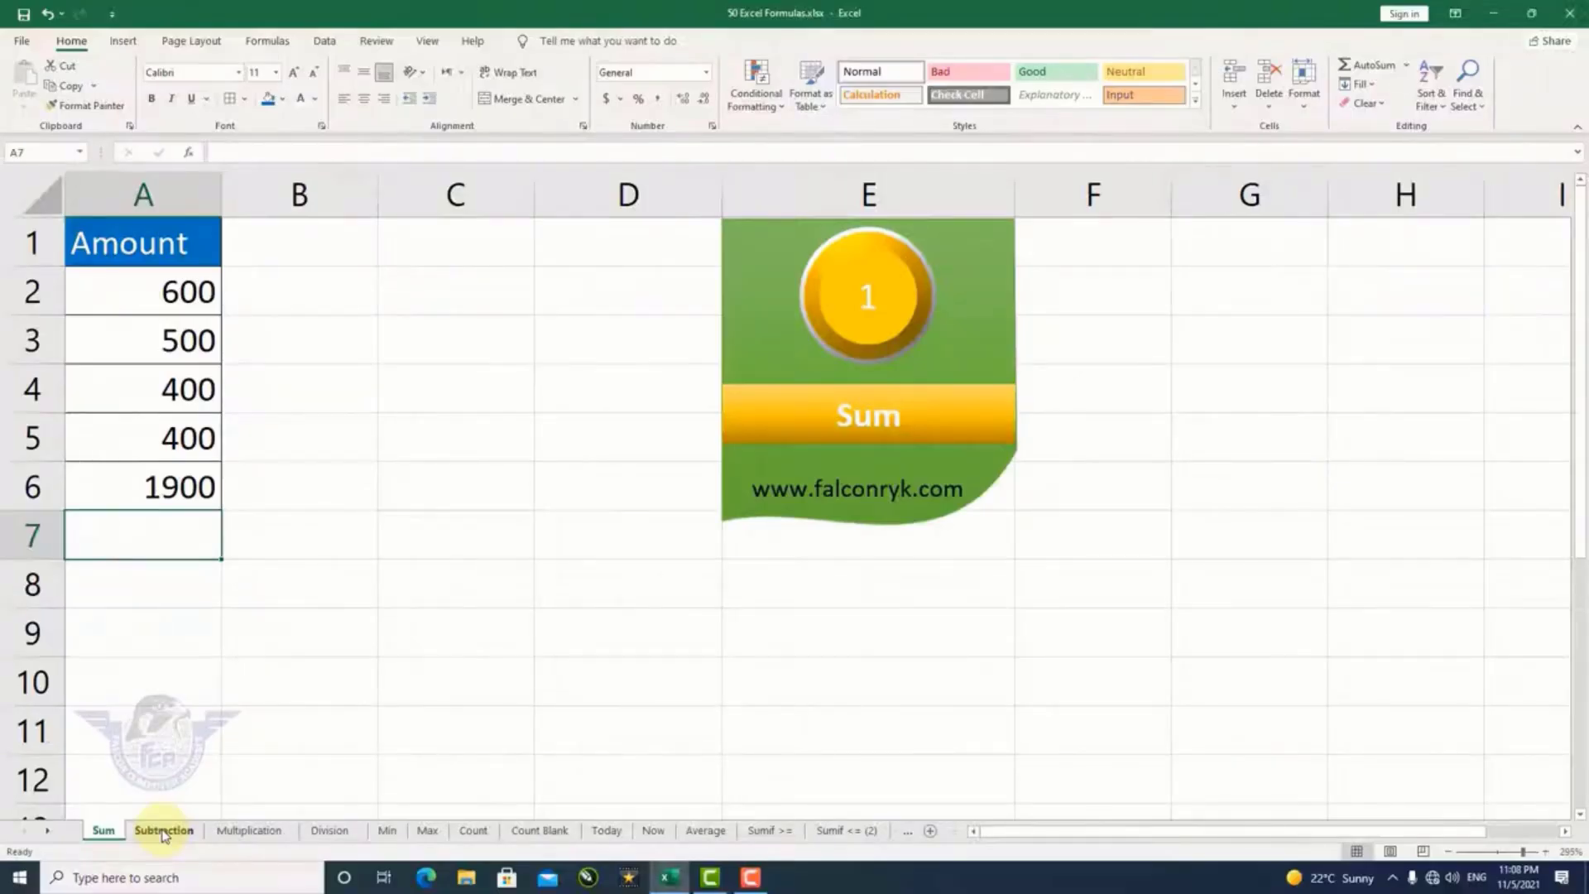
# On the Subtraction sheet, calculate the Balance in cell C2 with the formula =a2-b2
pyautogui.click(163, 831)
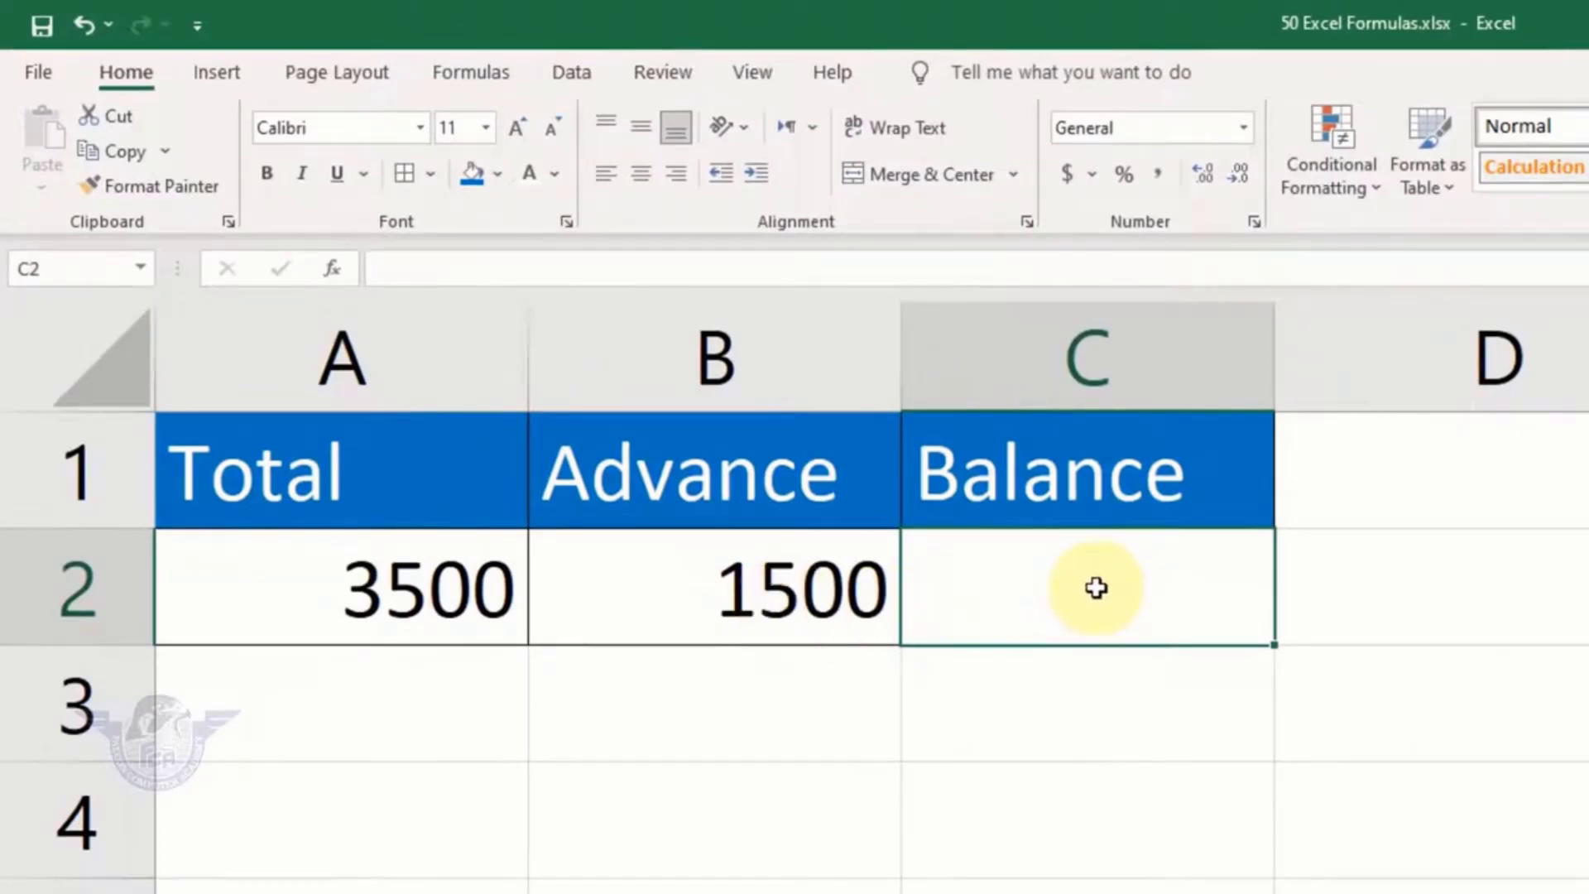
pyautogui.write('=')
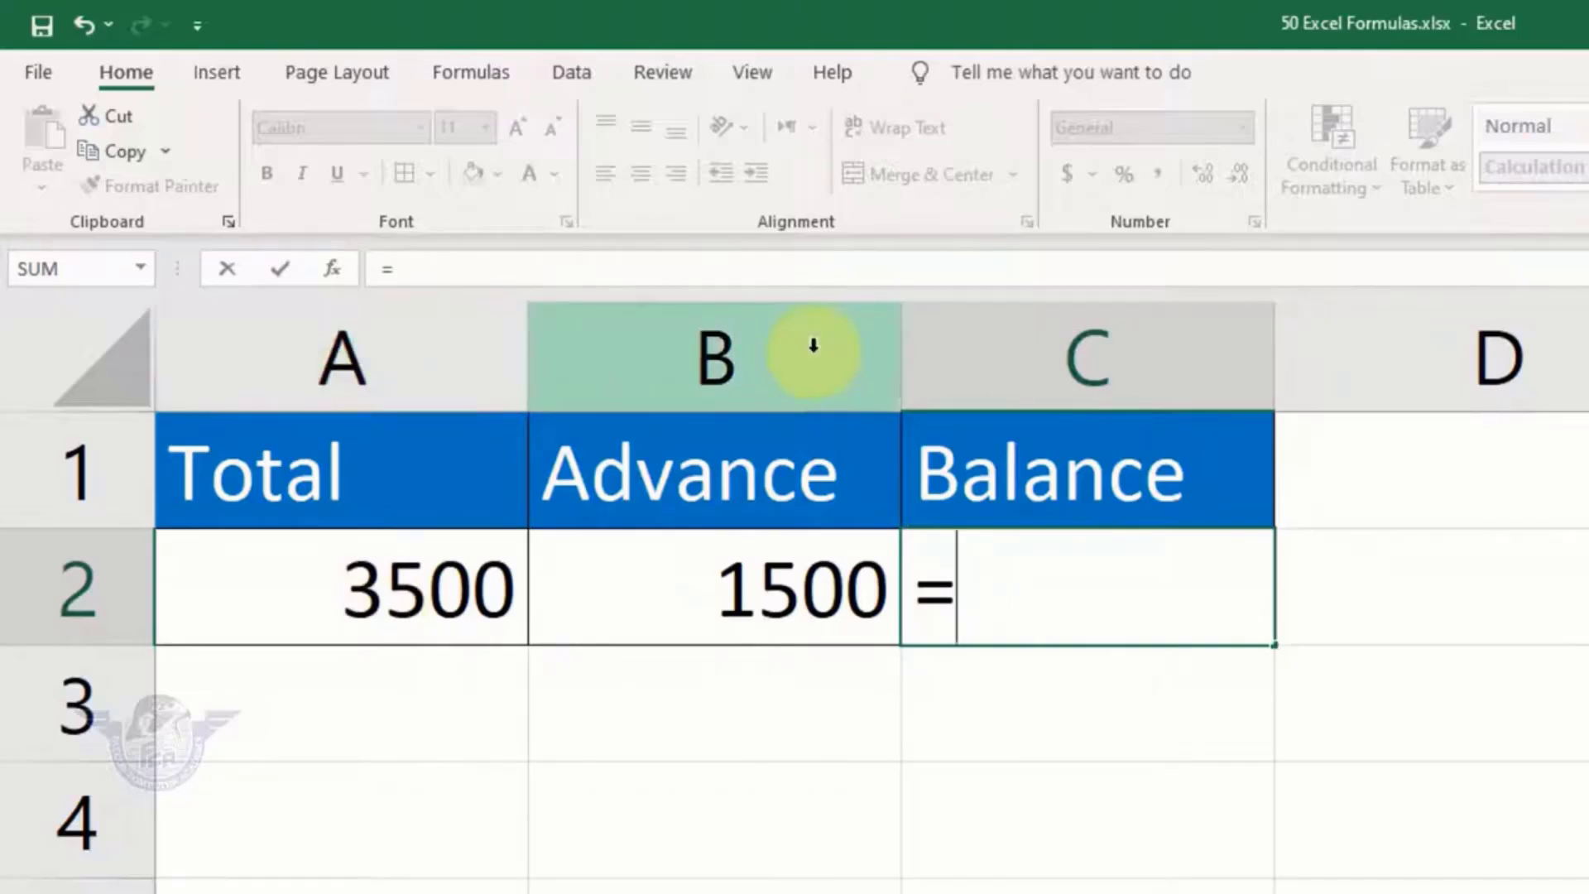
pyautogui.write('a2')
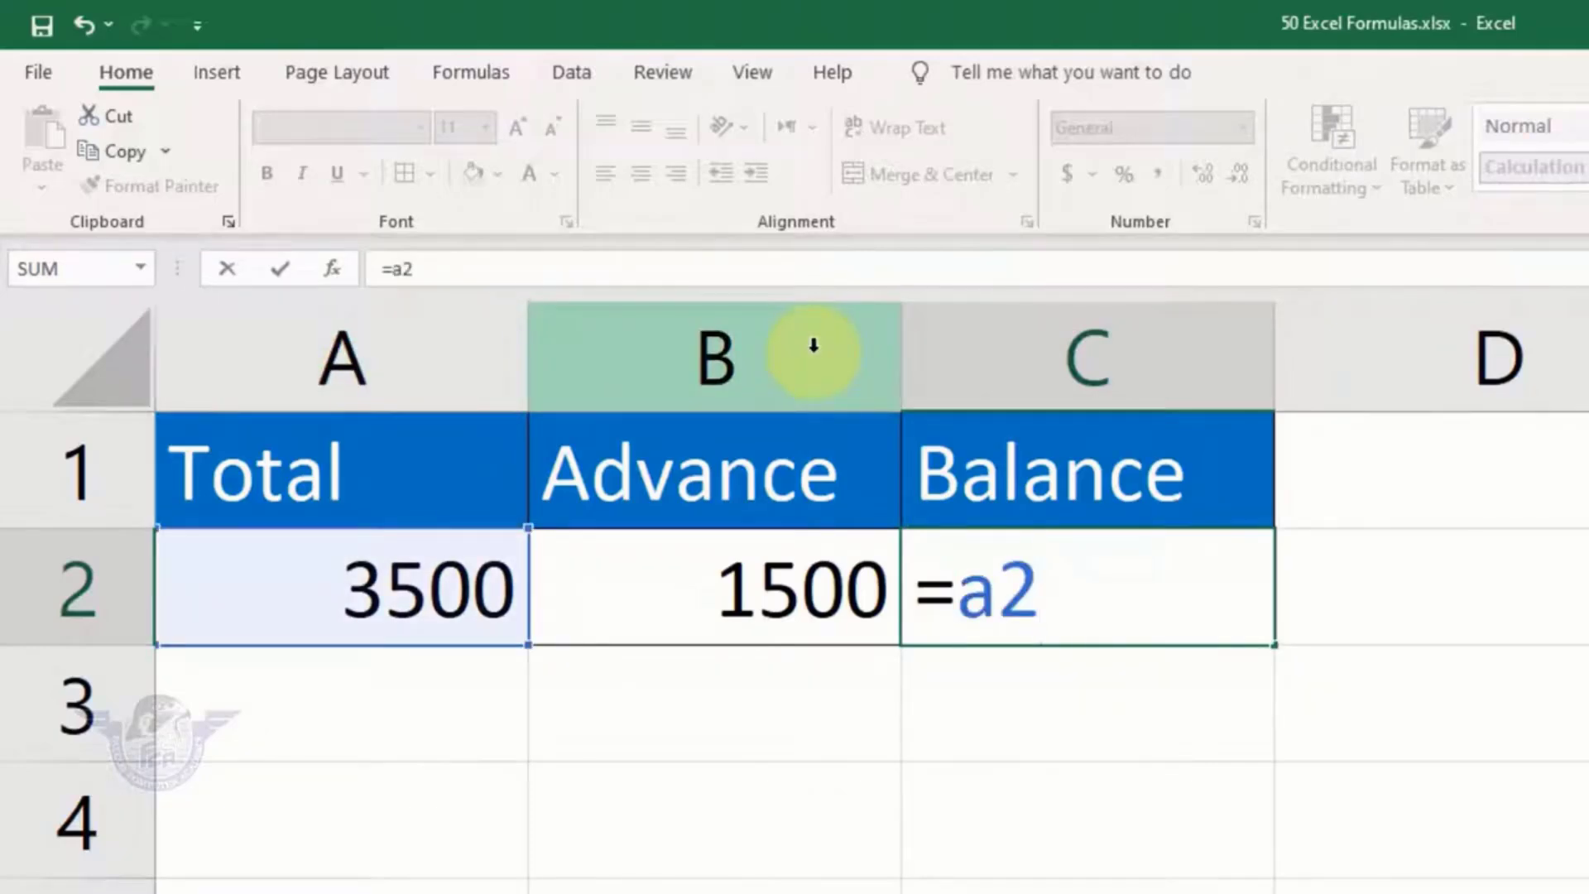
pyautogui.write('-')
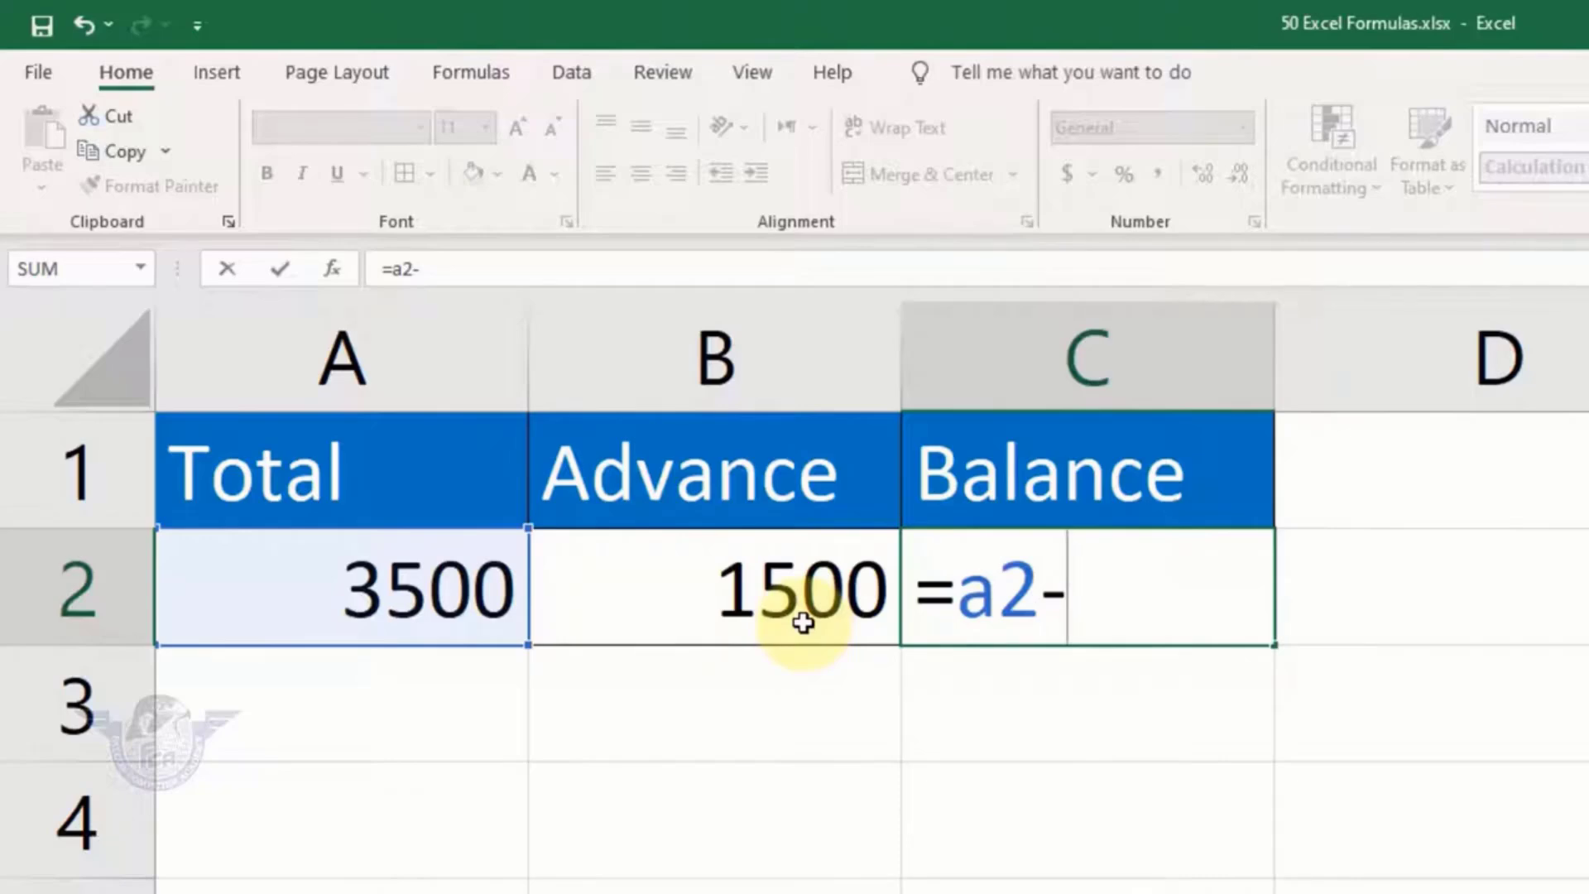
pyautogui.write('b2')
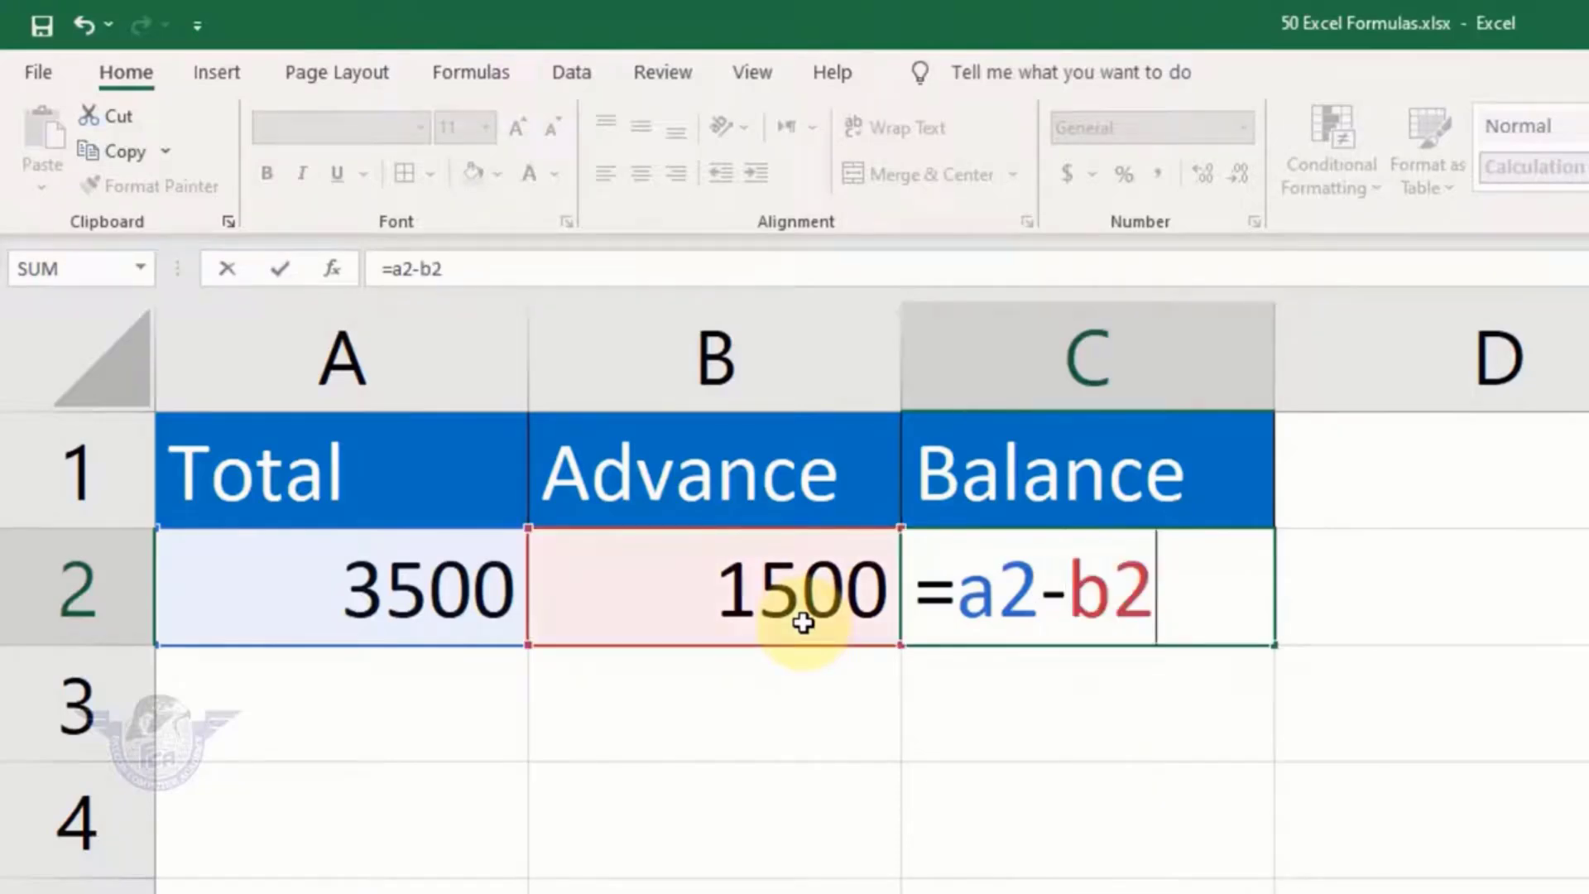
pyautogui.press('Return')
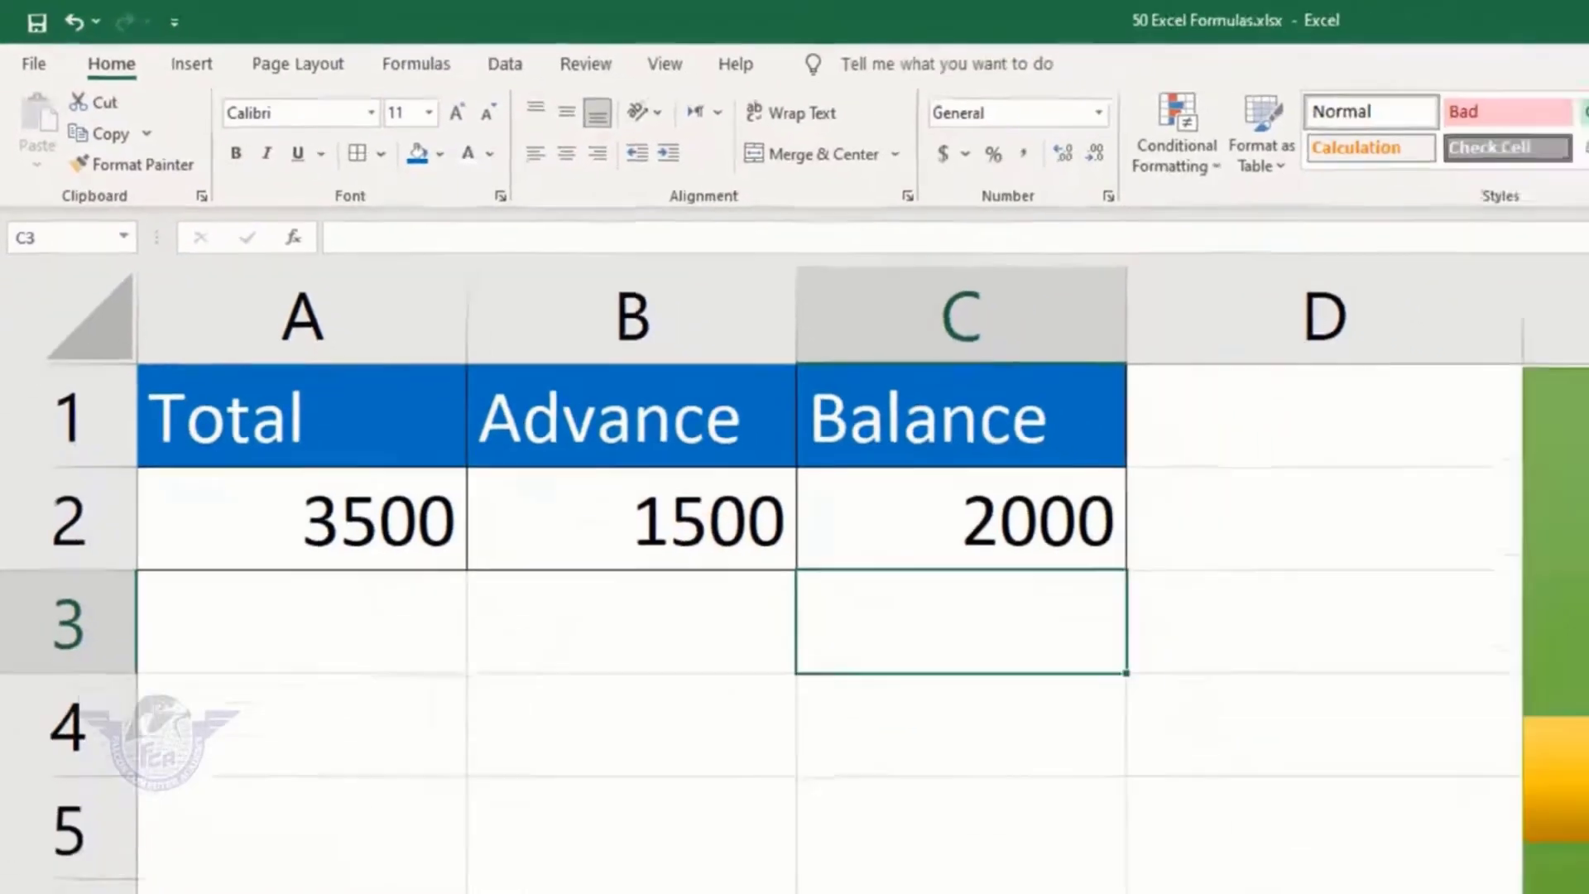
# On the Multiplication sheet, calculate the Mouse item's Total in cell D2 with the formula =c2*b2
pyautogui.click(249, 830)
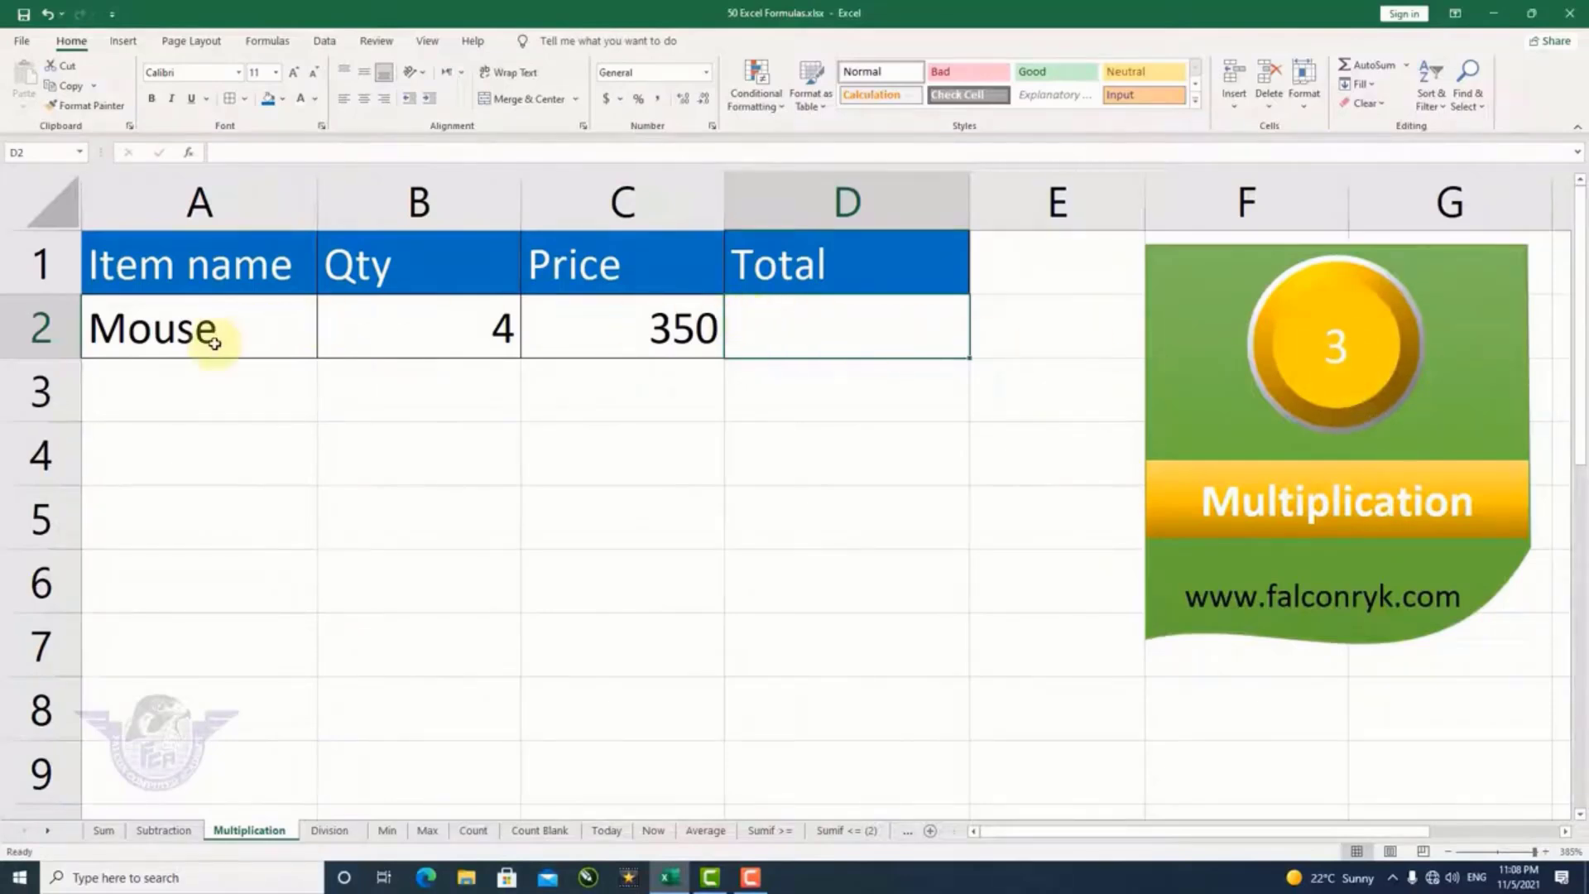
pyautogui.click(281, 330)
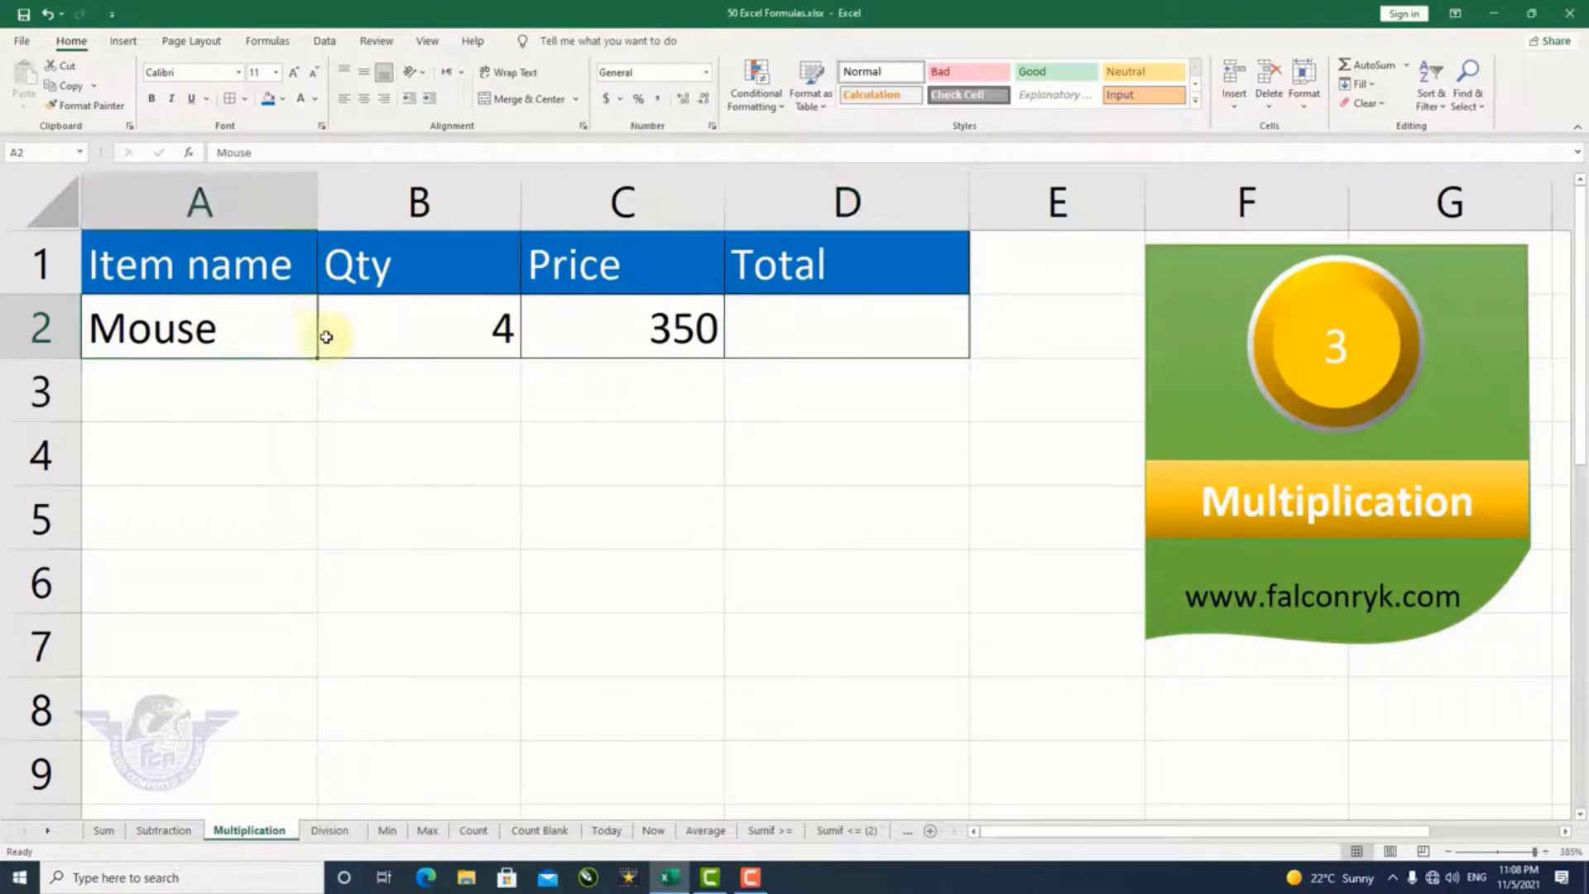
pyautogui.click(468, 337)
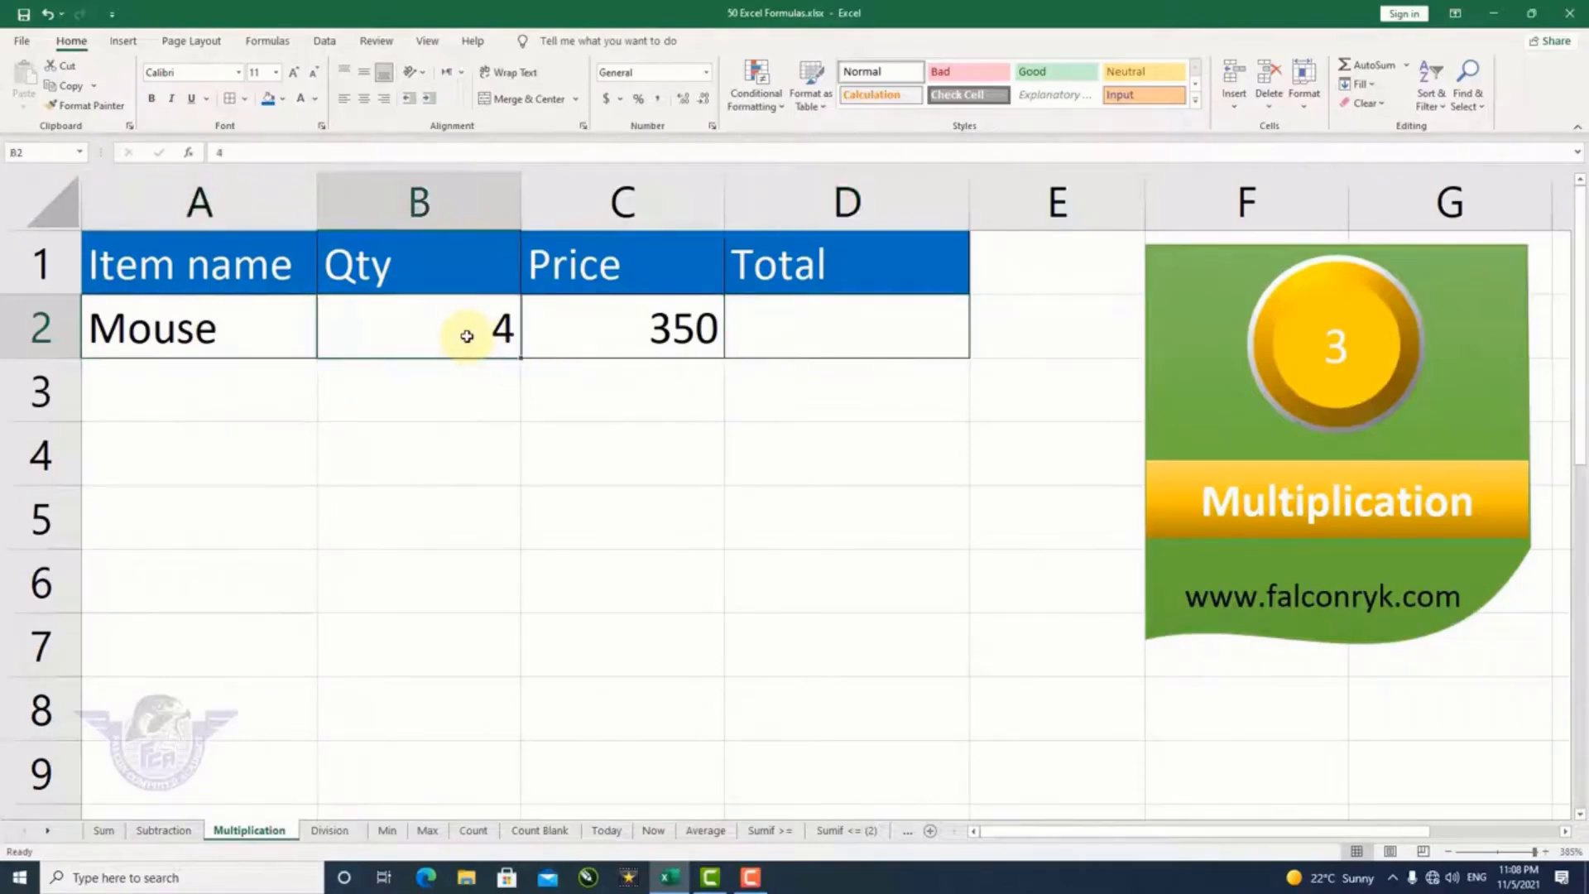
pyautogui.click(666, 335)
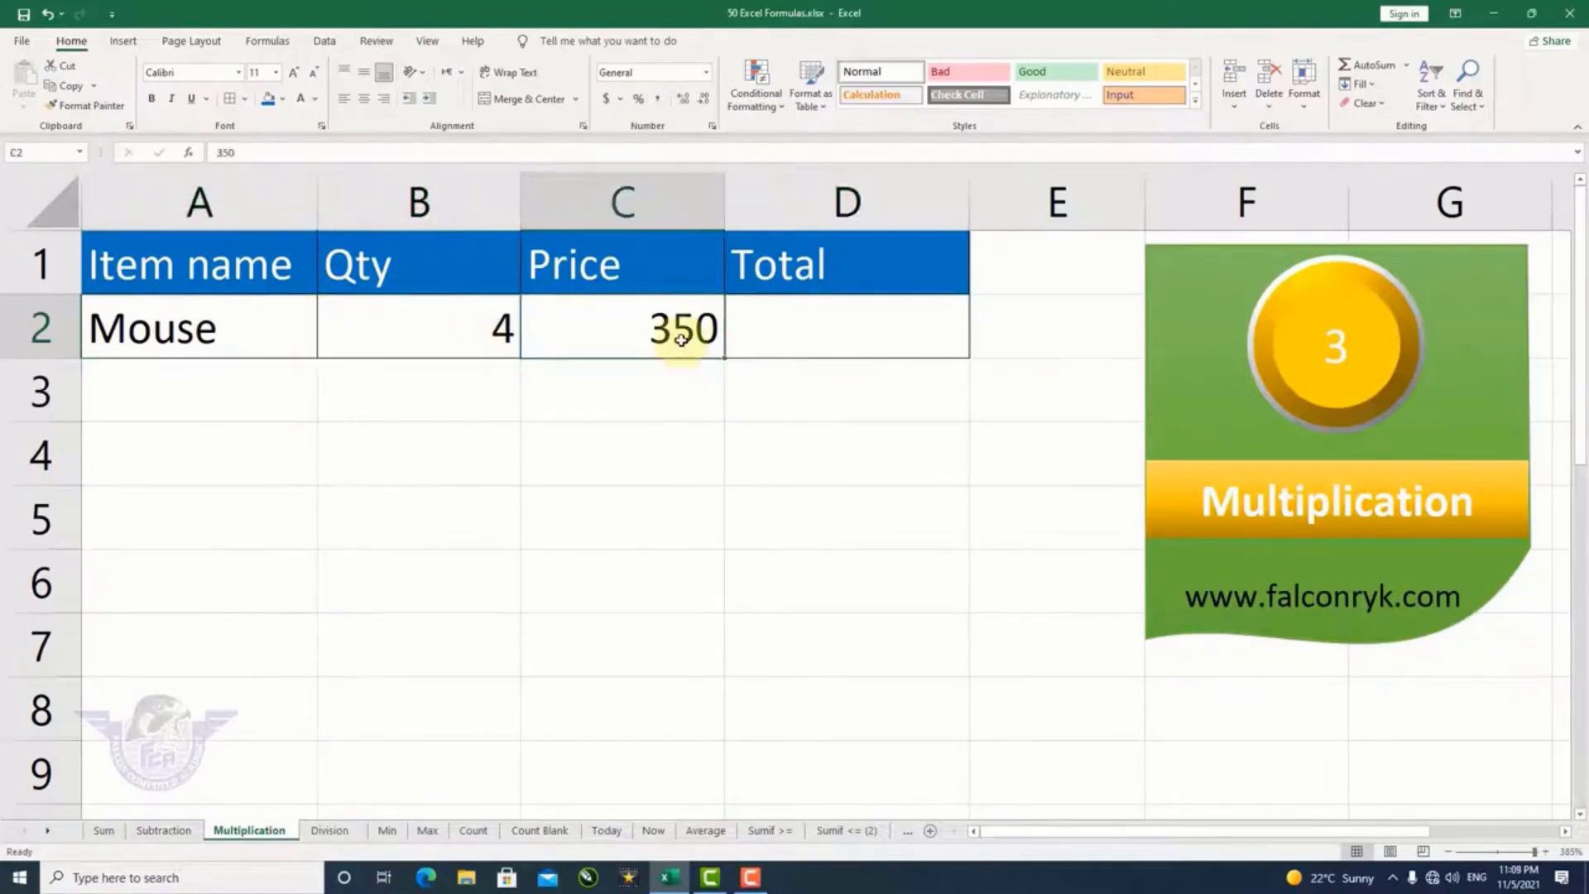
pyautogui.click(794, 342)
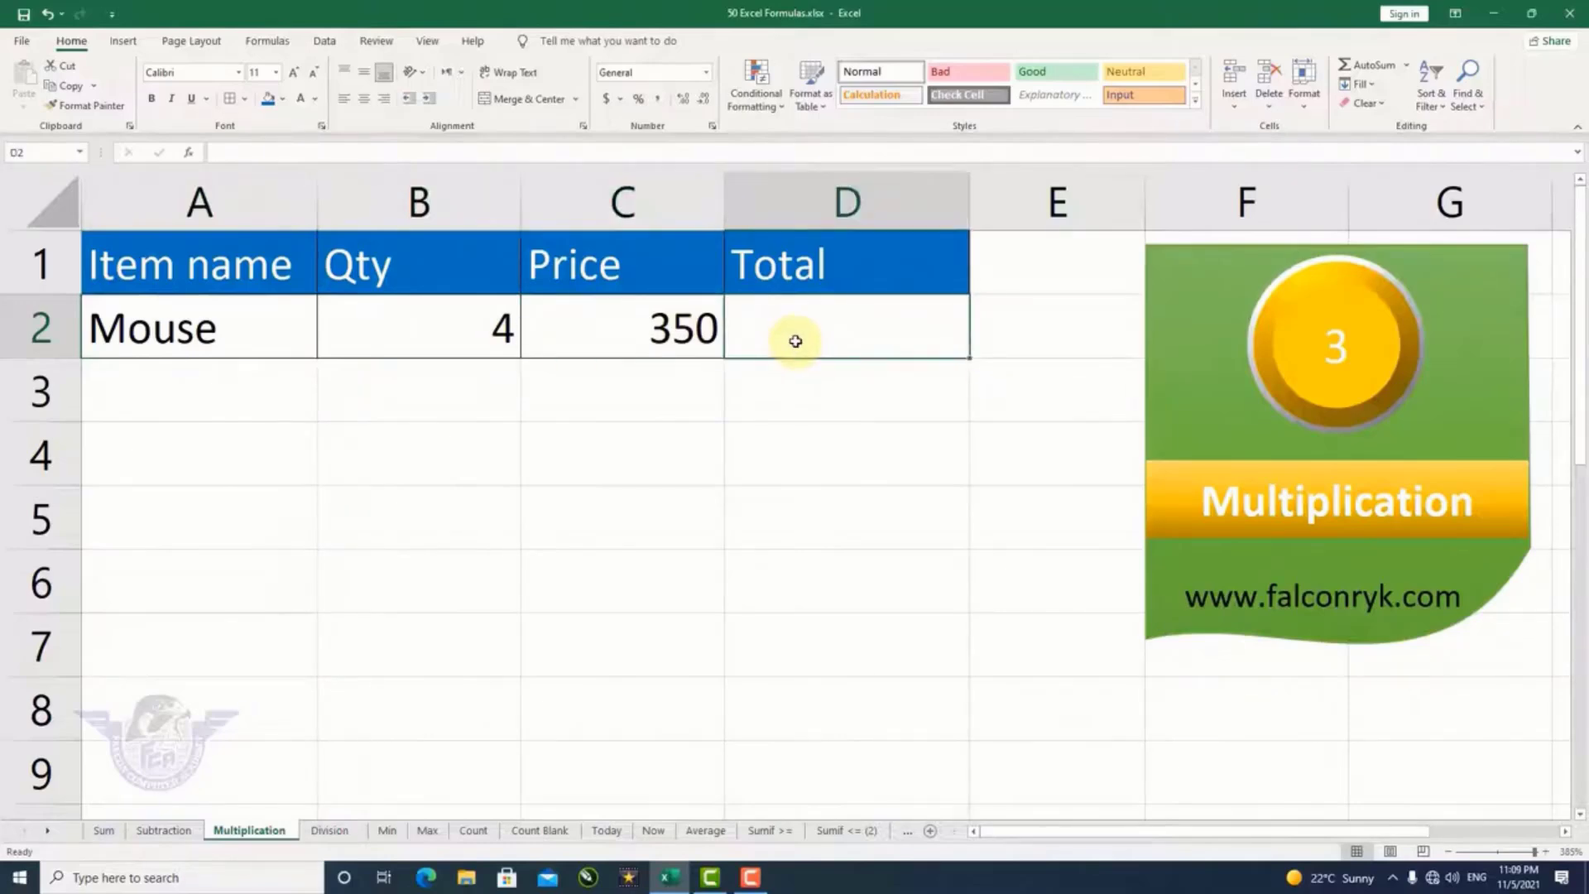
pyautogui.write('=')
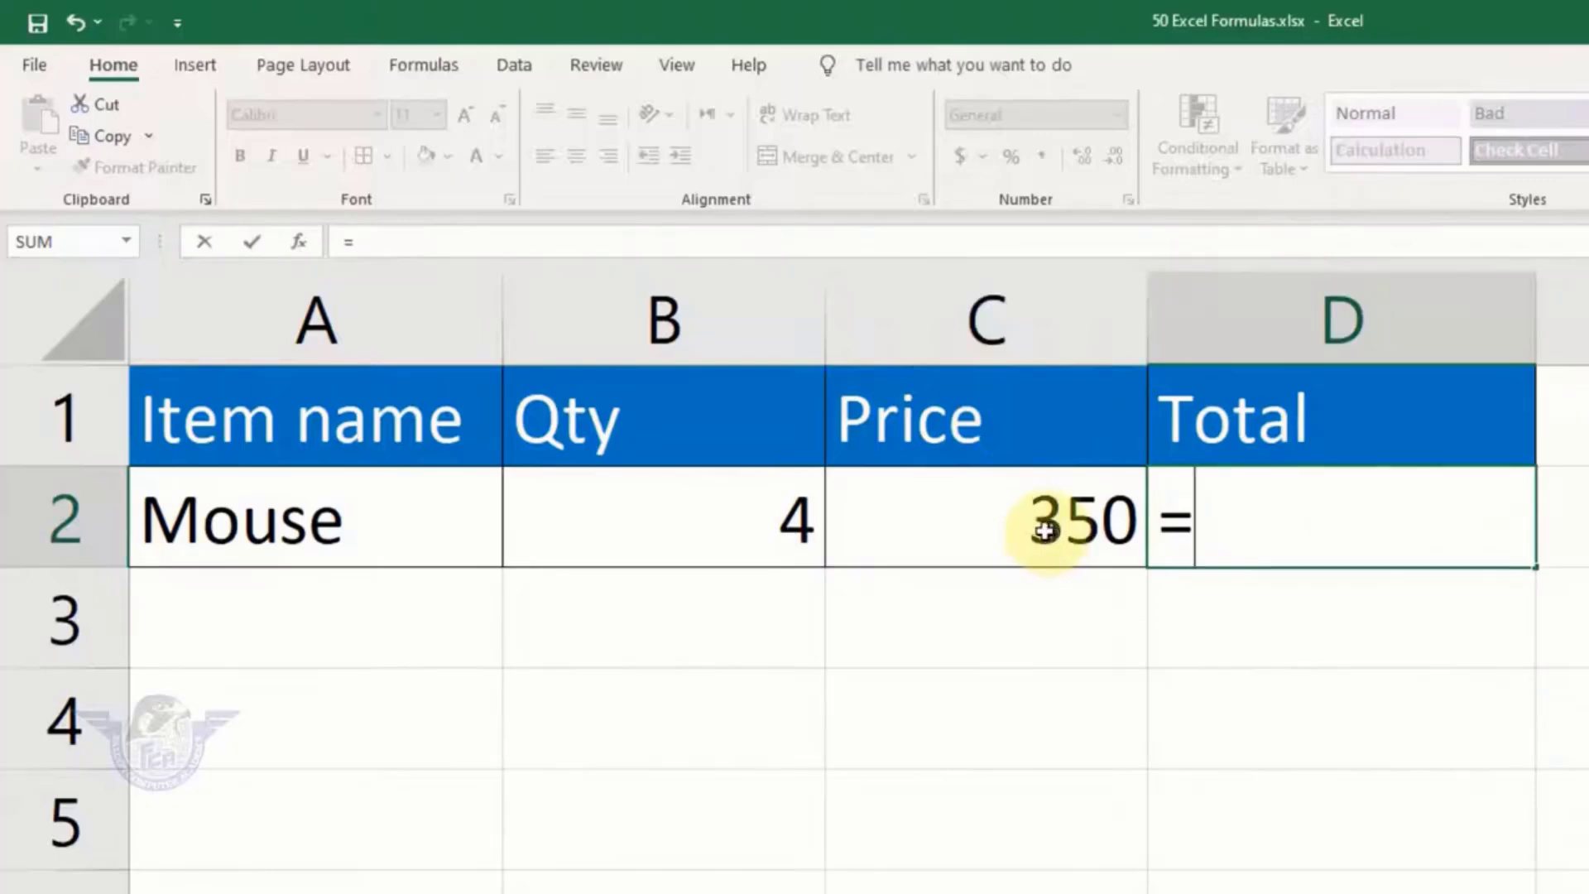
pyautogui.write('c2')
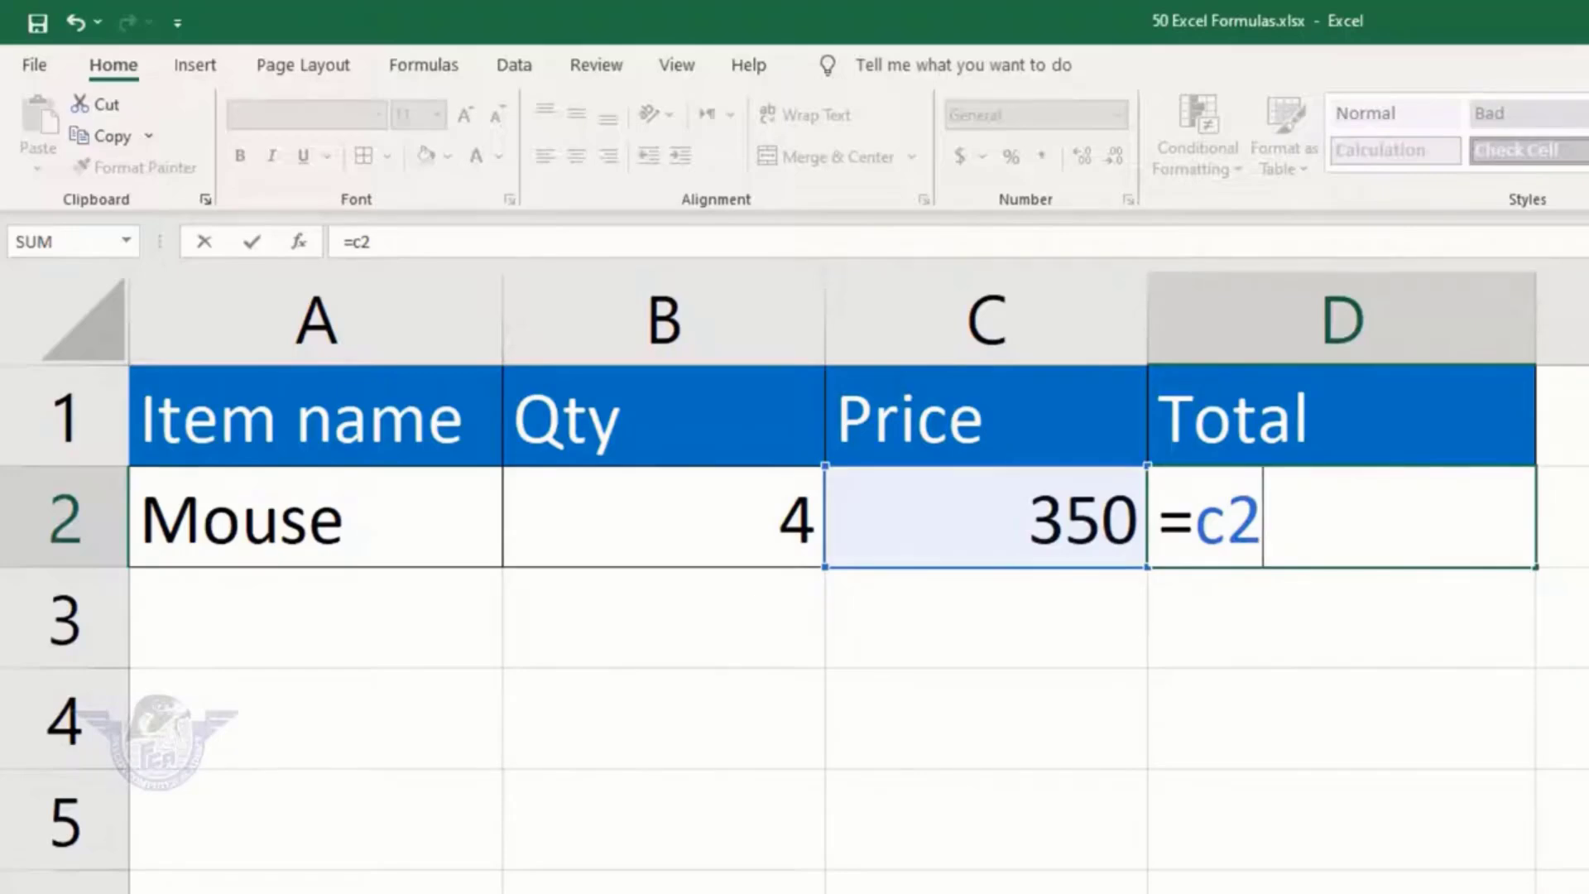
pyautogui.write('*')
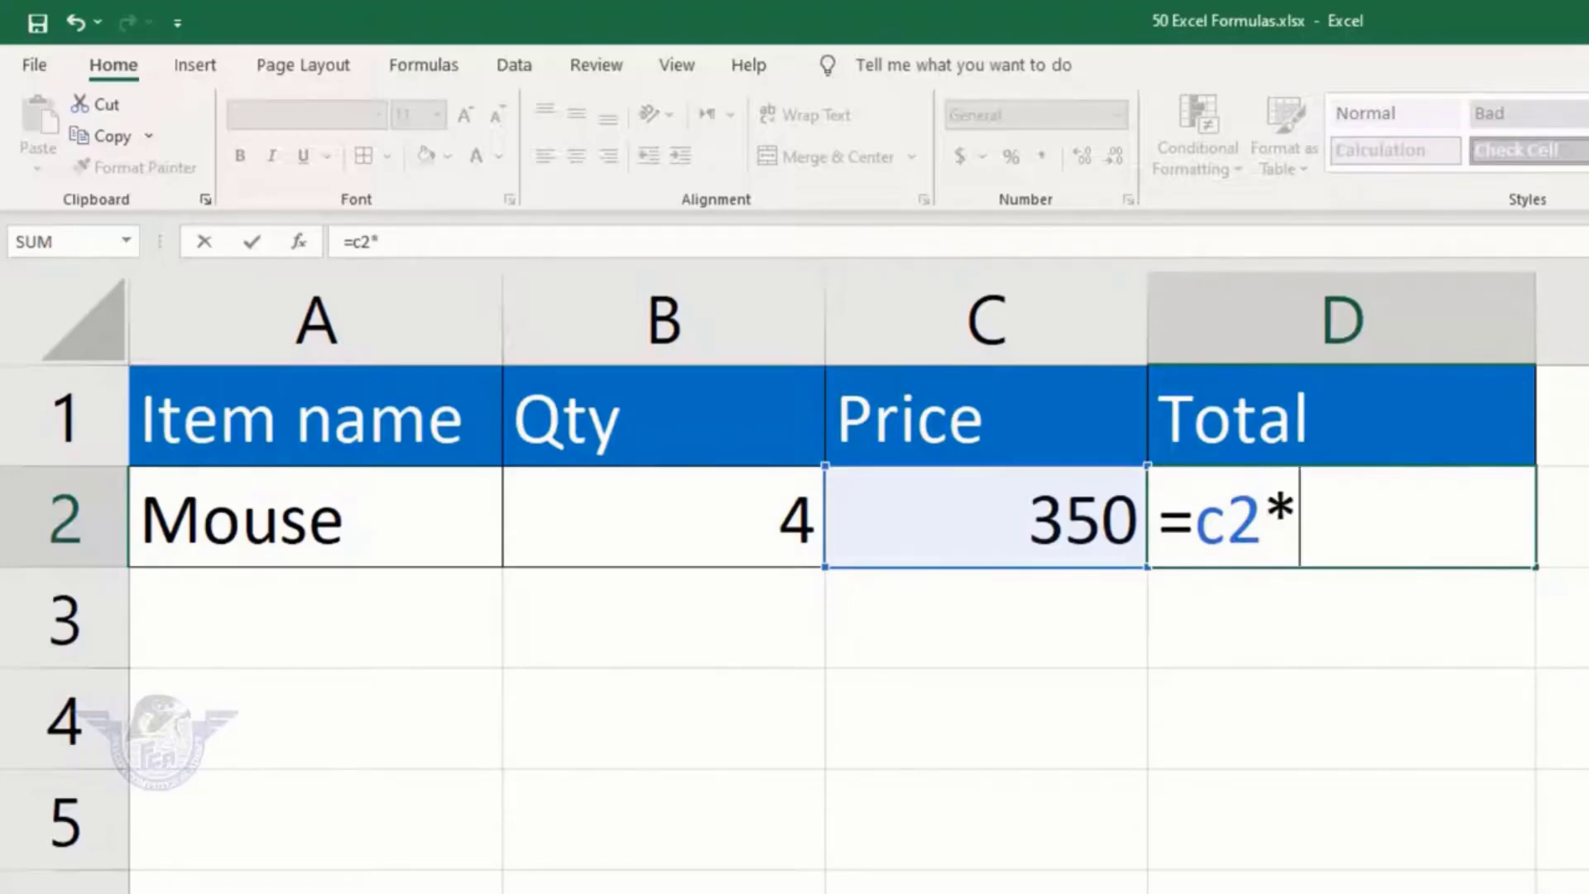
pyautogui.write('b2')
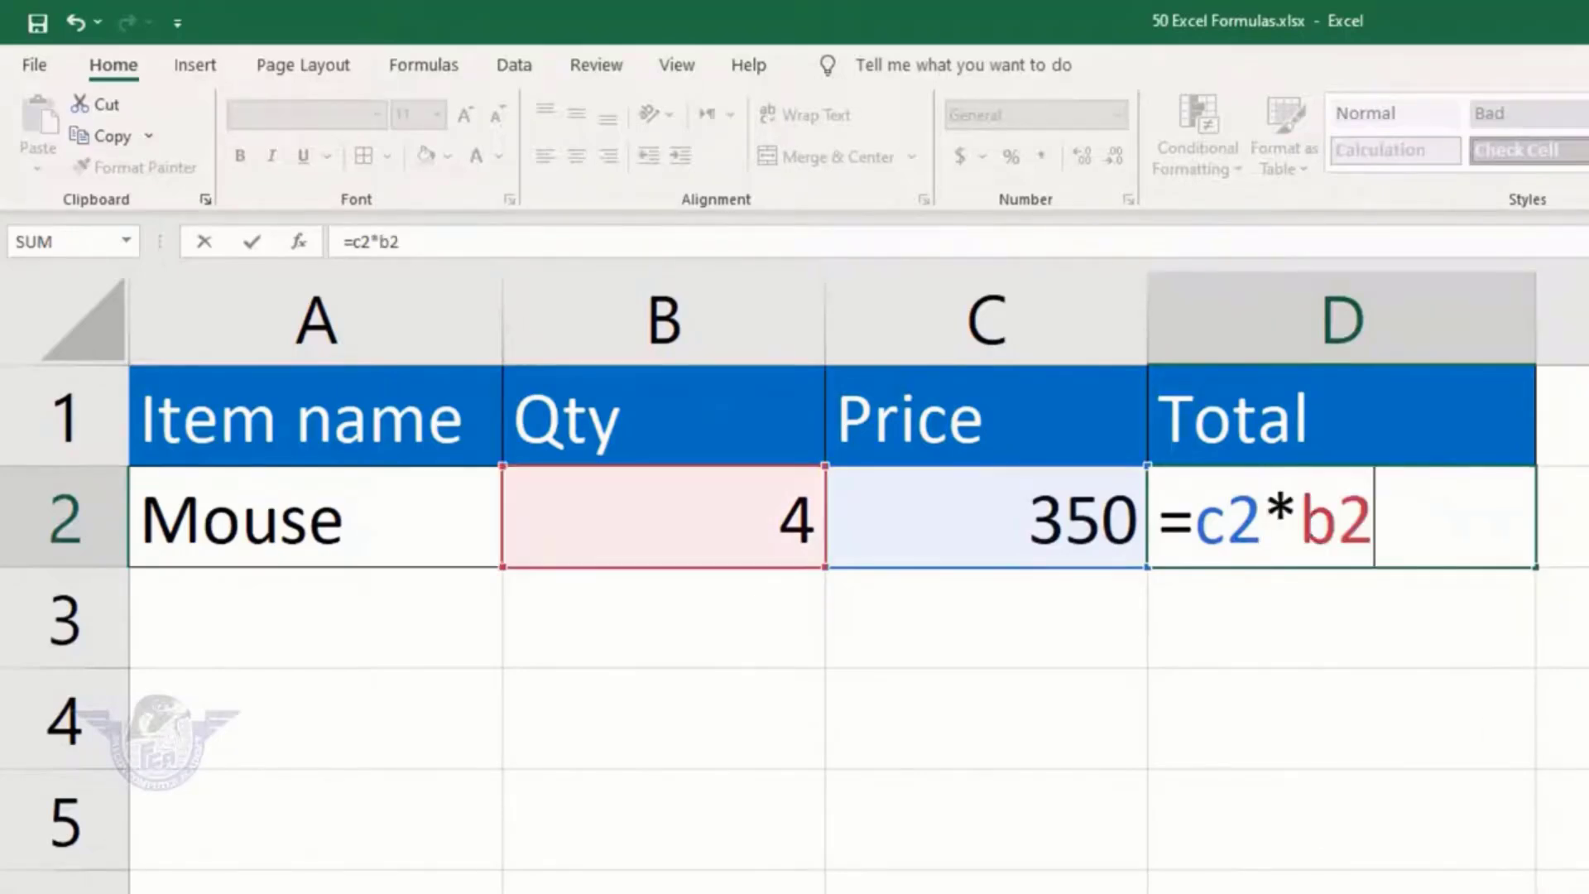
pyautogui.press('Return')
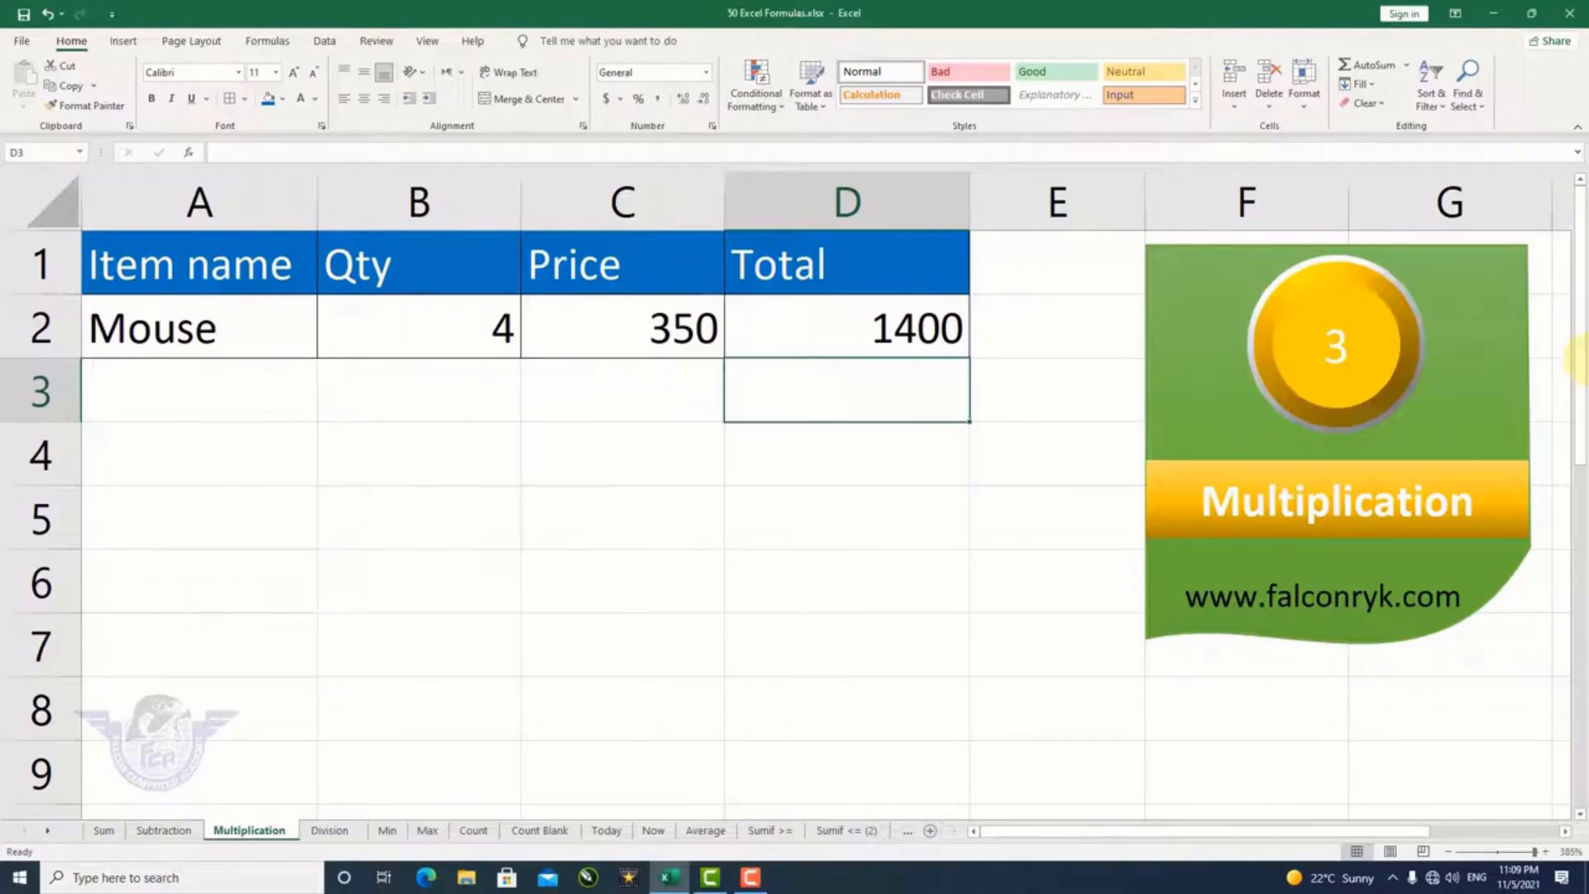
# On the Division sheet, divide the first number by the second in cell A4 with the formula =a2/a3
pyautogui.click(329, 830)
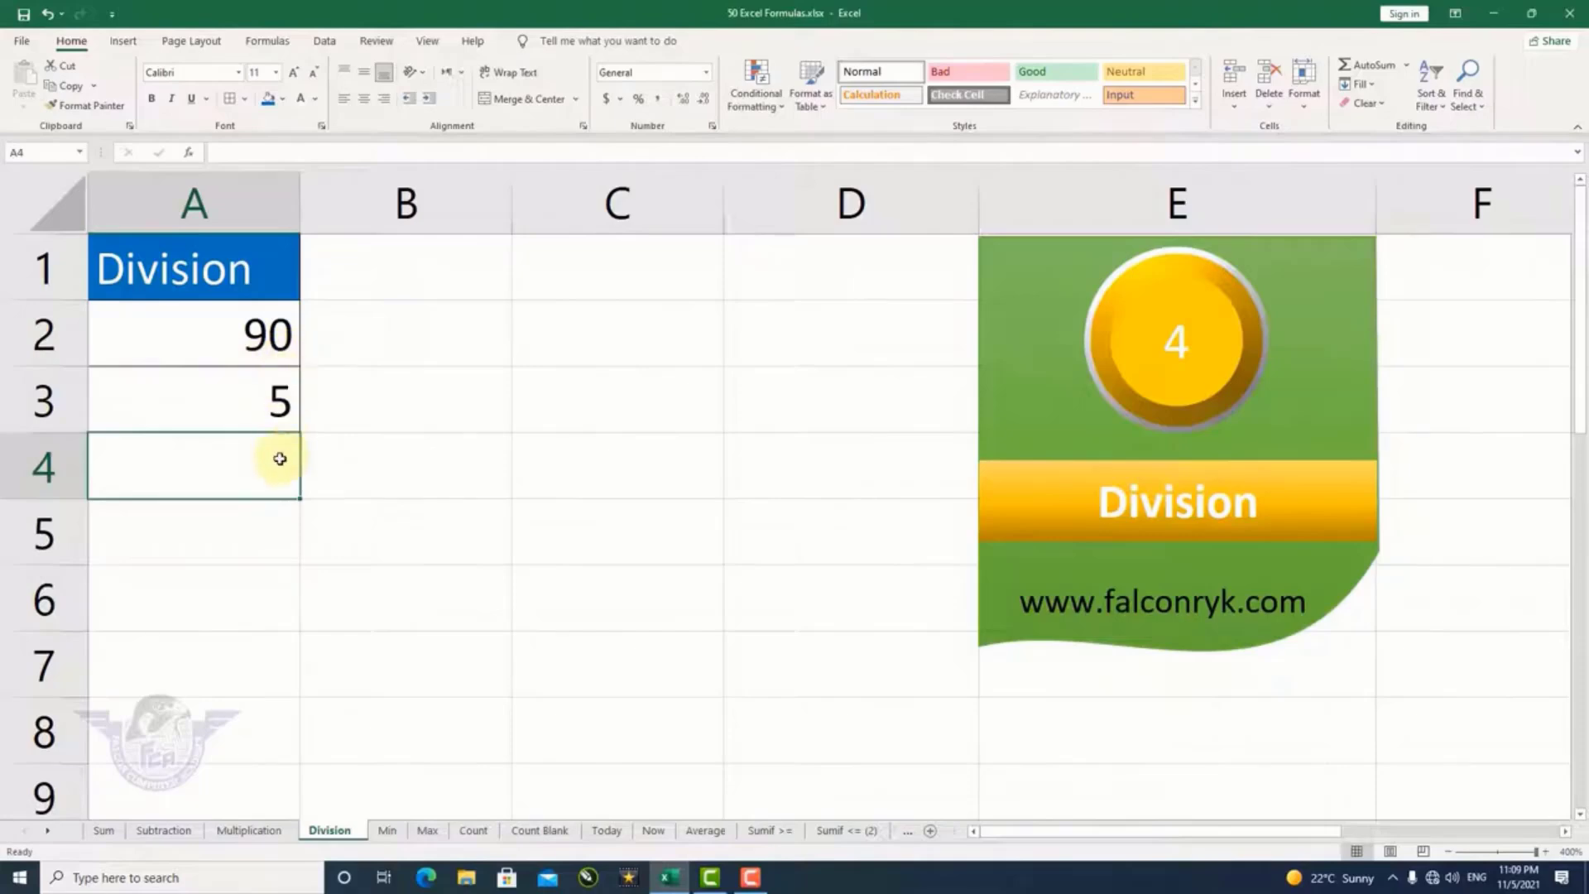
pyautogui.write('=')
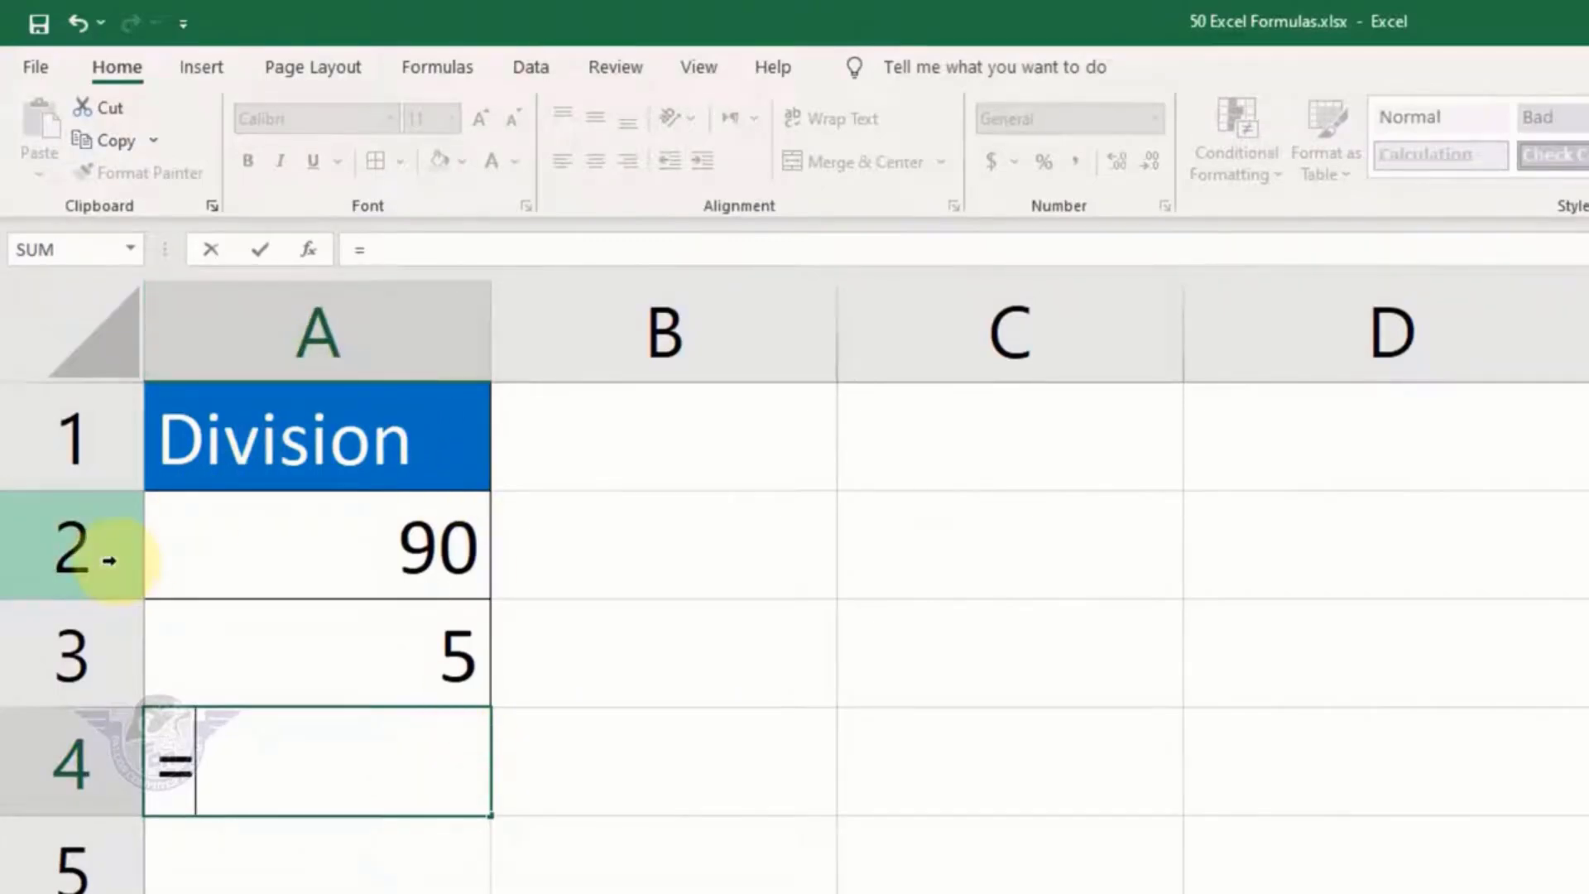
pyautogui.write('a2*')
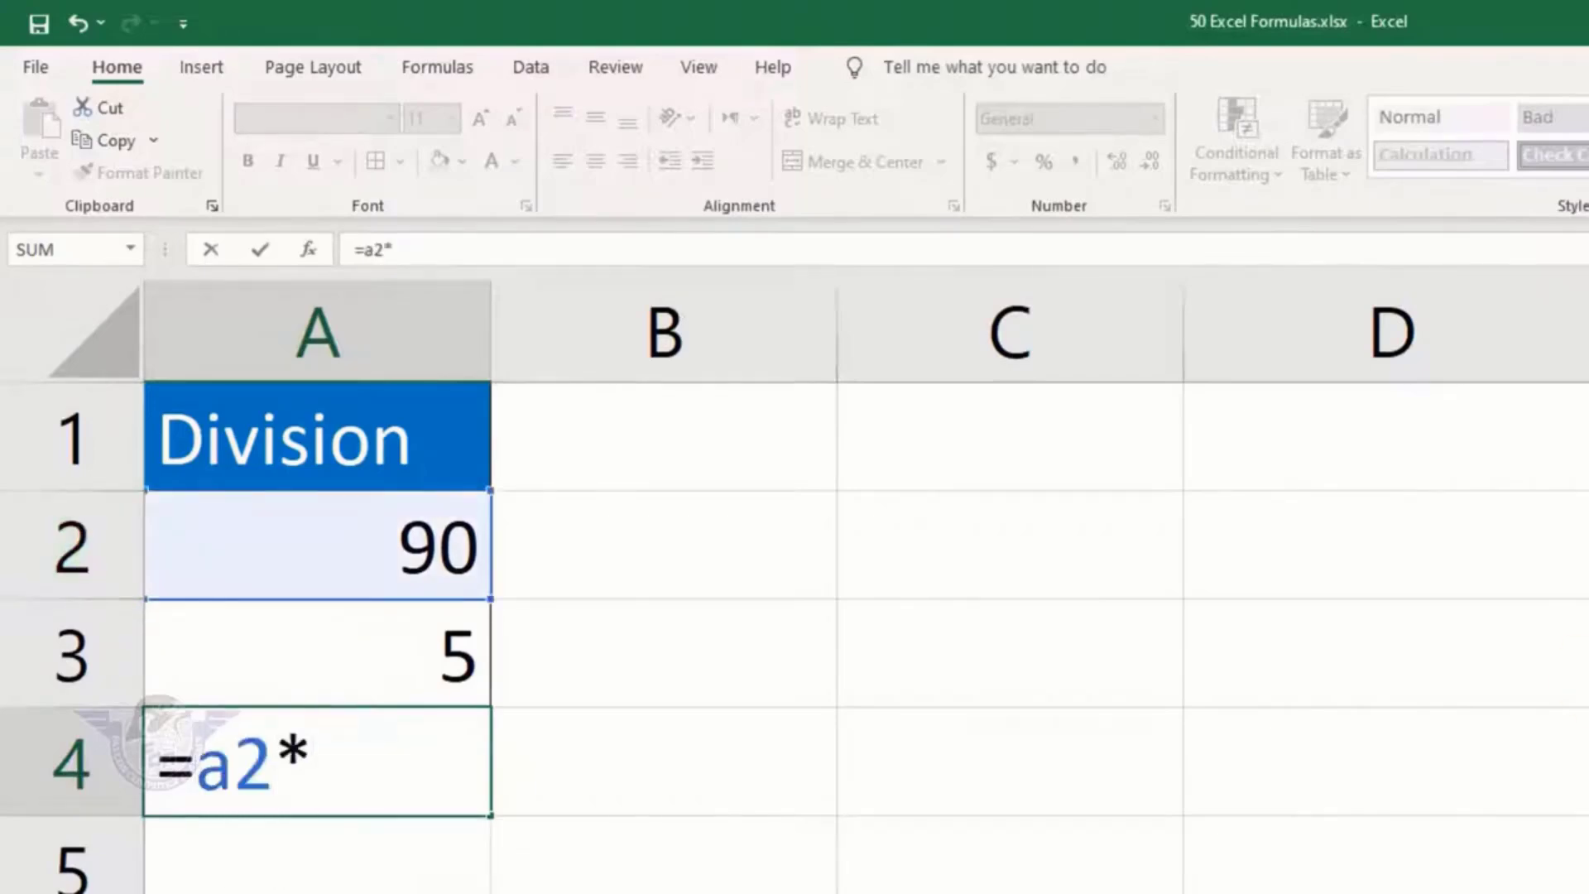
pyautogui.press('BackSpace')
pyautogui.write('/')
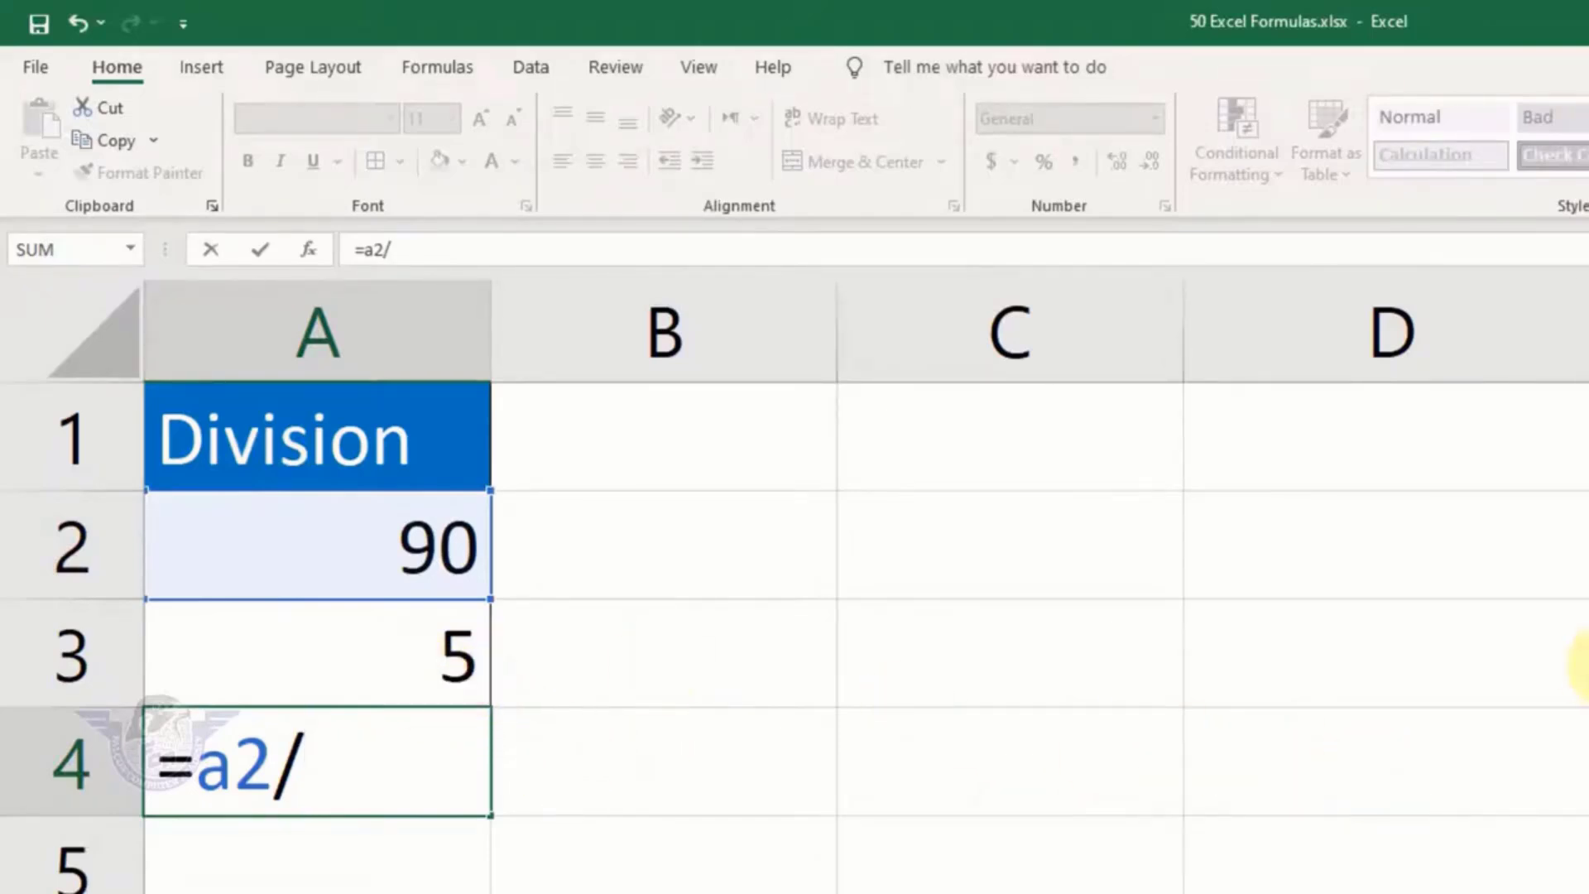
pyautogui.write('a3')
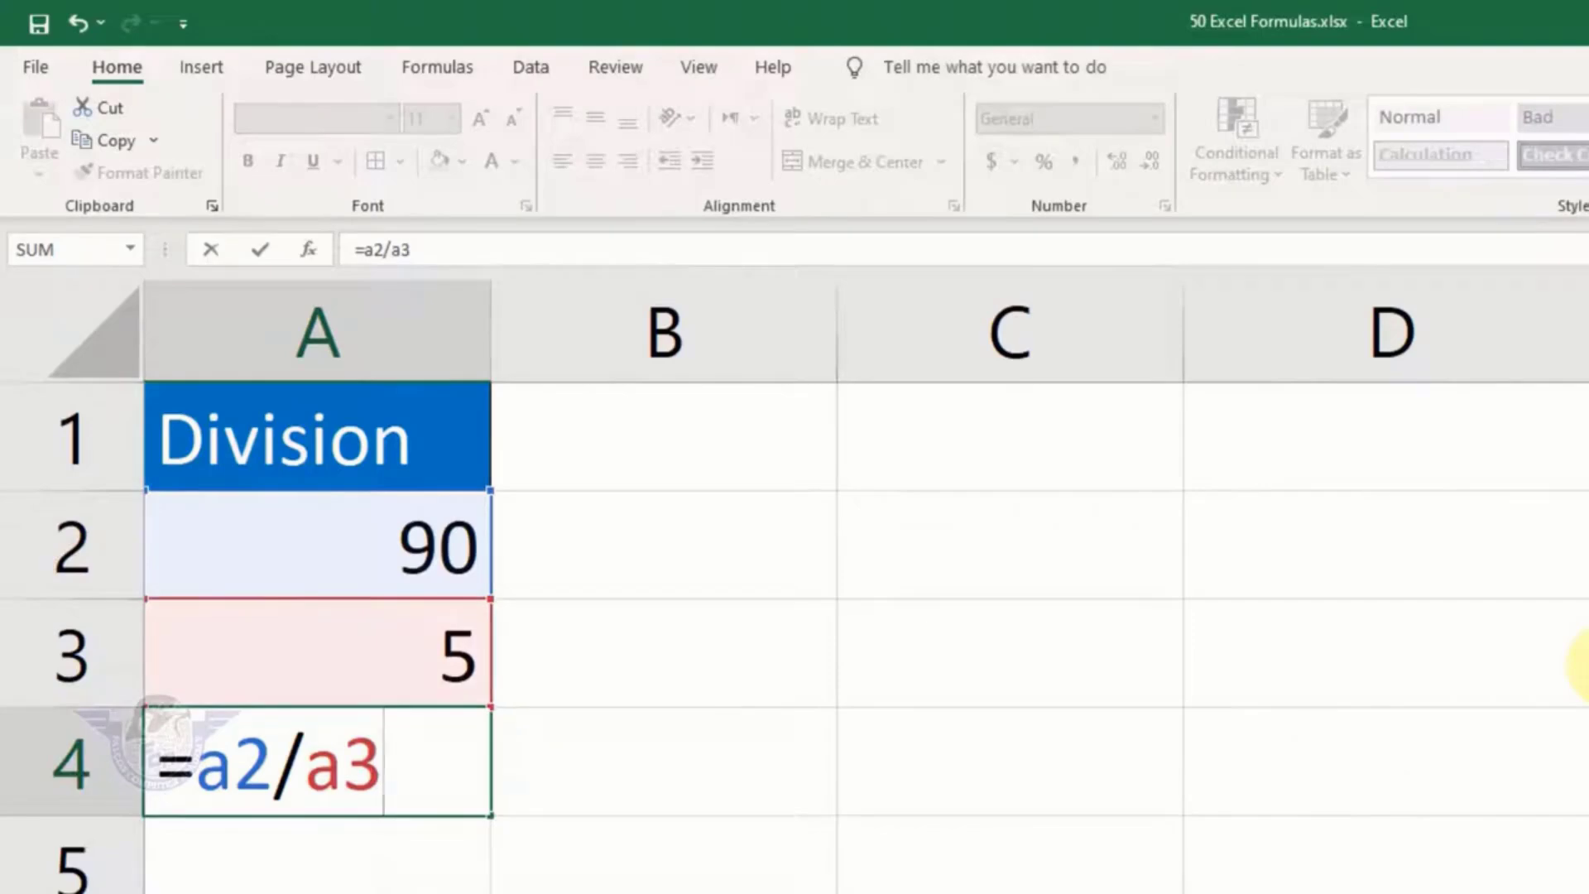
pyautogui.press('Return')
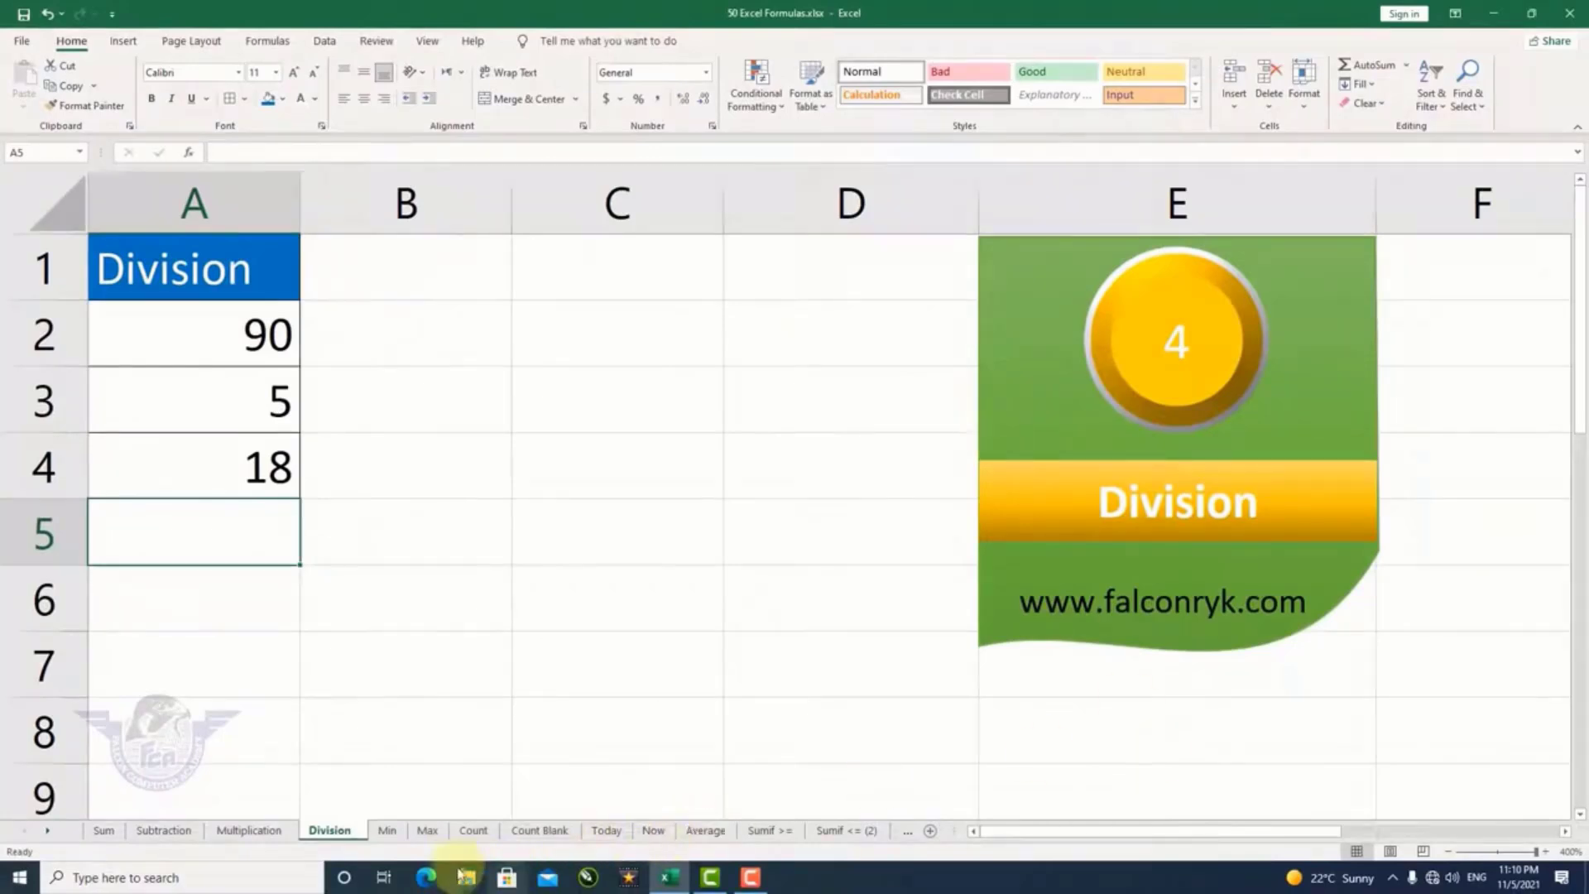
# On the Min sheet, find the smallest value in cell A8 with the formula =min(a2:a7)
pyautogui.click(386, 830)
pyautogui.click(218, 736)
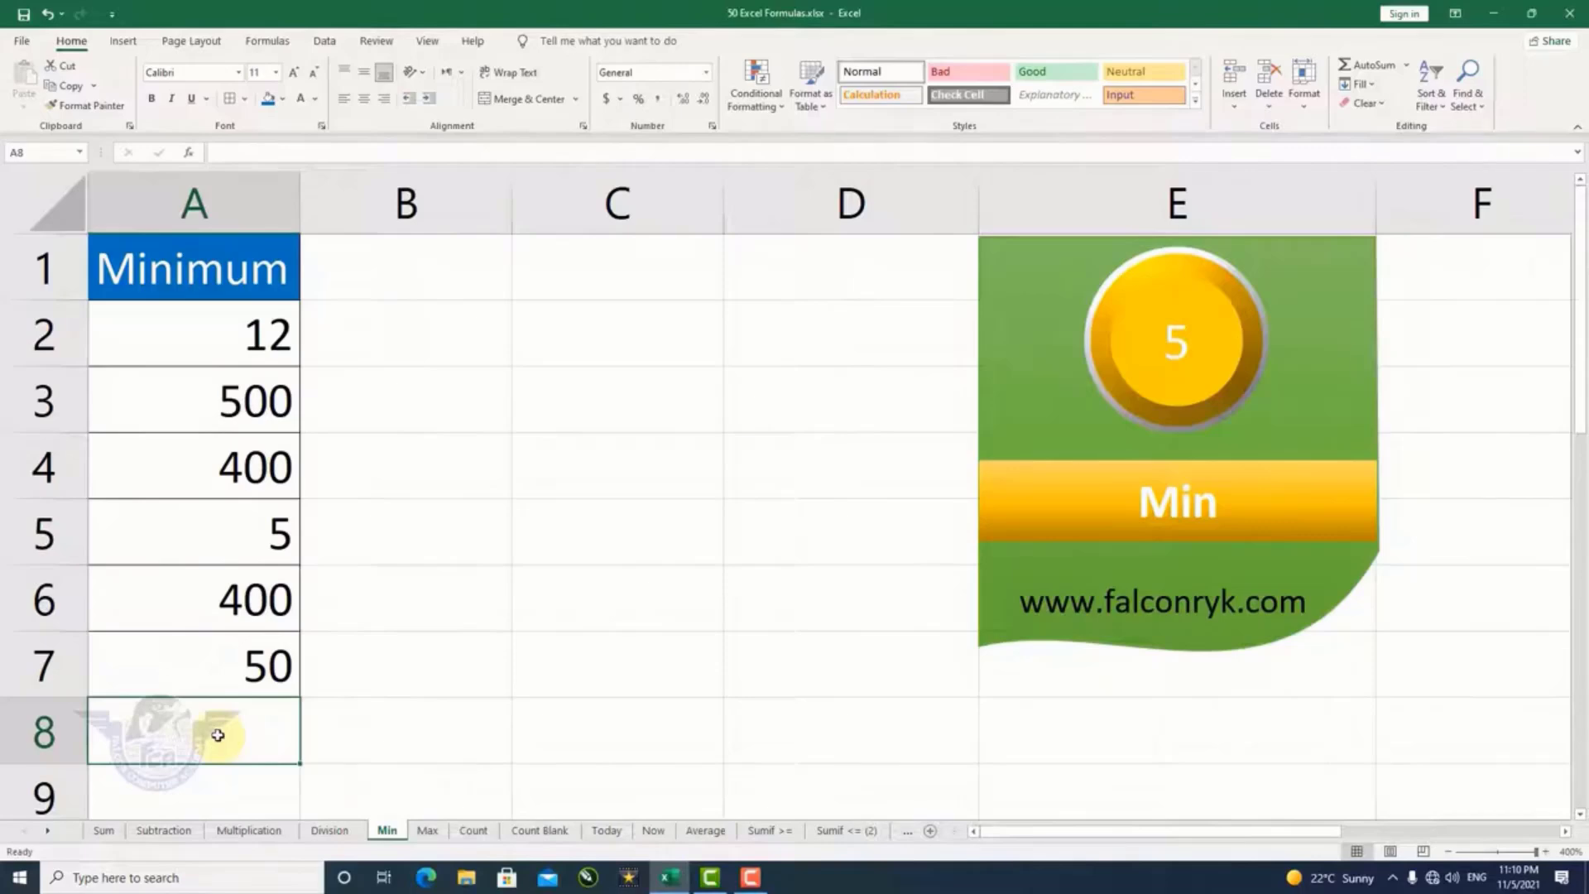
pyautogui.write('=')
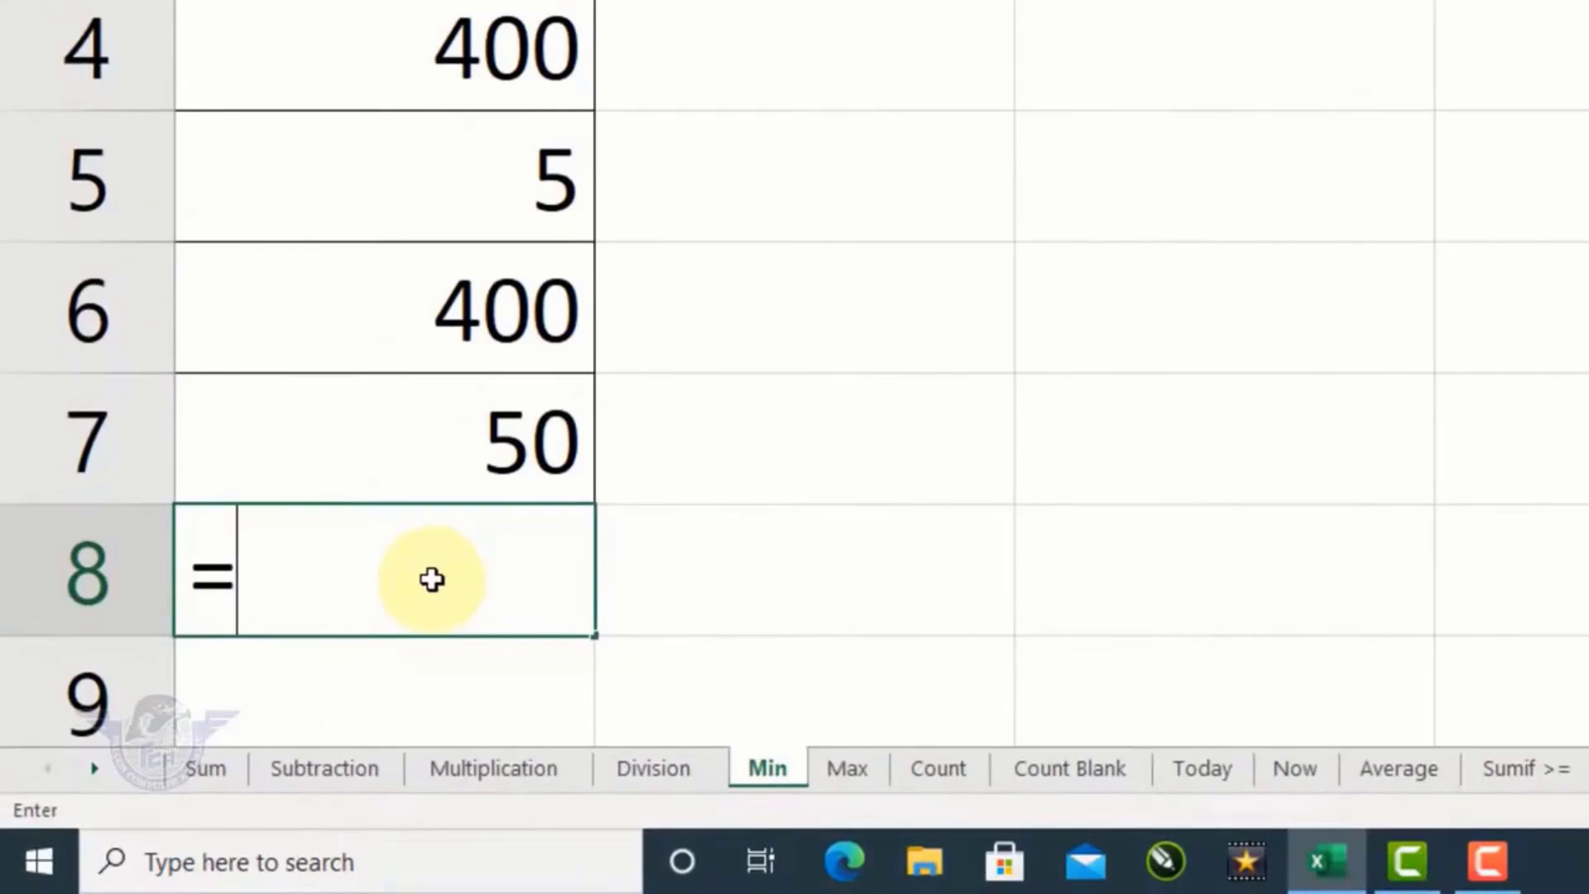
pyautogui.write('min')
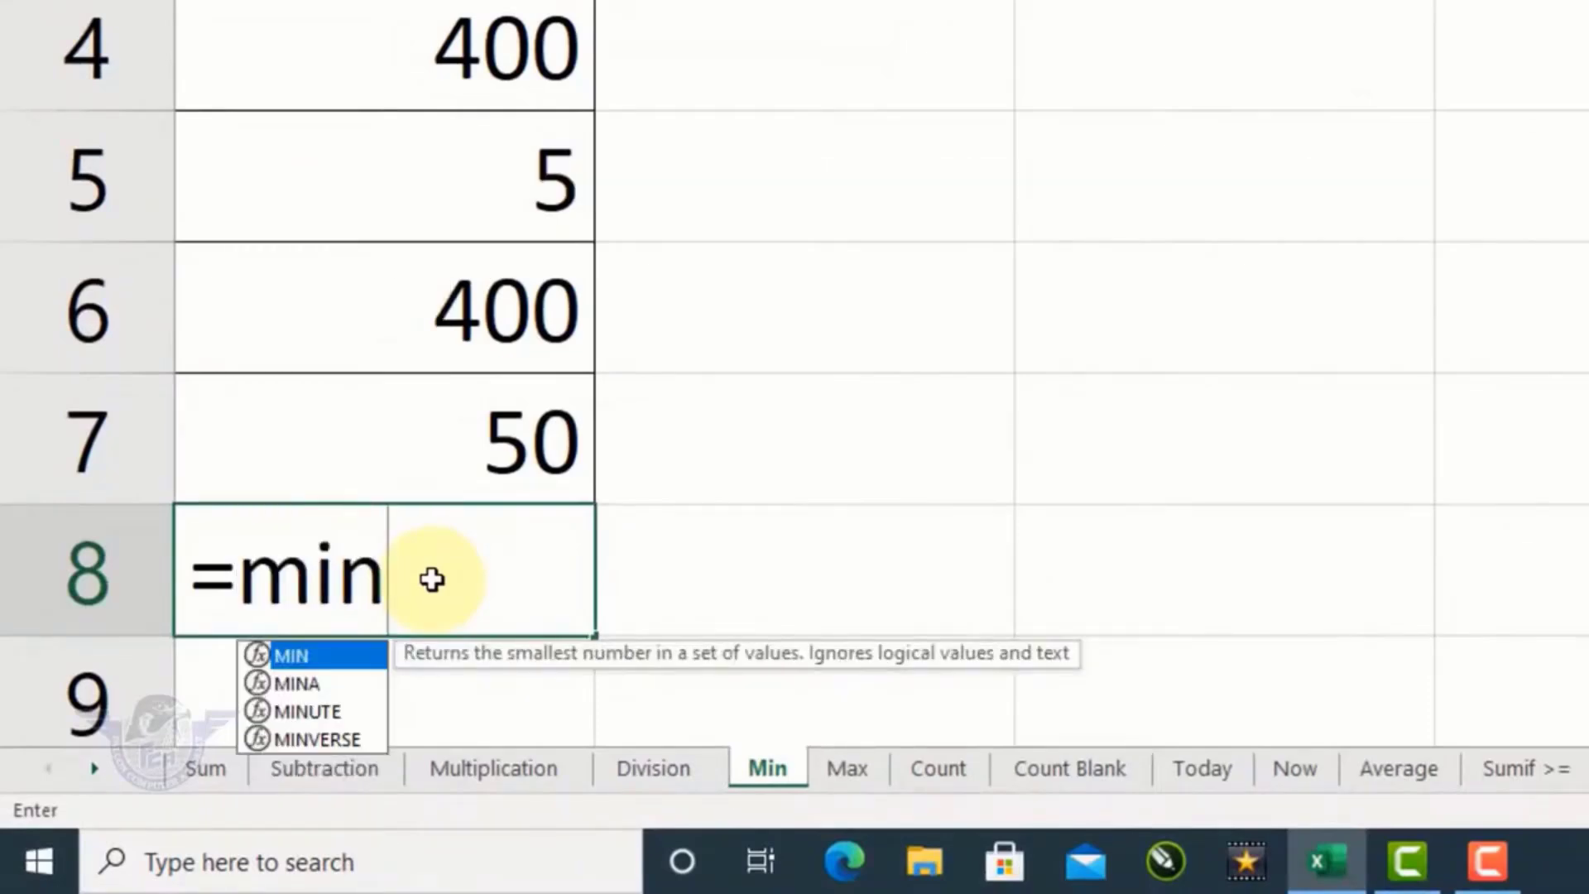
pyautogui.write('(')
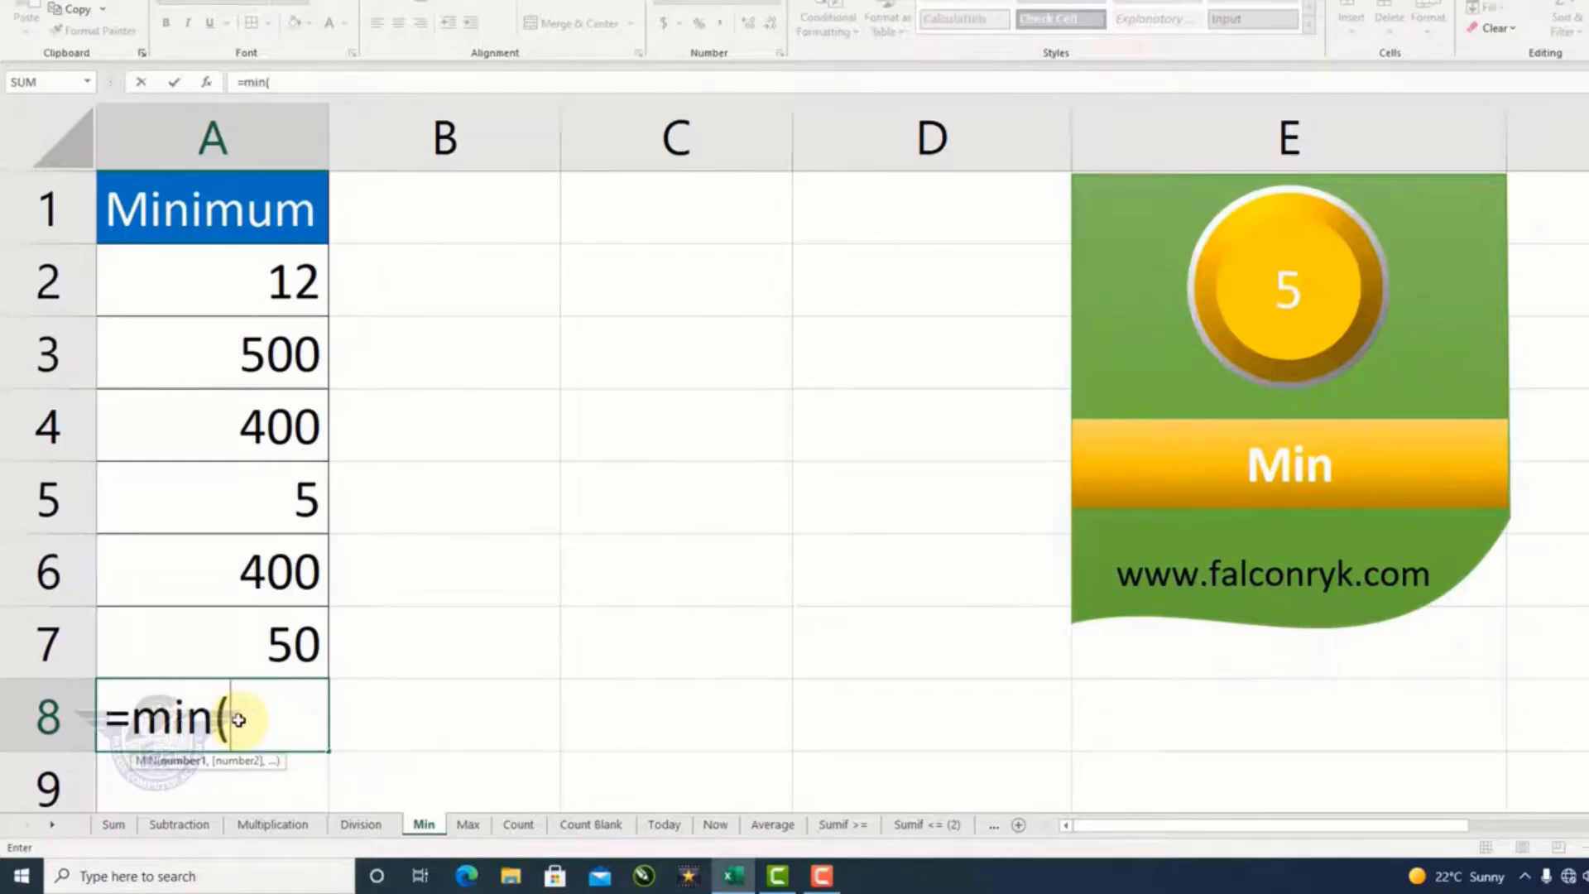
pyautogui.write('a2')
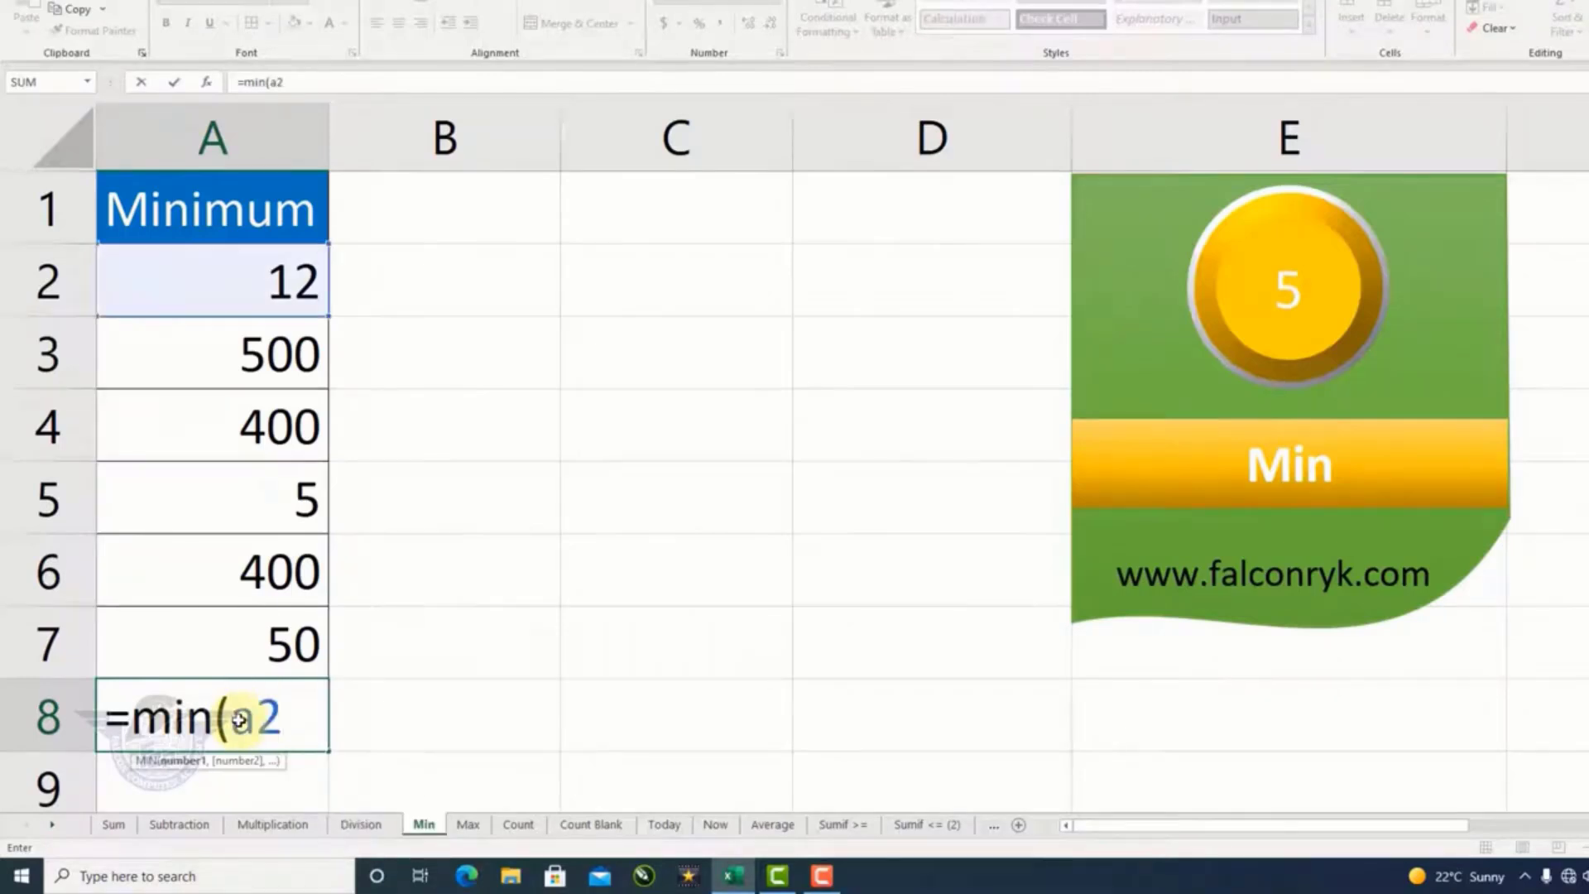
pyautogui.write(':')
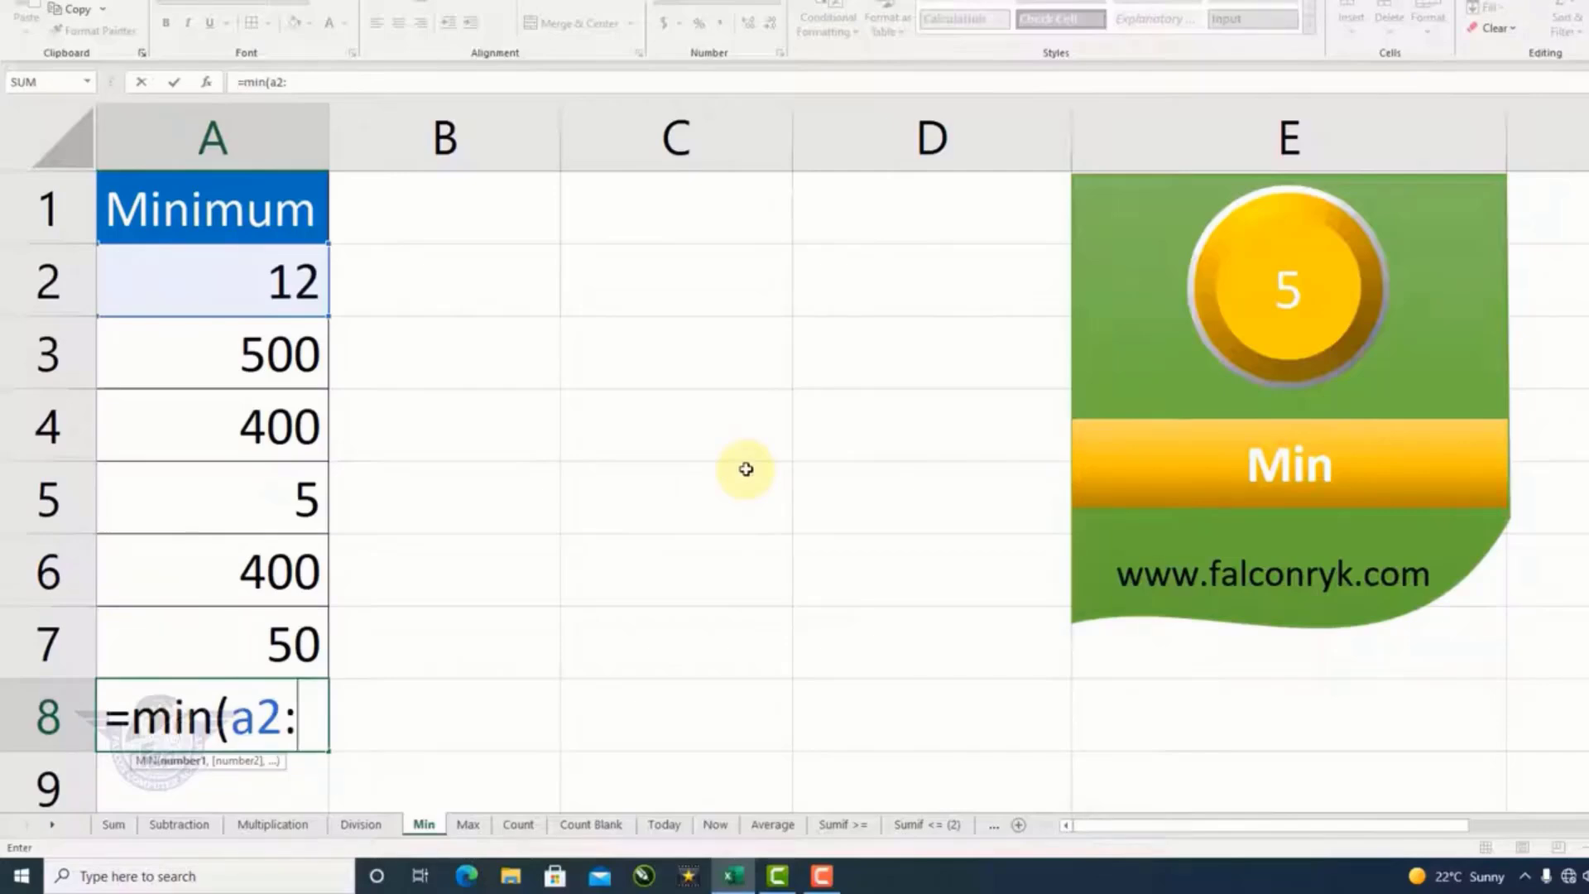
pyautogui.write('a7)')
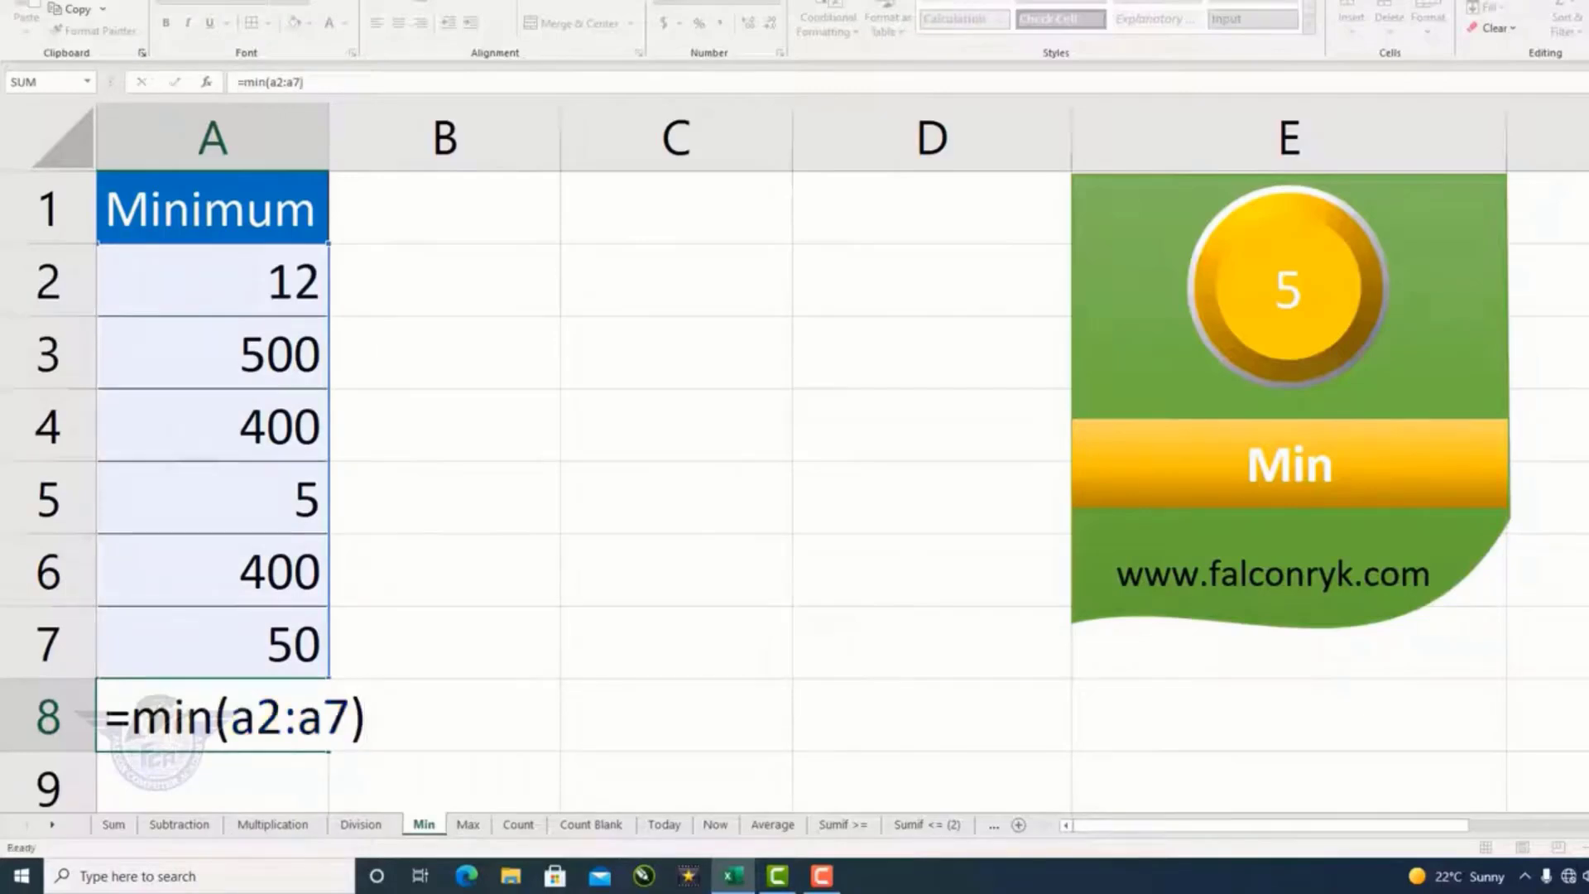
pyautogui.press('Return')
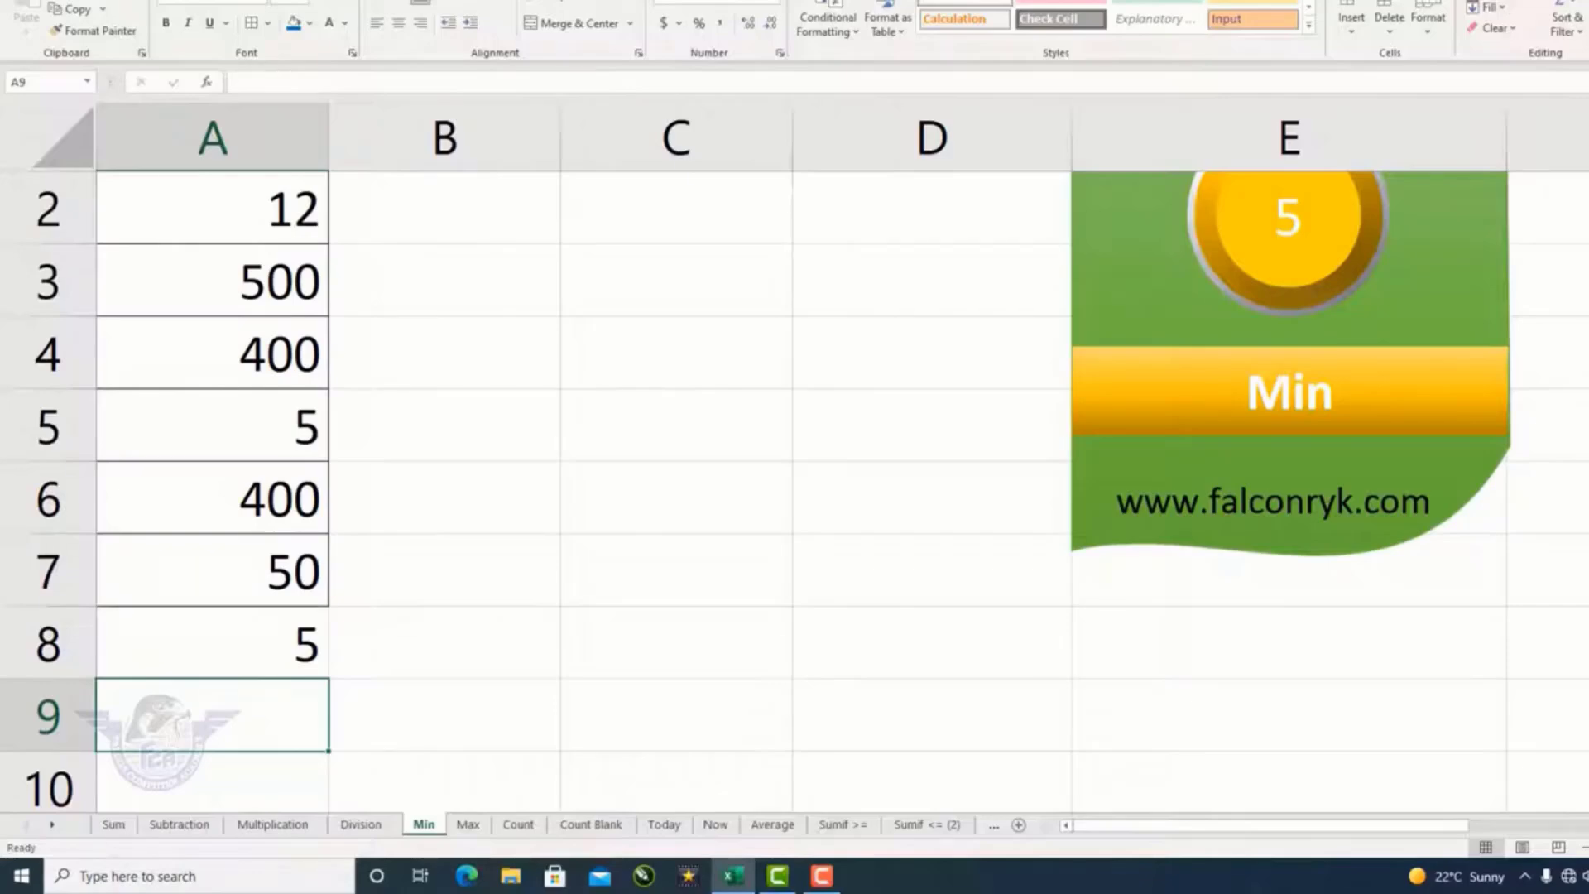
pyautogui.scroll(1, 1064, 549)
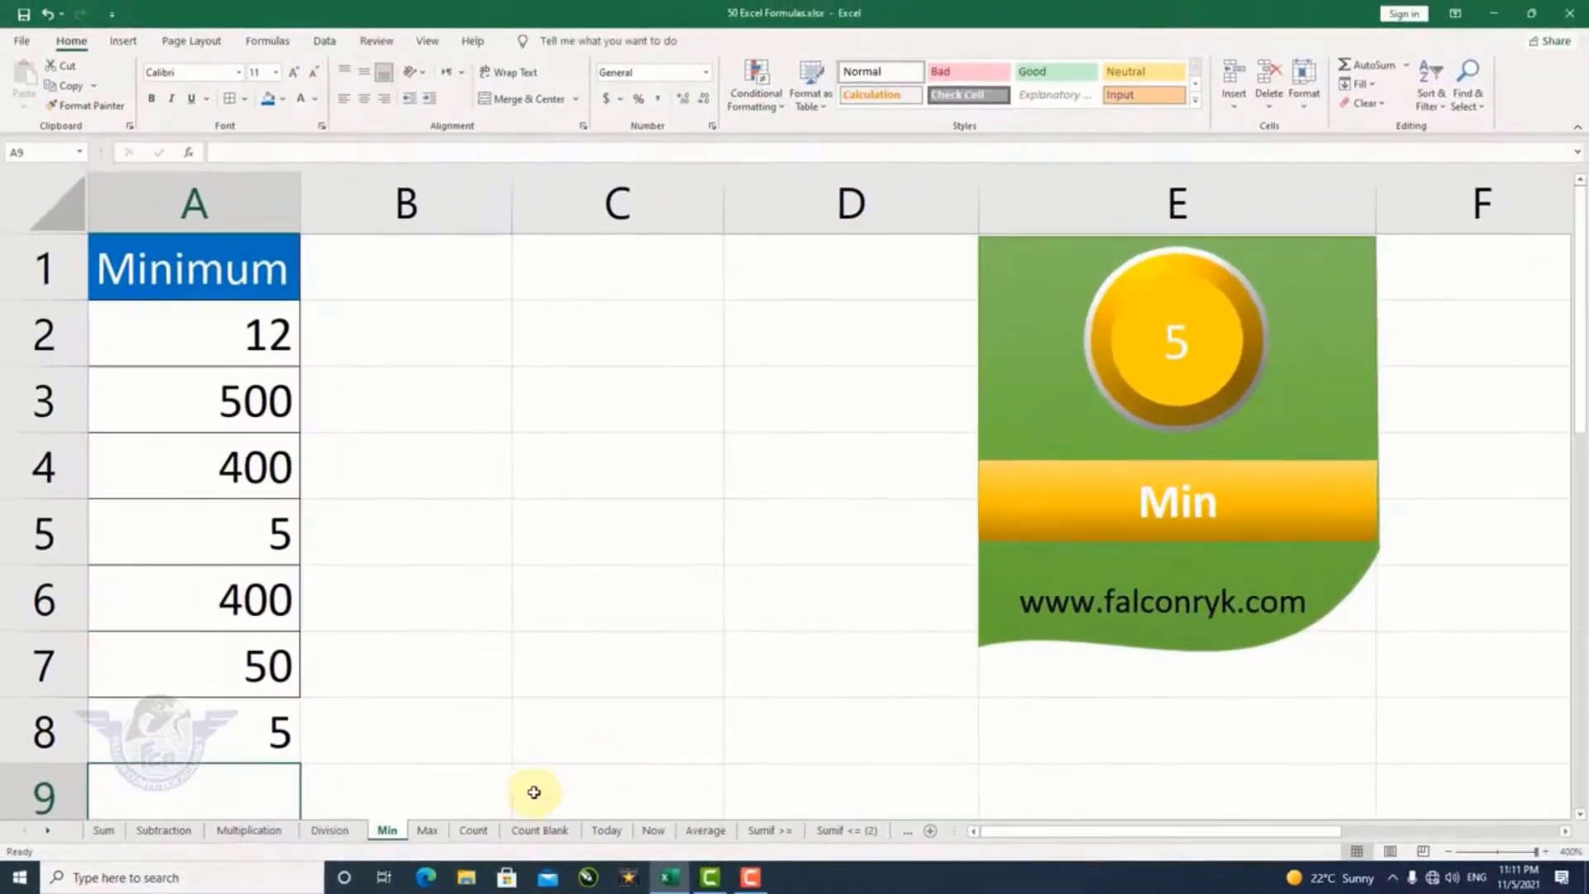
# On the Max sheet, find the largest value in cell A8 with the formula =max(a2:a7)
pyautogui.click(427, 829)
pyautogui.click(159, 747)
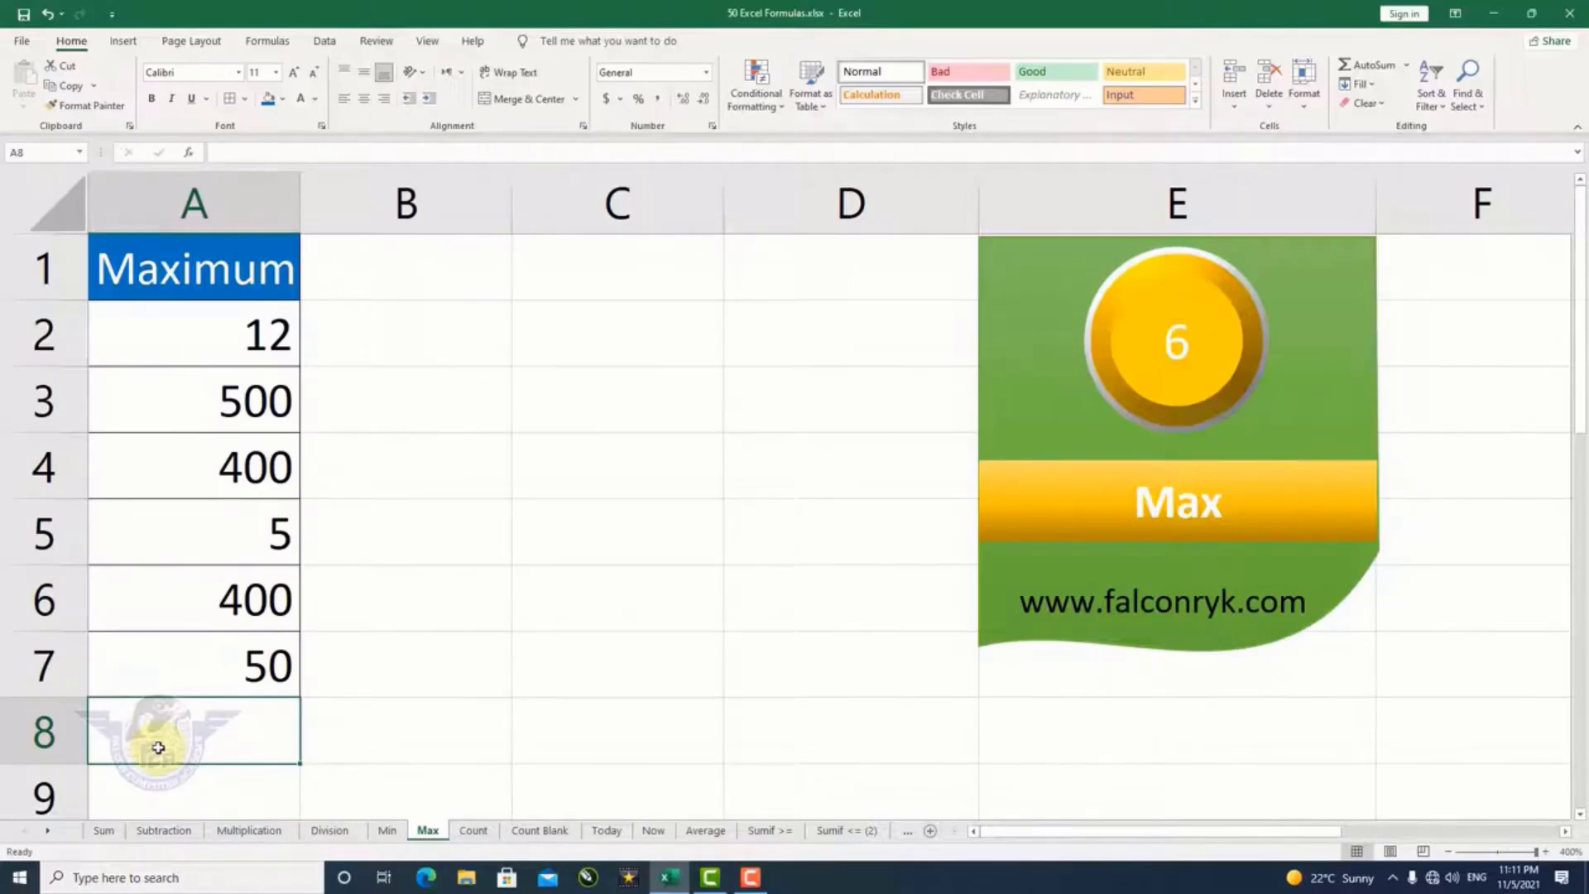
pyautogui.write('=max')
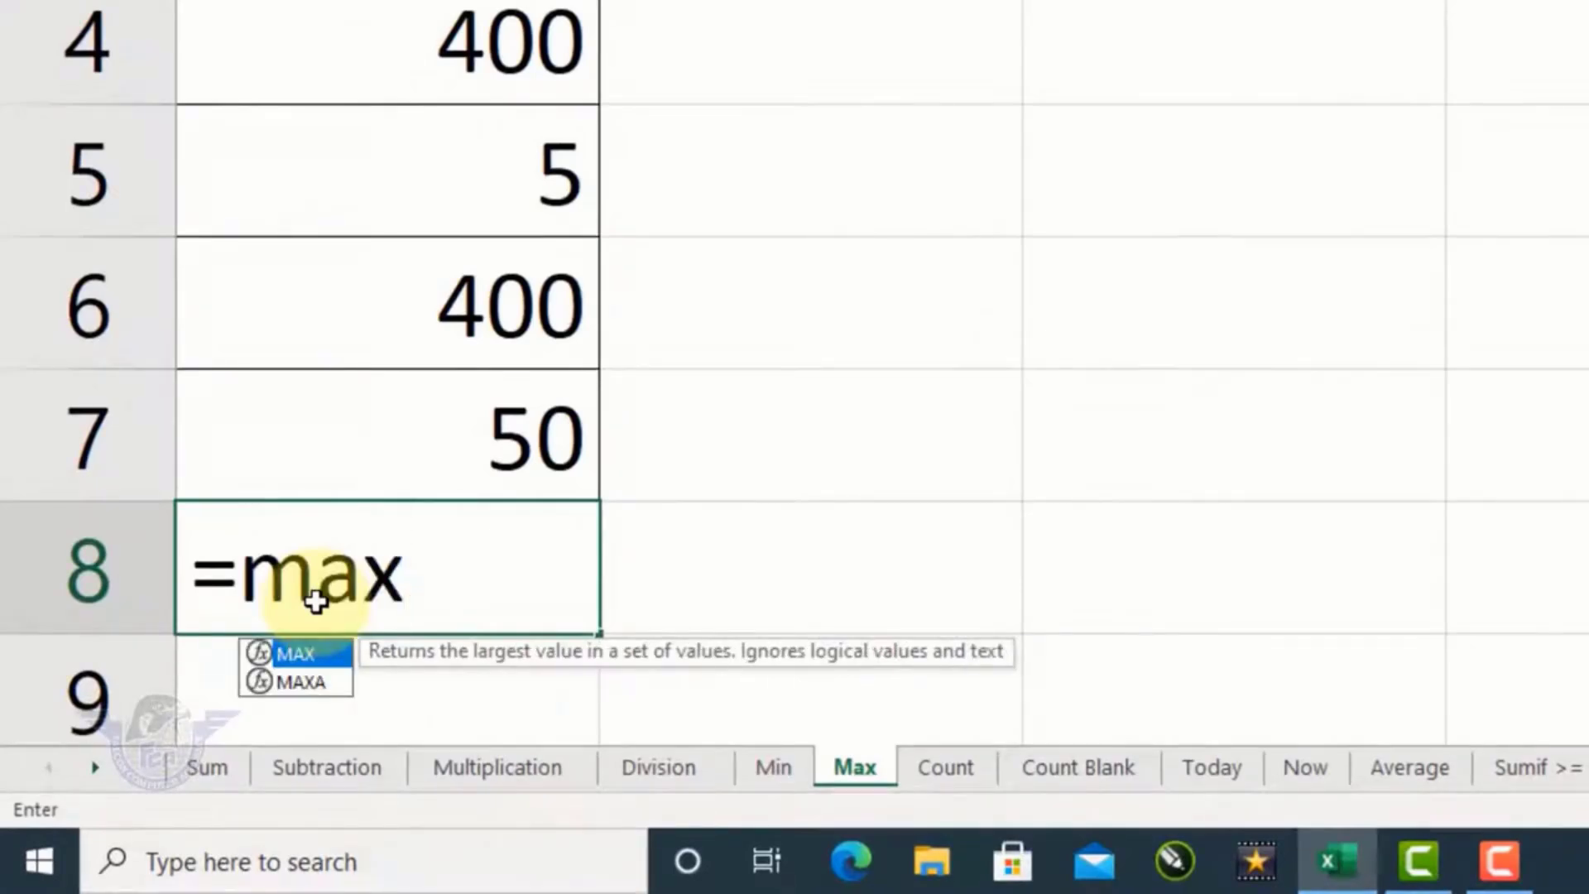
pyautogui.write('(')
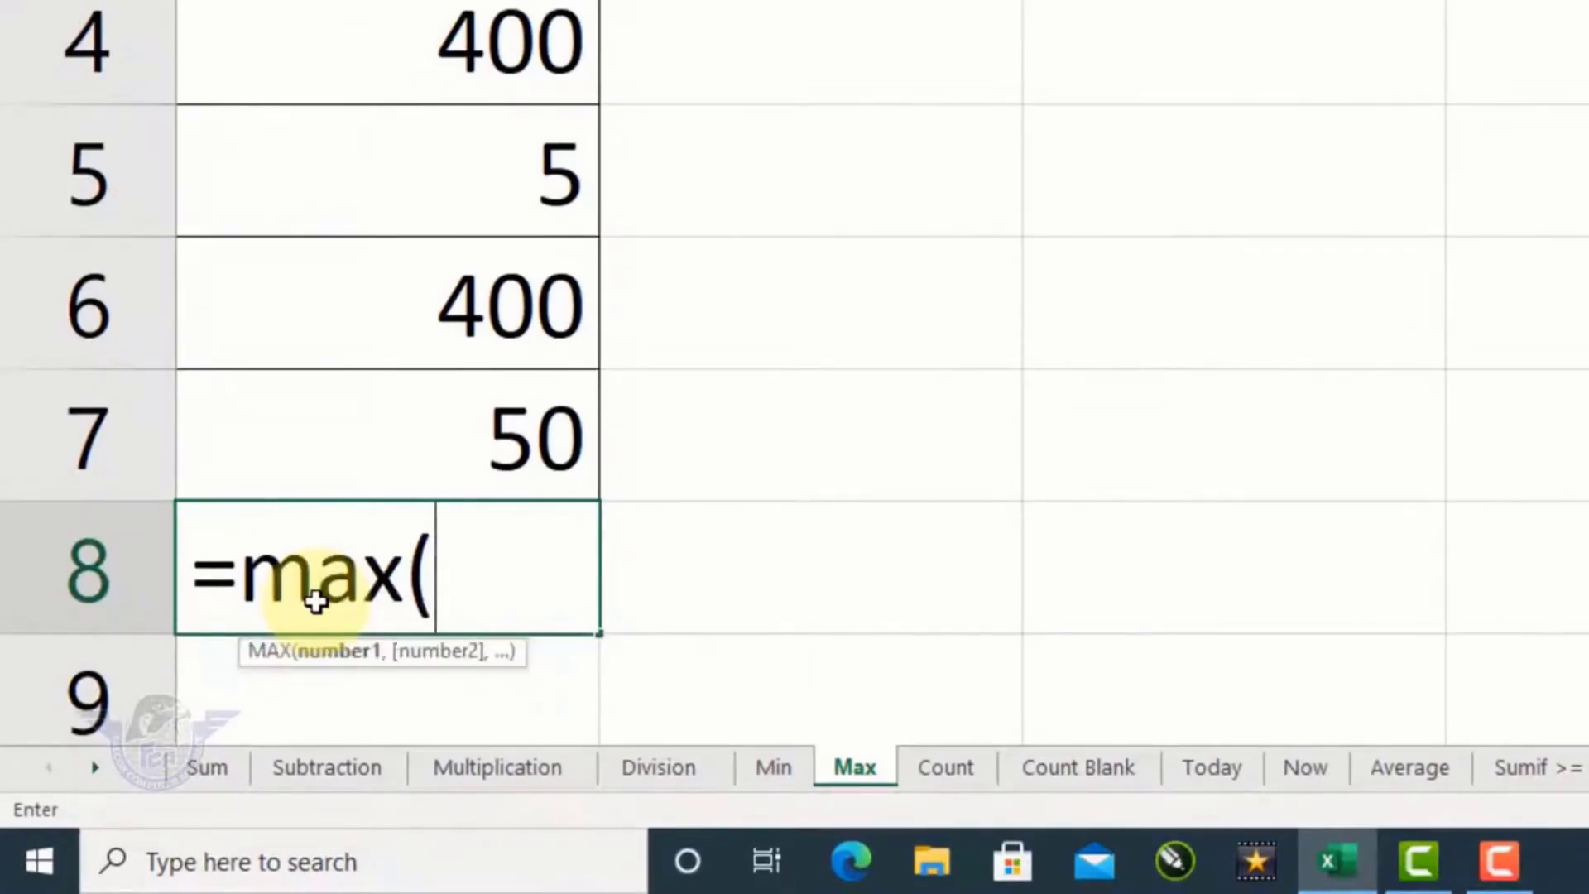
pyautogui.write('a2')
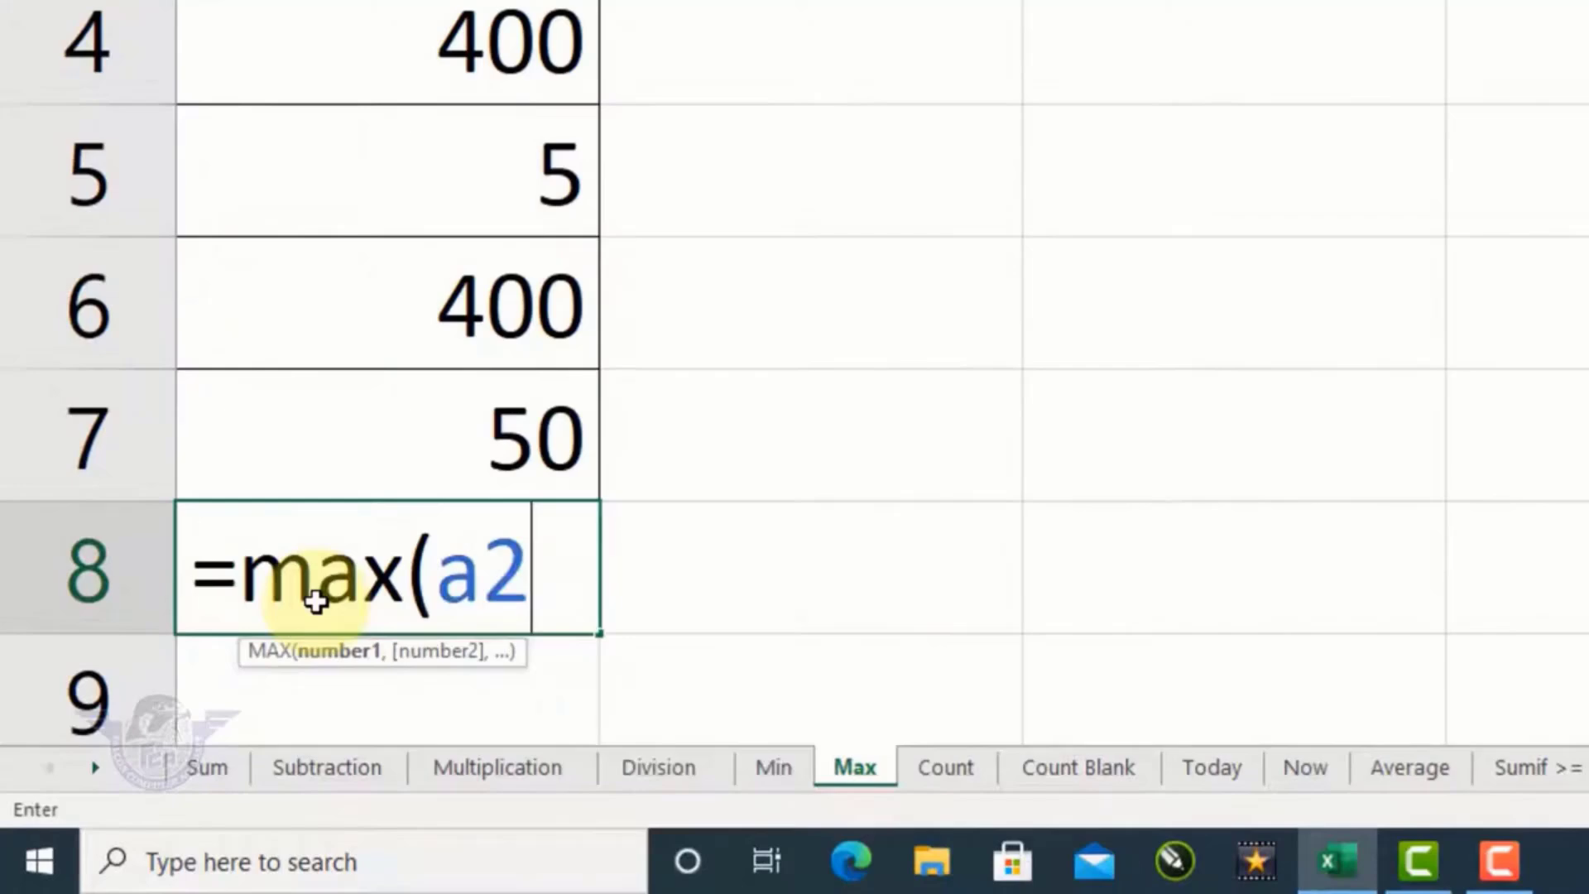
pyautogui.write(':a7')
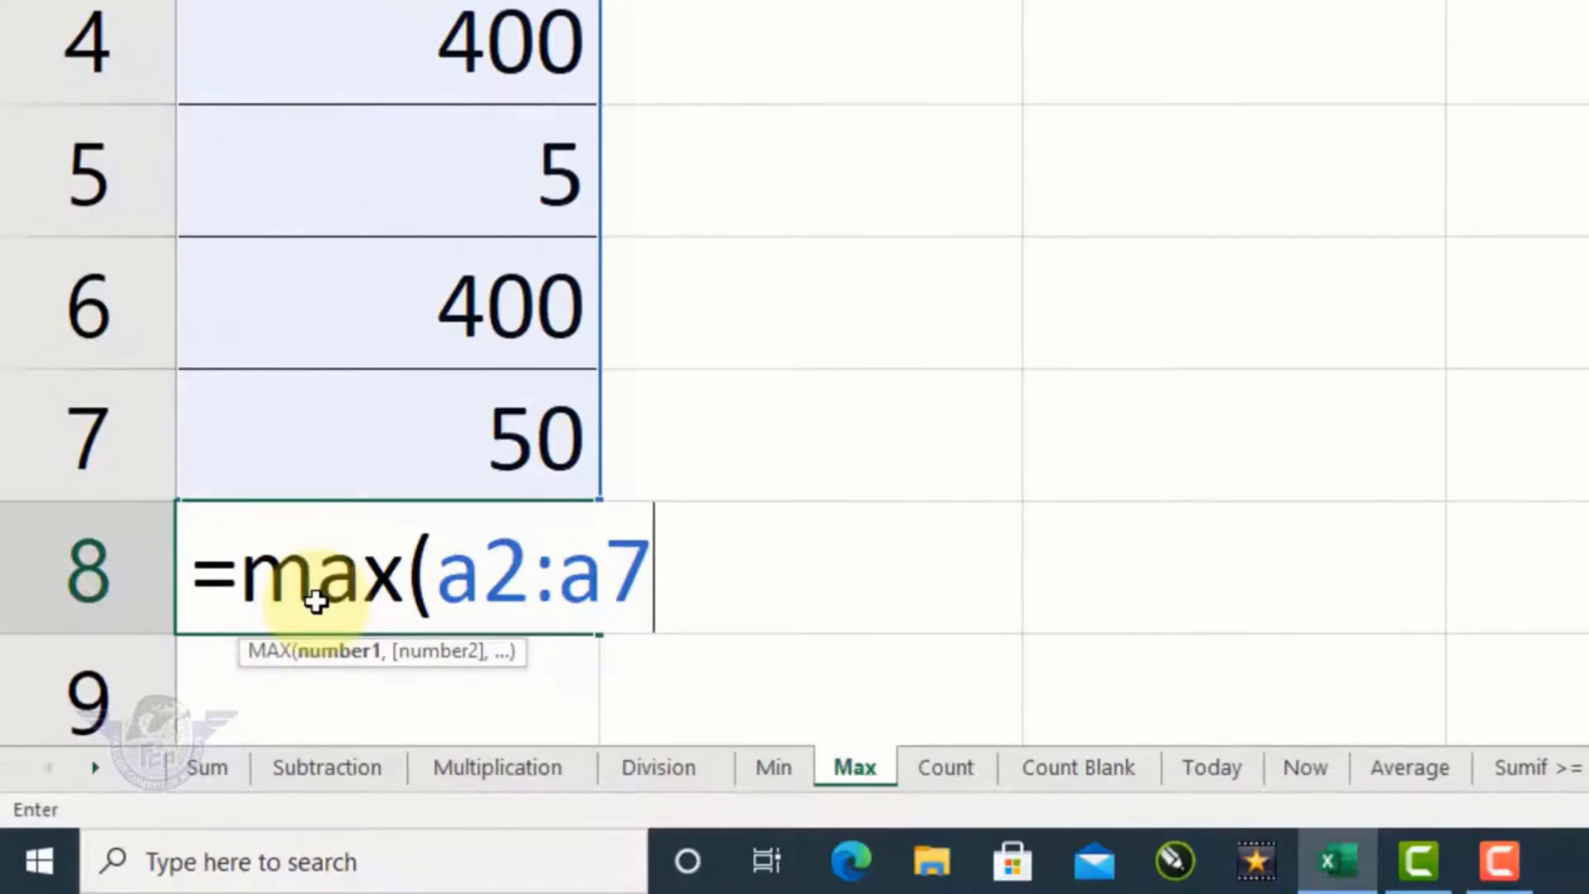
pyautogui.write(')')
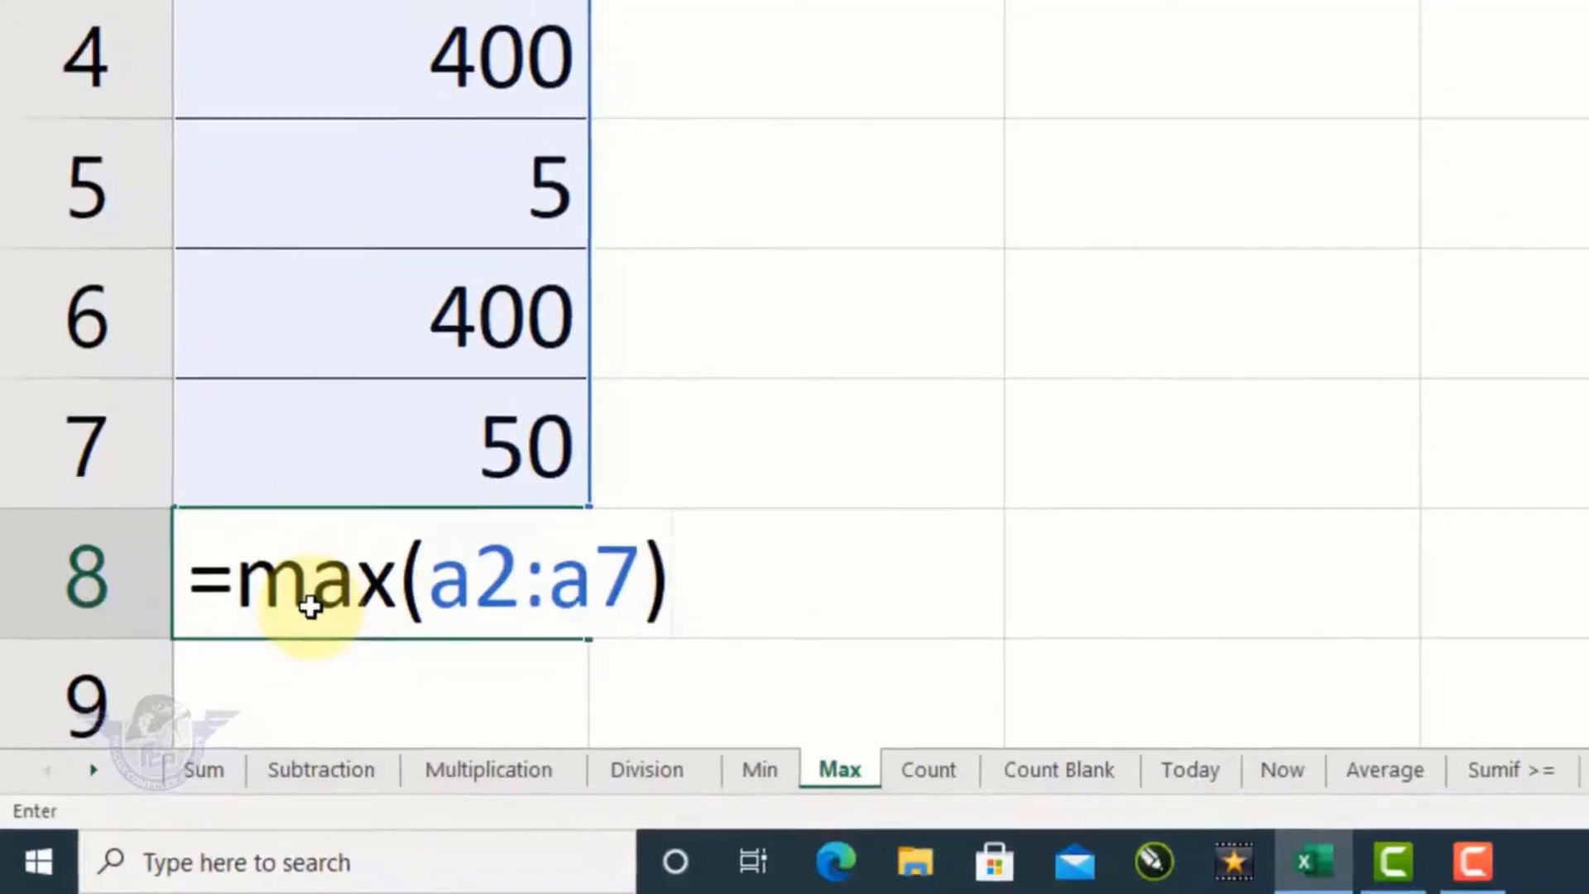
pyautogui.press('Return')
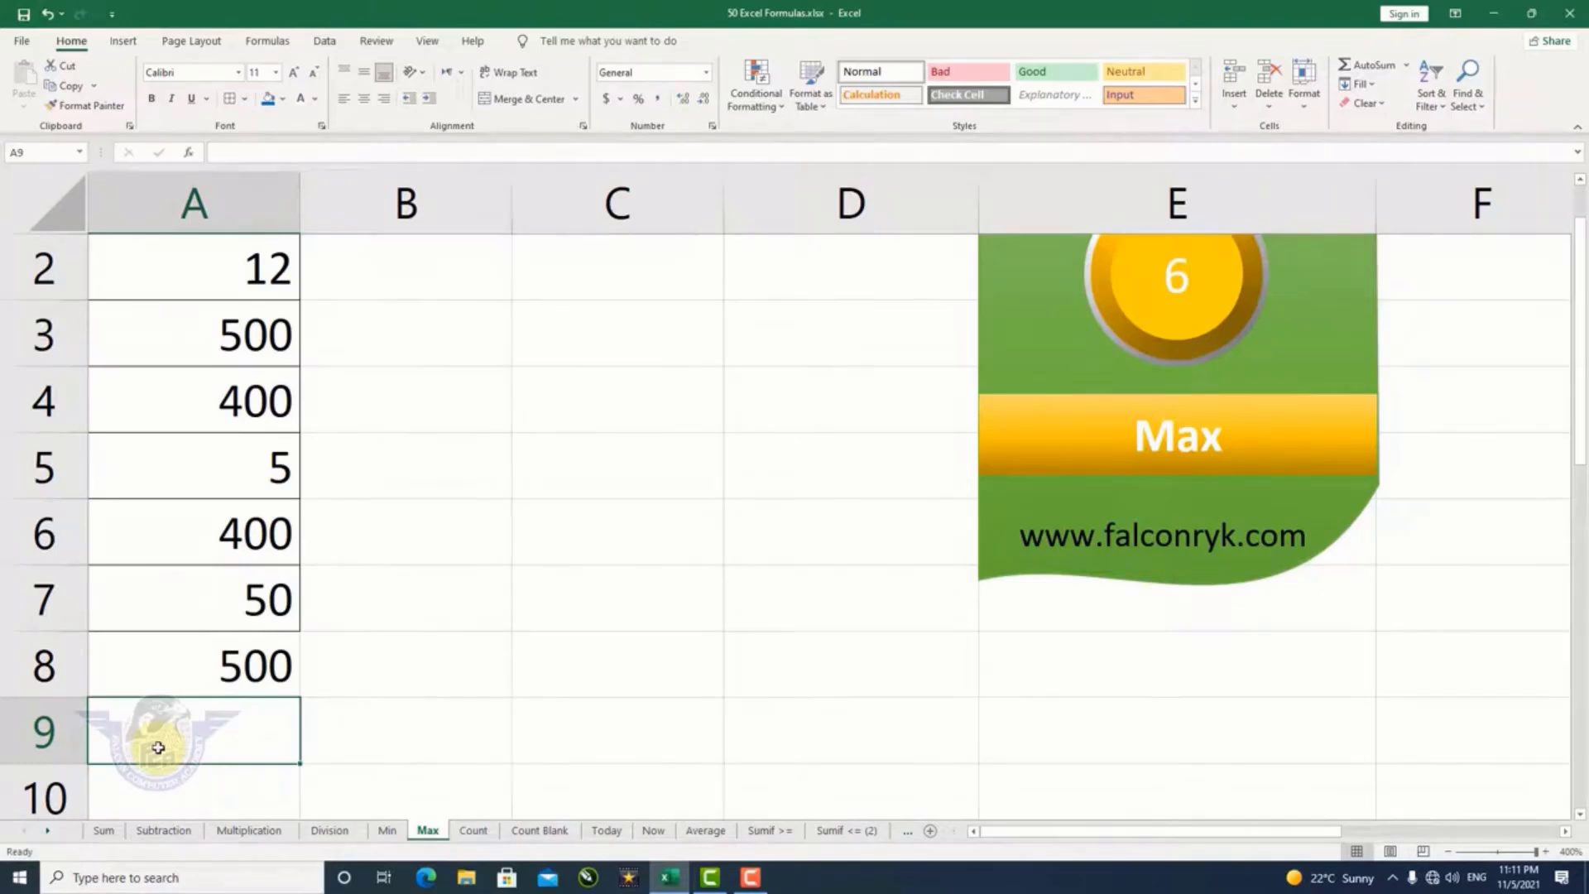
# On the Count sheet, clear the values in cells A6, A5 and A3
pyautogui.click(473, 830)
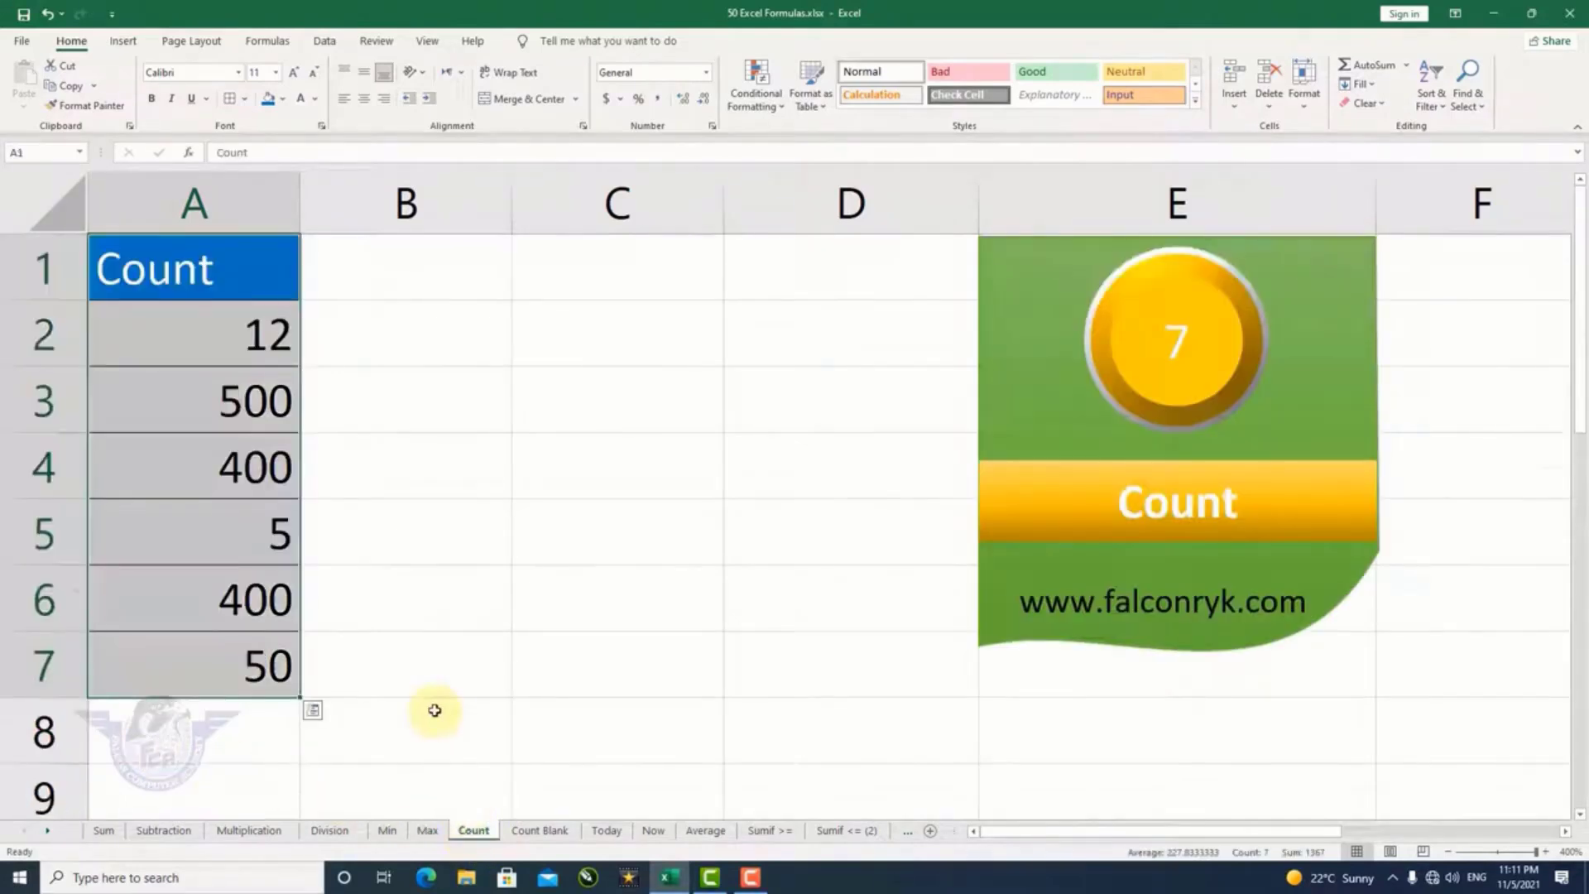
pyautogui.click(205, 580)
pyautogui.moveTo(241, 331); pyautogui.dragTo(237, 406)
pyautogui.click(249, 667)
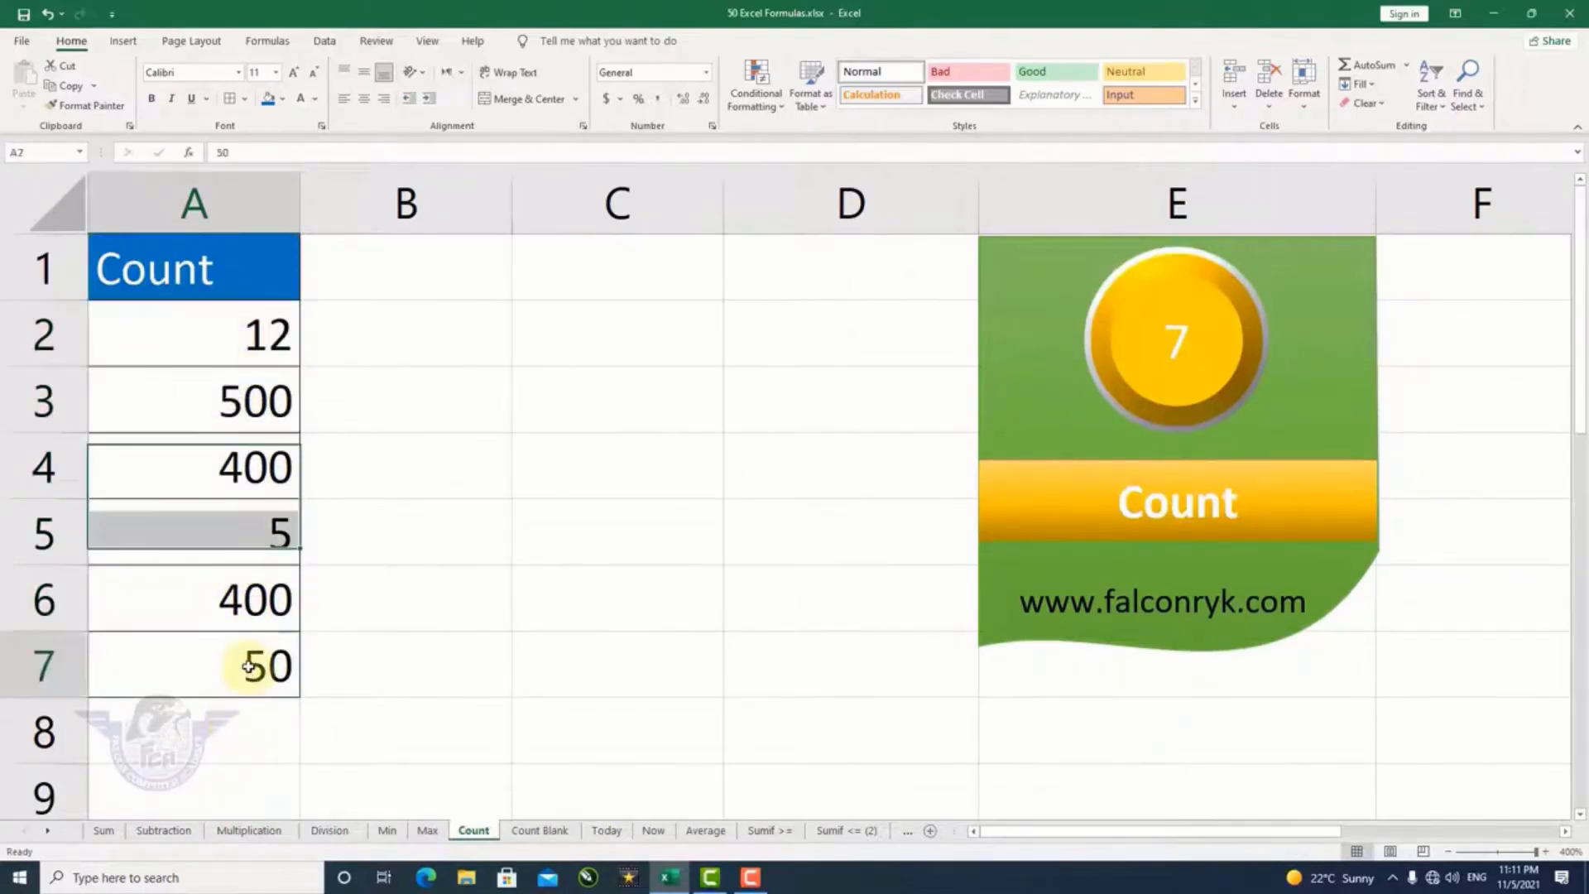
pyautogui.click(250, 598)
pyautogui.press('Delete')
pyautogui.click(276, 539)
pyautogui.press('Delete')
pyautogui.click(268, 405)
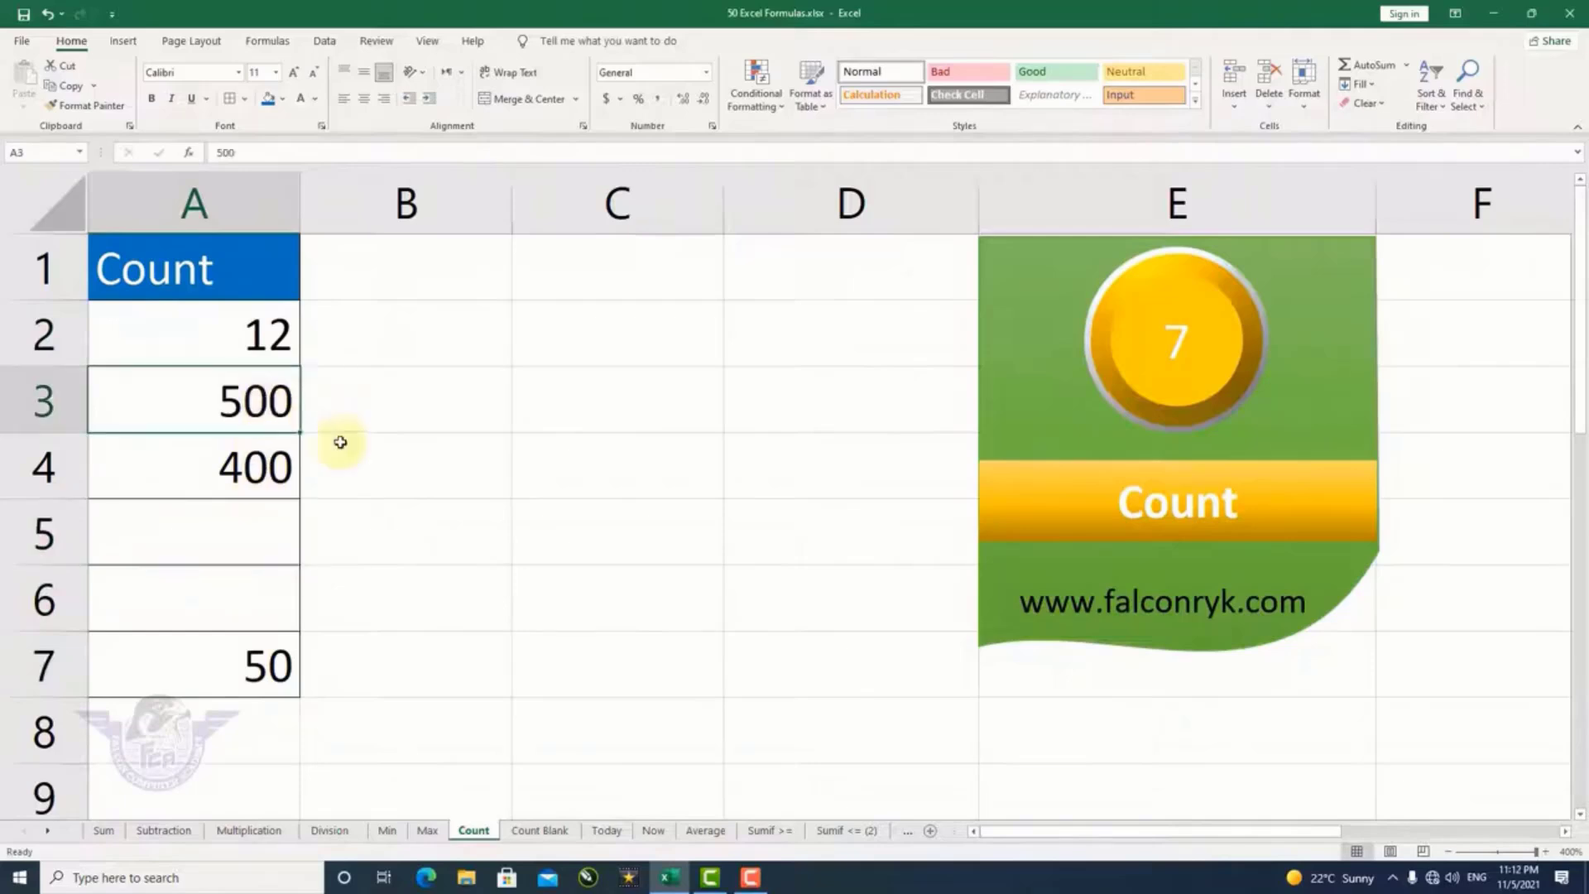
pyautogui.press('Delete')
# Count the numeric entries of the Count column in cell A8 with the formula =COUNT(a1:a7)
pyautogui.click(239, 723)
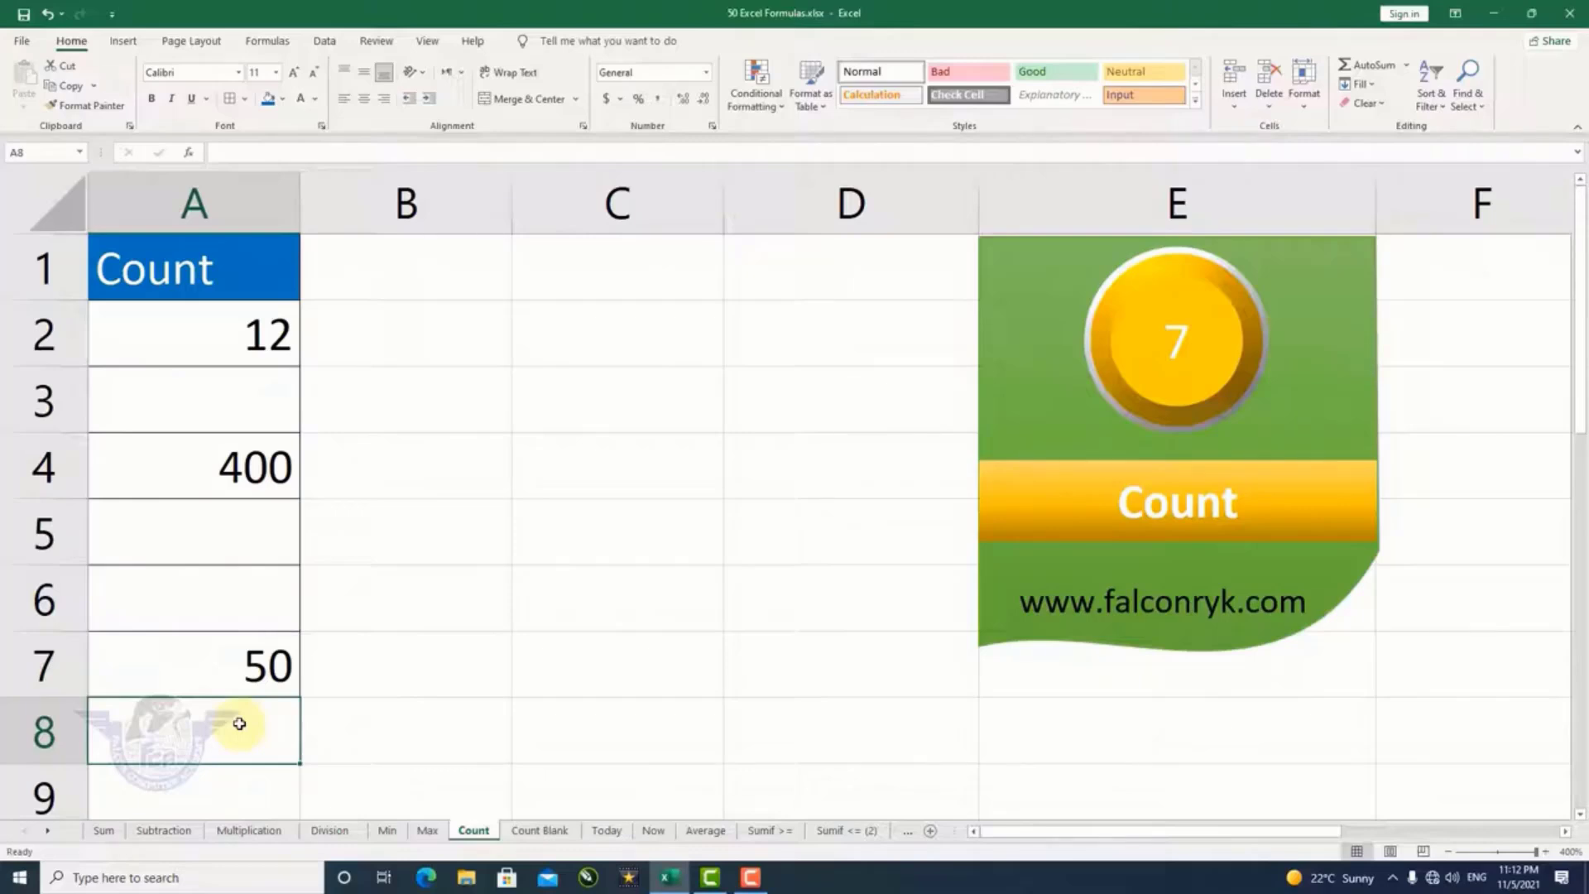
pyautogui.write('=')
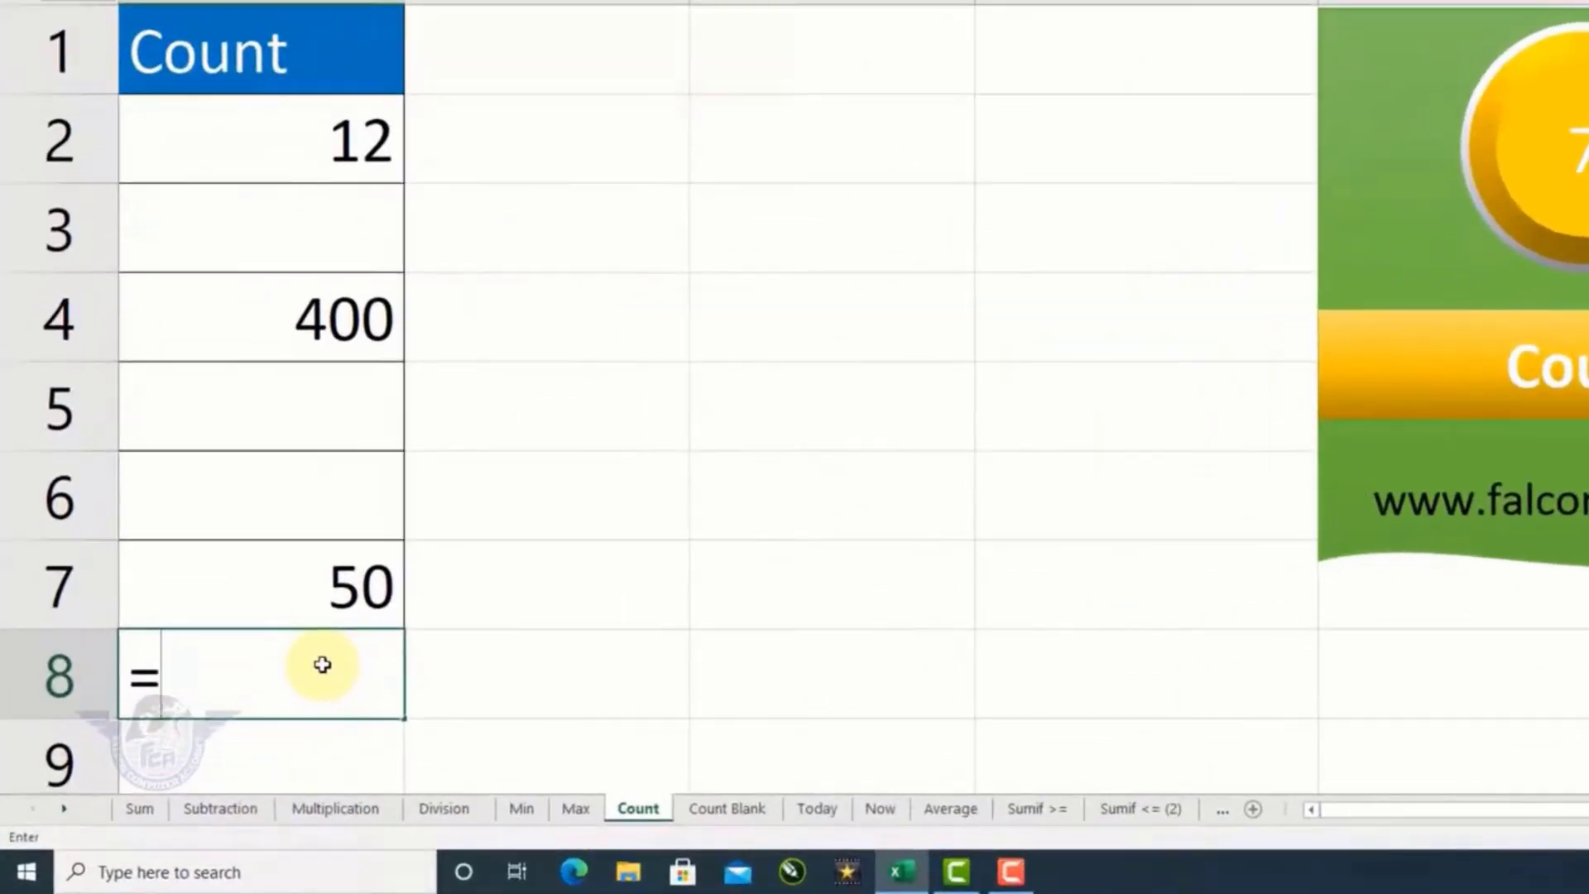
pyautogui.write('count')
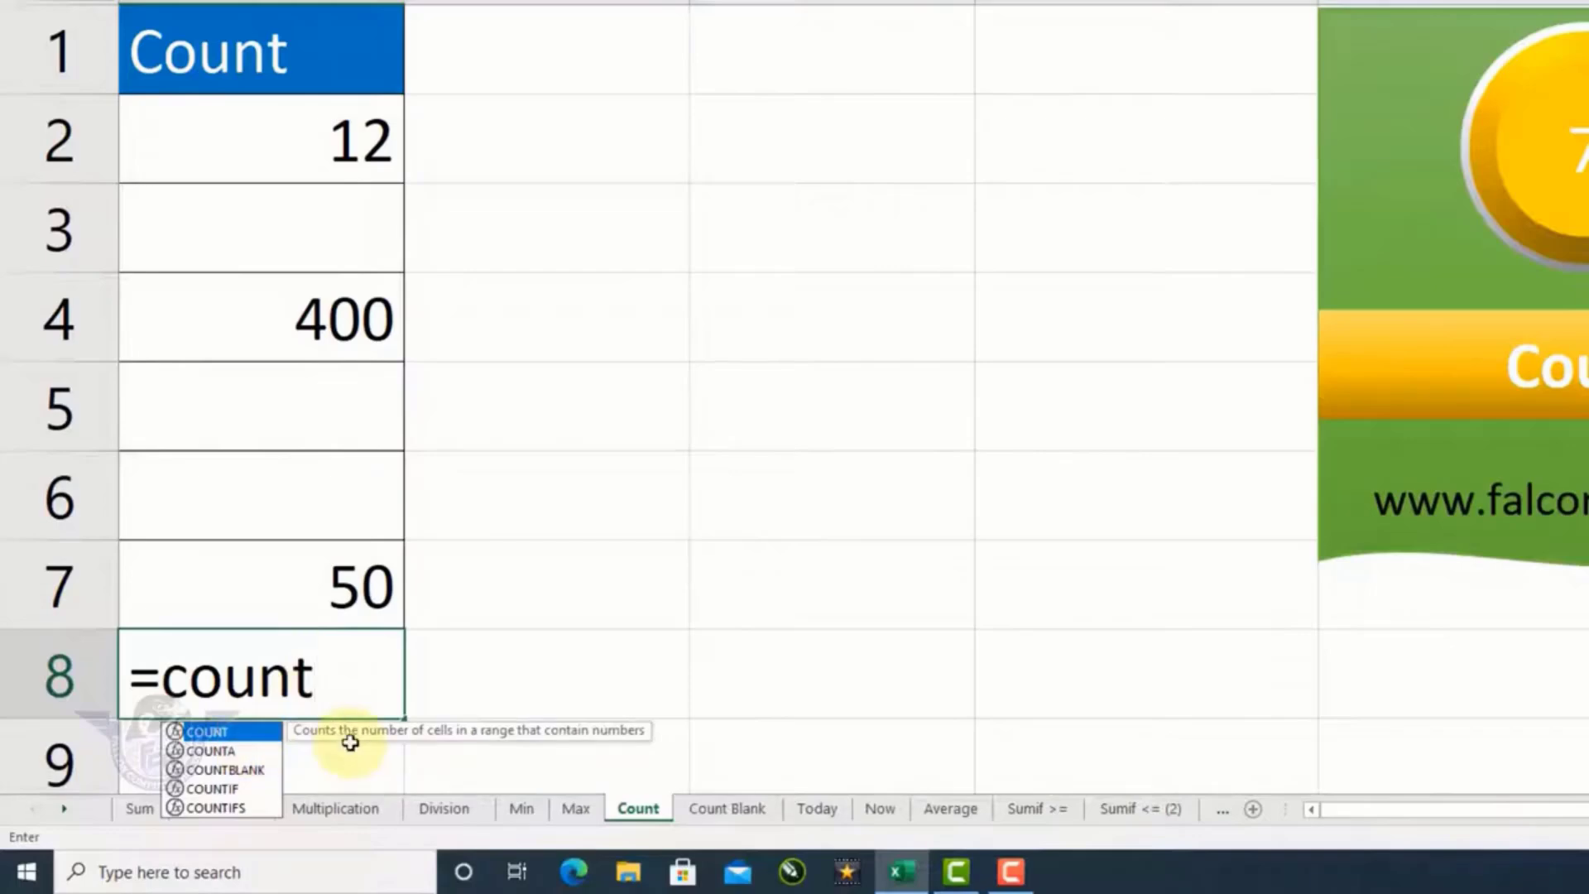
pyautogui.press('Tab')
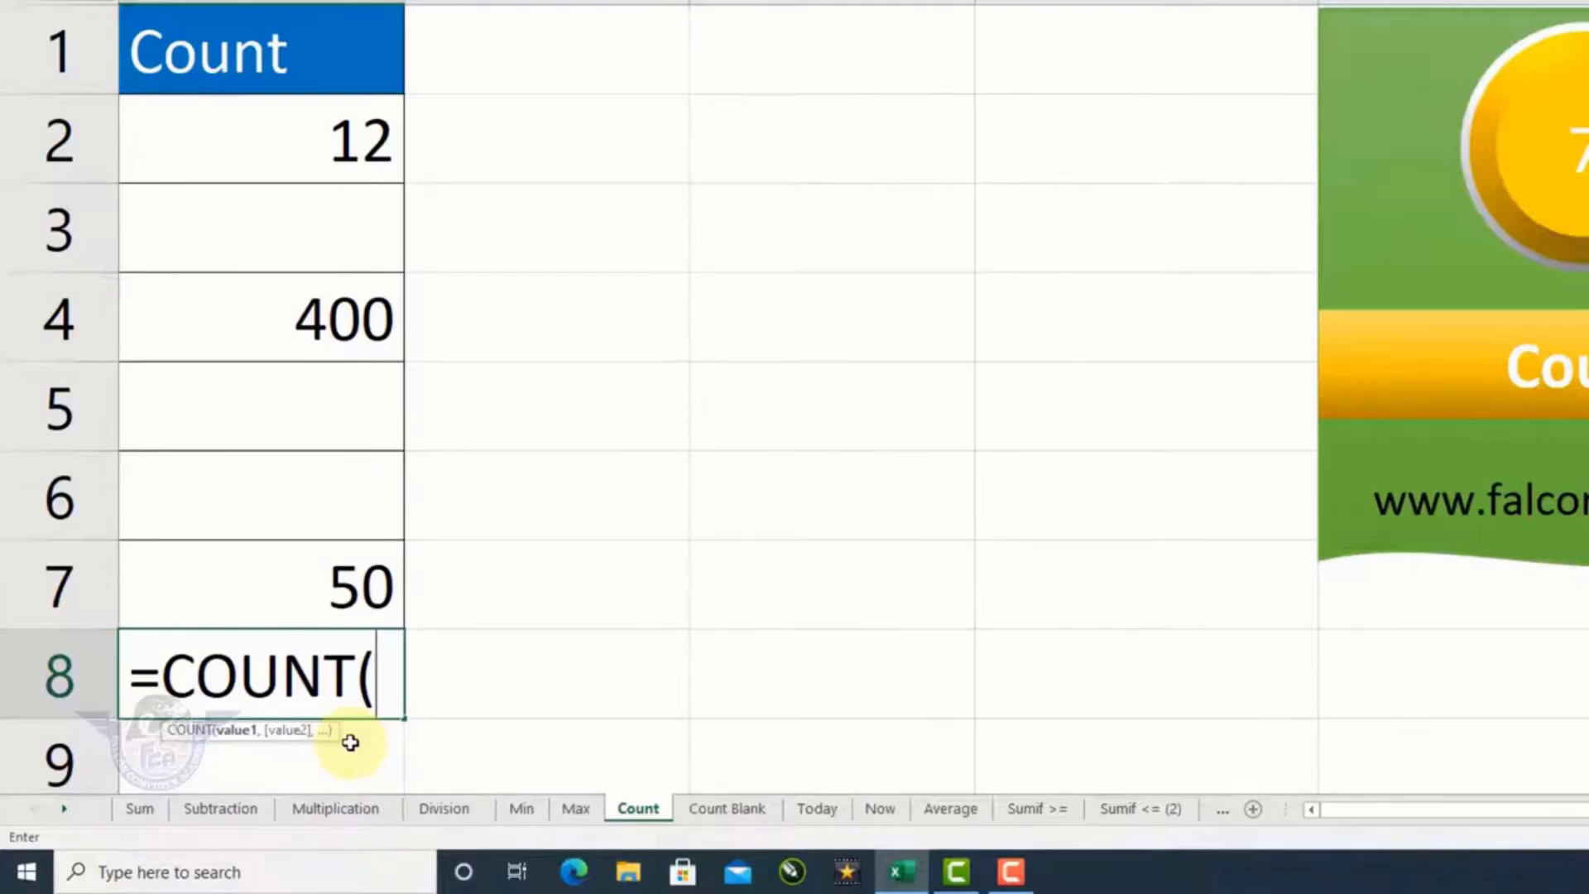
pyautogui.write('a1')
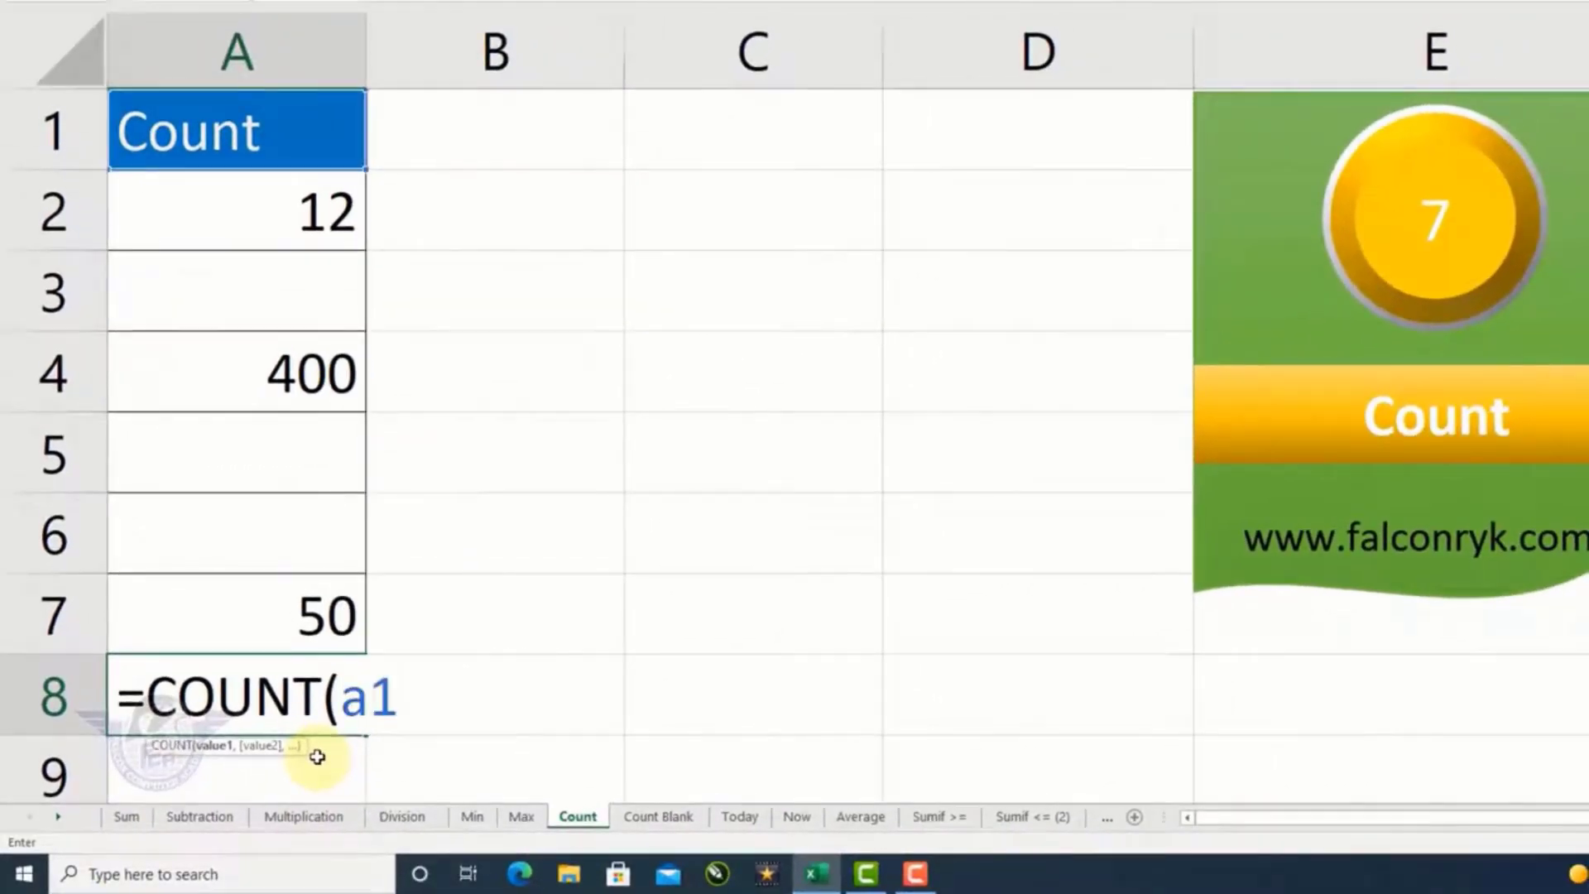
pyautogui.write(':a7')
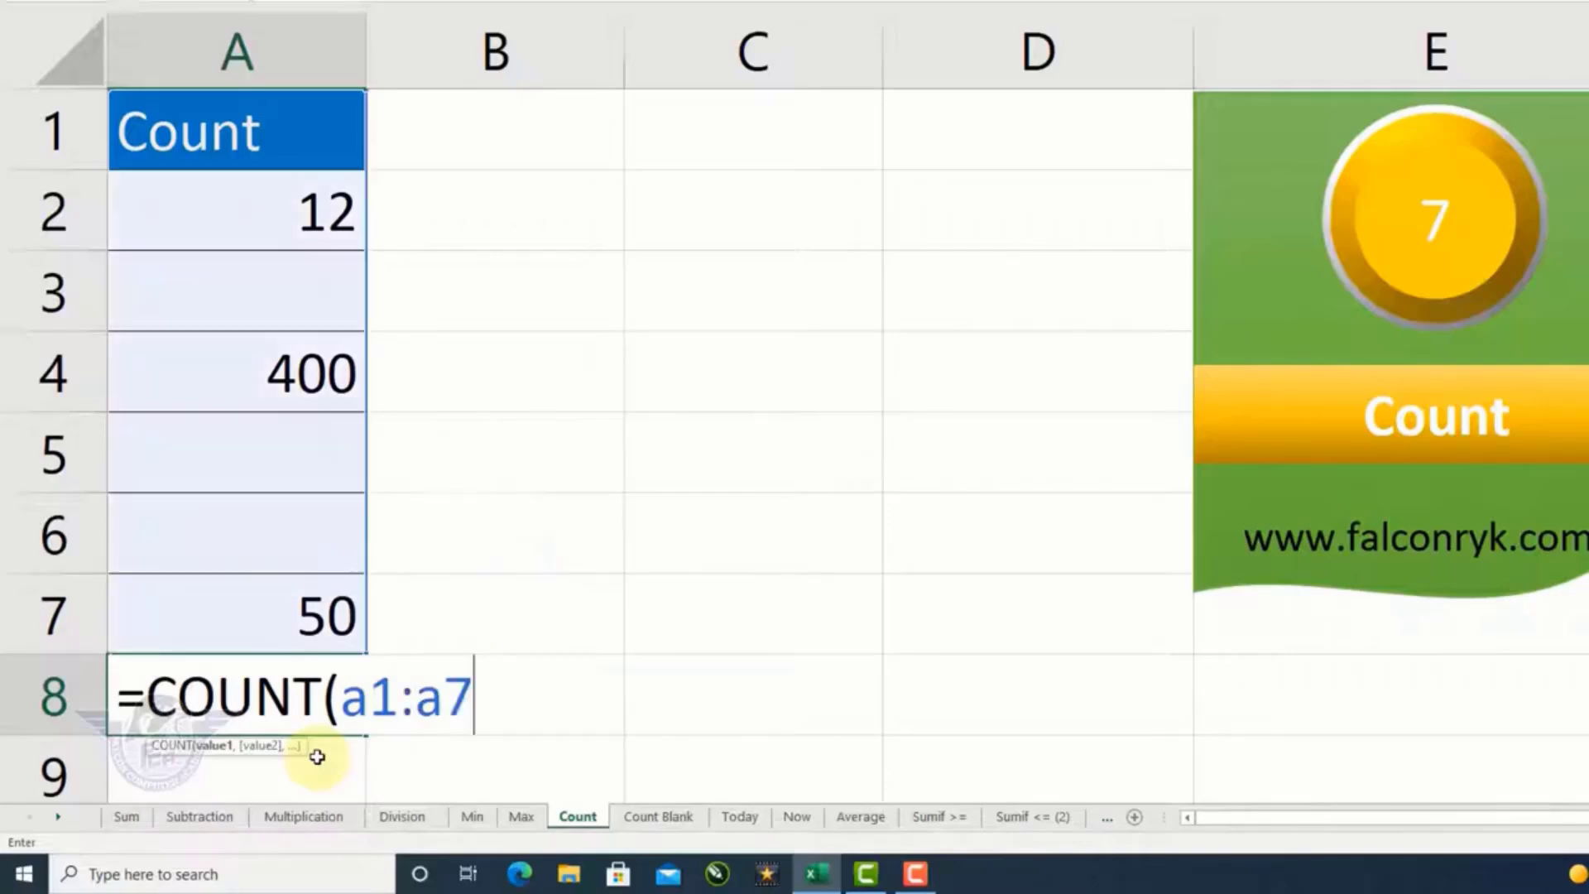
pyautogui.write(')')
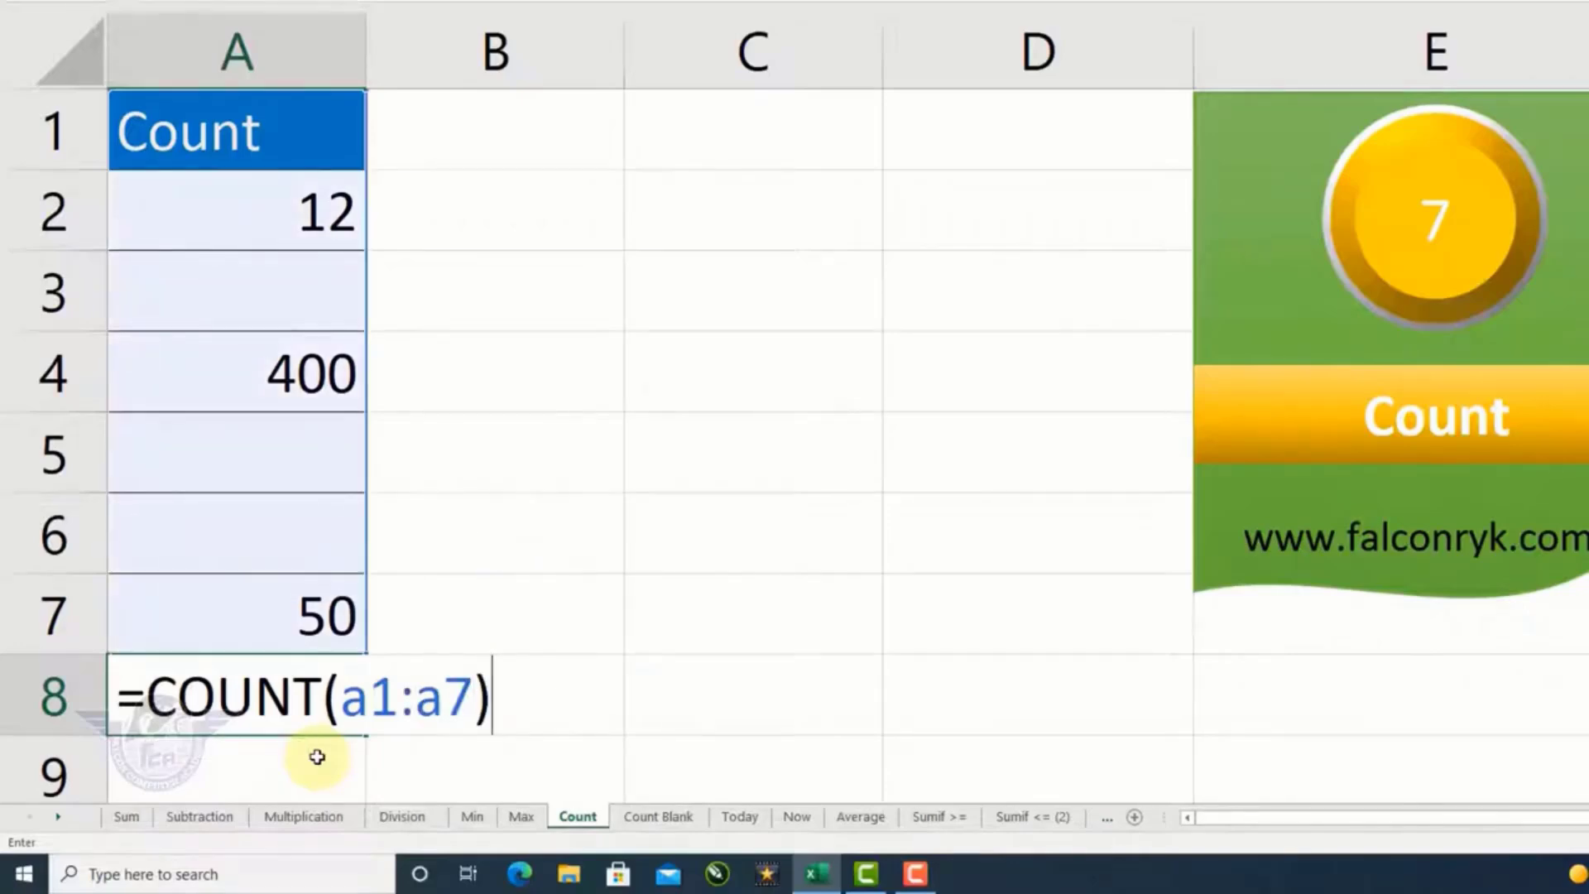
pyautogui.press('Return')
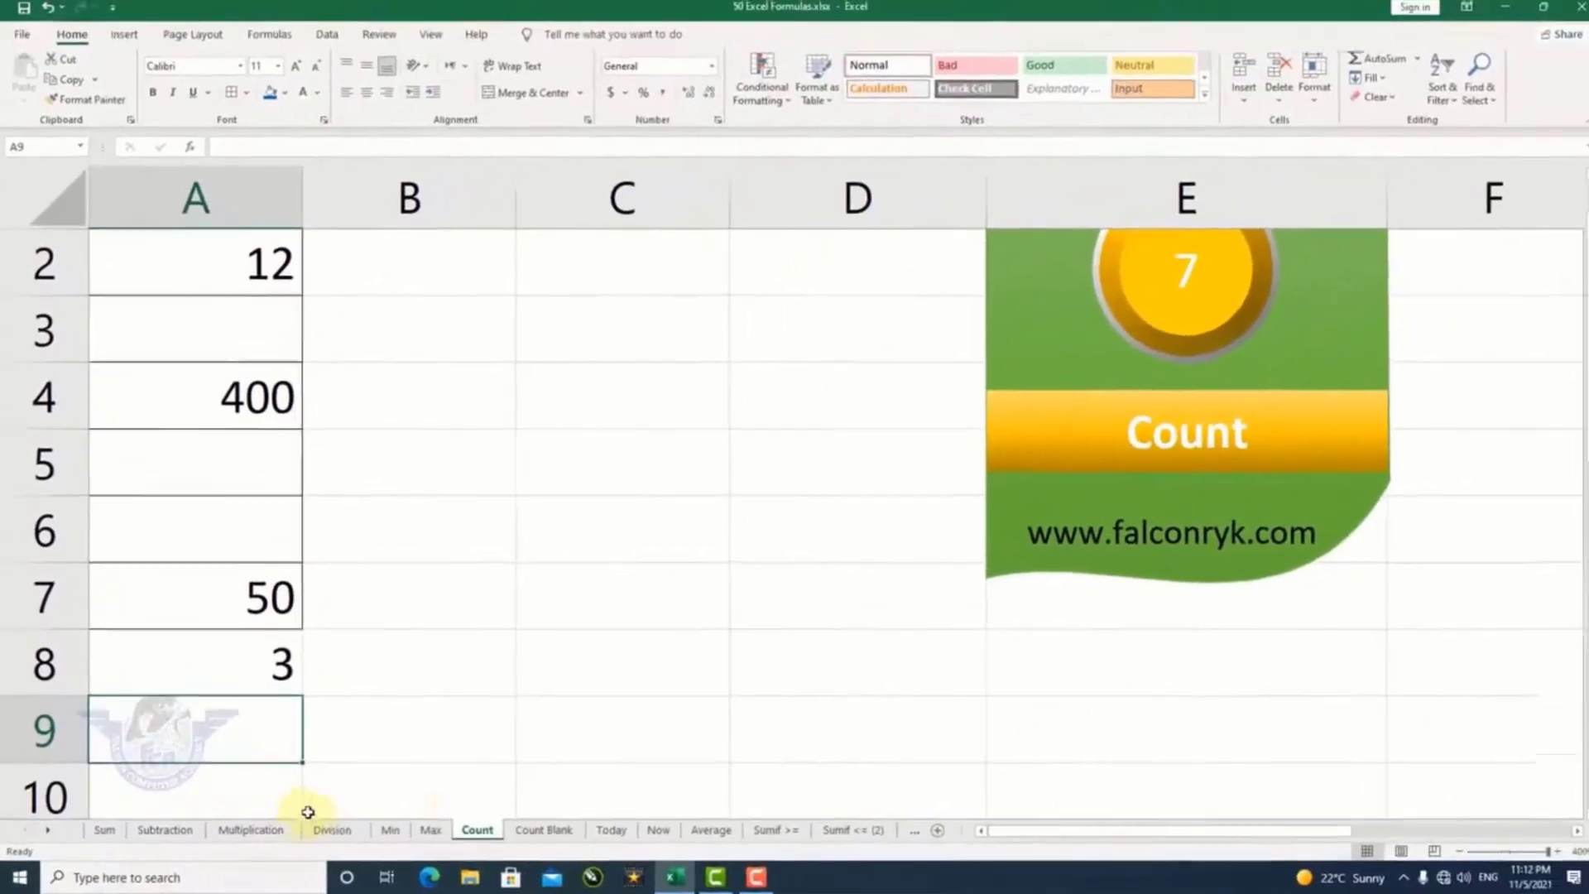
# On the Count Blank sheet, clear the values in cells A4 and A3
pyautogui.click(570, 840)
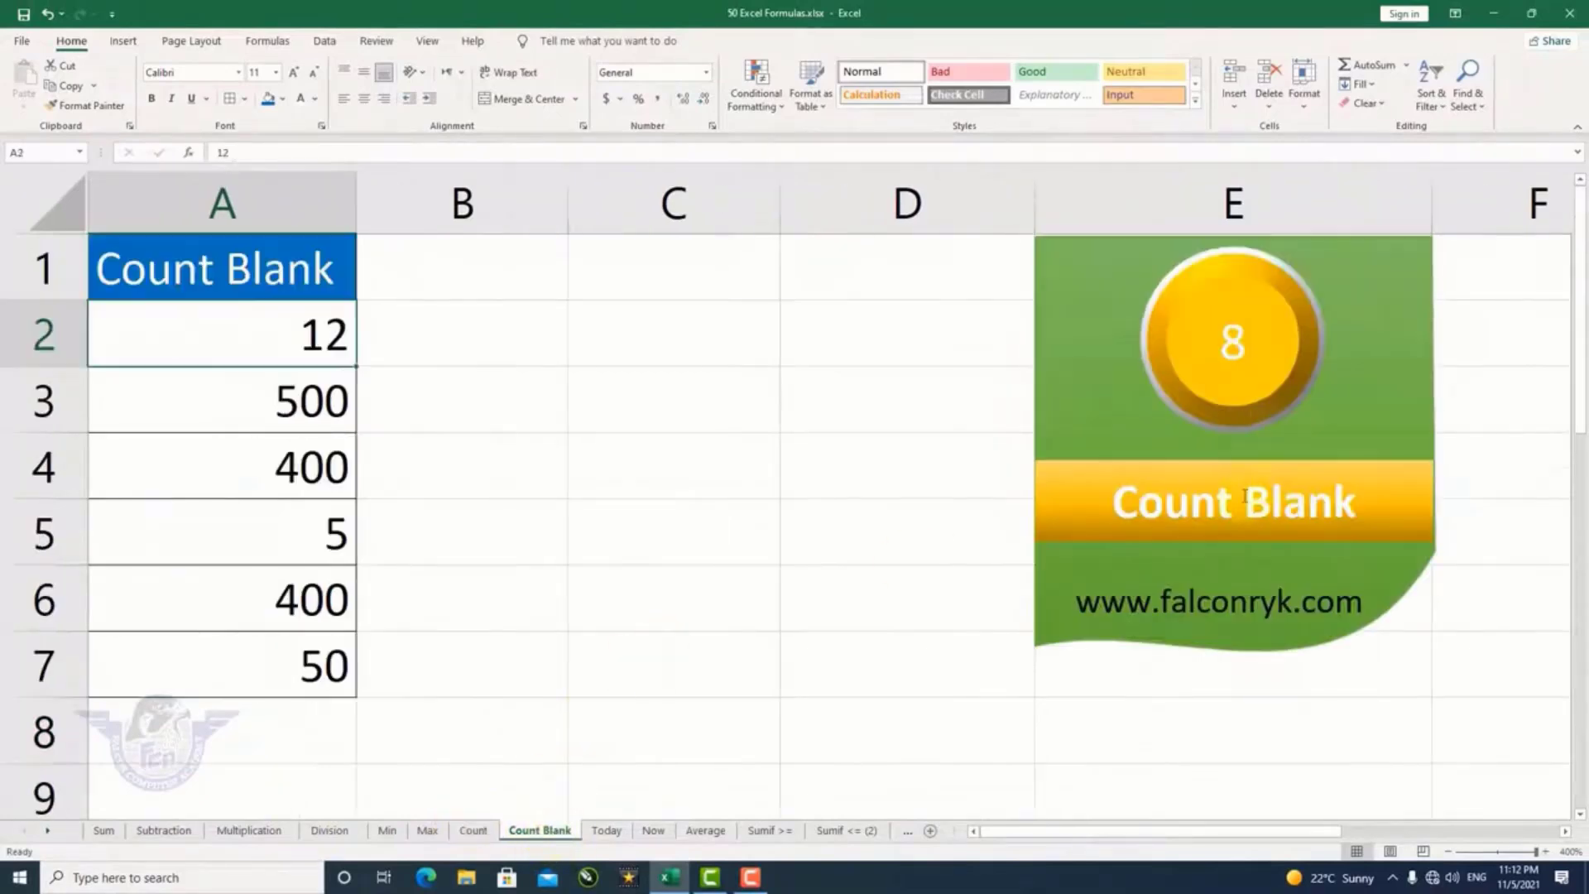
pyautogui.click(303, 470)
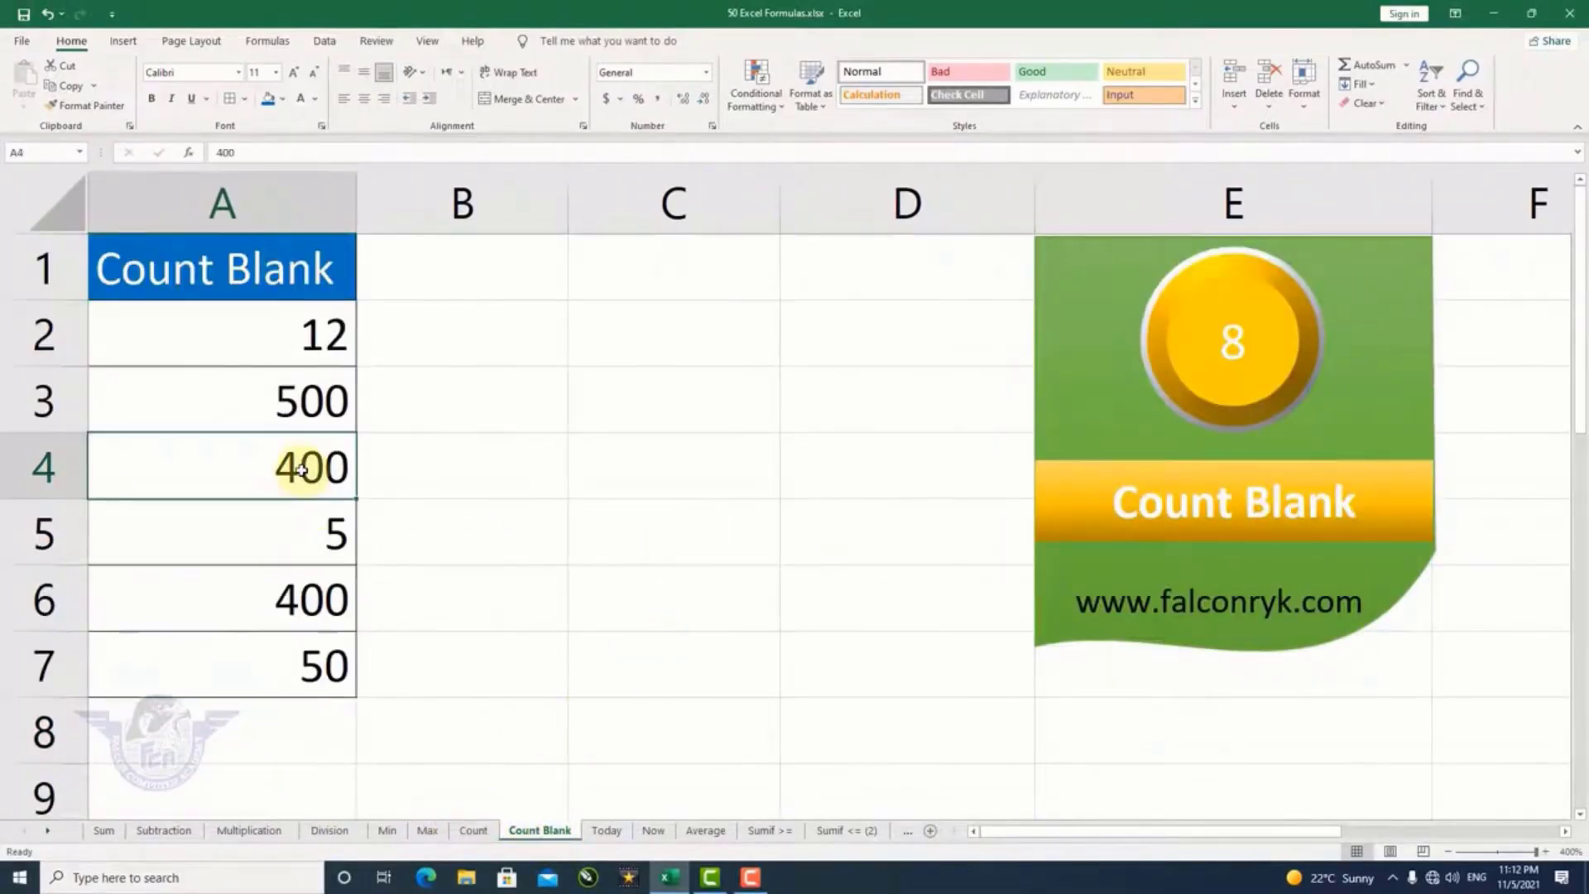
pyautogui.press('Delete')
pyautogui.click(305, 401)
pyautogui.press('Delete')
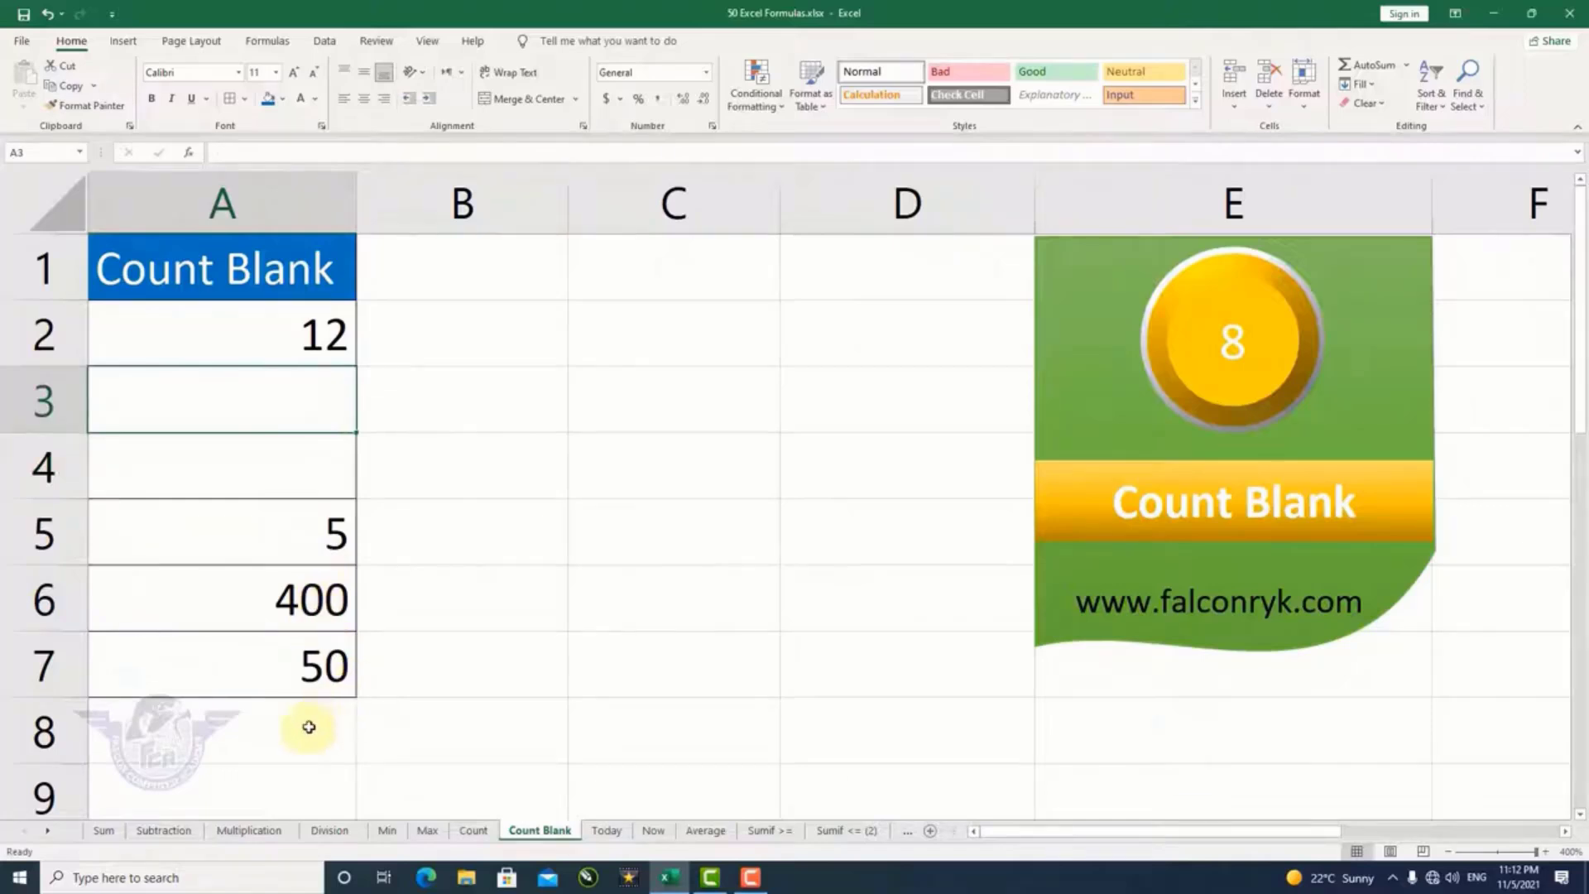
# Count the empty cells of the Count Blank column in cell A8 with the formula =countblank(a2:a7)
pyautogui.click(308, 727)
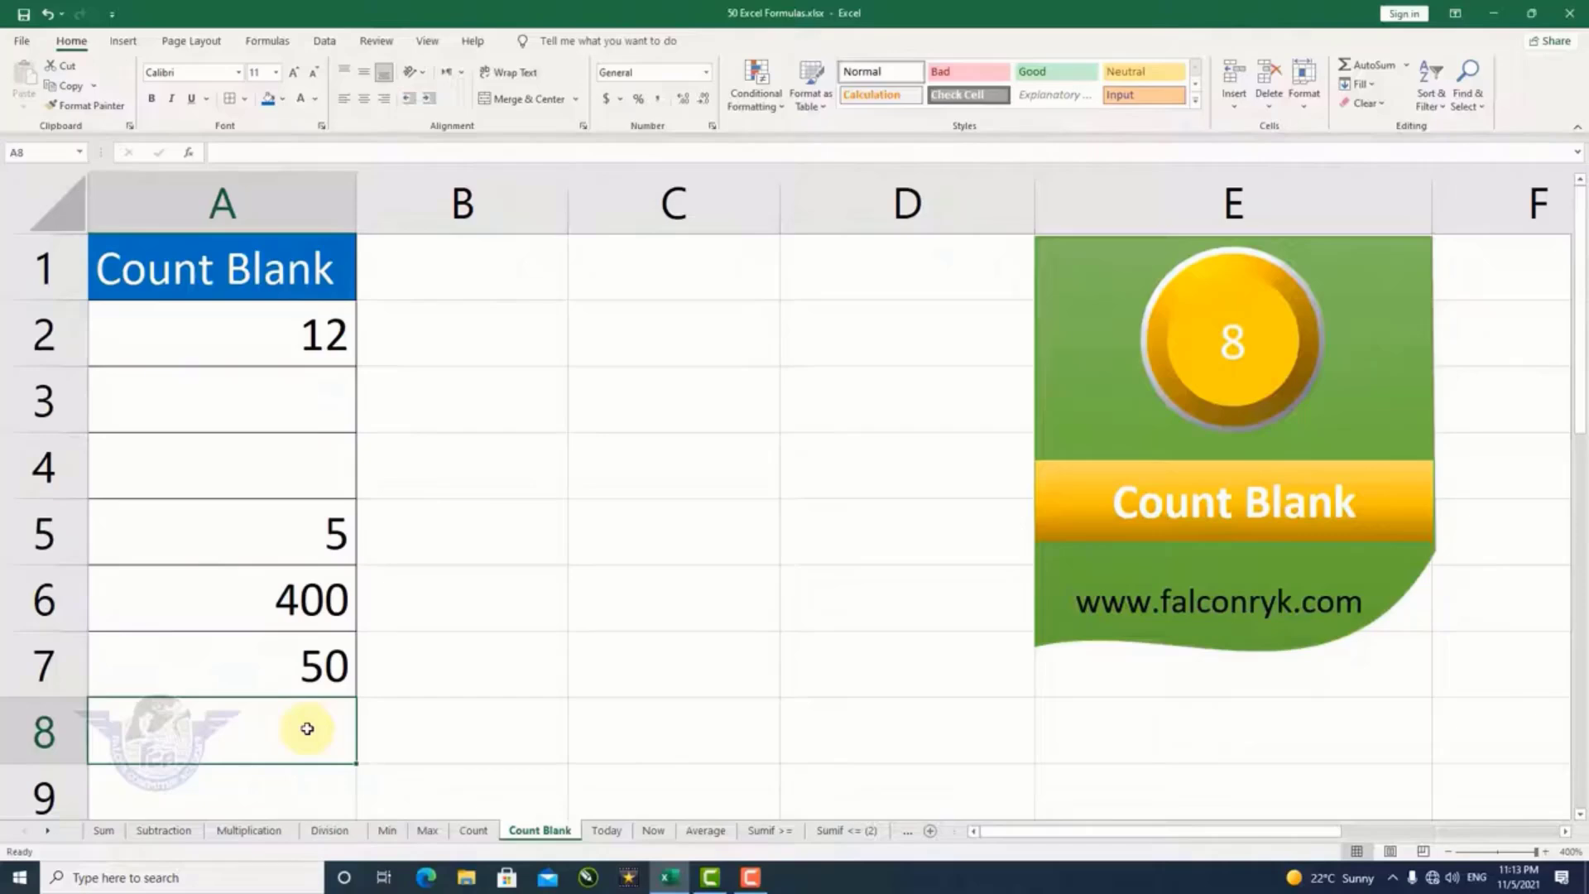
pyautogui.write('=c')
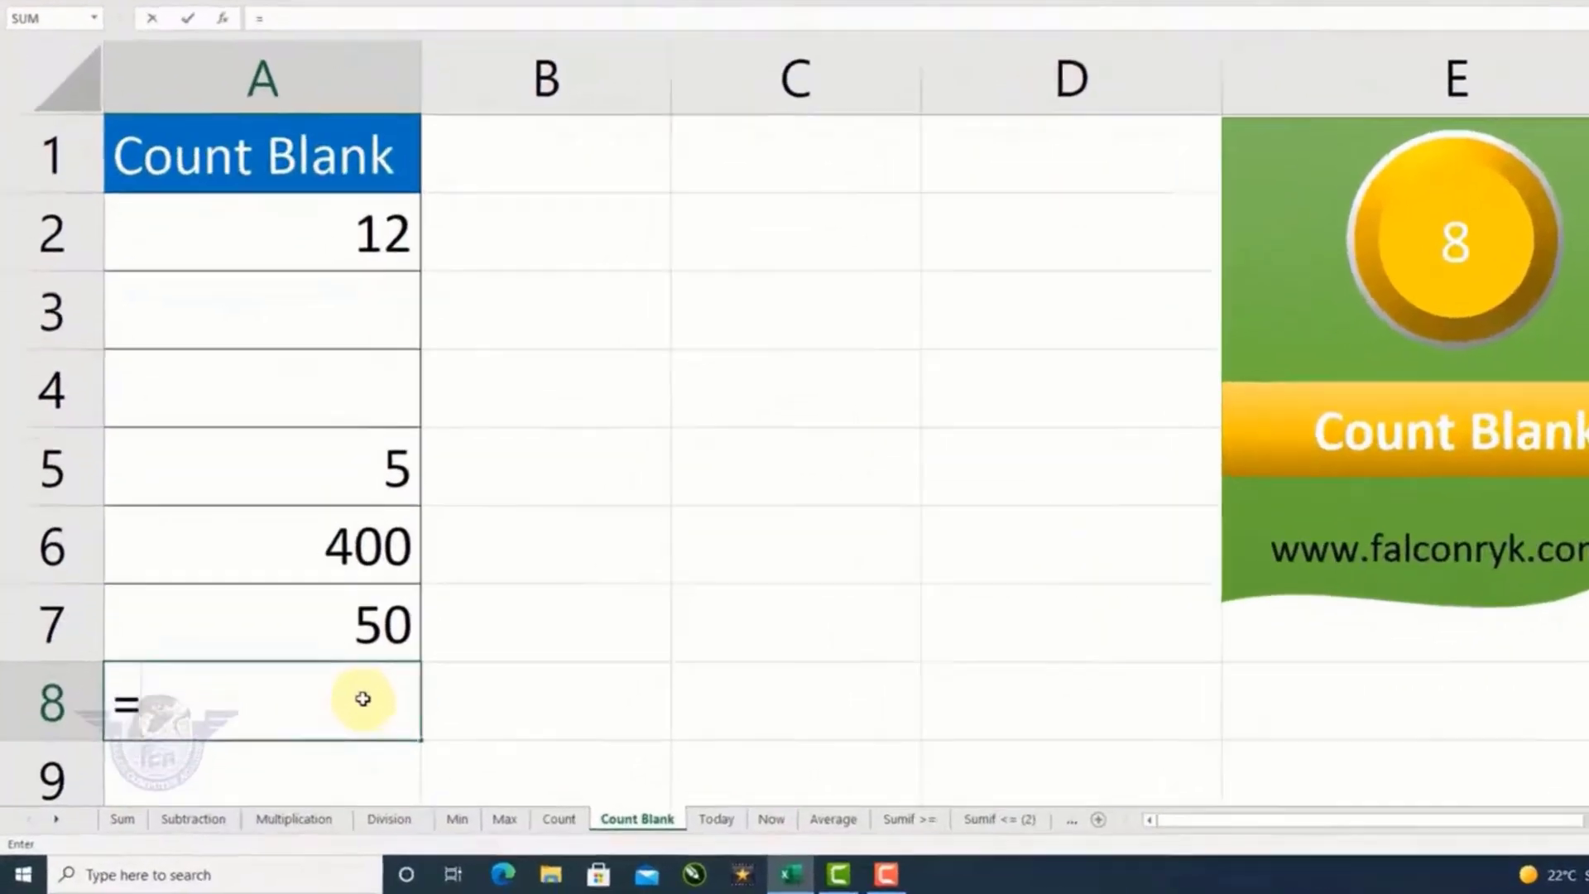
pyautogui.write('ount')
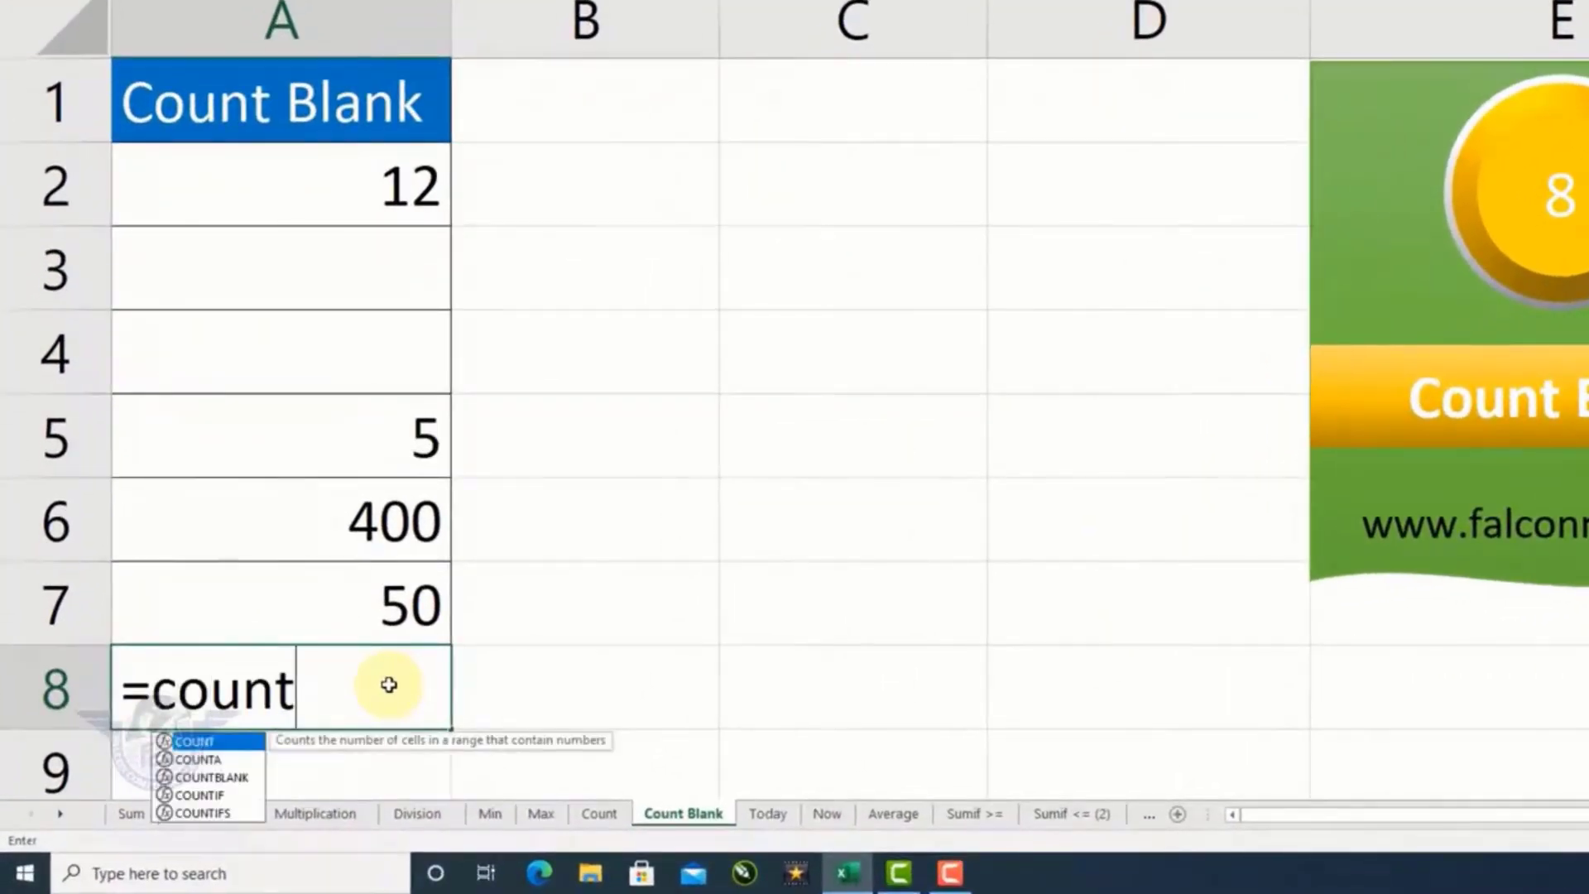
pyautogui.write('blank')
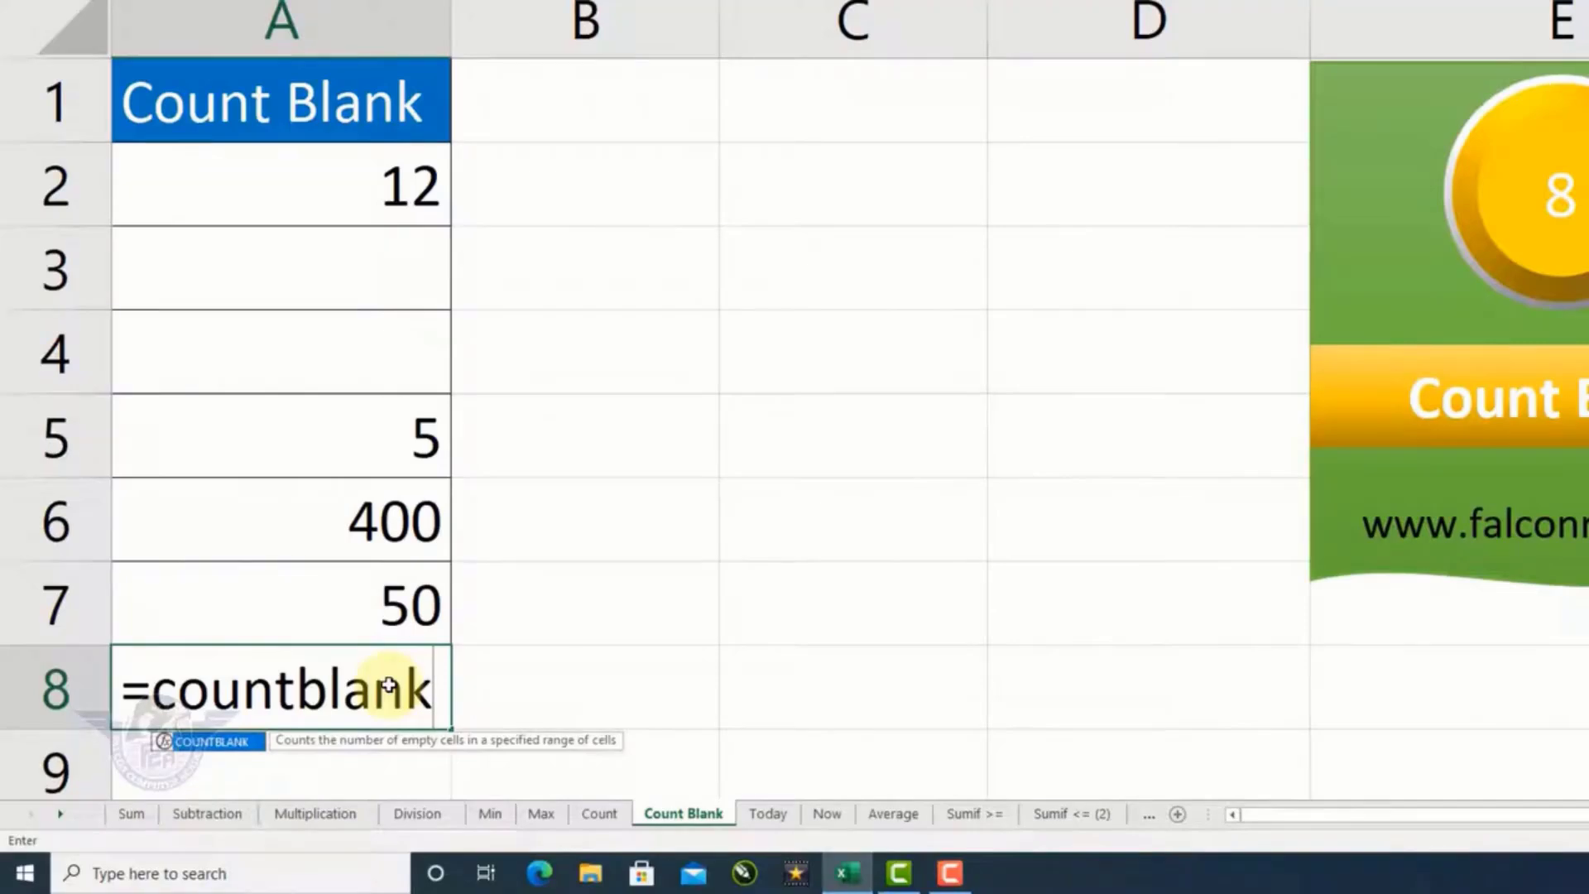
pyautogui.write('(')
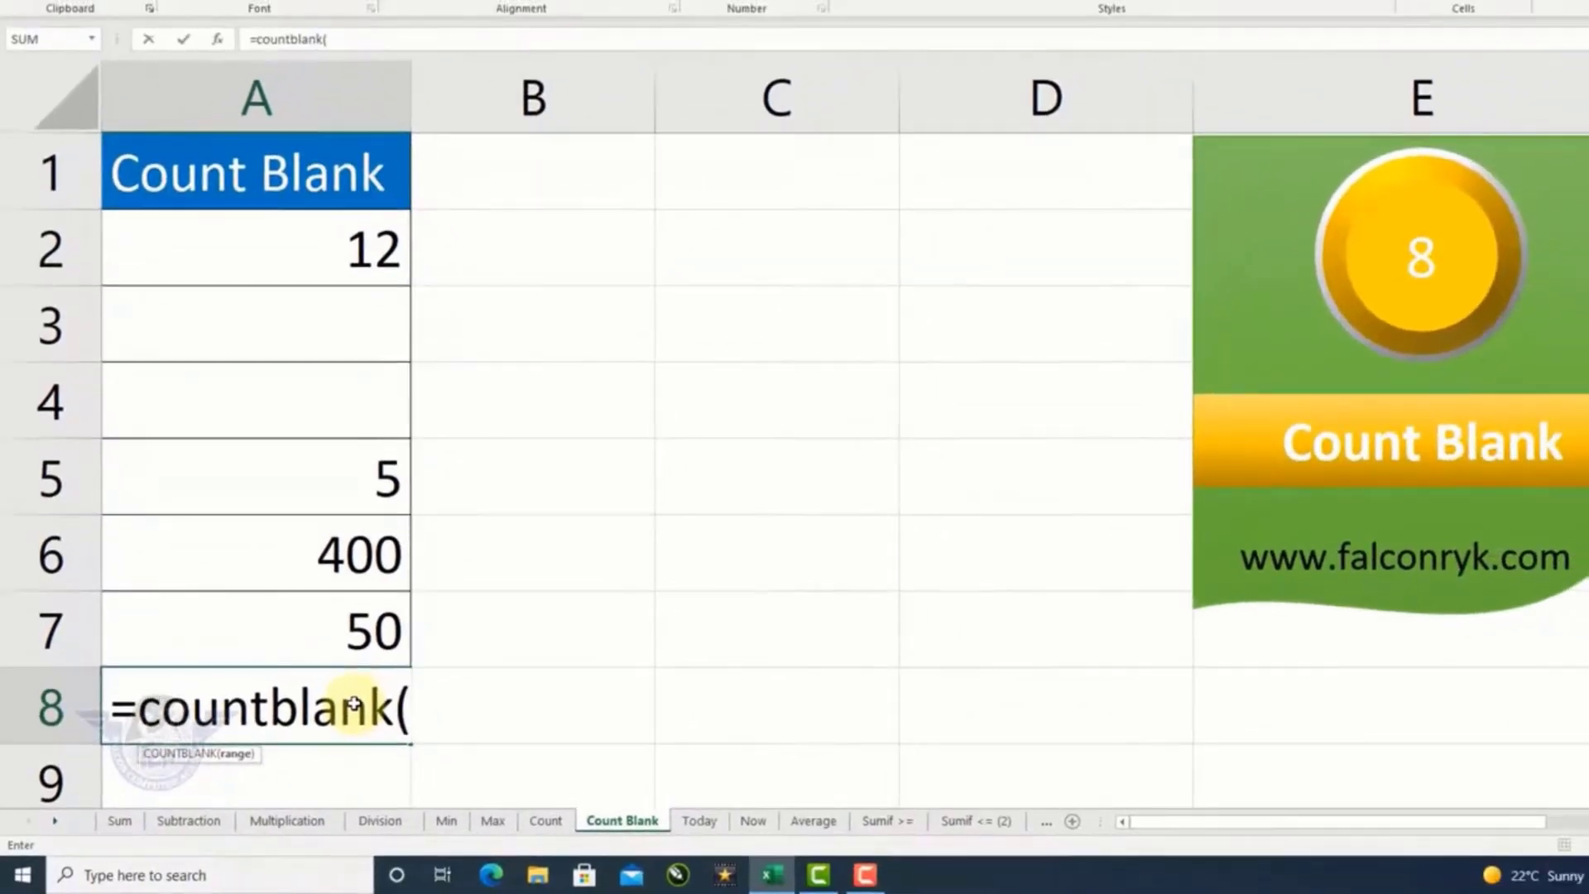
pyautogui.write('a')
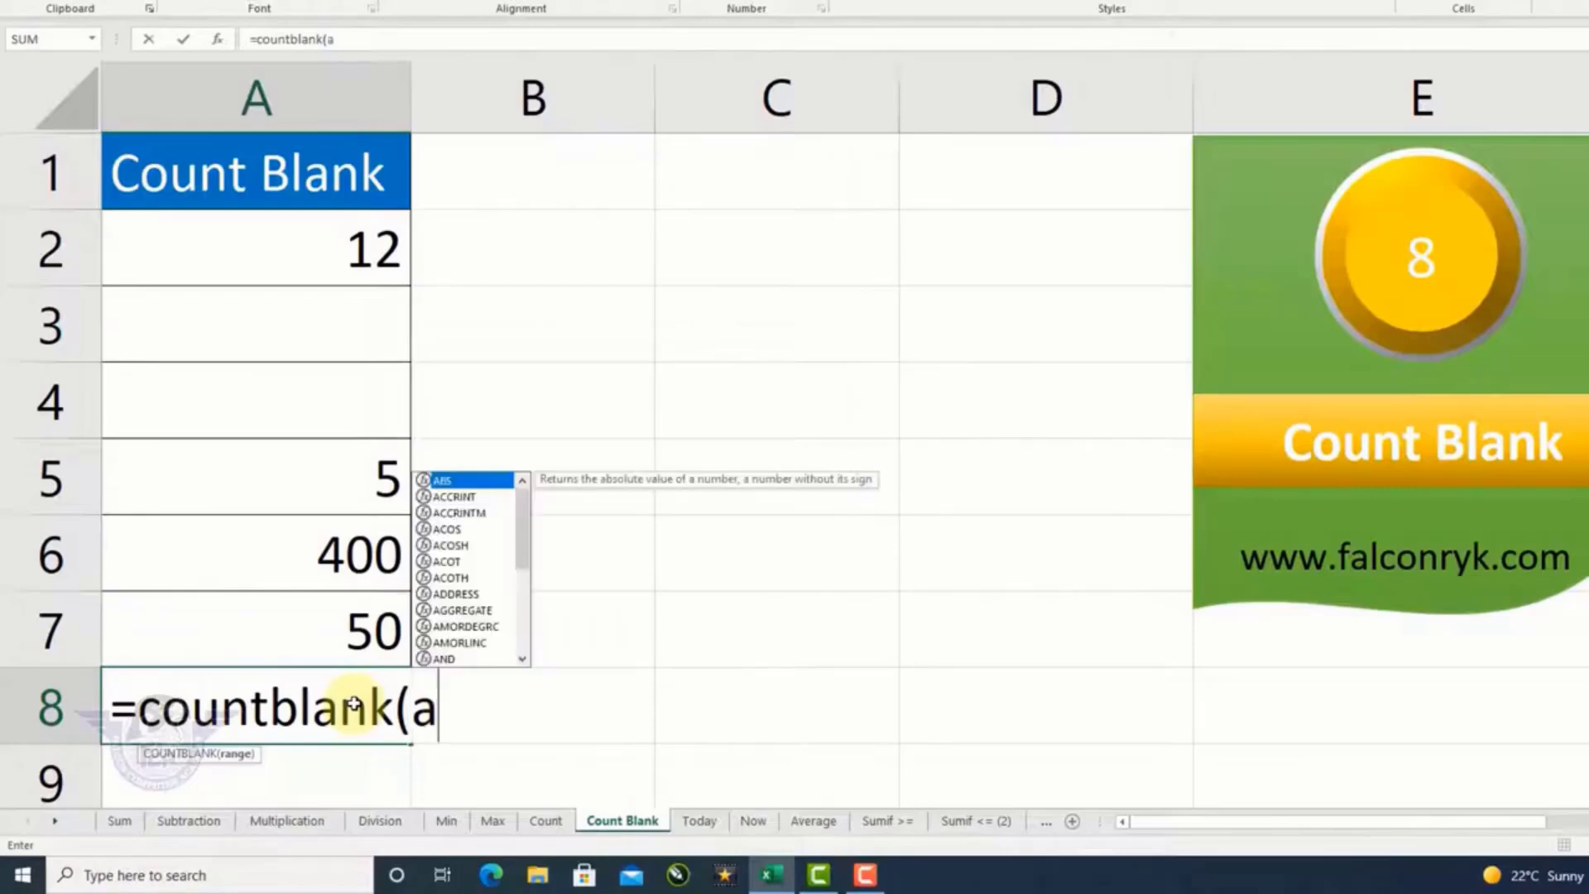
pyautogui.write('2:a')
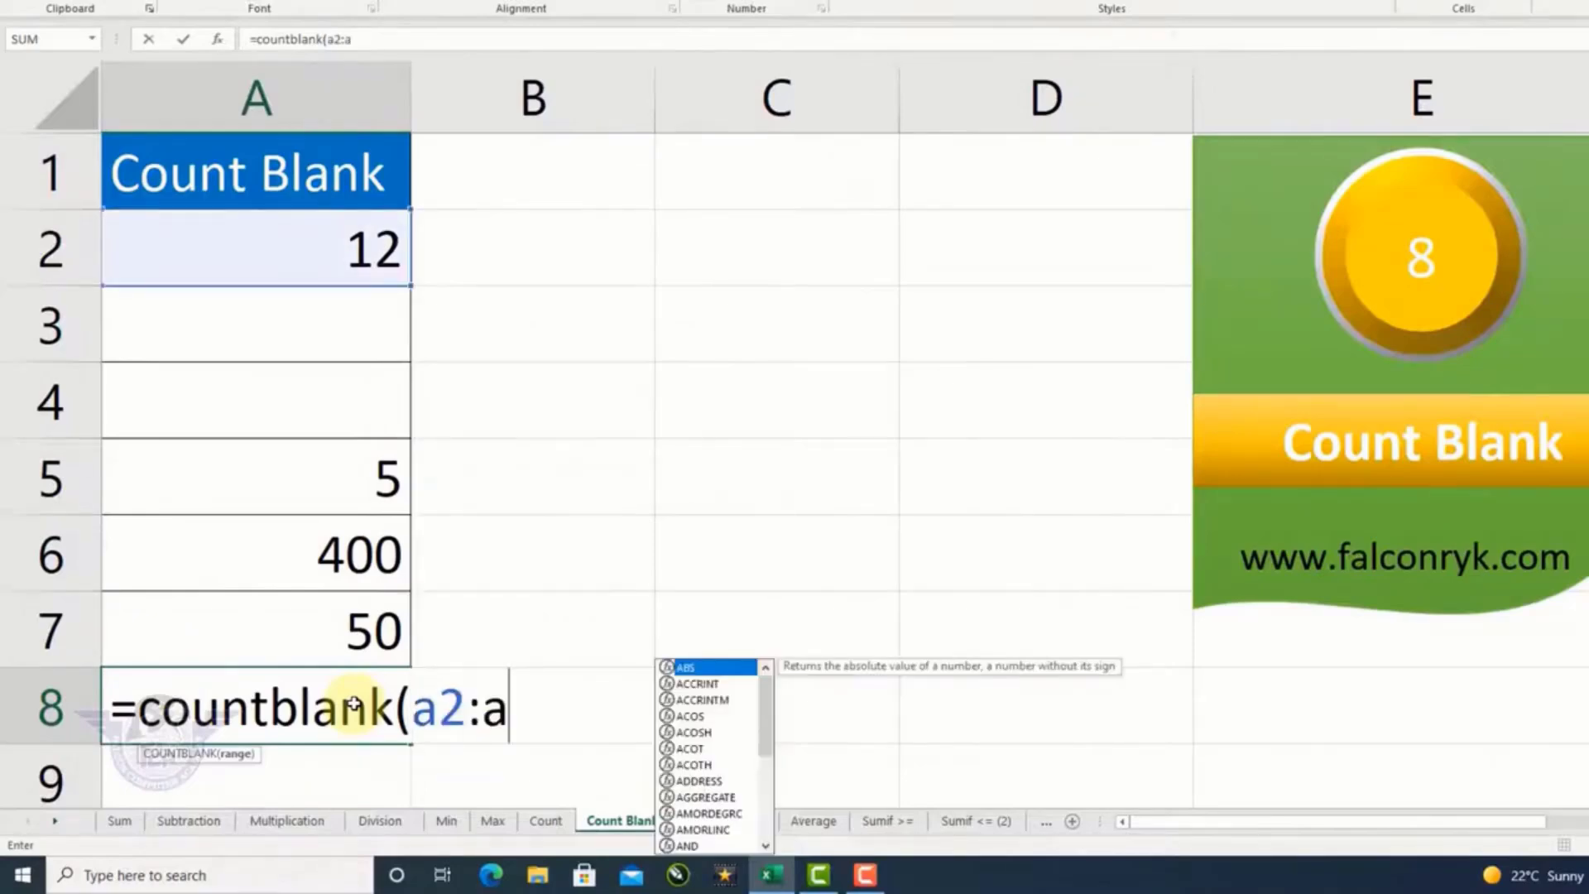
pyautogui.write('7)')
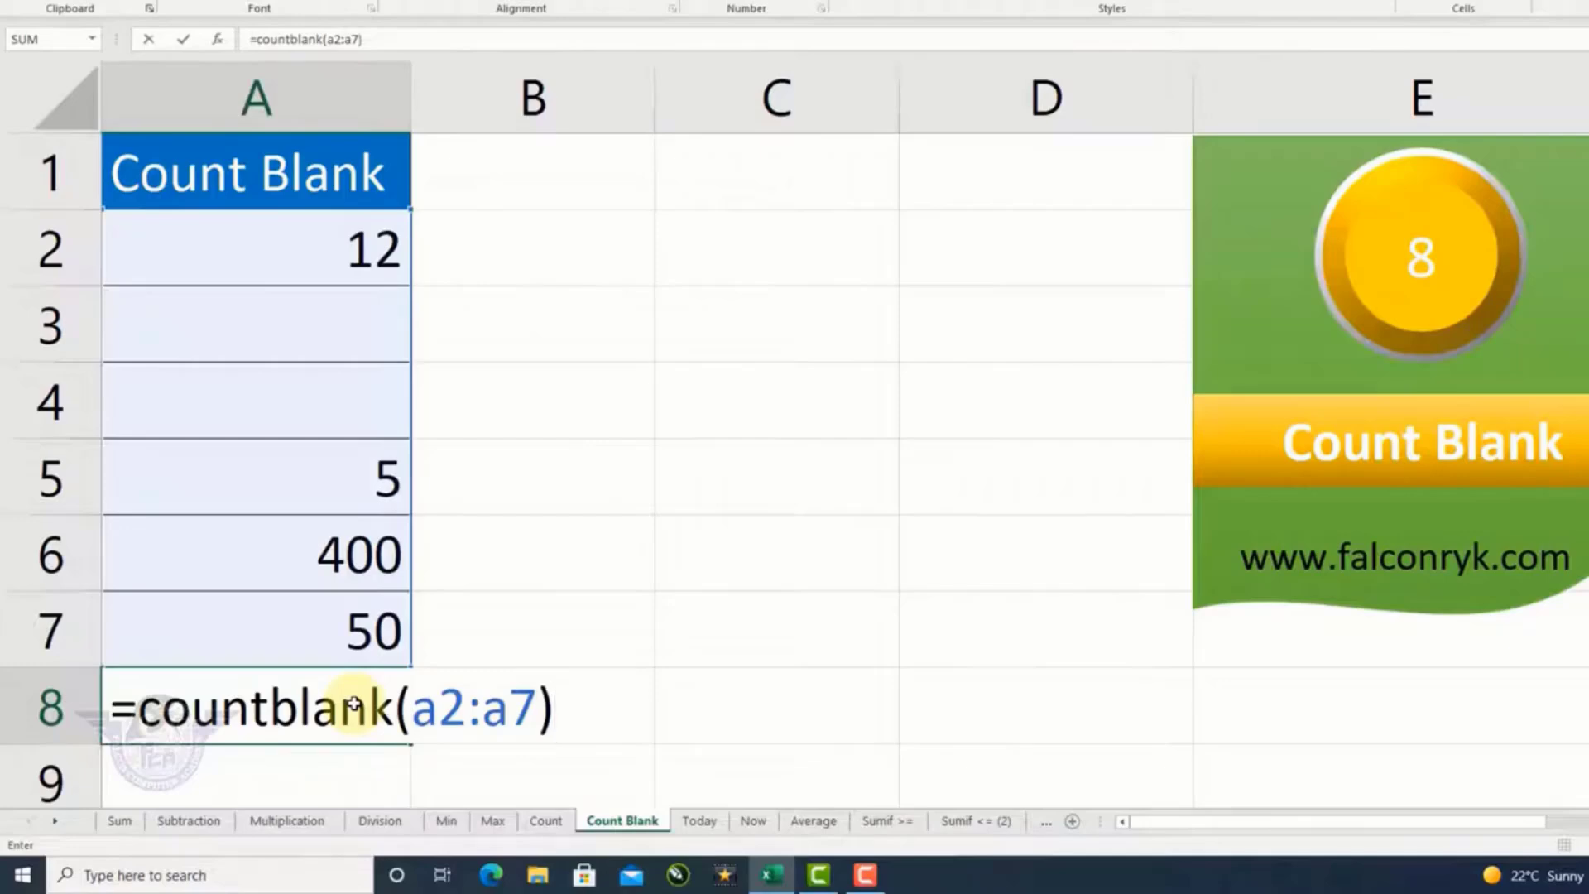
pyautogui.press('Return')
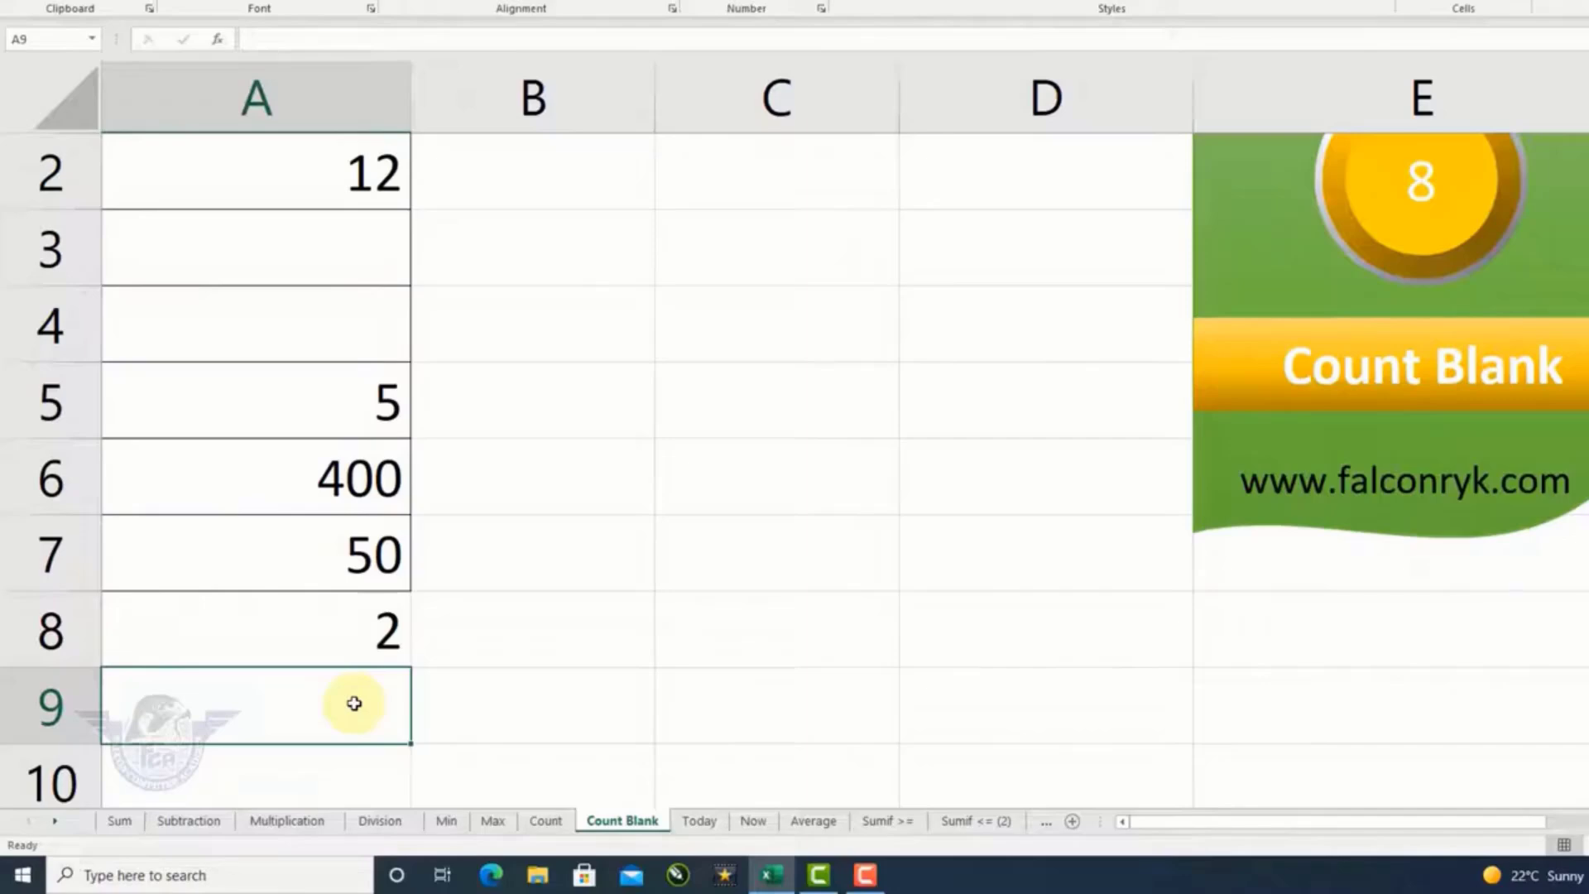
# On the Today sheet, enter the current date in cell A2 with the formula =today()
pyautogui.click(698, 820)
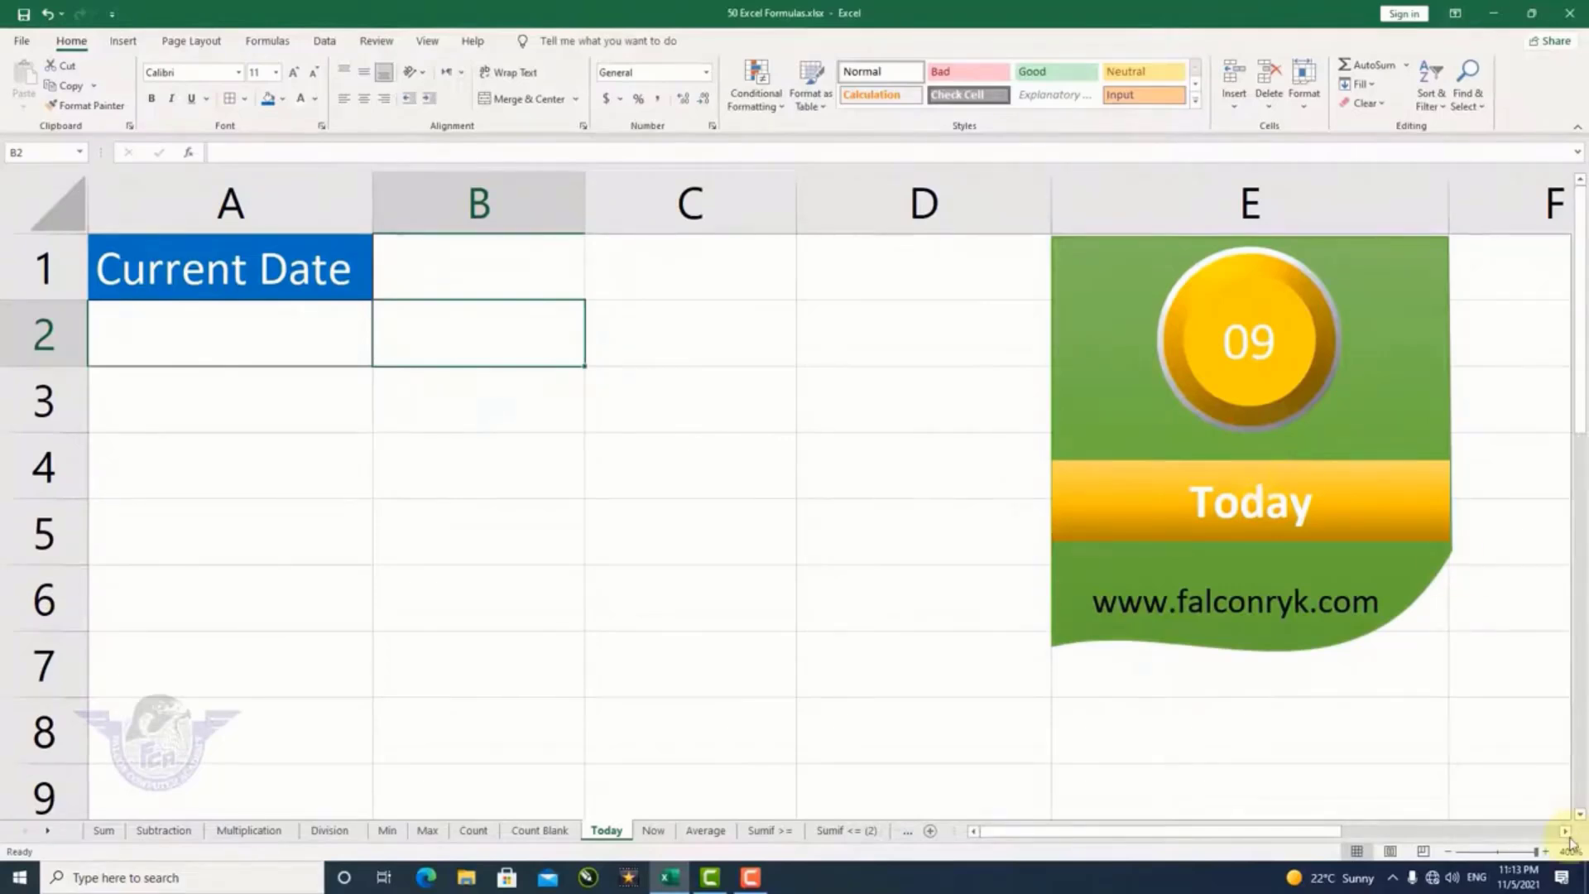
pyautogui.moveTo(1506, 886)
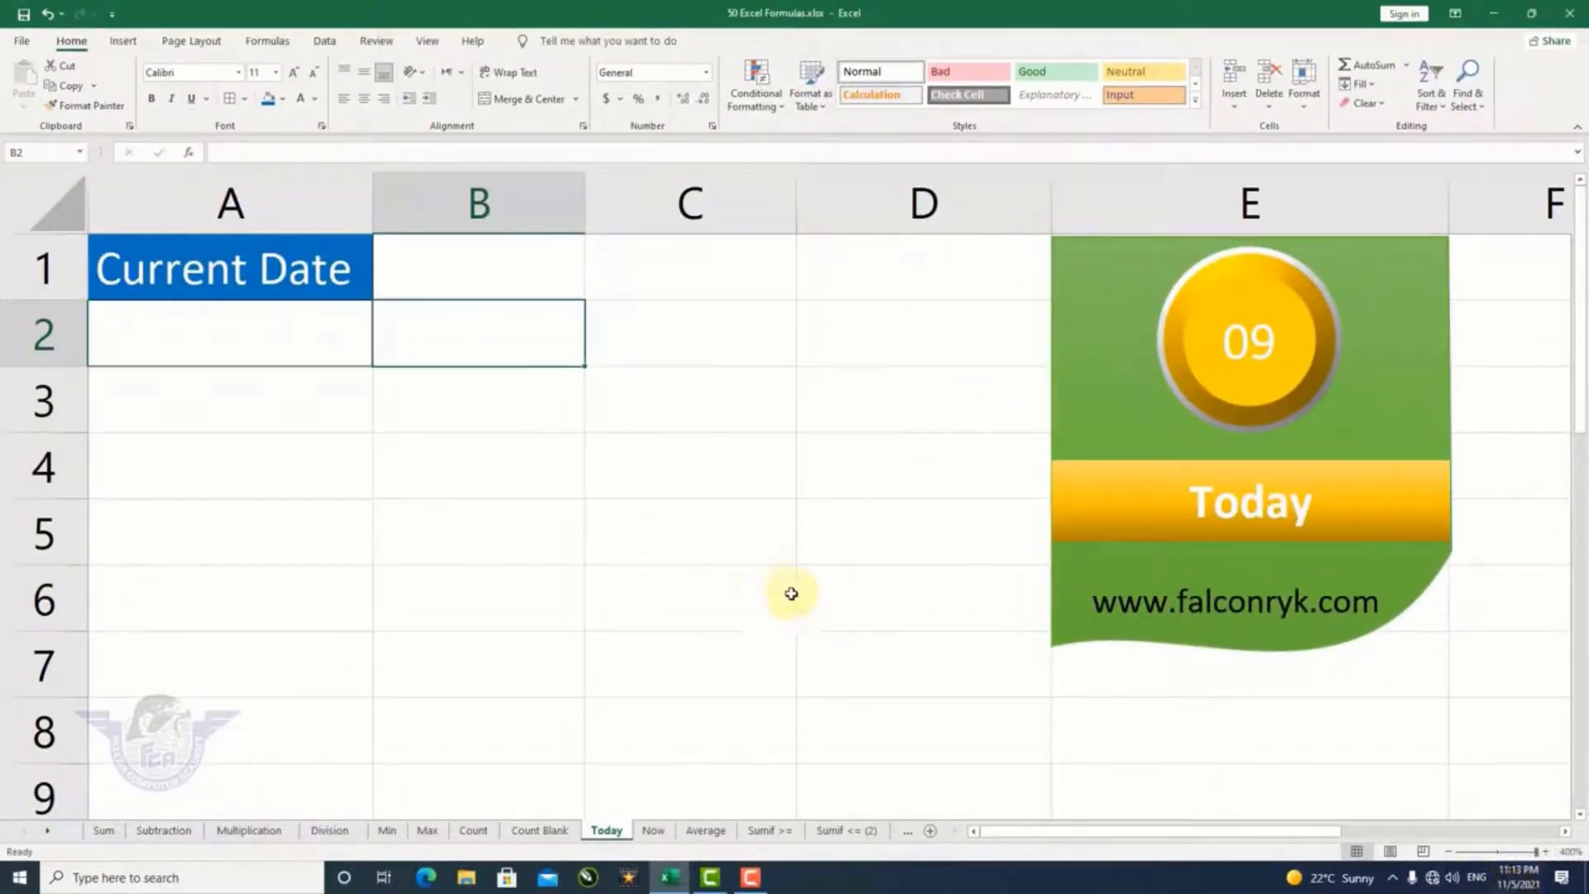
pyautogui.click(287, 333)
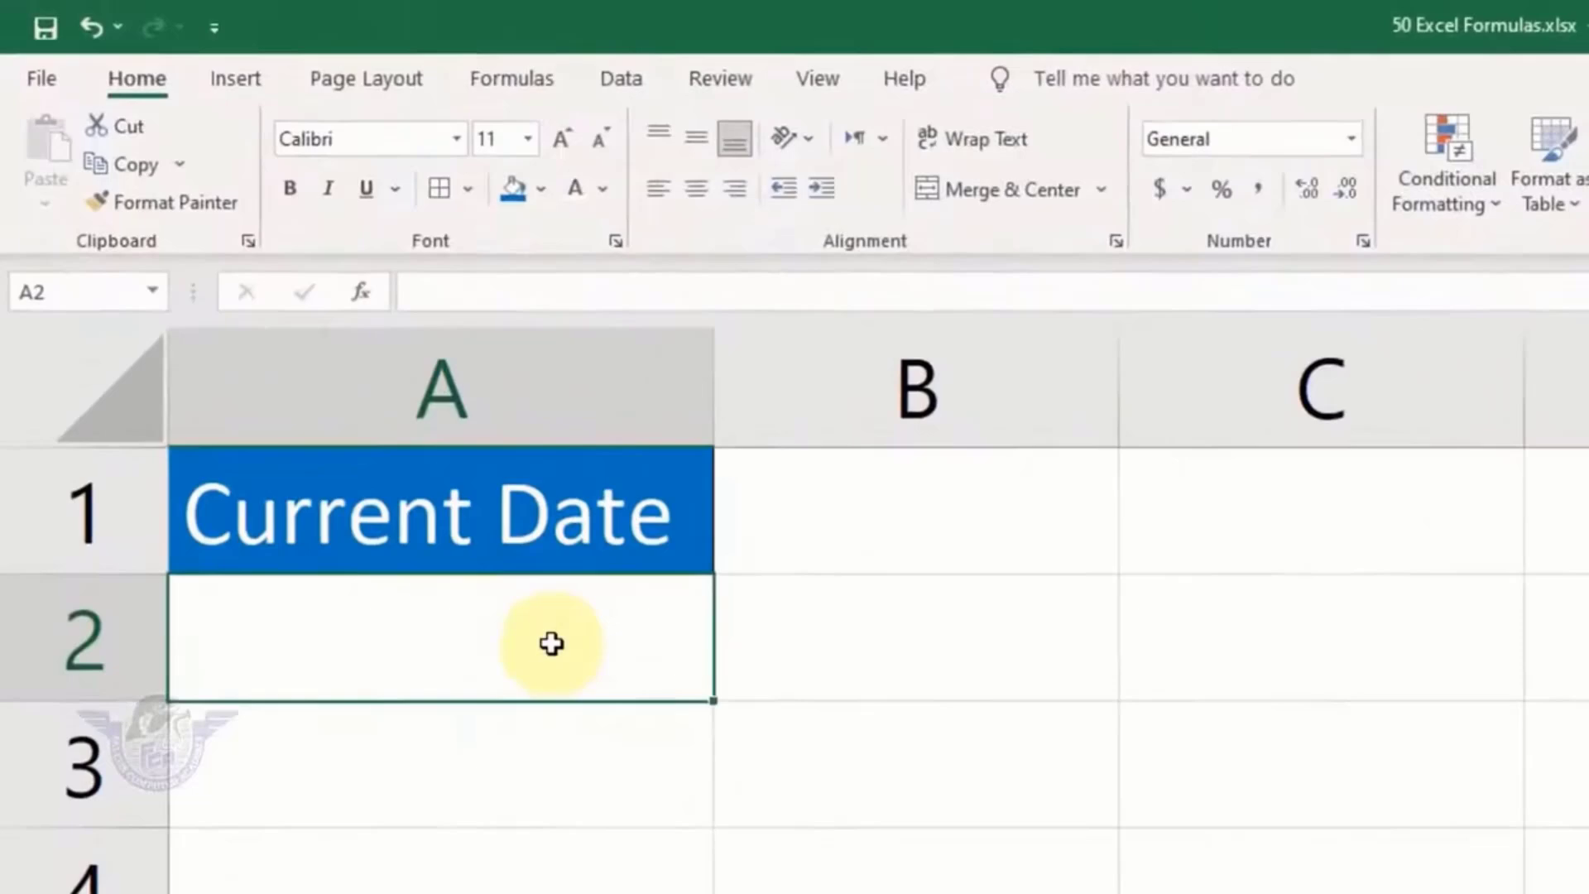
pyautogui.write('=')
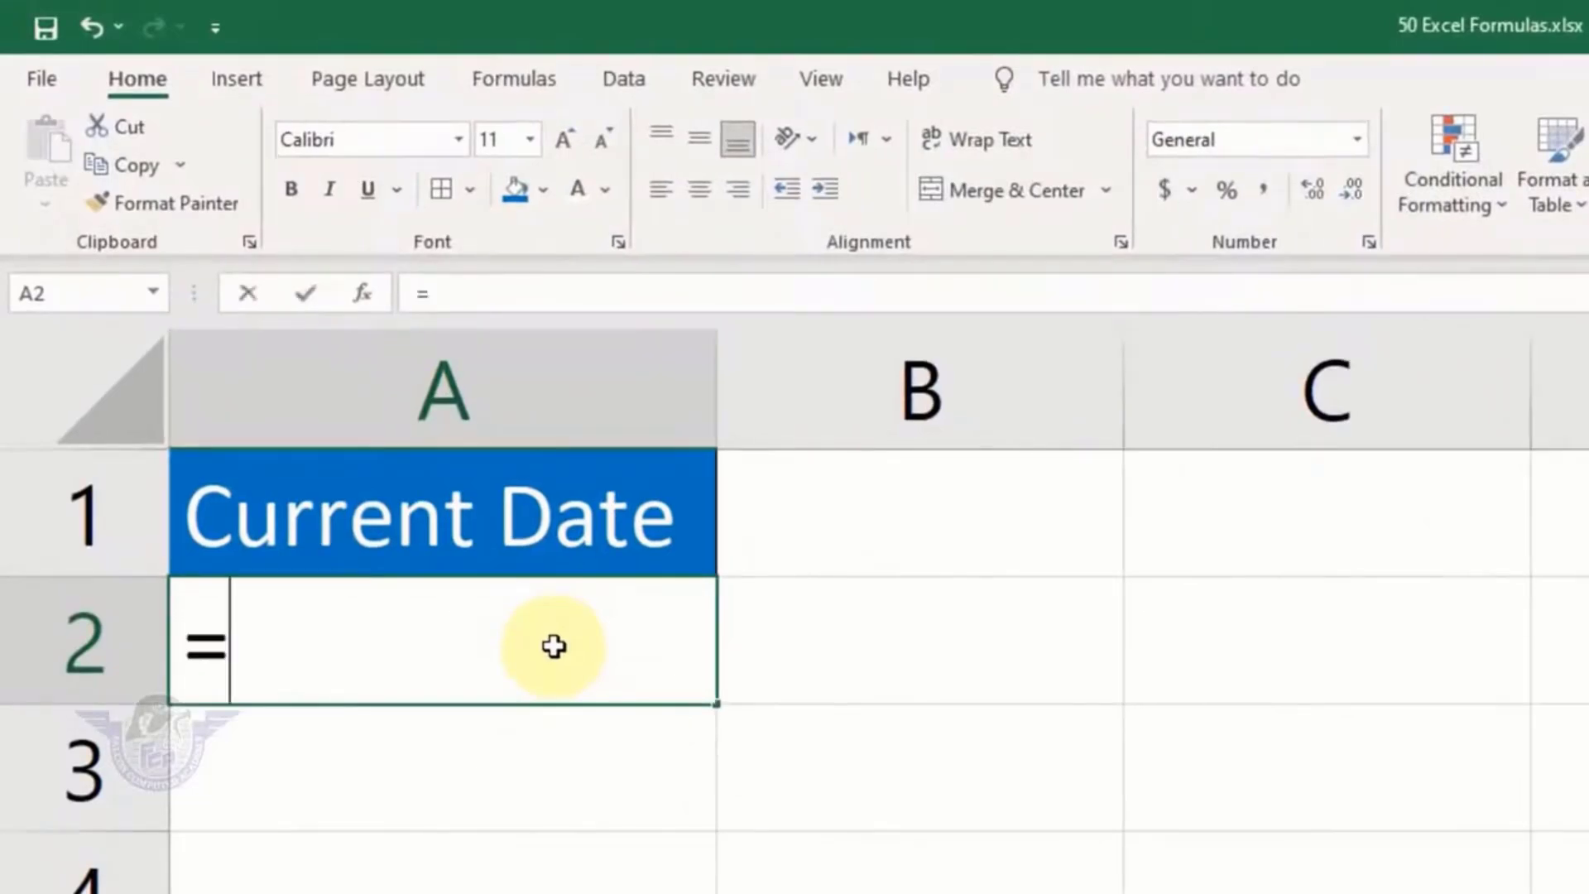
pyautogui.write('today')
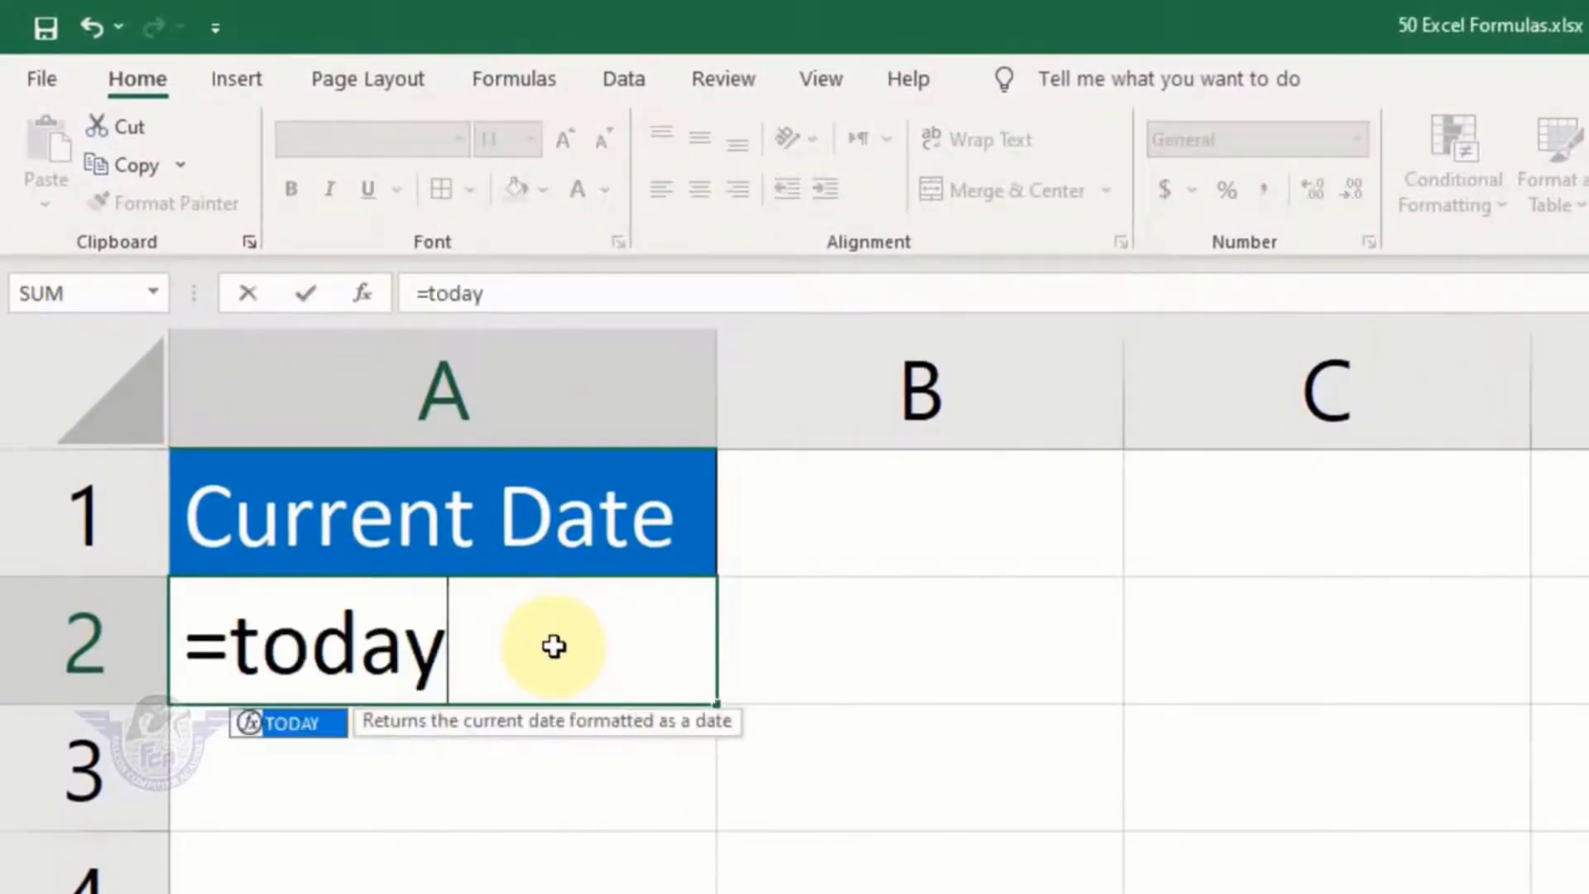
pyautogui.write('()')
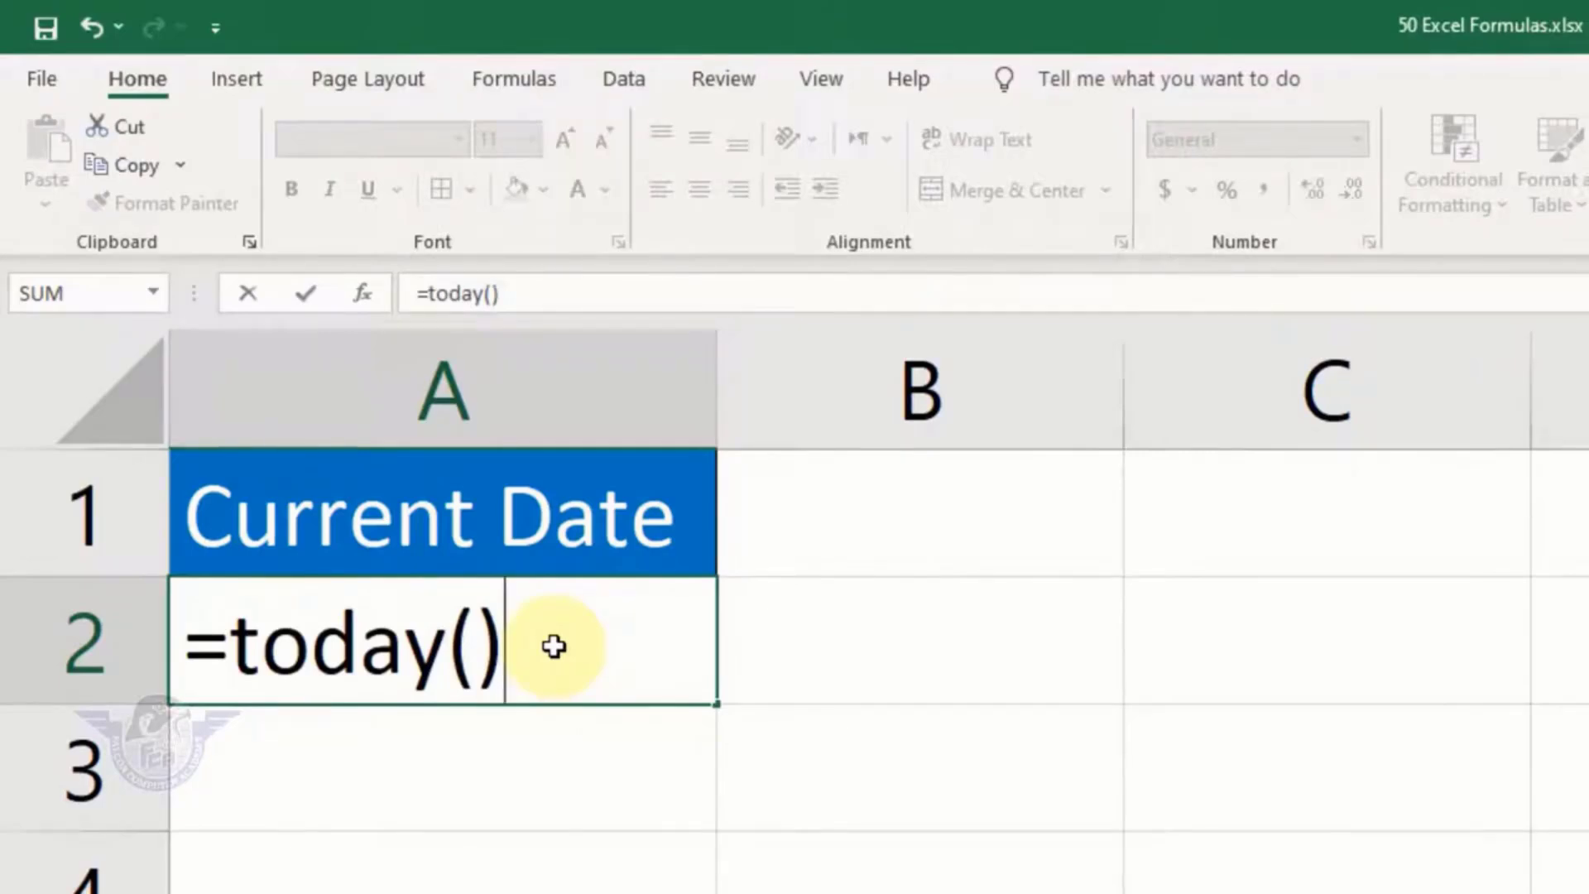
pyautogui.press('Return')
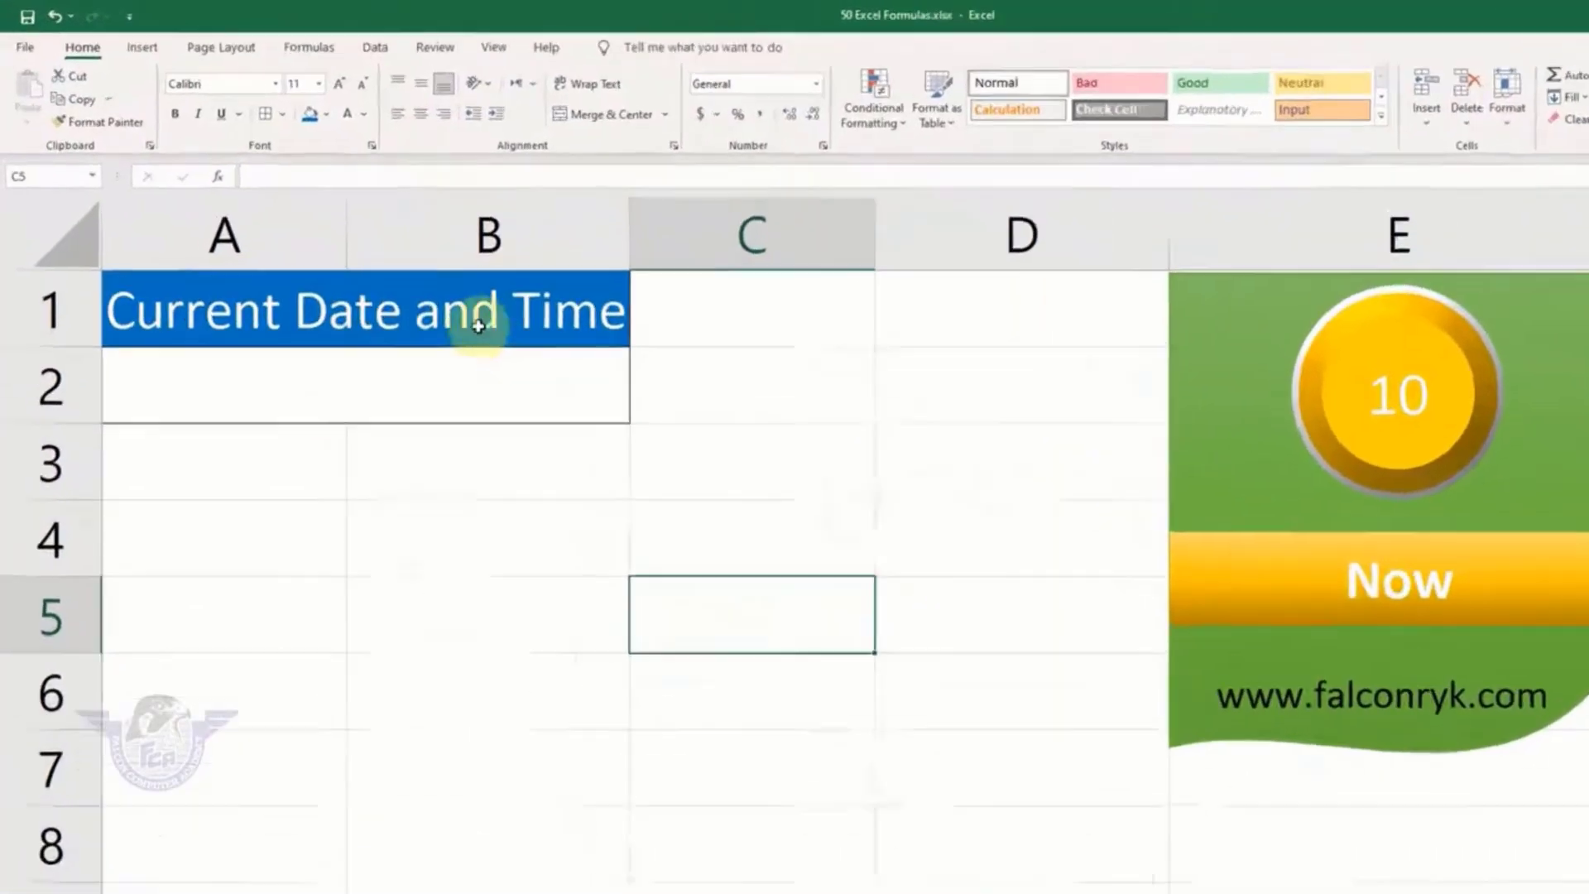
# On the Now sheet, enter the current date and time in merged cell A2 with the formula =now()
pyautogui.click(384, 326)
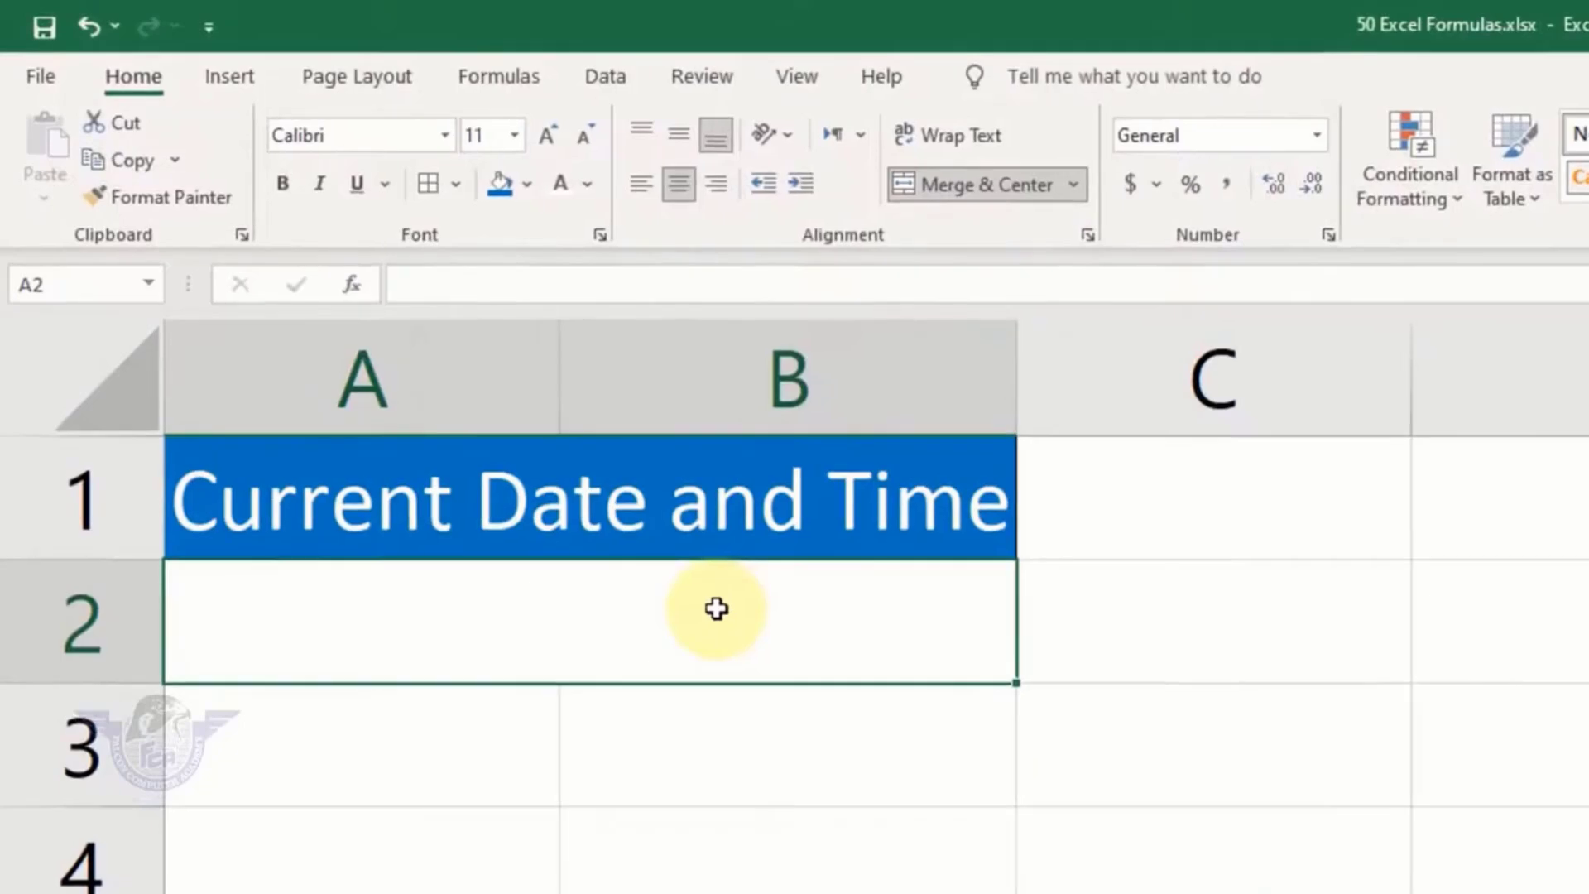
pyautogui.write('=now')
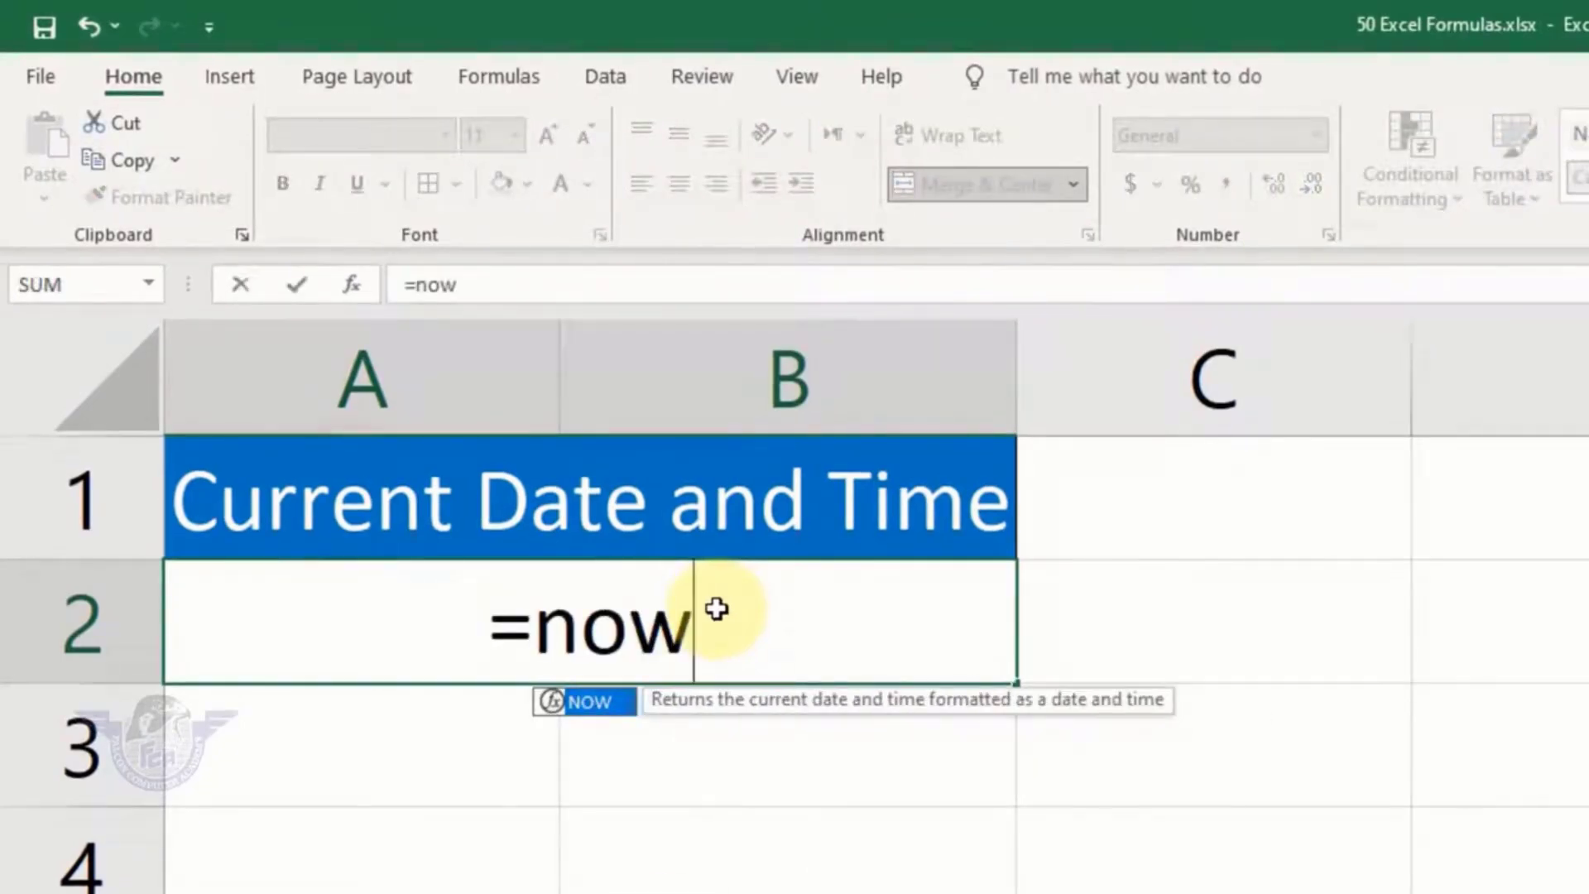
pyautogui.write('()')
pyautogui.press('Return')
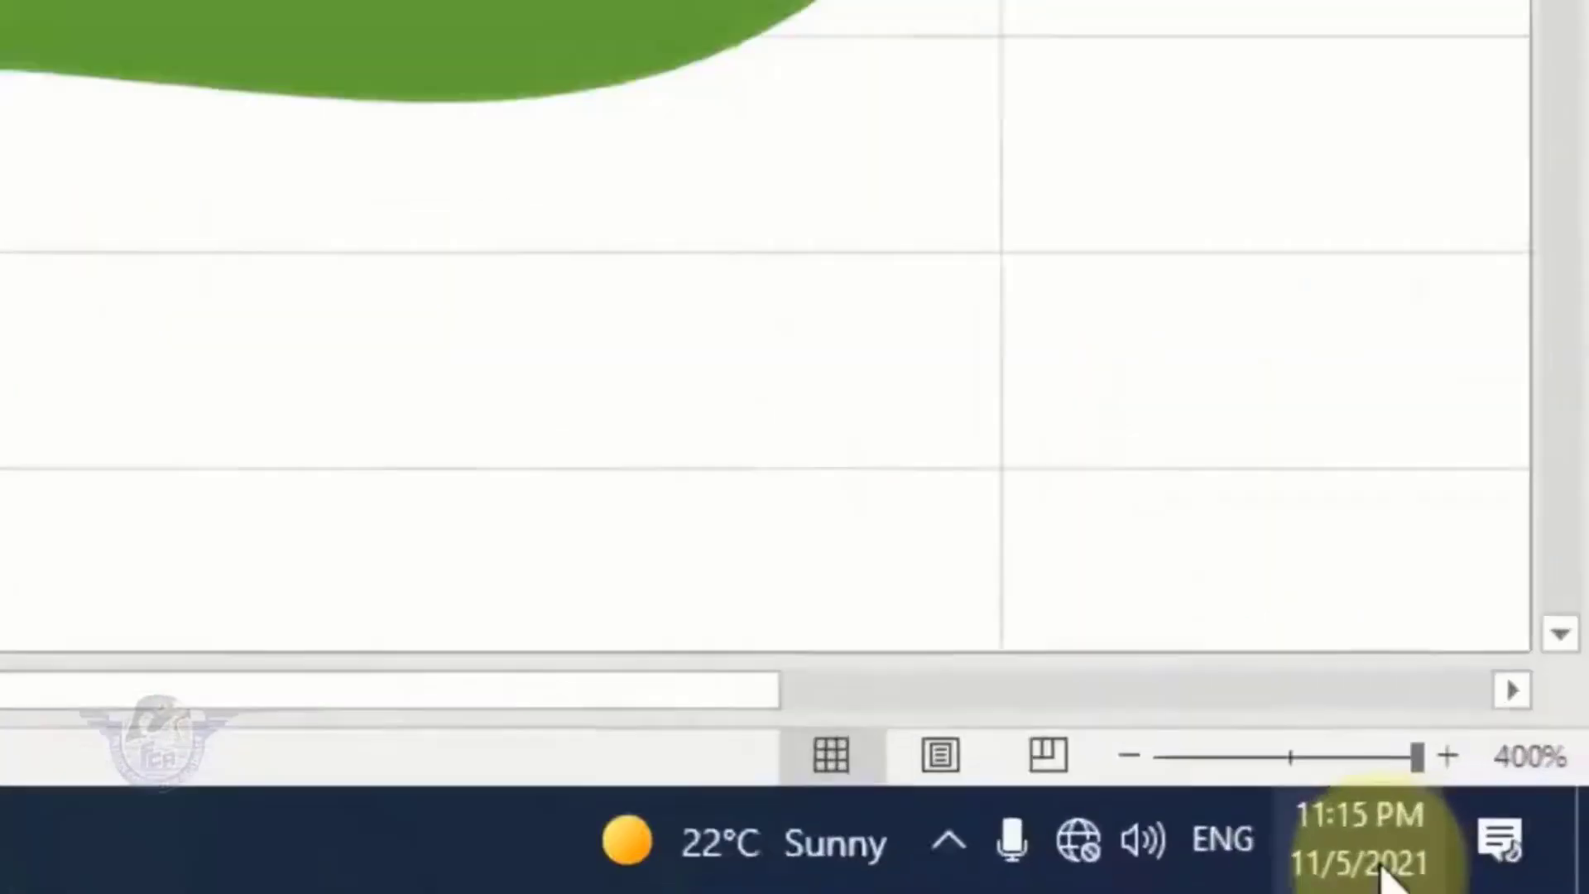
pyautogui.moveTo(1386, 879)
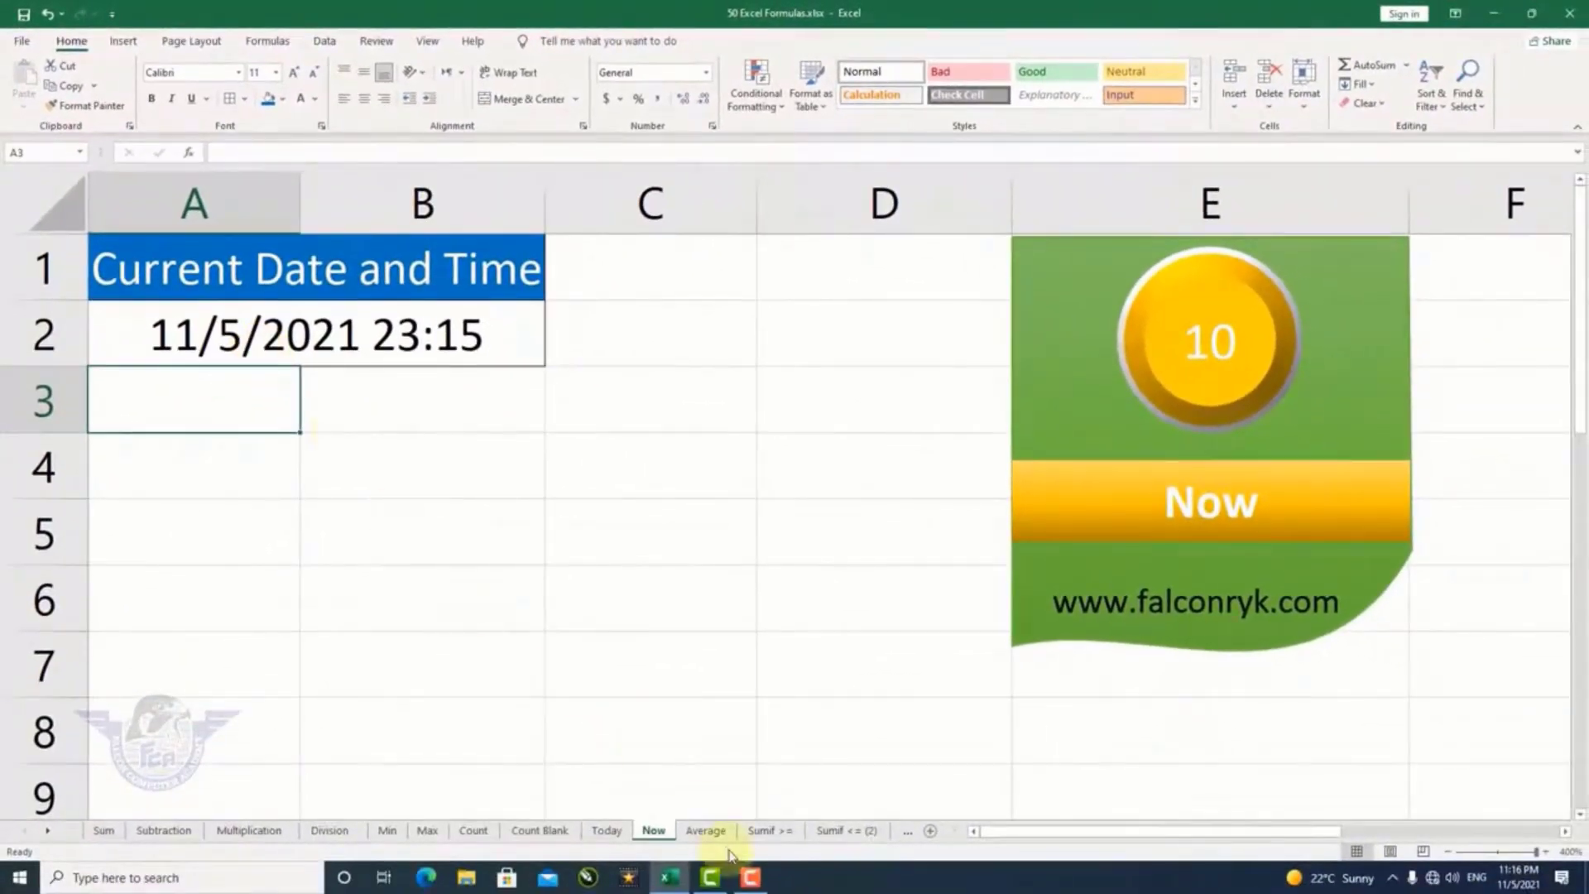
# On the Average sheet, calculate the average of the Per Salary values in cell B9 with the formula =AVERAGE(b2:b7)
pyautogui.click(705, 830)
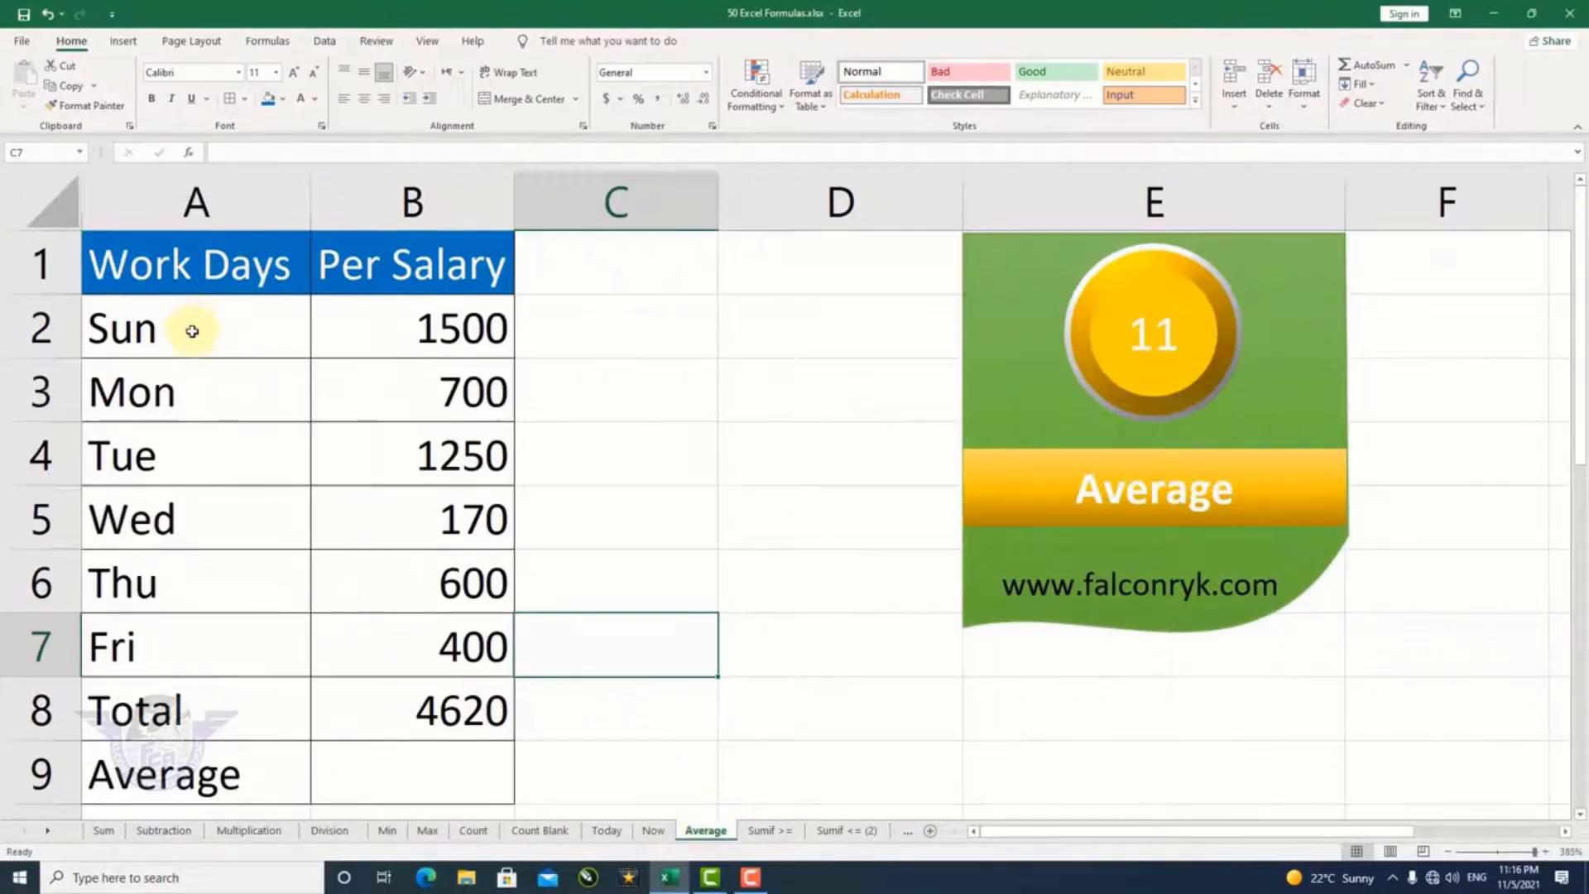
pyautogui.moveTo(195, 323); pyautogui.dragTo(200, 636)
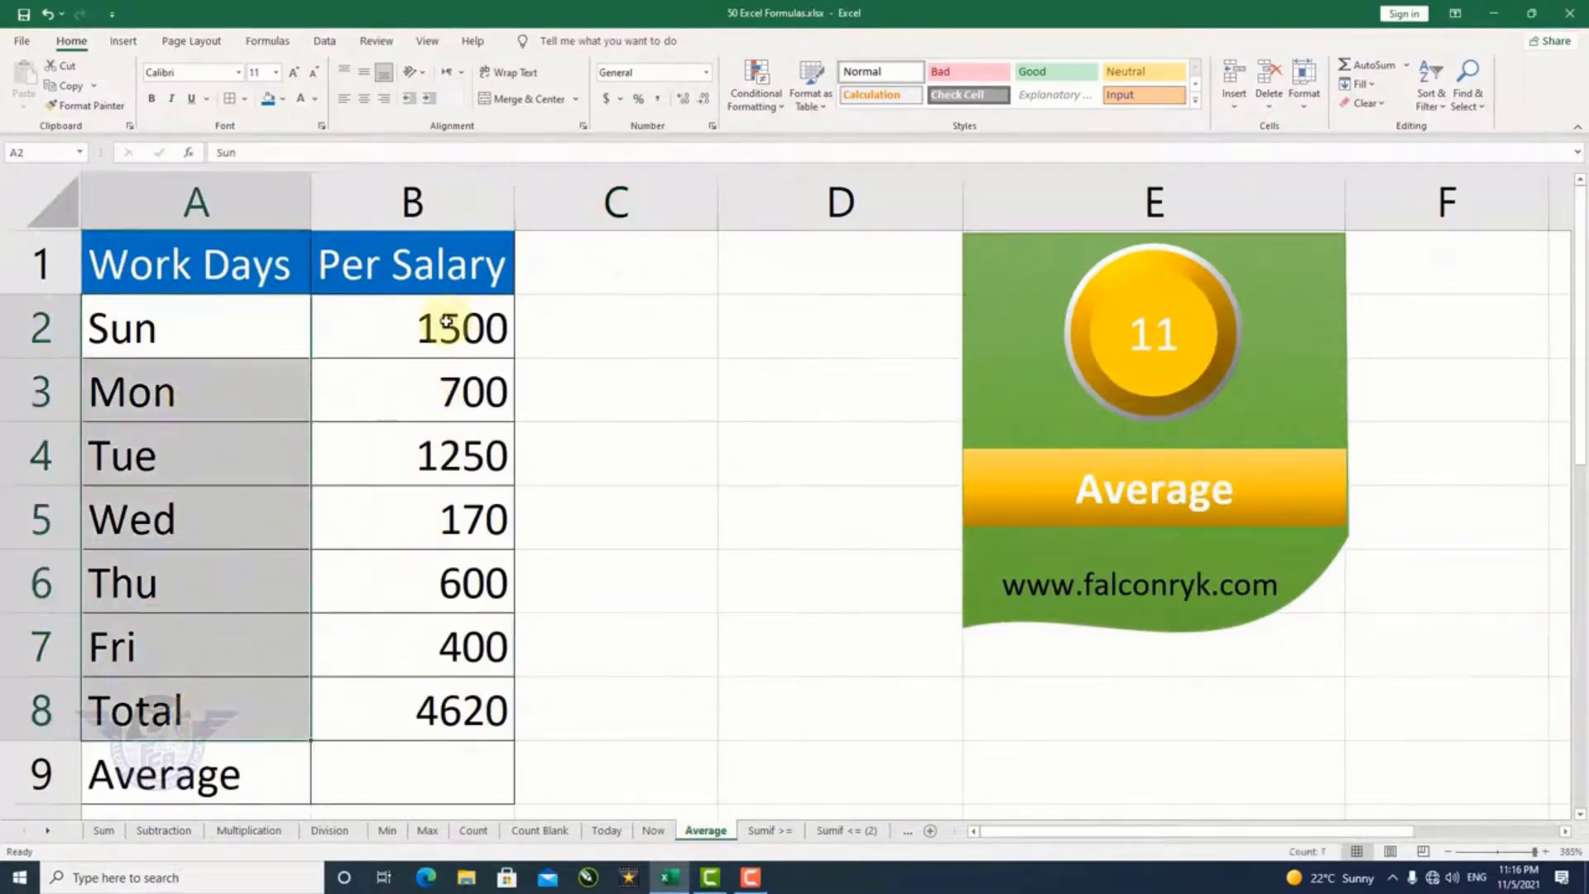
pyautogui.moveTo(444, 326); pyautogui.dragTo(460, 658)
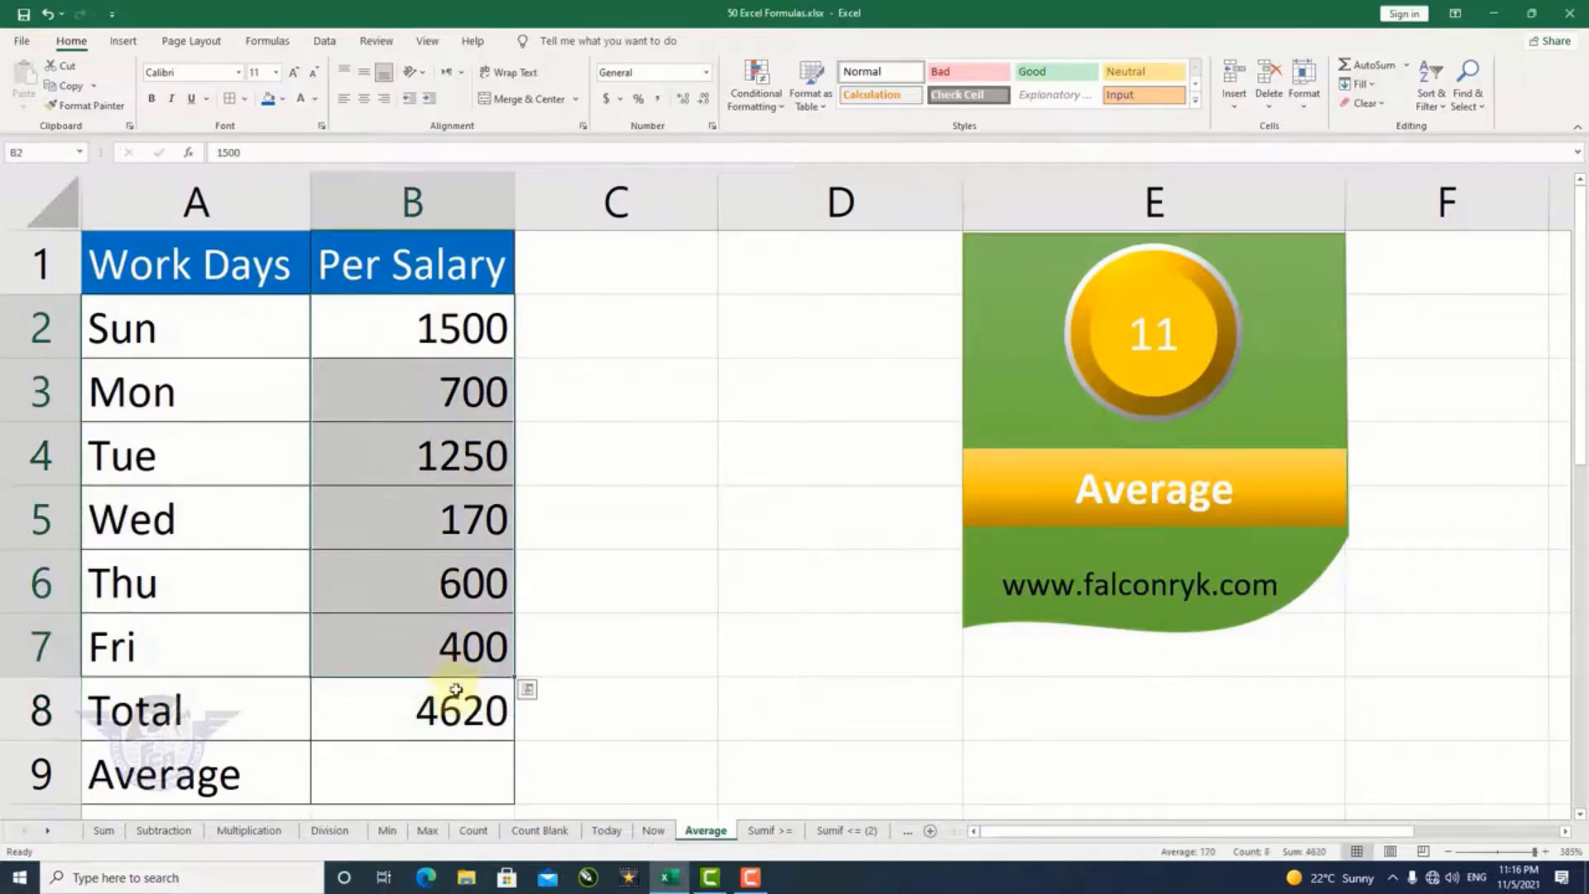
pyautogui.click(461, 709)
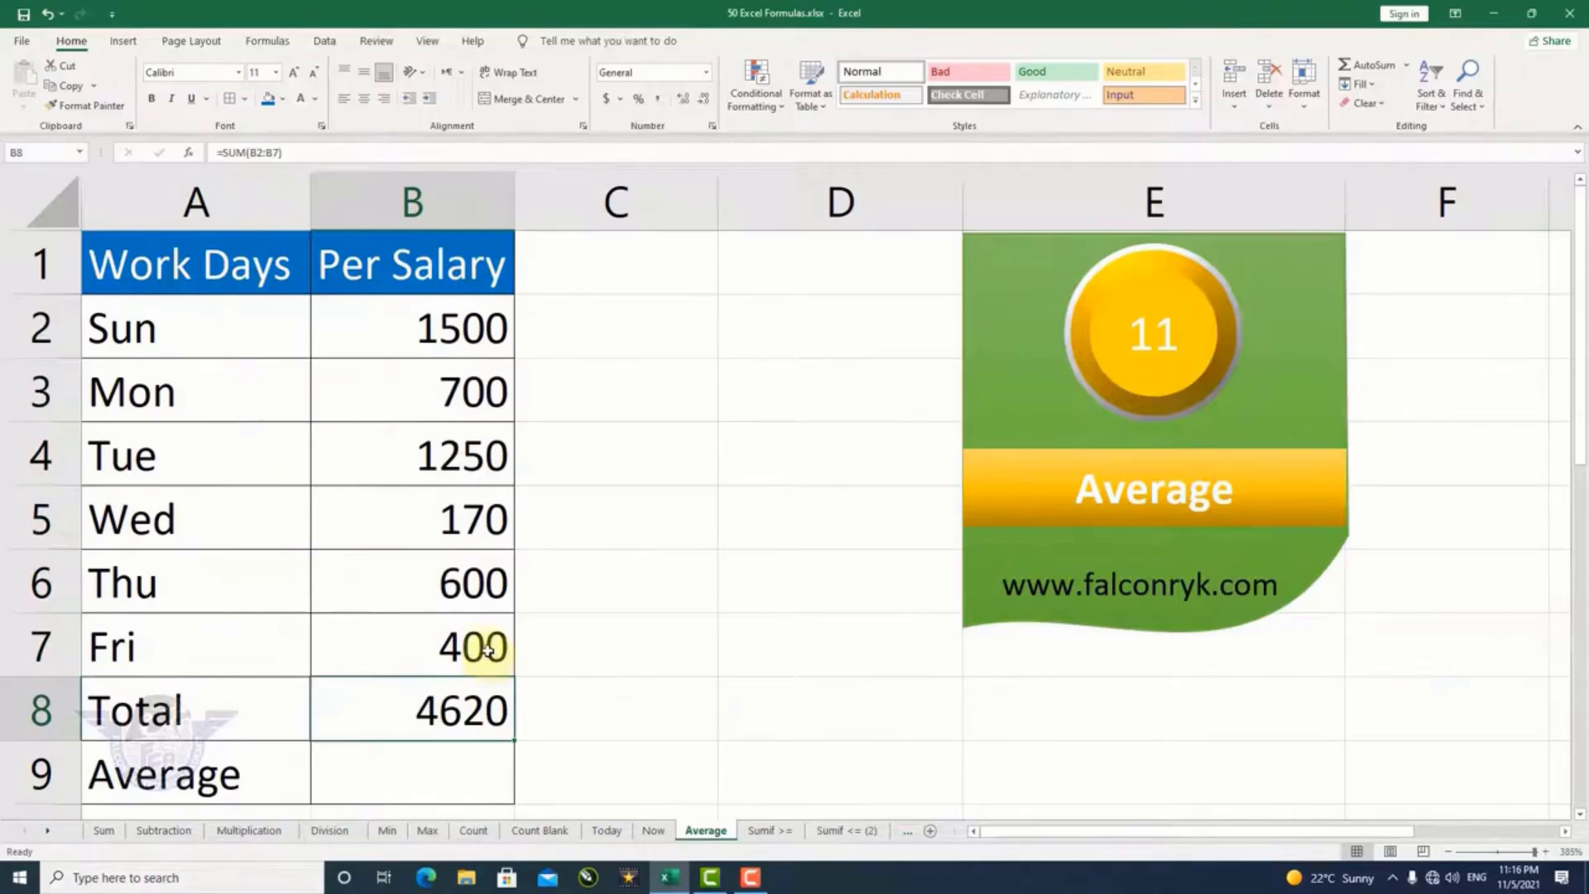
pyautogui.click(488, 775)
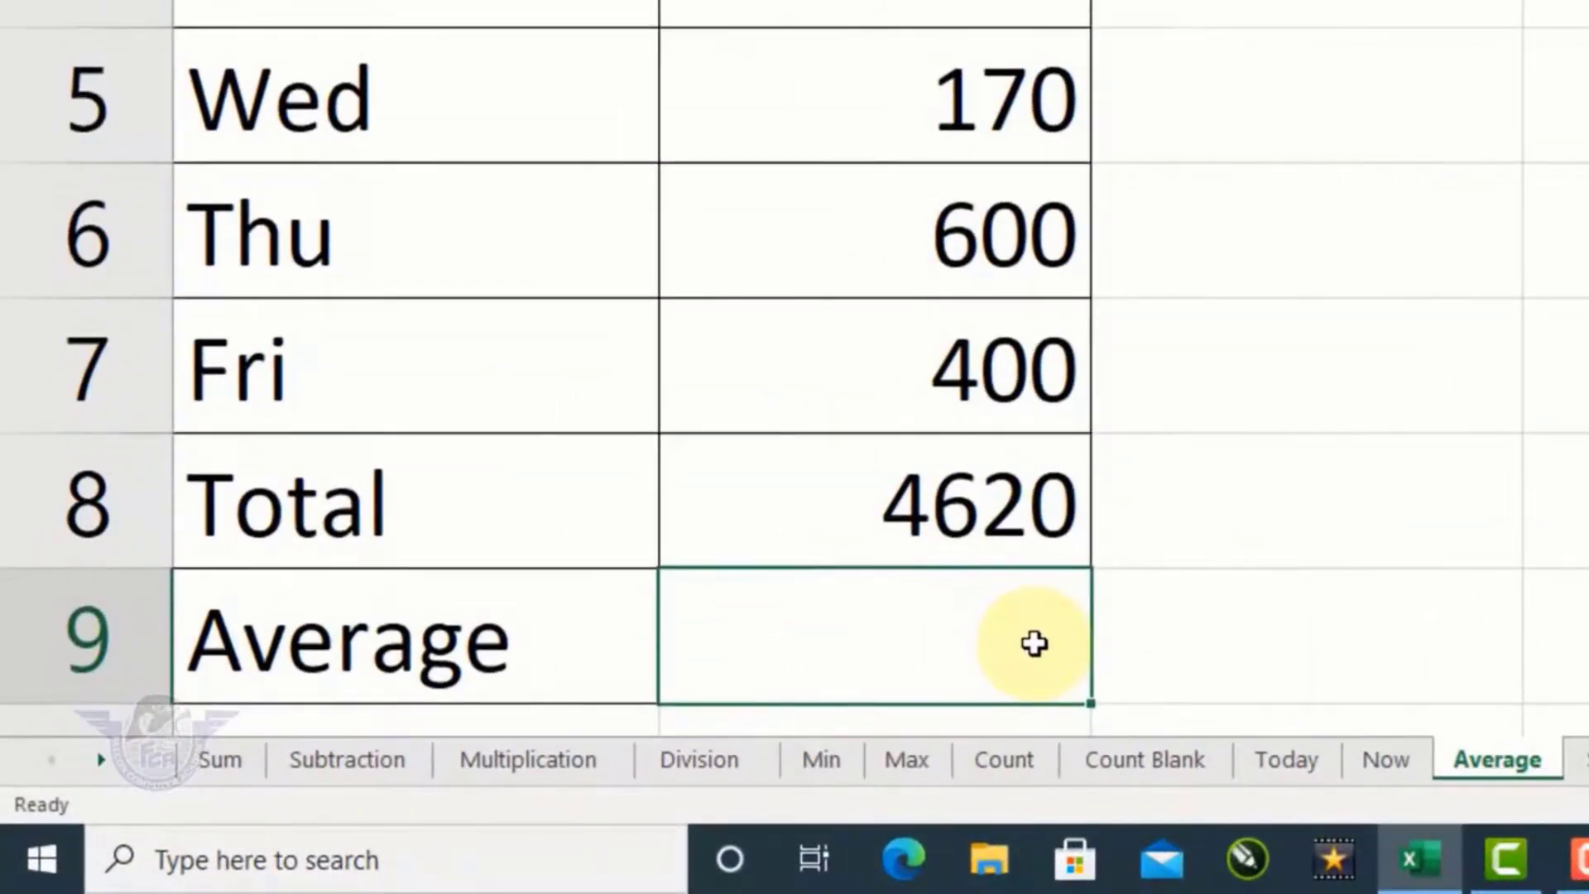
pyautogui.write('=ave')
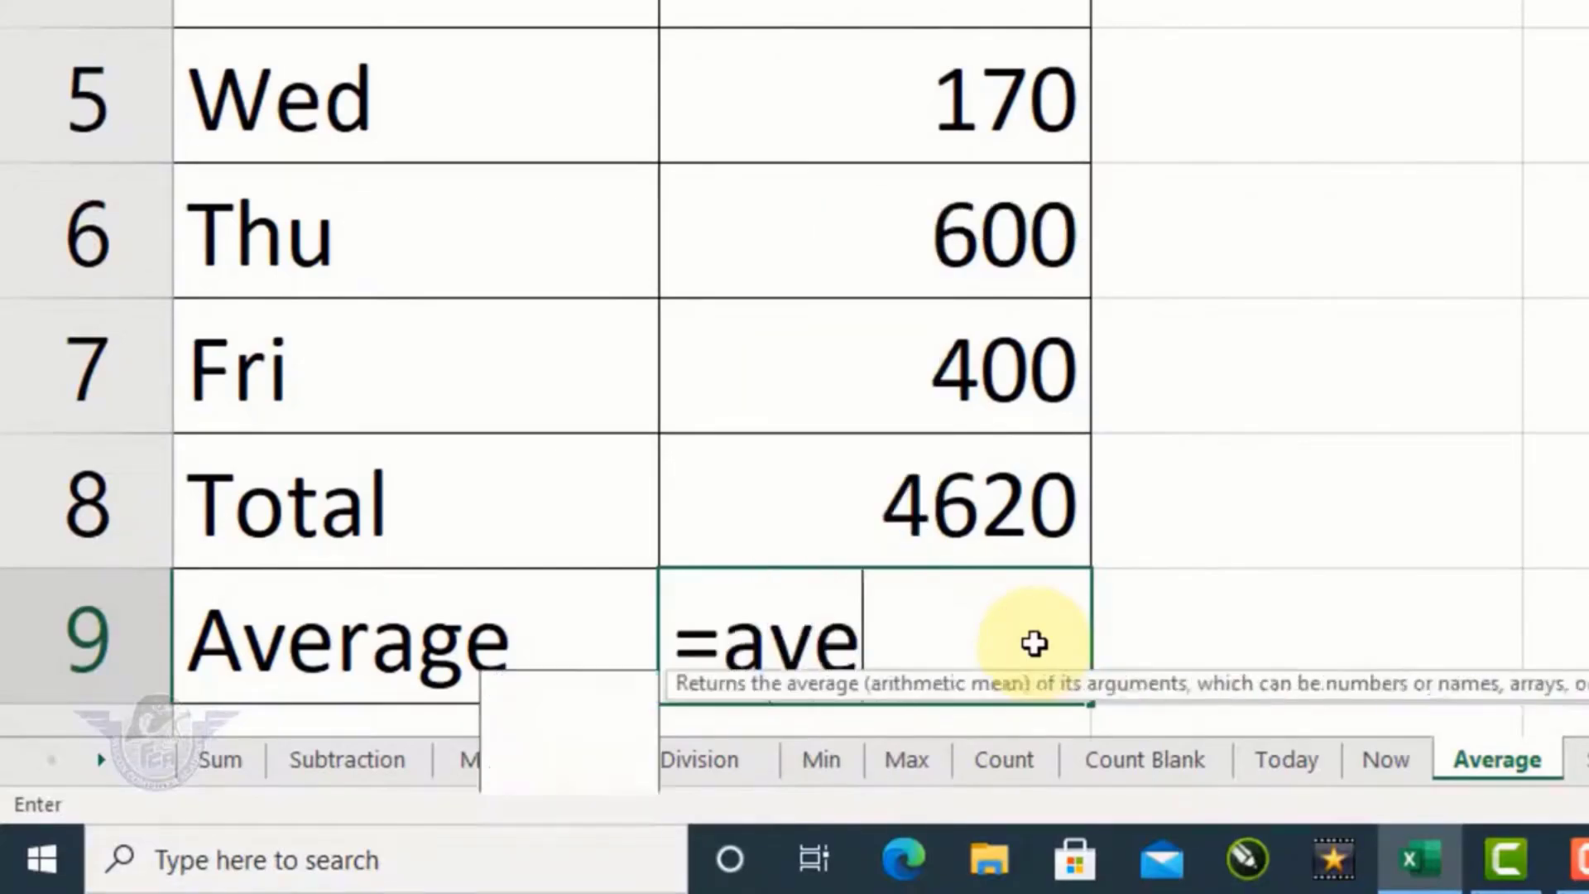
pyautogui.write('rage')
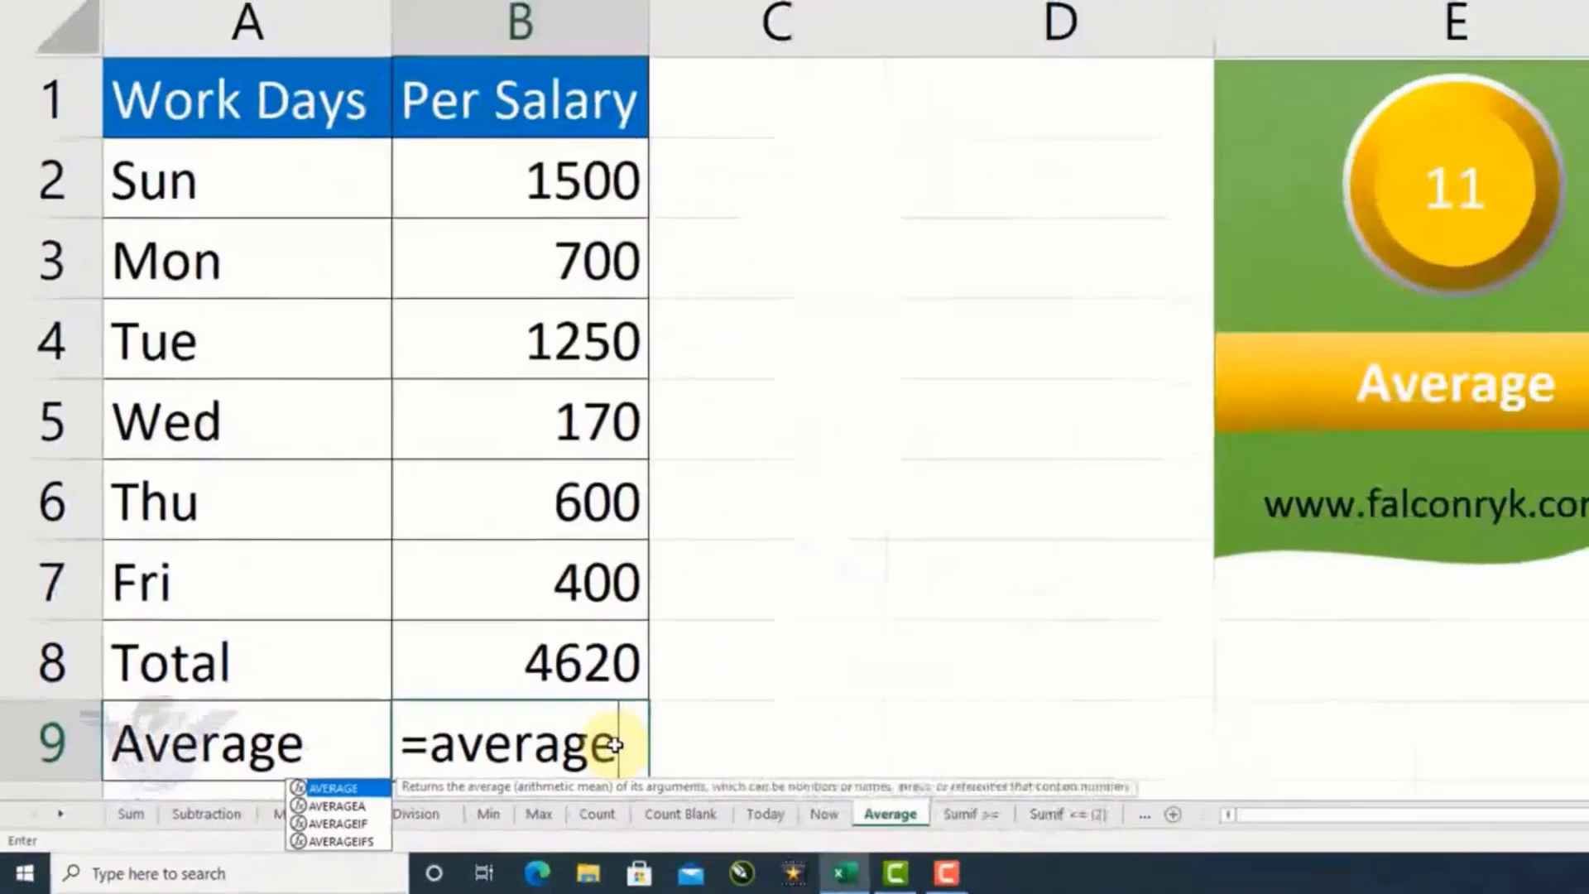
pyautogui.press('Tab')
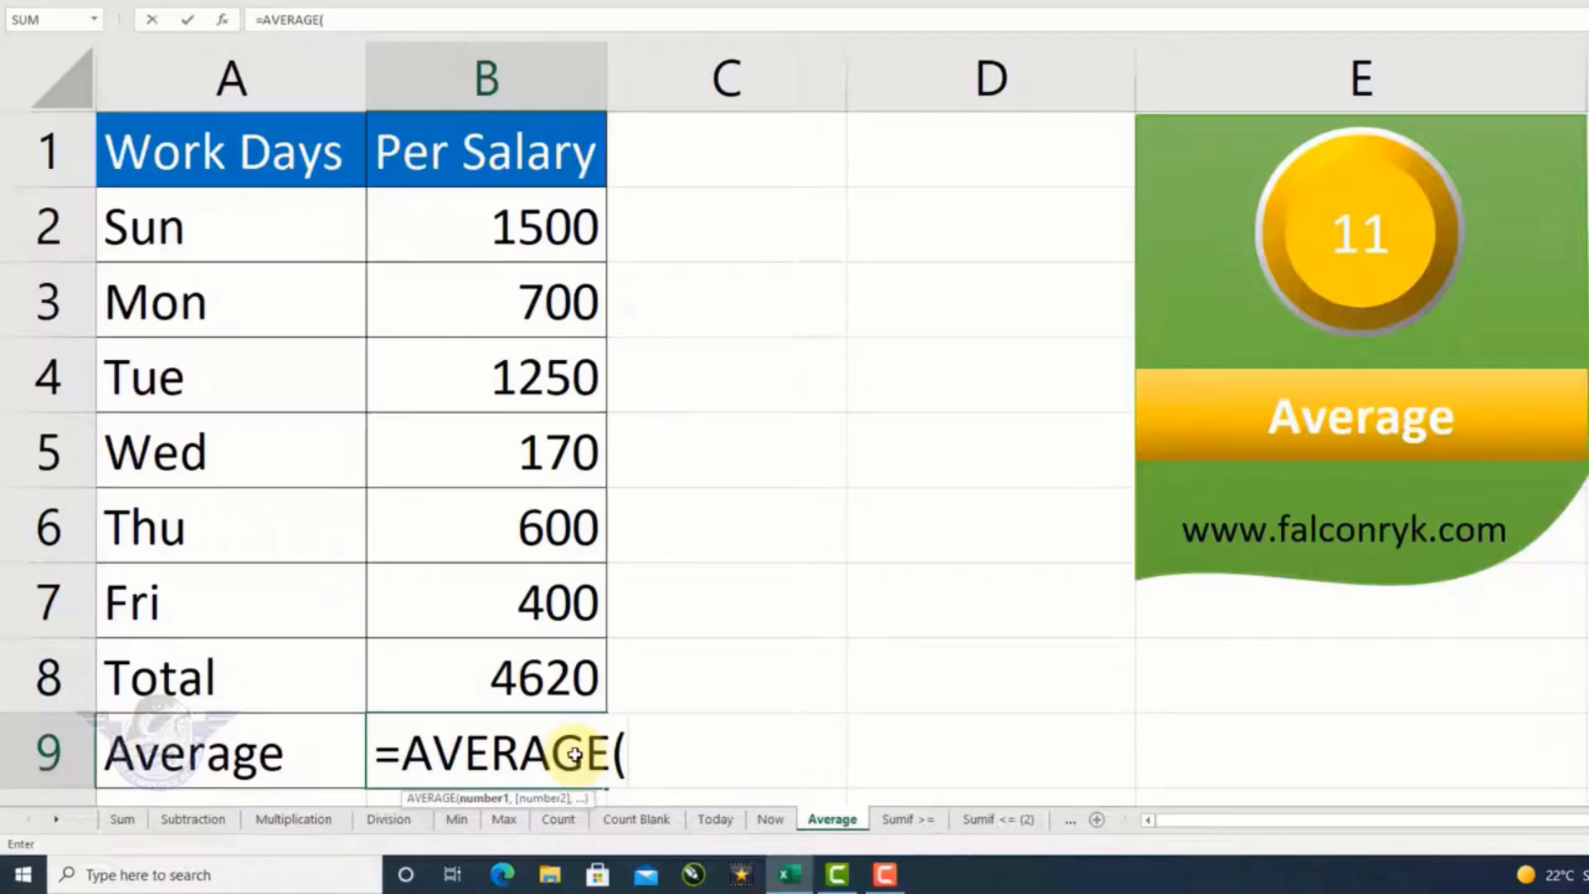
pyautogui.write('b2:')
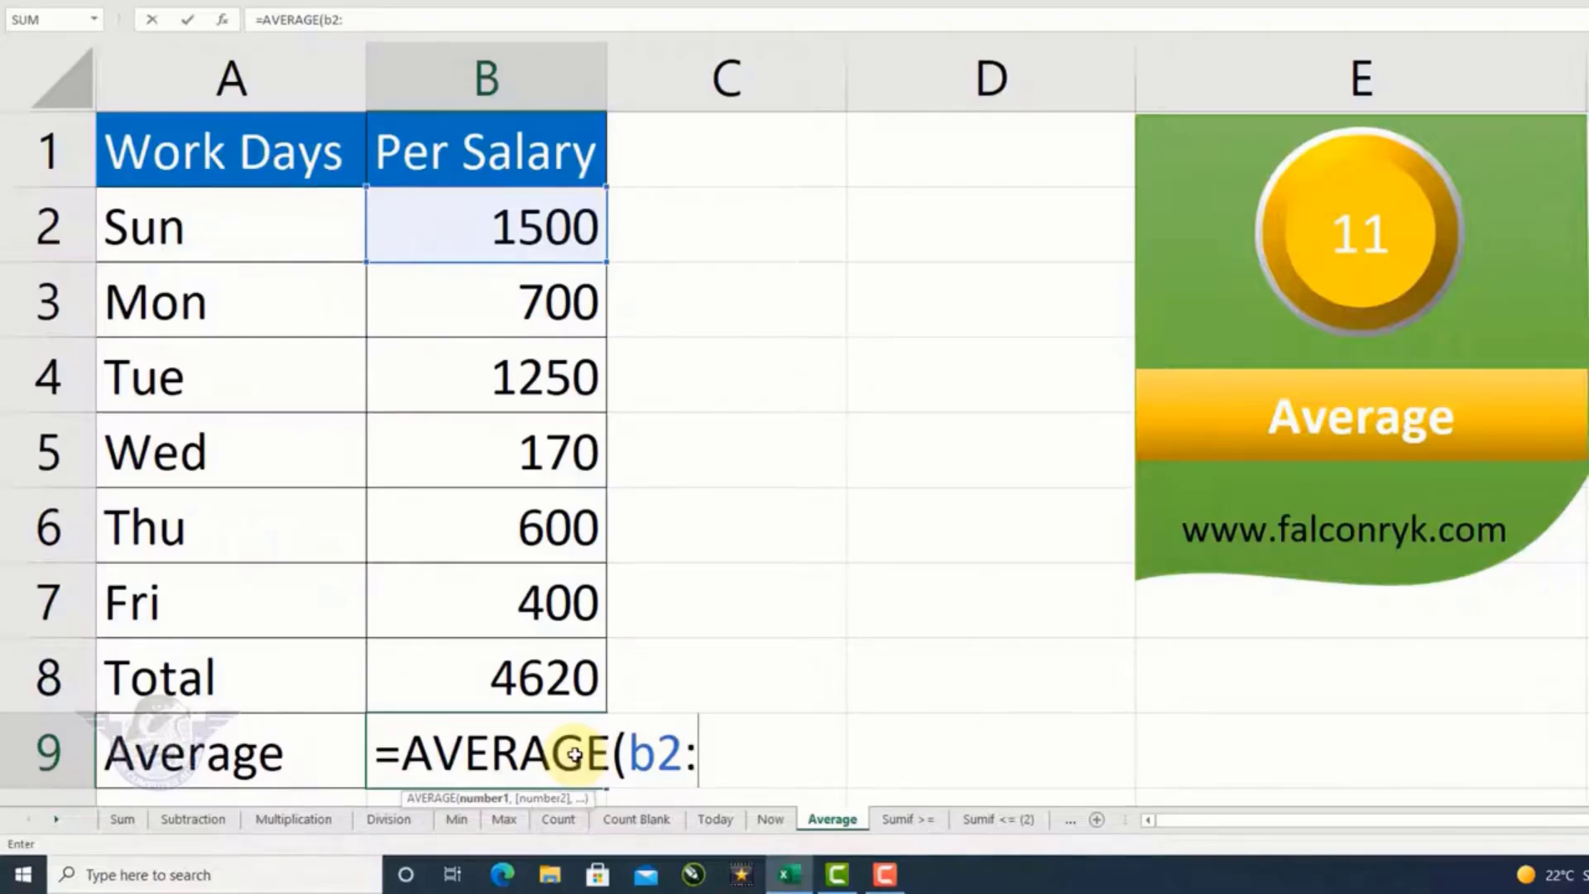
pyautogui.write('b7')
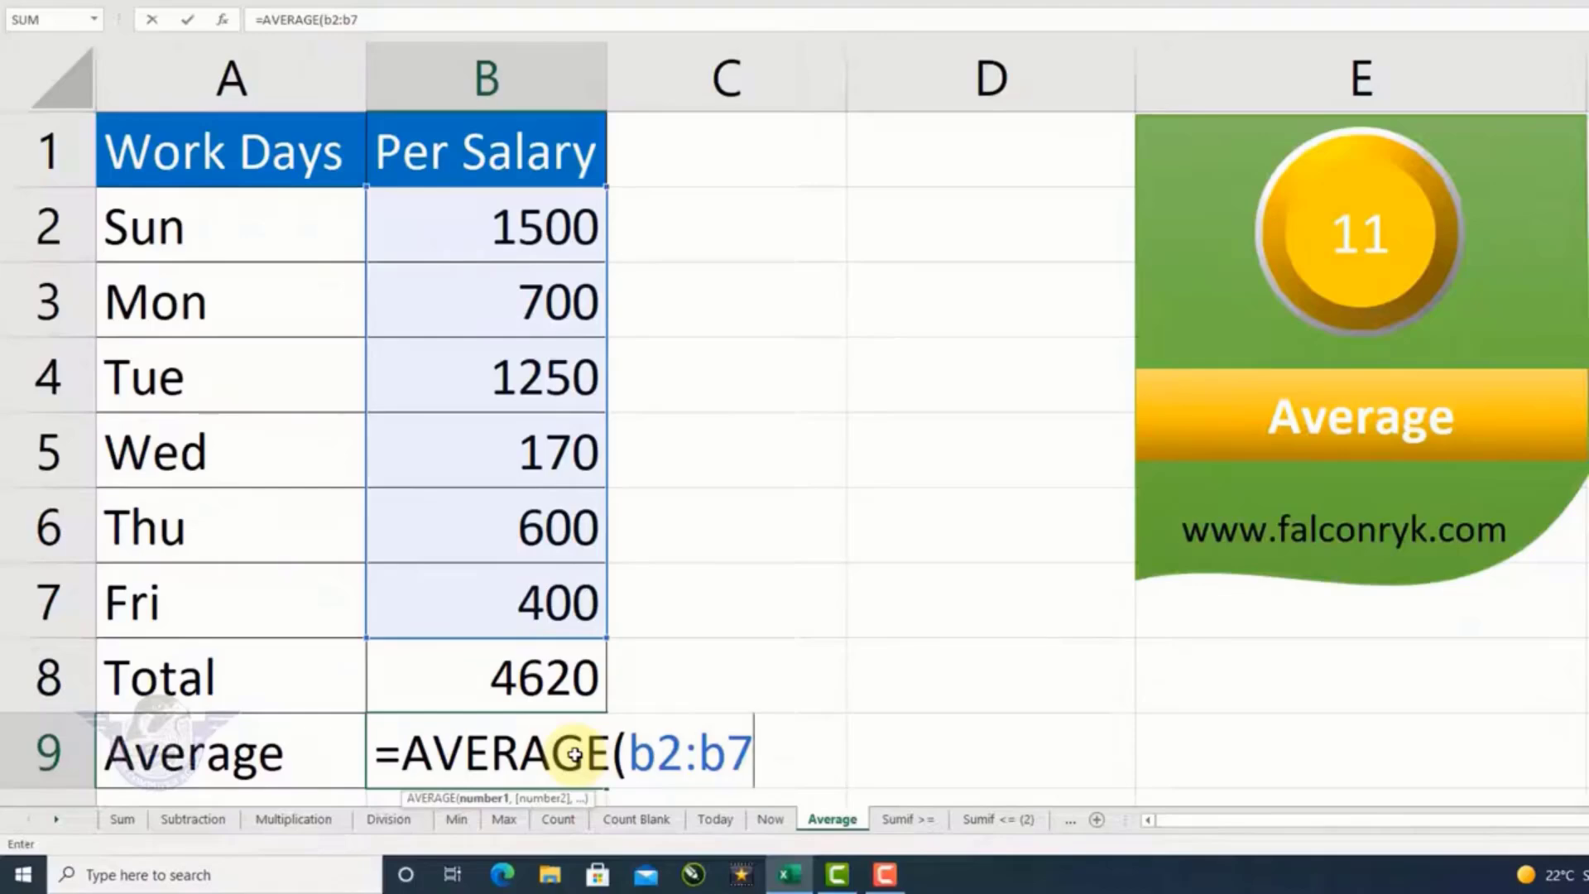
pyautogui.write(')')
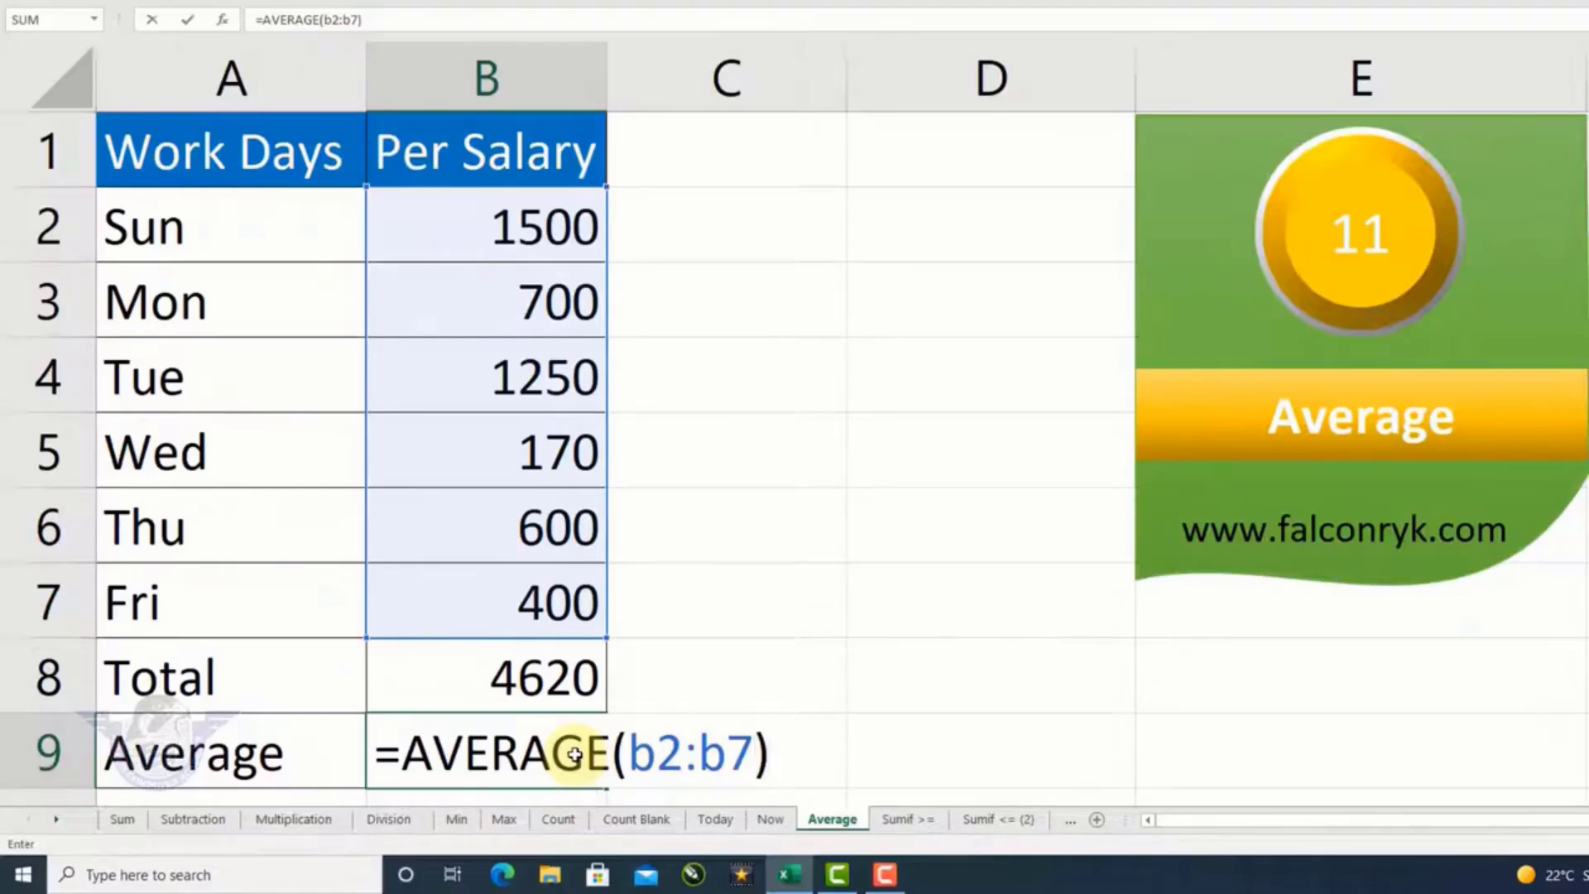
pyautogui.press('Return')
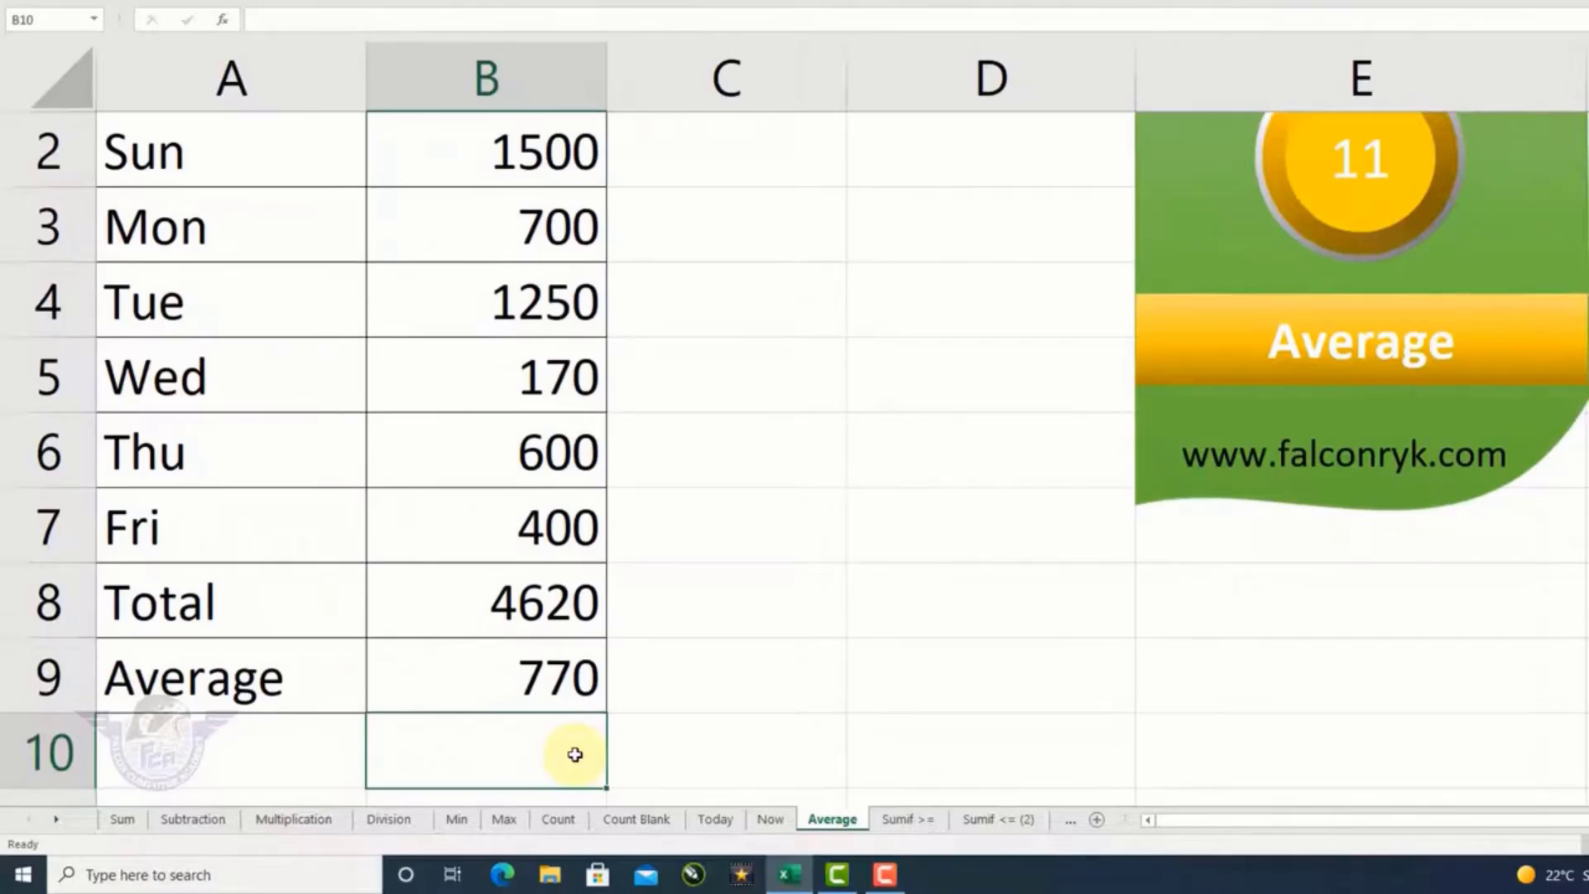
# On the Sumif >= sheet, total the fees of at least 100 in cell C10 with the formula =sumif(c2:c9,">=100")
pyautogui.click(908, 819)
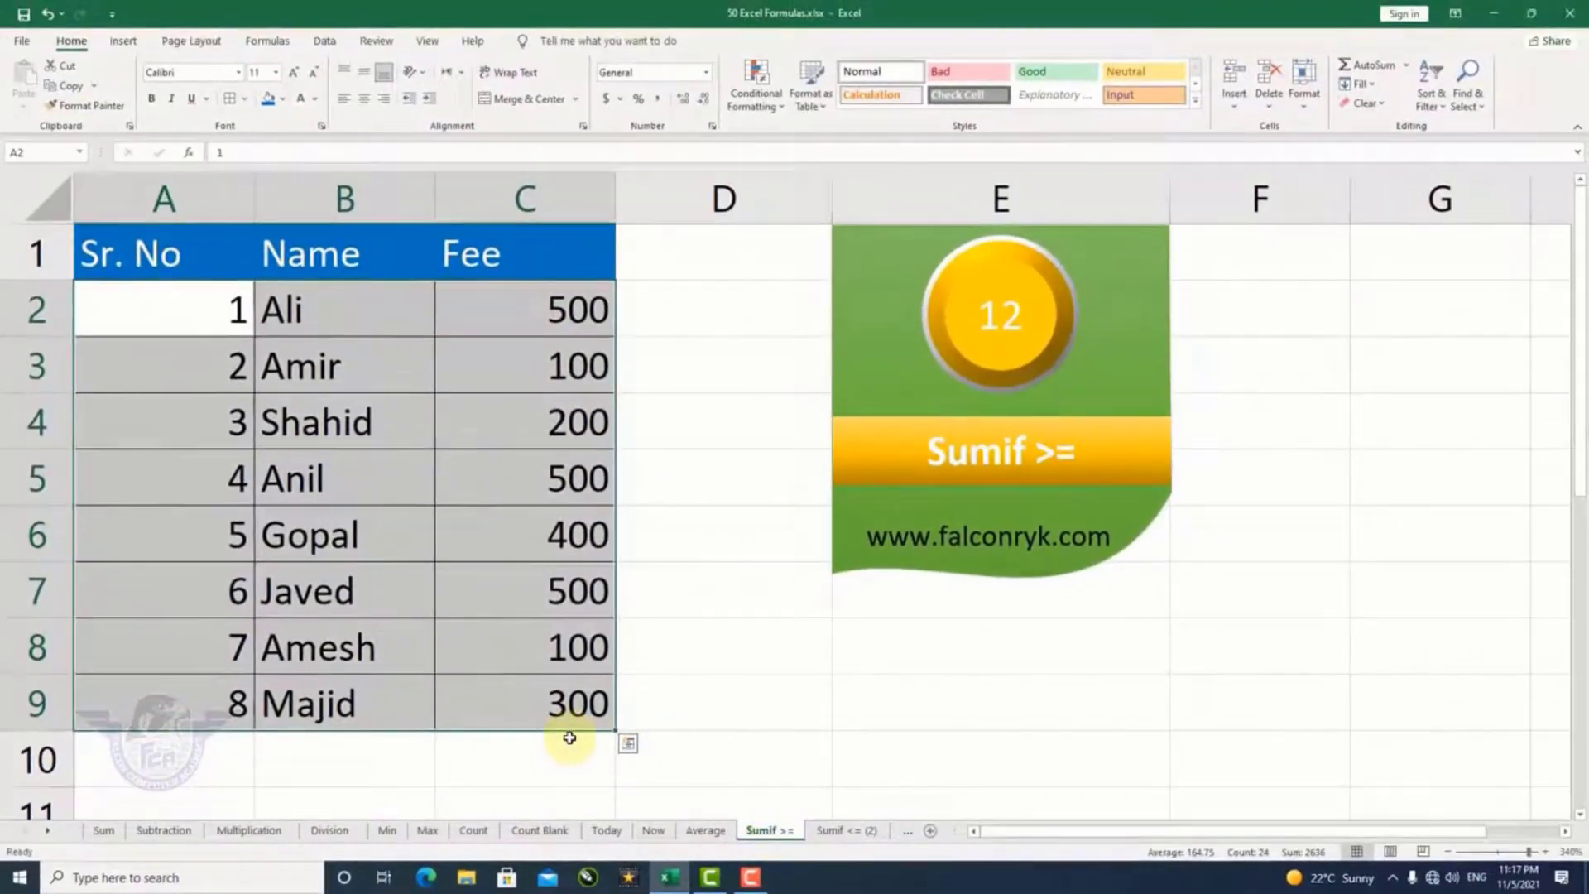
pyautogui.click(495, 757)
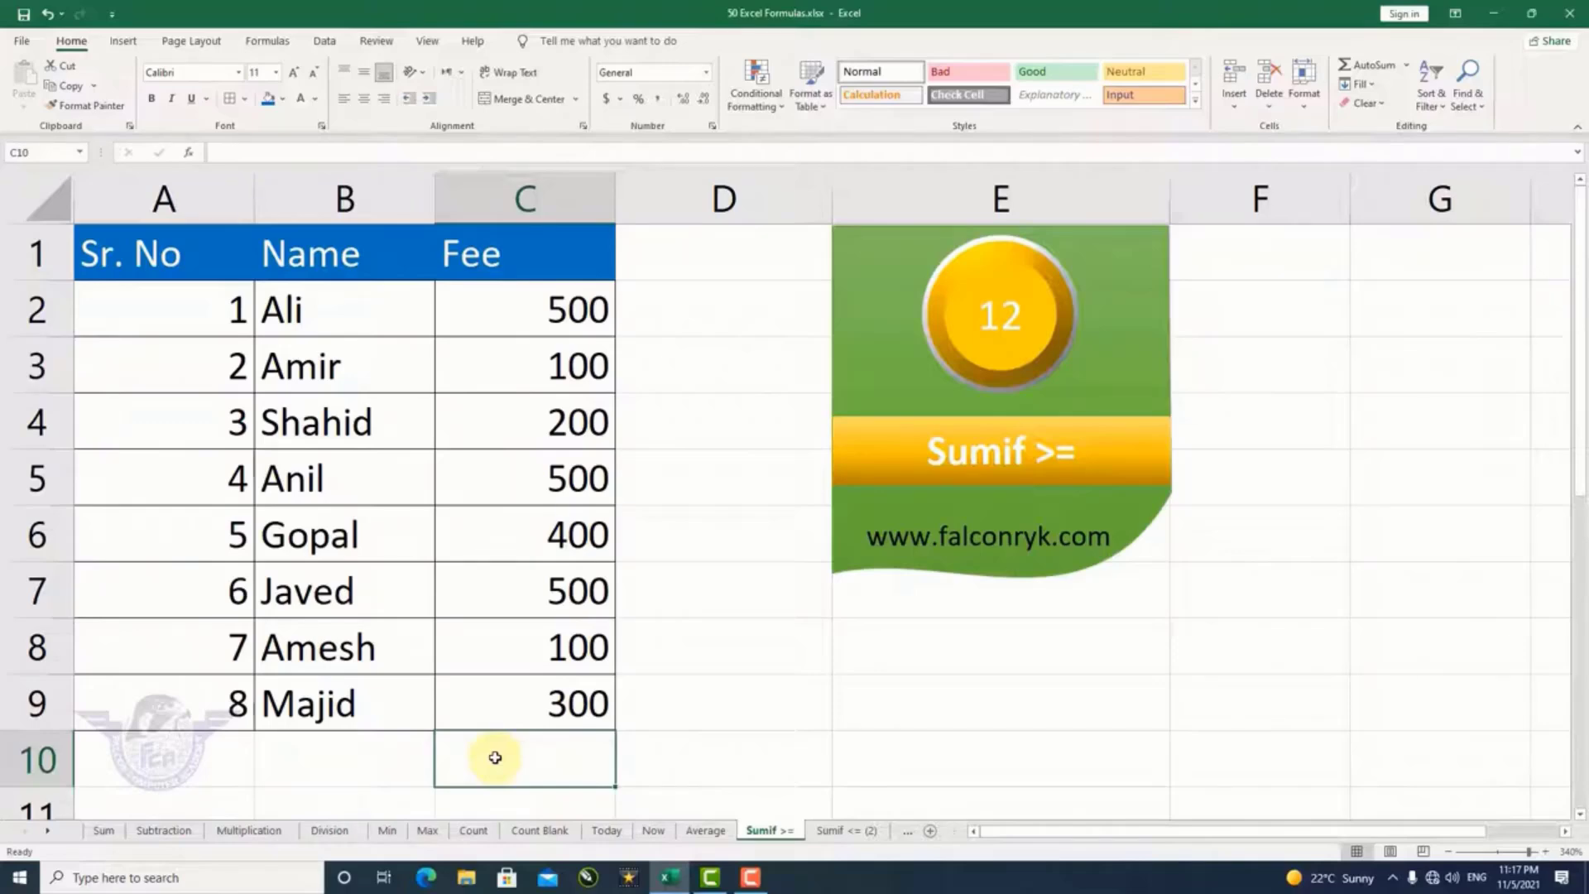
pyautogui.write('=')
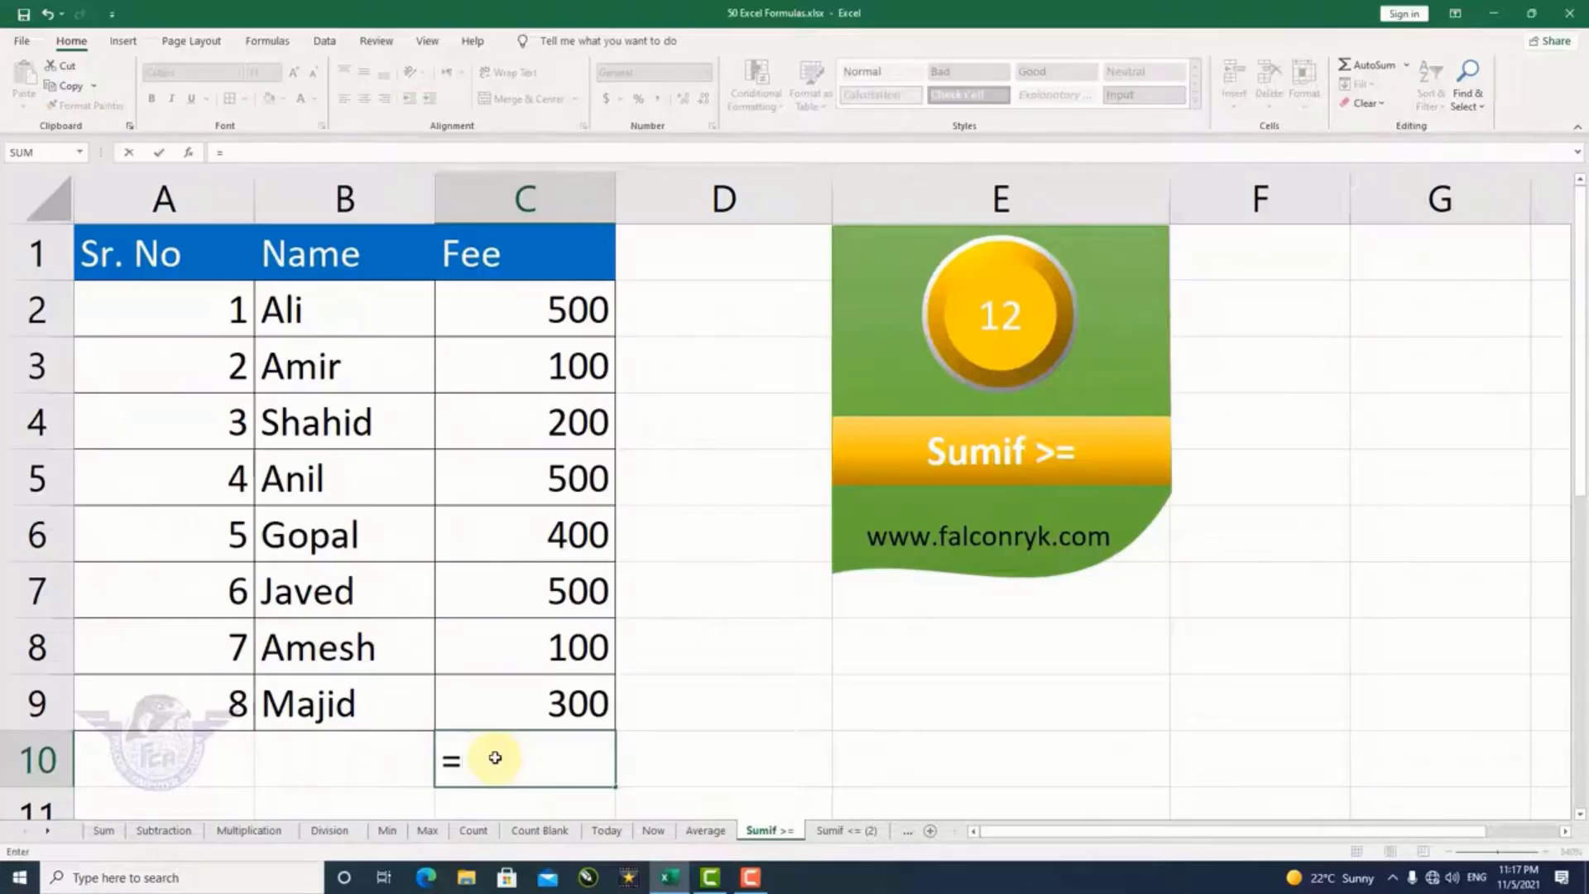
pyautogui.write('sumif')
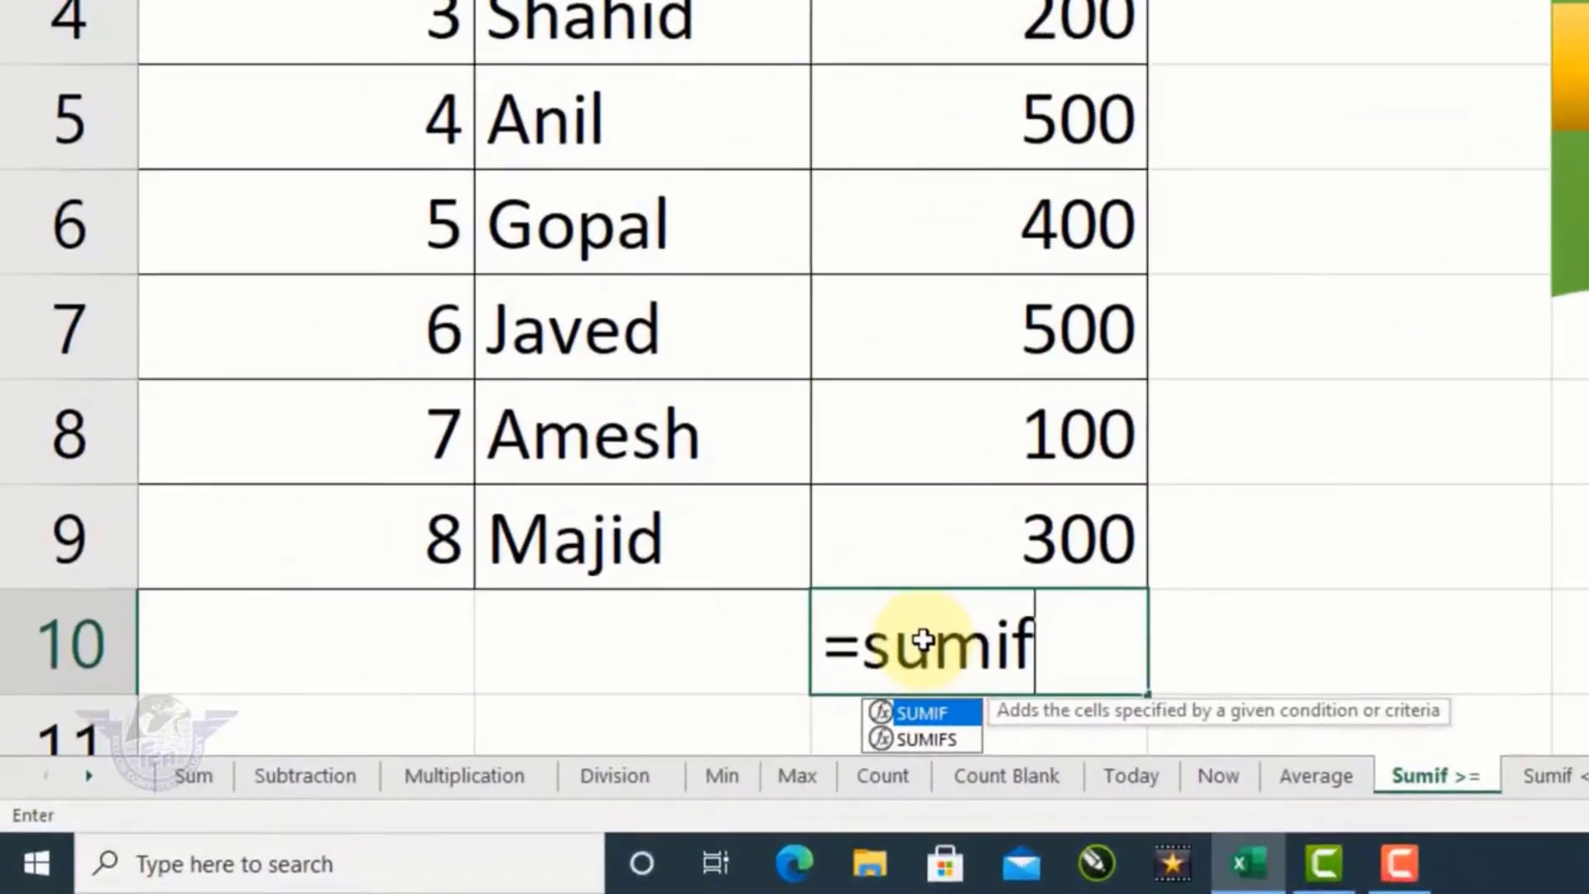
pyautogui.write('(')
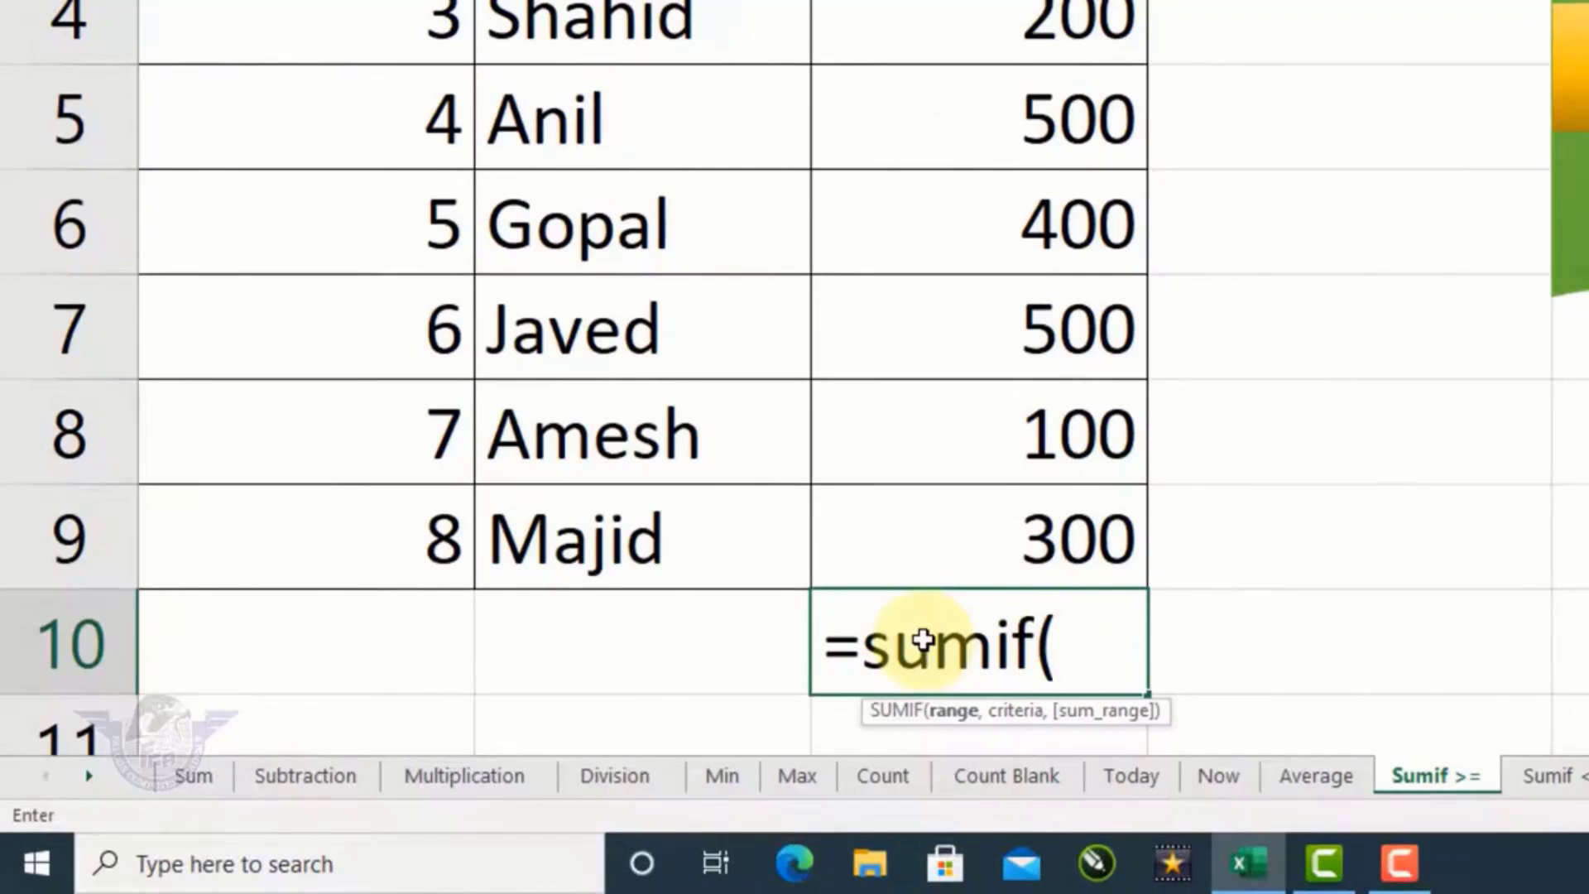
pyautogui.write('c2')
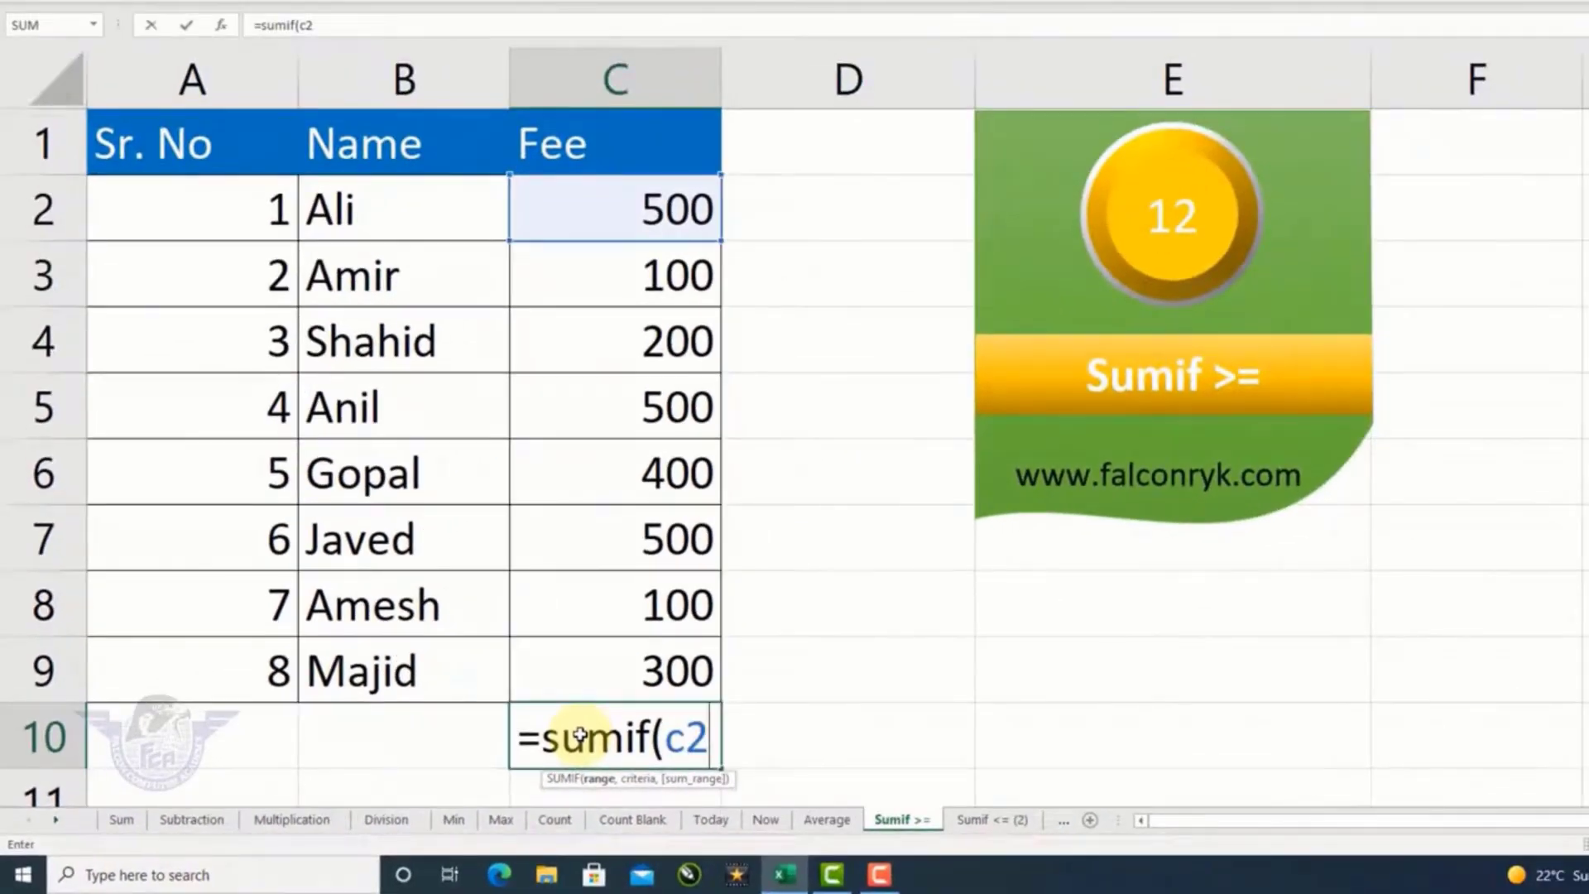
pyautogui.write(':')
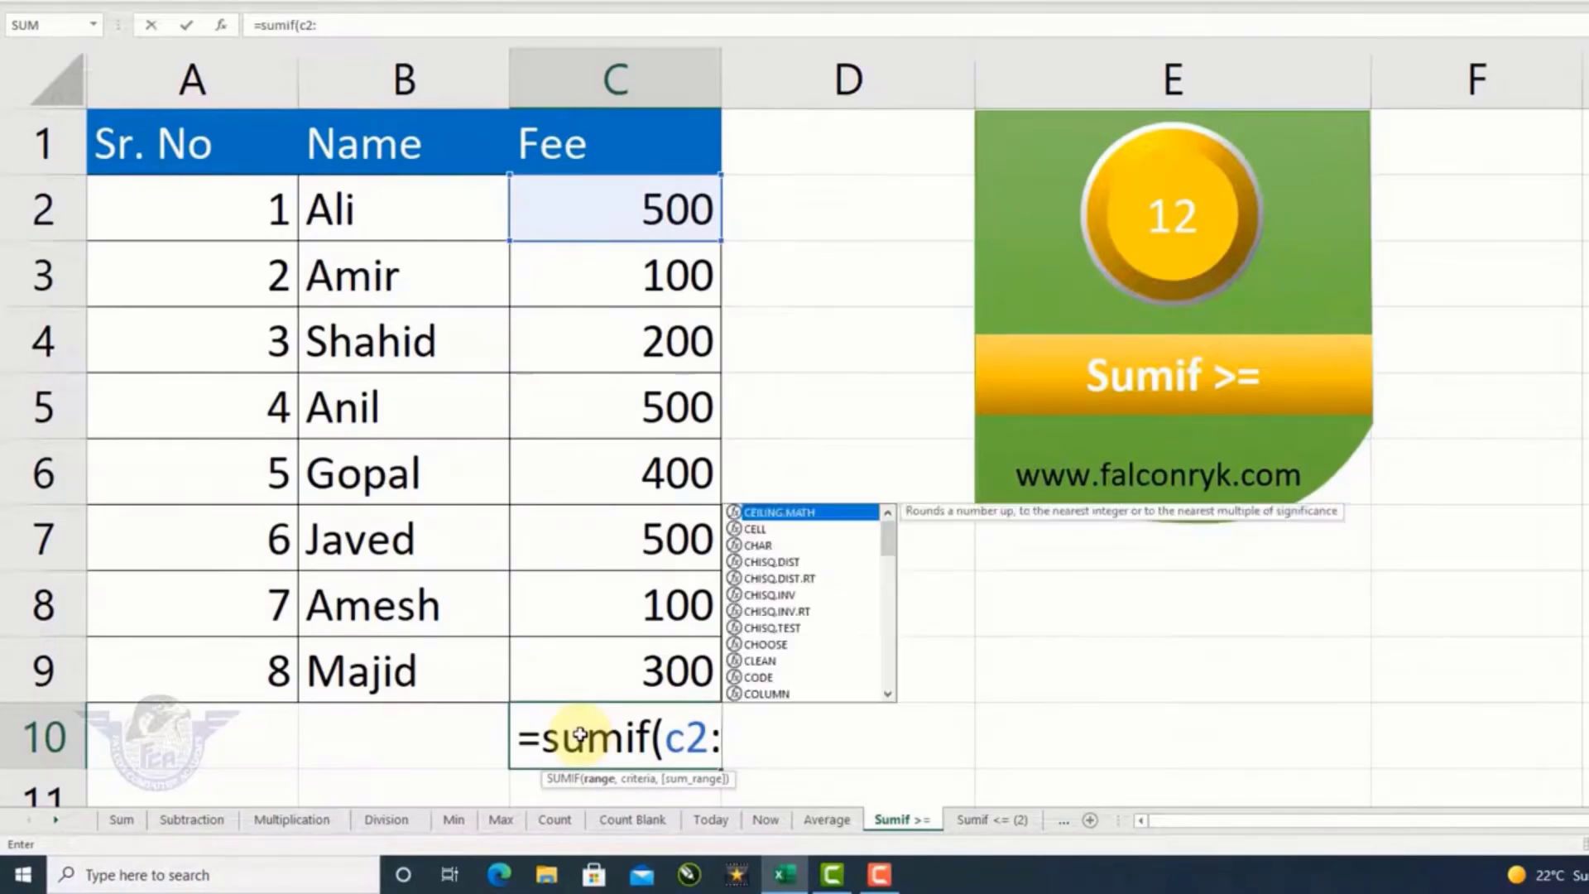
pyautogui.write('c9')
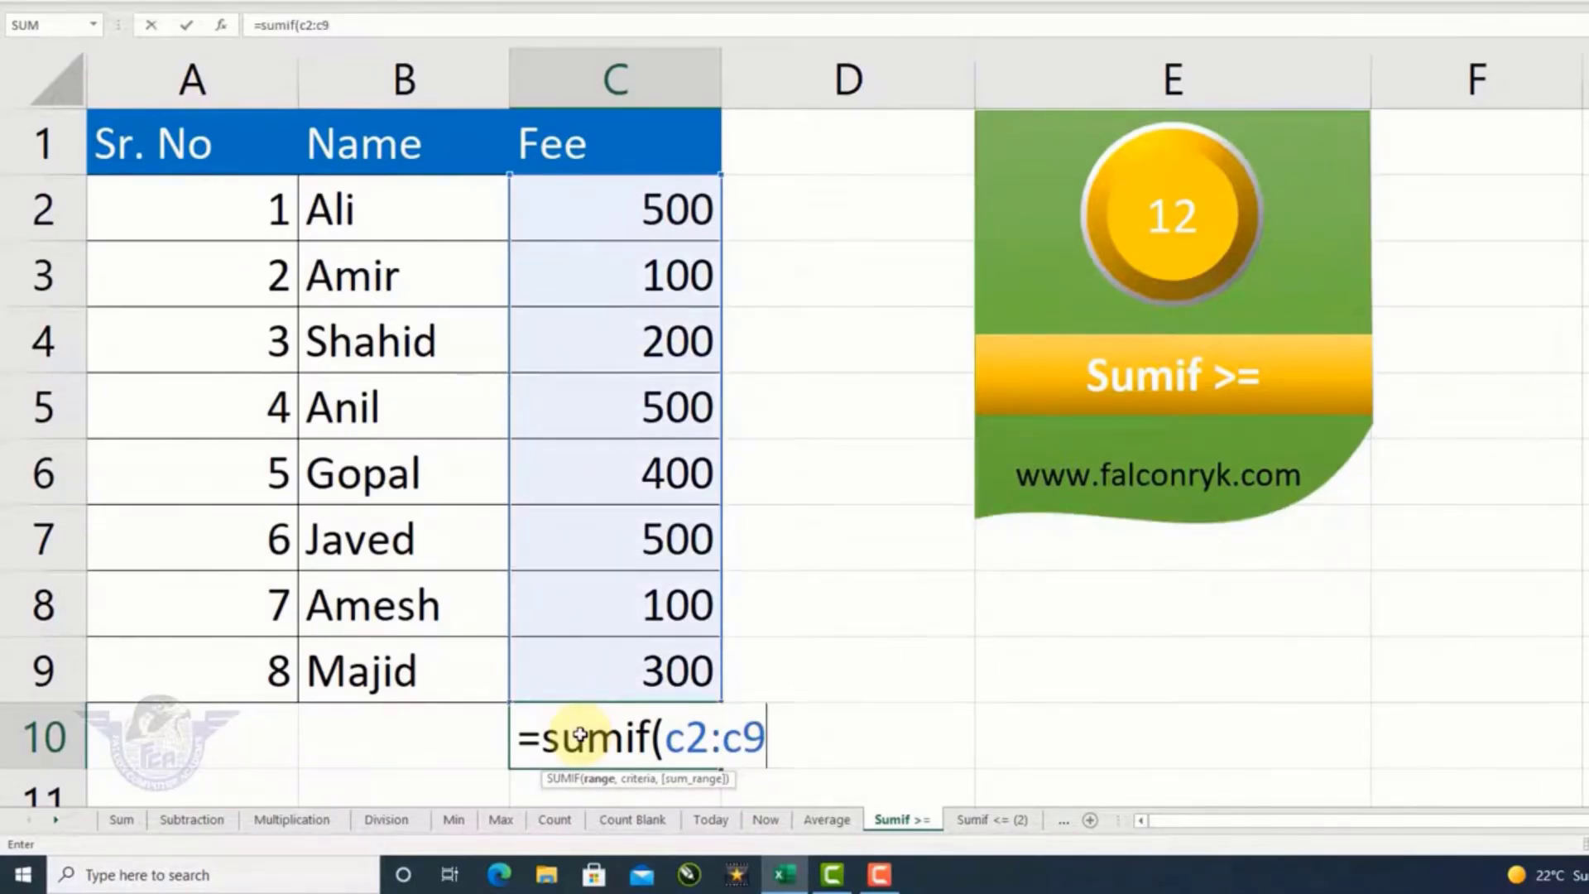
pyautogui.write(',"')
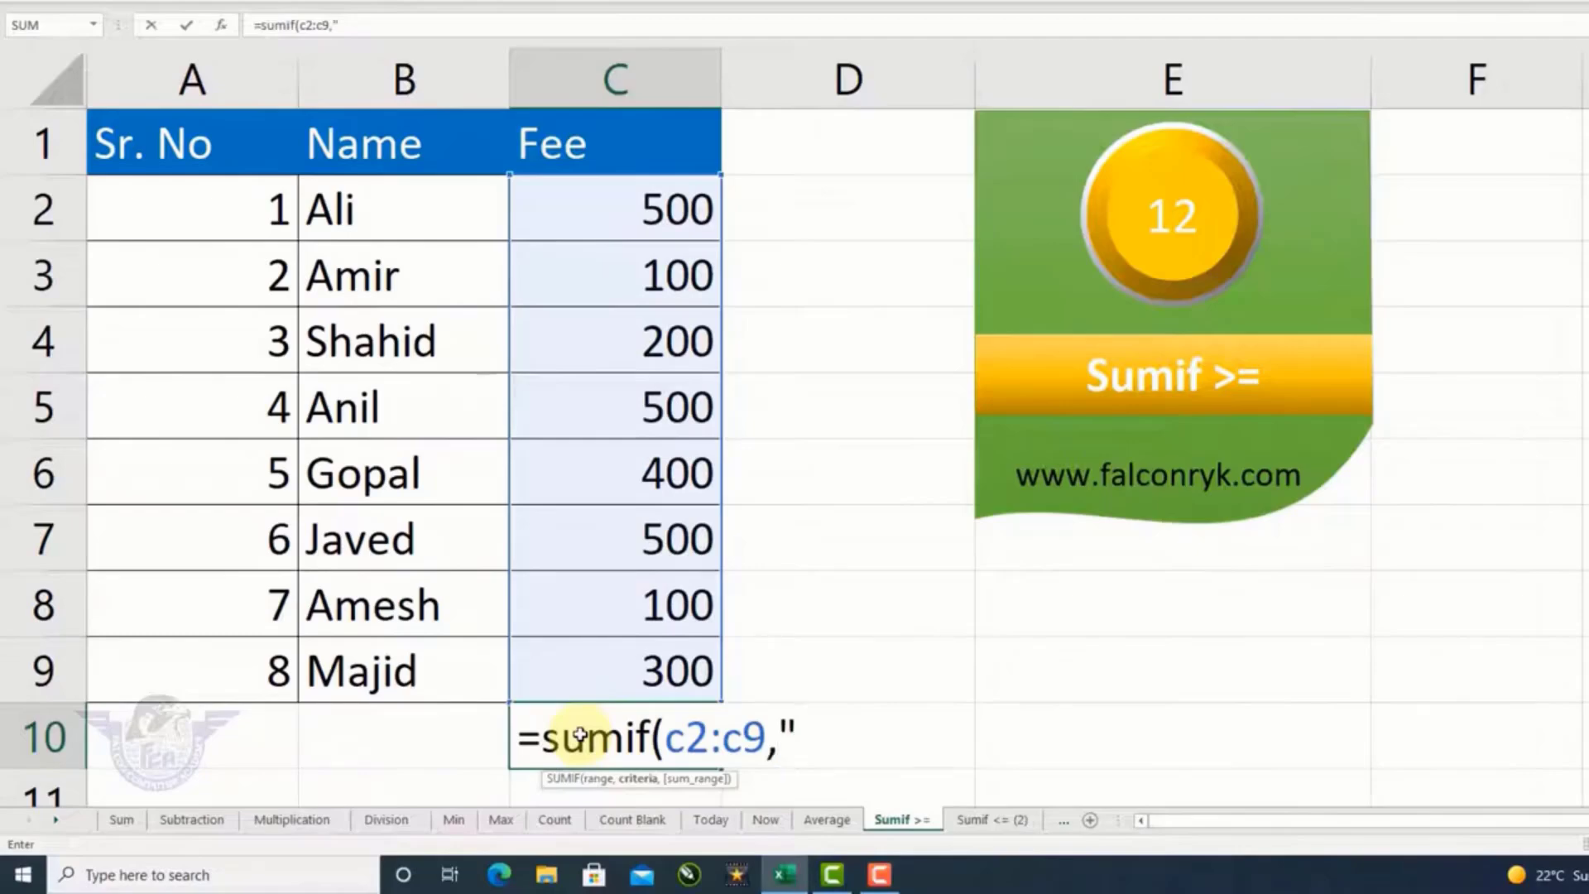
pyautogui.write('>')
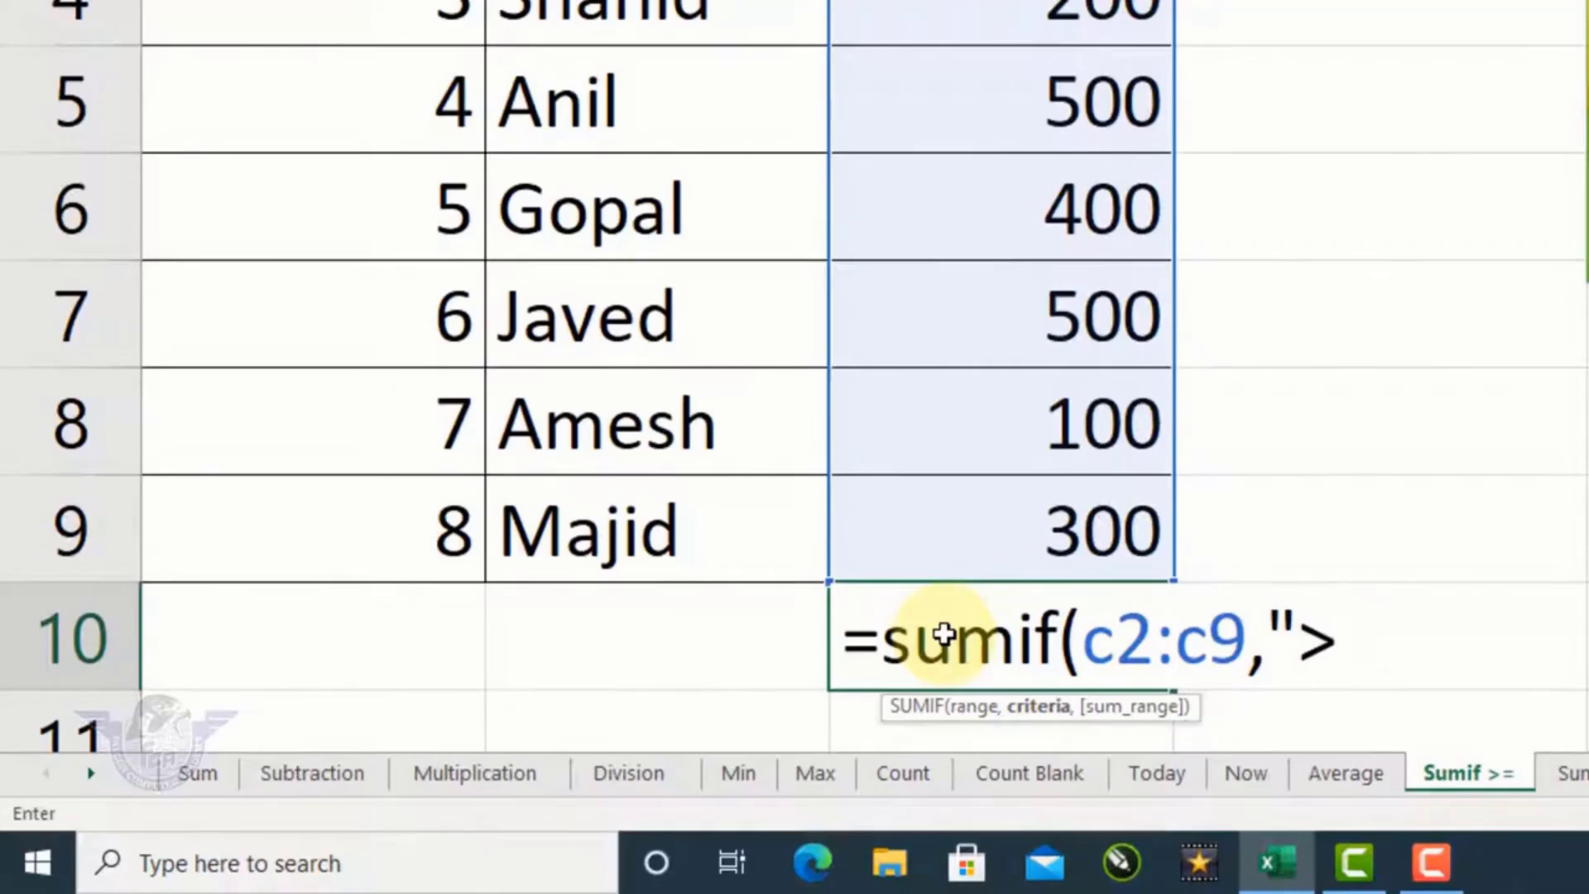
pyautogui.write('=100')
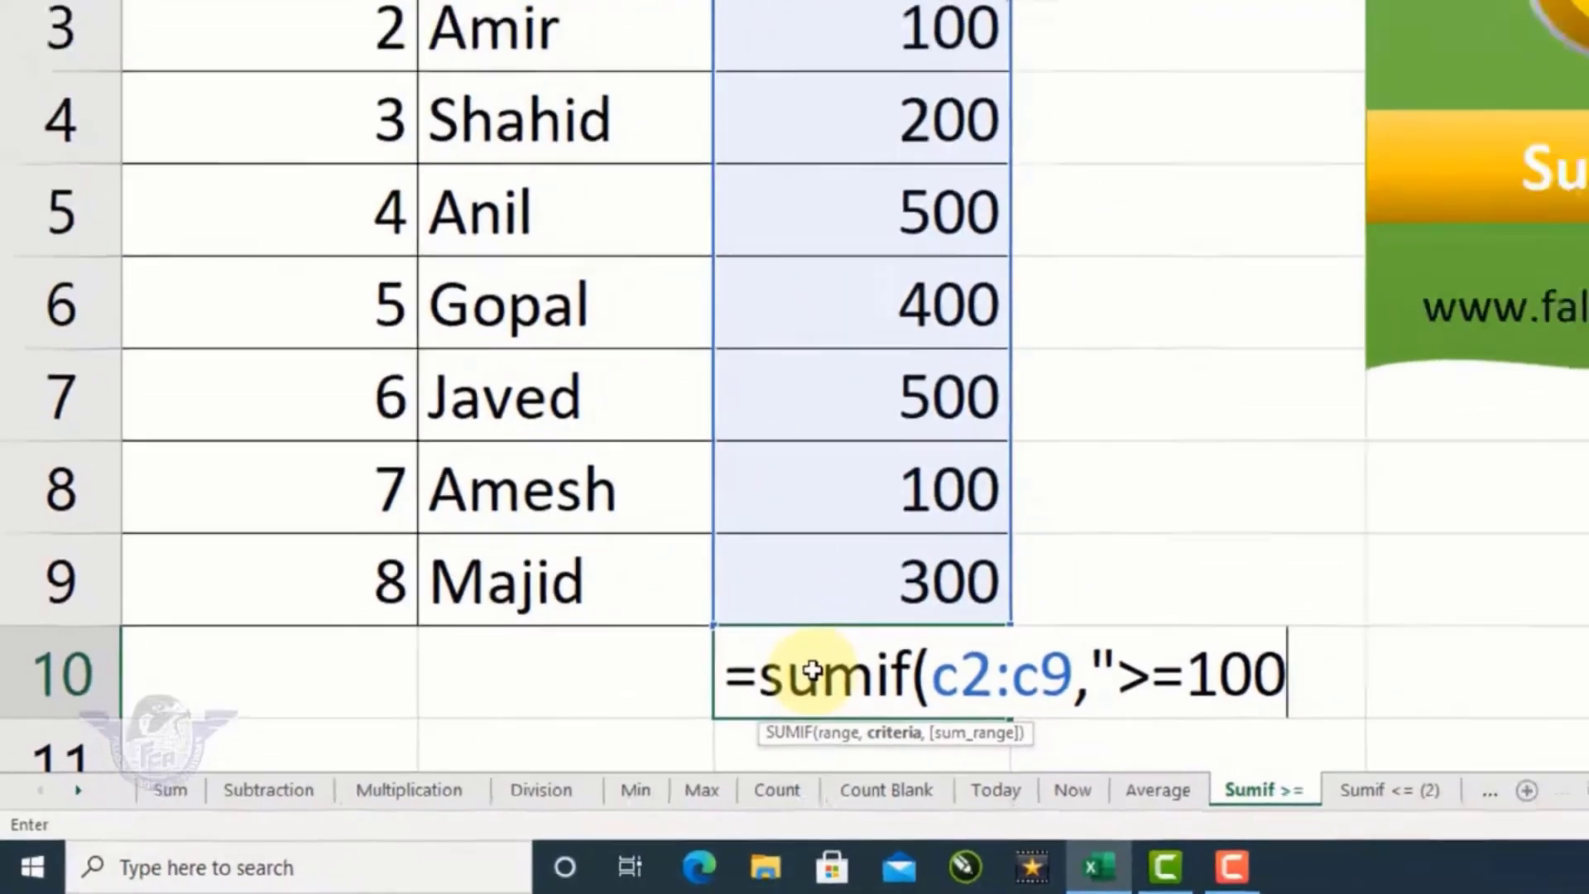
pyautogui.write('")')
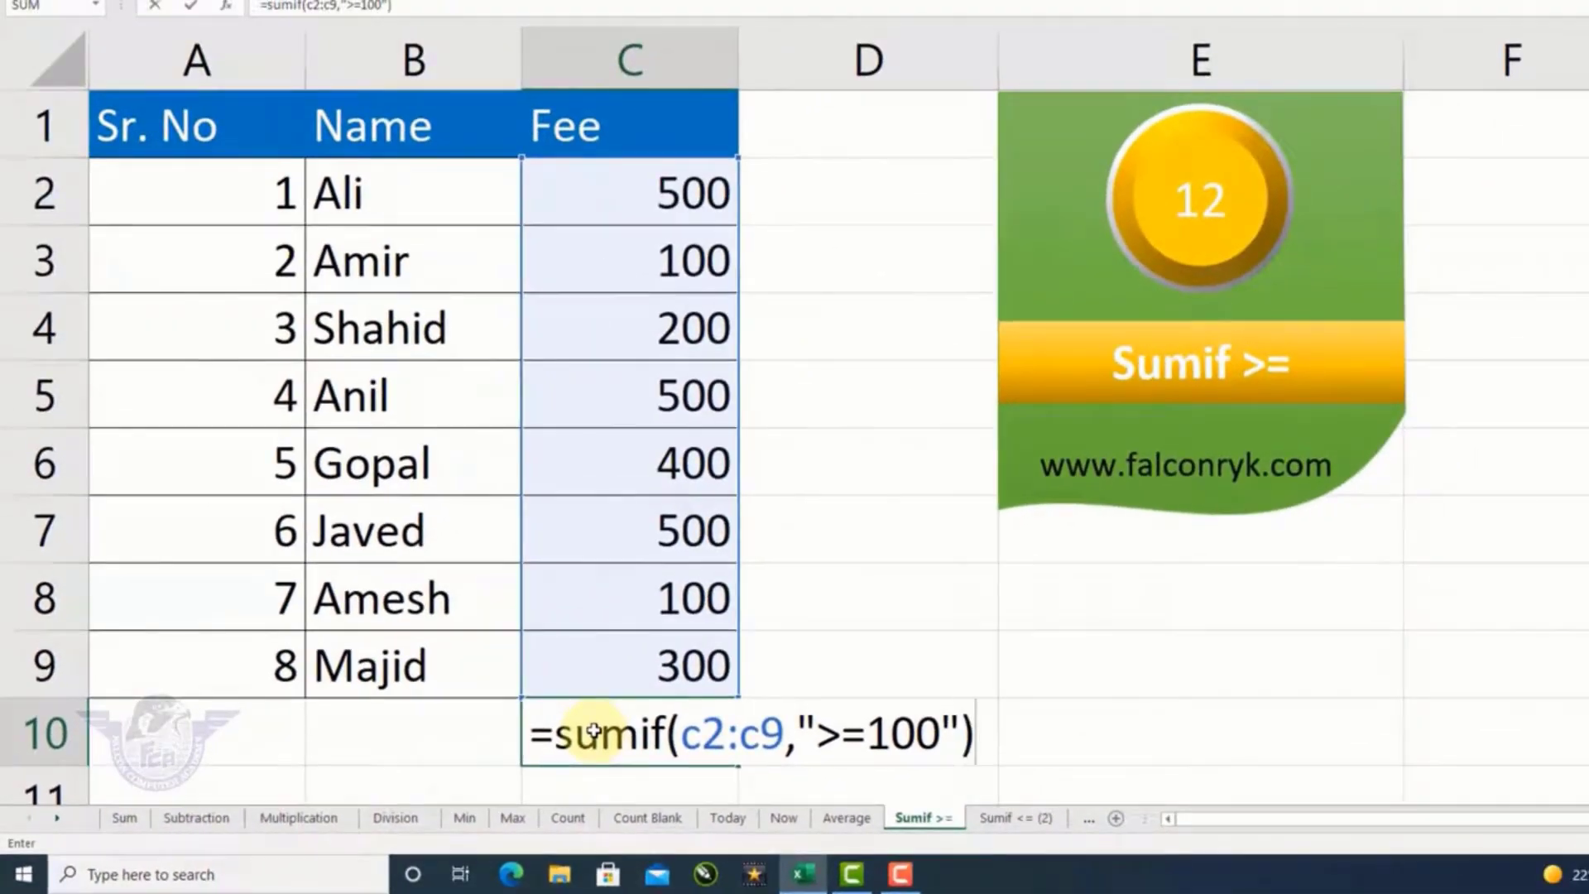
pyautogui.press('Return')
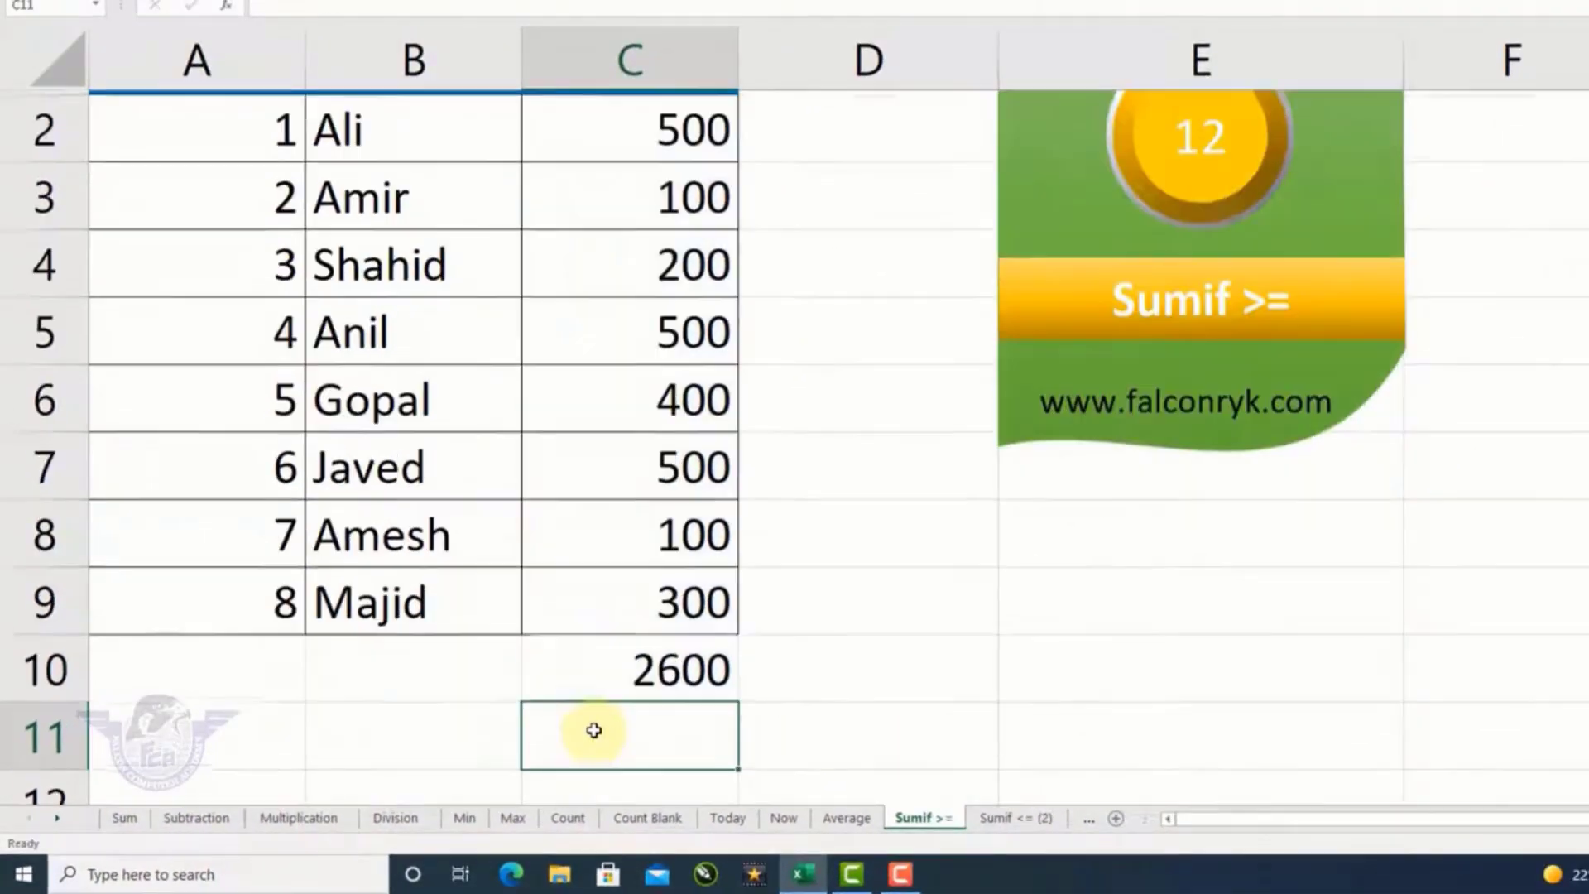
# Set the last two fees, in cells C8 and C9, to 50 each to test the SUMIF condition
pyautogui.press('Up')
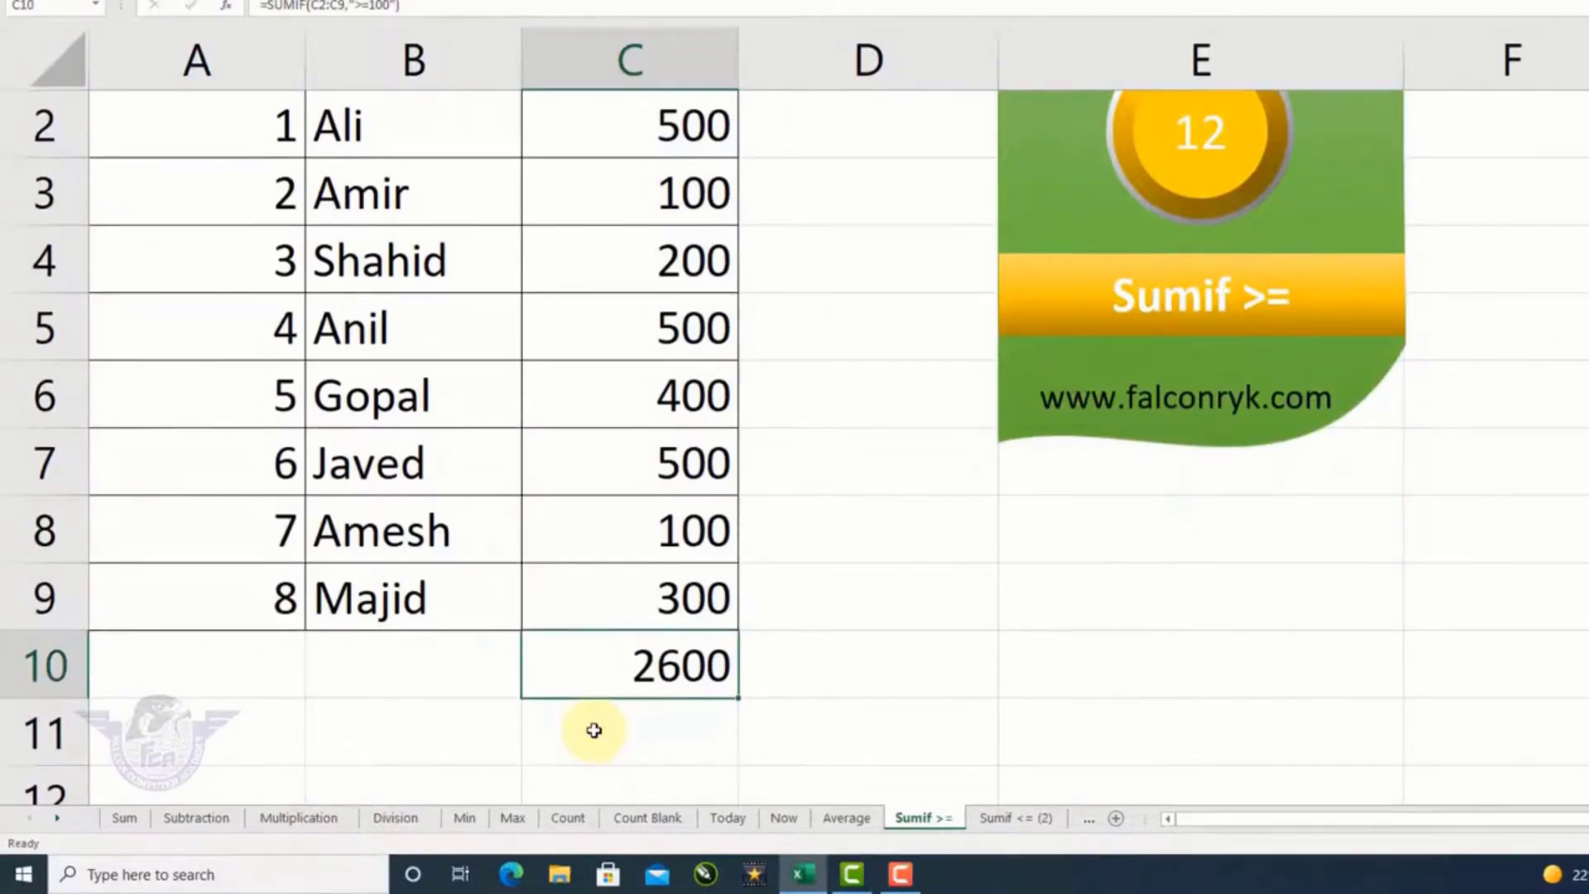
pyautogui.press('Up')
pyautogui.press('Up')
pyautogui.write('50')
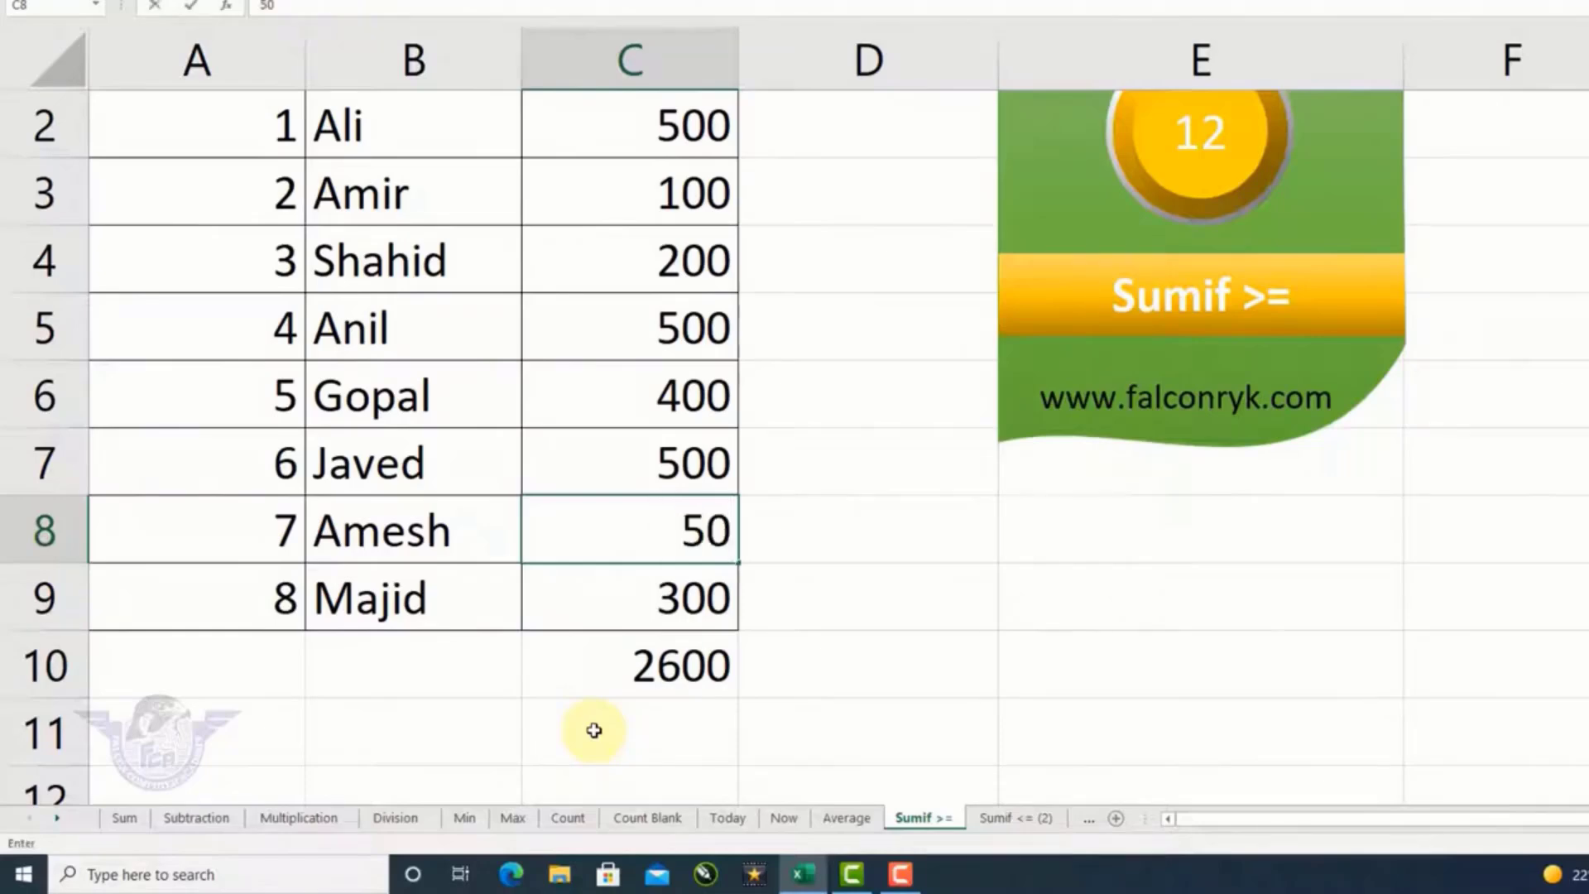
pyautogui.press('Return')
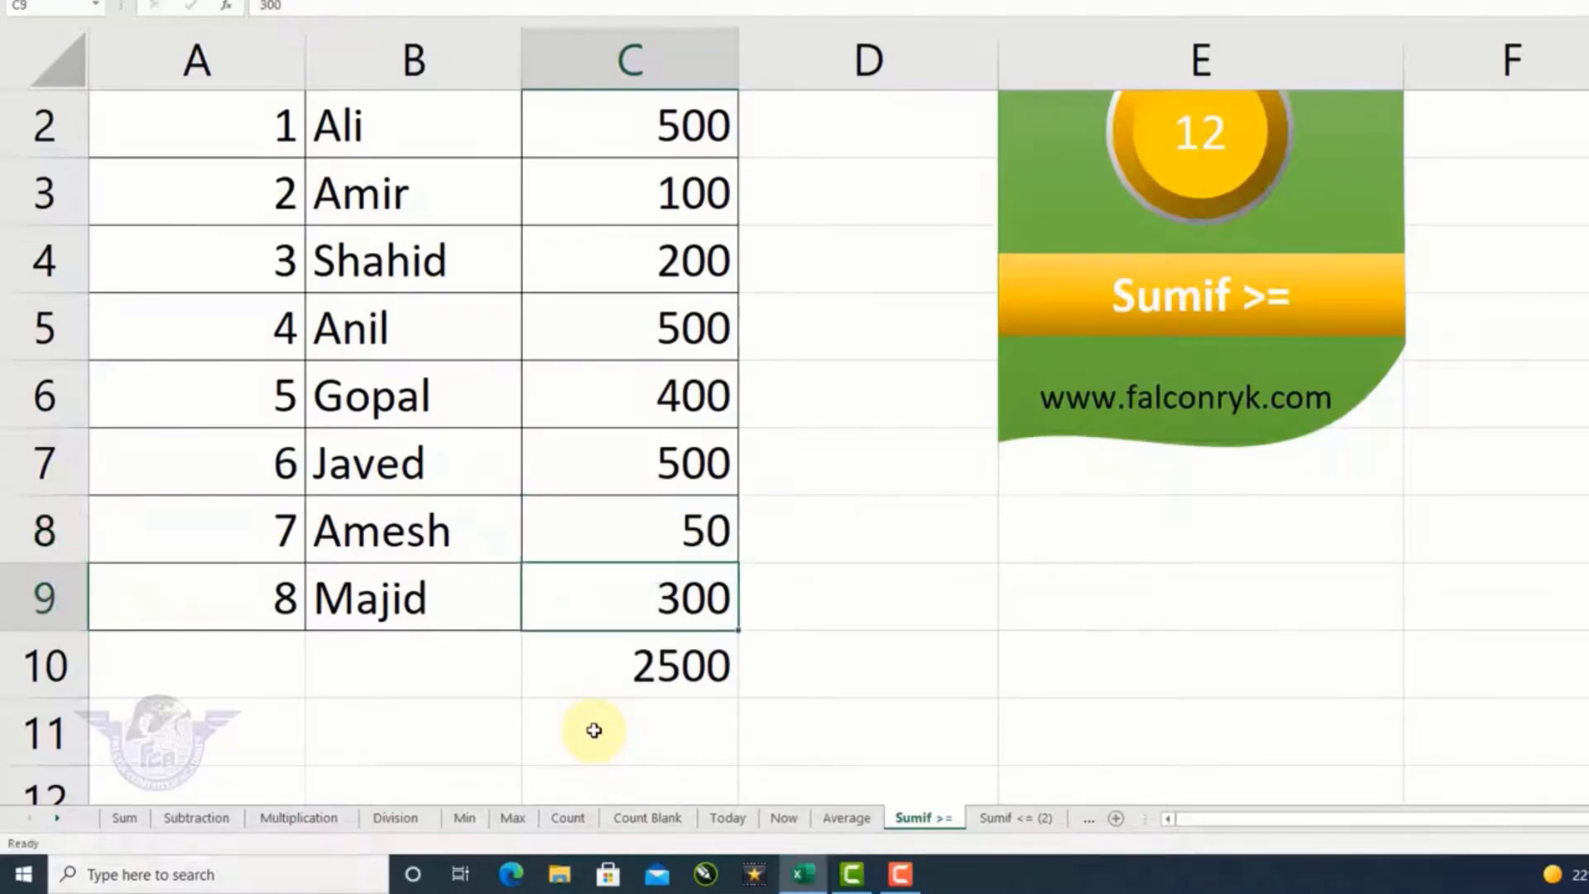
pyautogui.write('50')
pyautogui.press('Return')
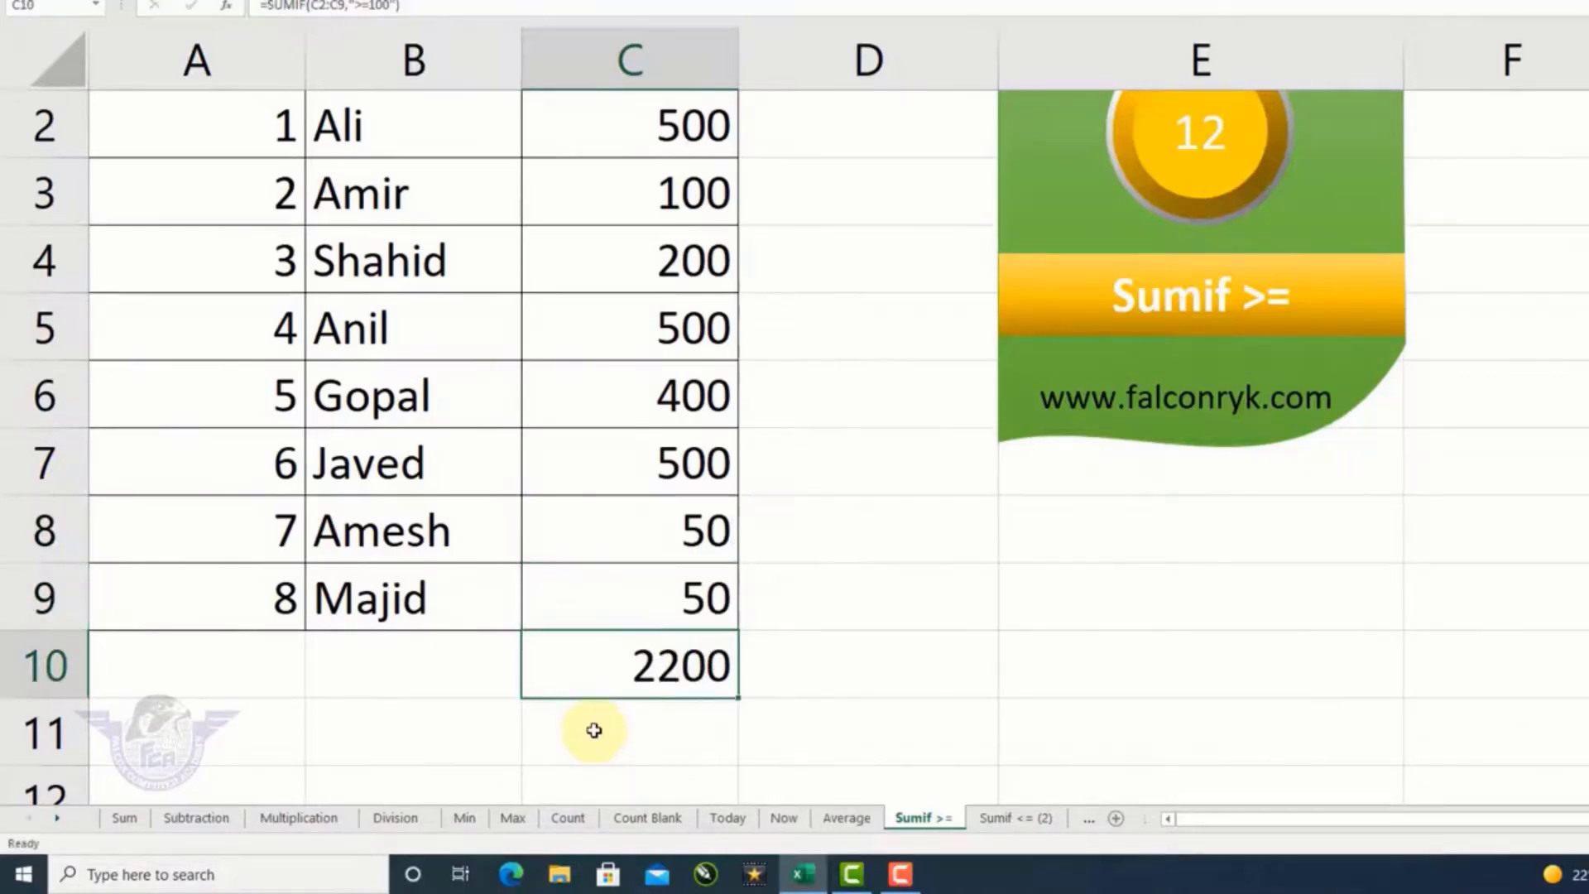
pyautogui.scroll(1, 596, 728)
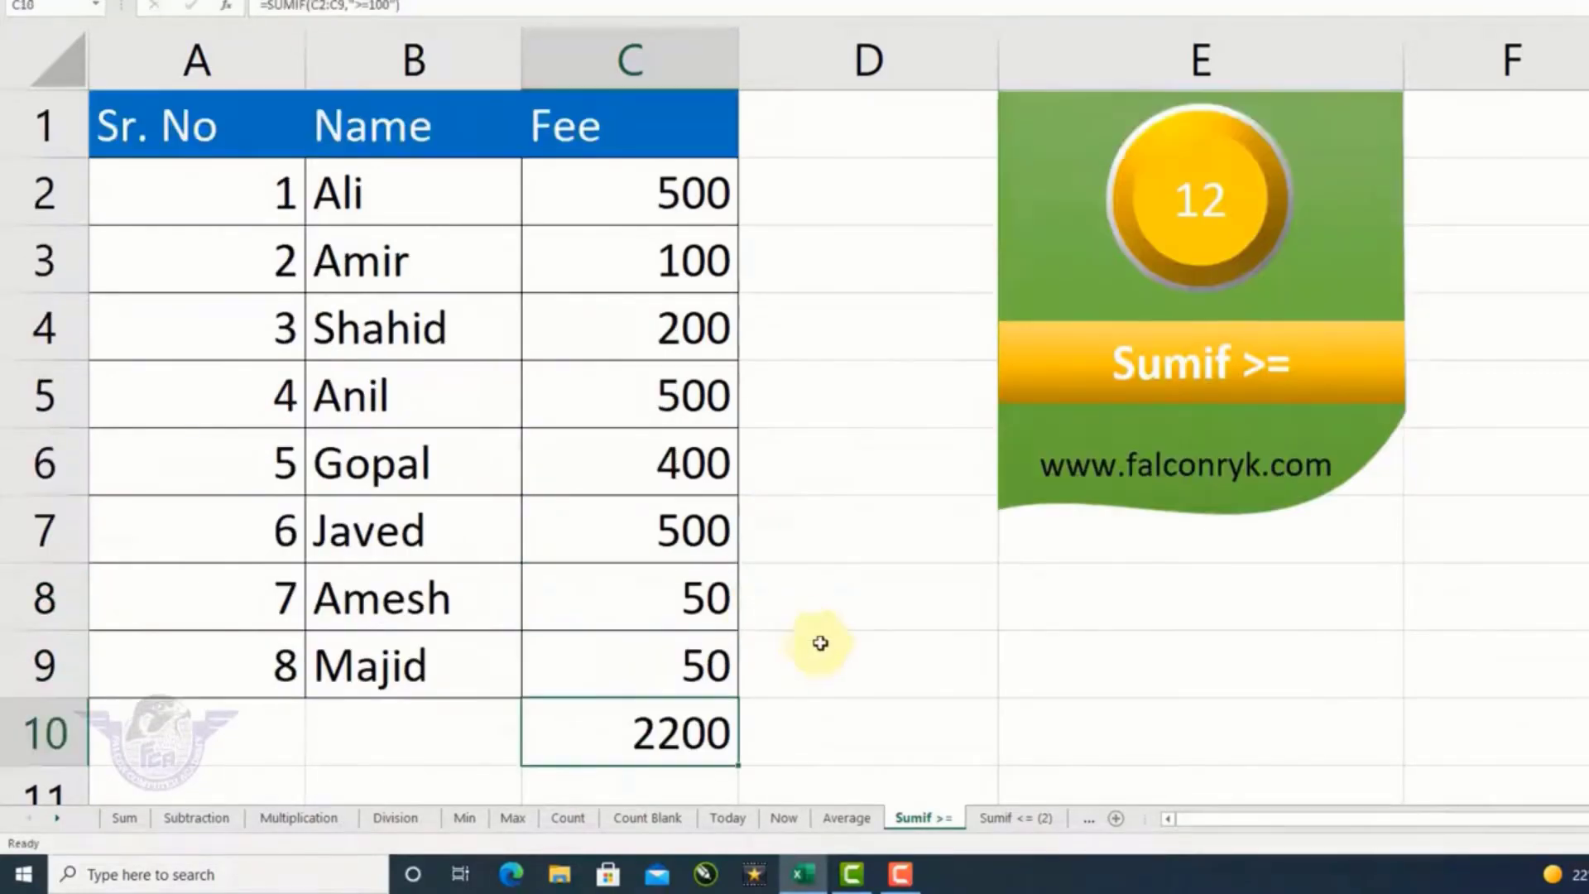
# On the Sumif <= (2) sheet, total the fees of at most 100 in cell C10 with the formula =SUMIF(c2:c9,"<=100")
pyautogui.click(1008, 821)
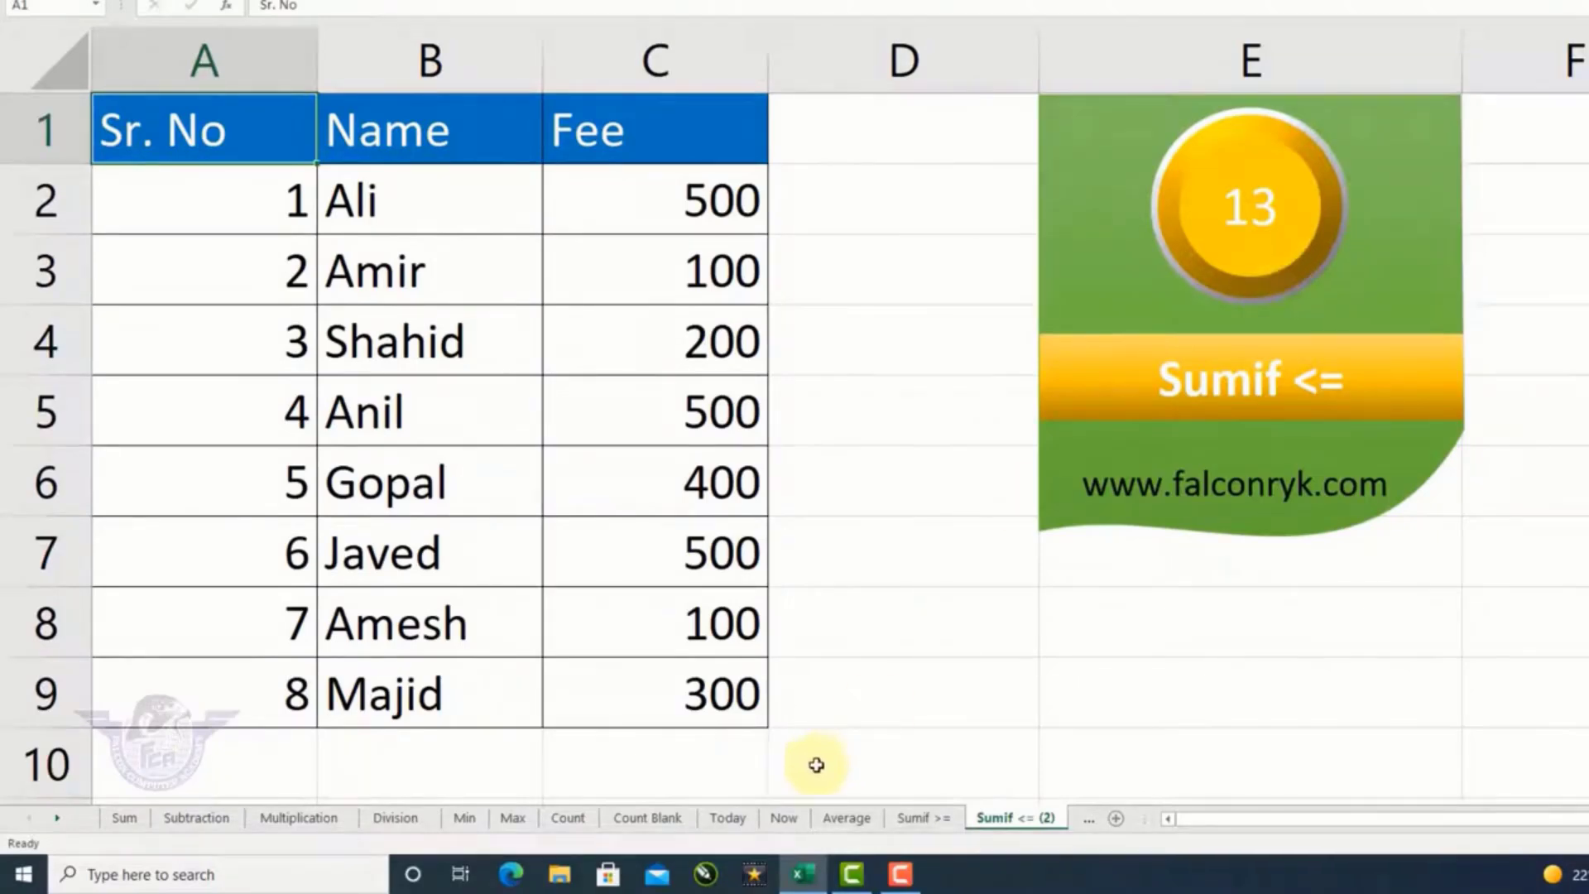
pyautogui.click(726, 766)
pyautogui.click(726, 566)
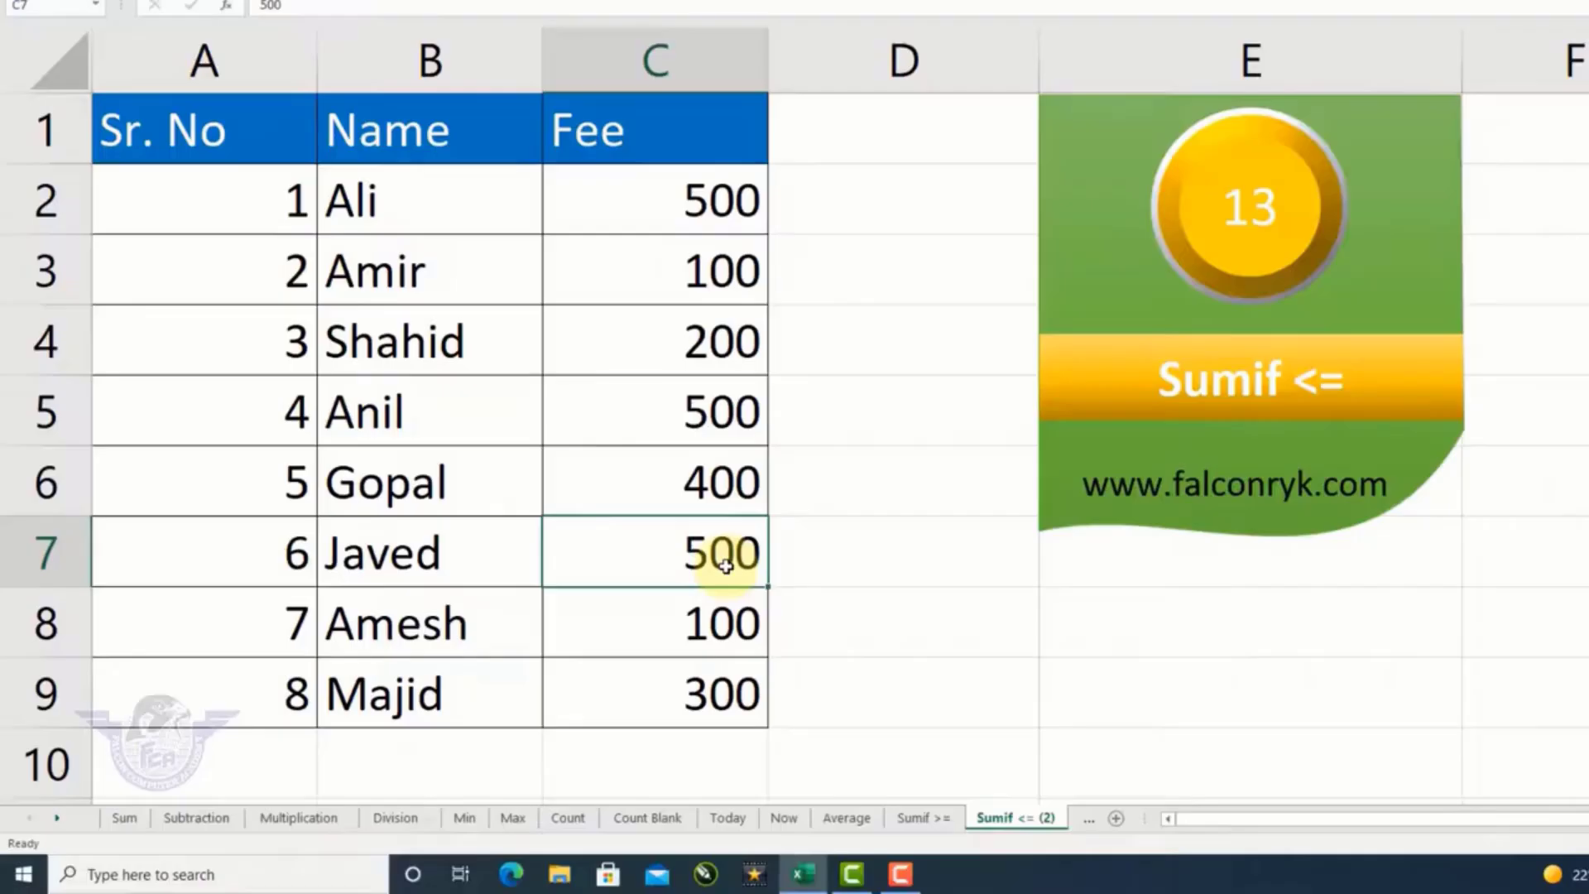
pyautogui.click(703, 757)
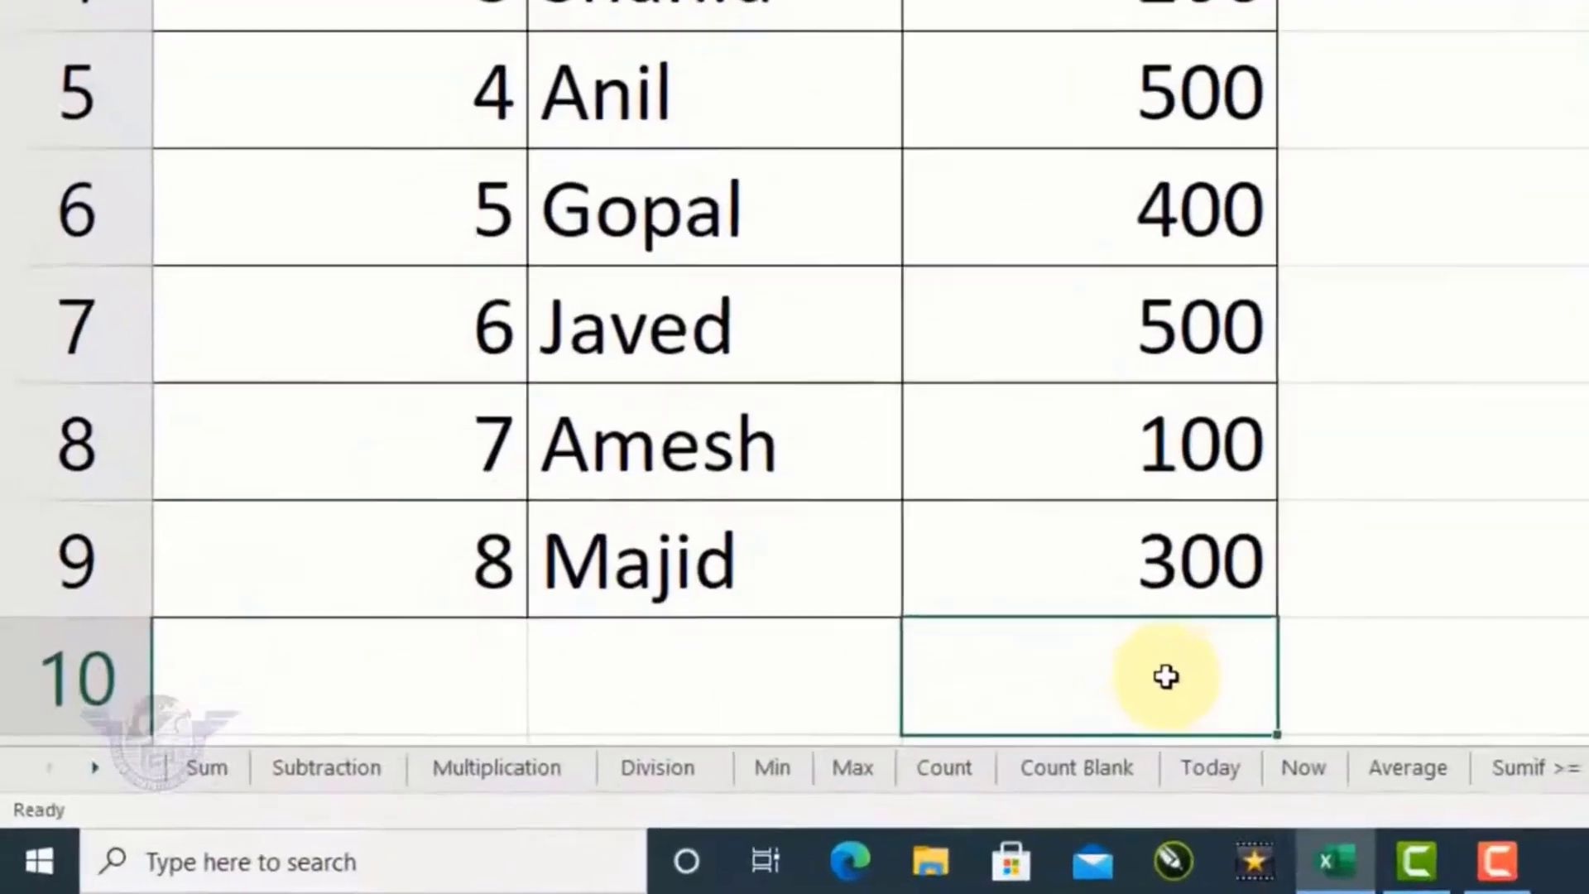
pyautogui.write('=')
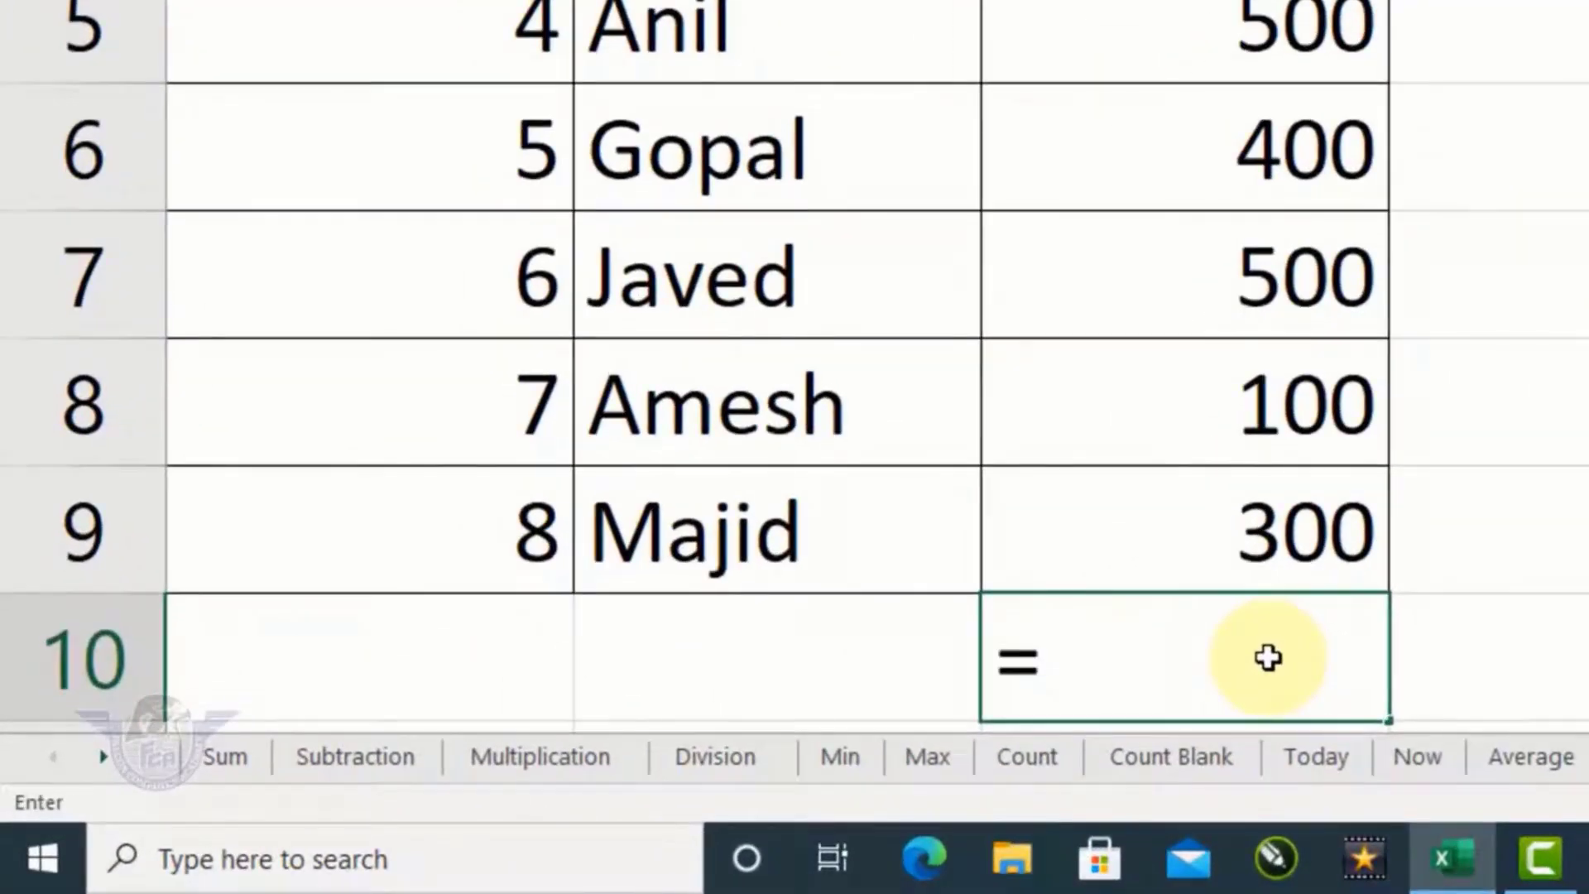
pyautogui.write('sumif')
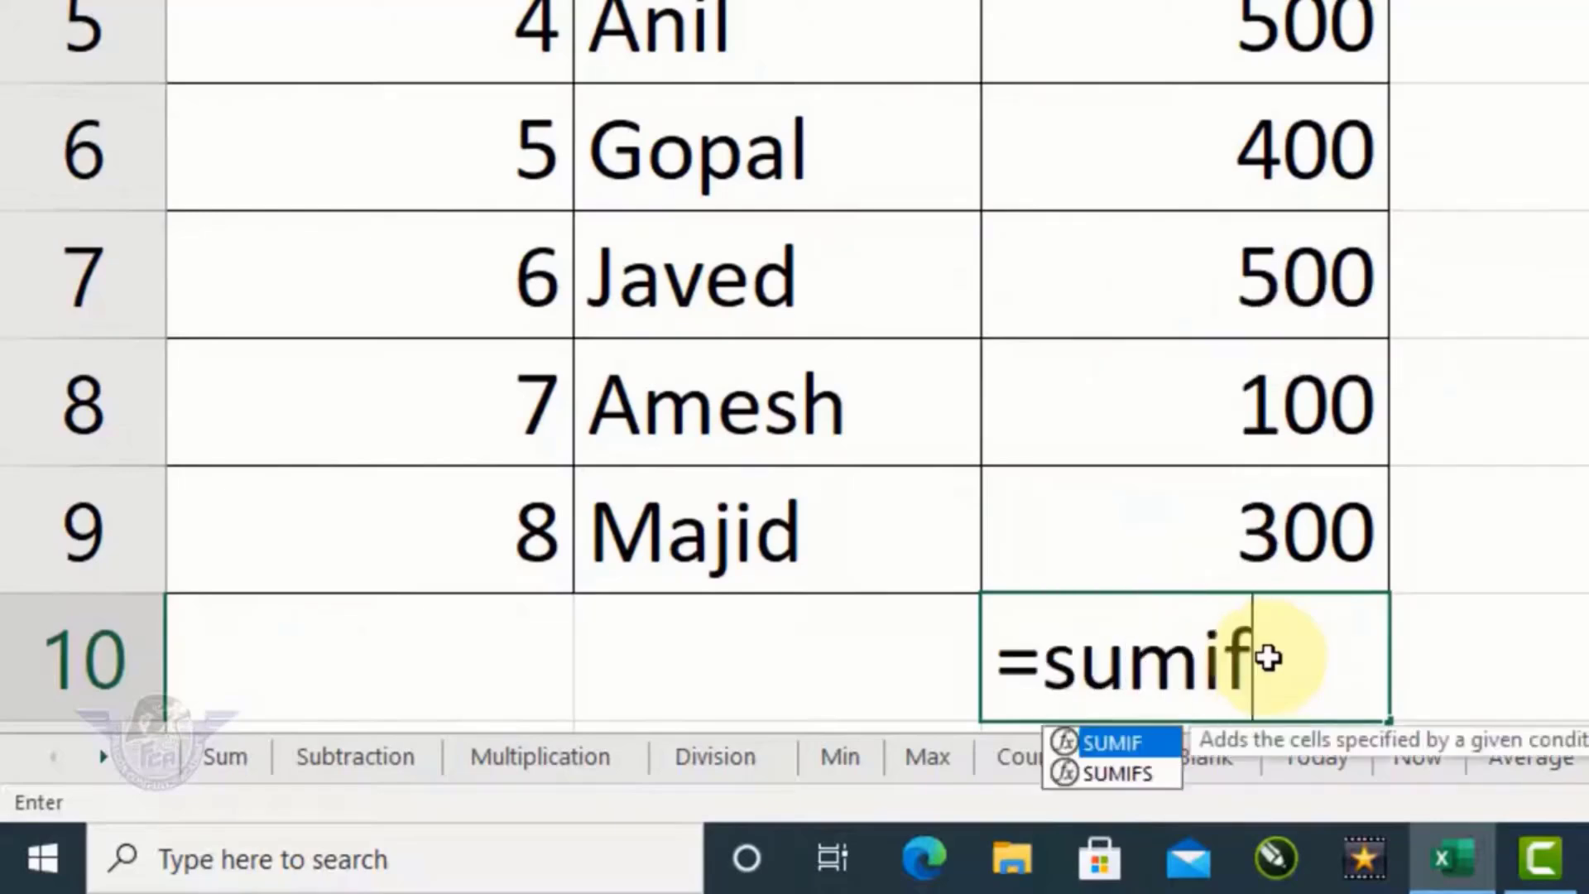
pyautogui.press('Tab')
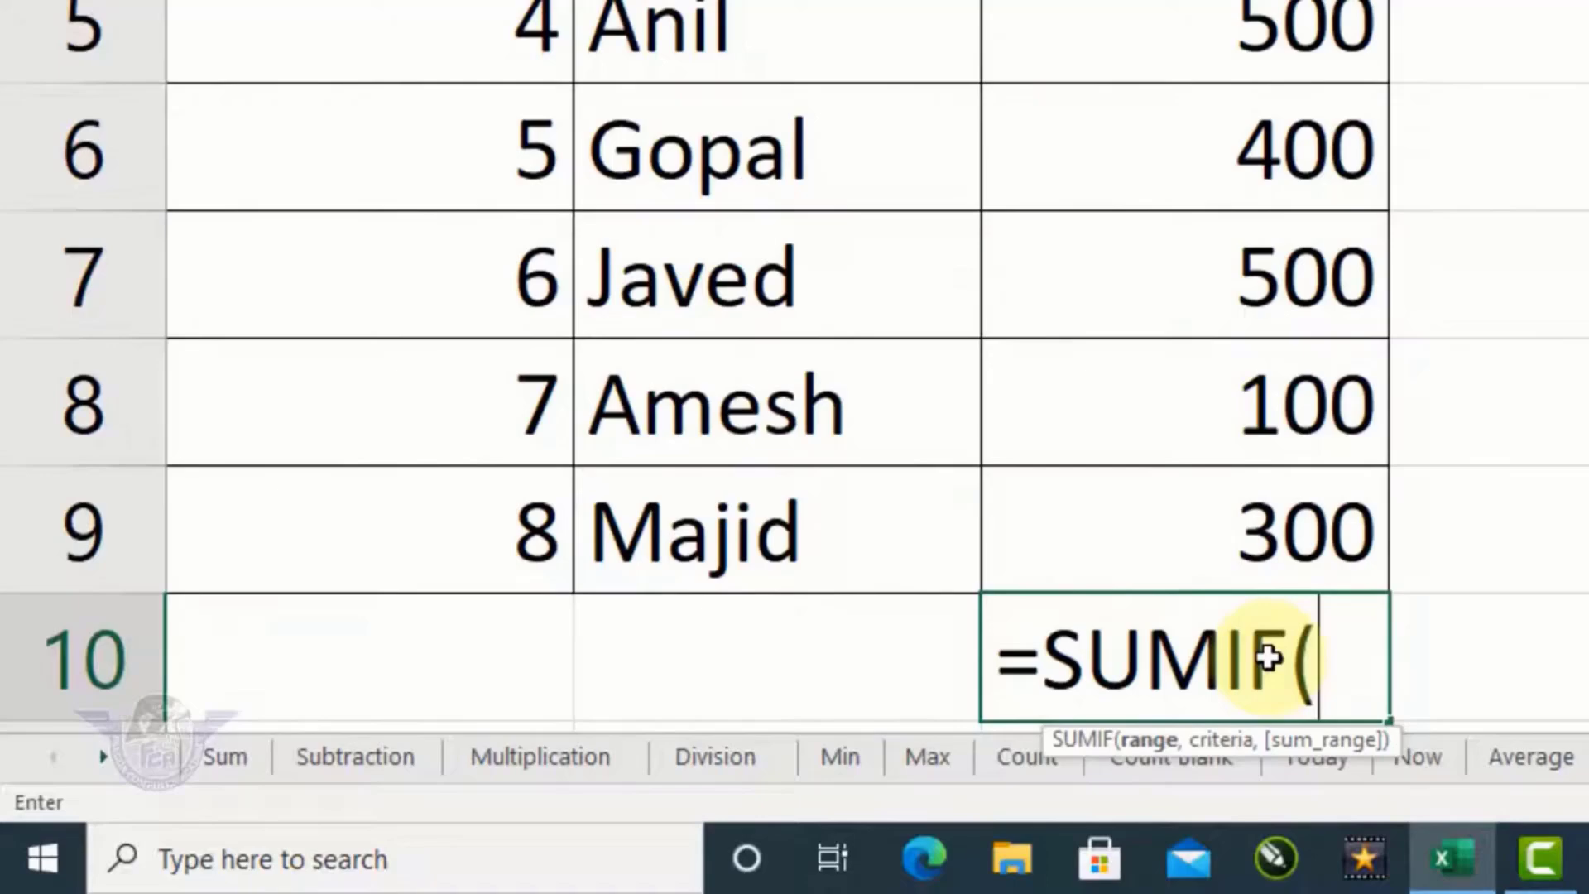
pyautogui.write('c2:c')
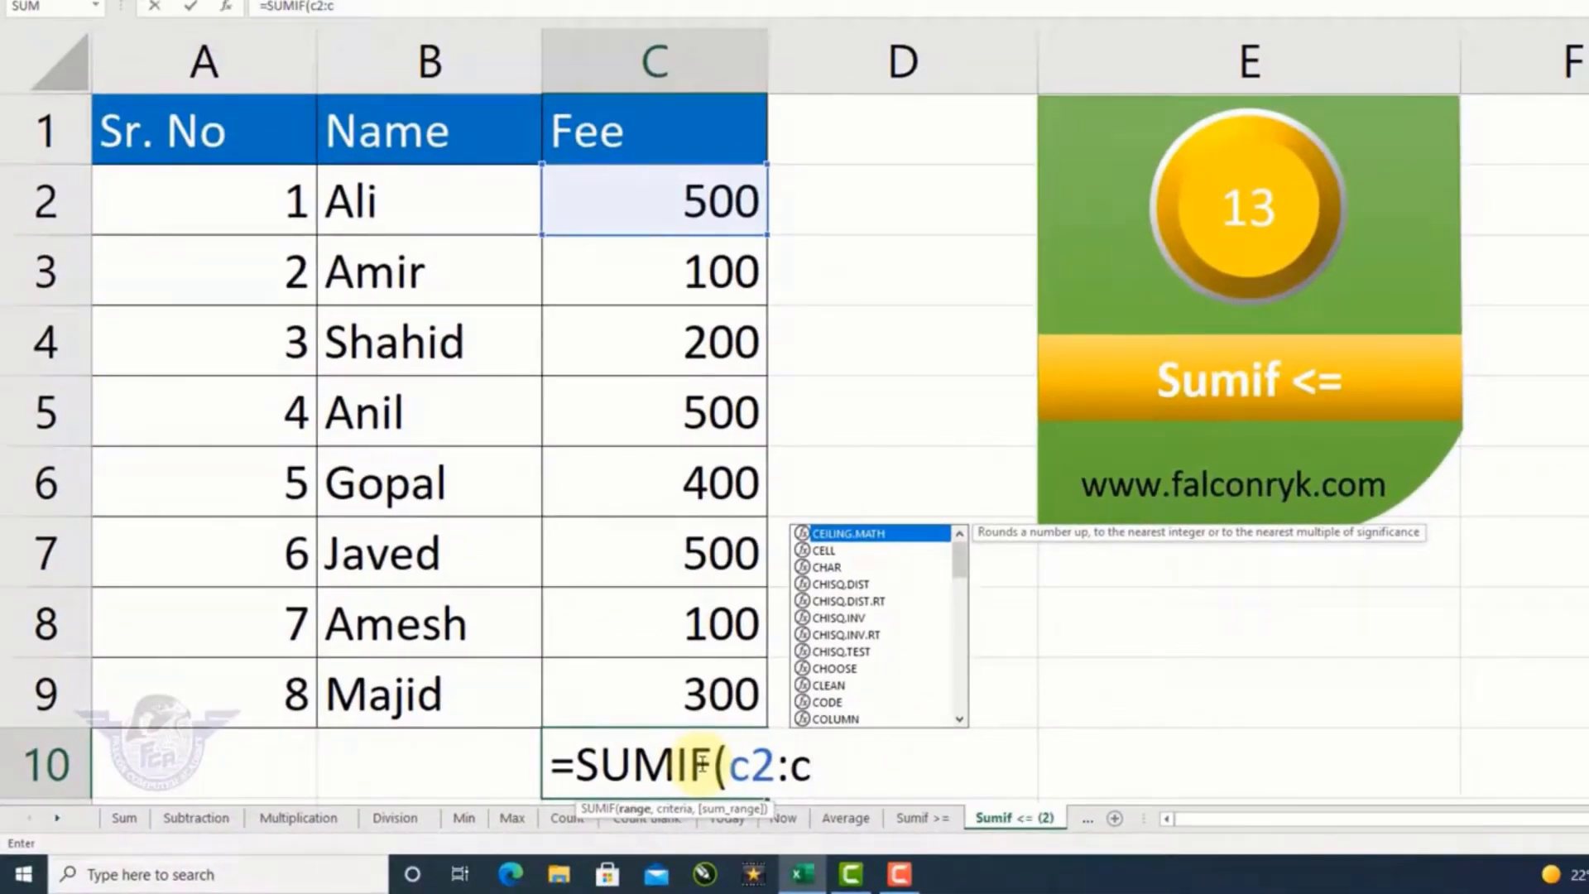
pyautogui.write('9')
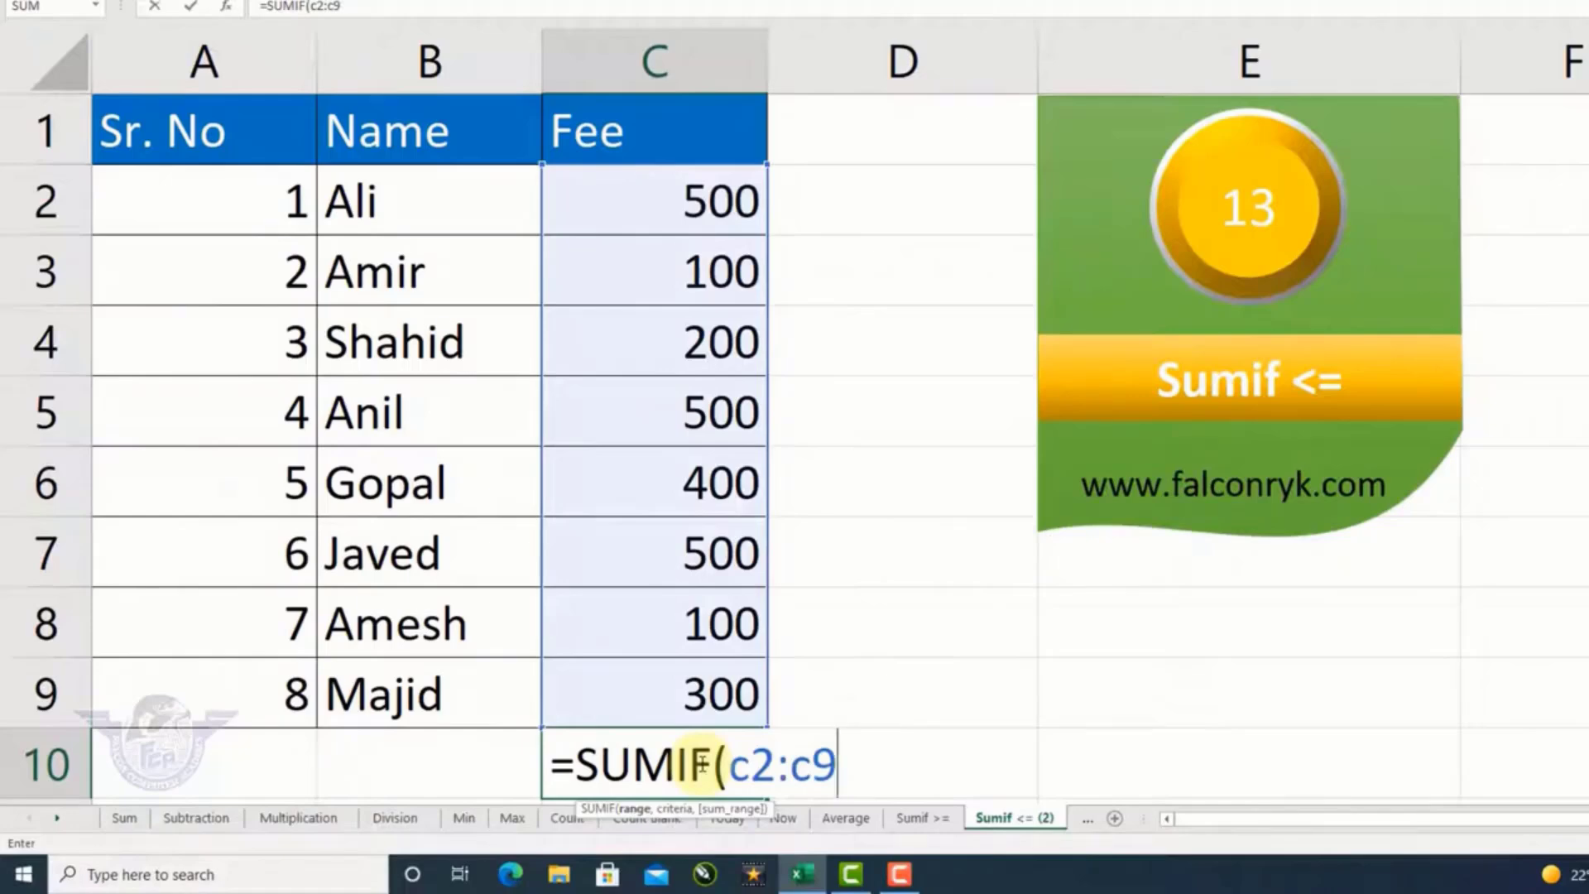
pyautogui.write(',"')
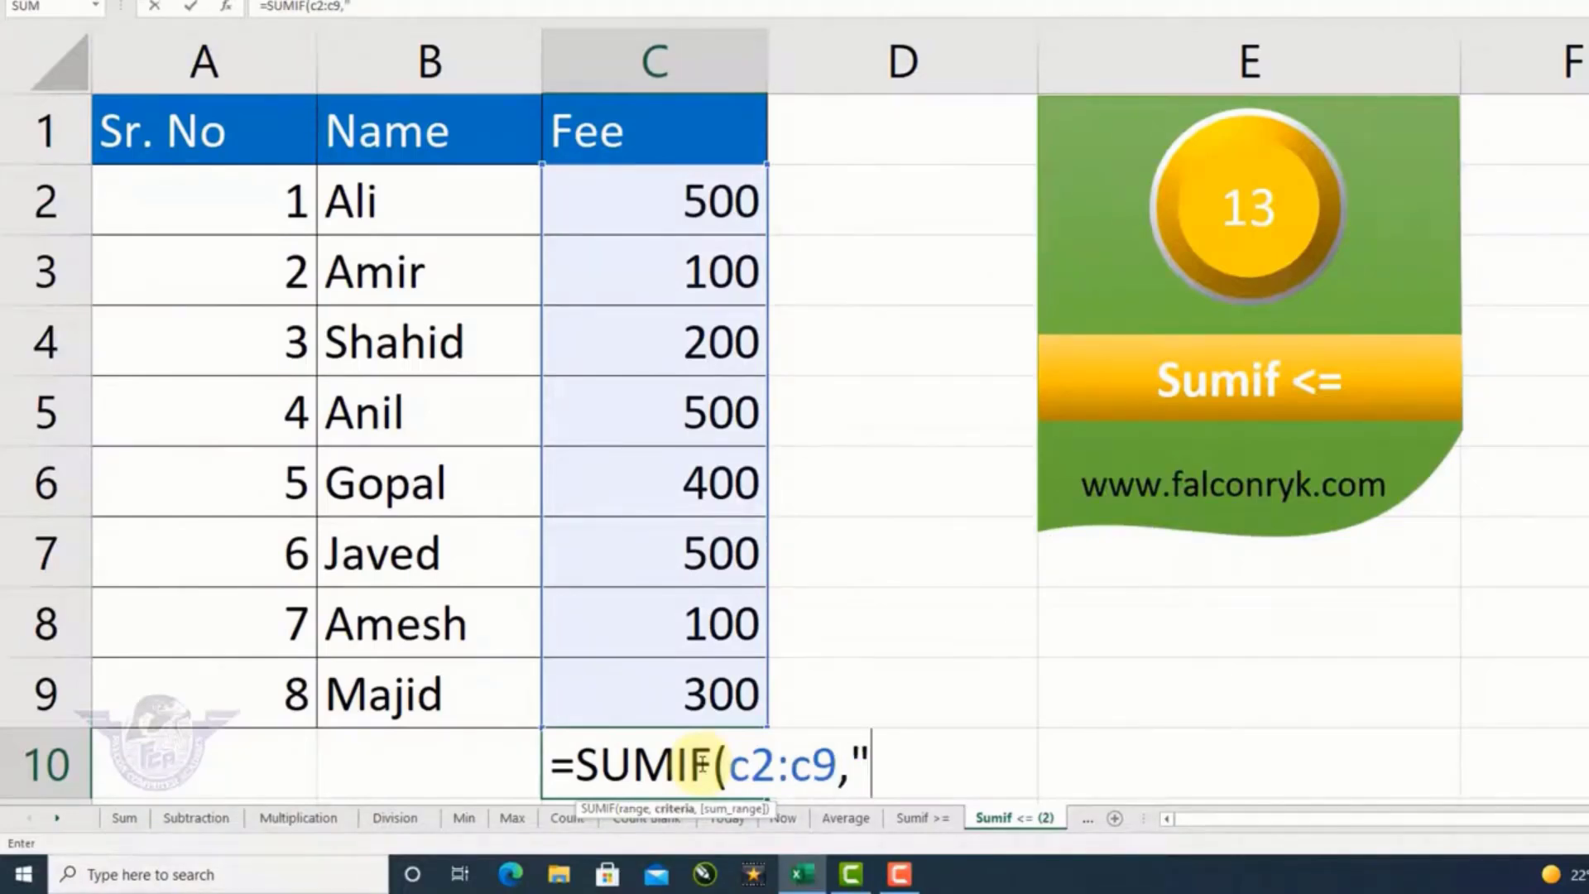
pyautogui.write('<=10')
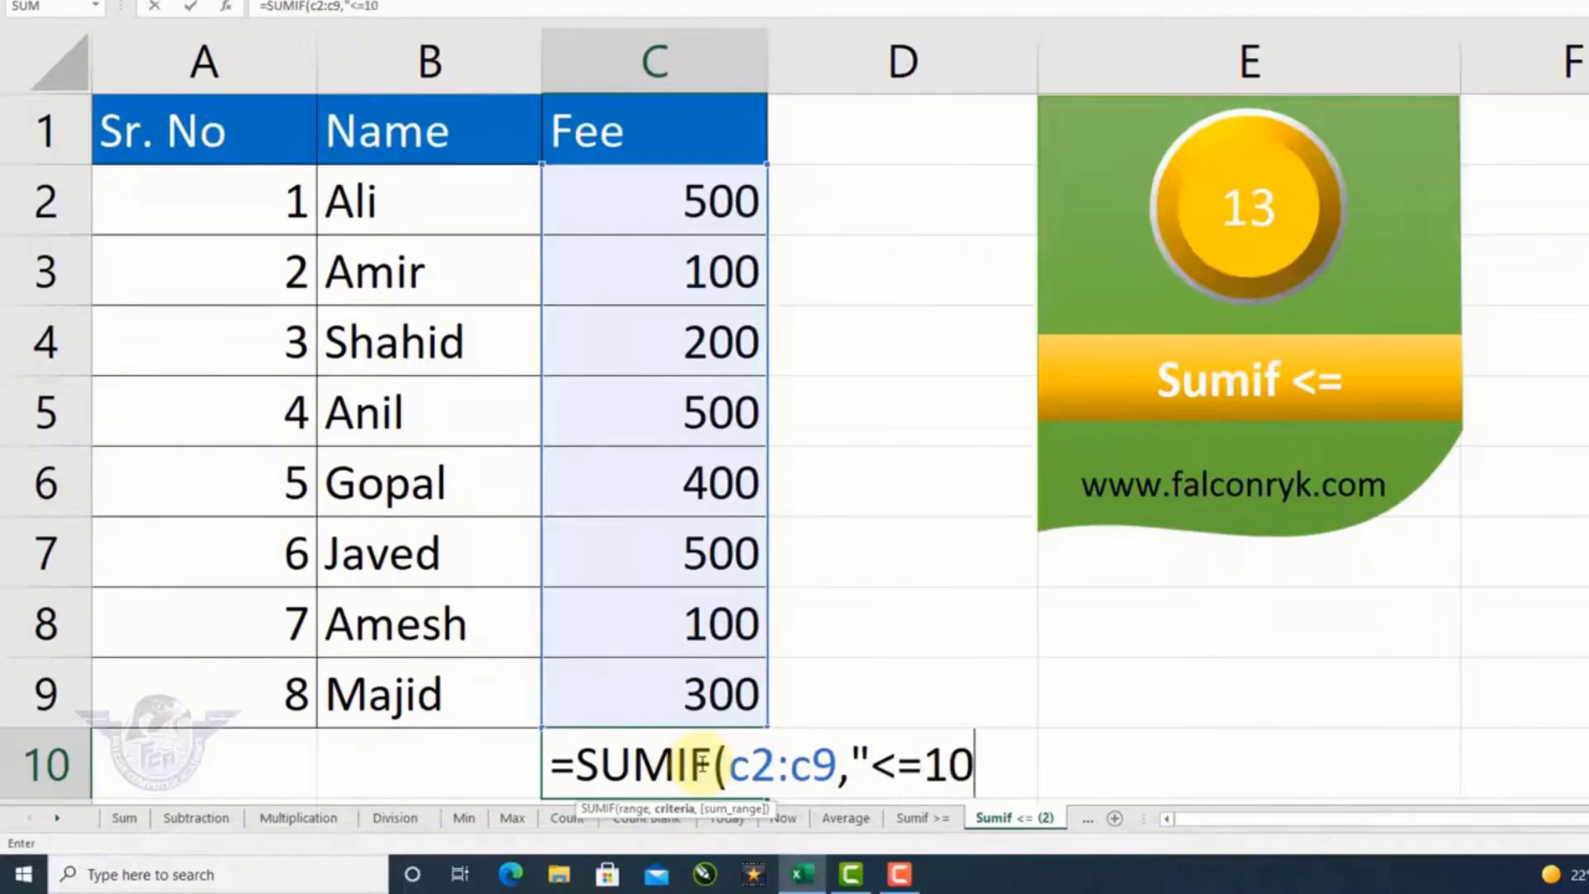
pyautogui.write('0")')
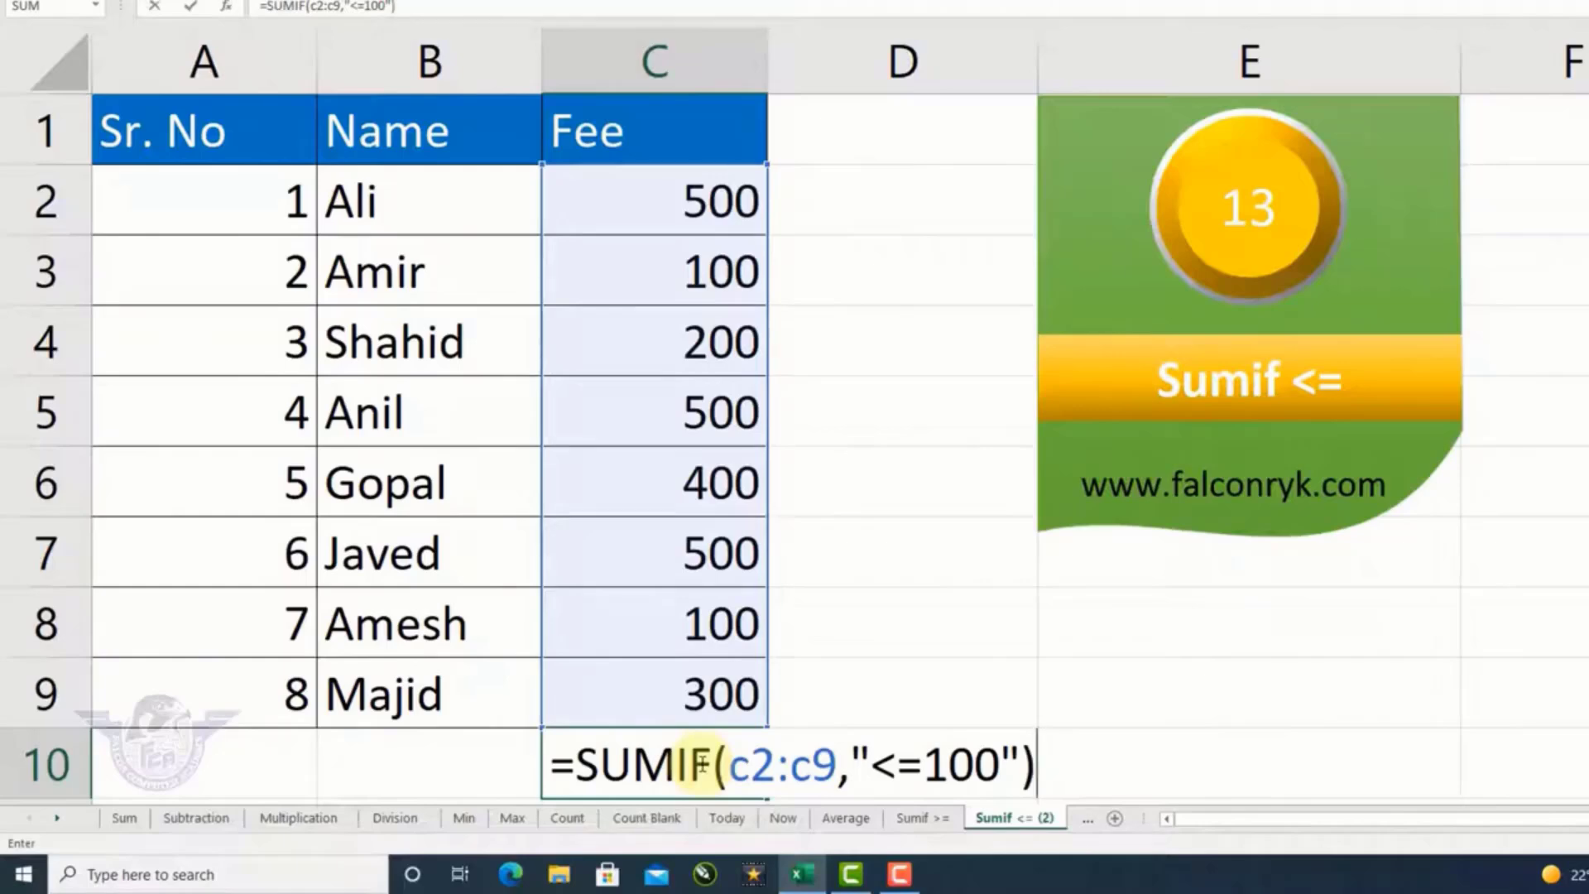
pyautogui.press('Return')
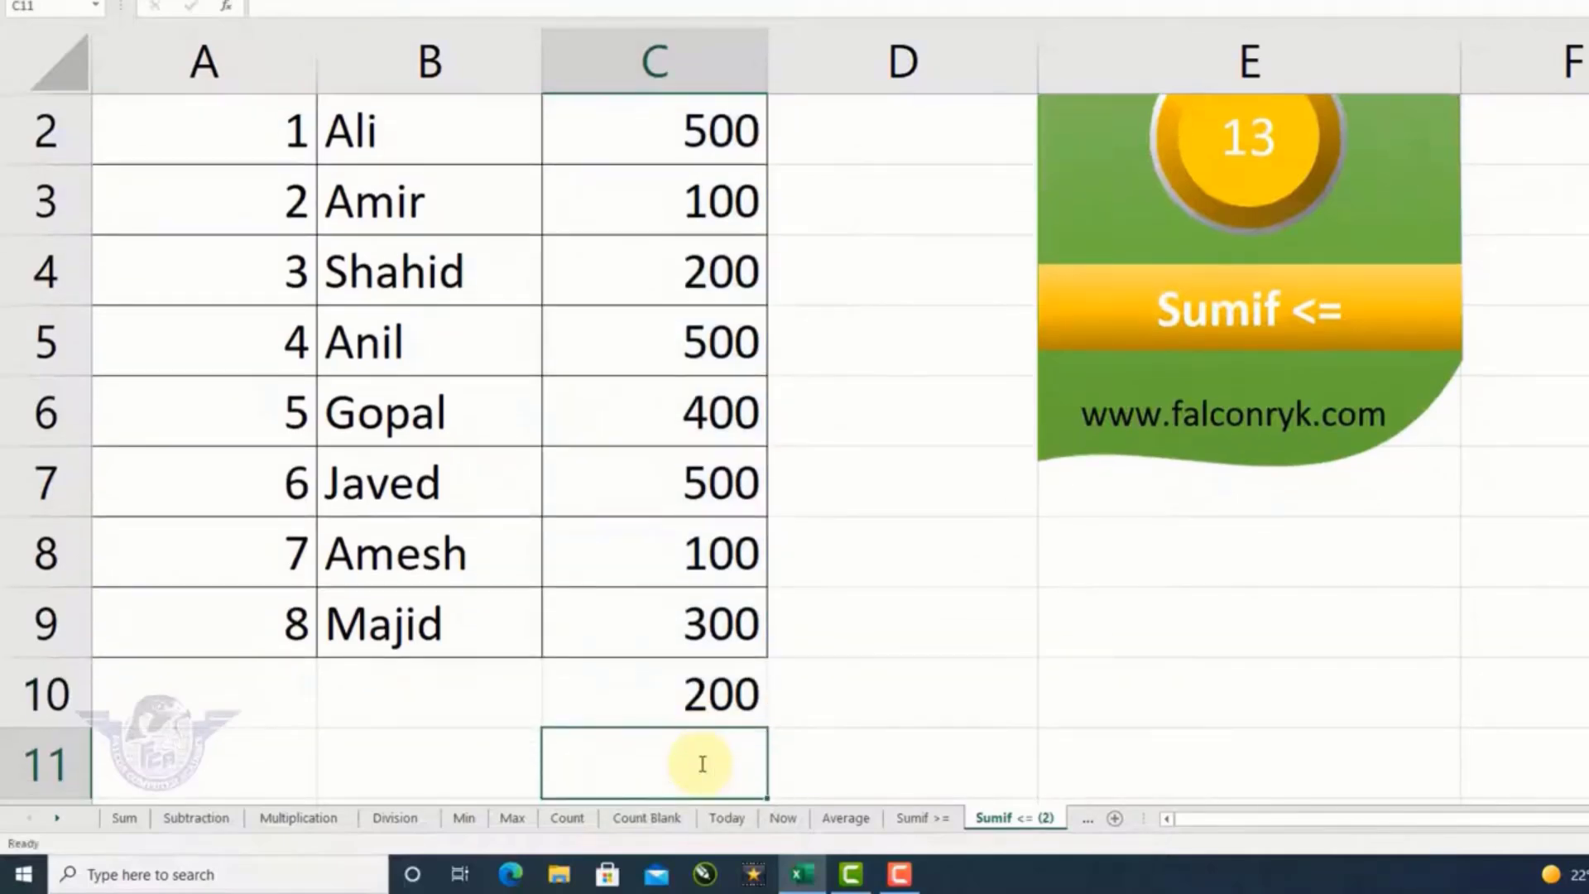
# Check the fees of 100 in the Fee column against the total and set the fee in cell C9 to 50
pyautogui.press('Up')
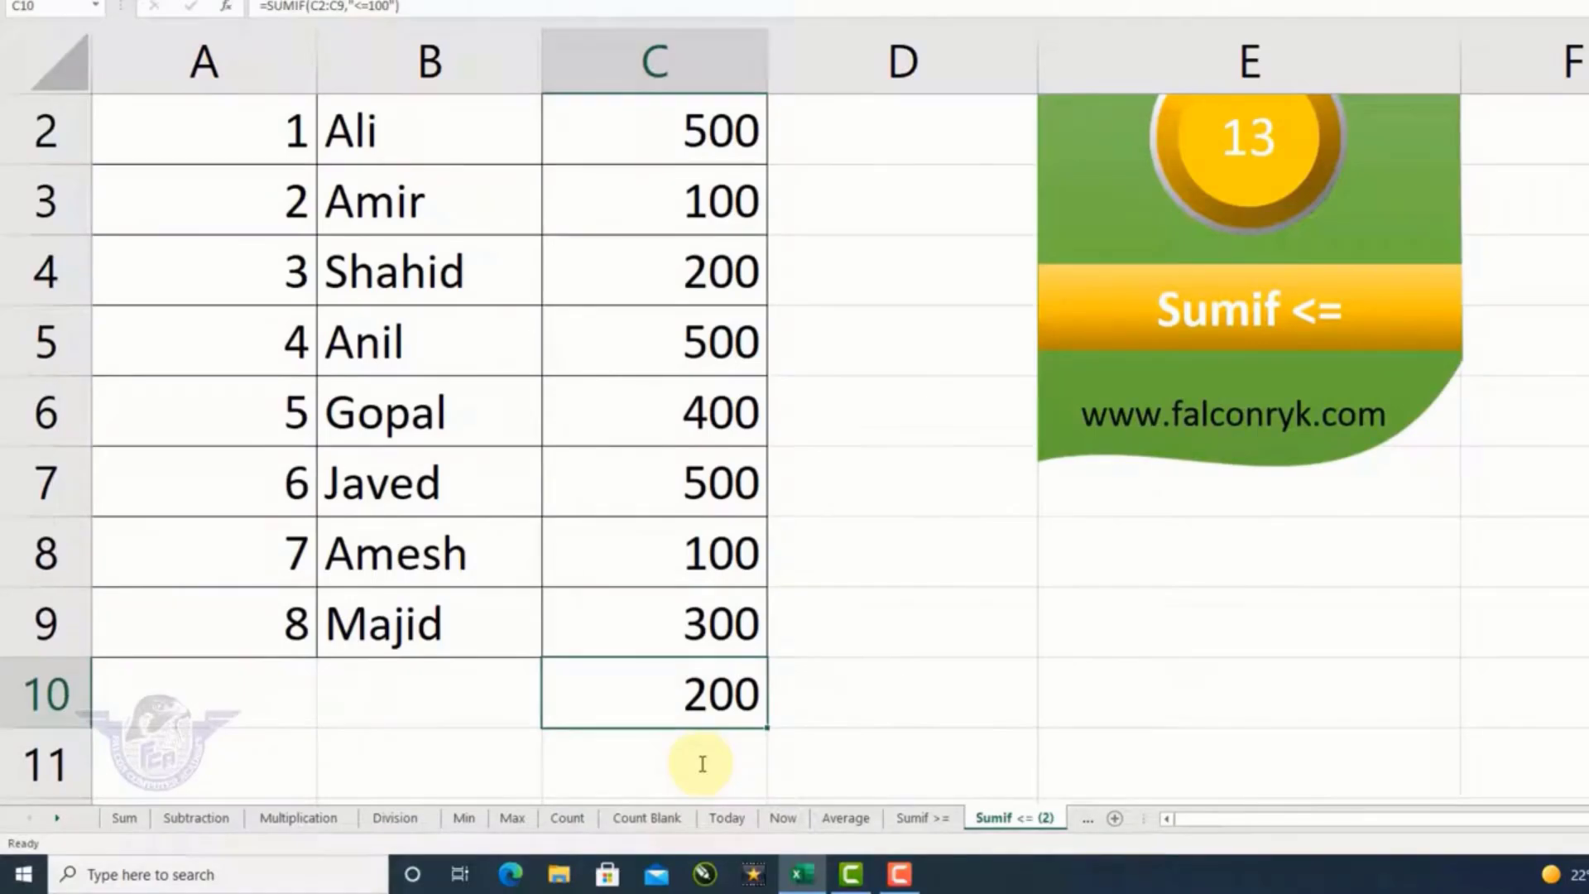
pyautogui.click(722, 549)
pyautogui.click(712, 199)
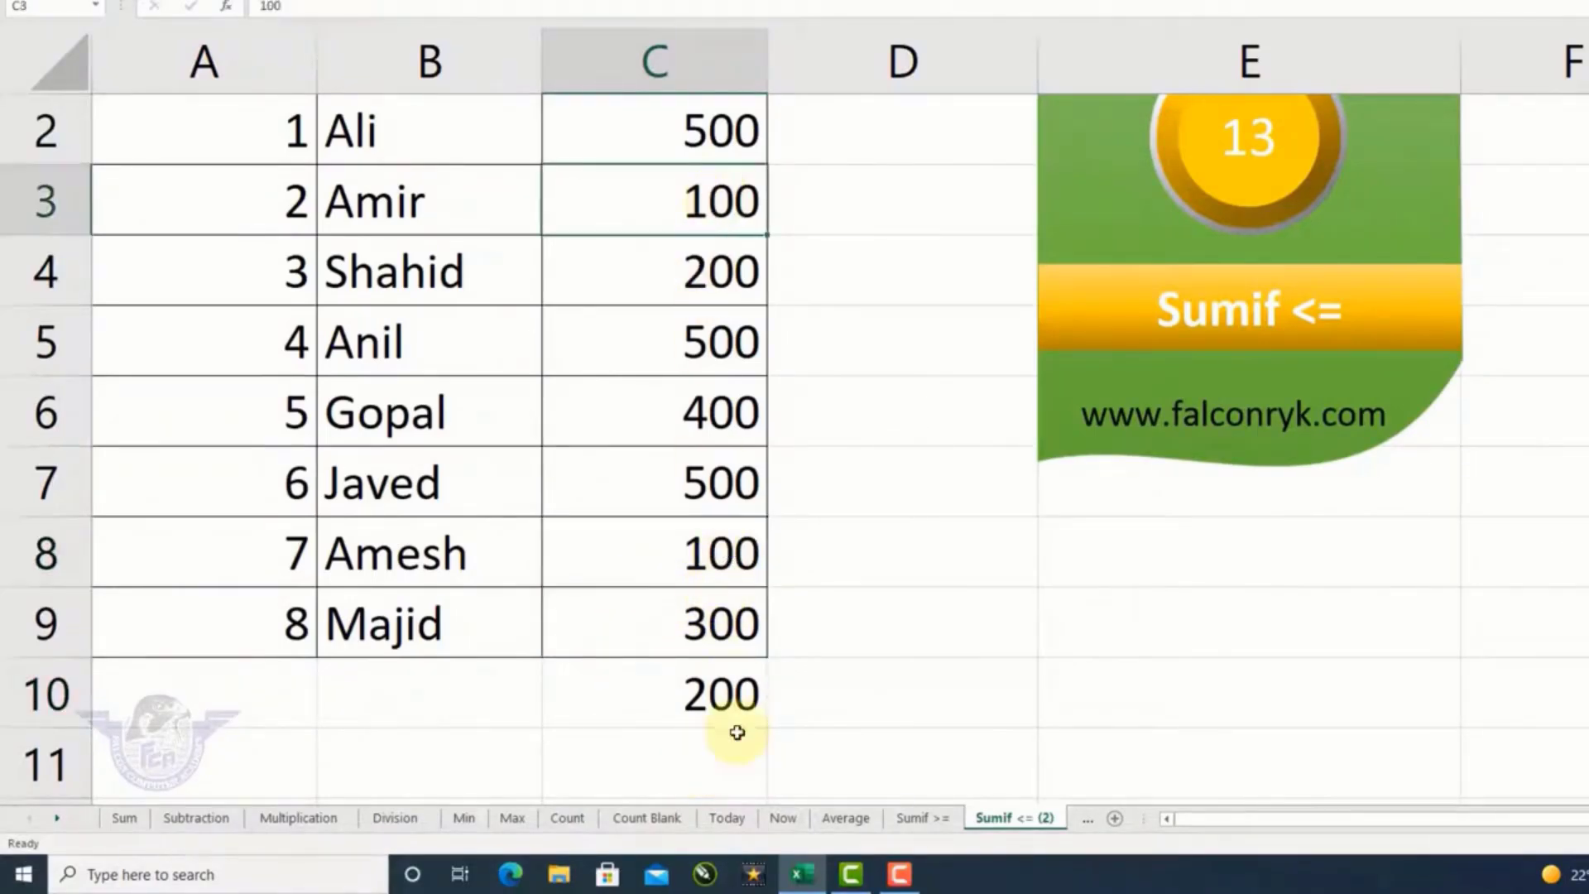
pyautogui.click(720, 550)
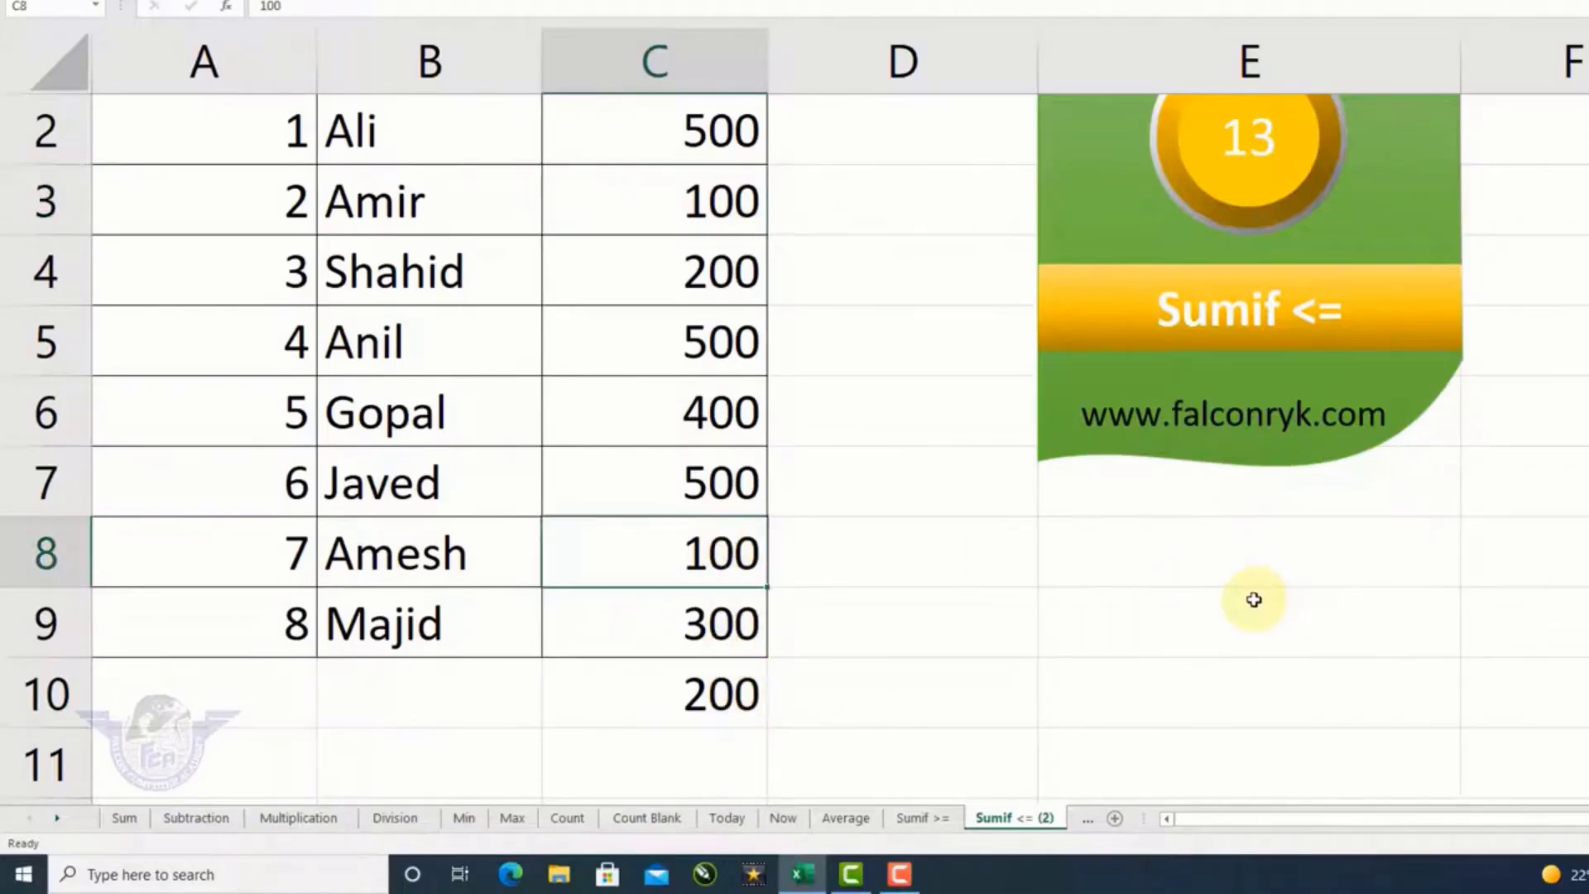
pyautogui.click(728, 624)
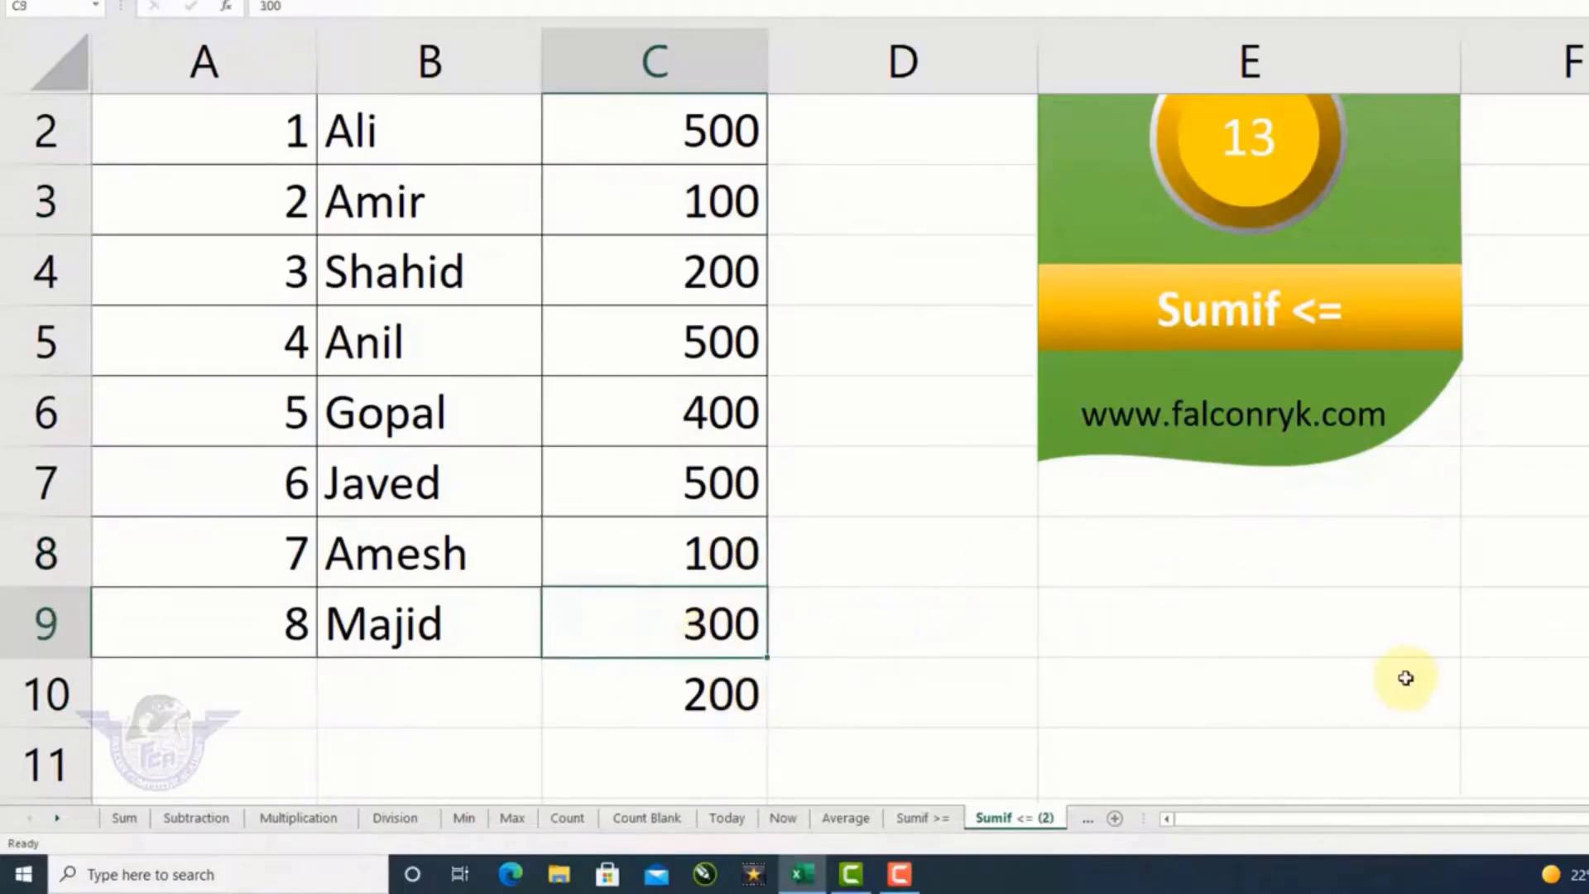
pyautogui.write('50')
pyautogui.press('Return')
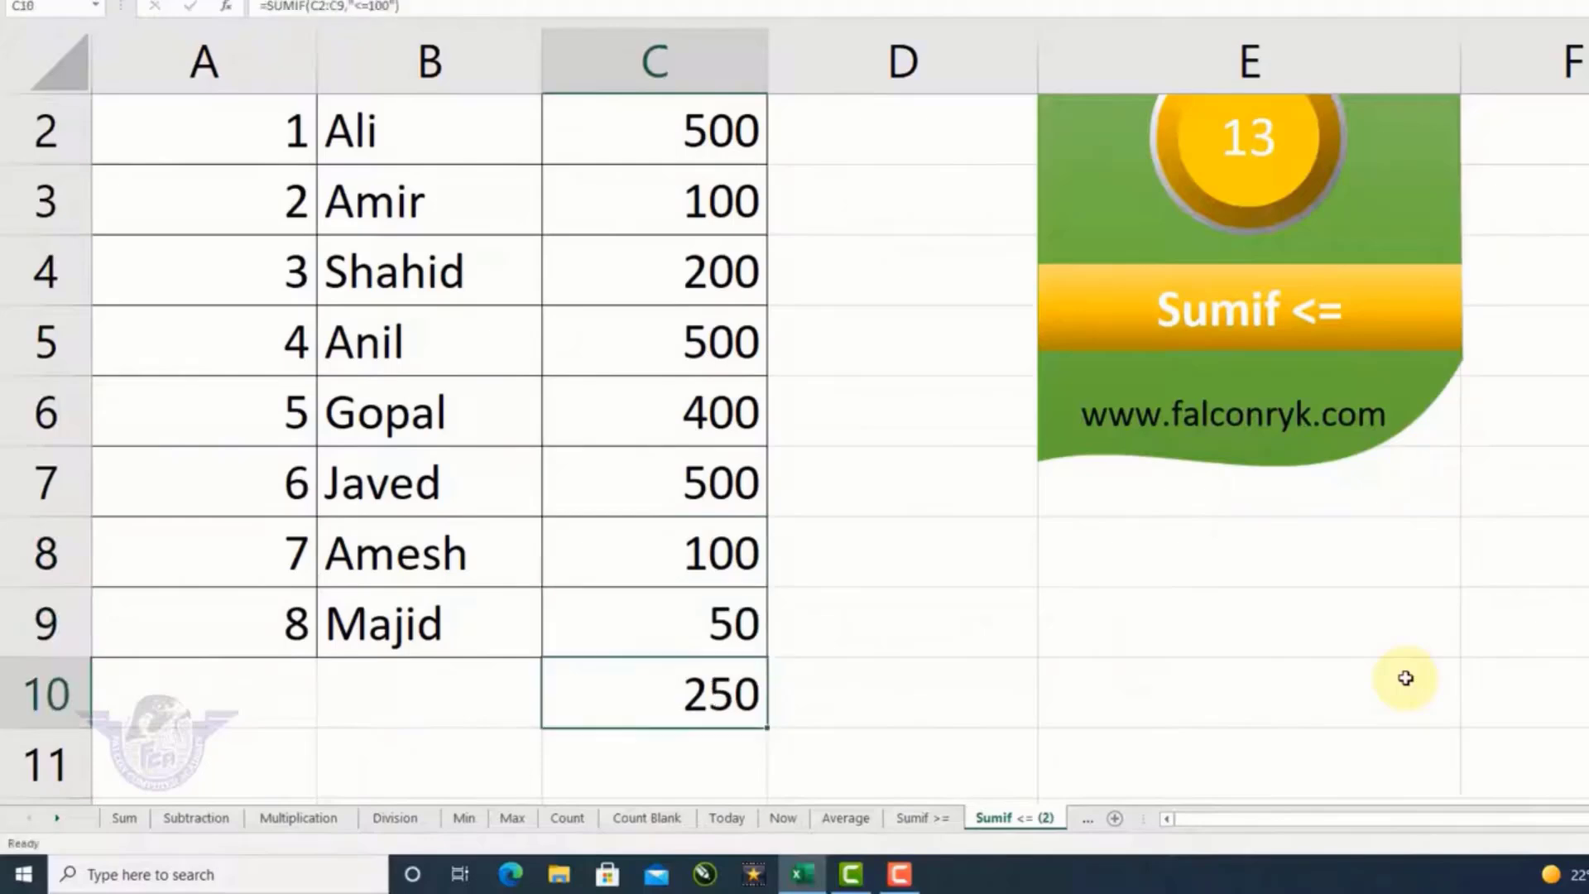
# Set the fee in cell C6 to 100 to test the SUMIF total of fees up to 100
pyautogui.press('Up')
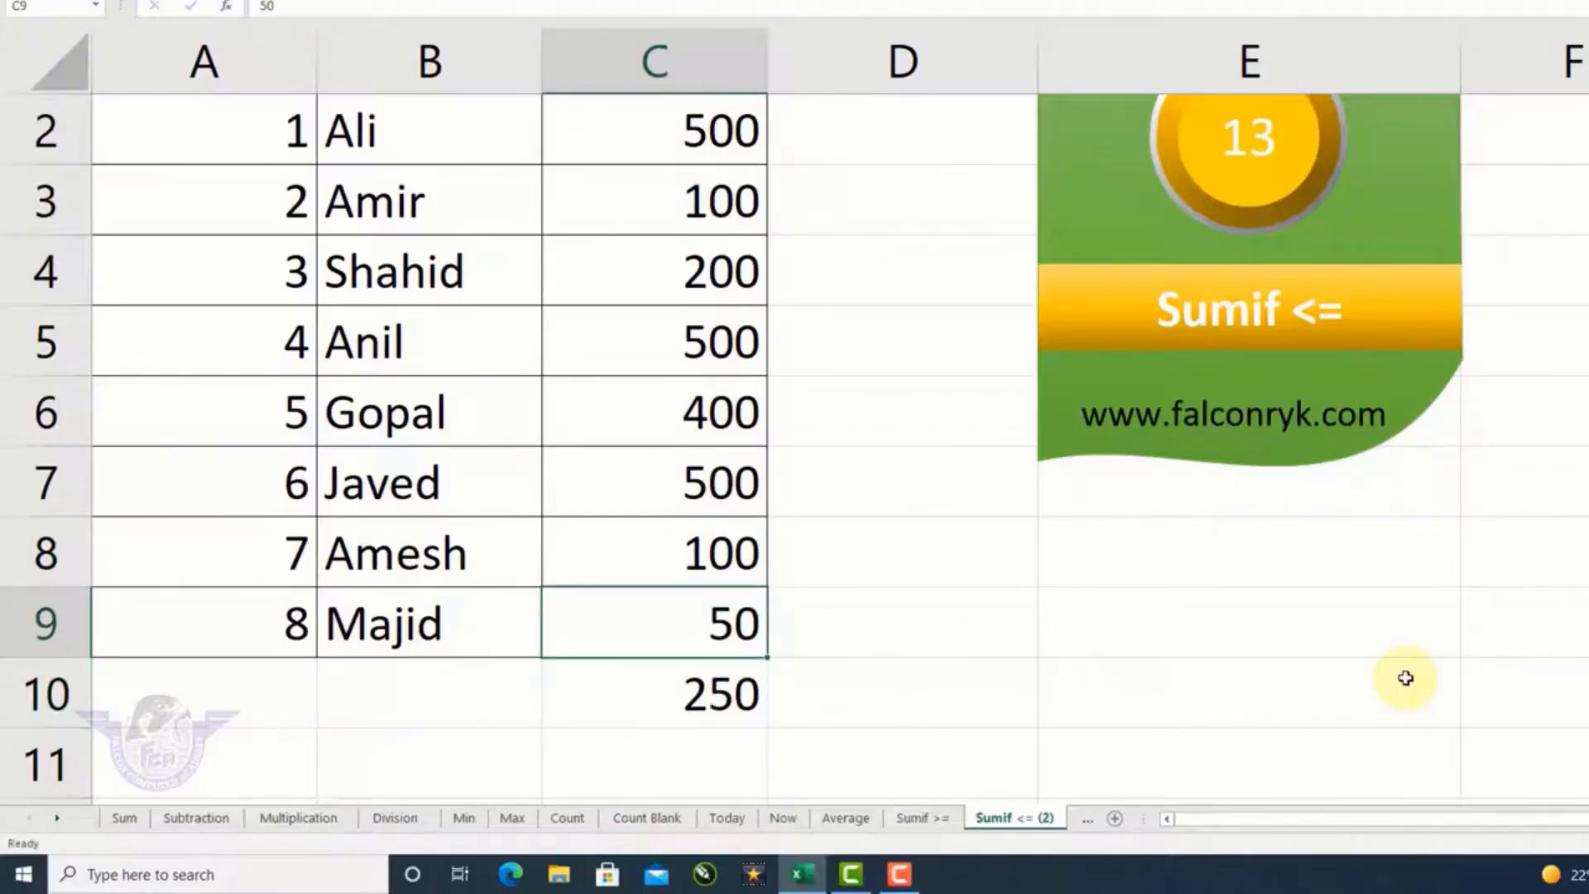
pyautogui.press('Up')
pyautogui.press('Up')
pyautogui.press('Up')
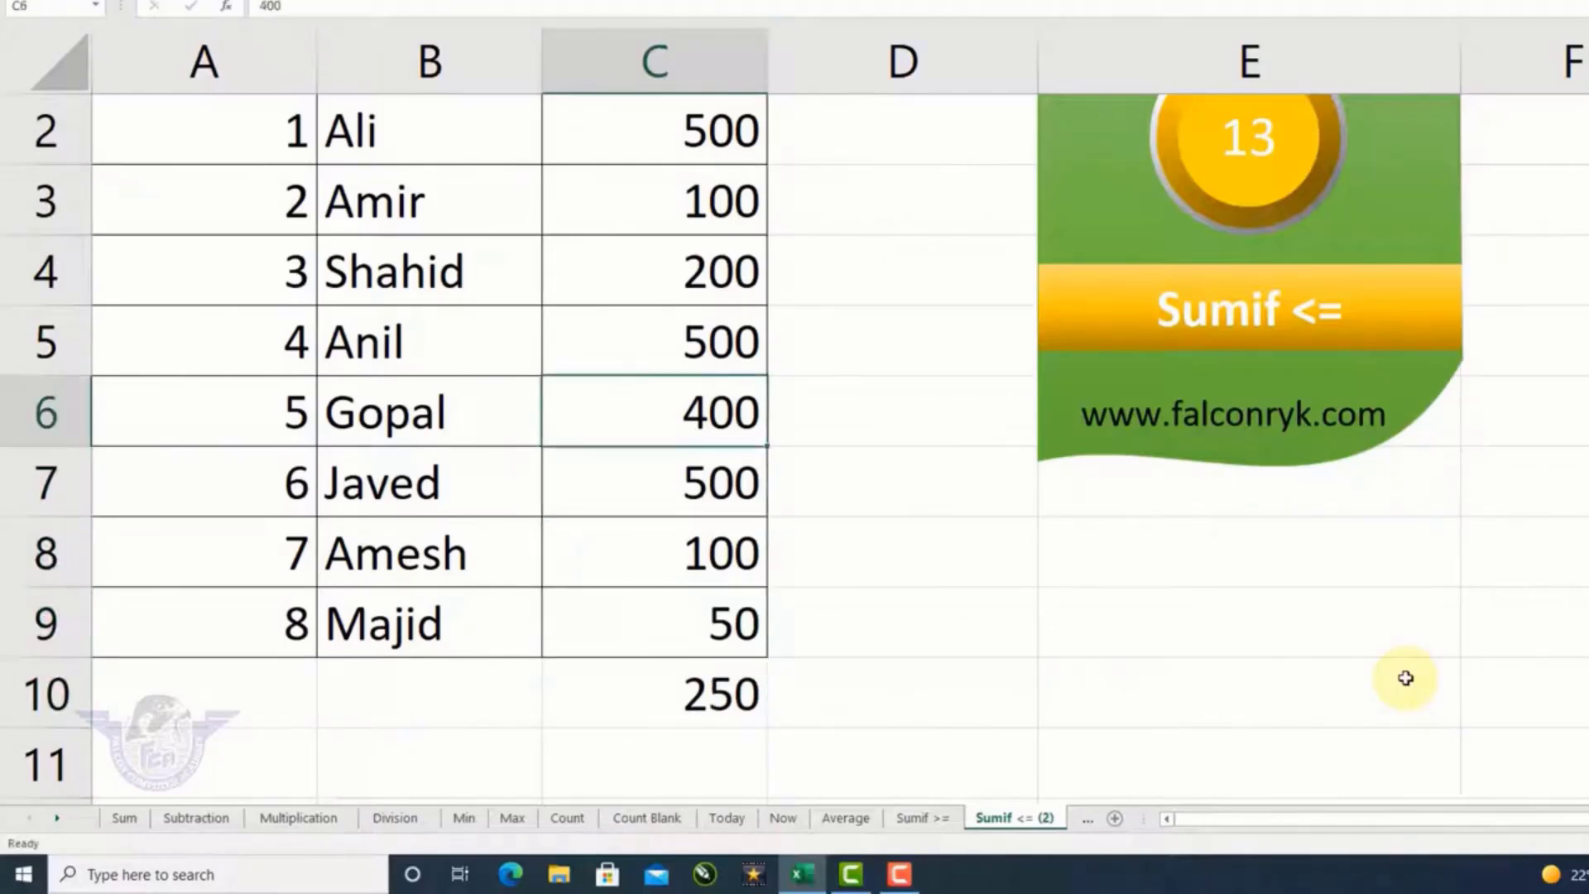
pyautogui.write('100')
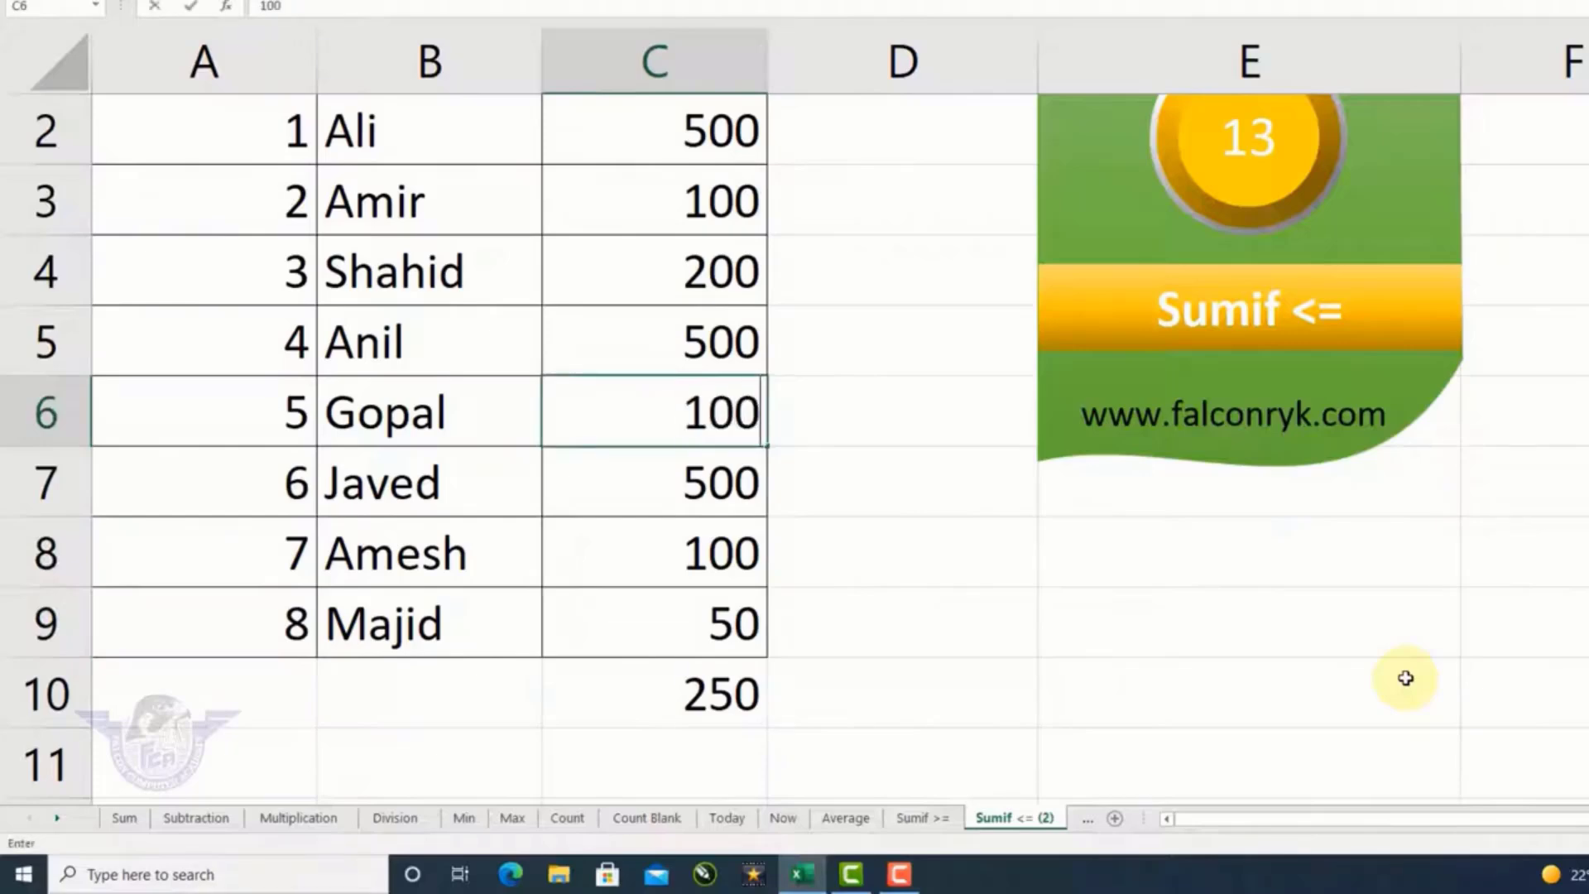
pyautogui.press('Return')
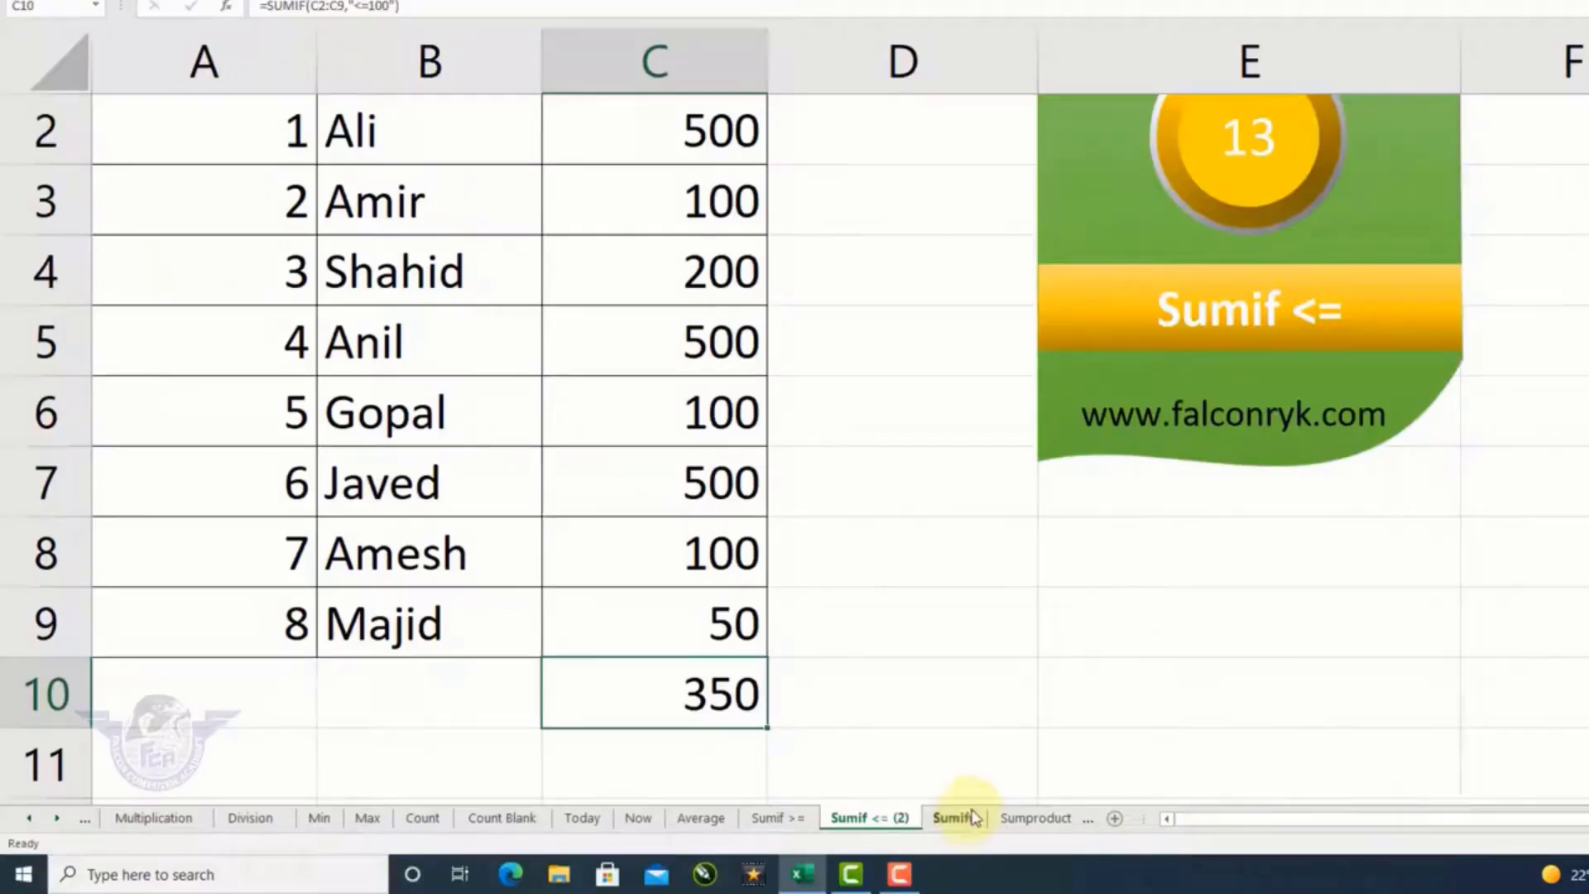
# Open the Sumifs sheet and examine the course names in the Course column, cells C2 to C10
pyautogui.click(960, 819)
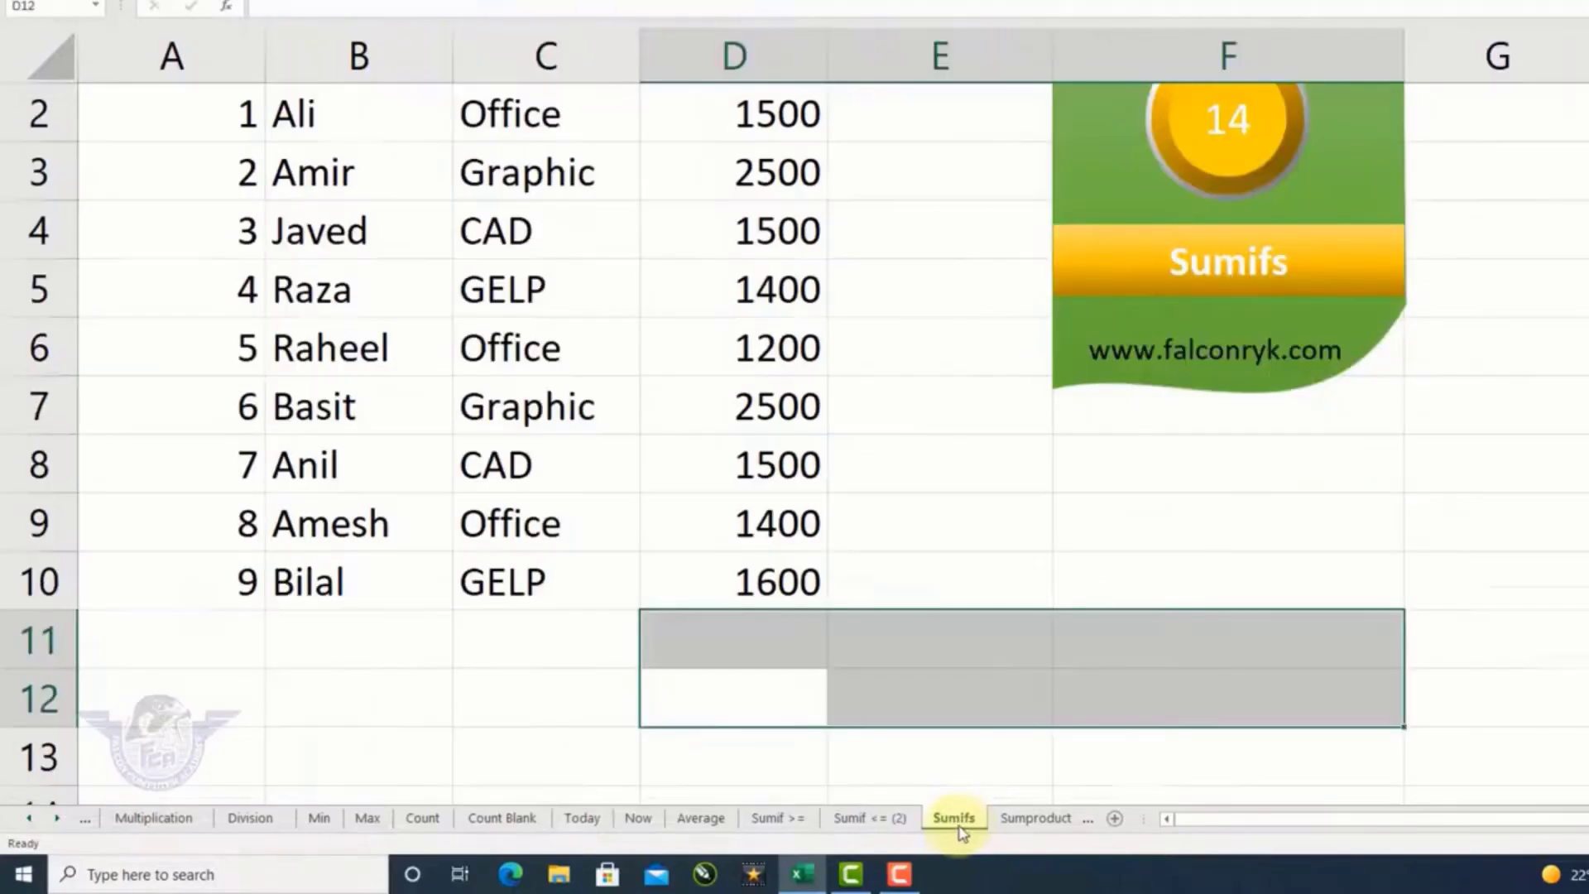
pyautogui.click(840, 690)
pyautogui.scroll(1, 851, 692)
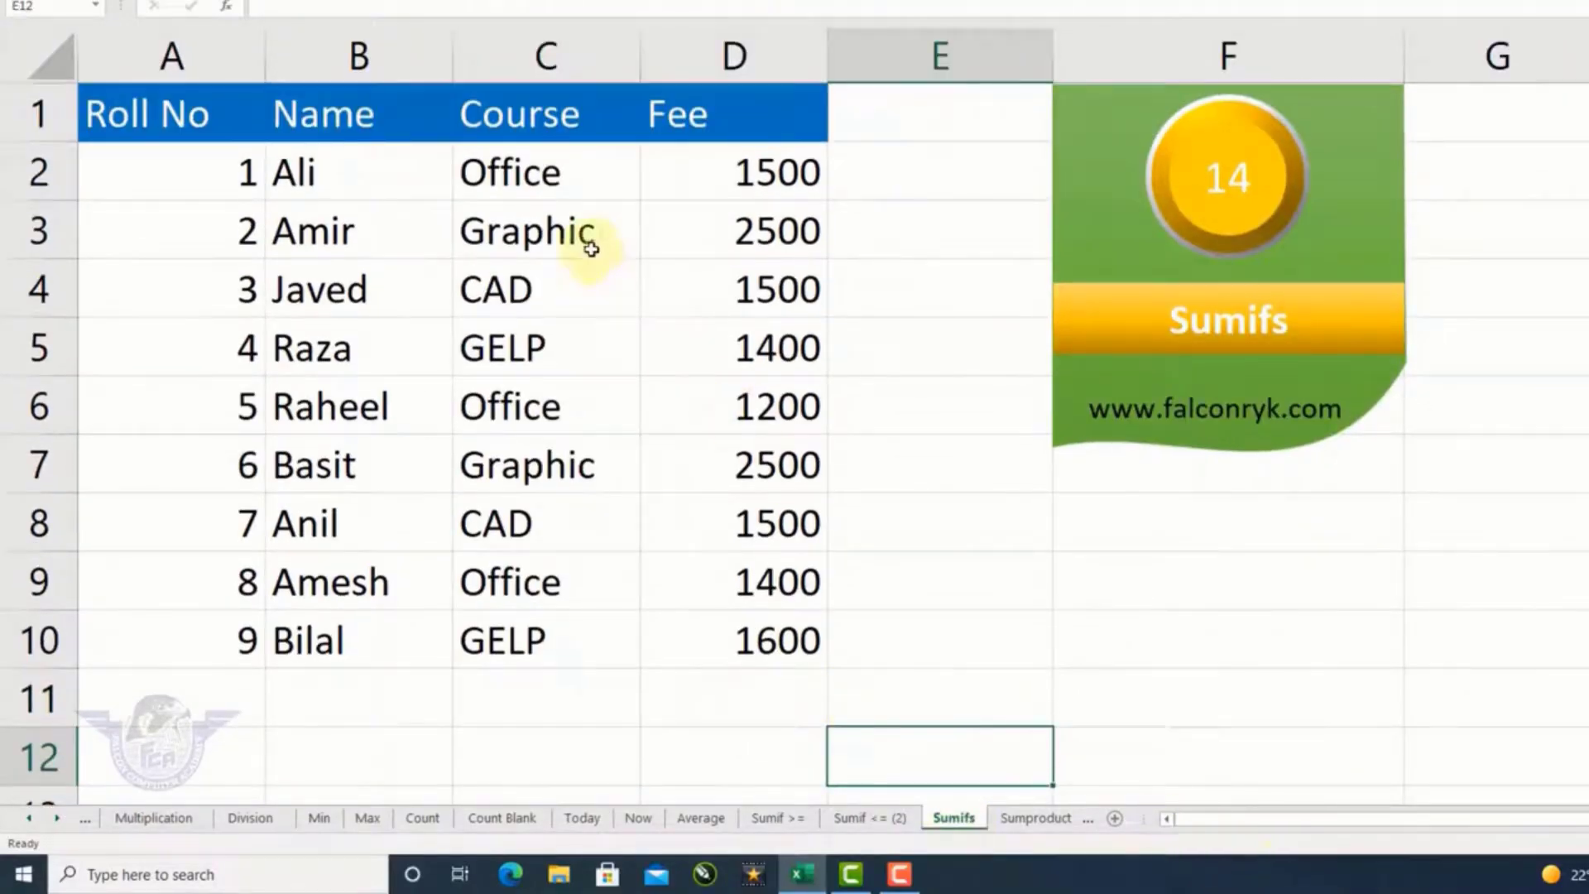
pyautogui.moveTo(568, 174); pyautogui.dragTo(569, 628)
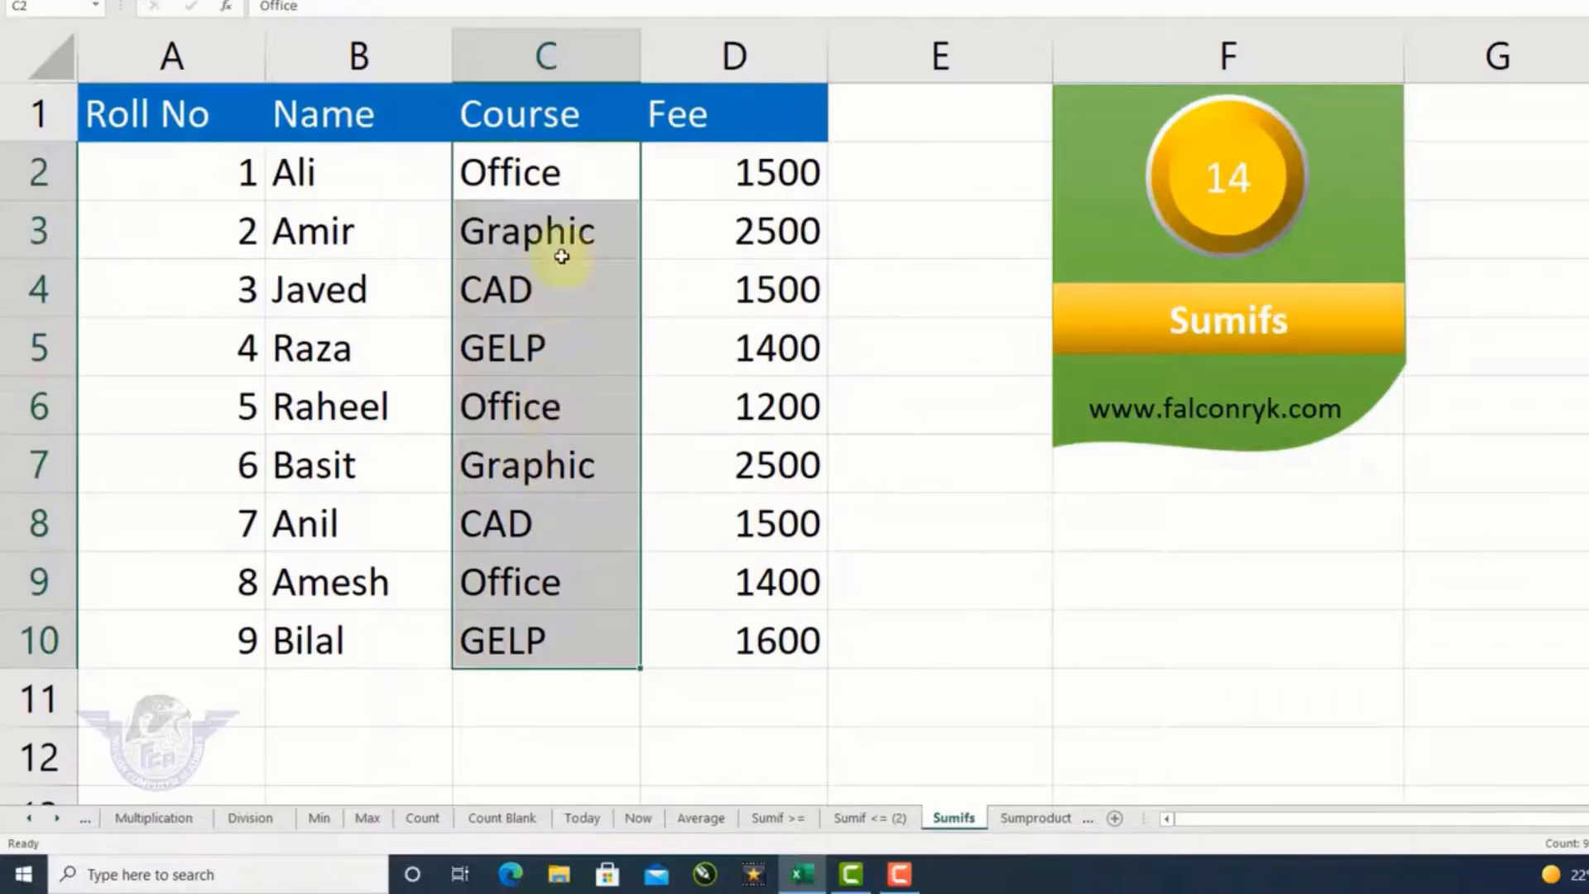
pyautogui.click(550, 175)
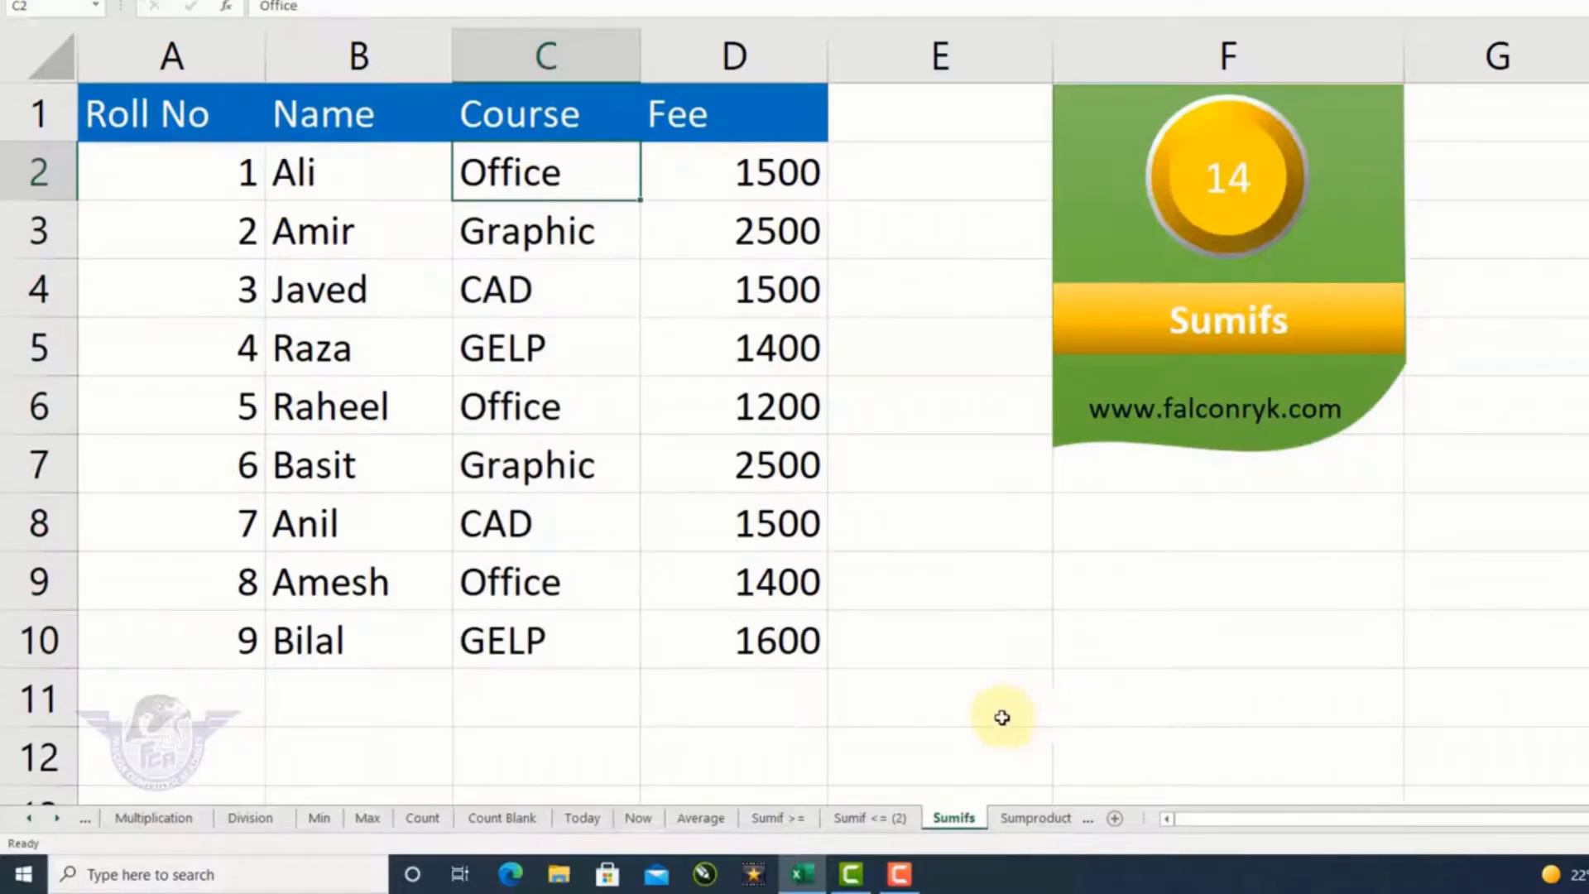
# In cell E11, total the fees of the course named in cell E10 with the formula =sumifs(D2:D10,C2:C10,E10)
pyautogui.click(988, 716)
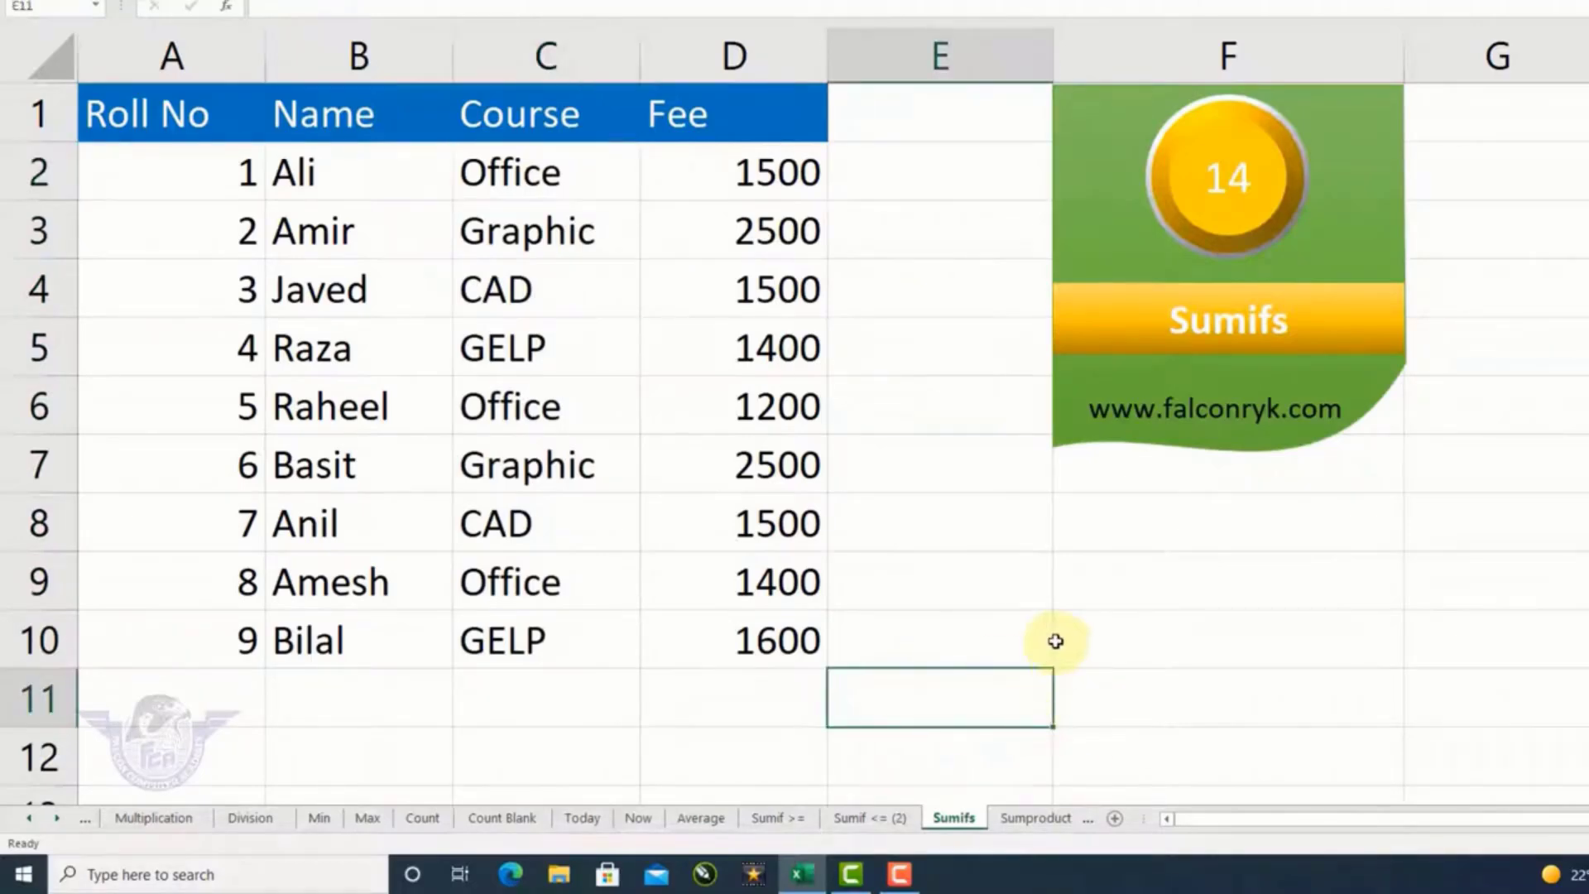
pyautogui.write('=sum')
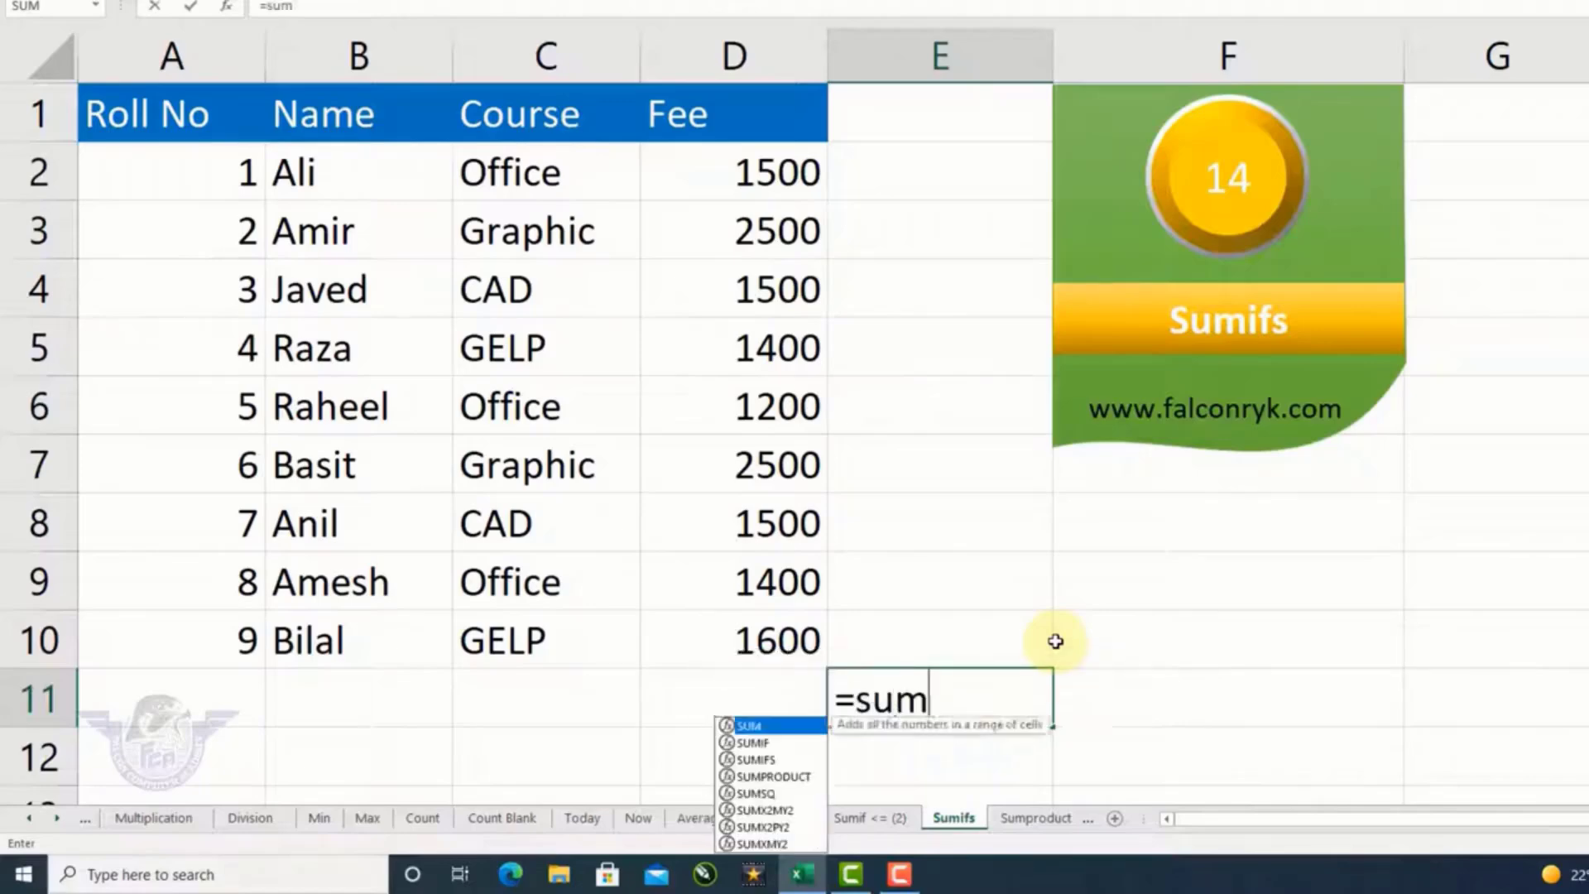
pyautogui.write('ifs')
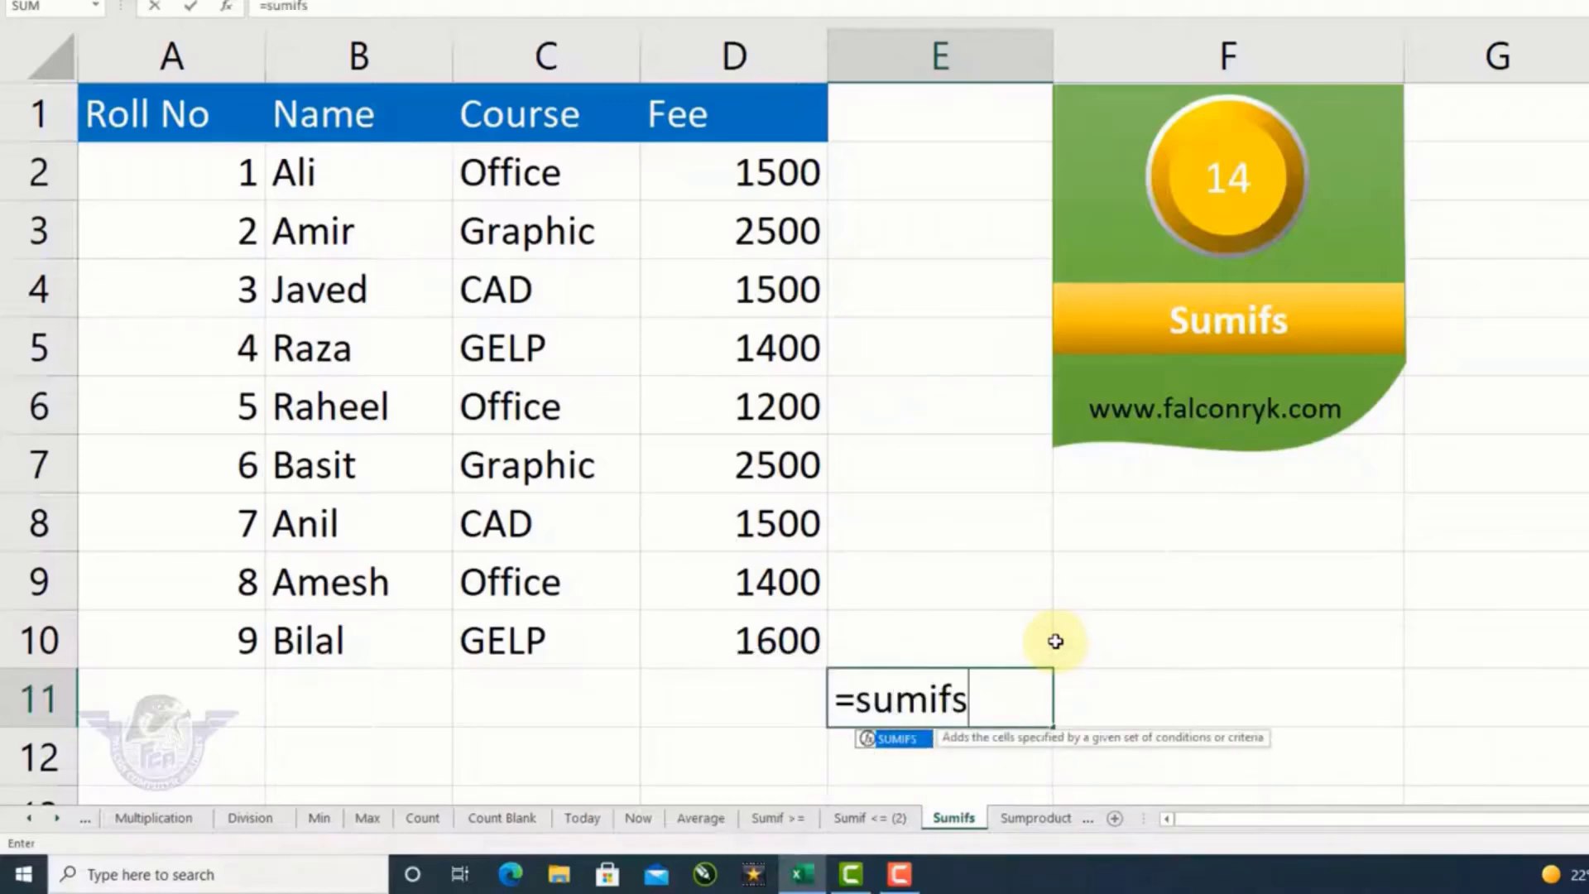
pyautogui.write('(')
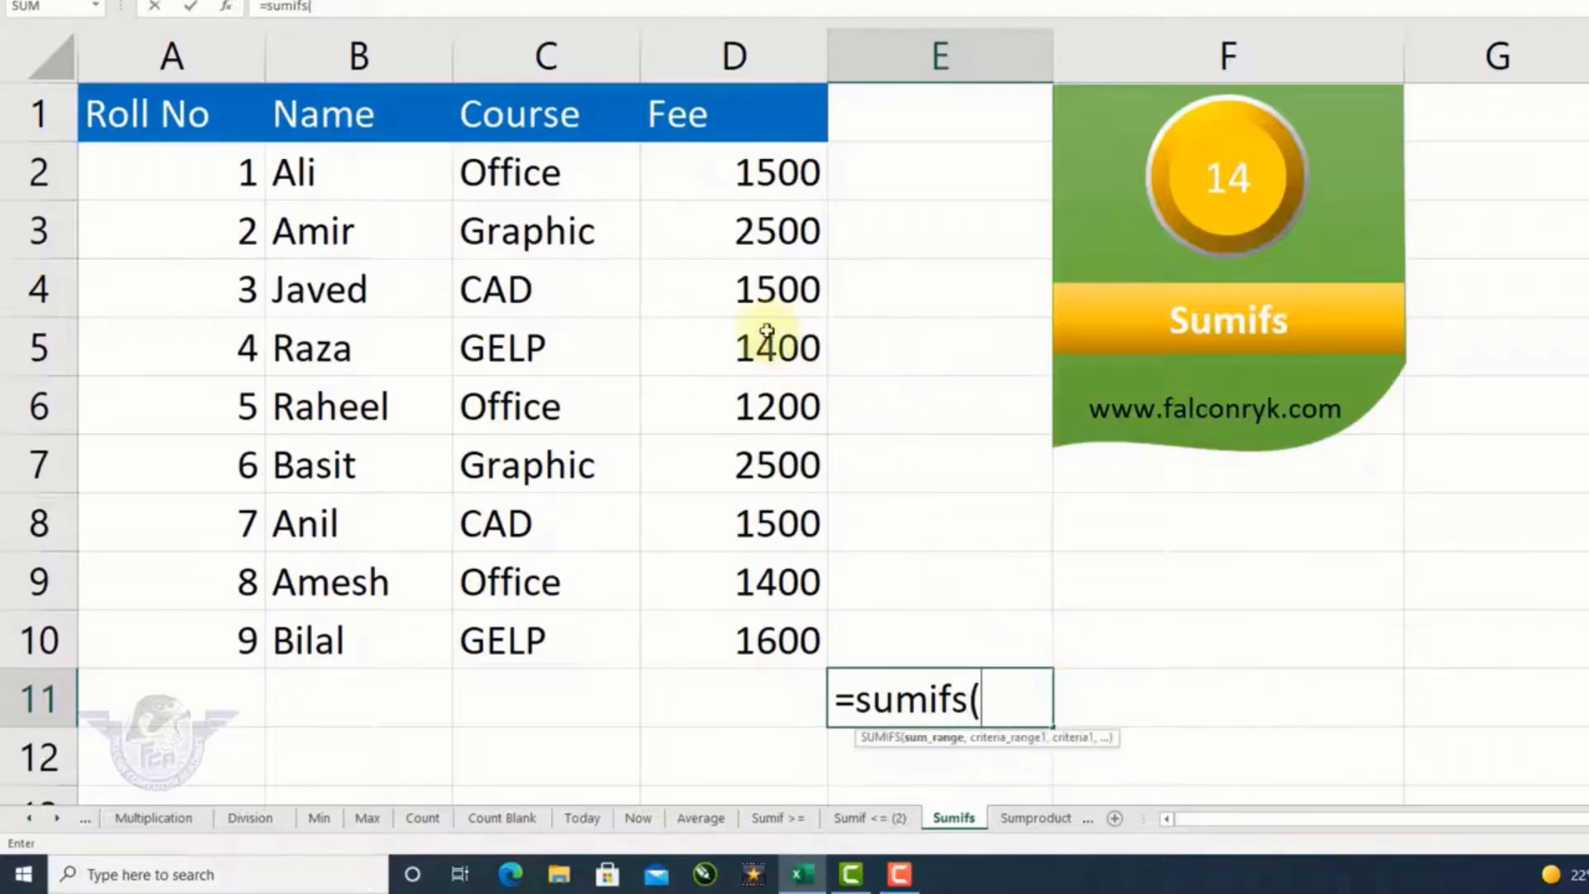
pyautogui.moveTo(756, 165); pyautogui.dragTo(762, 637)
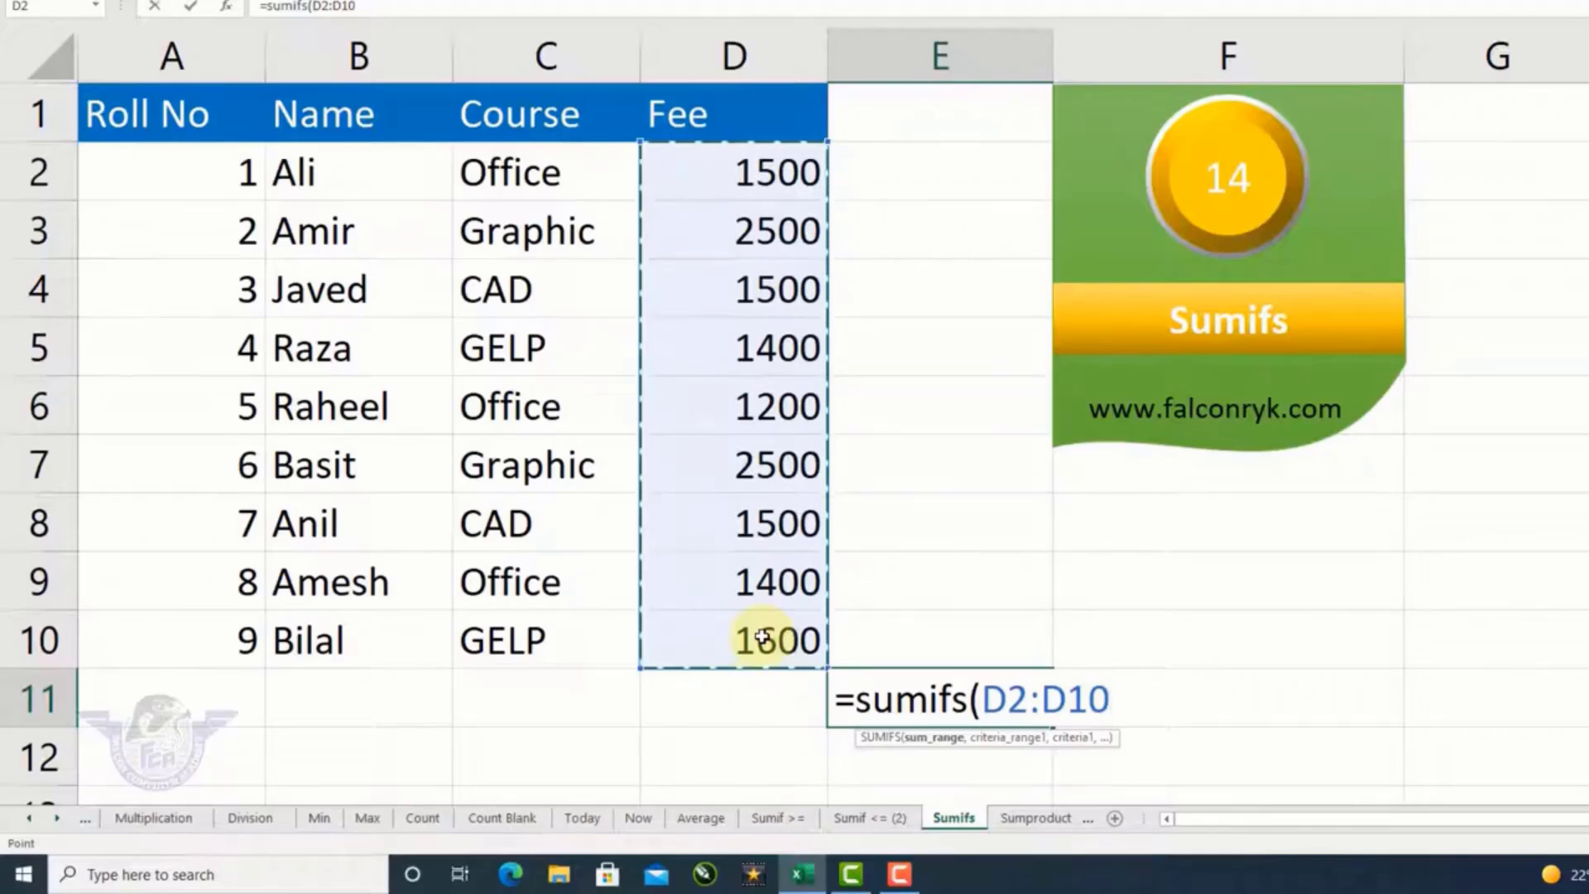
pyautogui.write(',')
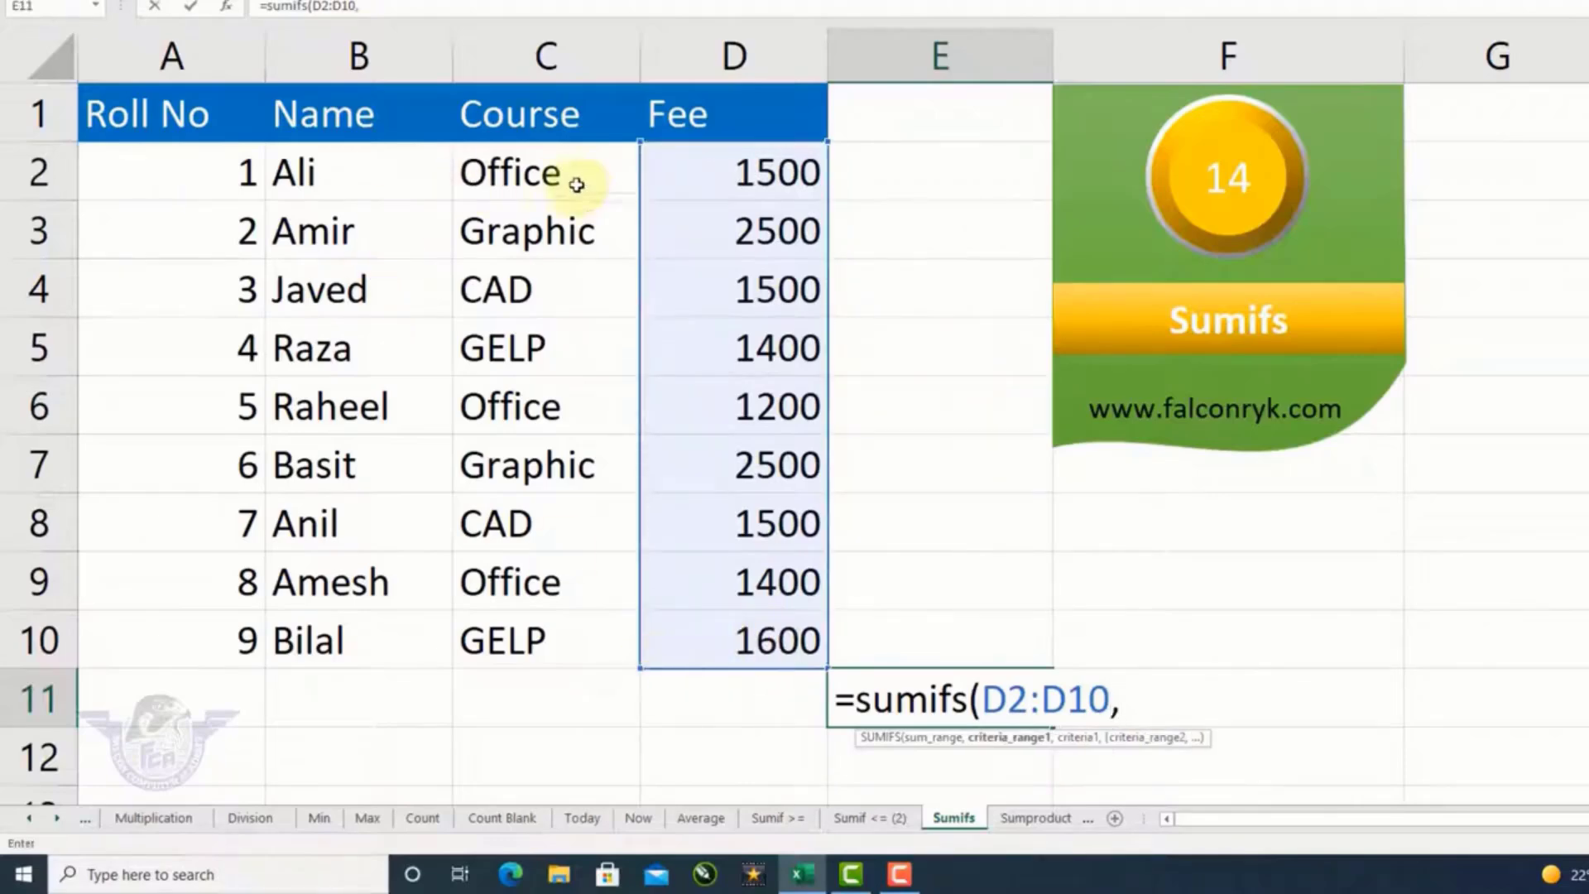
pyautogui.moveTo(566, 172); pyautogui.dragTo(578, 638)
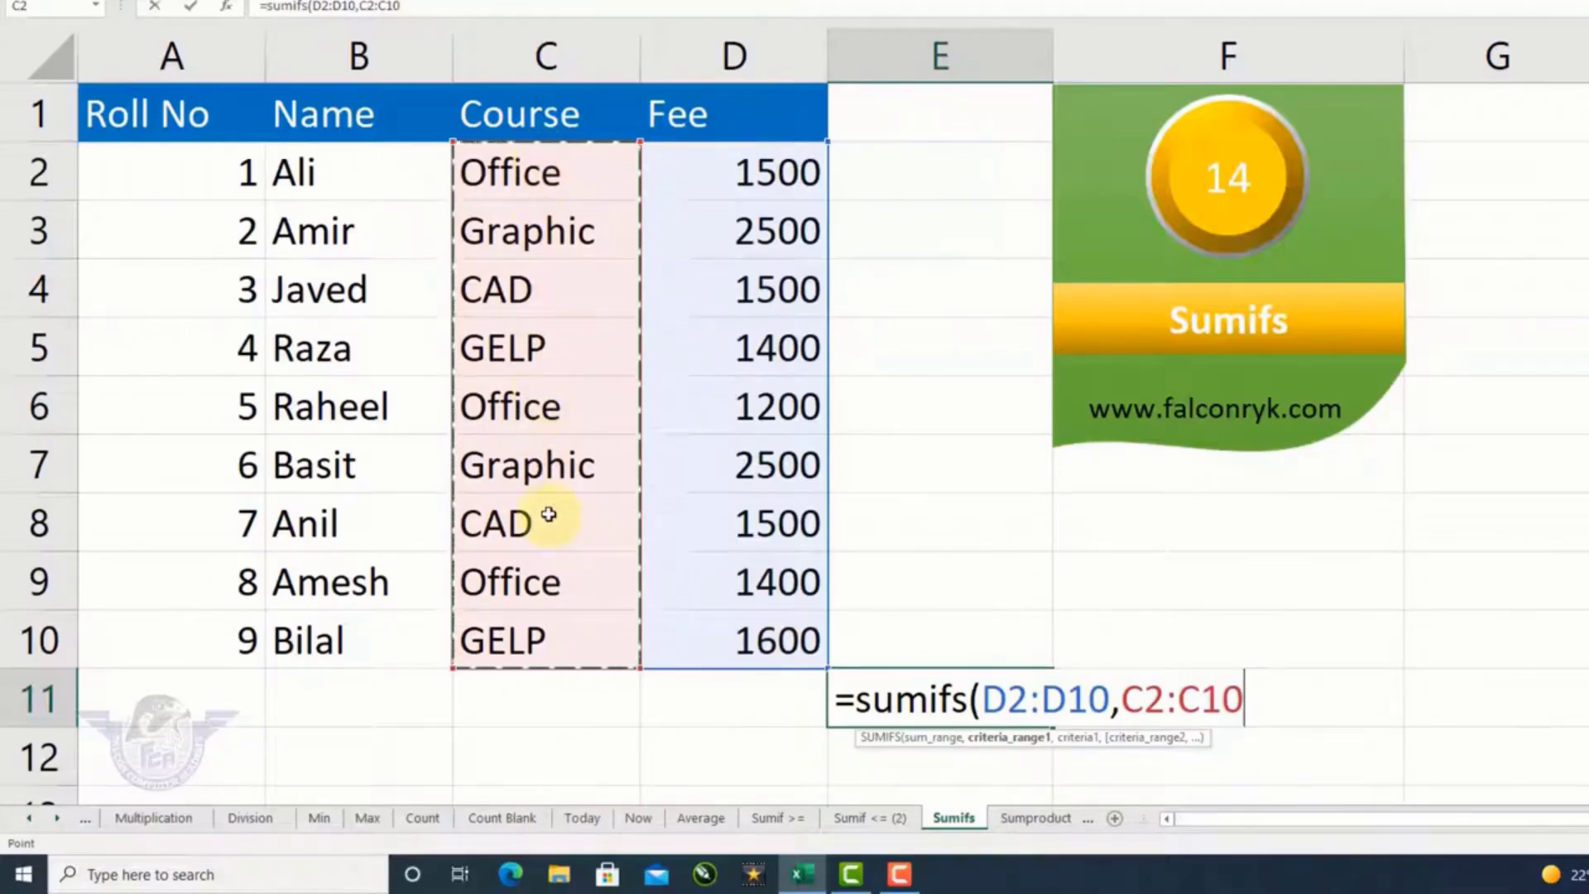
pyautogui.write('.')
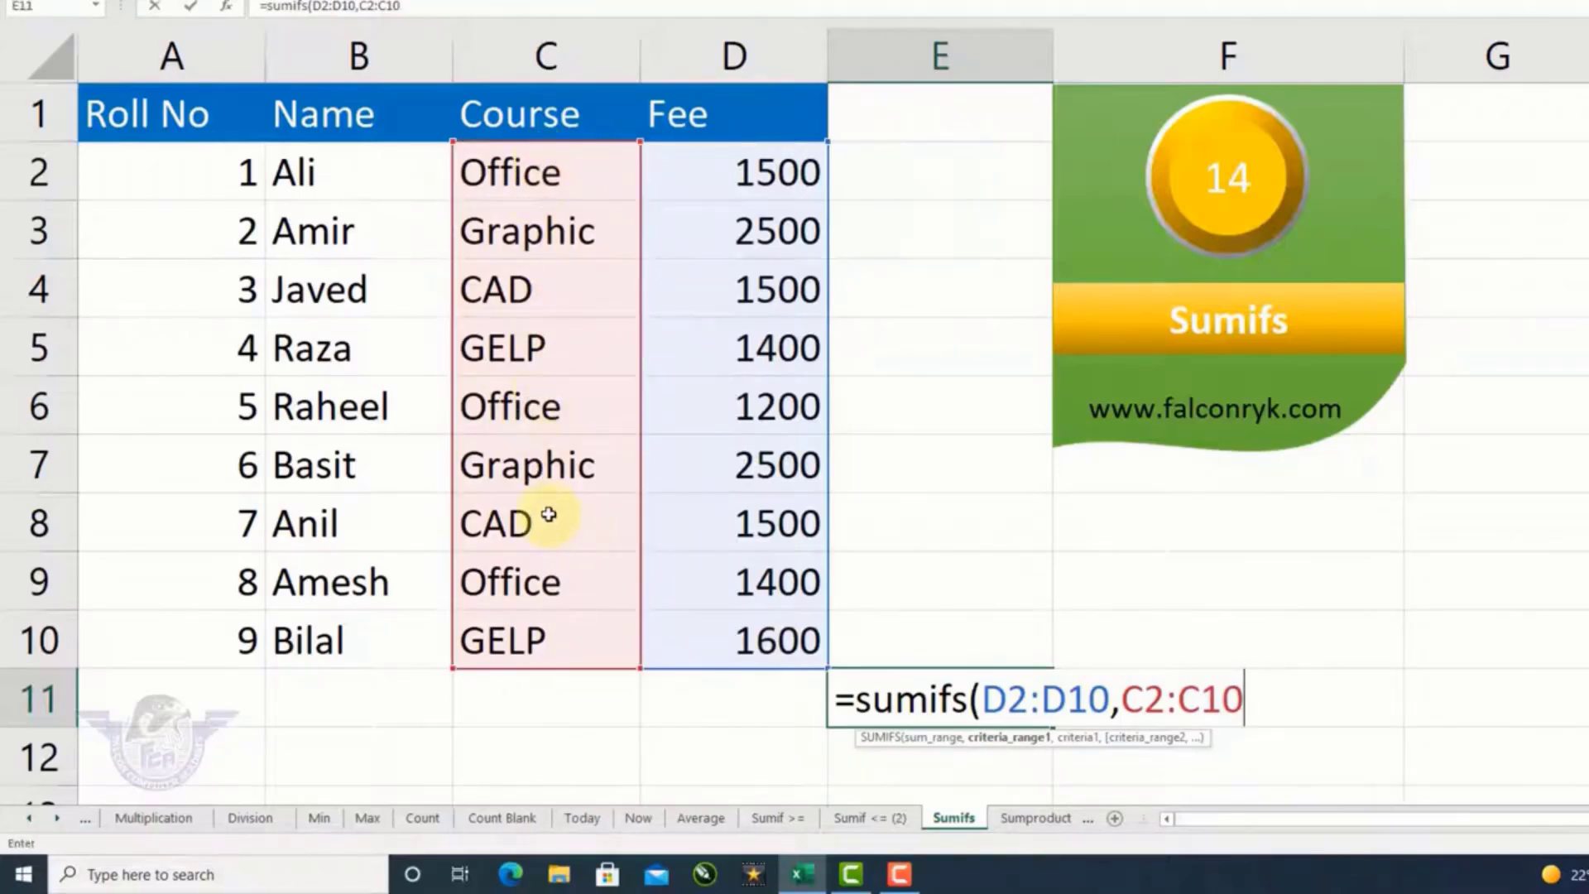
pyautogui.write(',')
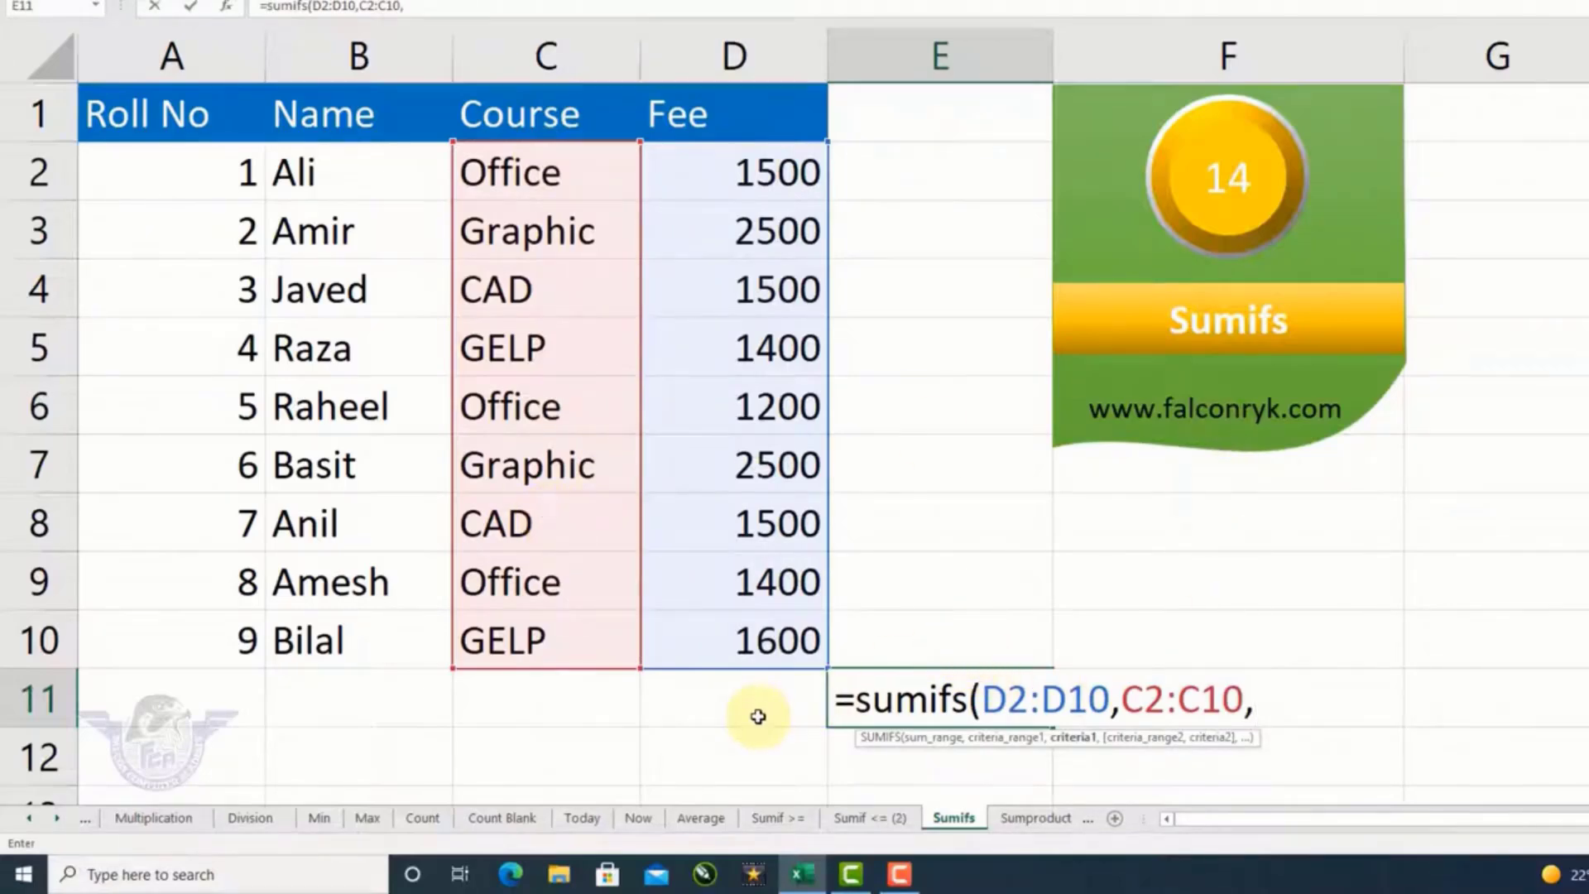
pyautogui.click(955, 652)
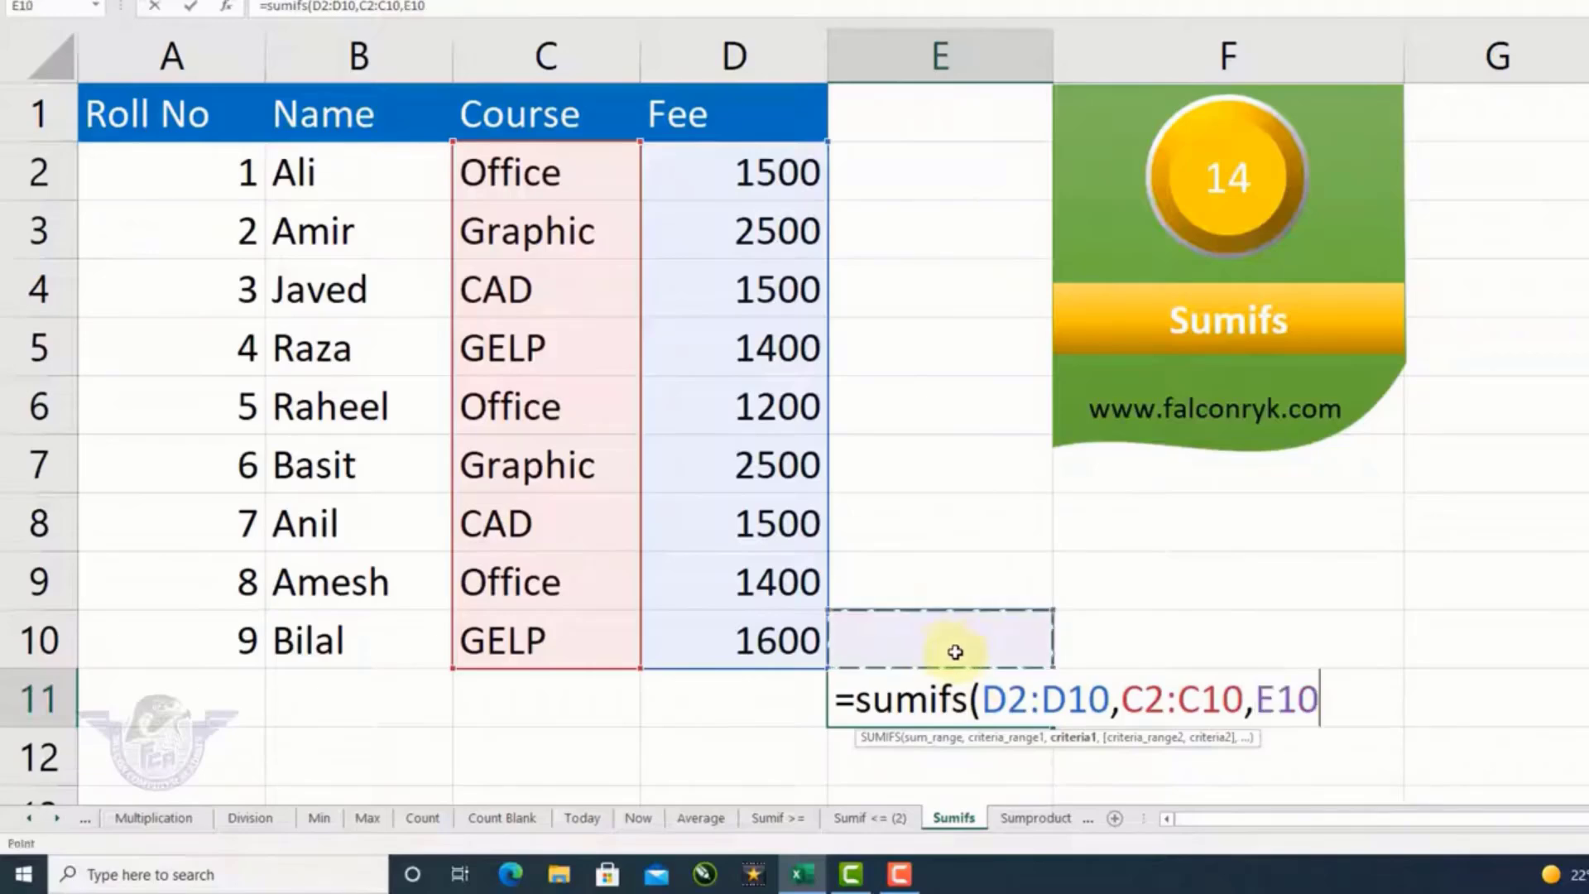
pyautogui.write(')')
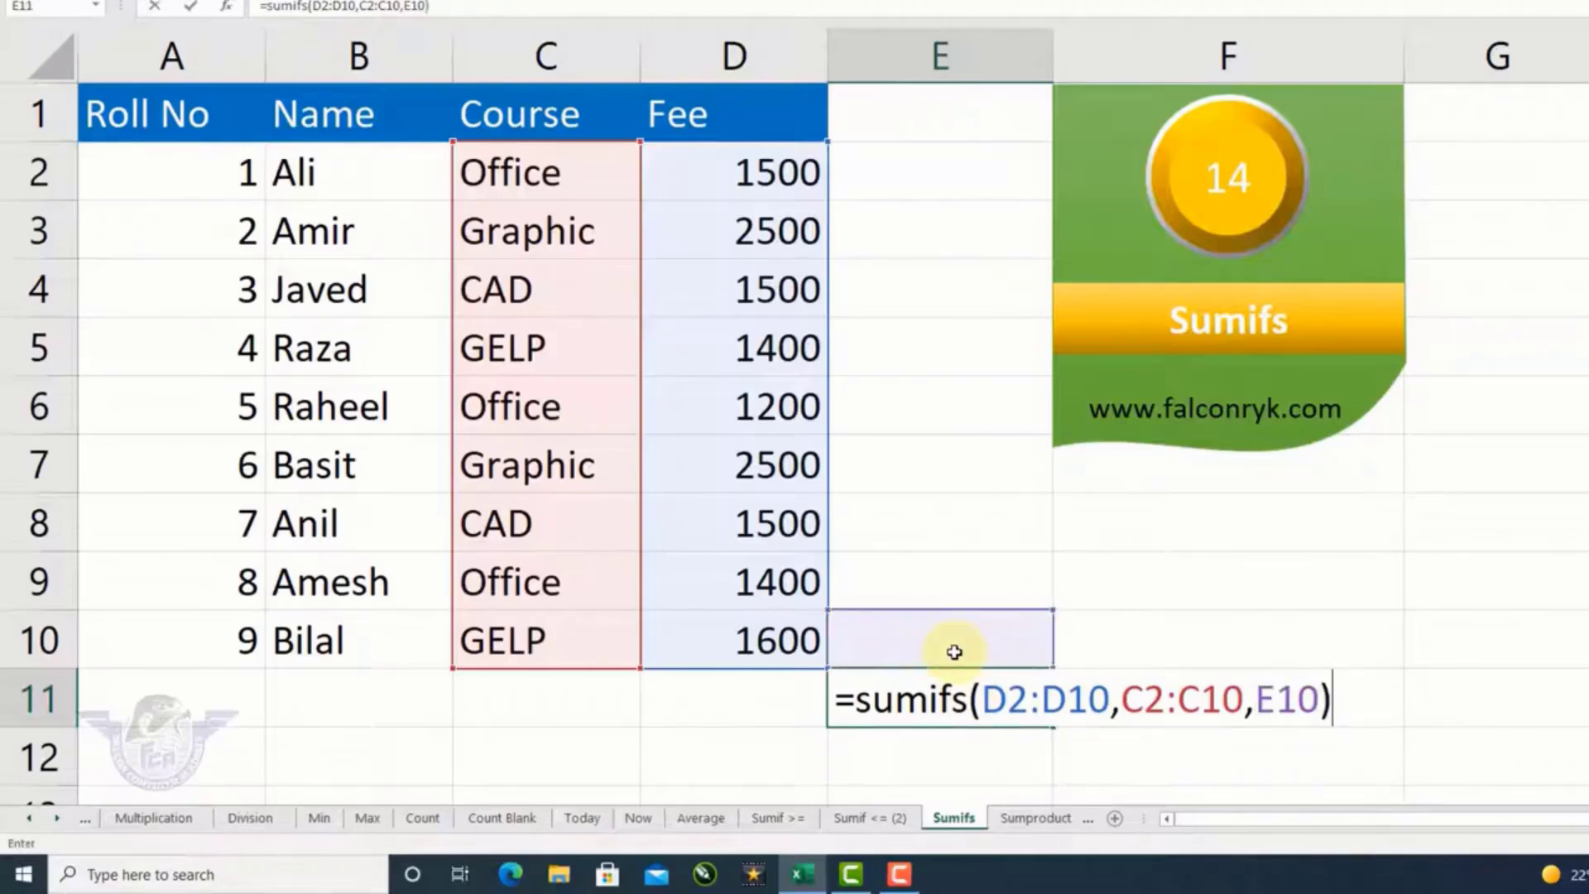
pyautogui.press('Return')
pyautogui.click(919, 708)
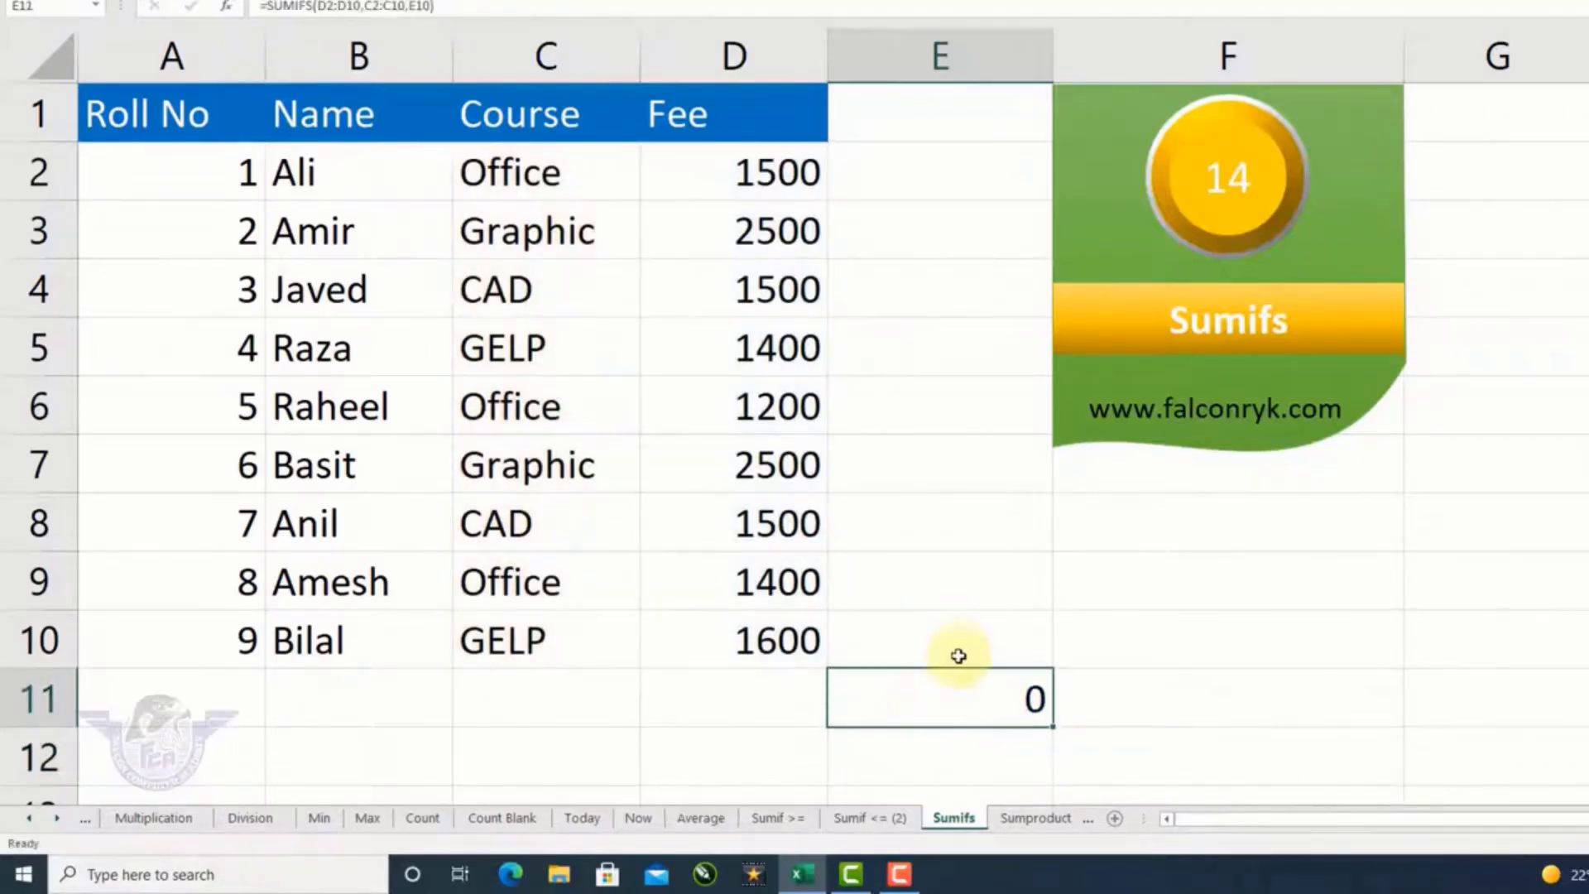
# Test the SUMIFS formula by entering the courses Cad and Office in turn as the criterion in cell E10
pyautogui.click(965, 641)
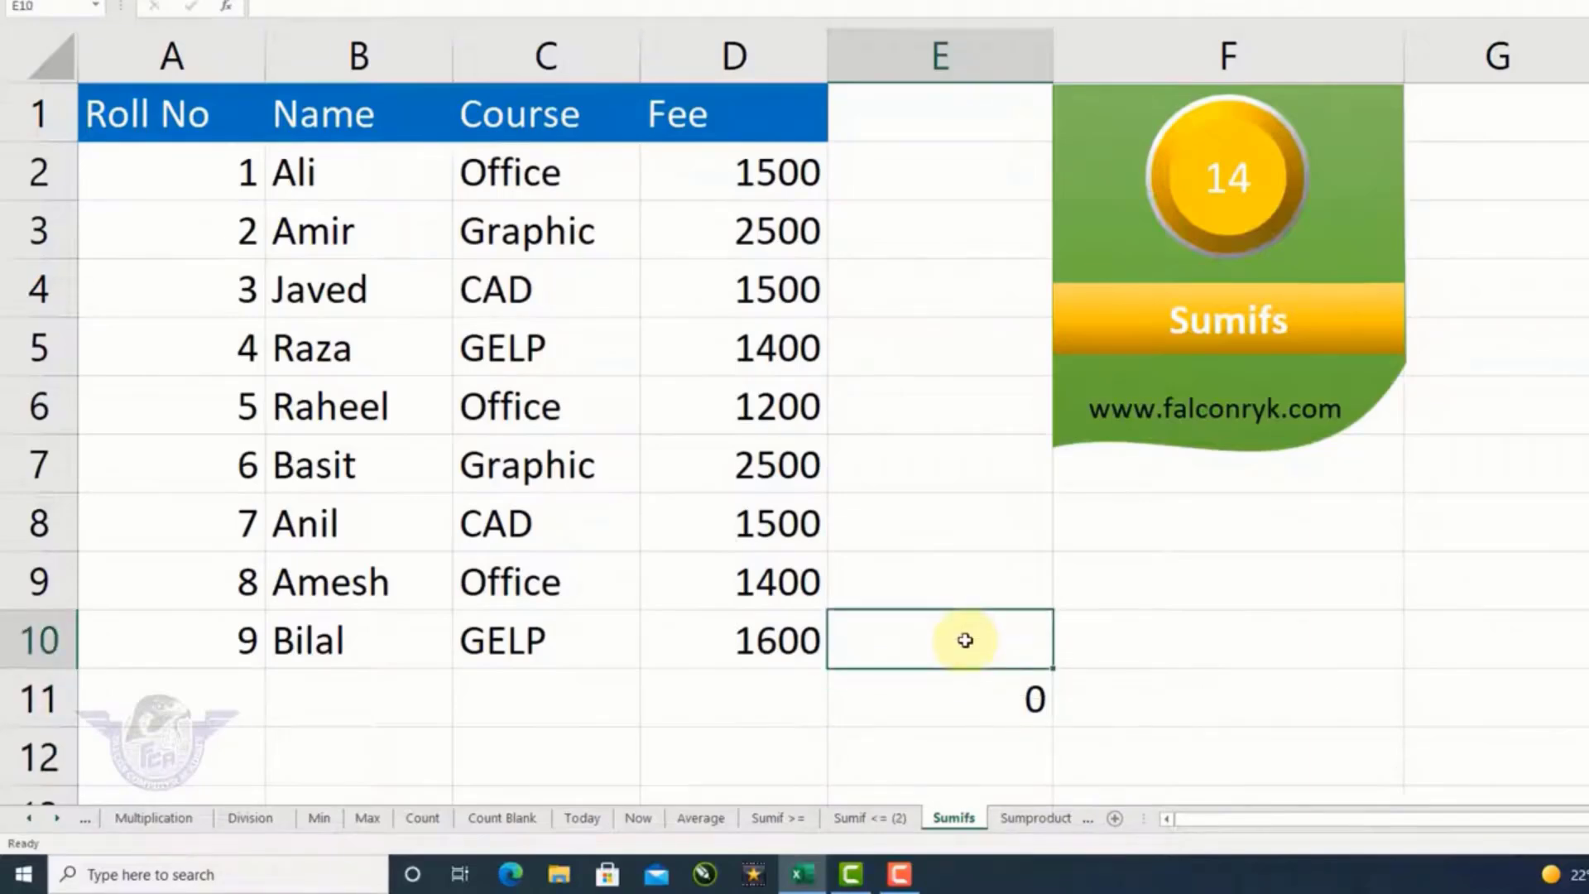
pyautogui.write('Cad')
pyautogui.press('Return')
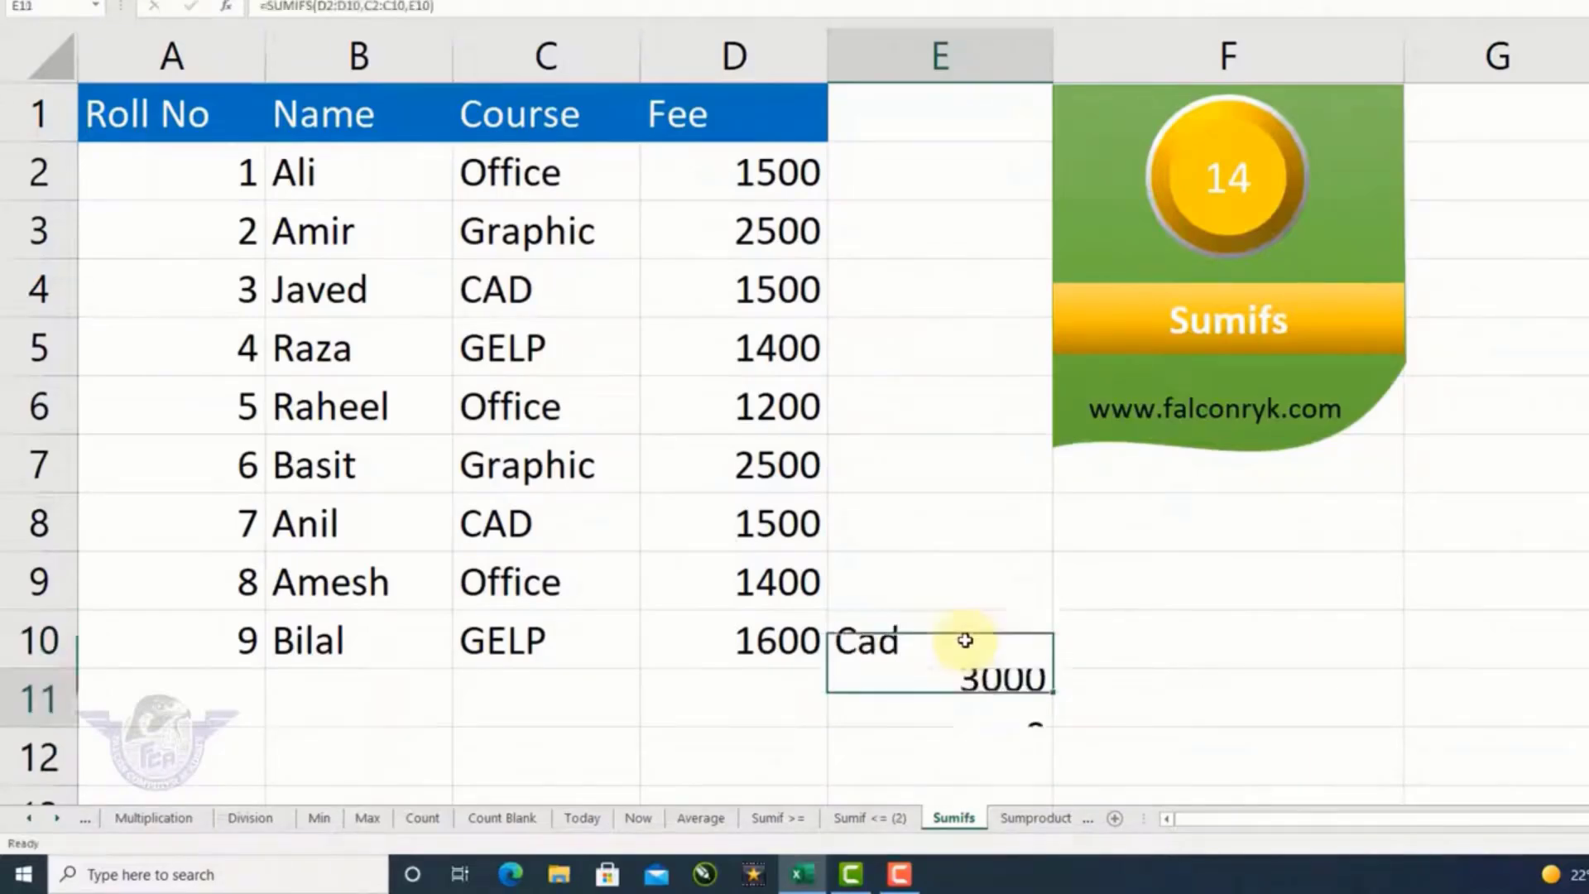
pyautogui.click(965, 640)
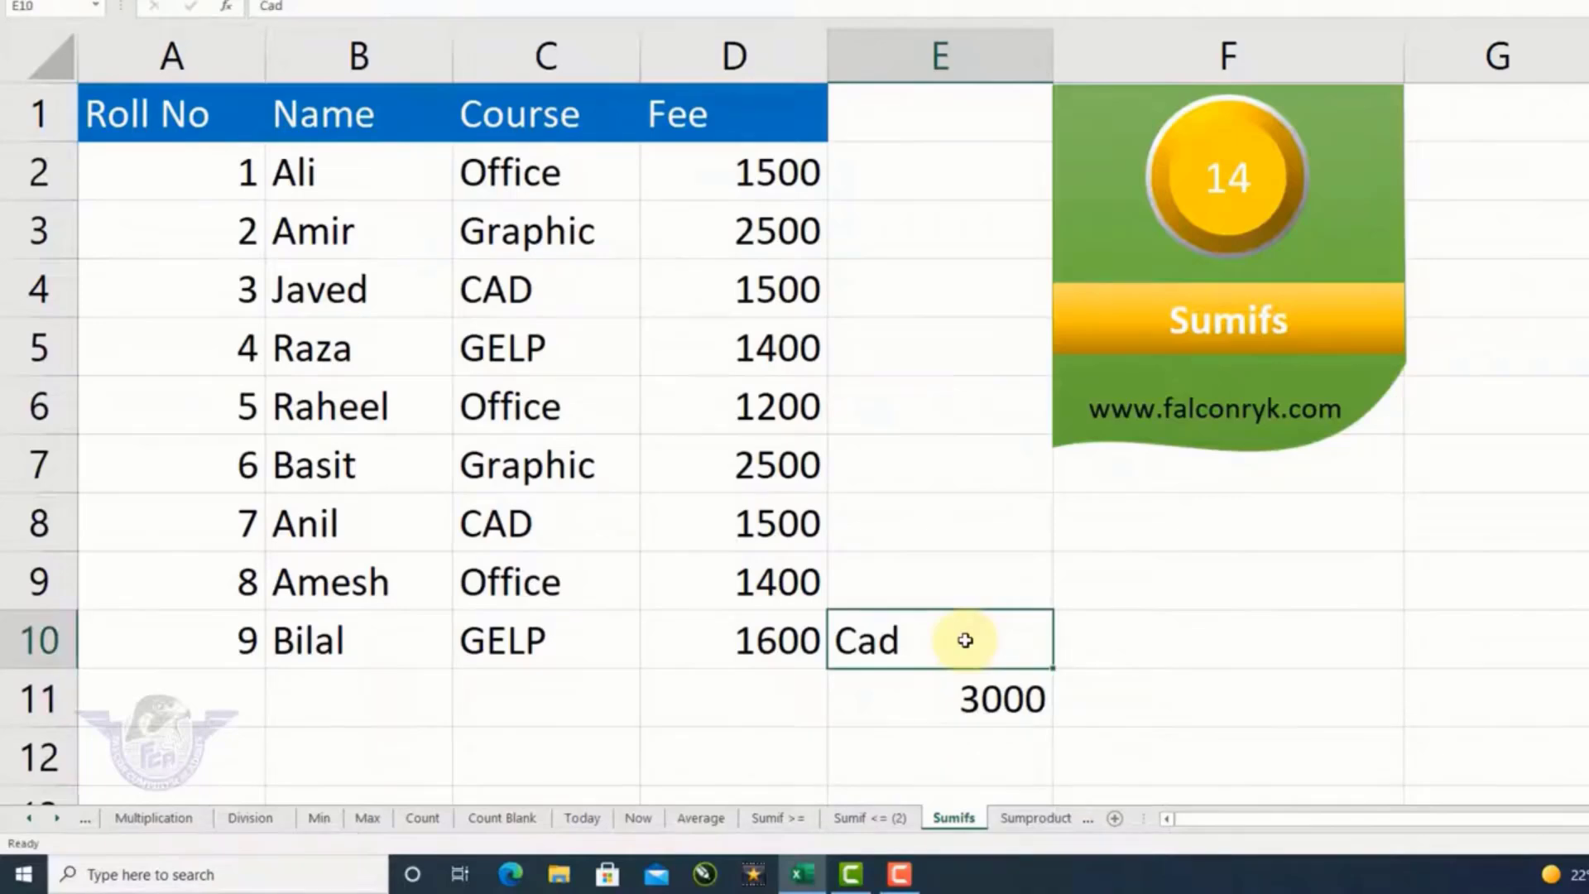
pyautogui.write('Office')
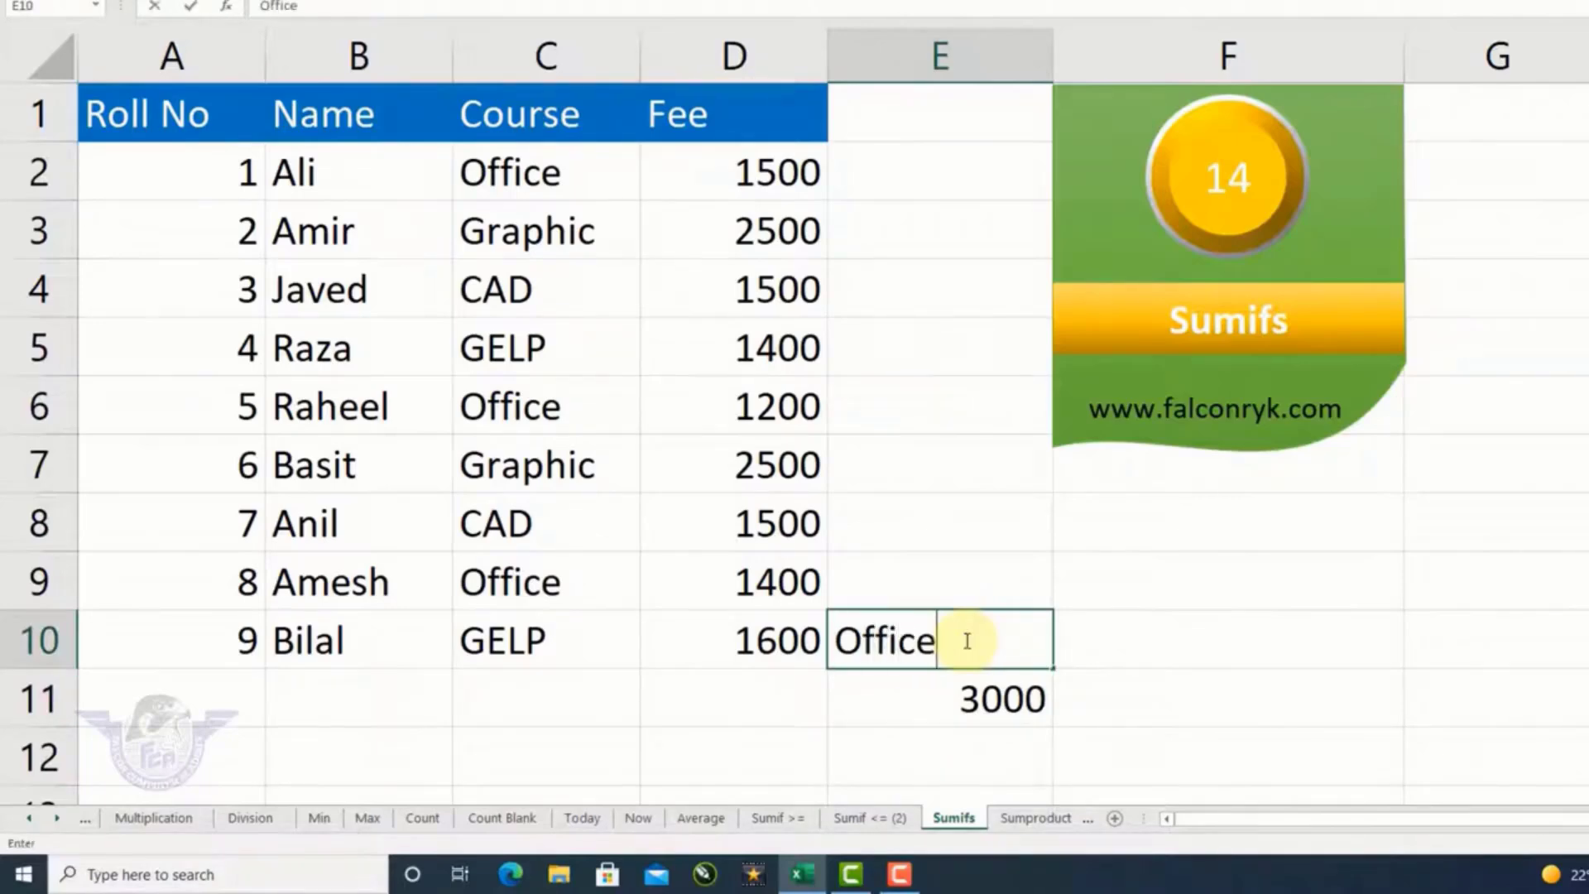
pyautogui.press('Return')
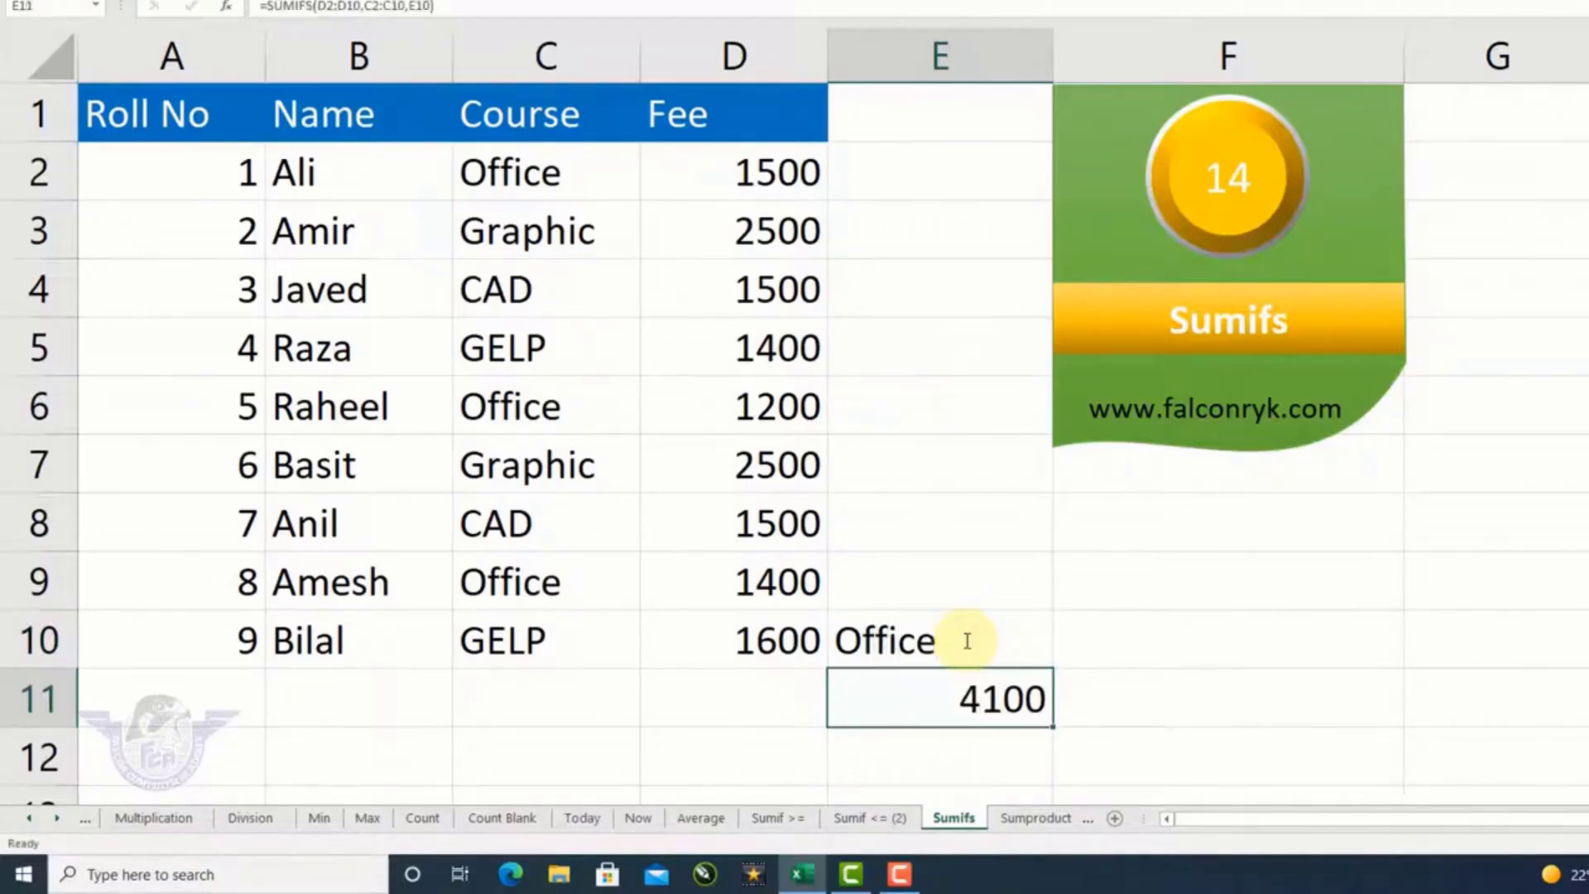
# Set the course criterion in cell E10 to Gelp to total that course's fees
pyautogui.click(966, 641)
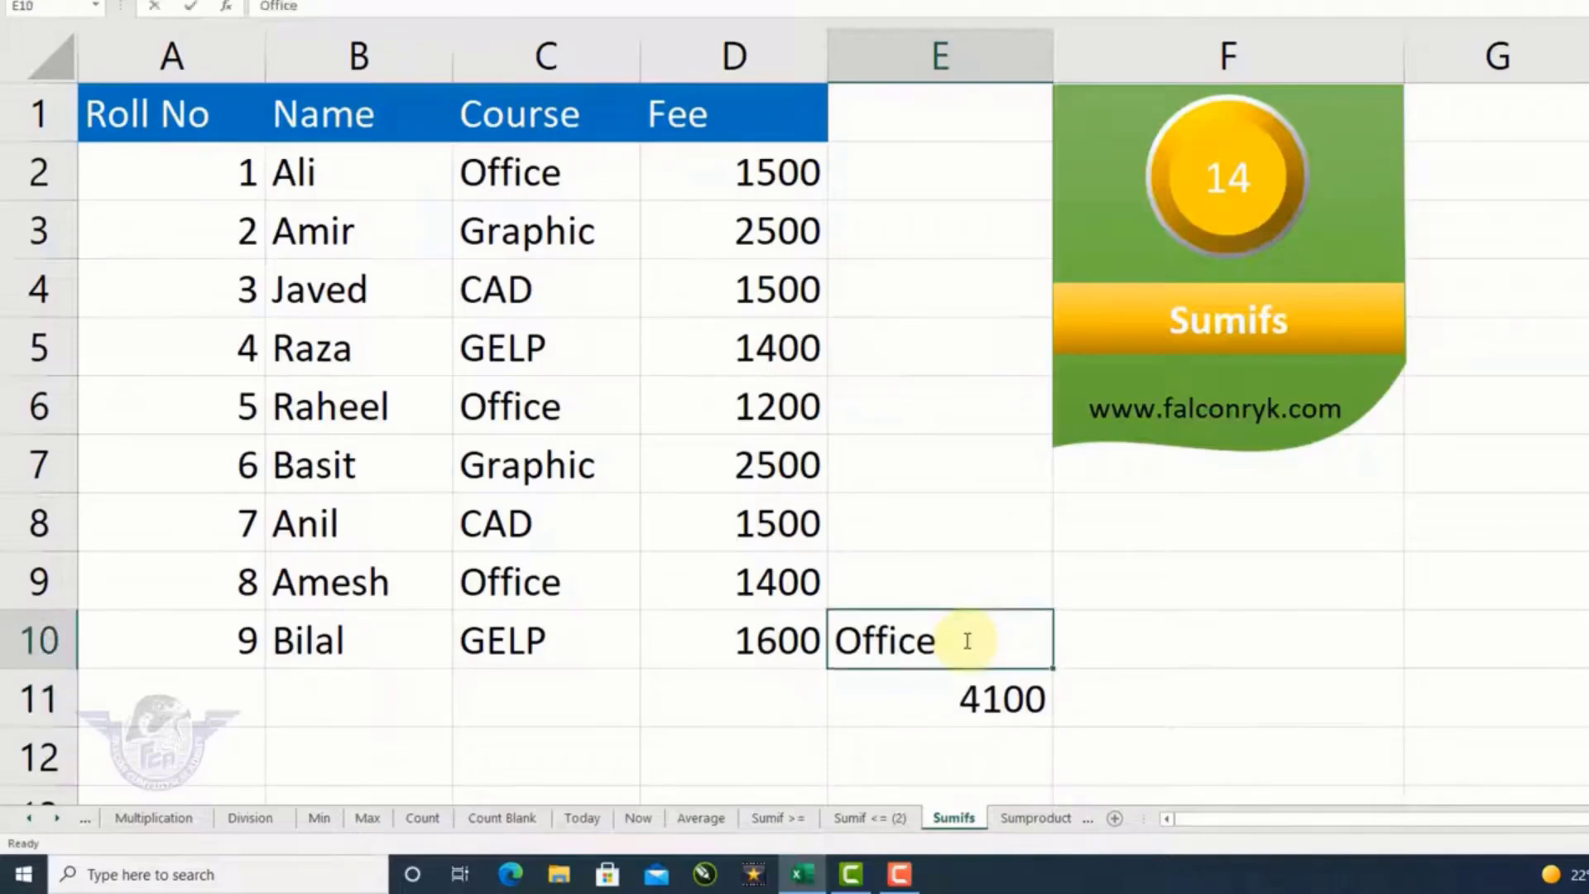
pyautogui.write('g')
pyautogui.press('BackSpace')
pyautogui.write('Gel')
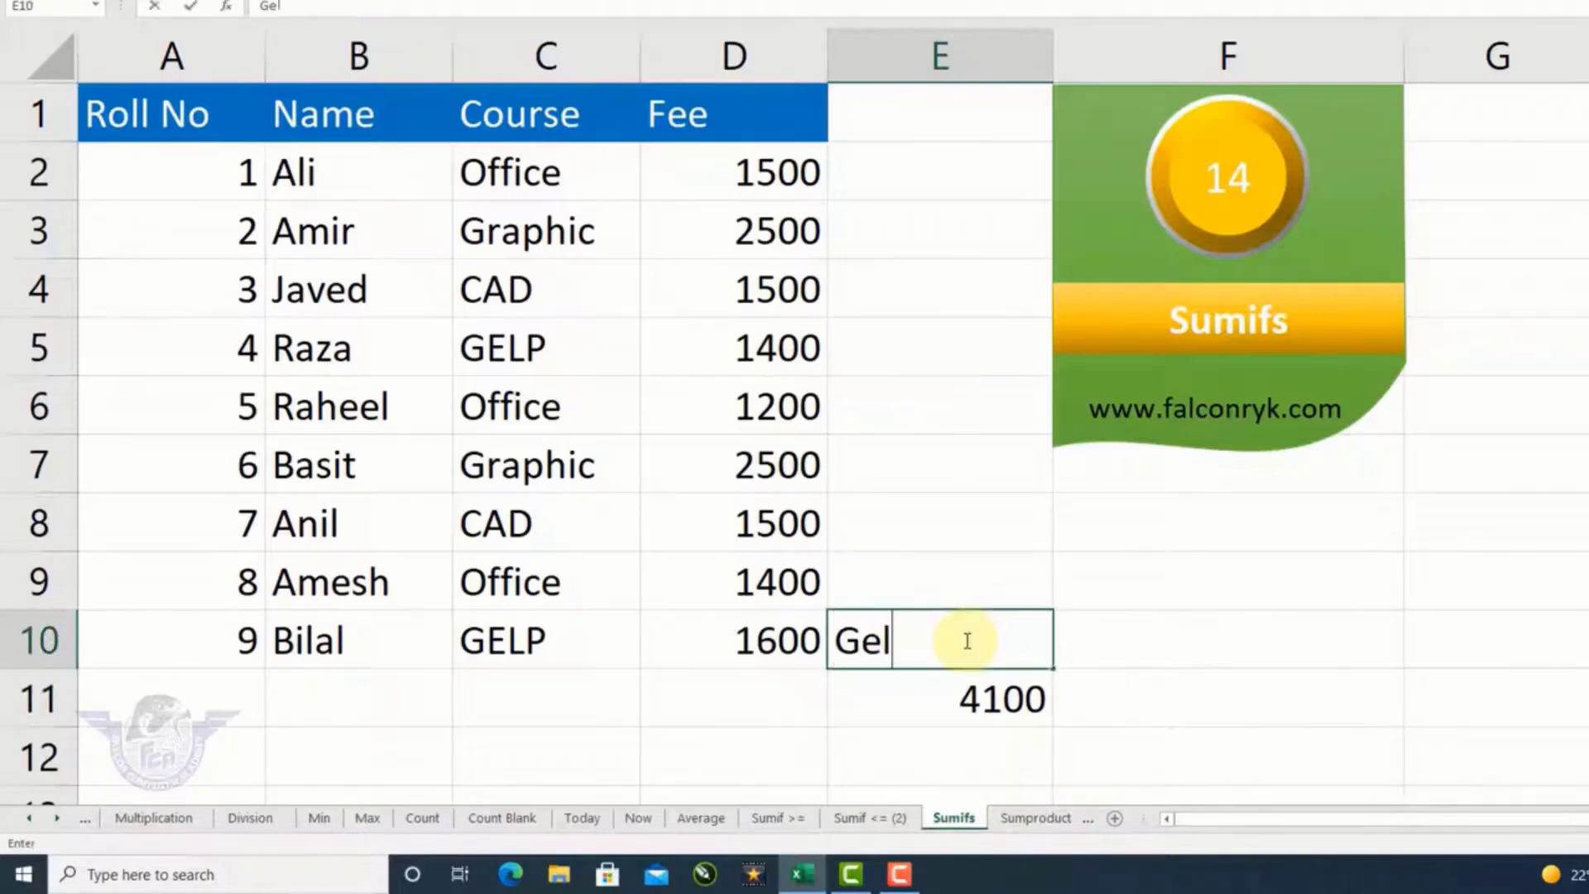
pyautogui.write('p')
pyautogui.press('Return')
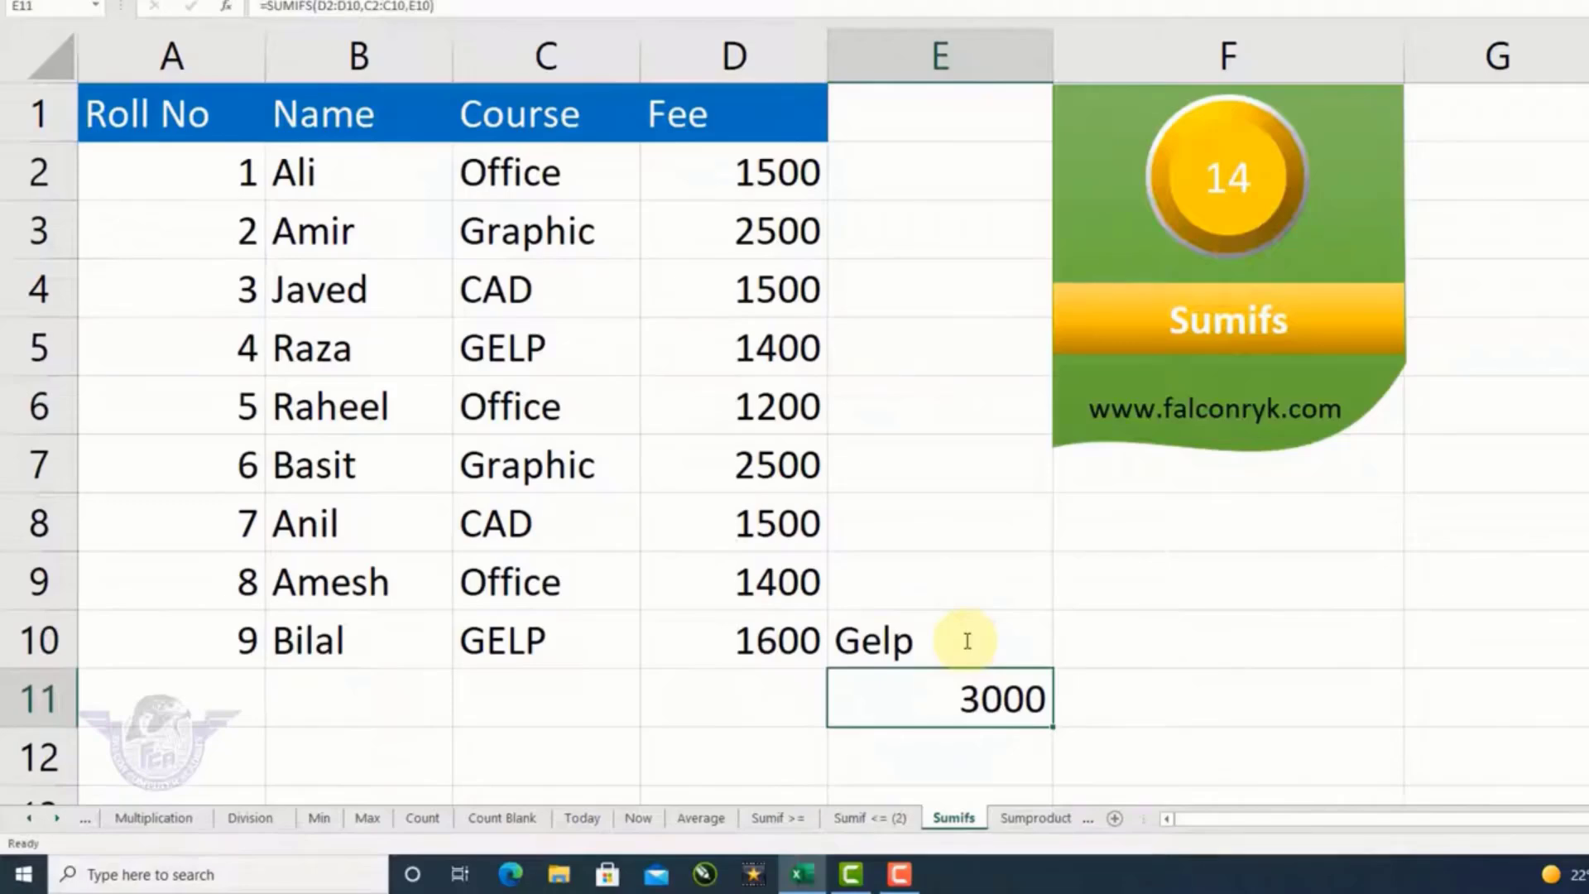
# Set the course criterion in cell E10 to Graphic and check that course's fees in D7 and D3 against the total
pyautogui.click(966, 641)
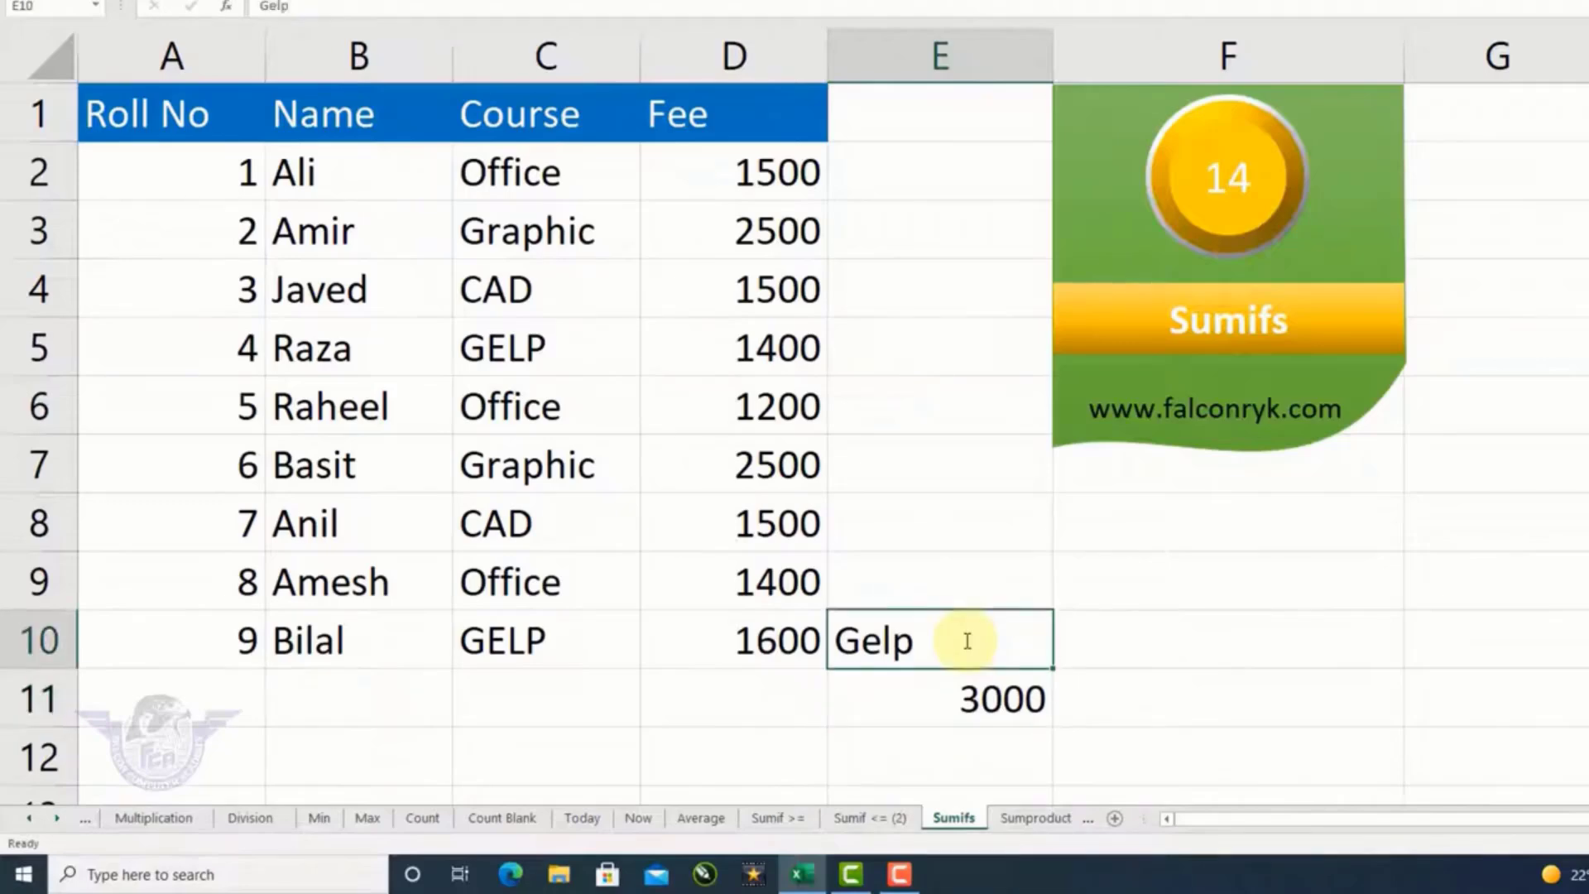
pyautogui.write('Graphic')
pyautogui.press('Return')
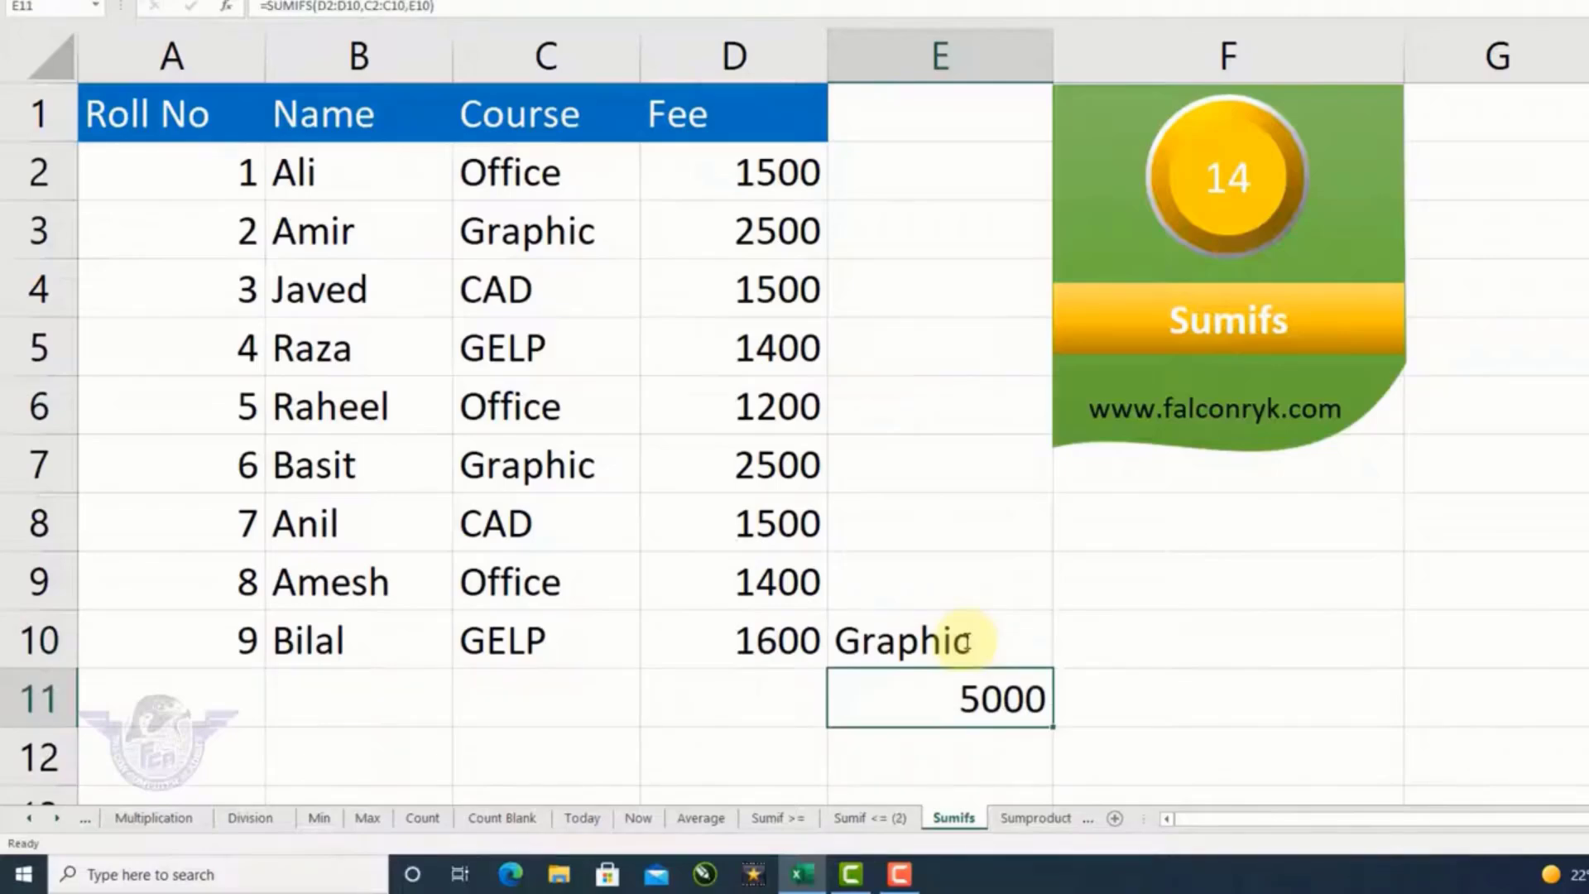
pyautogui.click(753, 468)
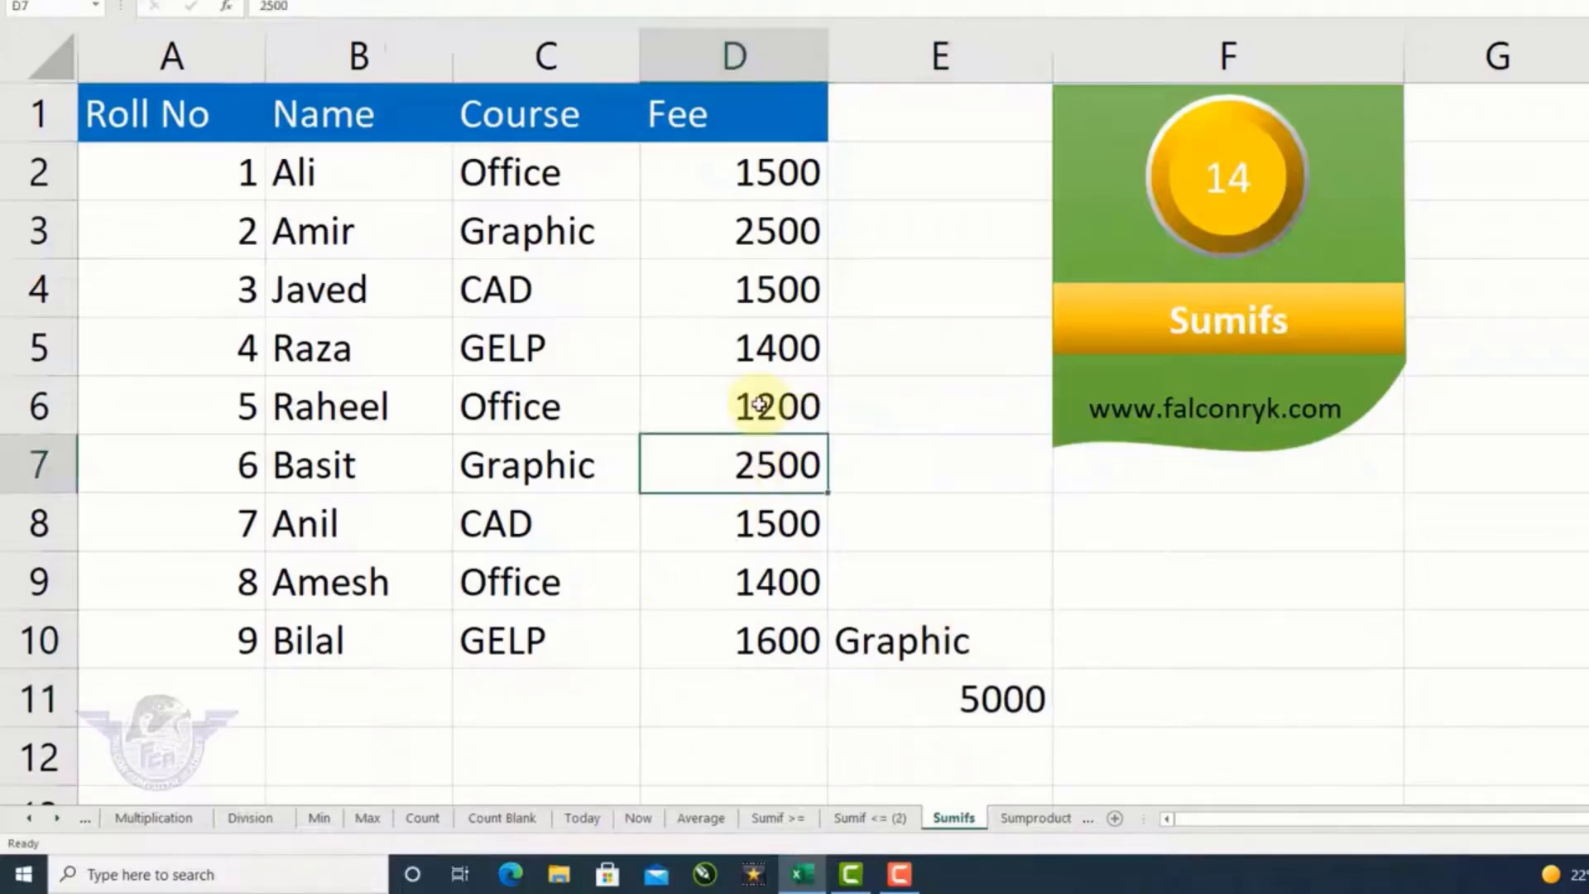
pyautogui.click(780, 209)
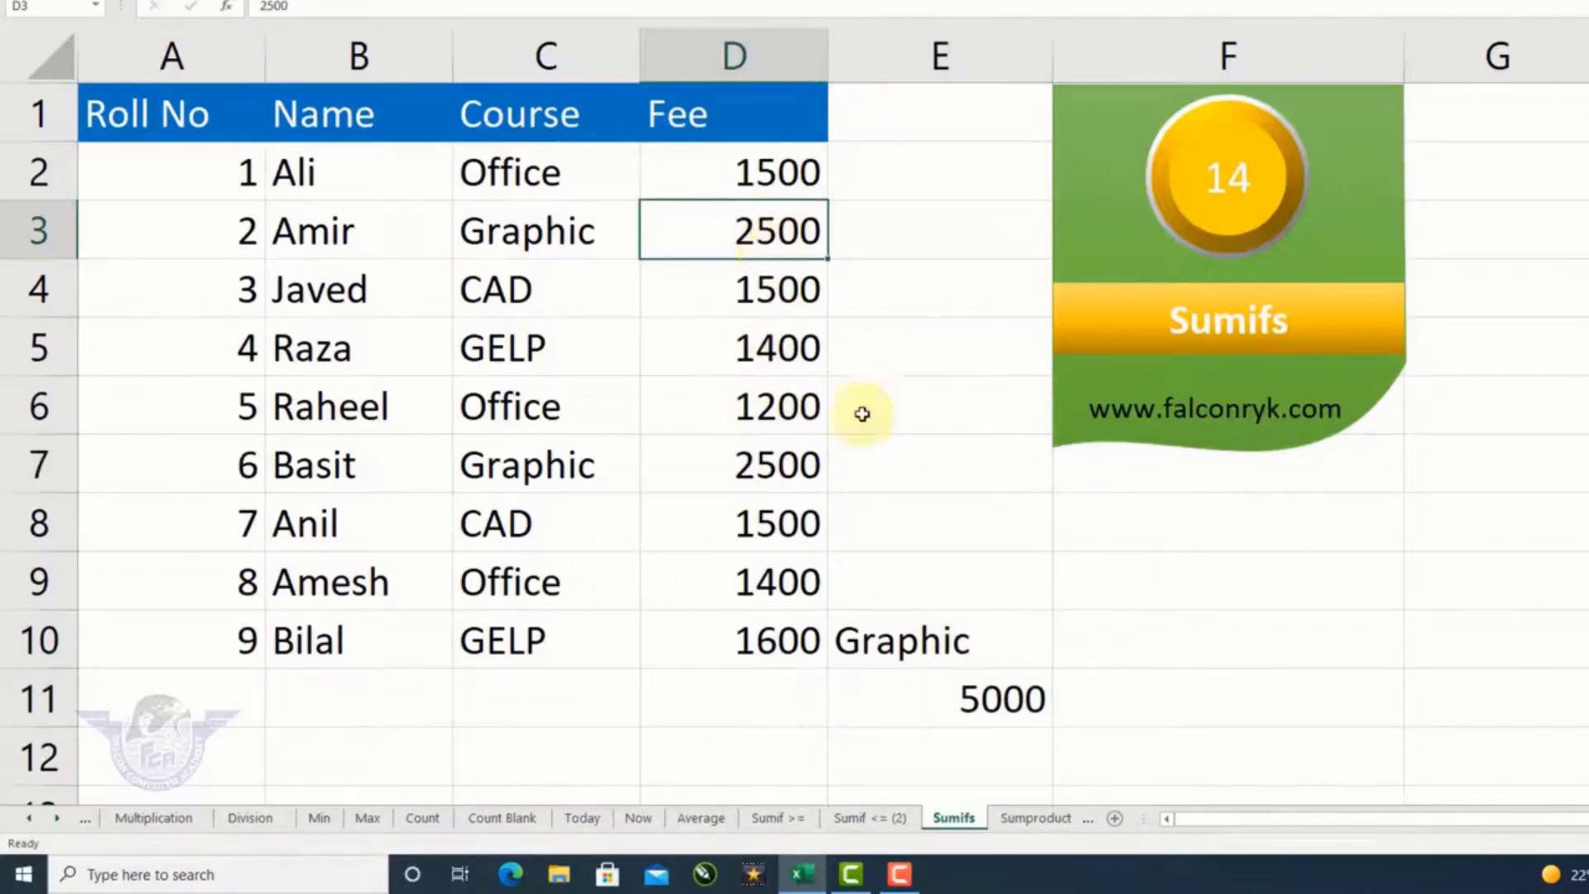
pyautogui.click(1007, 708)
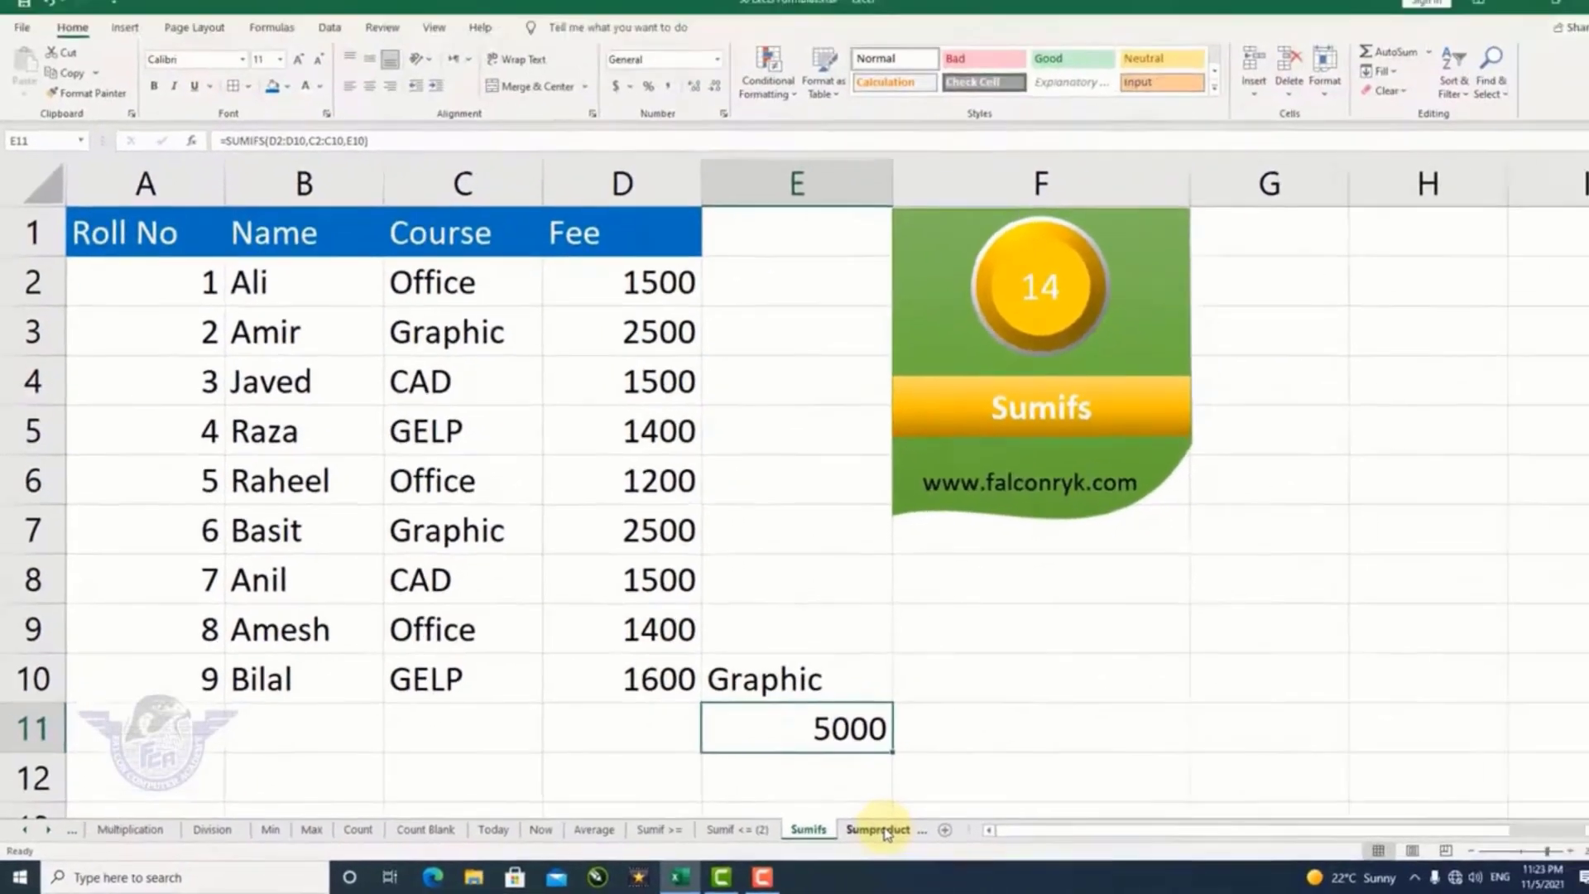
# On the Sumproduct sheet, enter the label total in cell C7 below the Qty column
pyautogui.click(879, 829)
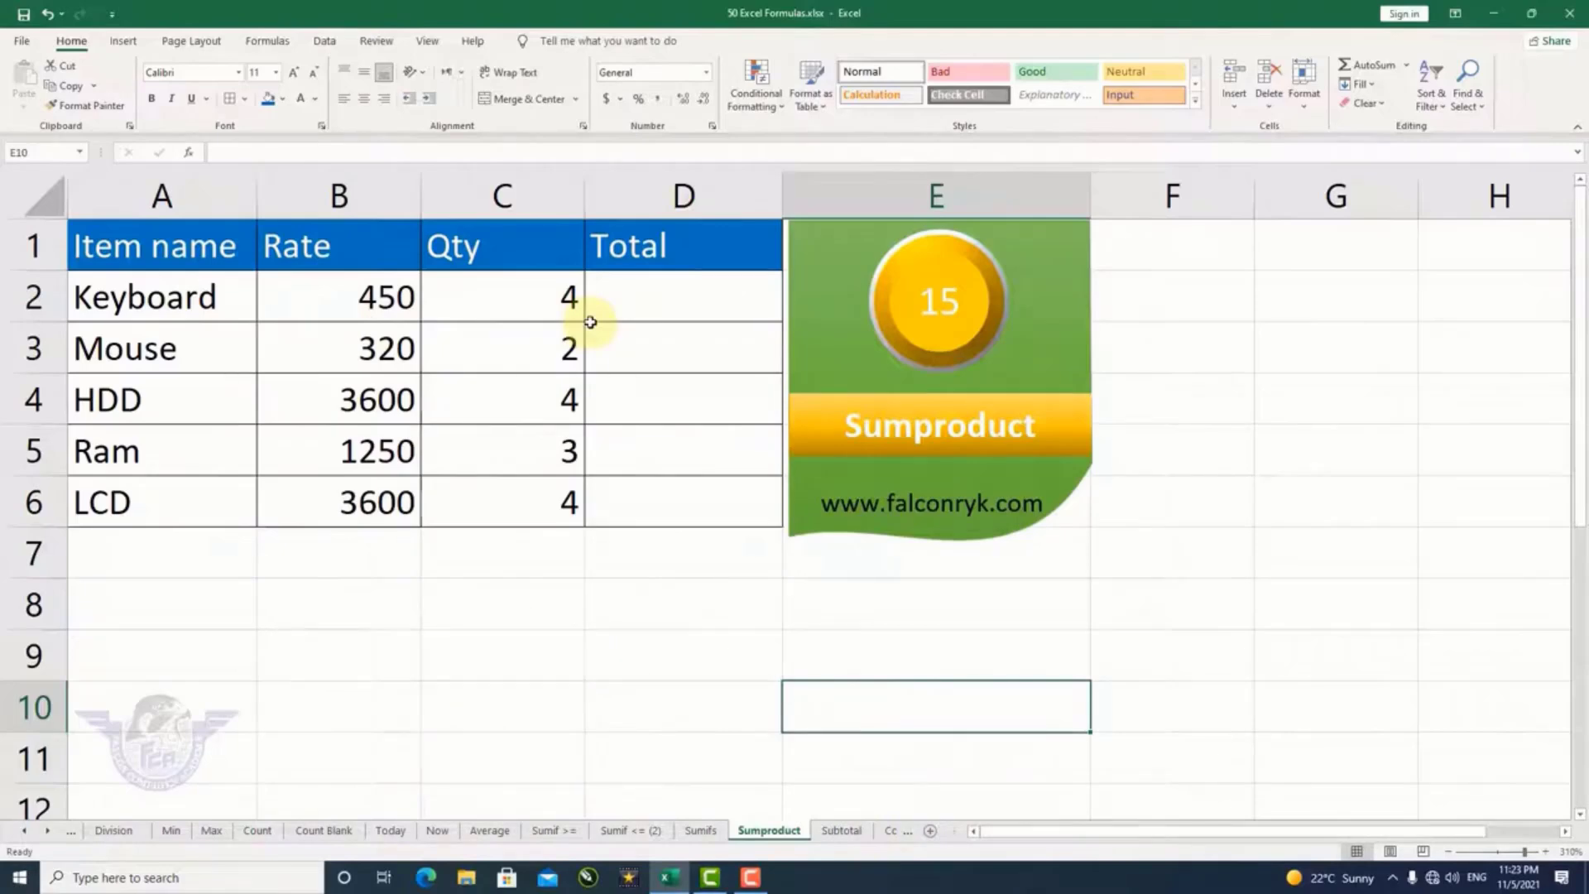
pyautogui.moveTo(381, 295); pyautogui.dragTo(489, 488)
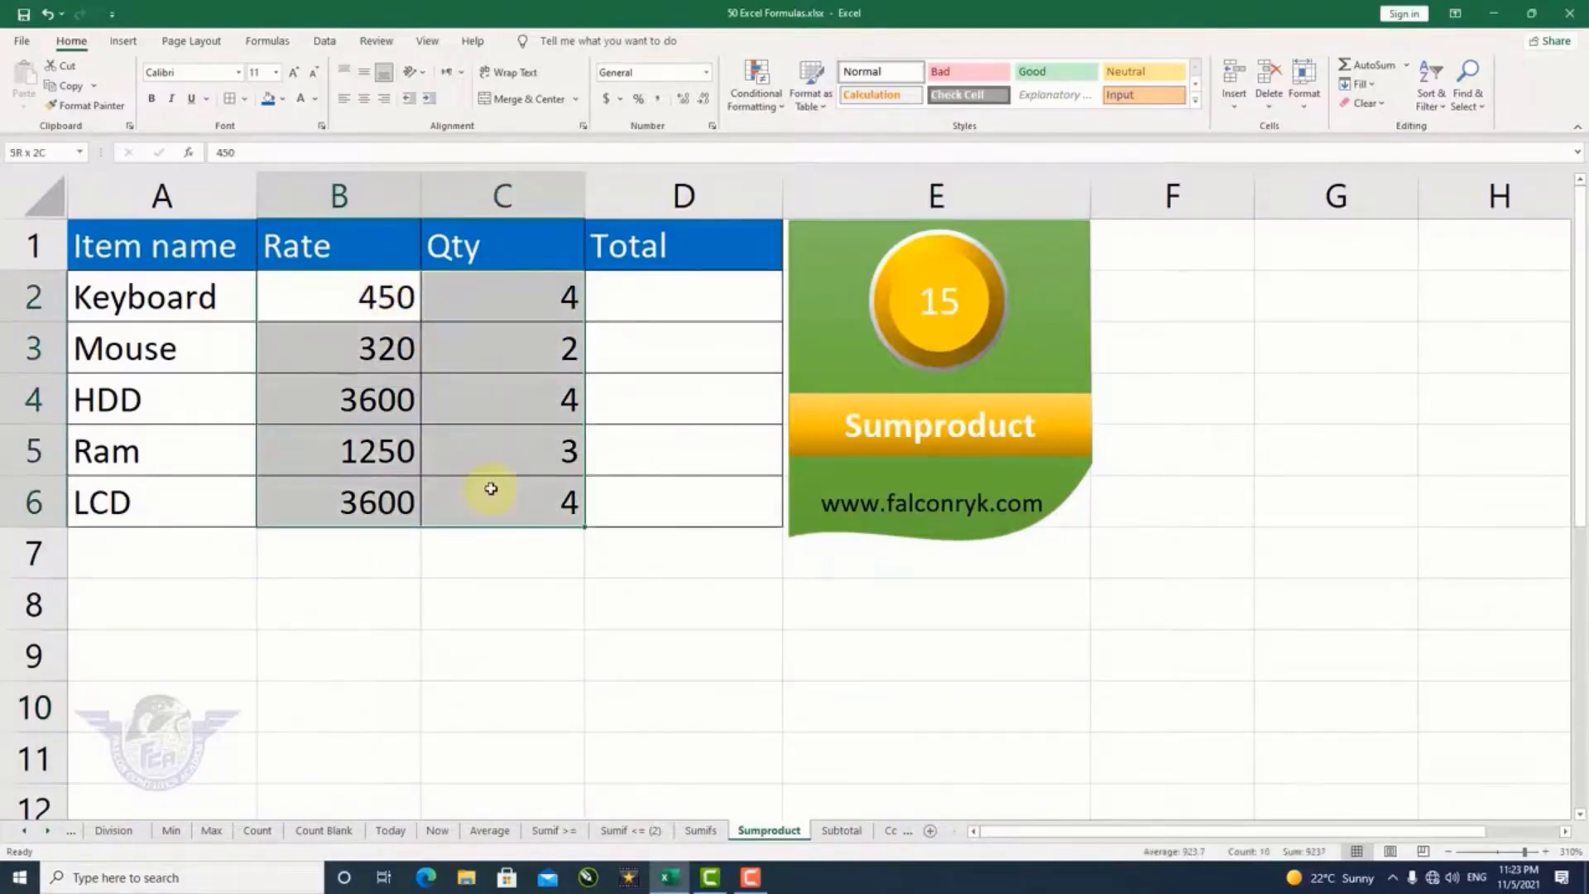
pyautogui.click(677, 291)
pyautogui.click(543, 573)
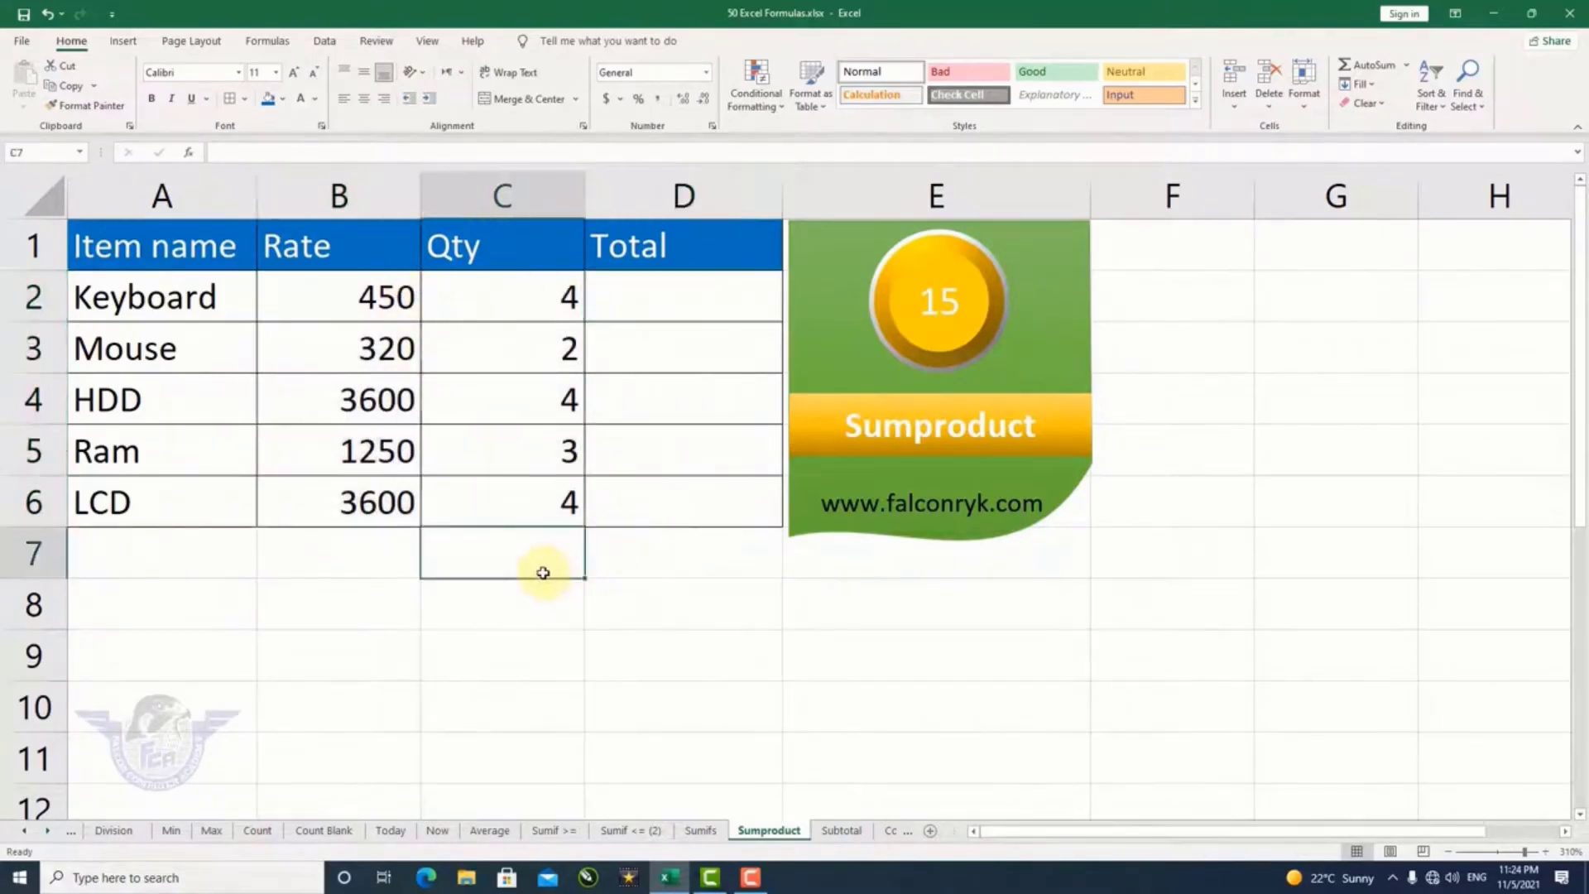
pyautogui.write('toatl')
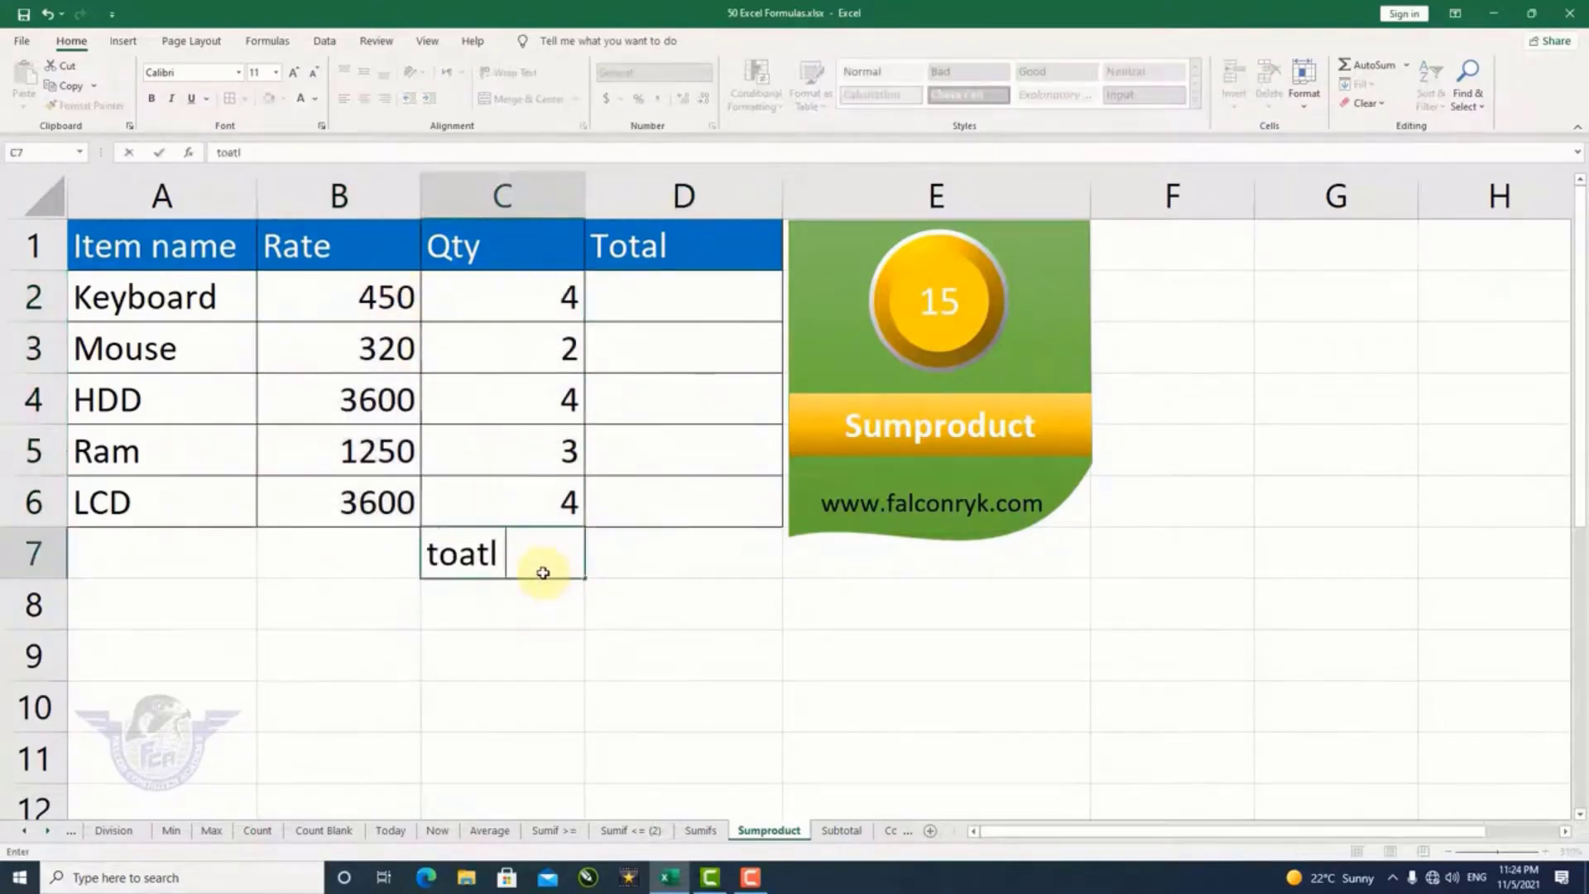
pyautogui.press('BackSpace')
pyautogui.press('BackSpace')
pyautogui.press('BackSpace')
pyautogui.write('tal')
pyautogui.press('Tab')
# Calculate each item's total by entering =B2*C2 in cell D2 and filling the formula down to D6
pyautogui.press('Up')
pyautogui.press('Up')
pyautogui.press('Up')
pyautogui.press('Up')
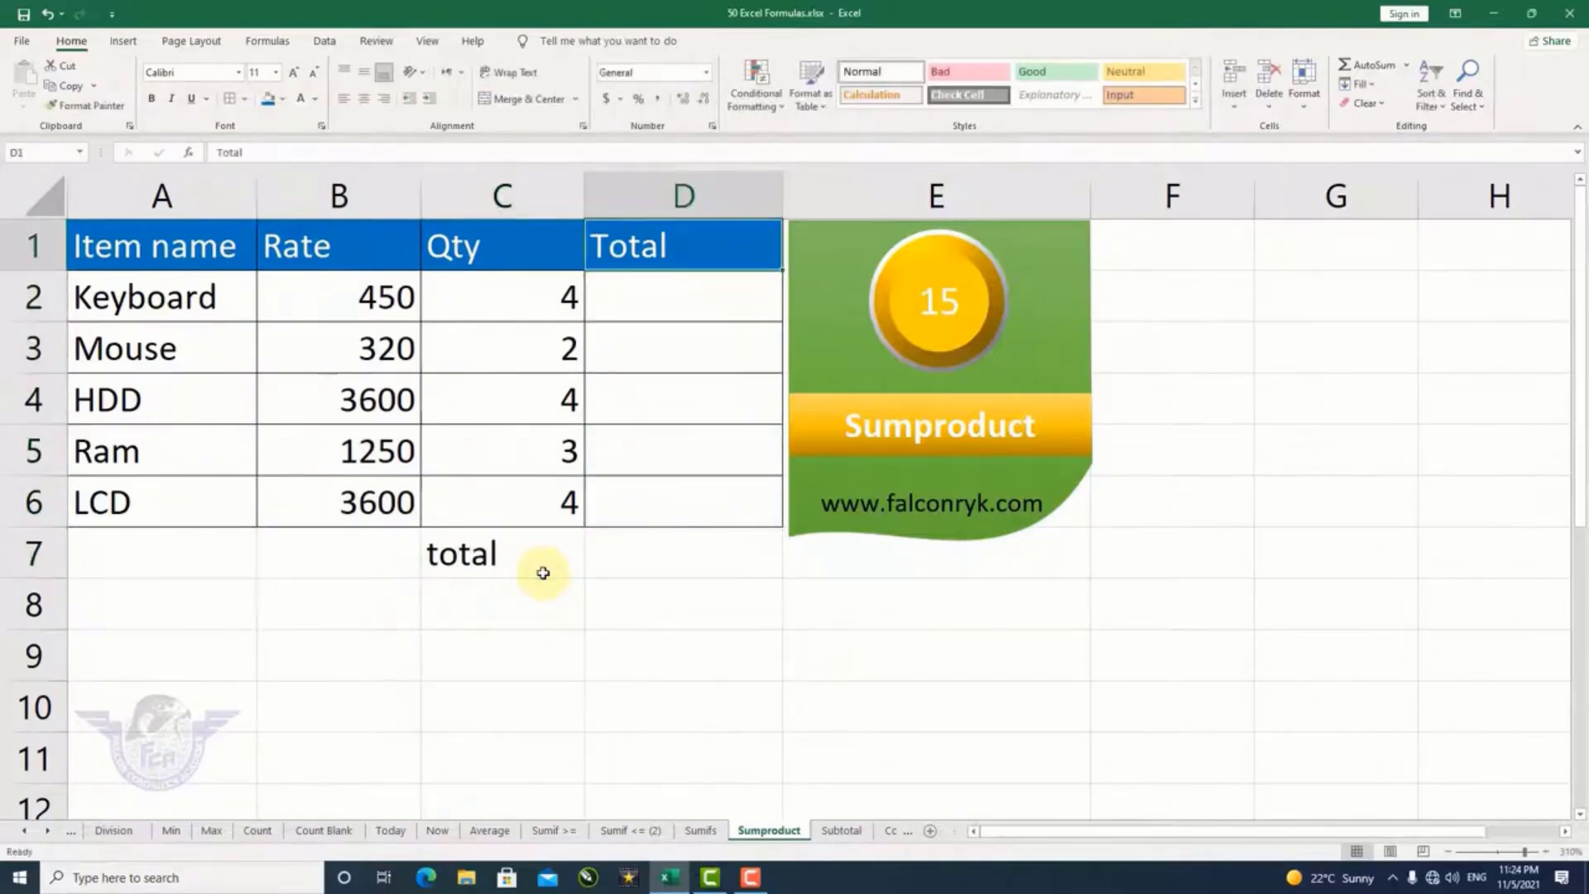
pyautogui.write('=')
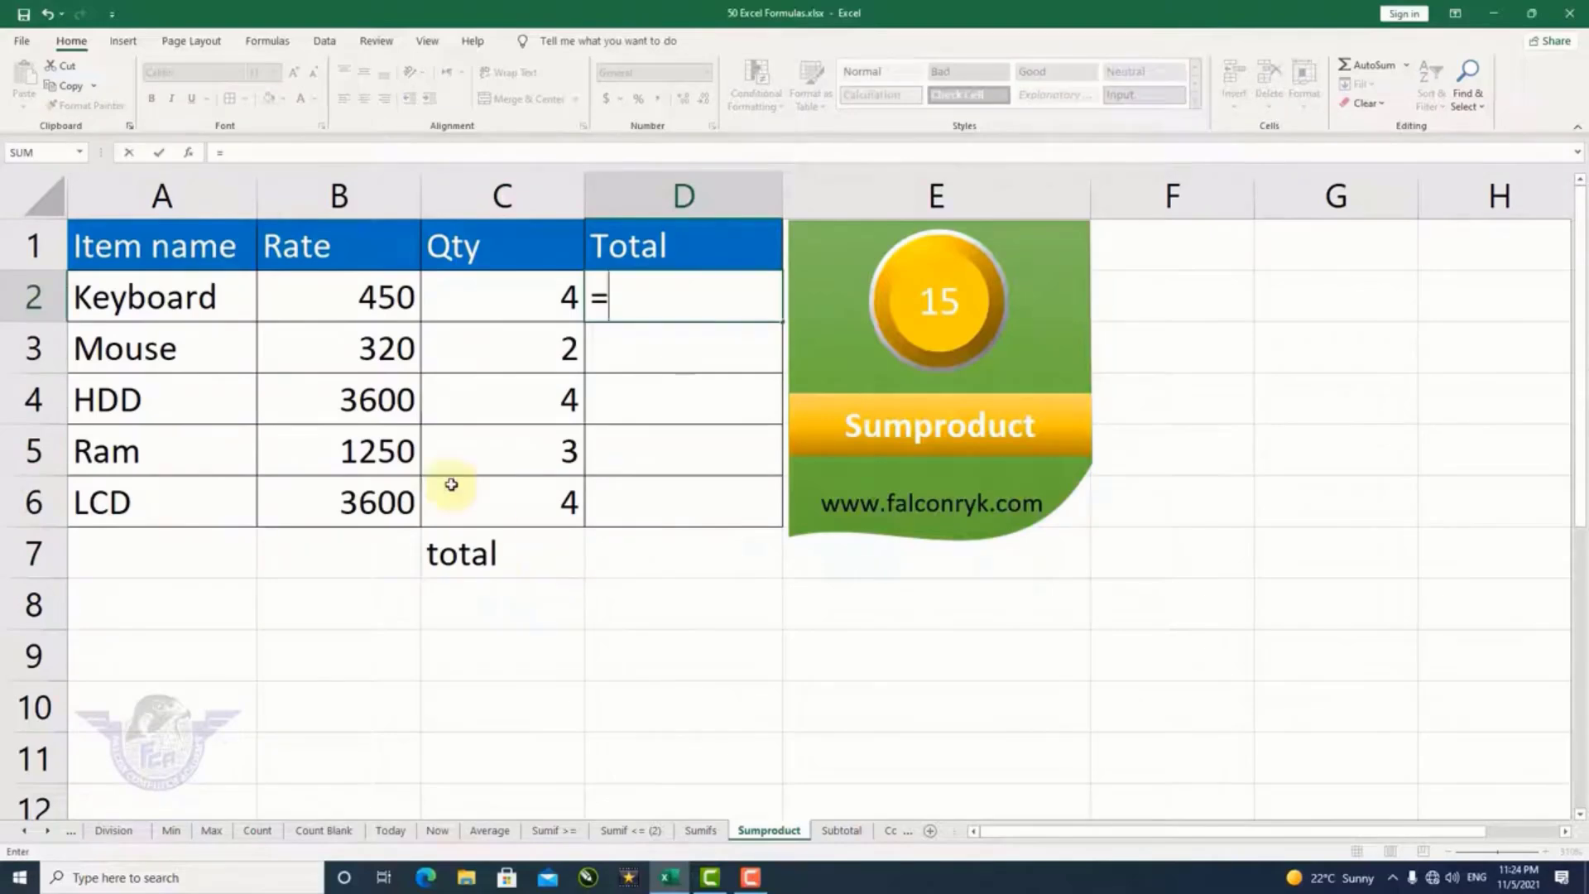
pyautogui.click(386, 301)
pyautogui.write('*')
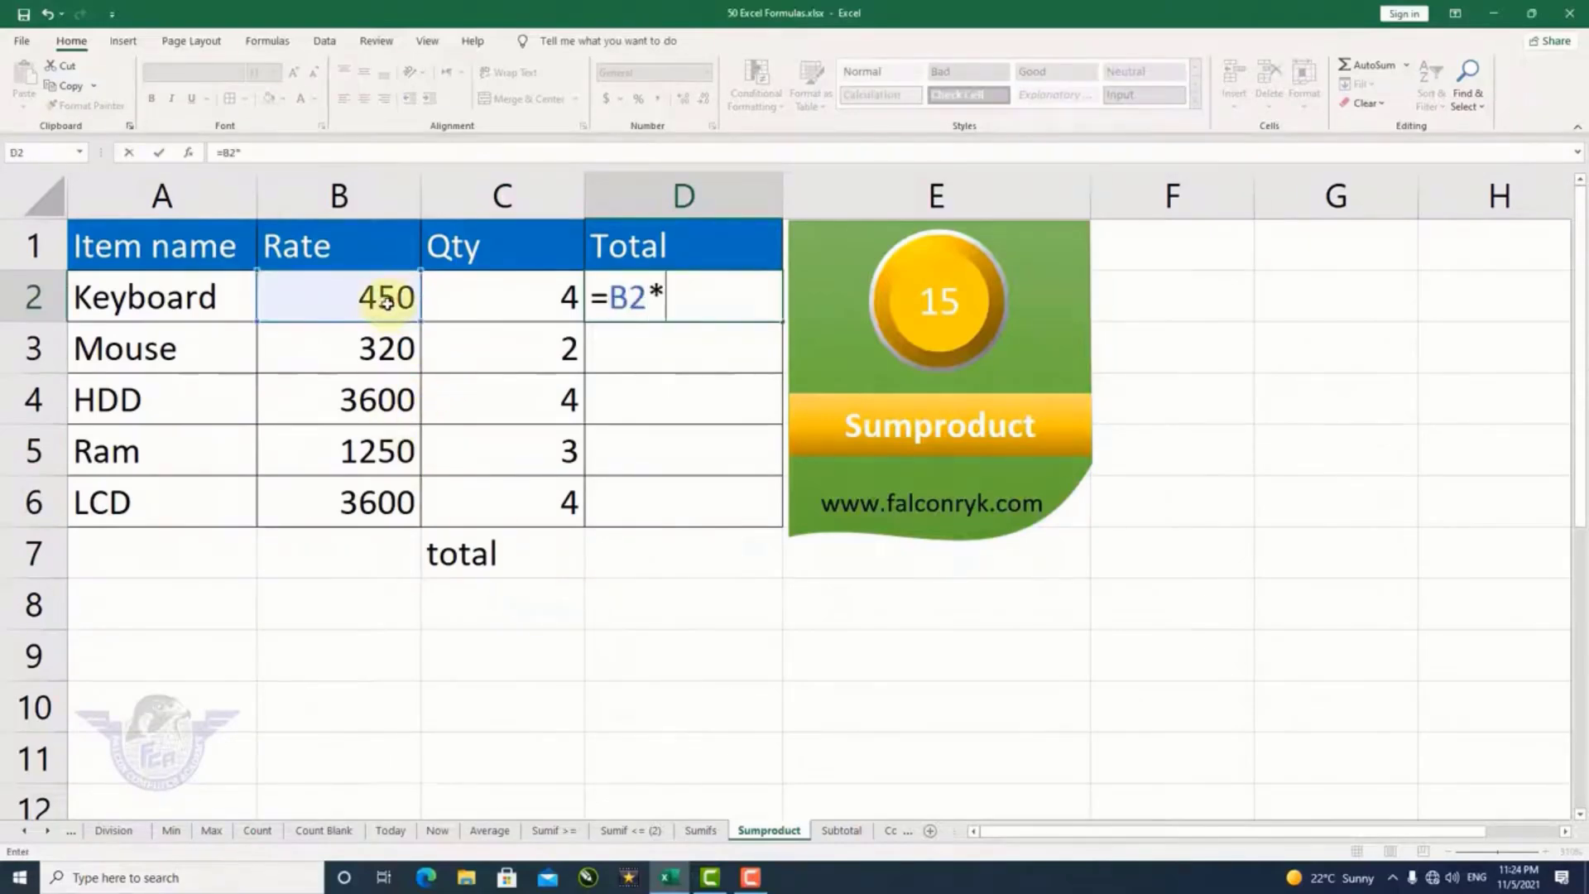
pyautogui.click(513, 285)
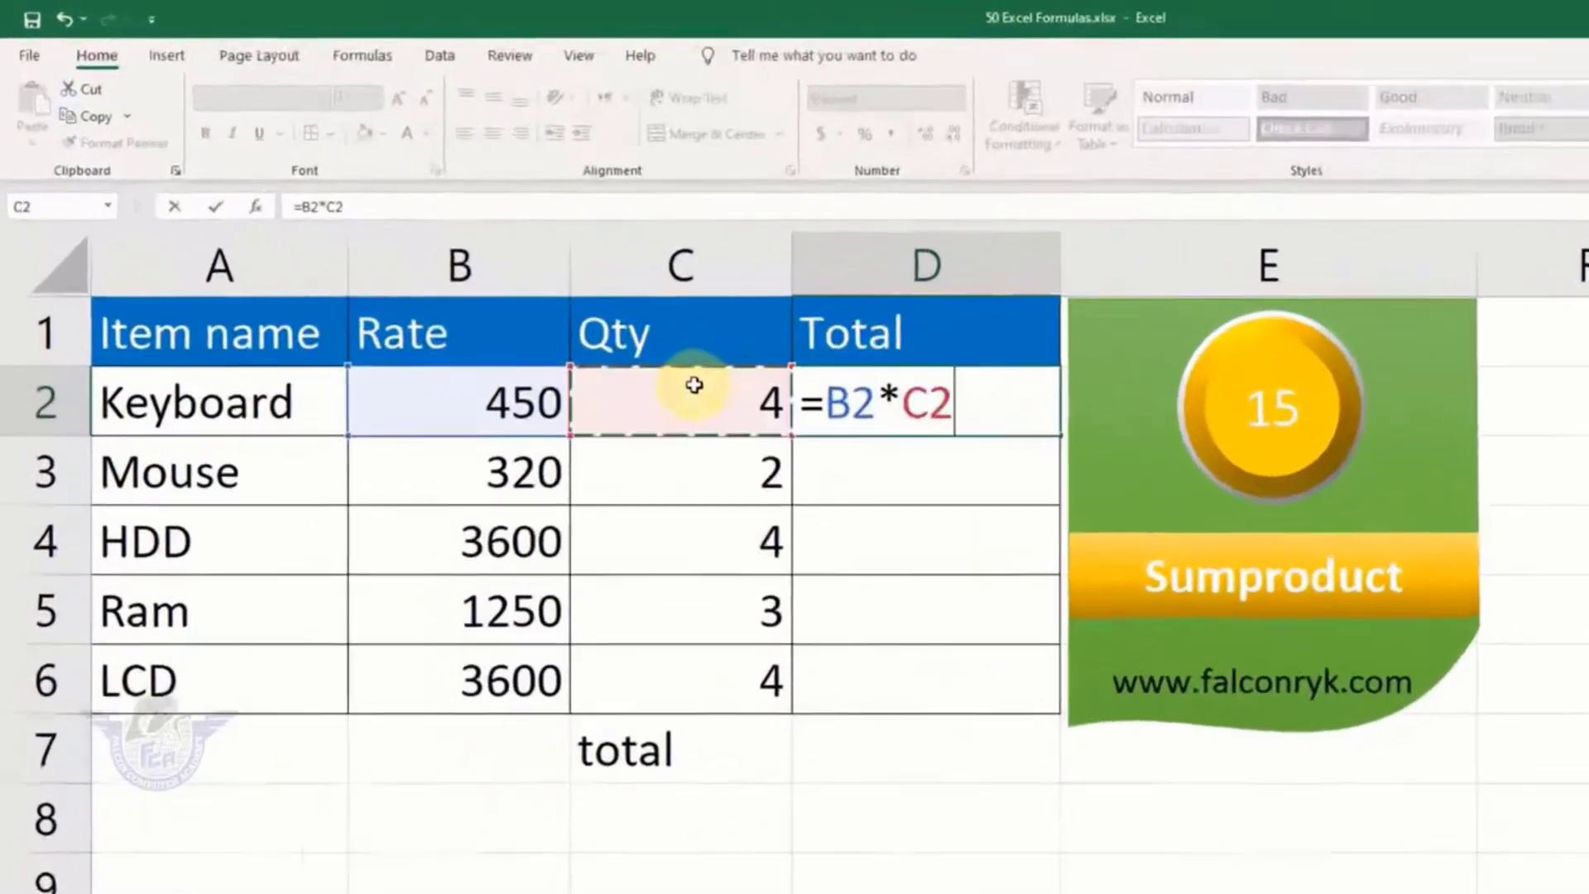
pyautogui.press('Return')
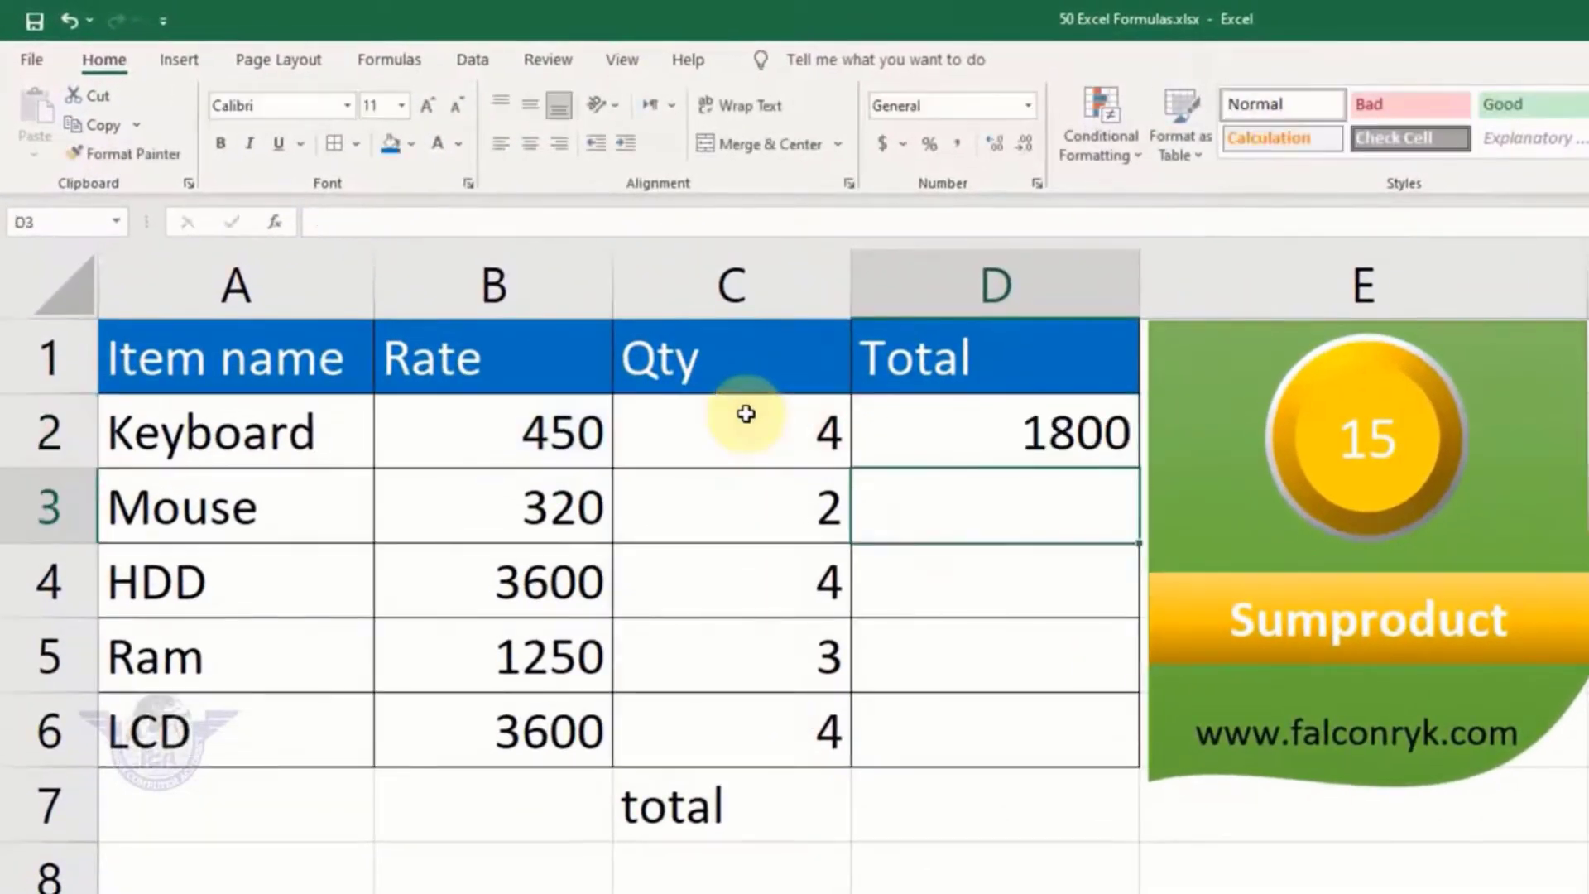
pyautogui.click(1107, 427)
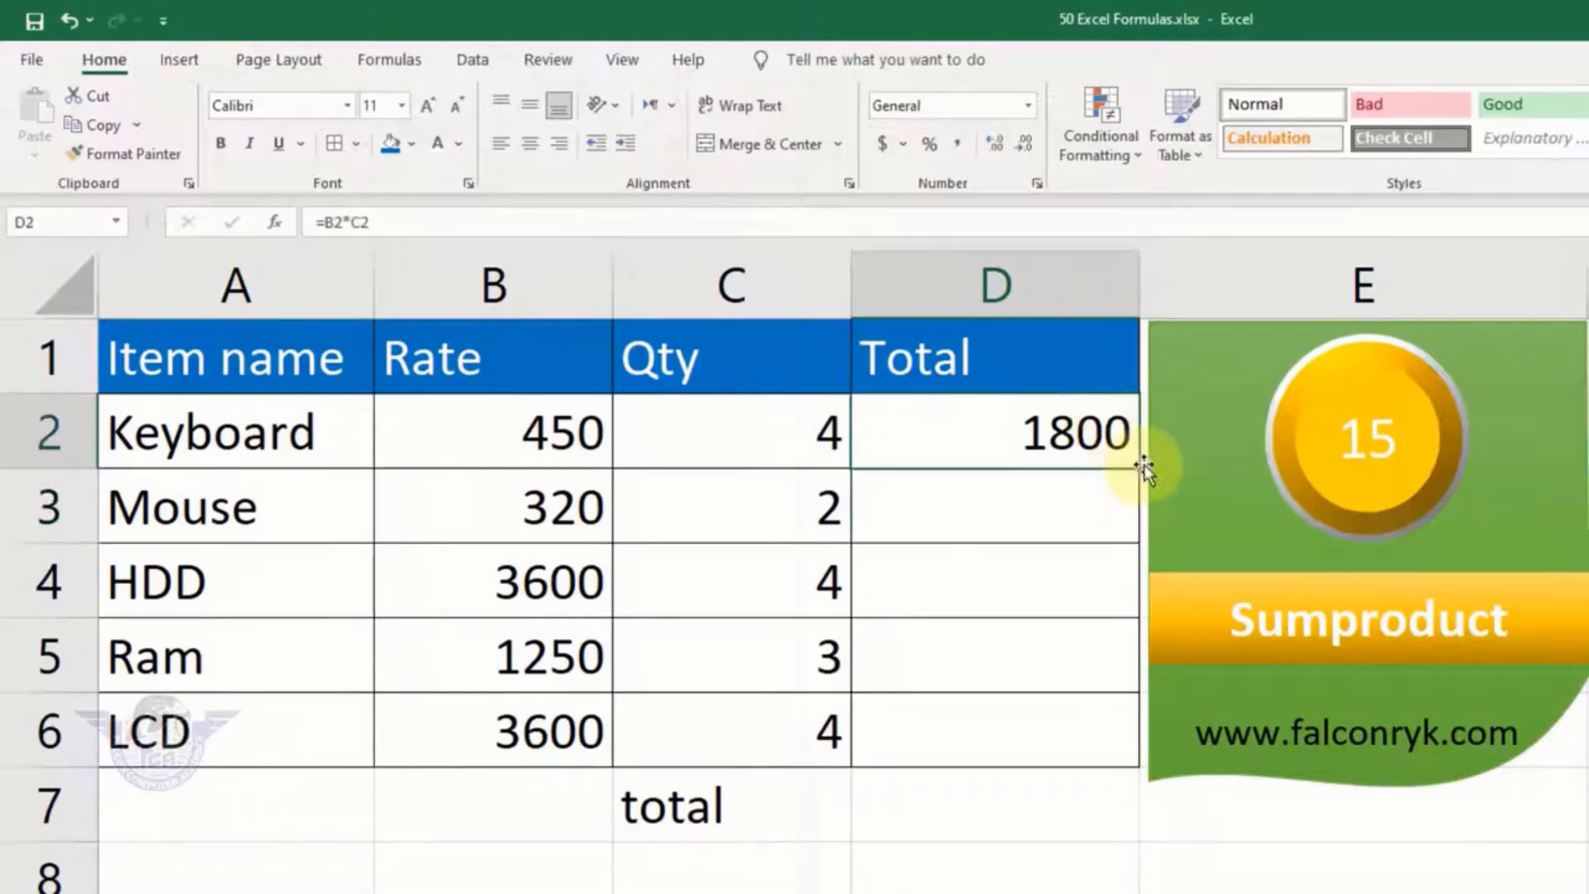
pyautogui.moveTo(1138, 468); pyautogui.dragTo(1114, 739)
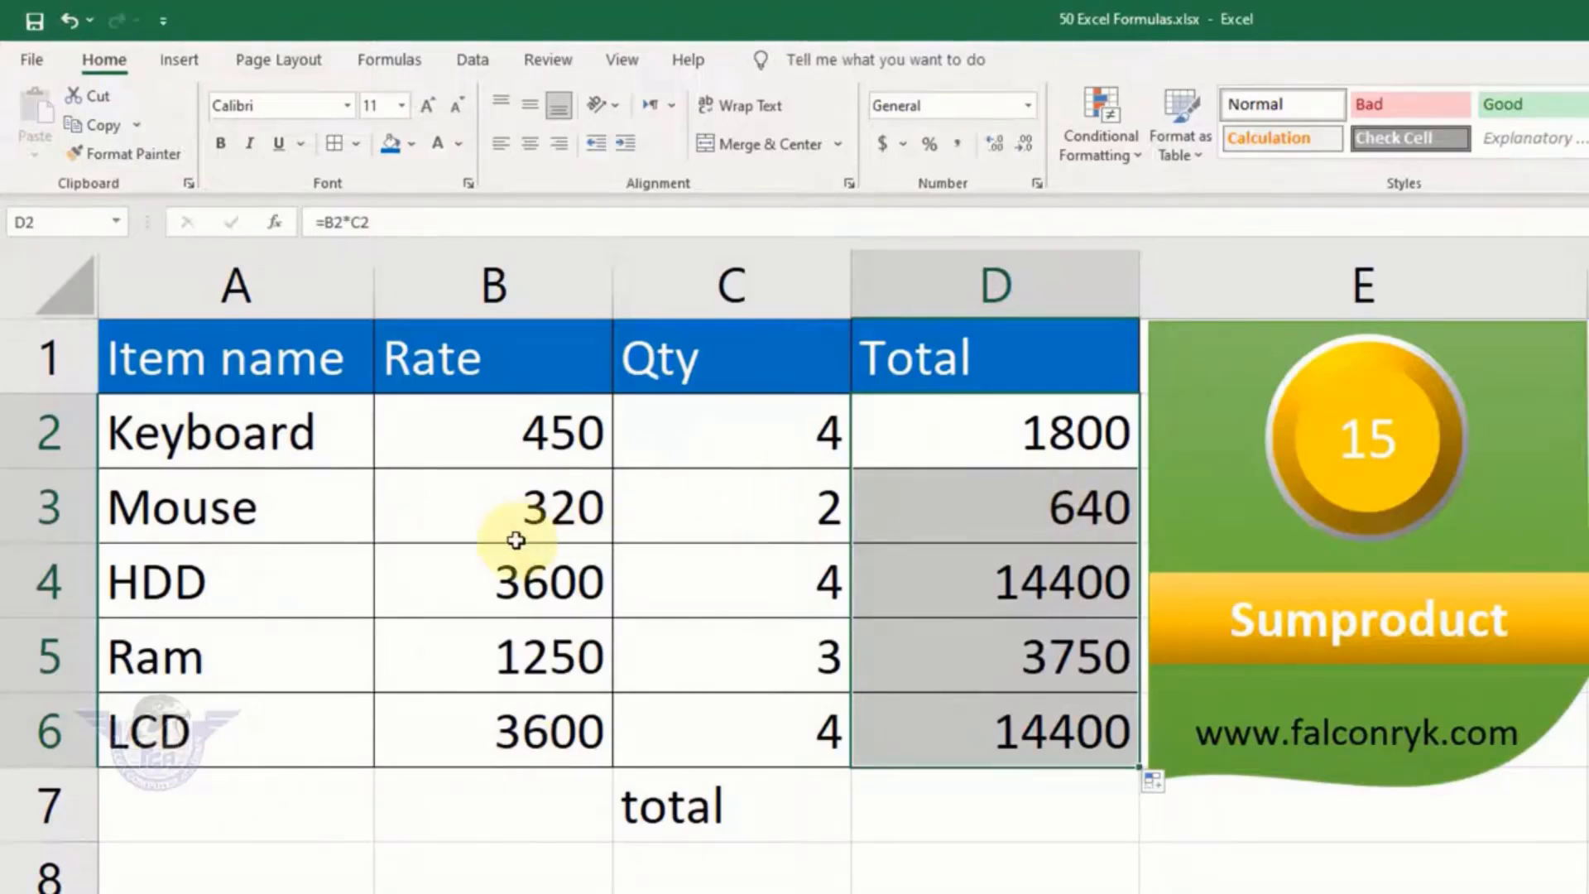
# Add up the item totals in cell D7 with the formula =sum(D2:D6)
pyautogui.click(926, 814)
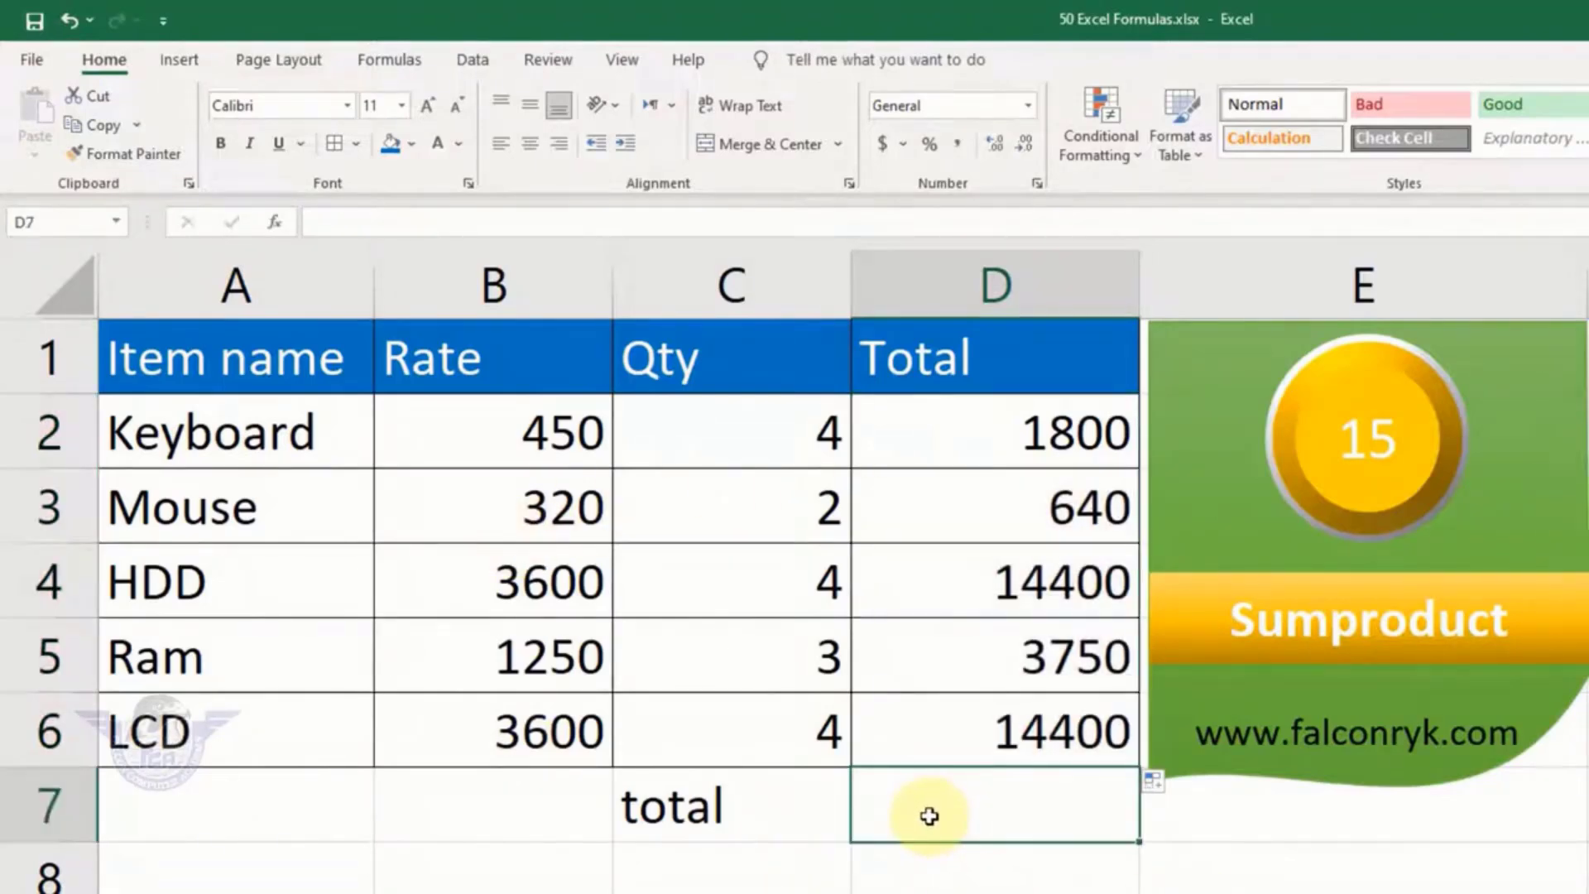
pyautogui.write('=sum(')
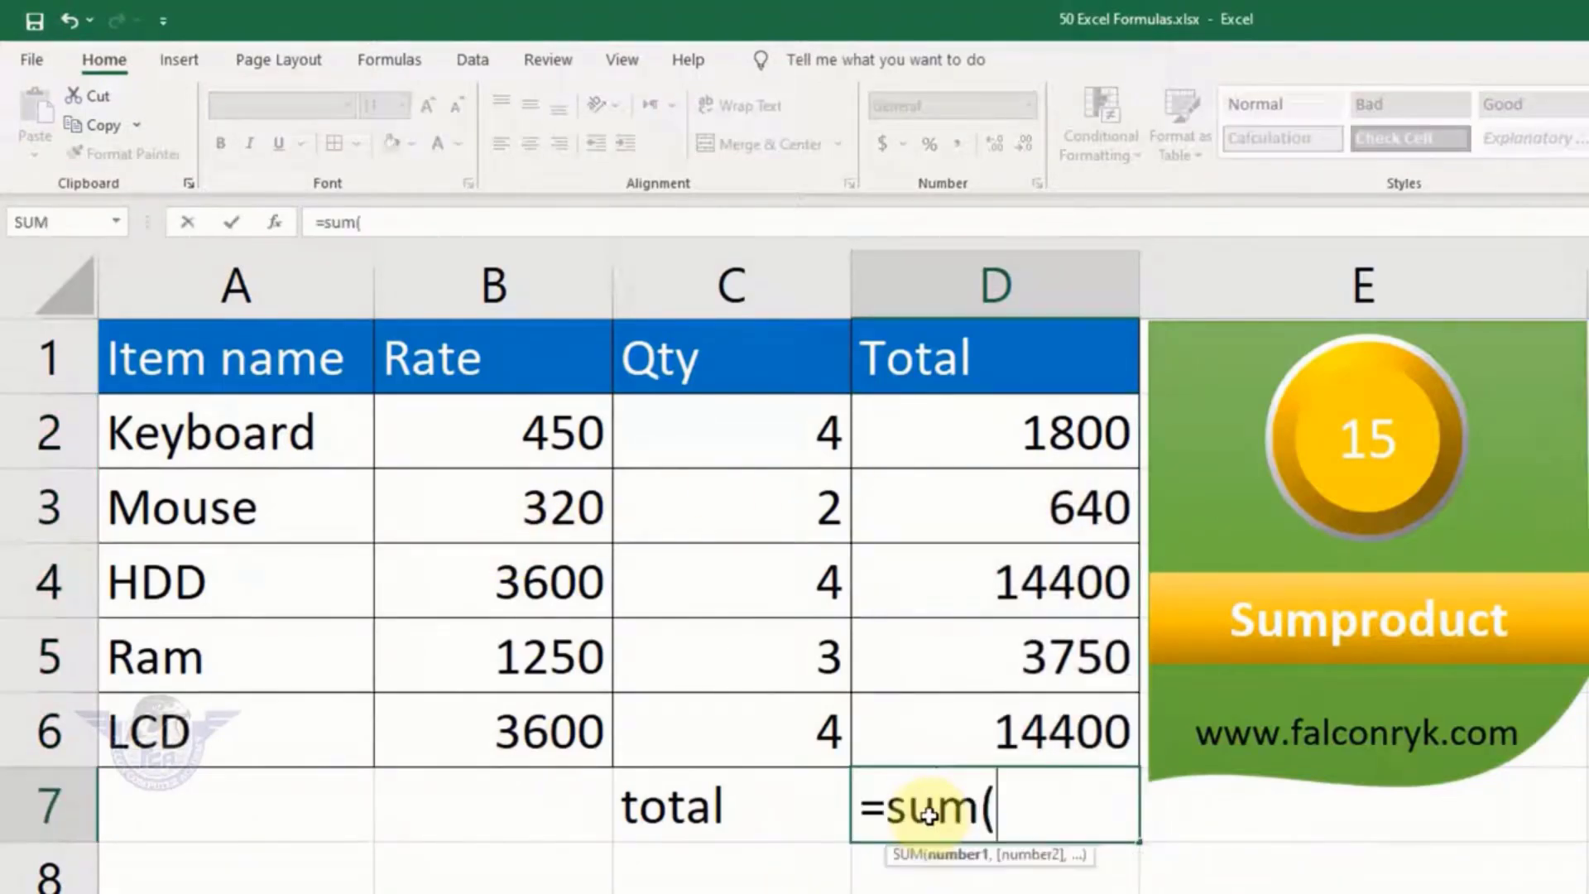
pyautogui.moveTo(1028, 464); pyautogui.dragTo(1016, 734)
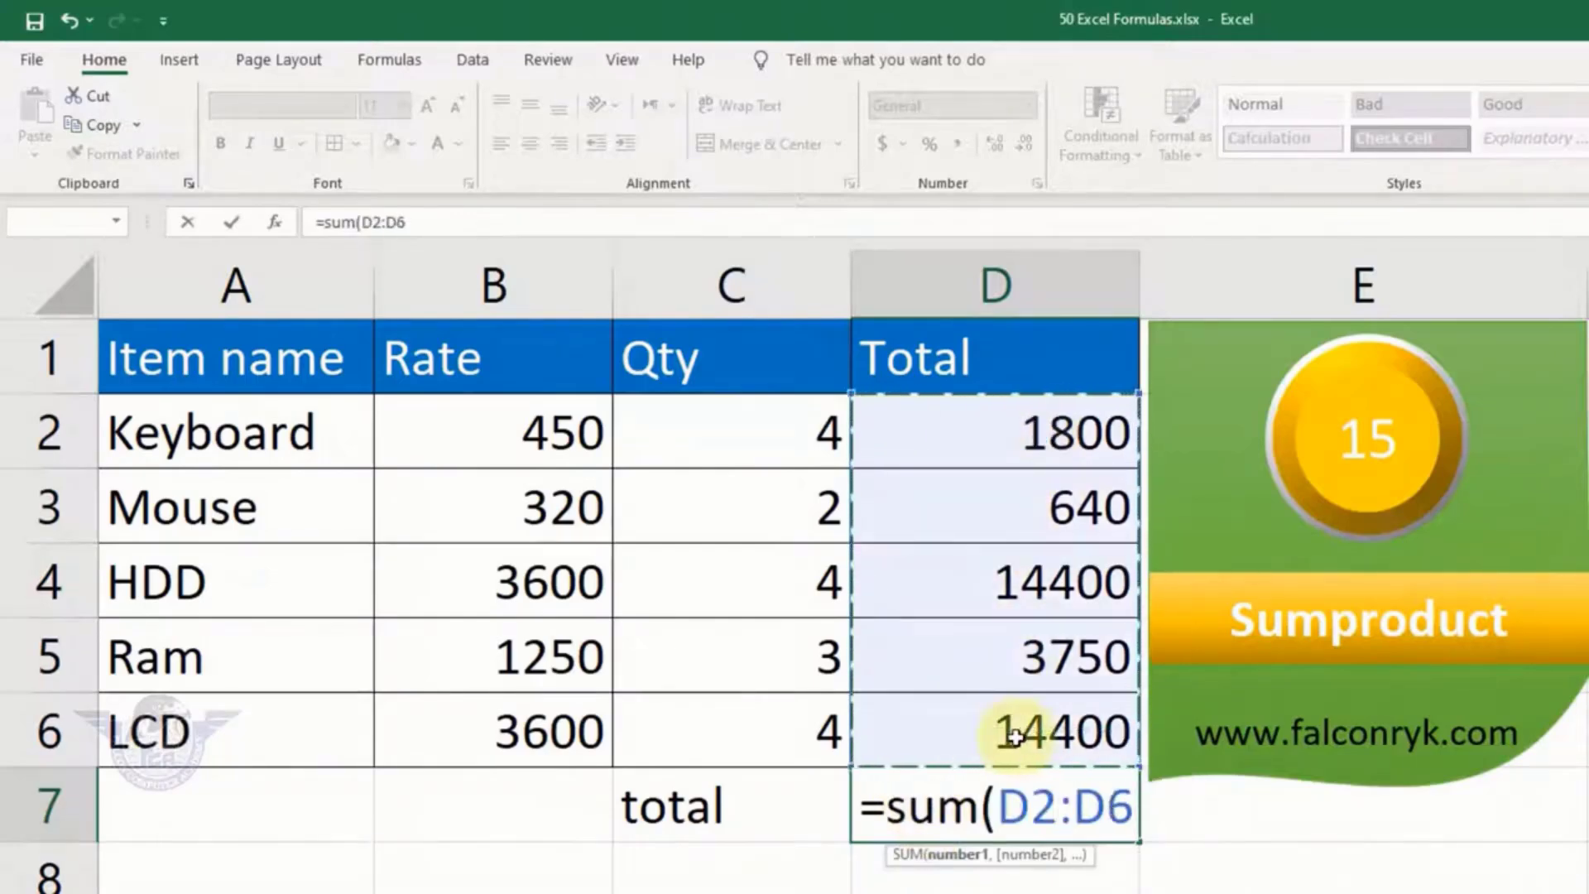
pyautogui.write(')')
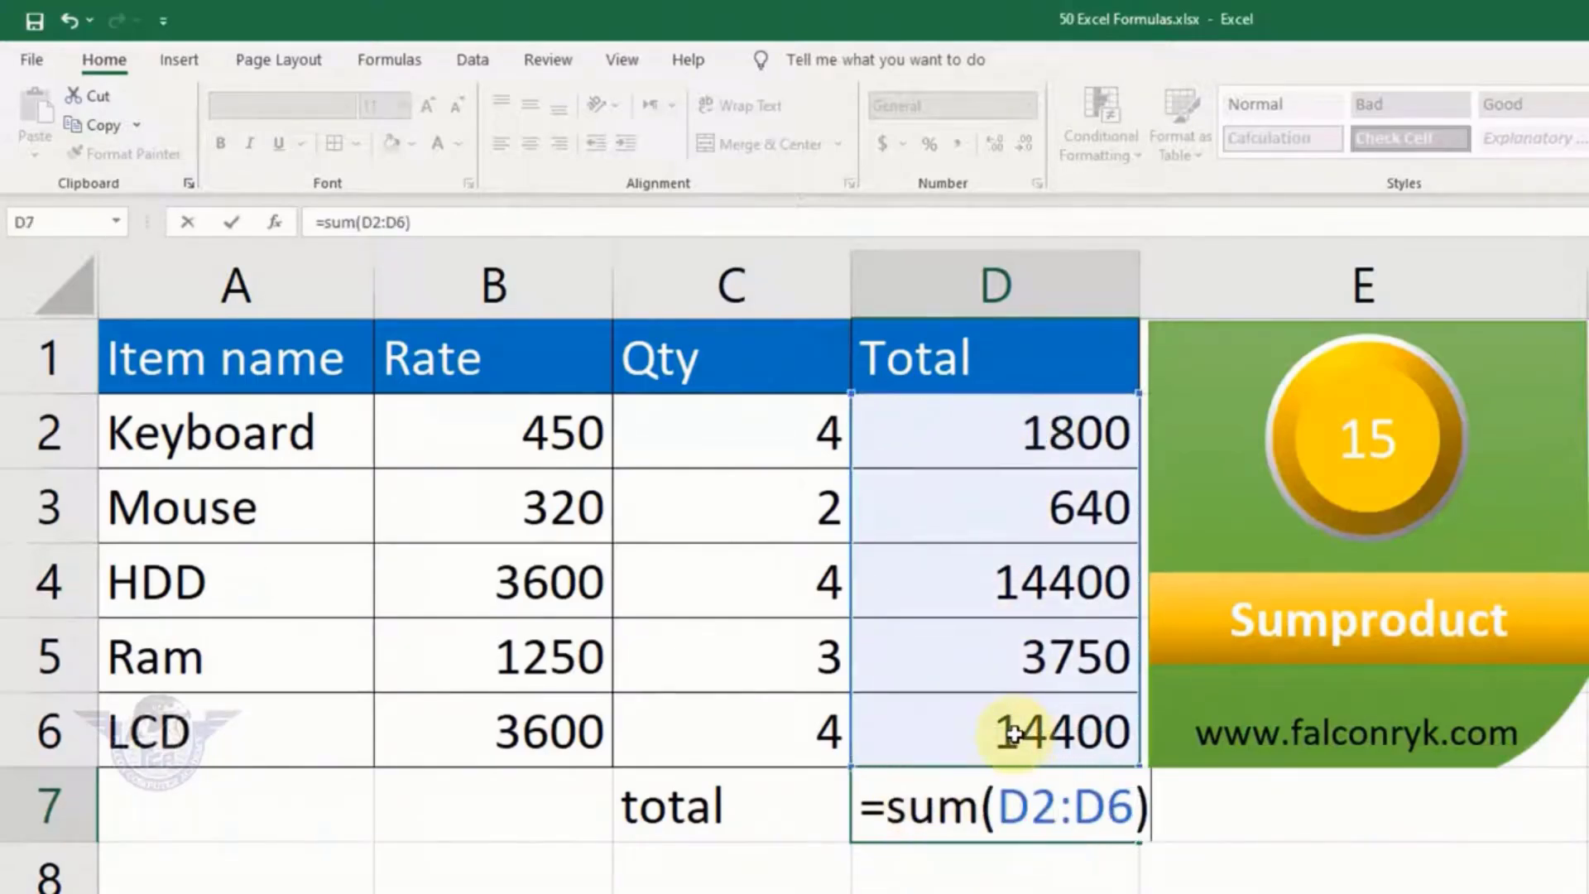
pyautogui.press('Return')
pyautogui.press('Up')
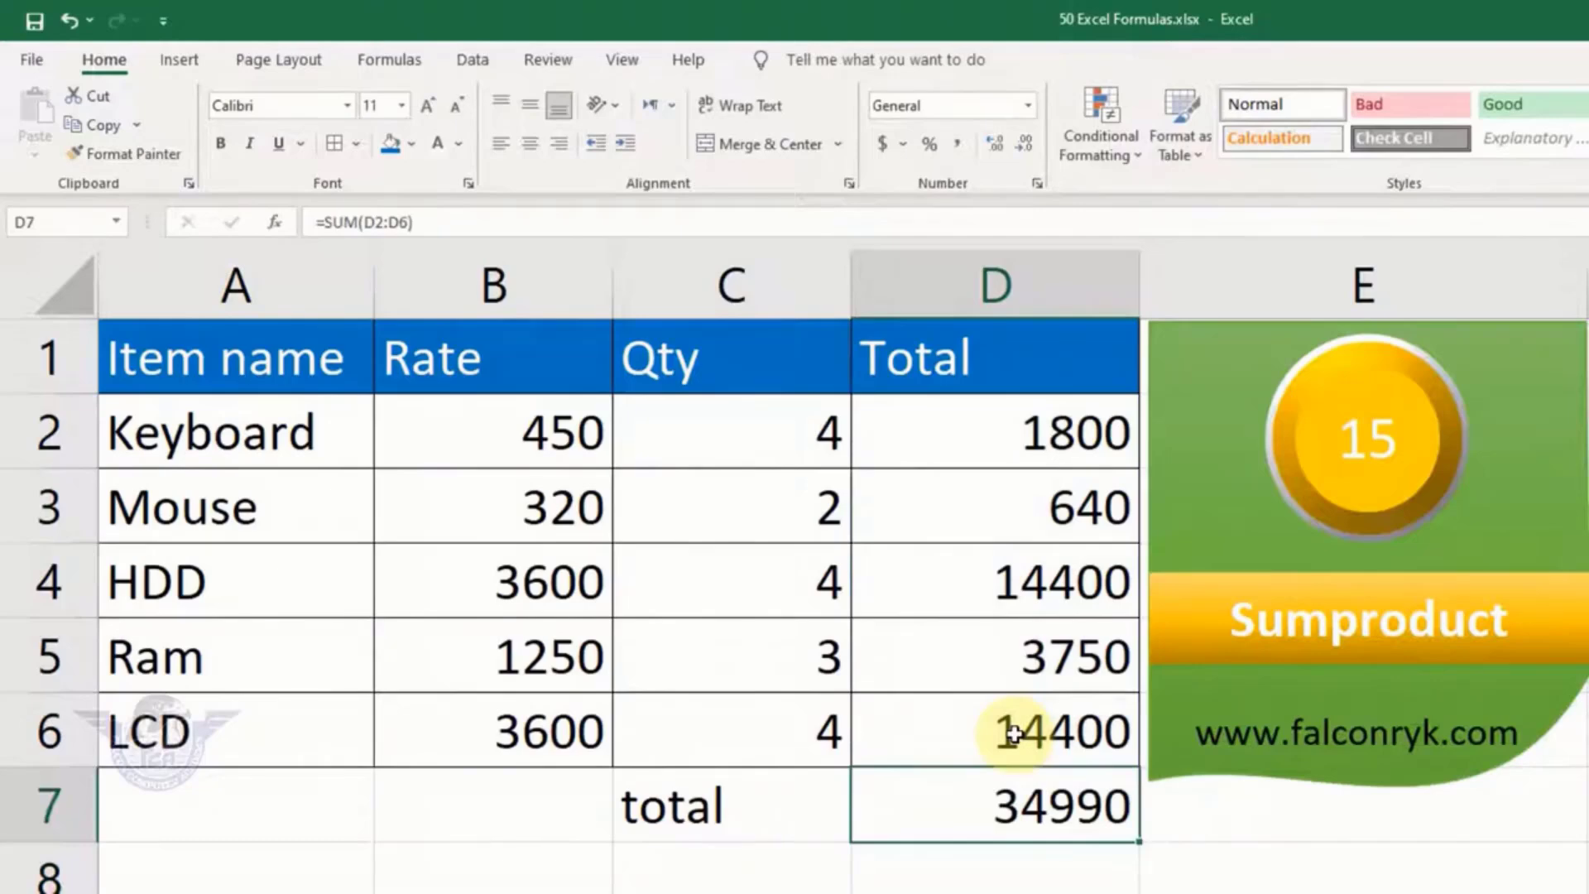
# In cell D8, calculate the grand total directly from rates and quantities with the formula =SUMPRODUCT(B2:B6,C2:C6)
pyautogui.press('Down')
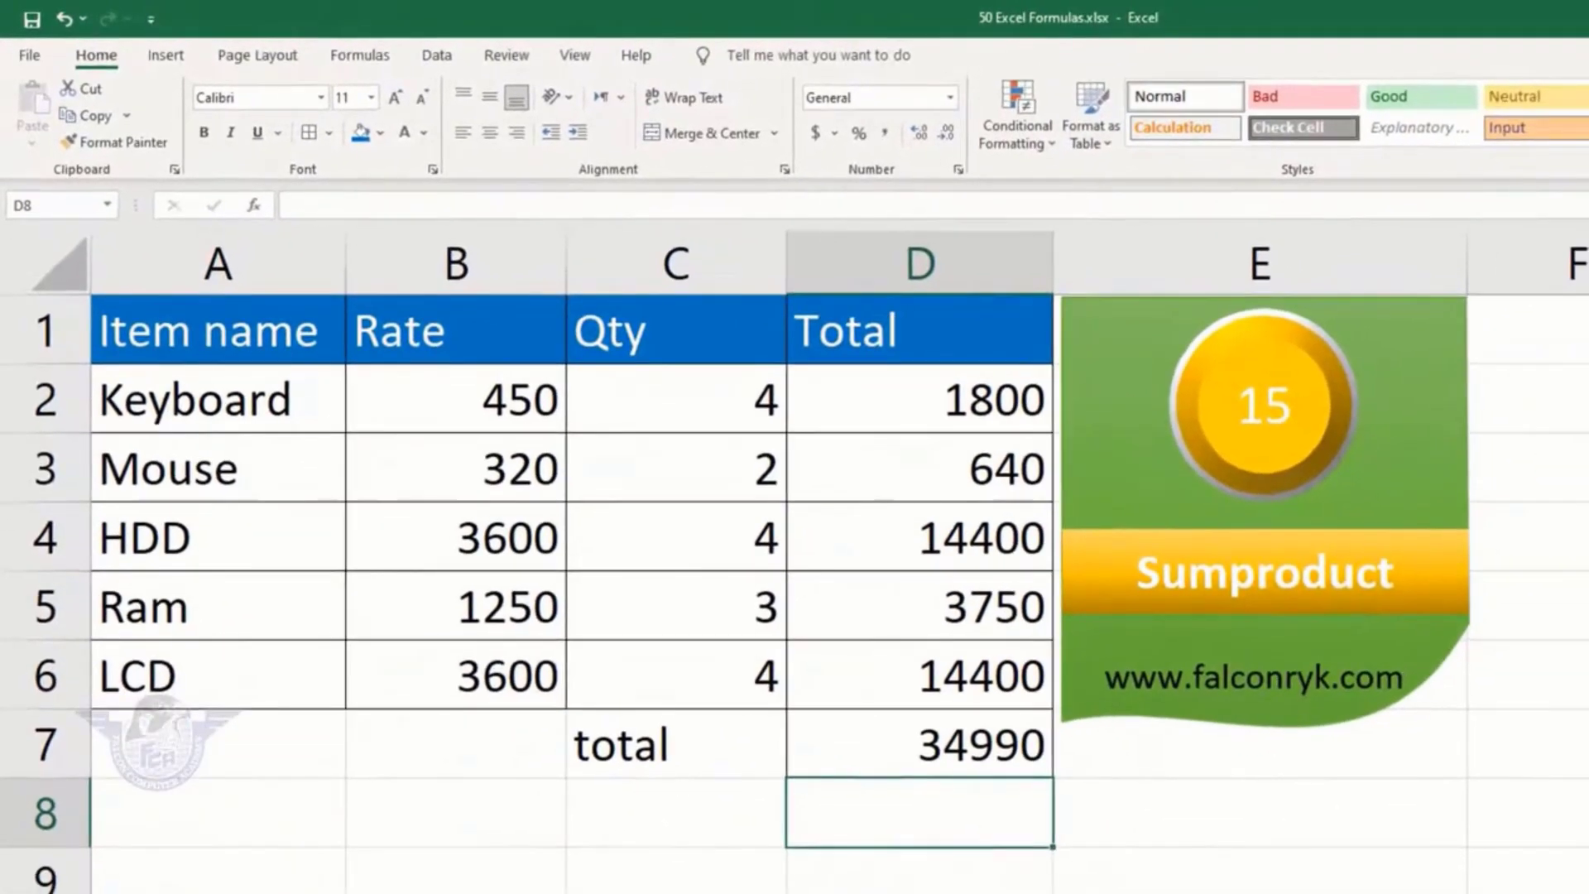
pyautogui.write('=')
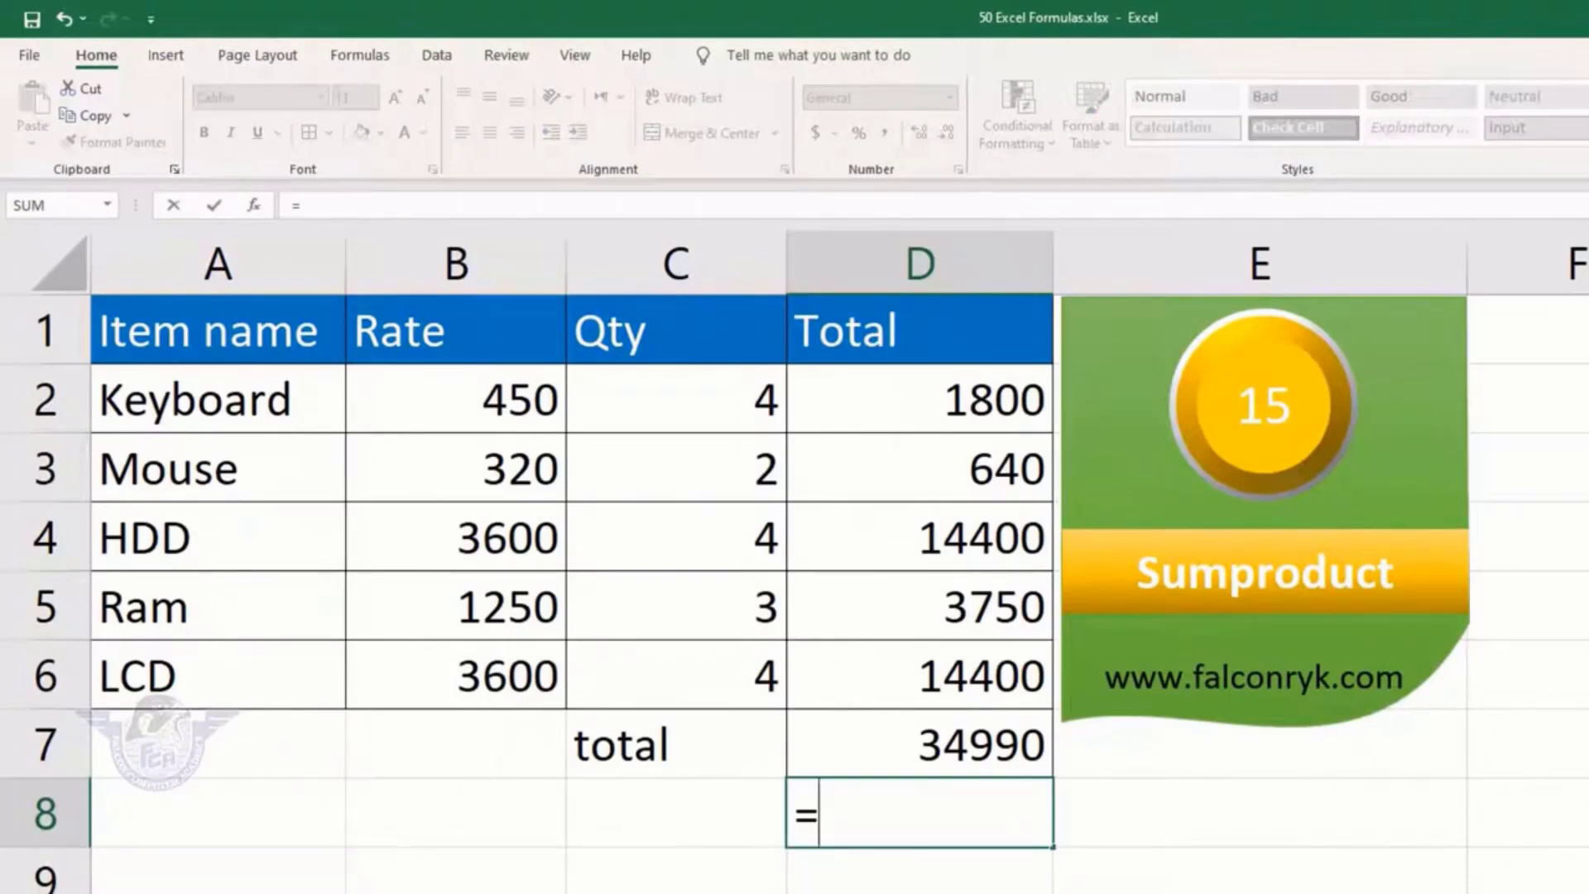
pyautogui.write('sump')
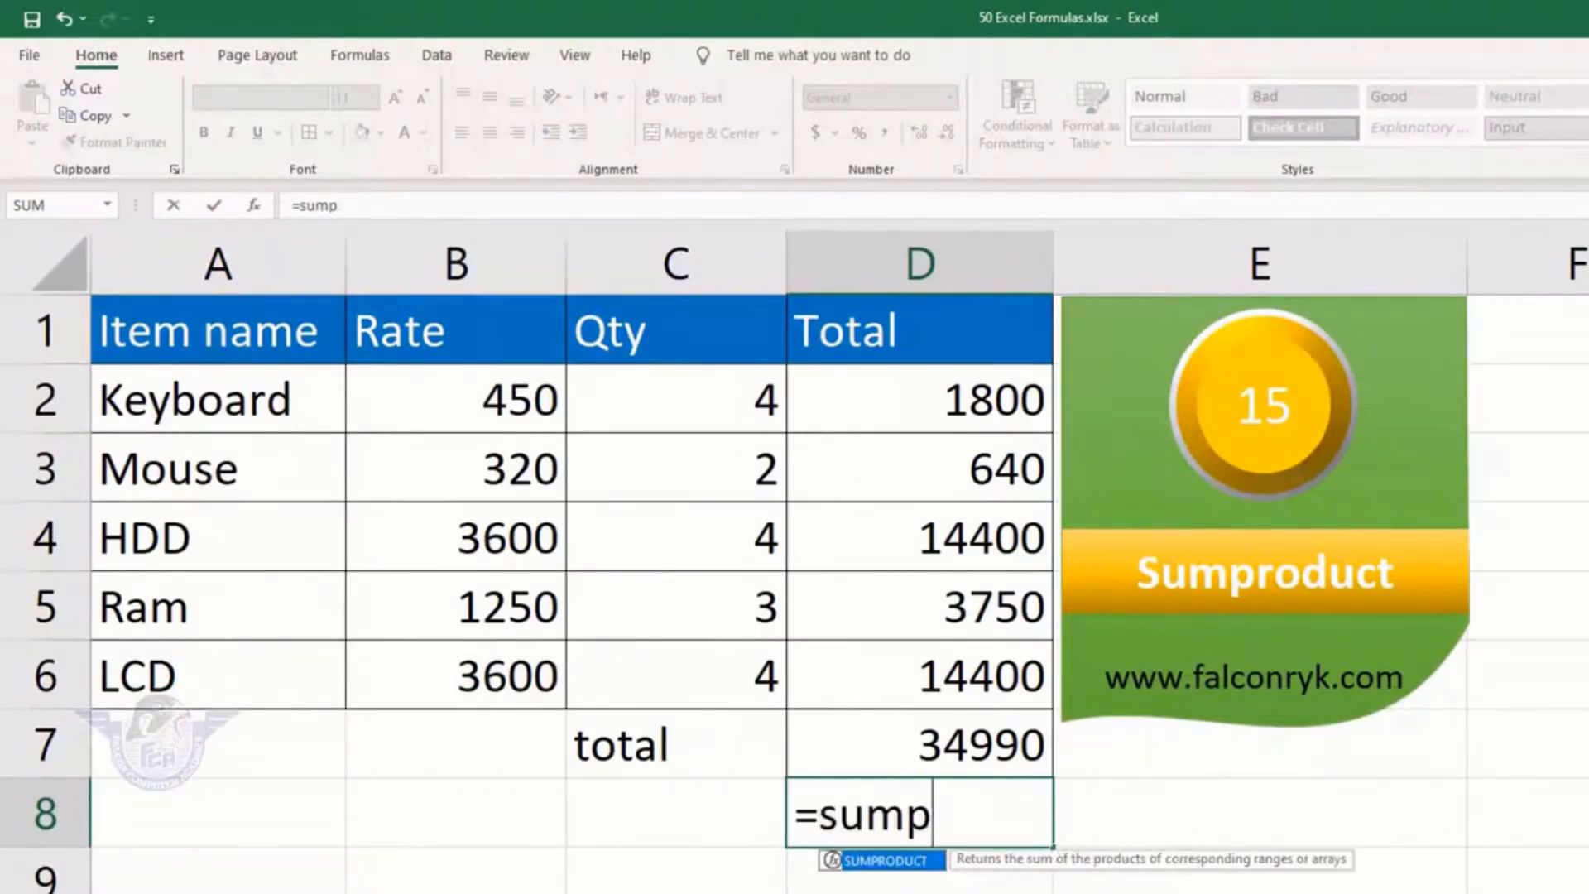
pyautogui.write('ro')
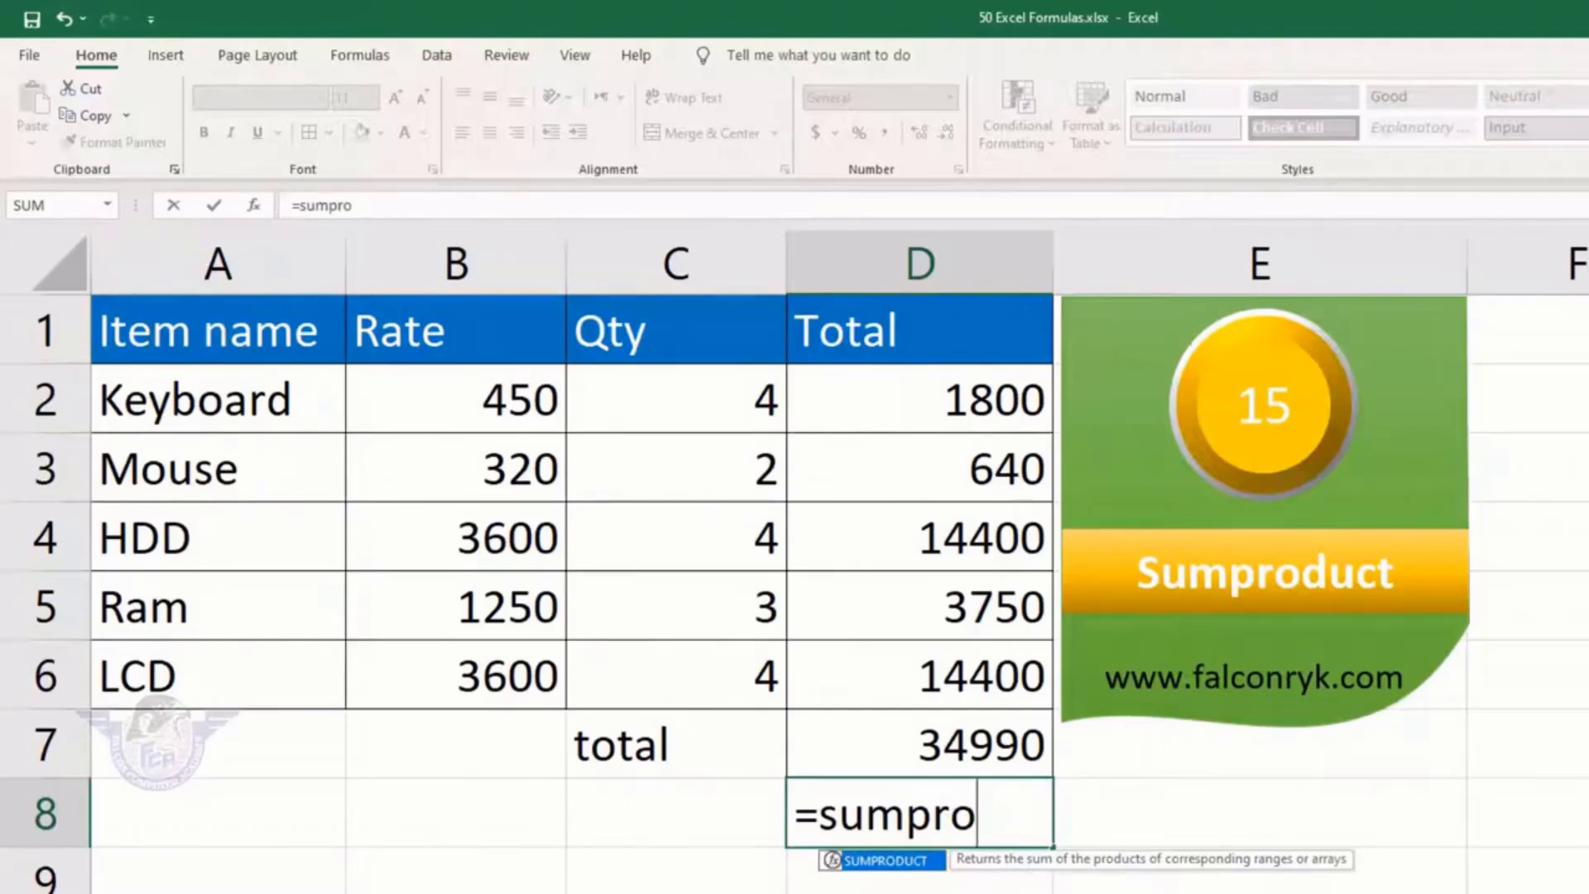
pyautogui.press('Tab')
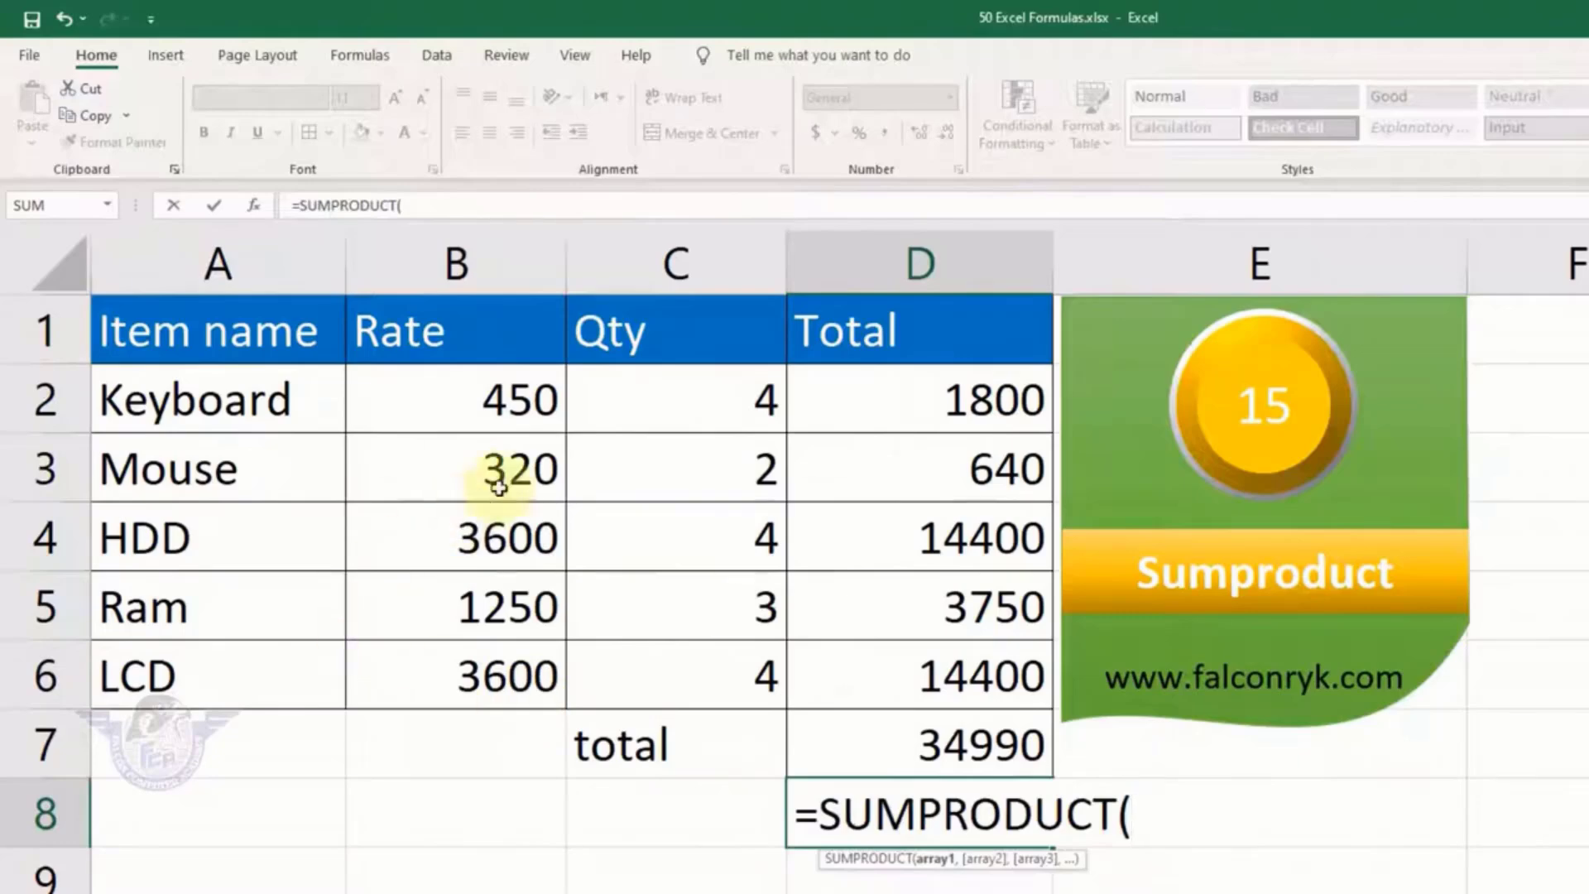
pyautogui.click(501, 428)
pyautogui.moveTo(502, 428); pyautogui.dragTo(500, 659)
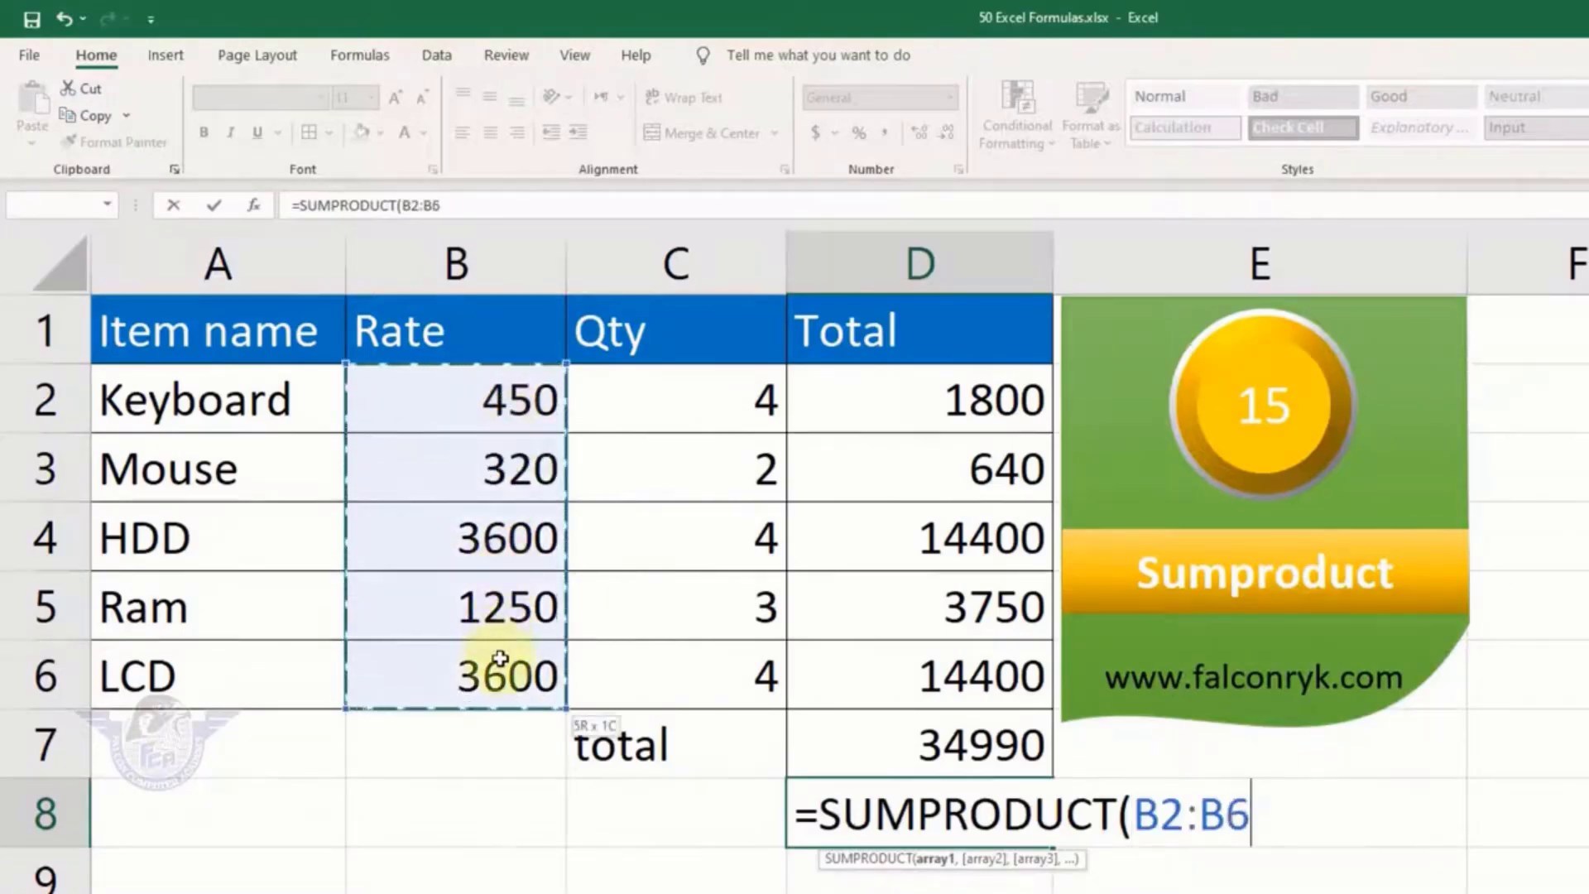
pyautogui.write(',')
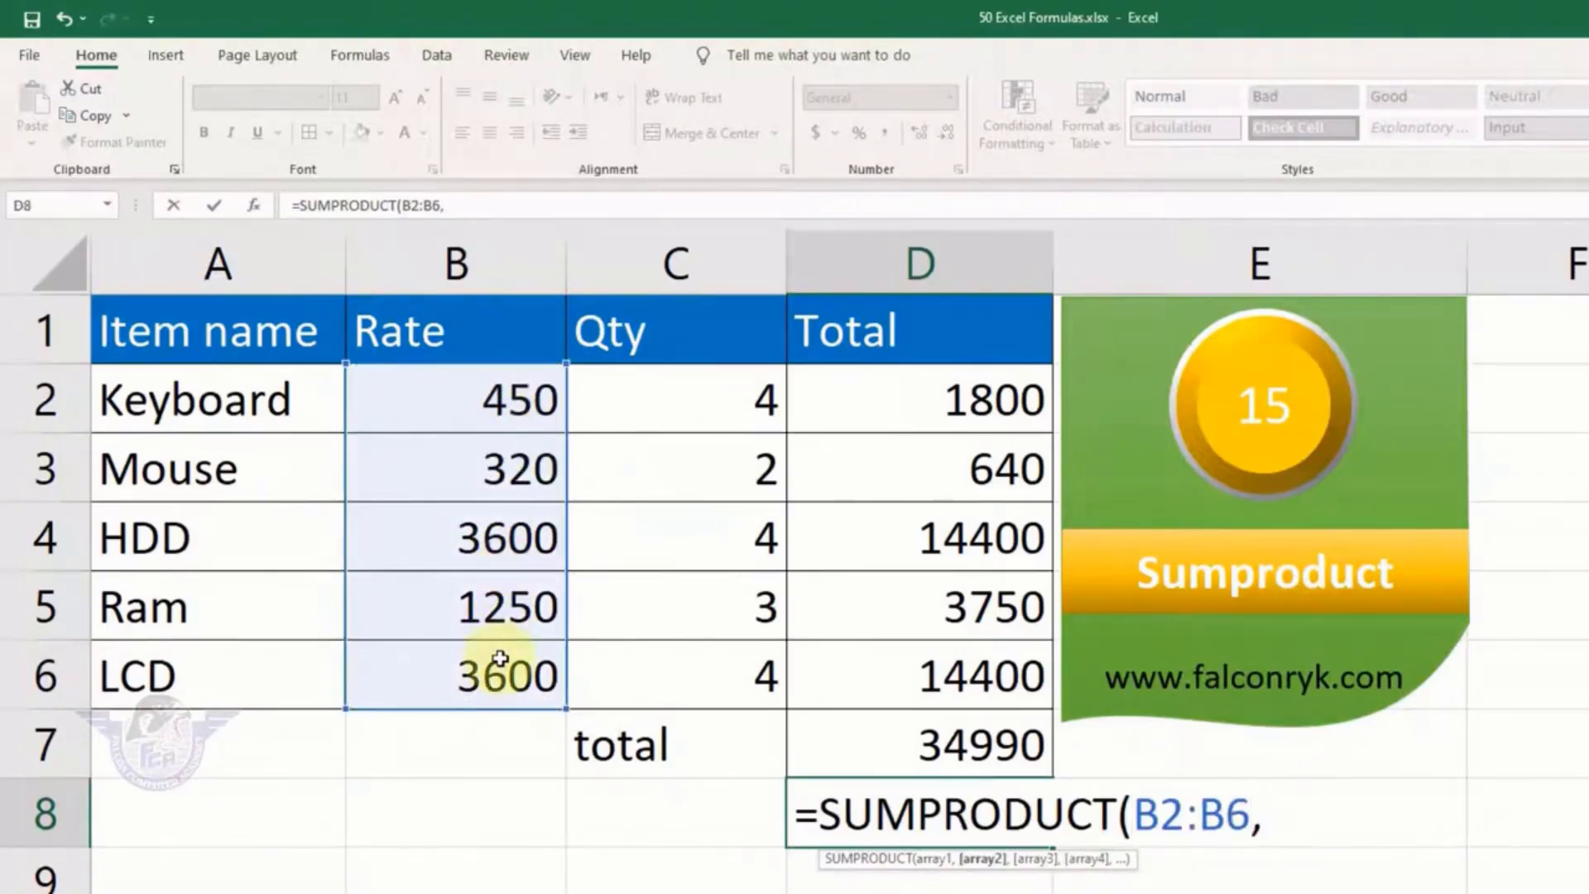
pyautogui.moveTo(709, 390); pyautogui.dragTo(696, 664)
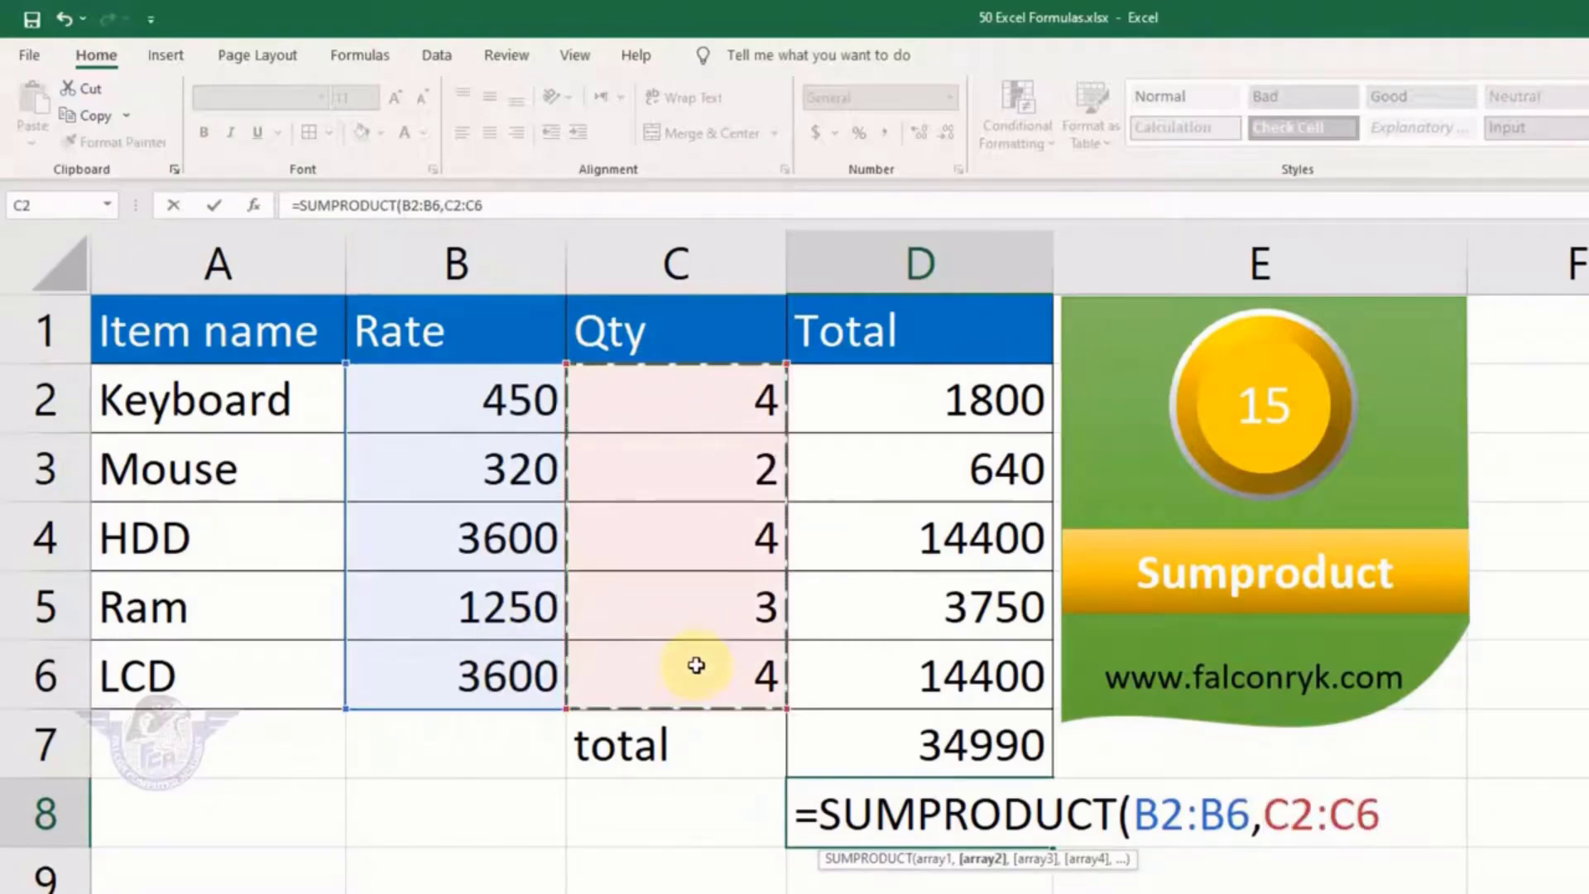
pyautogui.write(')')
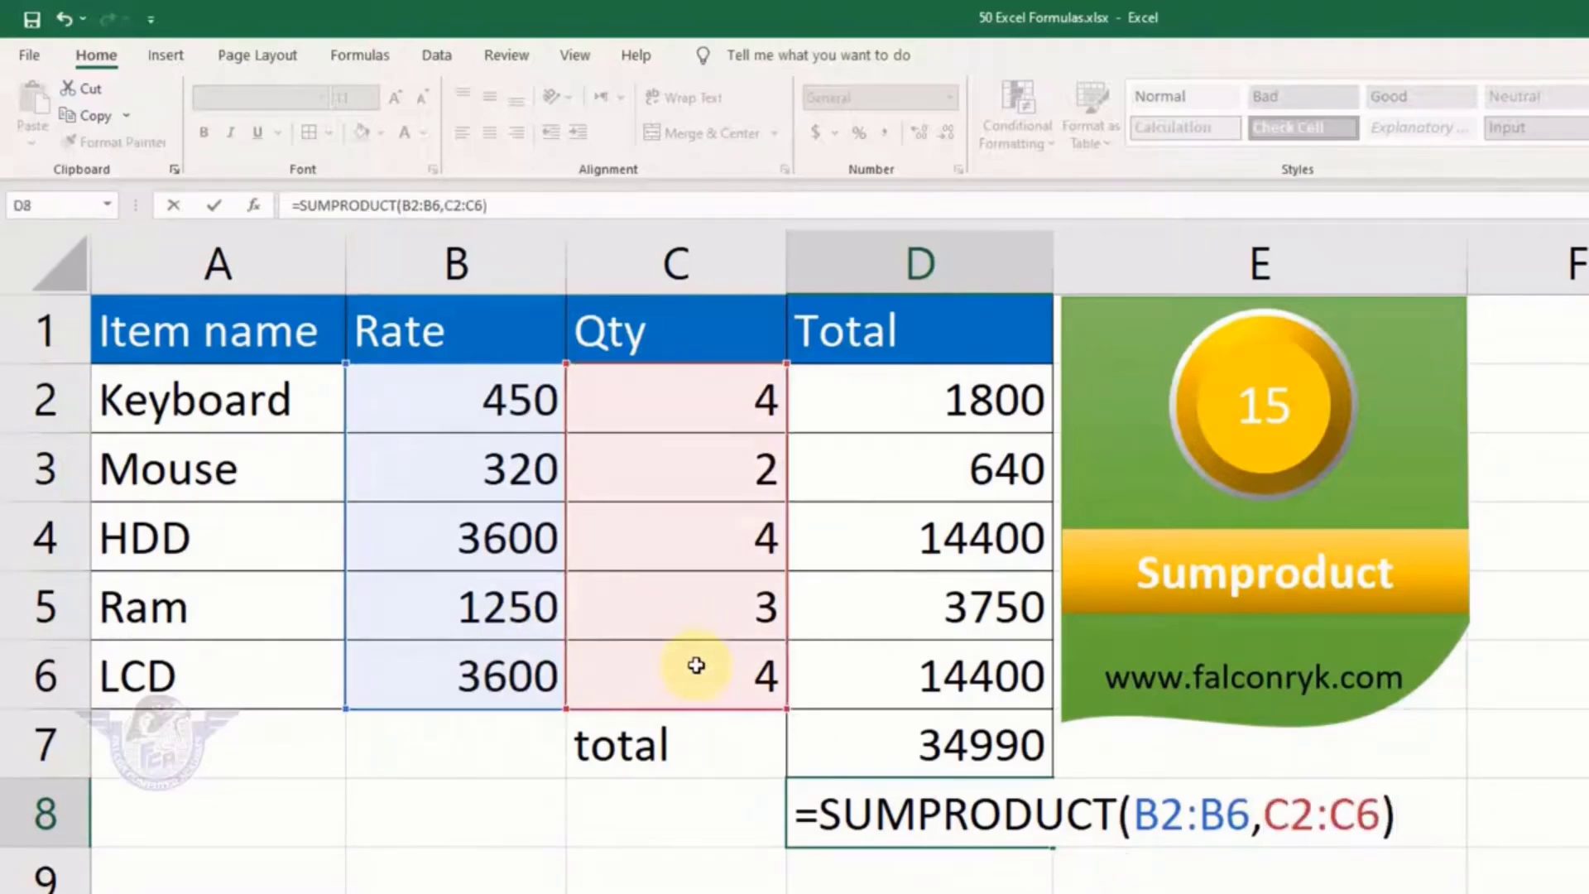
pyautogui.press('Return')
# Clear the item totals in D2:D6 and the SUM formula in D7, and check the SUMPRODUCT formula in D8
pyautogui.press('Up')
pyautogui.press('Up')
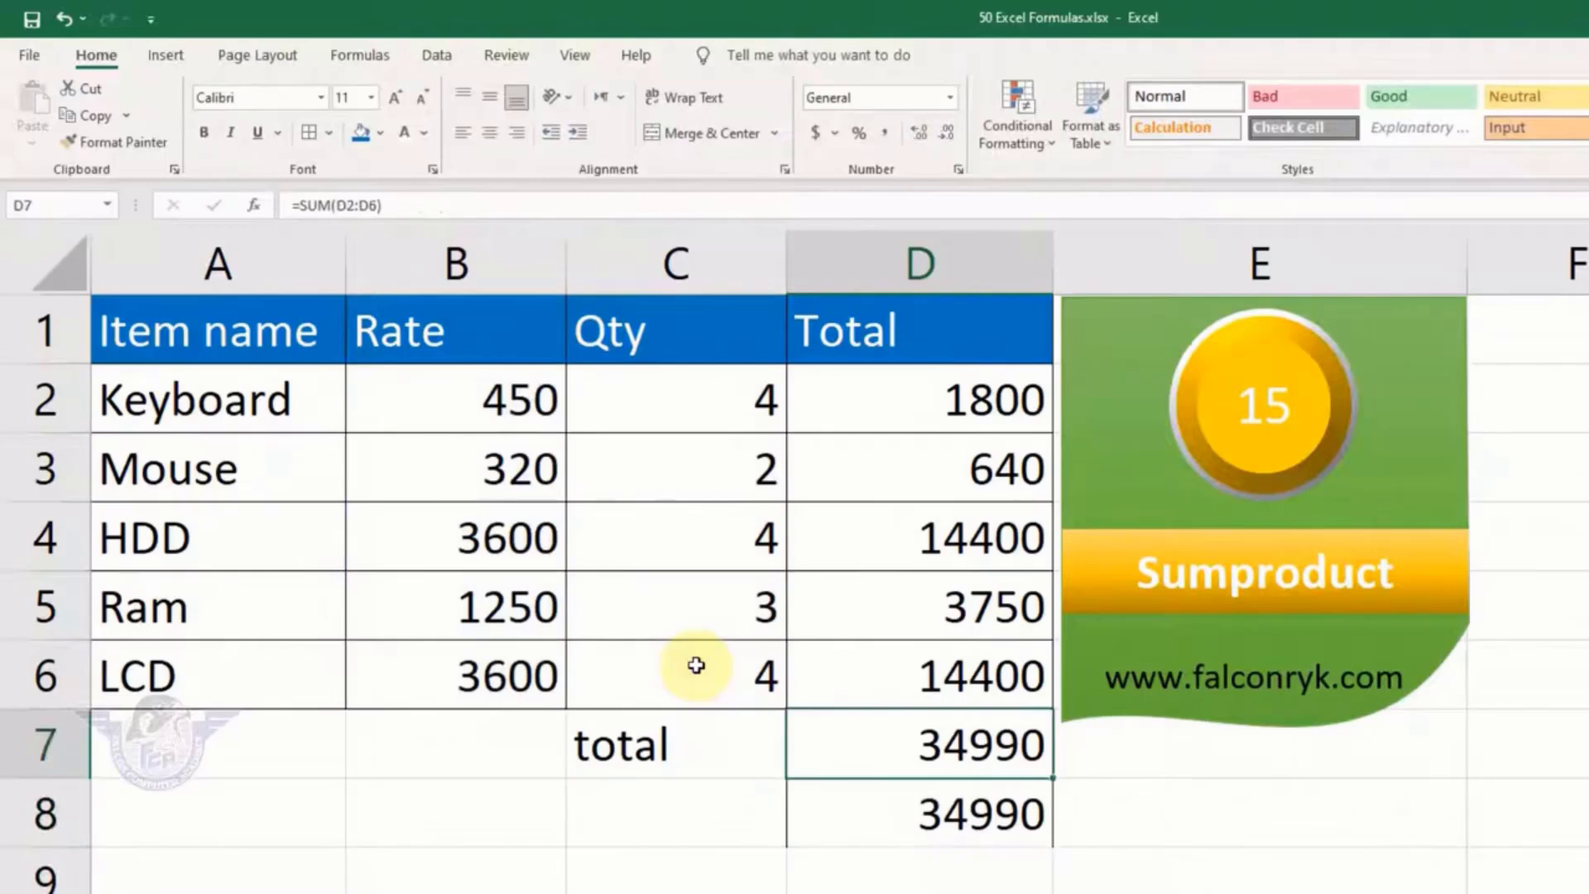
pyautogui.press('Up')
pyautogui.press('Down')
pyautogui.press('Up')
pyautogui.hotkey('shift', 'Up')
pyautogui.hotkey('shift', 'Up')
pyautogui.hotkey('shift', 'Up')
pyautogui.hotkey('shift', 'Up')
pyautogui.press('Delete')
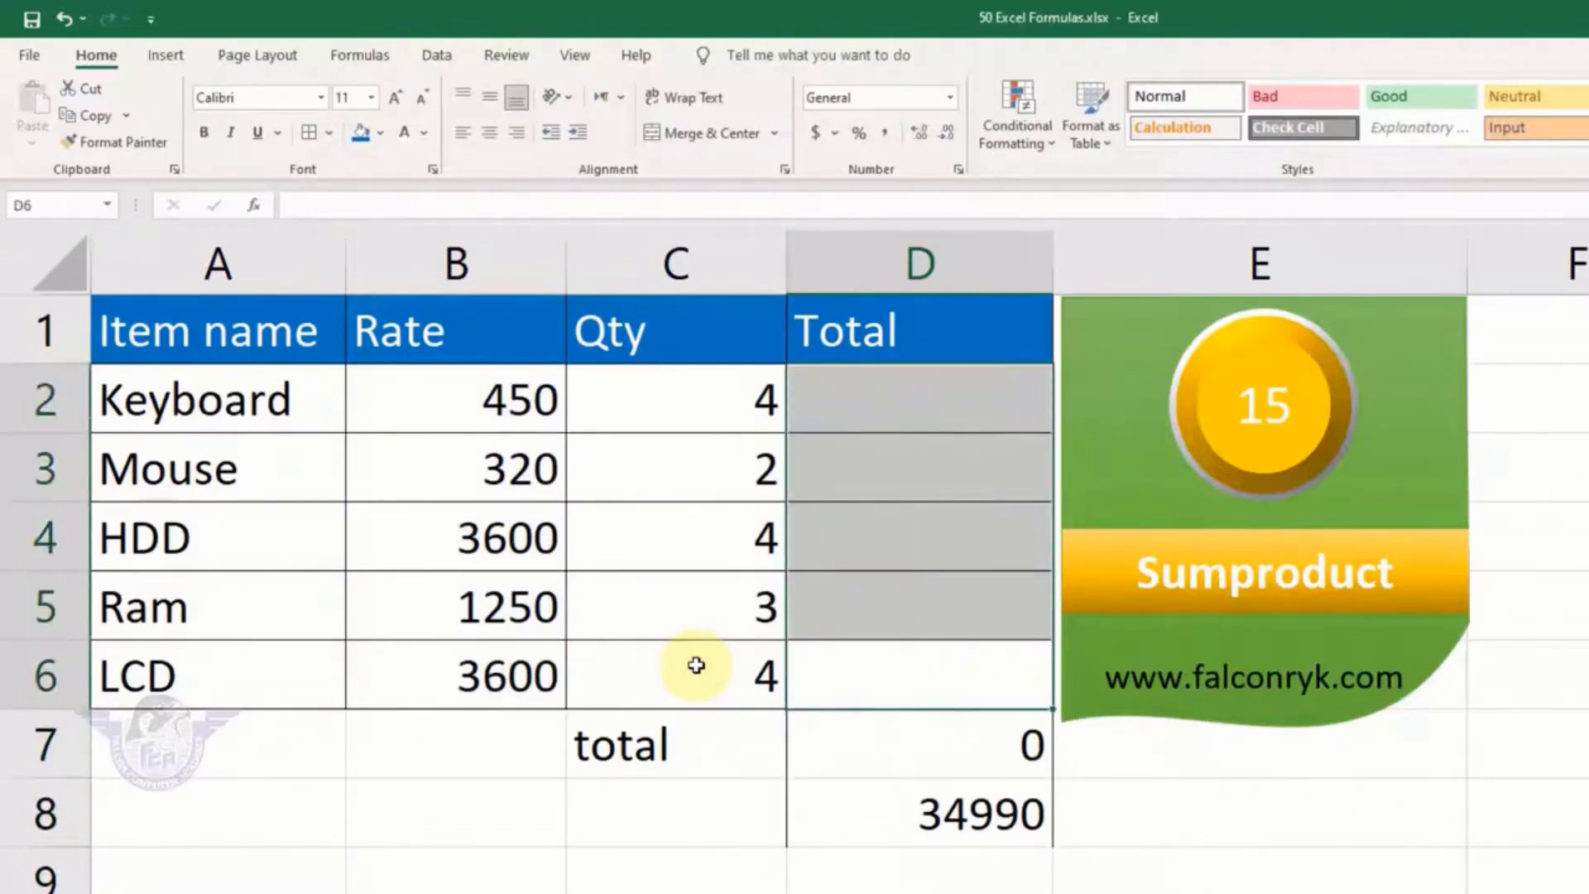
pyautogui.press('Down')
pyautogui.press('Delete')
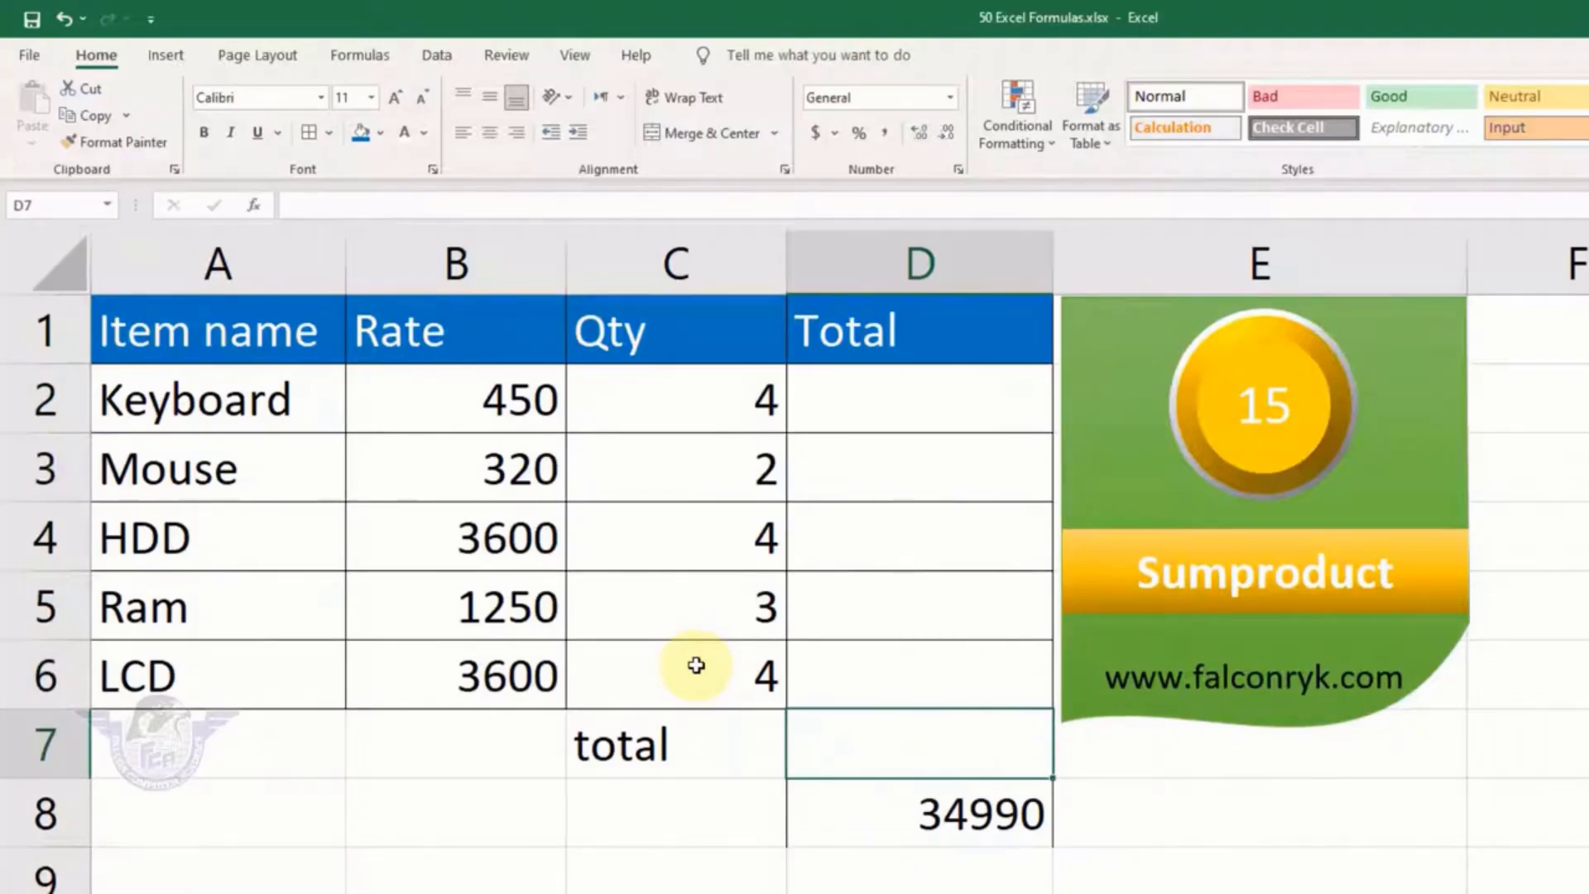
pyautogui.click(1010, 818)
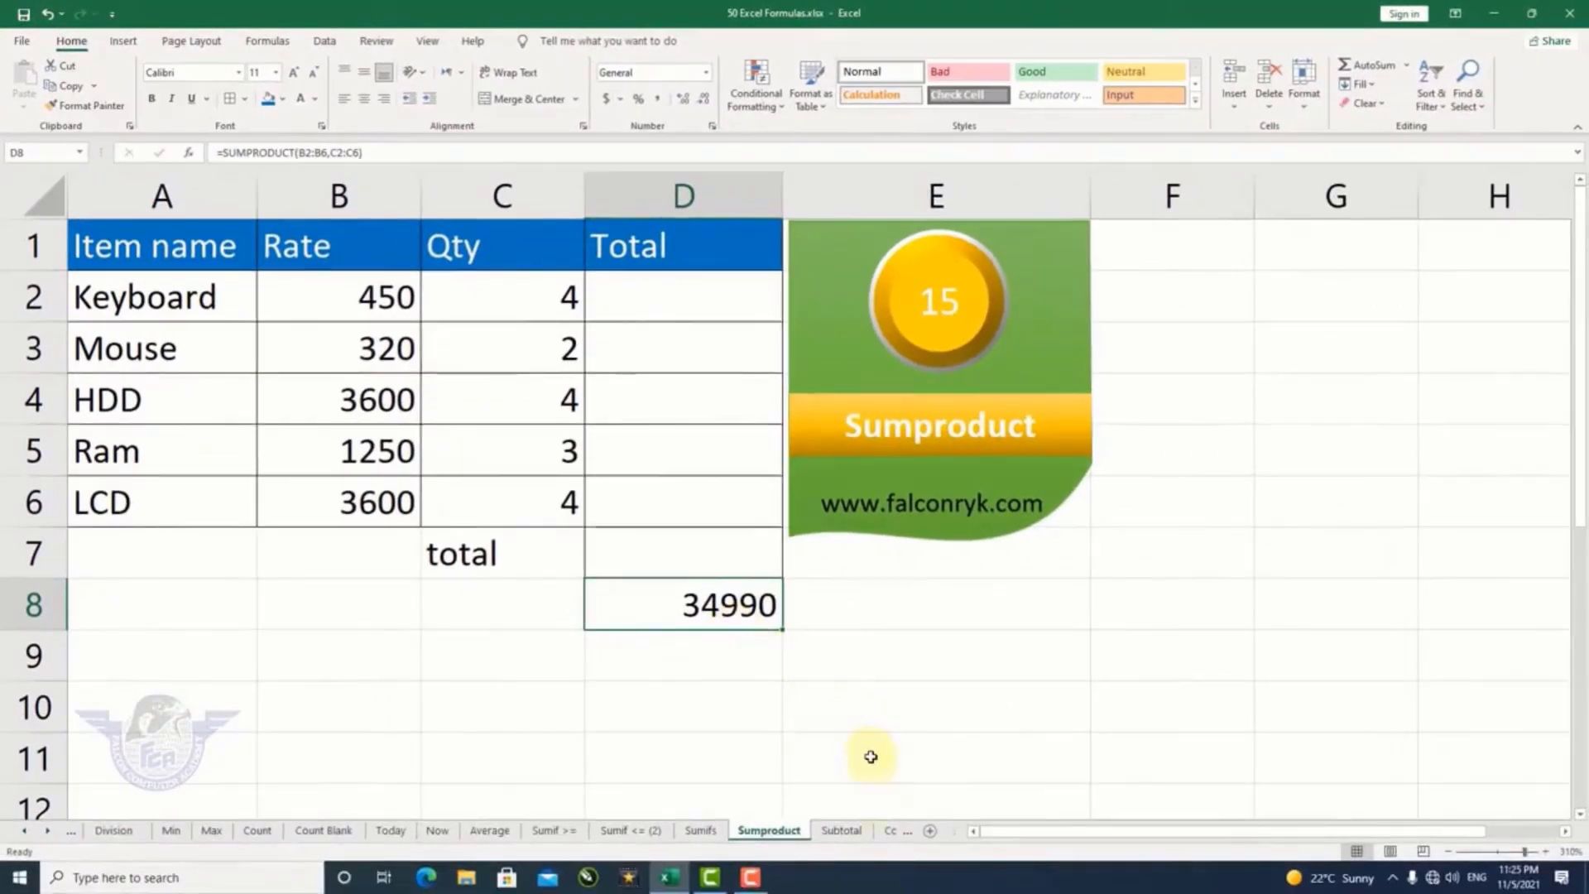
# On the Subtotal sheet, turn on filtering for the header row A1:D1, from Roll No to Fee
pyautogui.click(842, 830)
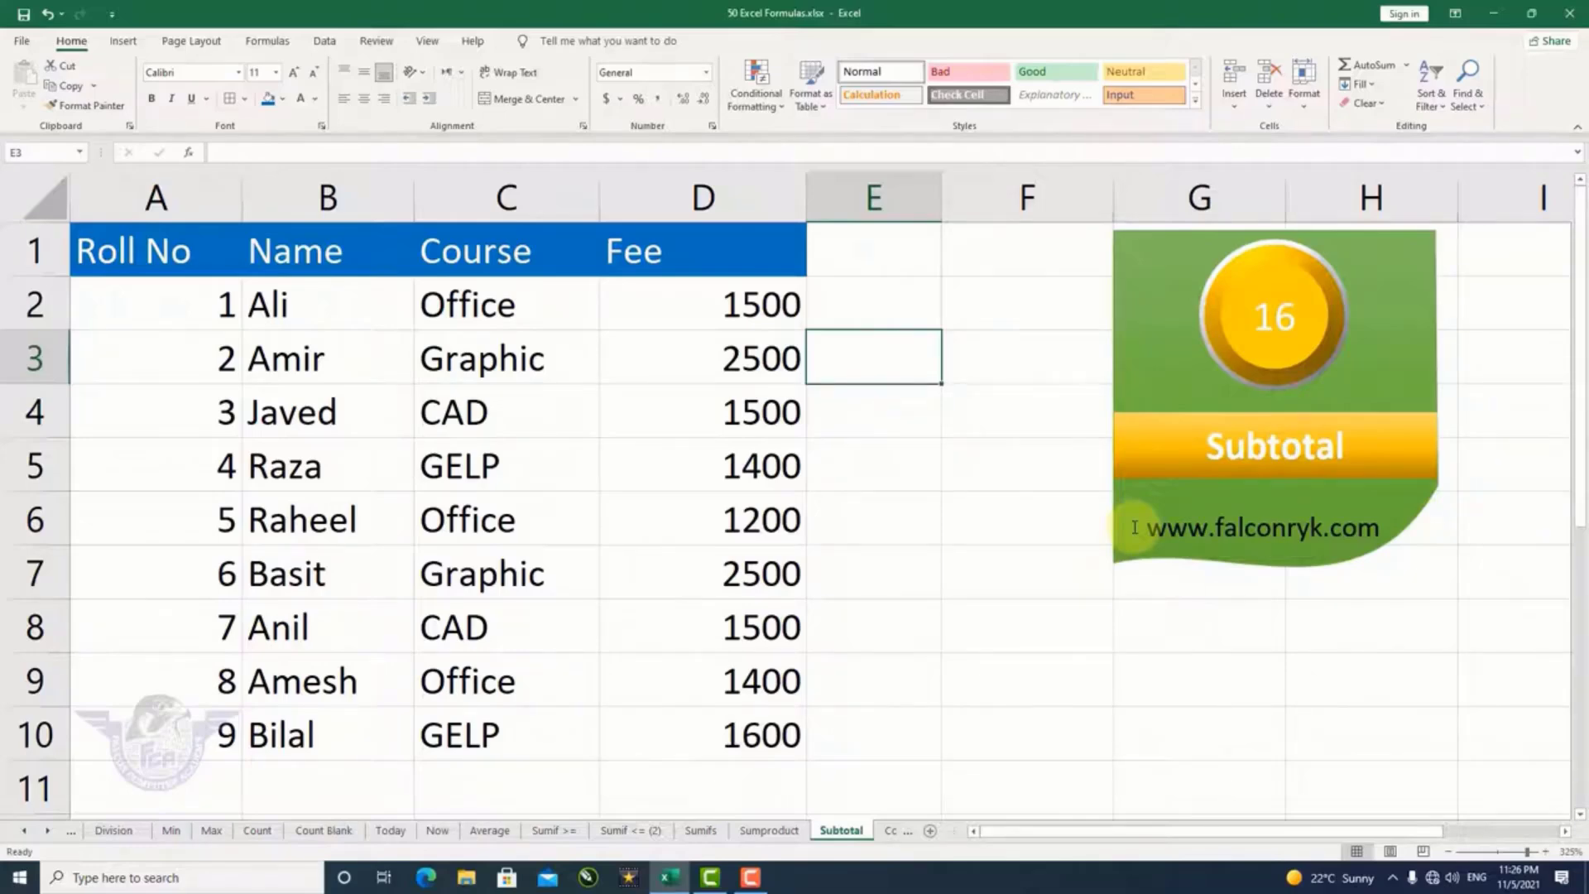
pyautogui.moveTo(703, 255); pyautogui.dragTo(58, 245)
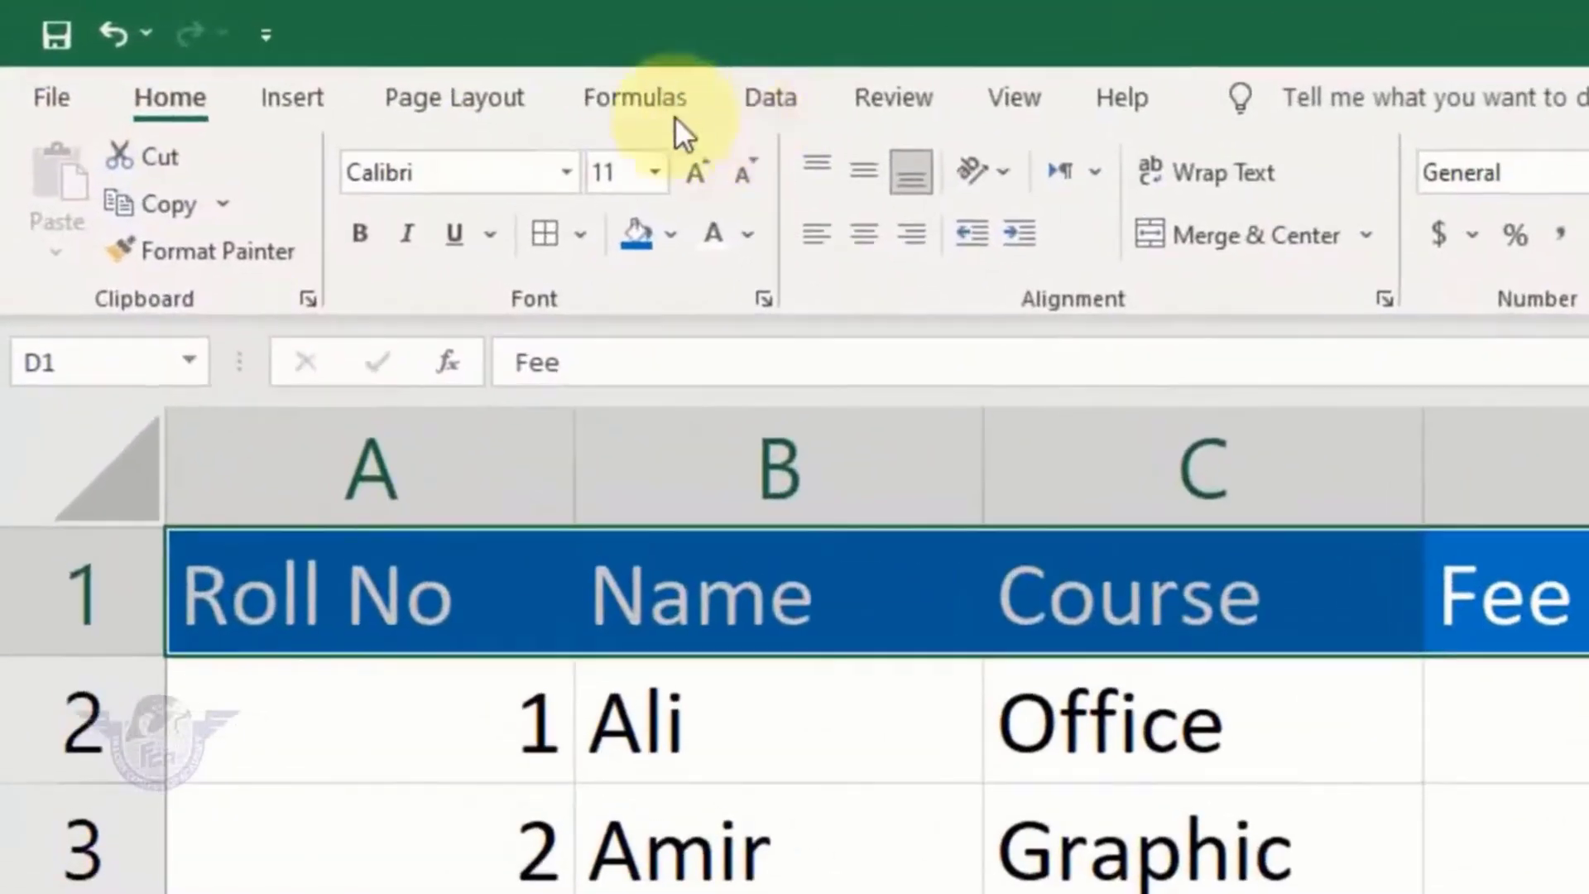
pyautogui.click(743, 97)
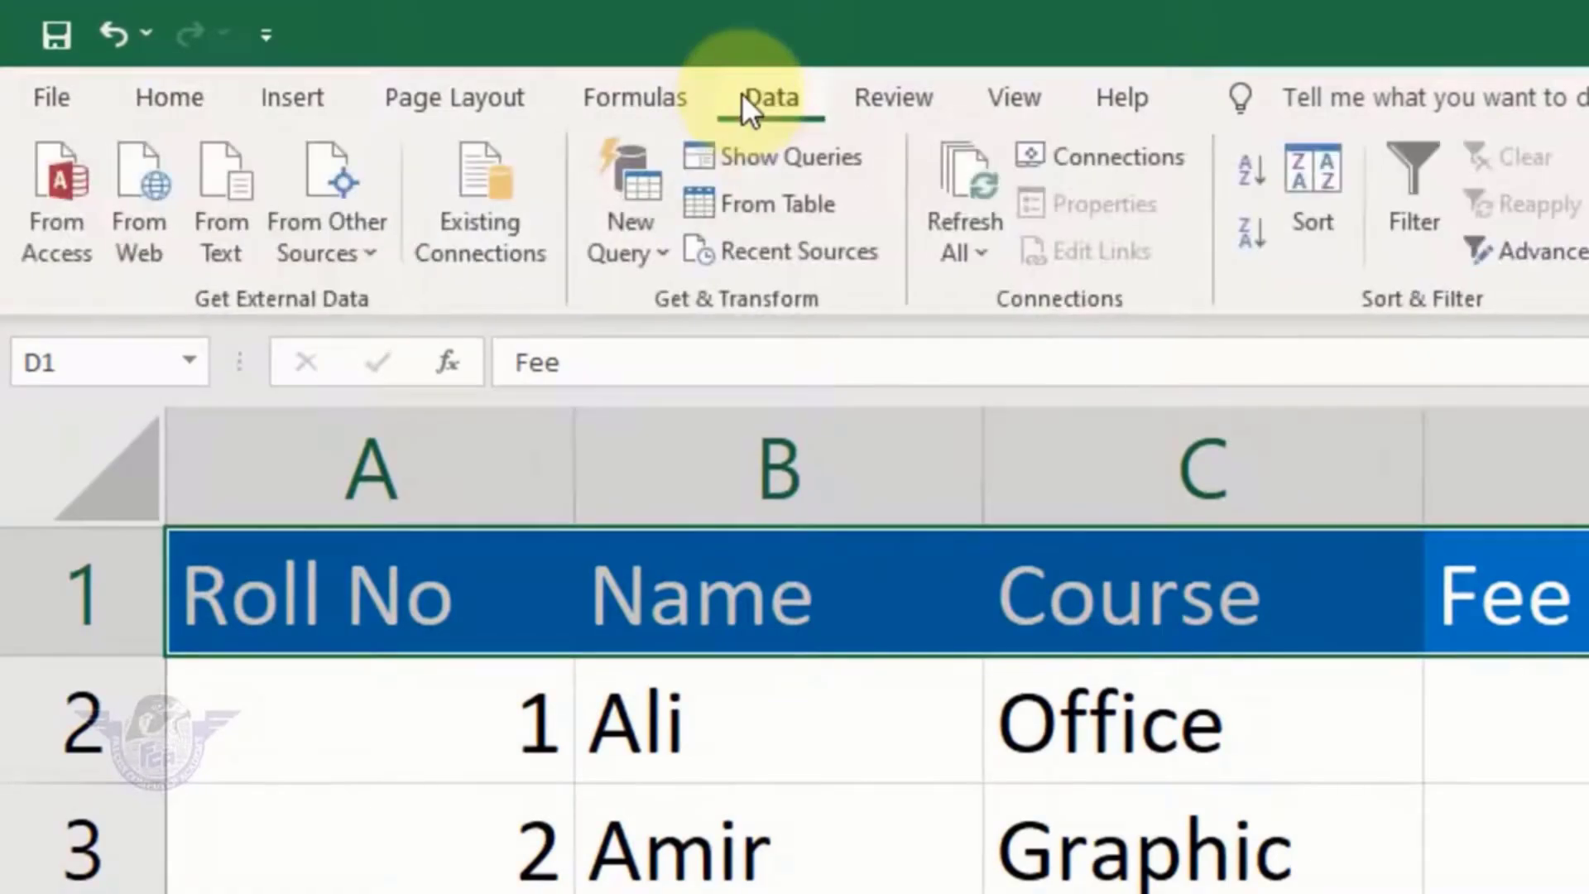
pyautogui.click(1414, 186)
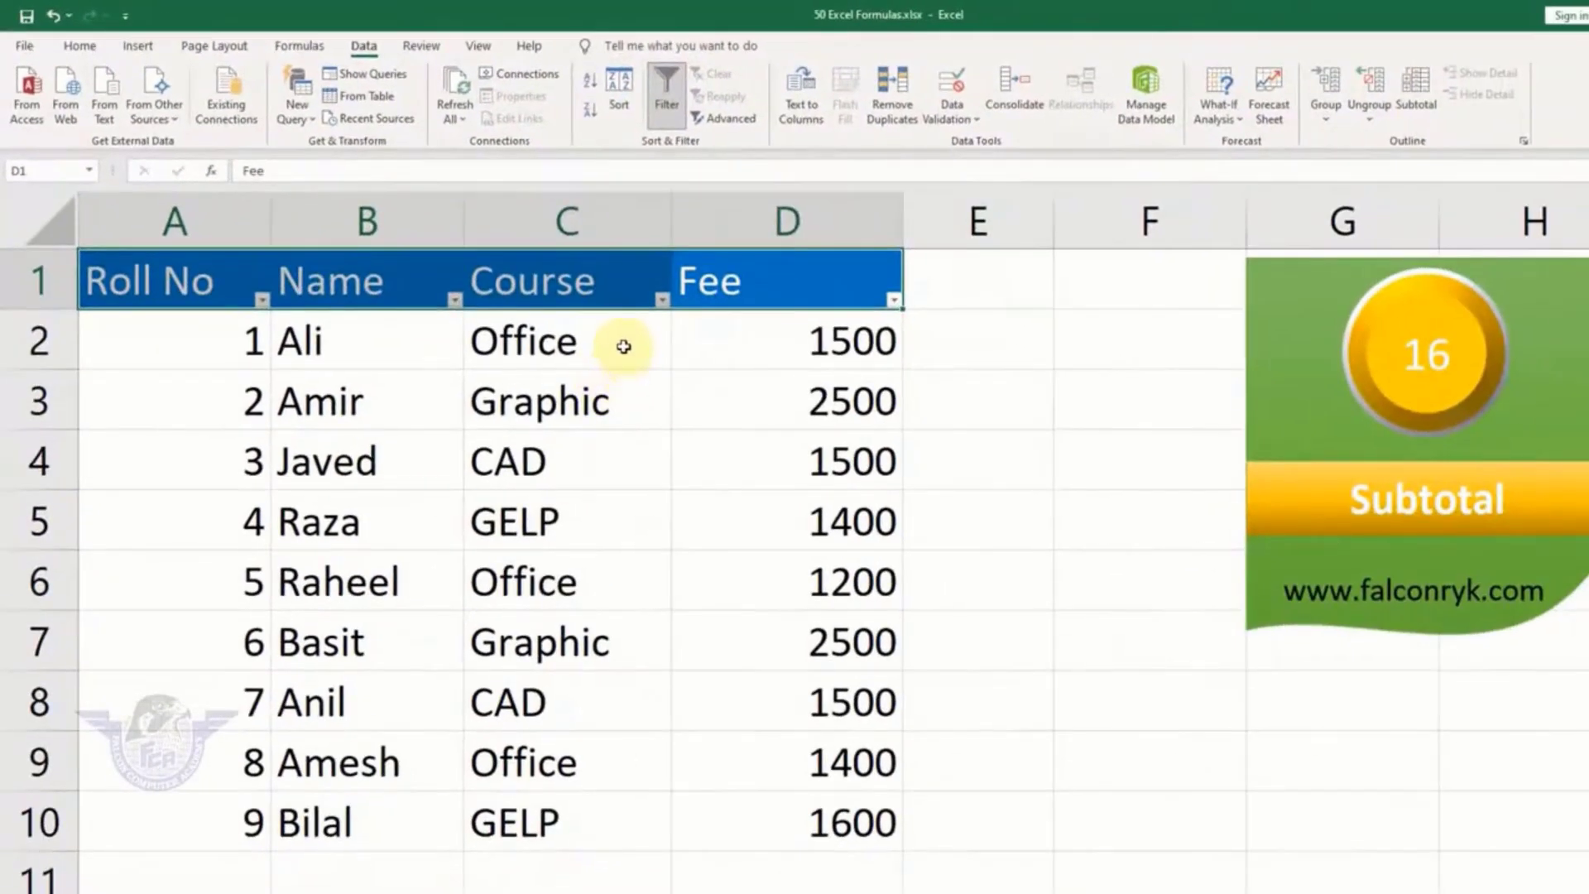
# Filter the Course column to show only the GELP rows
pyautogui.click(623, 346)
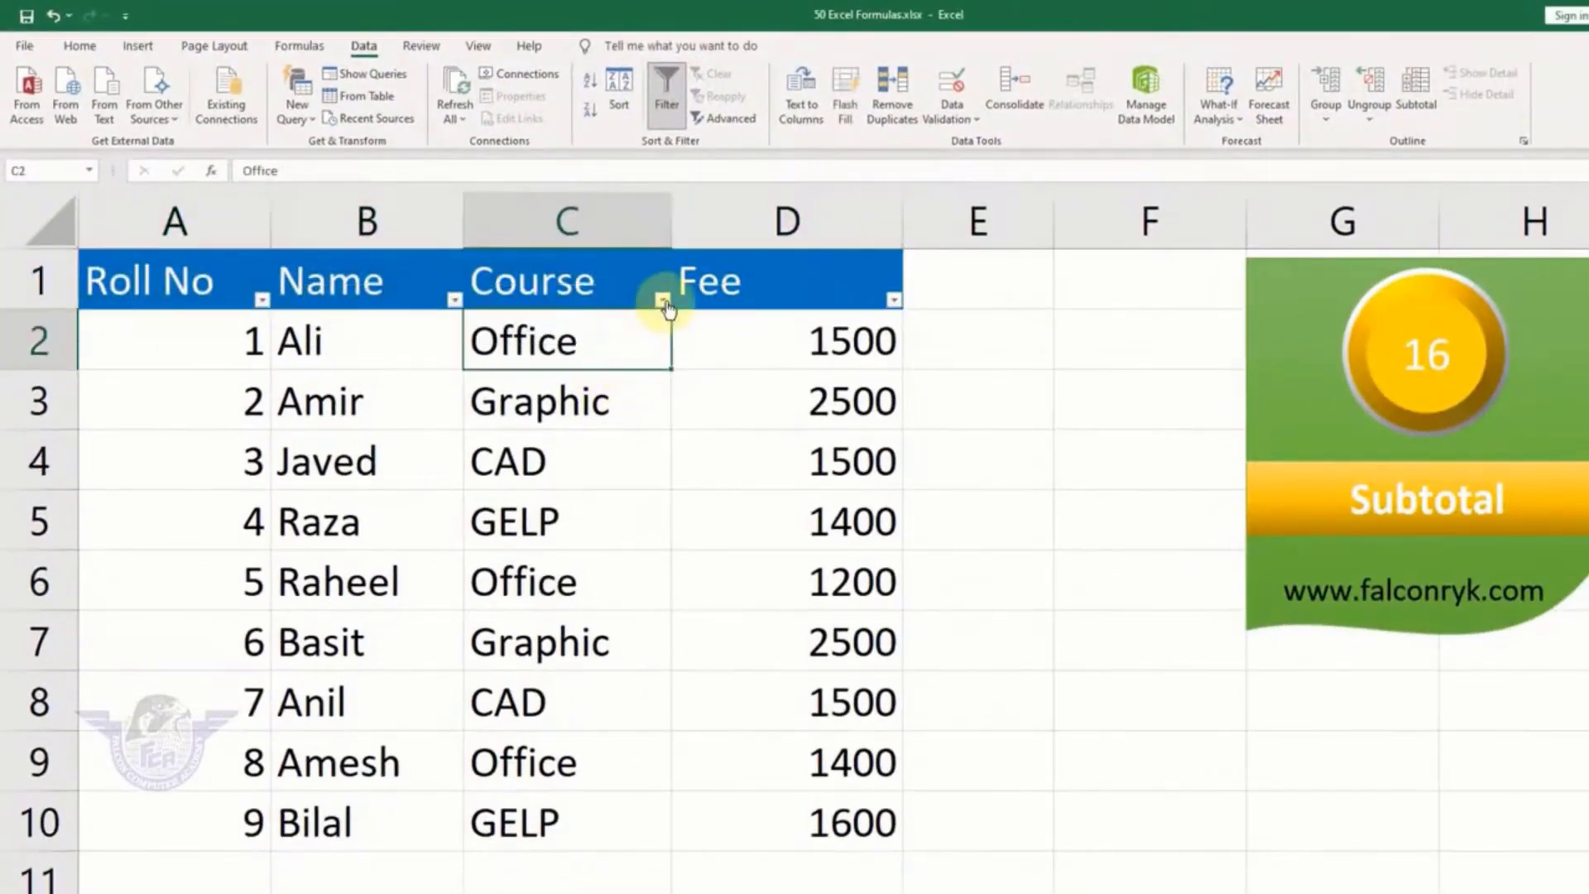
pyautogui.click(662, 299)
pyautogui.click(478, 518)
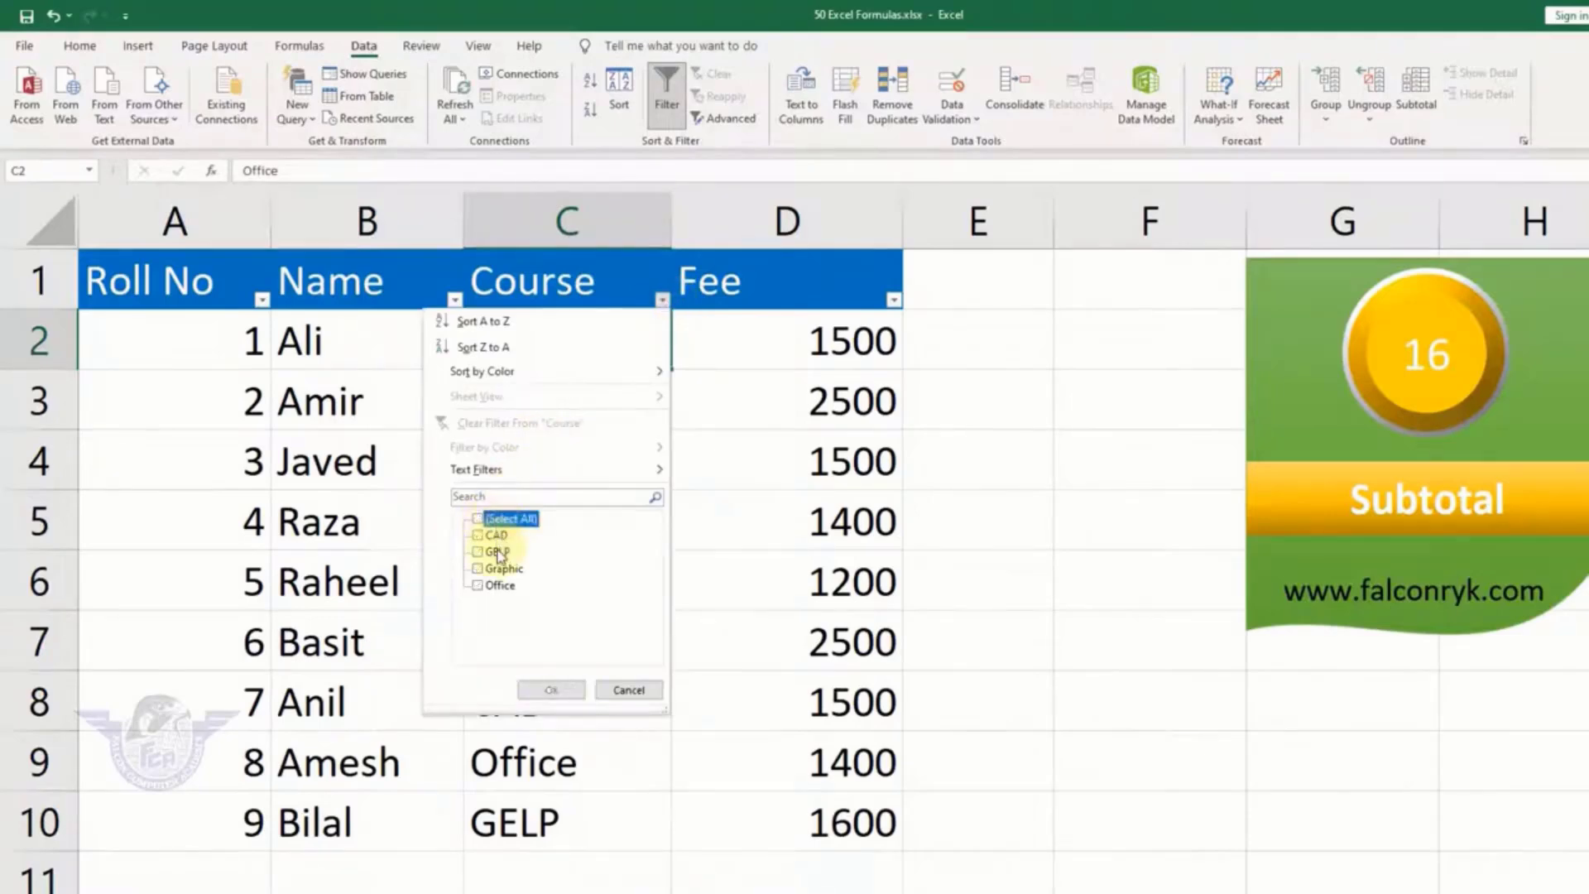
pyautogui.click(488, 551)
pyautogui.click(561, 695)
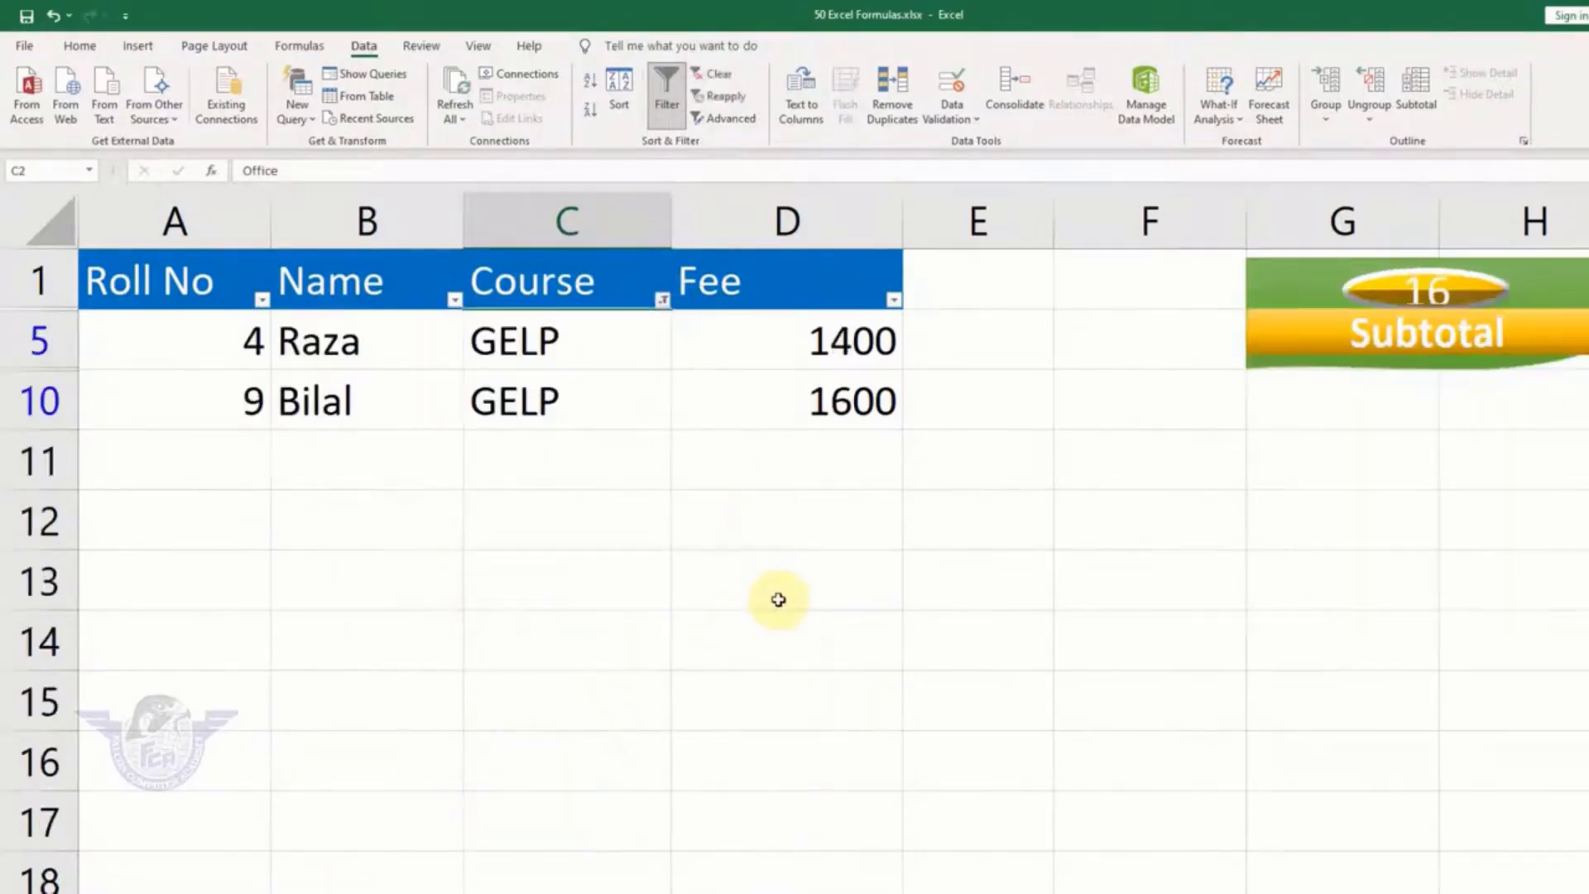
# Add CAD to the Course filter so that both CAD and GELP rows are shown
pyautogui.click(662, 299)
pyautogui.click(488, 535)
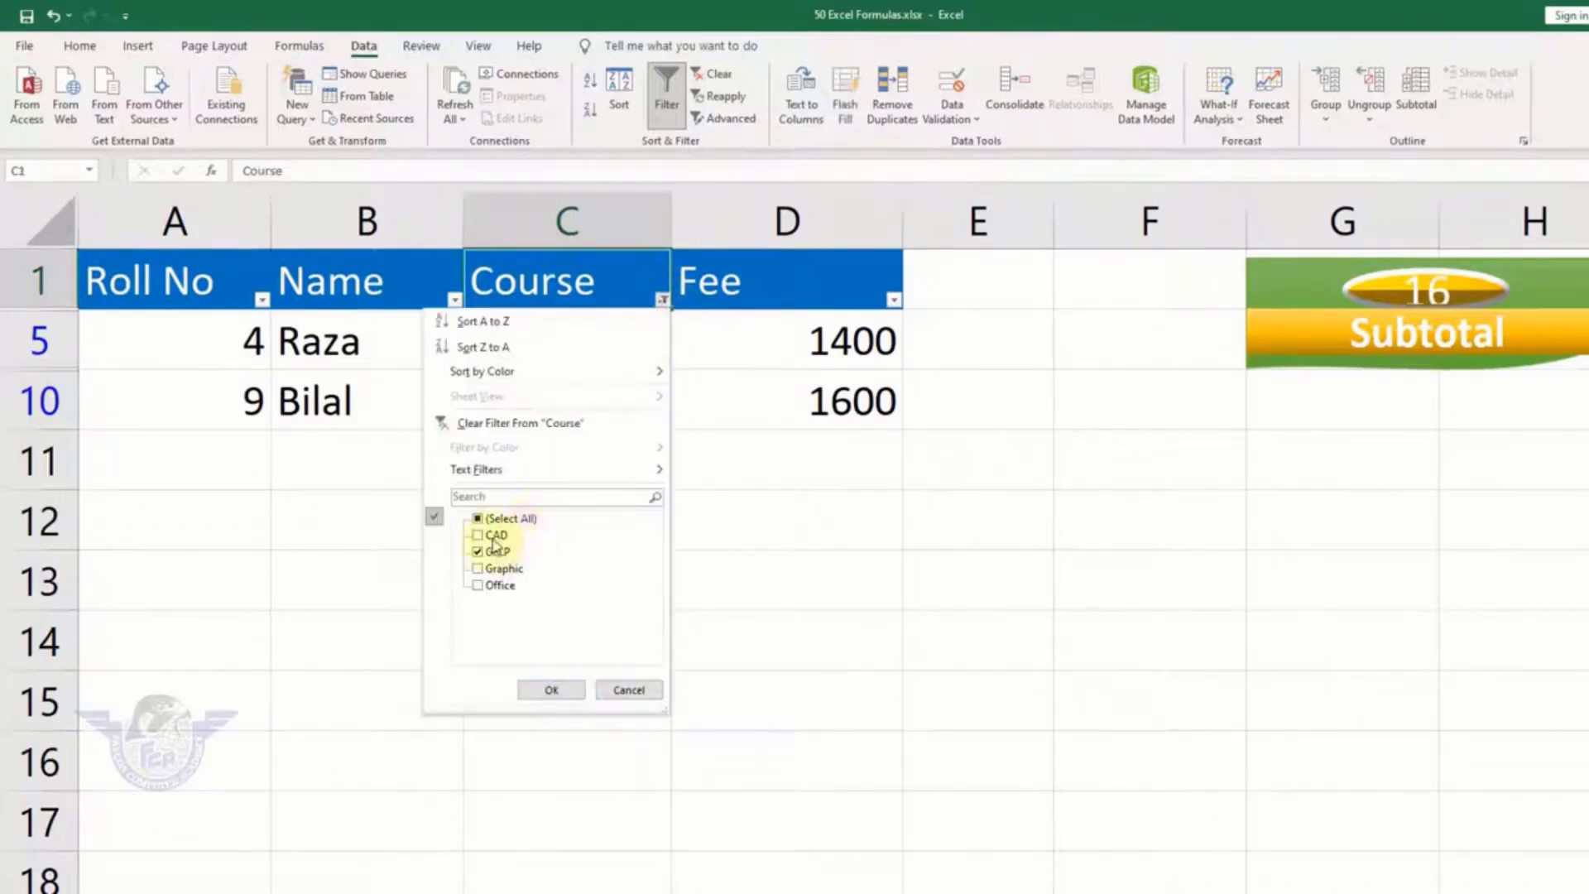
pyautogui.click(551, 689)
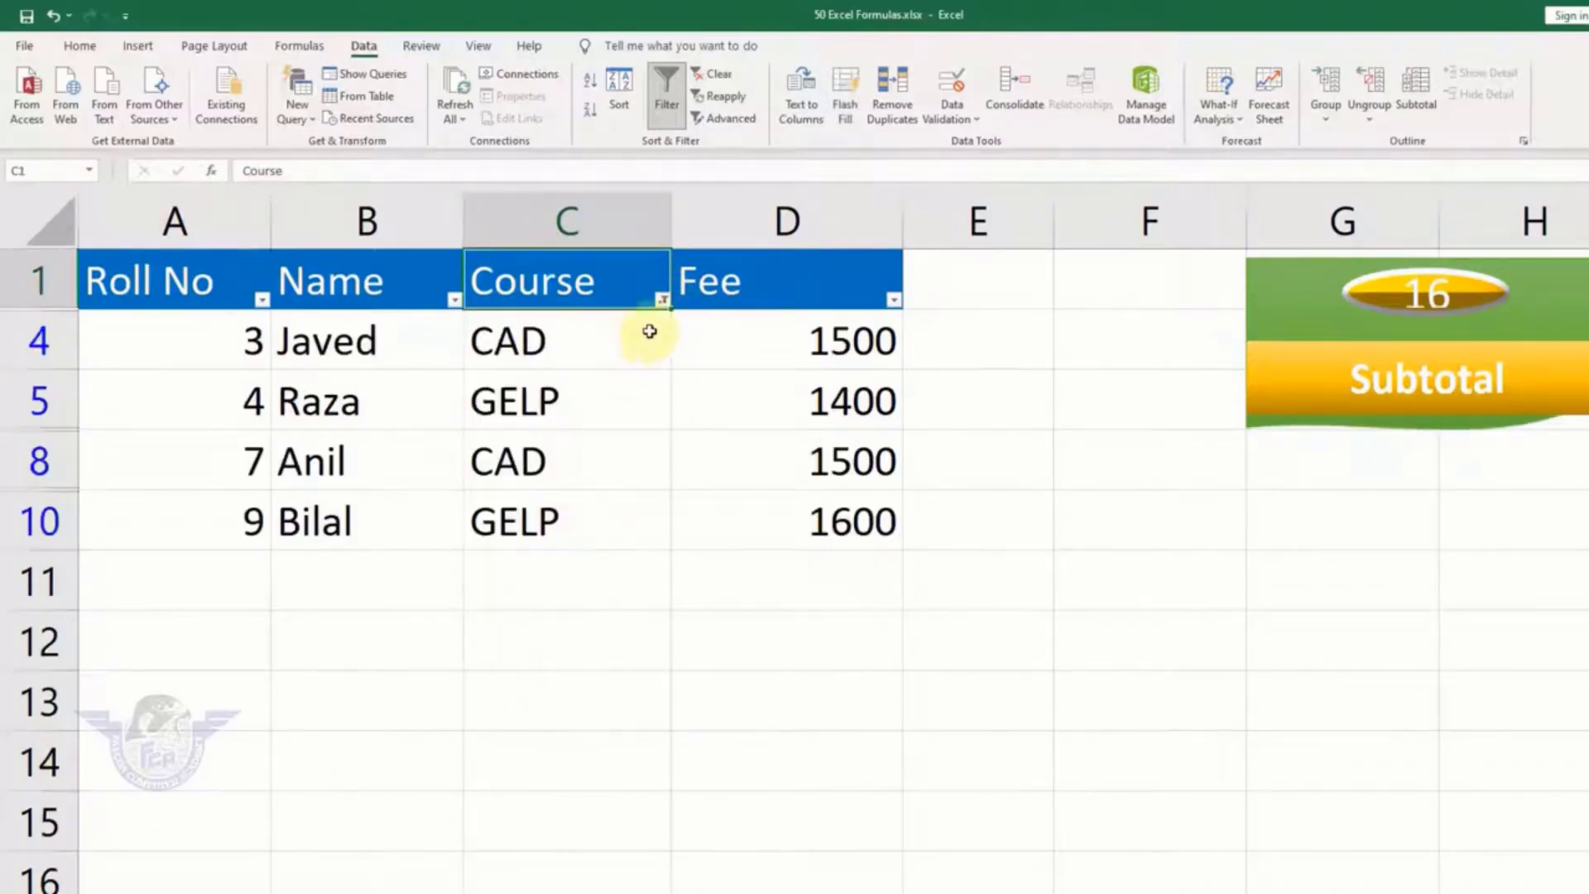
# Select all courses in the Course filter to show the complete student list again
pyautogui.click(662, 299)
pyautogui.click(496, 518)
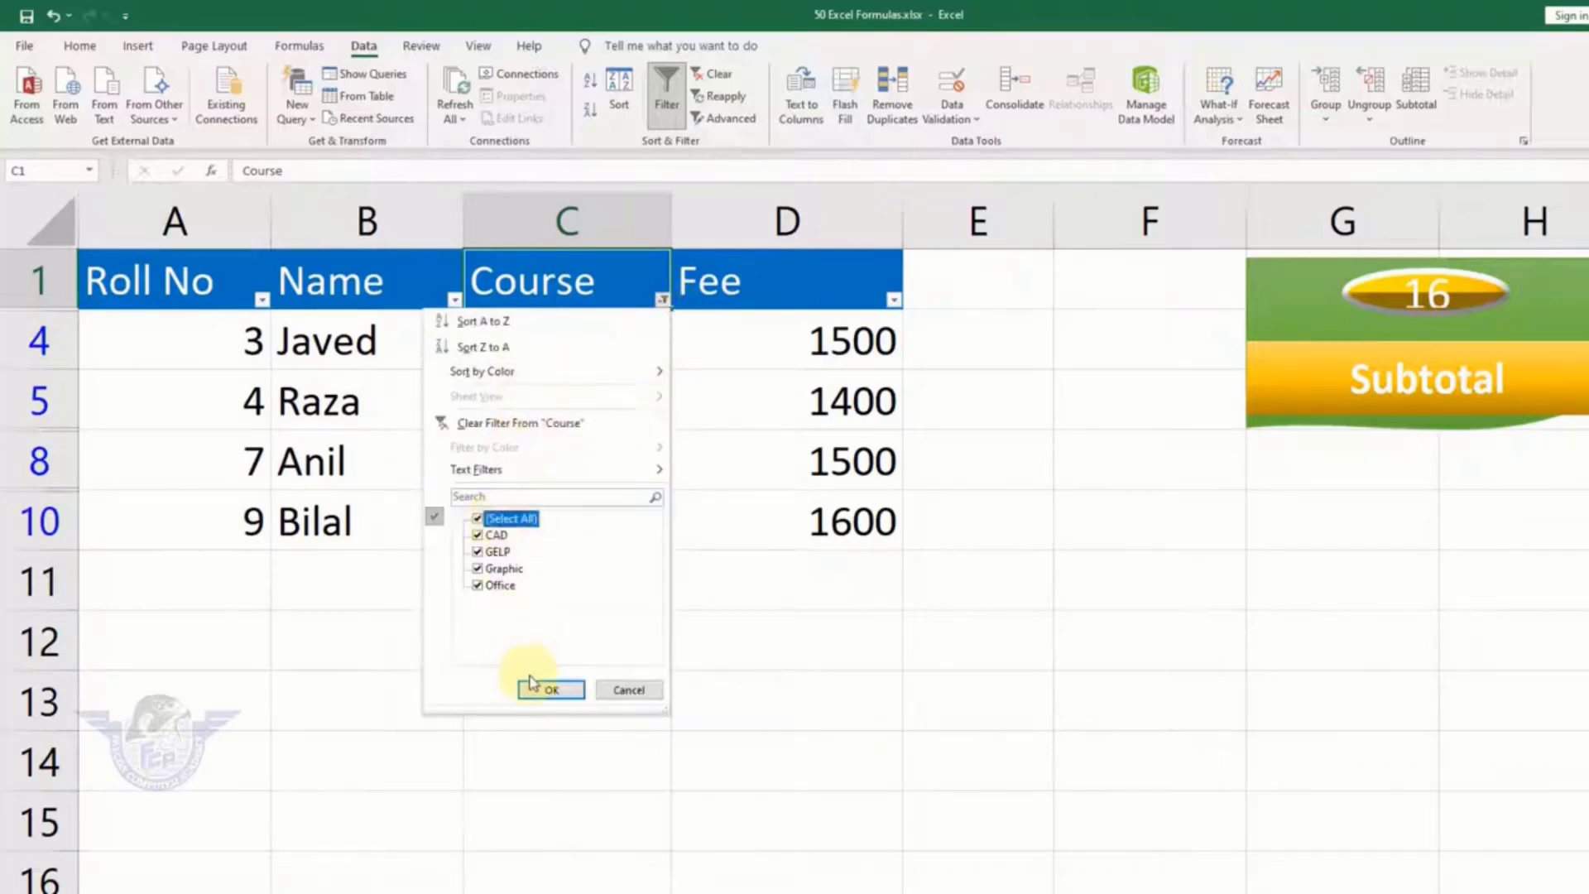
pyautogui.click(532, 685)
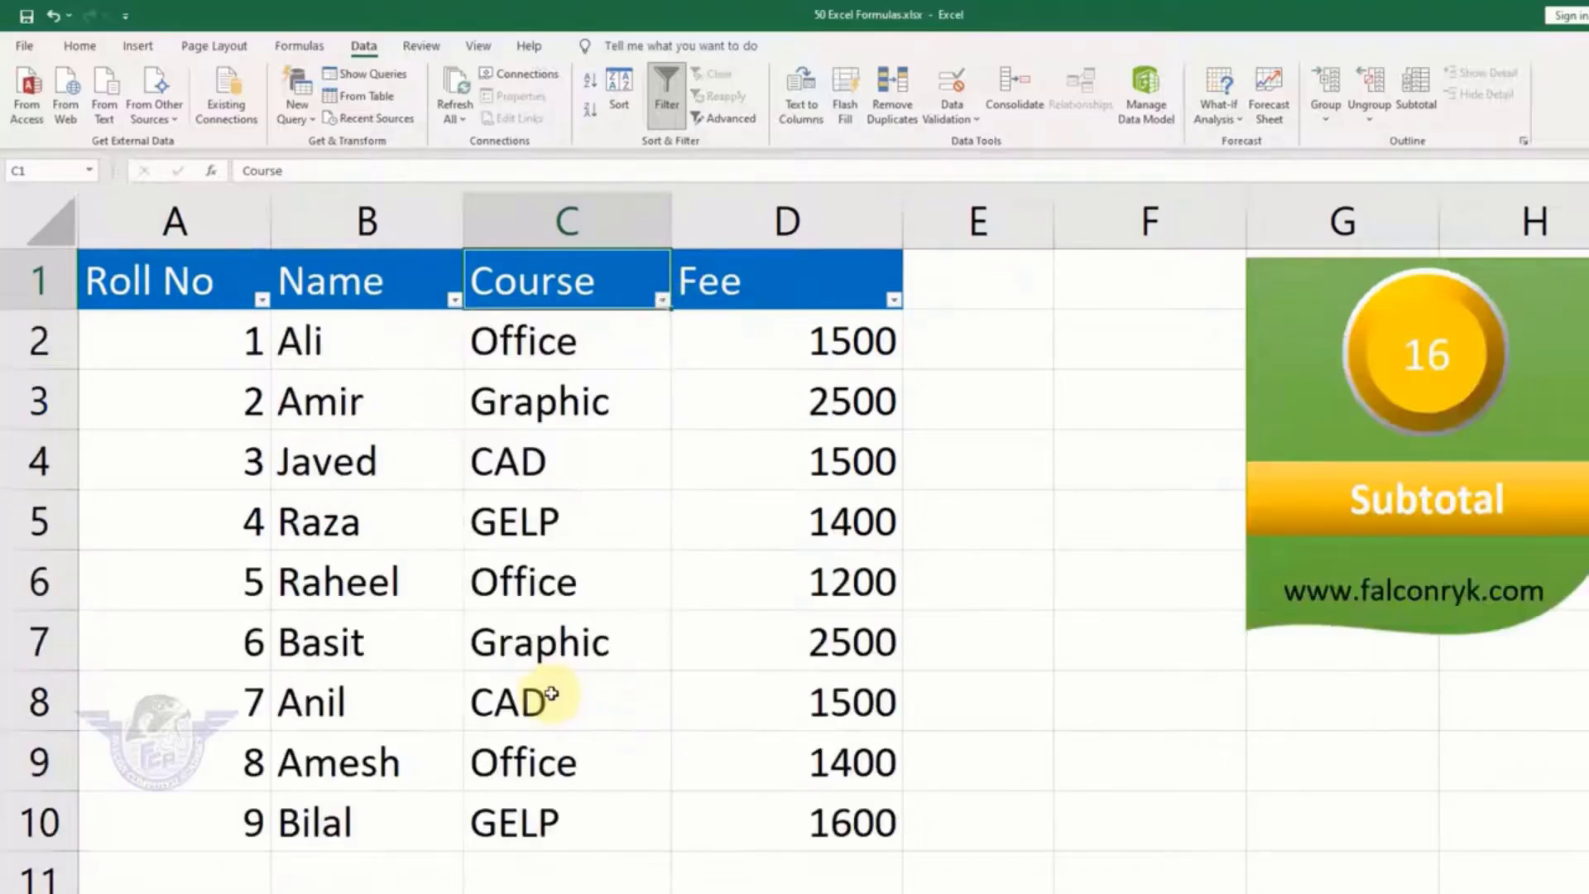
# In cell D11, total the Fee column with function number 9 (SUM), using the formula =SUBTOTAL(9,D2:D10)
pyautogui.moveTo(797, 287); pyautogui.dragTo(207, 298)
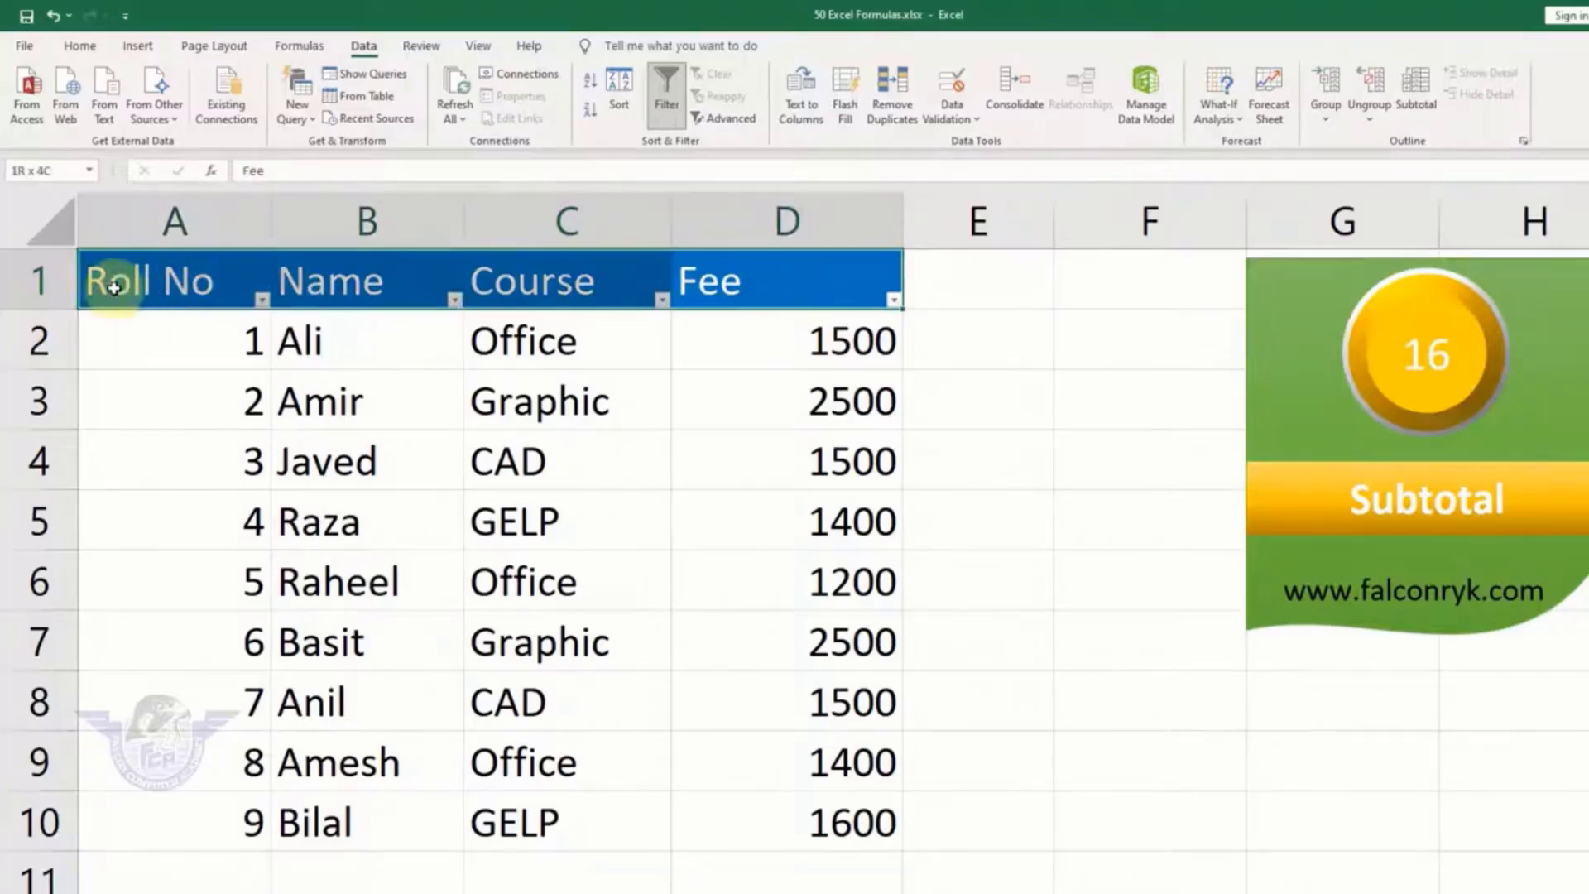
pyautogui.scroll(-1, 805, 674)
pyautogui.click(822, 713)
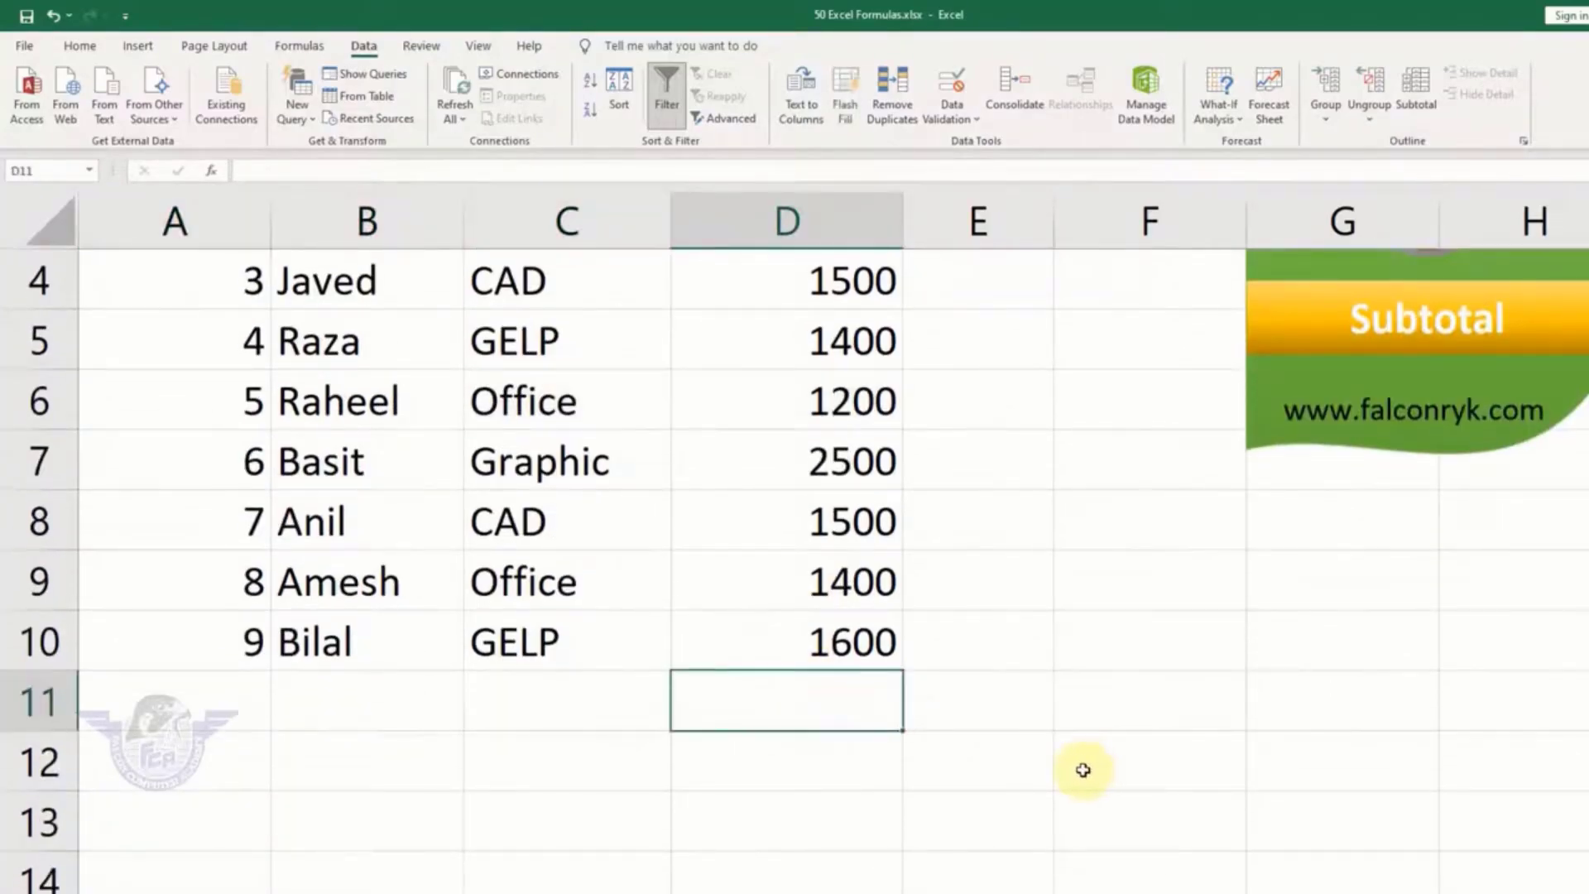
pyautogui.scroll(1, 1084, 769)
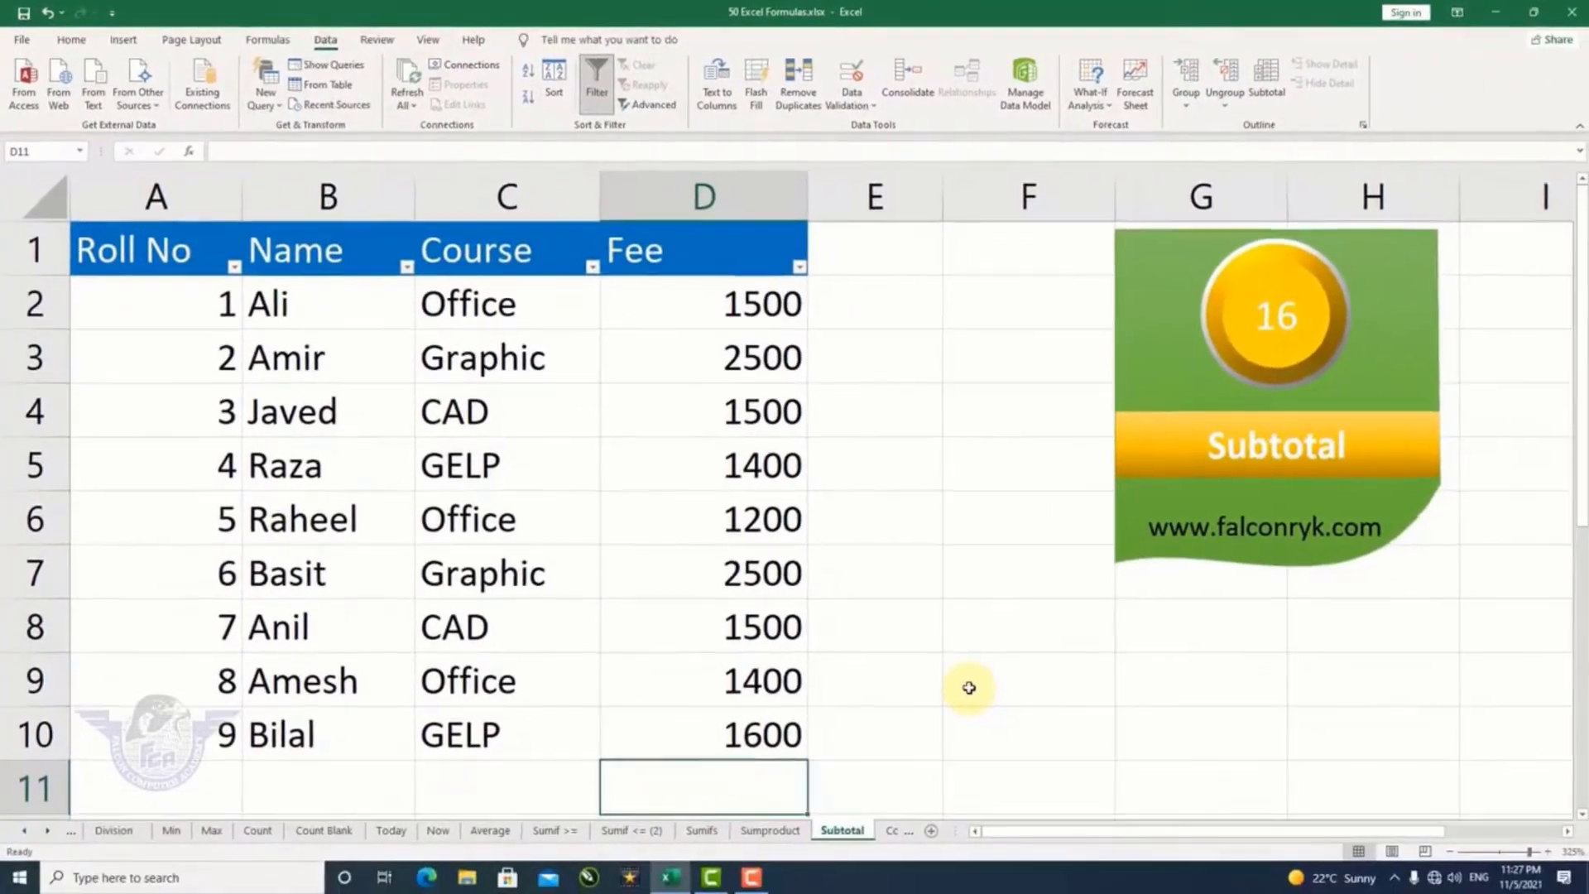
pyautogui.write('=sub')
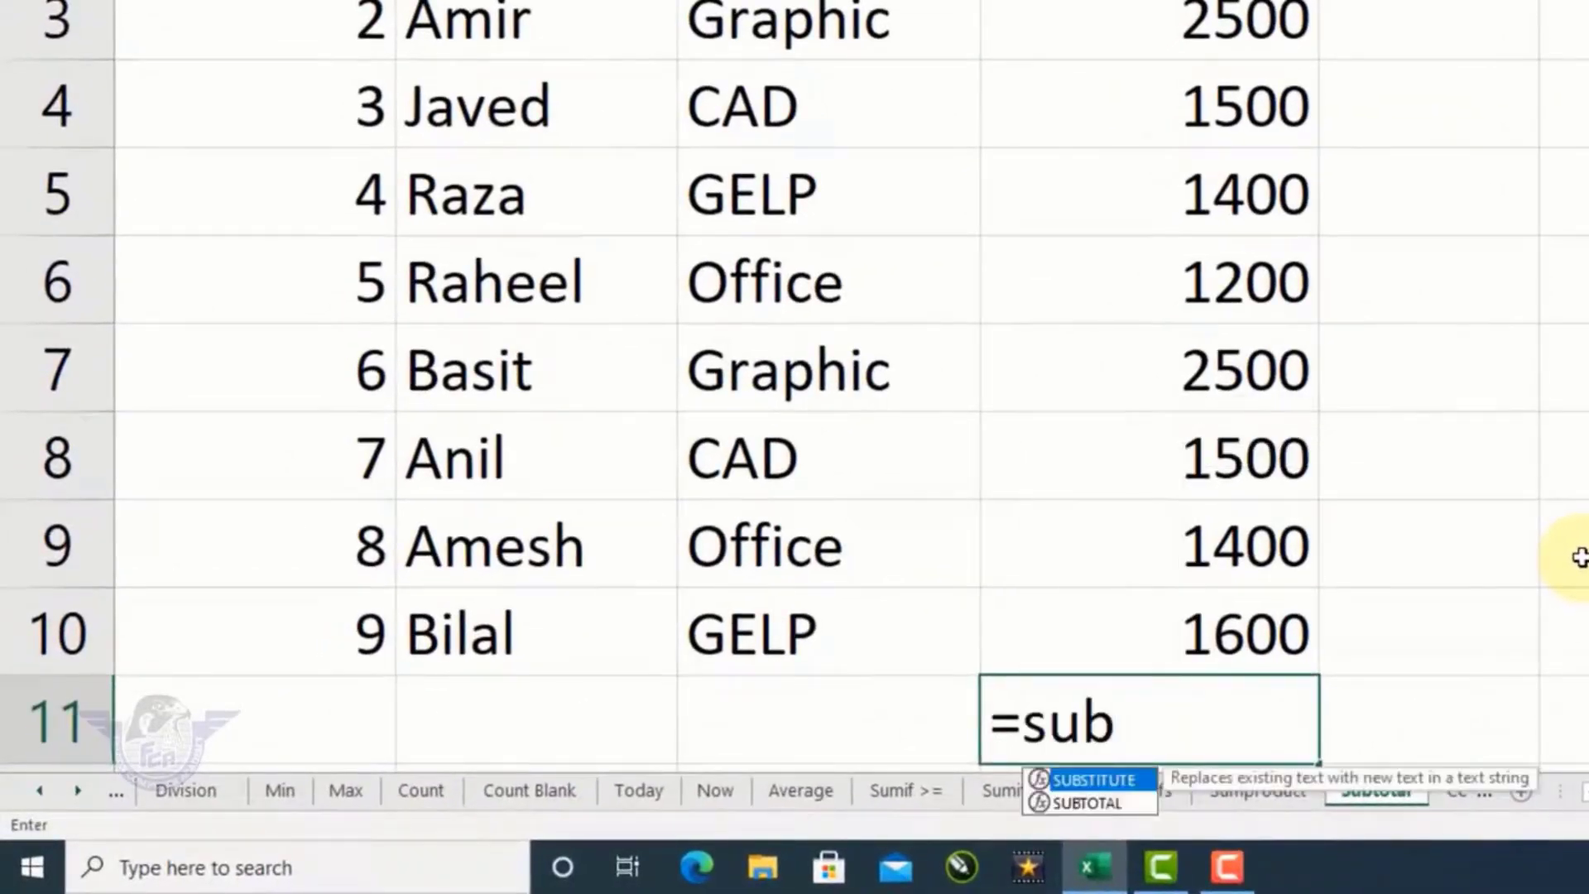
pyautogui.write('to')
pyautogui.press('Tab')
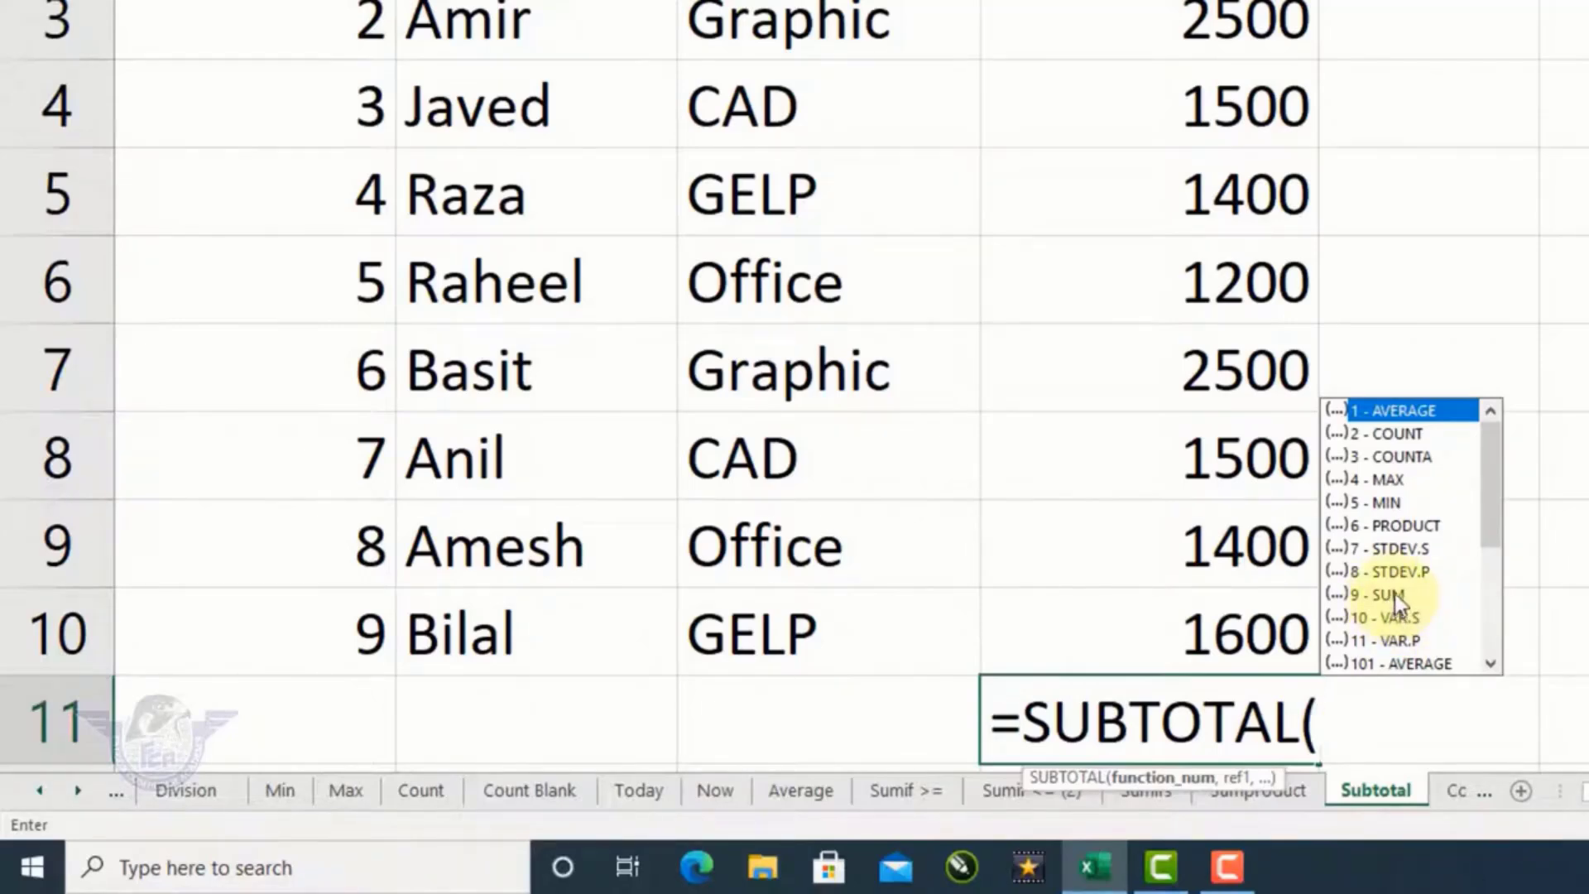
pyautogui.press('Tab')
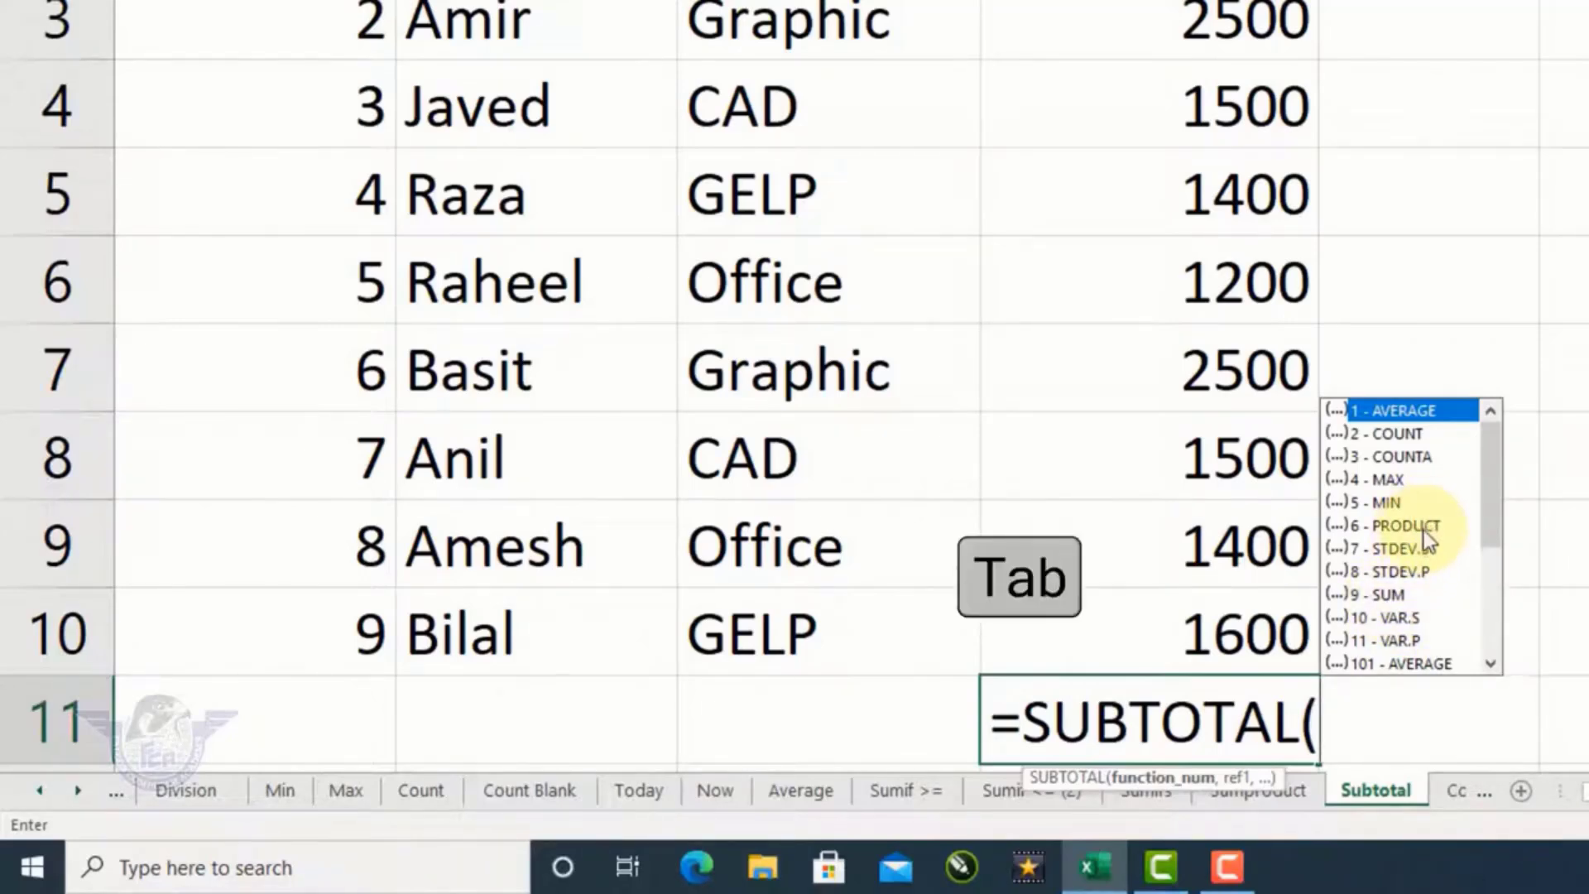
pyautogui.click(1403, 600)
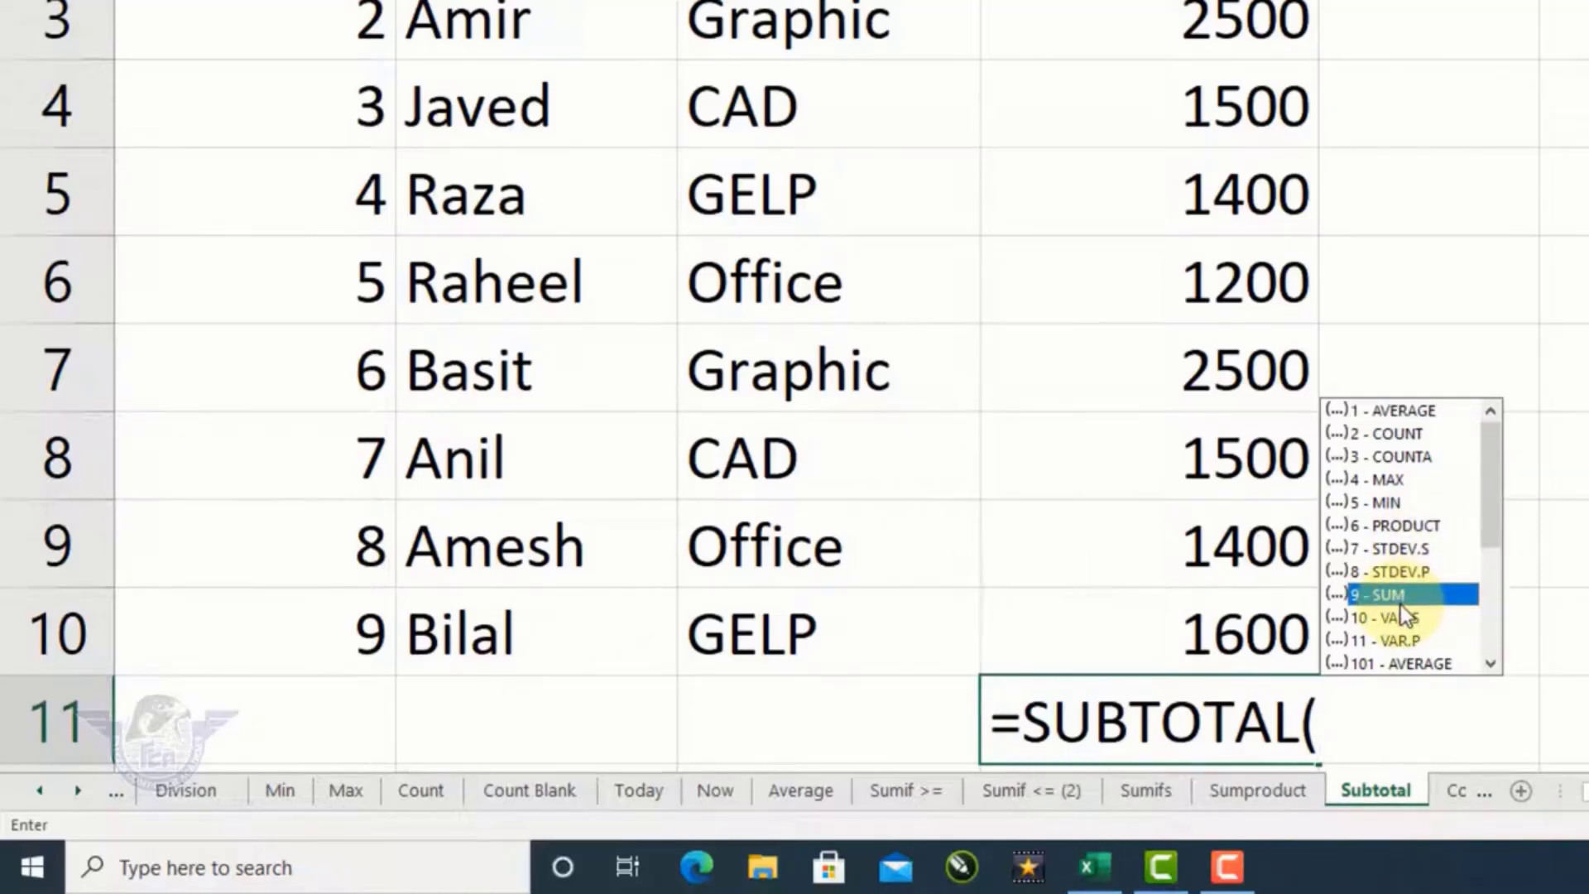
pyautogui.press('Tab')
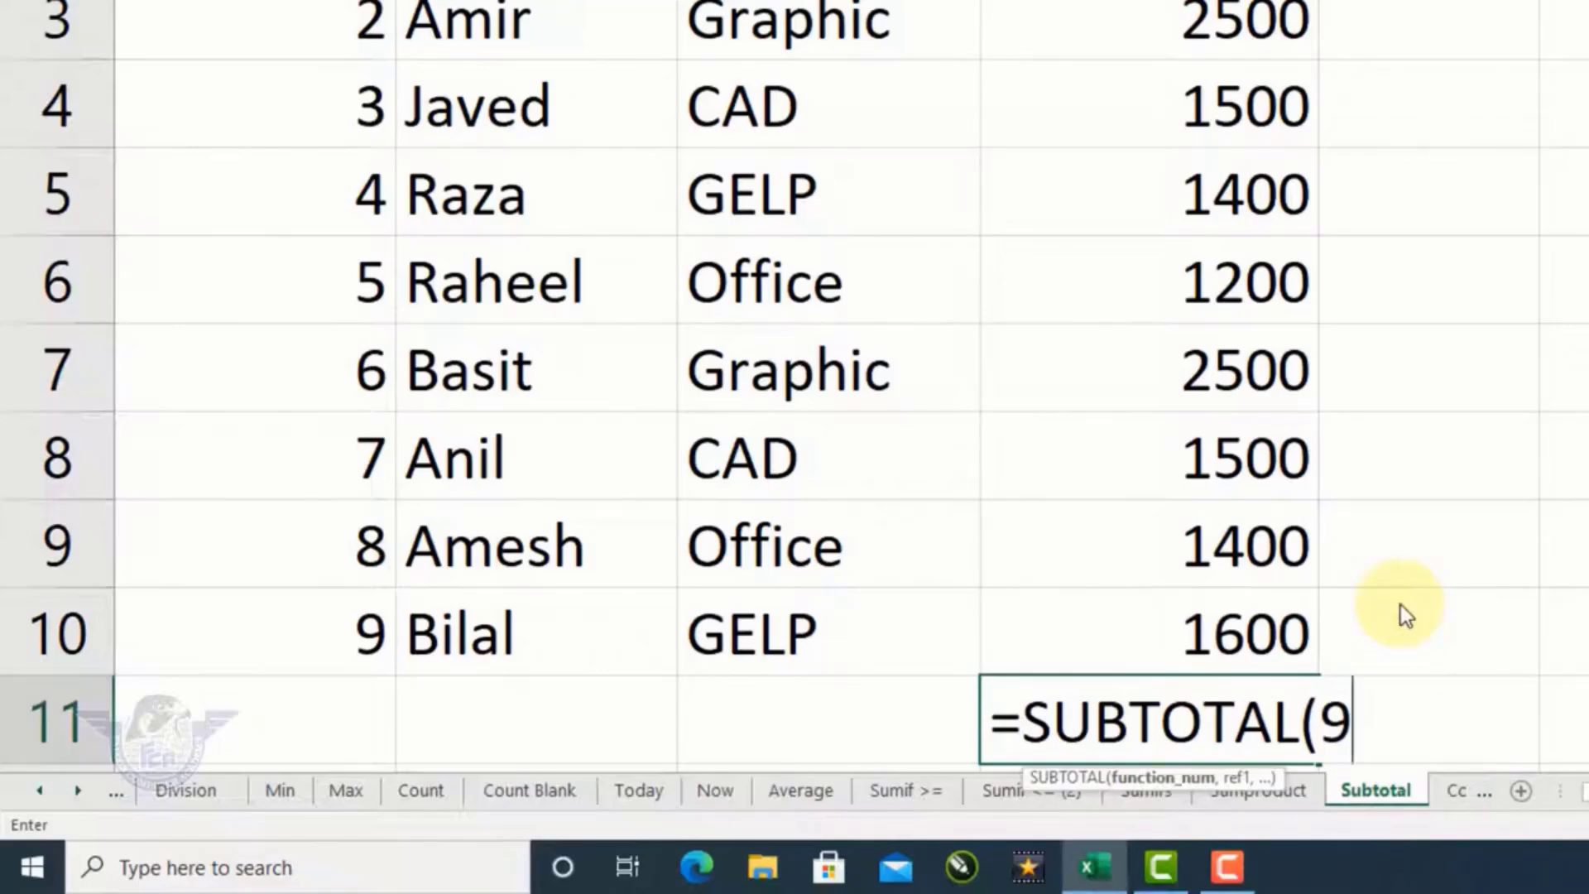
pyautogui.write(',')
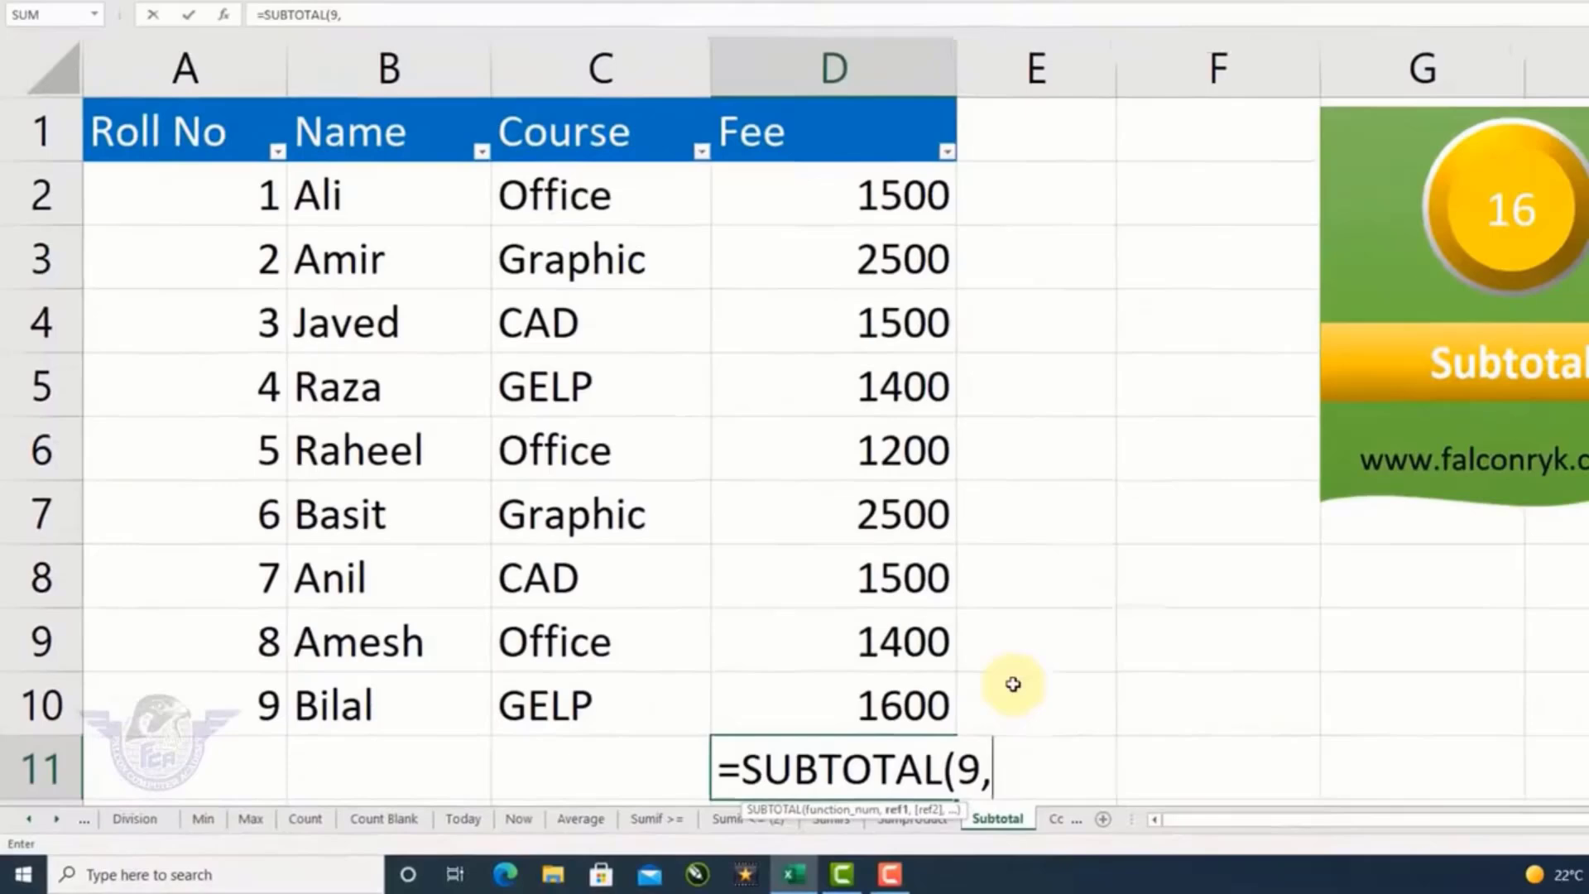
pyautogui.moveTo(883, 193); pyautogui.dragTo(869, 706)
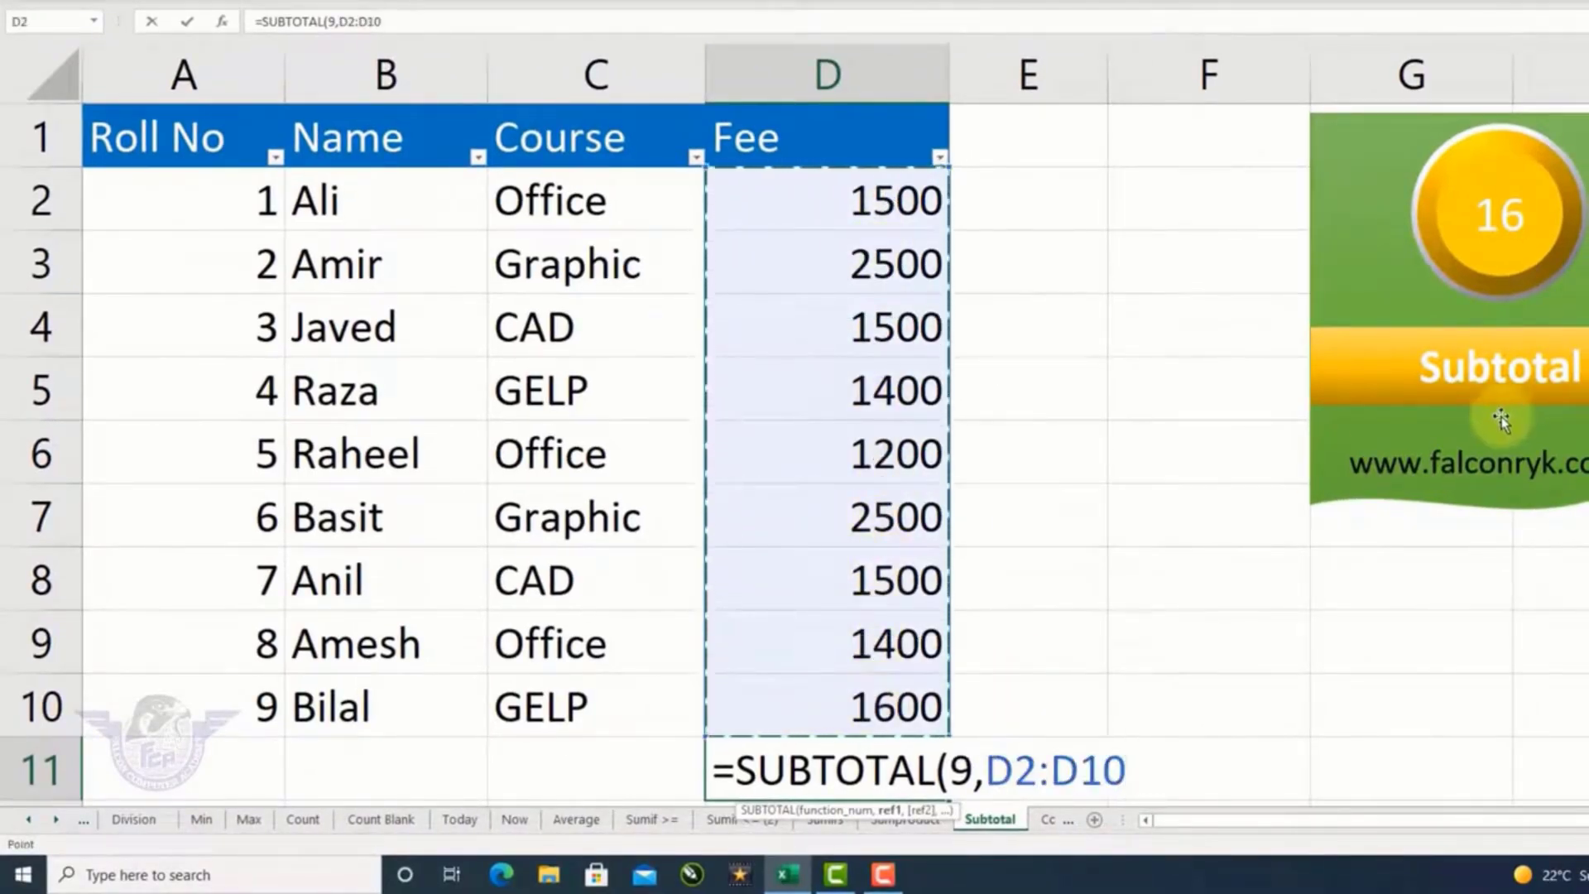
pyautogui.write(')')
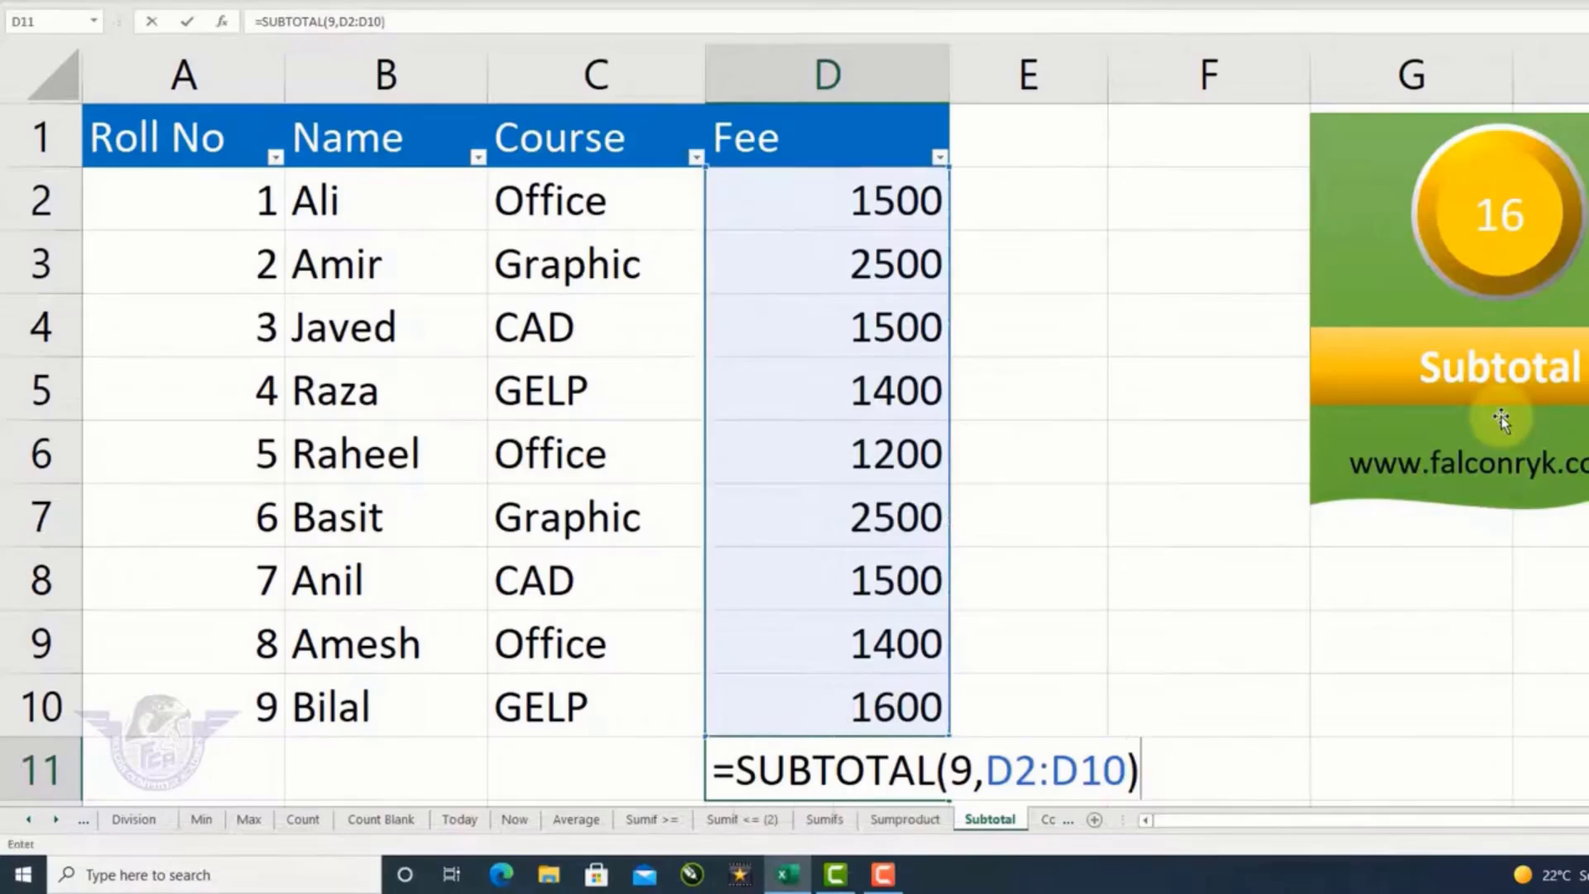
pyautogui.press('Return')
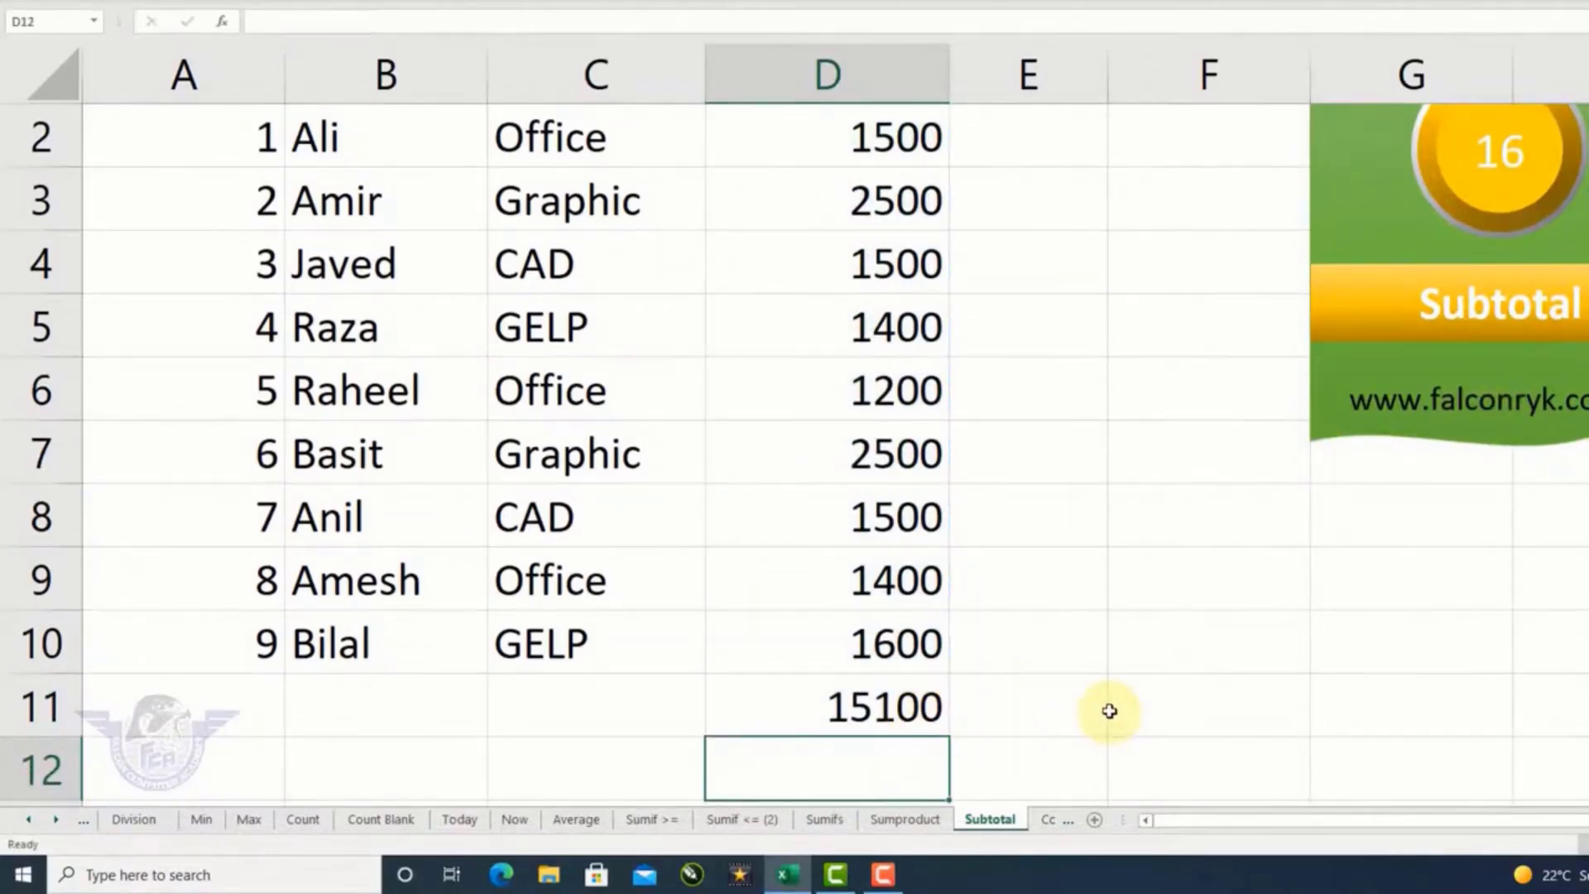
# Filter the Course column to CAD only to test the subtotal under the fees
pyautogui.scroll(1, 1110, 711)
pyautogui.keyDown('ctrl'); pyautogui.scroll(-1, 1110, 711); pyautogui.keyUp('ctrl')
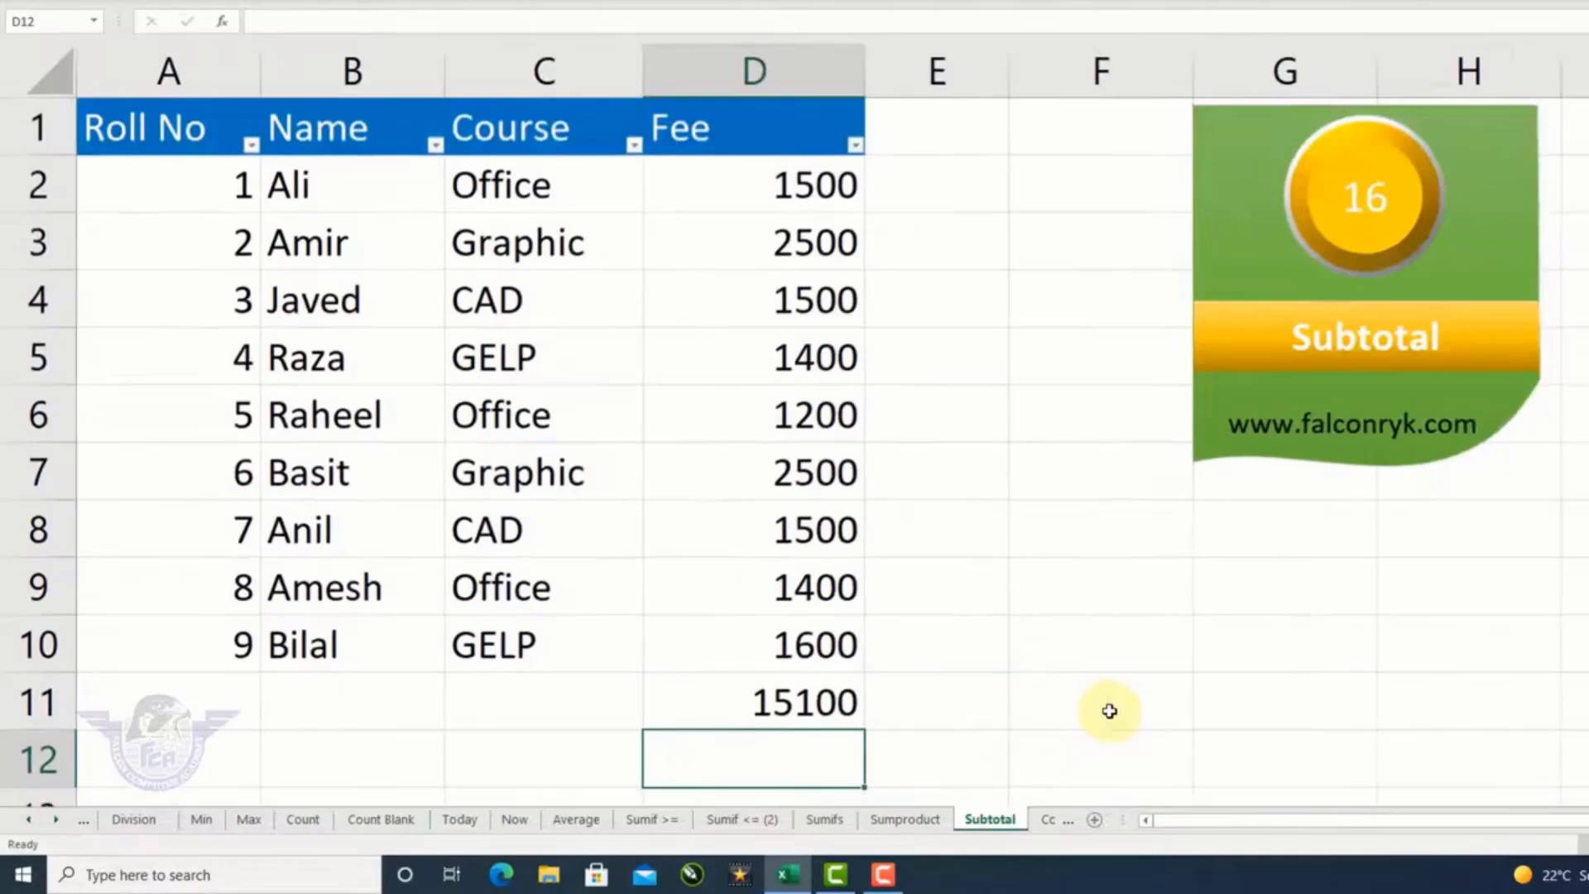
pyautogui.click(633, 146)
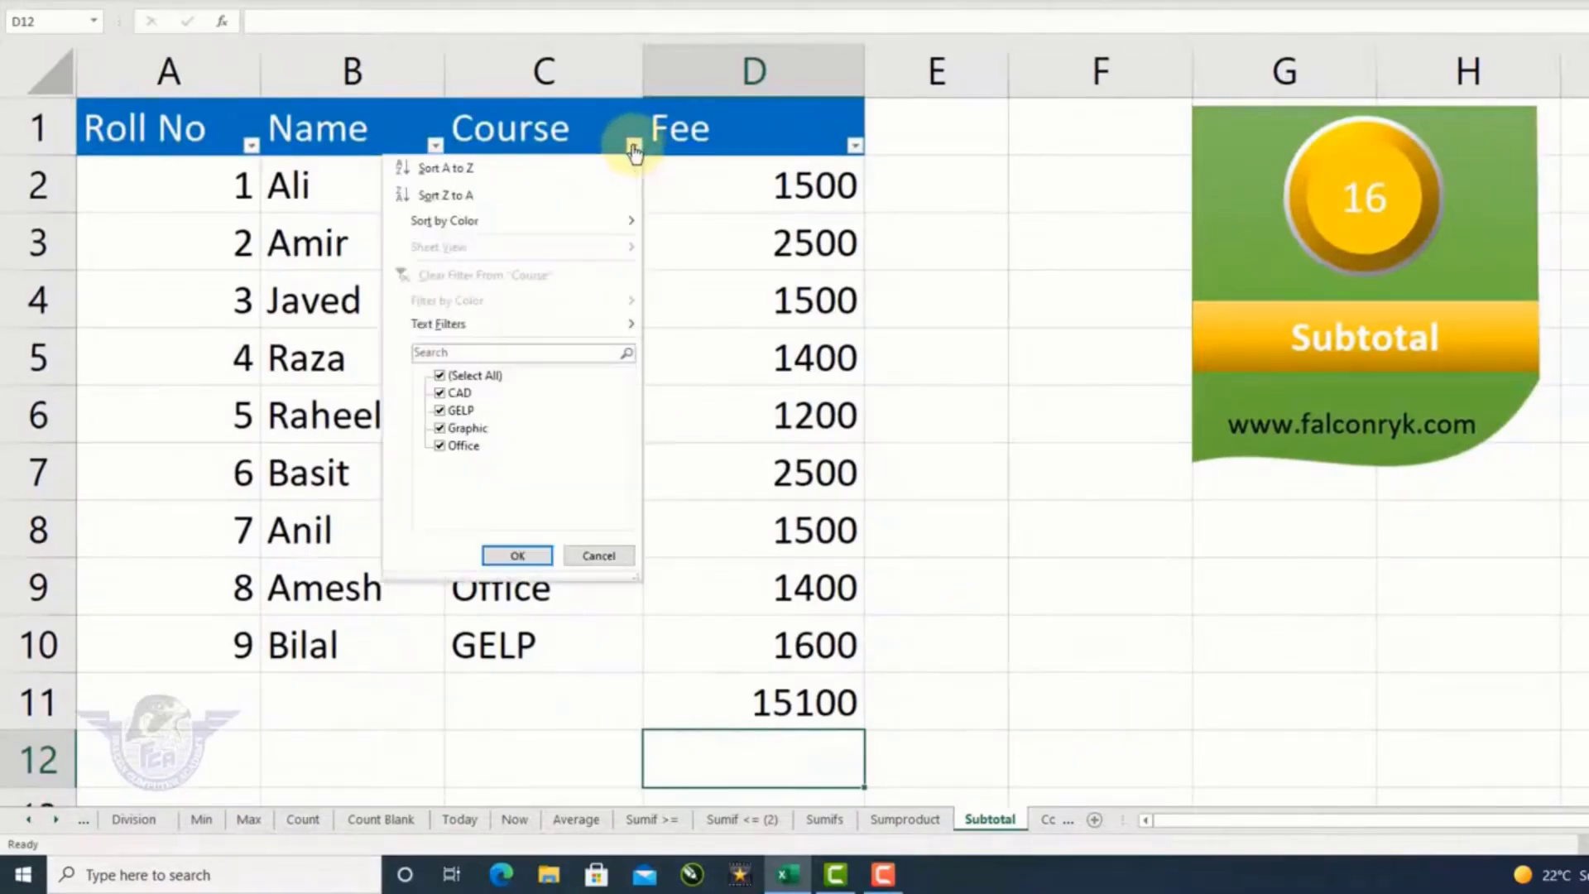
pyautogui.click(478, 377)
pyautogui.click(458, 393)
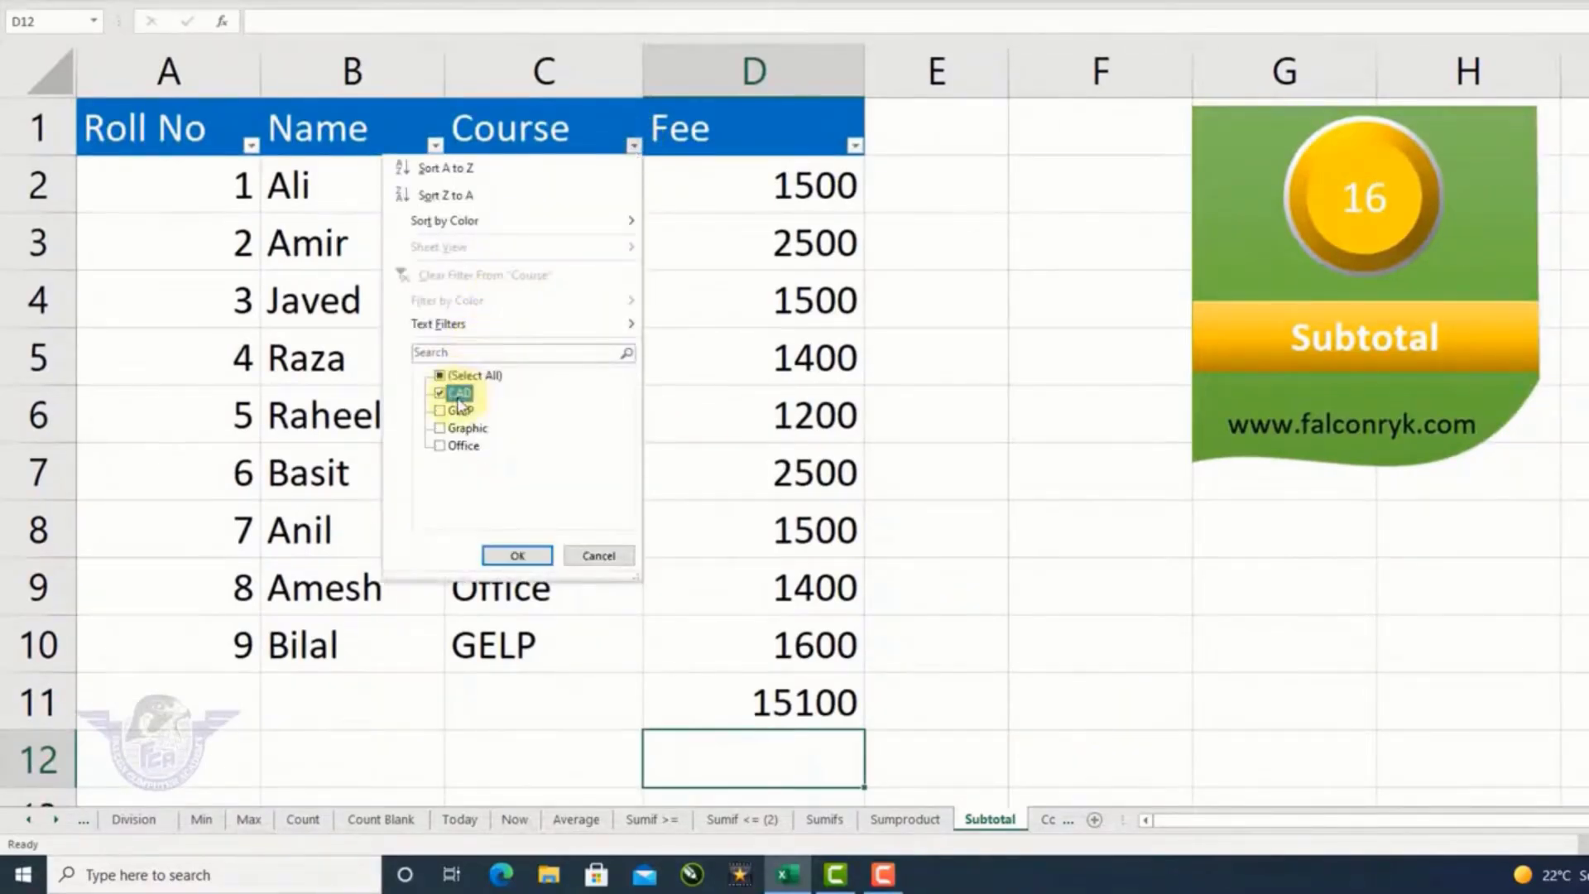
pyautogui.click(513, 556)
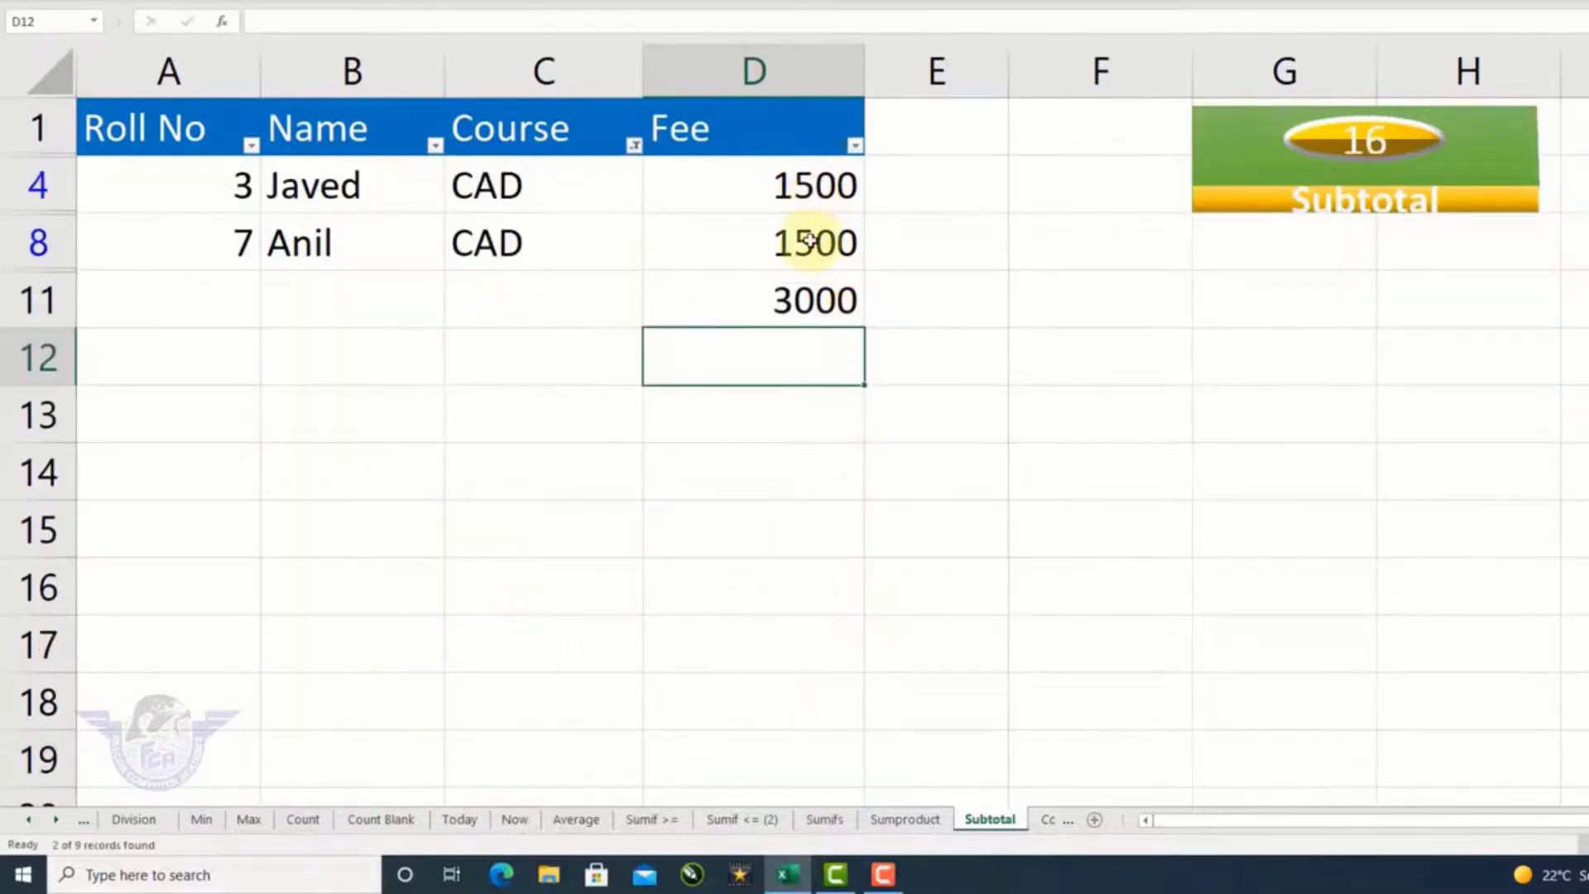
# Change the Course filter from CAD to GELP only and check the fee subtotal
pyautogui.click(633, 146)
pyautogui.click(466, 394)
pyautogui.click(460, 411)
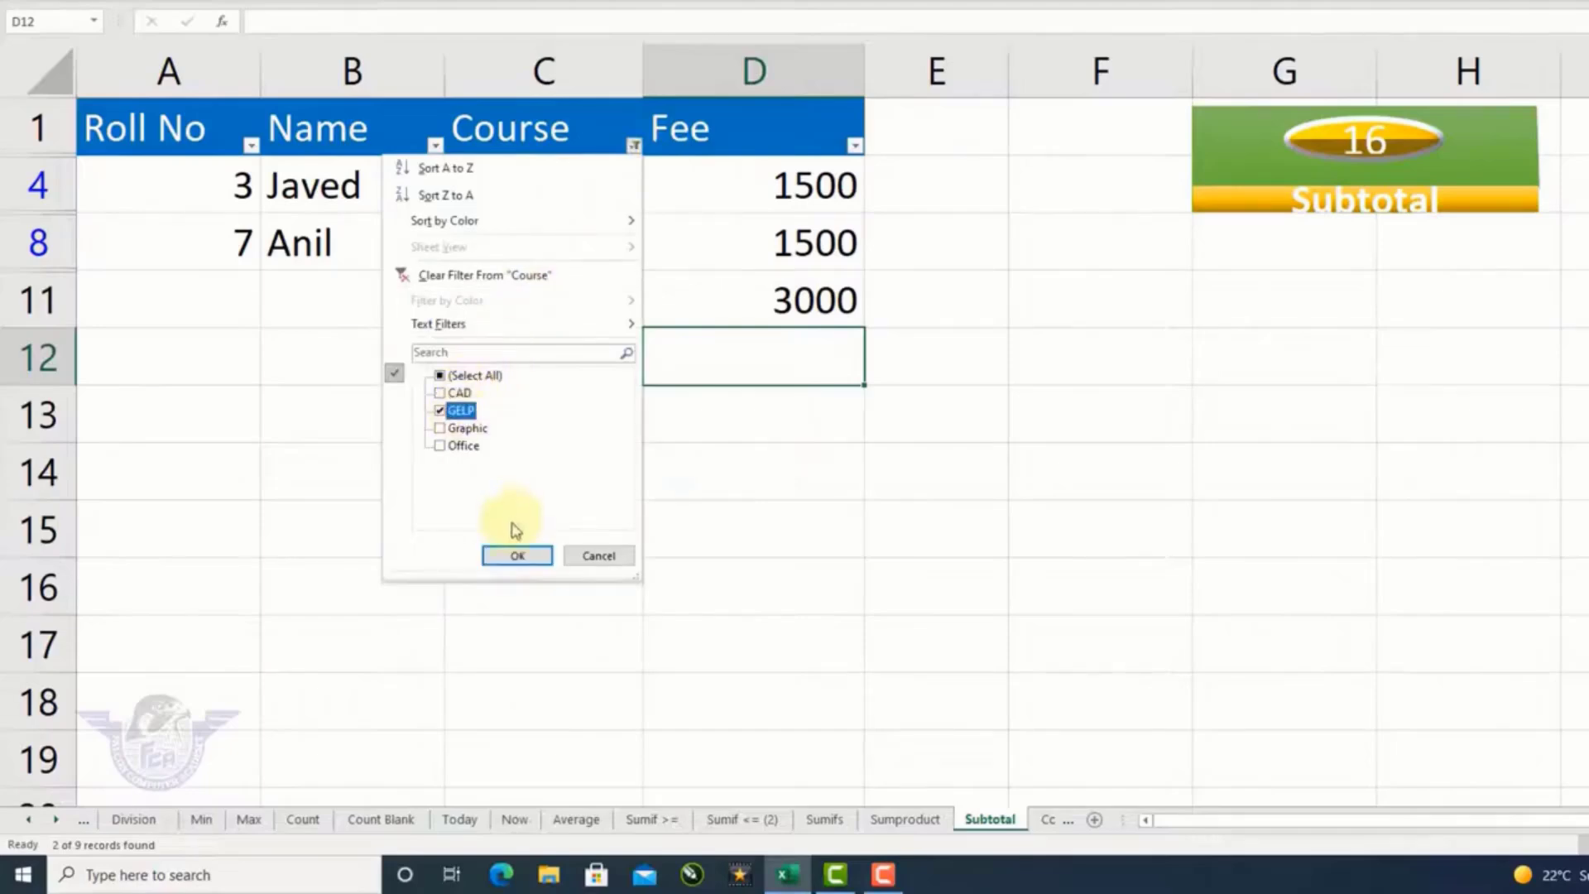
pyautogui.click(517, 555)
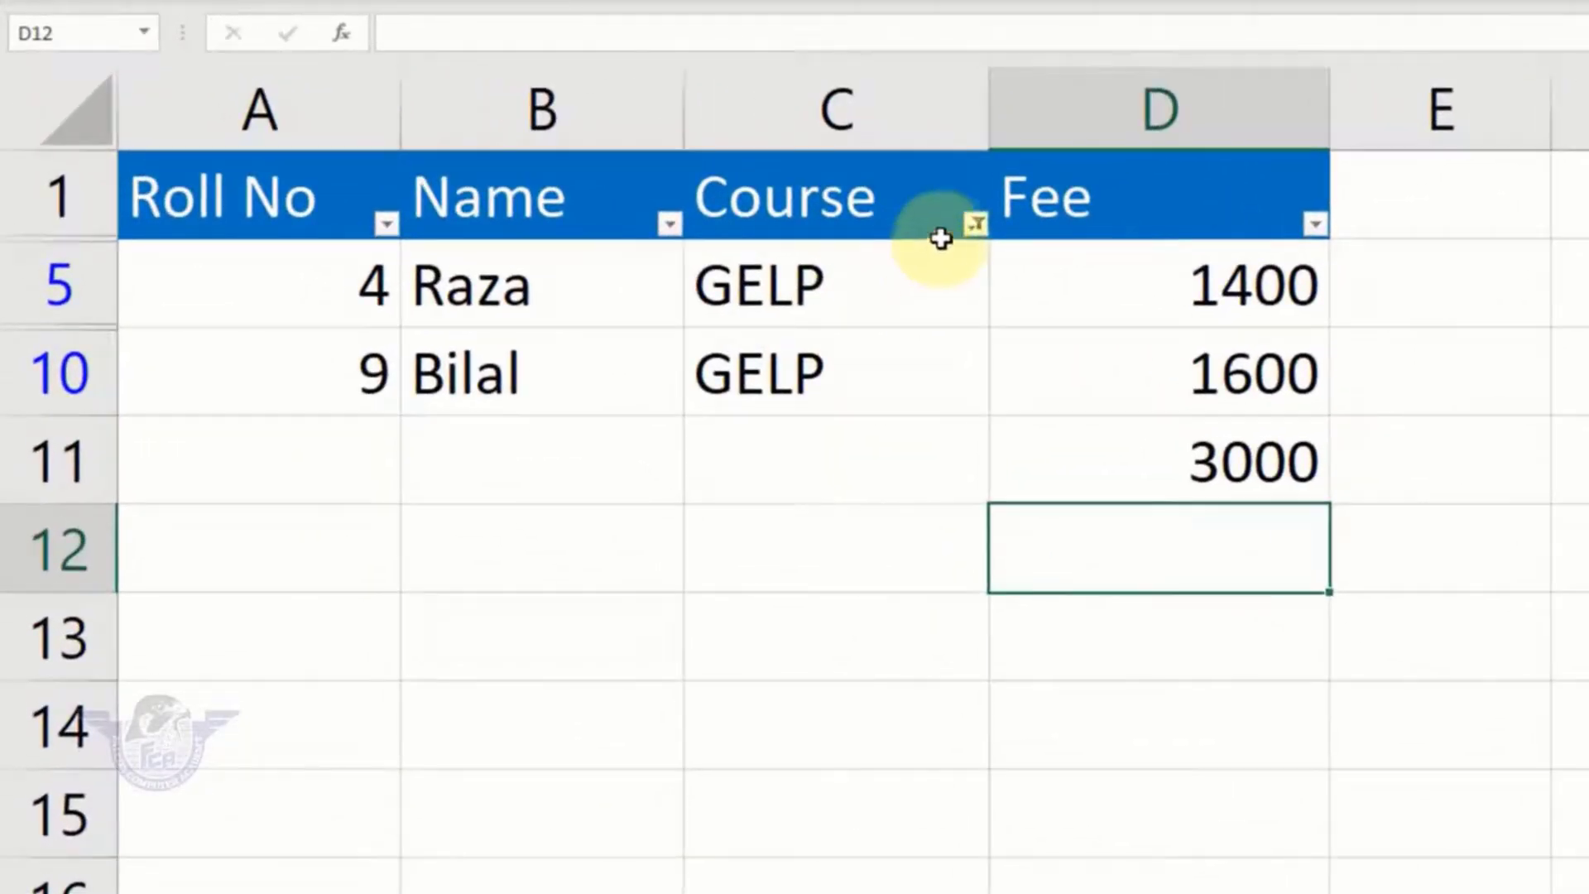
# Change the Course filter to Office only and check the fee subtotal
pyautogui.click(633, 145)
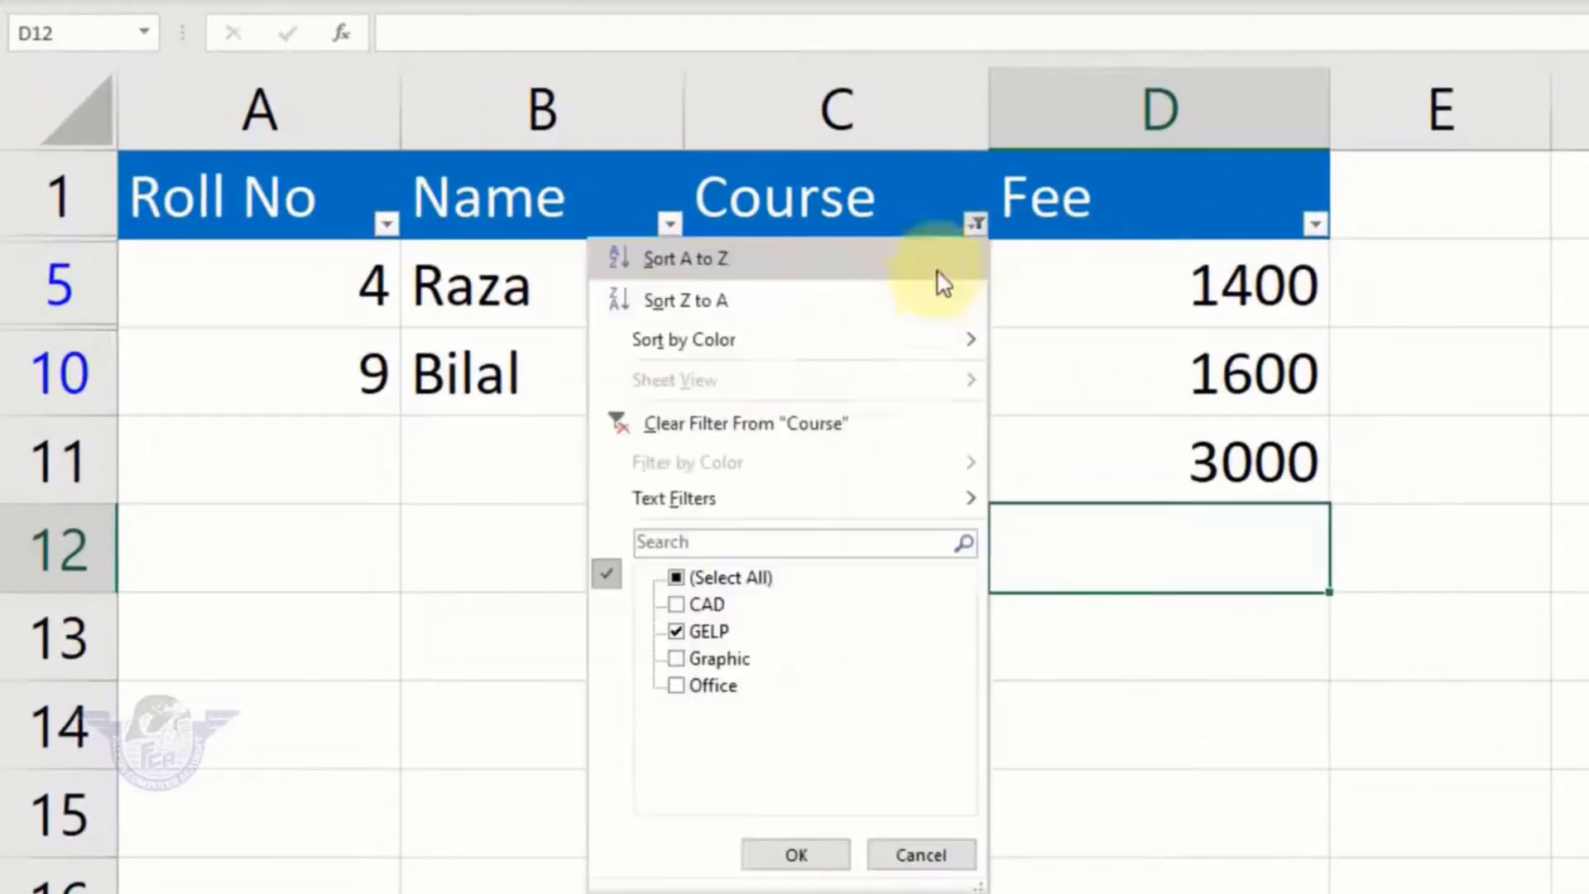
pyautogui.click(704, 689)
pyautogui.click(796, 852)
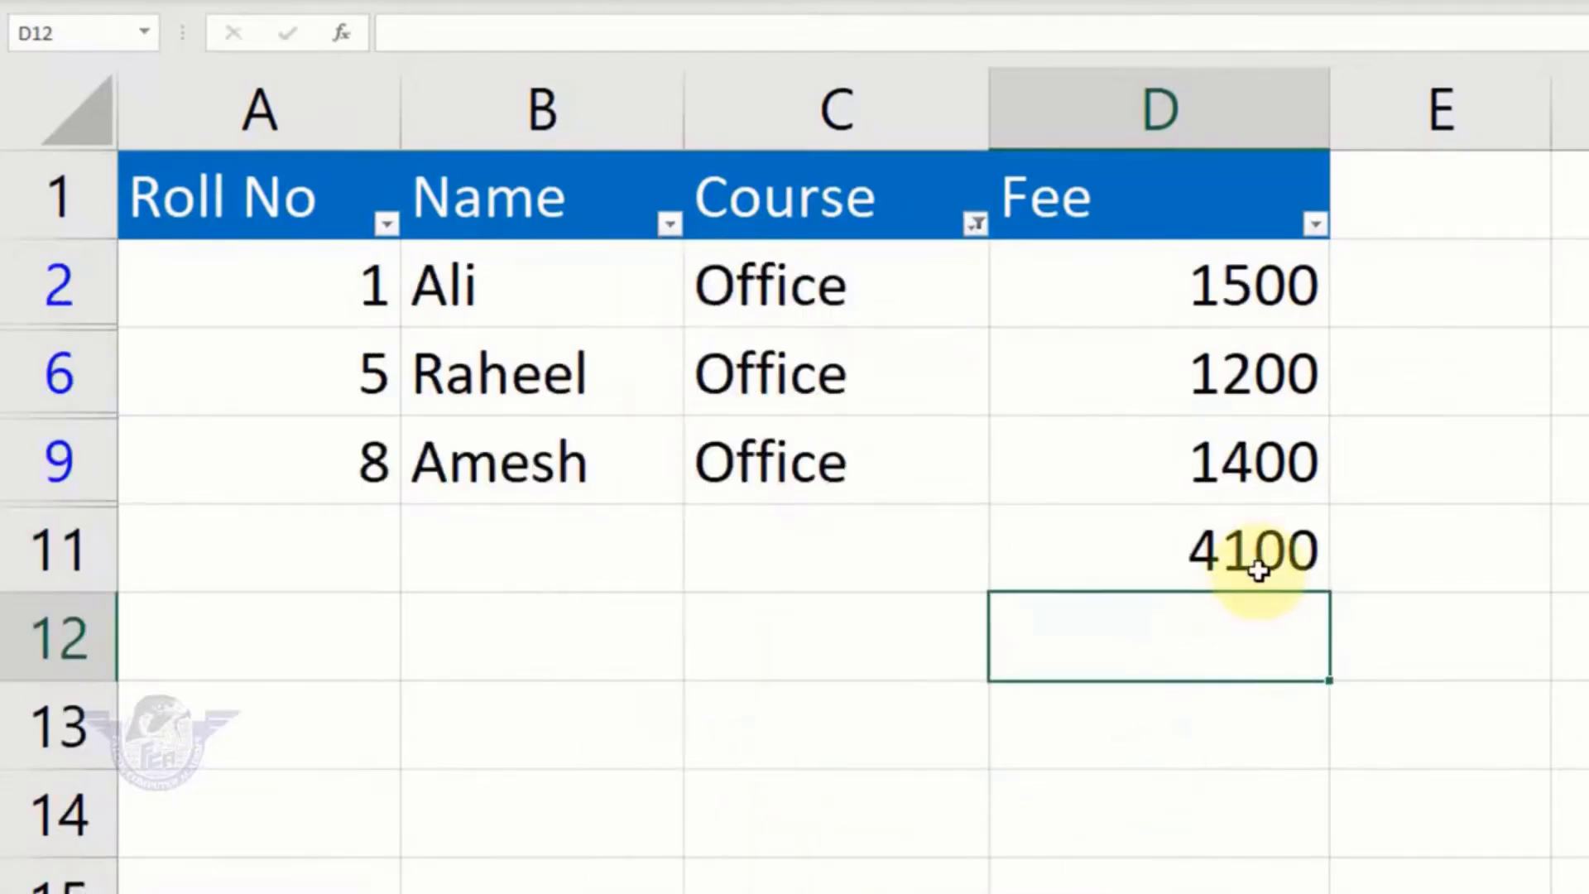
# Bring back every course in the Course filter so the subtotal covers all fees
pyautogui.click(975, 225)
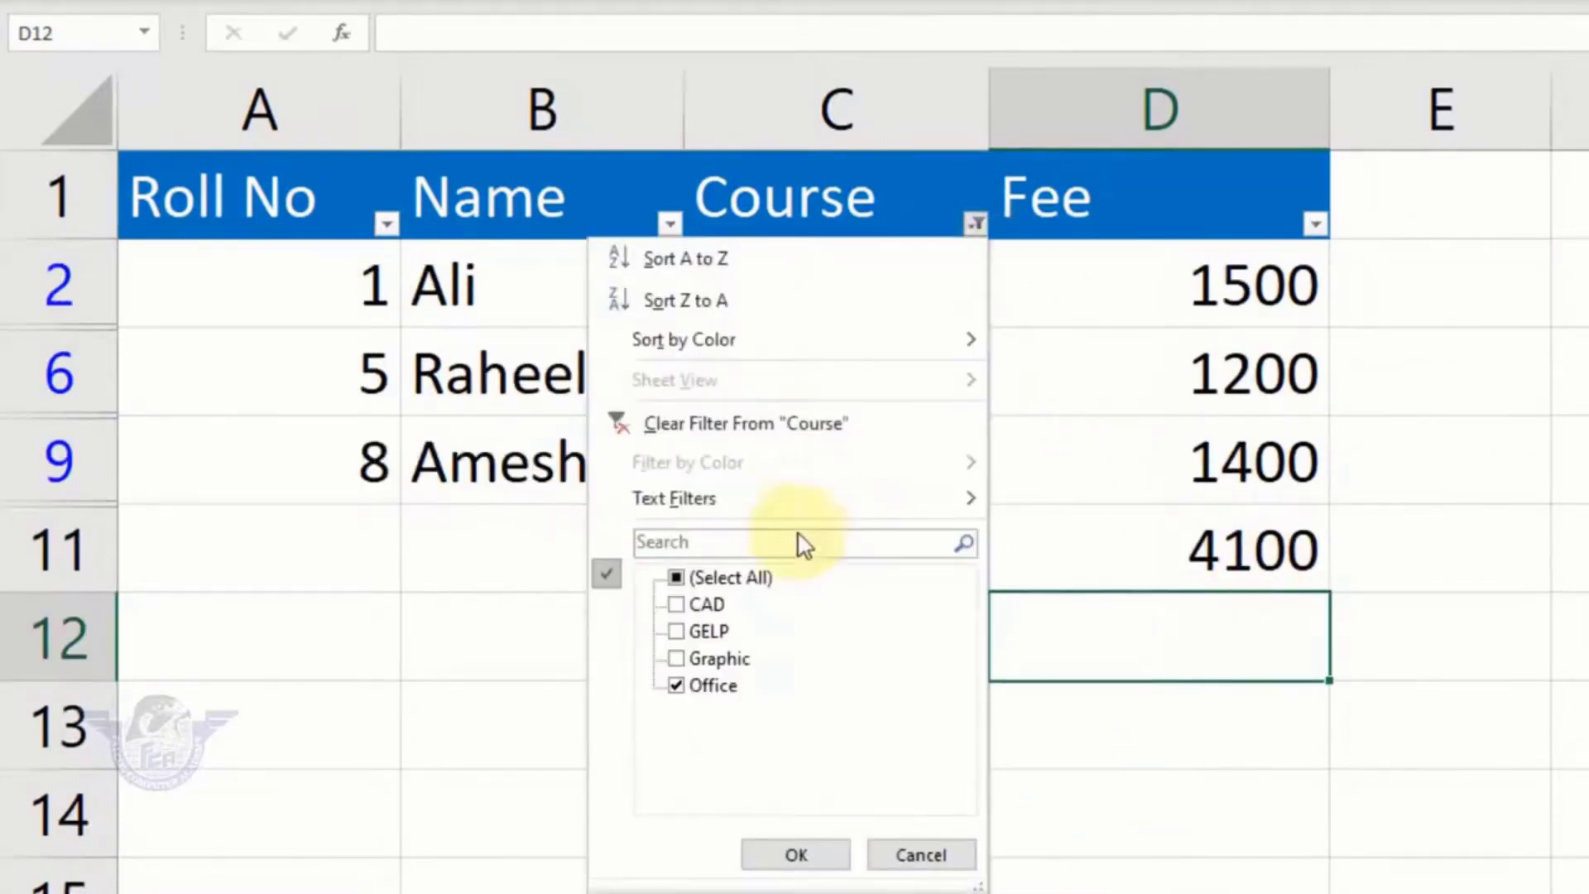
pyautogui.click(754, 579)
pyautogui.click(796, 855)
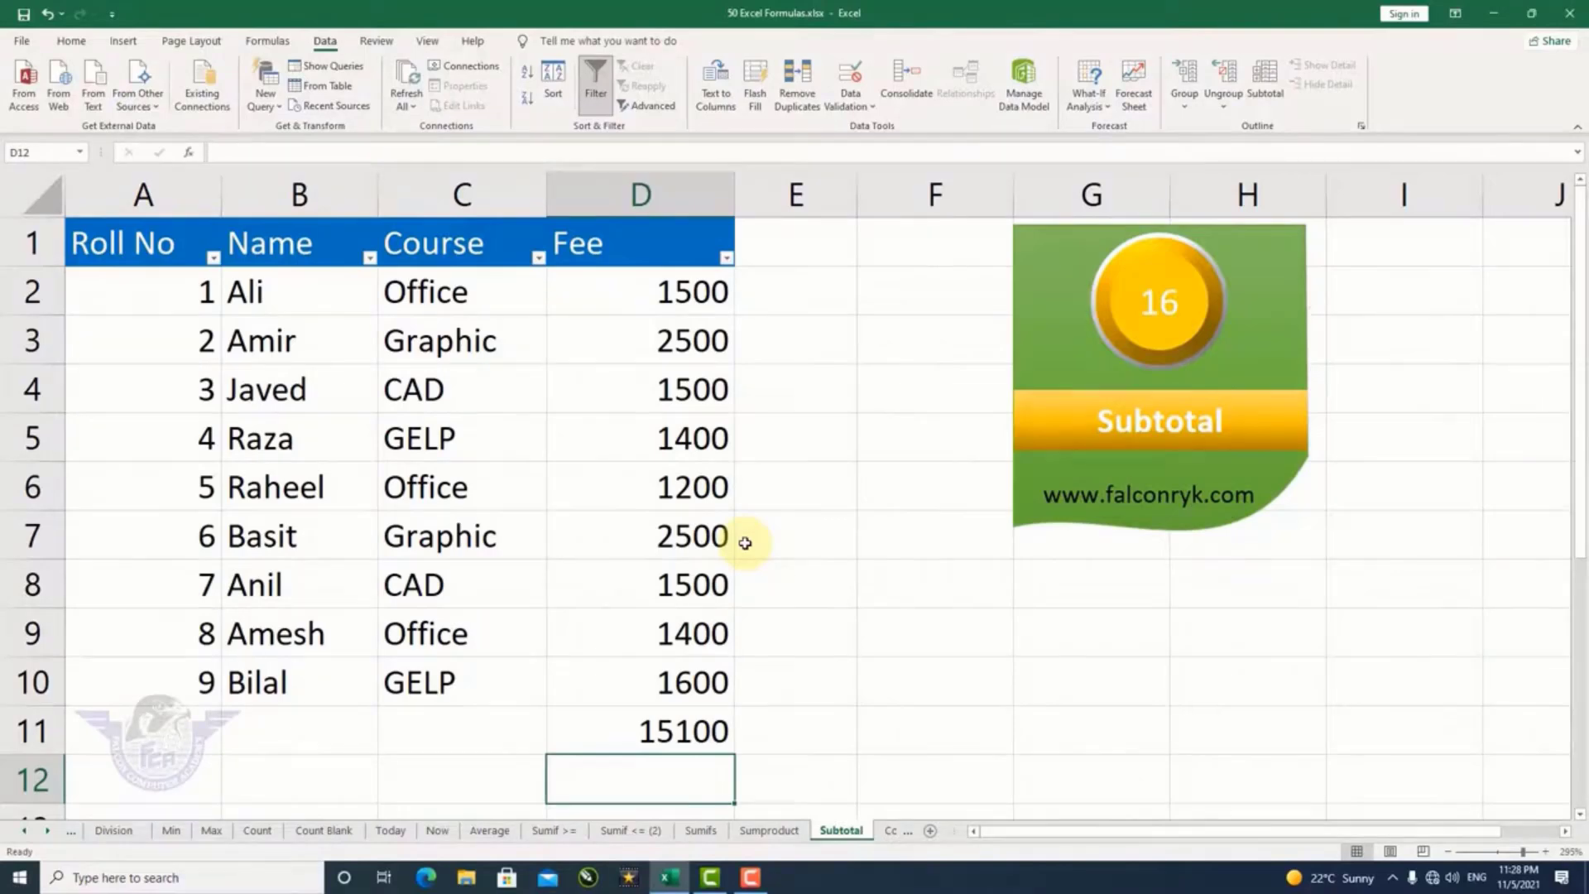
# On the Countif >= sheet, count the sales of at least 1000 in A8 with =COUNTIF(A2:A7,">=1000")
pyautogui.hotkey('ctrl', 'pagedown')
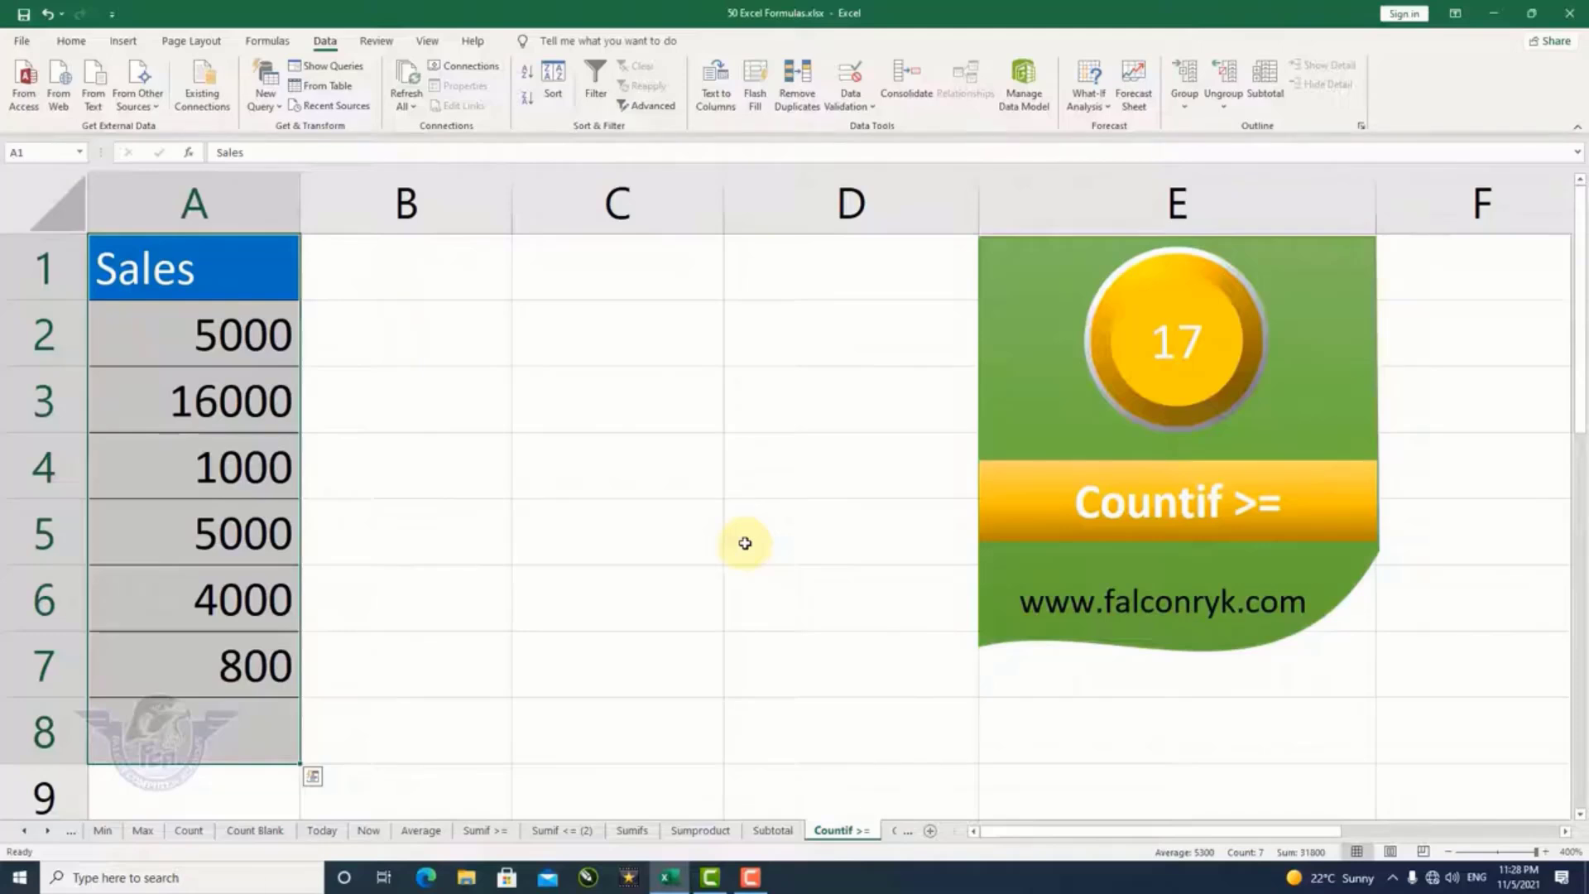
pyautogui.click(191, 735)
pyautogui.write('=s')
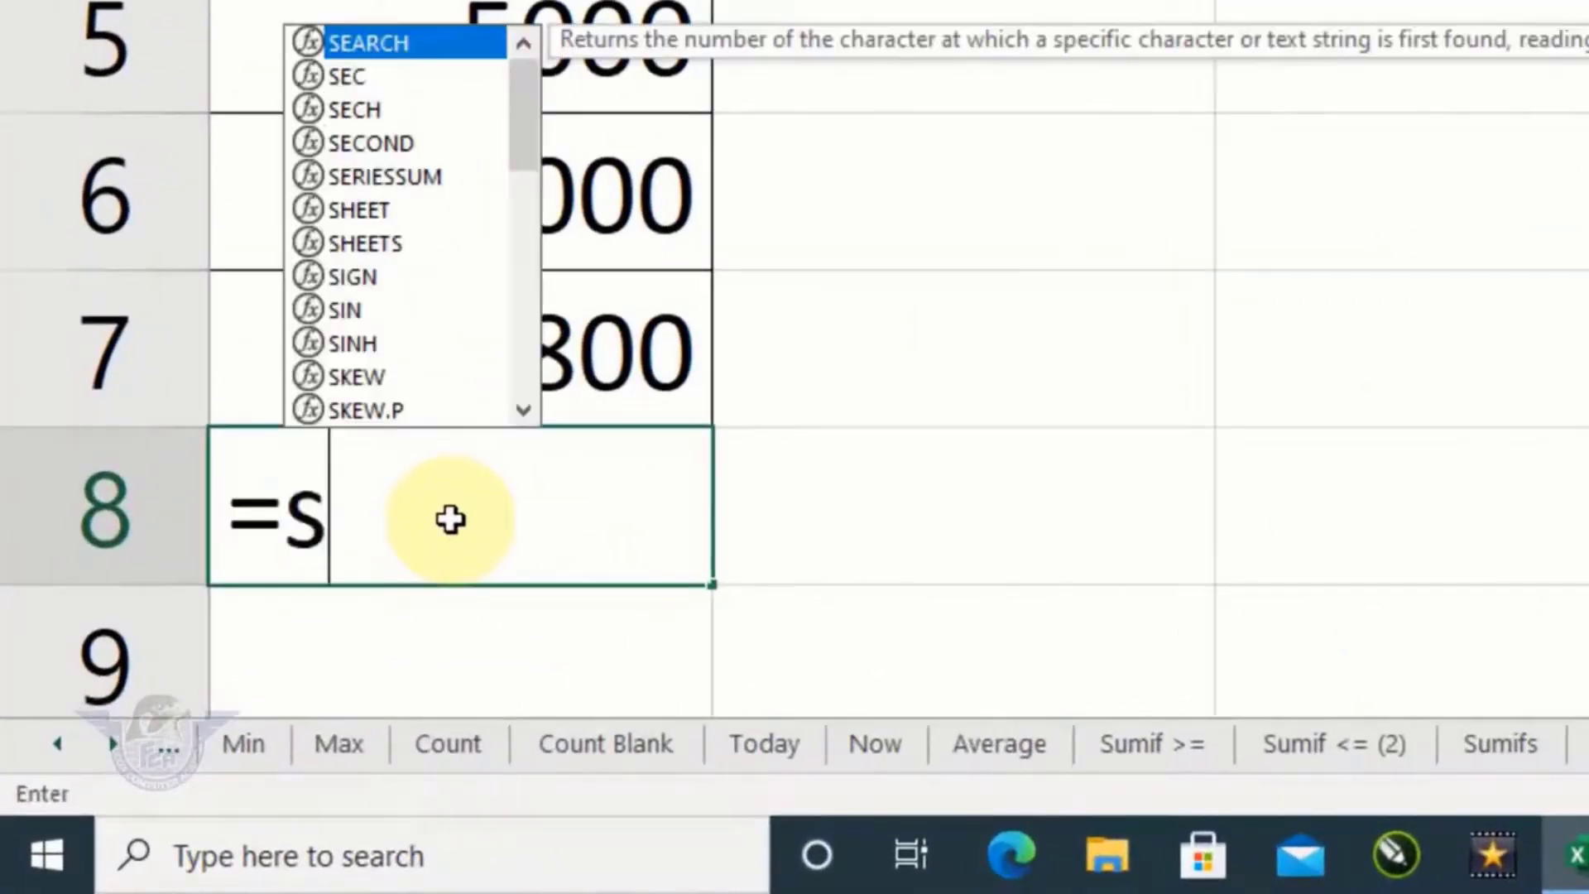
pyautogui.press('BackSpace')
pyautogui.write('countif(')
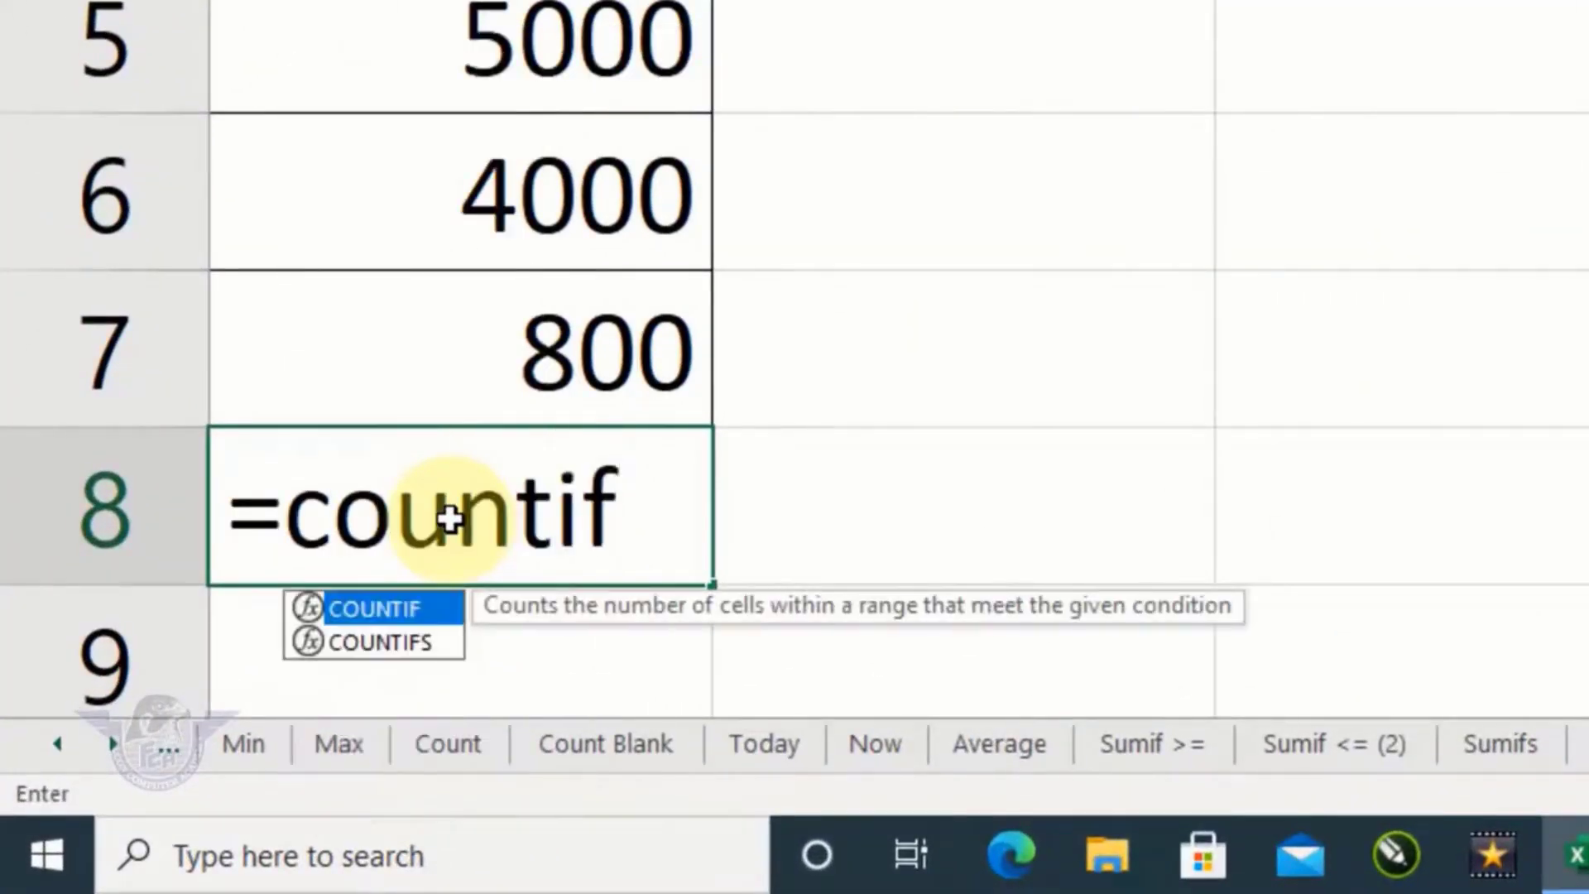
pyautogui.write('a2:')
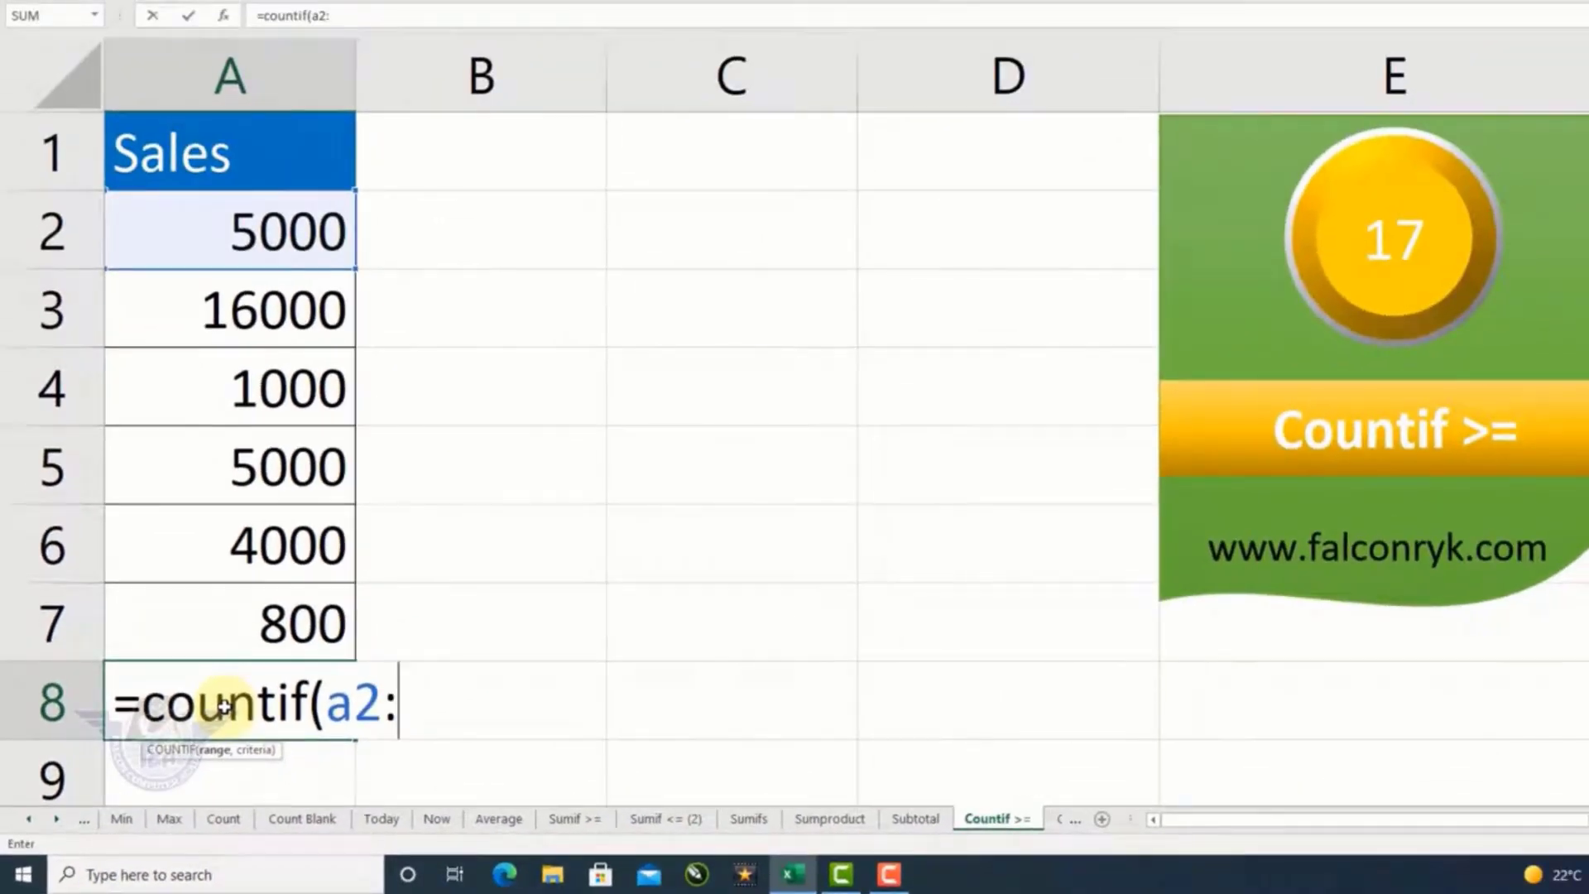
pyautogui.write('a7')
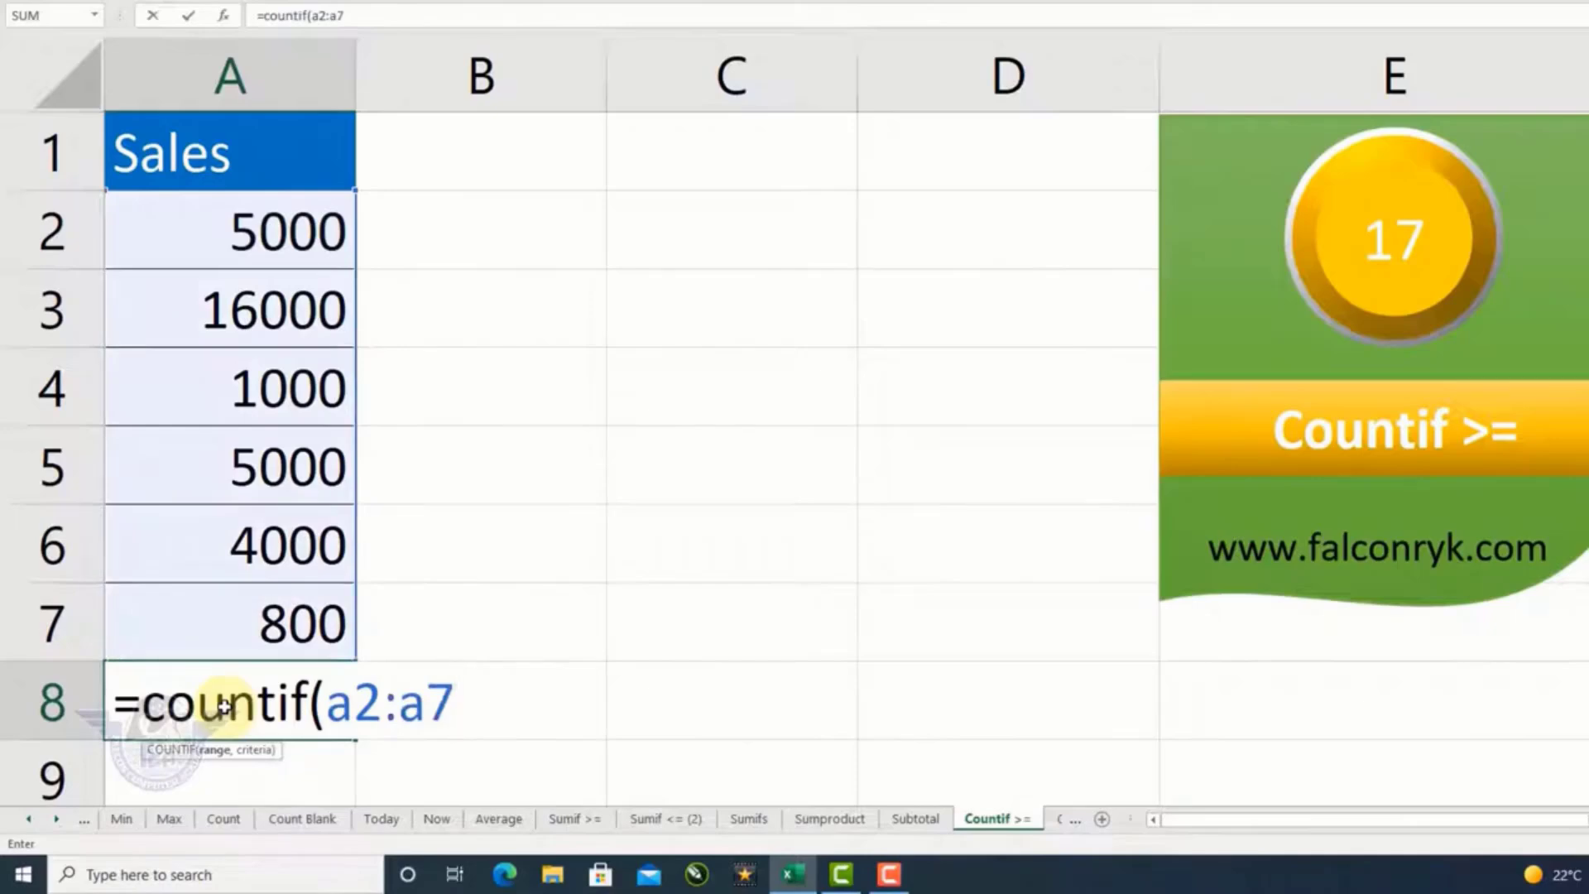
pyautogui.write(',">')
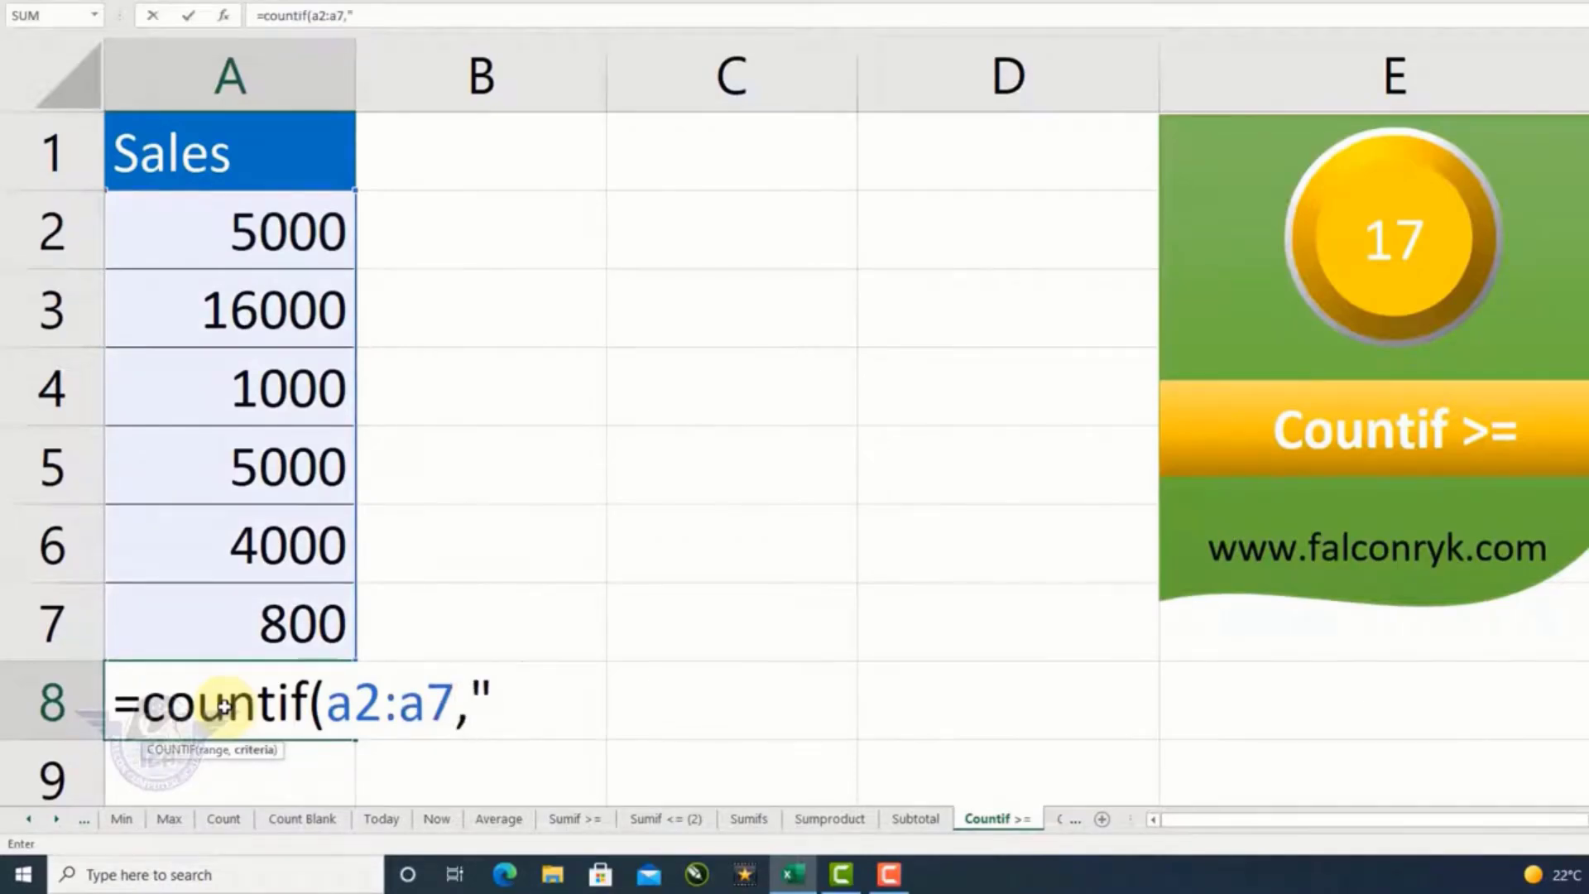
pyautogui.write('=1000')
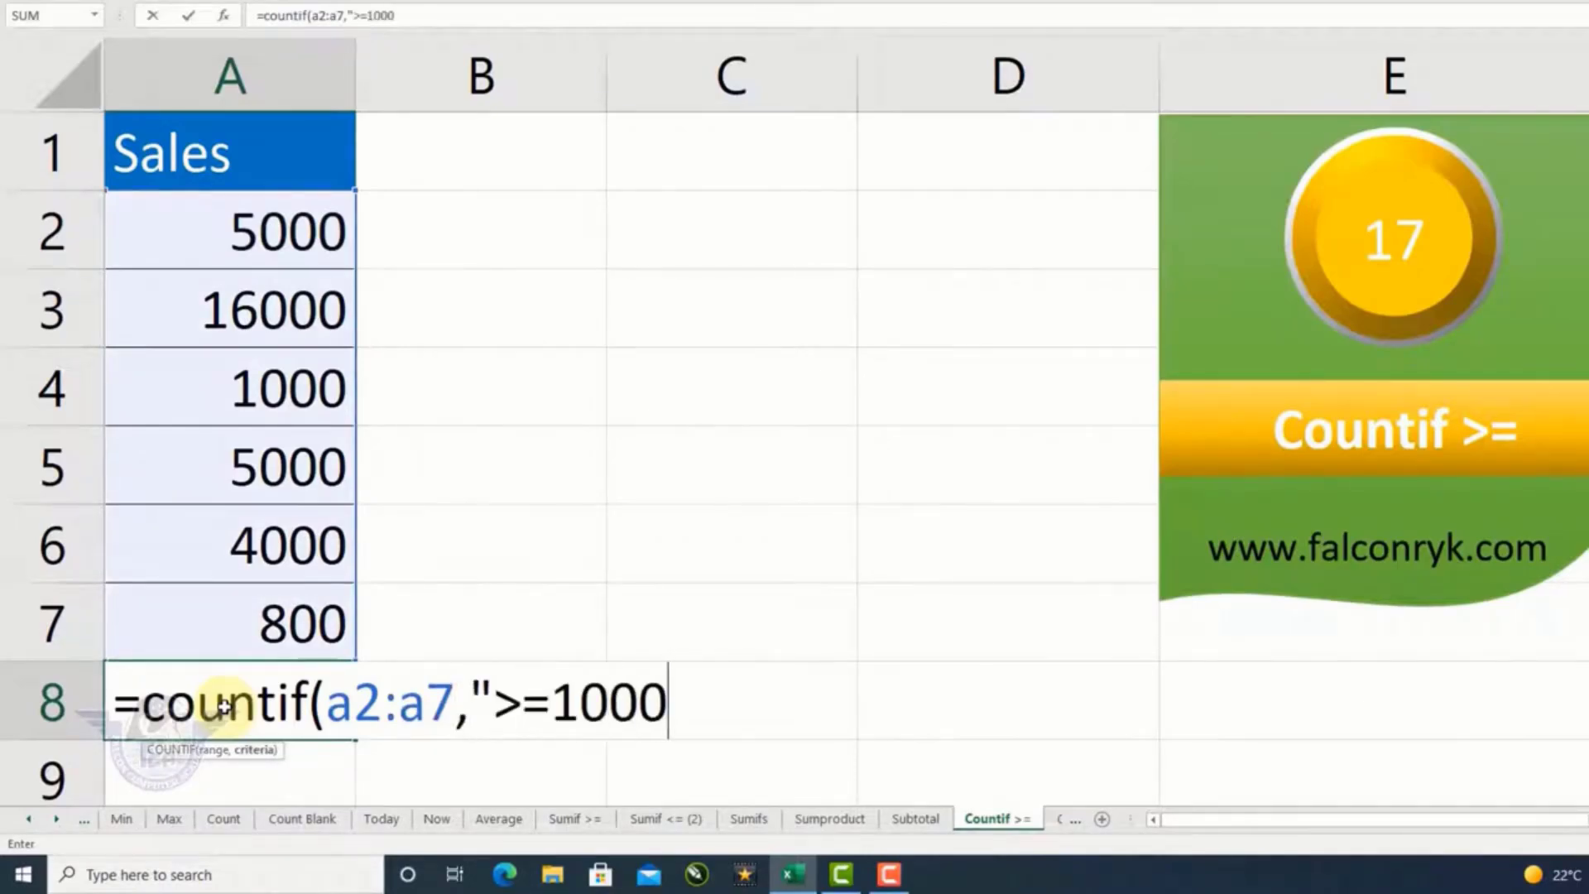
pyautogui.write('")')
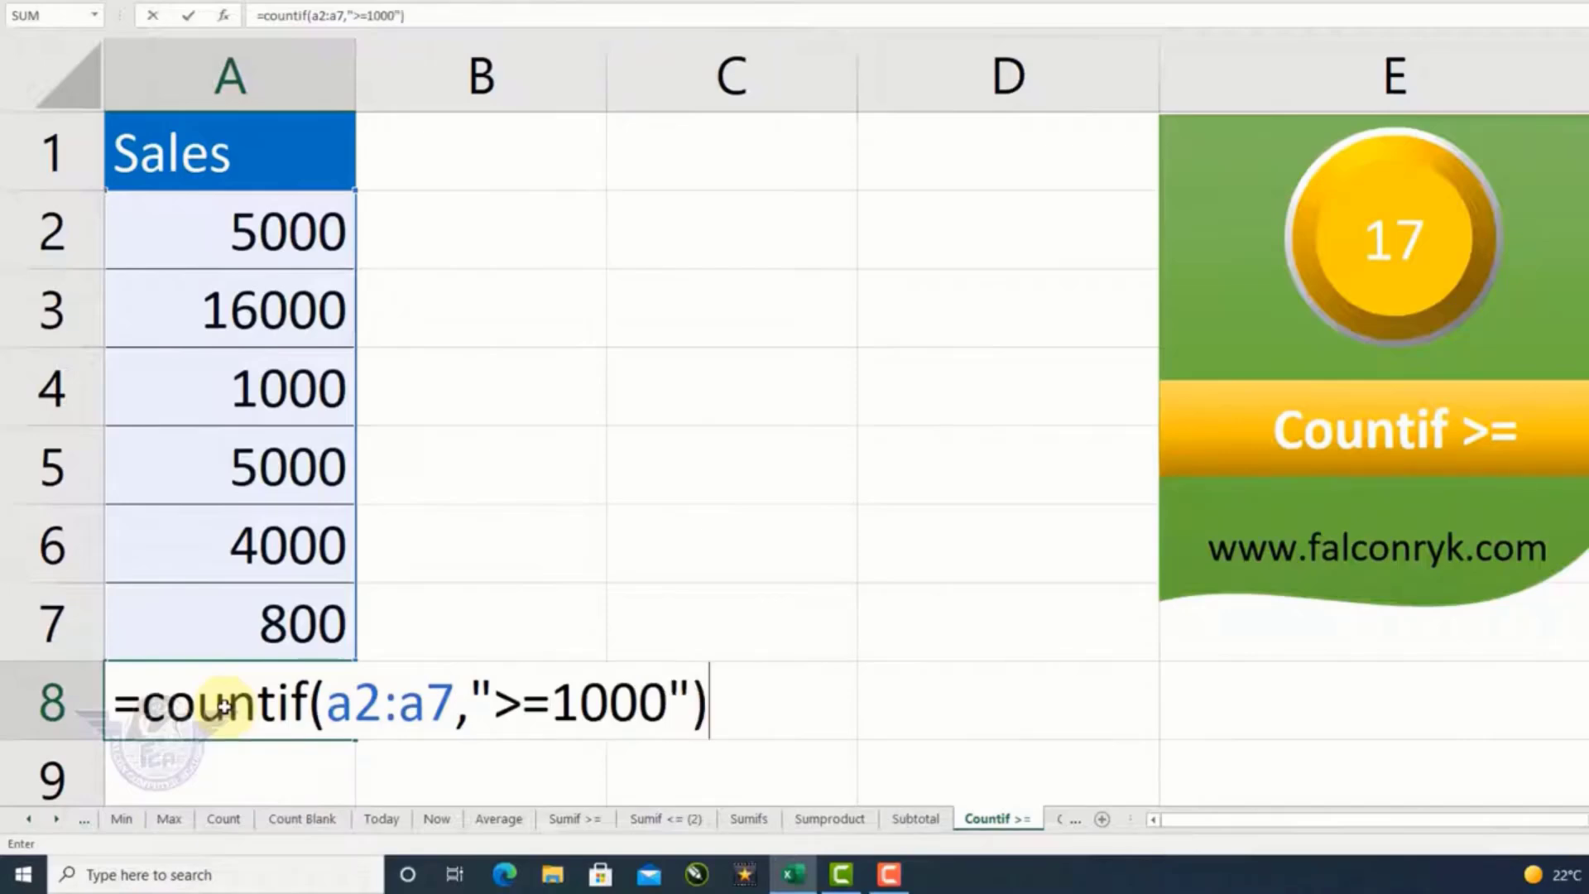
pyautogui.press('Return')
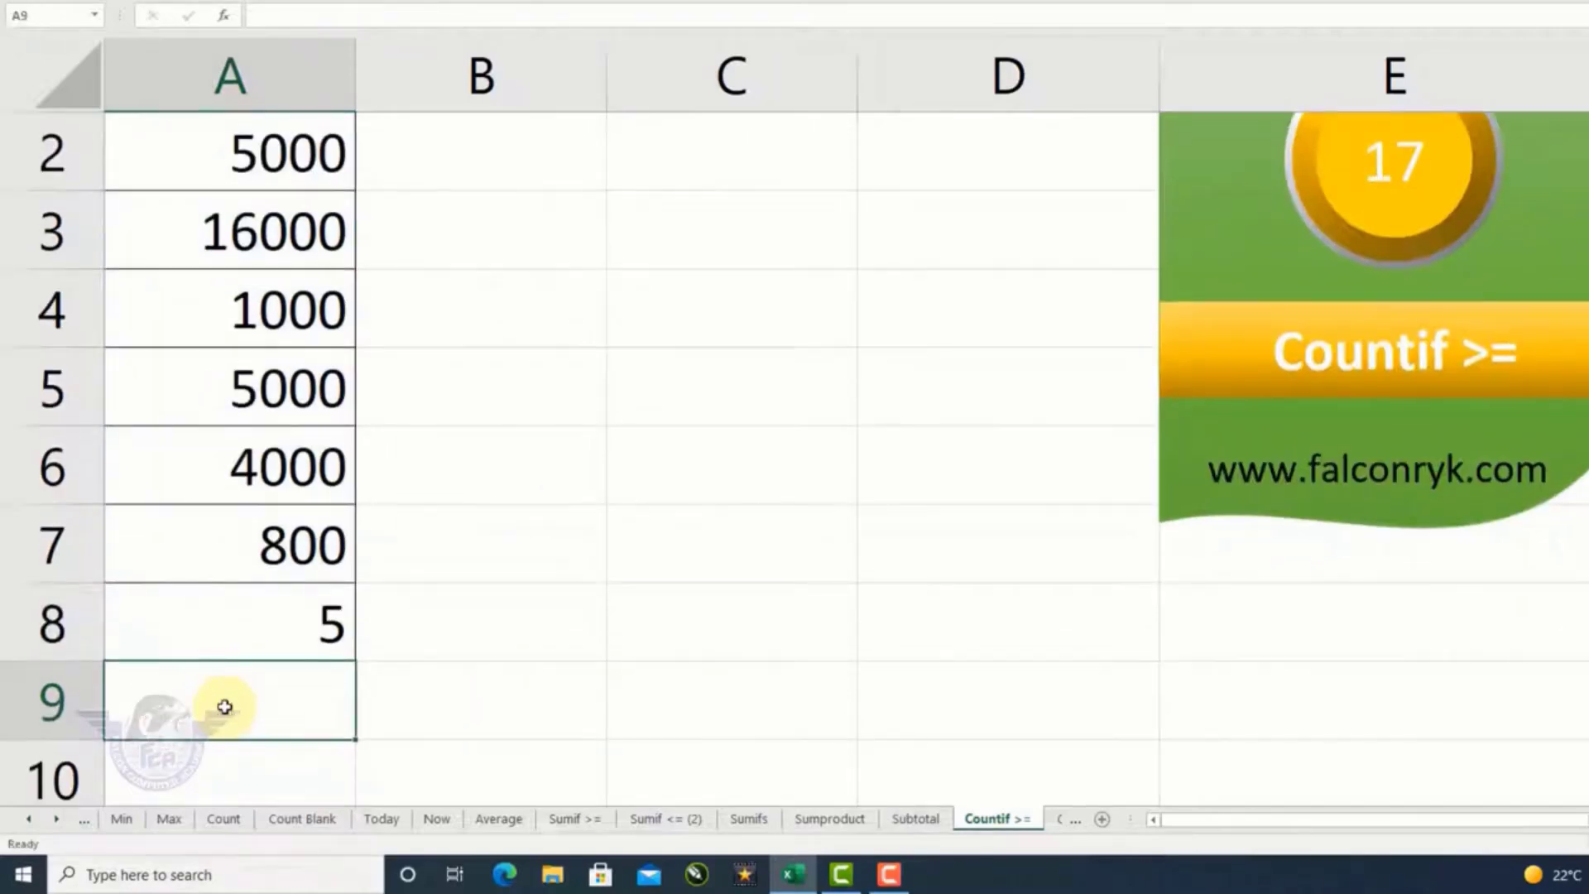
# Examine the sales values in A2:A7 one by one to see which meet the COUNTIF condition in A8
pyautogui.press('Up')
pyautogui.press('Up')
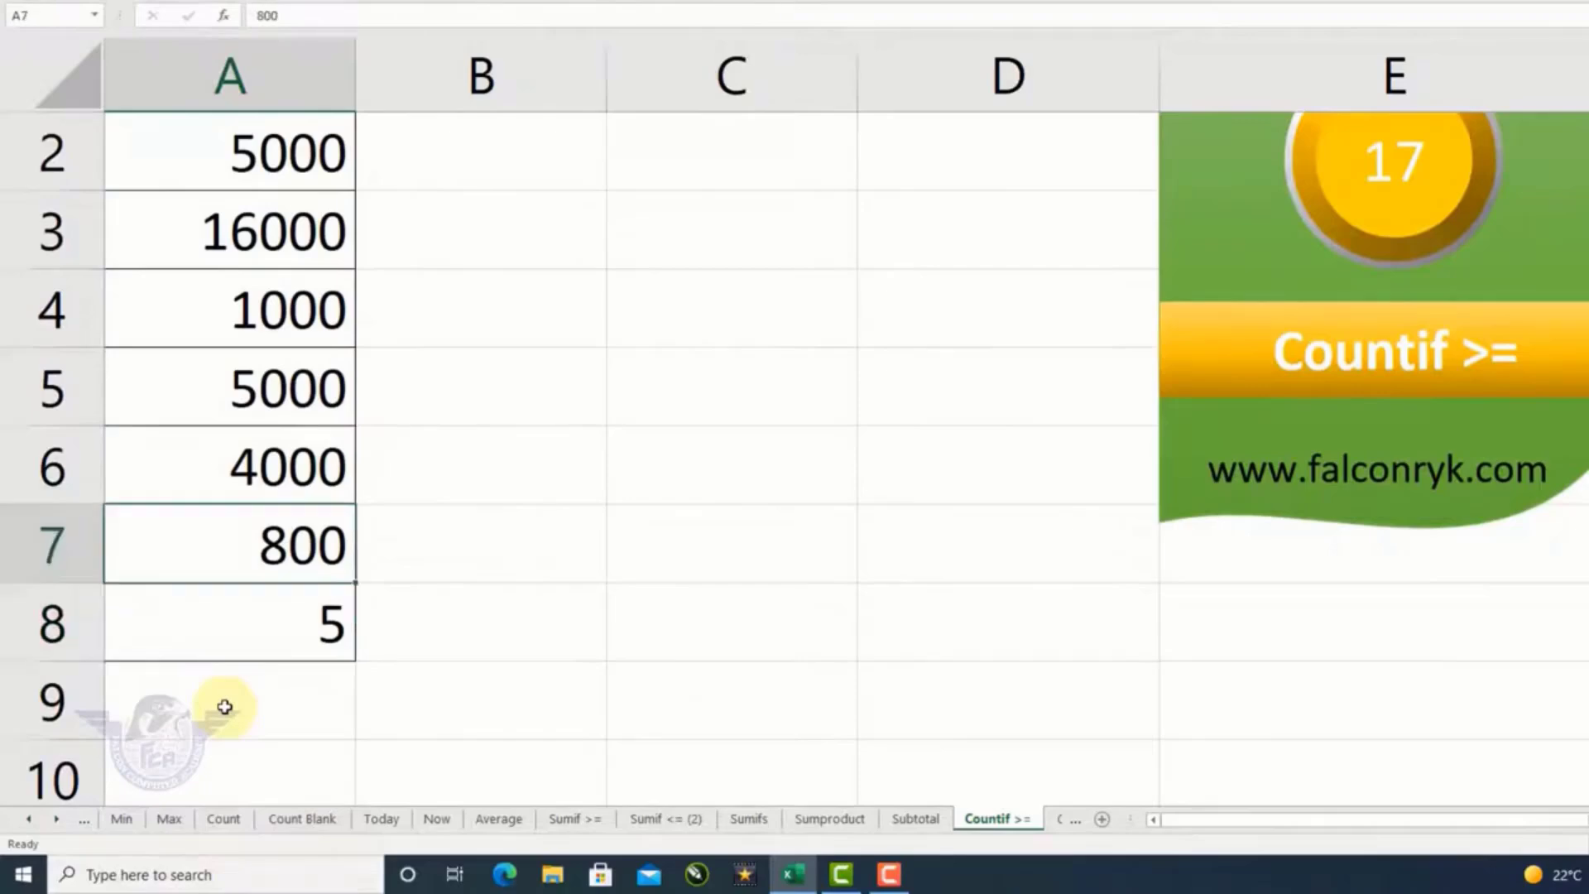
pyautogui.press('Down')
pyautogui.press('Up')
pyautogui.press('Up')
pyautogui.press('Up')
pyautogui.press('Up')
pyautogui.press('Up')
pyautogui.press('Up')
pyautogui.press('Up')
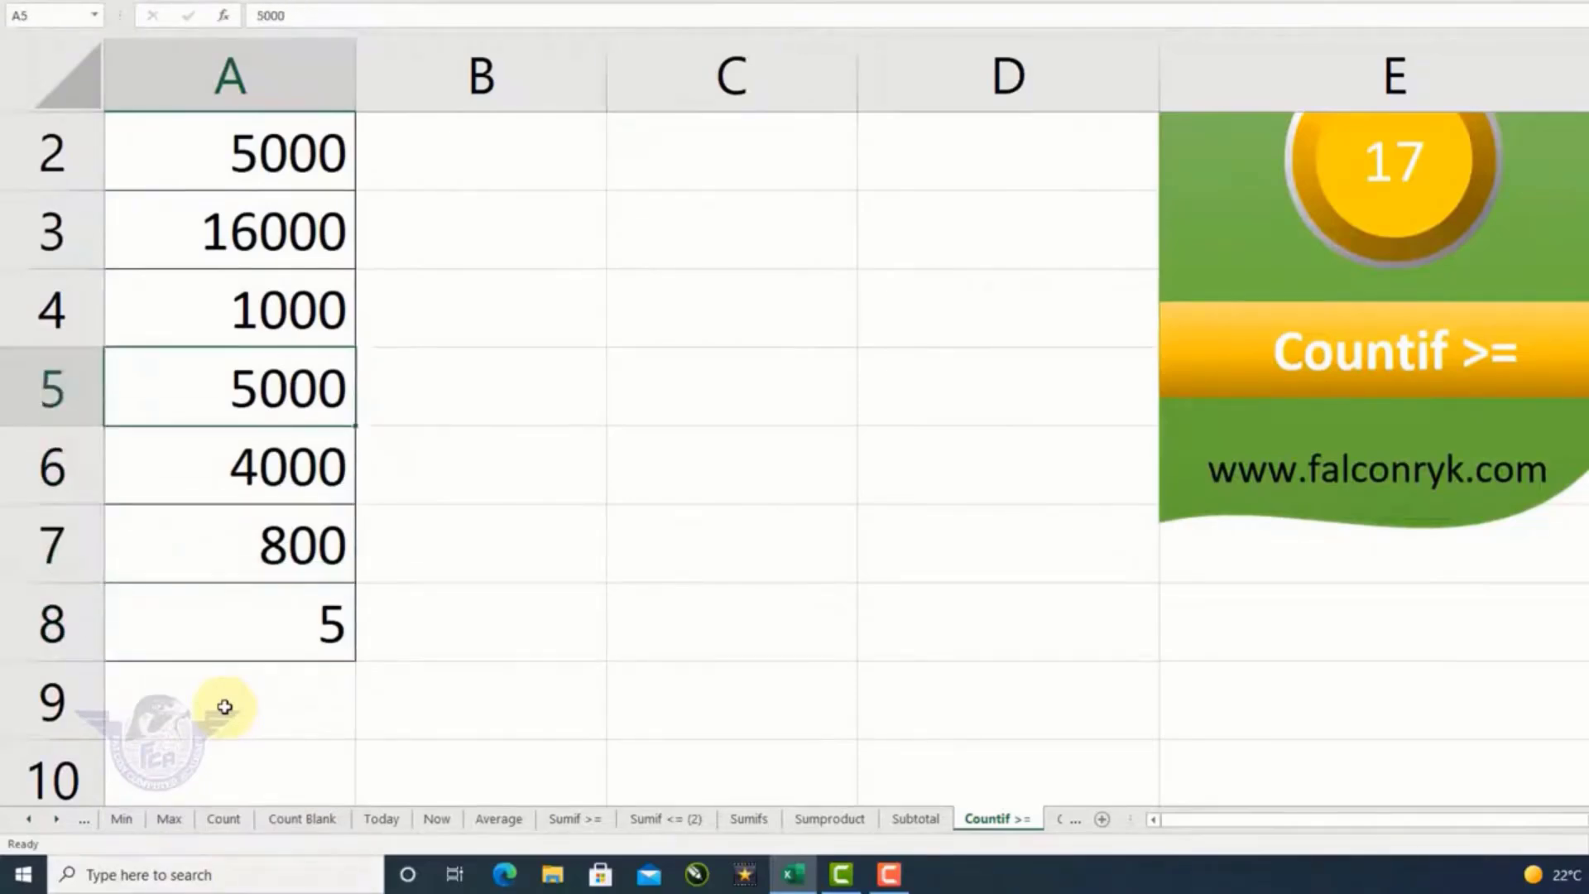
pyautogui.press('Down')
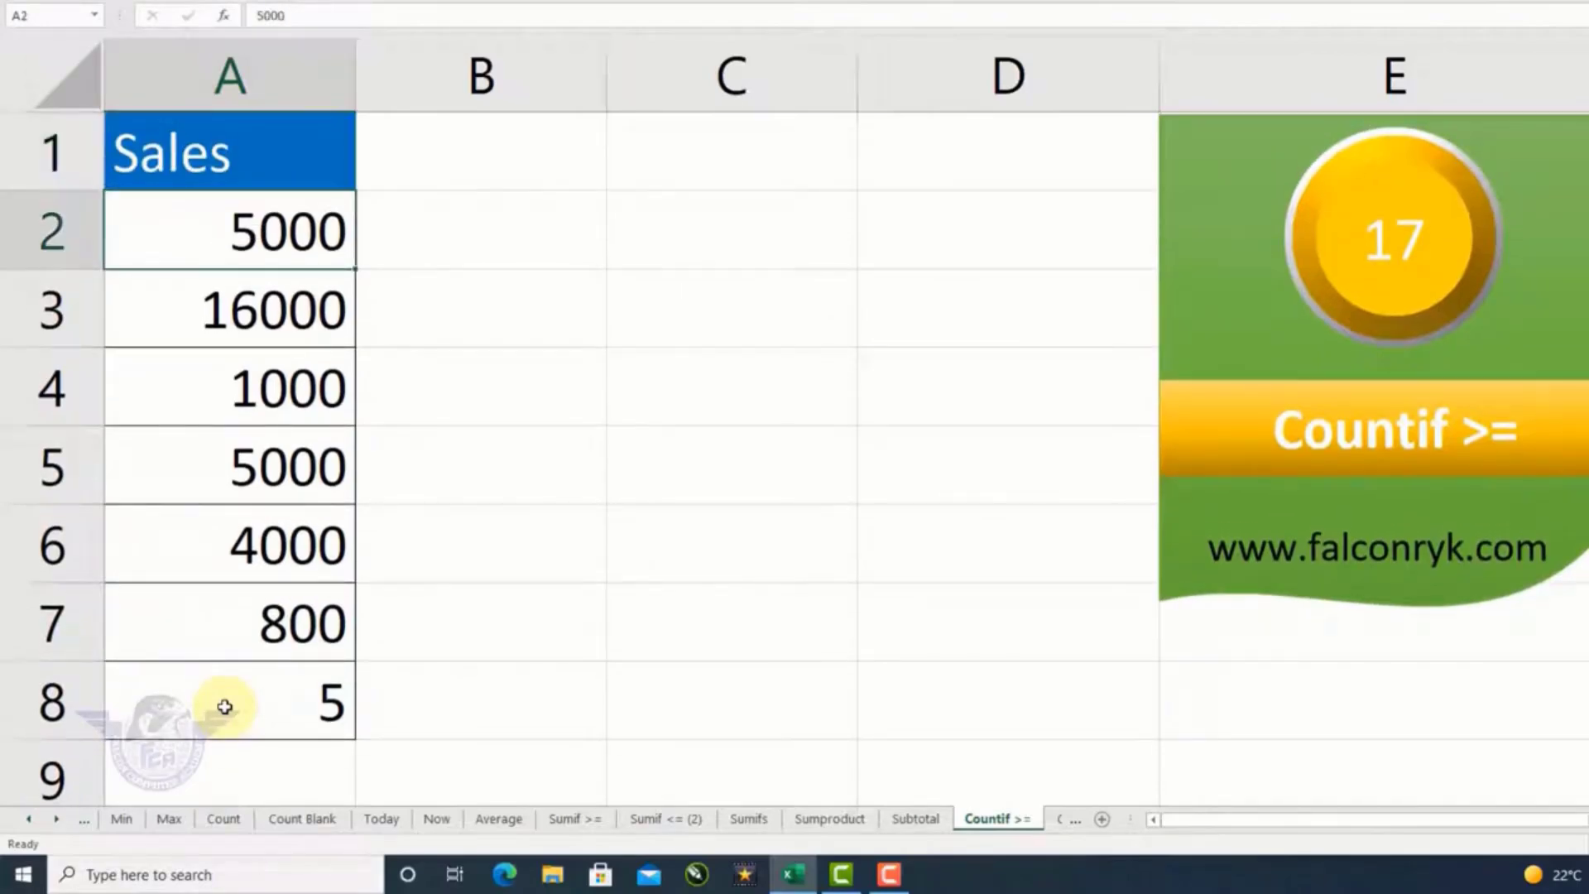
pyautogui.click(225, 706)
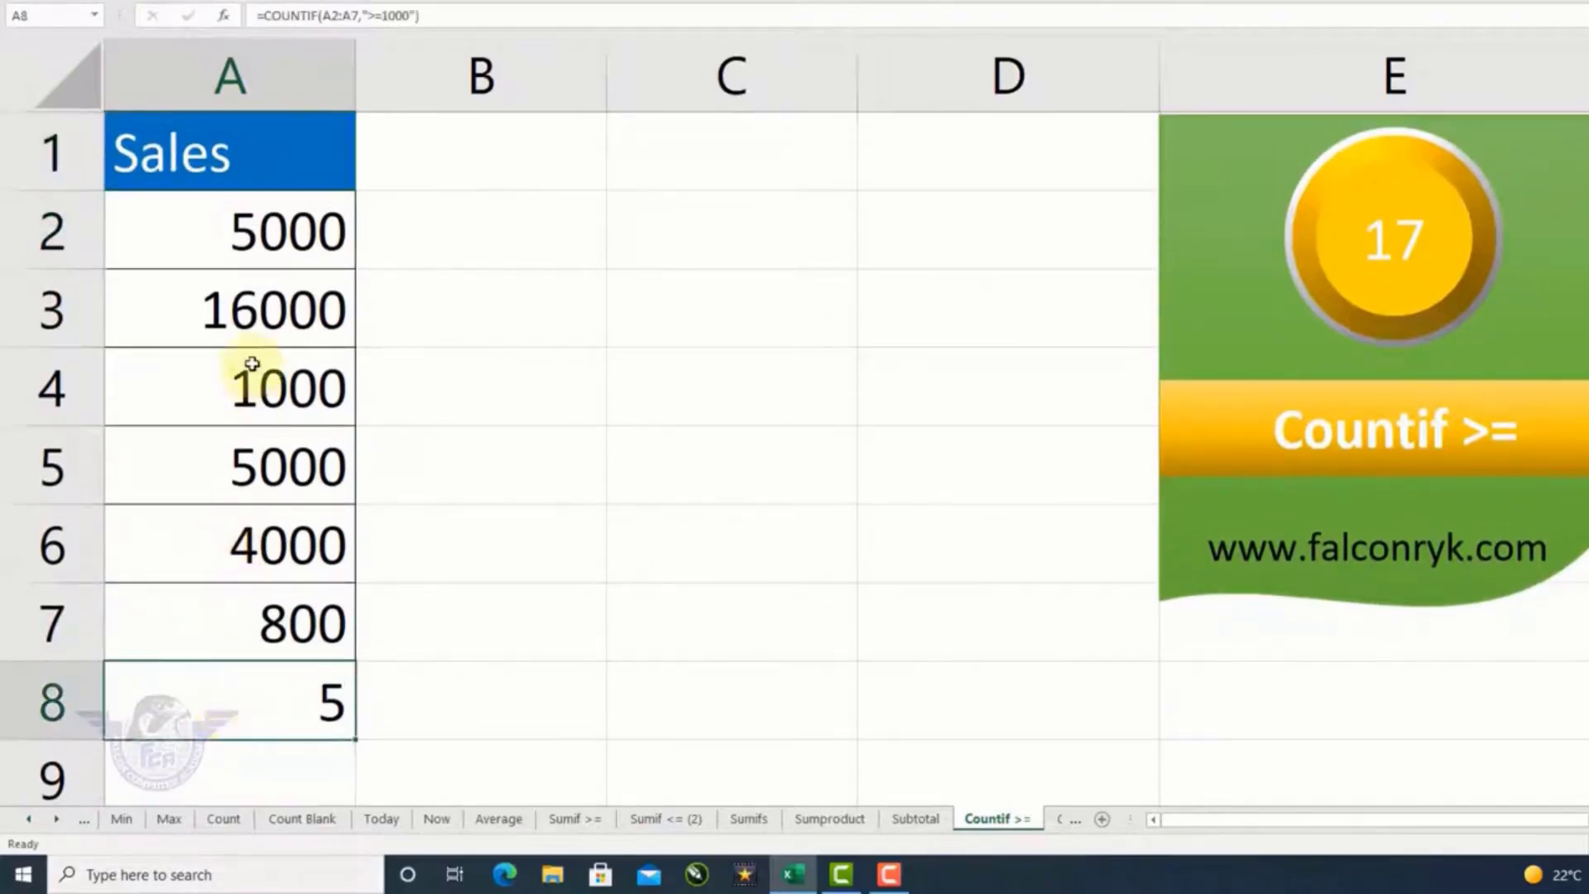
pyautogui.click(245, 228)
pyautogui.click(197, 470)
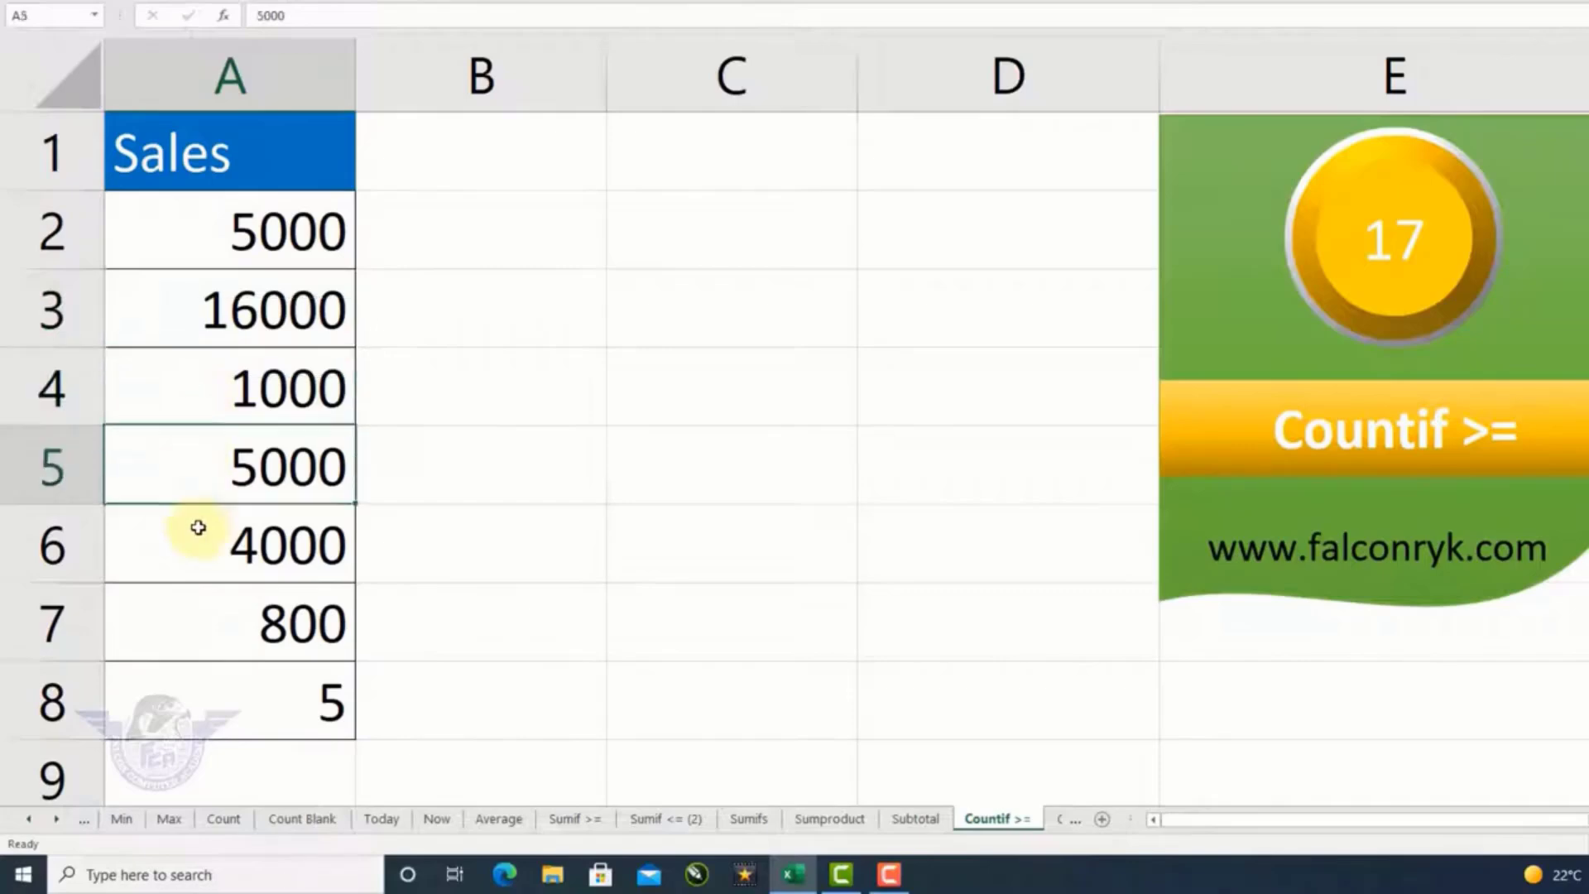
pyautogui.click(211, 553)
pyautogui.click(224, 627)
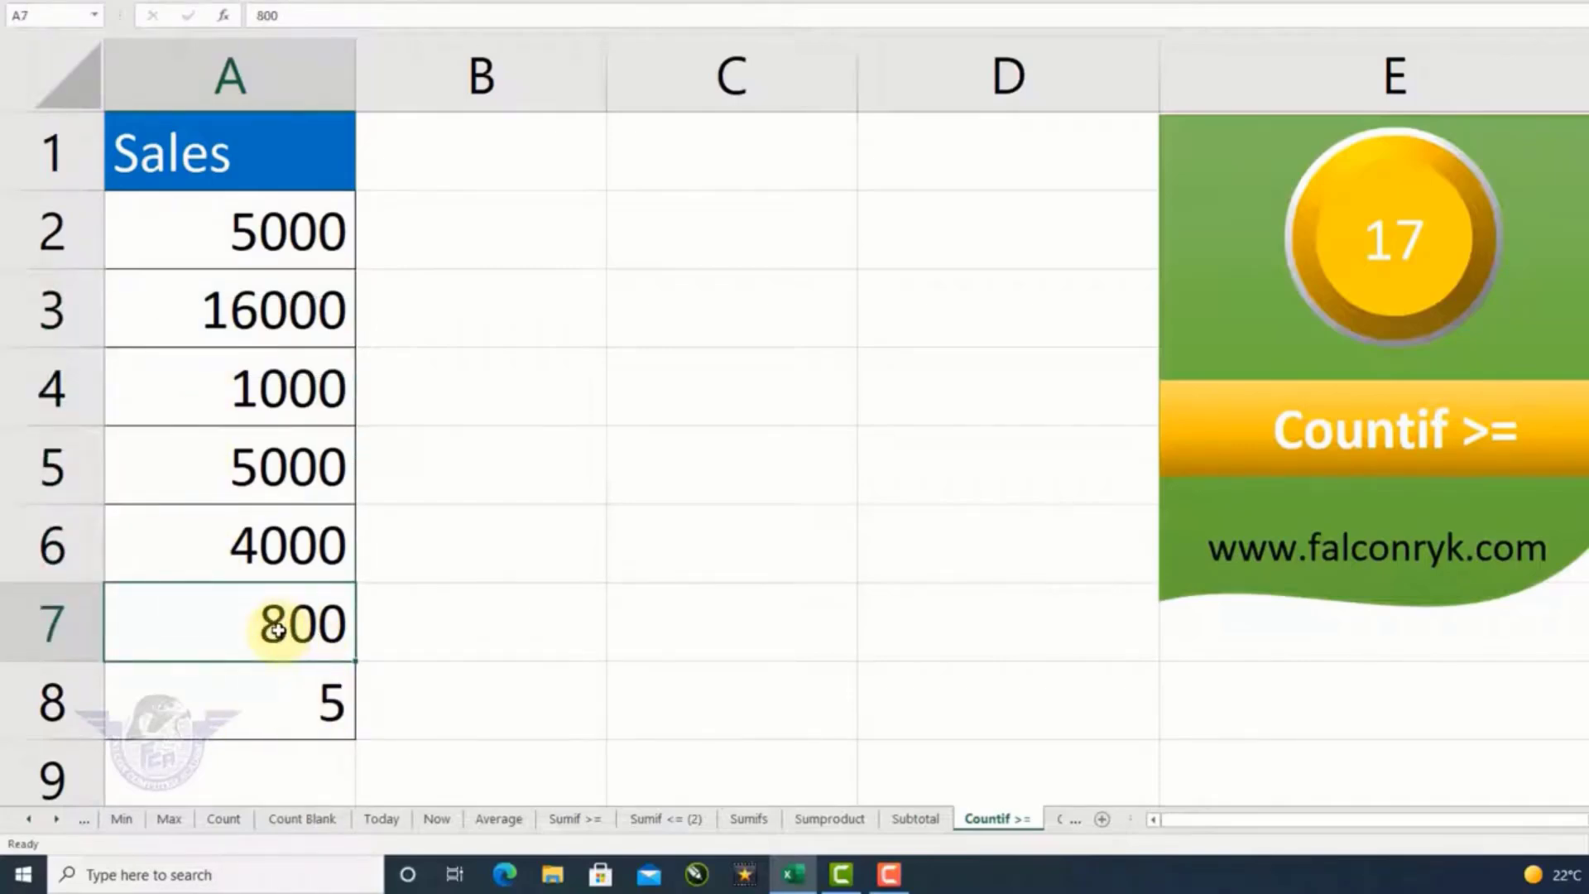
pyautogui.click(283, 529)
pyautogui.click(286, 457)
pyautogui.click(284, 383)
pyautogui.click(278, 313)
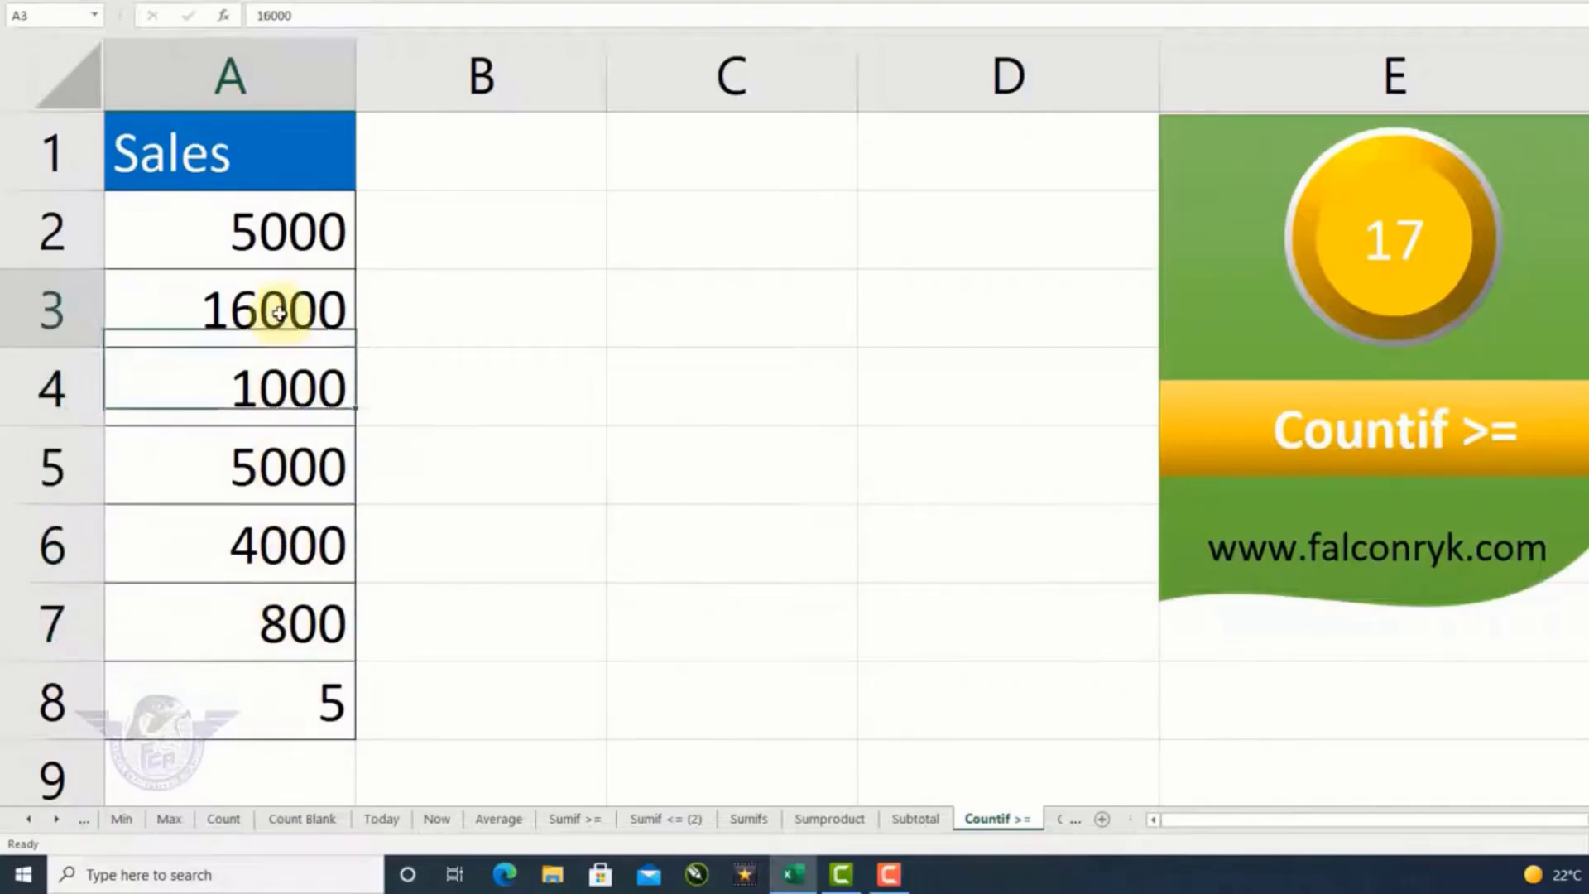
pyautogui.click(271, 242)
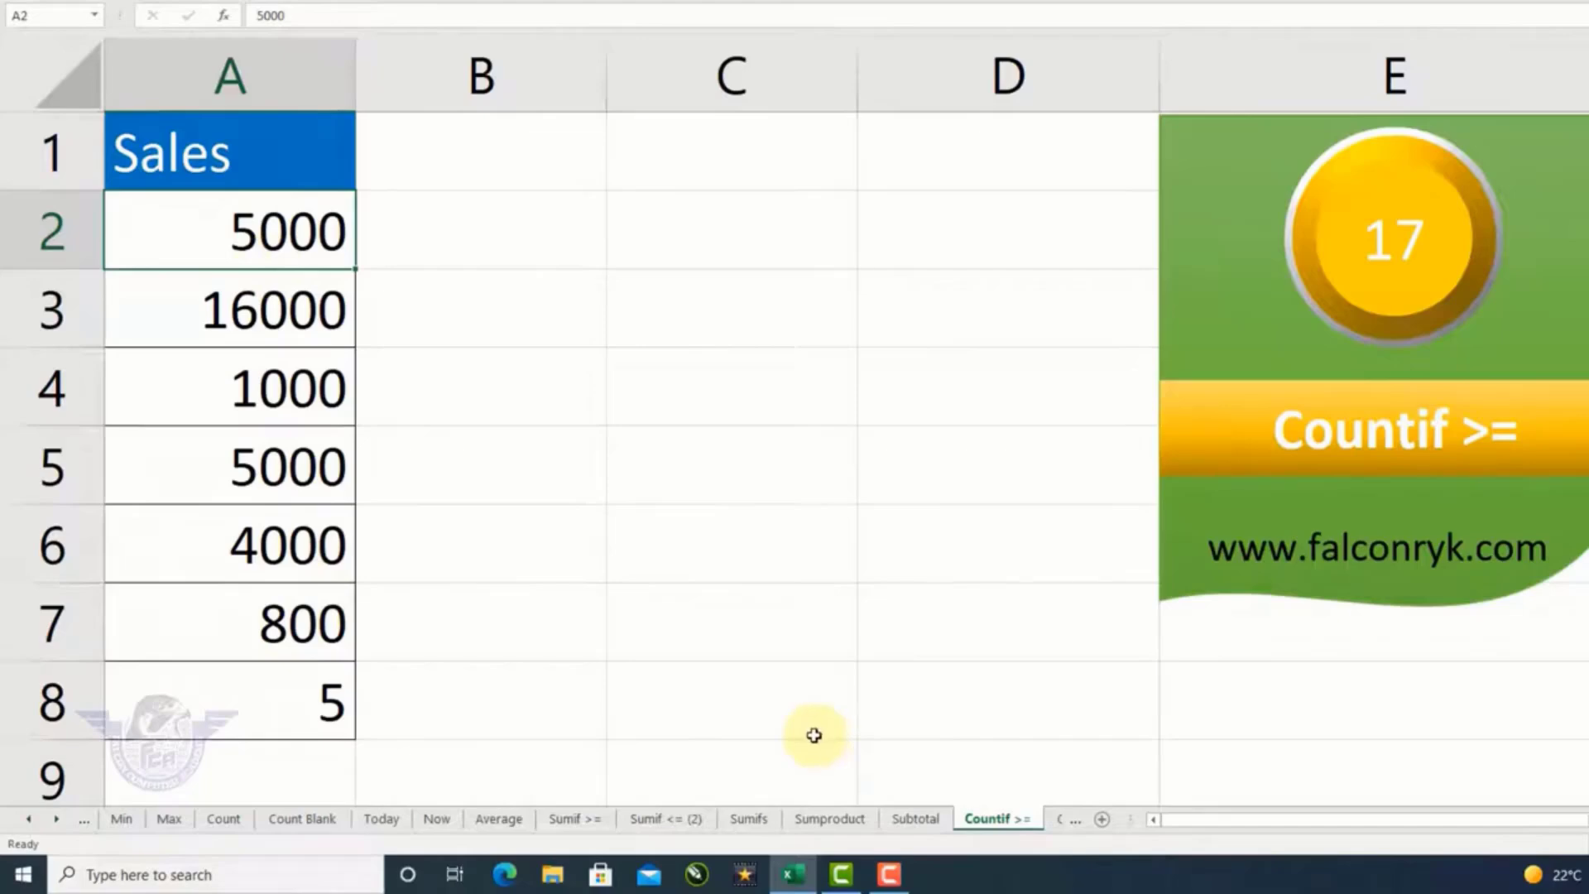
# On the Countif<= sheet, enter =COUNTIF(A2:A7,"<=1000") in A8 and check which sales it counts
pyautogui.hotkey('ctrl', 'pagedown')
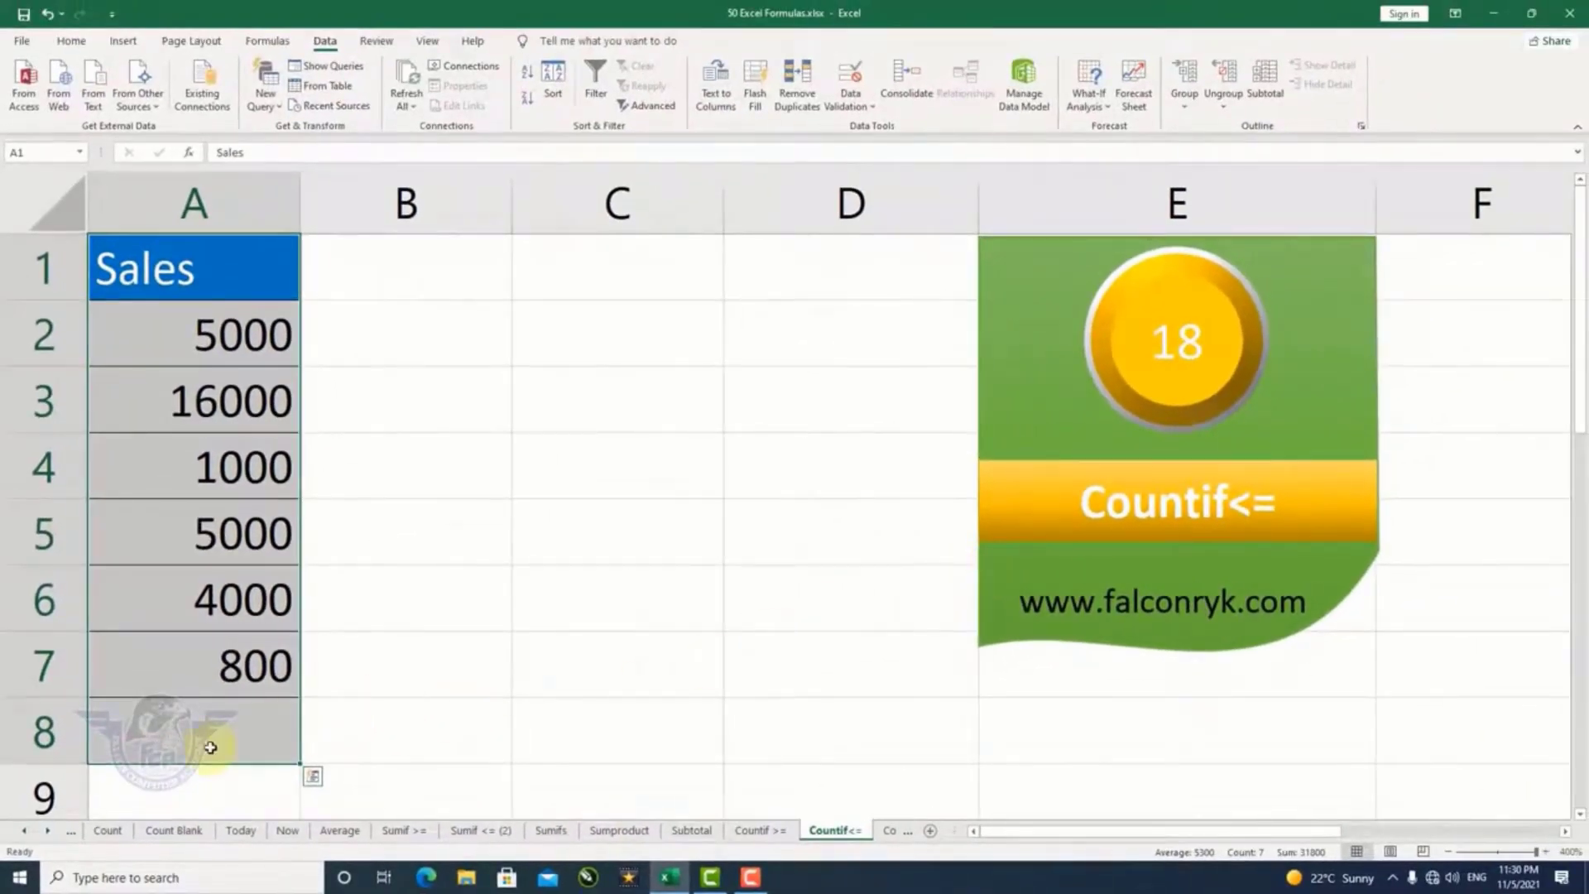
pyautogui.click(211, 747)
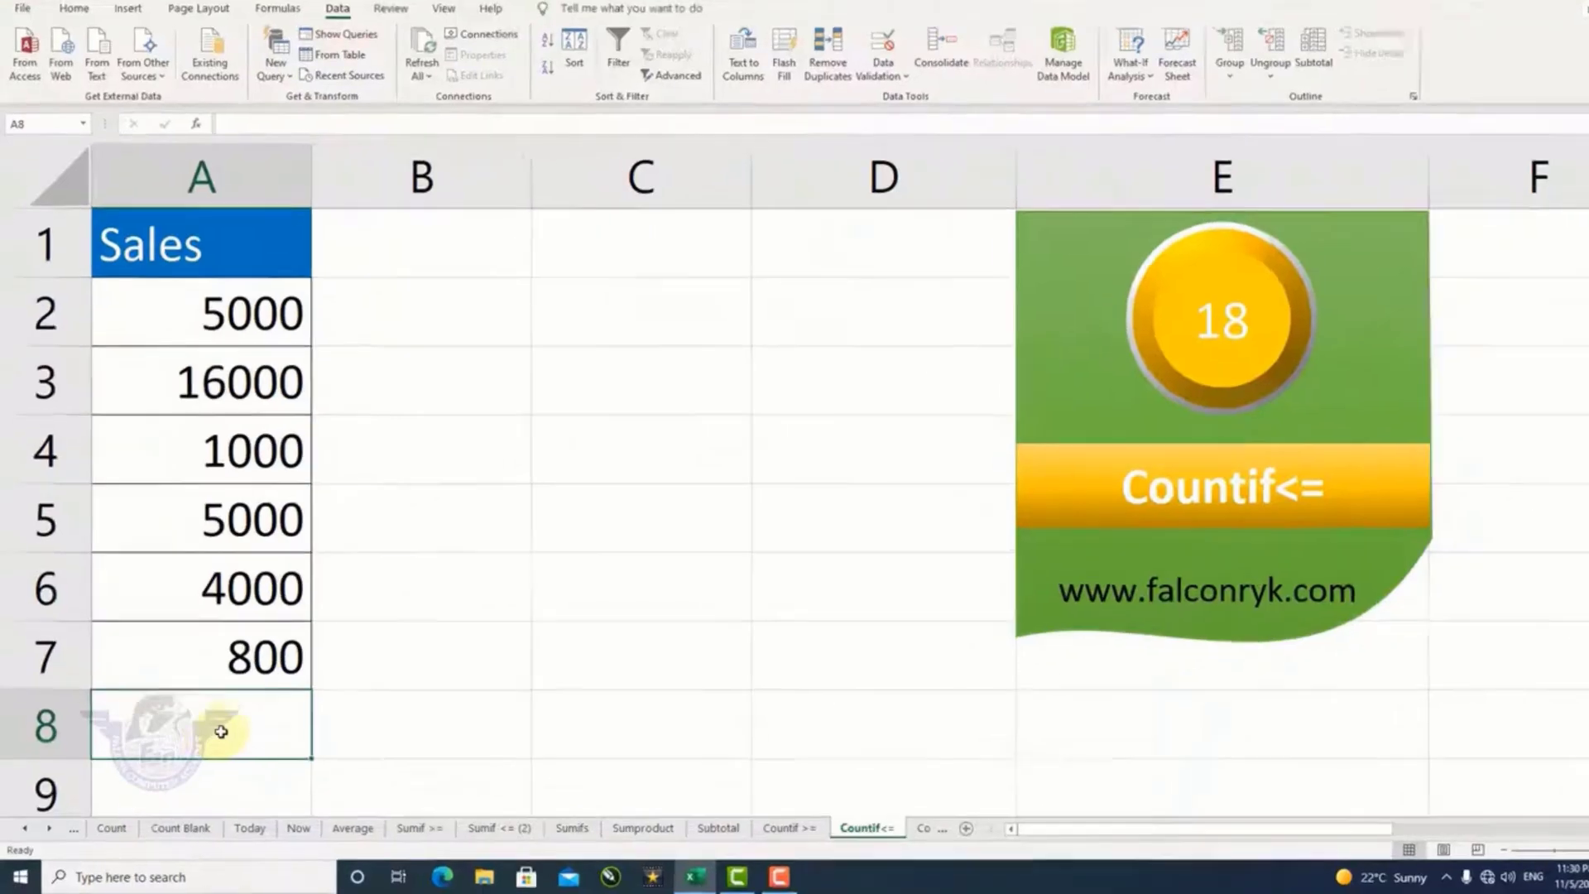
pyautogui.write('=countif')
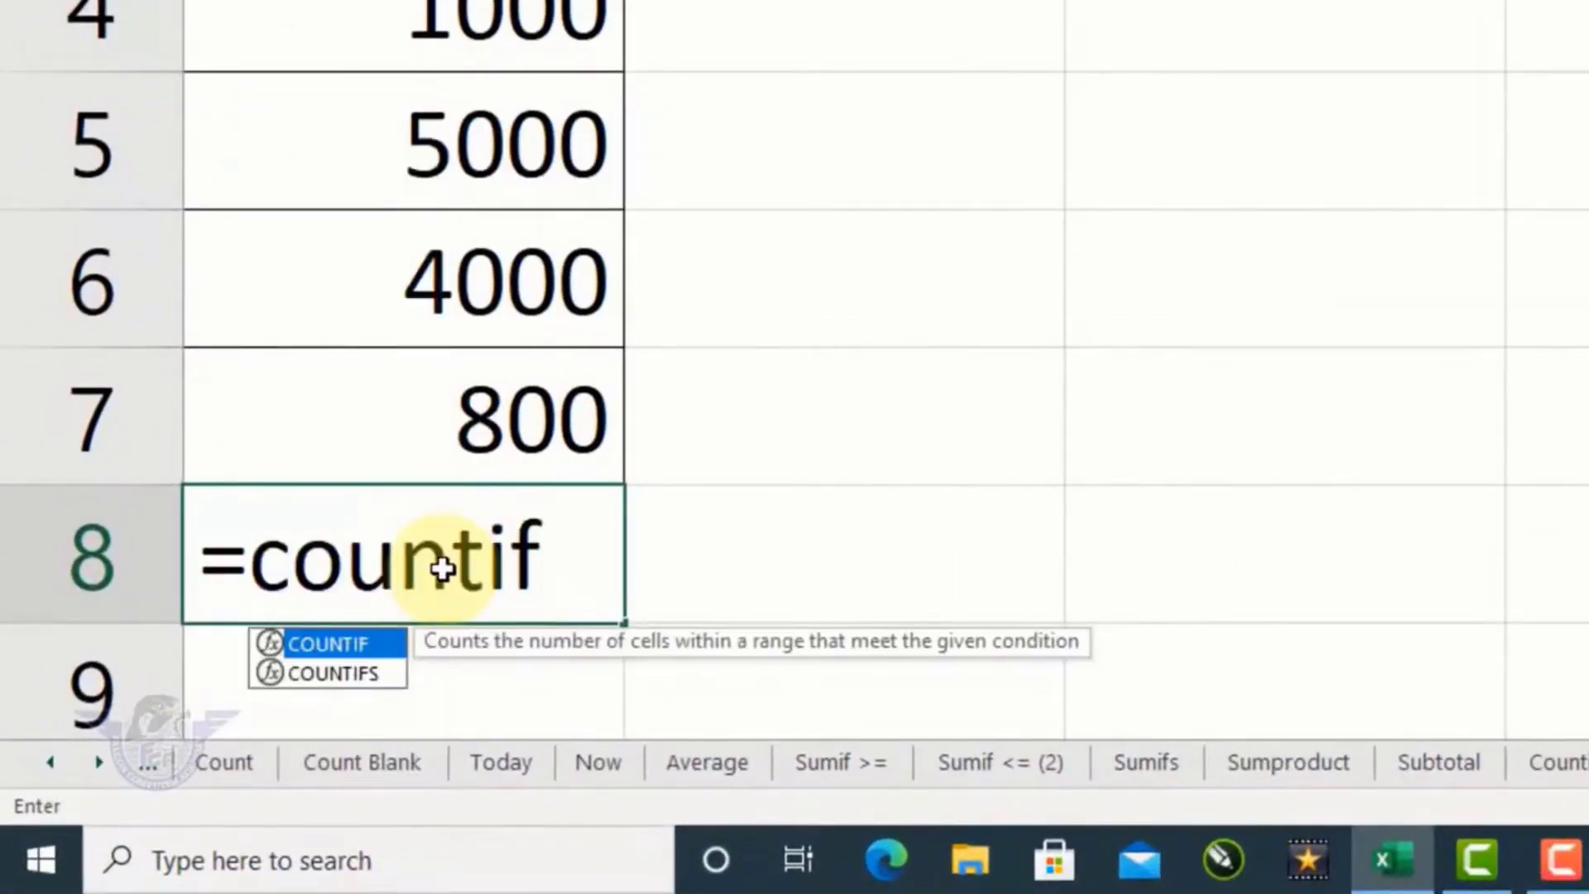
pyautogui.press('Tab')
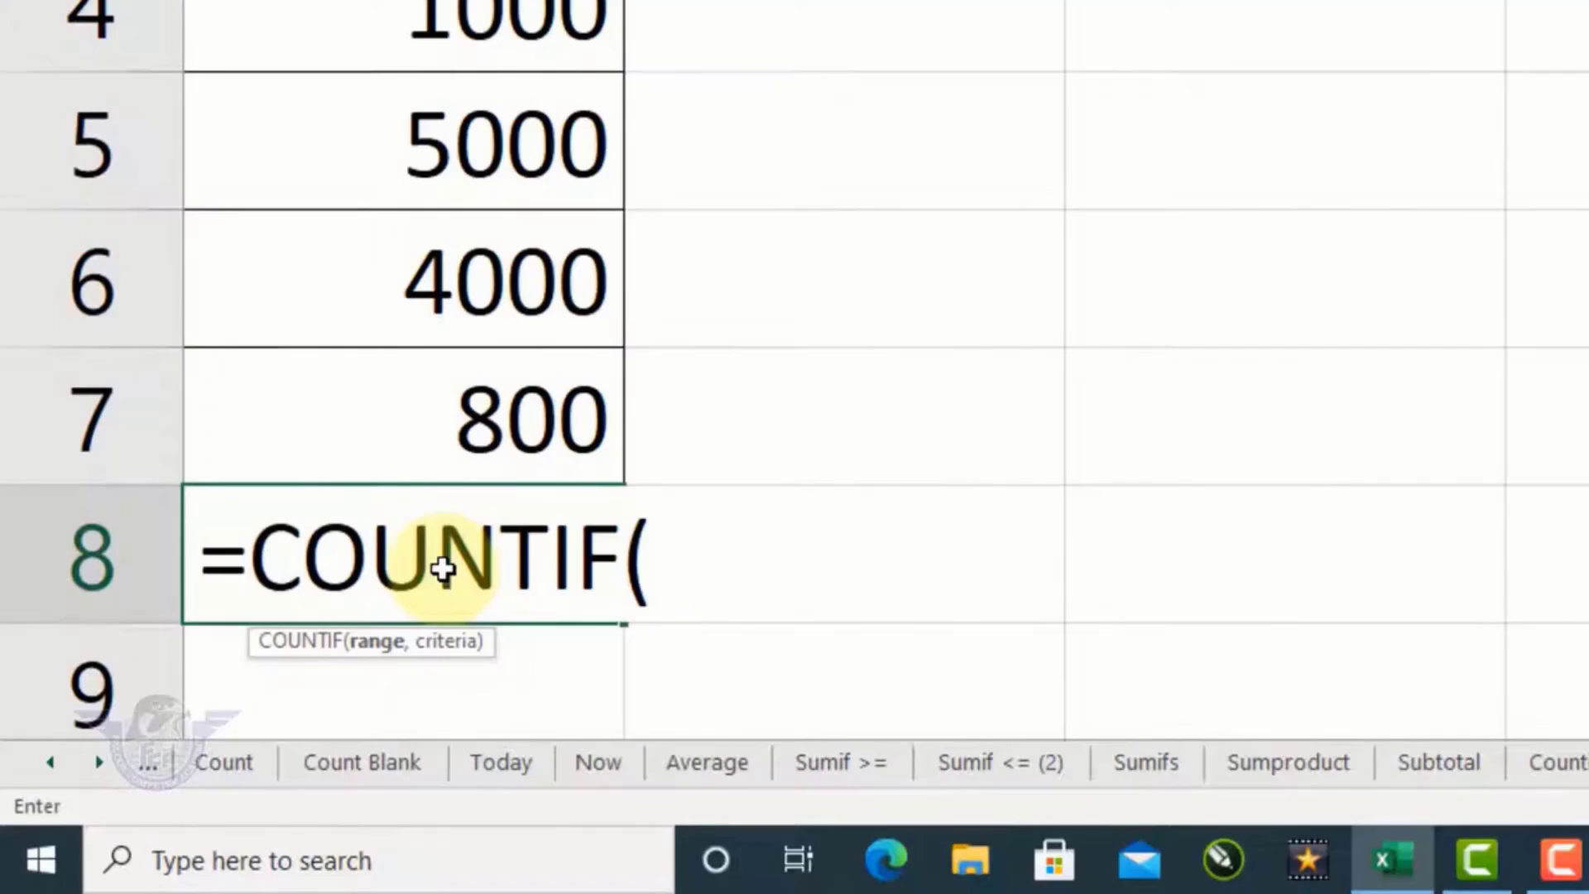
pyautogui.write('a2')
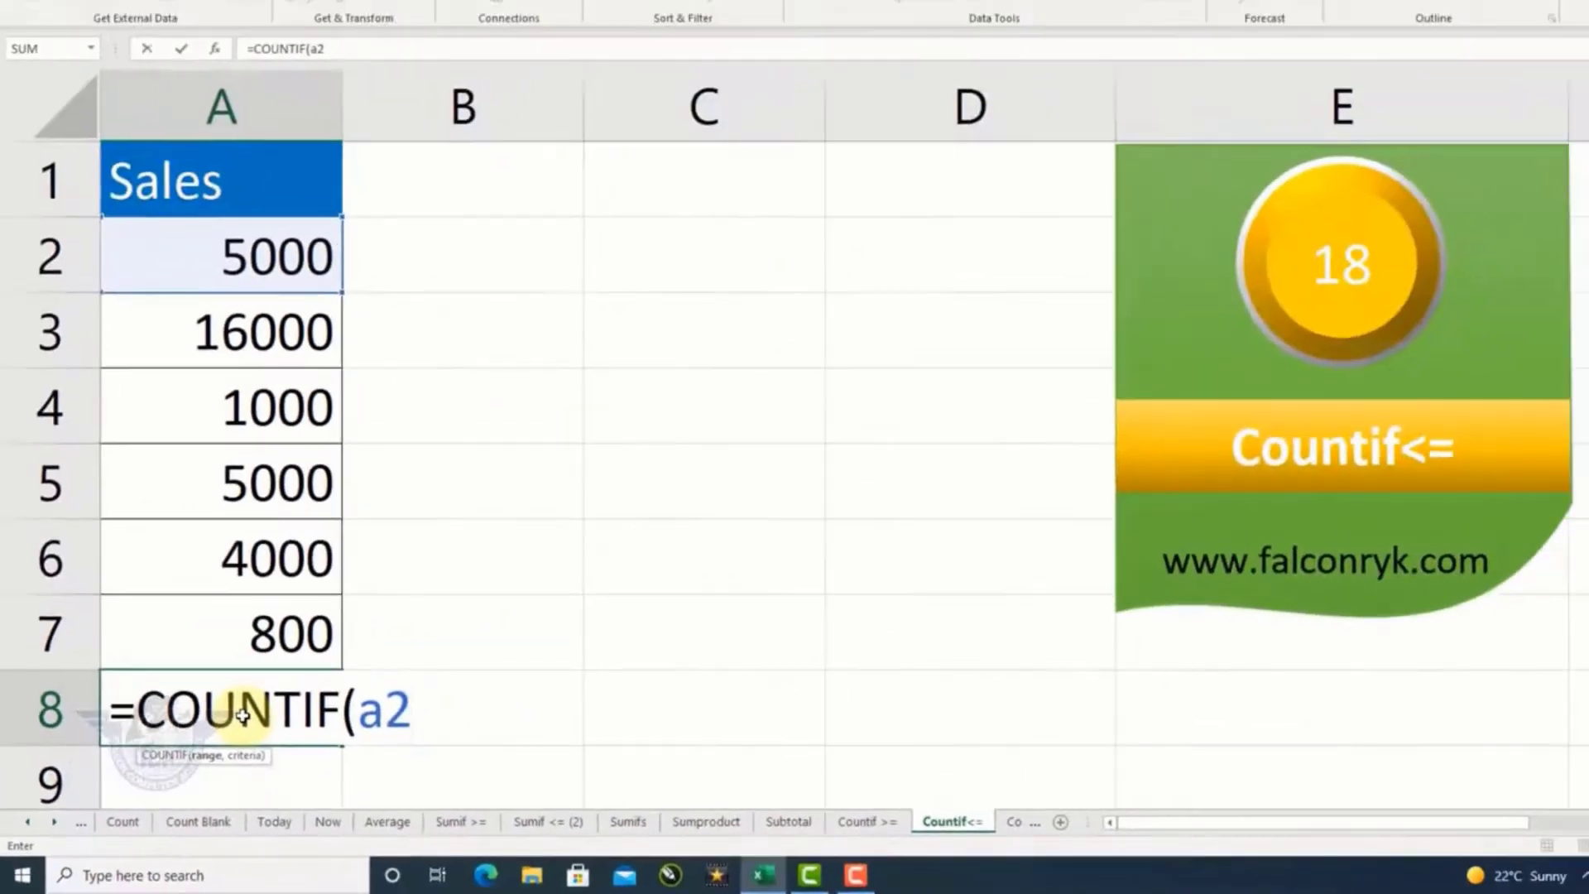
pyautogui.write(':a7')
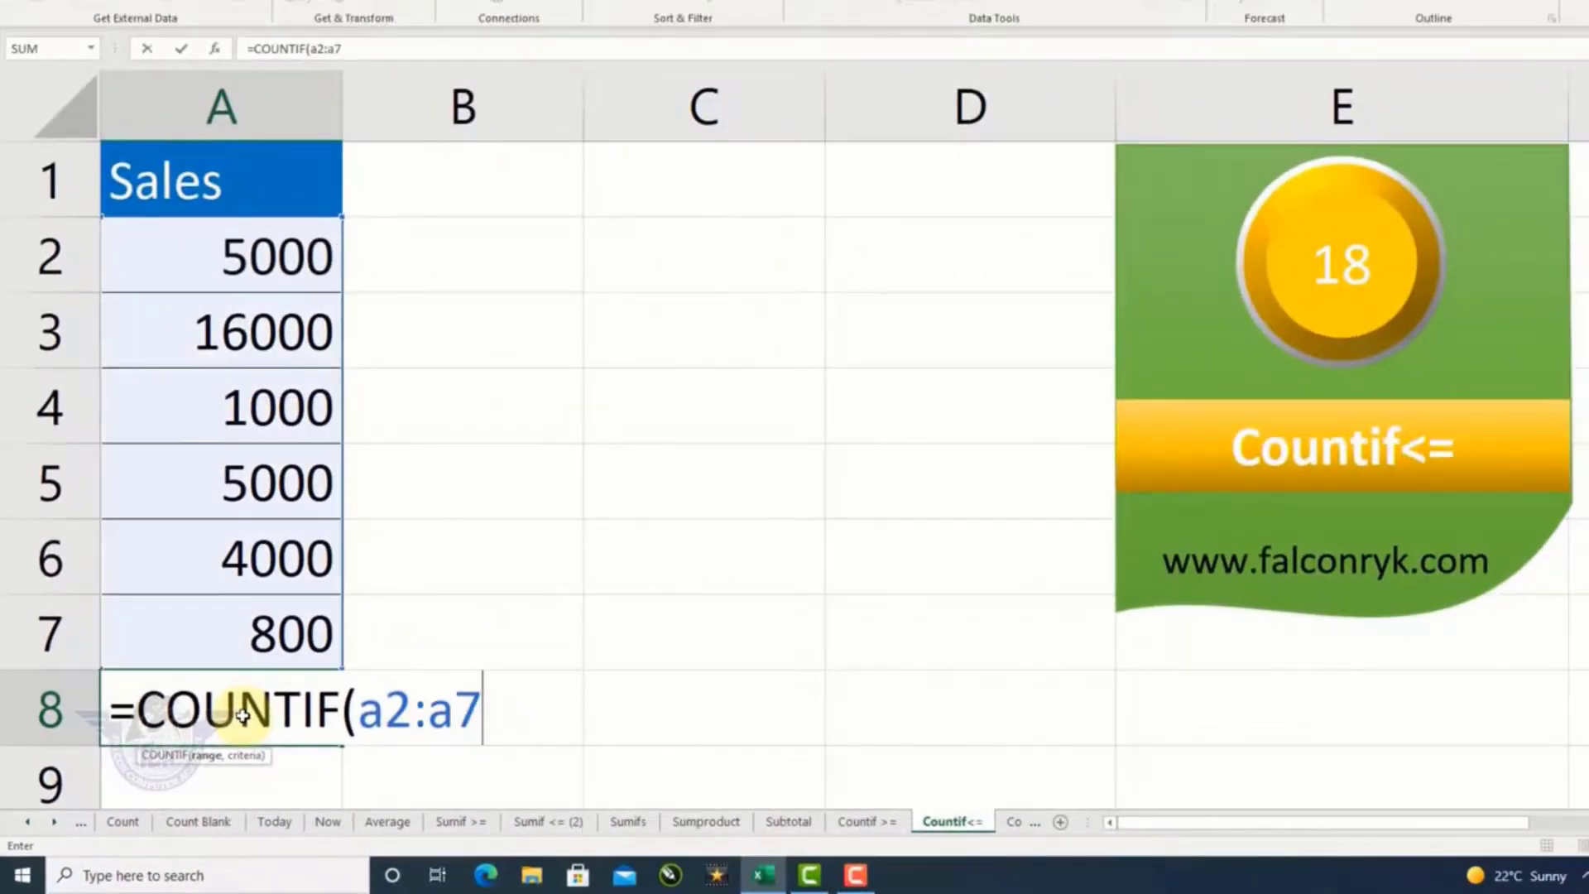
pyautogui.write(',"')
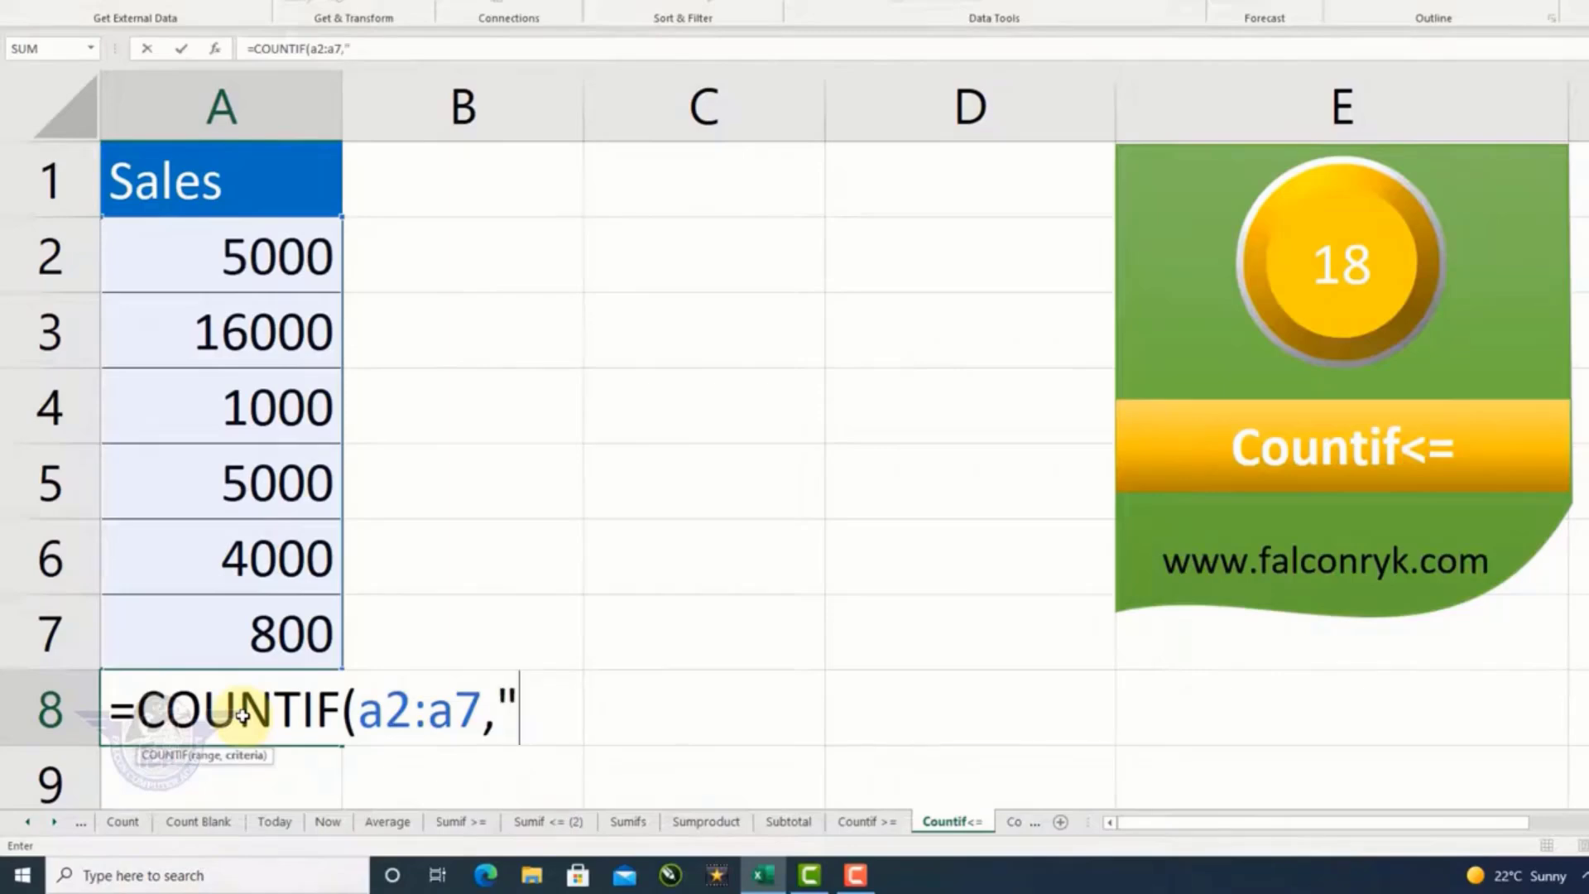
pyautogui.write('<=1000"')
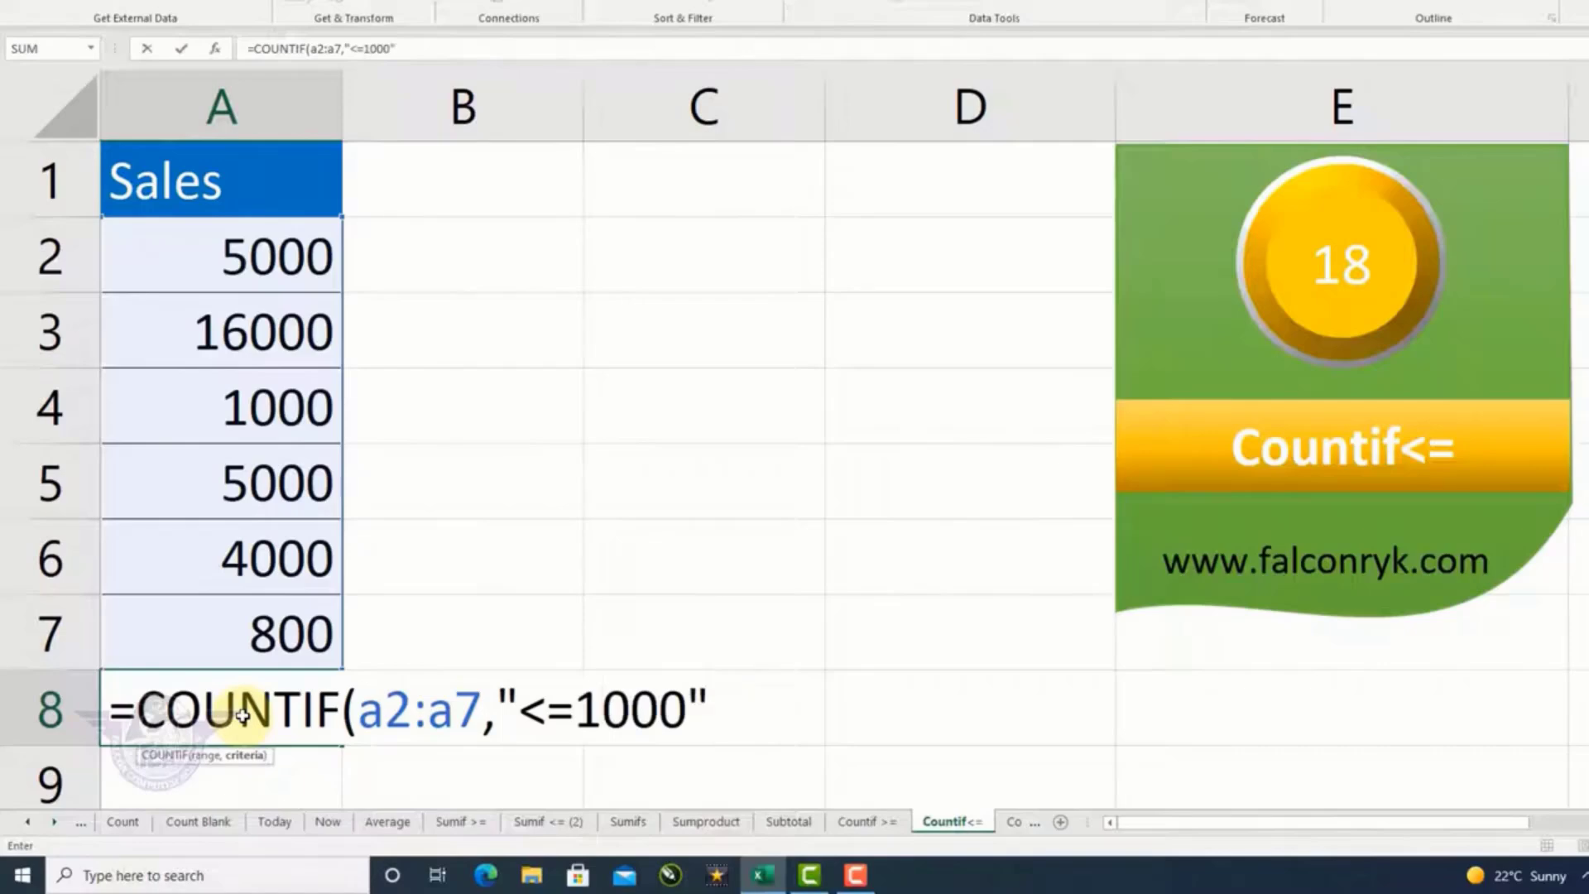
pyautogui.write(')')
pyautogui.press('Return')
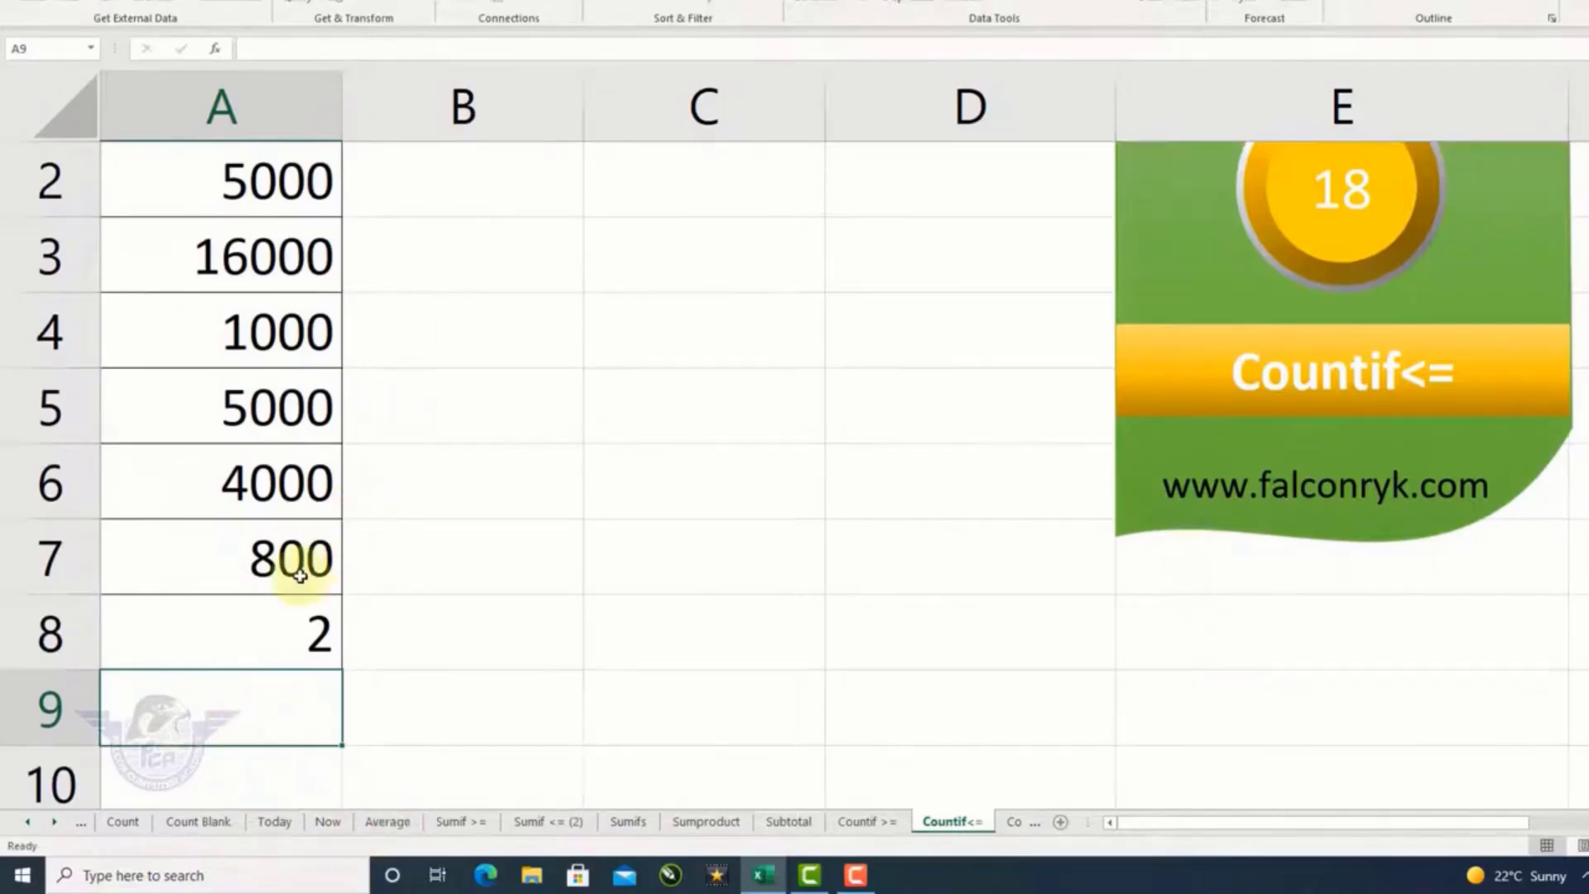
pyautogui.click(294, 567)
pyautogui.click(273, 339)
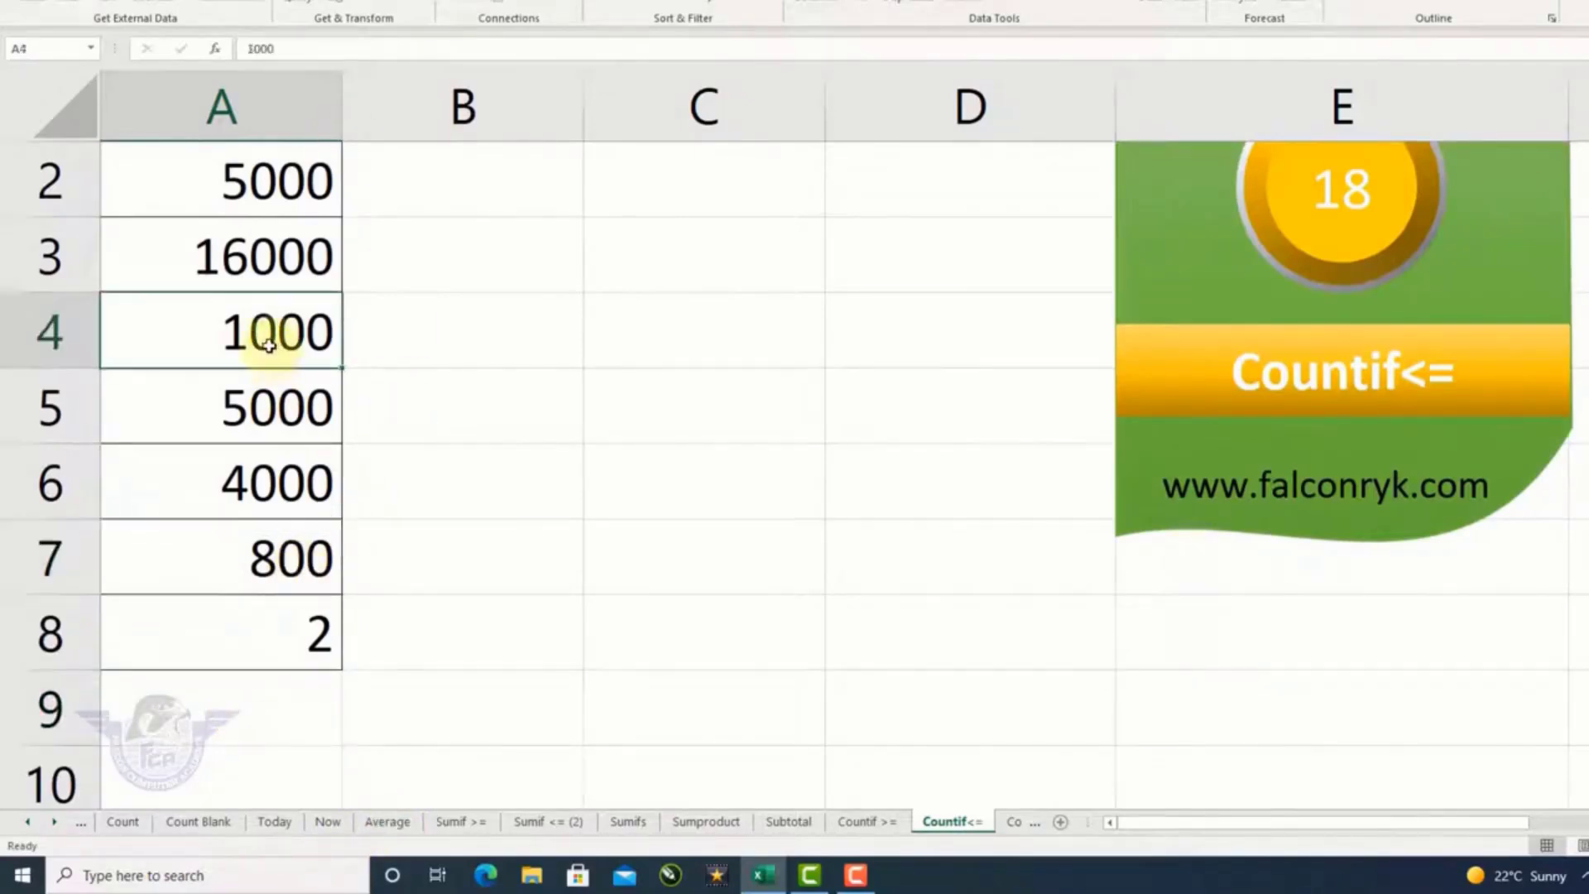
pyautogui.click(308, 643)
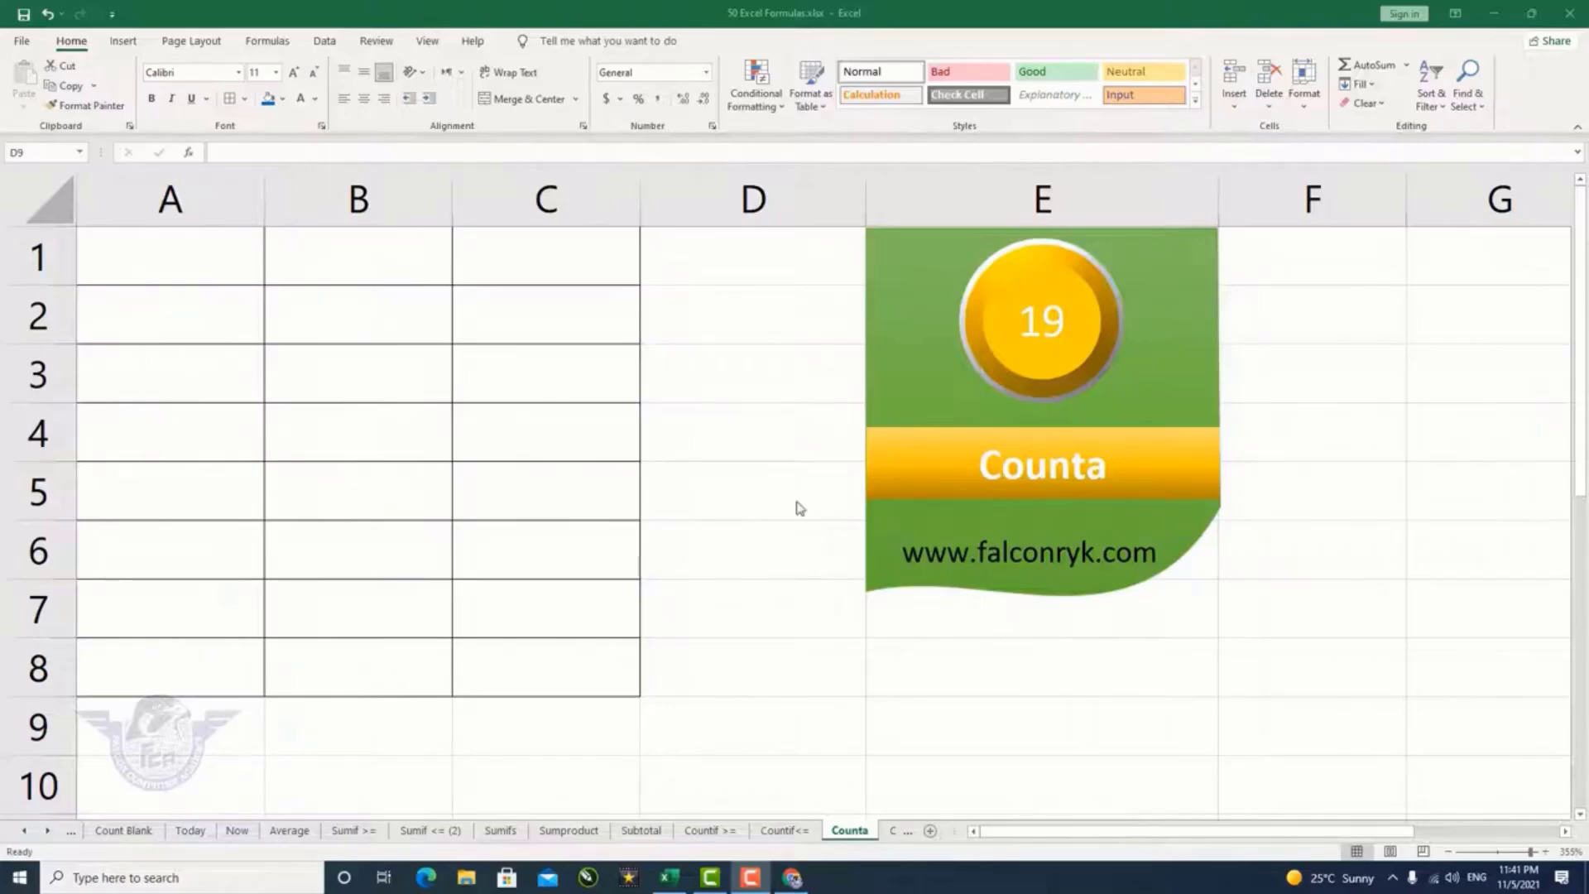
# Count the non-empty cells of the bordered grid on the Counta sheet by entering =COUNTA(A1:C8) in C9
pyautogui.click(709, 560)
pyautogui.click(649, 734)
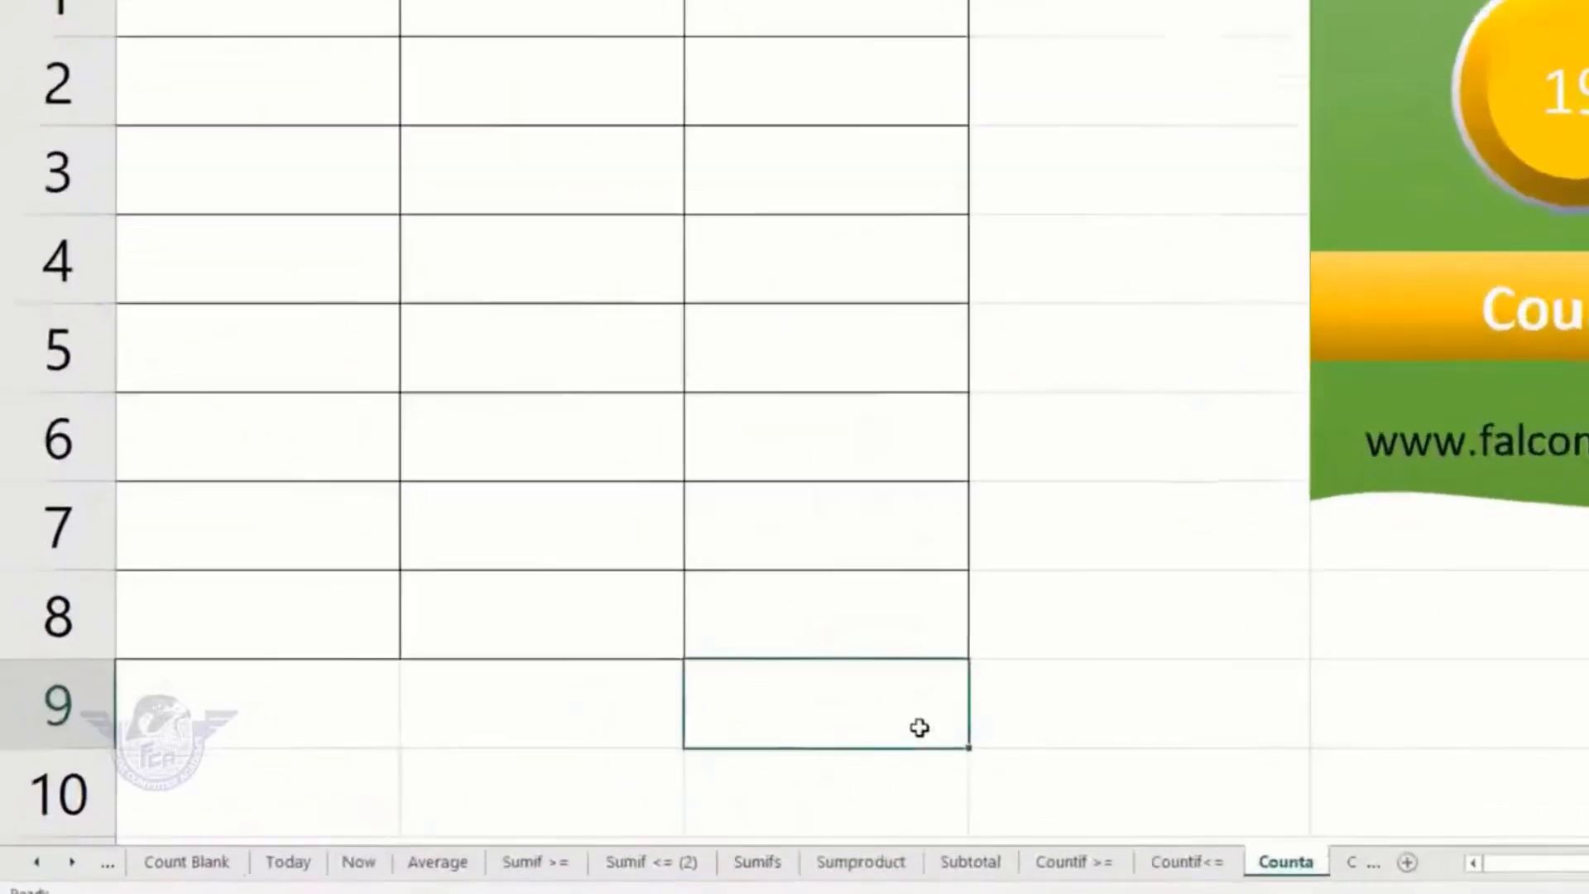
pyautogui.write('=conta')
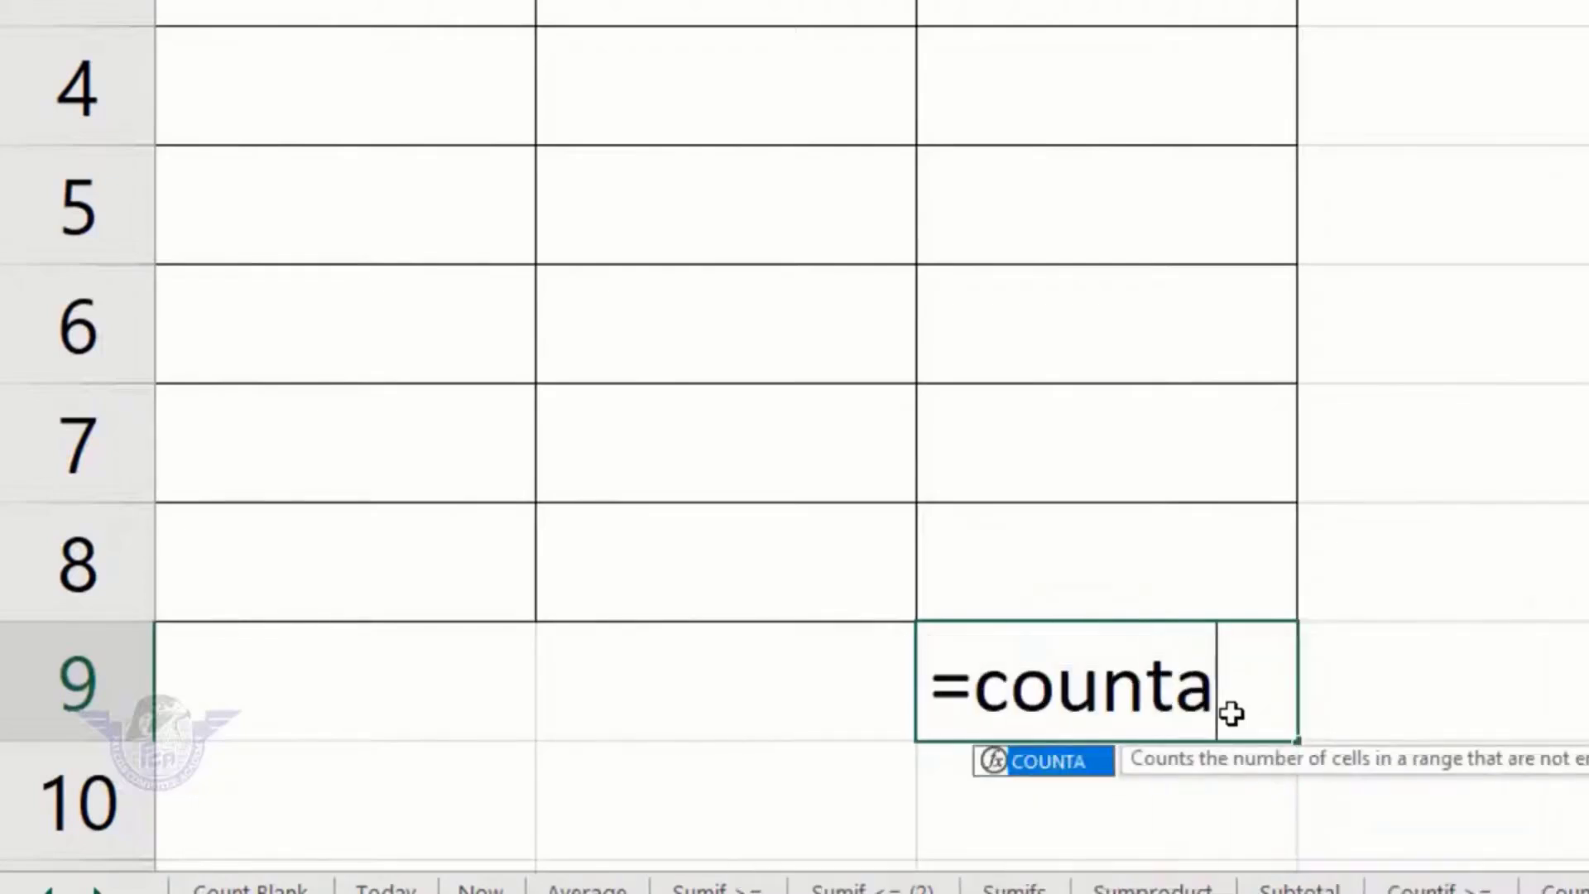
pyautogui.press('Tab')
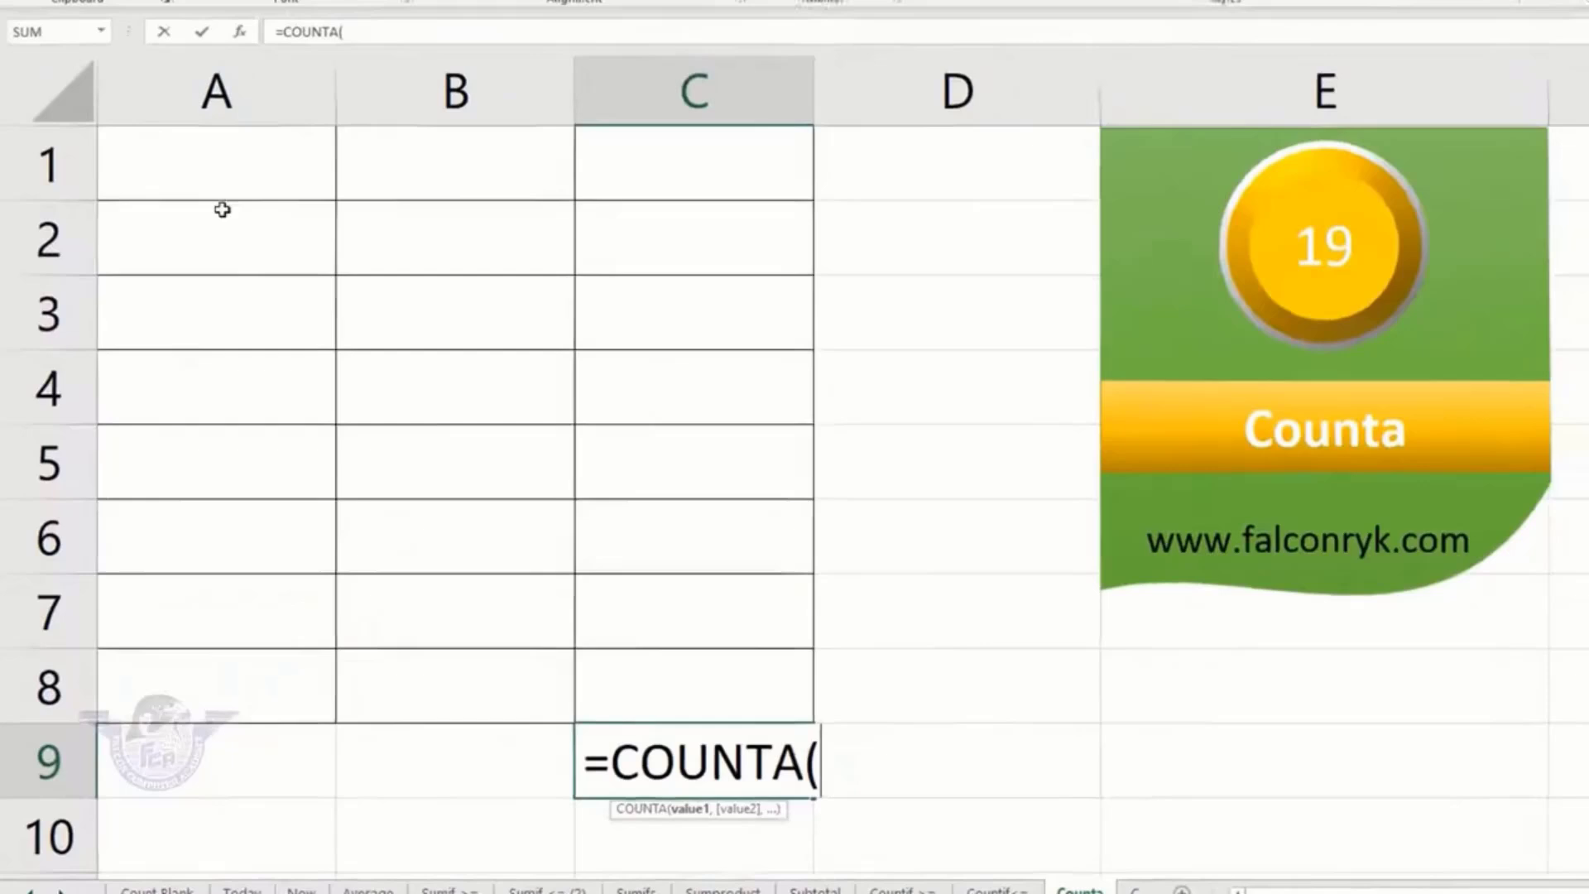
pyautogui.moveTo(220, 190); pyautogui.dragTo(682, 686)
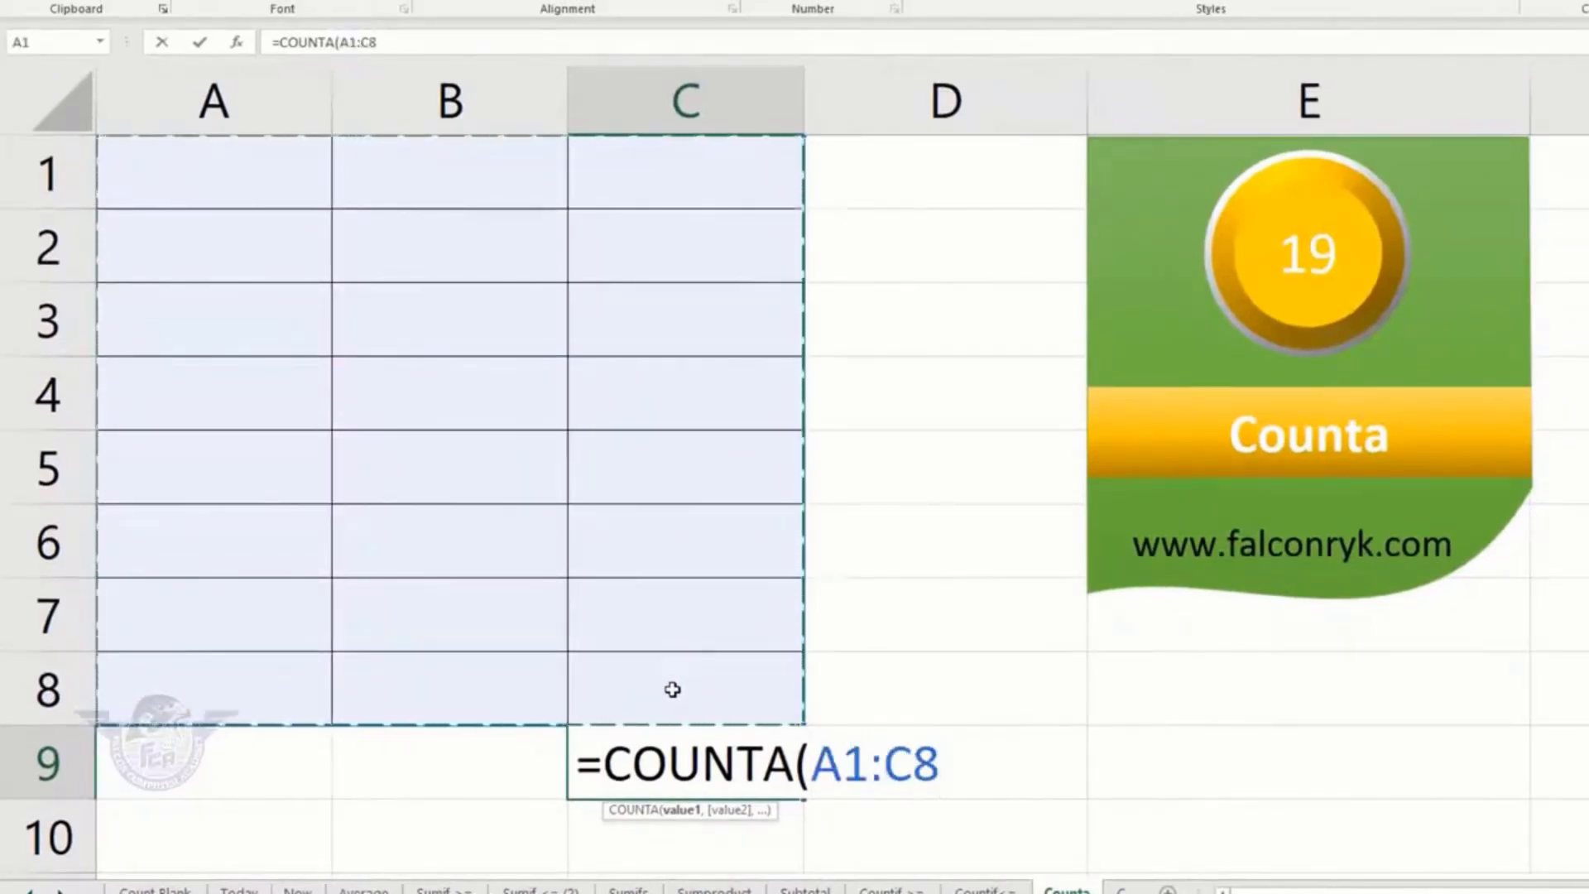
pyautogui.write(')')
pyautogui.press('Return')
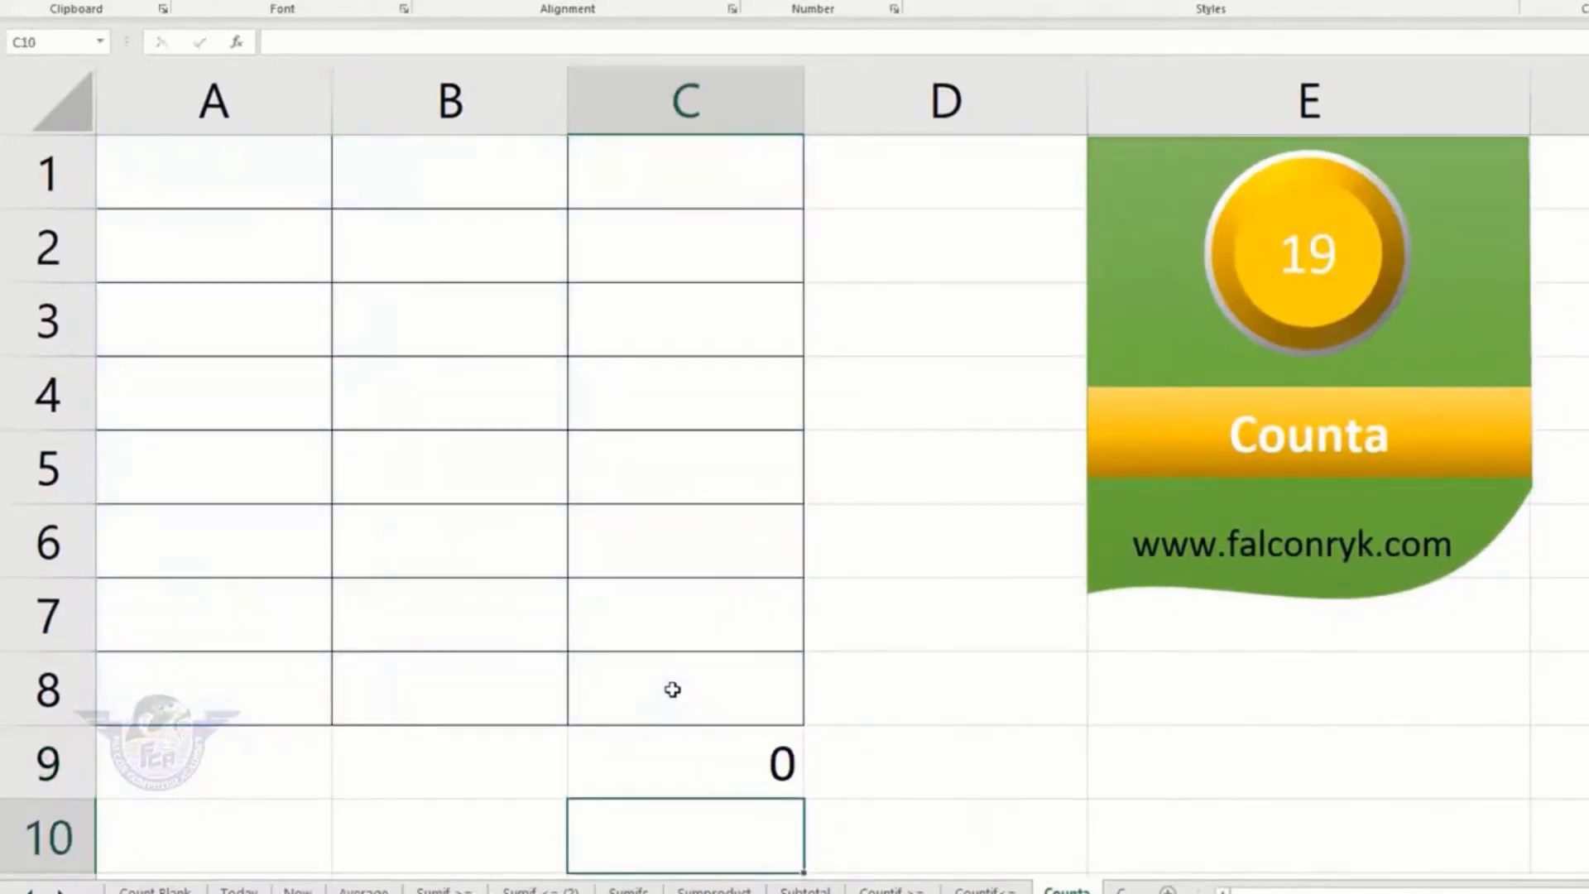
pyautogui.press('Up')
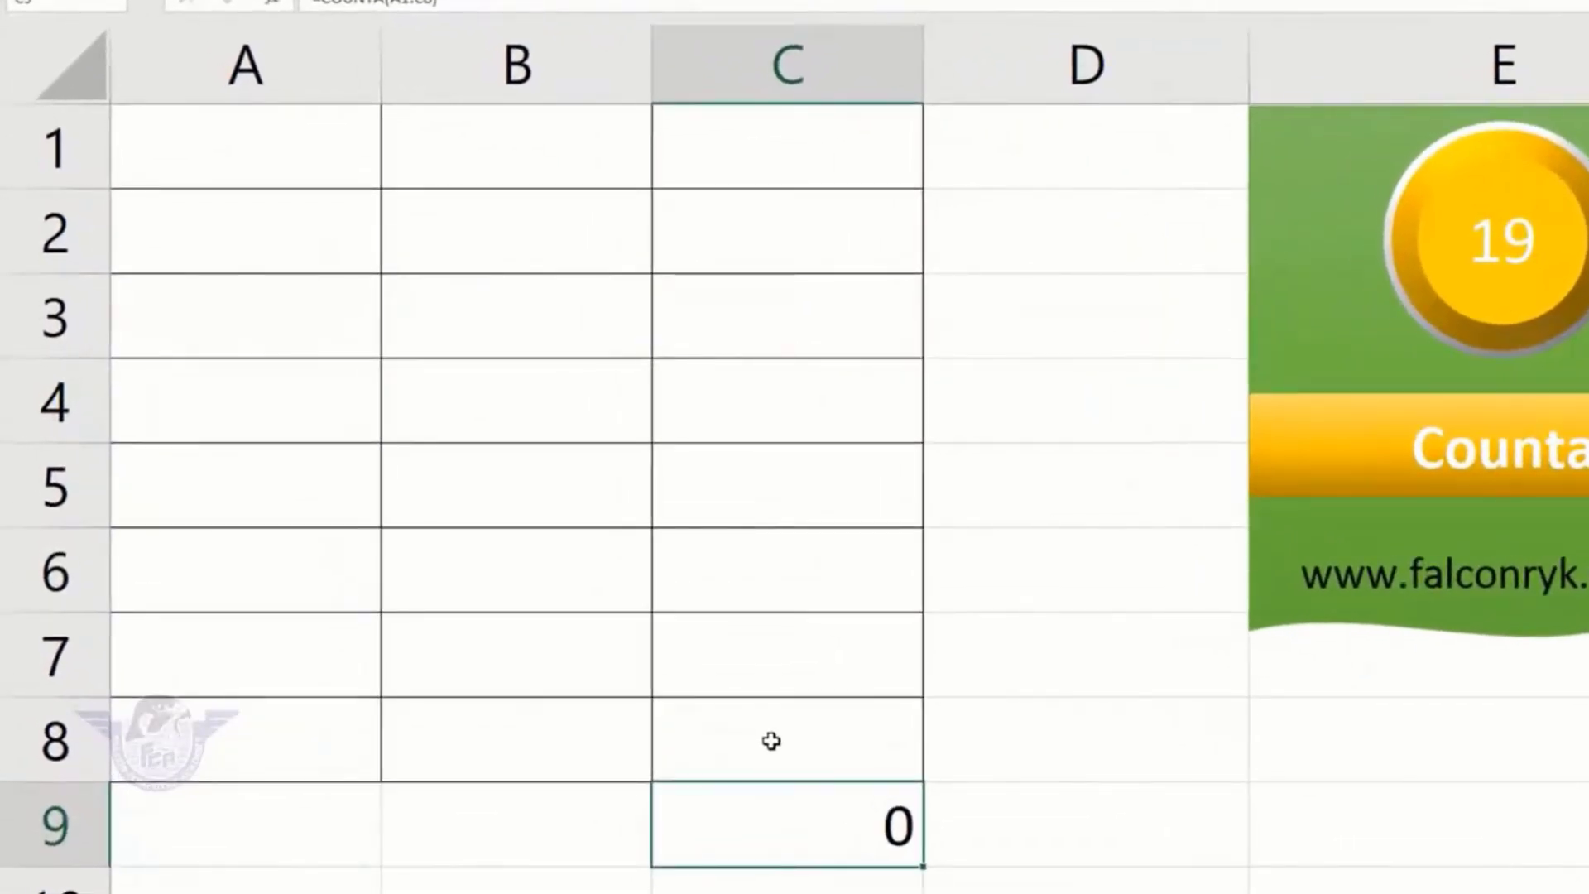
# Enter the number 1 in cell A1 to test the COUNTA formula
pyautogui.click(183, 175)
pyautogui.write('1')
pyautogui.press('Return')
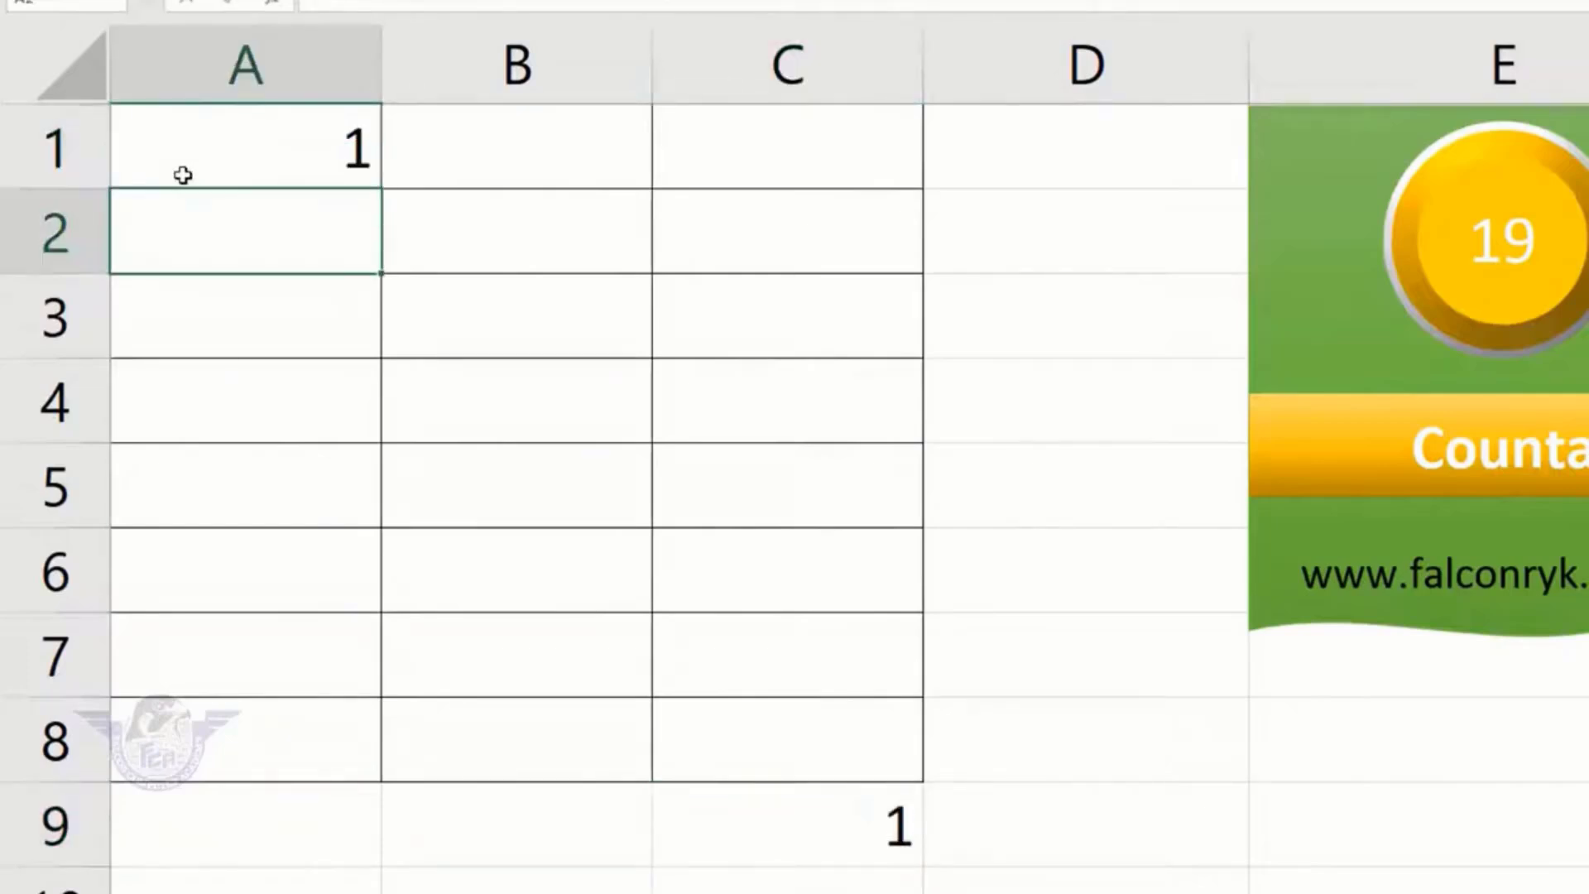
# Test the COUNTA formula by entering a space in B3, * in B4 and falcon in B5
pyautogui.press('Right')
pyautogui.press('Down')
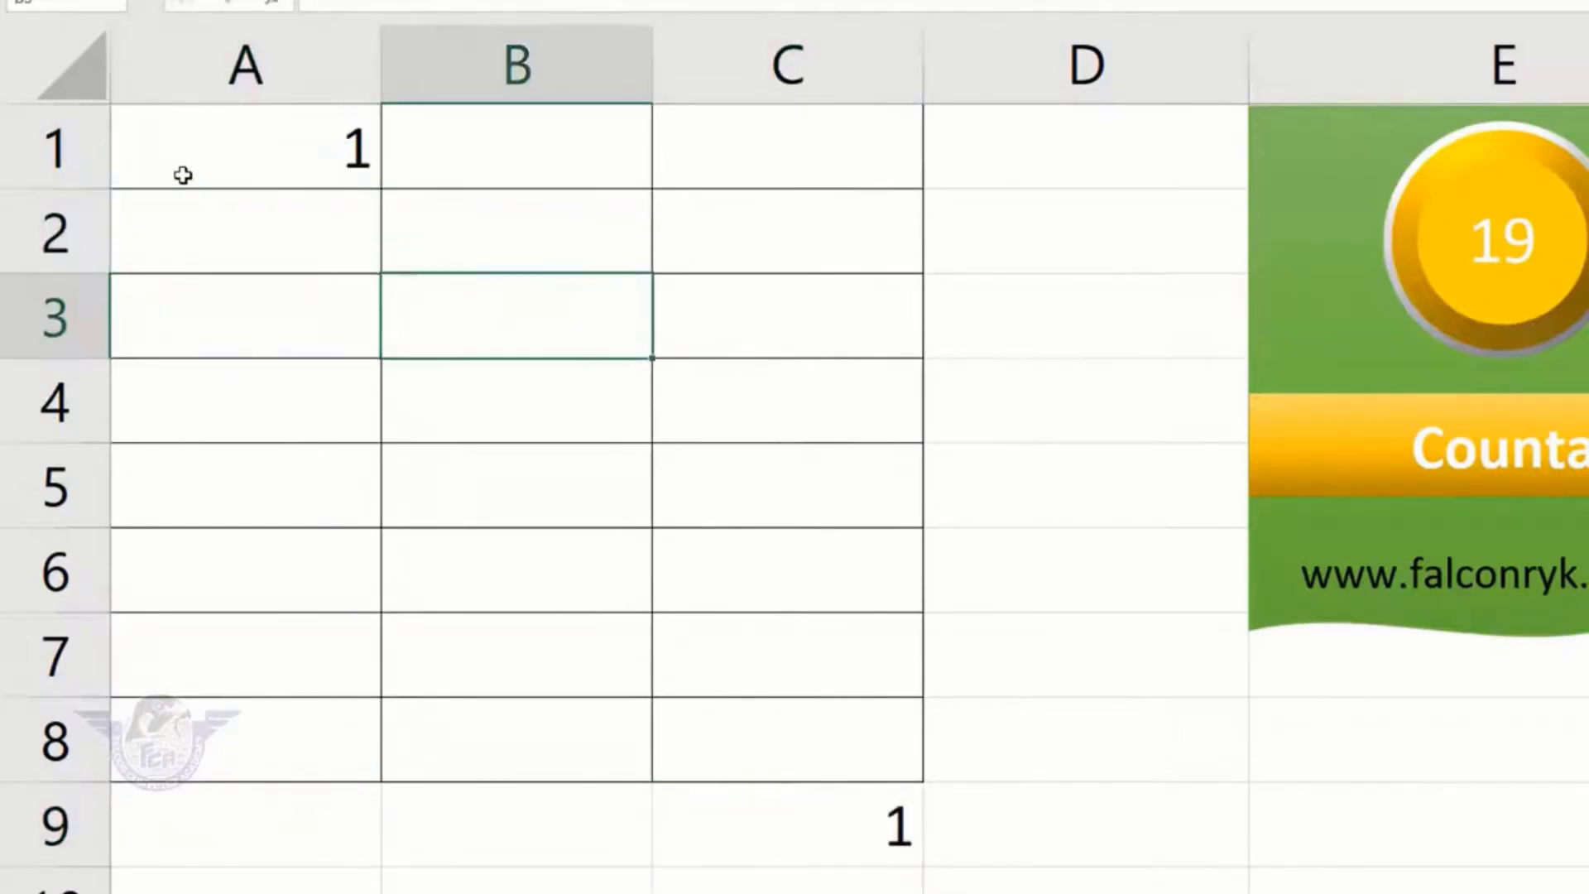
pyautogui.press('Return')
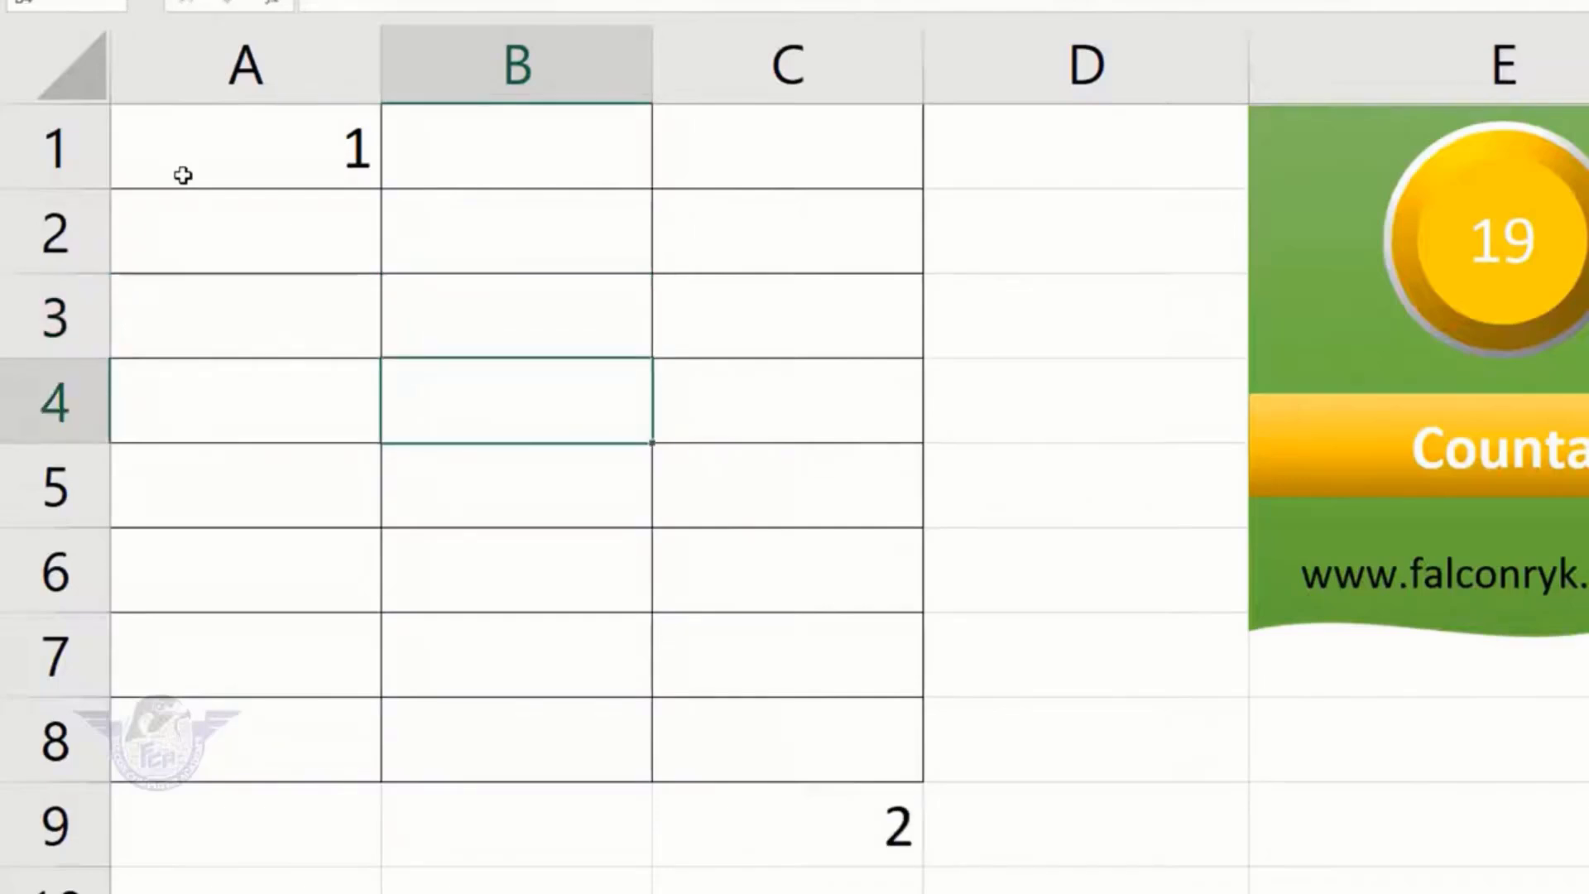
pyautogui.write('*')
pyautogui.press('Return')
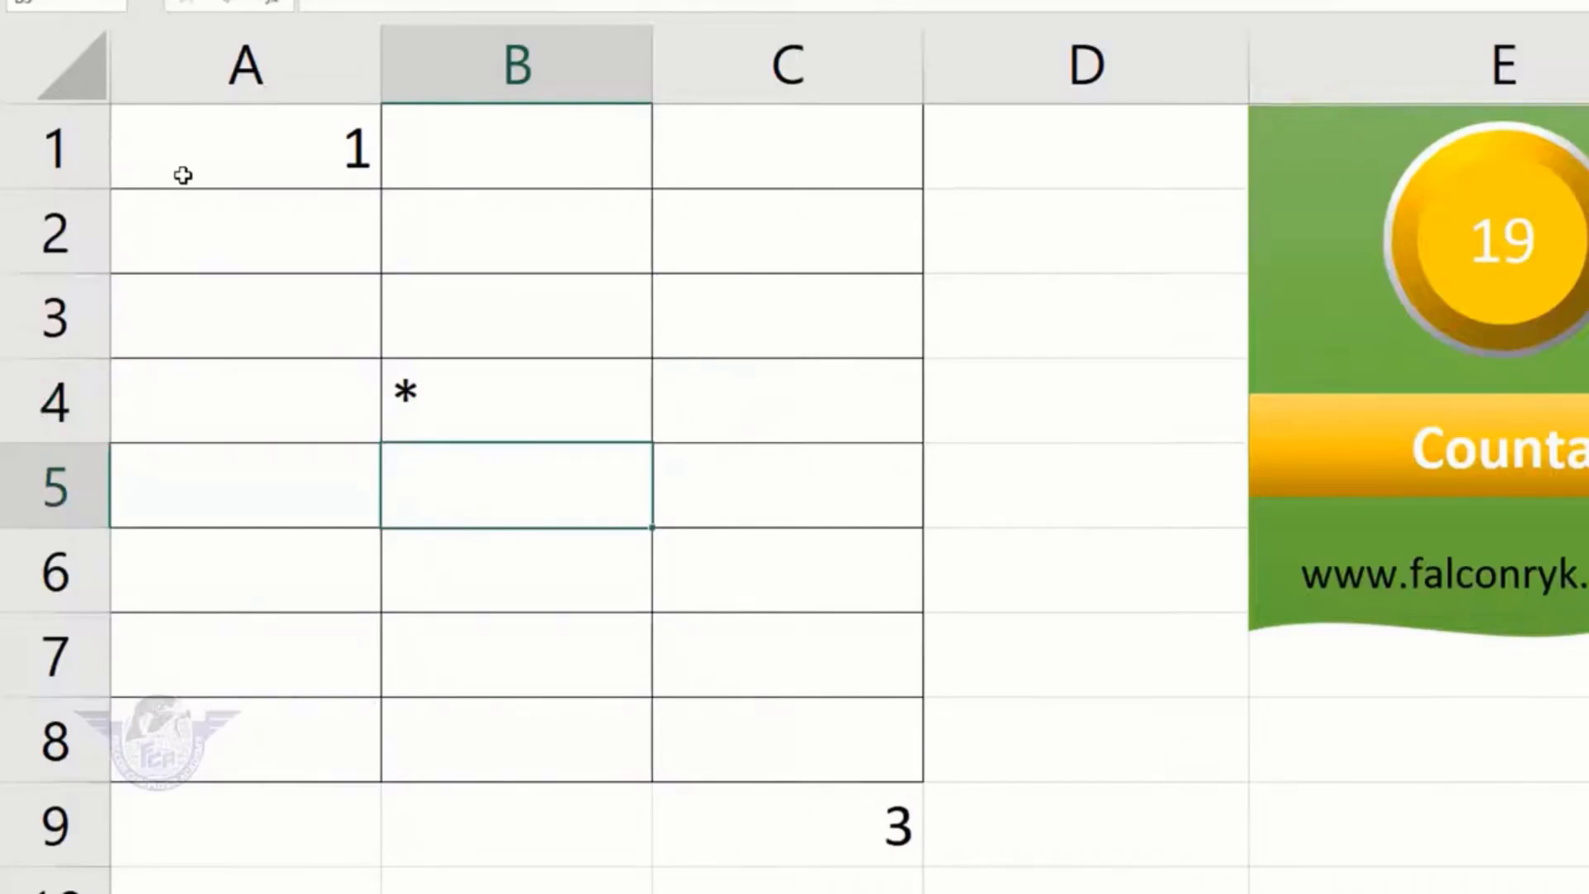
pyautogui.write('falcon')
pyautogui.press('Return')
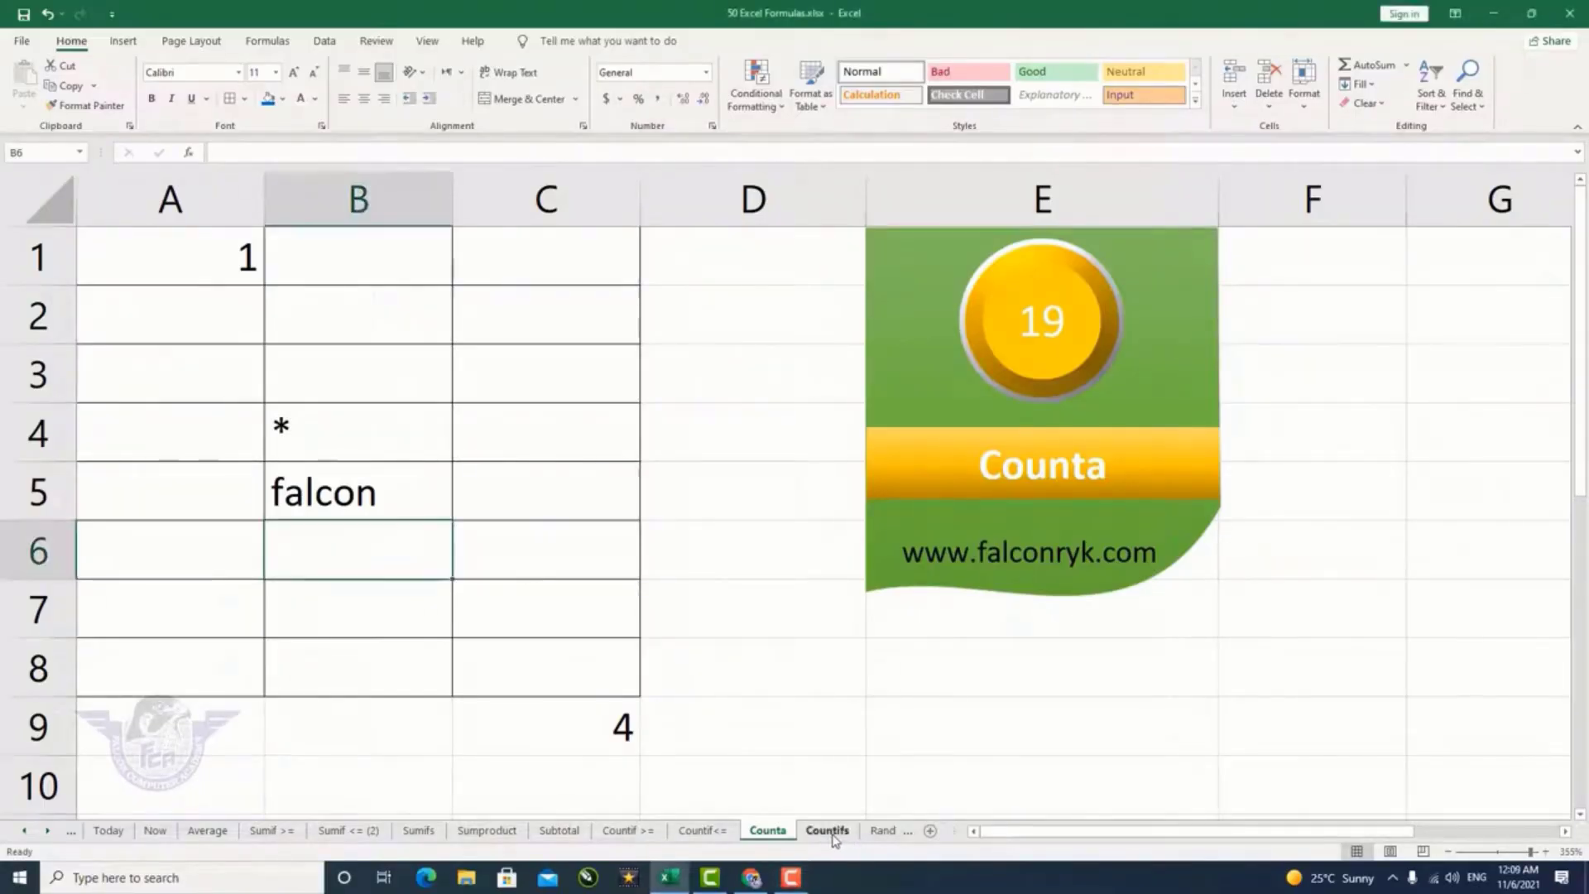
# Go to the Countifs sheet
pyautogui.click(838, 834)
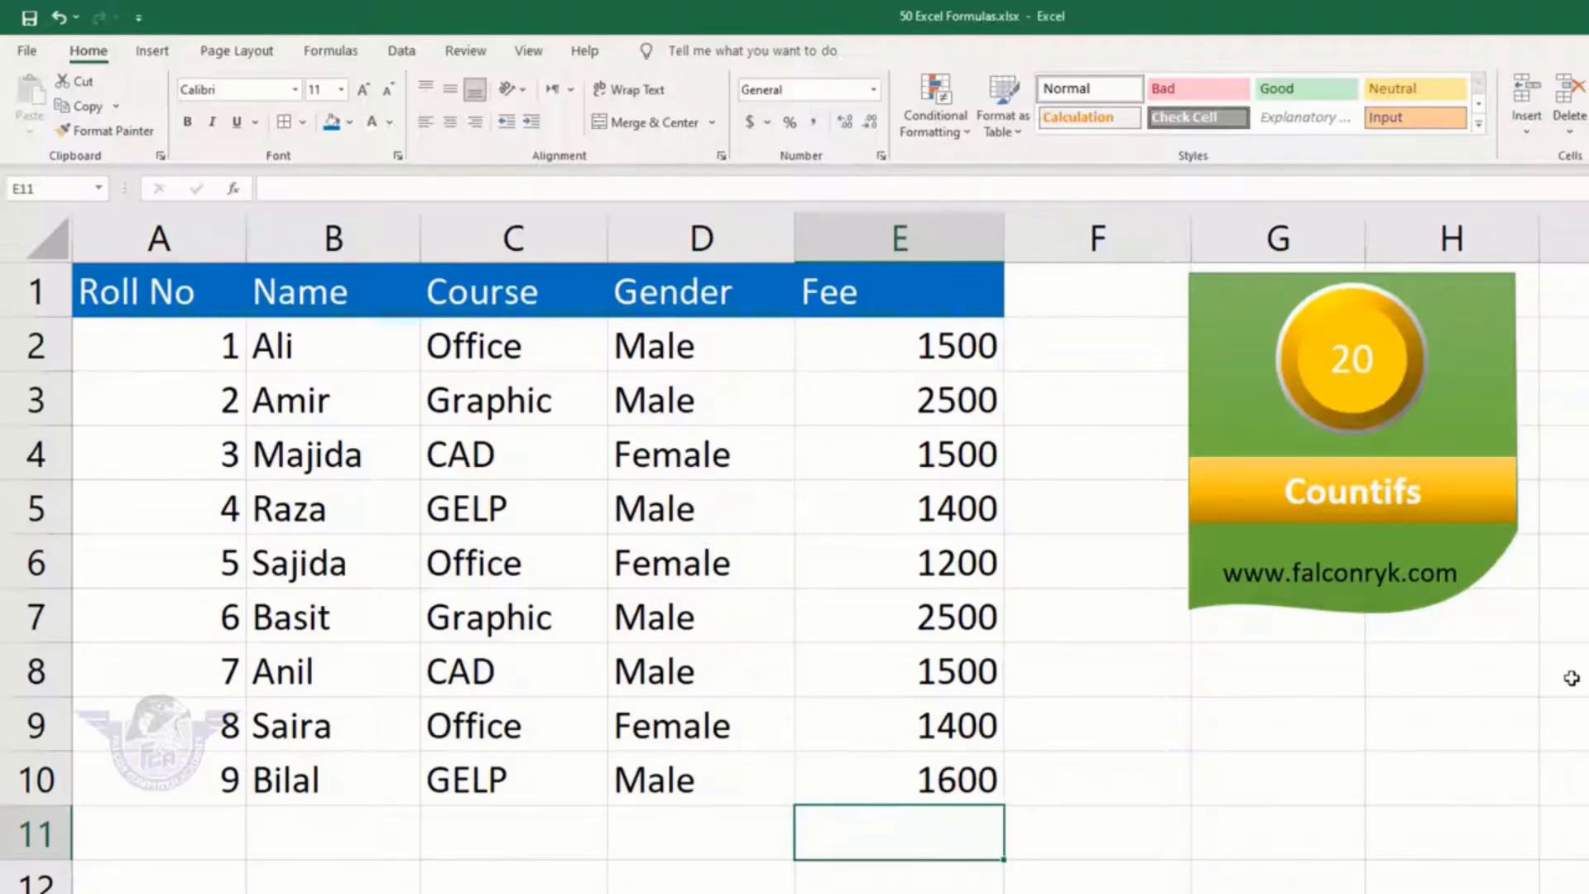
pyautogui.write('=countif')
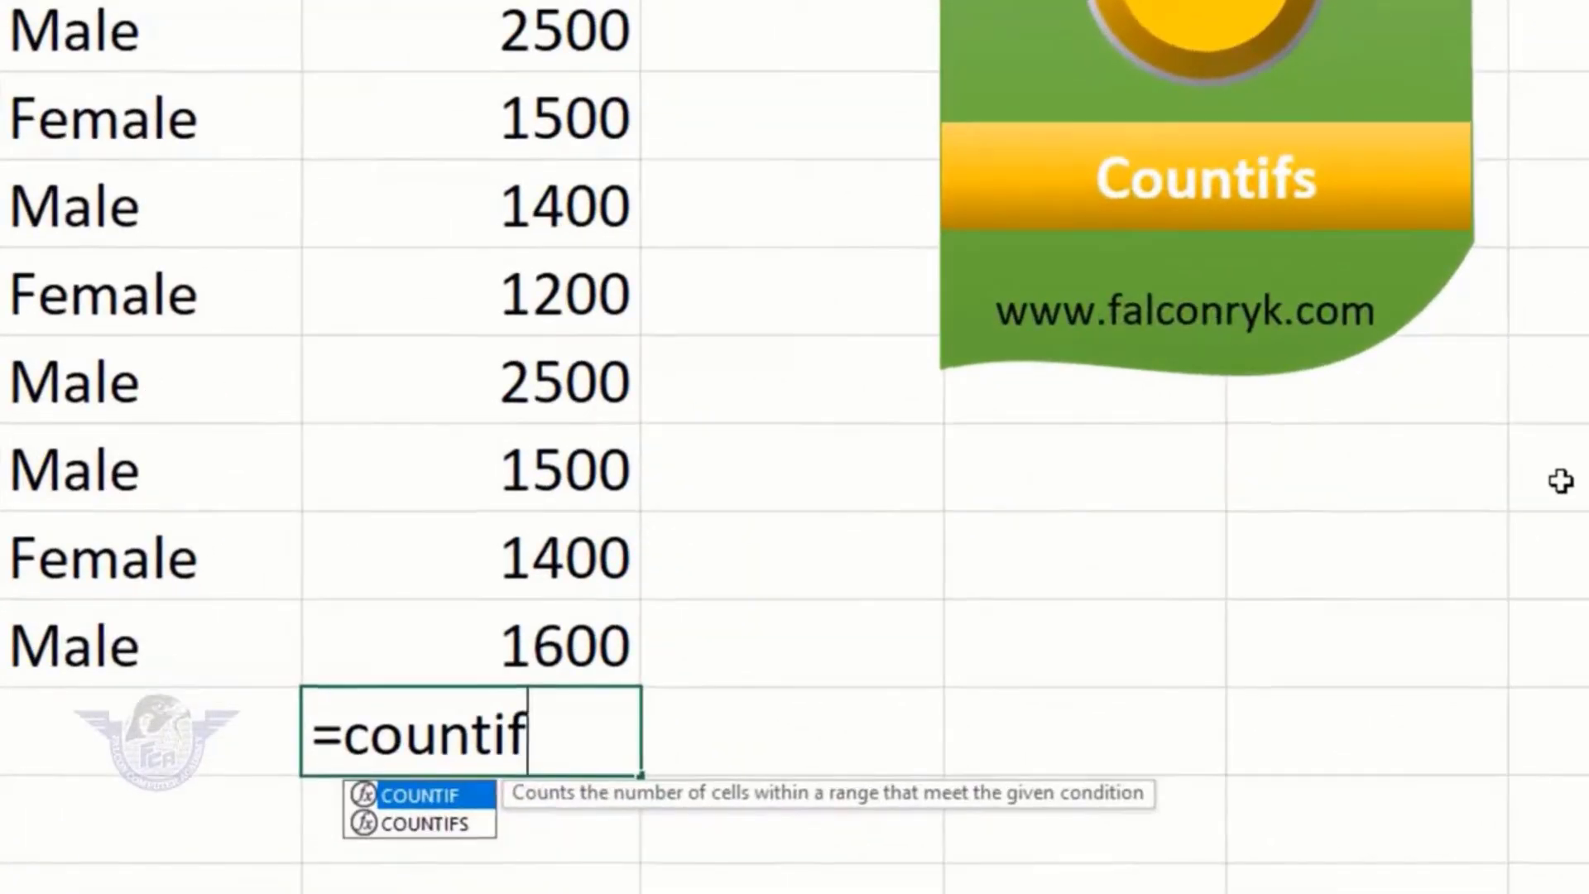
pyautogui.write('s')
pyautogui.press('Escape')
pyautogui.press('Left')
pyautogui.press('Right')
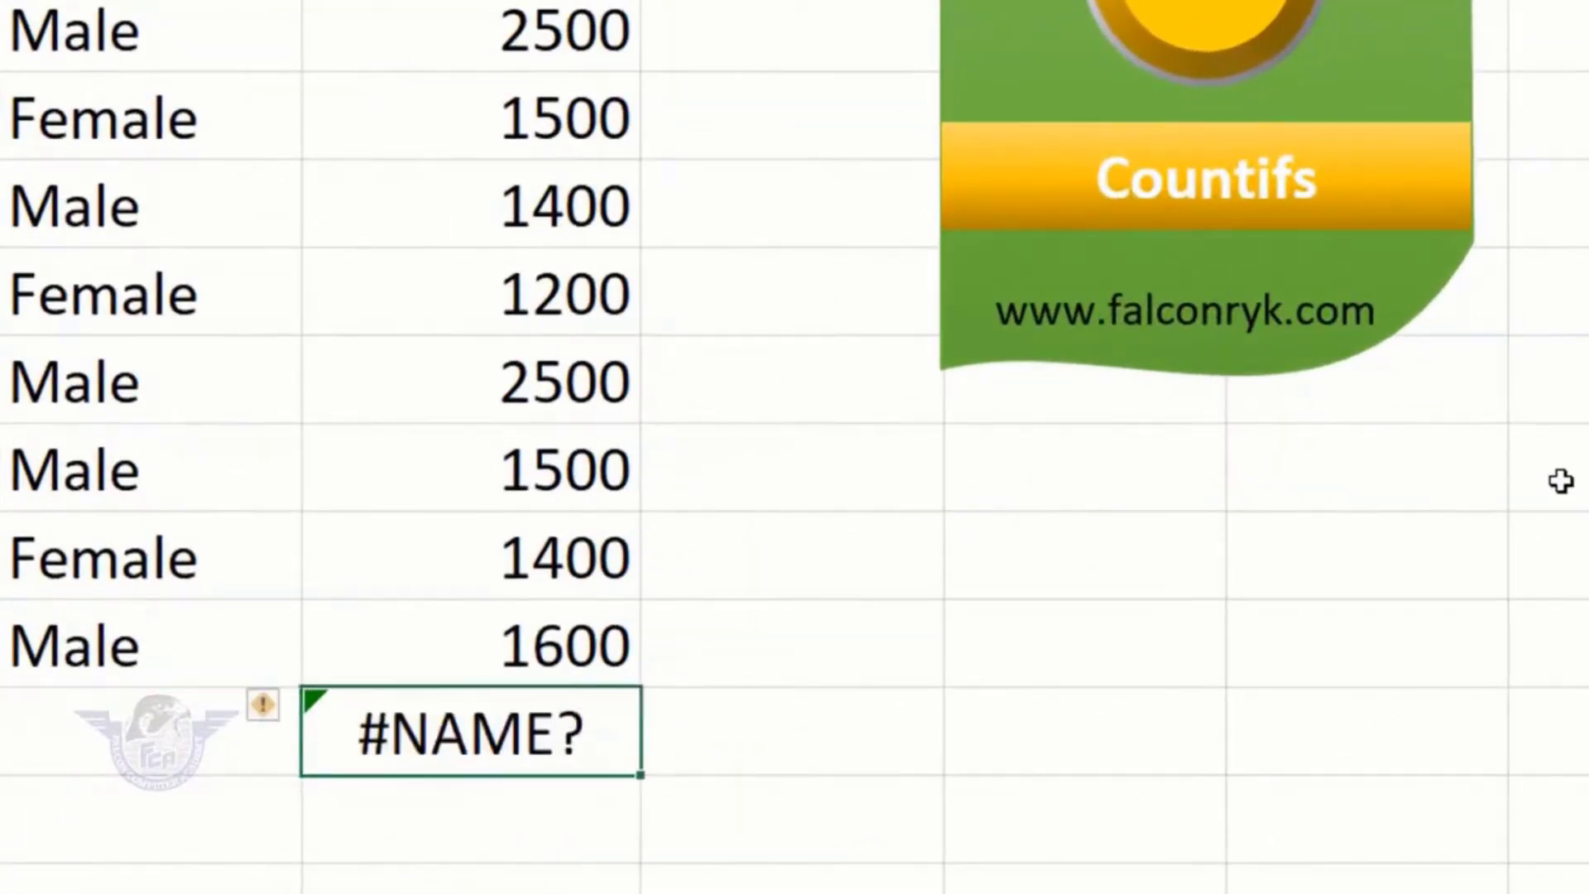
pyautogui.press('Delete')
# Count the female students taking the Office course by entering =COUNTIFS(D2:D10,"Female",C2:C10,"Office") in D11
pyautogui.write('=couni')
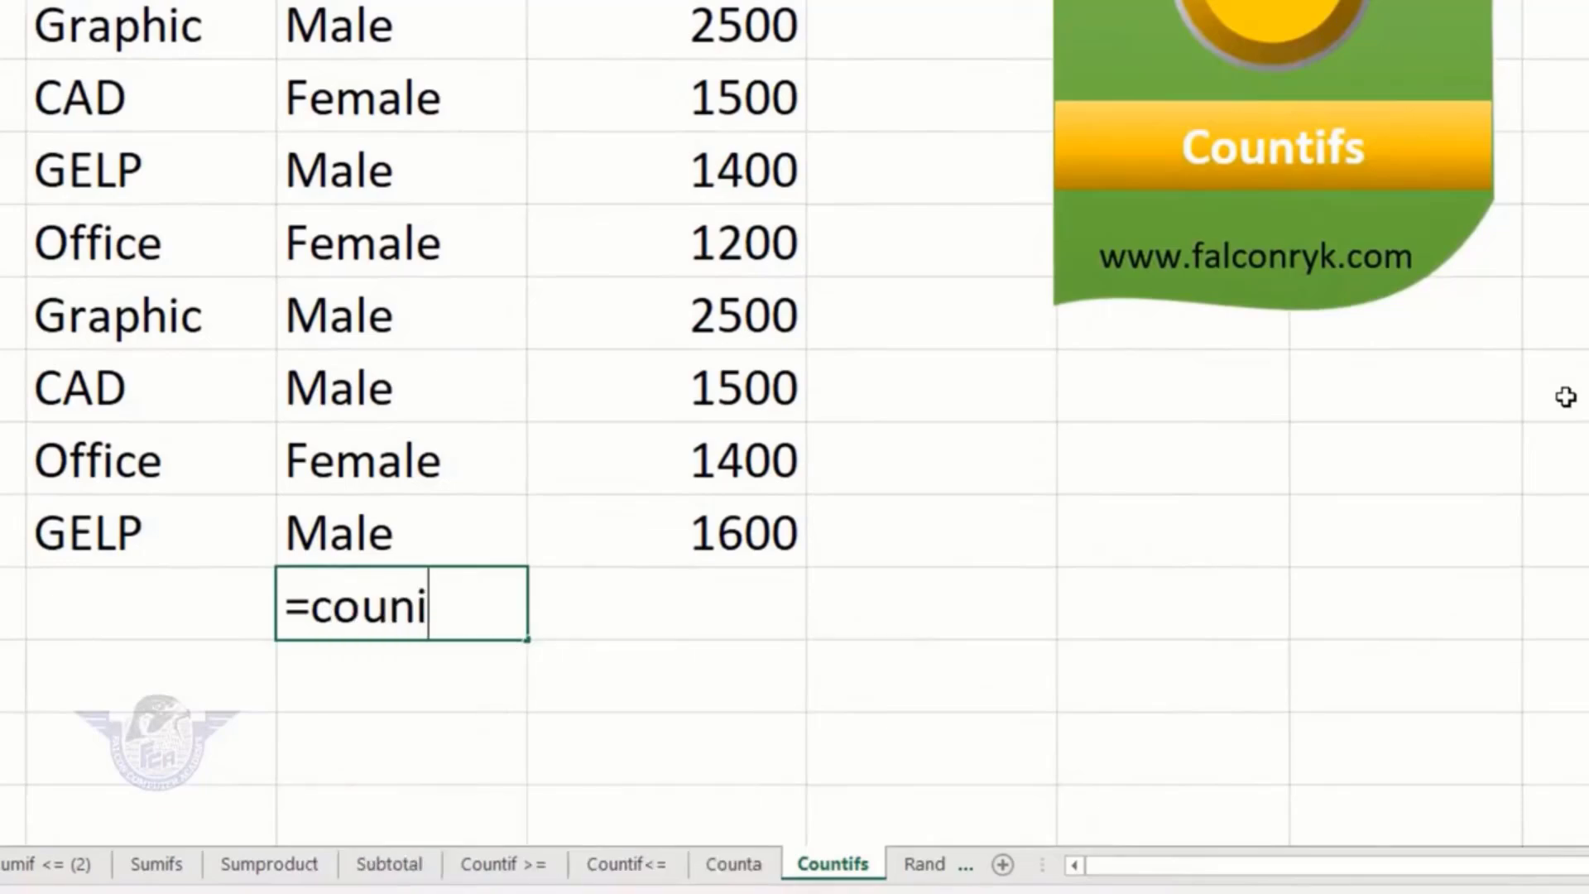
pyautogui.press('BackSpace')
pyautogui.write('tif')
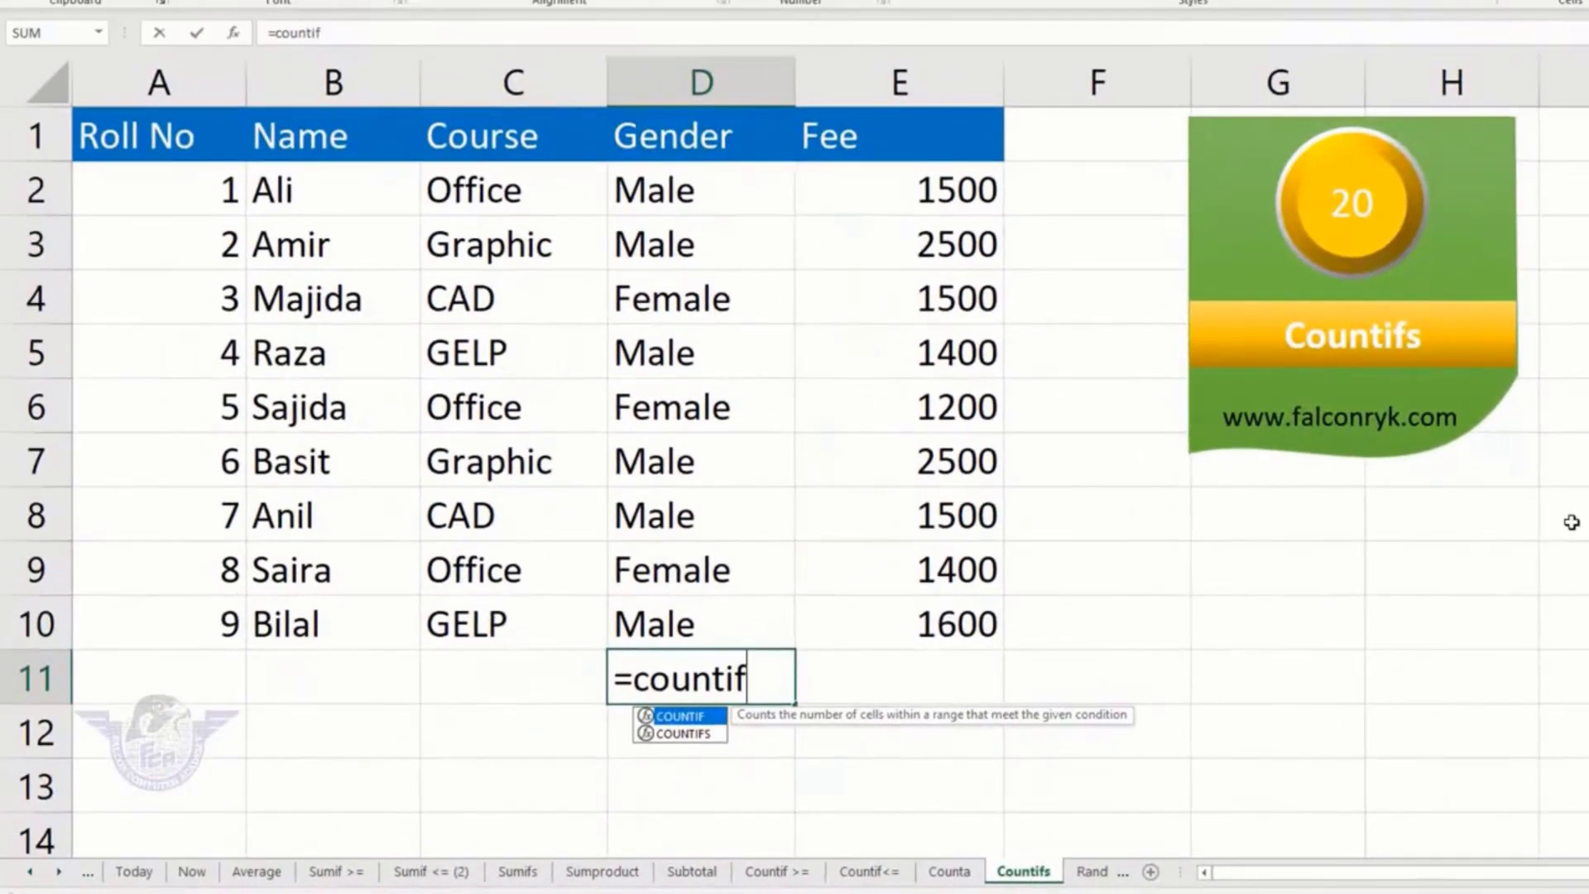
pyautogui.write('s')
pyautogui.press('Tab')
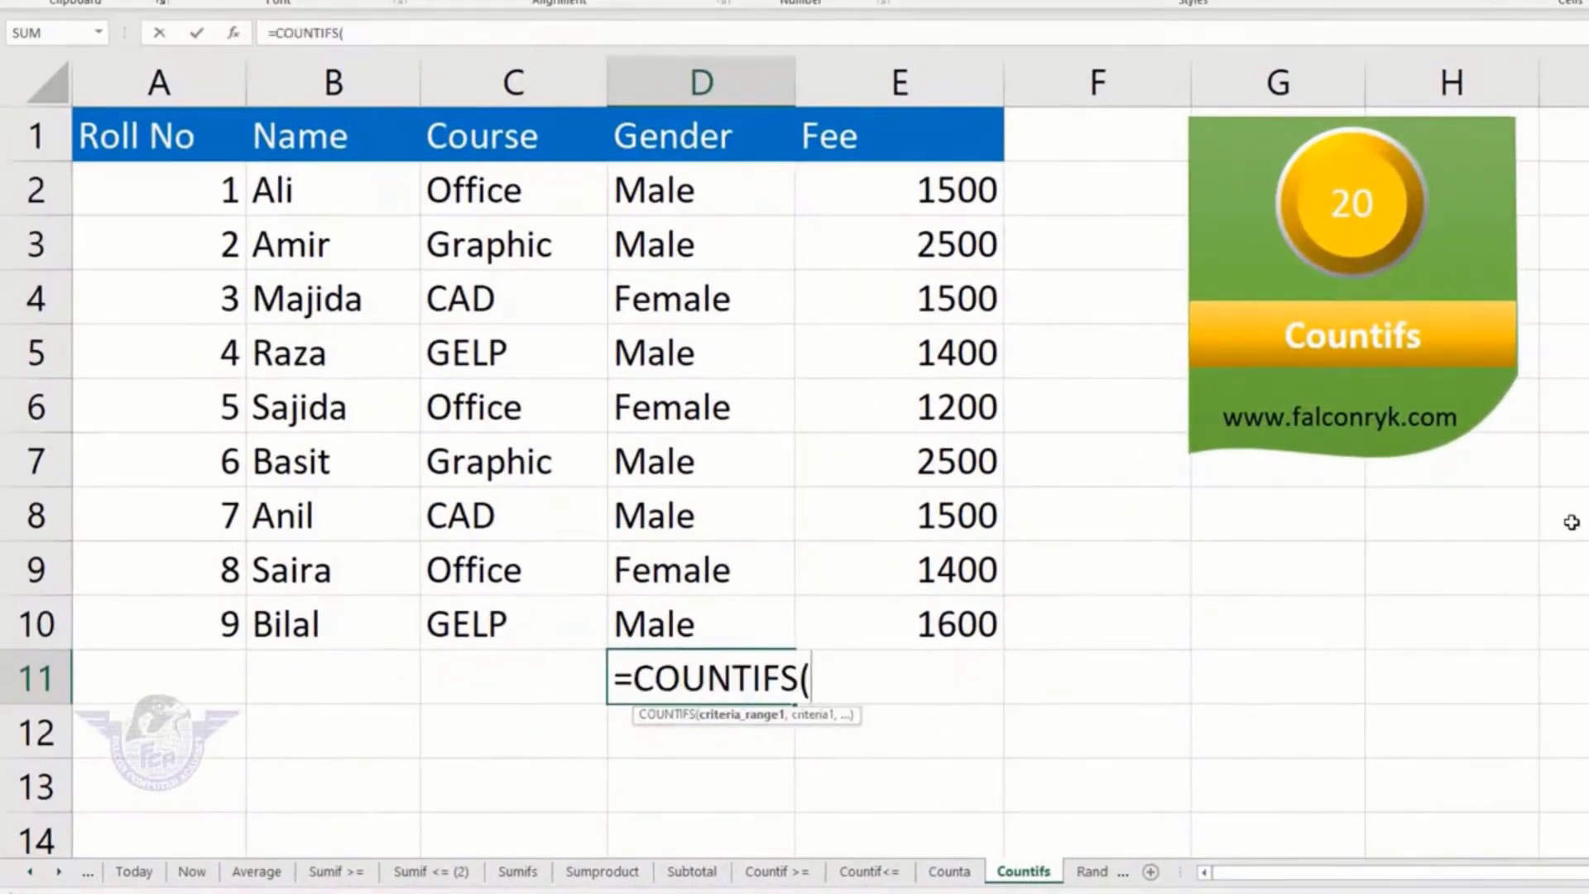
pyautogui.moveTo(702, 196); pyautogui.dragTo(691, 608)
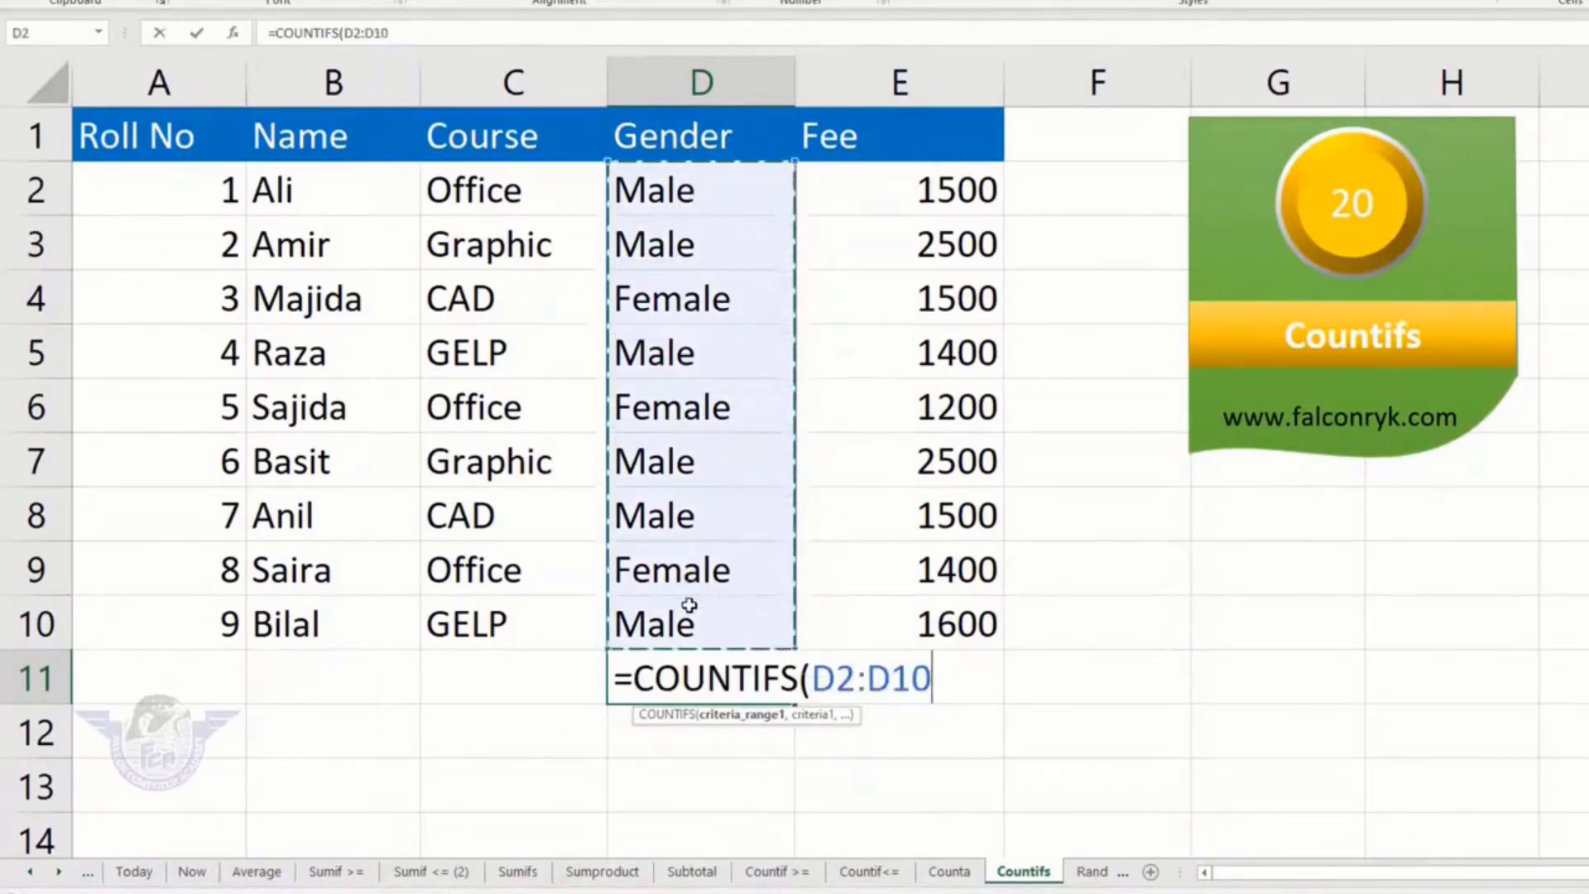
pyautogui.write(',"')
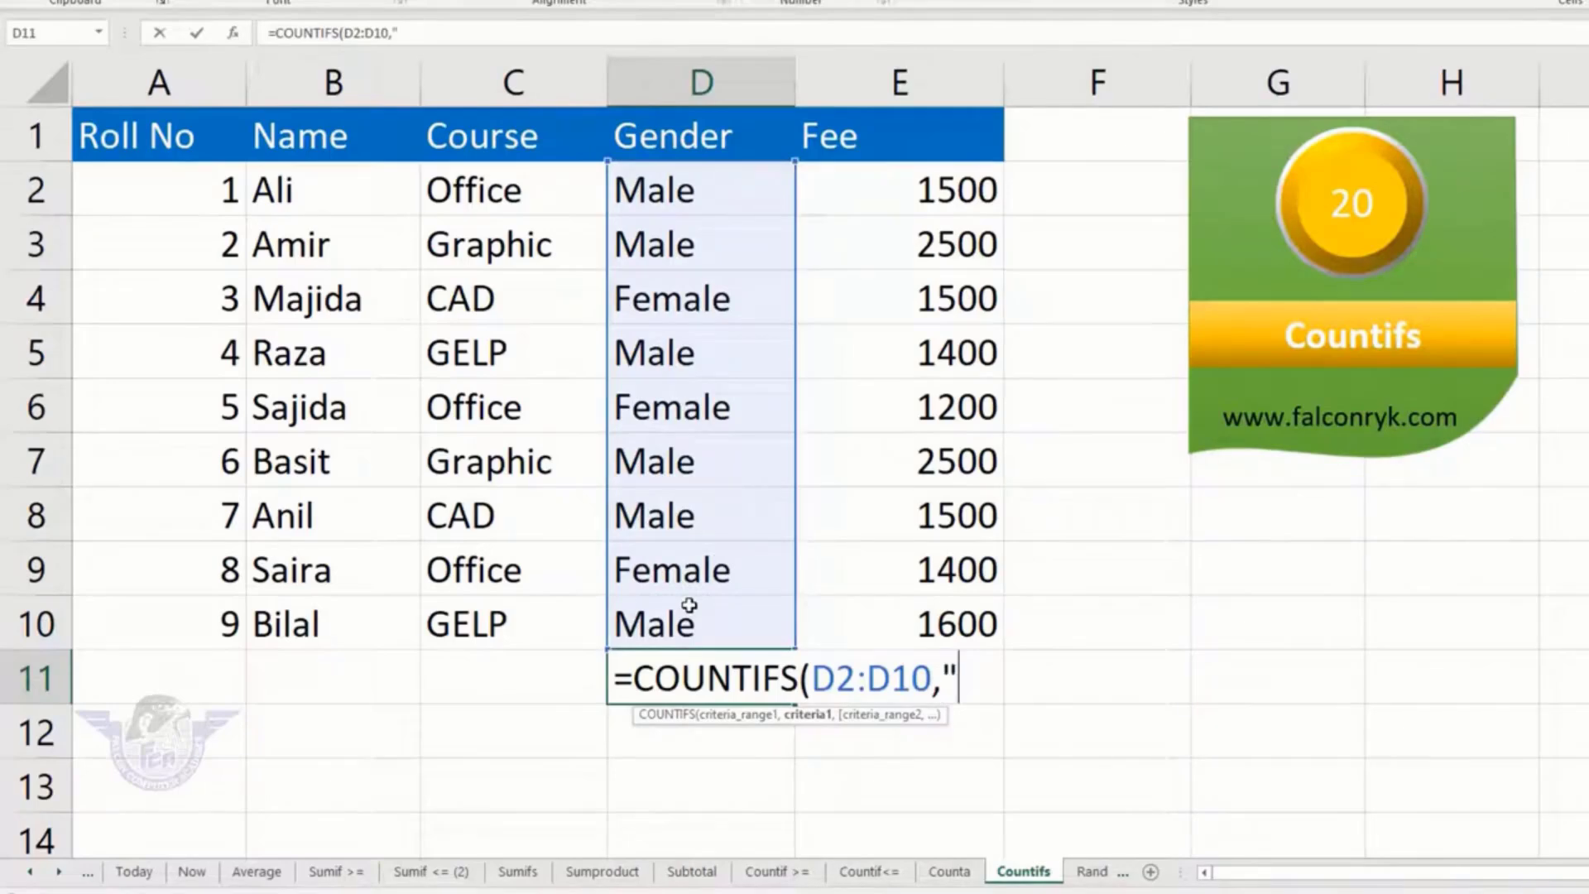
pyautogui.write('Female')
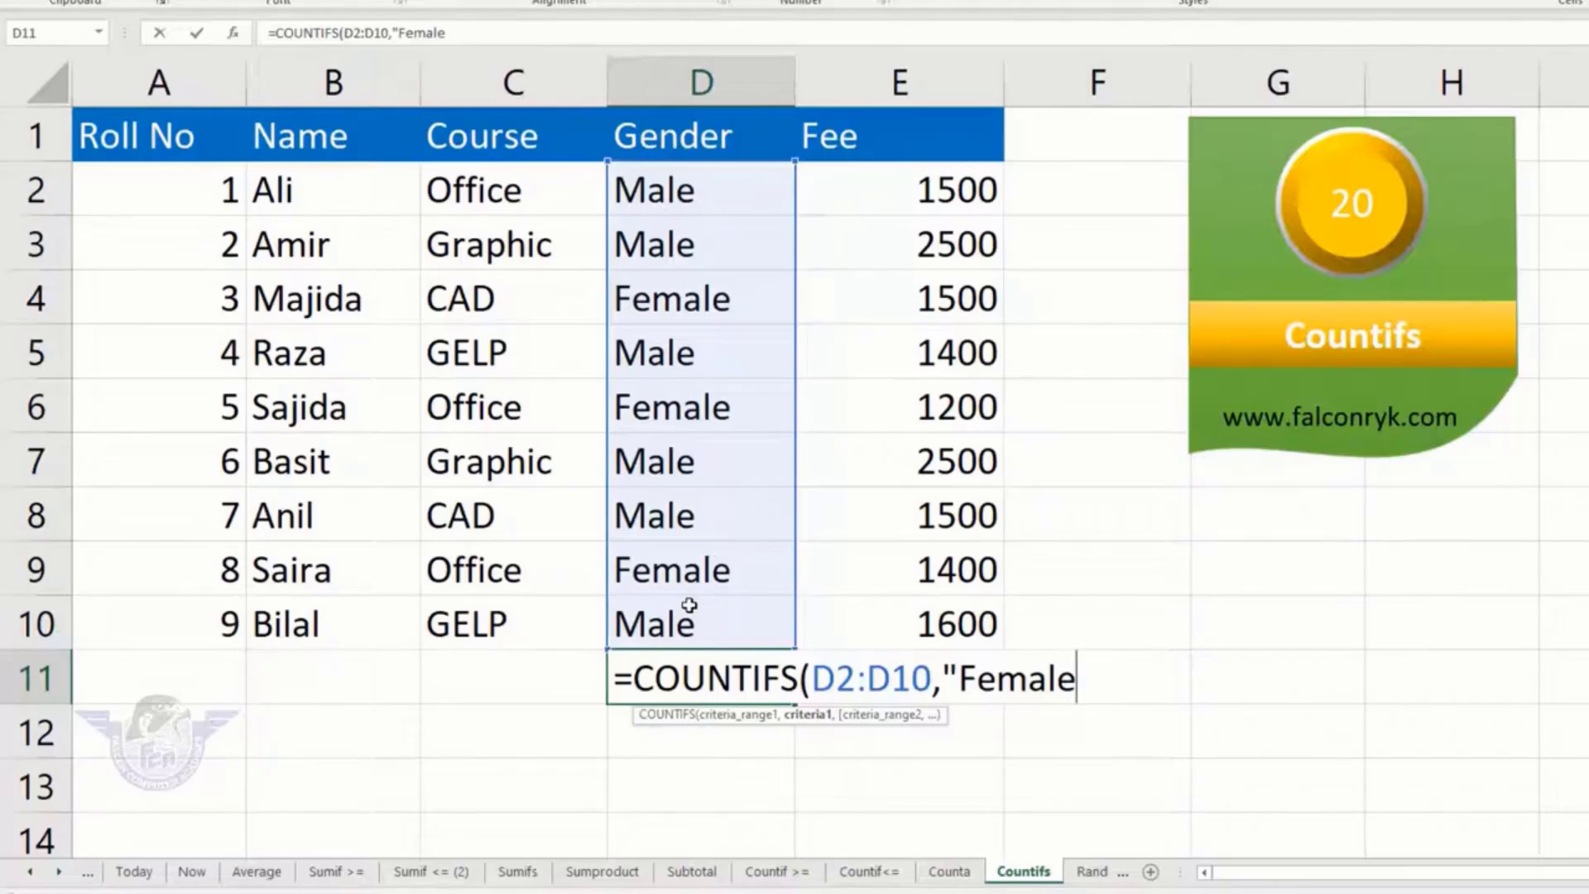
pyautogui.write('",')
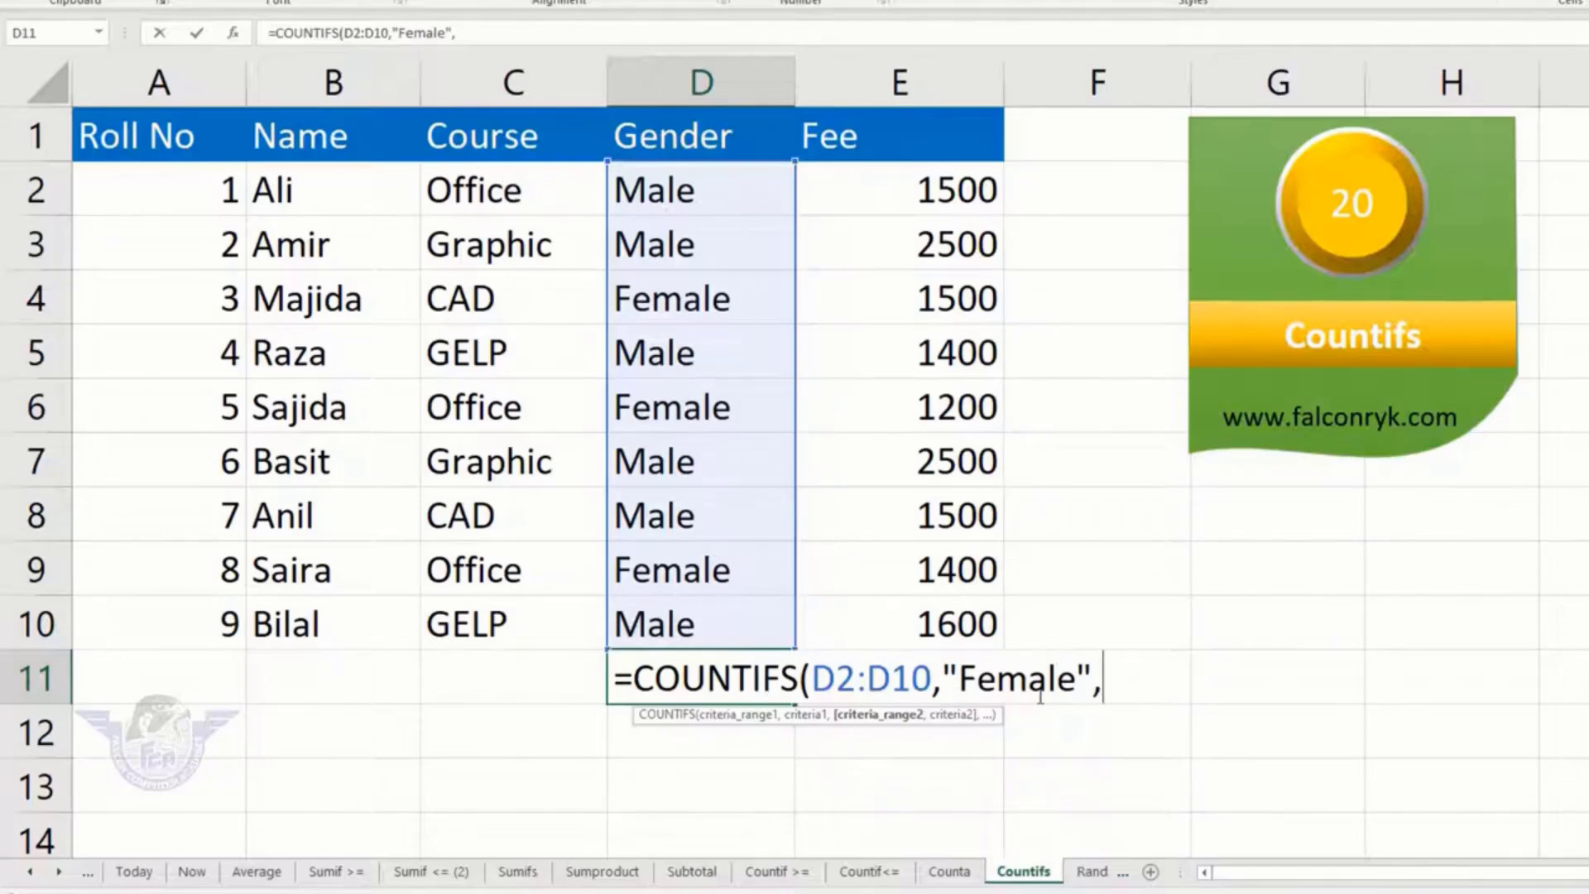
pyautogui.moveTo(541, 201); pyautogui.dragTo(536, 613)
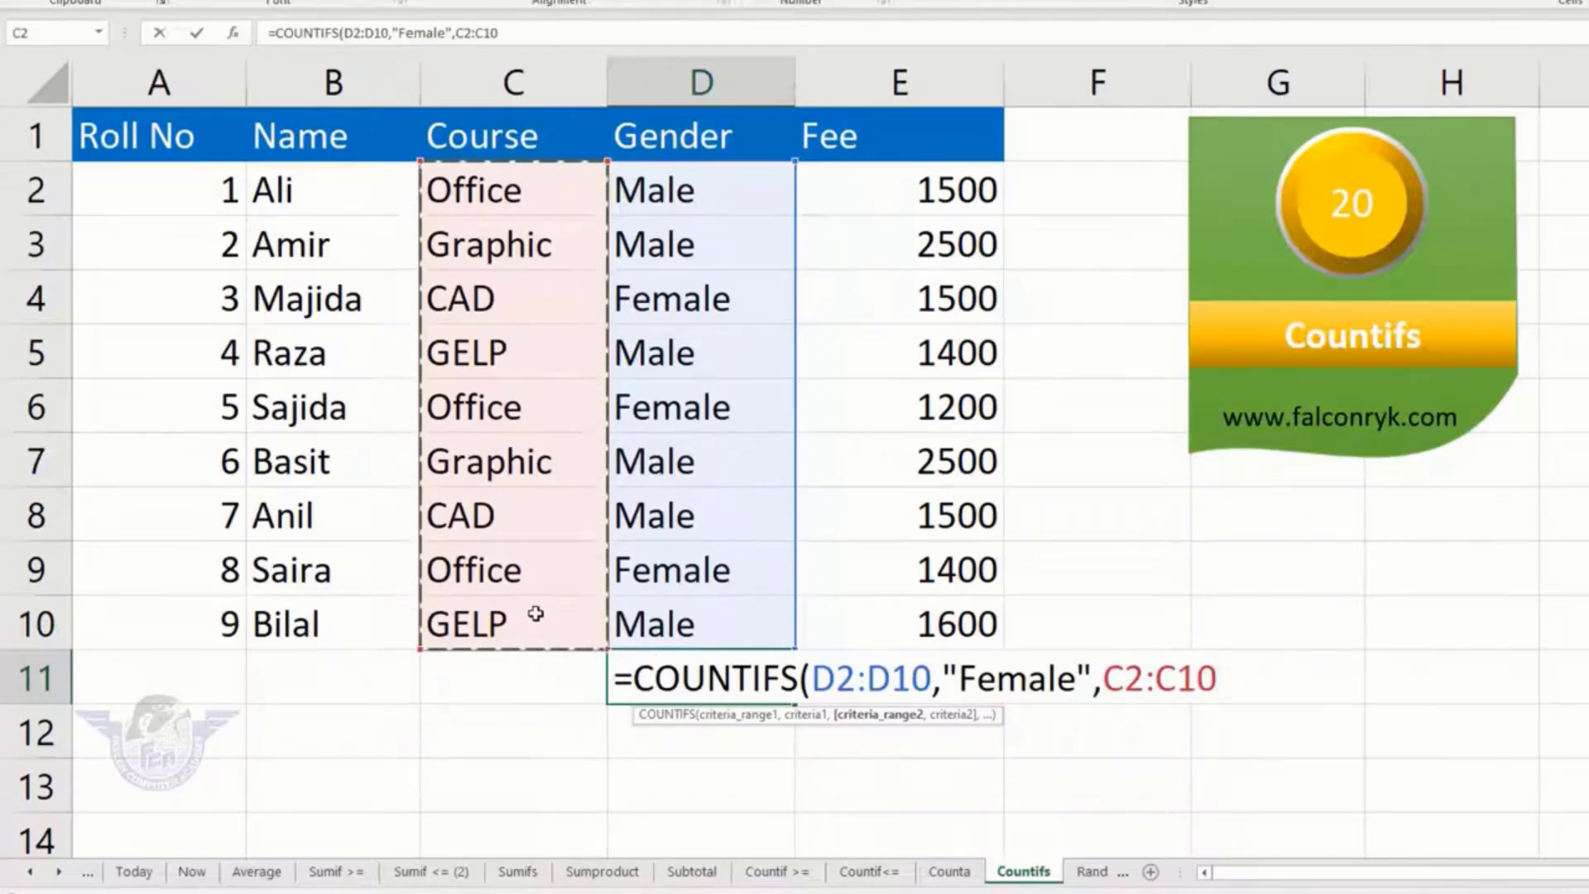
pyautogui.write(',"')
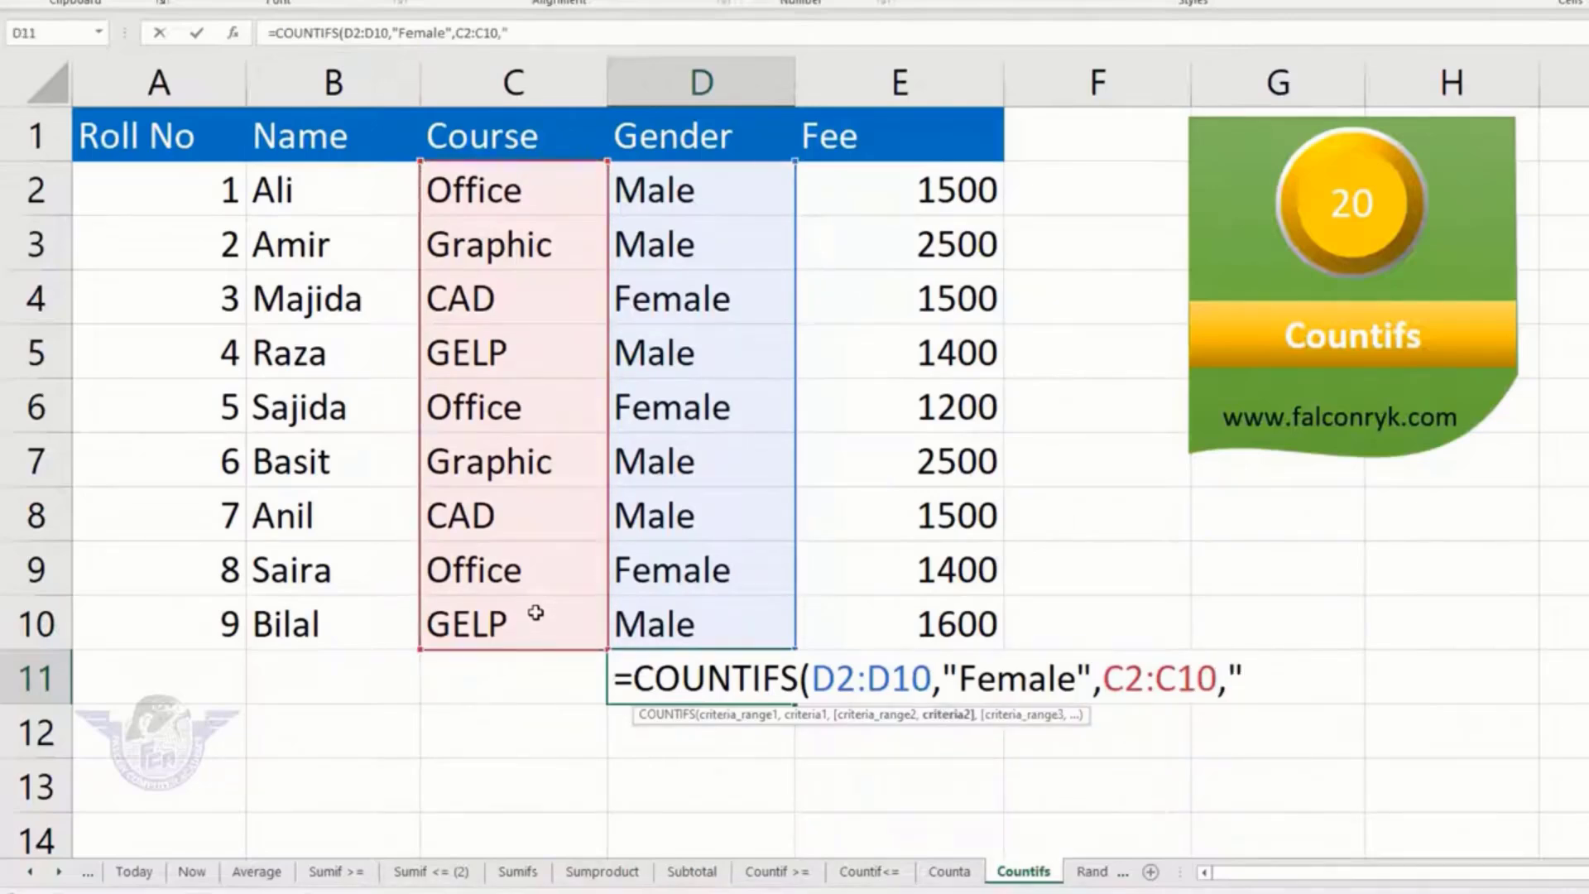
pyautogui.write('Office')
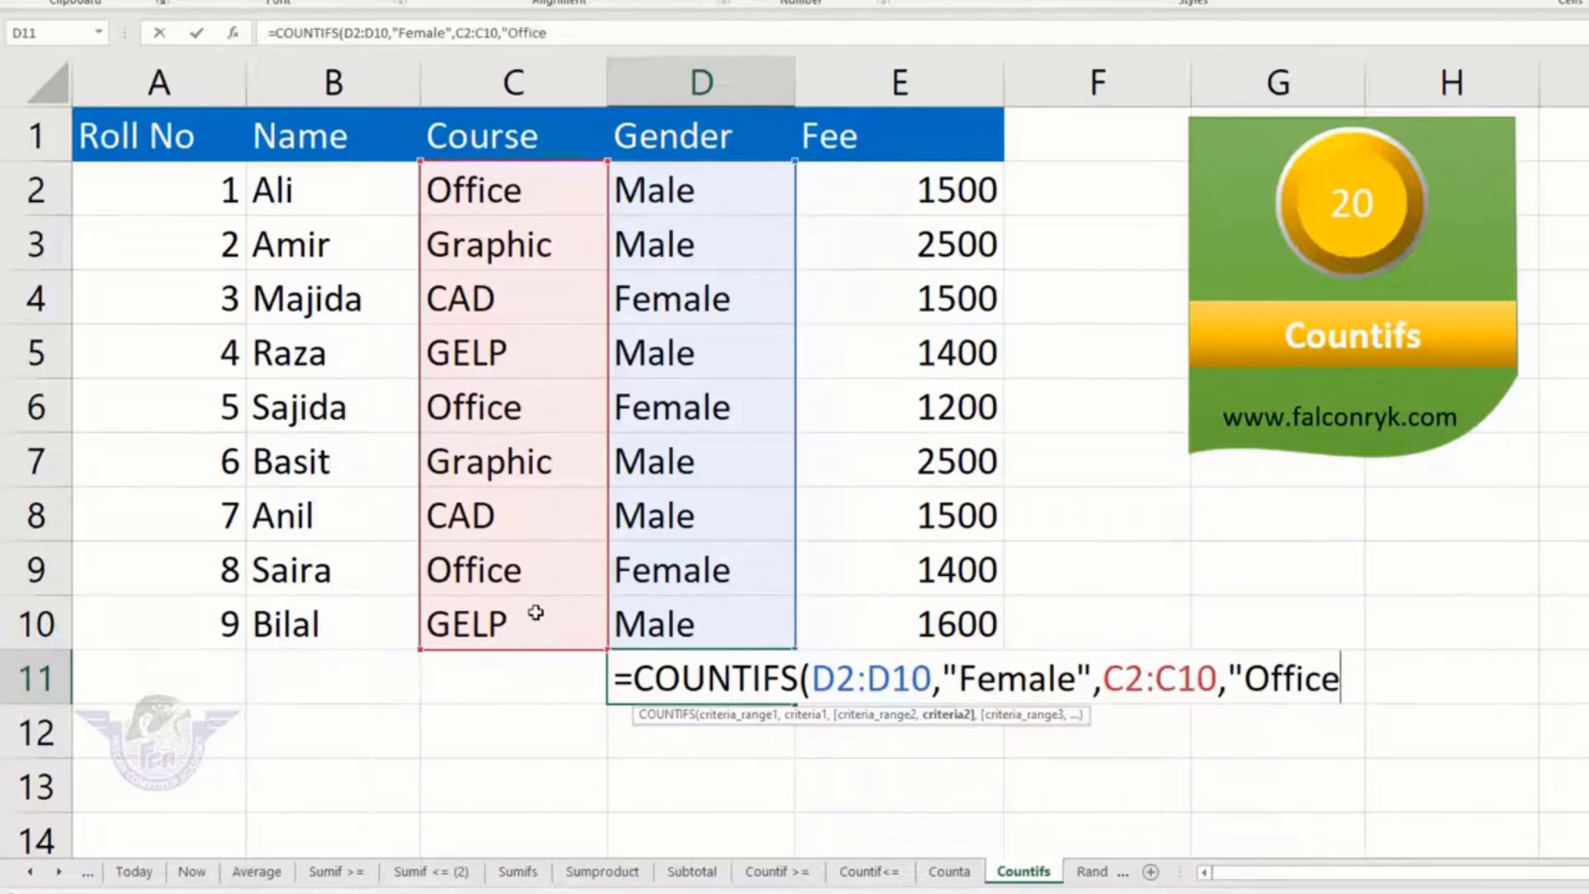
pyautogui.write('")')
pyautogui.press('Return')
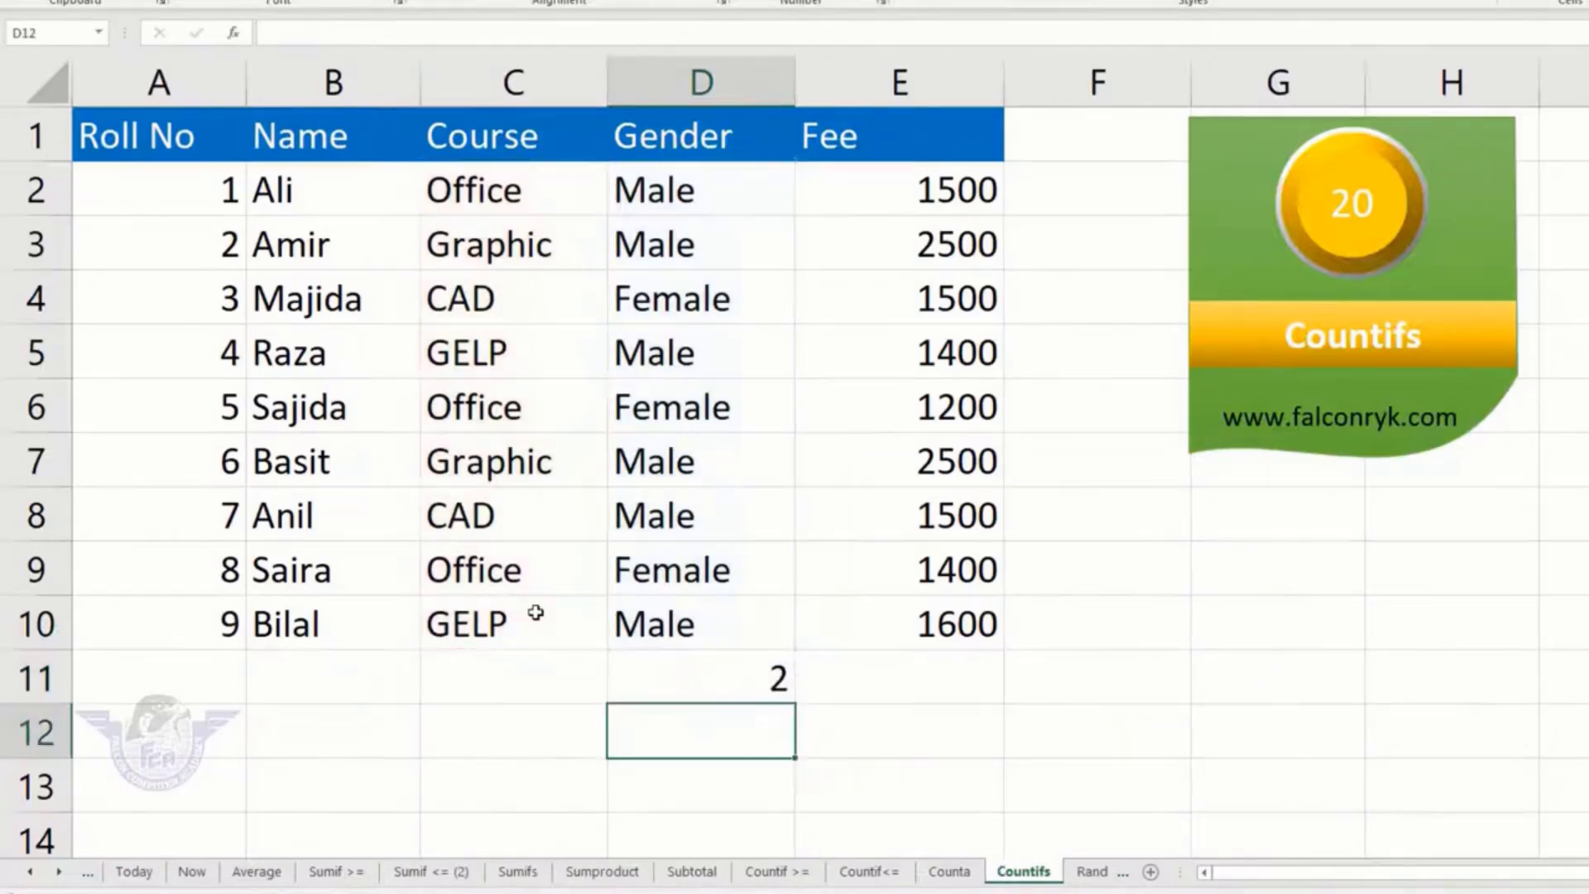
# Change the gender criterion in the D11 COUNTIFS formula to "male"
pyautogui.press('Up')
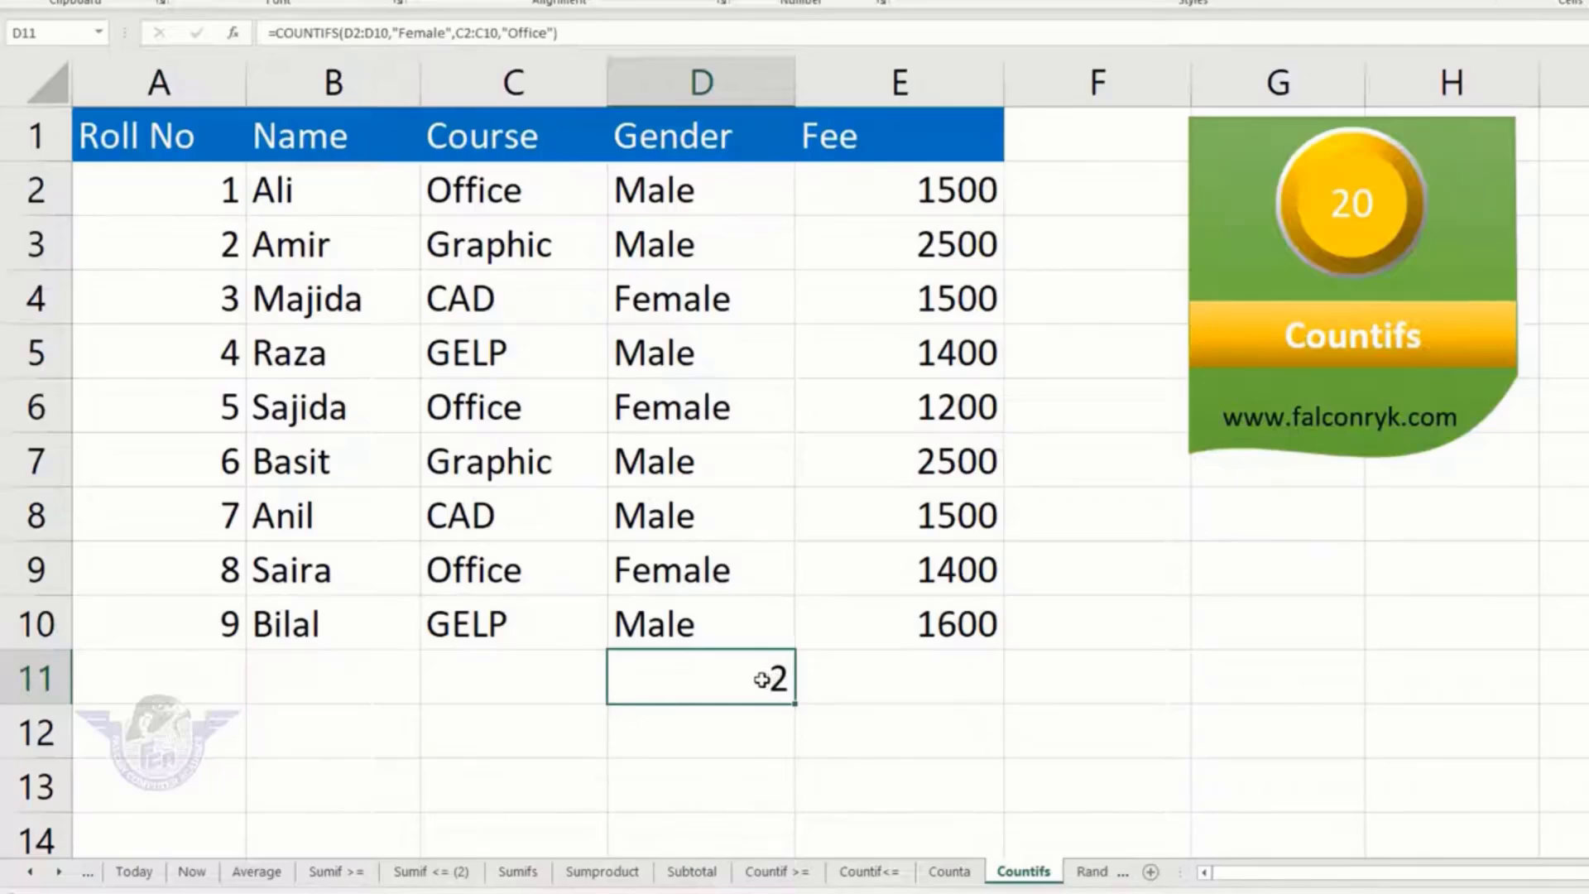
pyautogui.press('F2')
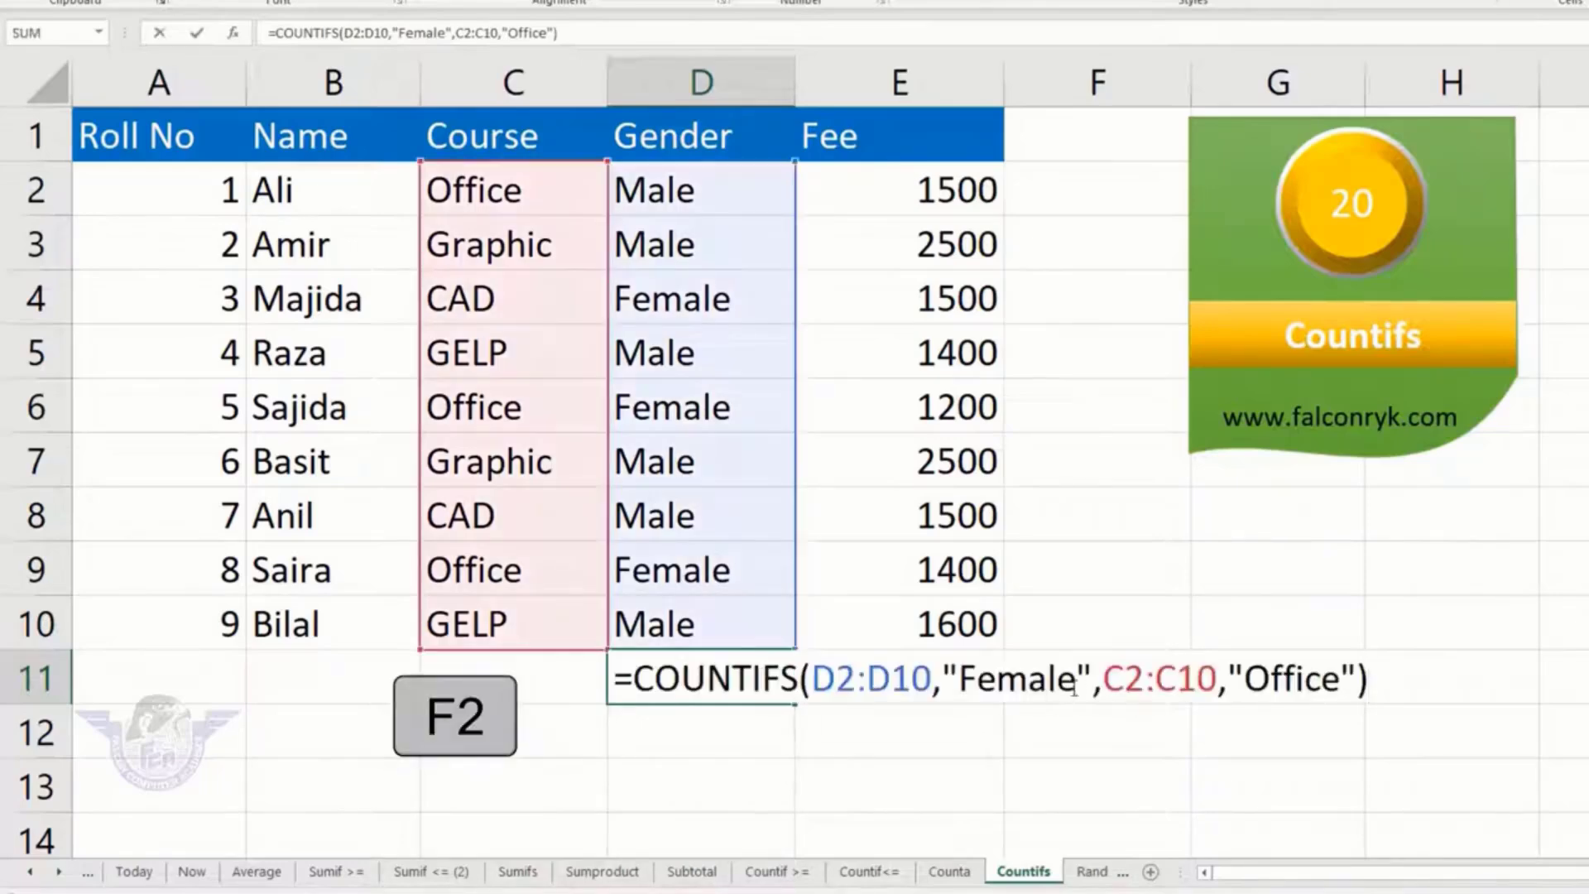
pyautogui.moveTo(1075, 680); pyautogui.dragTo(960, 704)
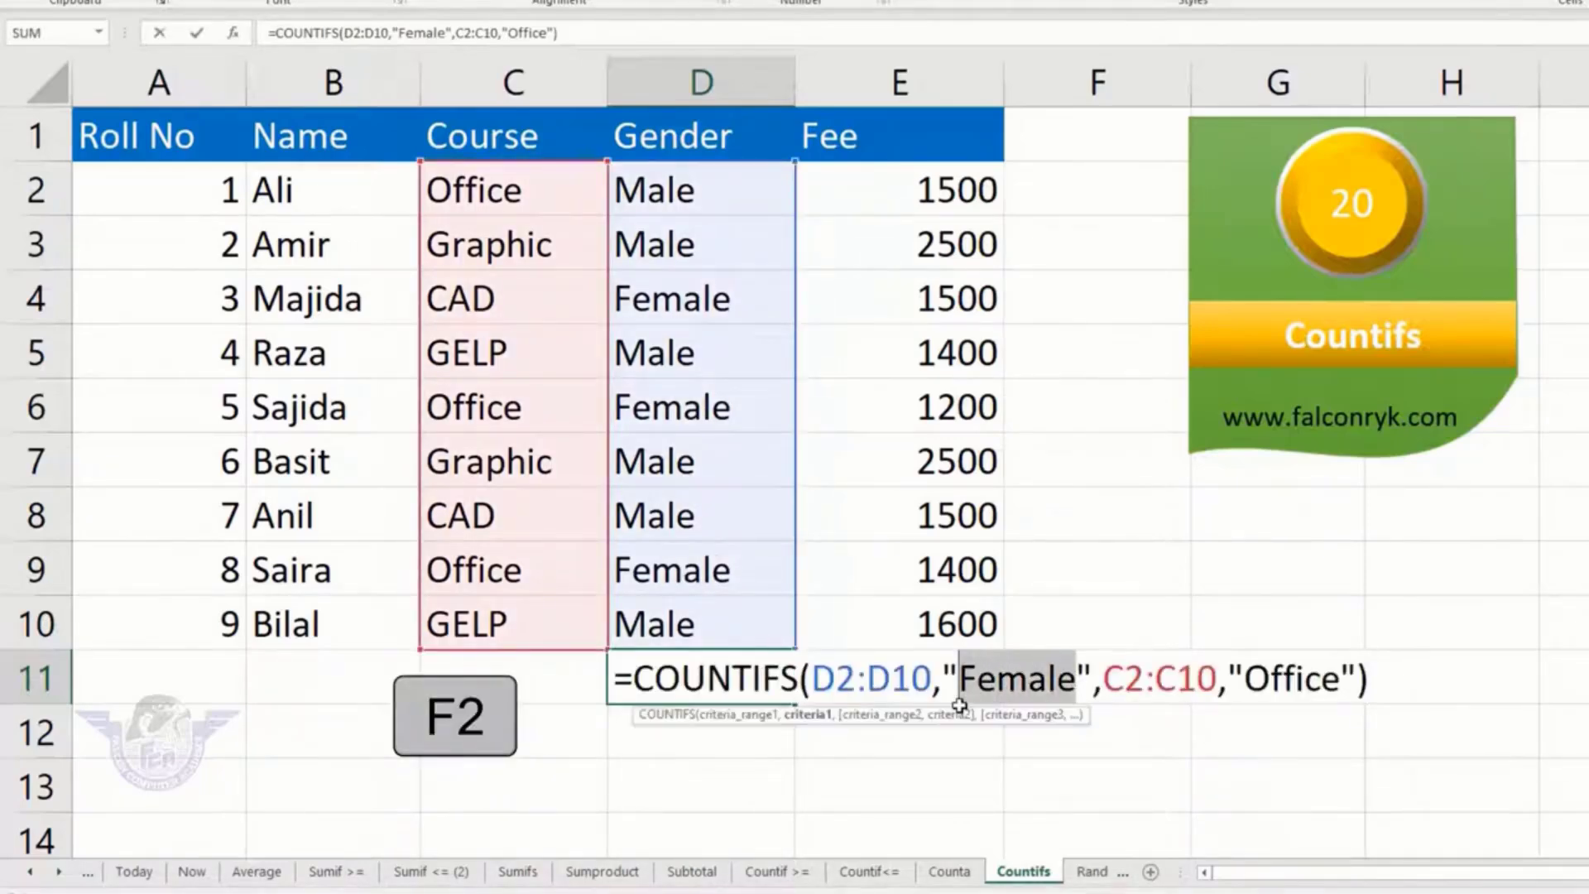
pyautogui.write('male')
pyautogui.press('Return')
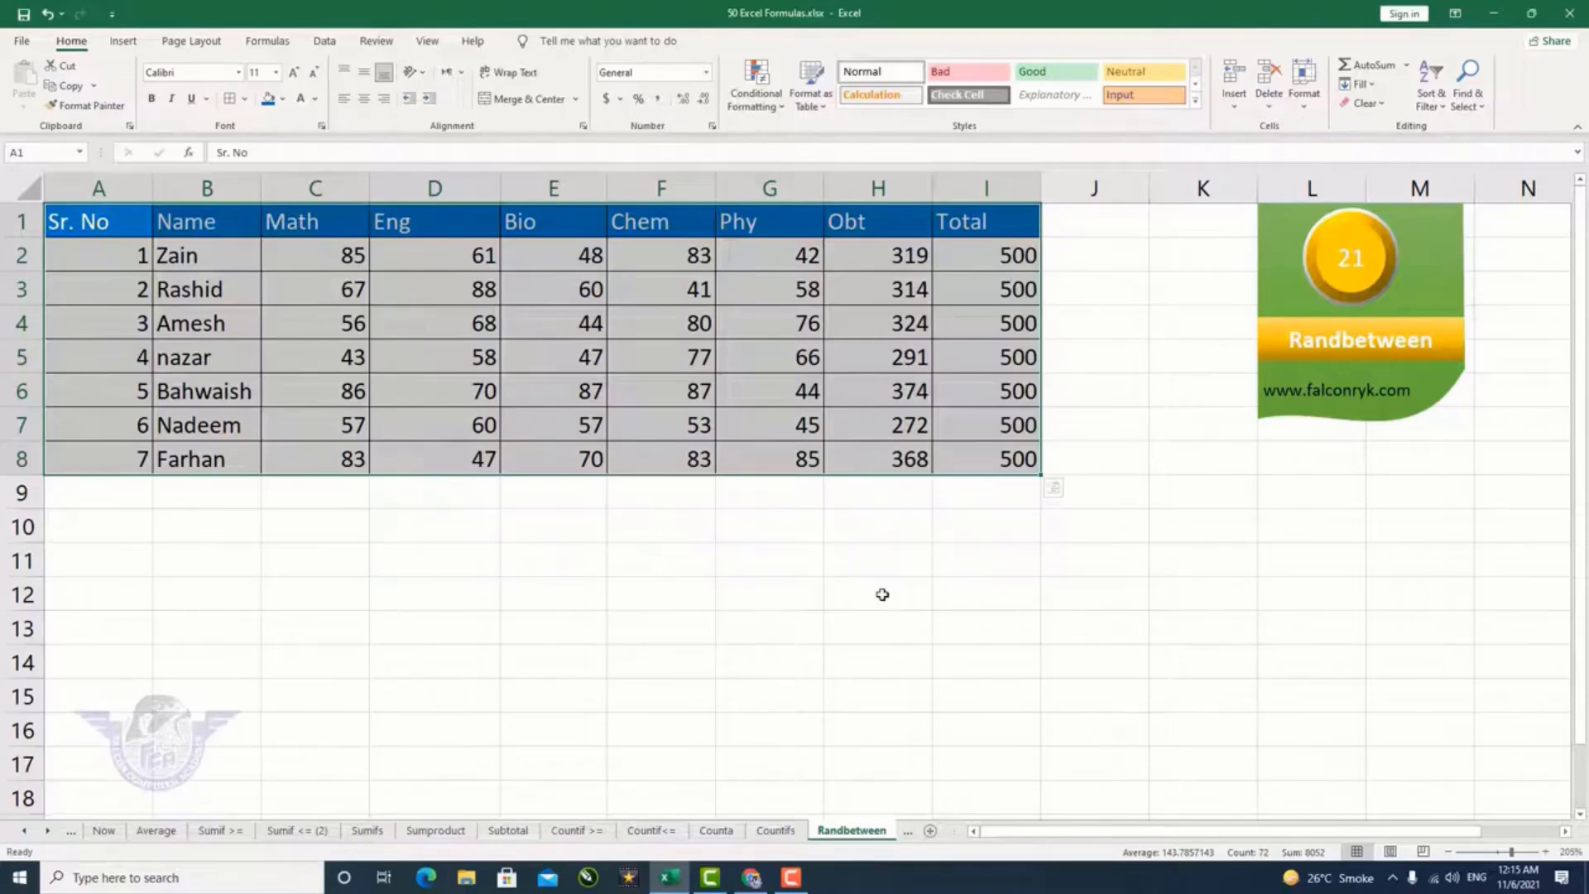
# On the Randbetween sheet, clear all the subject marks from Math to Phy in C2:G8
pyautogui.click(882, 594)
pyautogui.moveTo(323, 255); pyautogui.dragTo(811, 460)
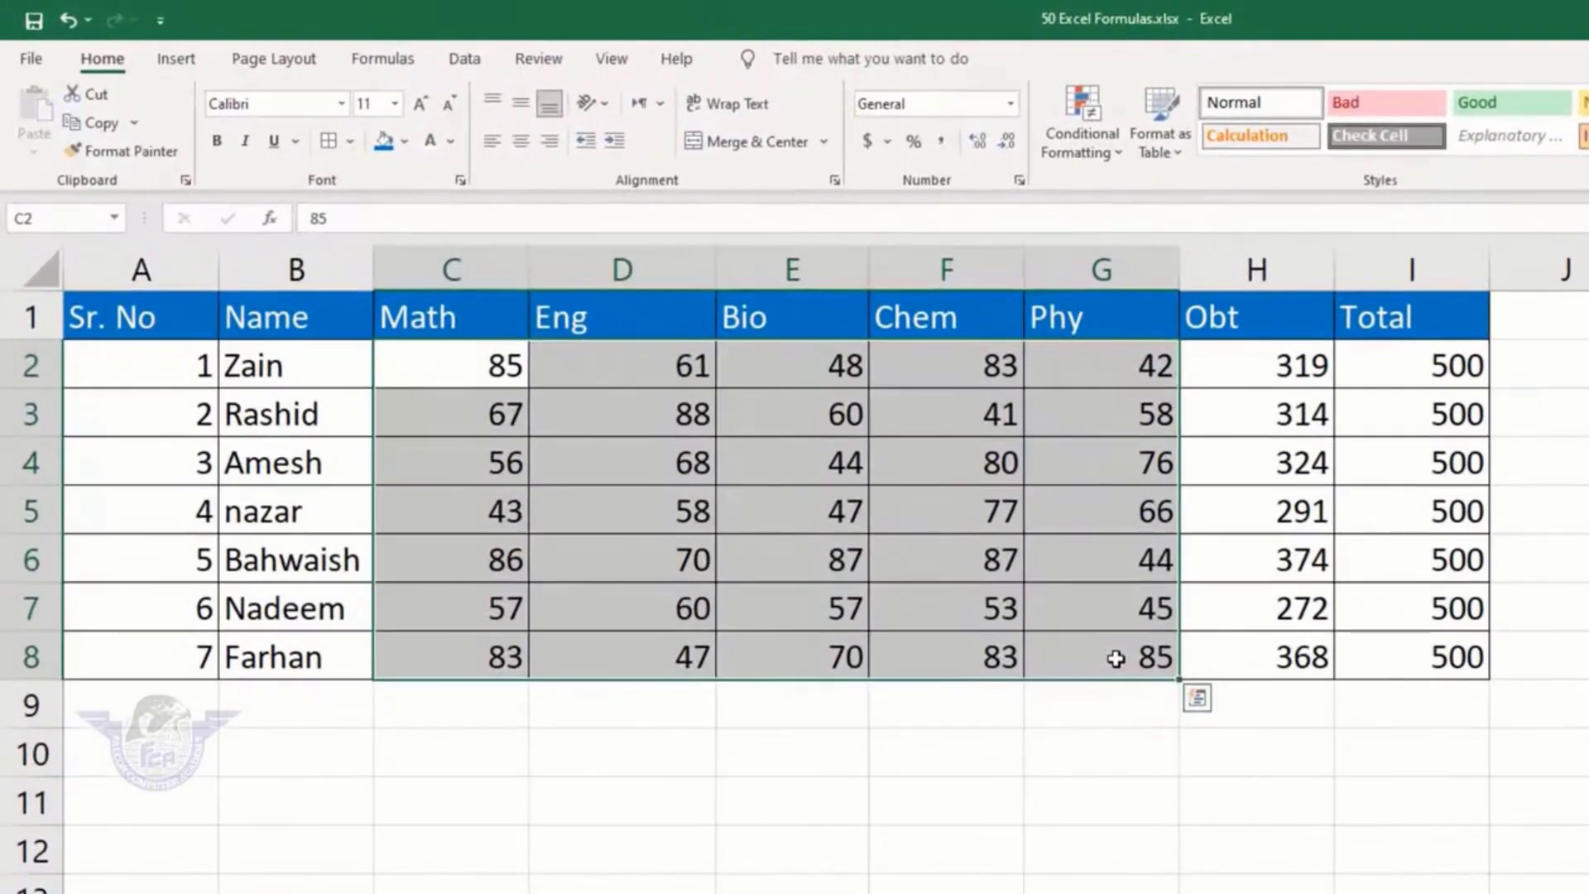
pyautogui.press('Delete')
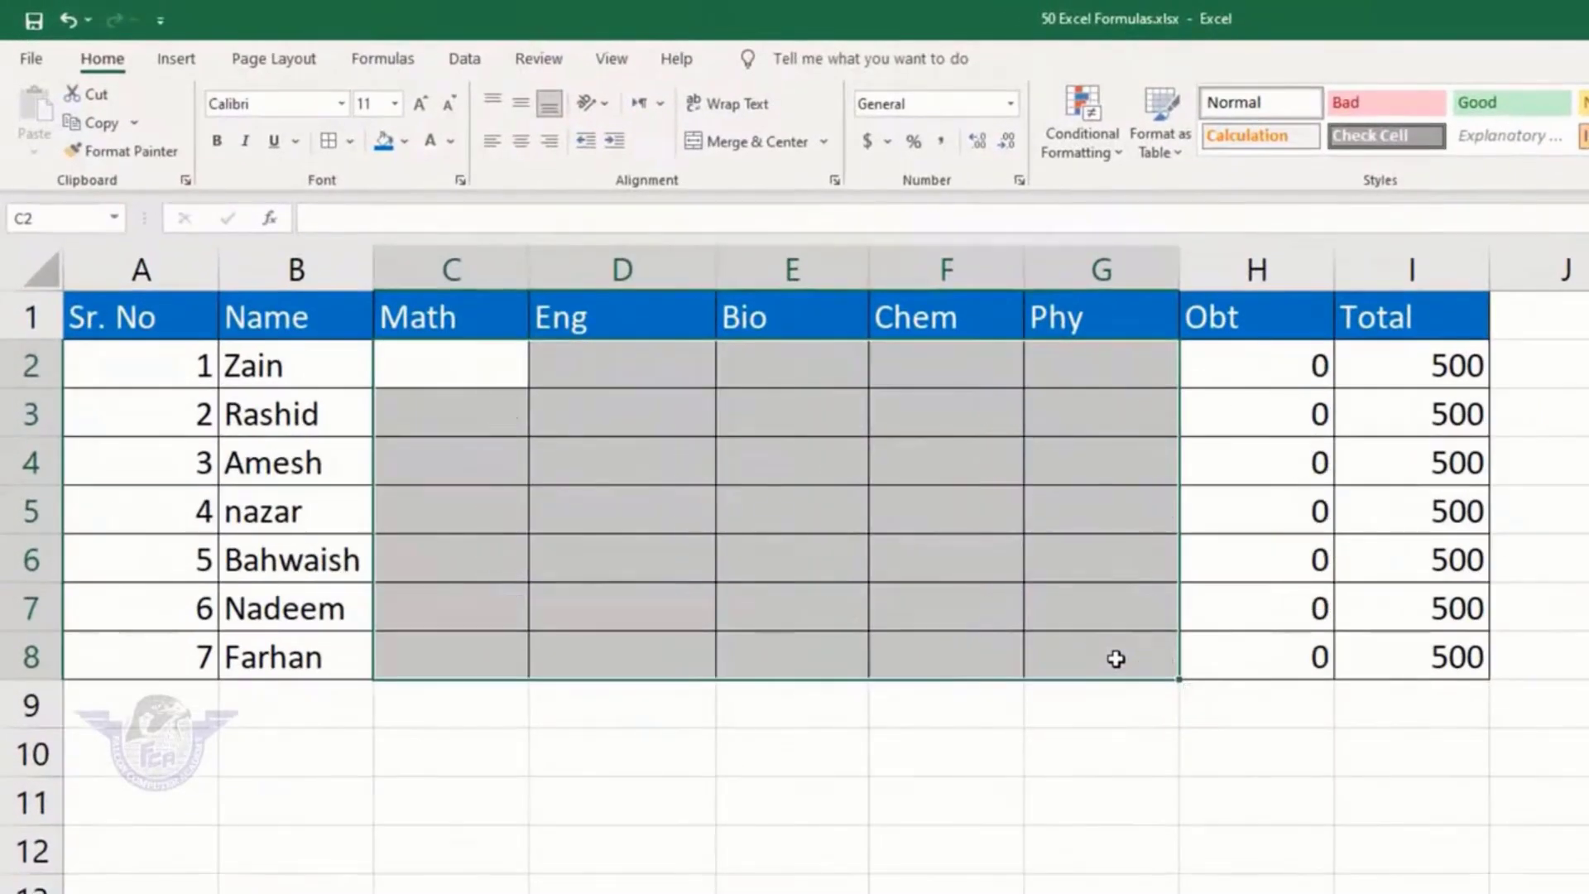
# Fill the whole marks range C2:G8 at once with random marks using =RANDBETWEEN(40,90)
pyautogui.click(431, 365)
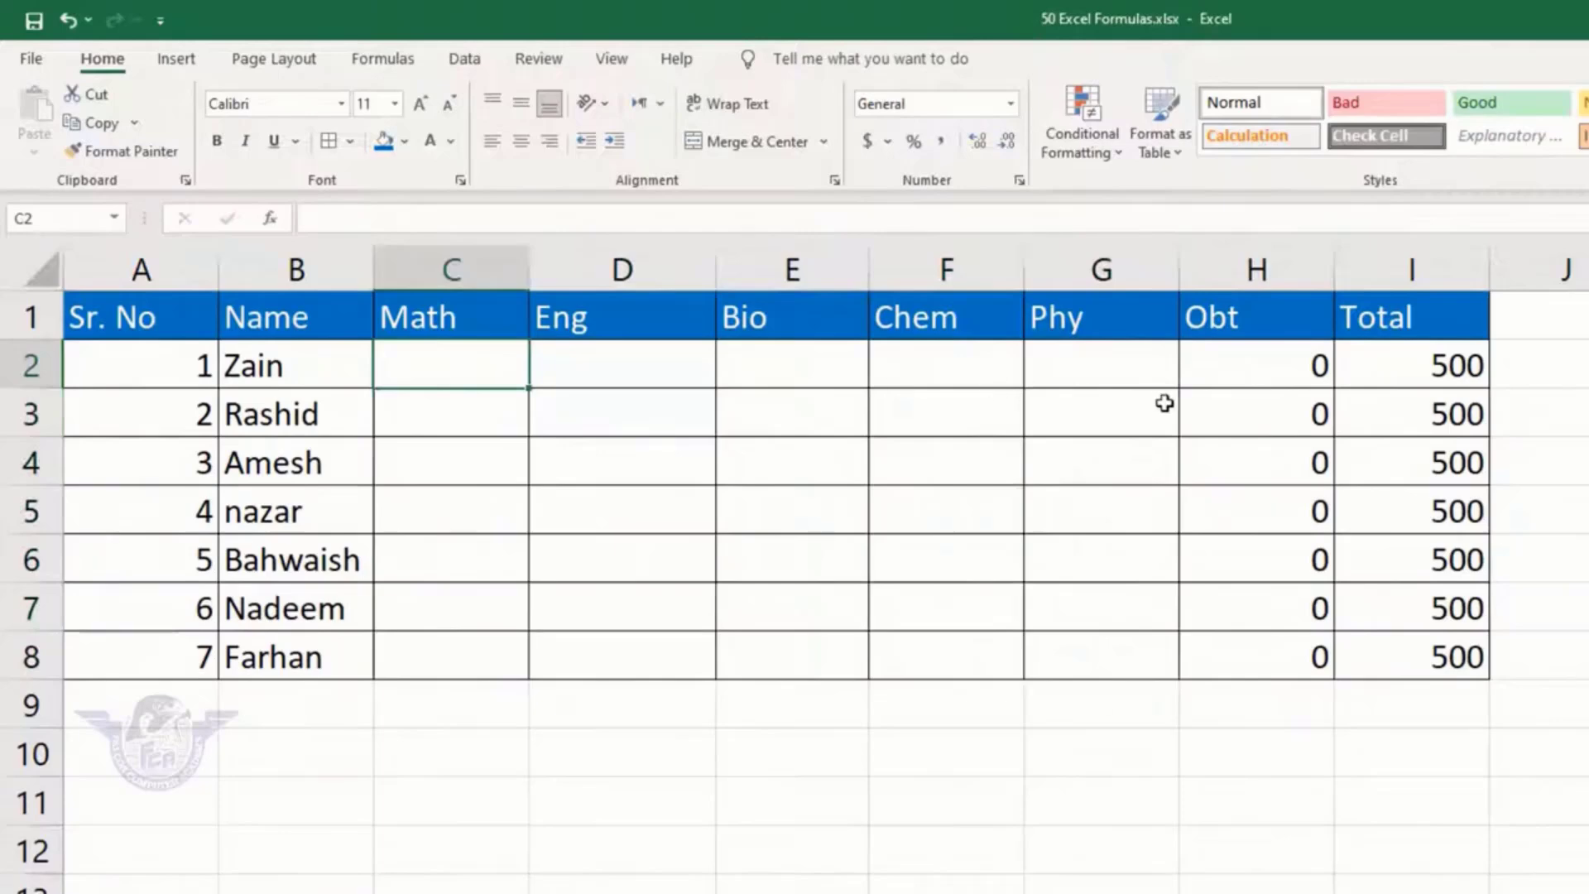
pyautogui.moveTo(436, 360); pyautogui.dragTo(1095, 647)
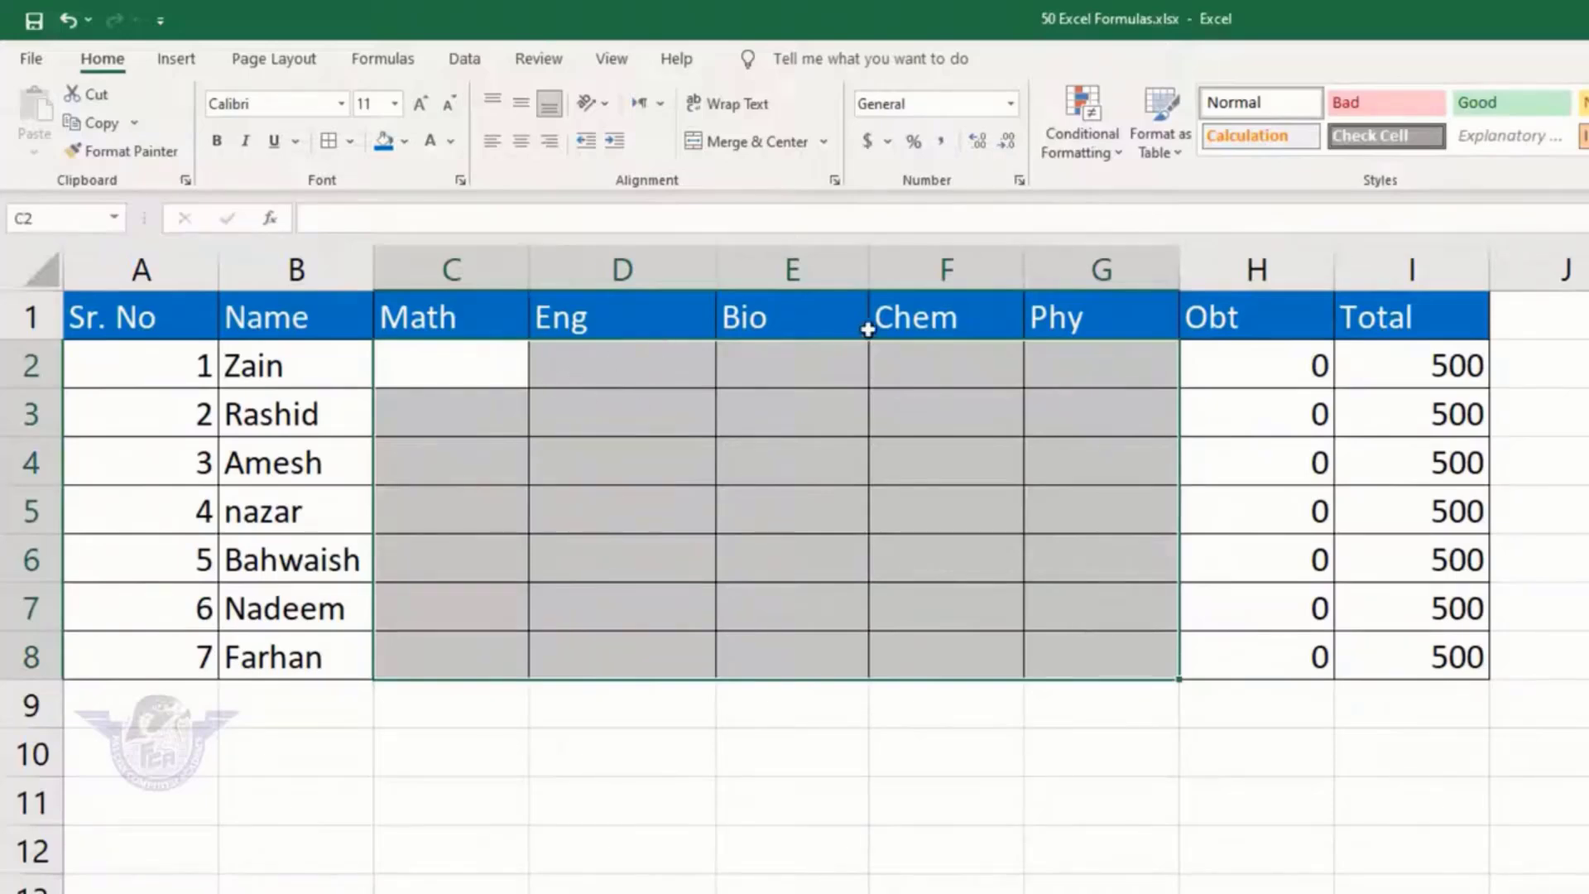
pyautogui.moveTo(425, 365); pyautogui.dragTo(1055, 637)
pyautogui.write('=')
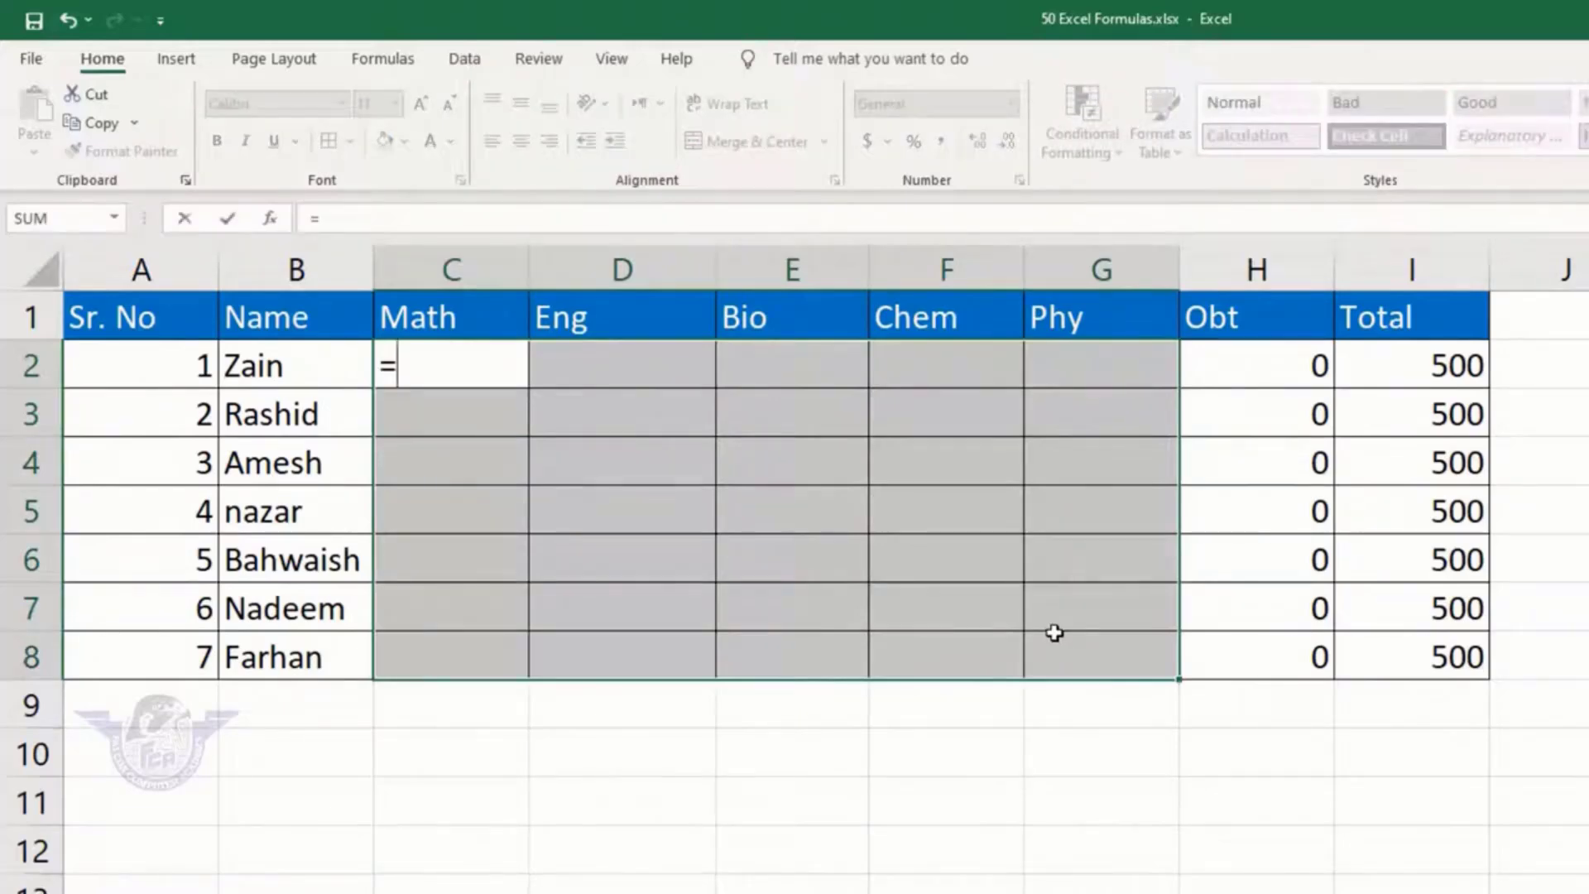
pyautogui.write('randbe')
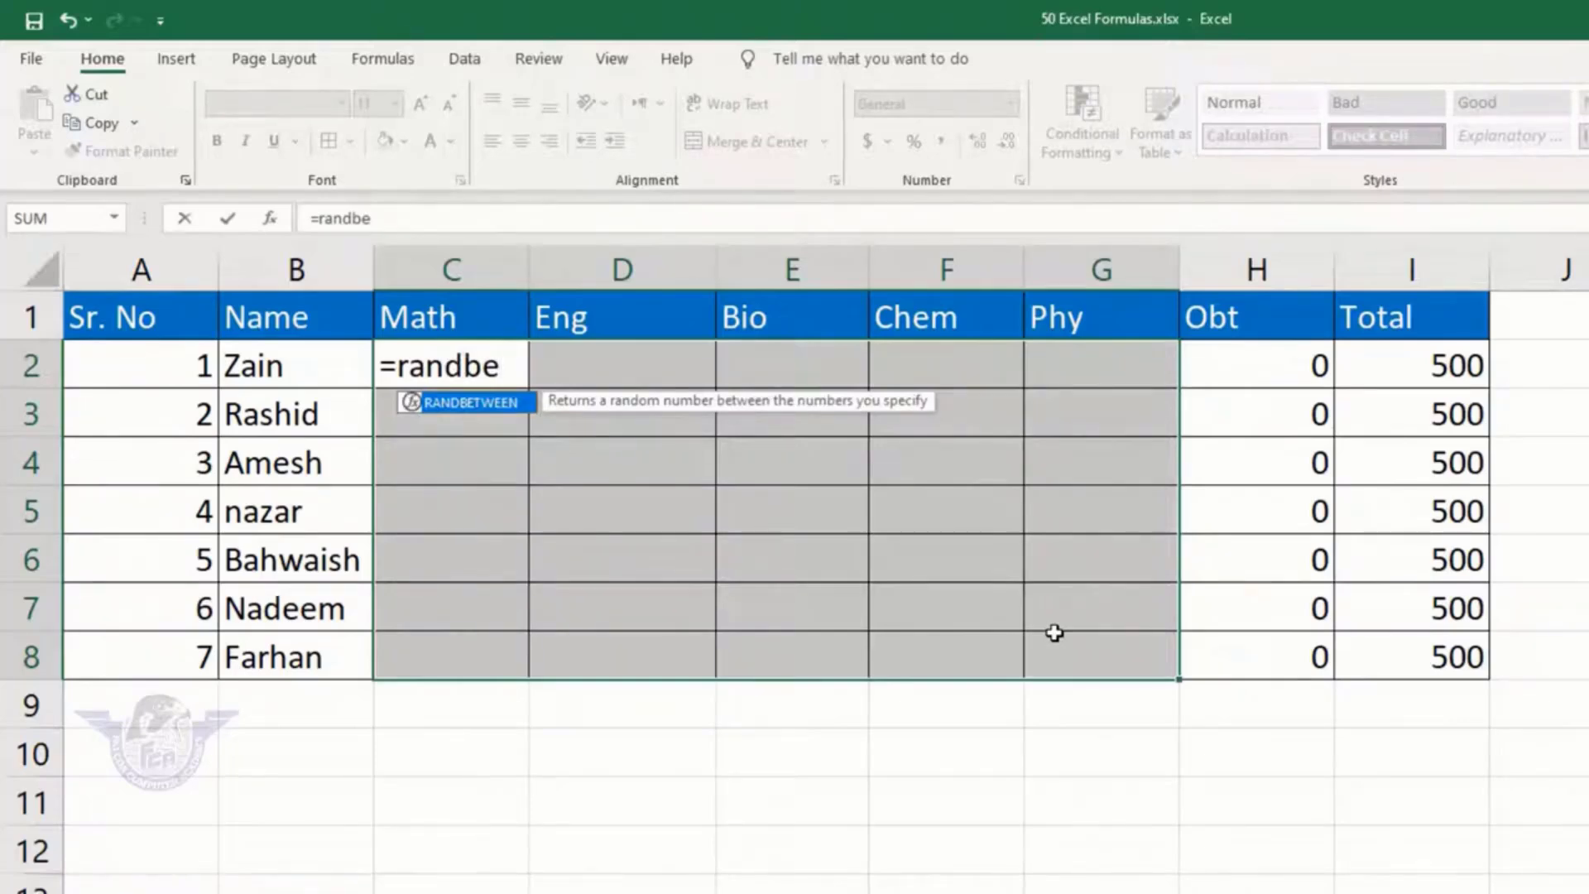
pyautogui.press('Tab')
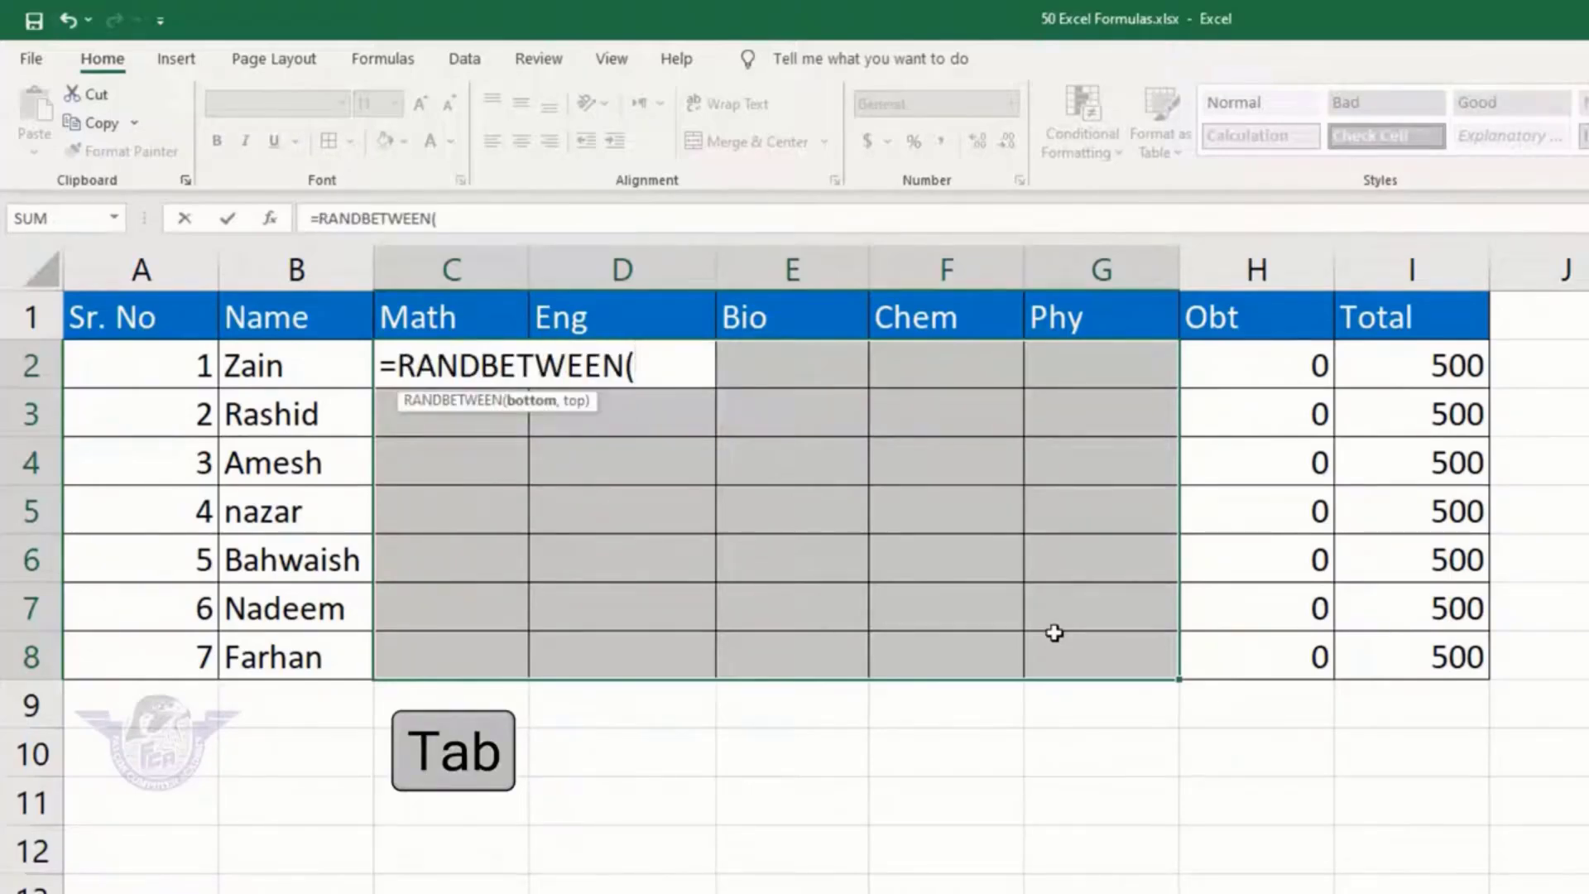
pyautogui.write('40,')
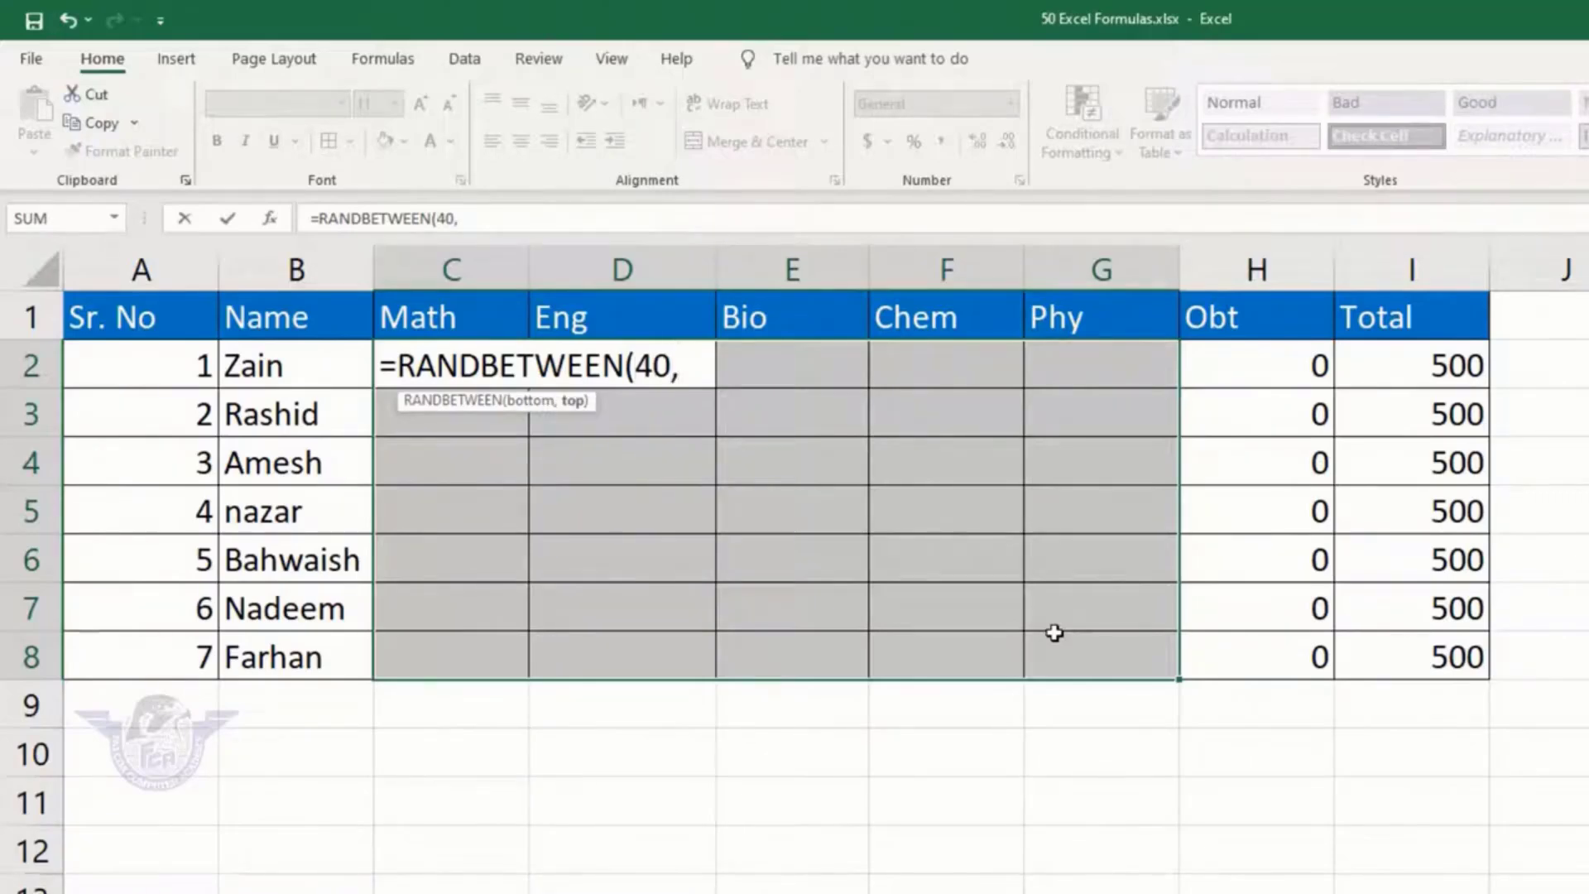
pyautogui.write('90)')
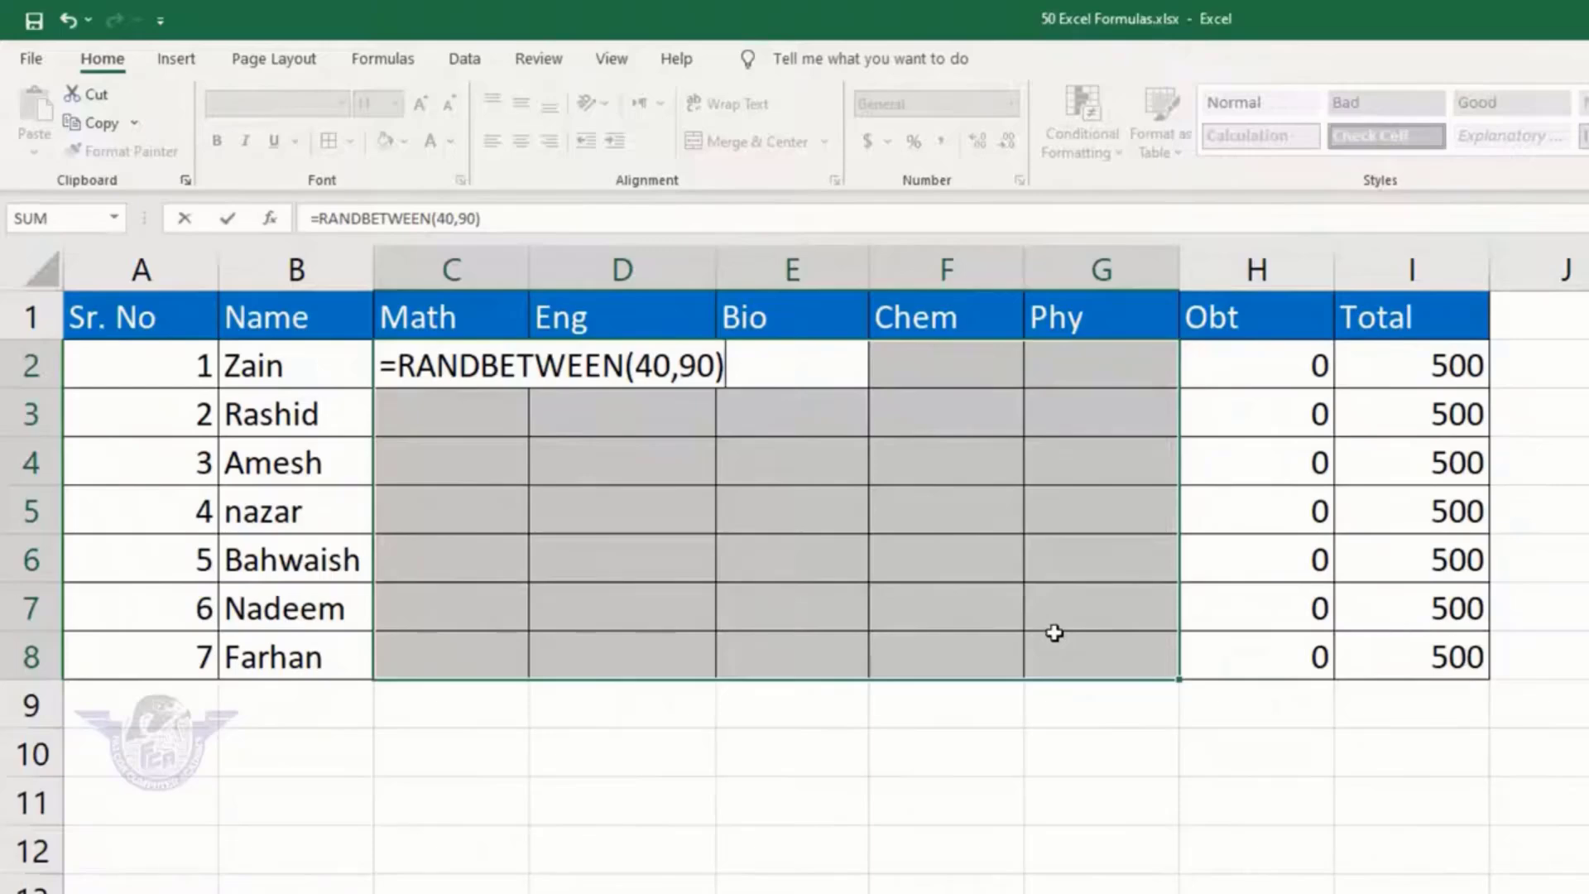
pyautogui.hotkey('ctrl', 'Return')
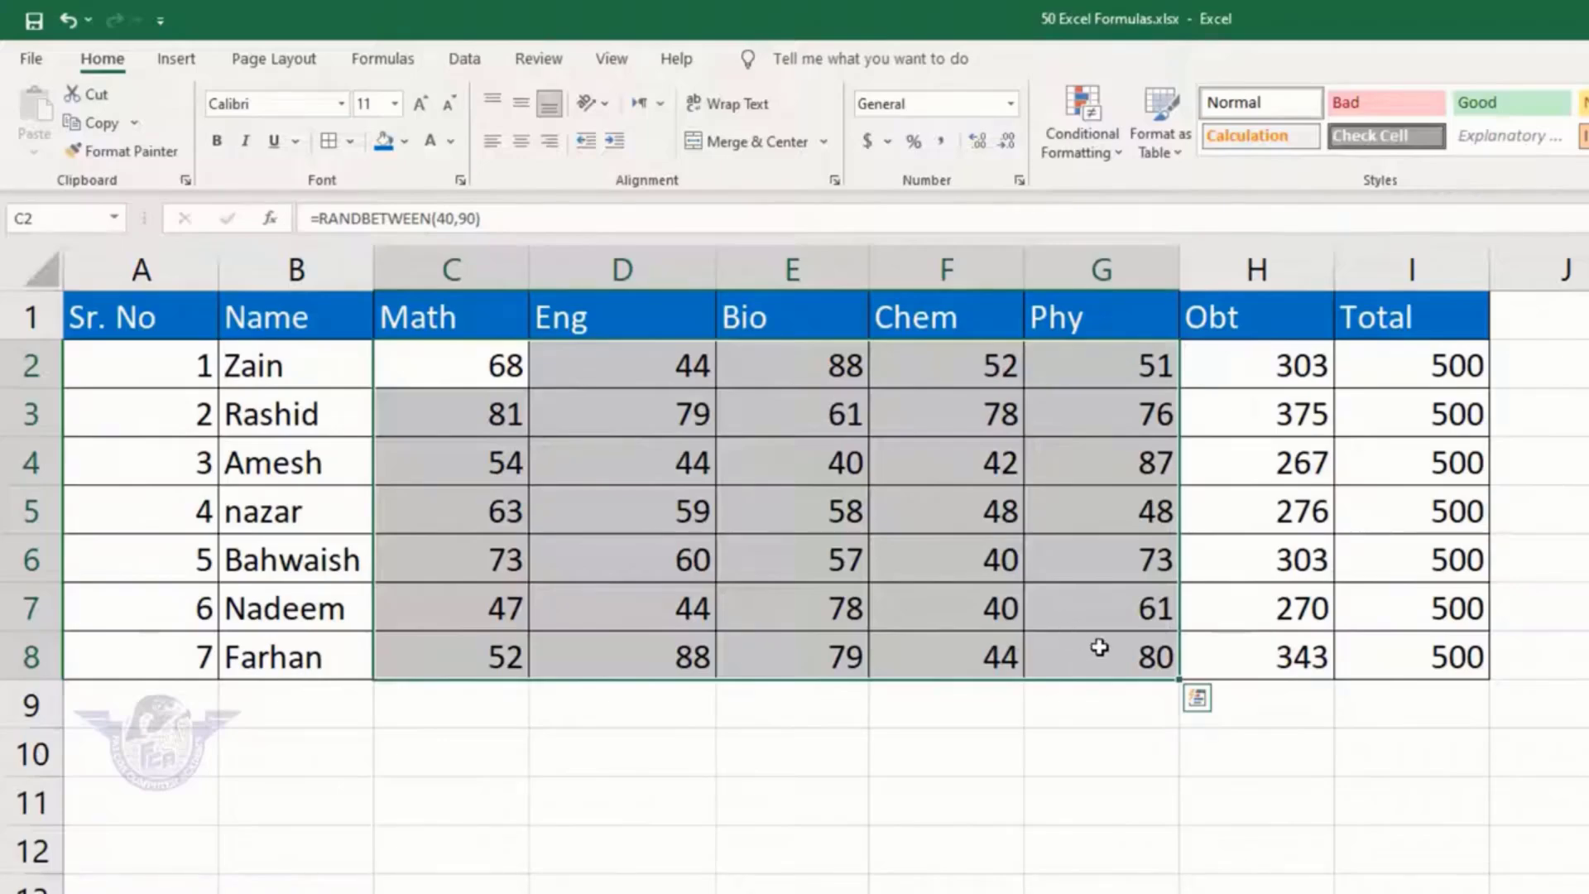
# On the auto serial no sheet, clear the names in B3:B8 and the serial numbers in A3:A8
pyautogui.click(786, 879)
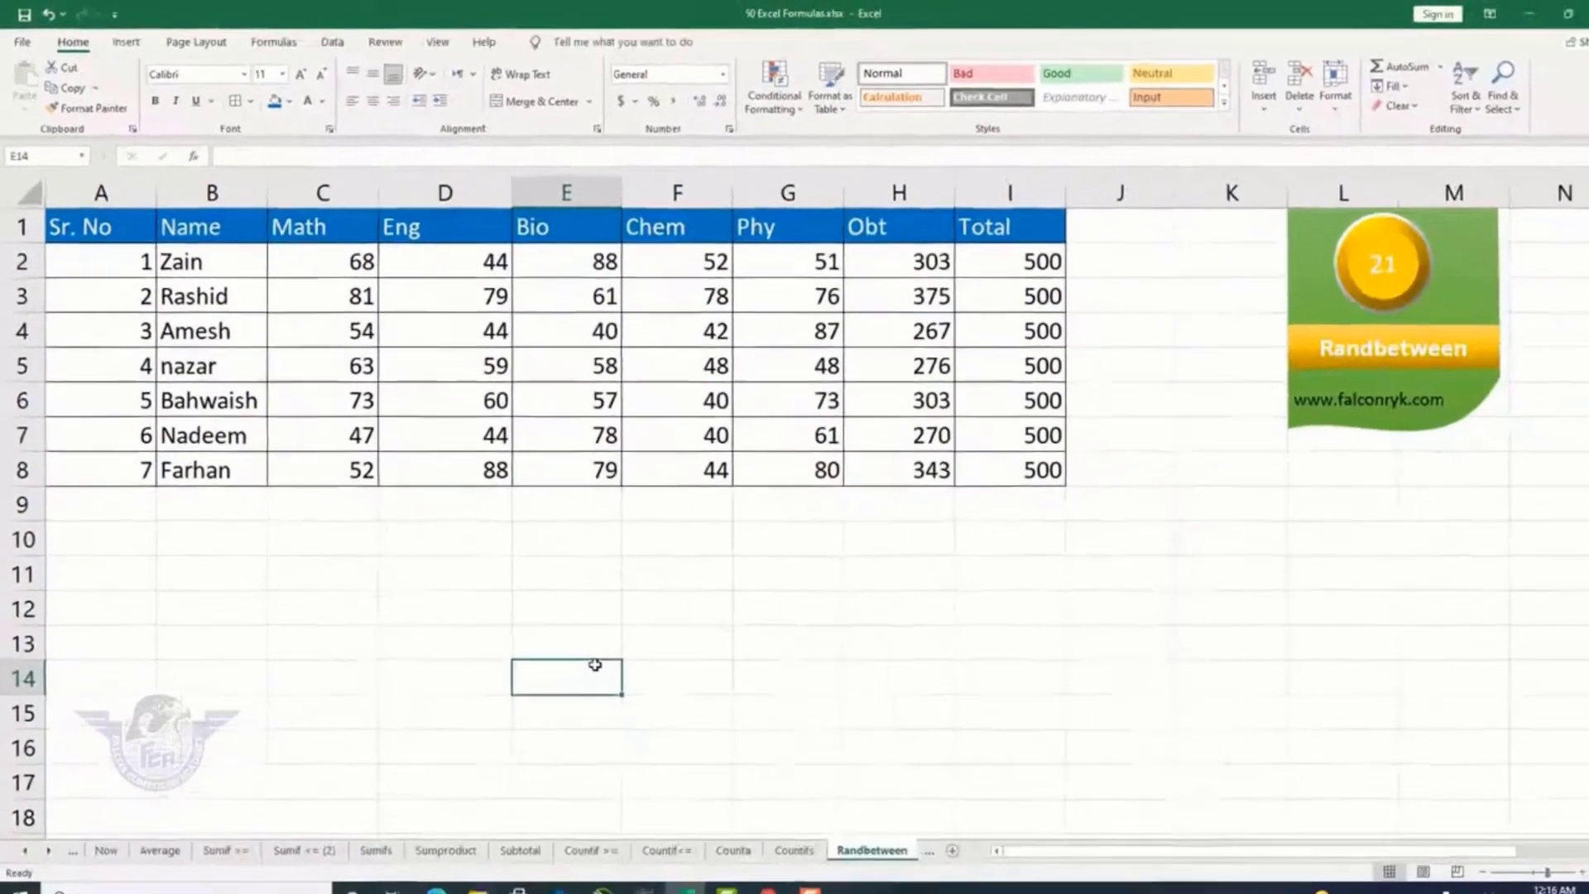
pyautogui.hotkey('ctrl', 'pagedown')
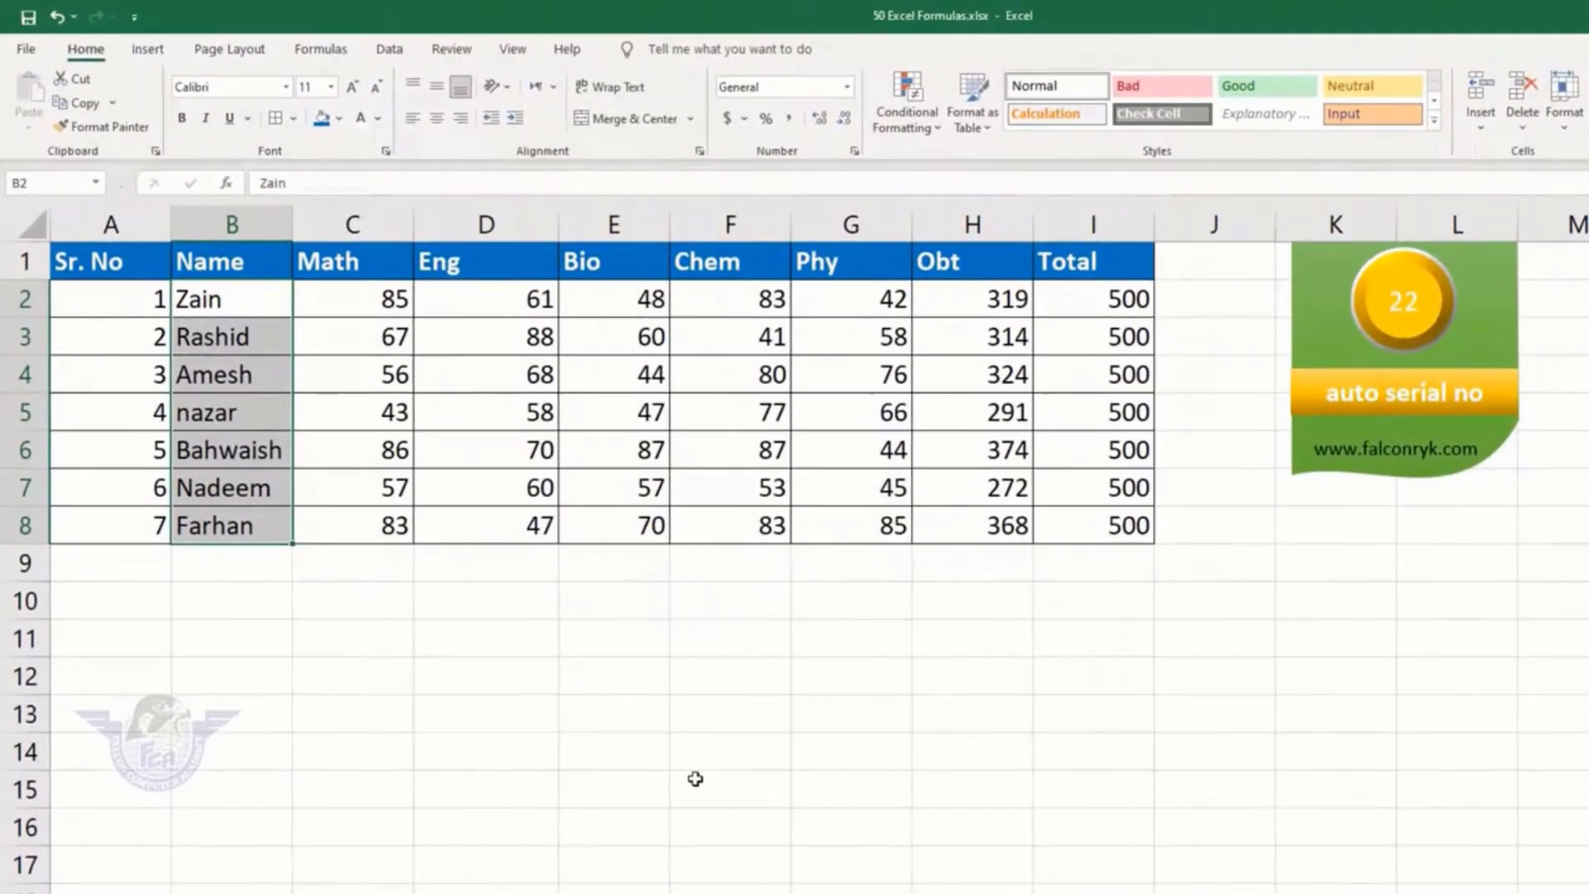
pyautogui.click(312, 638)
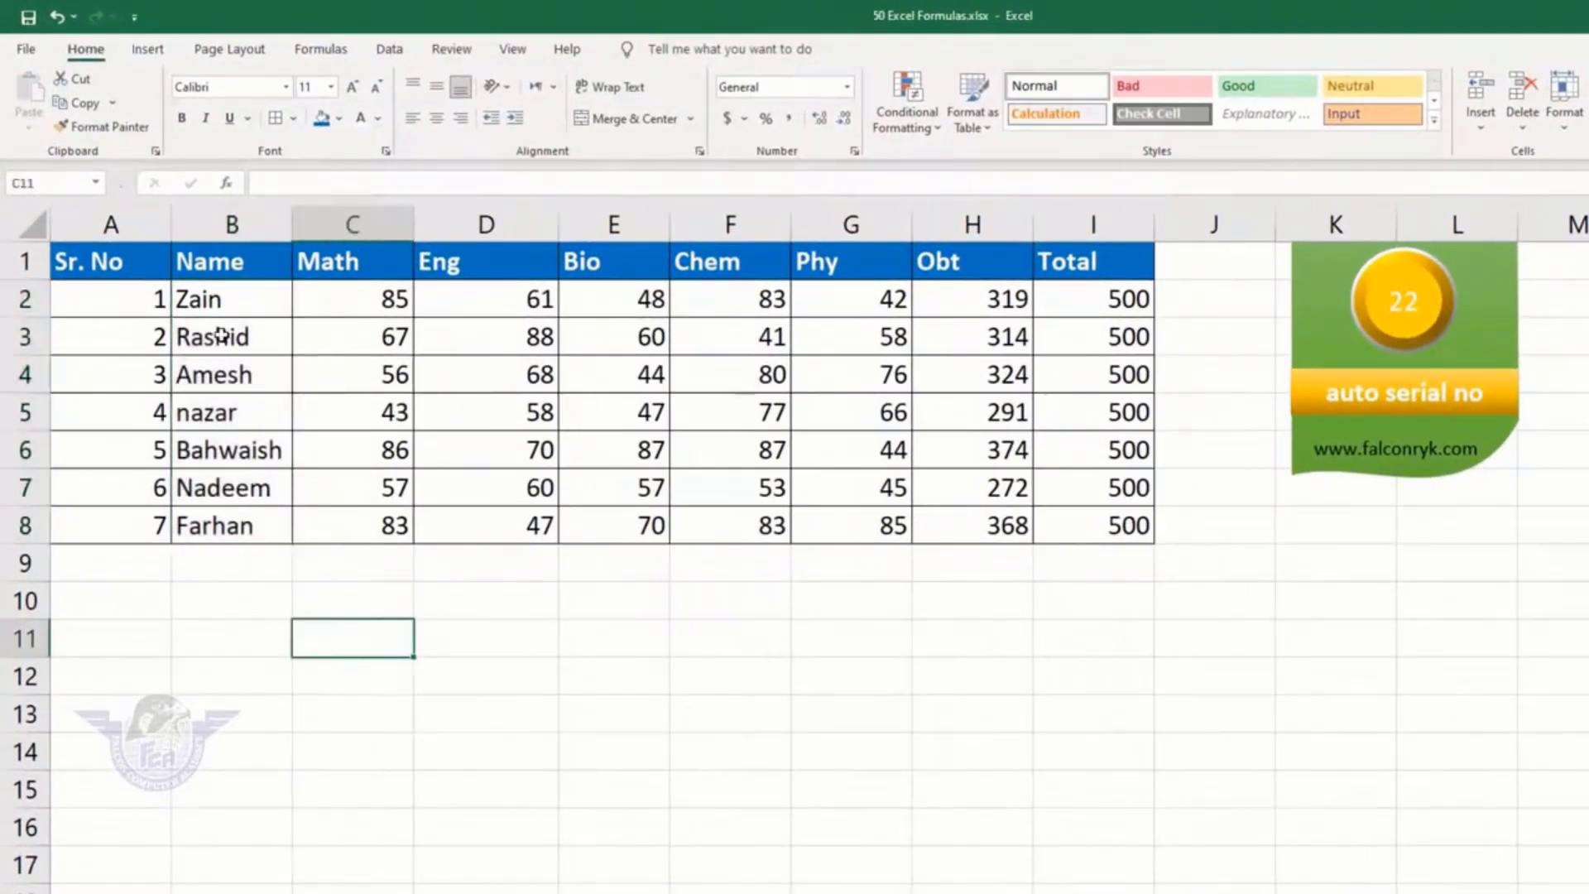
pyautogui.moveTo(217, 336); pyautogui.dragTo(218, 513)
pyautogui.press('Delete')
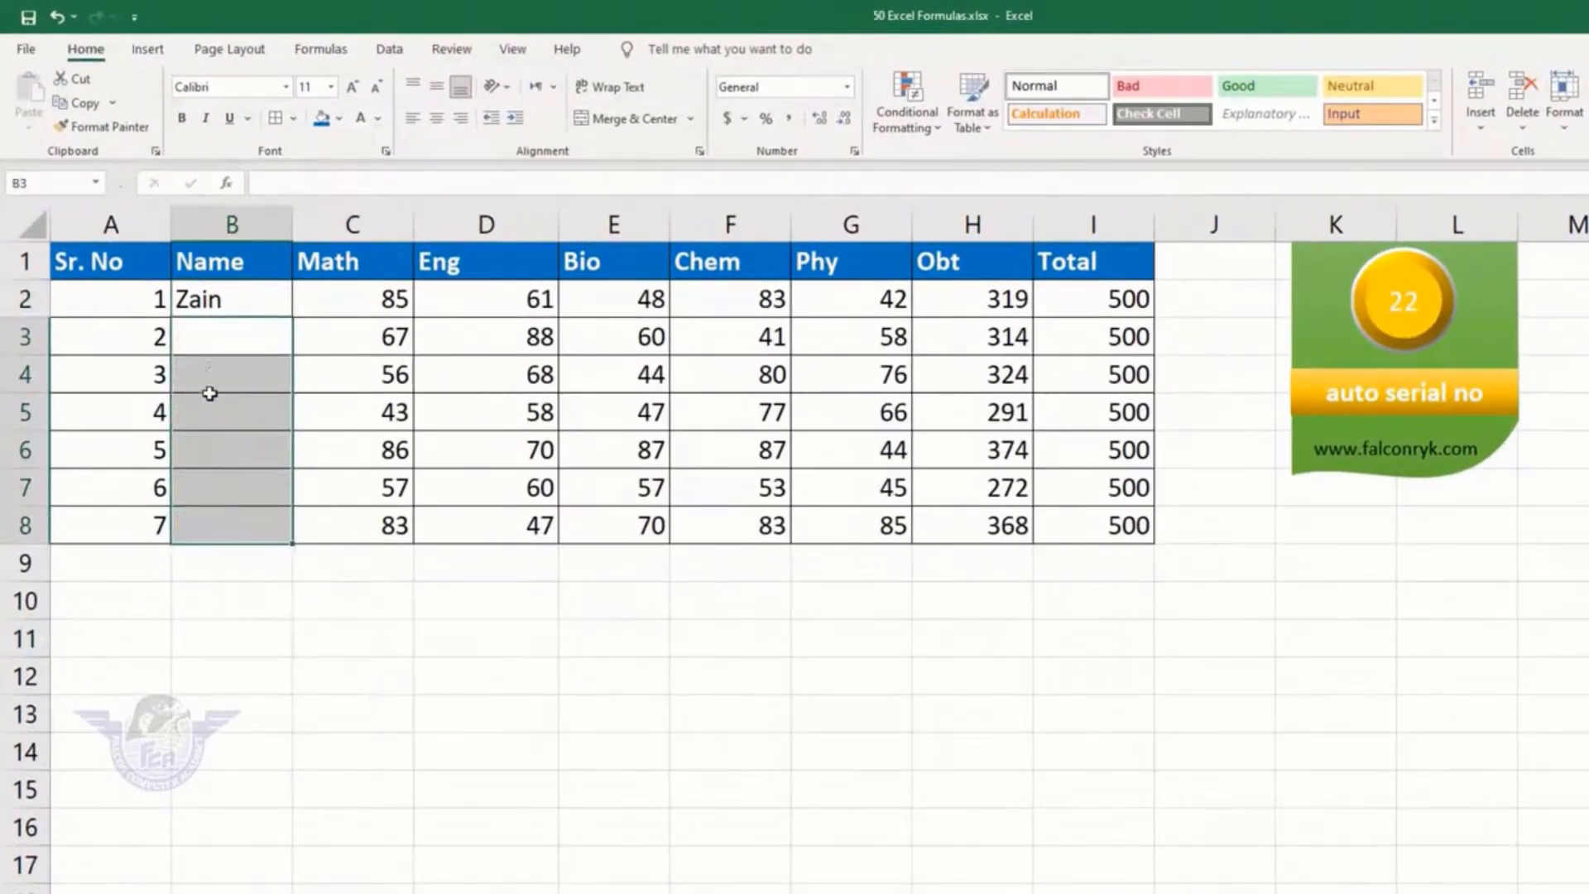
pyautogui.moveTo(157, 344); pyautogui.dragTo(149, 525)
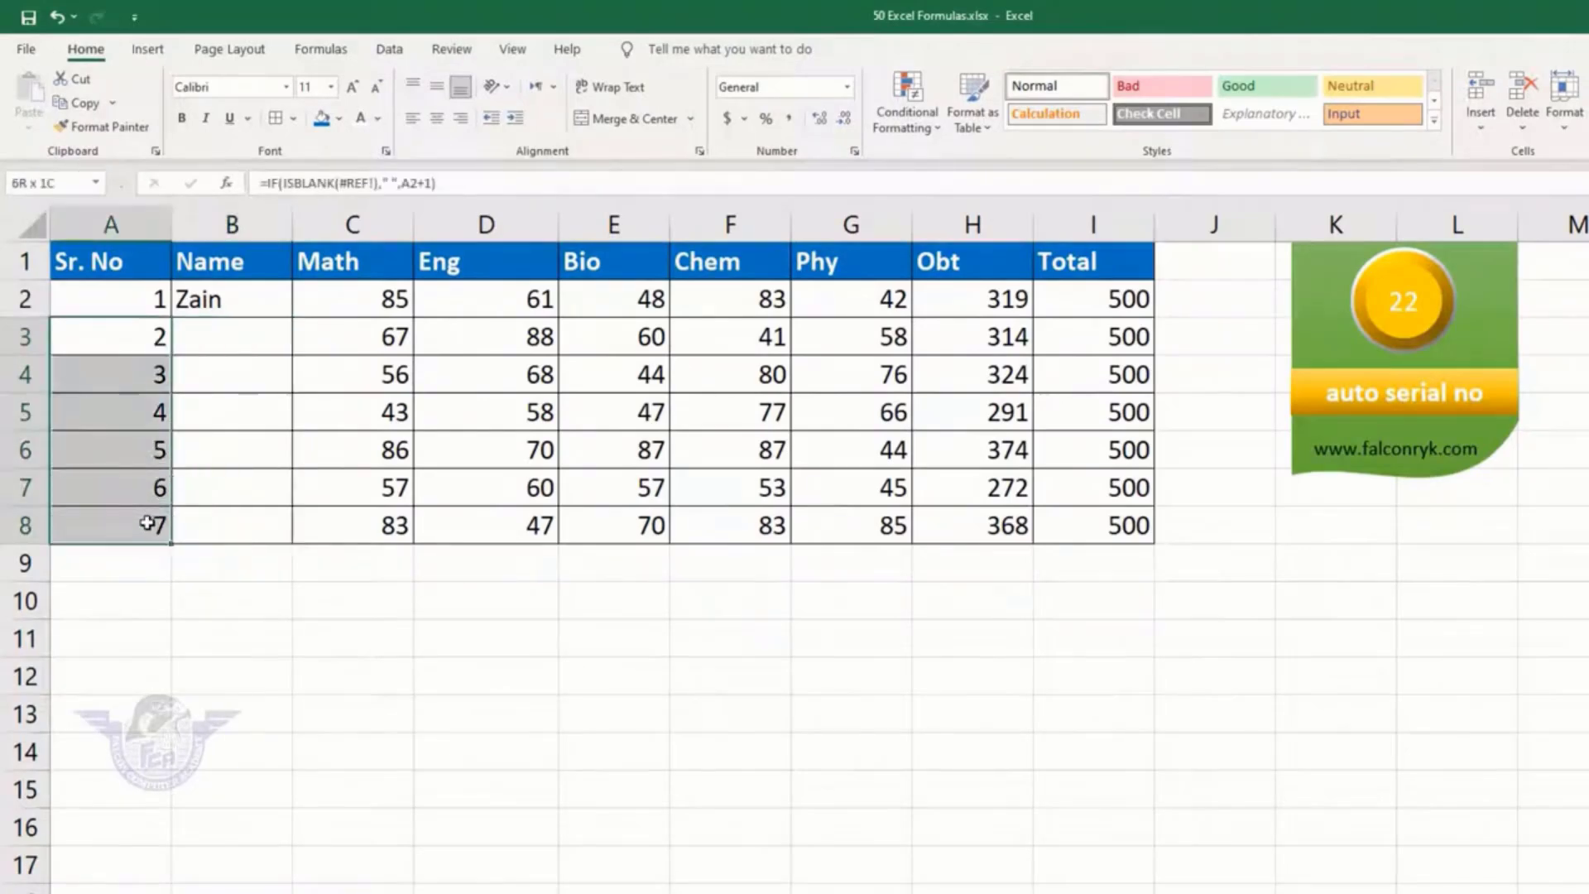
pyautogui.press('Delete')
pyautogui.click(197, 336)
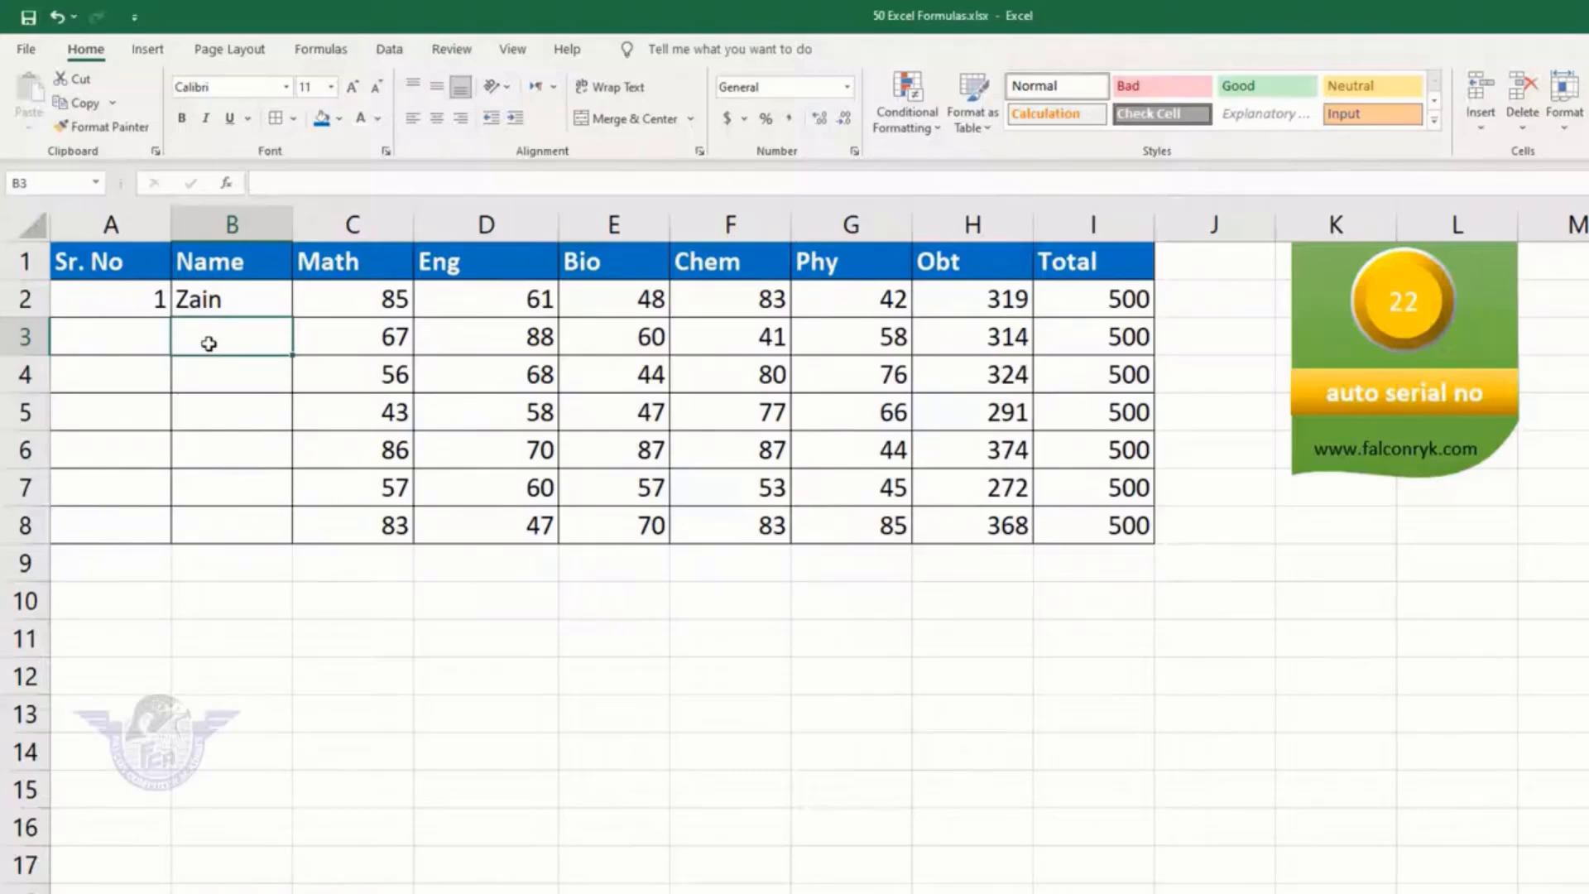
pyautogui.write('Amesh')
pyautogui.hotkey('ctrl', 'Return')
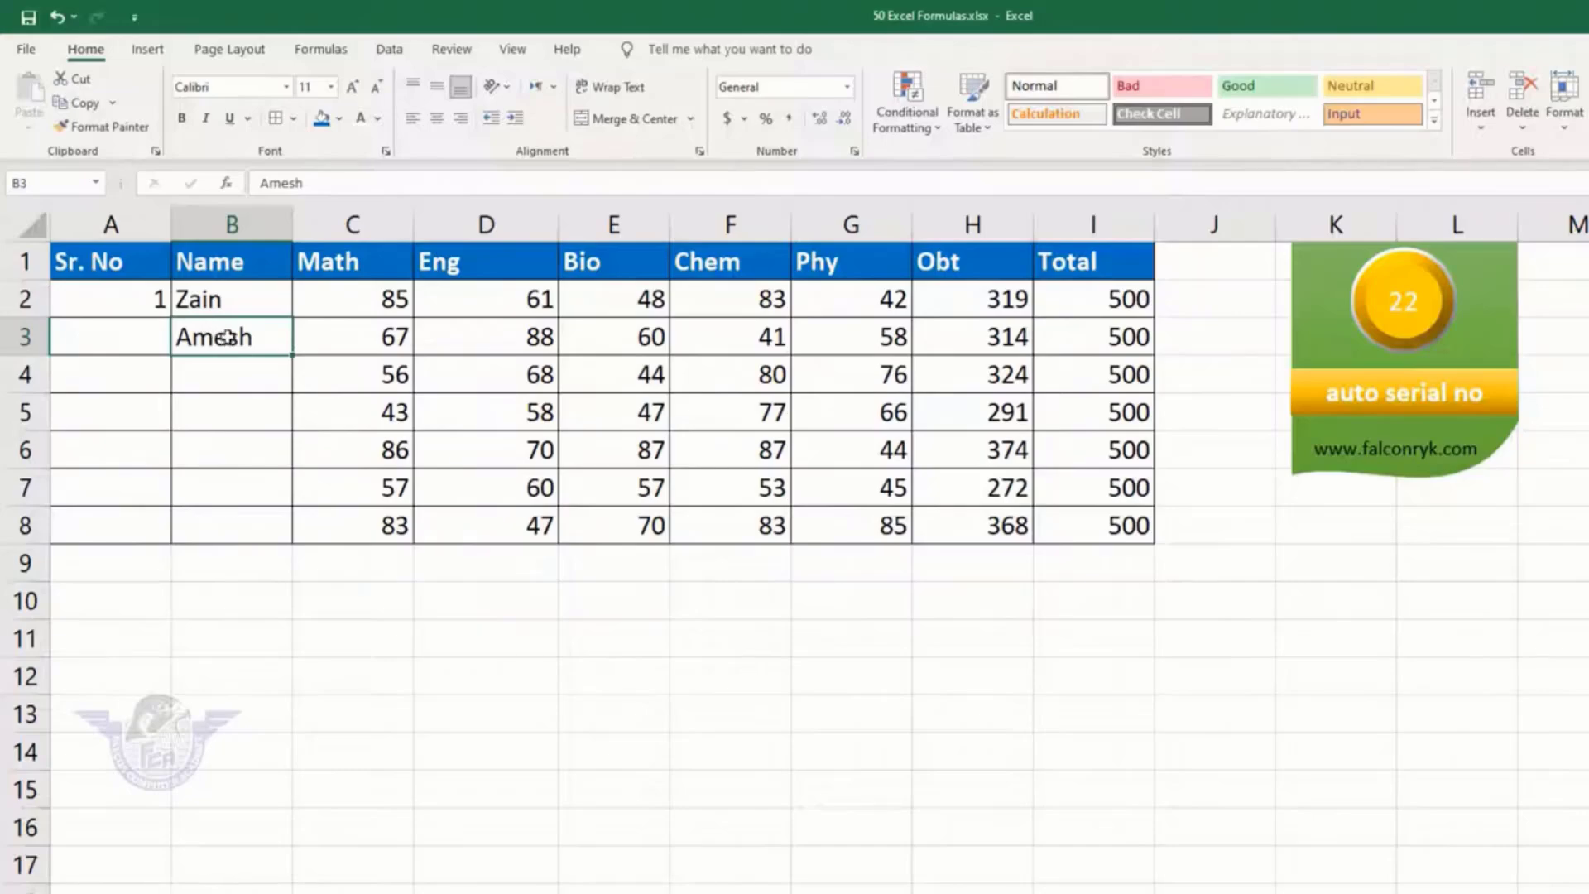
pyautogui.press('Delete')
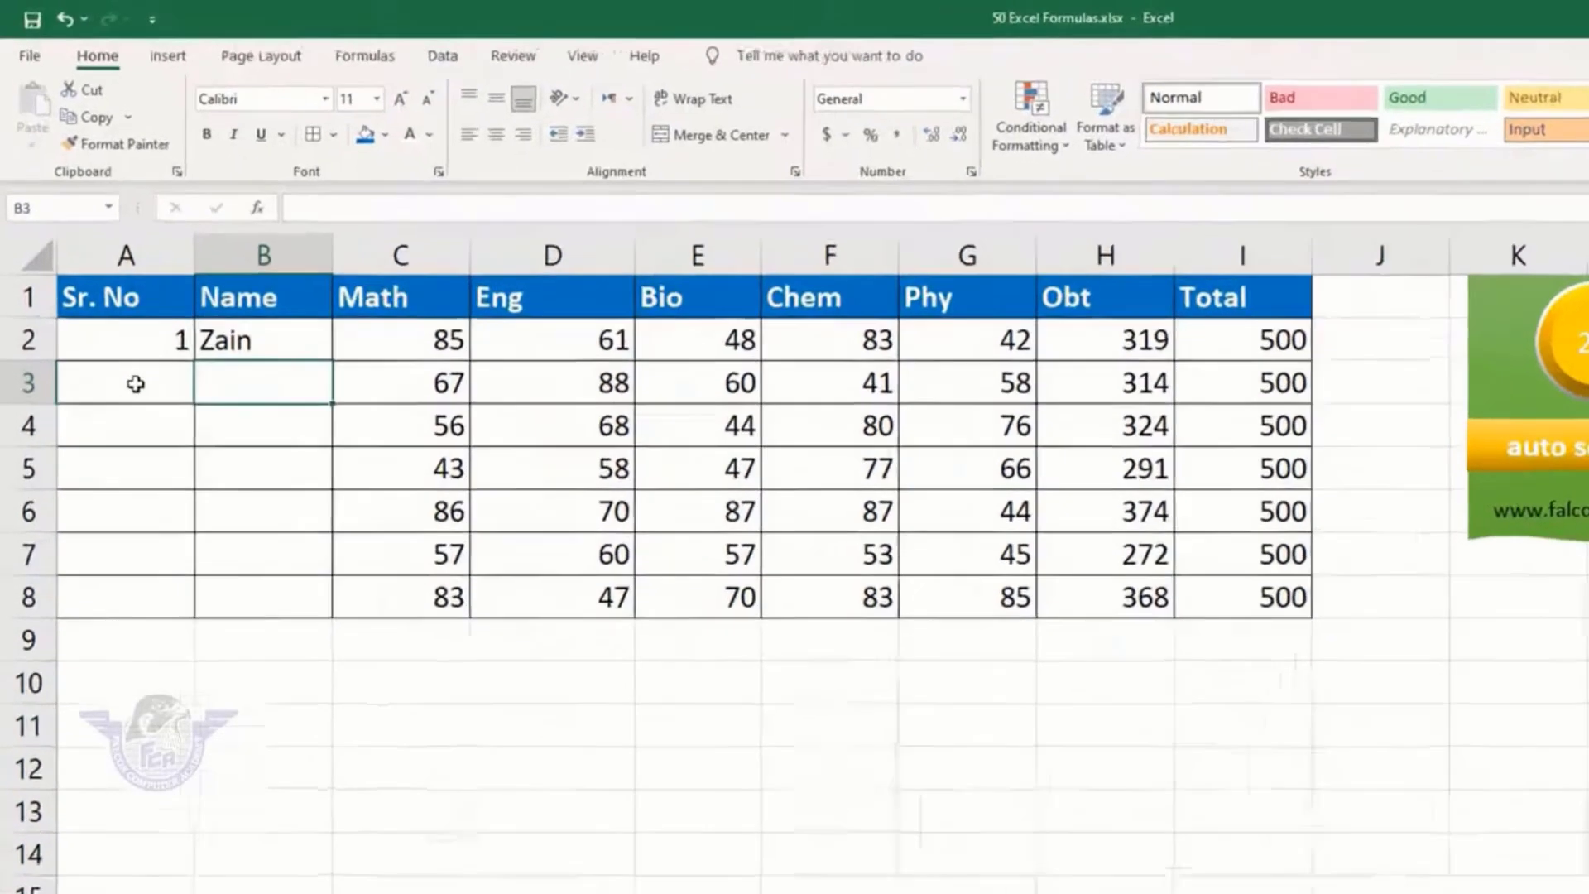
# Enter the formula =IF(ISBLANK(B3)," ",A2+1) in cell A3 to number the row only when its name is filled
pyautogui.click(136, 383)
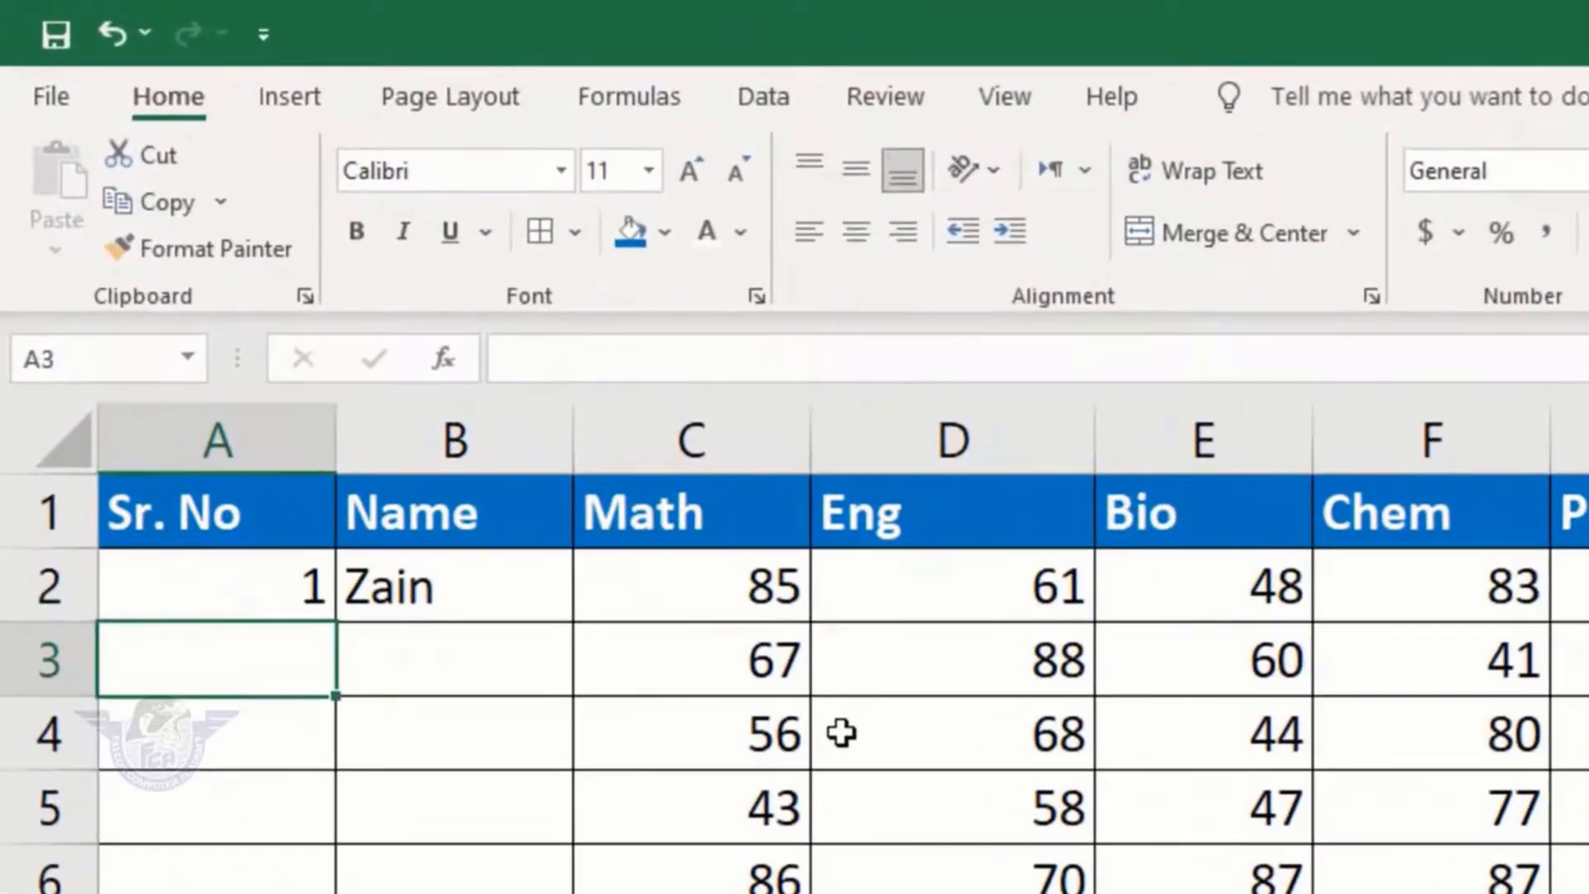
pyautogui.write('=')
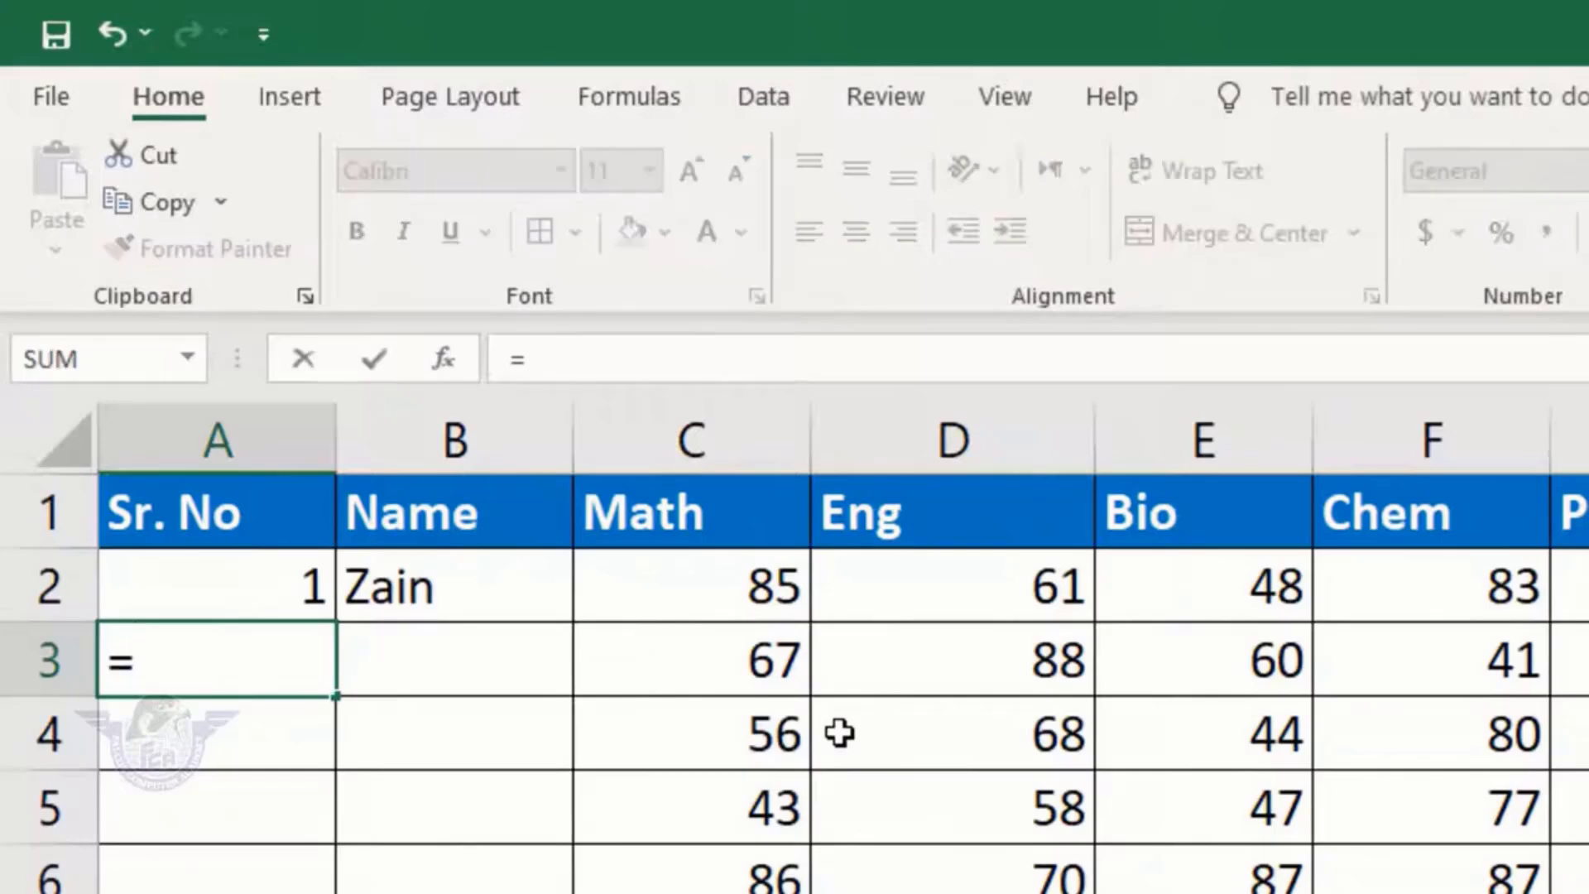
pyautogui.write('if')
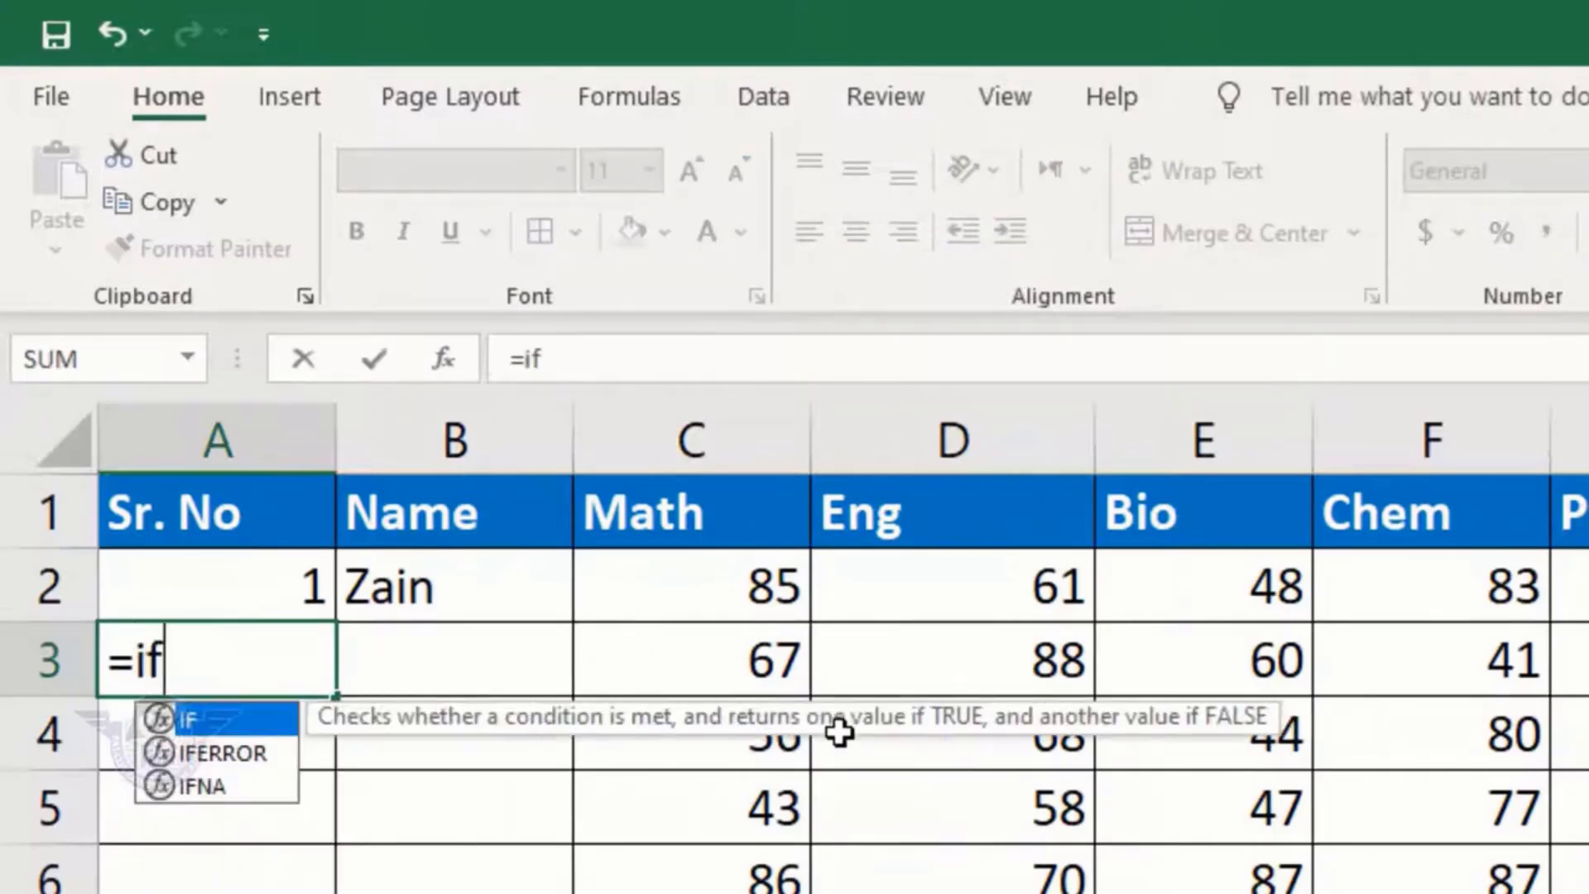
pyautogui.write('(isblank')
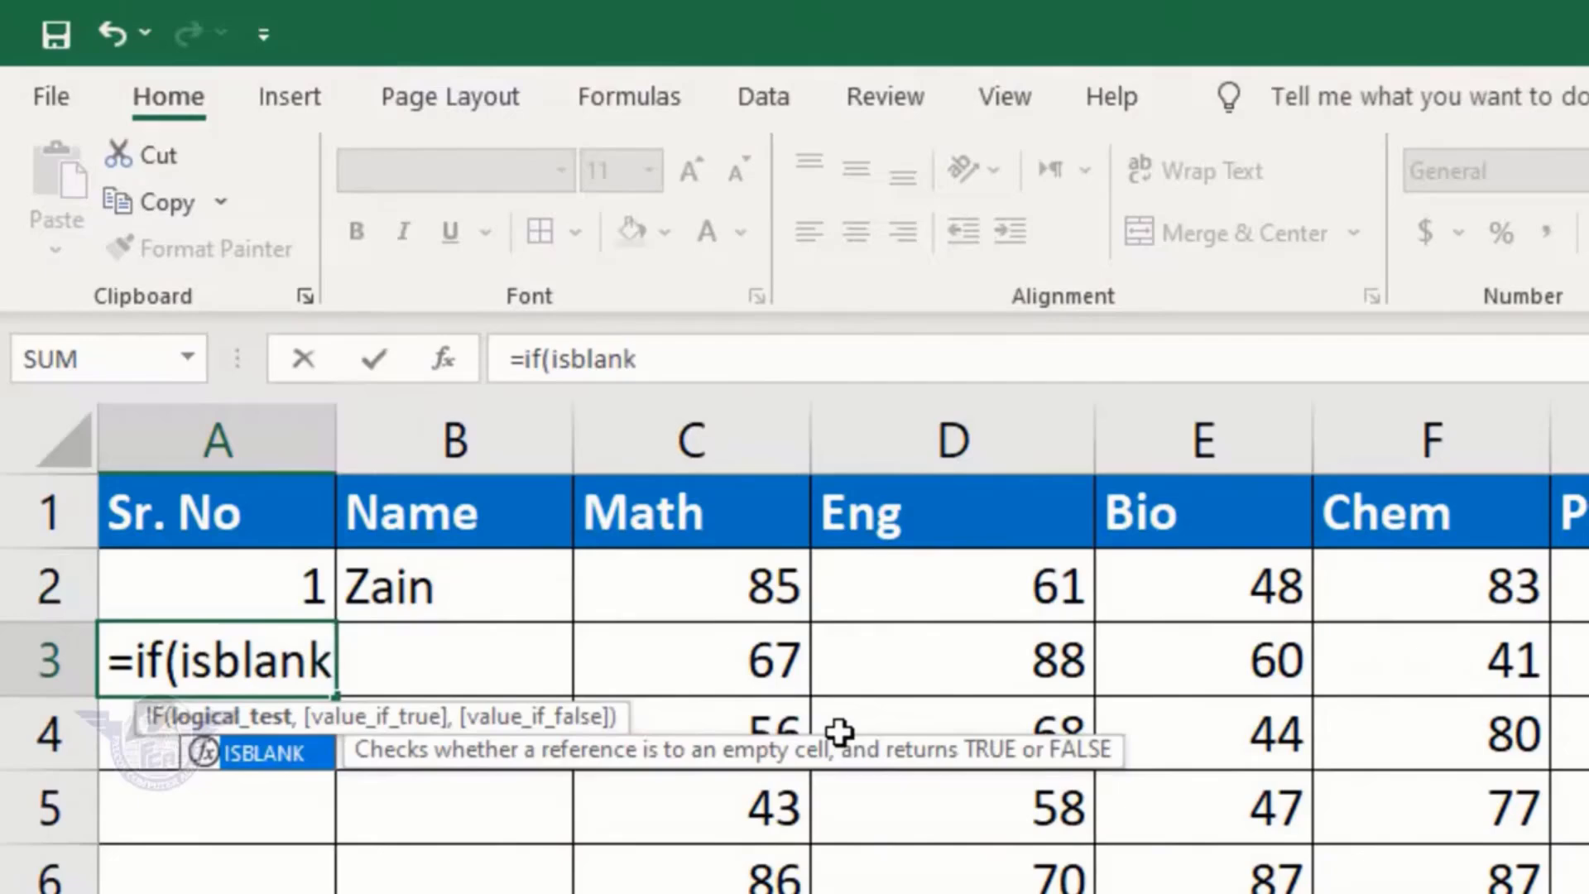
pyautogui.press('Tab')
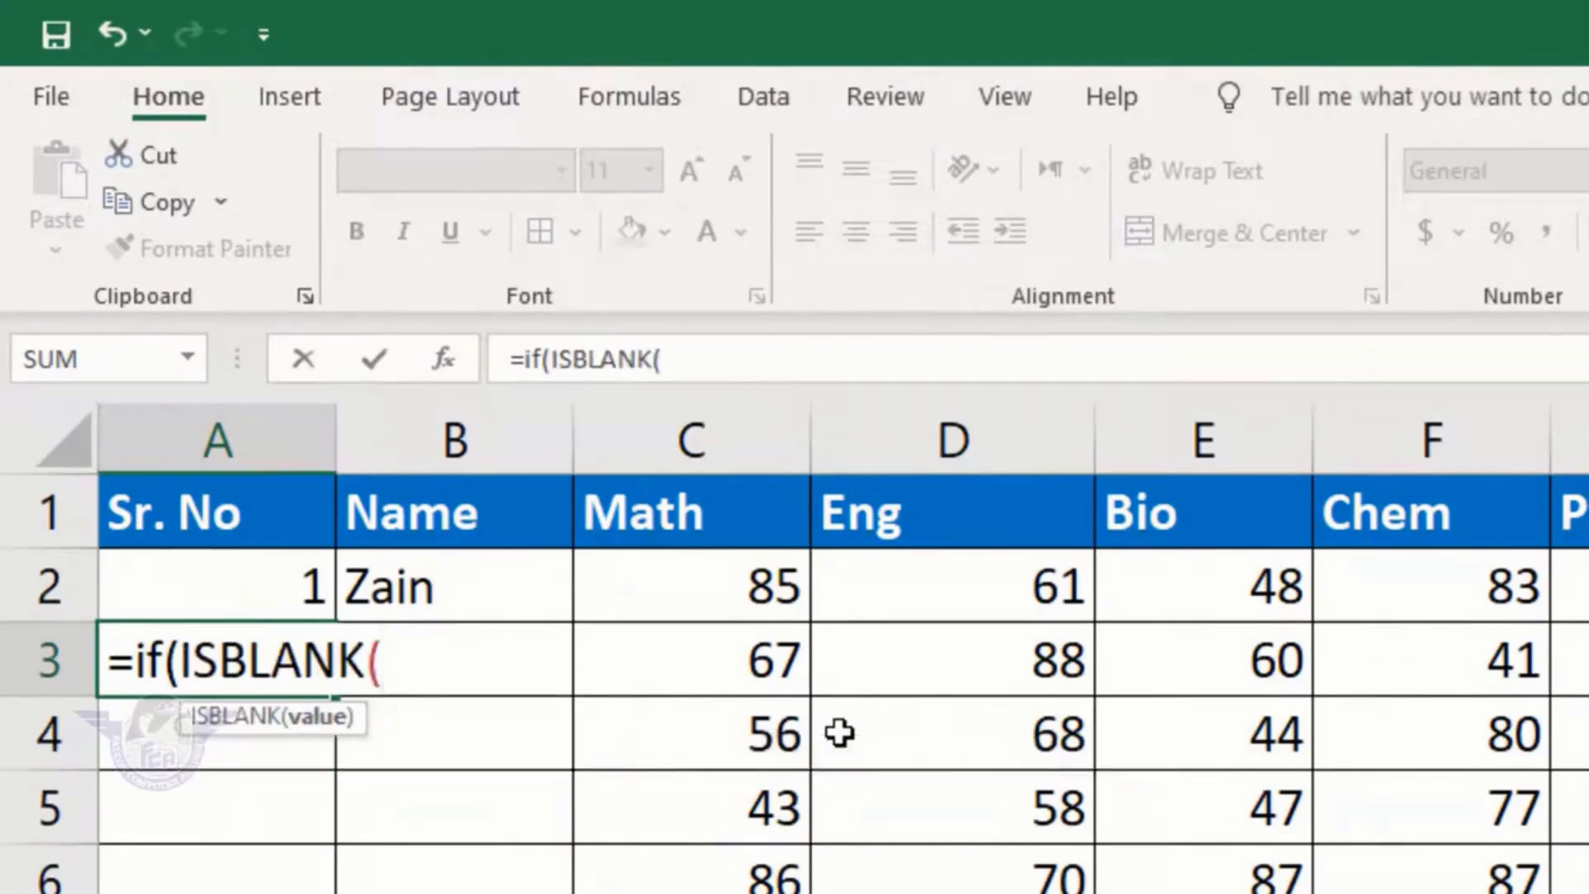
pyautogui.write('b3')
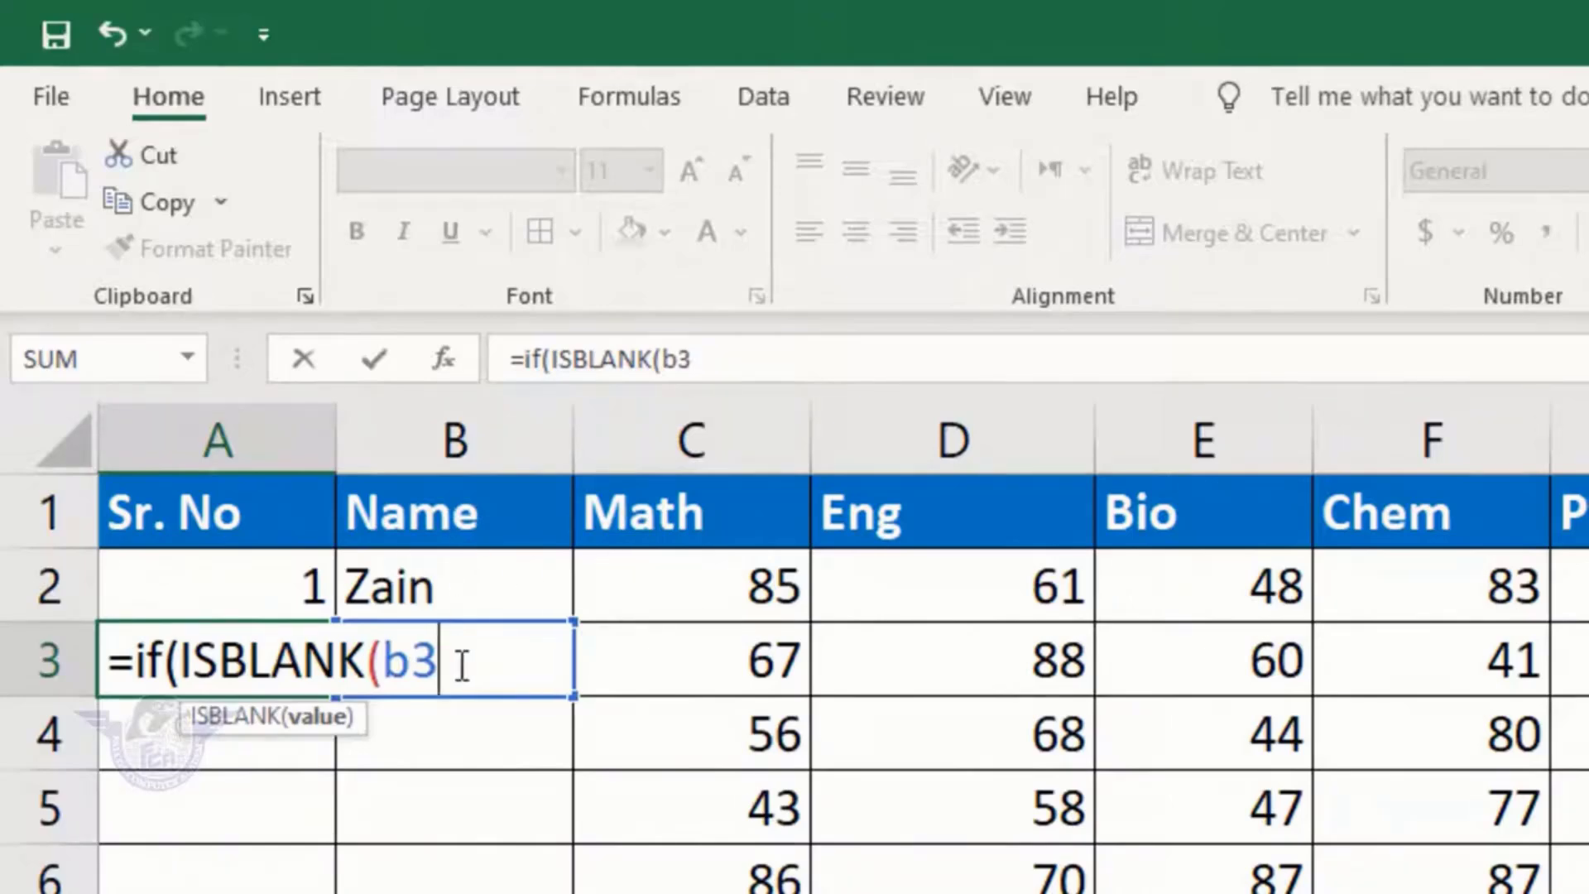
pyautogui.write('),')
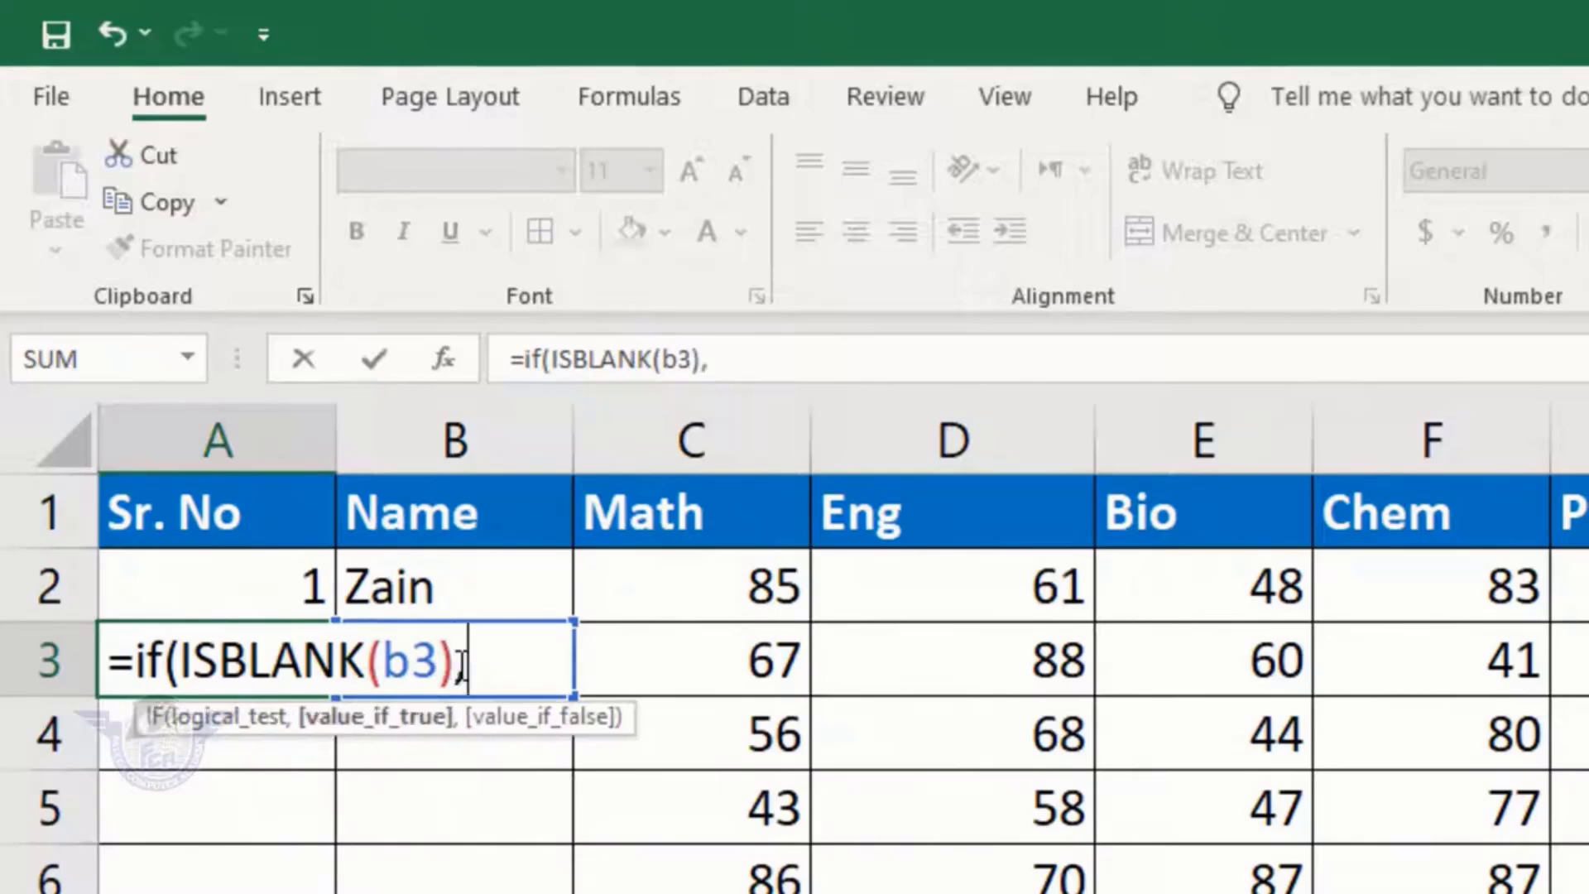
pyautogui.write('"')
pyautogui.write('"')
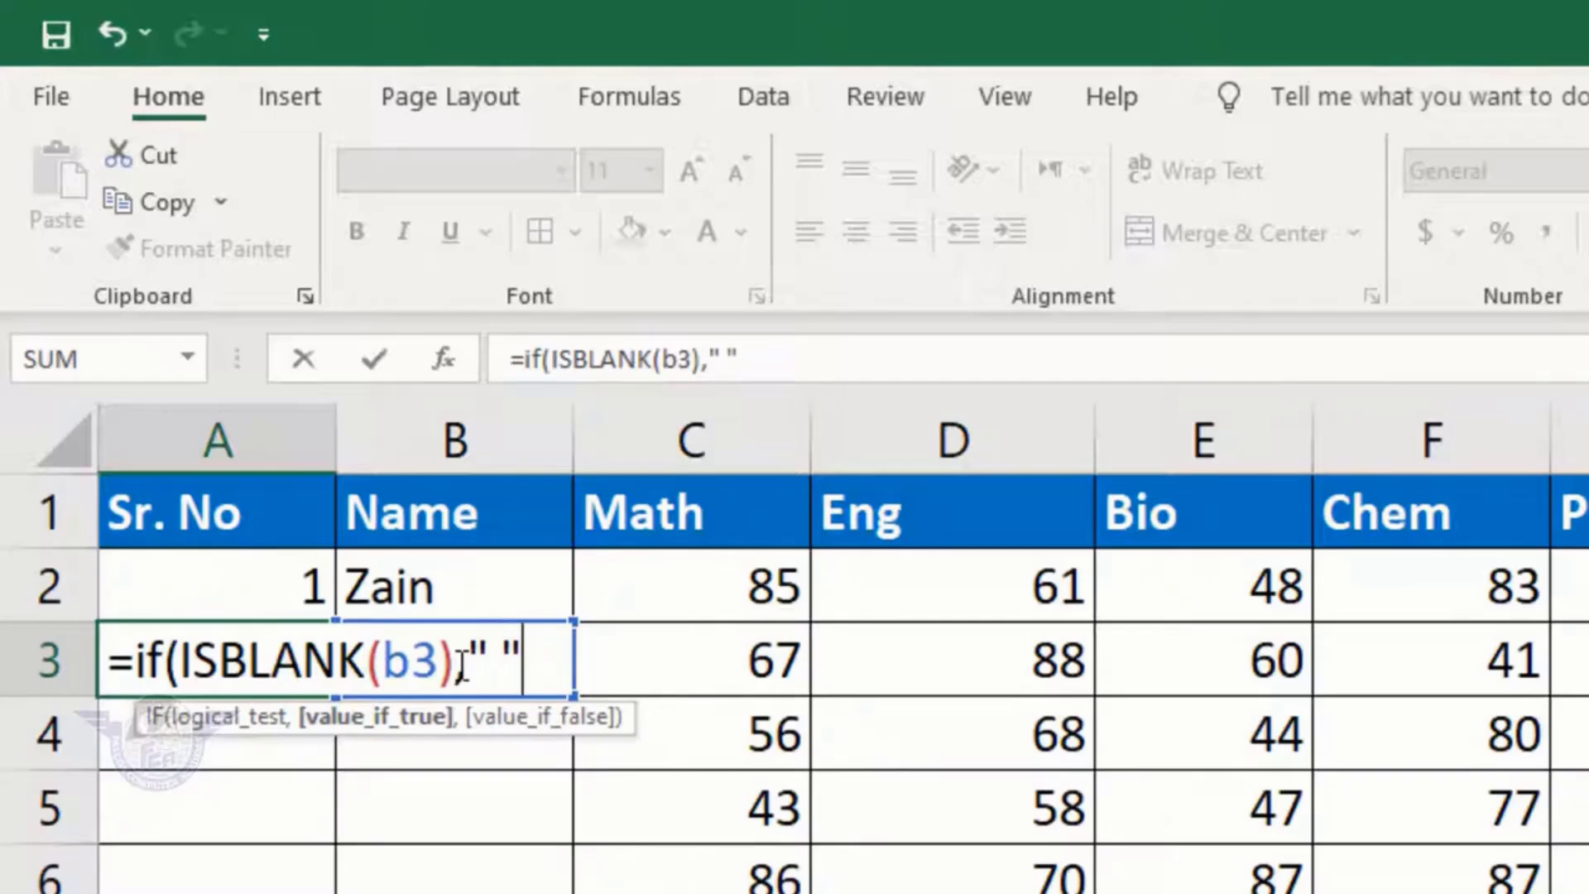
pyautogui.write(',')
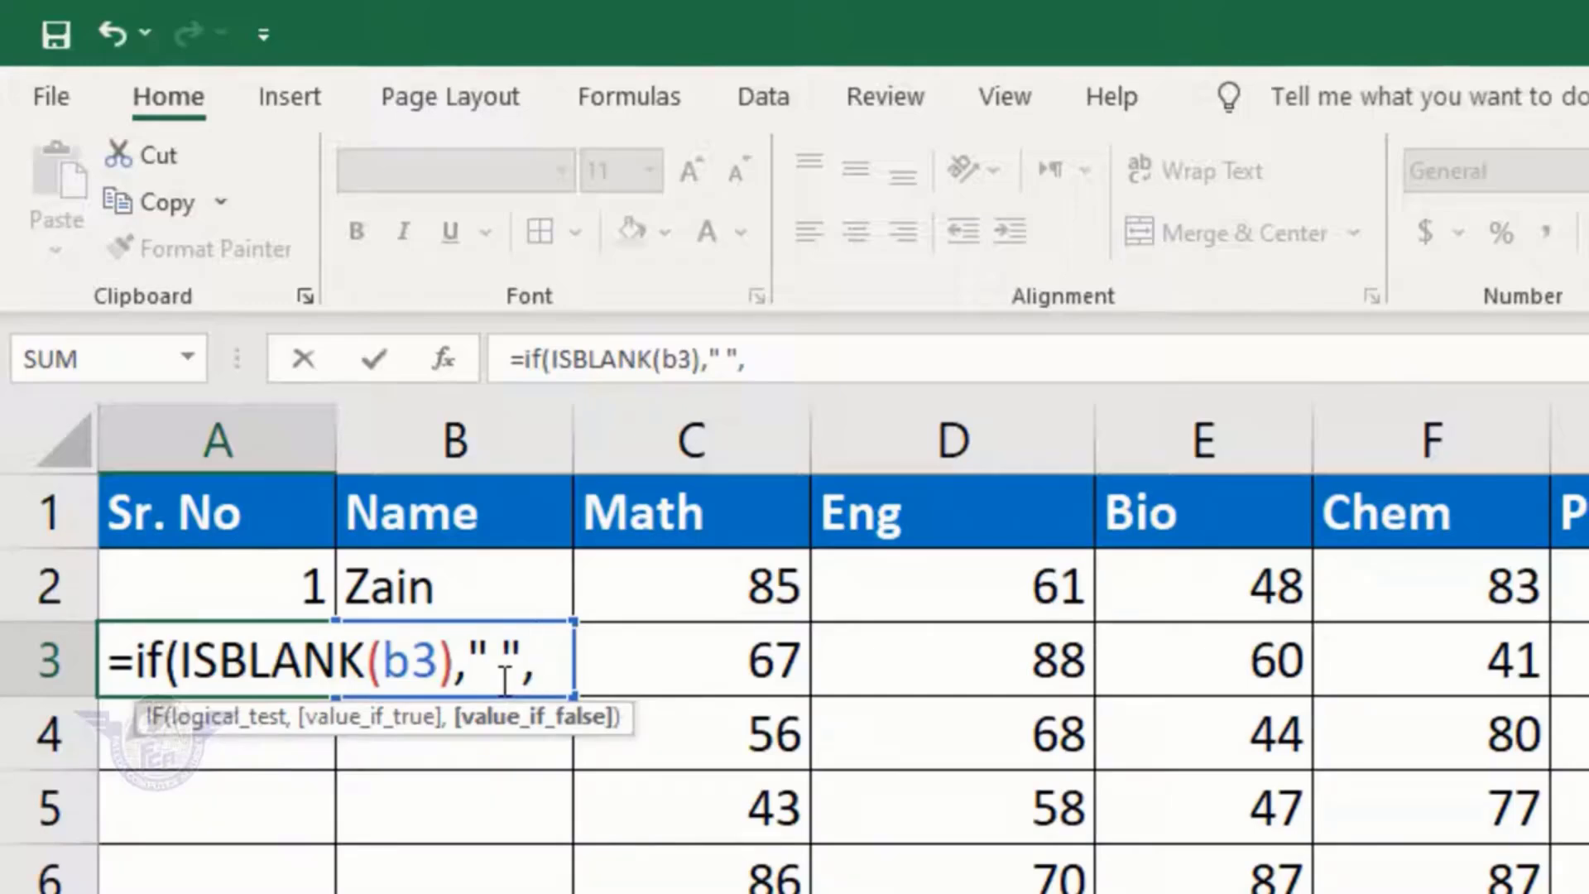
pyautogui.write('a2+1')
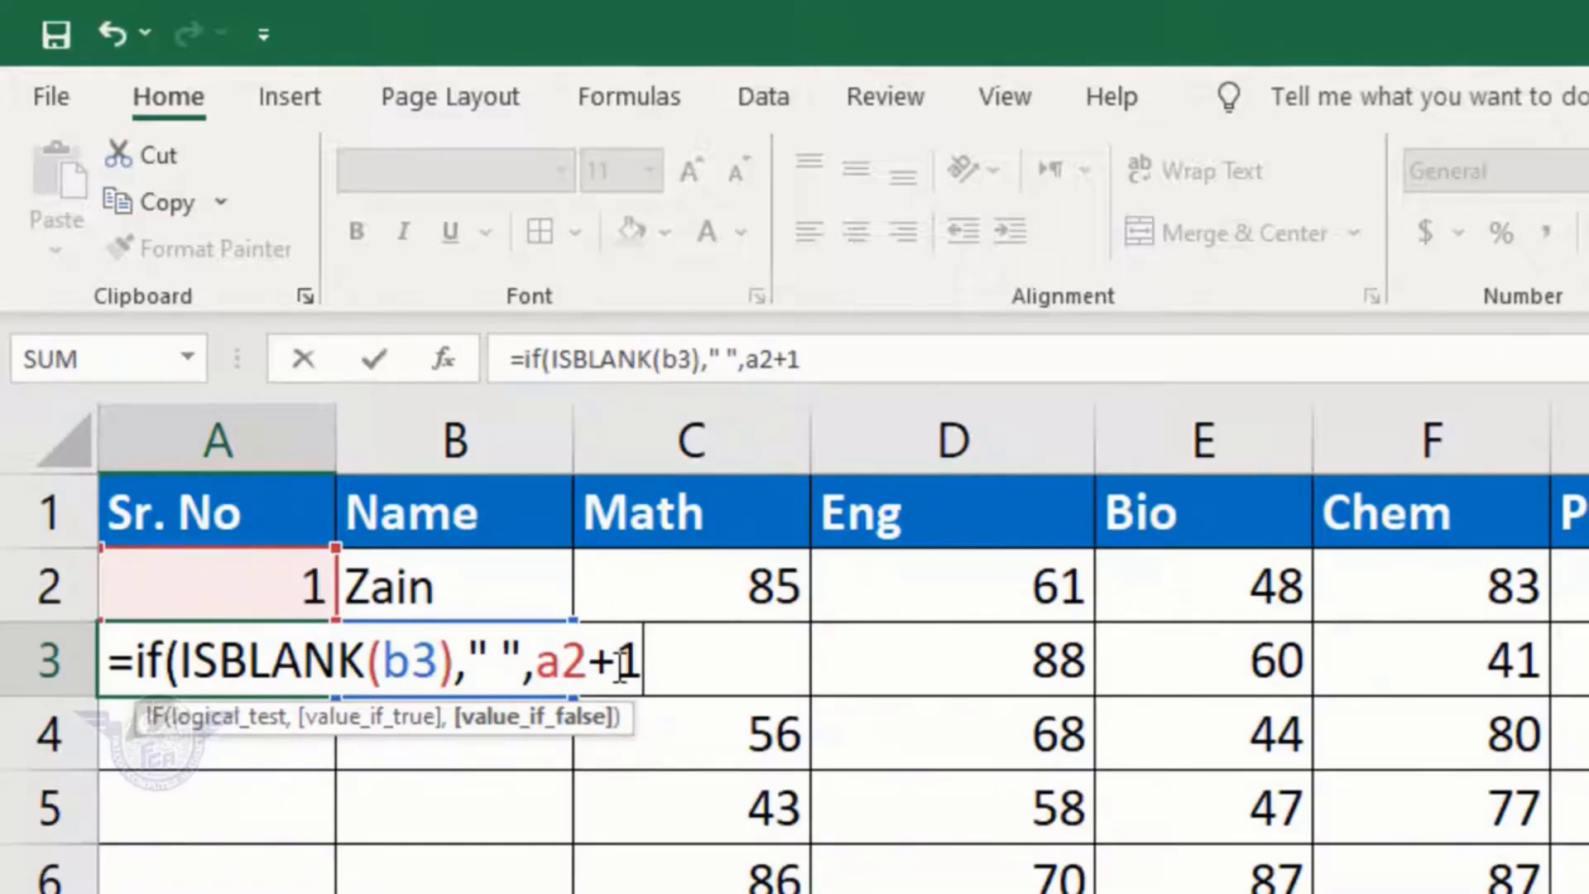
pyautogui.write(')')
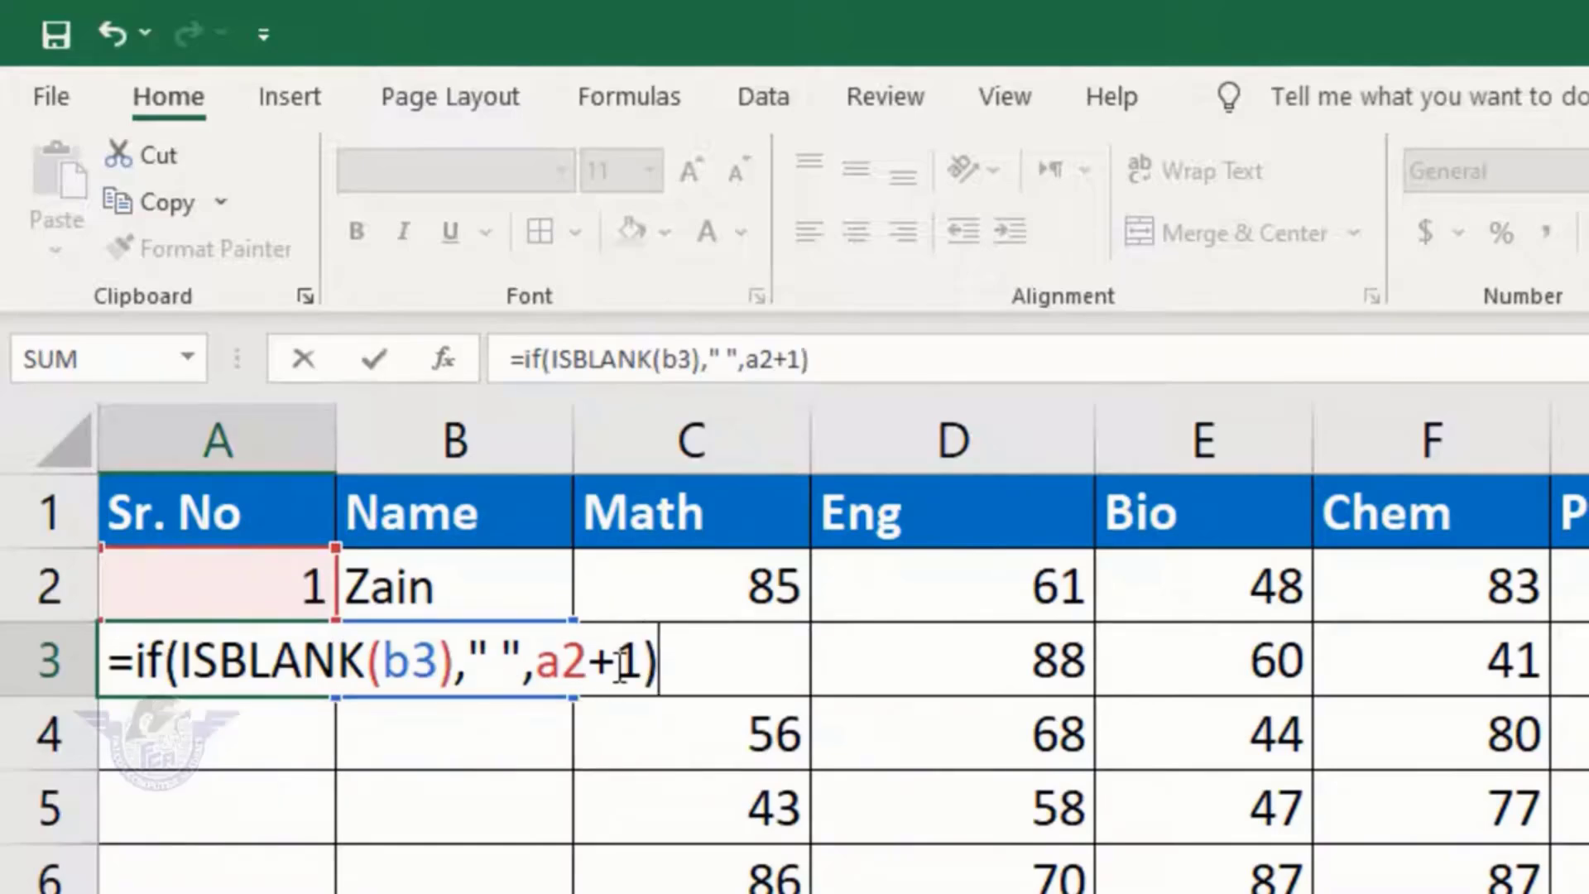
pyautogui.press('Return')
# Enter a student's name in B3 and fill the serial number formula from A3 down to A8
pyautogui.press('Up')
pyautogui.press('Right')
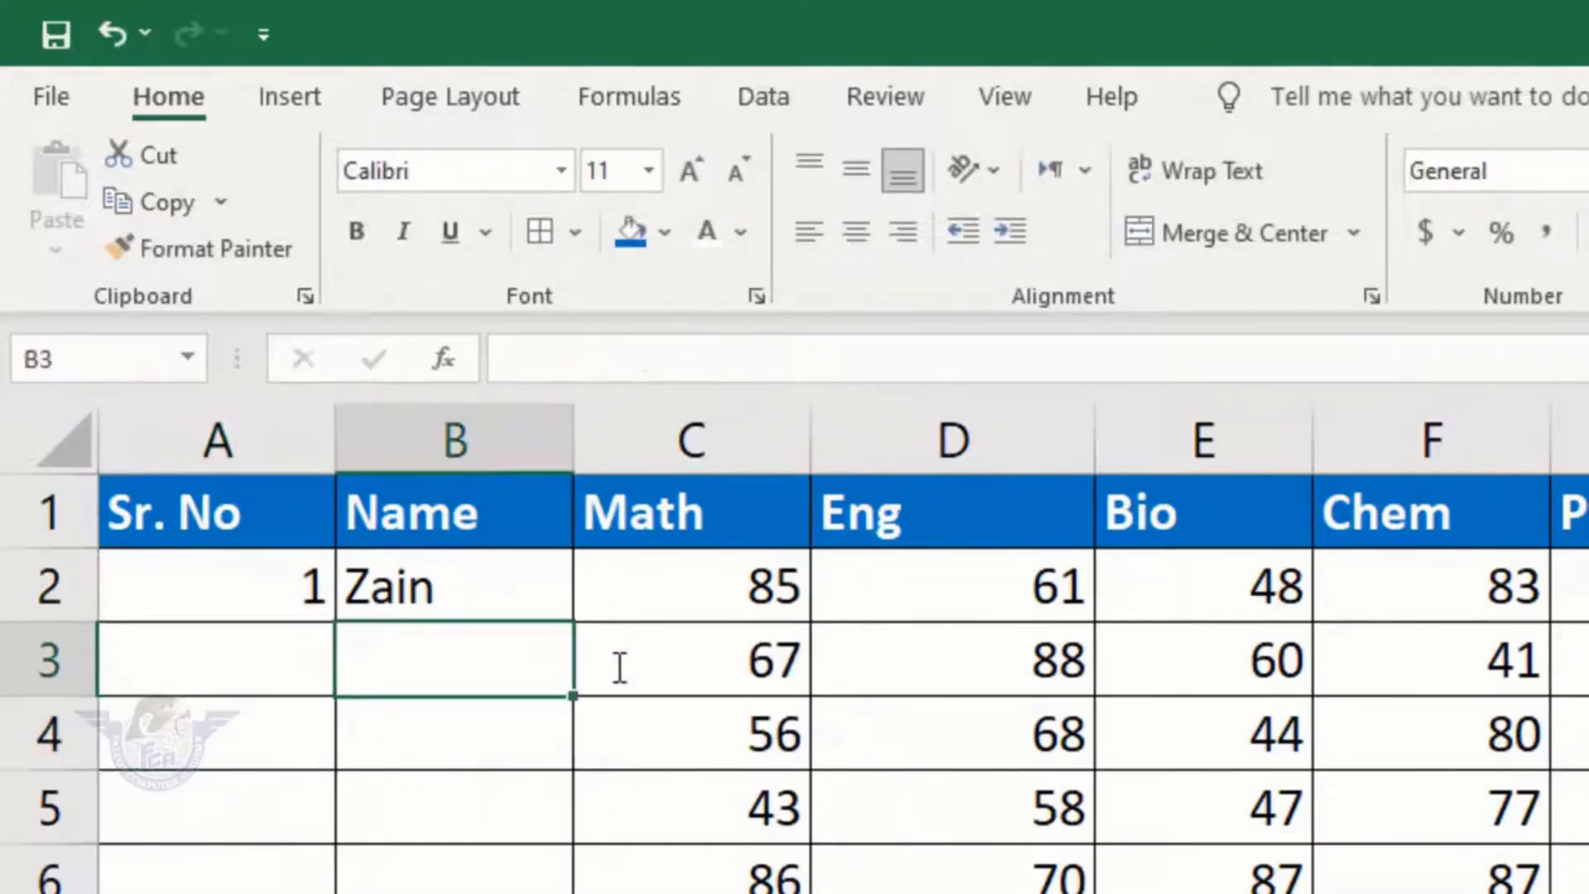
pyautogui.press('Left')
pyautogui.press('Right')
pyautogui.write('amesh')
pyautogui.press('Return')
pyautogui.press('Up')
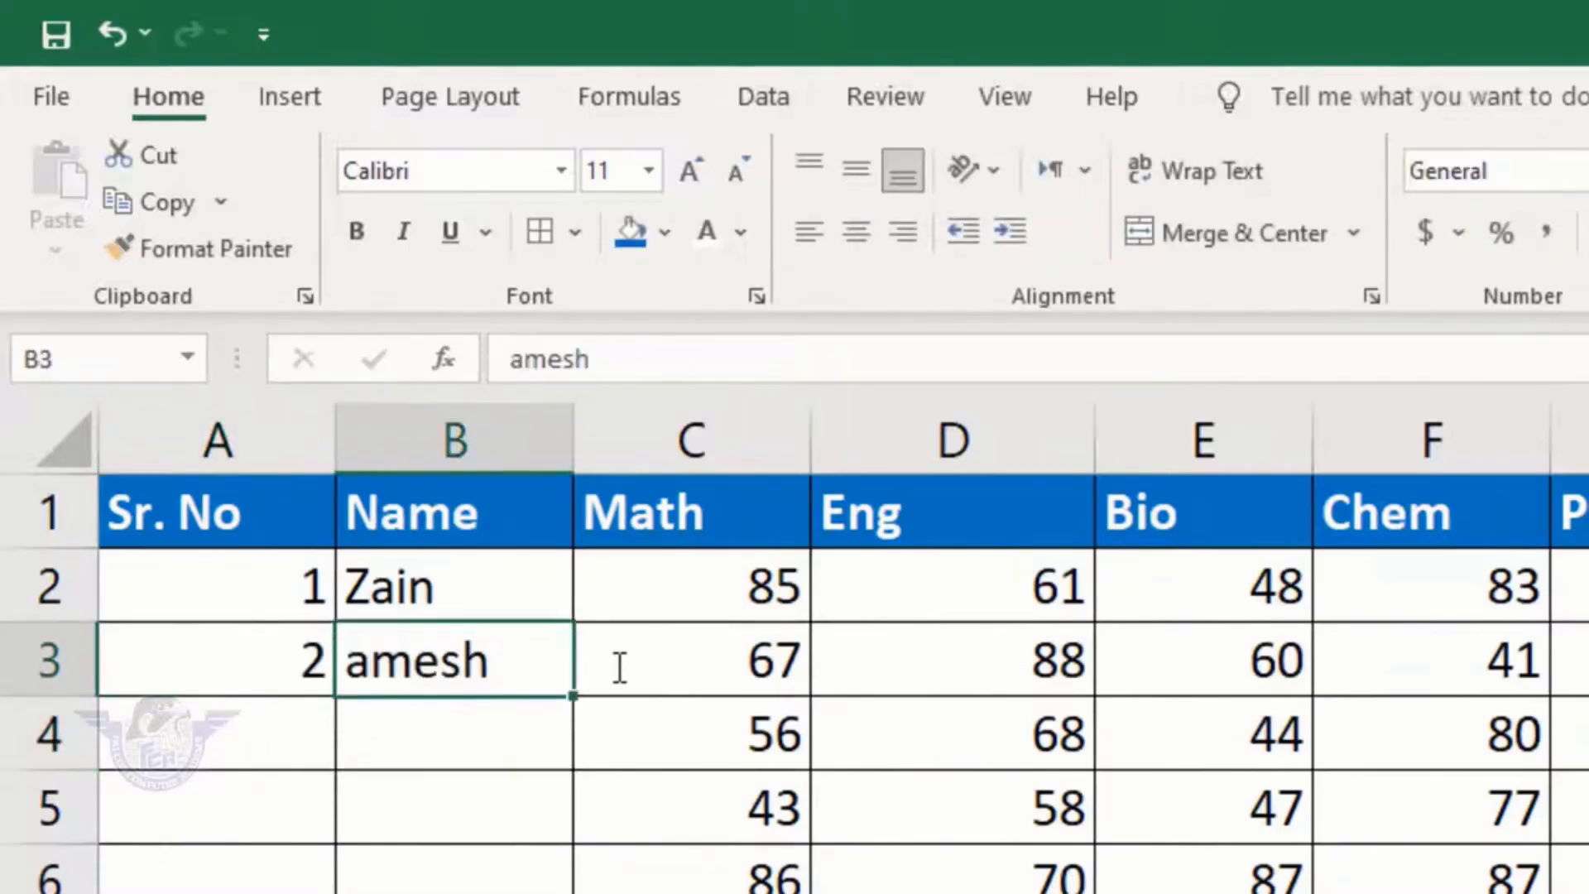
pyautogui.press('Left')
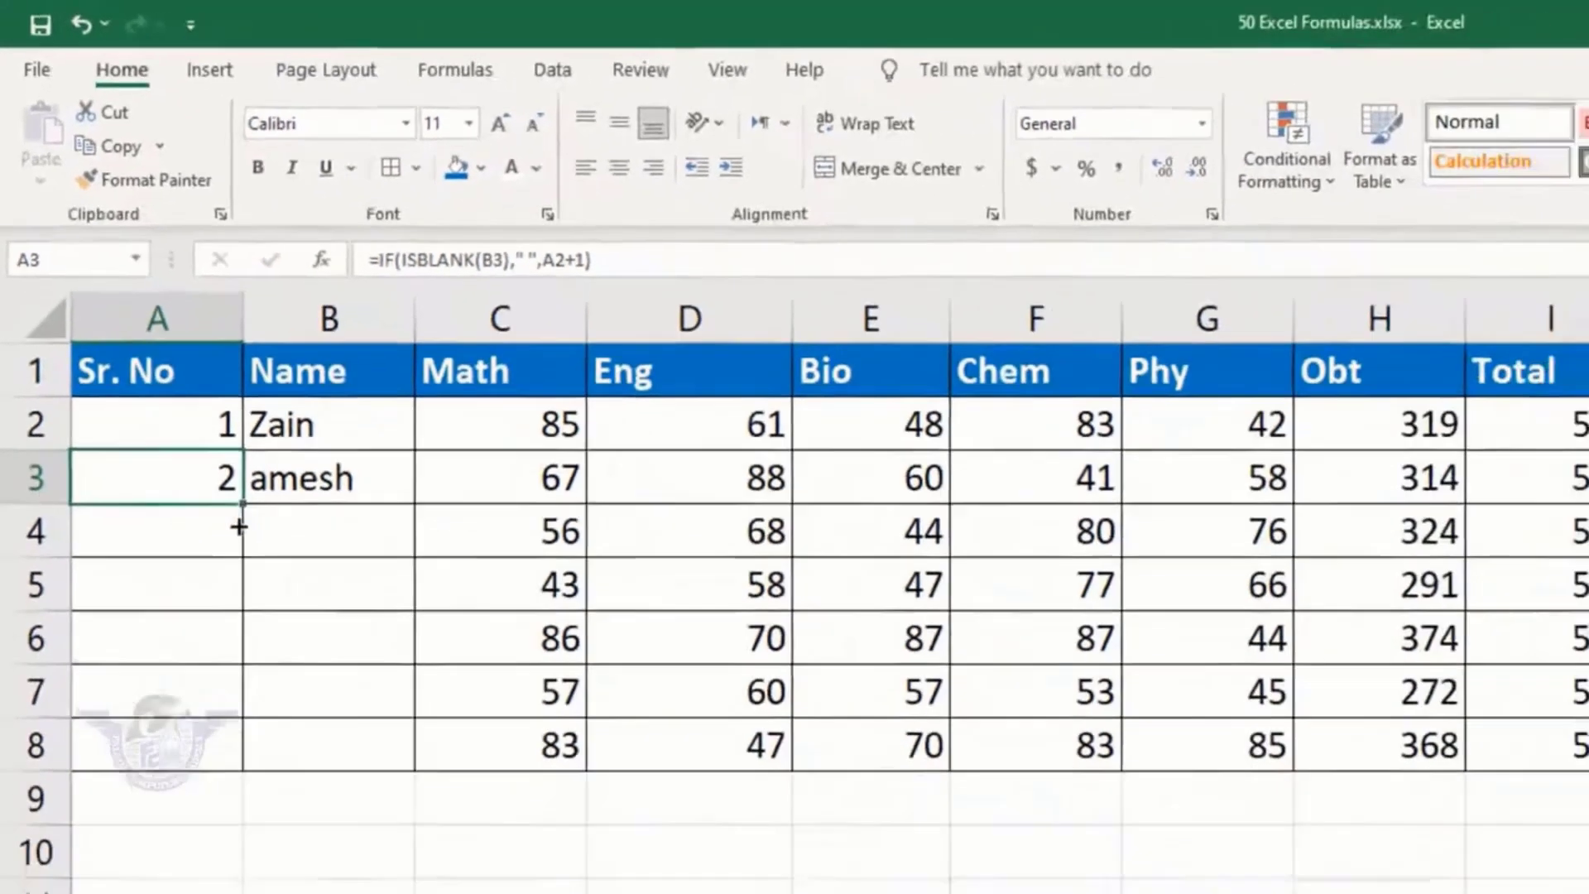
pyautogui.moveTo(238, 526); pyautogui.dragTo(230, 754)
# Enter four more student names in cells B4 to B7, correcting the misspelled one in B6
pyautogui.click(343, 543)
pyautogui.write('Javed')
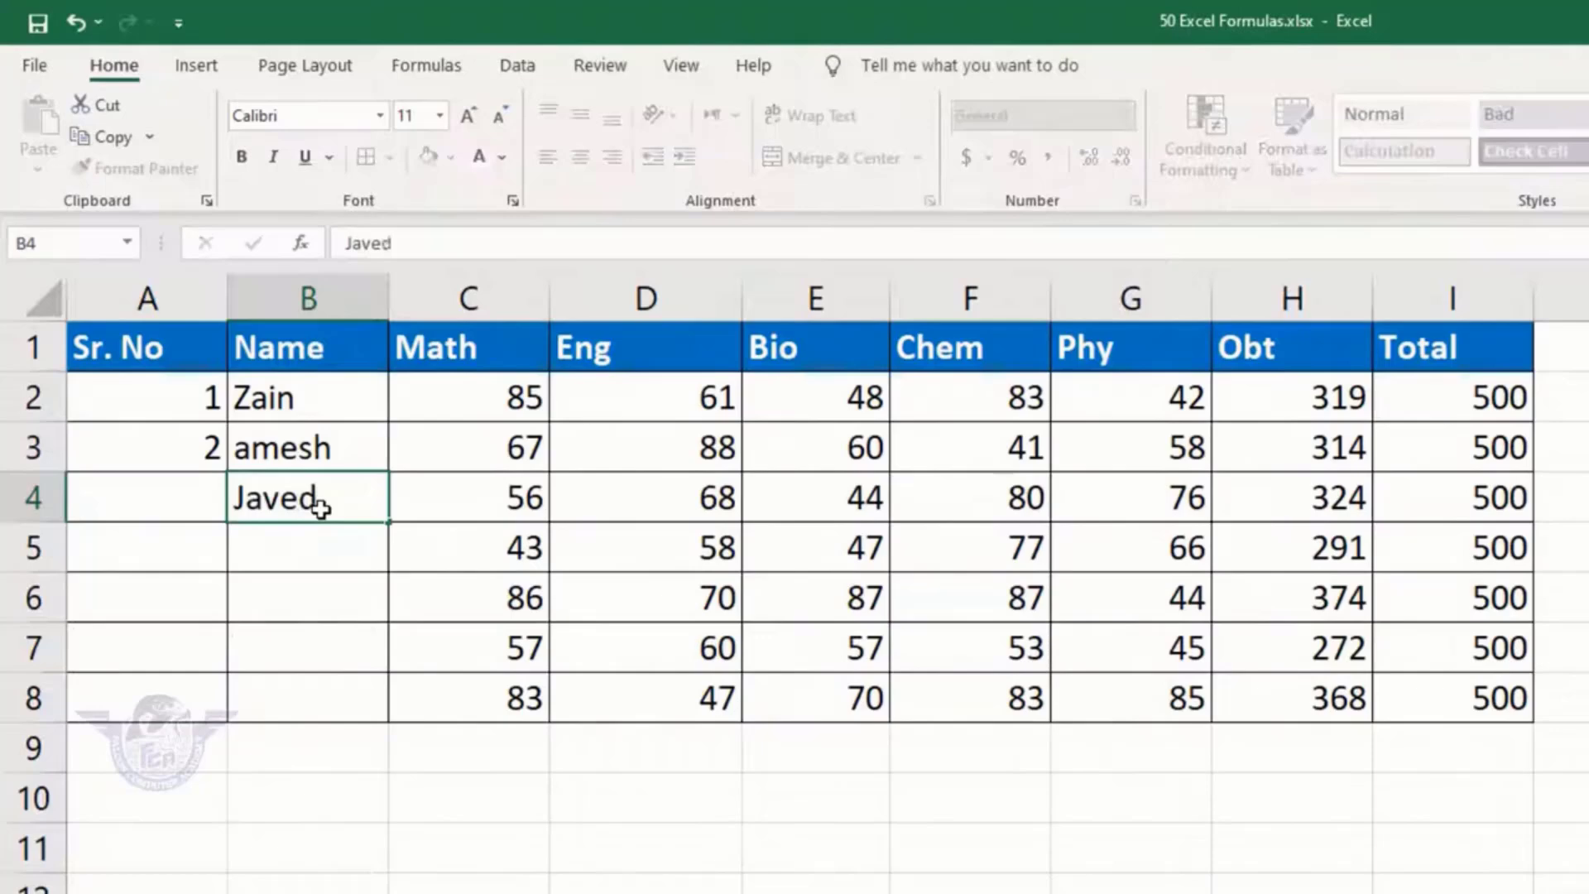
pyautogui.press('Return')
pyautogui.write('umer')
pyautogui.press('Return')
pyautogui.write('rahsid')
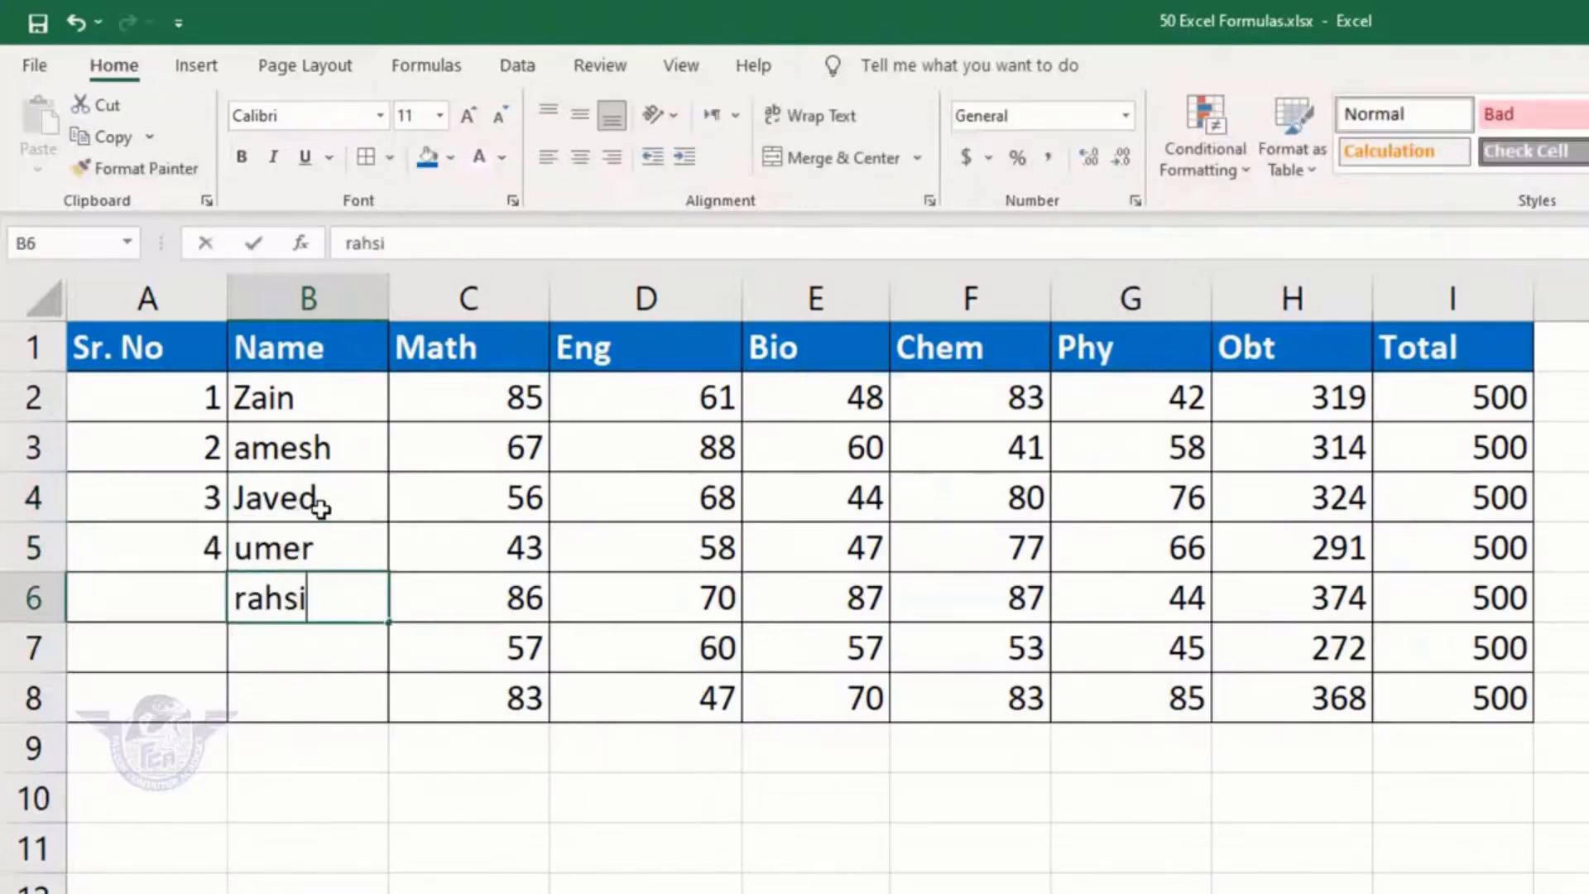
pyautogui.press('Return')
pyautogui.press('Up')
pyautogui.write('rashid')
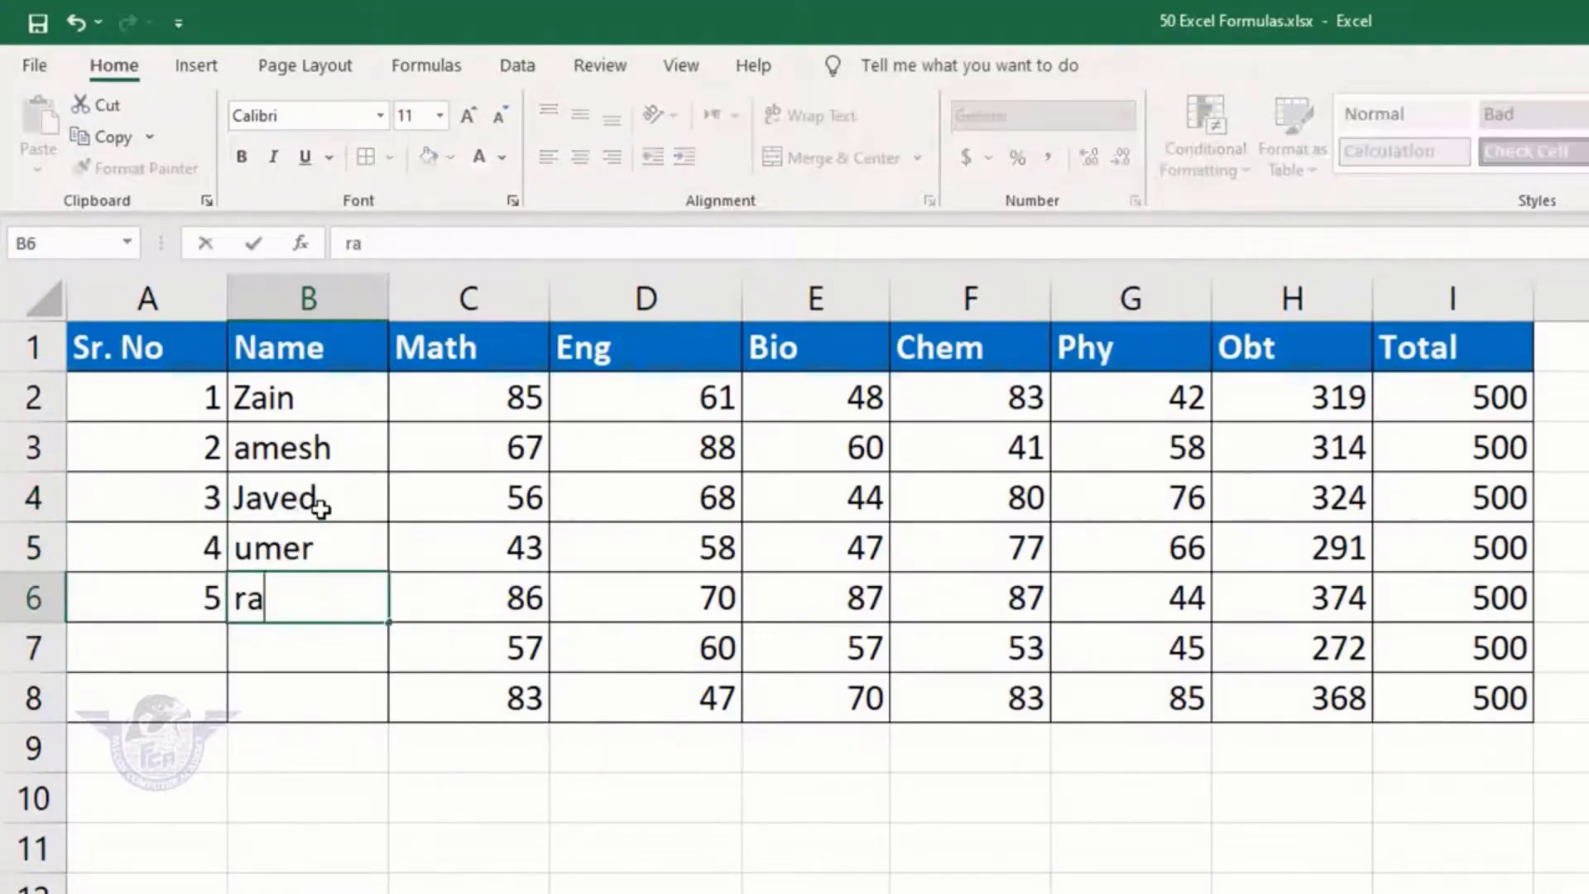
pyautogui.press('Return')
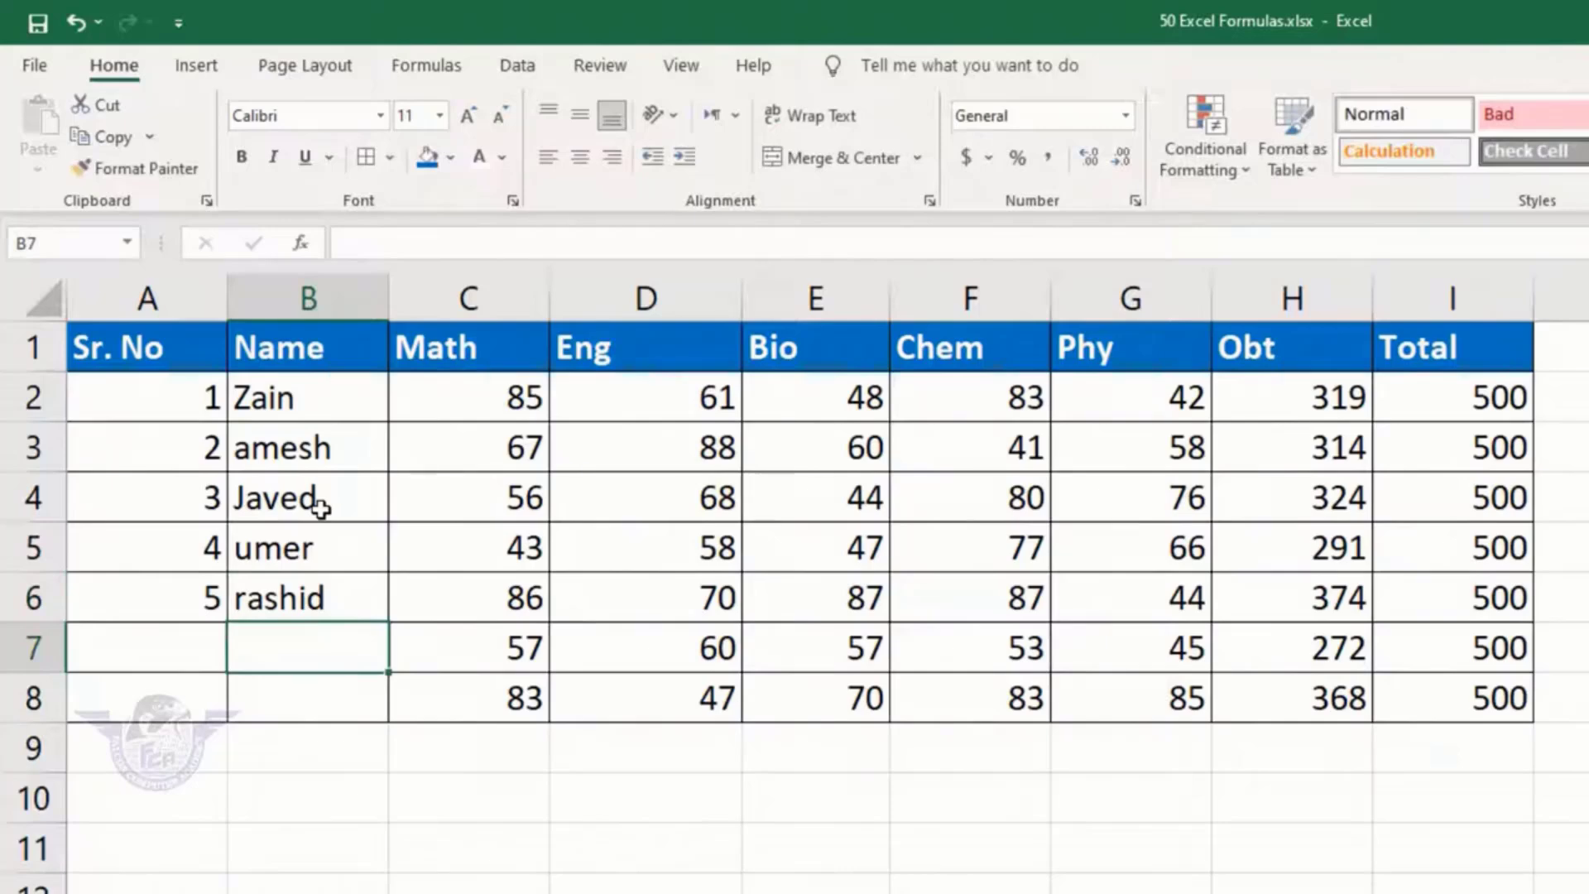
pyautogui.write('anil')
pyautogui.press('Return')
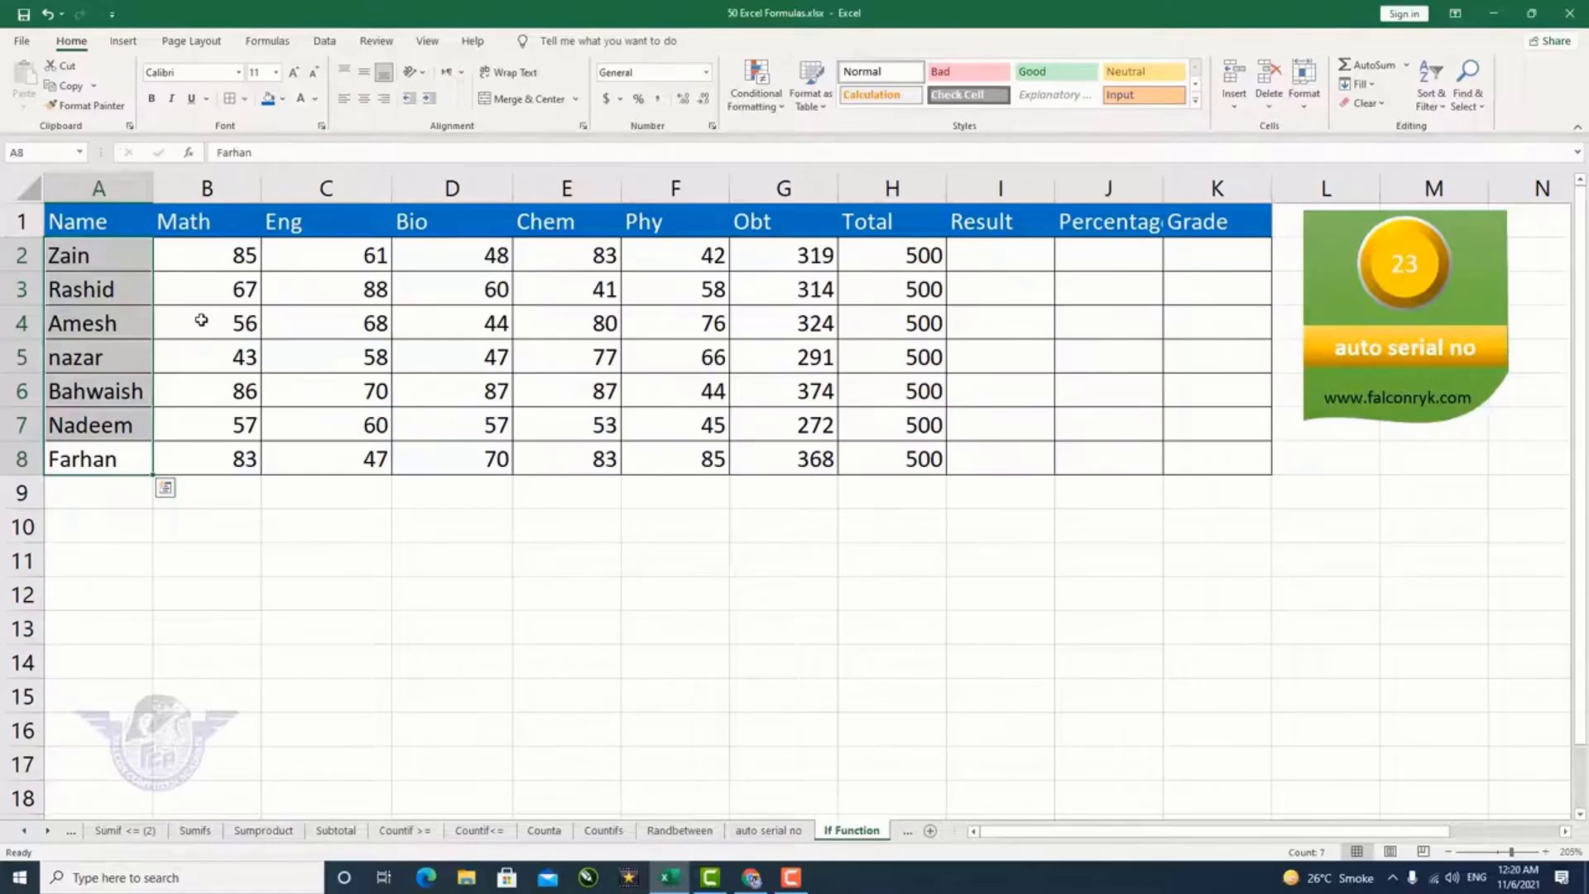
# Enter the formula =IF(G2>=300,"Pass","Fail") in cell I2 of the Result column
pyautogui.click(980, 262)
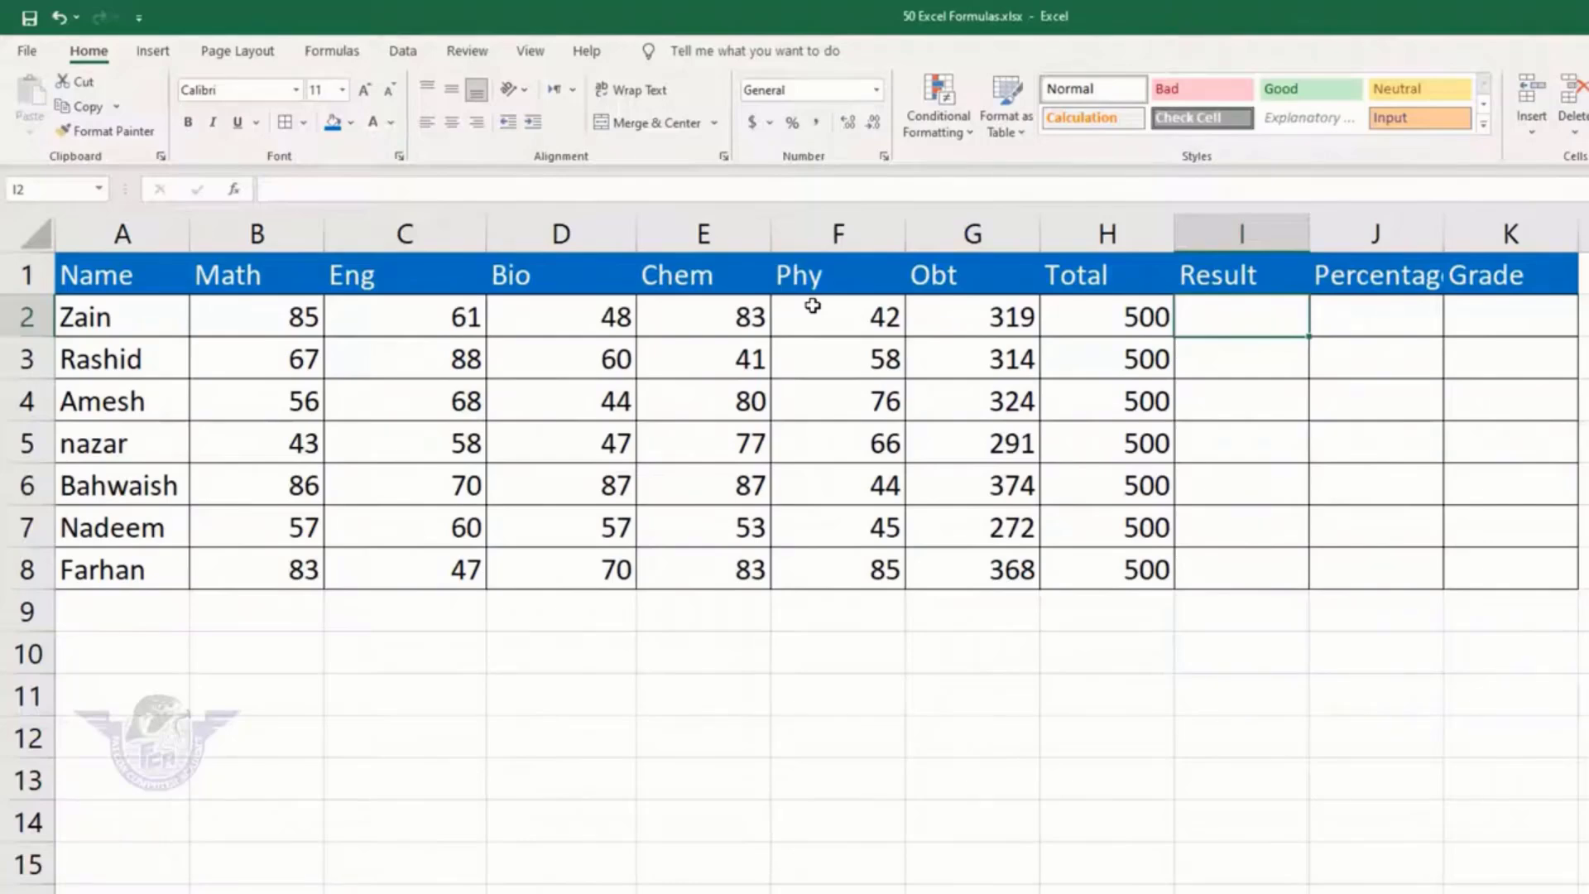
pyautogui.write('=if(')
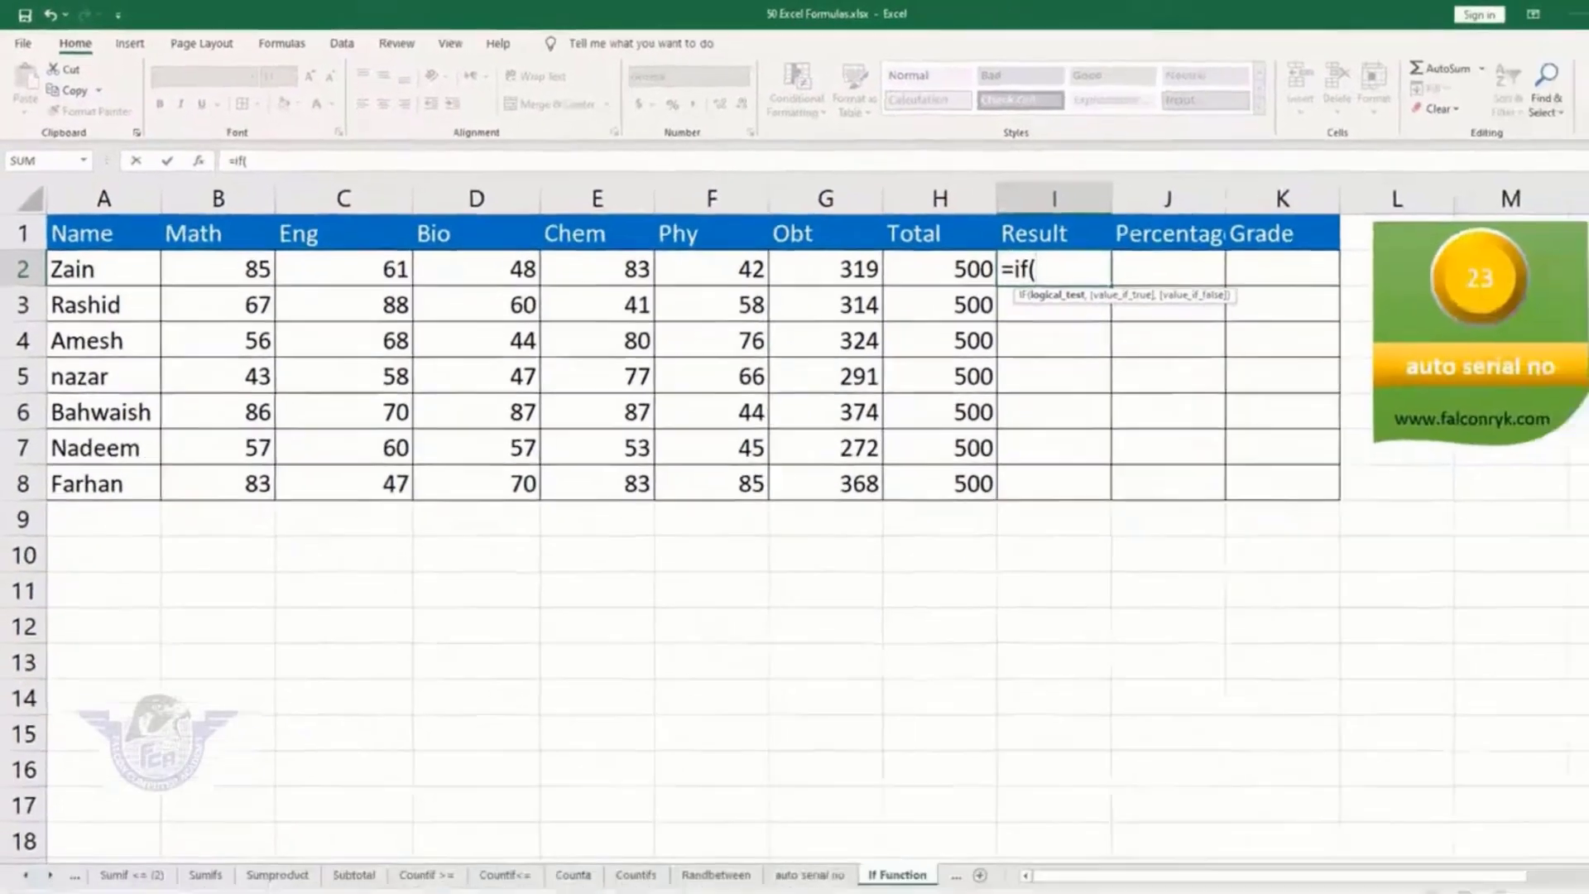
pyautogui.write('g2>=')
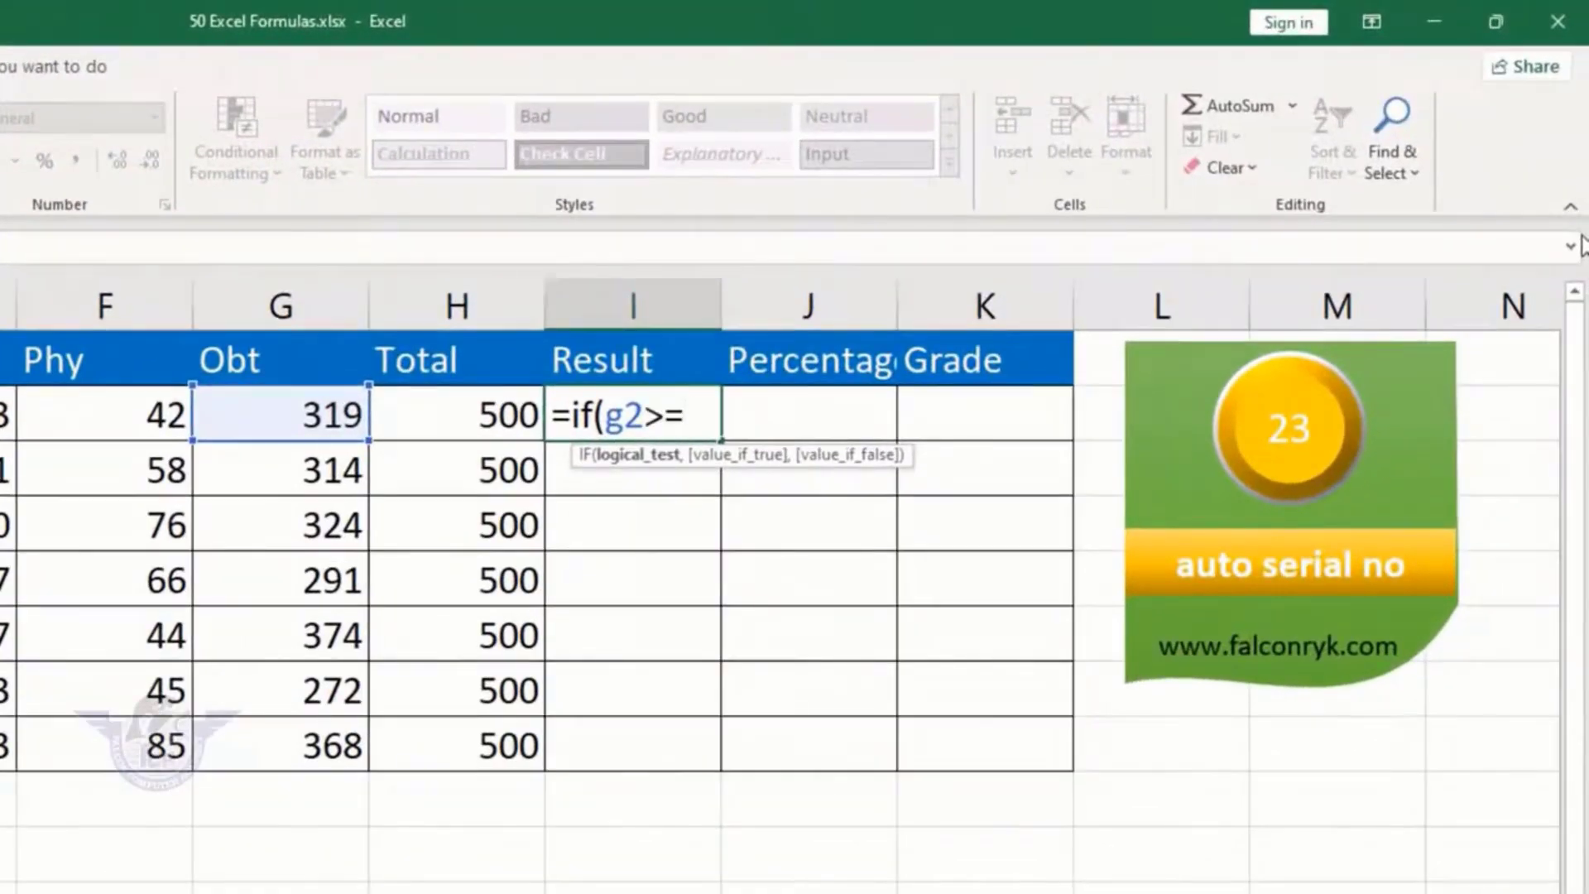
pyautogui.write('300')
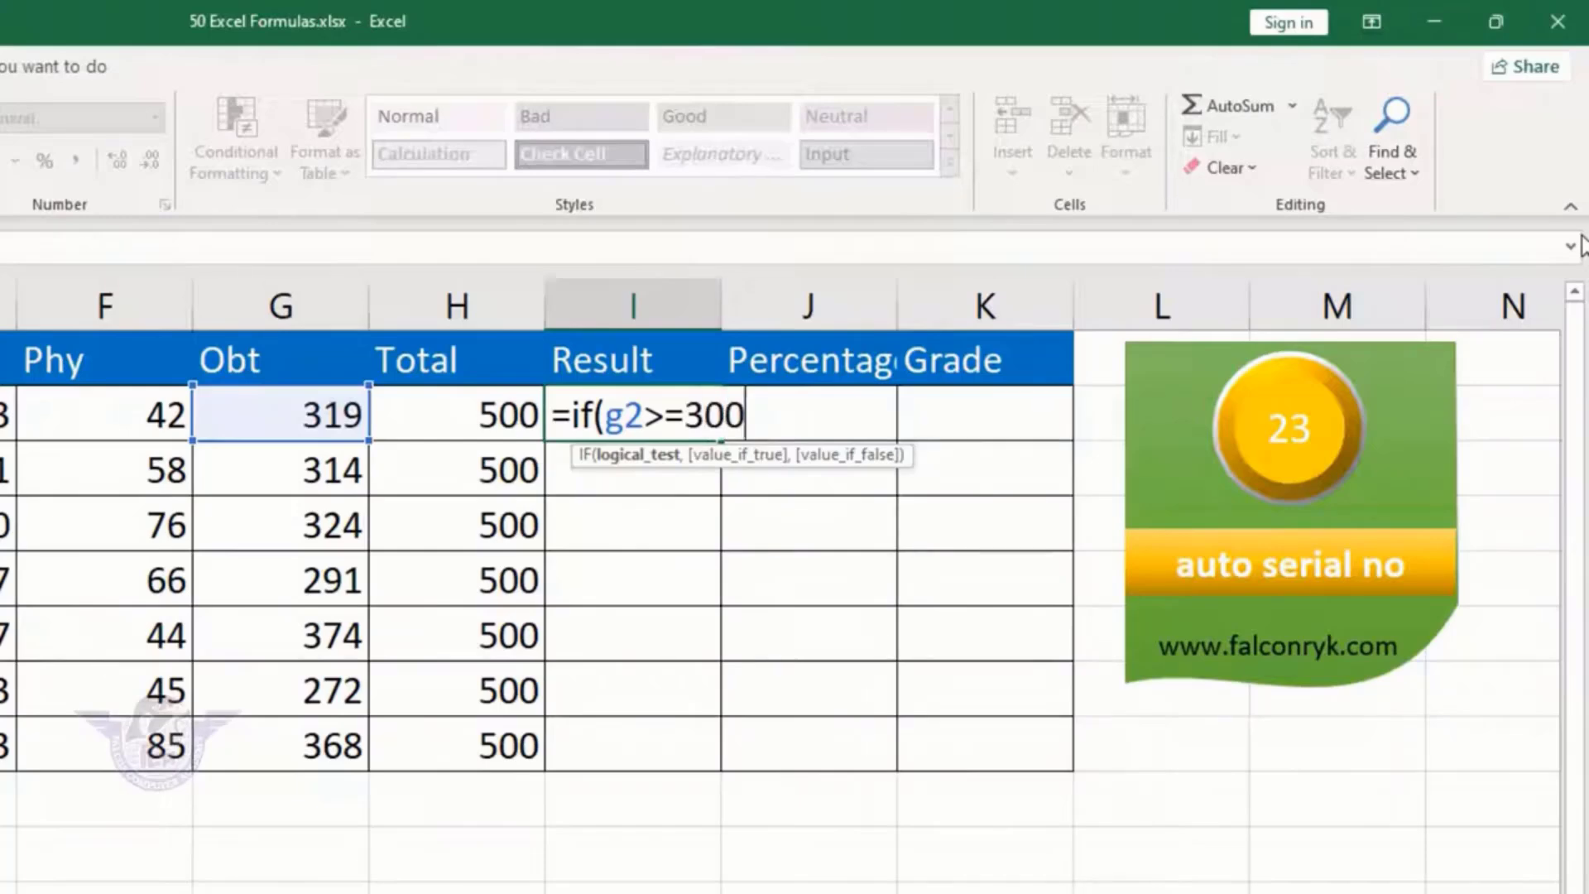
pyautogui.write(',"P')
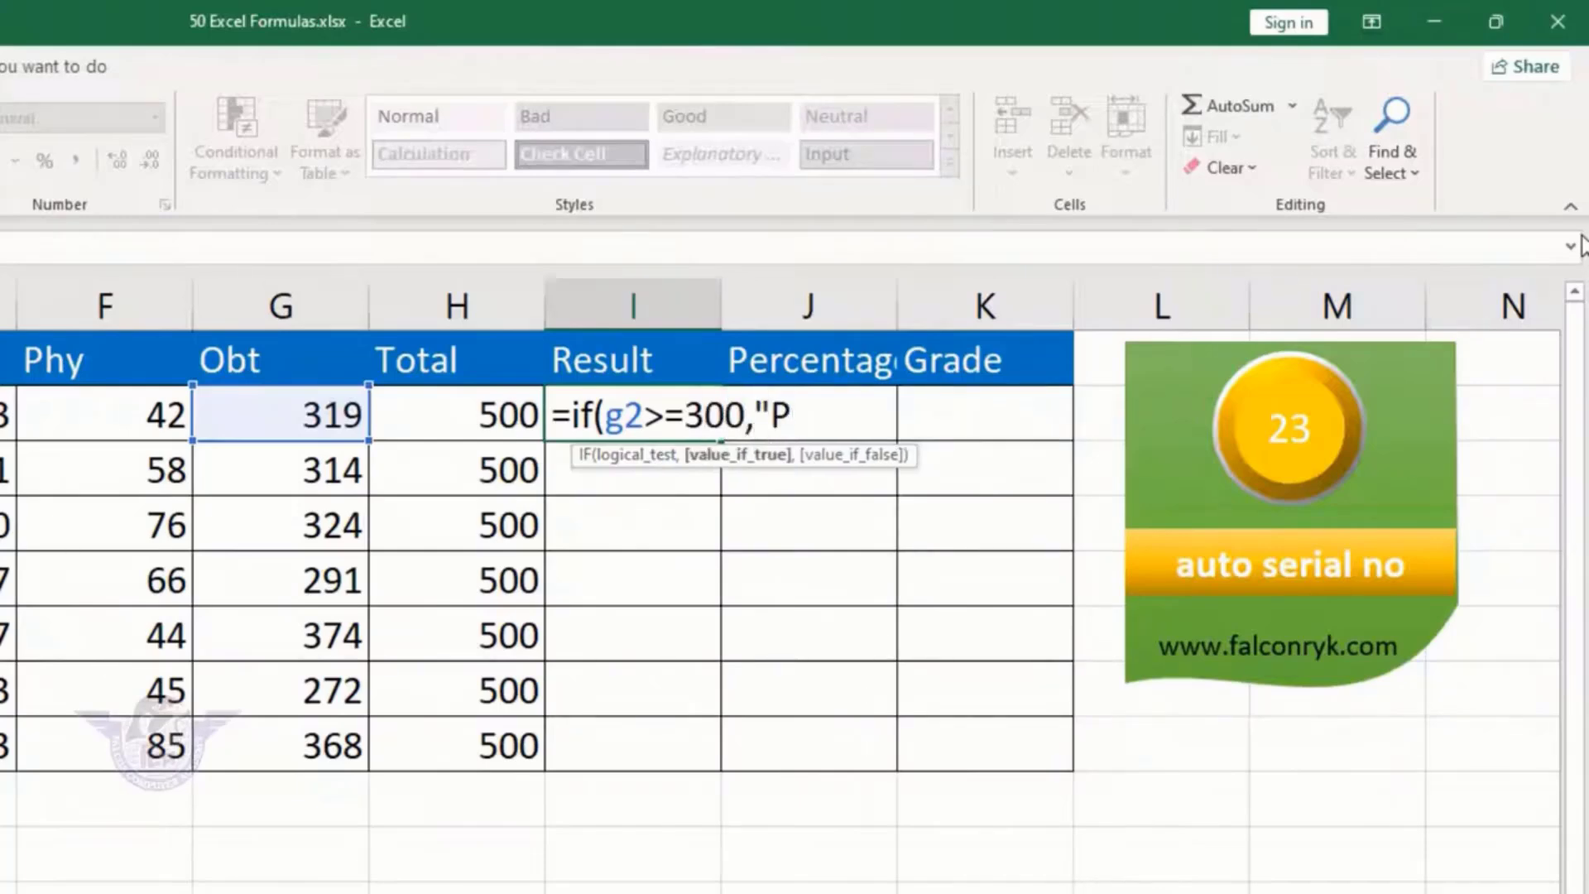
pyautogui.write('ass",')
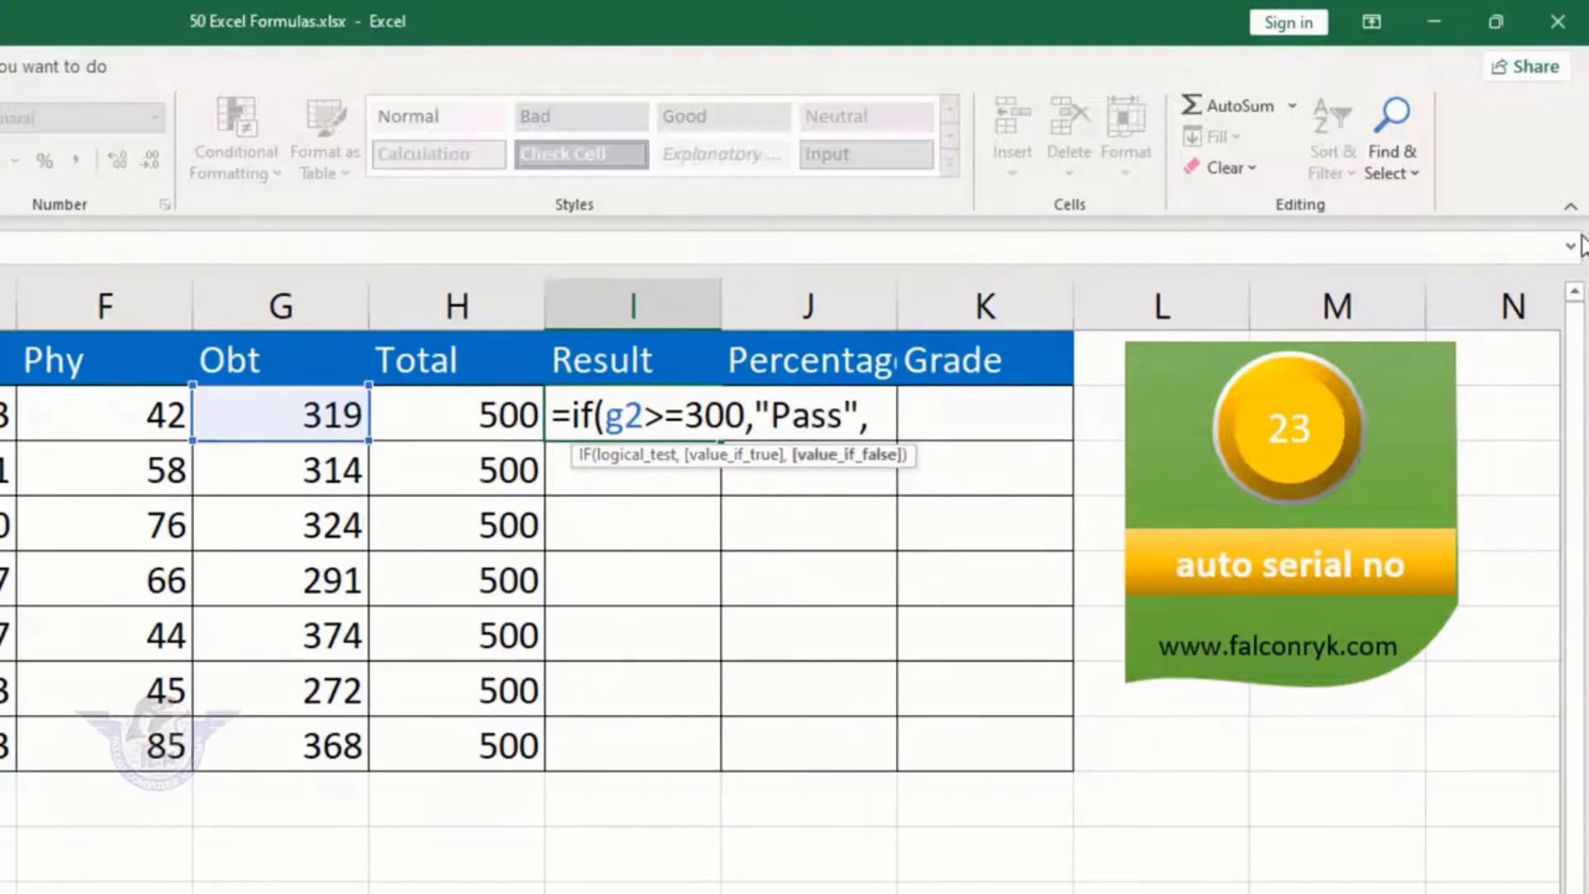
pyautogui.write('"Fail"')
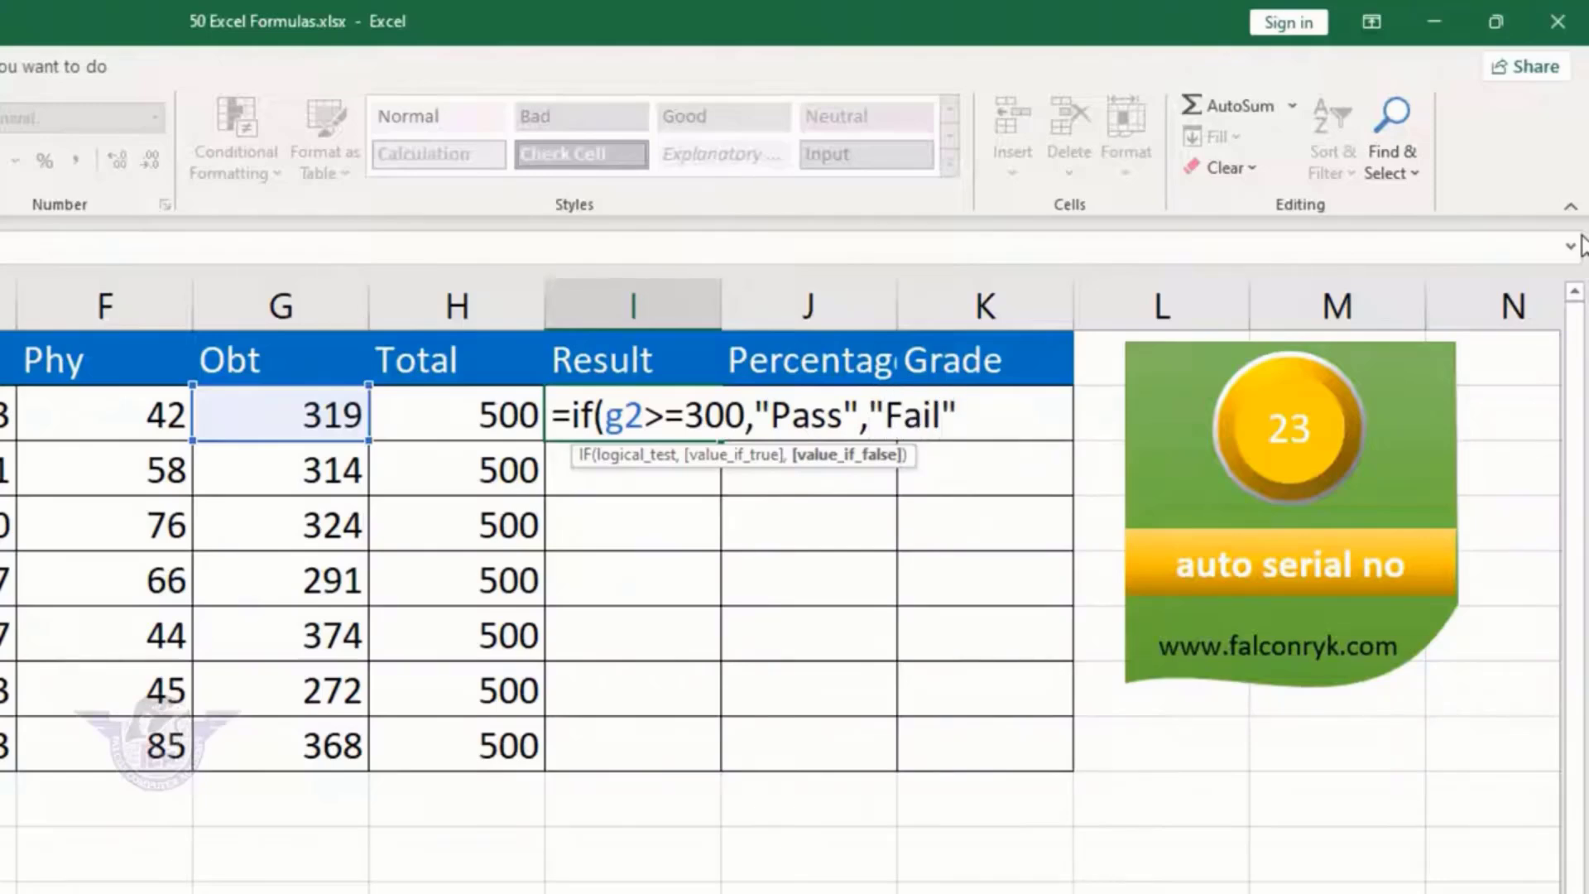
pyautogui.write('"')
pyautogui.press('BackSpace')
pyautogui.write(')')
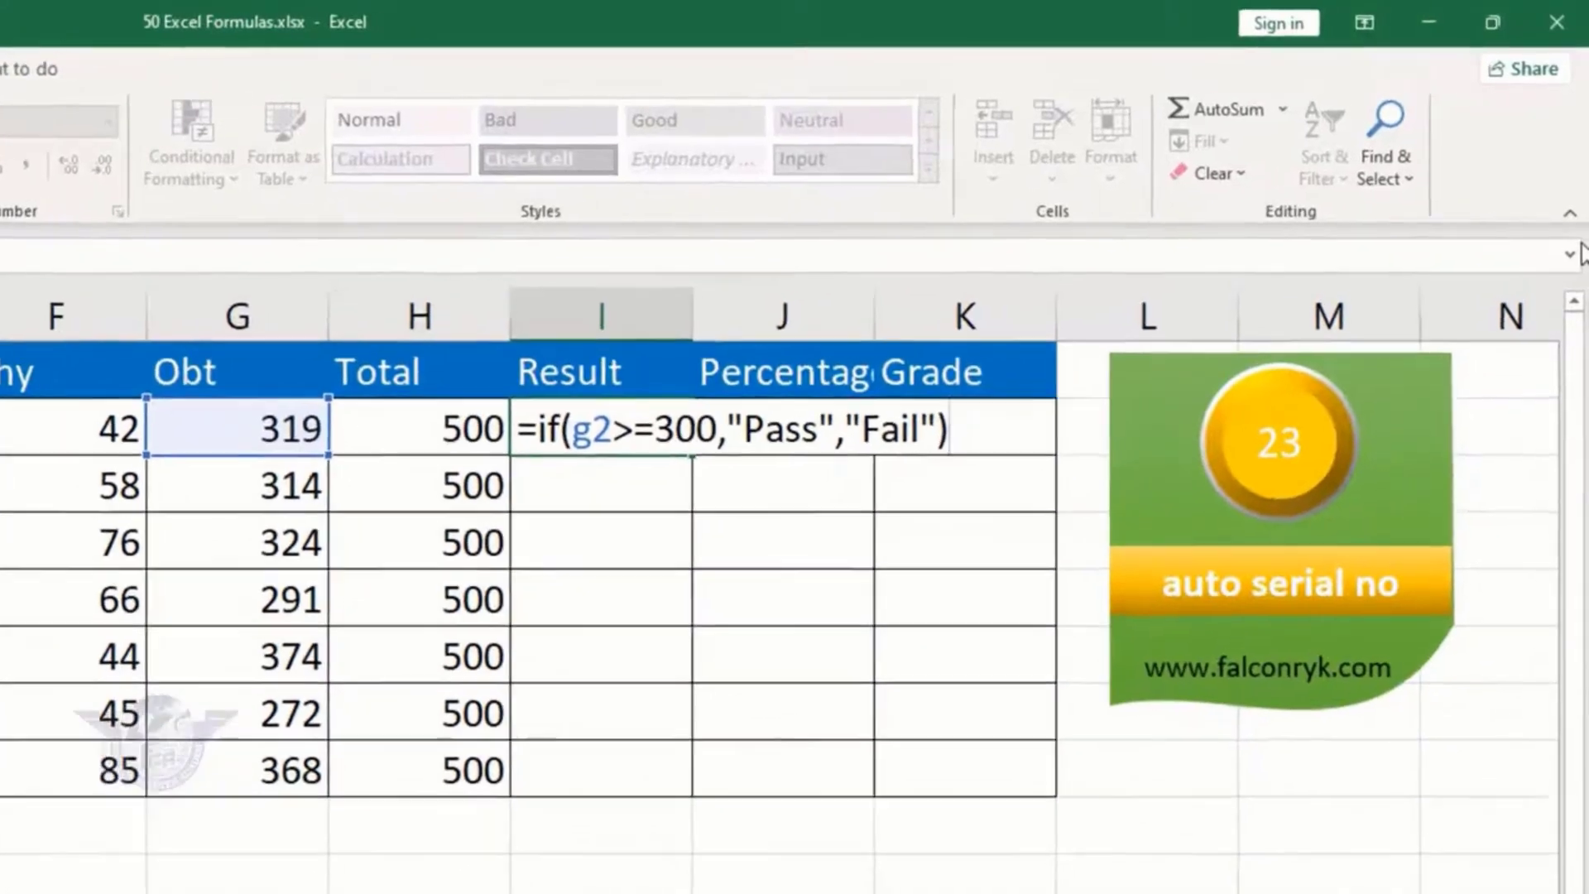
pyautogui.press('Return')
# Fill the Pass/Fail formula from I2 down to I8, then deselect the range
pyautogui.press('Up')
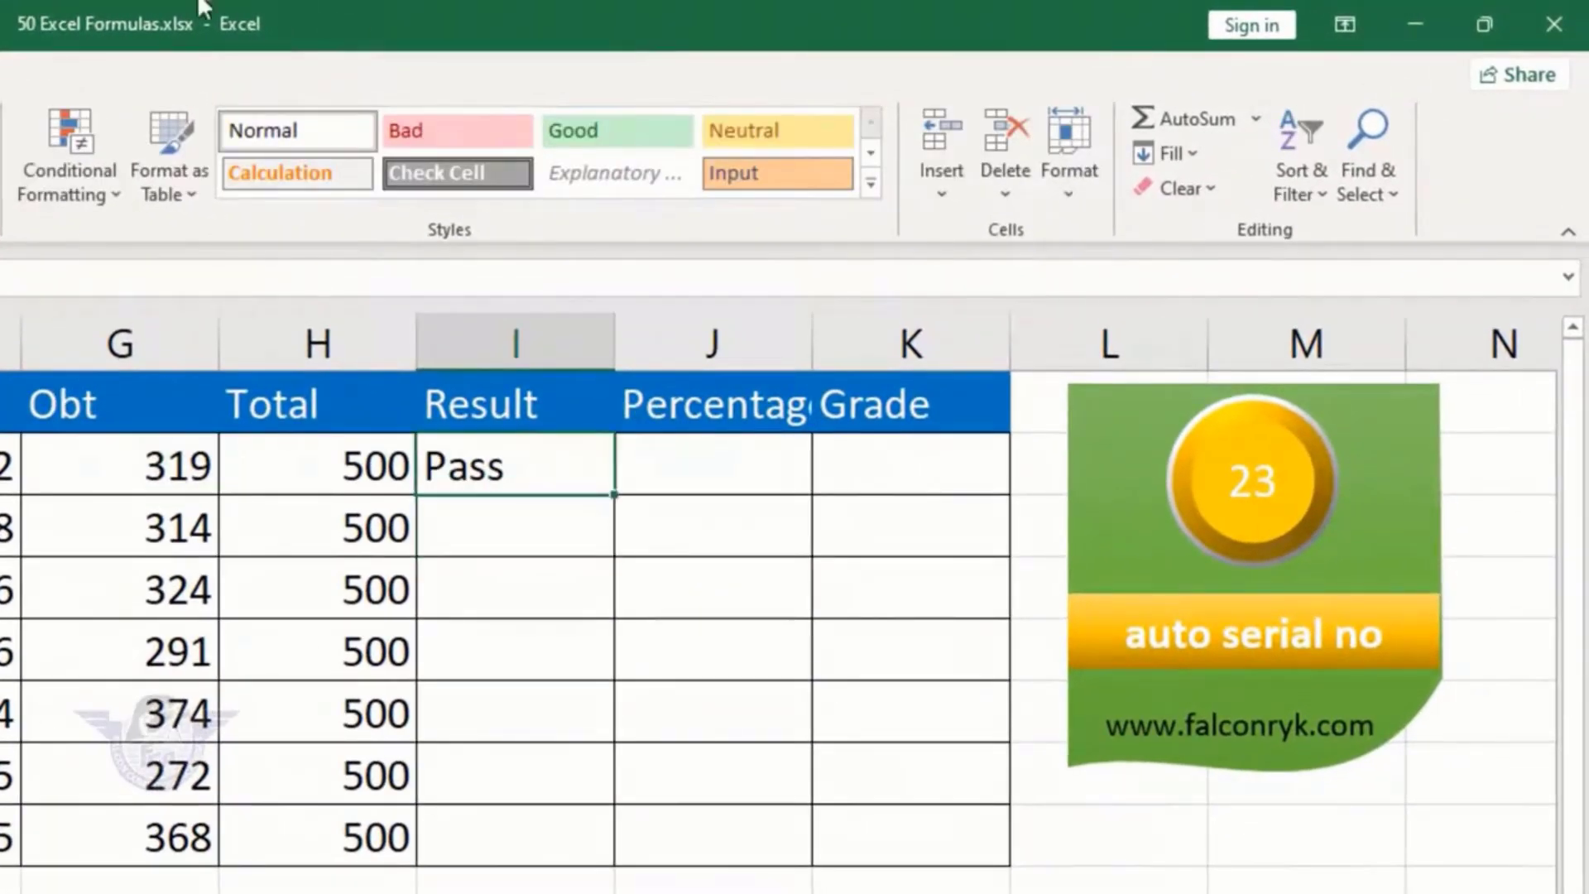
pyautogui.moveTo(612, 503); pyautogui.dragTo(610, 848)
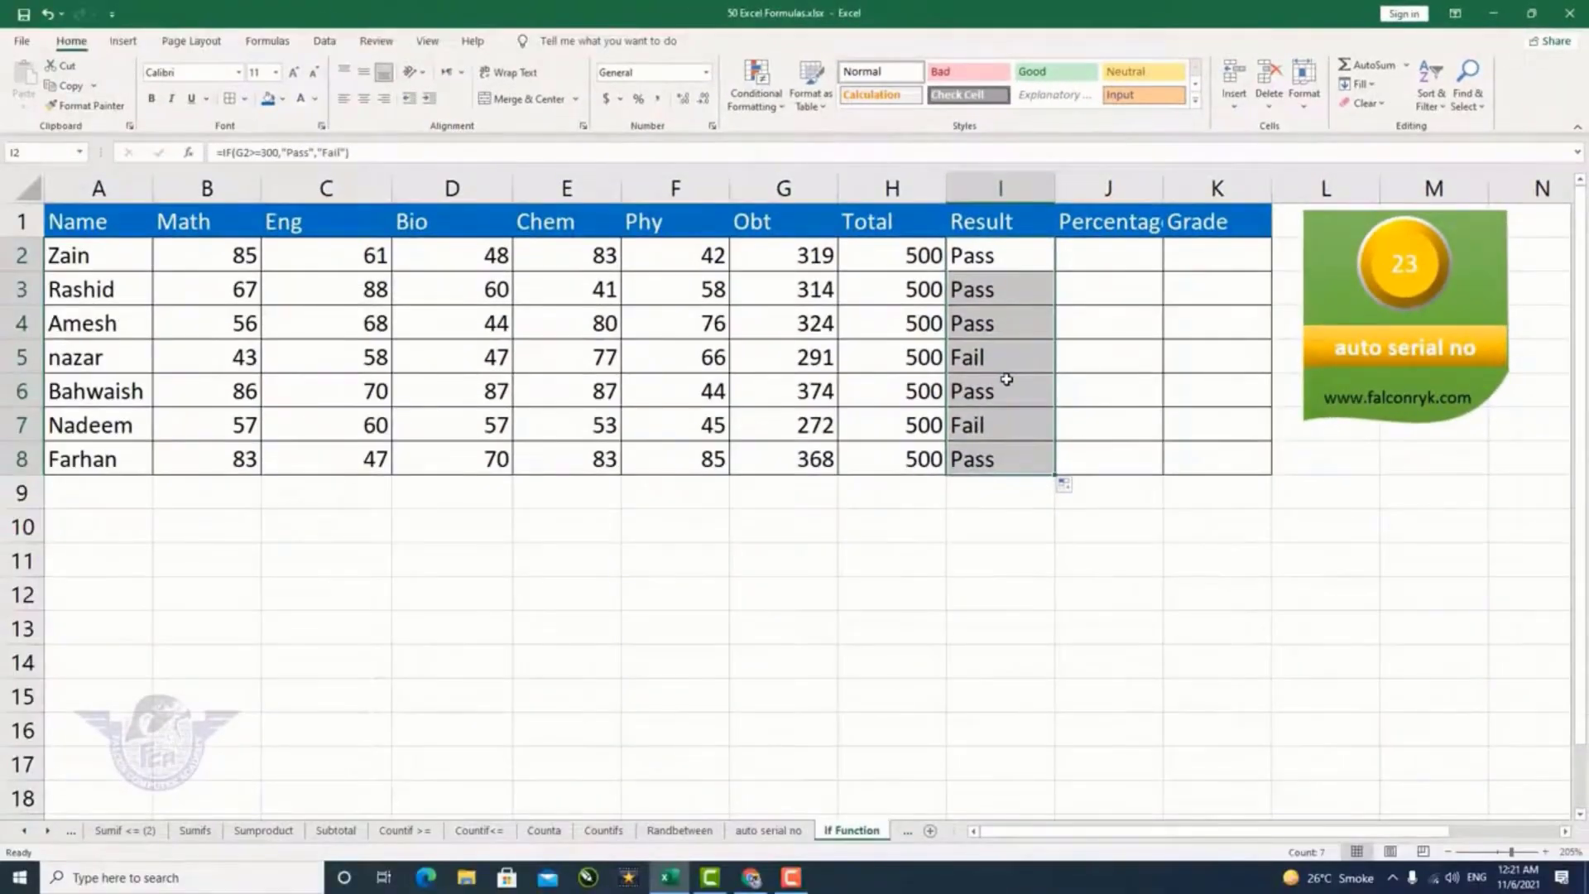
pyautogui.click(1146, 602)
# Switch to the Percentage sheet and enter the formula =G2*100/H2 in cell J2
pyautogui.hotkey('ctrl', 'pagedown')
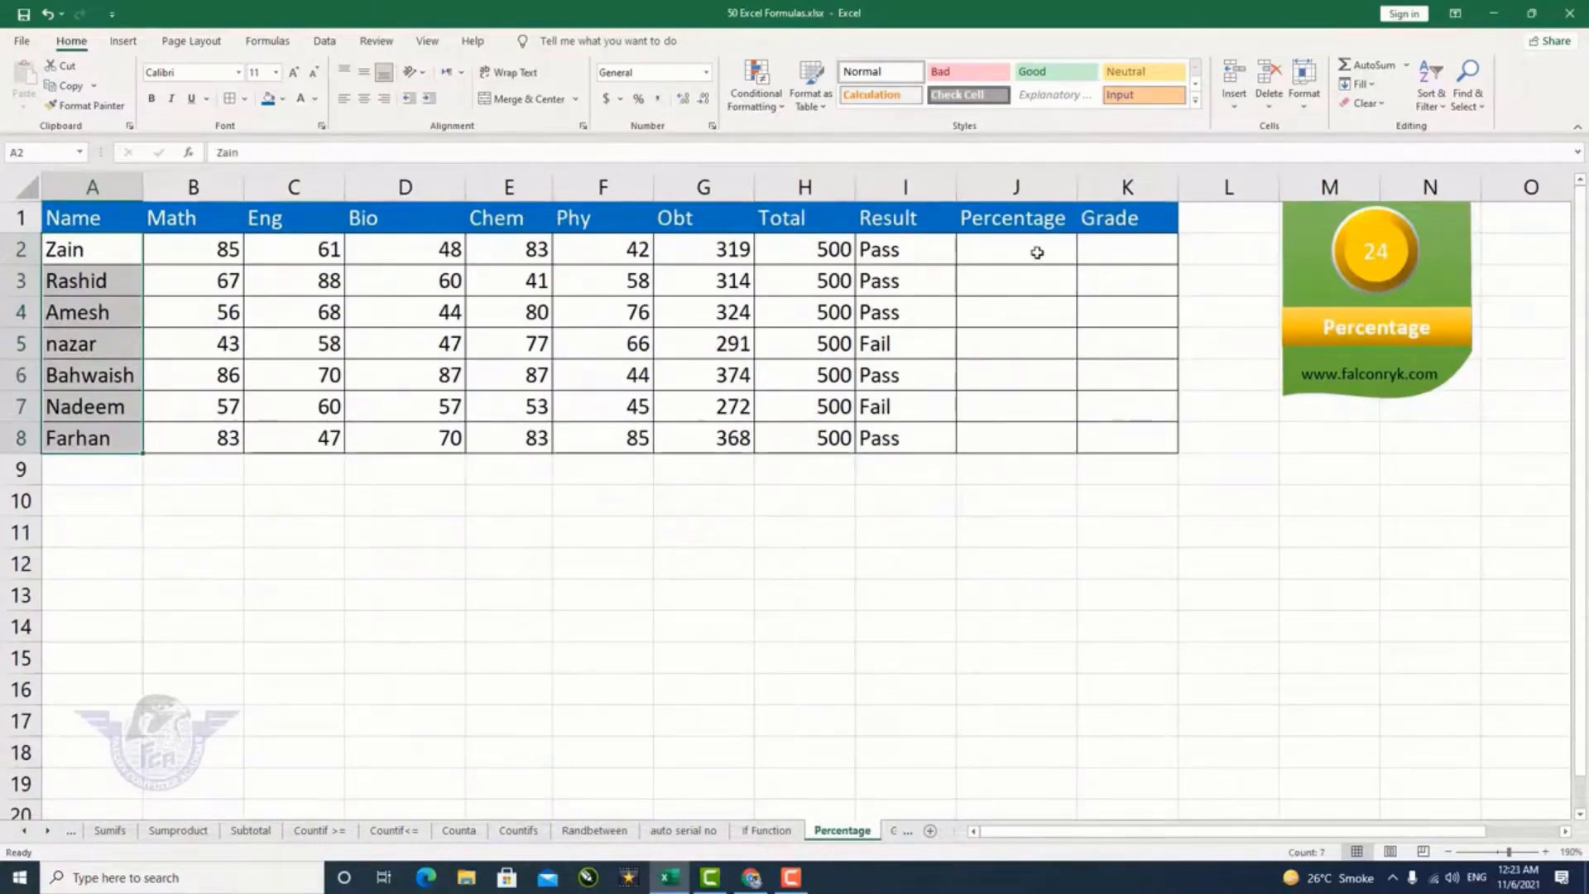
pyautogui.click(1037, 252)
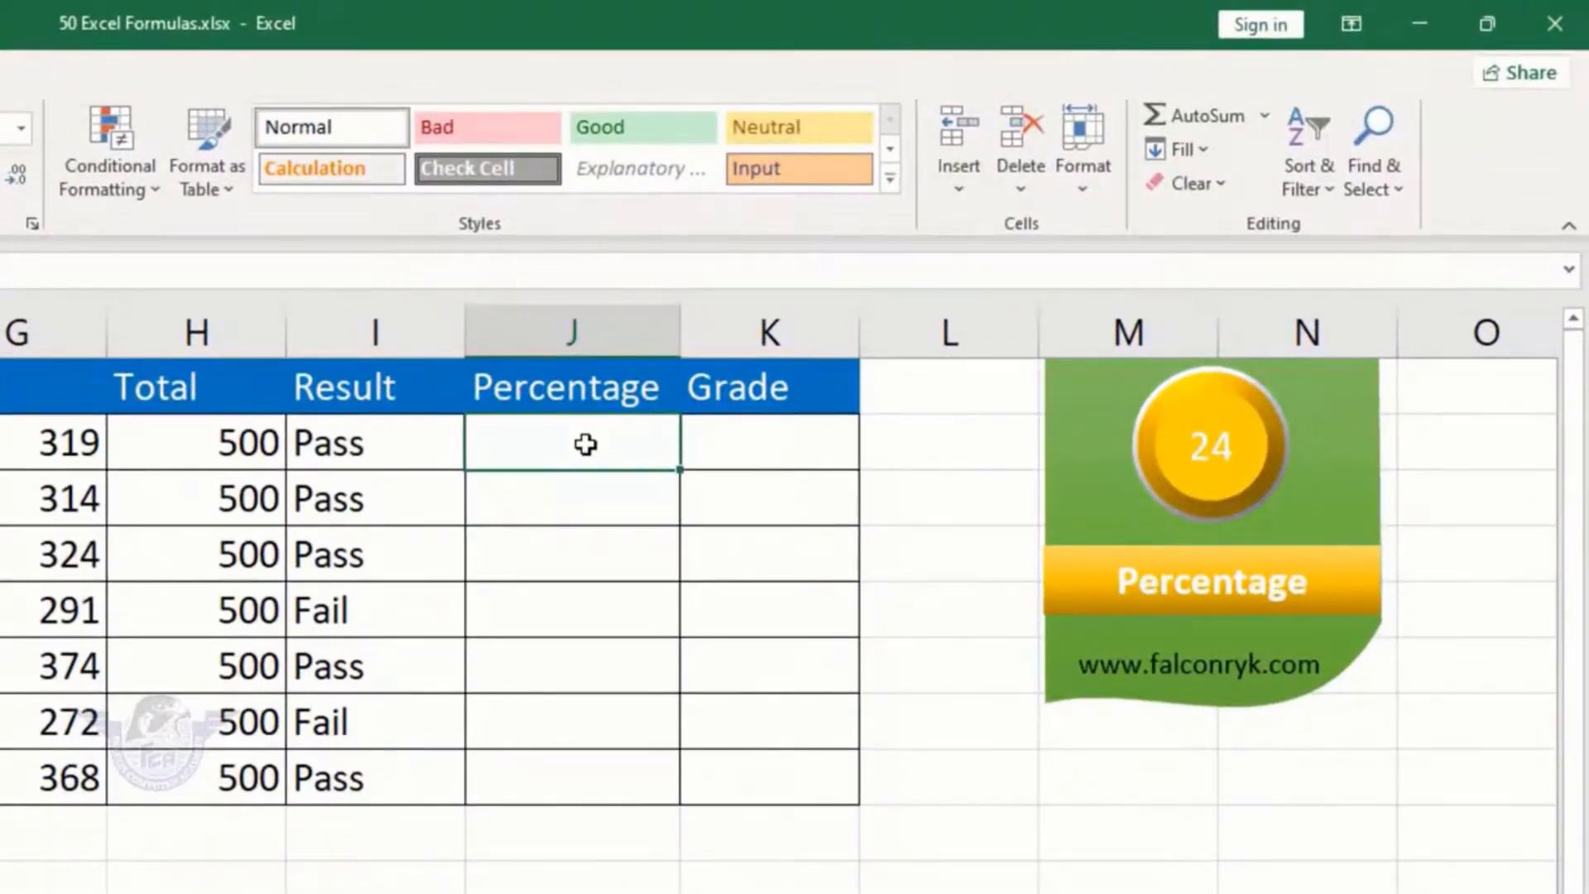
pyautogui.write('=')
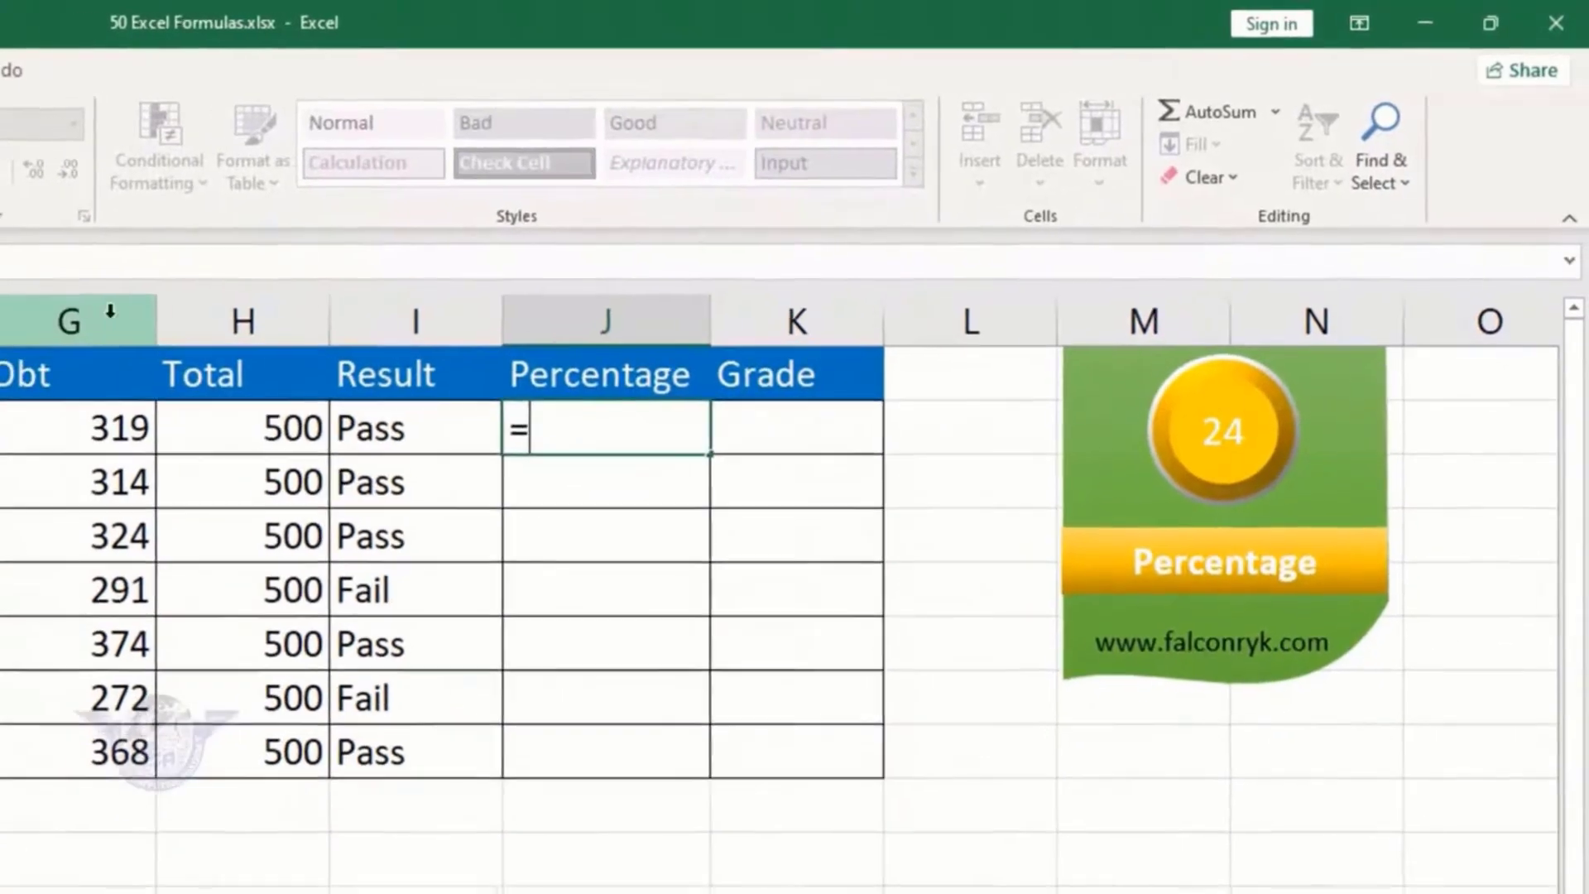
pyautogui.write('g2')
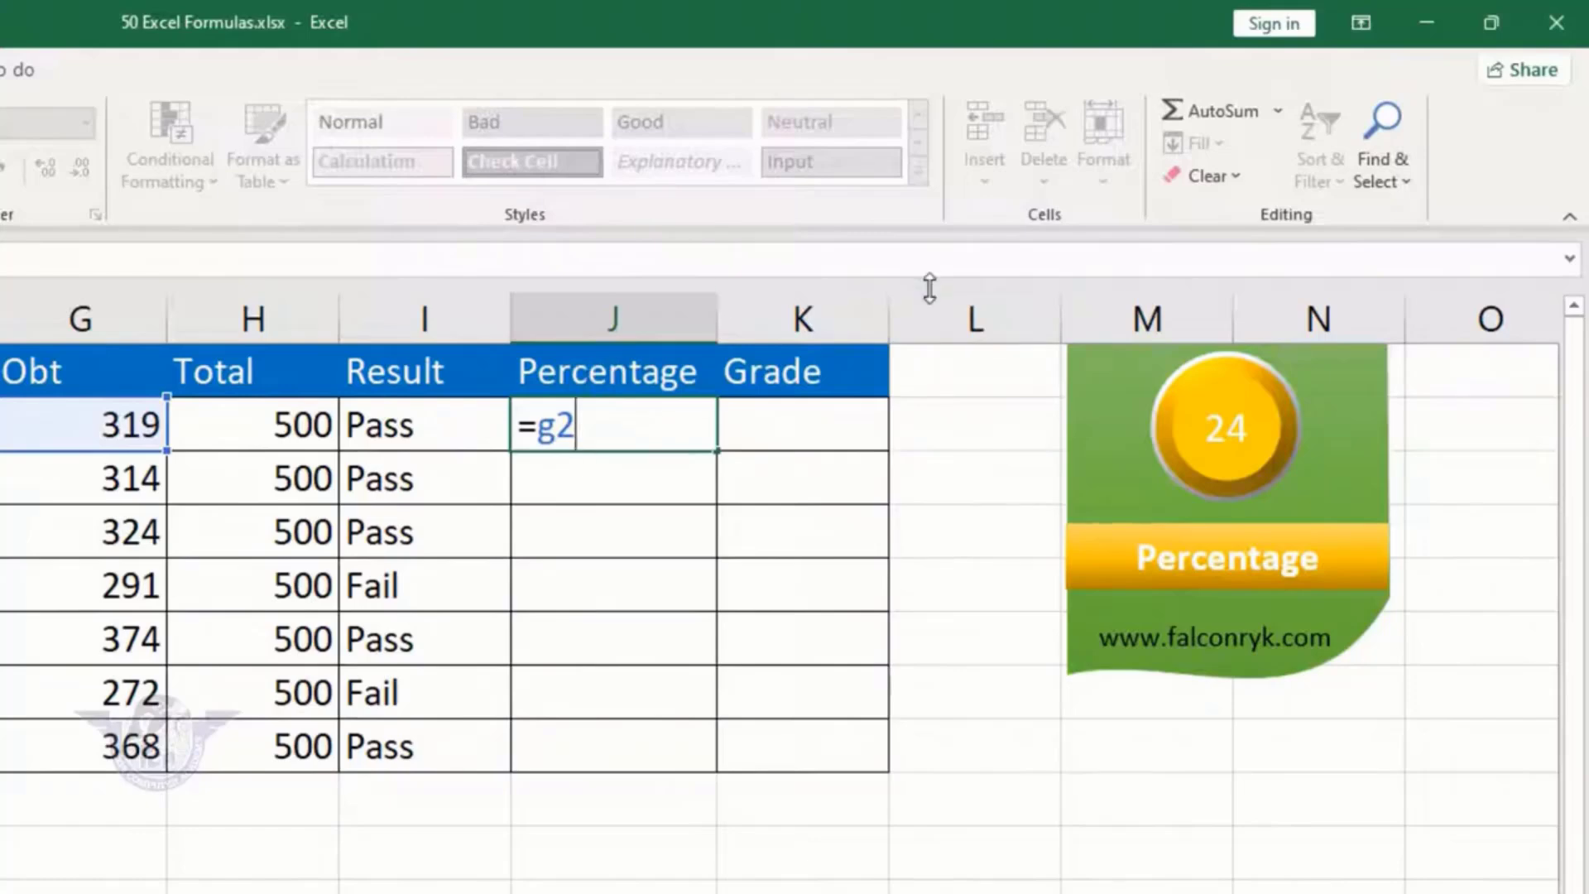
pyautogui.write('*100/')
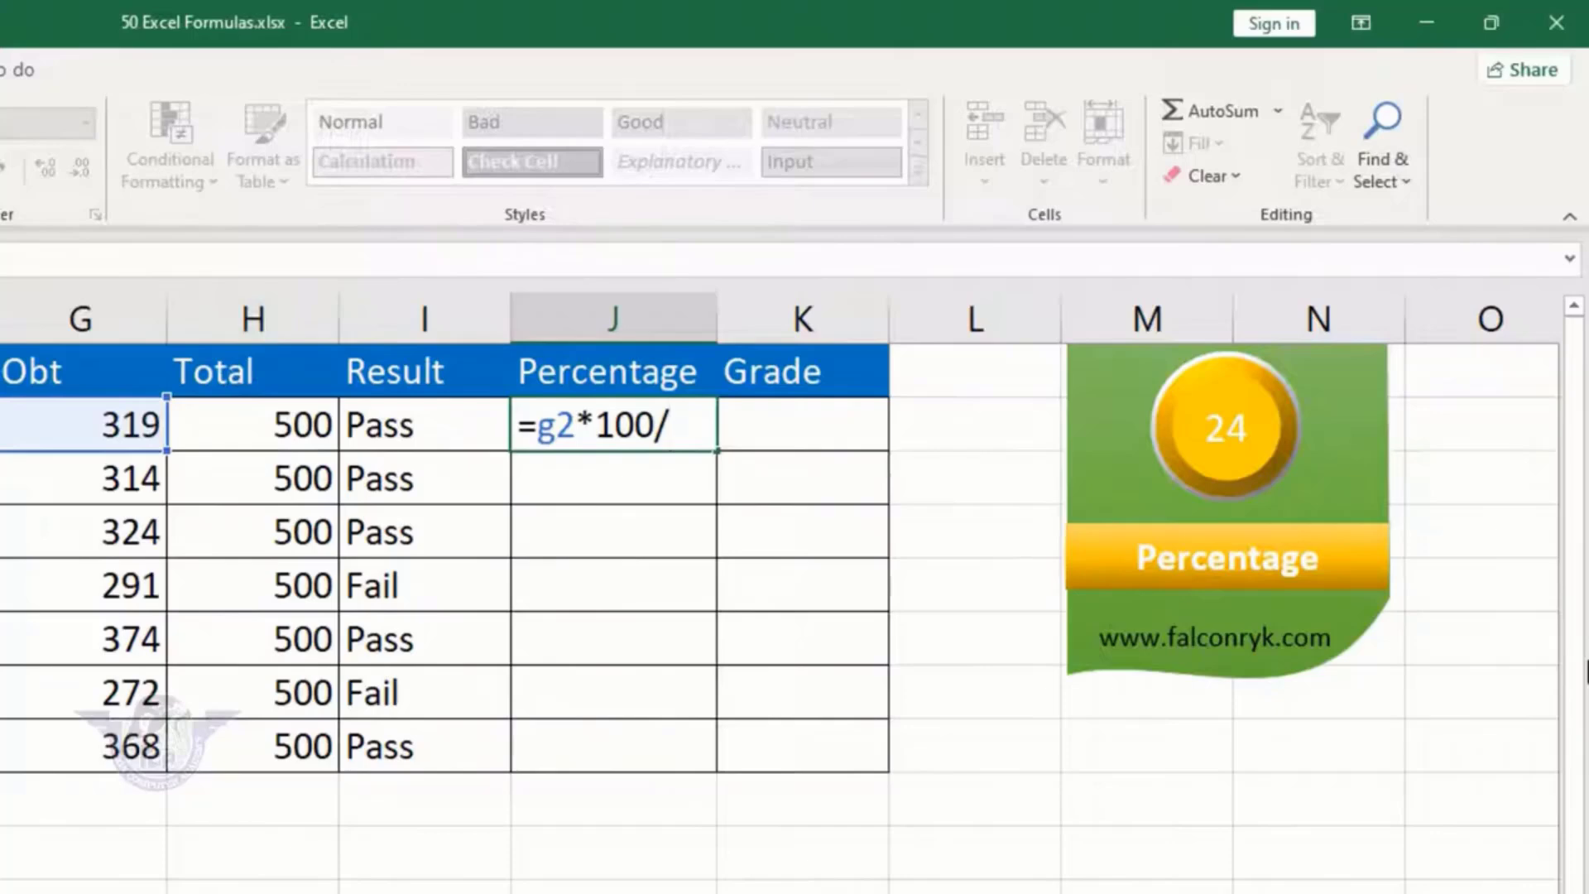
pyautogui.write('h2')
pyautogui.press('Return')
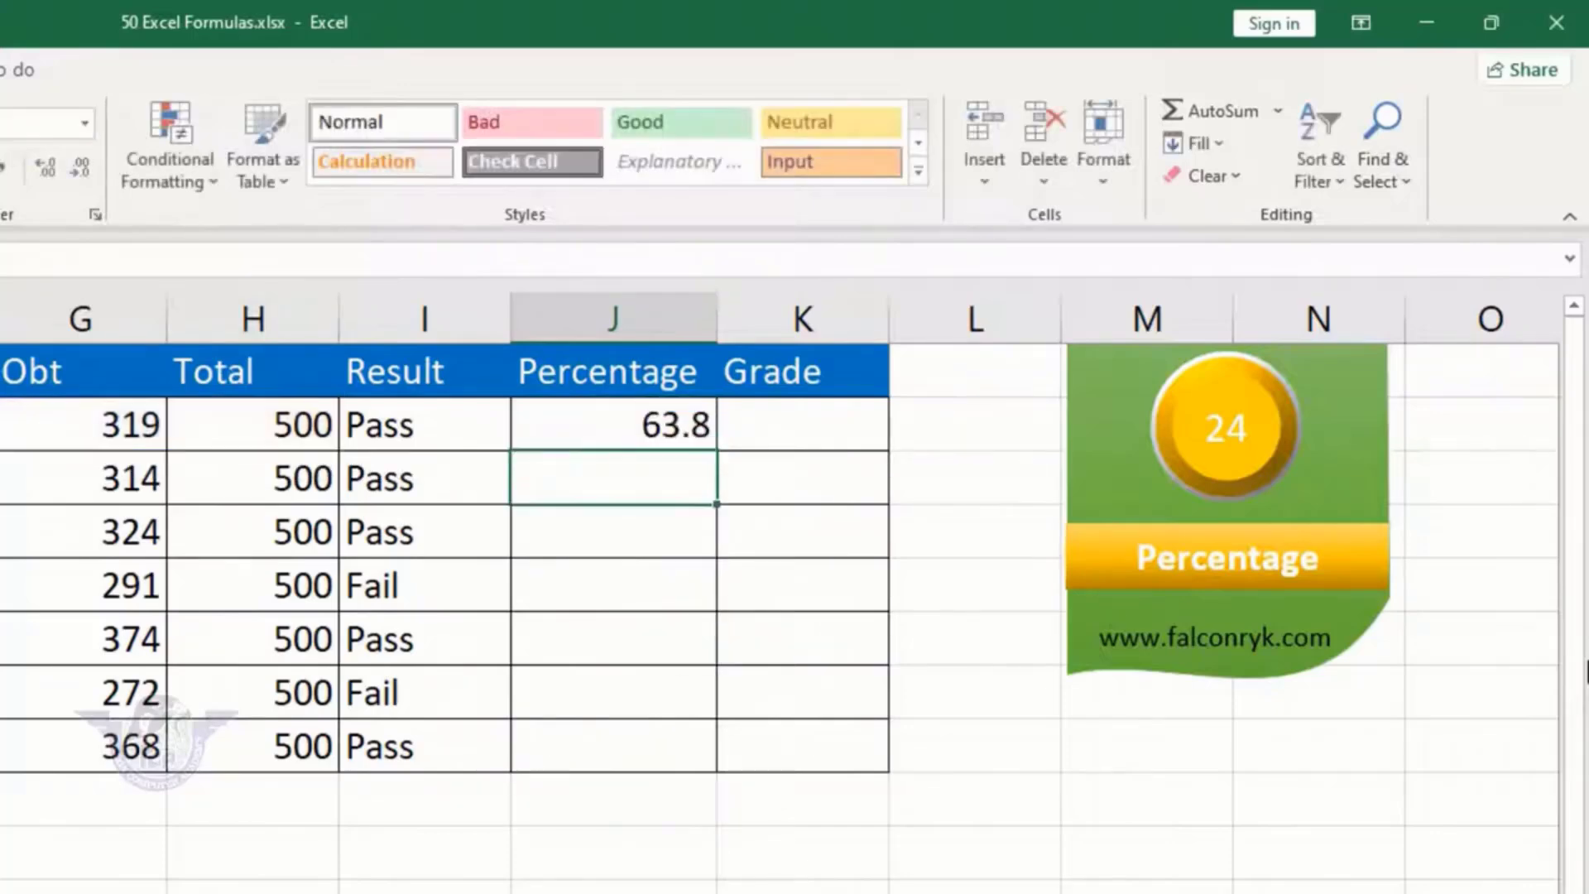
# Fill the percentage formula from J2 down to J8, then deselect the range
pyautogui.press('Up')
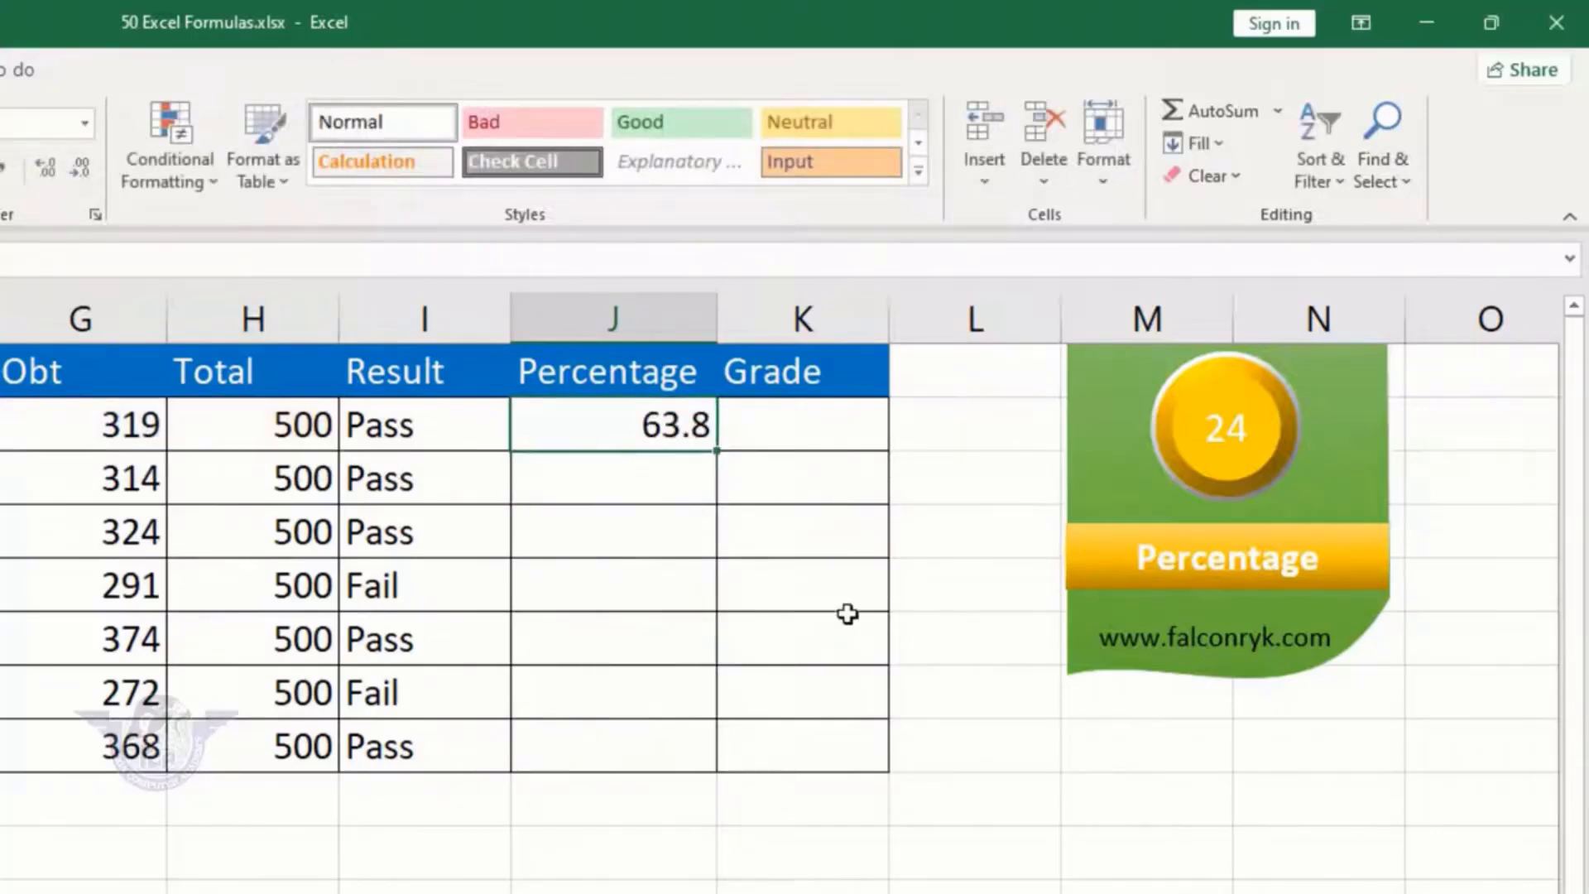
pyautogui.moveTo(716, 452); pyautogui.dragTo(734, 765)
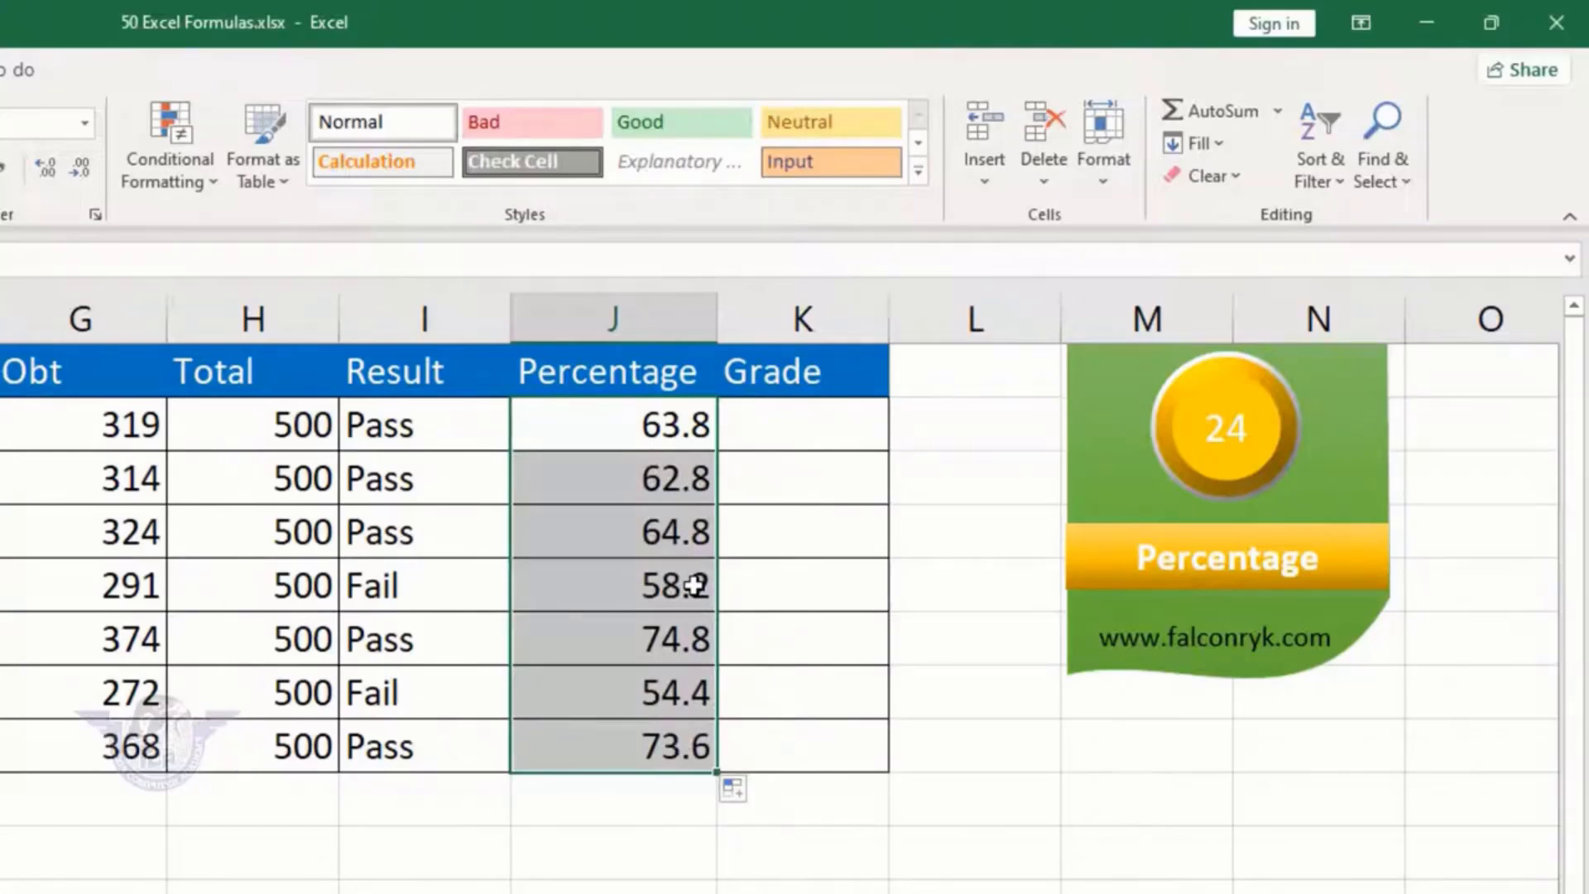
pyautogui.click(616, 728)
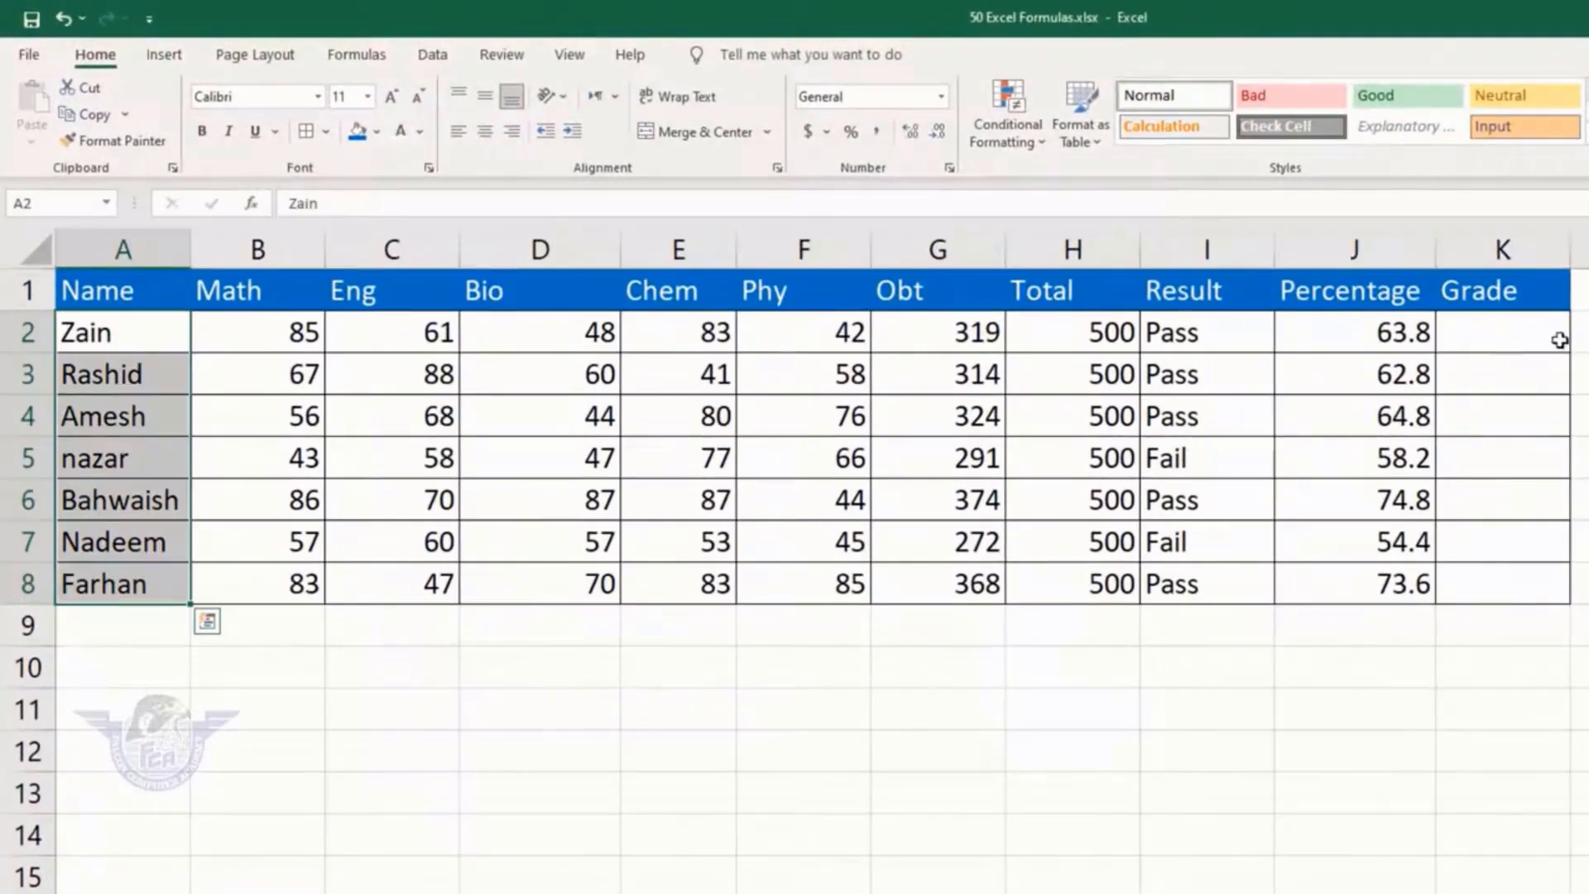
# Start a grading formula in K2 of the Grade column with =IF(J2>=90,"A+", as its first condition
pyautogui.click(1508, 338)
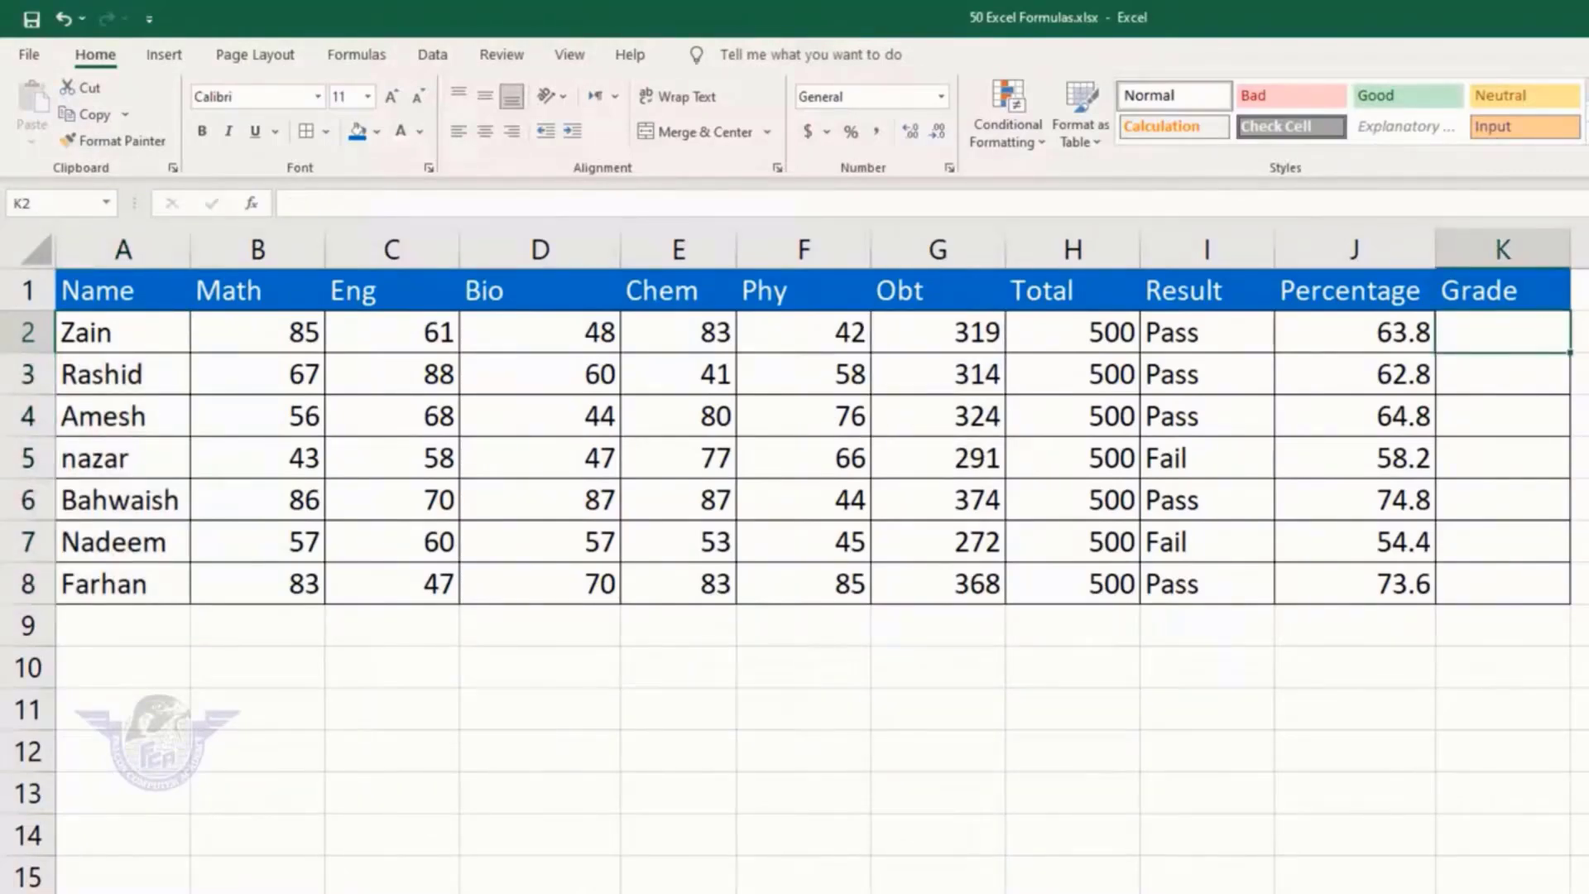
pyautogui.write('=')
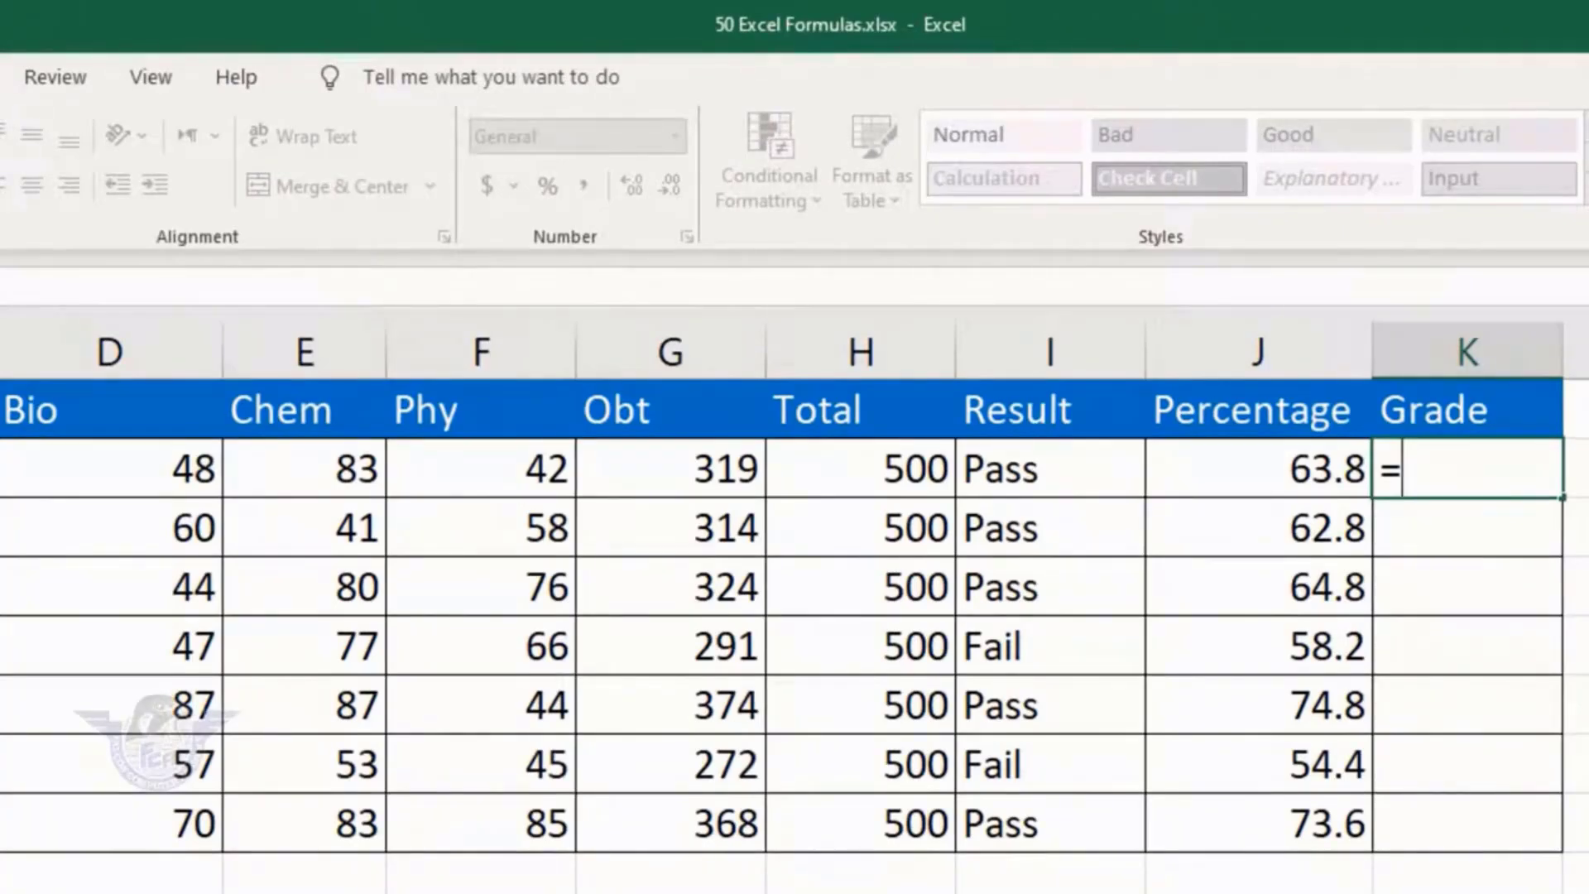
pyautogui.write('if(')
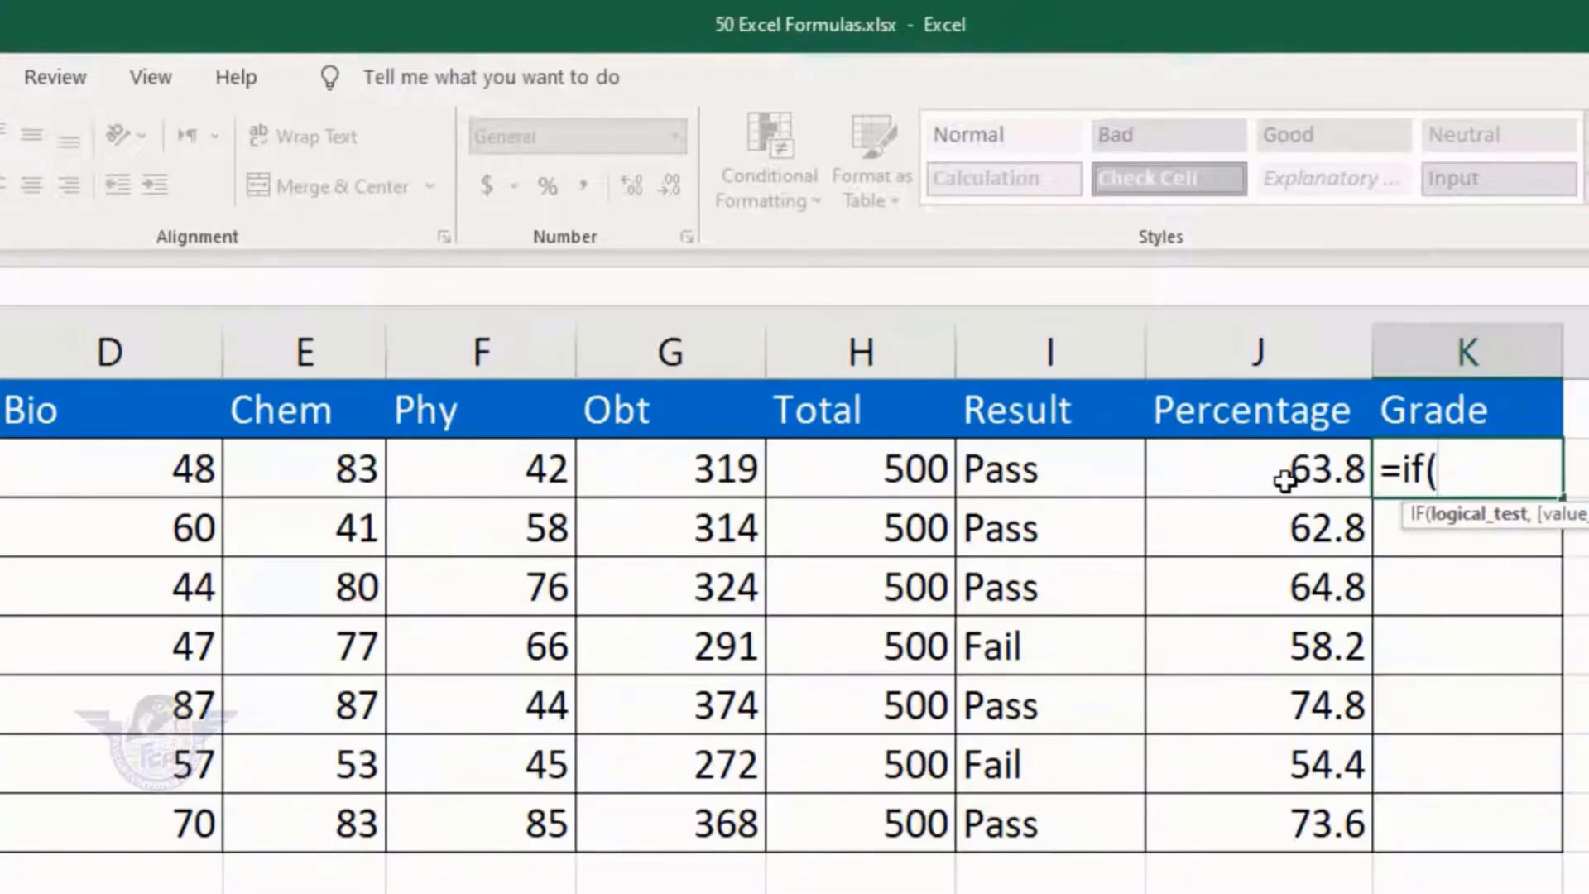
pyautogui.click(1288, 482)
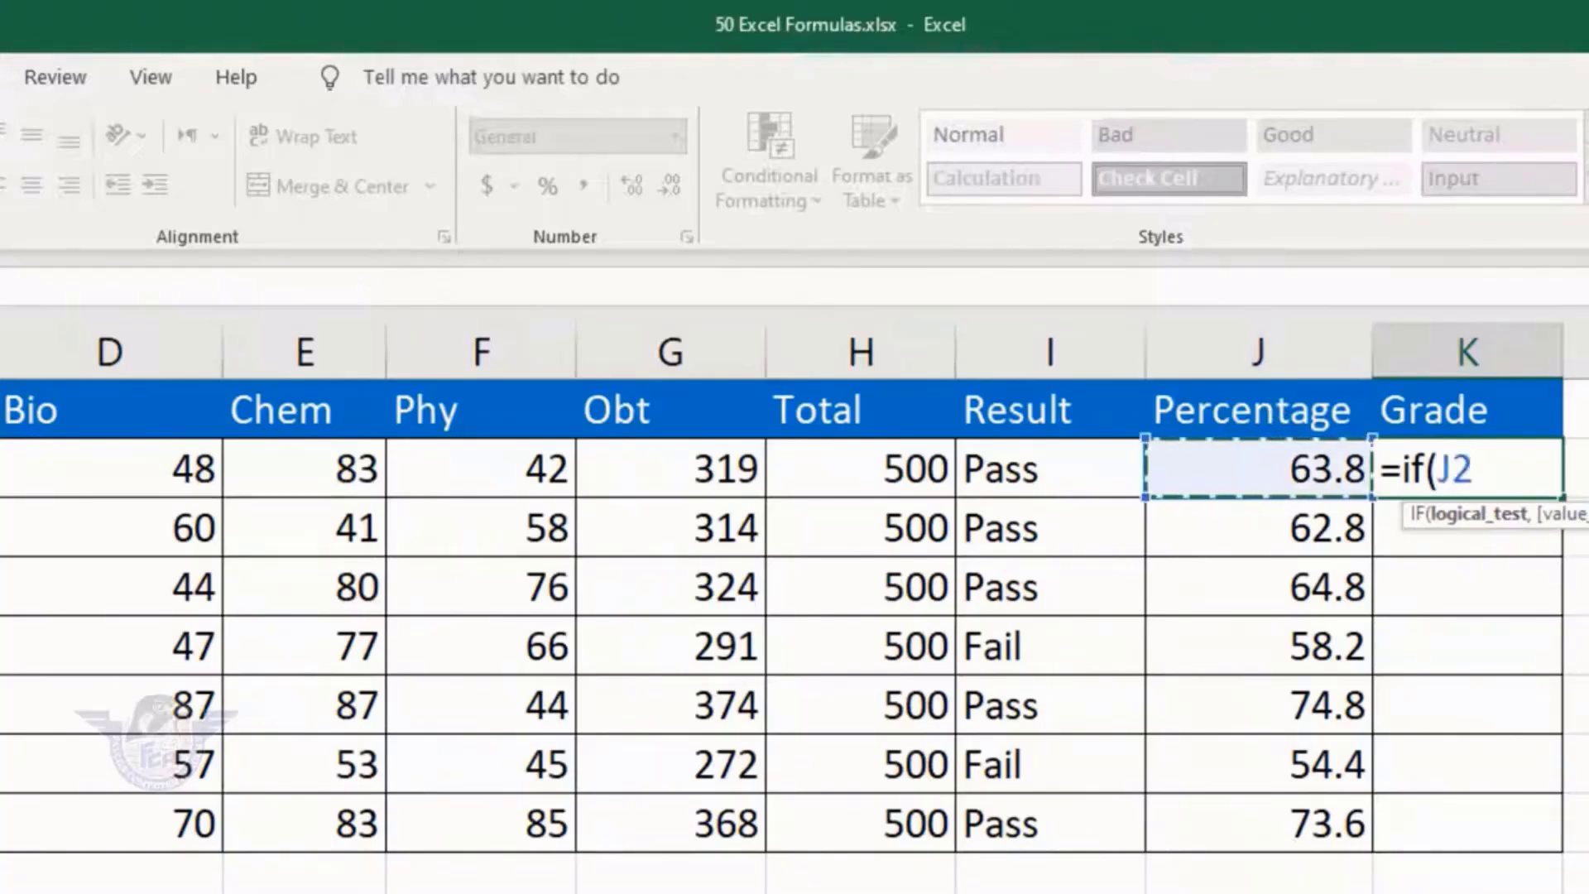
pyautogui.write('>=')
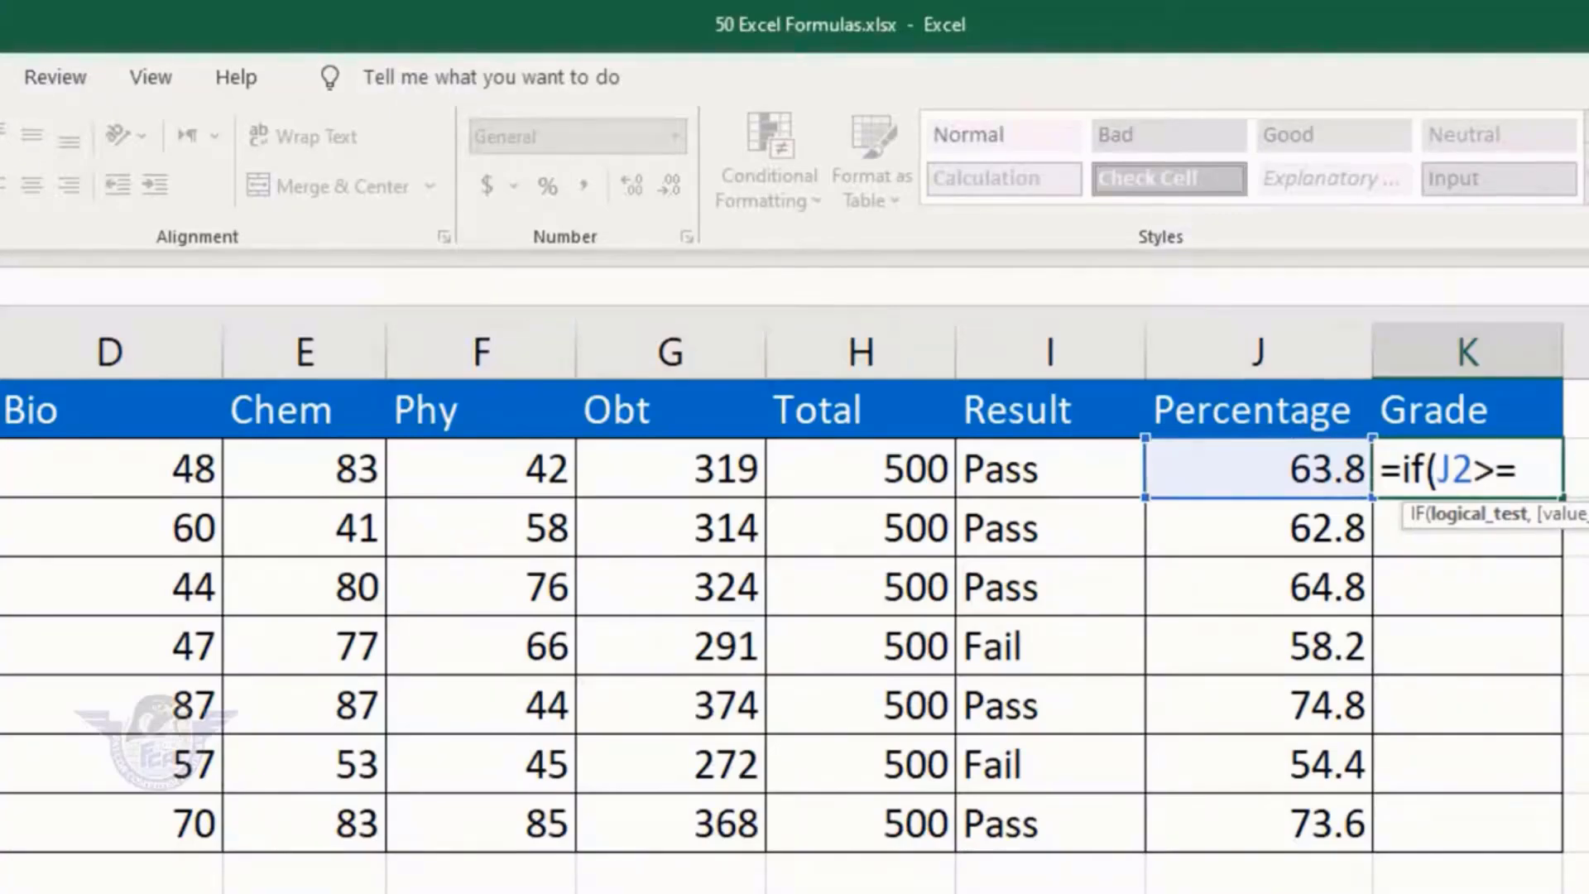
pyautogui.write('90')
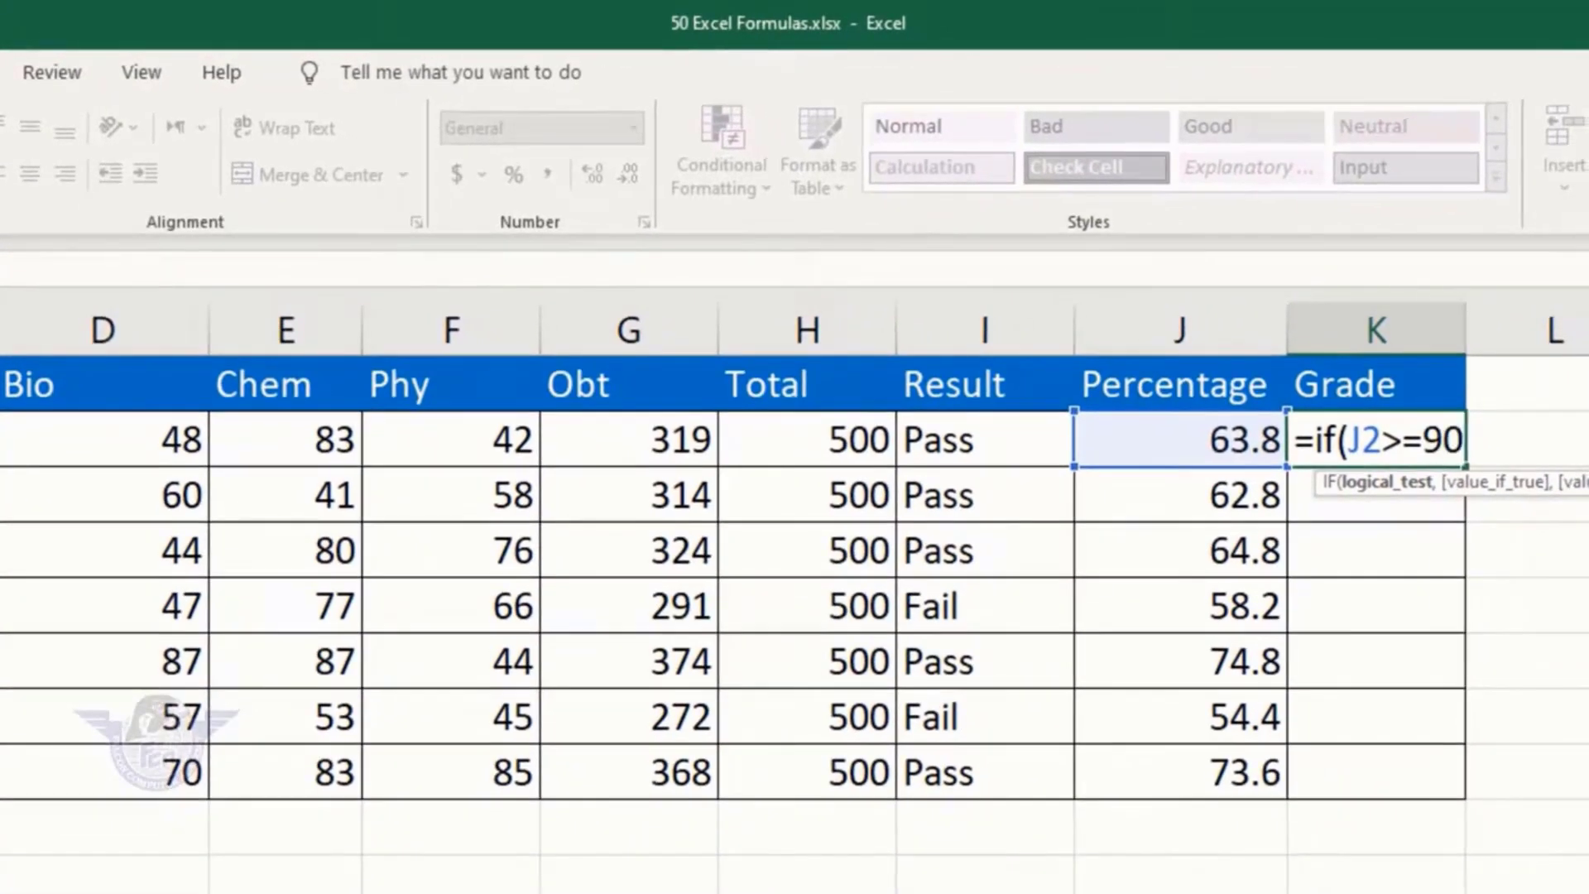
pyautogui.write(',"')
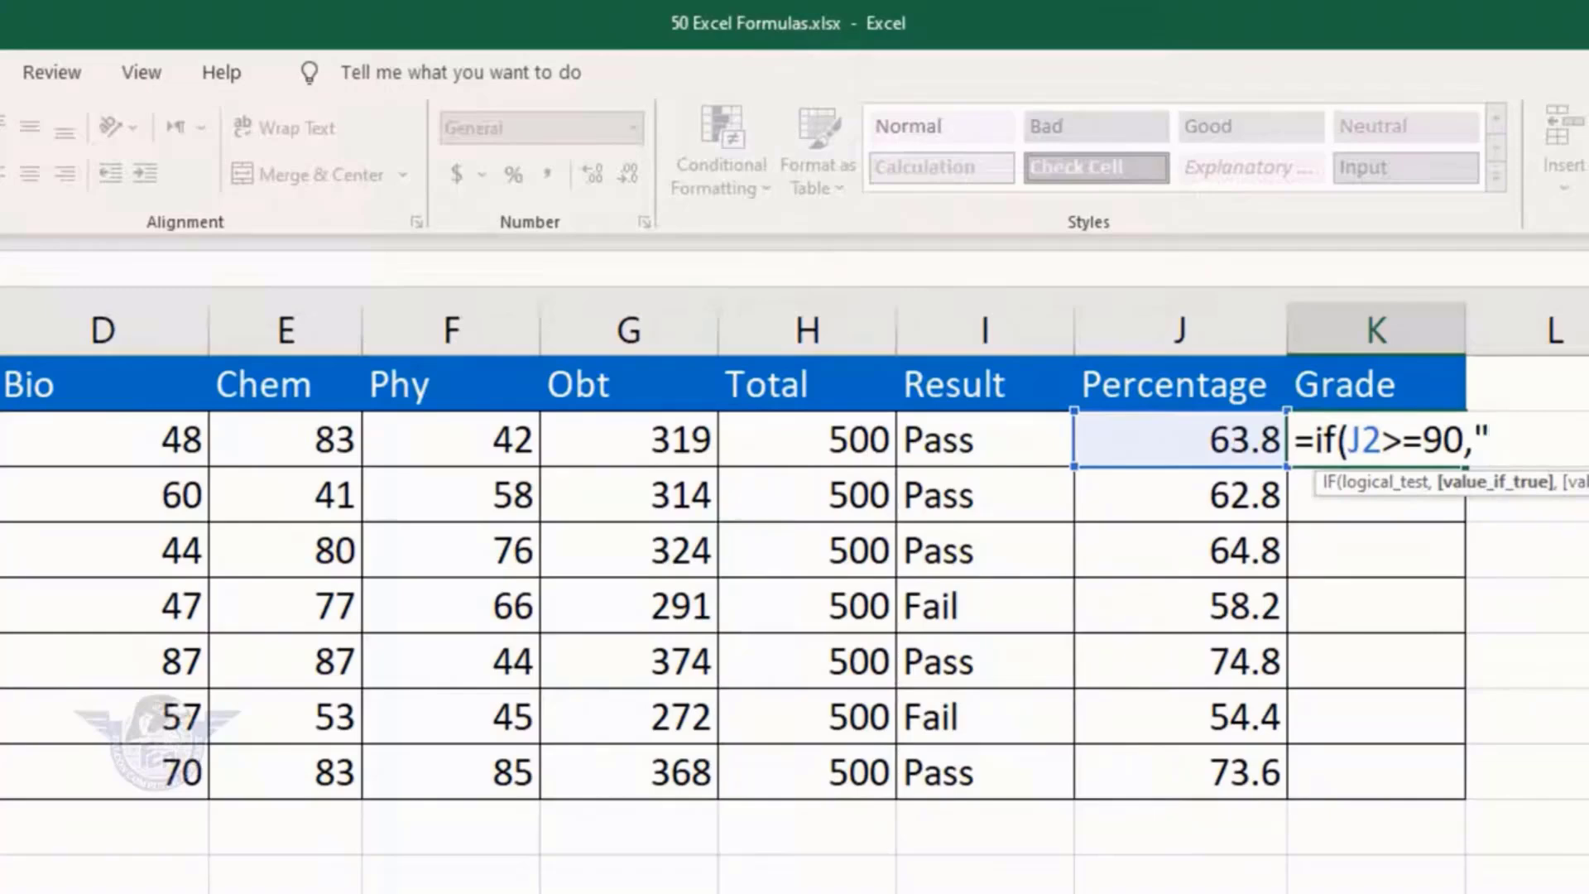
pyautogui.write('A+",')
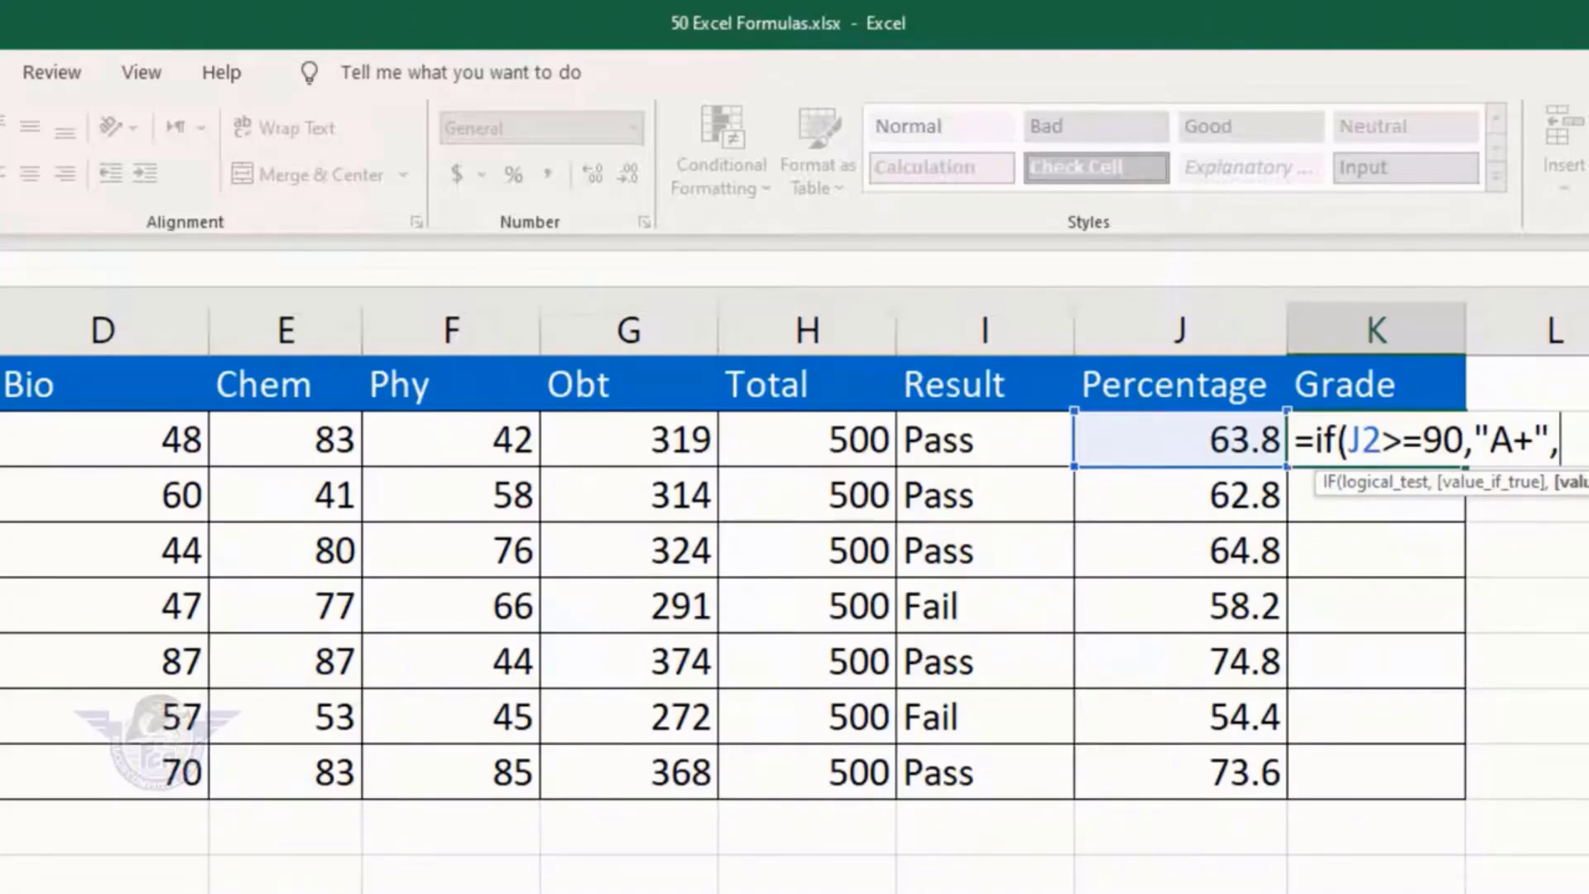
# Nest a second IF in the K2 grade formula that returns "A" when J2>=80
pyautogui.write('if(')
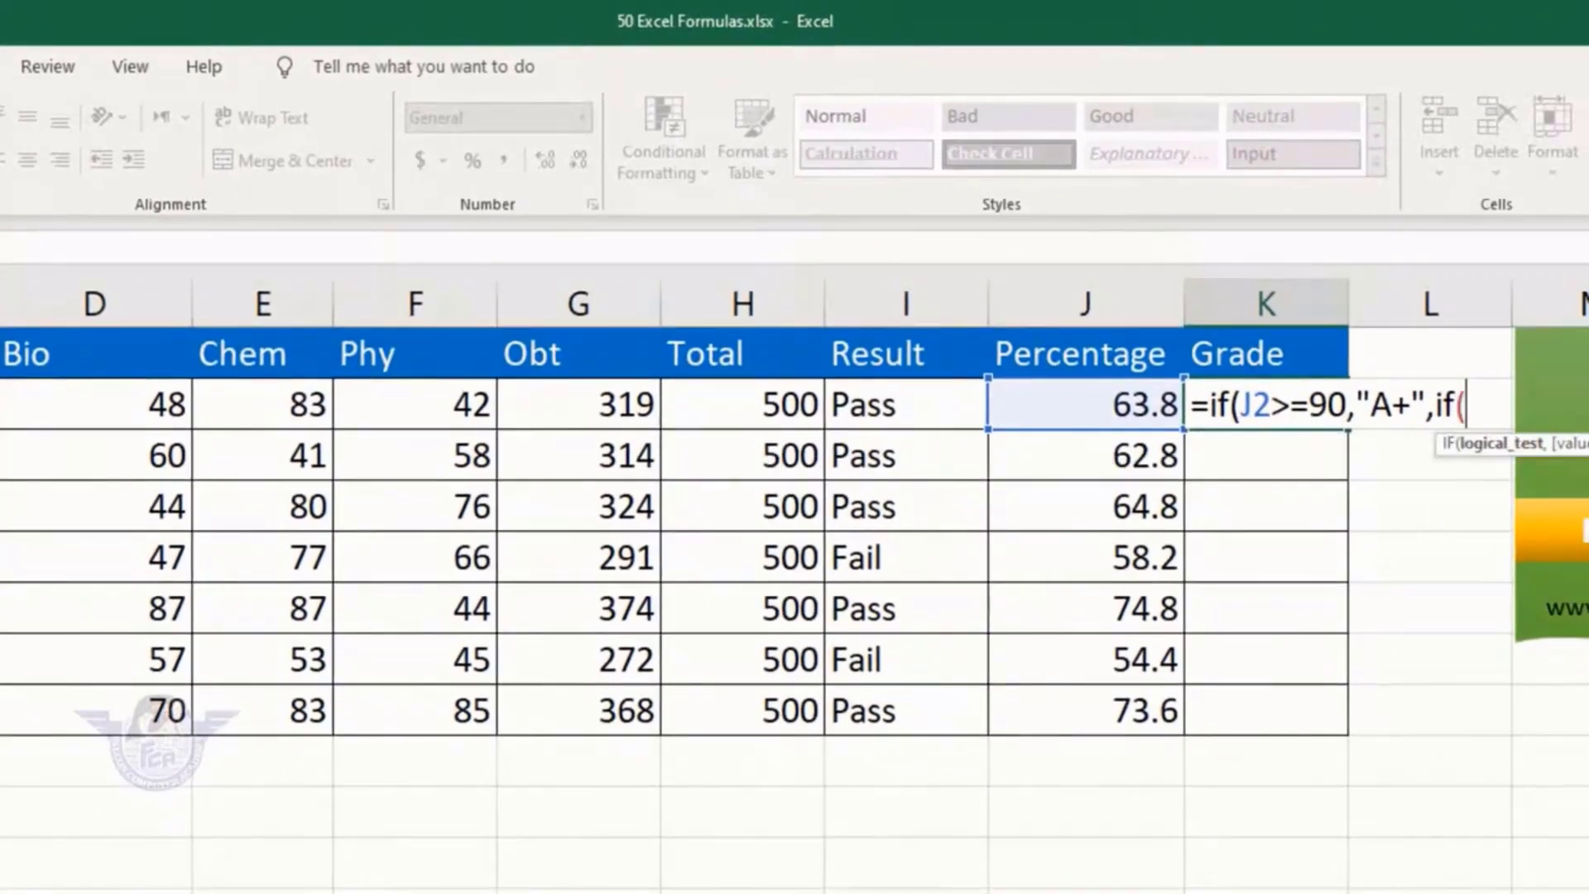
pyautogui.write('j2>=')
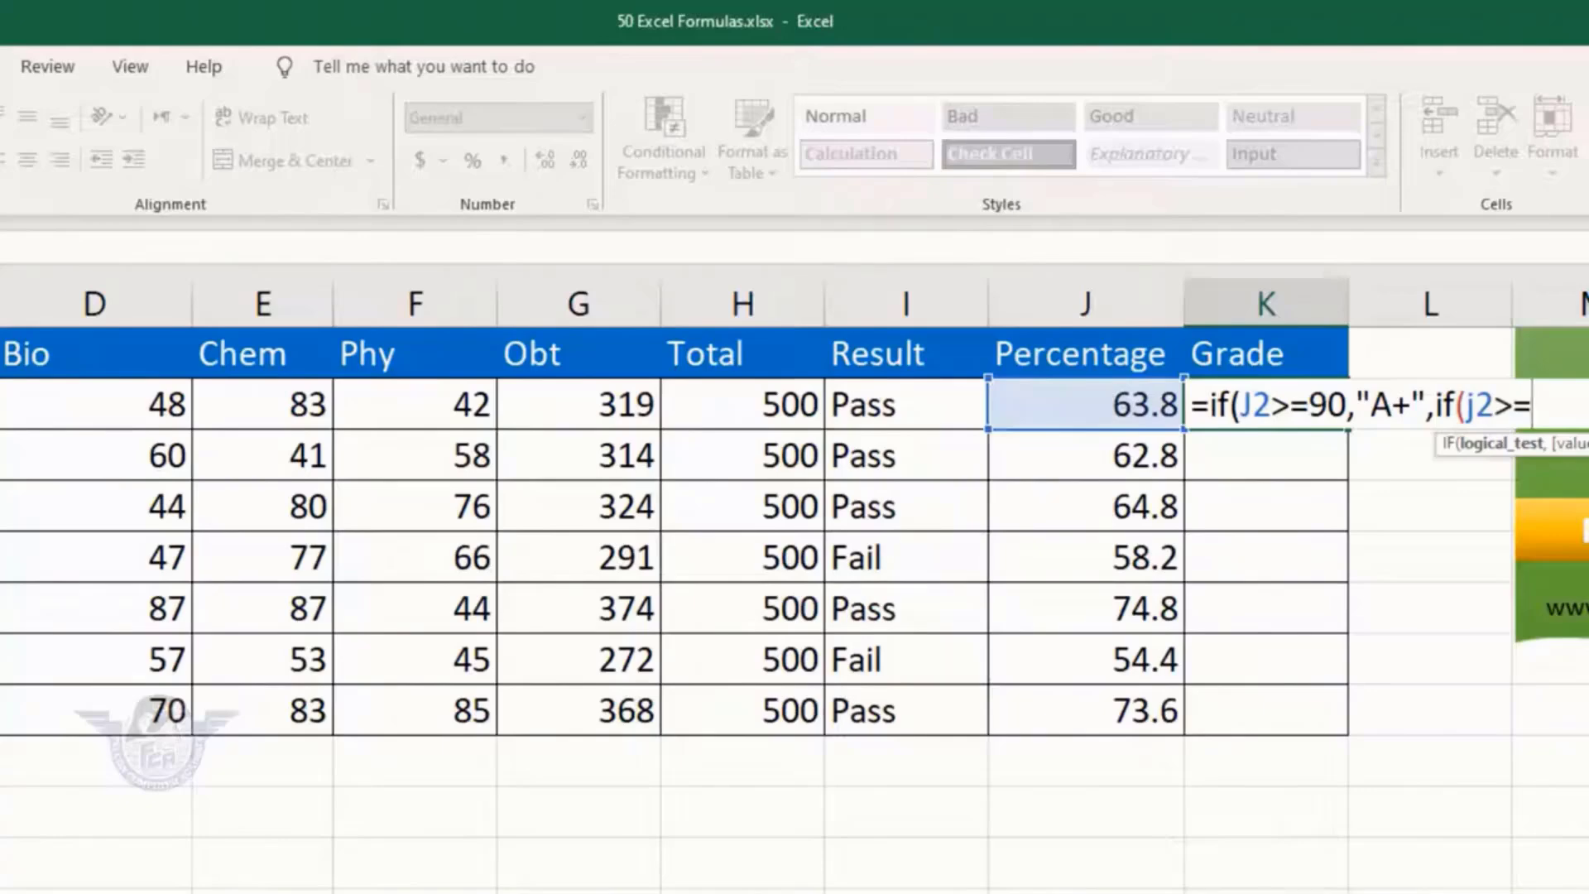
pyautogui.write('80,"')
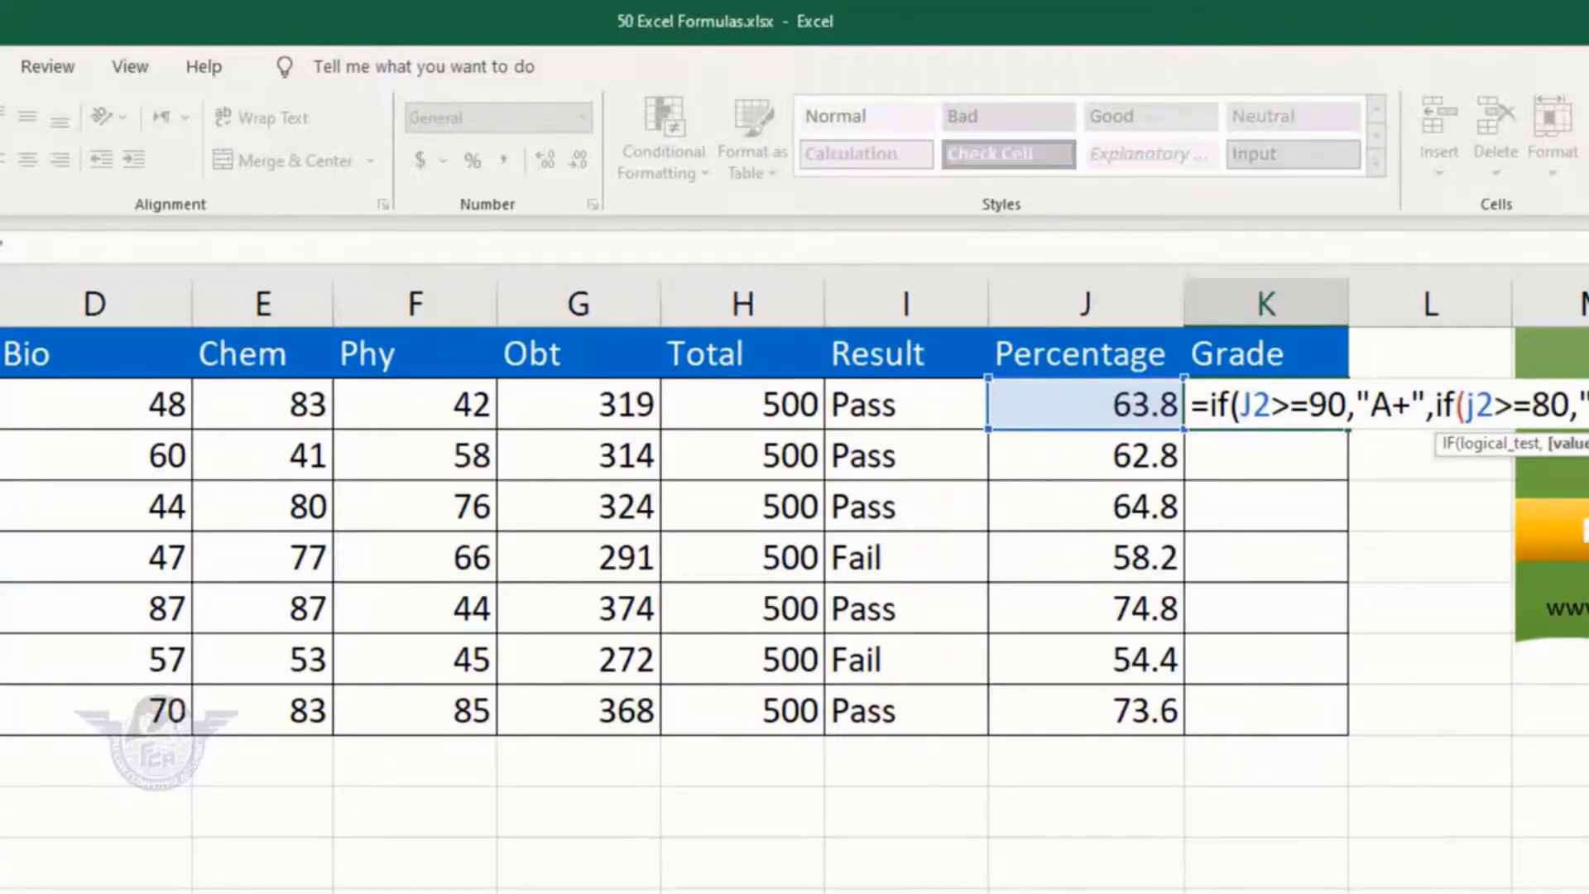
pyautogui.write('A"')
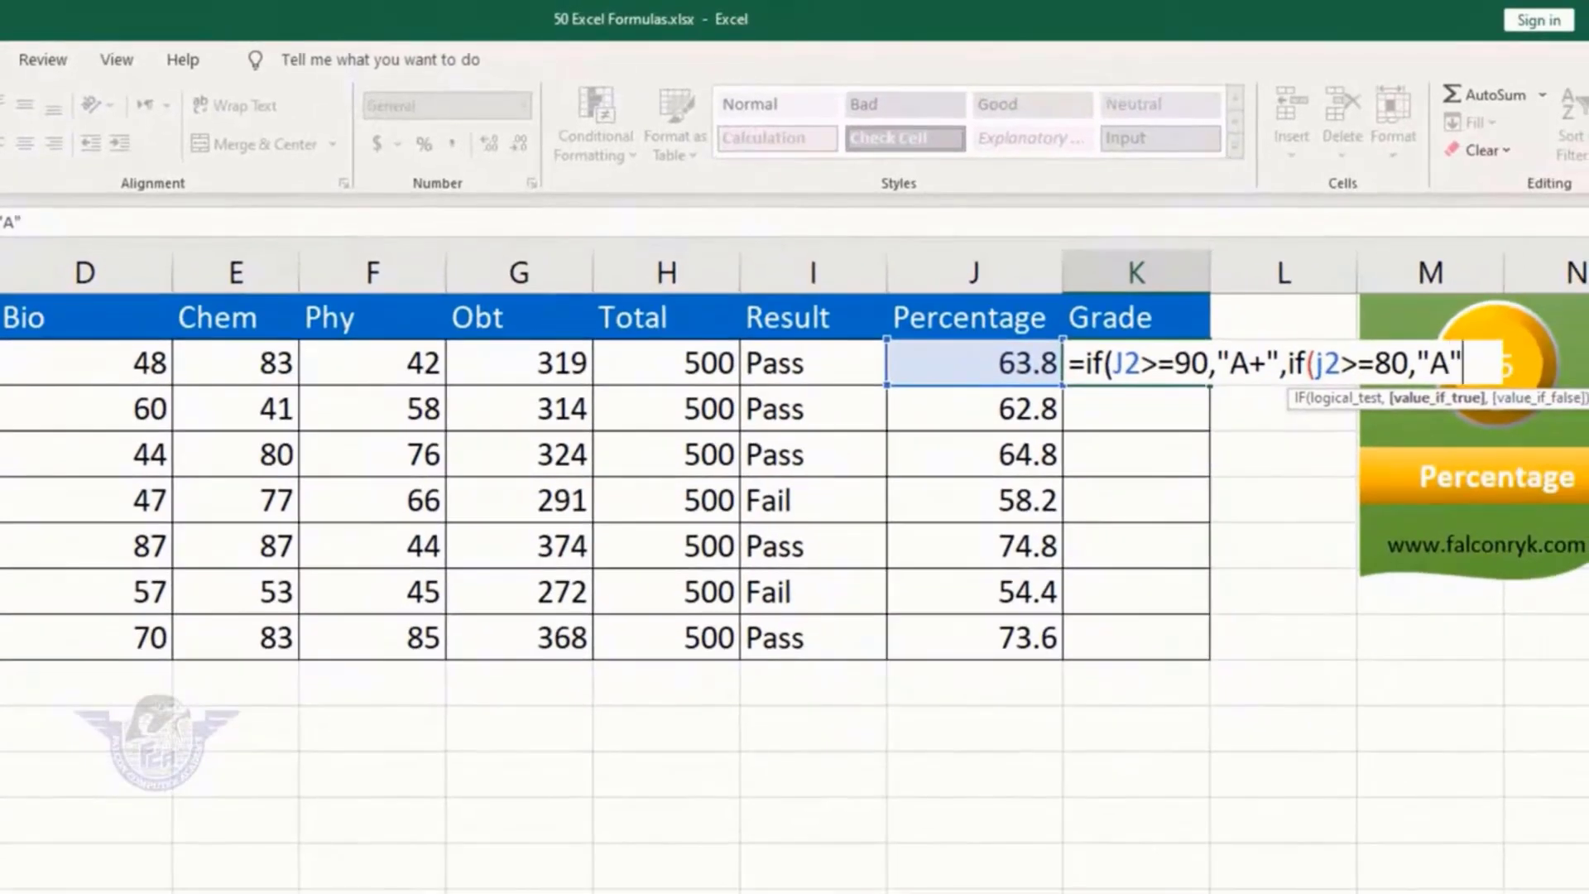
# Nest a third IF in the K2 grade formula that returns "B+" when J2>=70
pyautogui.write(',if(')
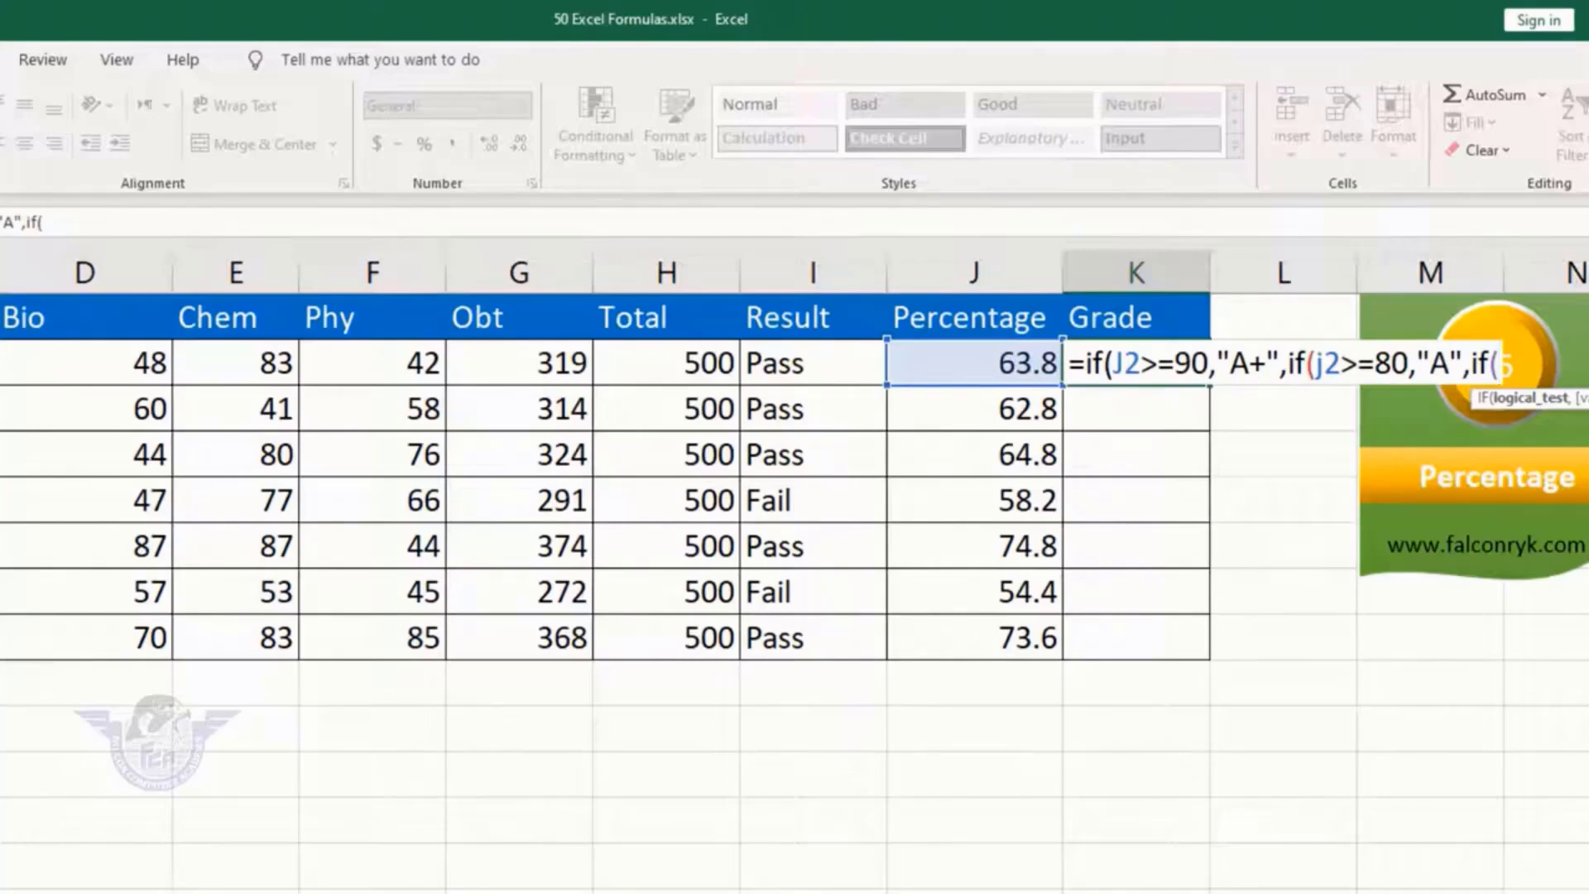
pyautogui.write('j2')
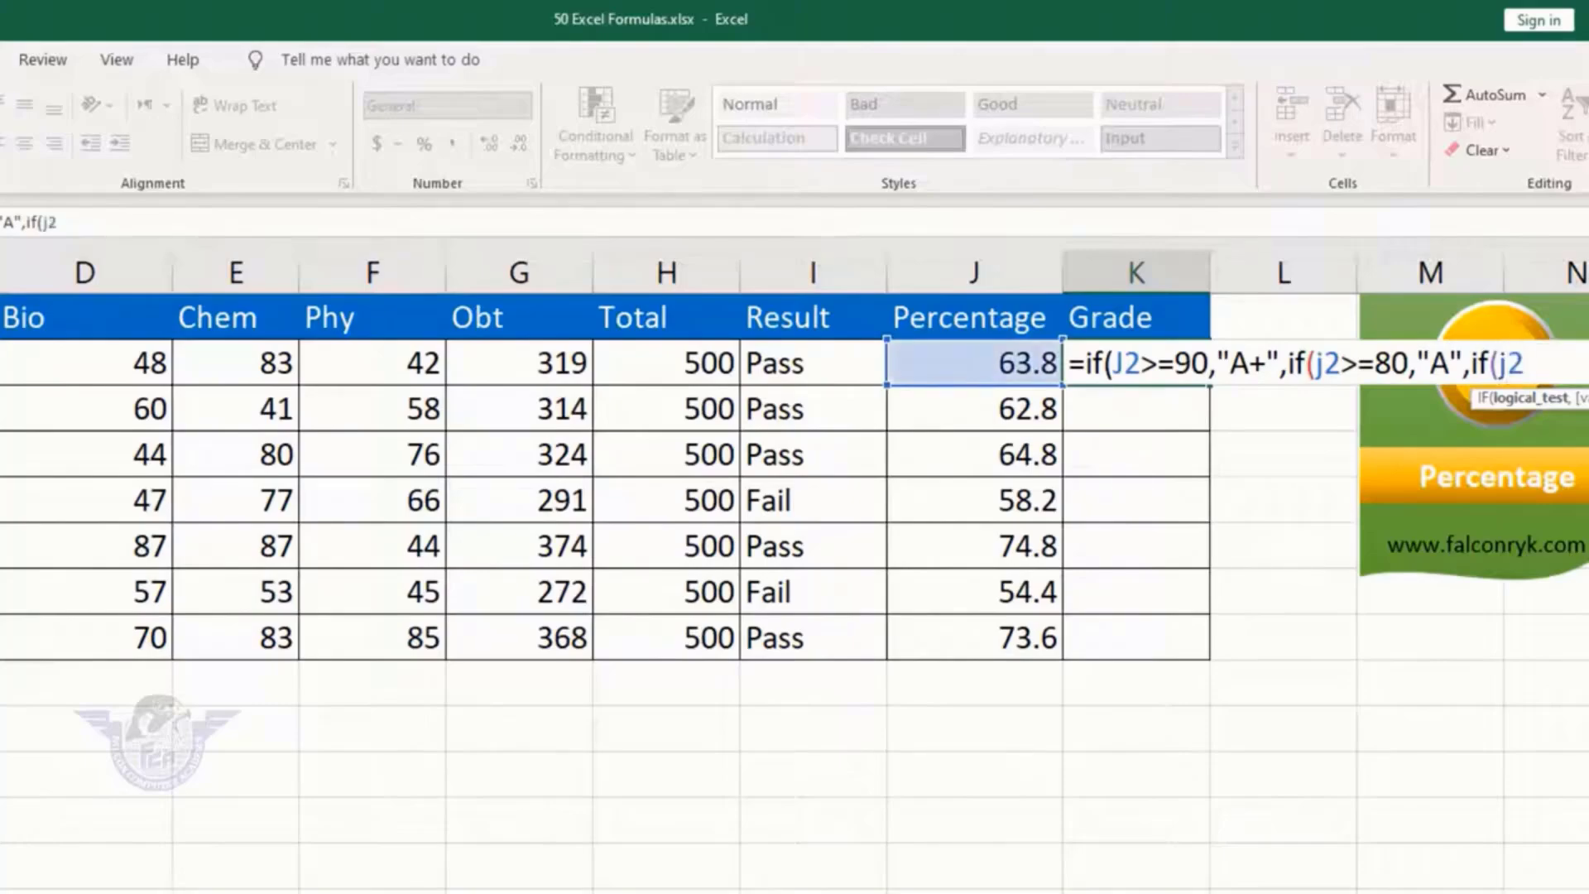
pyautogui.write('>=')
pyautogui.write('7')
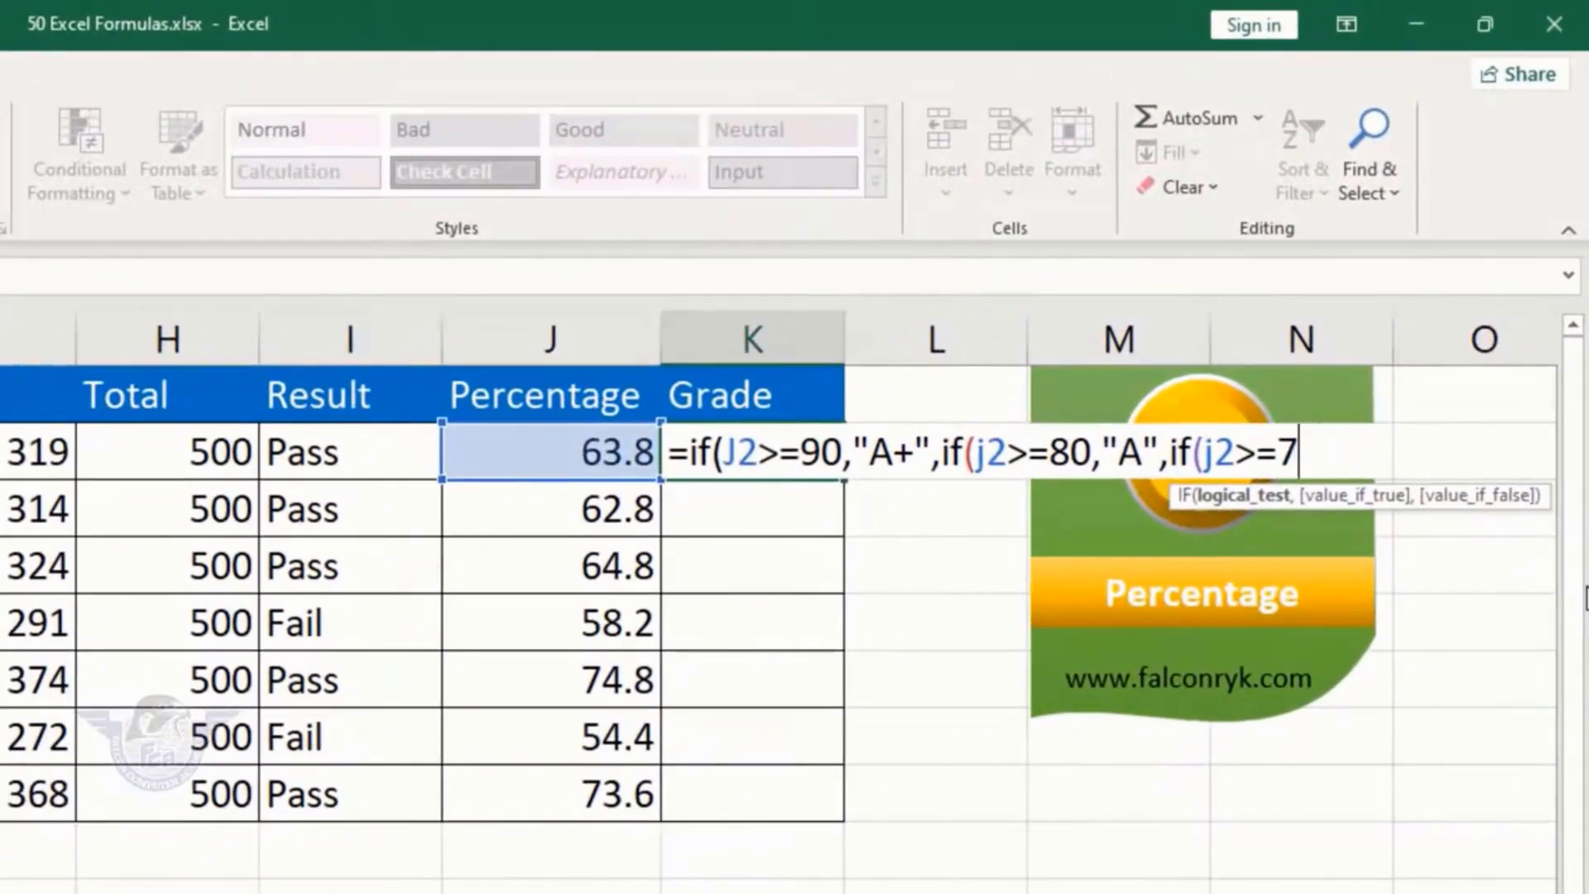
pyautogui.write('0,"')
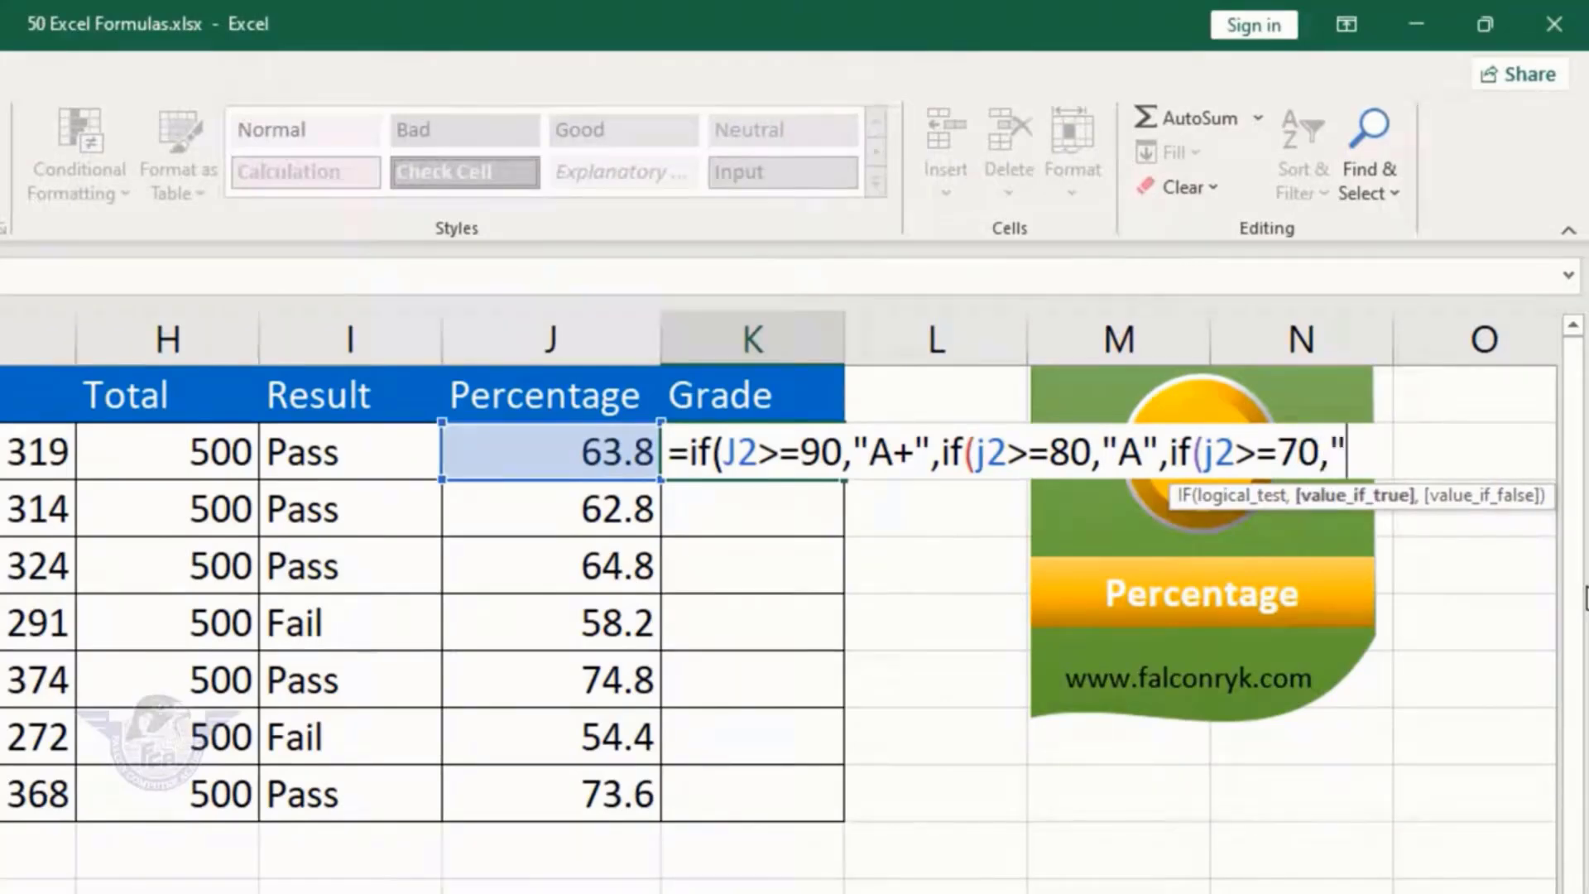
pyautogui.write('B+",')
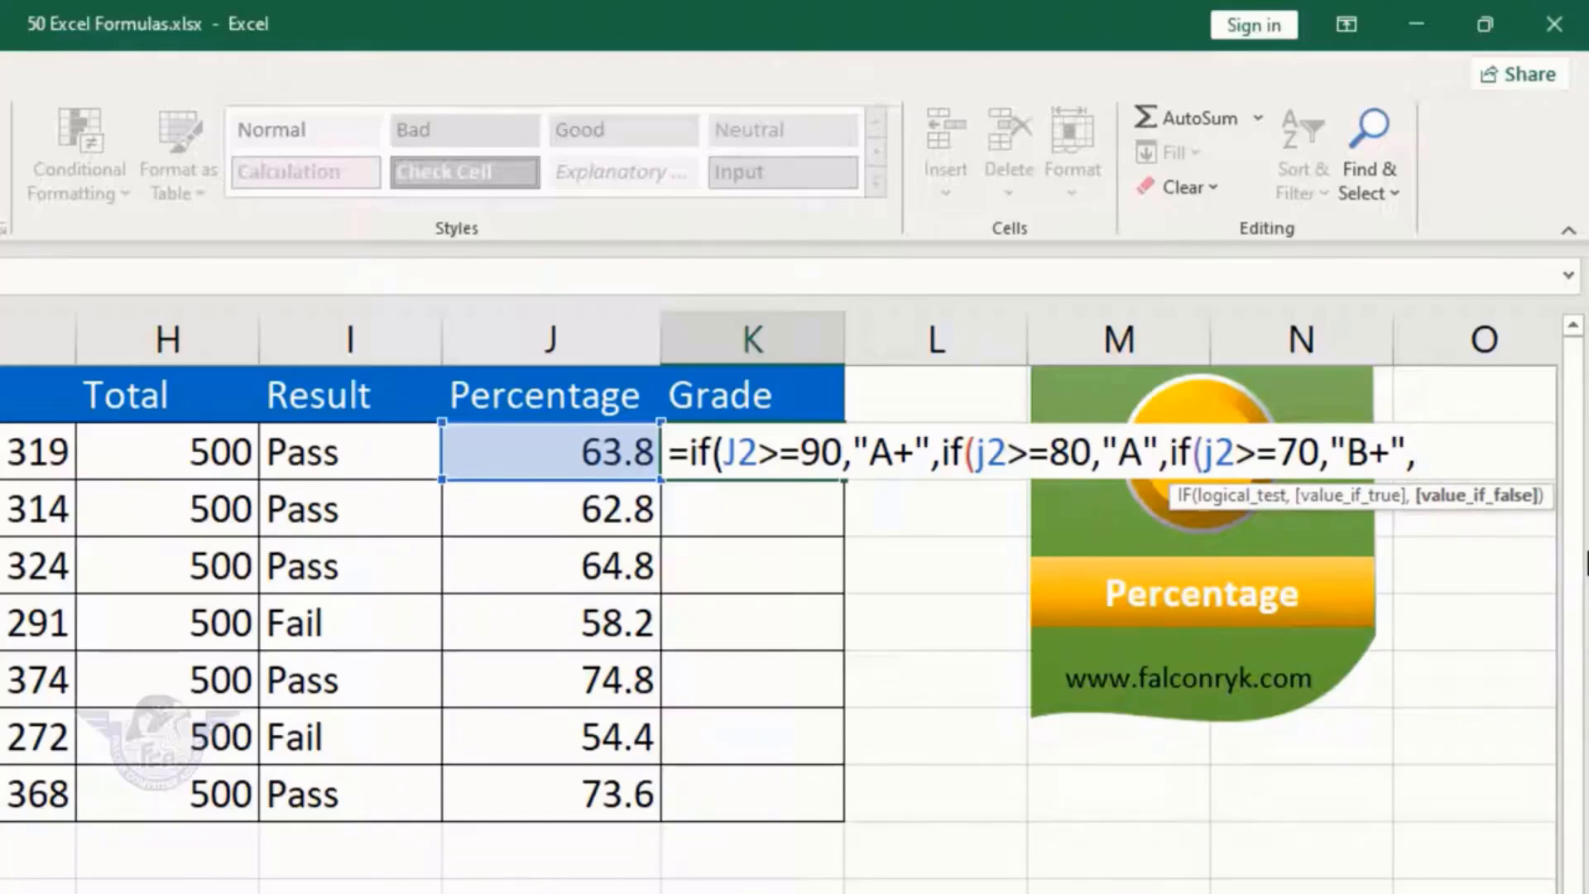
# Nest a fourth IF in the K2 grade formula that returns "B" when J2>=60
pyautogui.write('if(')
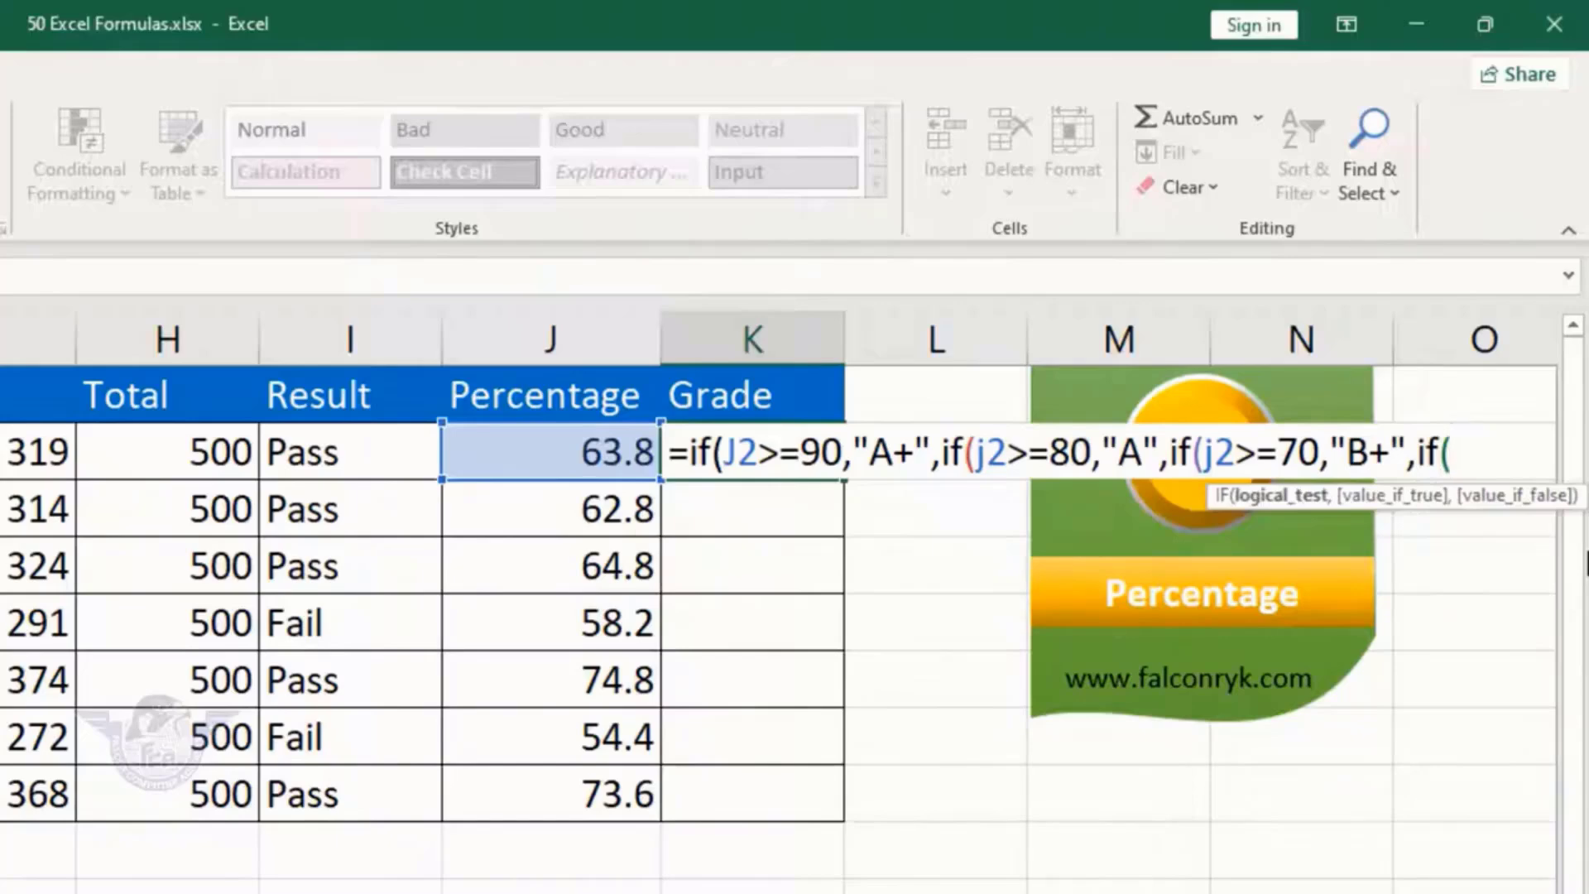
pyautogui.write('j2>=')
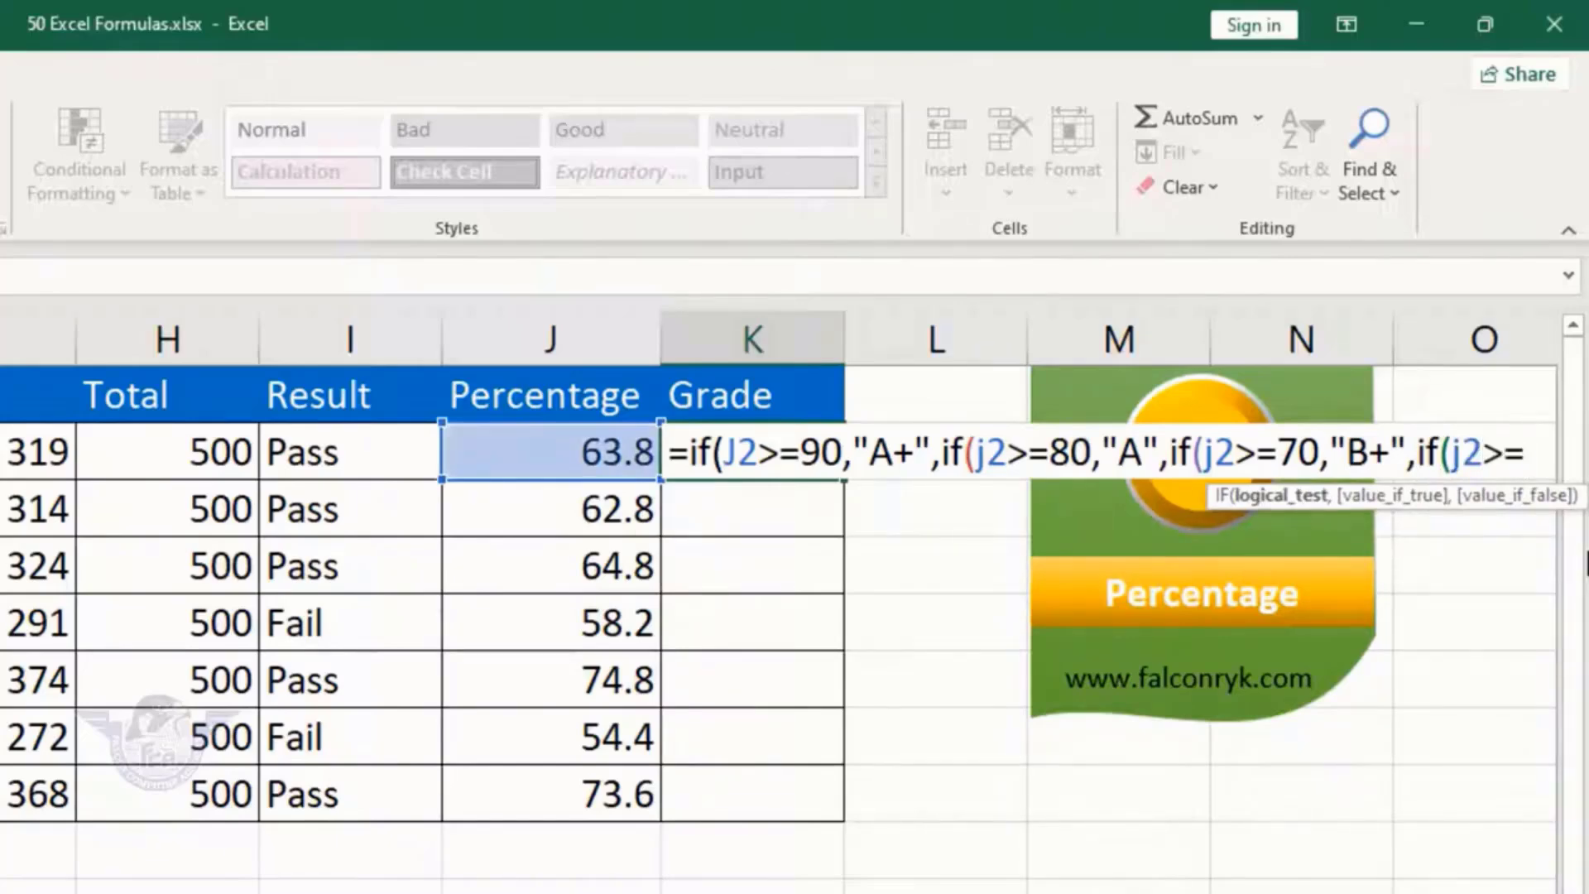
pyautogui.write('60')
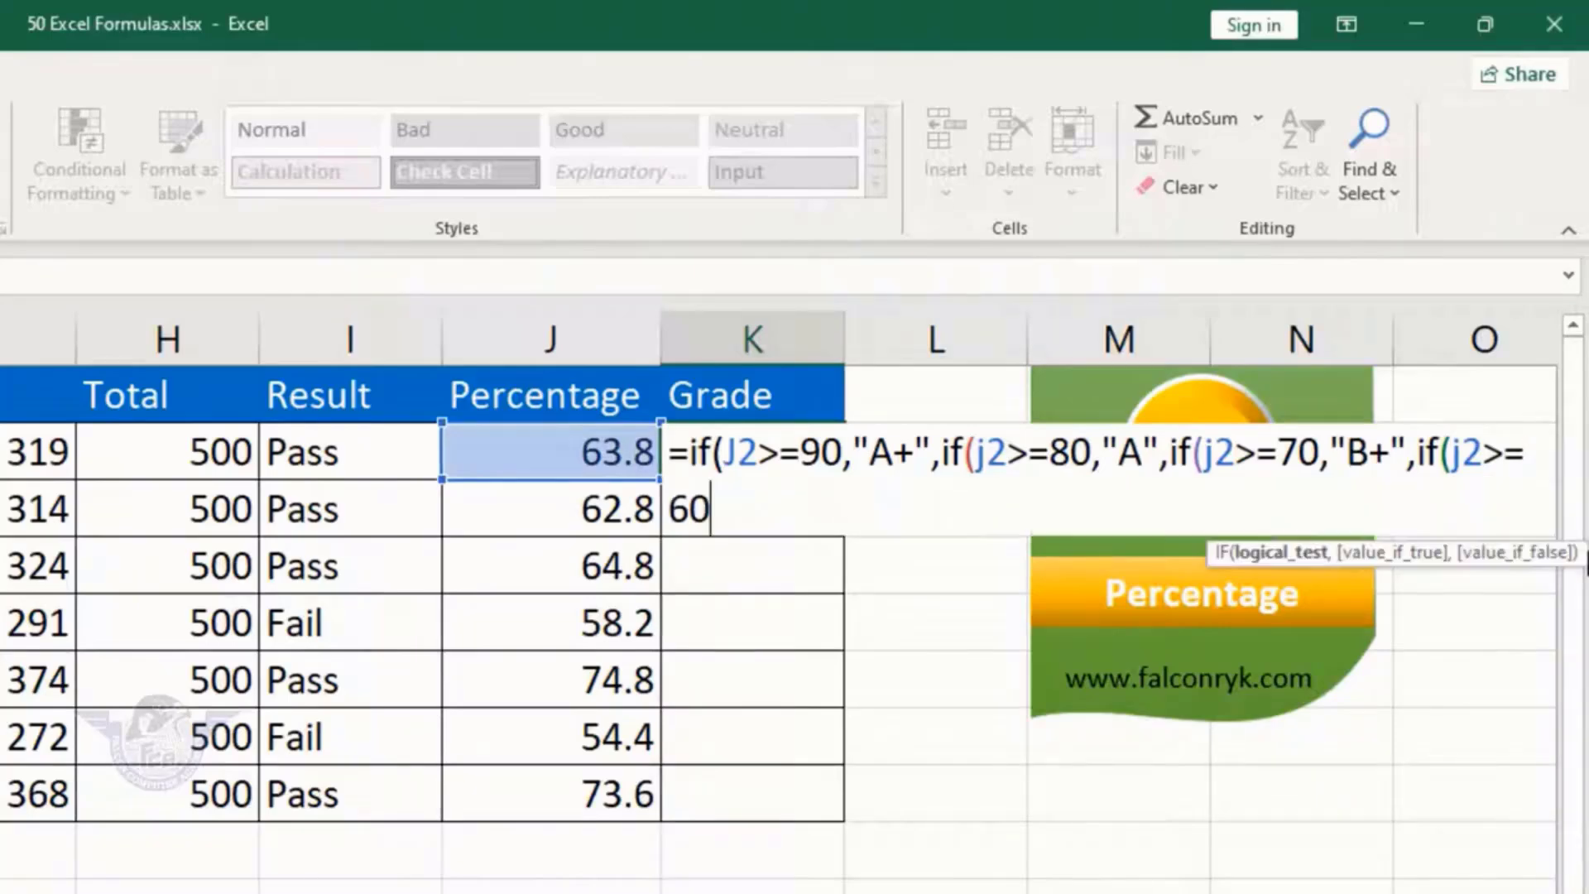
pyautogui.write(',"')
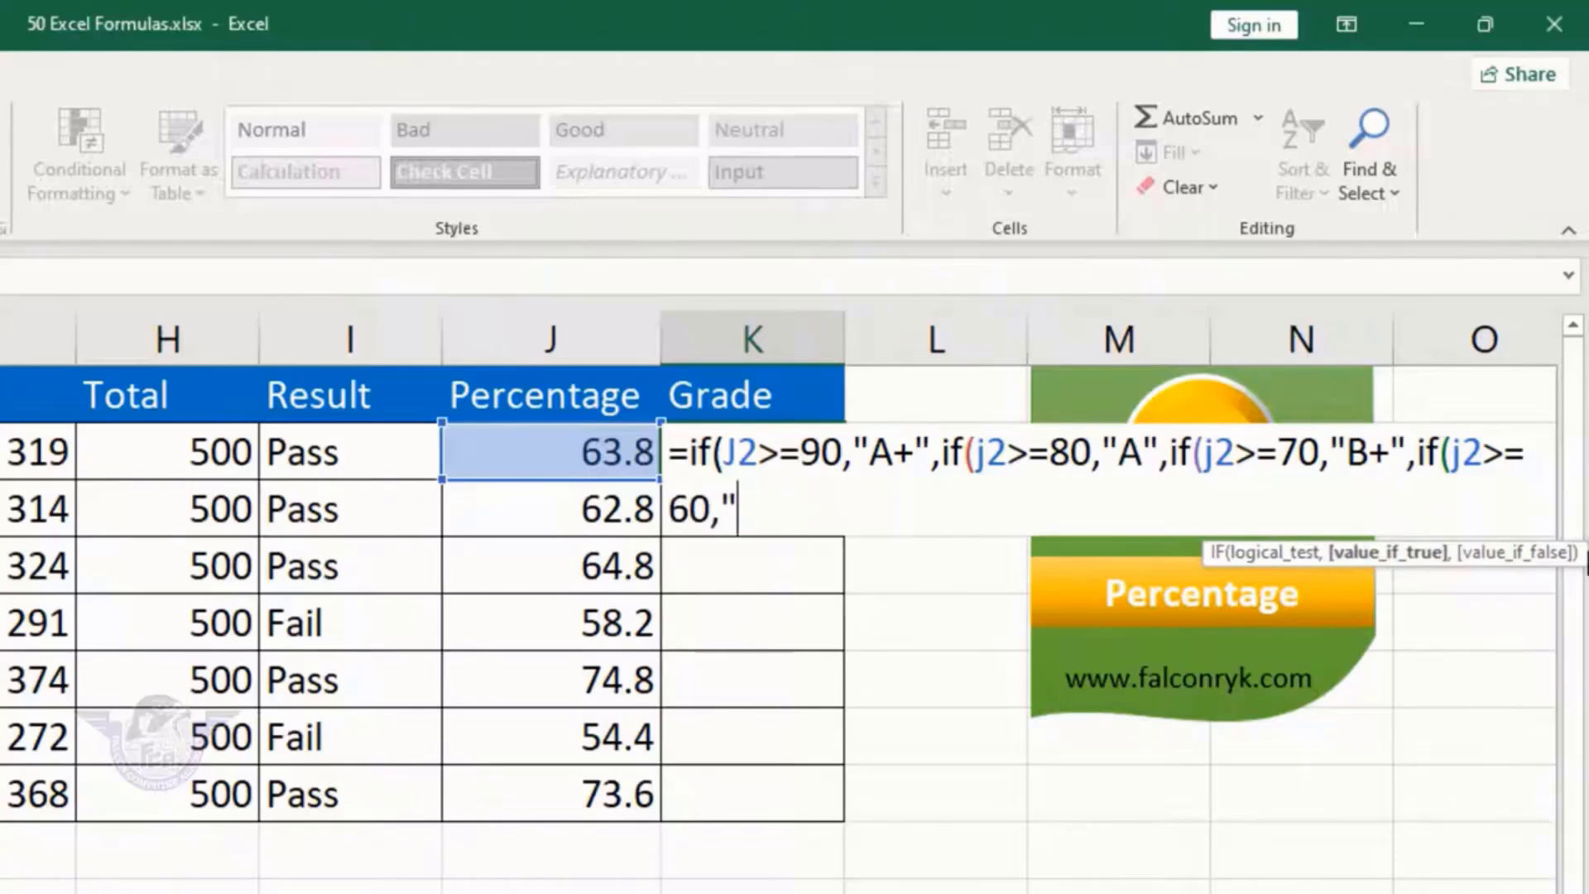
pyautogui.write('B')
pyautogui.write('",')
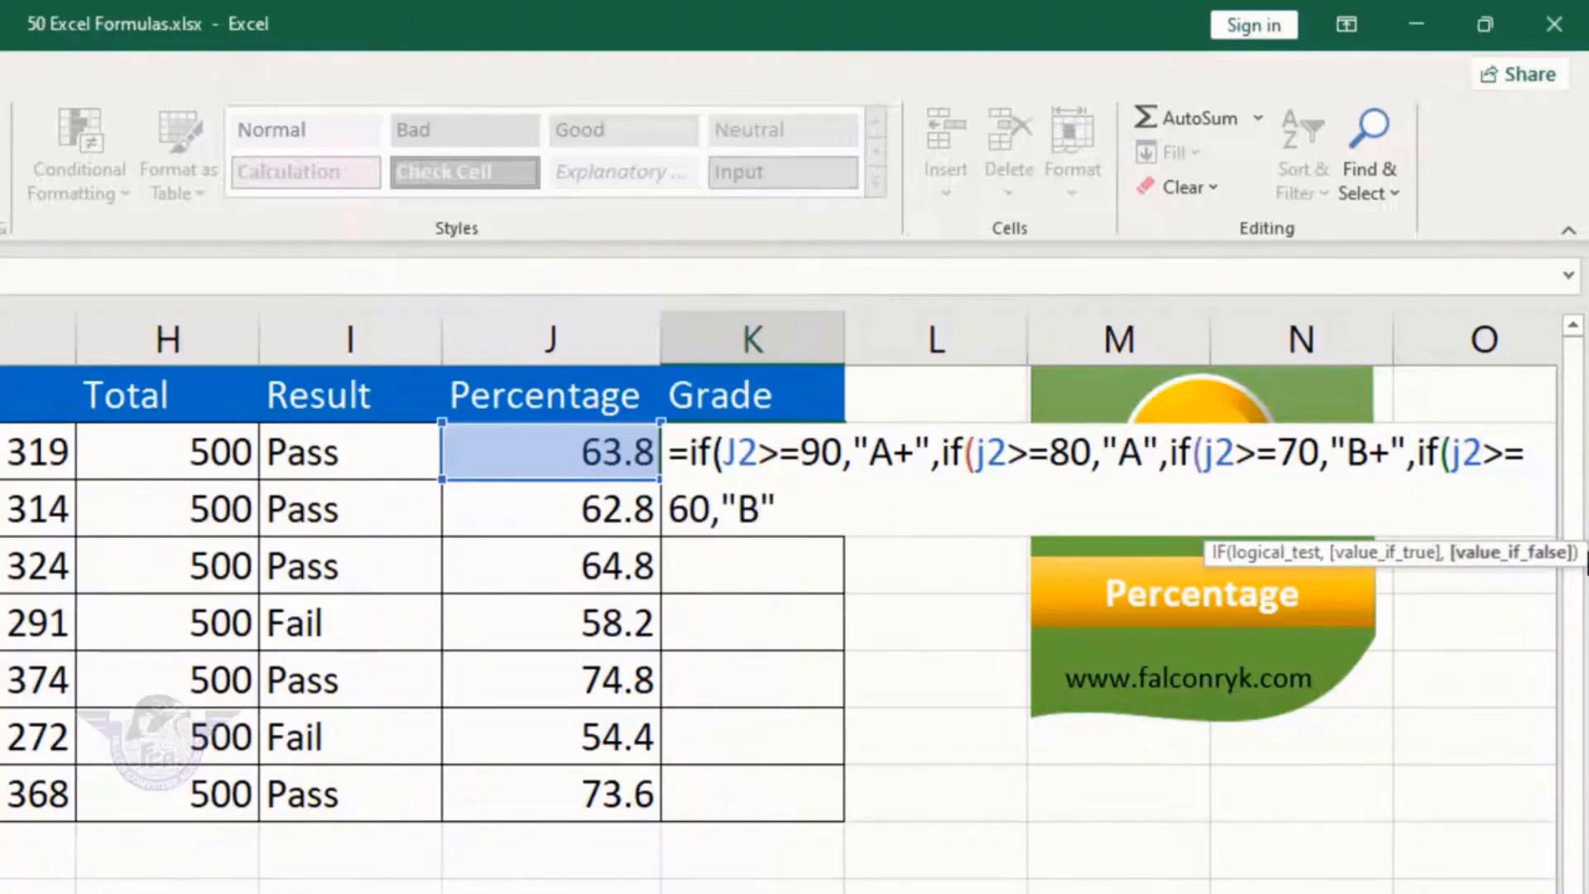
# Nest a fifth IF in the K2 grade formula that returns "C" when J2>=50
pyautogui.write('if(')
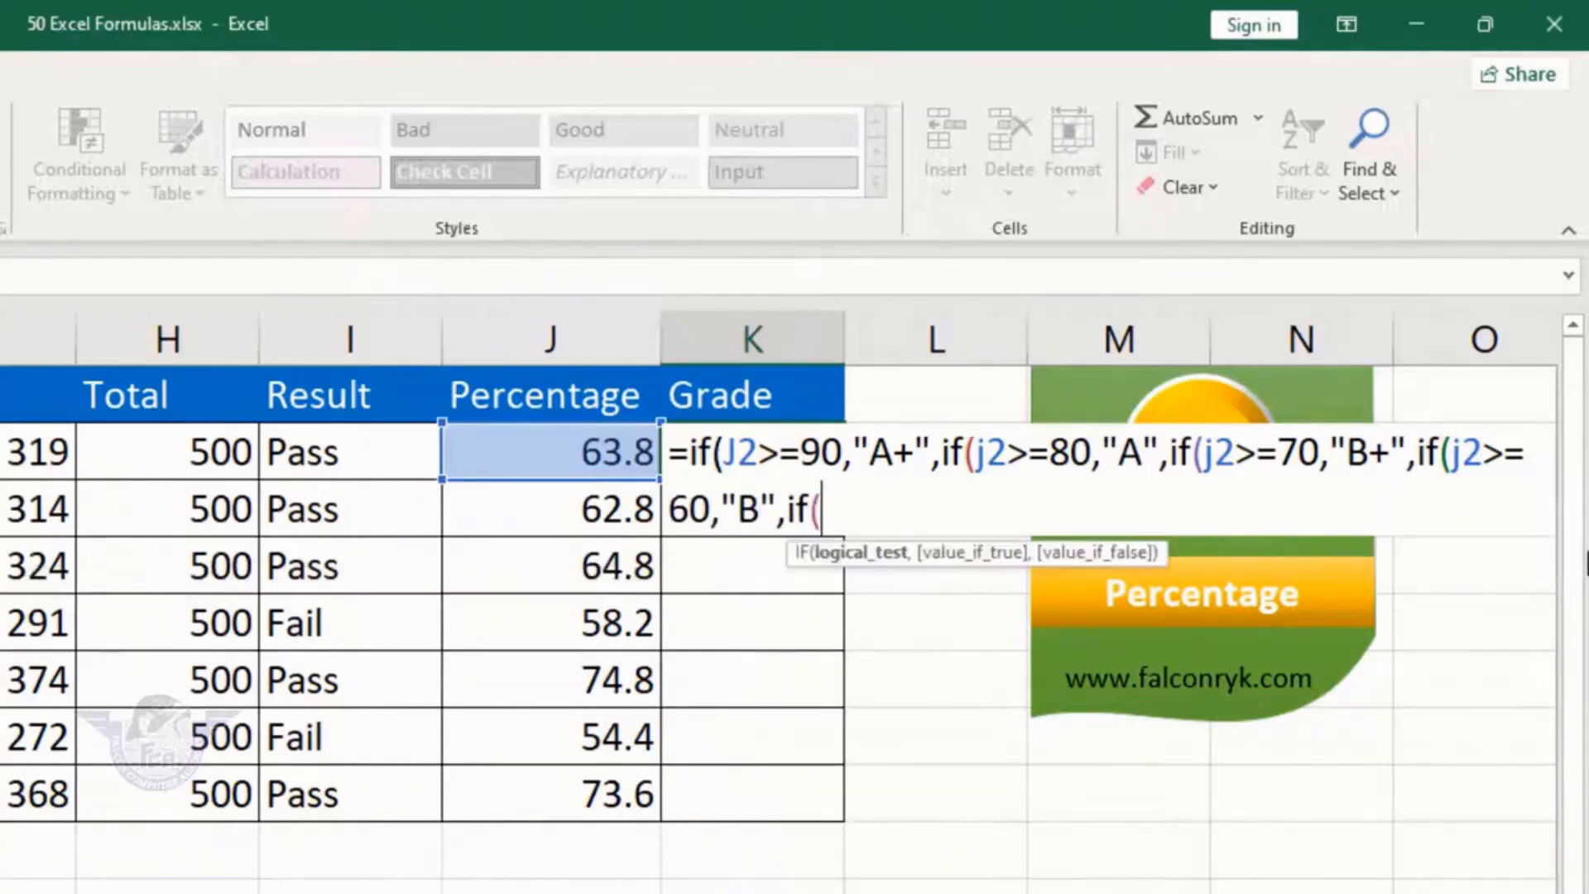
pyautogui.write('j2')
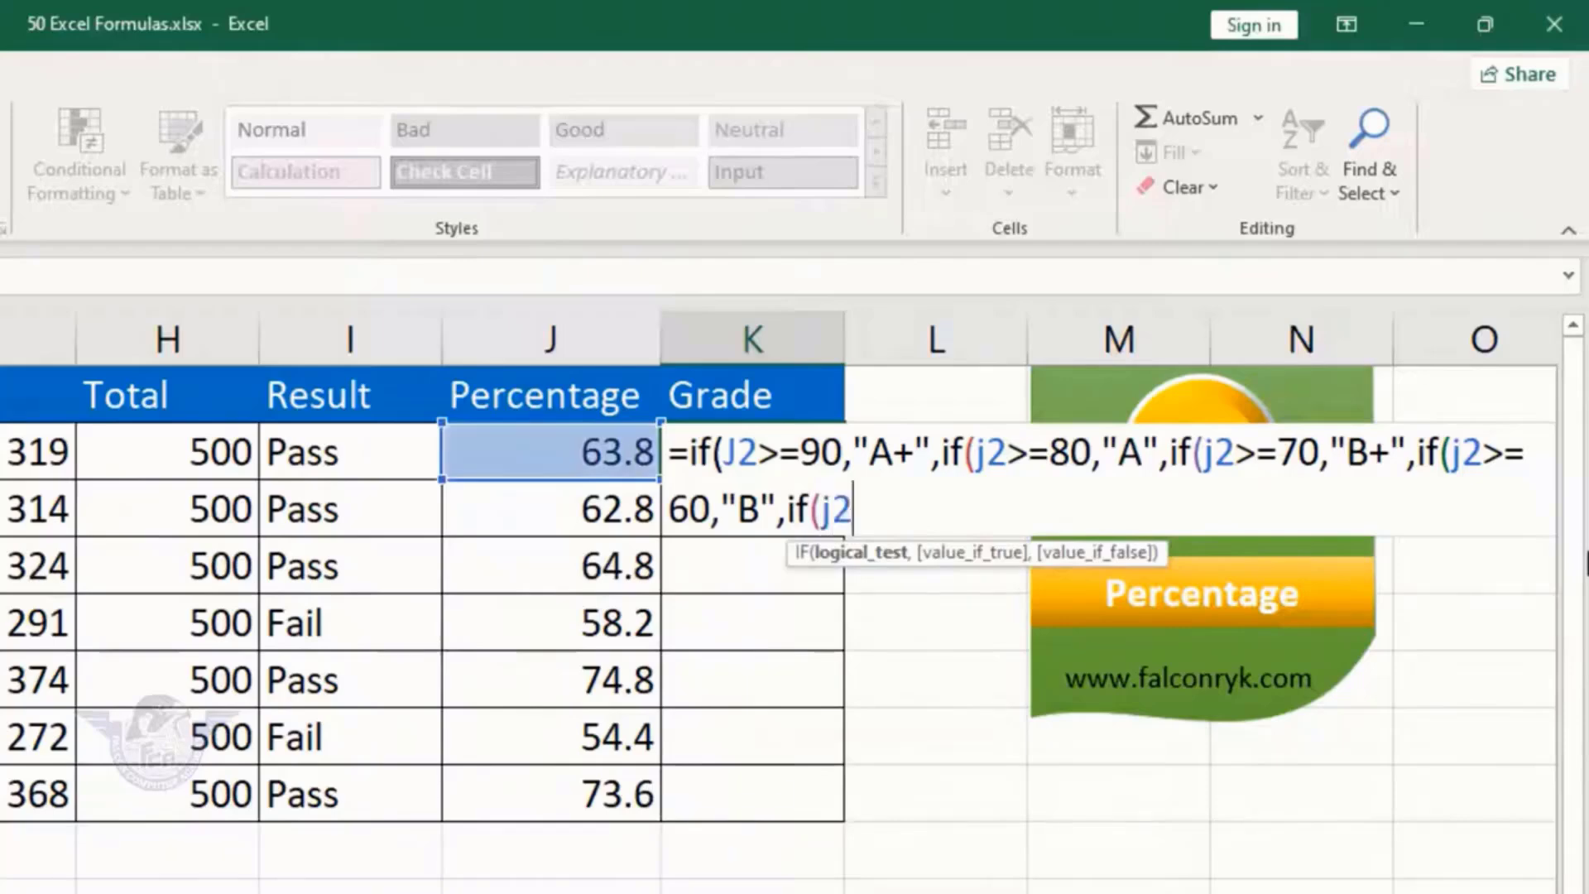
pyautogui.write('>=')
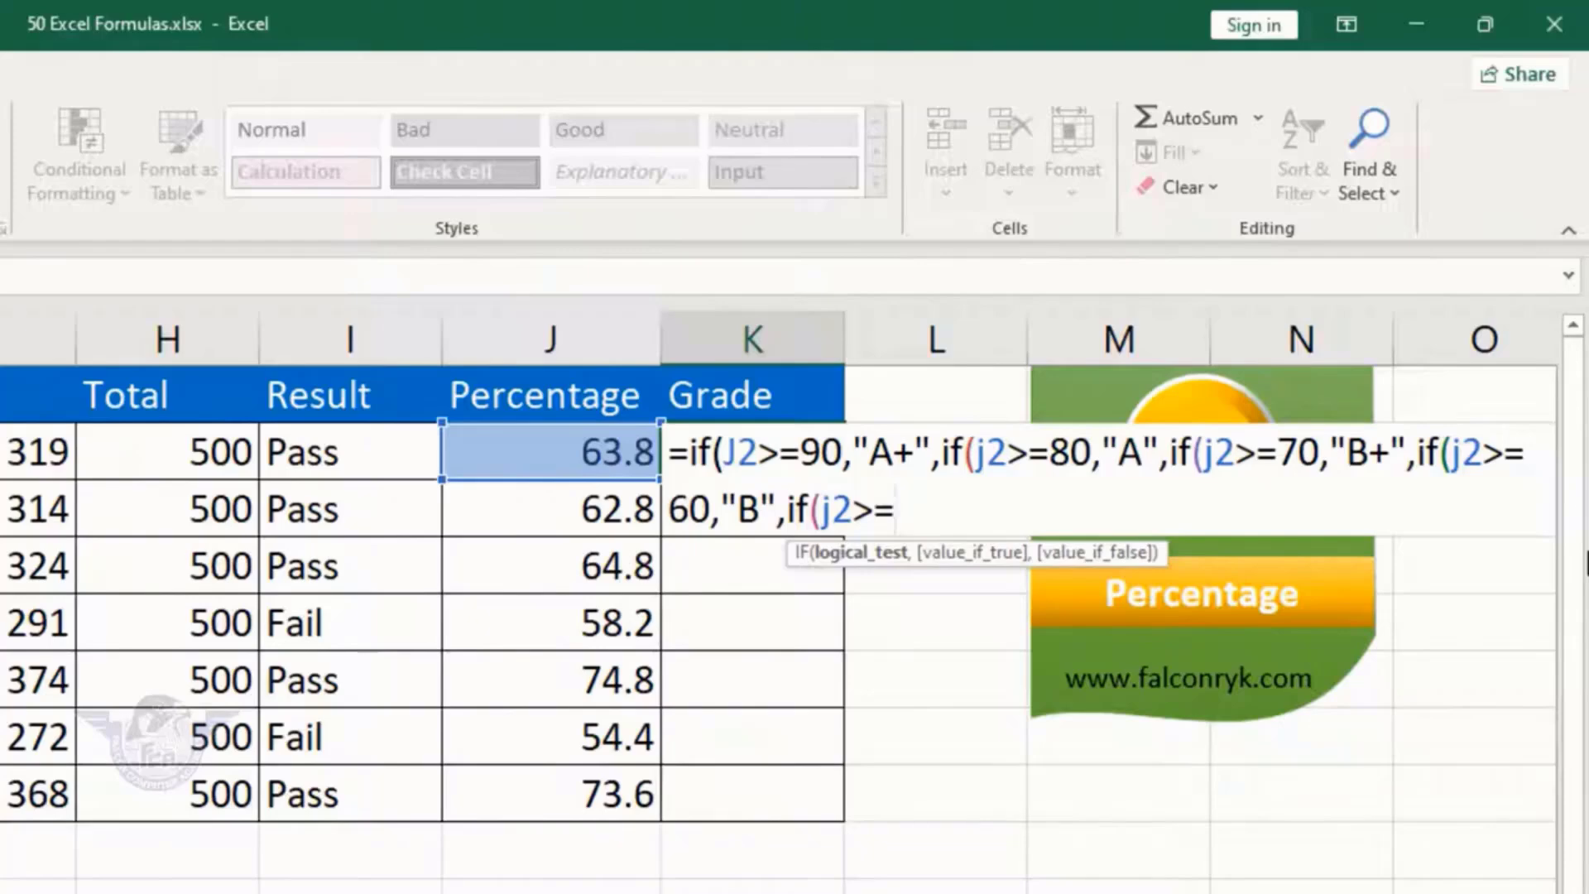
pyautogui.write('50,"C')
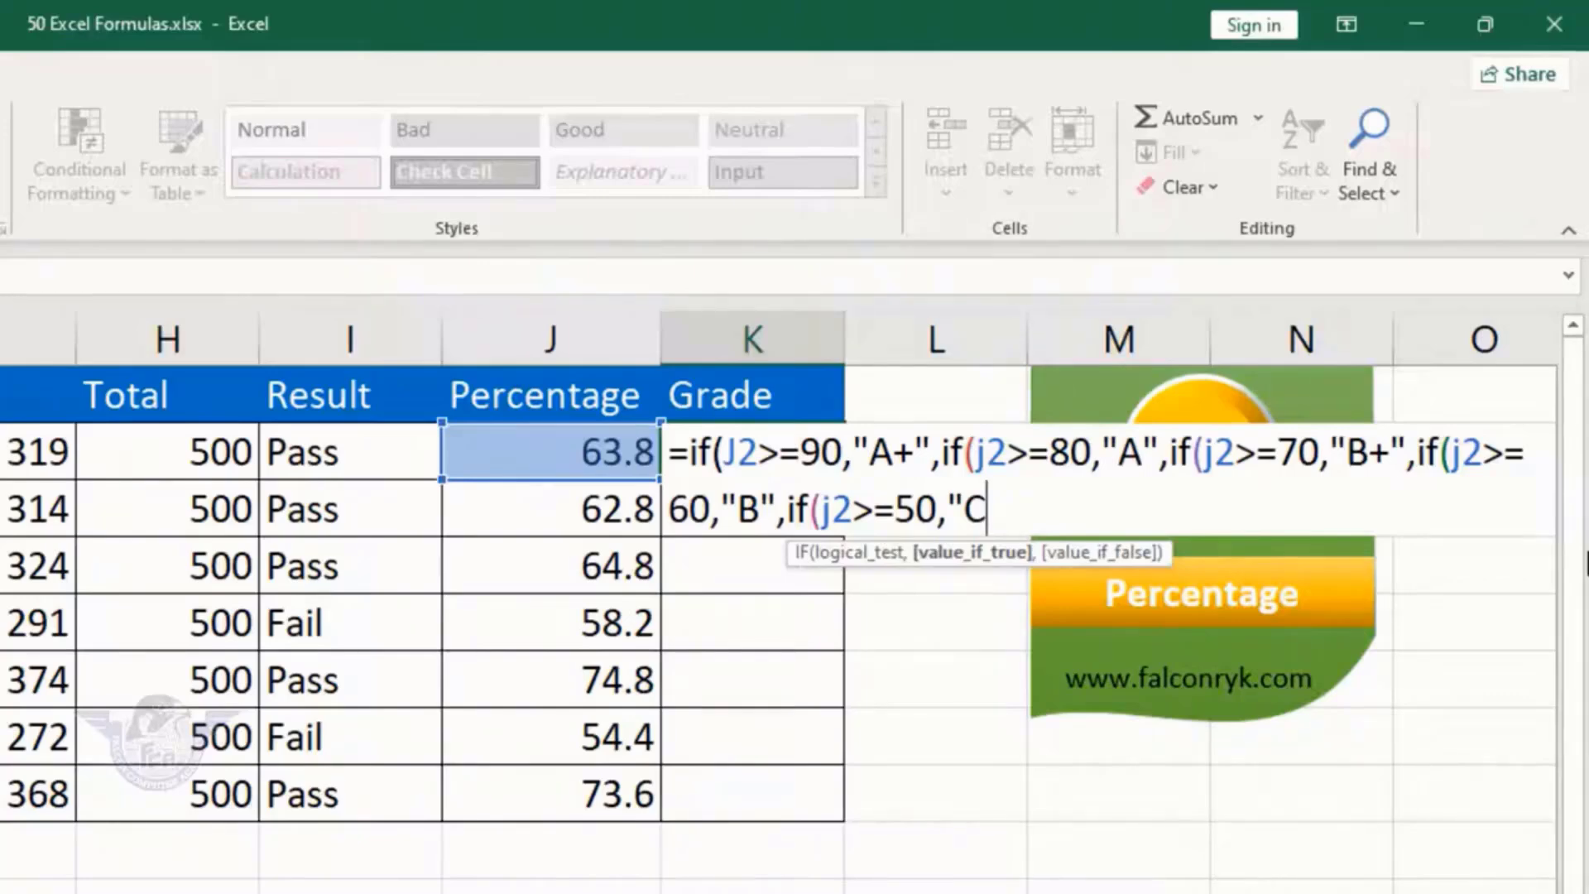
pyautogui.write('",')
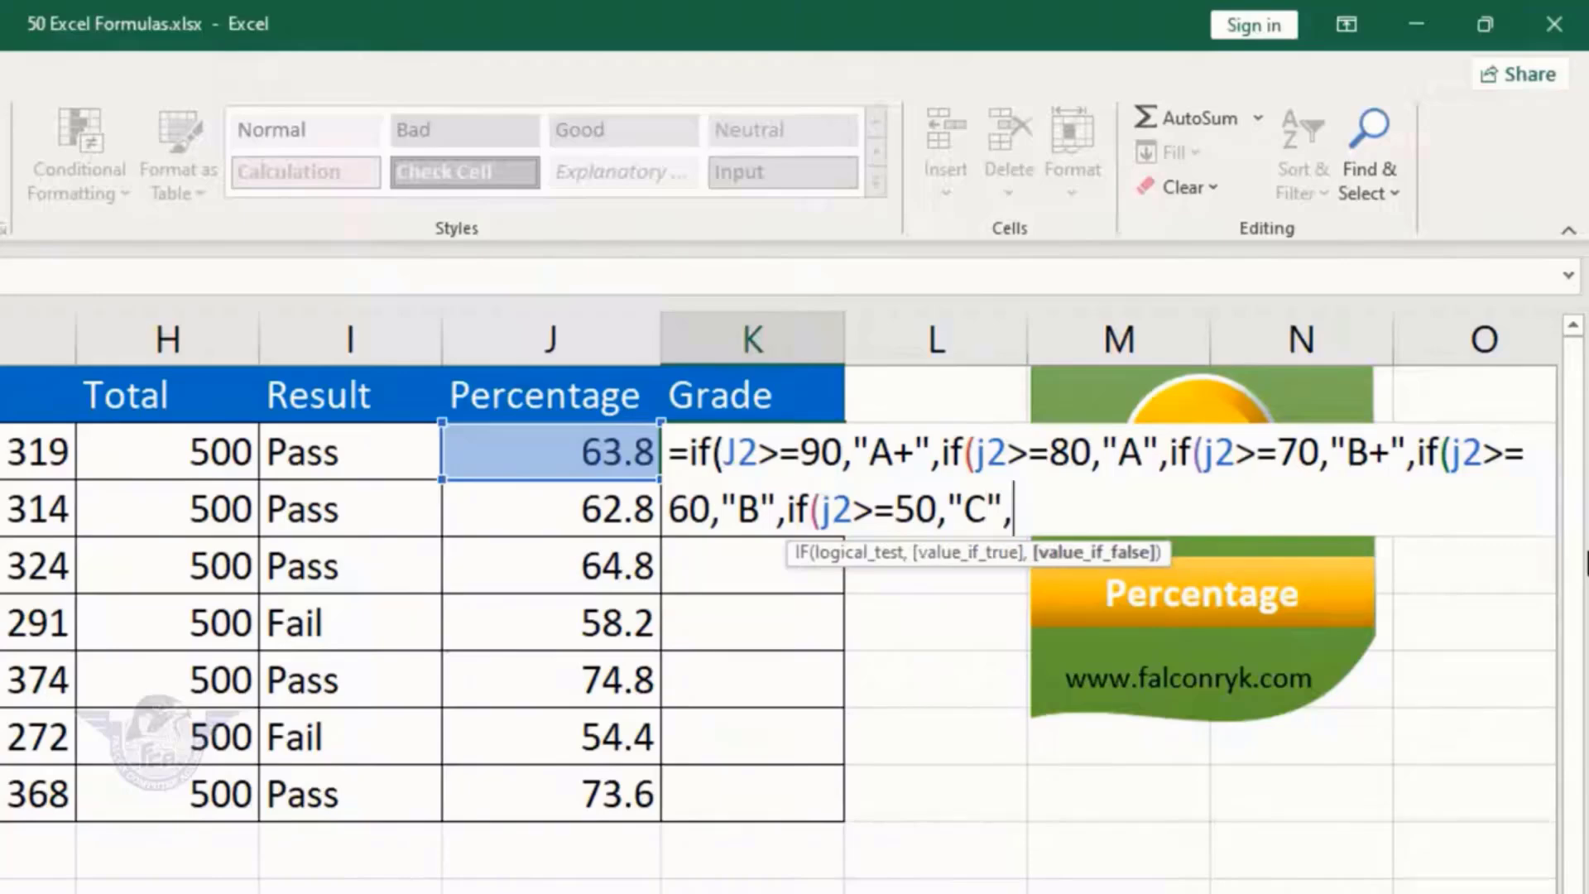
# Nest a sixth IF returning "D" when J2>=40 in the K2 grade formula, and open another IF after it
pyautogui.write('if(')
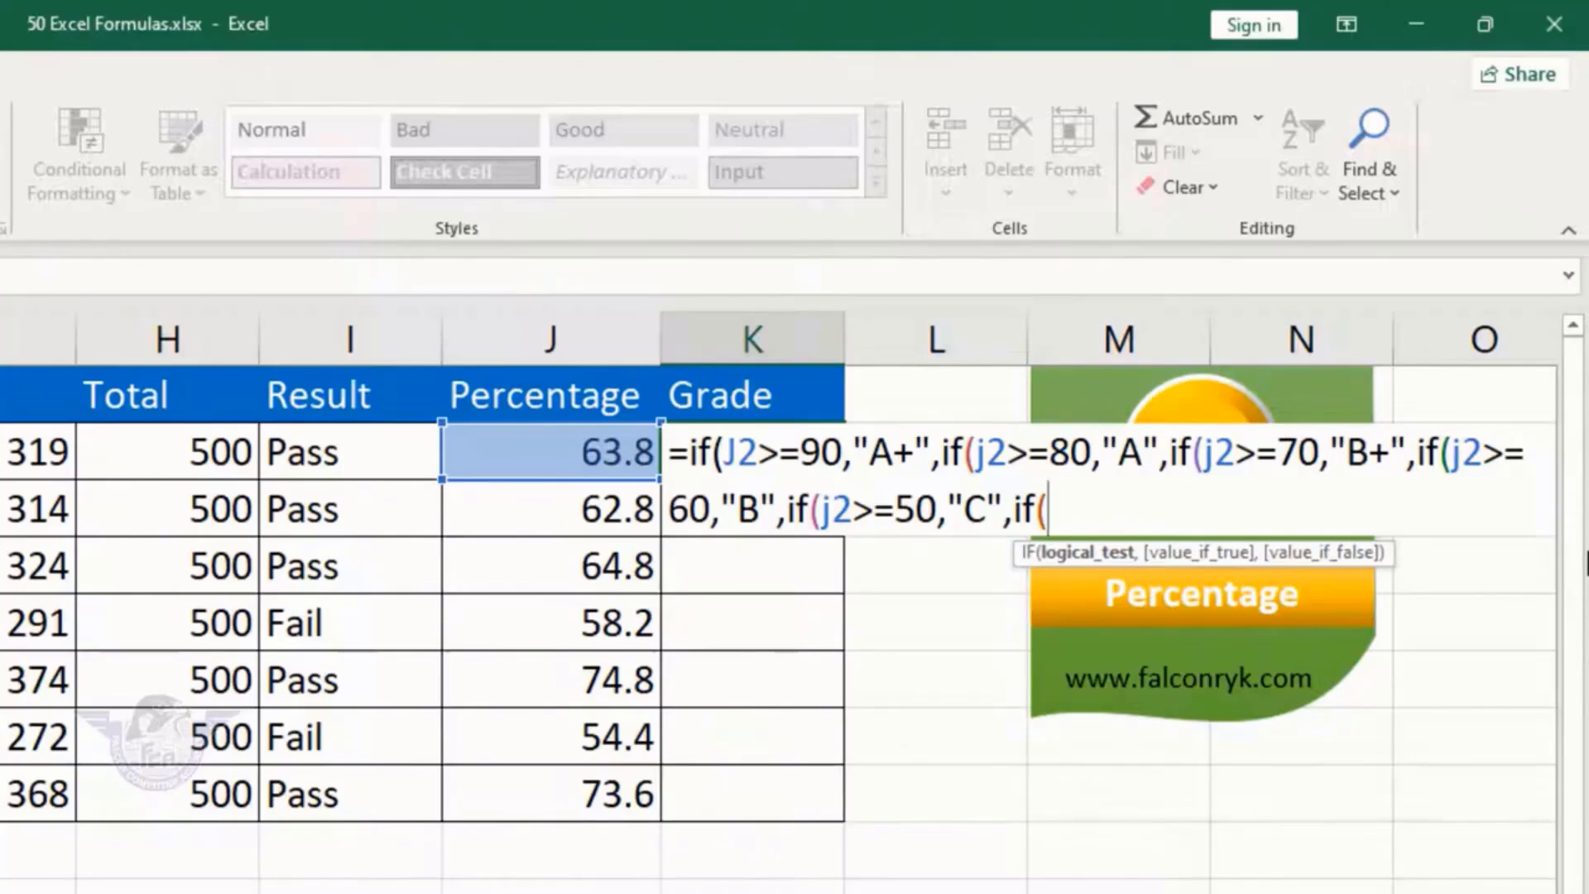
pyautogui.write('j2')
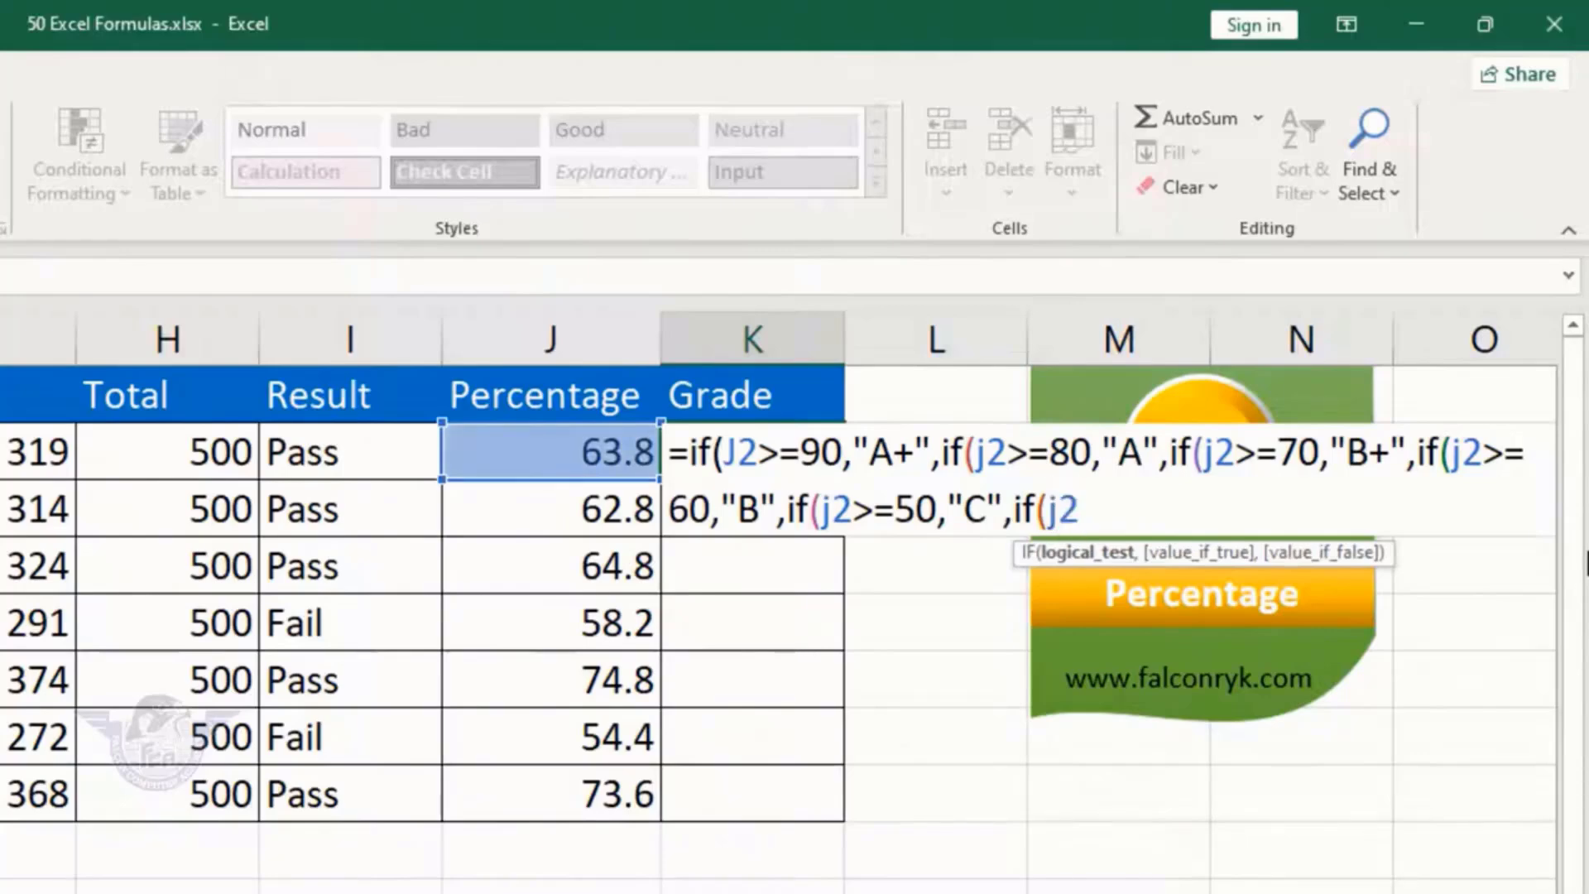
pyautogui.write('>=40,"D')
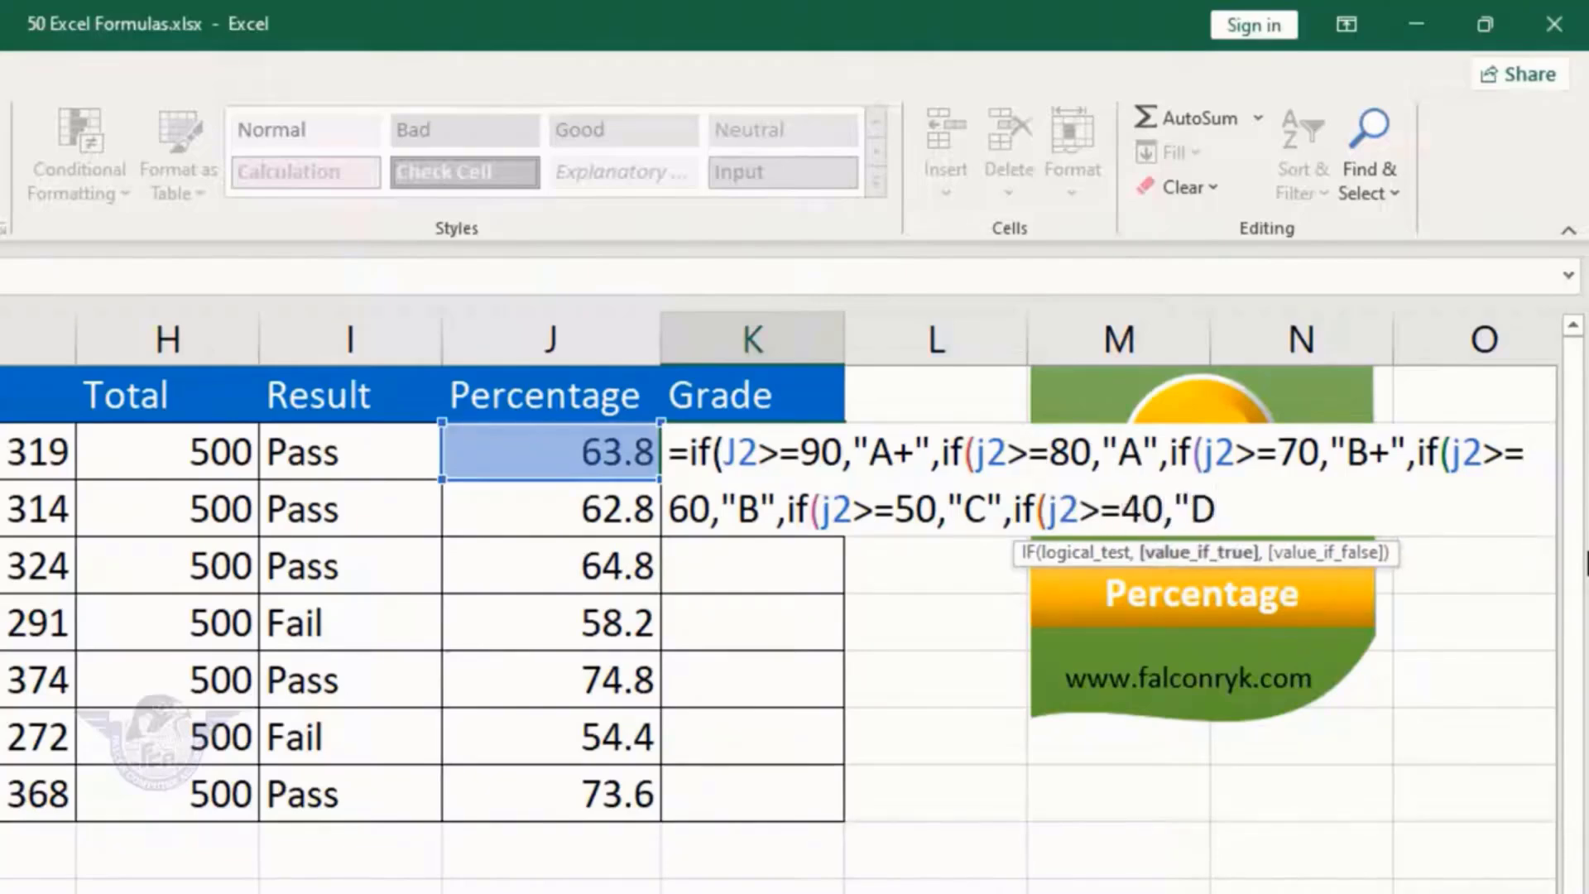
pyautogui.write('",if(')
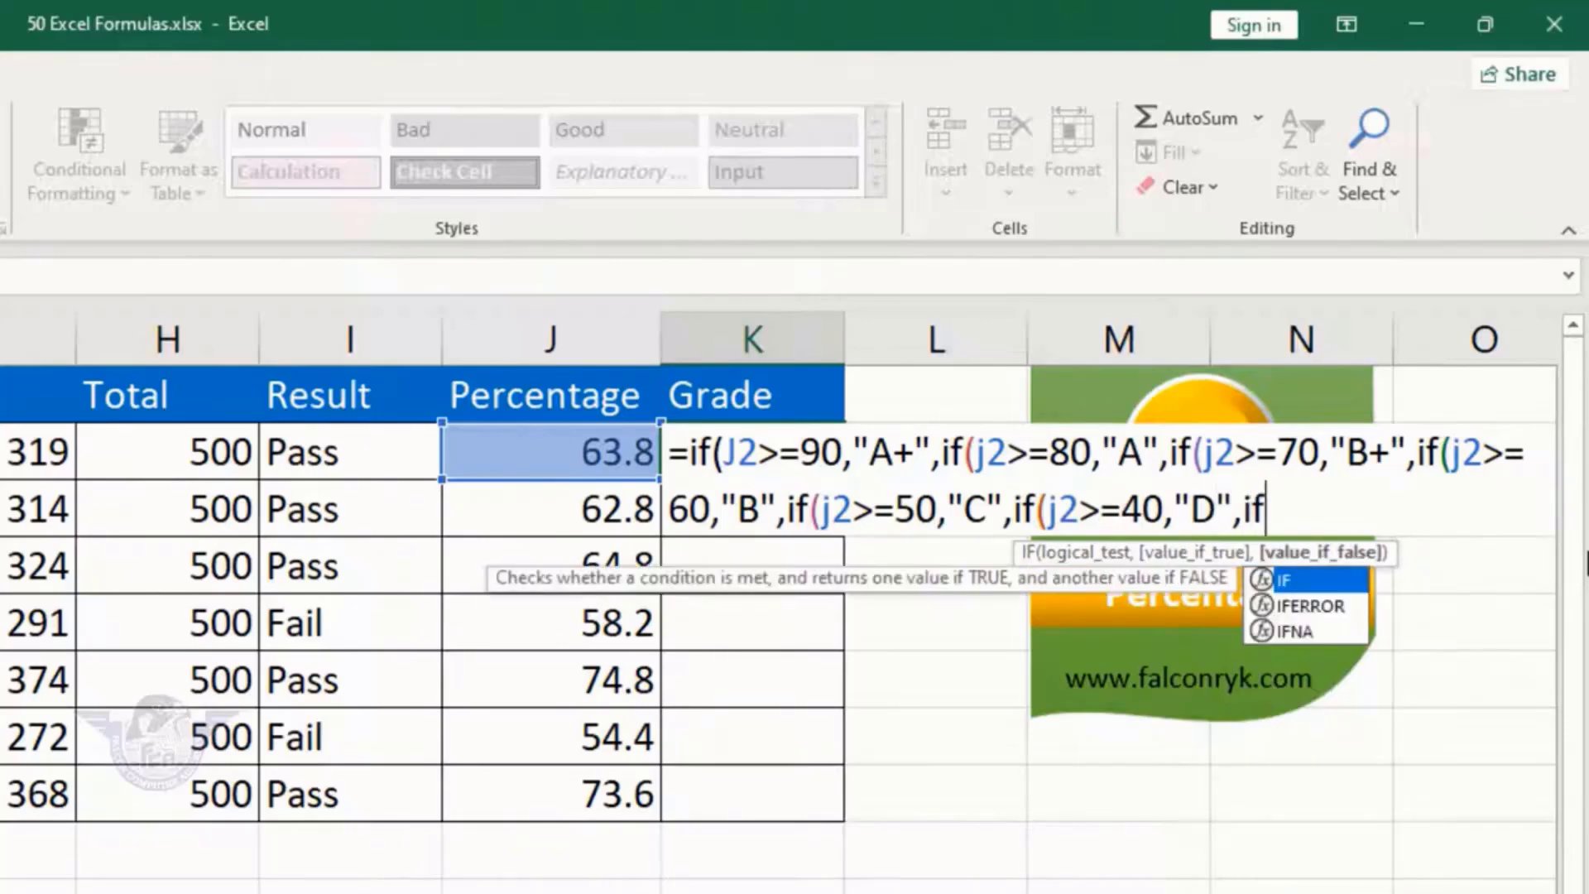
# Complete the seventh IF in the K2 grade formula so it returns "E" when J2>=33
pyautogui.write('j2')
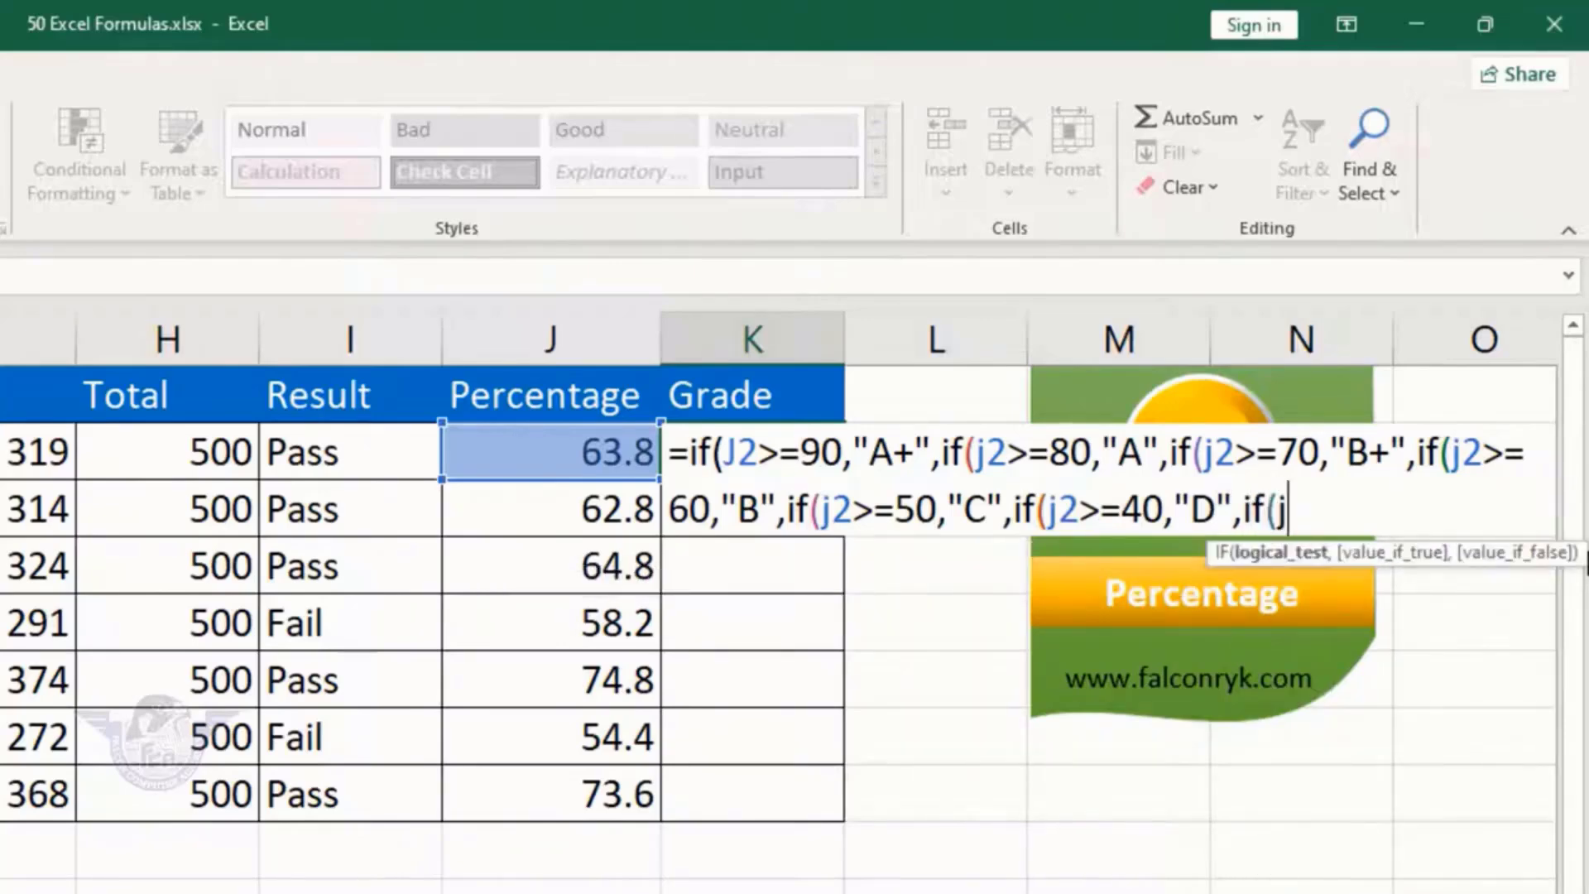
pyautogui.write('>=3')
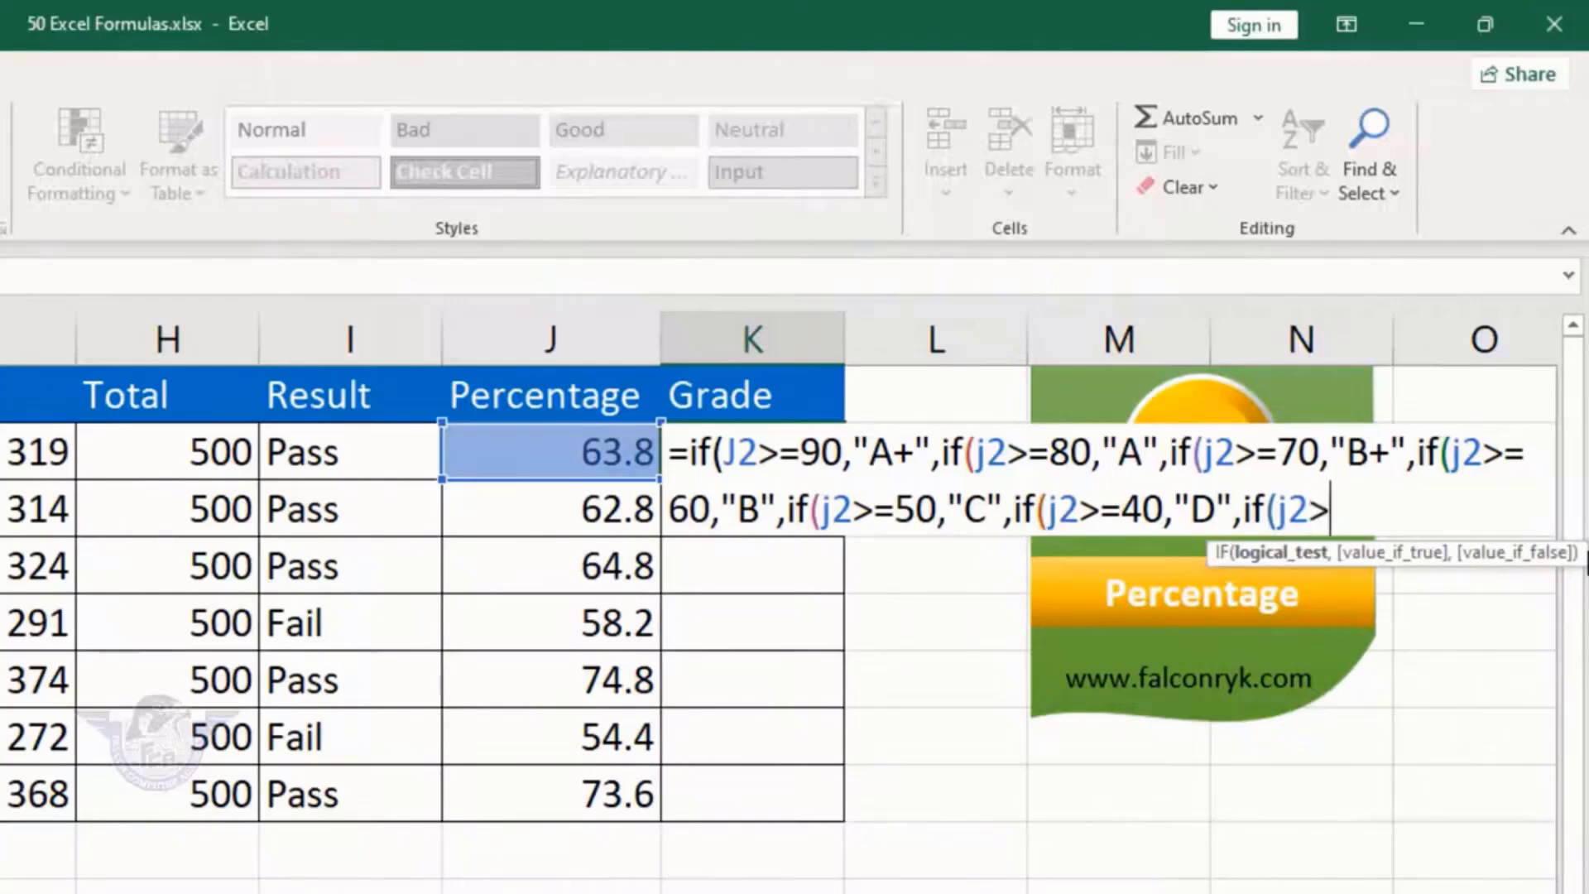
pyautogui.write('3,"')
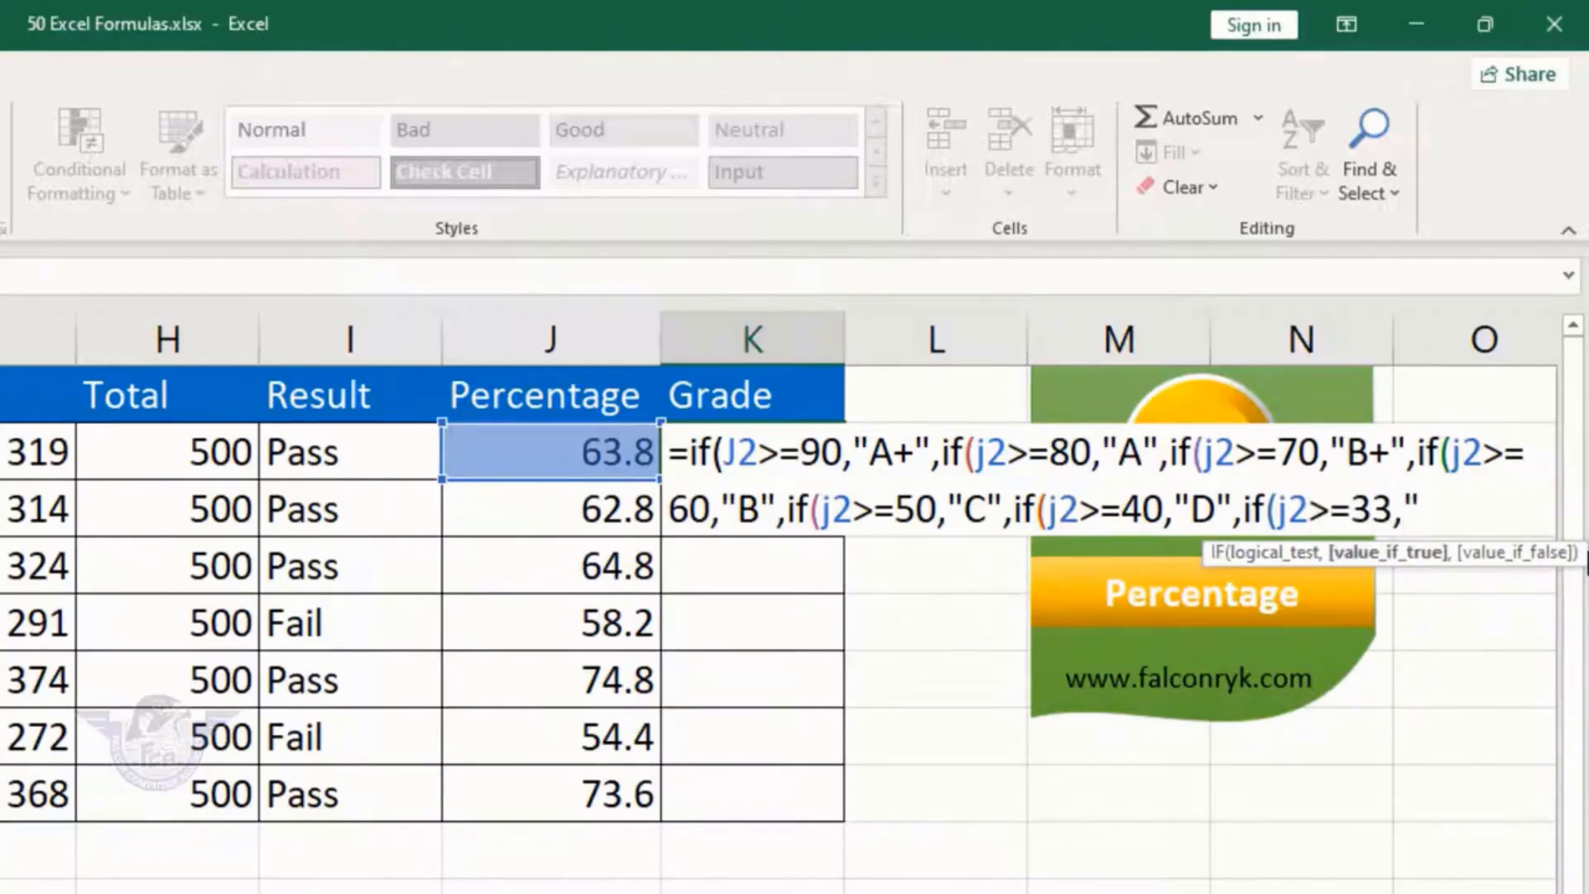
pyautogui.write('E",')
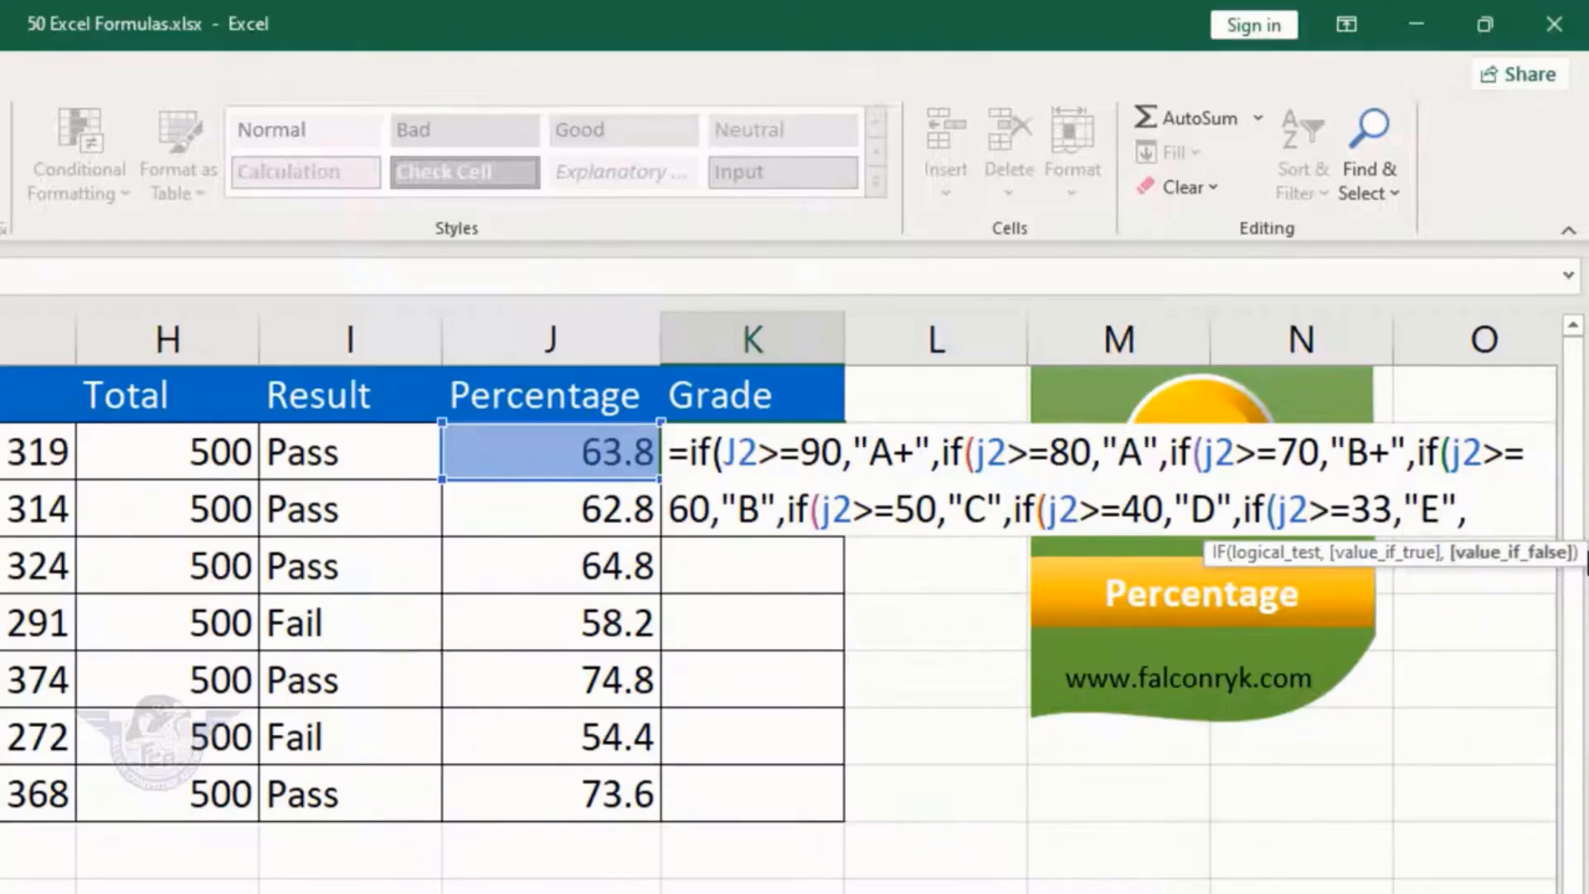
# Nest an eighth IF in the K2 grade formula that returns "Fail" when J2<33
pyautogui.write('if(')
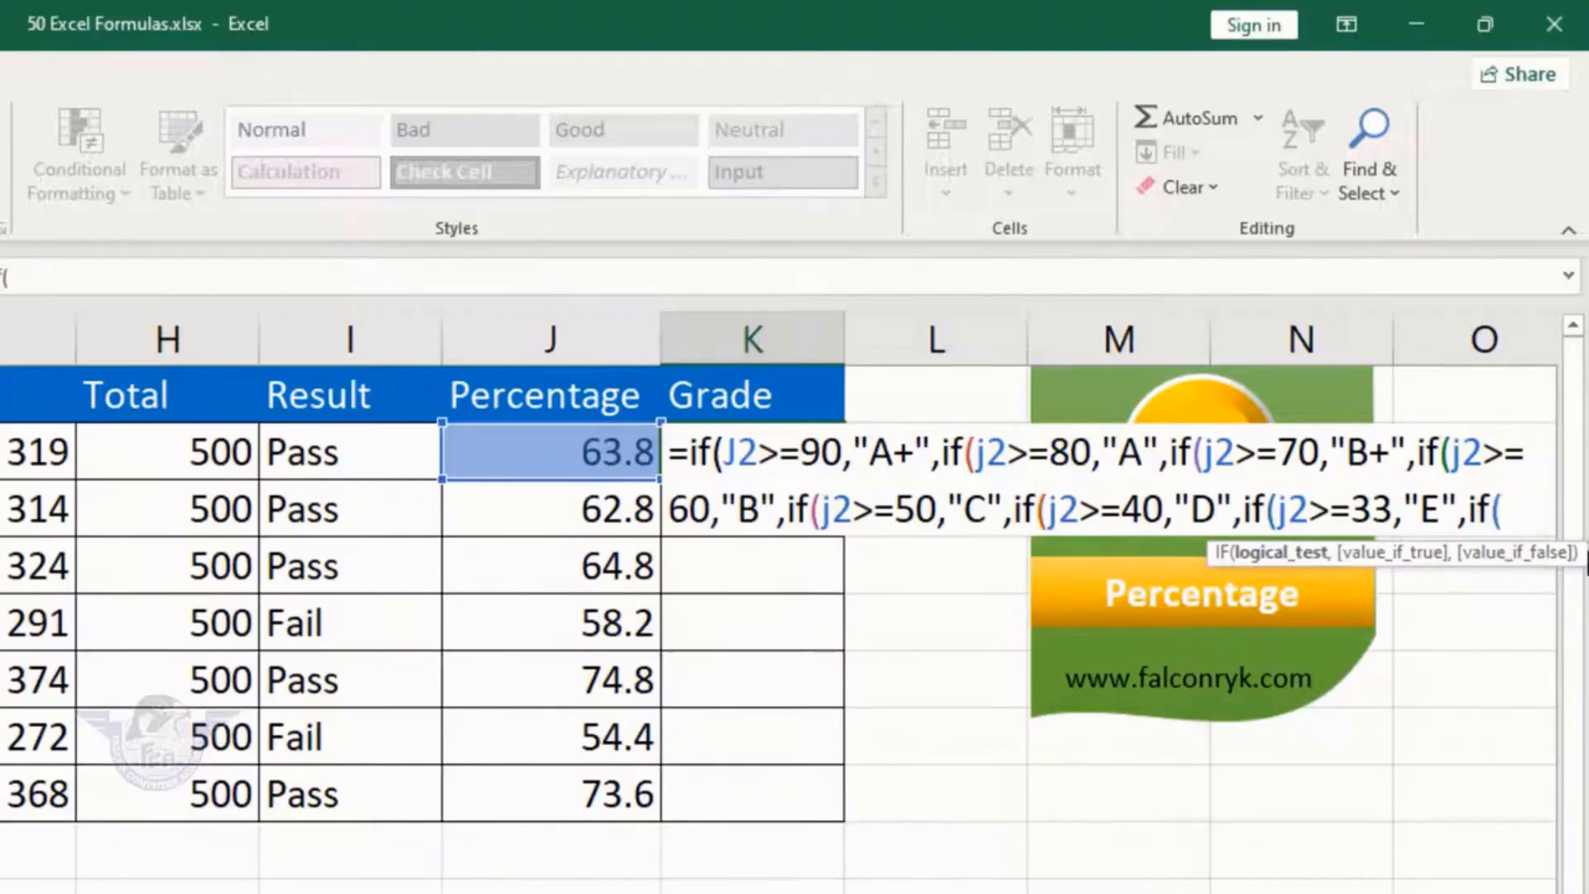
pyautogui.write('j2')
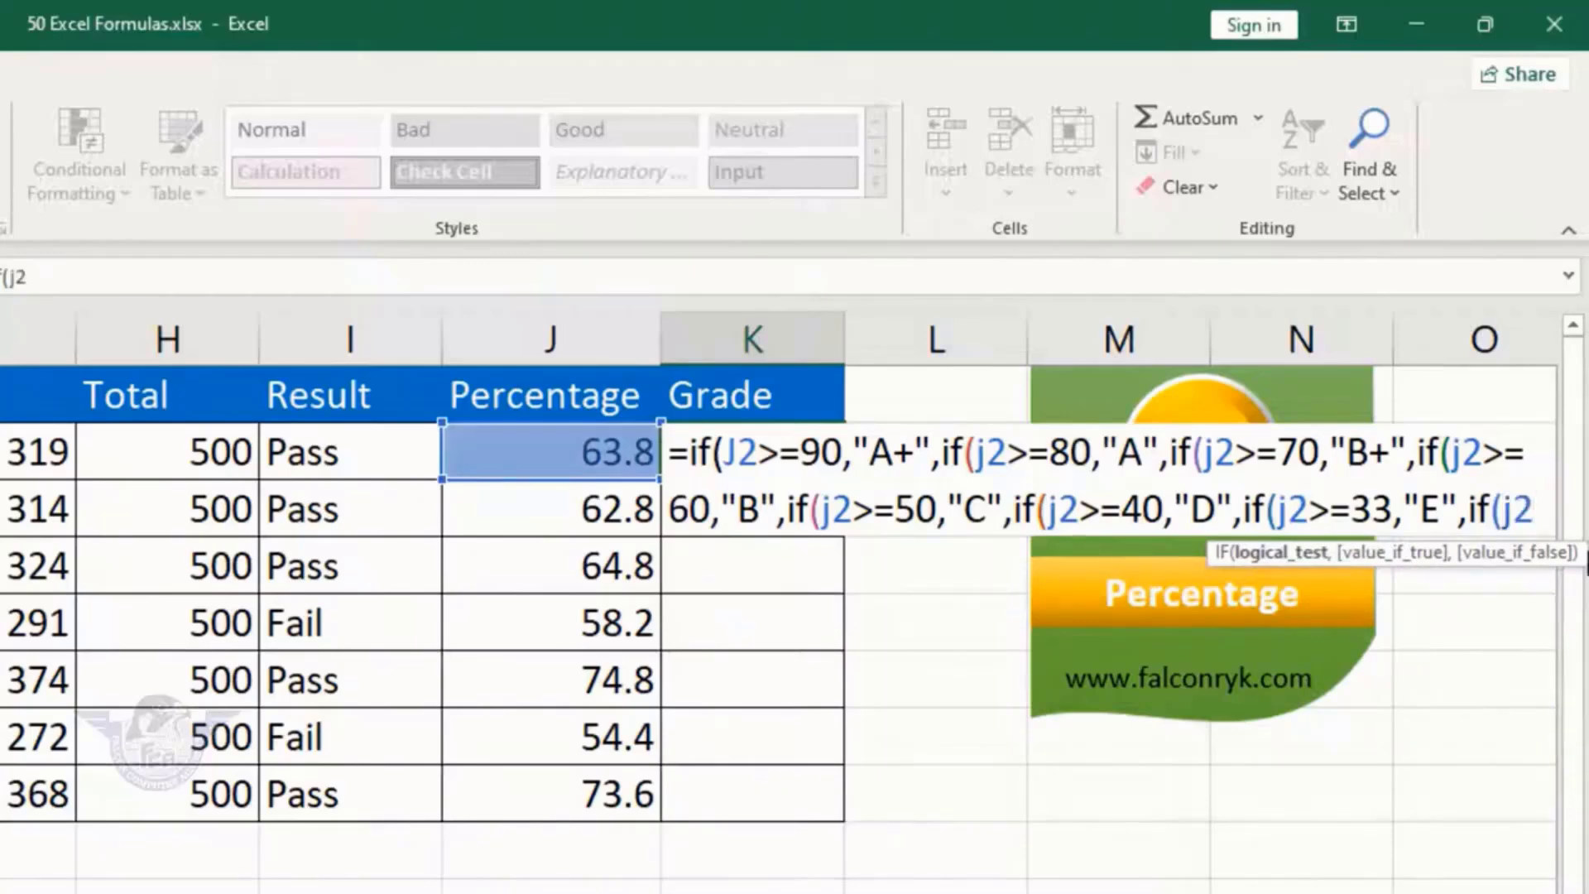
pyautogui.write('<3')
pyautogui.write('3,')
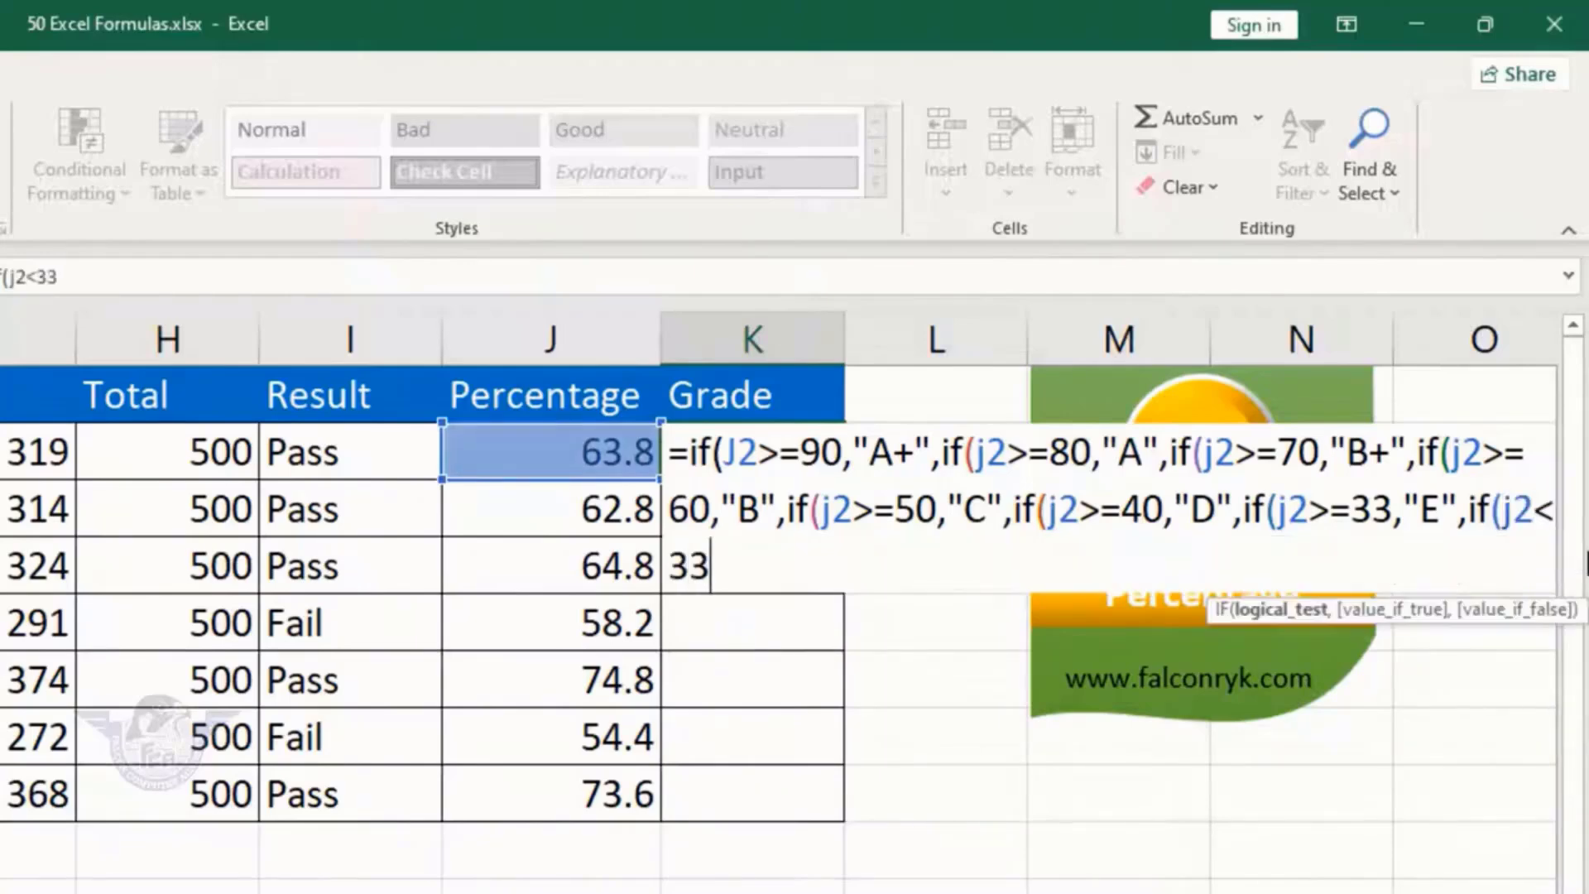
pyautogui.write('"Fai')
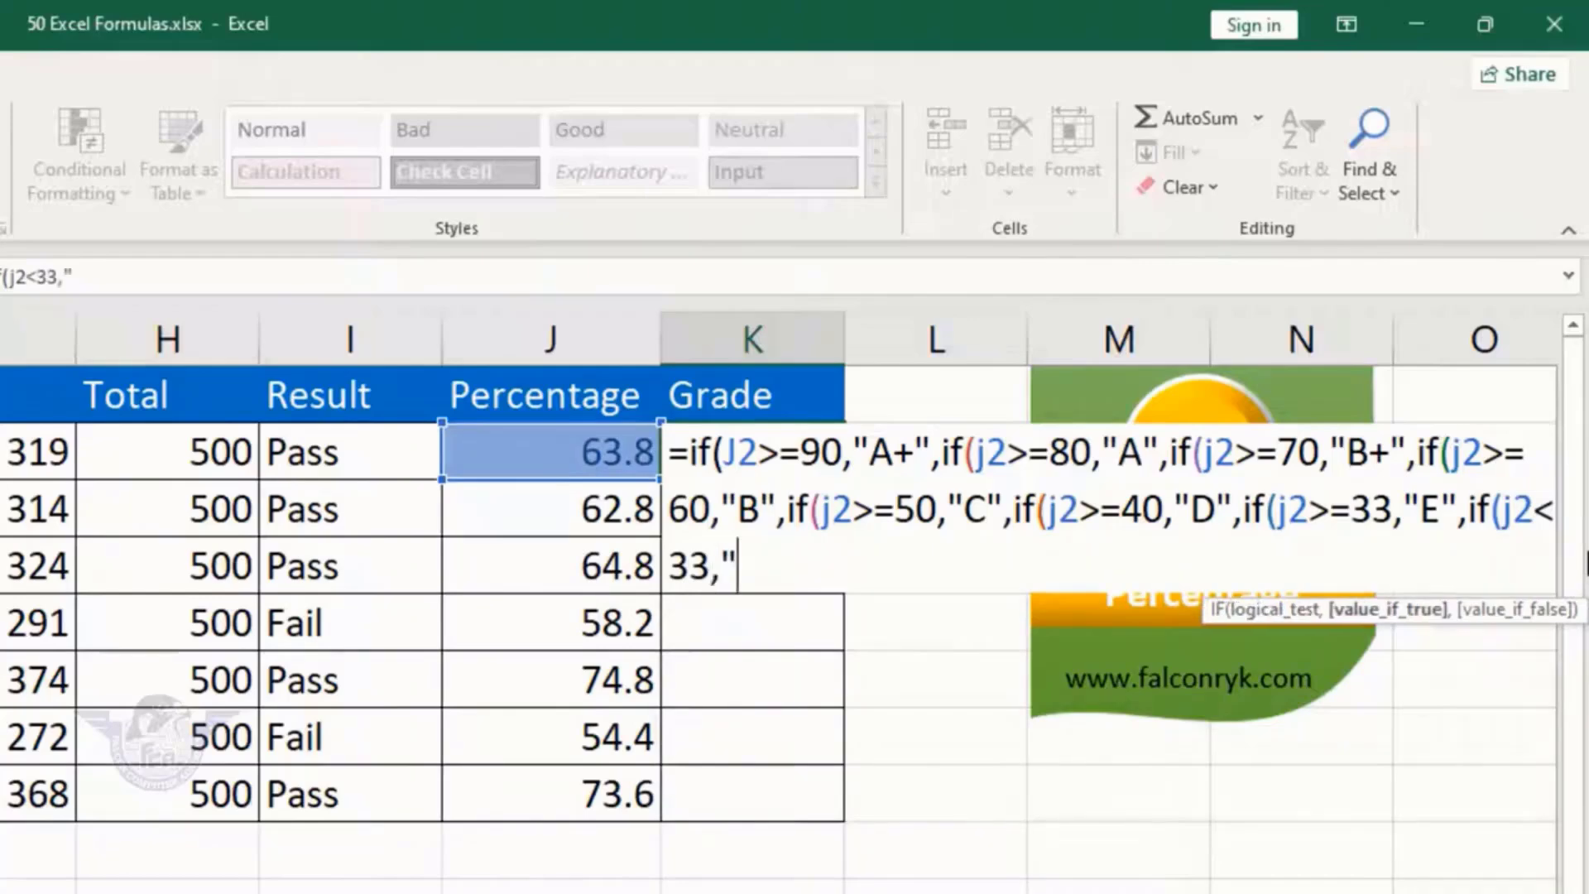
pyautogui.write('l"')
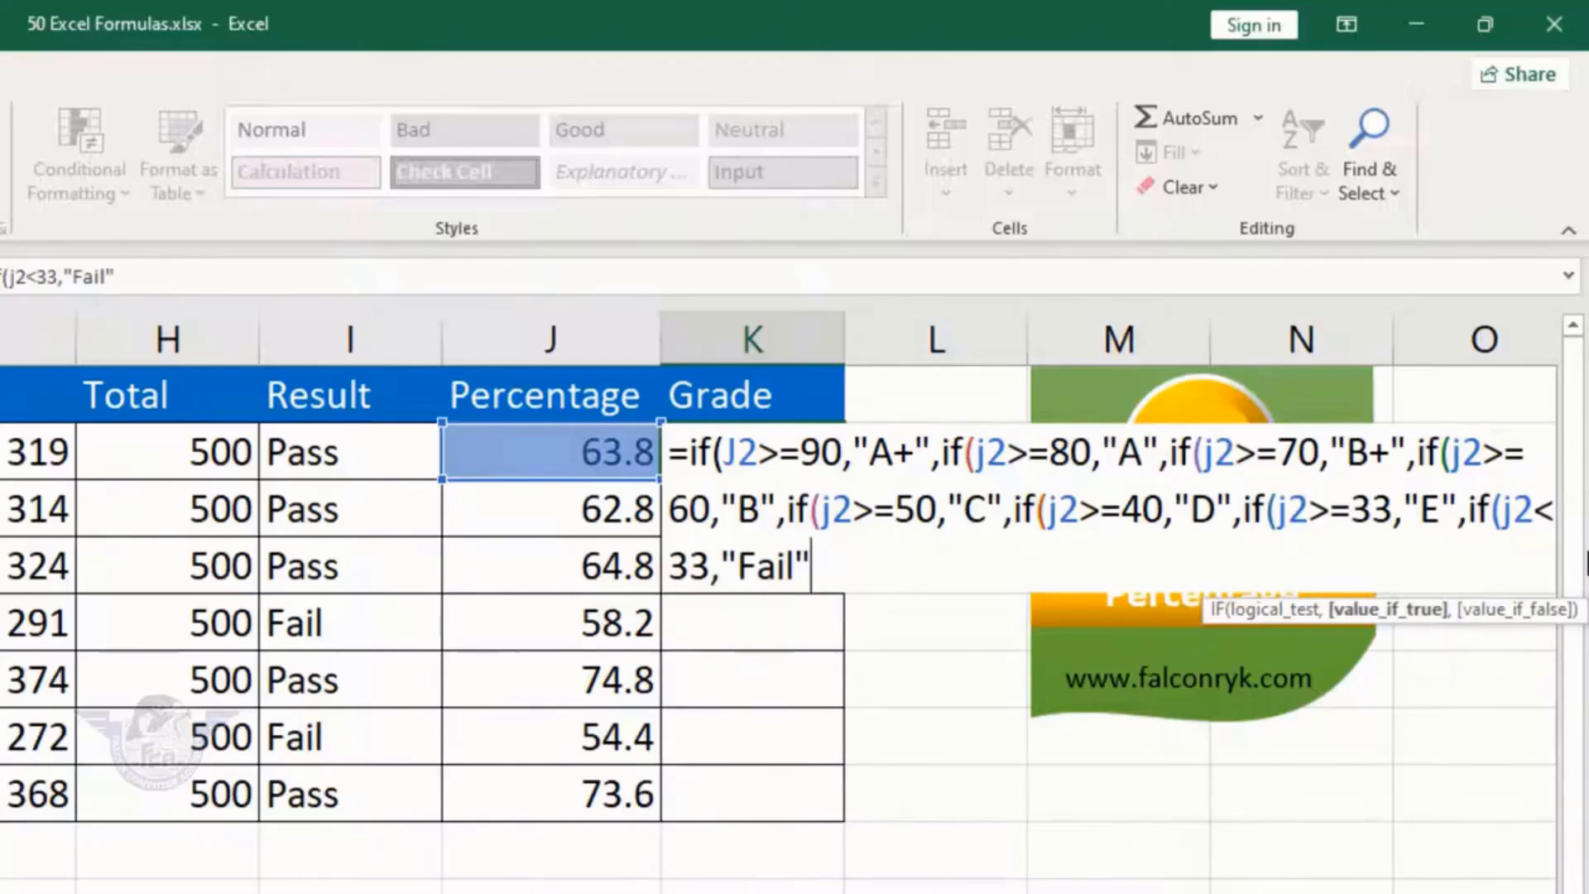
# Leave the last IF's value-if-false argument empty, close all eight IFs with brackets, and commit the formula in K2
pyautogui.write(',')
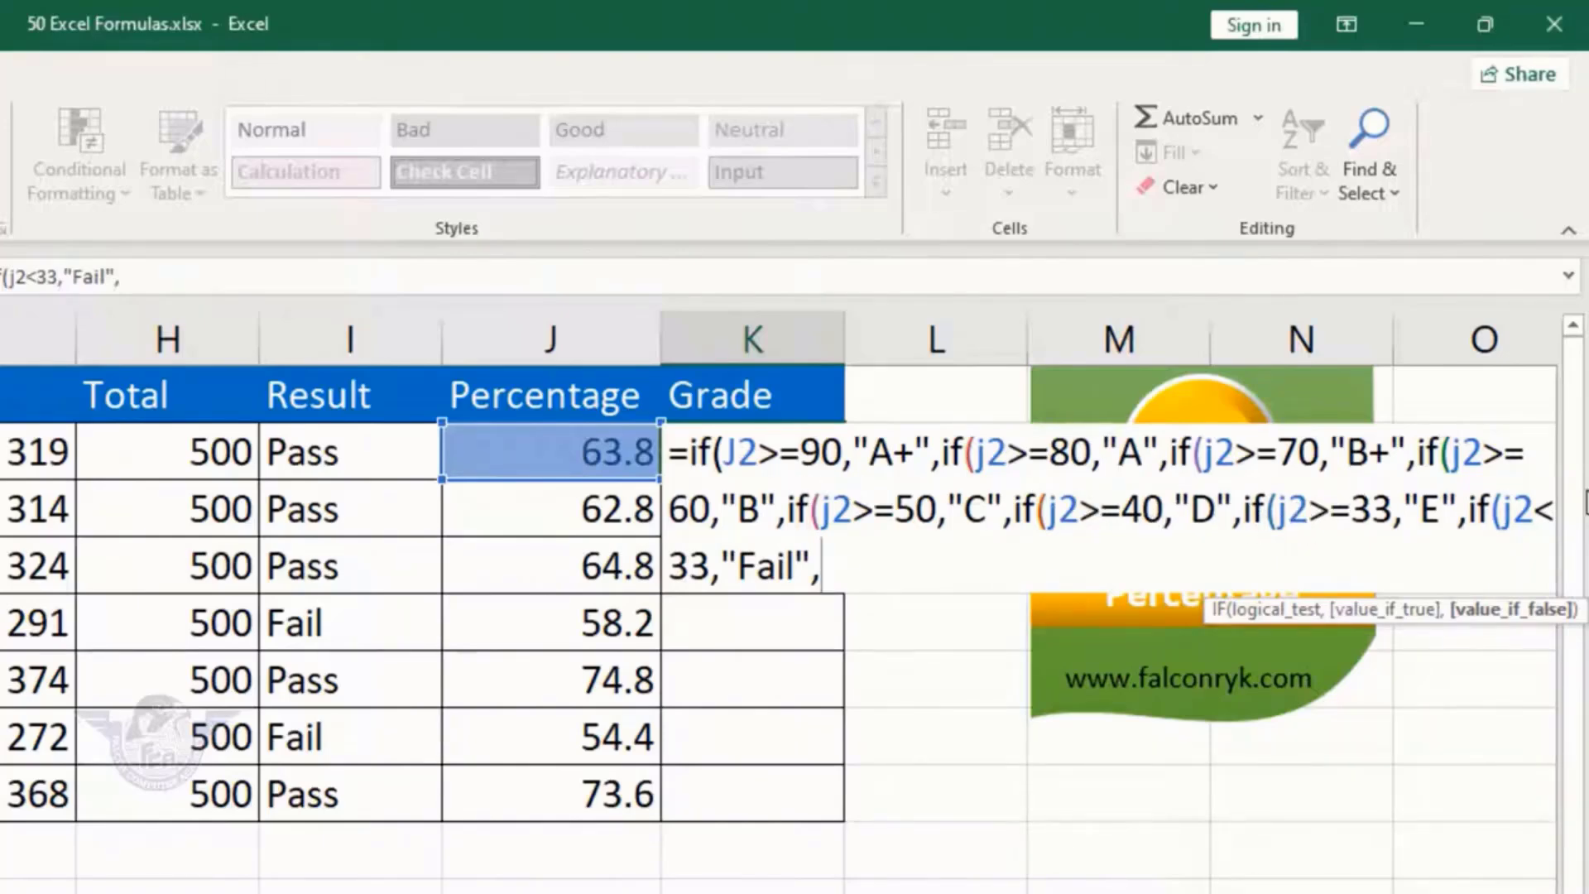
pyautogui.write('))))')
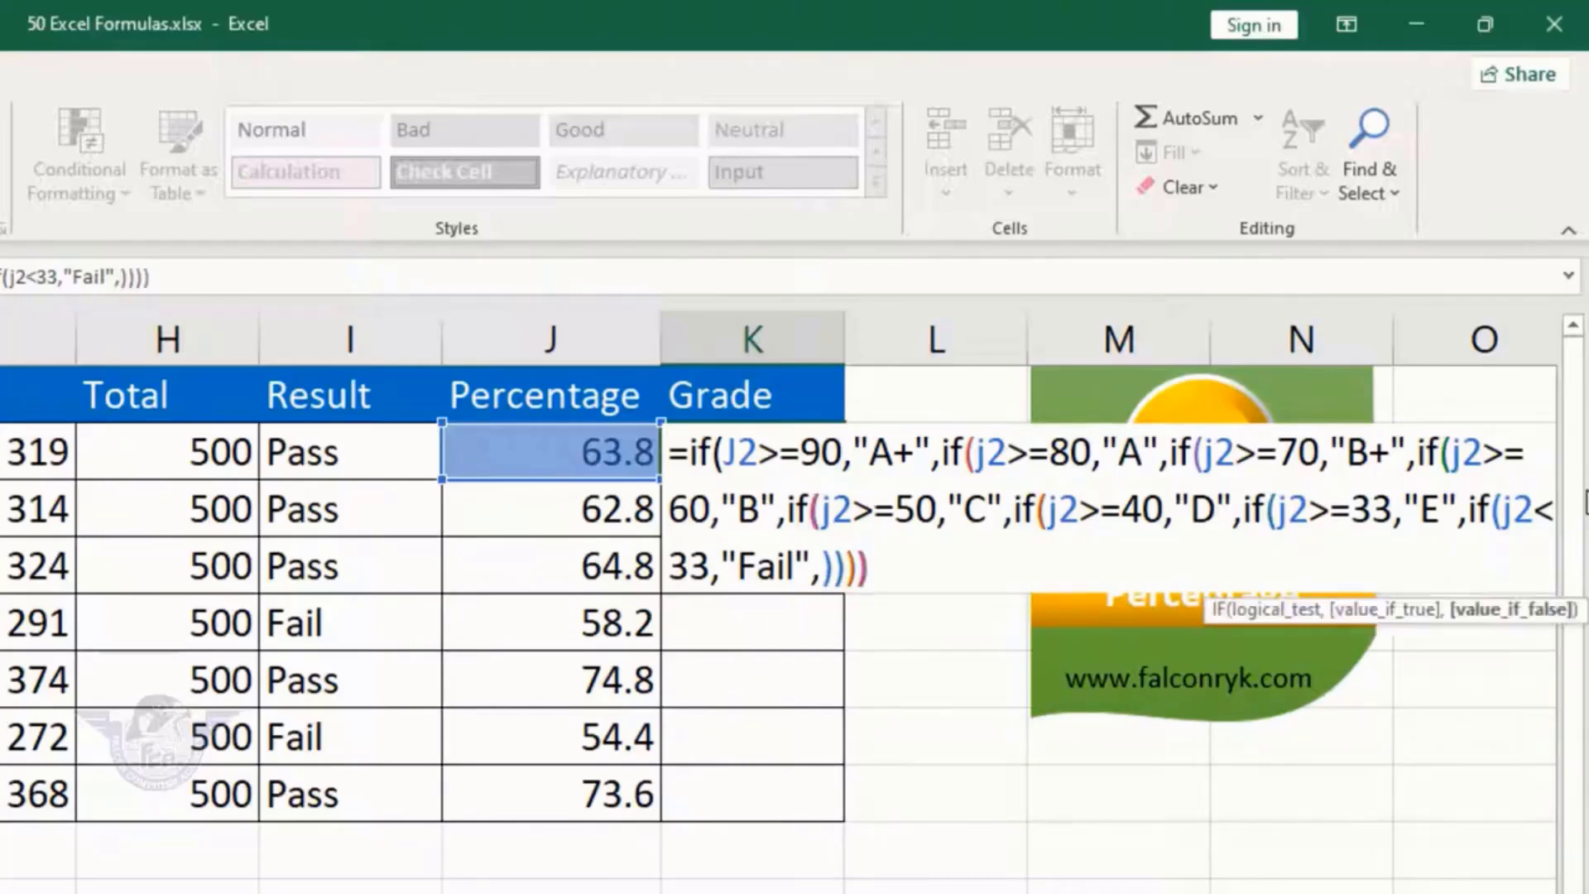
pyautogui.write('))))')
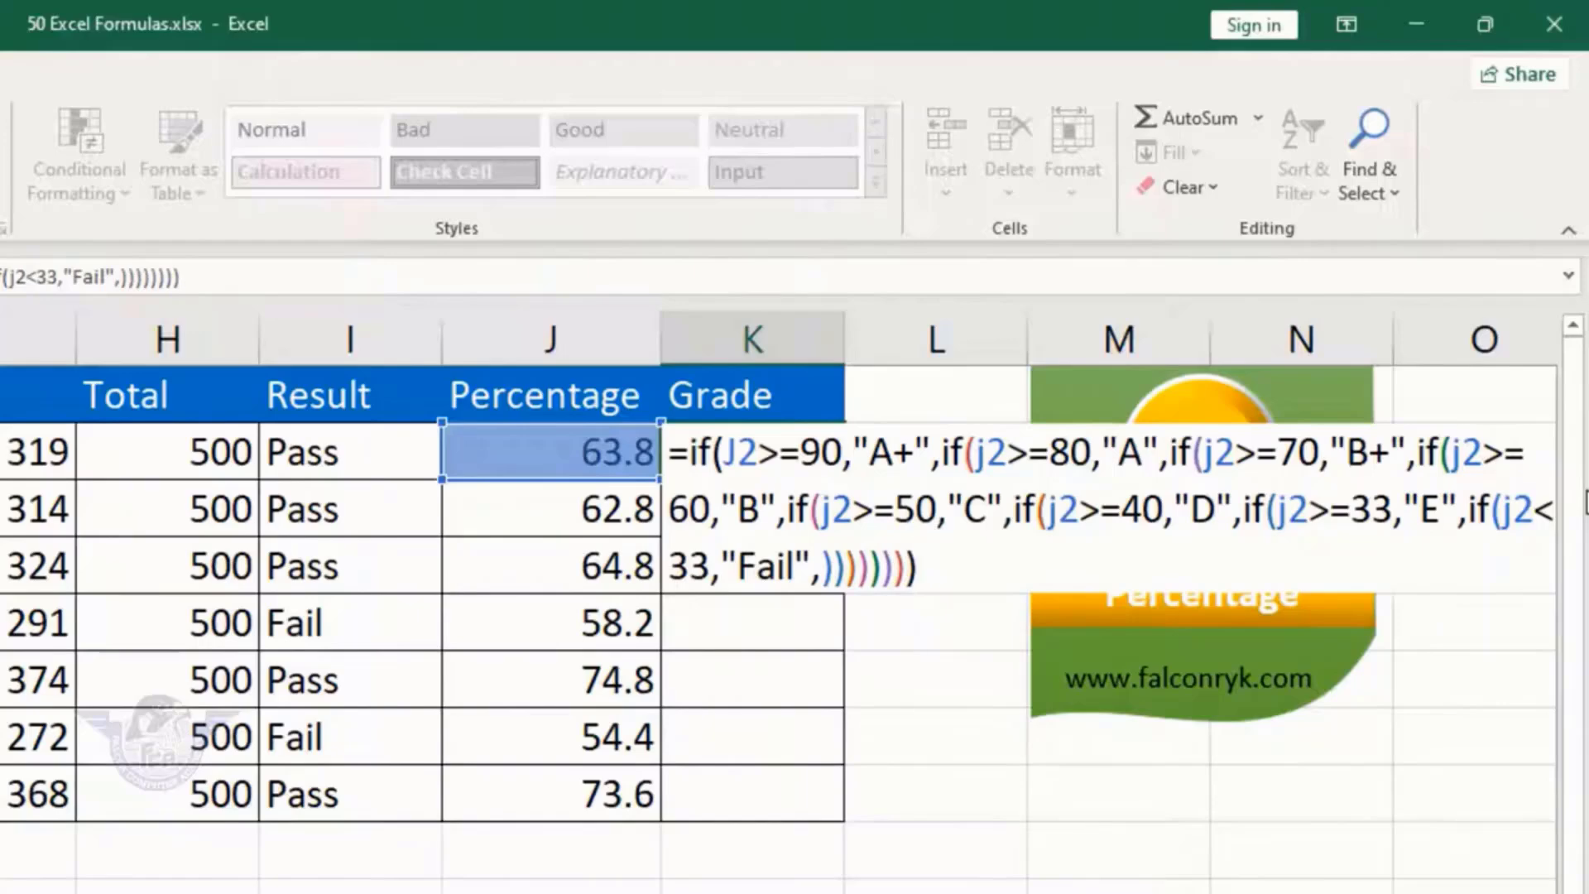
pyautogui.press('Return')
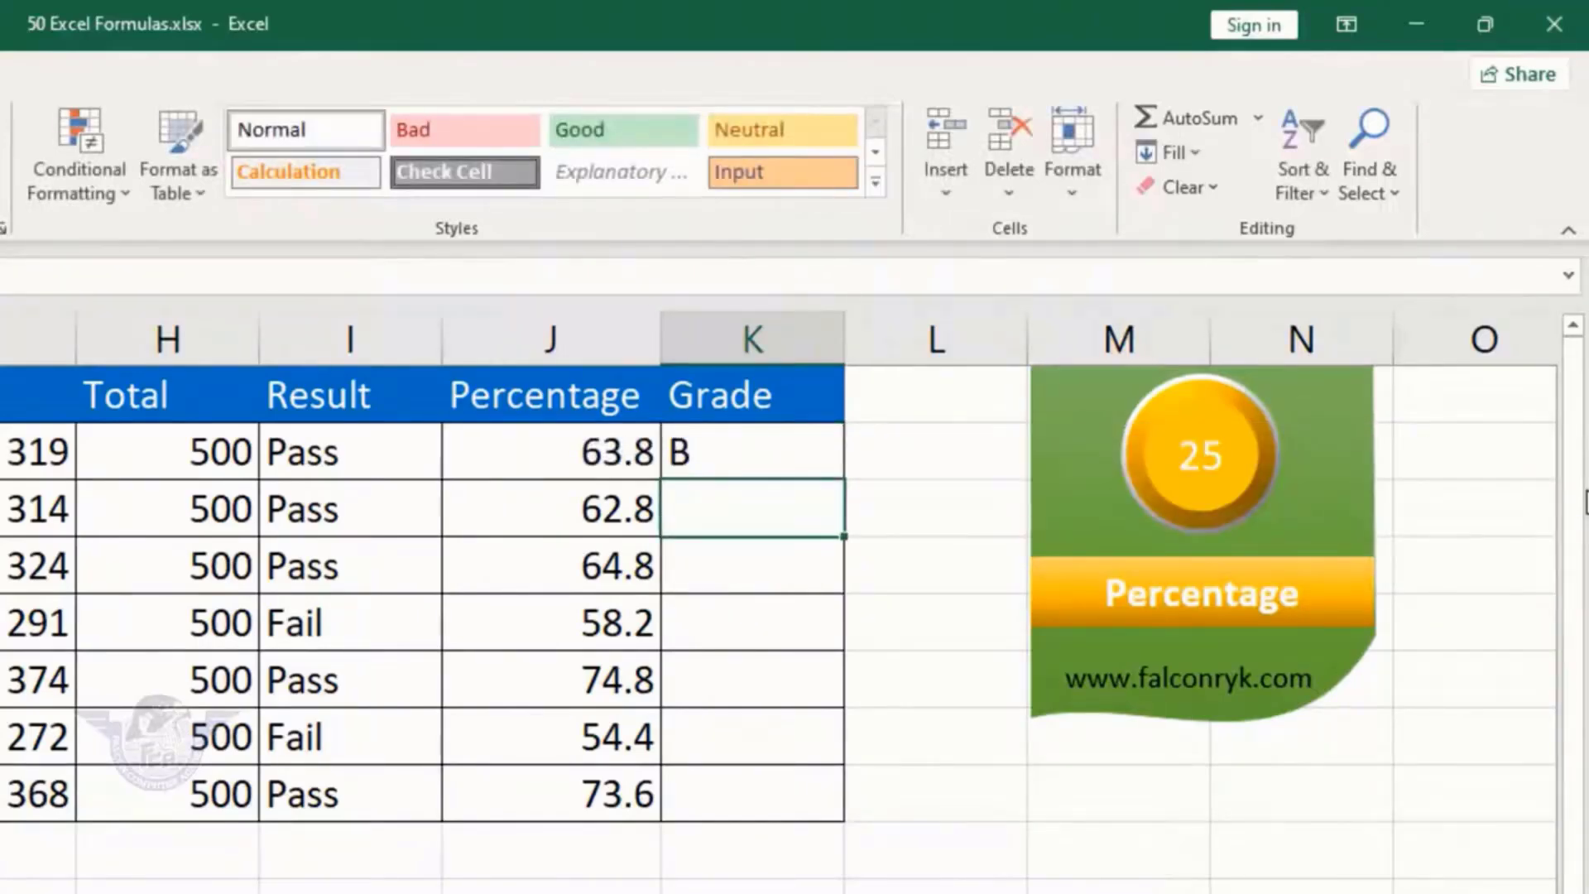
# Fill the grade formula from K2 down to K8, then select cell K8
pyautogui.click(776, 463)
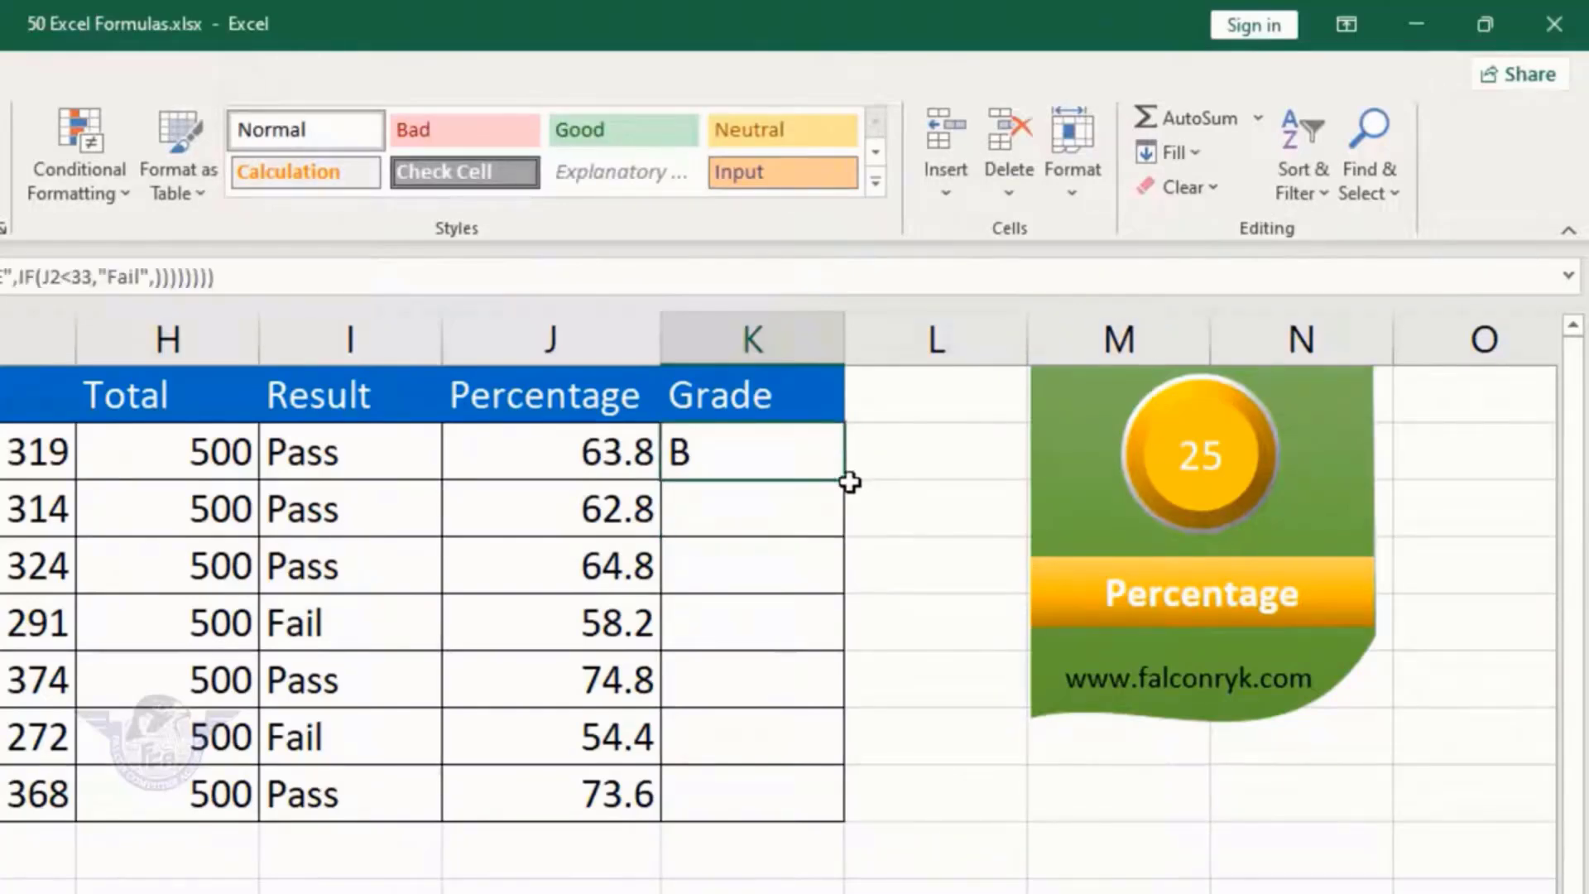
pyautogui.moveTo(848, 483); pyautogui.dragTo(857, 816)
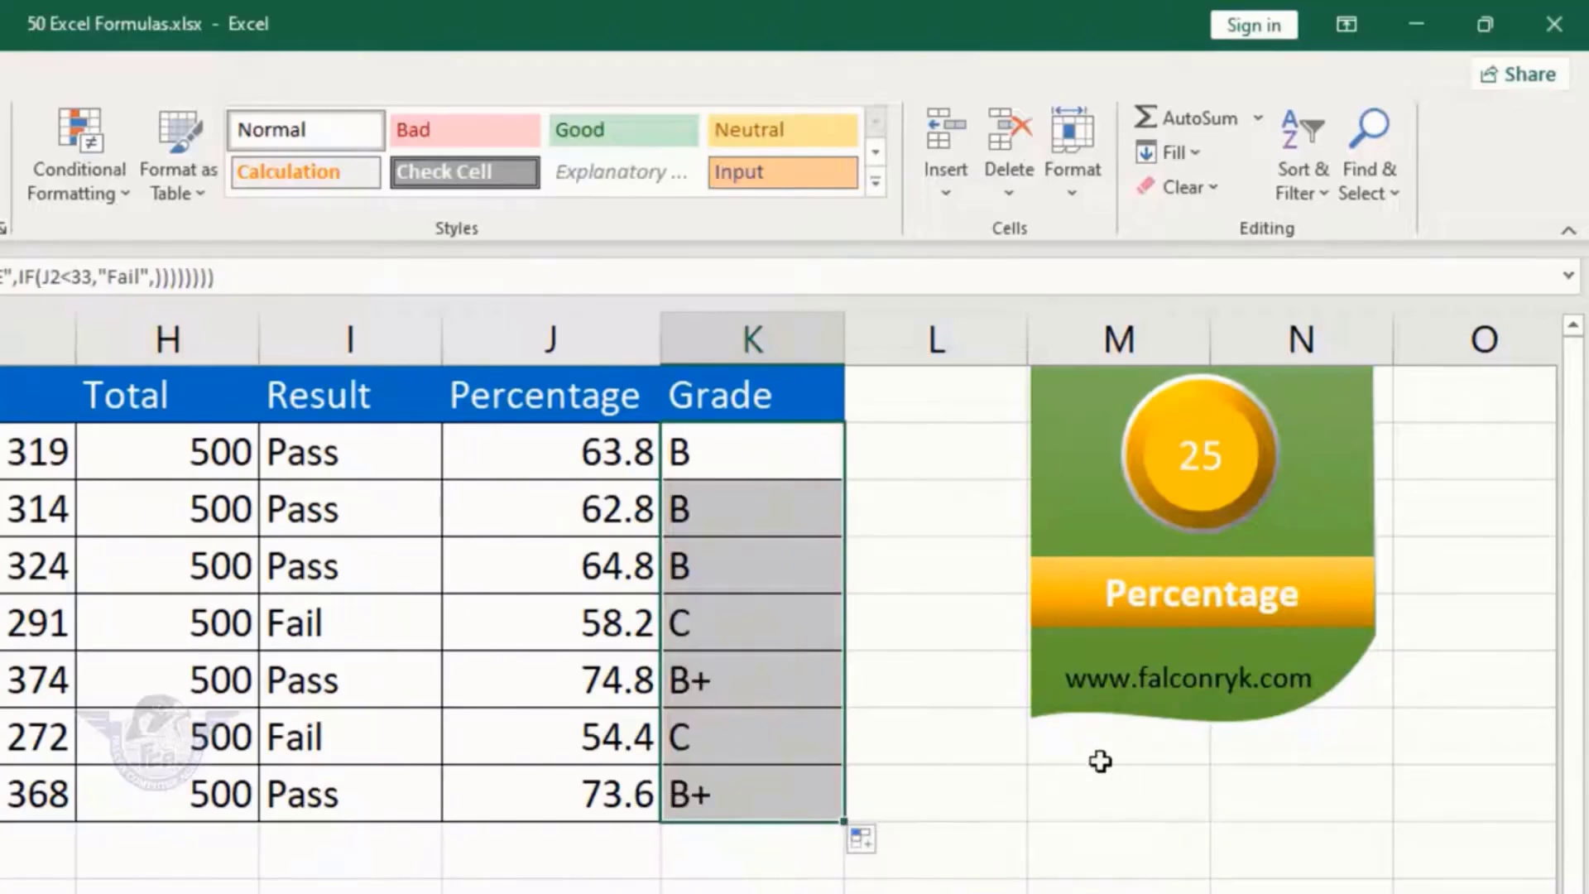
pyautogui.click(761, 802)
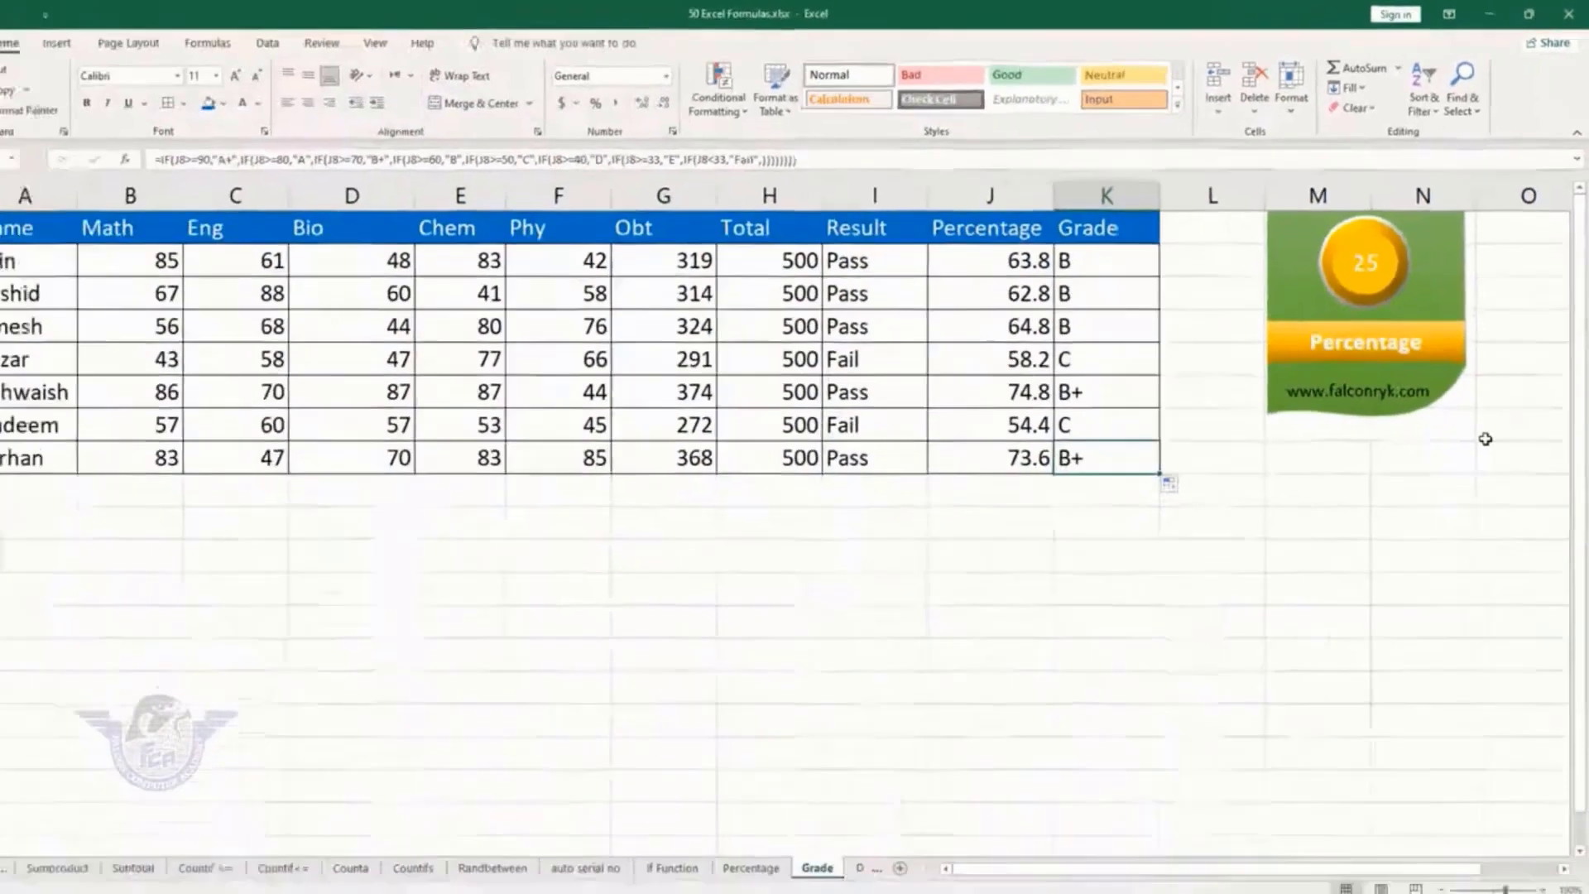
# On the Datedif "Year" sheet, enter =datedif(b1,today(),"Y") in B2 to calculate the full years since the date in B1
pyautogui.hotkey('ctrl', 'pagedown')
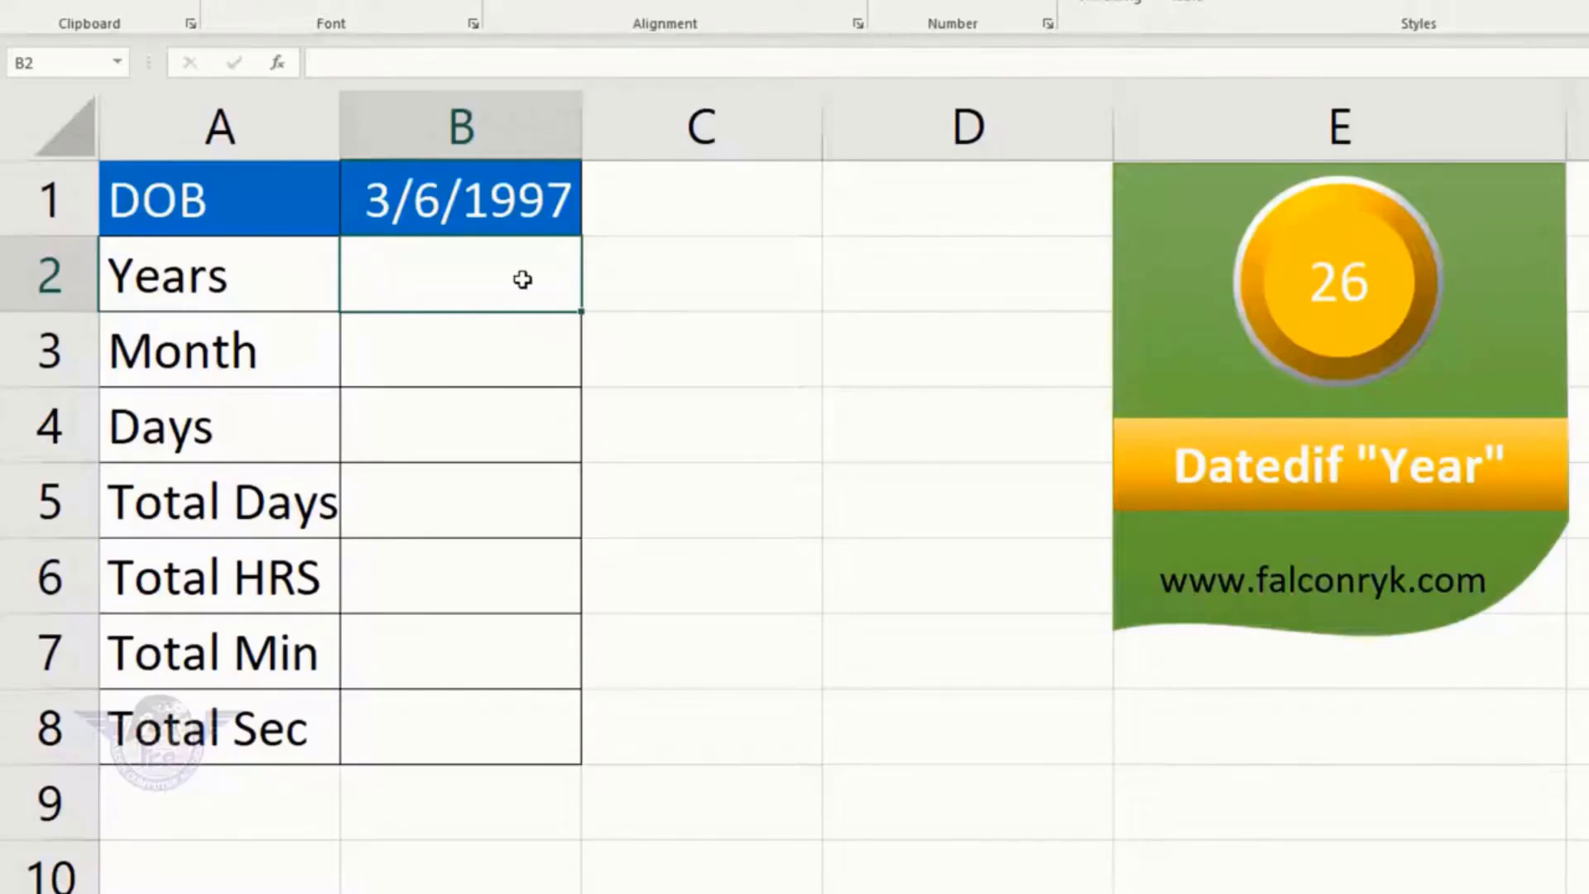
pyautogui.write('=')
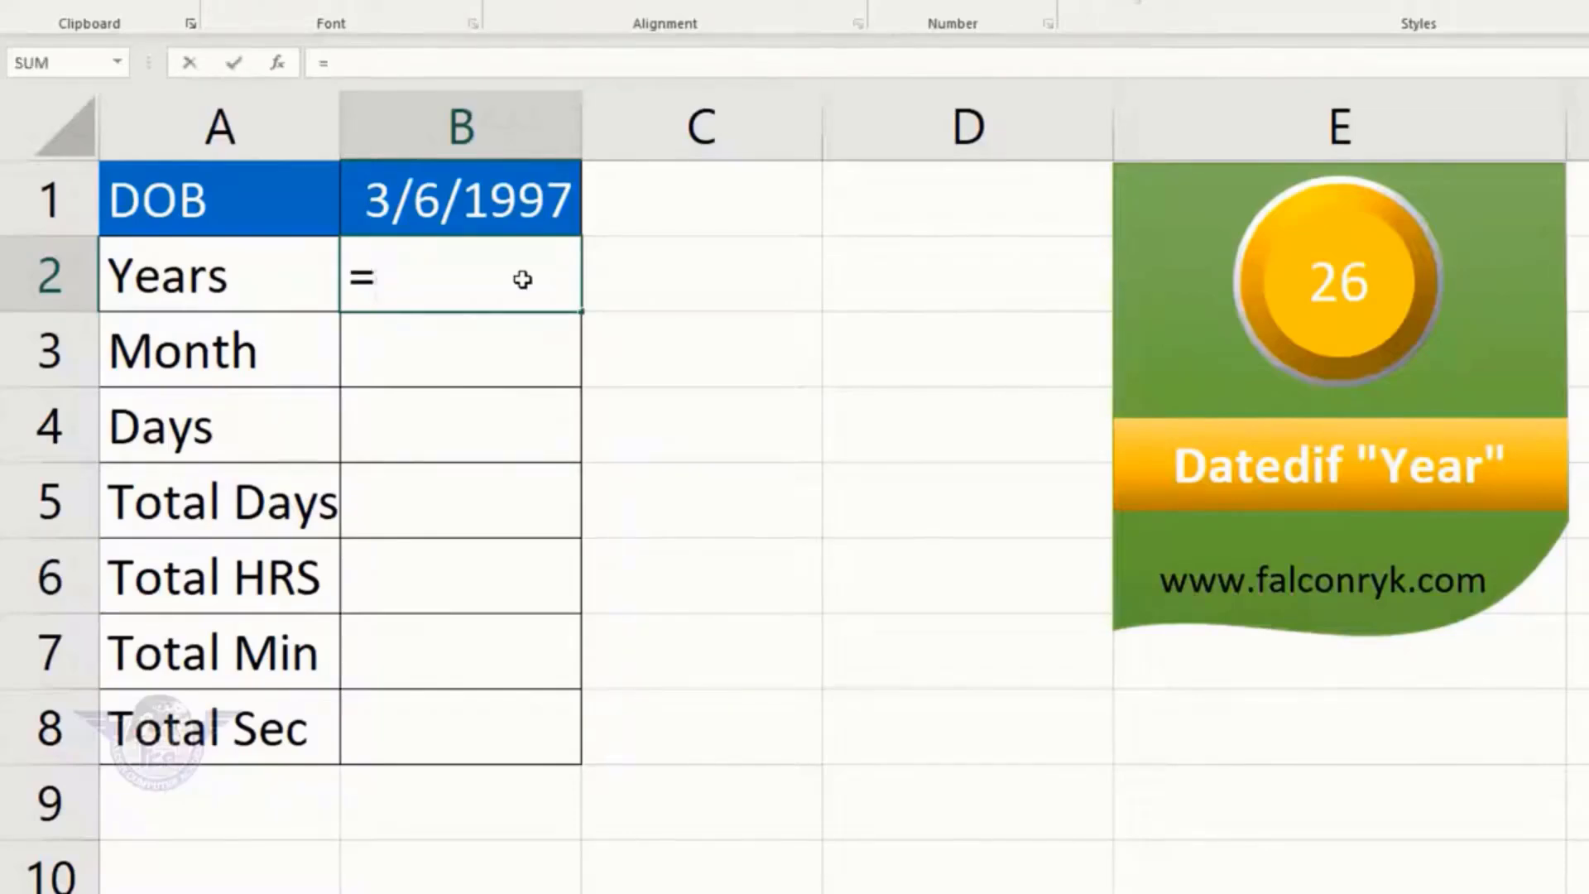
pyautogui.write('dated')
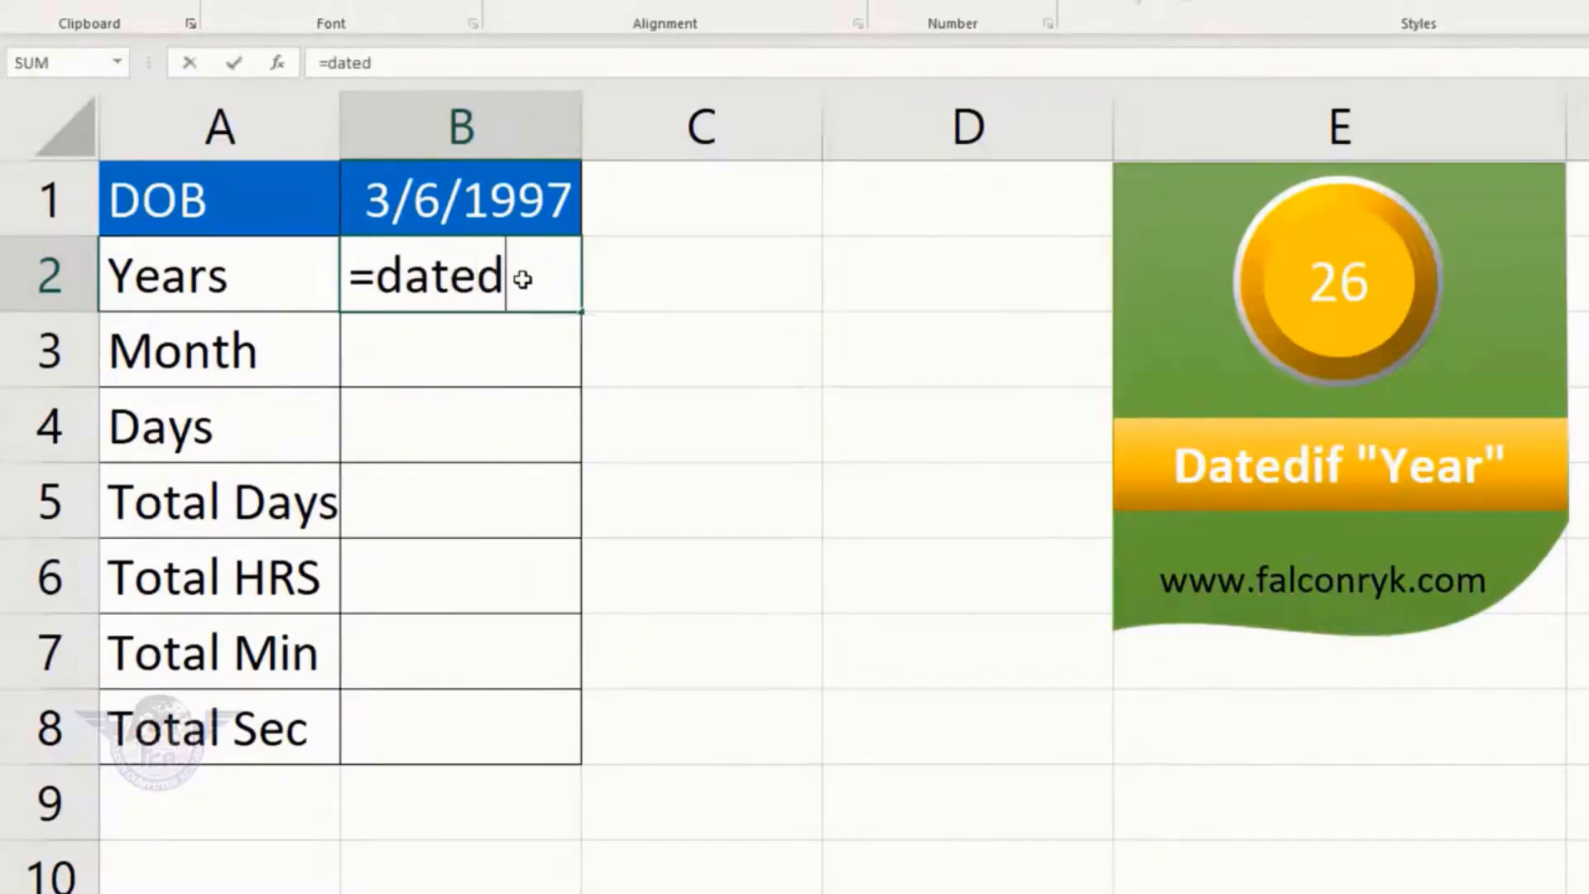
pyautogui.write('if(')
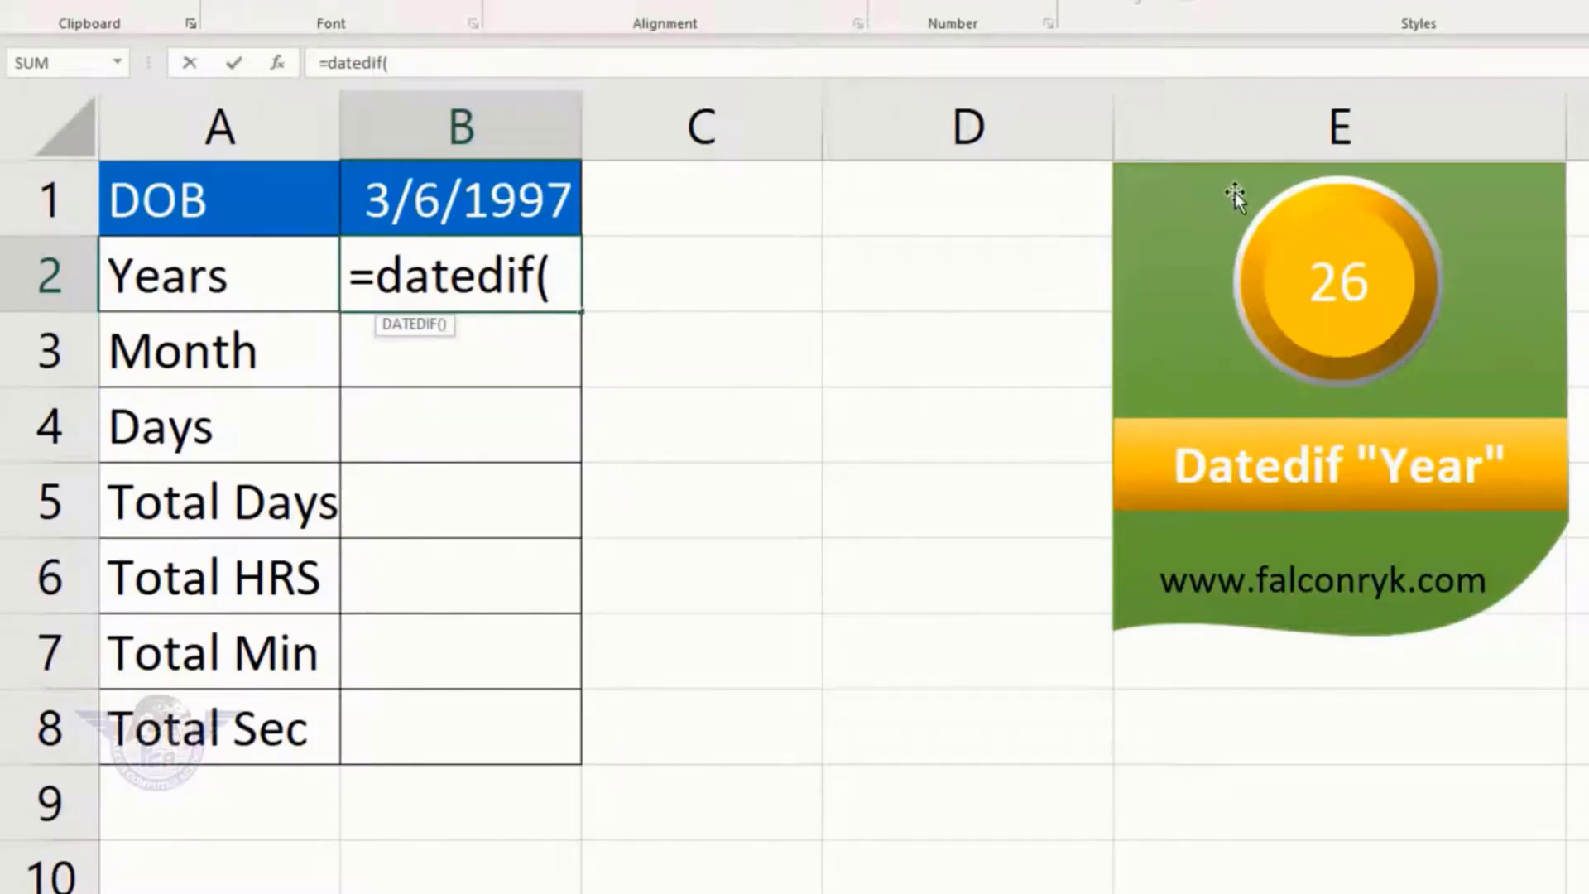
pyautogui.write('b1')
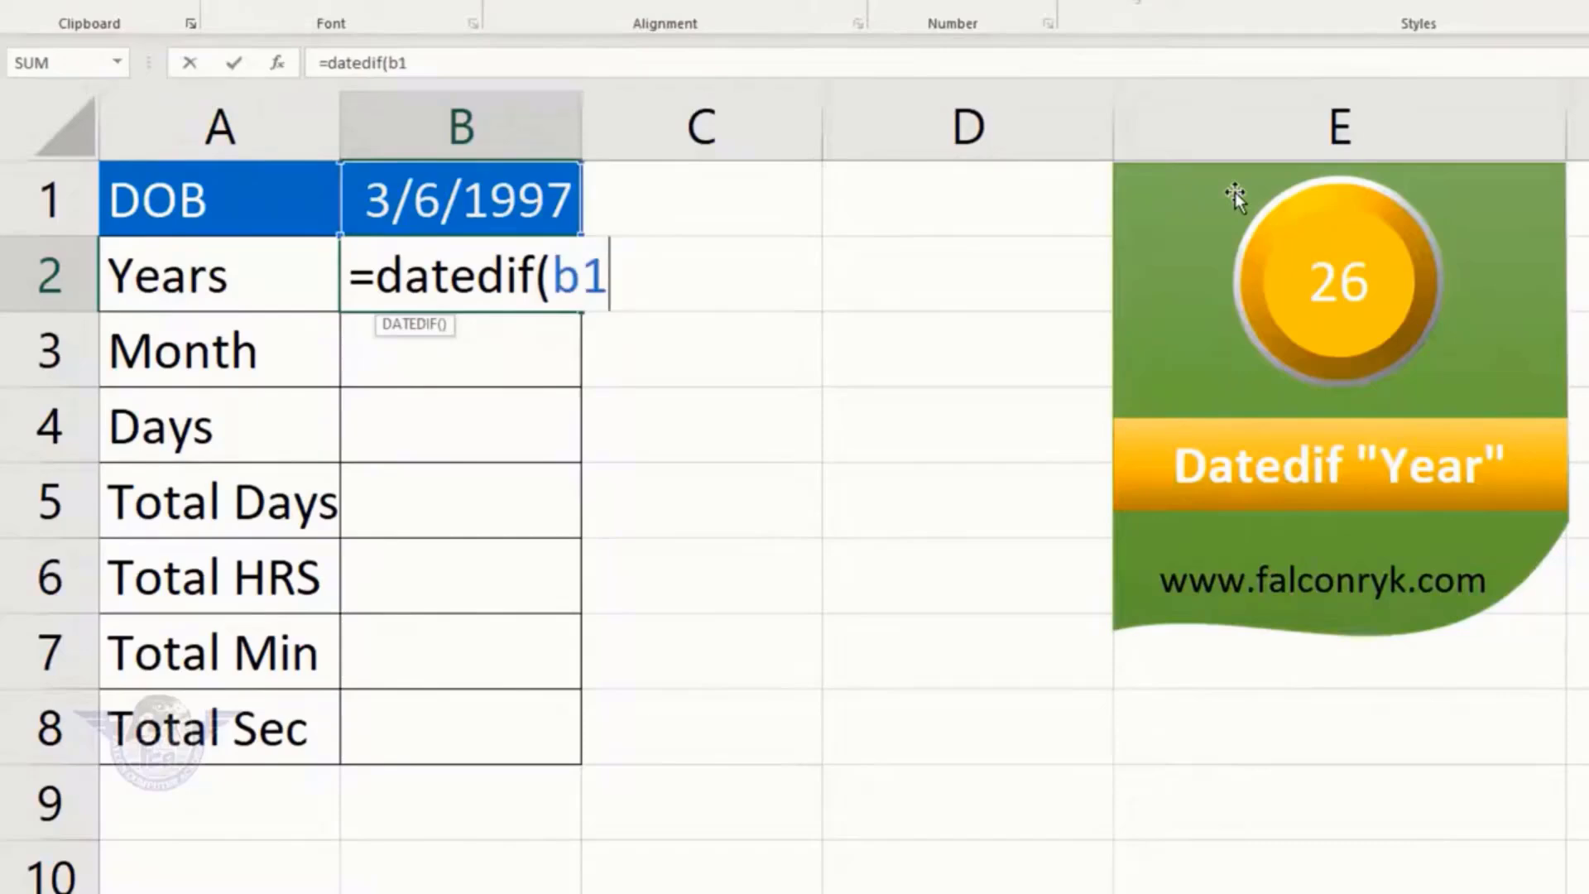
pyautogui.write(',today')
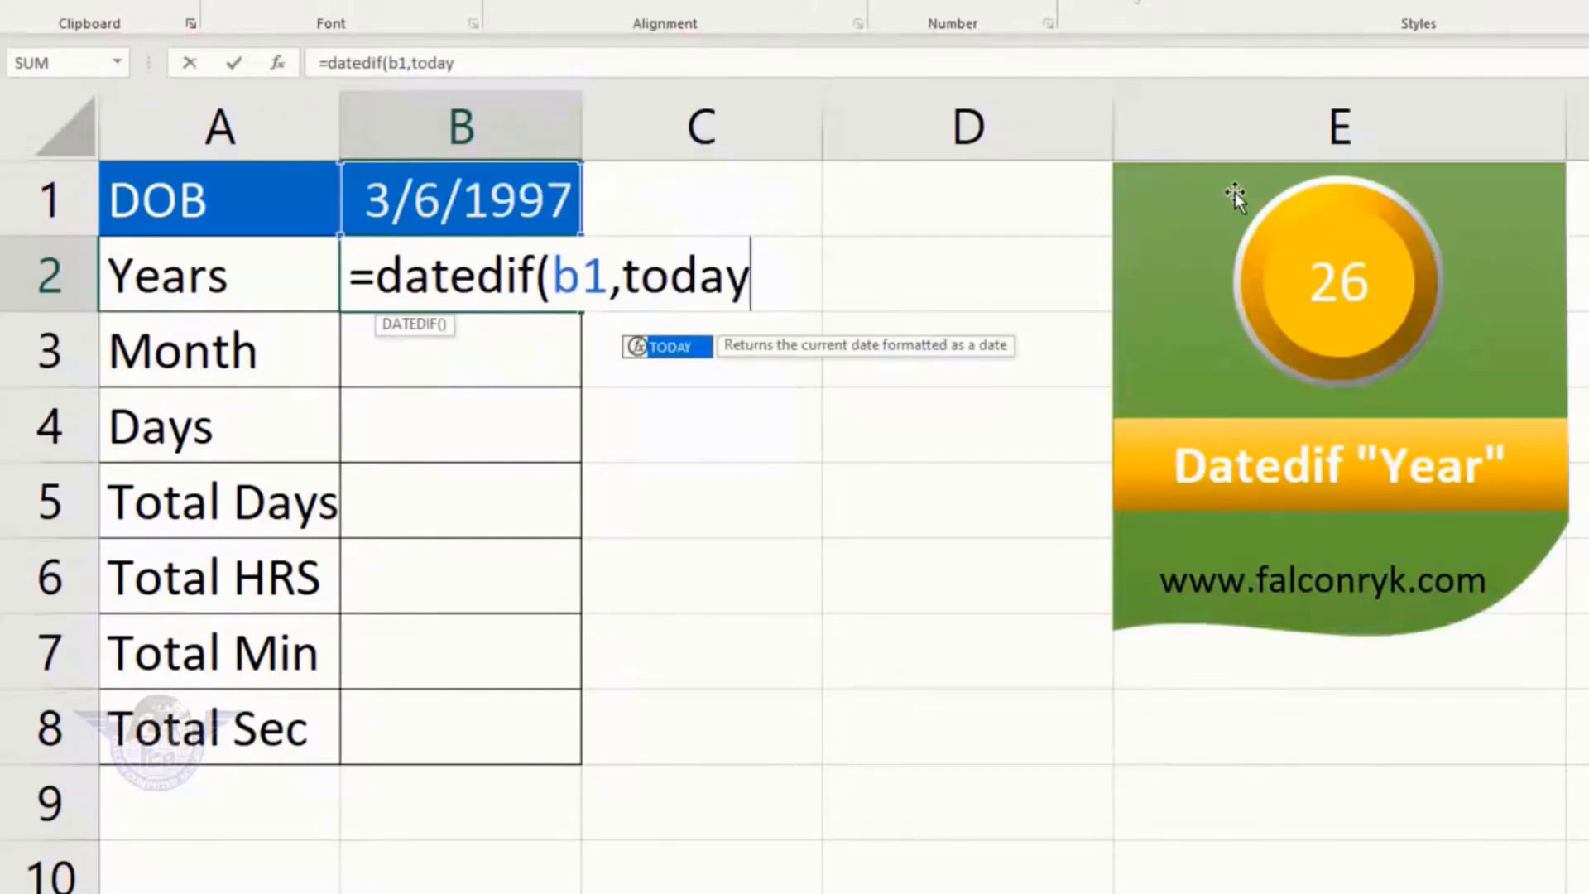
pyautogui.write('(')
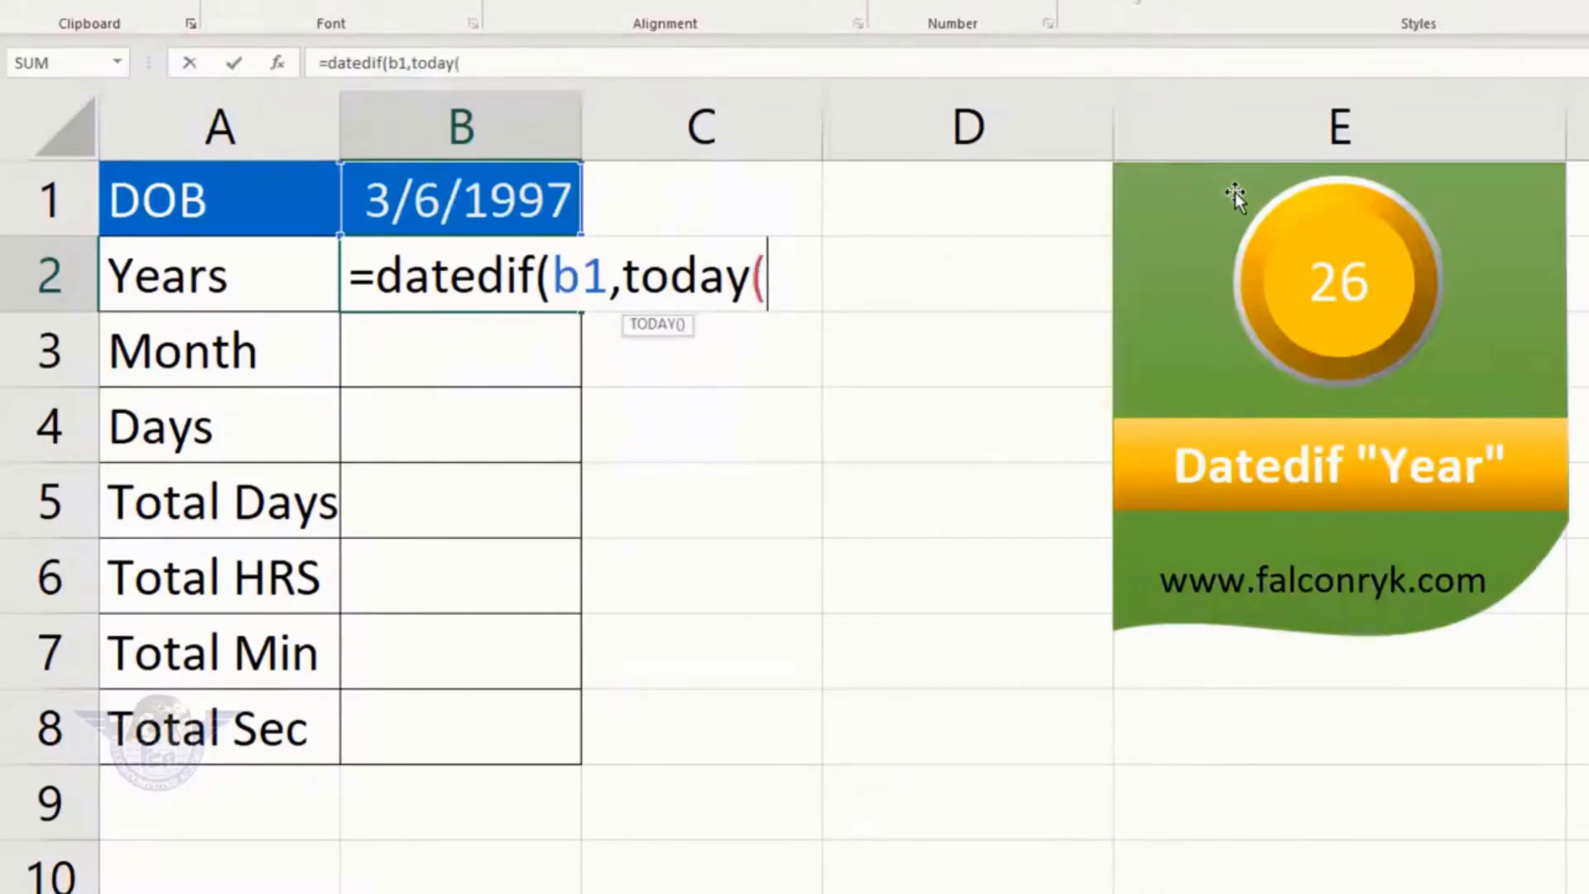
pyautogui.write(')')
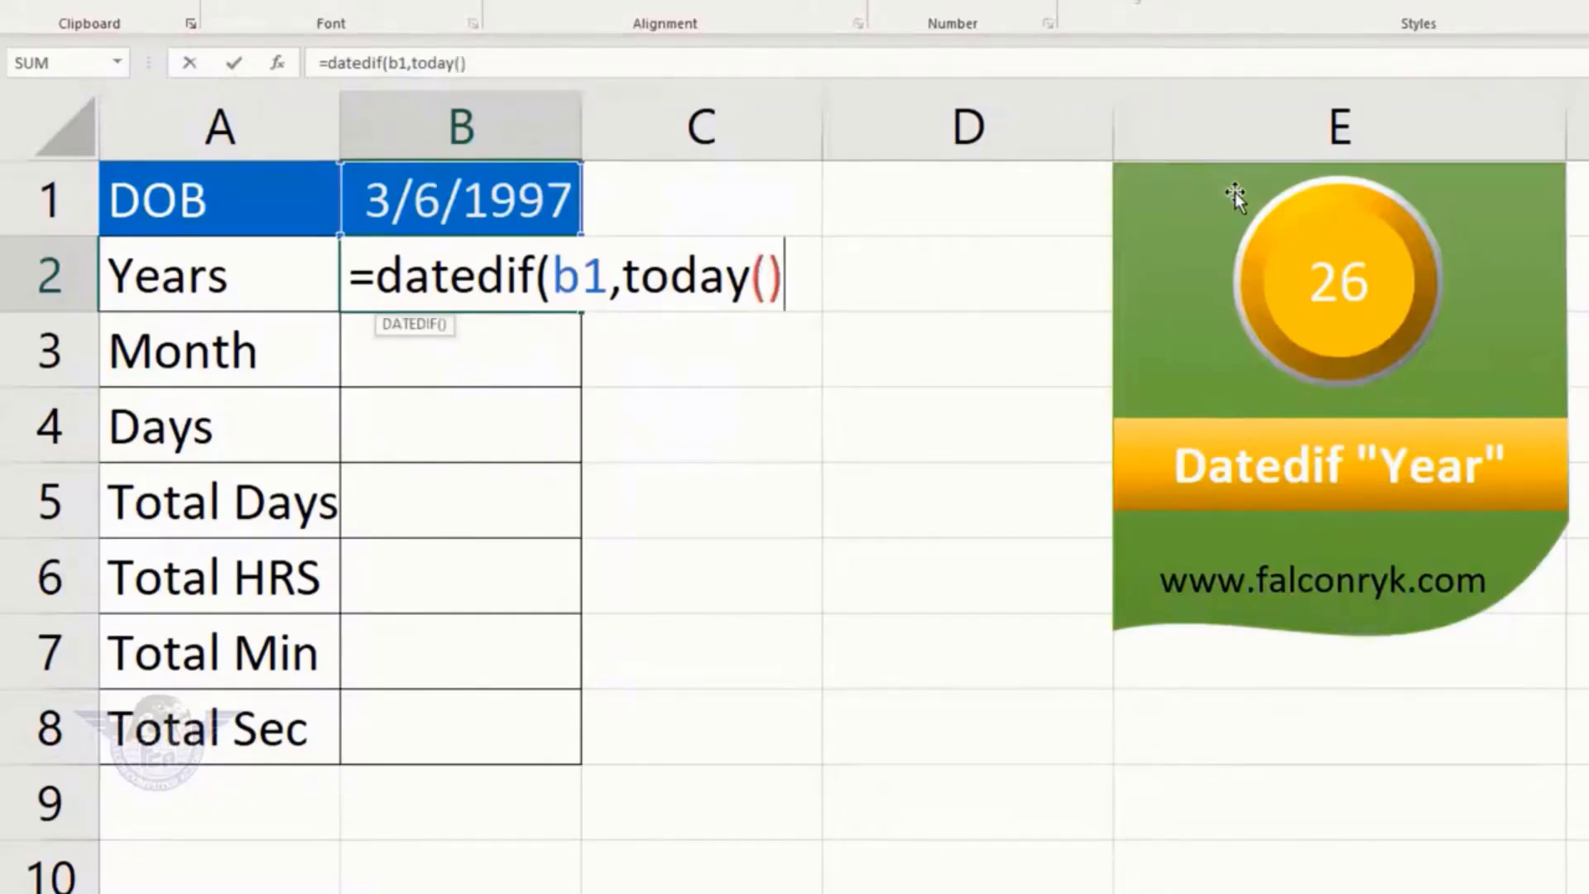
pyautogui.write(',"Y')
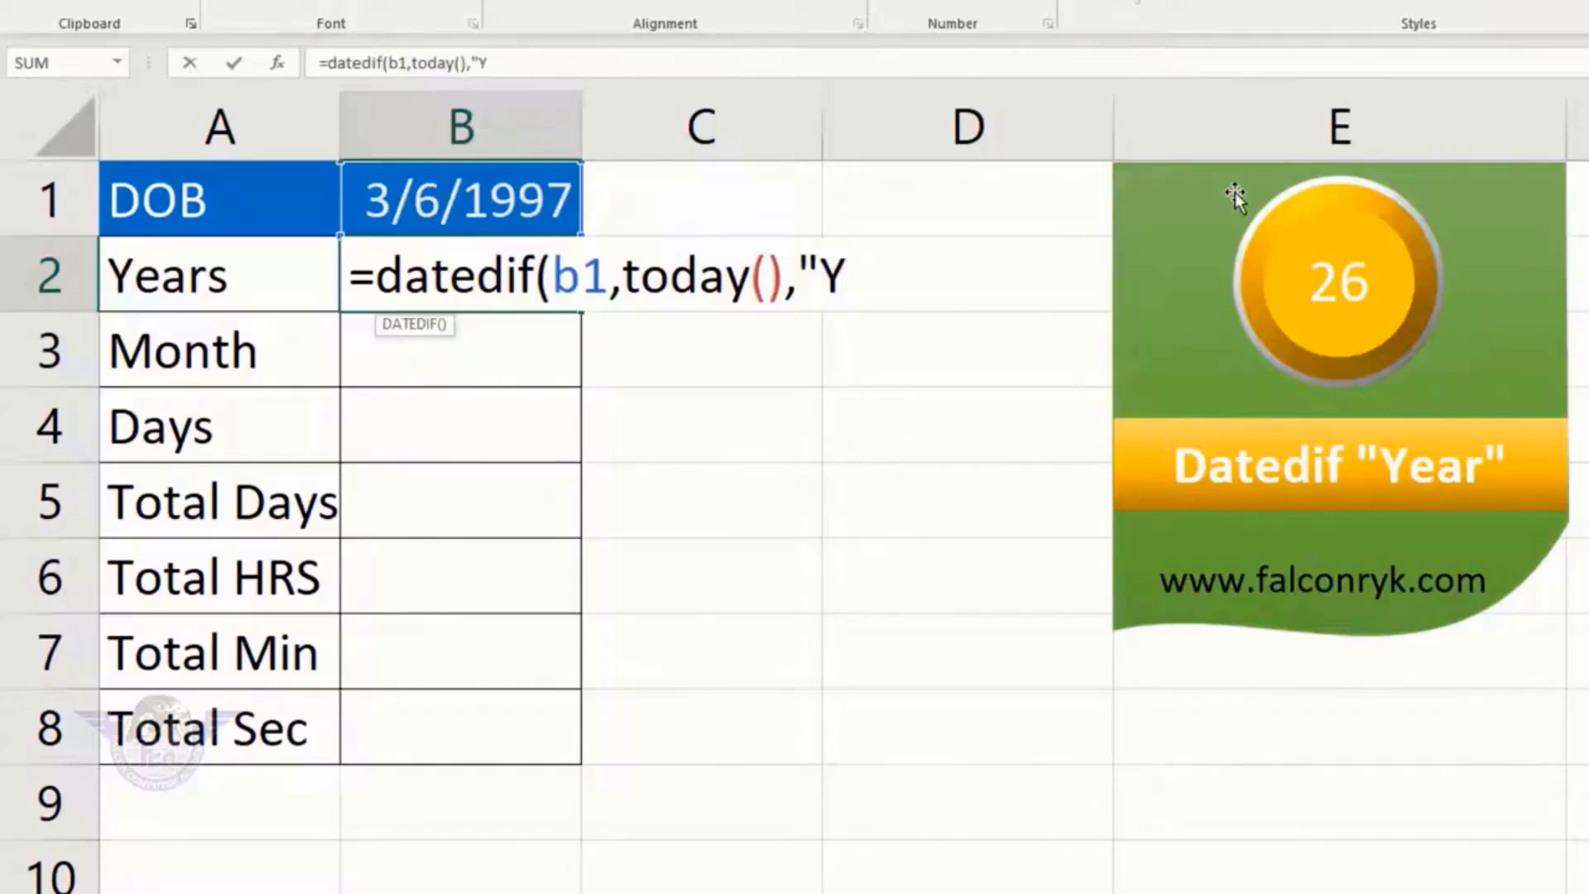
pyautogui.write('")')
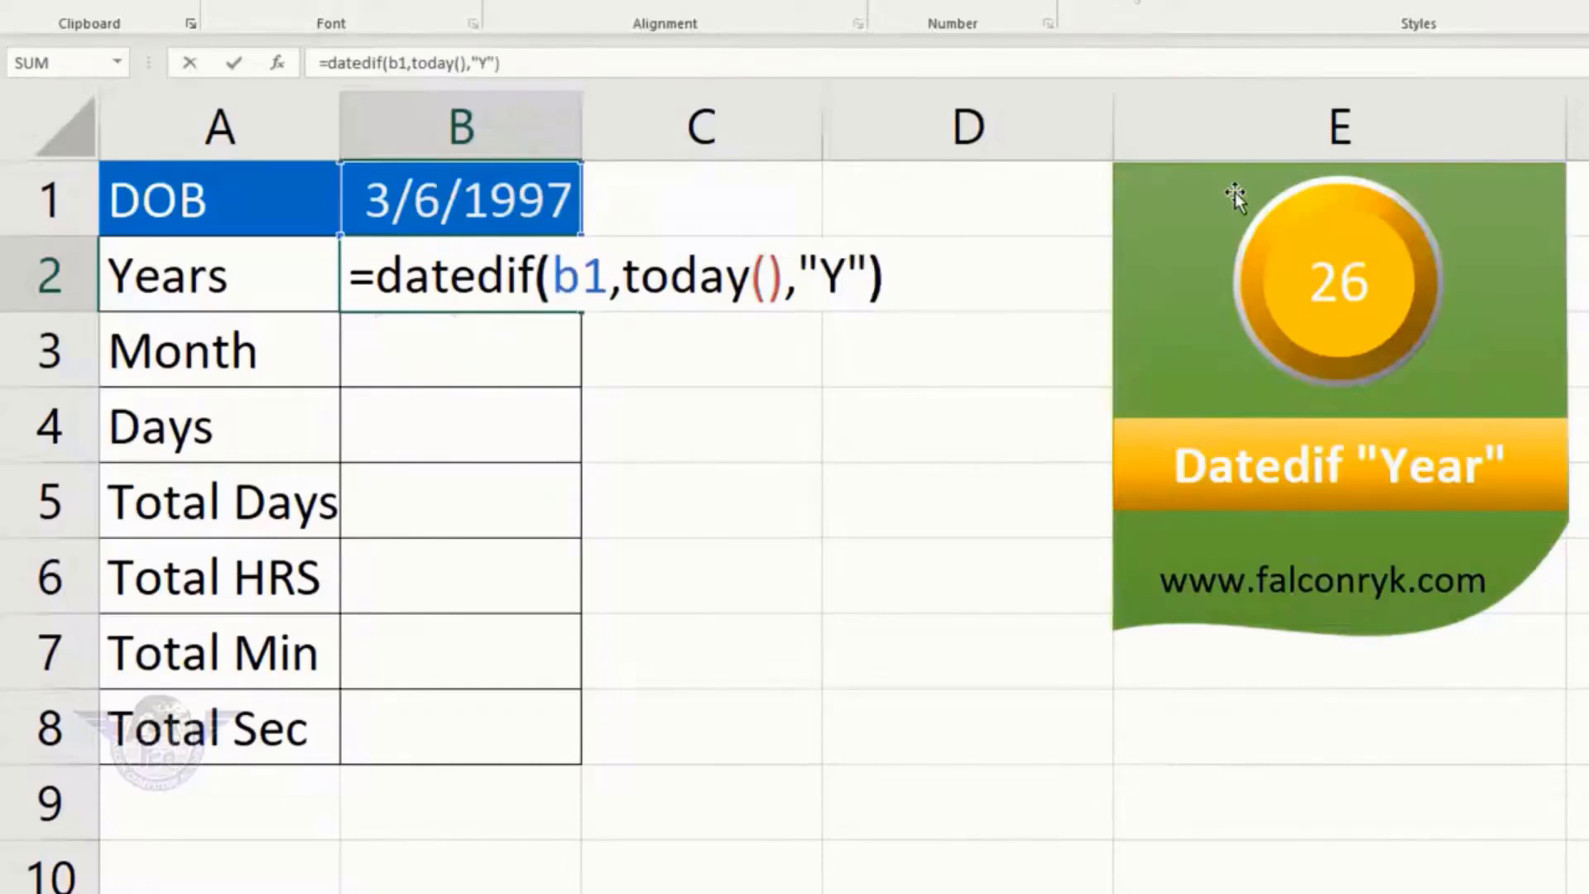
pyautogui.press('Return')
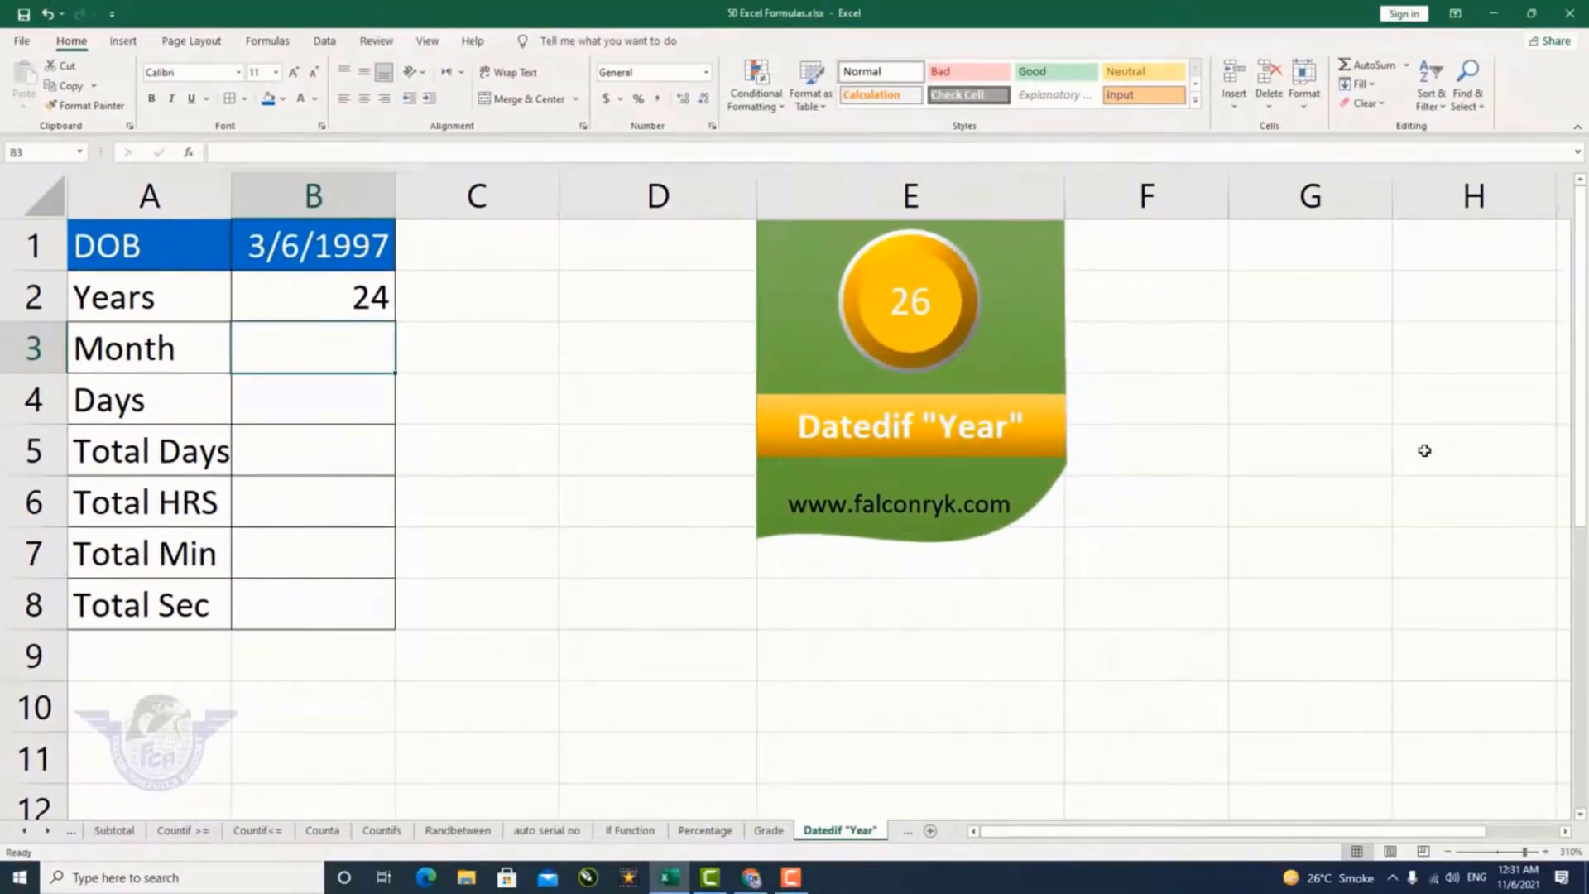
# On the Datedif "Month" sheet, enter =datedif(B1,today(),"YM") in B3 to calculate the months beyond full years
pyautogui.hotkey('ctrl', 'pagedown')
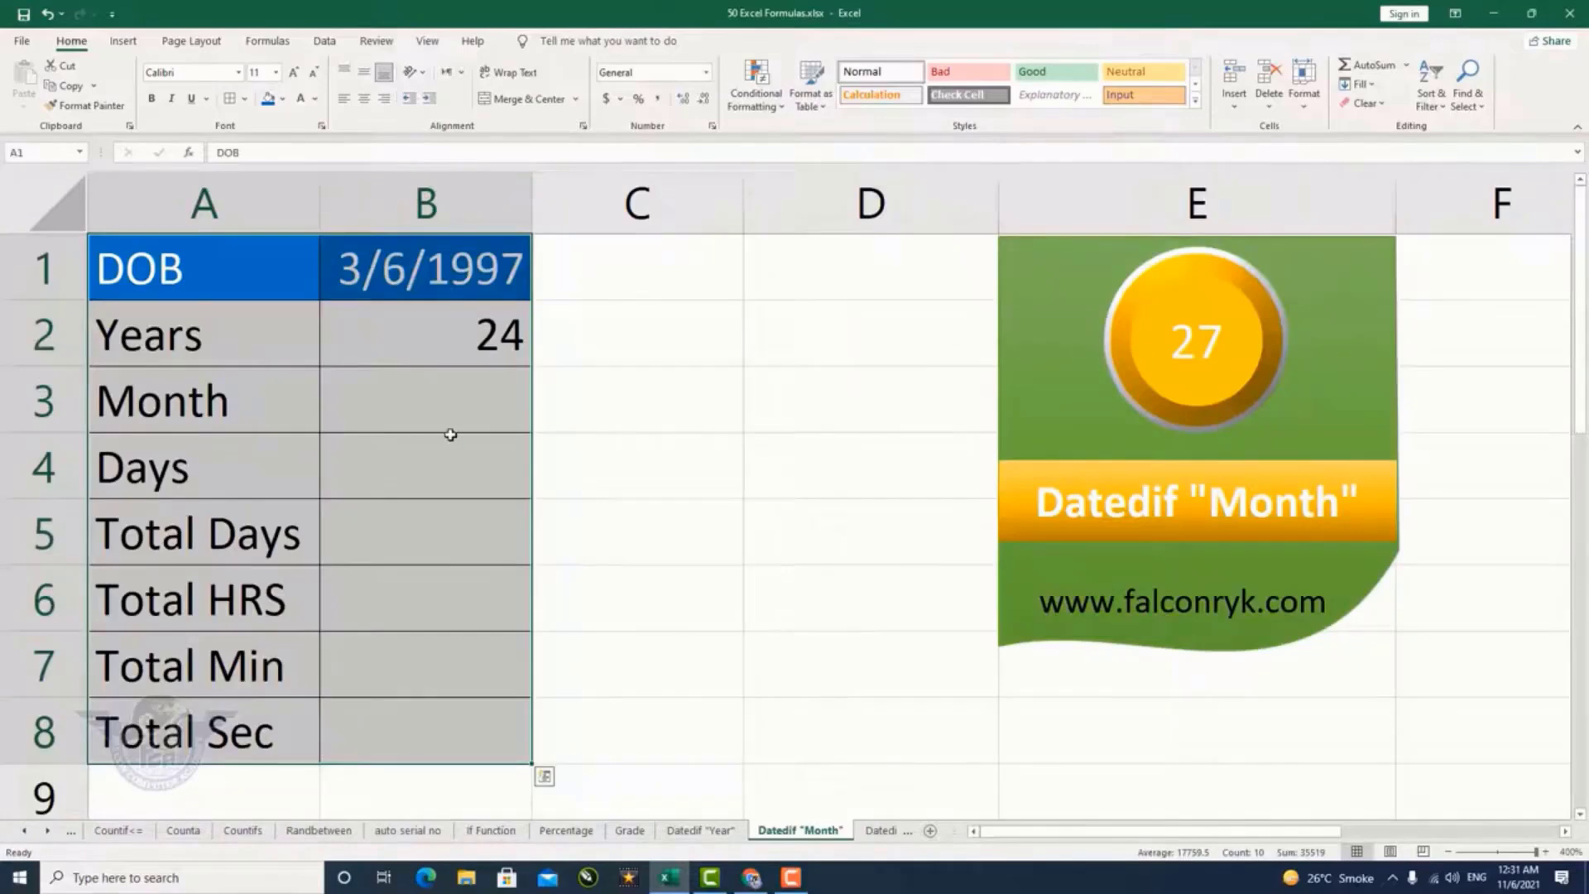
pyautogui.click(457, 400)
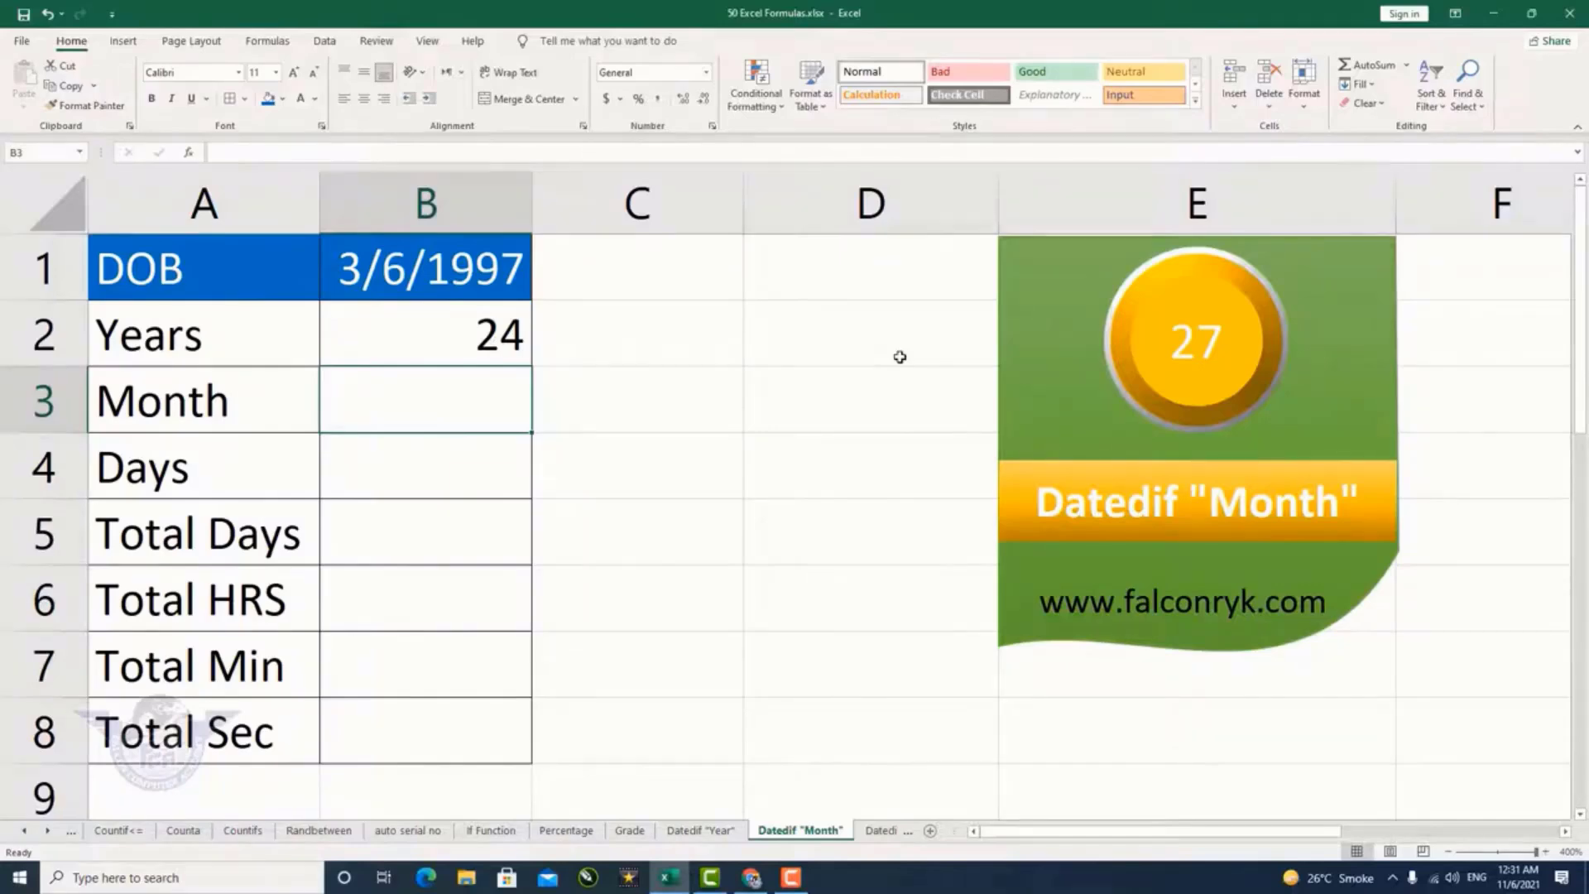
pyautogui.write('=da')
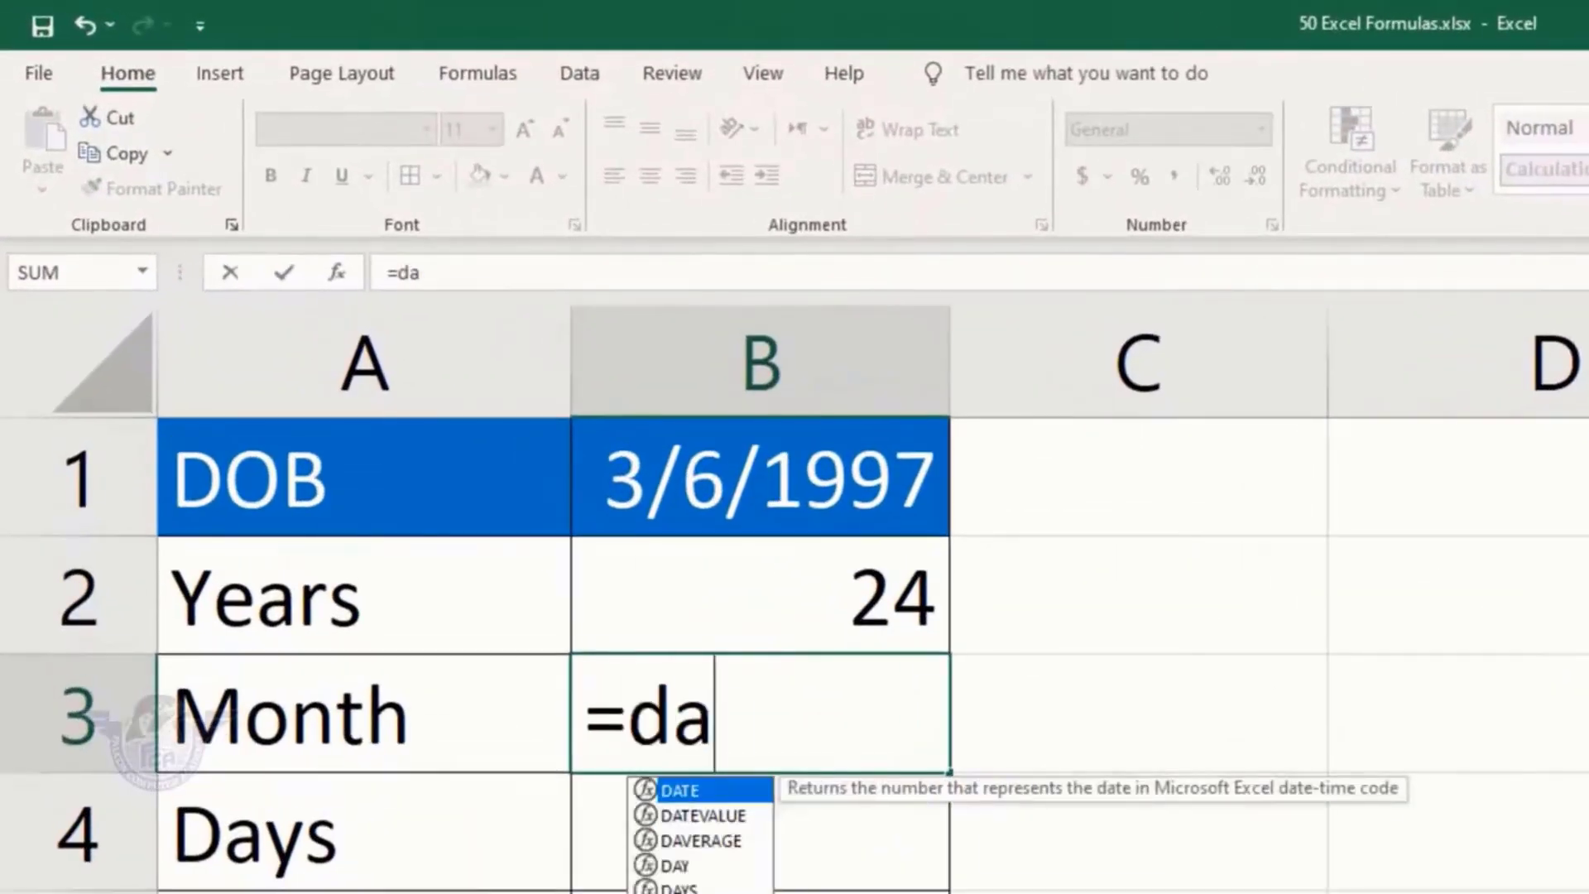
pyautogui.write('tedif(')
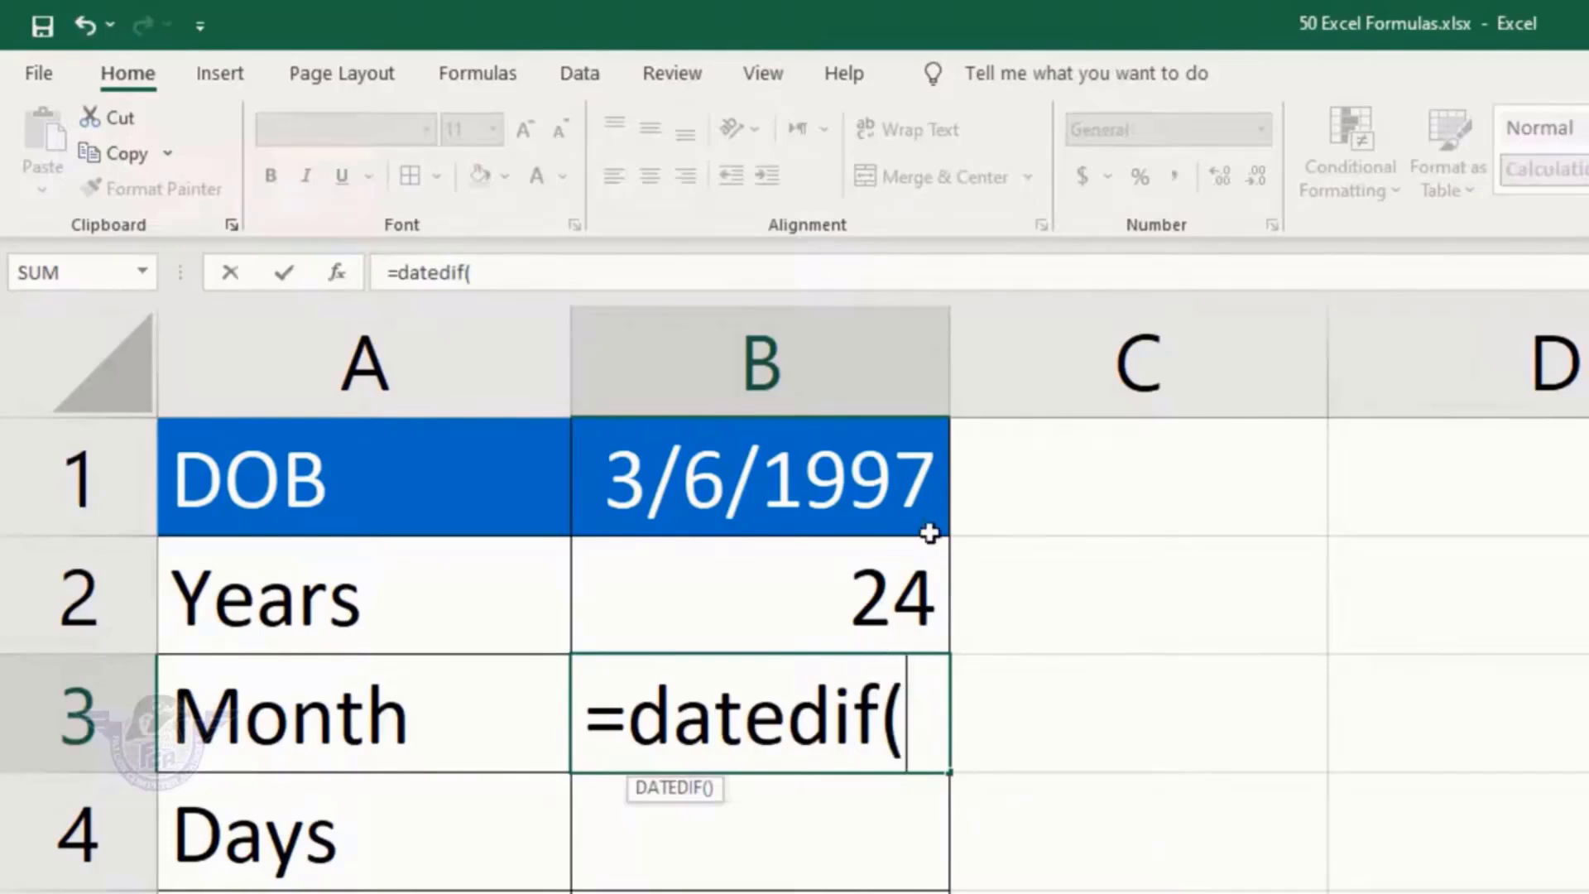
pyautogui.click(780, 505)
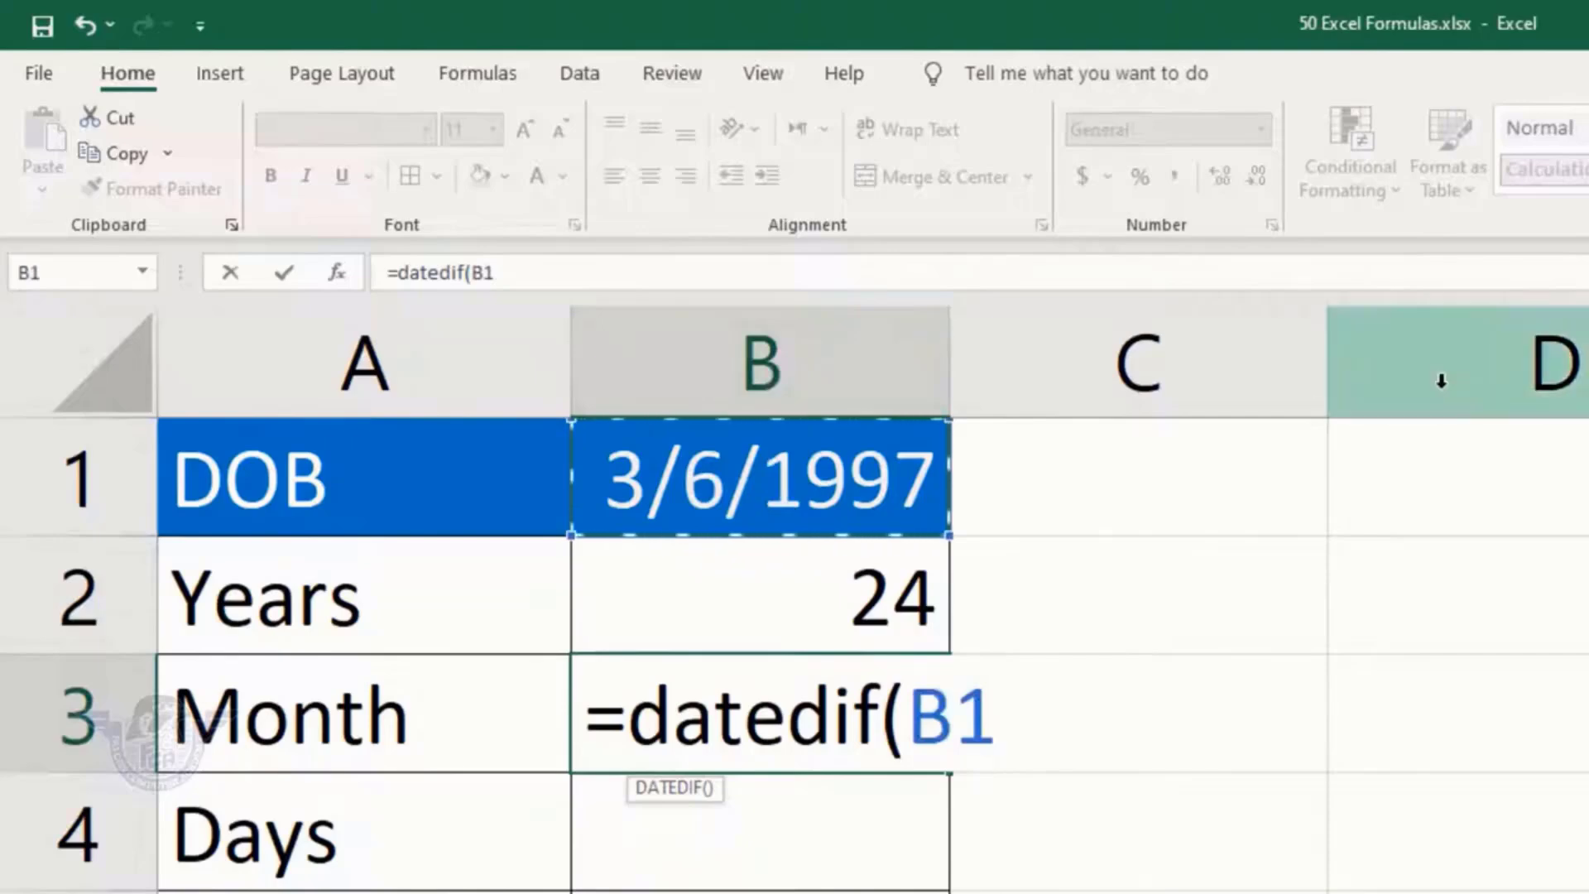
pyautogui.write(',tod')
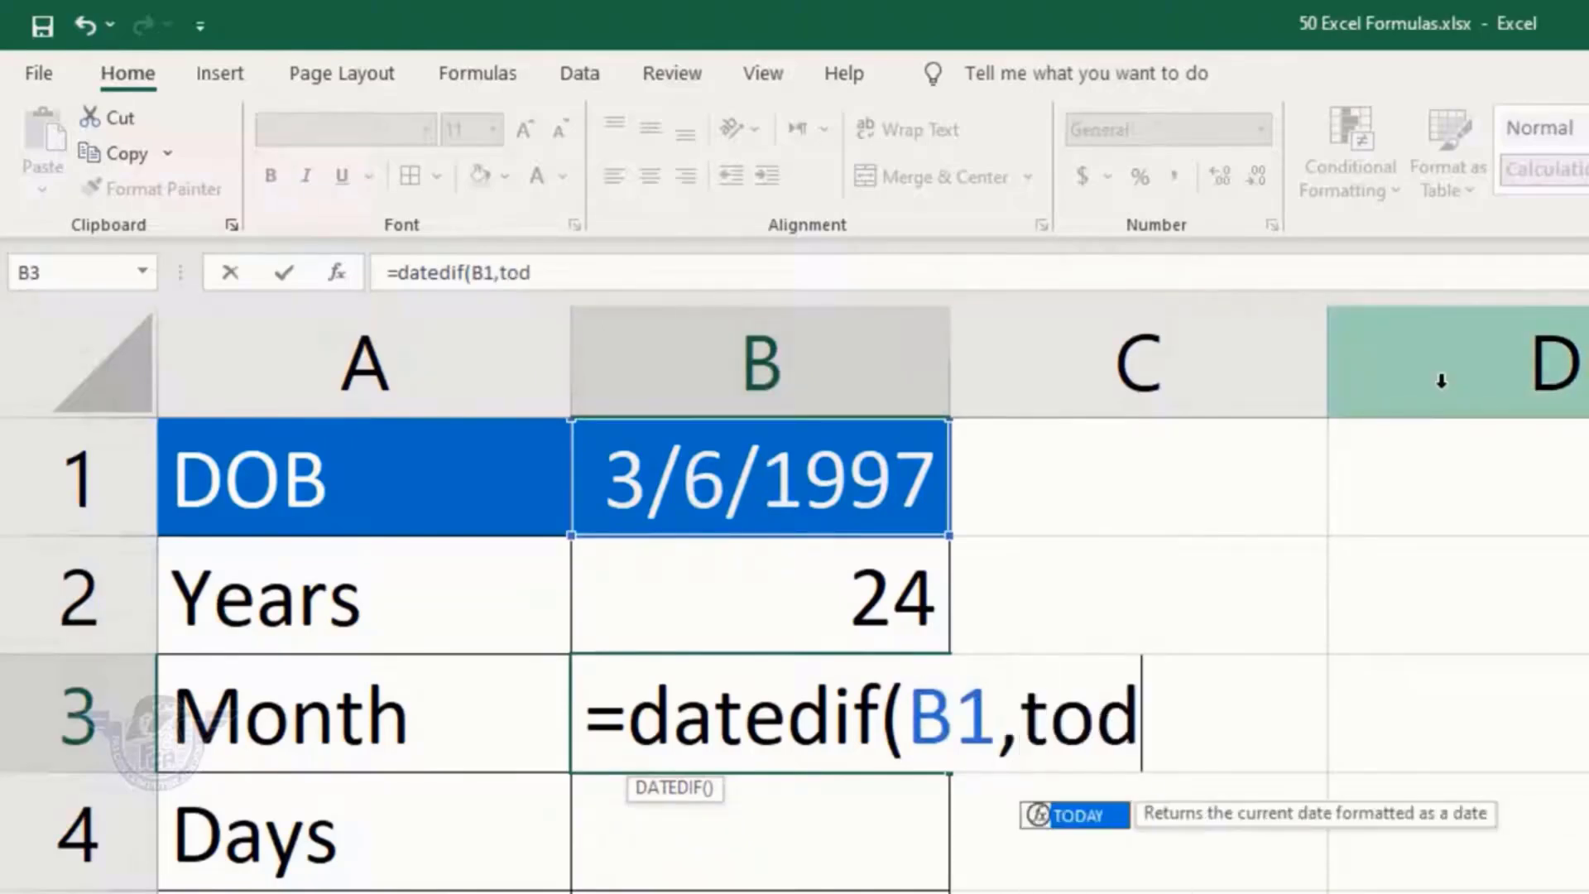
pyautogui.write('ay(')
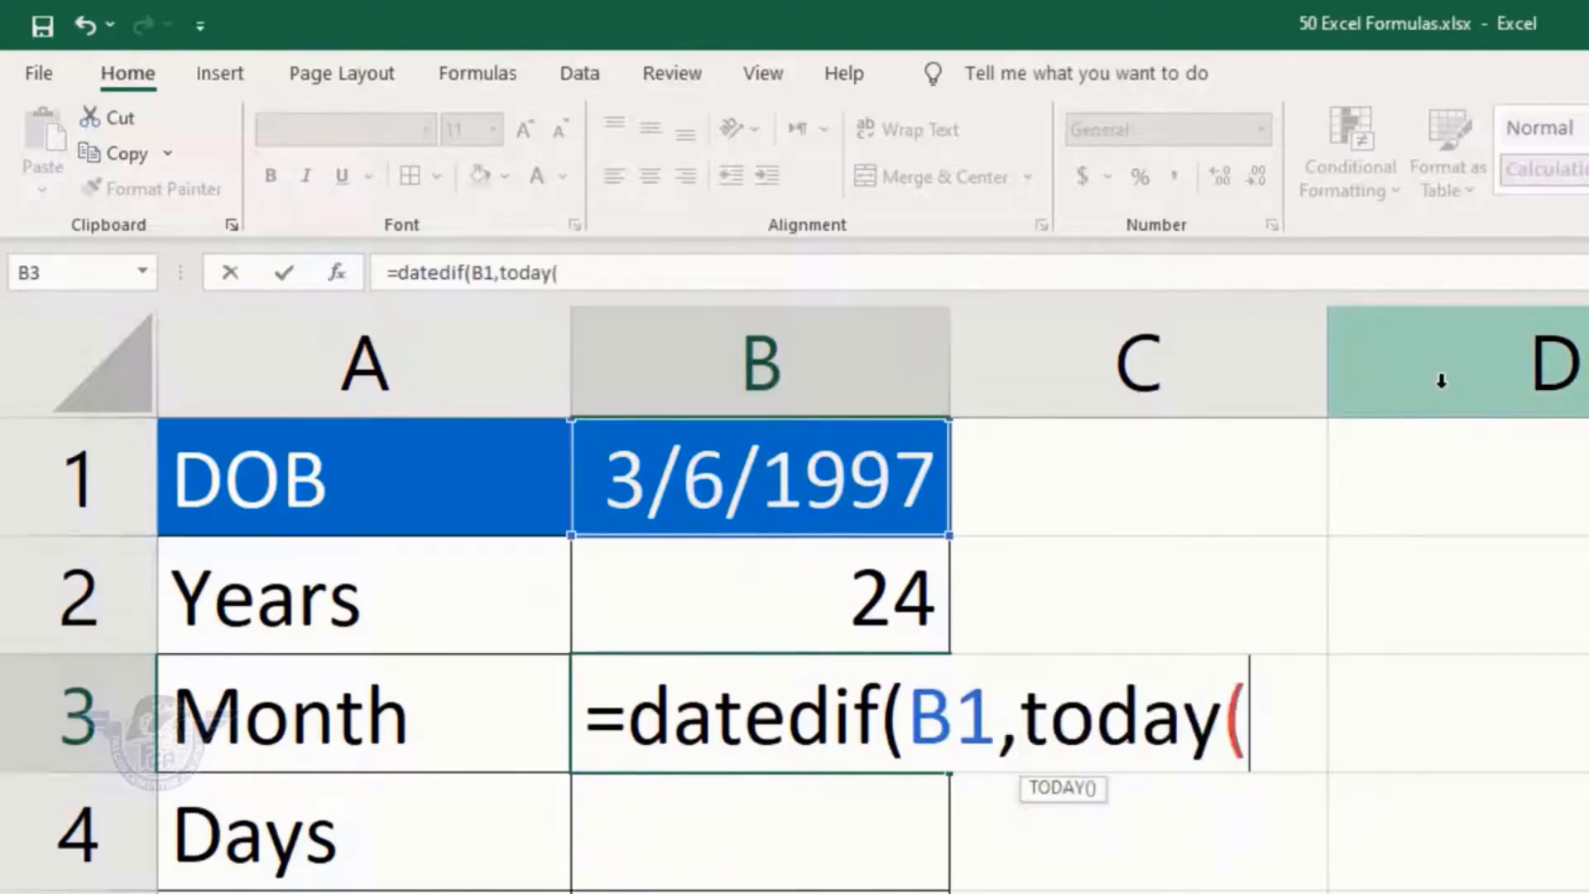
pyautogui.write('),')
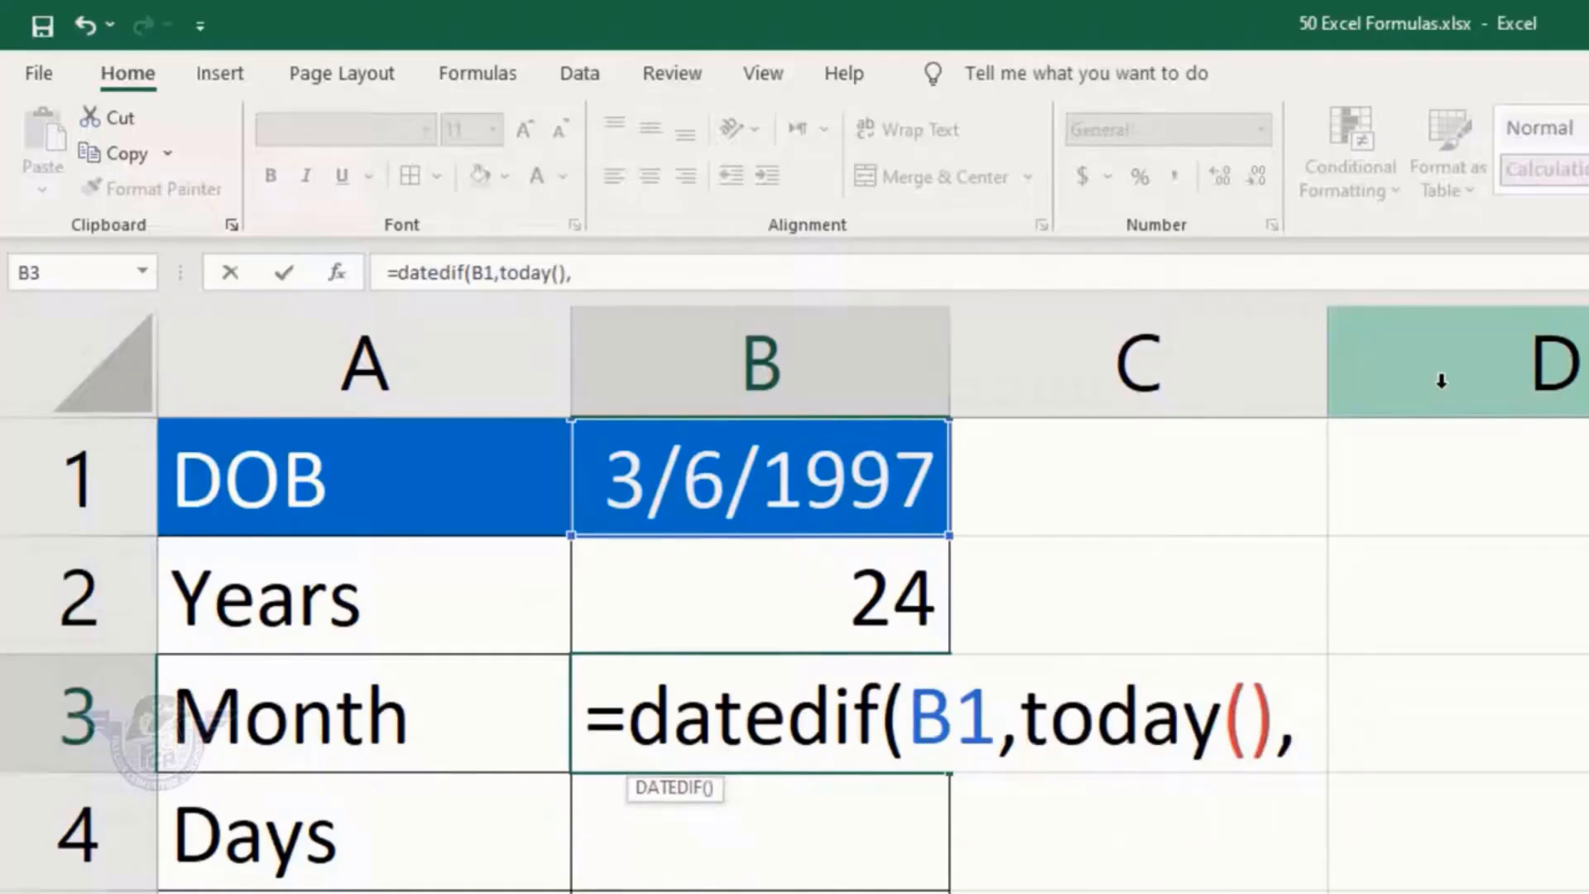
pyautogui.write('"YM')
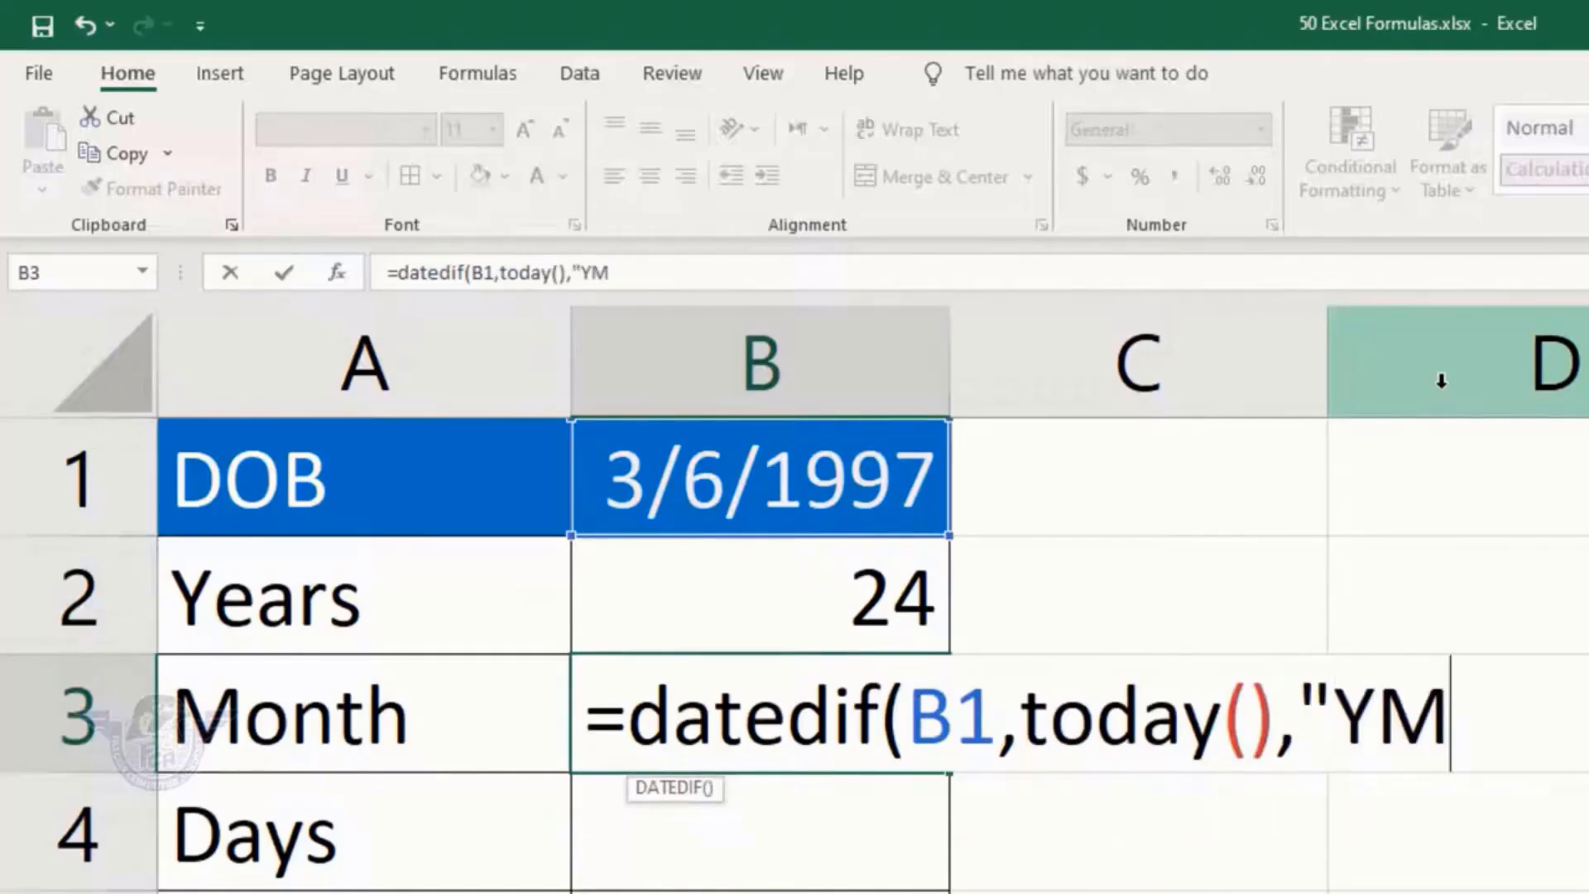
pyautogui.write('"')
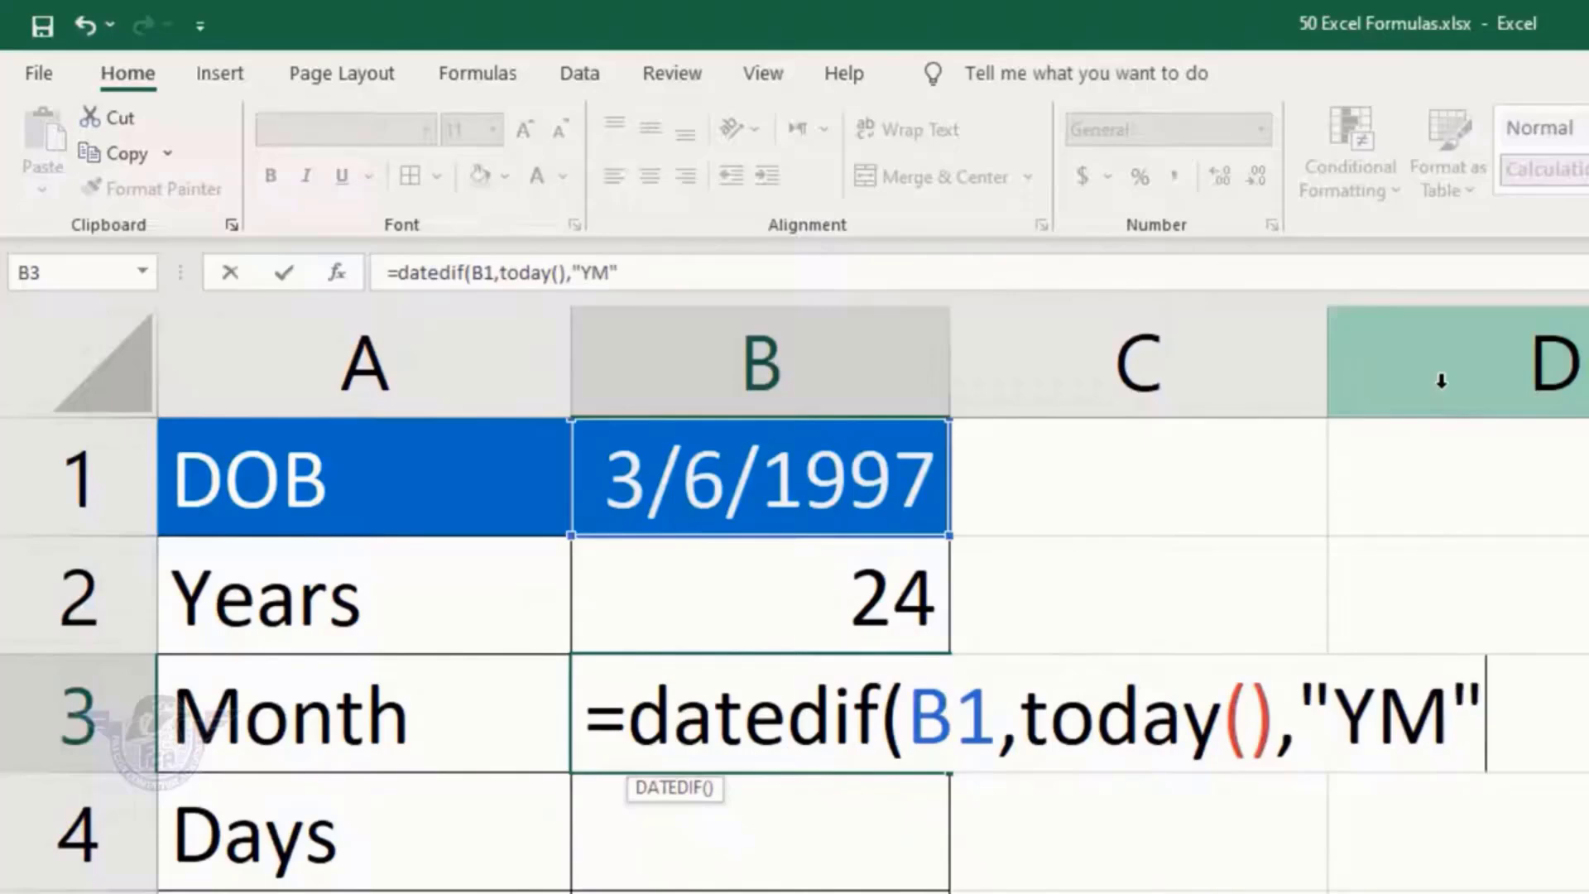
pyautogui.write(')')
pyautogui.press('Return')
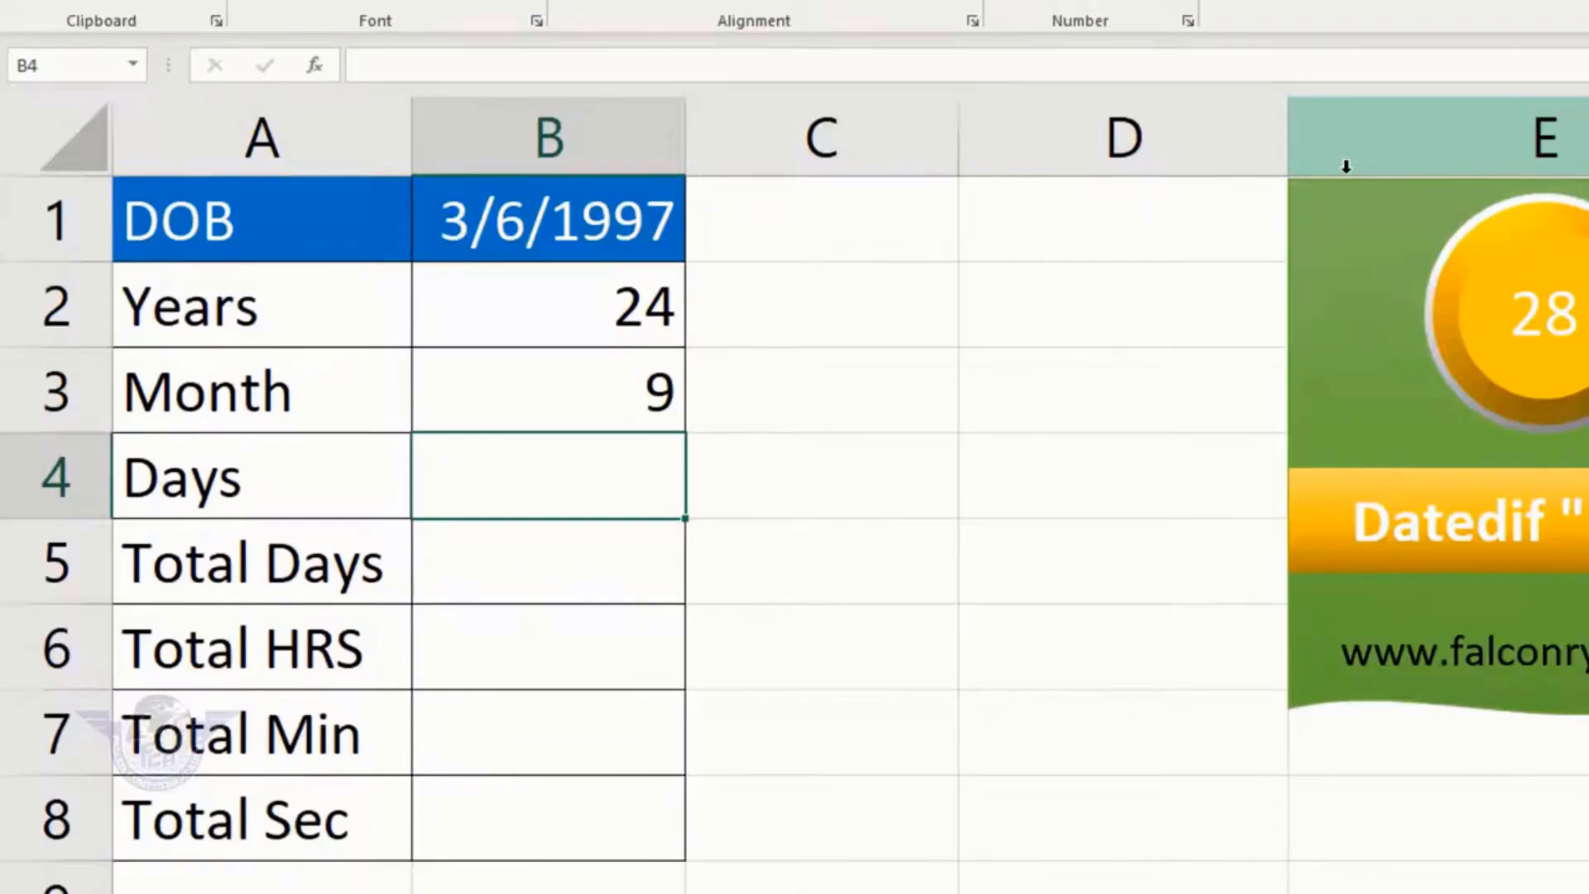
# On the number 28 Datedif sheet, enter =datedif(B1,today(),"MD") in B4 to calculate the days beyond full months
pyautogui.write('=')
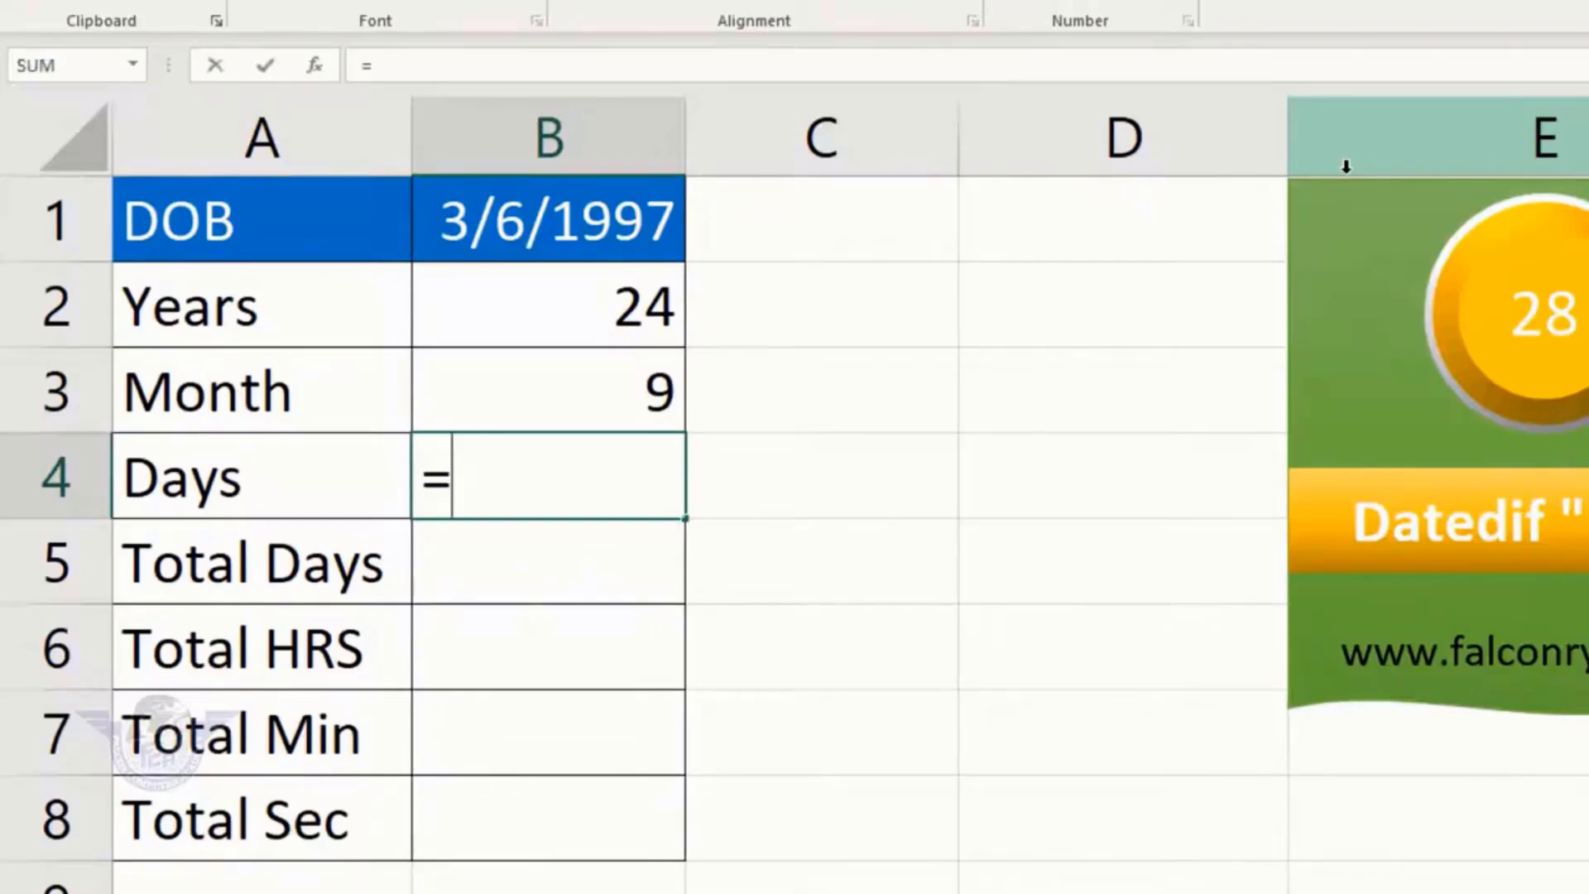
pyautogui.write('datedif(')
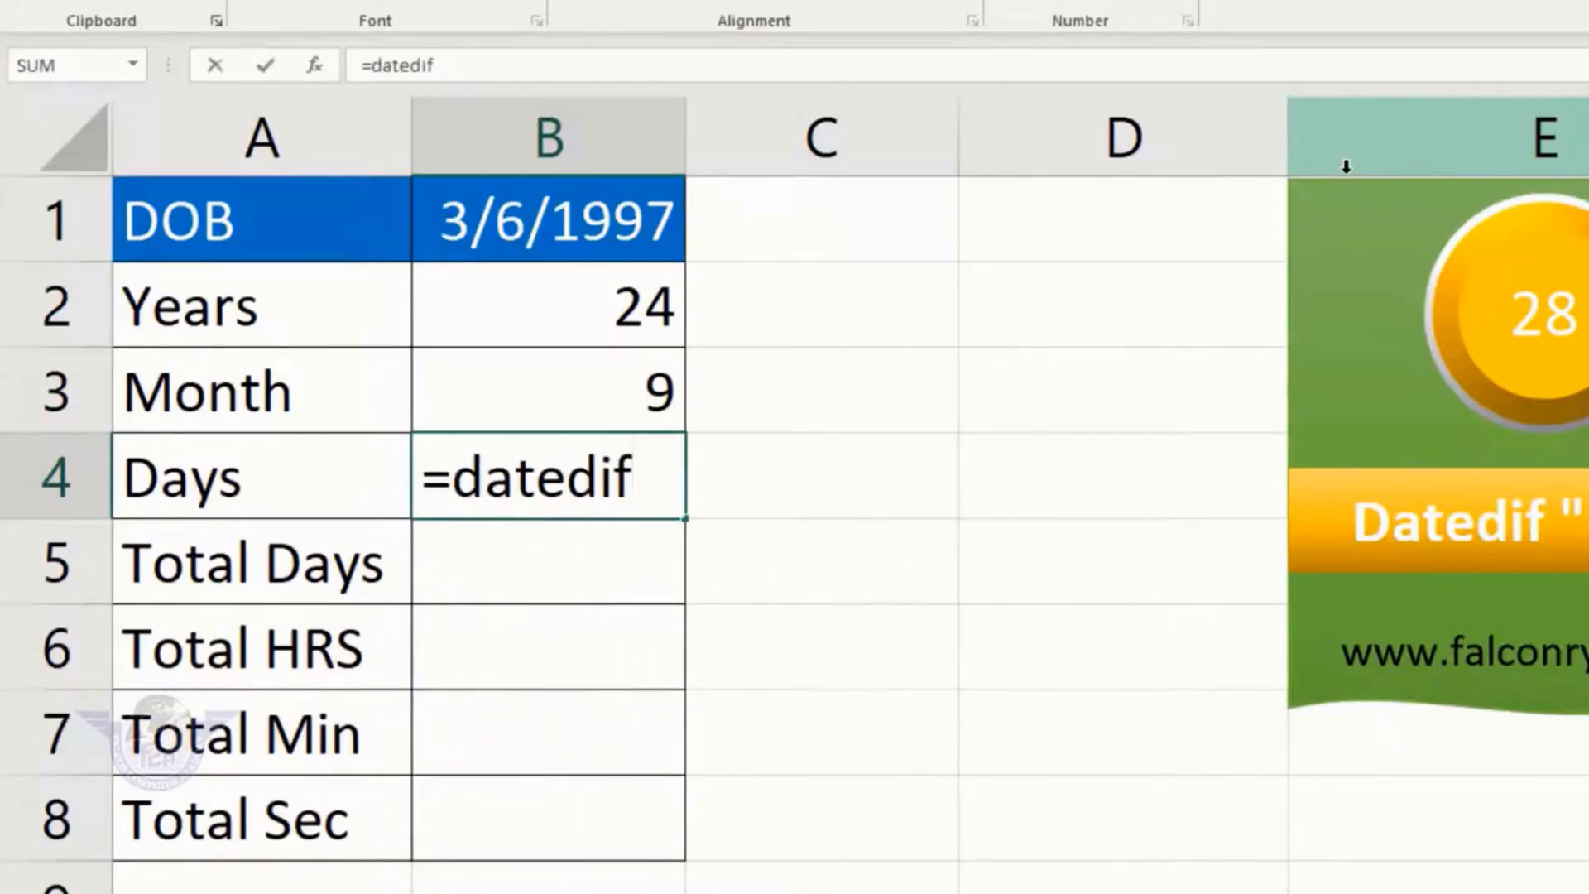
pyautogui.click(508, 232)
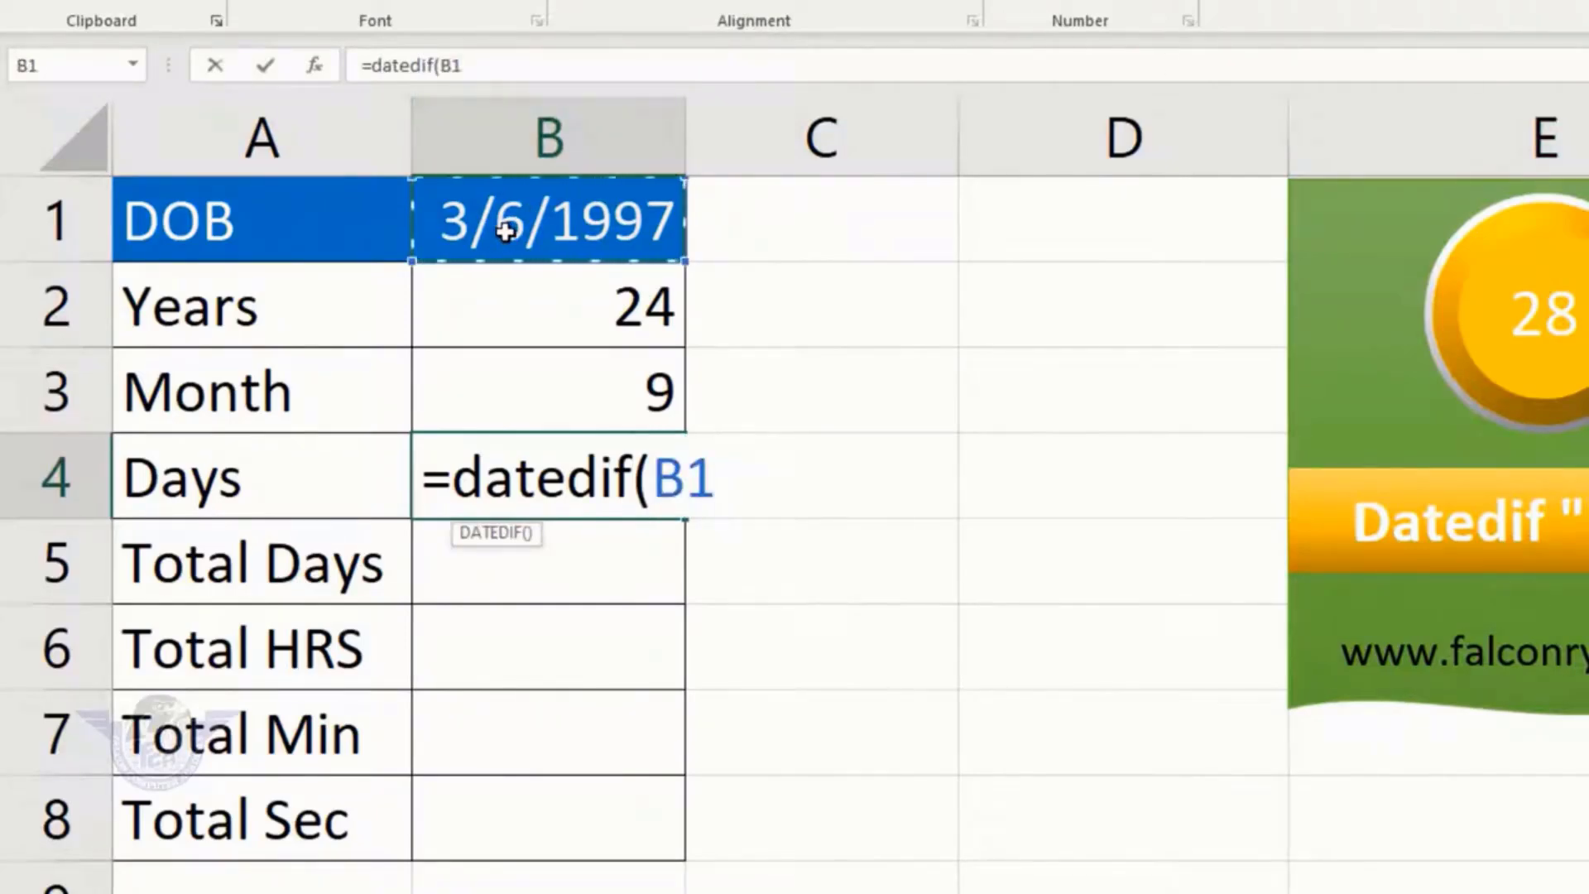
pyautogui.write(',today')
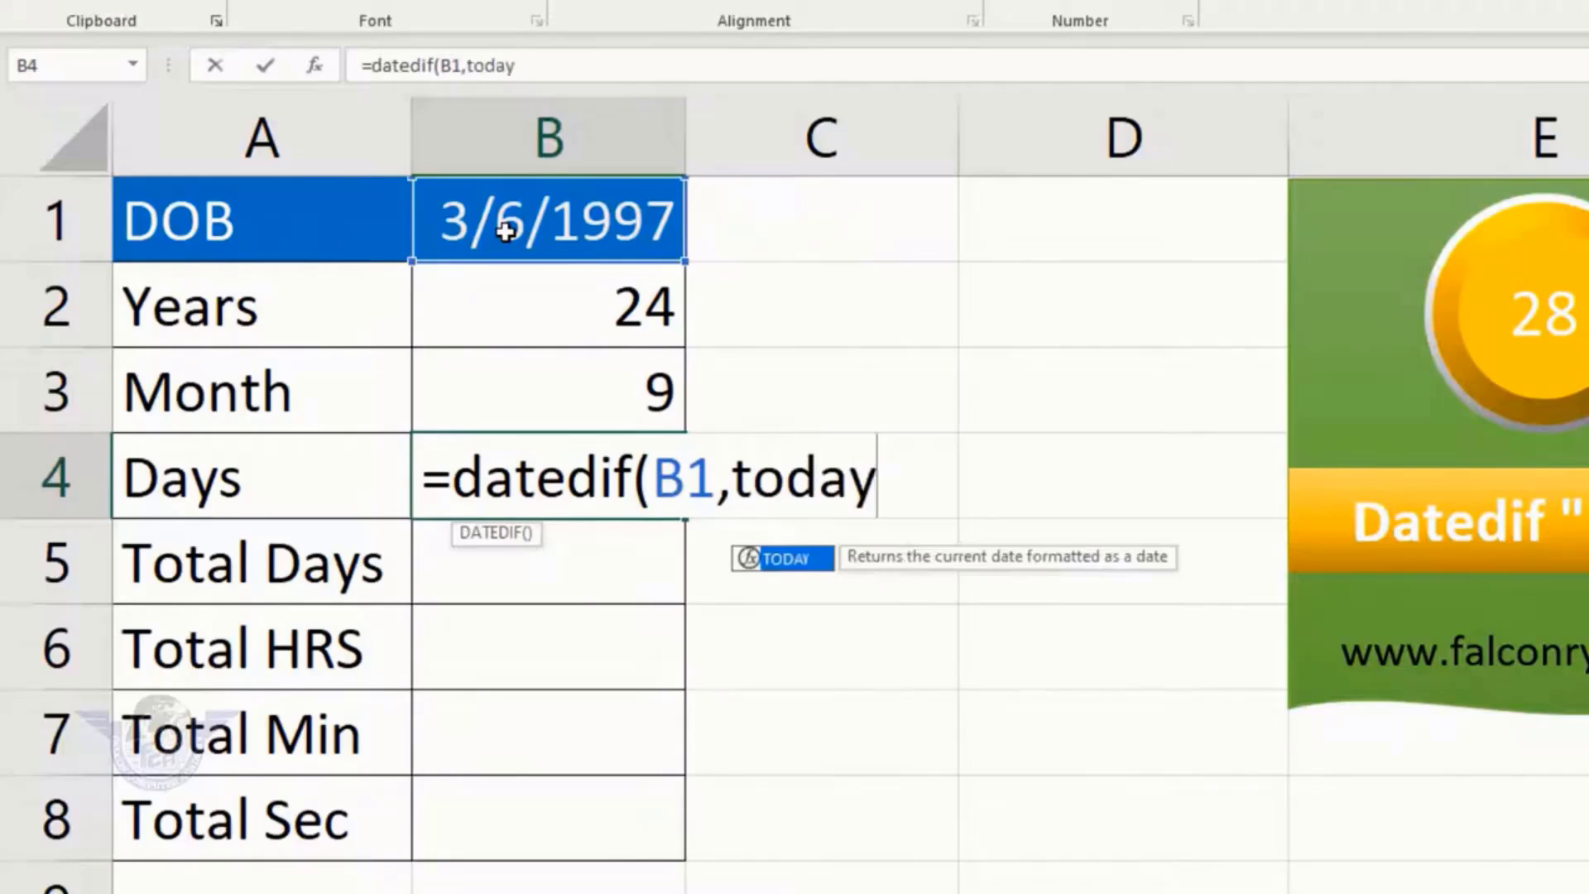
pyautogui.write('(),')
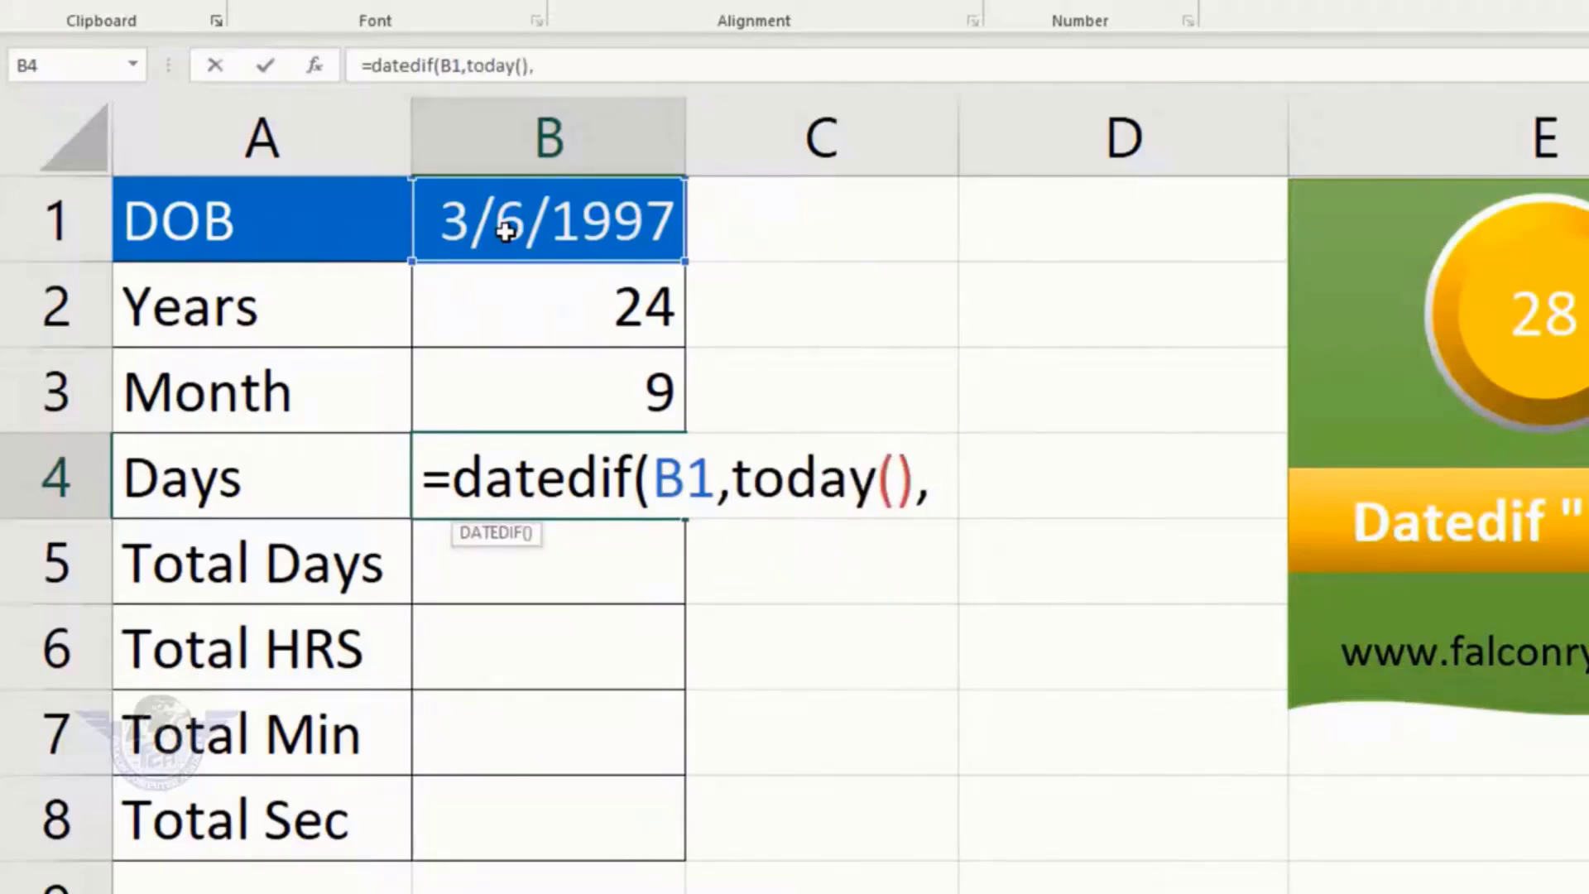
pyautogui.write('"MD')
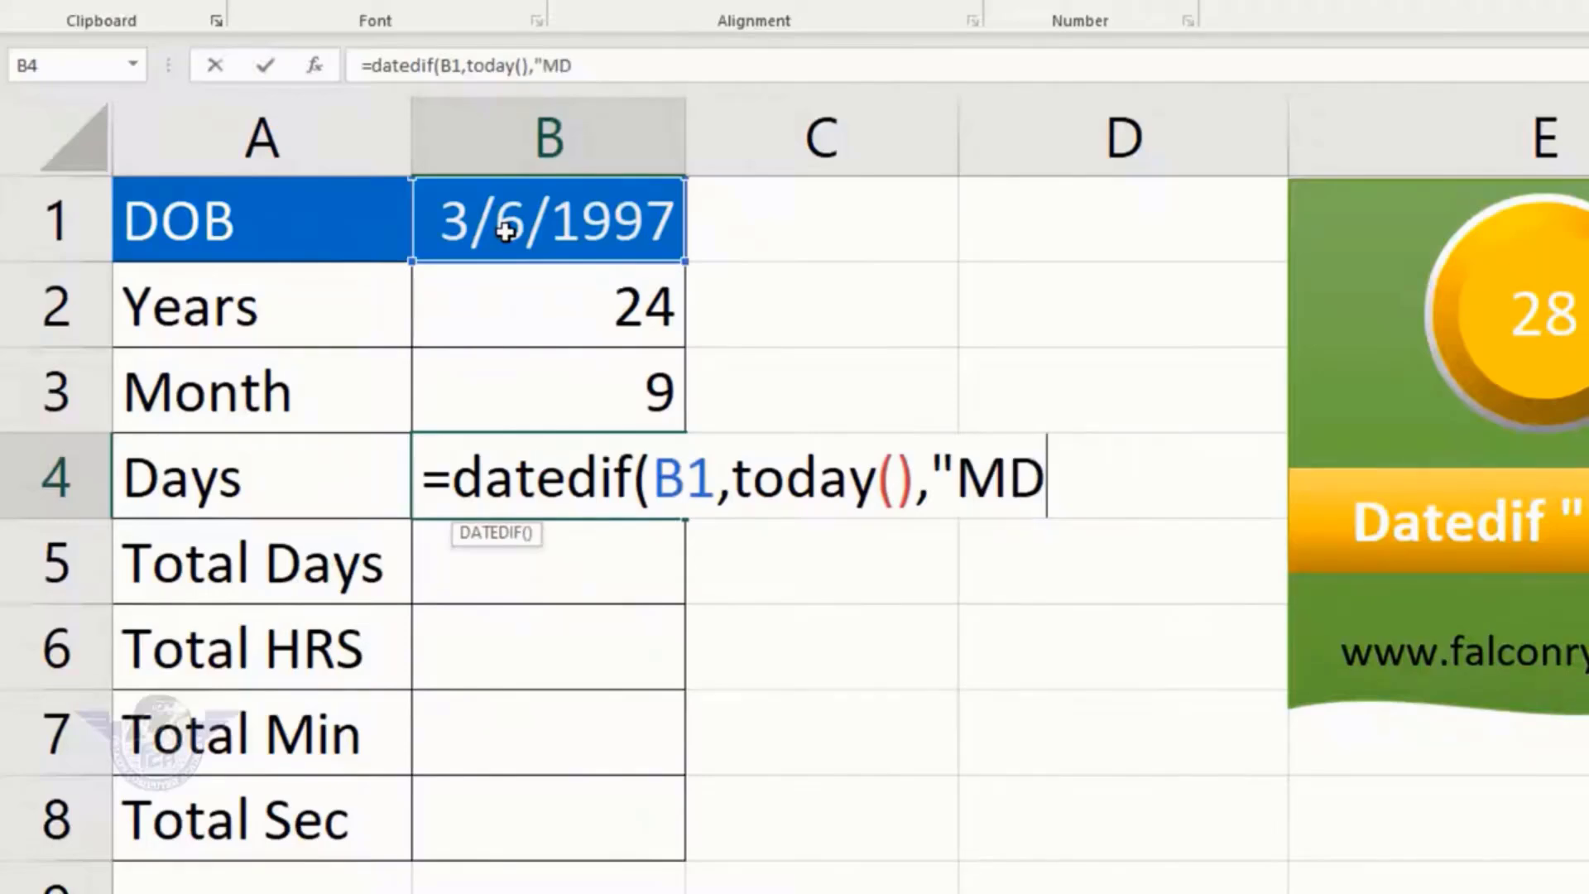
pyautogui.write('")')
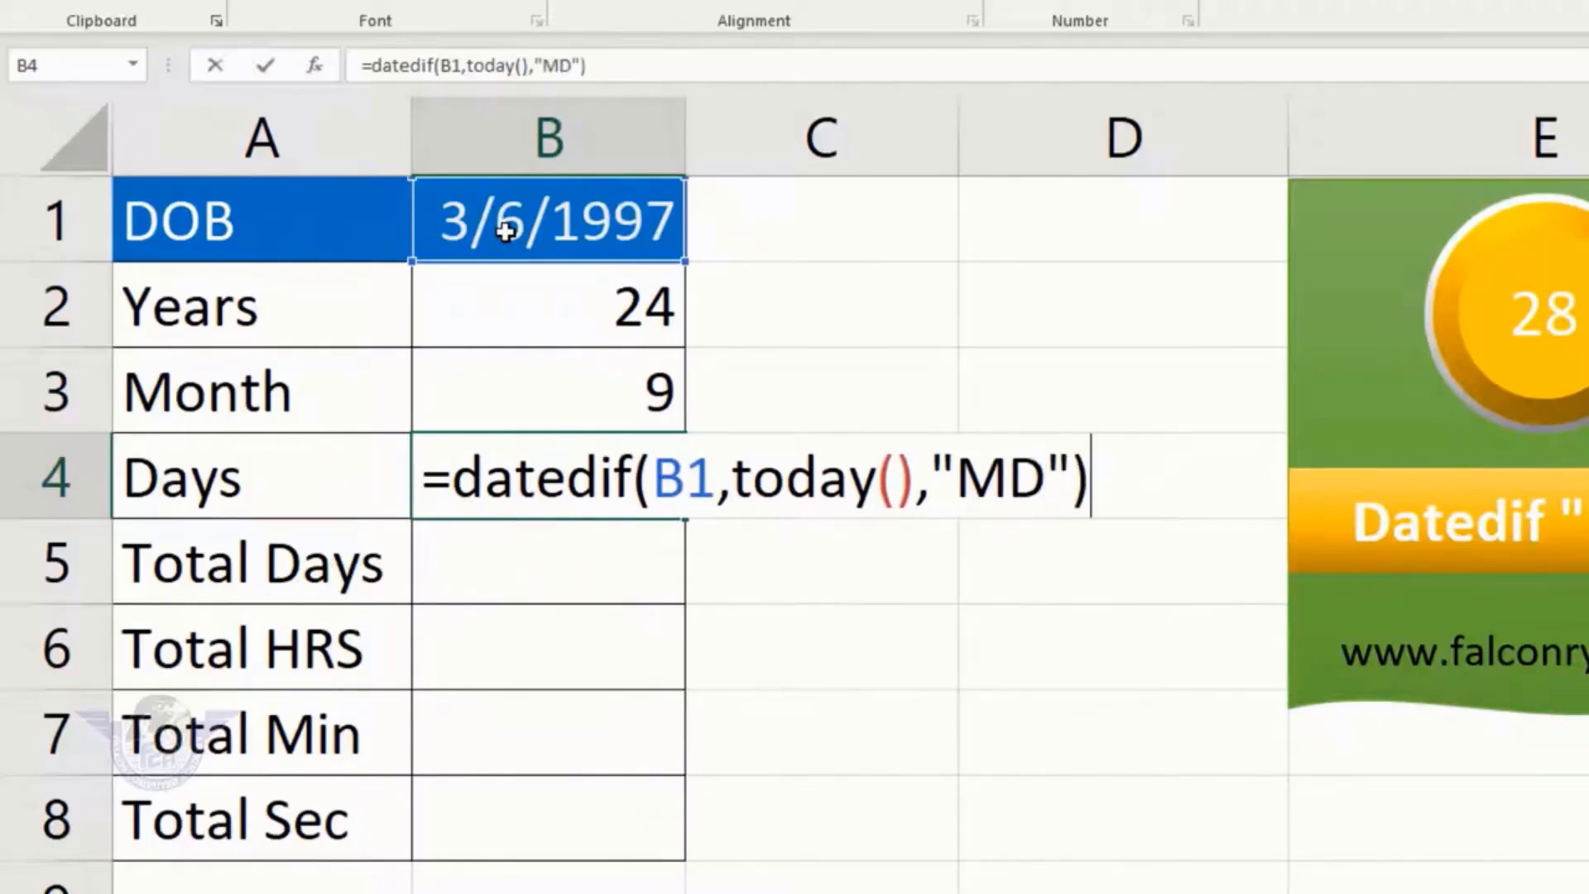
pyautogui.press('Return')
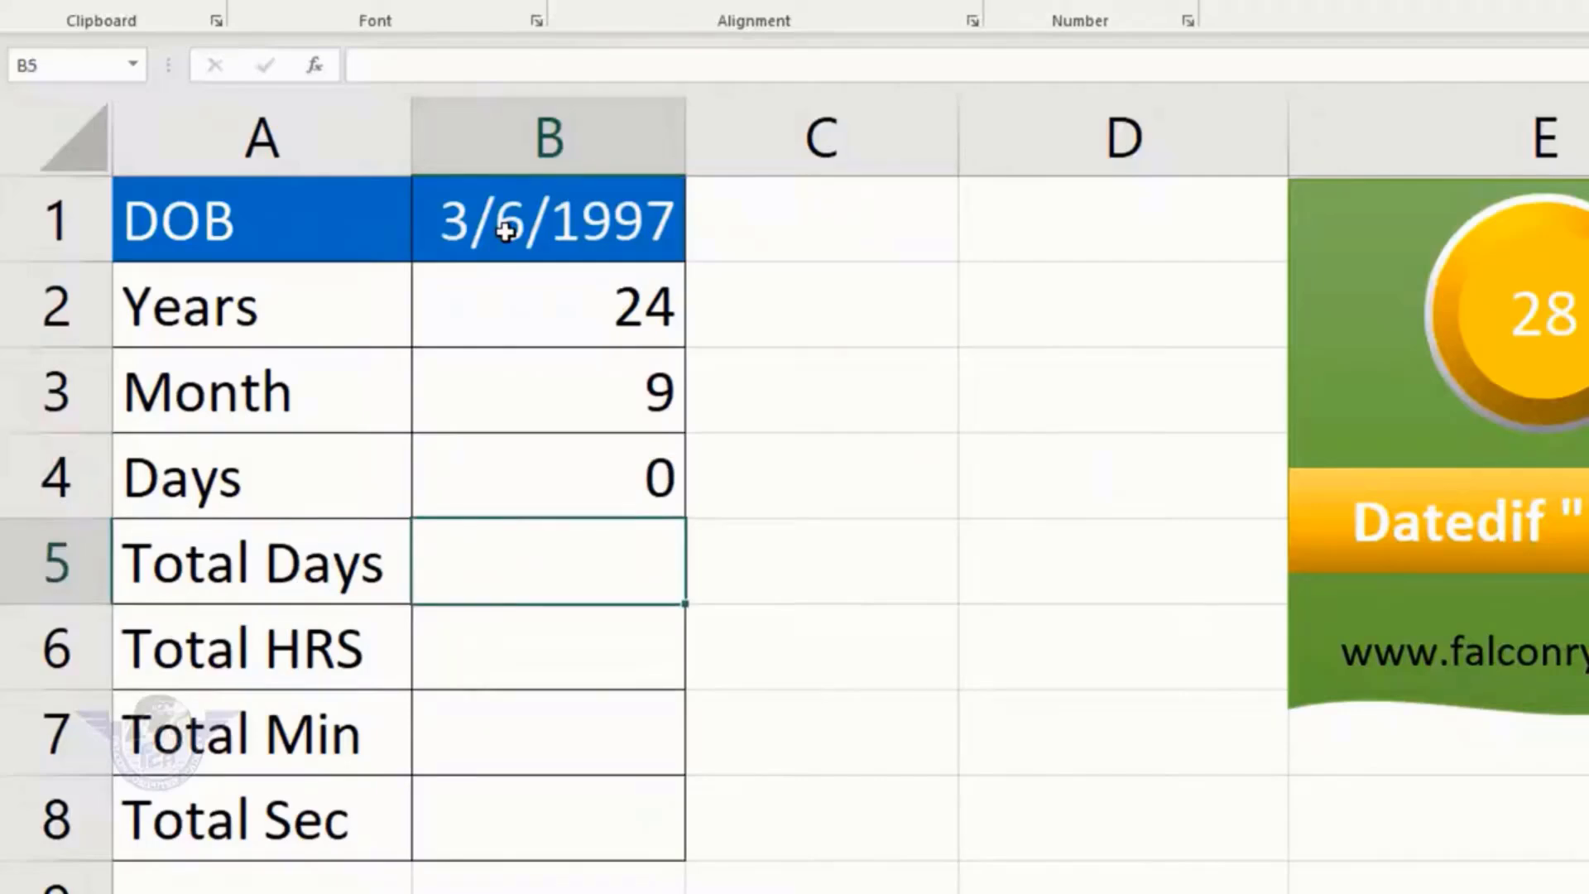
# Replace the date of birth in B1 with a different one to recalculate the years, months and days
pyautogui.press('Up')
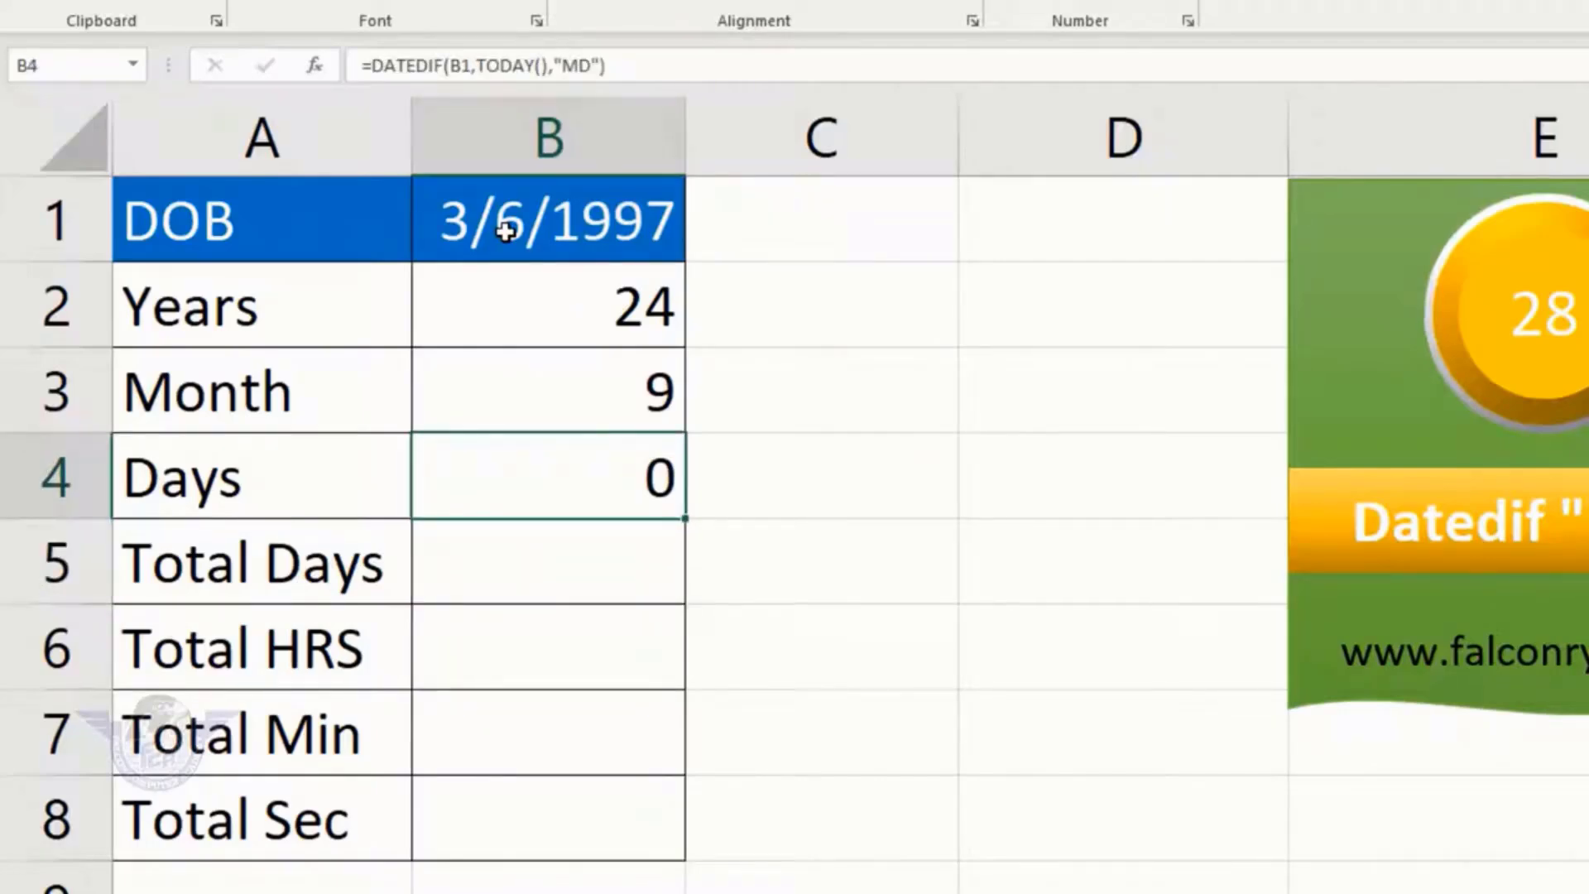
pyautogui.press('Up')
pyautogui.press('Up')
pyautogui.press('Up')
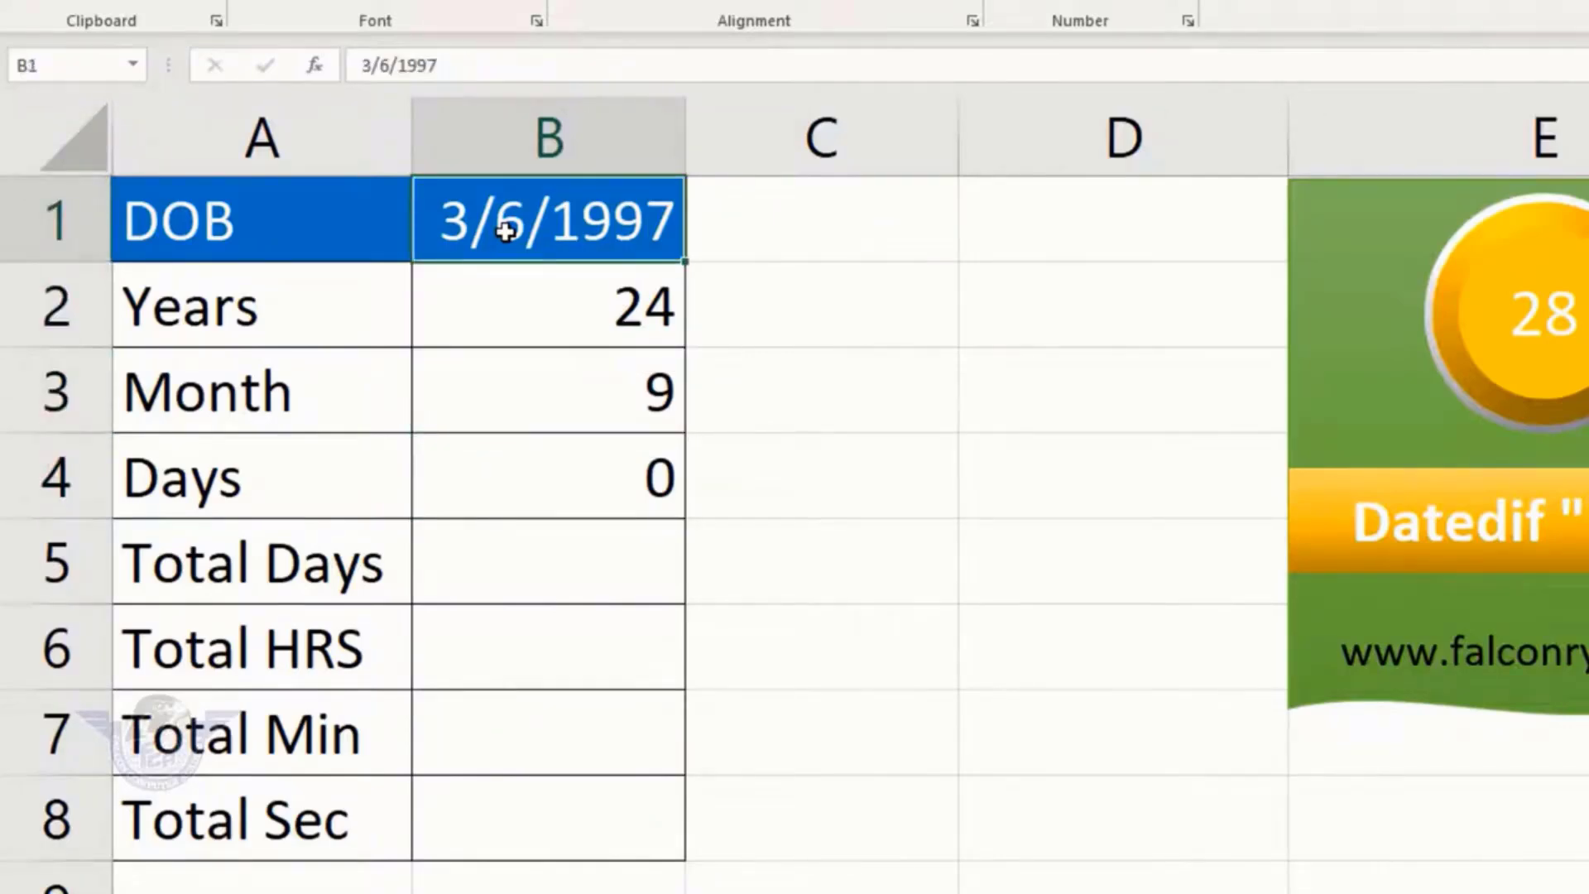
pyautogui.write('06-0')
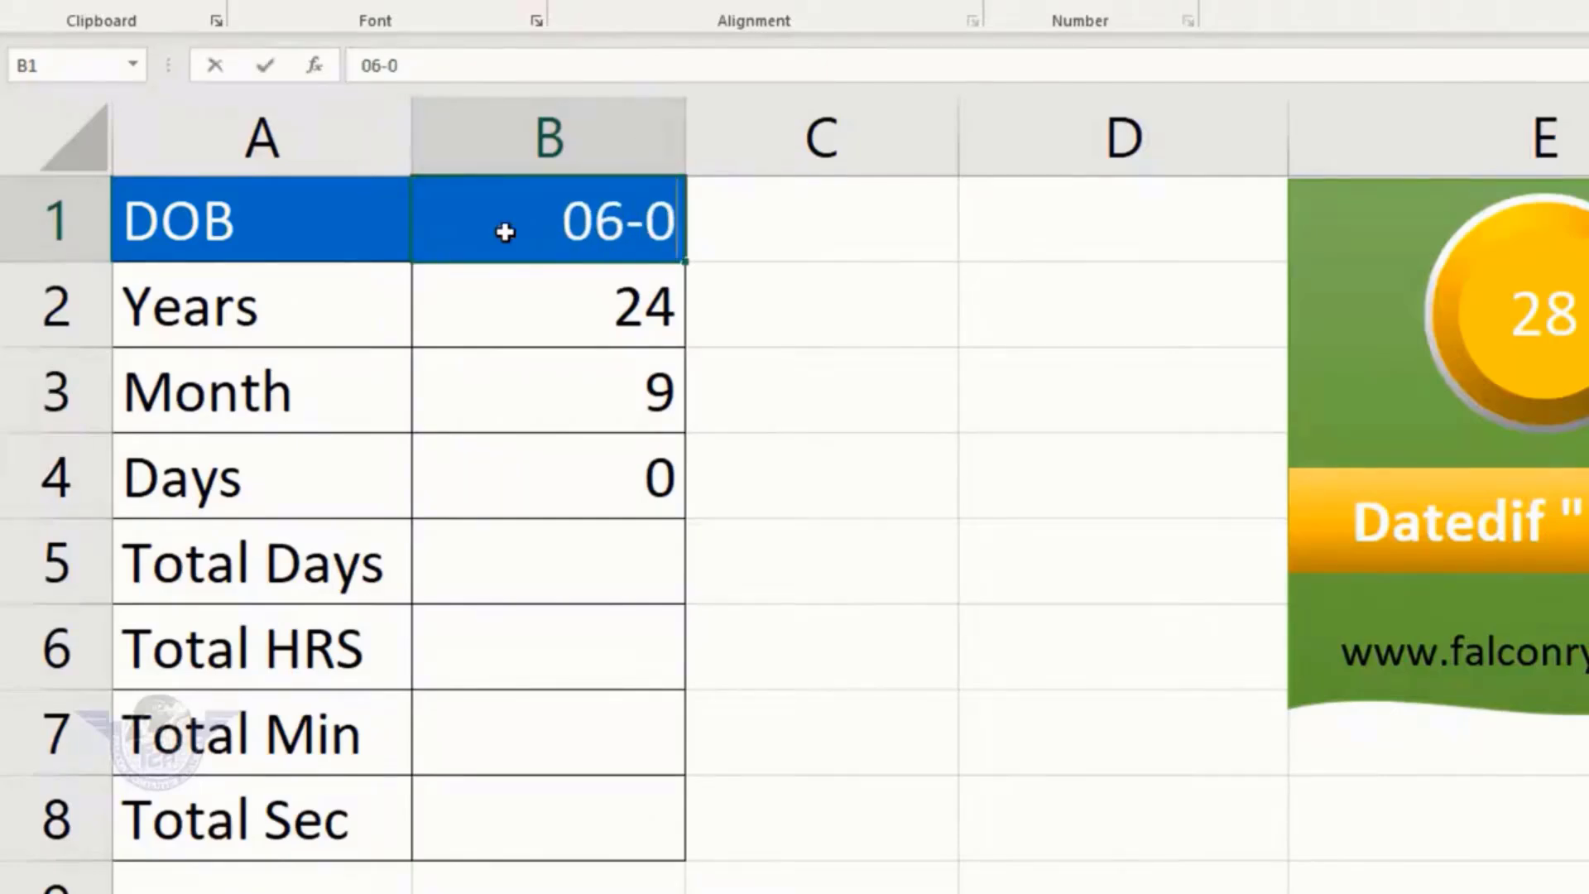
pyautogui.write('2-1998')
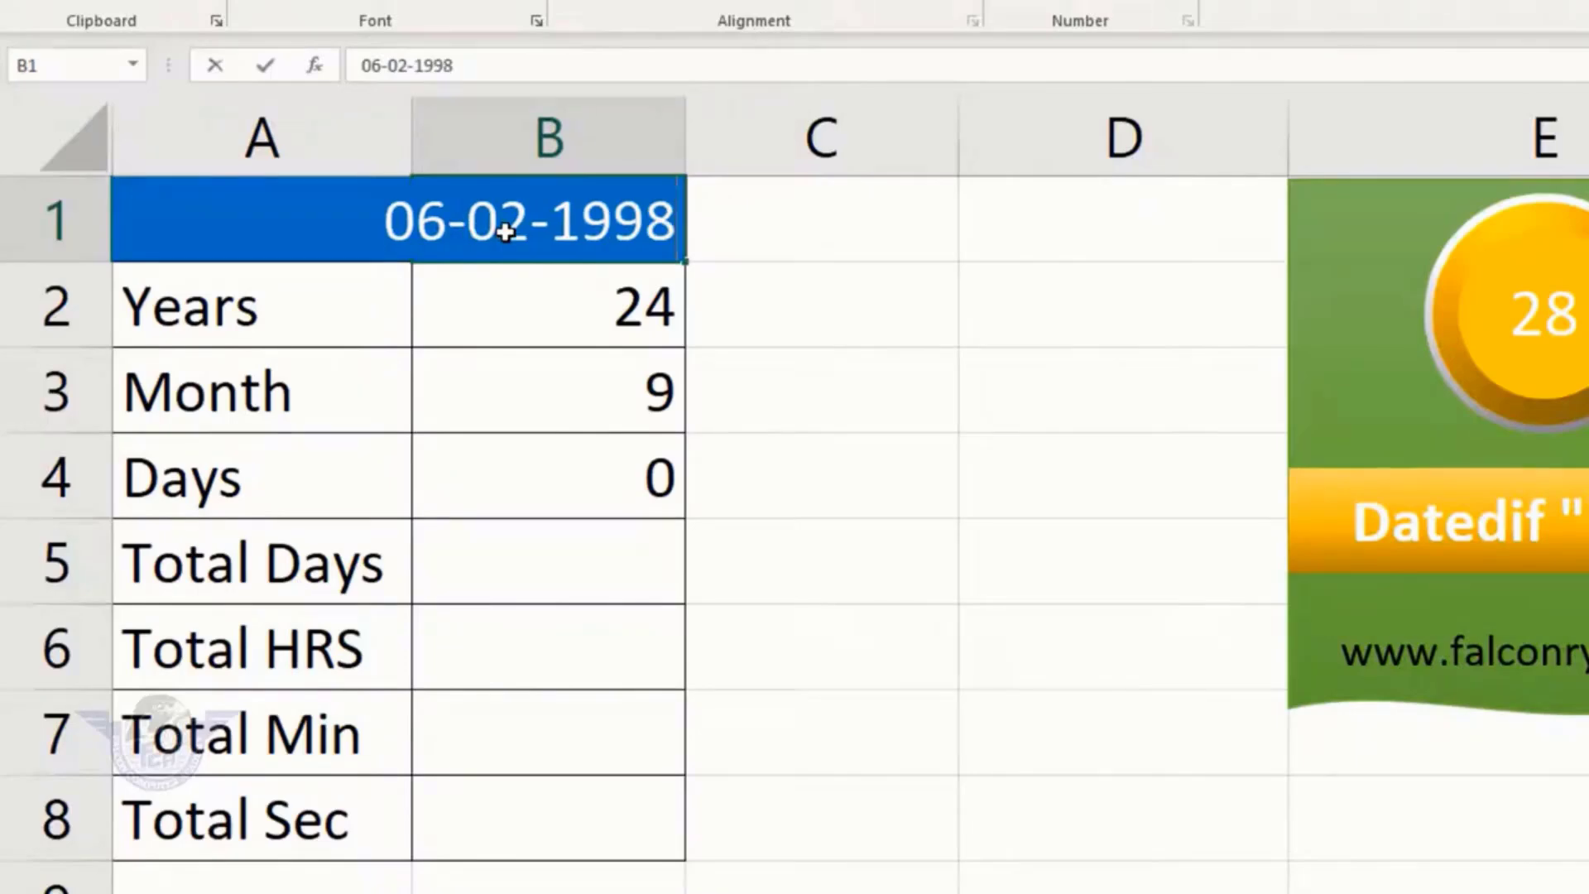
pyautogui.press('Return')
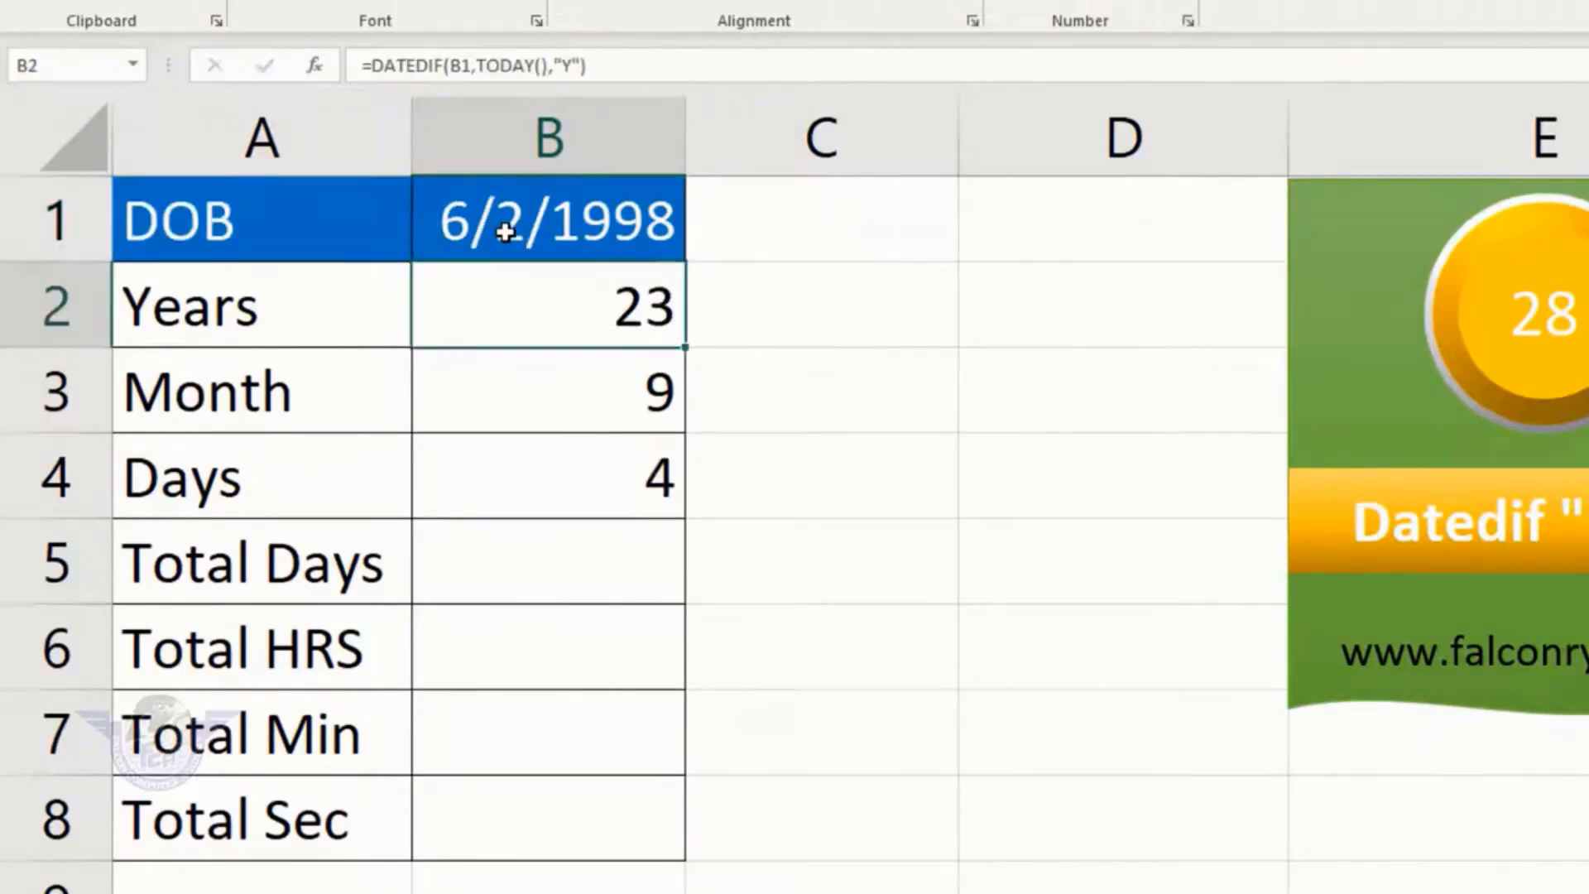
pyautogui.press('Down')
pyautogui.press('Down')
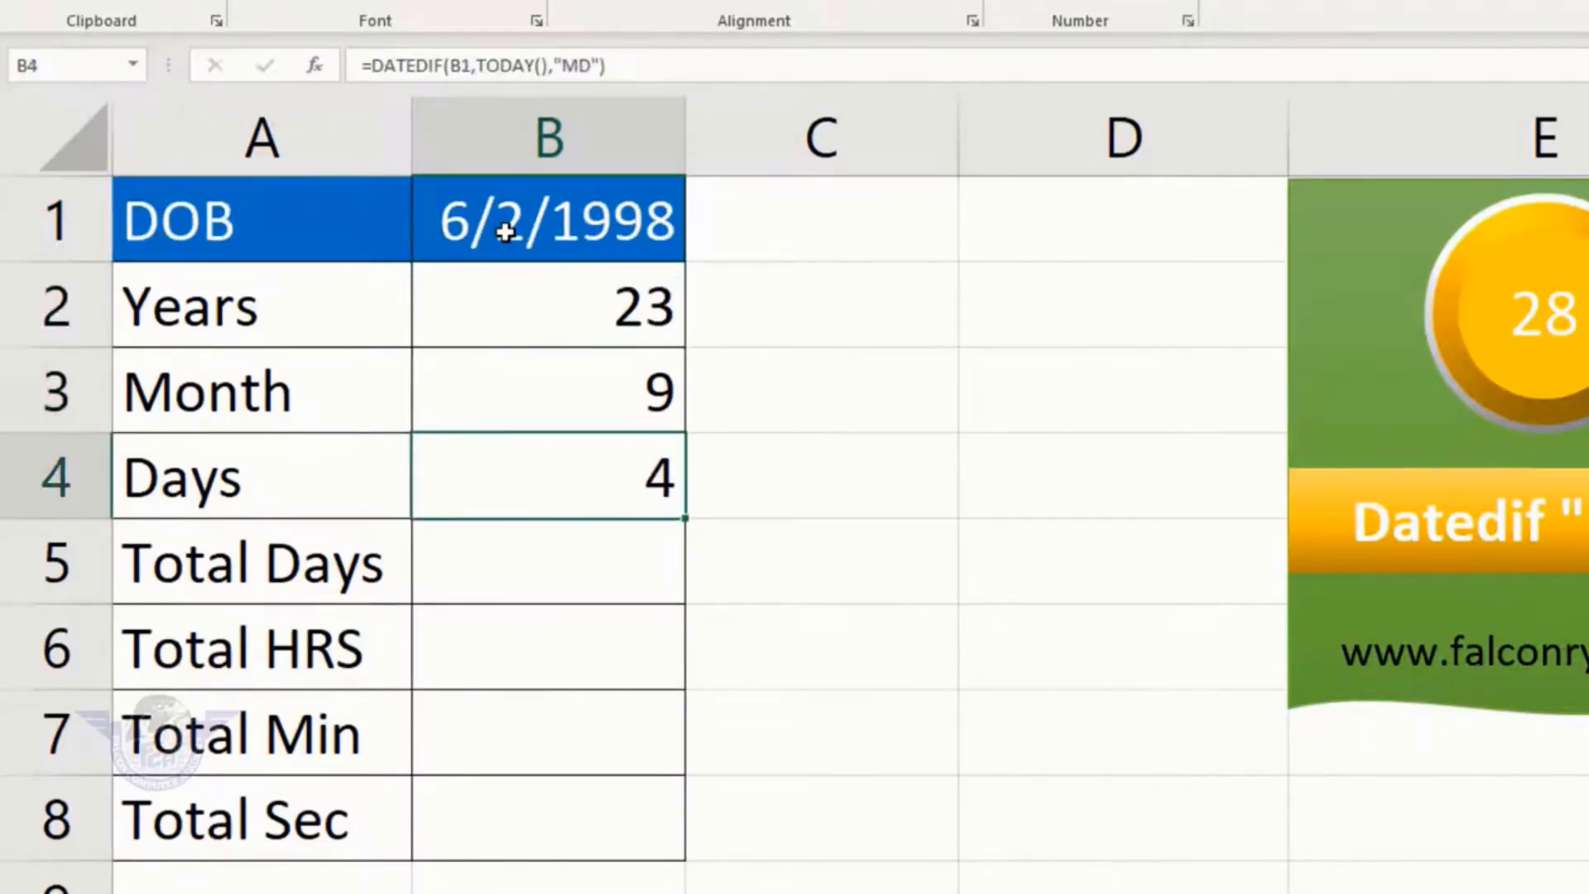
pyautogui.click(506, 232)
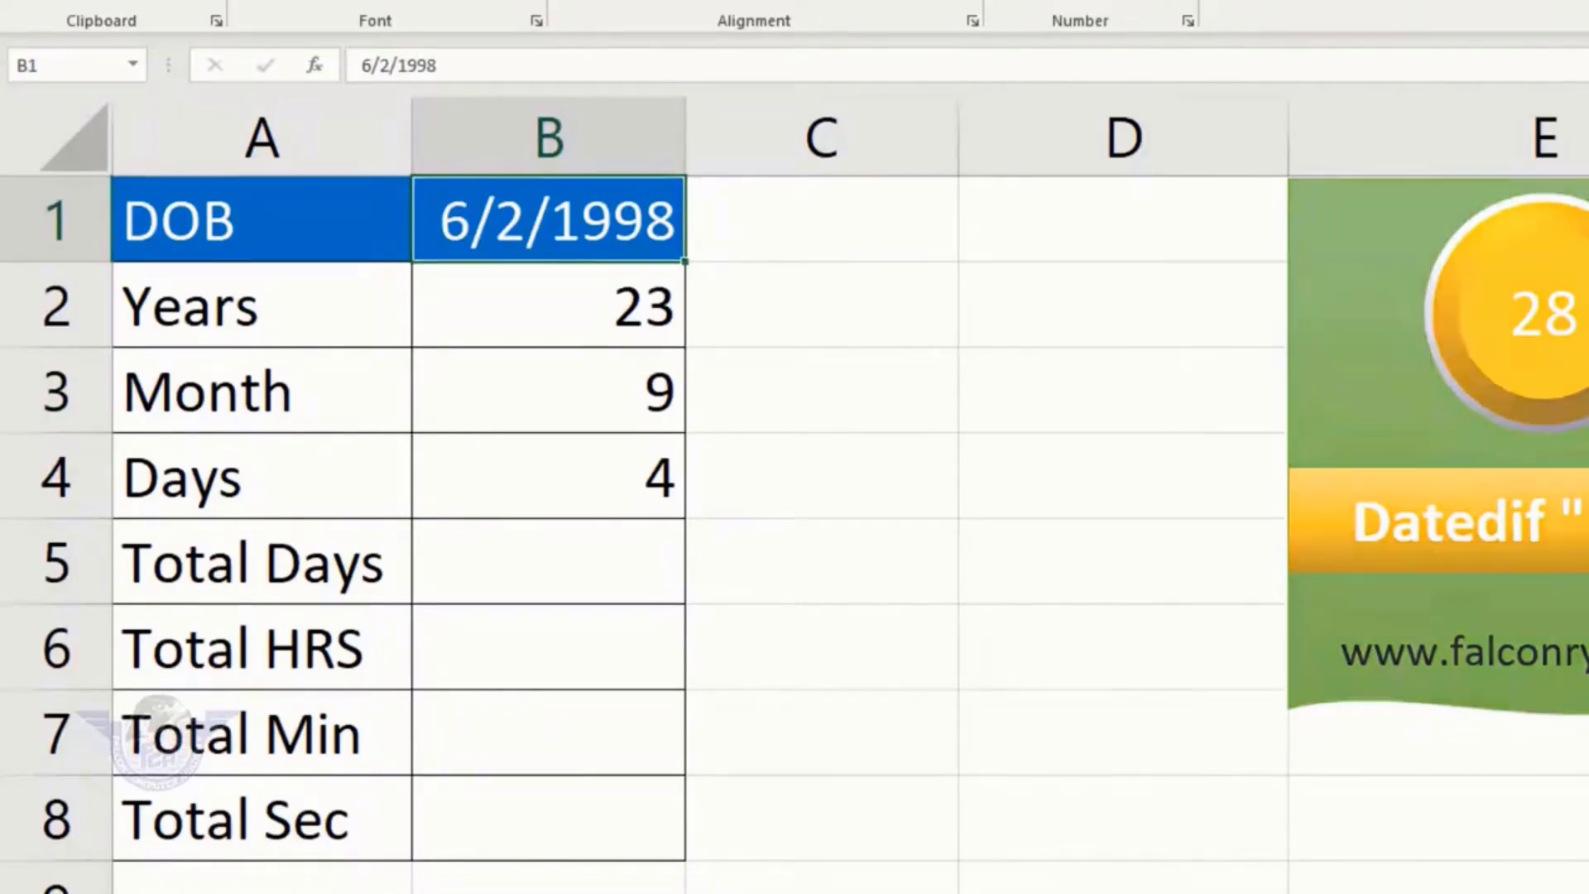
pyautogui.scroll(3, 794, 497)
# On the "Convert years in Days" sheet, enter =CONVERT(B2,"yr","day") in B5 to convert the years into total days
pyautogui.click(645, 697)
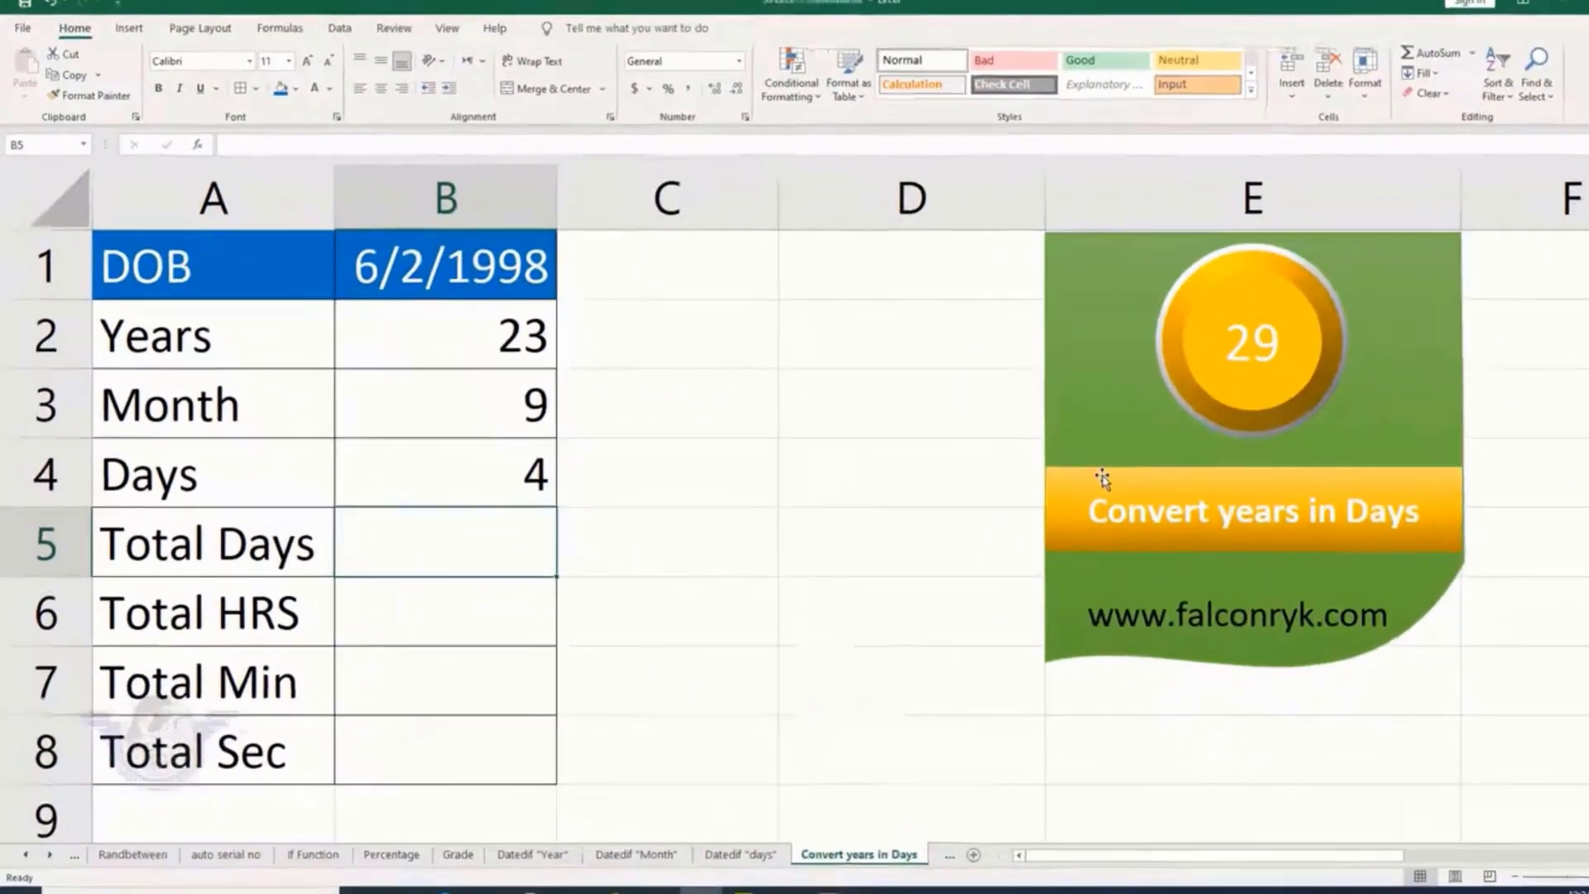
pyautogui.write('=conv')
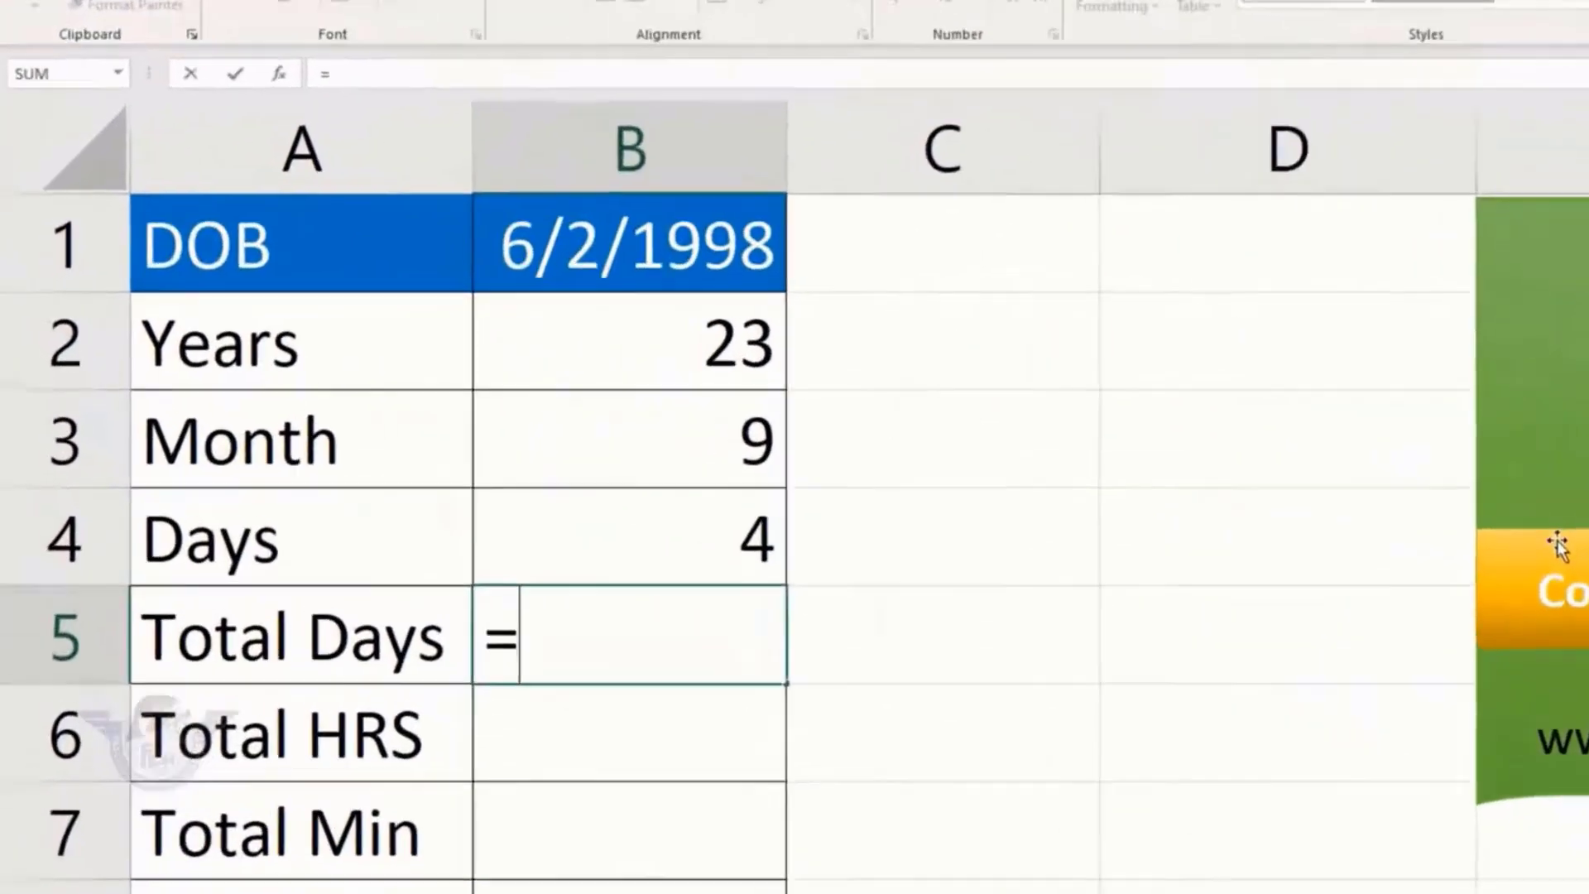
pyautogui.write('er')
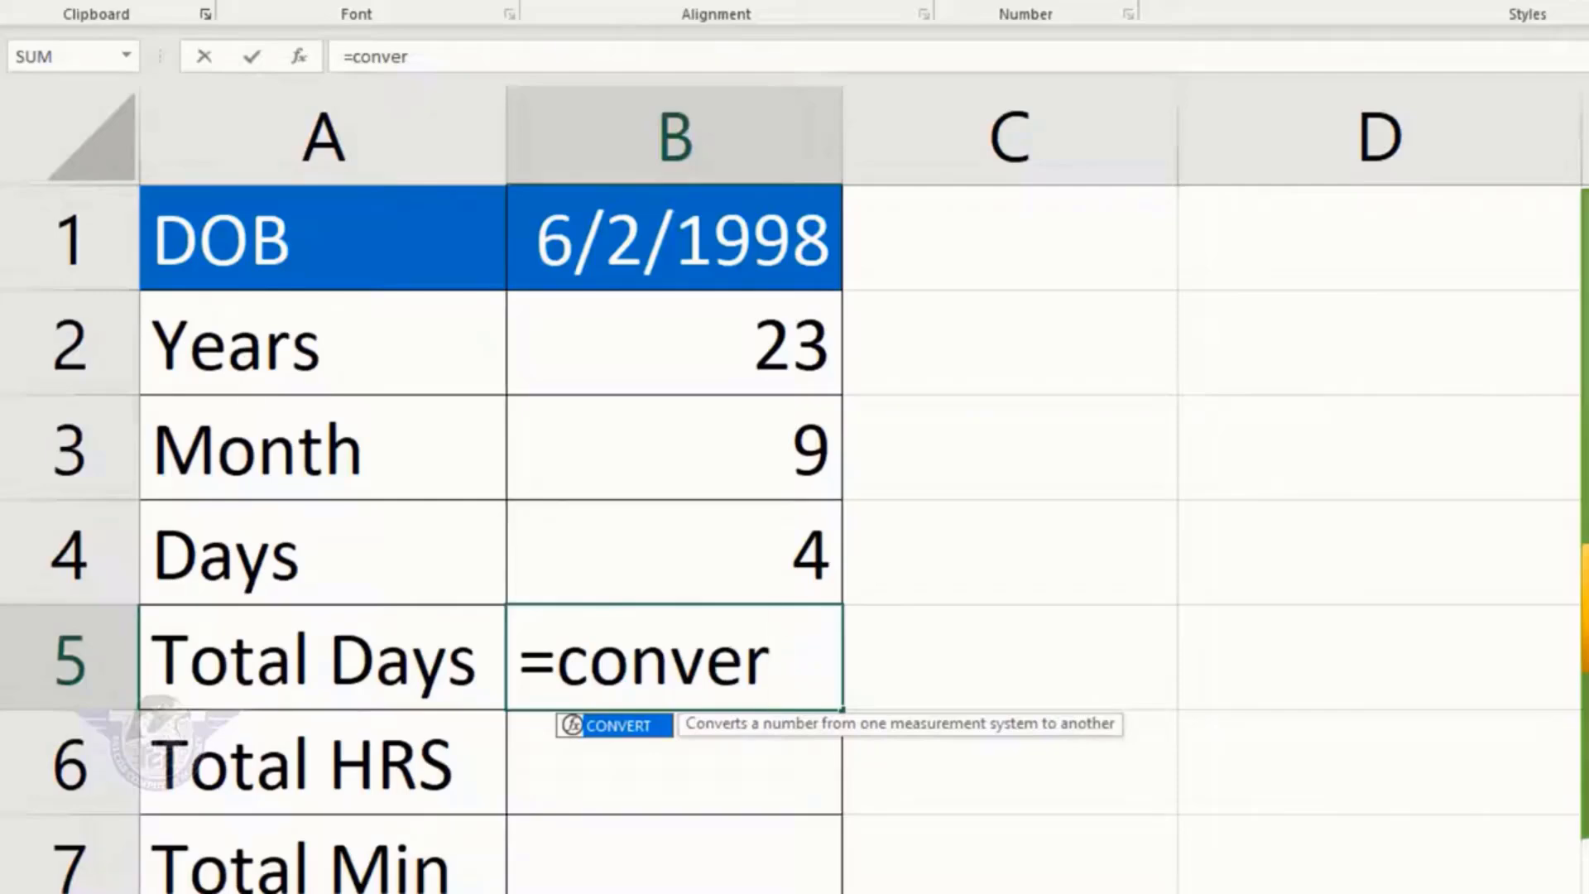
pyautogui.press('Tab')
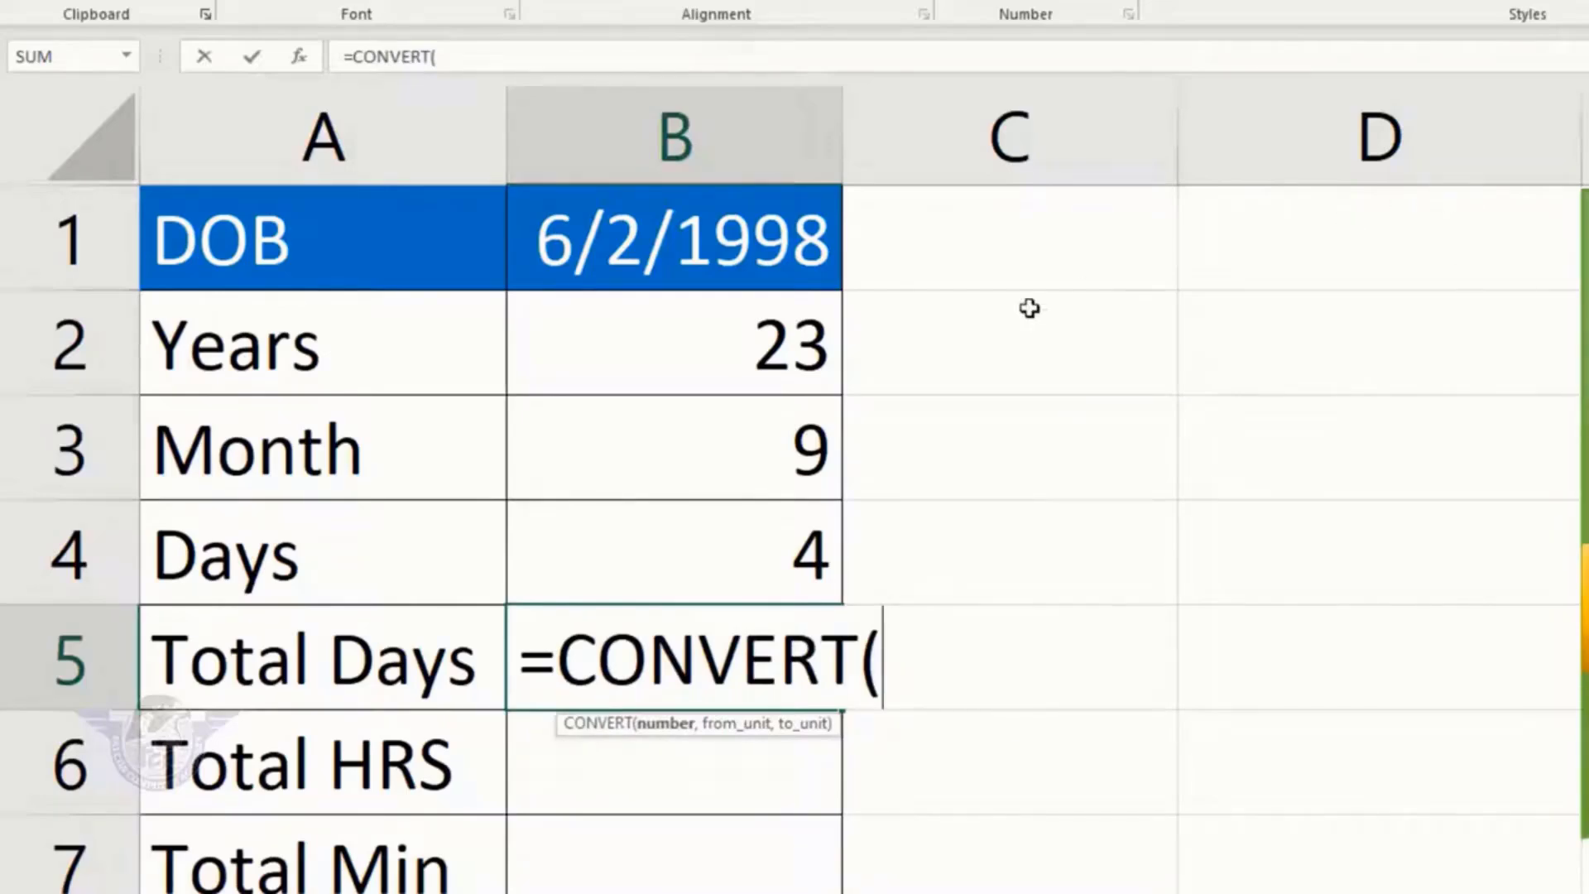
pyautogui.click(799, 354)
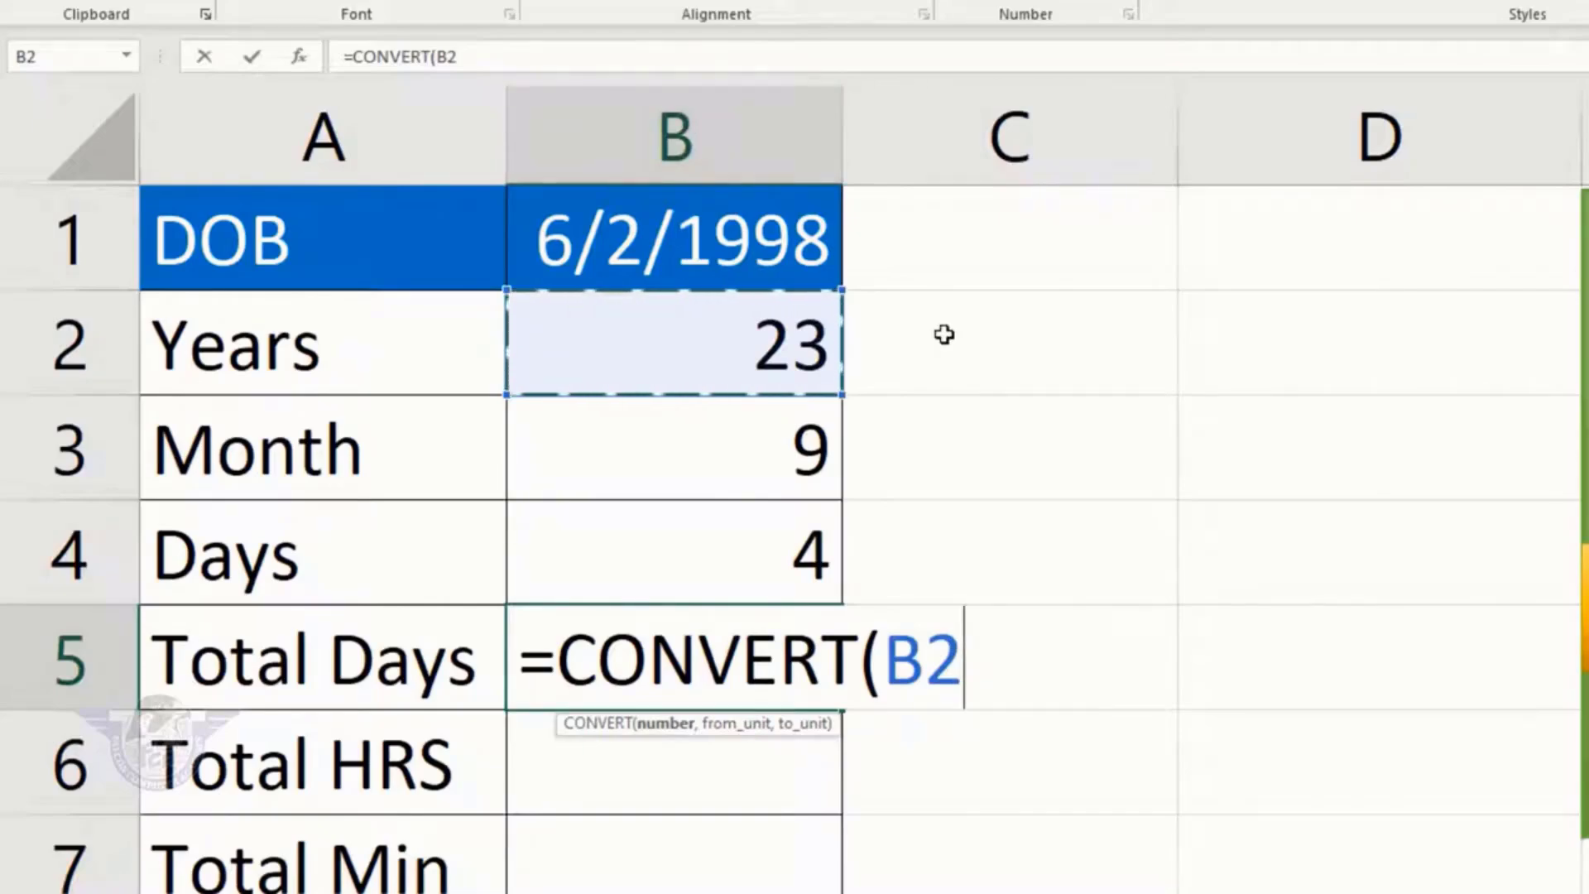
pyautogui.write(',')
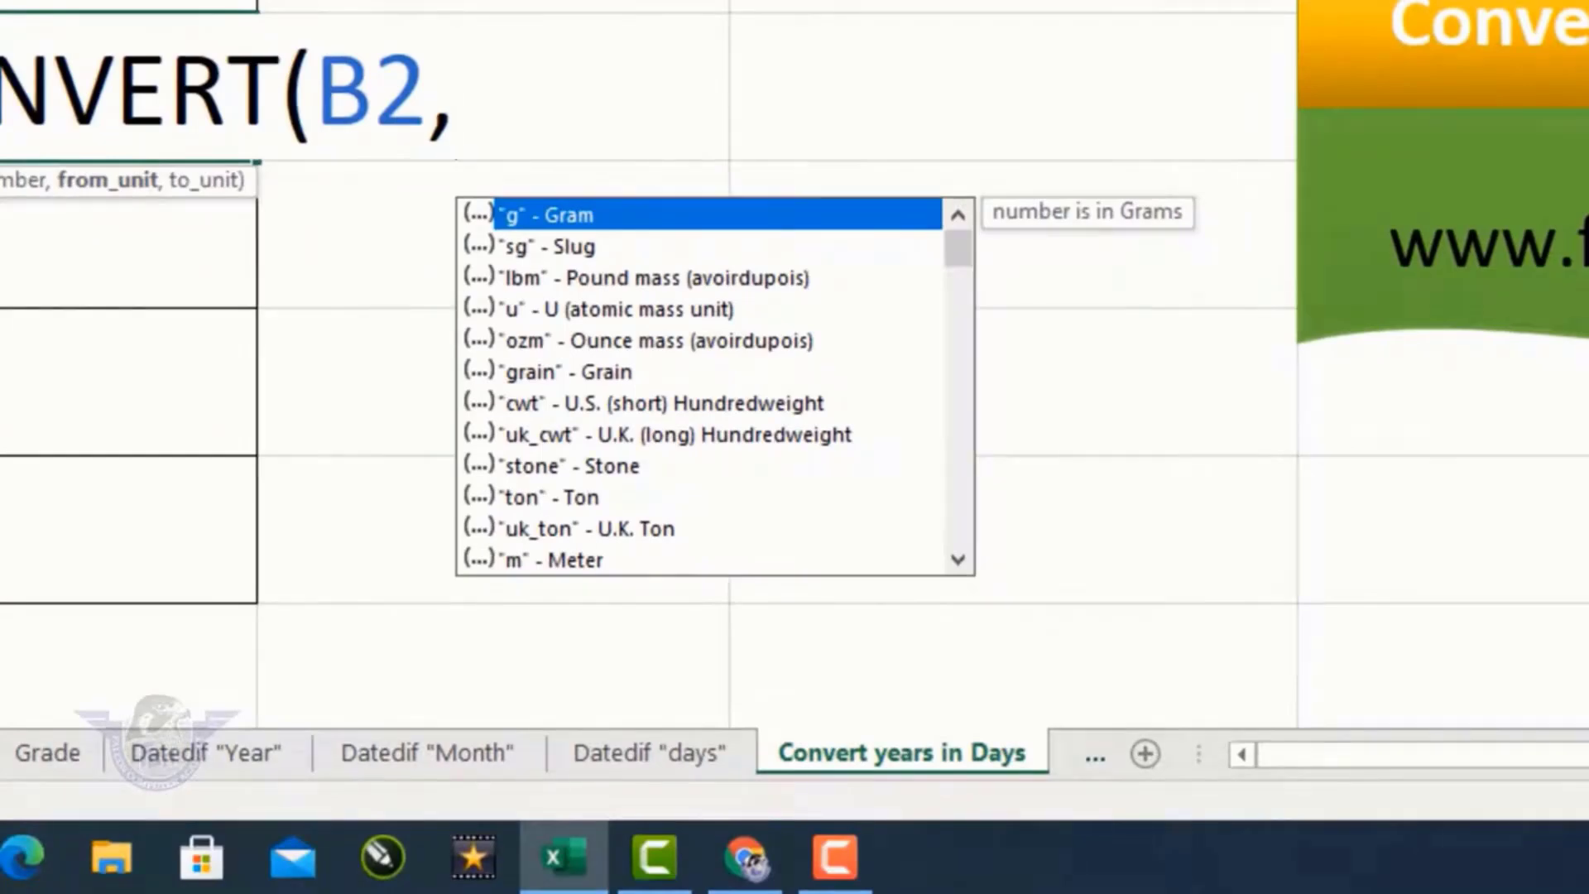
pyautogui.press('Down')
pyautogui.press('Down')
pyautogui.press('Down')
pyautogui.press('Down')
pyautogui.press('Down')
pyautogui.press('Down')
pyautogui.press('Down')
pyautogui.press('Down')
pyautogui.press('Down')
pyautogui.press('Down')
pyautogui.press('Down')
pyautogui.press('Down')
pyautogui.press('Down')
pyautogui.press('Down')
pyautogui.press('Down')
pyautogui.press('Down')
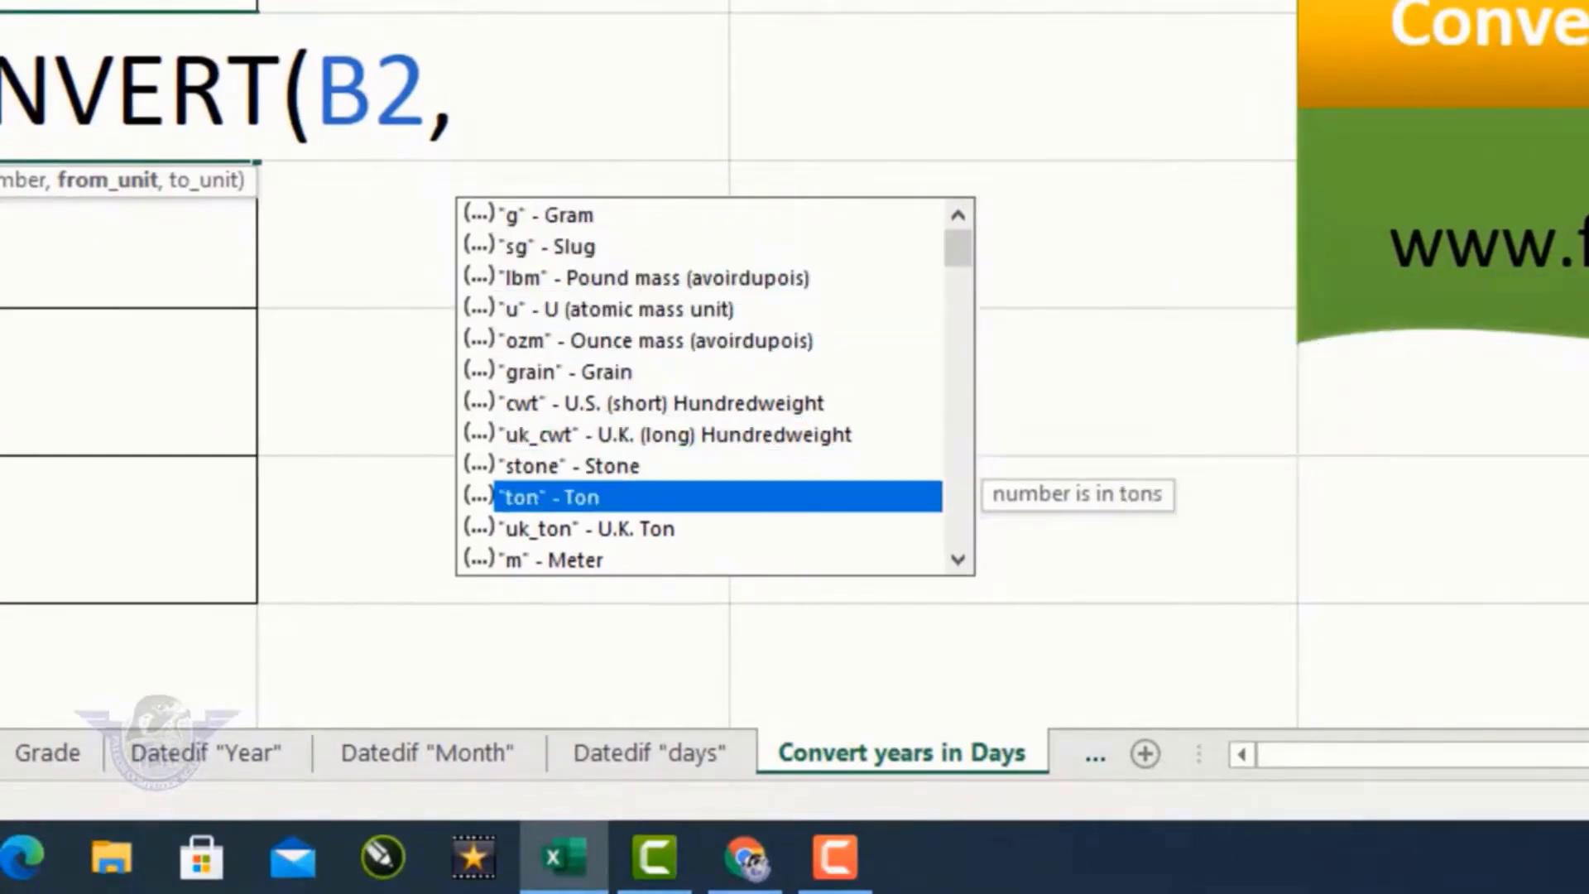
pyautogui.press('Down')
pyautogui.press('Down')
pyautogui.press('Down')
pyautogui.press('Down')
pyautogui.press('Down')
pyautogui.press('Down')
pyautogui.press('Down')
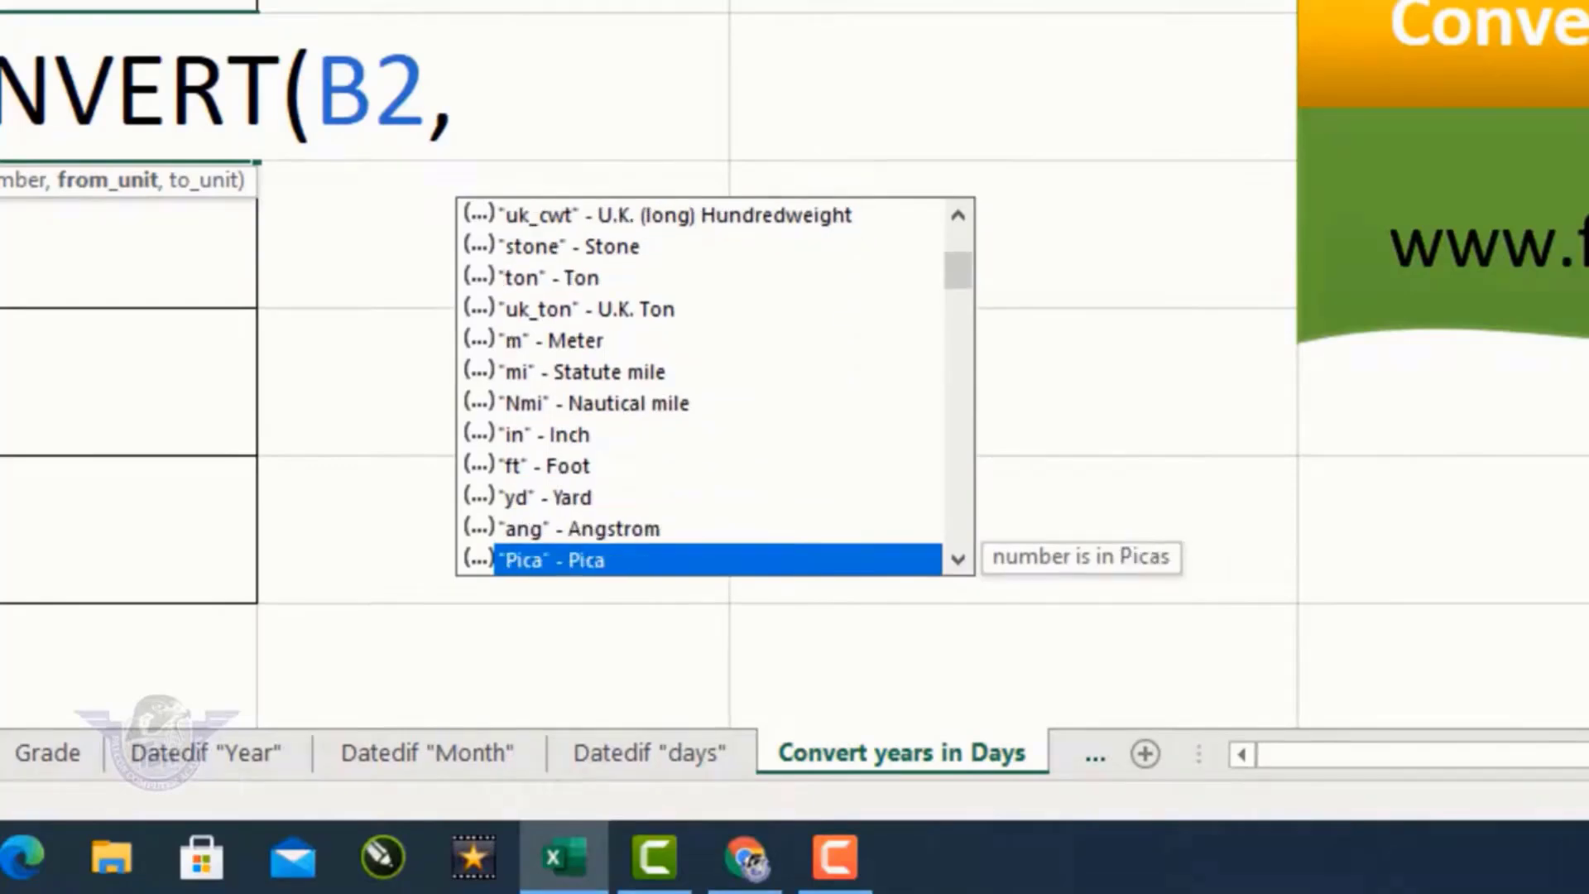
pyautogui.press('Down')
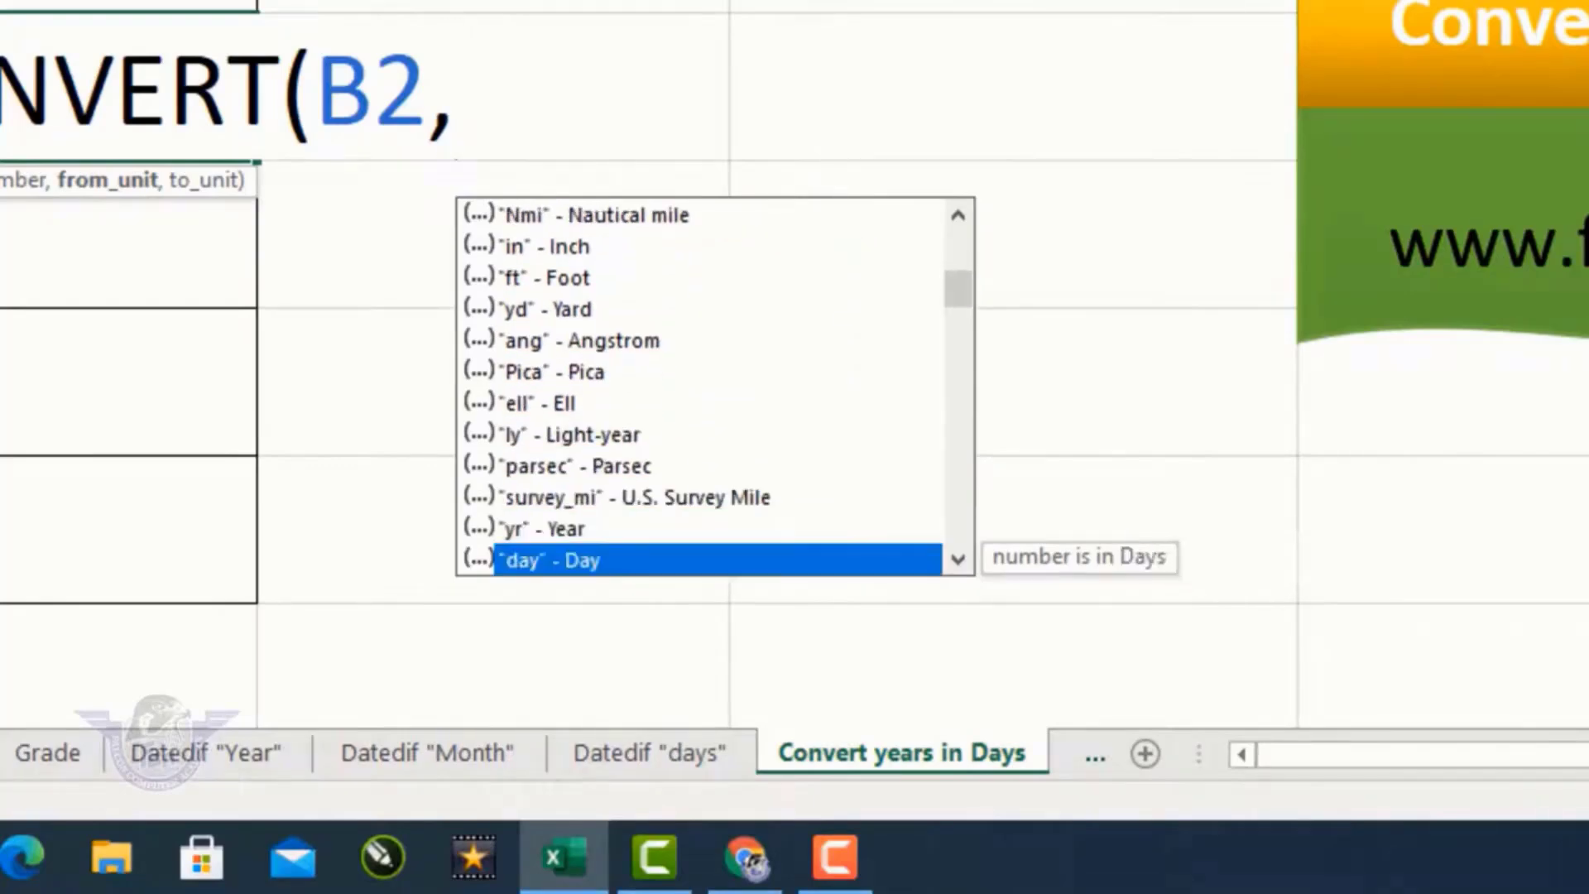
pyautogui.press('Up')
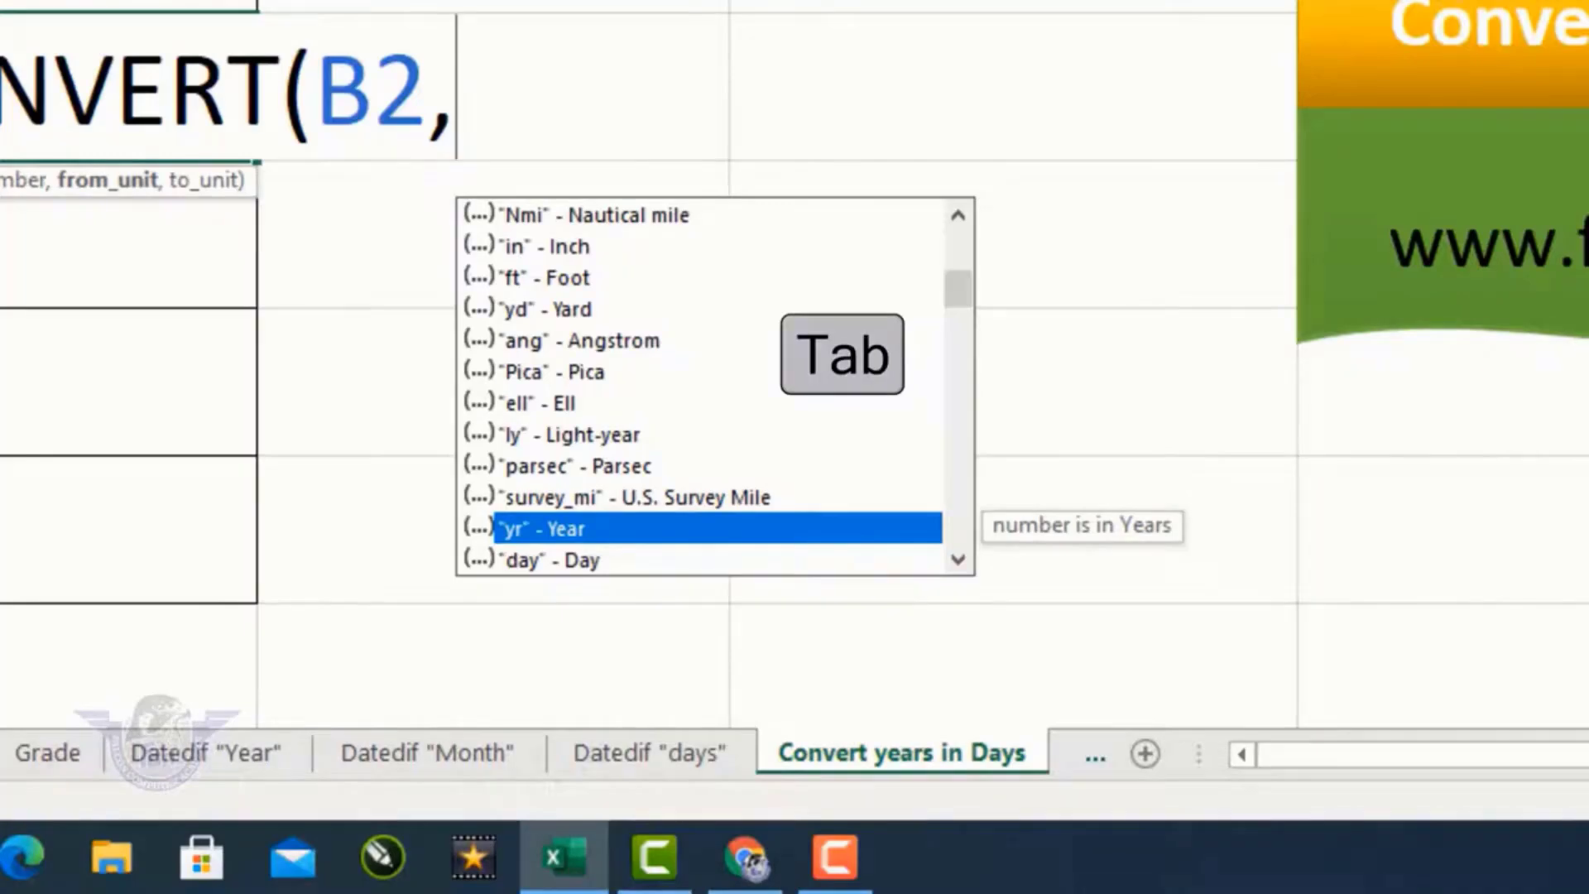
pyautogui.press('Tab')
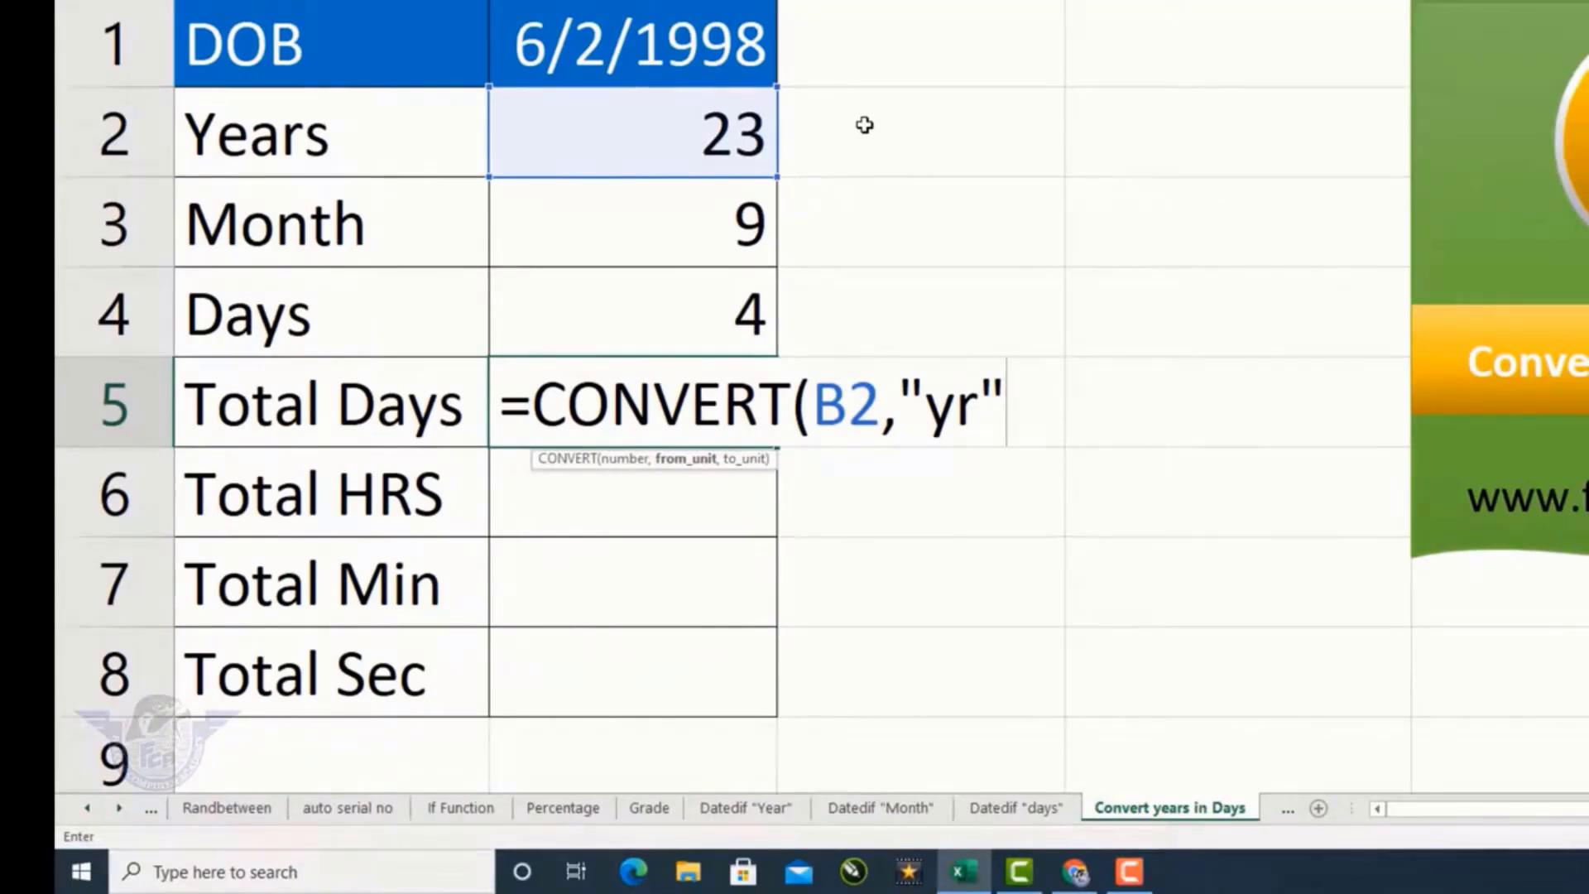
pyautogui.write(',"yr",')
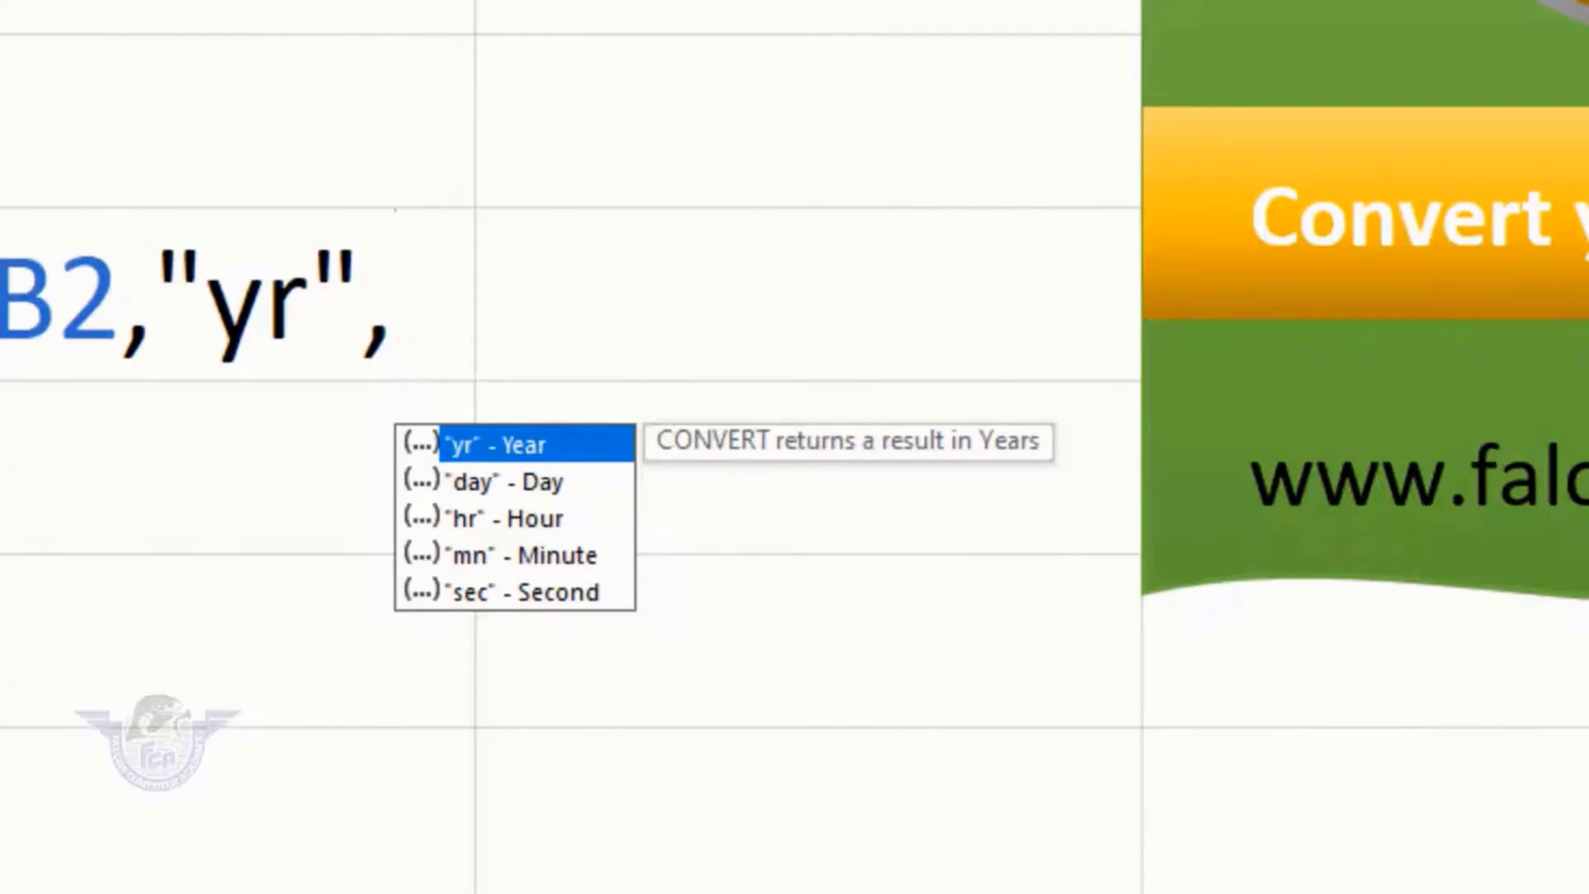
pyautogui.press('Down')
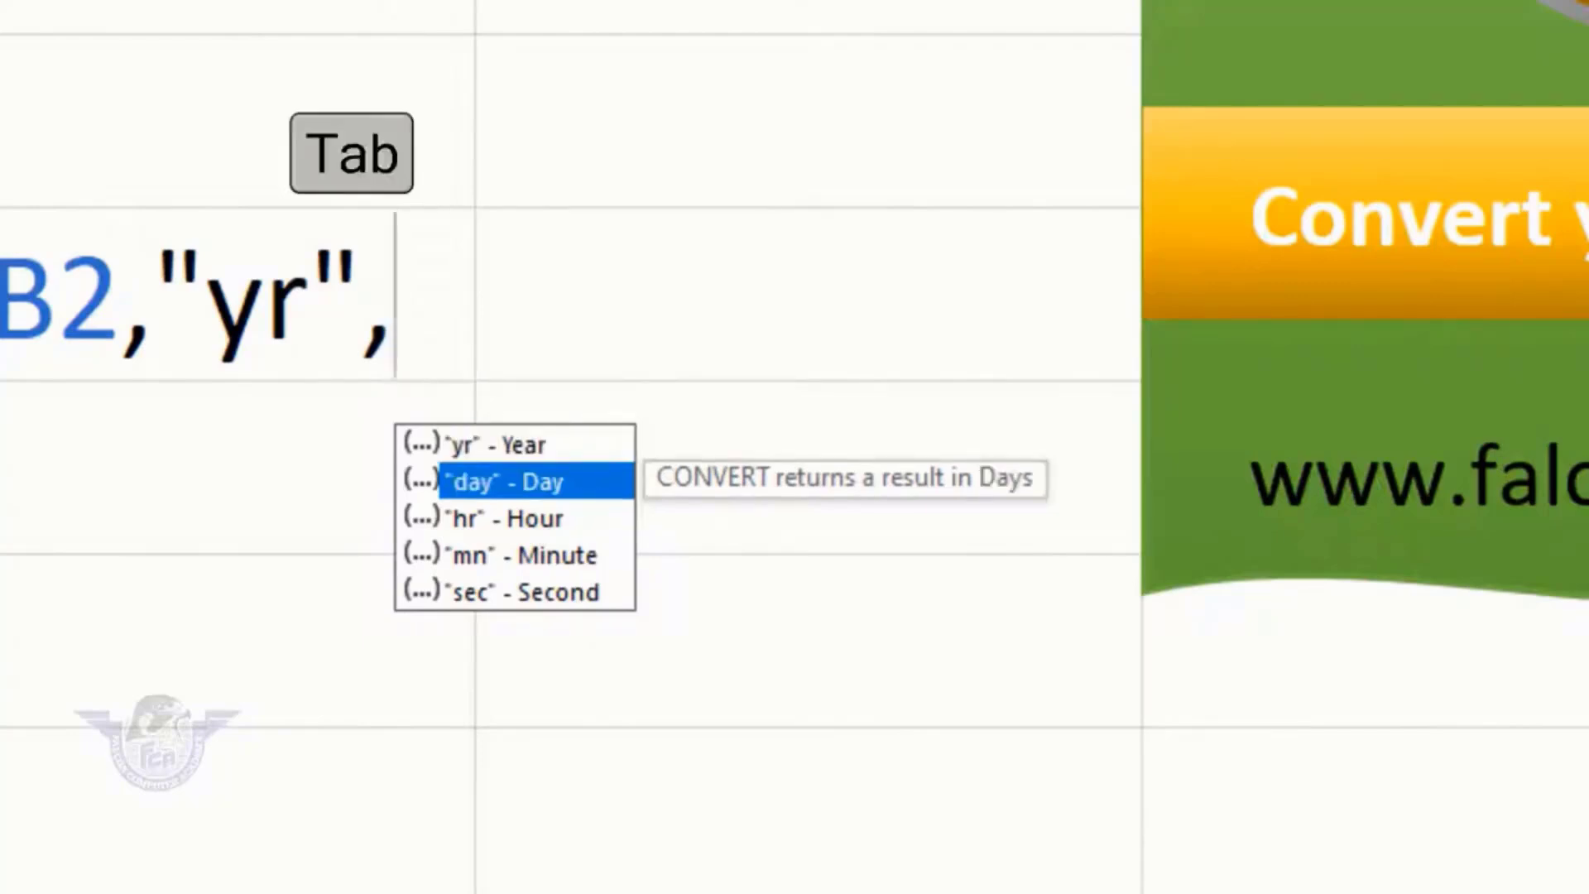
pyautogui.press('Tab')
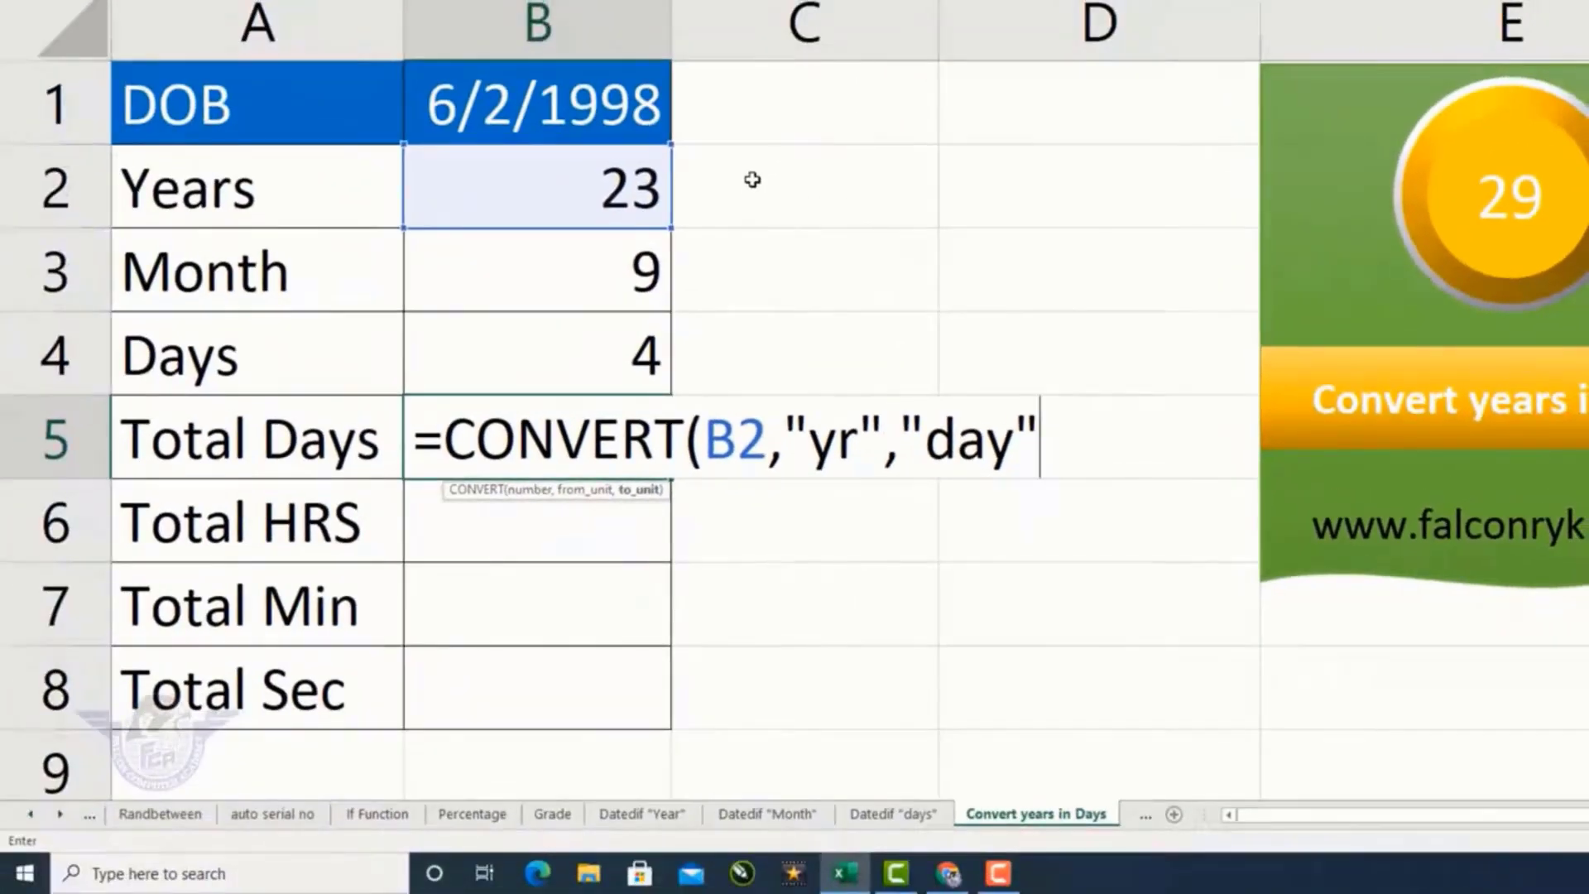
pyautogui.write(')')
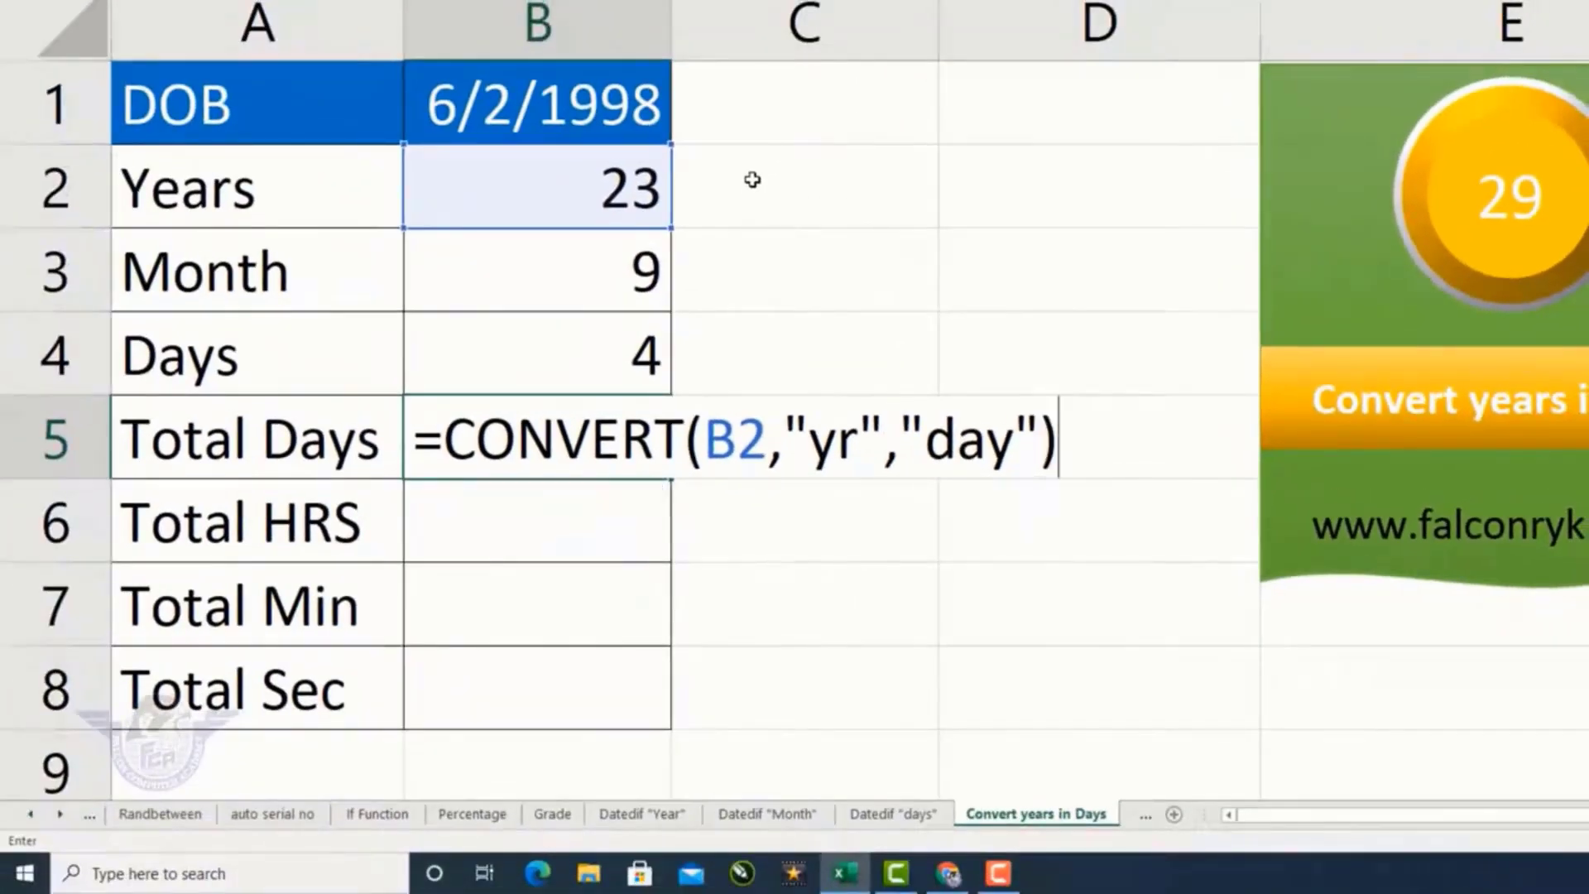
pyautogui.press('Return')
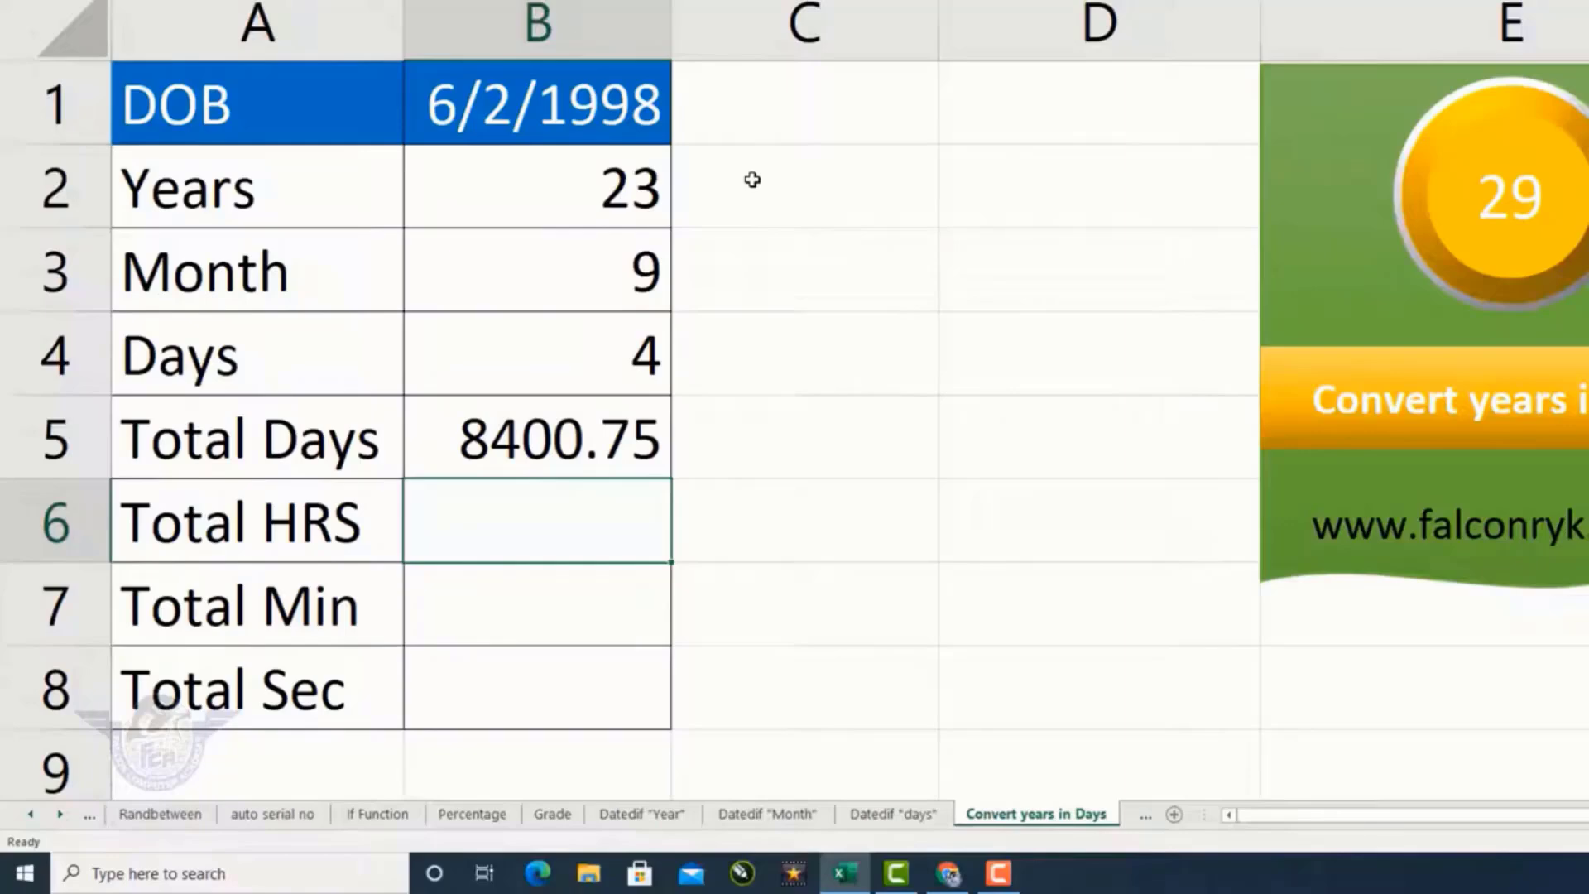
# On the "Convert Days in Hours" sheet, enter =CONVERT(B5,"day","hr") in B6 to convert the total days into hours
pyautogui.hotkey('ctrl', 'pagedown')
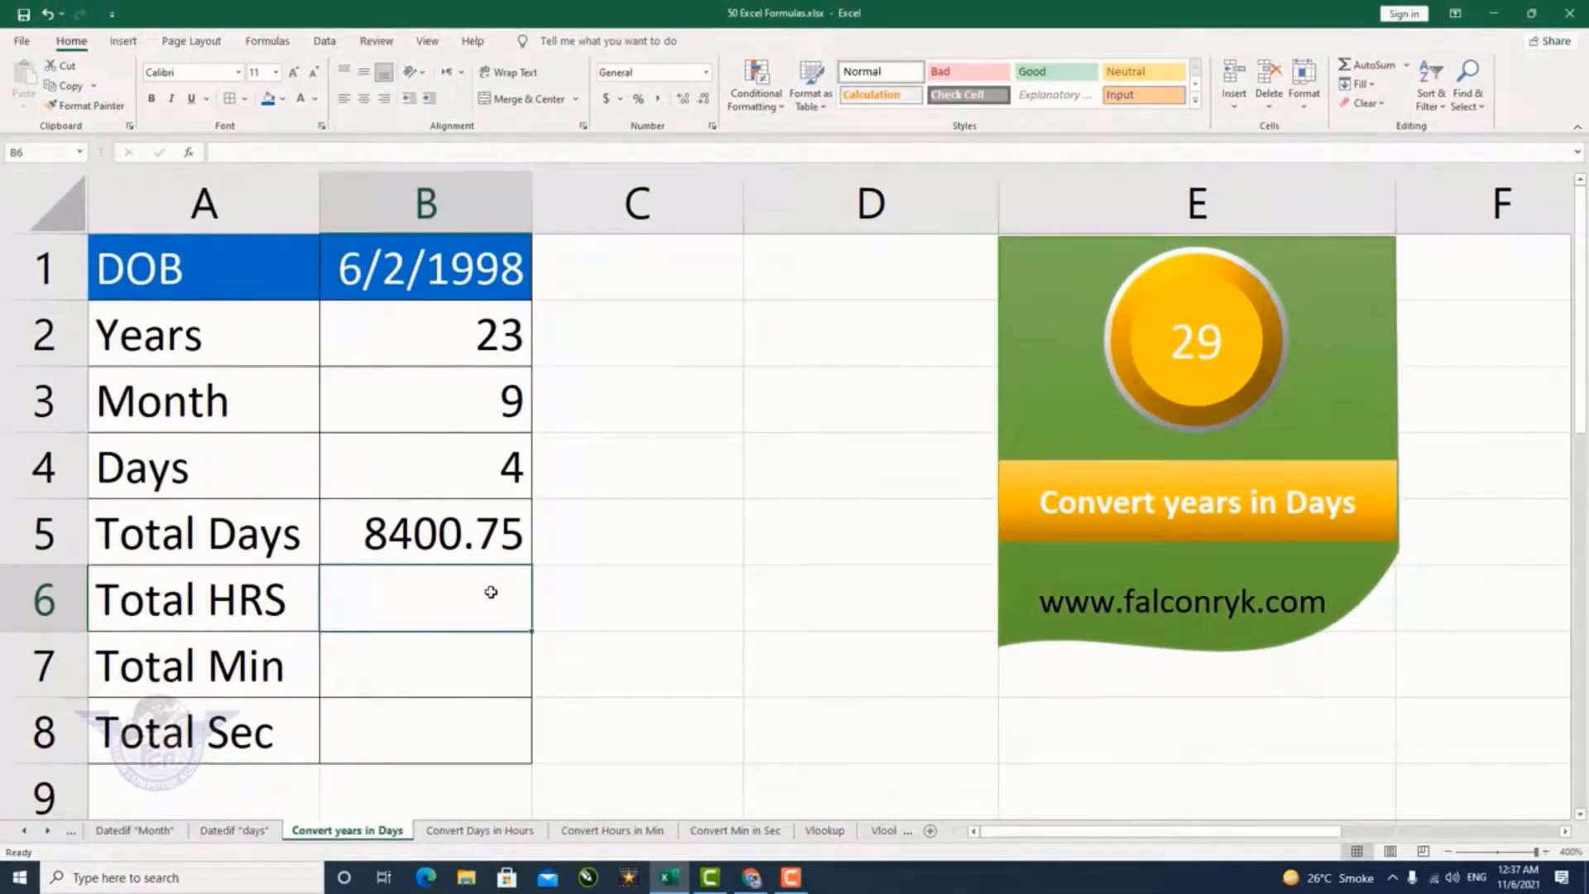
pyautogui.click(496, 832)
pyautogui.click(383, 520)
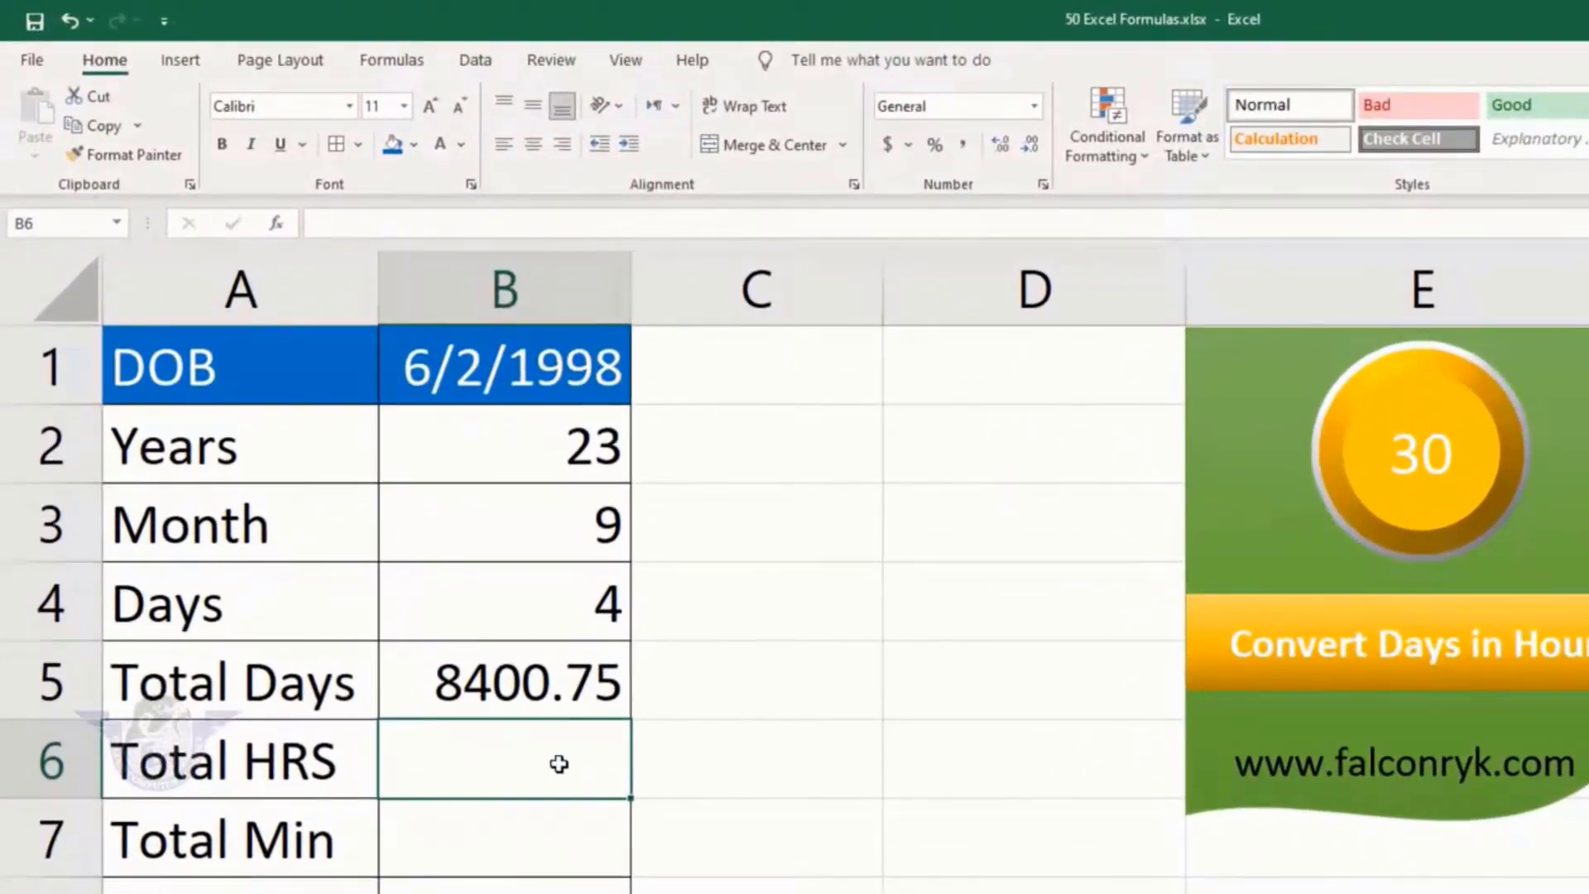
pyautogui.write('=conver')
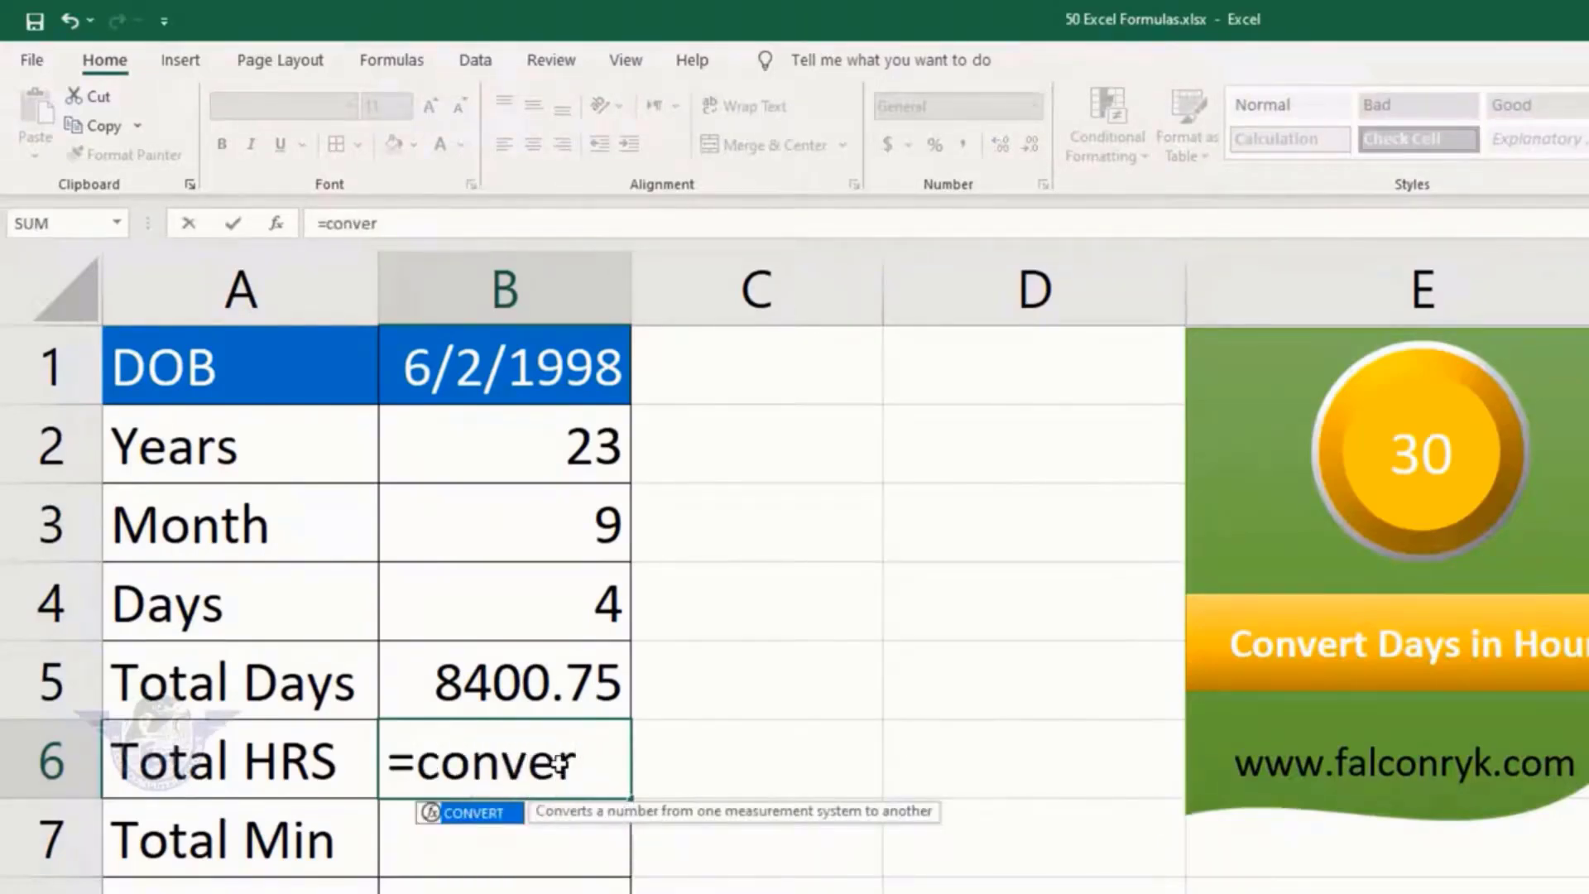
pyautogui.press('Tab')
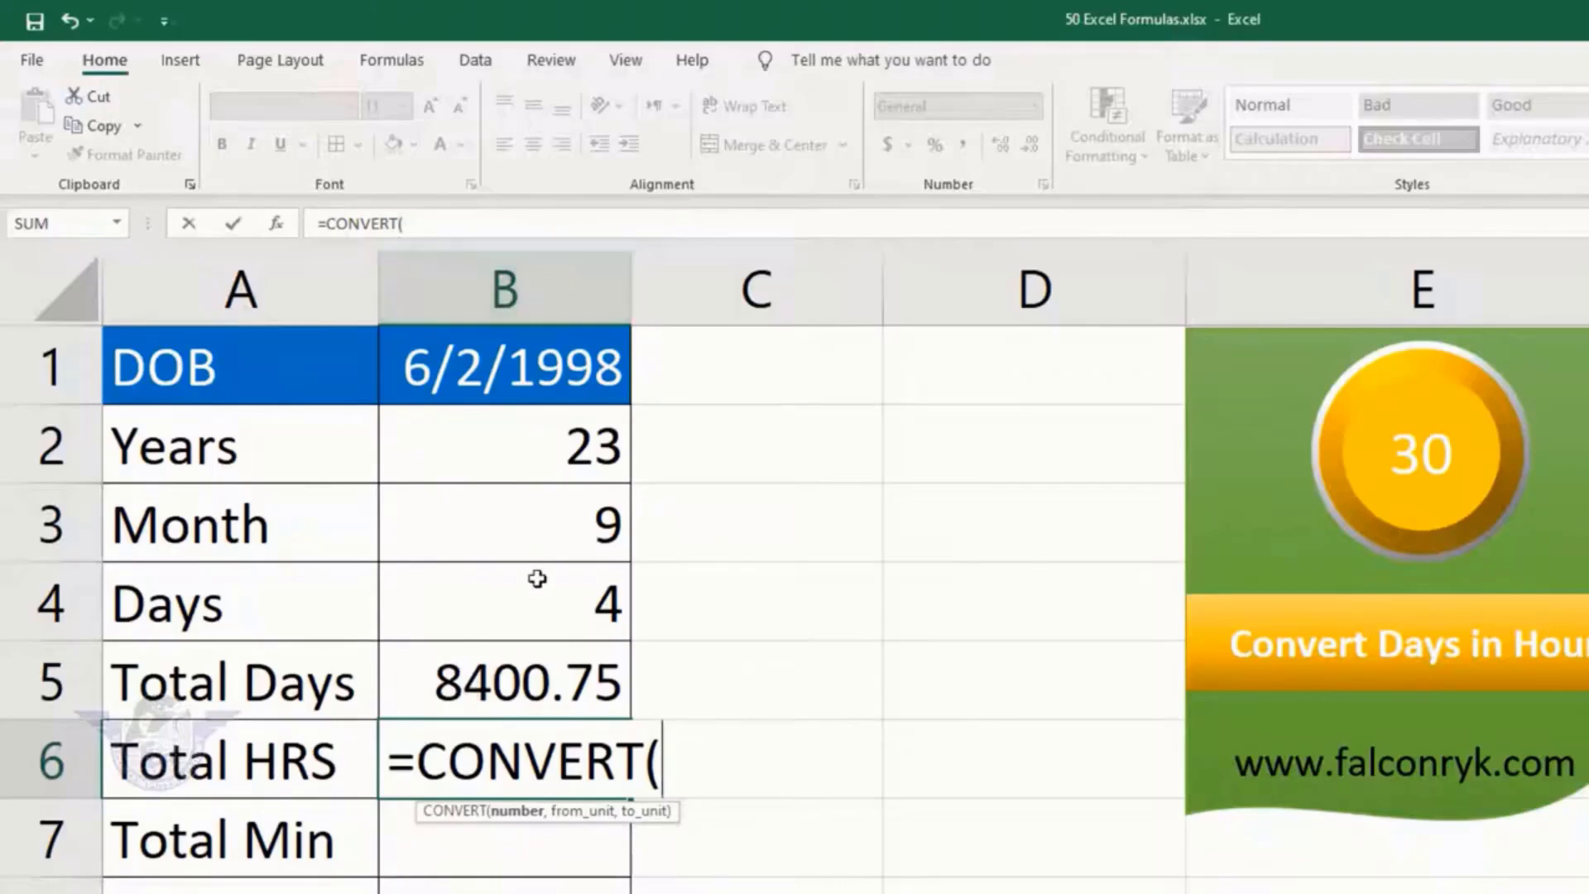
pyautogui.click(527, 680)
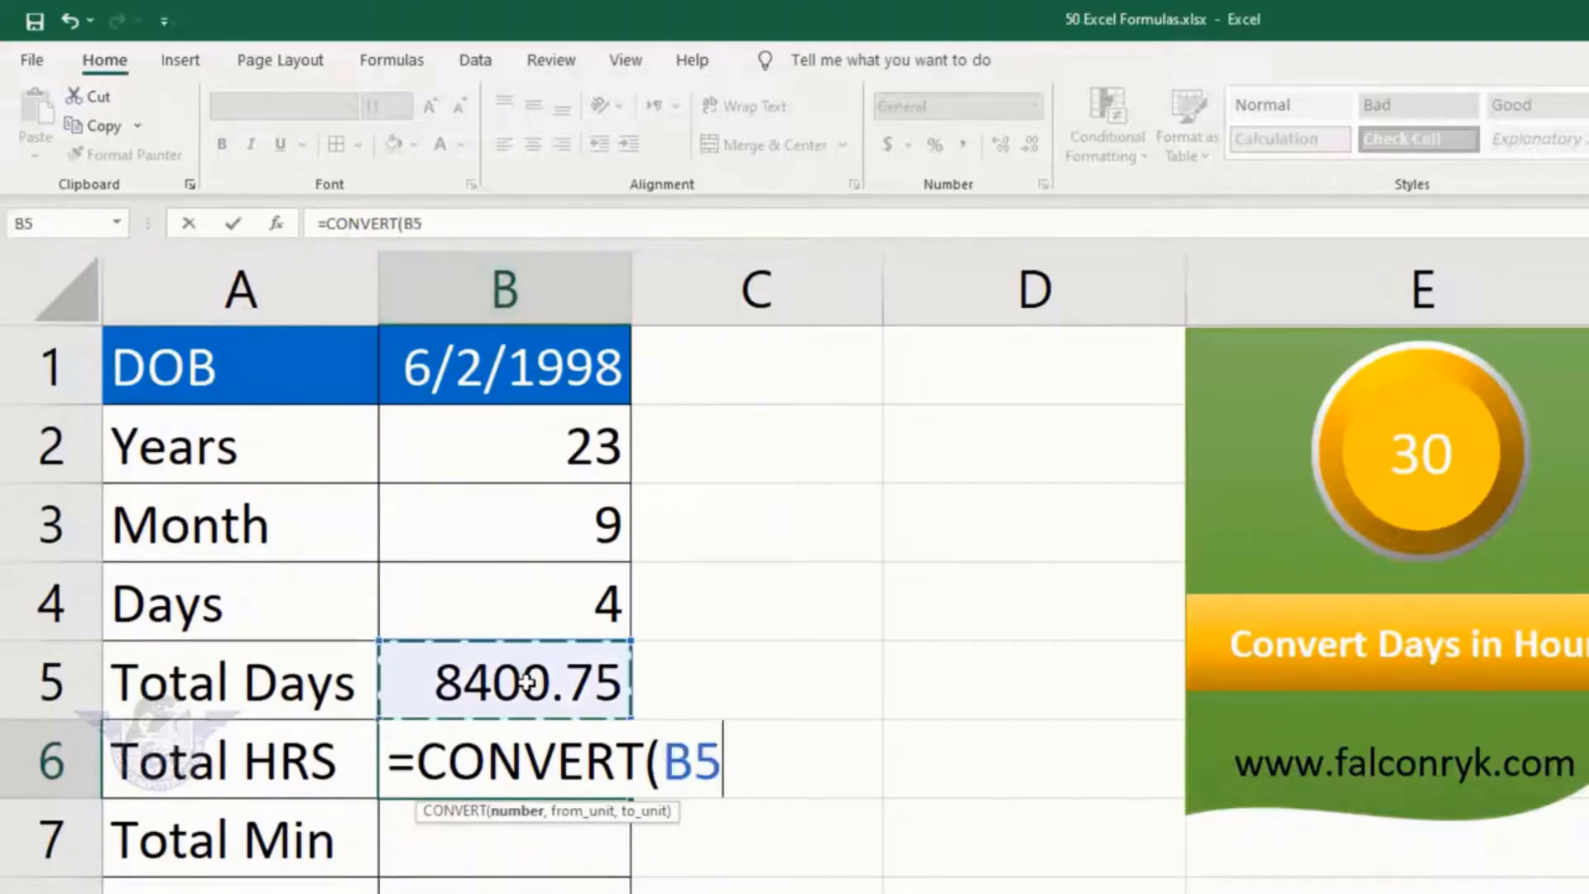
pyautogui.write(',')
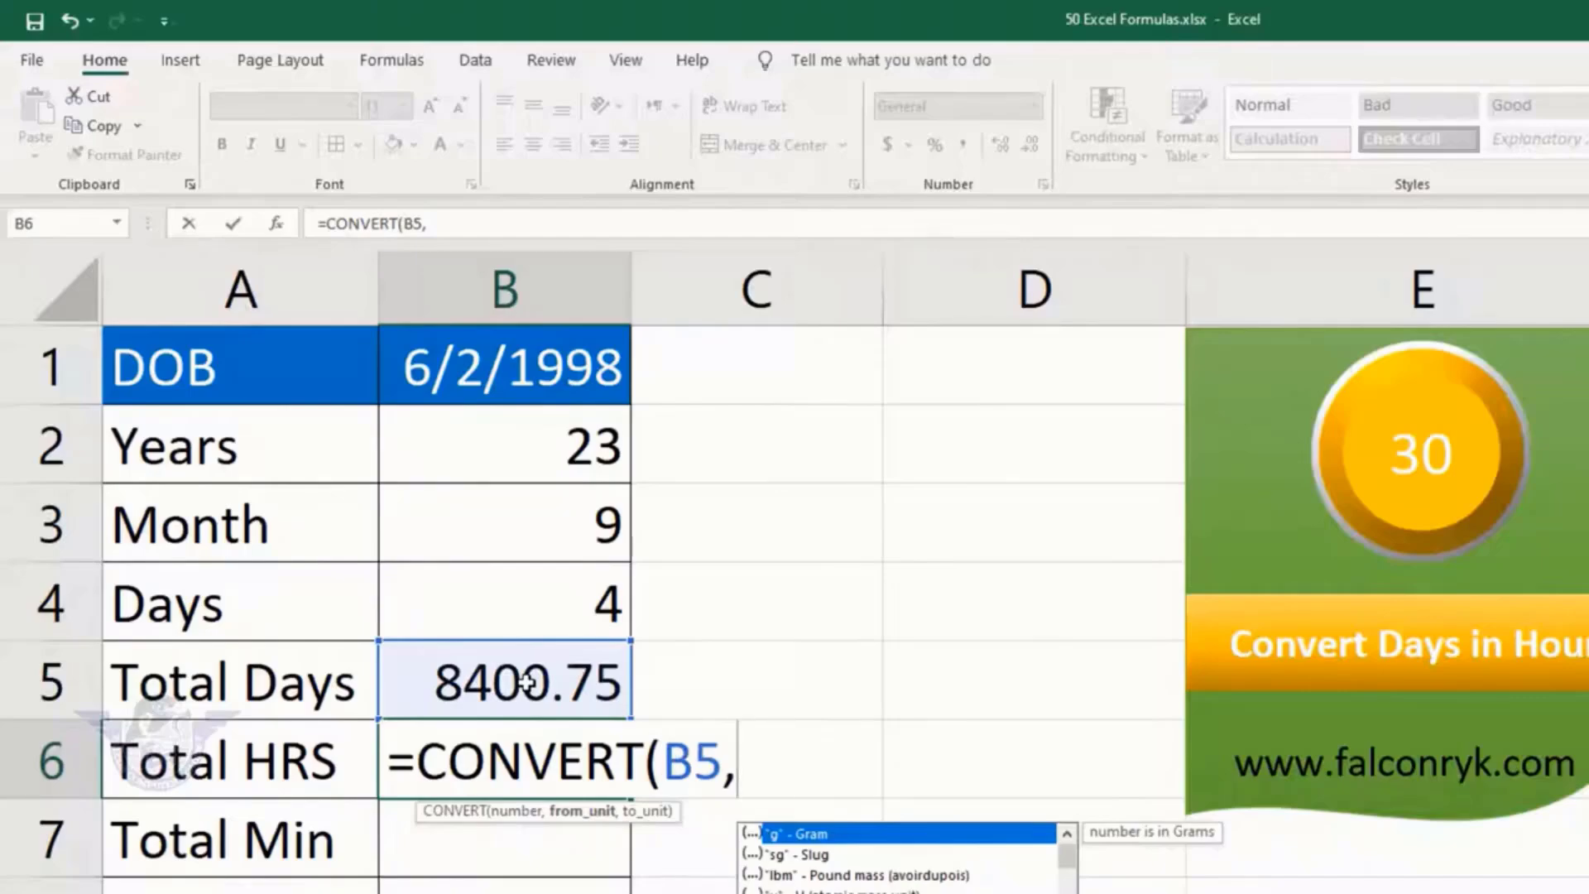
pyautogui.press('Down')
pyautogui.press('Down')
pyautogui.press('Down')
pyautogui.press('Down')
pyautogui.press('Down')
pyautogui.press('Down')
pyautogui.press('Down')
pyautogui.press('Down')
pyautogui.press('Down')
pyautogui.press('Down')
pyautogui.press('Down')
pyautogui.press('Down')
pyautogui.press('Down')
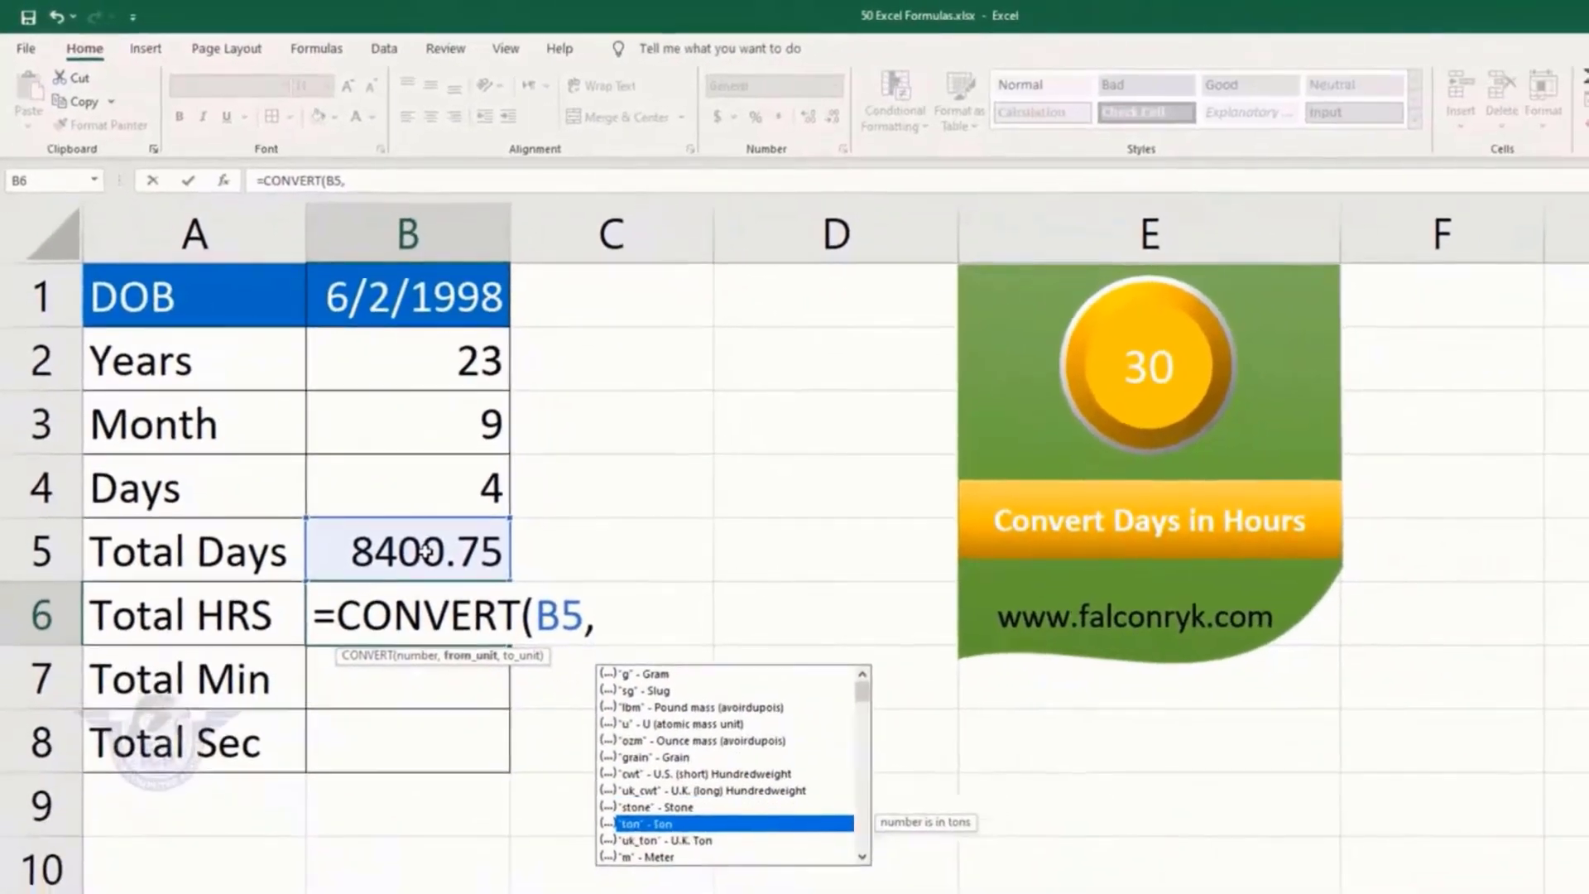
pyautogui.press('Down')
pyautogui.press('Down')
pyautogui.press('Down')
pyautogui.press('Down')
pyautogui.press('Down')
pyautogui.press('Down')
pyautogui.press('Down')
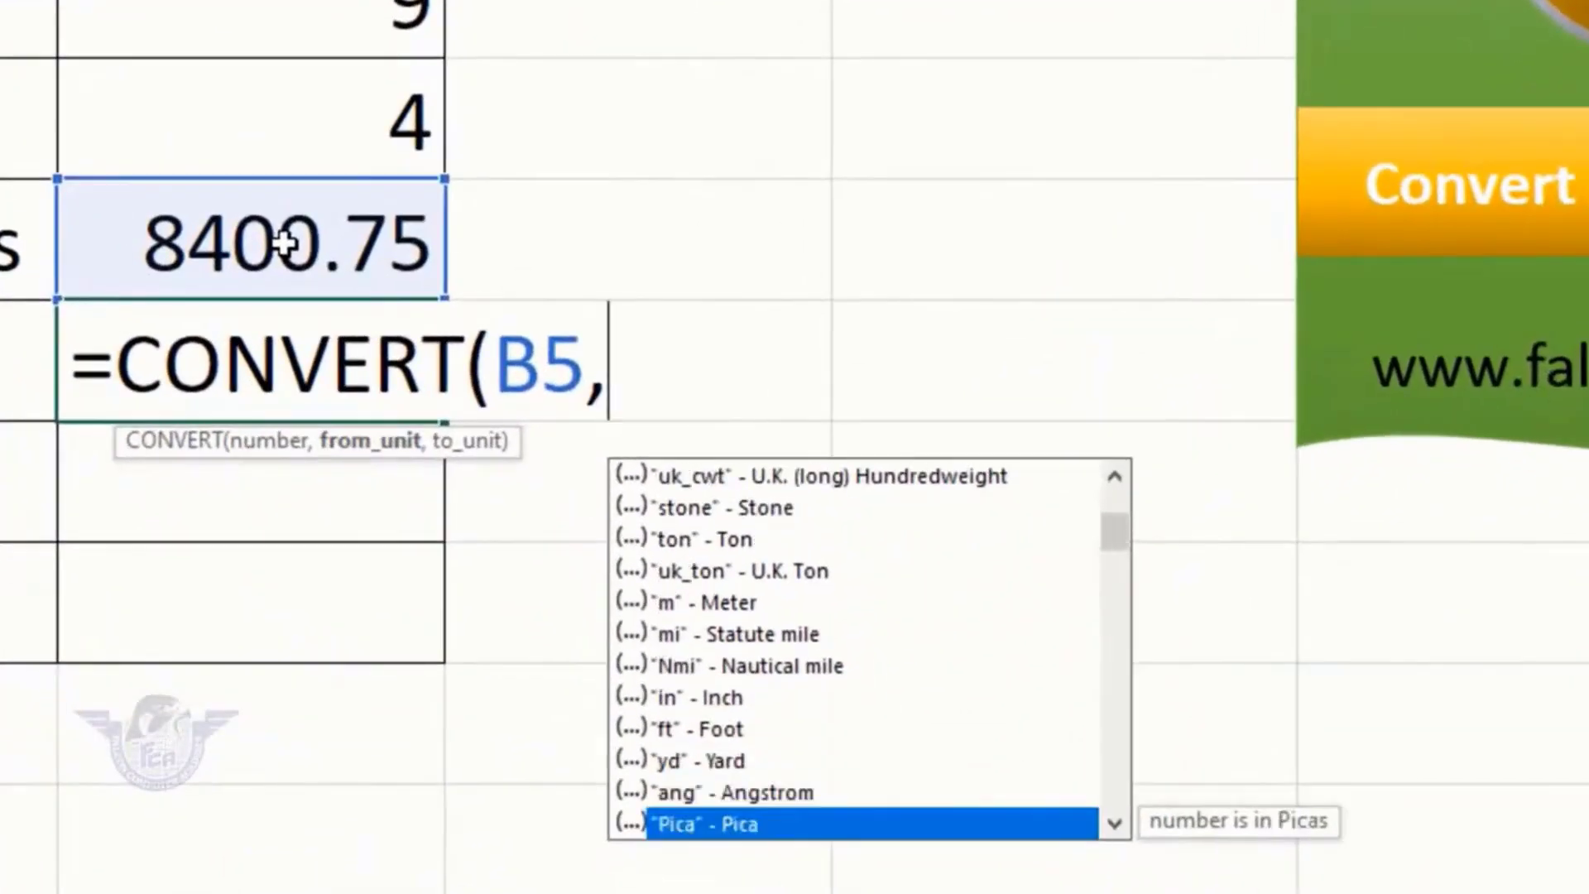
pyautogui.press('Down')
pyautogui.press('Down')
pyautogui.press('Down')
pyautogui.press('Down')
pyautogui.press('Down')
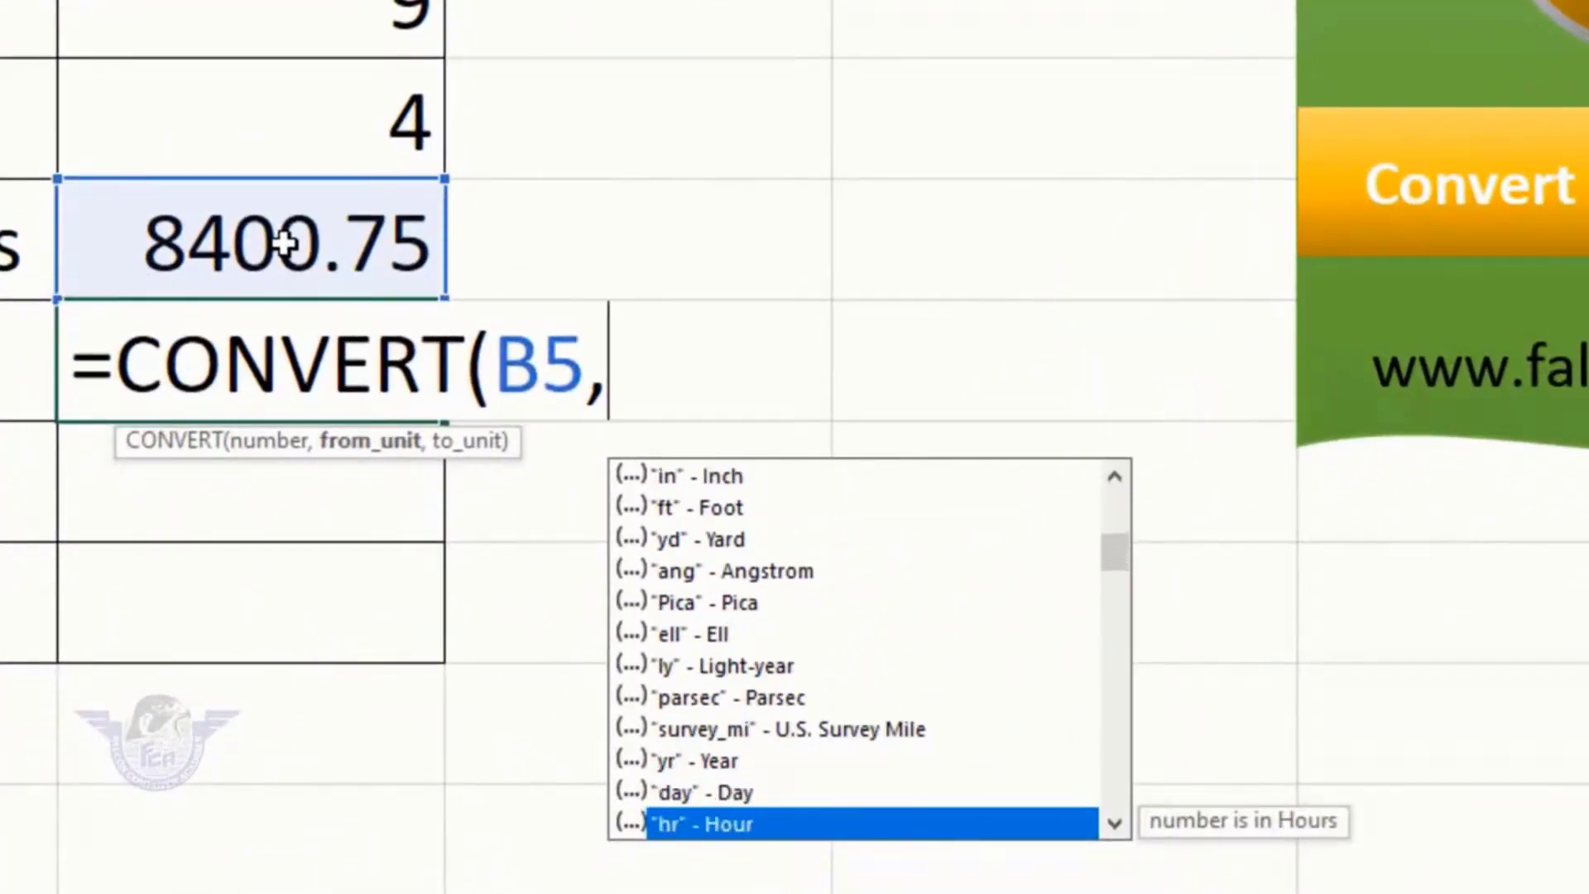
pyautogui.press('Up')
pyautogui.press('Tab')
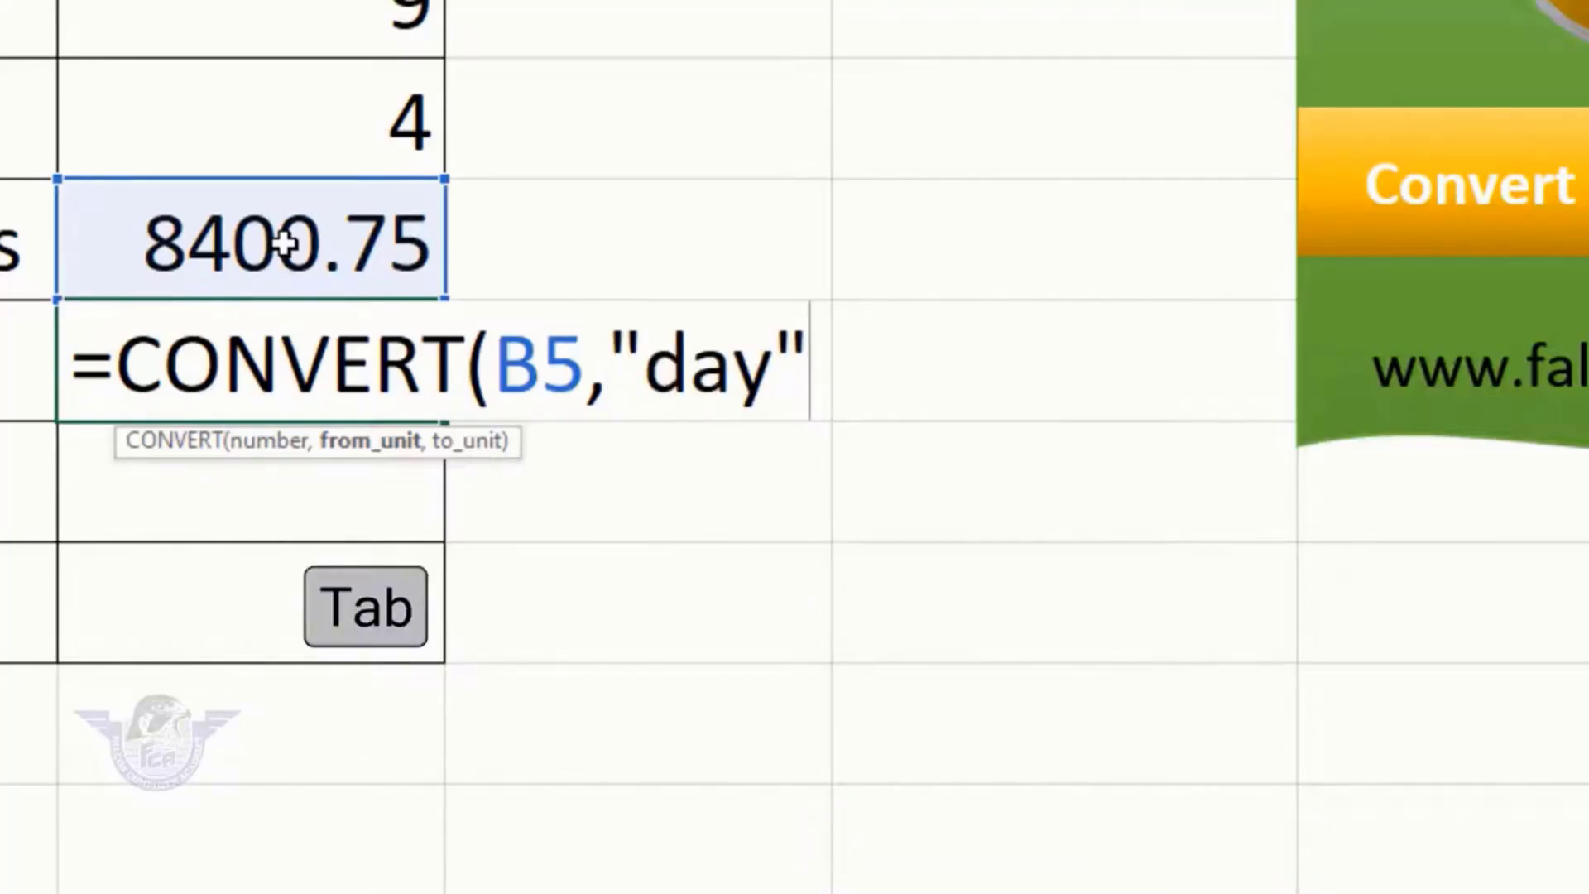
pyautogui.write(',')
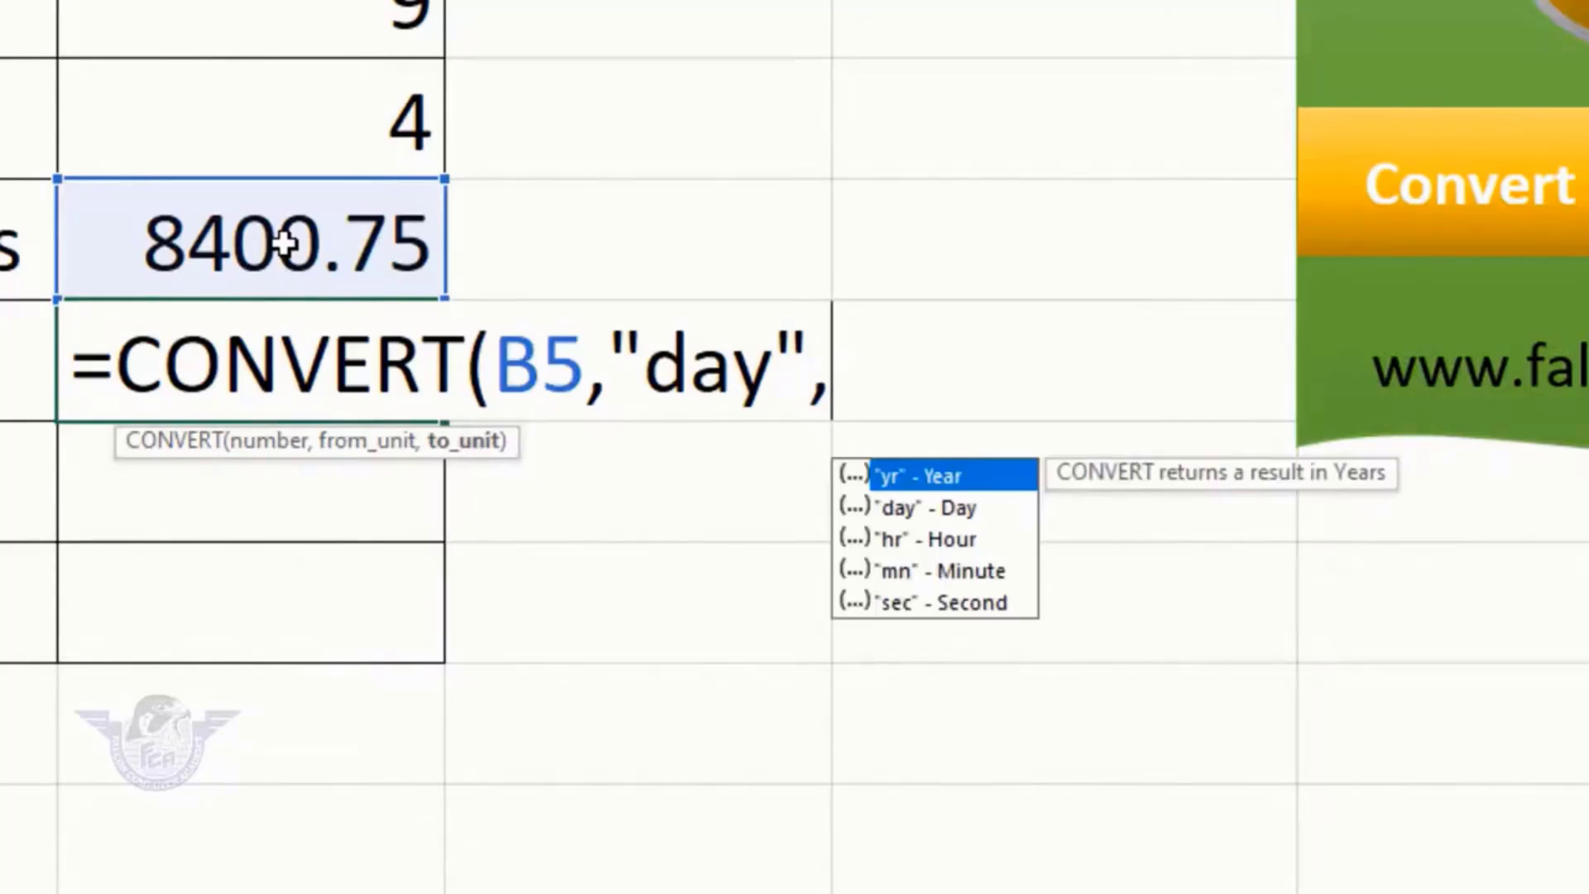
pyautogui.press('Down')
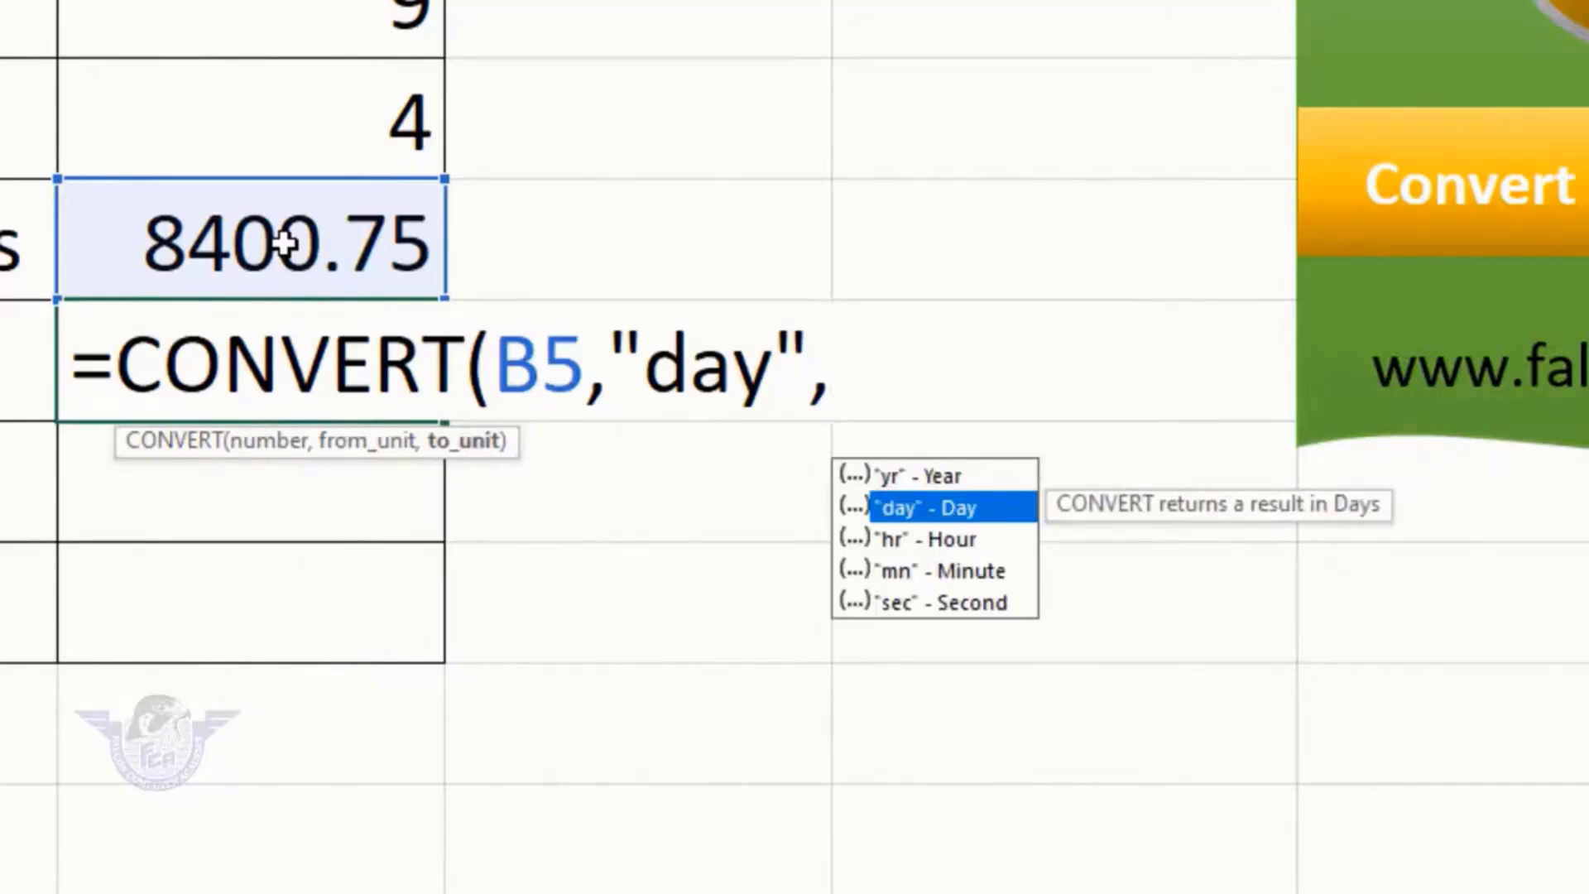
pyautogui.press('Down')
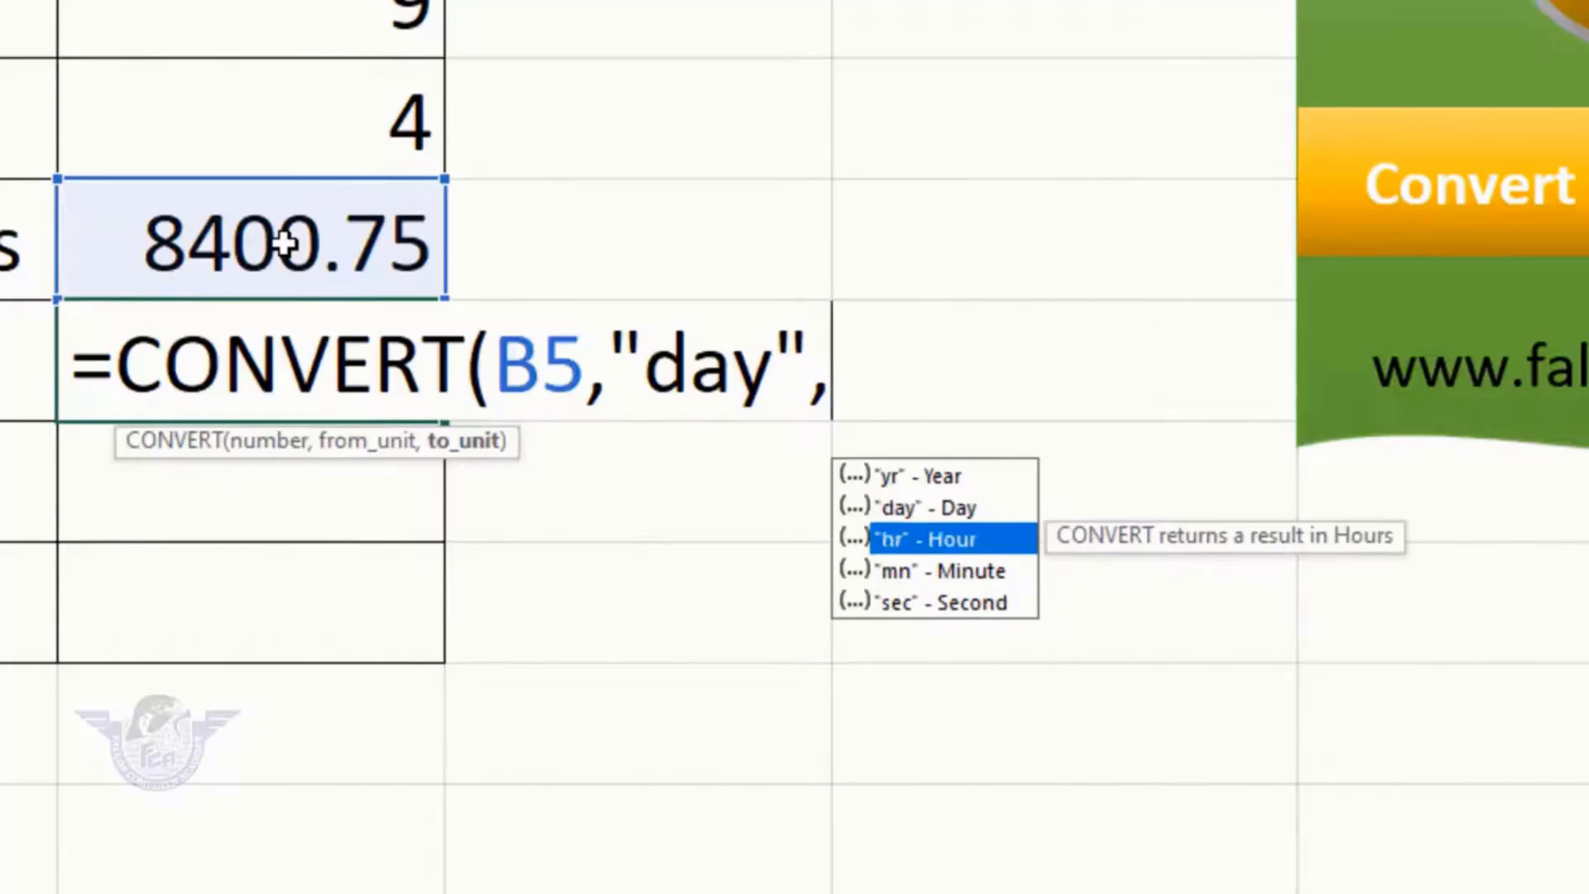
pyautogui.press('Tab')
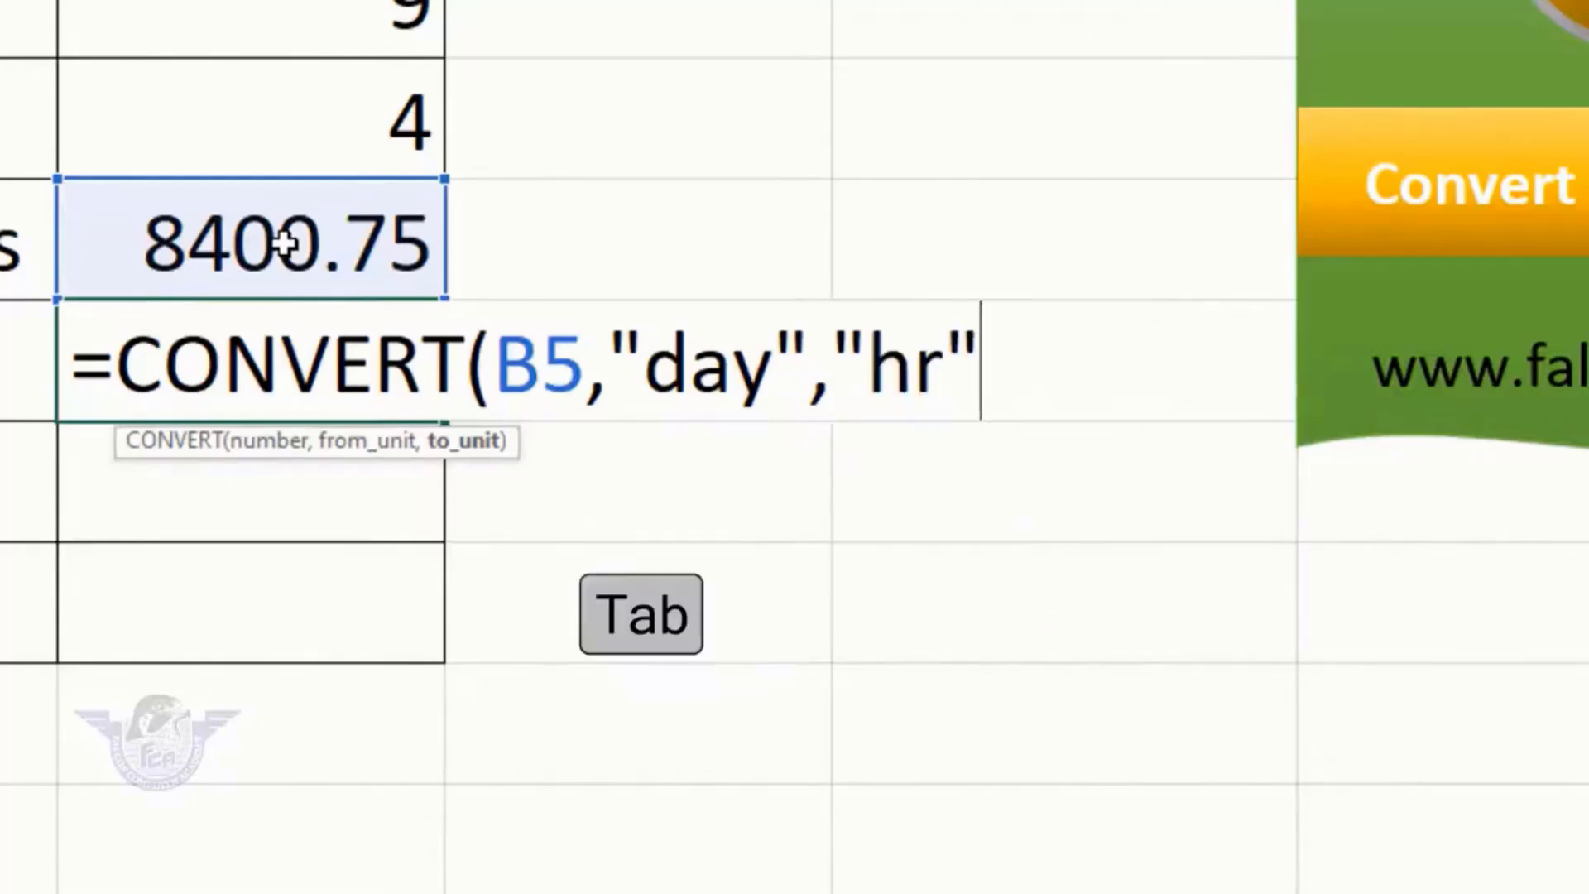
pyautogui.write(')')
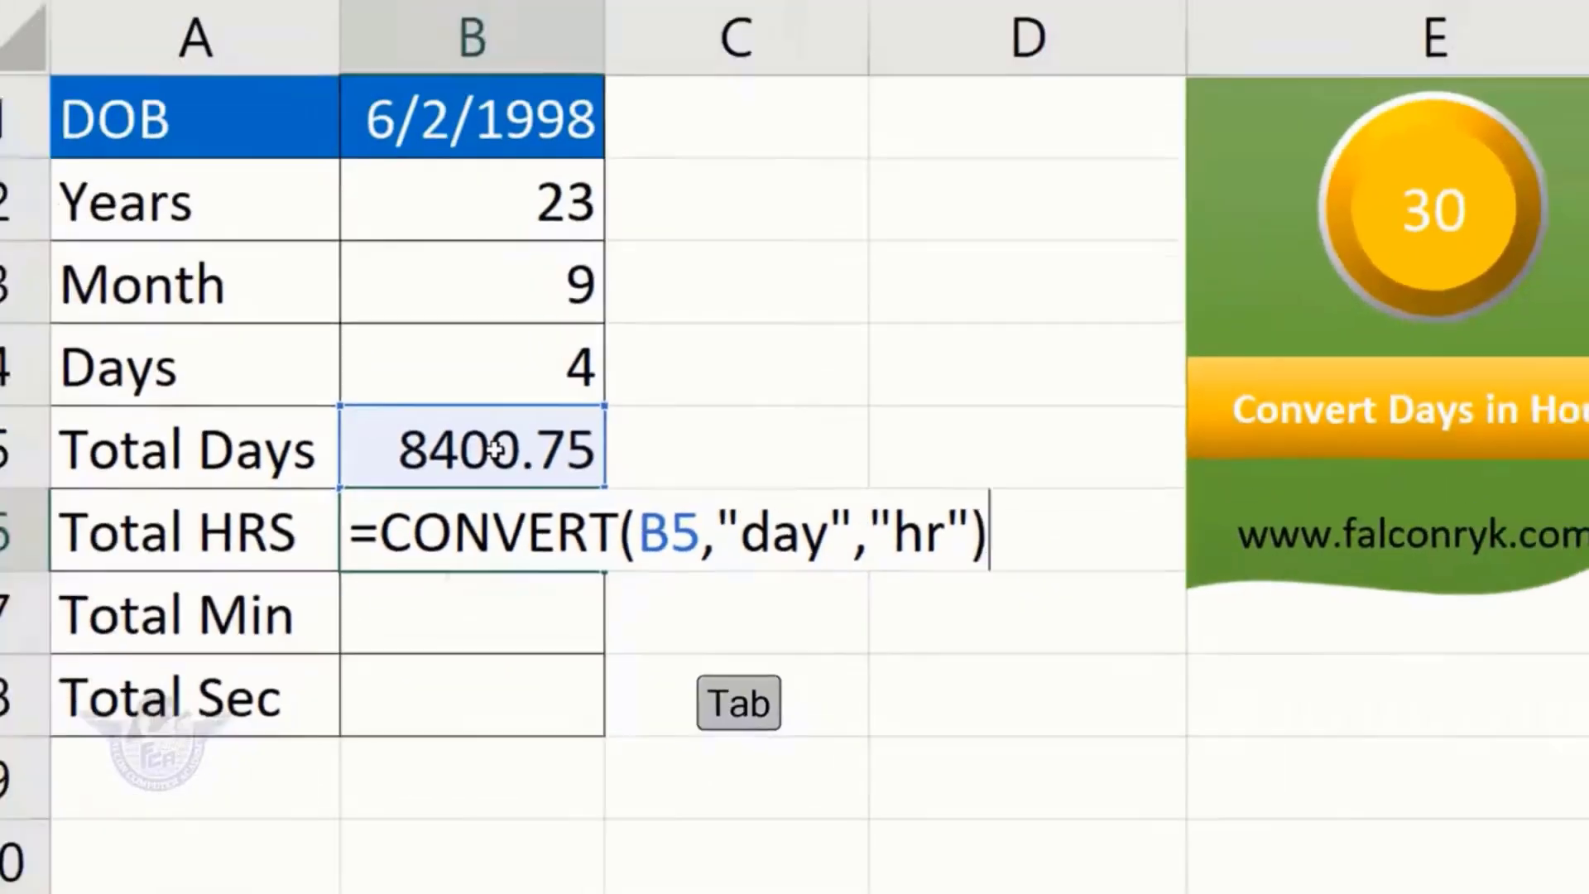
pyautogui.press('Return')
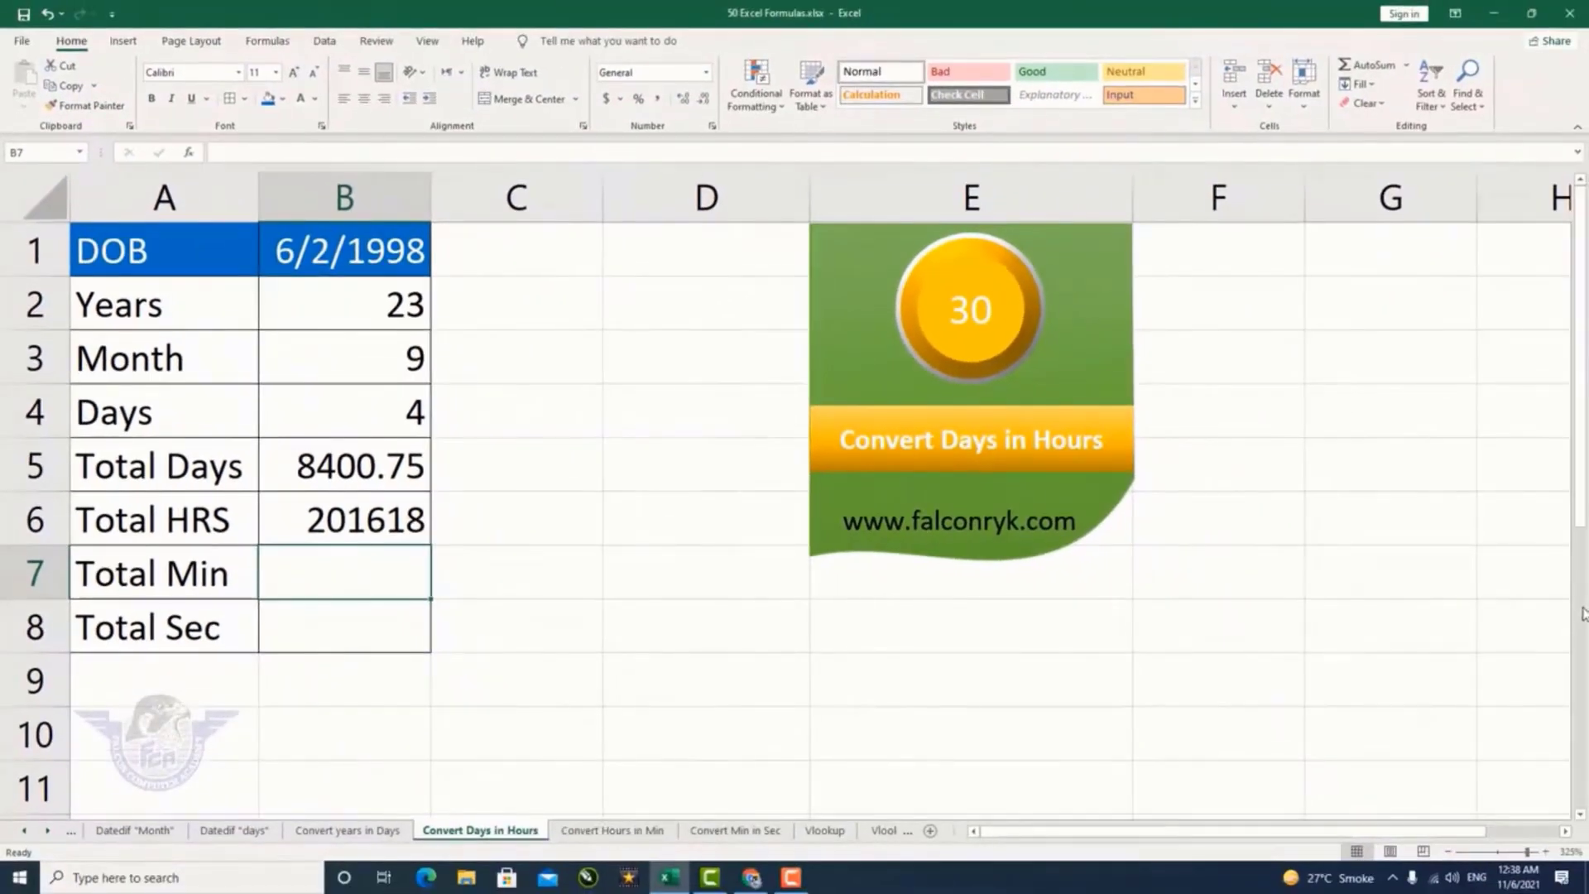
# On the "Convert Hours in Min" sheet, enter =CONVERT(B6,"hr","mn") in B7 to convert hours into minutes, and widen column B to fit the result
pyautogui.hotkey('ctrl', 'pagedown')
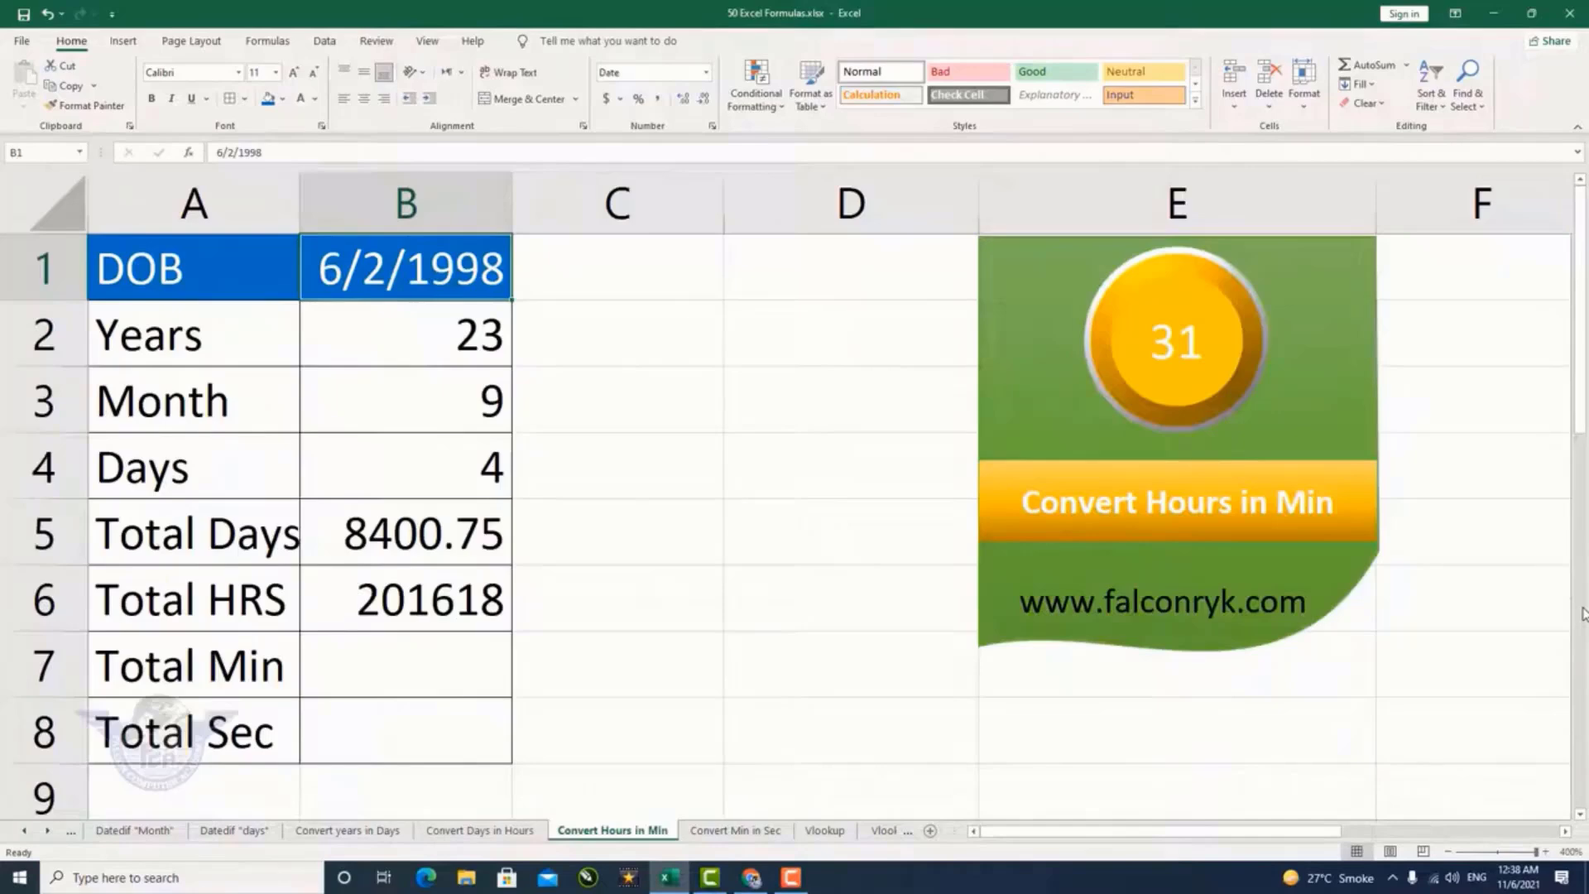
pyautogui.click(387, 677)
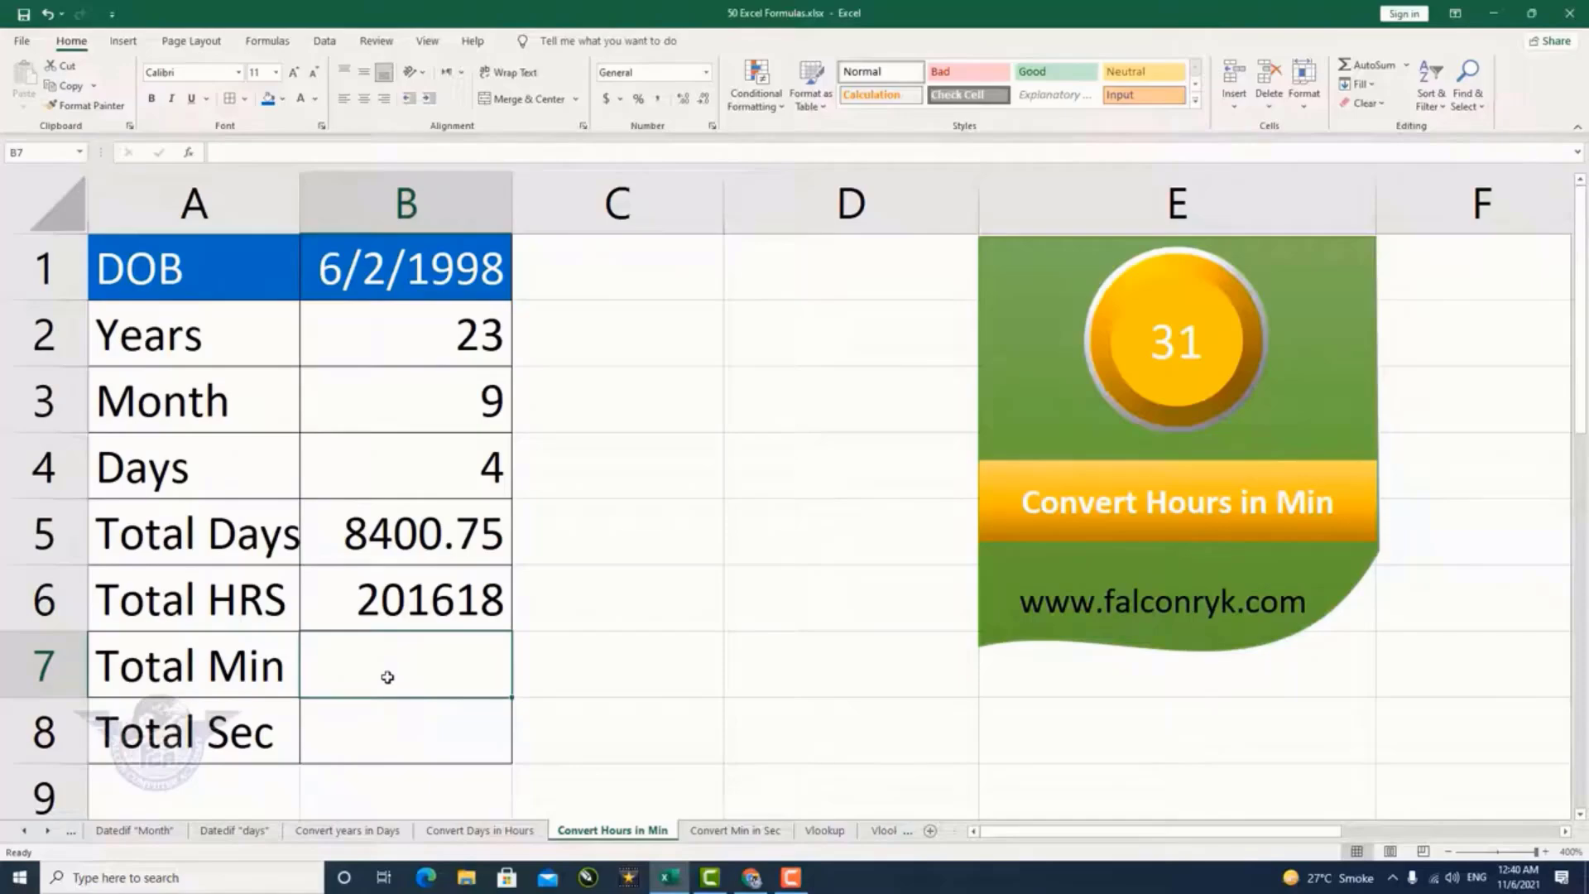
pyautogui.write('=conver')
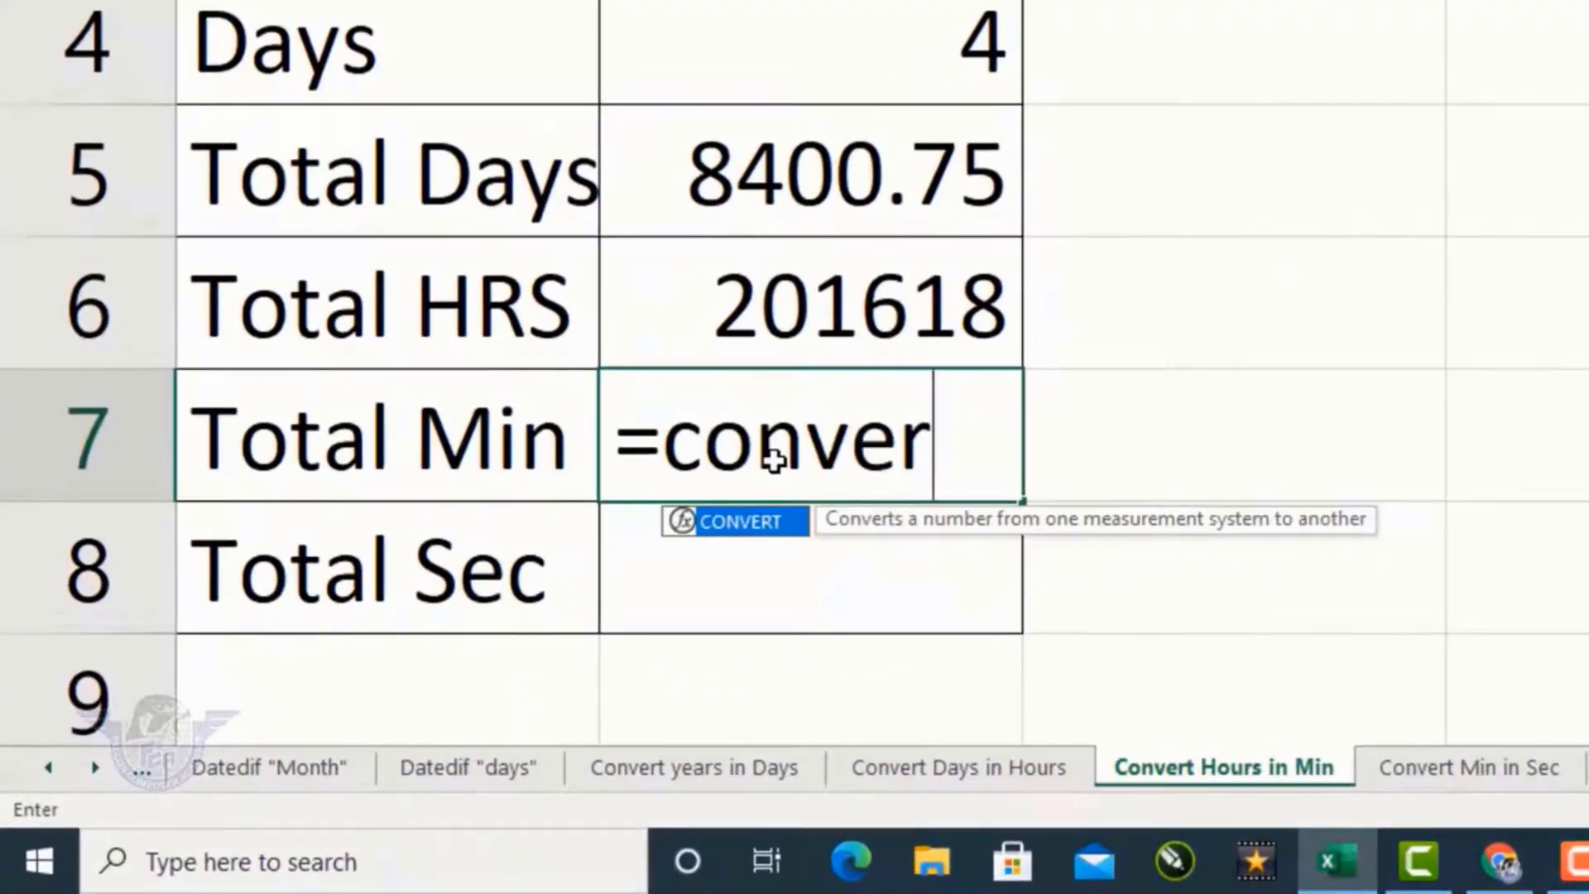
pyautogui.press('Tab')
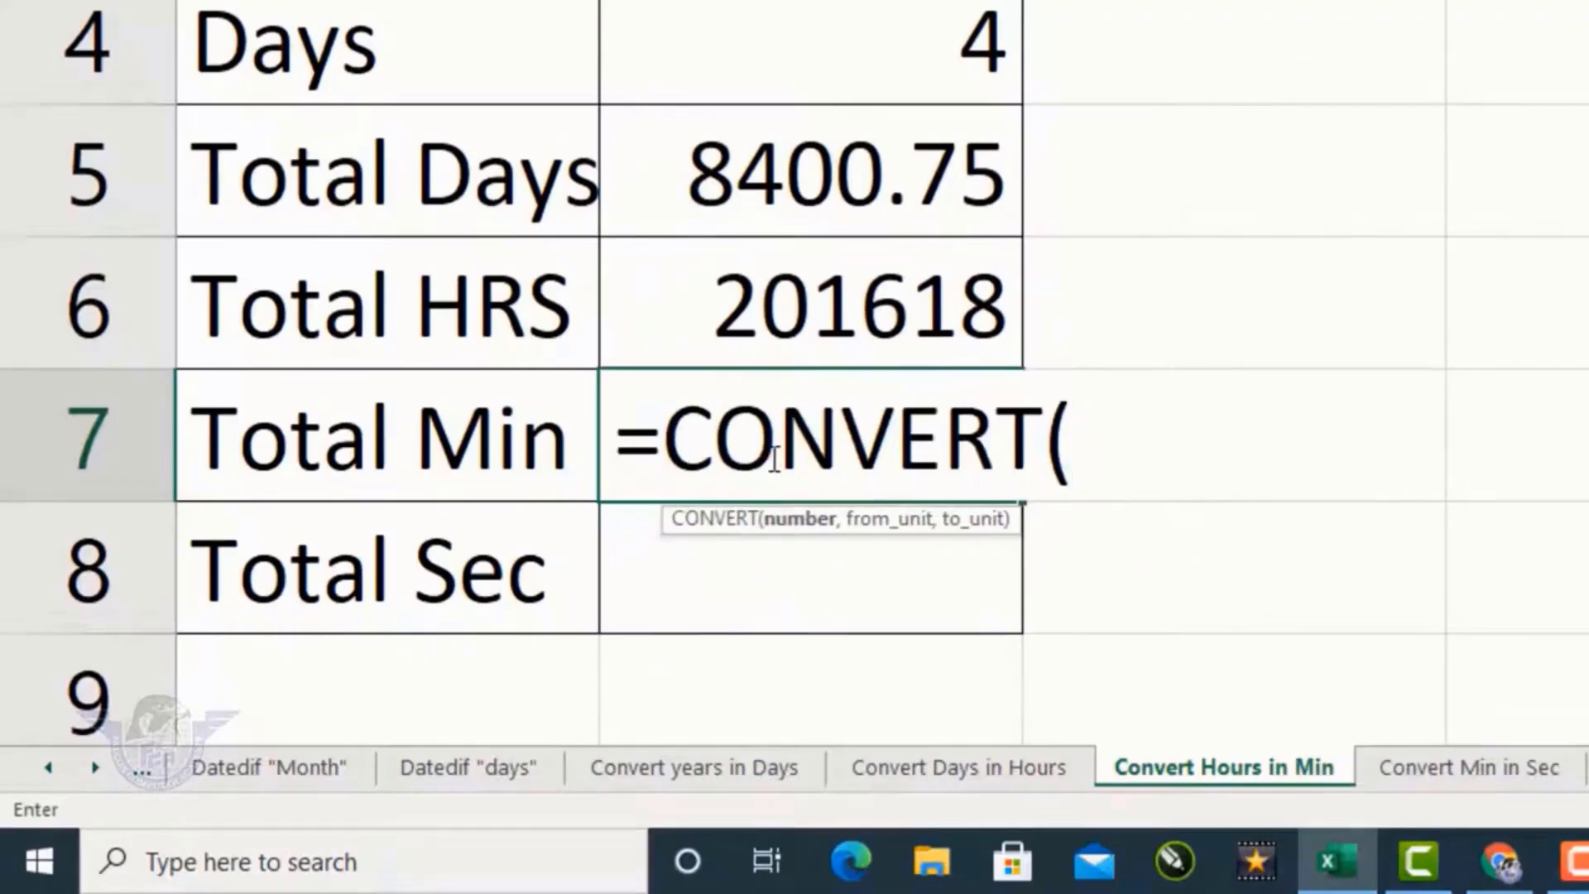
pyautogui.click(850, 311)
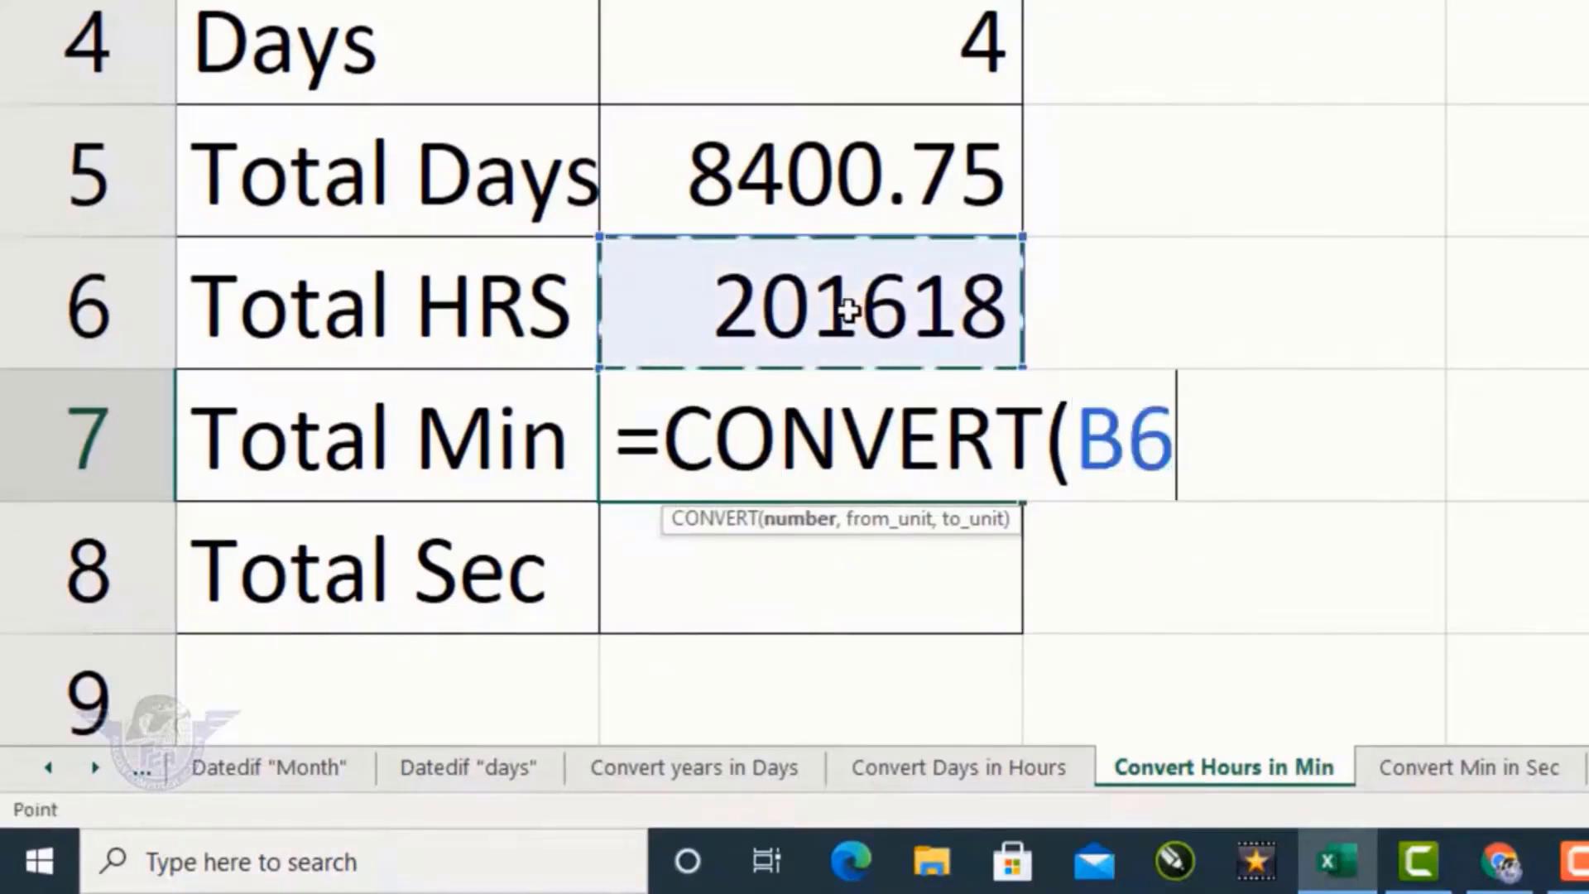
pyautogui.write(',')
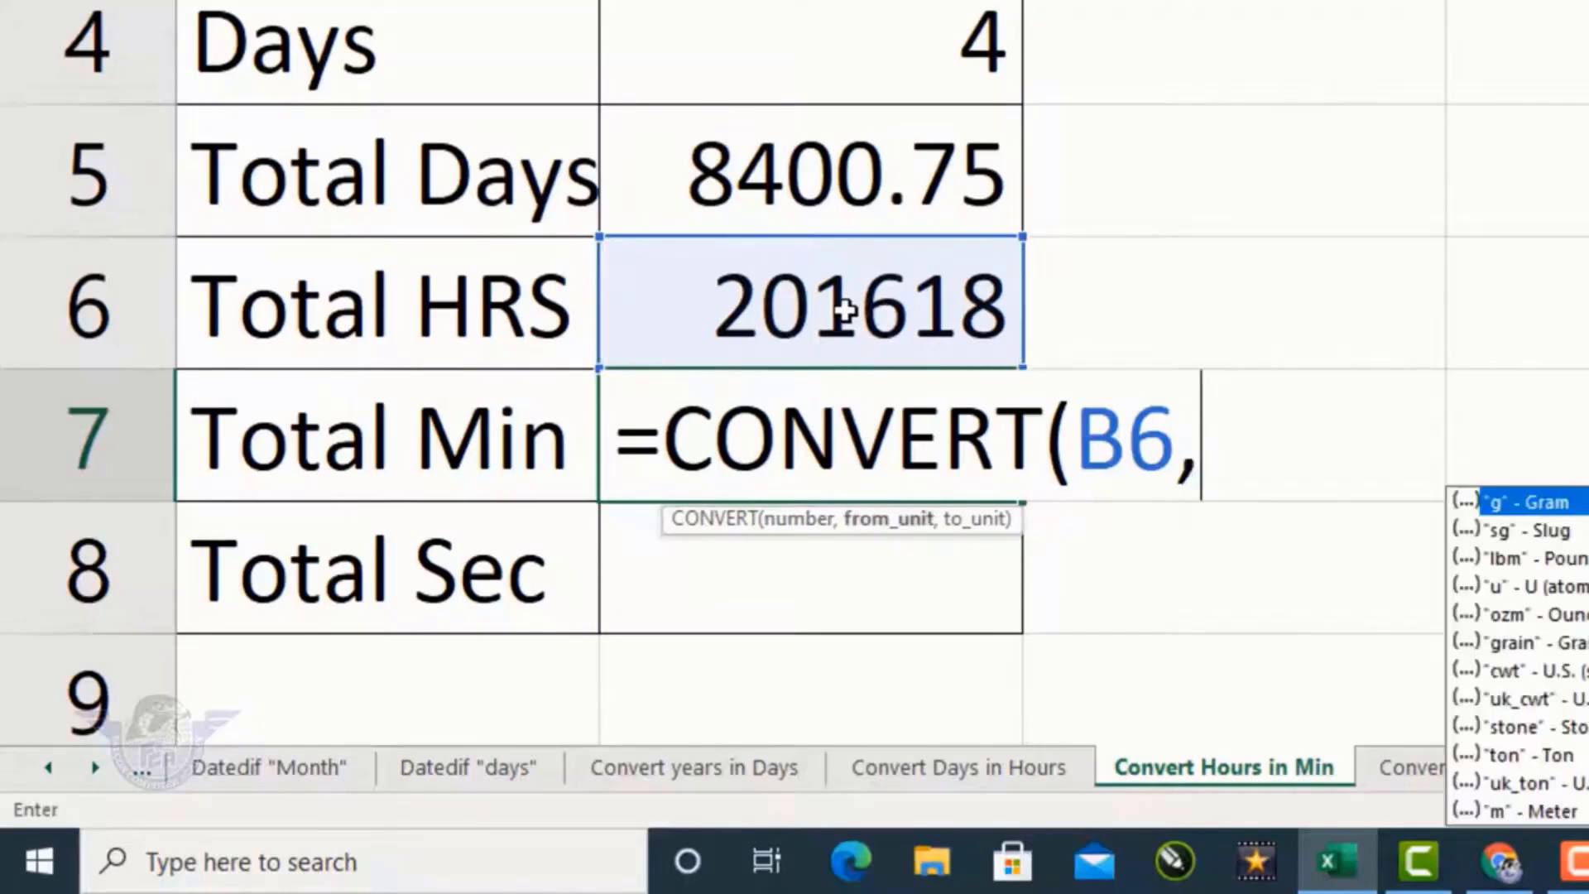
pyautogui.press('Down')
pyautogui.press('Down')
pyautogui.press('Down')
pyautogui.press('Down')
pyautogui.press('Down')
pyautogui.press('Down')
pyautogui.press('Down')
pyautogui.press('Down')
pyautogui.press('Down')
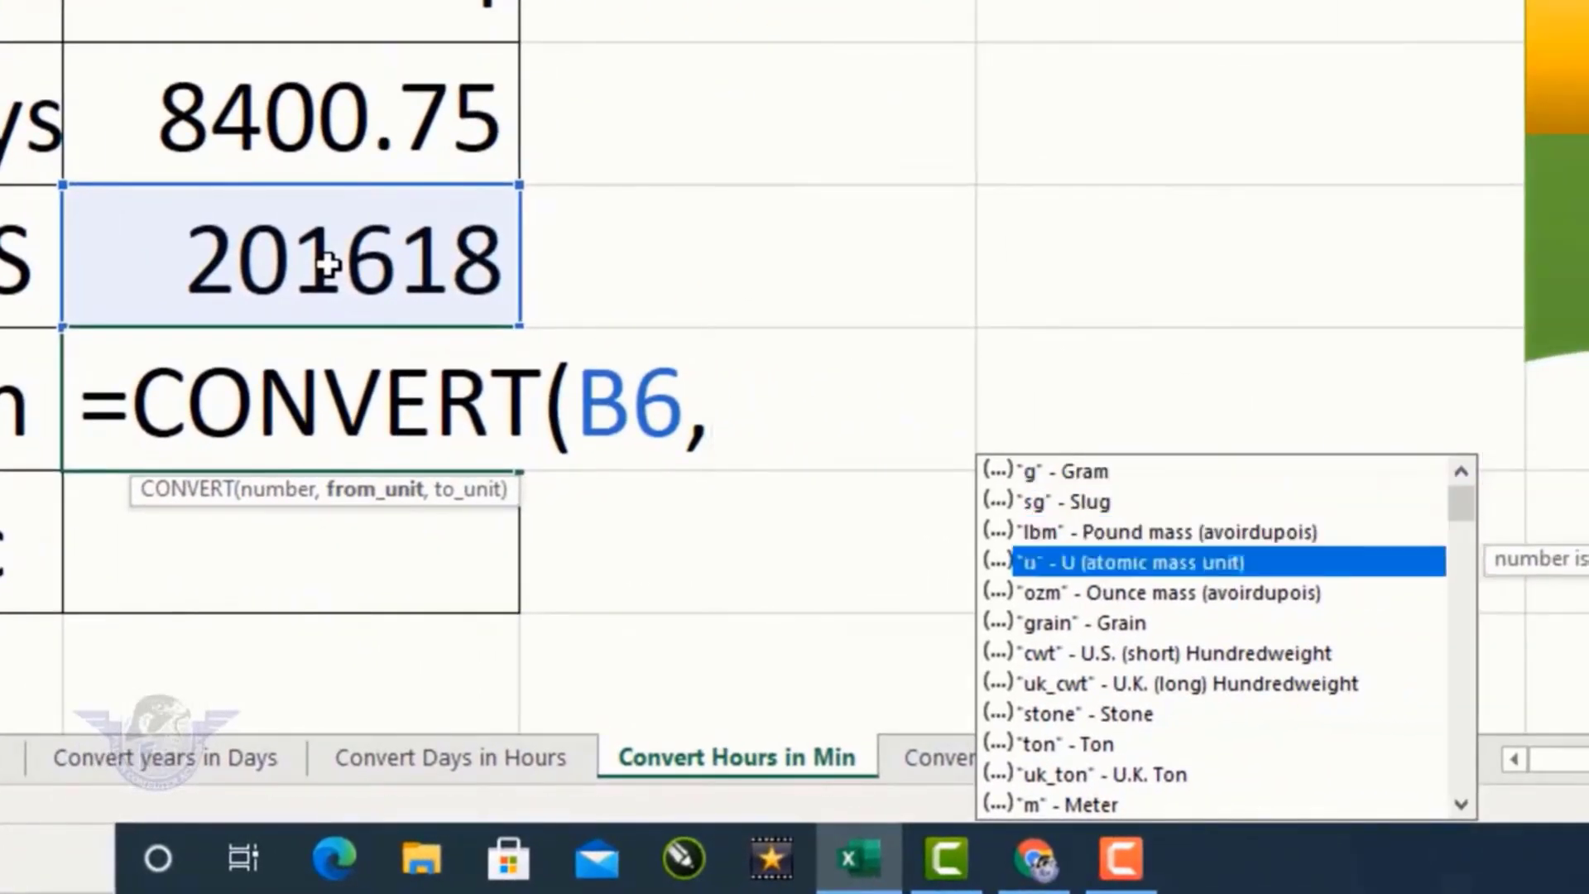
pyautogui.press('Down')
pyautogui.press('Down')
pyautogui.press('Down')
pyautogui.press('Down')
pyautogui.press('Down')
pyautogui.press('Down')
pyautogui.press('Down')
pyautogui.press('Down')
pyautogui.press('Down')
pyautogui.press('Down')
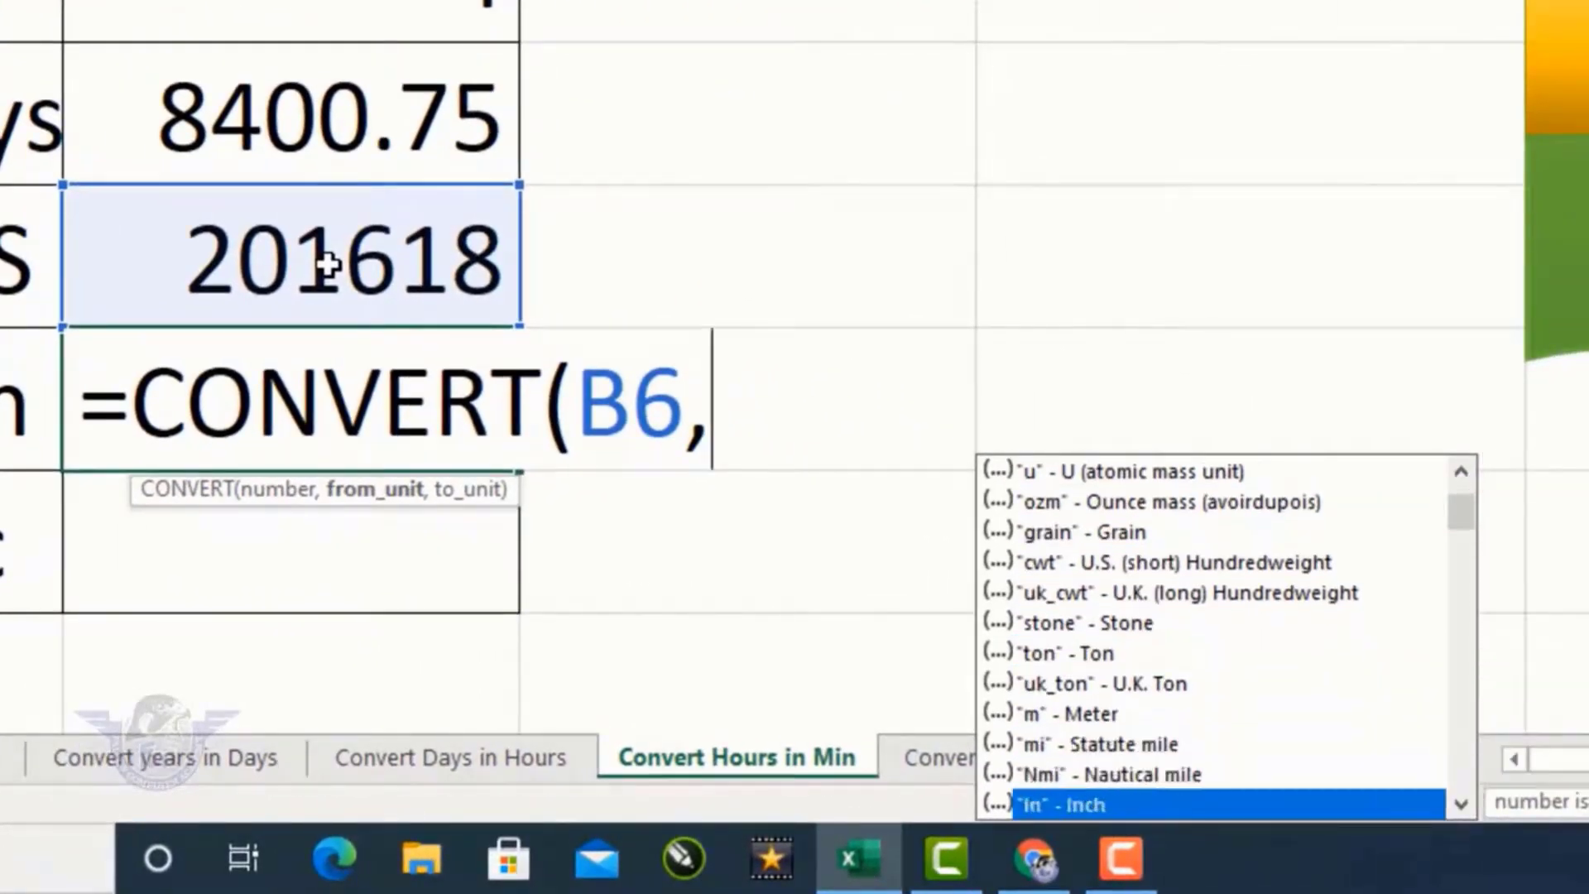
pyautogui.press('Down')
pyautogui.press('Down')
pyautogui.press('Down')
pyautogui.press('Down')
pyautogui.press('Down')
pyautogui.press('Down')
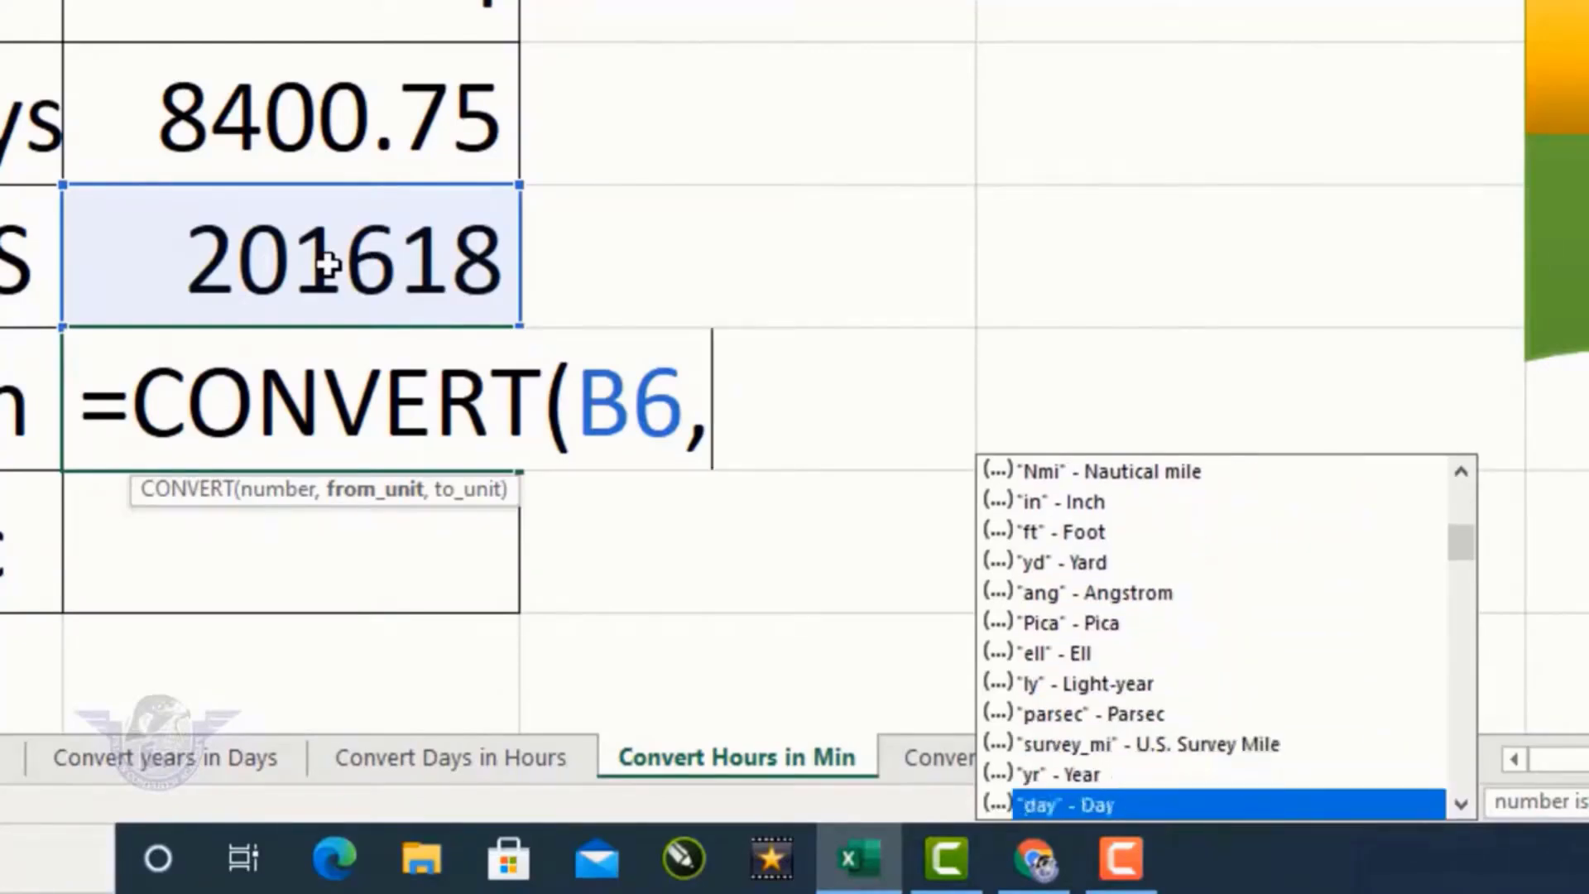
pyautogui.press('Down')
pyautogui.press('Up')
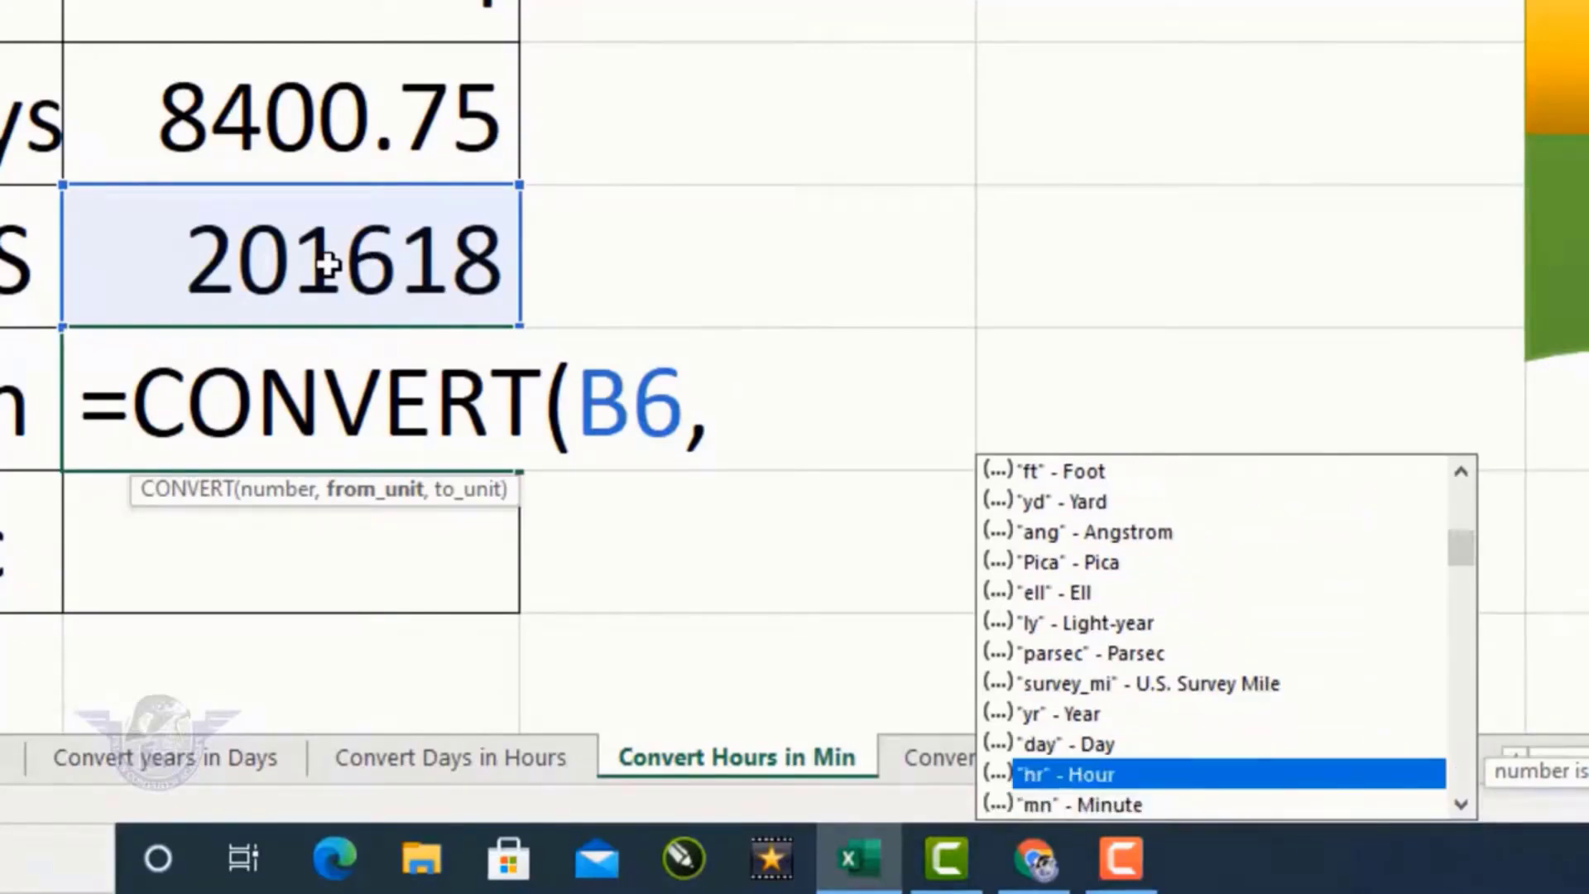
pyautogui.press('Tab')
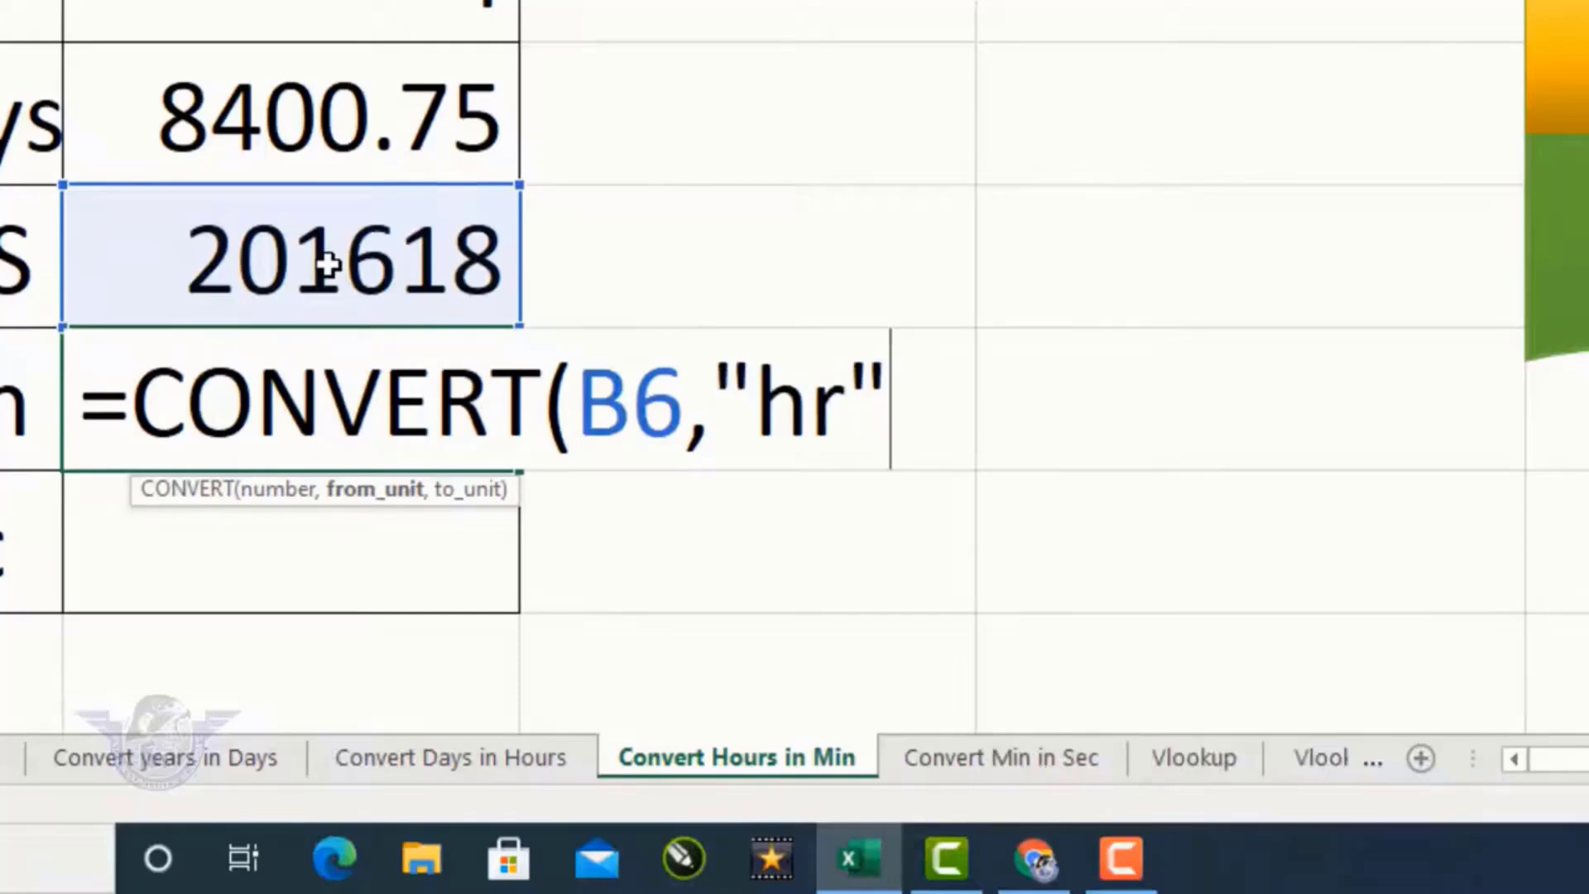
pyautogui.write(',')
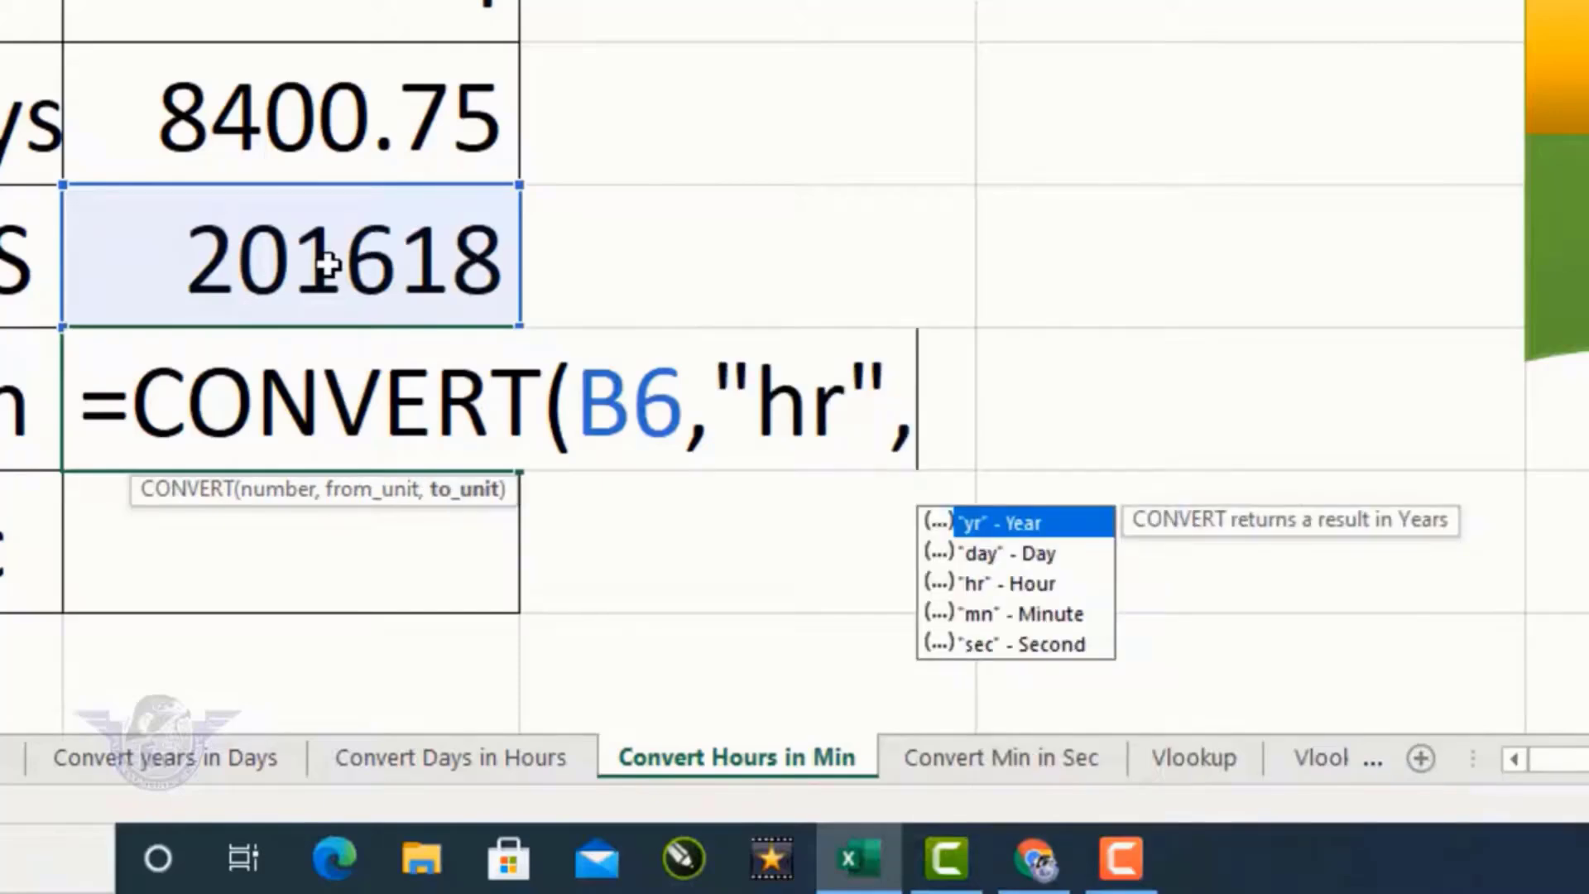
pyautogui.press('Down')
pyautogui.press('Down')
pyautogui.press('Down')
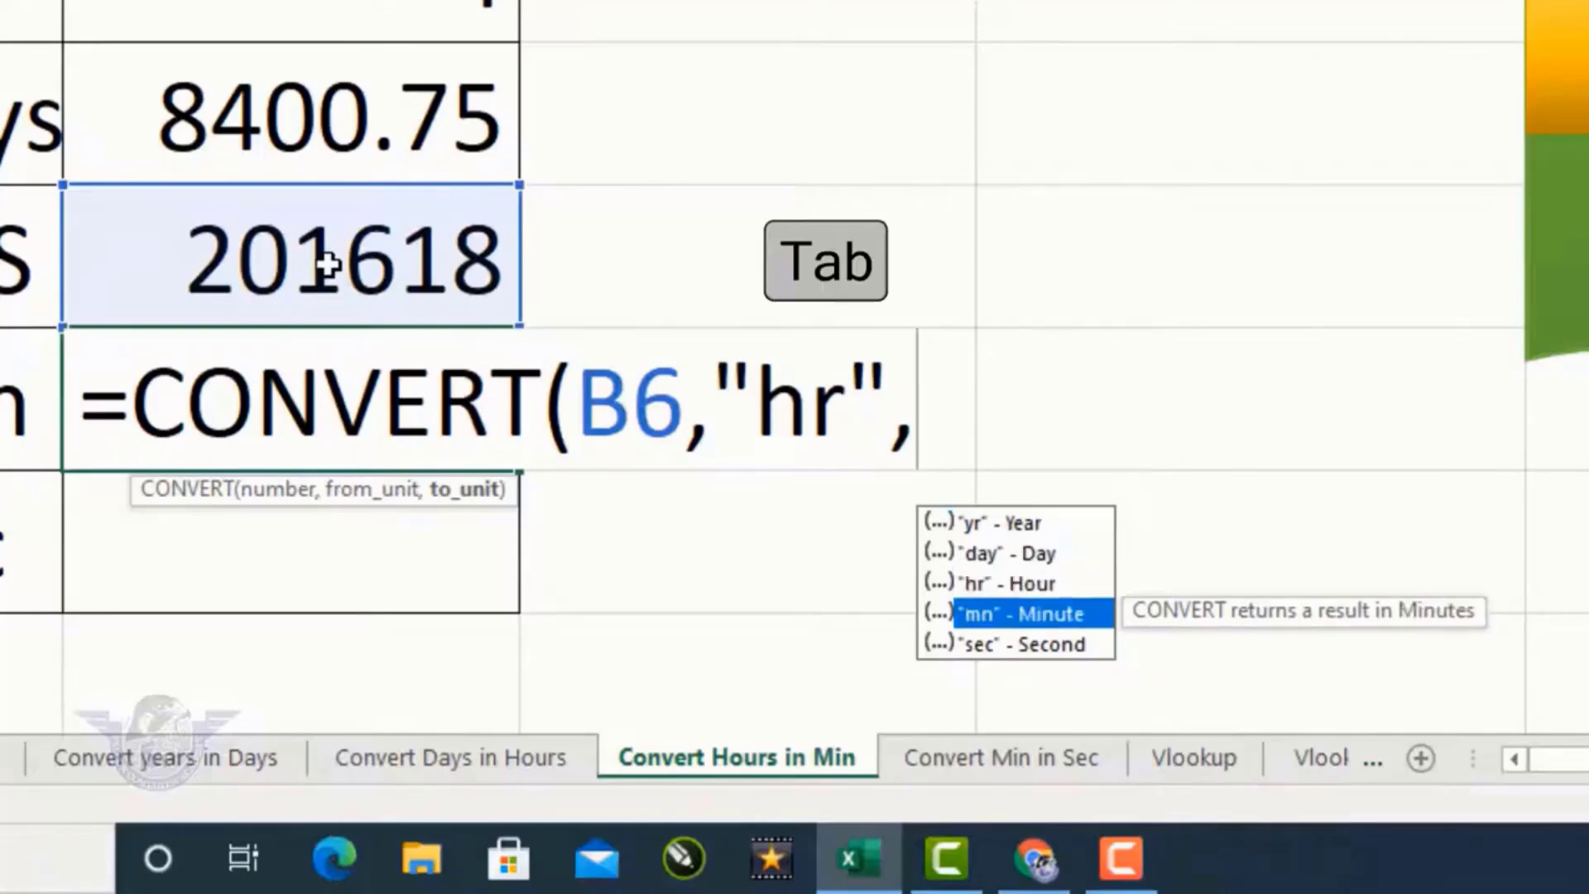
pyautogui.press('Tab')
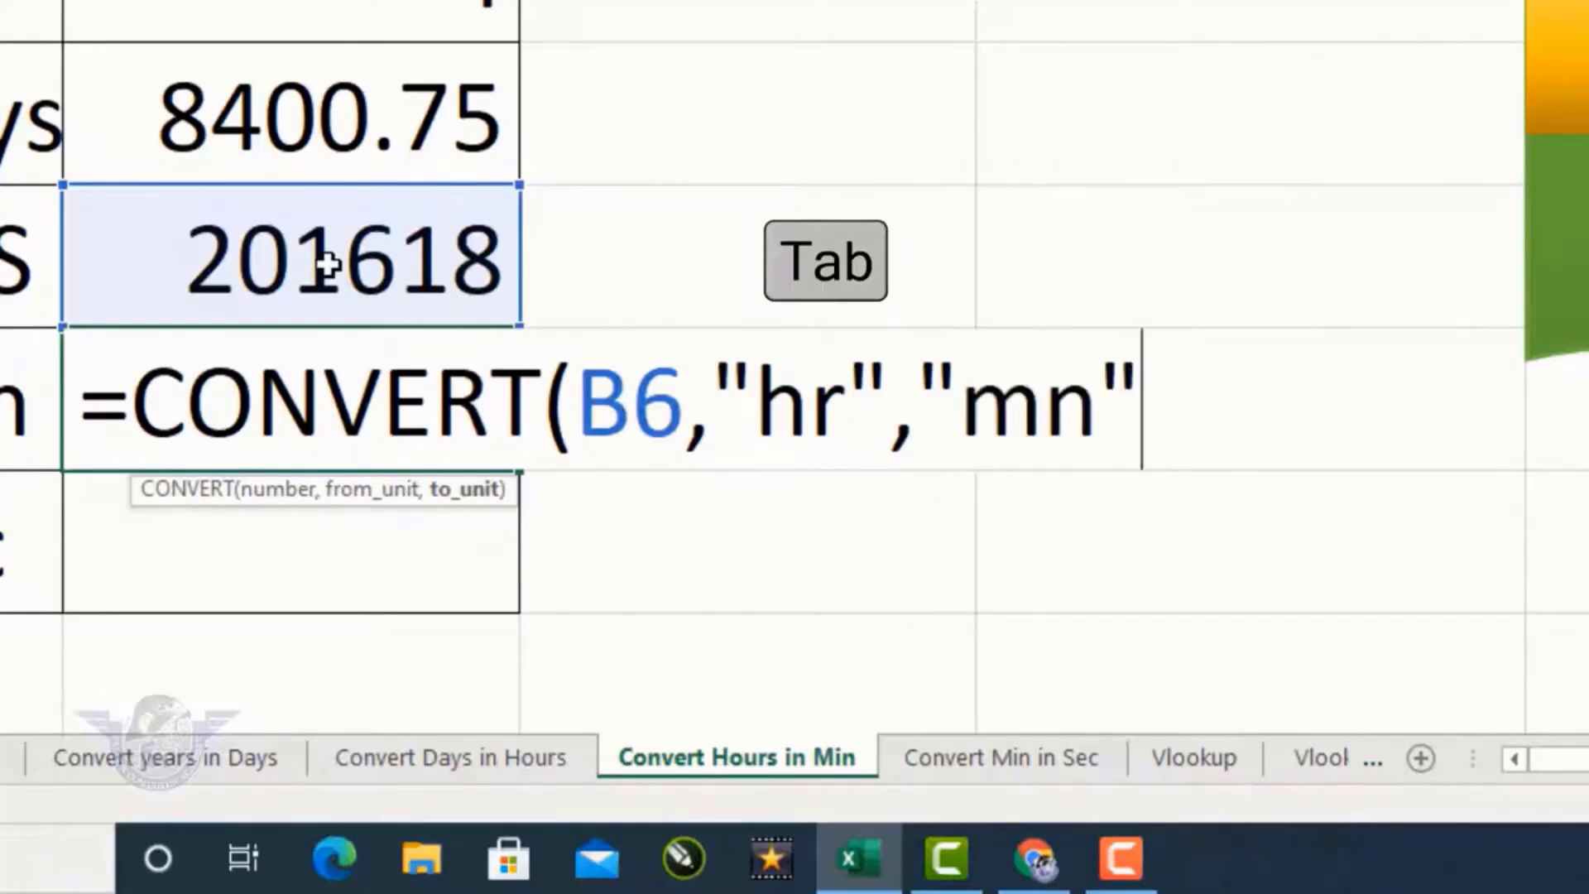
pyautogui.write(')')
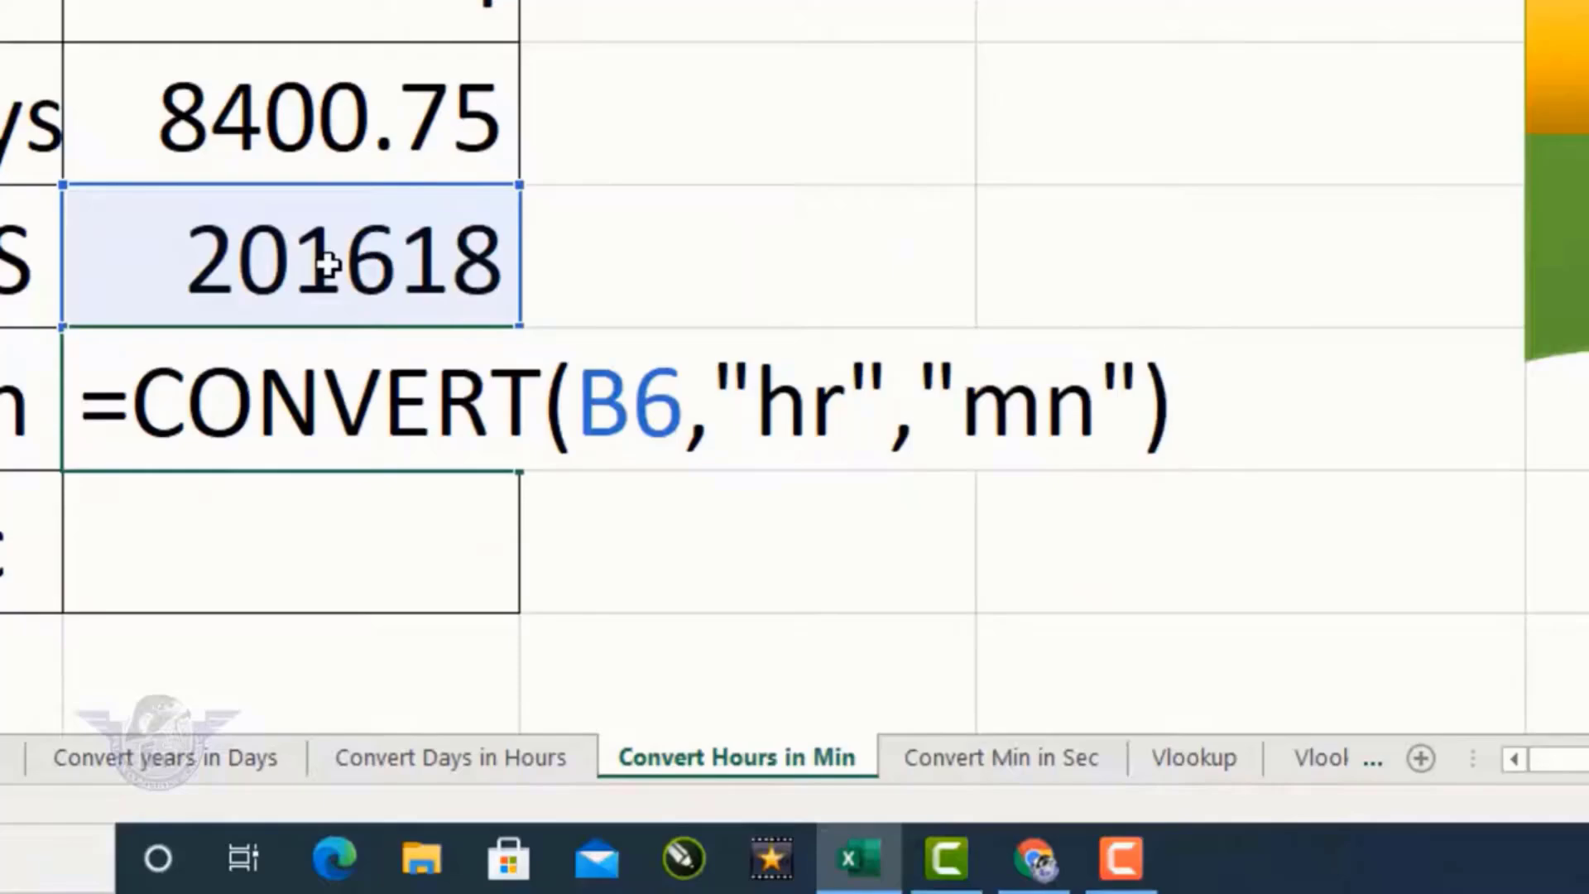
pyautogui.press('Return')
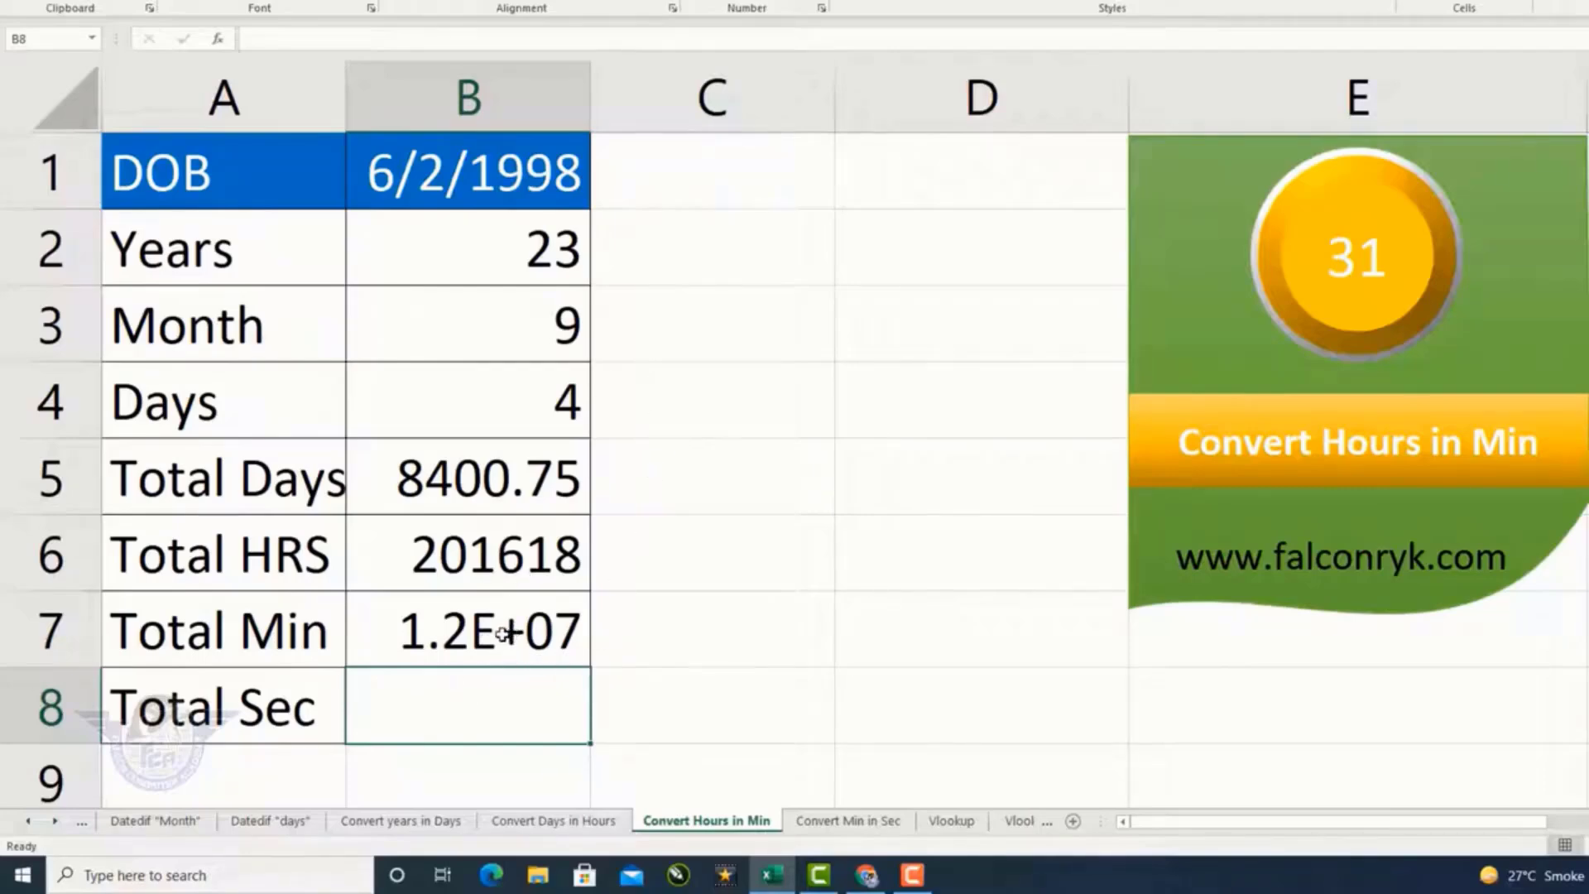
pyautogui.doubleClick(590, 107)
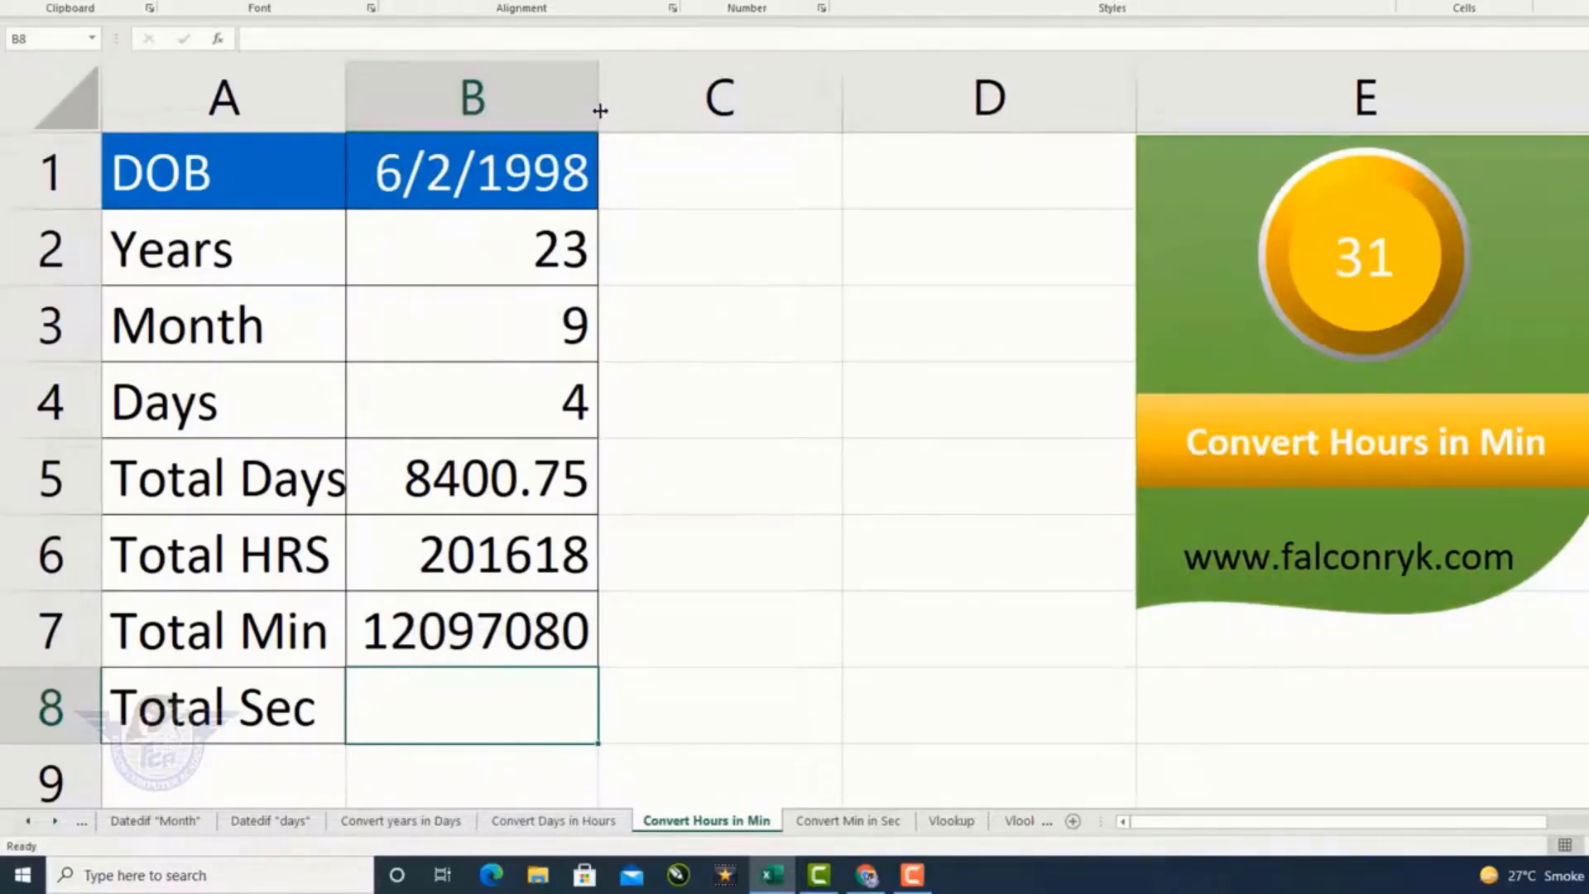
pyautogui.moveTo(597, 109); pyautogui.dragTo(622, 109)
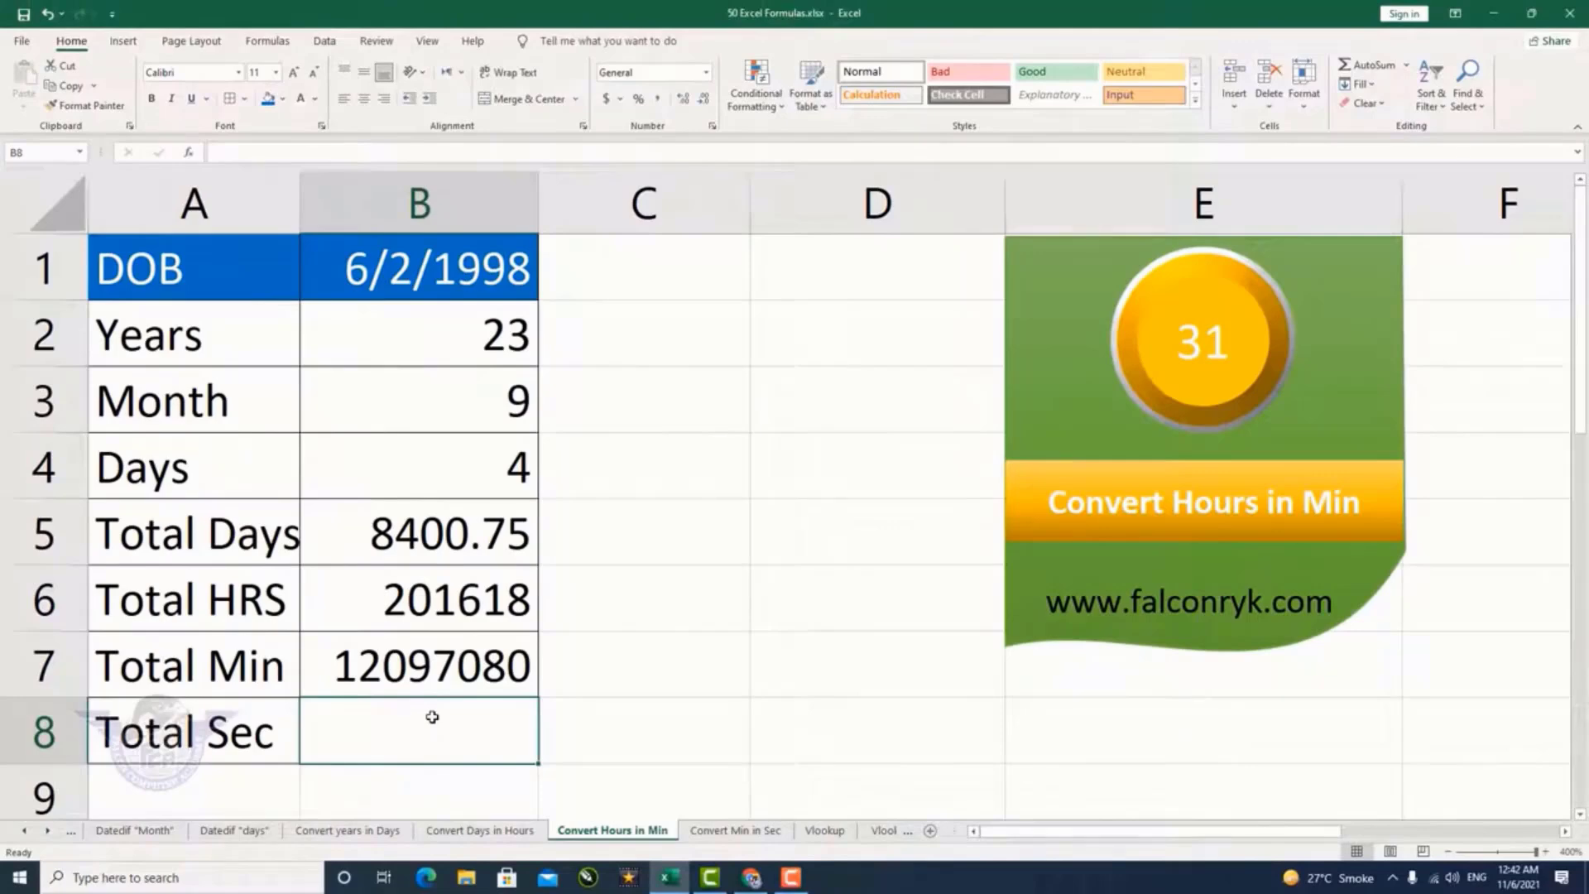
# On the "Convert Min in Sec" sheet, enter =CONVERT(B7,"mn","sec") in B8 to convert the total minutes into seconds
pyautogui.hotkey('ctrl', 'pagedown')
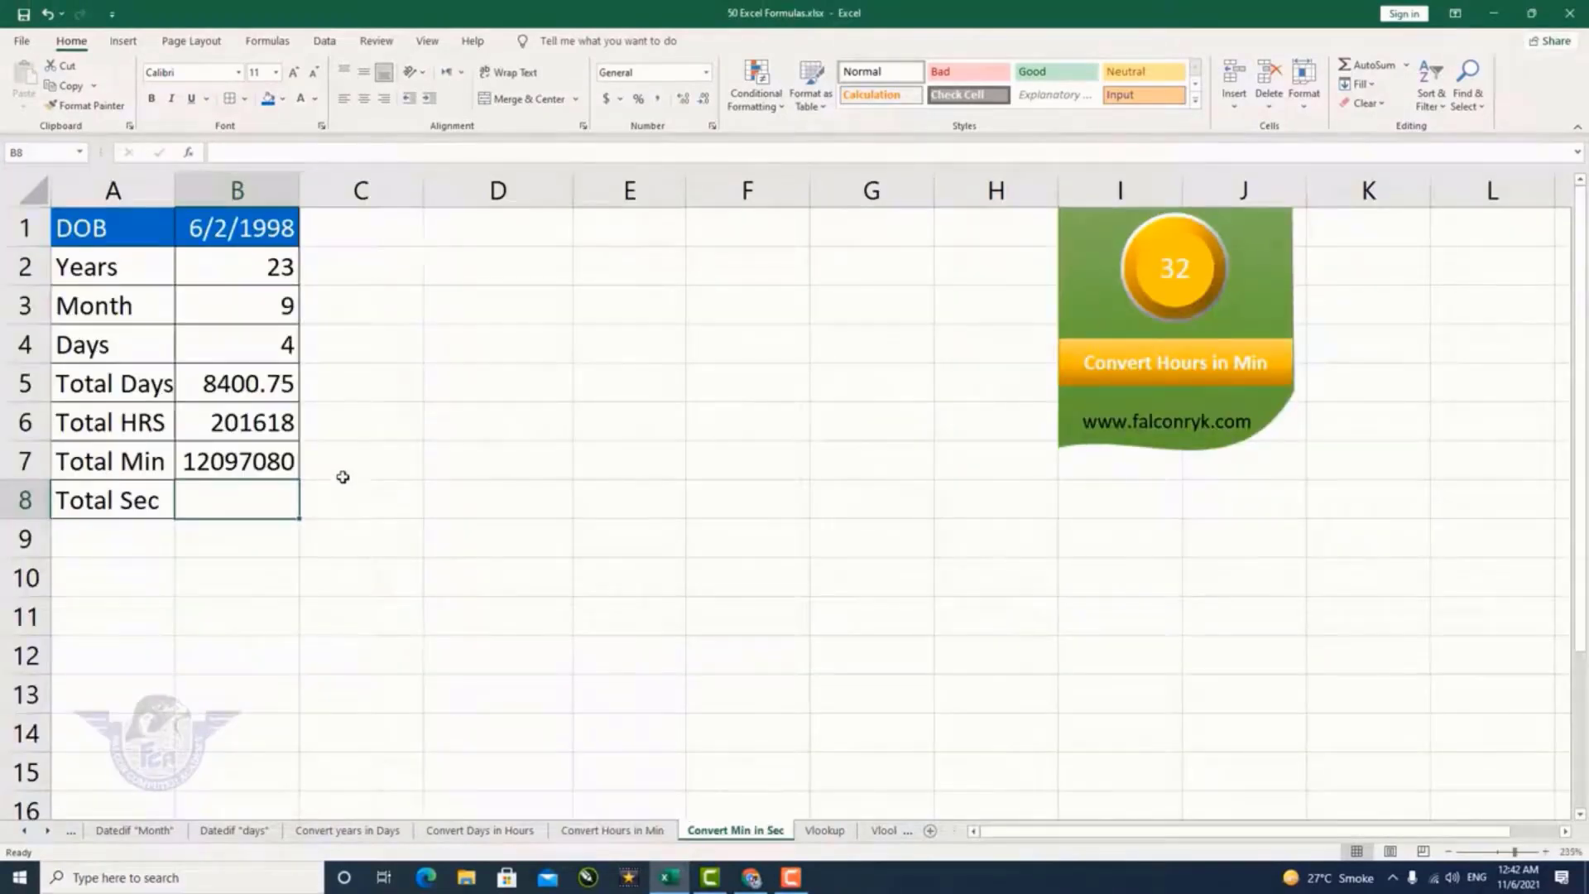
pyautogui.scroll(3, 292, 420)
pyautogui.scroll(1, 298, 424)
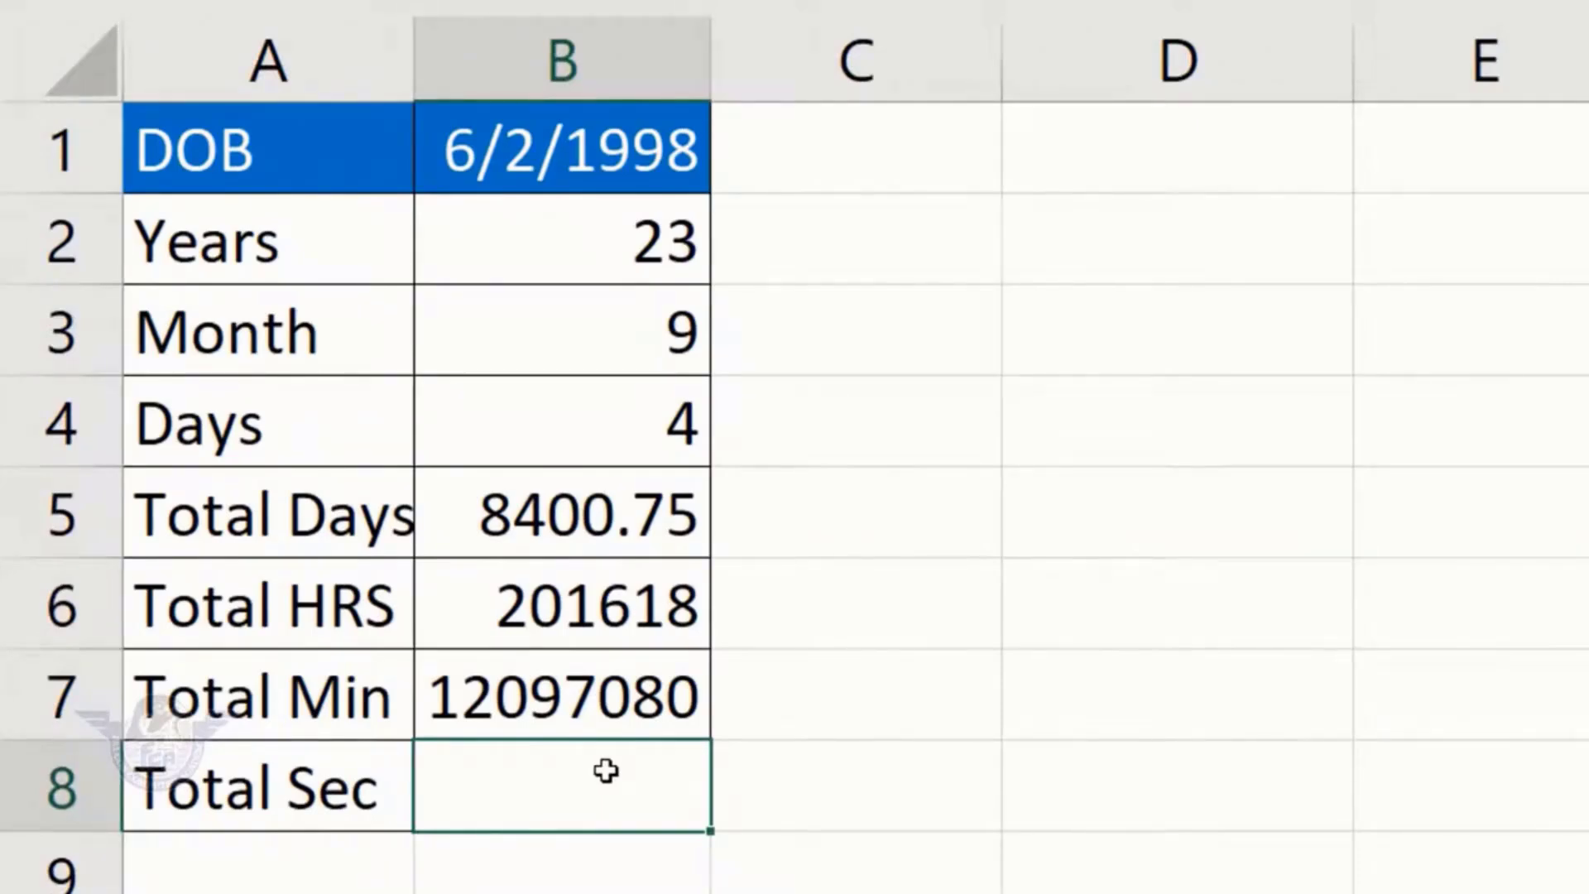
pyautogui.write('=conve')
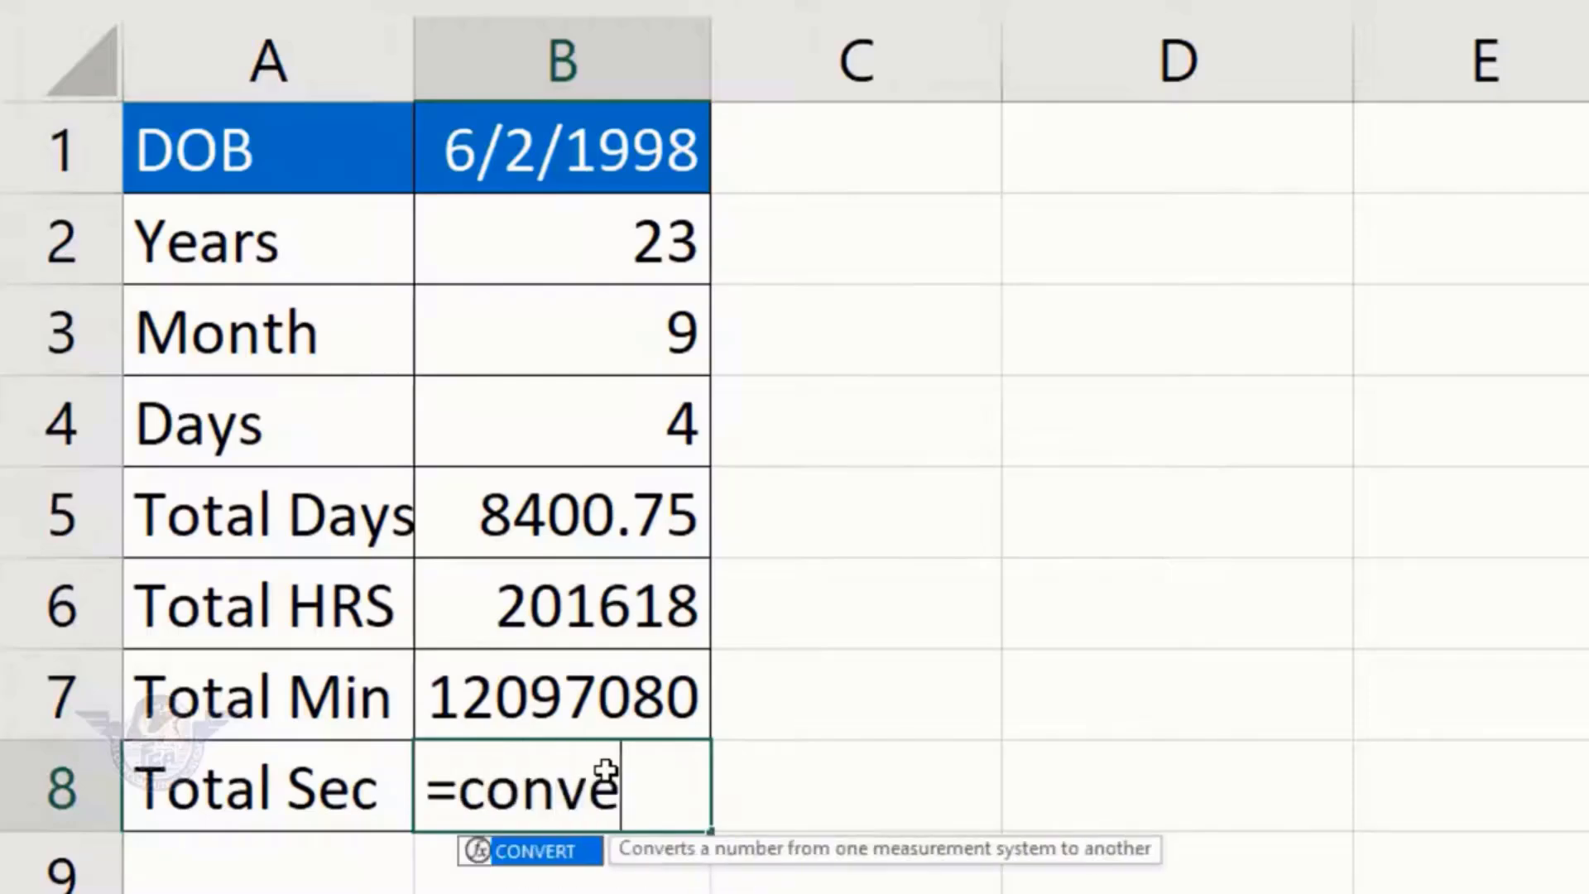
pyautogui.write('r')
pyautogui.press('Tab')
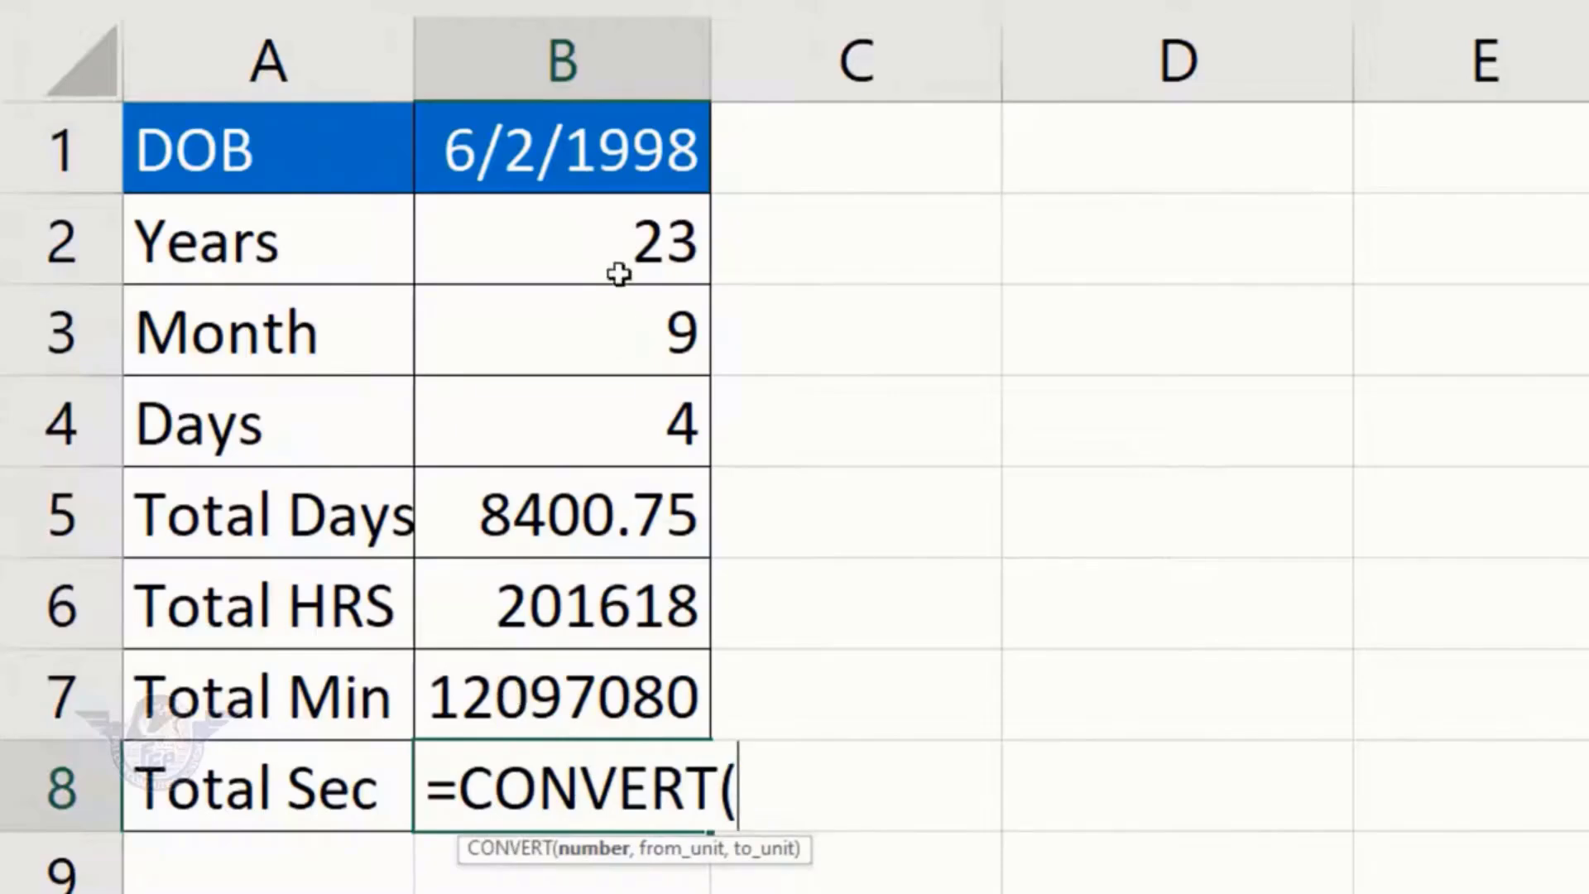
pyautogui.click(604, 700)
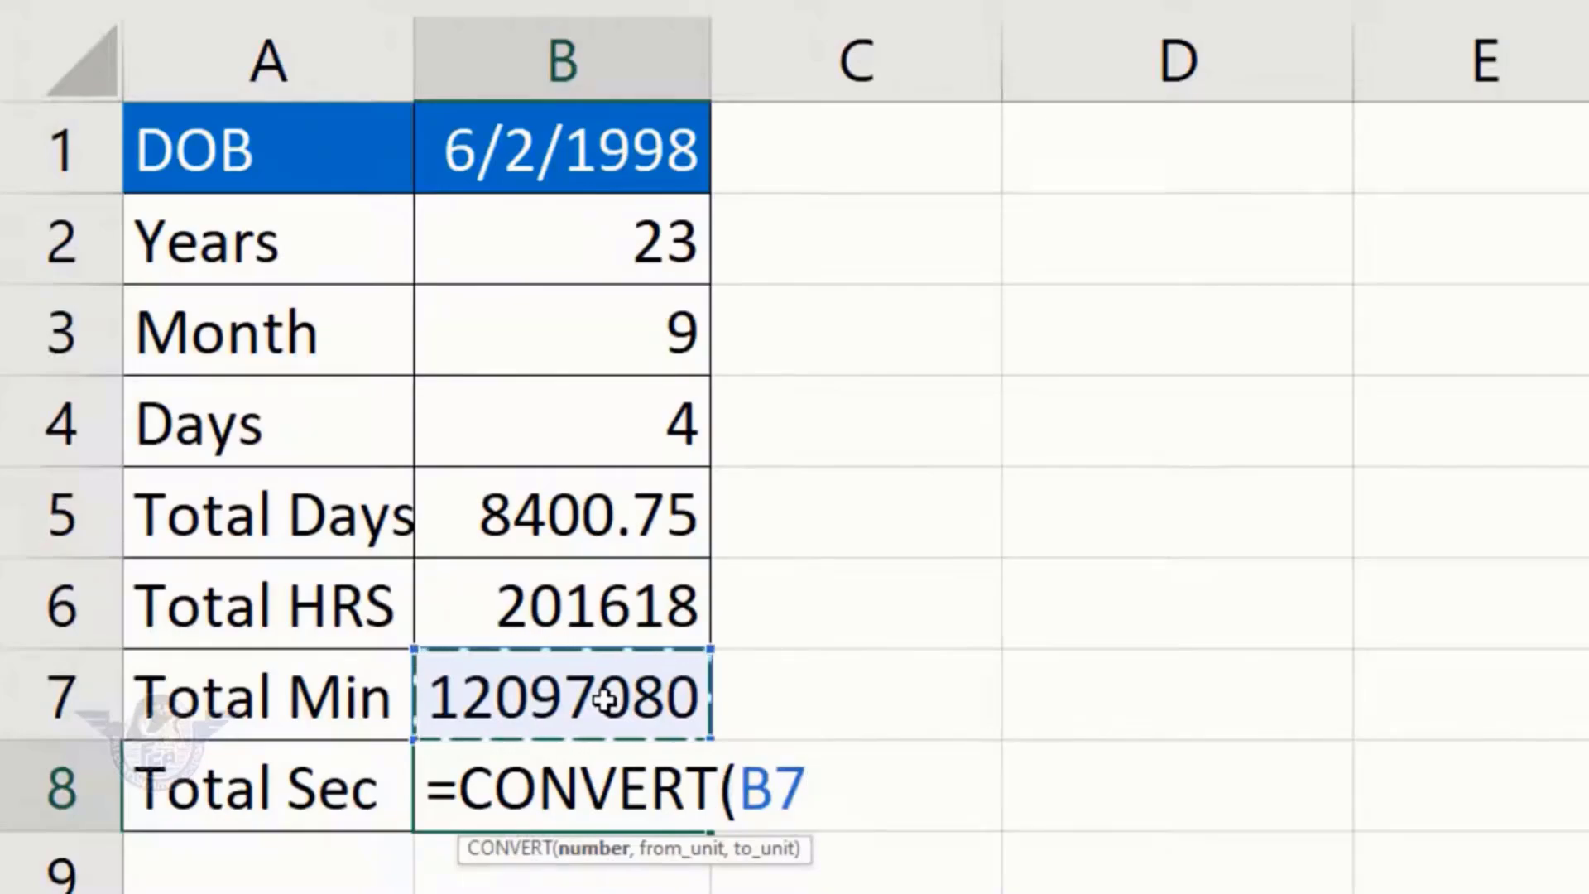
pyautogui.write(',')
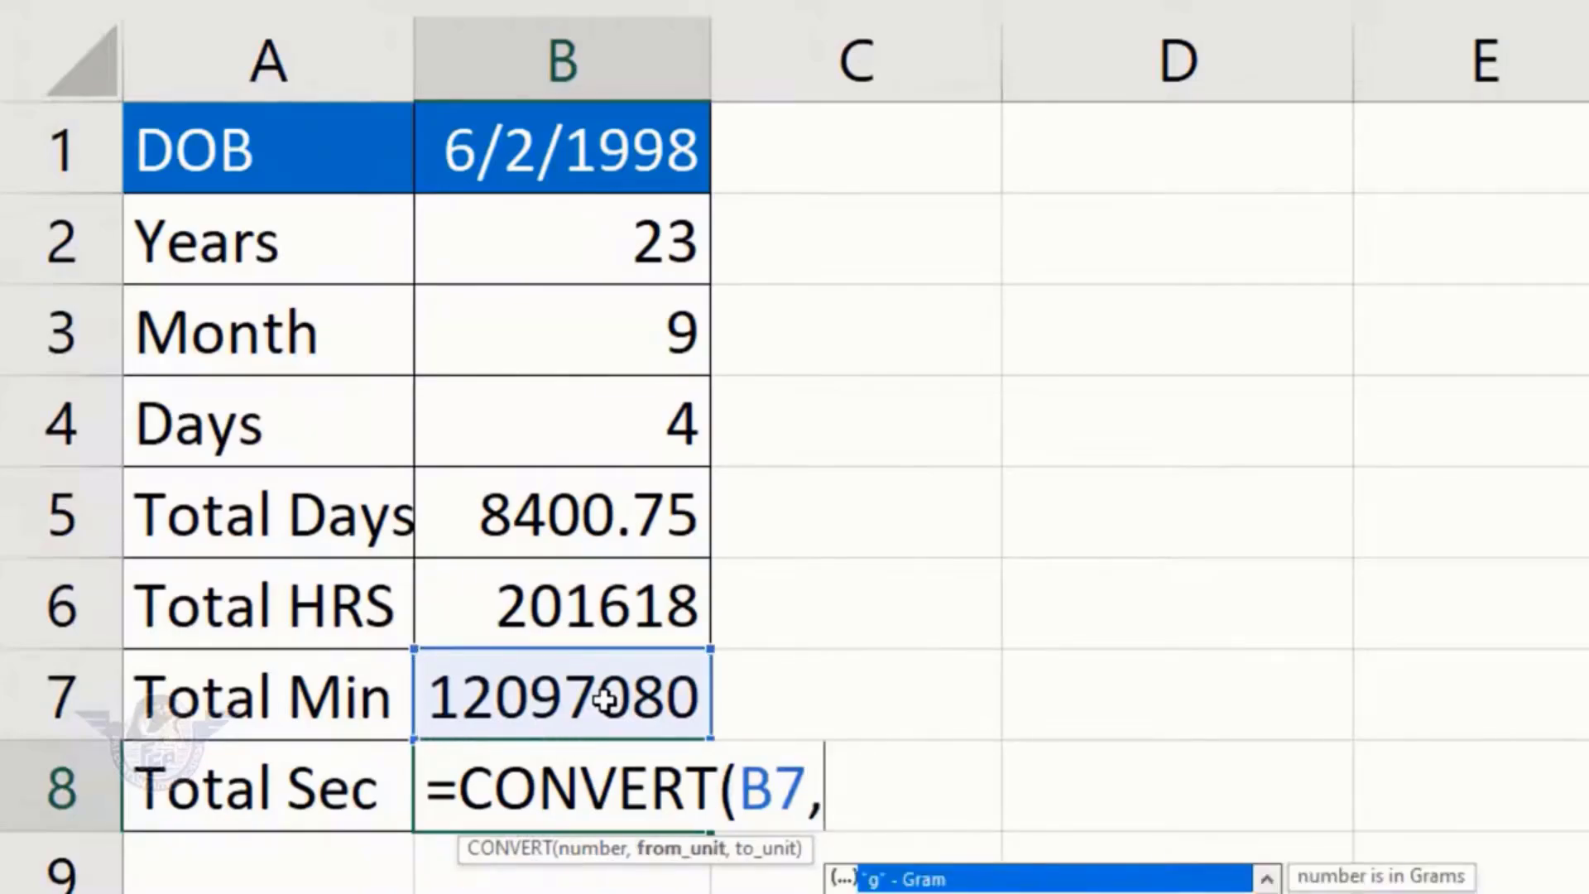
pyautogui.press('Down')
pyautogui.press('Down')
pyautogui.press('Down')
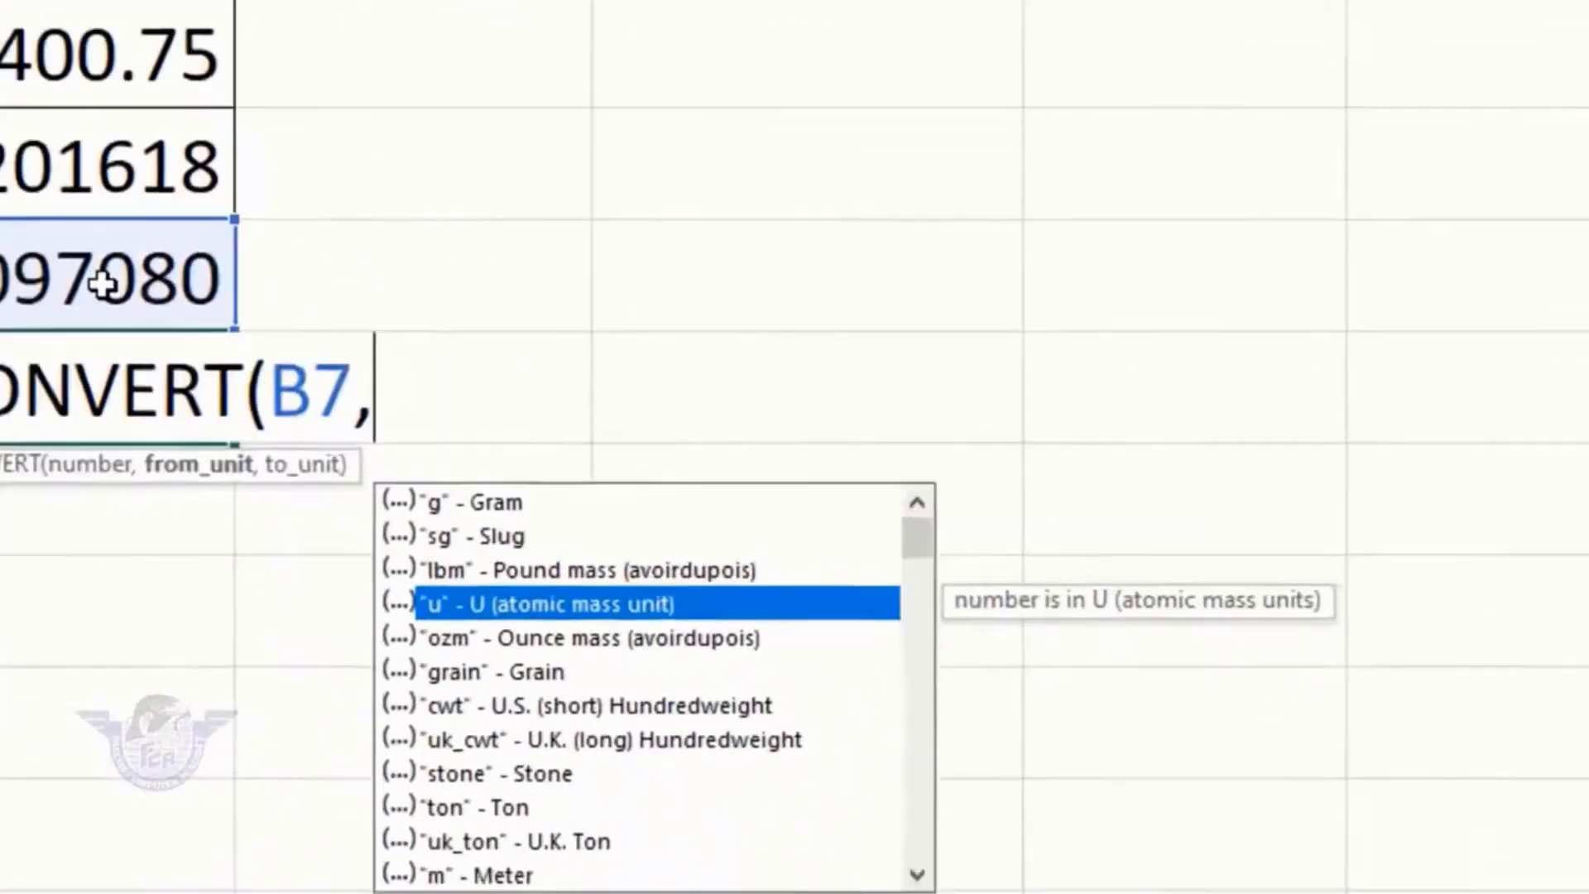
pyautogui.press('Down')
pyautogui.press('Down')
pyautogui.press('Down')
pyautogui.press('Down')
pyautogui.press('Down')
pyautogui.press('Down')
pyautogui.press('Down')
pyautogui.press('Down')
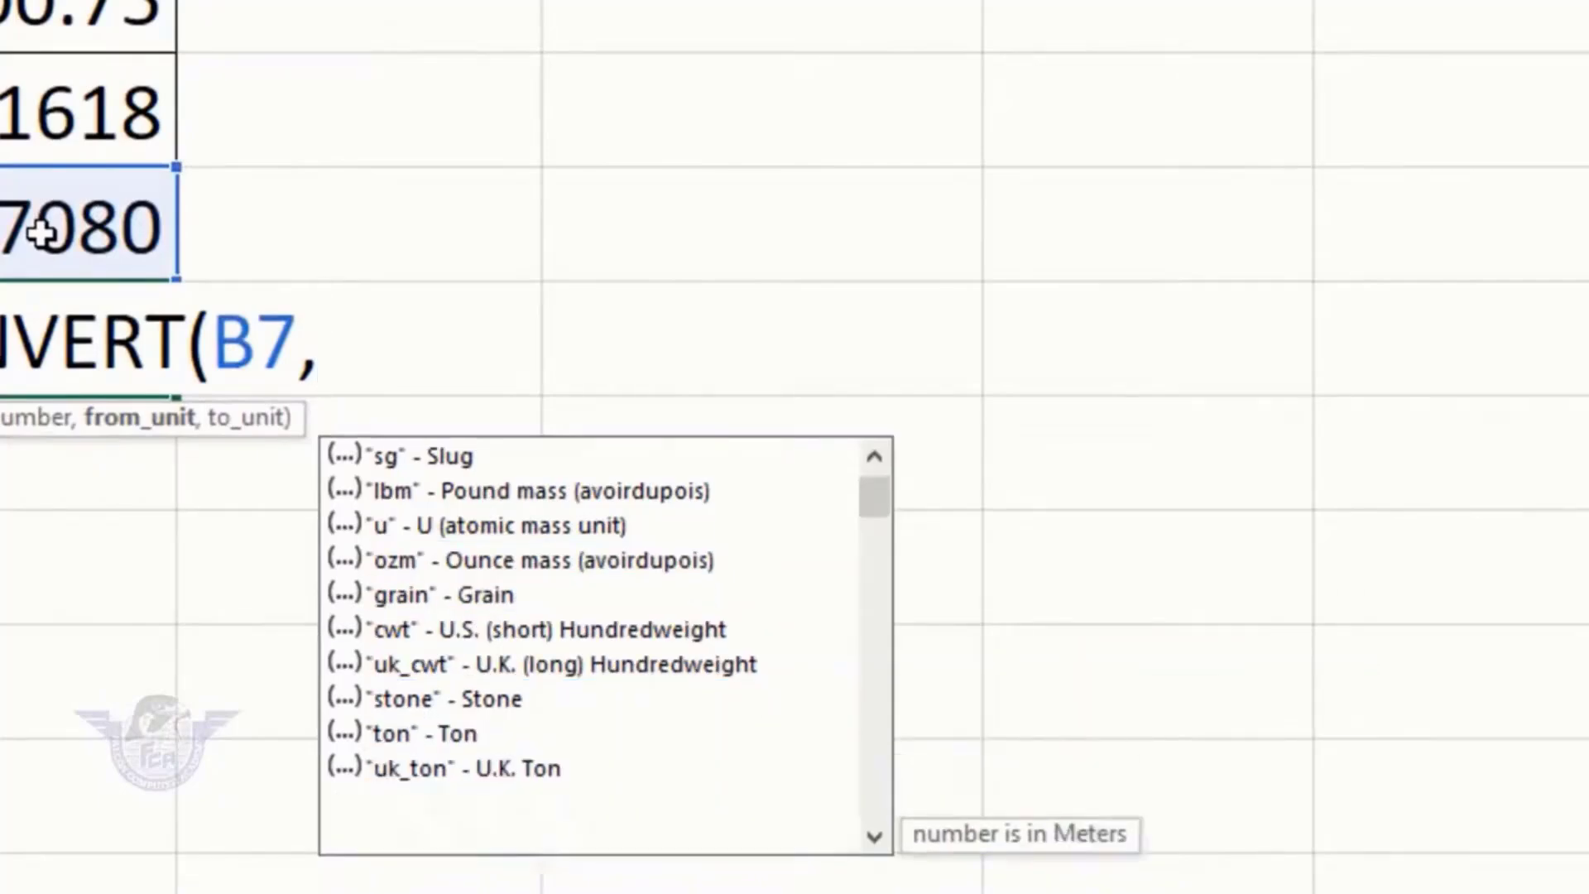
pyautogui.press('Down')
pyautogui.press('Down')
pyautogui.press('Down')
pyautogui.press('Down')
pyautogui.press('Down')
pyautogui.press('Down')
pyautogui.press('Down')
pyautogui.press('Down')
pyautogui.press('Down')
pyautogui.press('Down')
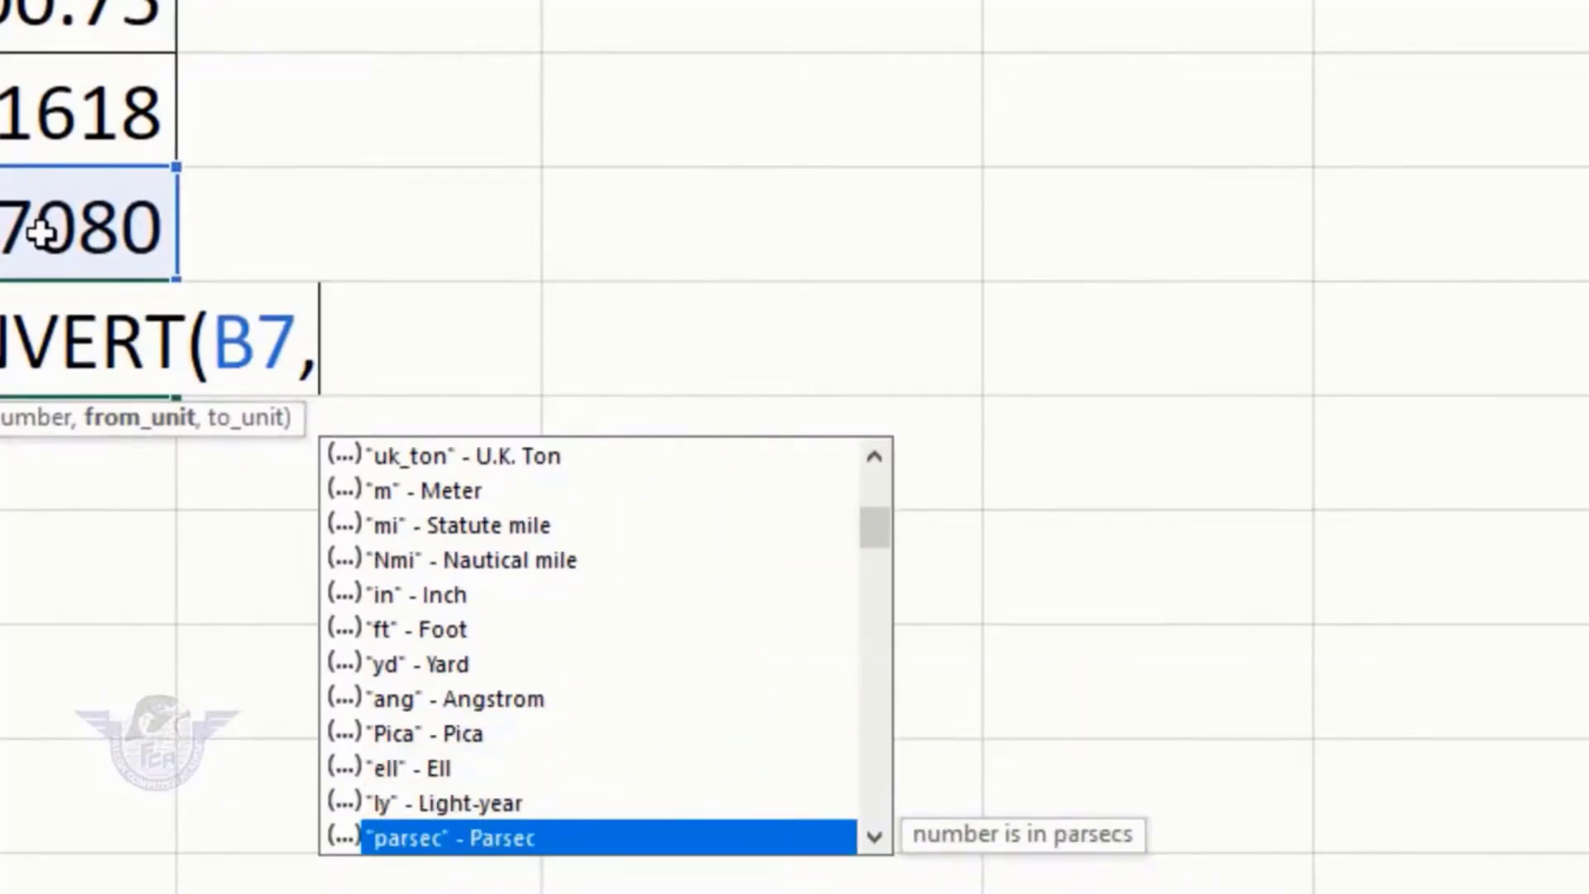
pyautogui.press('Down')
pyautogui.press('Down')
pyautogui.press('Down')
pyautogui.press('Down')
pyautogui.press('Down')
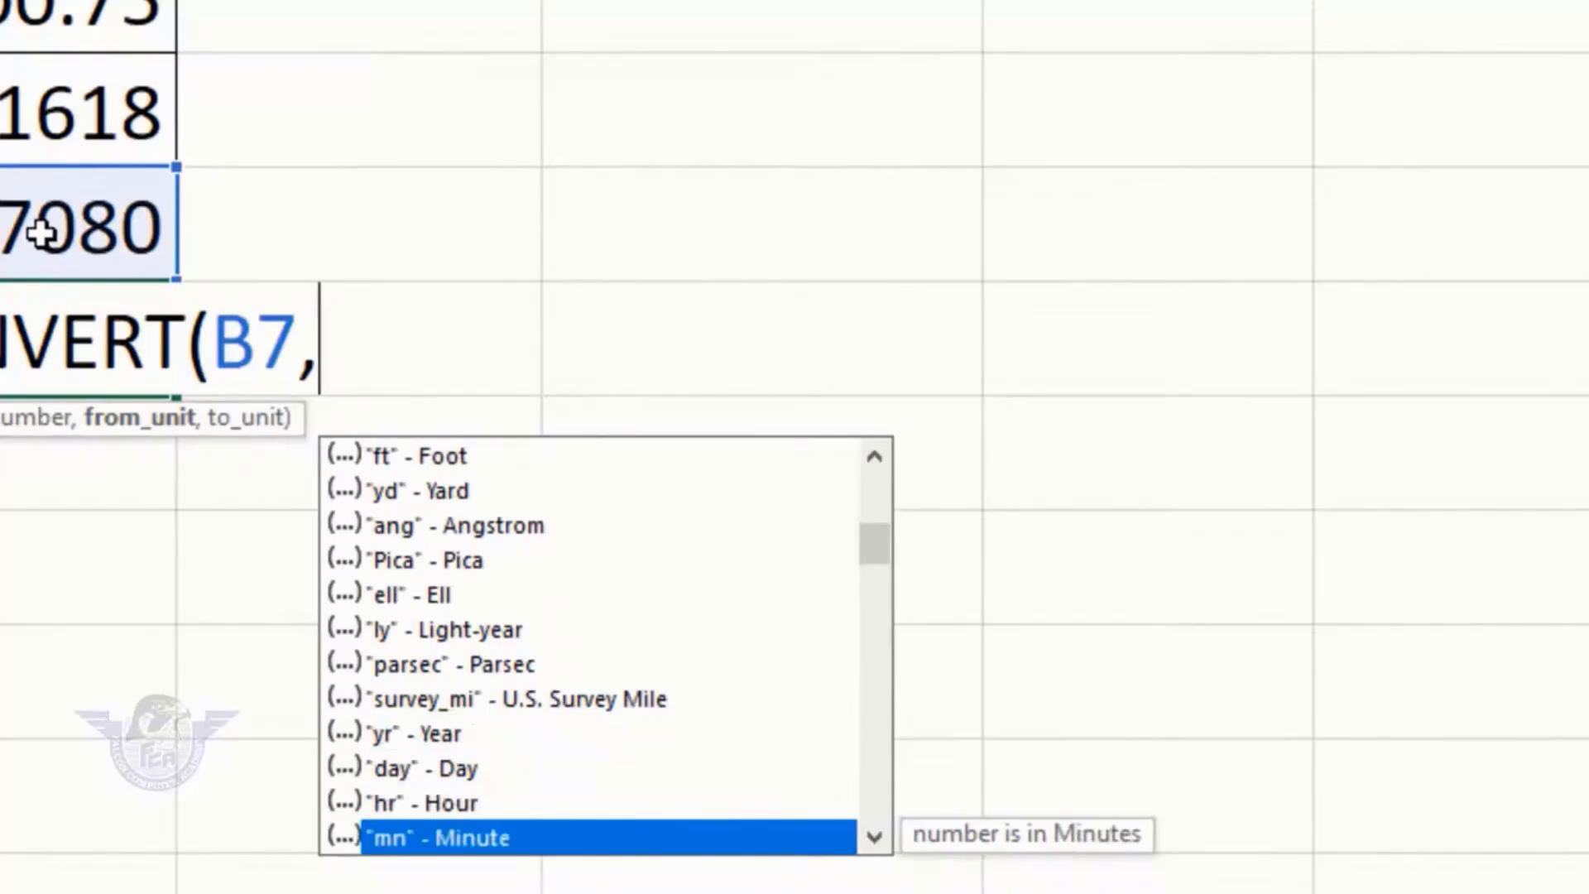
pyautogui.press('Tab')
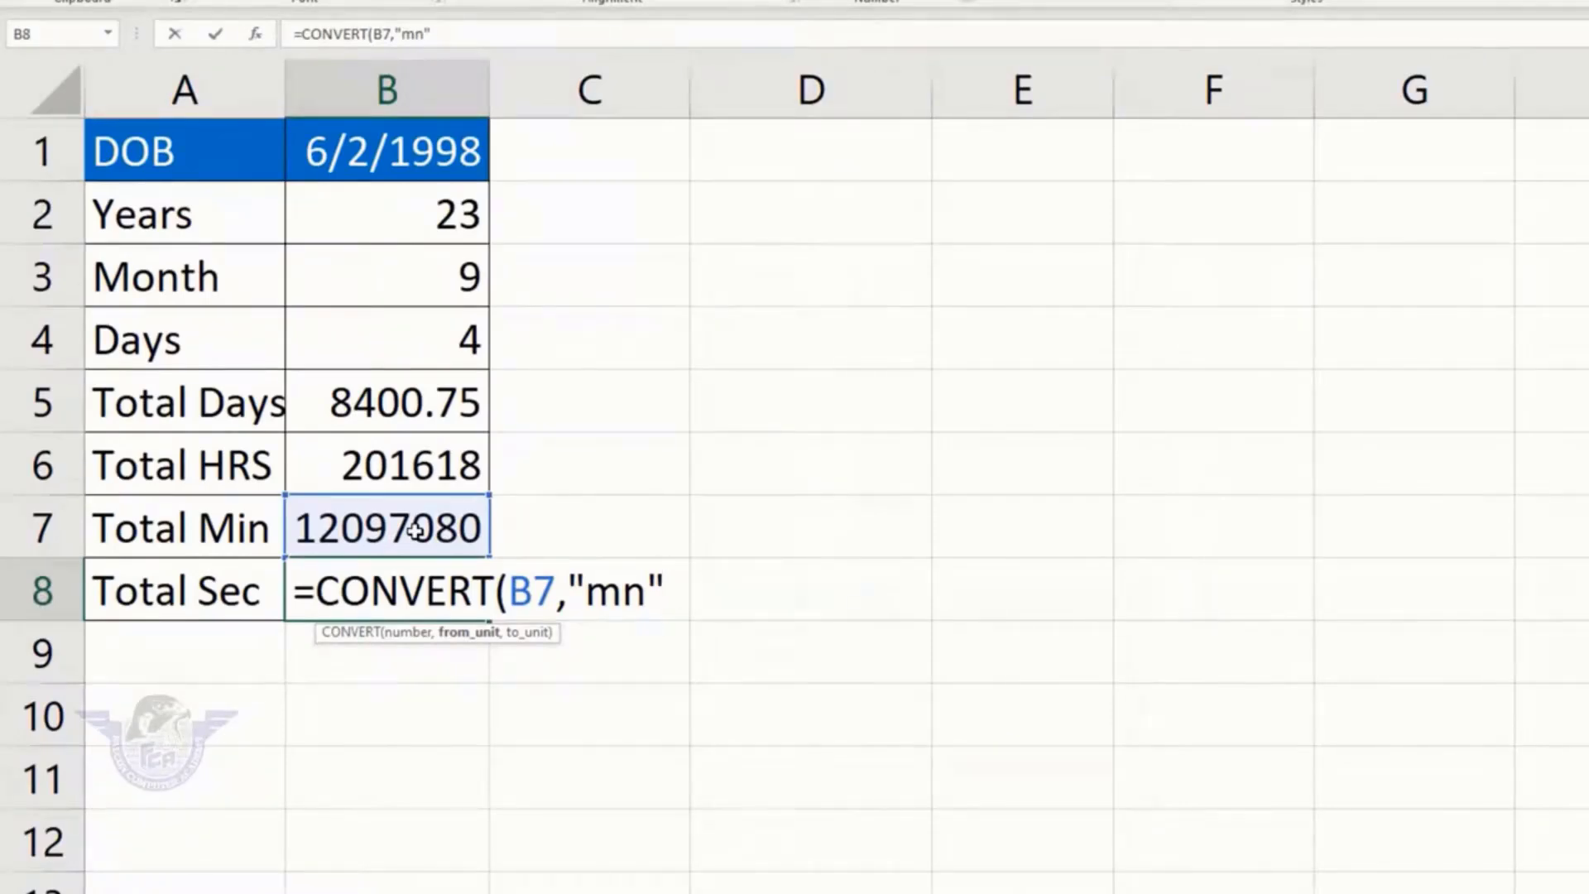
pyautogui.write(',')
pyautogui.press('Down')
pyautogui.press('Down')
pyautogui.press('Down')
pyautogui.press('Down')
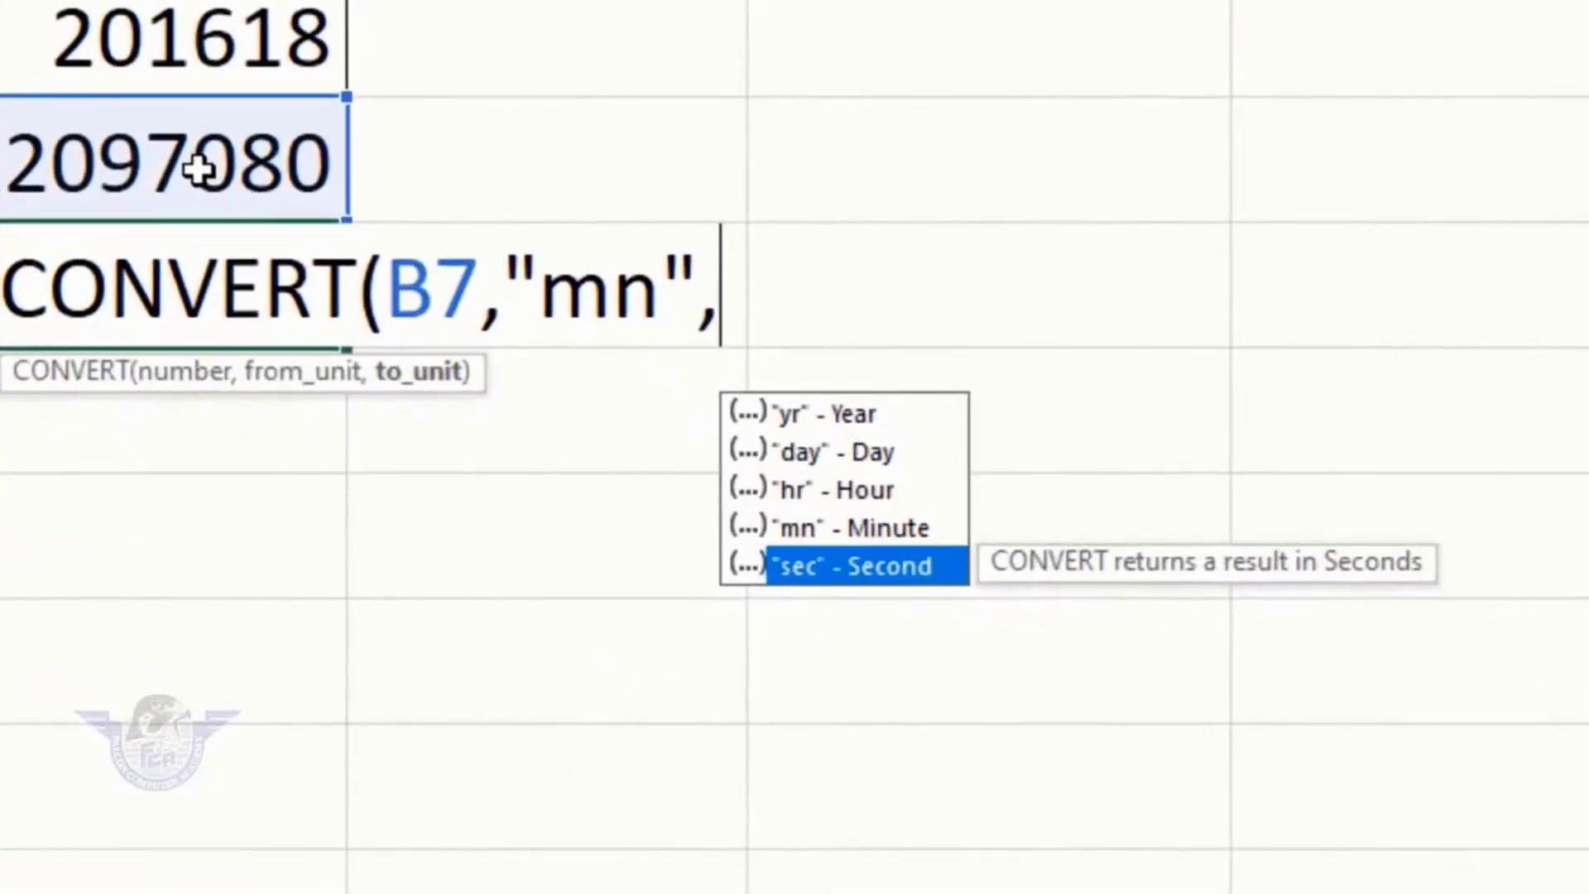
pyautogui.press('Tab')
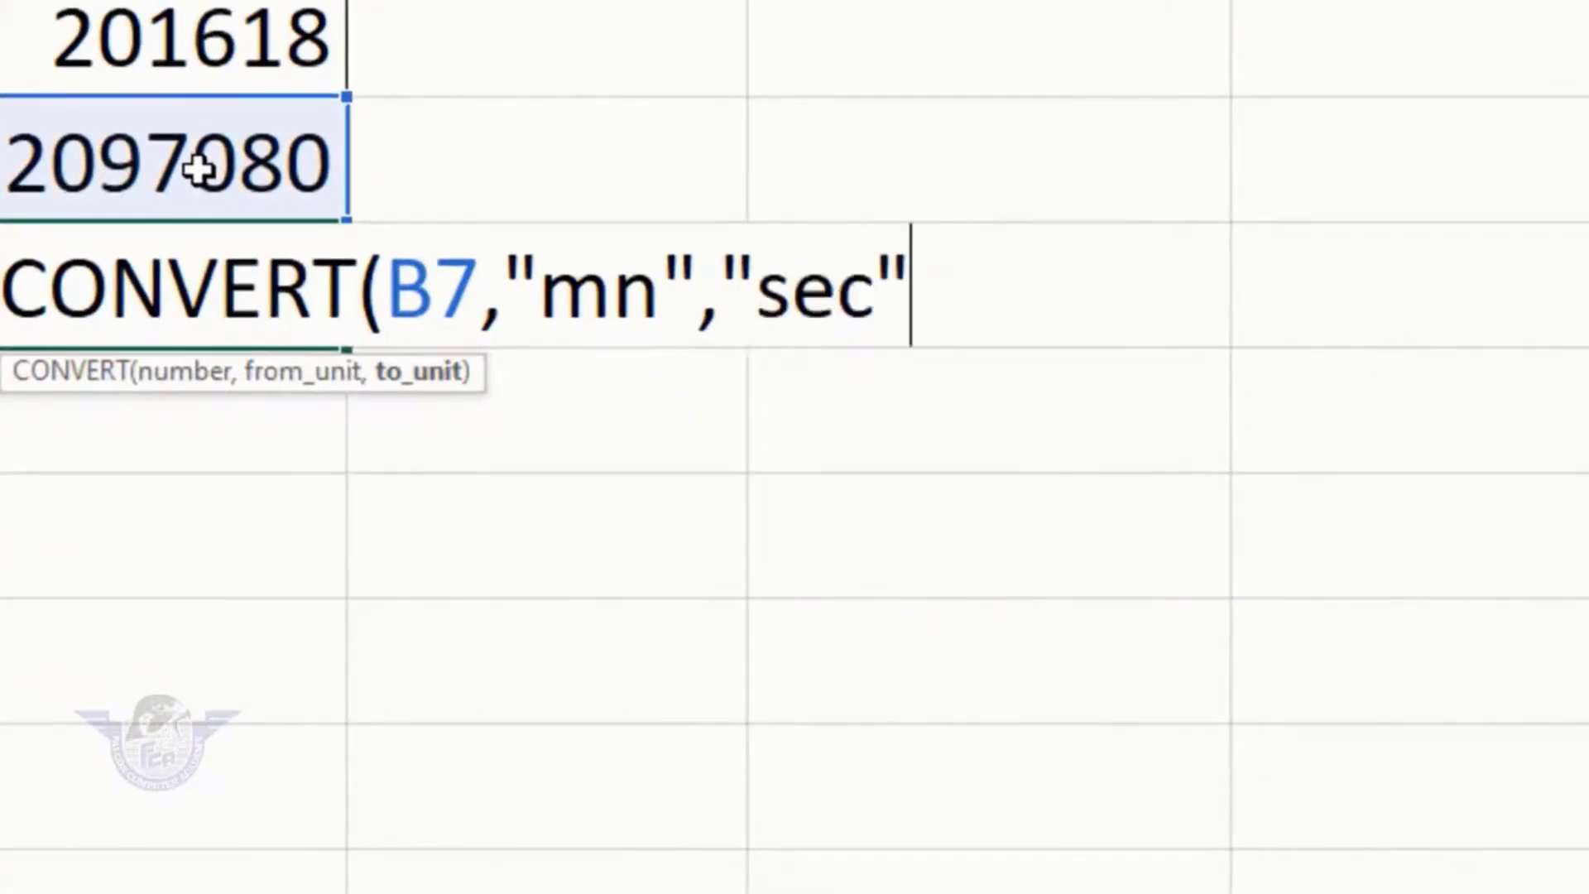
pyautogui.write(')')
pyautogui.hotkey('ctrl', 'Return')
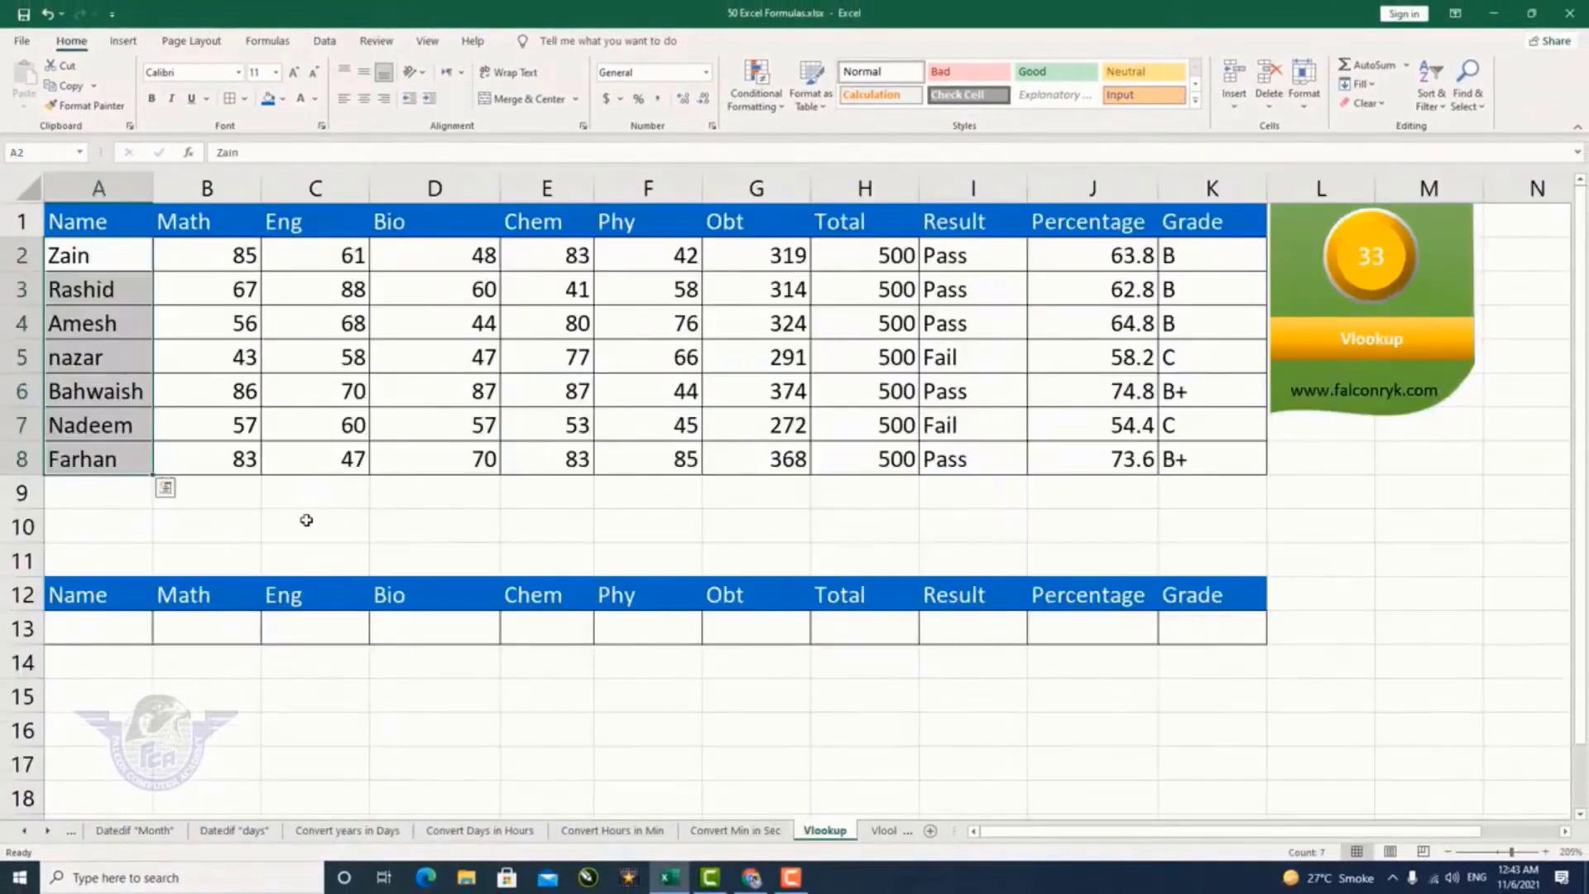
# On the "Vlookup" sheet, enter the first student's name from the marks table in A13 as the lookup value
pyautogui.hotkey('ctrl', 'q')
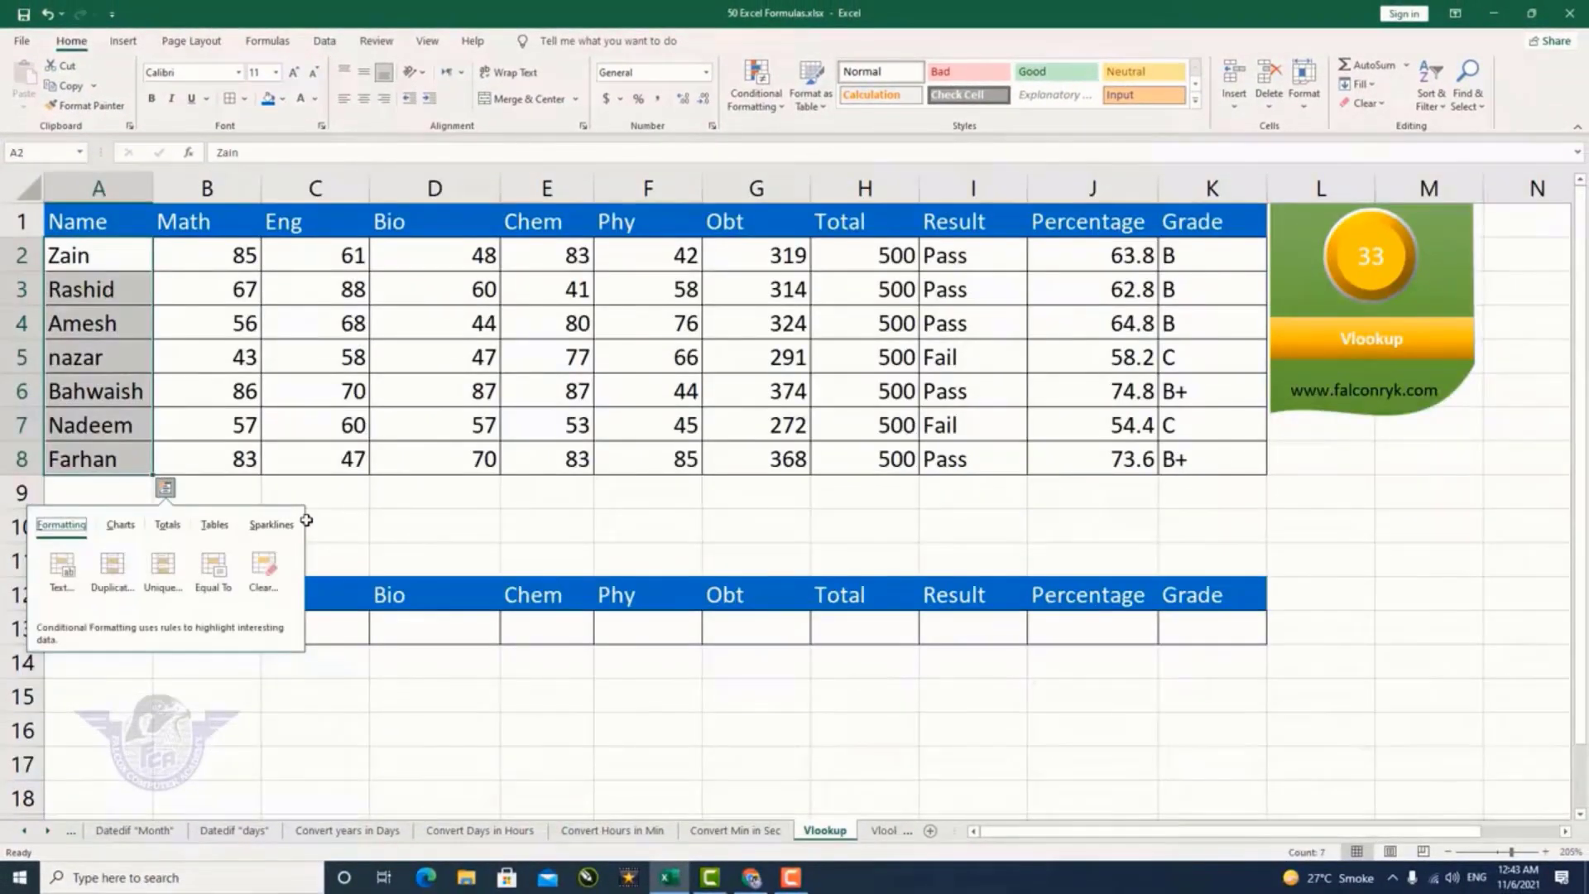
pyautogui.click(547, 700)
pyautogui.click(101, 631)
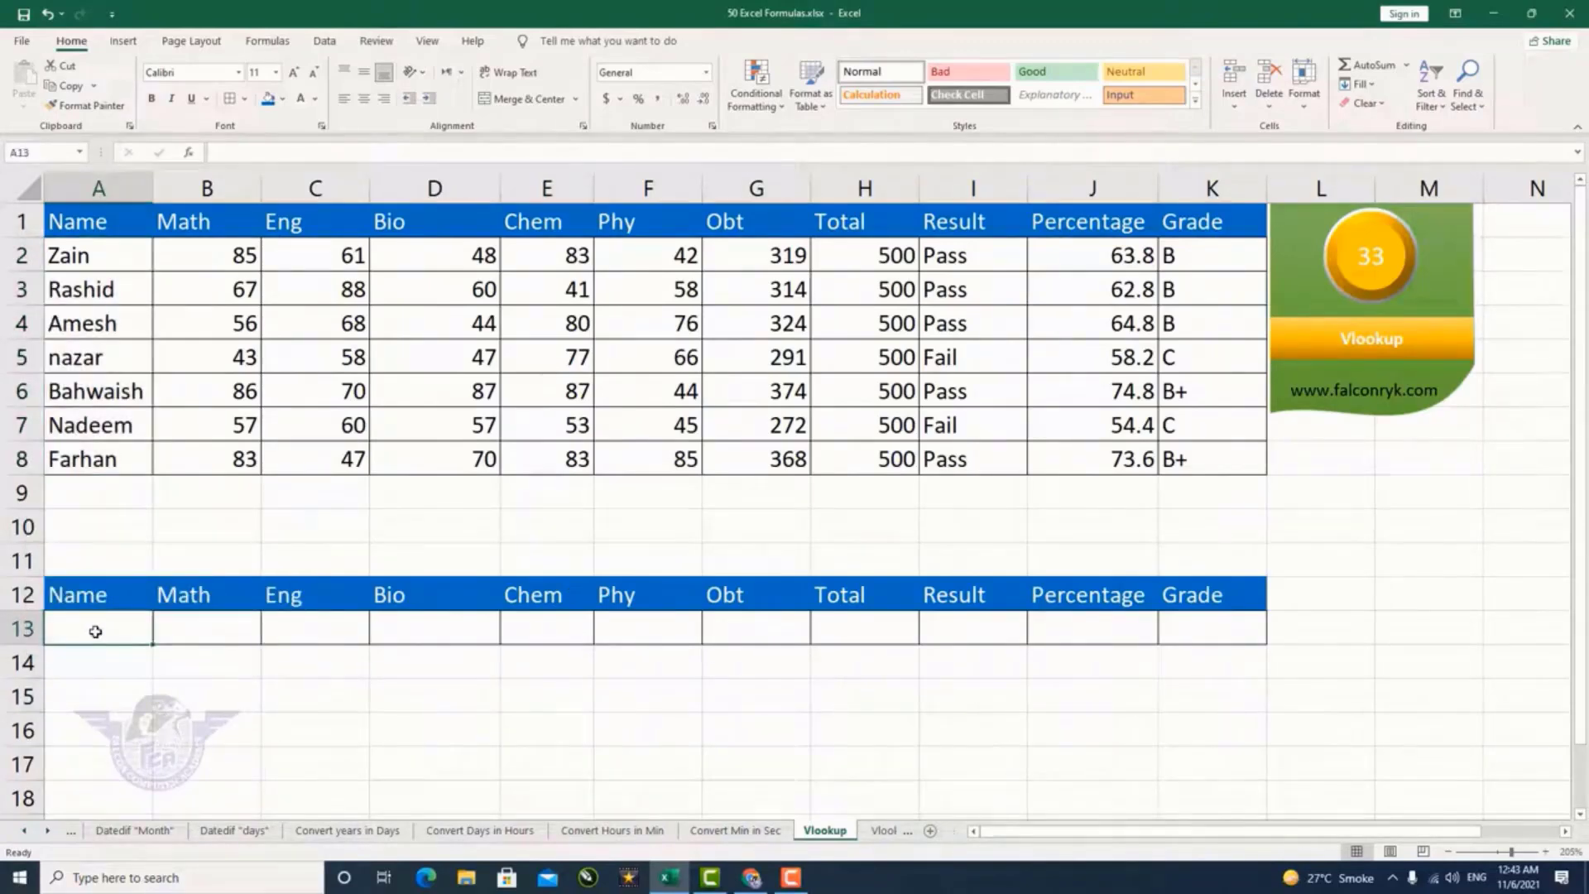
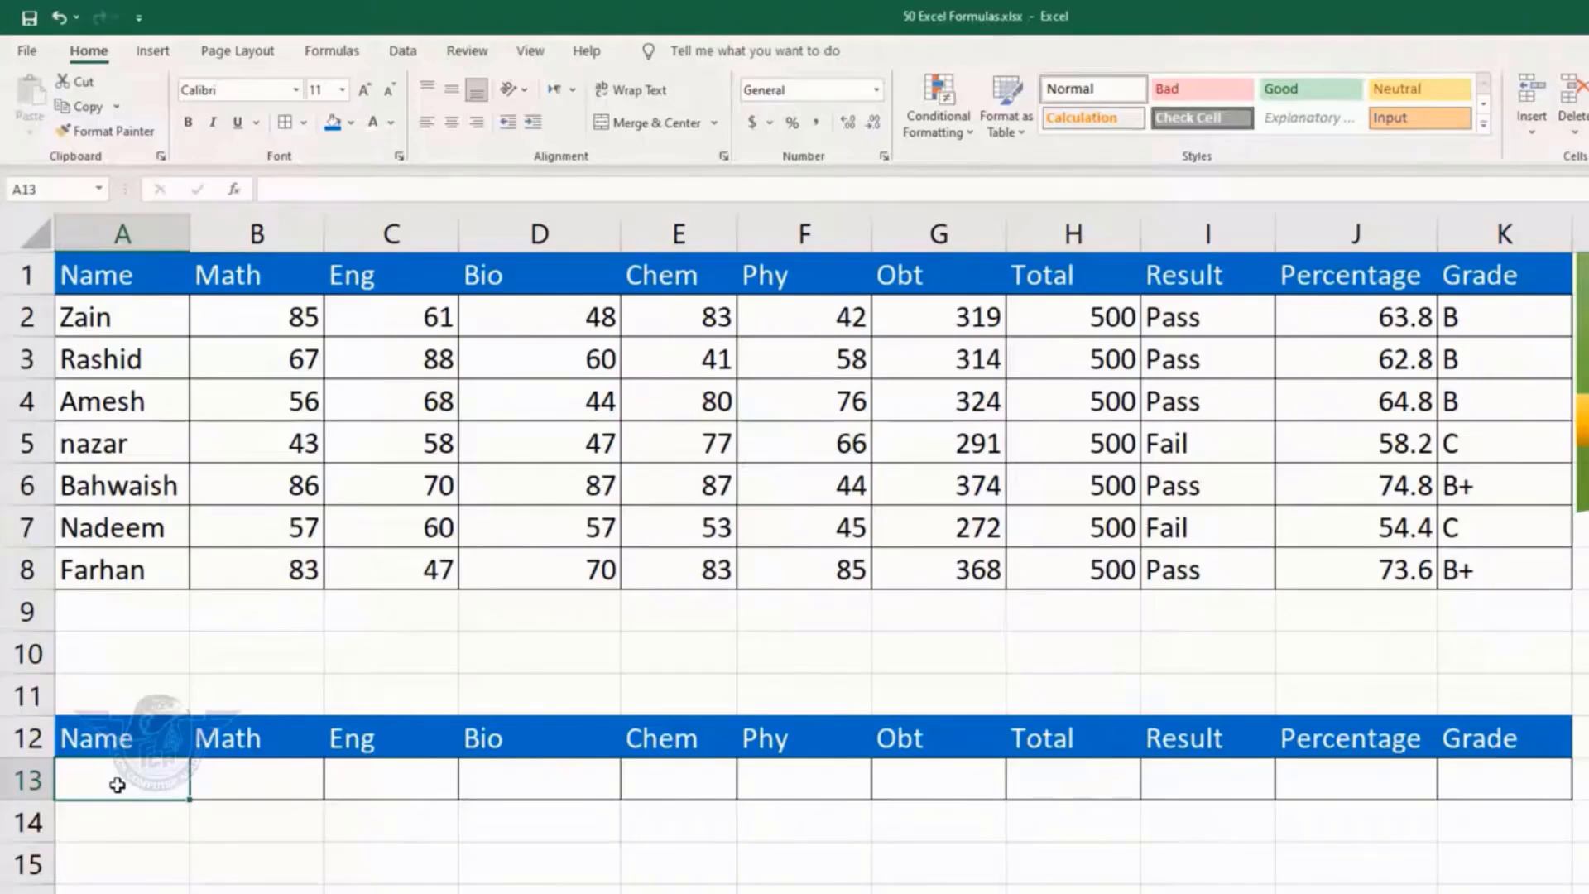
pyautogui.write('Zain')
pyautogui.press('Tab')
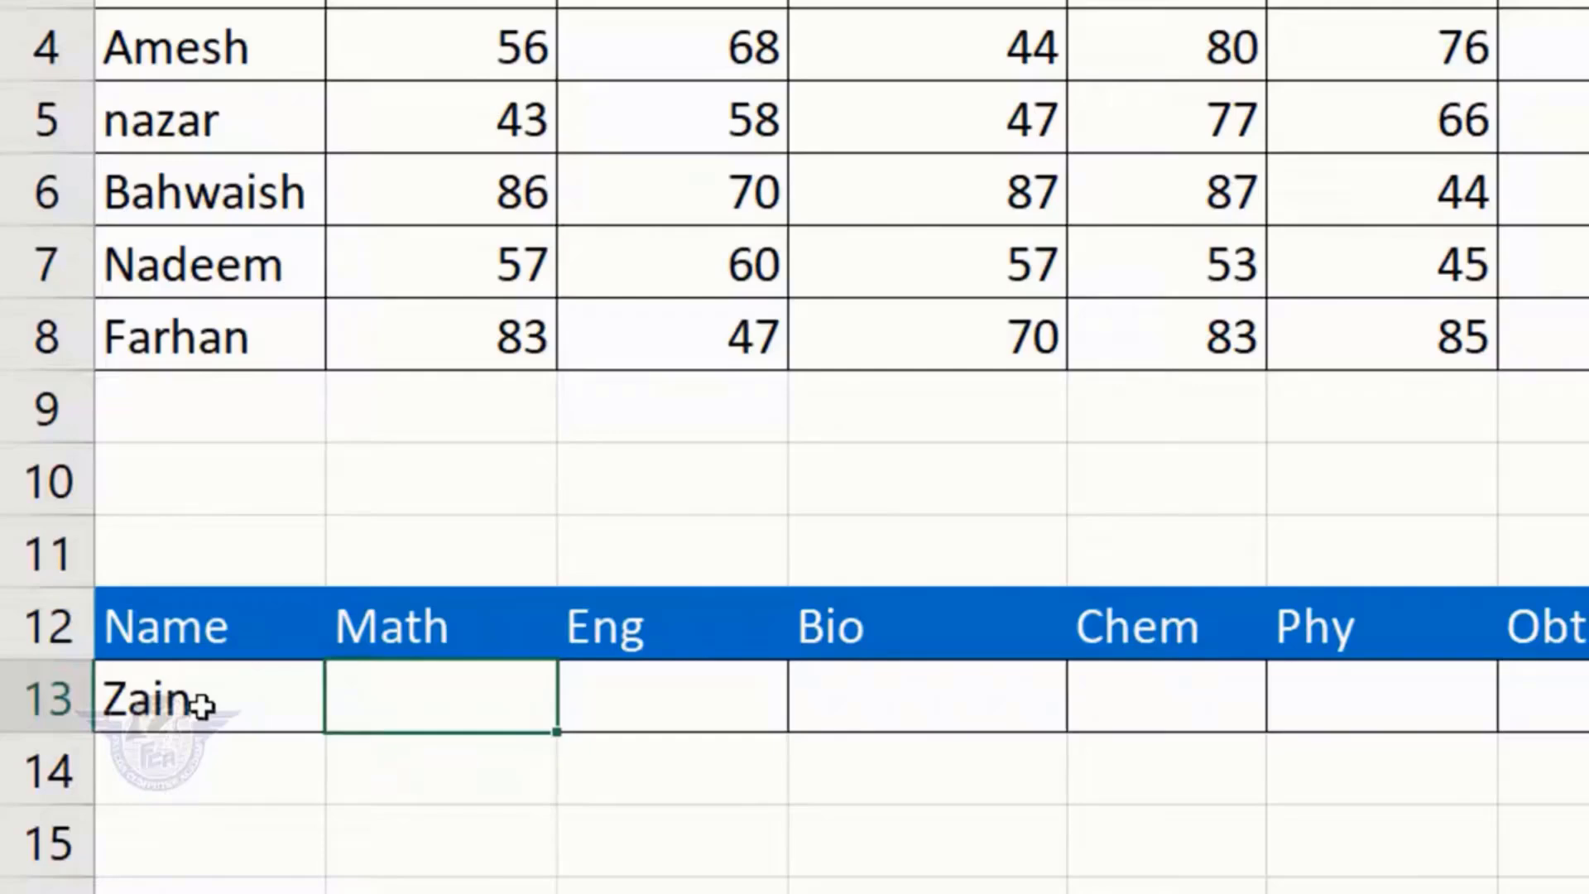
# Enter =VLOOKUP($A$13,$A$1:$K$8,2,0) in B13 to look up the student's Math mark with an exact match
pyautogui.write('=vlookup')
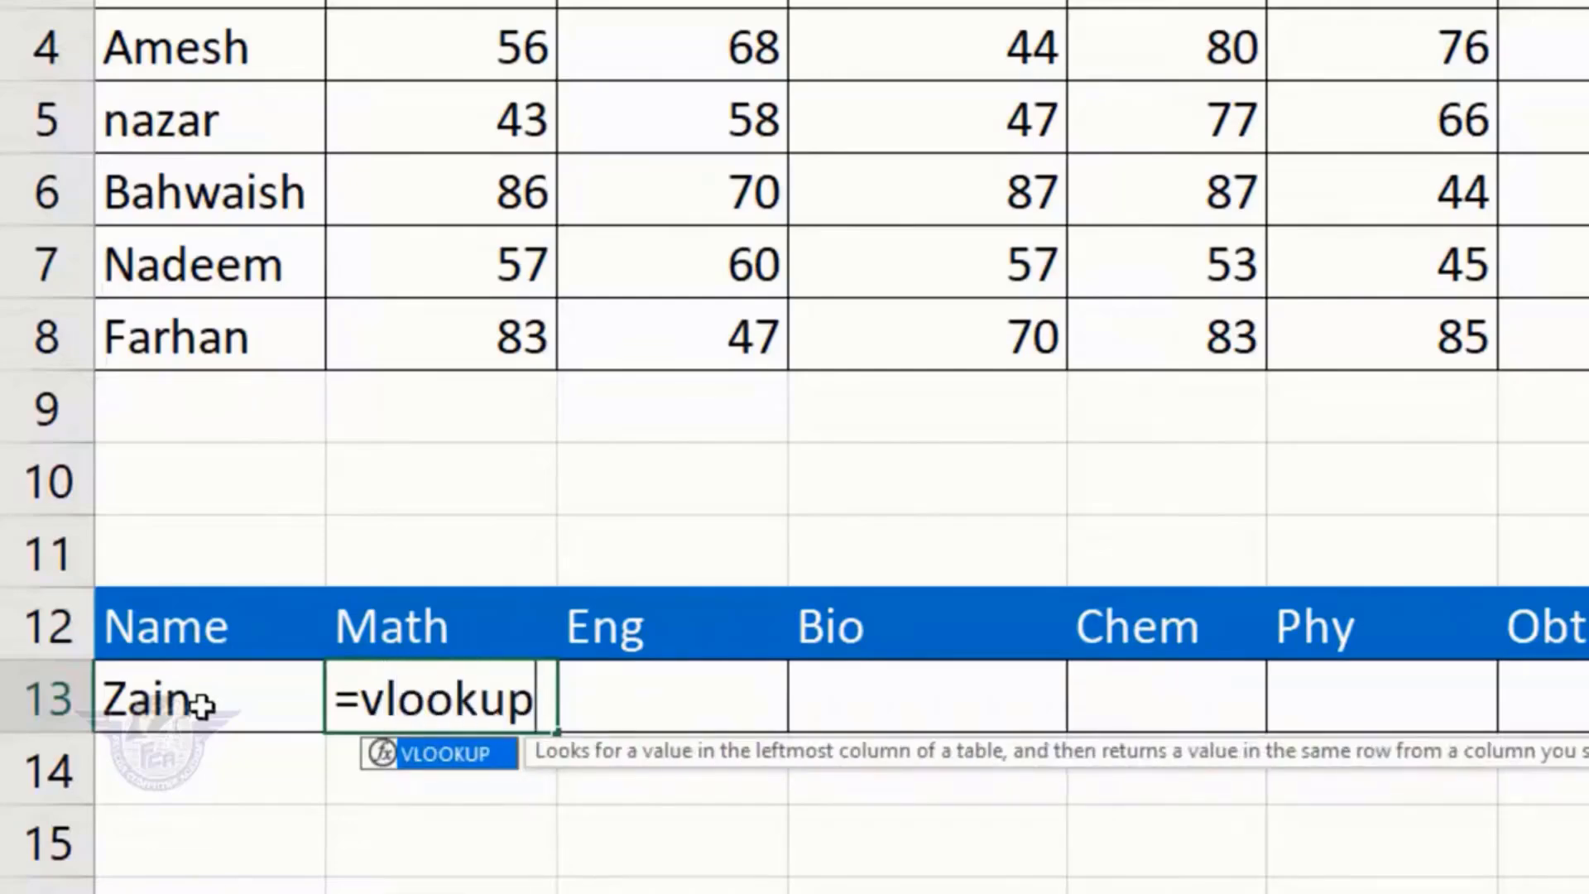
pyautogui.press('Tab')
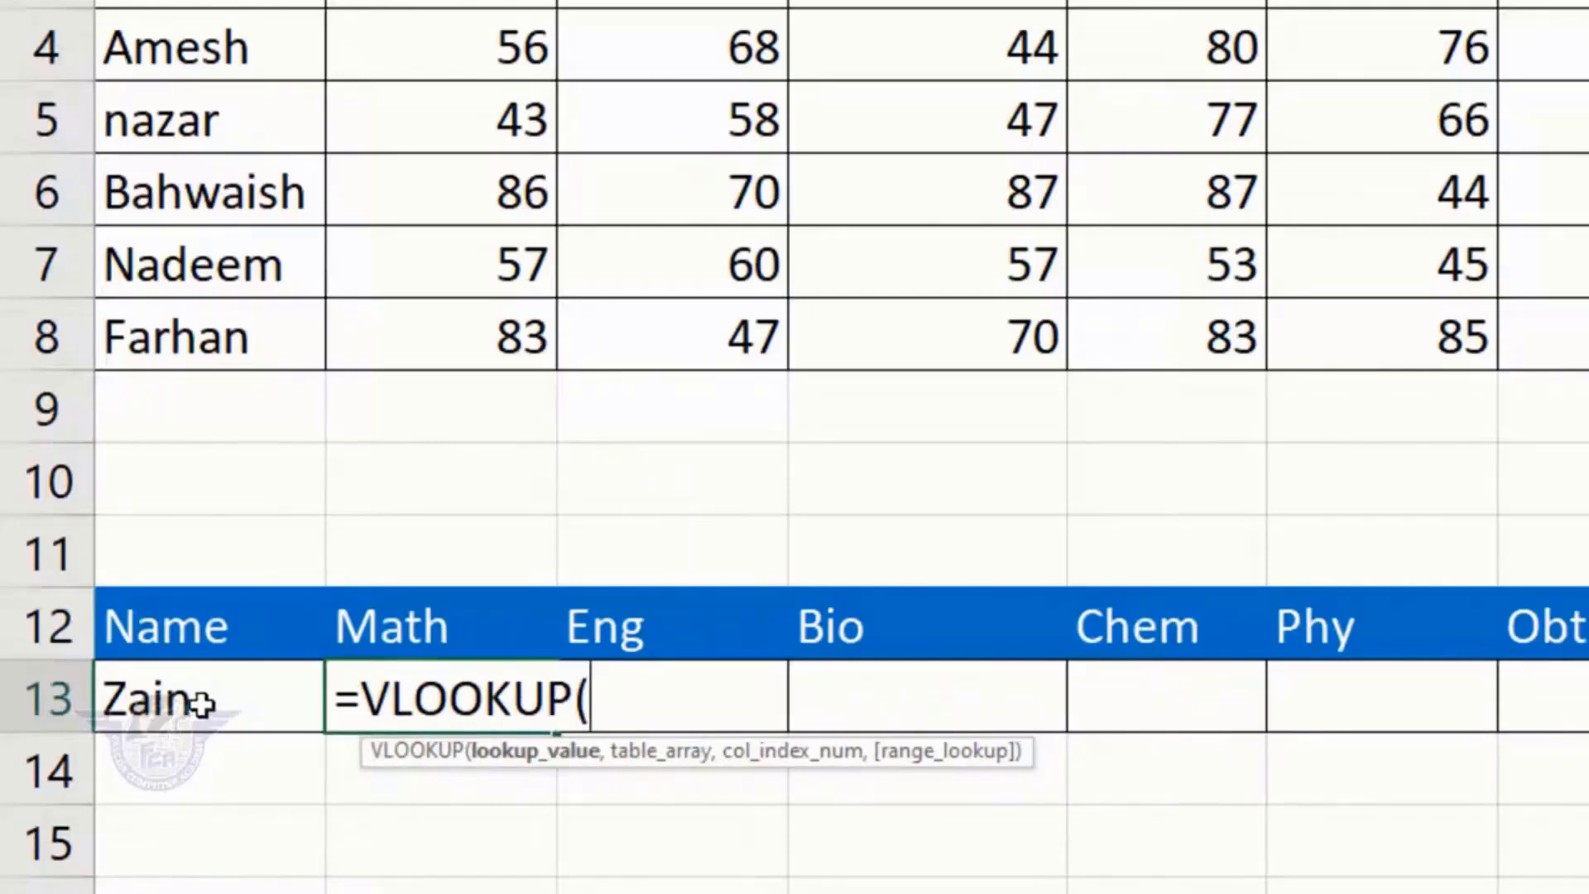
pyautogui.click(201, 705)
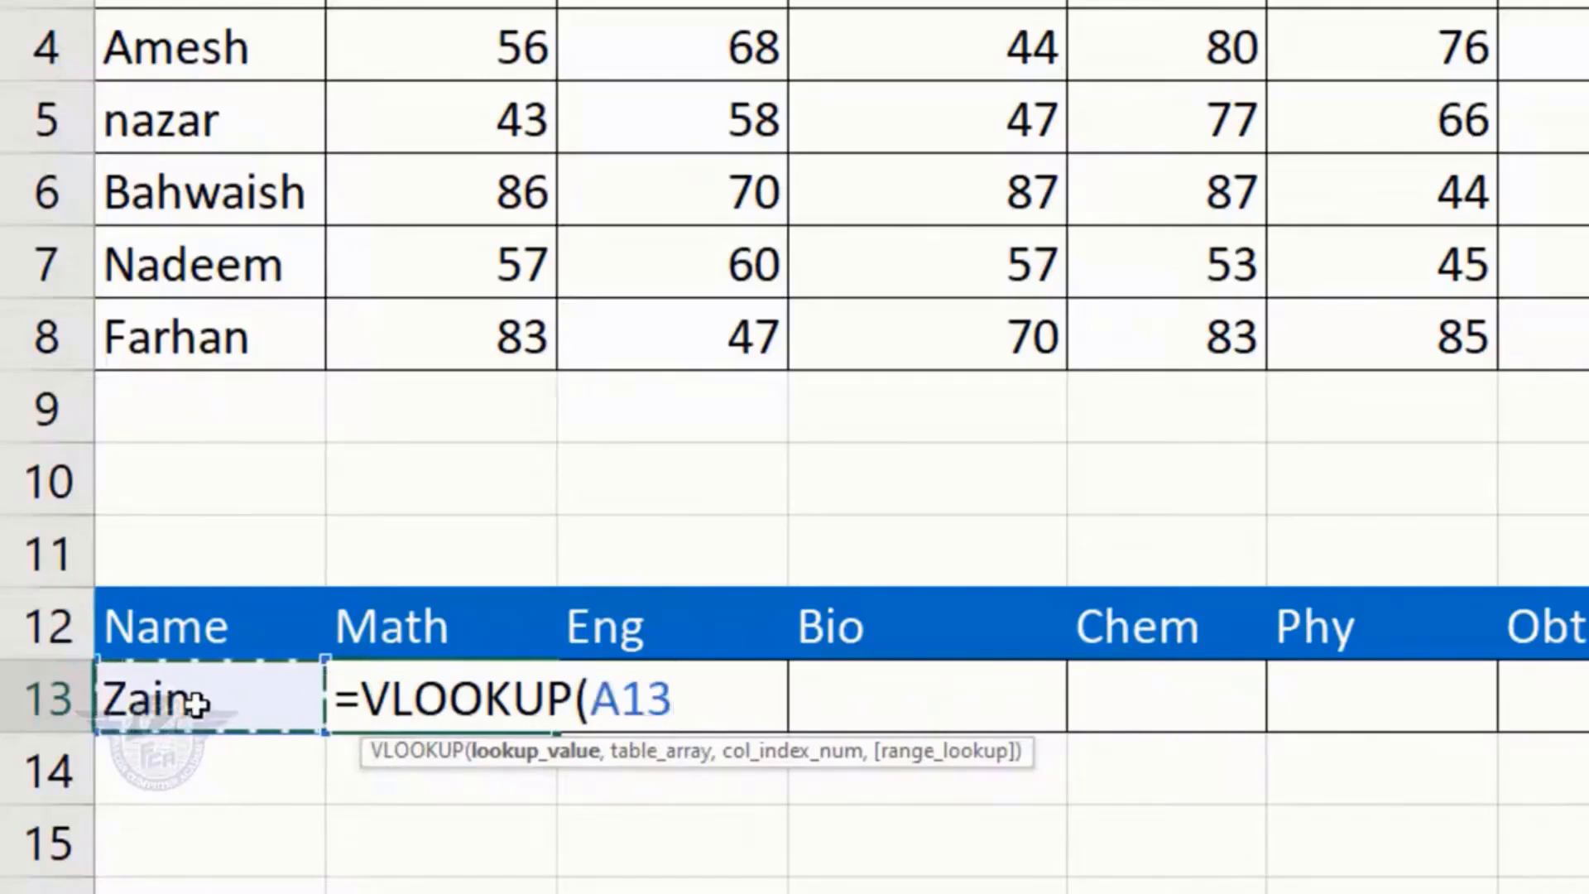
pyautogui.press('F4')
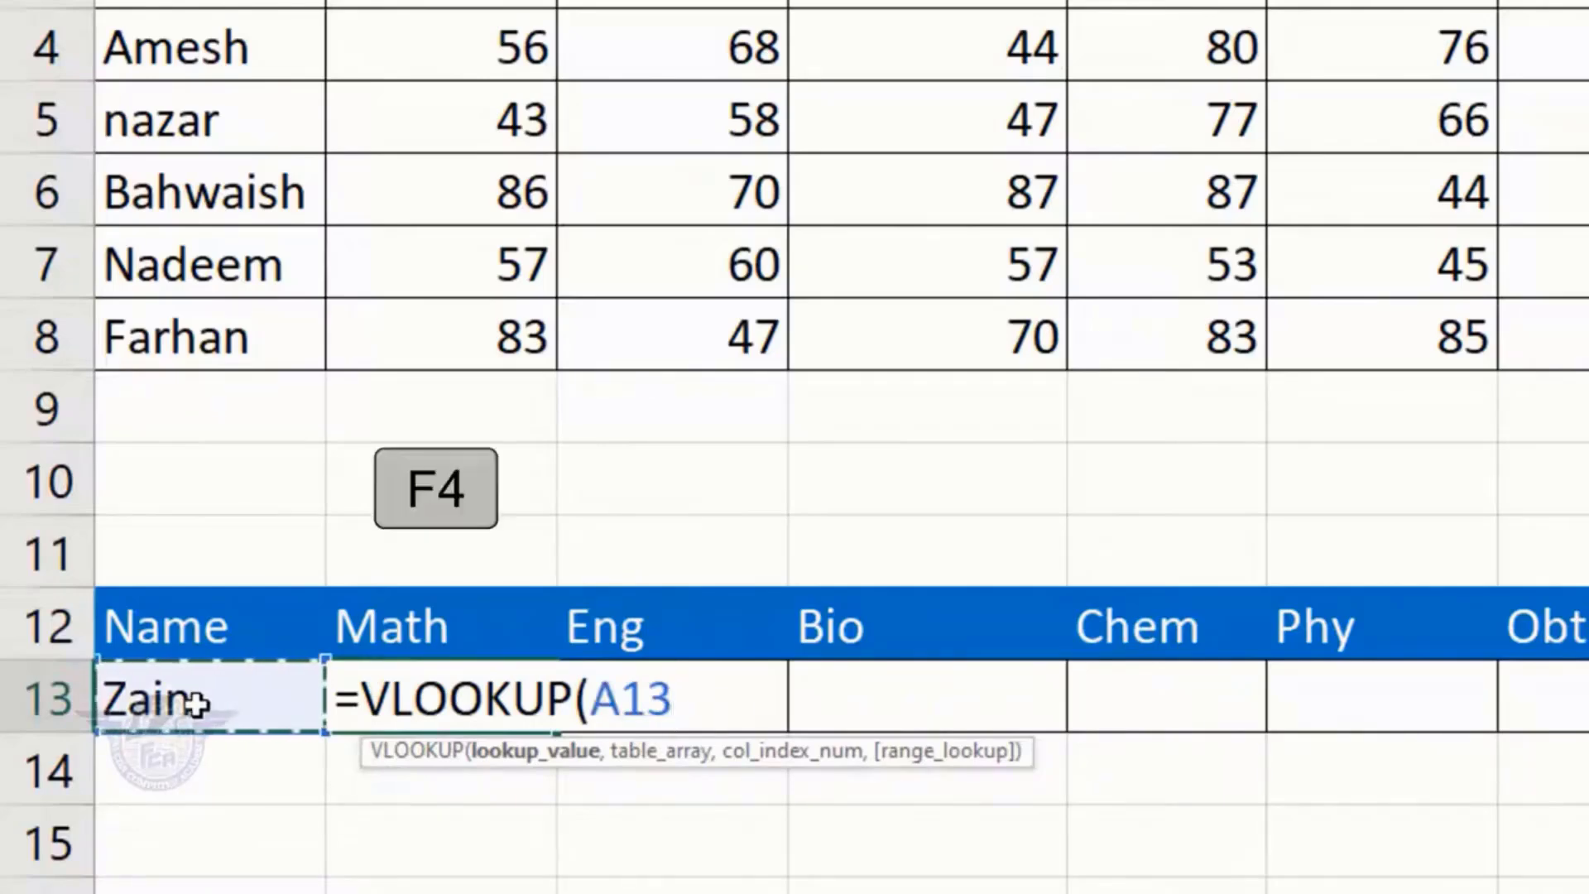
pyautogui.press('F4')
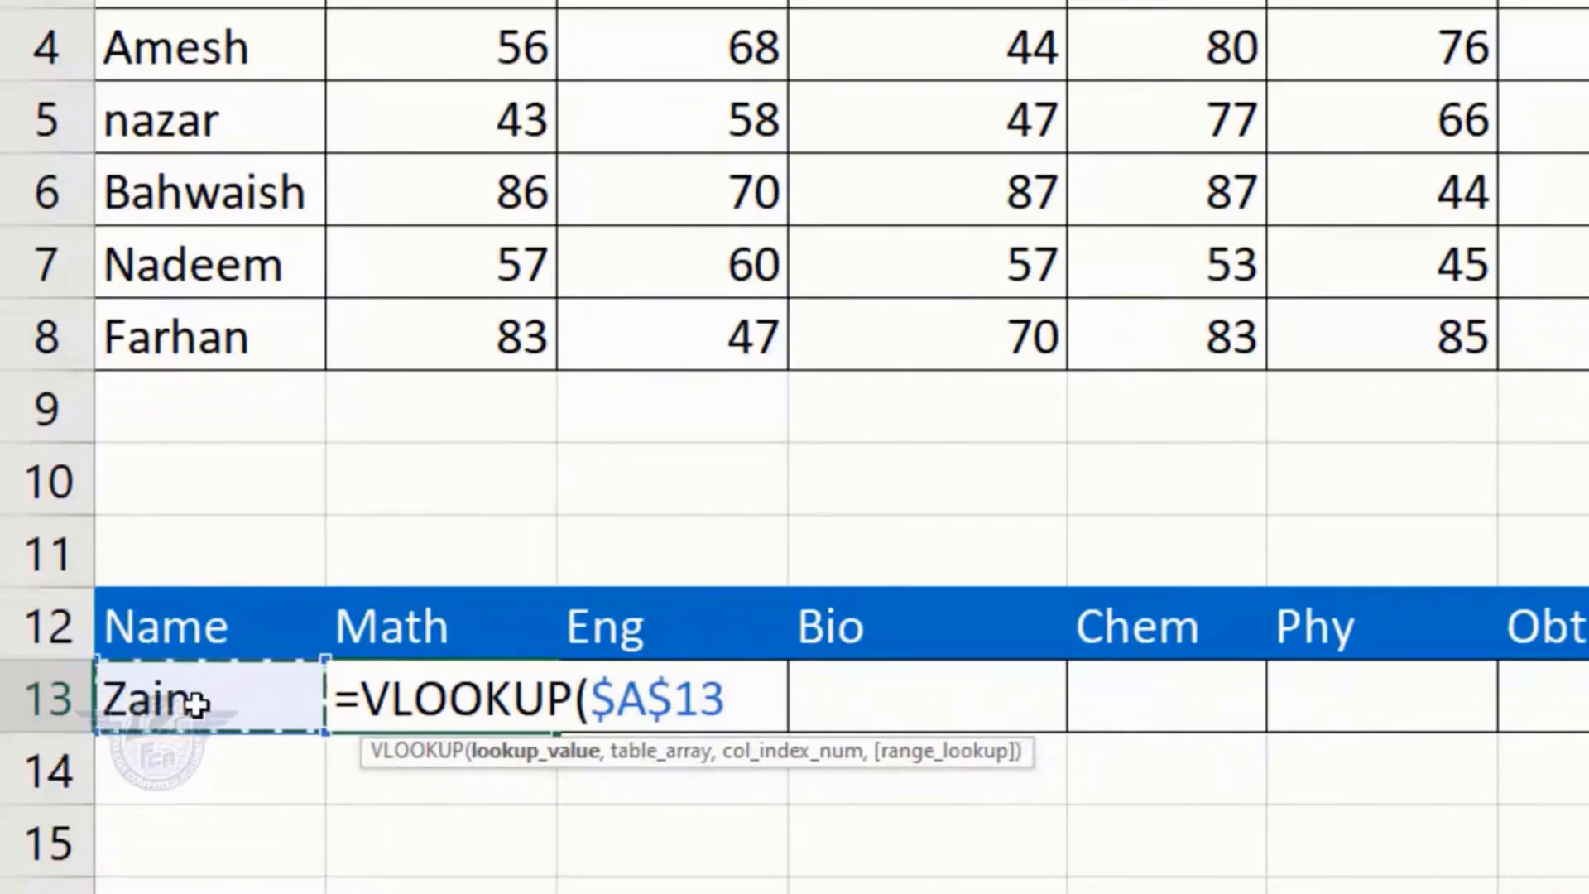
pyautogui.write(',')
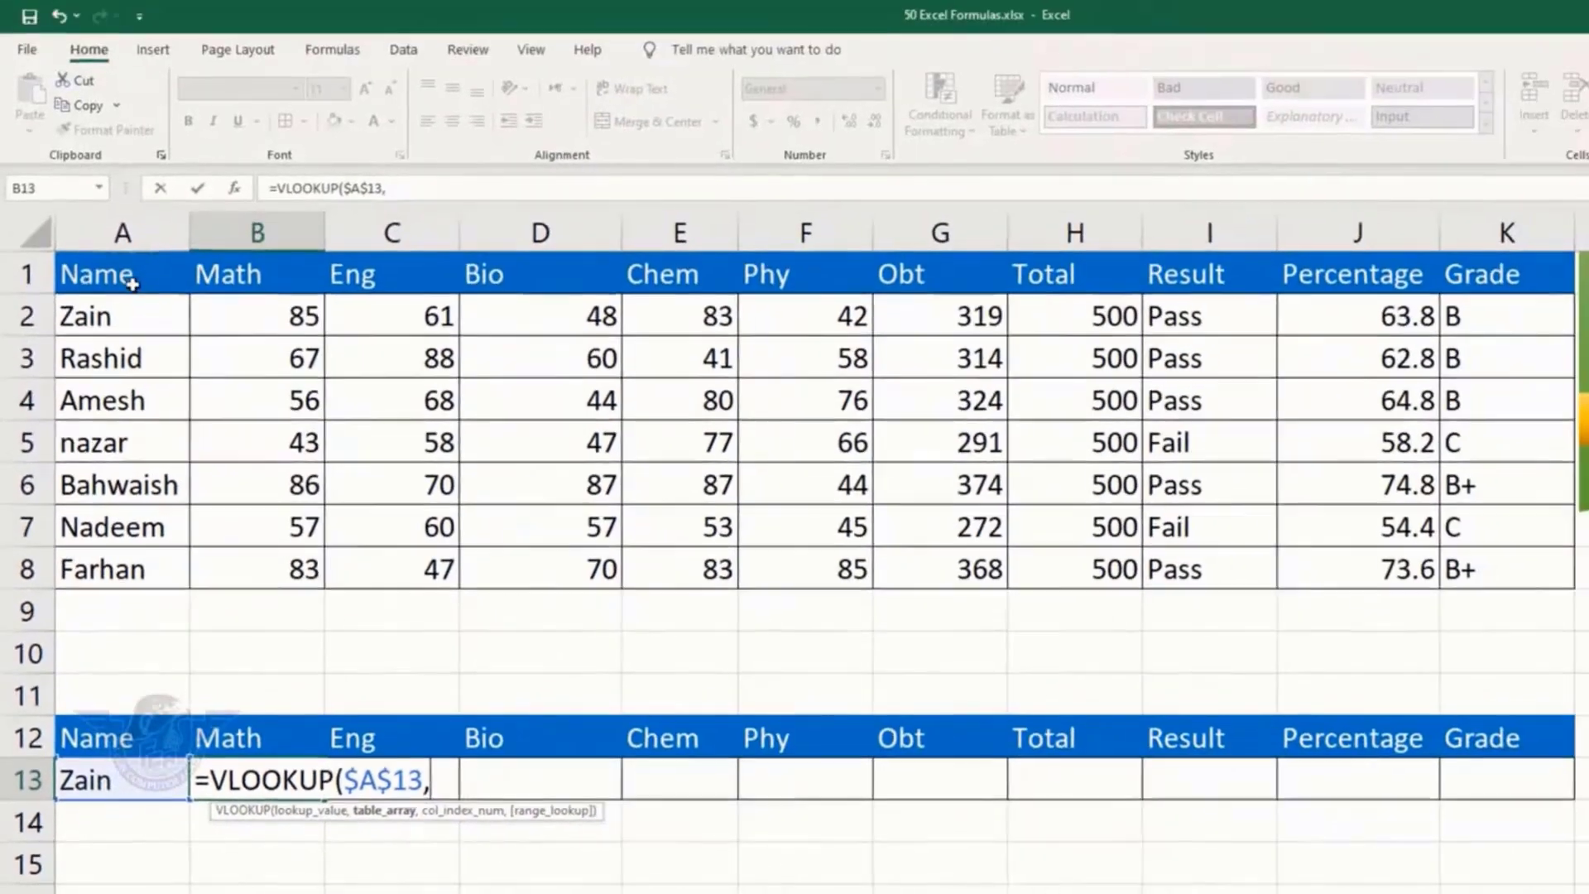
pyautogui.moveTo(132, 284); pyautogui.dragTo(1434, 560)
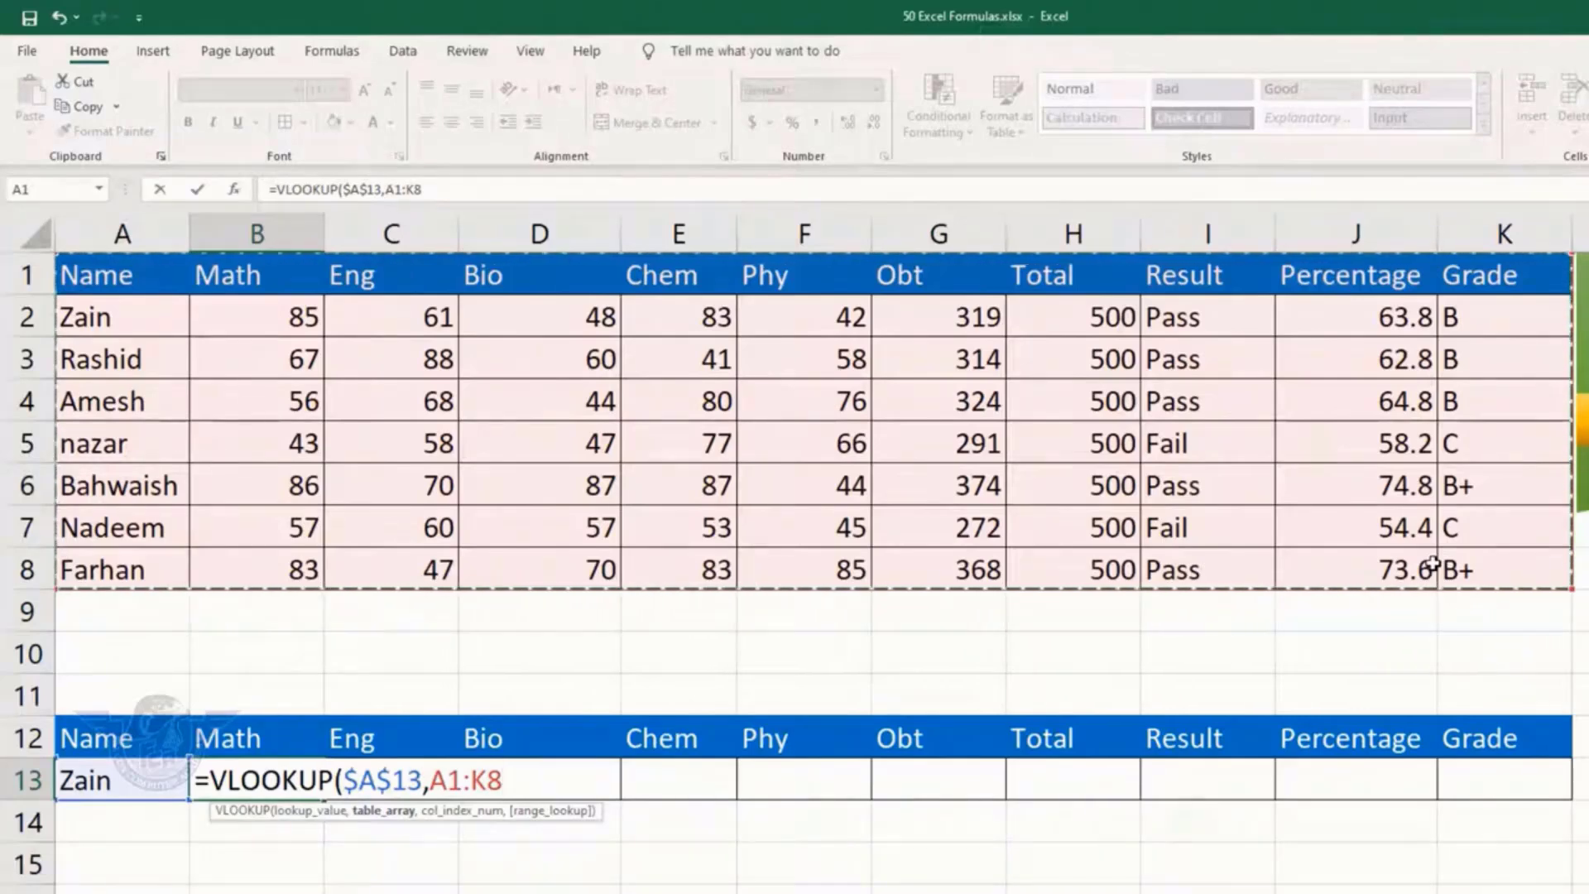
pyautogui.press('F4')
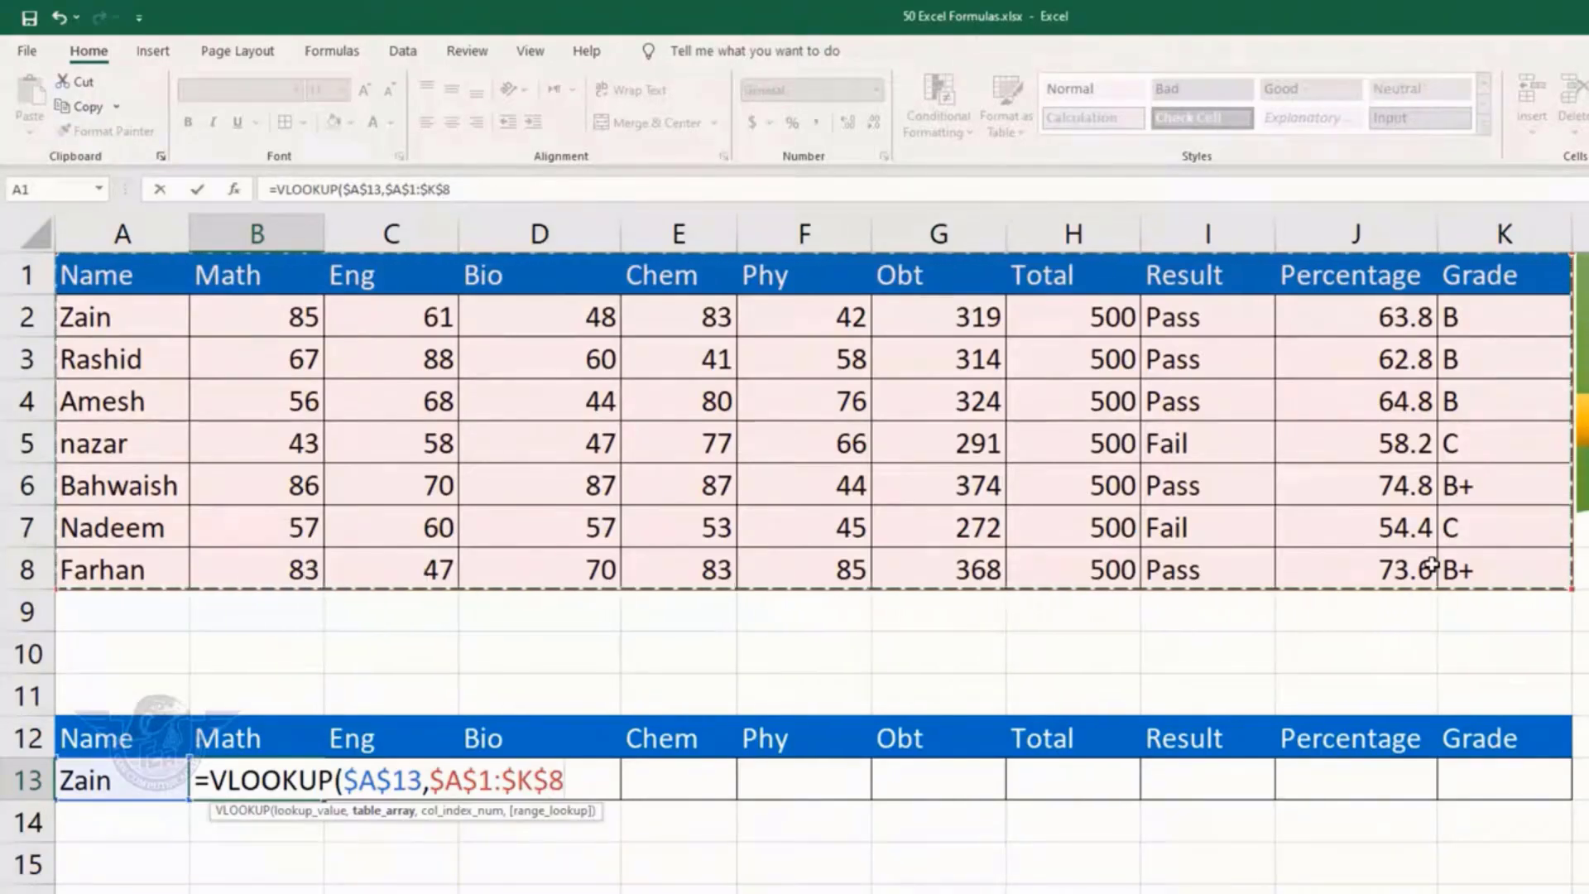
pyautogui.write(',')
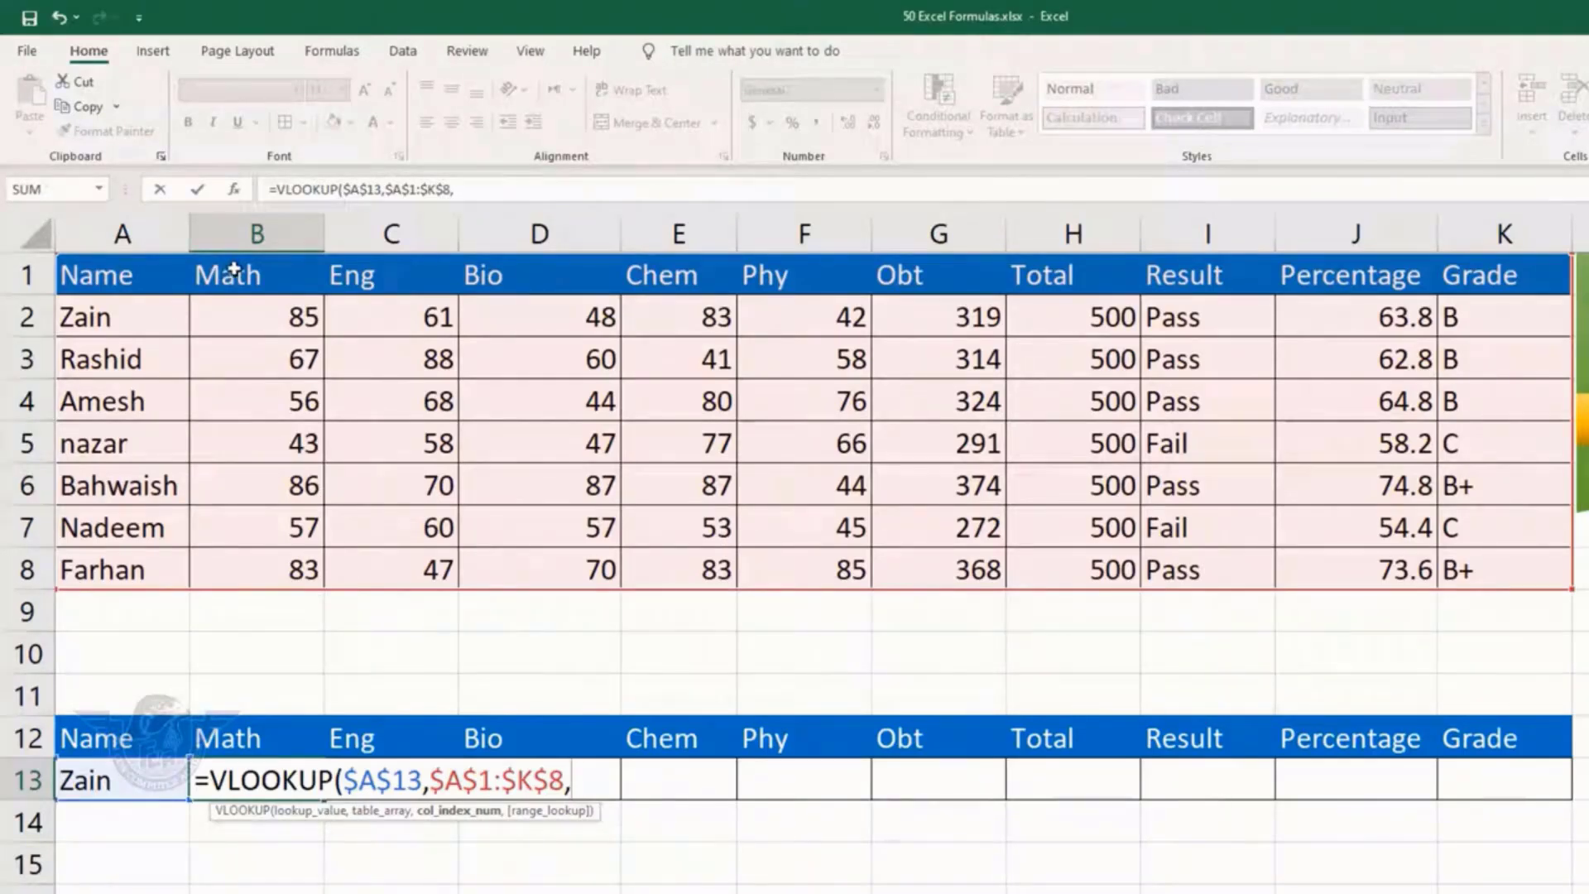
pyautogui.write('2,')
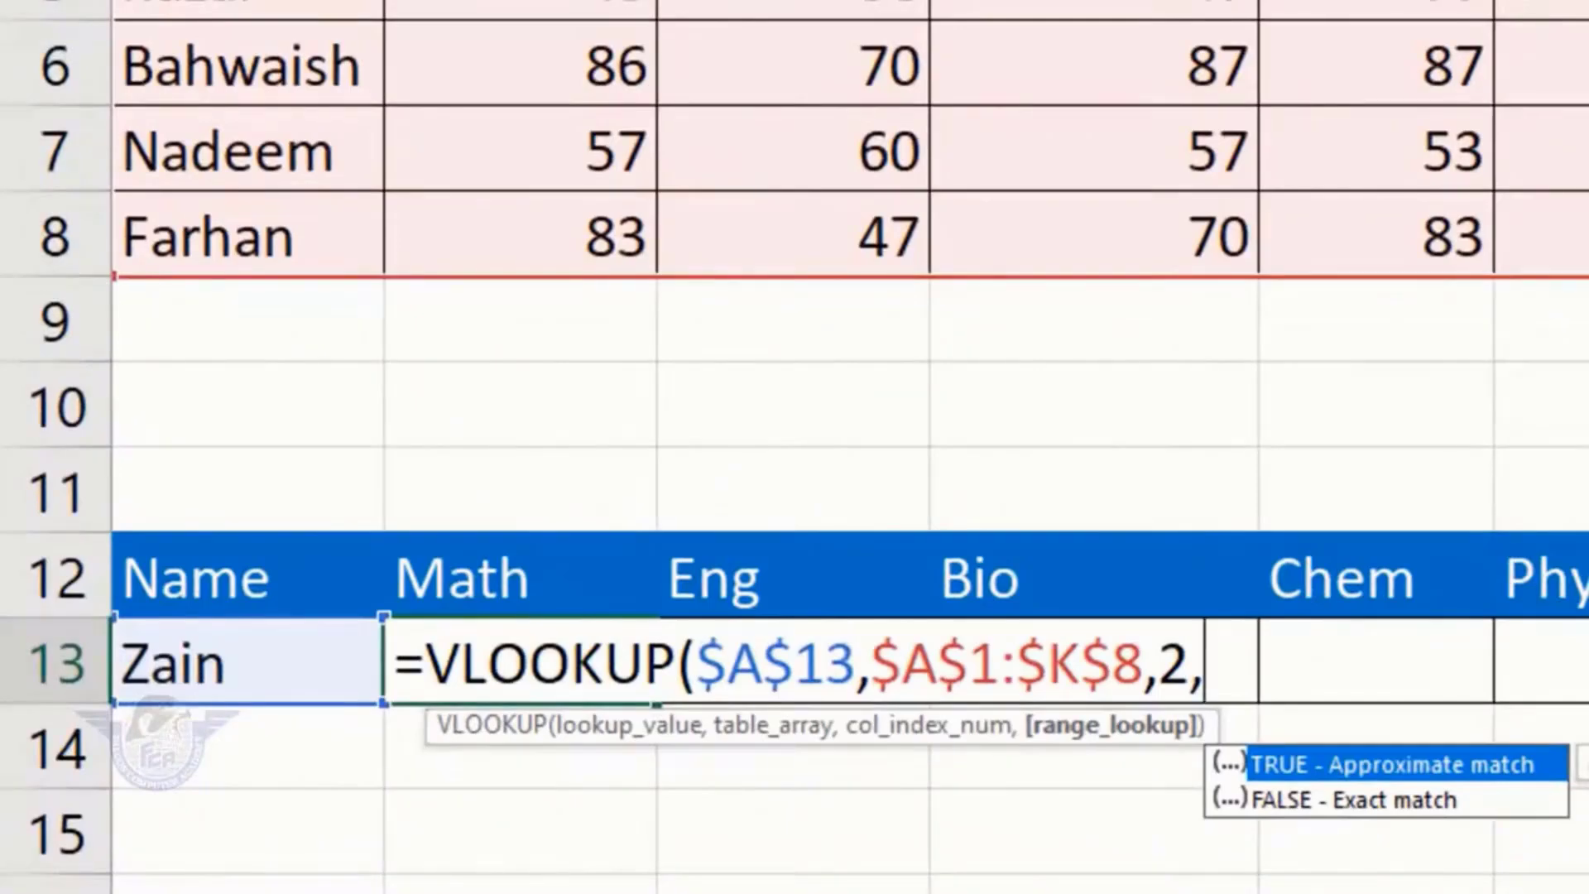
pyautogui.write('0')
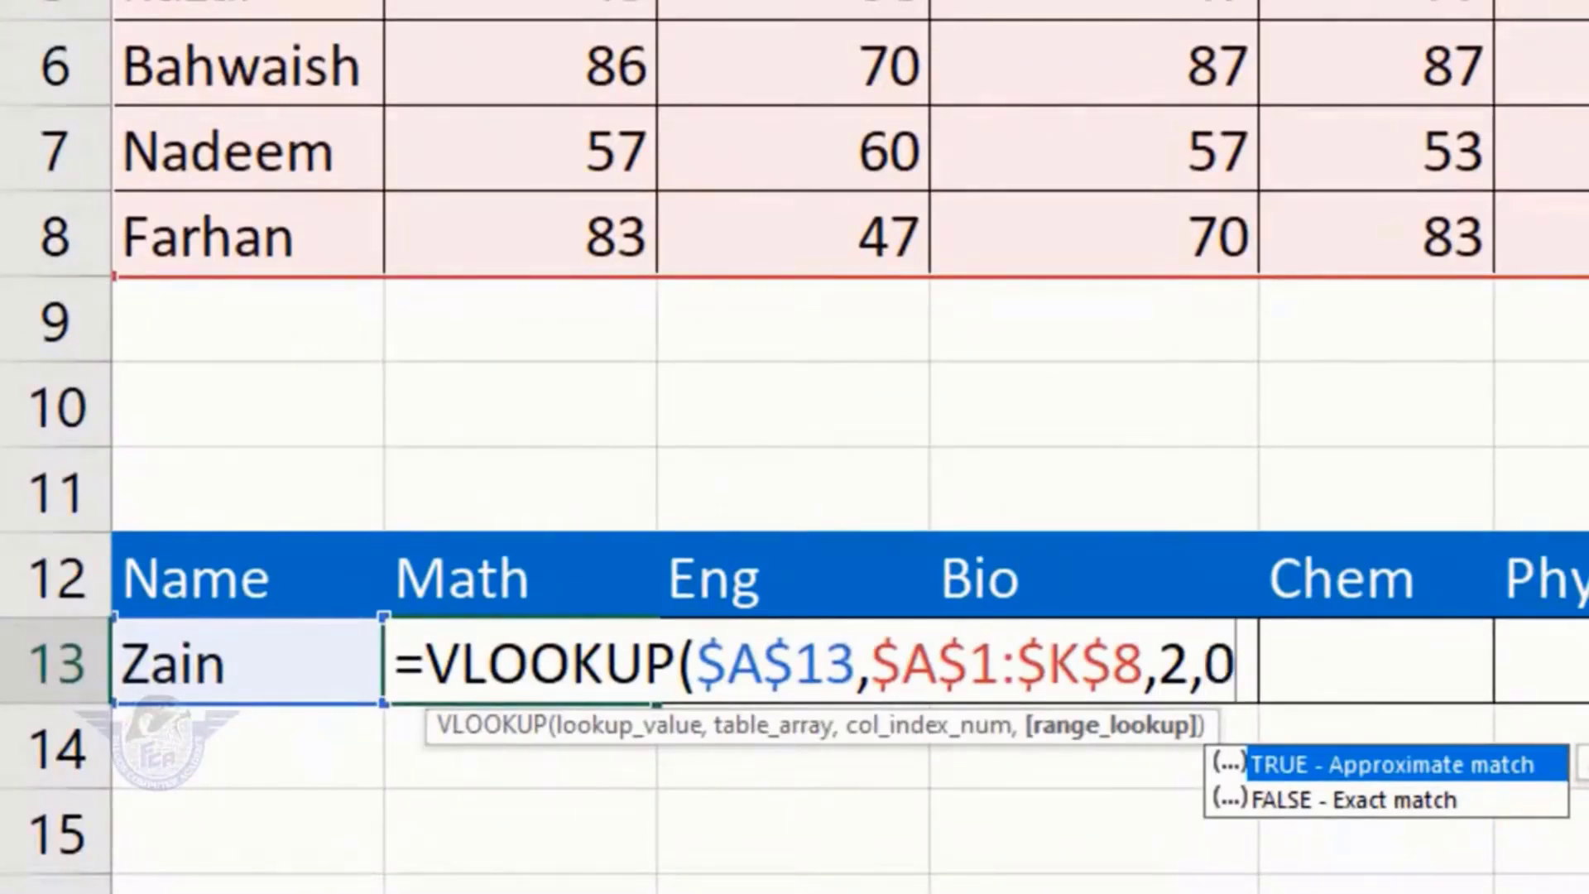
pyautogui.write(')')
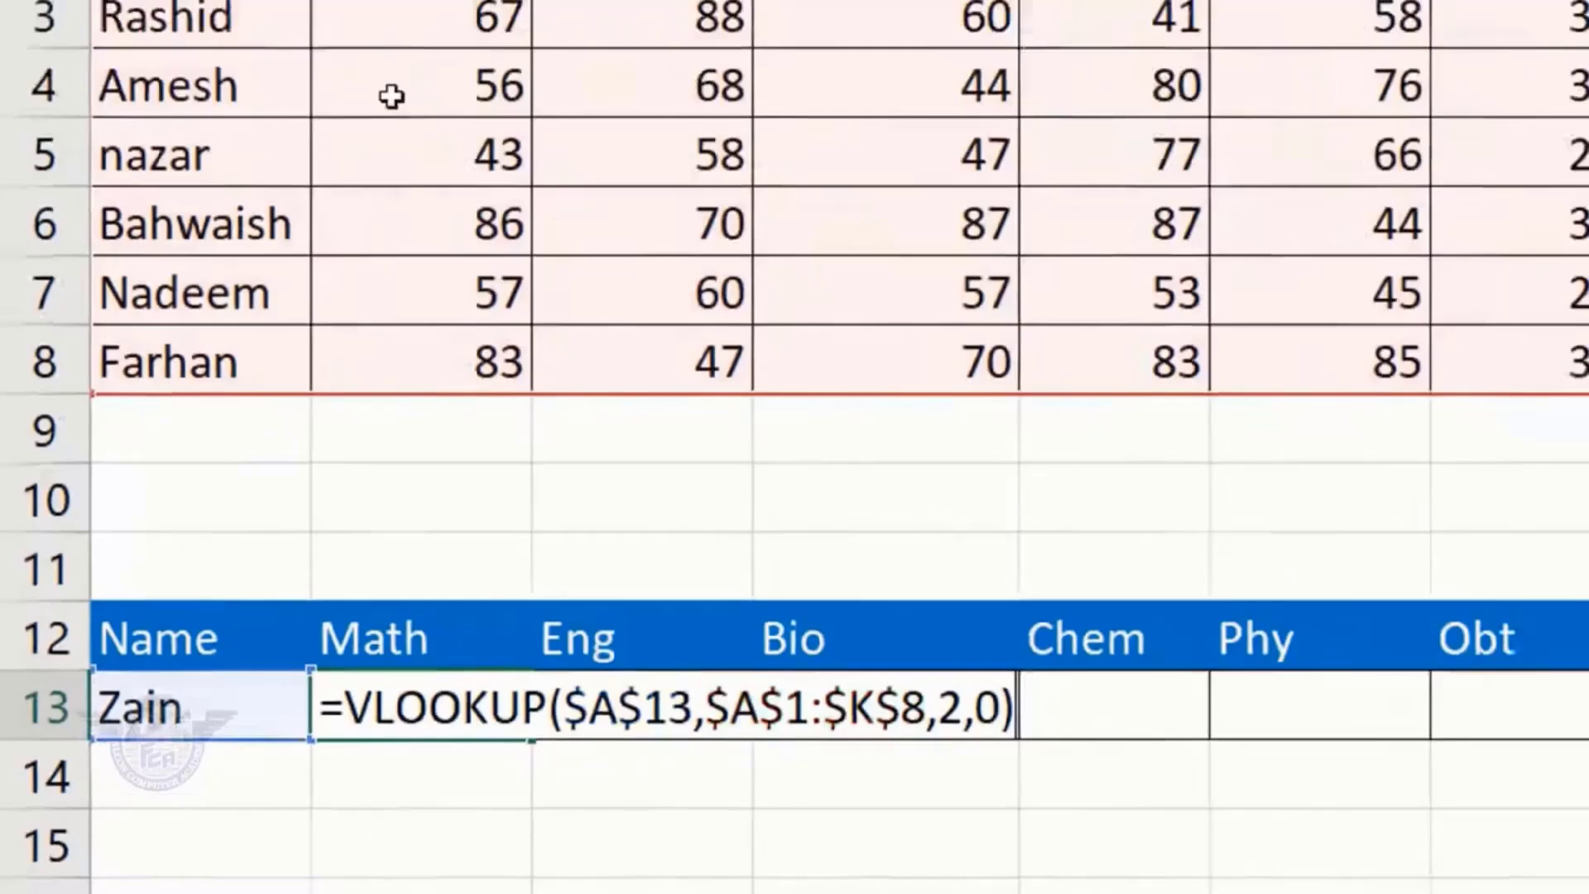
pyautogui.press('Return')
pyautogui.press('Up')
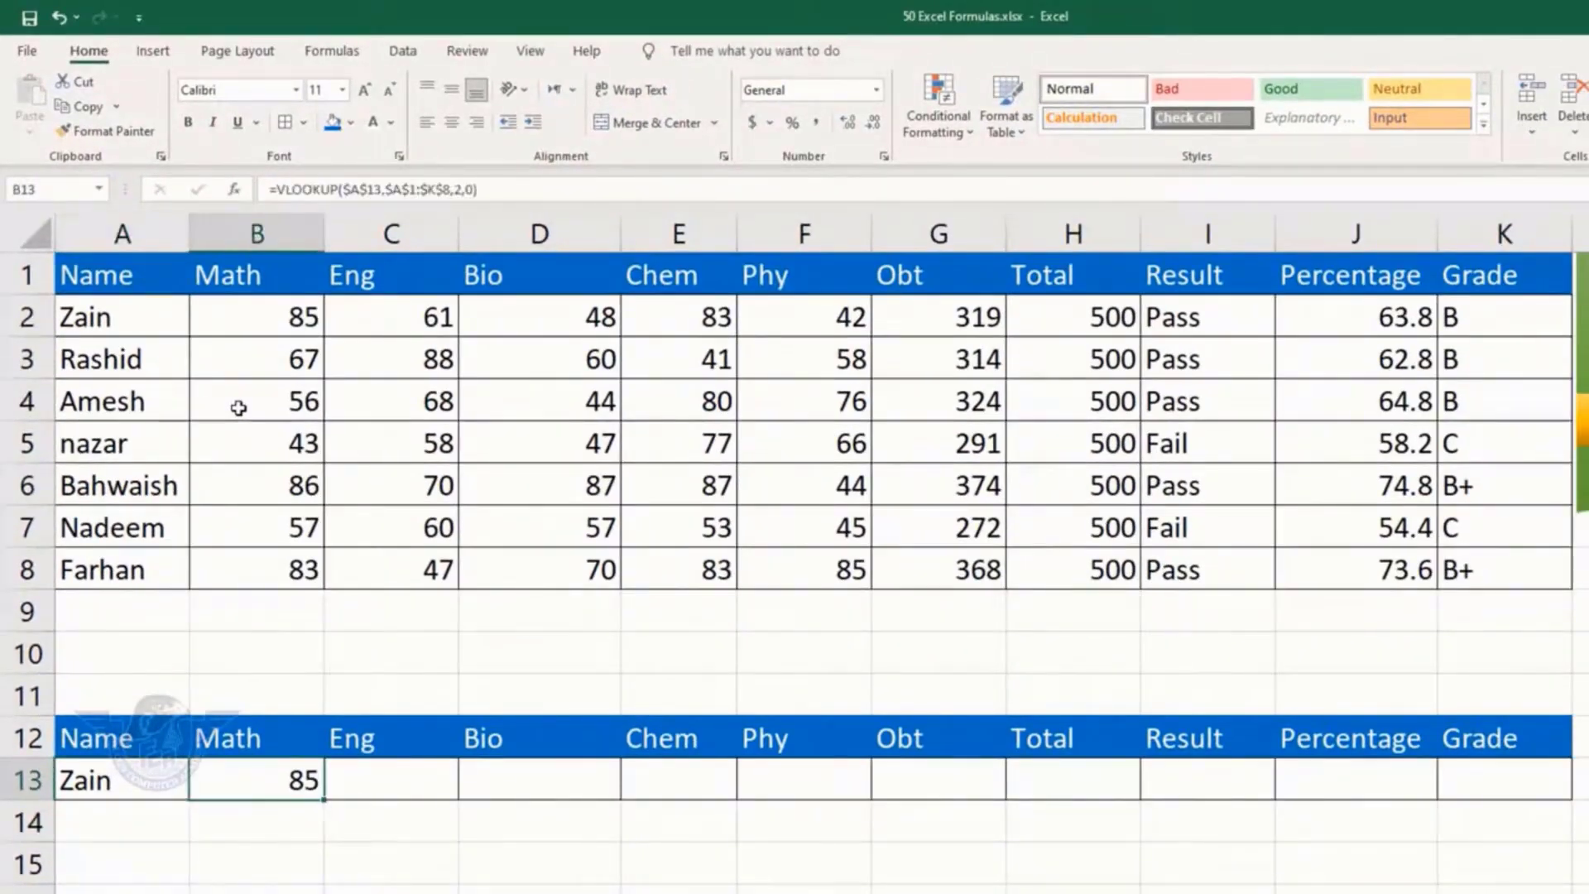
# Test the Math lookup by replacing the name in A13 with the names of the students in rows 7, 5 and 3 in turn
pyautogui.press('Left')
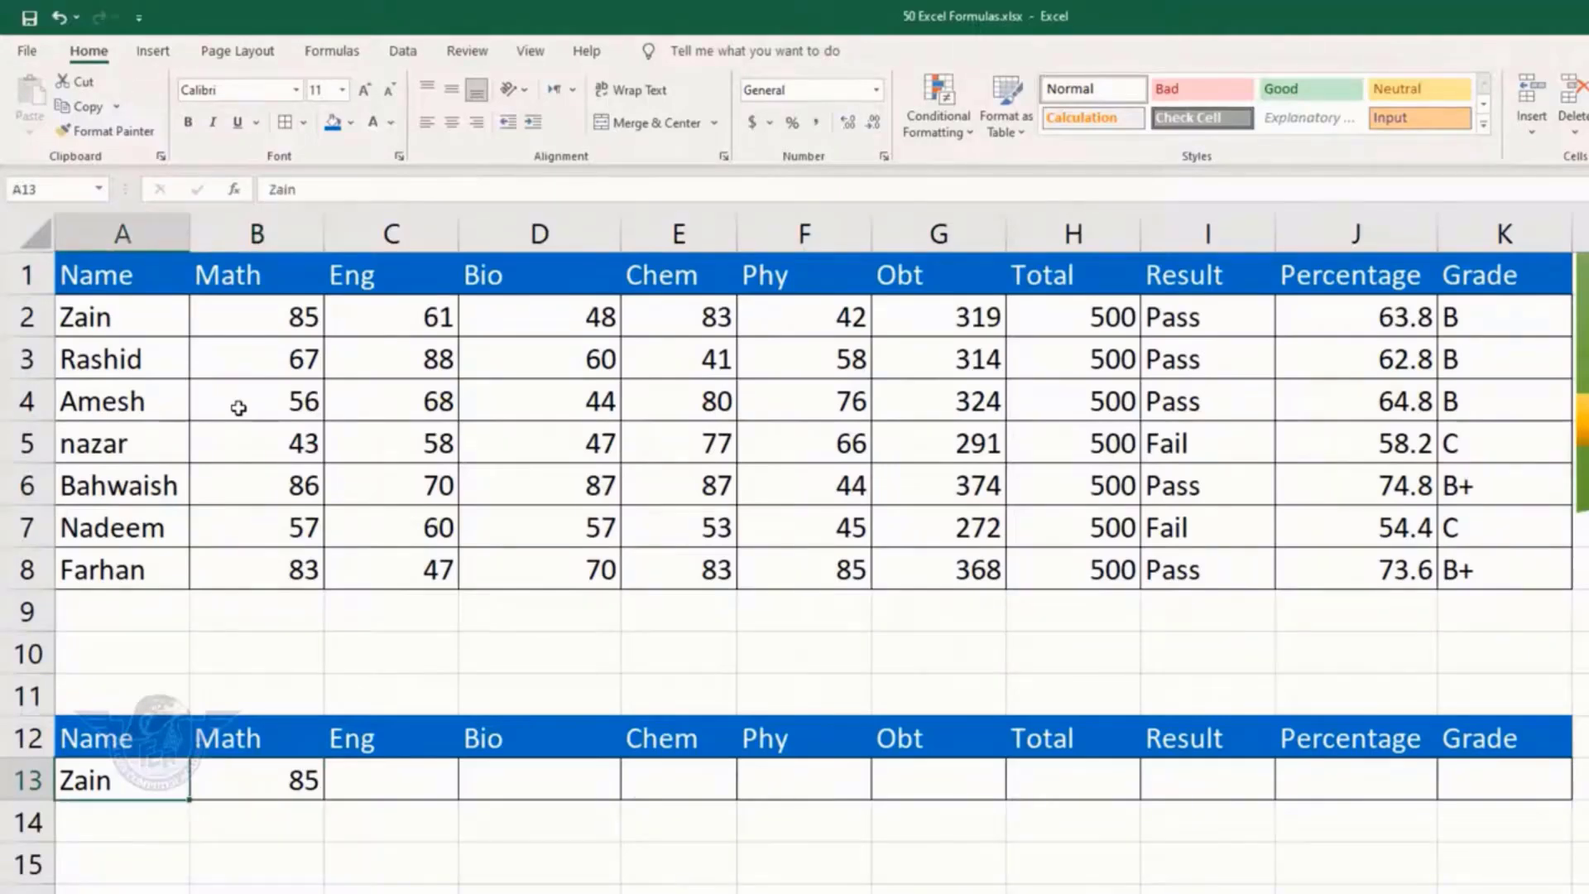
pyautogui.write('Nadeem')
pyautogui.press('Return')
pyautogui.press('Up')
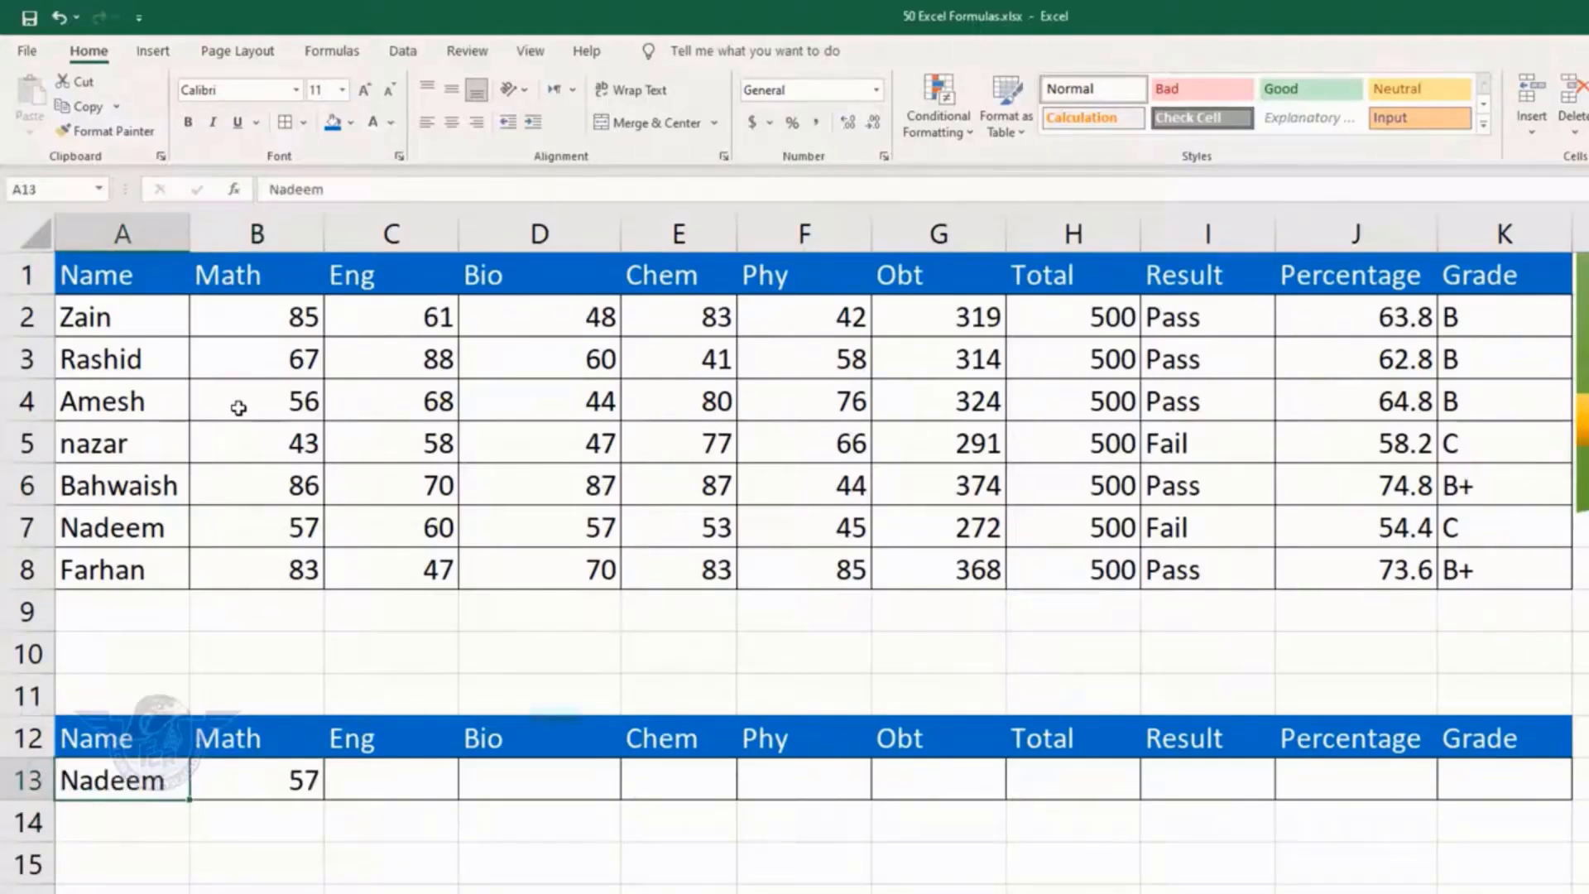
pyautogui.write('Nazar')
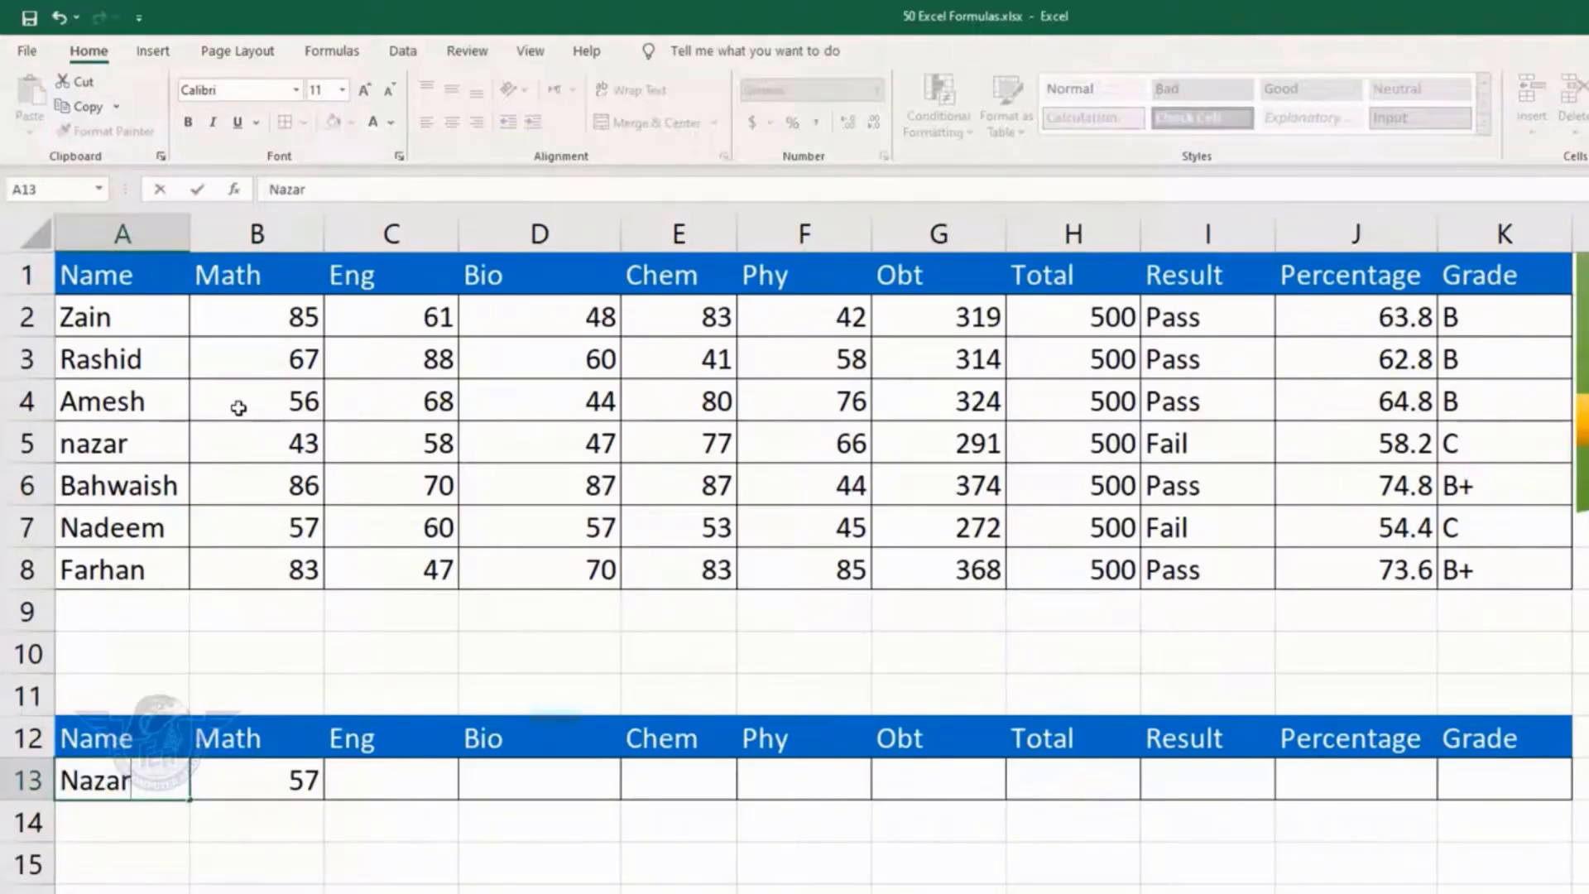
pyautogui.press('Return')
pyautogui.press('Up')
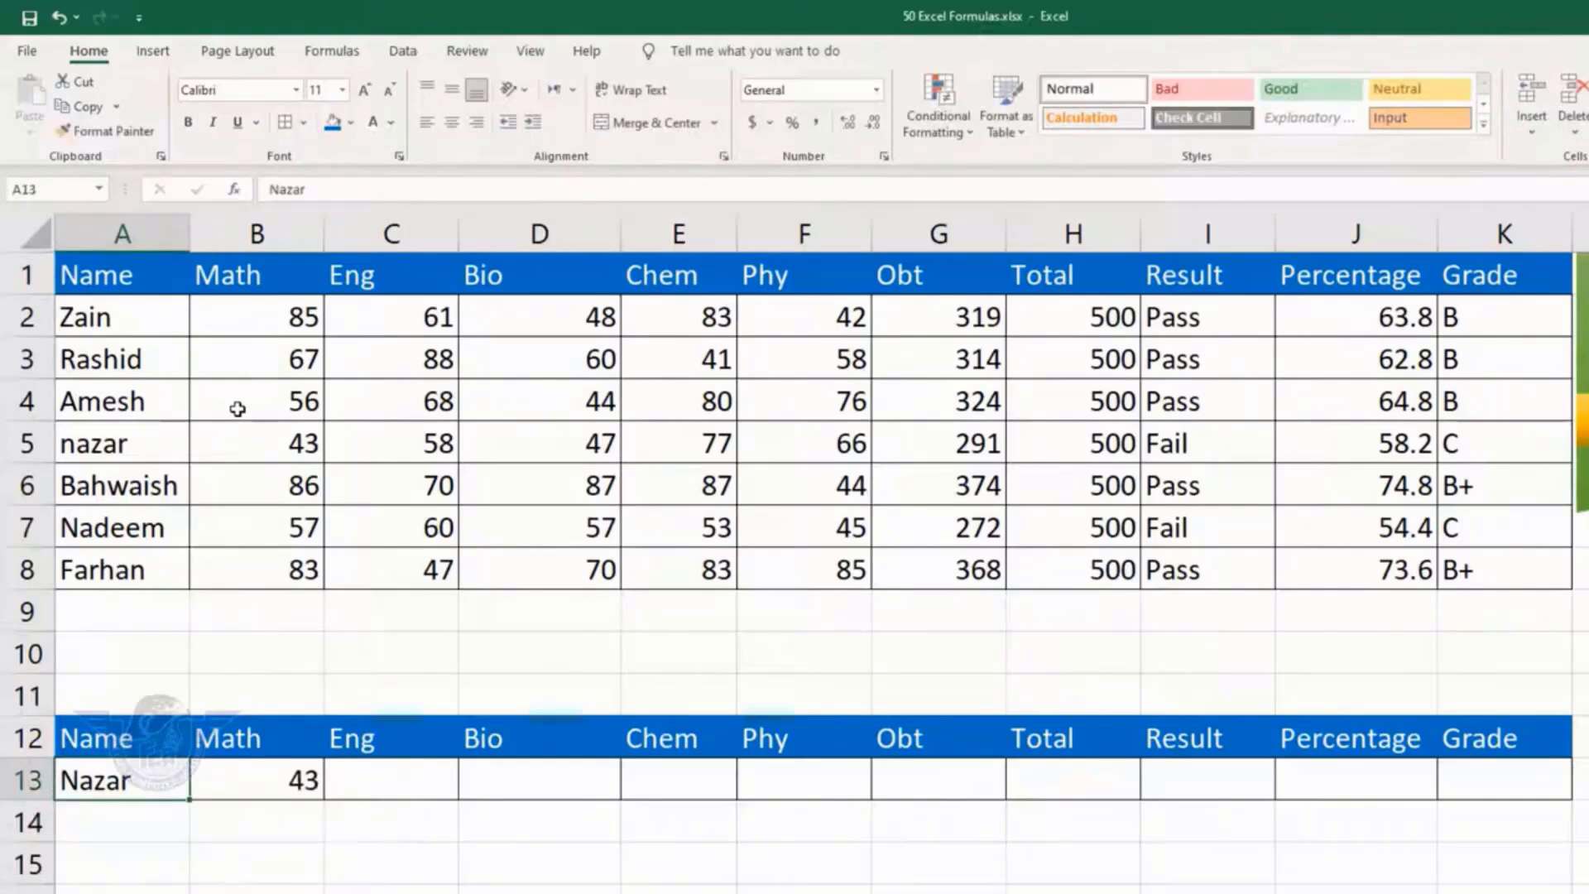
pyautogui.write('Rashid')
pyautogui.press('Return')
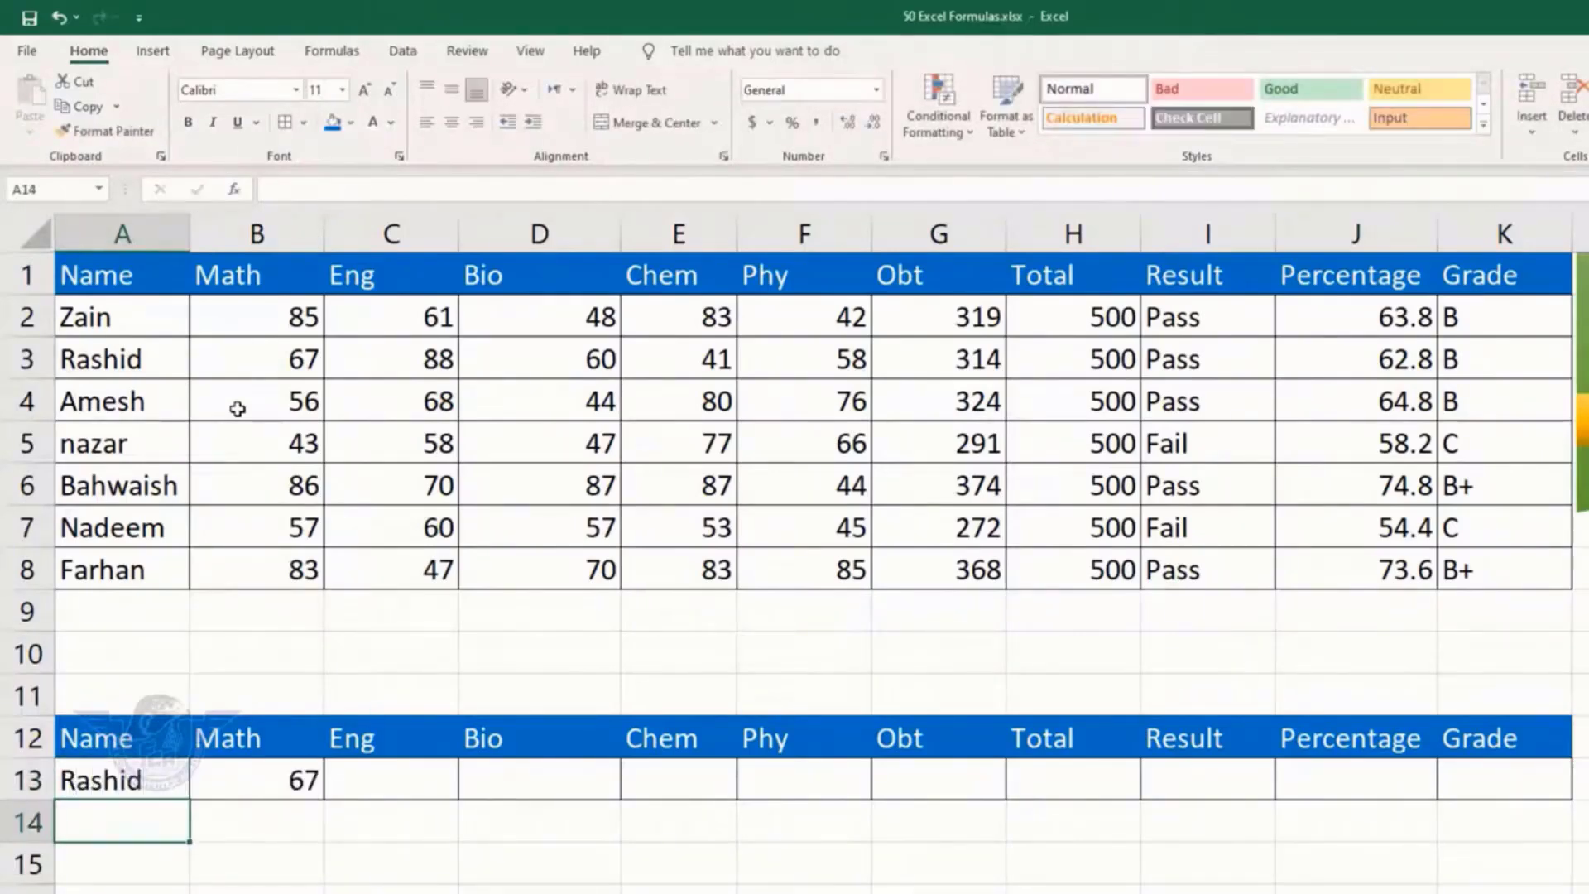
pyautogui.press('Up')
# Copy the B13 lookup formula to C13 and set its column index to 3 to look up the Eng mark
pyautogui.press('Right')
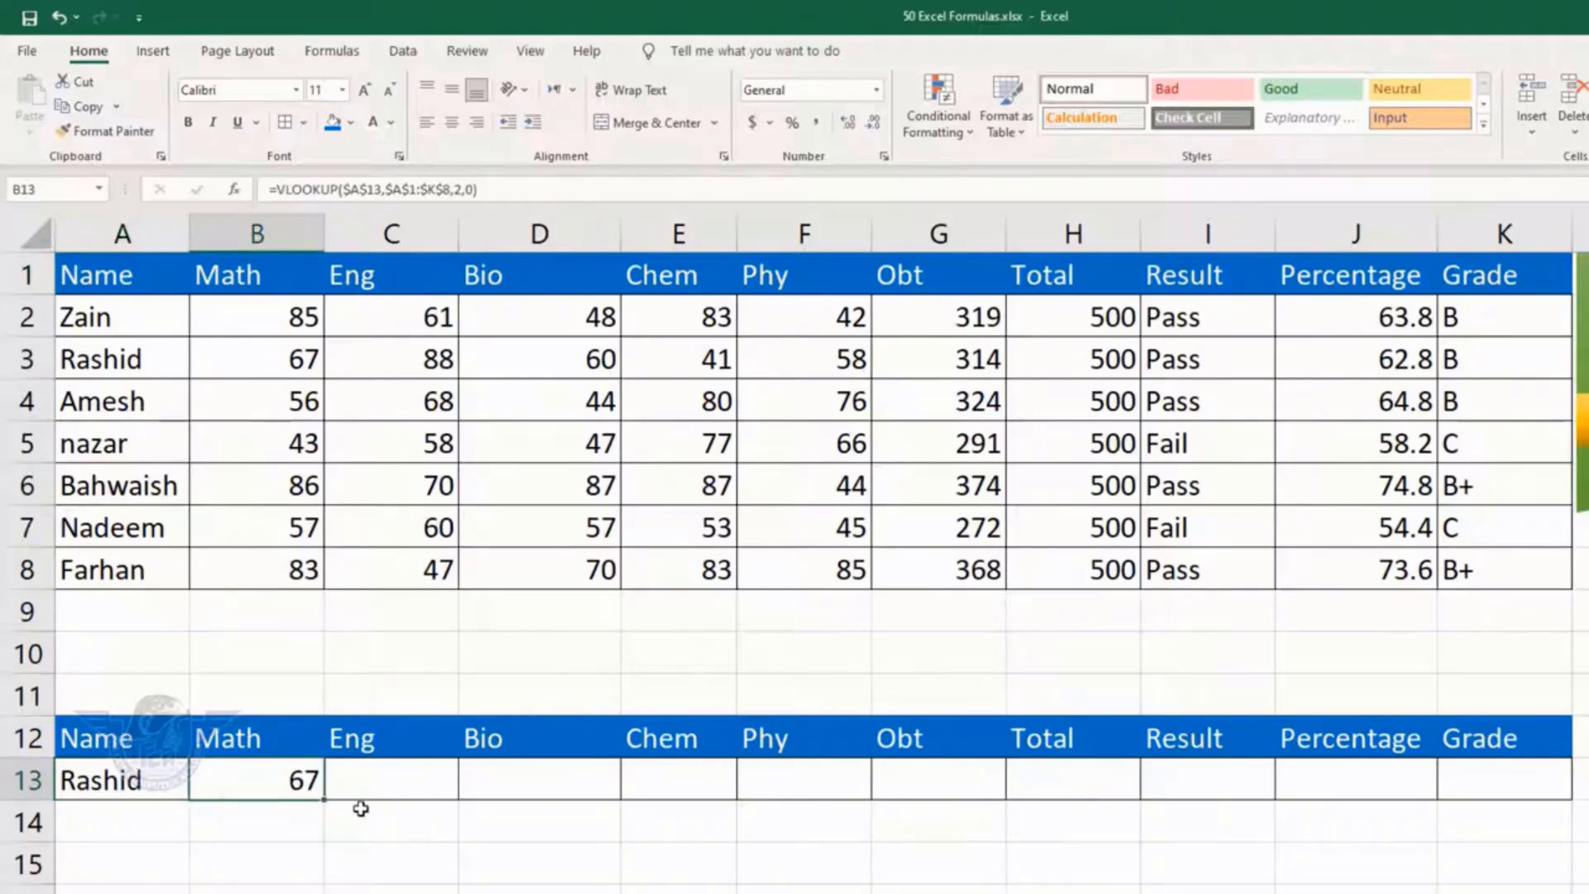
pyautogui.moveTo(323, 799); pyautogui.dragTo(431, 779)
pyautogui.click(431, 779)
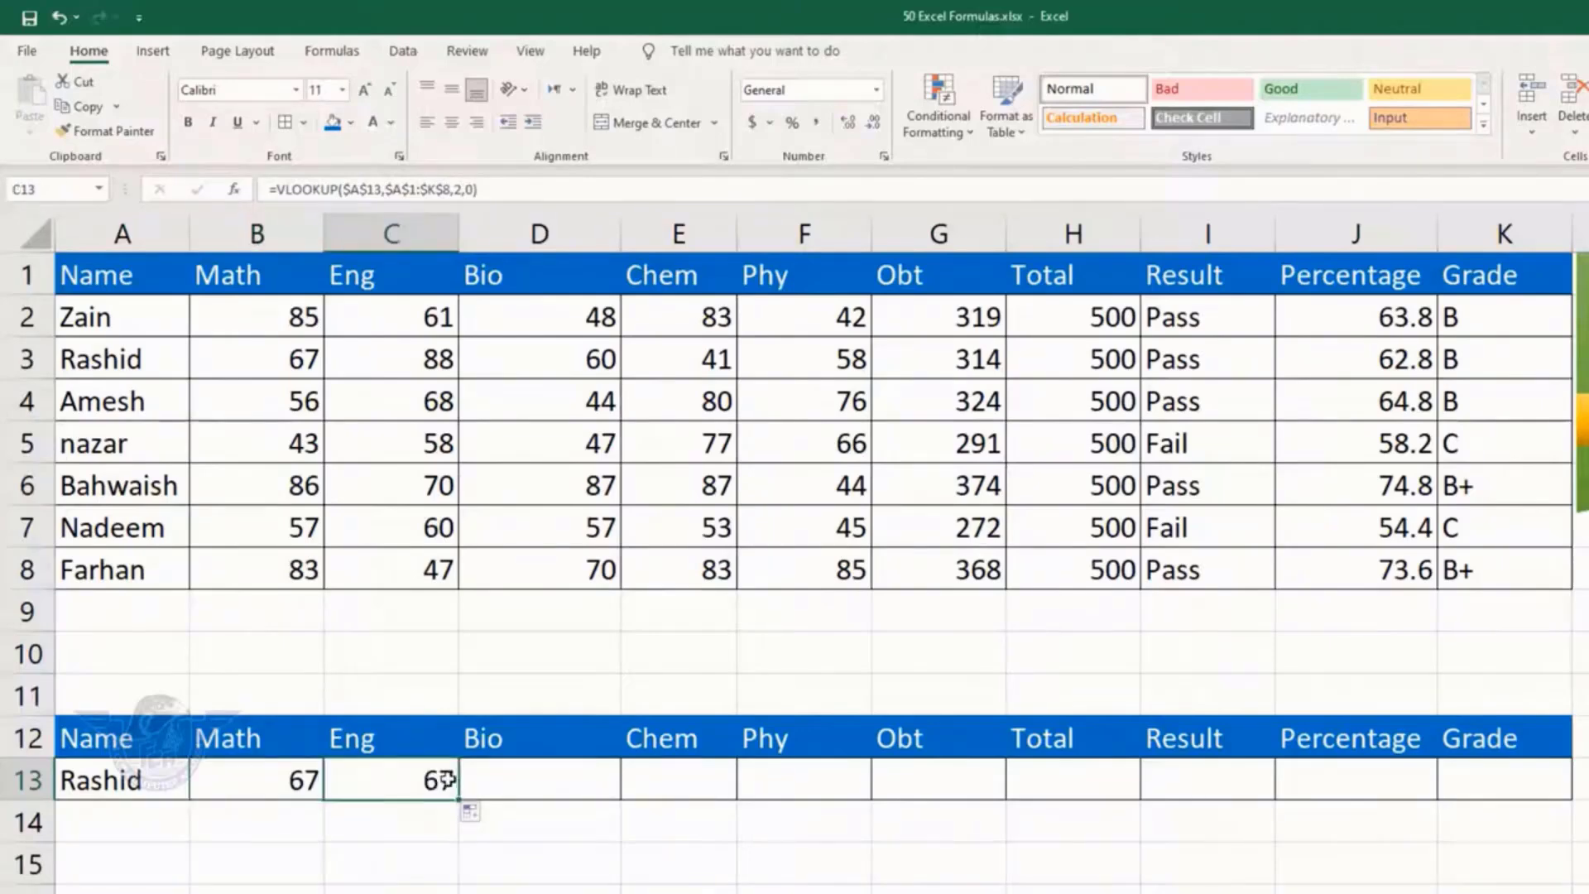
pyautogui.doubleClick(453, 778)
pyautogui.doubleClick(714, 780)
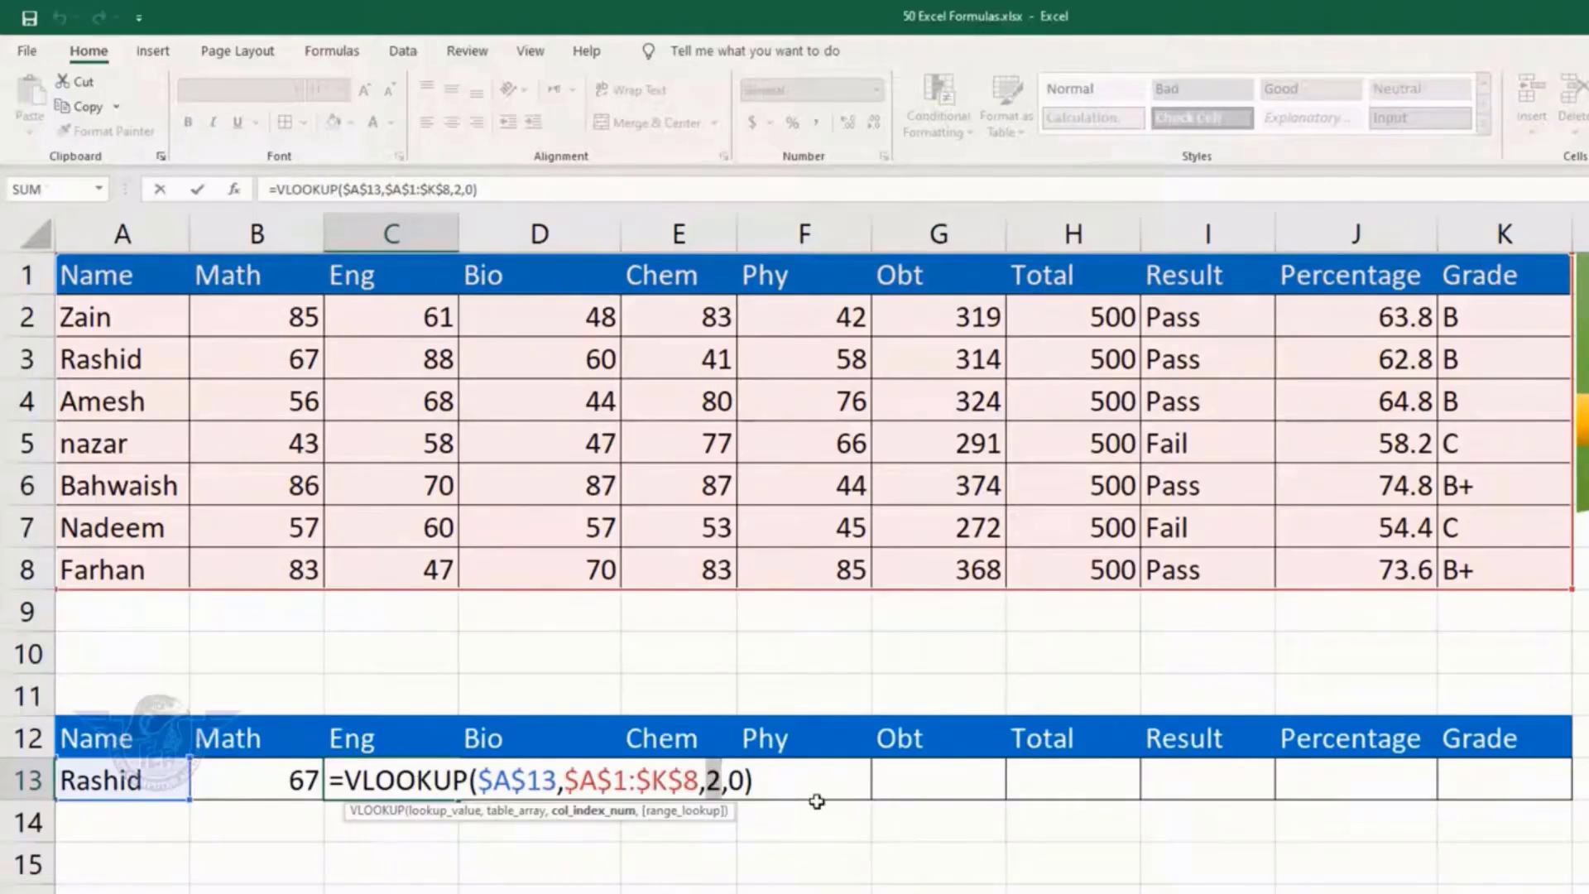
pyautogui.write('3')
pyautogui.press('Return')
pyautogui.press('Up')
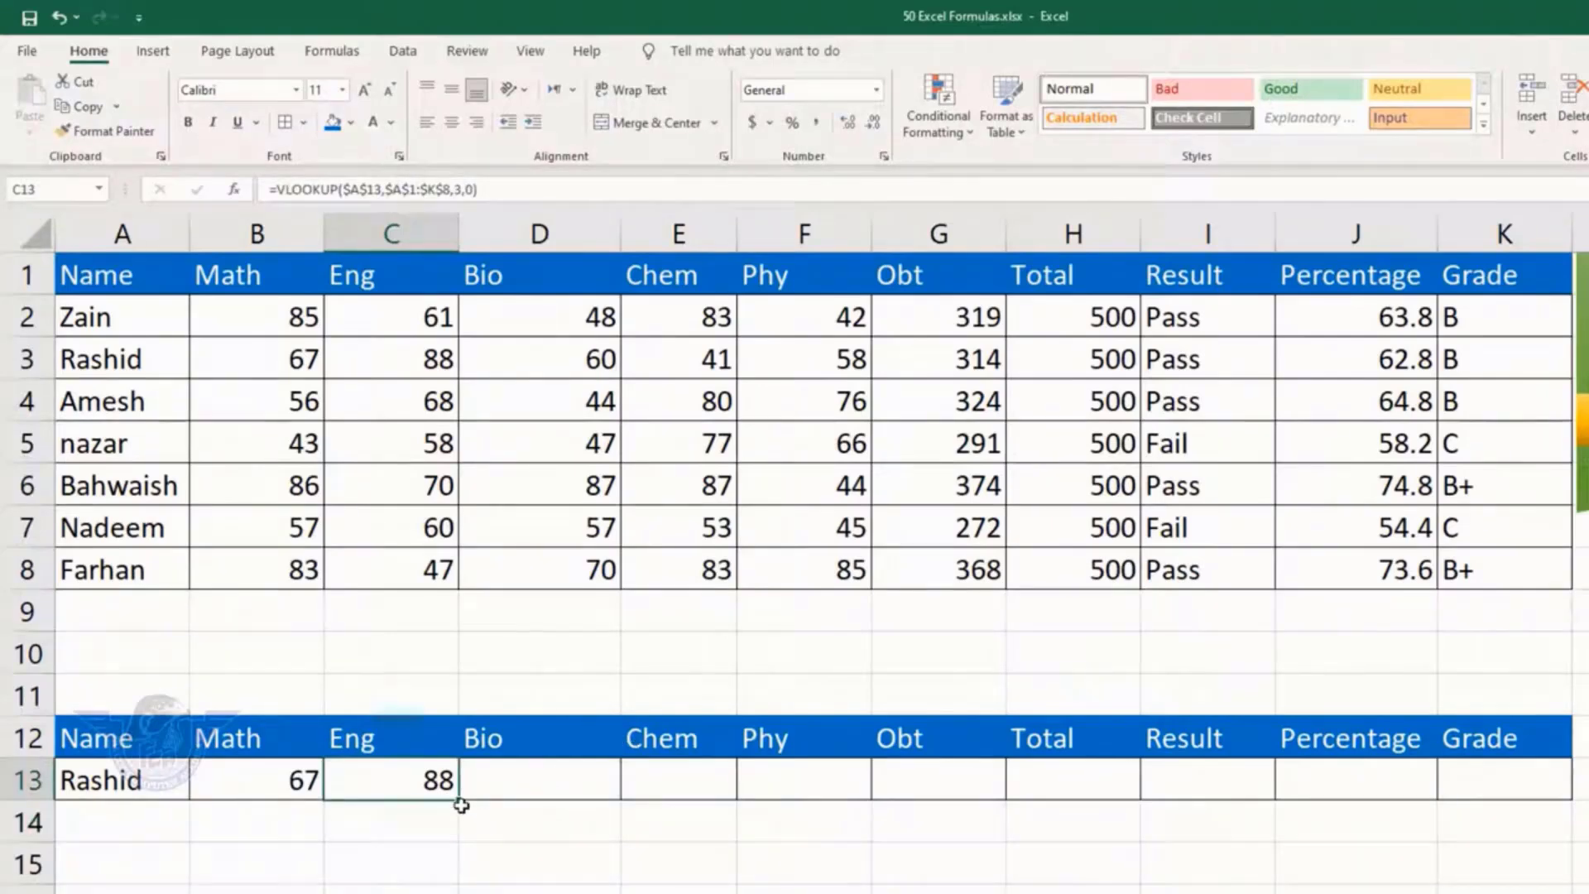
# Fill the C13 formula across to K13, and set the column index in D13 to 4 for the Bio mark
pyautogui.moveTo(463, 802); pyautogui.dragTo(1559, 799)
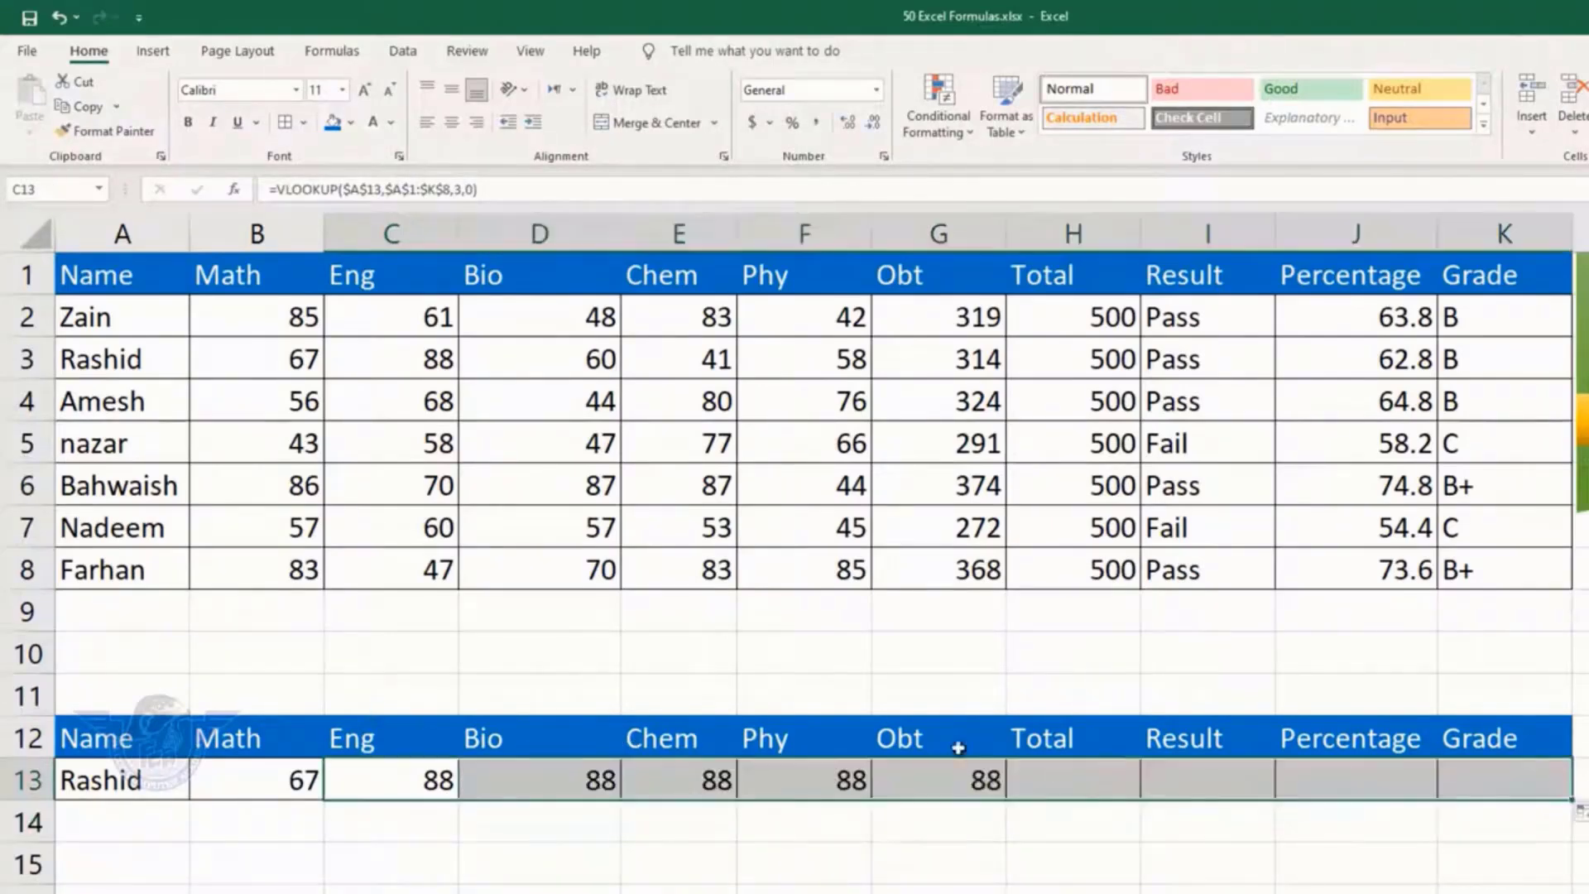
pyautogui.doubleClick(609, 779)
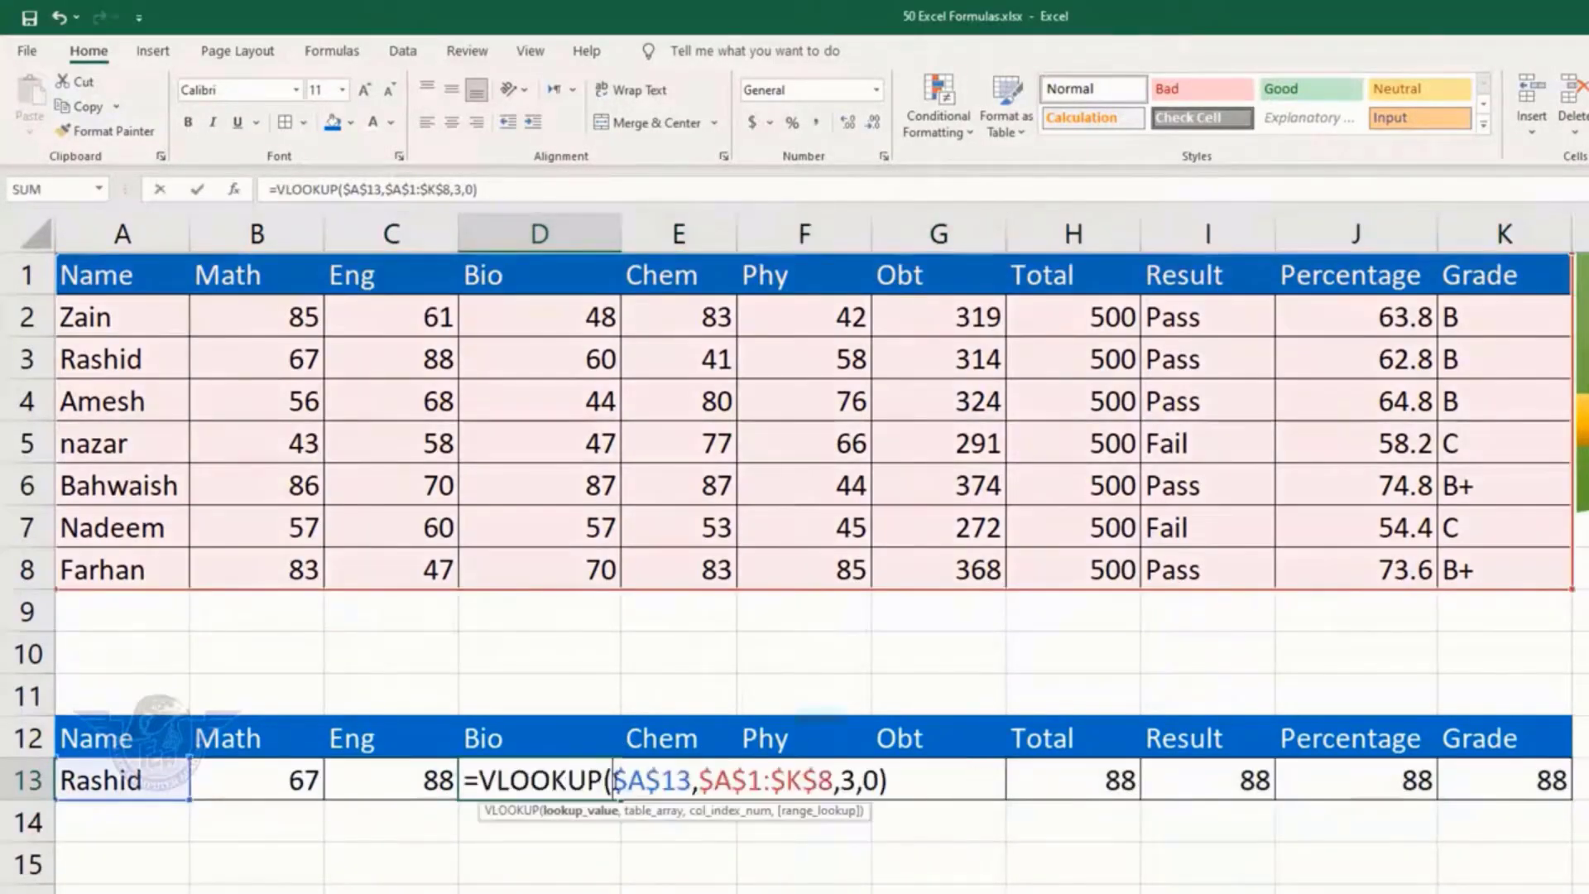
pyautogui.doubleClick(849, 780)
pyautogui.write('4')
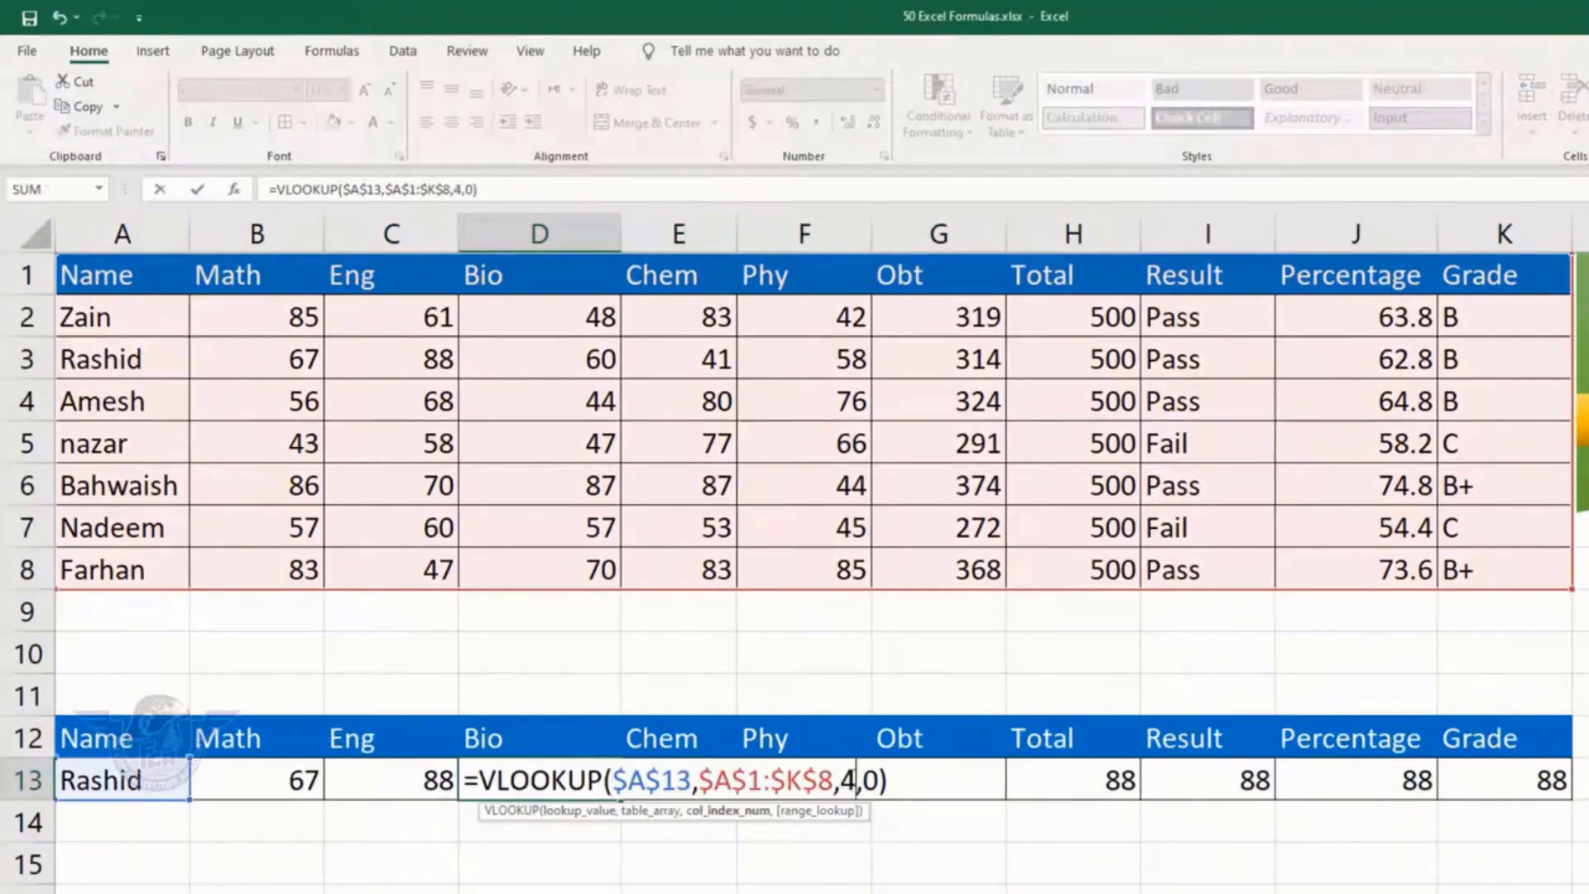
pyautogui.press('Return')
pyautogui.press('Up')
# Set the column index of the VLOOKUP formula in E13 to 5 for the Chem mark
pyautogui.press('Right')
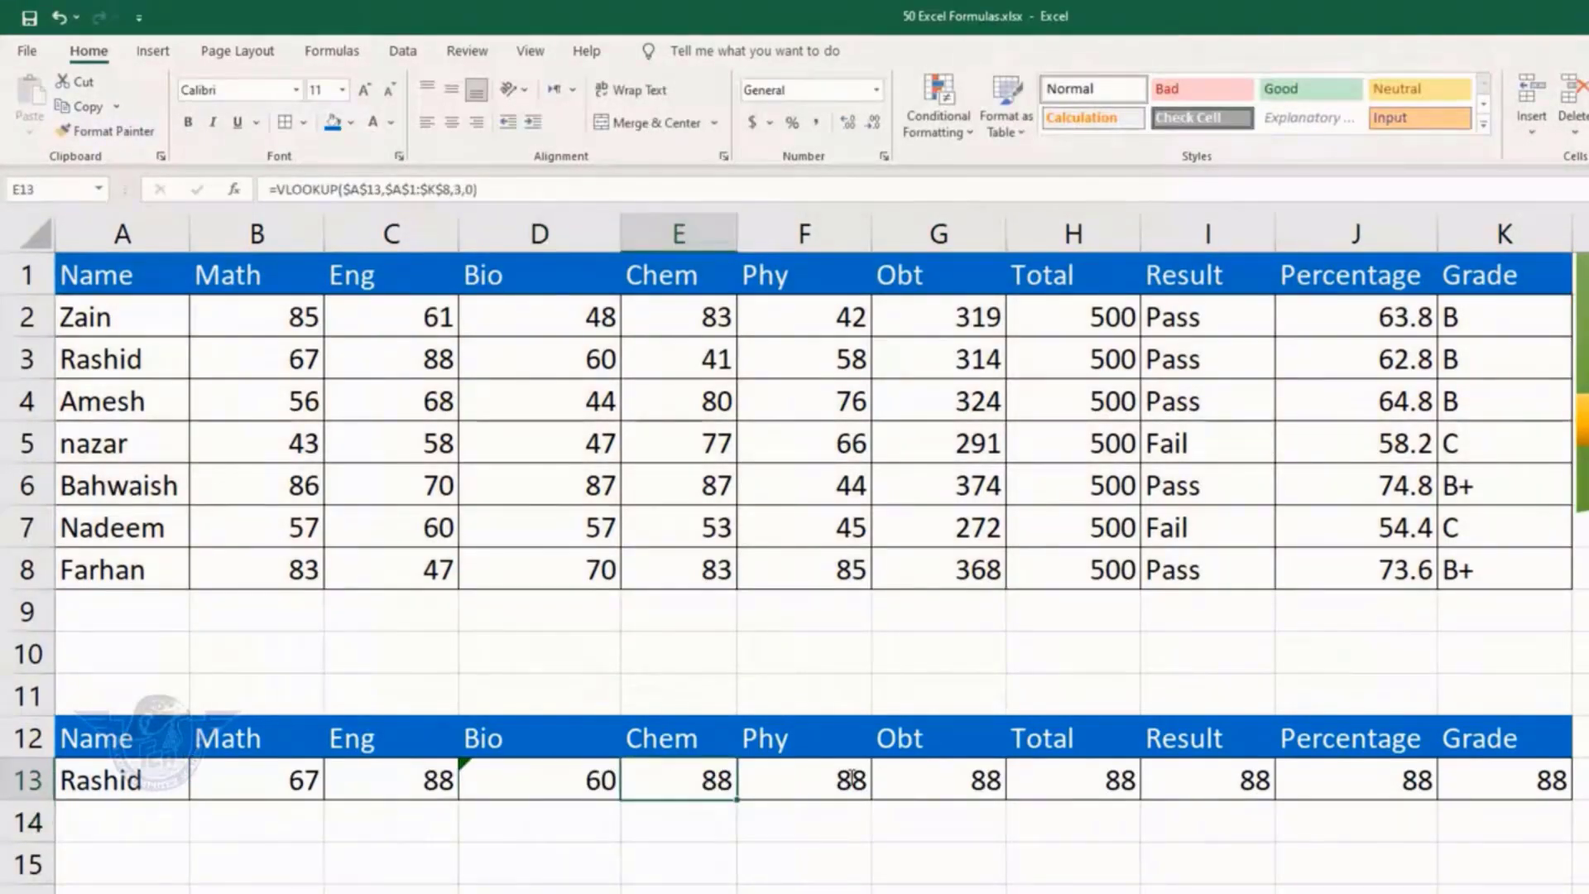
pyautogui.press('F2')
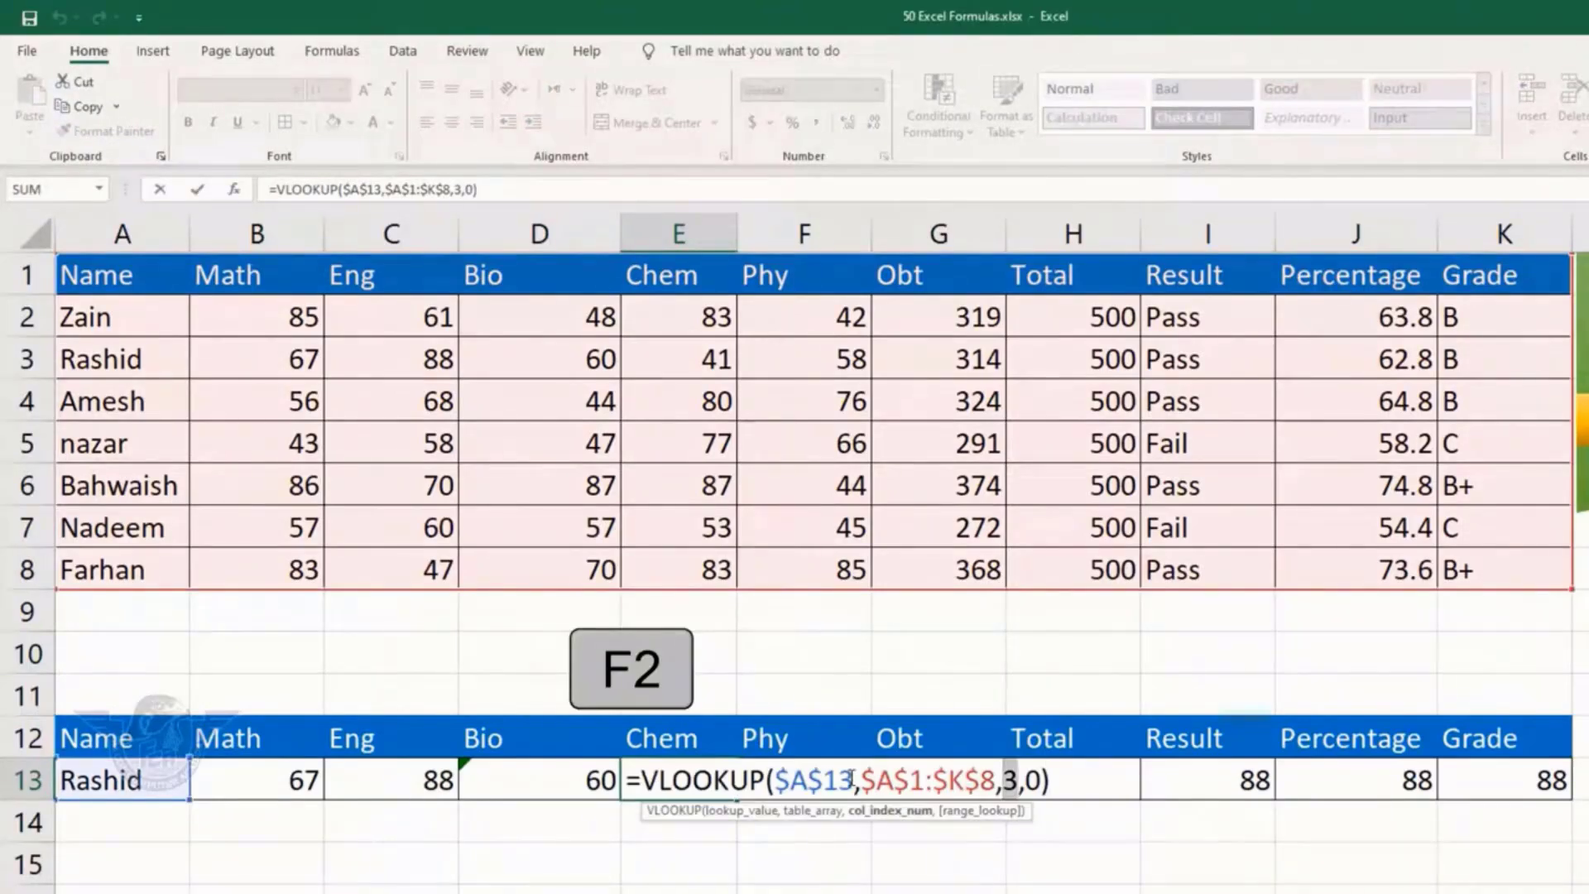
pyautogui.write('5')
pyautogui.press('Return')
pyautogui.press('Up')
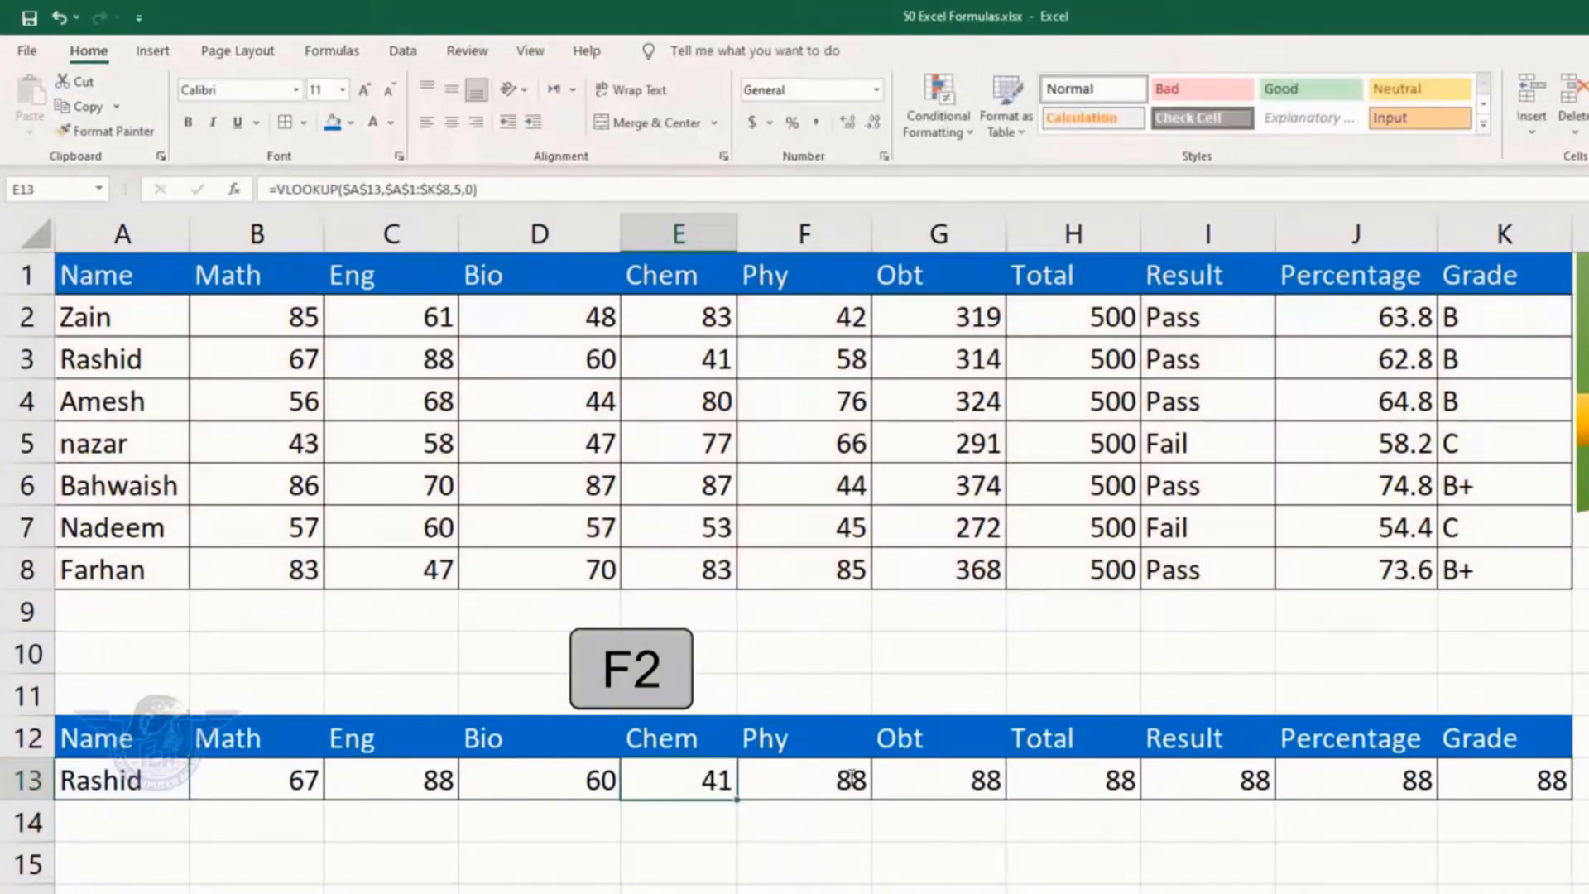
# Set the column index of the VLOOKUP formula in F13 to 6 for the Phy mark
pyautogui.press('Right')
pyautogui.press('F2')
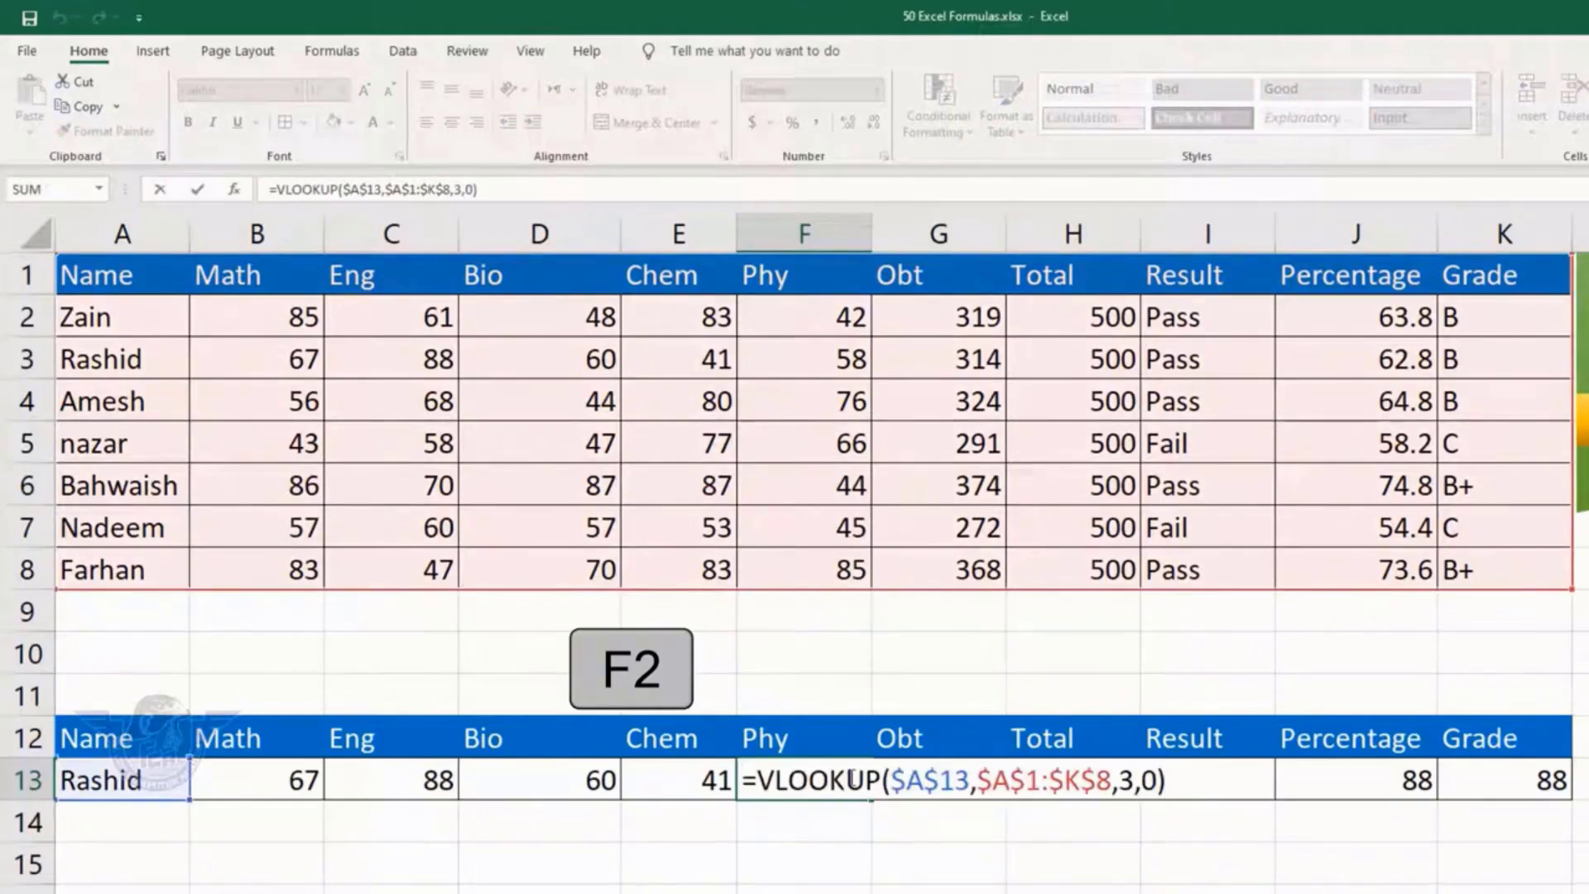
pyautogui.press('Left')
pyautogui.press('Left')
pyautogui.press('Left')
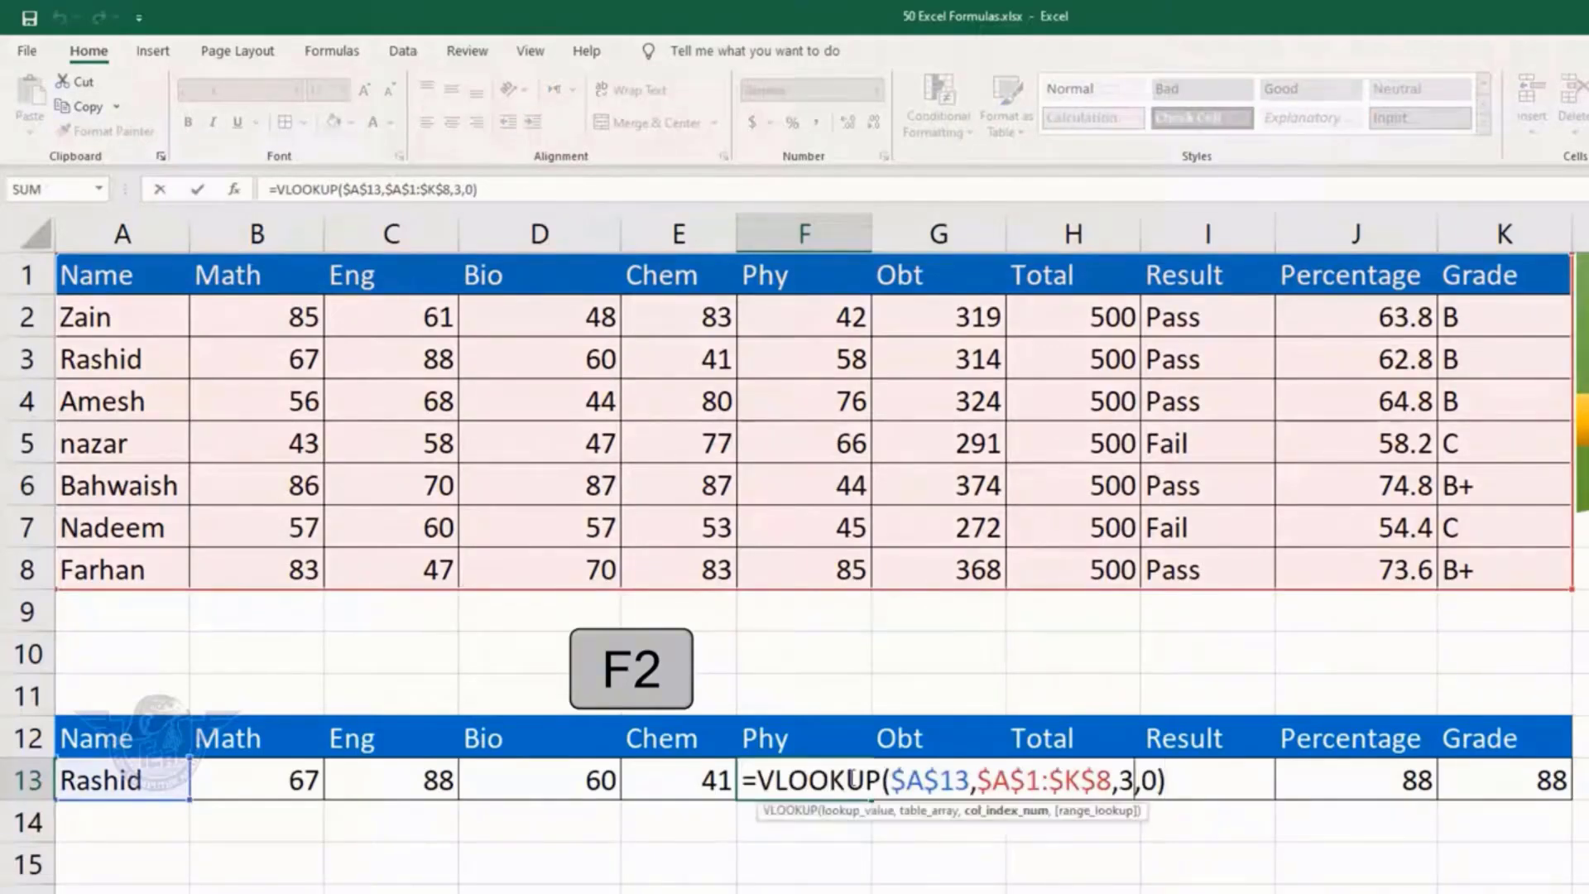
pyautogui.hotkey('shift', 'Left')
pyautogui.write('6')
pyautogui.press('Return')
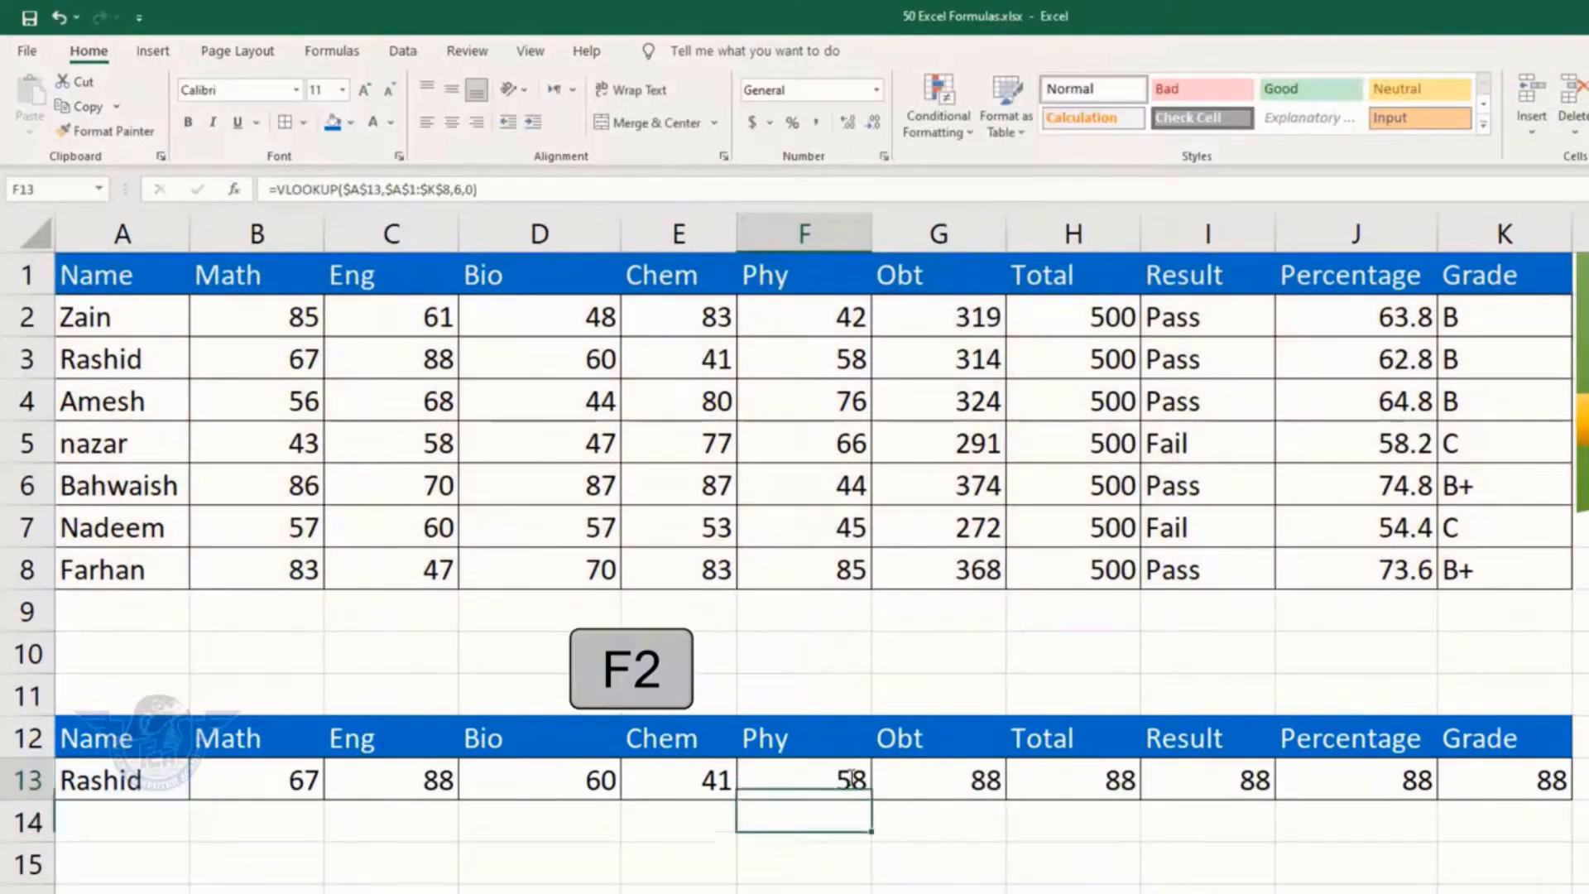
# Set the column index of the VLOOKUP formula in G13 to 7 for the Obt value
pyautogui.press('Up')
pyautogui.press('Right')
pyautogui.press('F2')
pyautogui.press('Left')
pyautogui.press('Left')
pyautogui.press('Left')
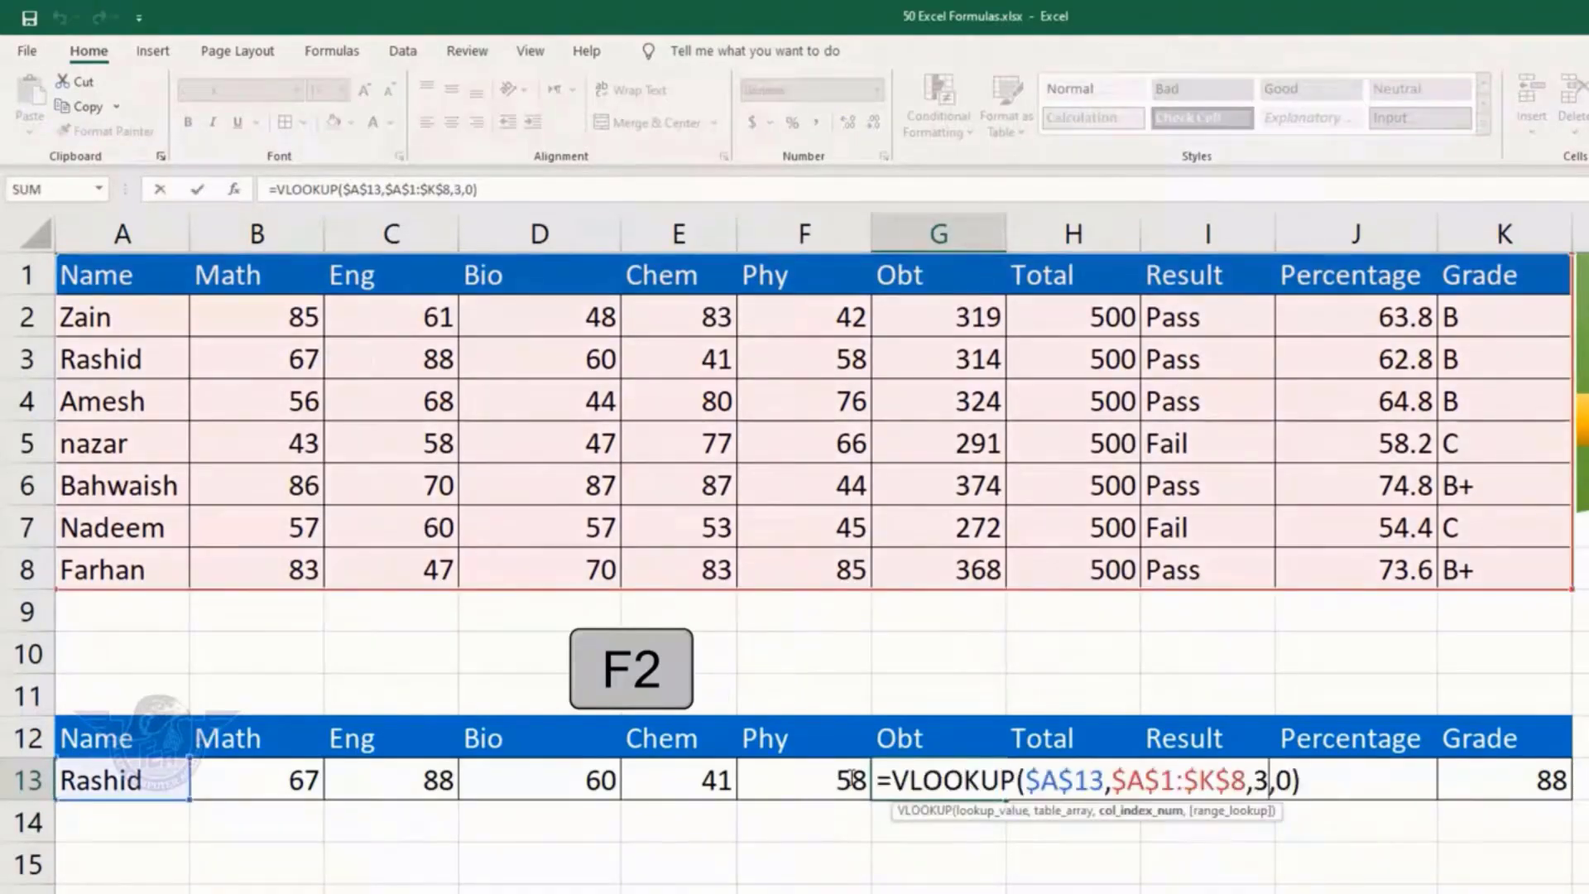
pyautogui.hotkey('shift', 'Left')
pyautogui.write('7')
pyautogui.press('Return')
# Set the column index of the VLOOKUP formula in H13 to 8 for the Total value
pyautogui.press('Up')
pyautogui.press('Right')
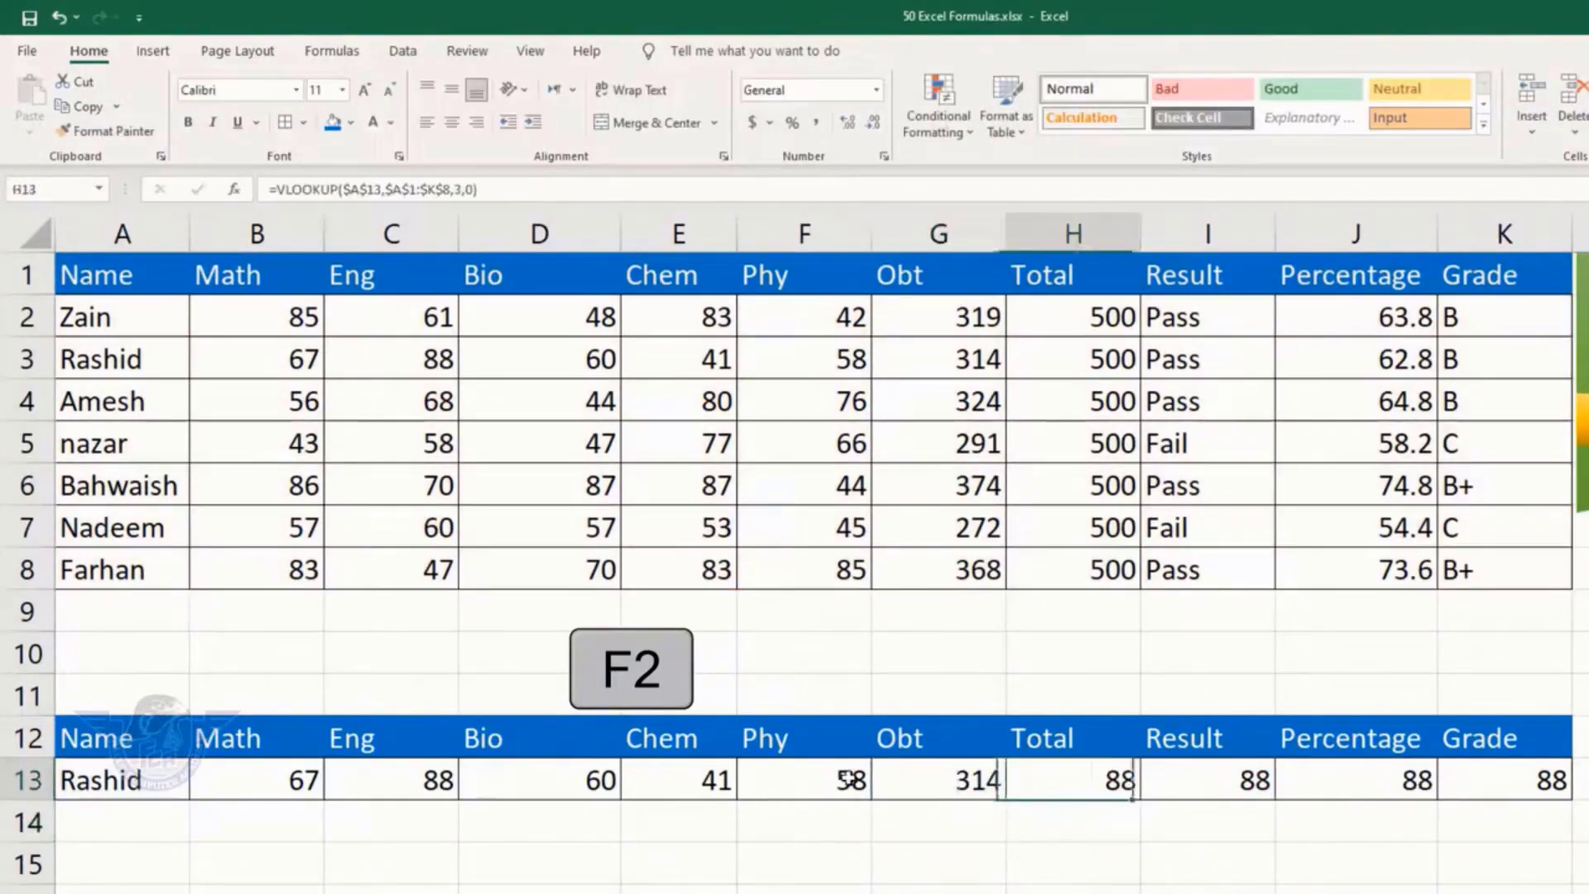
pyautogui.press('F2')
pyautogui.press('Left')
pyautogui.press('Left')
pyautogui.press('Left')
pyautogui.hotkey('shift', 'Left')
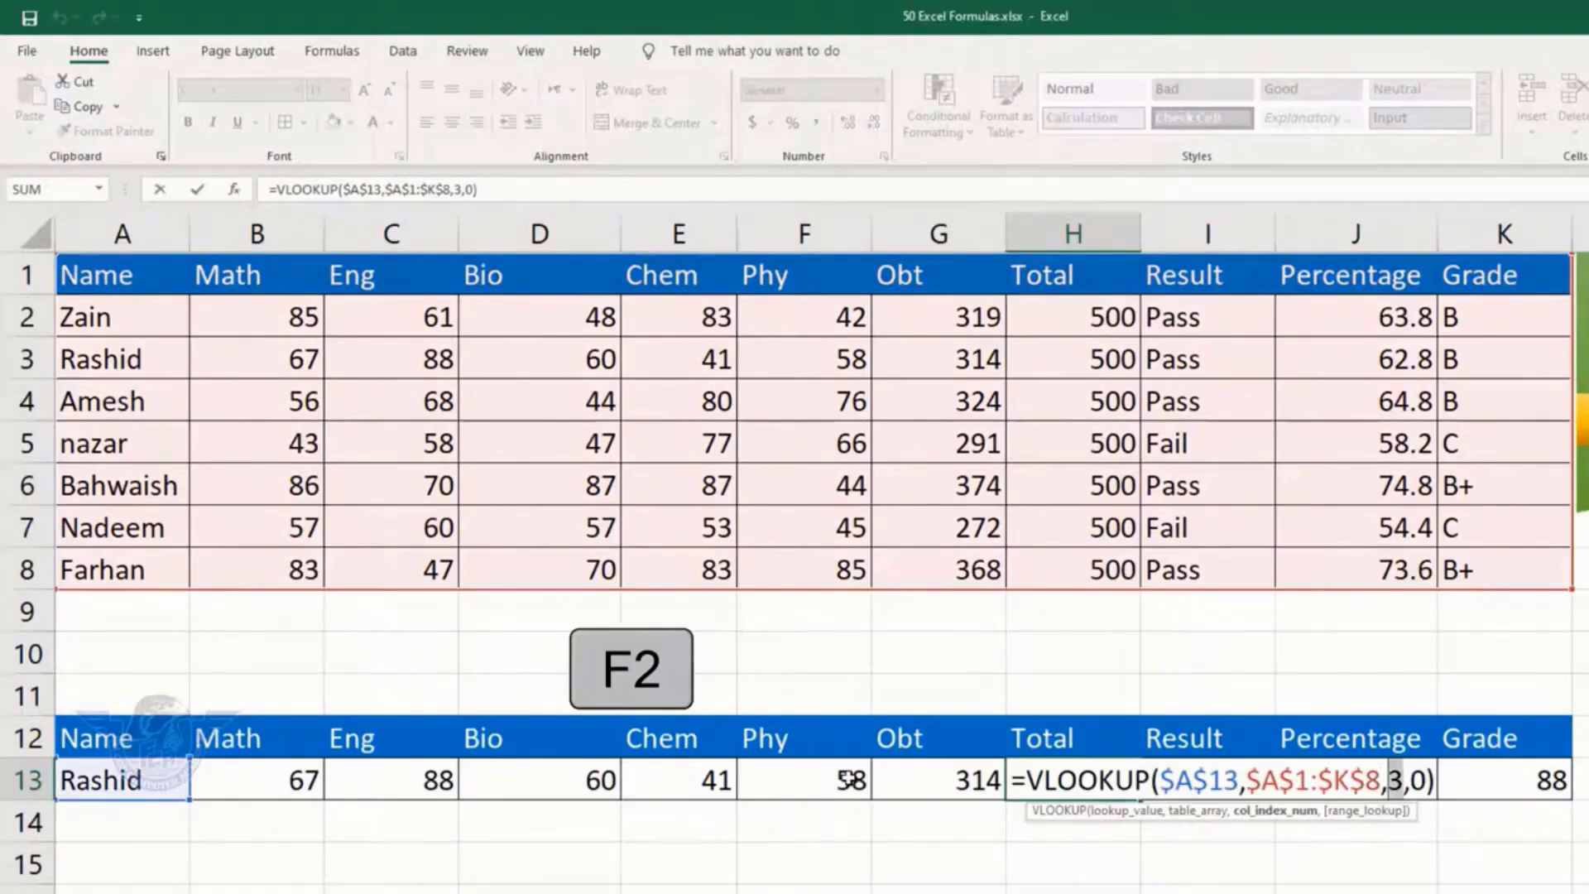
pyautogui.write('8')
pyautogui.press('Return')
# Set the column index of the VLOOKUP formula in I13 to 9 for the Result value
pyautogui.press('Up')
pyautogui.press('Right')
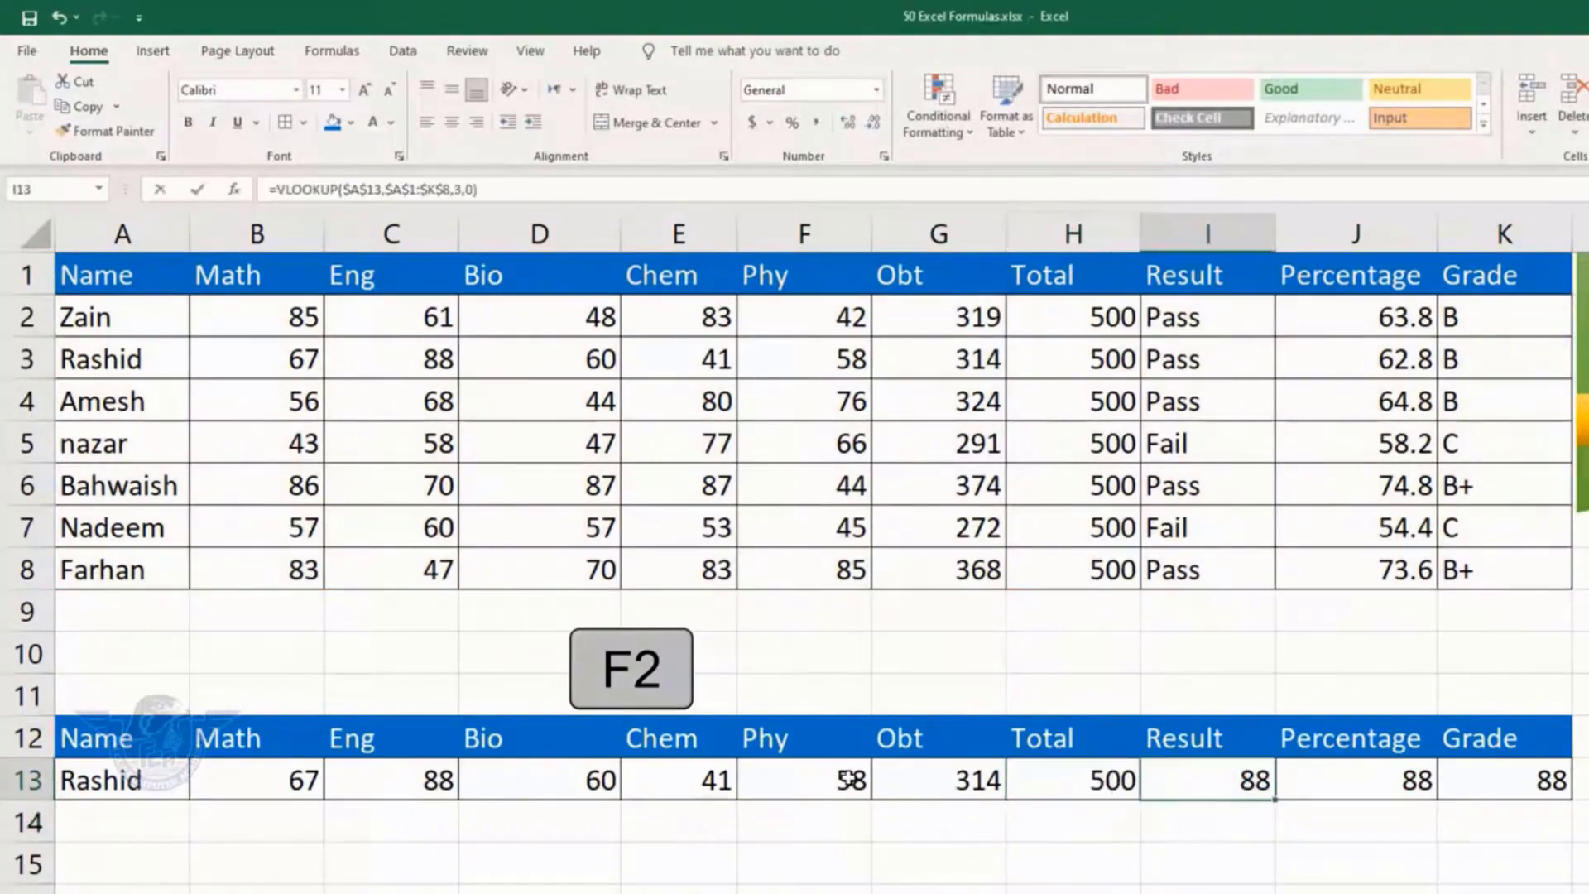
pyautogui.press('F2')
pyautogui.press('Left')
pyautogui.press('Left')
pyautogui.press('Left')
pyautogui.hotkey('shift', 'Left')
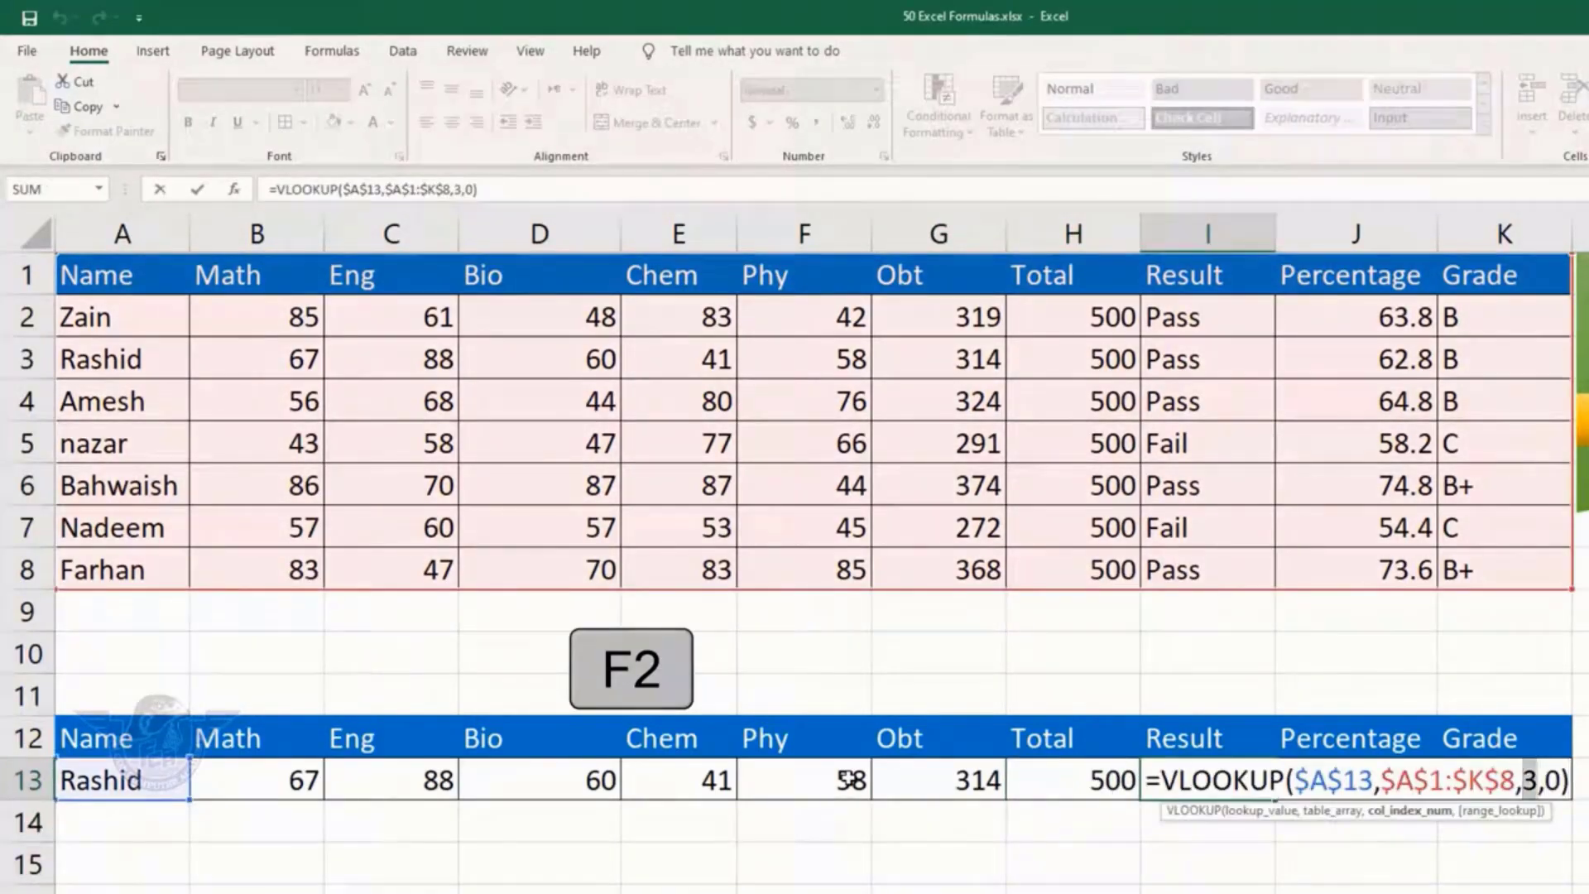
pyautogui.write('9')
pyautogui.press('Return')
# Set the column index of the VLOOKUP formula in J13 to 10 for the Percentage value
pyautogui.press('Up')
pyautogui.press('Right')
pyautogui.press('F2')
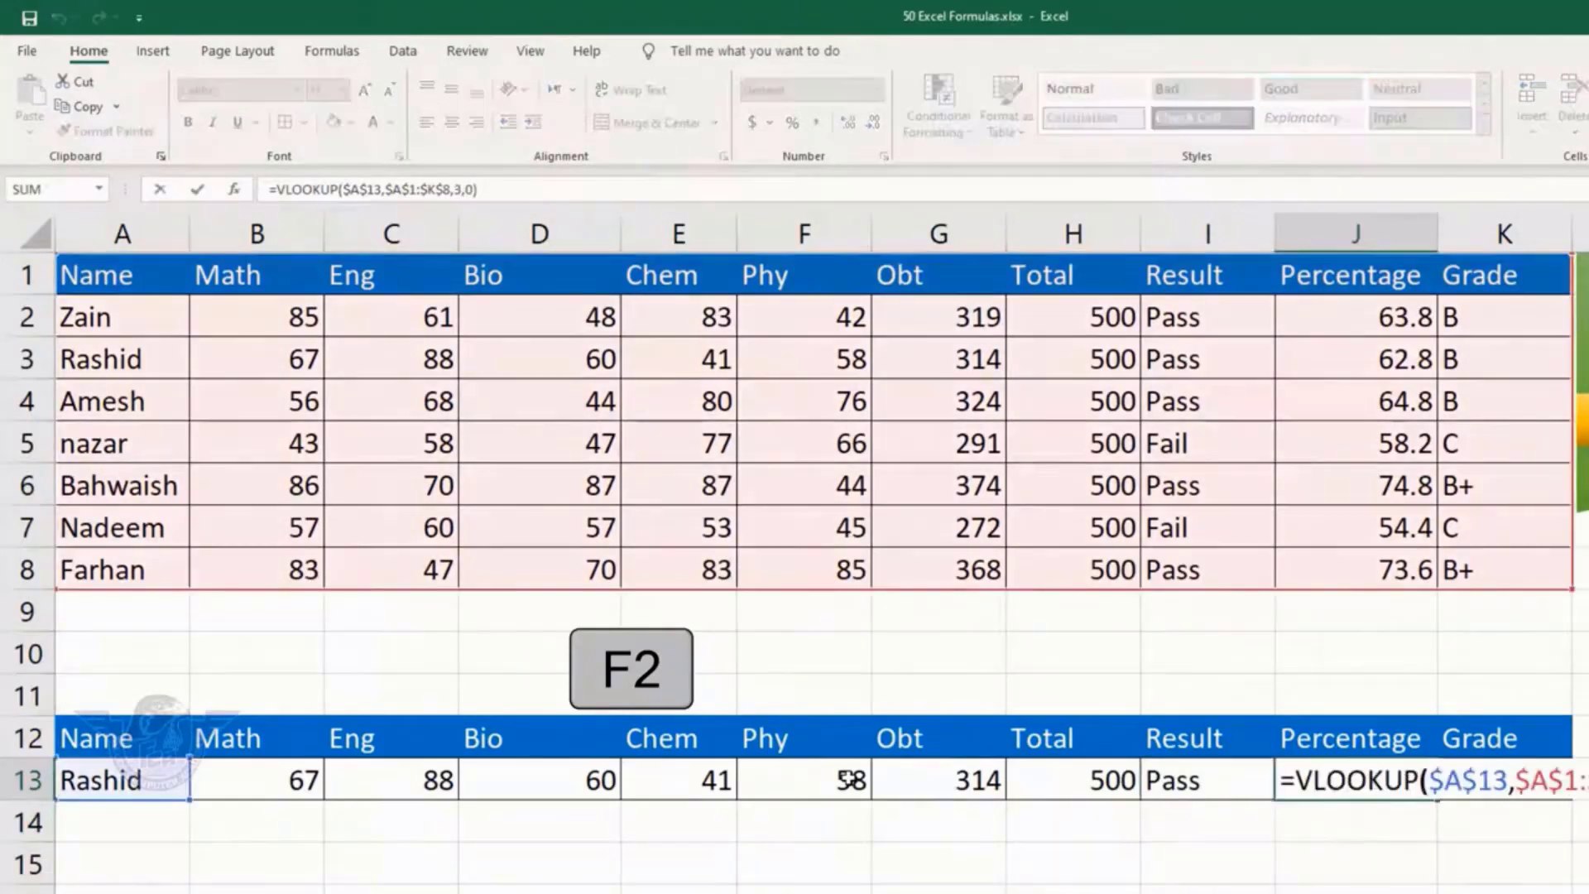
pyautogui.press('Left')
pyautogui.press('Left')
pyautogui.press('Left')
pyautogui.hotkey('shift', 'Left')
pyautogui.write('10')
pyautogui.press('Return')
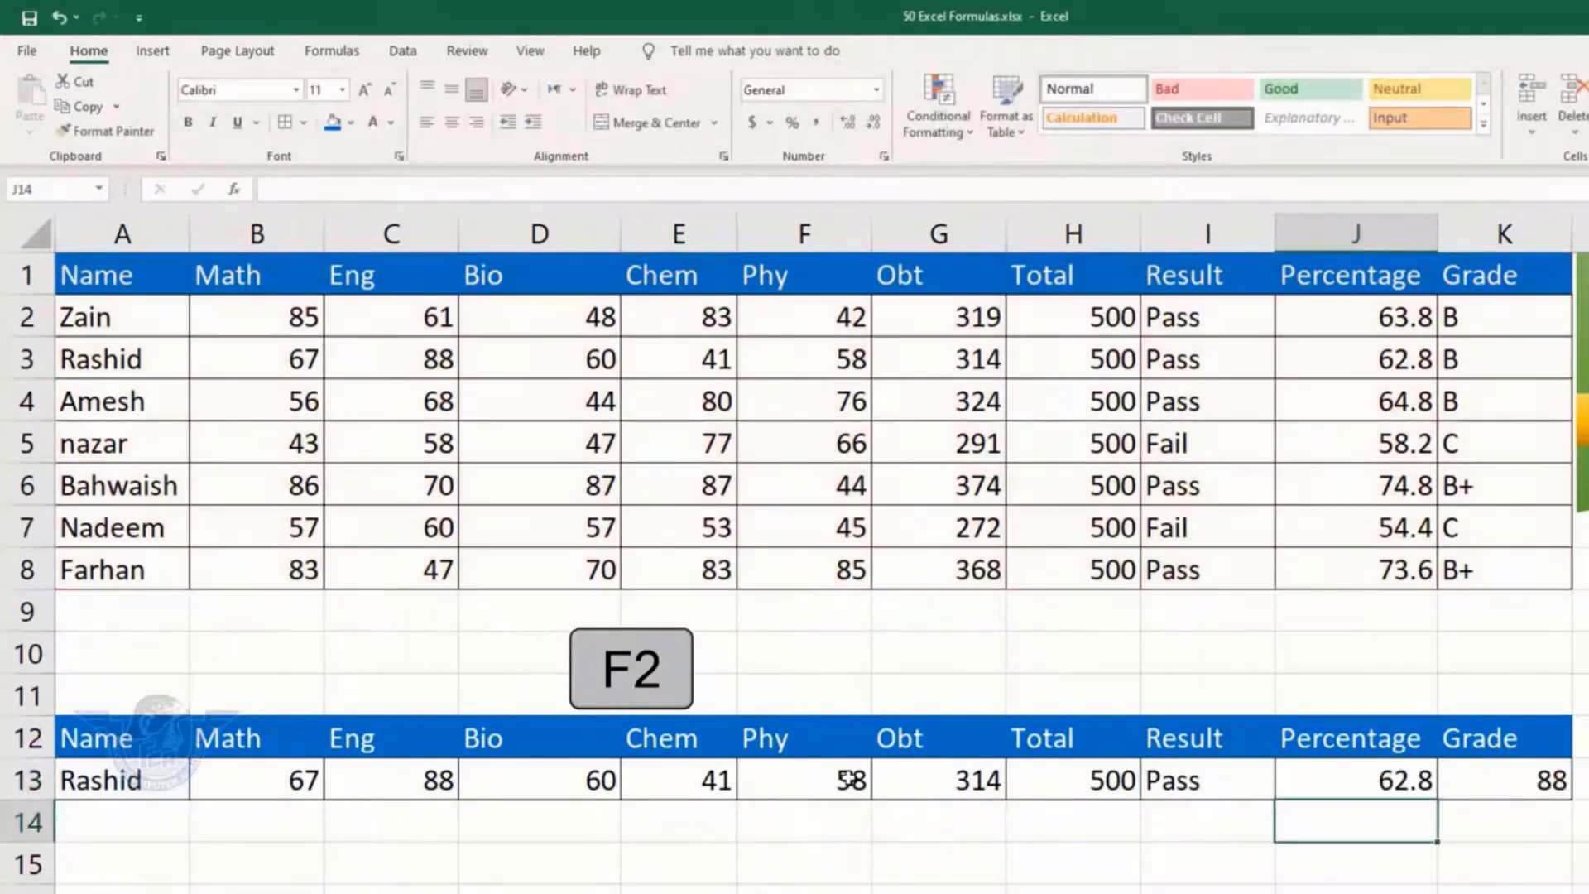
# Set the column index of the VLOOKUP formula in K13 to 11 for the Grade value
pyautogui.press('Up')
pyautogui.press('Right')
pyautogui.press('F2')
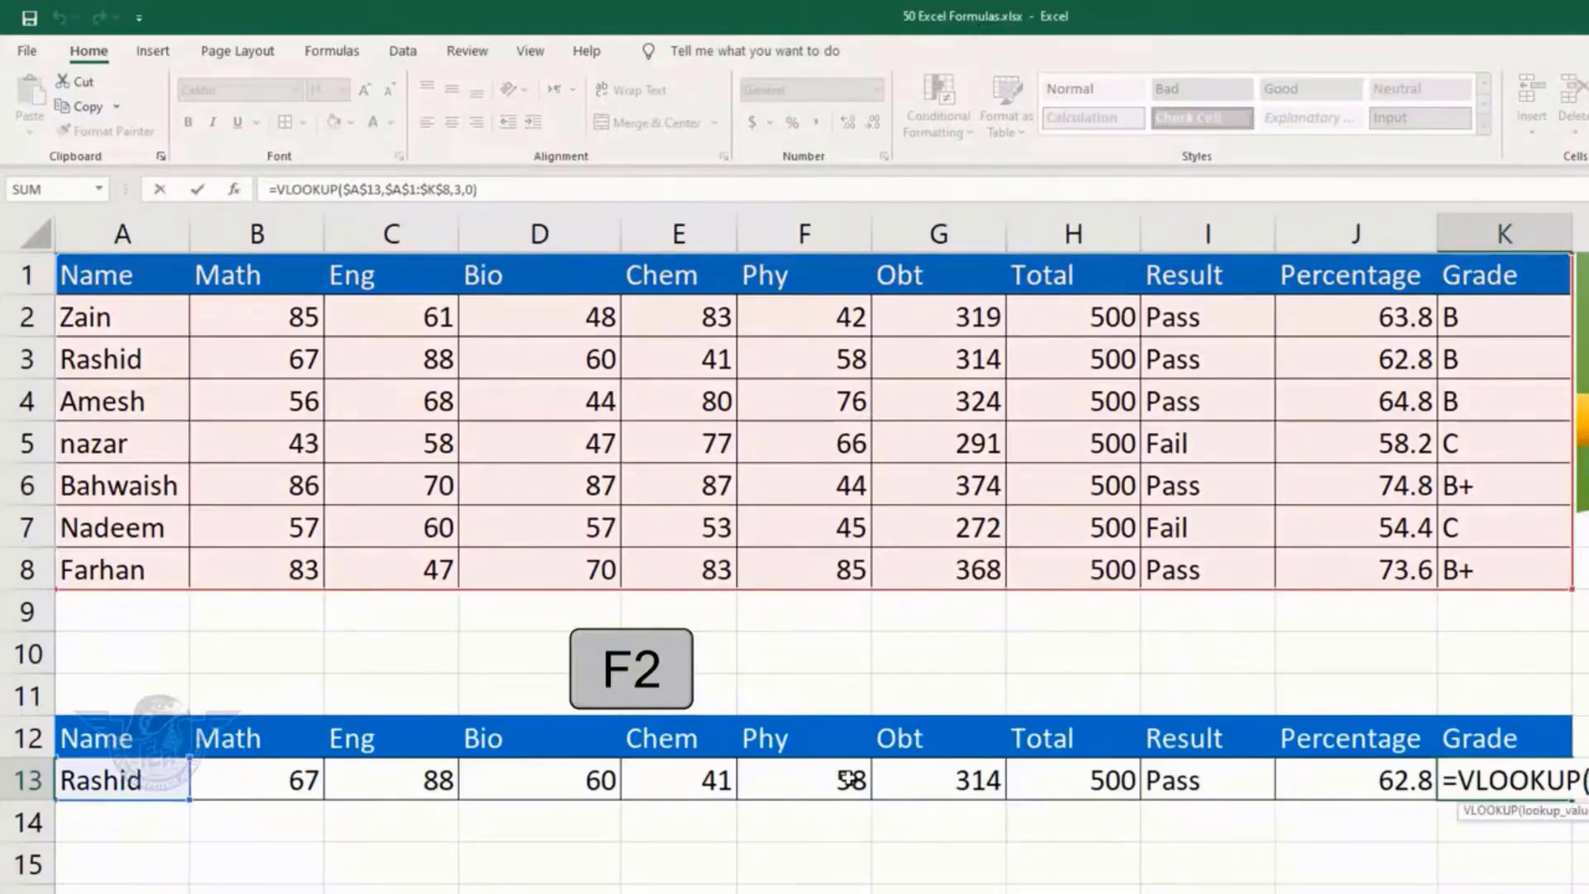
pyautogui.write('1')
pyautogui.write('1')
pyautogui.press('Return')
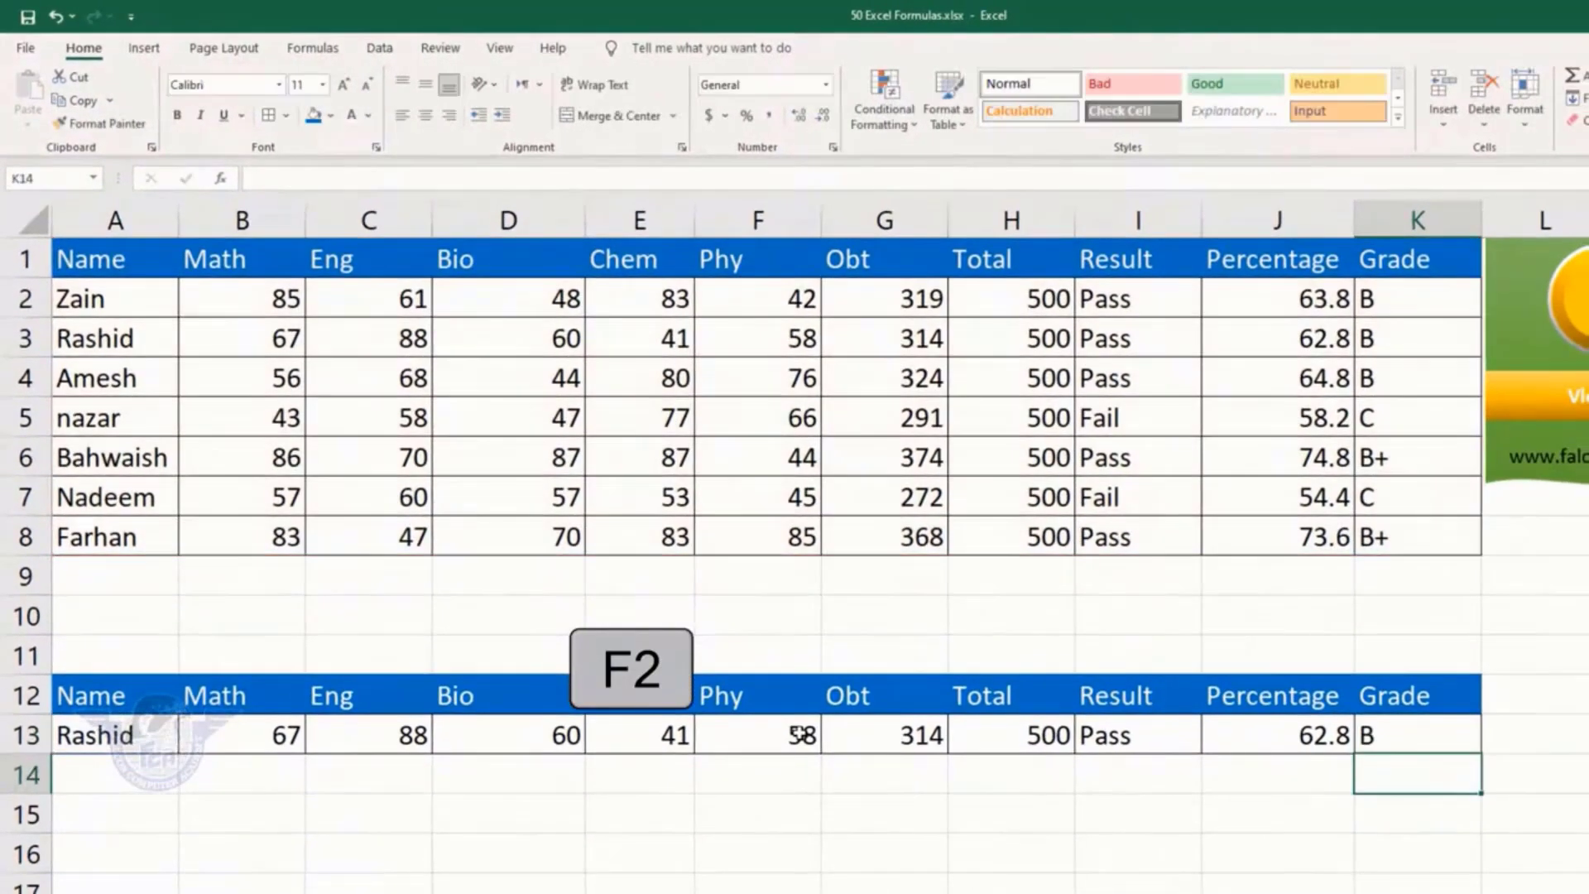
# Test the lookup row by entering in A13, one after another, the names of the students listed in rows 2, 4 and 7
pyautogui.press('Up')
pyautogui.press('Left')
pyautogui.press('Left')
pyautogui.press('Left')
pyautogui.press('Left')
pyautogui.press('Left')
pyautogui.press('Left')
pyautogui.press('Left')
pyautogui.press('Left')
pyautogui.press('Left')
pyautogui.press('Left')
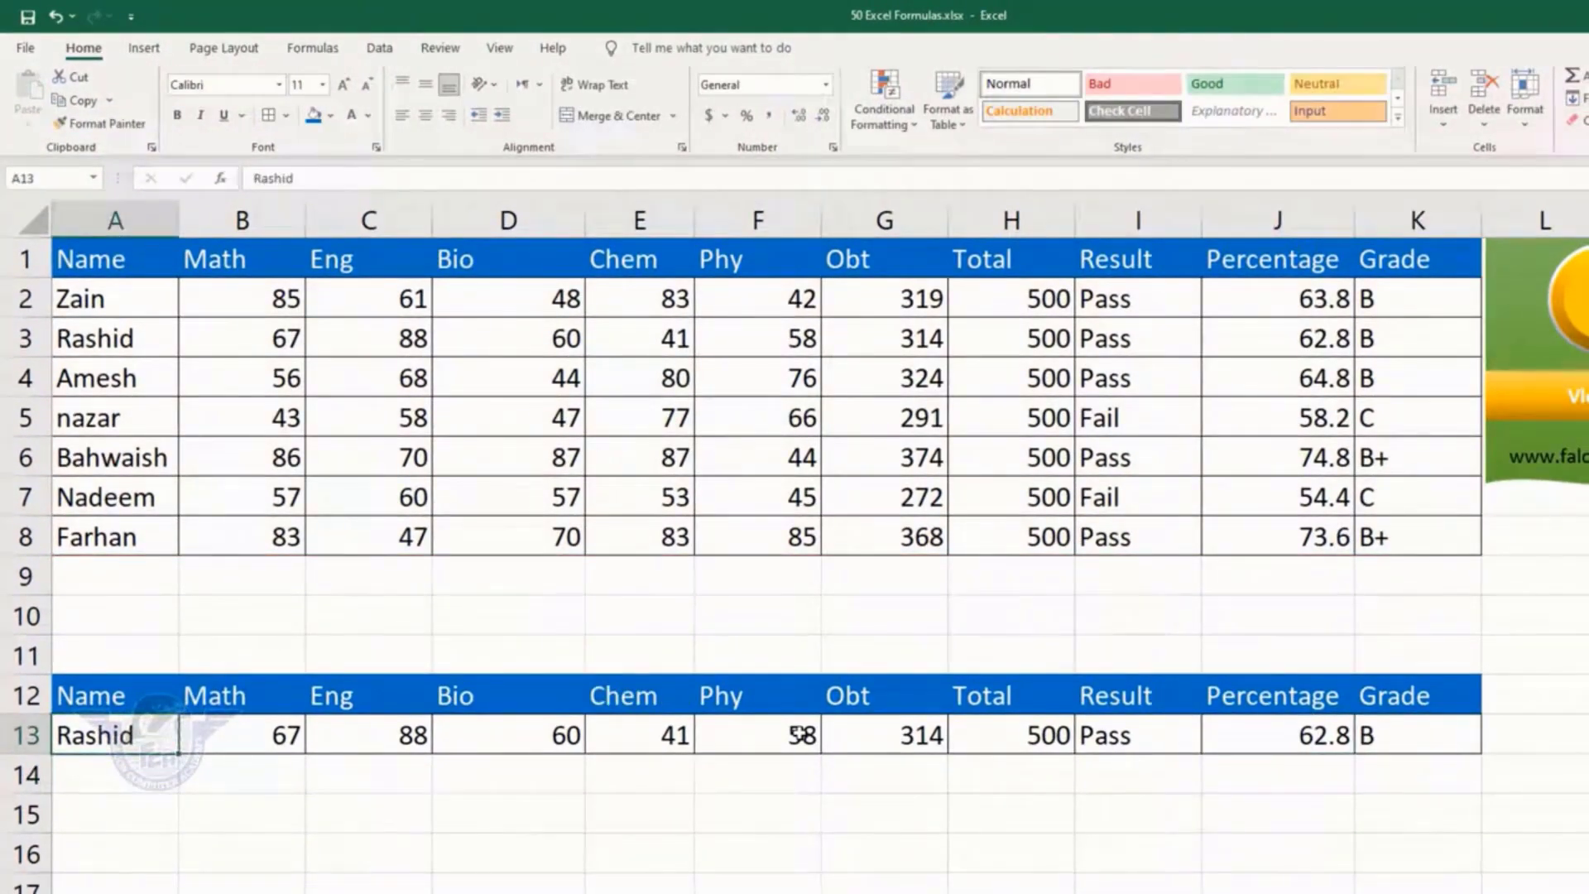
pyautogui.write('zain')
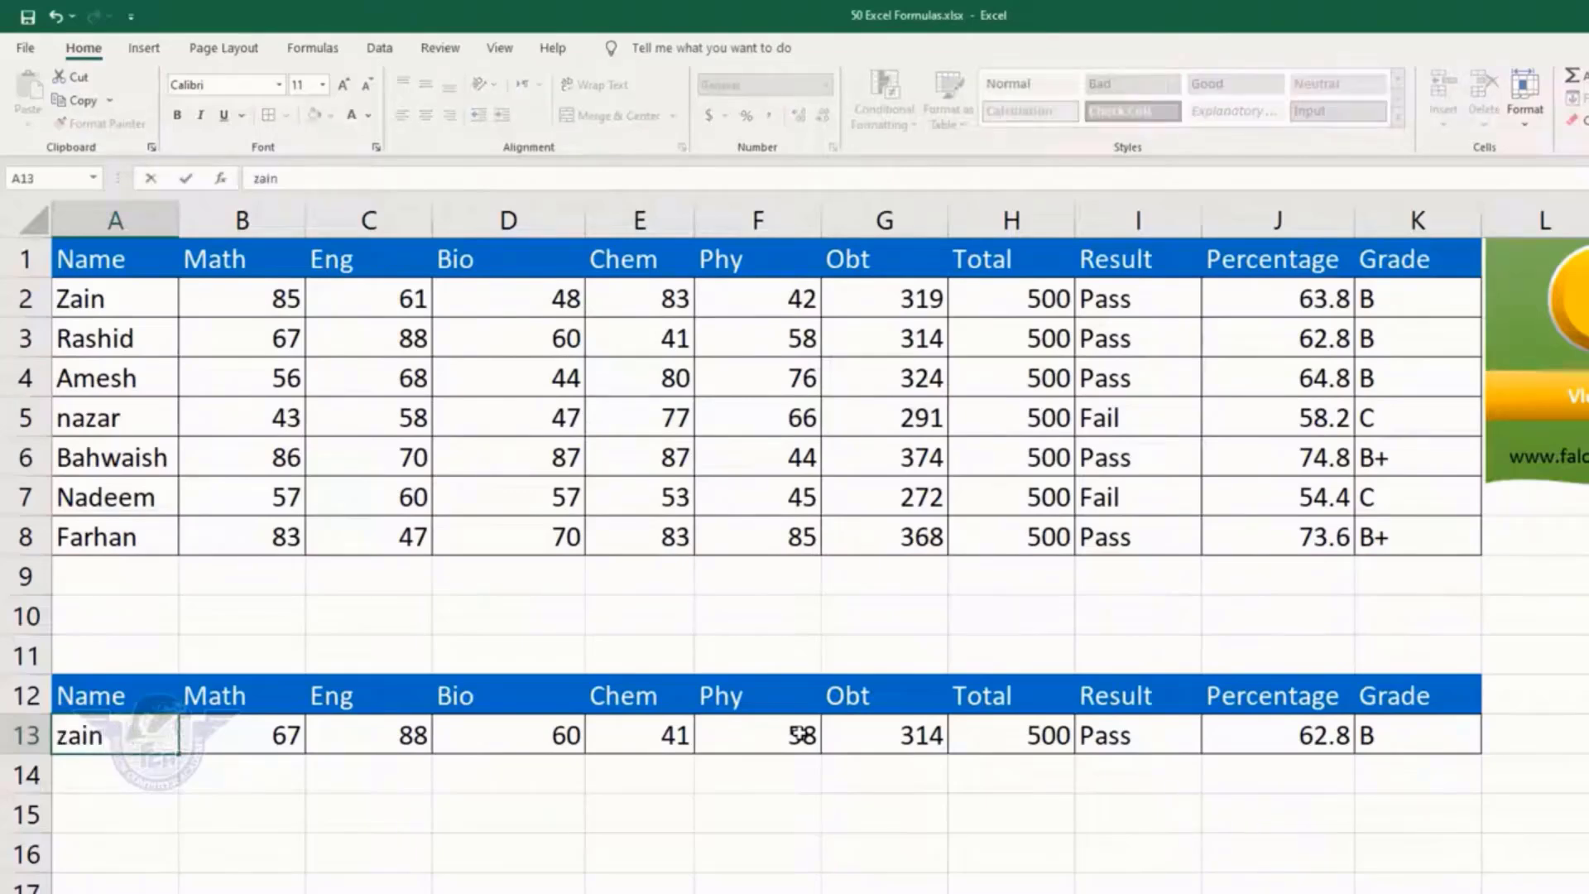
pyautogui.hotkey('ctrl', 'Return')
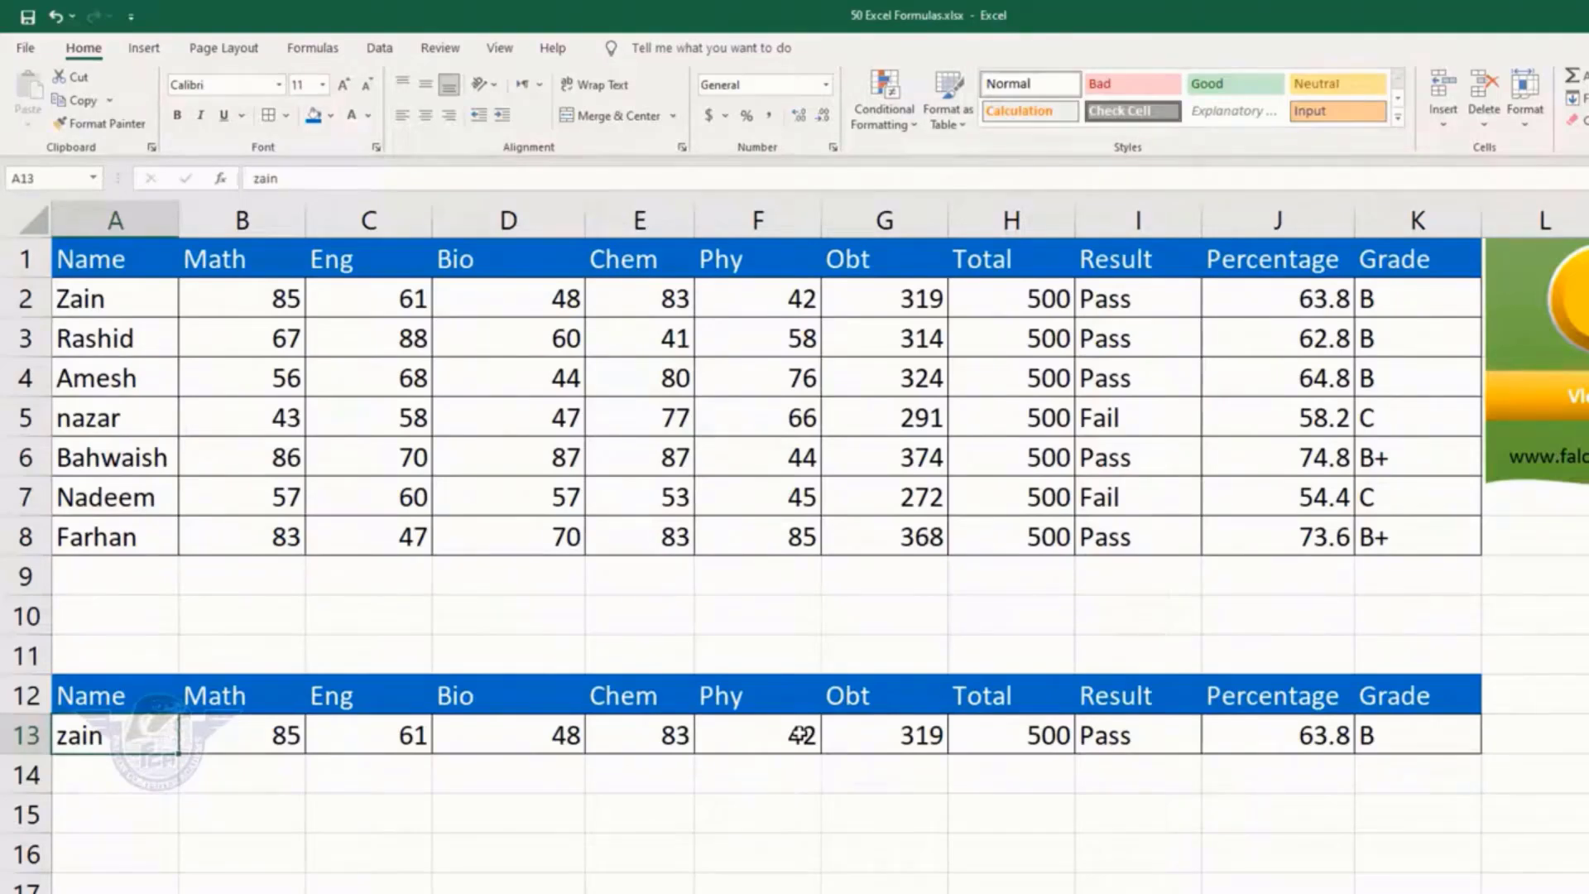
pyautogui.write('amesh')
pyautogui.hotkey('ctrl', 'Return')
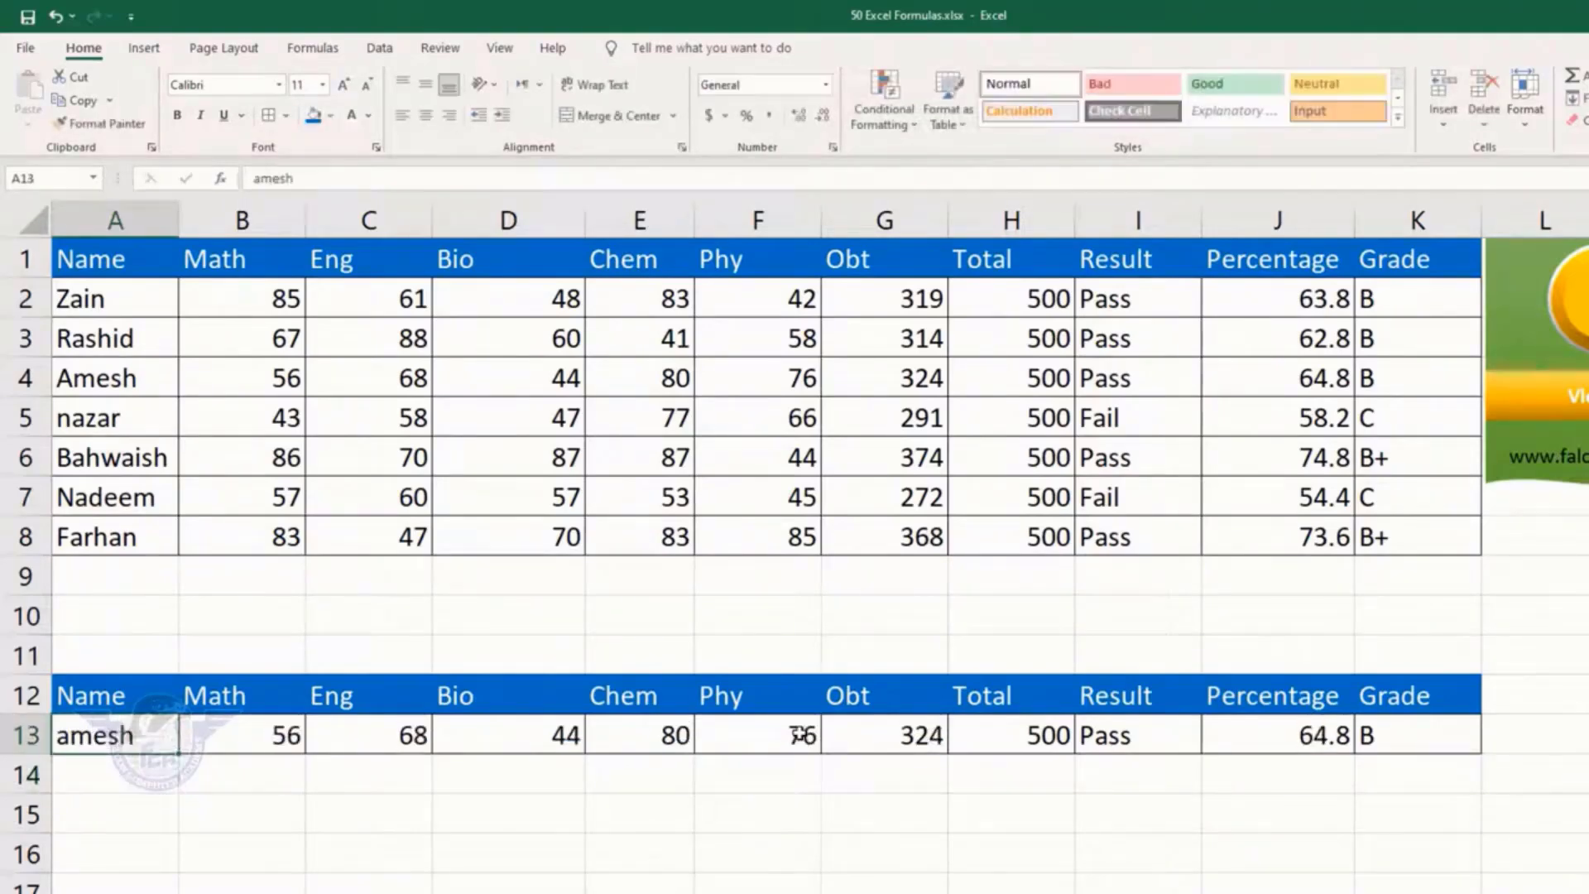
pyautogui.write('nadeem')
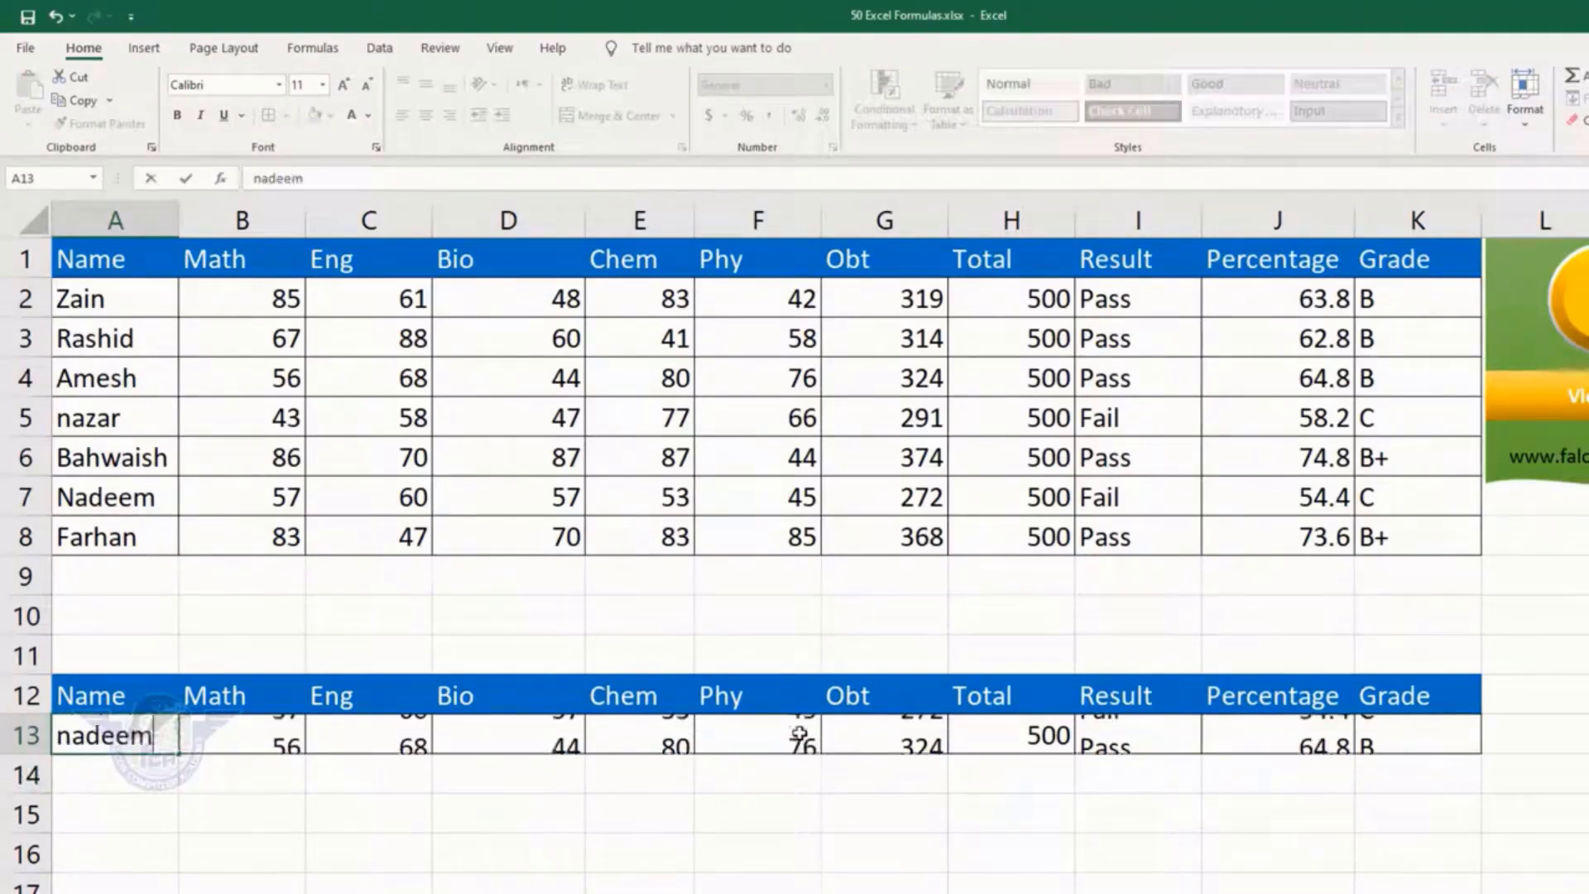
pyautogui.press('Return')
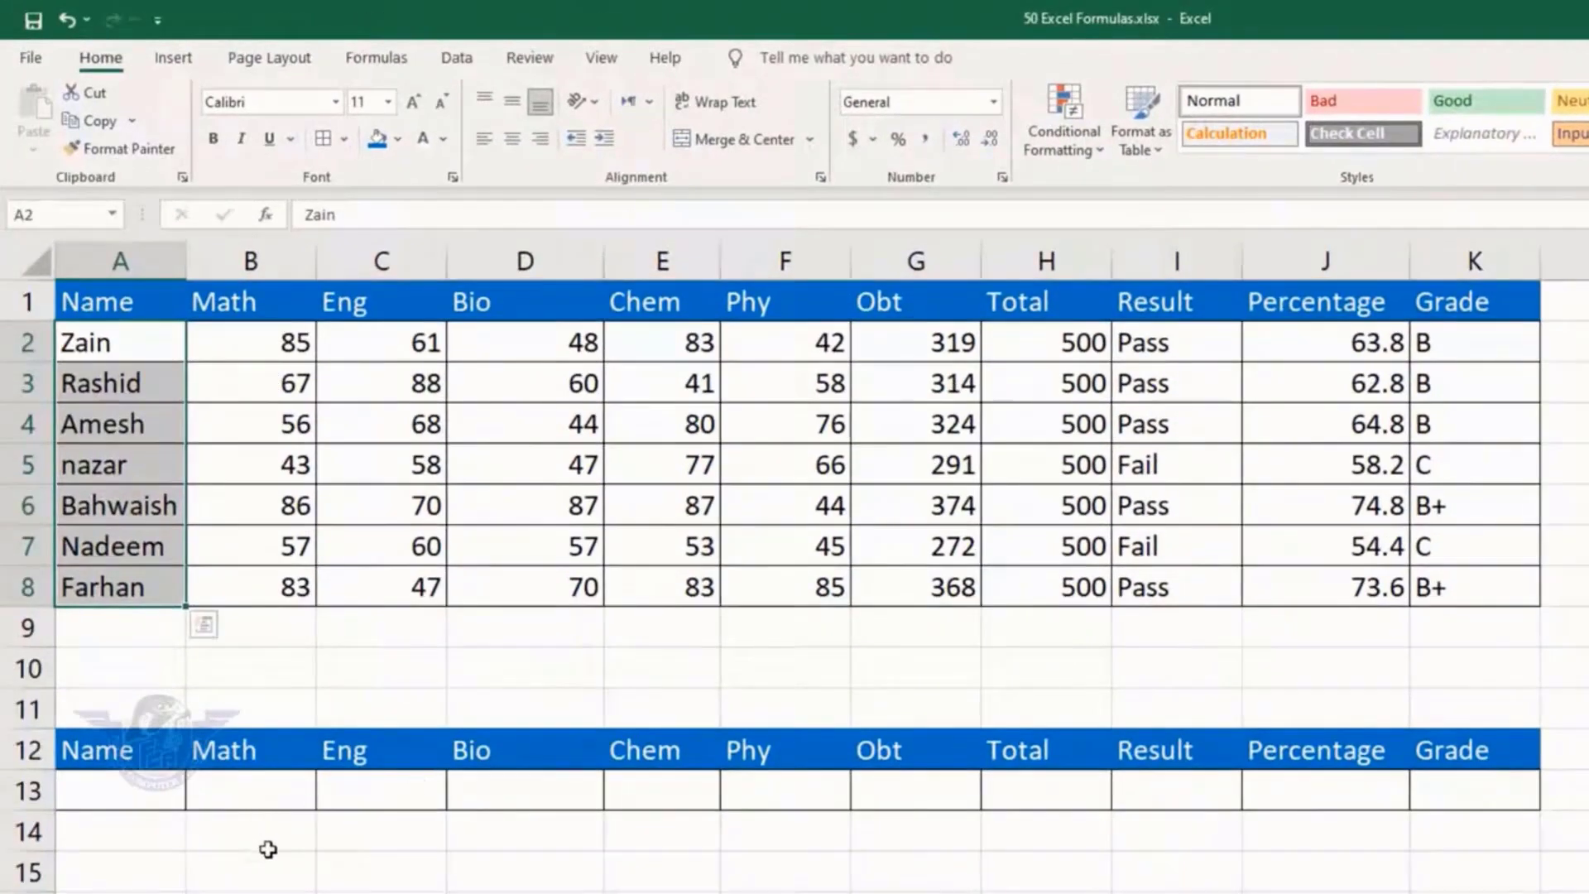
# Enter the name of the student listed in row 2 into the empty cell A13
pyautogui.click(127, 793)
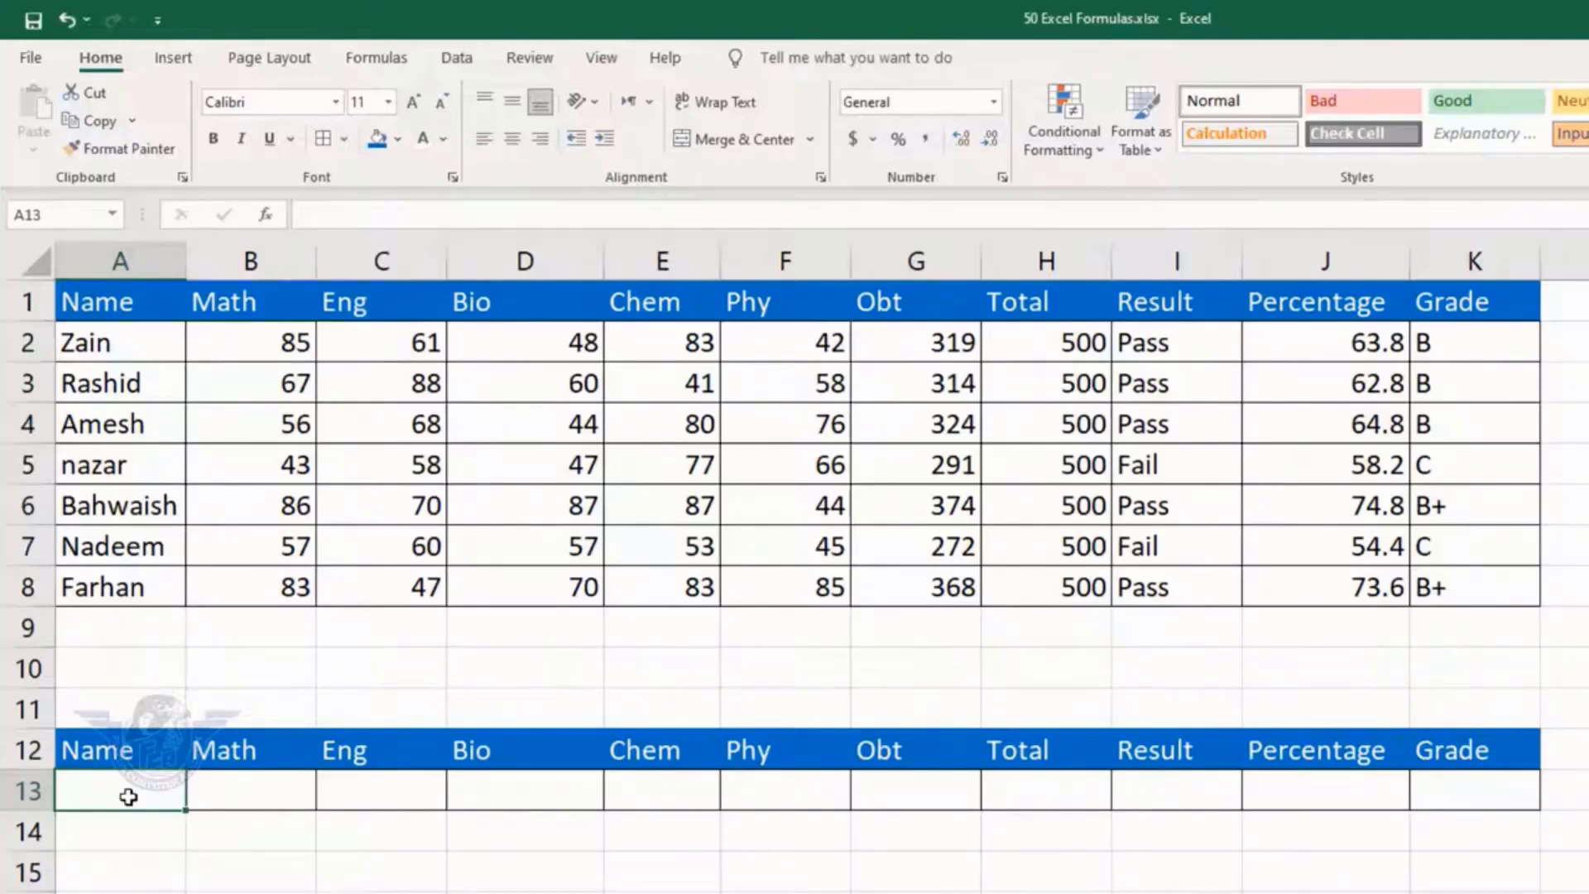
pyautogui.write('Zain')
pyautogui.press('Tab')
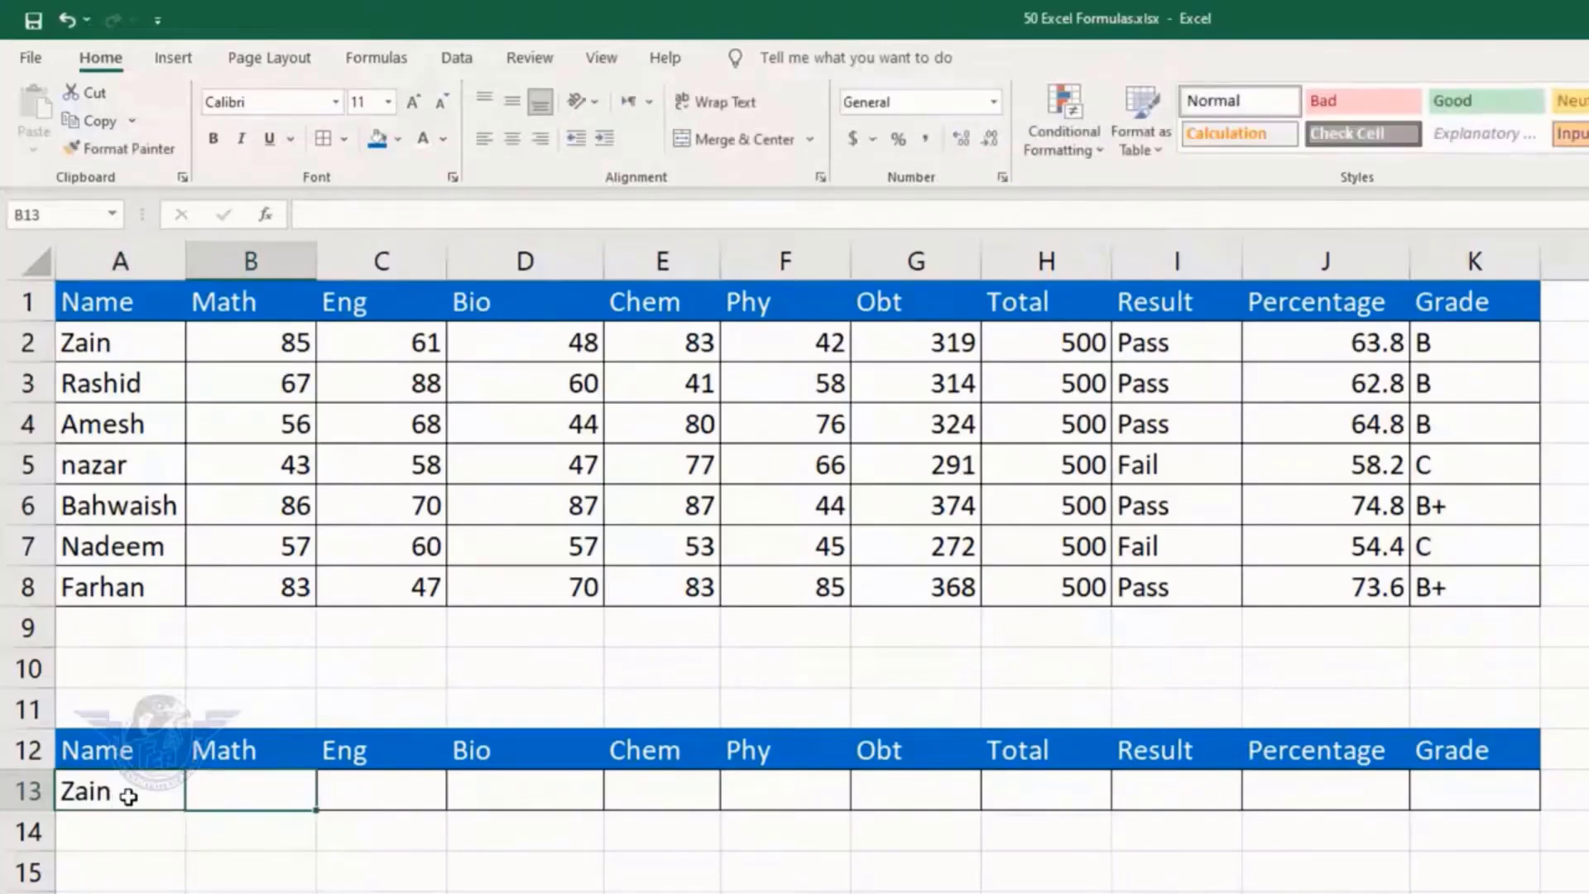
# Start a VLOOKUP formula in B13 with the absolute lookup value $A$13 and the absolute table range $A$1:$K$8
pyautogui.write('=vlo')
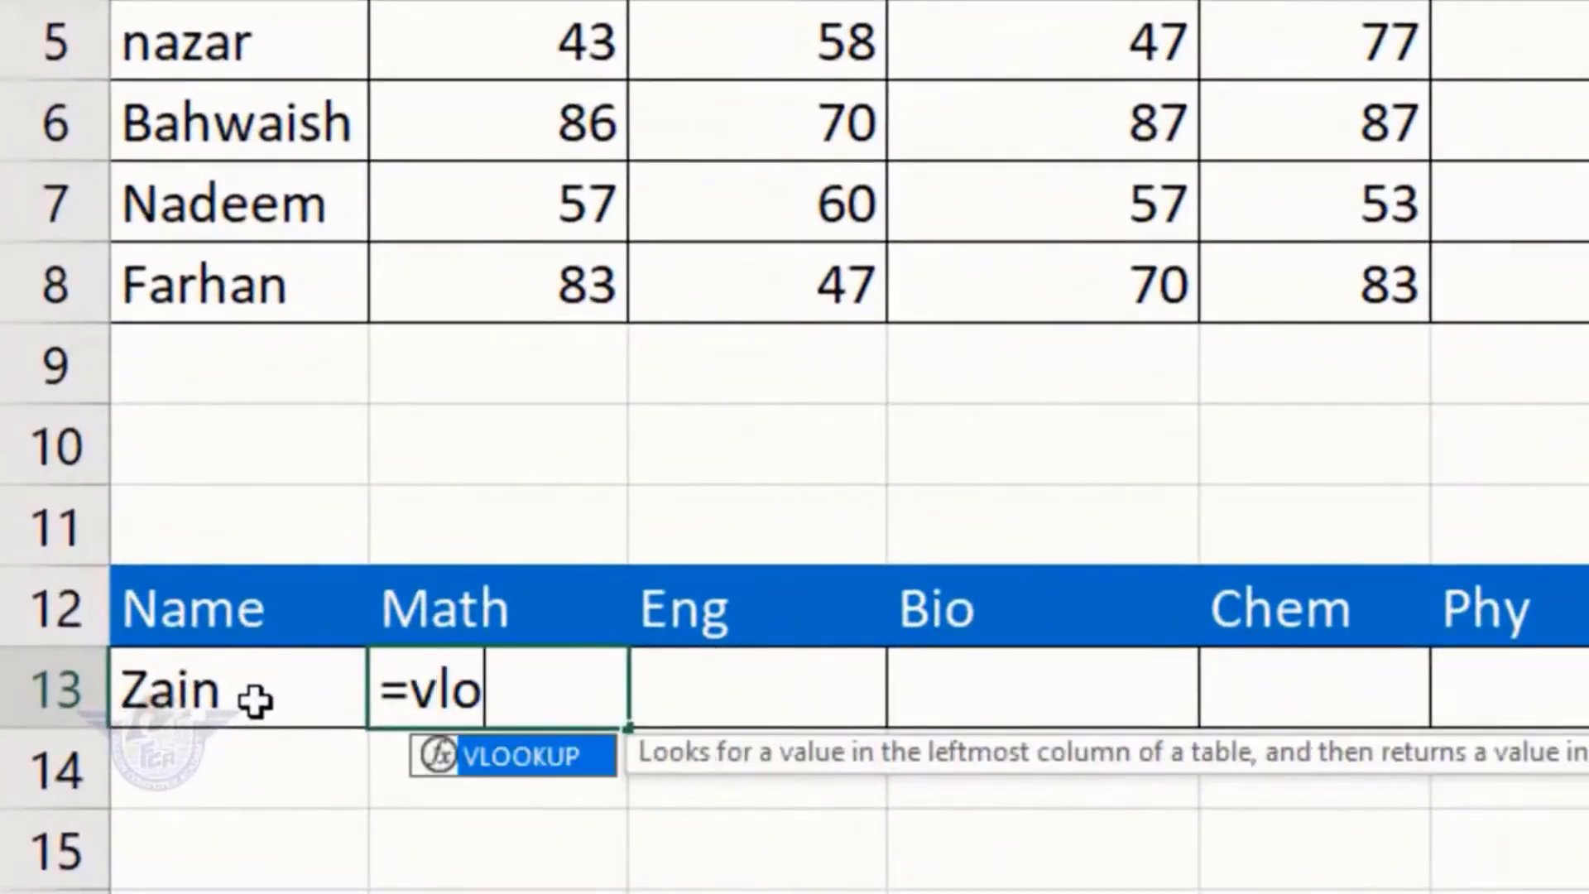
pyautogui.press('Tab')
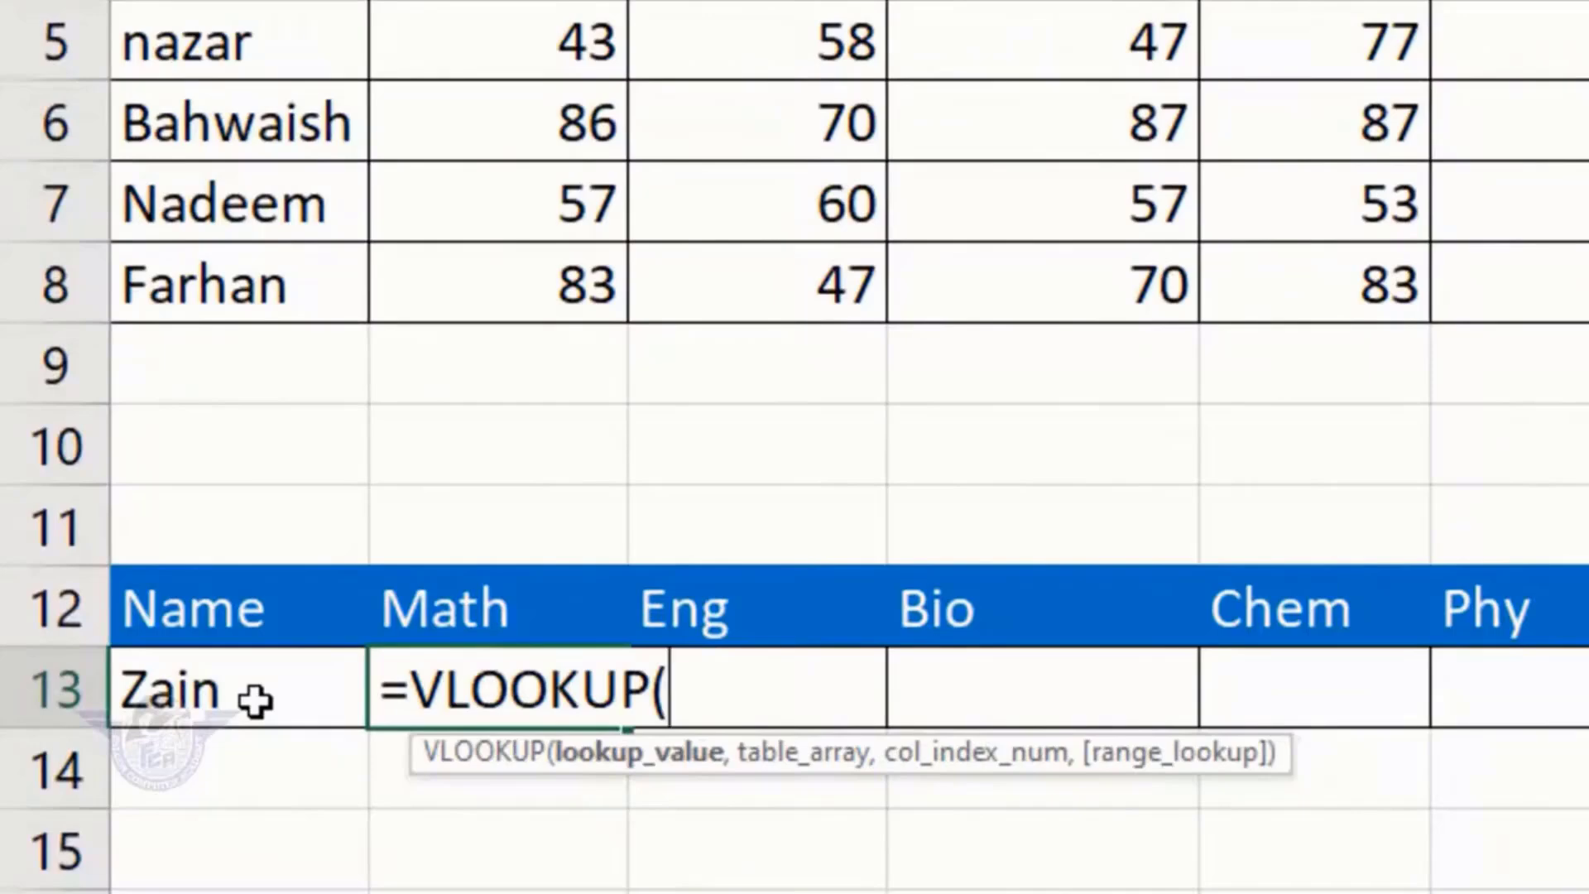
pyautogui.click(248, 698)
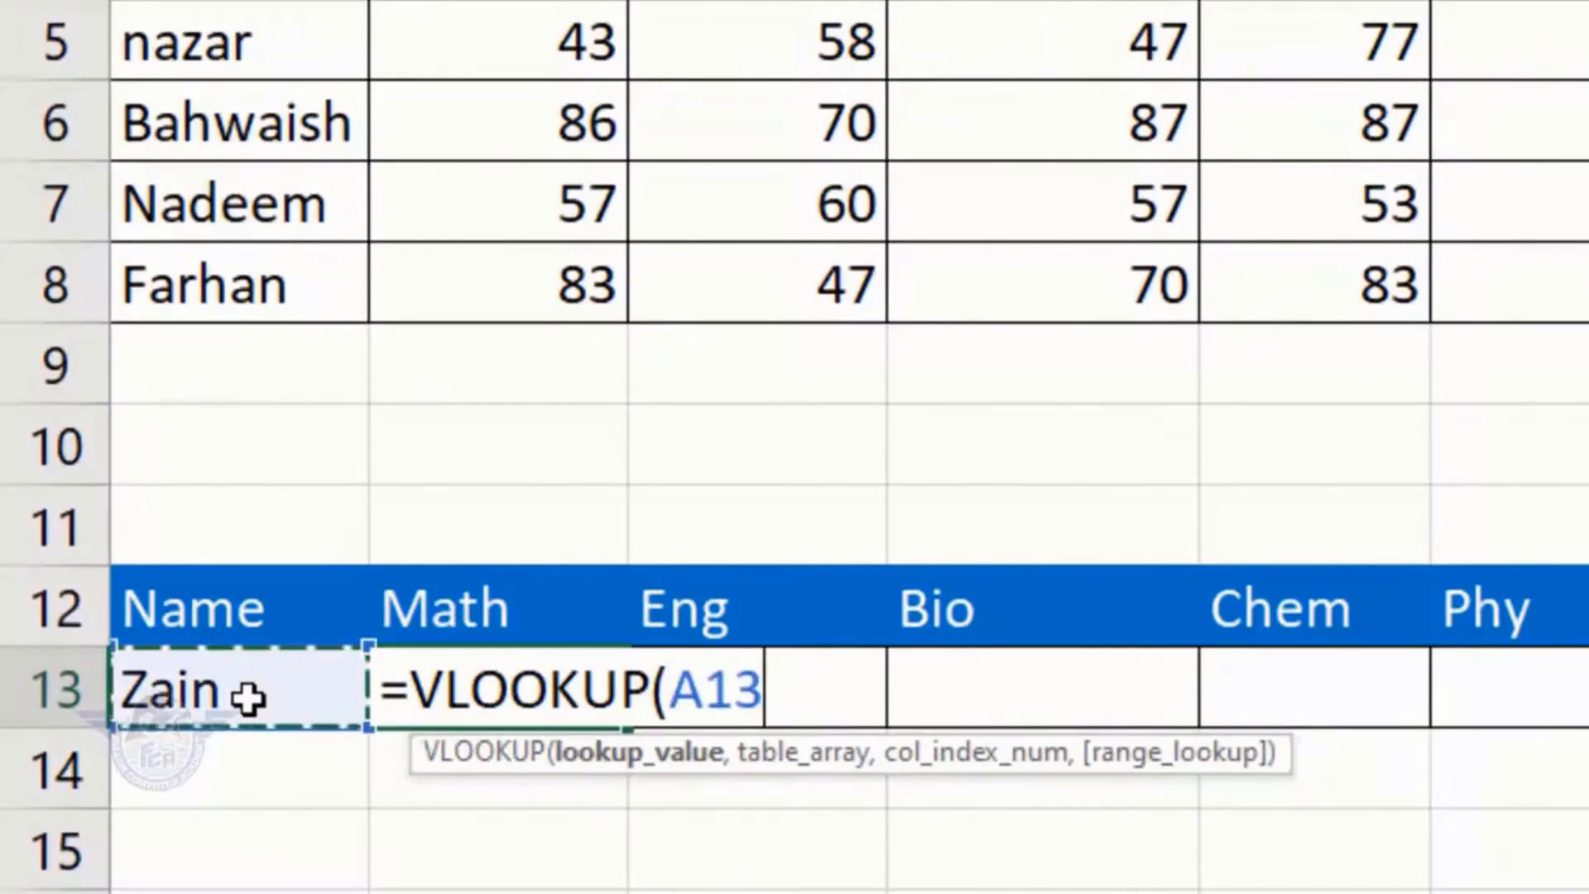
pyautogui.press('F4')
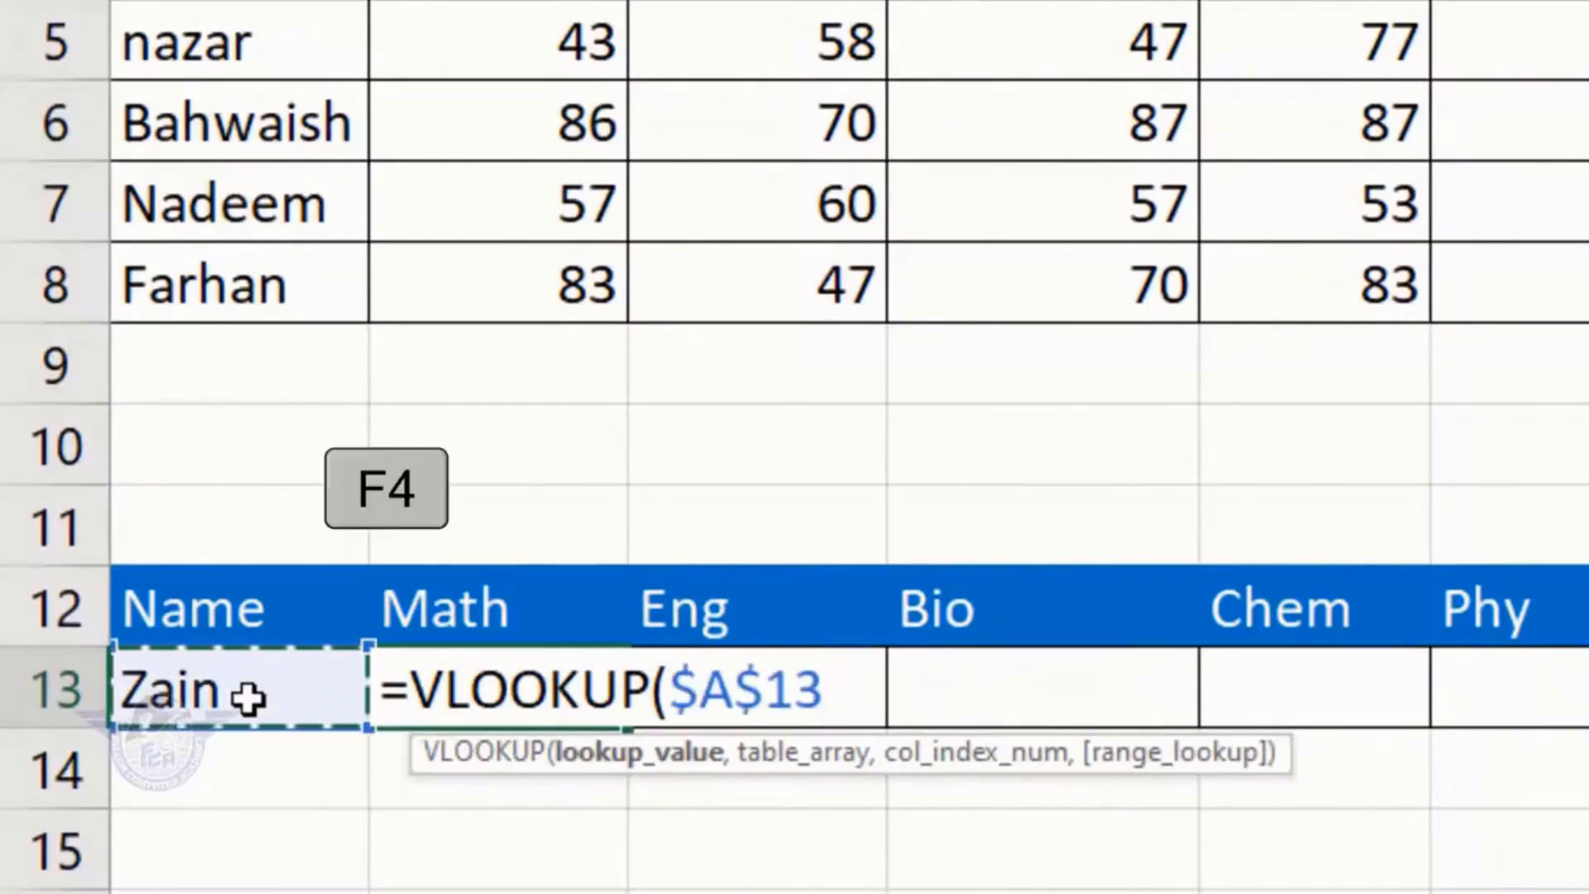
pyautogui.write(',')
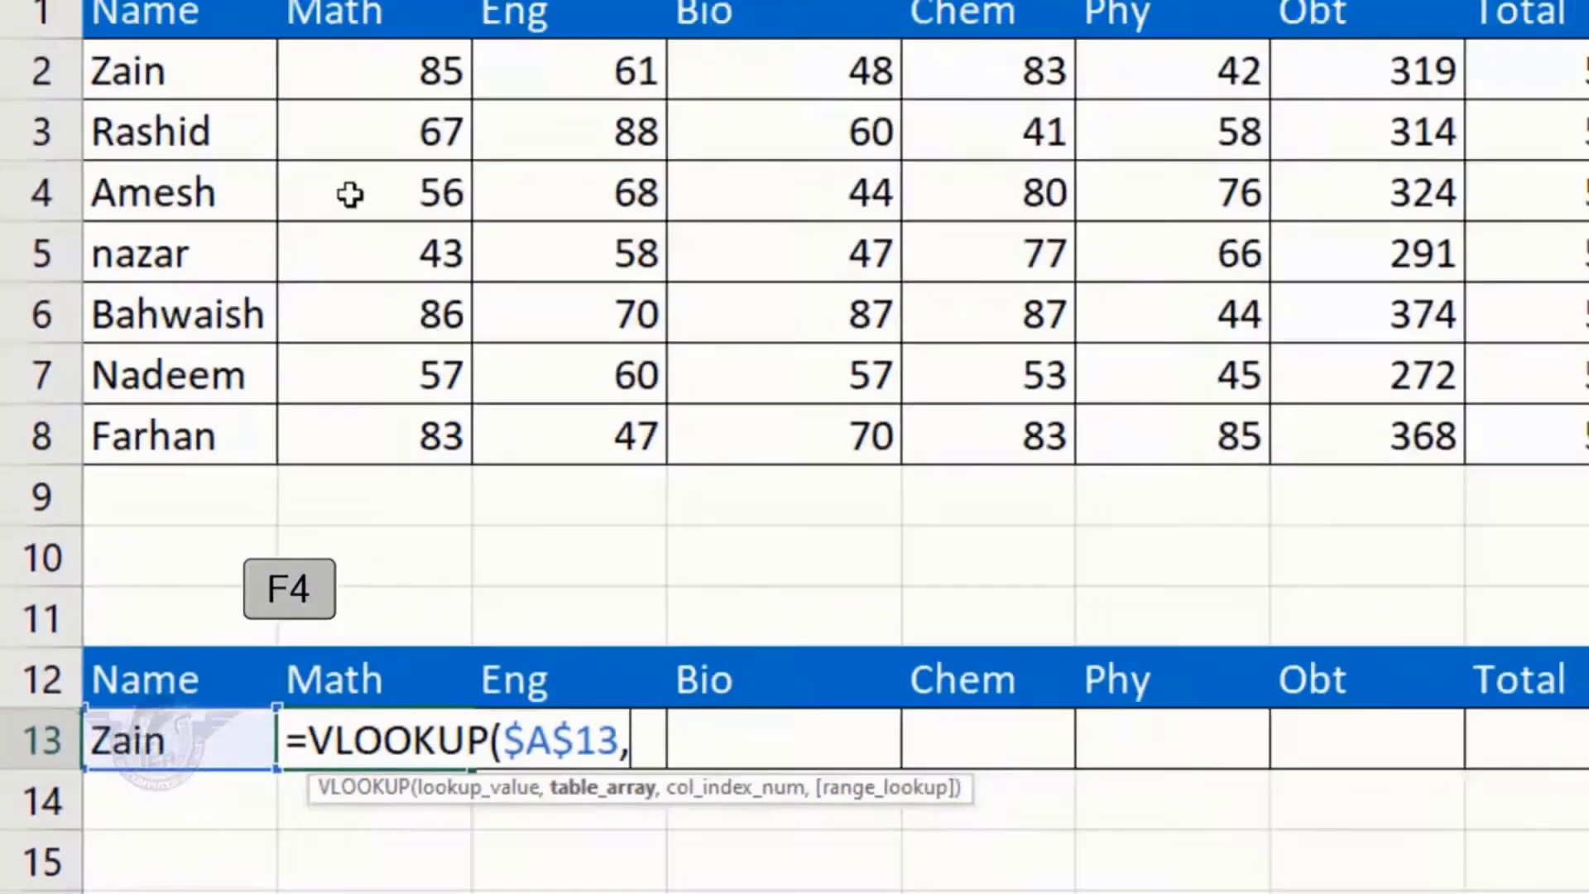
pyautogui.moveTo(124, 303); pyautogui.dragTo(1434, 582)
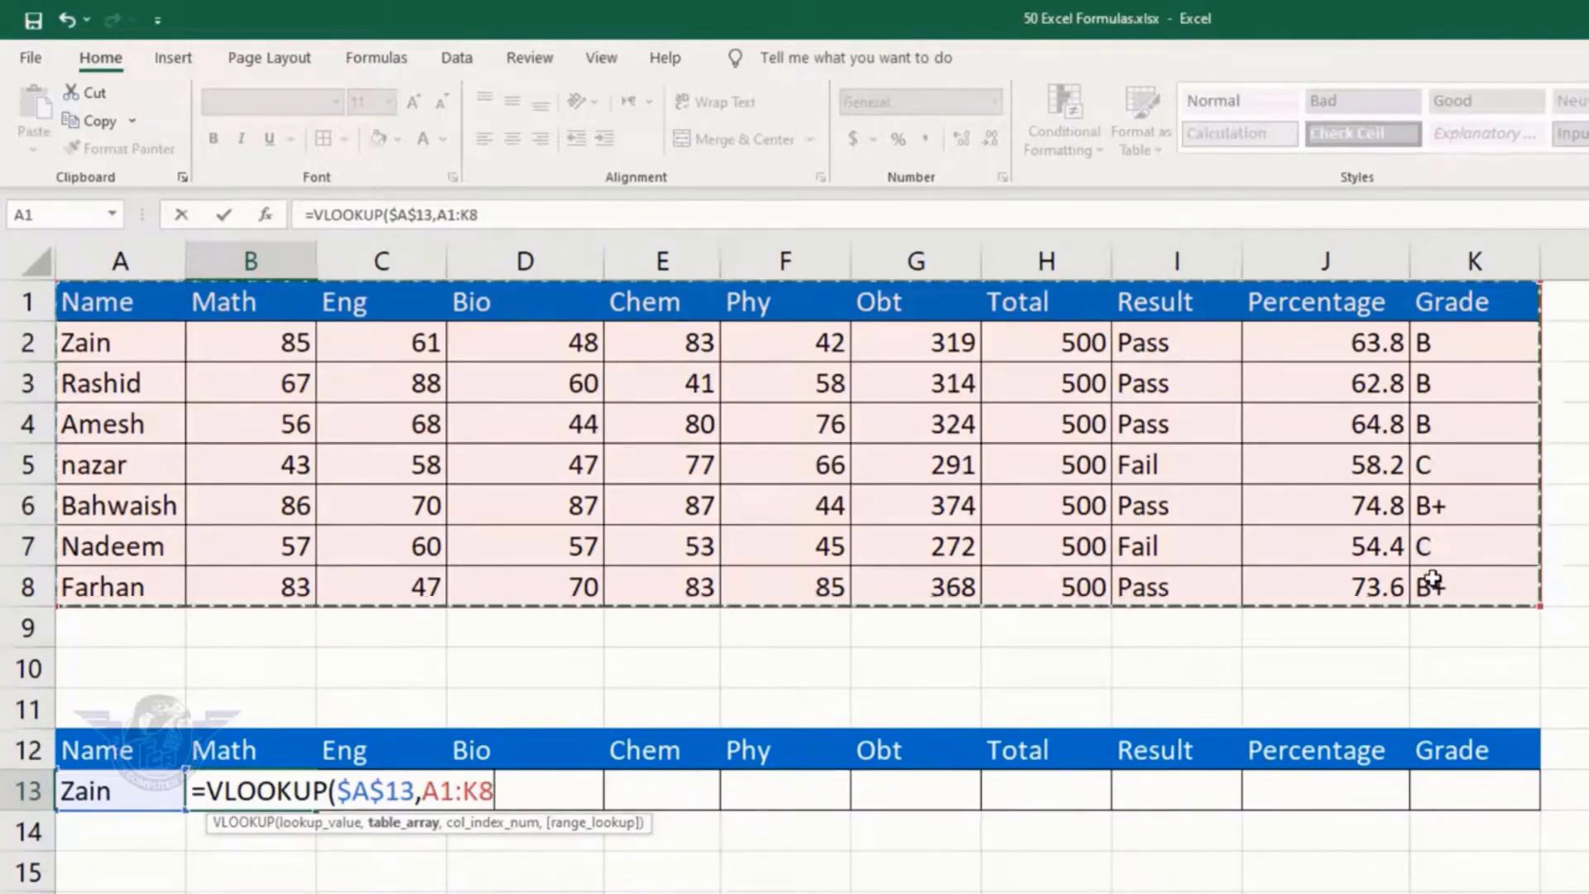
pyautogui.press('F4')
pyautogui.write(',')
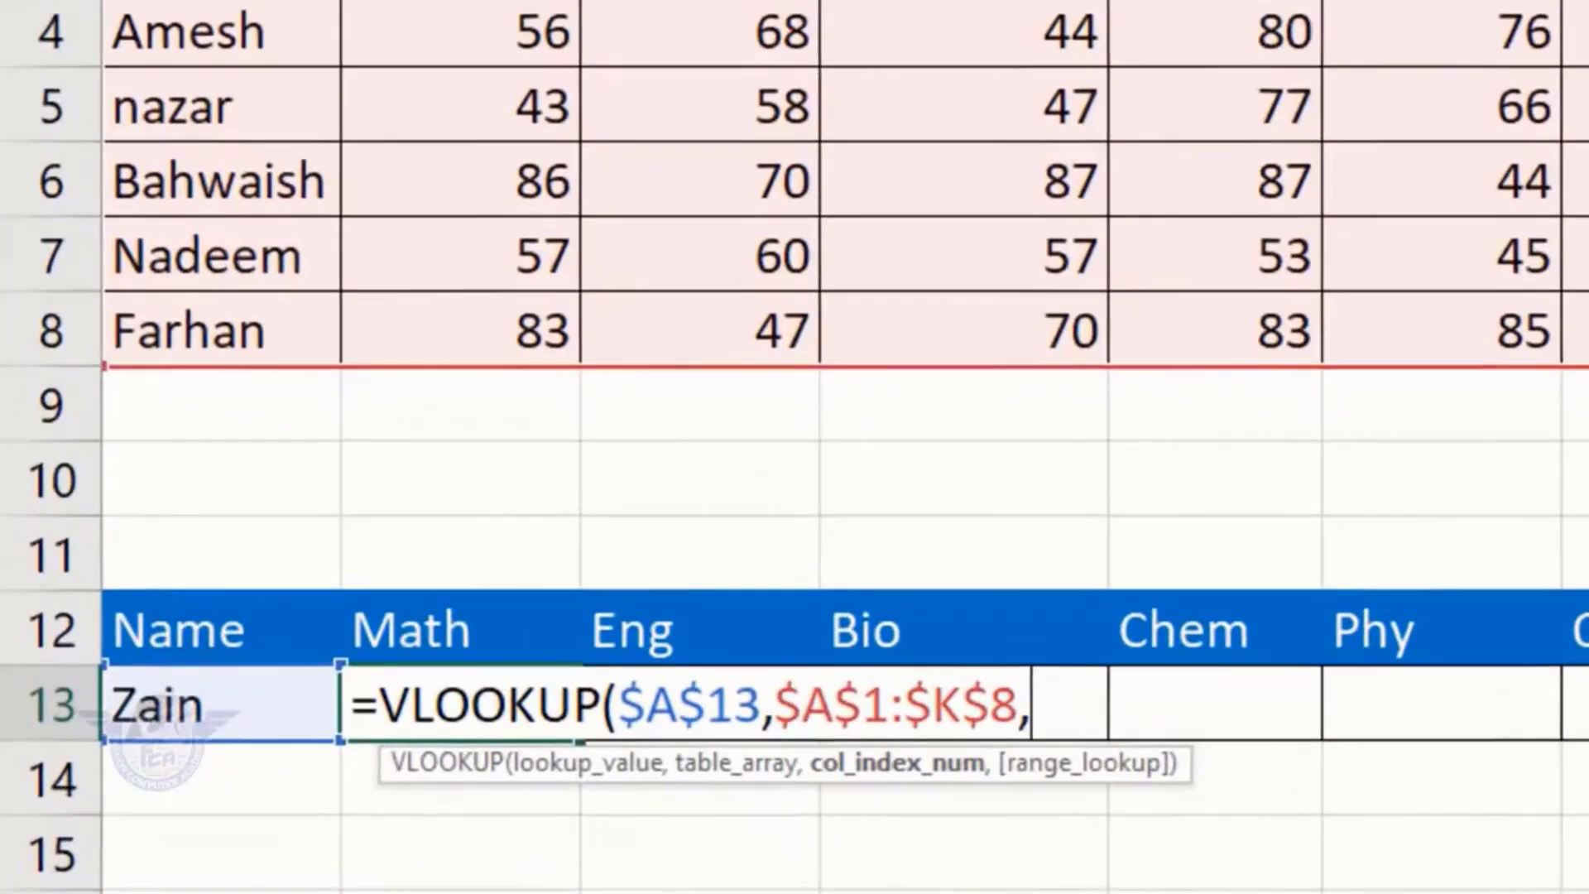
# Use COLUMNS($B$1:C1) as the column index of the B13 VLOOKUP, locking only the start of the range
pyautogui.write('column')
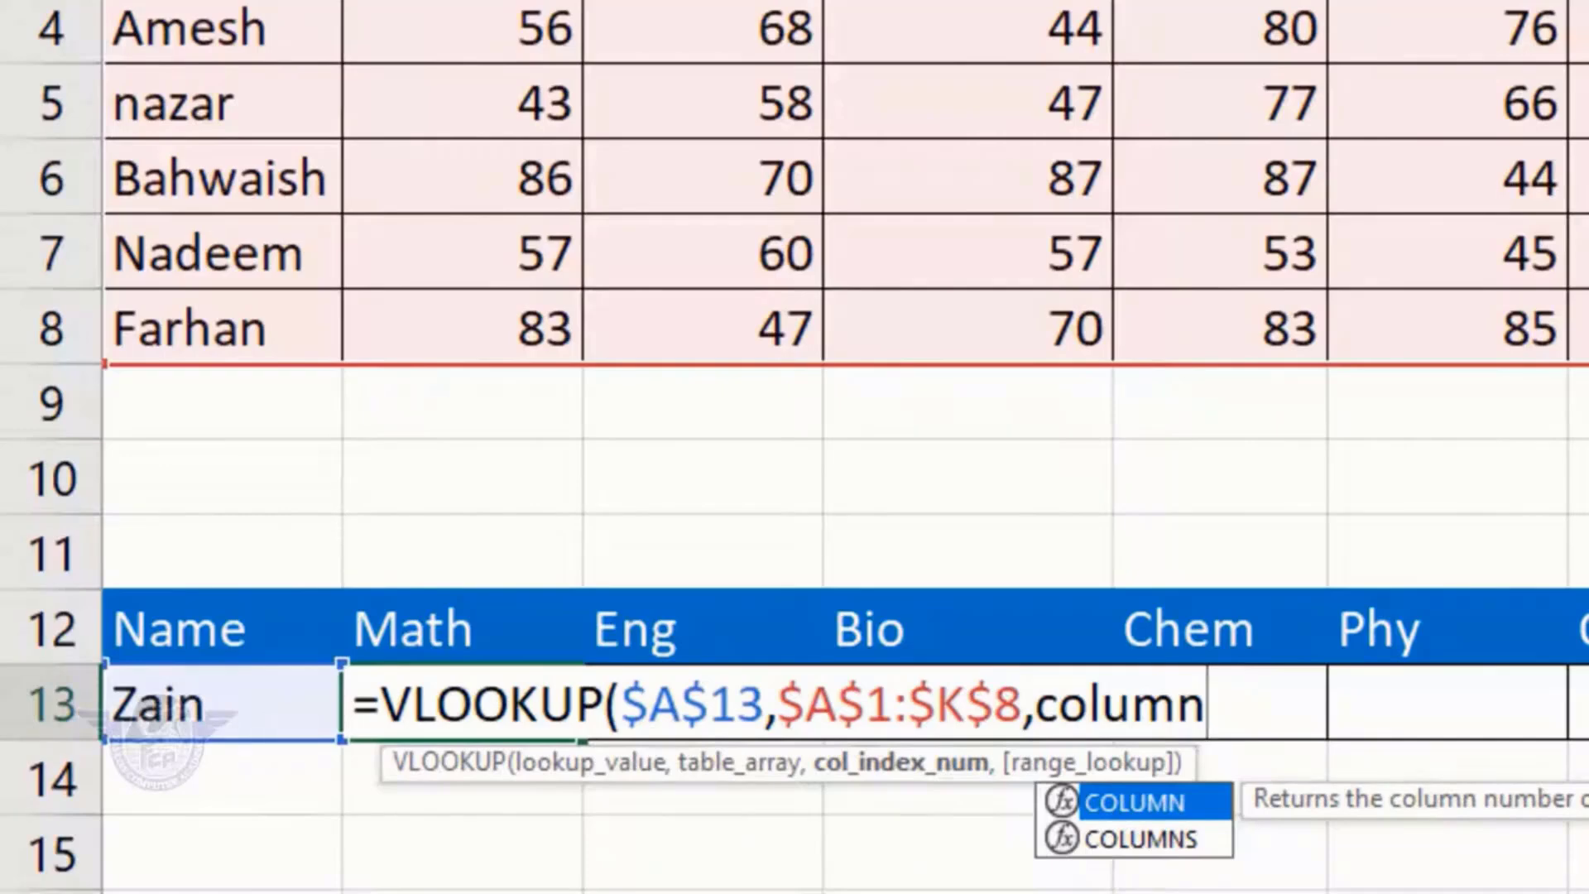
pyautogui.write('s')
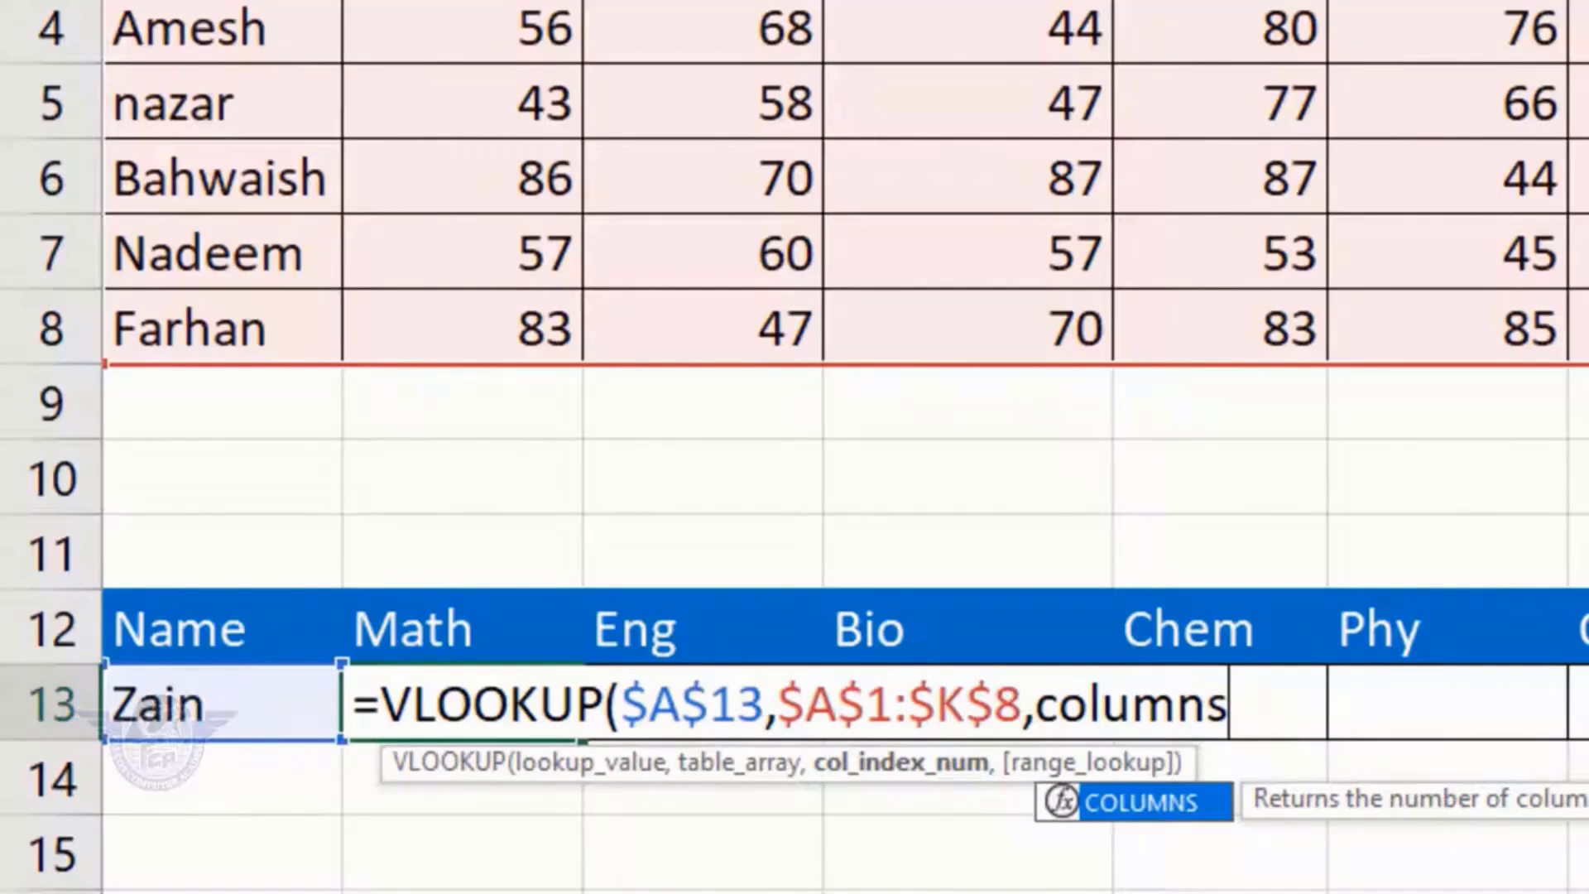
pyautogui.press('Tab')
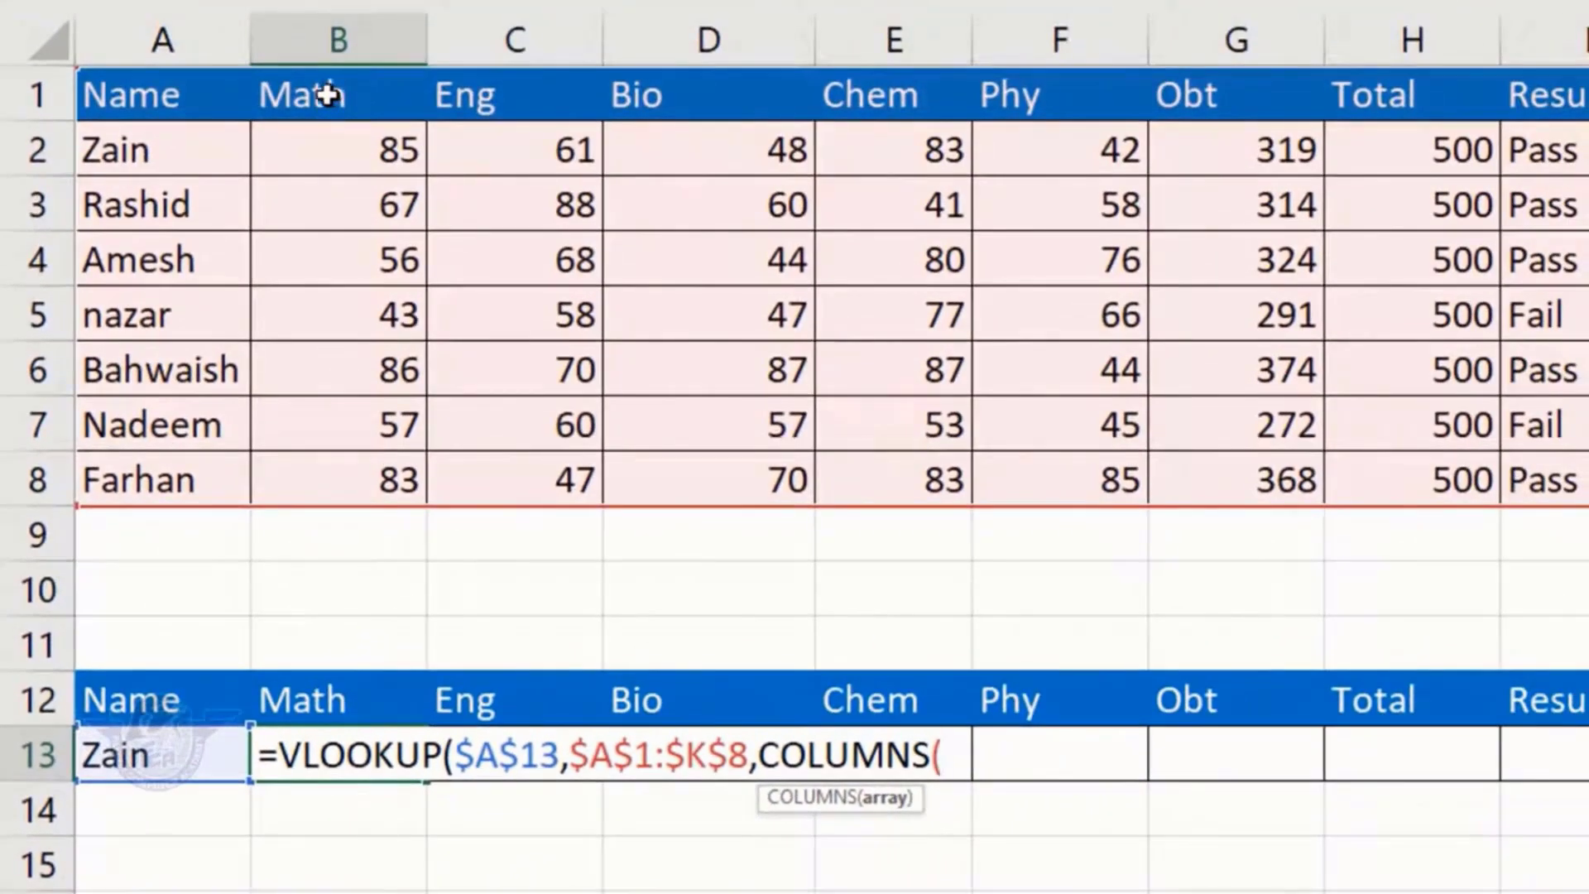
pyautogui.moveTo(328, 95); pyautogui.dragTo(529, 125)
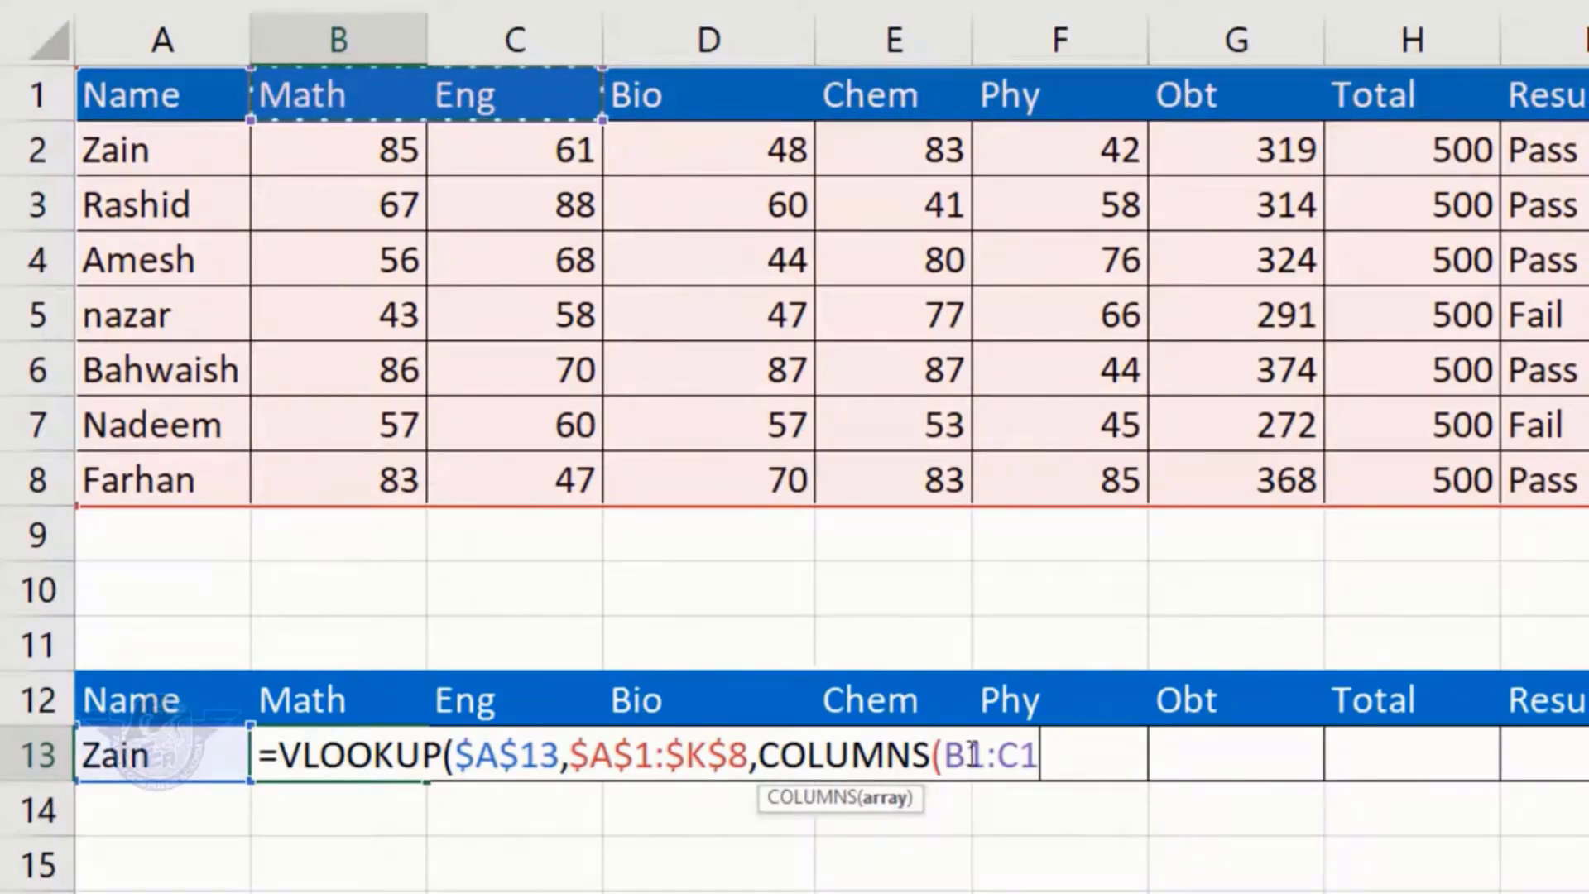
pyautogui.moveTo(982, 751); pyautogui.dragTo(944, 753)
pyautogui.press('F4')
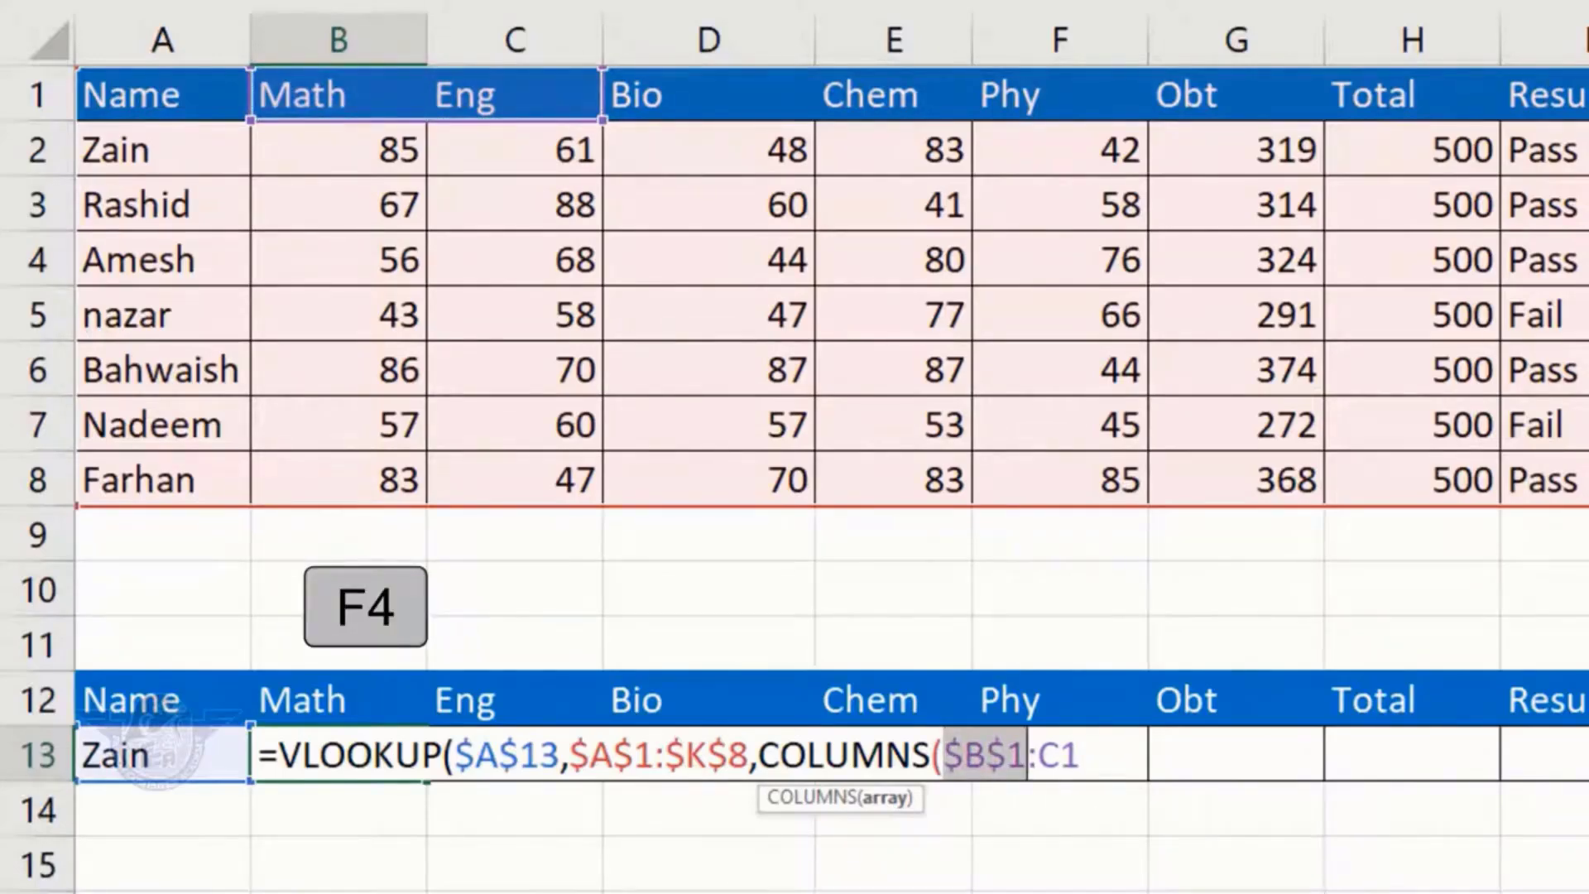
pyautogui.click(1108, 760)
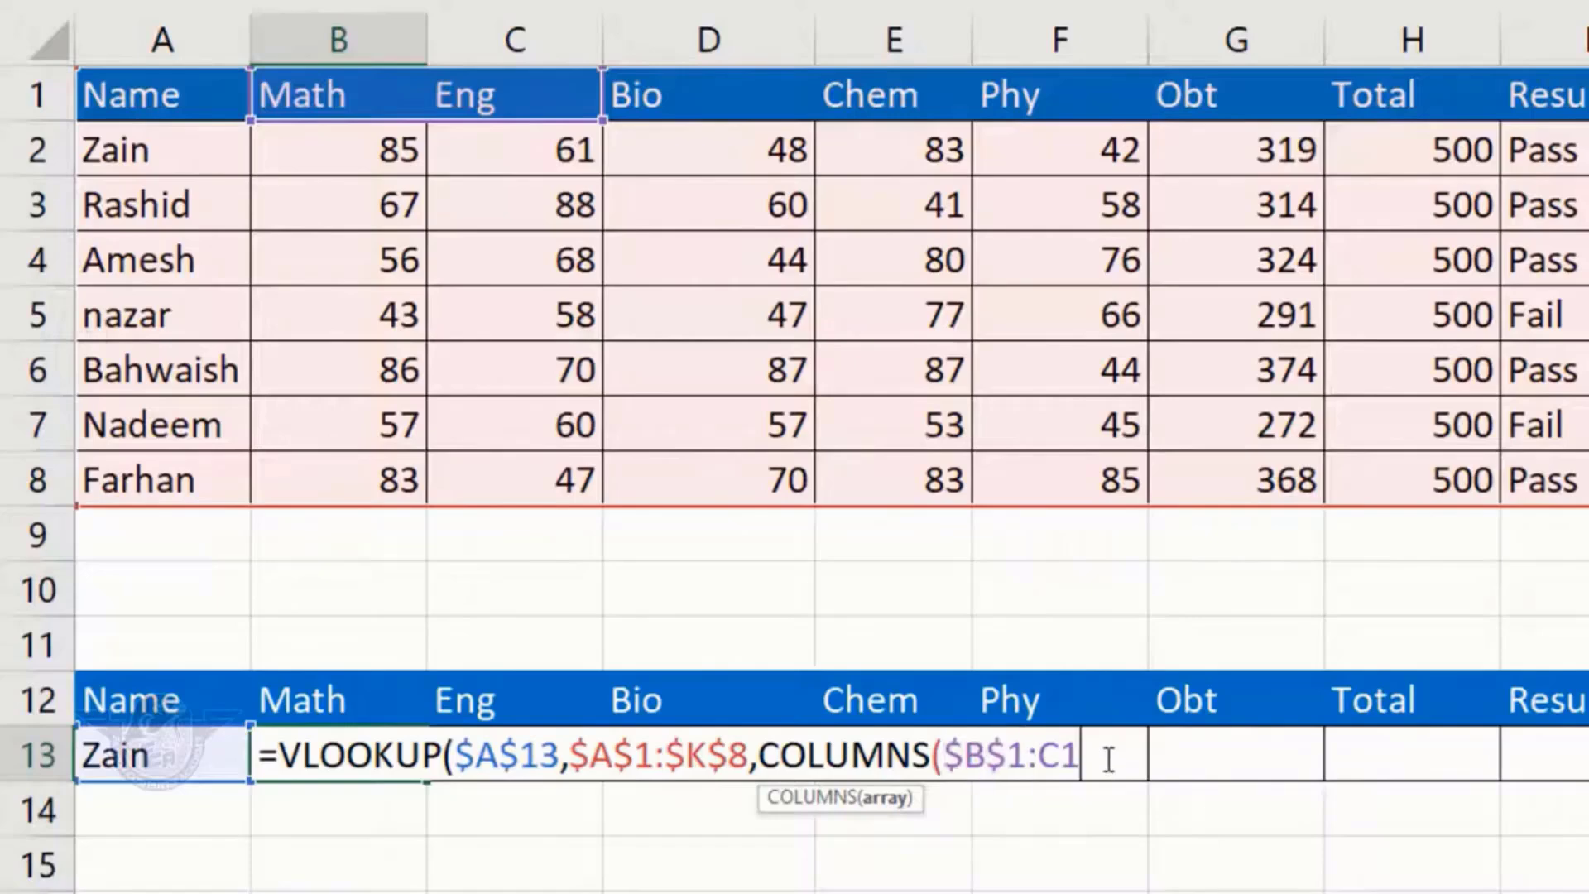
pyautogui.write(')')
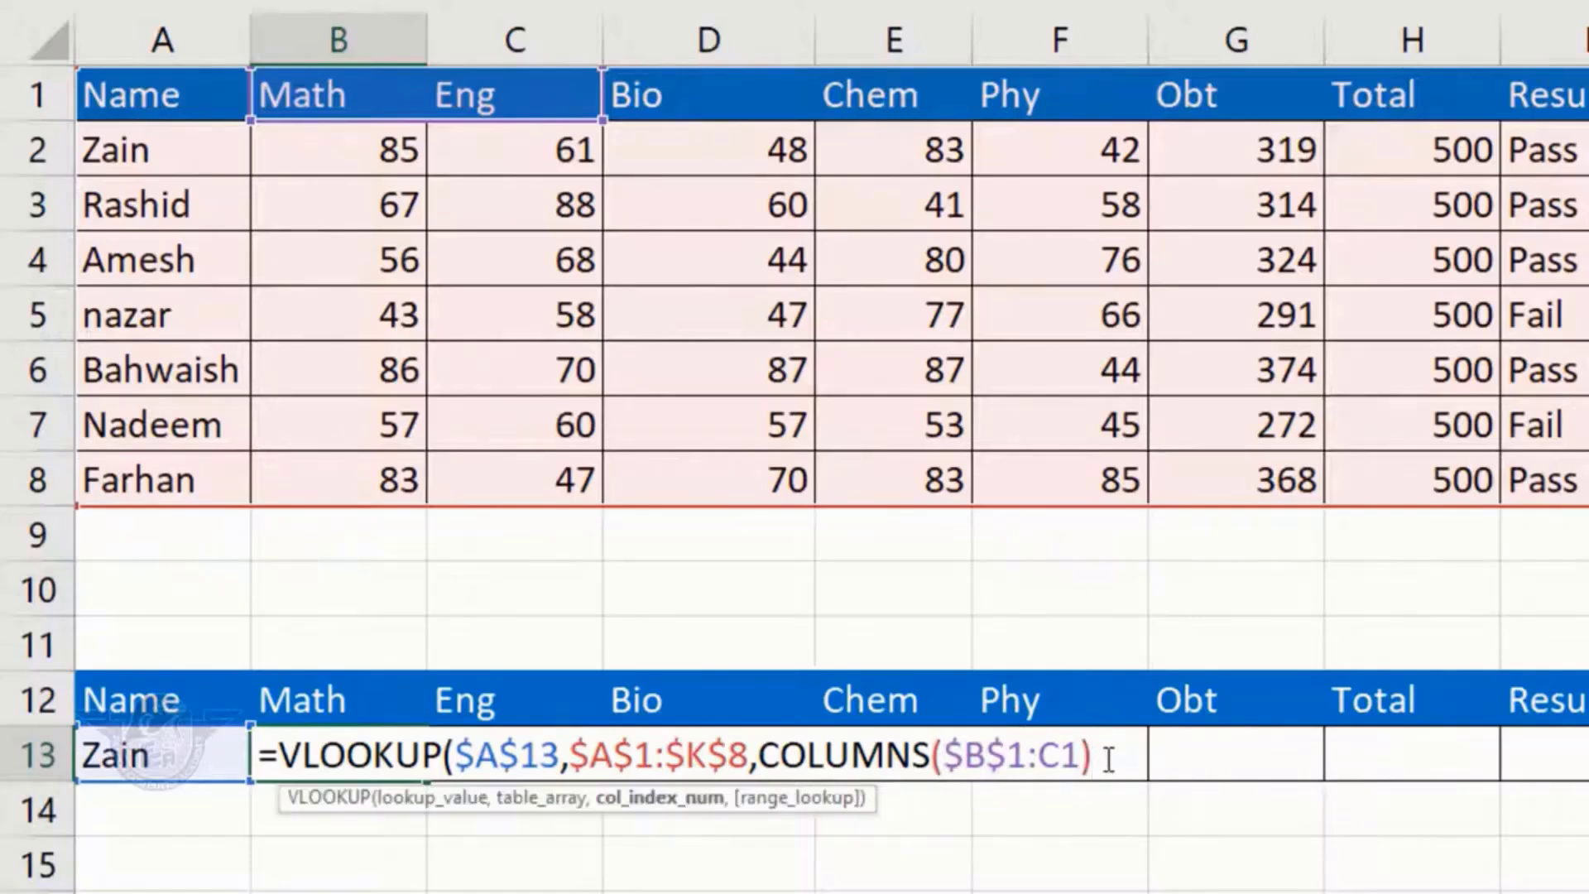
# Complete the B13 VLOOKUP formula with 0 for an exact match and select the cell again
pyautogui.write(',0')
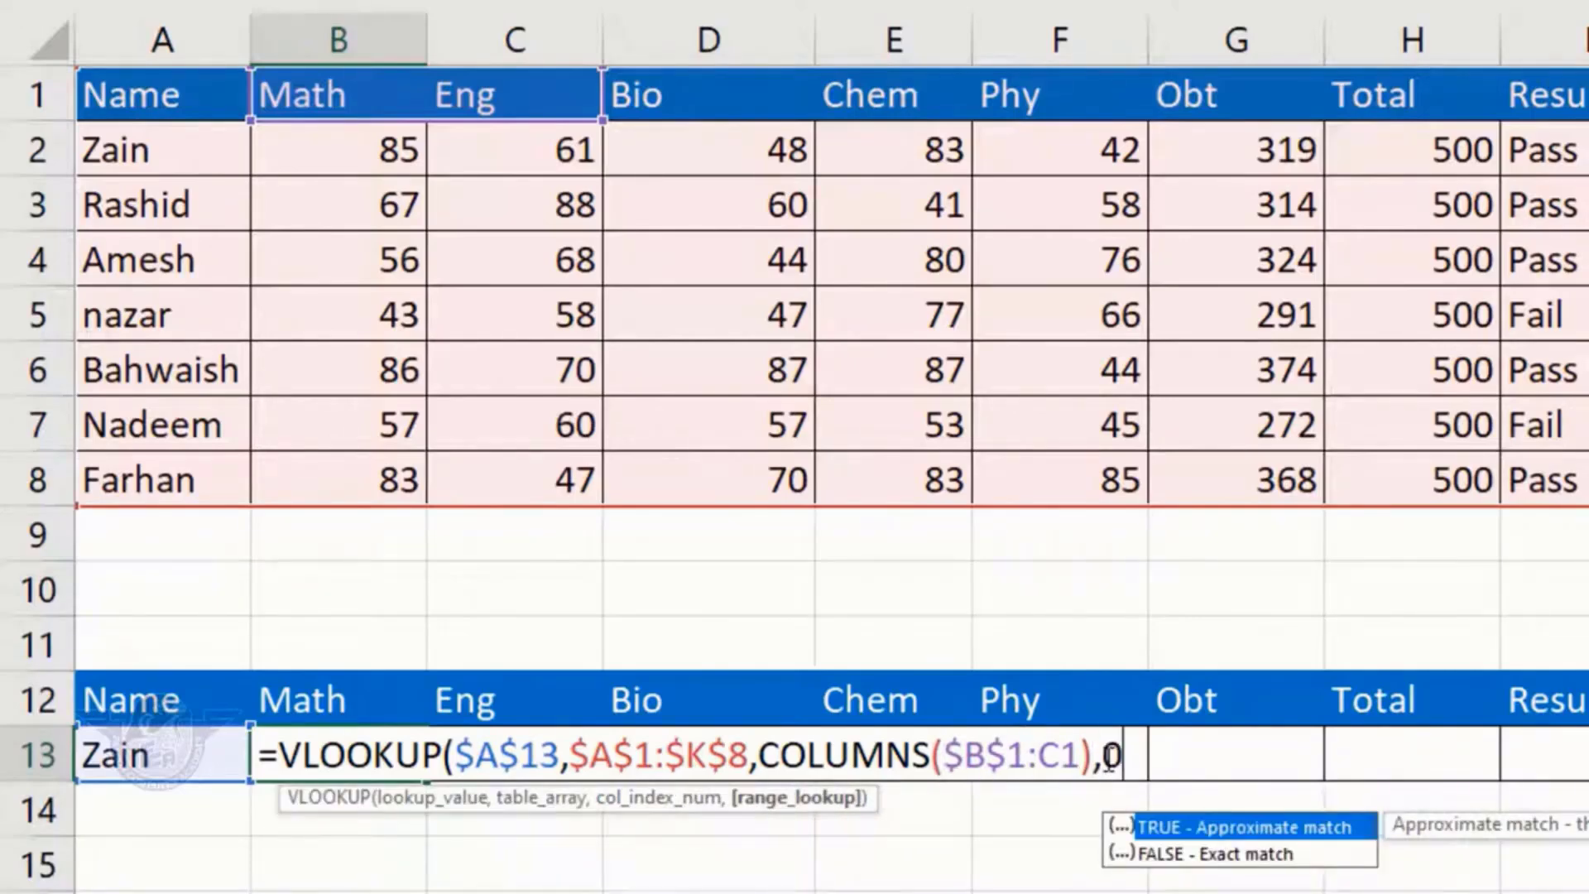
pyautogui.write(')')
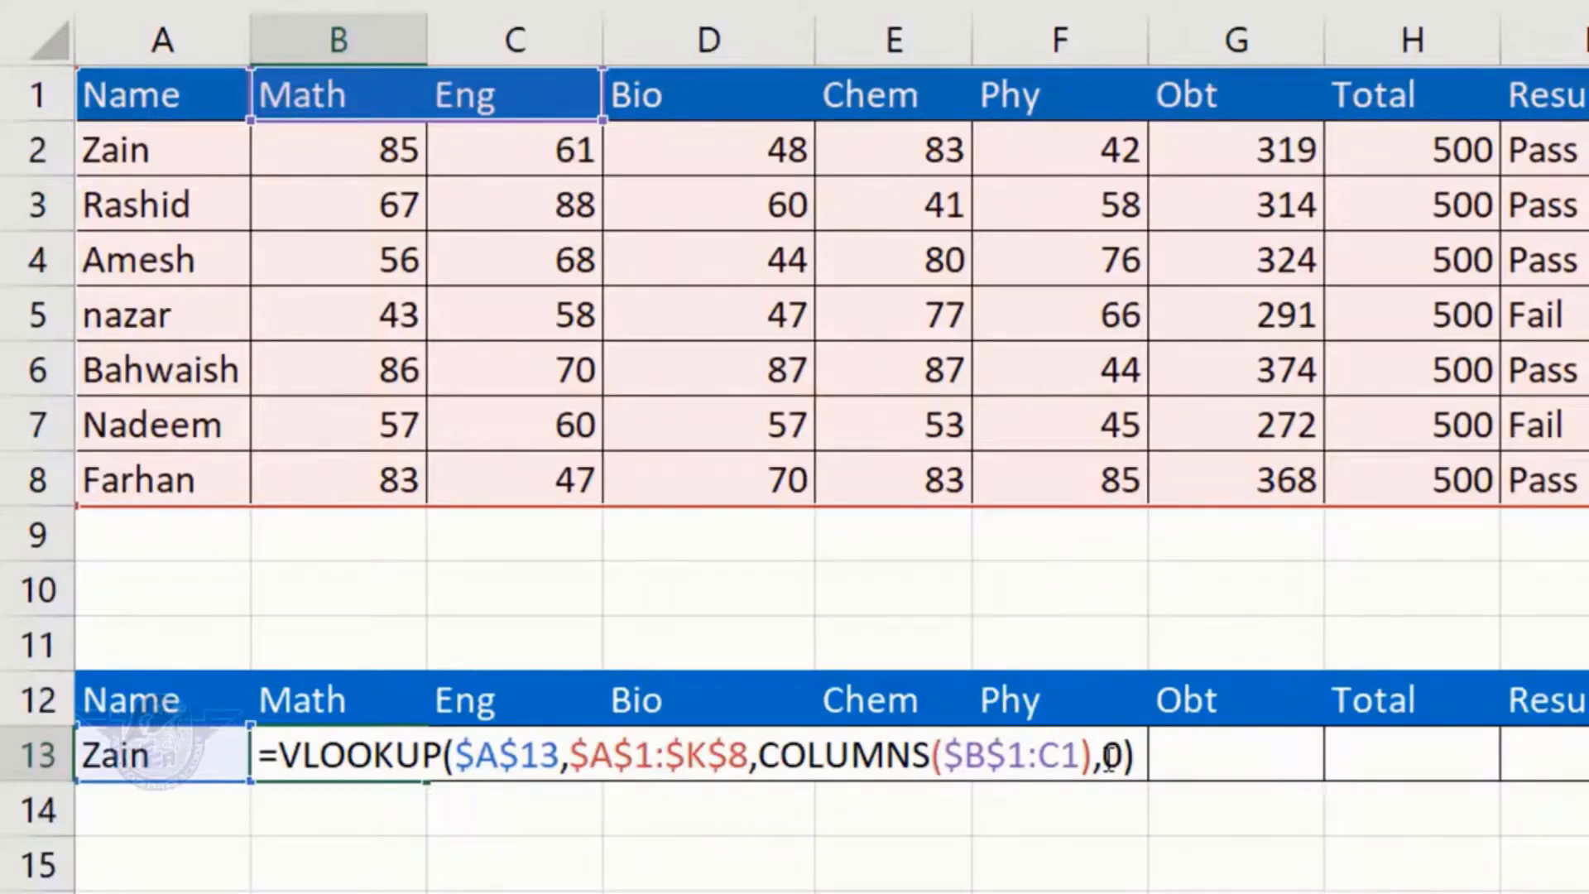
pyautogui.press('Return')
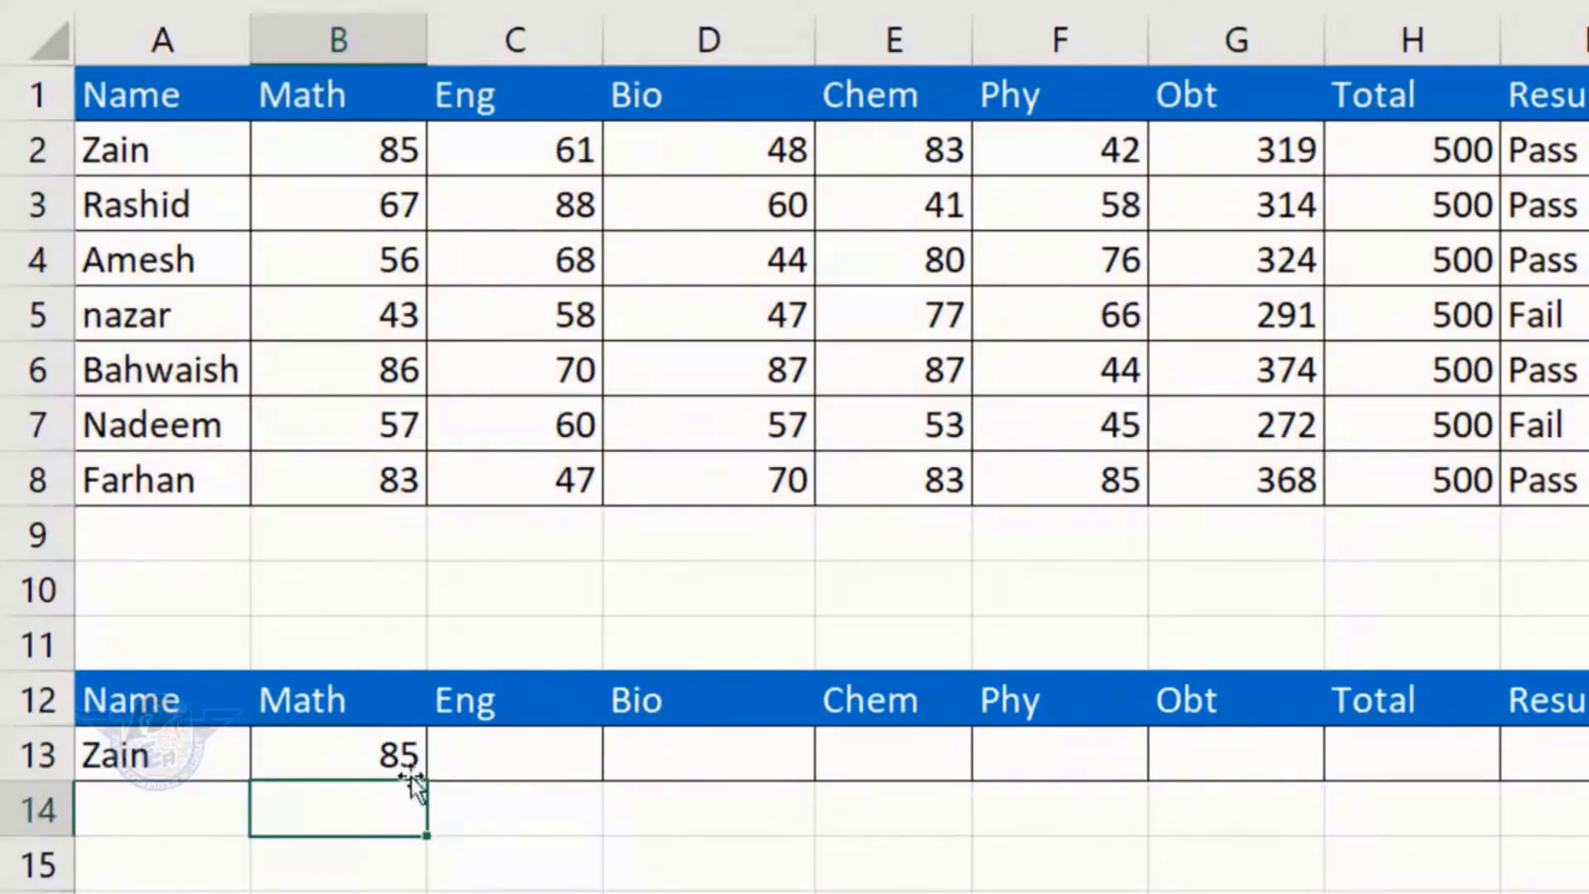
pyautogui.click(379, 760)
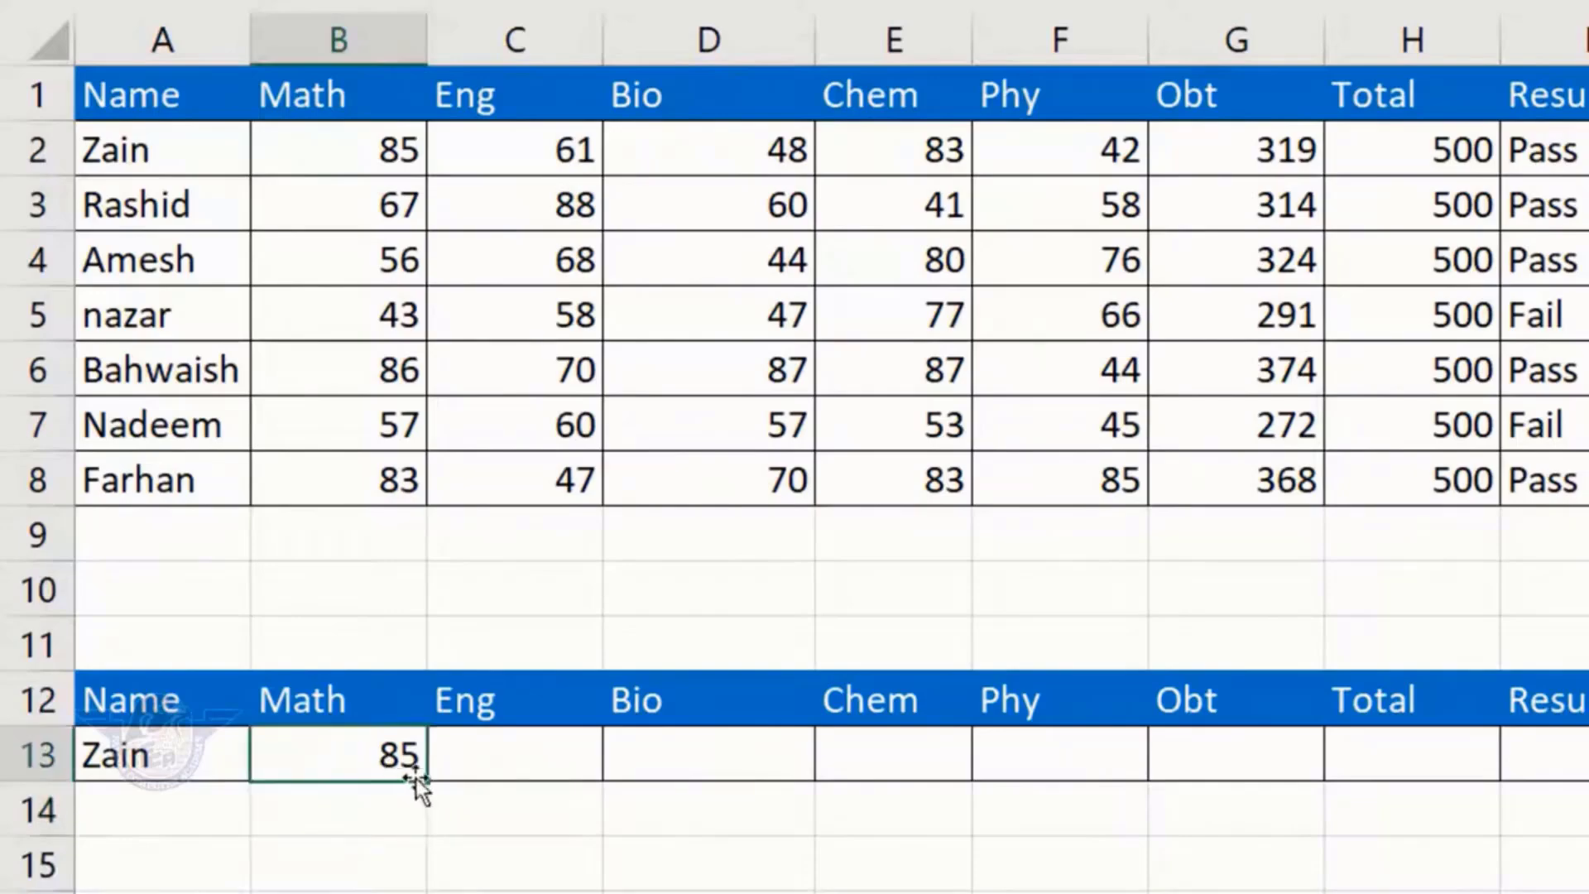
# Fill the B13 VLOOKUP formula across to K13 and replace the name in A13 with the student listed in row 7
pyautogui.moveTo(425, 782); pyautogui.dragTo(1549, 890)
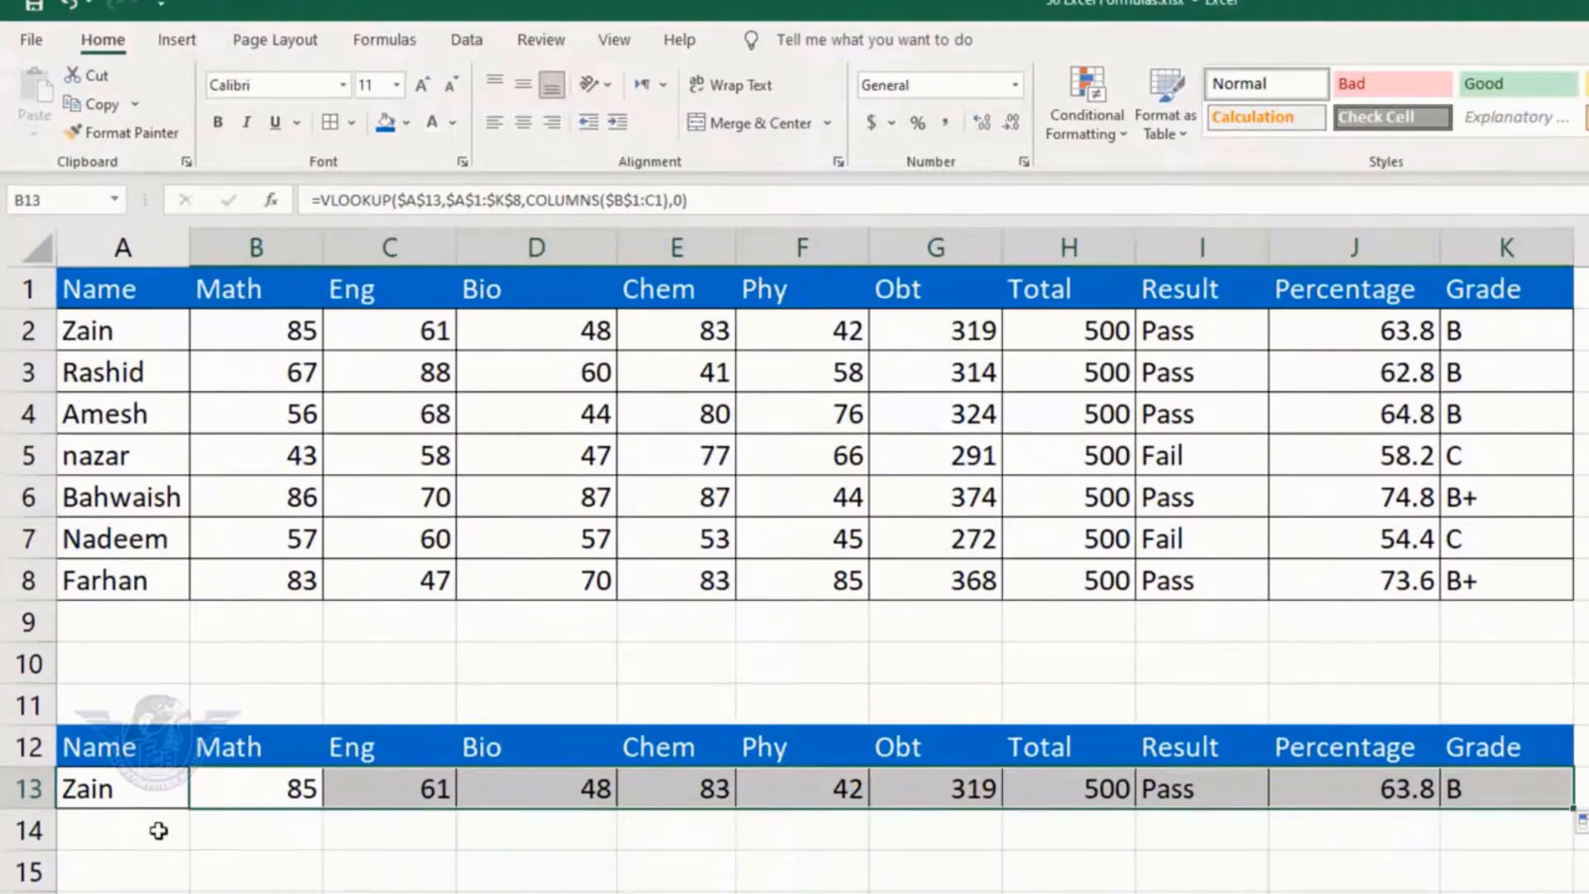
pyautogui.click(156, 792)
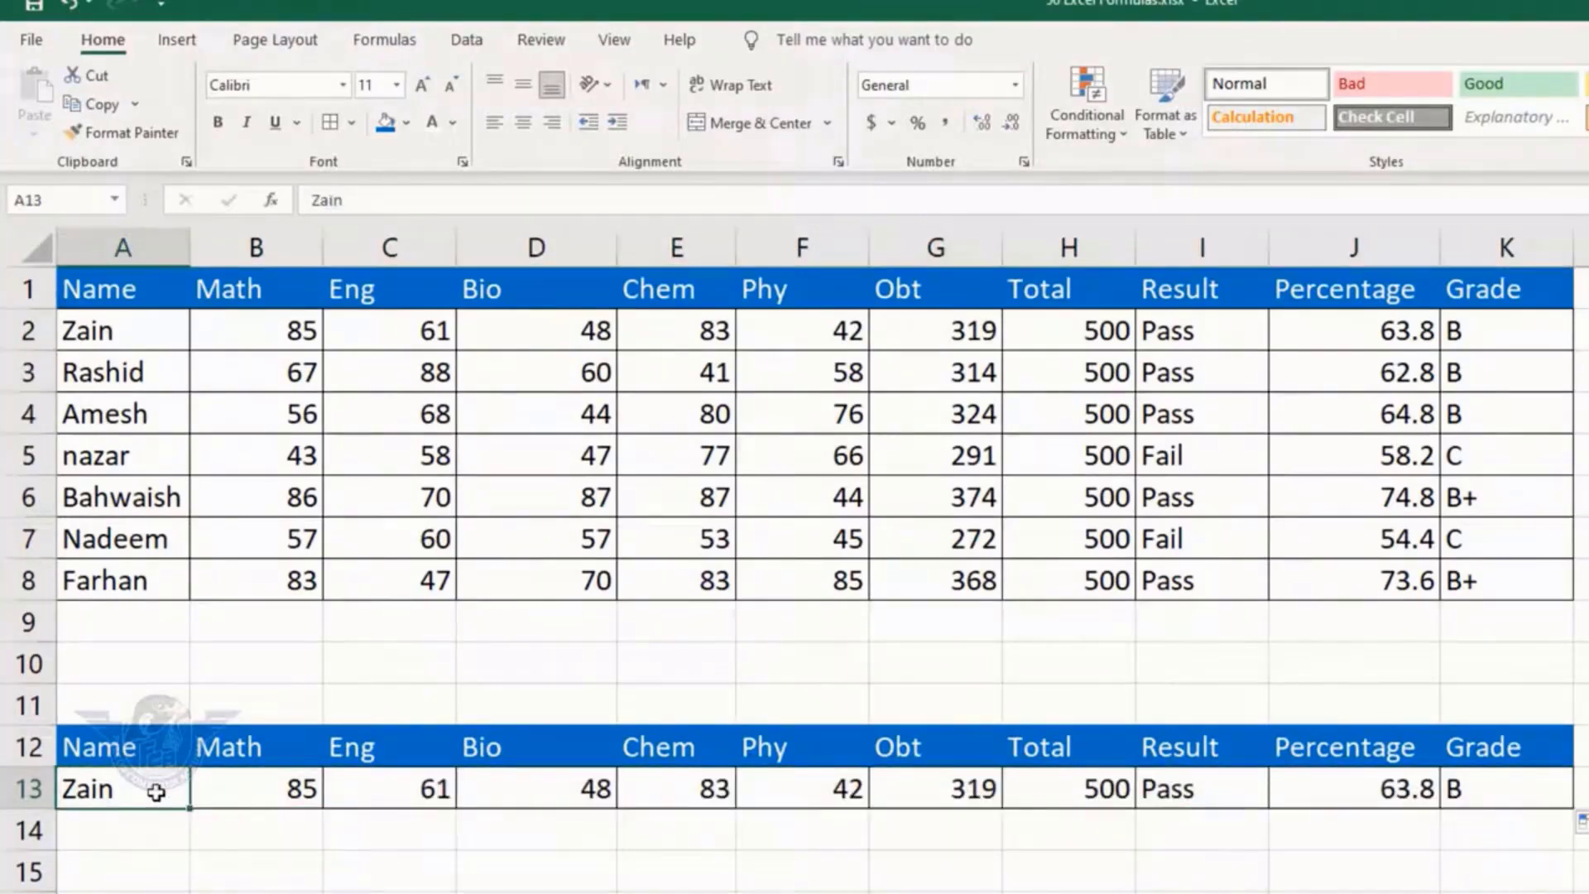
pyautogui.write('nadeem')
pyautogui.press('Return')
pyautogui.click(156, 792)
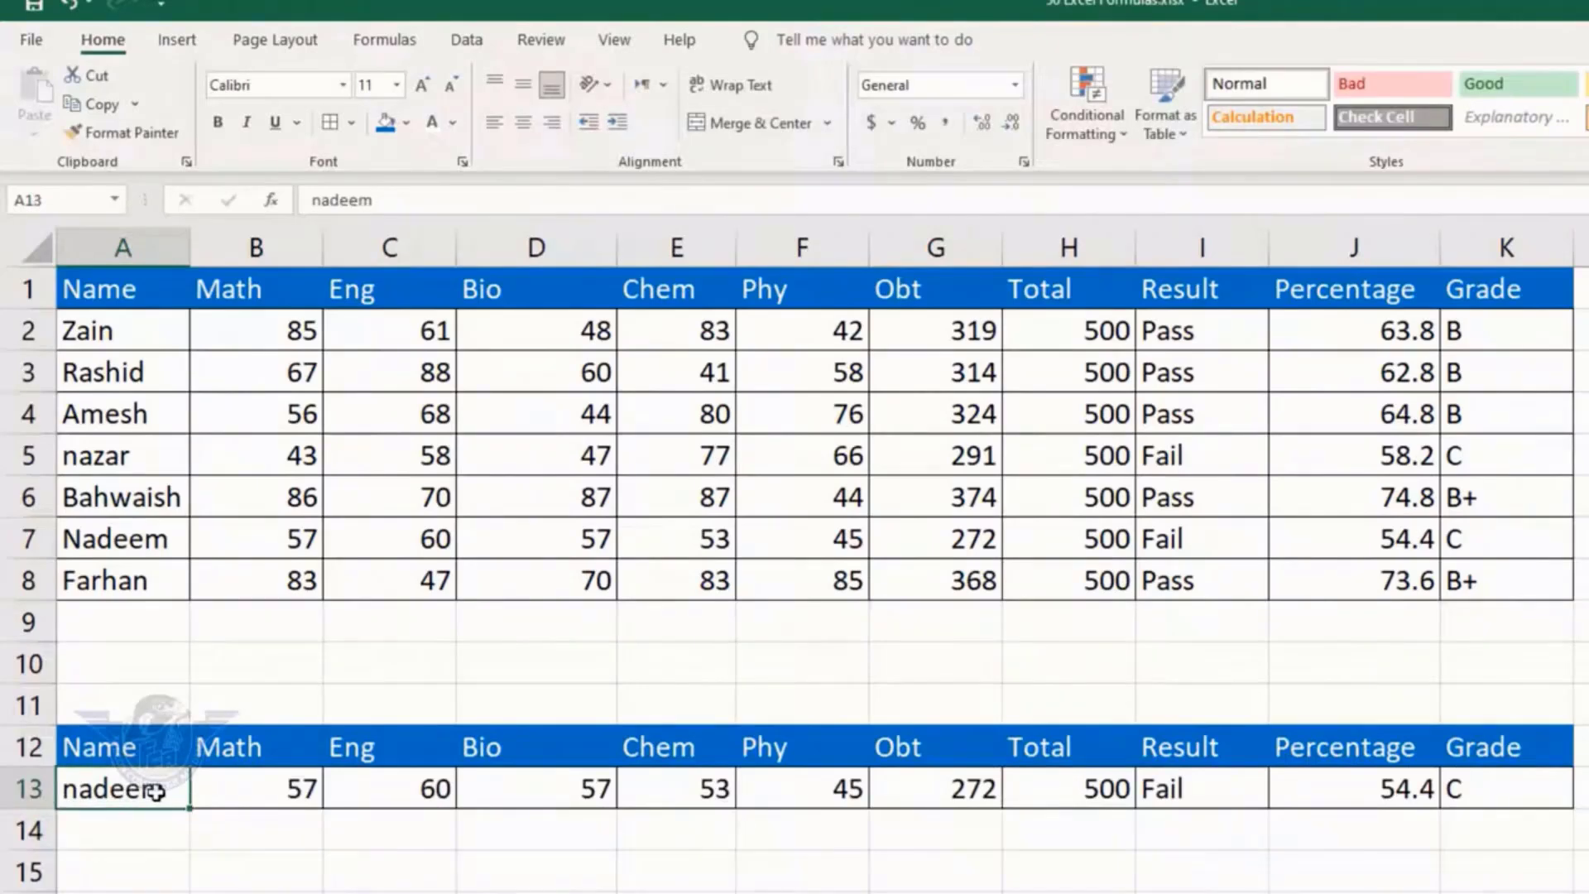
# Test the row 13 lookup by entering in A13 the student name from row 4, followed by the one from row 6
pyautogui.write('amesh')
pyautogui.press('Return')
pyautogui.click(157, 792)
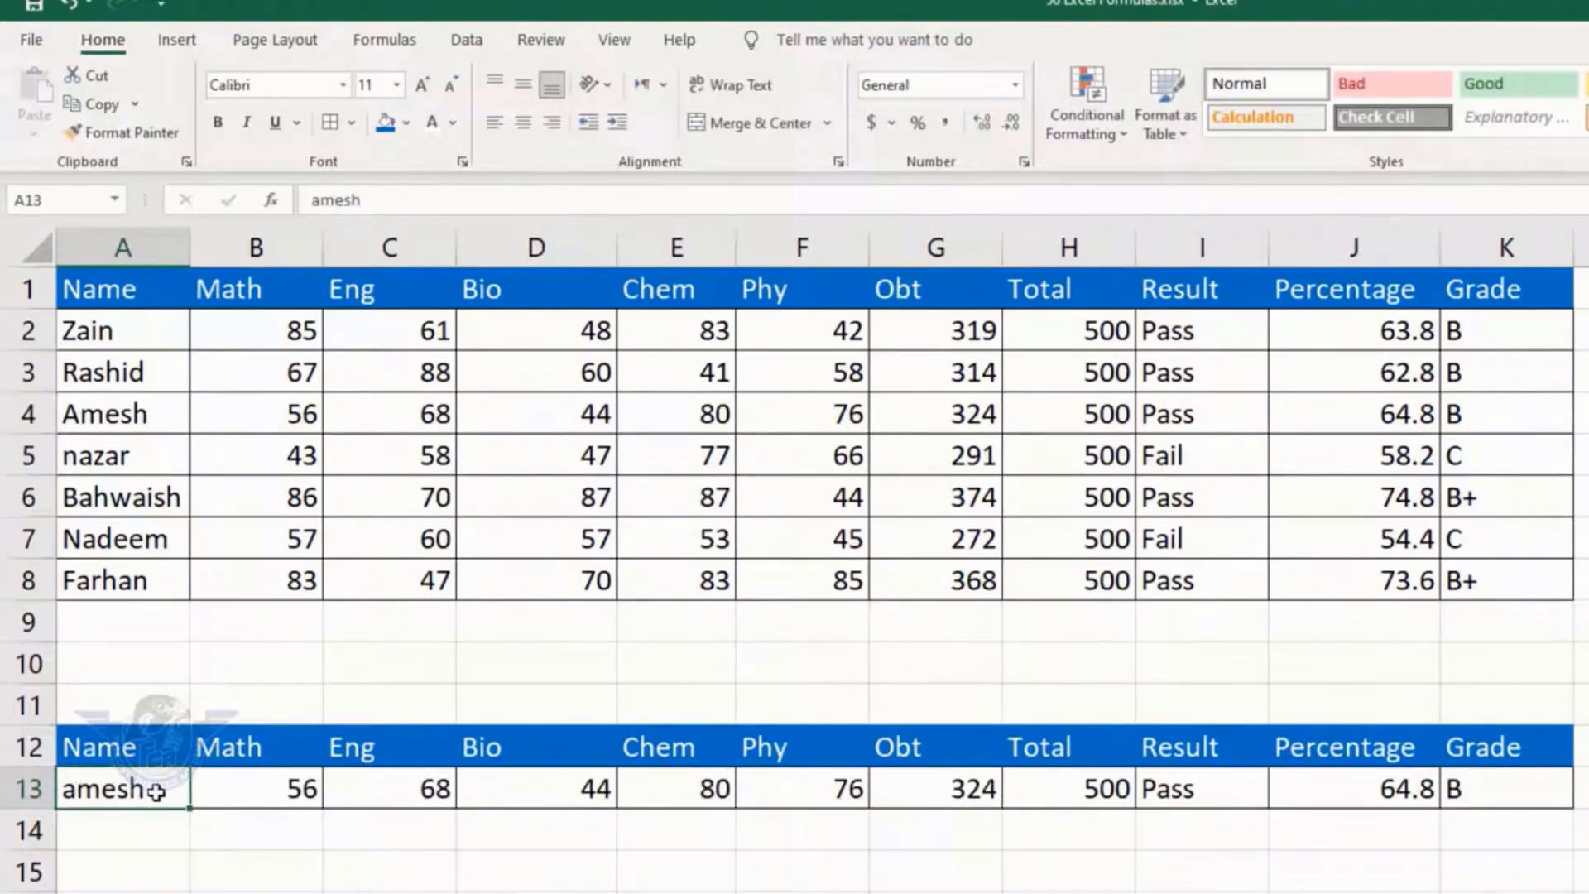
pyautogui.write('bahwaish')
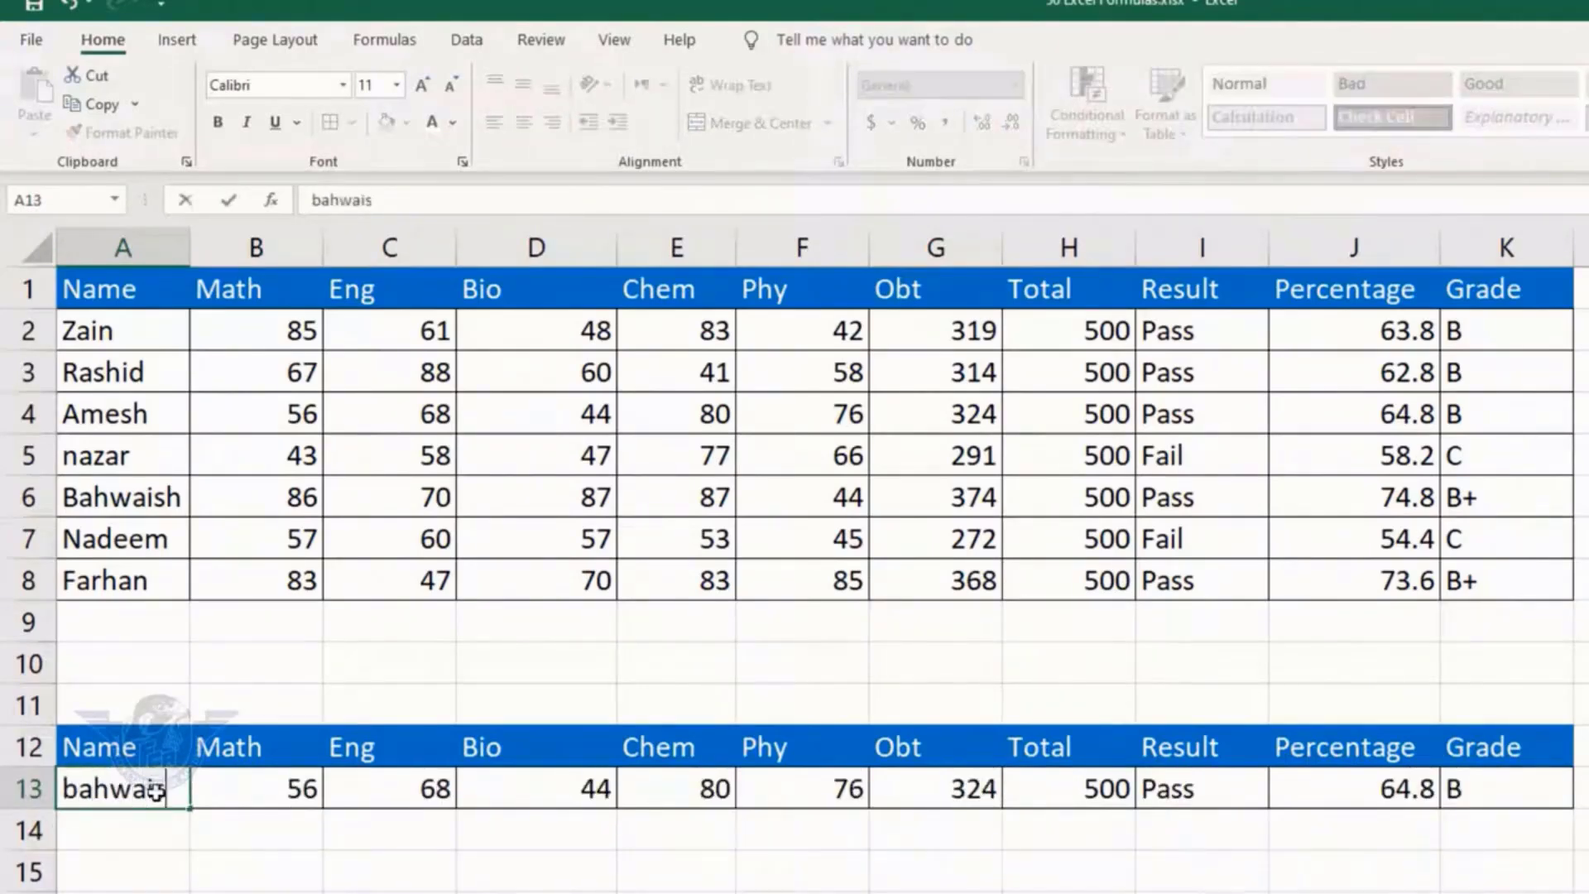
pyautogui.press('Return')
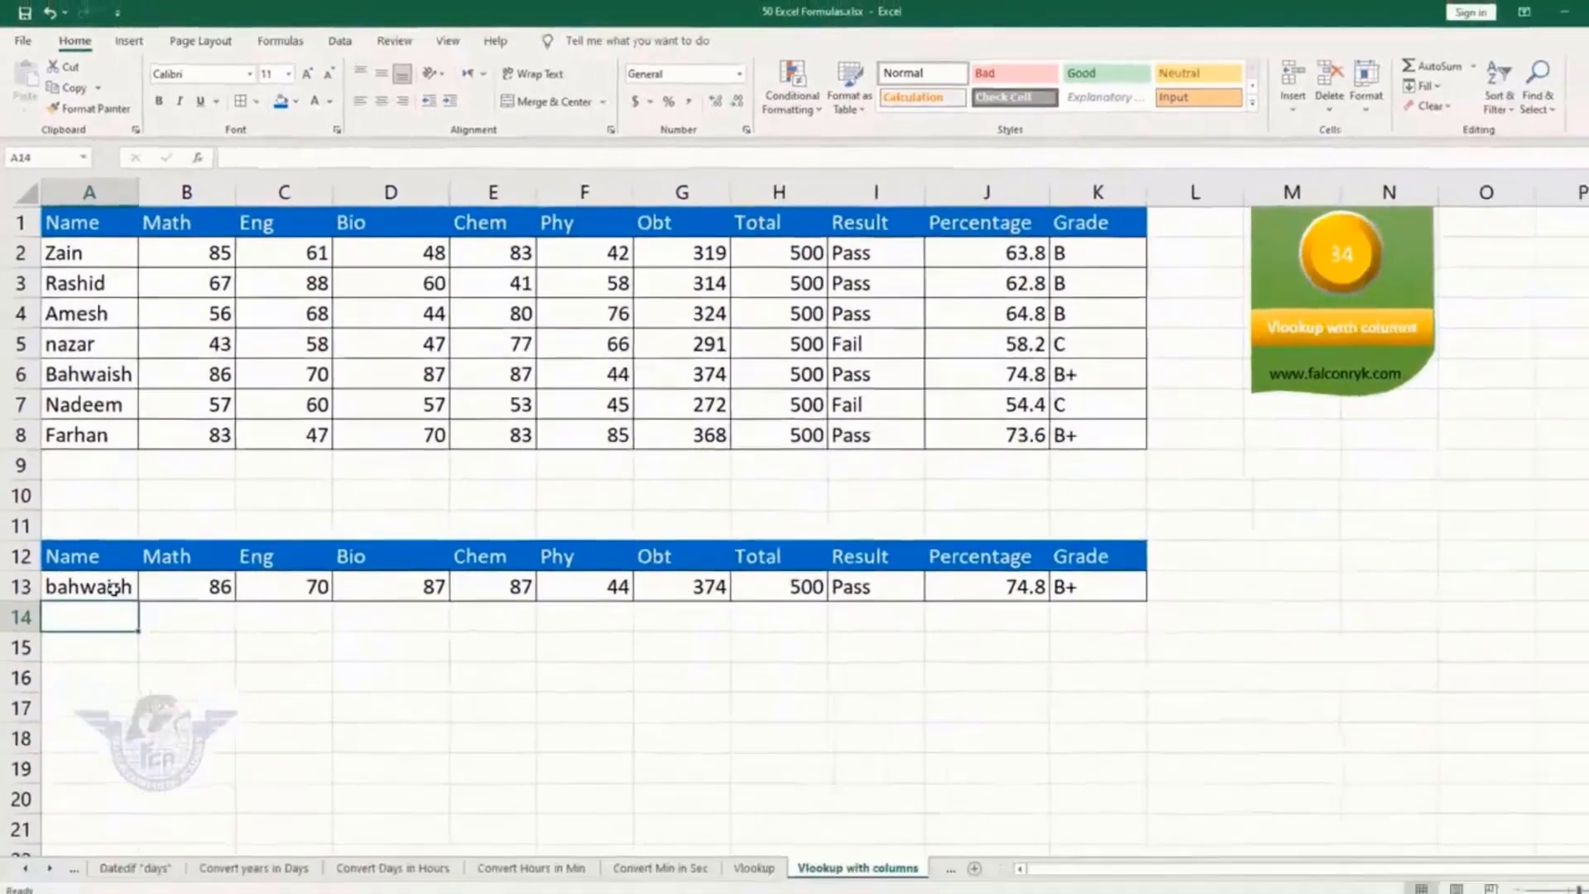
# Go to the Hlookup sheet and clear the existing formula from cell C10
pyautogui.hotkey('ctrl', 'pagedown')
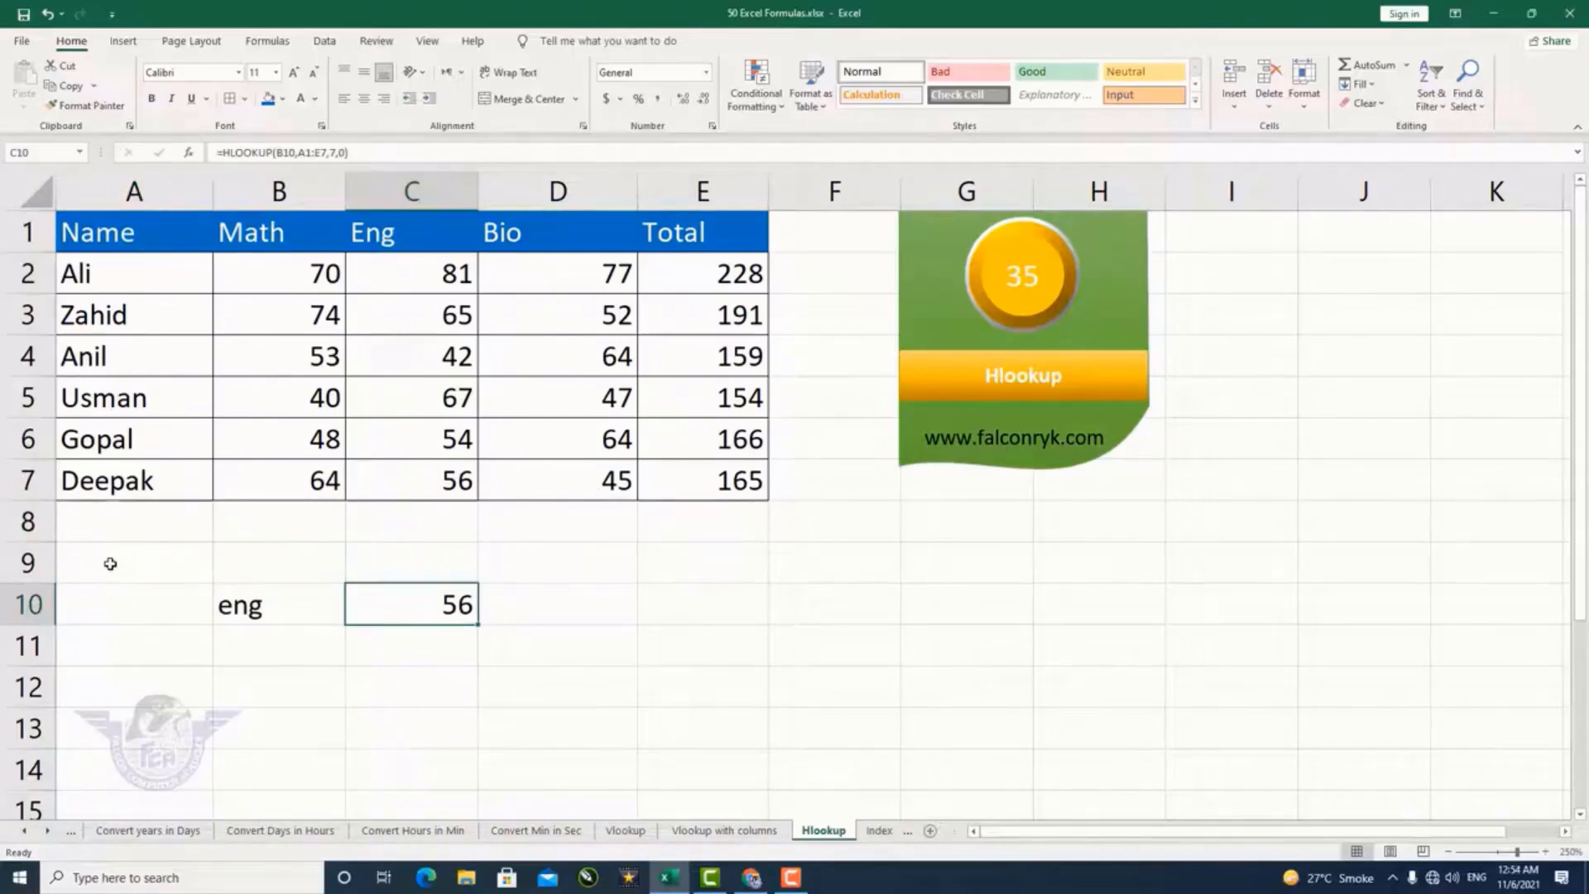
pyautogui.click(278, 605)
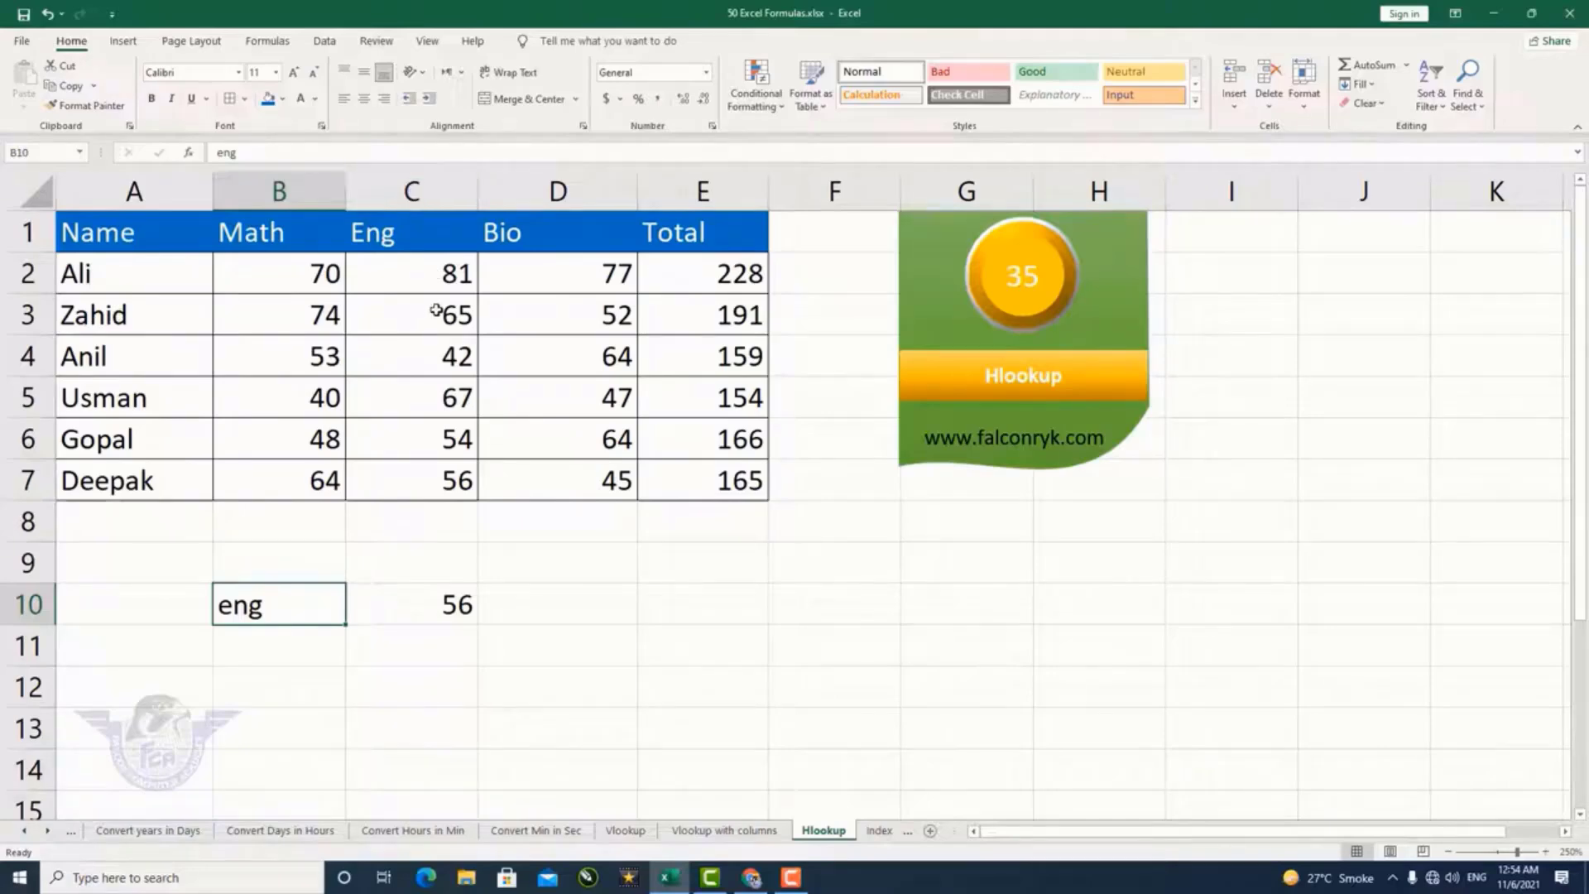
pyautogui.click(429, 617)
pyautogui.press('Delete')
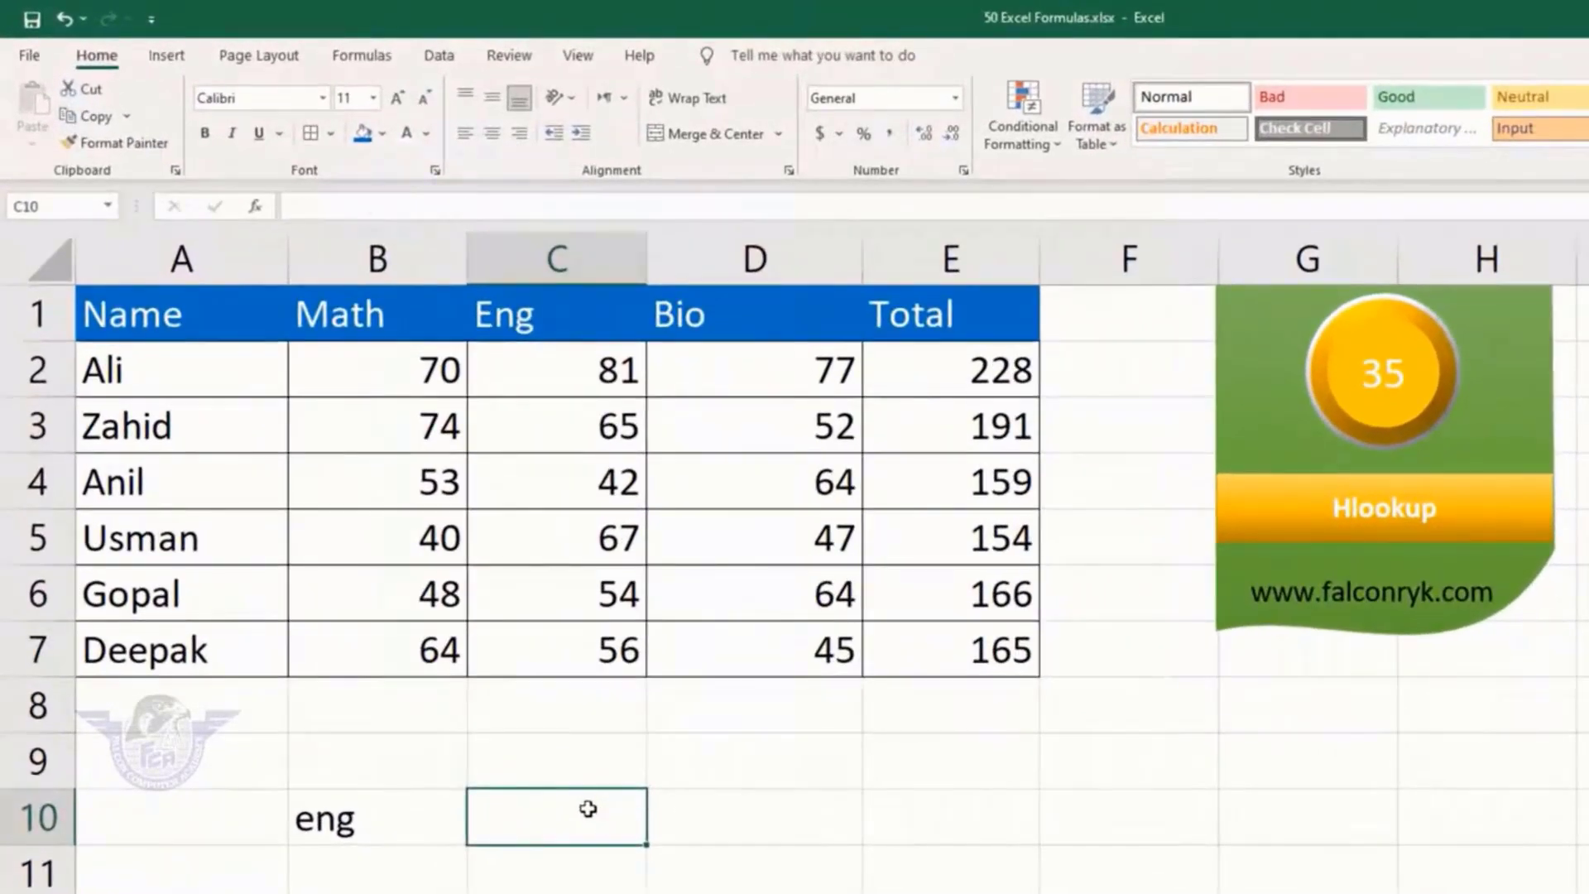
# Start an HLOOKUP formula in C10 with B10 as the lookup value and A1:E7 as the table range
pyautogui.write('=')
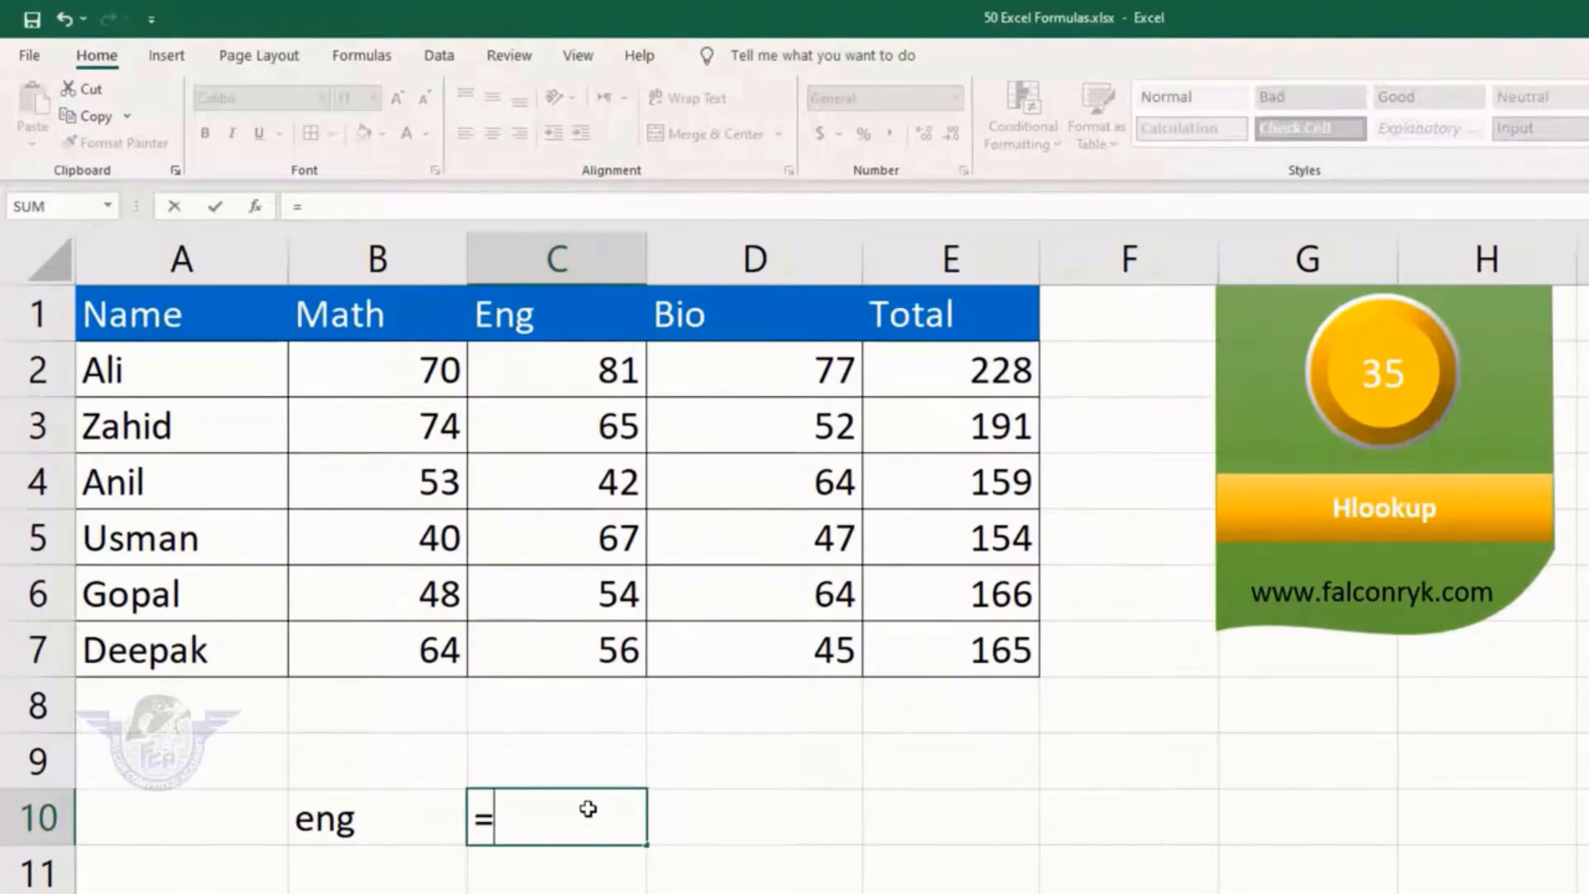
pyautogui.write('hl')
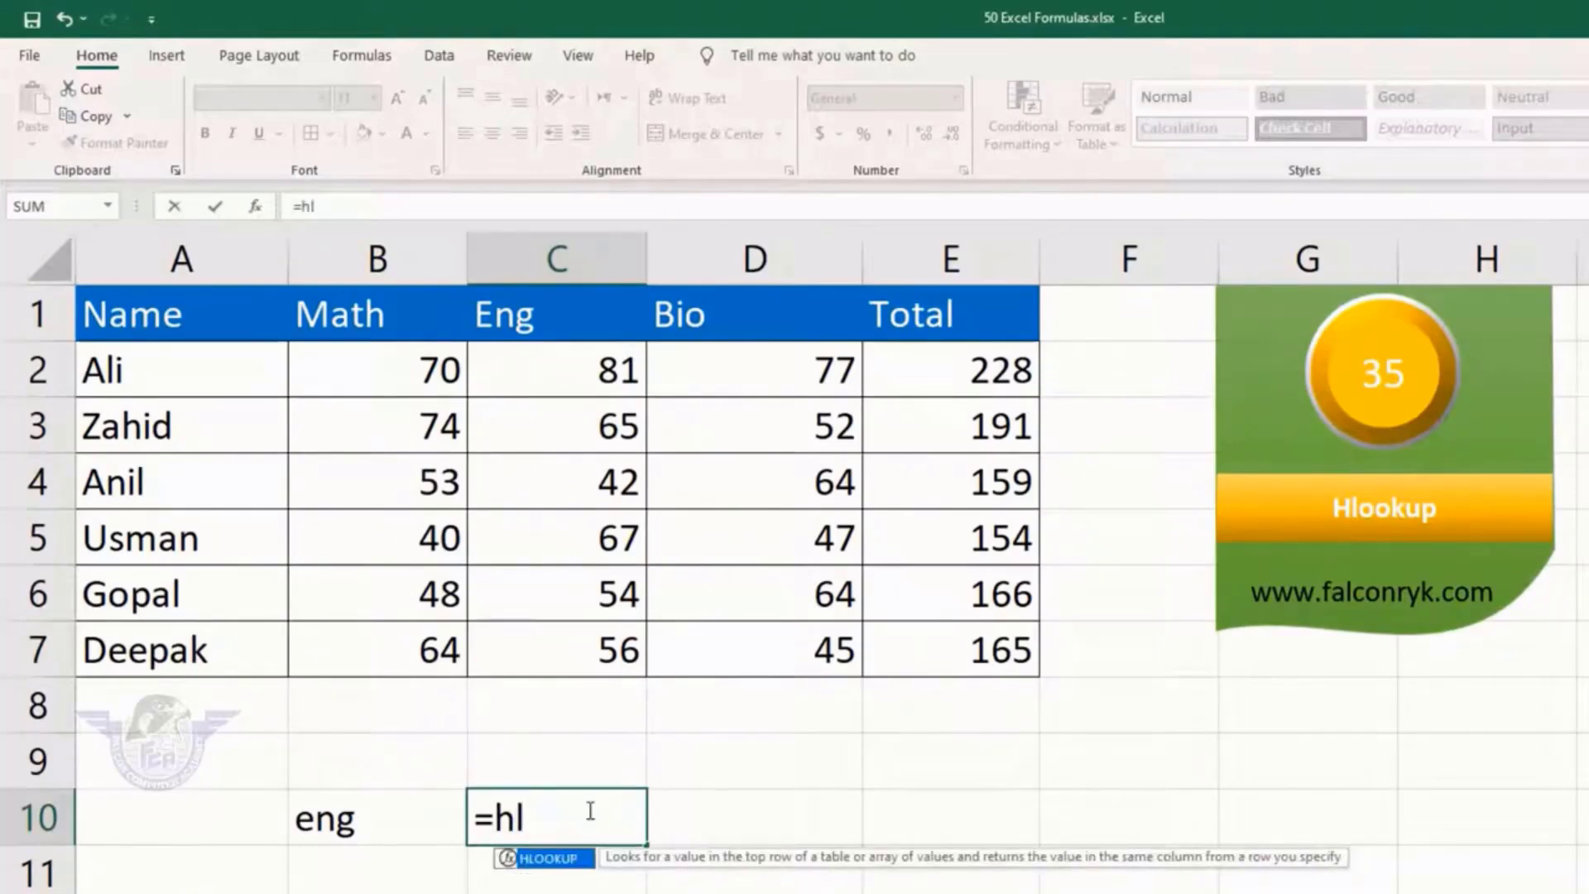
pyautogui.press('Tab')
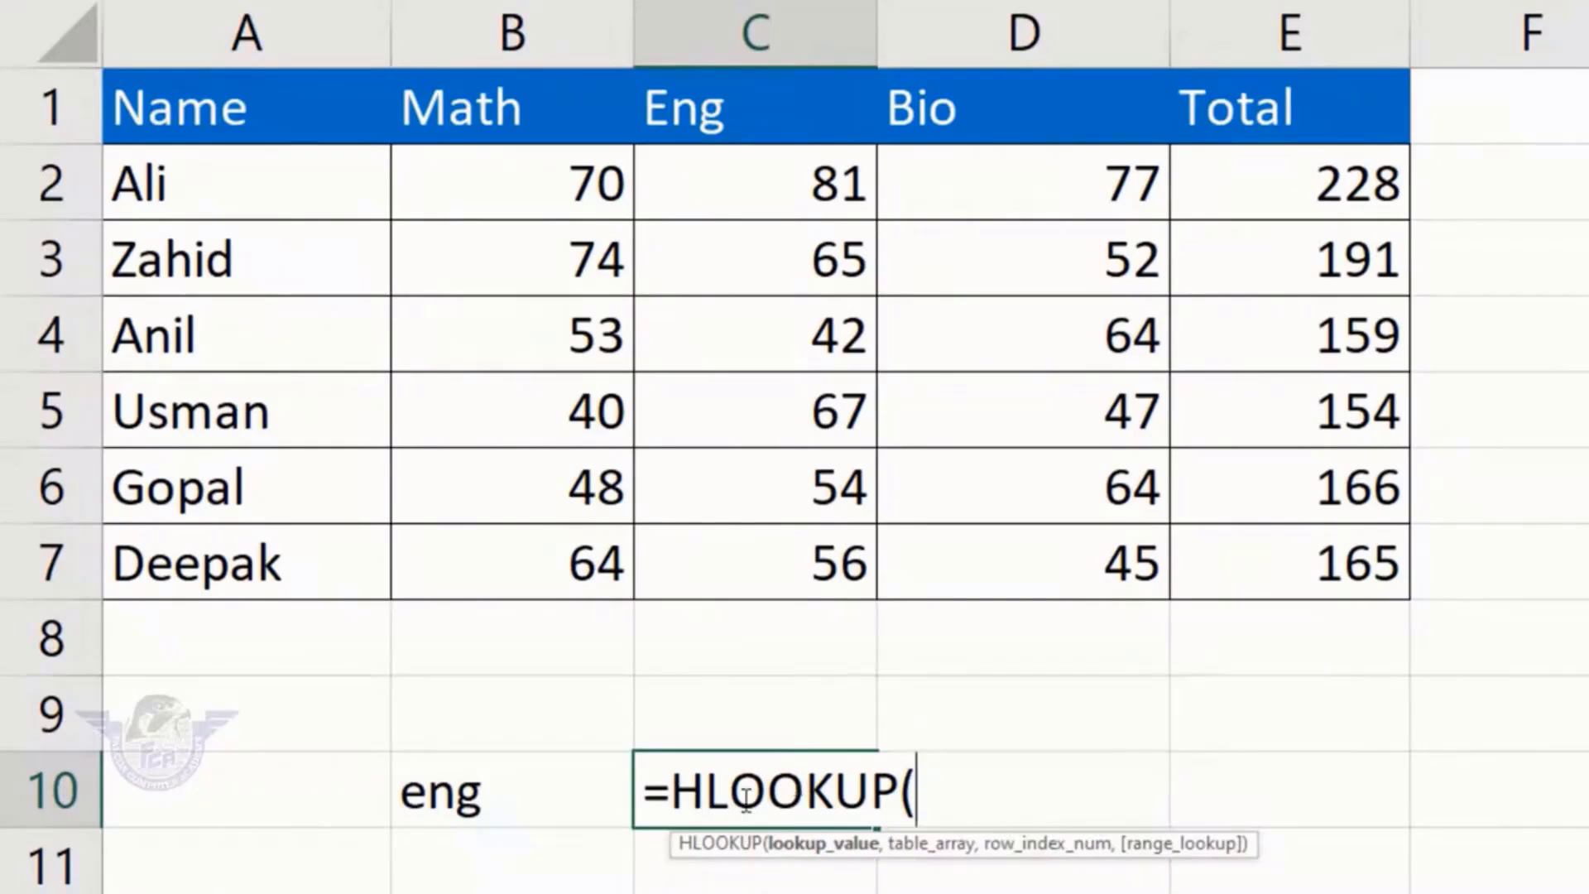
pyautogui.click(524, 795)
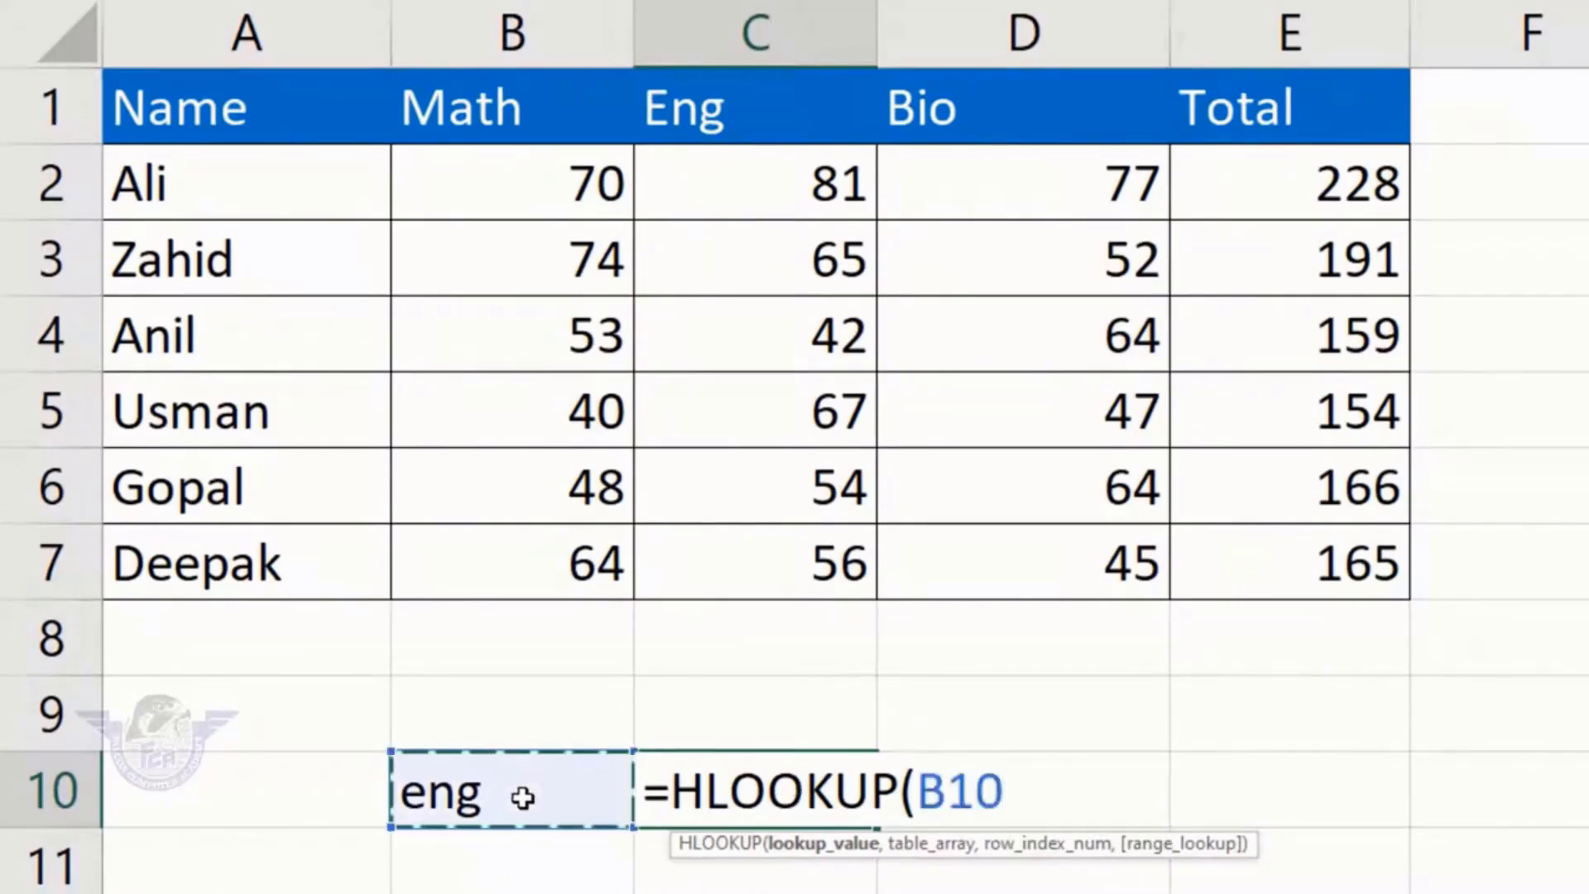
pyautogui.write(',')
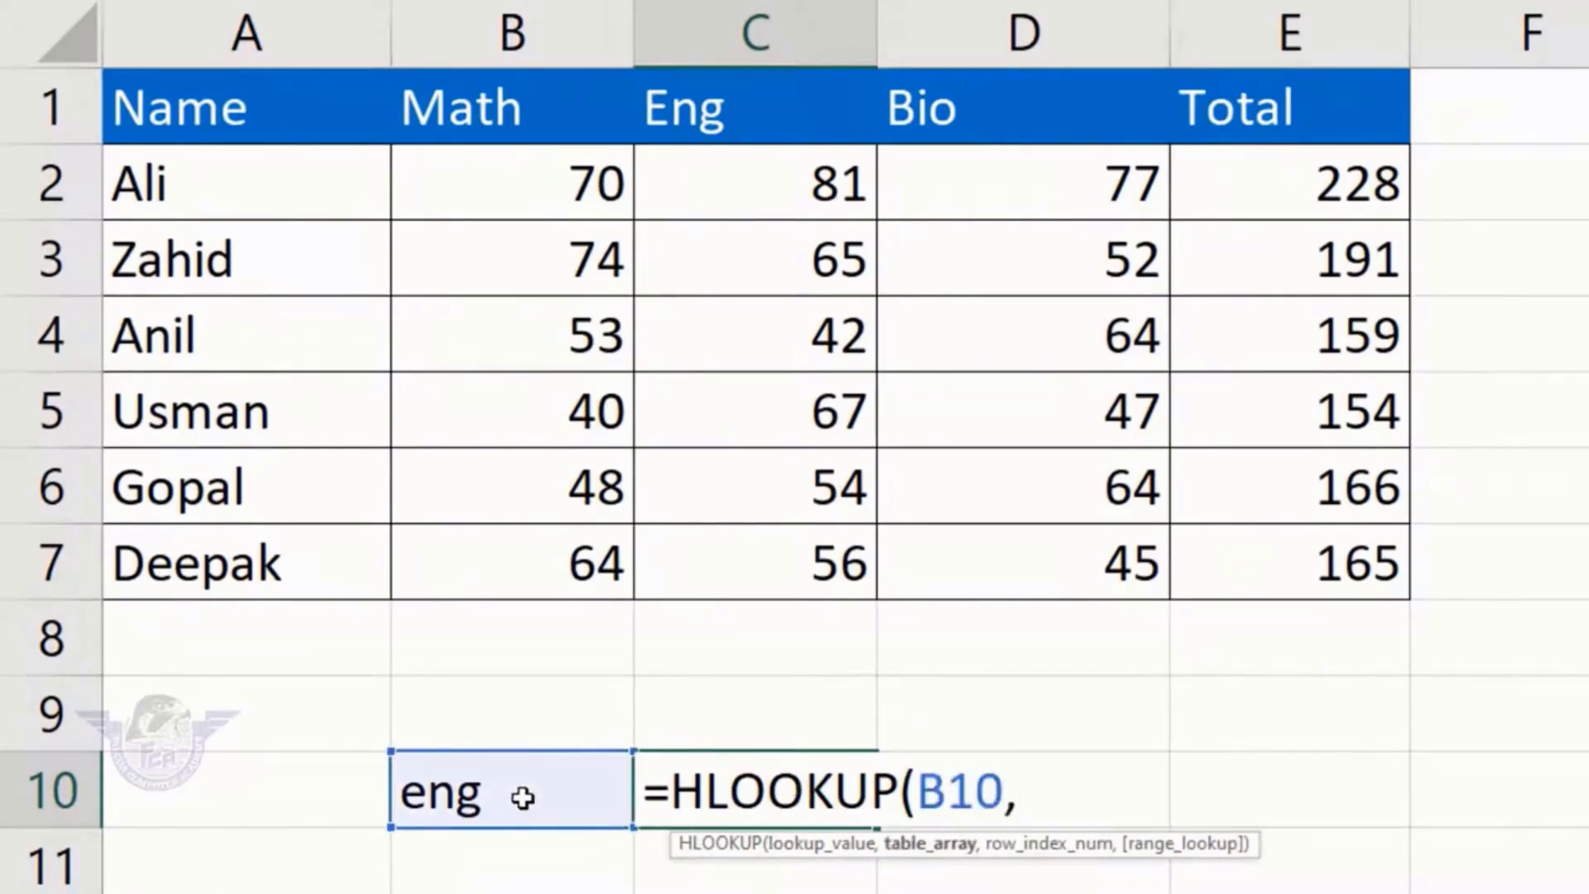
pyautogui.click(330, 130)
pyautogui.moveTo(330, 130); pyautogui.dragTo(1223, 577)
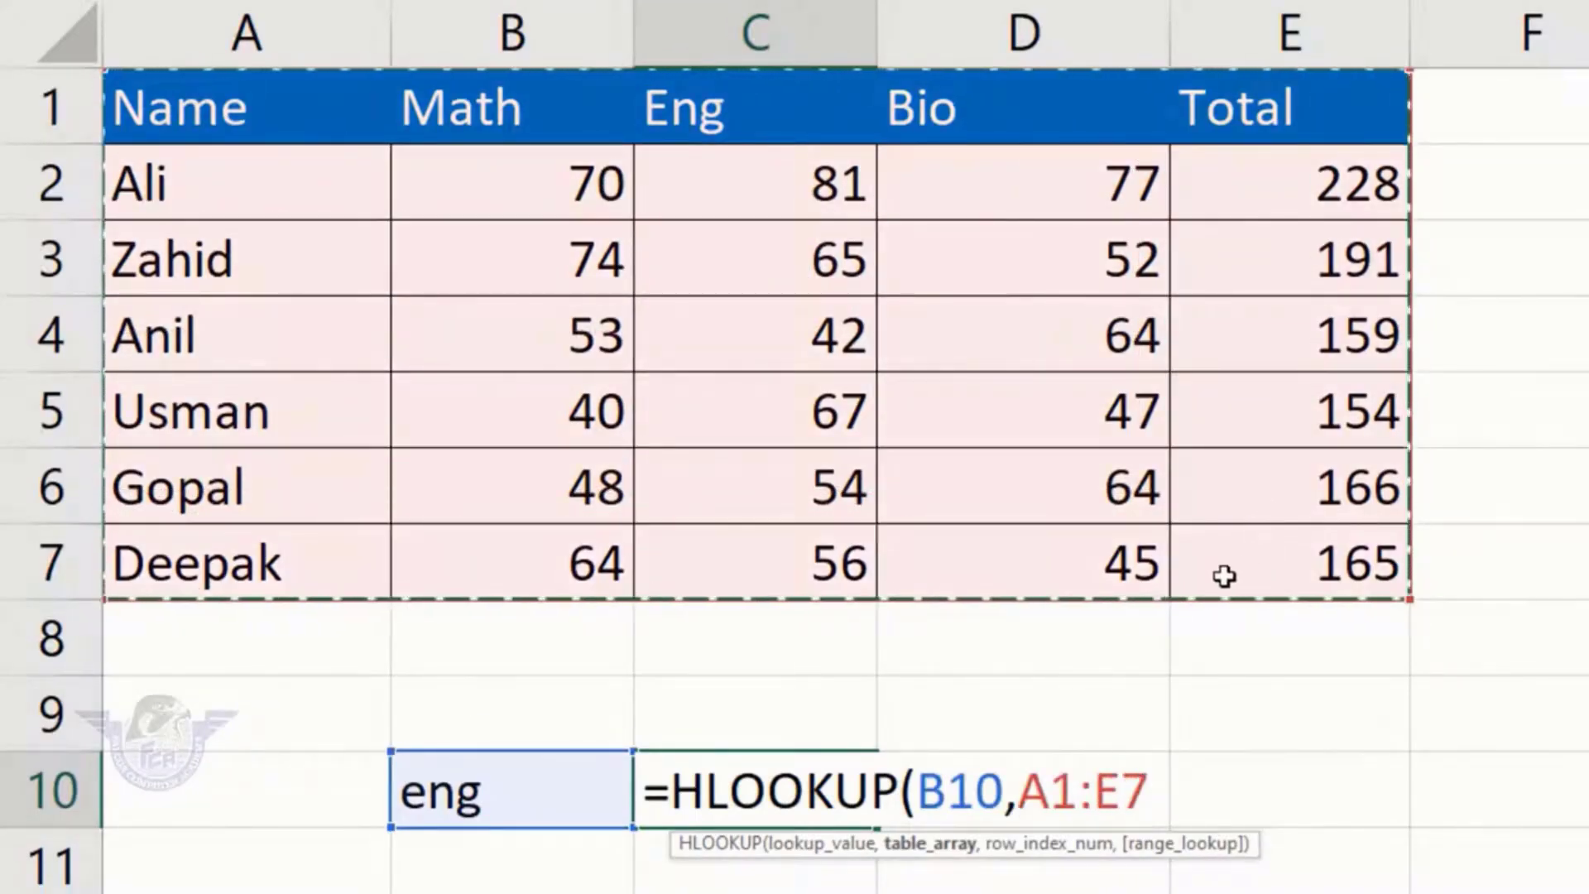
pyautogui.write(',')
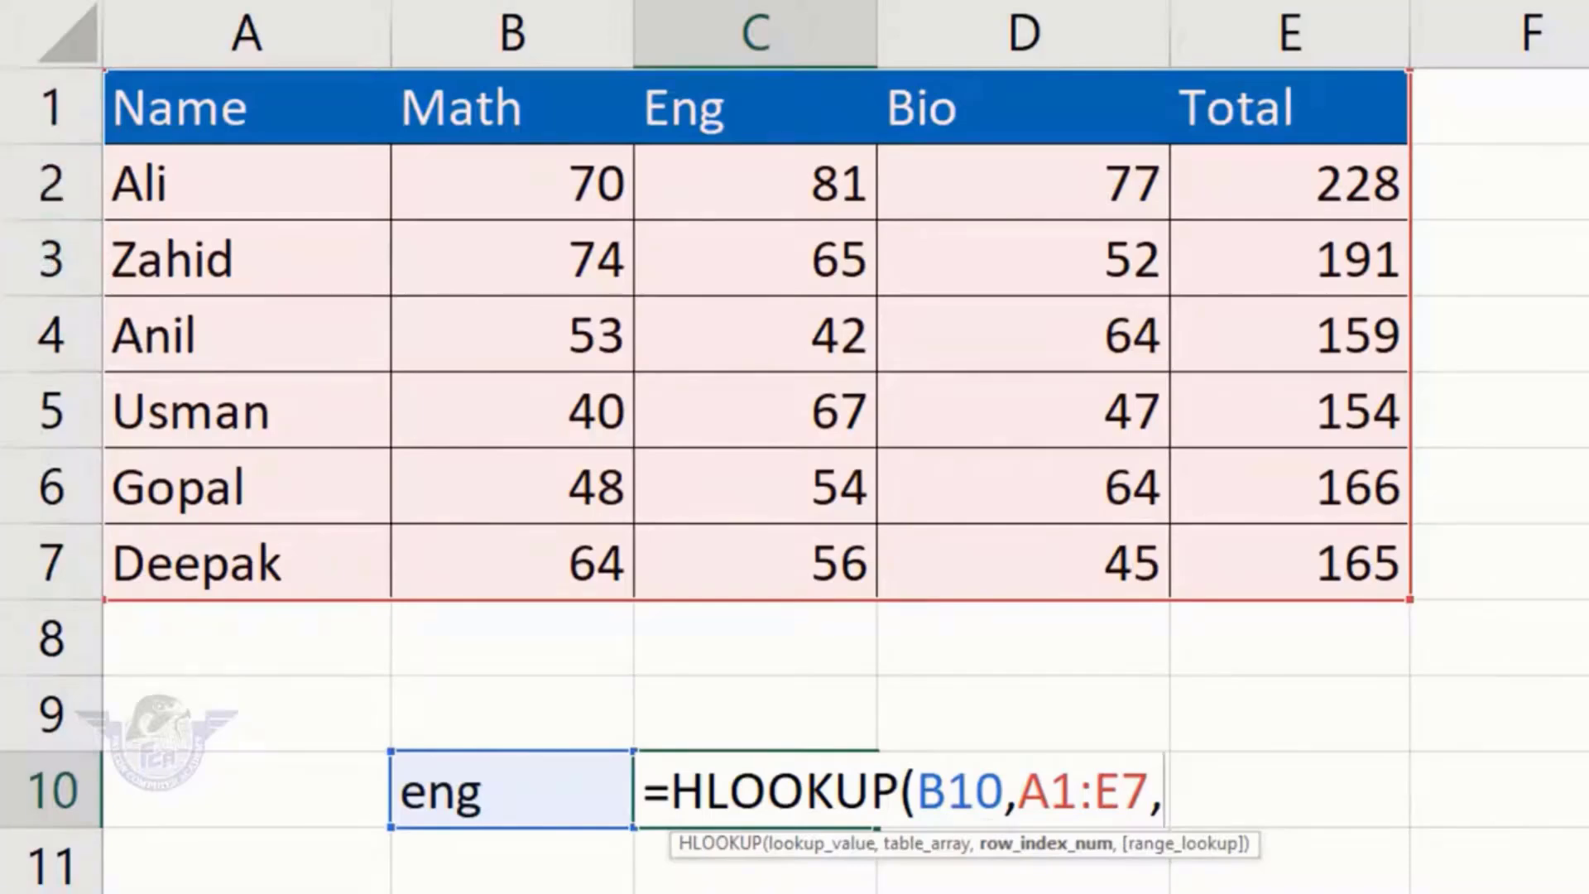
# Complete the C10 HLOOKUP with row index 3 and 0 for an exact match, and select the cell again
pyautogui.write('3,0')
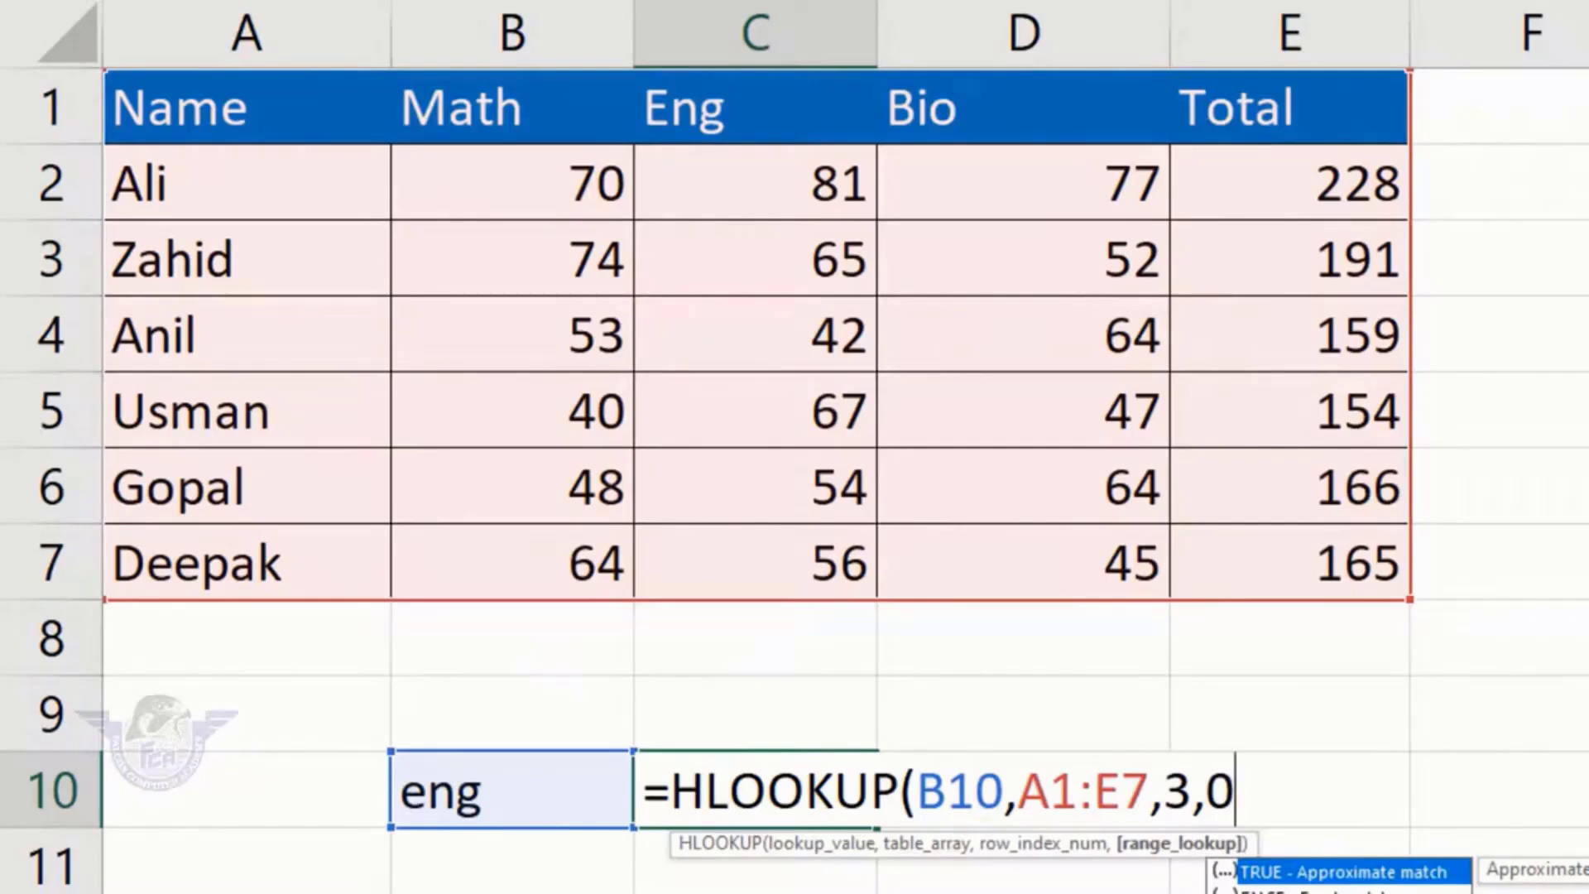
pyautogui.write(')')
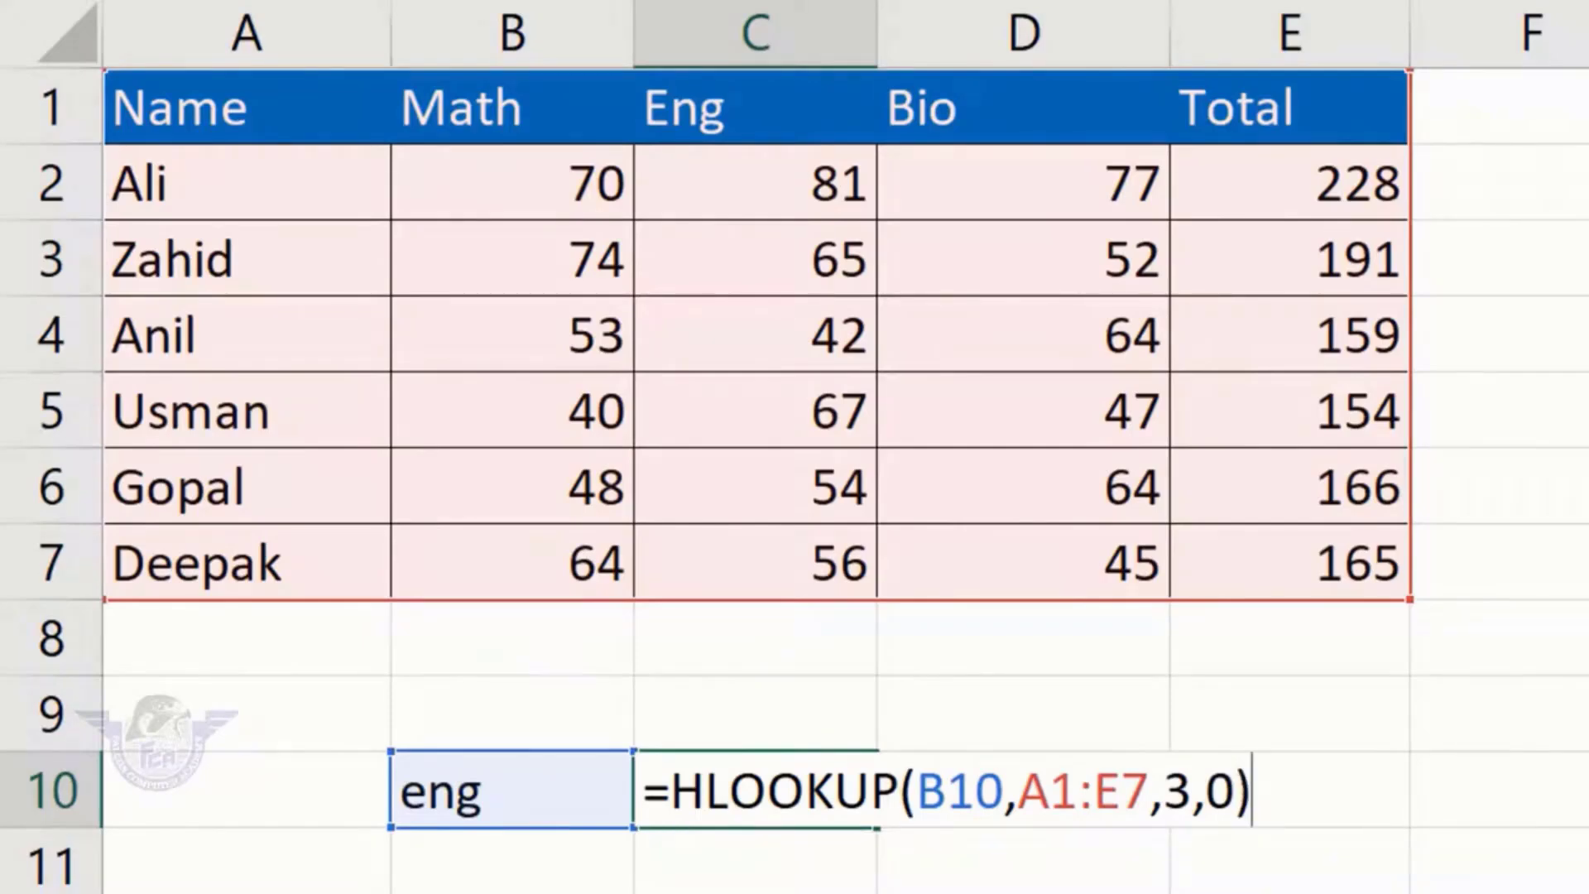
pyautogui.press('Return')
pyautogui.click(754, 789)
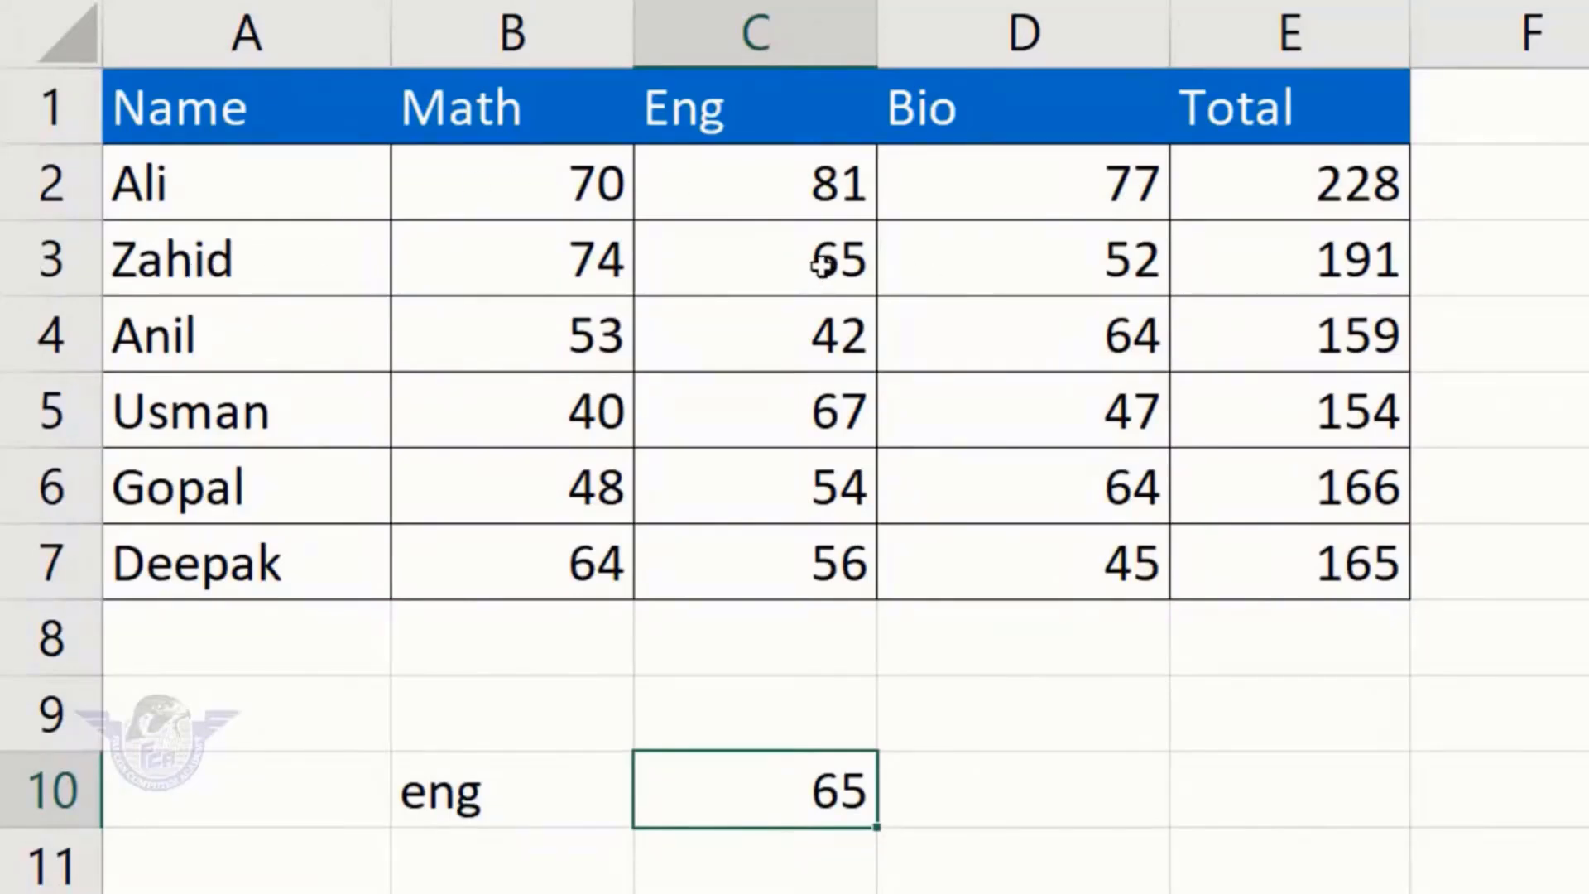
# Replace the subject in lookup cell B10 with Bio
pyautogui.click(469, 792)
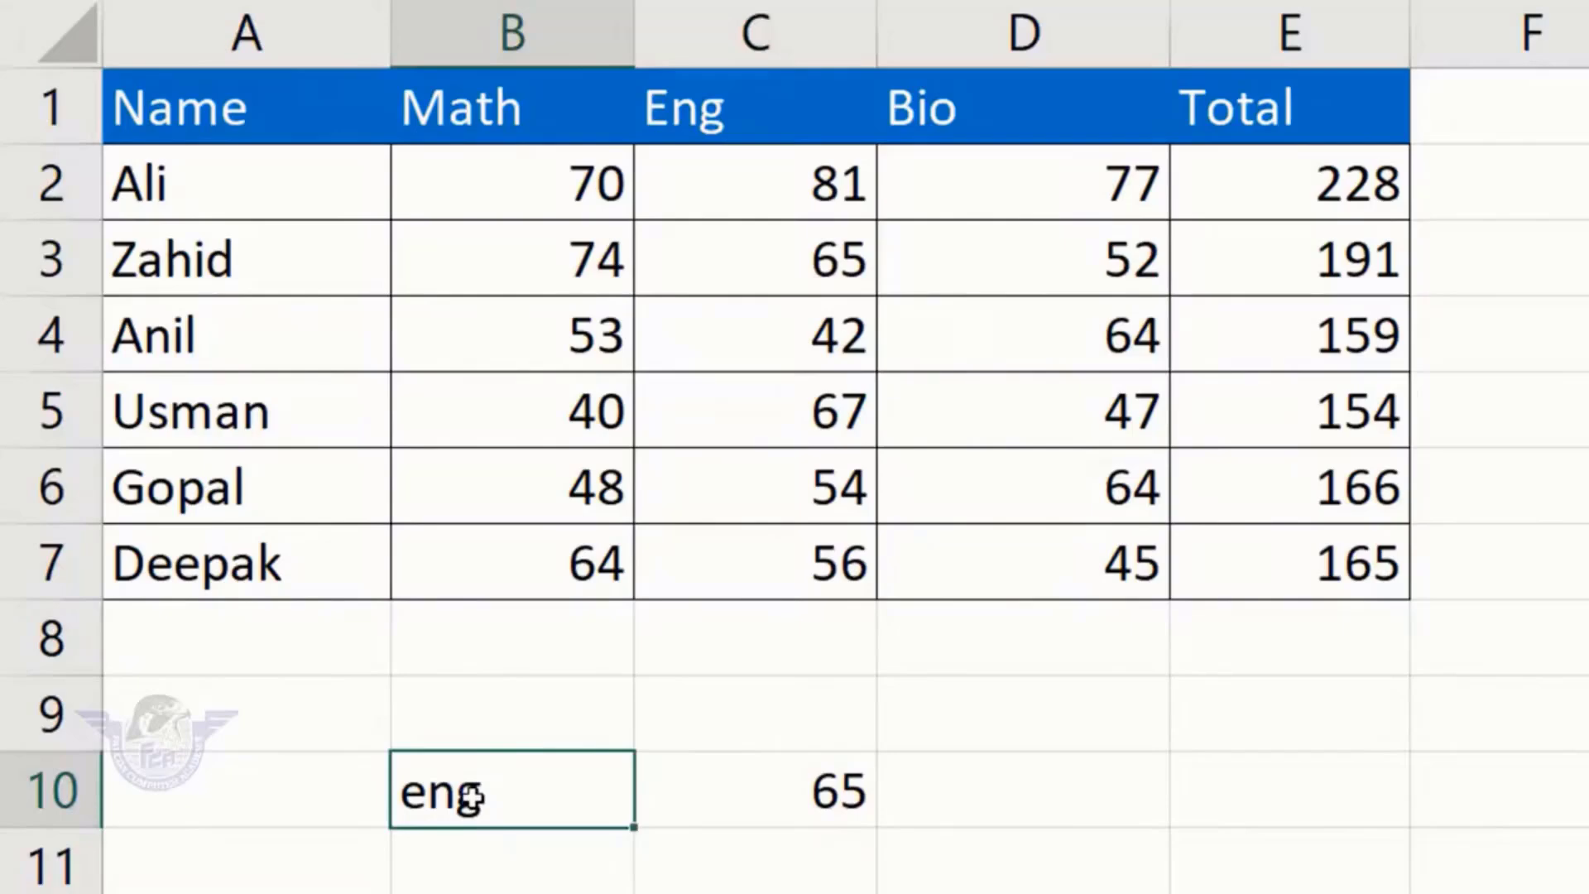
pyautogui.write('Bl')
pyautogui.press('BackSpace')
pyautogui.write('io')
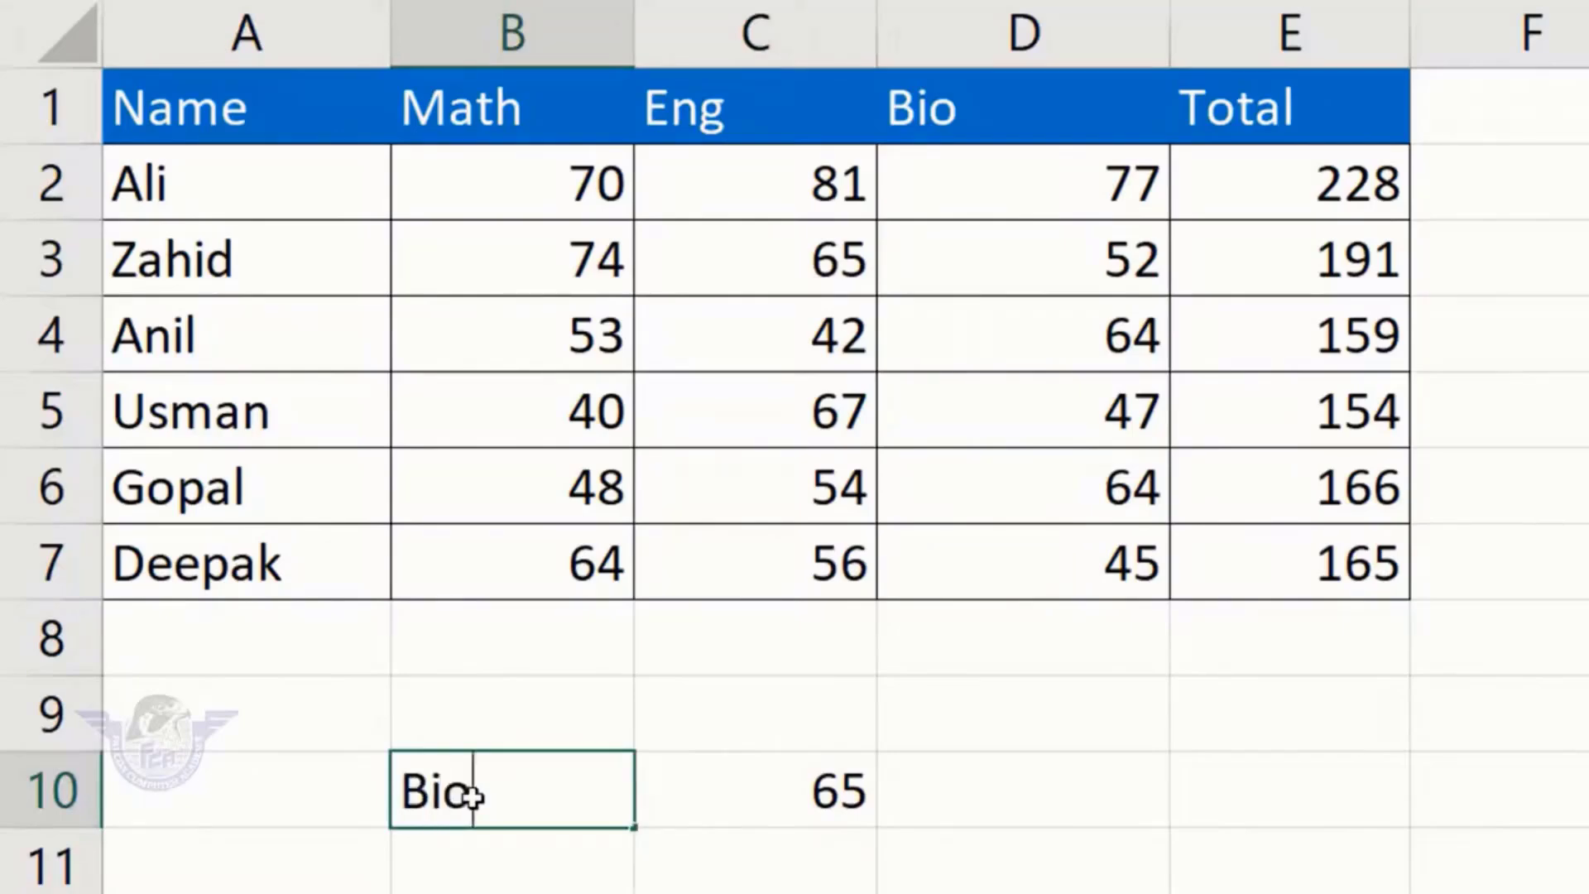
pyautogui.press('Return')
pyautogui.click(472, 796)
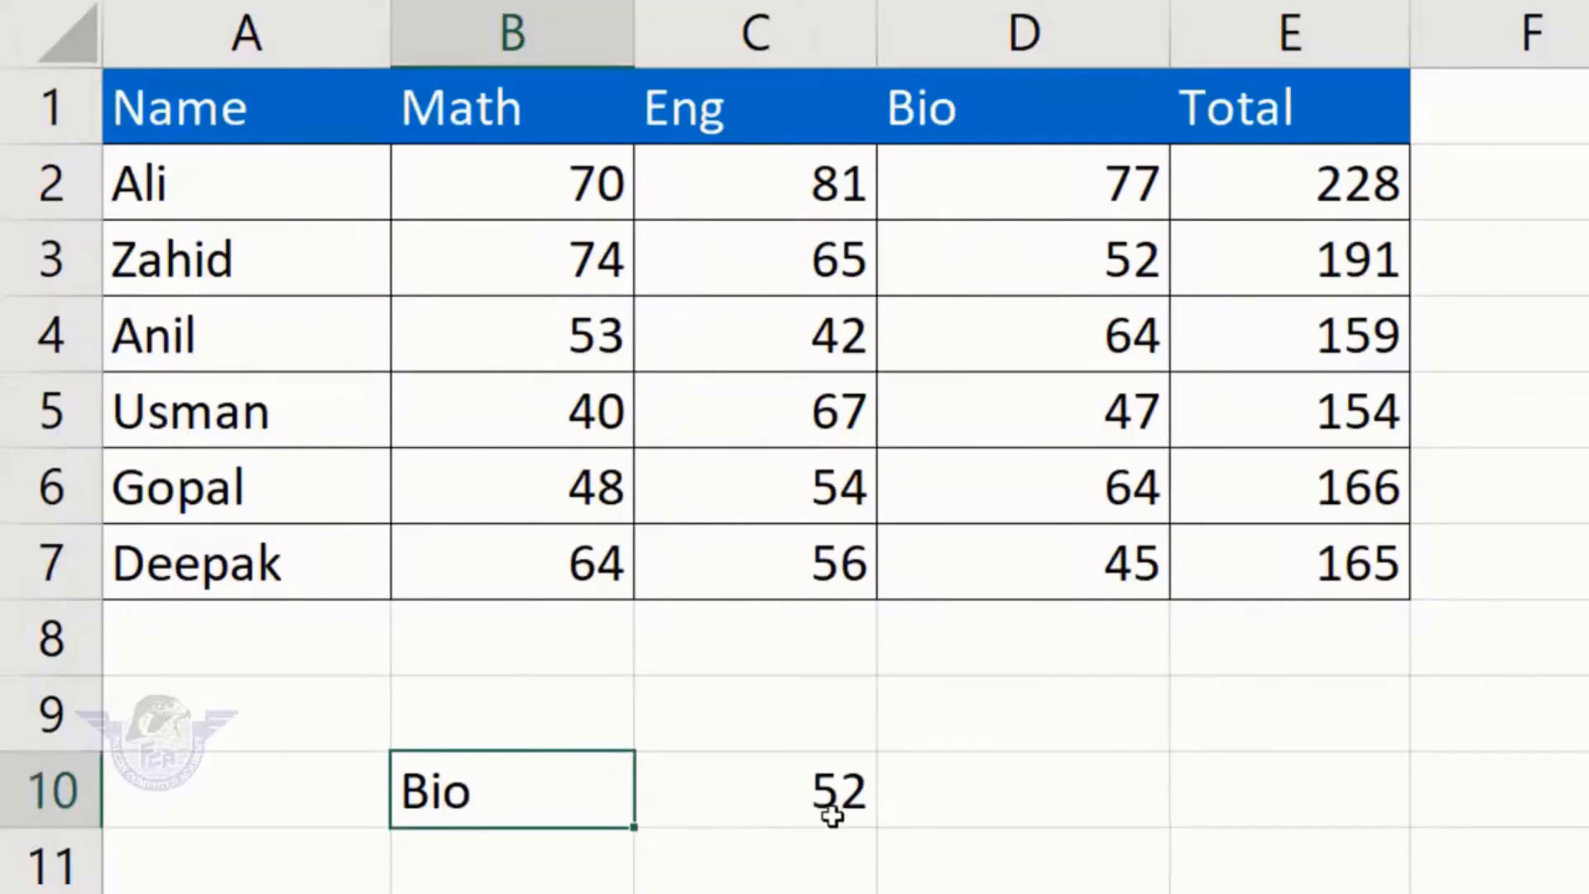
# Edit the HLOOKUP formula in C10 to use row index 7, and select the cell again
pyautogui.click(832, 813)
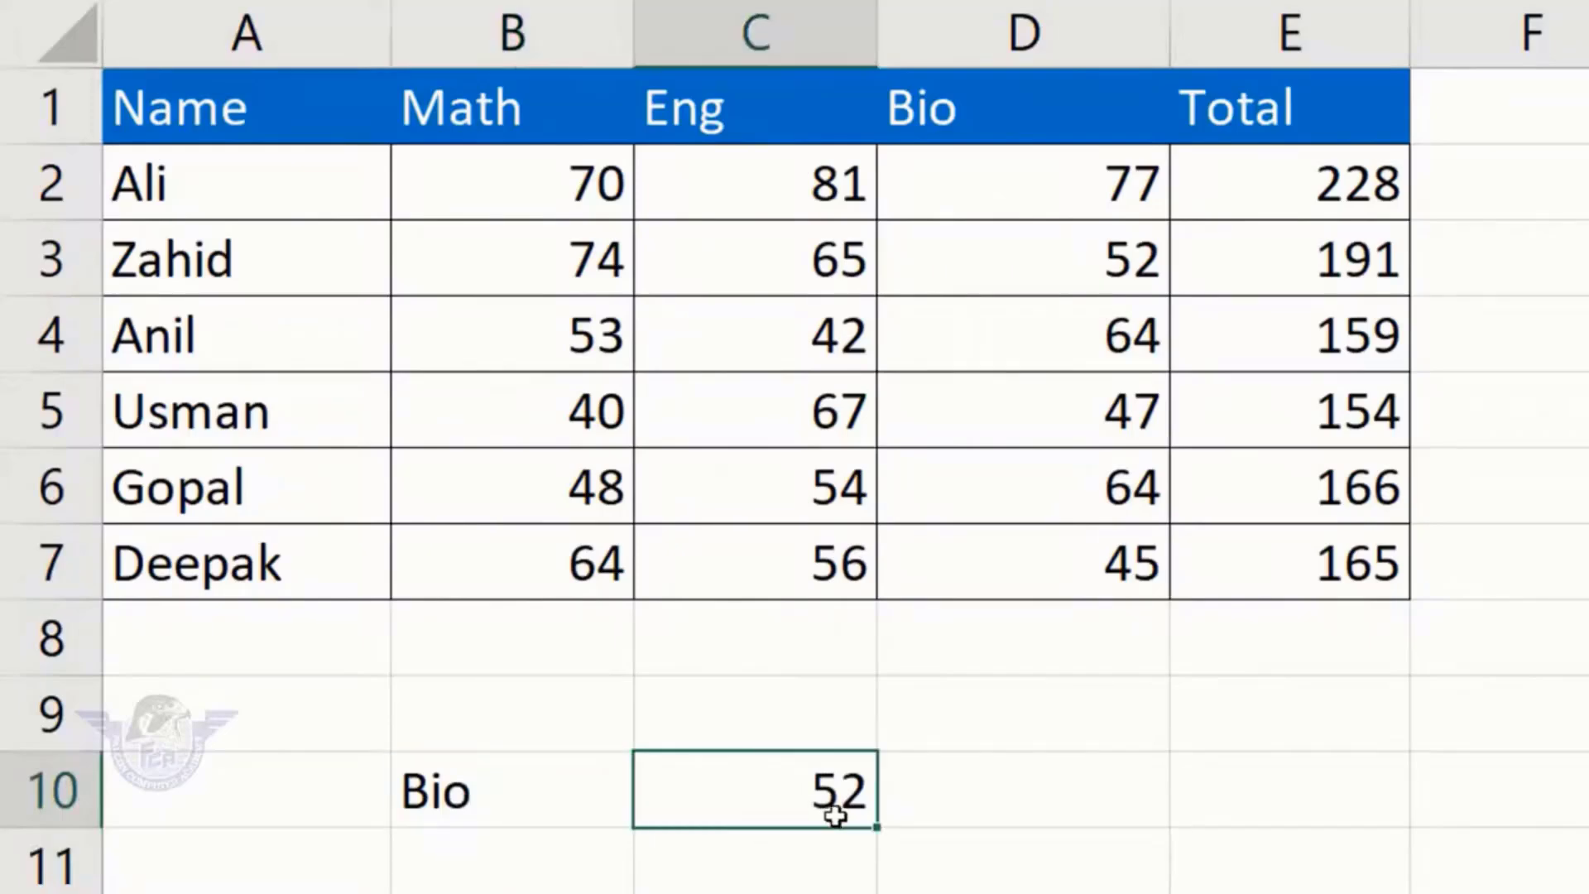
pyautogui.click(840, 861)
pyautogui.click(849, 796)
pyautogui.press('F2')
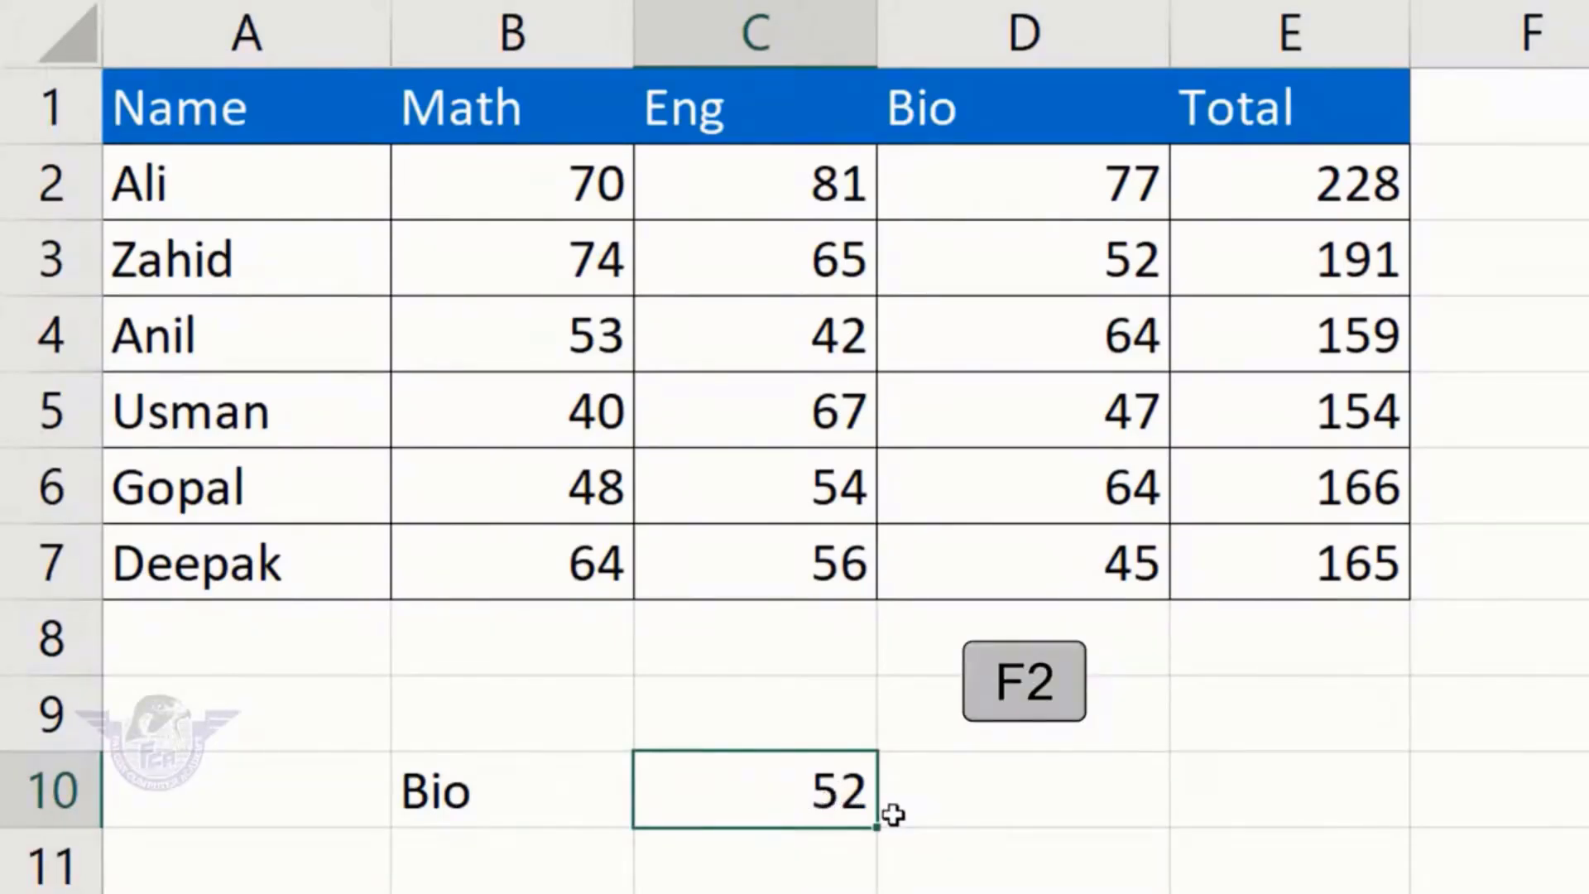
pyautogui.press('F2')
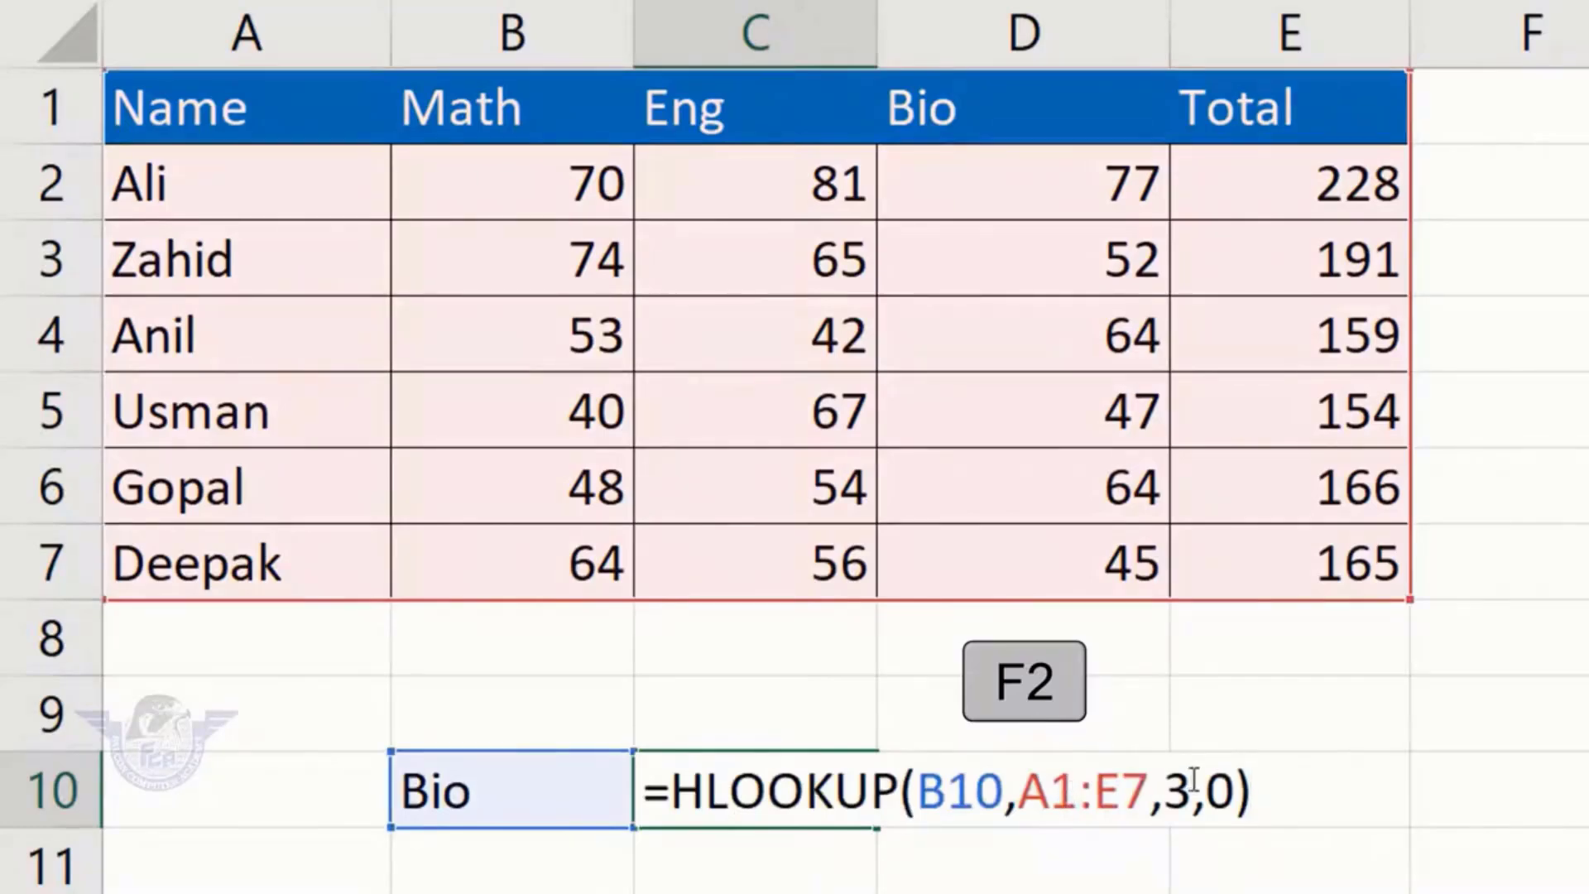
pyautogui.moveTo(1193, 791); pyautogui.dragTo(1166, 794)
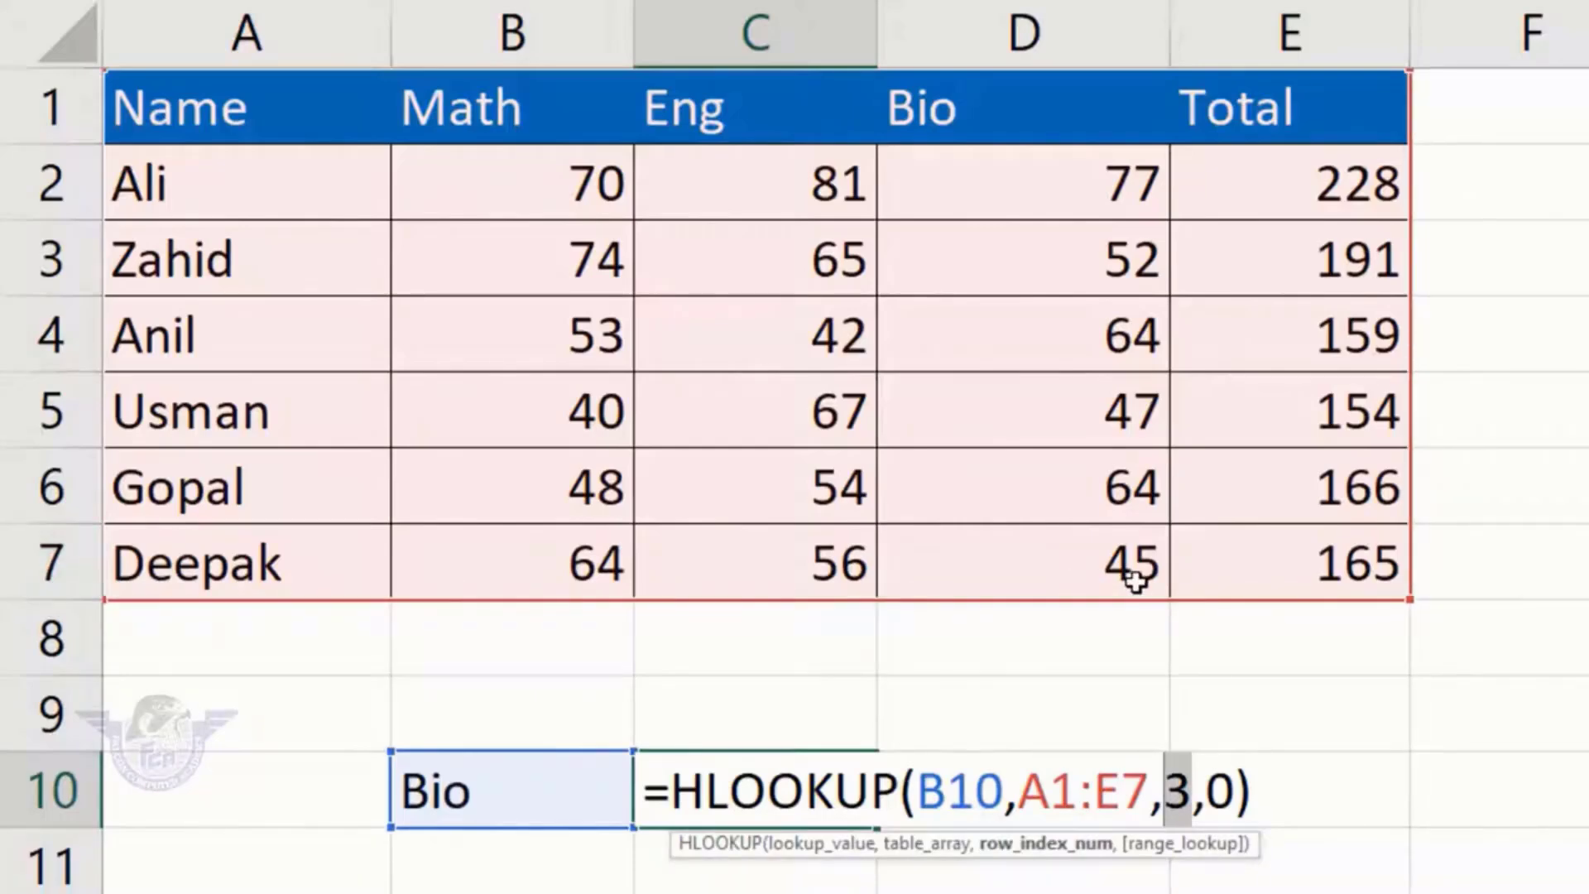
pyautogui.write('7')
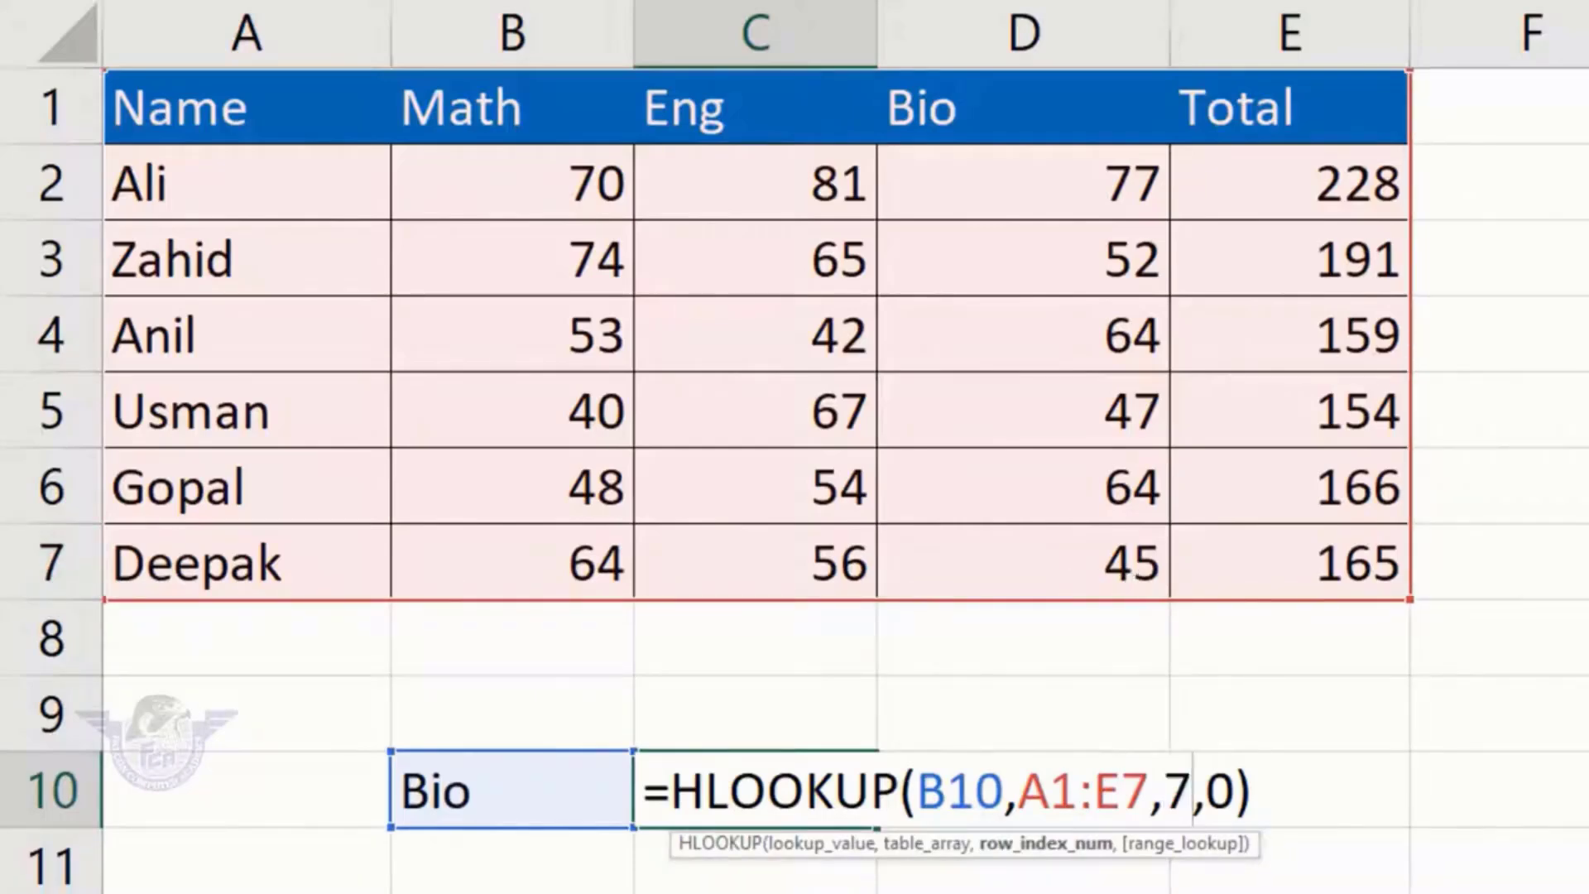
pyautogui.press('Return')
pyautogui.press('Up')
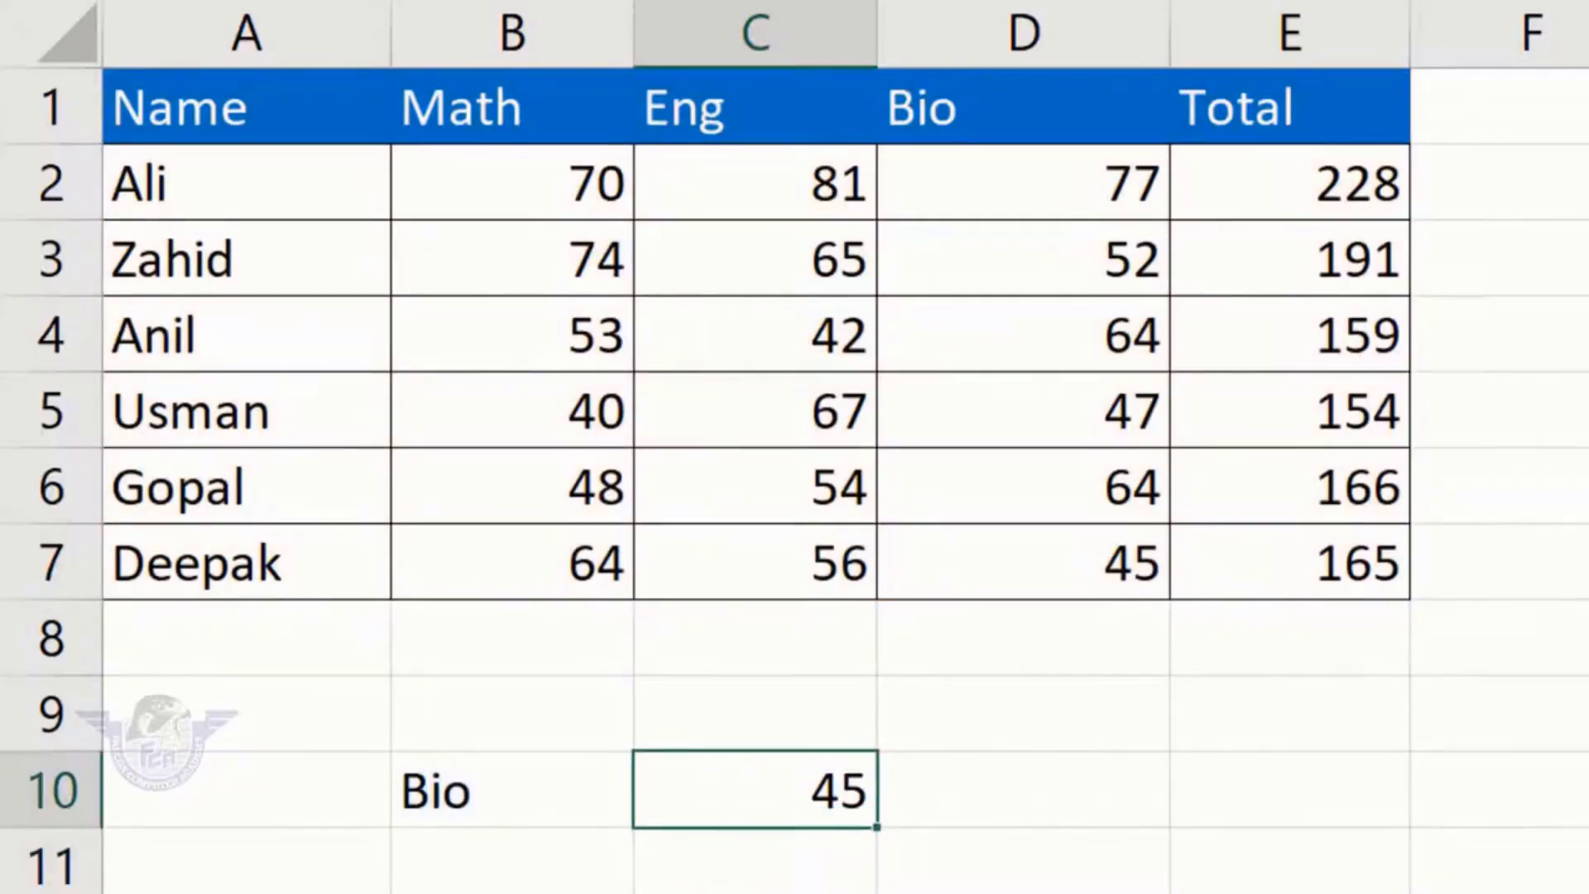
# Change the lookup subject in cell B10 to eng
pyautogui.press('Left')
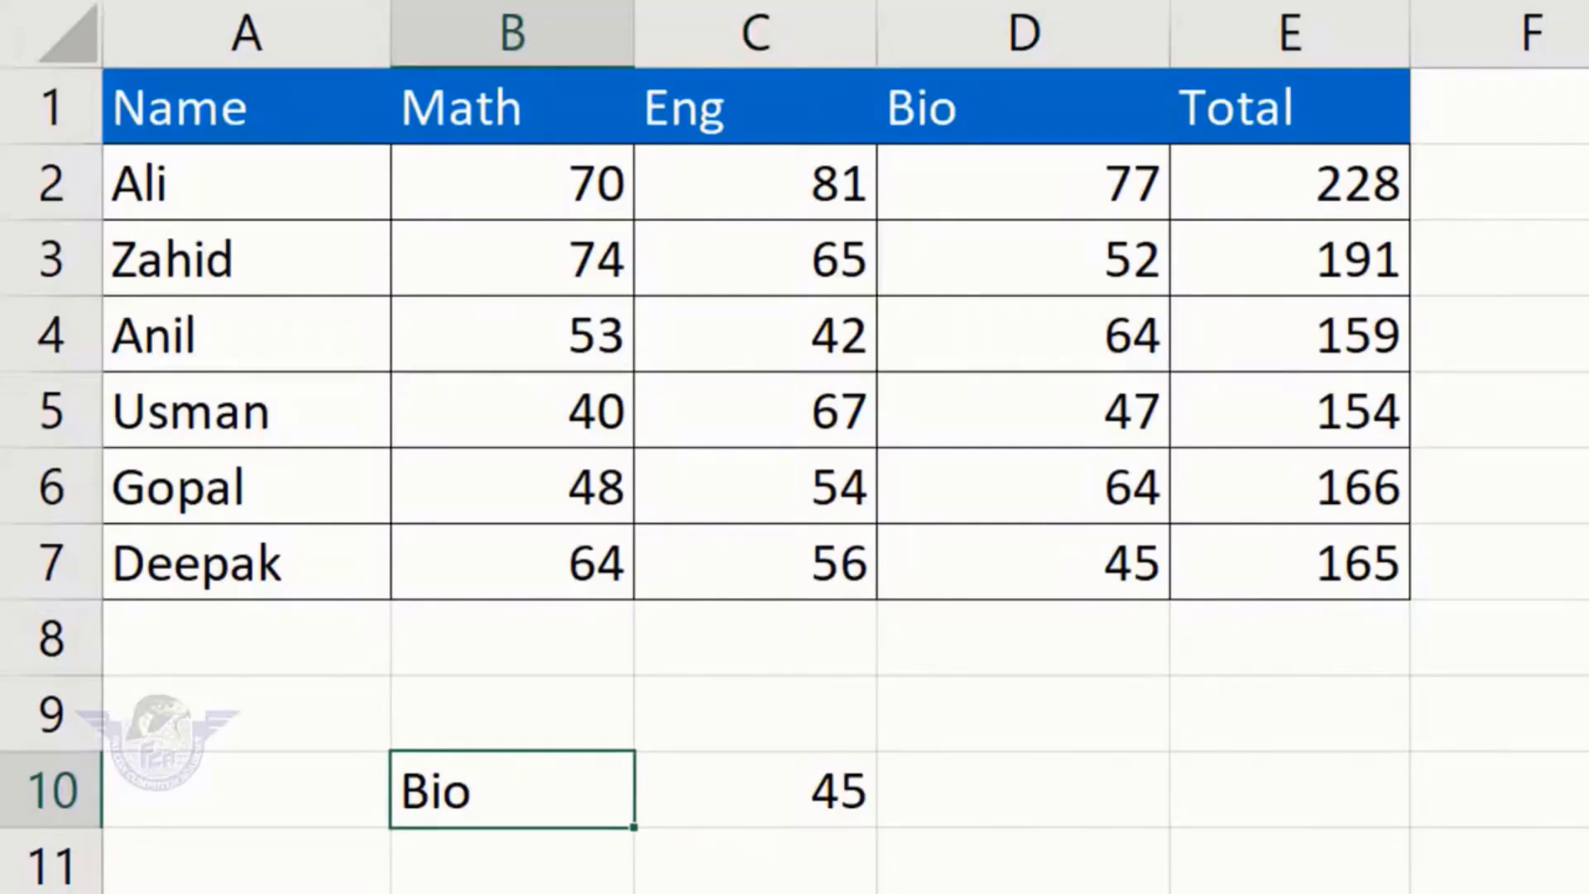
pyautogui.write('eng')
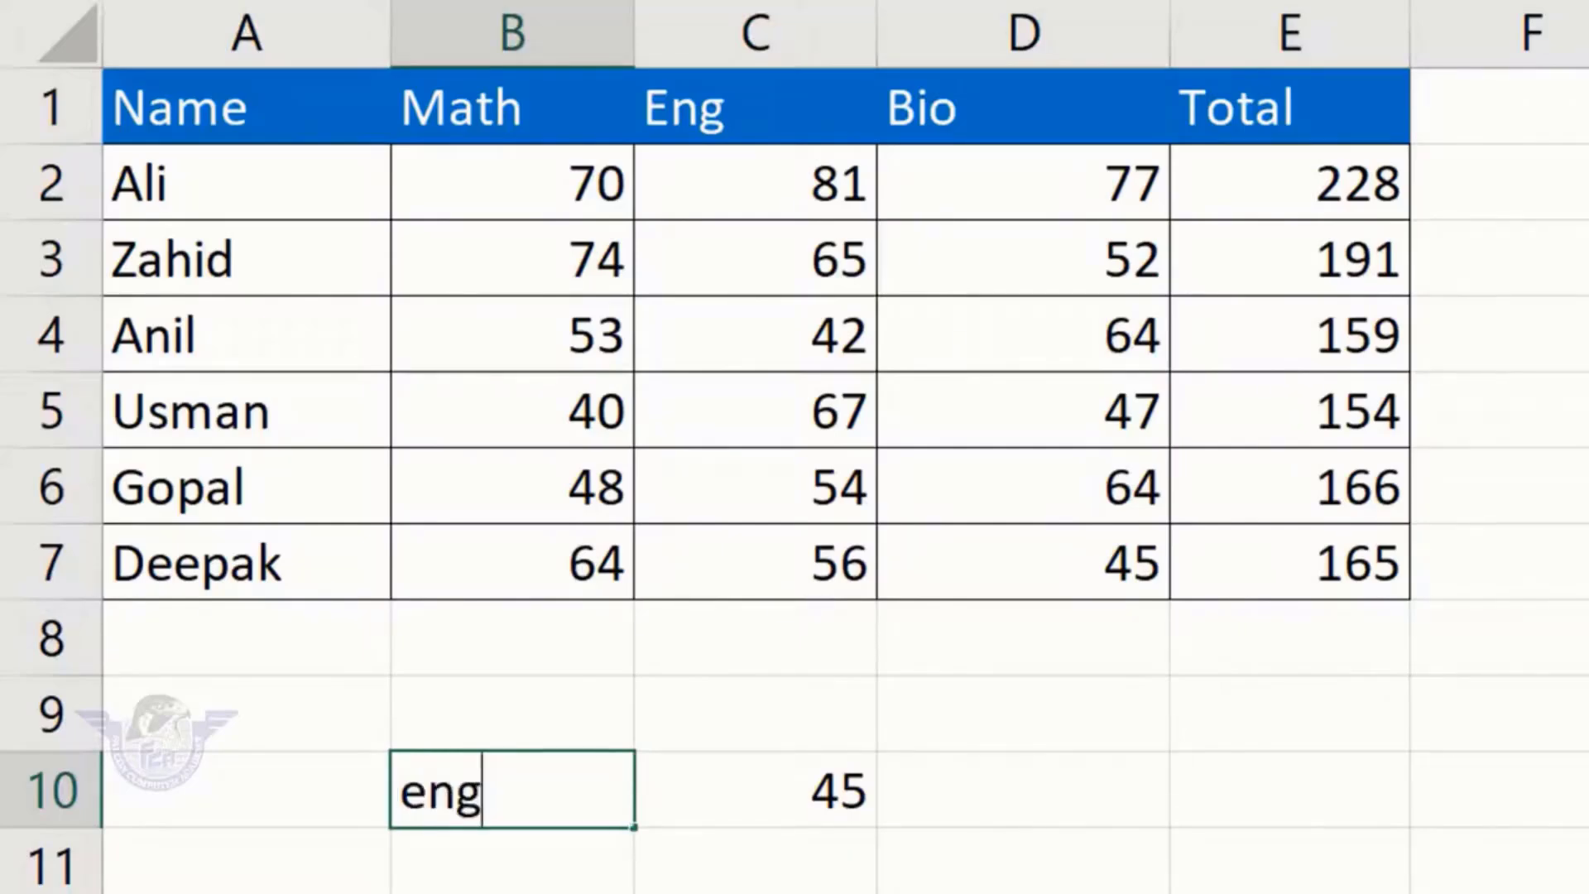
pyautogui.press('Return')
pyautogui.press('Up')
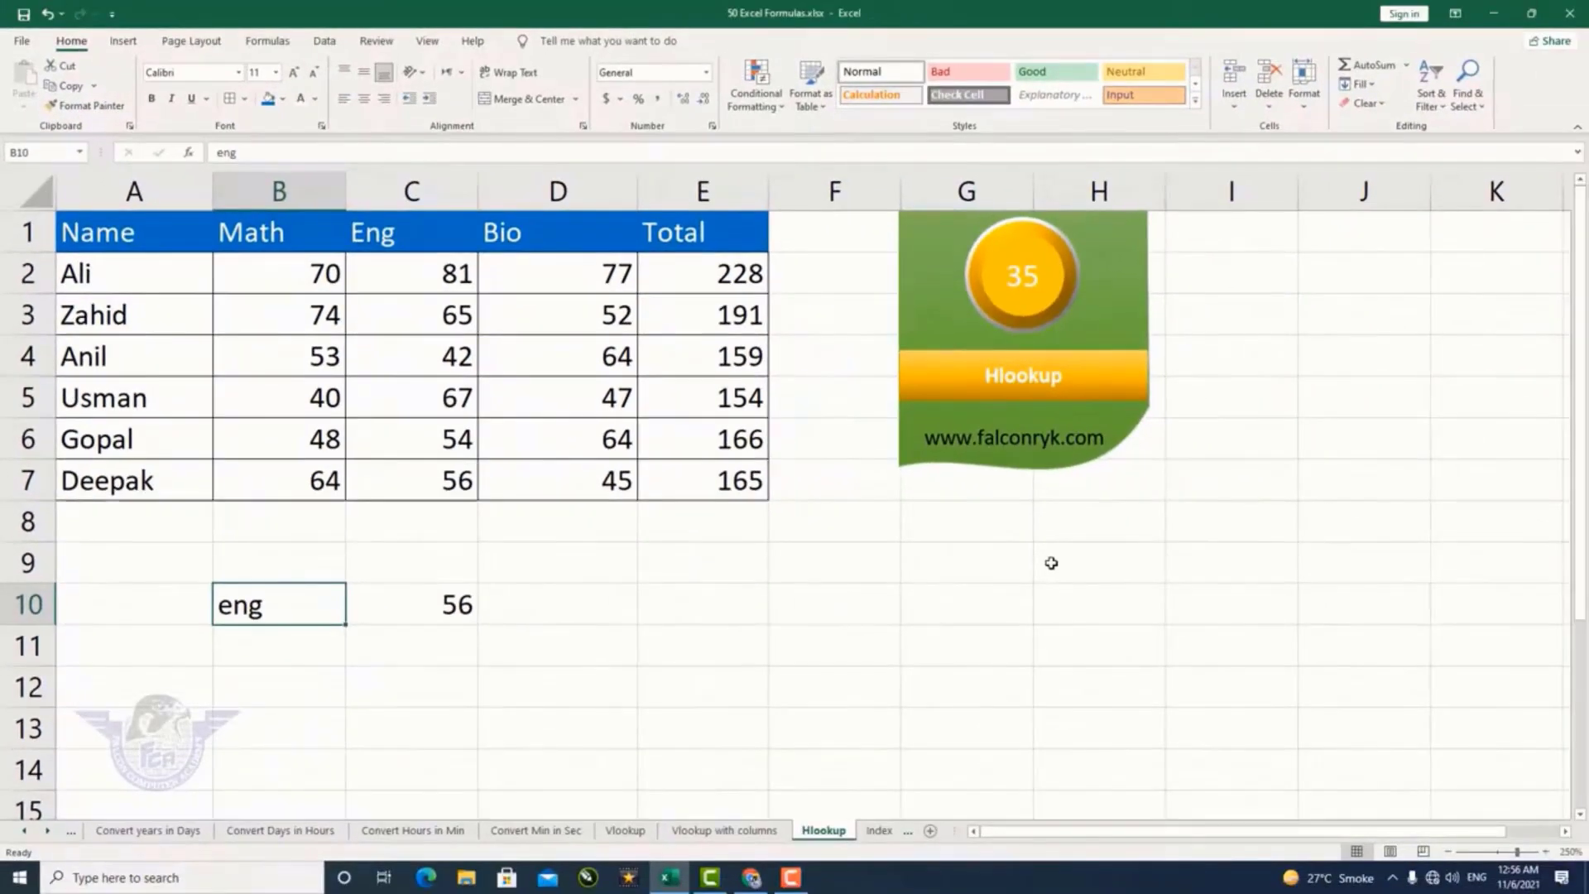
# Switch to the Index sheet and try the serial numbers 1 and 6 in cell G2
pyautogui.hotkey('ctrl', 'pagedown')
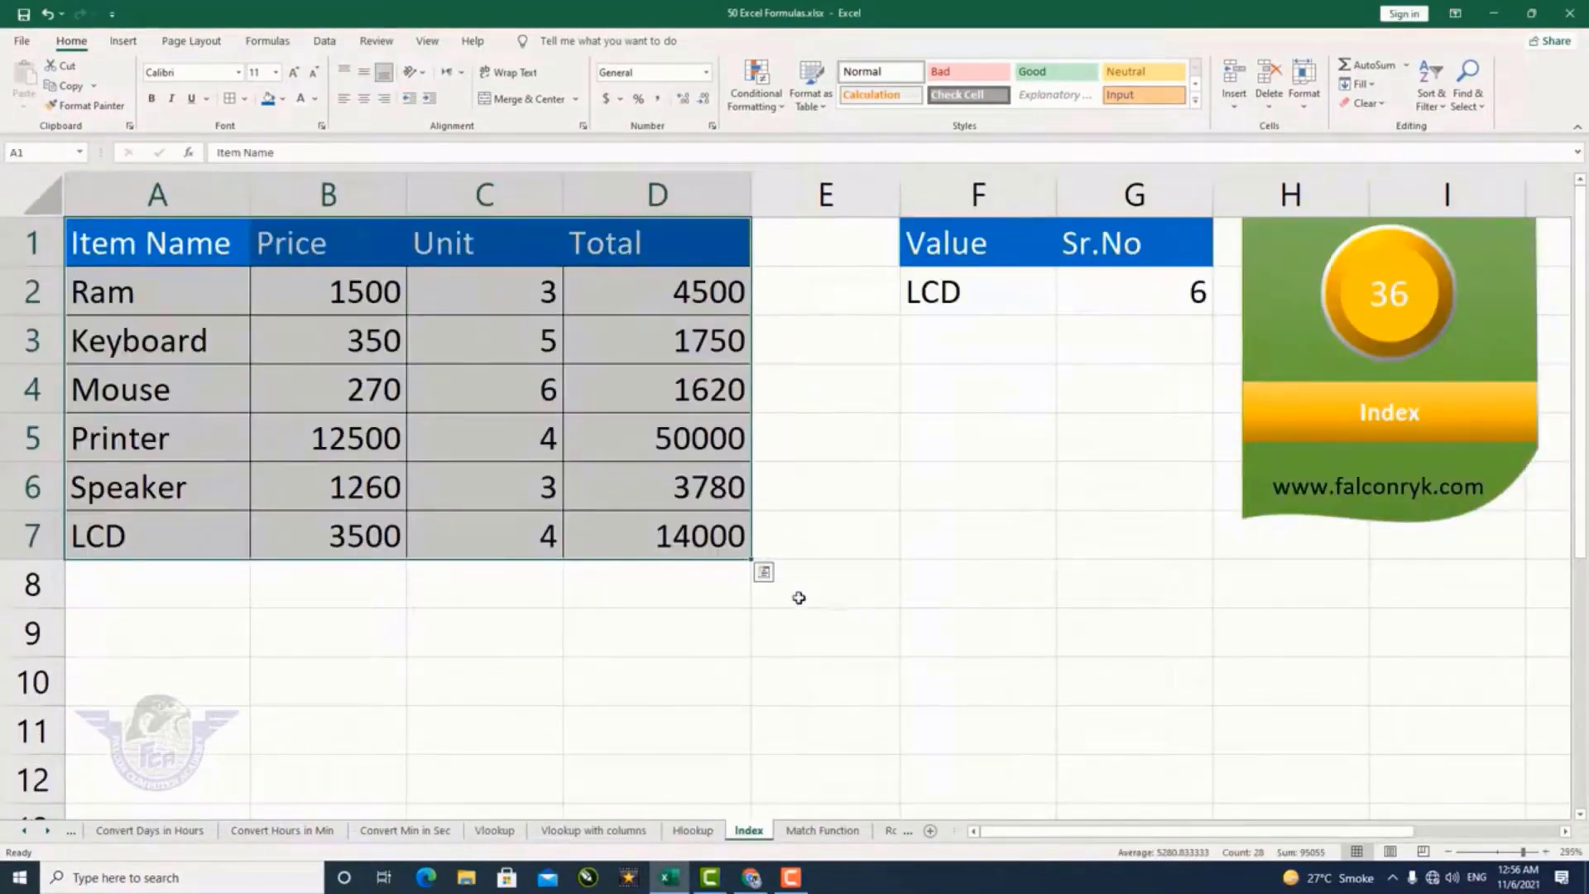
pyautogui.click(667, 587)
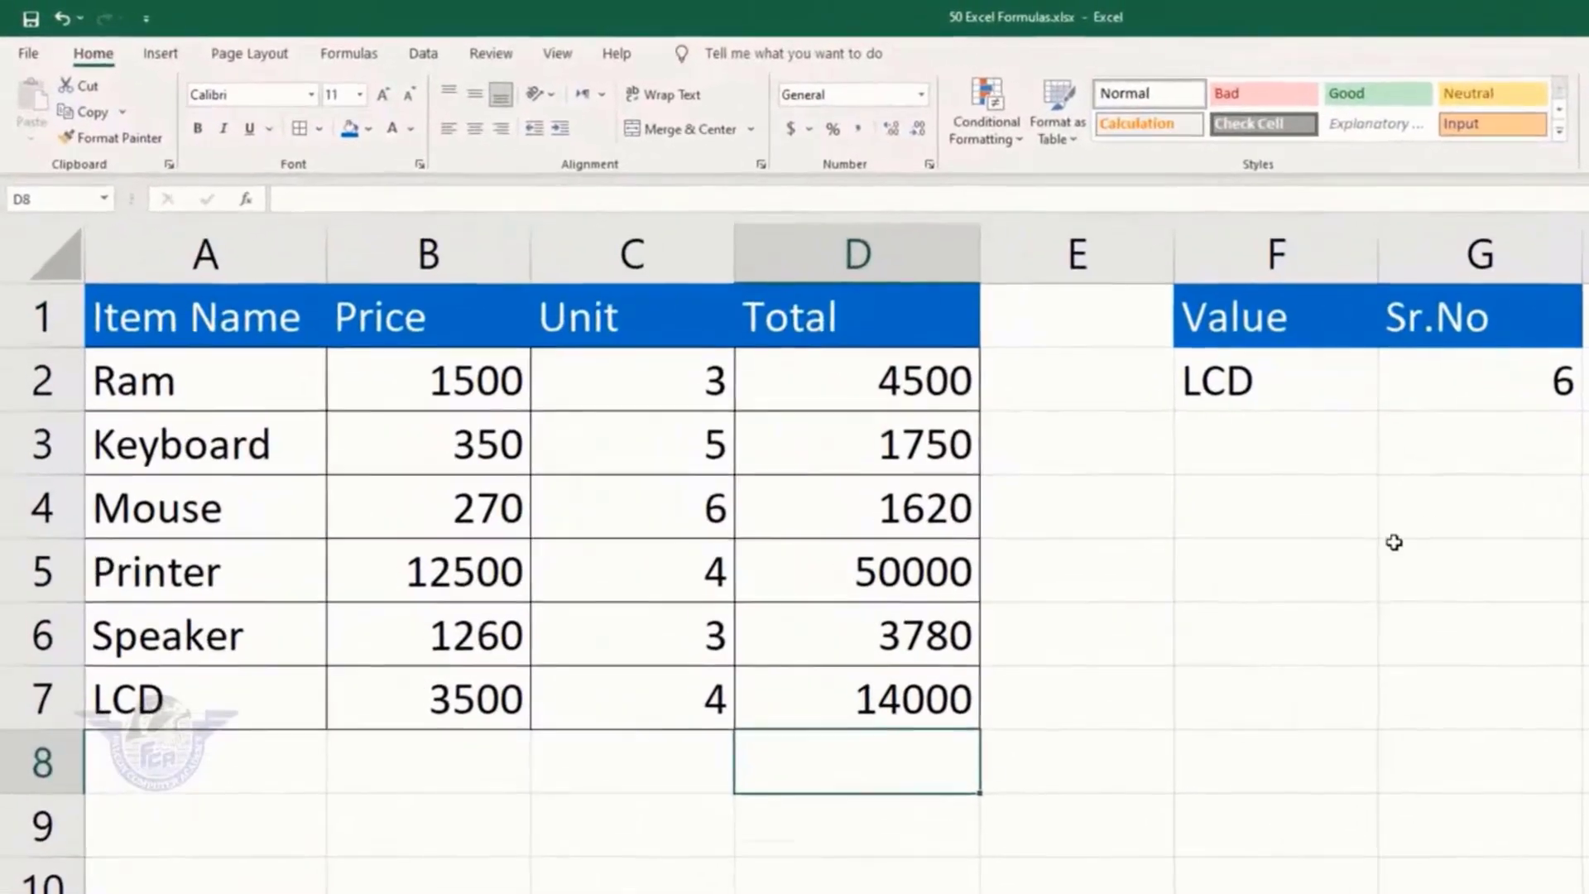
pyautogui.click(1278, 397)
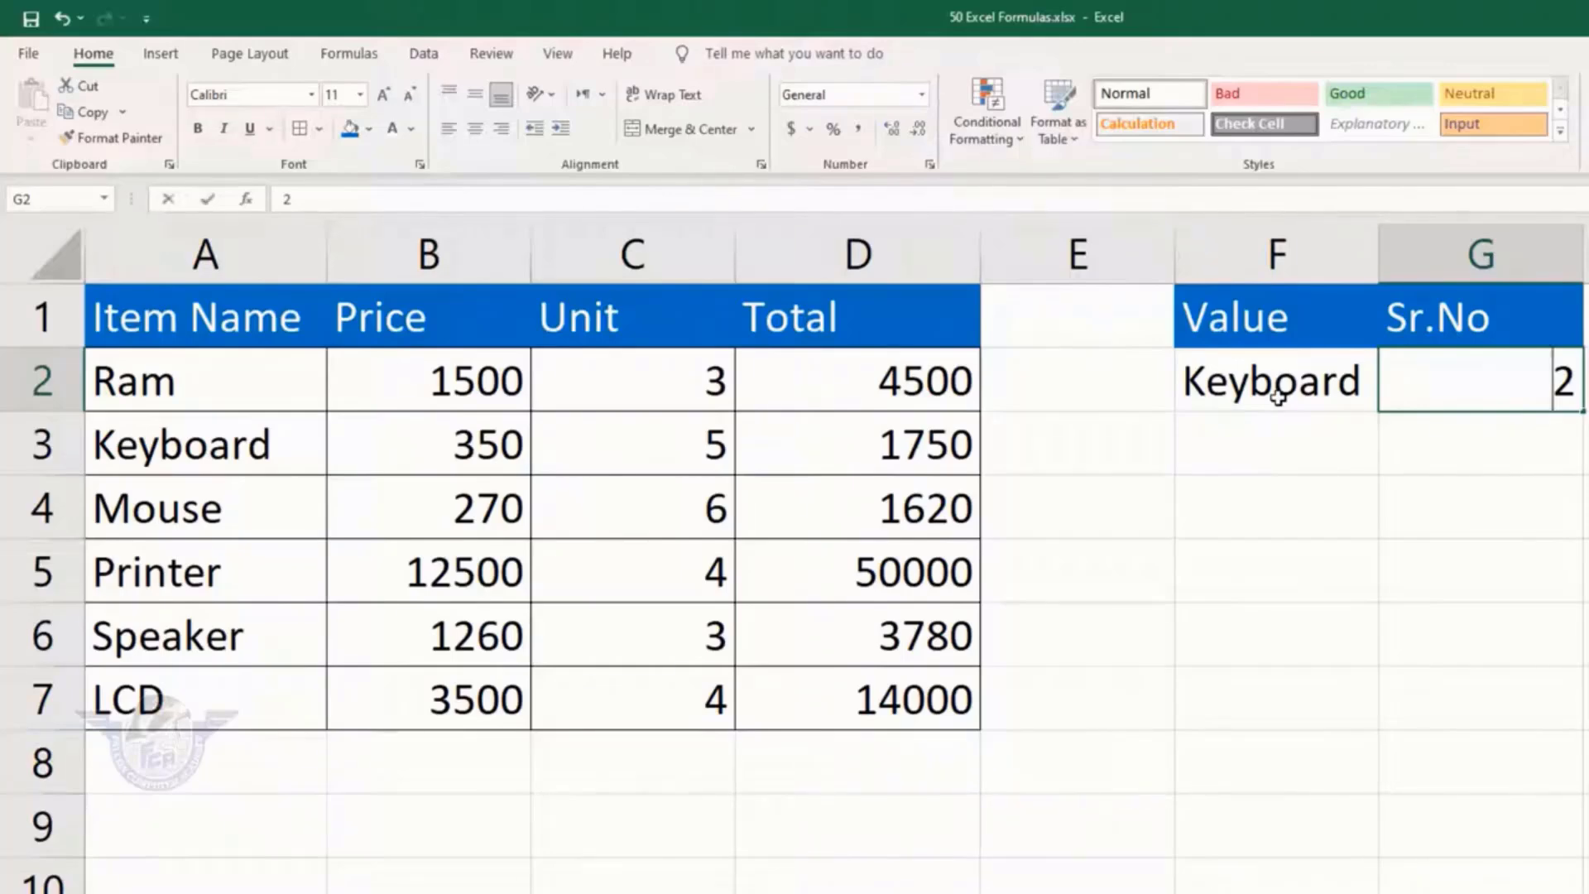
pyautogui.write('1')
pyautogui.press('Return')
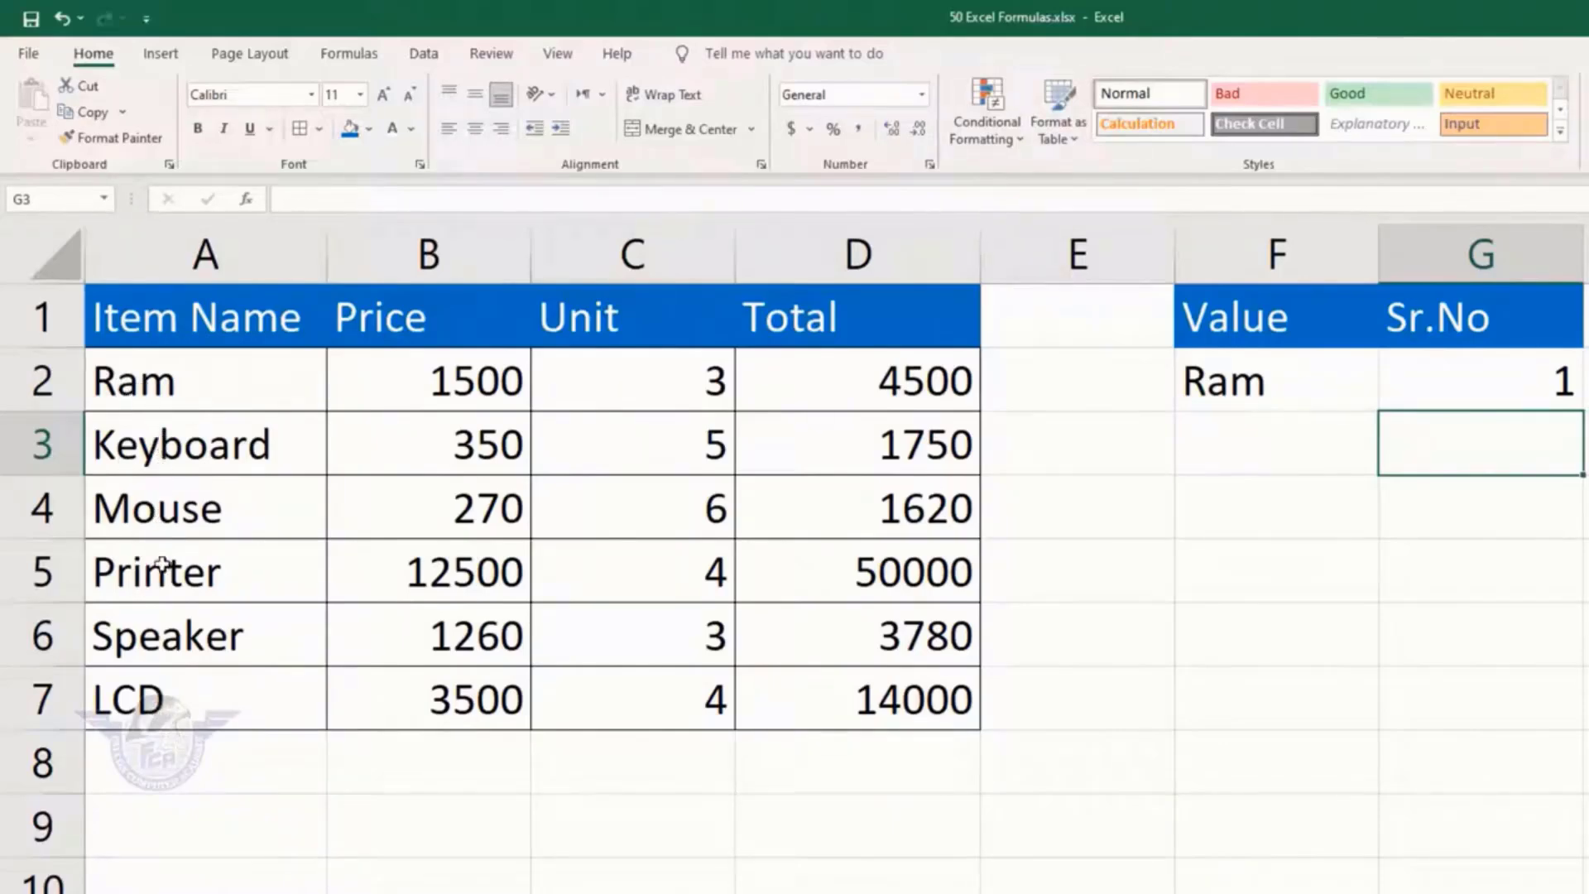
pyautogui.click(1489, 390)
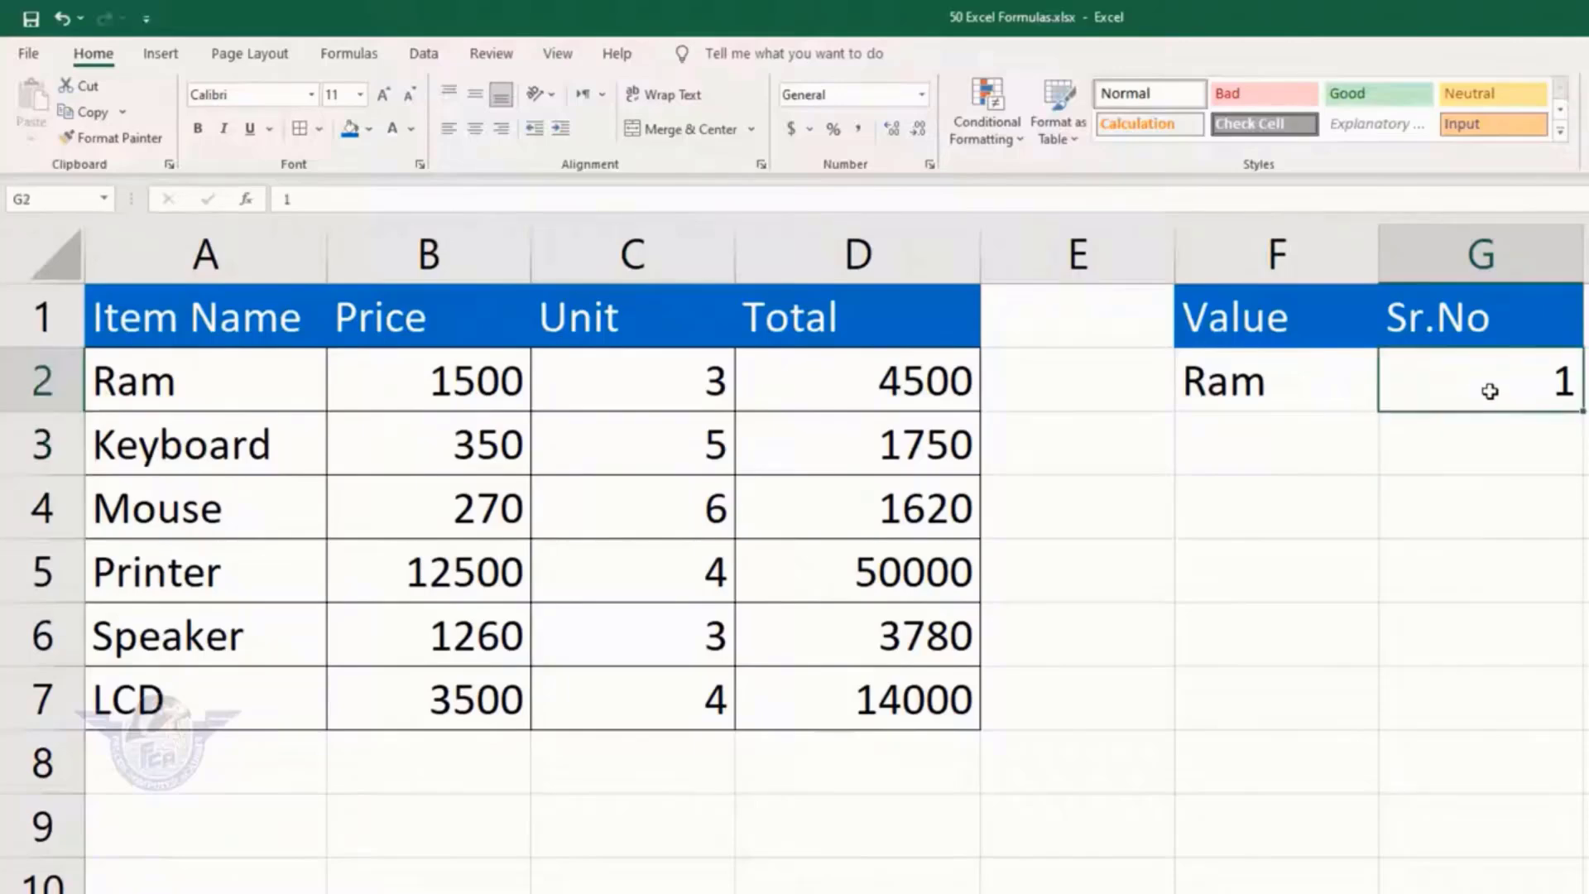
pyautogui.write('6')
pyautogui.press('Return')
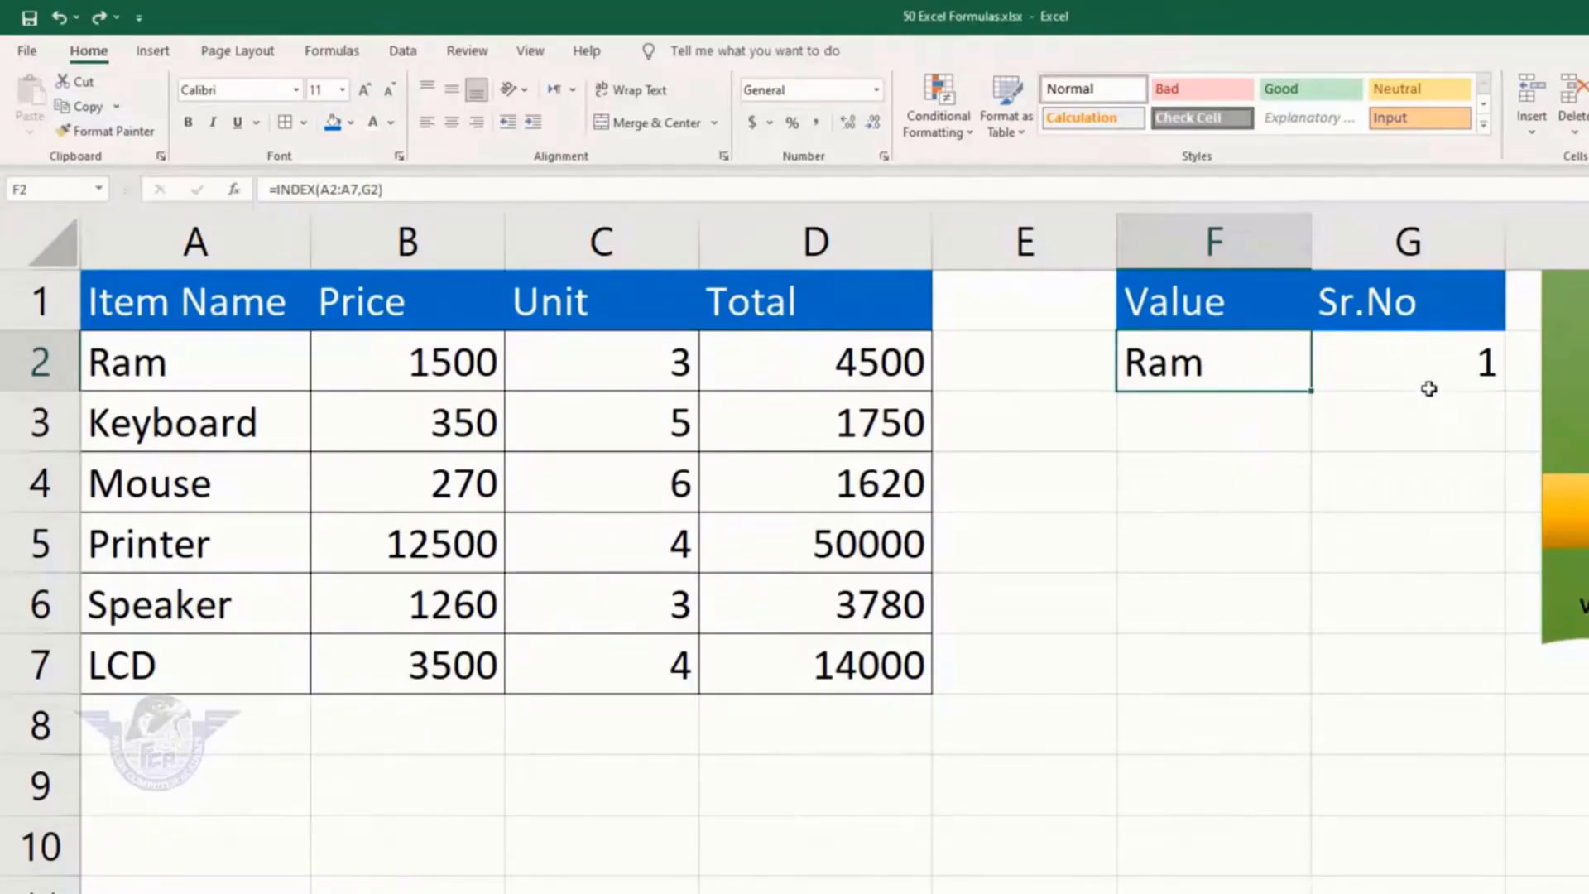
# Clear the Value cell F2 and re-enter its formula as =INDEX(A2:A7,G2)
pyautogui.press('Delete')
pyautogui.write('=')
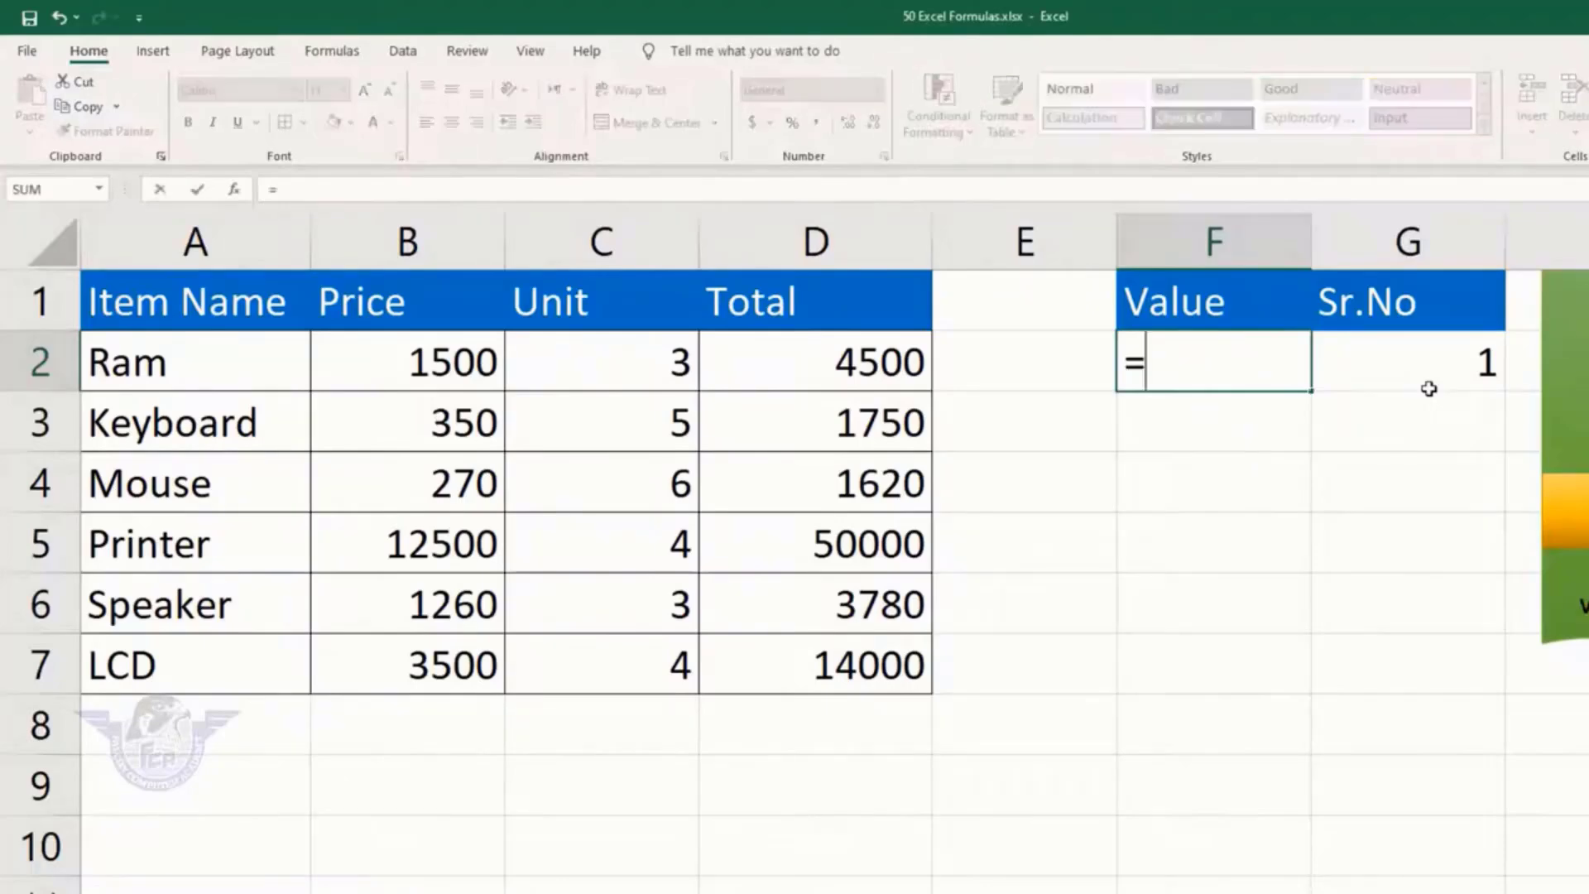
pyautogui.write('in')
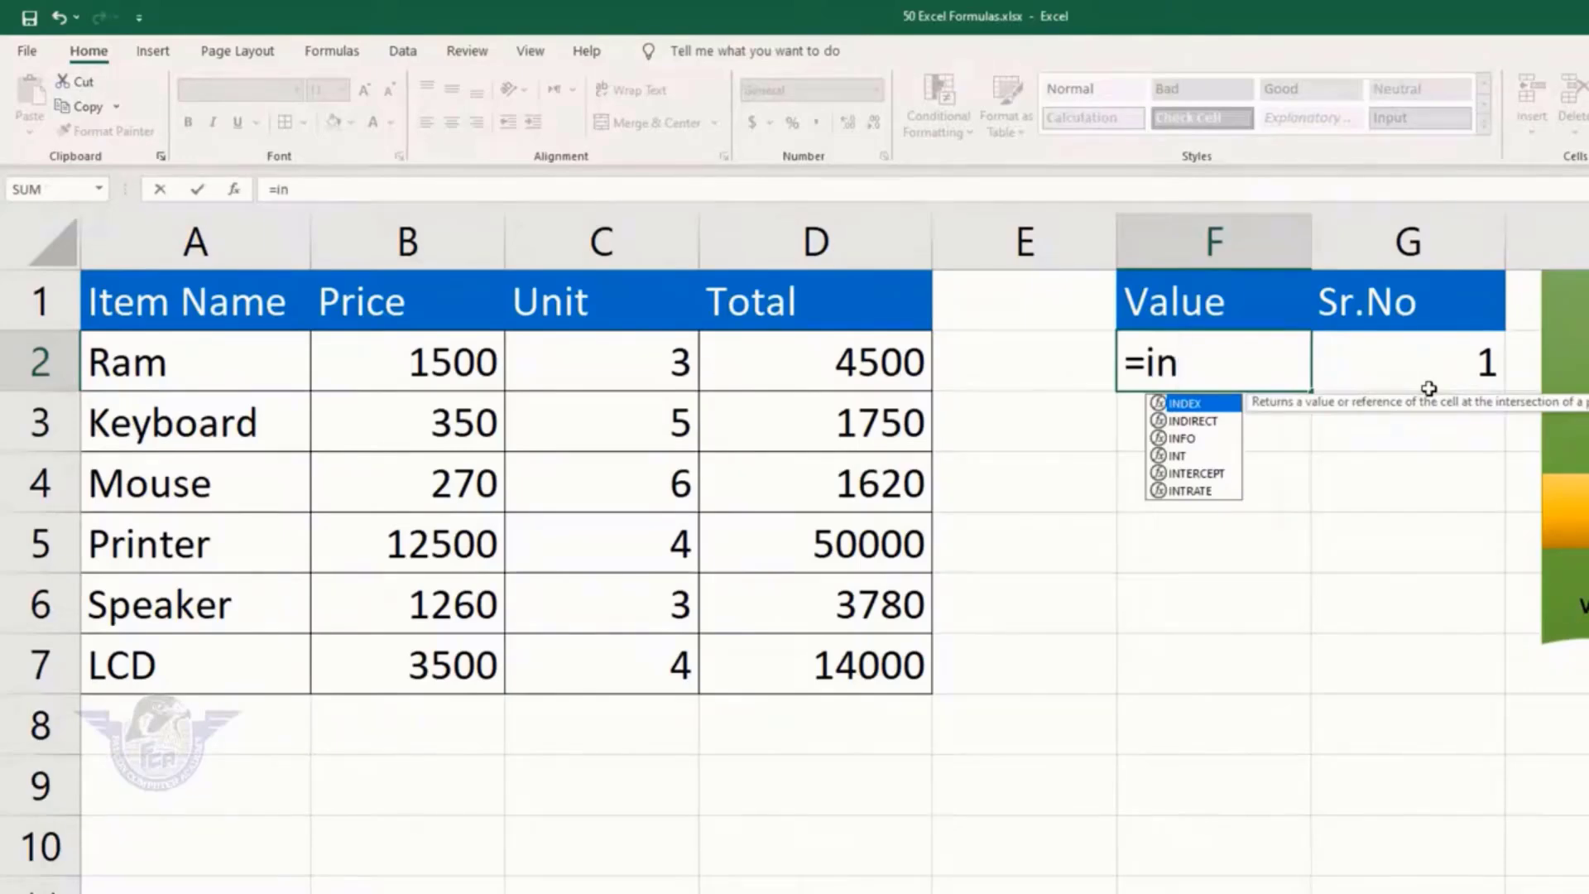
pyautogui.press('Tab')
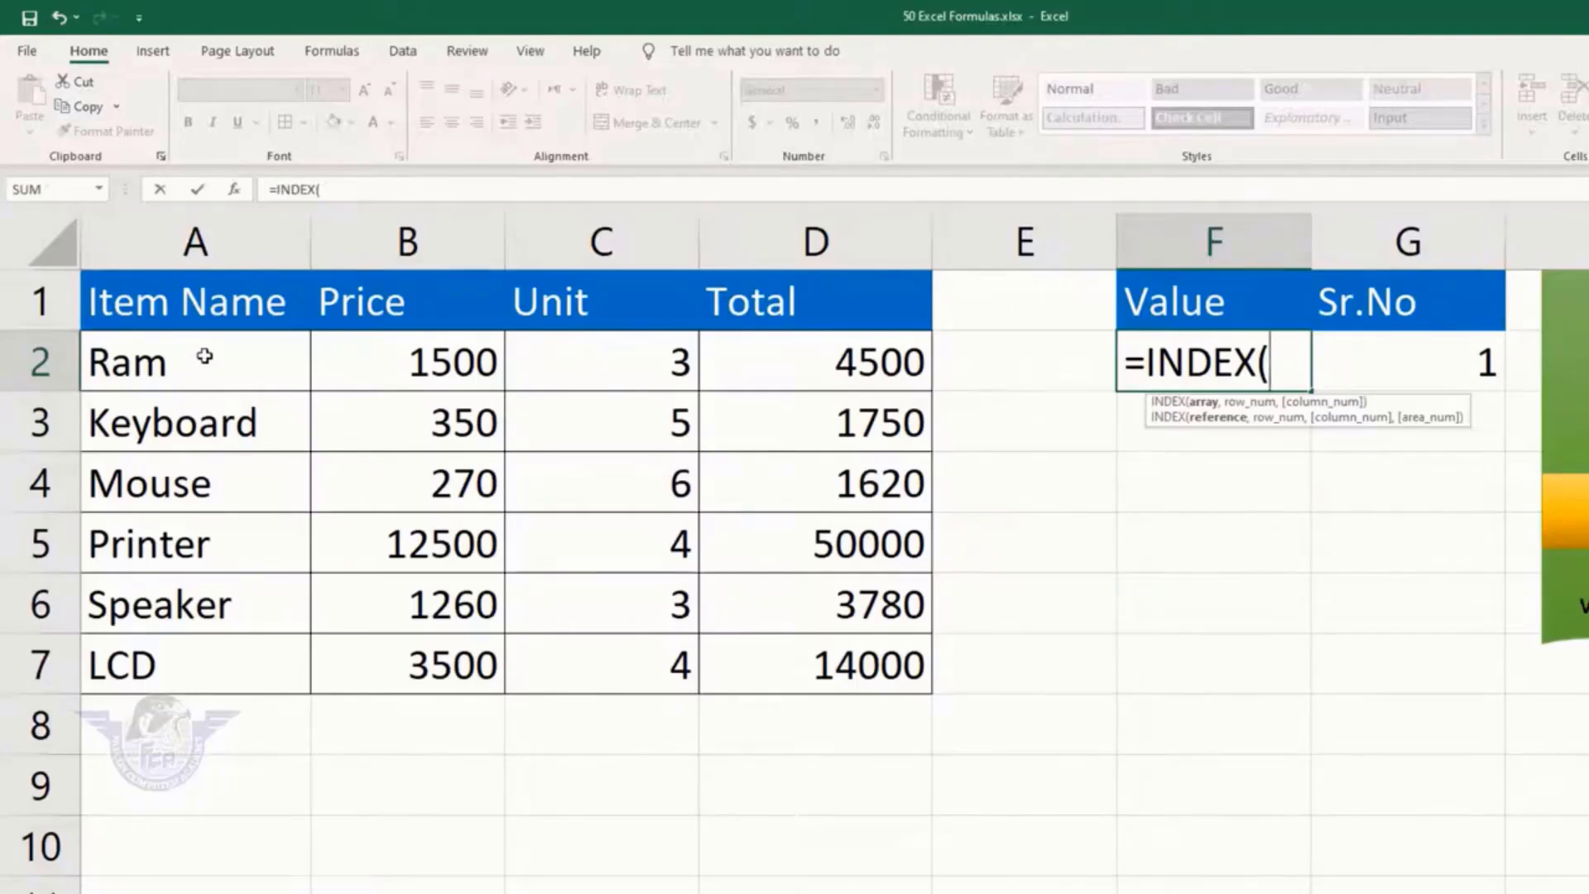
pyautogui.moveTo(205, 356); pyautogui.dragTo(206, 657)
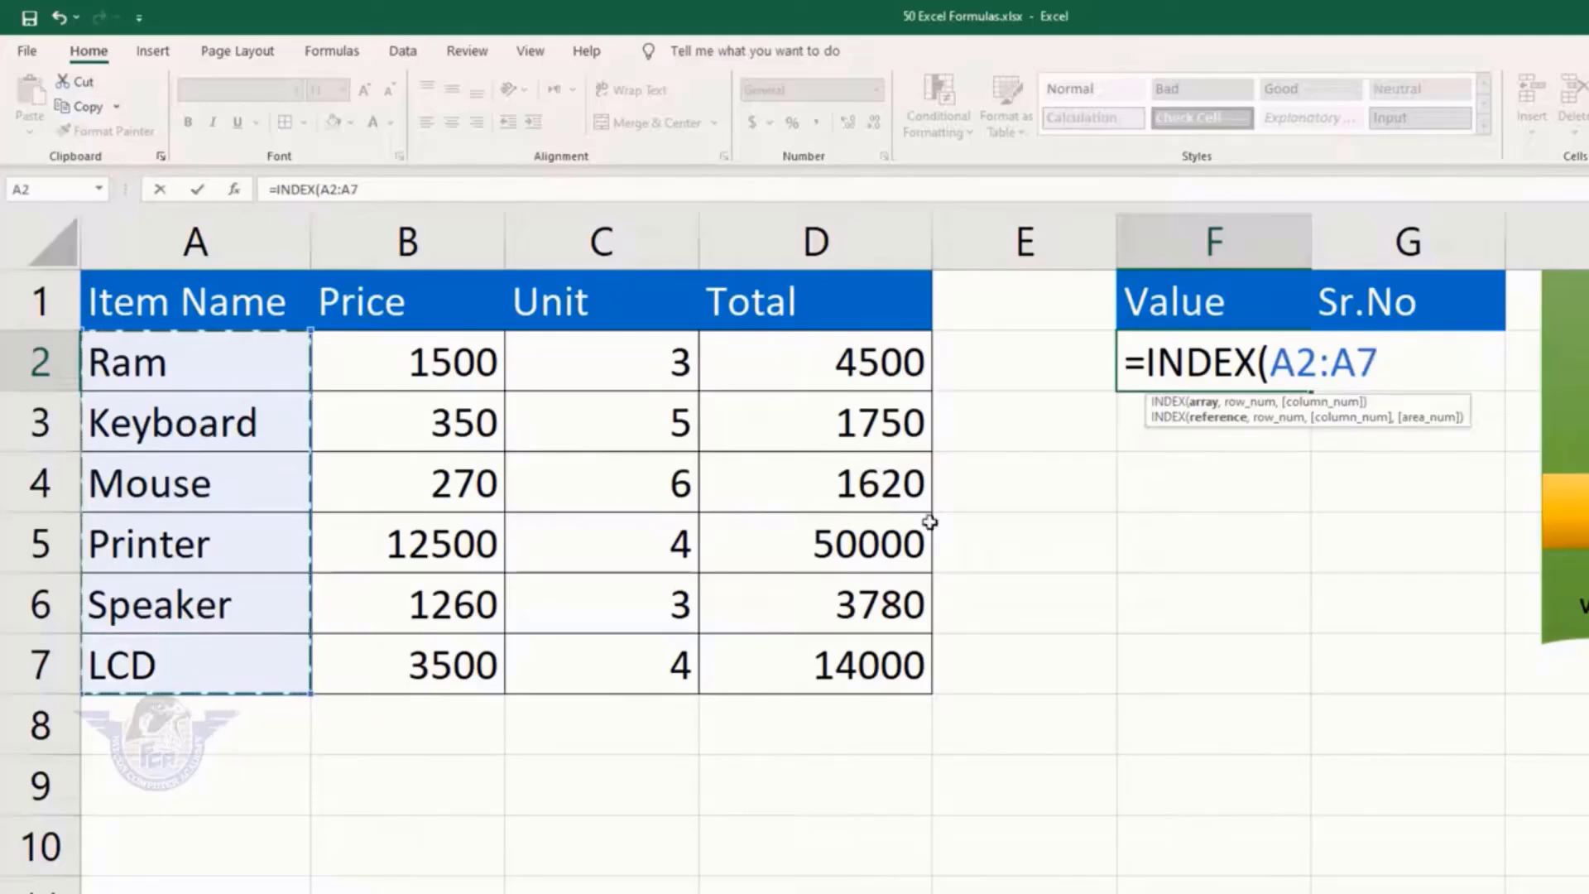
pyautogui.write(',')
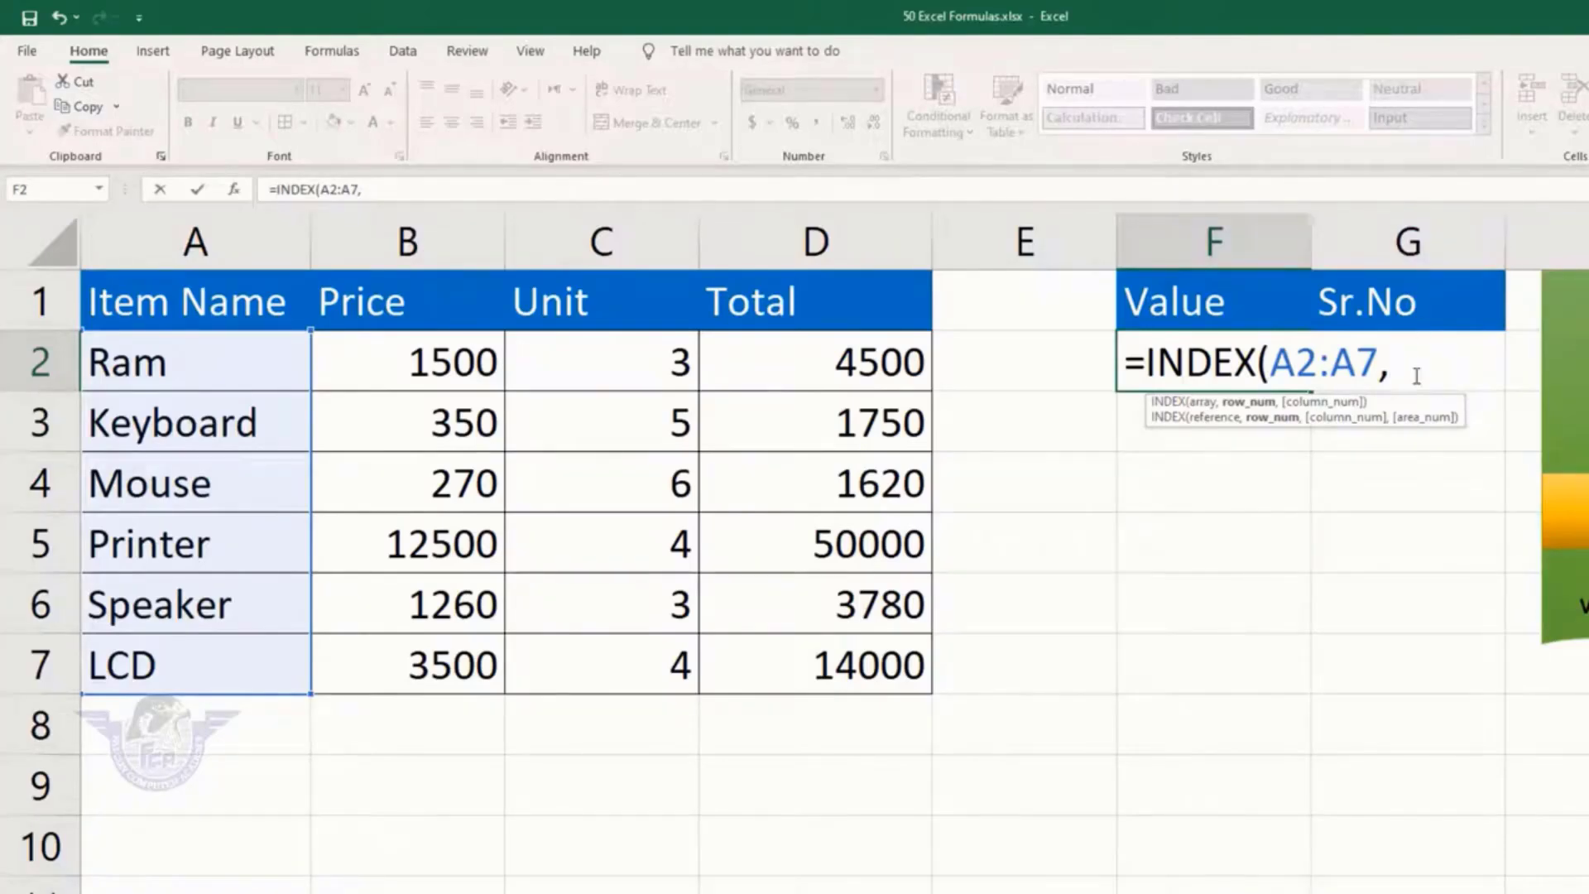
pyautogui.write('g2')
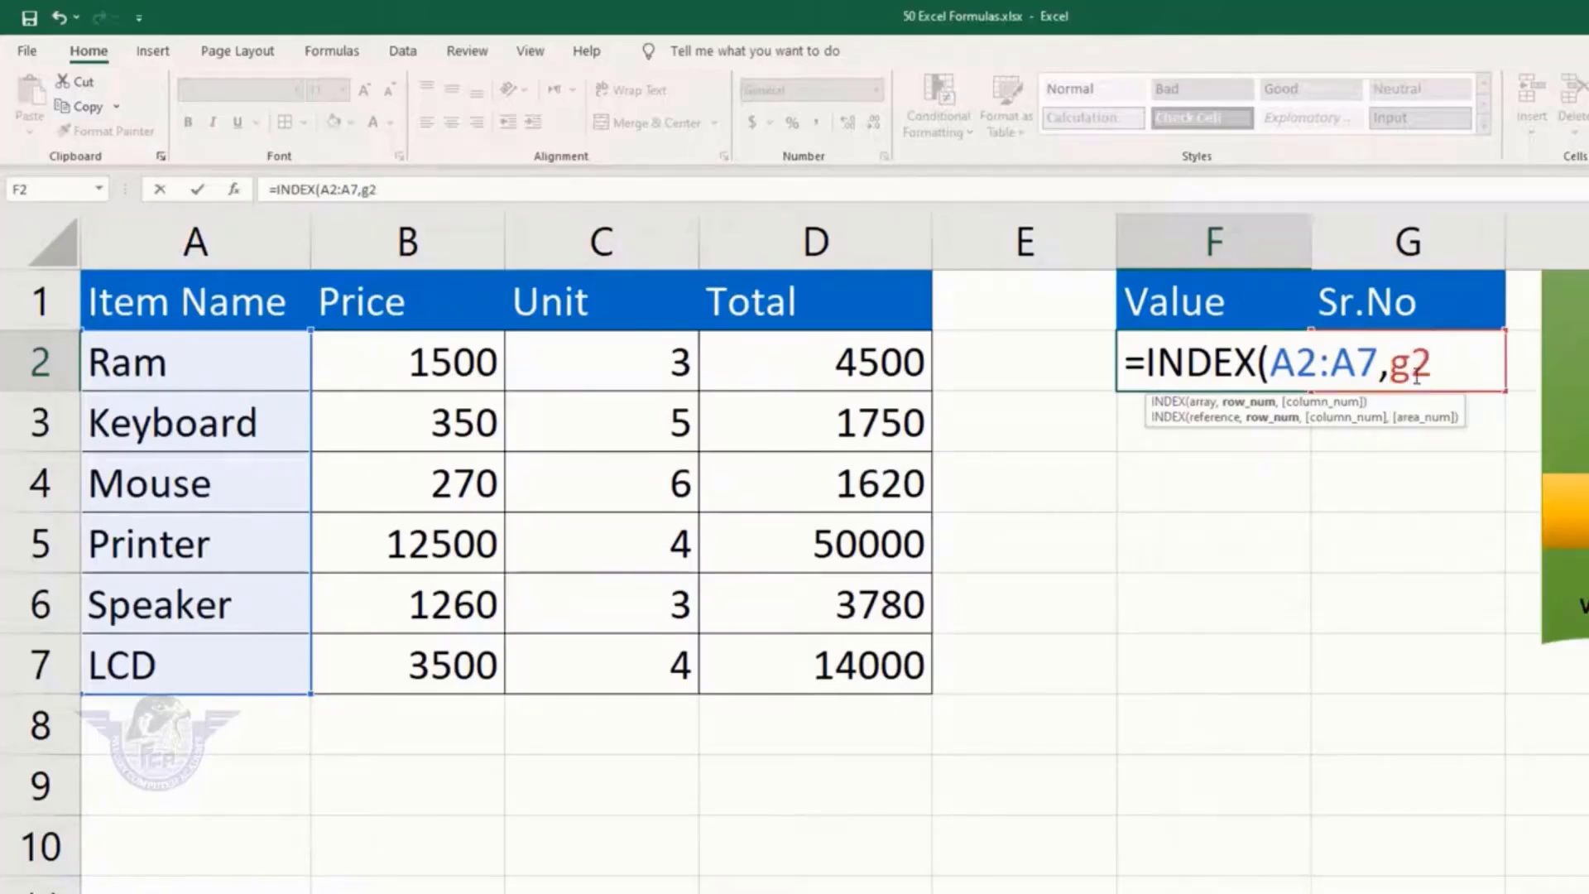
pyautogui.write(')')
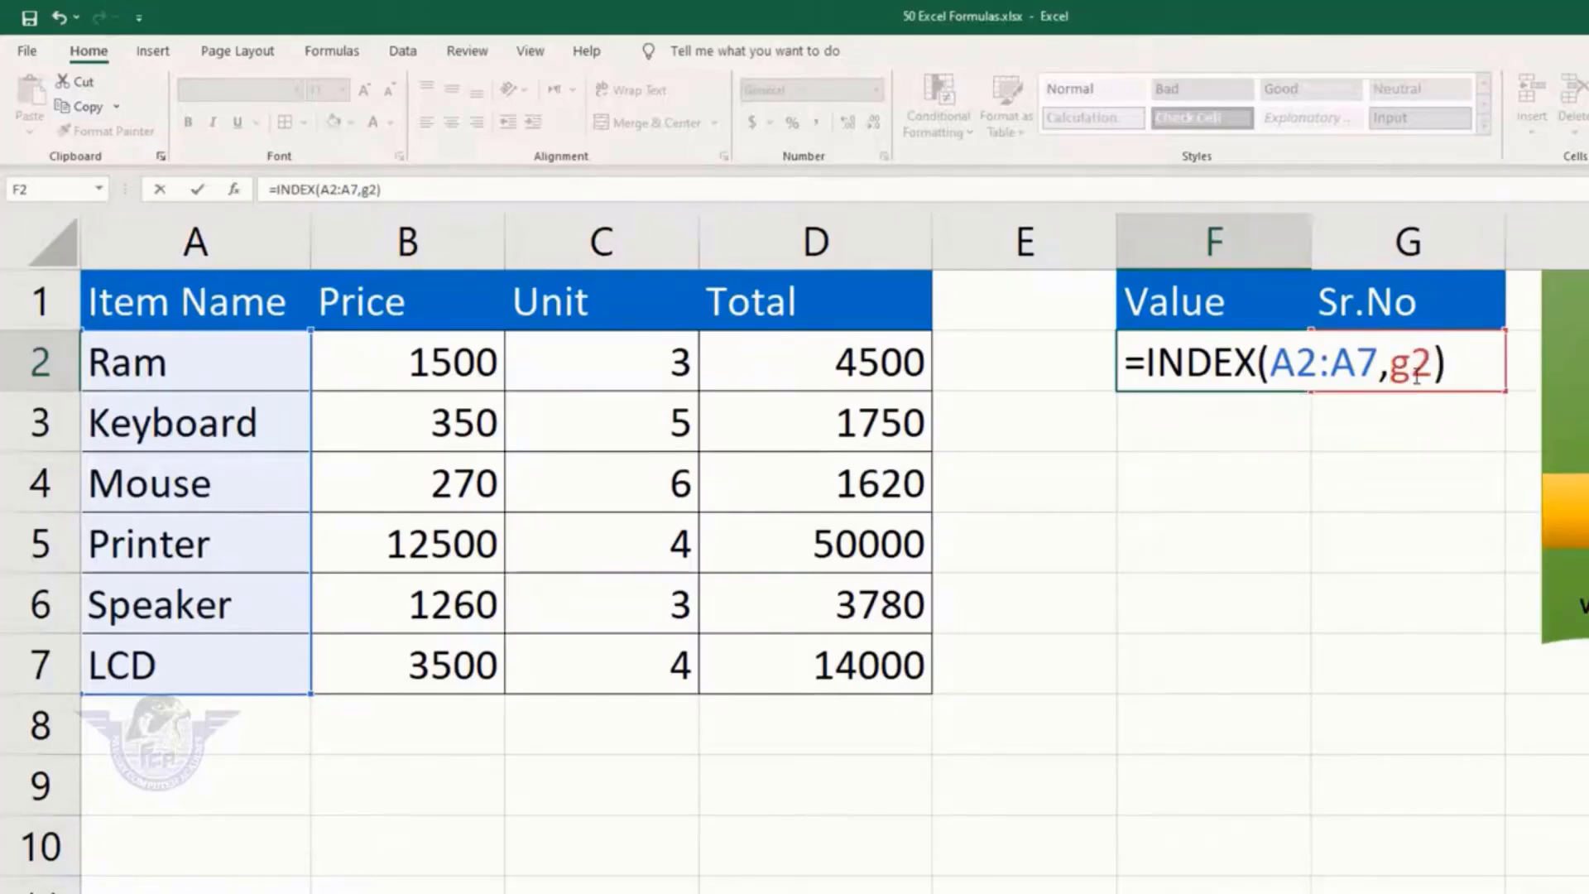
pyautogui.press('Return')
pyautogui.press('Up')
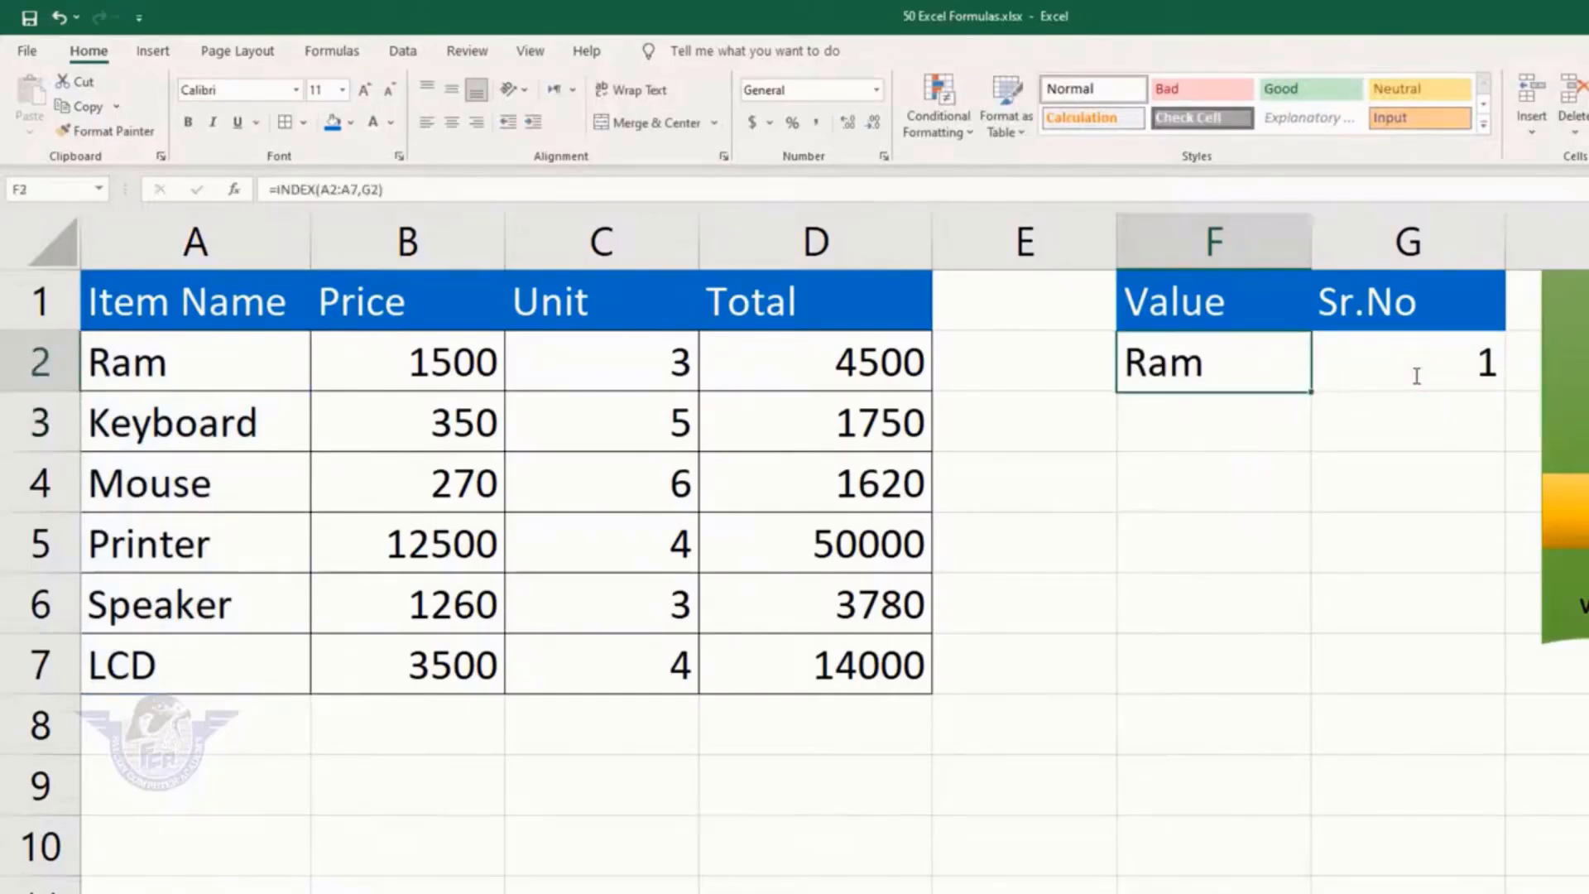
# Test the INDEX formula by setting the serial number in G2 to 5, 4 and 3 in turn
pyautogui.click(1417, 376)
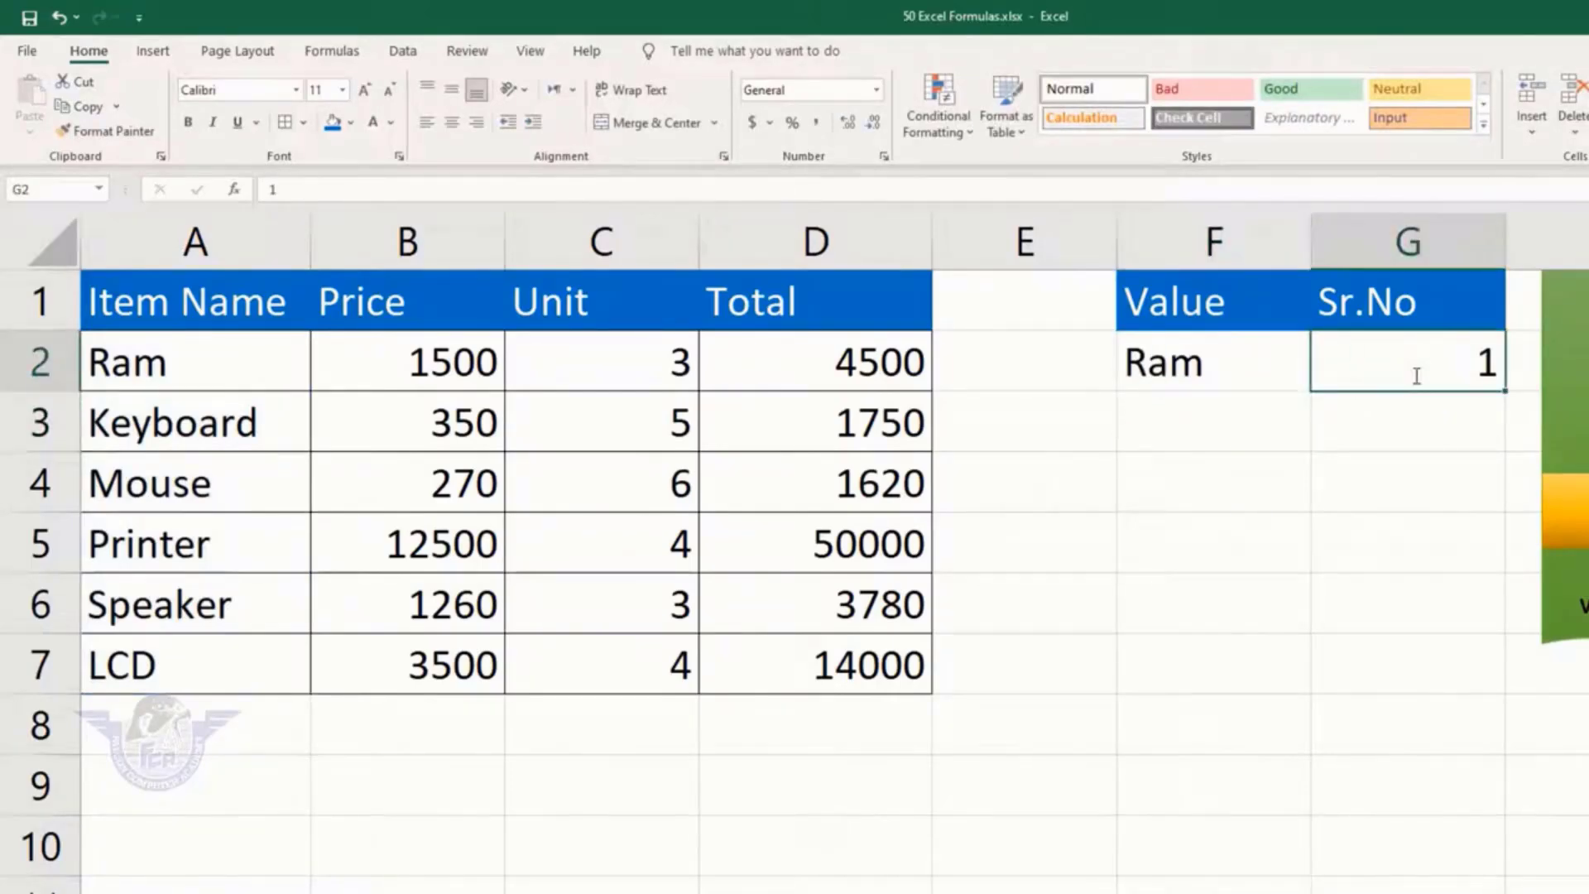
pyautogui.write('5')
pyautogui.press('Return')
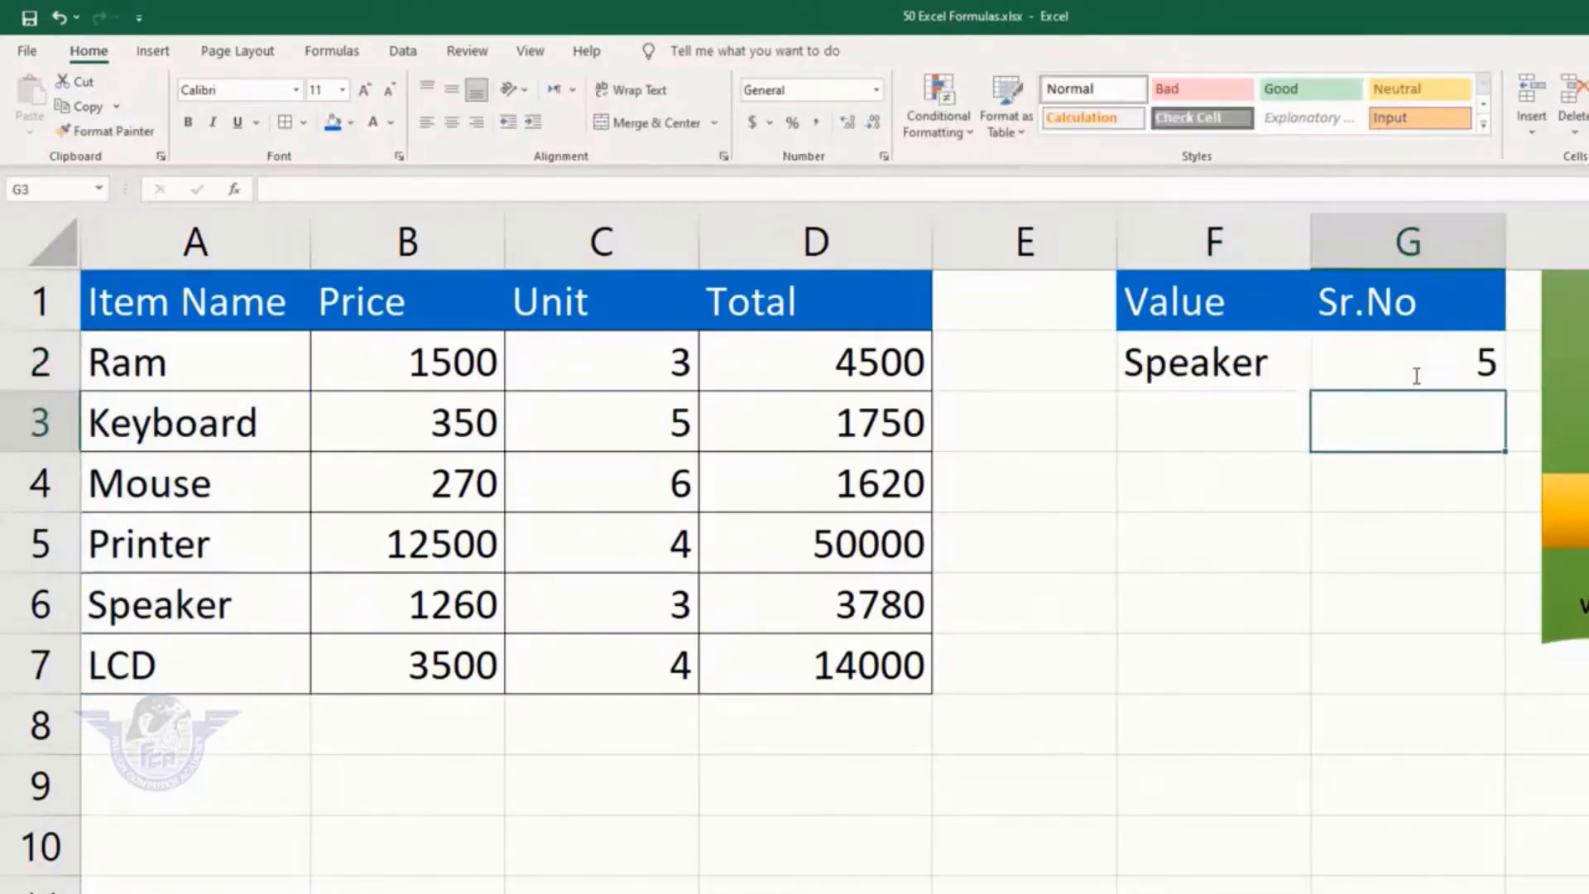
pyautogui.press('Up')
pyautogui.write('4')
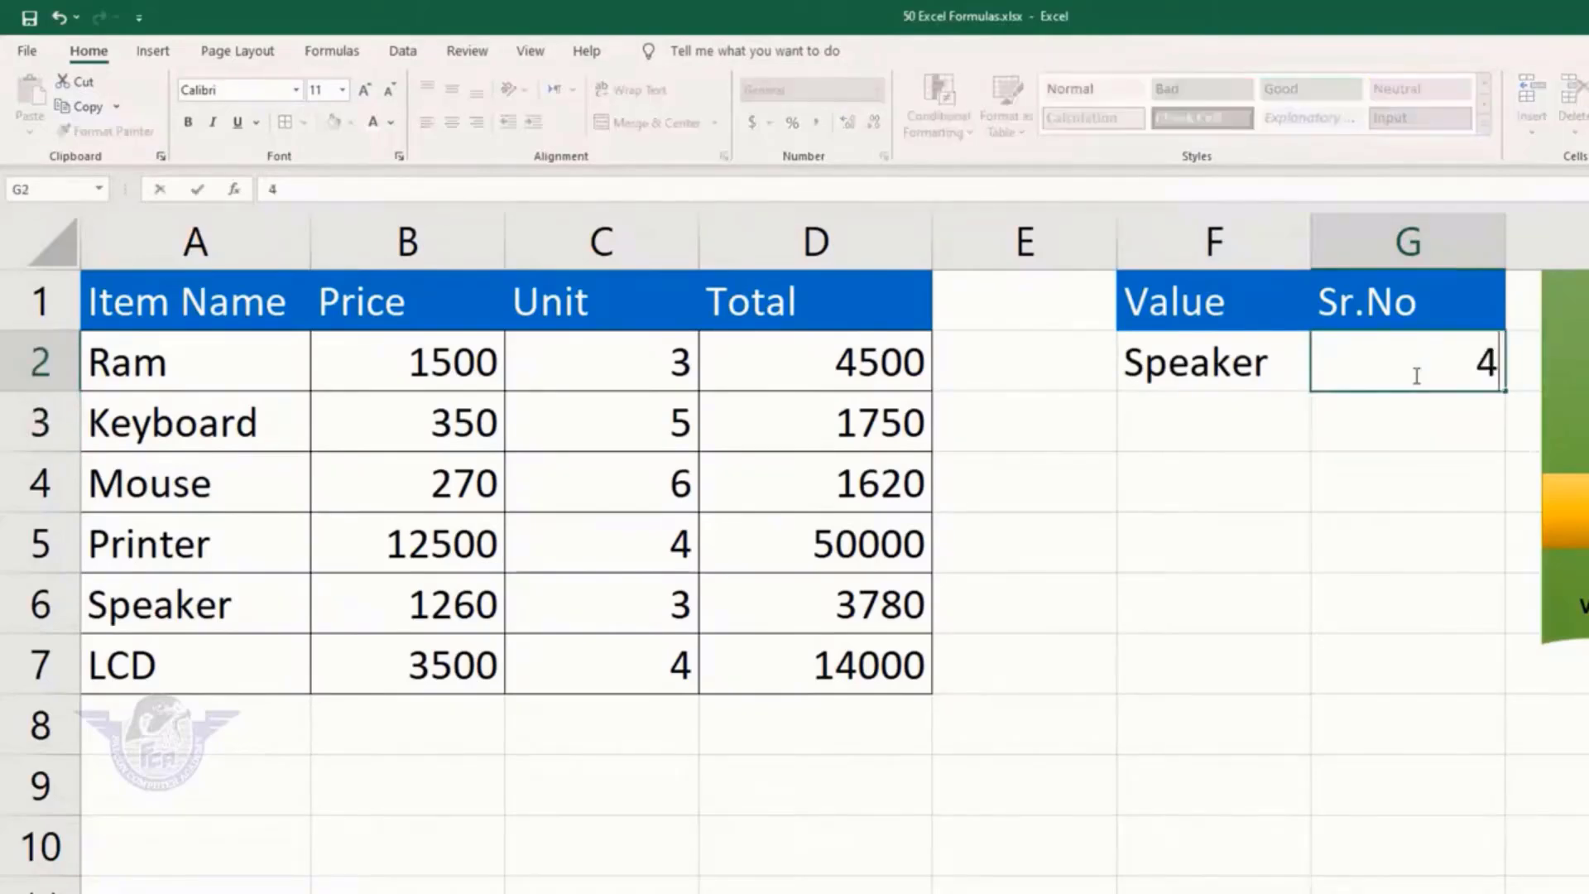
pyautogui.press('Return')
pyautogui.press('Up')
pyautogui.write('3')
pyautogui.press('Return')
pyautogui.press('Up')
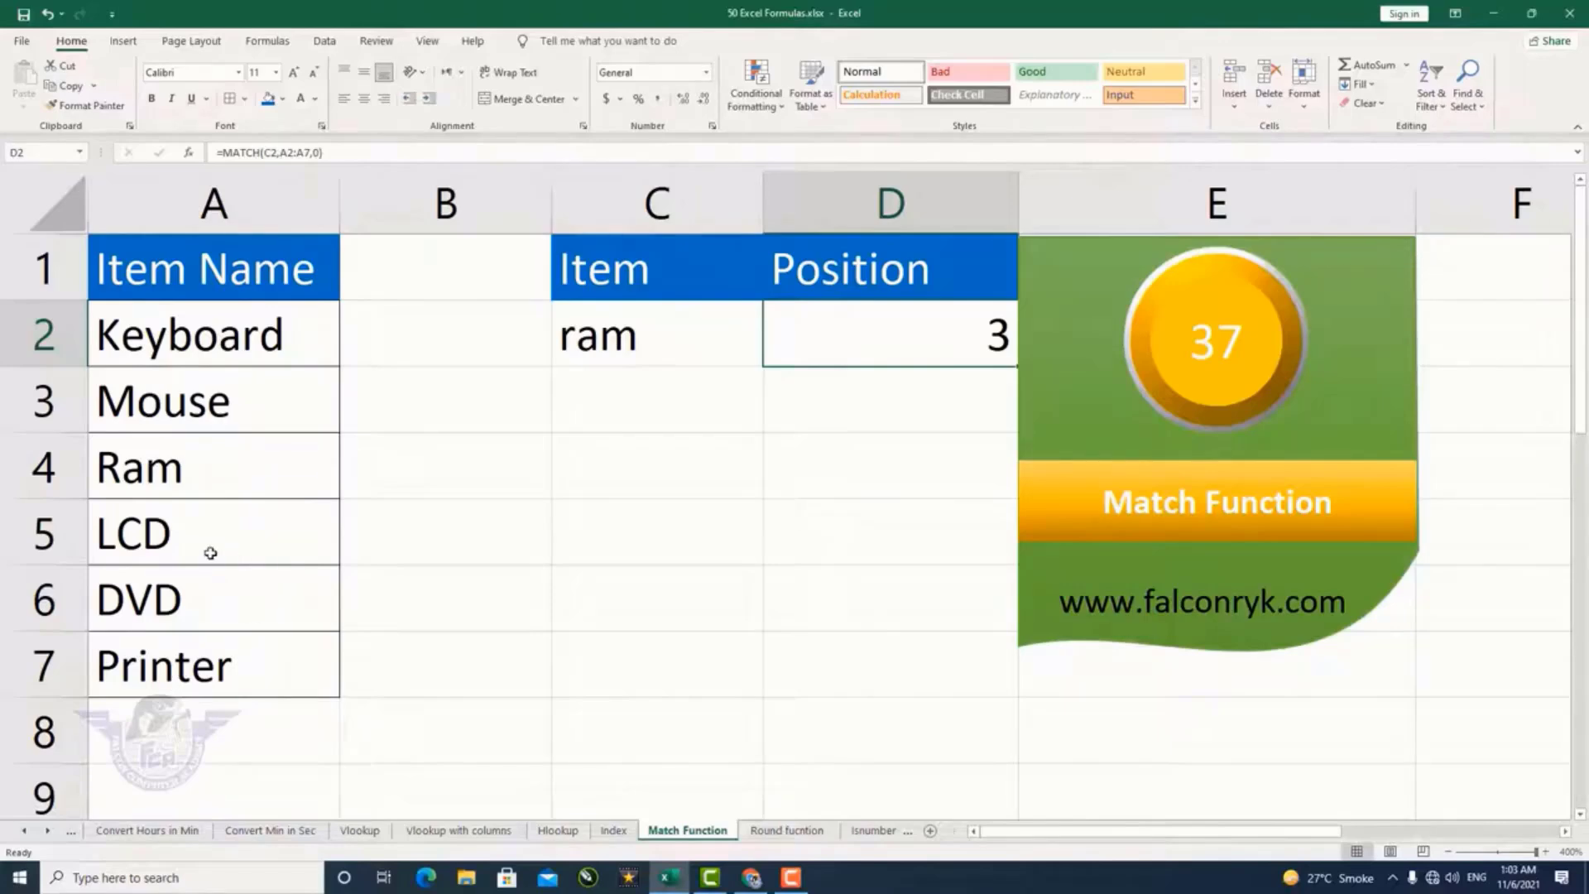
# Set the lookup item in cell C2 of the Match Function sheet to DVD
pyautogui.click(596, 346)
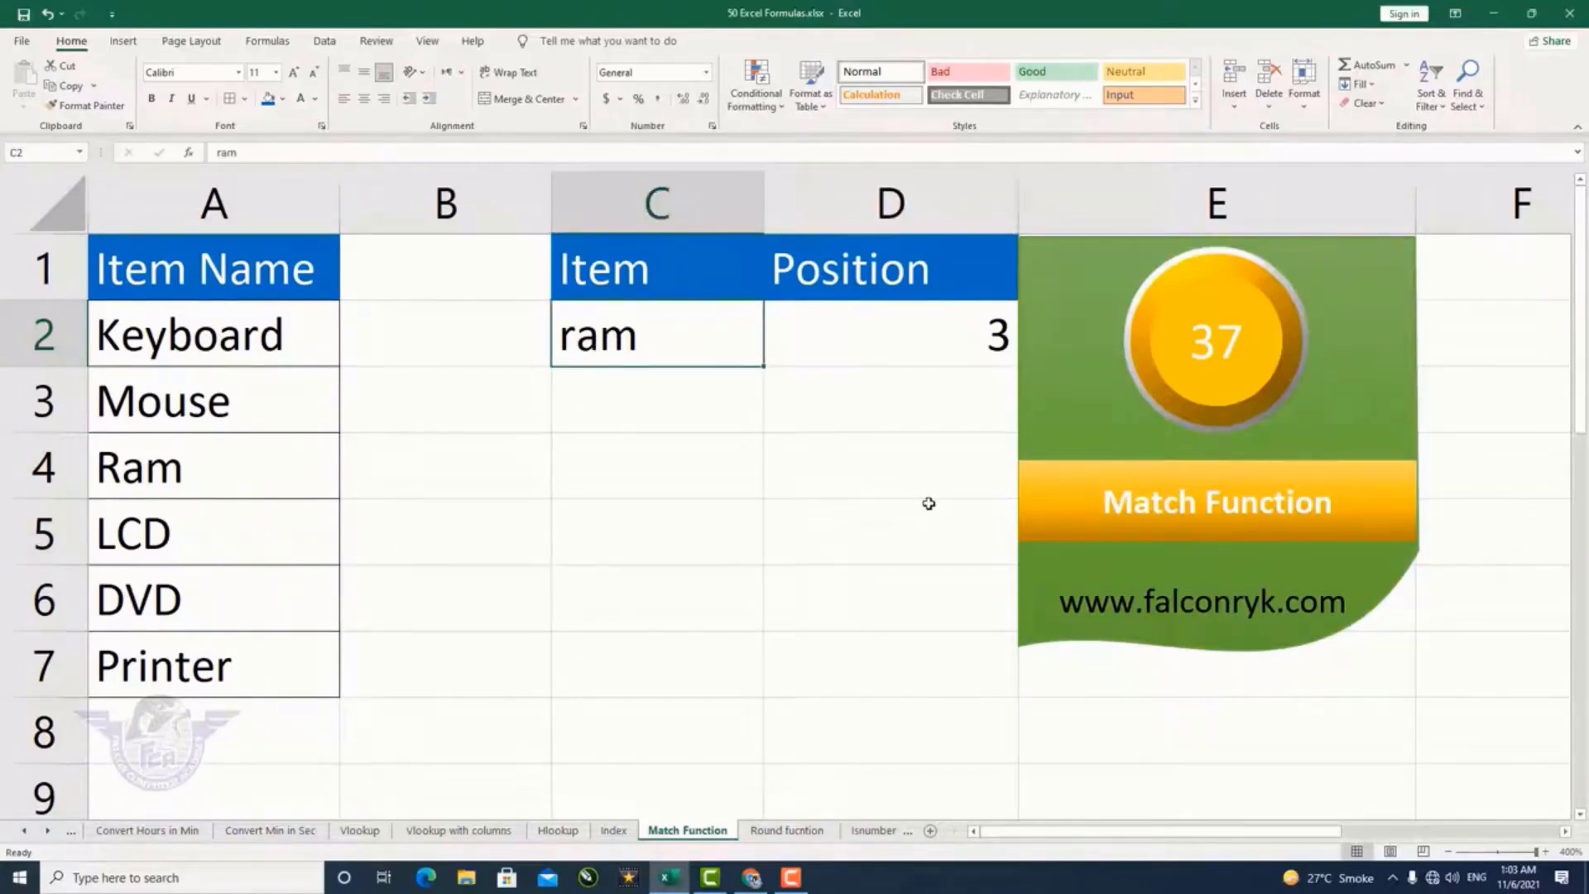
pyautogui.write('DVD')
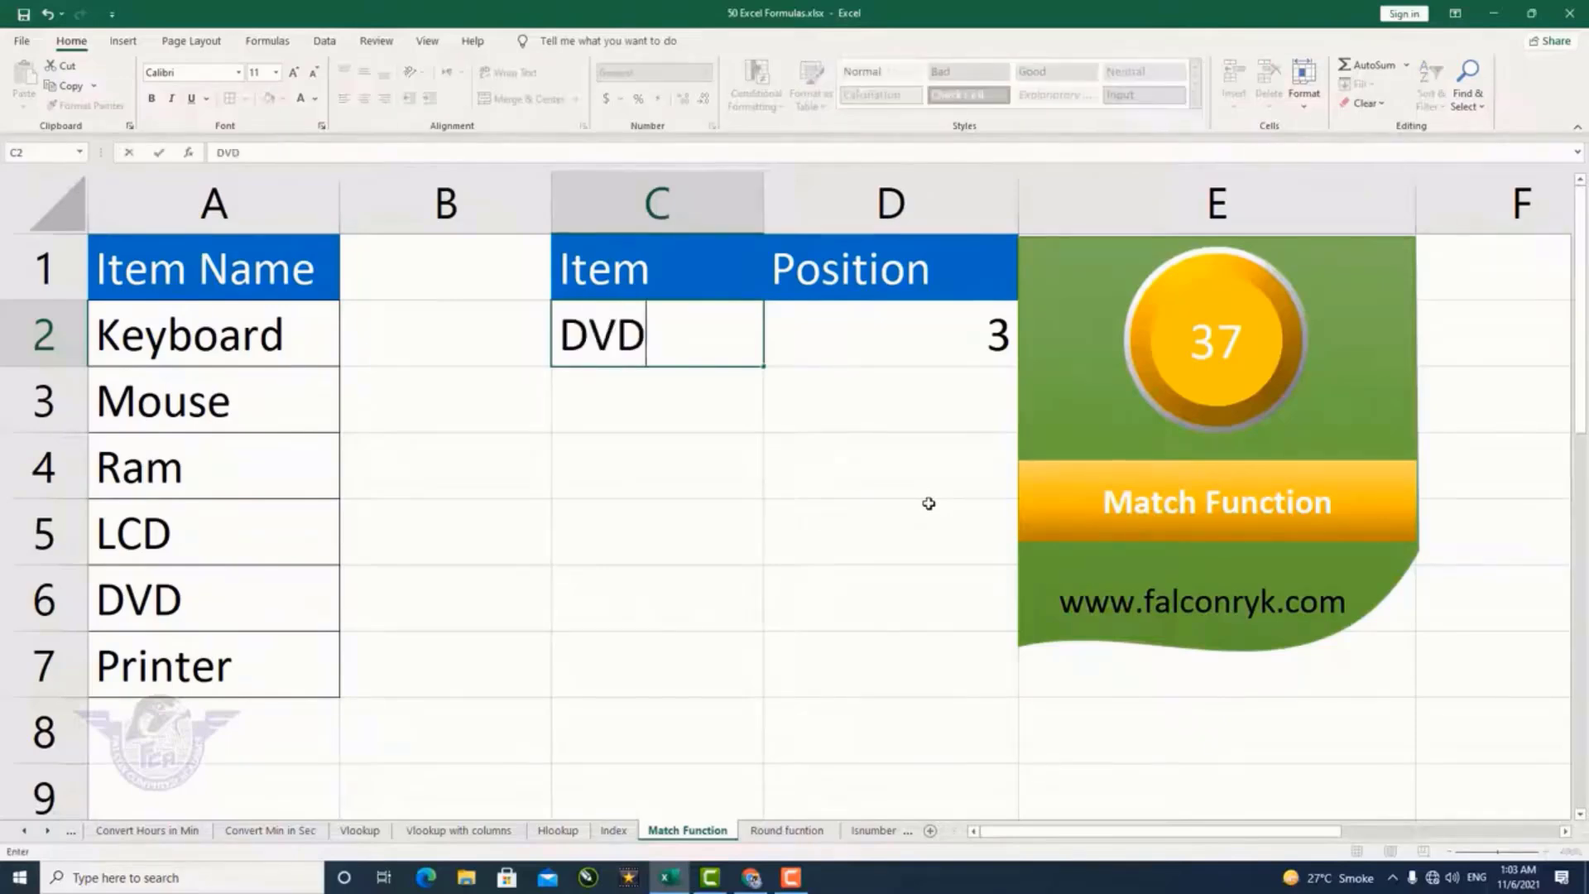
pyautogui.press('Return')
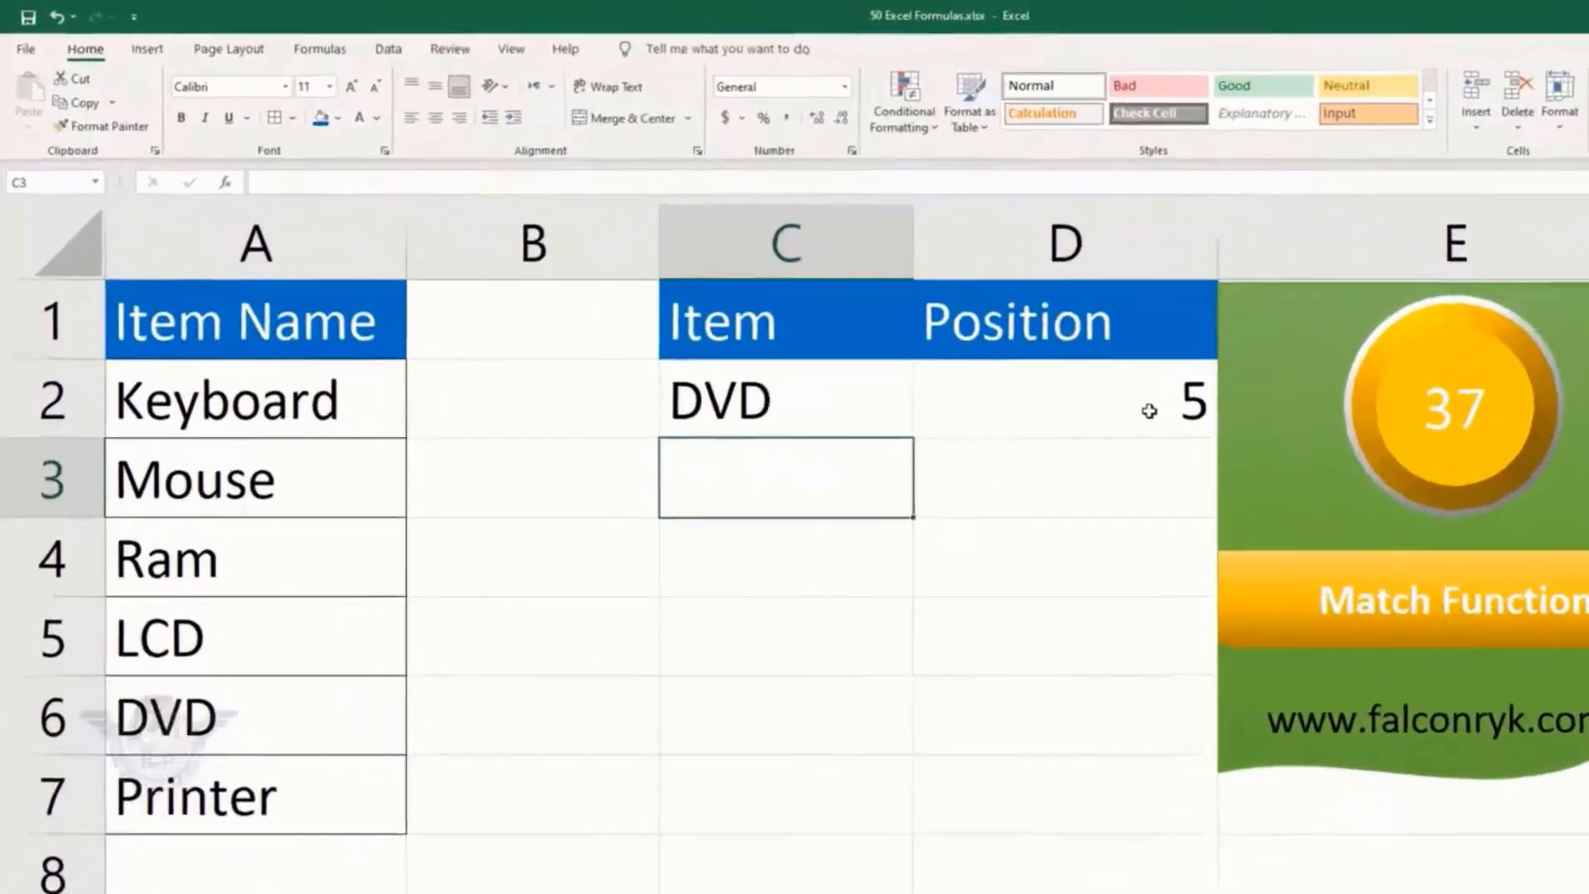
# Clear the Position formula in D2 and change the lookup item in C2 to Mouse
pyautogui.click(1149, 411)
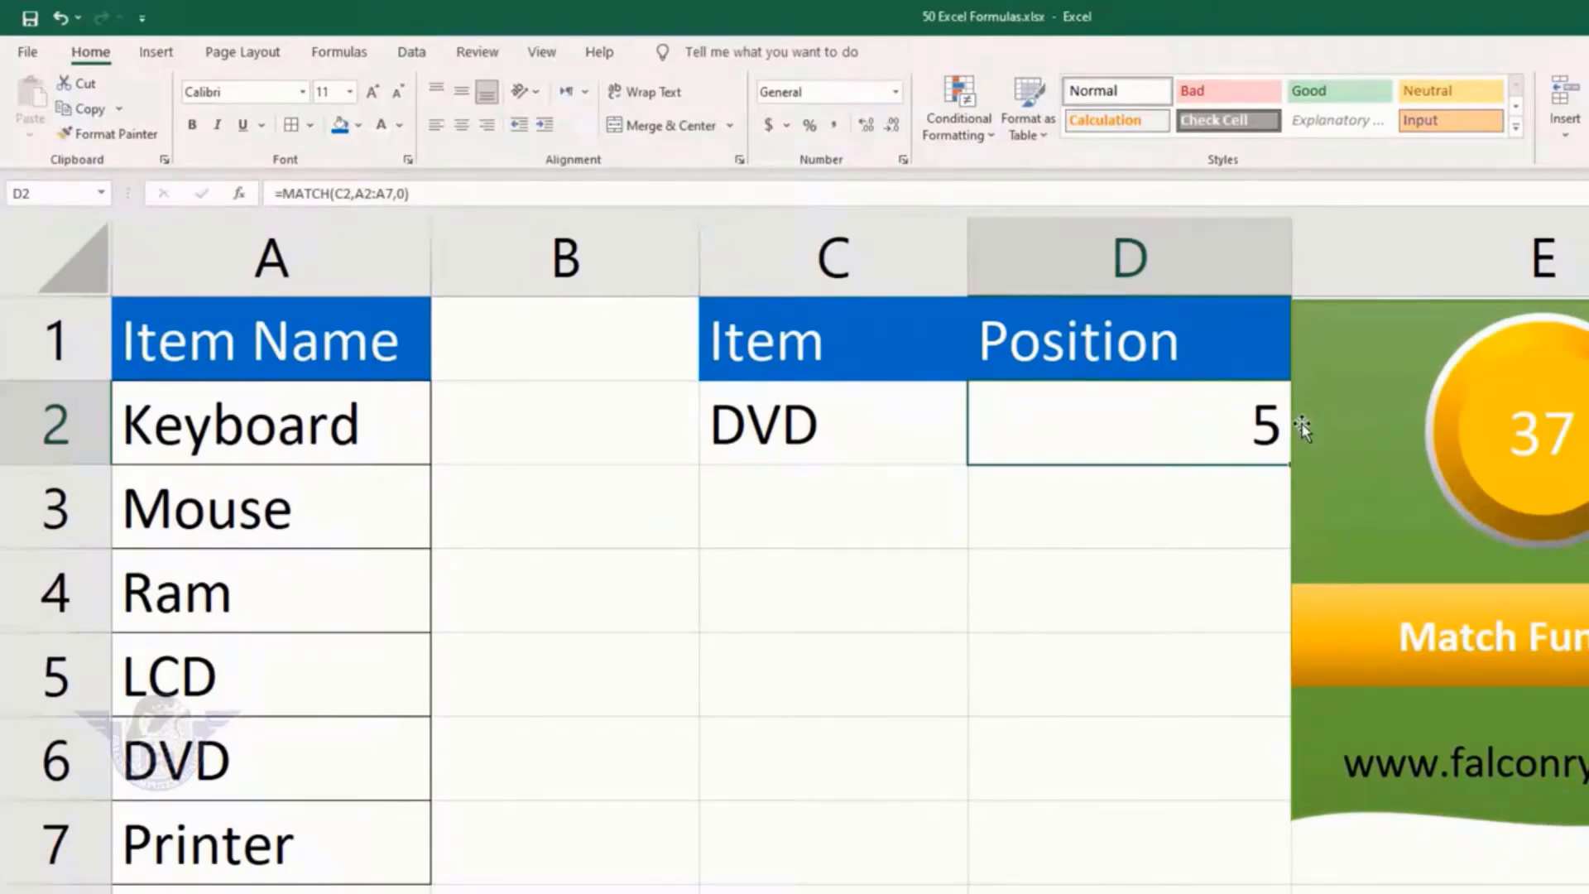
pyautogui.press('Delete')
pyautogui.click(811, 430)
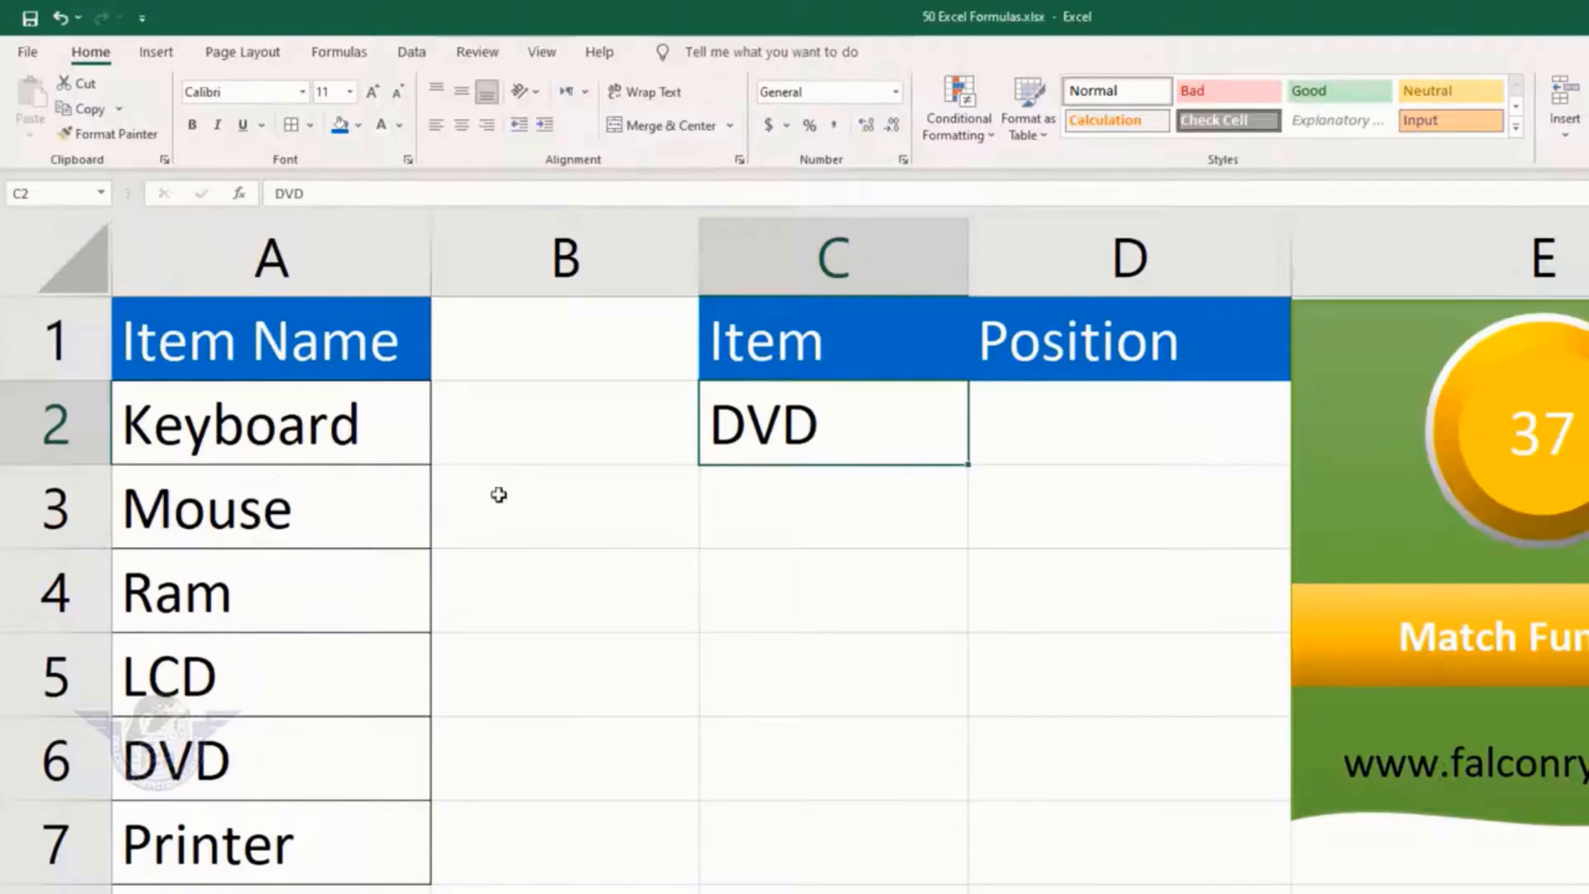
pyautogui.write('MOU')
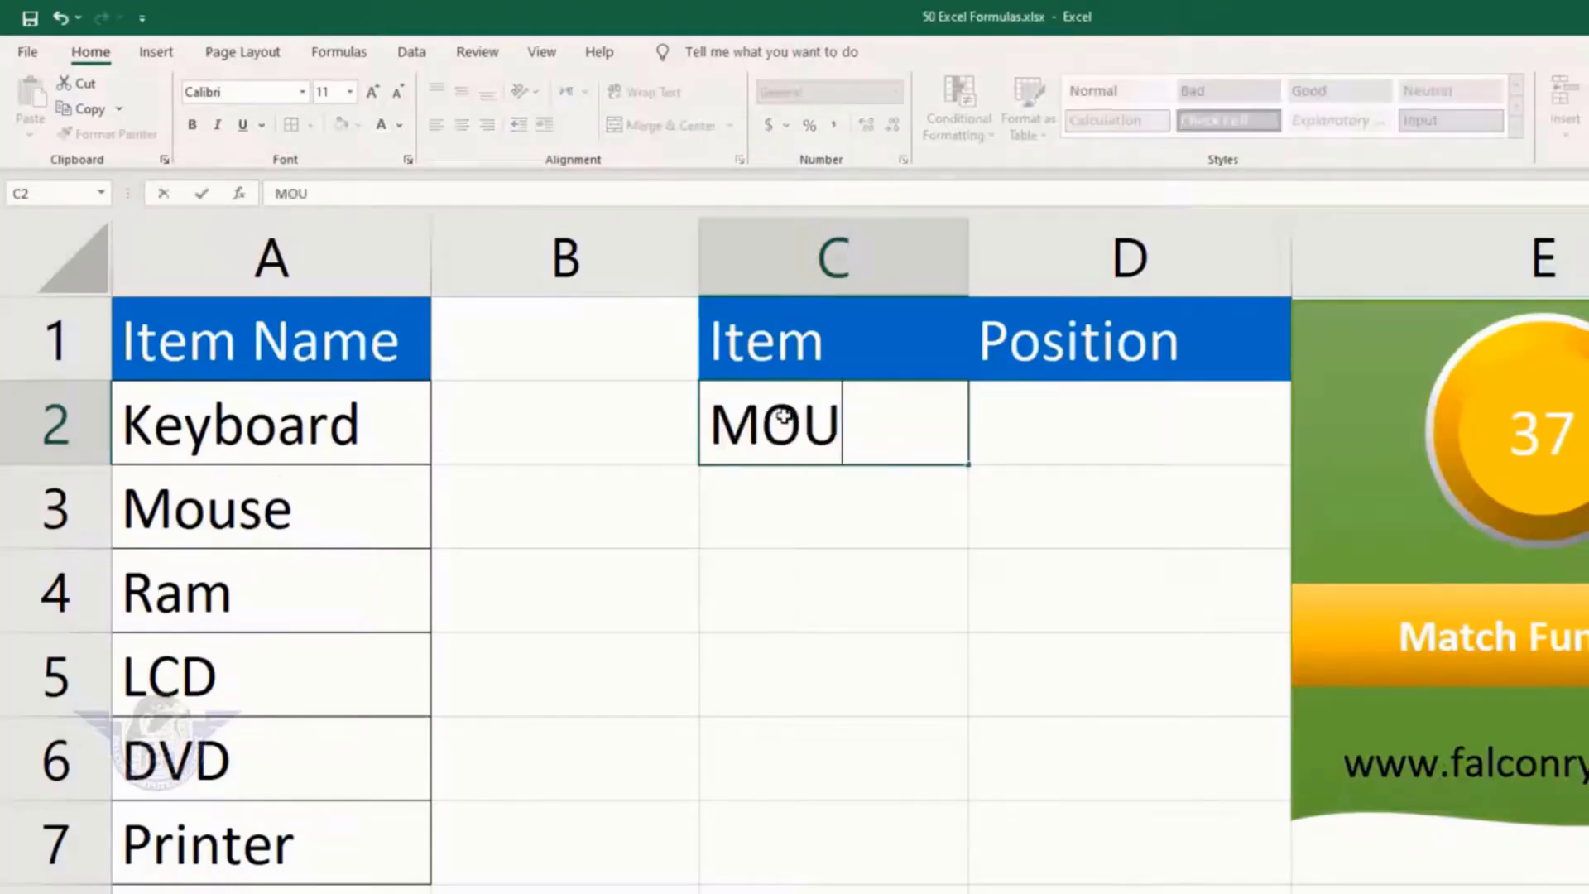
pyautogui.press('BackSpace')
pyautogui.press('BackSpace')
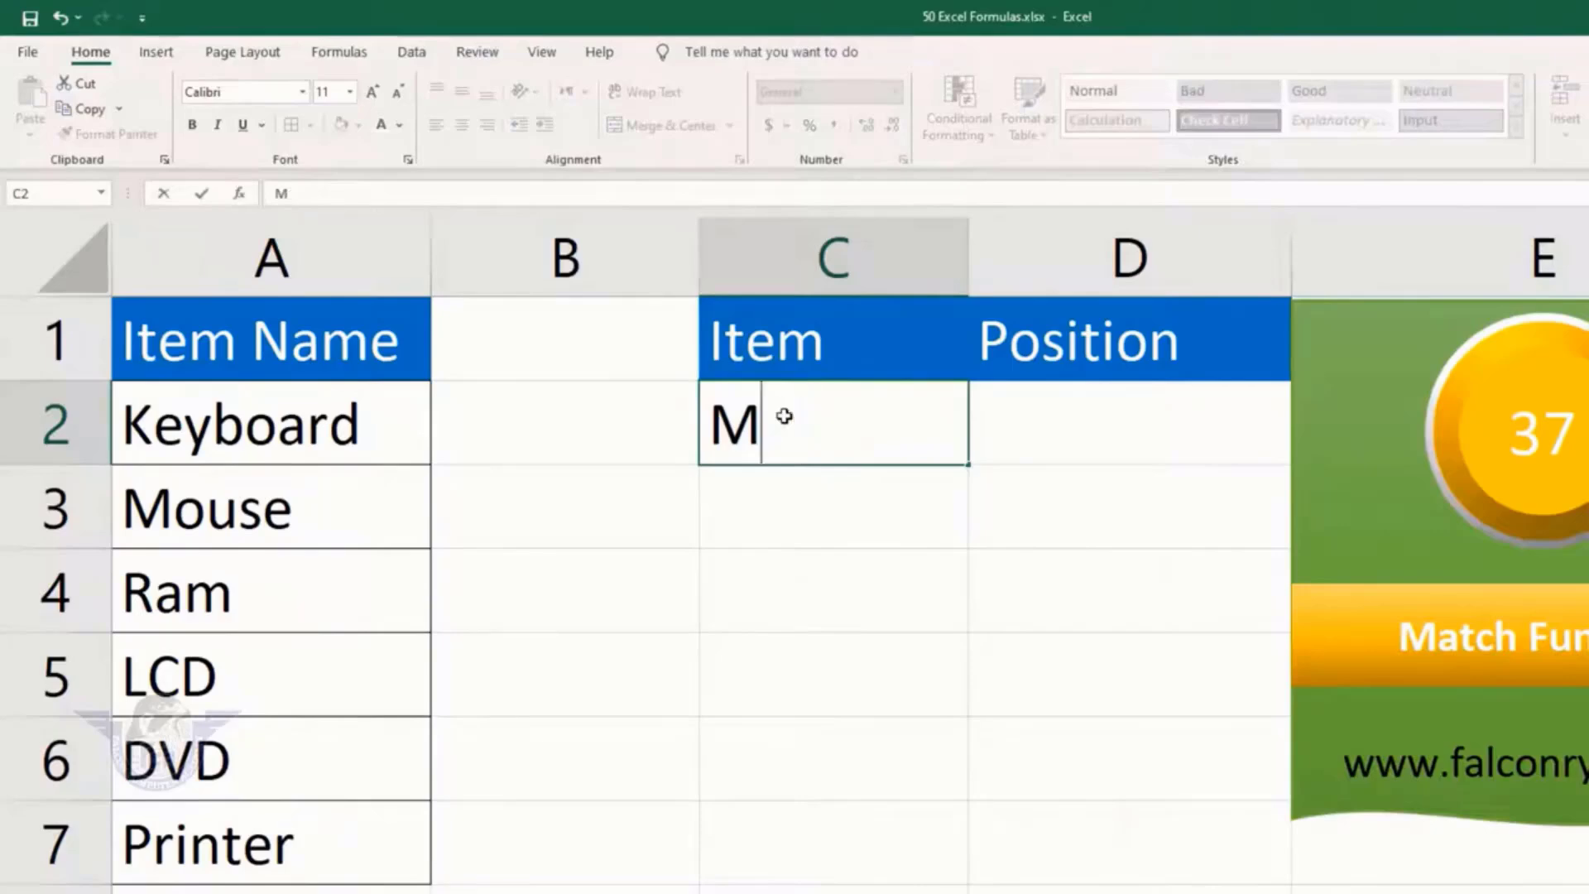
pyautogui.write('ouse')
pyautogui.press('Tab')
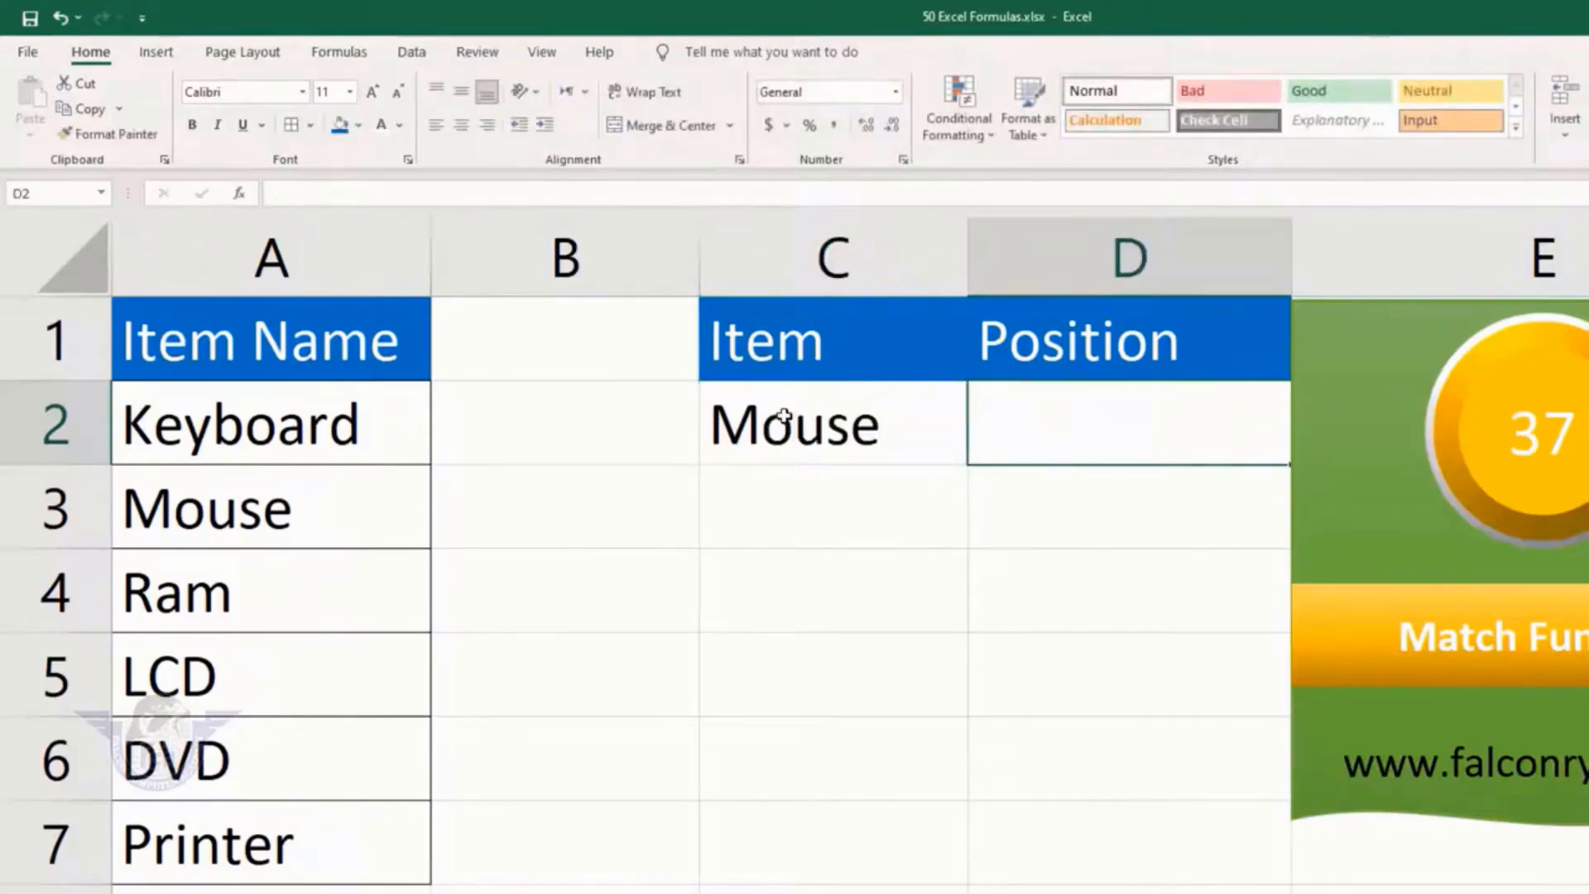
# Enter the formula =MATCH(C2,A2:A7,0) in the Position cell D2 to look up the item with an exact match
pyautogui.write('=')
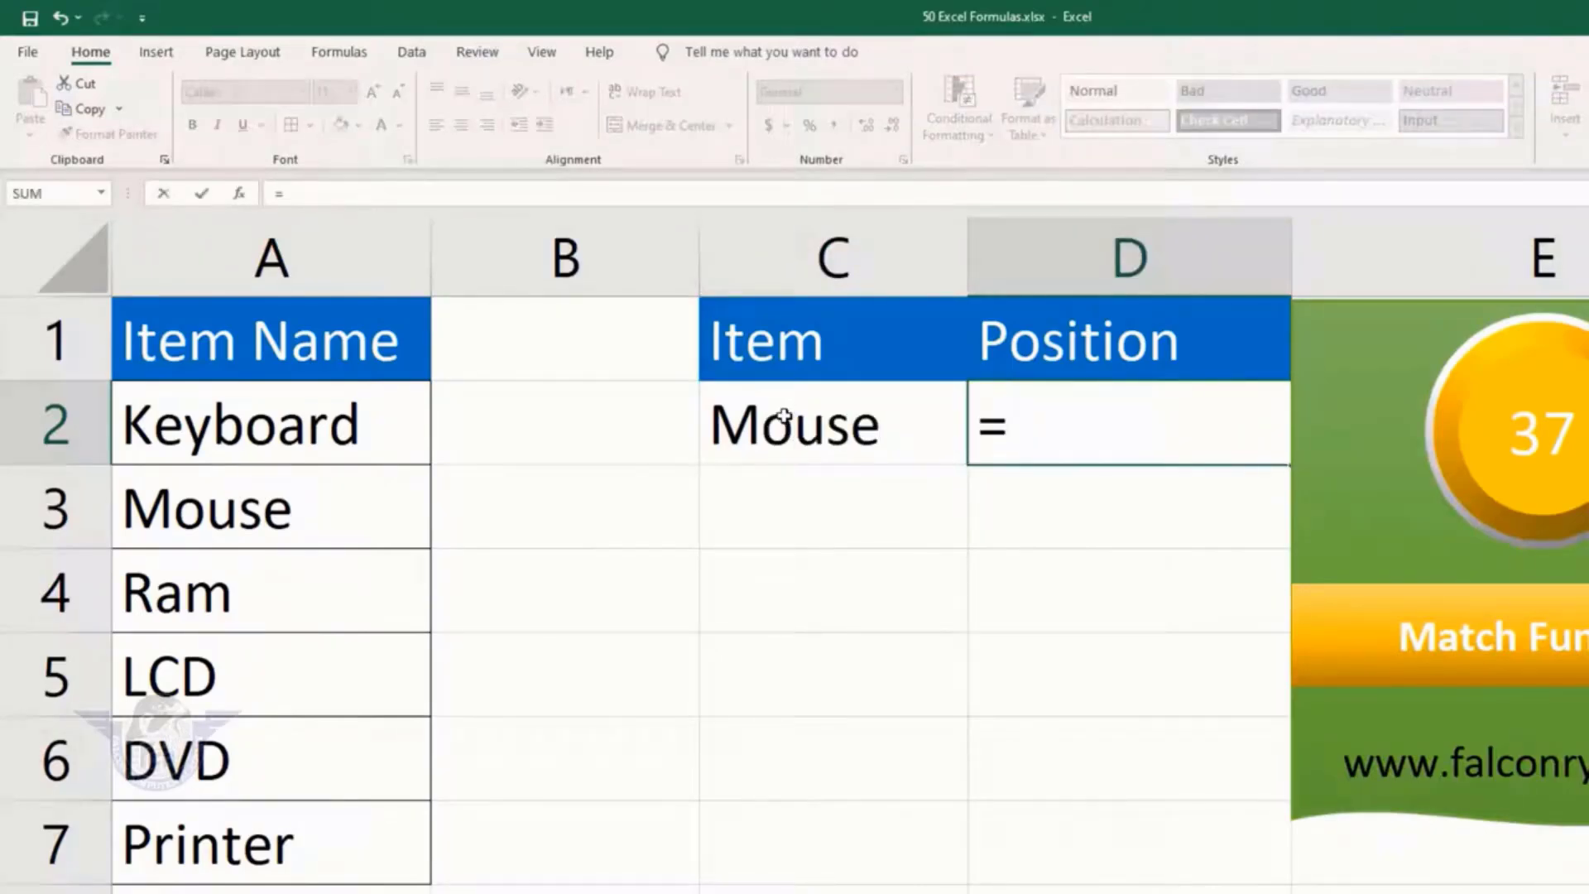
pyautogui.write('match(')
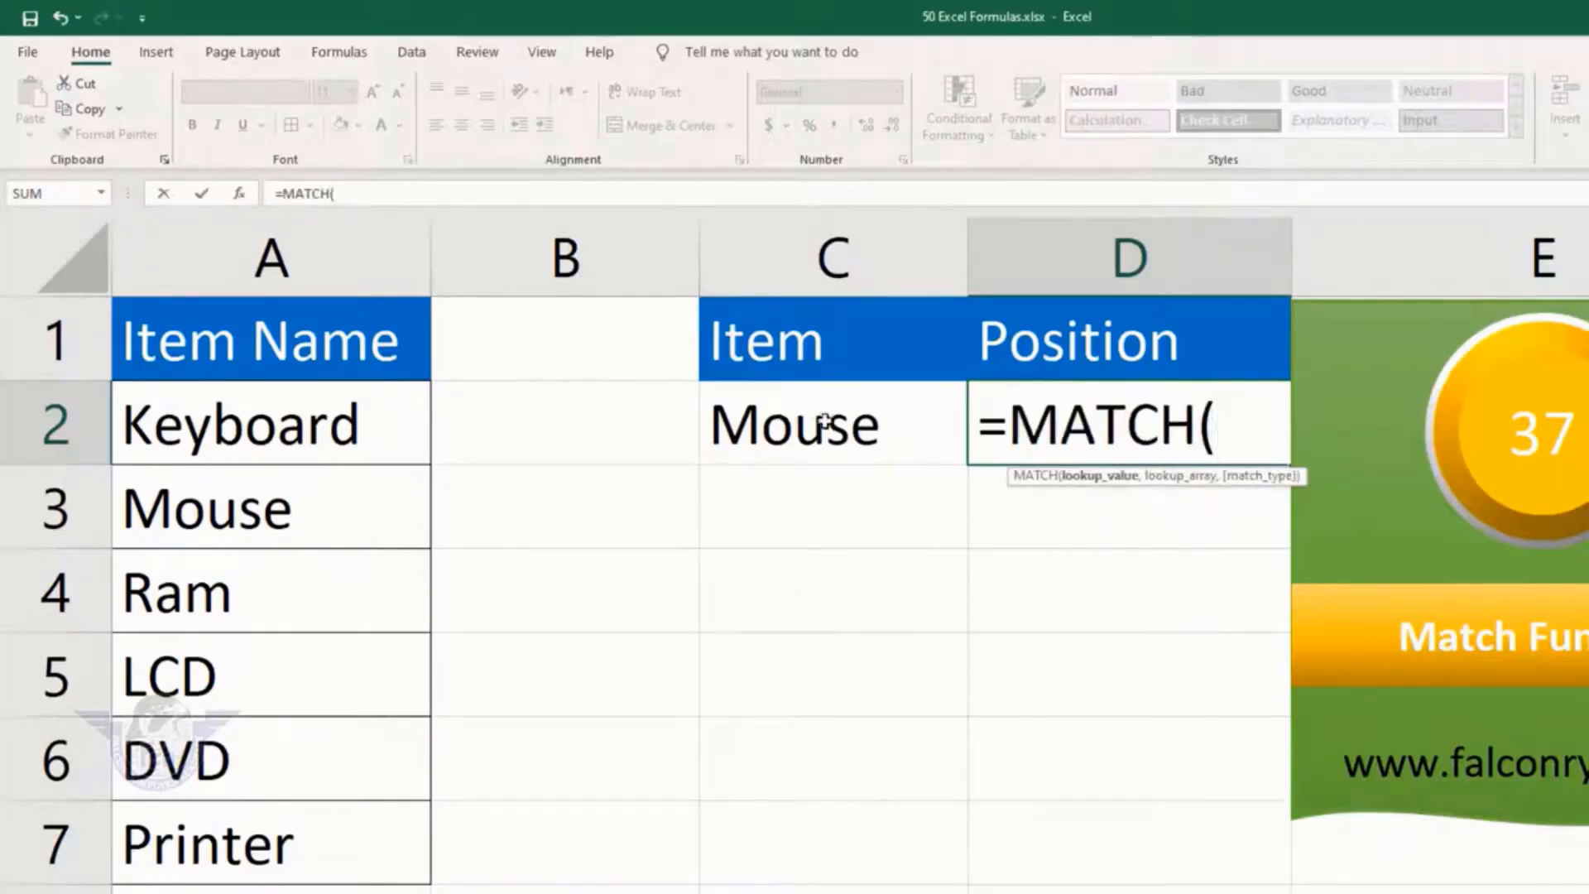
pyautogui.click(818, 435)
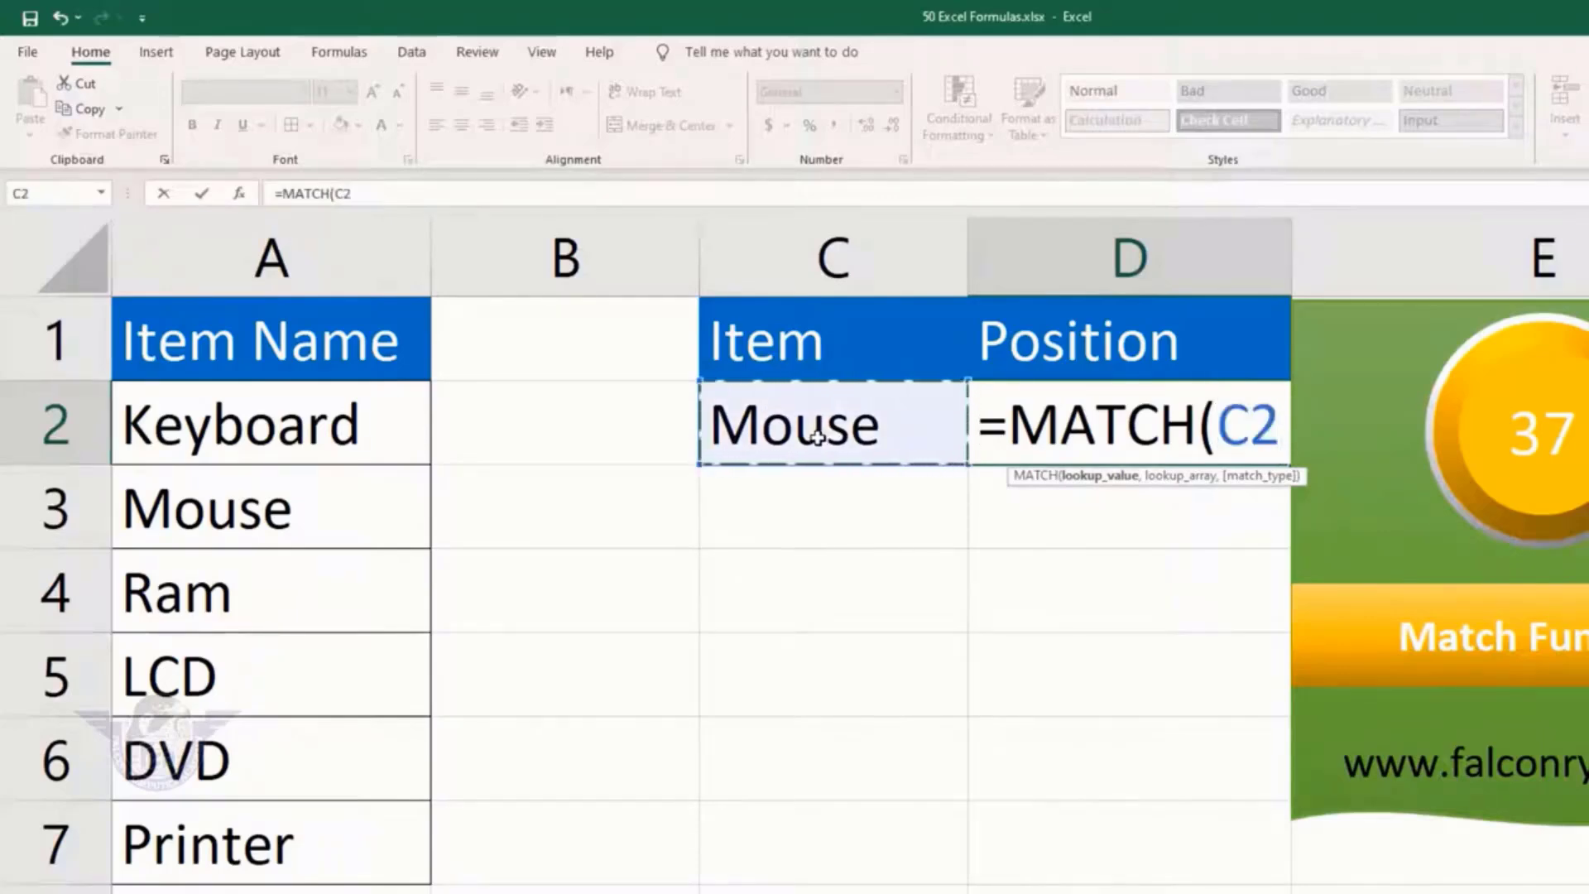
pyautogui.write(',')
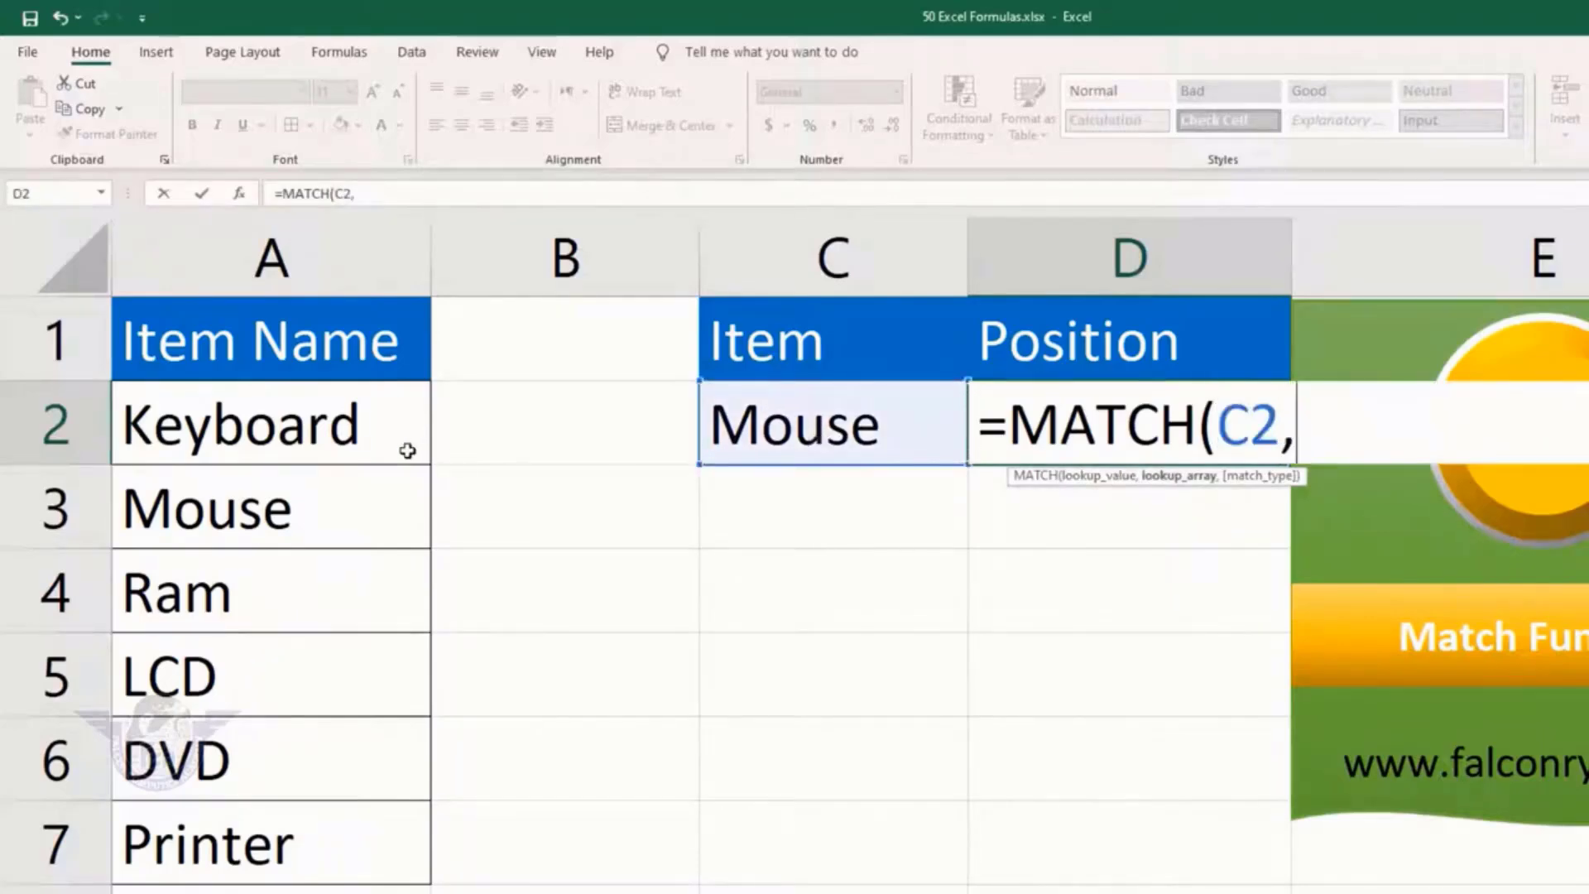
pyautogui.moveTo(312, 414); pyautogui.dragTo(289, 836)
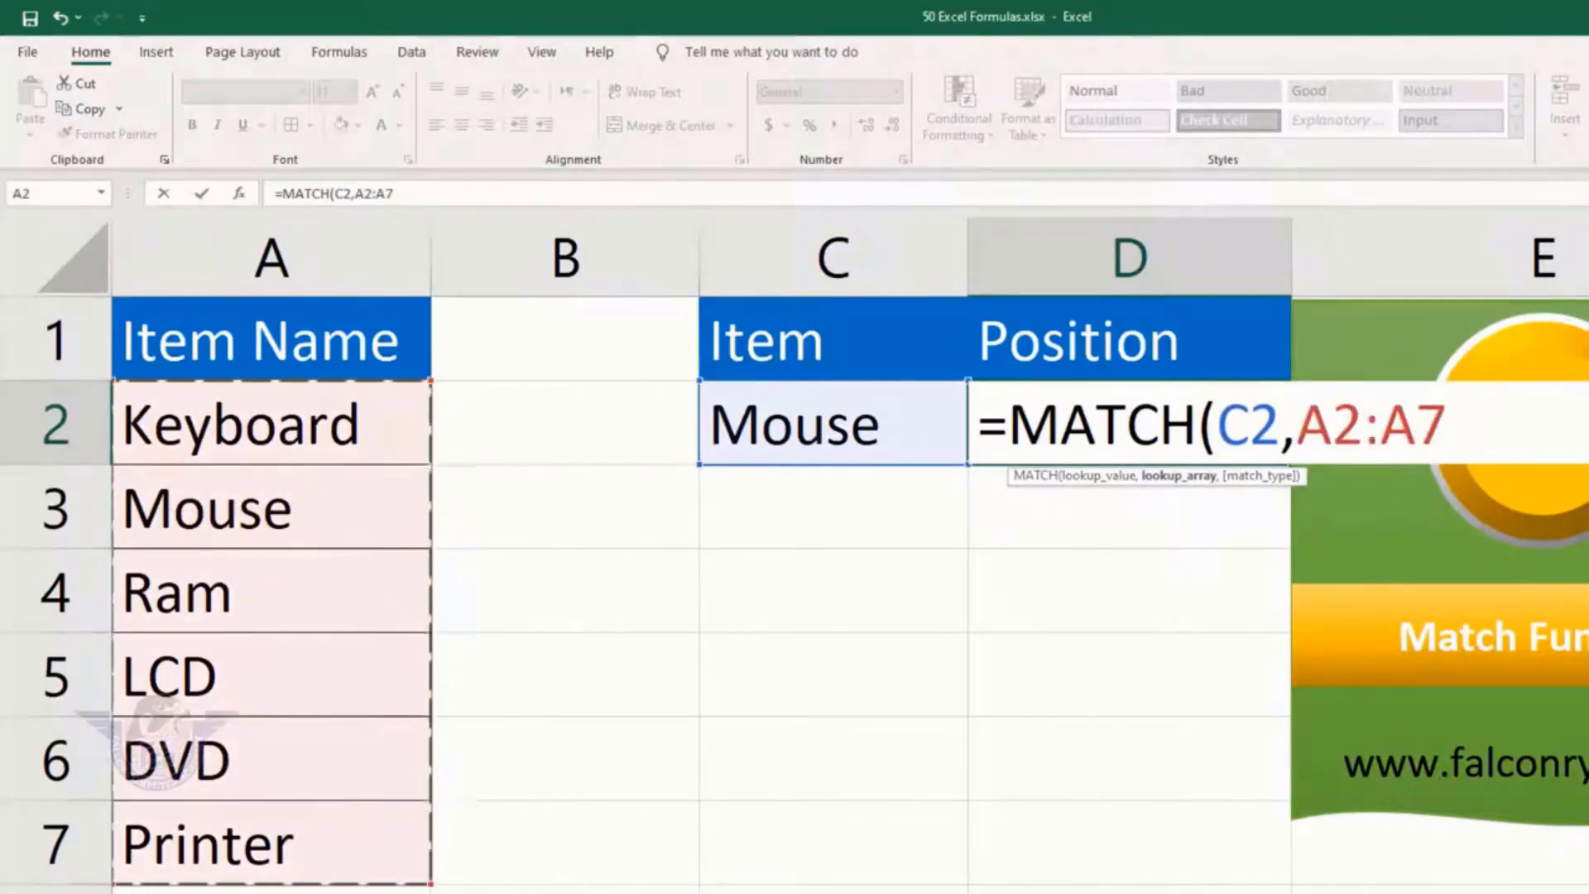
pyautogui.write(',')
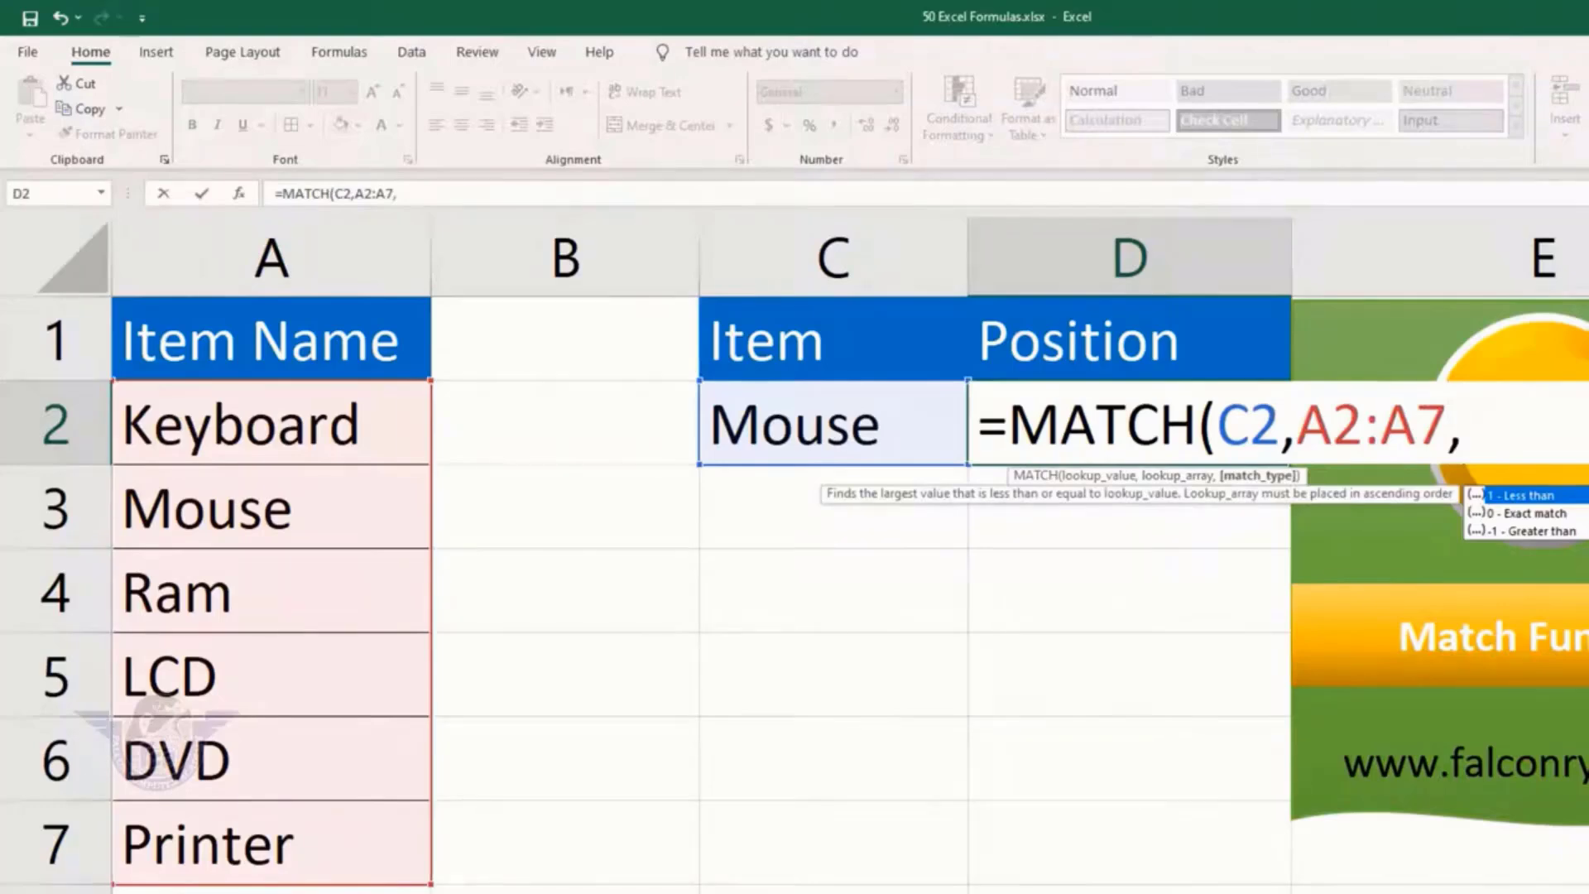
pyautogui.write('0)')
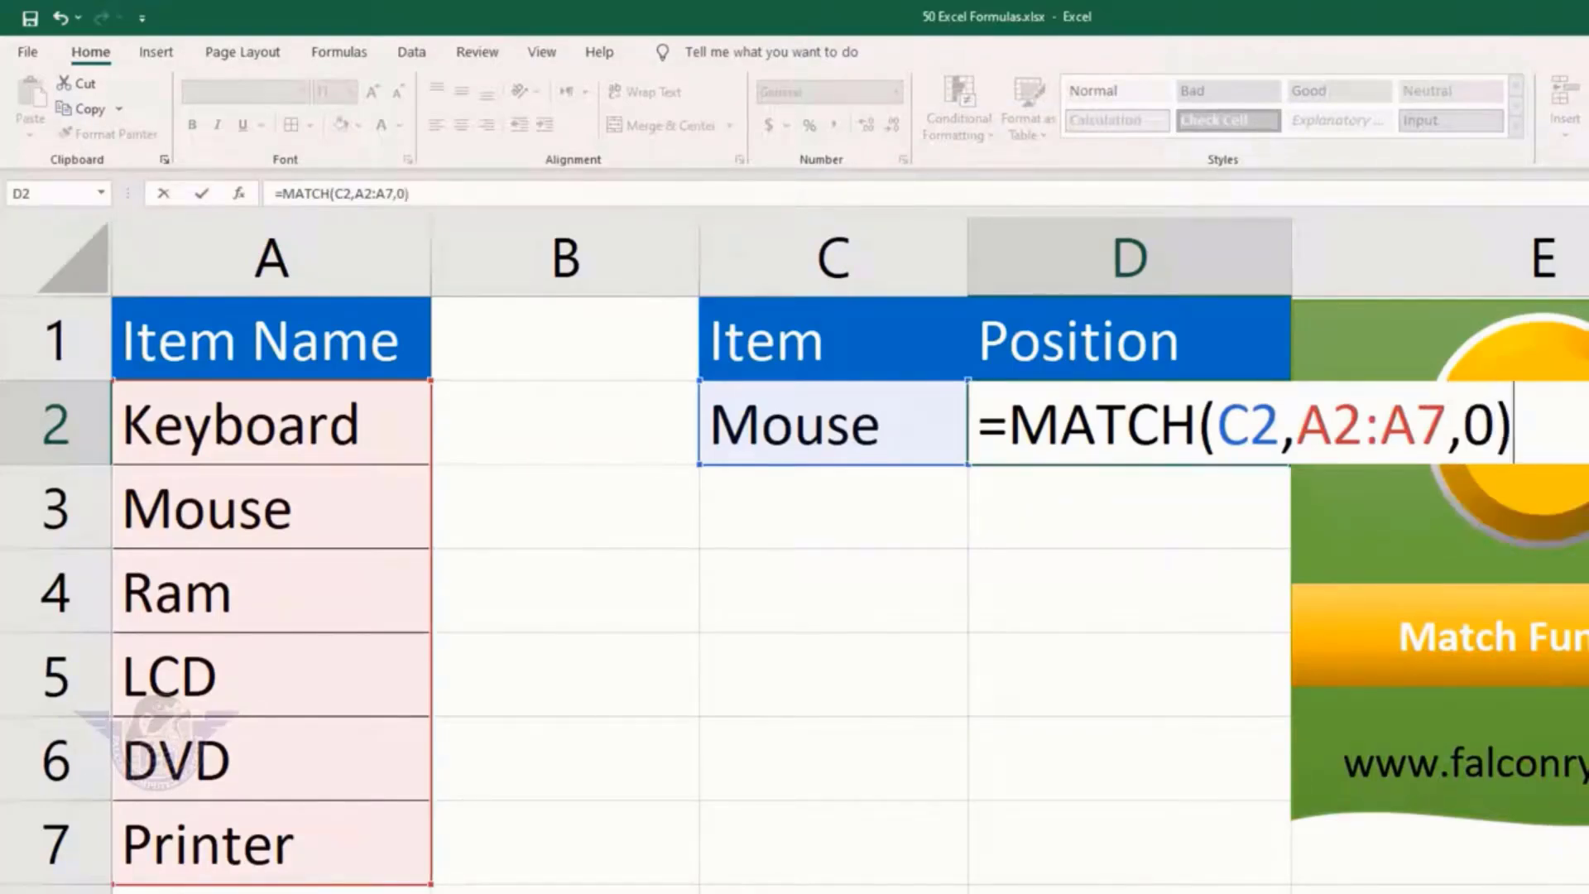
pyautogui.press('Return')
pyautogui.press('Up')
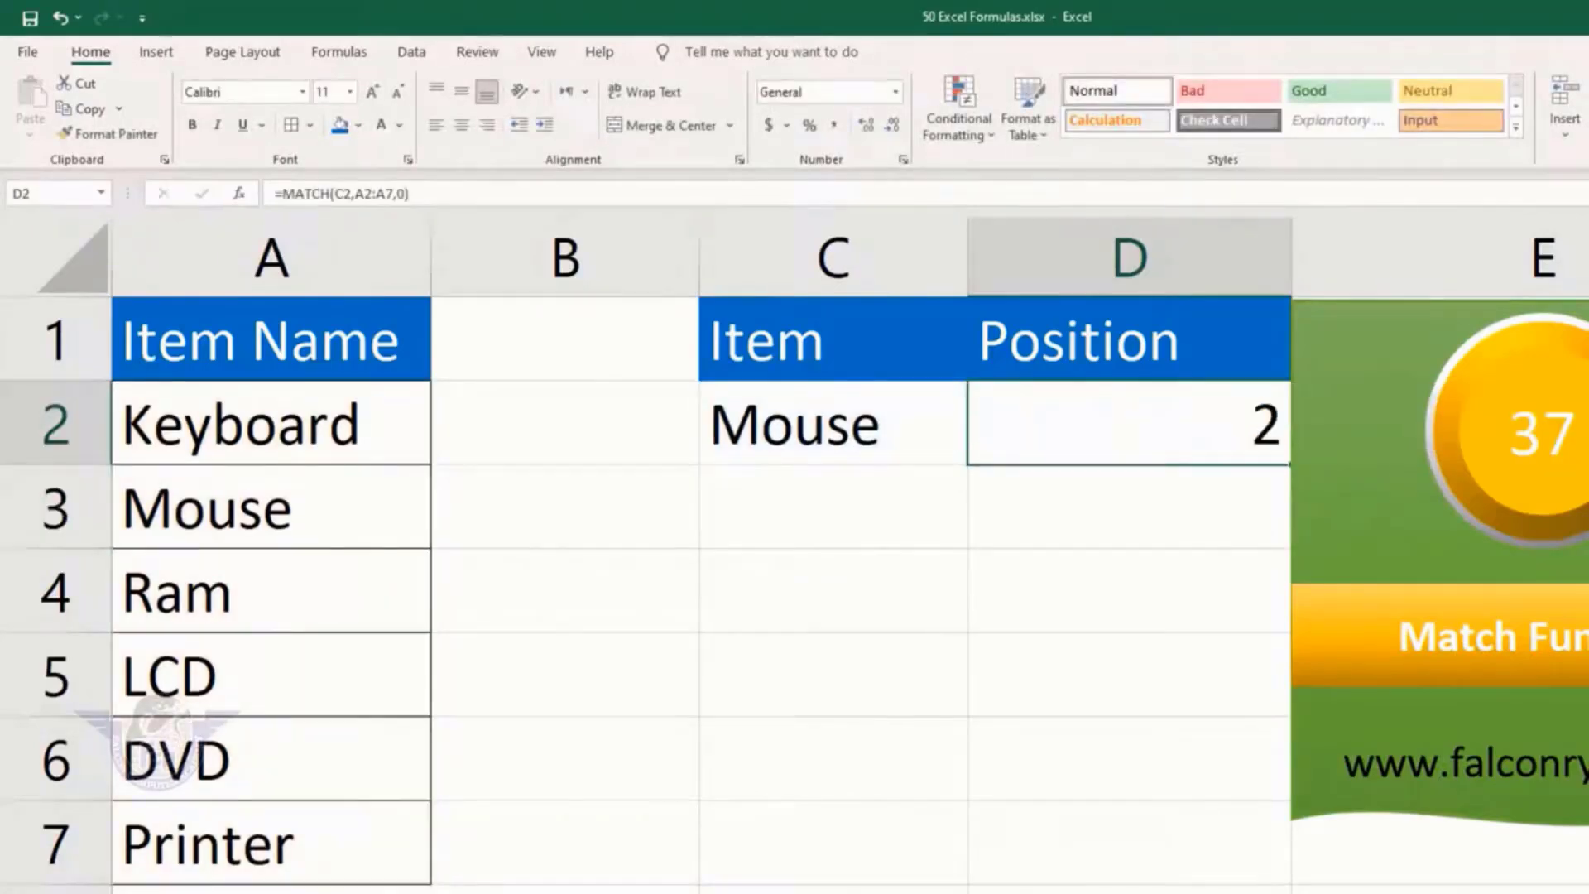
# Test the MATCH formula by setting the lookup item in C2 to Ram and then to Printer
pyautogui.press('Left')
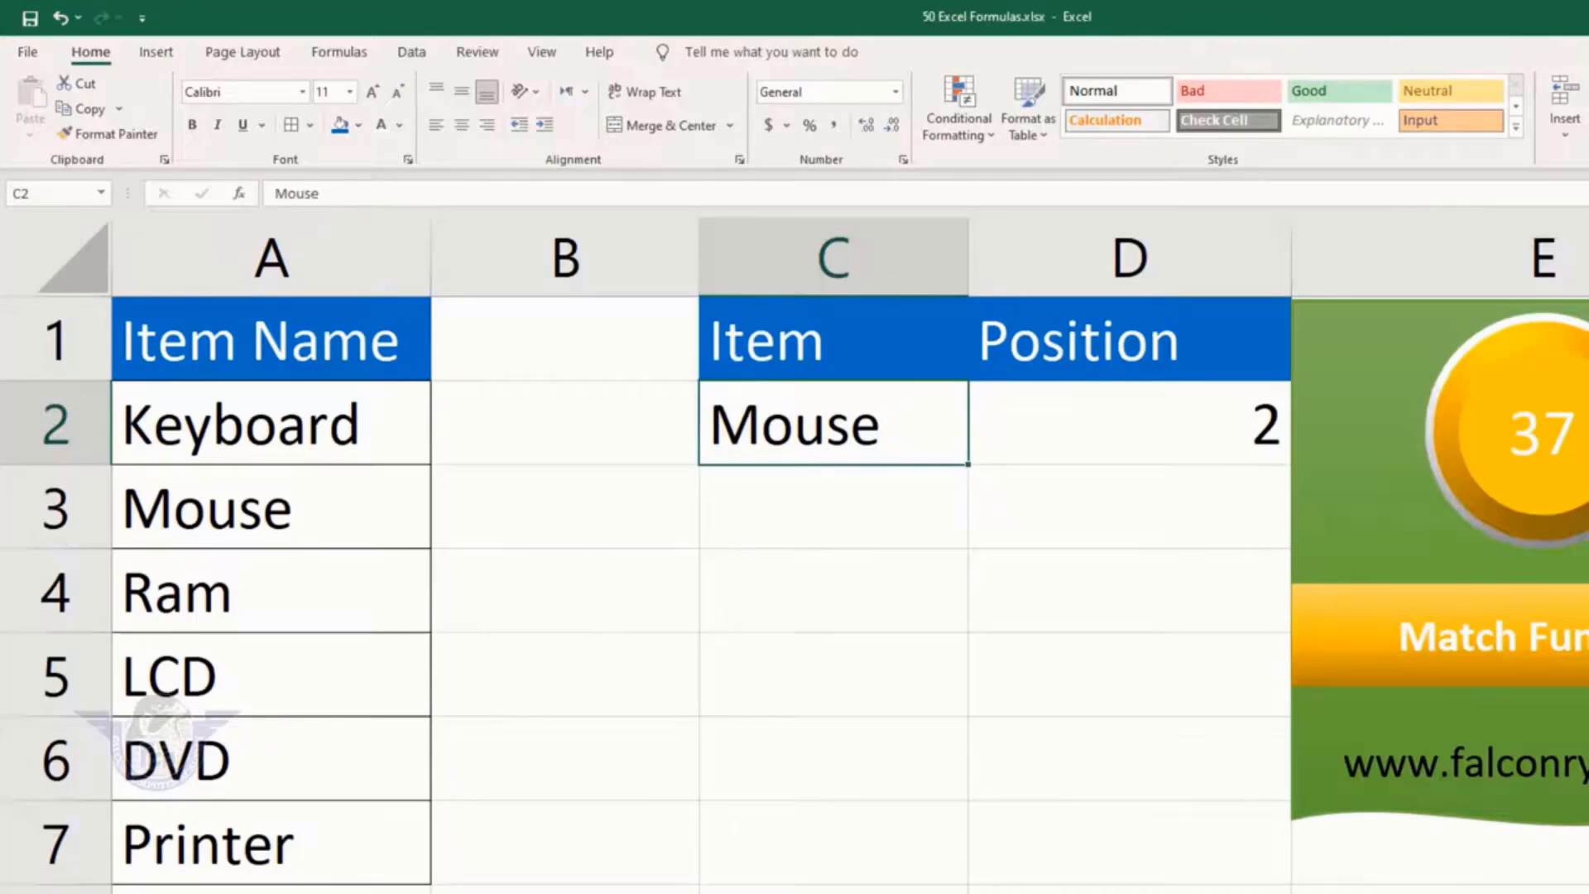
pyautogui.write('Ram')
pyautogui.press('Return')
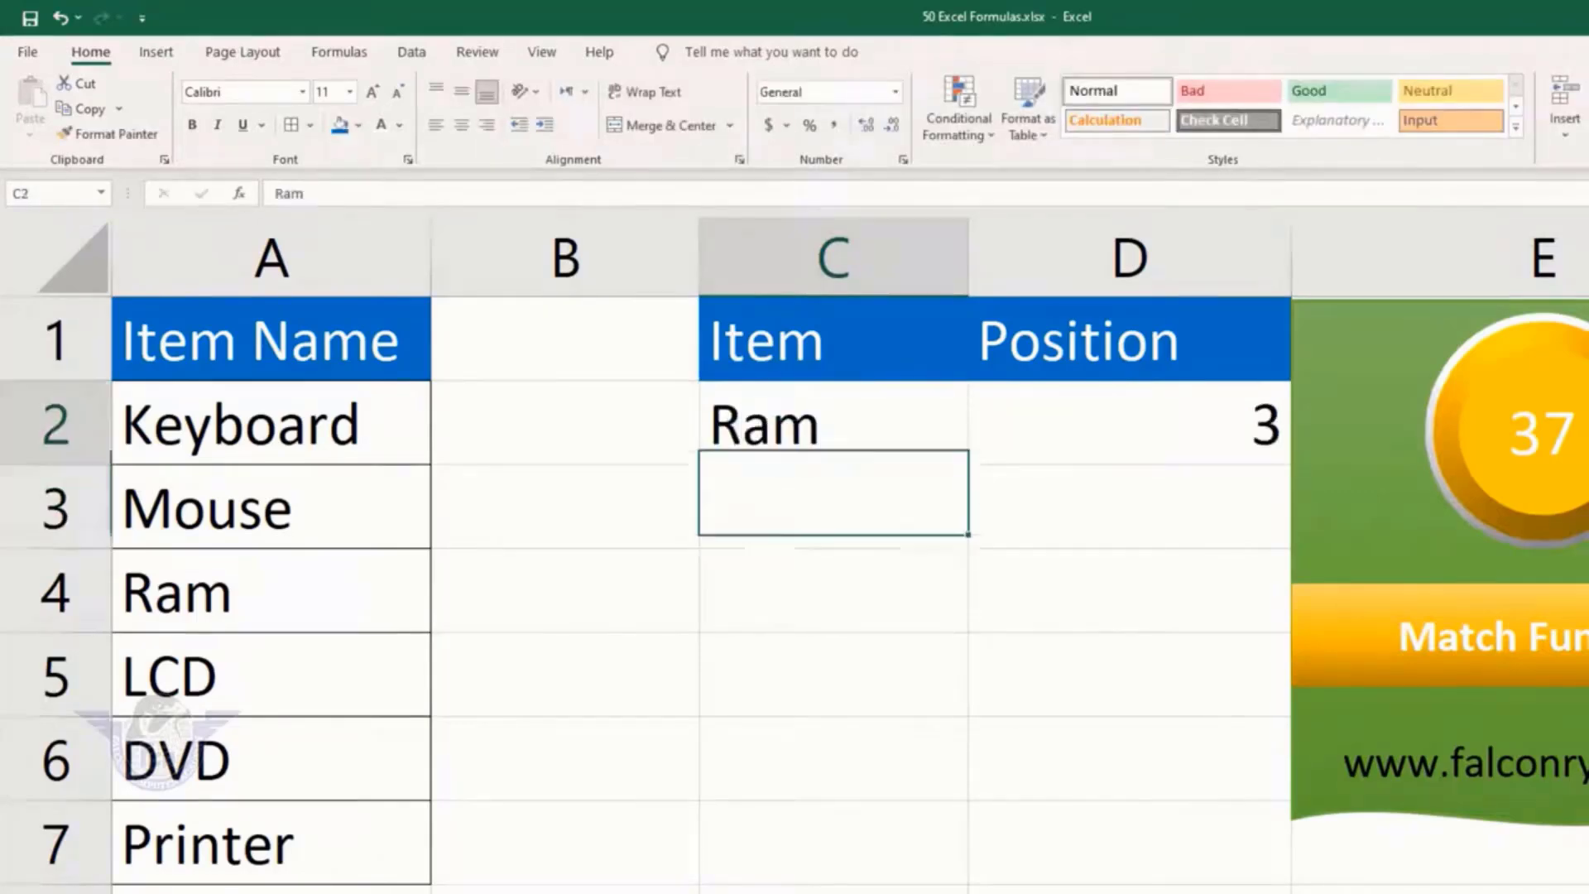
pyautogui.press('Up')
pyautogui.write('Printer')
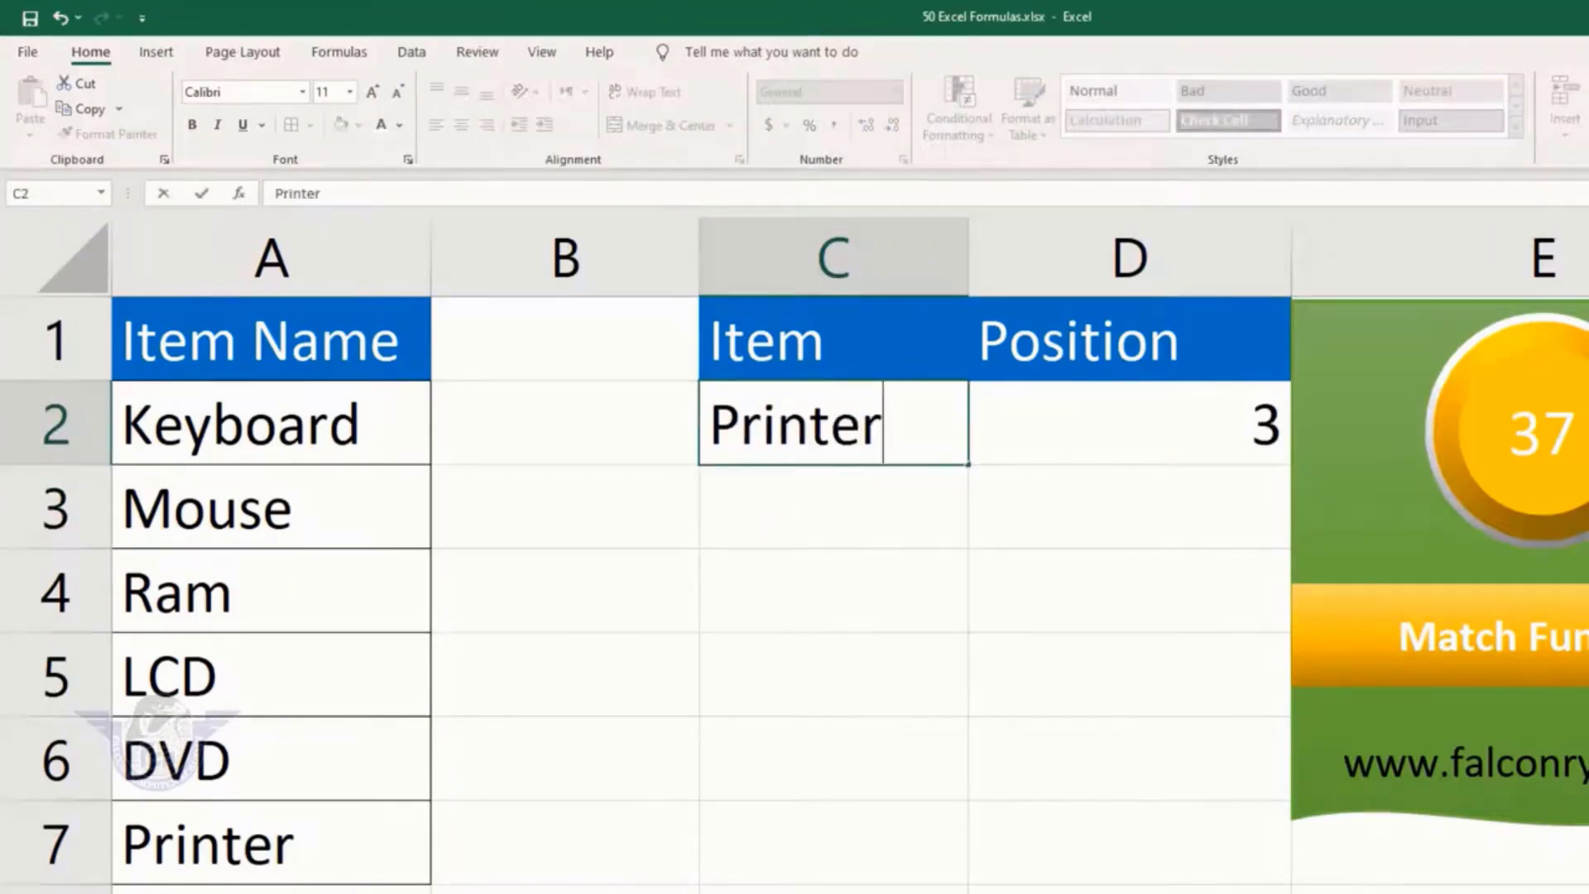
pyautogui.press('Return')
pyautogui.press('Up')
pyautogui.press('Right')
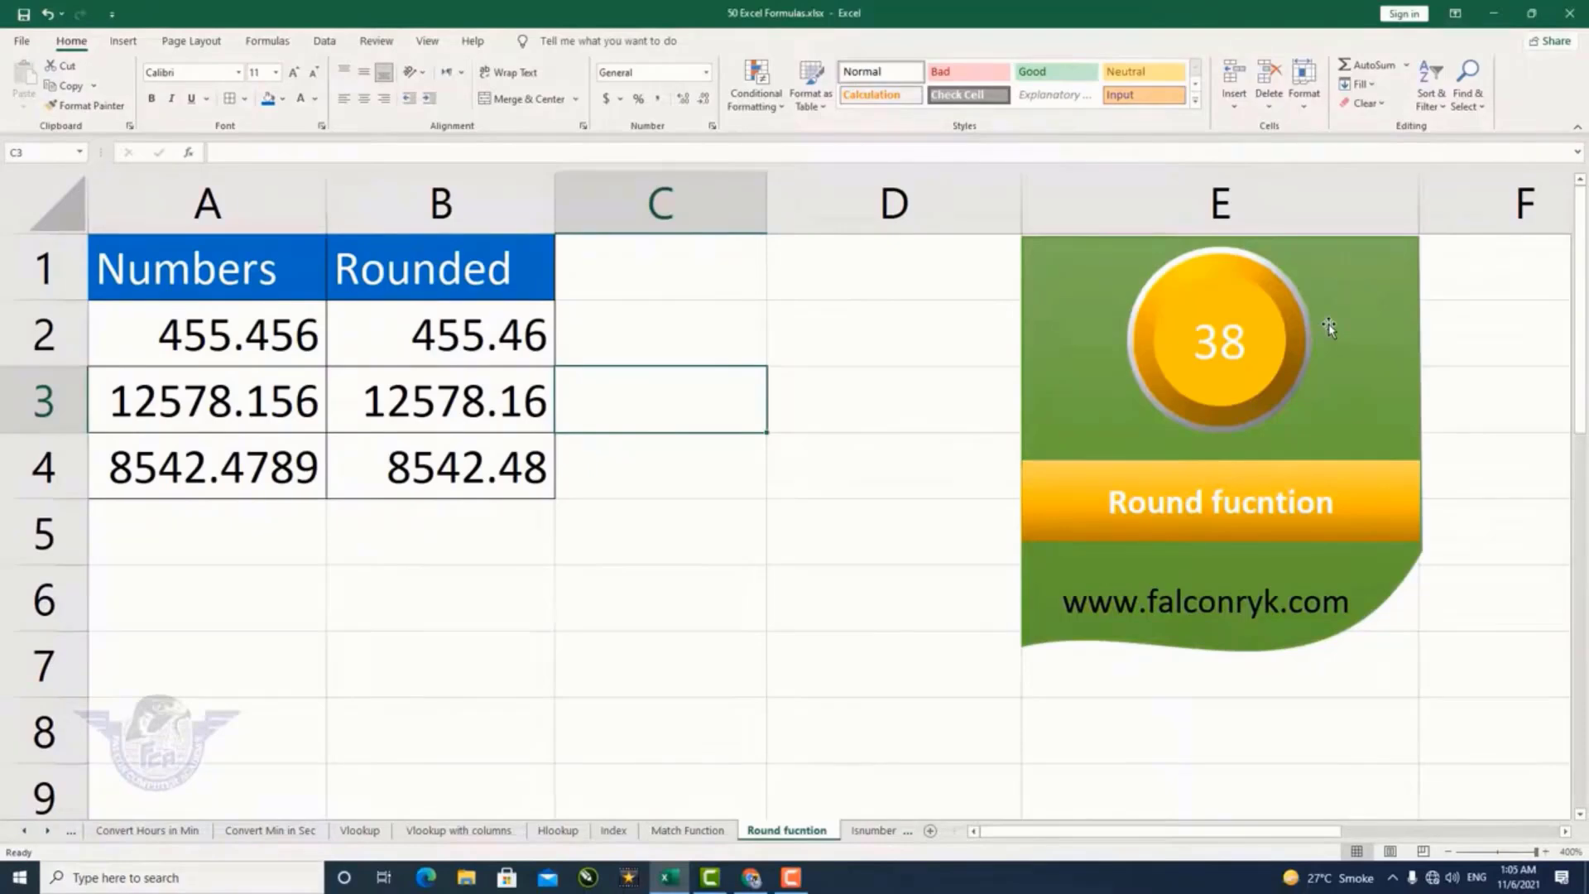
# Clear the existing formulas from the Rounded cells B2:B4 on the Round fucntion sheet
pyautogui.press('Up')
pyautogui.press('Left')
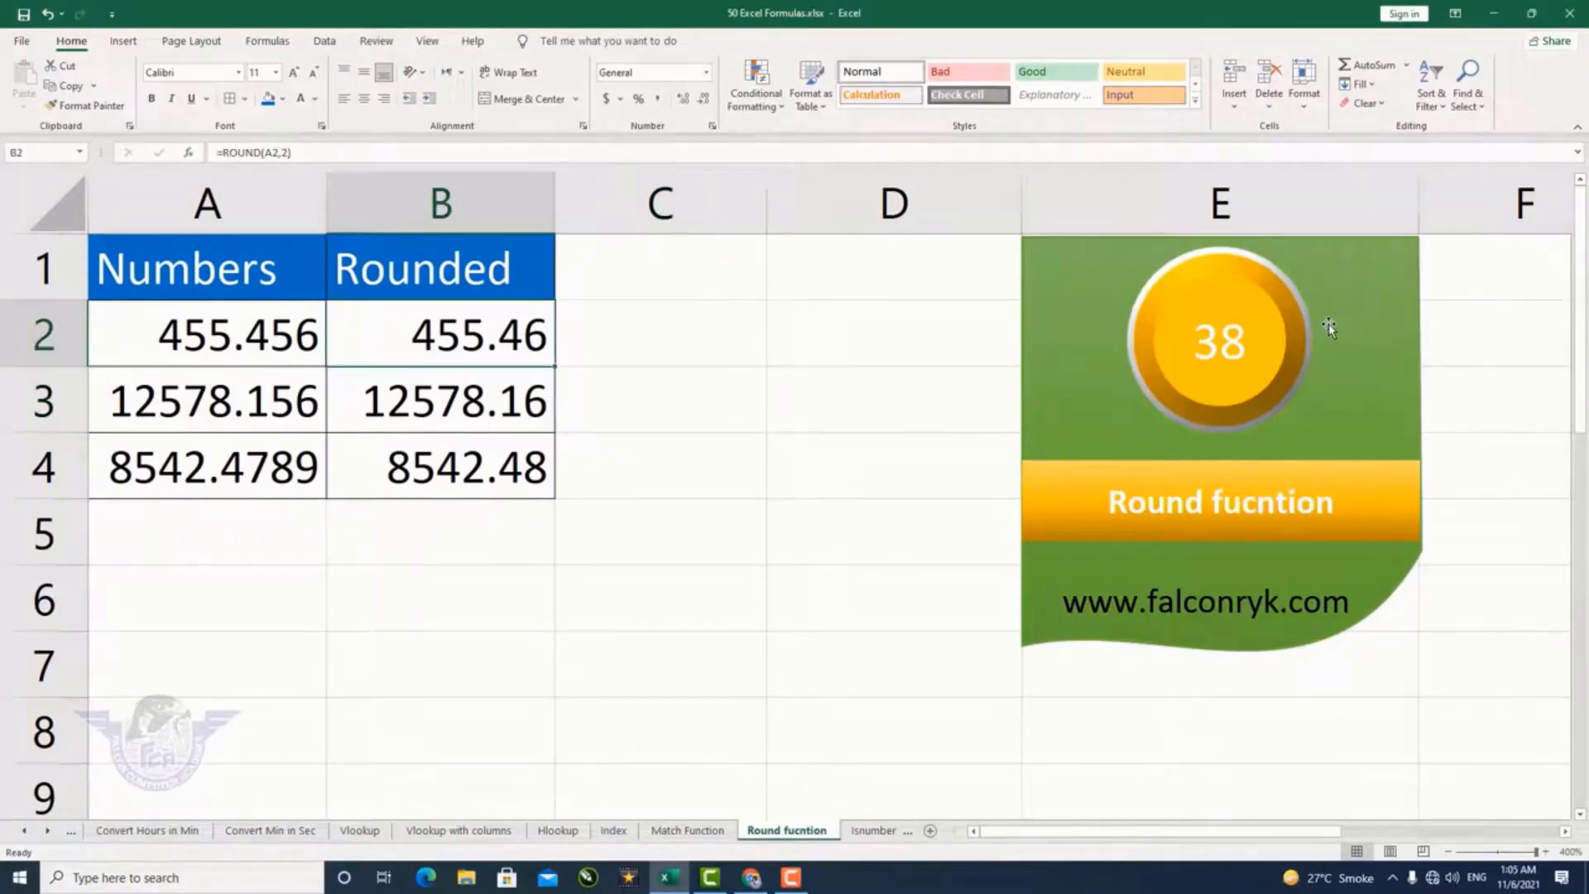
pyautogui.press('Left')
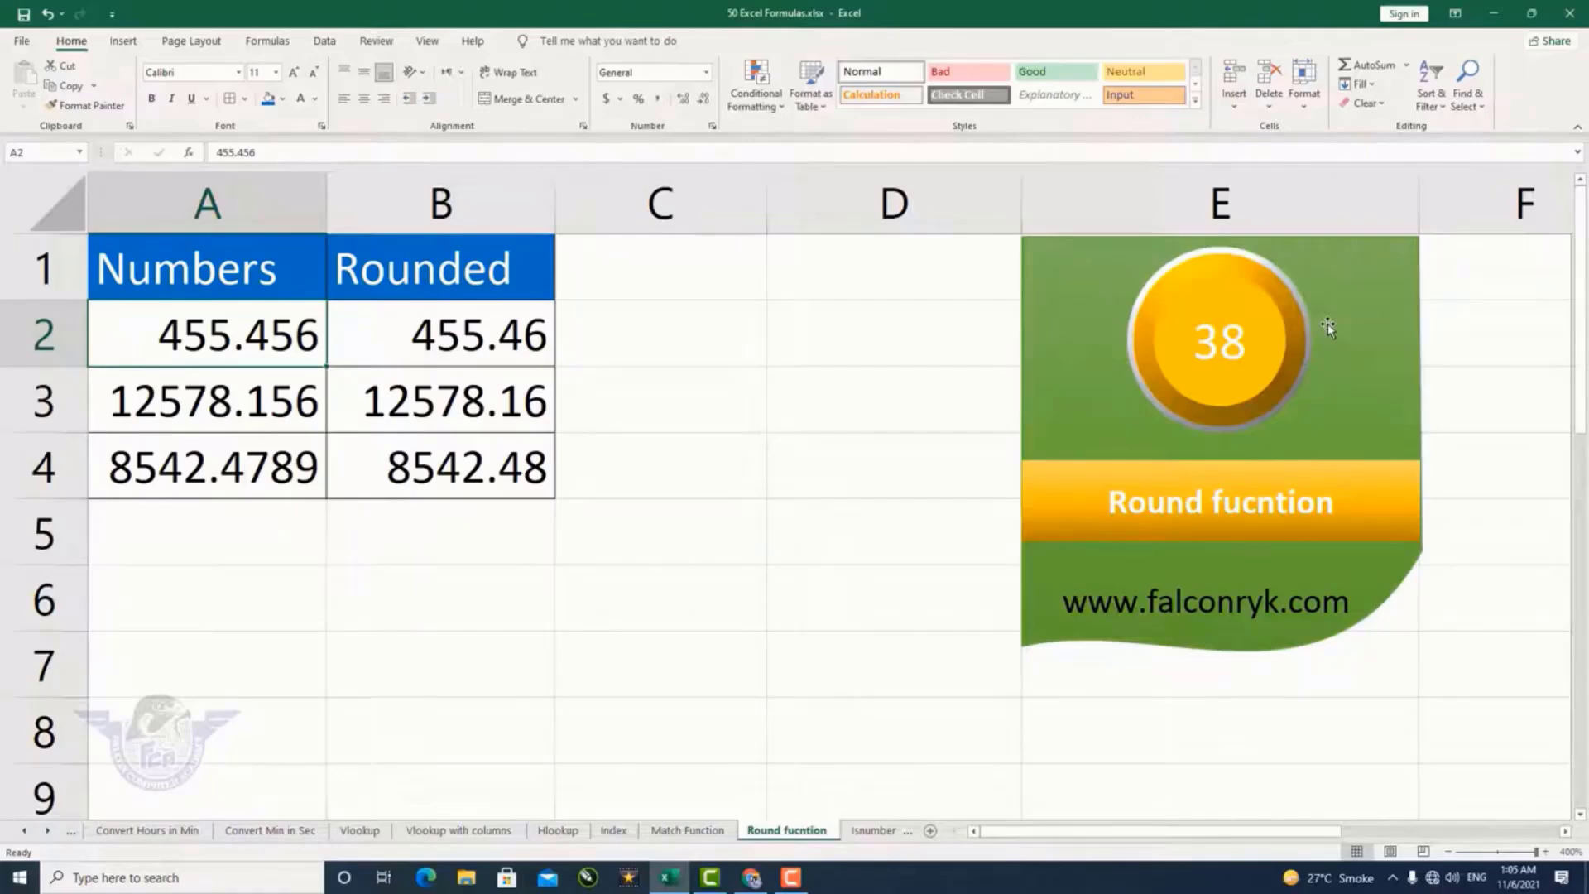
pyautogui.press('Right')
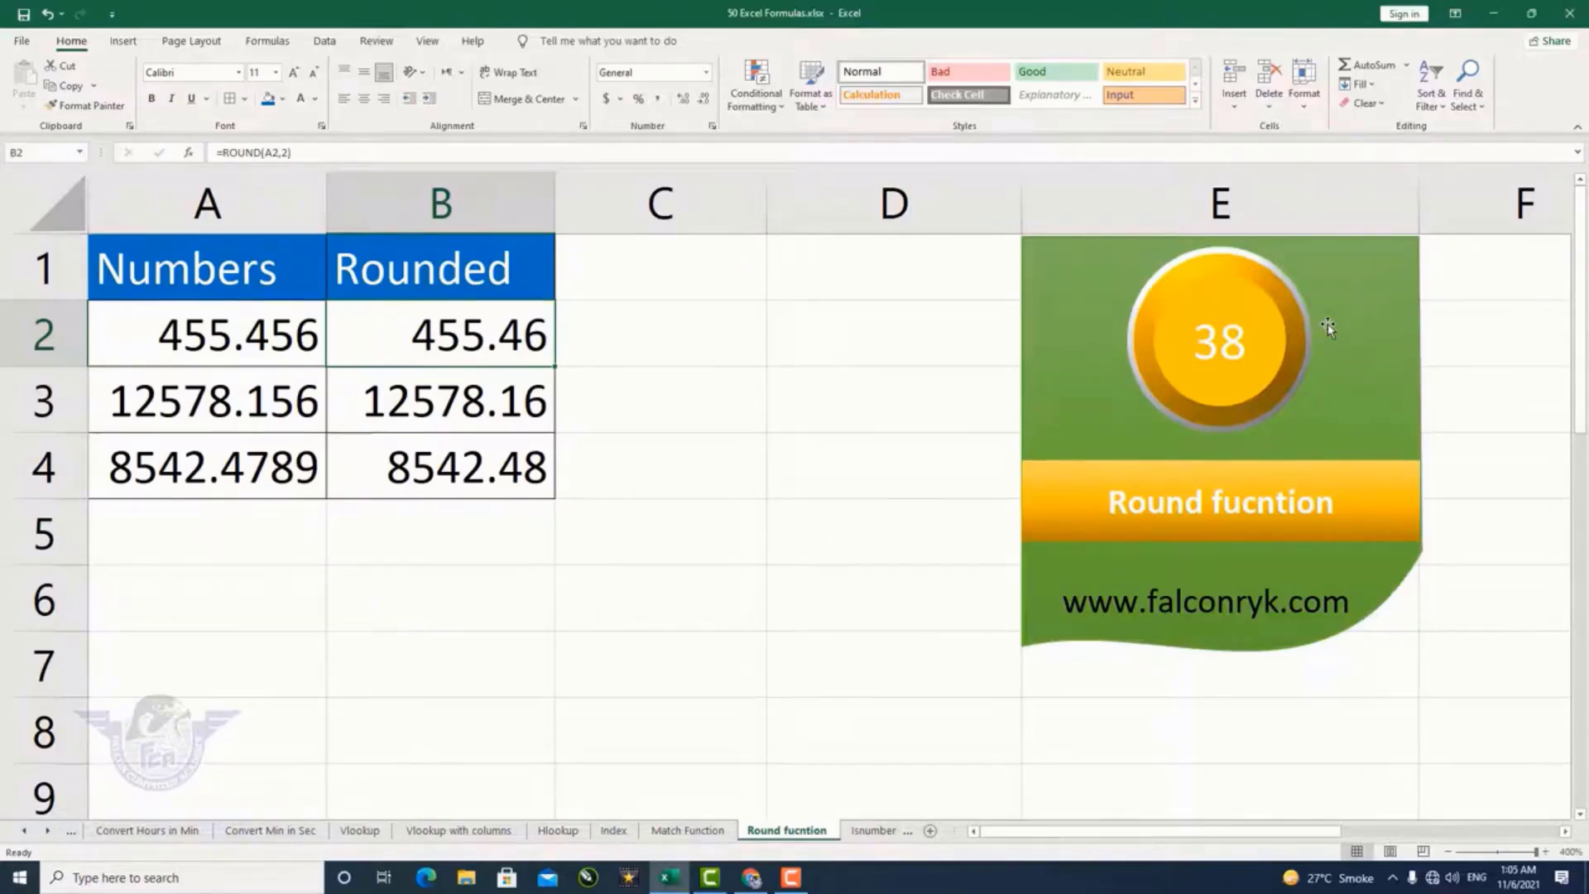
pyautogui.hotkey('shift', 'Down')
pyautogui.hotkey('shift', 'Down')
pyautogui.press('Delete')
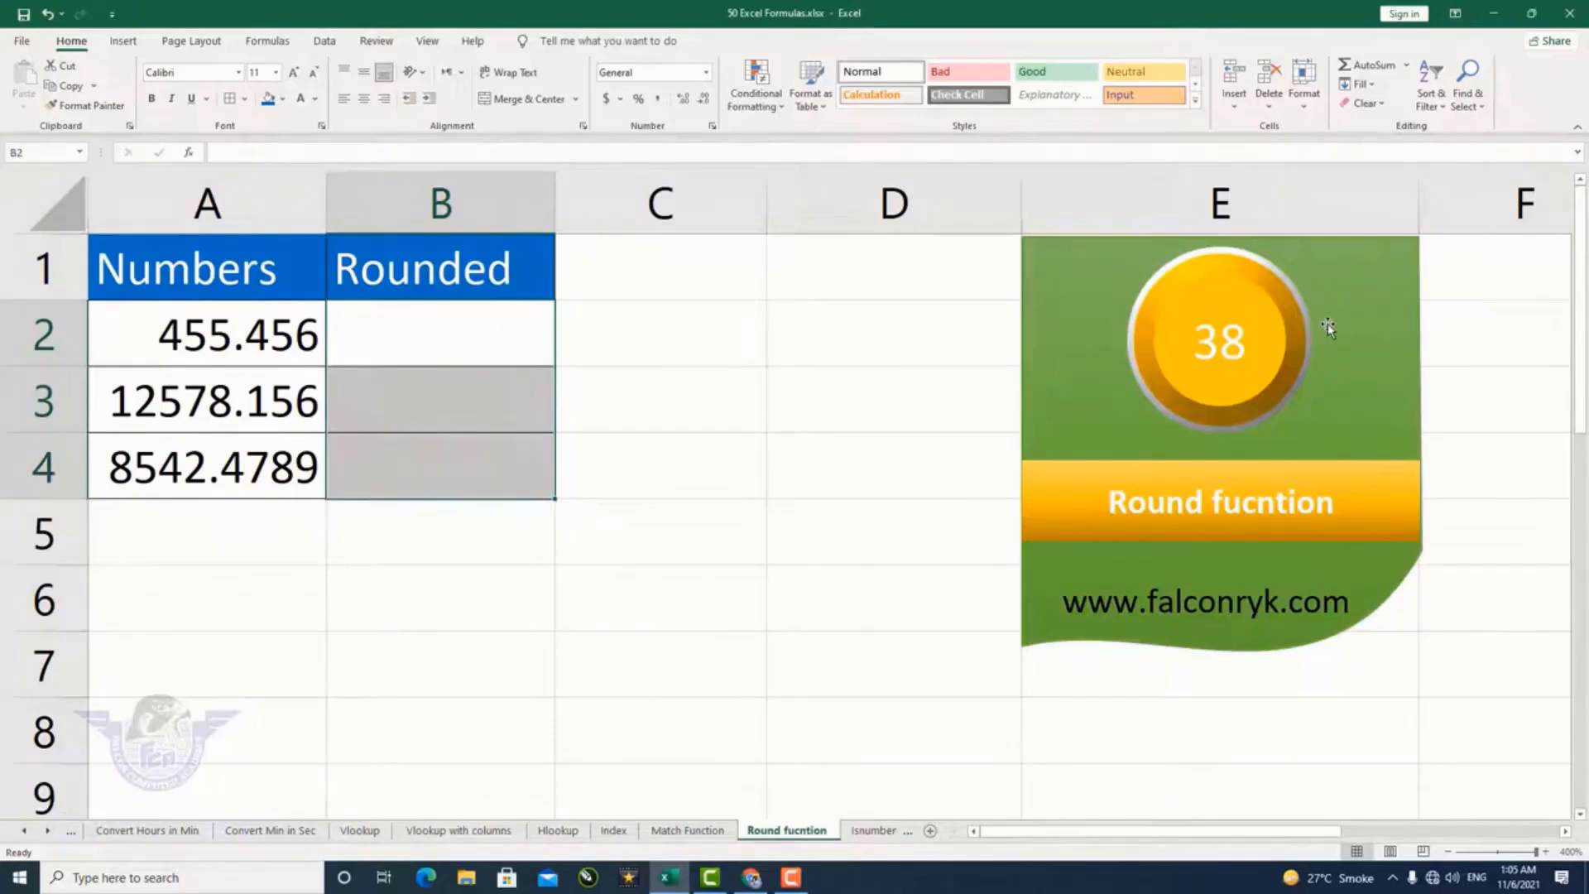
# Enter the formula =ROUND(A2,1) in cell B2 to round the first number to one decimal place
pyautogui.press('Up')
pyautogui.press('Down')
pyautogui.write('=round')
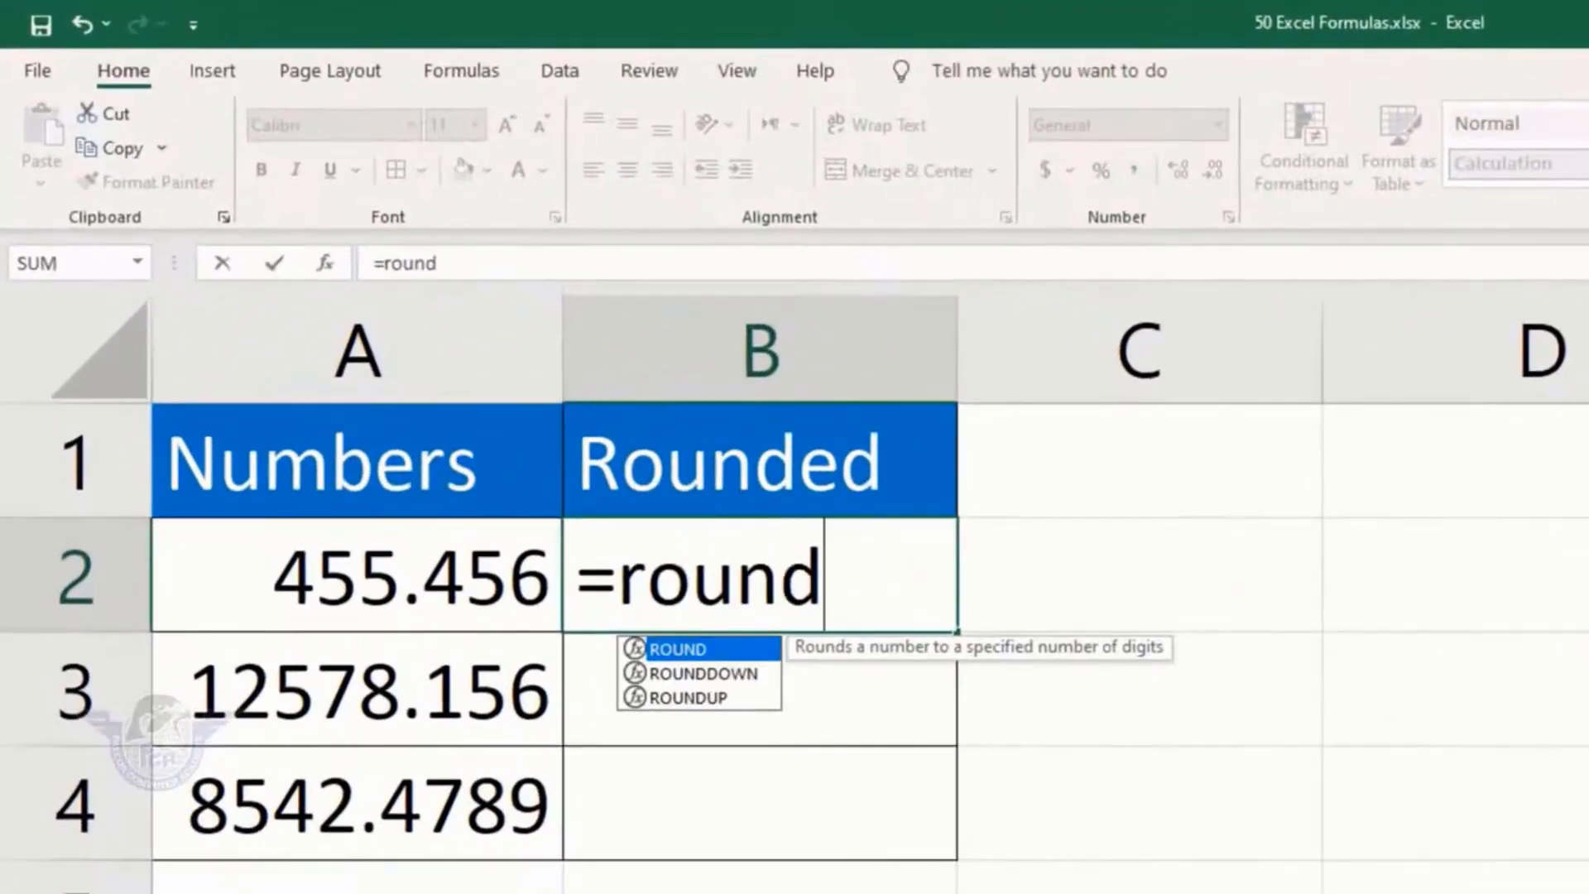
pyautogui.press('Tab')
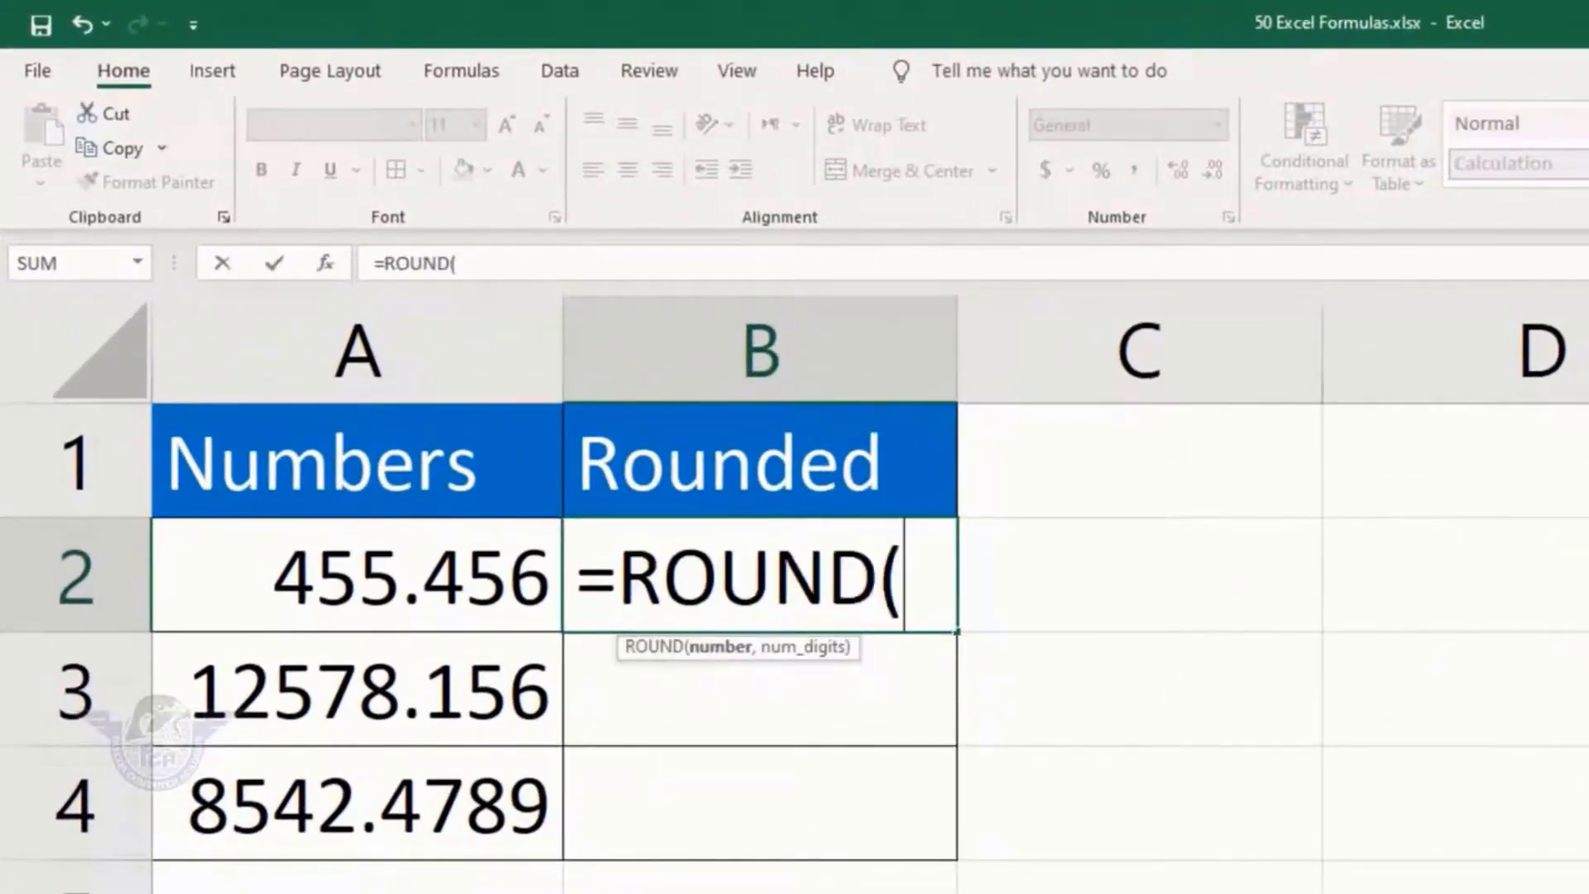
pyautogui.click(415, 607)
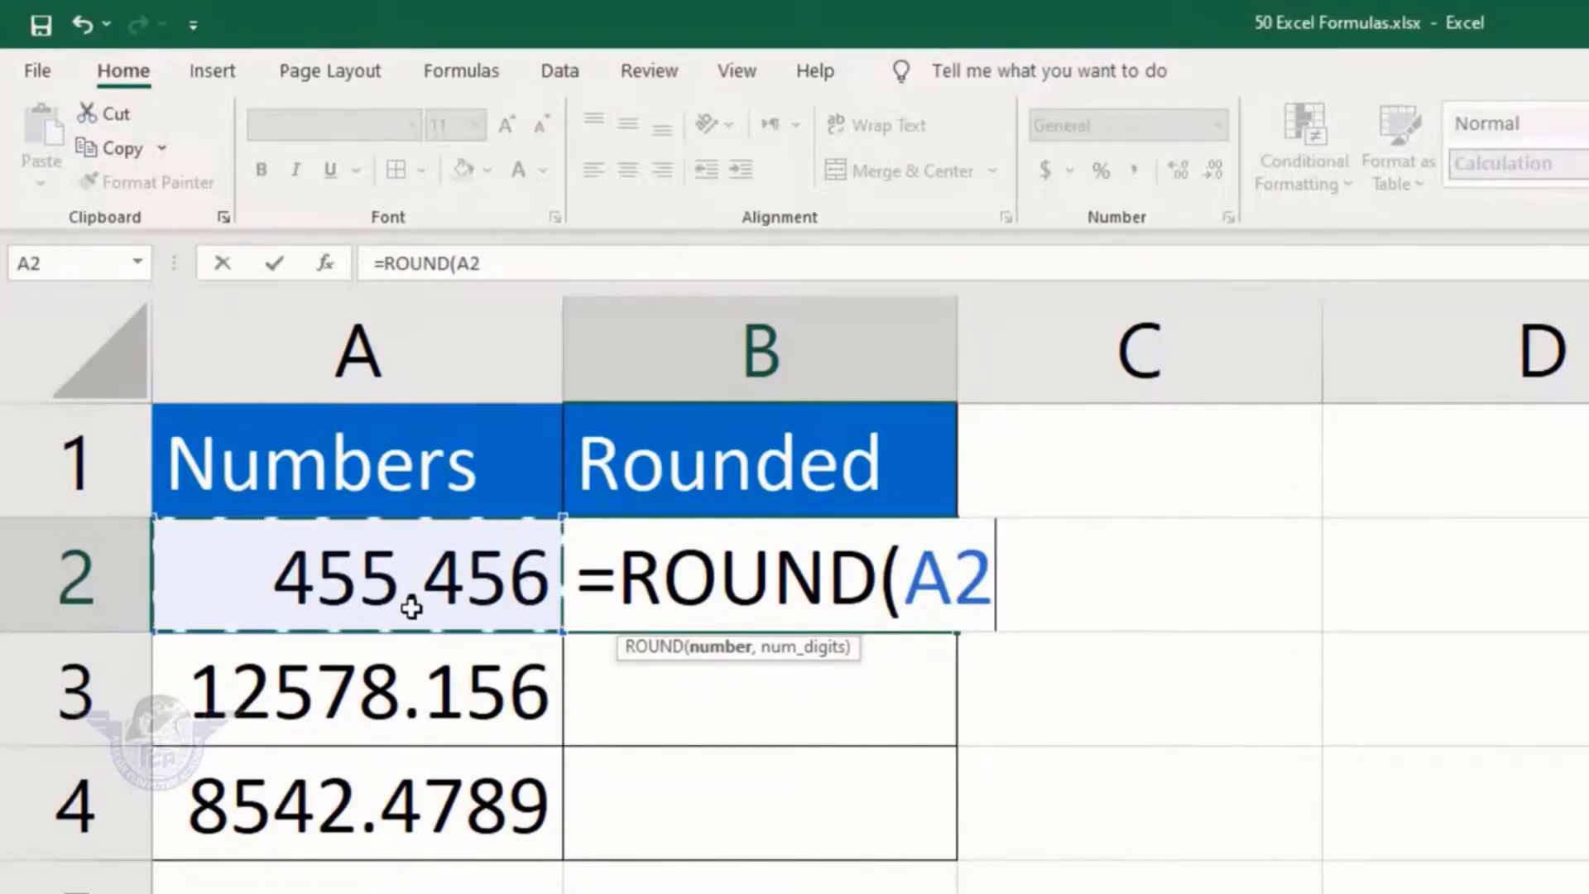
pyautogui.write(',')
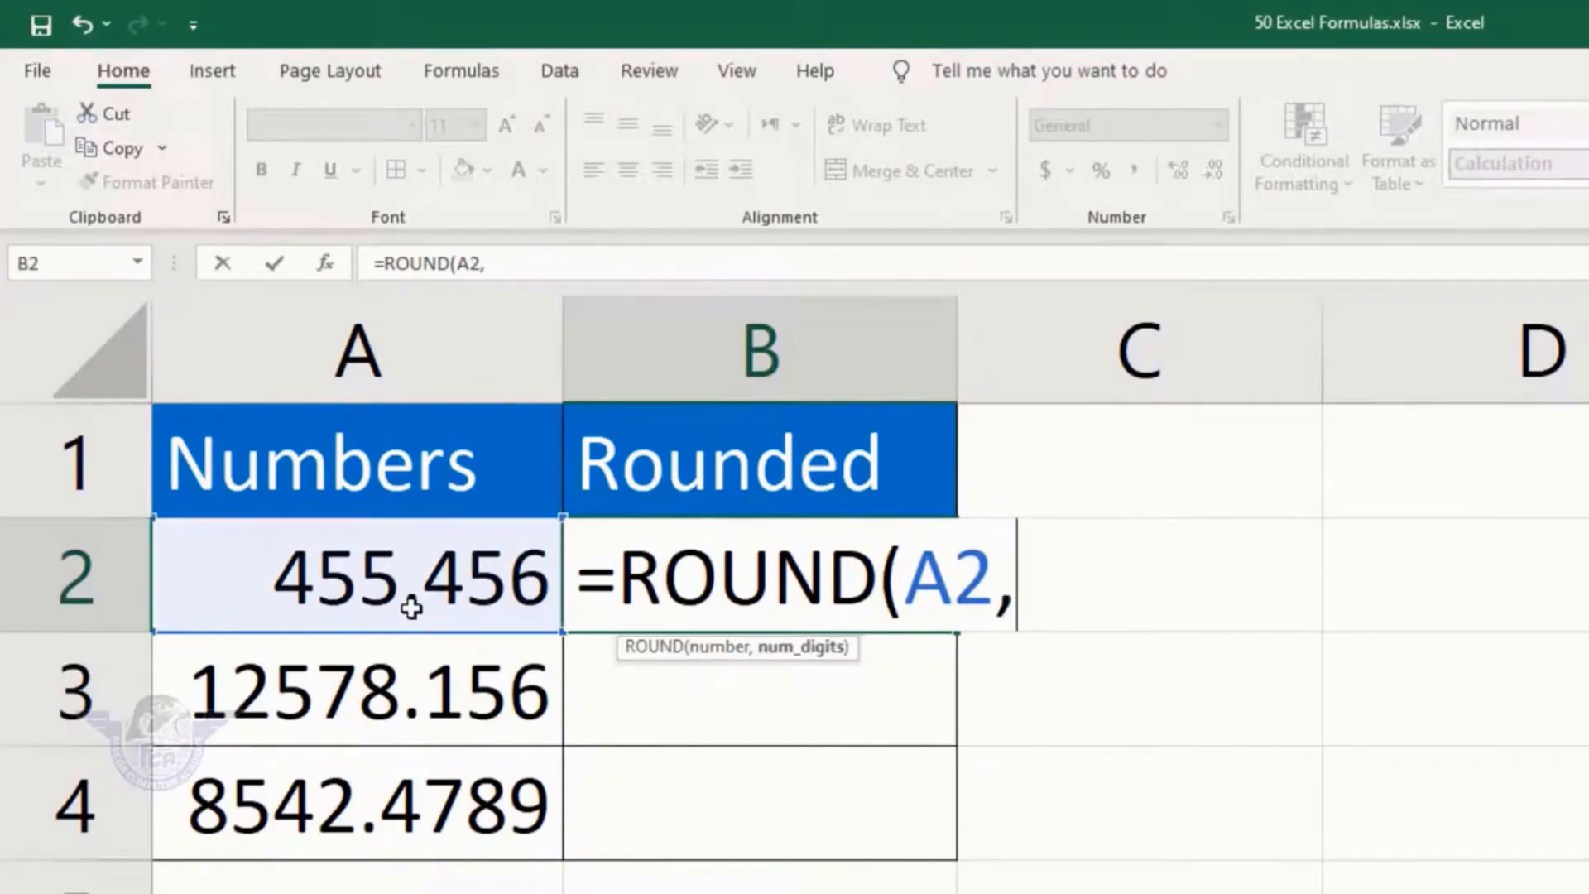
pyautogui.write('1')
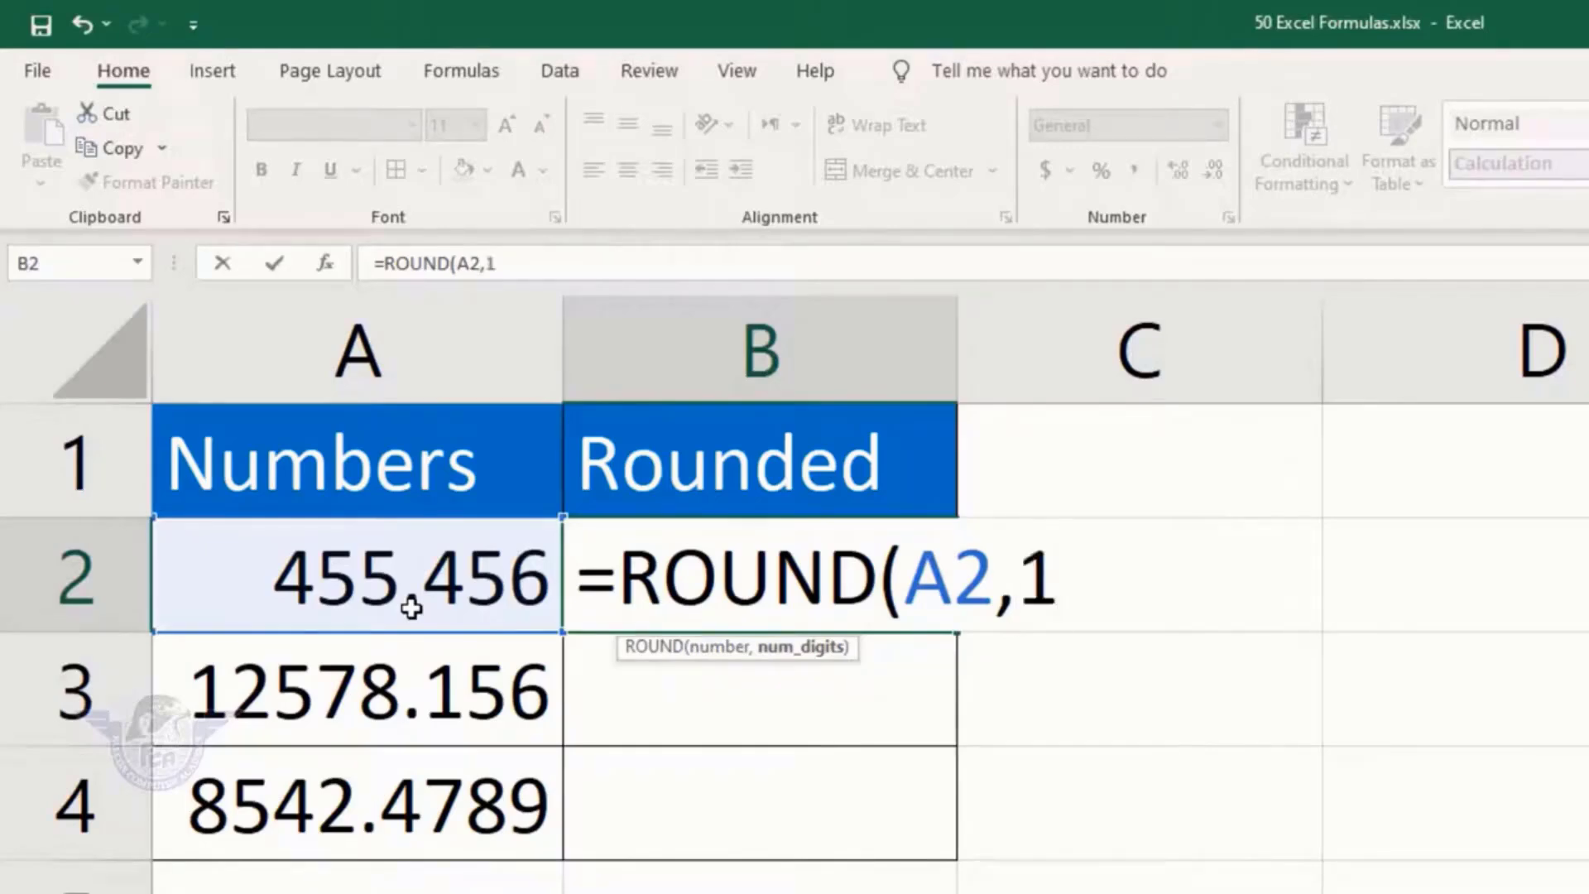
pyautogui.write(')')
pyautogui.press('Return')
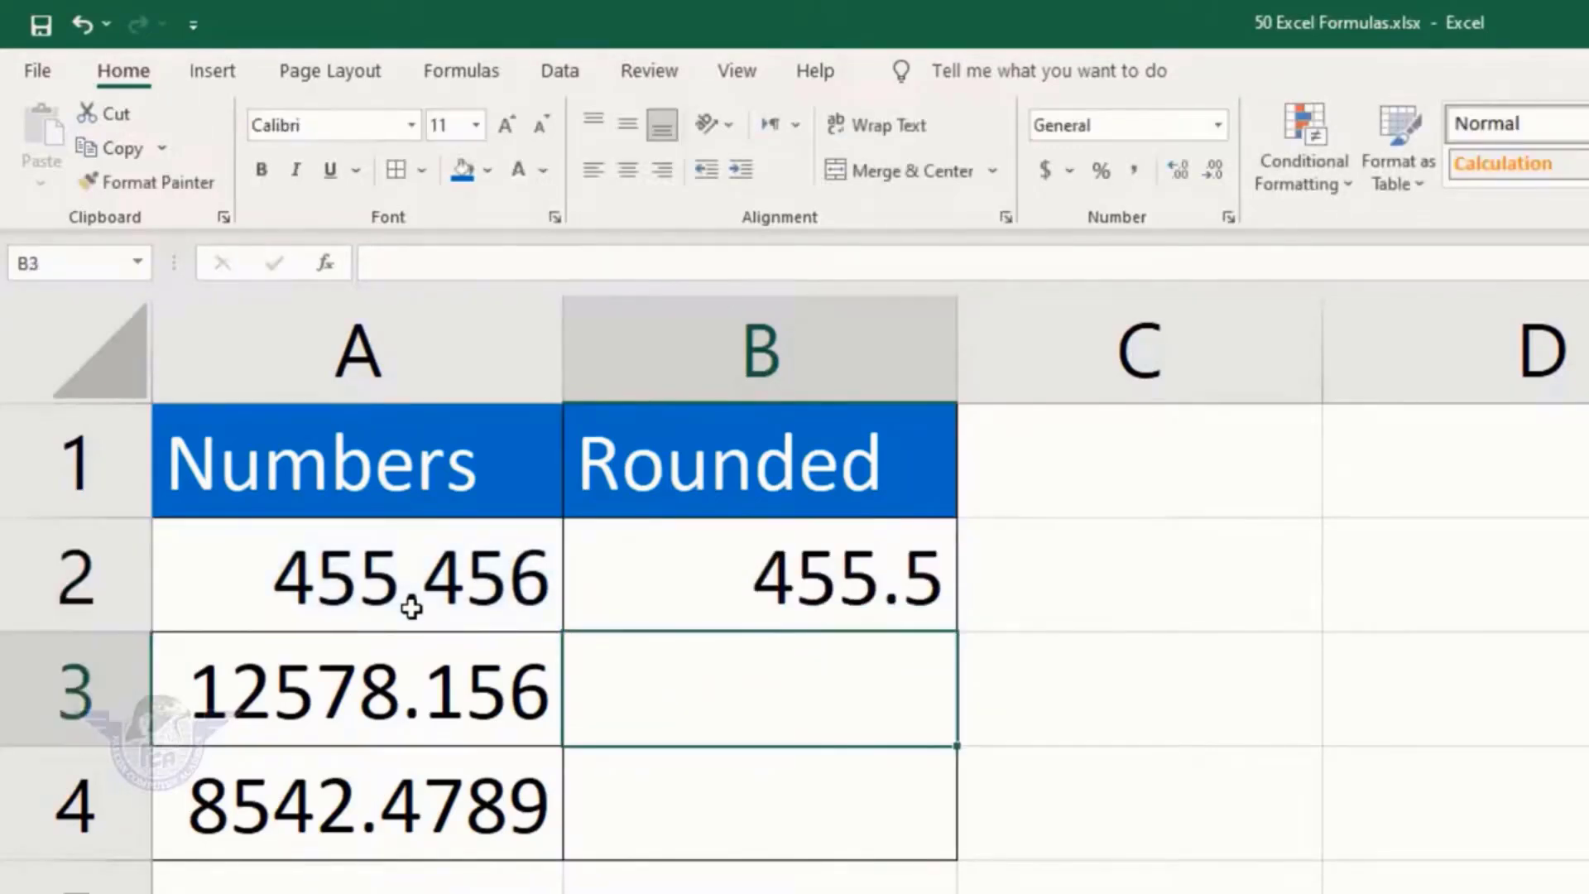
# Fill the ROUND formula from B2 down through B4 and check the formula in B4
pyautogui.press('Up')
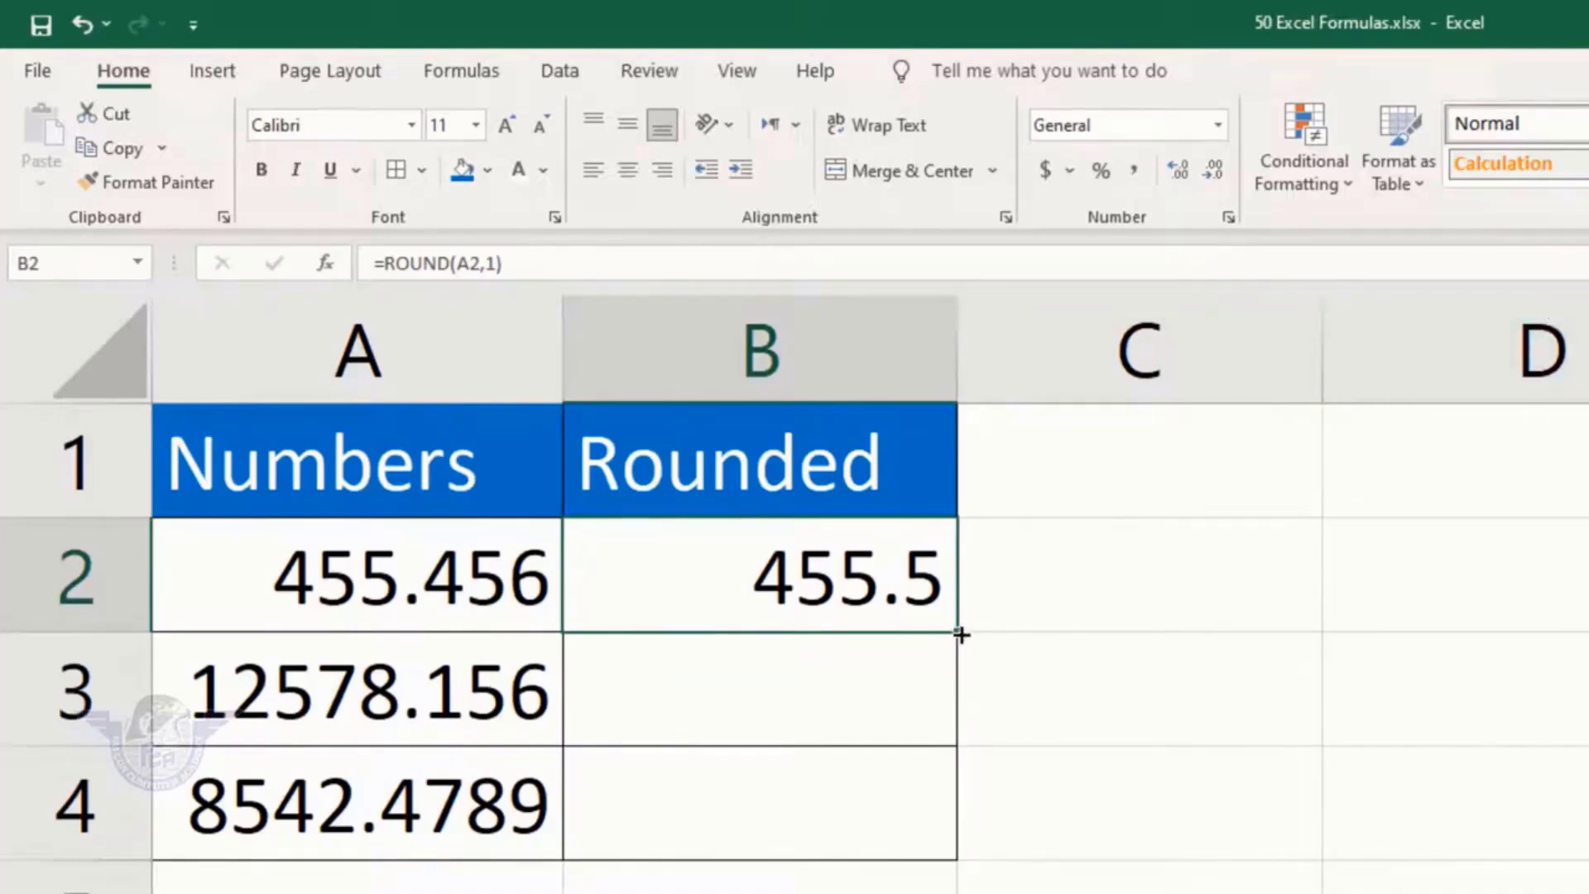
pyautogui.moveTo(957, 634); pyautogui.dragTo(962, 858)
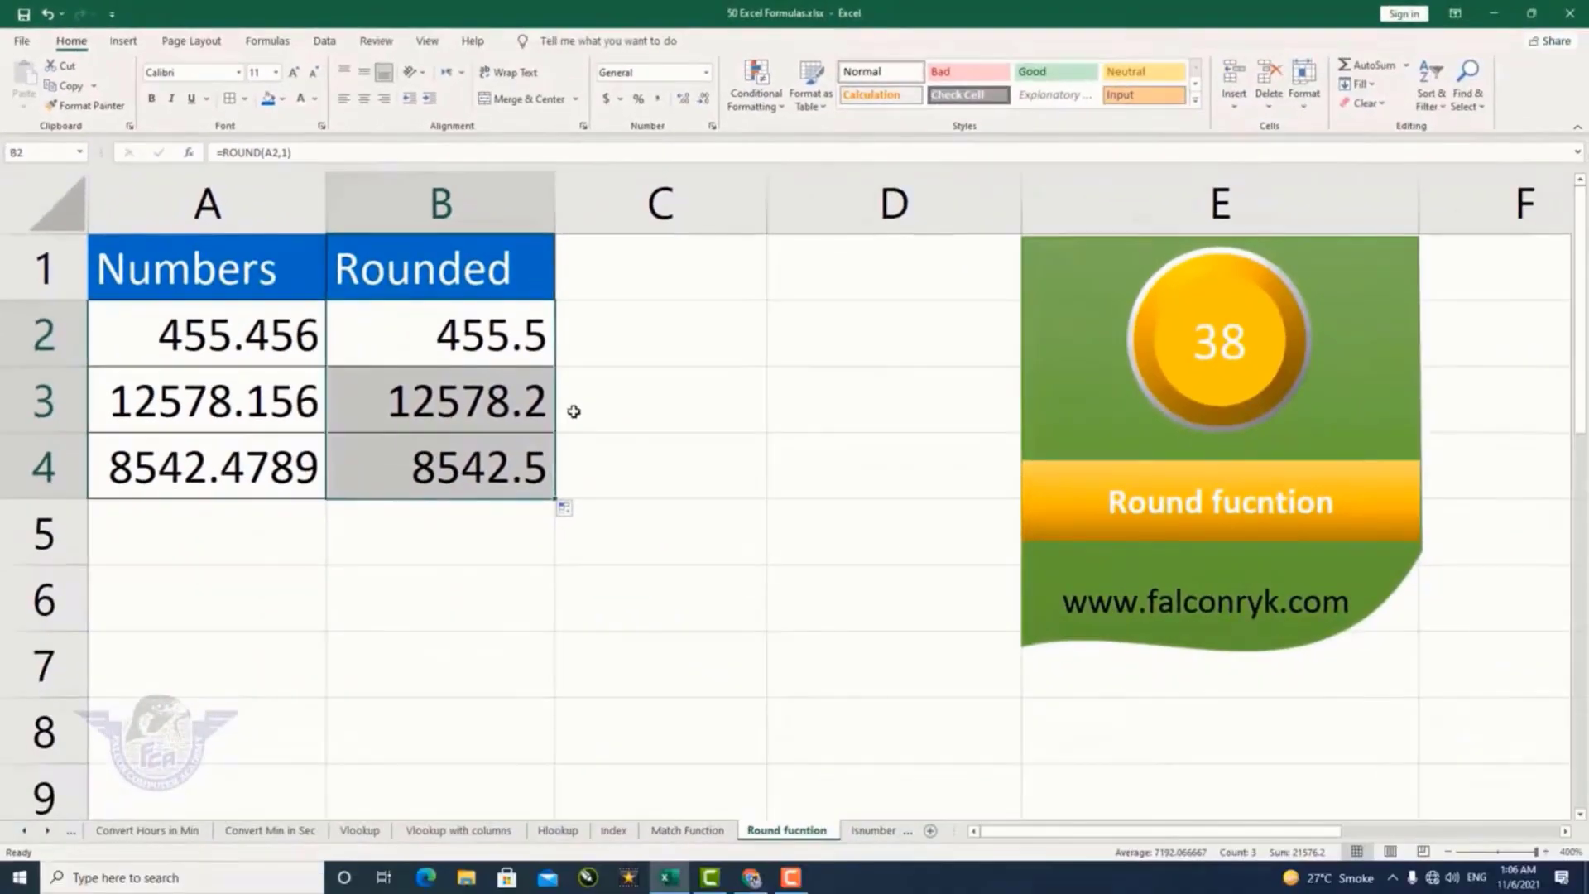
pyautogui.click(508, 468)
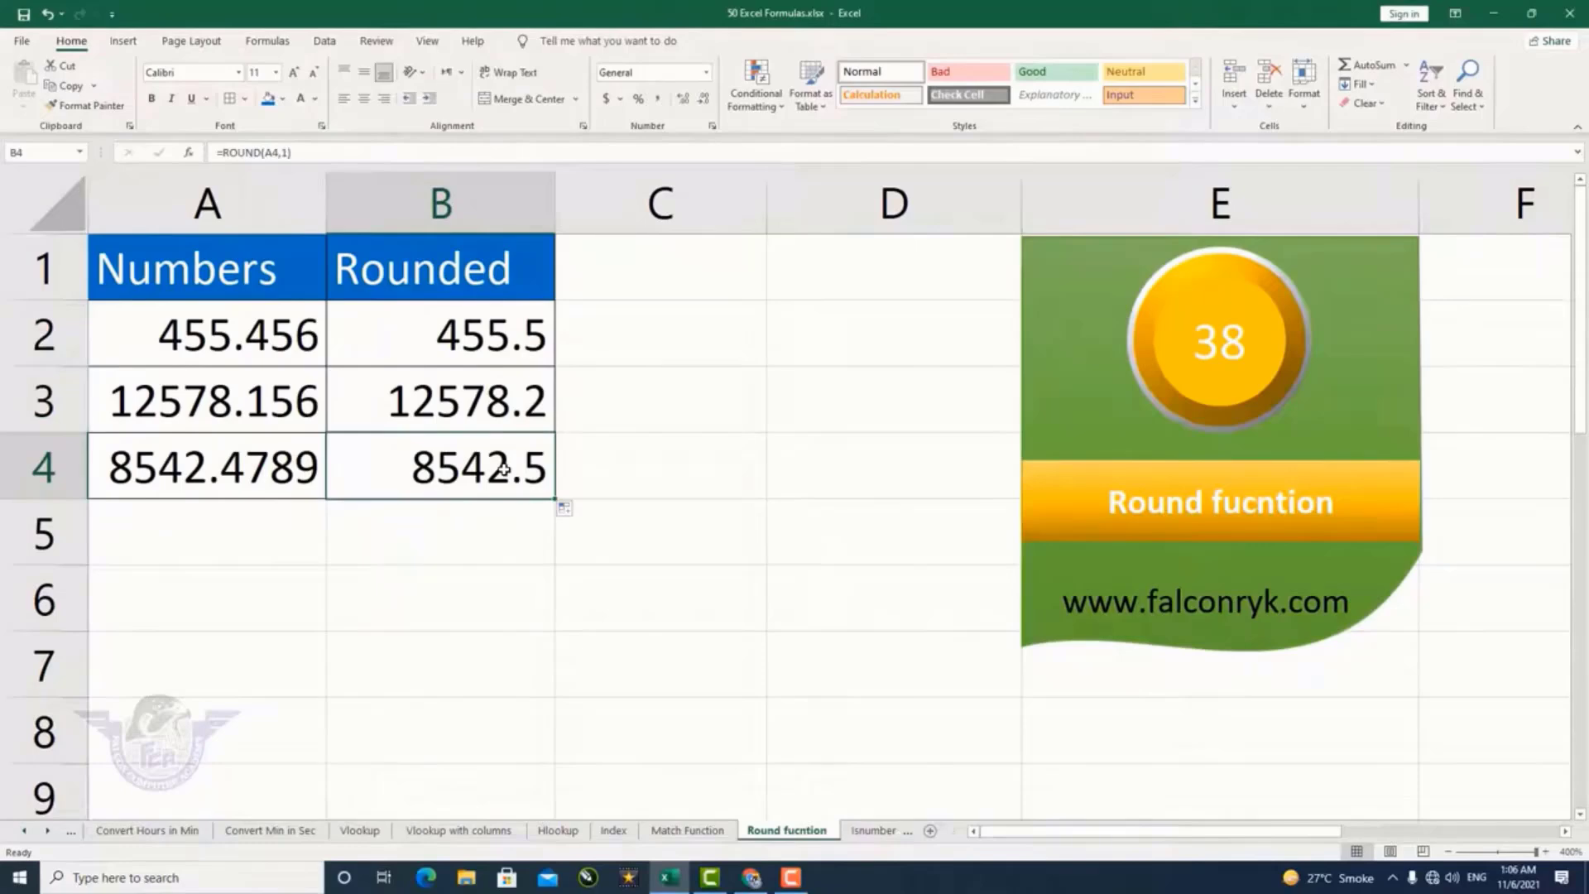
# Open the Isnumber sheet and select cell A8 below the Data column
pyautogui.hotkey('ctrl', 'pagedown')
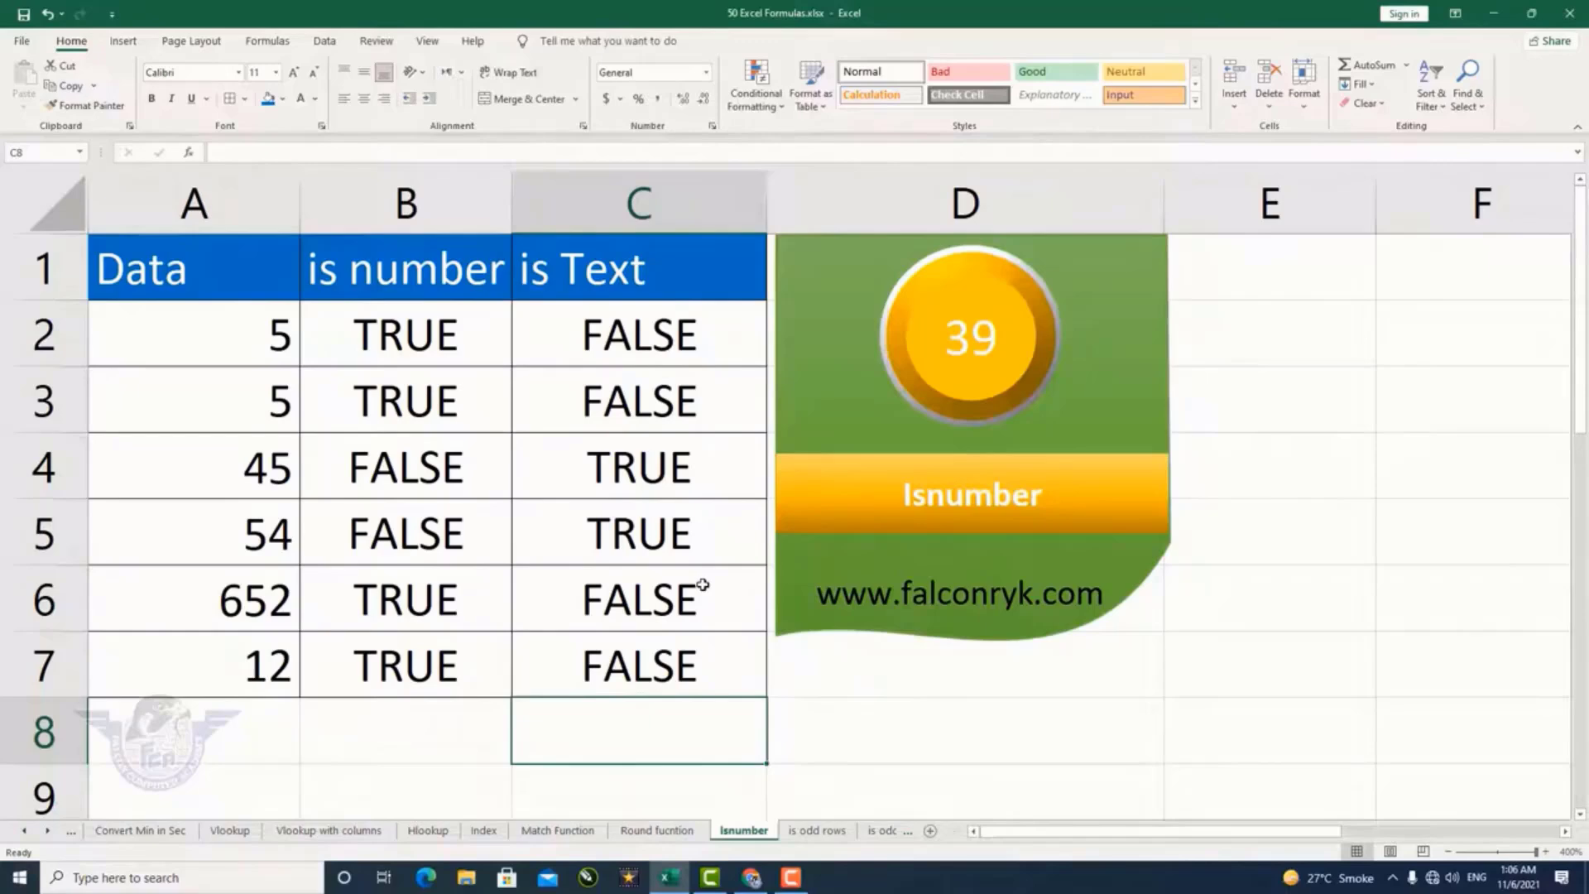
pyautogui.press('Left')
pyautogui.press('Left')
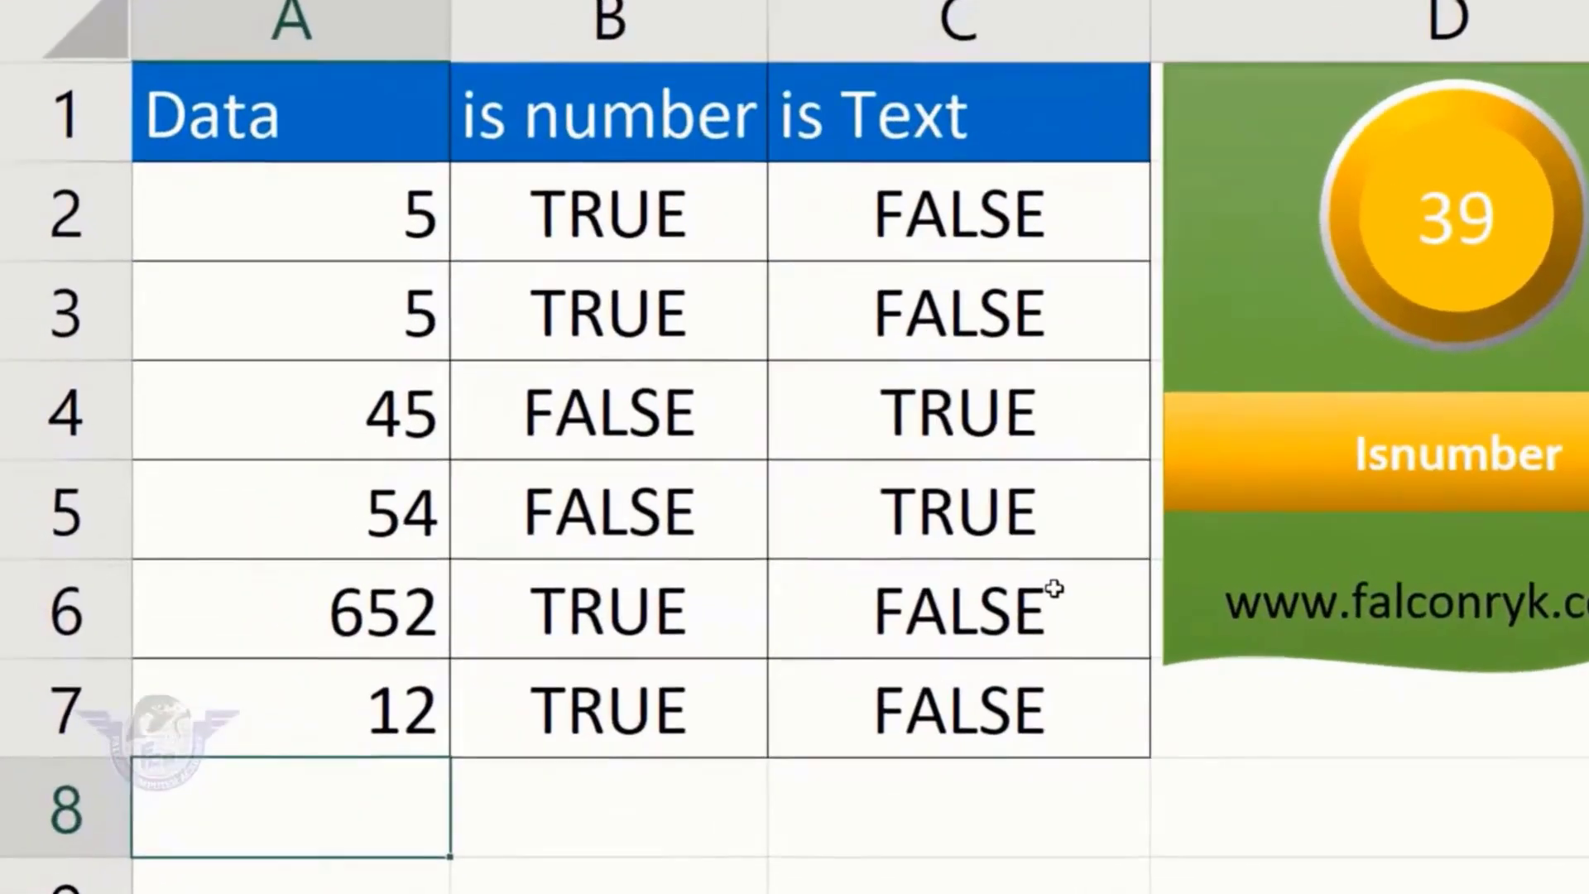
# Try an AutoSum of the Data column in A8 as =SUM(A6:A7), and clear the cell again
pyautogui.hotkey('alt', '=')
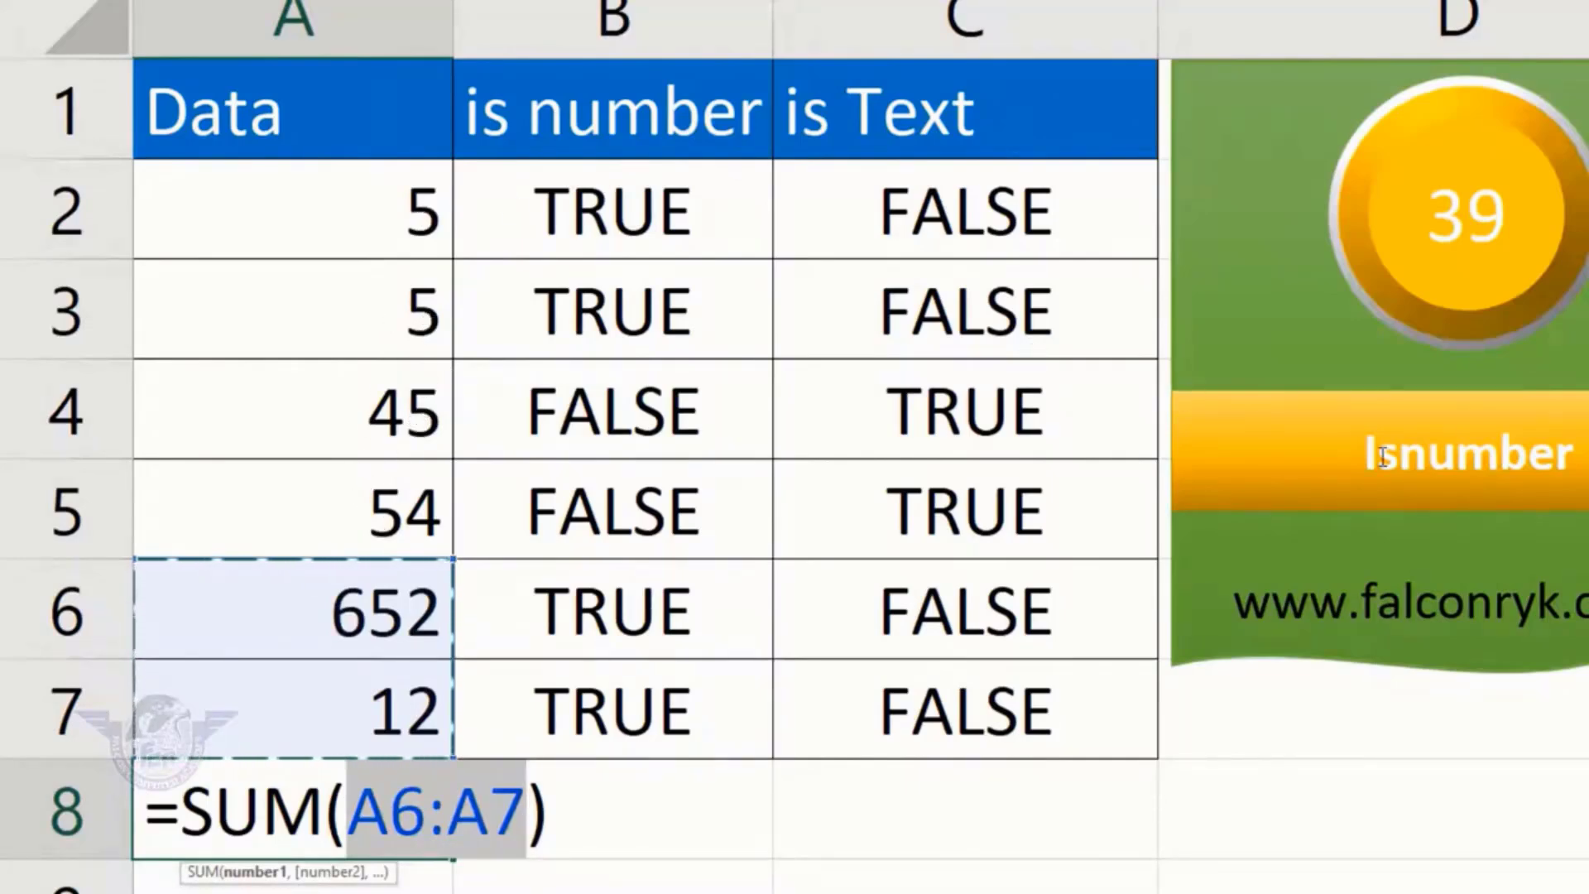
pyautogui.press('Return')
pyautogui.press('Up')
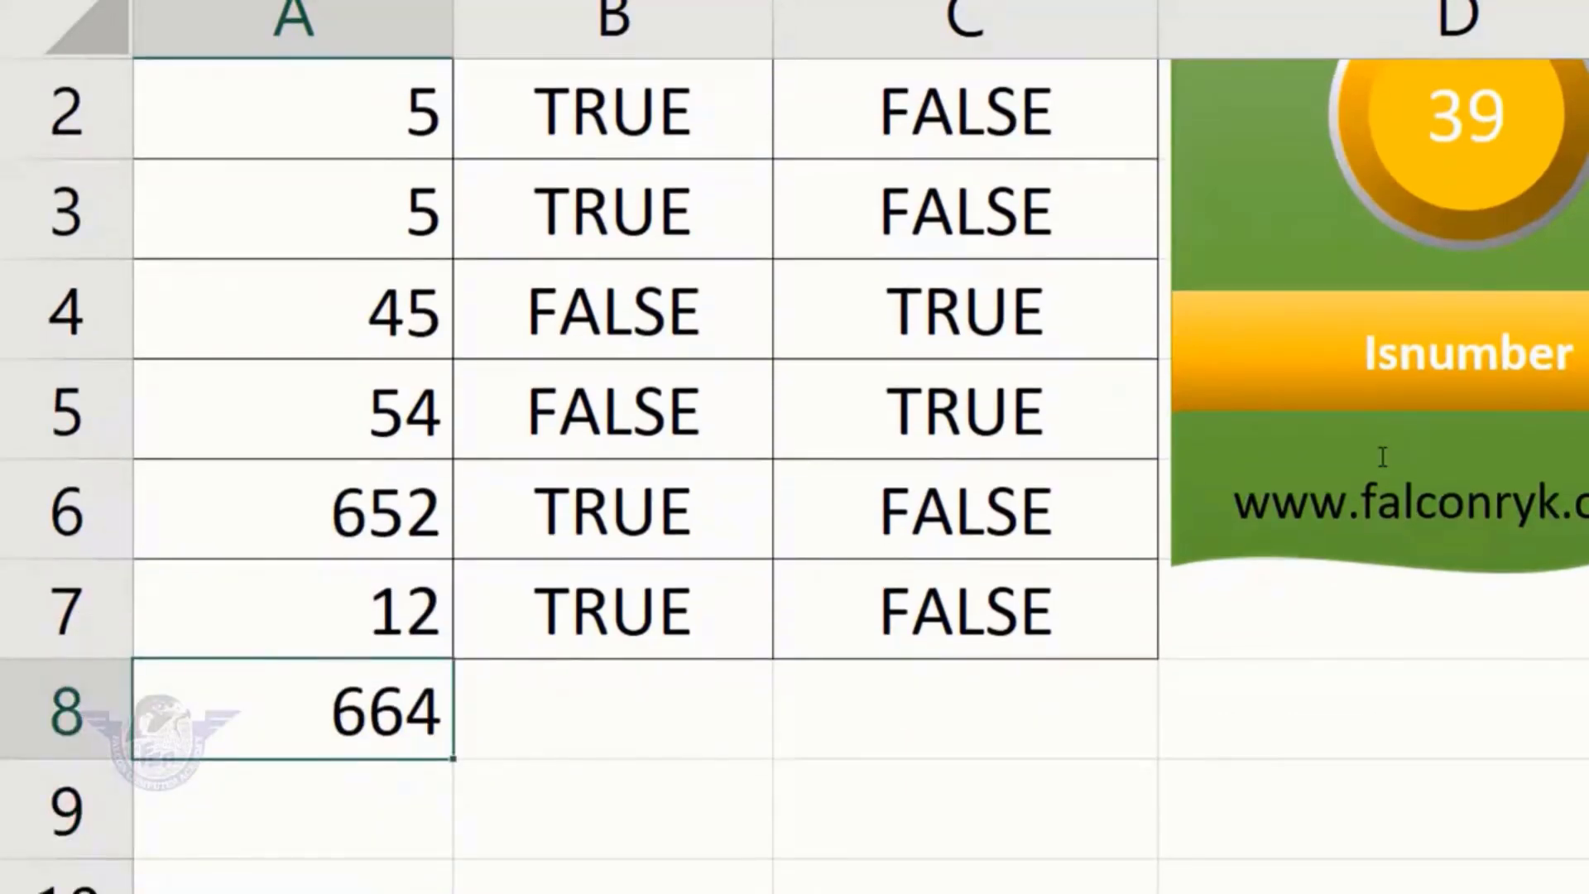
pyautogui.press('Delete')
pyautogui.scroll(1, 496, 687)
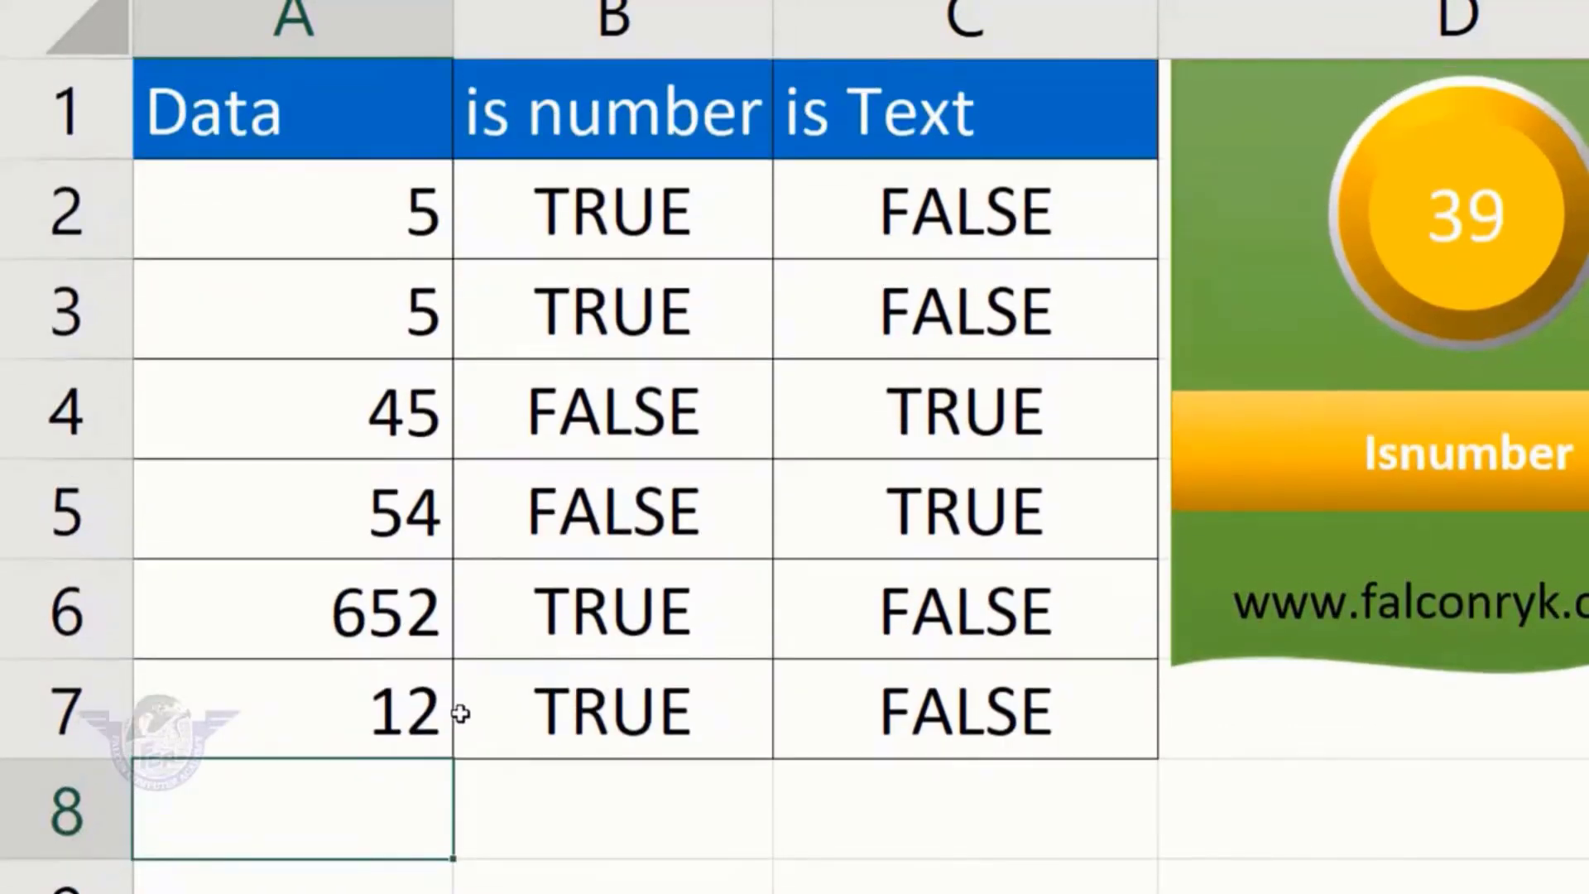
# Examine the contents of Data cells A5 to A7 to compare which entries are stored as numbers or text
pyautogui.press('Up')
pyautogui.press('Up')
pyautogui.click(381, 704)
pyautogui.click(391, 626)
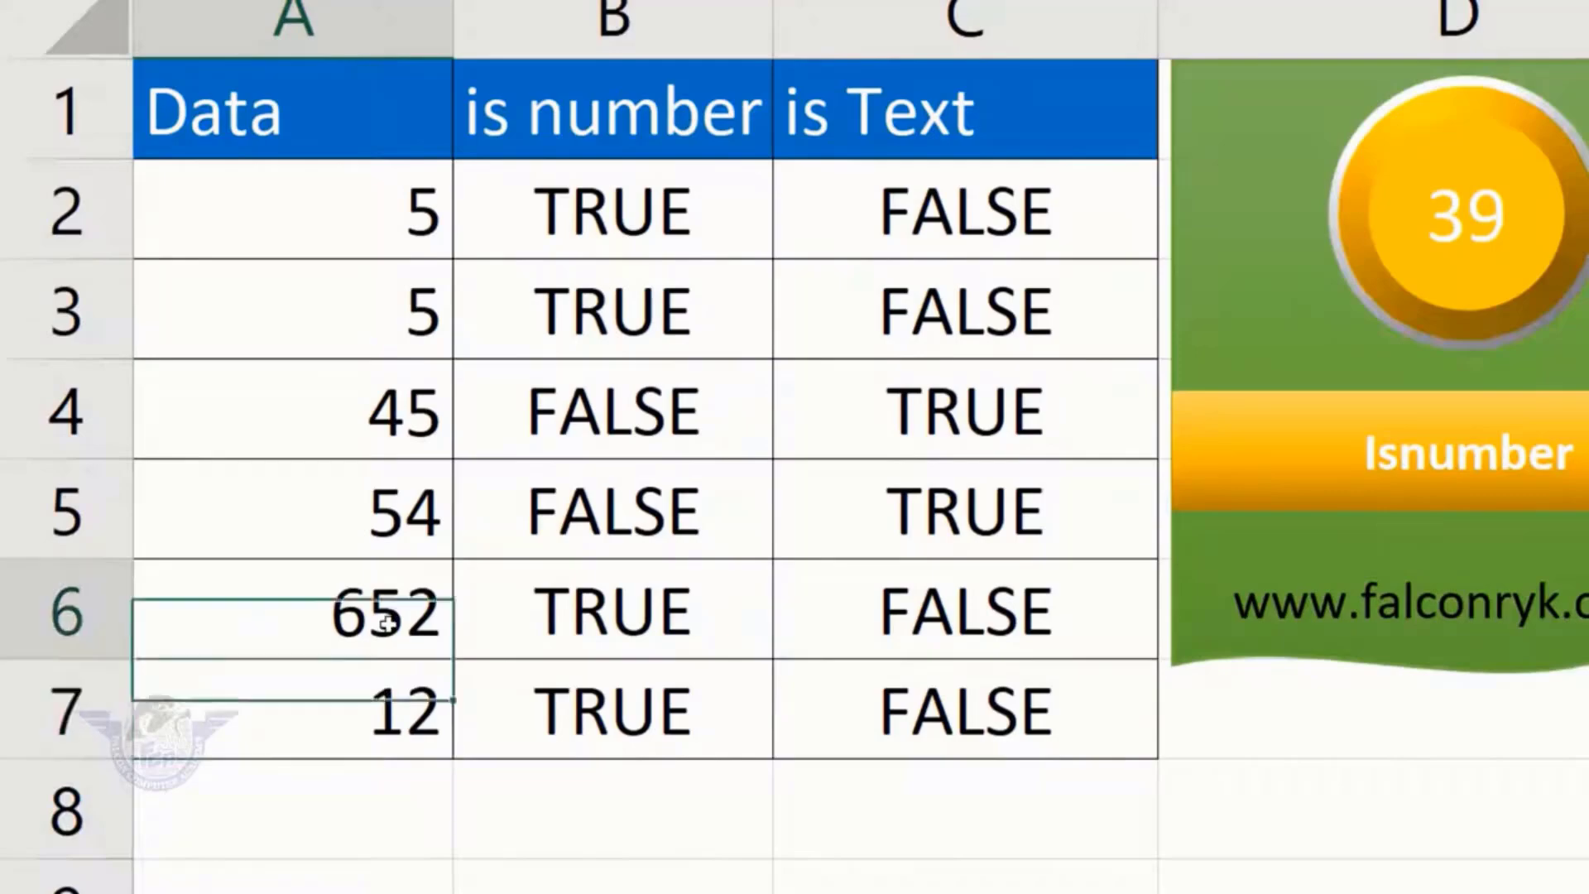
pyautogui.click(358, 708)
pyautogui.click(411, 601)
pyautogui.click(401, 705)
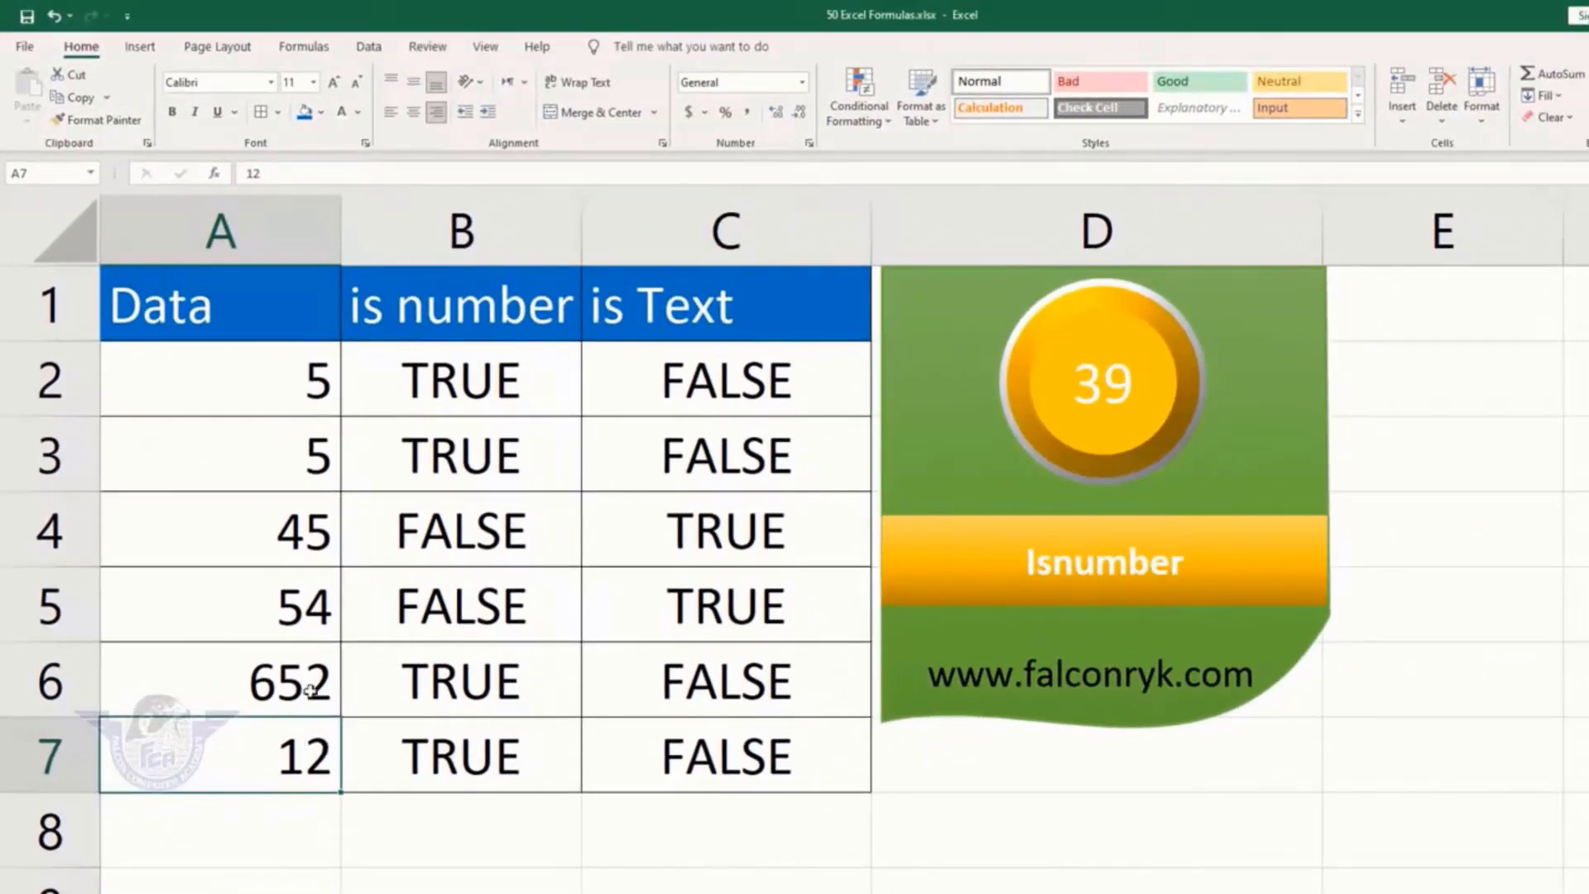
pyautogui.click(310, 690)
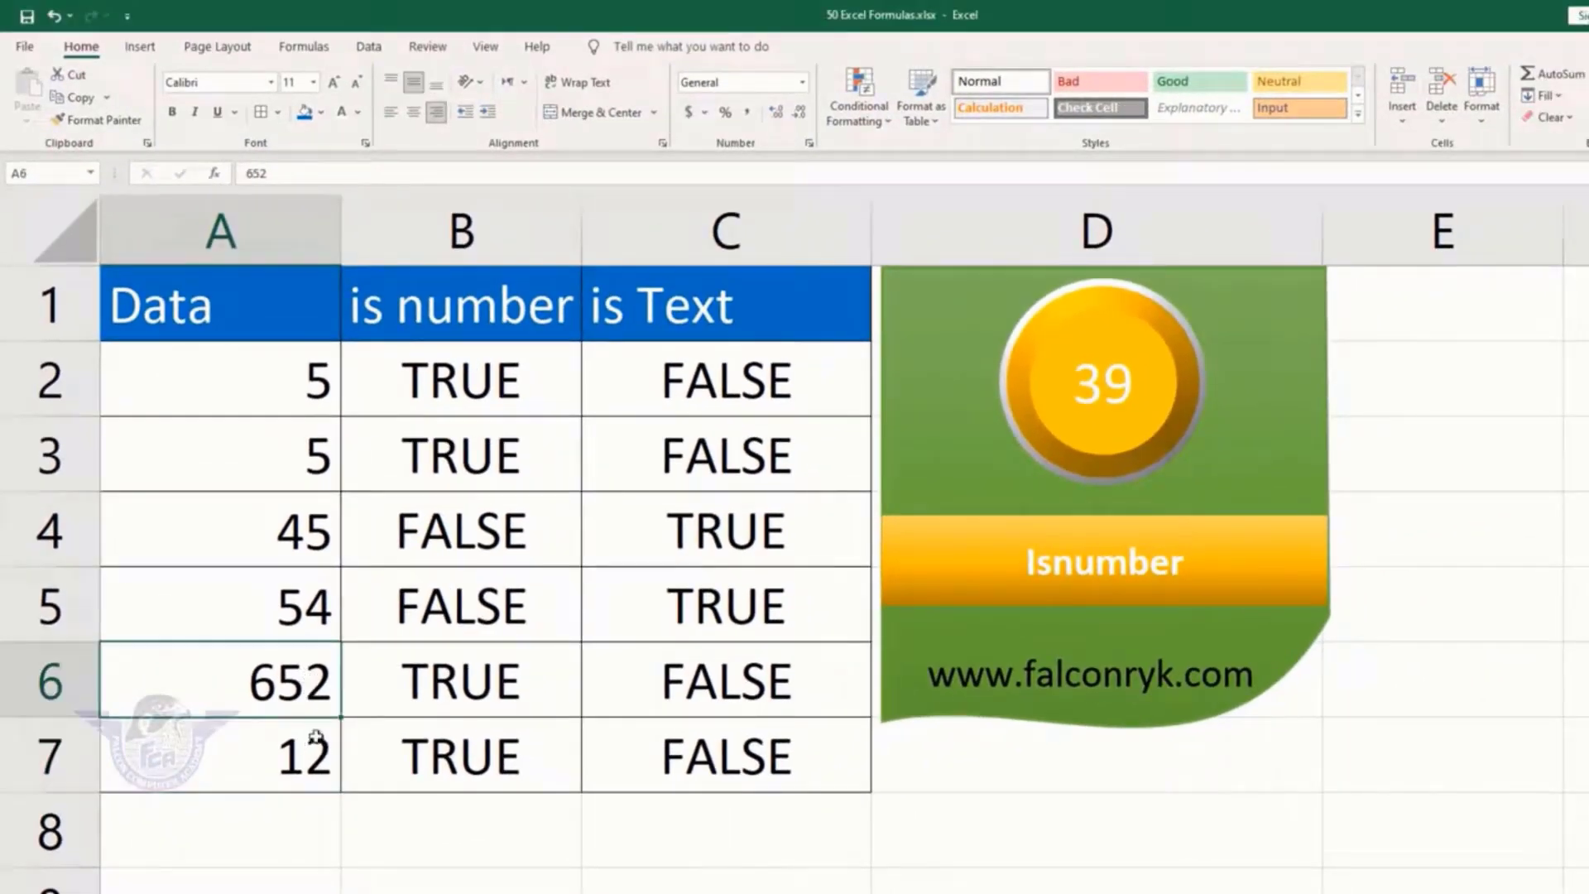
pyautogui.click(309, 752)
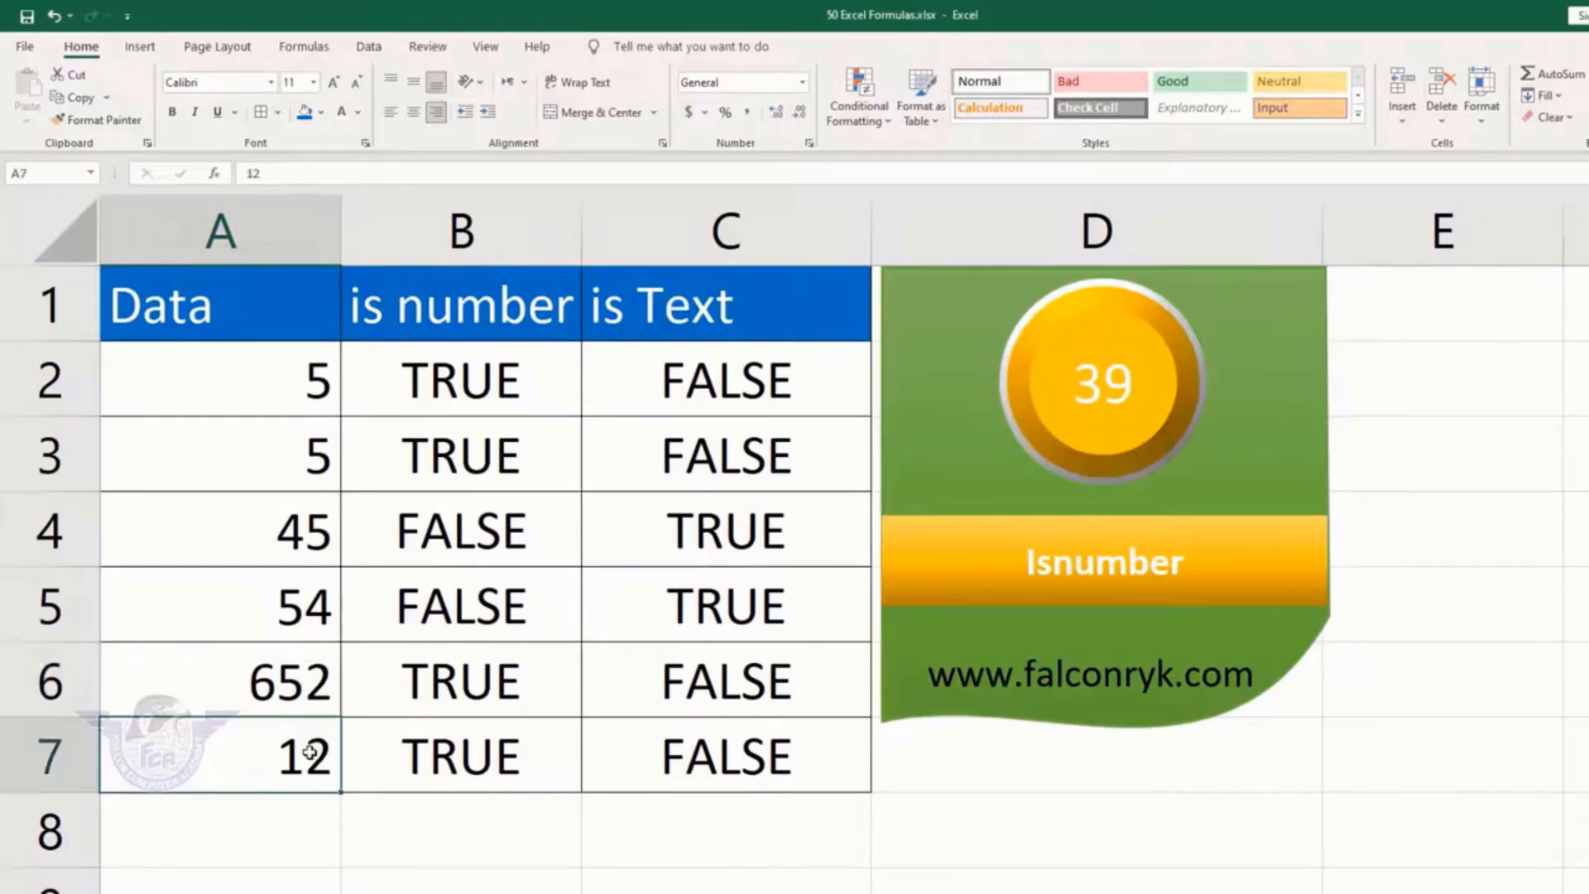
pyautogui.click(298, 680)
pyautogui.click(293, 621)
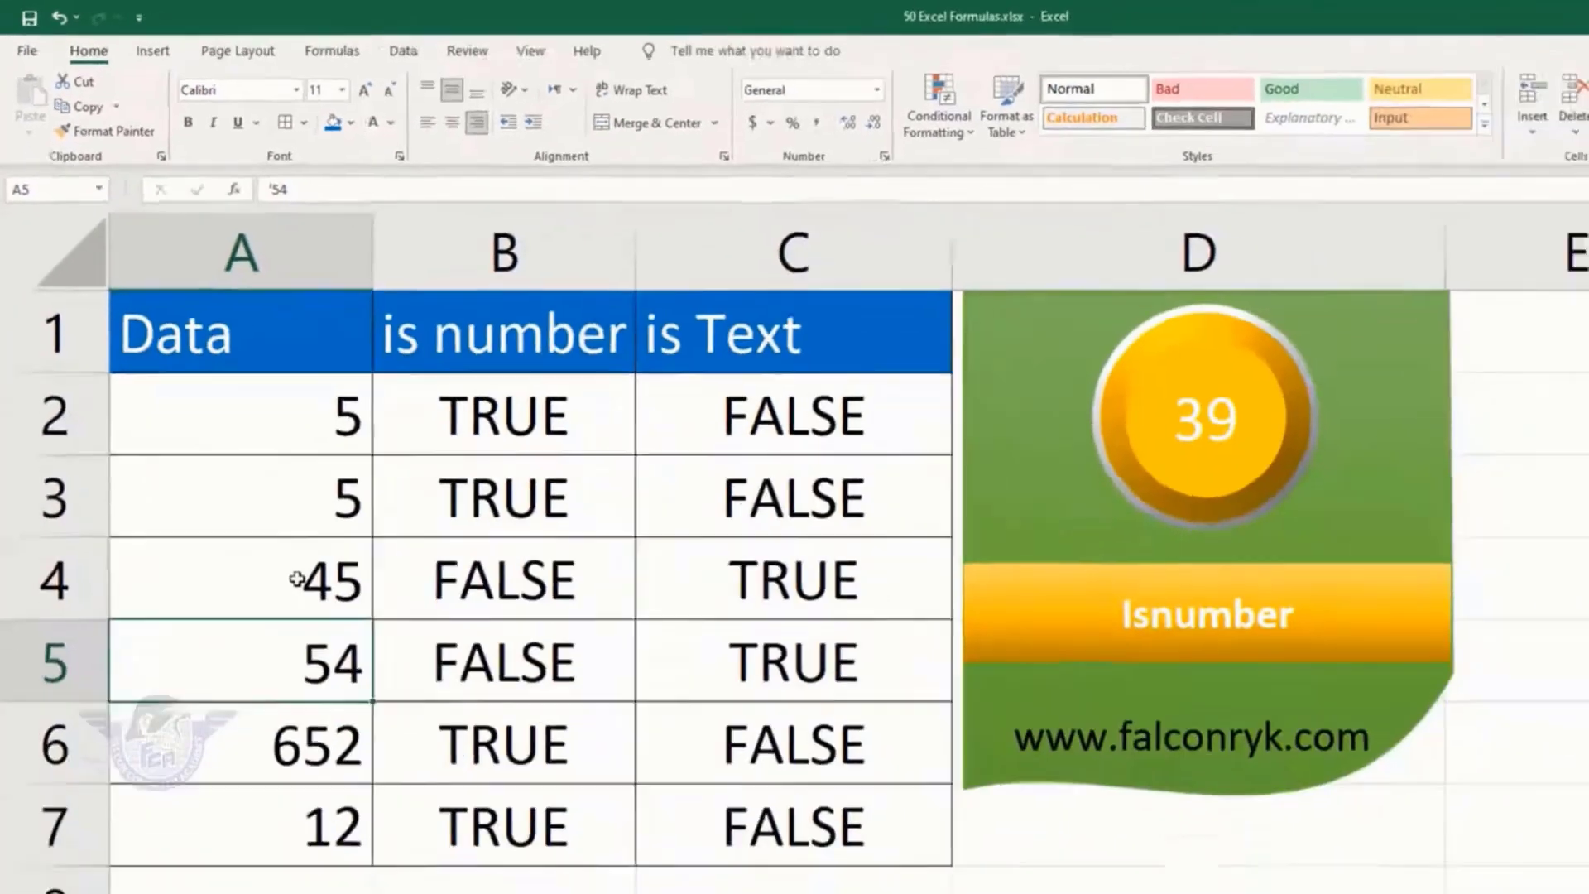
# Review the stored contents of Data cells A4 and A5 and the ISNUMBER formula in B2
pyautogui.click(275, 543)
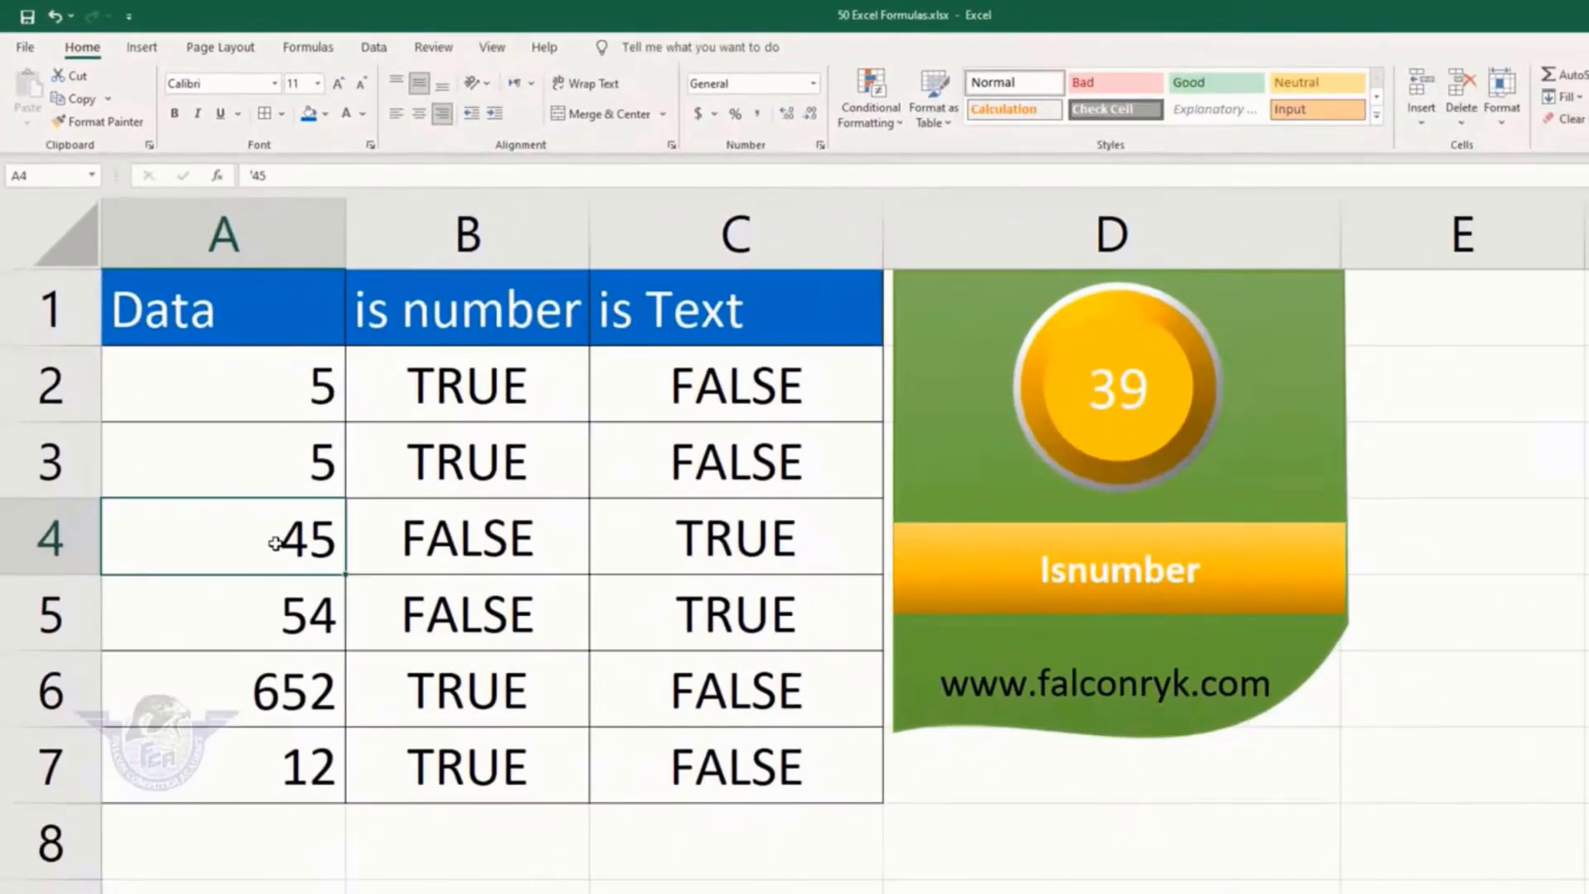
pyautogui.click(275, 603)
pyautogui.click(277, 530)
pyautogui.click(473, 385)
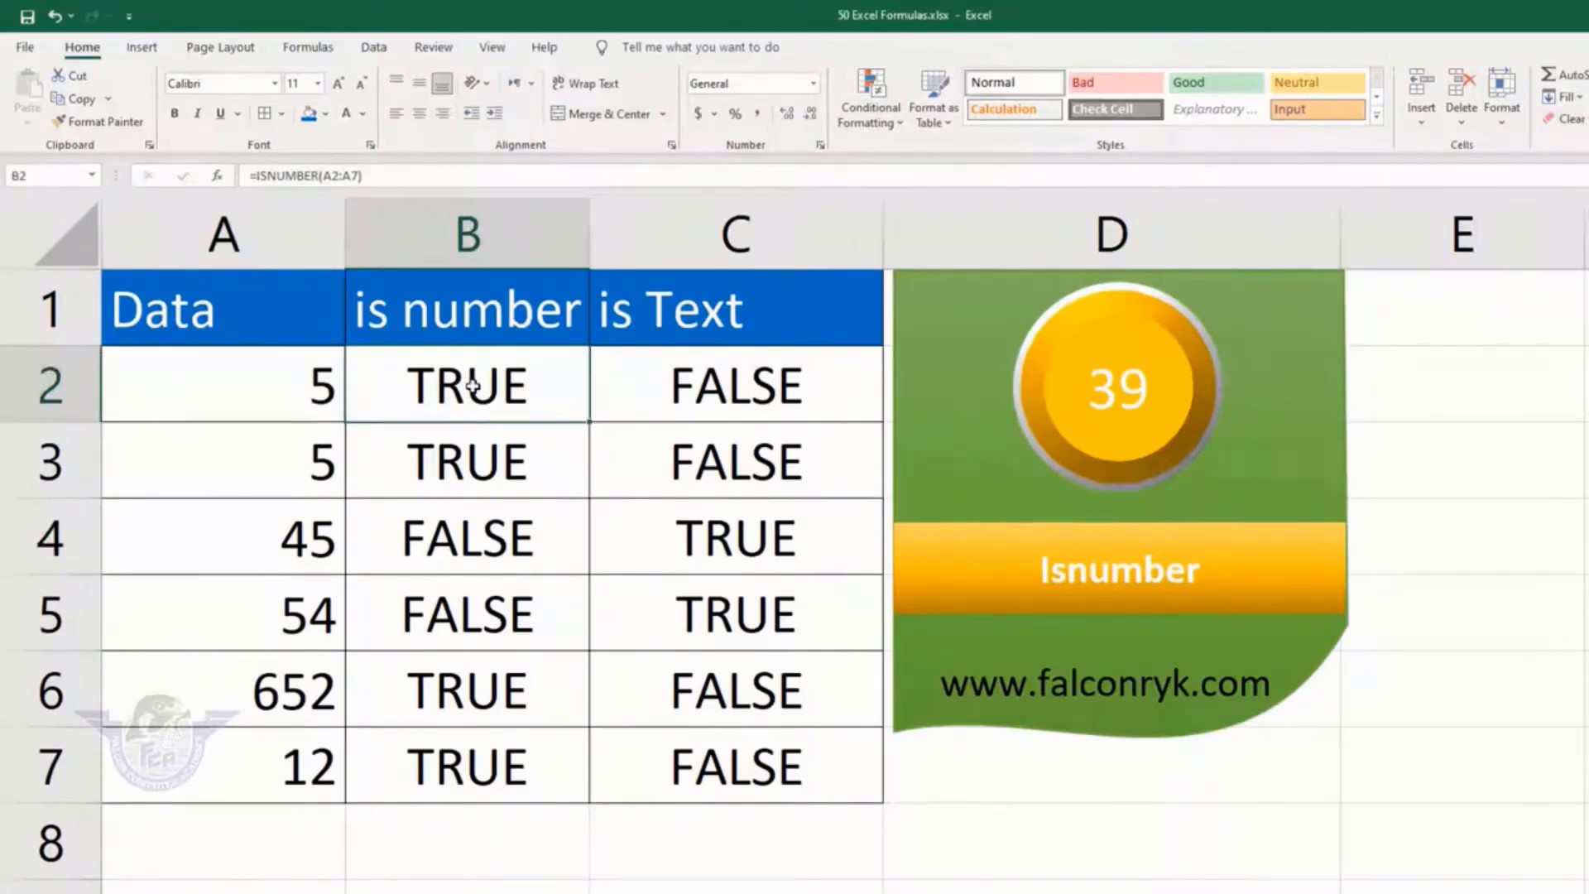
# Clear the is number results in B2:B7 and enter =ISNUMBER(A2:A7) in B2
pyautogui.moveTo(469, 389); pyautogui.dragTo(463, 762)
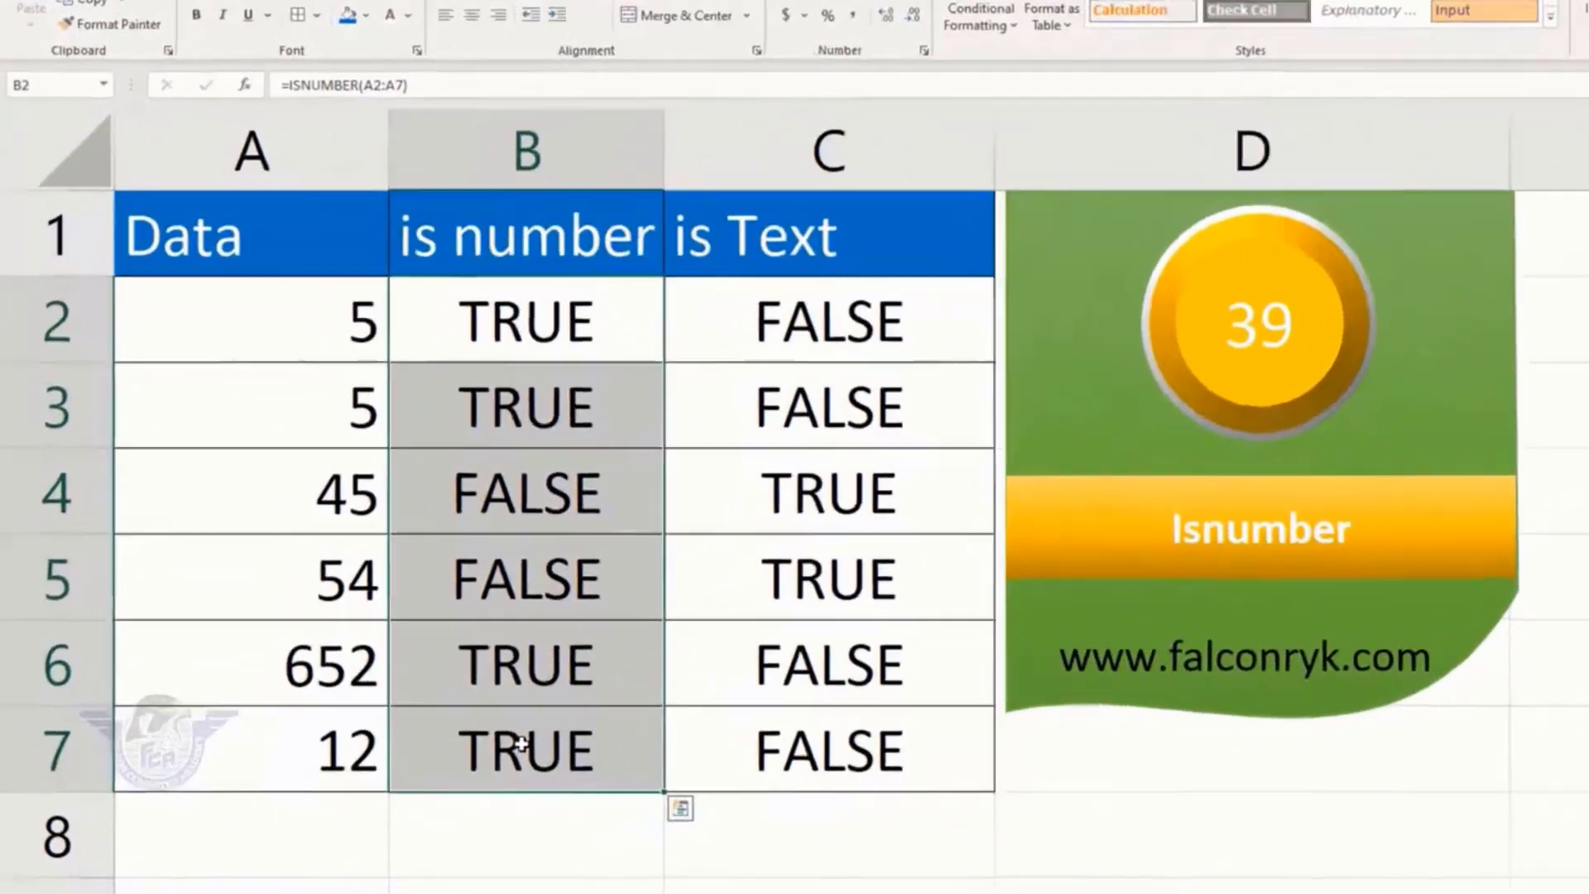
pyautogui.press('Delete')
pyautogui.click(504, 316)
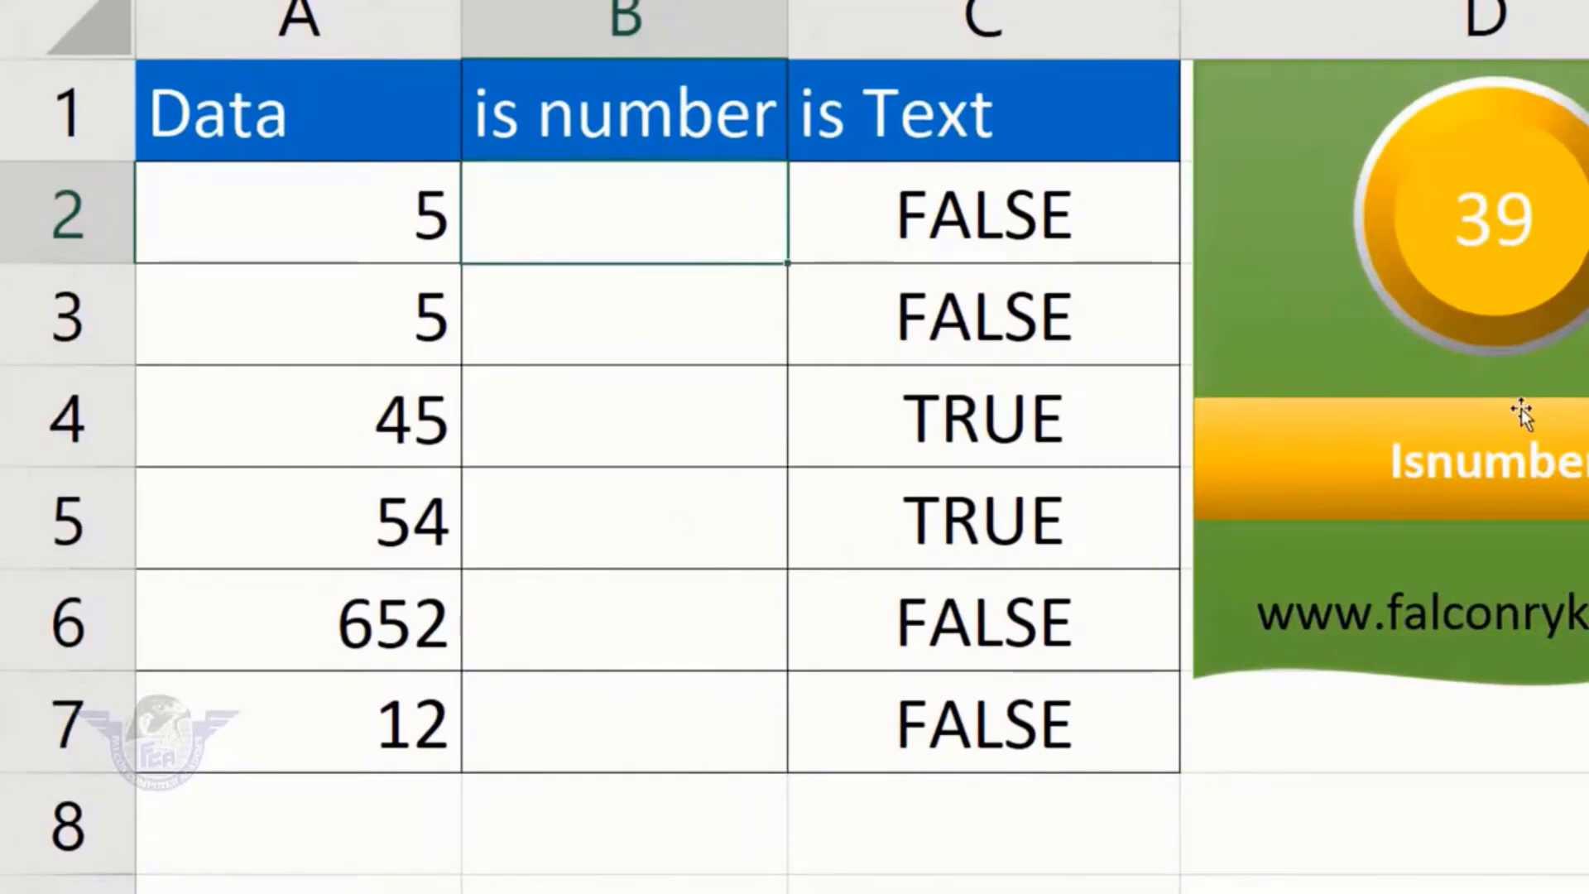
pyautogui.write('=')
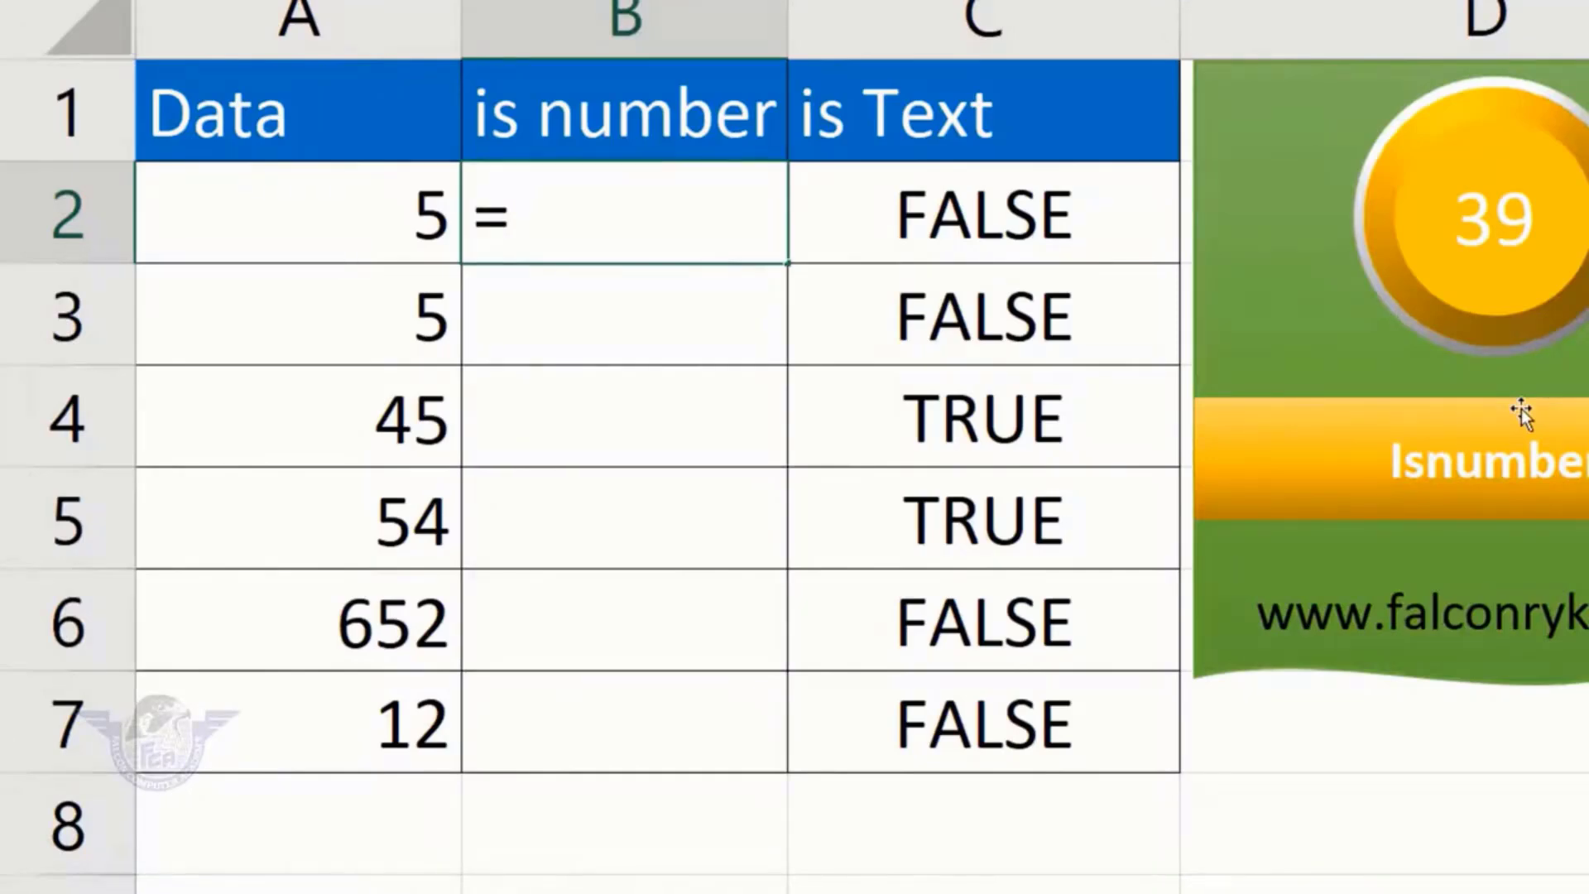
pyautogui.write('isnumber')
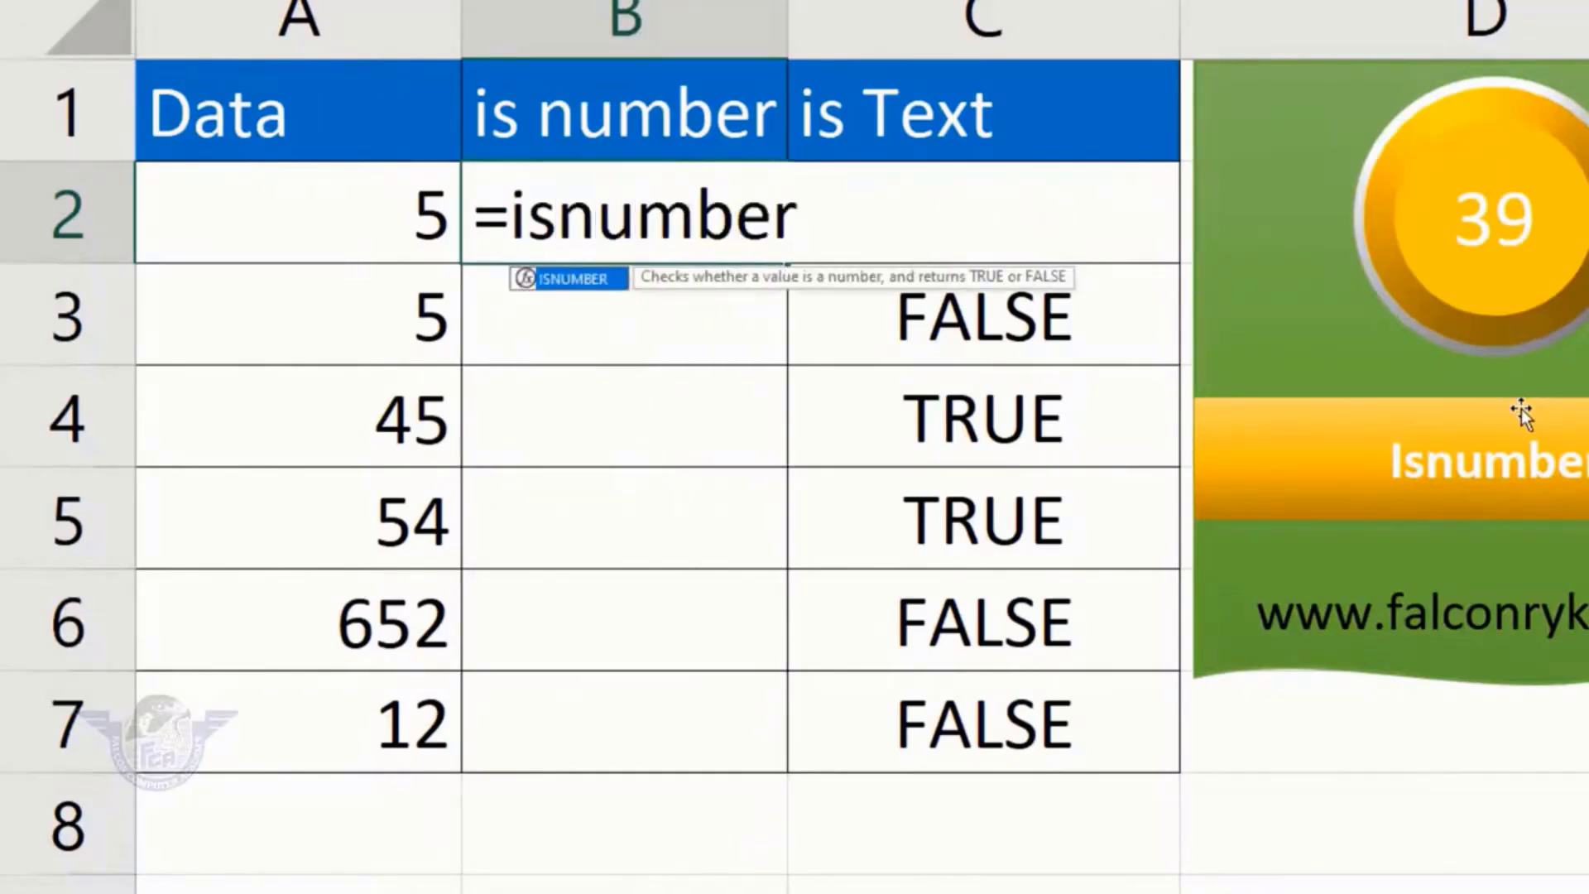
pyautogui.press('Tab')
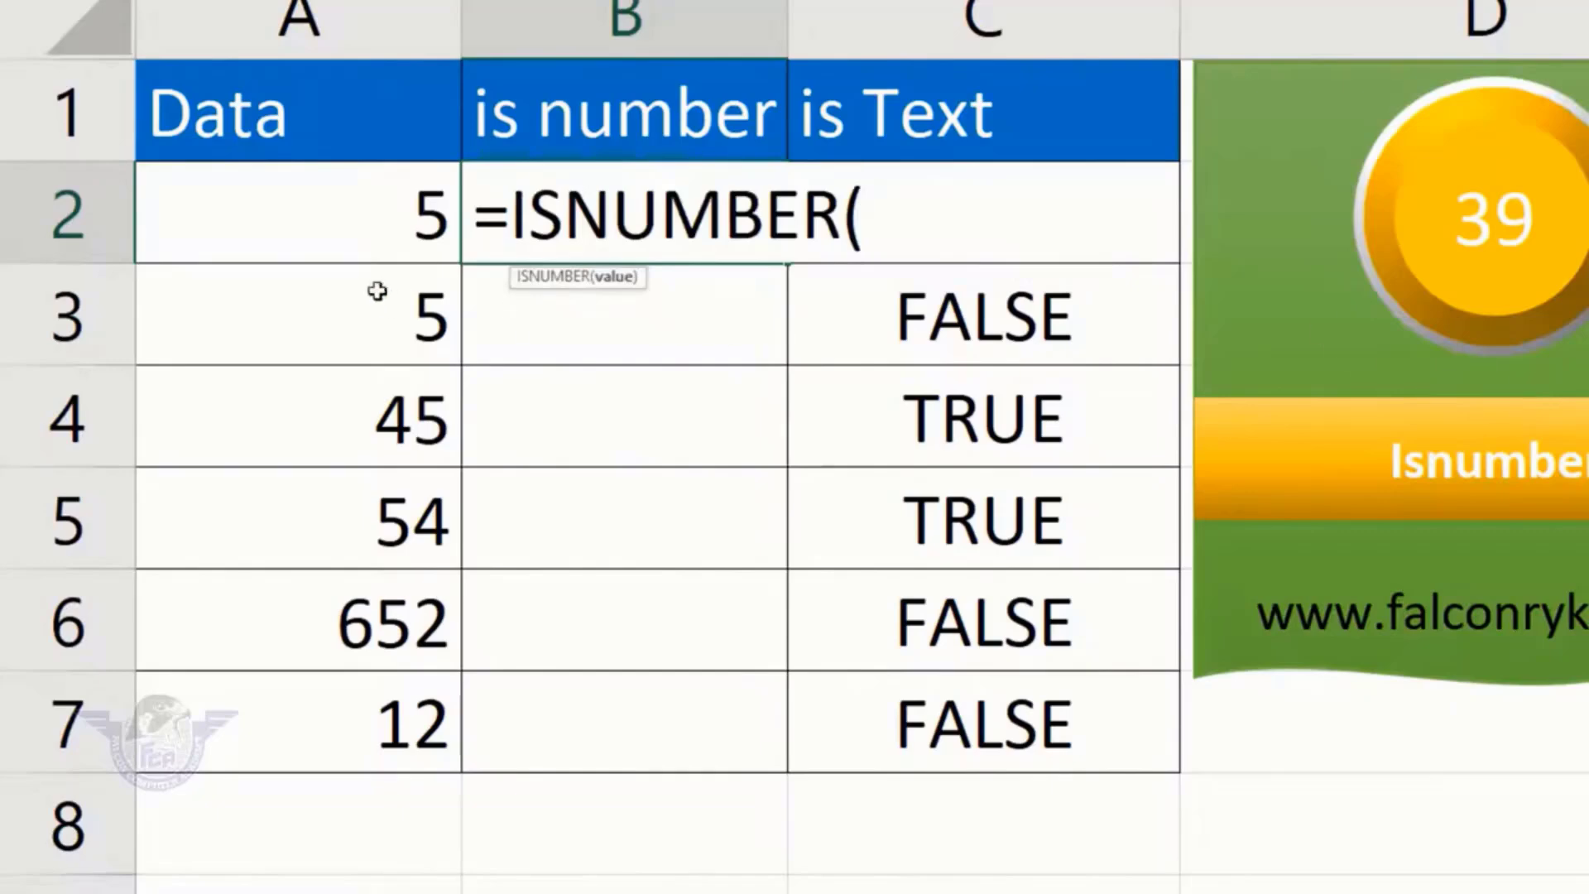
pyautogui.moveTo(368, 224); pyautogui.dragTo(380, 693)
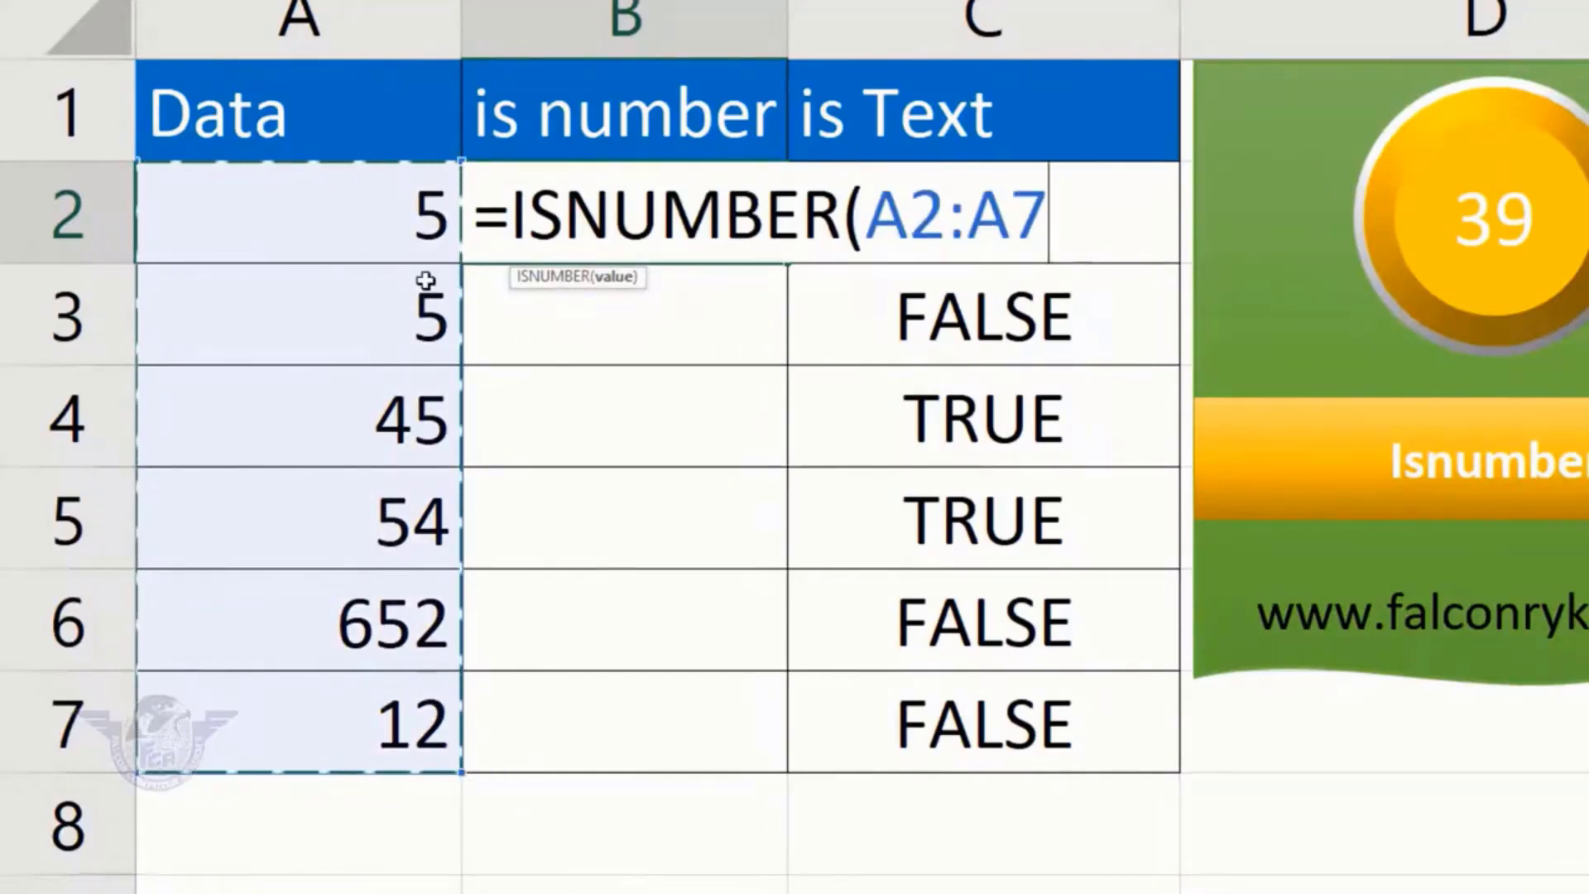
pyautogui.write(')')
pyautogui.press('Return')
pyautogui.press('Up')
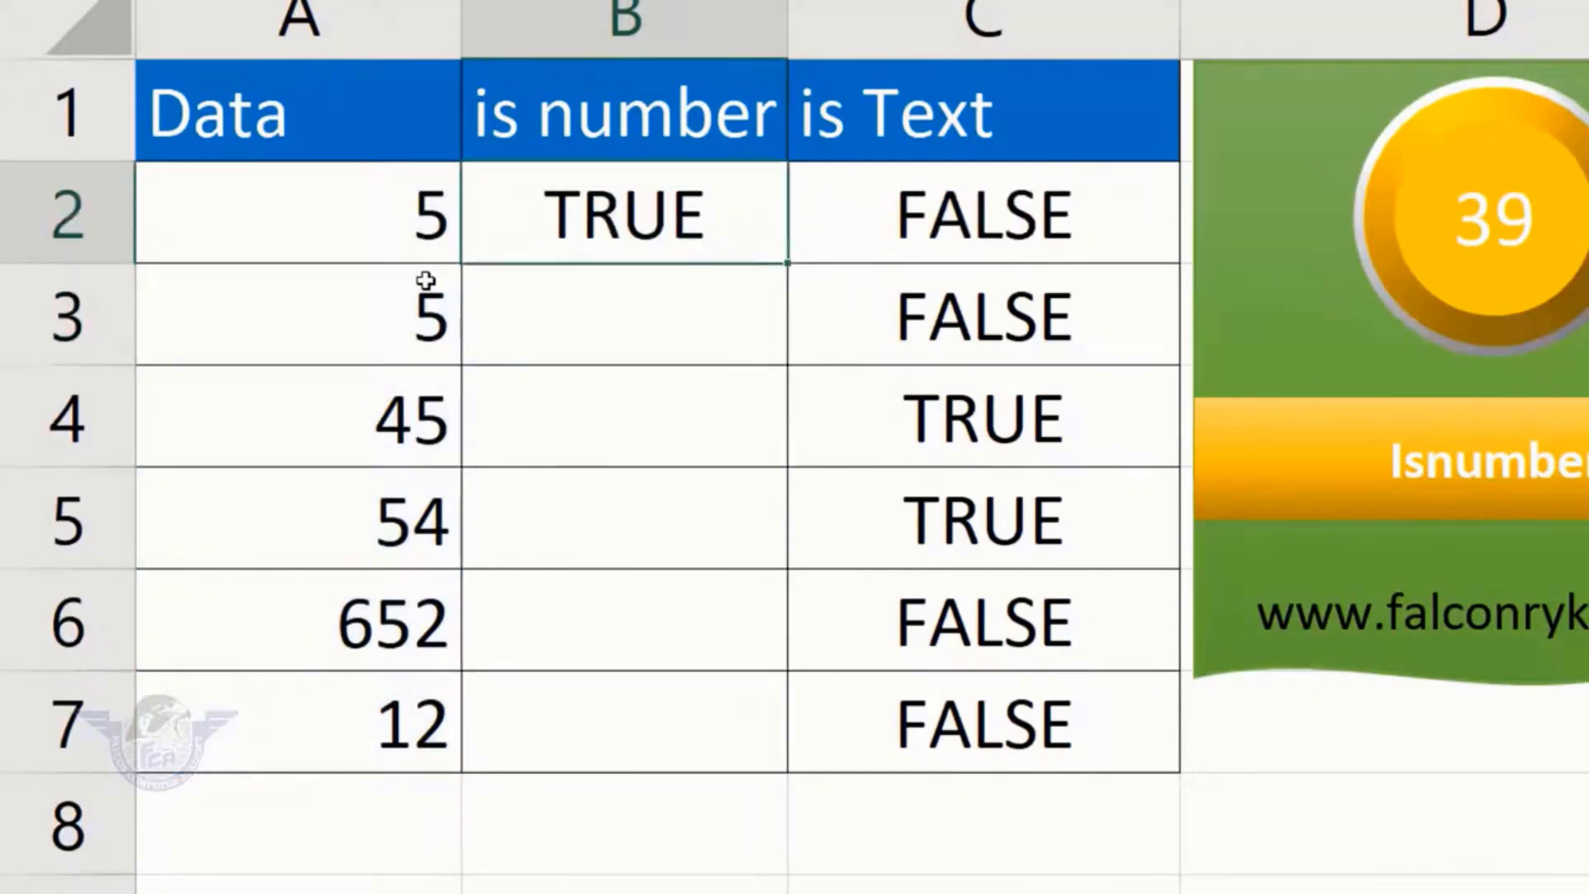
# Fill the ISNUMBER formula from B2 down through B7
pyautogui.moveTo(785, 266); pyautogui.dragTo(771, 632)
pyautogui.hotkey('ctrl', 'z')
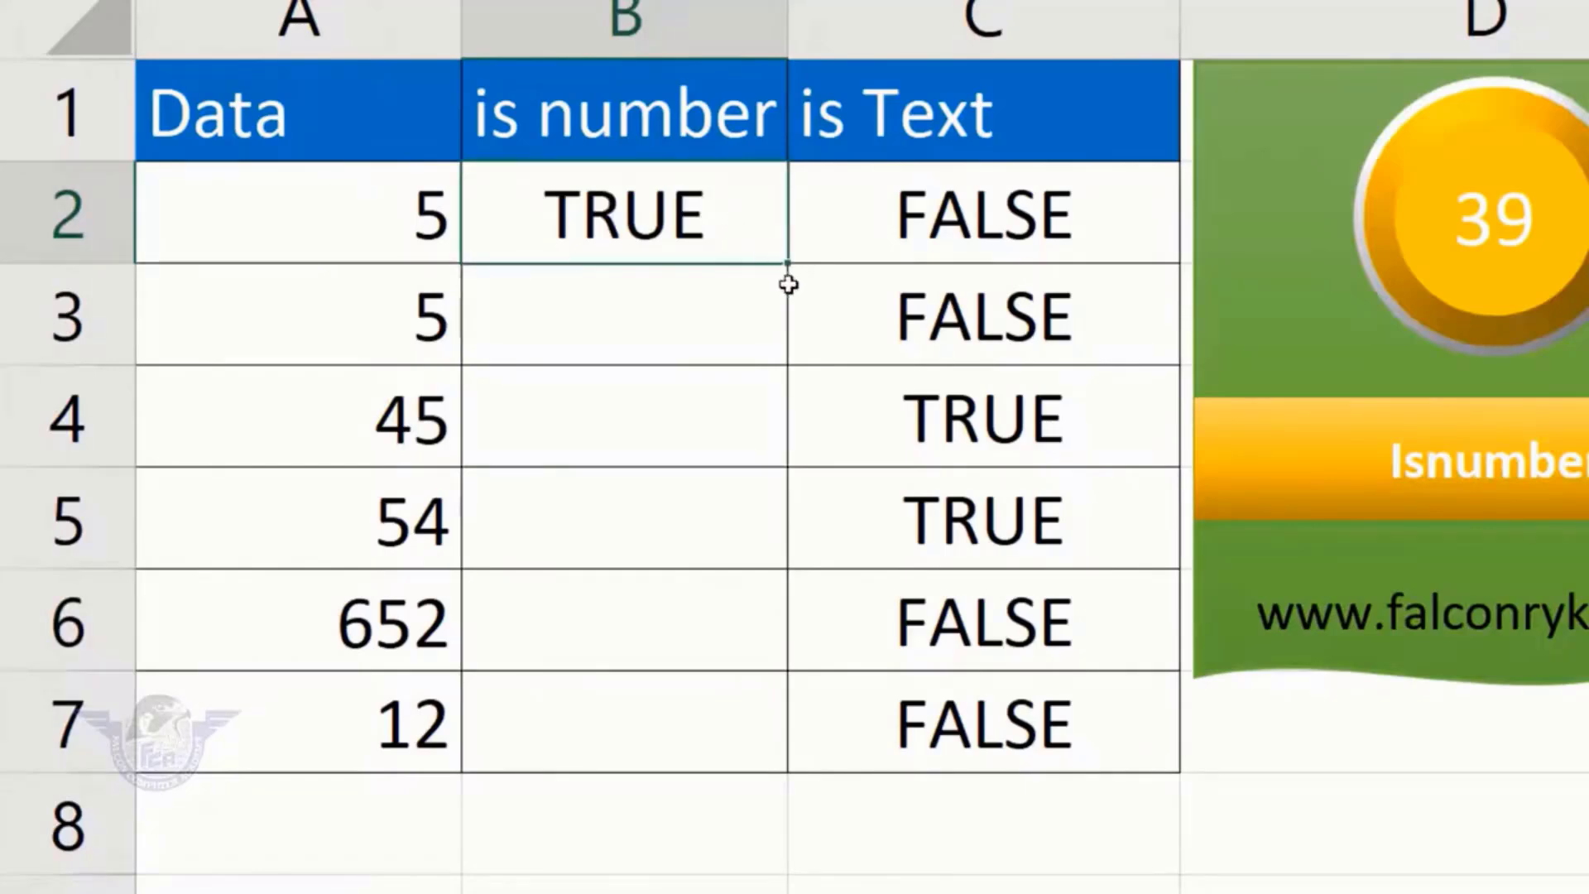
pyautogui.moveTo(785, 264); pyautogui.dragTo(755, 770)
# Compare the ISNUMBER results in B4 and B5 with the stored contents of A4 and A5
pyautogui.click(590, 430)
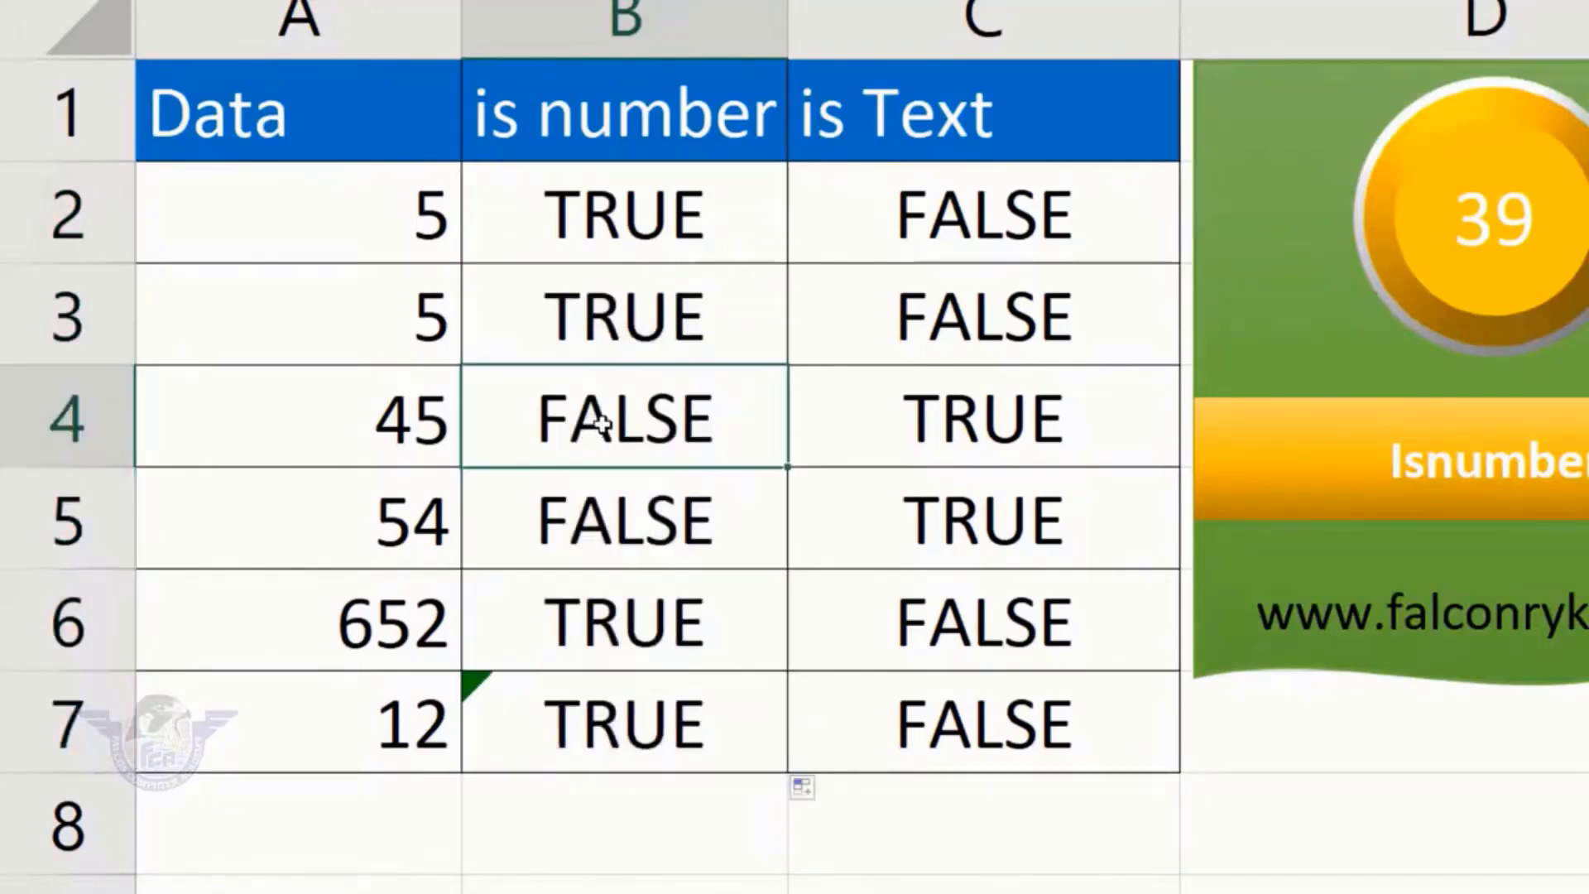
pyautogui.moveTo(602, 424); pyautogui.dragTo(597, 544)
pyautogui.click(610, 414)
pyautogui.click(390, 418)
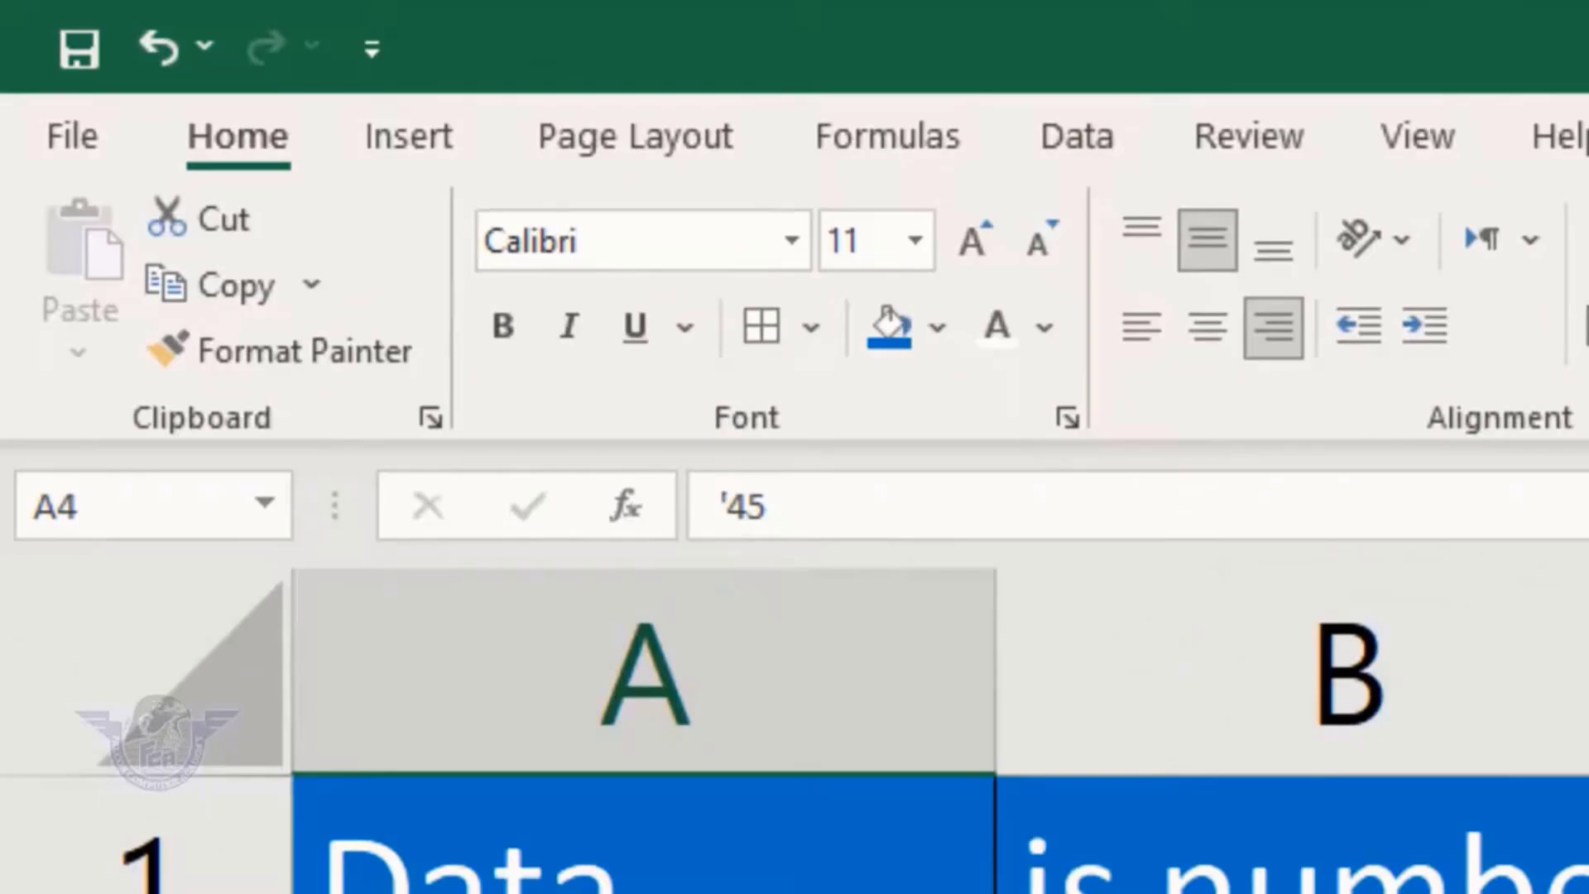
pyautogui.press('Down')
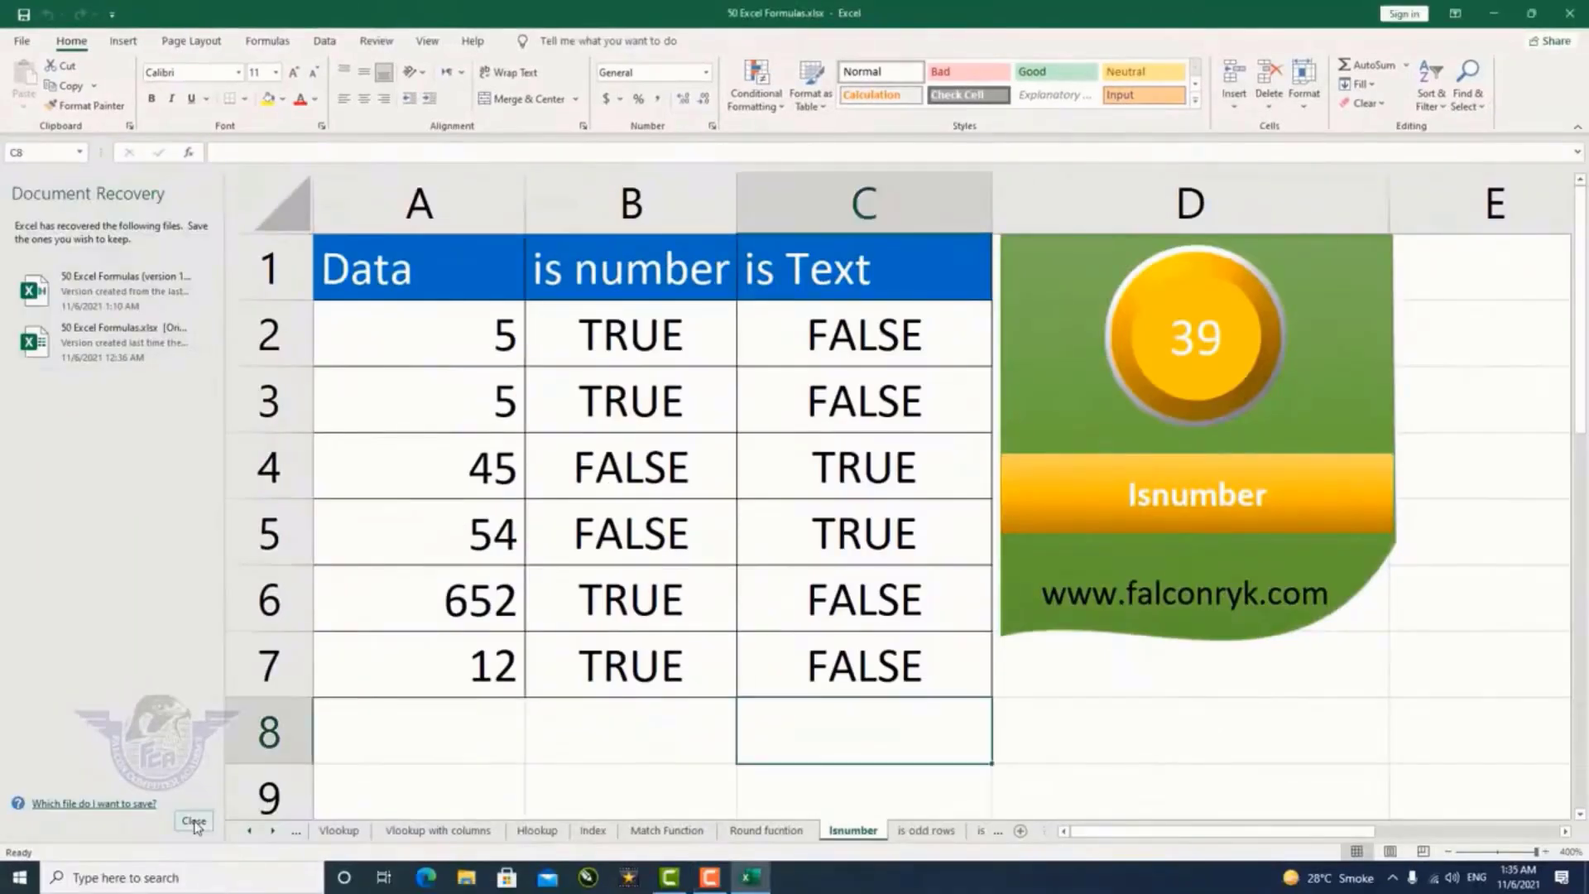
# Close the Document Recovery pane and remove the recovered files
pyautogui.click(195, 822)
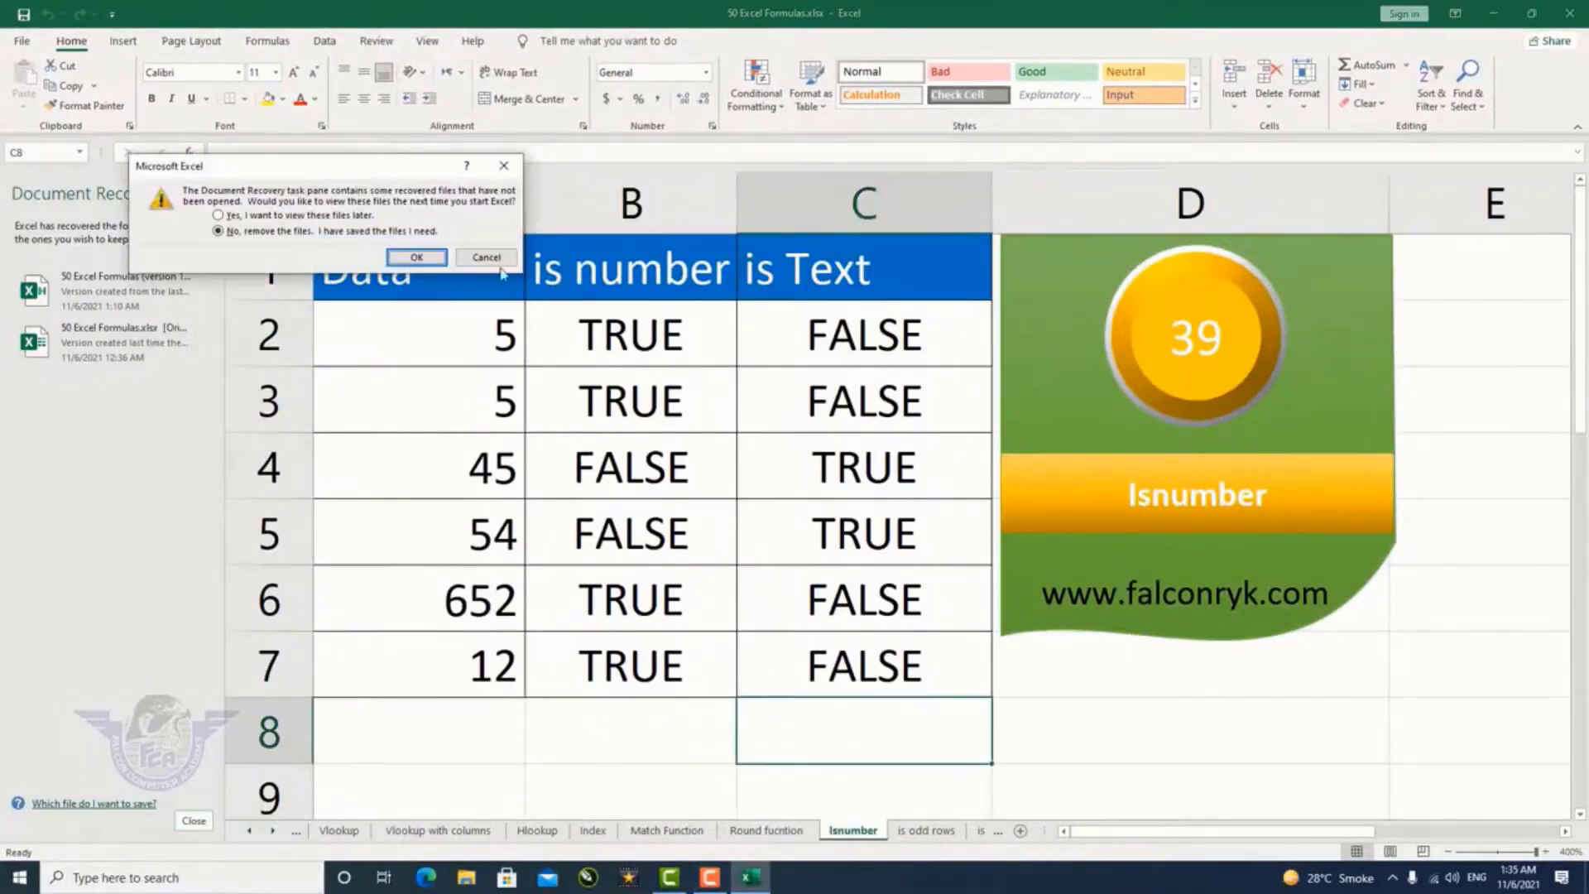
pyautogui.click(416, 257)
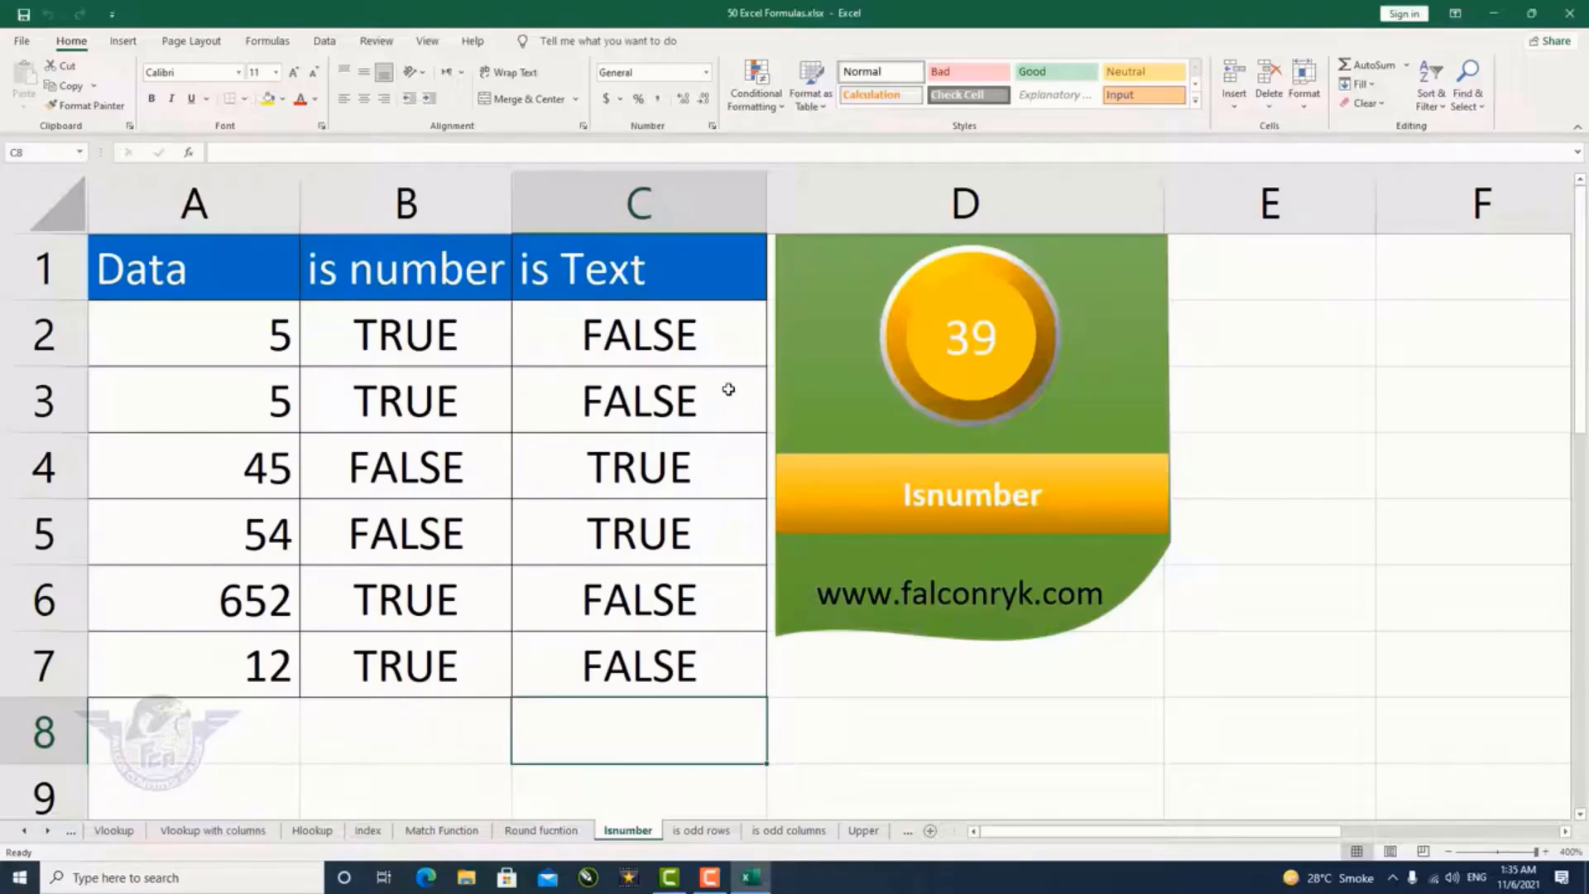
# Clear the is Text results in C2:C7 and enter =ISTEXT(A2:A7) in C2
pyautogui.moveTo(667, 330); pyautogui.dragTo(665, 665)
pyautogui.press('Delete')
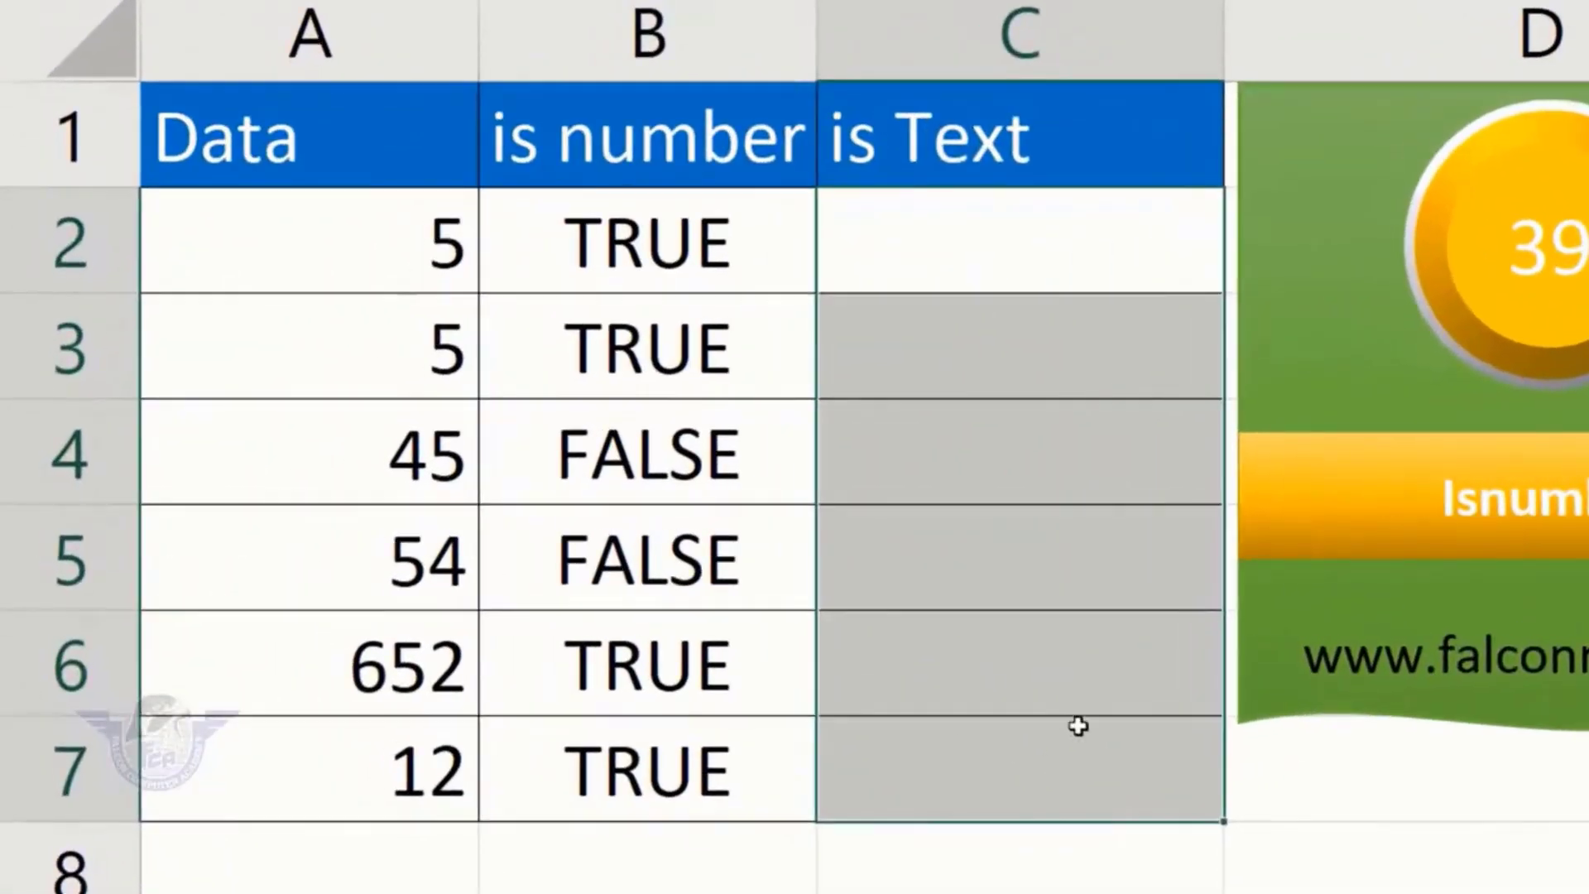
pyautogui.click(863, 296)
pyautogui.write('=')
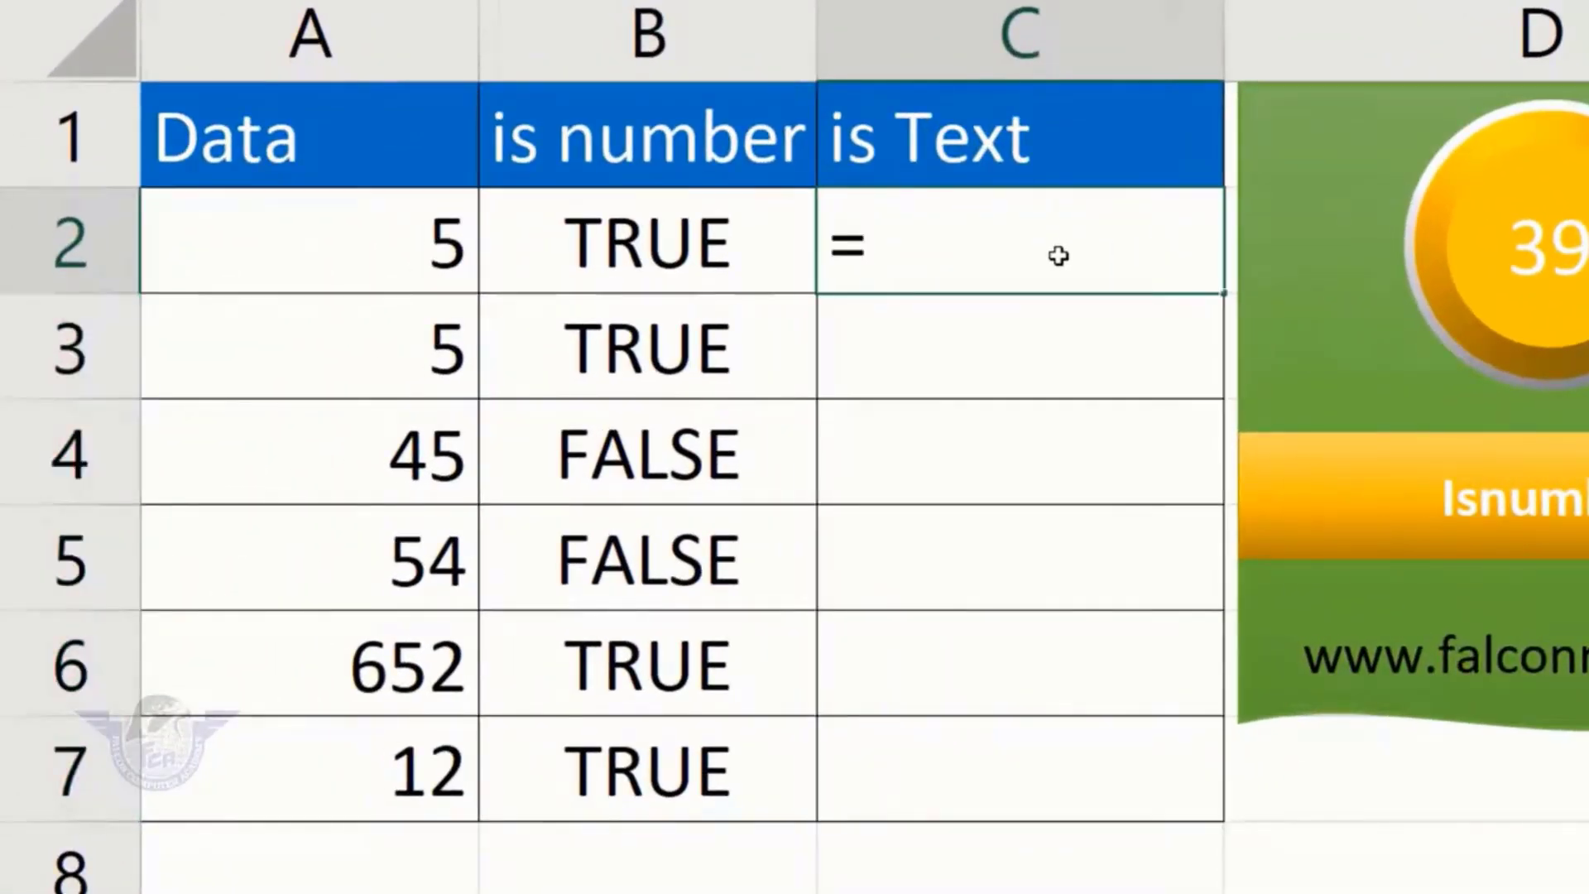
pyautogui.write('istext')
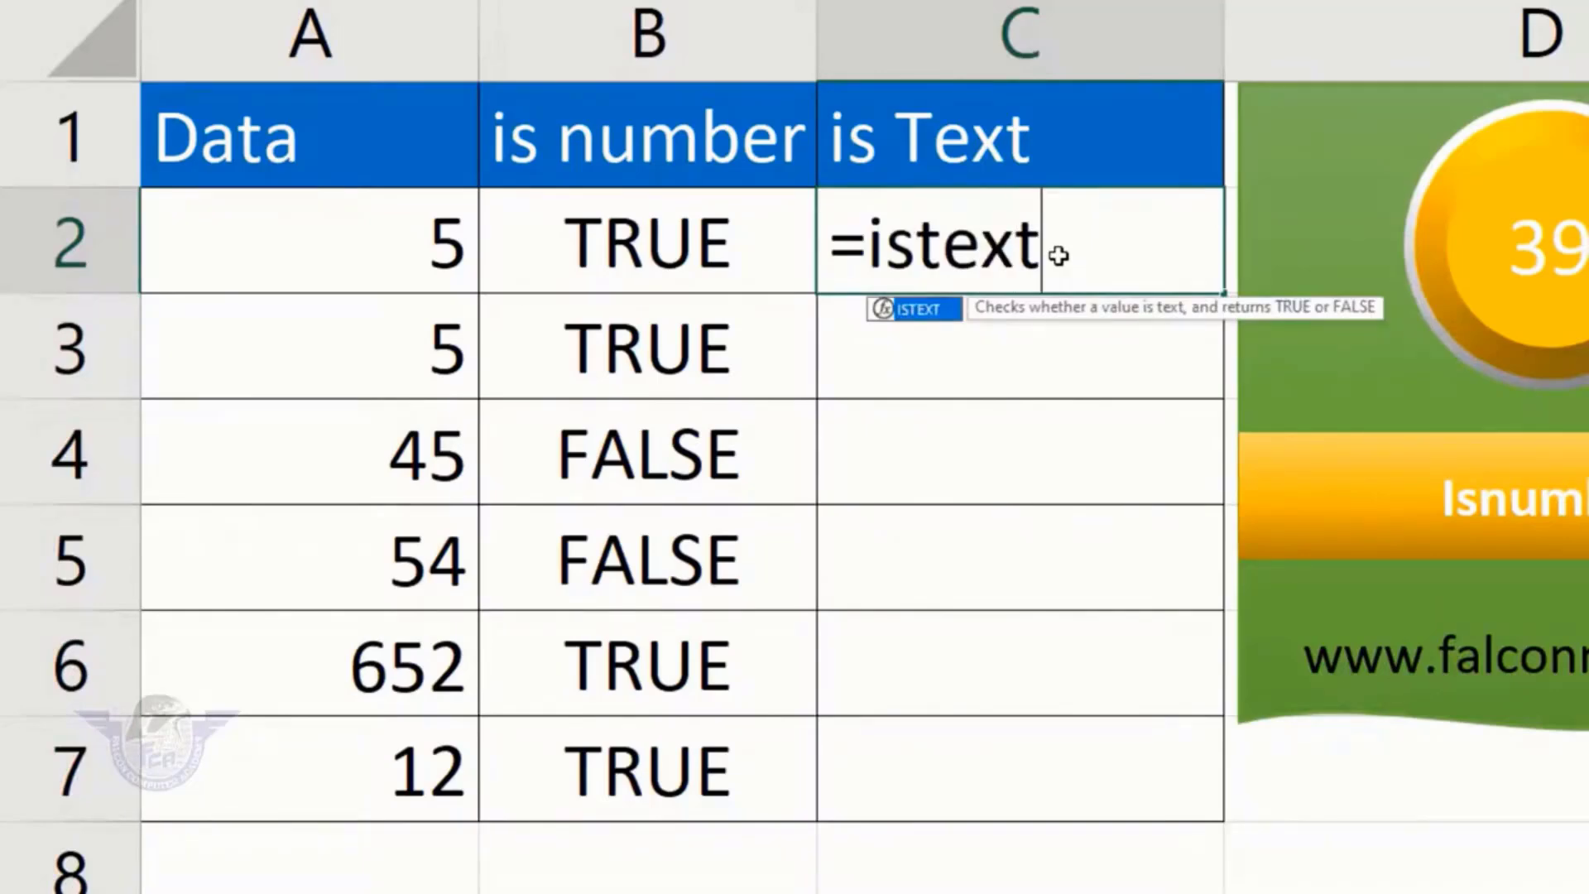
pyautogui.press('Tab')
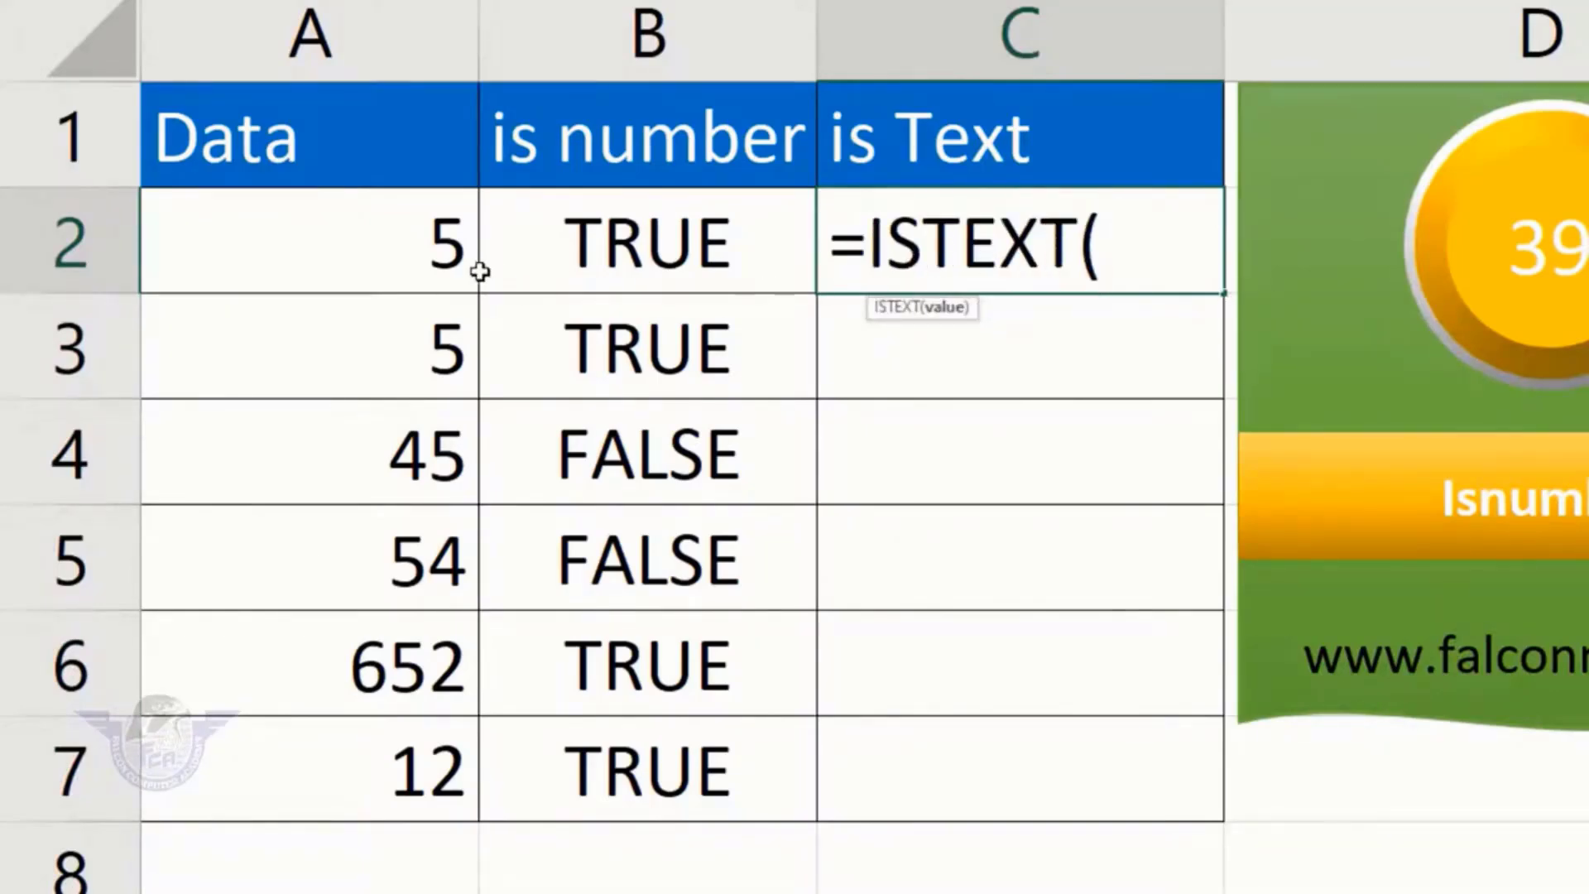
pyautogui.moveTo(472, 264); pyautogui.dragTo(386, 759)
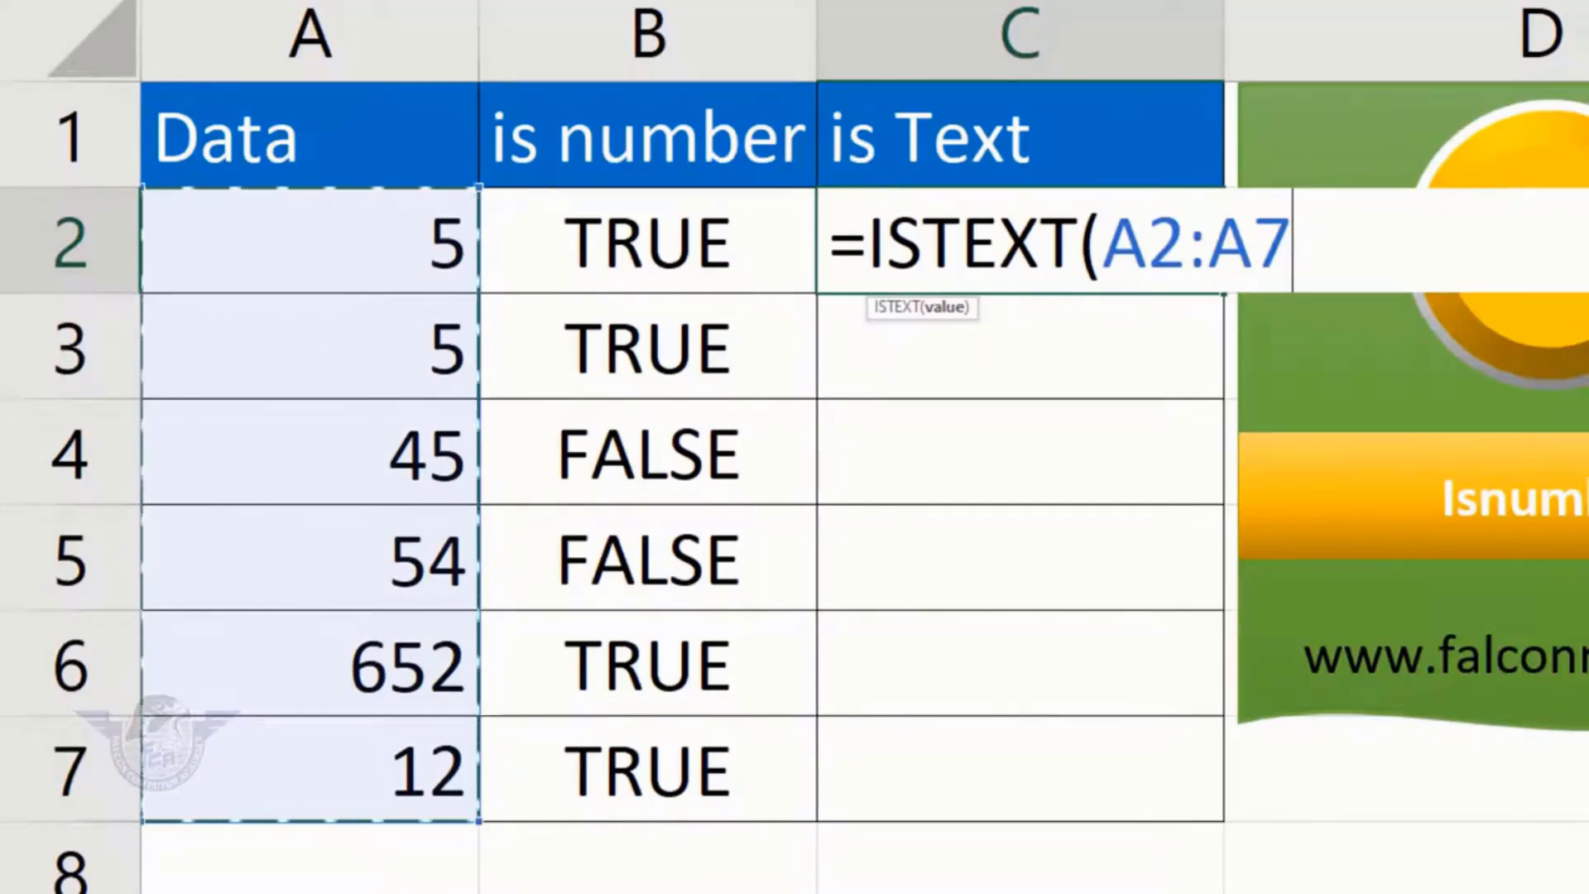
pyautogui.write(')')
pyautogui.press('Return')
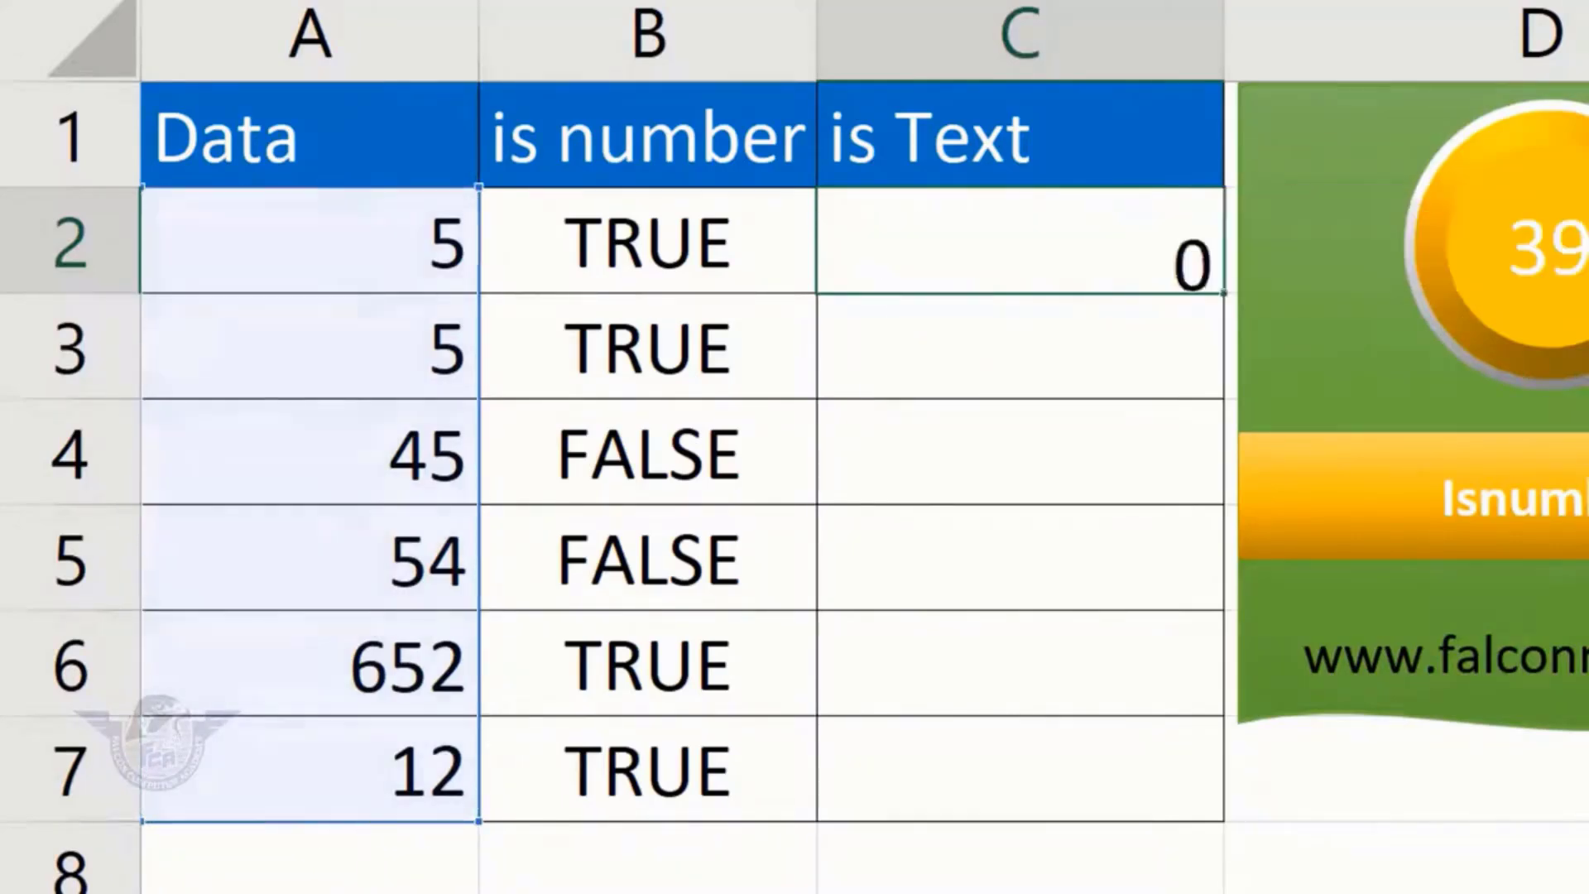
# Fill the ISTEXT formula from C2 down through C7 and check the results against the contents of A4 and A5
pyautogui.click(1018, 248)
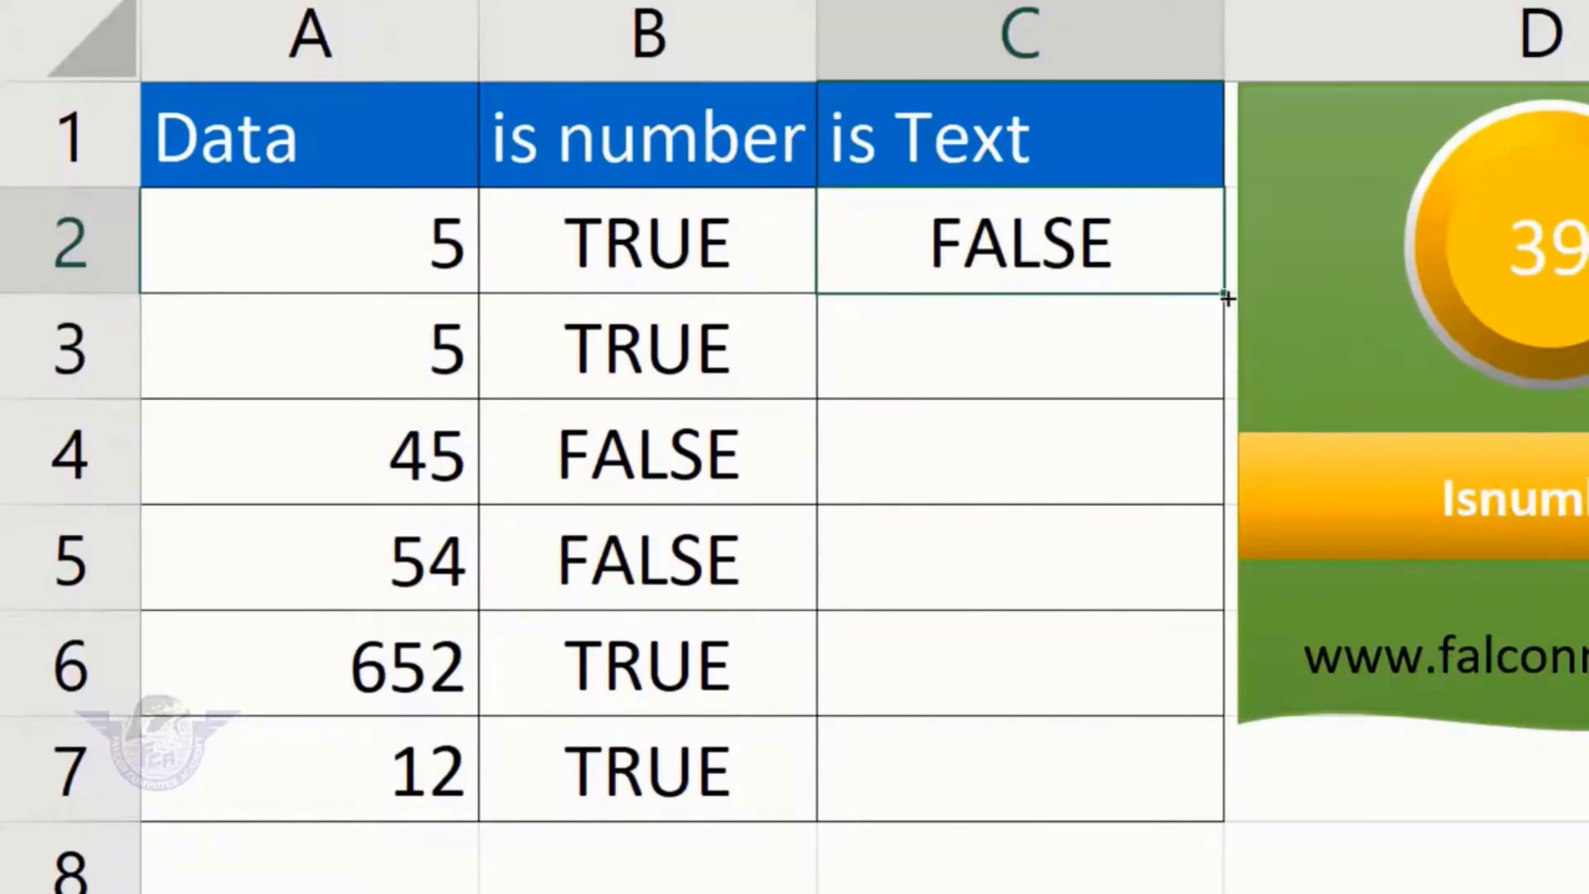
pyautogui.moveTo(1223, 293); pyautogui.dragTo(1204, 815)
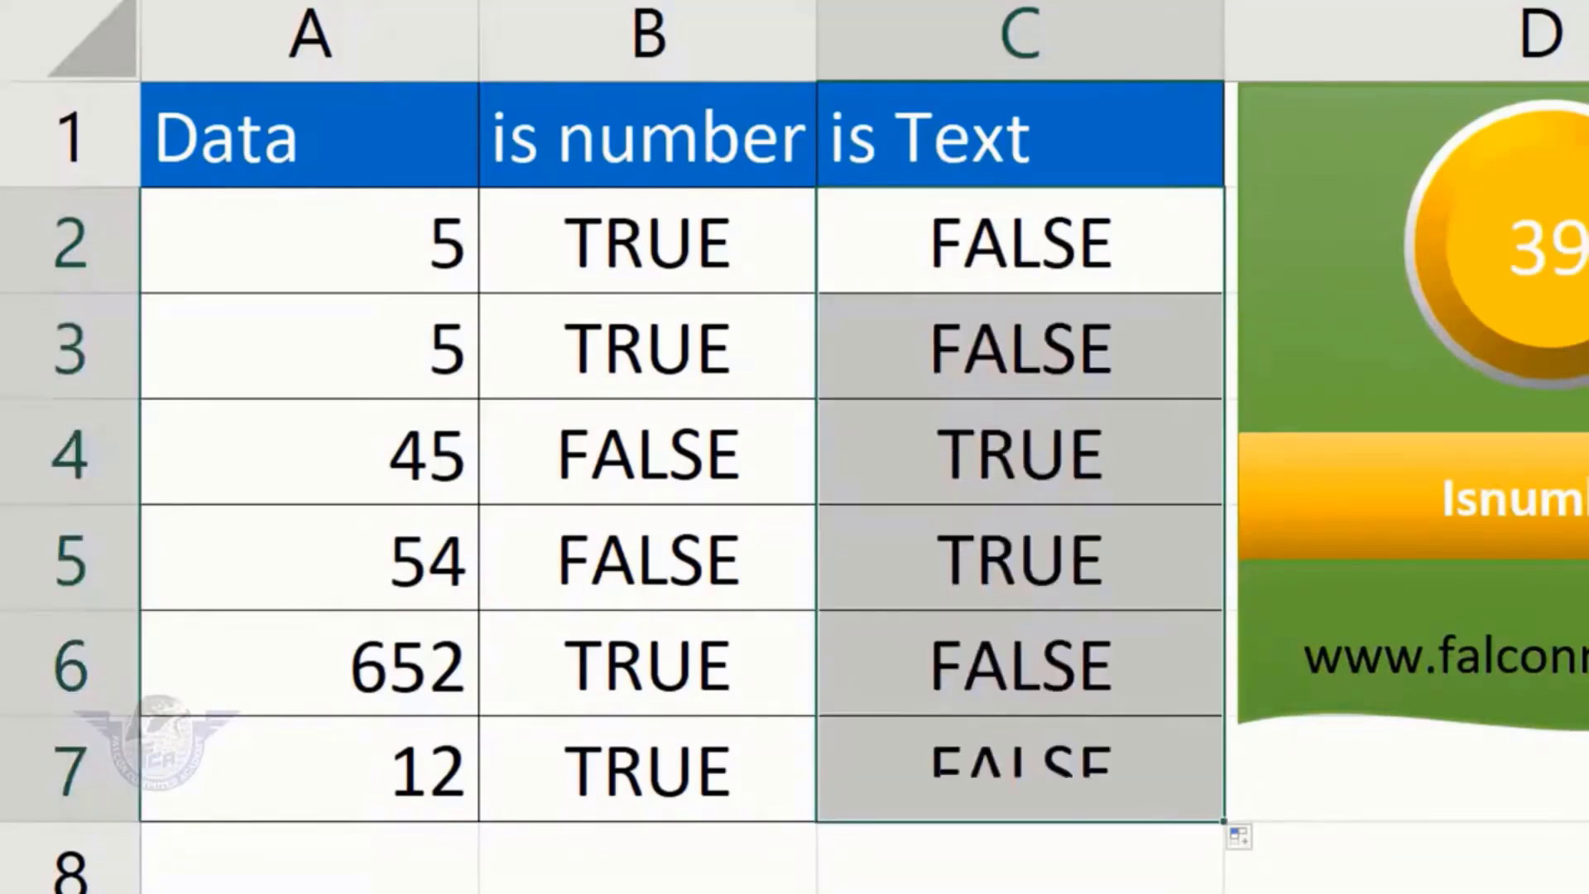
pyautogui.click(1018, 548)
pyautogui.moveTo(1026, 454); pyautogui.dragTo(1064, 549)
pyautogui.moveTo(753, 563); pyautogui.dragTo(418, 554)
pyautogui.moveTo(418, 484); pyautogui.dragTo(422, 555)
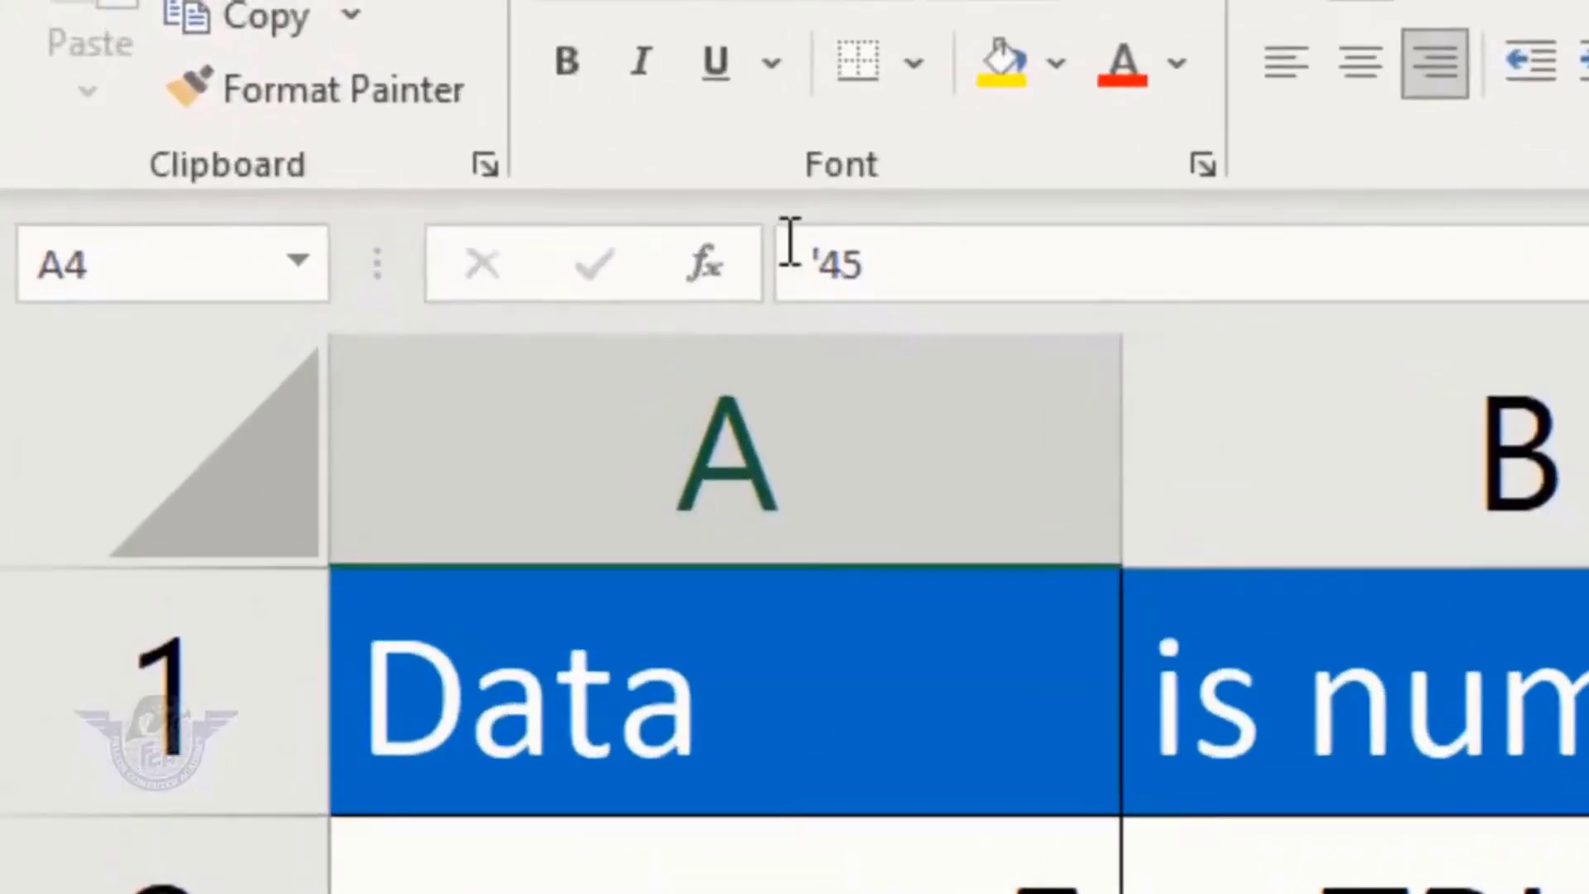
pyautogui.click(372, 844)
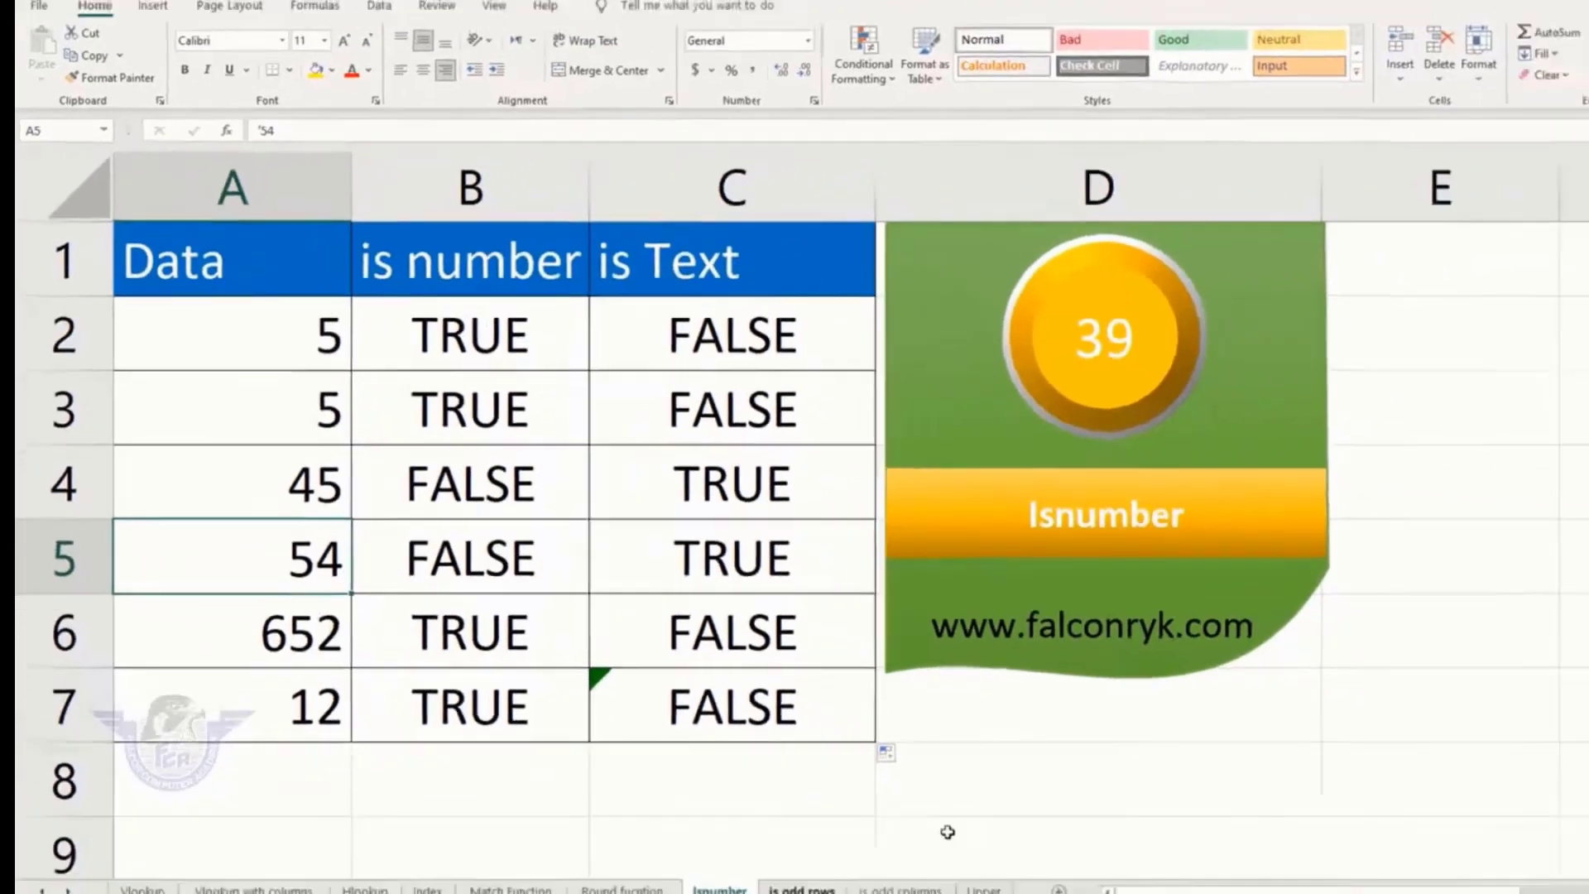
# Open the is odd rows sheet and clear the numbers in A1:A7
pyautogui.hotkey('ctrl', 'pagedown')
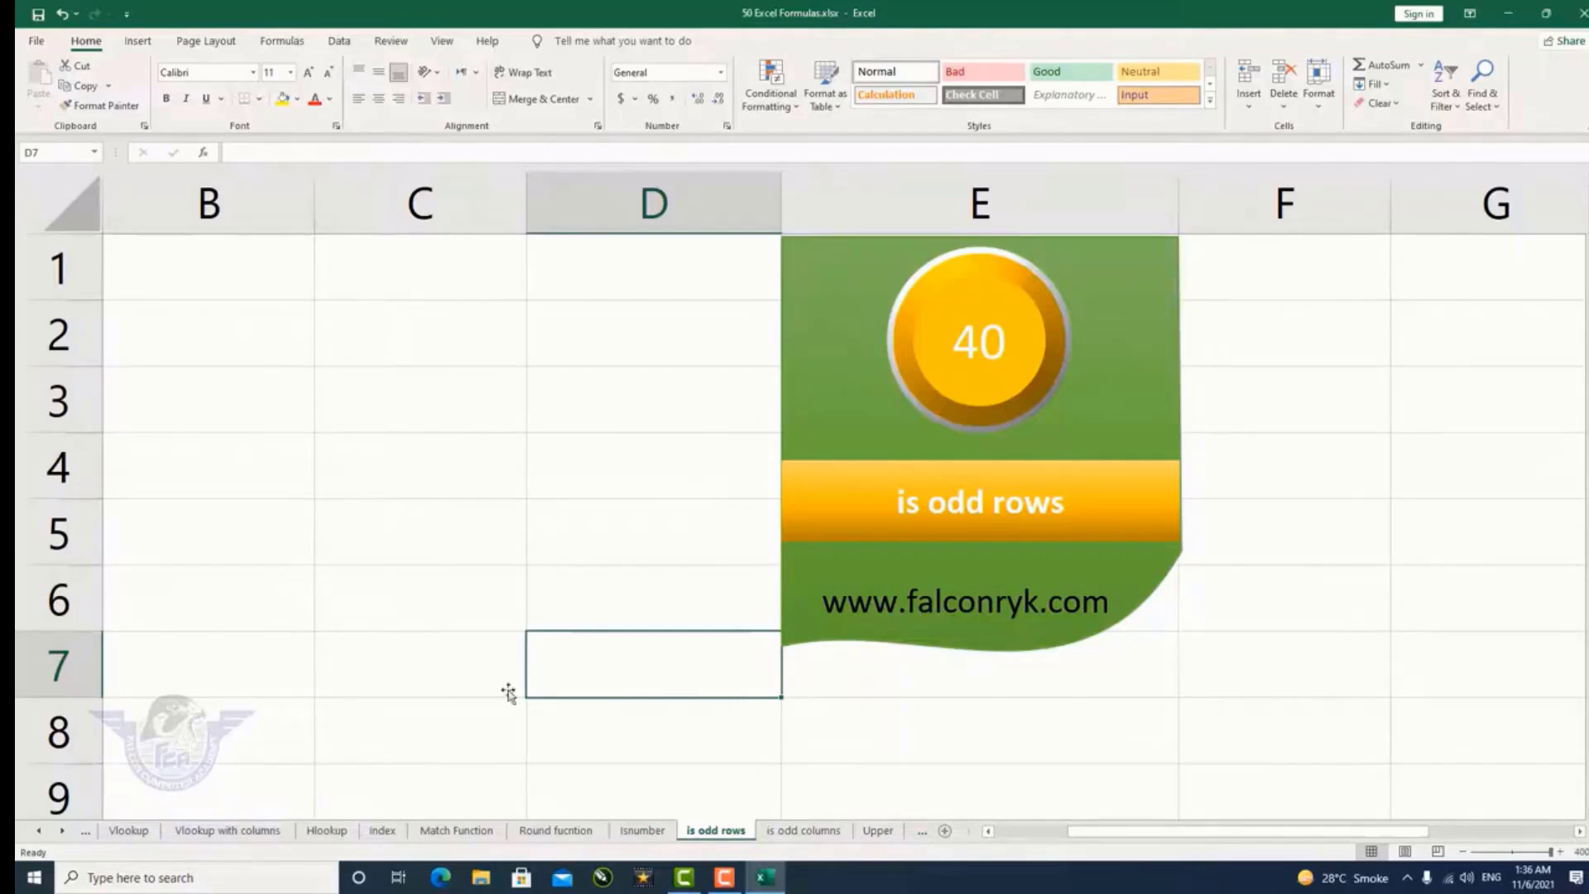
pyautogui.scroll(-9, 461, 638)
pyautogui.click(184, 235)
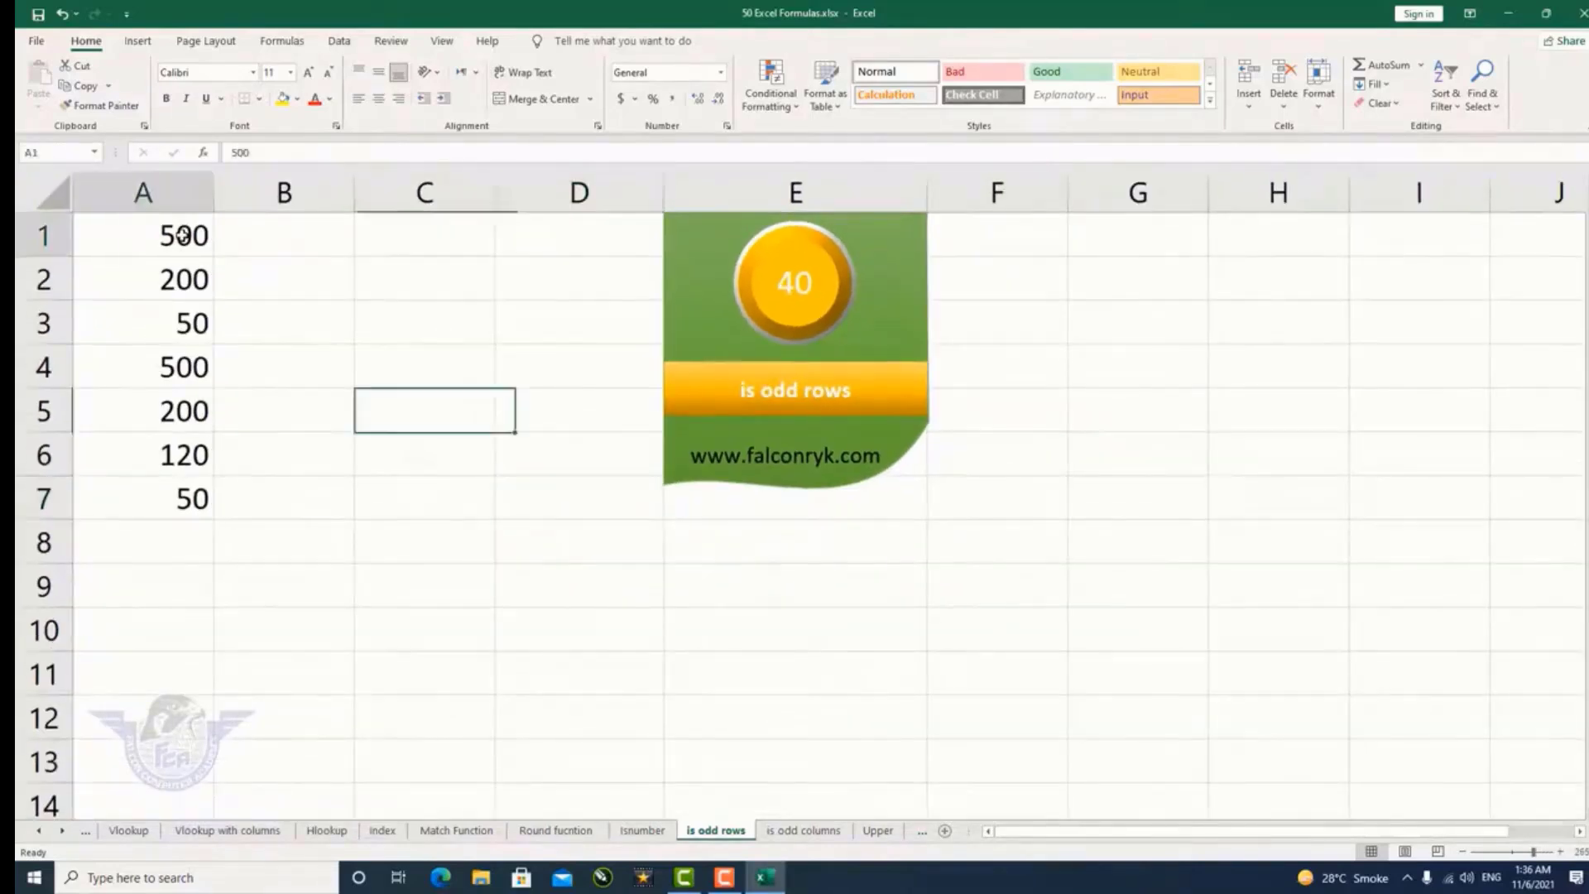
pyautogui.moveTo(184, 235); pyautogui.dragTo(157, 500)
pyautogui.press('Delete')
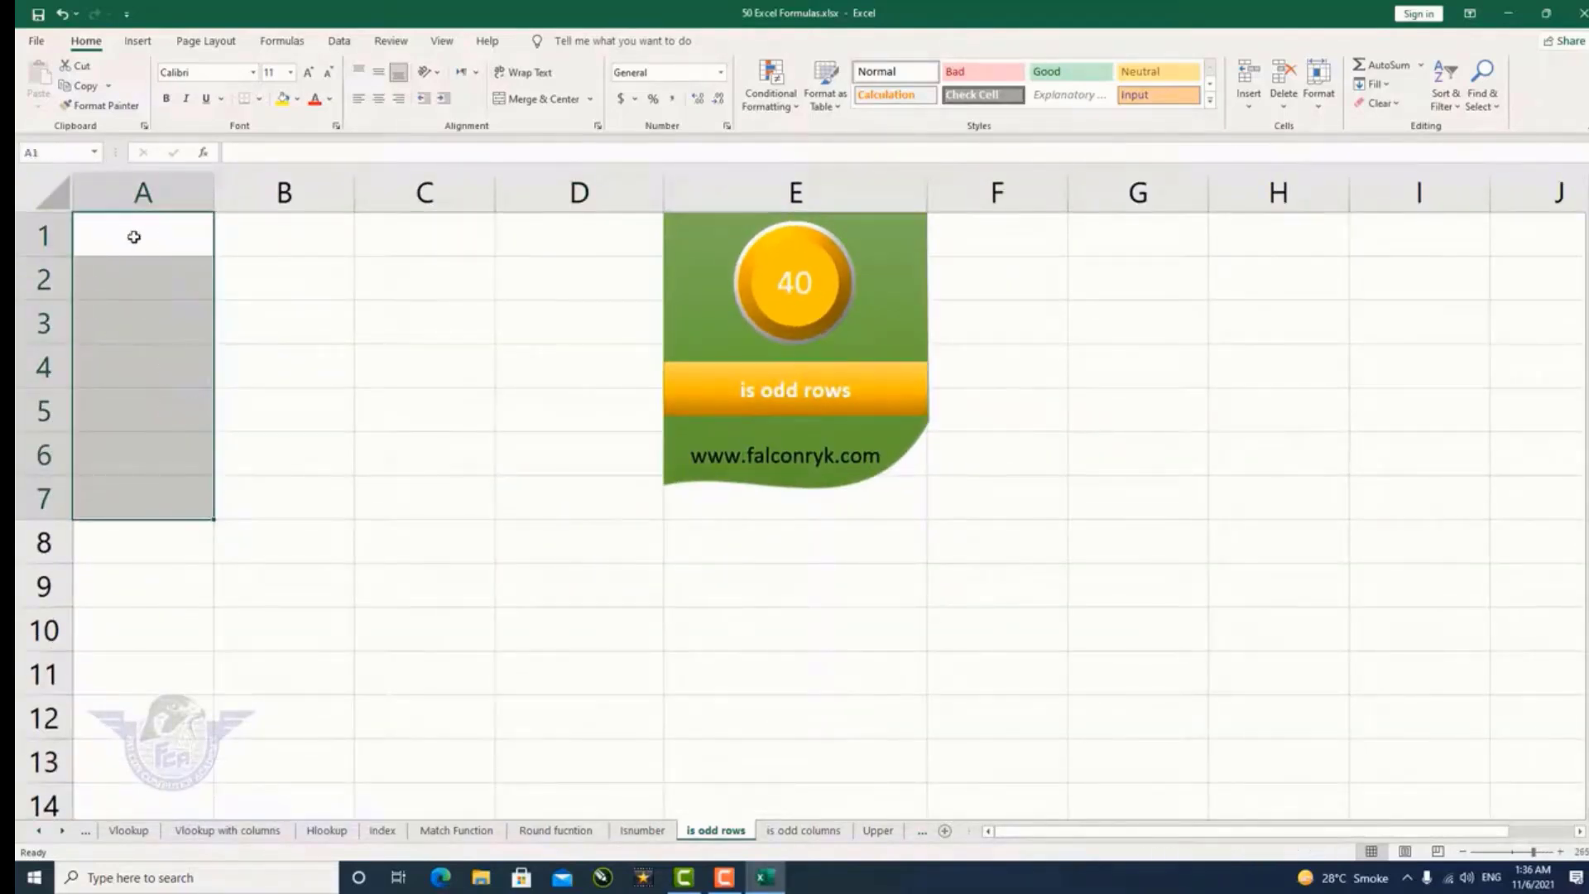
# Create a conditional formatting rule for rows 1 to 11 with the type Use a formula to determine which cells to format
pyautogui.moveTo(42, 235); pyautogui.dragTo(43, 323)
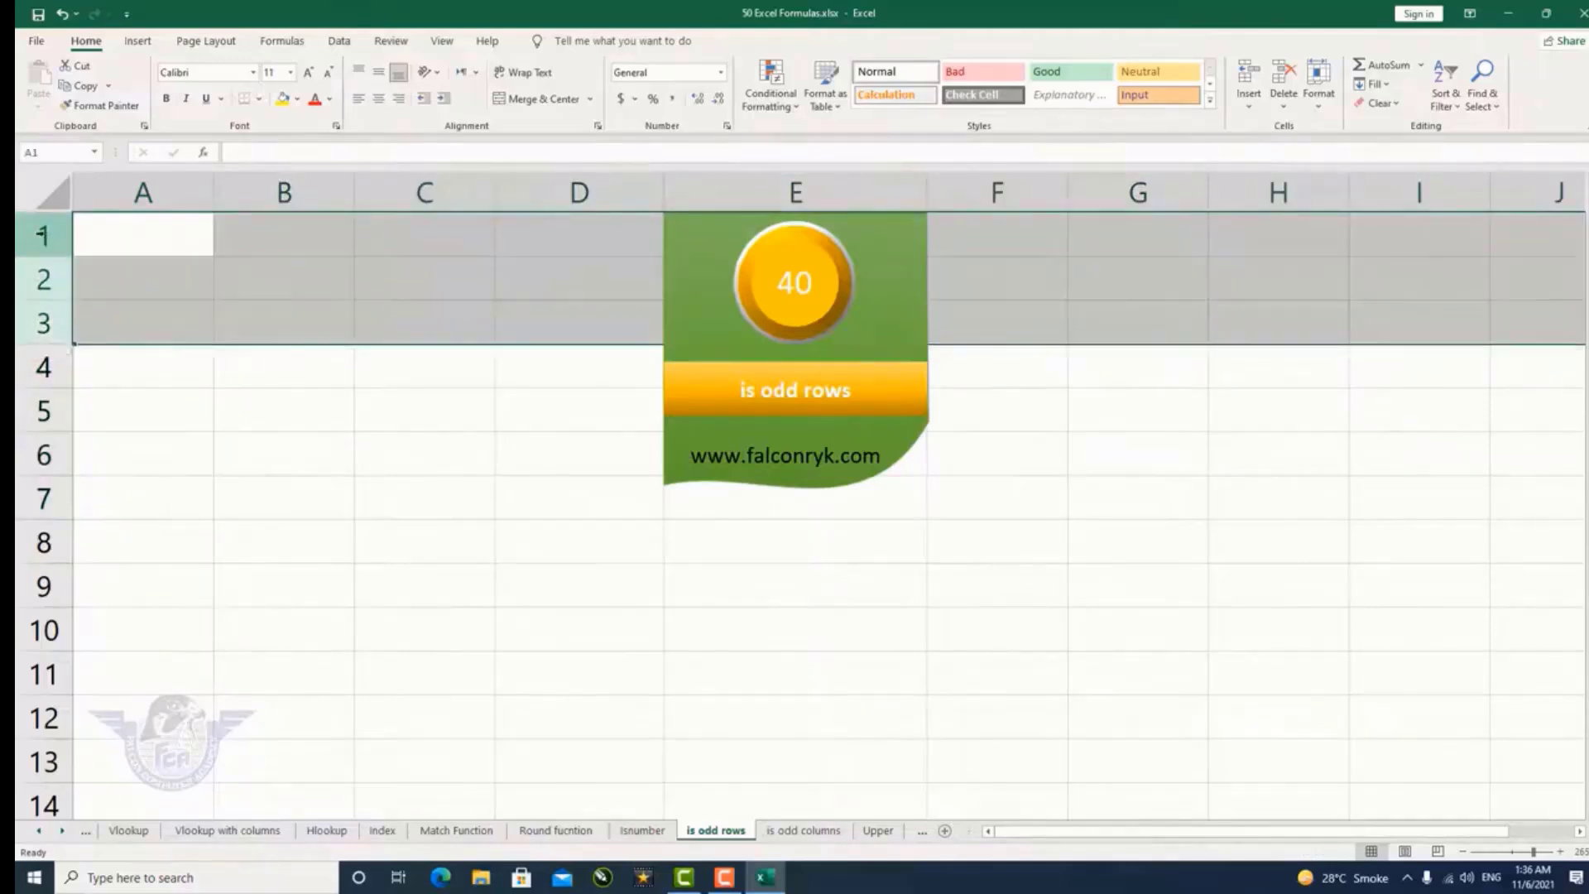
pyautogui.moveTo(42, 235); pyautogui.dragTo(39, 674)
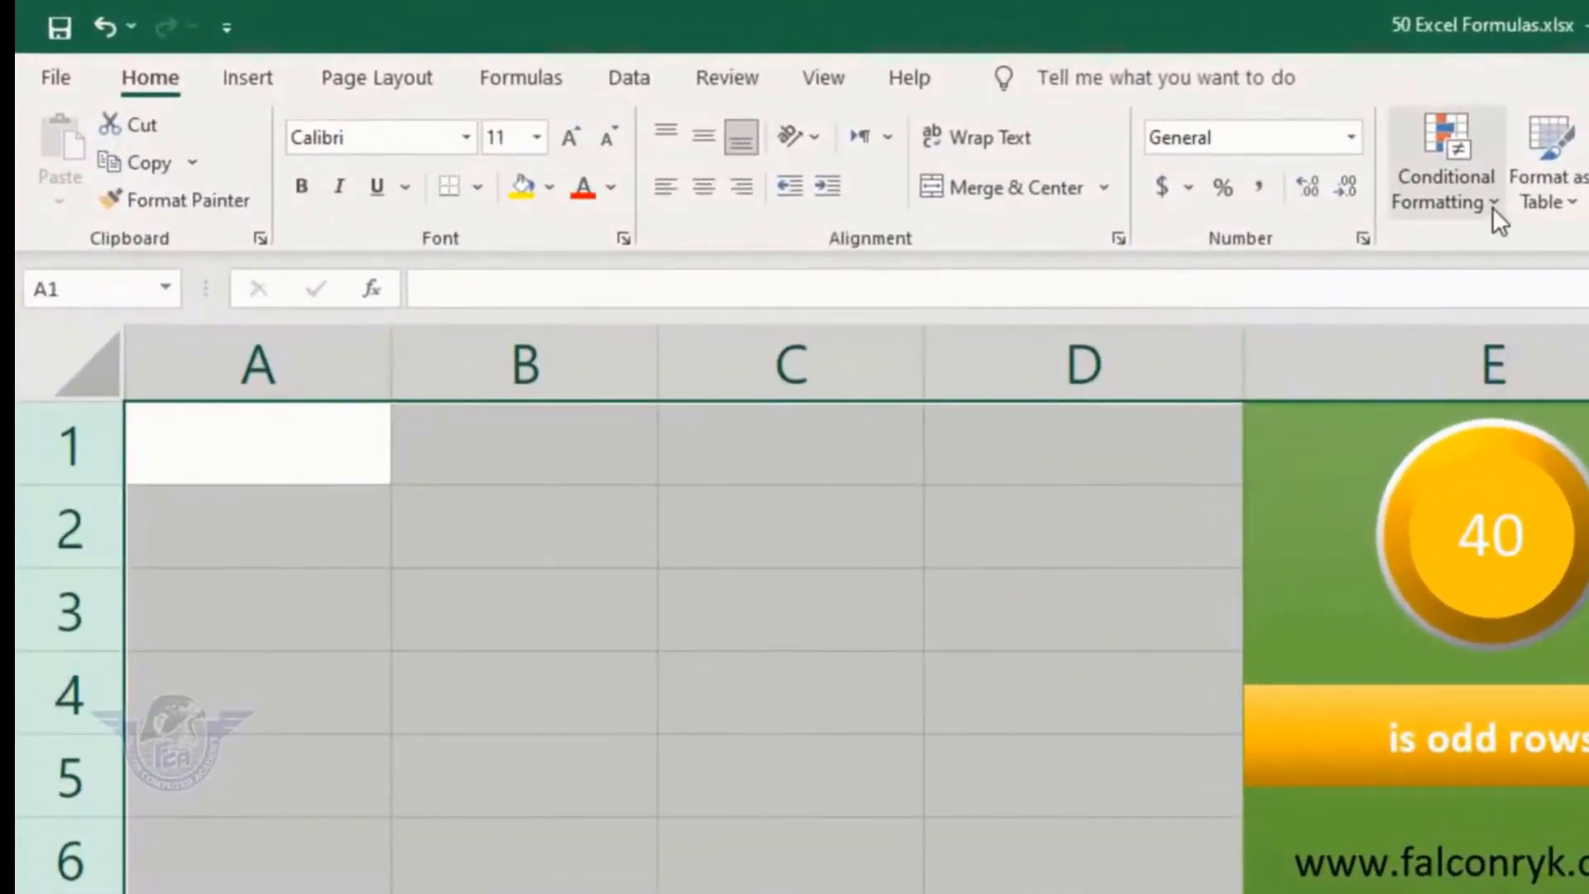
pyautogui.click(1494, 204)
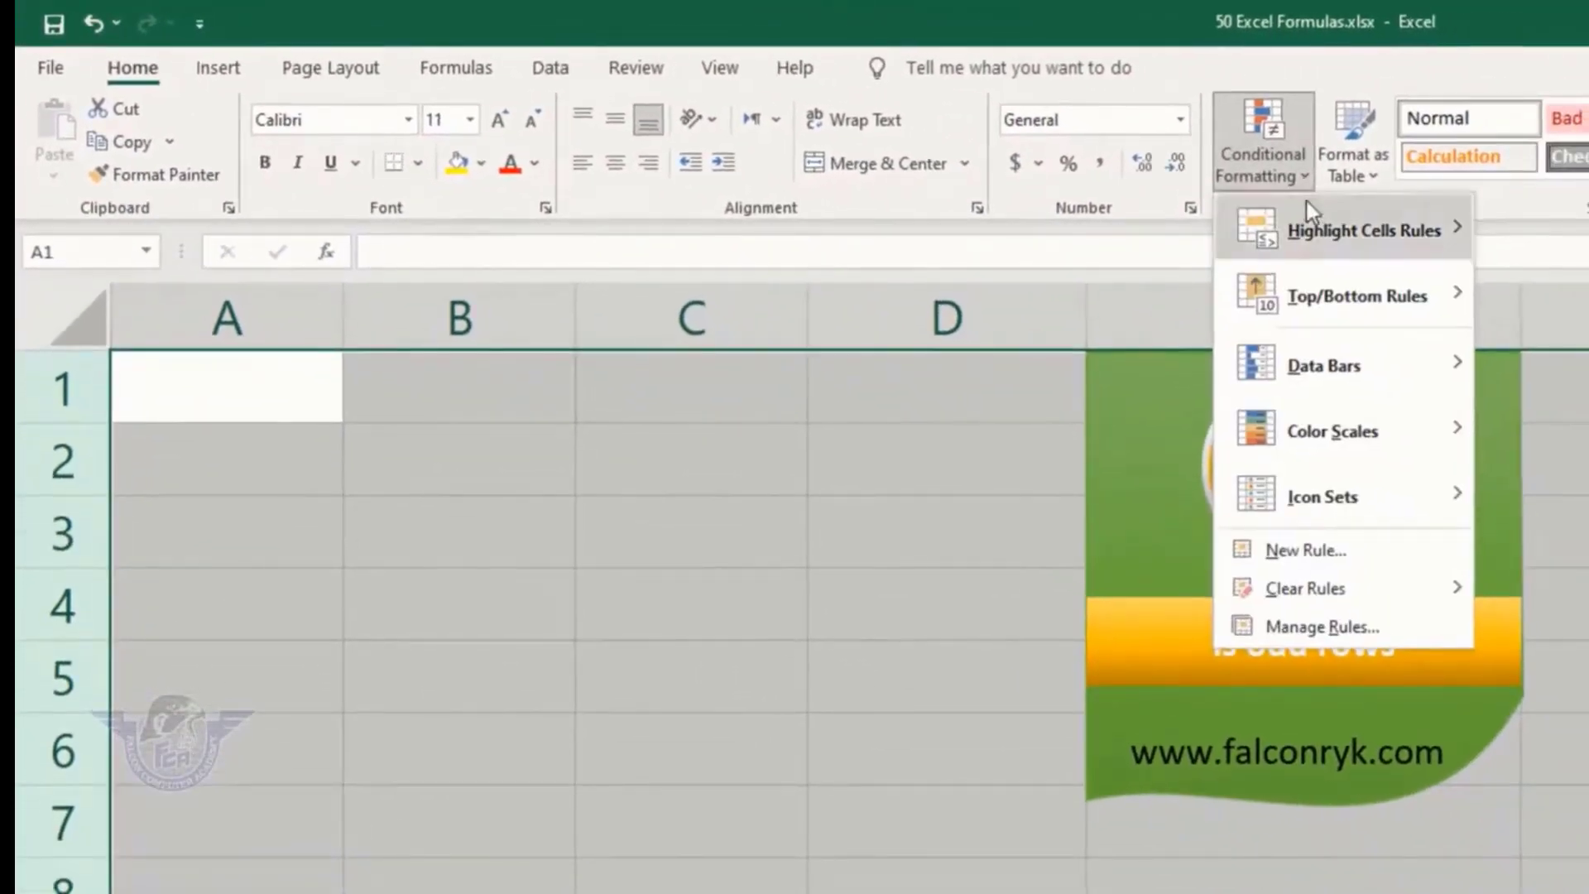
pyautogui.moveTo(1307, 207)
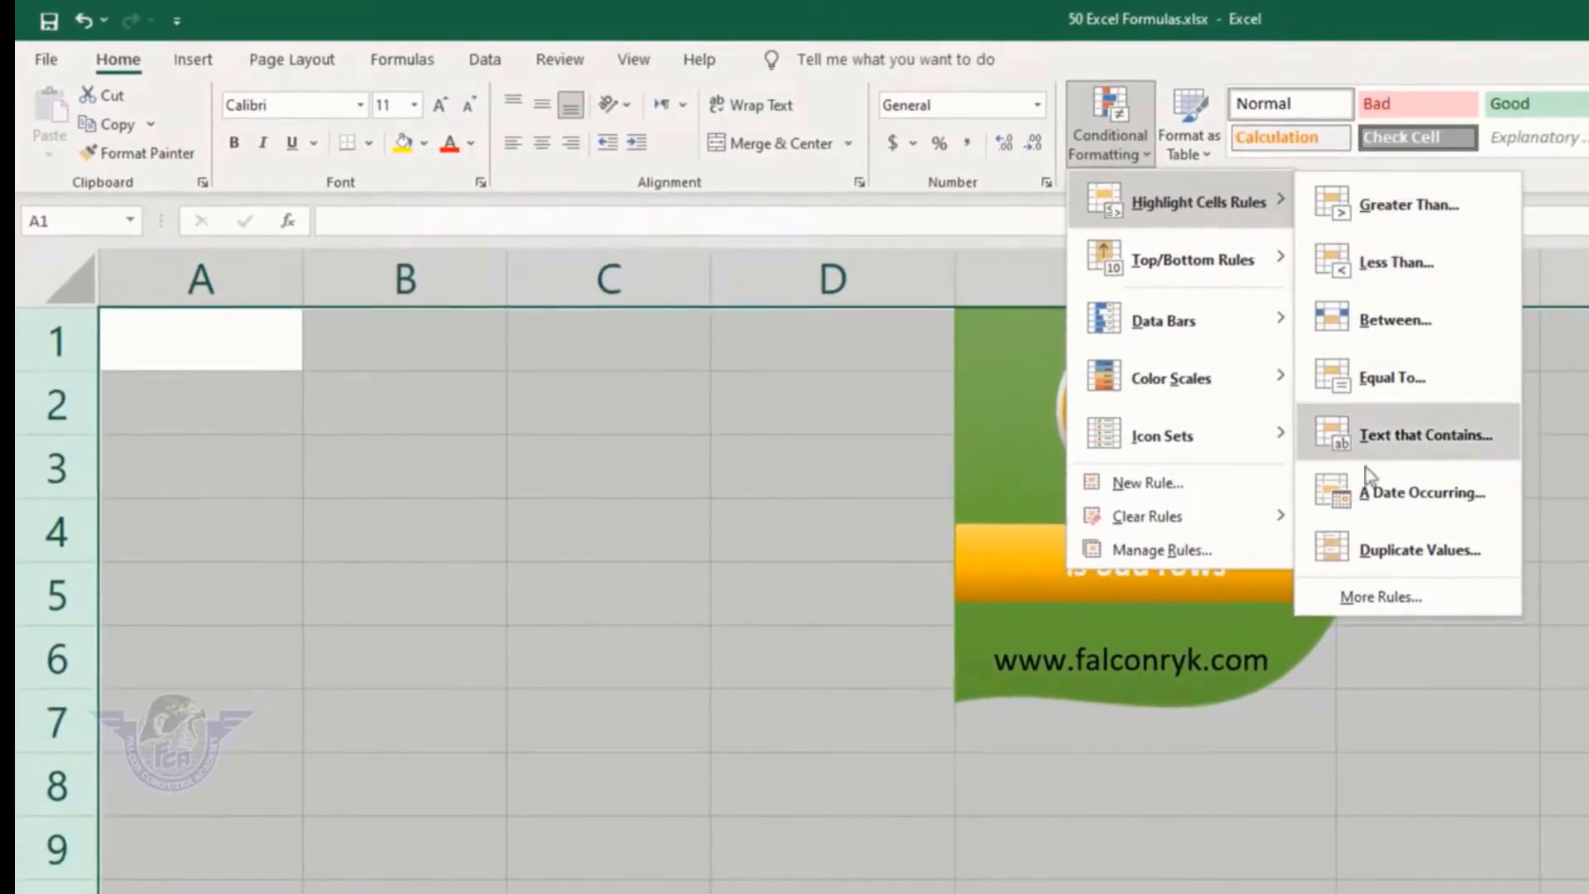
pyautogui.click(1377, 596)
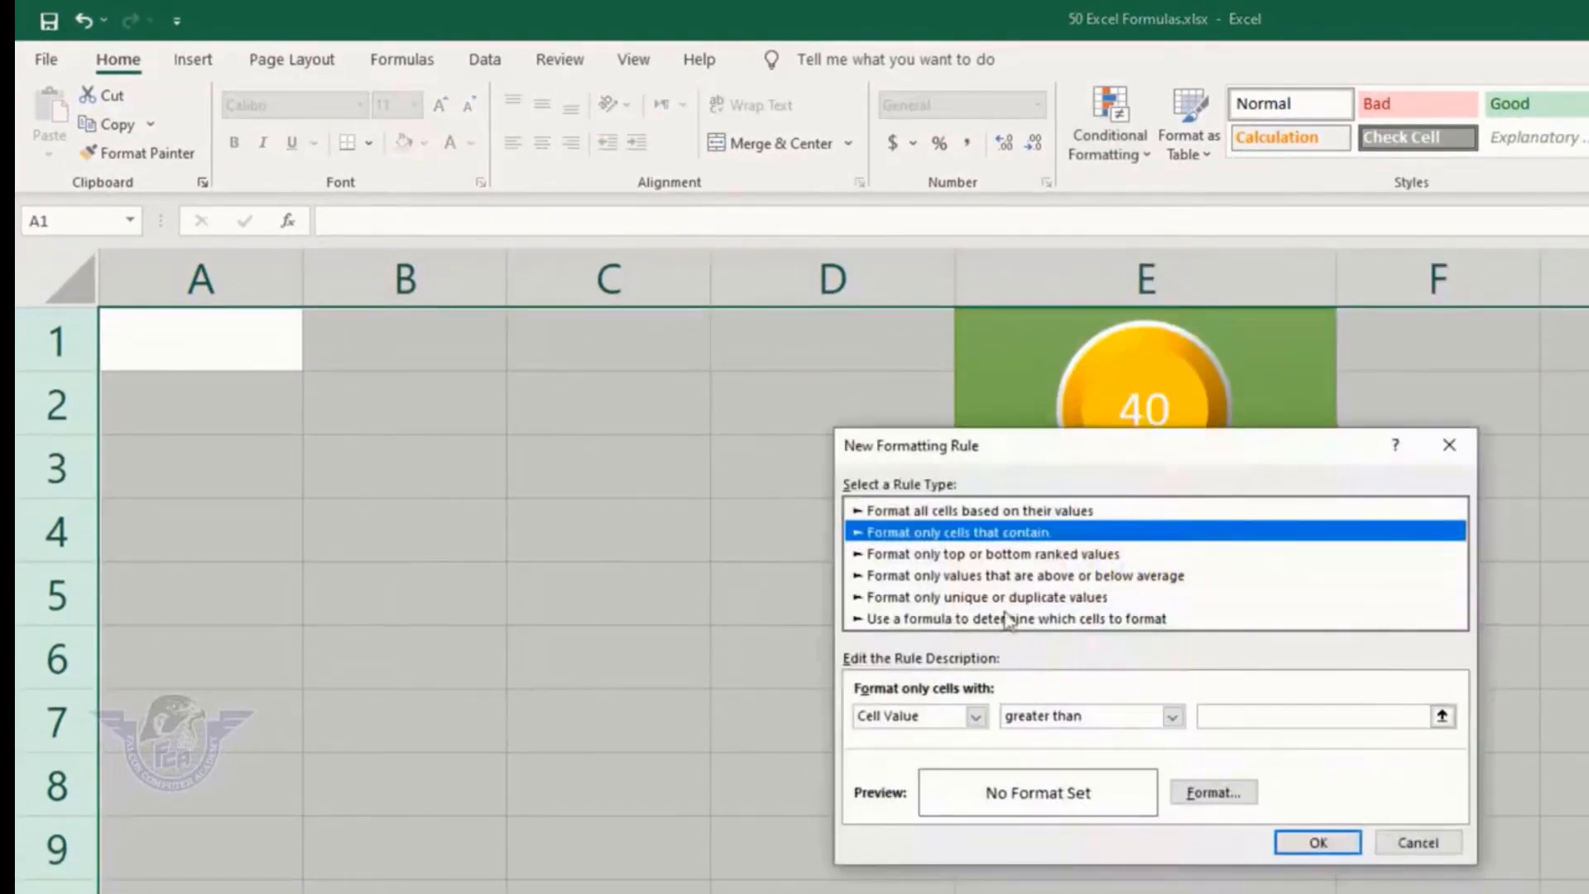
pyautogui.click(957, 620)
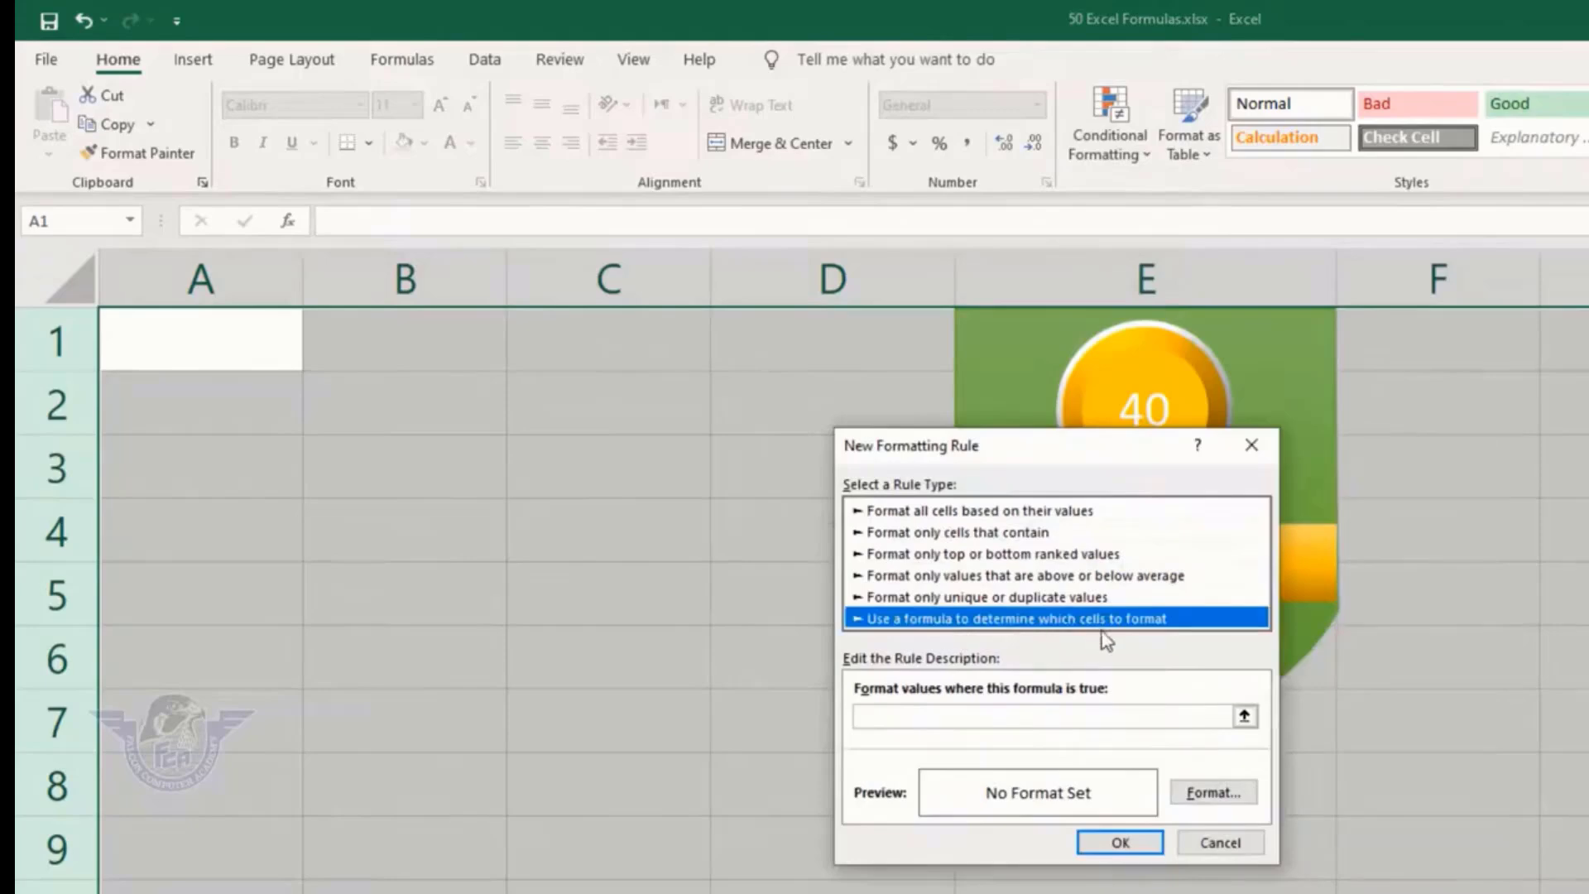
# Enter =isodd(row()) as the formula that determines which cells the new rule formats
pyautogui.click(899, 718)
pyautogui.click(897, 718)
pyautogui.write('=')
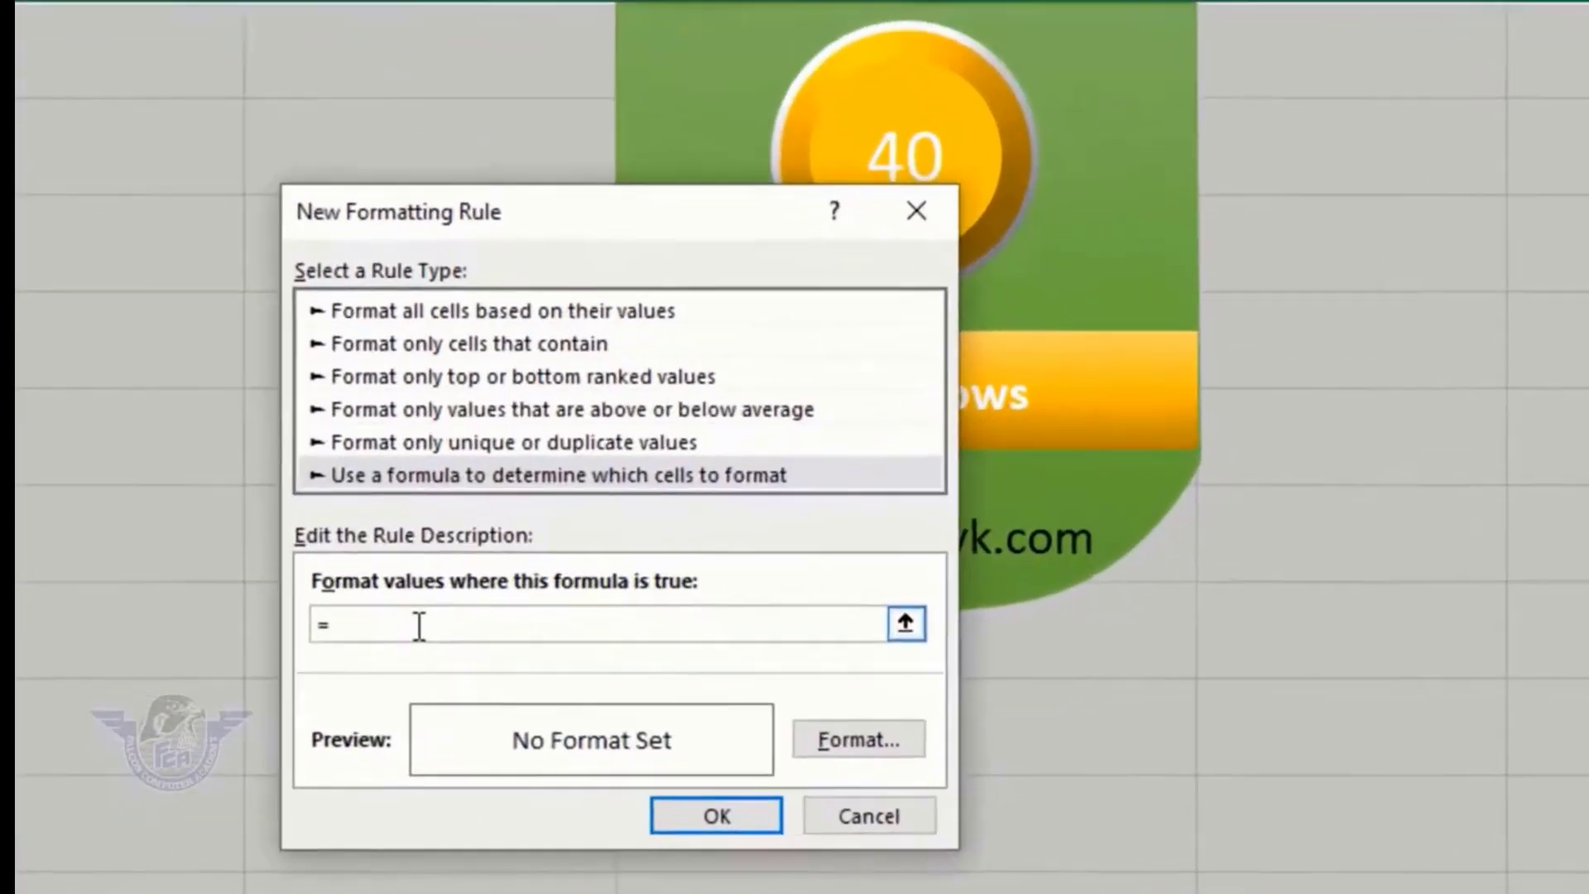
pyautogui.write('isodd(row(')
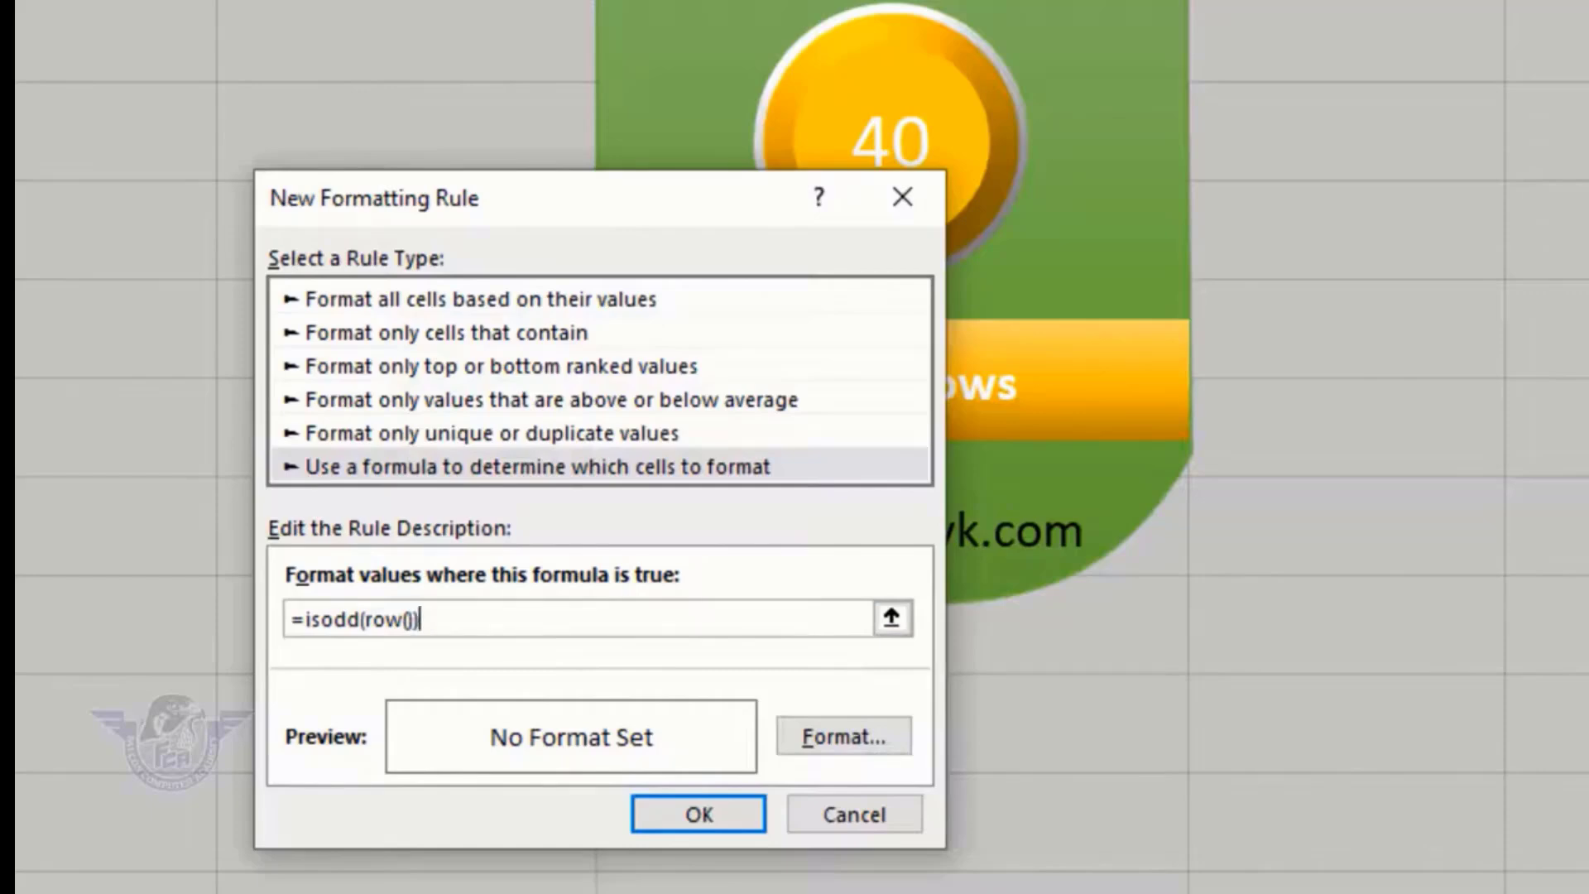
# Give the odd-row rule a light green fill, apply it, and check the shaded cells A1, A3, A5 and A7
pyautogui.click(869, 736)
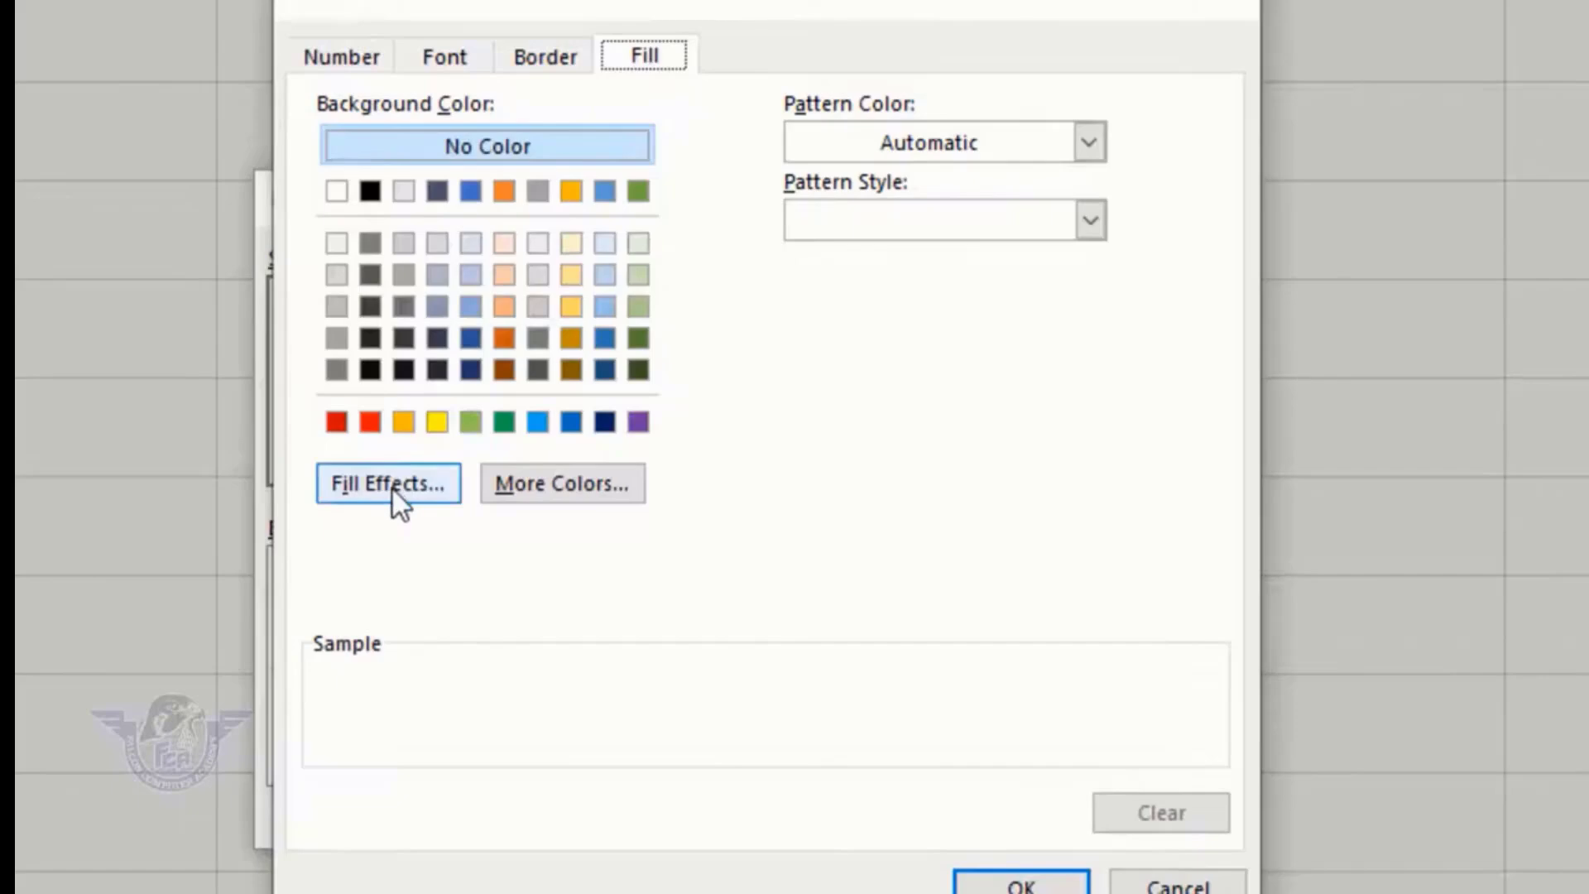
pyautogui.click(475, 430)
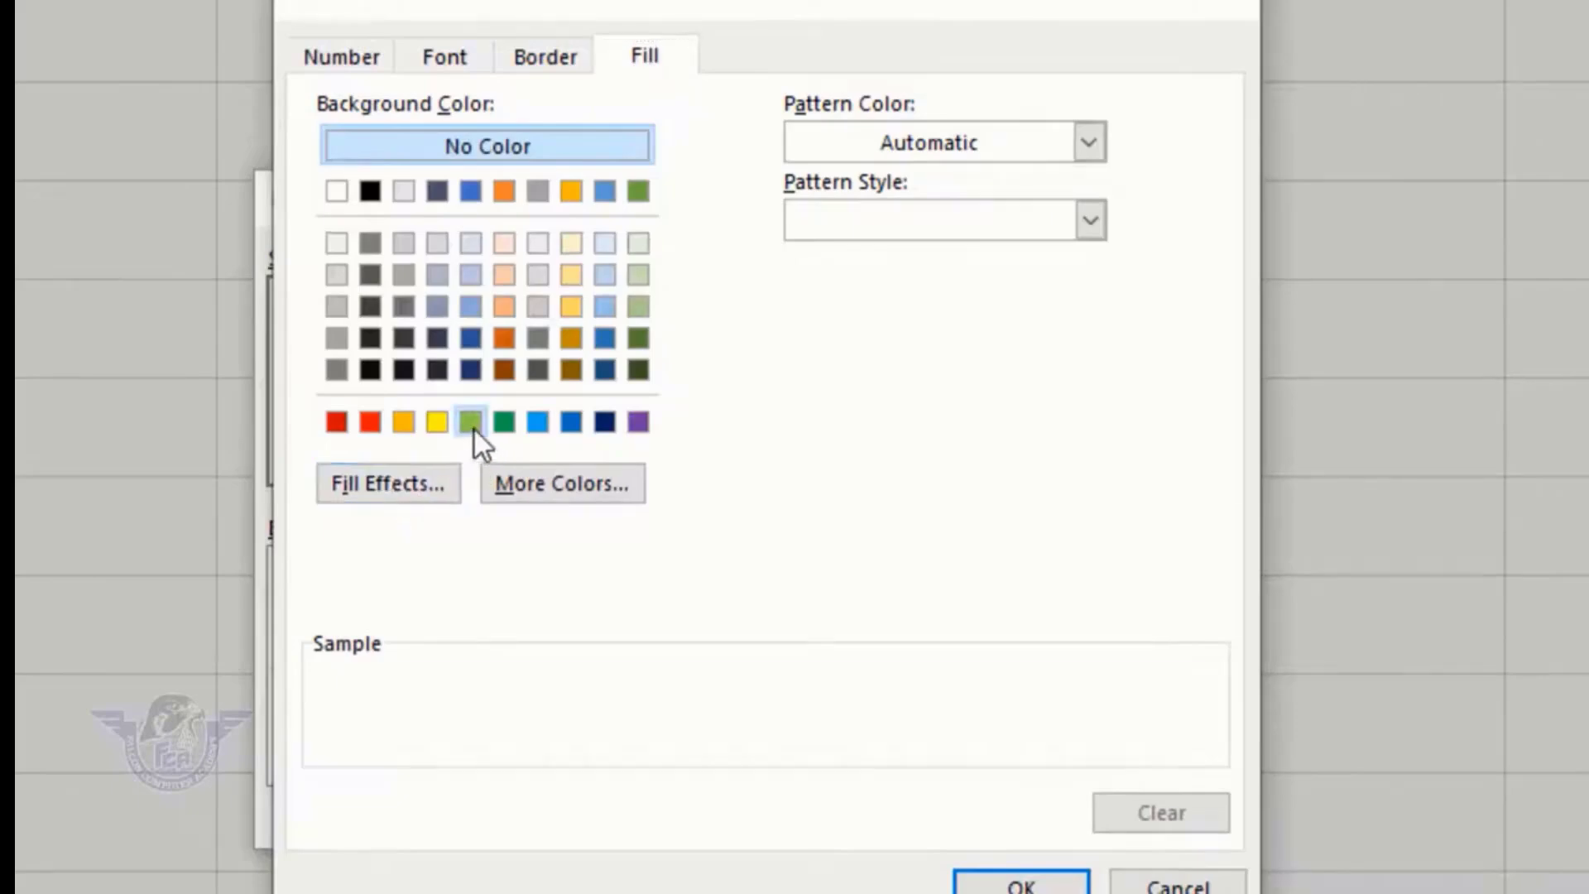
pyautogui.click(1018, 882)
pyautogui.click(748, 727)
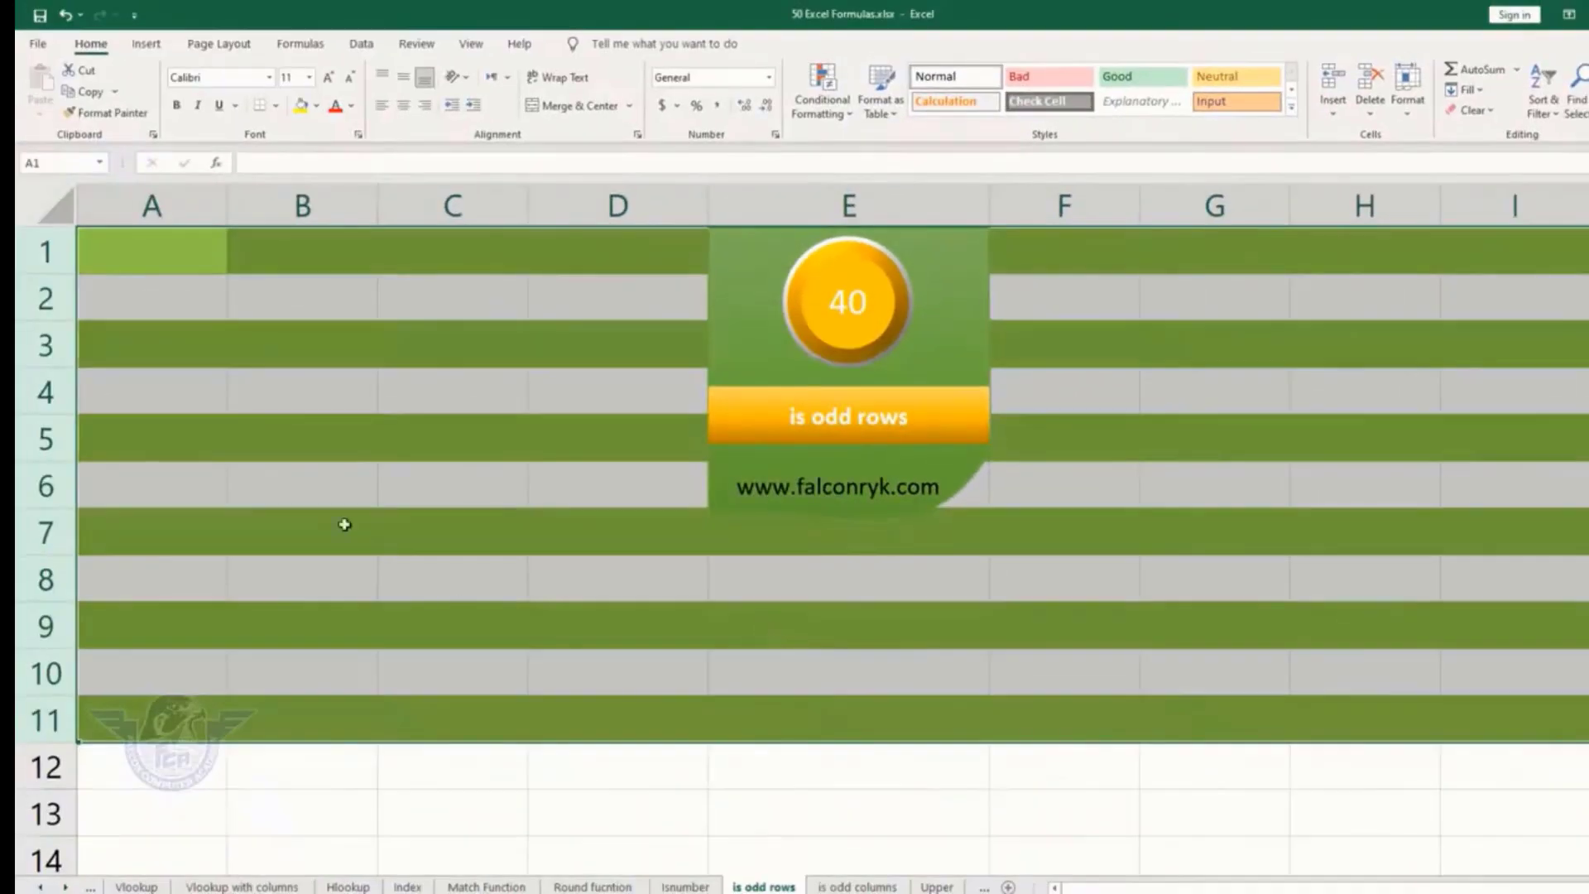
pyautogui.click(290, 458)
pyautogui.click(127, 259)
pyautogui.click(117, 331)
pyautogui.click(152, 440)
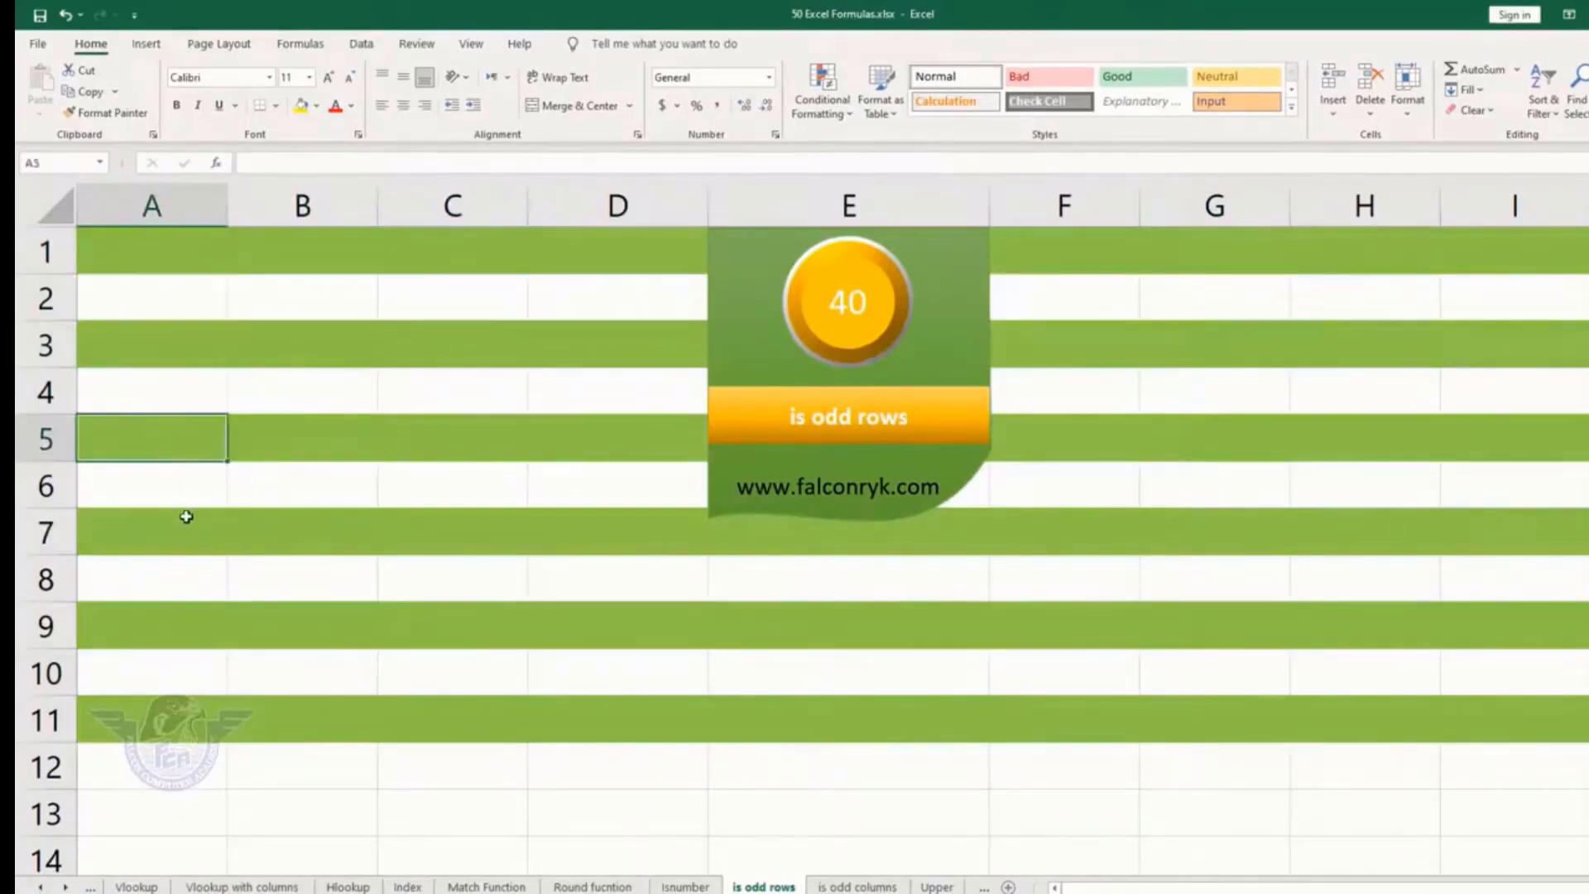
pyautogui.click(181, 522)
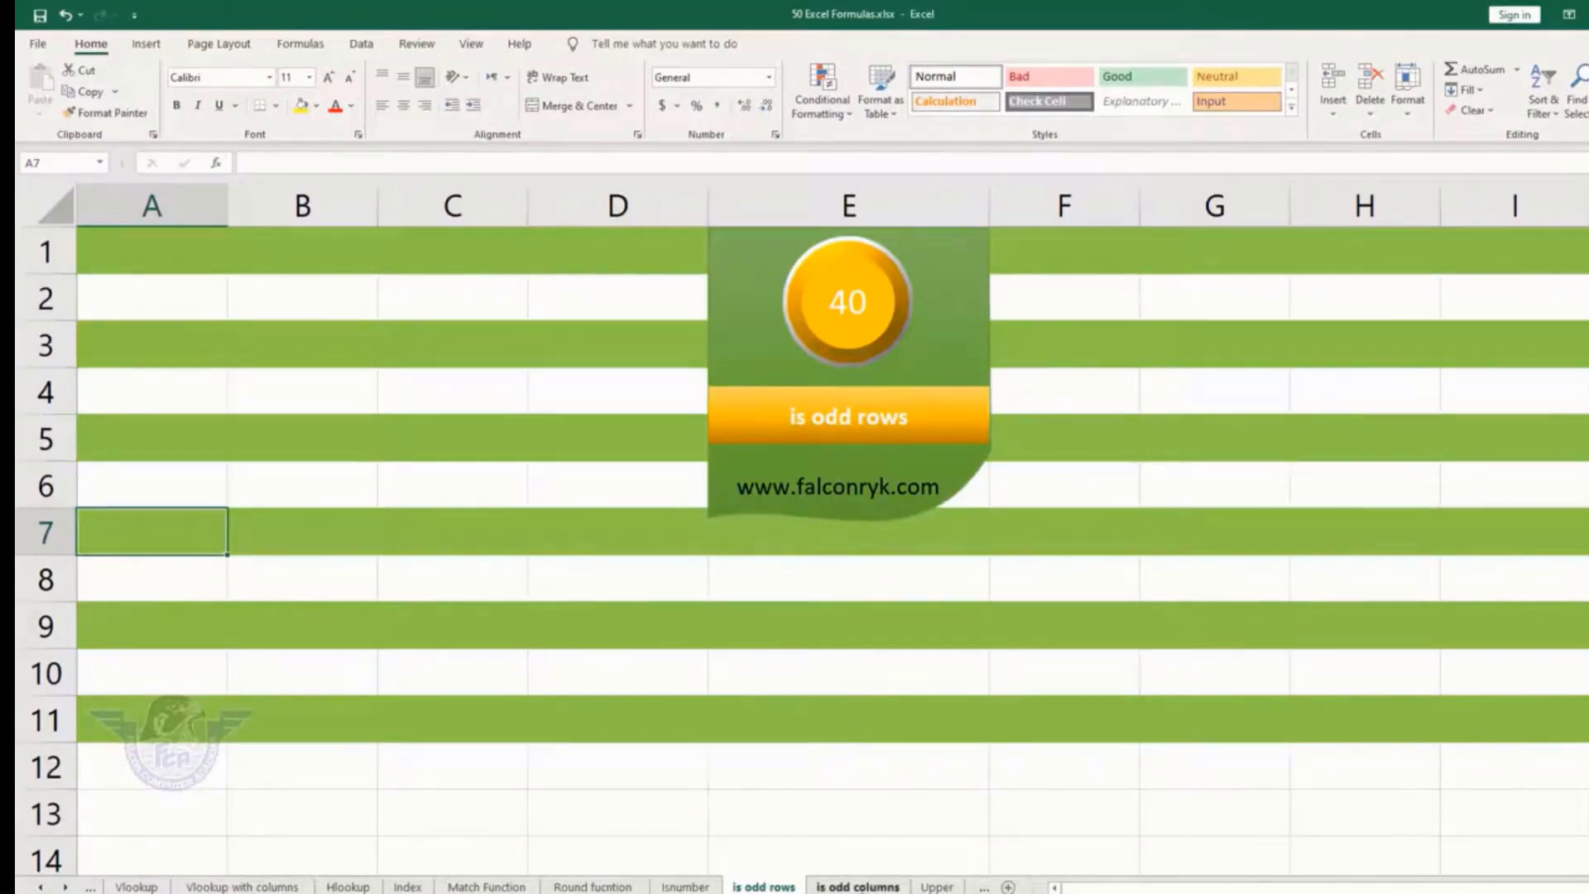
# Open the is odd columns sheet and clear the numbers in A1:A7
pyautogui.click(857, 886)
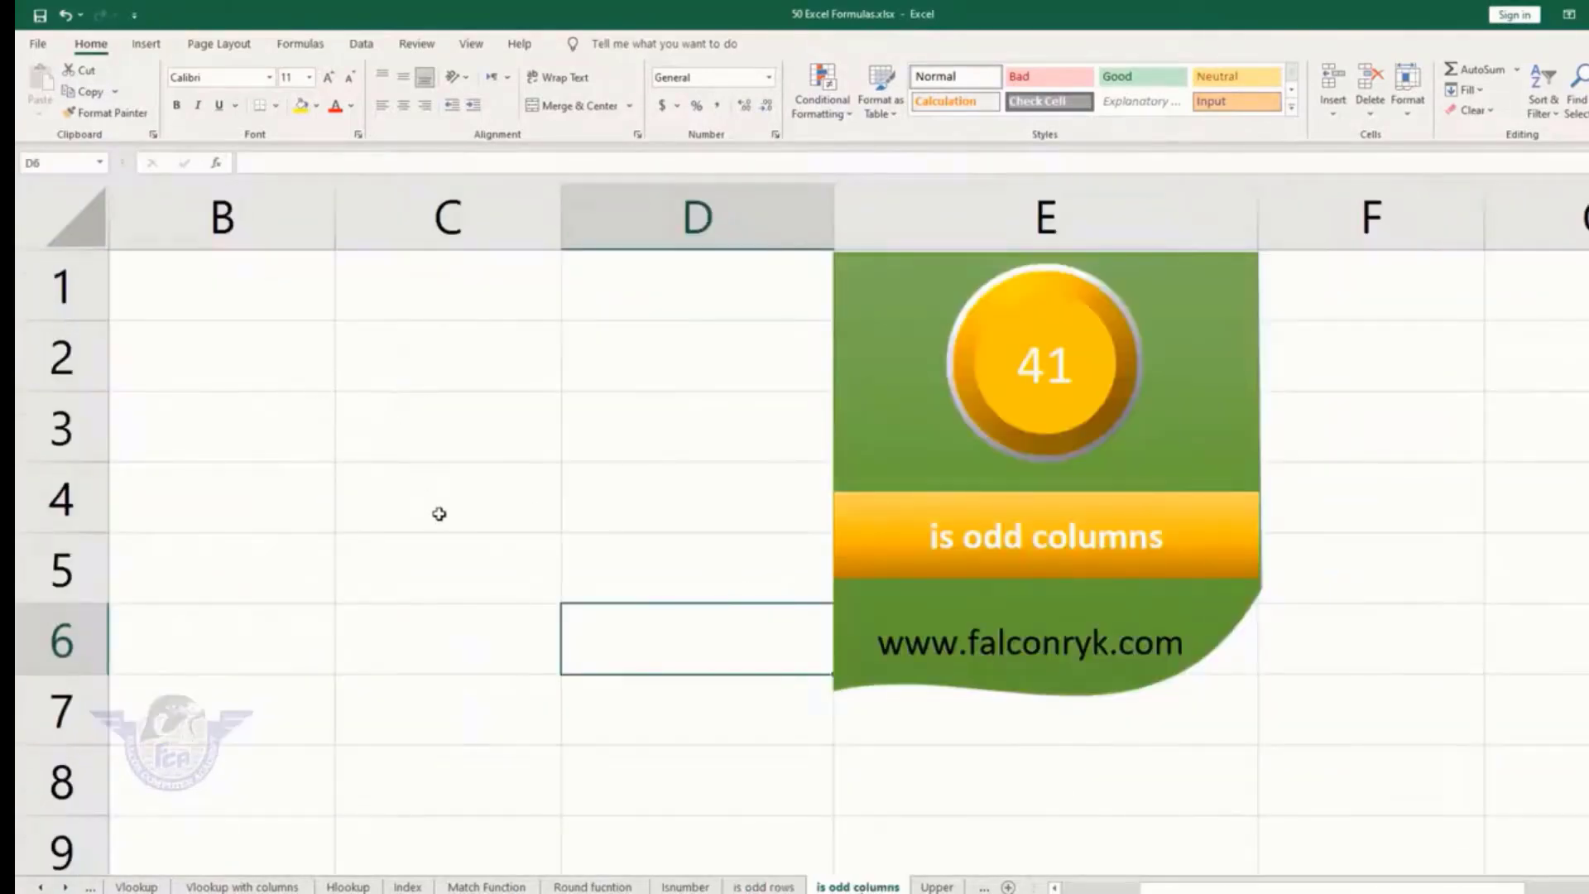
pyautogui.scroll(-1, 440, 517)
pyautogui.click(444, 525)
pyautogui.scroll(-2, 443, 530)
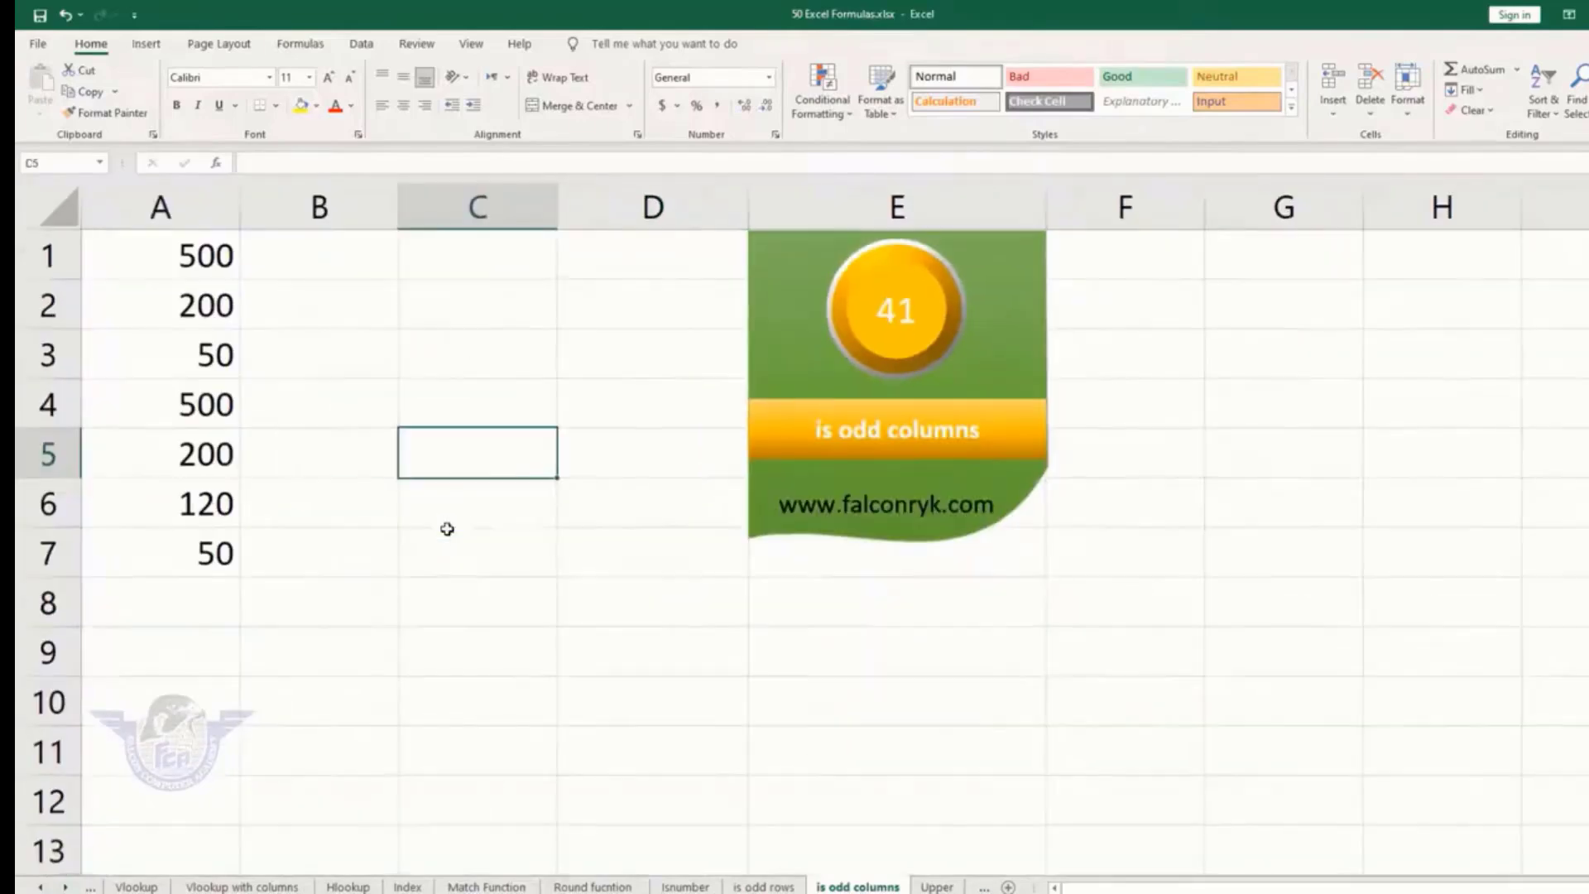
pyautogui.moveTo(182, 266); pyautogui.dragTo(188, 585)
pyautogui.press('Delete')
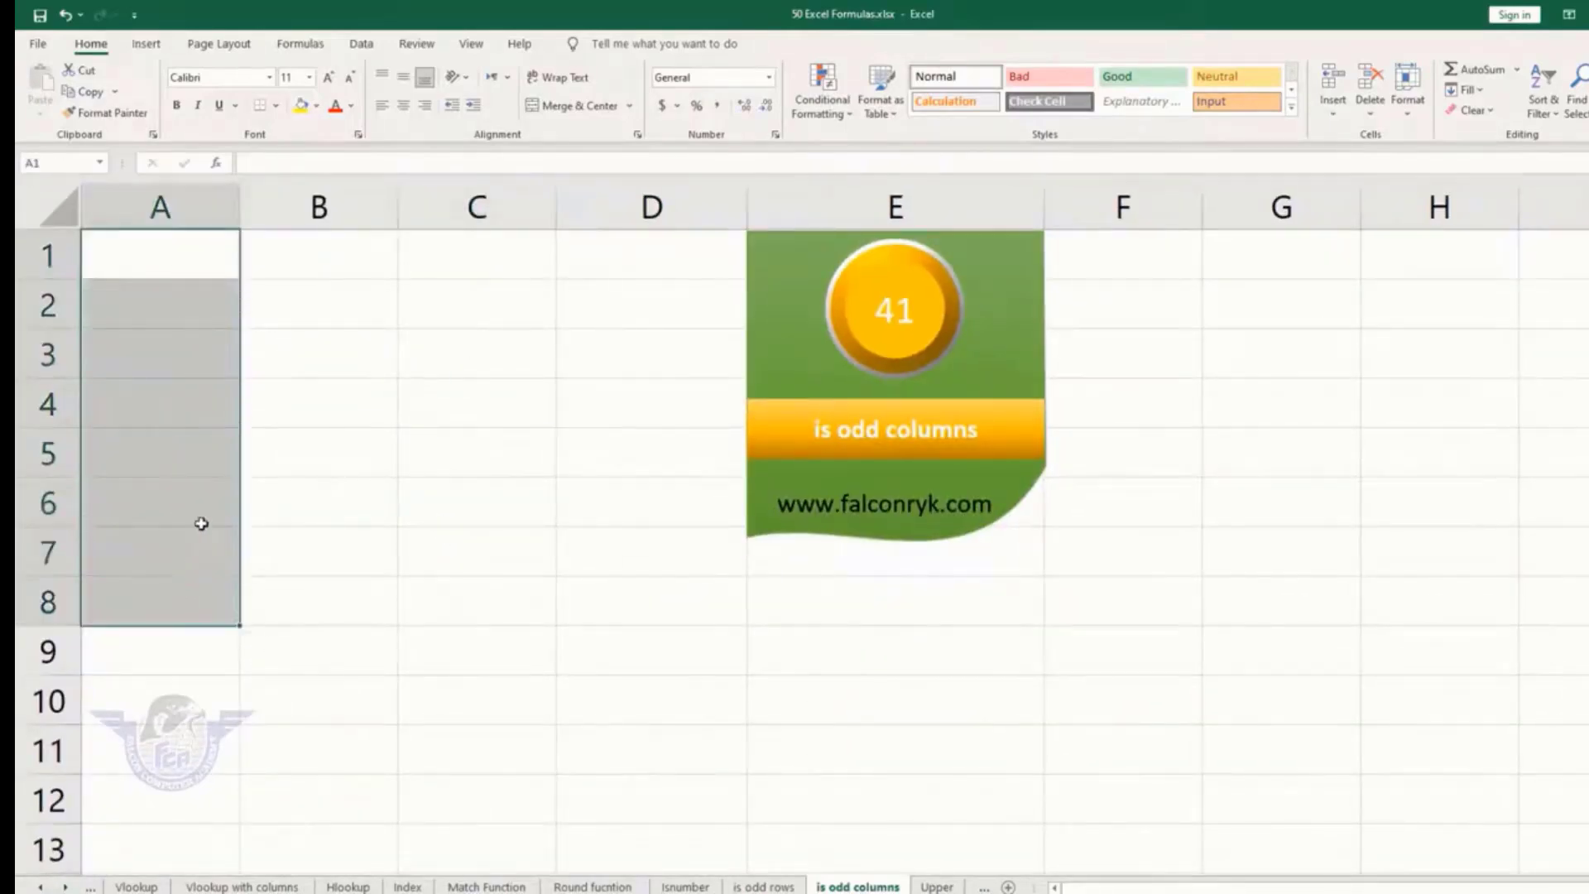
# Start a new conditional formatting rule for columns A through H
pyautogui.click(205, 488)
pyautogui.click(154, 207)
pyautogui.press('Down')
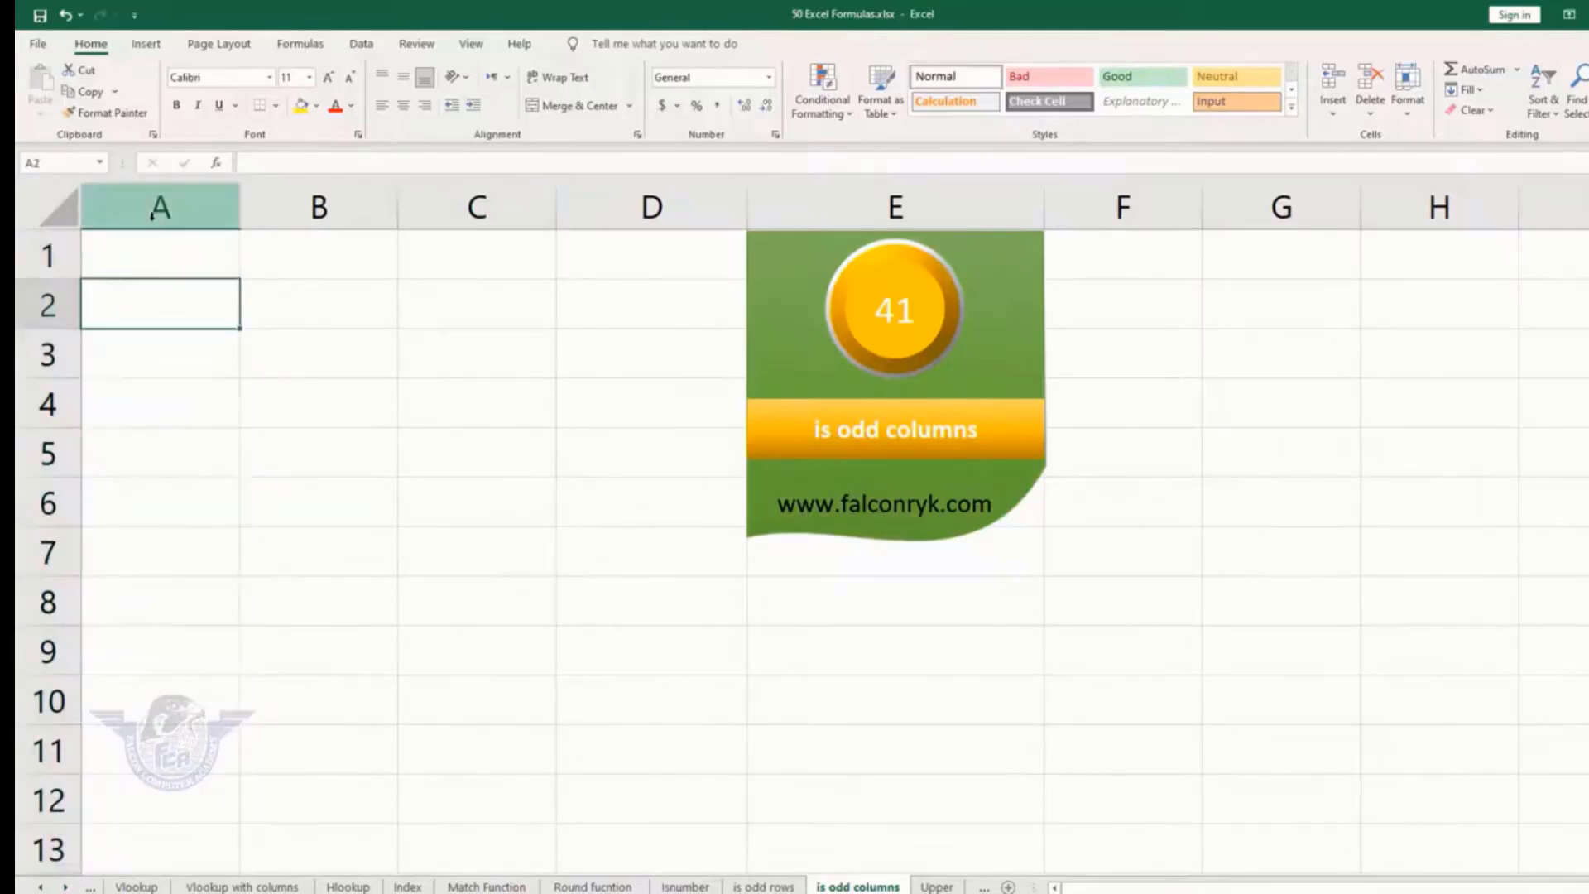
pyautogui.moveTo(157, 206); pyautogui.dragTo(1436, 234)
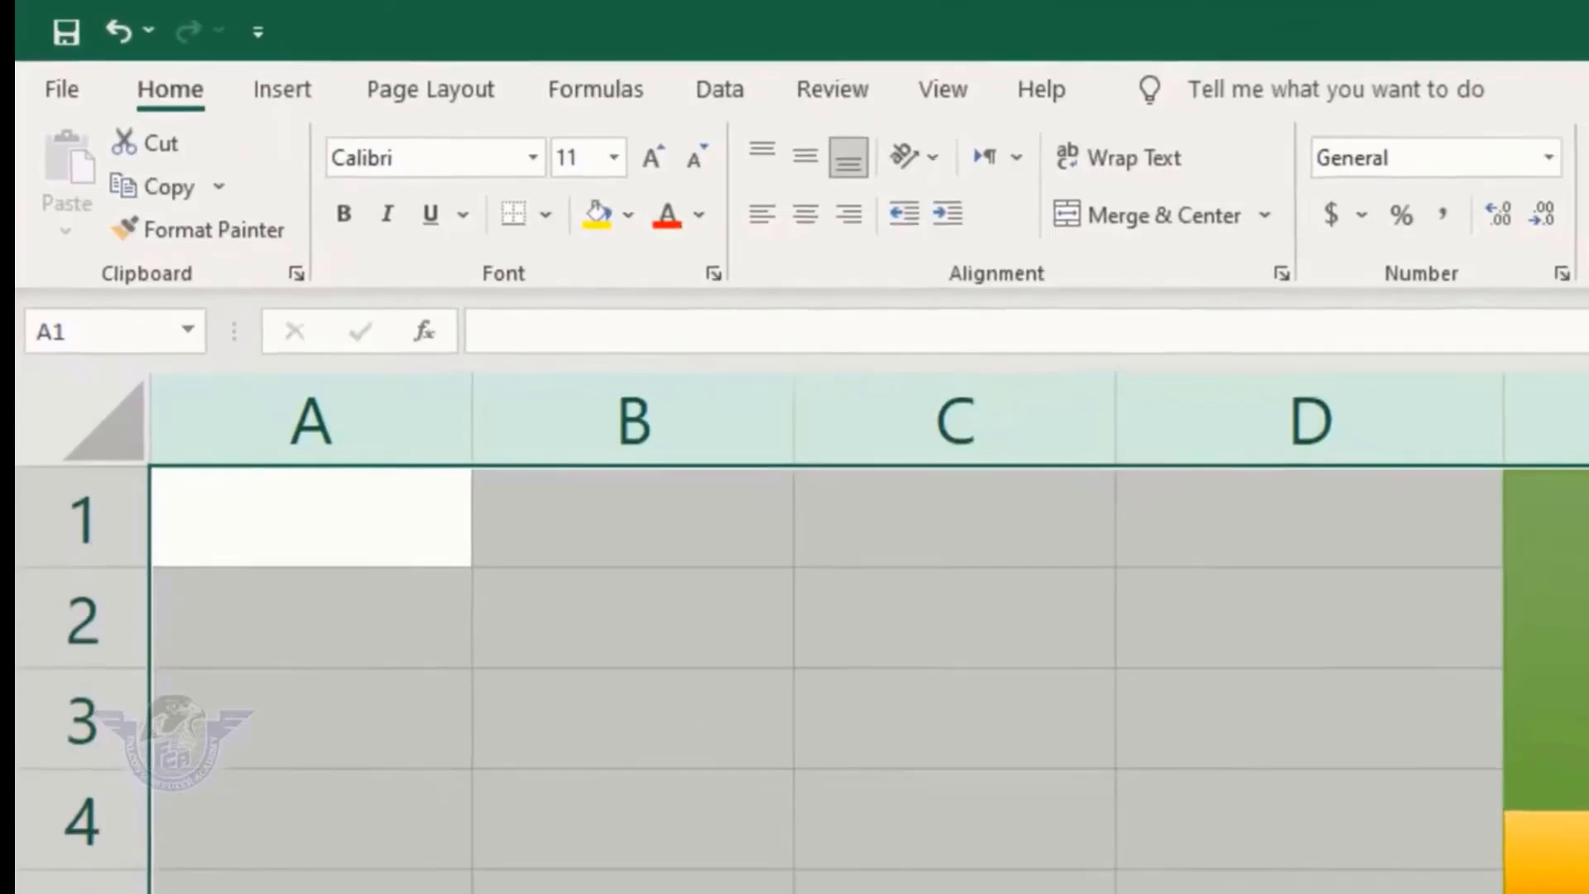
pyautogui.click(849, 113)
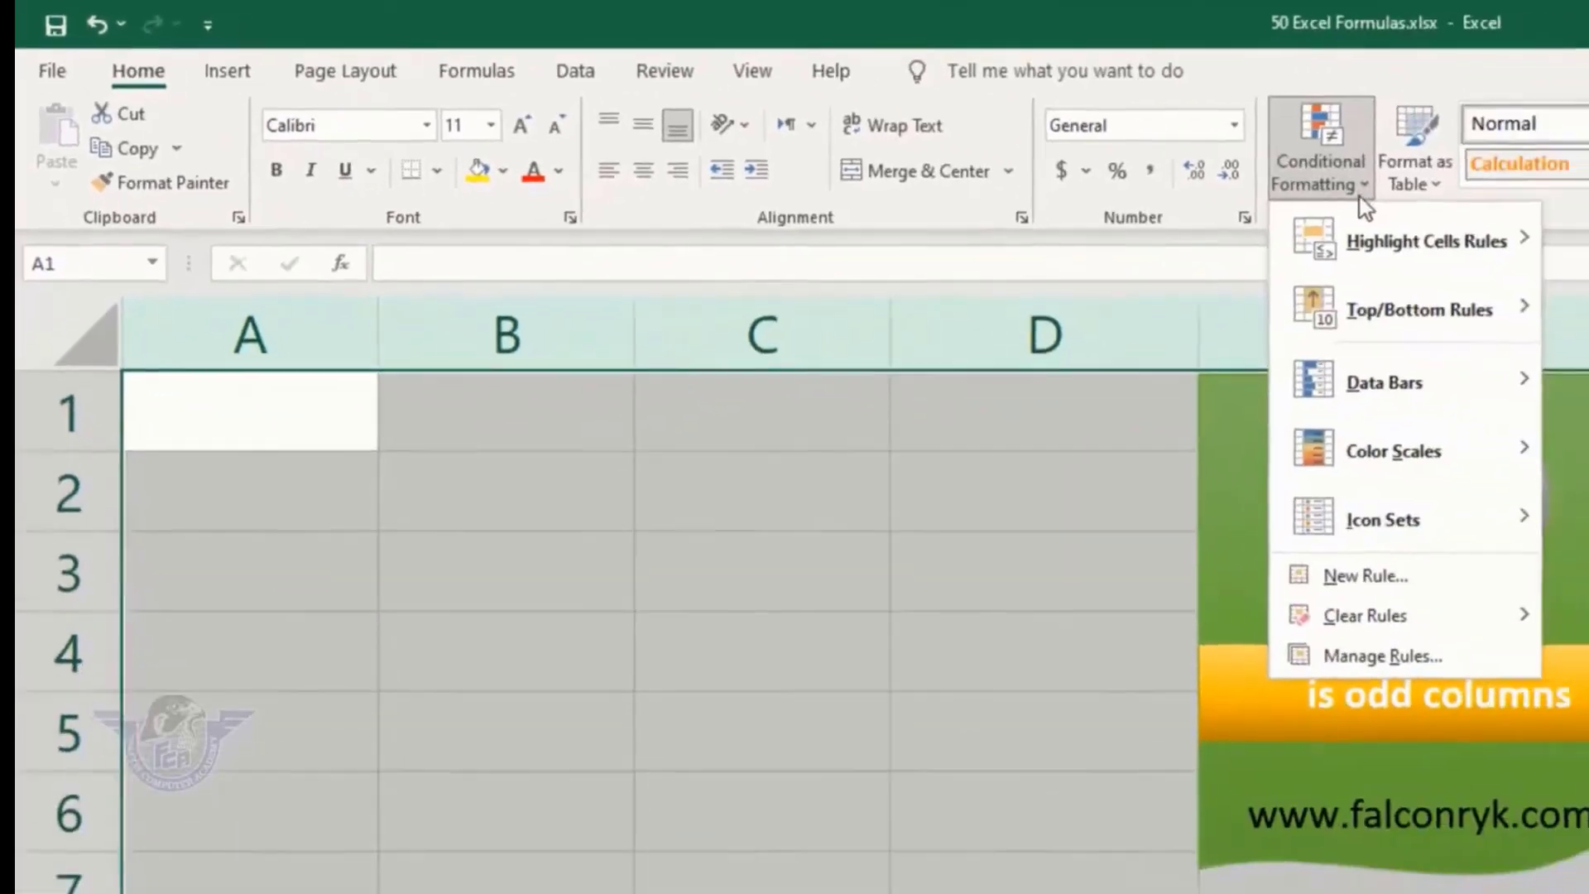
pyautogui.moveTo(1366, 240)
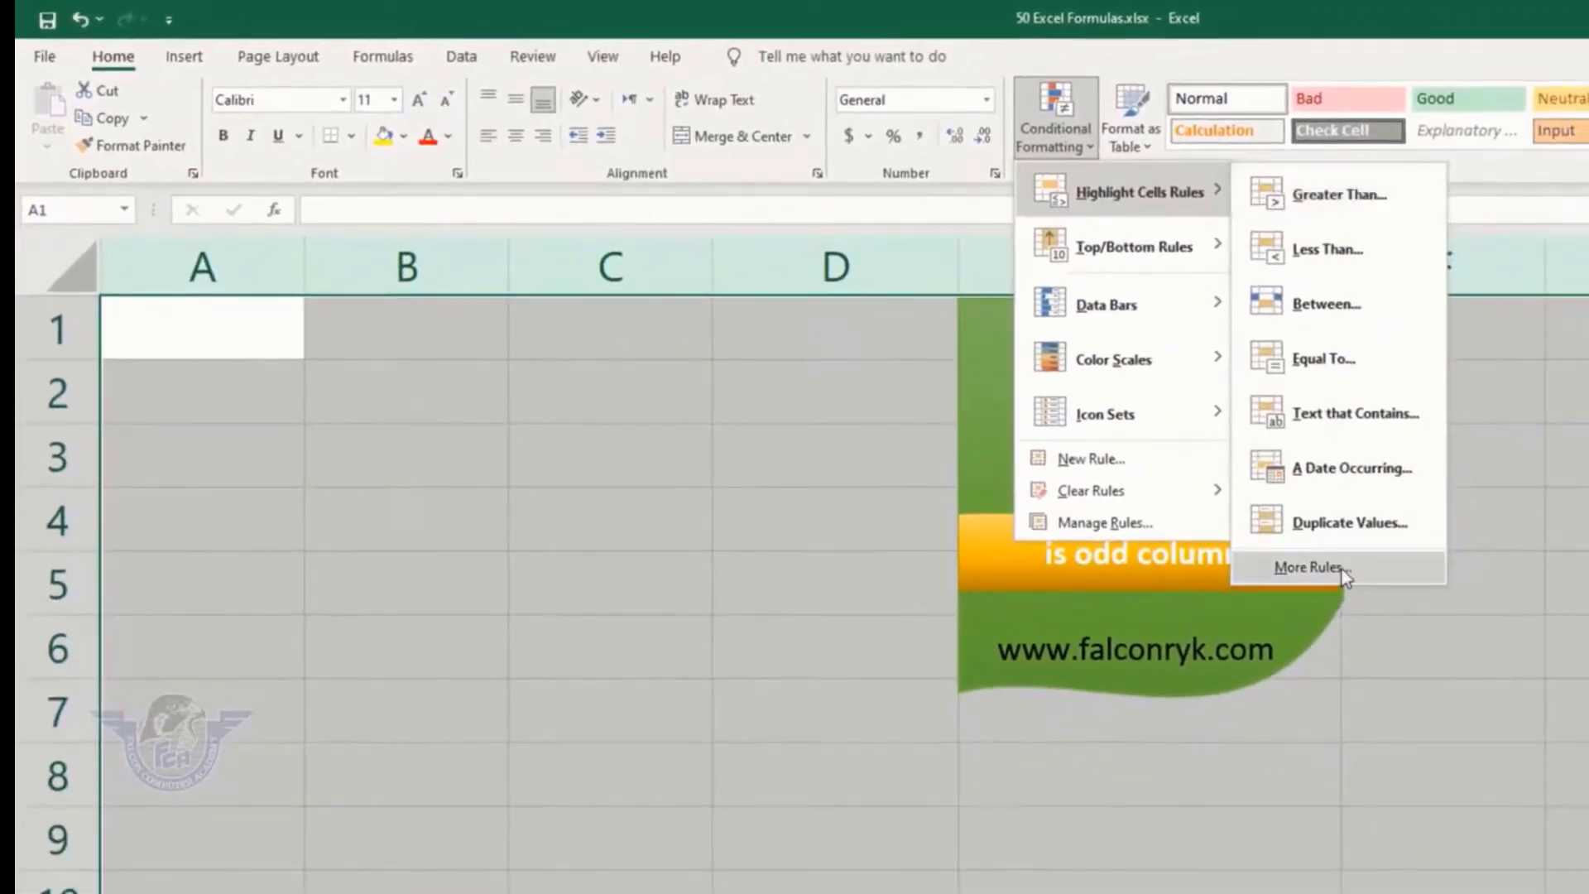
pyautogui.click(1307, 568)
# Set the rule type to Use a formula to determine which cells to format and enter =isodd(column())
pyautogui.click(300, 454)
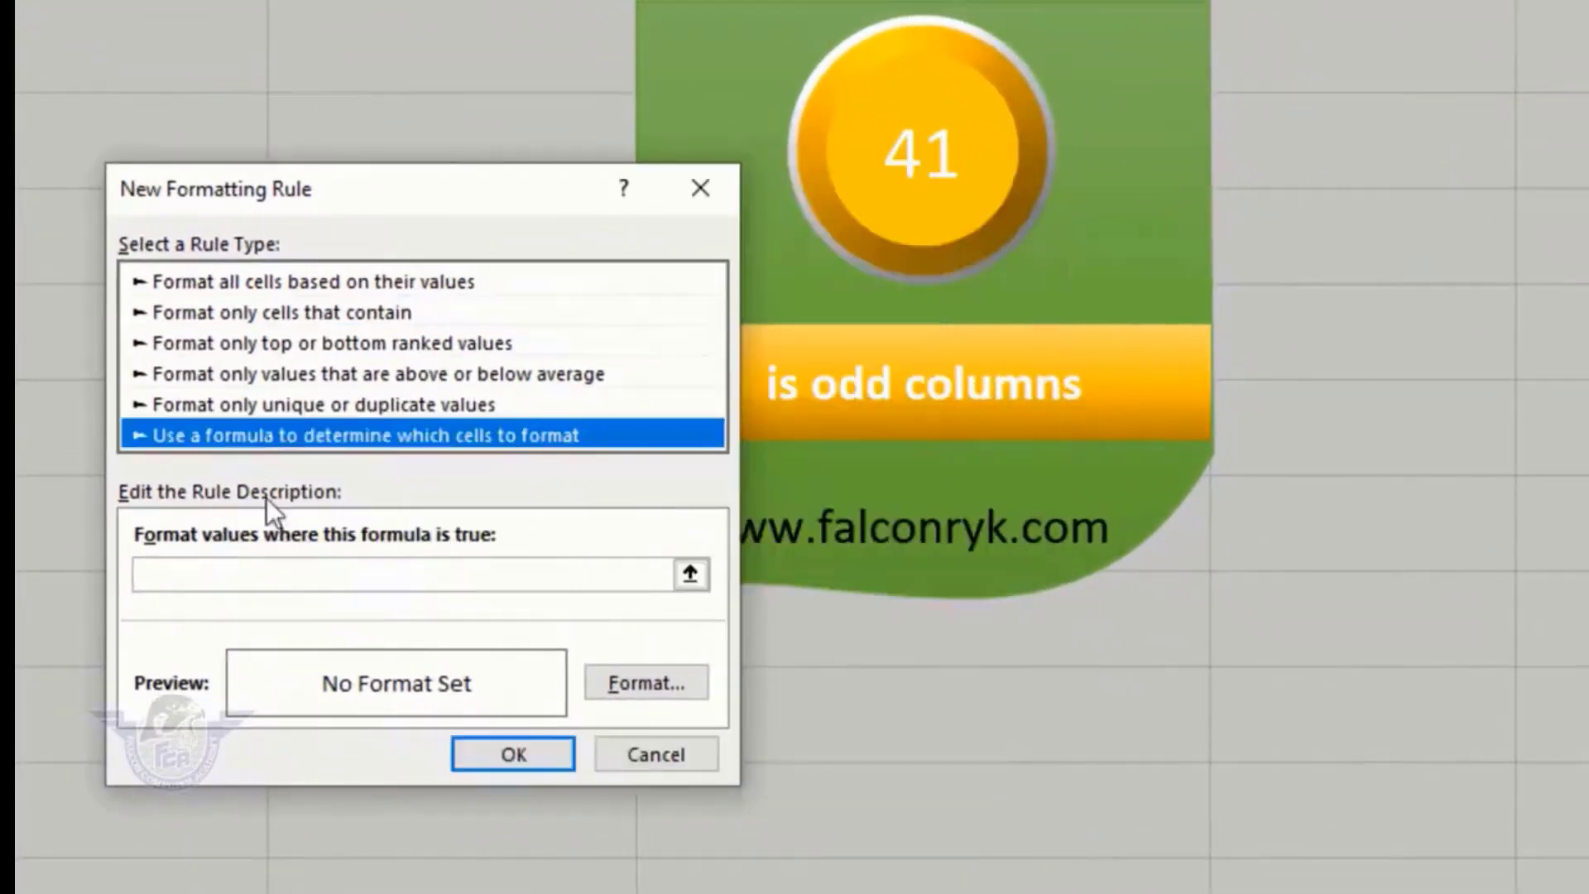
pyautogui.click(264, 575)
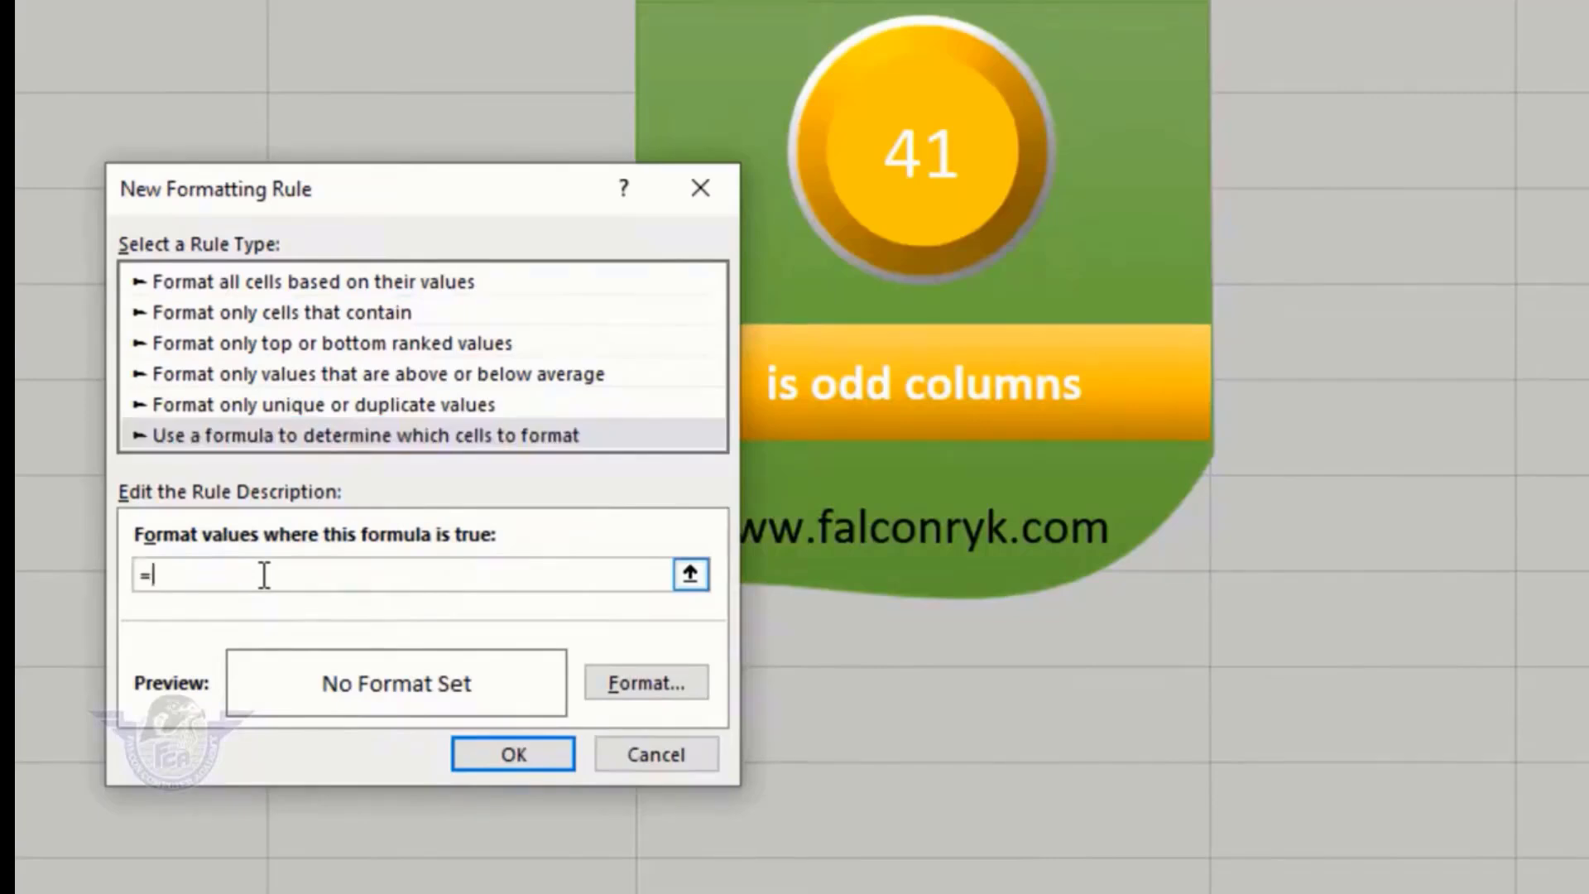
pyautogui.write('=isodd(column(')
# Give the odd-column rule a horizontal two-colour gradient fill from yellow to red and apply the rule
pyautogui.click(646, 683)
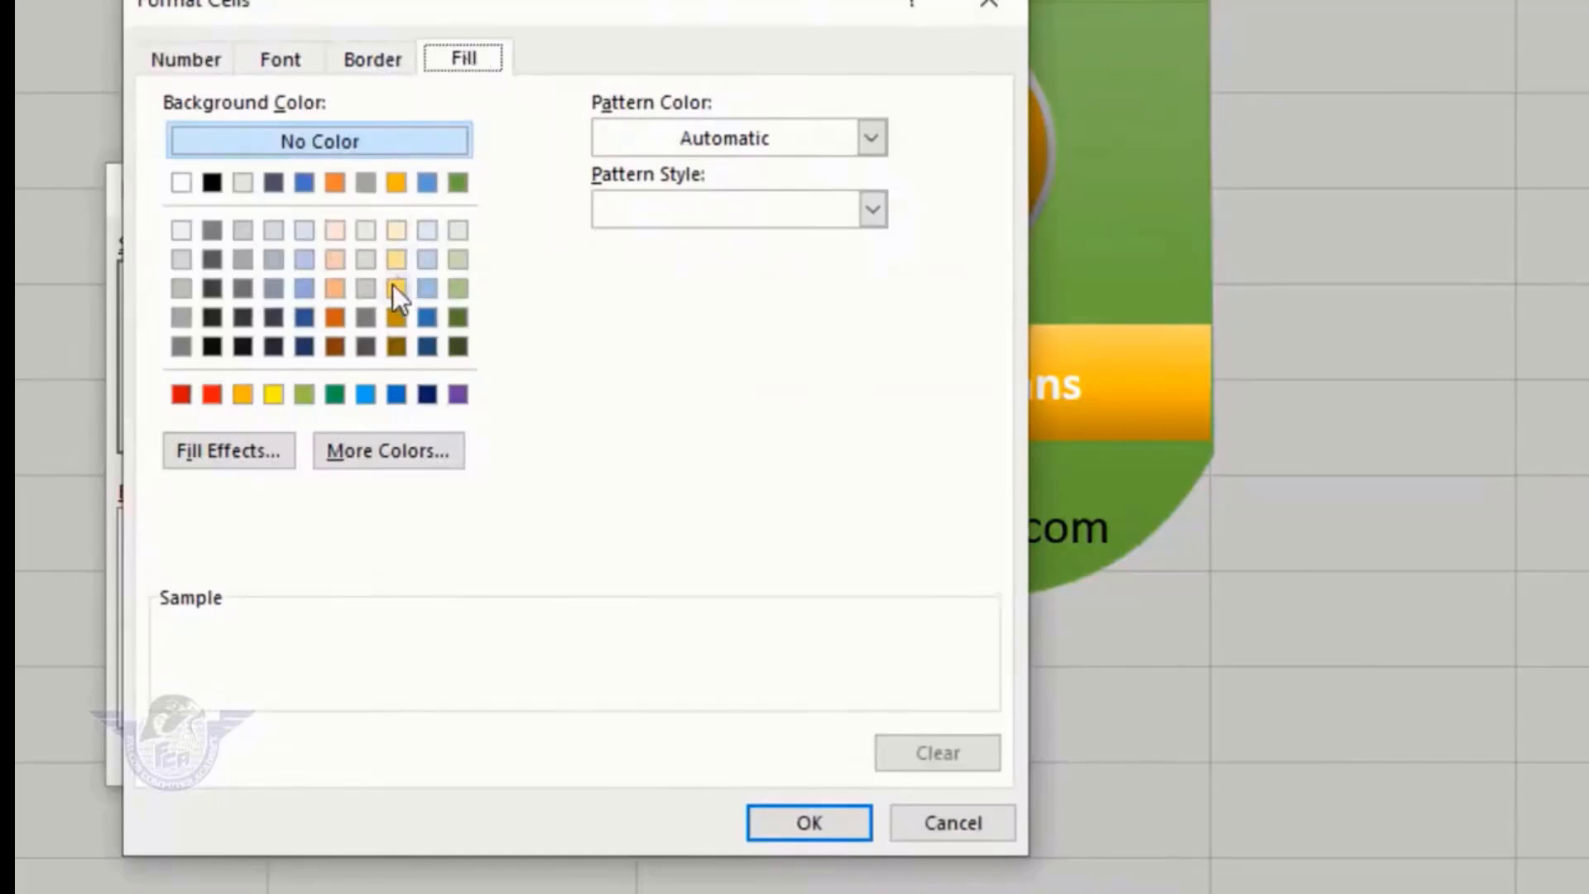
pyautogui.click(250, 455)
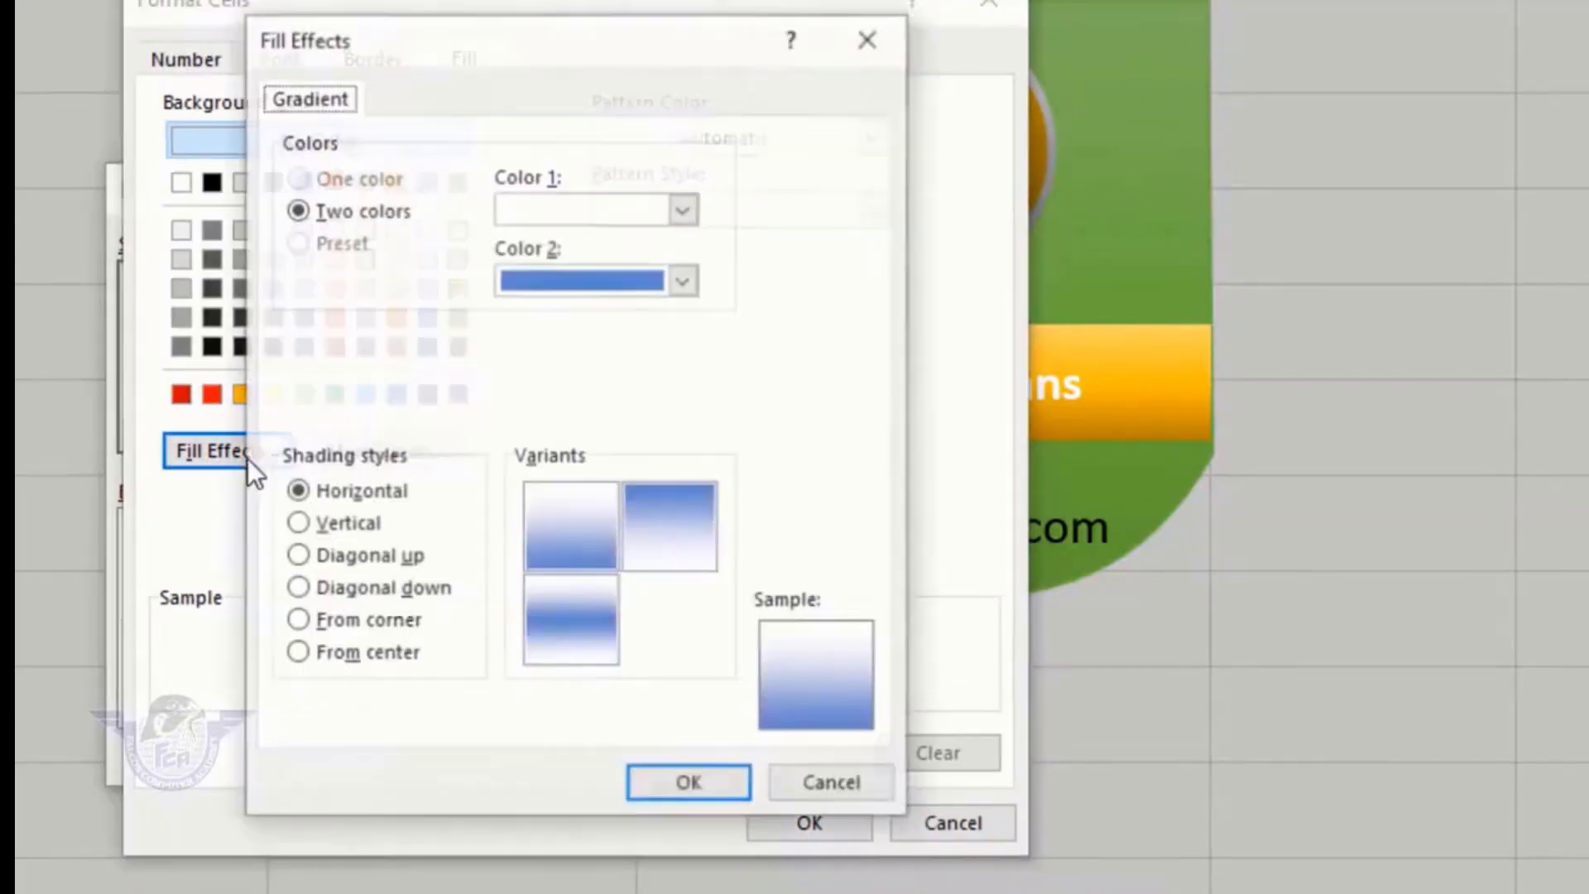
pyautogui.click(618, 207)
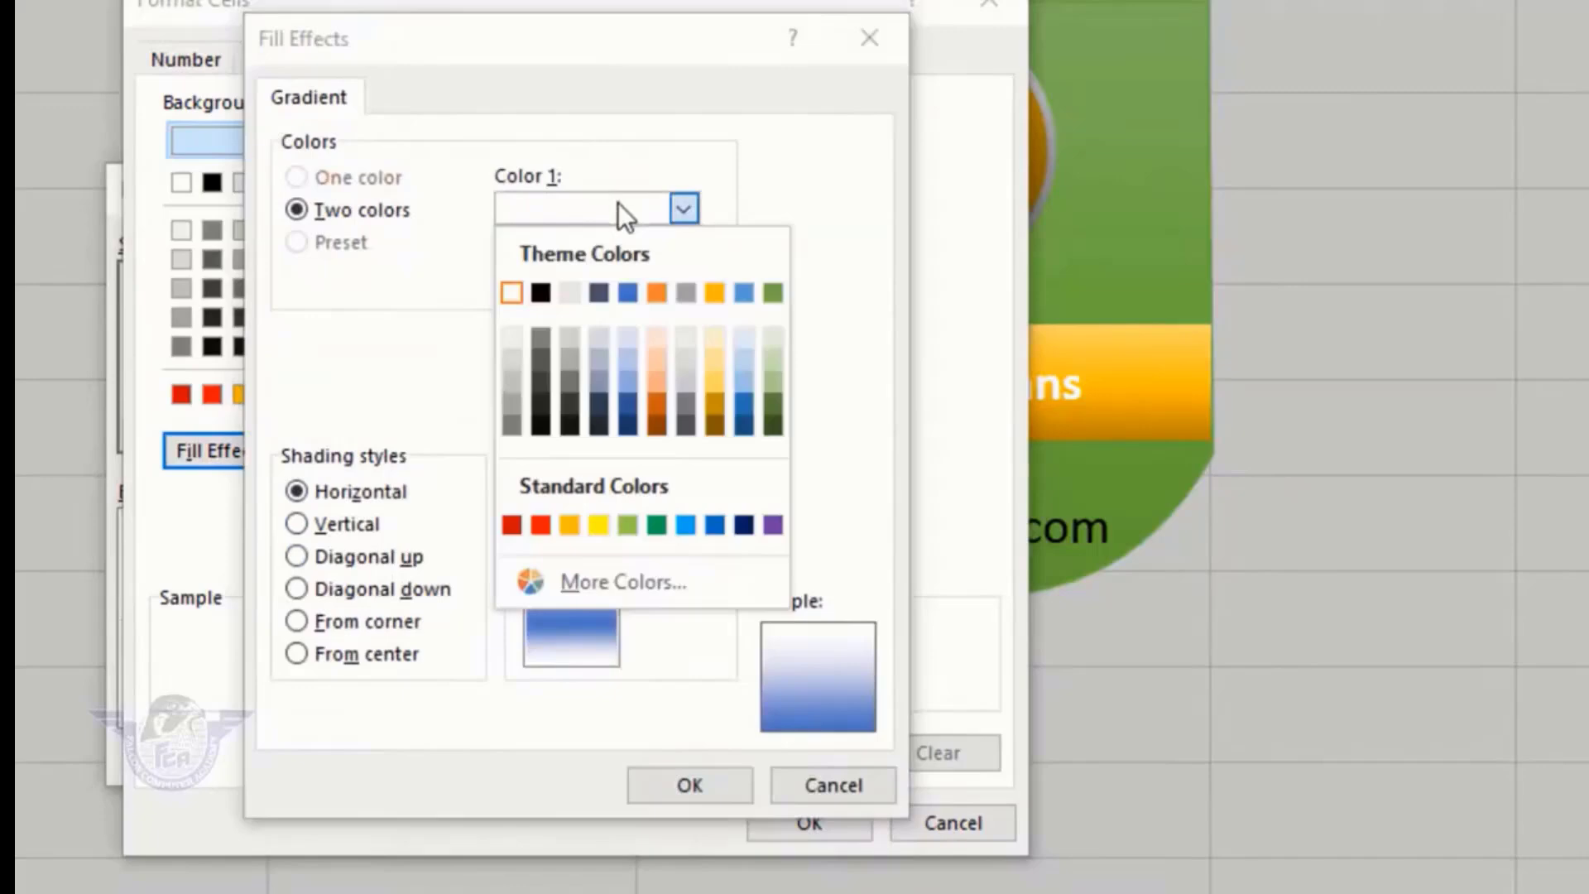
pyautogui.click(656, 292)
pyautogui.click(624, 282)
pyautogui.click(541, 594)
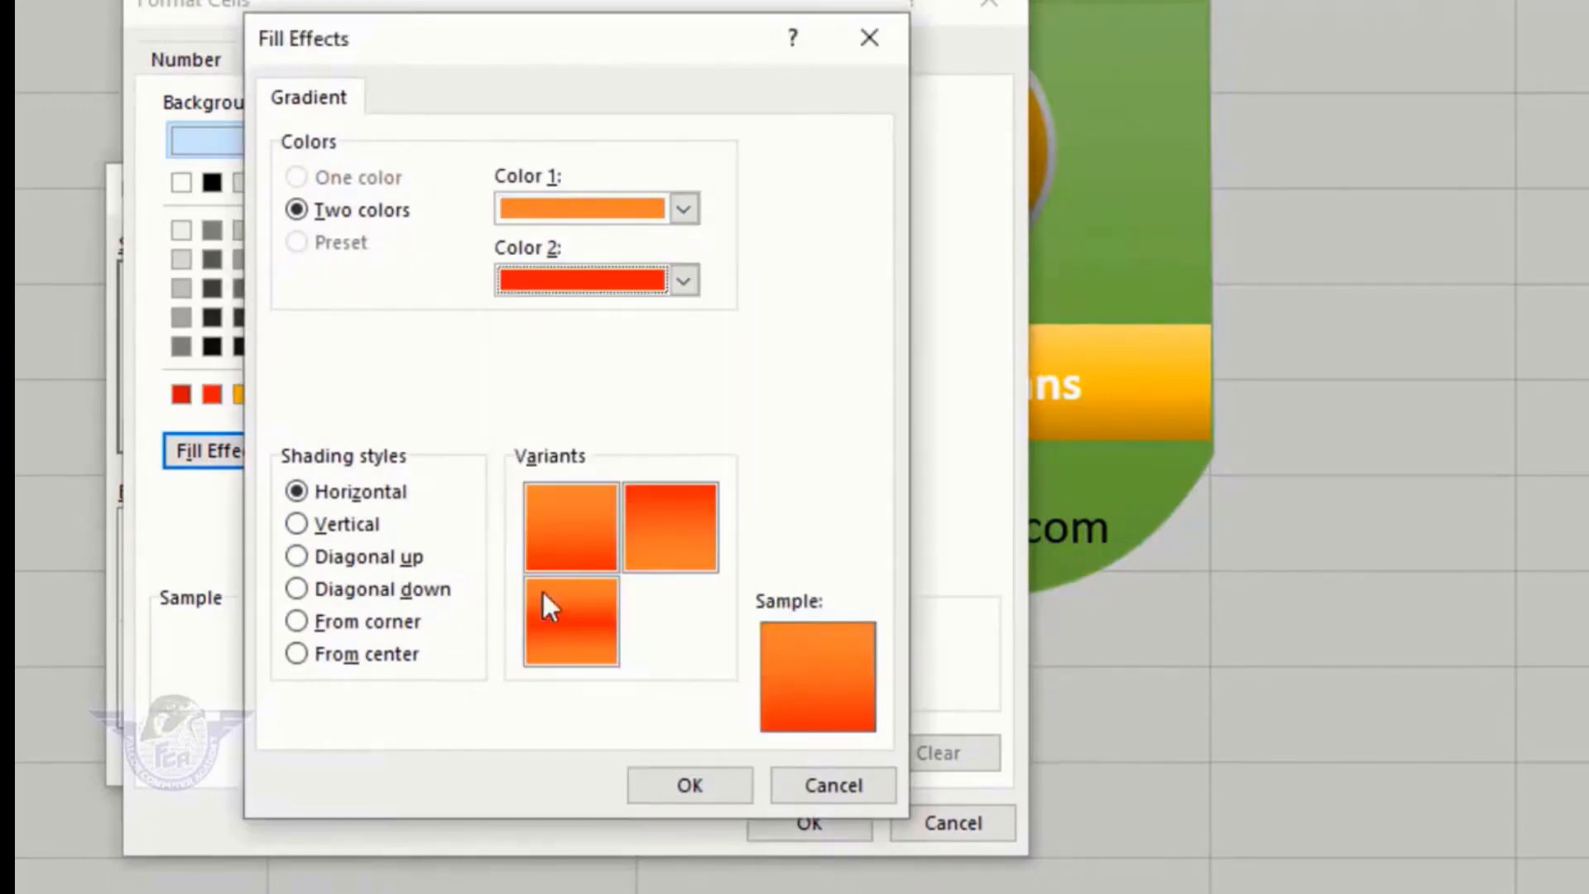
pyautogui.click(633, 210)
pyautogui.click(597, 525)
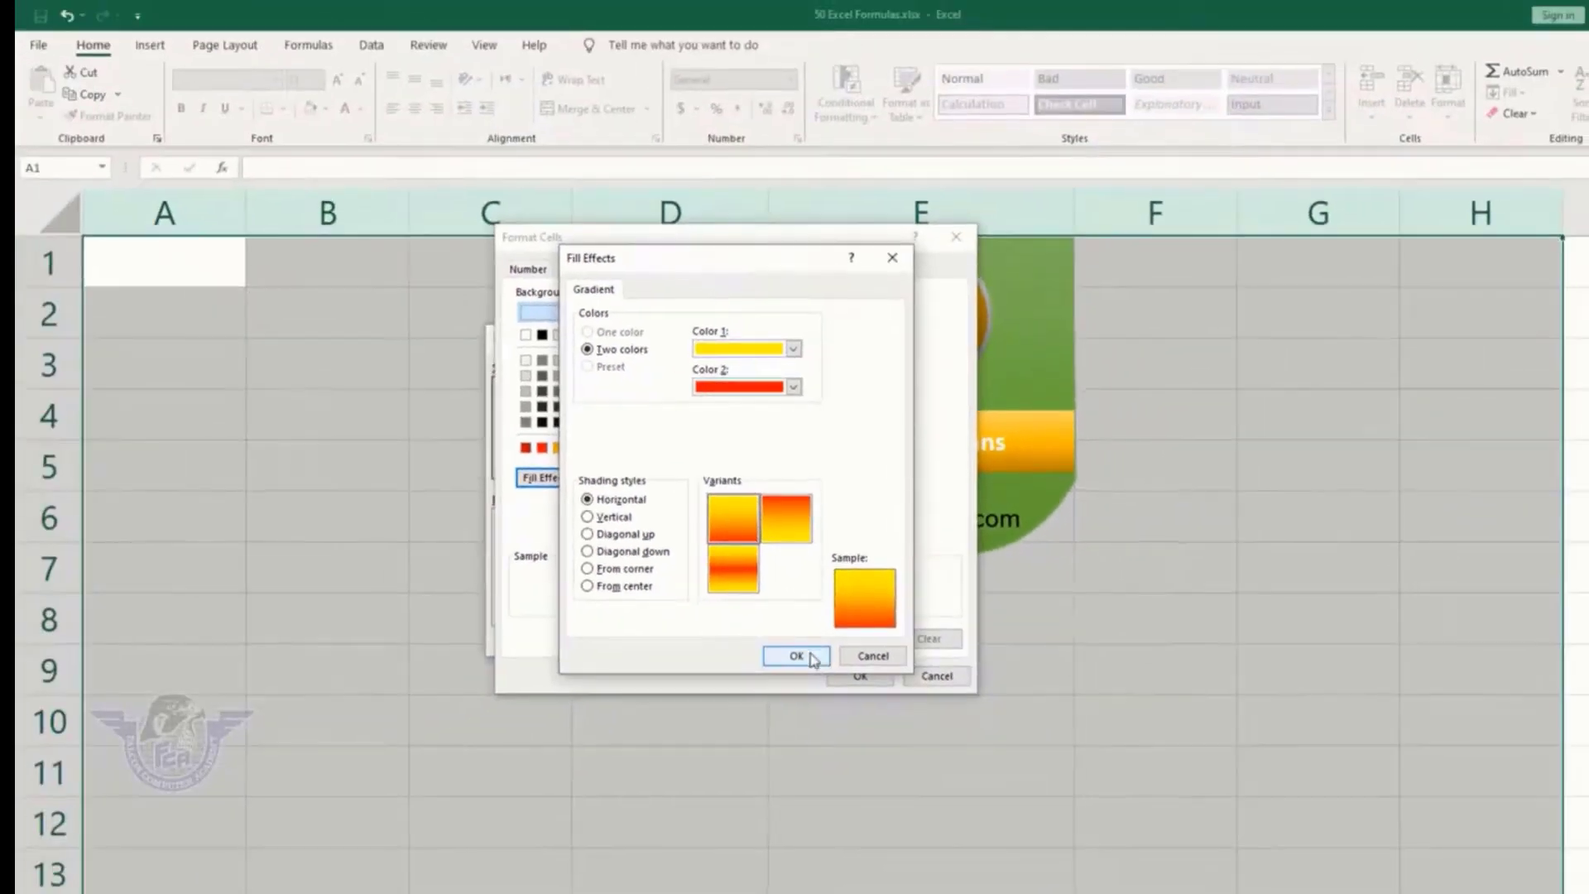
pyautogui.click(690, 784)
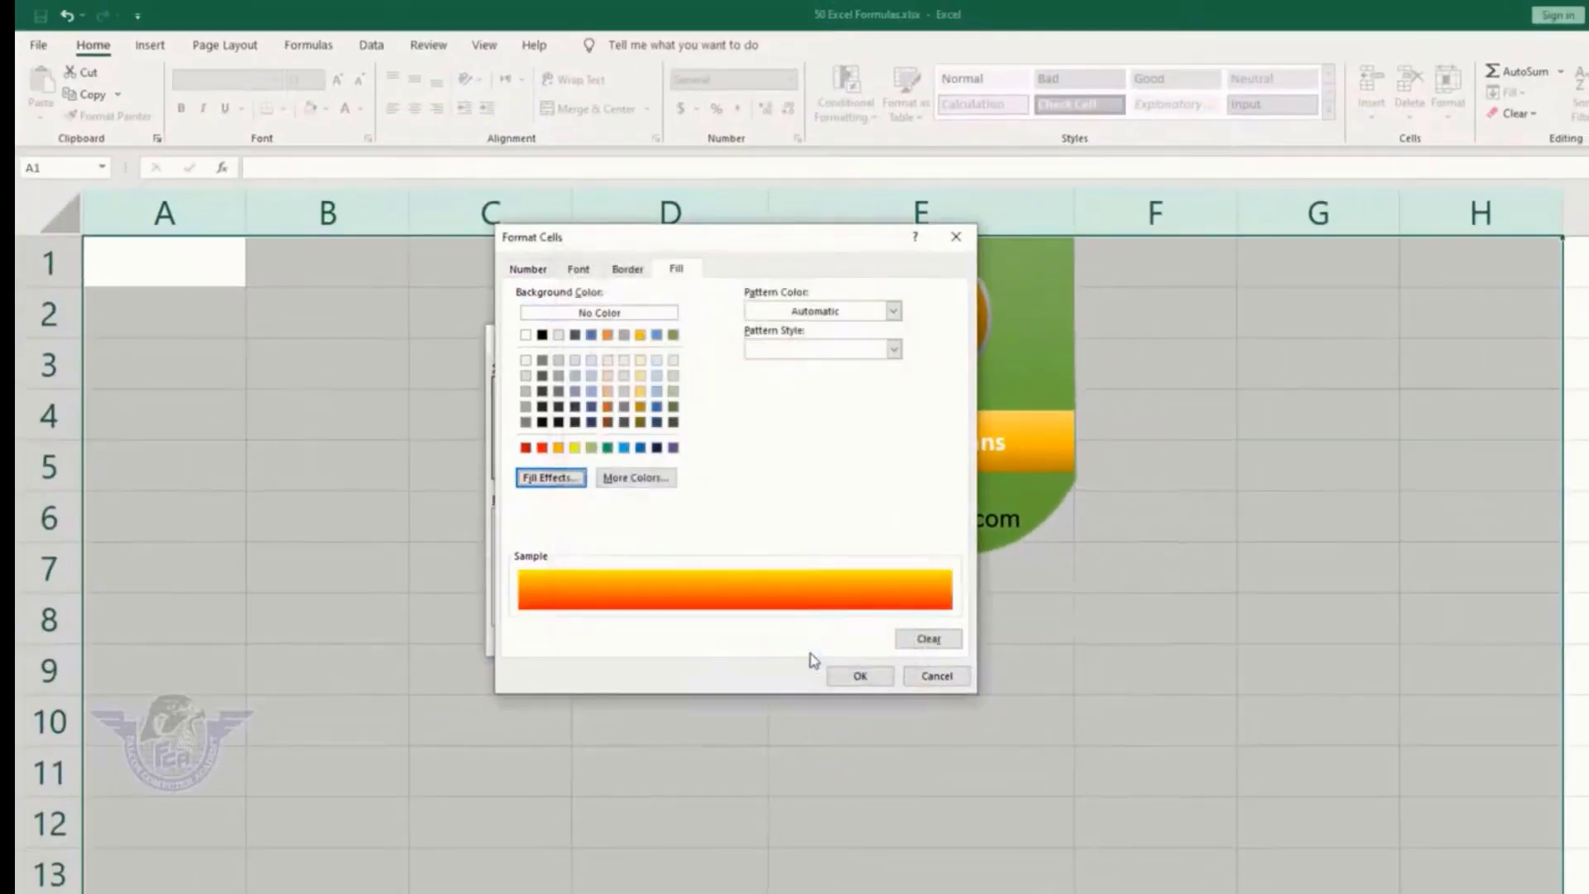
pyautogui.click(848, 677)
pyautogui.click(719, 643)
pyautogui.click(720, 672)
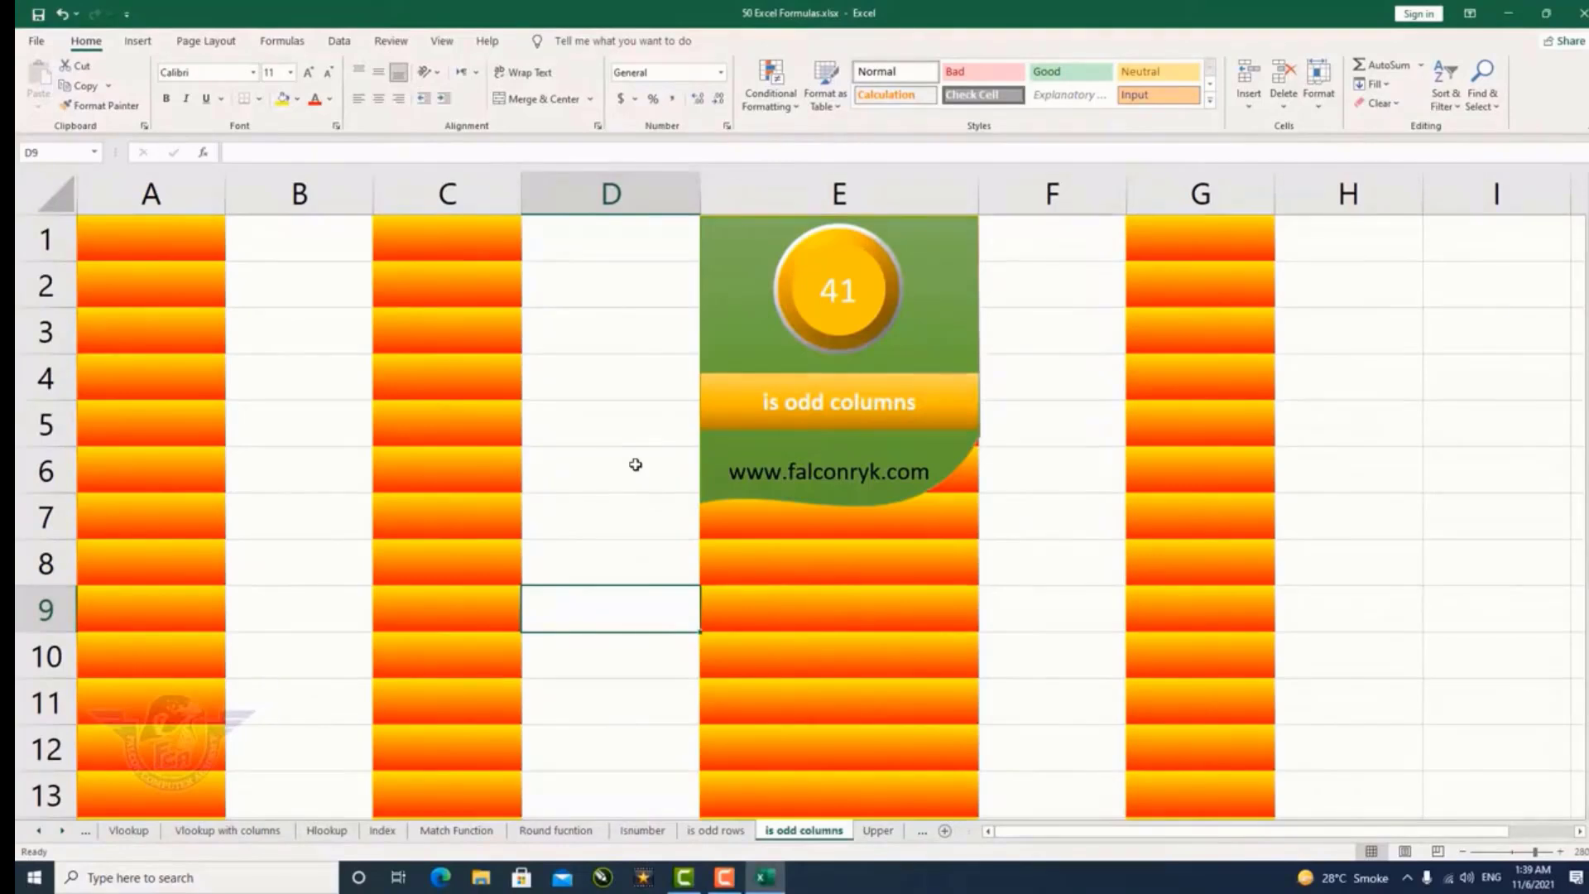
# Open the Upper sheet and clear the uppercase results in C1:C3
pyautogui.hotkey('ctrl', 'pagedown')
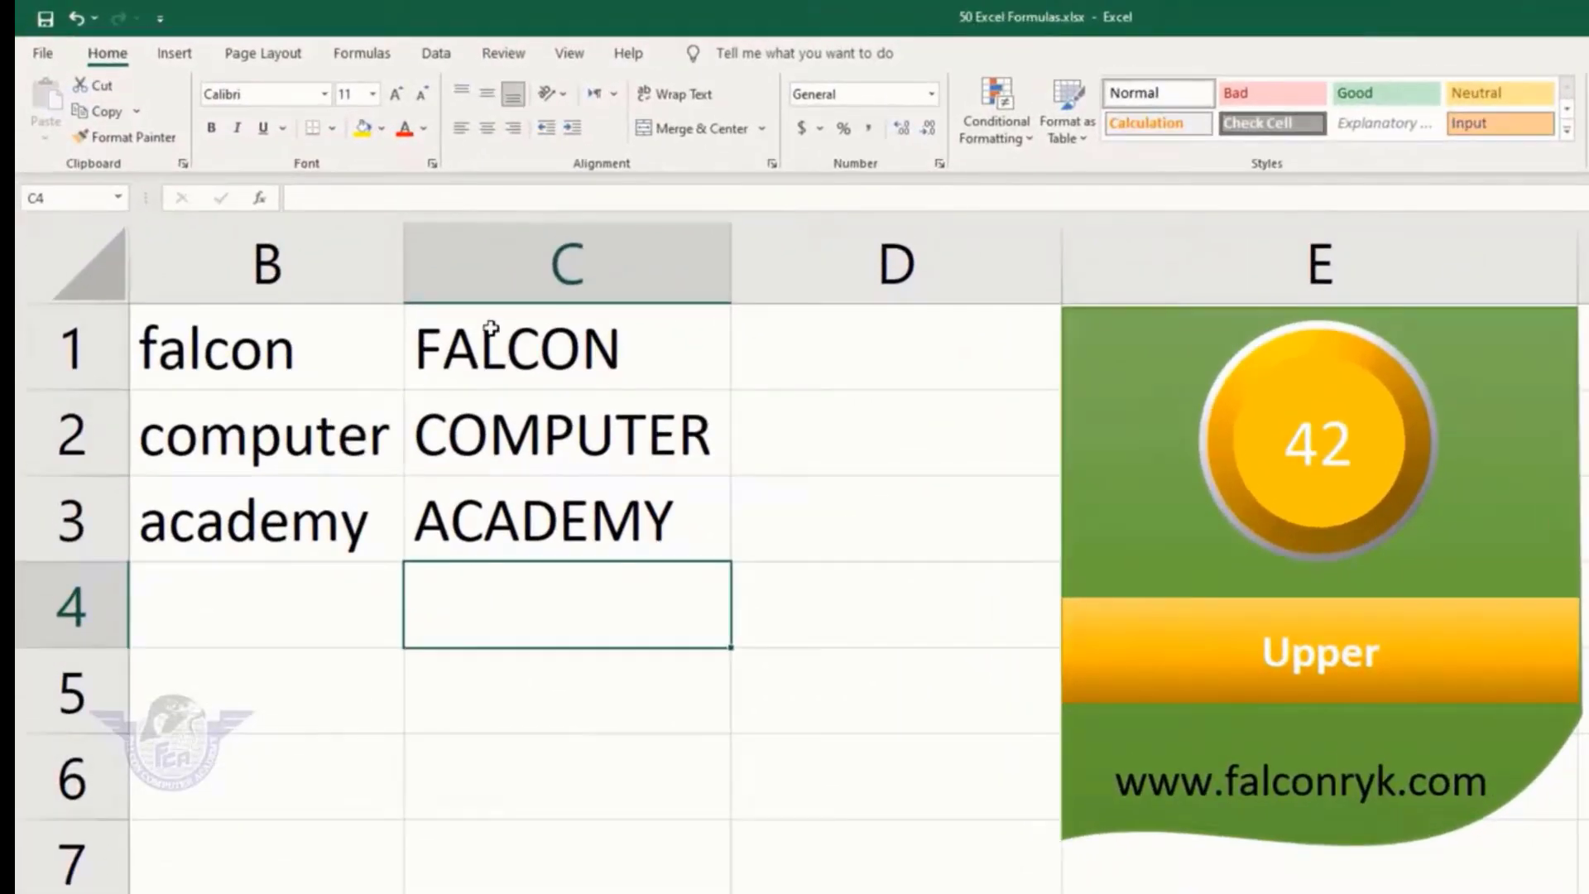
pyautogui.click(394, 264)
pyautogui.keyDown('shift'); pyautogui.click(504, 519); pyautogui.keyUp('shift')
pyautogui.press('Delete')
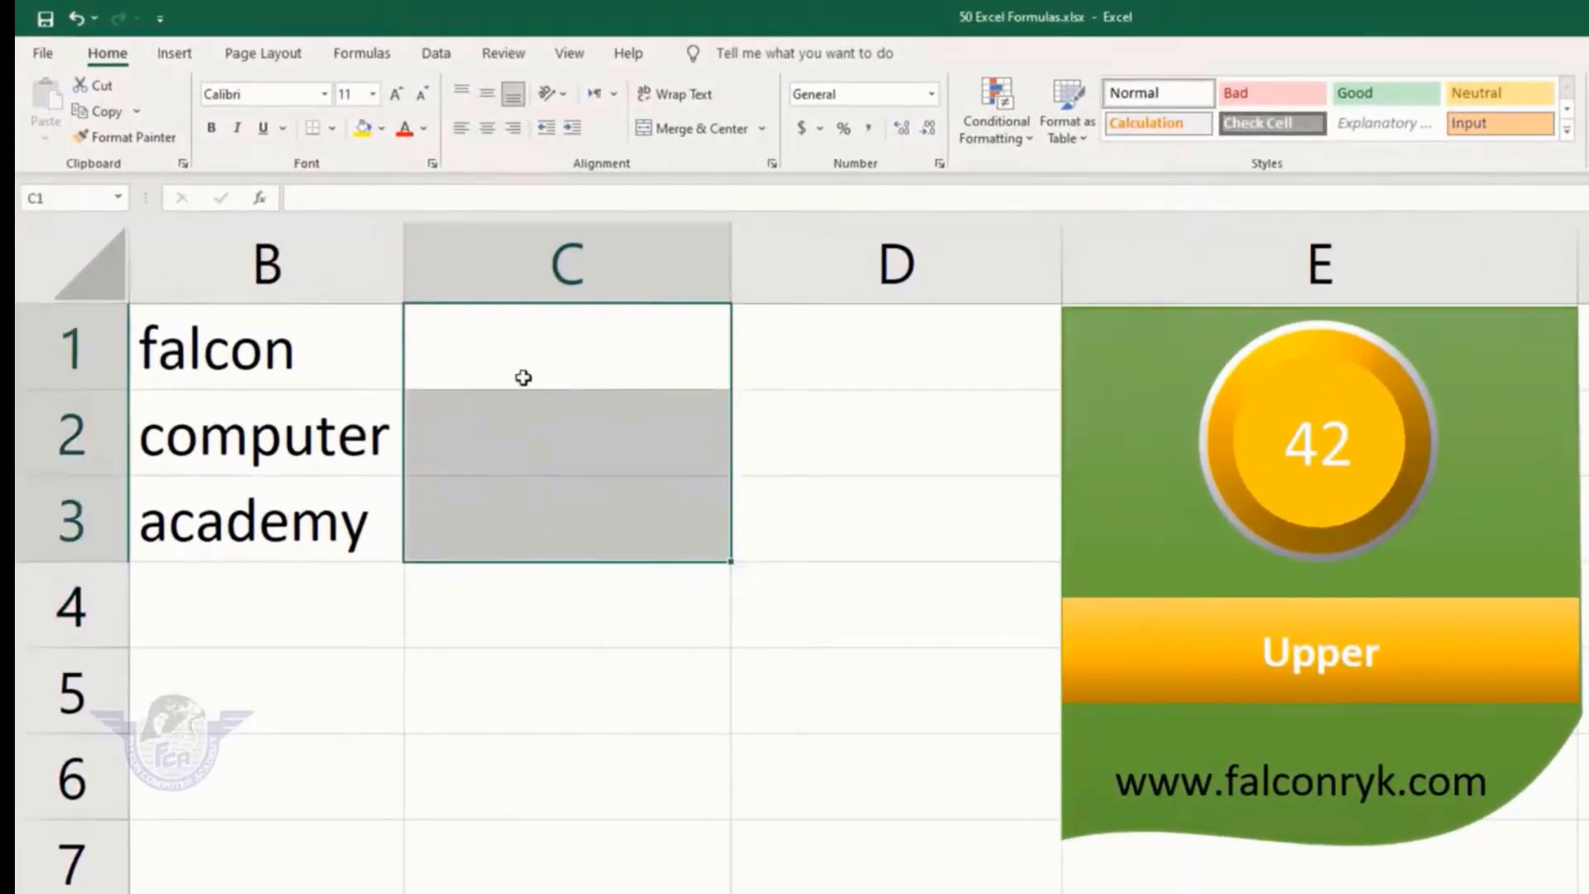
# Enter =UPPER(B1) in C1 to convert the word falcon to capitals
pyautogui.click(527, 365)
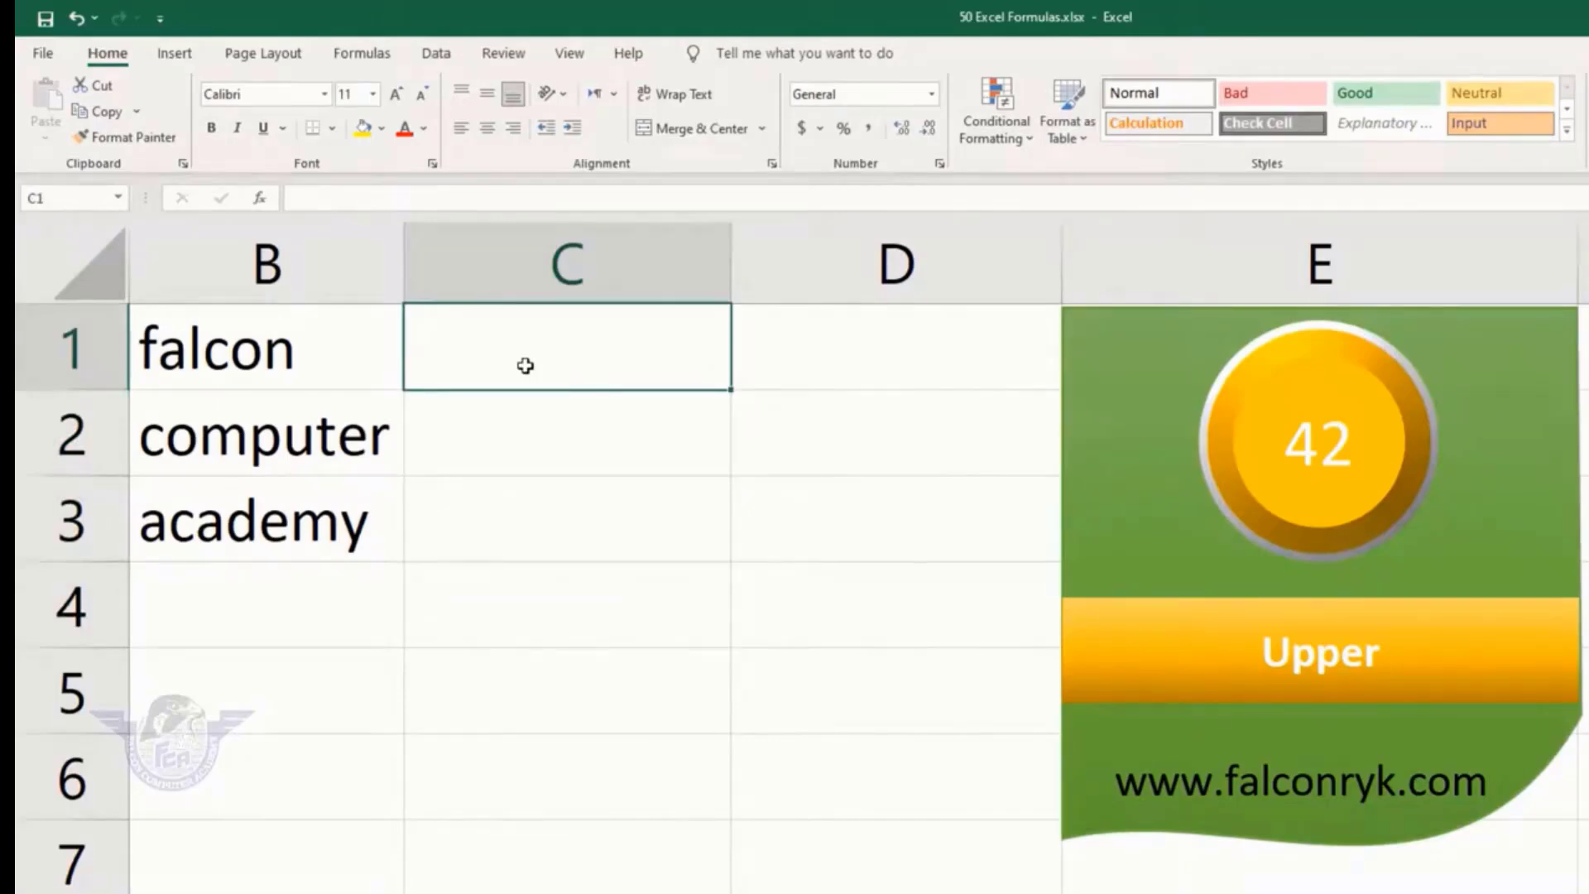
pyautogui.write('=')
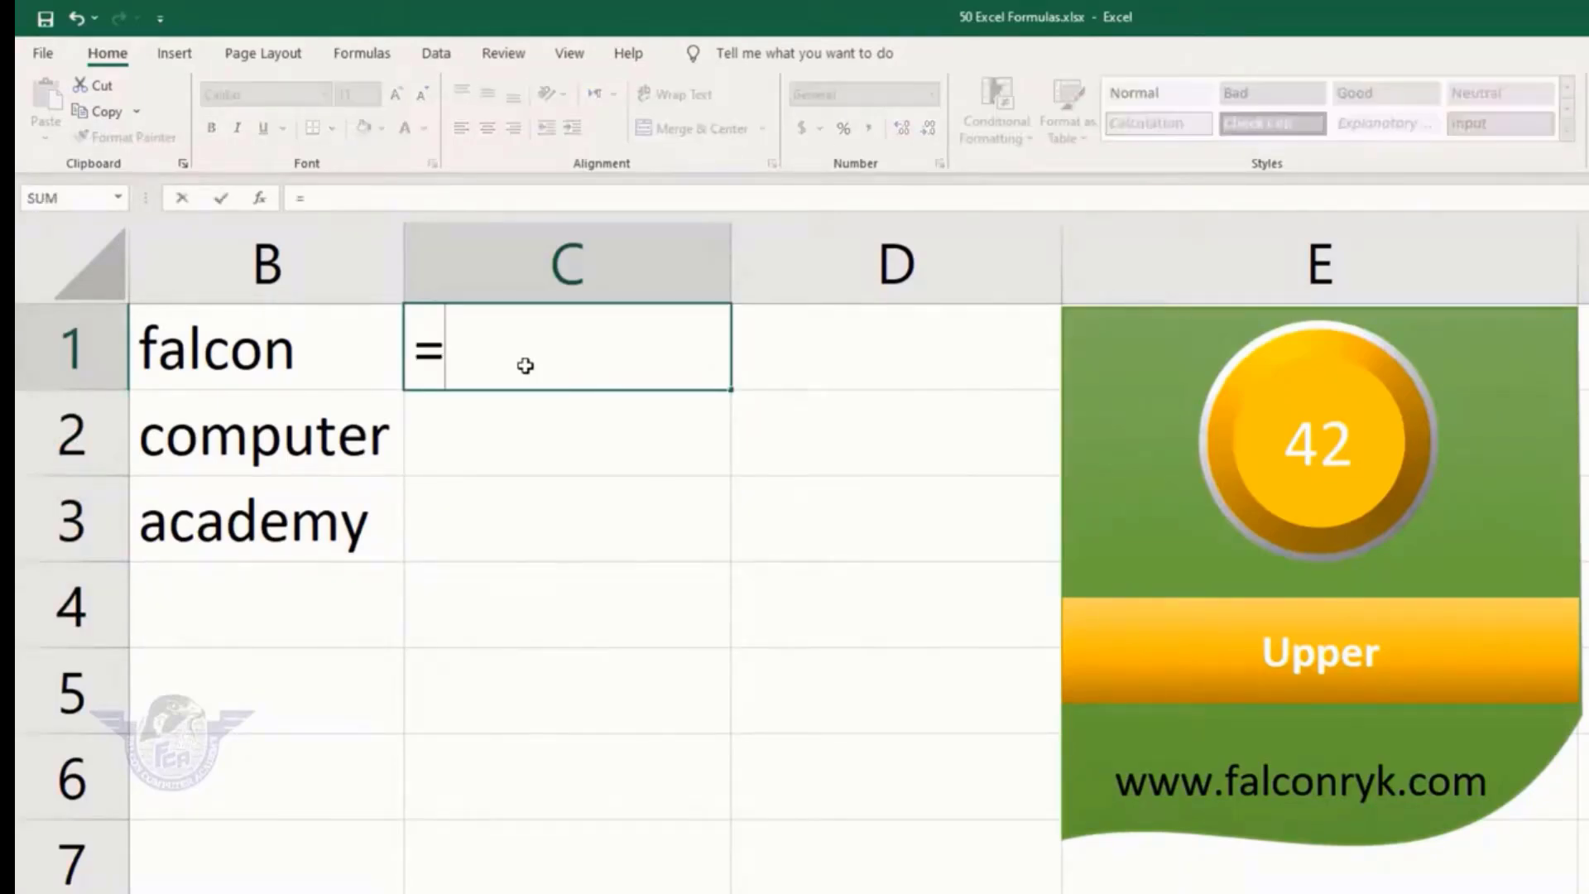
pyautogui.write('upper')
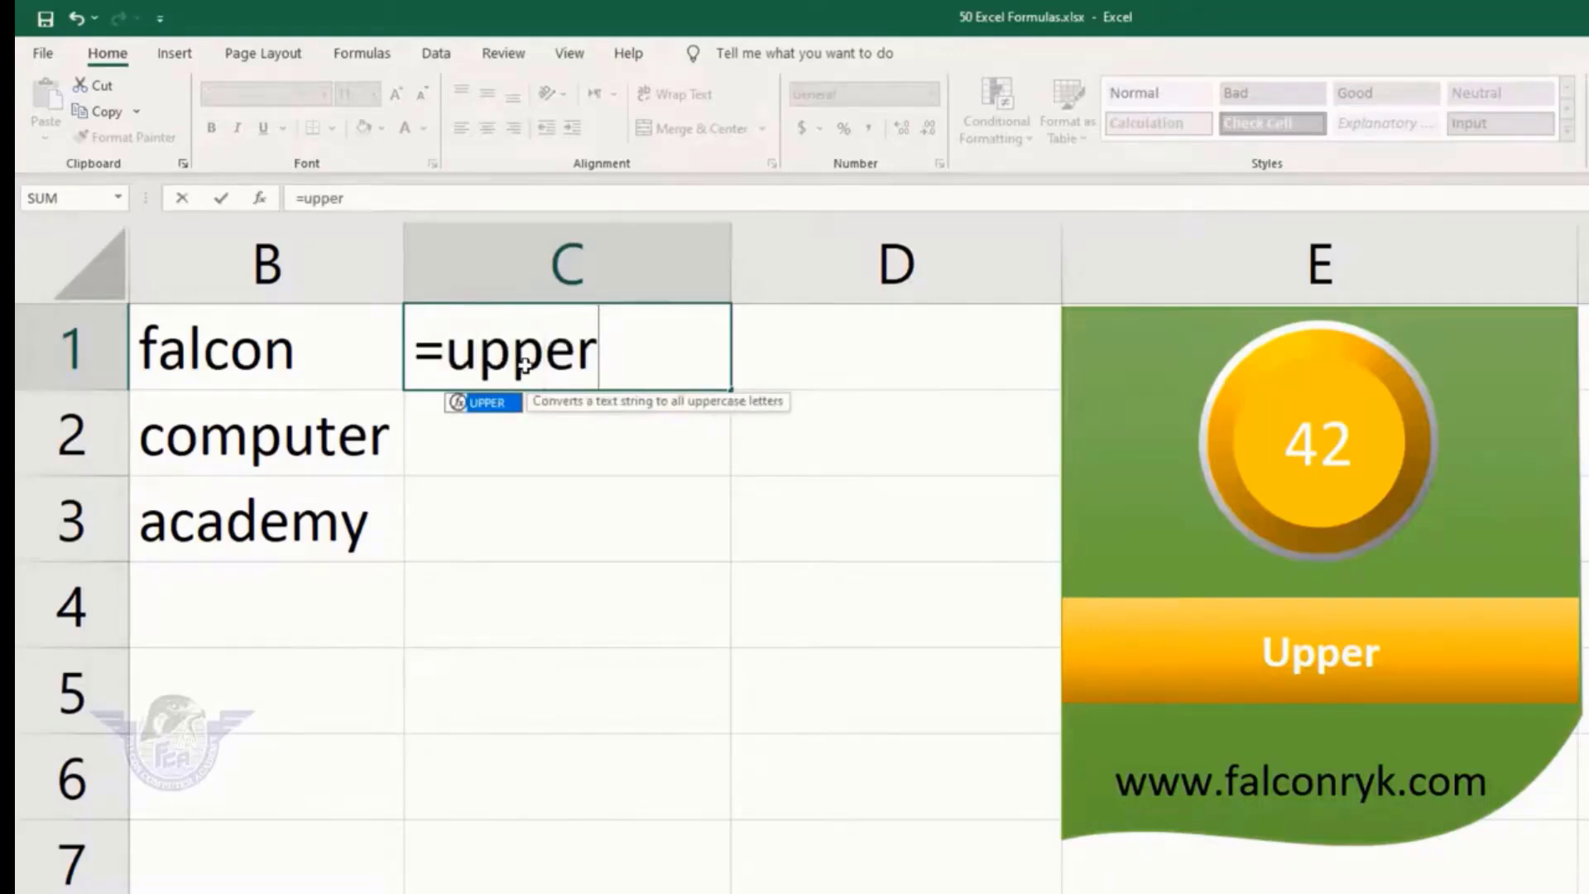
pyautogui.press('Tab')
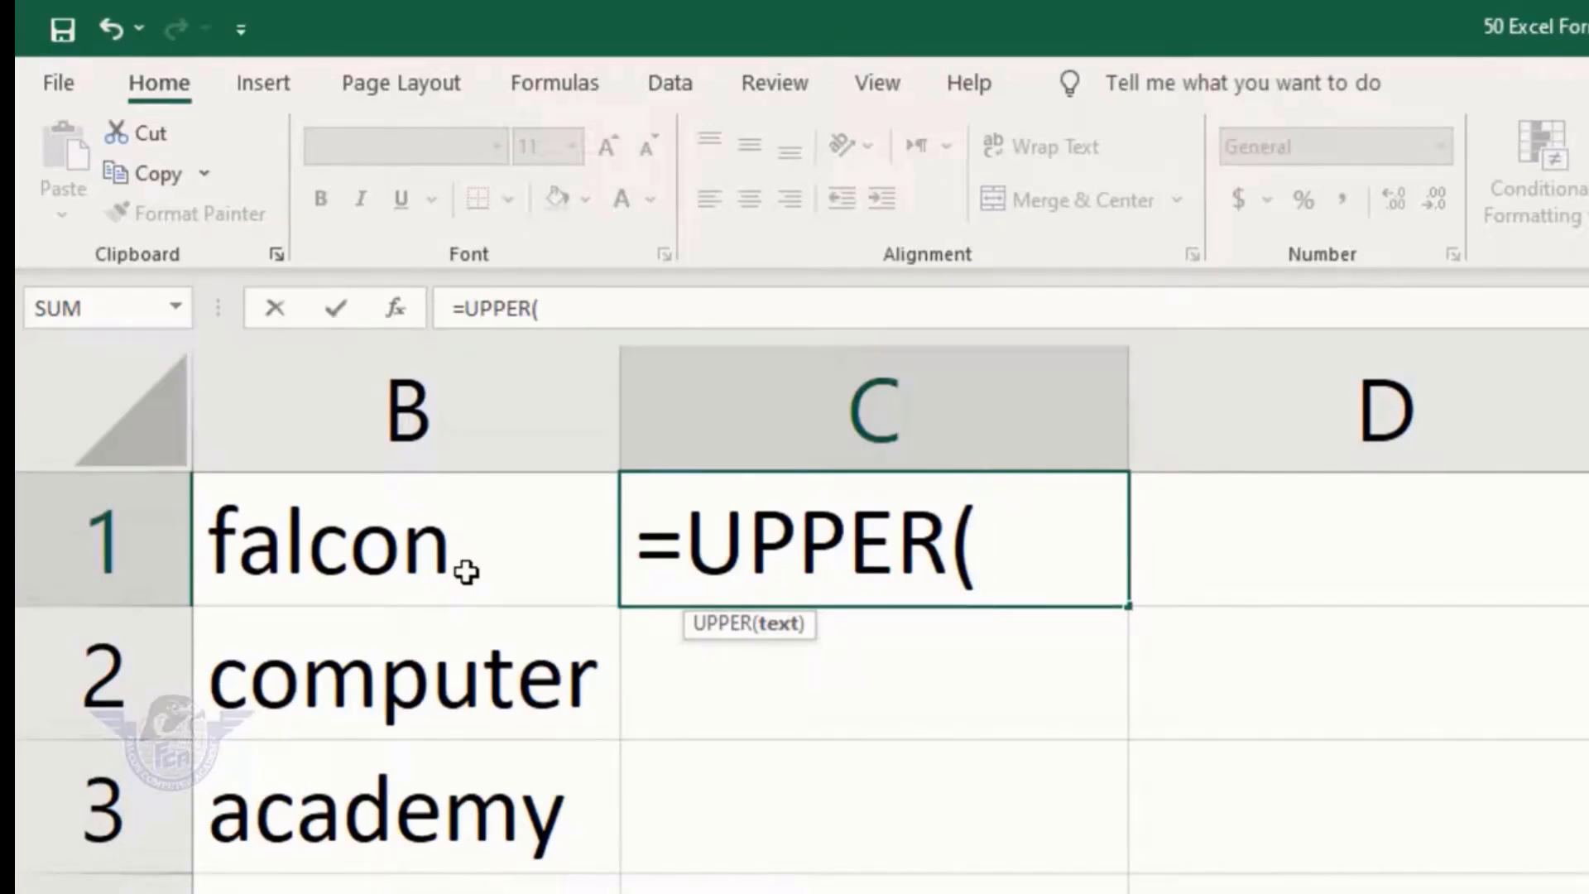
pyautogui.click(351, 561)
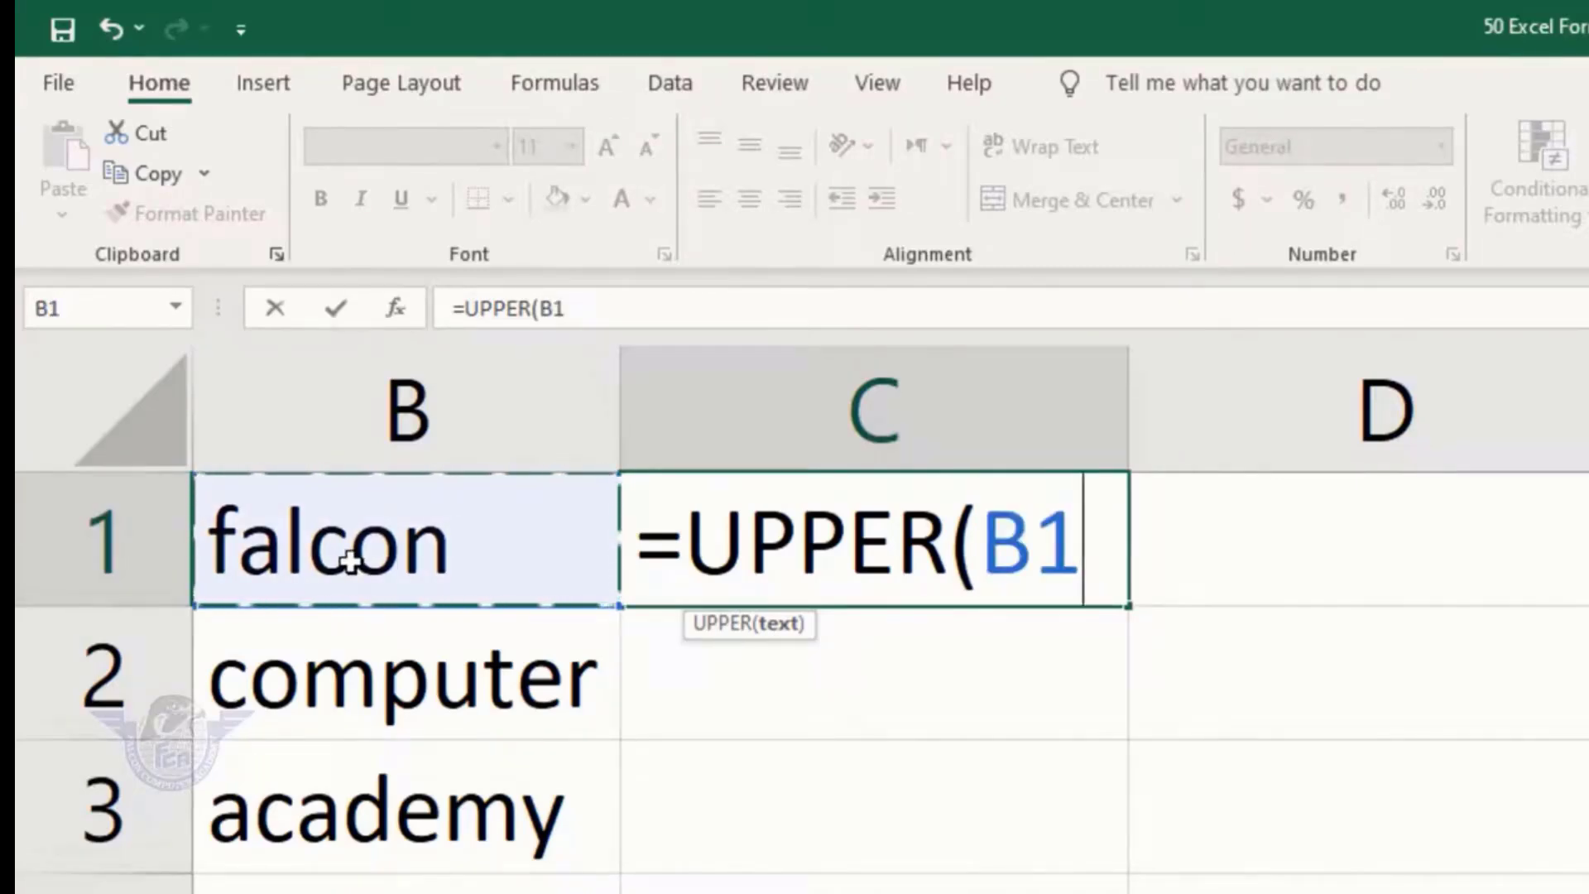
pyautogui.write(')')
pyautogui.press('Return')
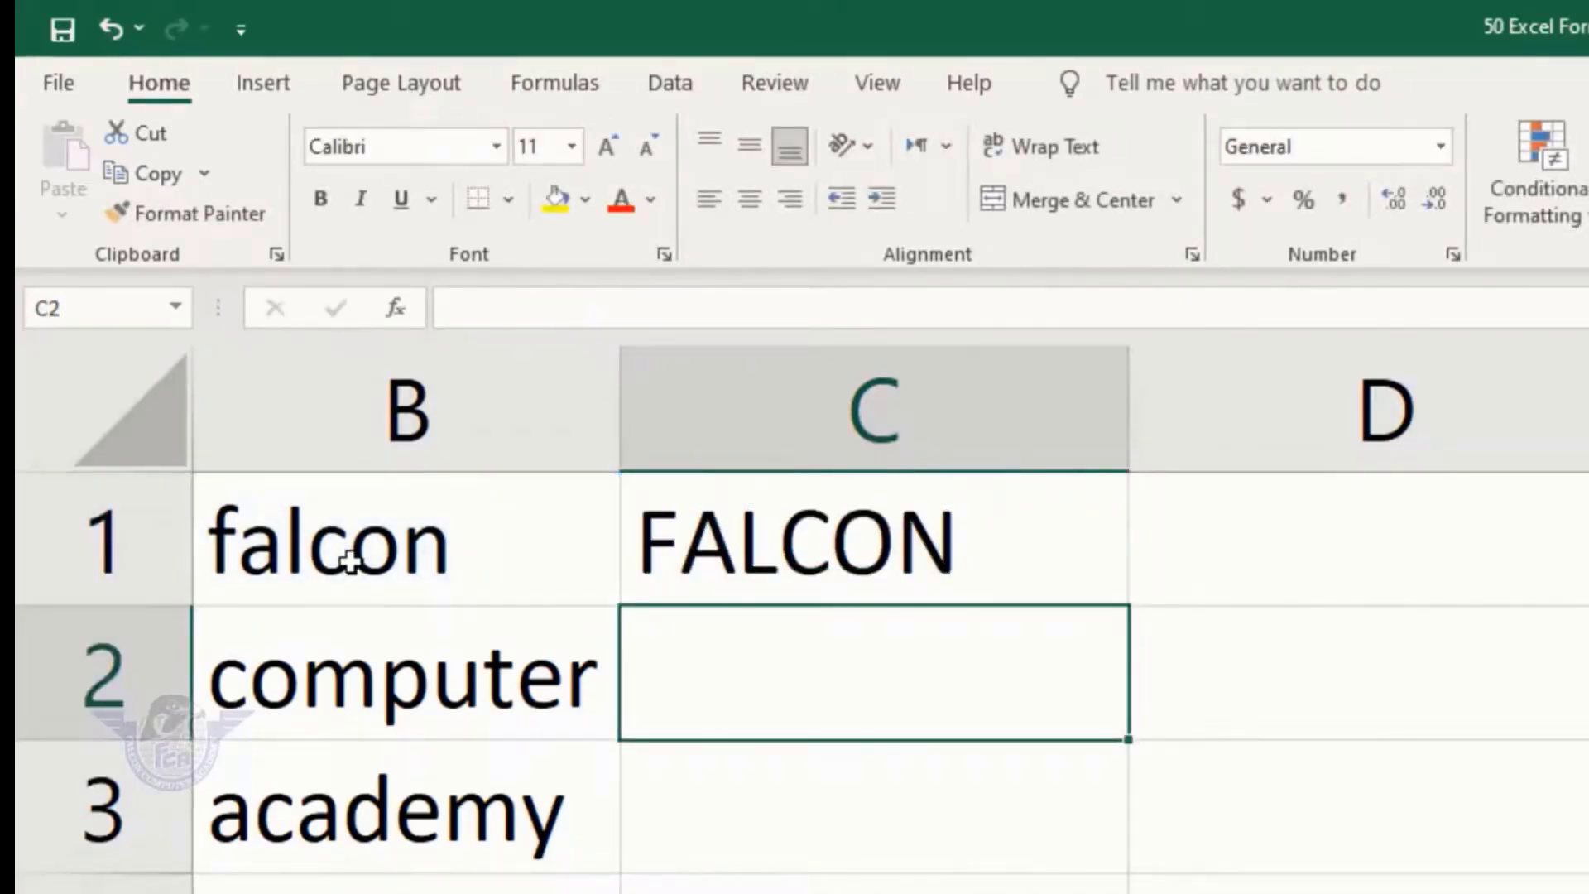
# Fill the UPPER formula from C1 down through C3 and open the Lower sheet
pyautogui.click(348, 564)
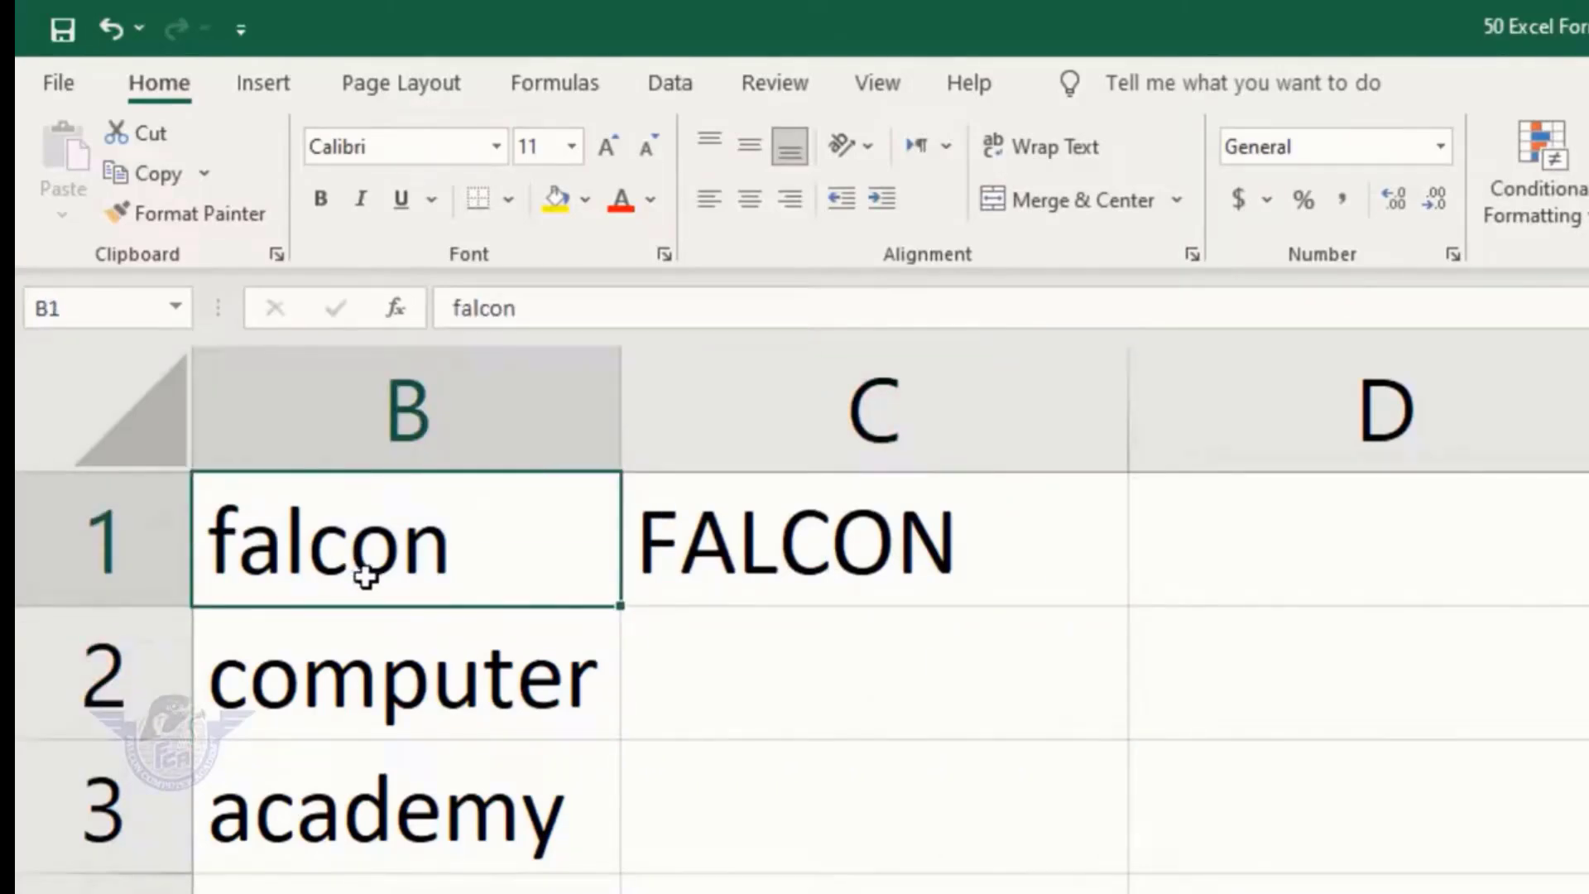
pyautogui.click(897, 546)
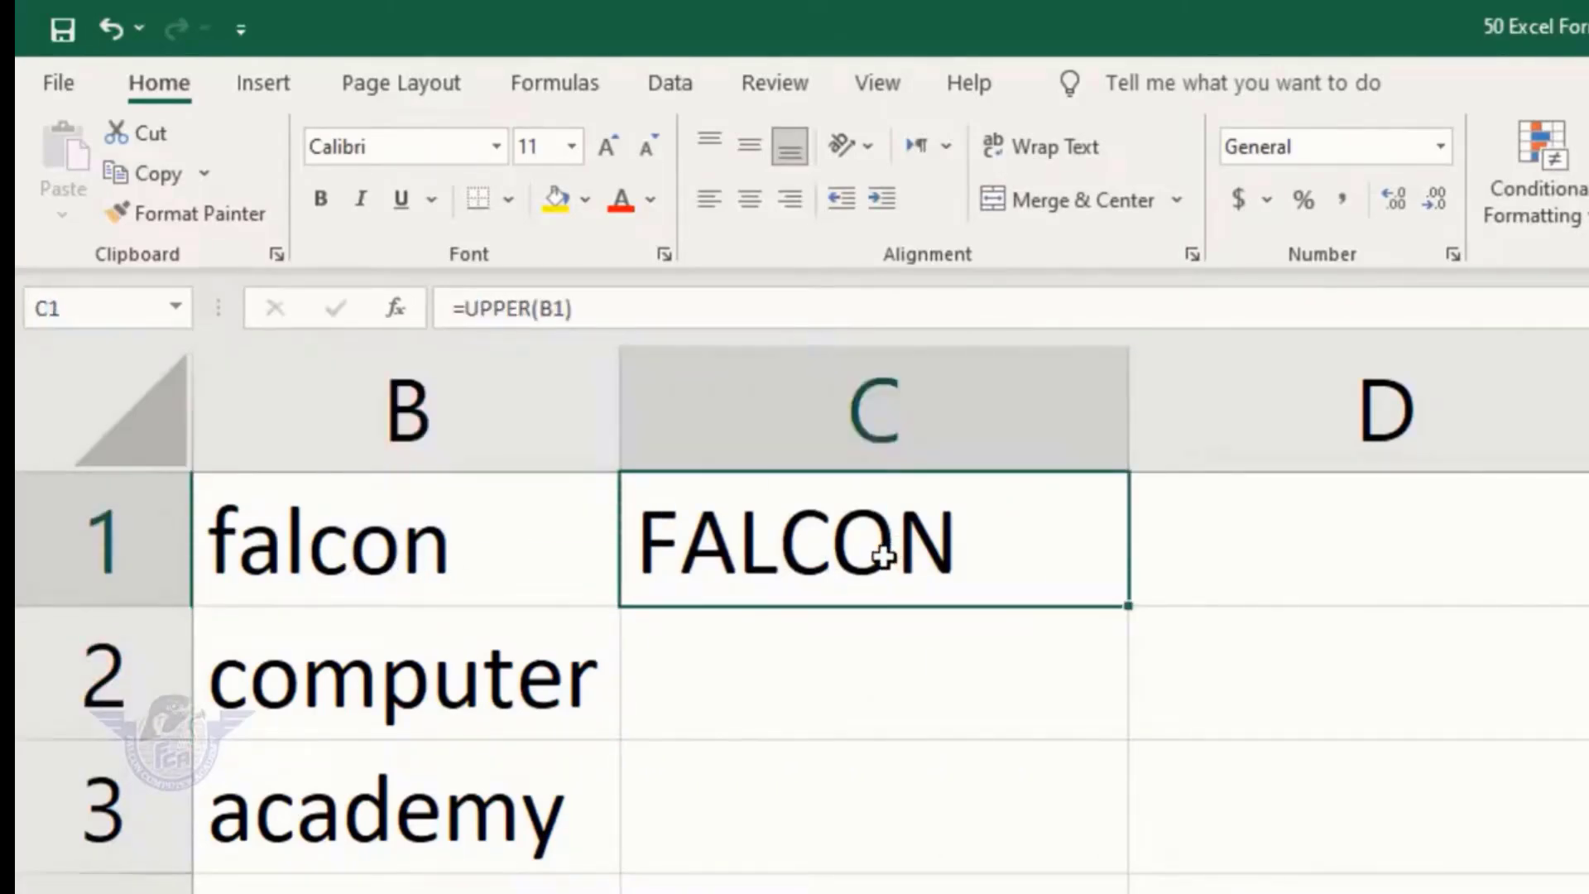
pyautogui.moveTo(1130, 607); pyautogui.dragTo(1126, 871)
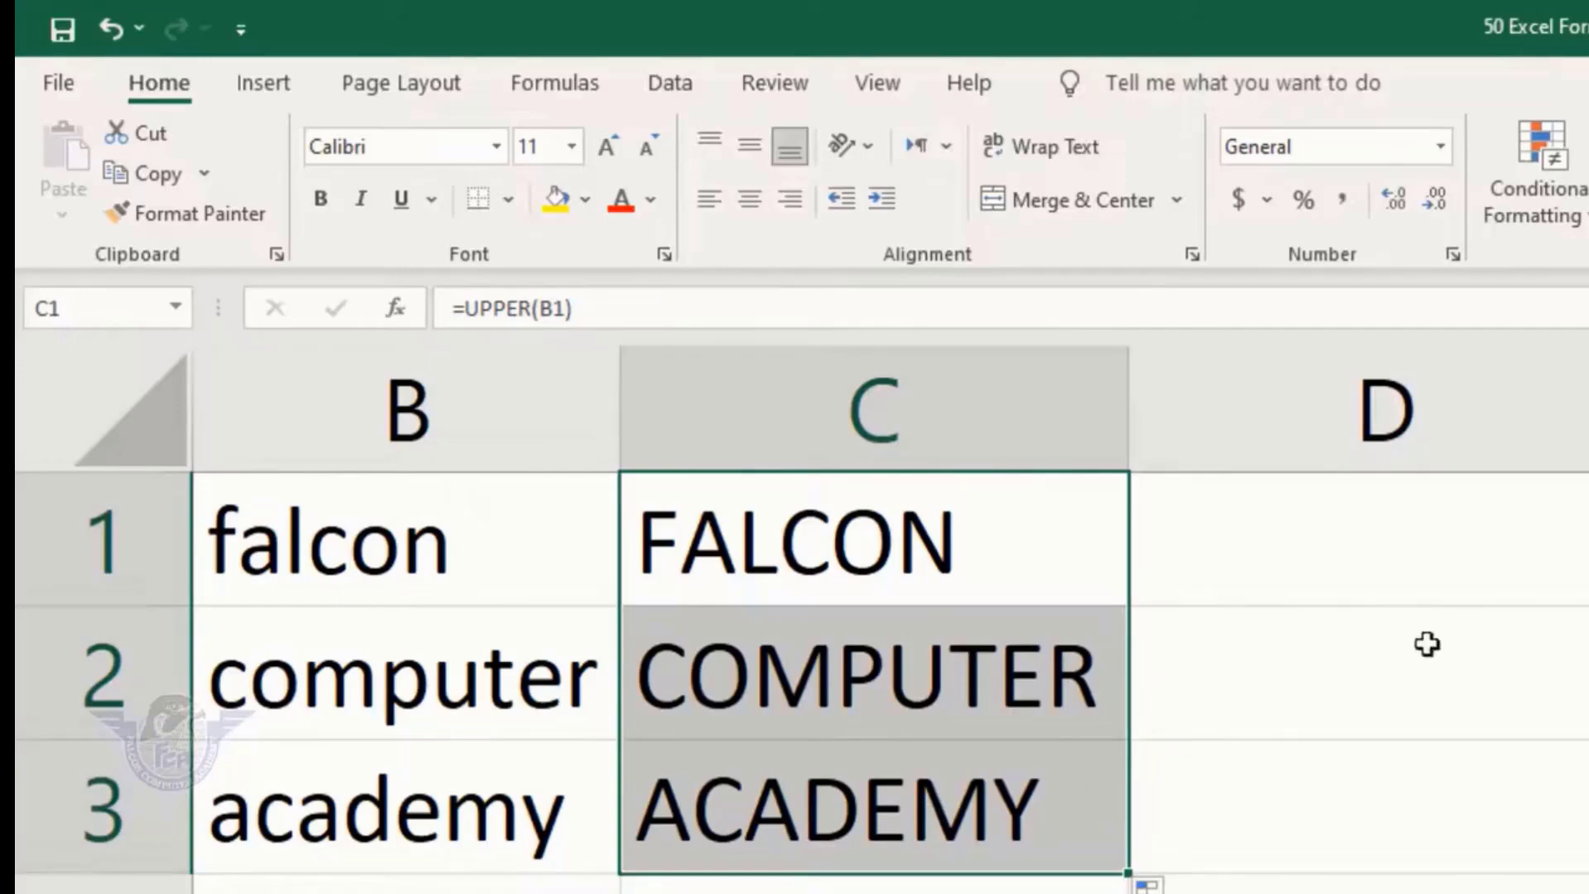
pyautogui.click(837, 600)
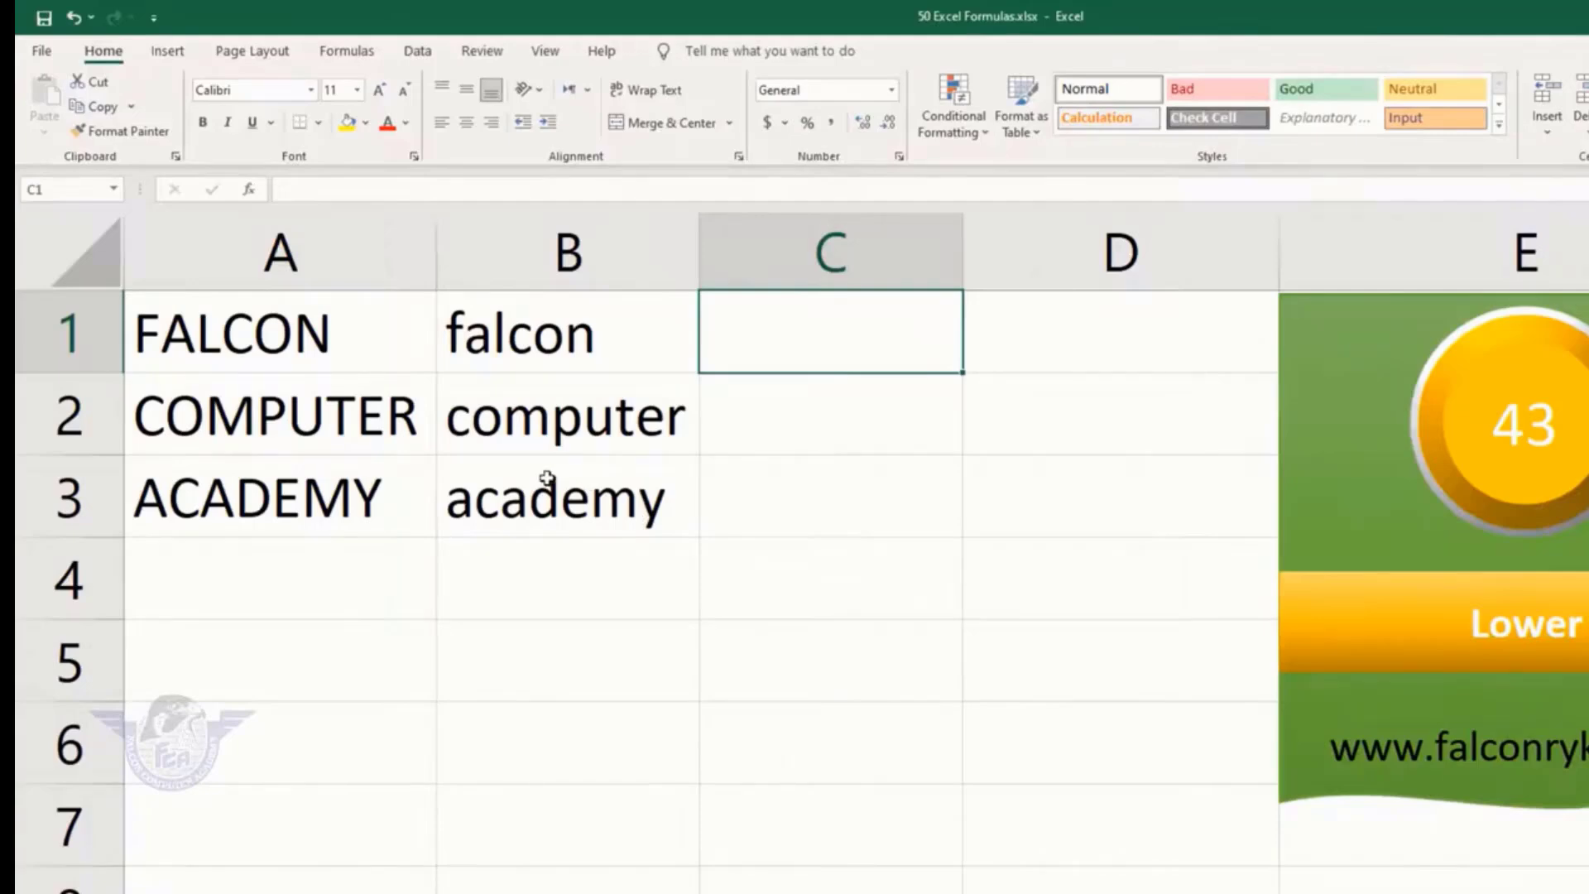
# Clear the lowercase results in B1:B3 of the Lower sheet
pyautogui.click(513, 341)
pyautogui.moveTo(508, 403); pyautogui.dragTo(507, 497)
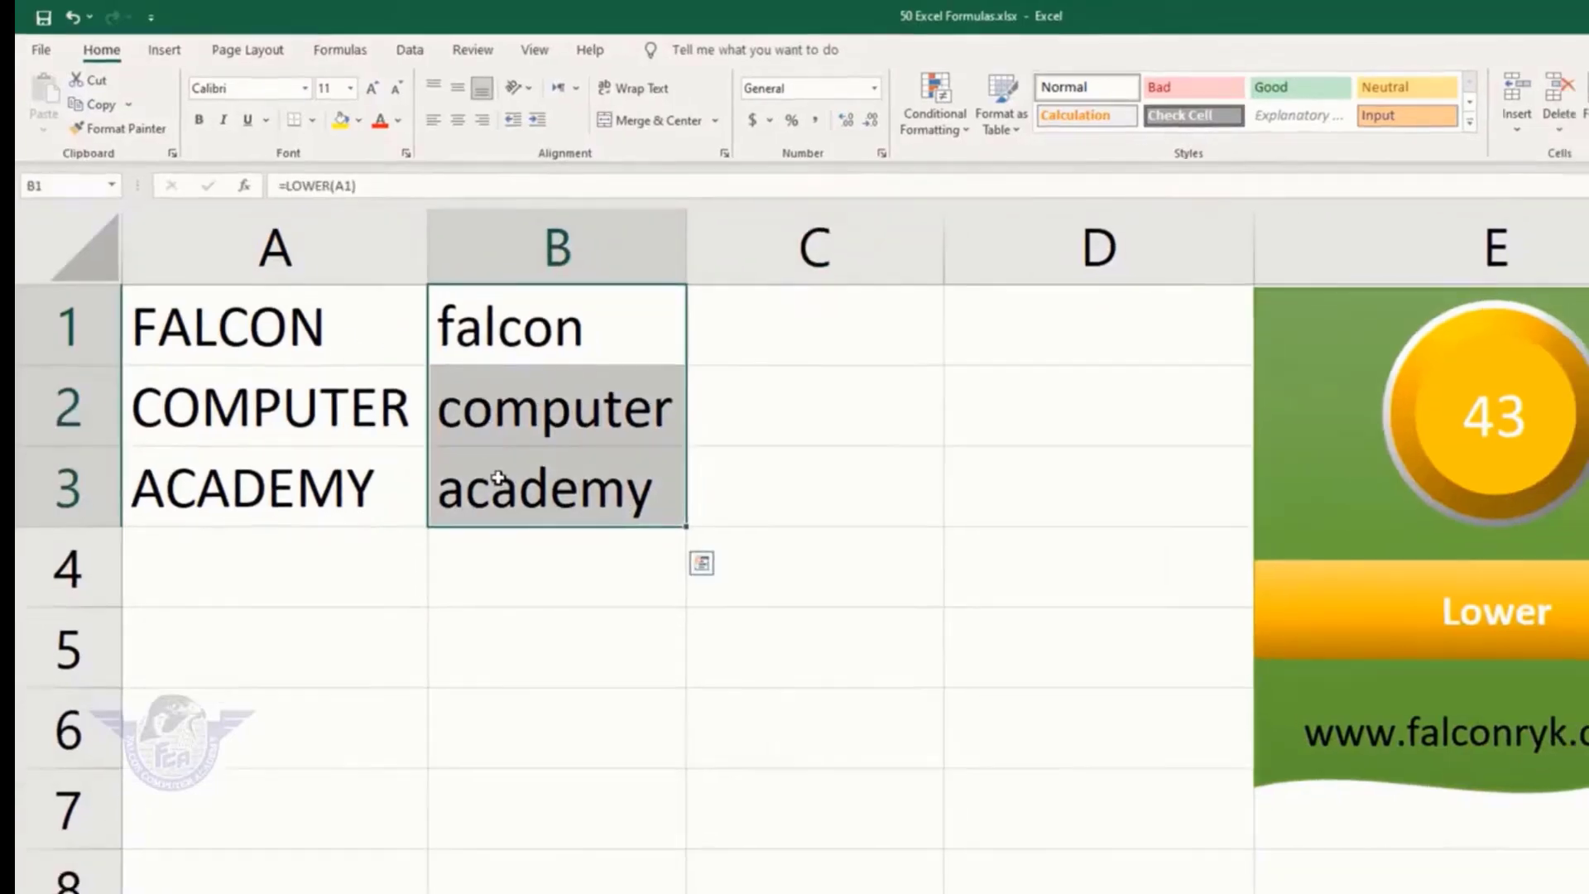
pyautogui.press('Delete')
# Enter =LOWER(A1) in B1 to convert the word FALCON to lowercase
pyautogui.click(441, 323)
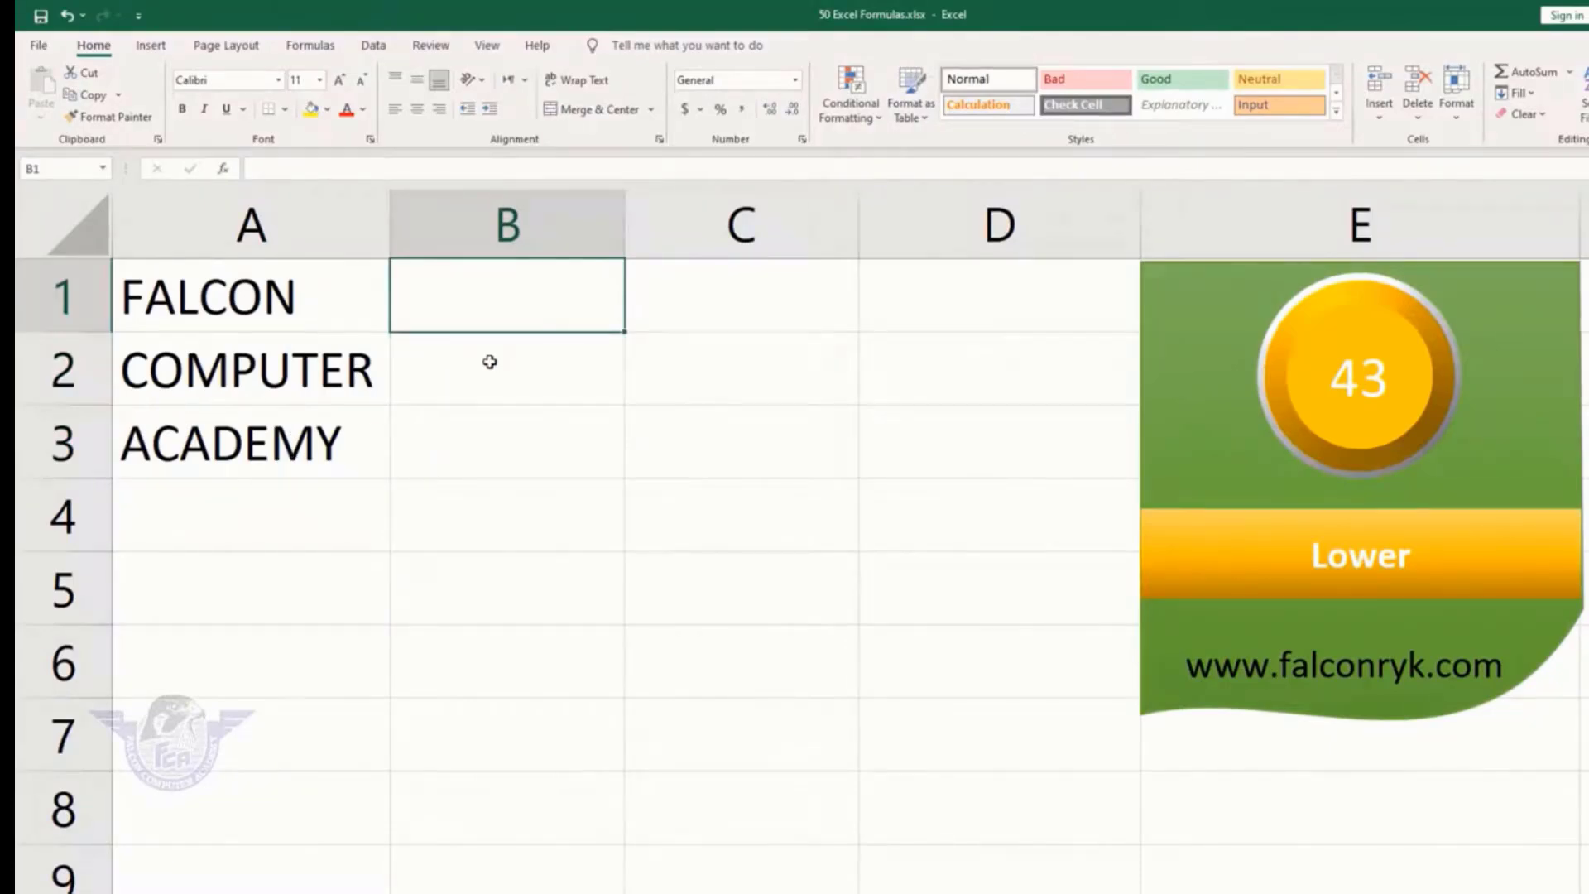
pyautogui.write('=lower')
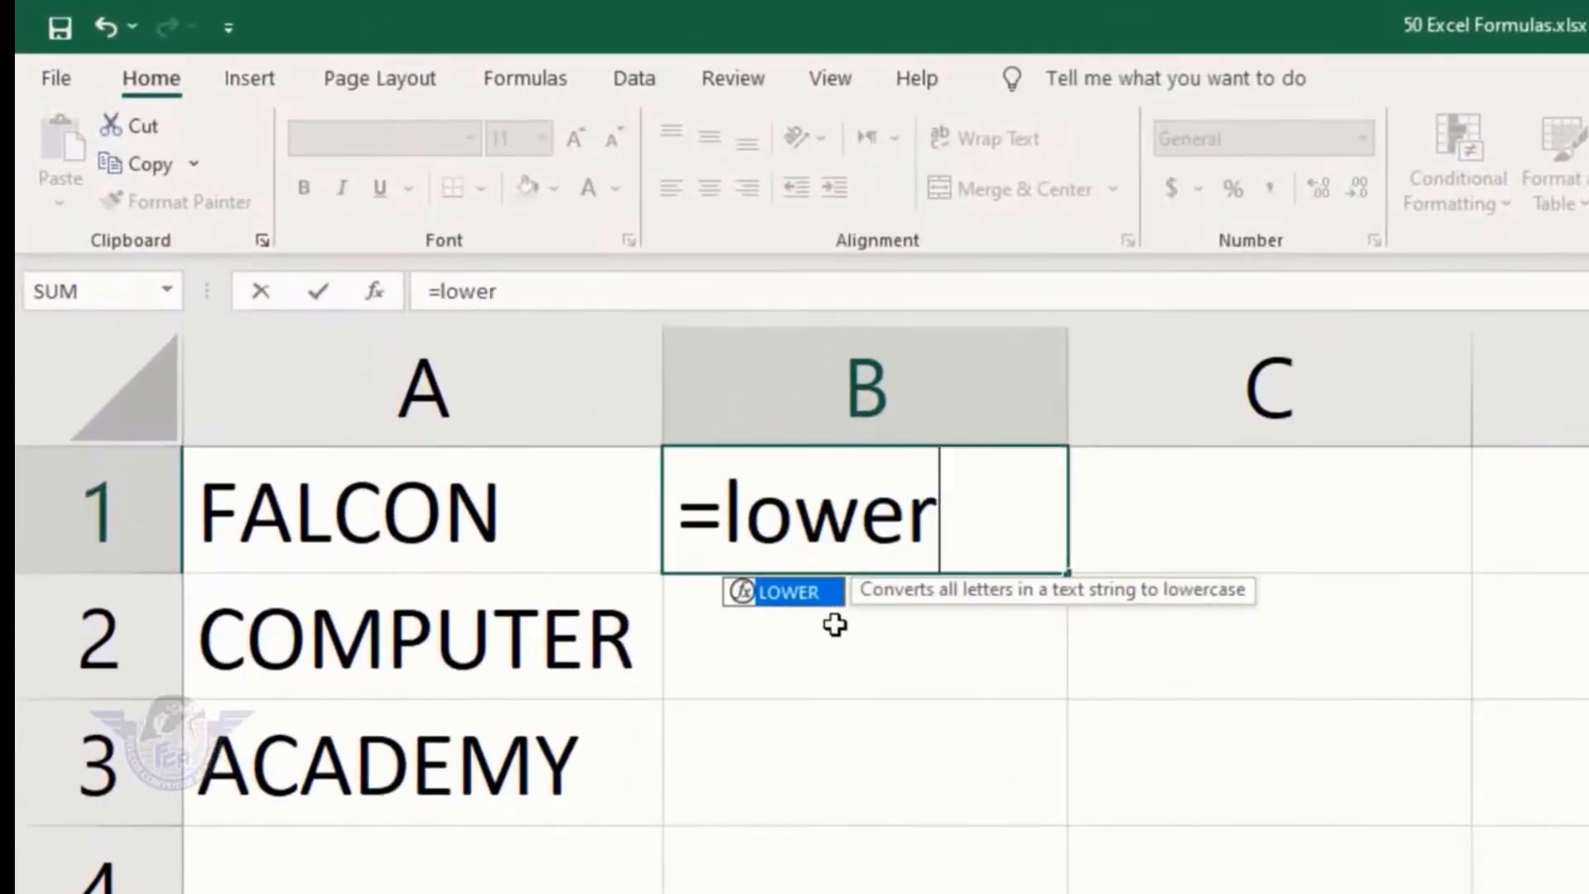
pyautogui.press('Tab')
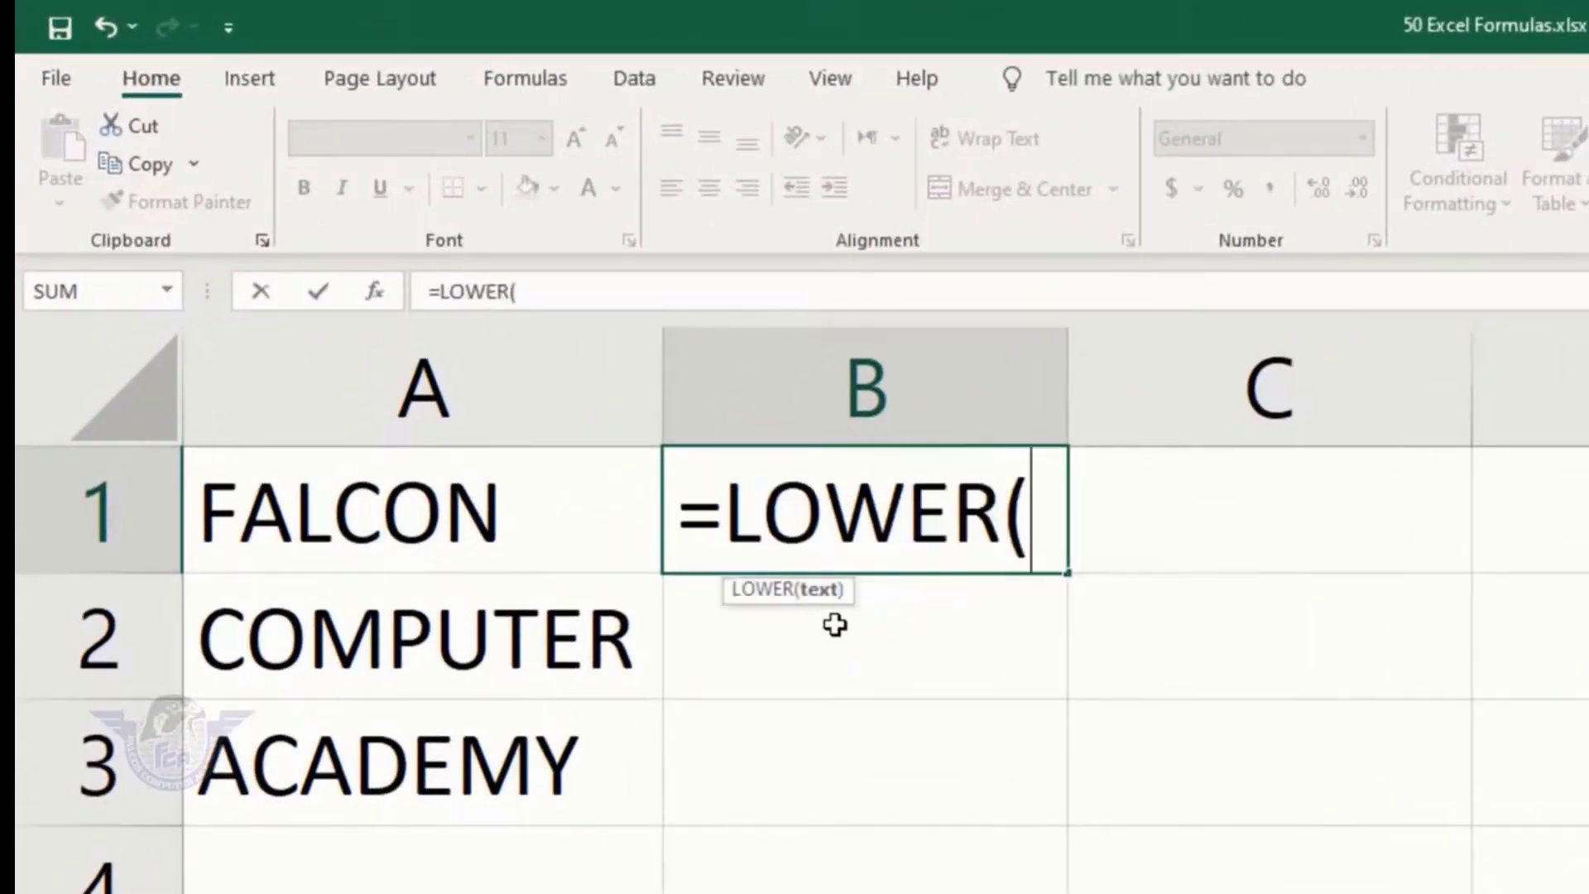
pyautogui.click(385, 534)
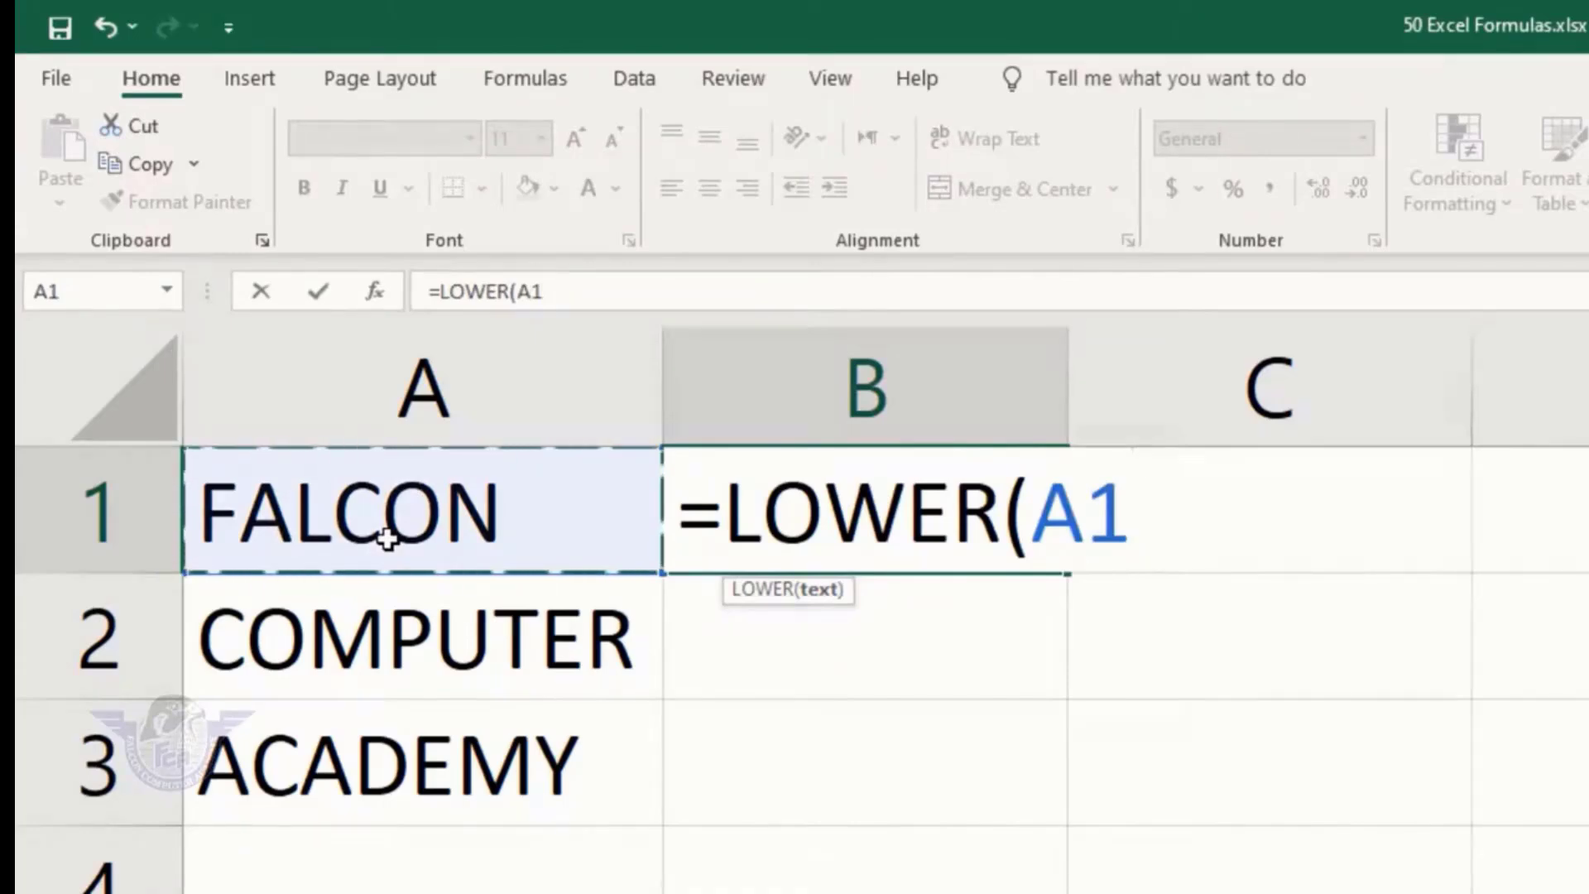
pyautogui.write(')')
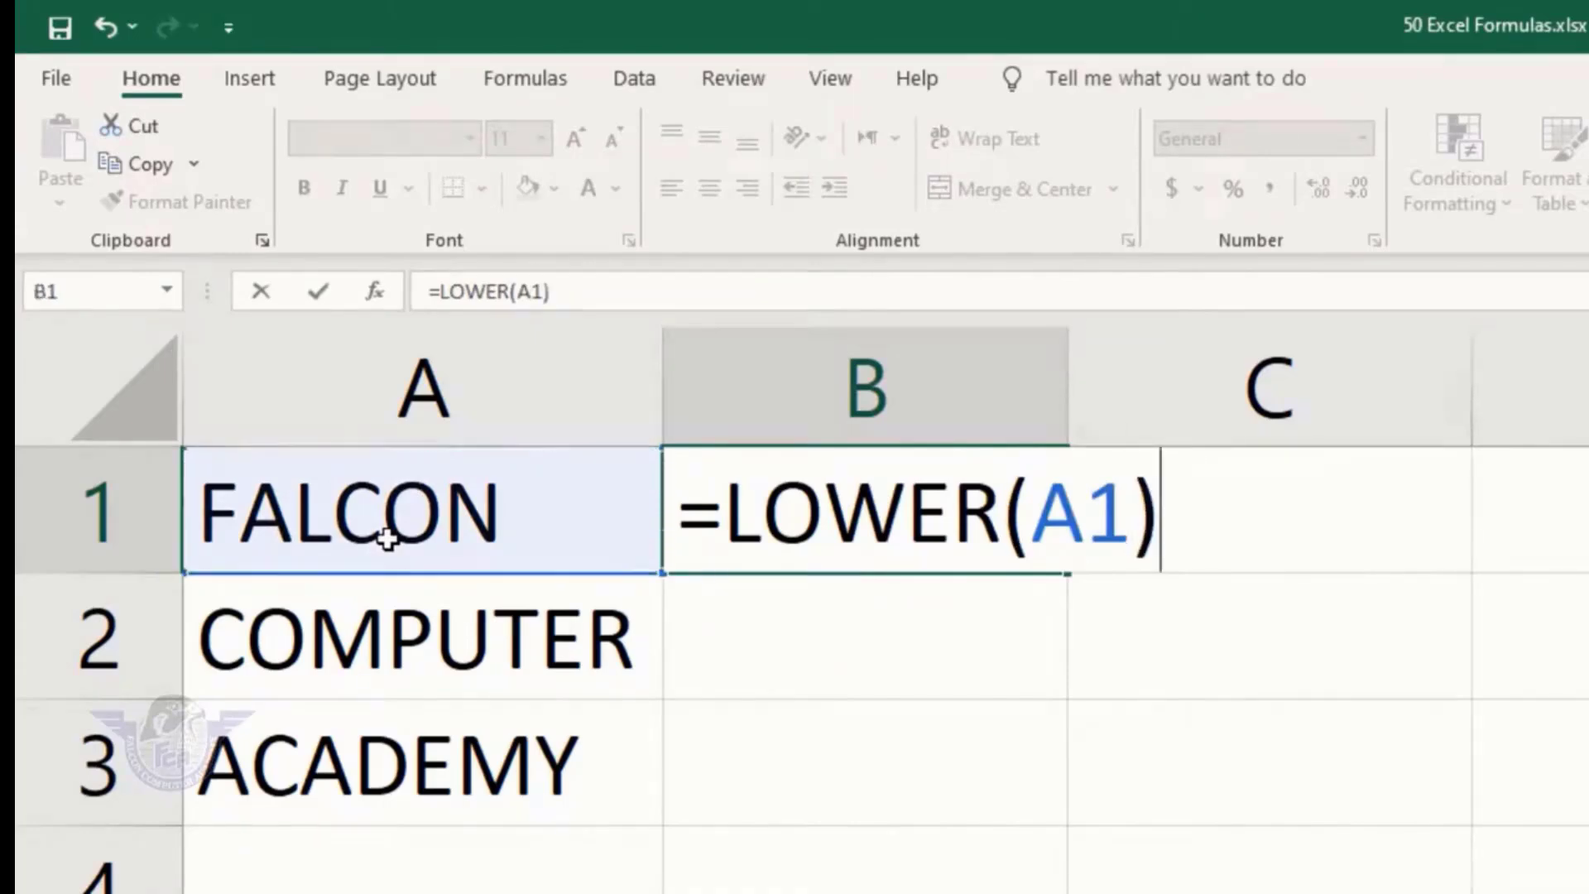
pyautogui.press('Return')
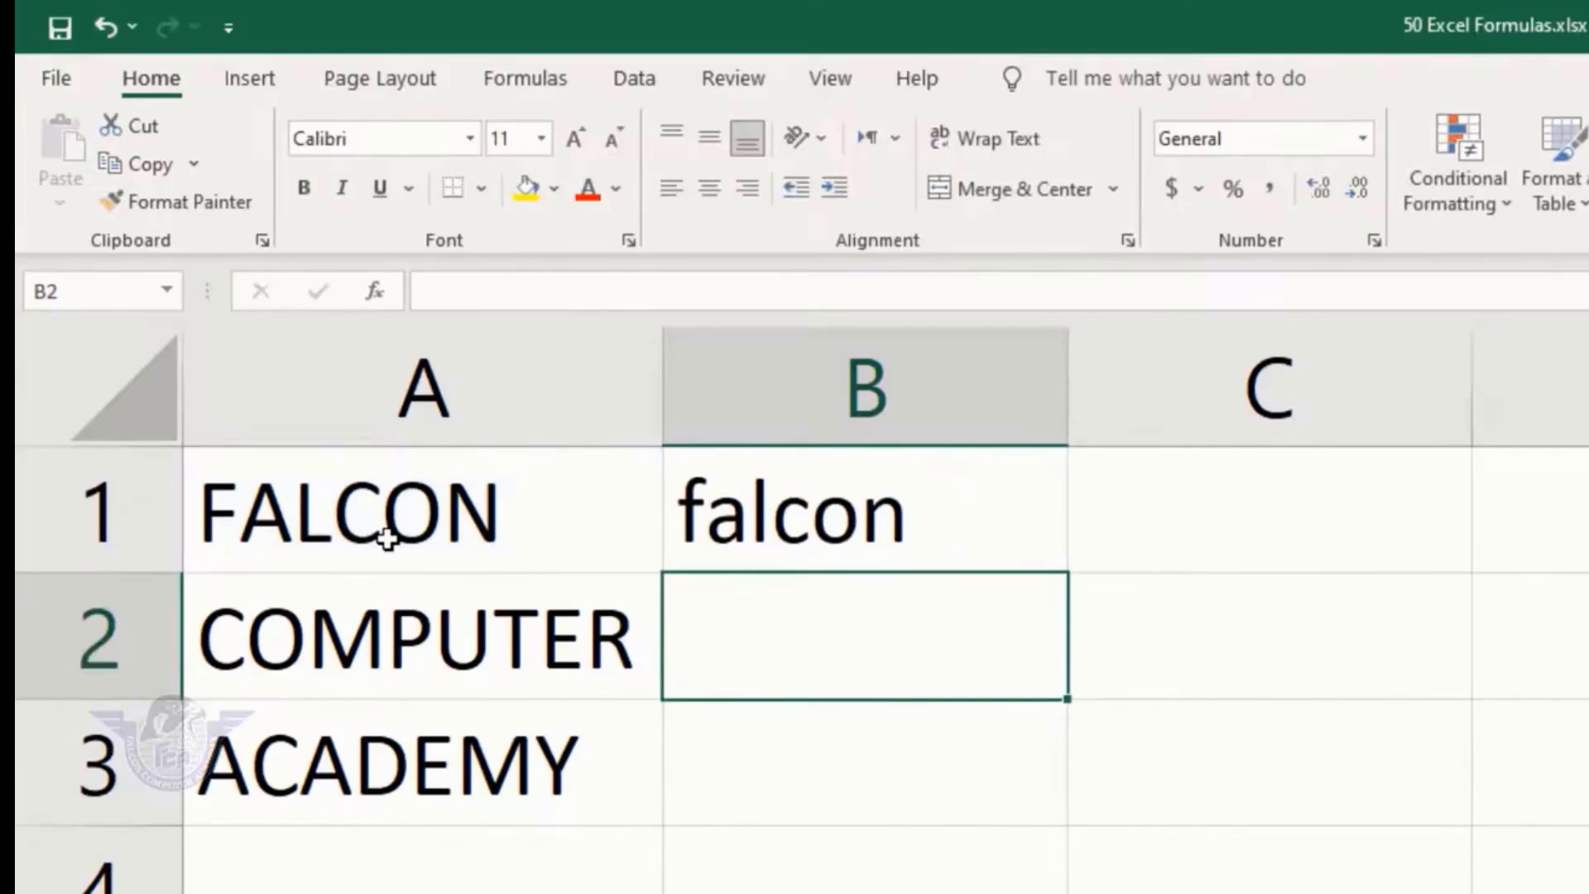
# Fill the LOWER formula from B1 down through B3 and open the Array Function sheet
pyautogui.click(877, 530)
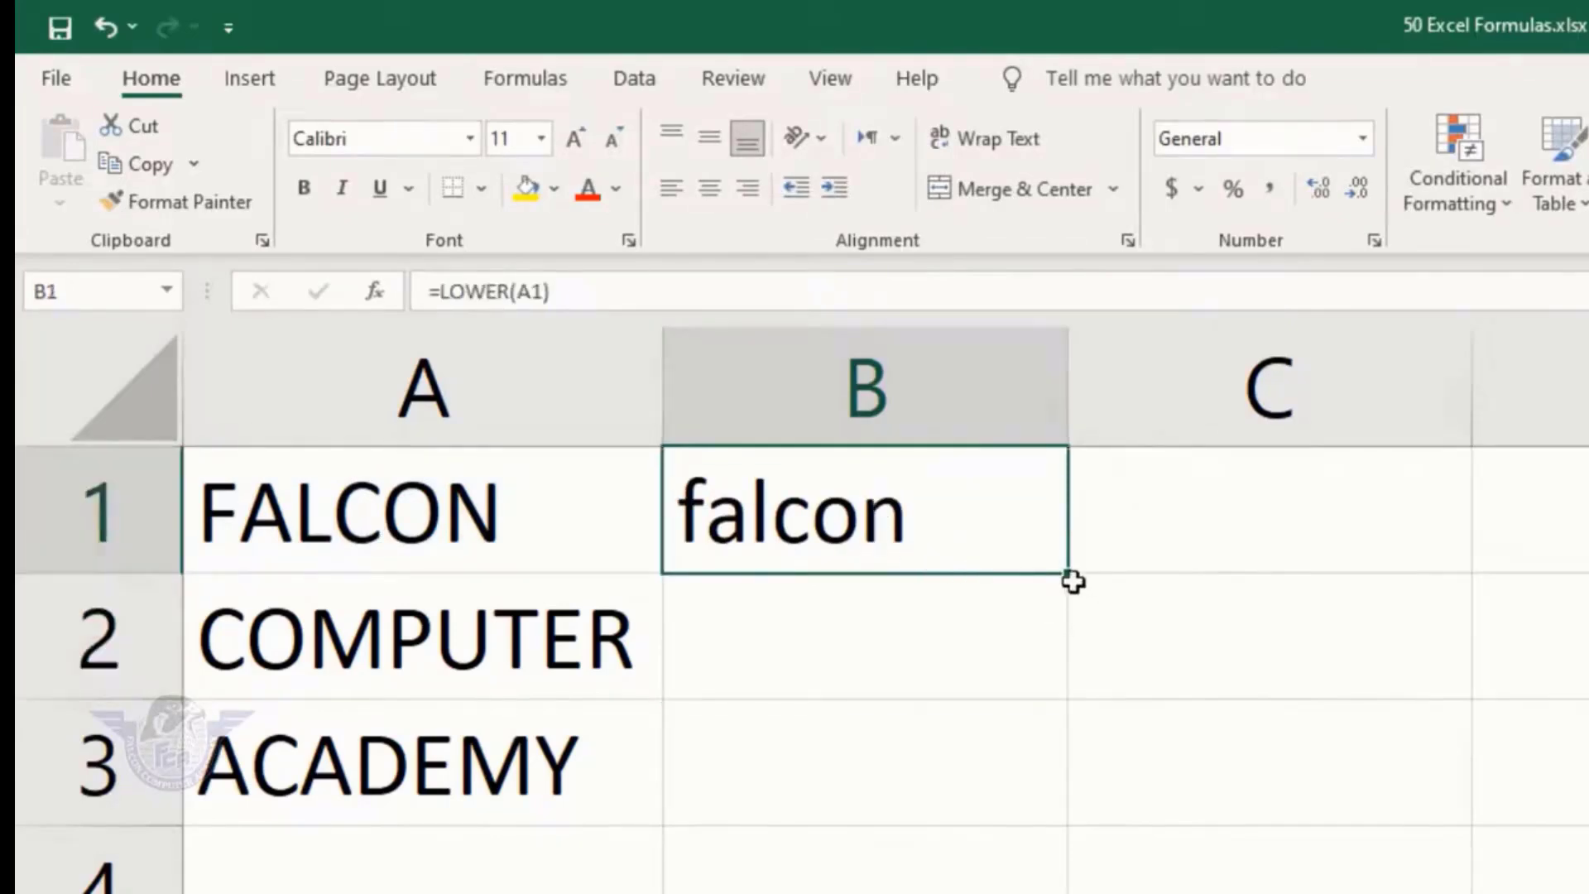
pyautogui.moveTo(1073, 577); pyautogui.dragTo(1072, 815)
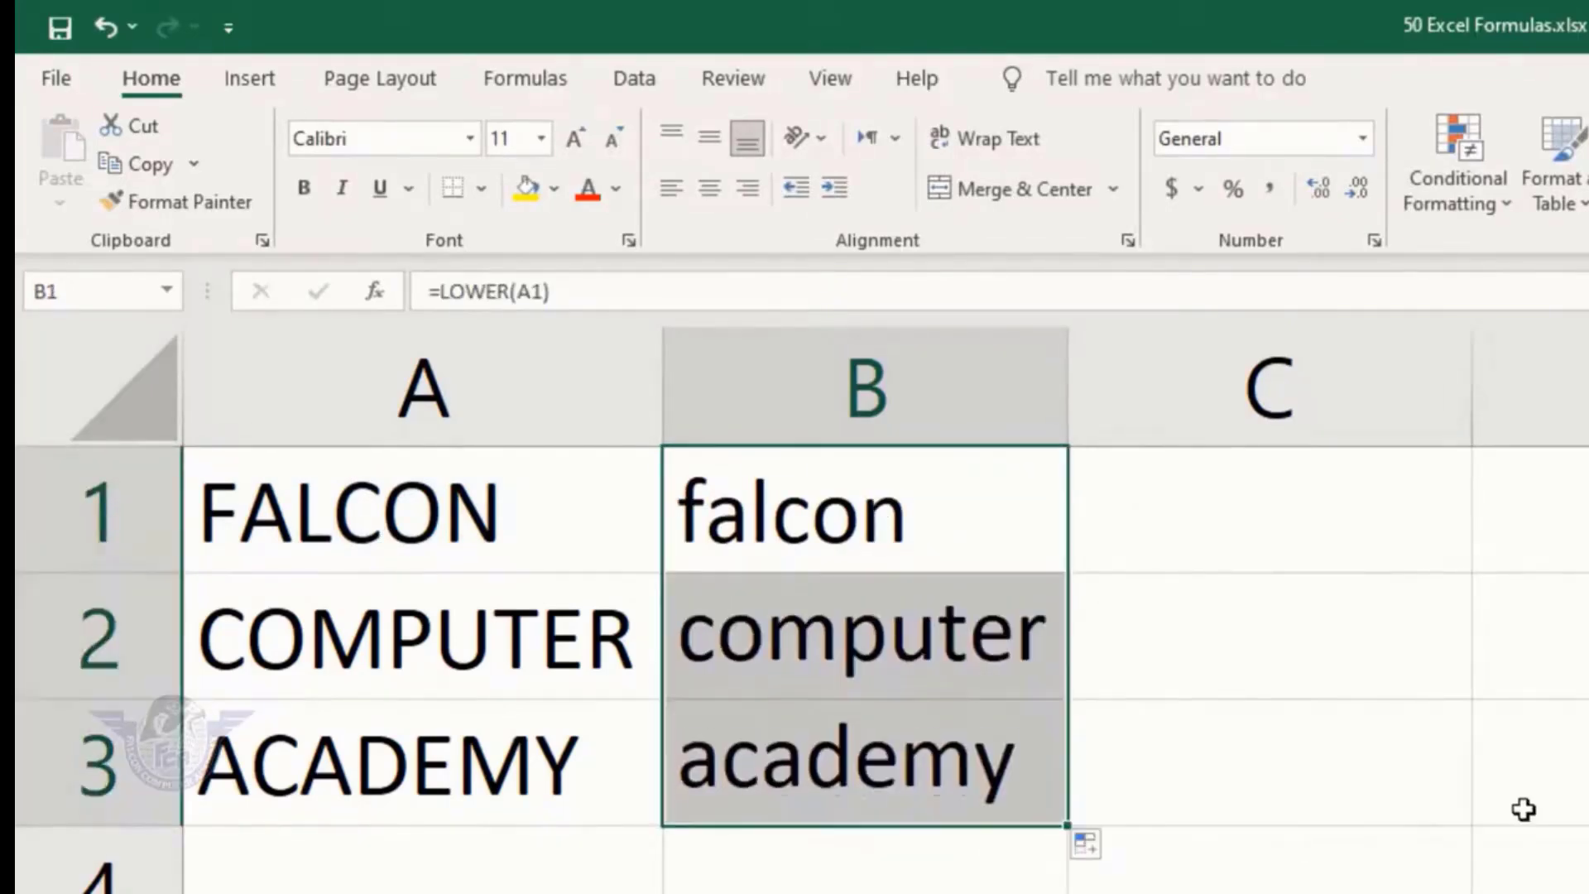
pyautogui.click(965, 796)
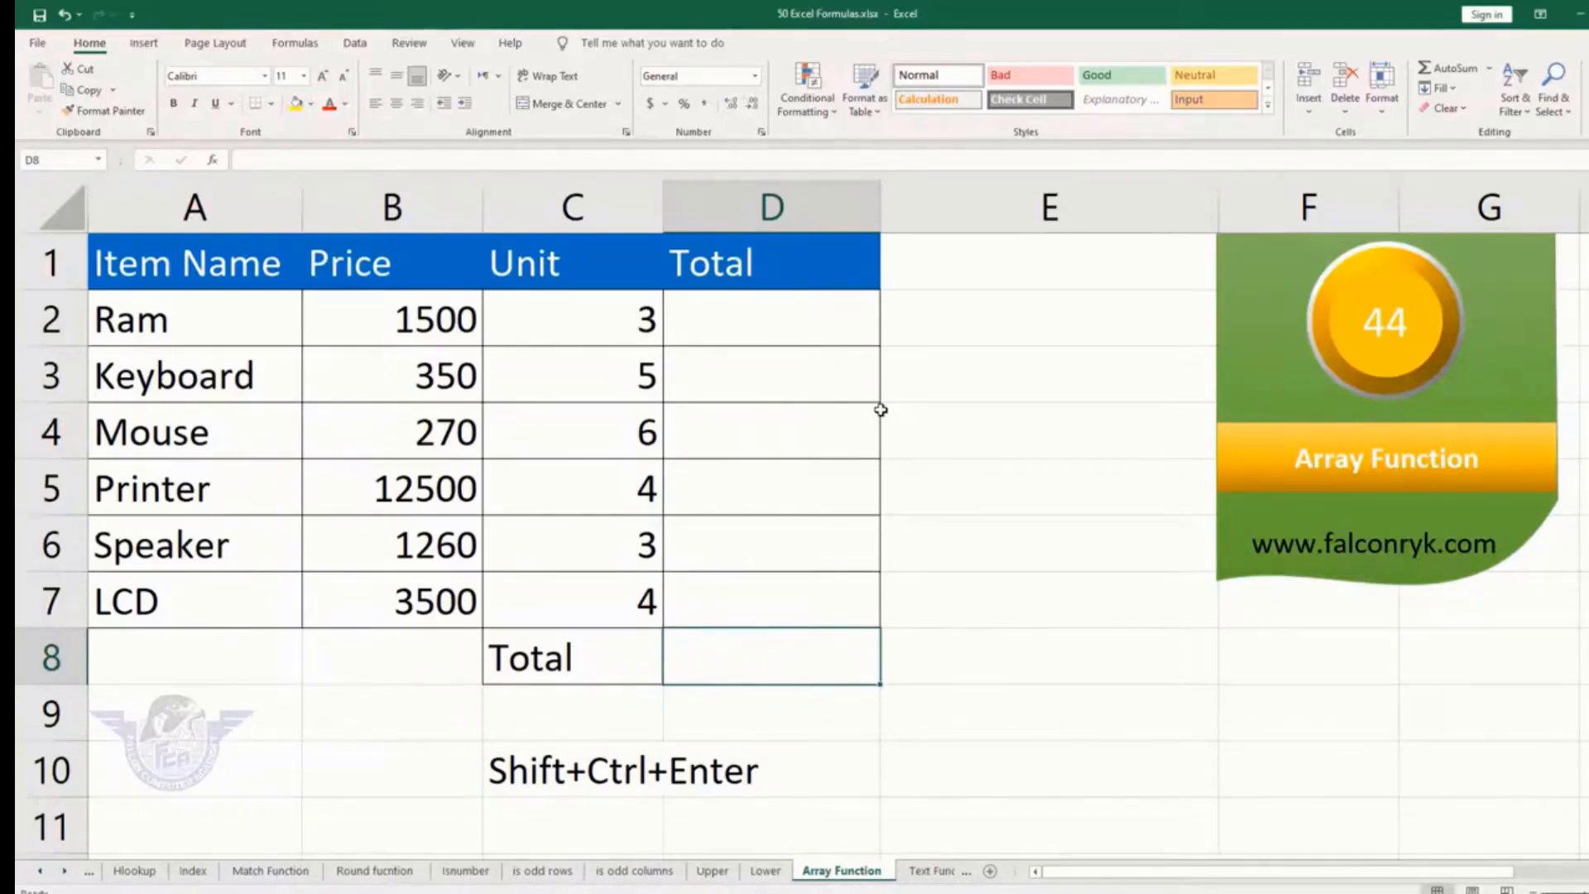
# Examine the item prices in B2:B7, the units in C2:C7 and the empty total cells in column D
pyautogui.click(418, 335)
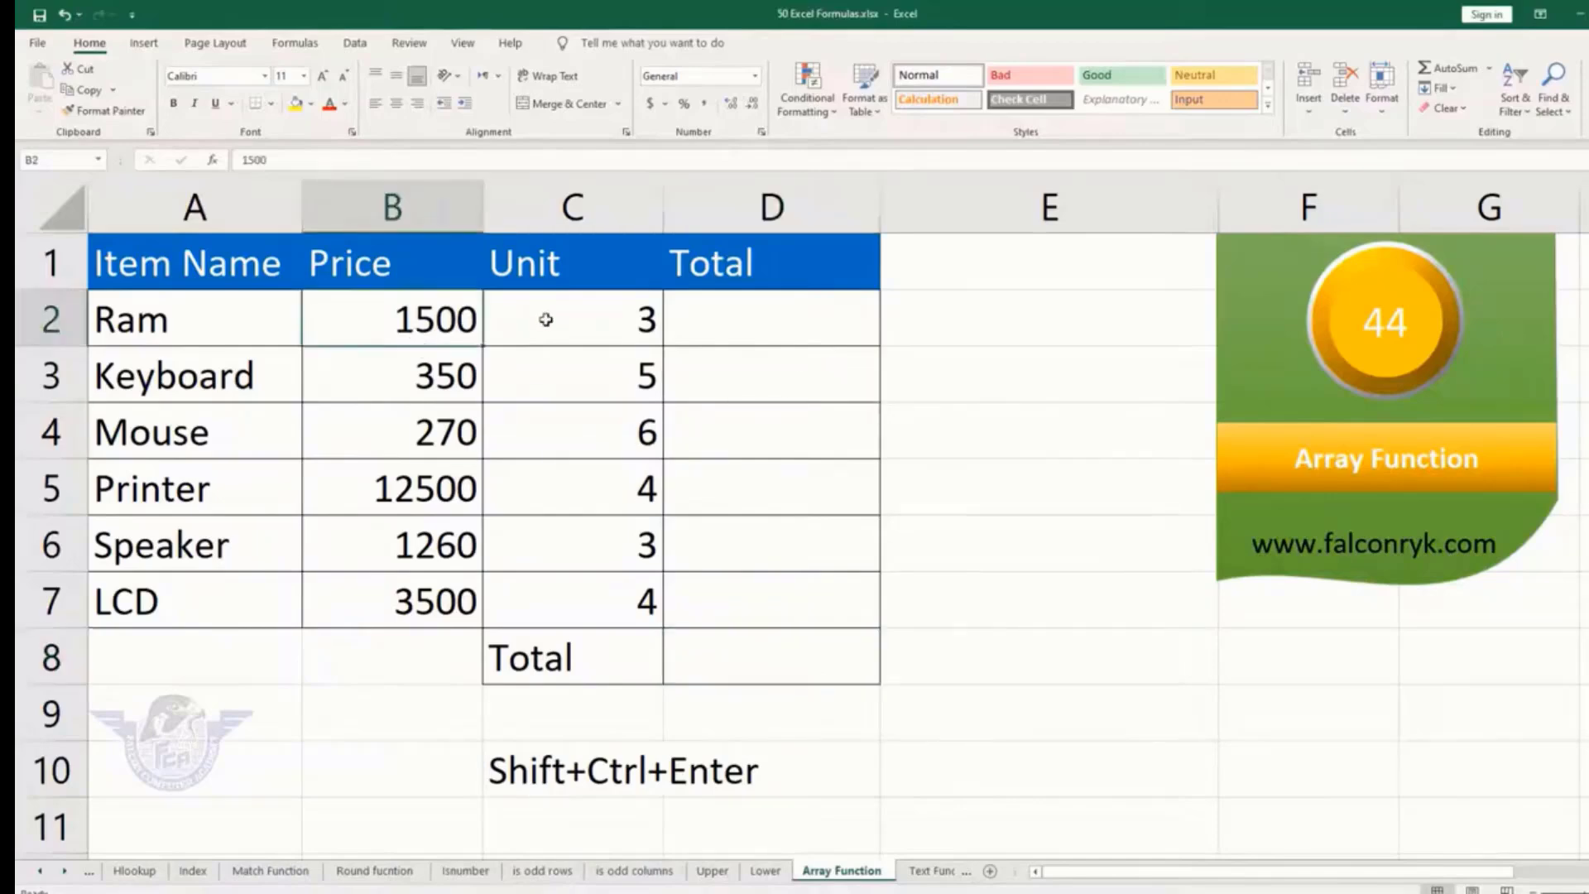
pyautogui.click(546, 321)
pyautogui.click(584, 195)
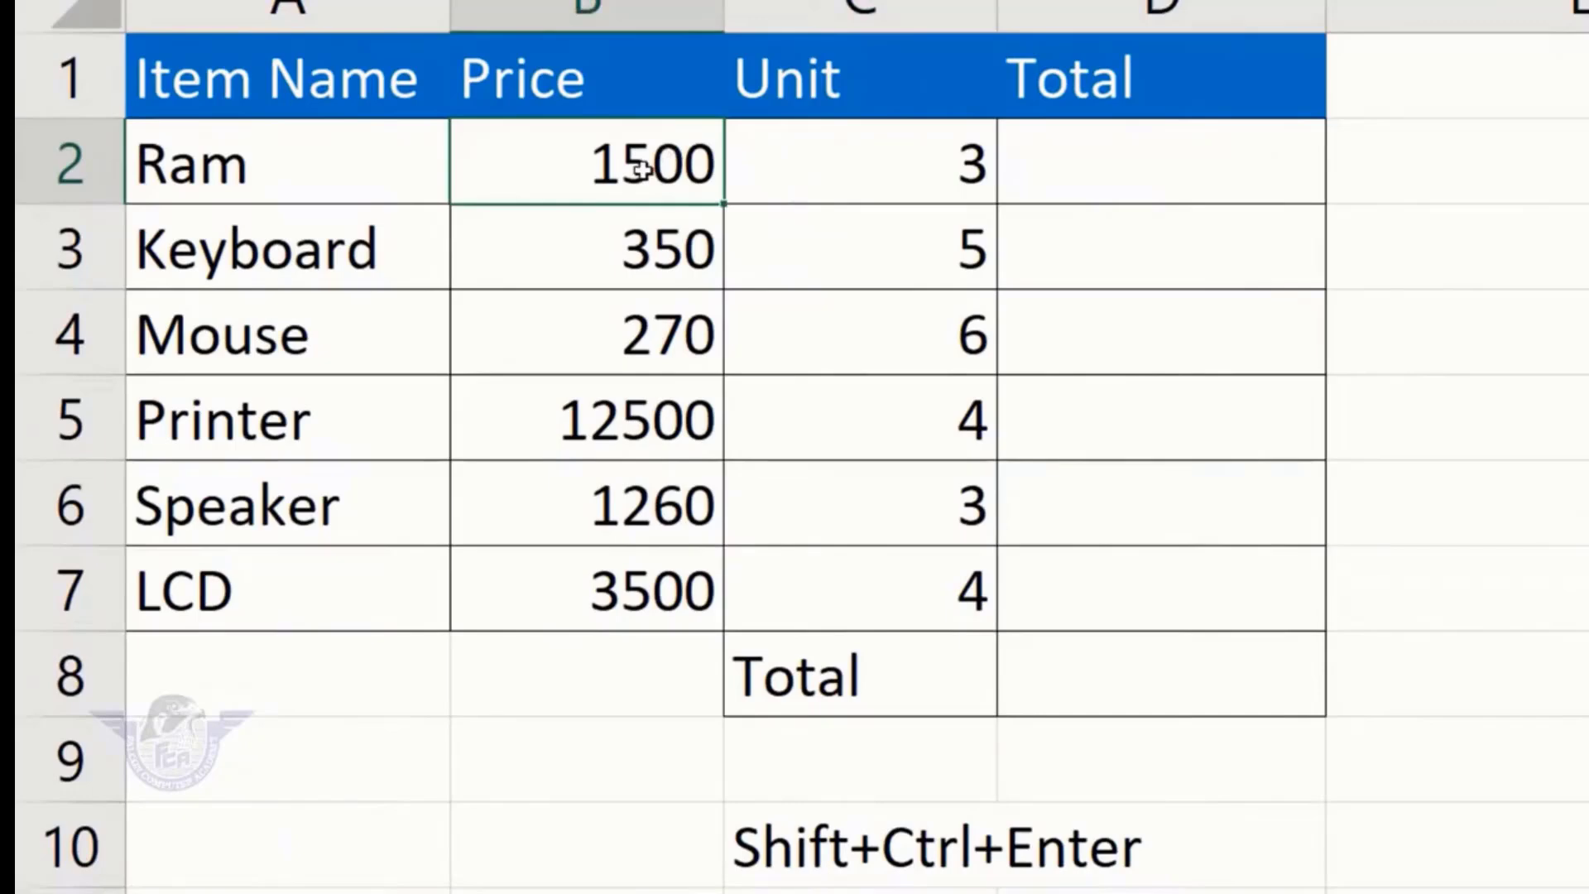
pyautogui.click(852, 181)
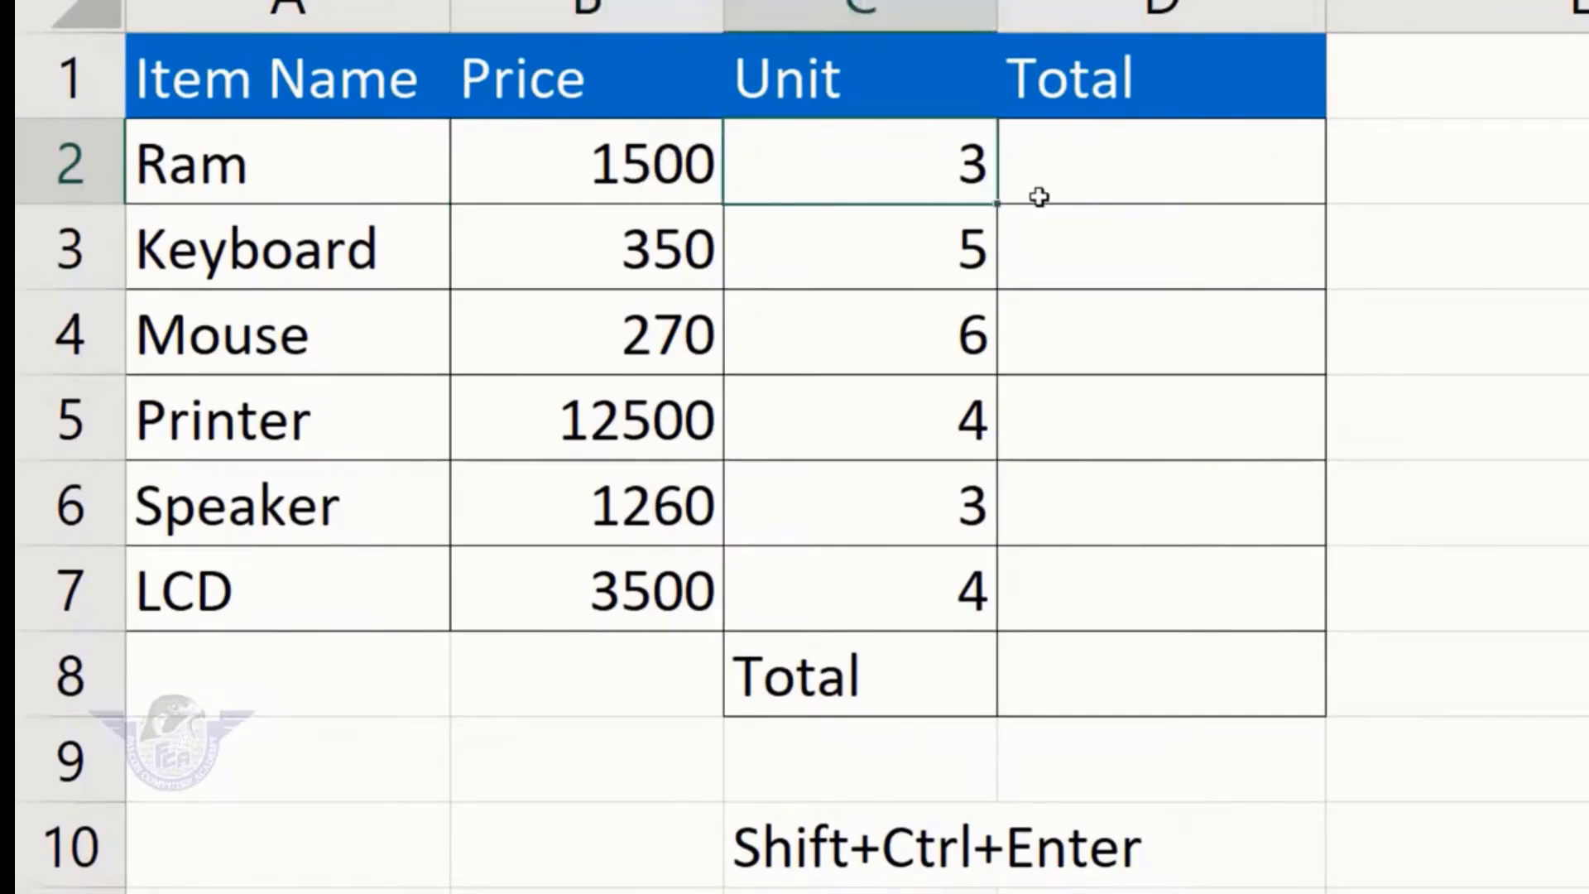
pyautogui.click(1080, 190)
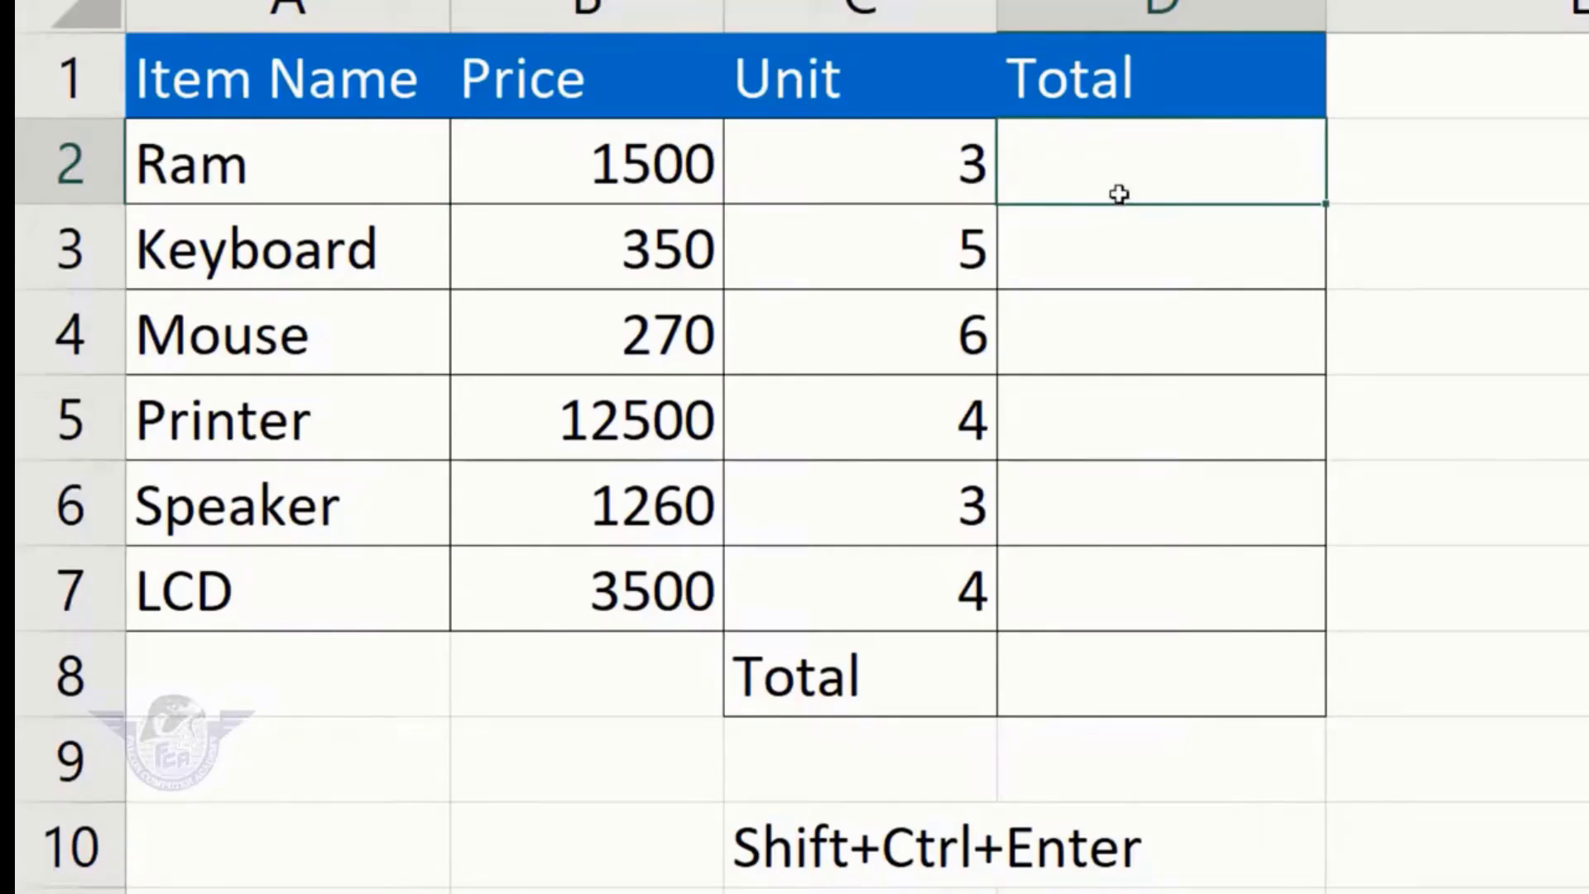
pyautogui.click(1109, 695)
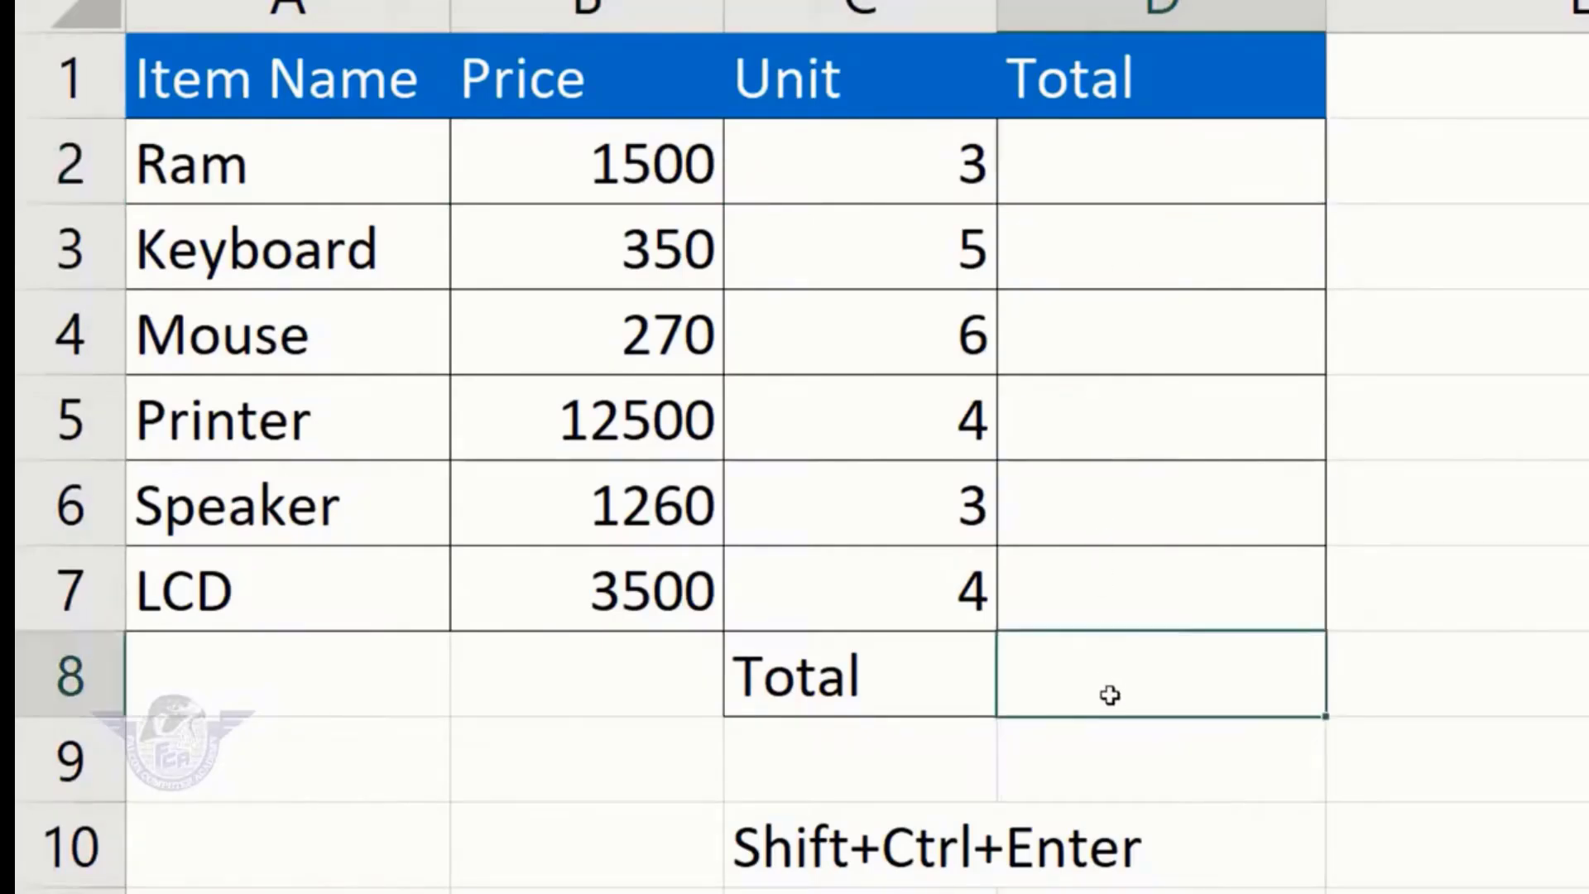
pyautogui.click(590, 194)
pyautogui.moveTo(590, 193); pyautogui.dragTo(596, 603)
pyautogui.moveTo(893, 163); pyautogui.dragTo(900, 589)
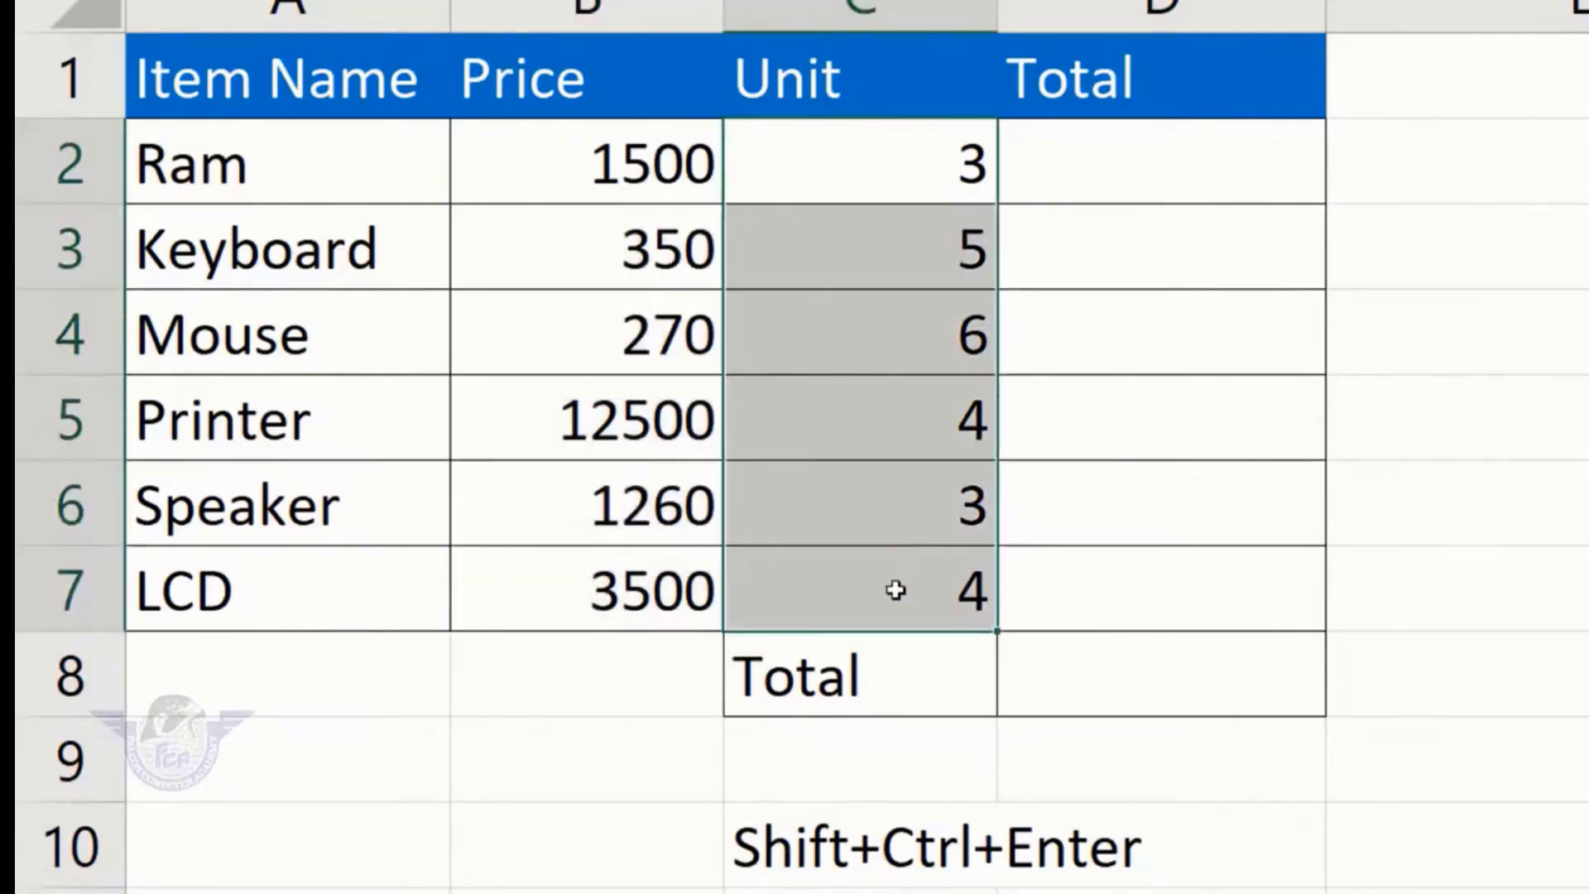
pyautogui.click(1137, 689)
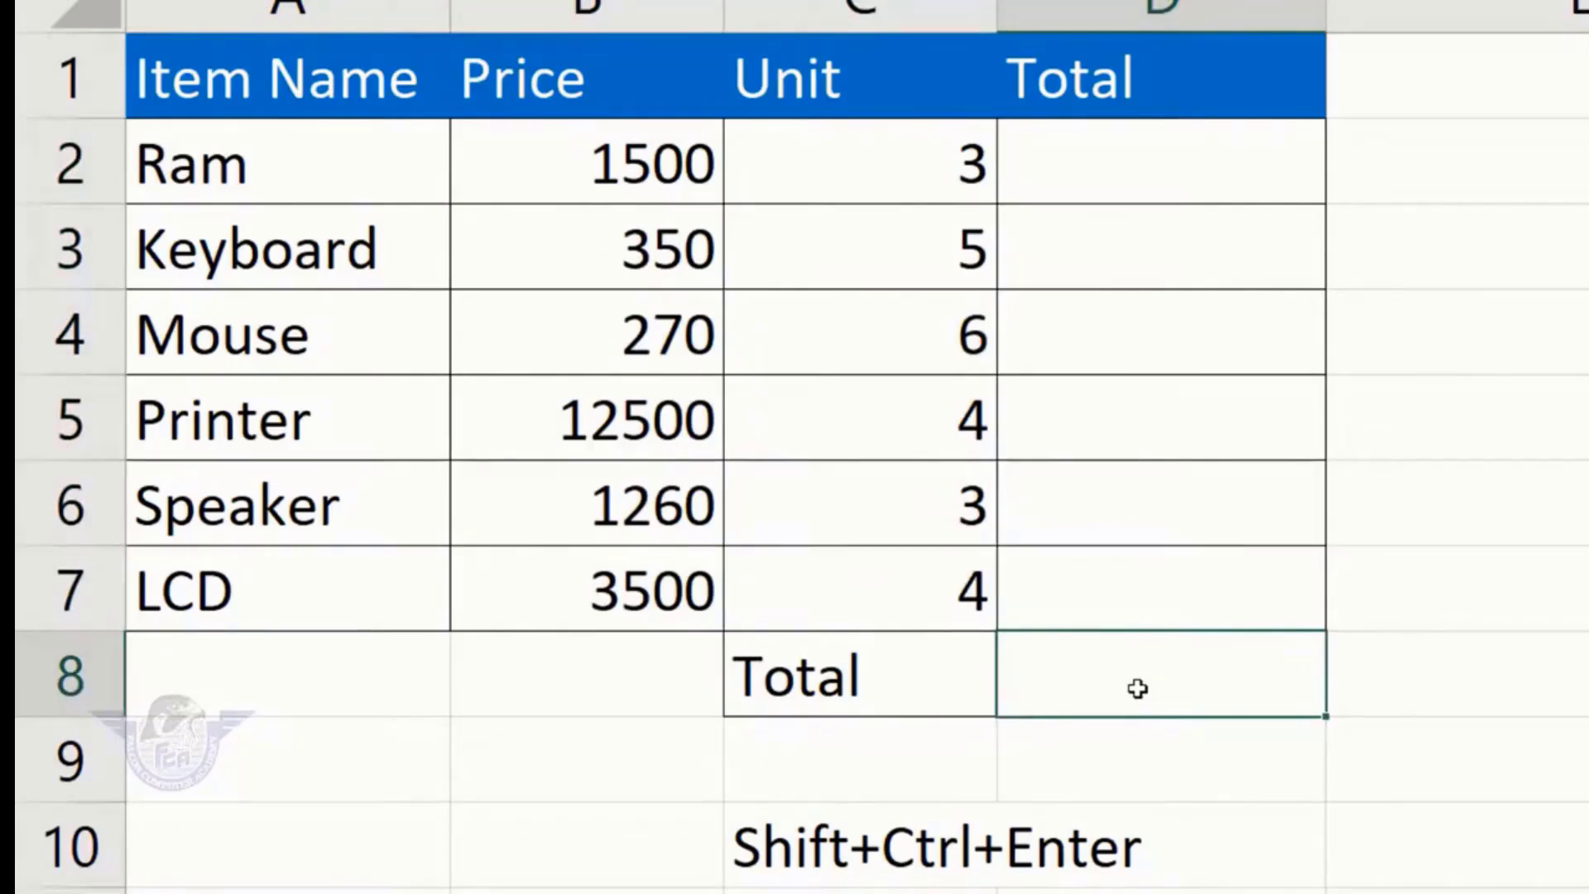
# Enter =B2*C2 in D2 to multiply the Ram price by its units
pyautogui.click(1159, 186)
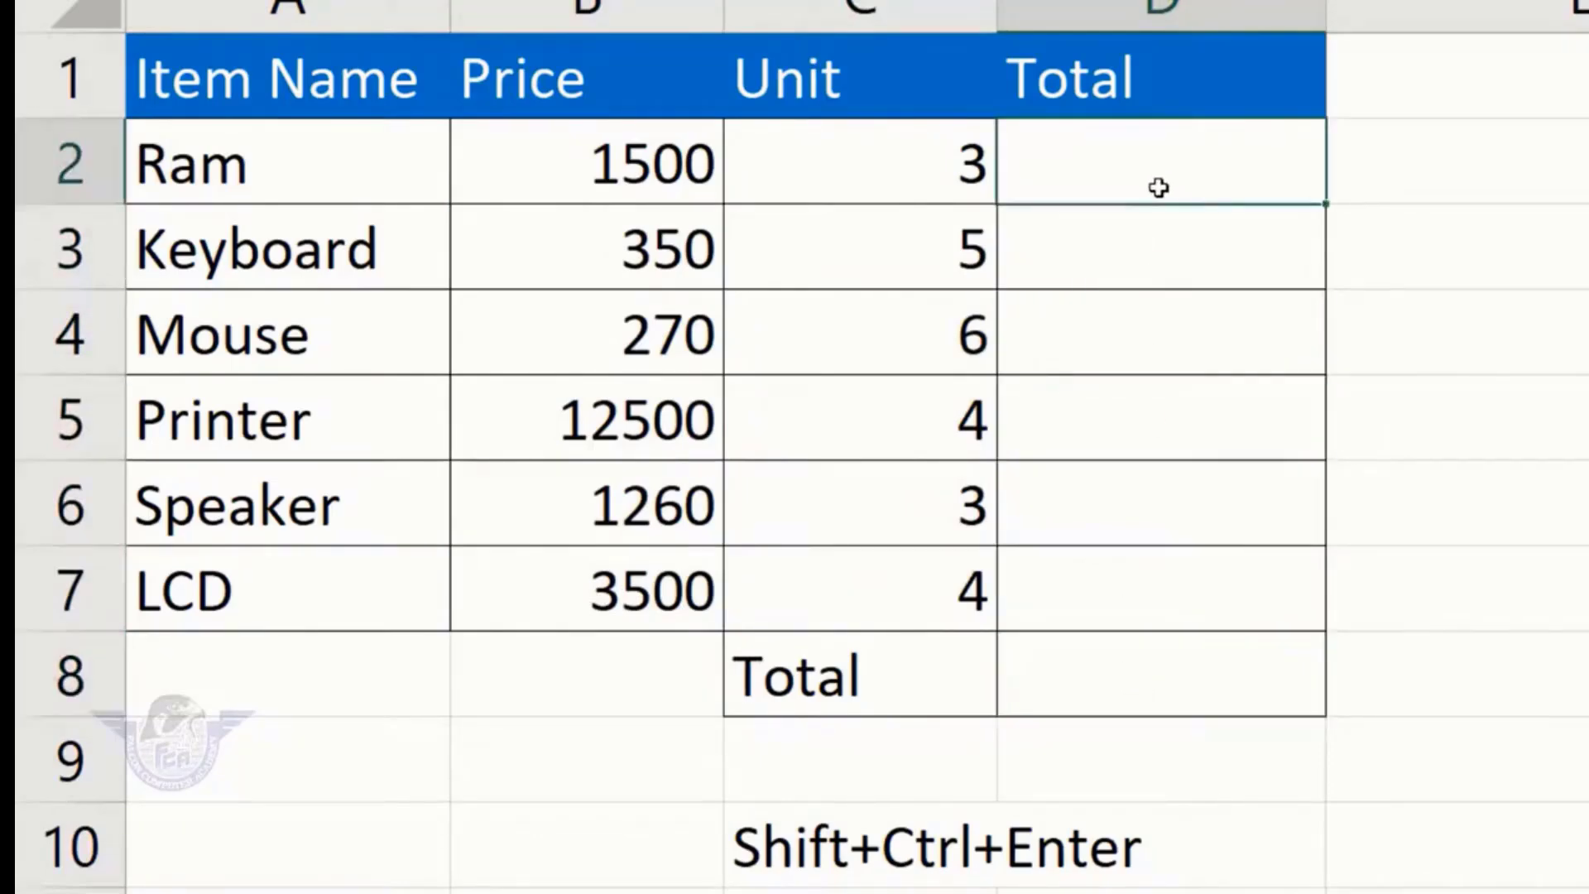
pyautogui.write('=')
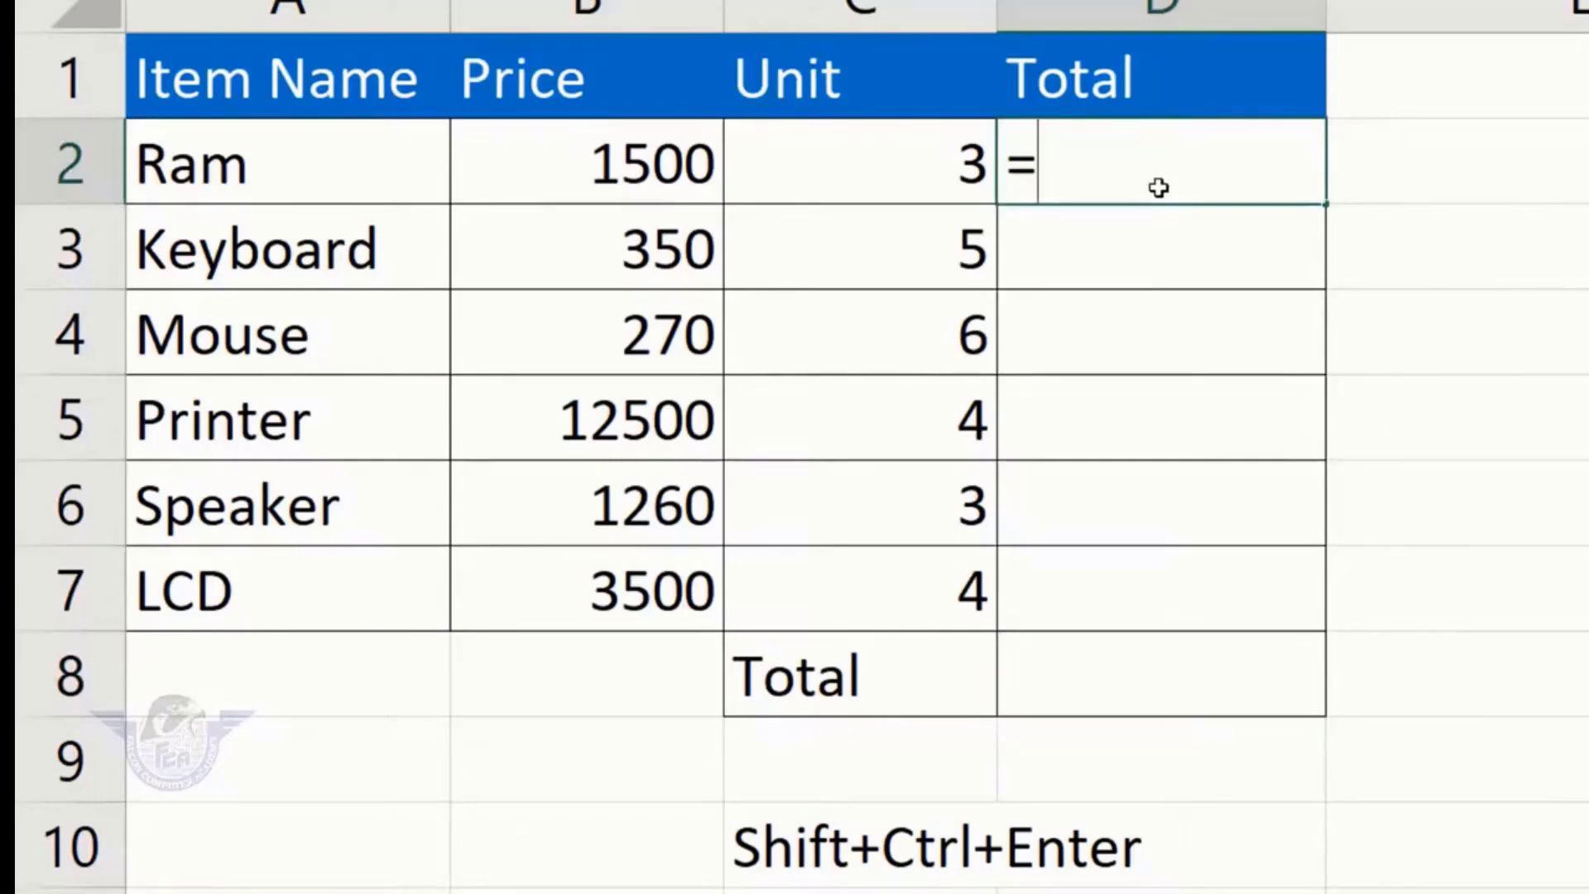
pyautogui.click(659, 166)
pyautogui.write('*')
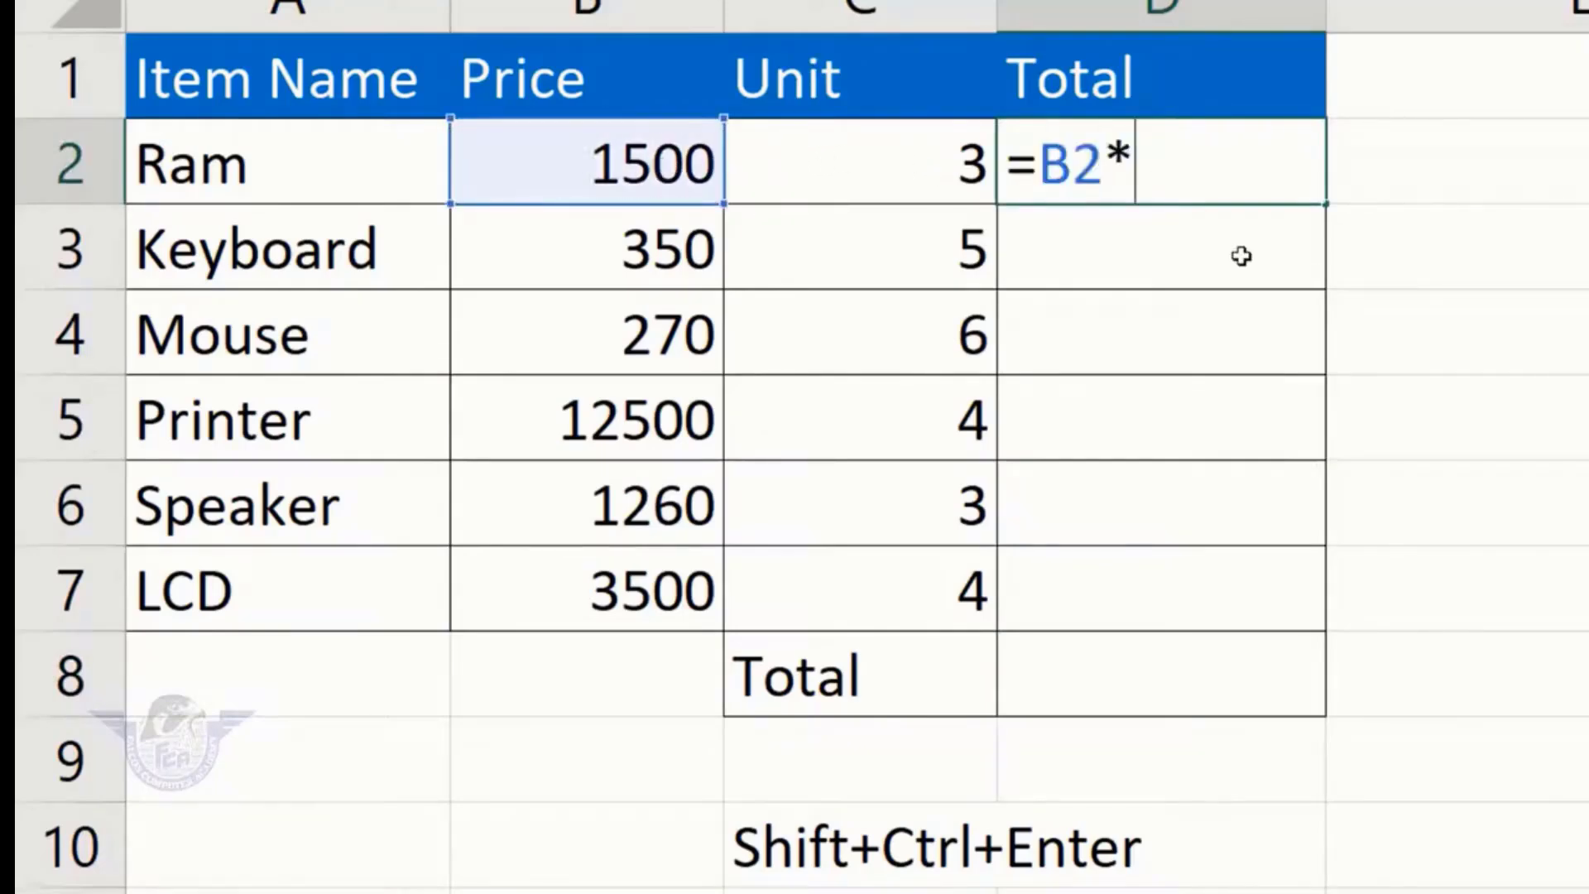
pyautogui.click(930, 157)
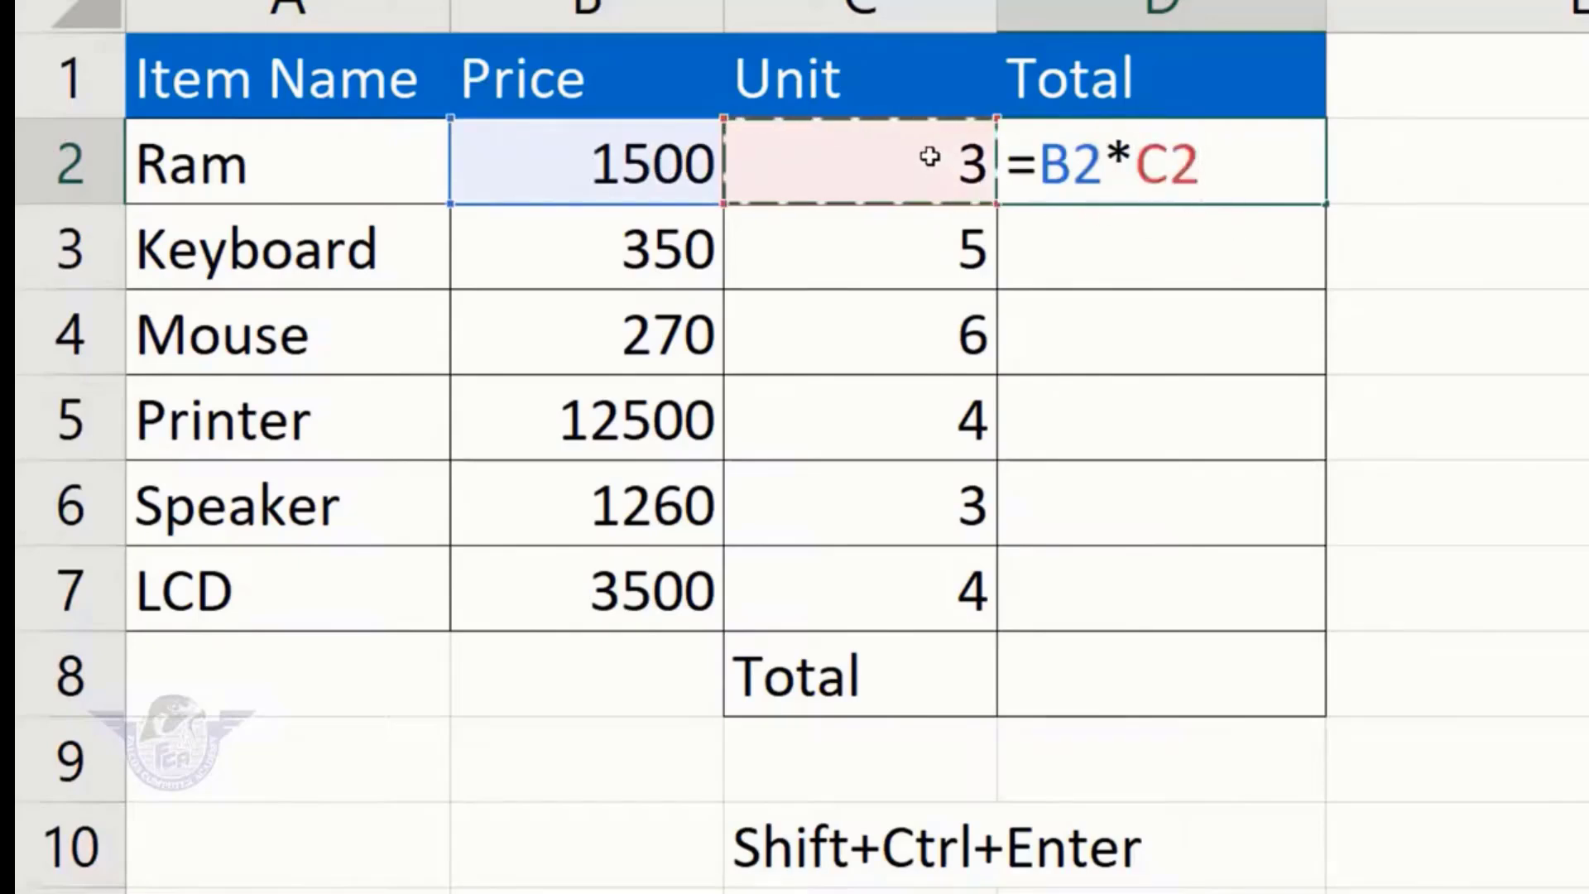
pyautogui.press('Return')
# Fill the multiplication formula from D2 down through D7, and clear the row totals again
pyautogui.click(1159, 174)
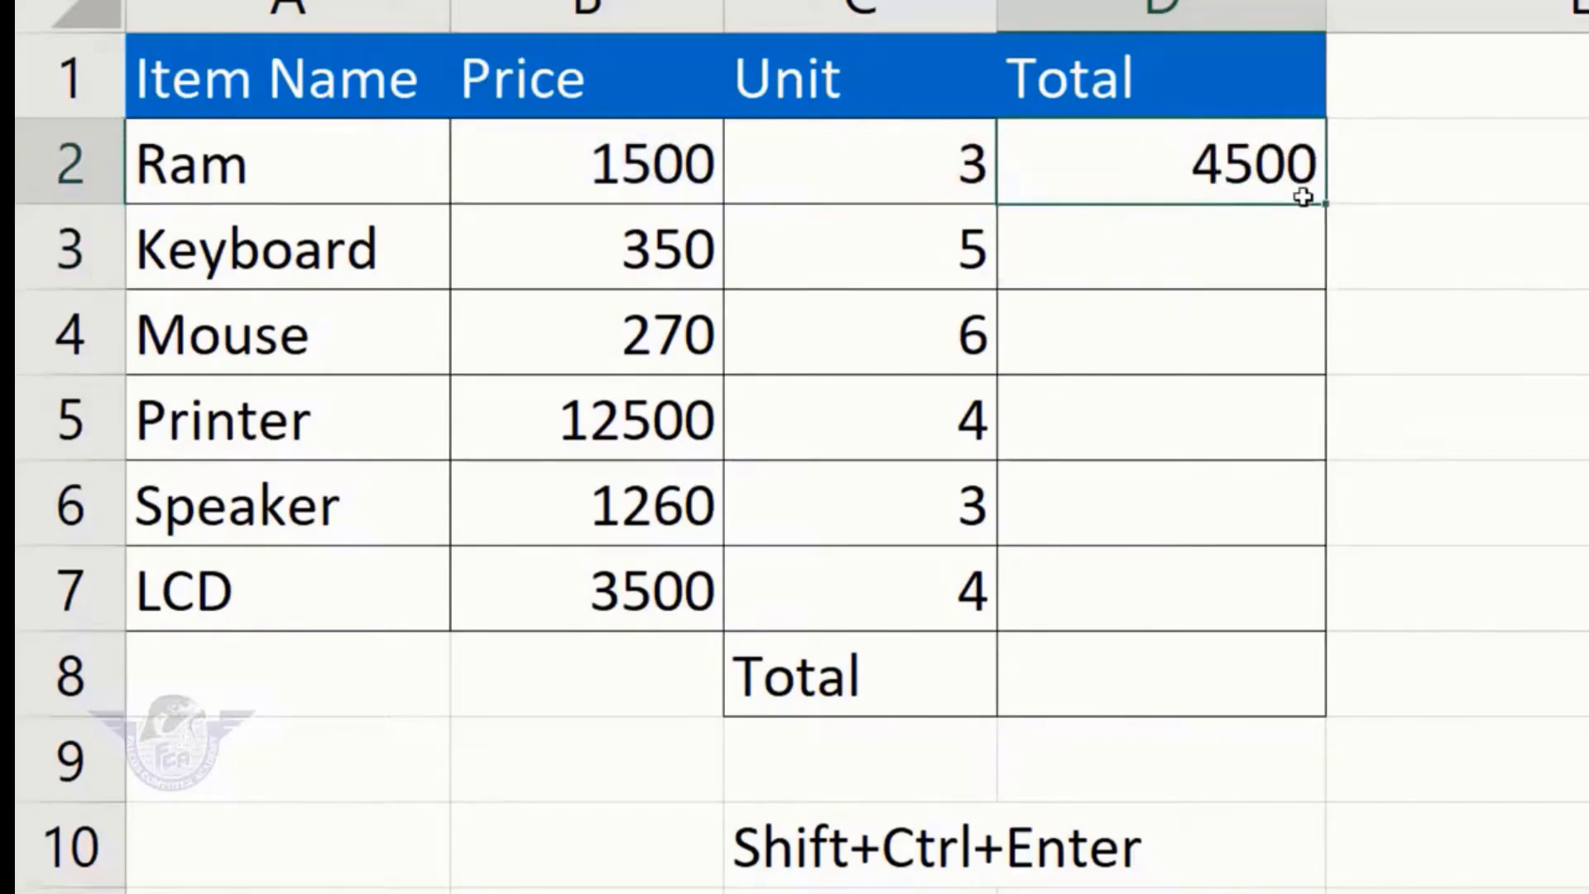
pyautogui.moveTo(1329, 208); pyautogui.dragTo(1328, 630)
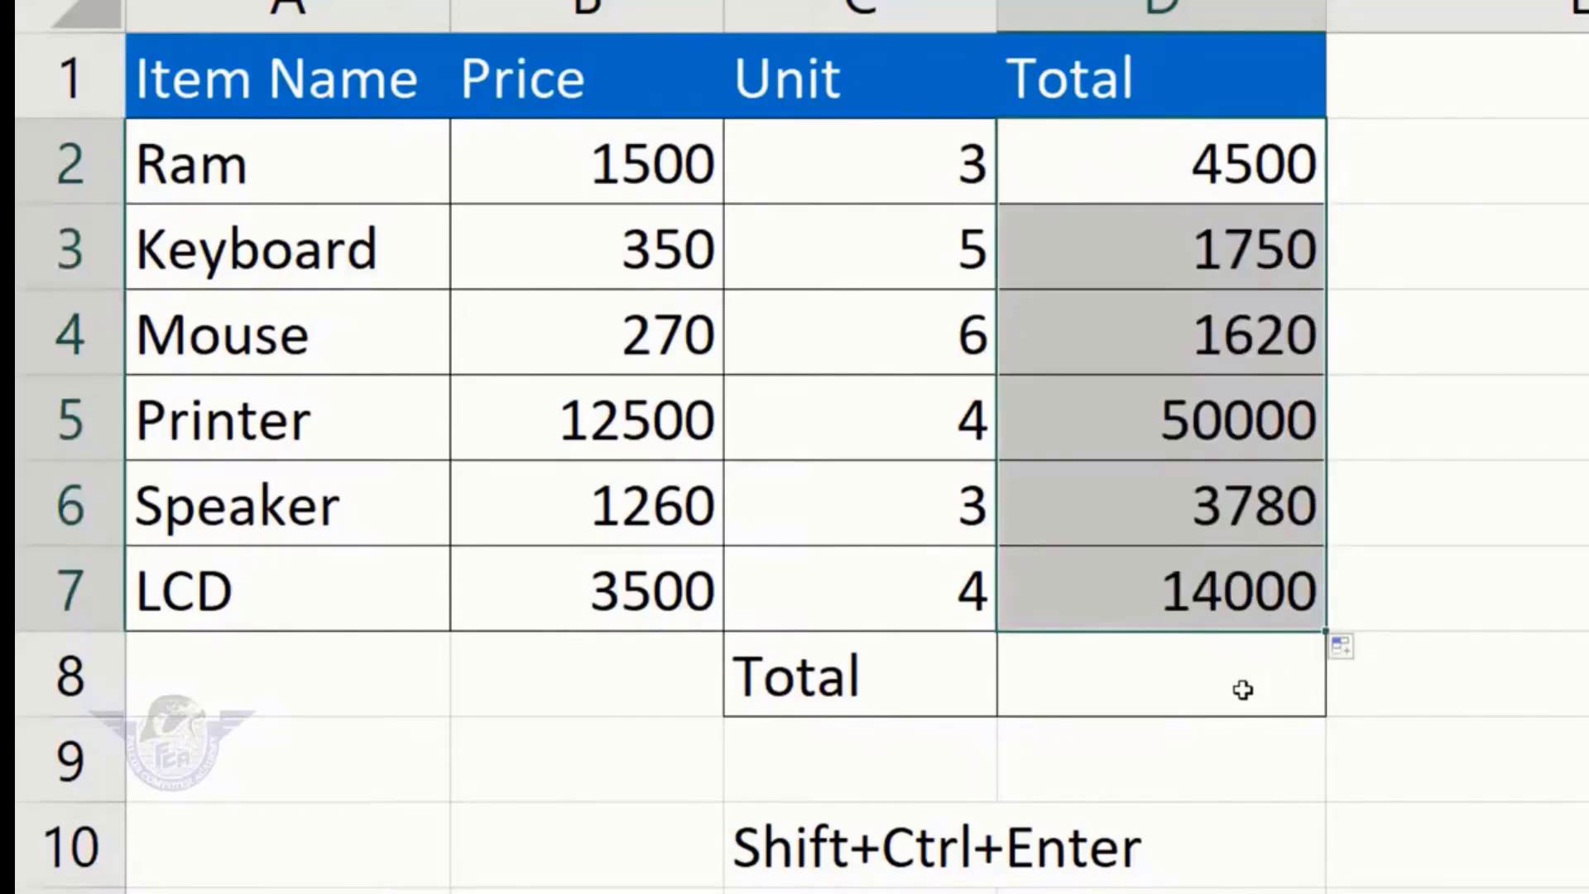
pyautogui.press('Delete')
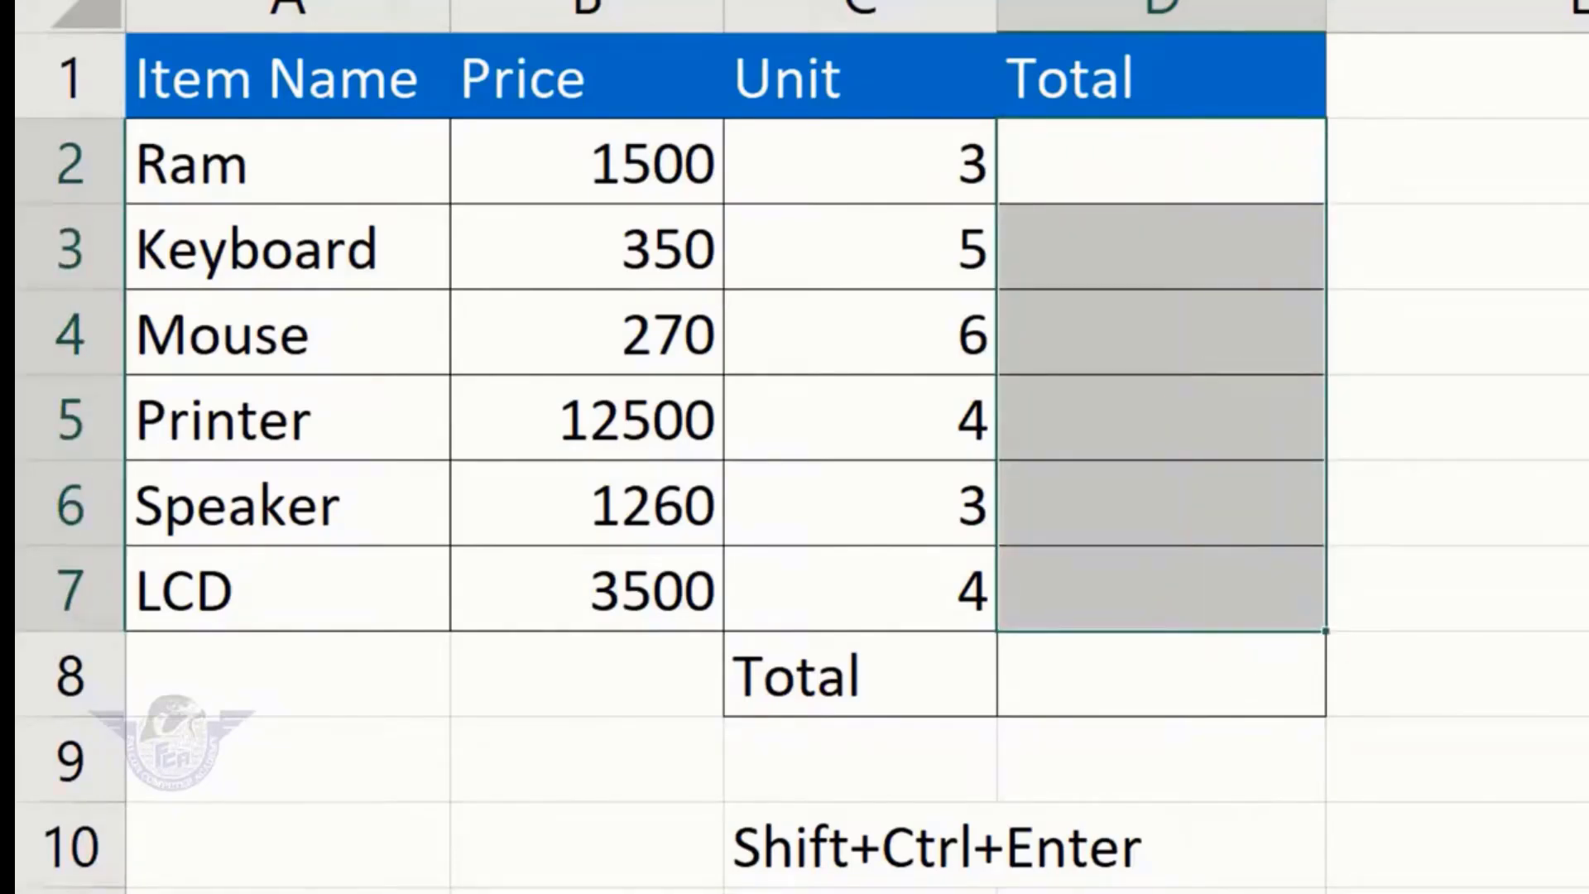
# Enter =SUM(B2:B7*C2:C7) in D8 as an ordinary formula for the grand total of prices times units
pyautogui.click(1224, 686)
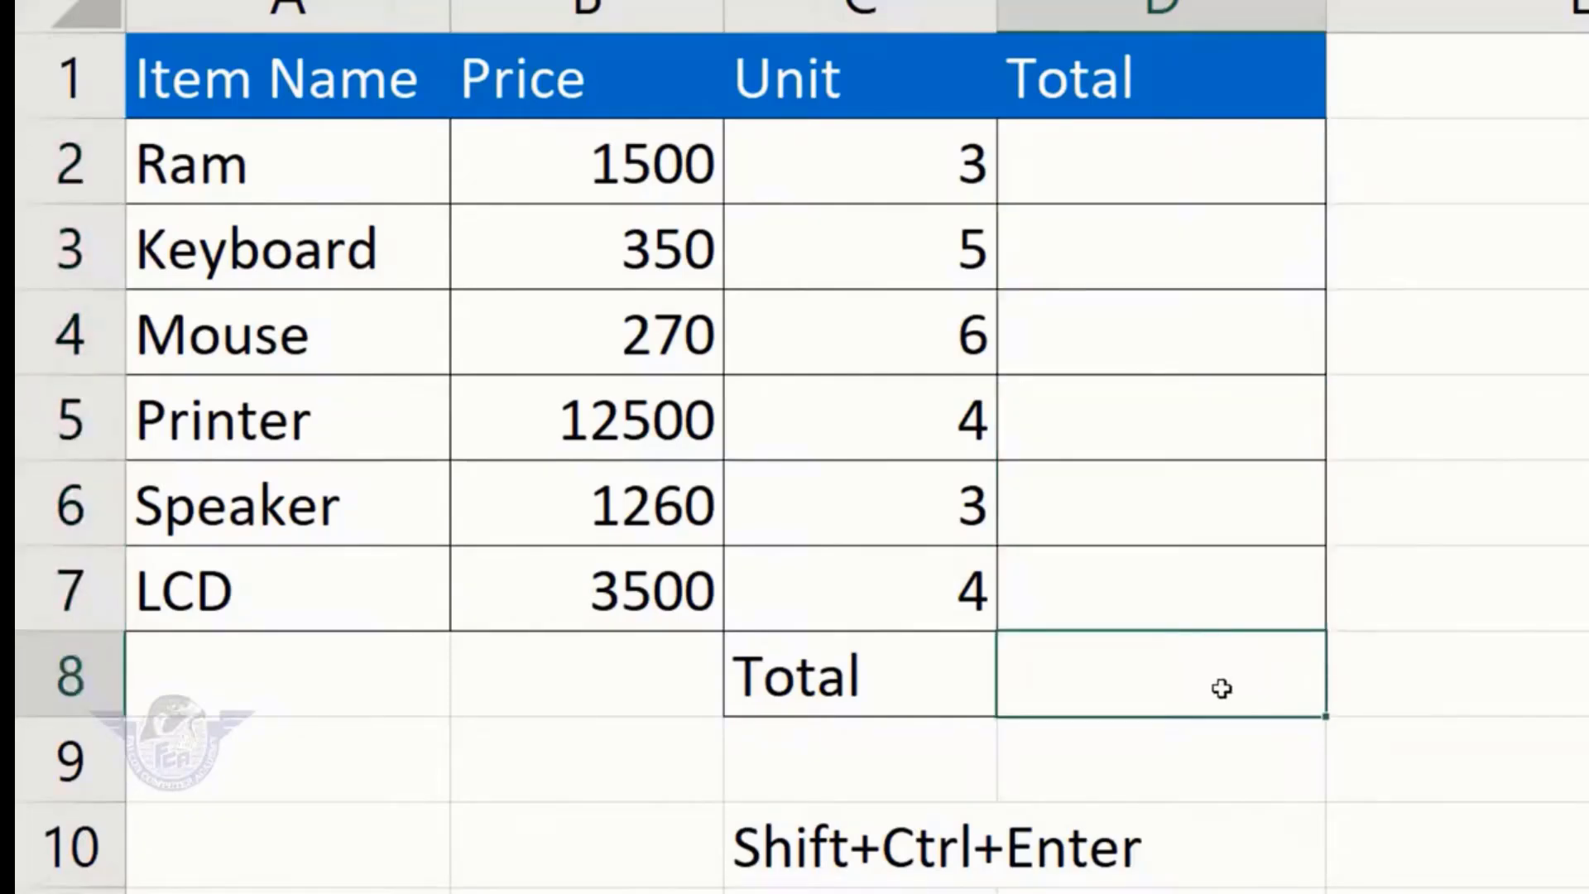
pyautogui.write('=sum')
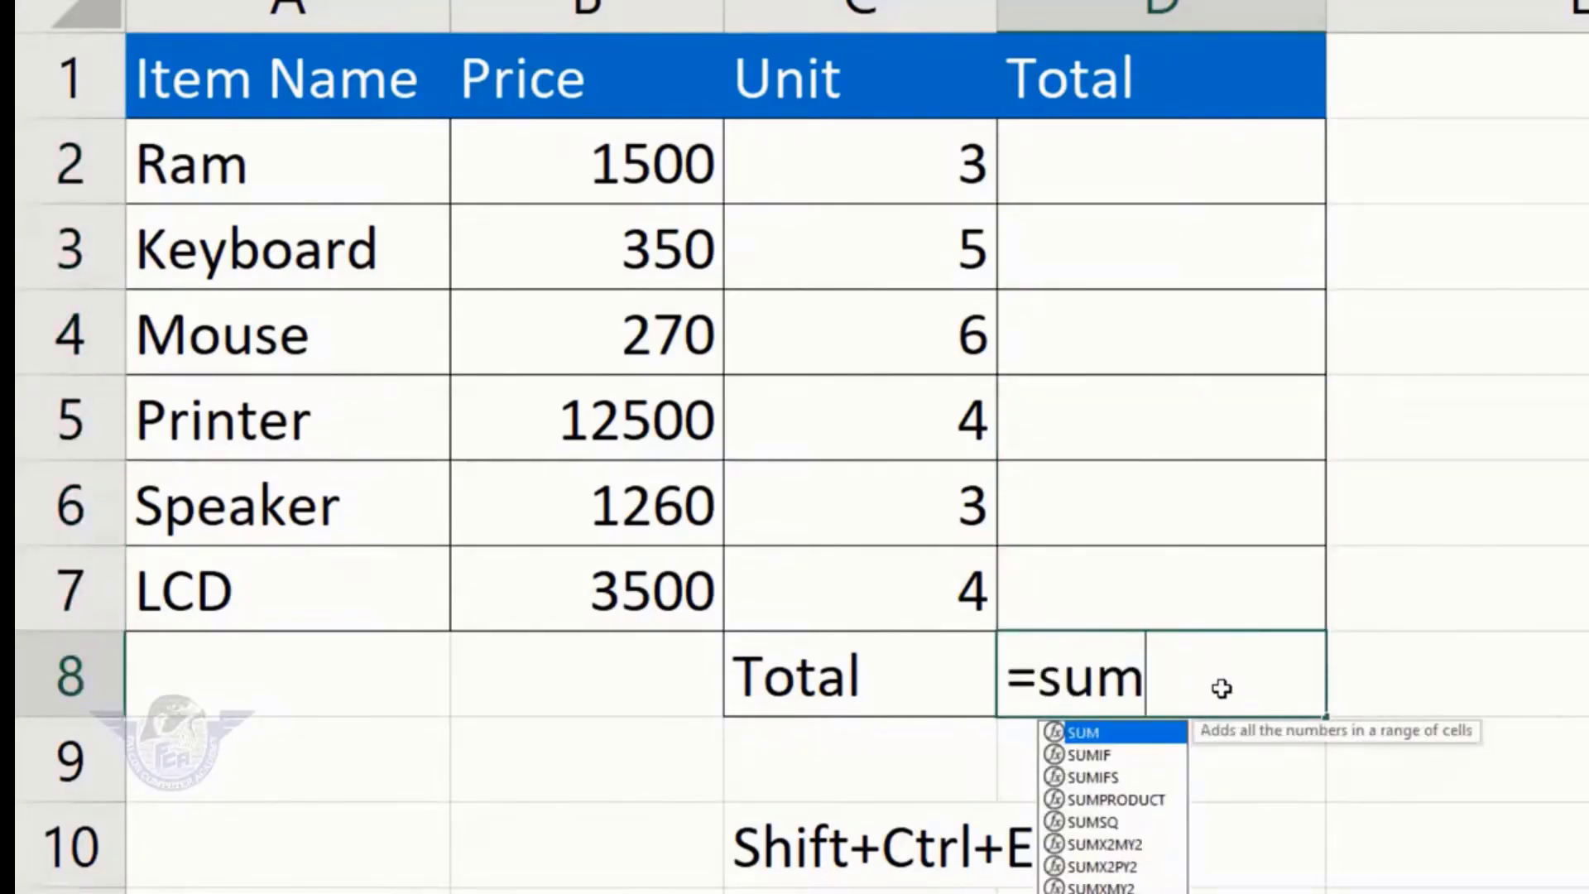
pyautogui.write('(')
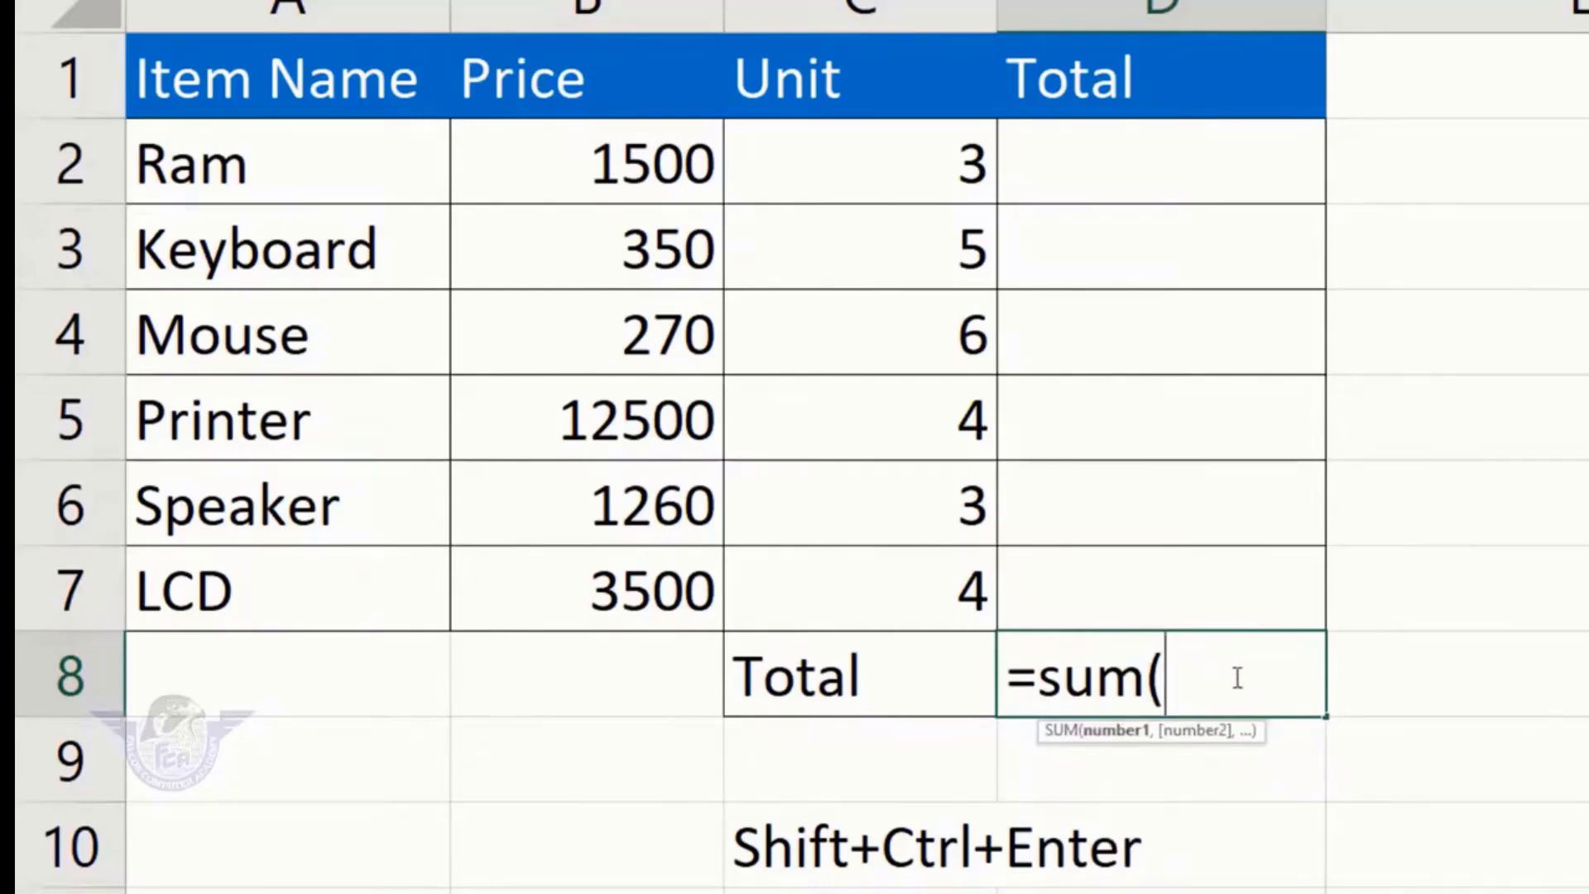
pyautogui.click(592, 195)
pyautogui.moveTo(592, 207); pyautogui.dragTo(596, 578)
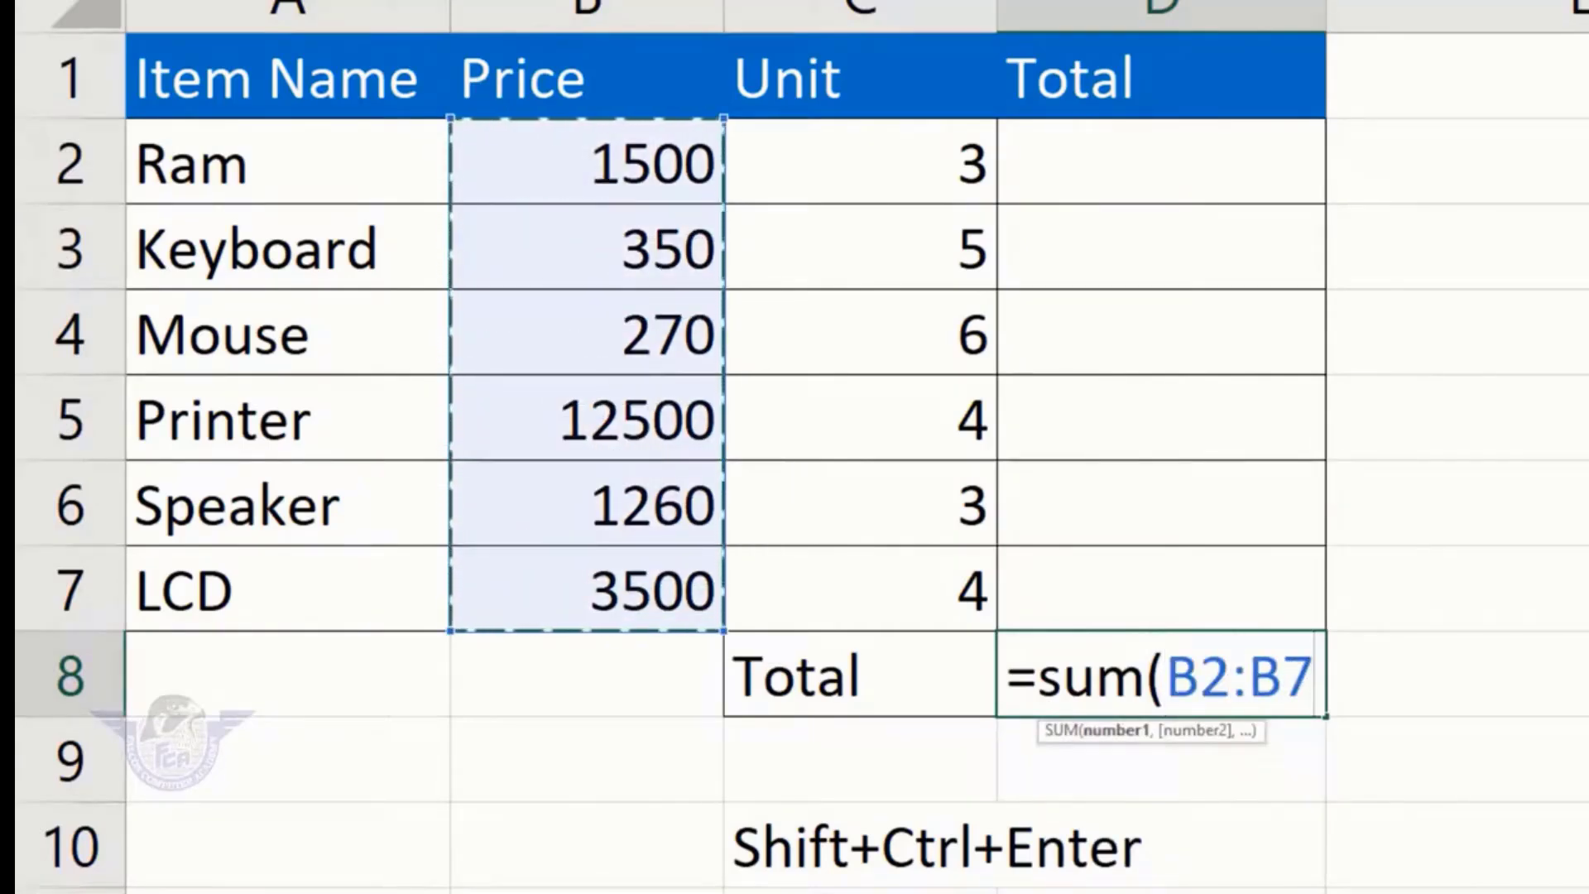
pyautogui.write('*')
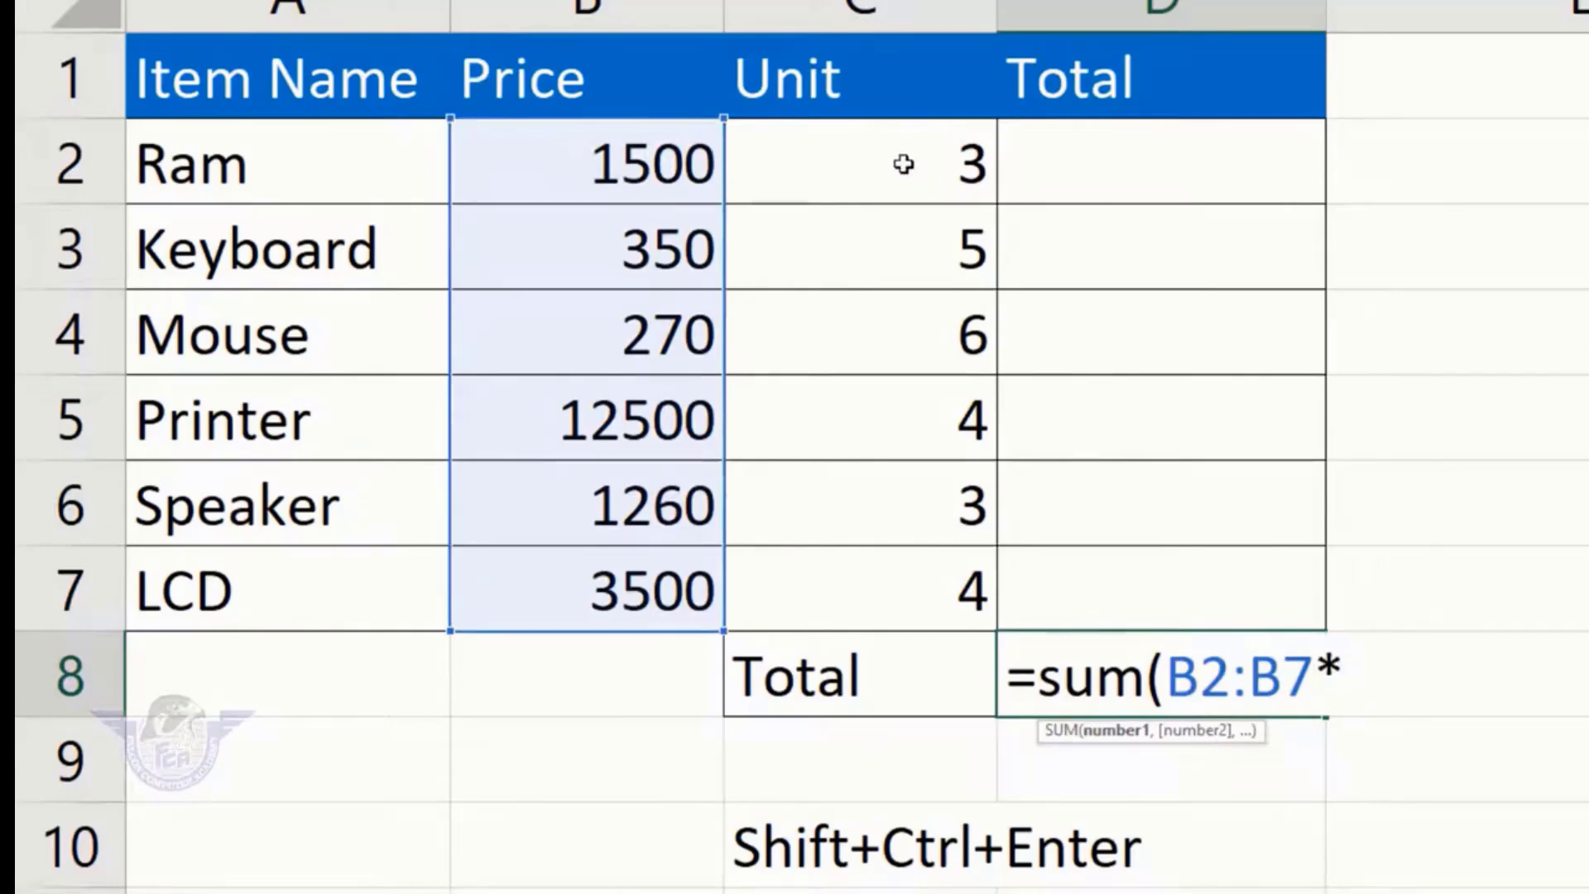
pyautogui.moveTo(905, 160); pyautogui.dragTo(832, 579)
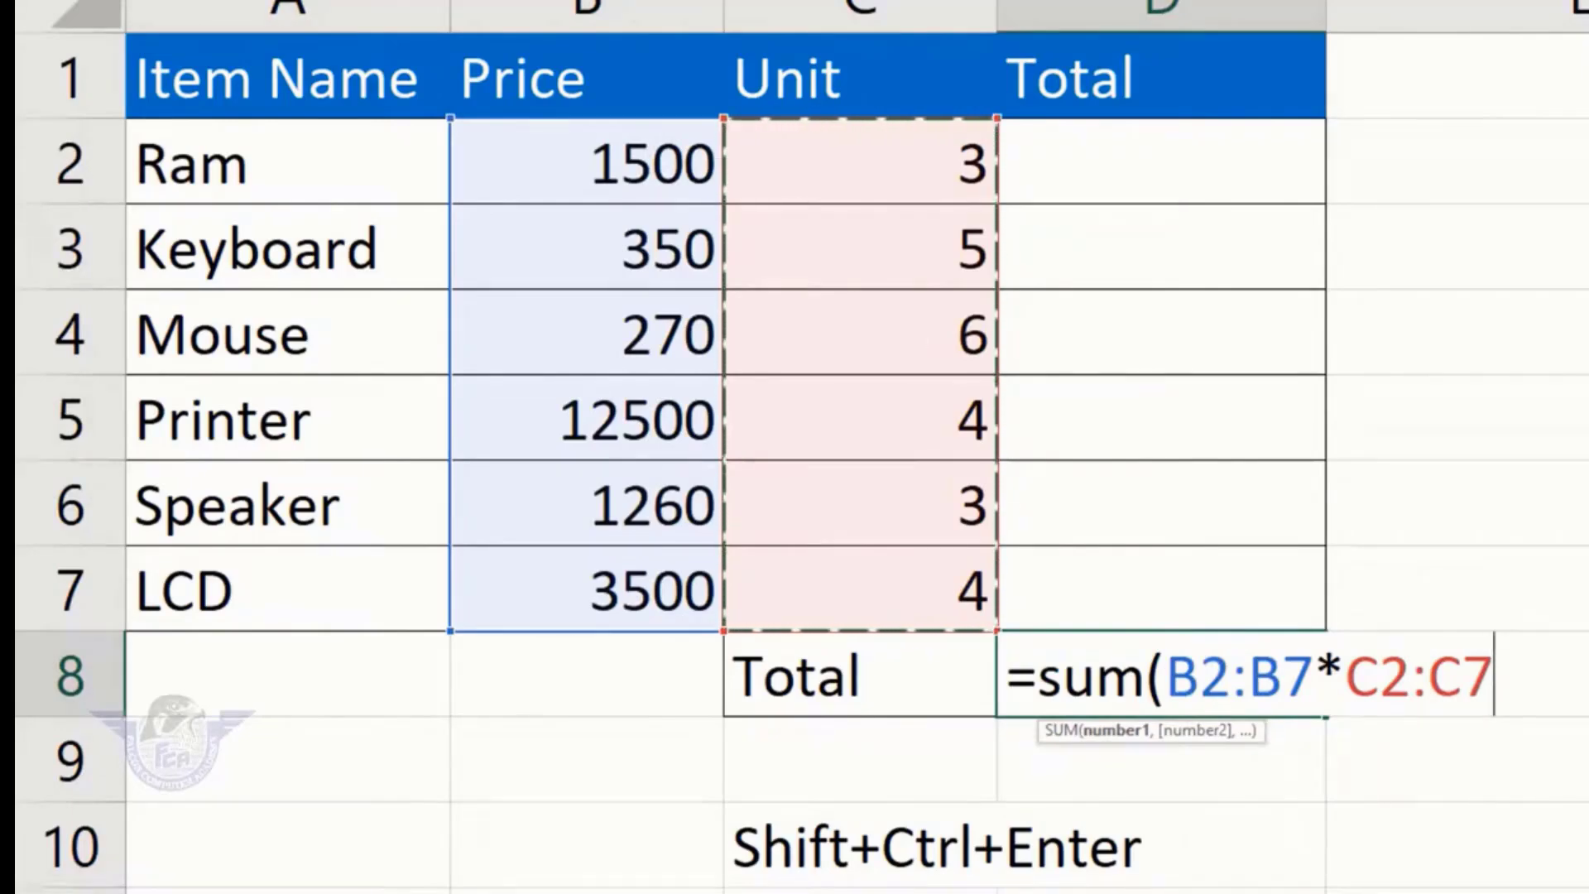
pyautogui.write(')')
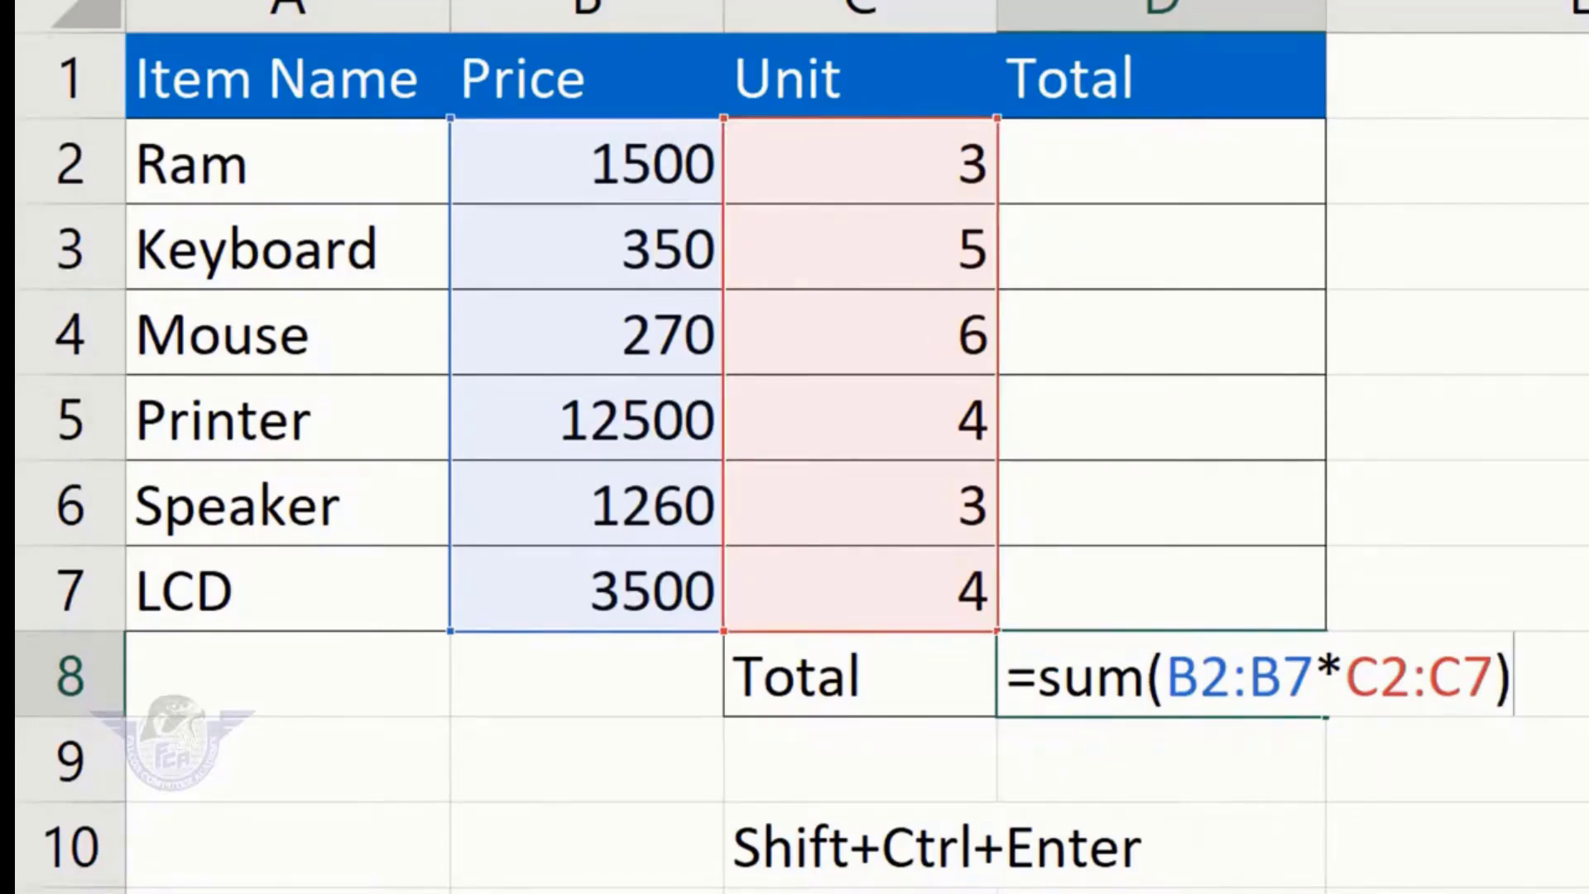
pyautogui.press('Return')
# Reopen the SUM formula in D8 and commit it as an array formula
pyautogui.press('Up')
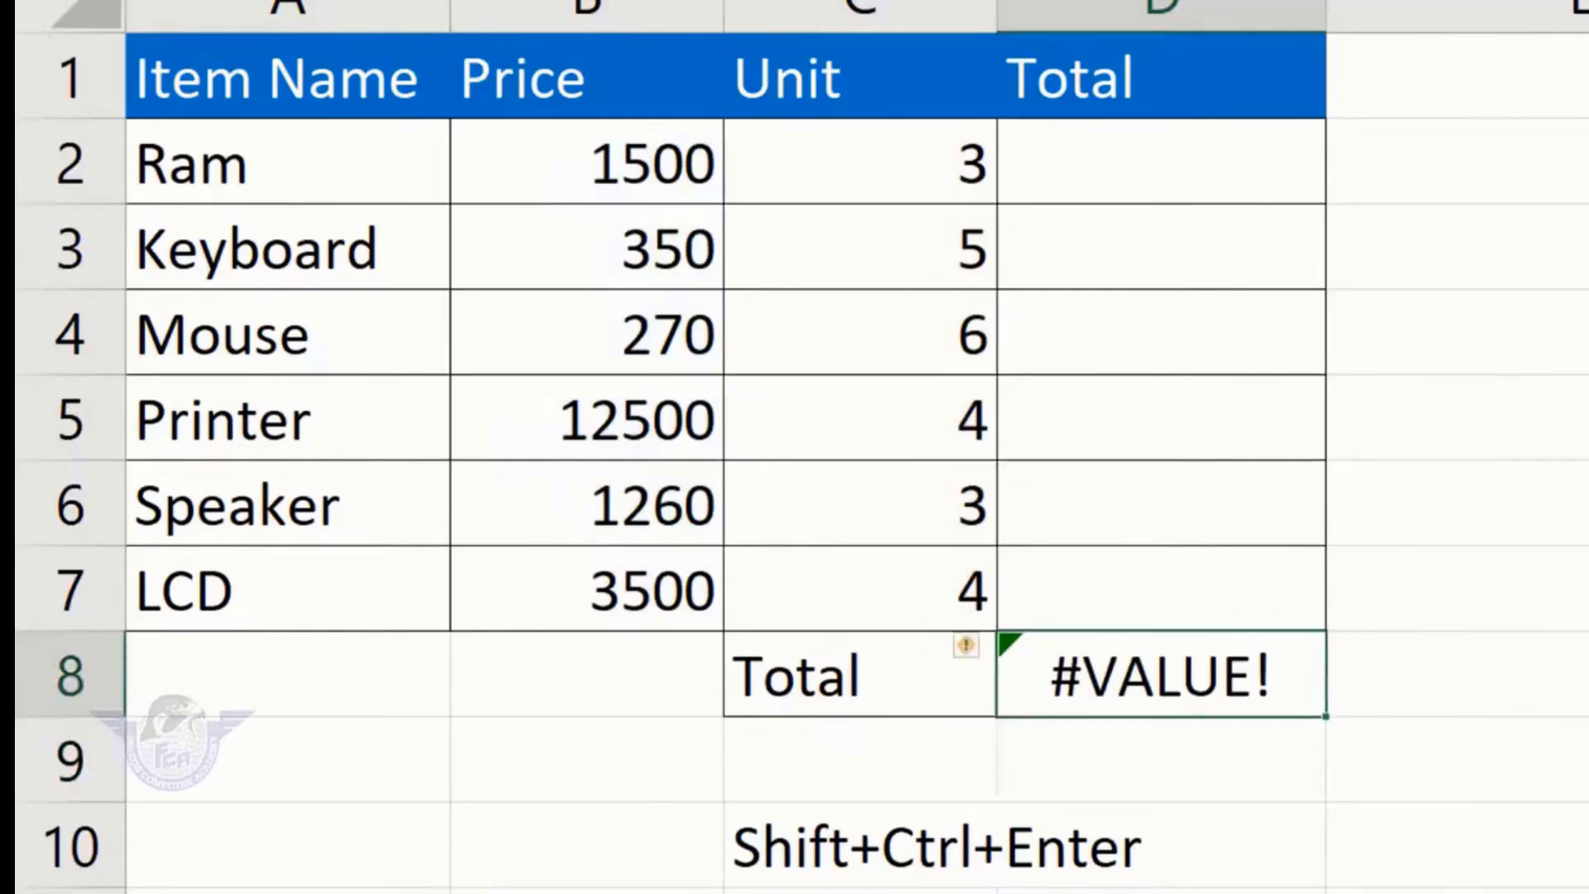
pyautogui.press('F2')
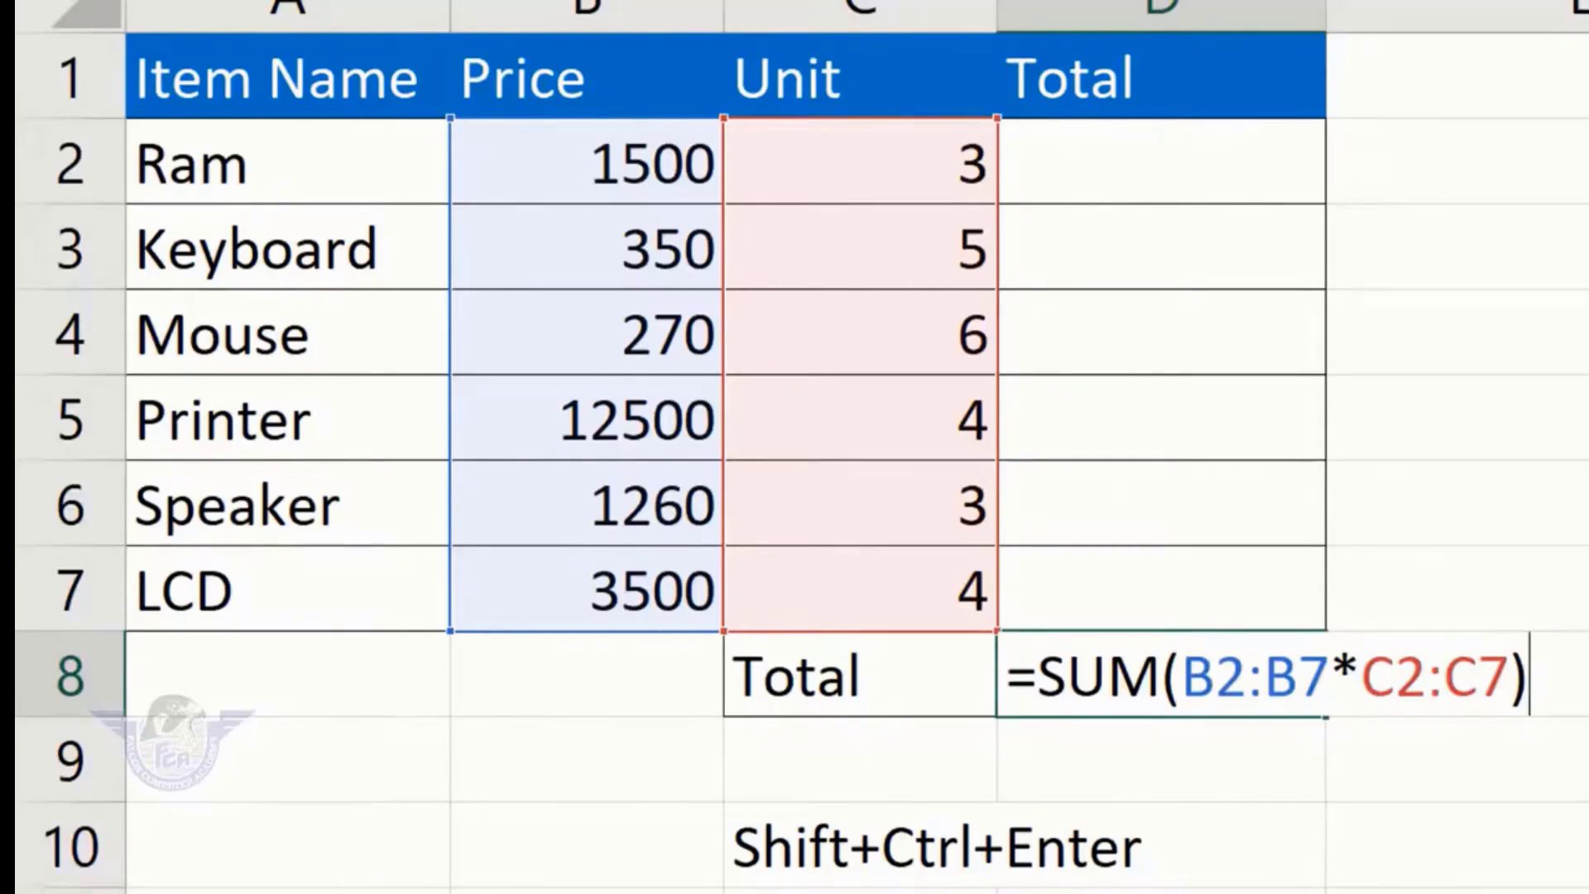
pyautogui.hotkey('ctrl', 'shift', 'Return')
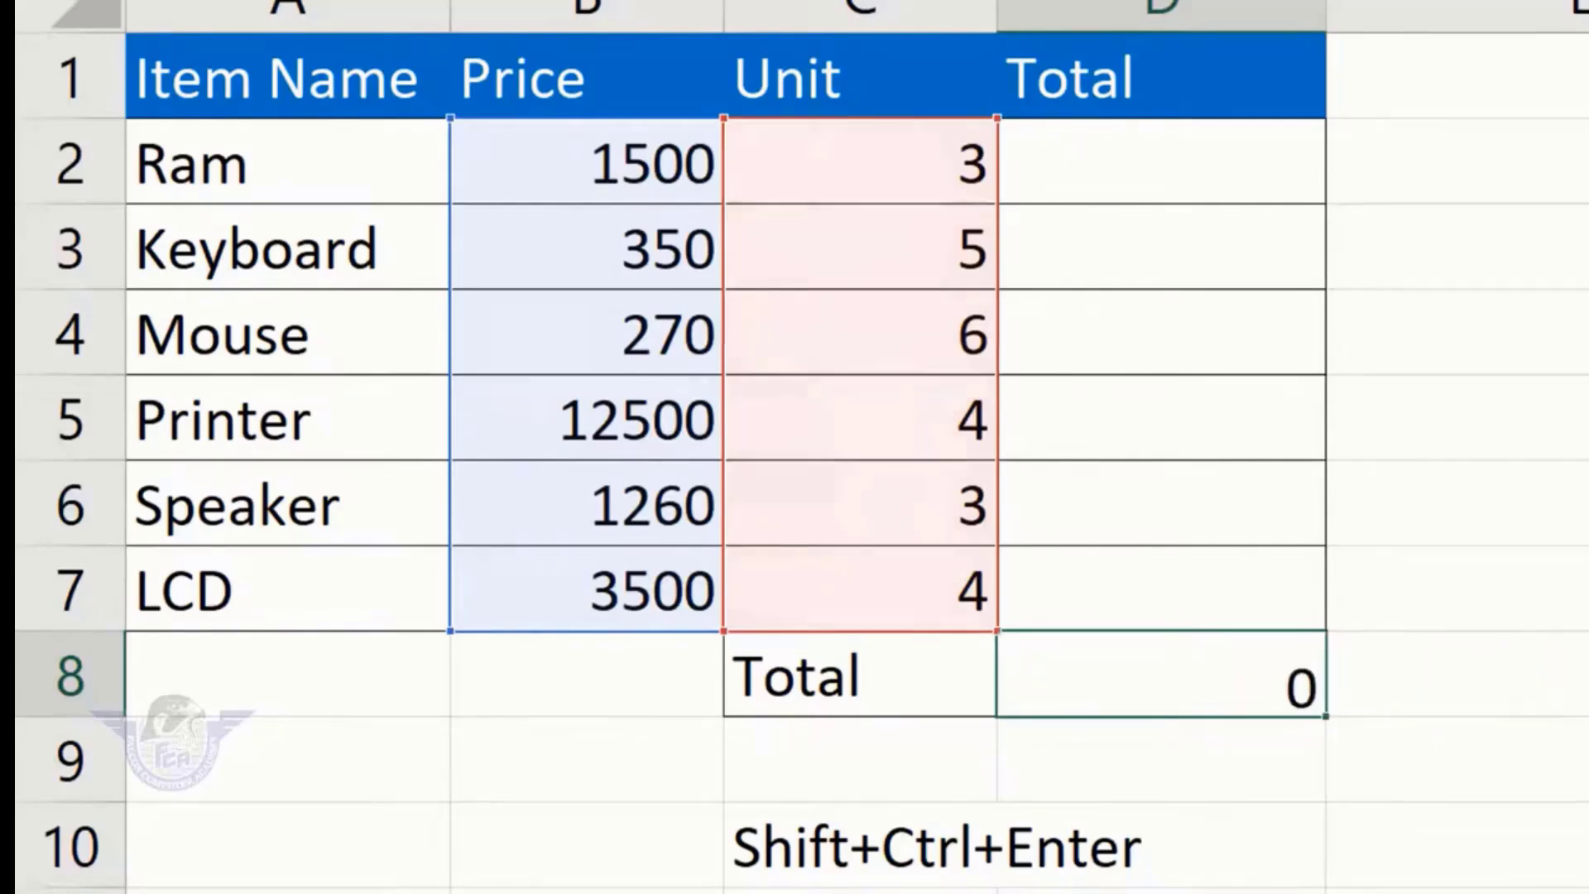
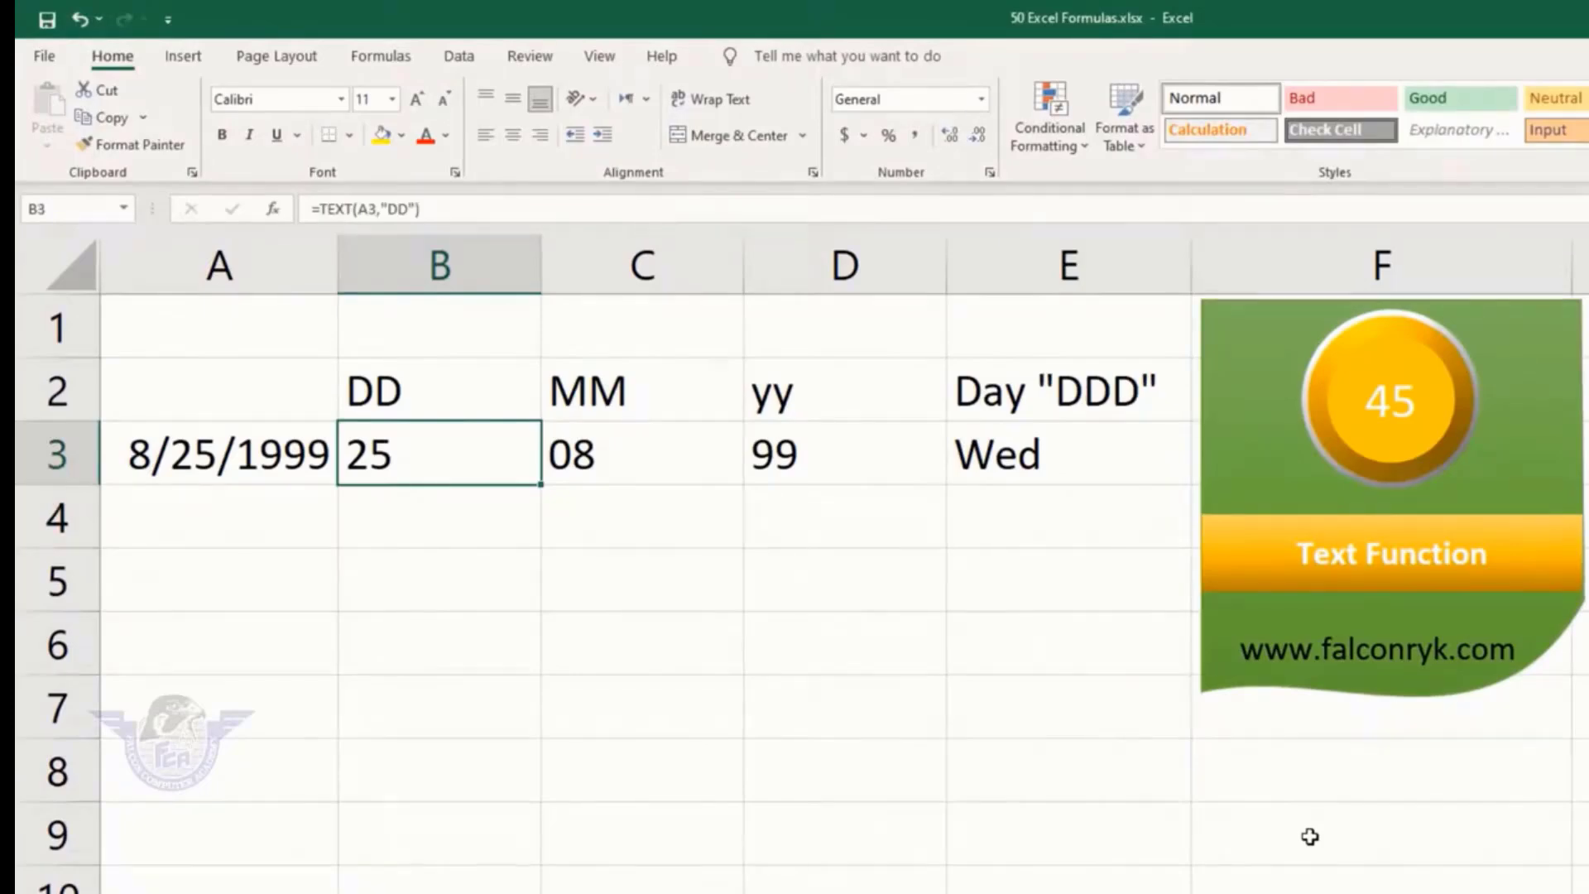
# Clear B3 and re-enter =TEXT(A3,"DD") there to extract the day number from the date in A3
pyautogui.click(240, 473)
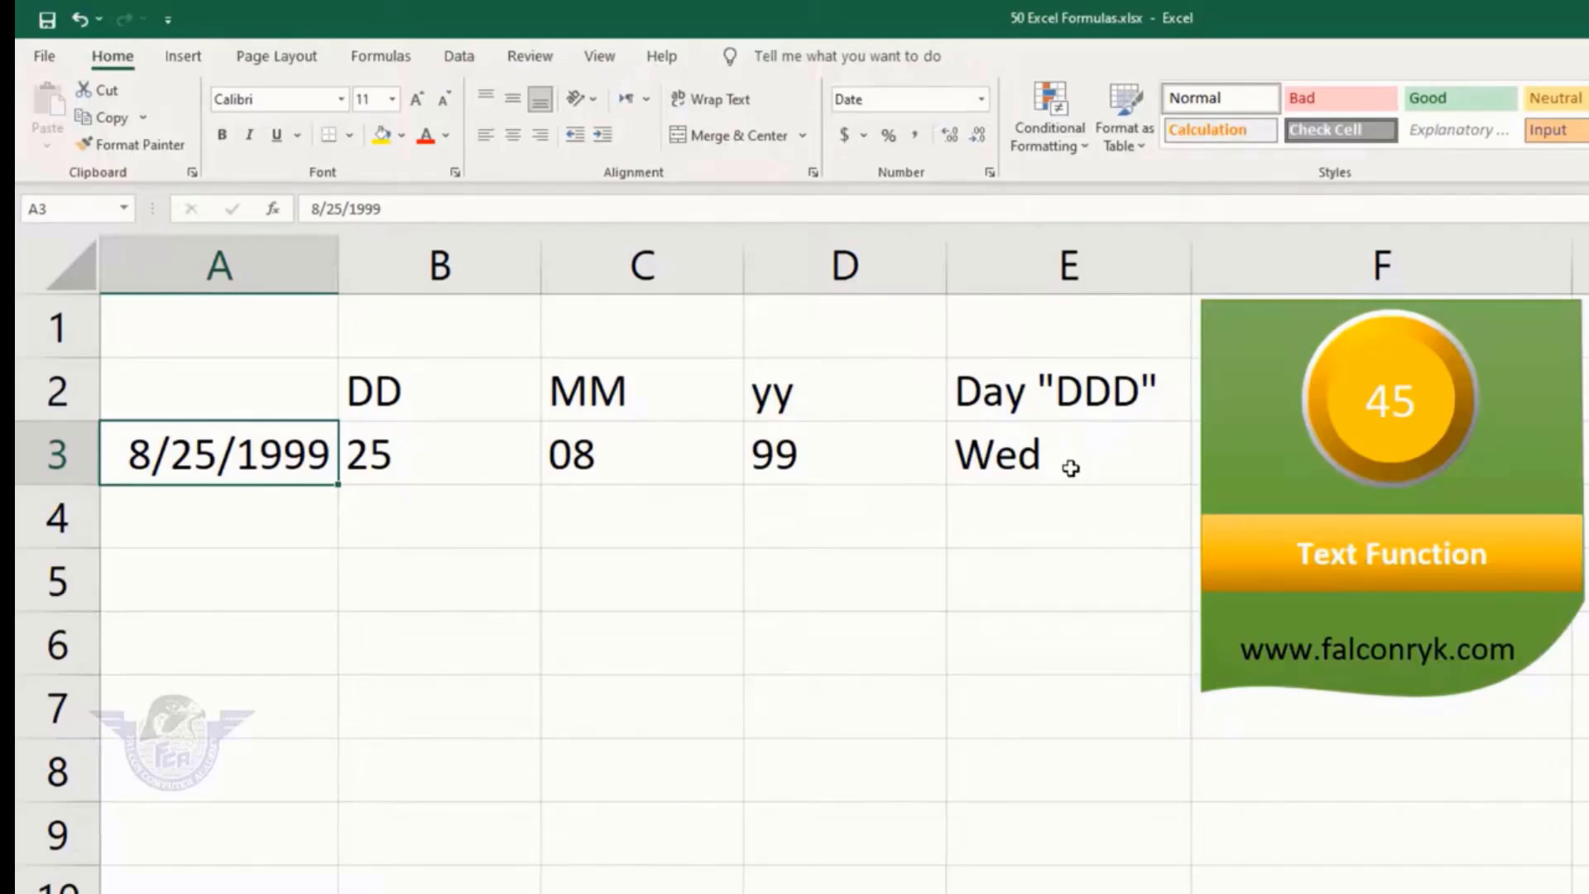
pyautogui.click(473, 460)
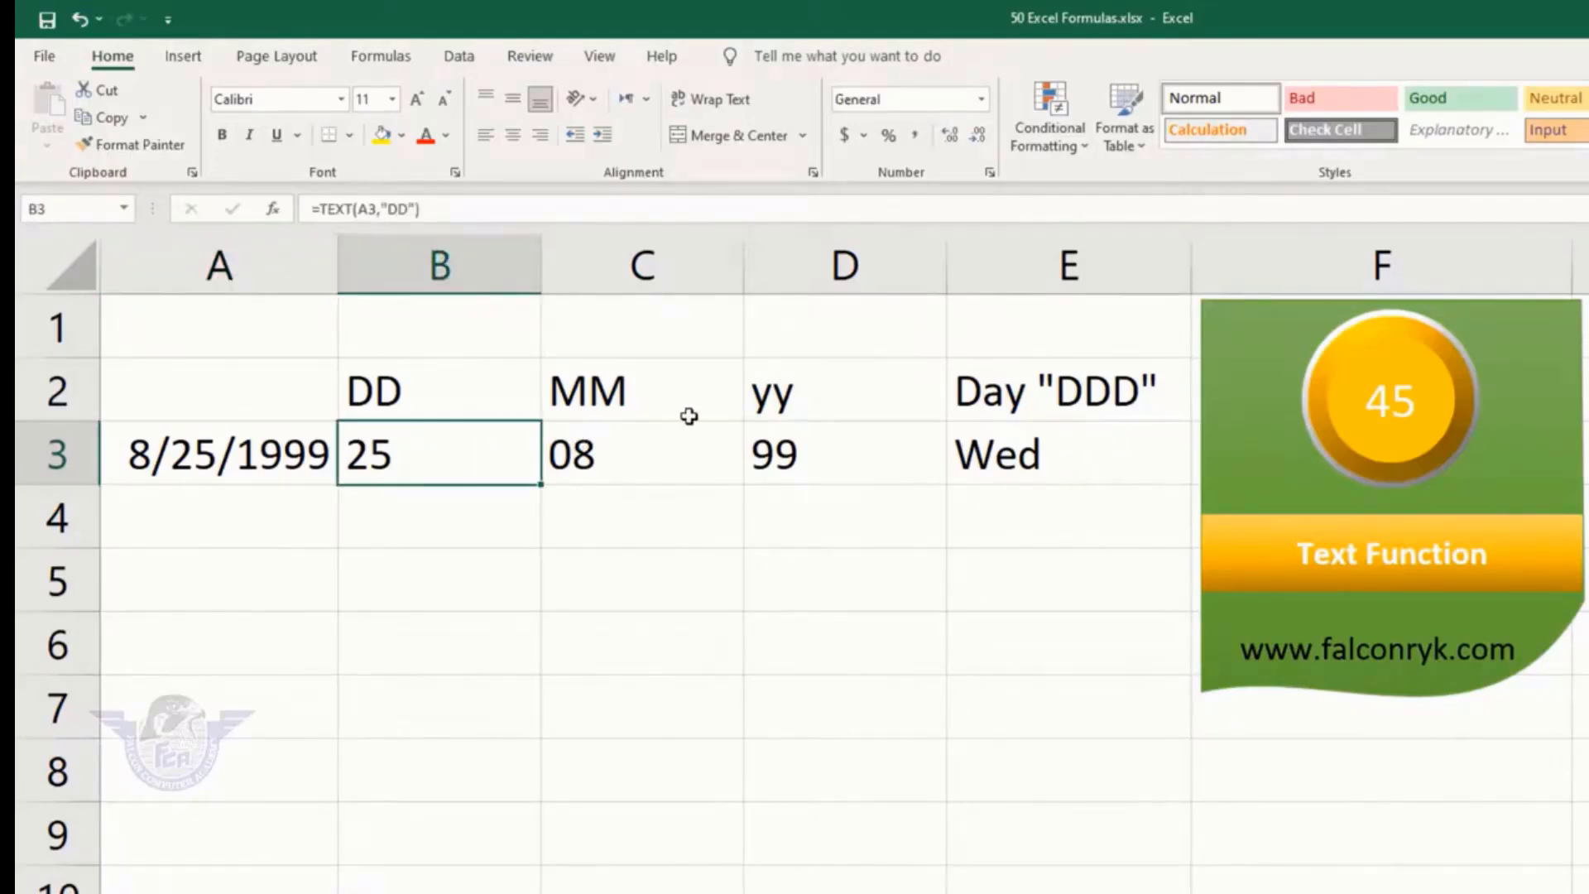
pyautogui.press('Delete')
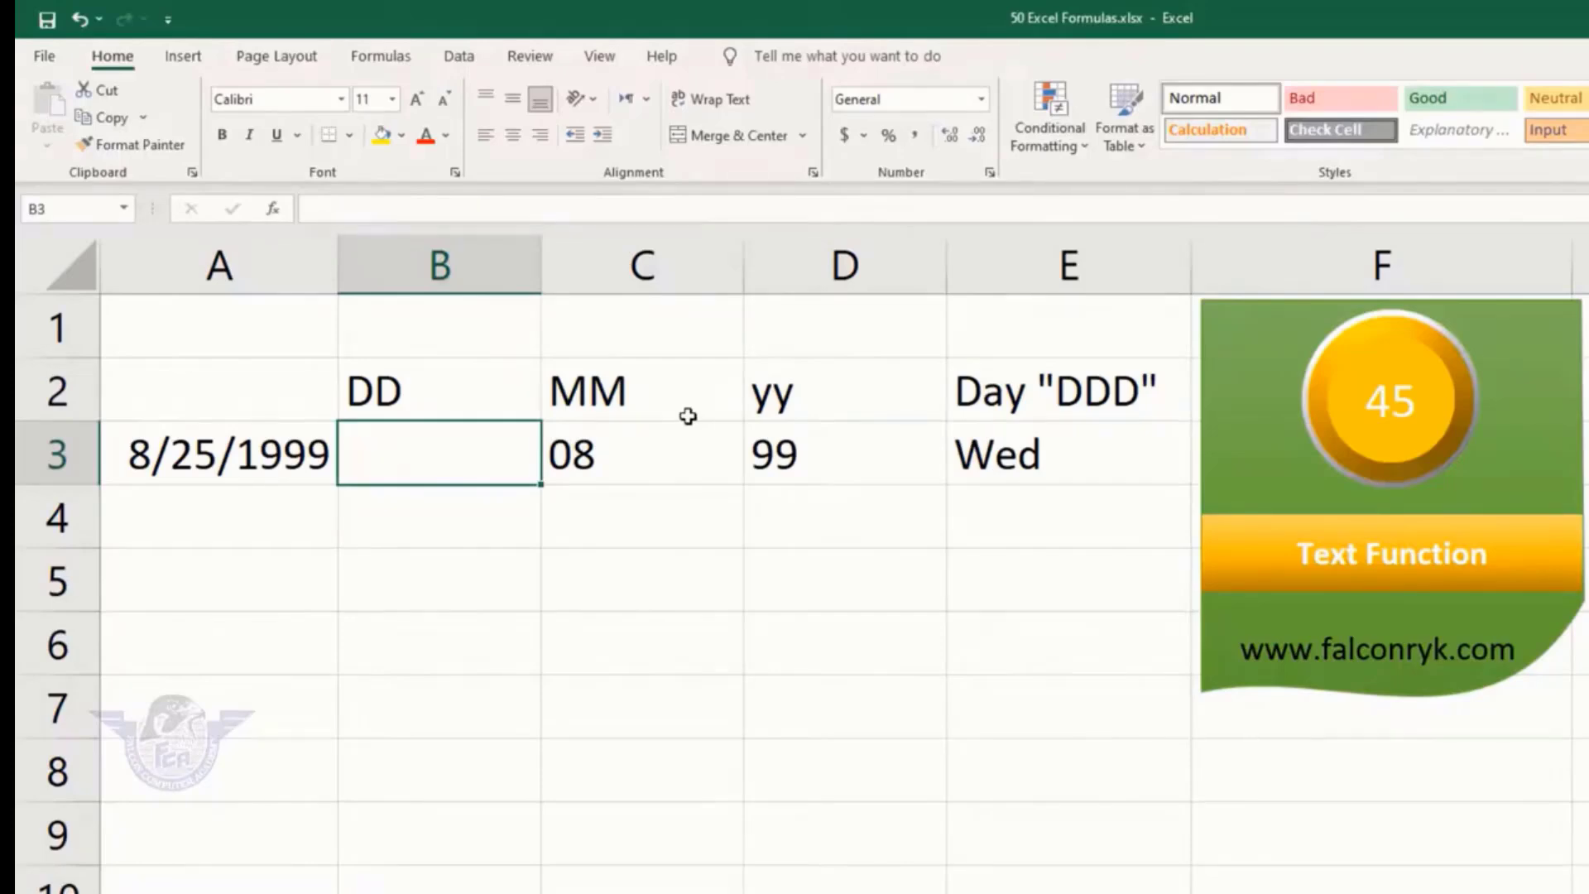
pyautogui.write('=text')
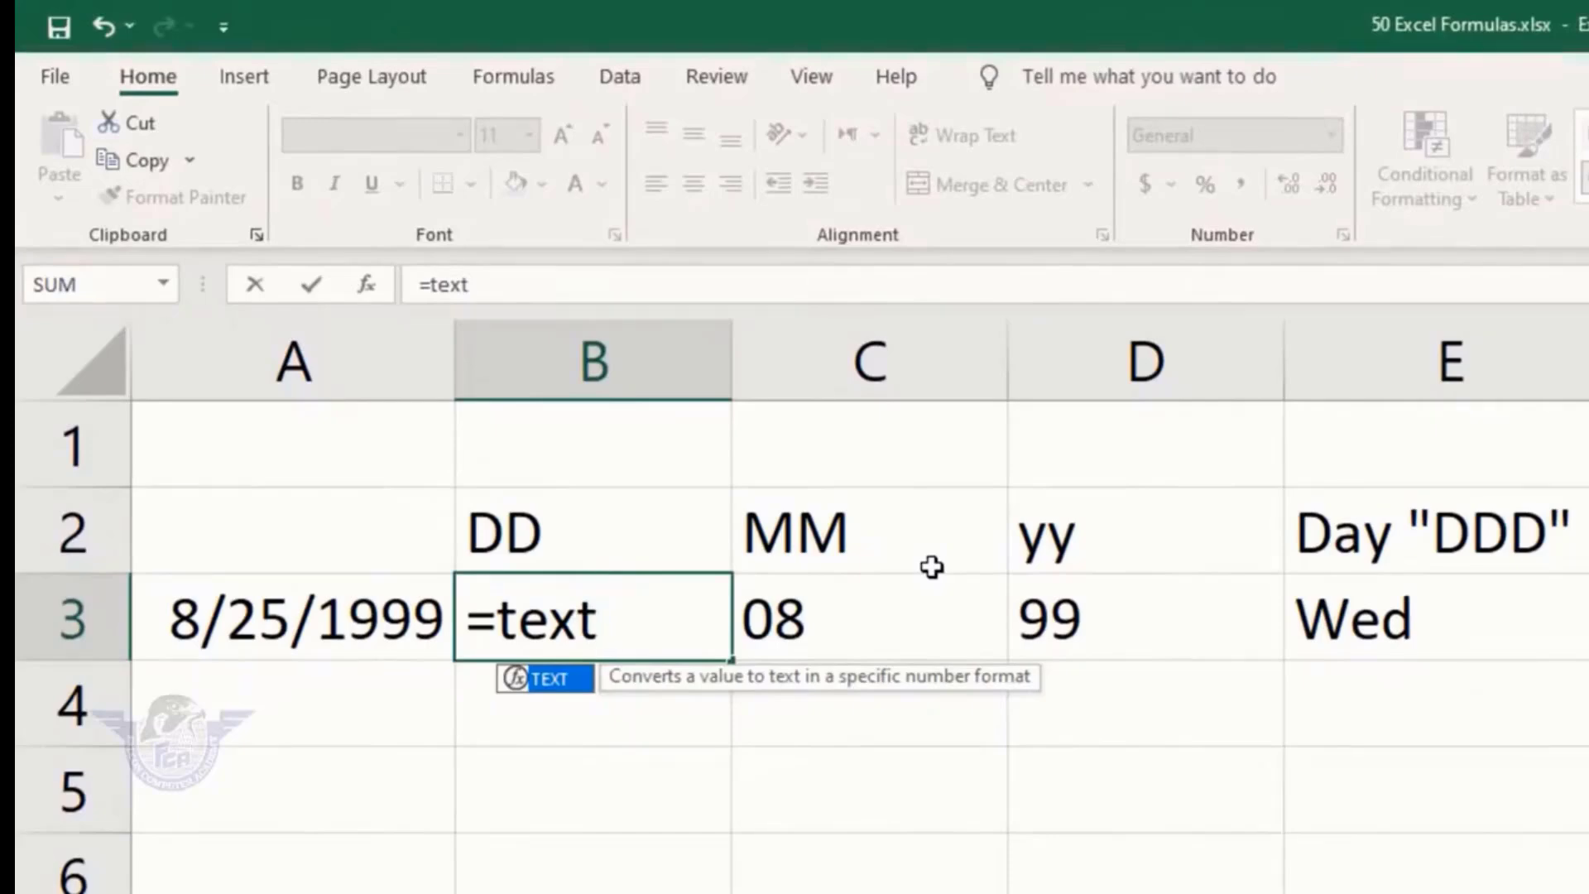
pyautogui.press('Tab')
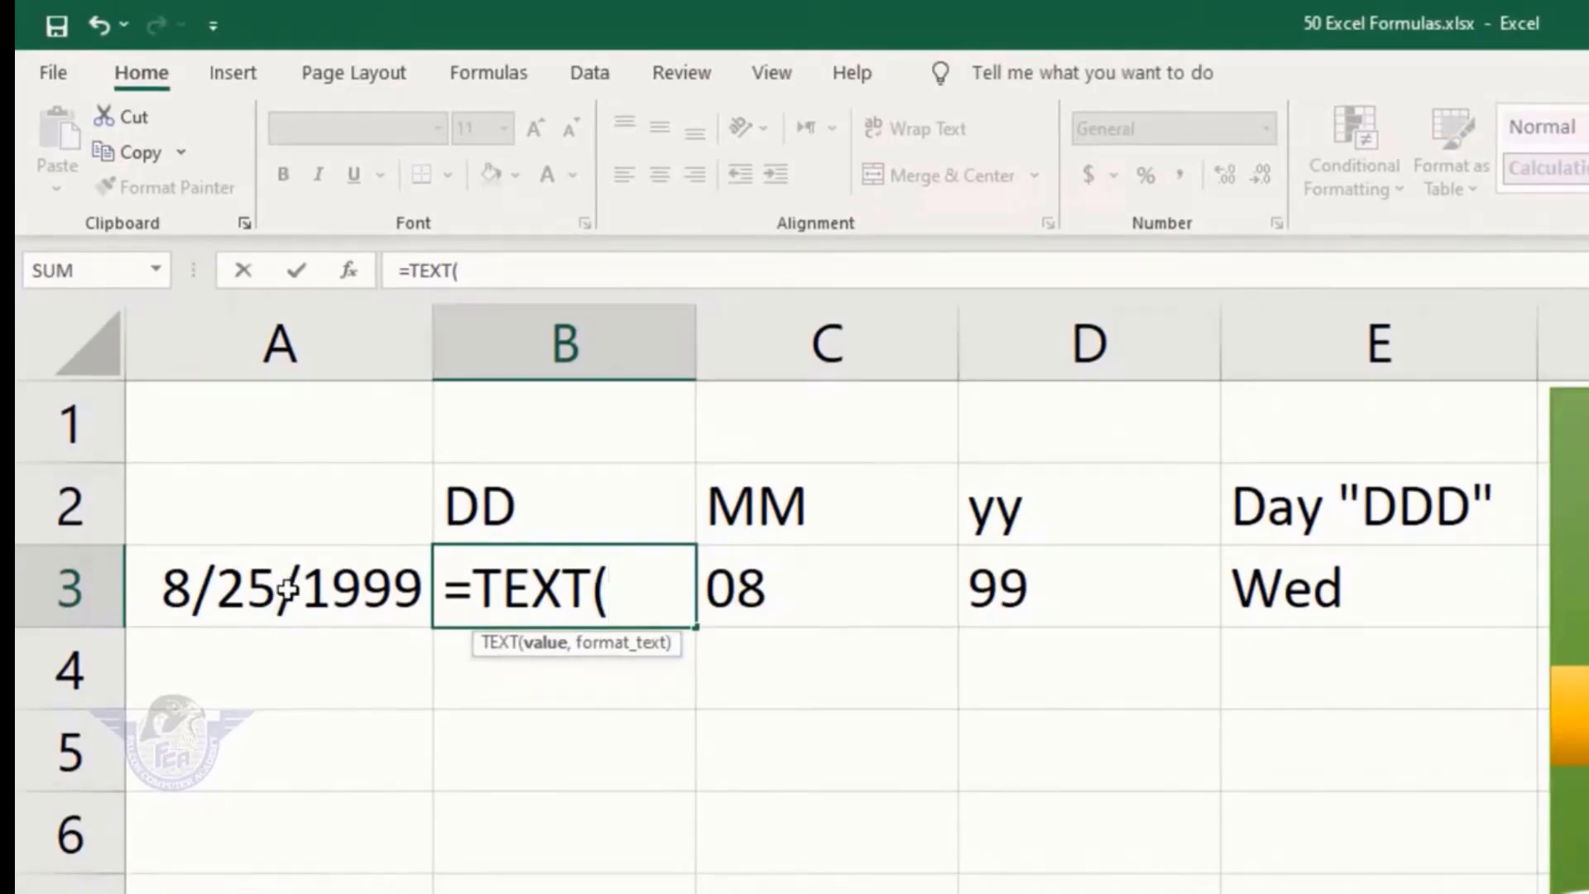
pyautogui.click(282, 589)
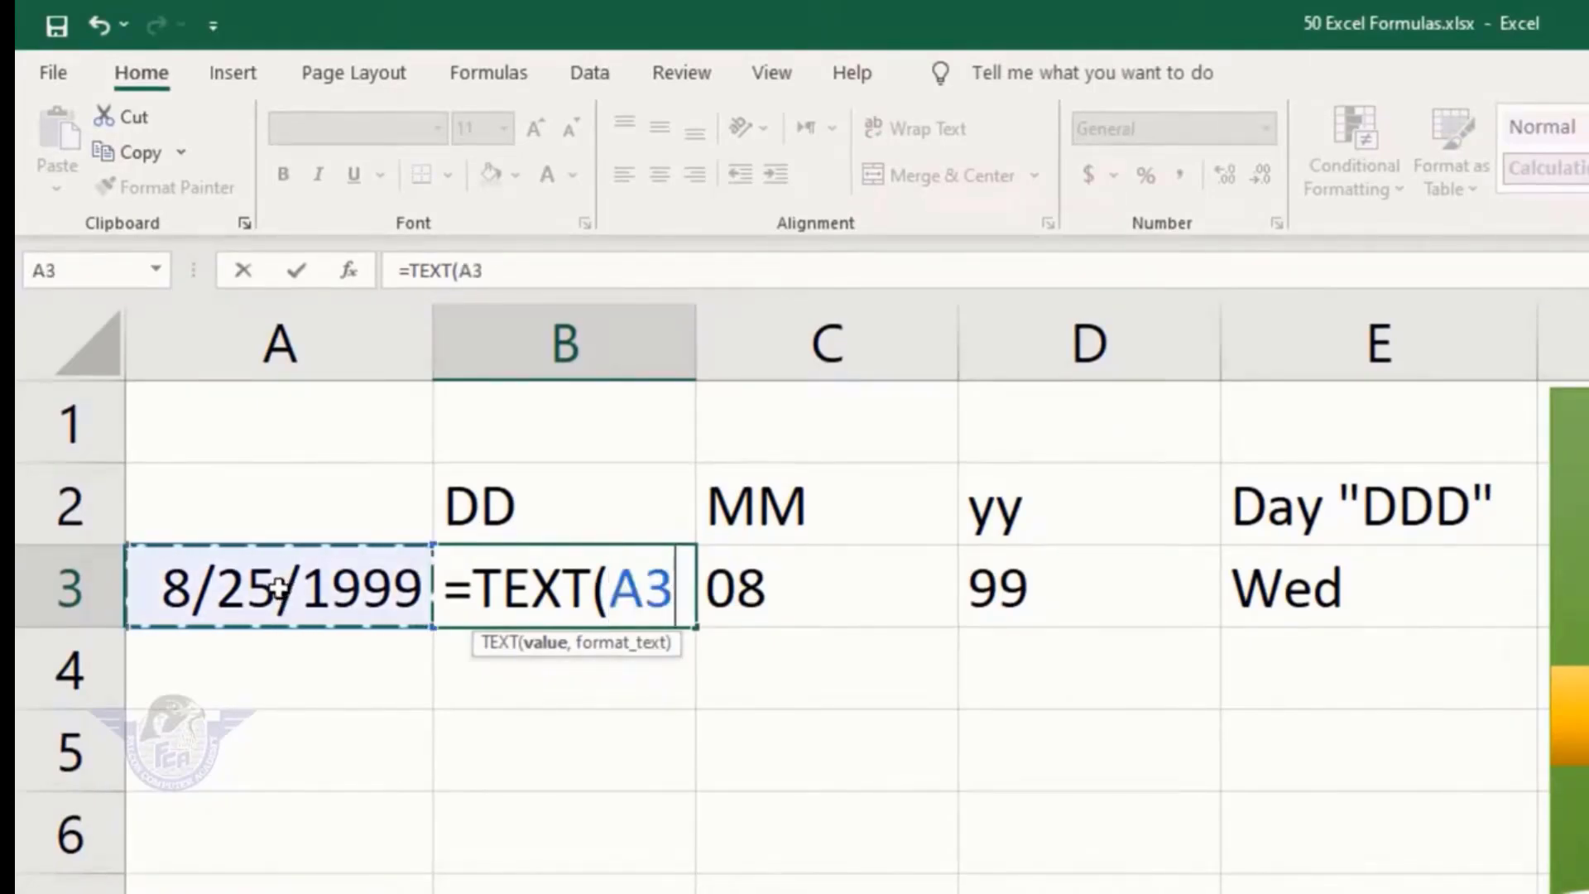
pyautogui.write(',')
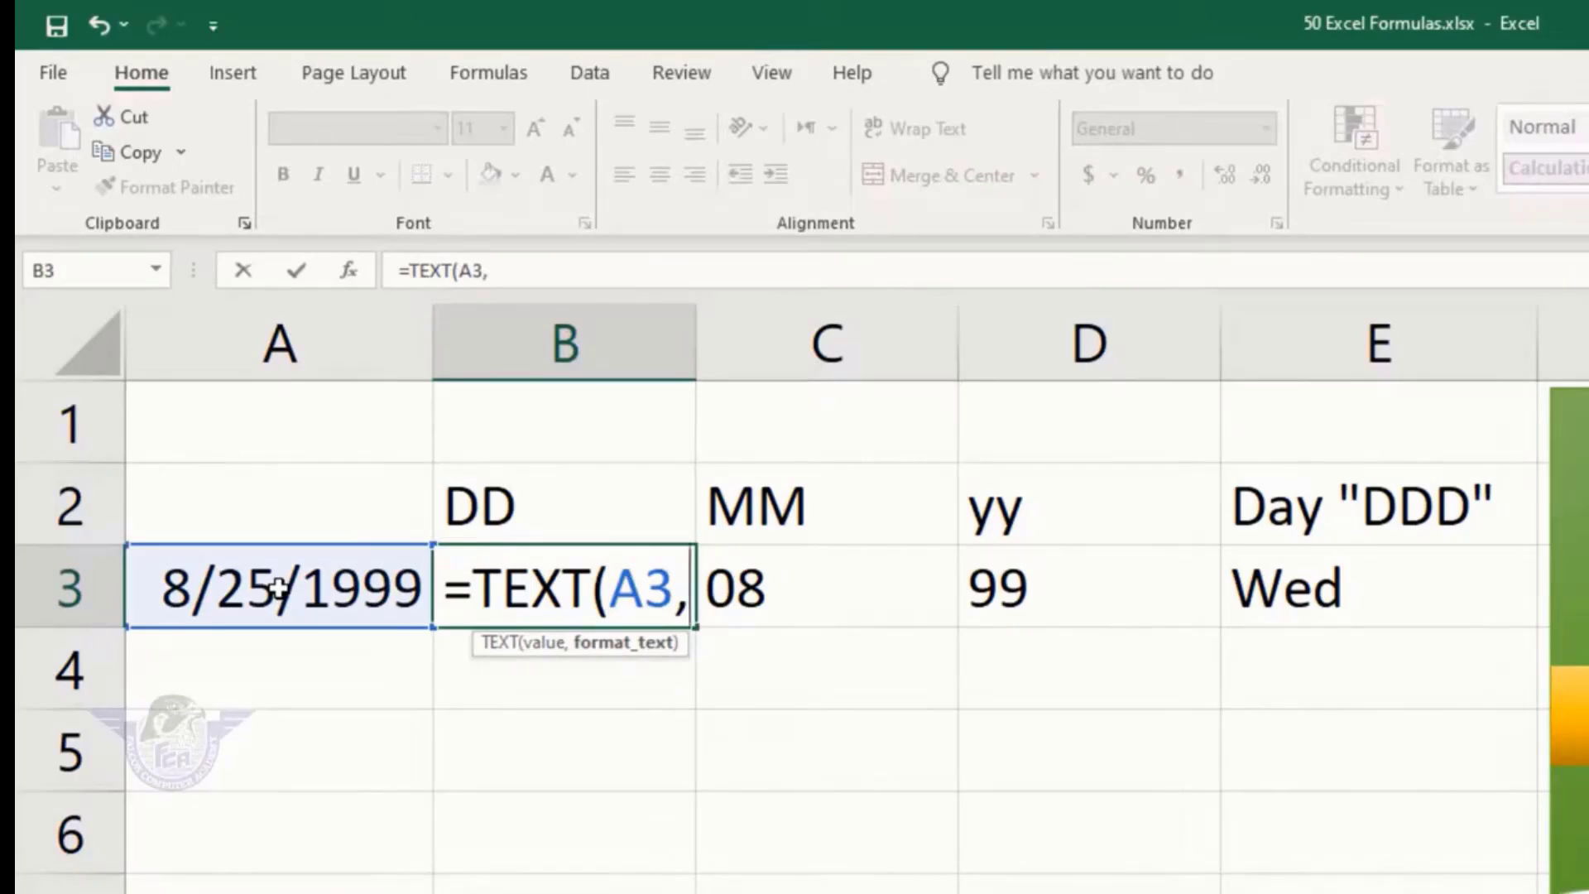
pyautogui.write('"')
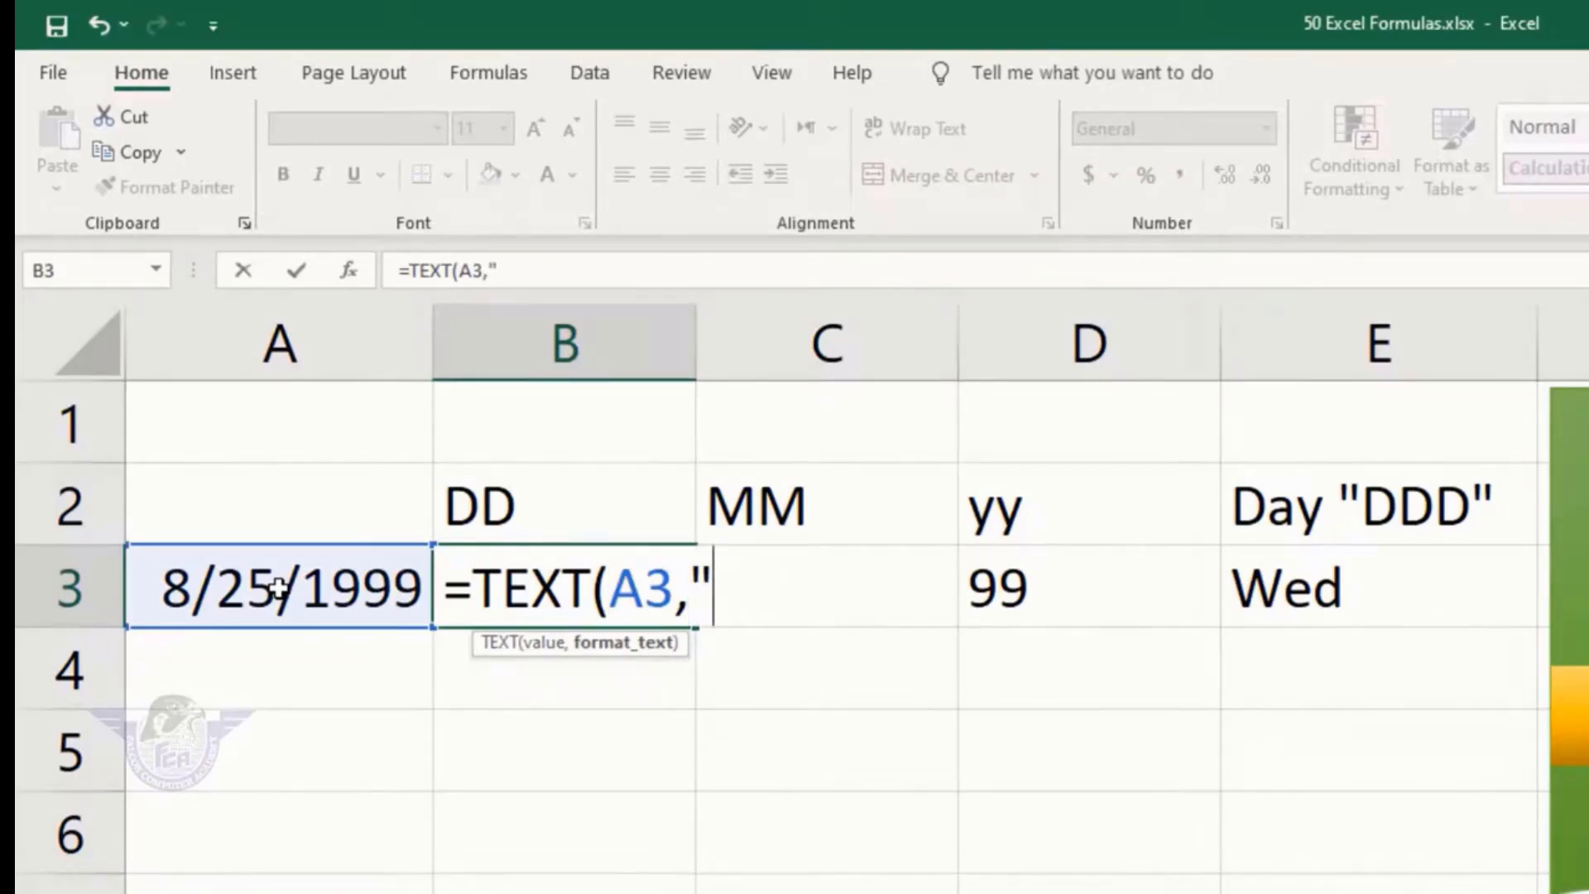
pyautogui.write('DD')
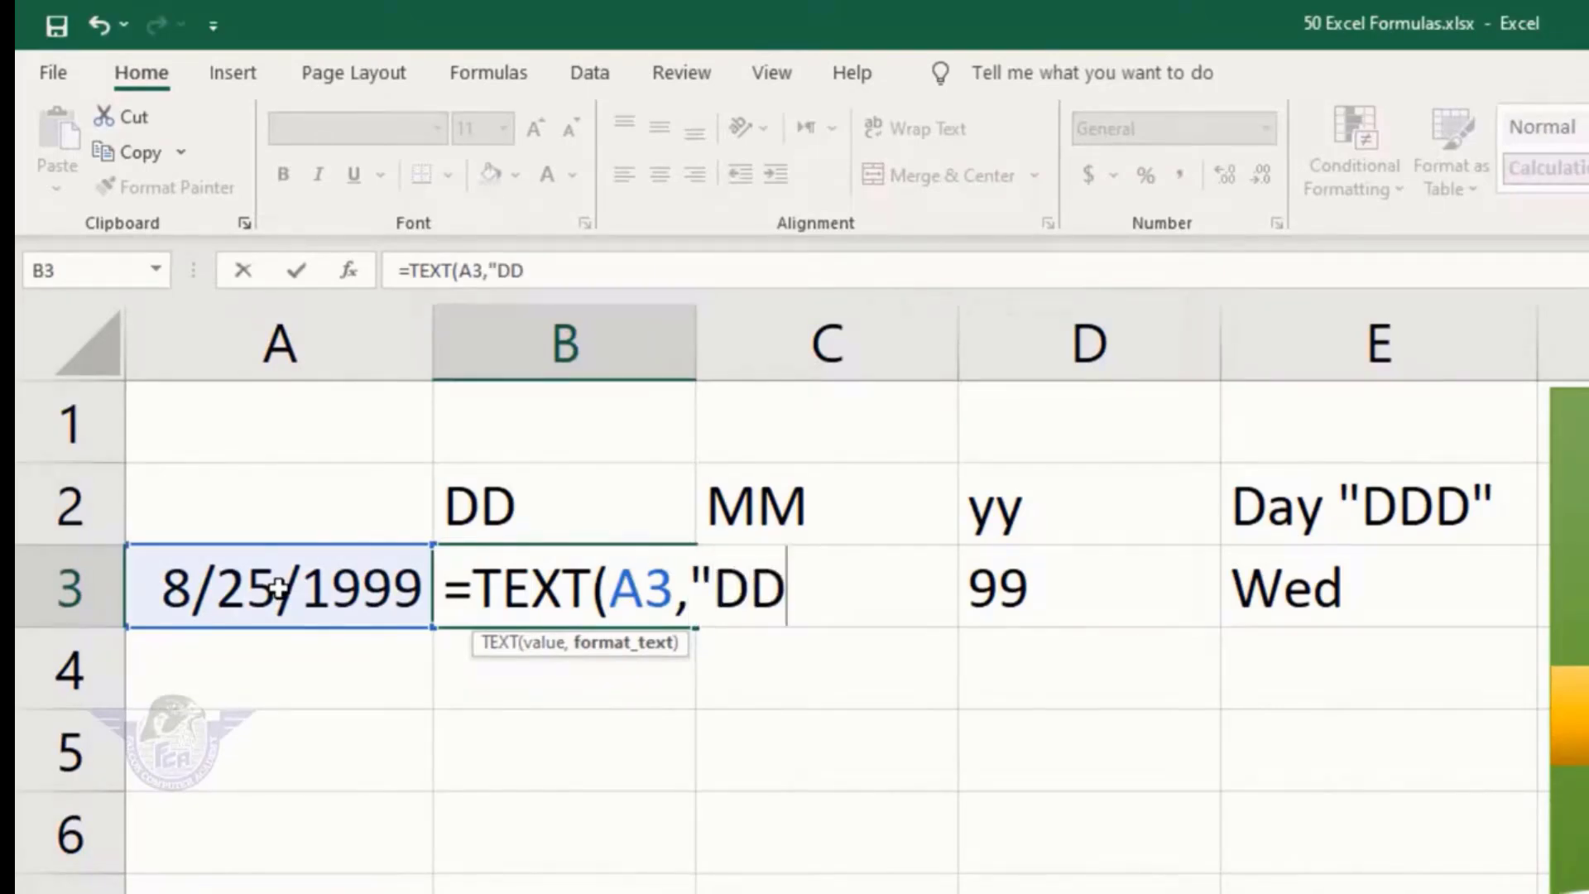
pyautogui.write('")')
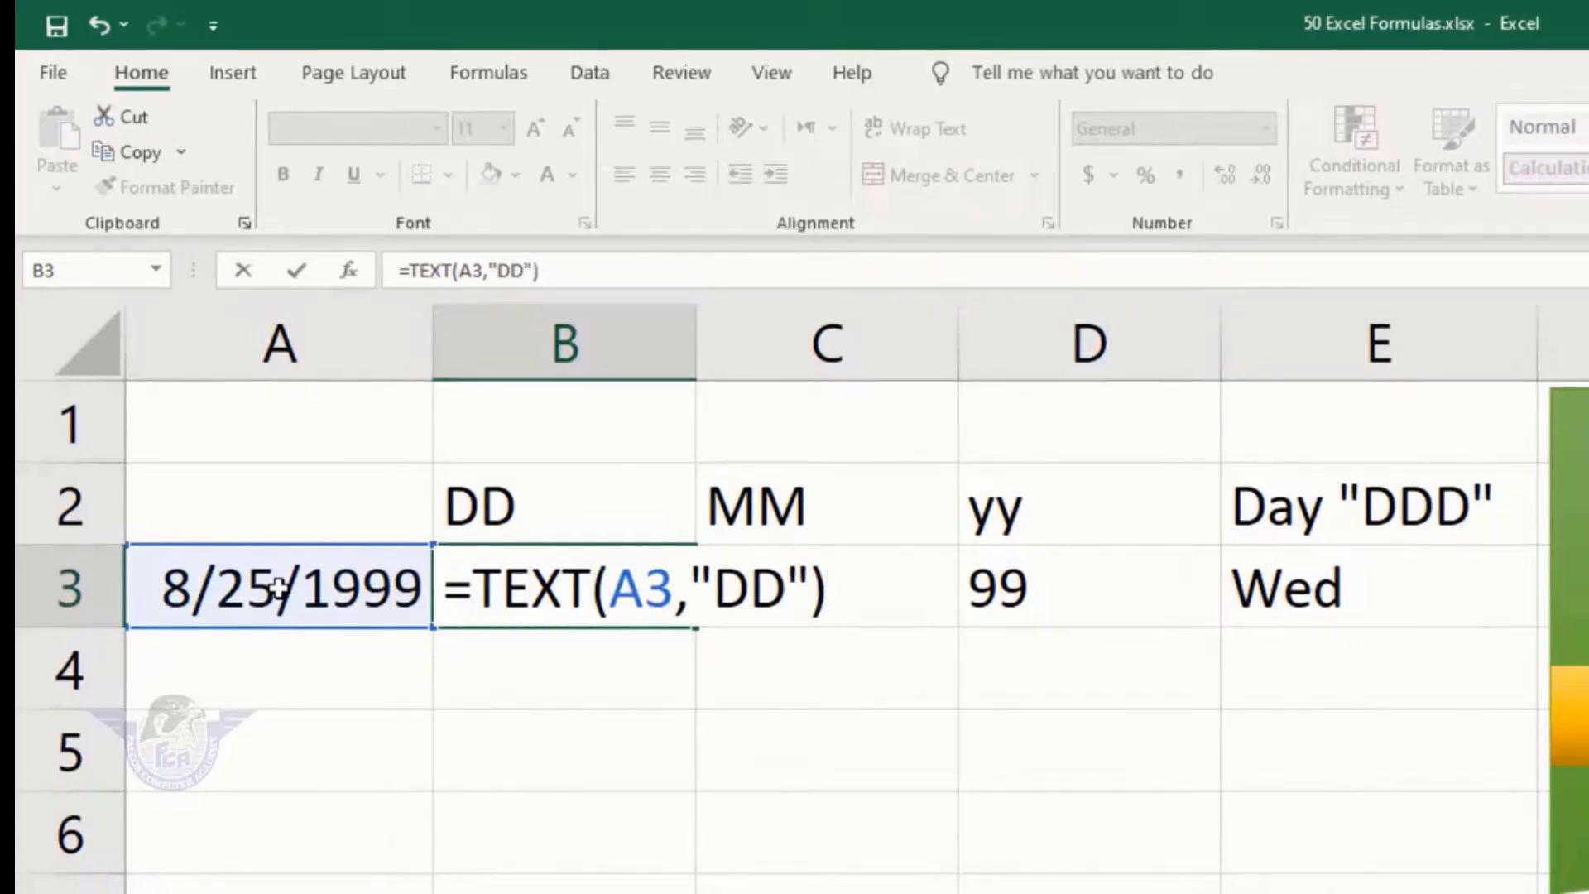
pyautogui.press('Return')
pyautogui.press('Up')
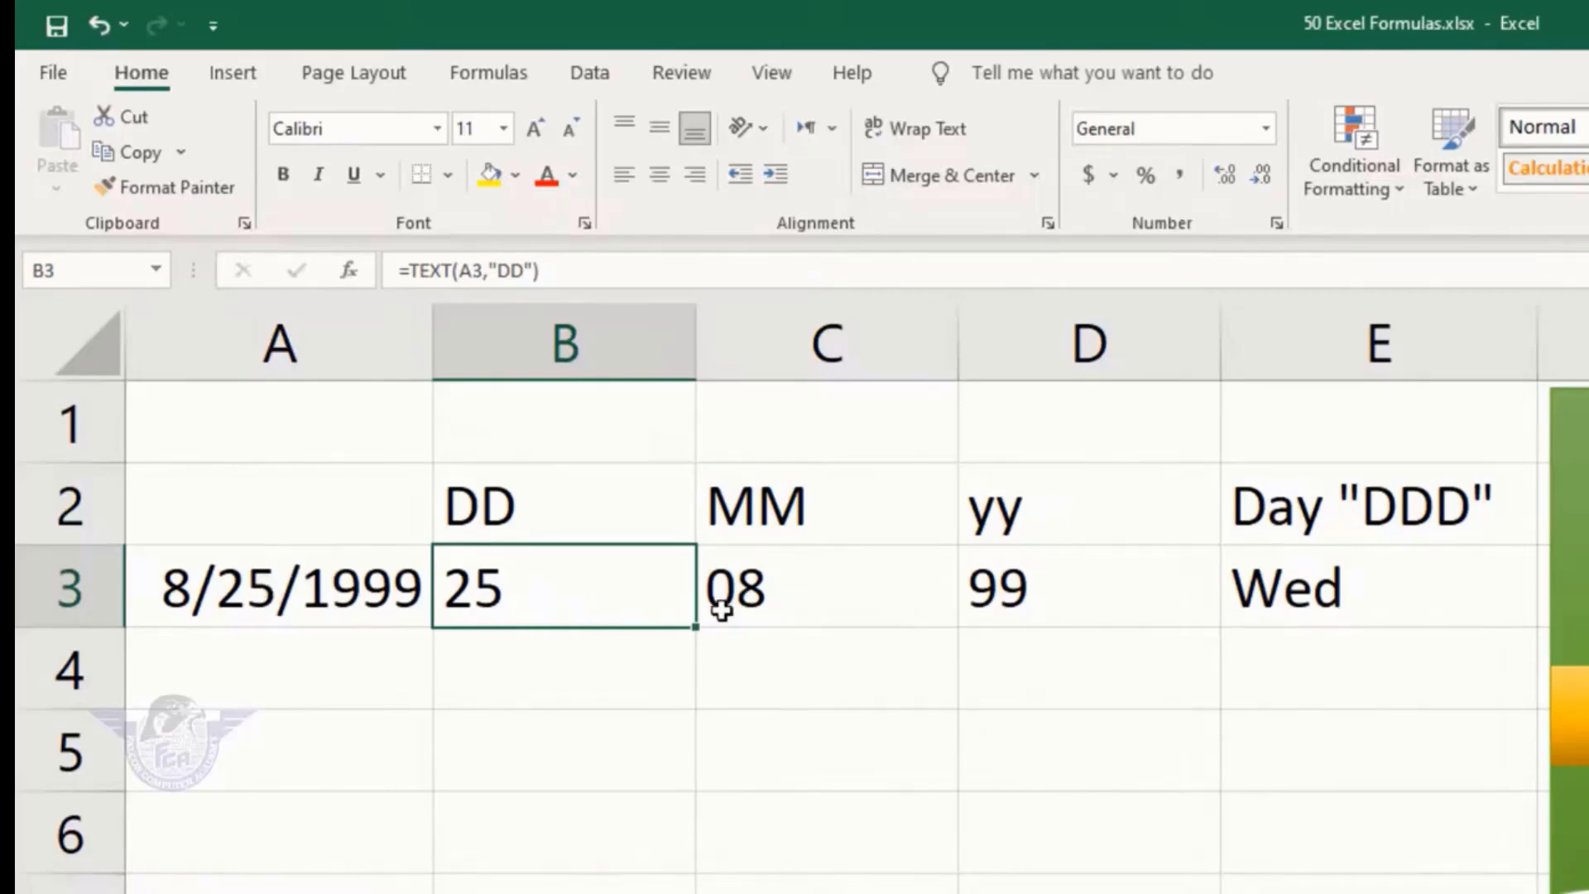
# Clear C3 and re-enter =TEXT(A3,"MM") there to extract the month number from the date in A3
pyautogui.click(825, 607)
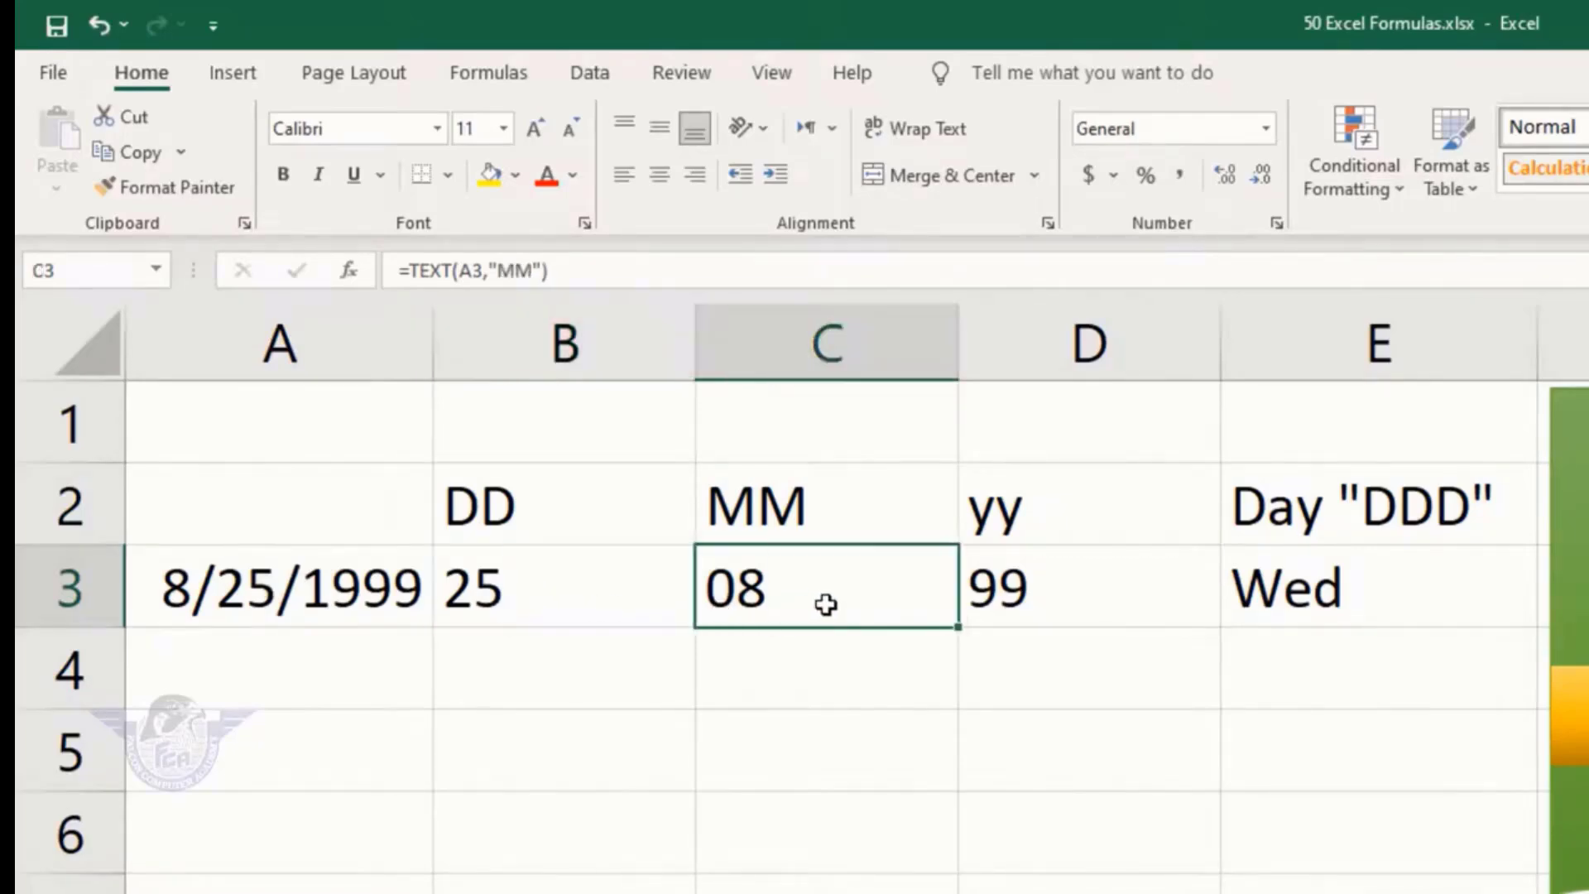
pyautogui.press('Delete')
pyautogui.write('=text')
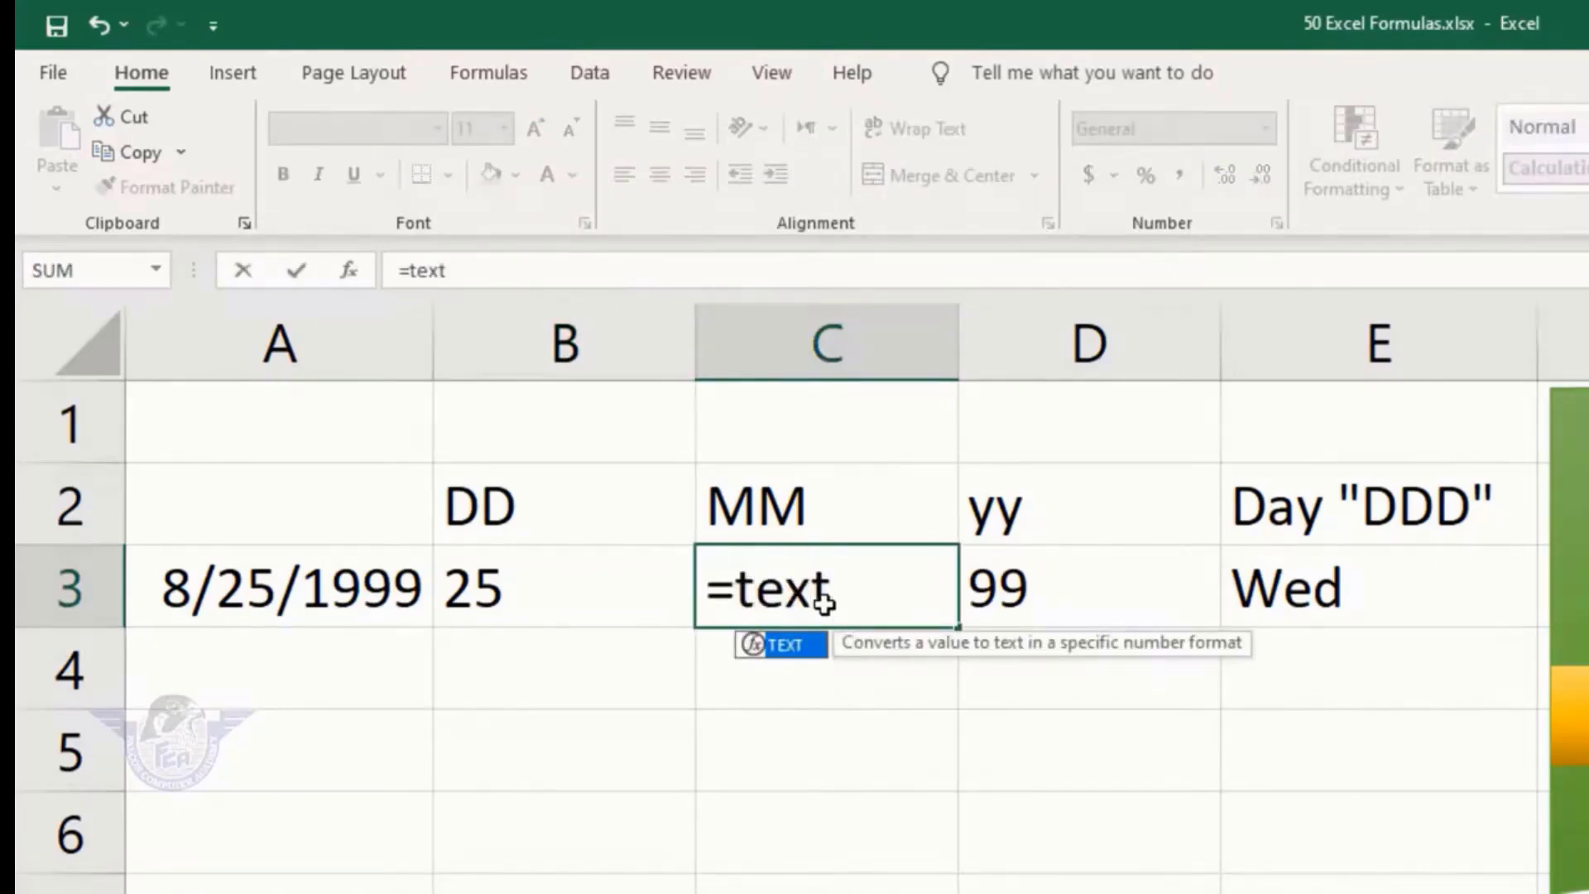
pyautogui.press('Tab')
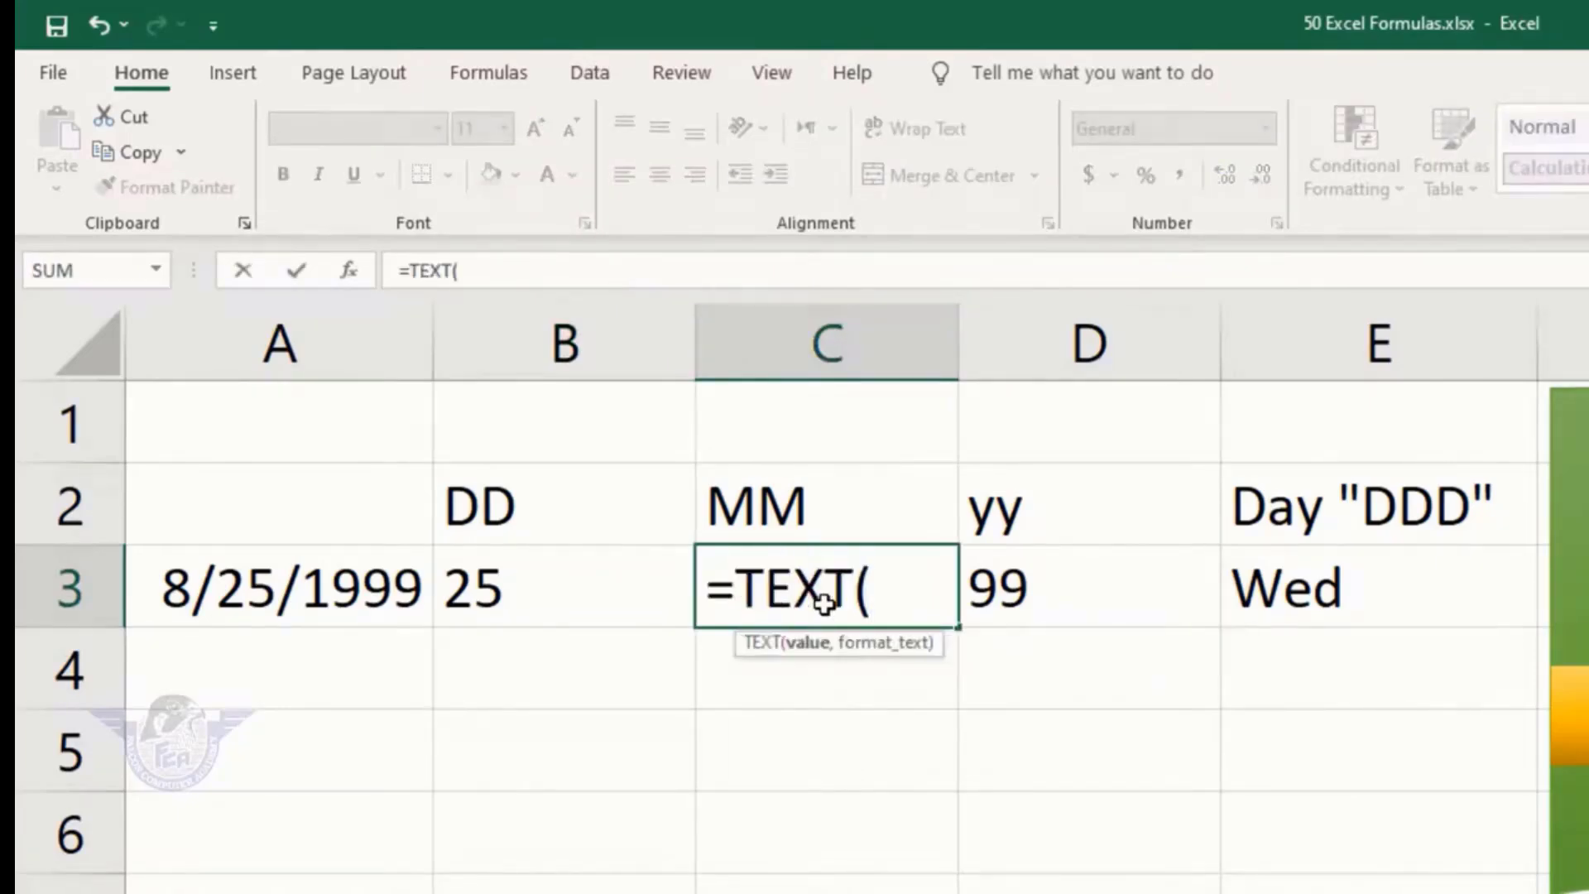
pyautogui.click(339, 587)
pyautogui.write(',')
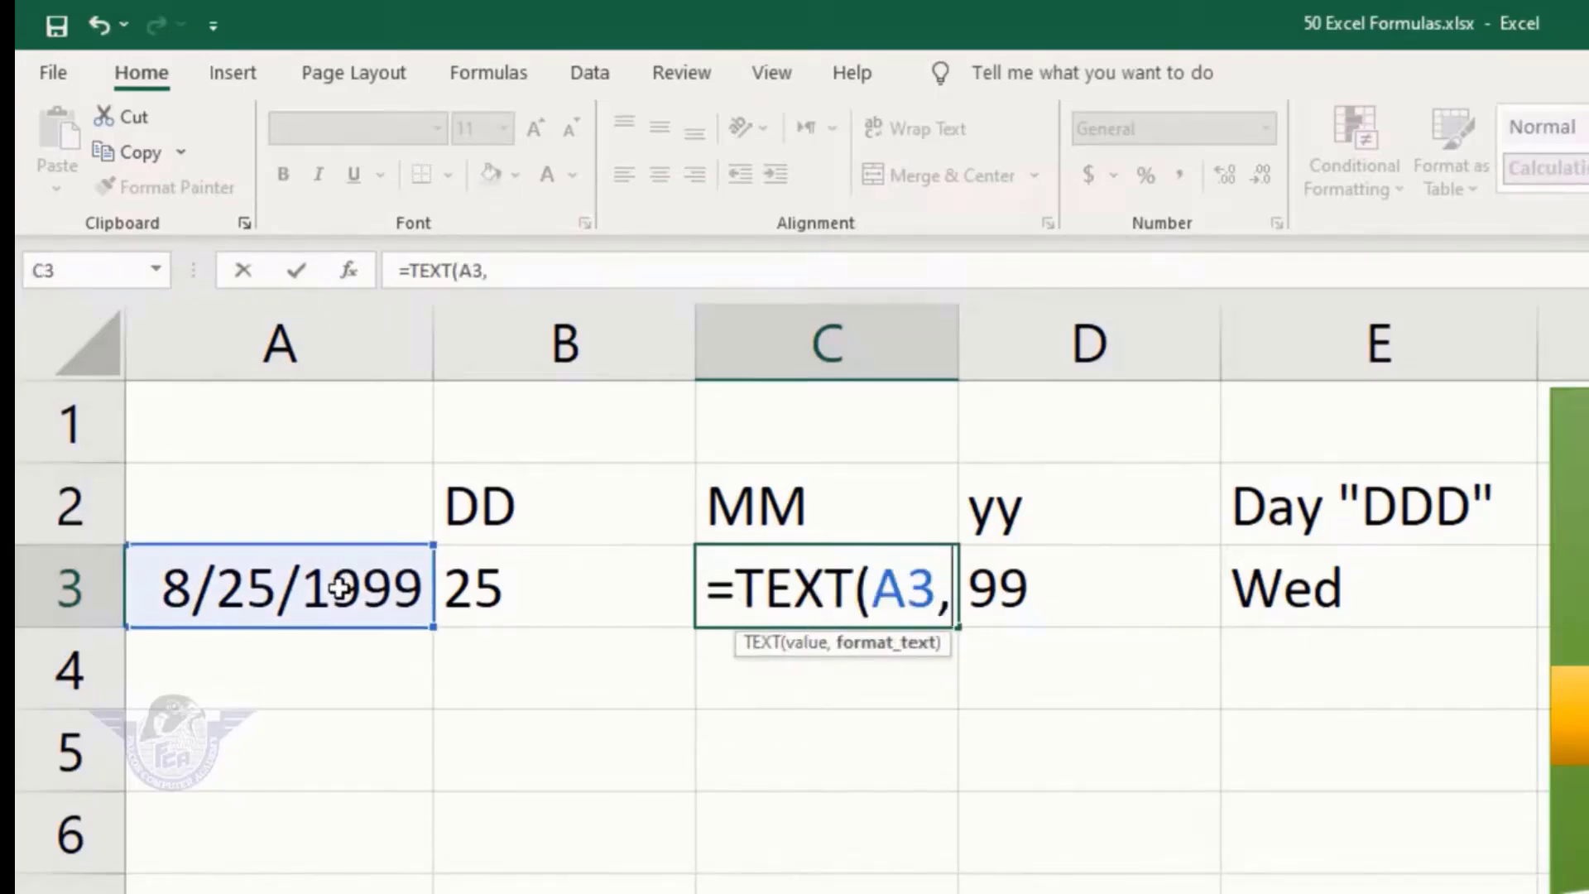
pyautogui.write('"MM')
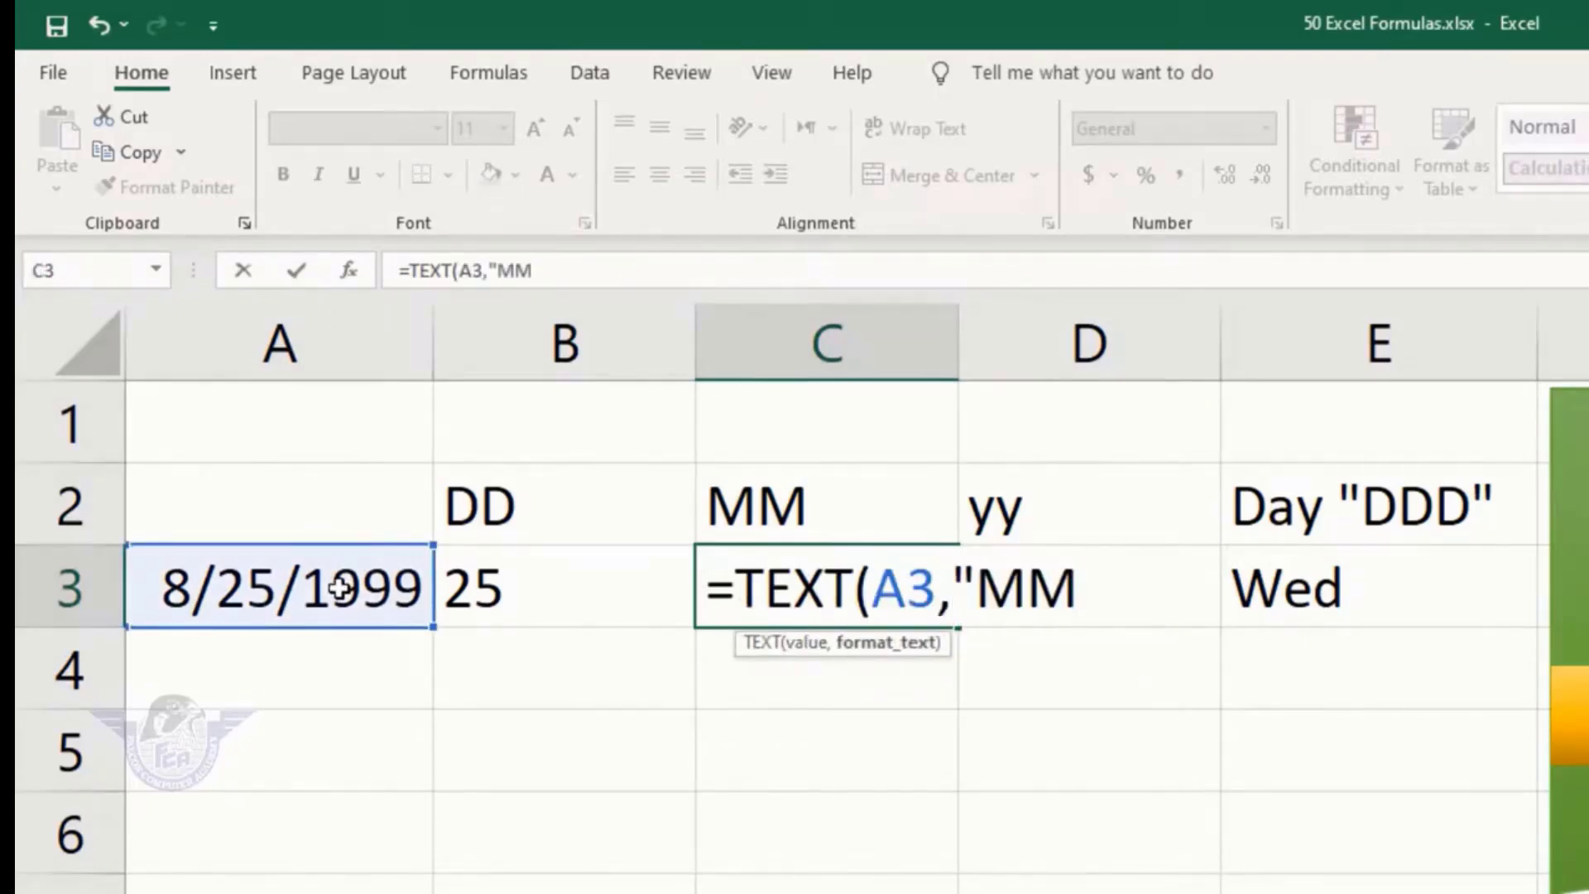
pyautogui.write('")')
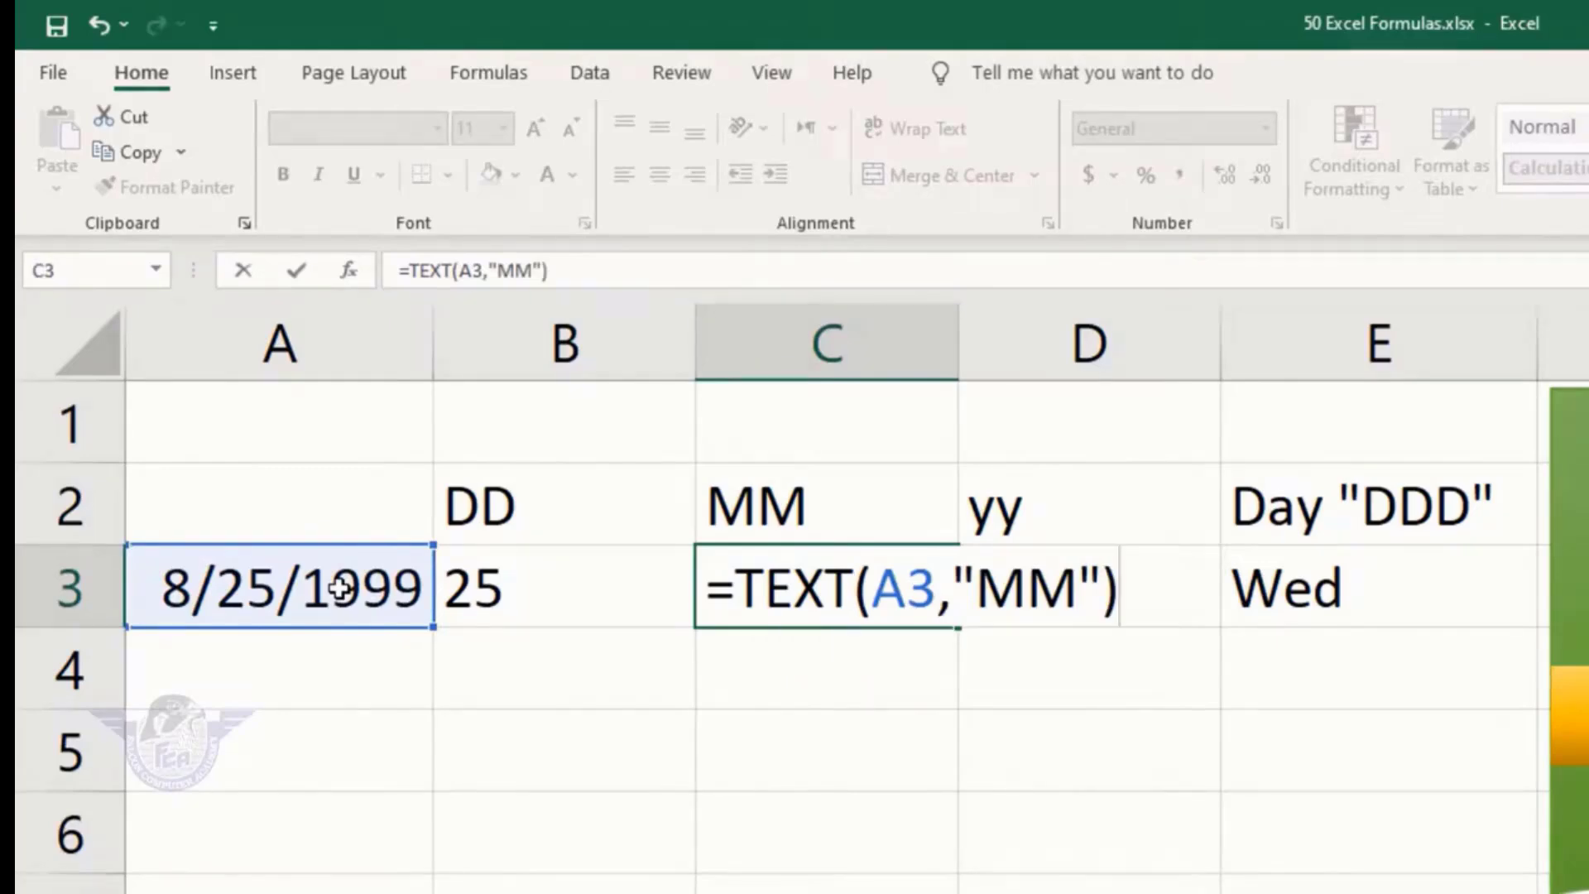
pyautogui.press('Return')
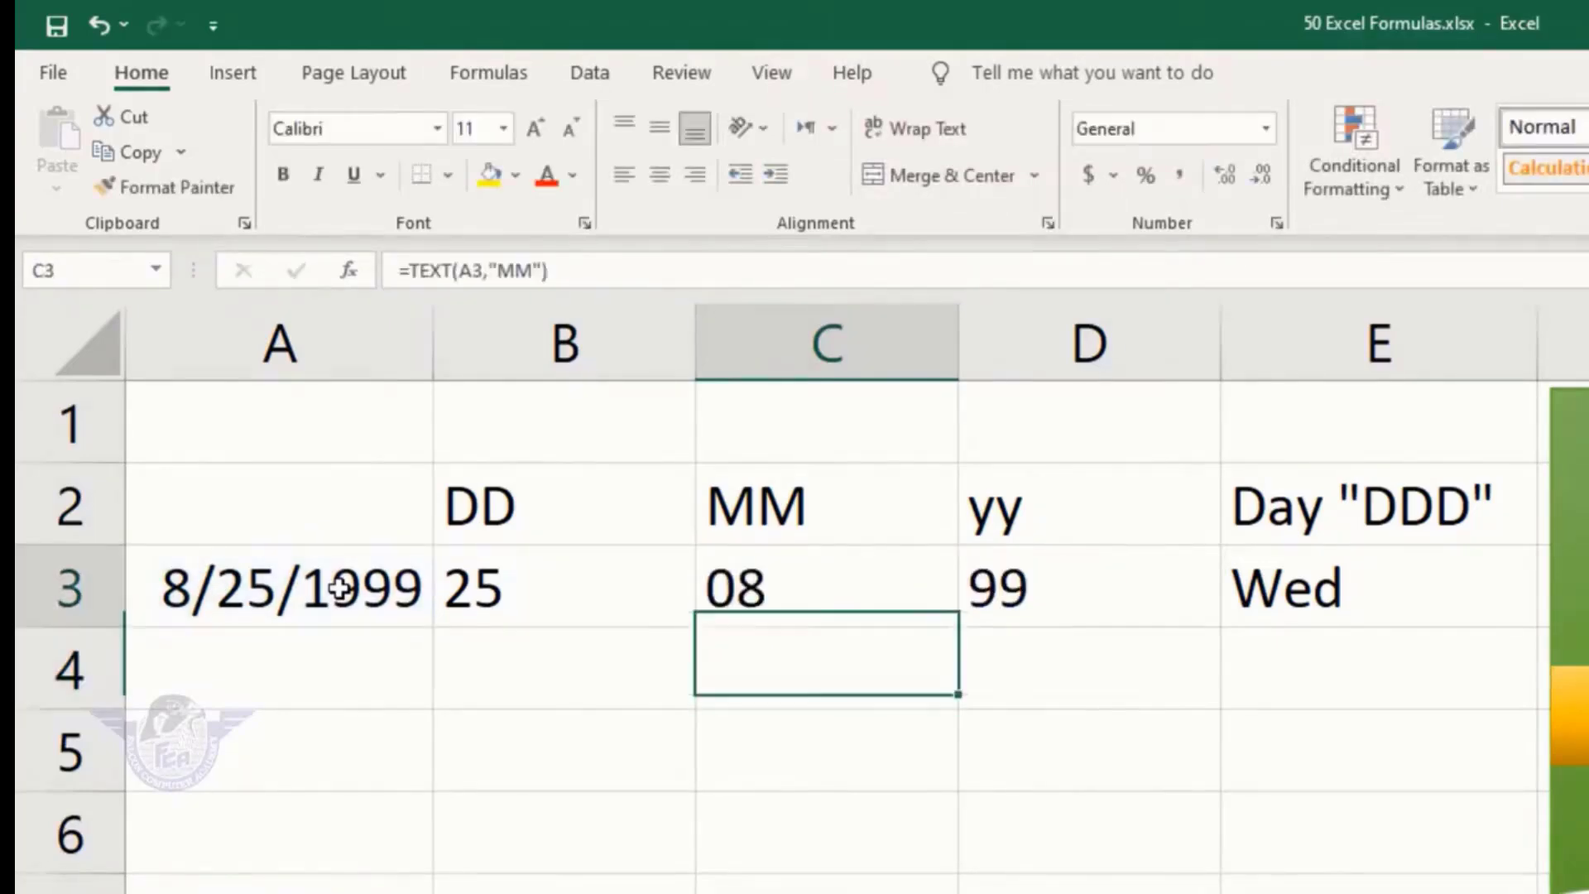
# Clear D3 and re-enter =TEXT(A3,"YY") there to extract the two-digit year from the date in A3
pyautogui.press('Up')
pyautogui.press('Right')
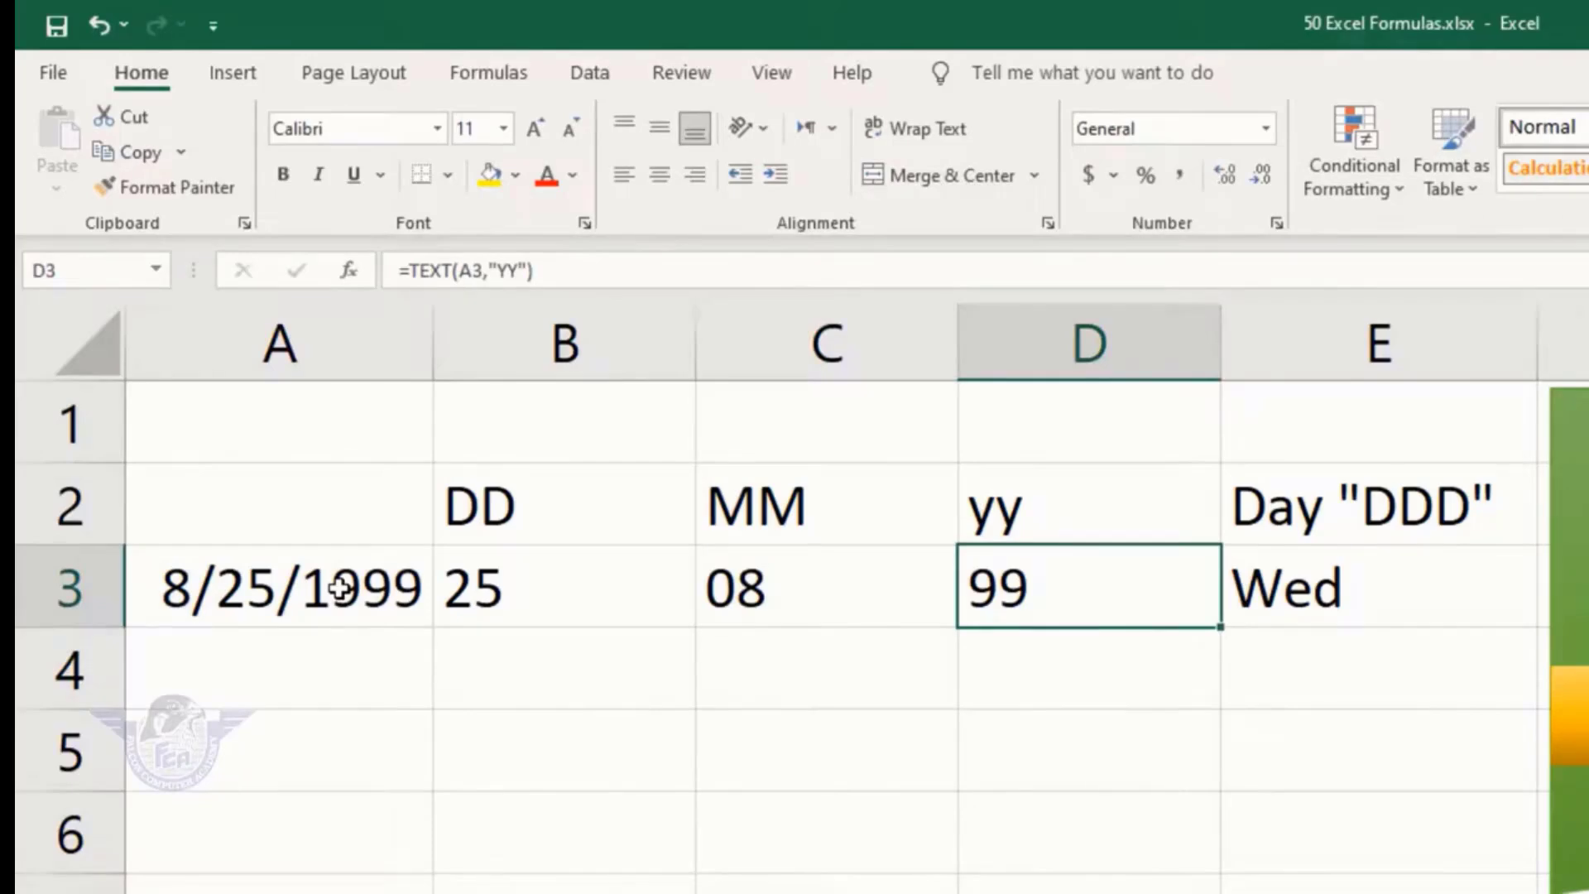
pyautogui.press('Delete')
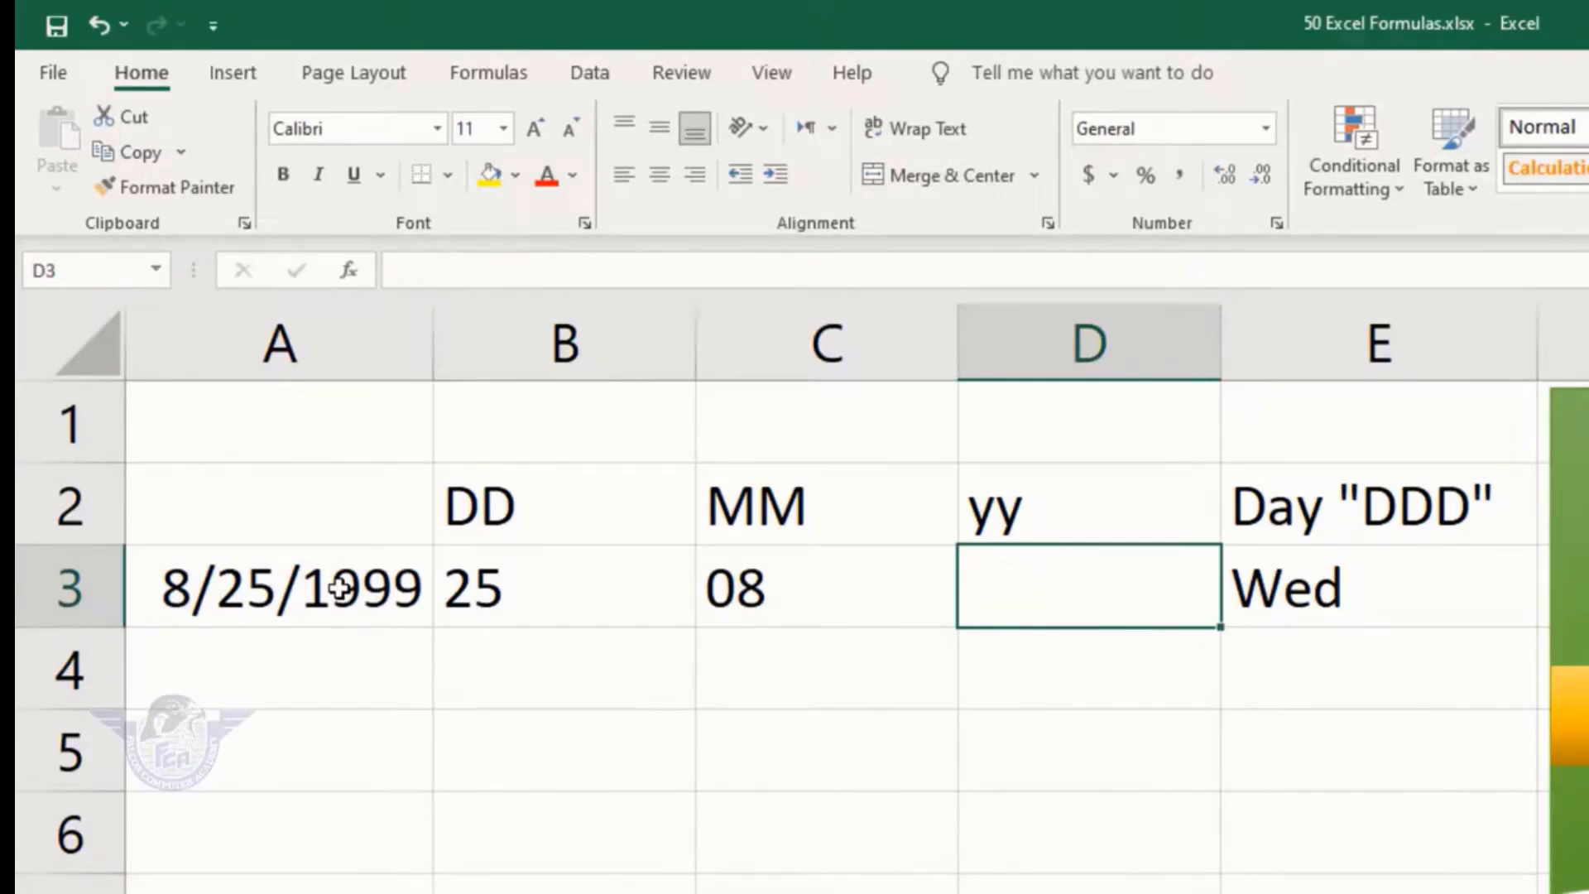
pyautogui.write('=text')
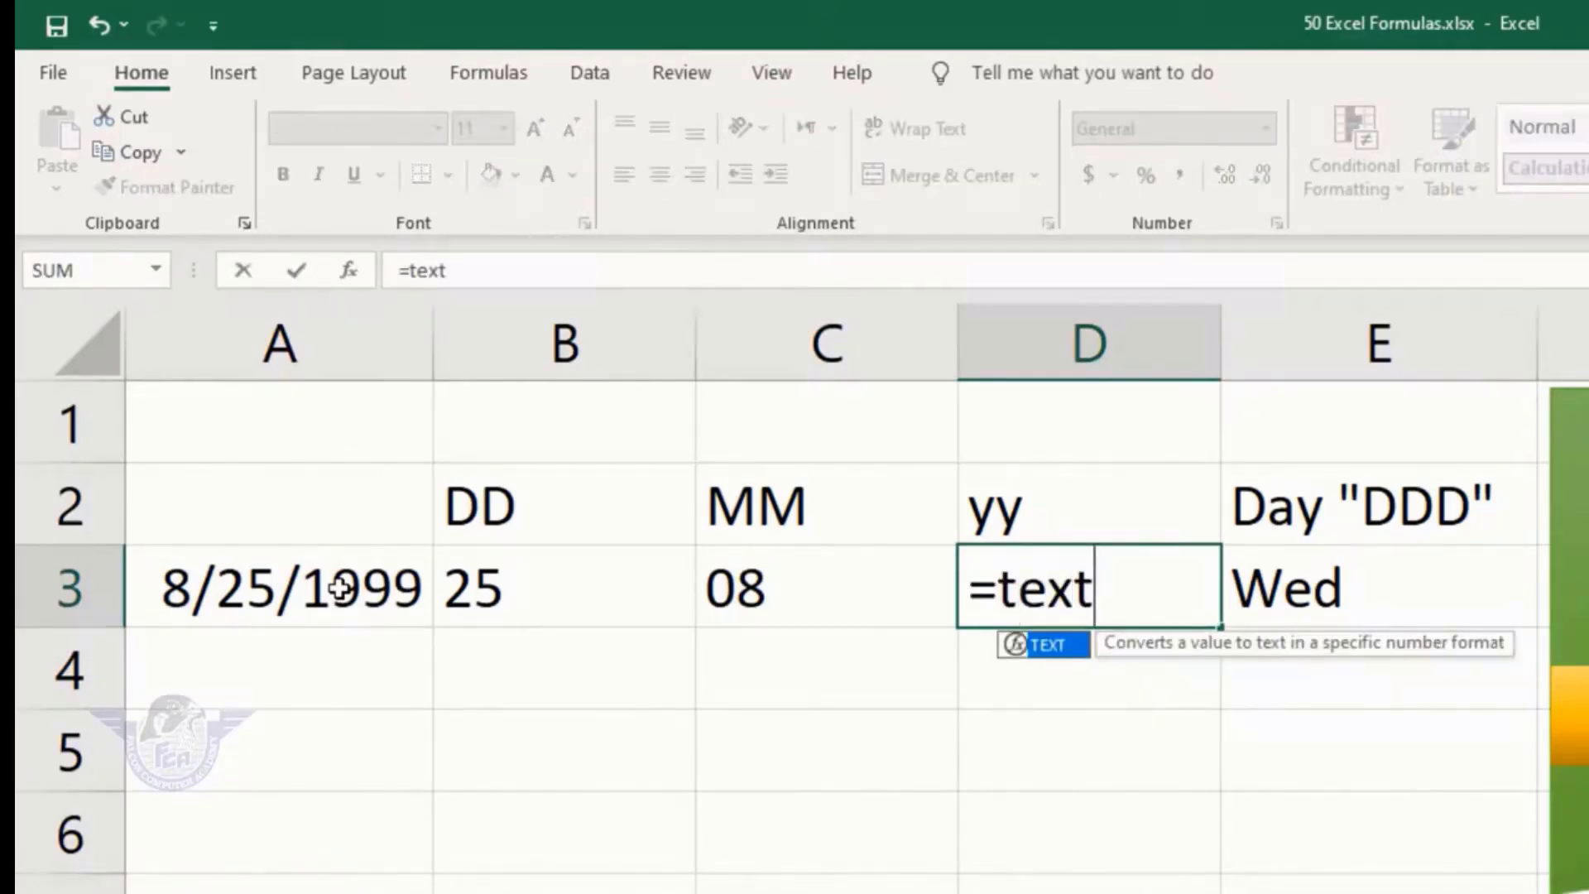
pyautogui.press('Tab')
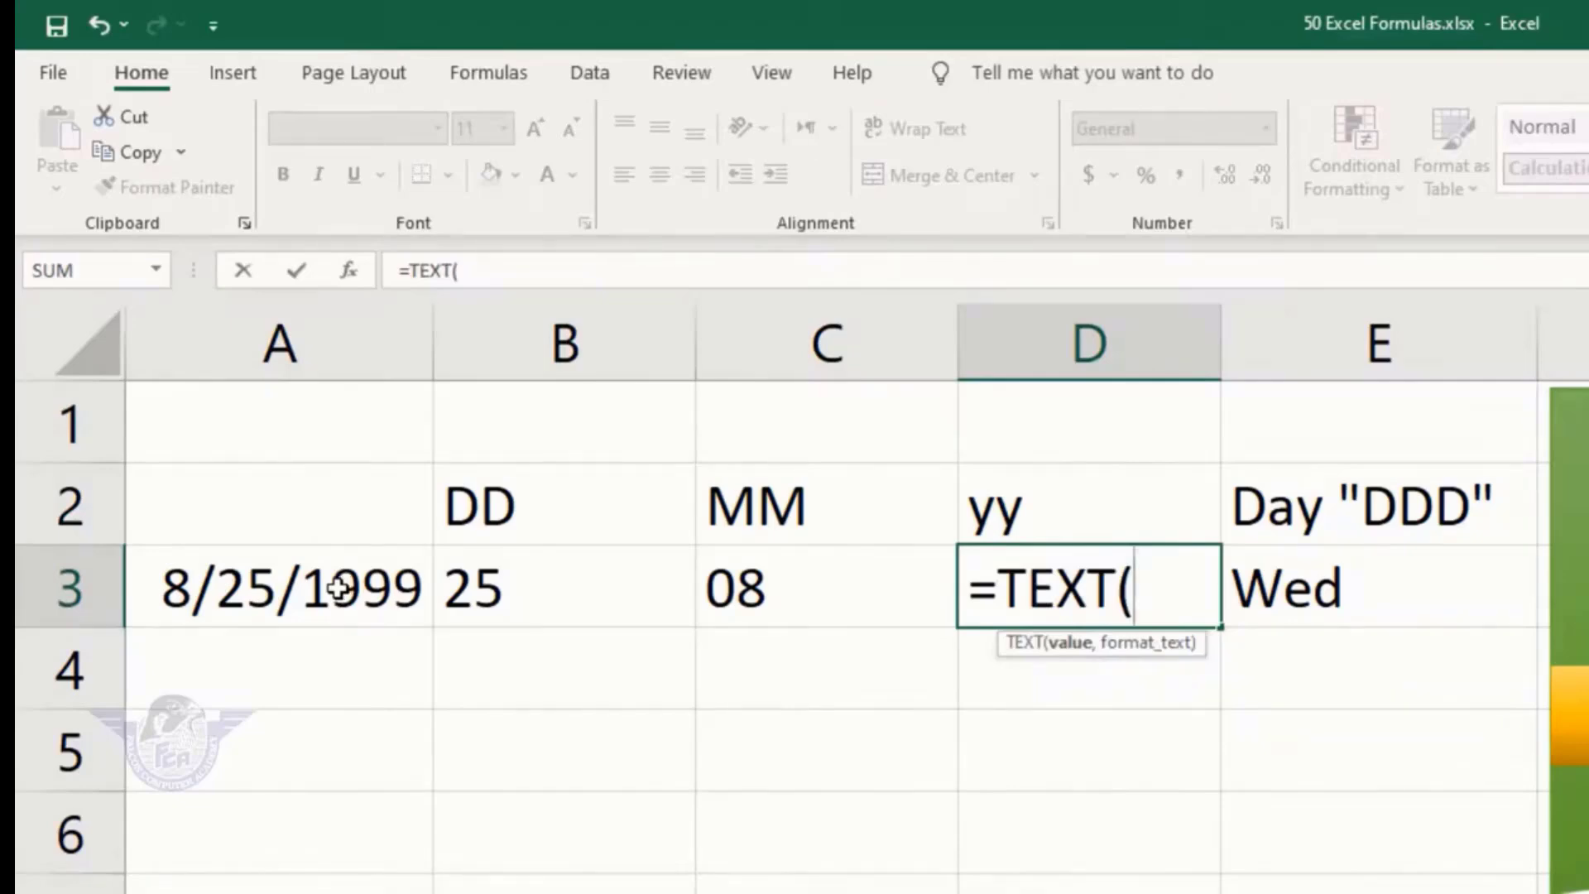
pyautogui.click(339, 587)
pyautogui.write(',"')
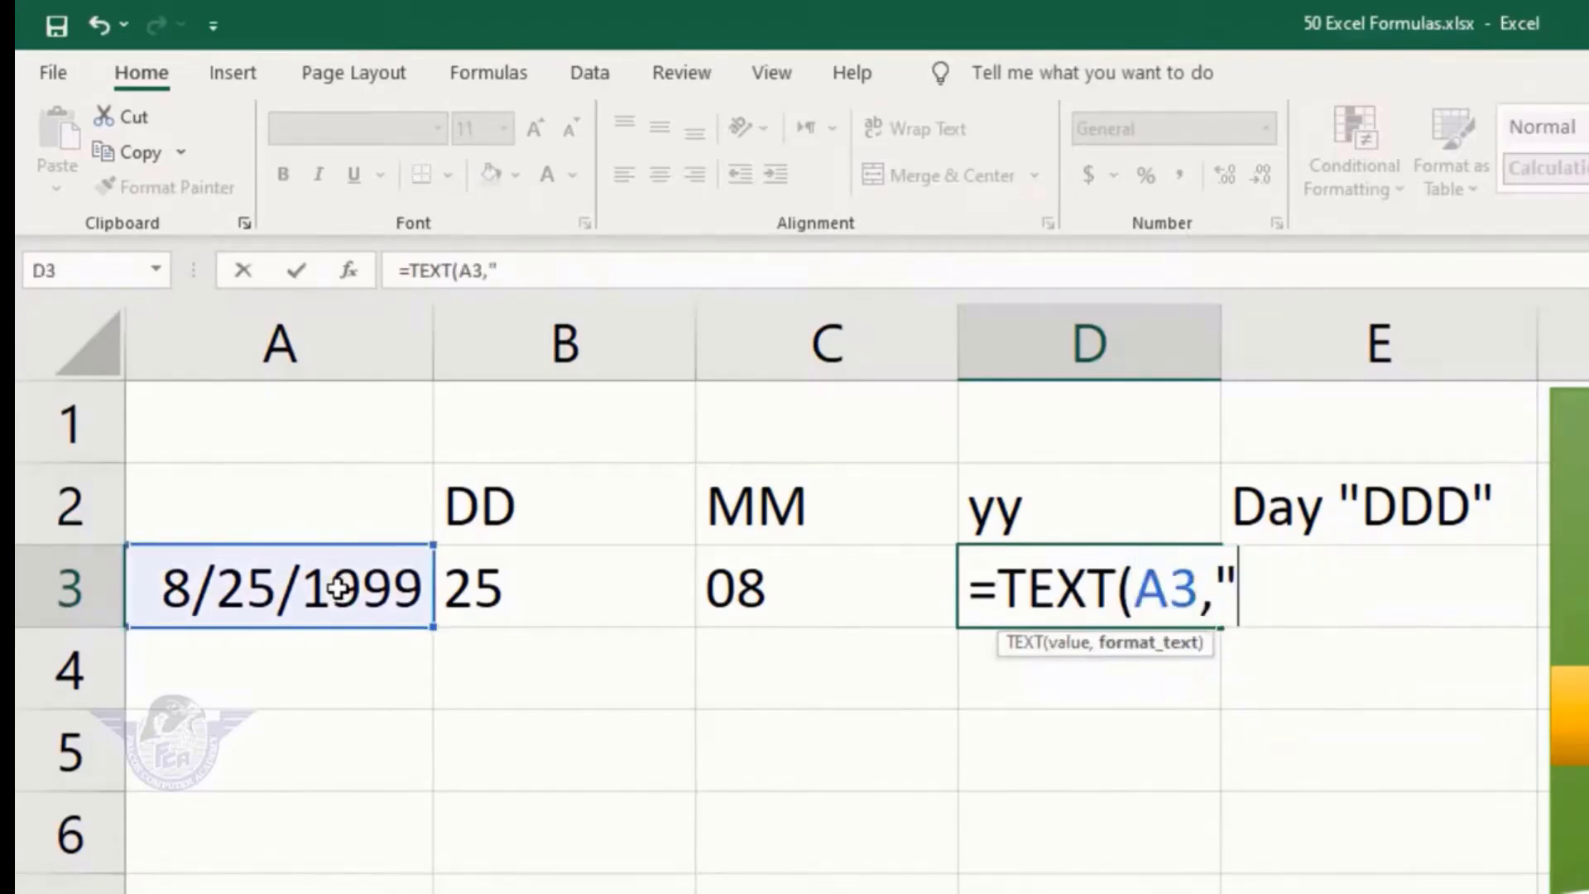
pyautogui.write('YY')
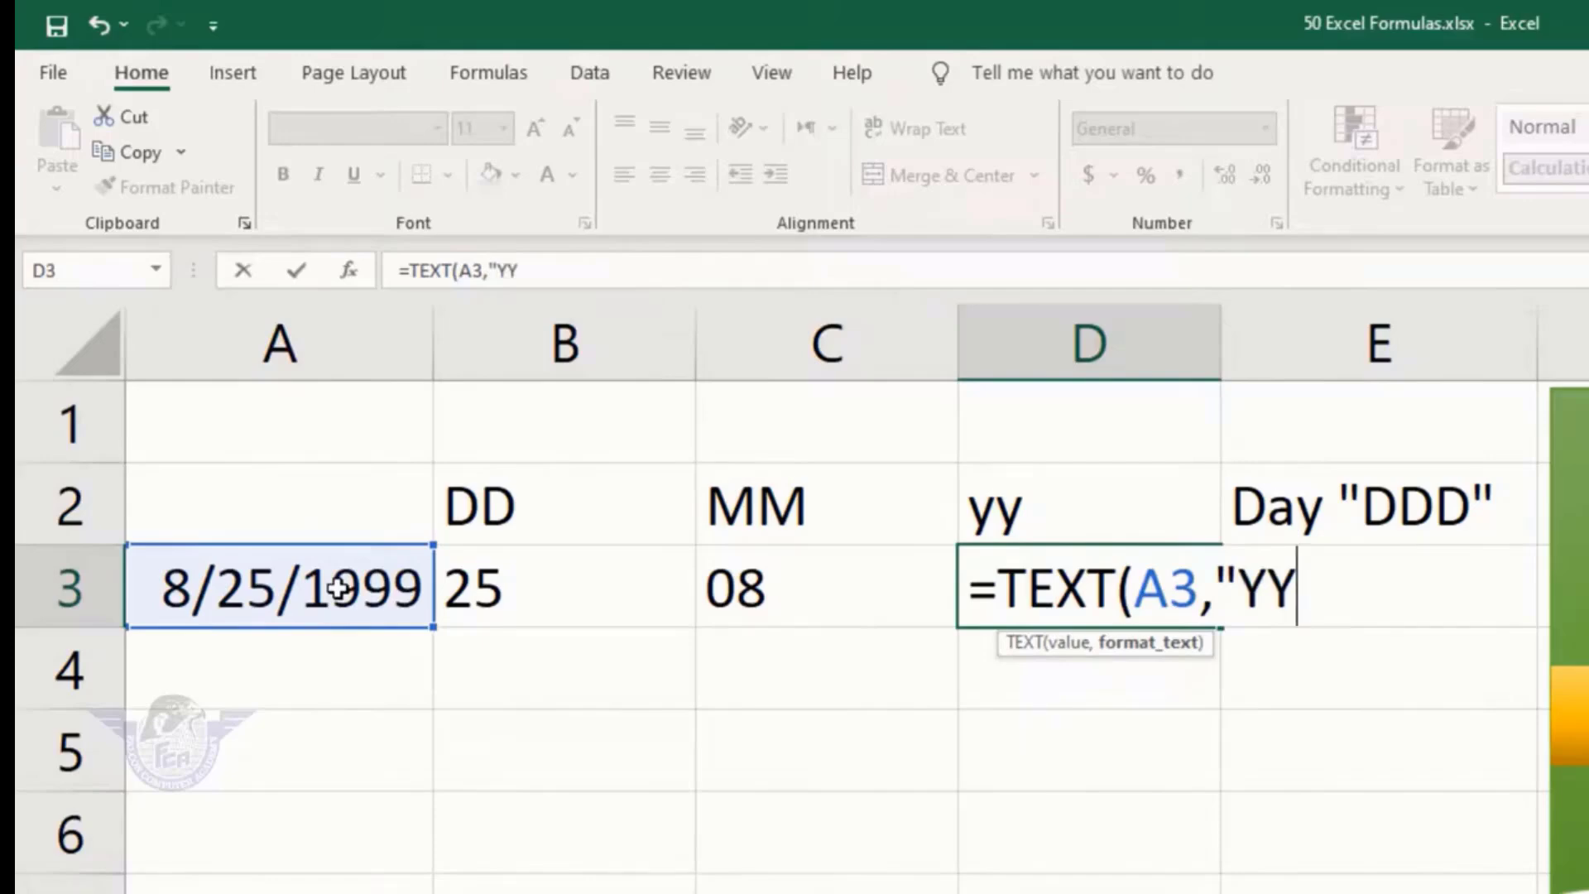
pyautogui.write('")')
pyautogui.press('Return')
pyautogui.press('Up')
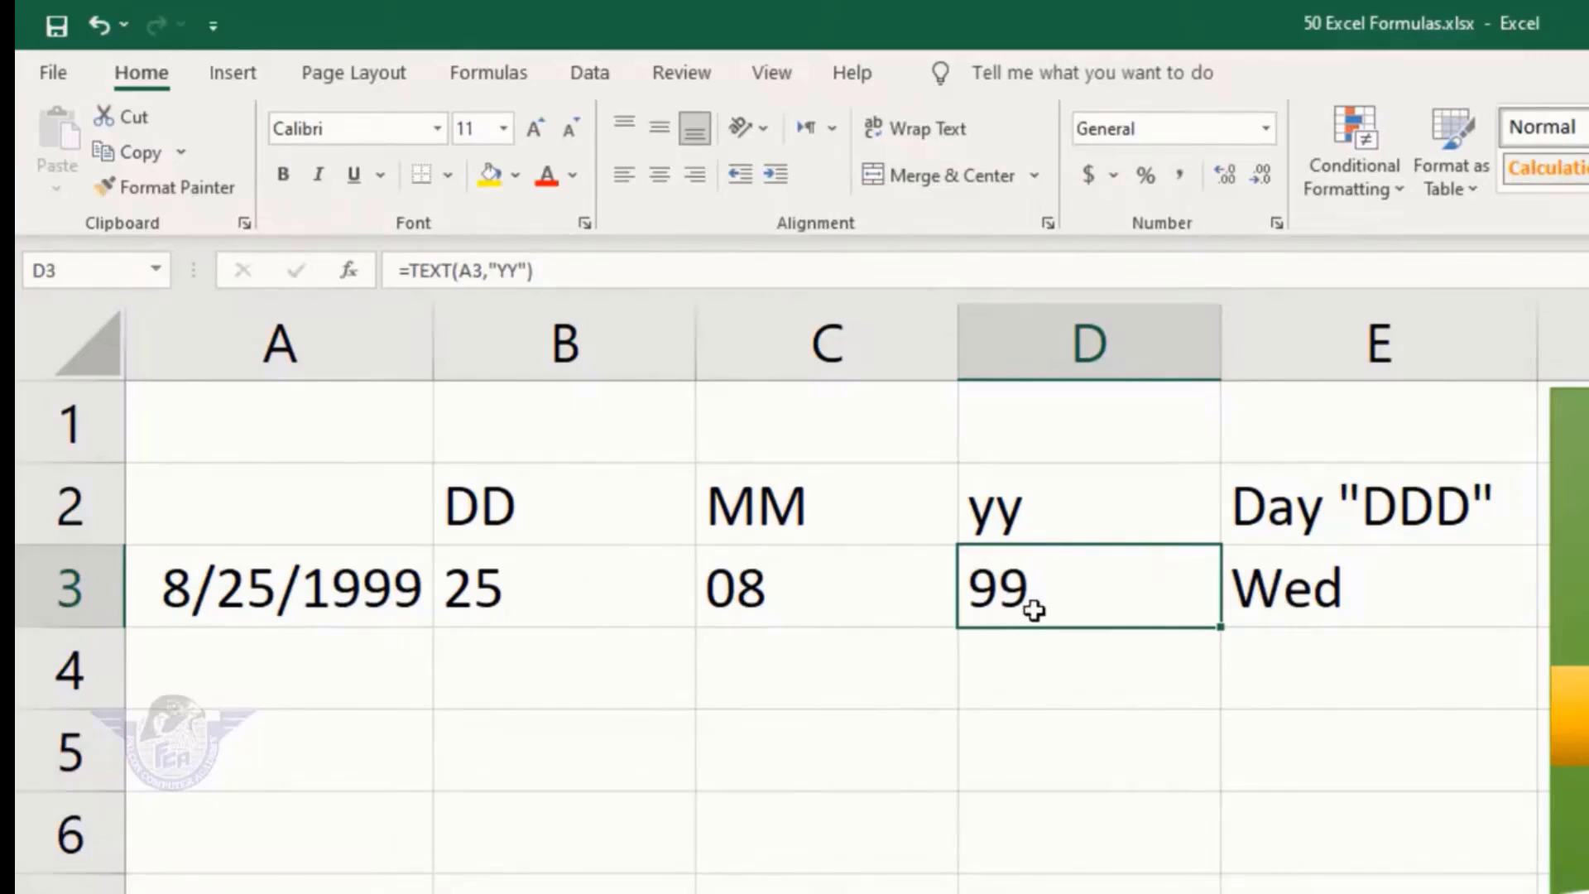
# Replace the formula in E3 with =TEXT(A3,"DDD") to return the abbreviated weekday name of the date in A3
pyautogui.click(1335, 596)
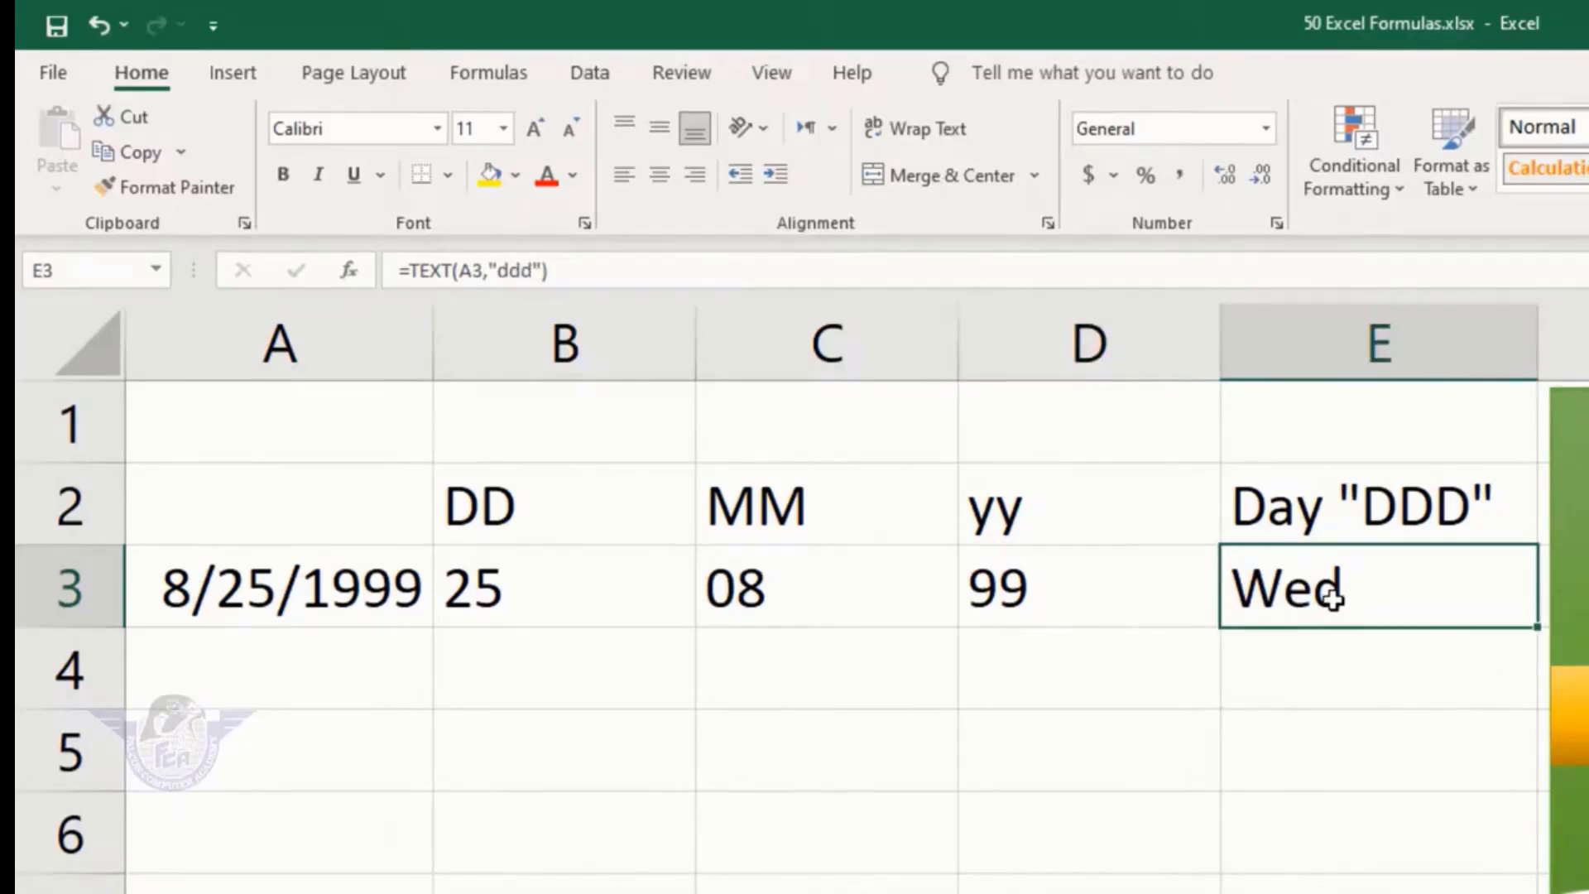
pyautogui.press('Delete')
pyautogui.write('=t')
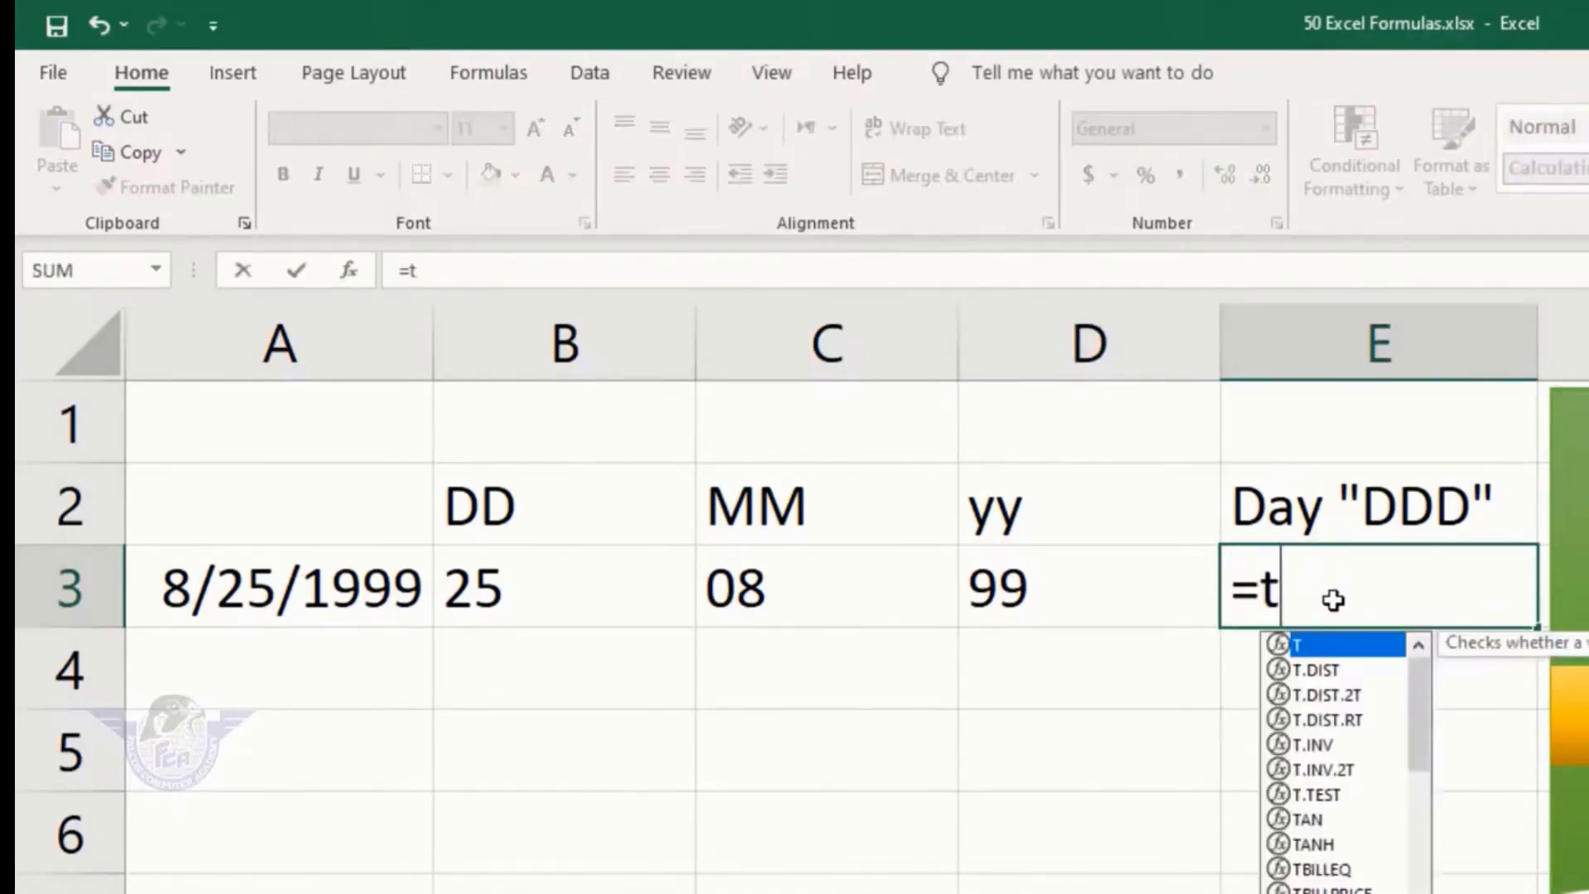
pyautogui.write('ex')
pyautogui.press('Tab')
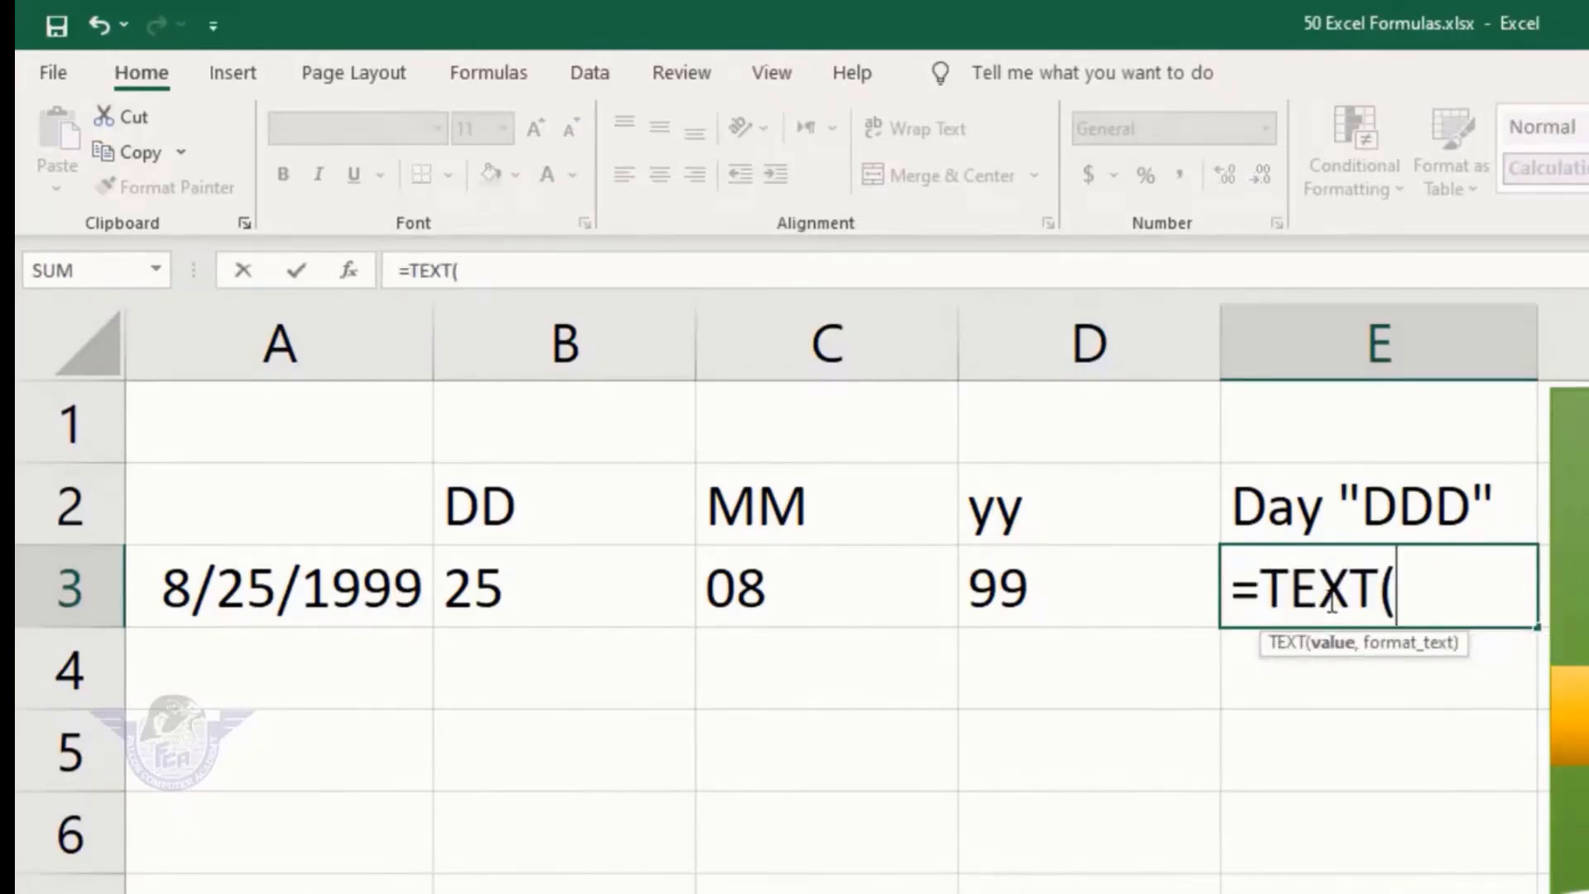
pyautogui.click(241, 577)
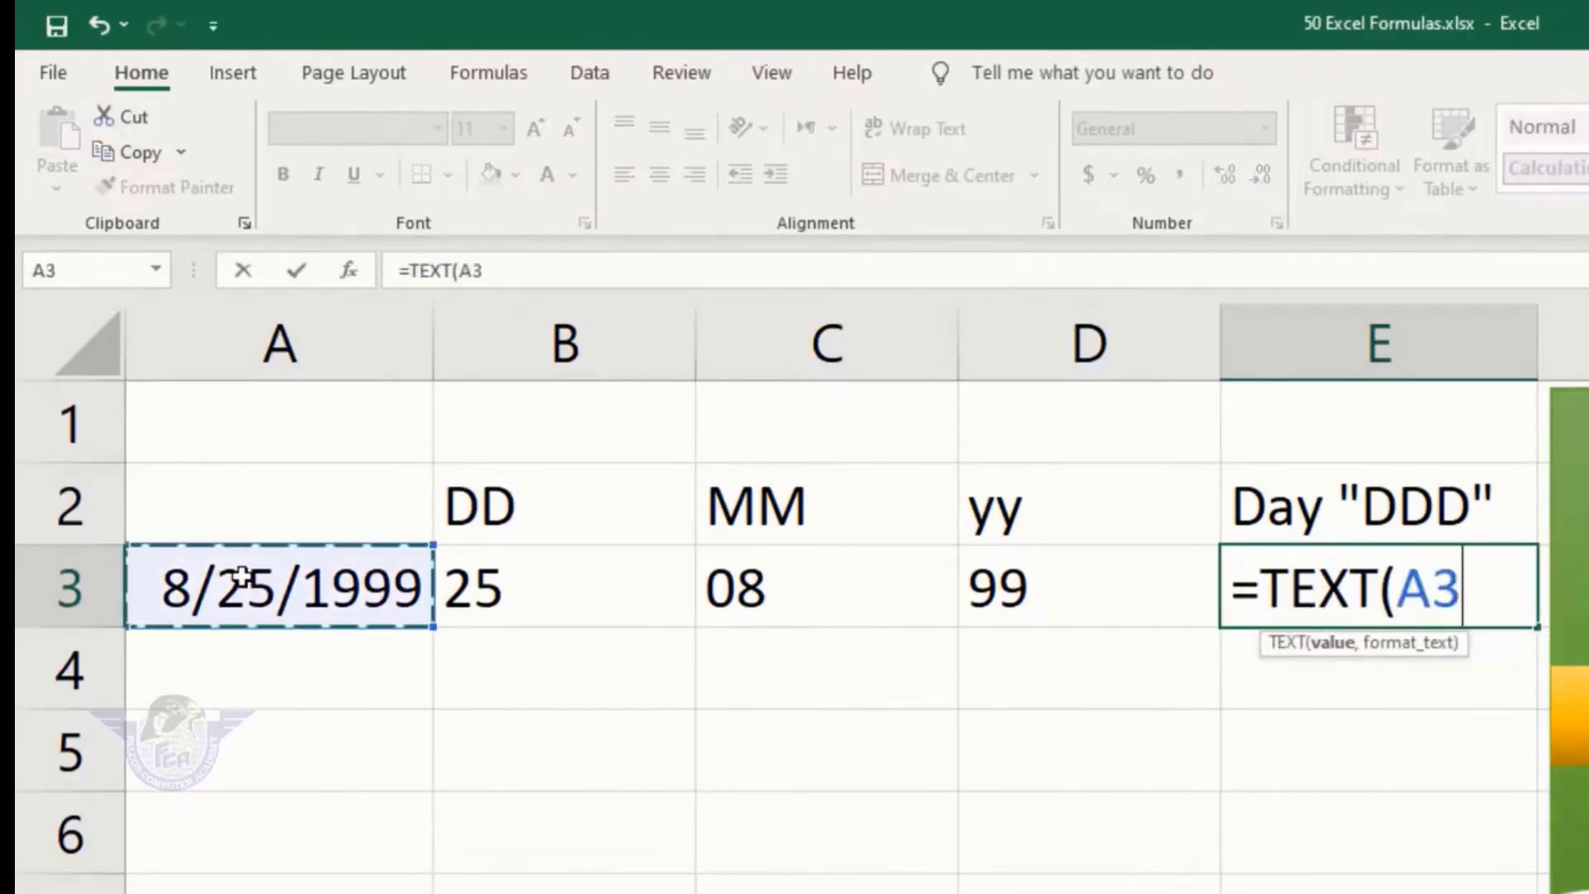
pyautogui.write(',"D')
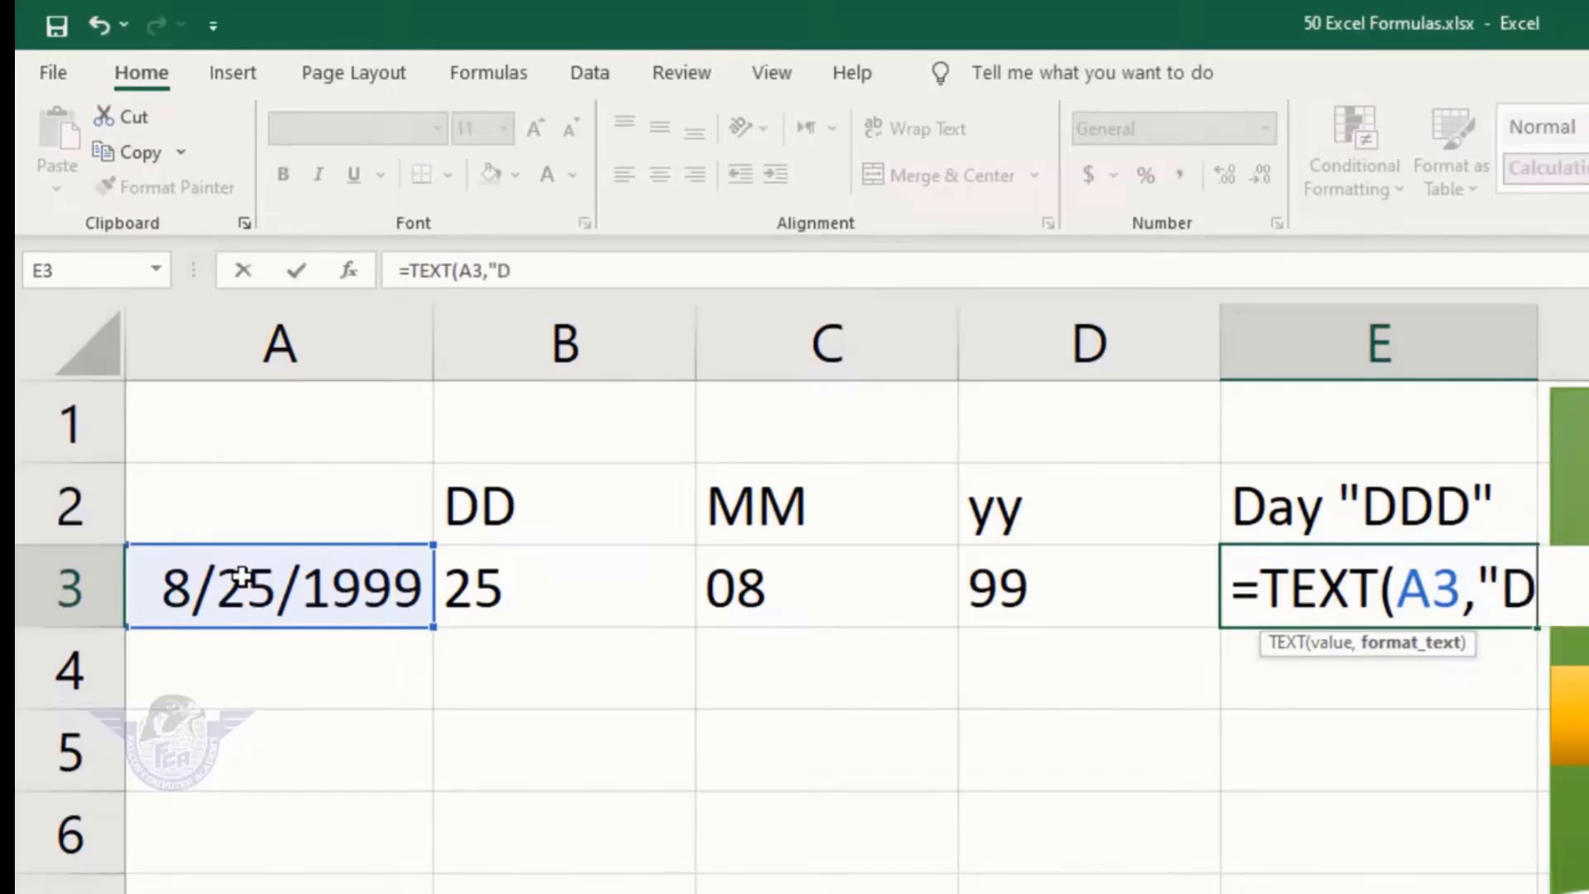
pyautogui.write('DD")')
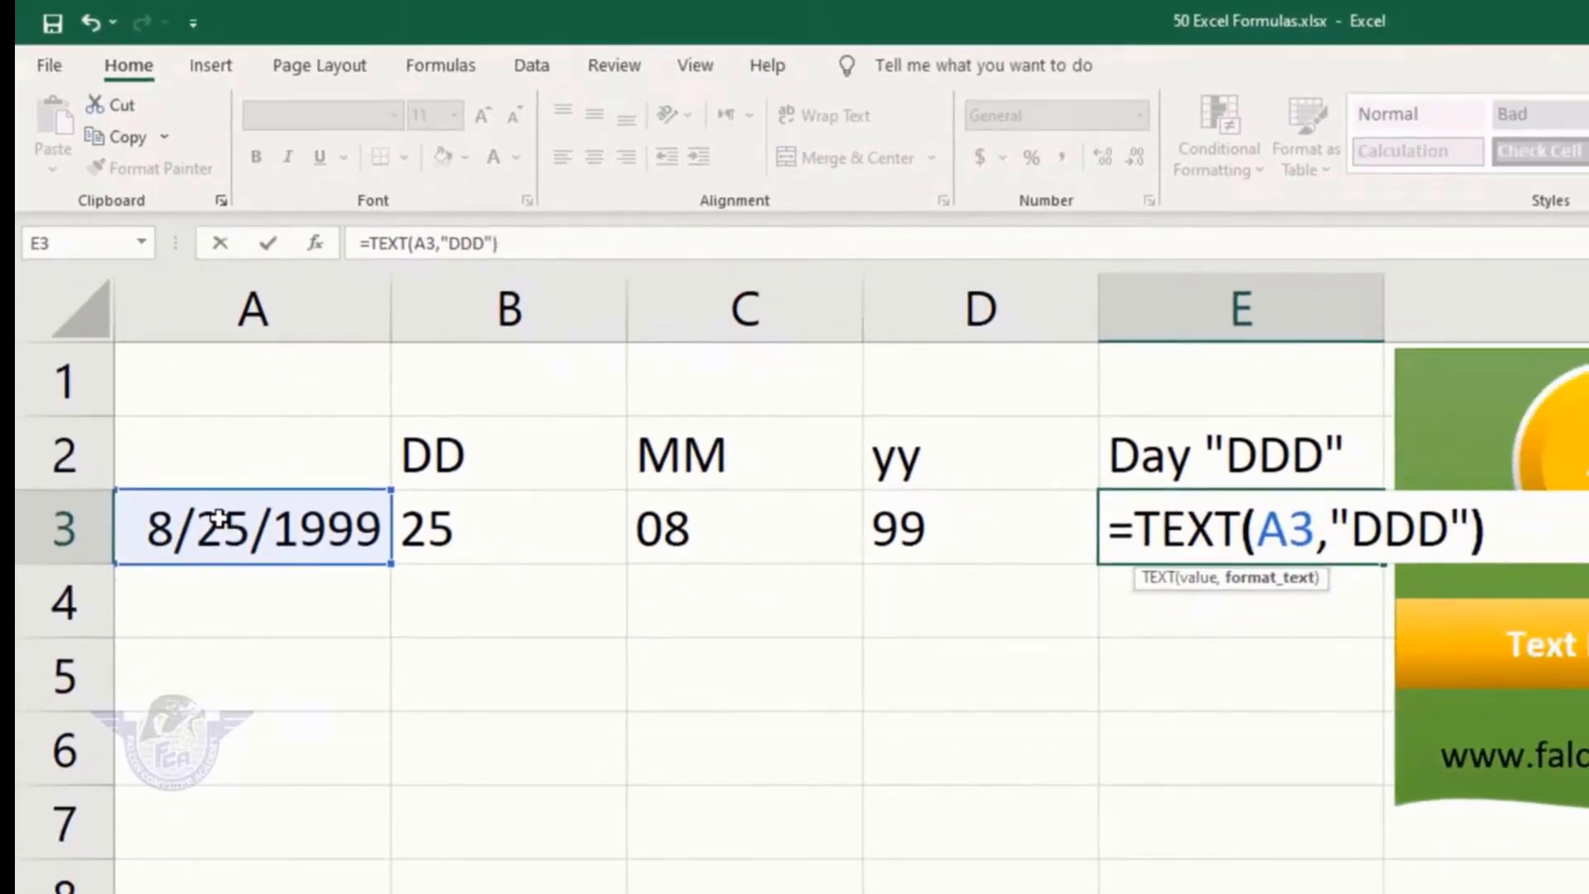
pyautogui.press('Return')
pyautogui.press('Up')
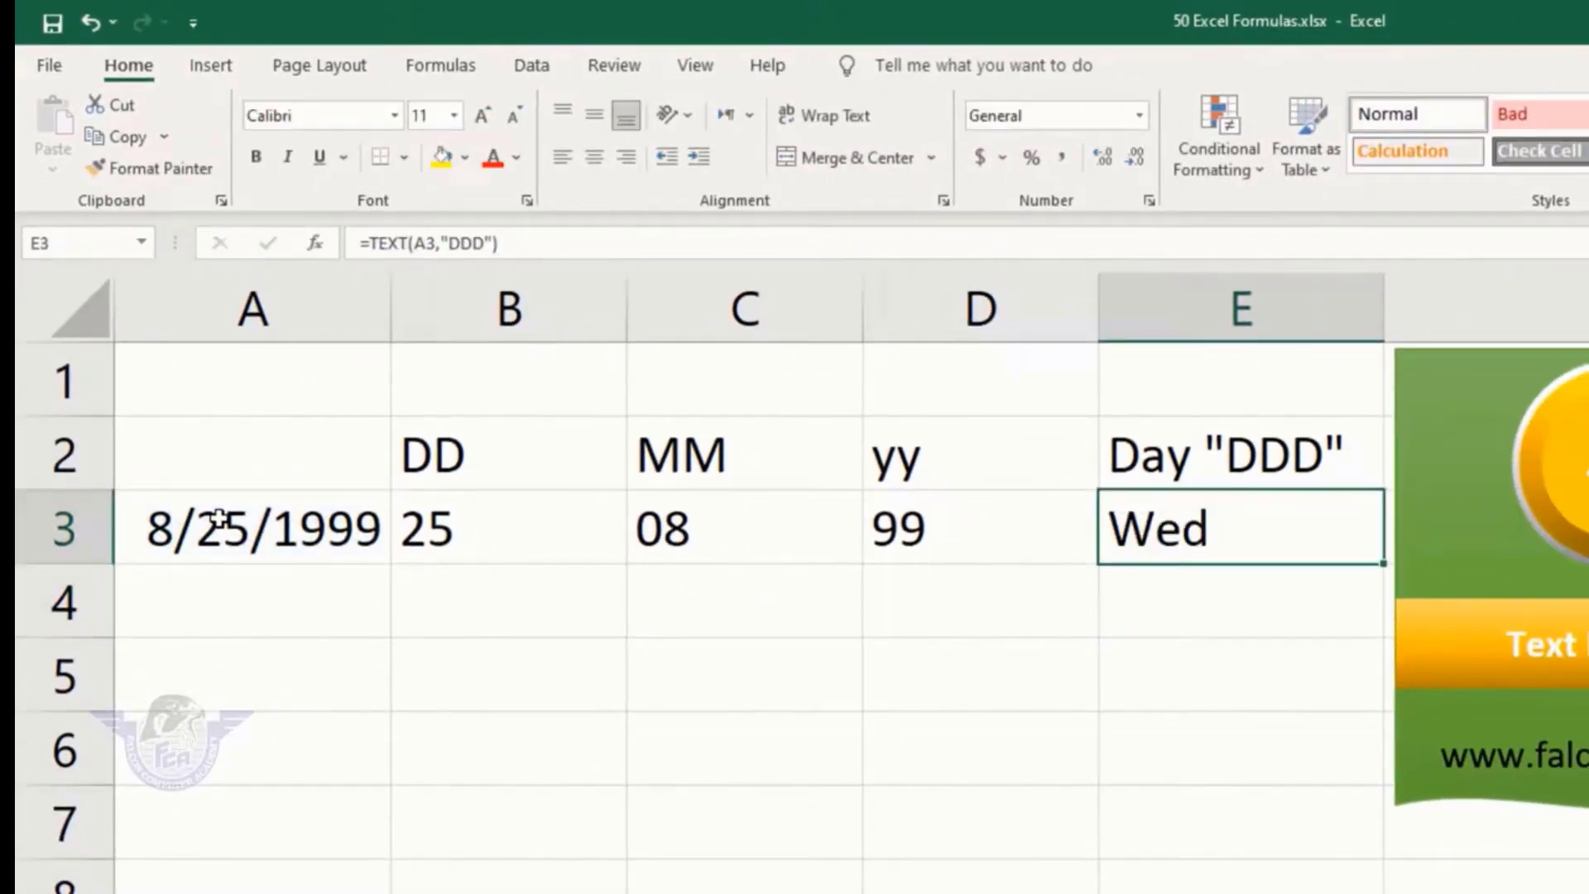
pyautogui.press('Left')
pyautogui.press('Left')
pyautogui.press('Left')
pyautogui.press('Left')
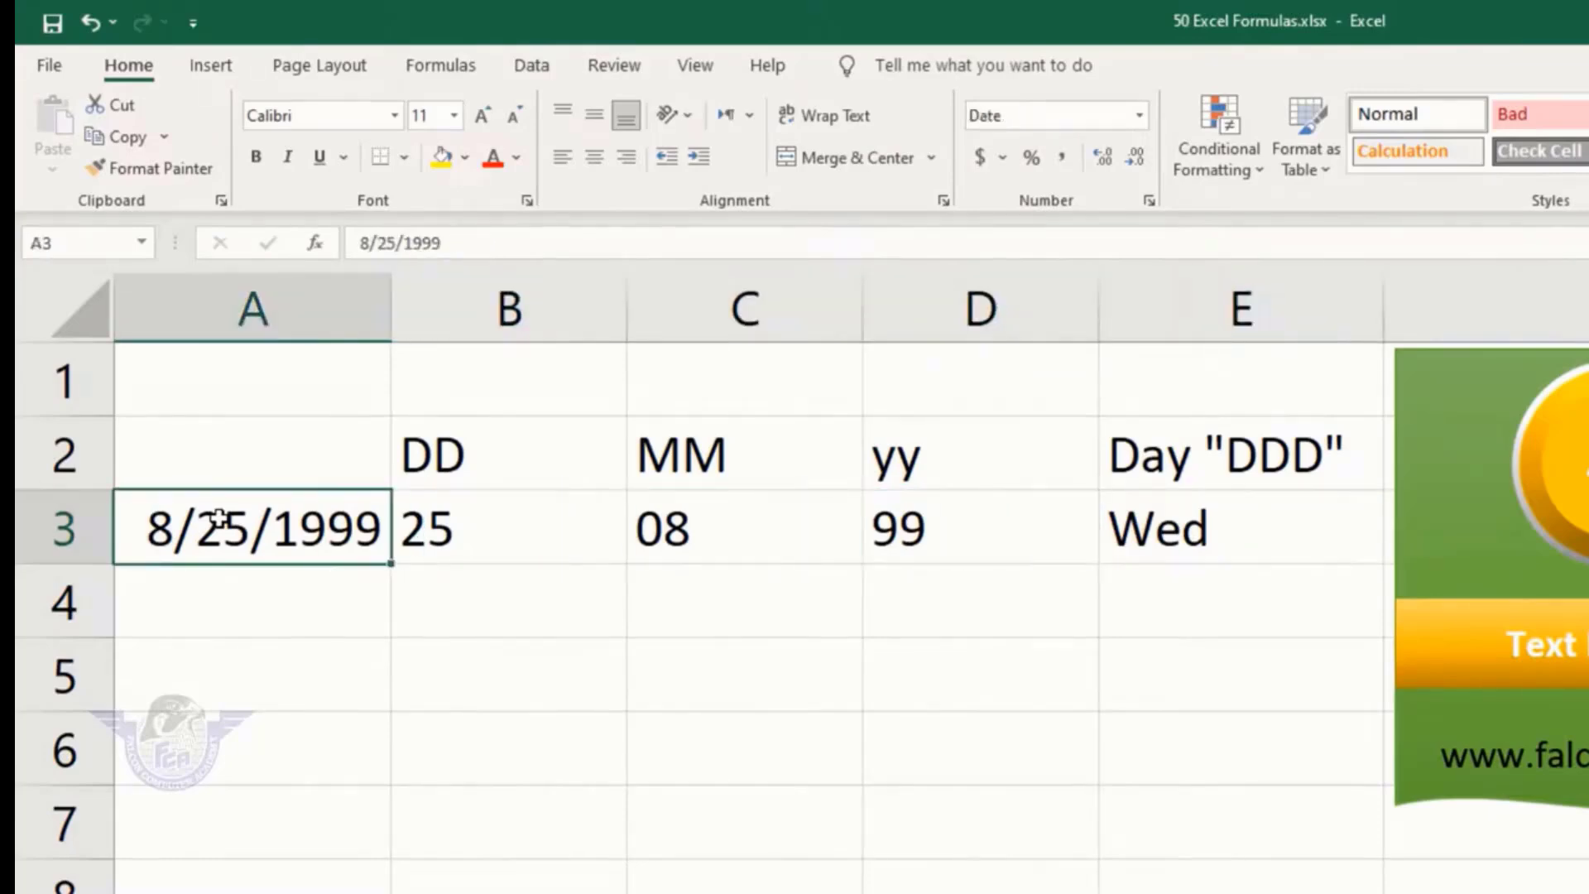
pyautogui.write('06-09-')
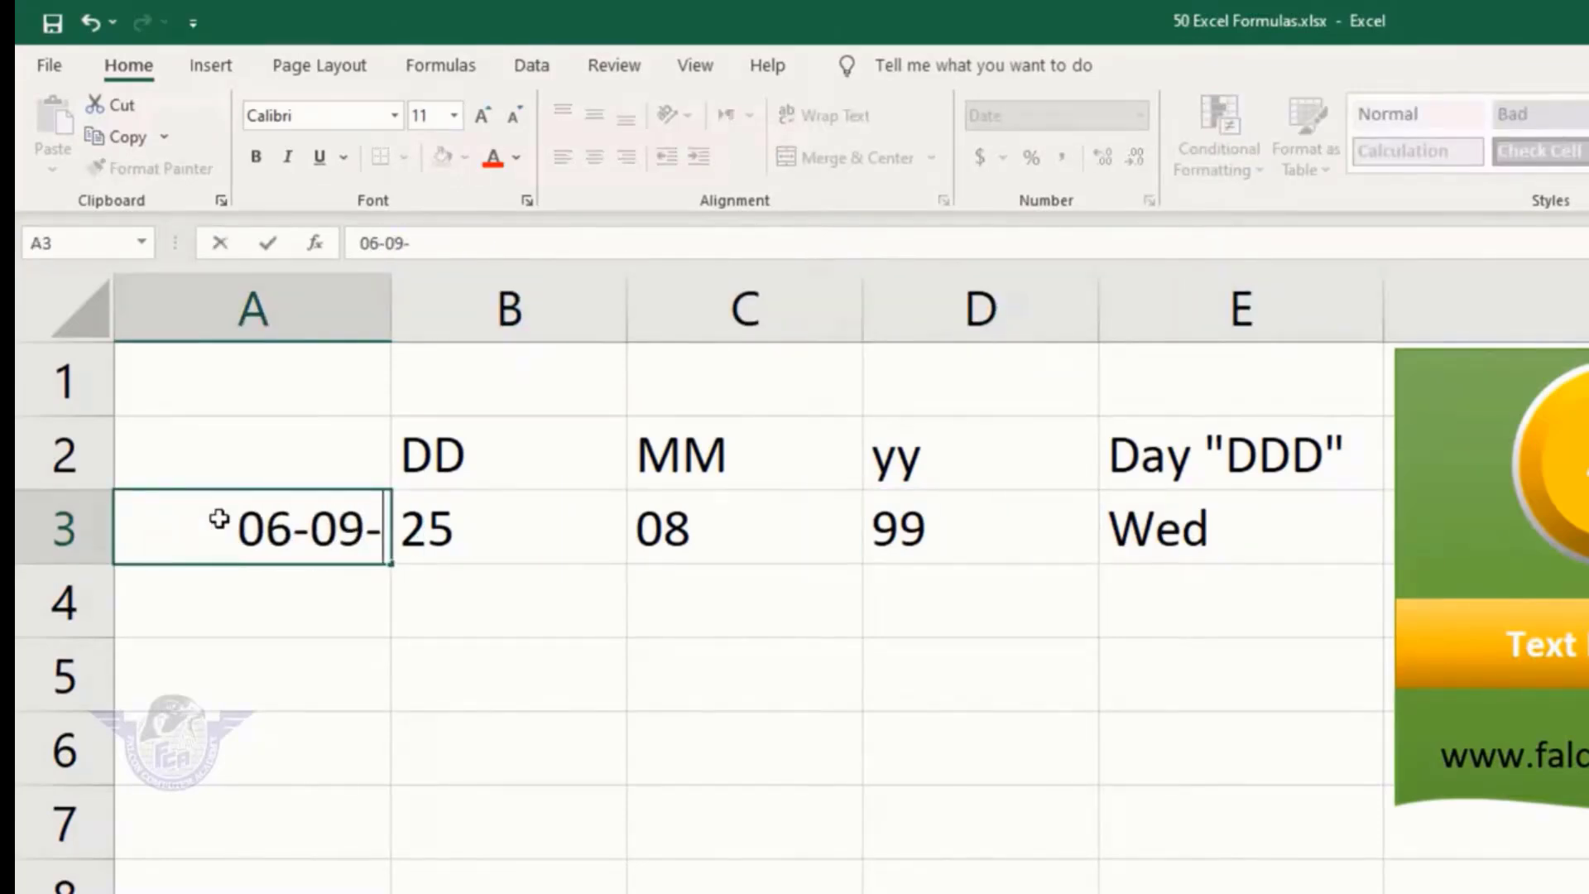
pyautogui.write('1')
pyautogui.press('BackSpace')
pyautogui.press('Escape')
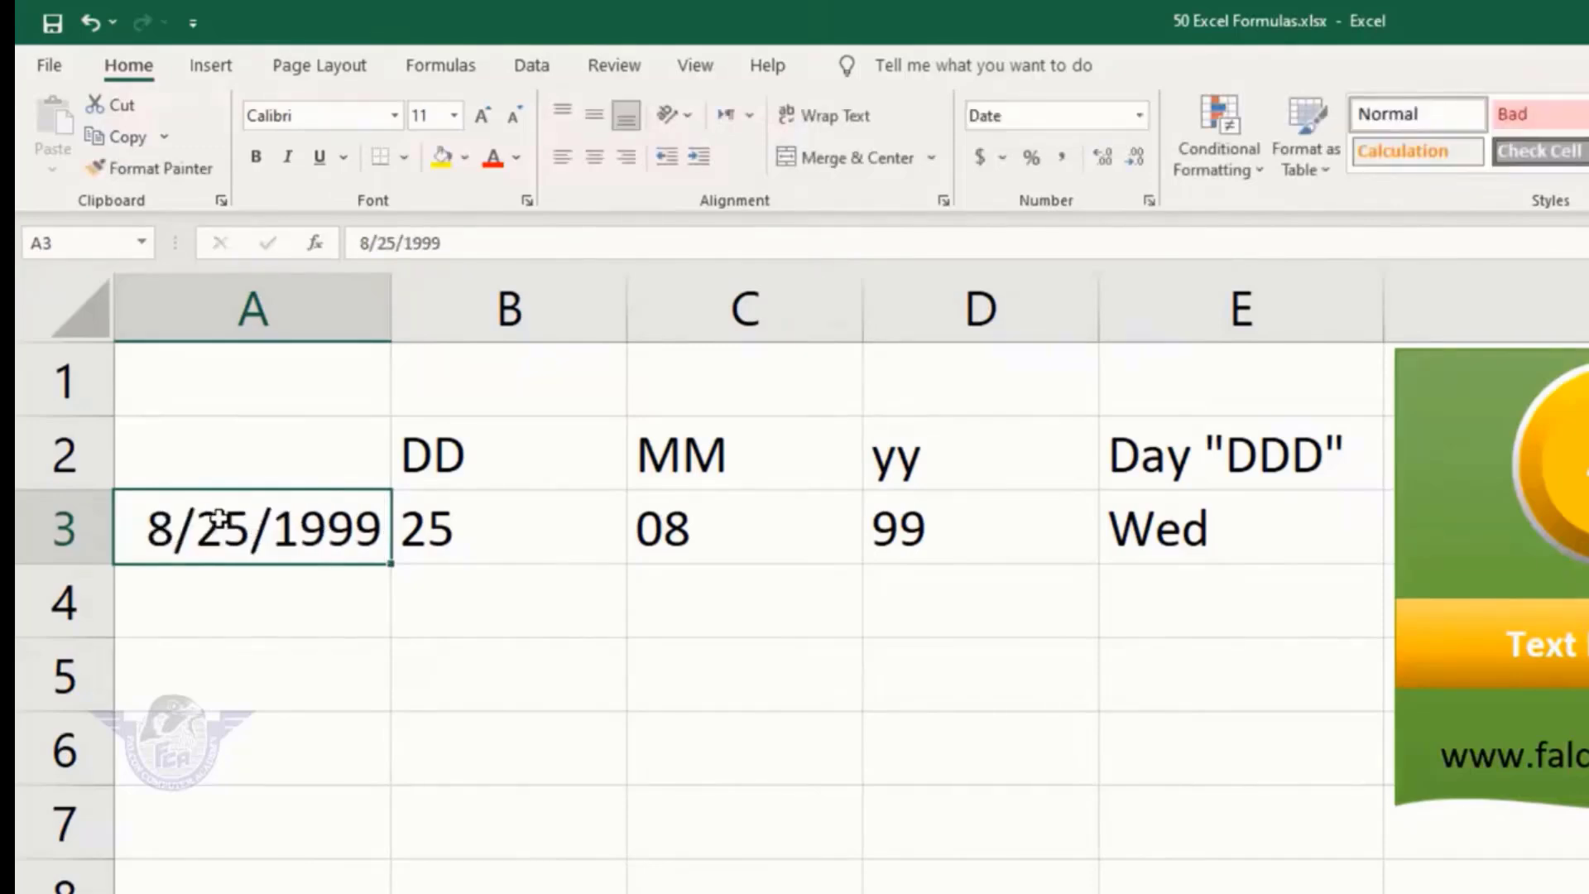
# Replace the date in A3 with 11-06-2021
pyautogui.write('11')
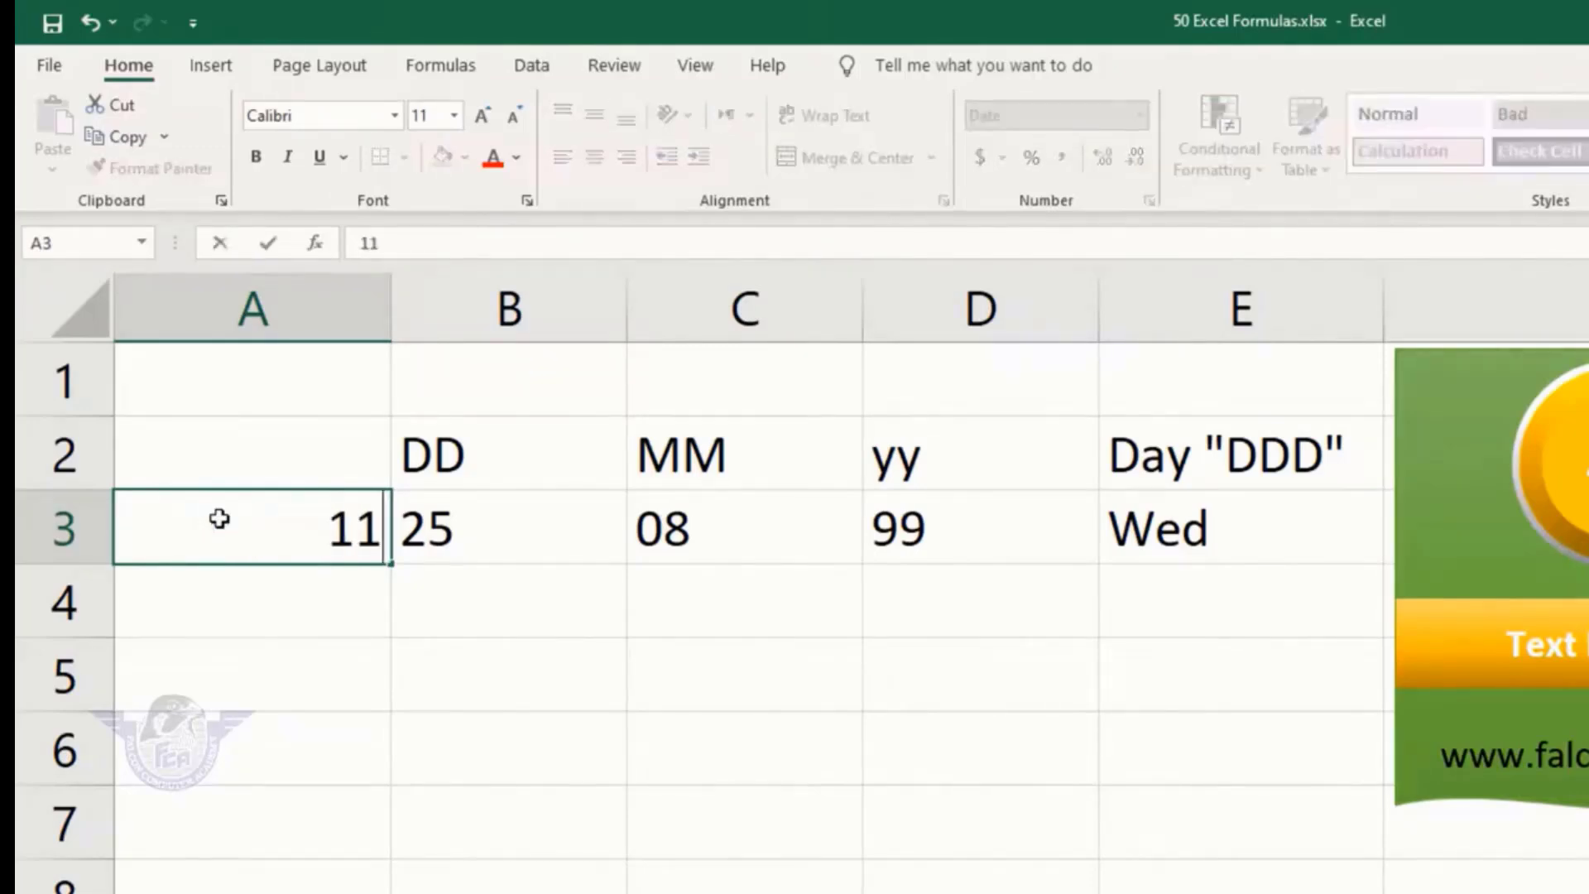
pyautogui.press('Escape')
pyautogui.write('11-06-')
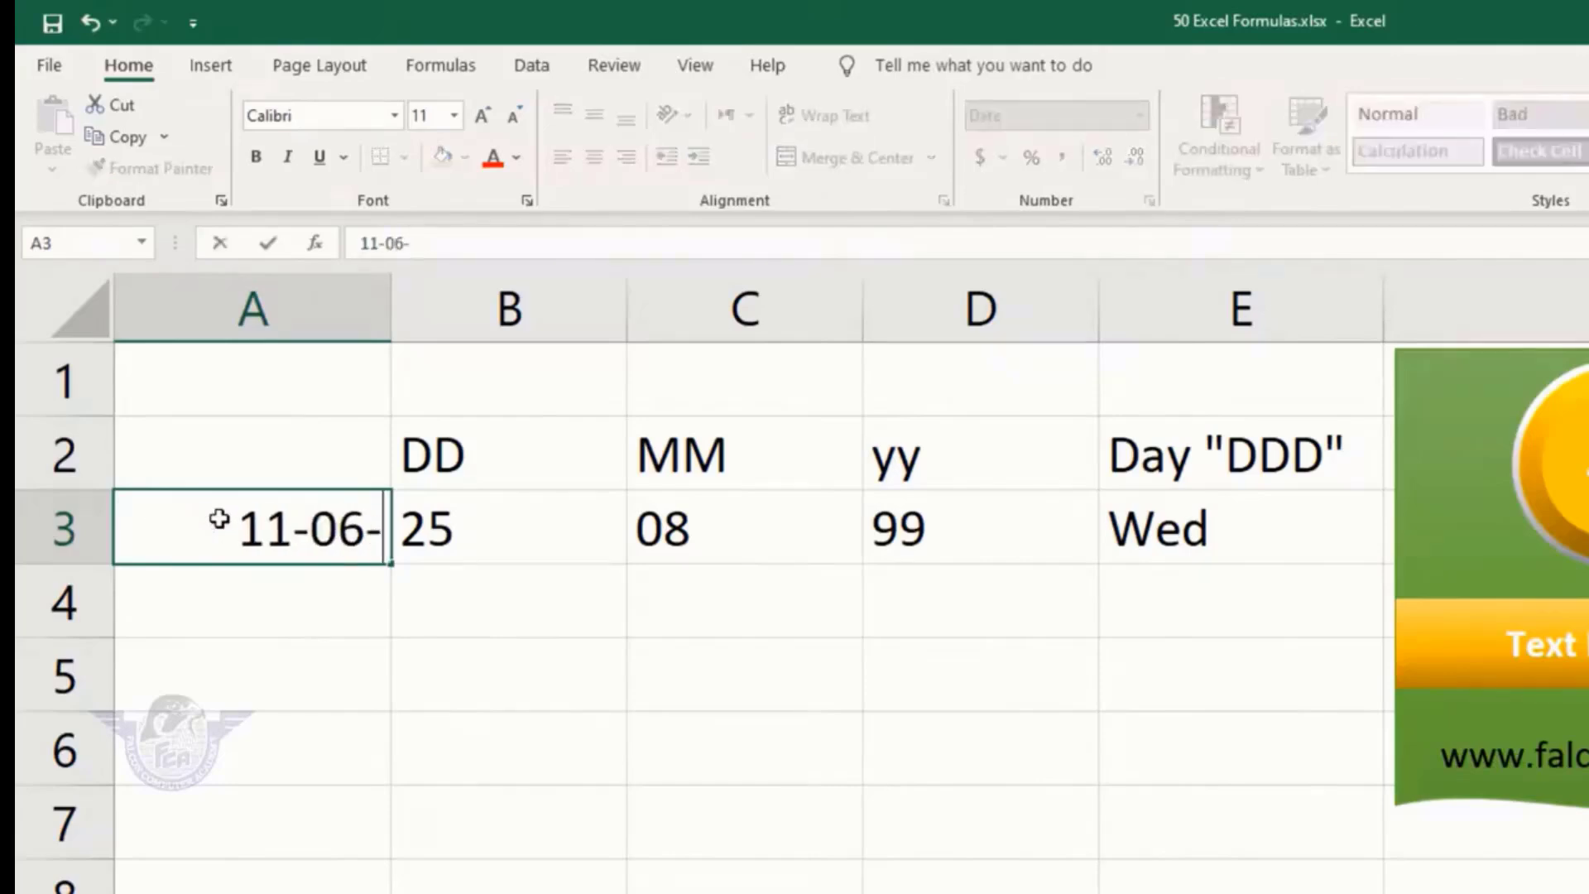
pyautogui.write('2021')
pyautogui.press('Return')
pyautogui.click(218, 518)
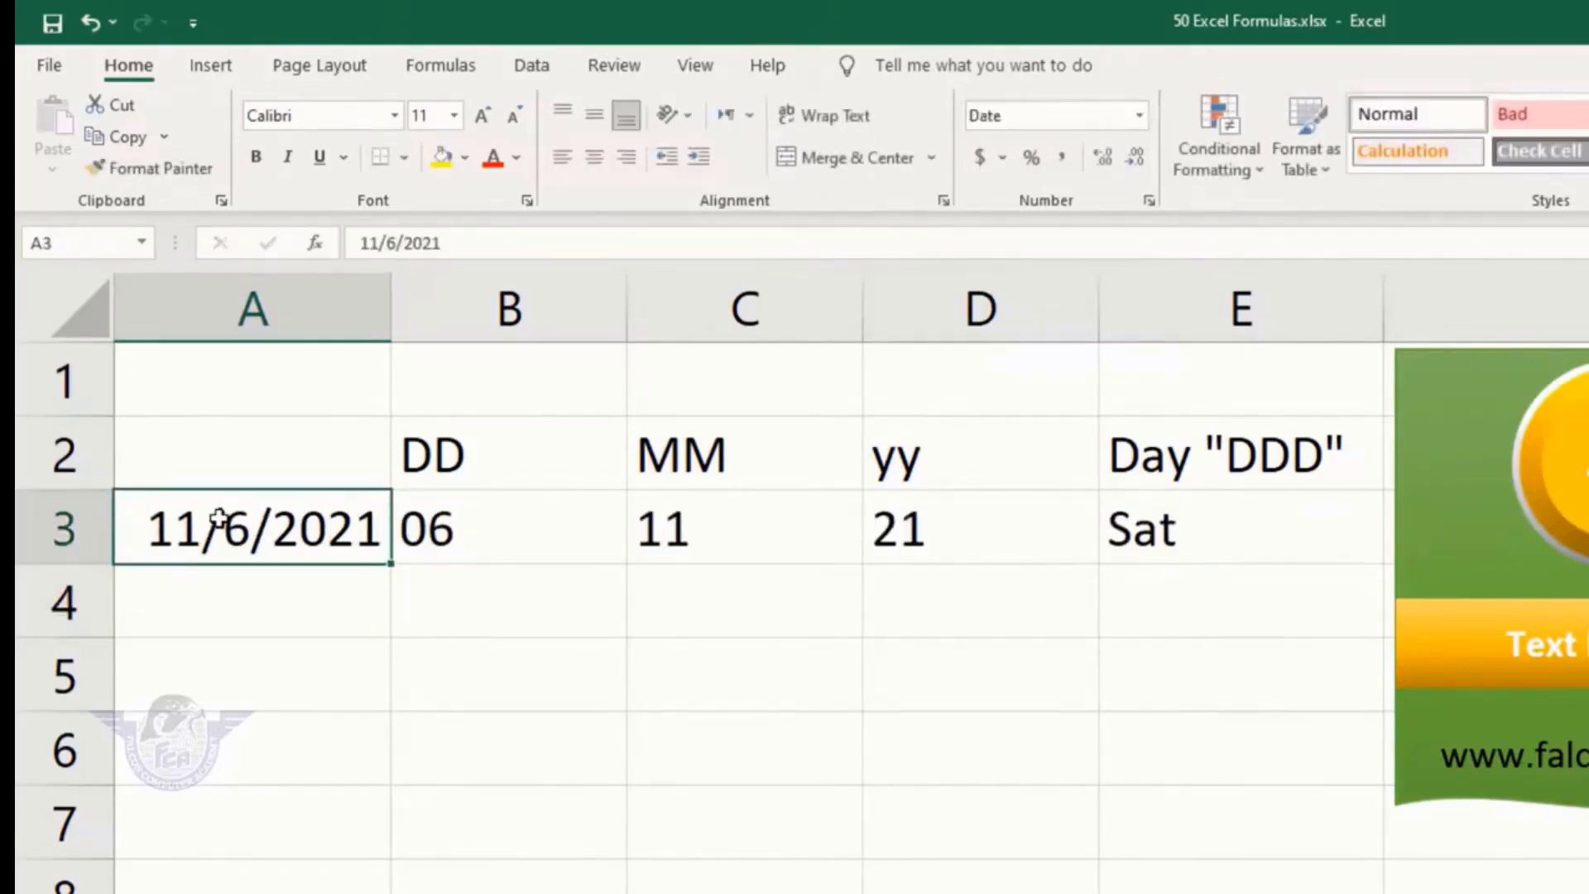
# Examine the day, month, year and weekday TEXT formulas in B3 through E3 for the date in A3
pyautogui.press('Right')
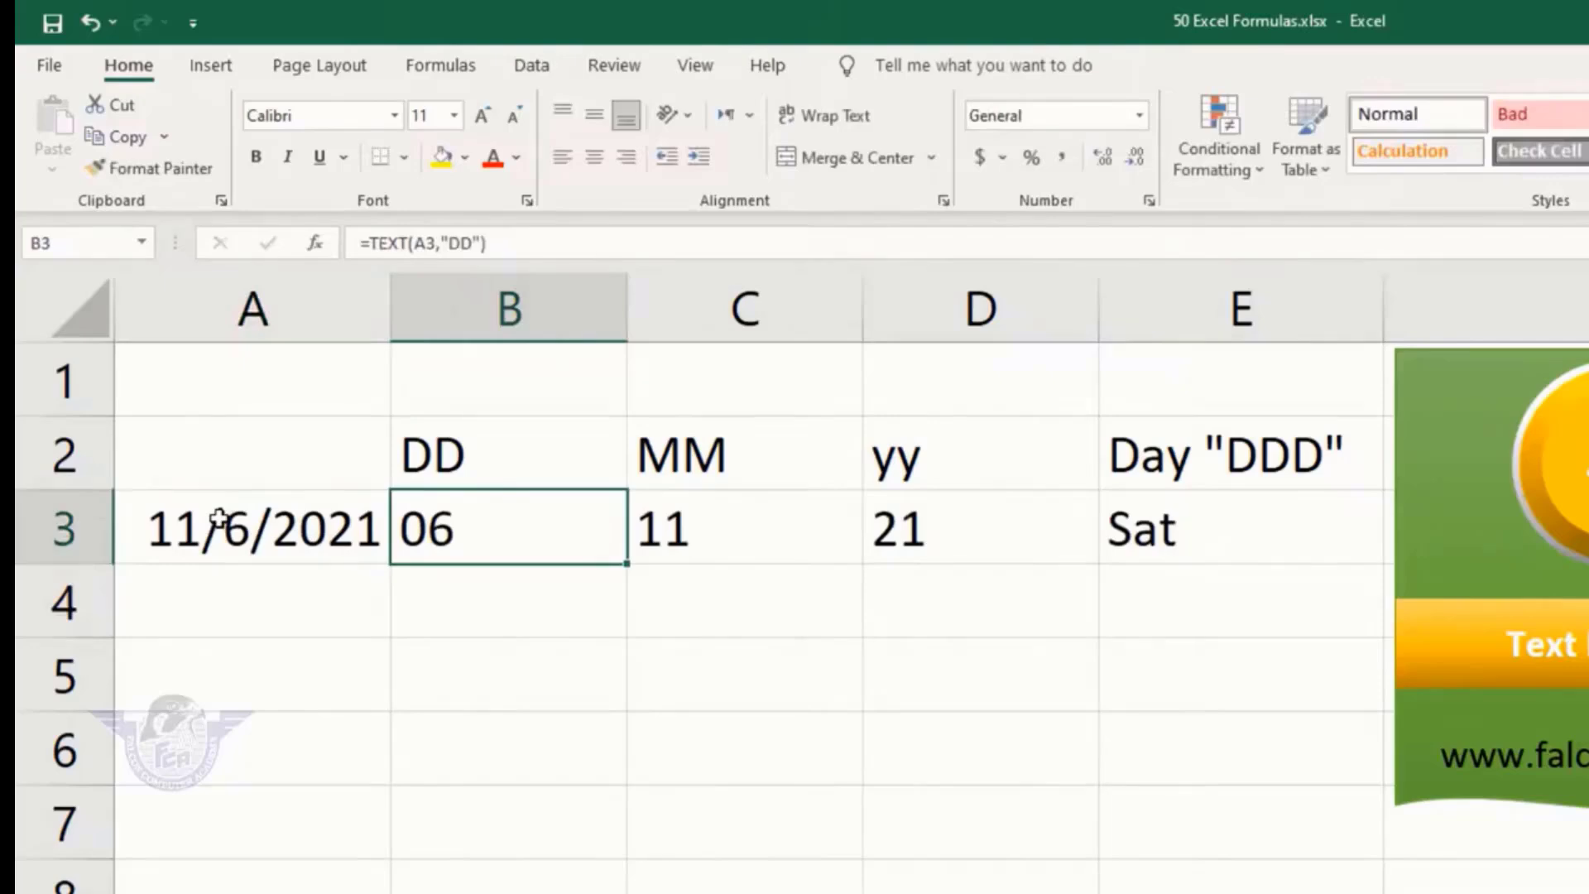
pyautogui.press('Right')
pyautogui.press('Right')
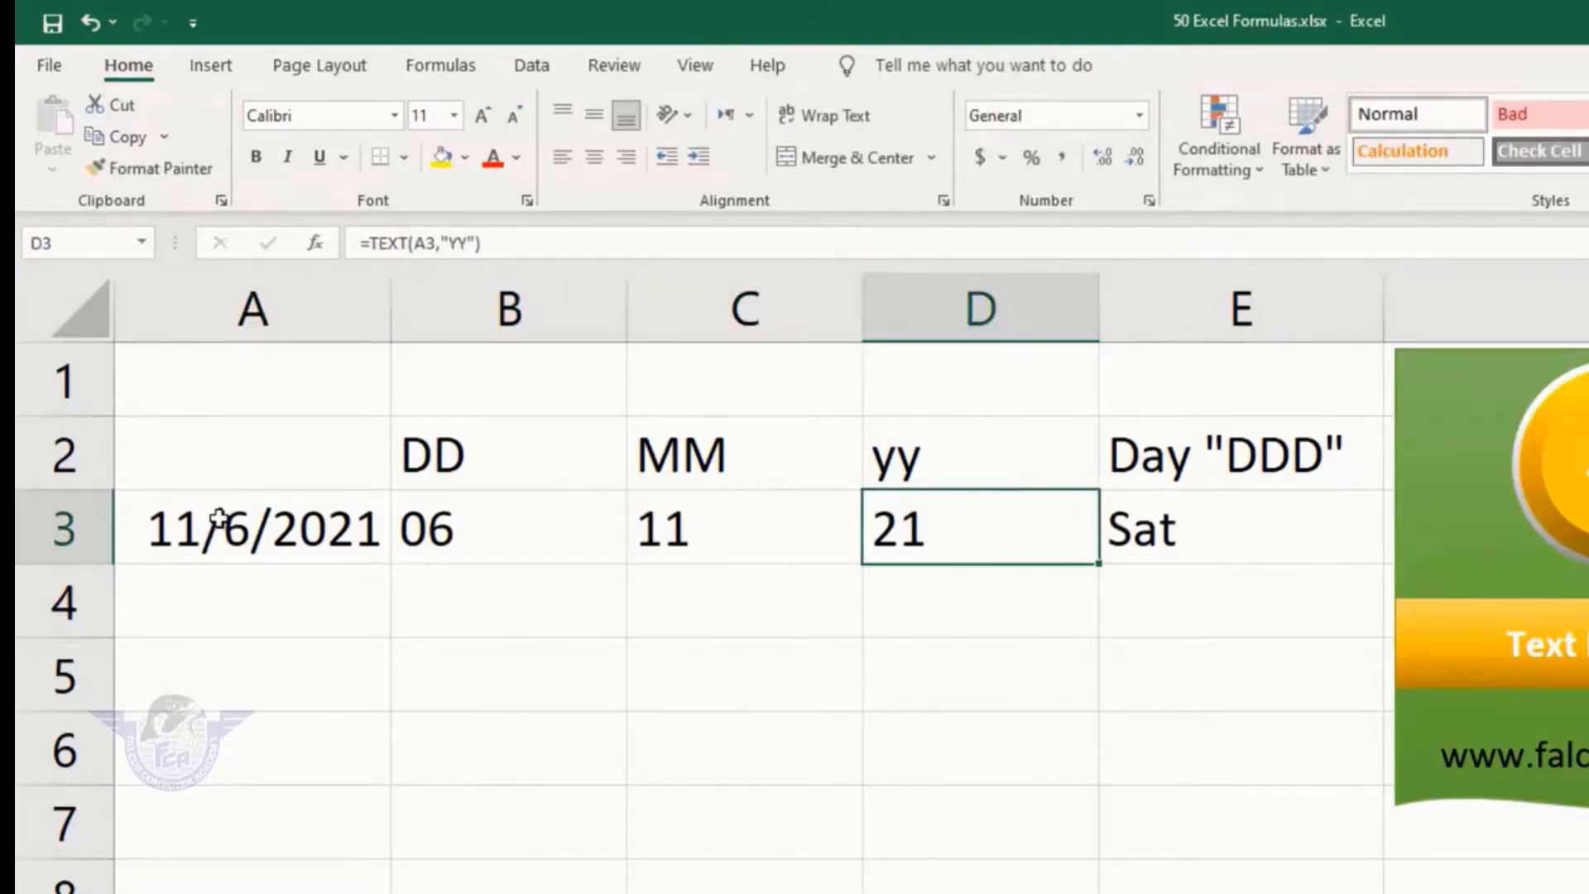
pyautogui.press('Right')
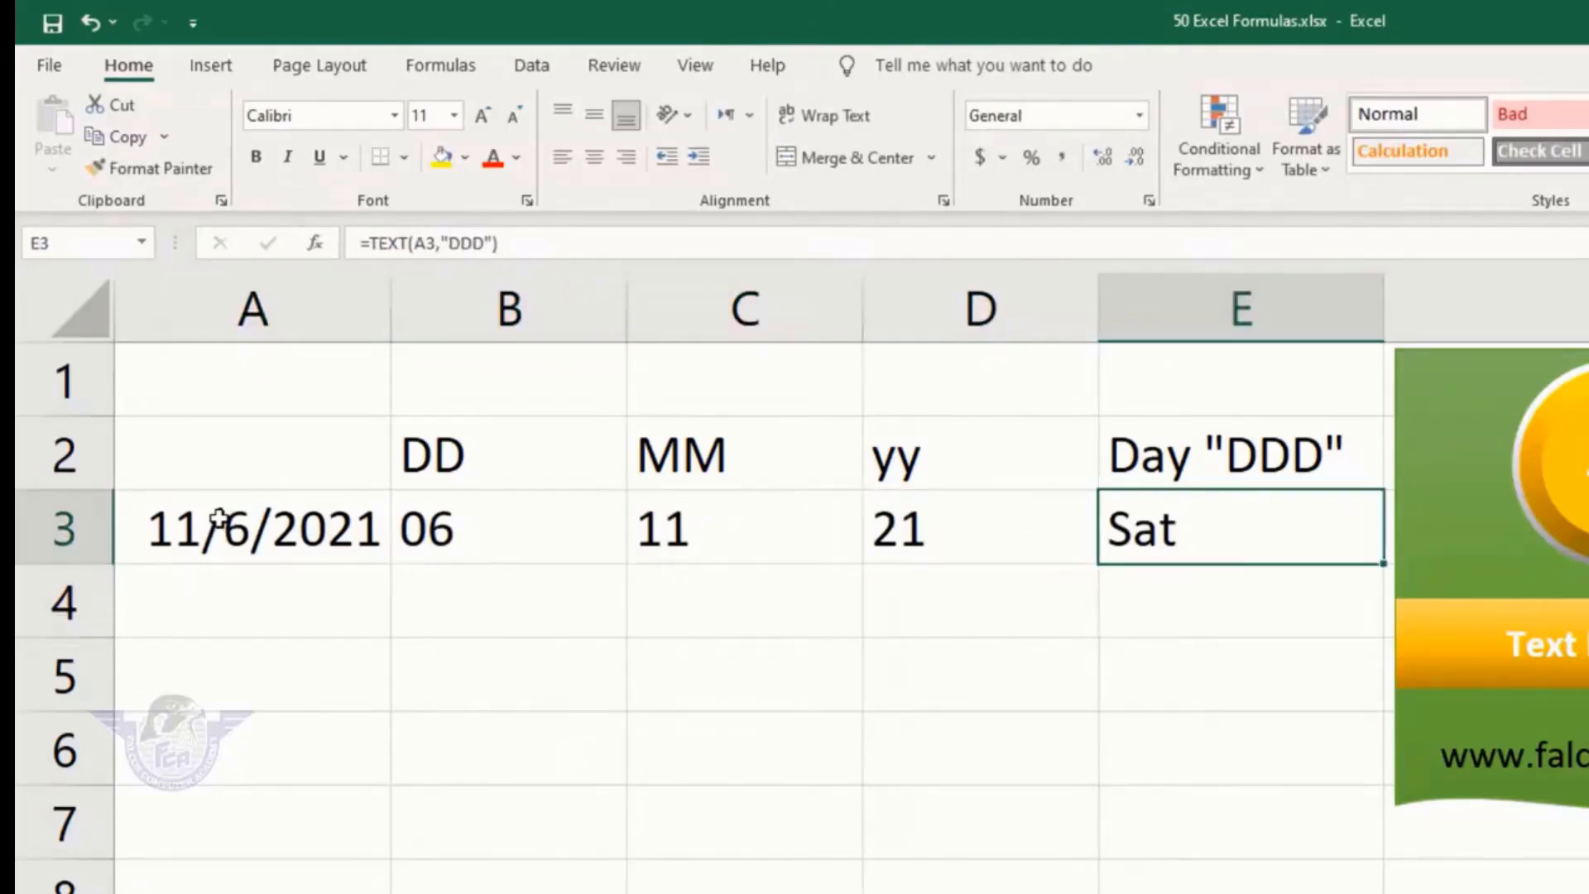
pyautogui.press('Left')
pyautogui.press('Left')
pyautogui.press('Left')
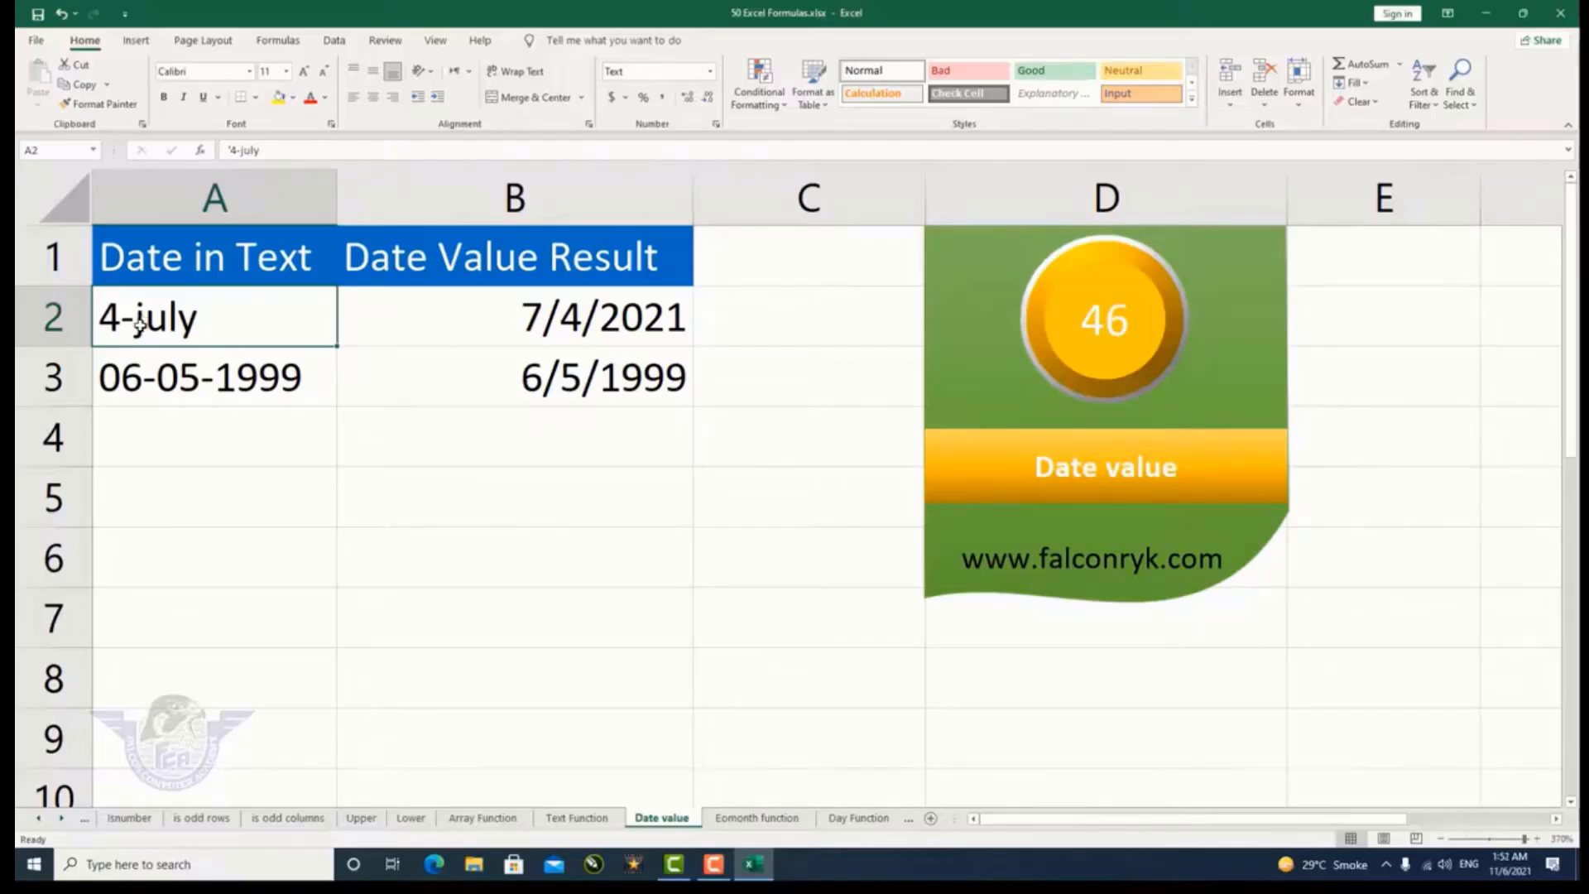
# On the Date value sheet, clear B2 and re-enter =DATEVALUE(A2) to convert the text date in A2
pyautogui.click(478, 320)
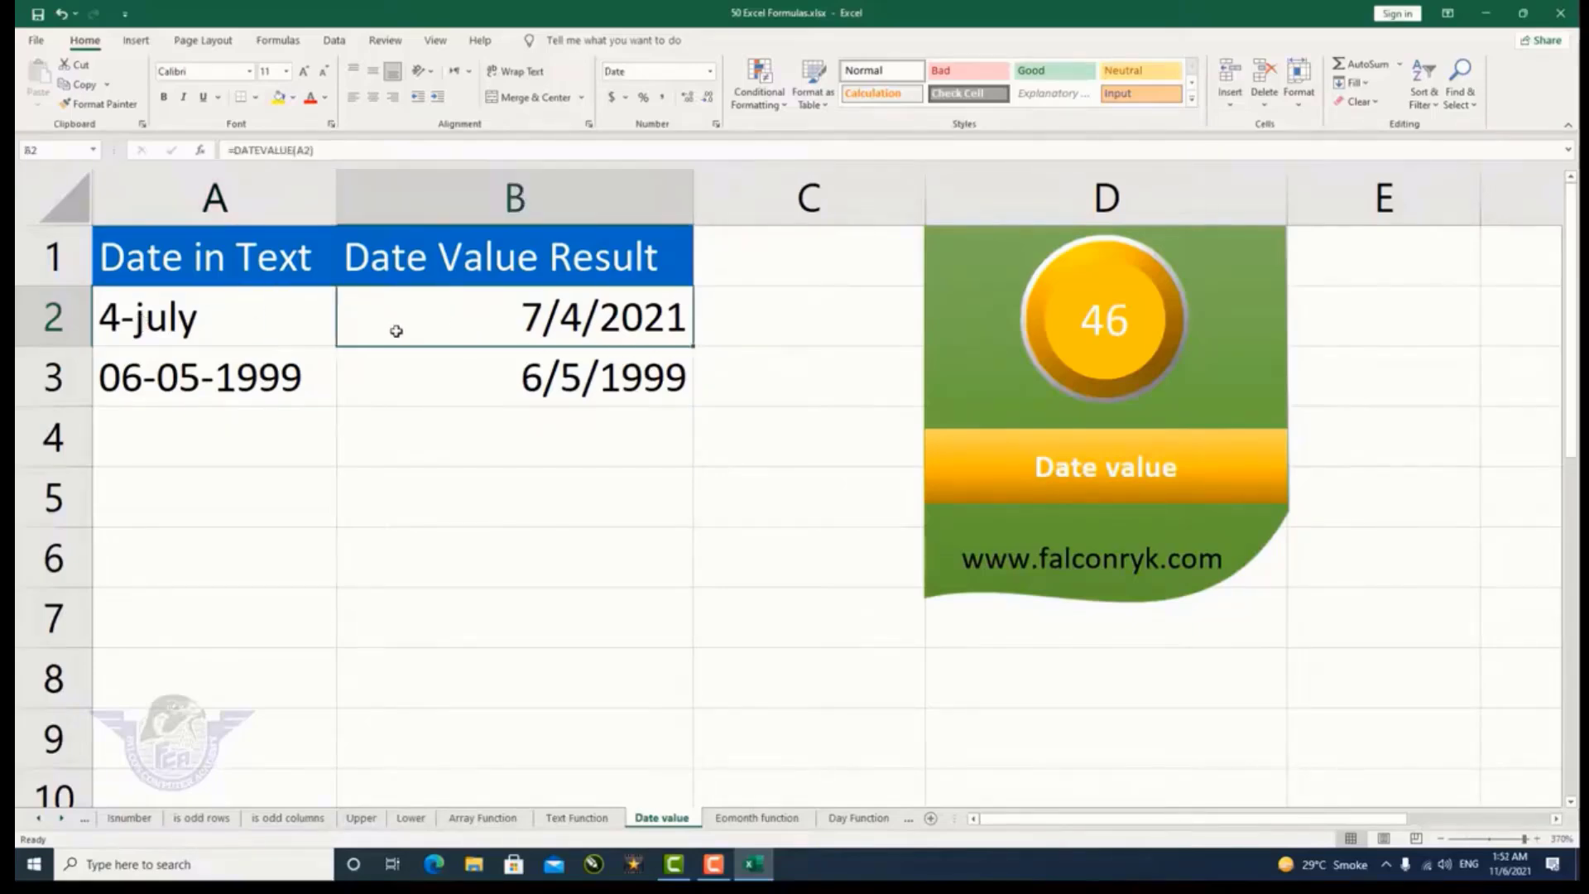
pyautogui.click(158, 318)
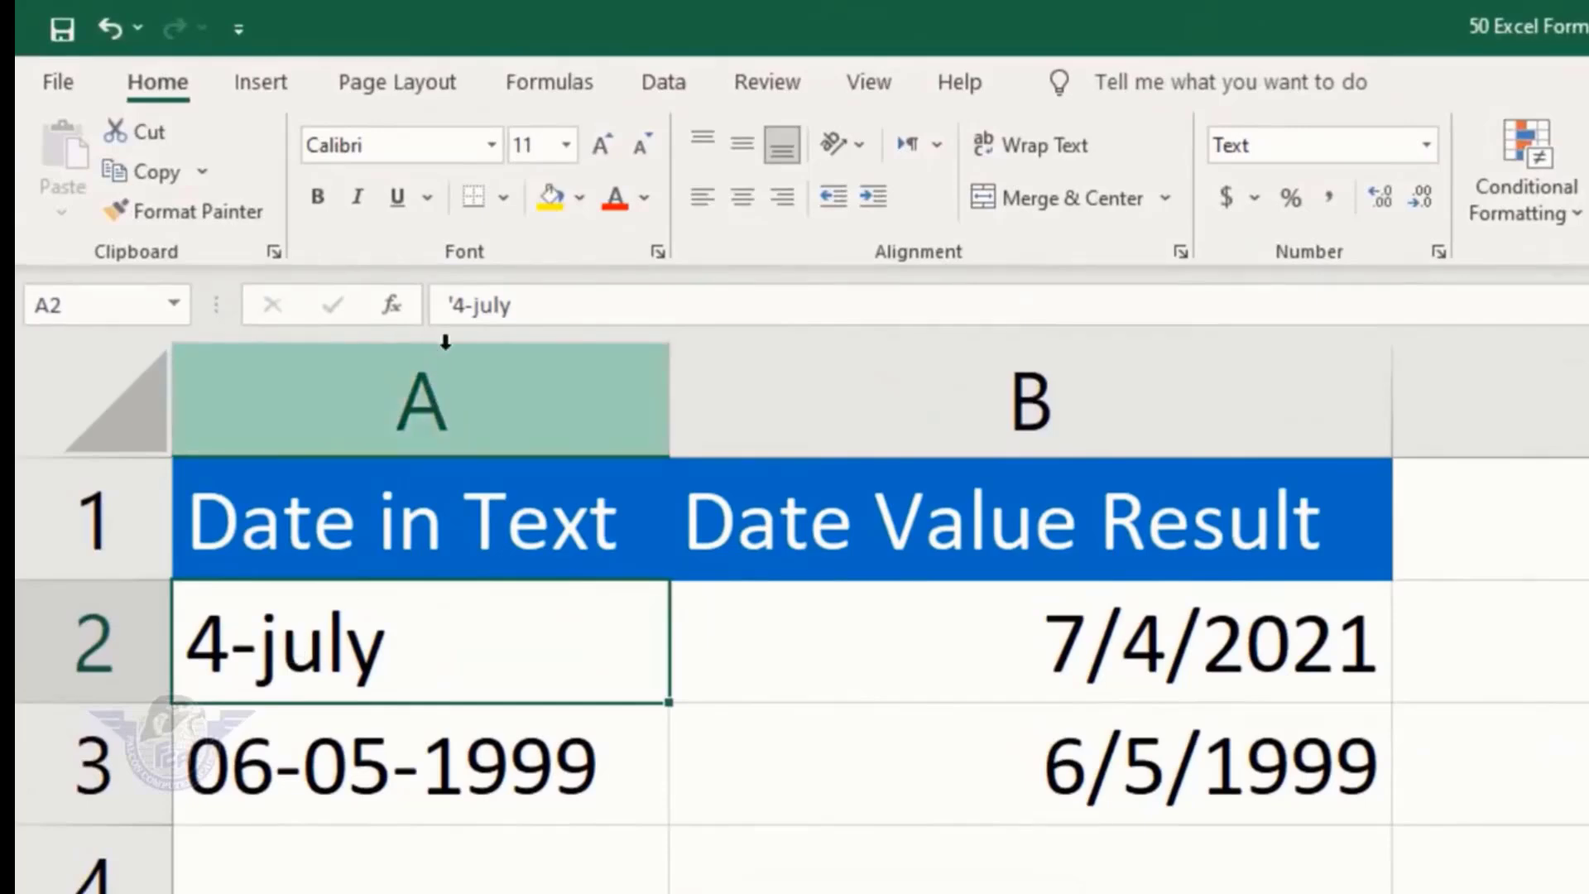
pyautogui.click(1169, 650)
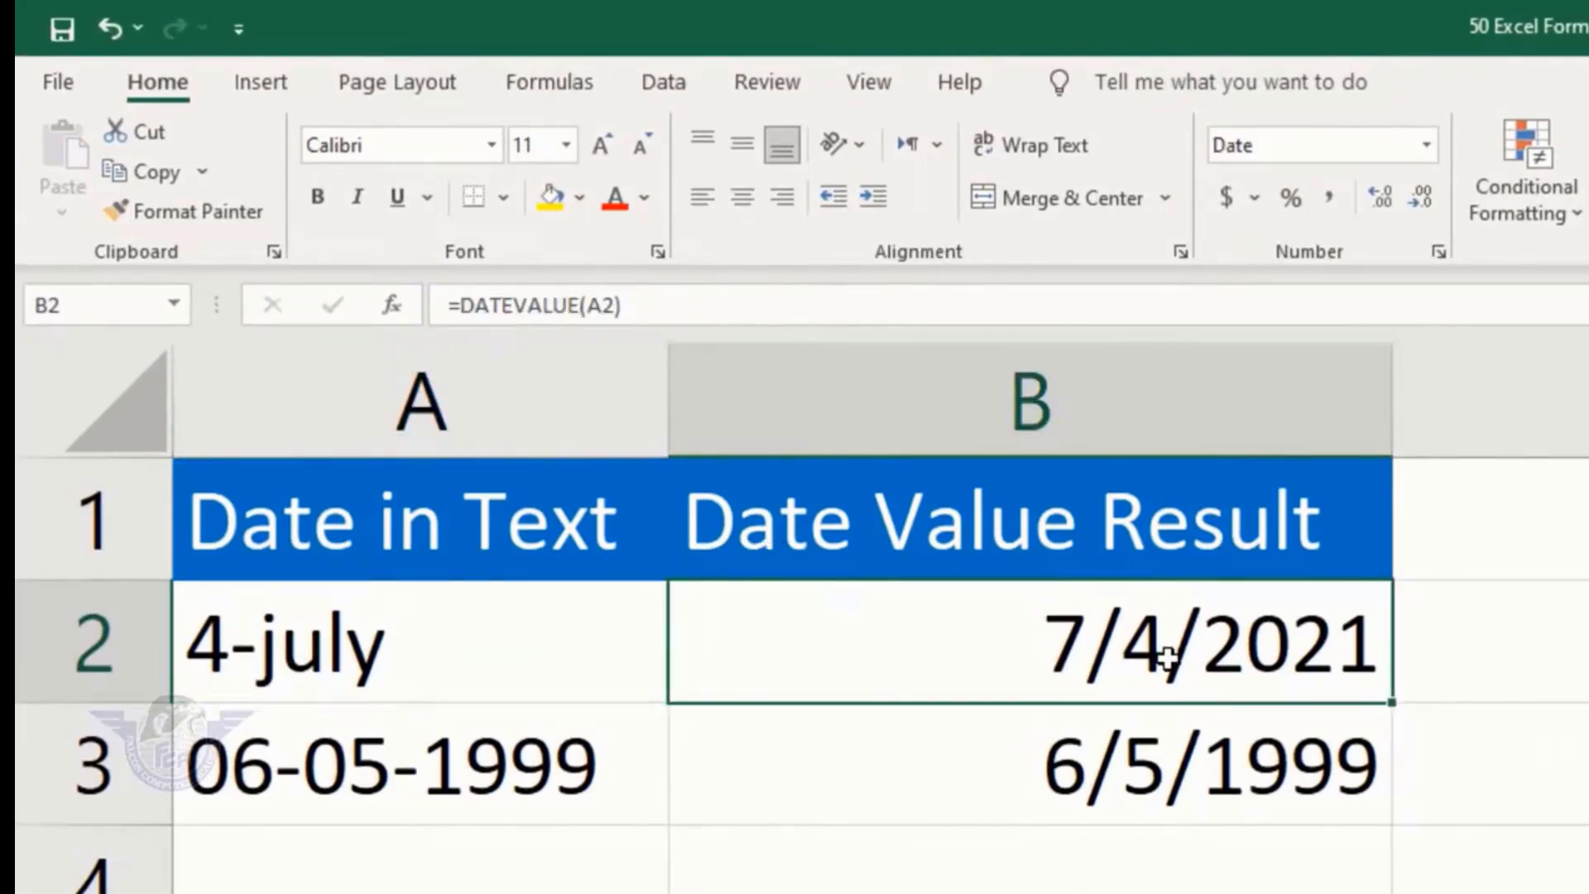
pyautogui.press('Delete')
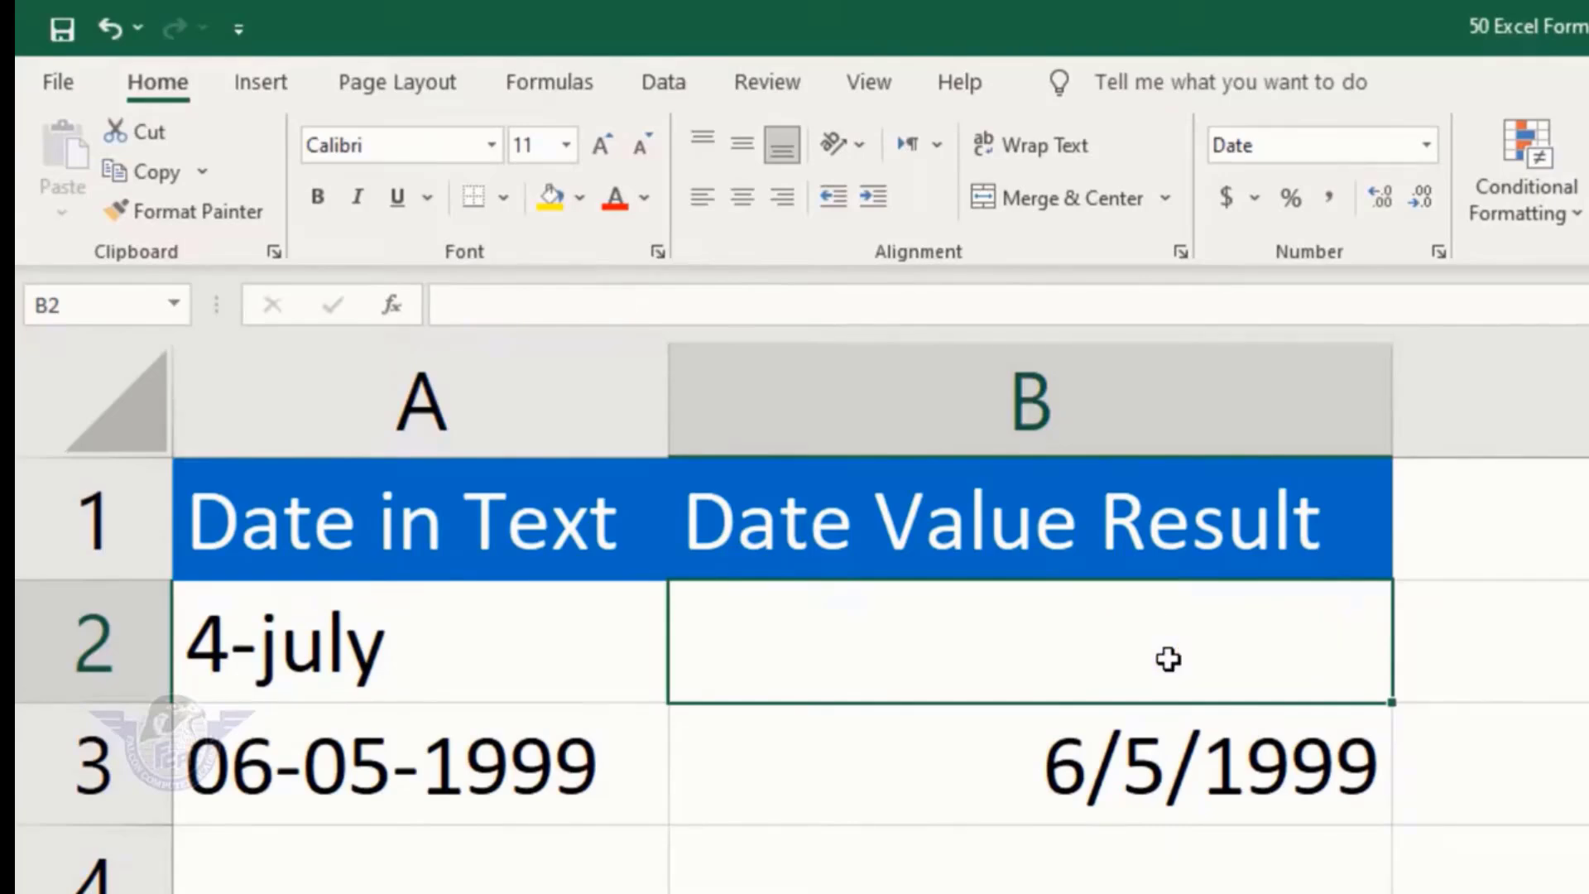
pyautogui.write('=date')
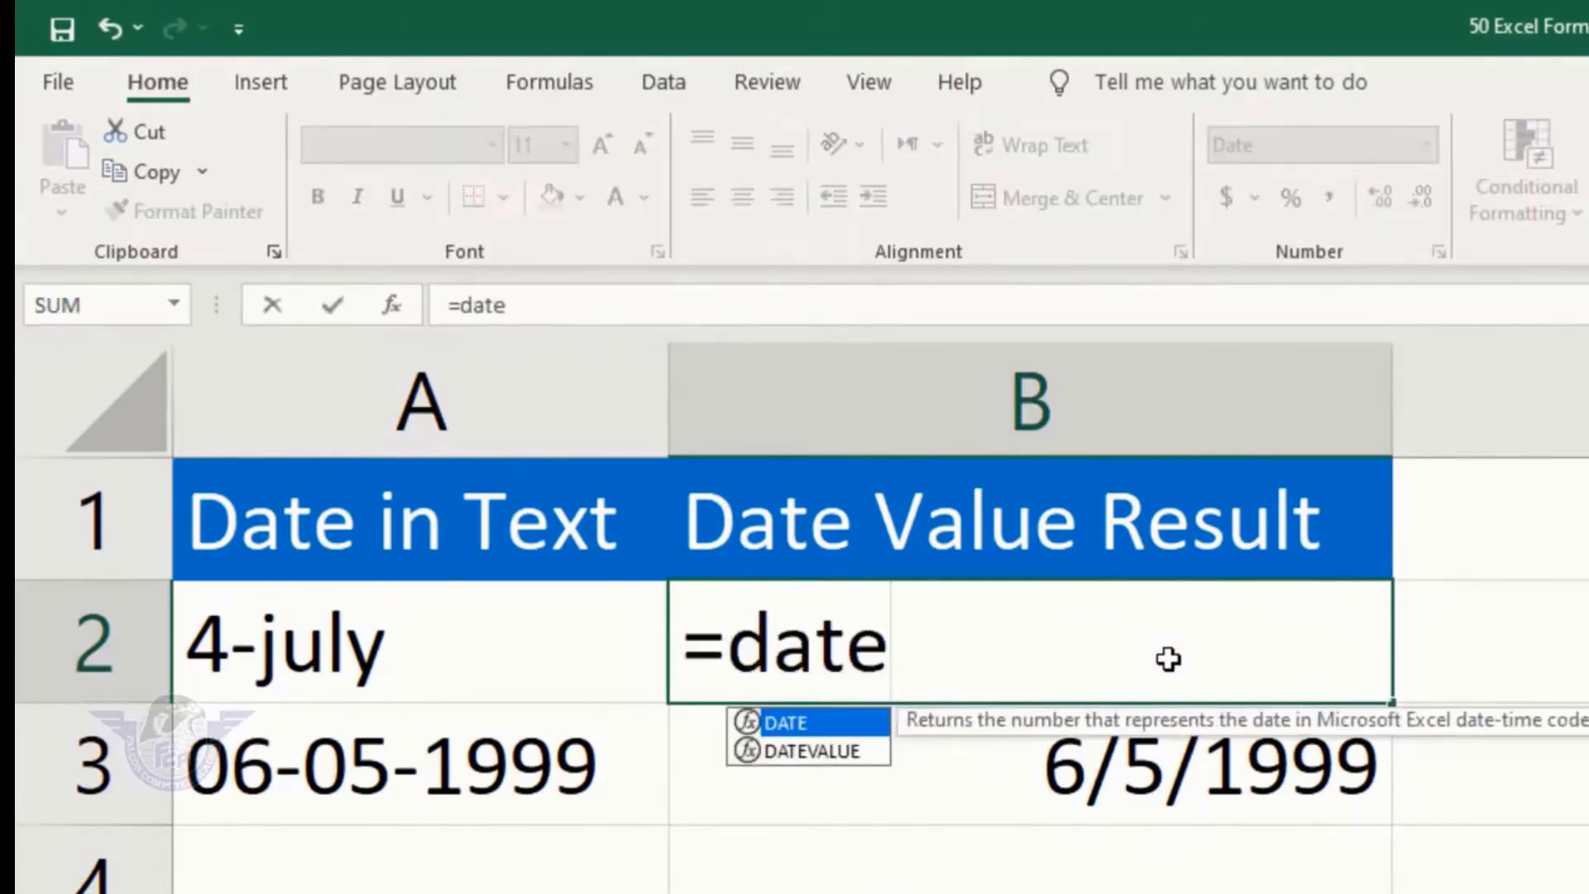
pyautogui.press('Down')
pyautogui.press('Tab')
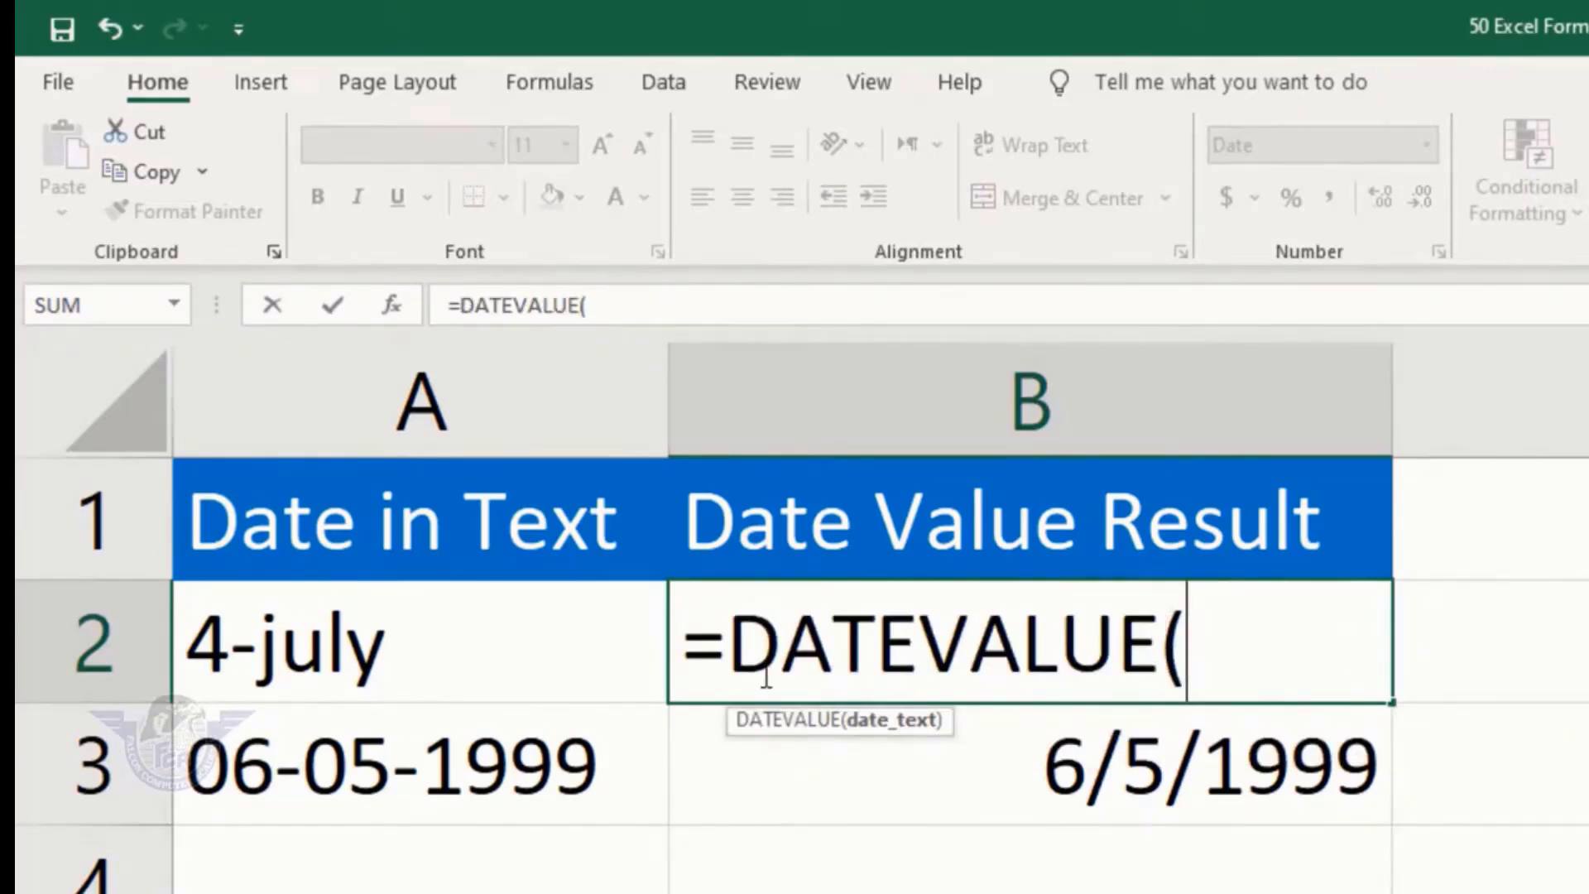
pyautogui.click(354, 662)
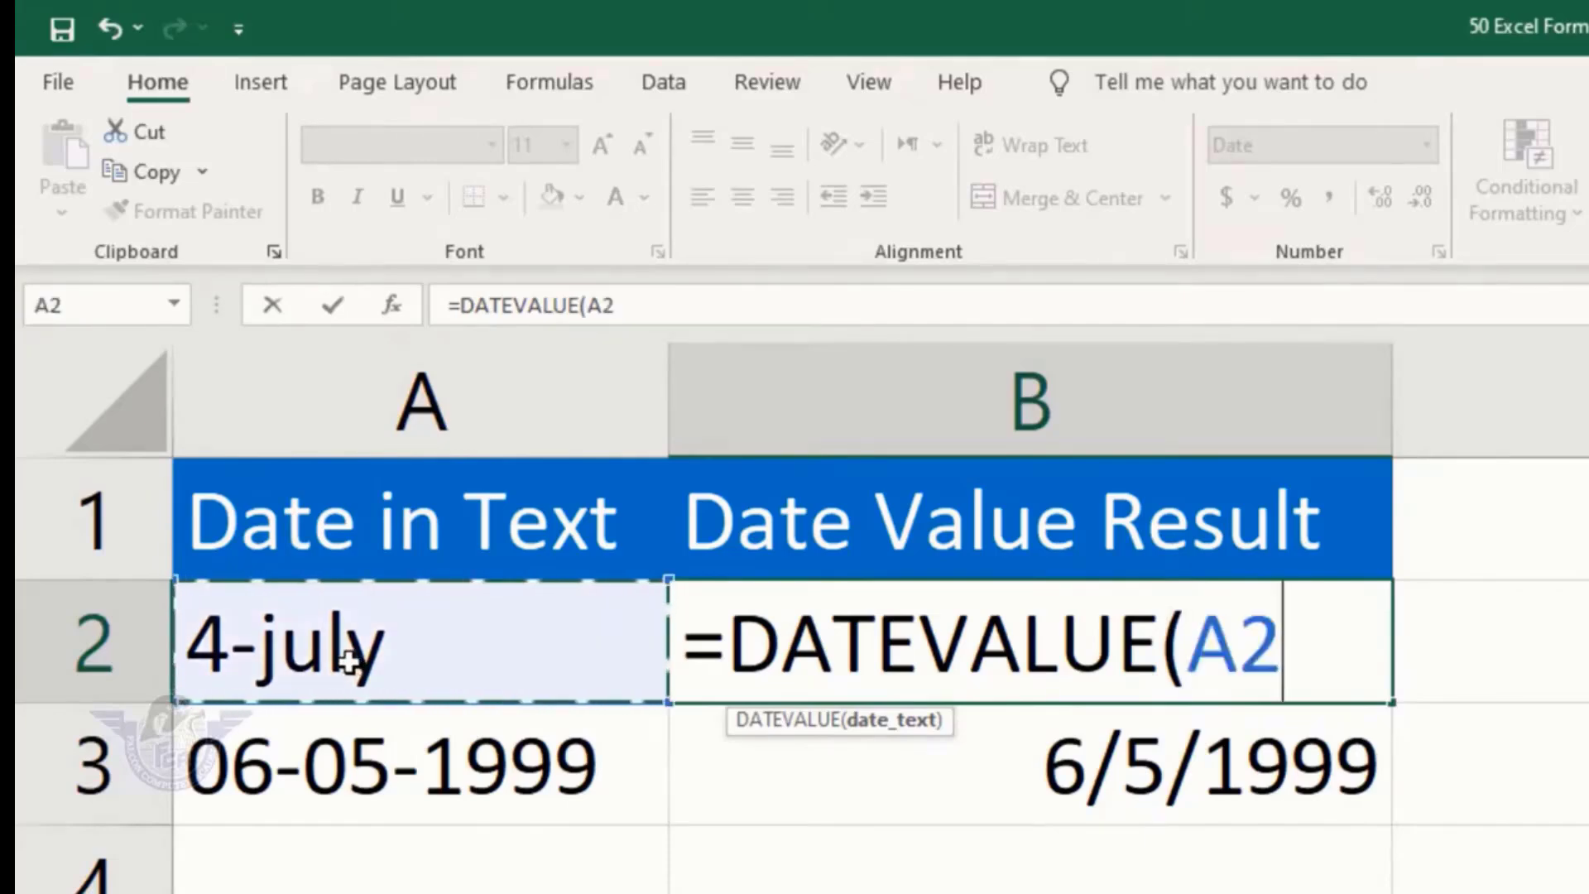
pyautogui.write(')')
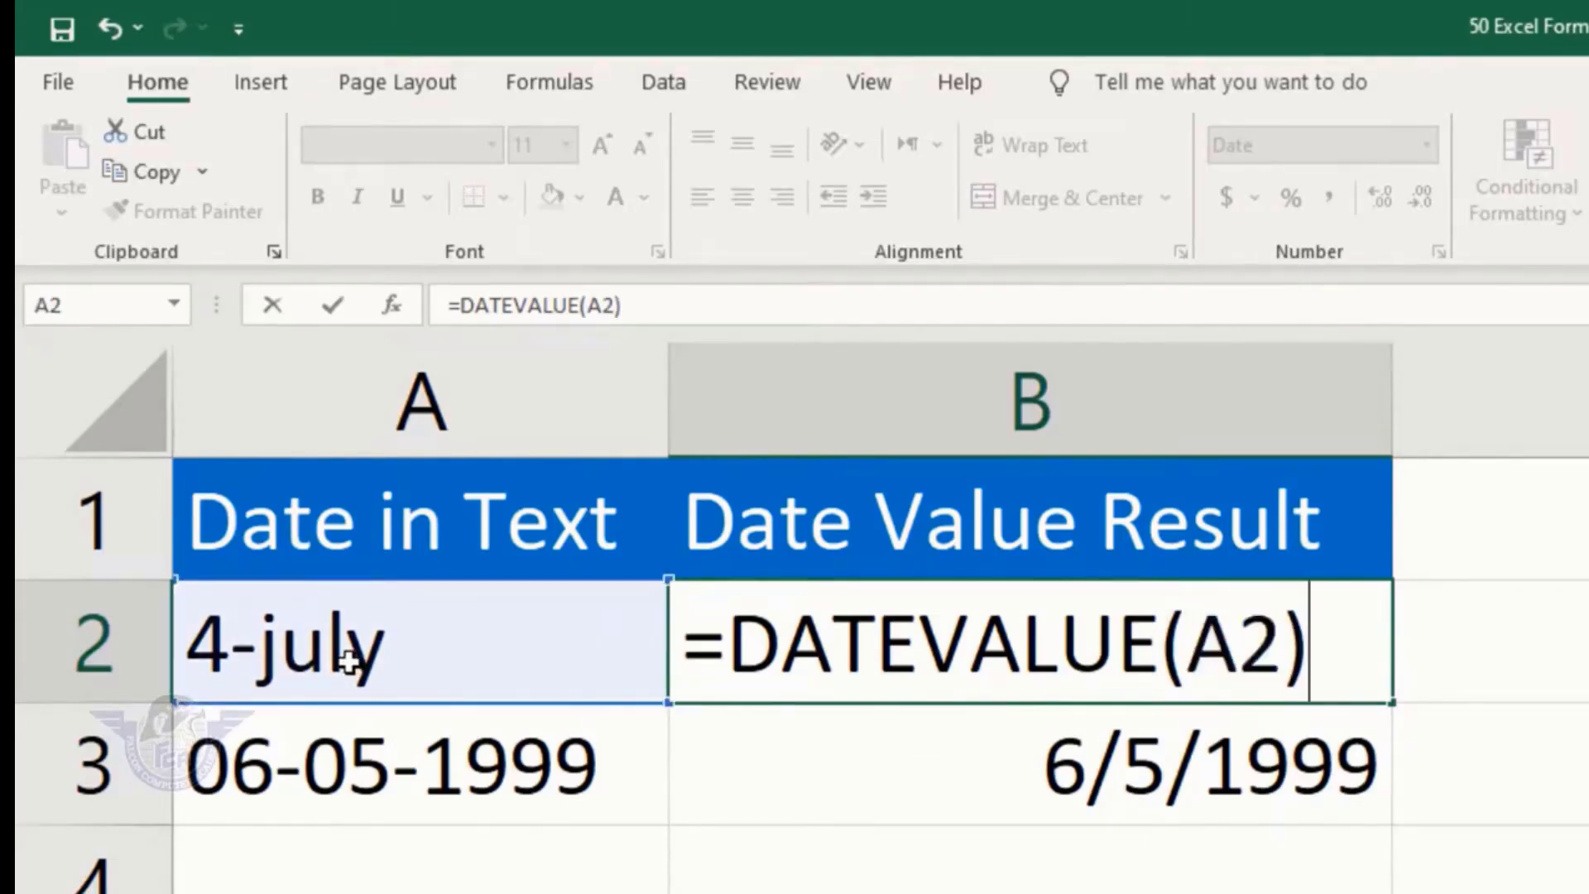
pyautogui.press('Return')
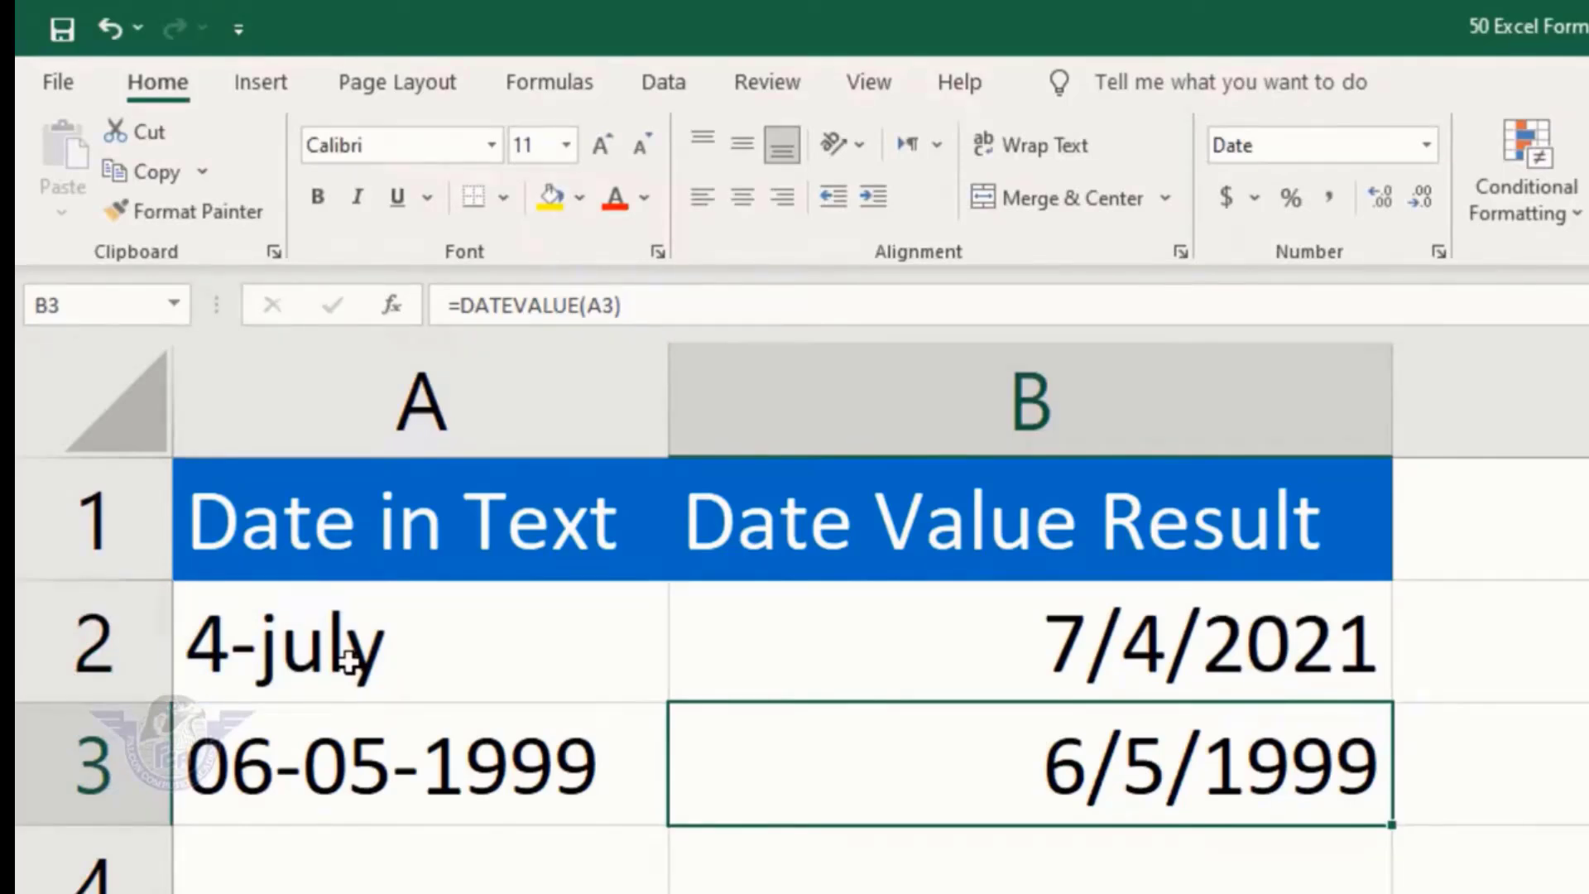
# Clear B3 and re-enter =DATEVALUE(A3) to convert the text date in A3
pyautogui.press('Delete')
pyautogui.write('=')
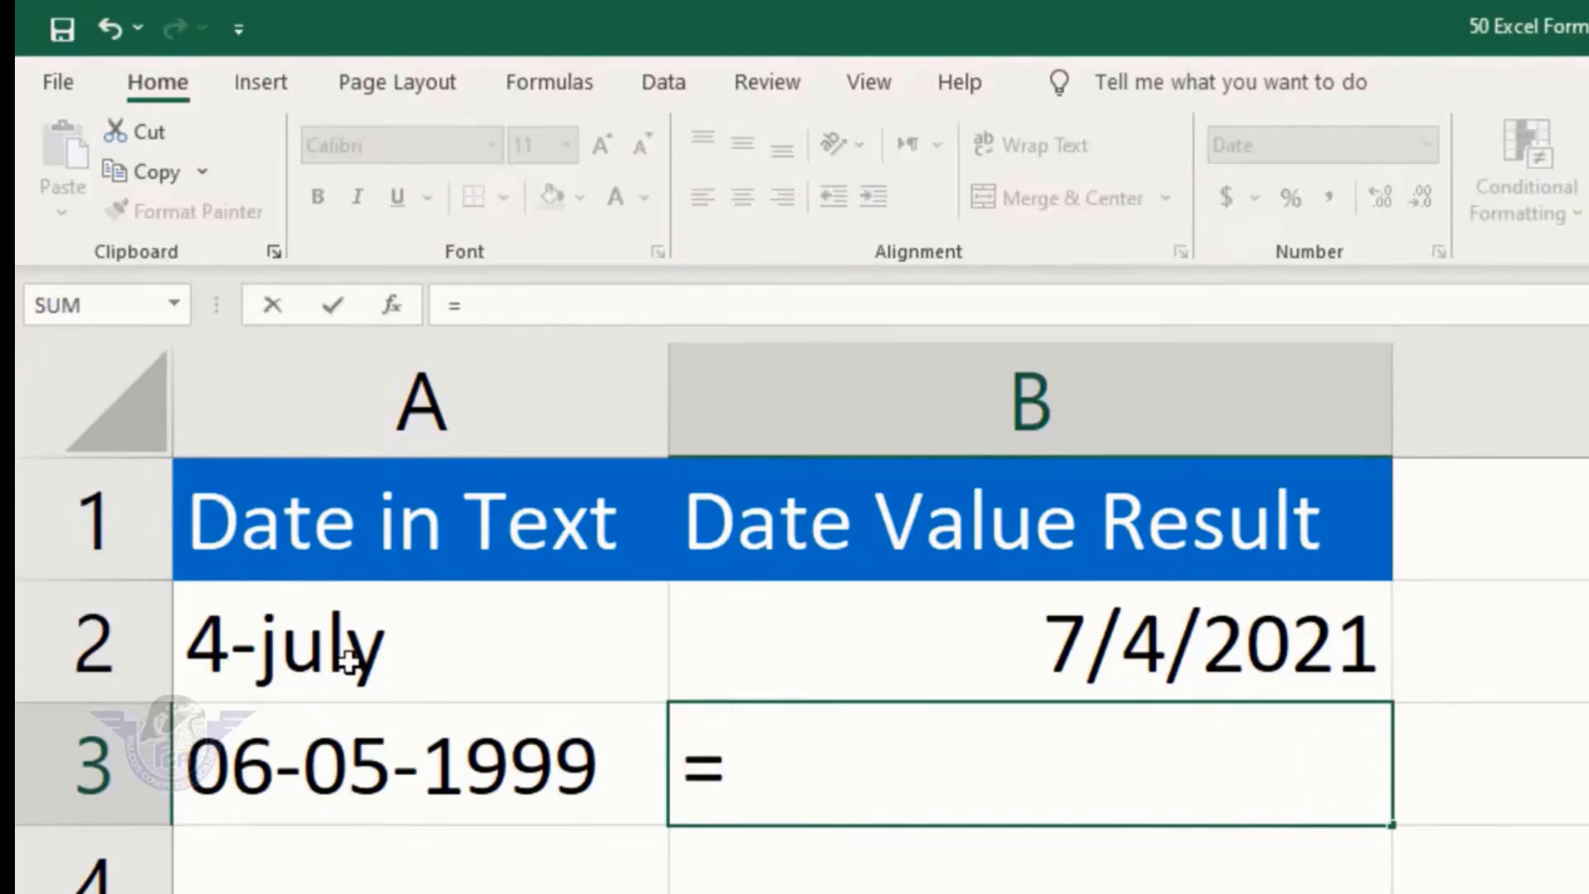
pyautogui.write('dateva')
pyautogui.press('Tab')
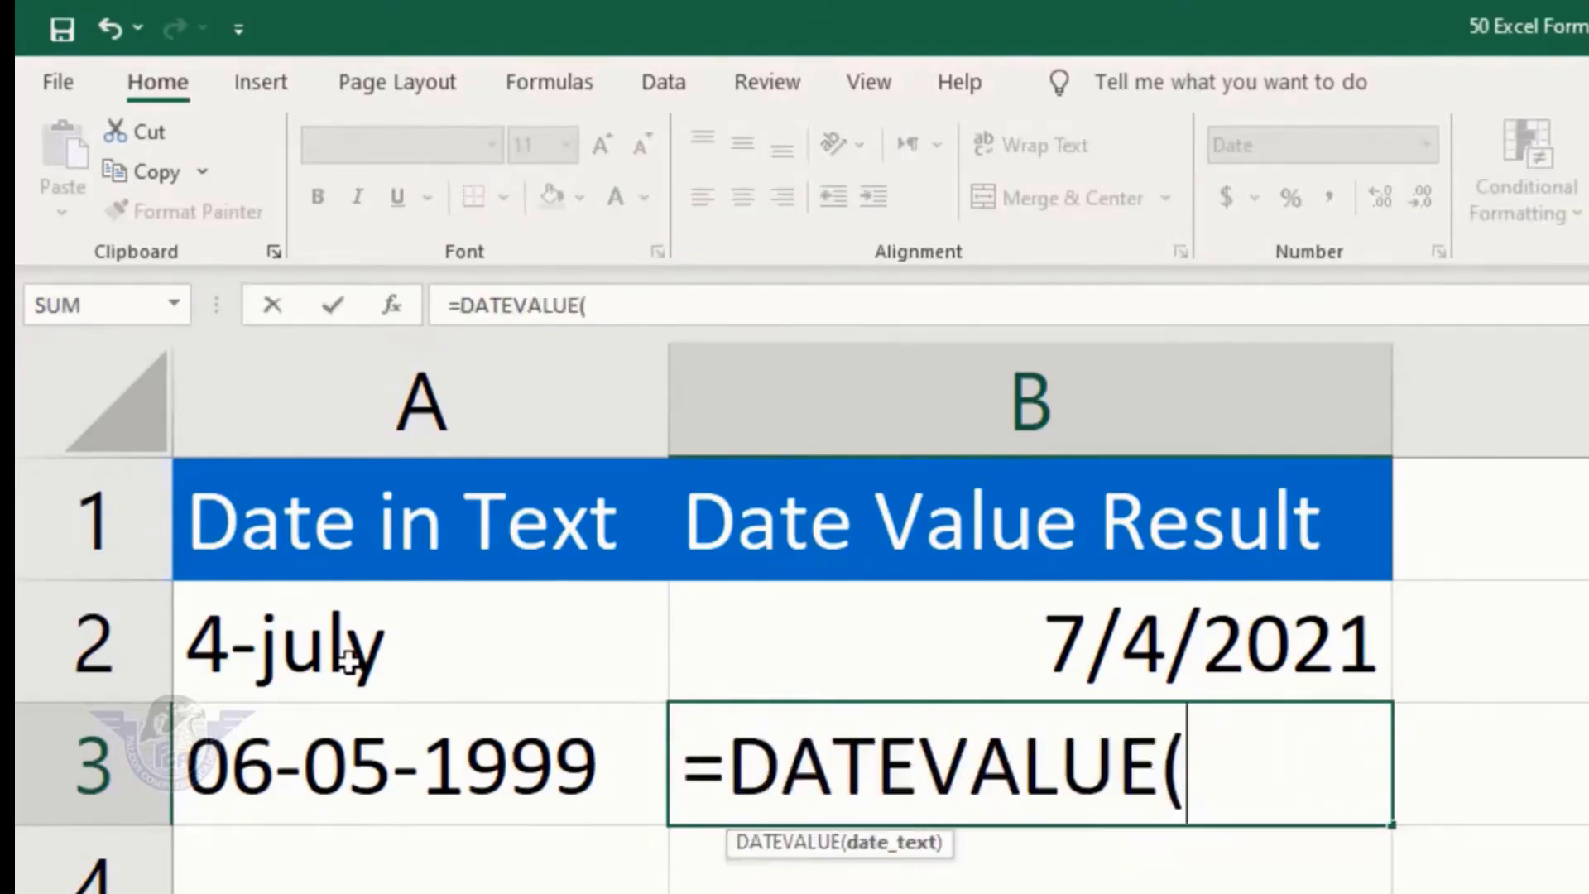
pyautogui.click(328, 777)
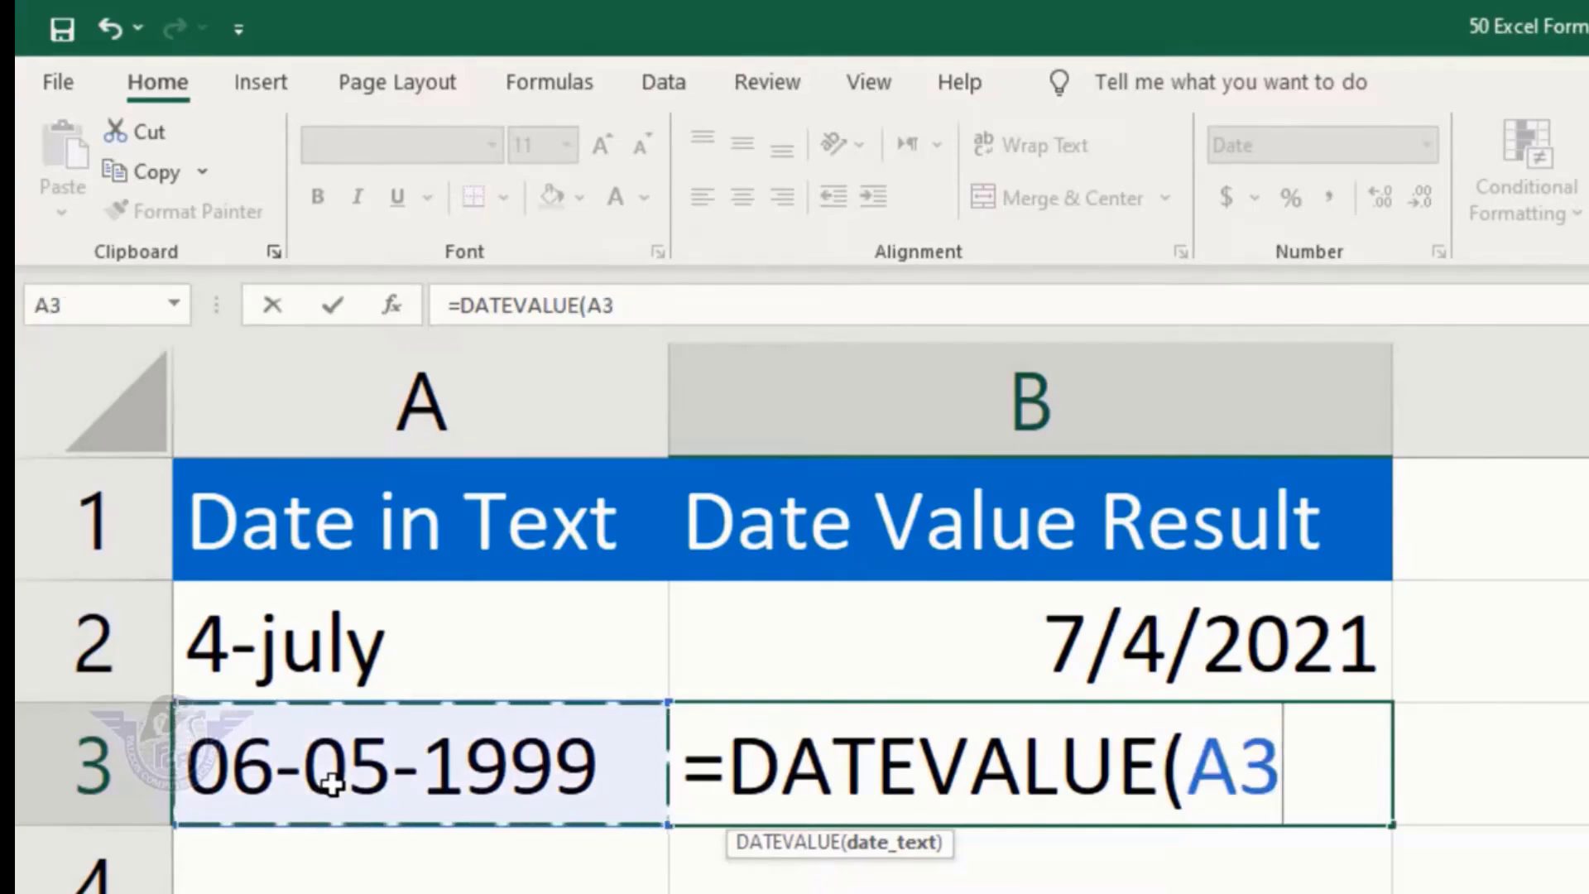
pyautogui.write(')')
pyautogui.press('Return')
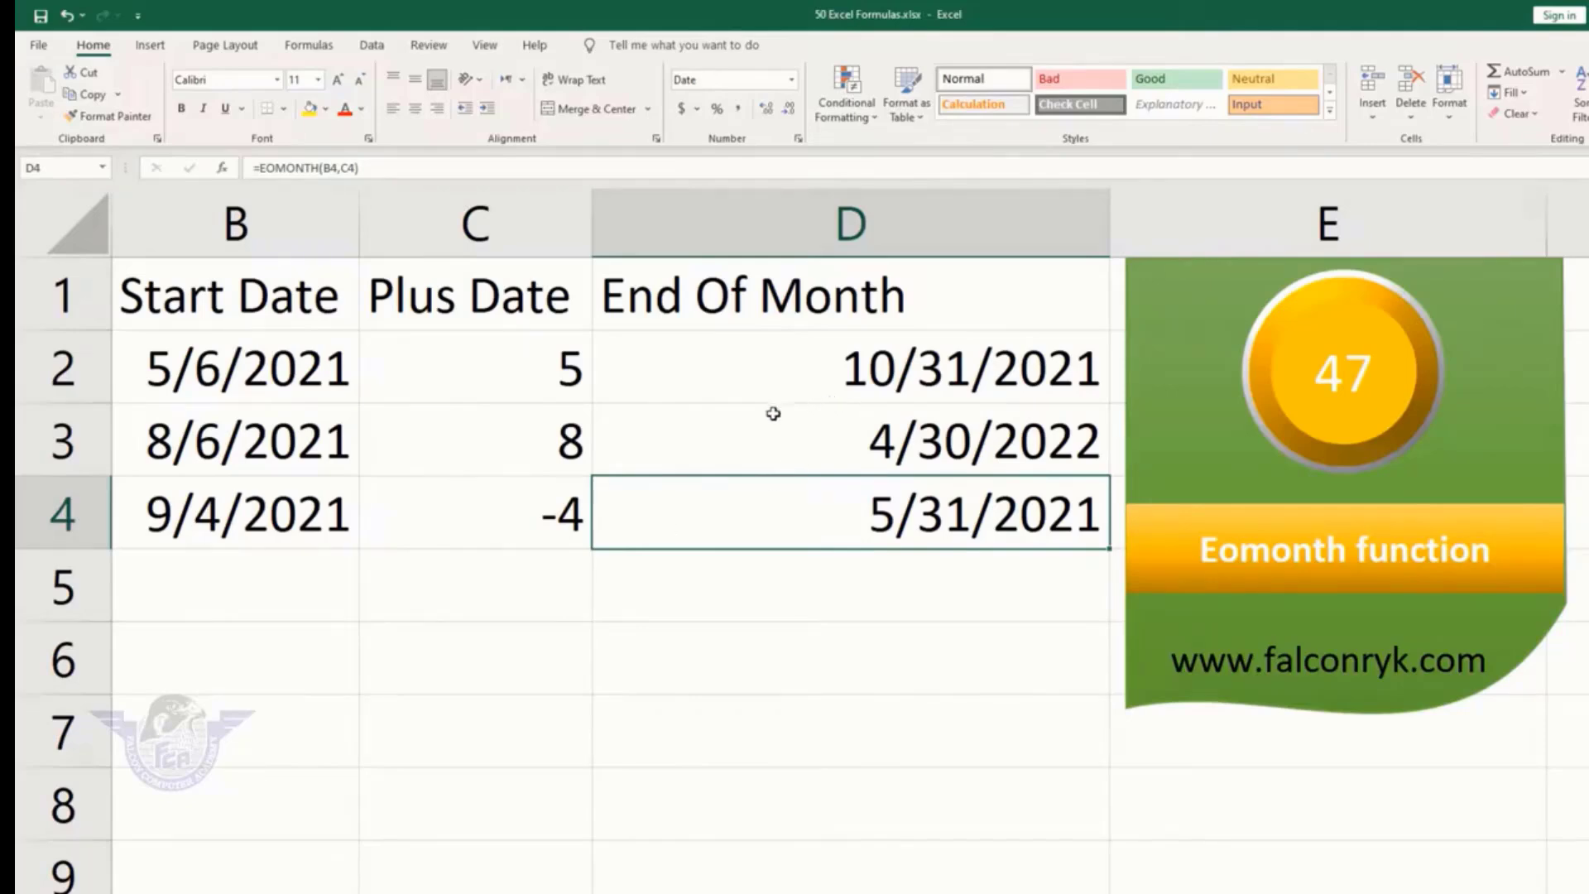
# On the Eomonth function sheet, clear D2 and re-enter =EOMONTH(B2,C2) to return the month-end date
pyautogui.click(832, 380)
pyautogui.press('Delete')
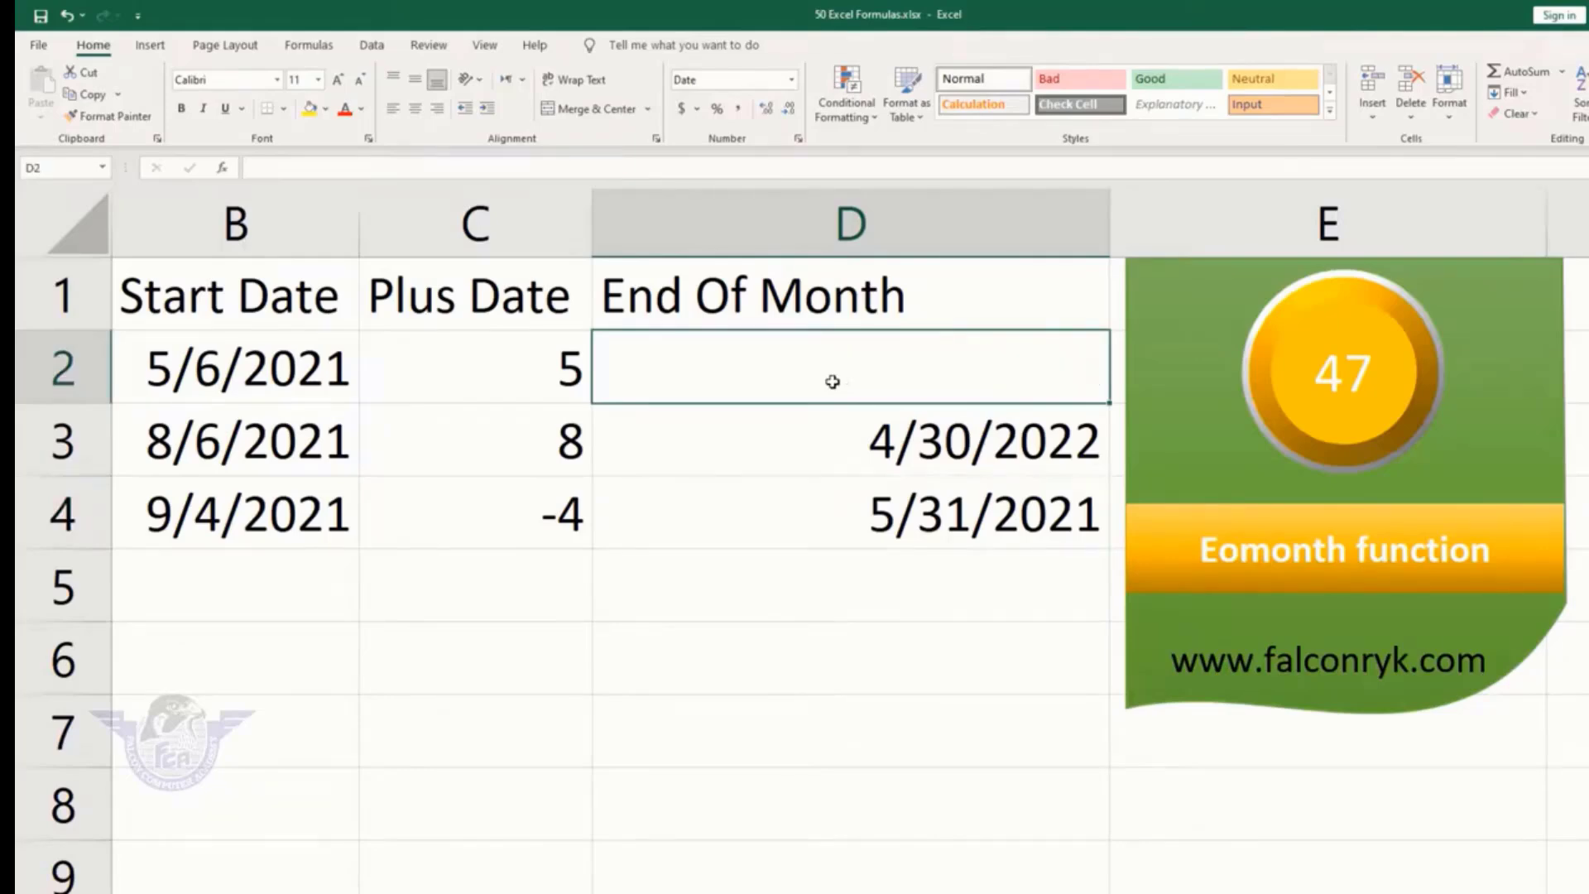
pyautogui.write('=e')
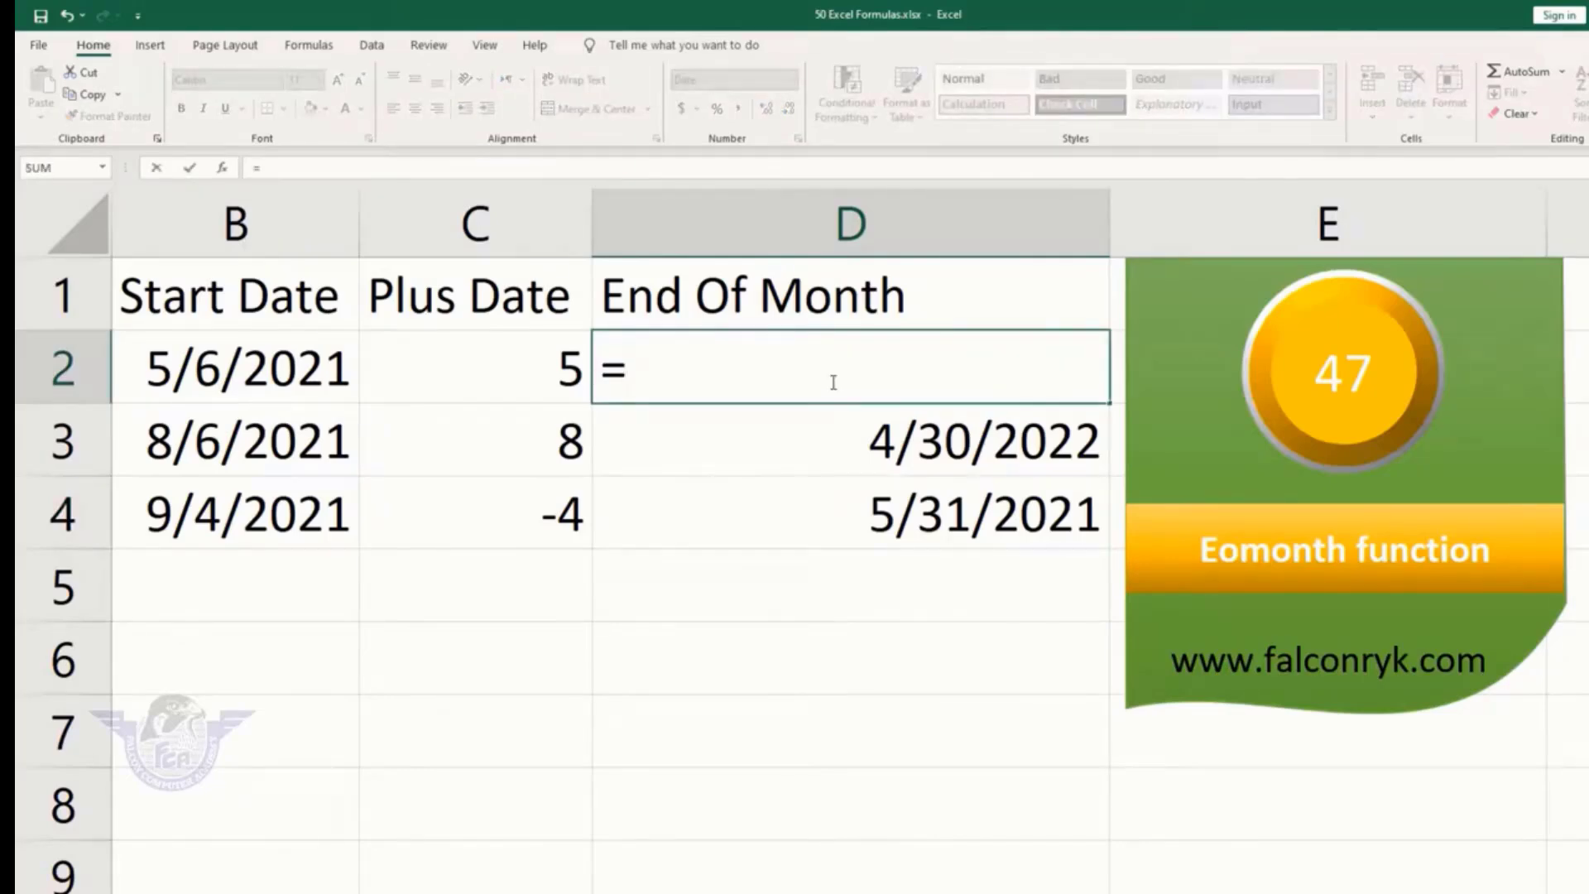
pyautogui.write('o')
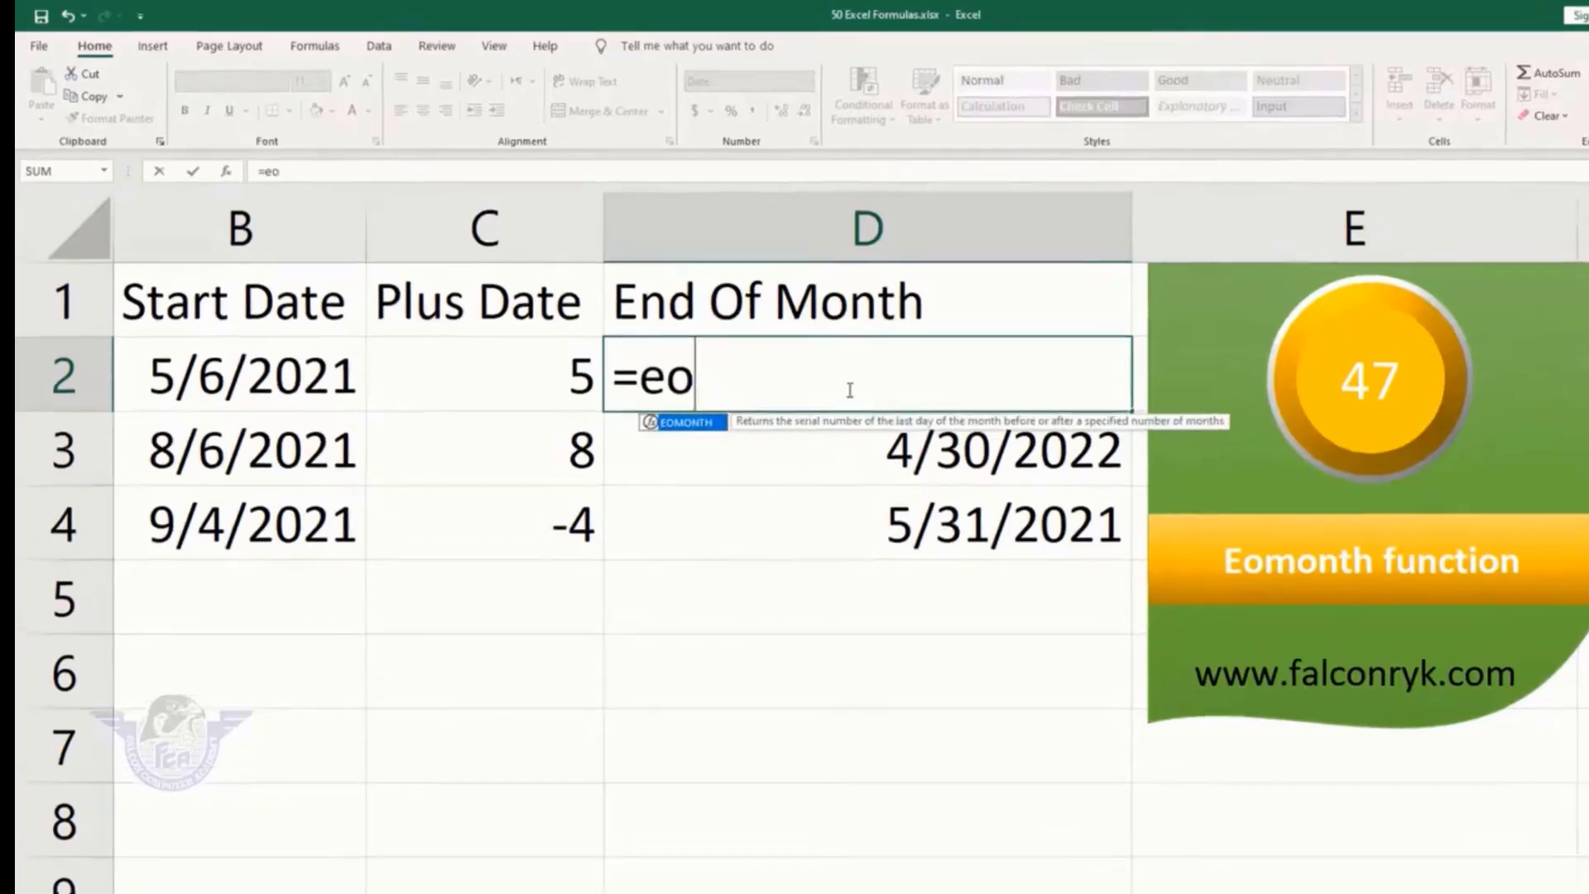
pyautogui.press('Tab')
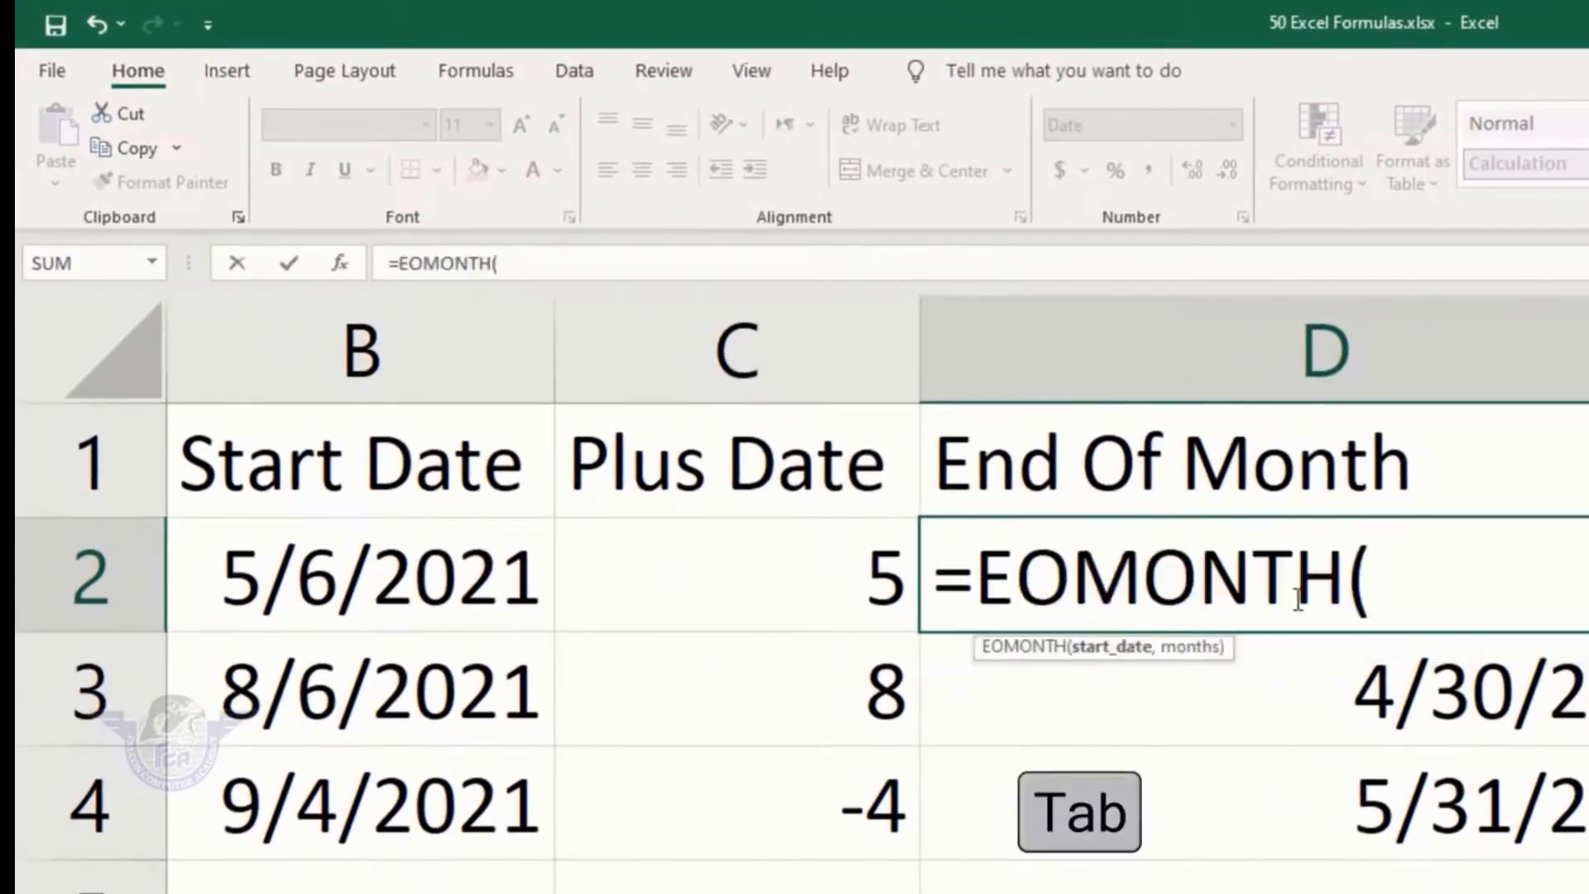
pyautogui.click(302, 583)
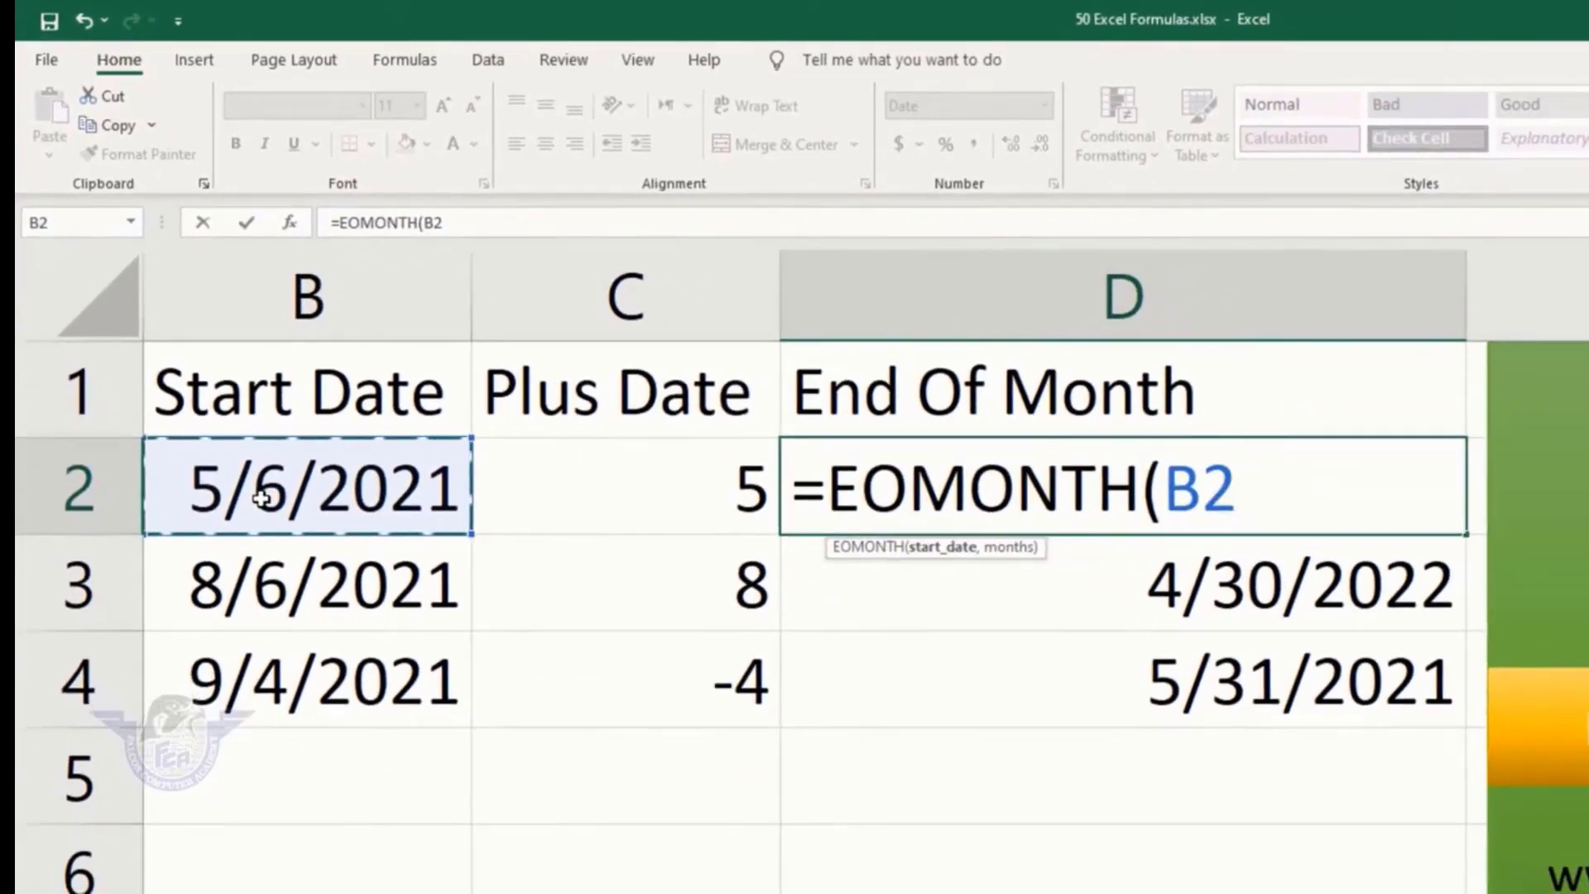
pyautogui.write(',')
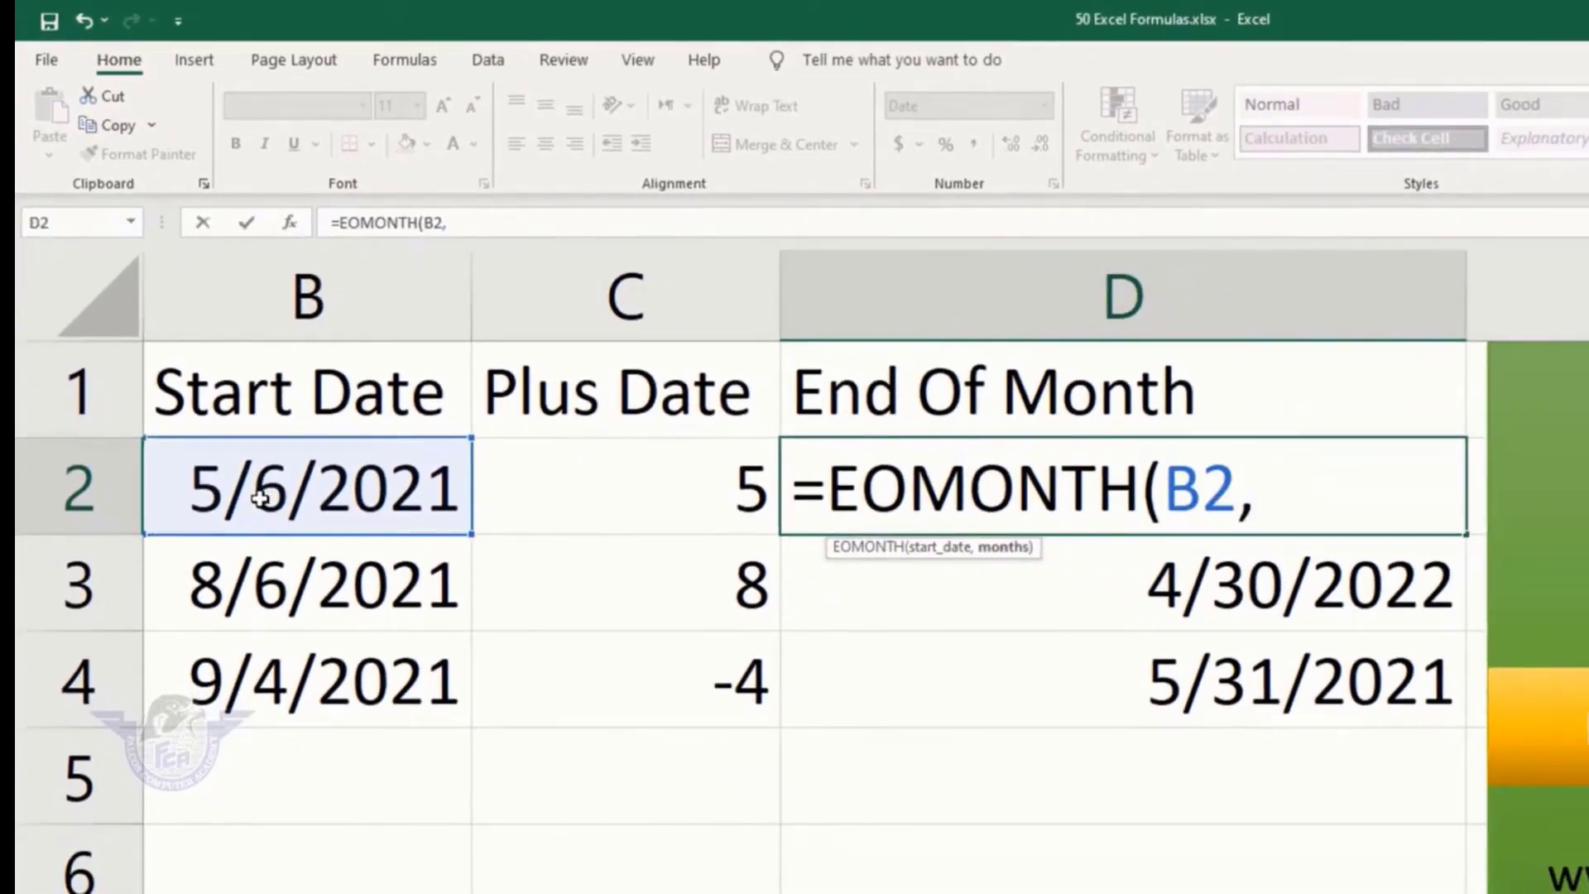
pyautogui.click(688, 514)
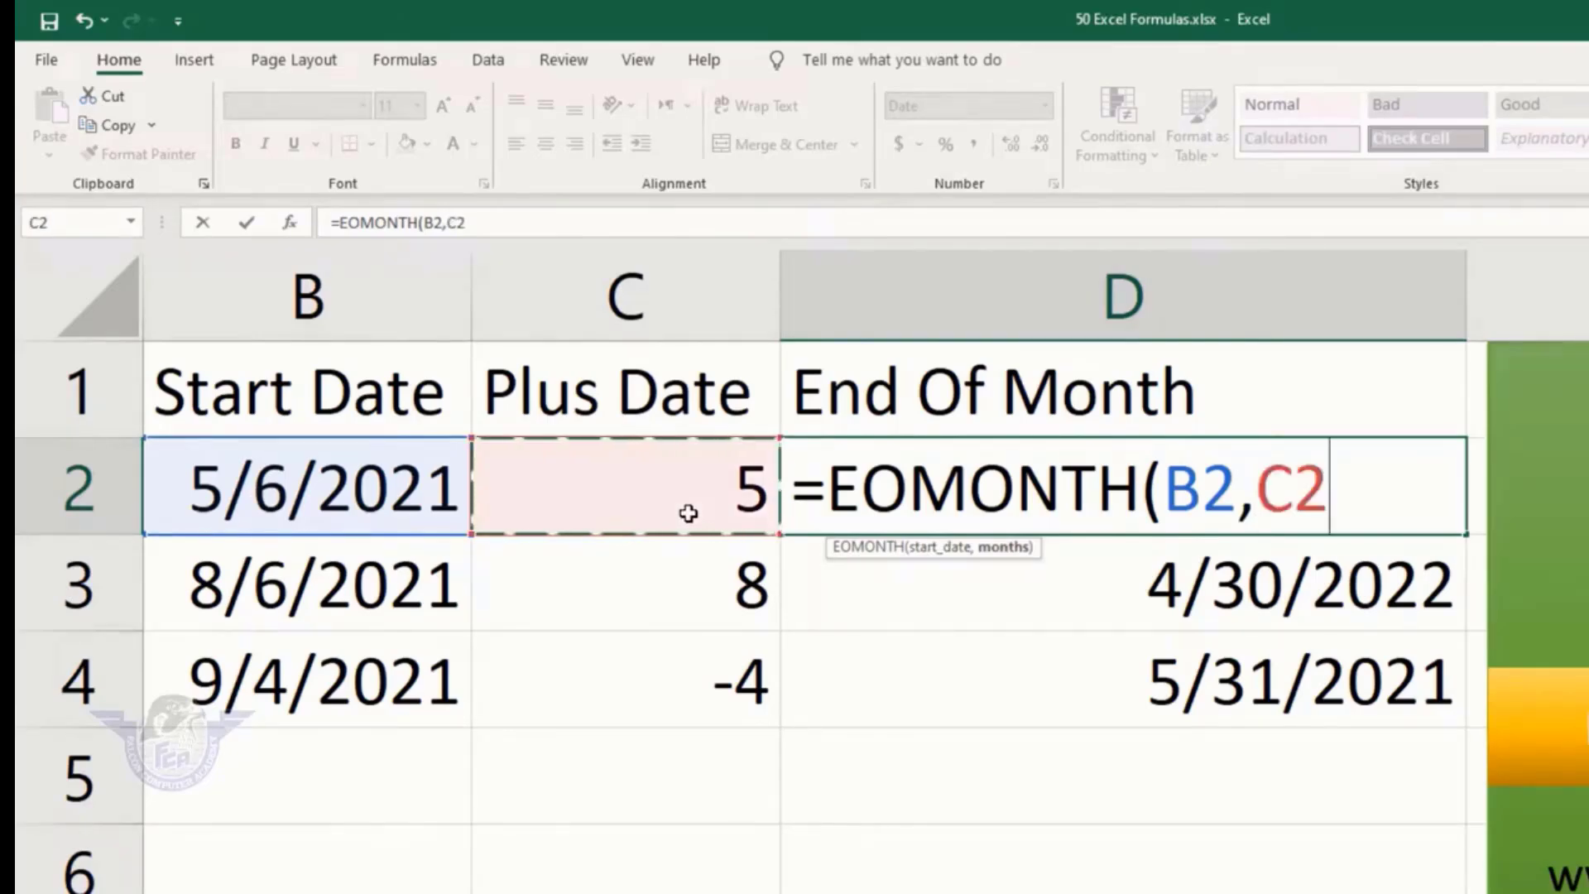
pyautogui.write(')')
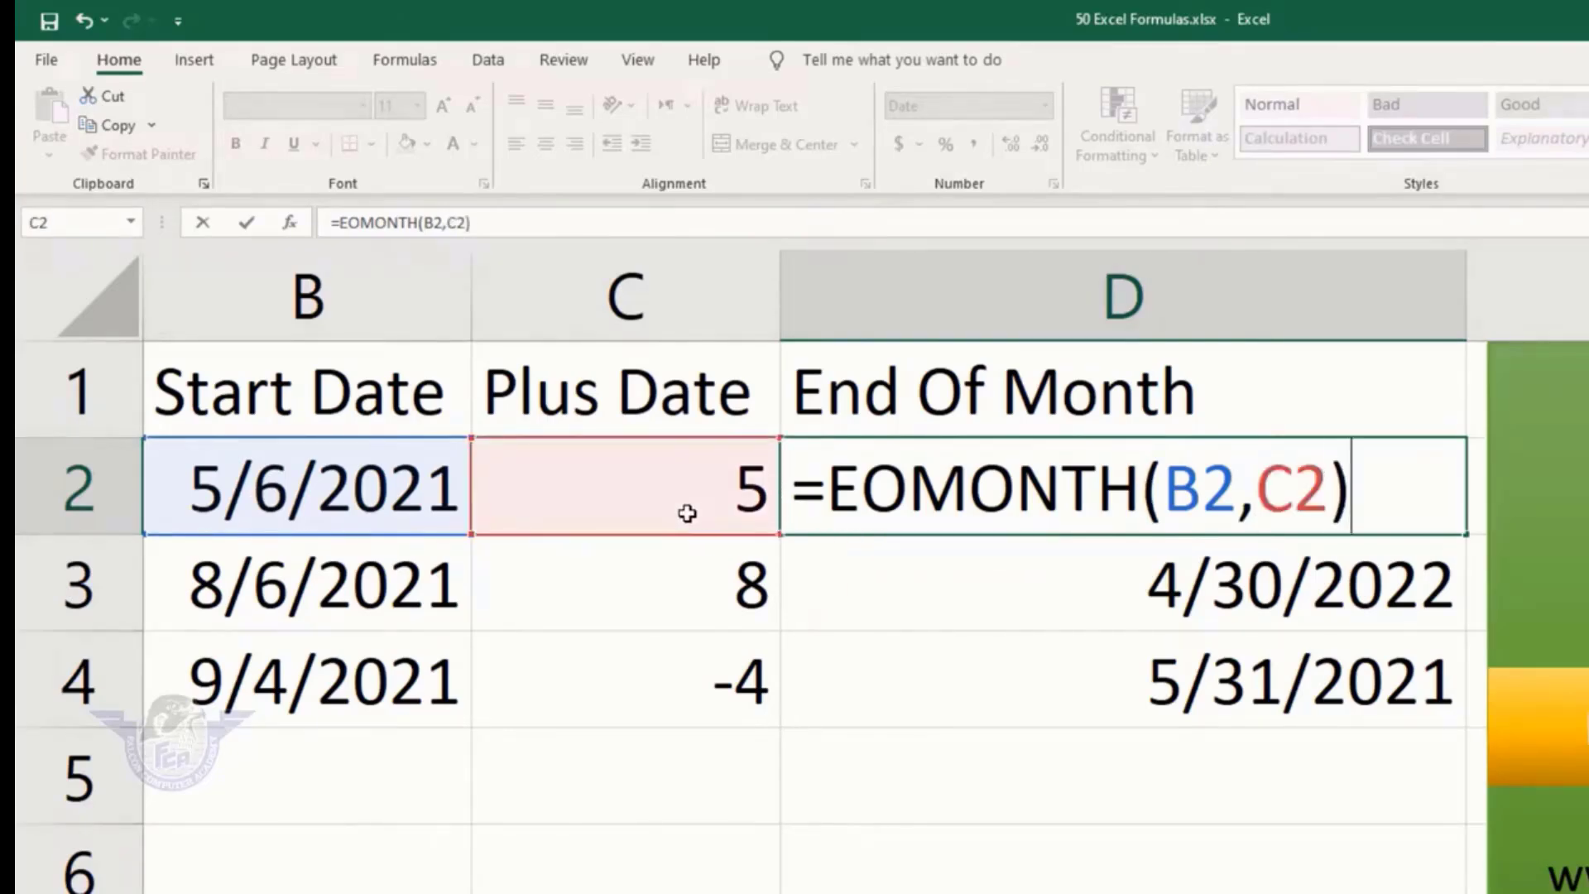
pyautogui.press('Return')
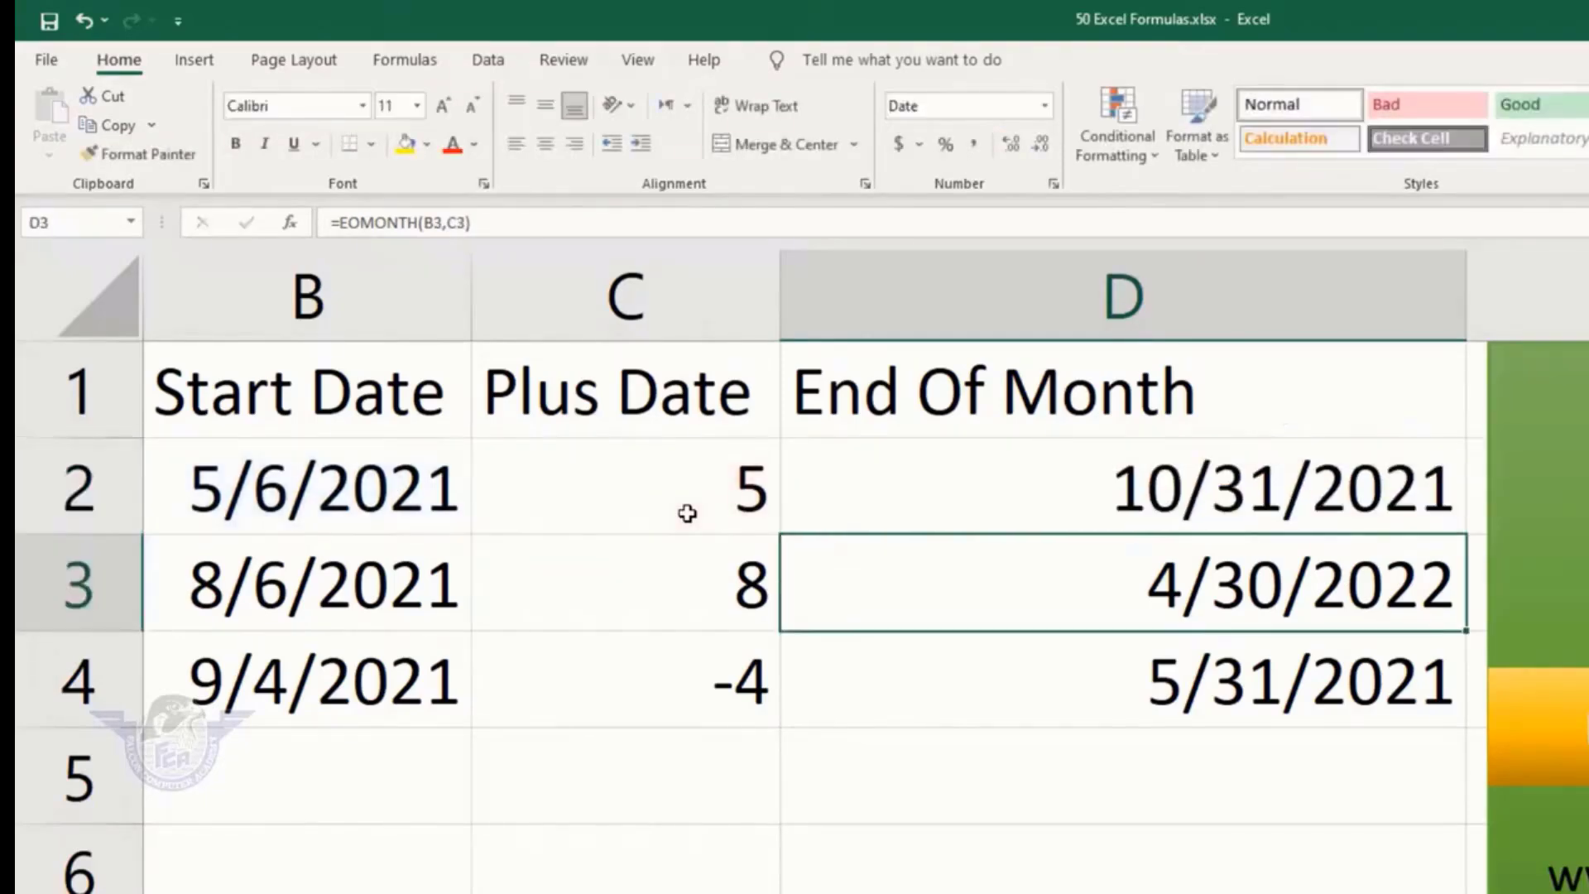
pyautogui.press('Up')
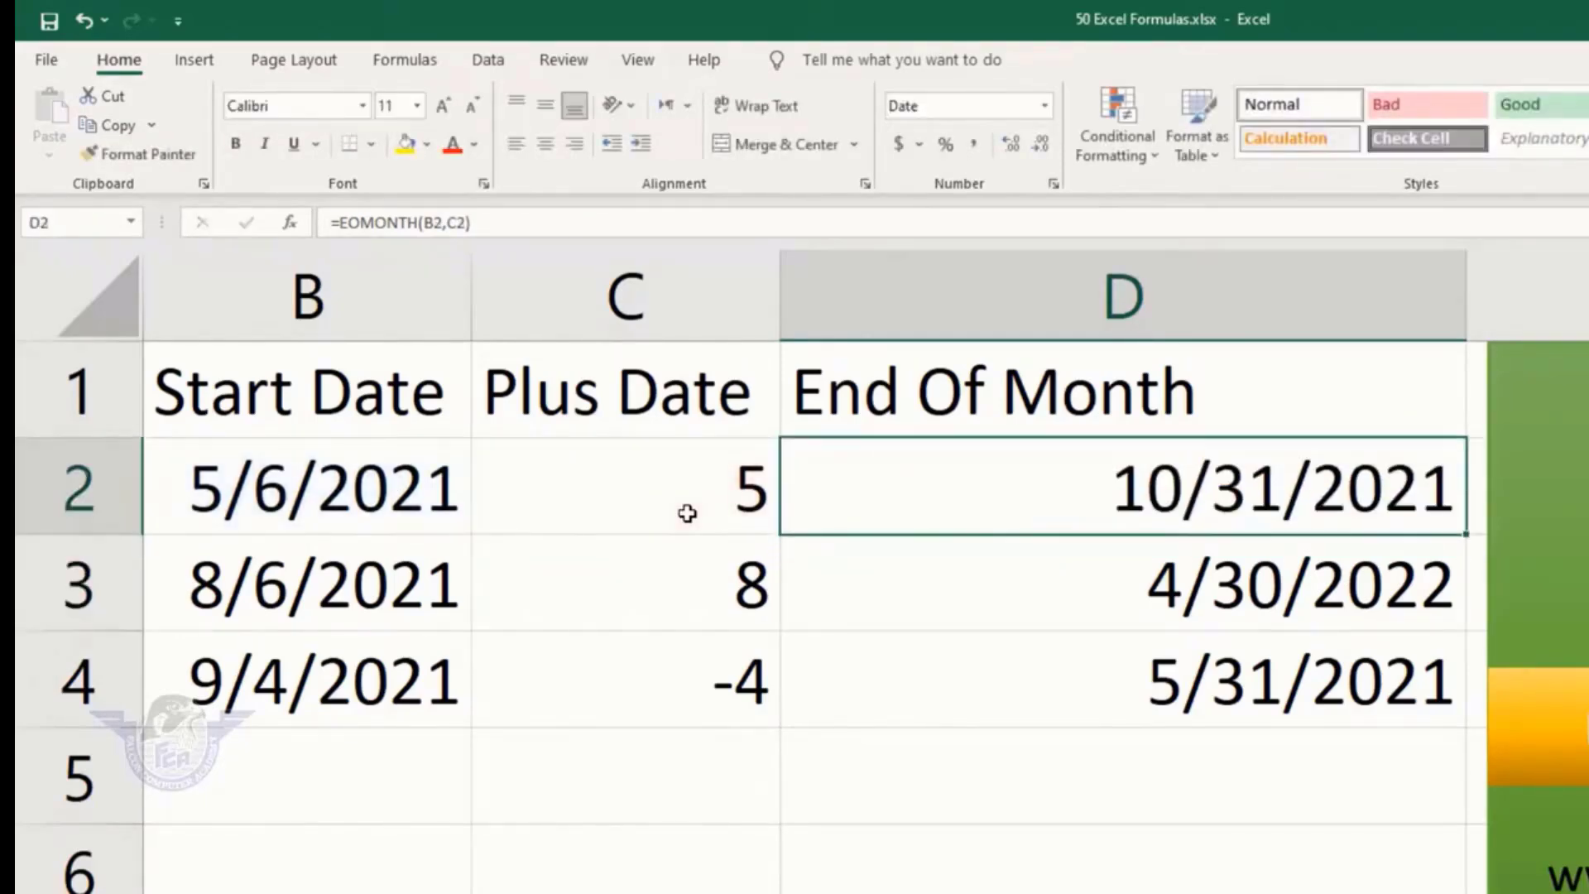
# Try 8 and 12 in turn as the Plus Date value in C2 to test the EOMONTH formula
pyautogui.click(688, 514)
pyautogui.write('8')
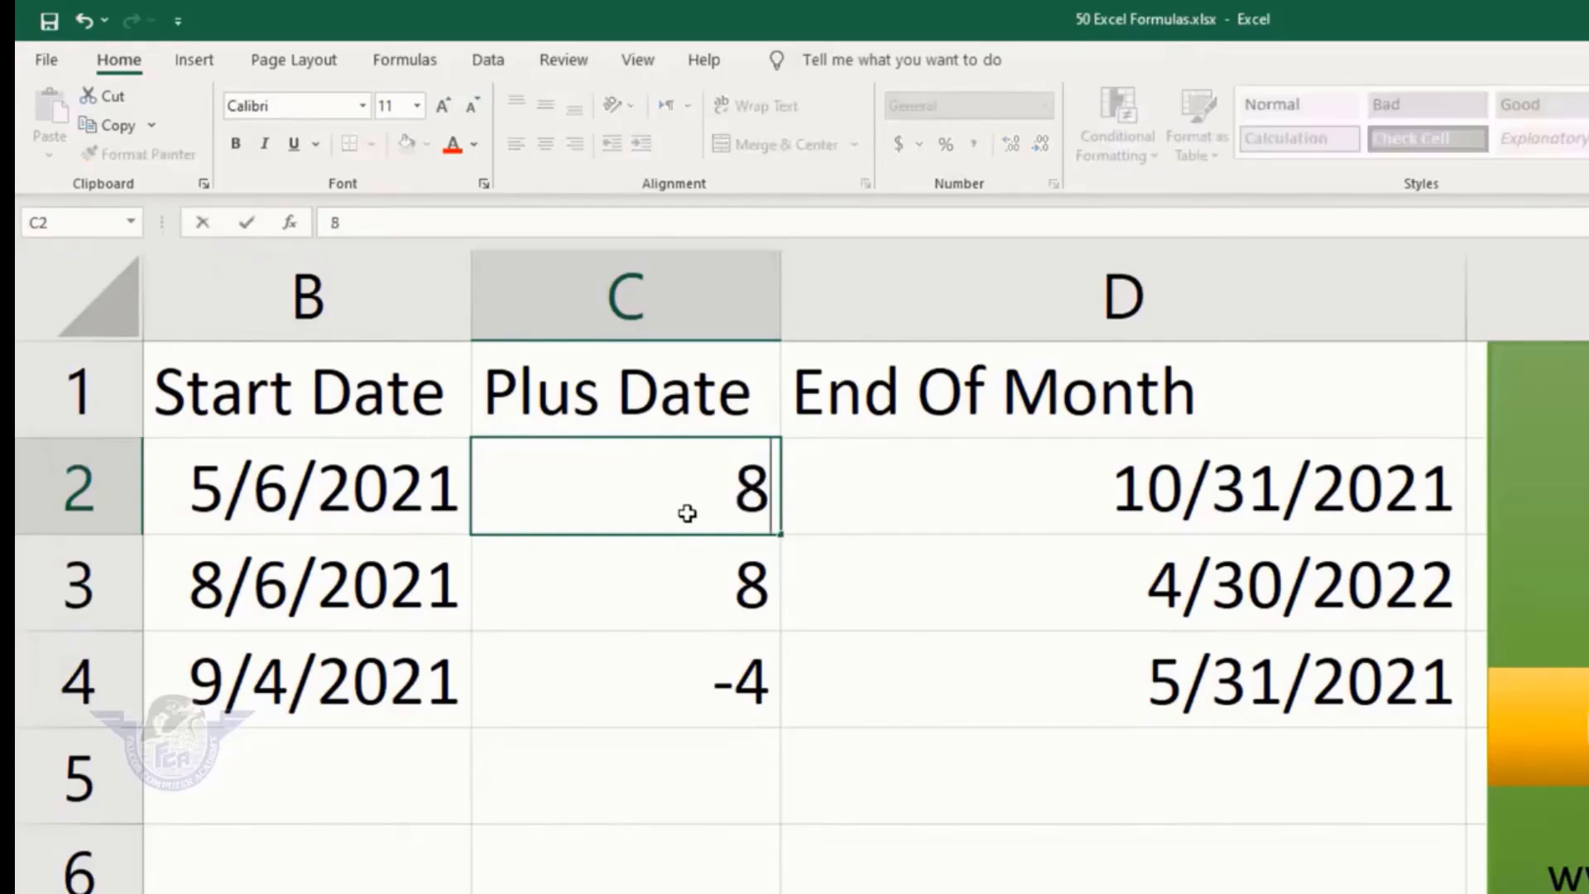
pyautogui.press('Return')
pyautogui.click(688, 514)
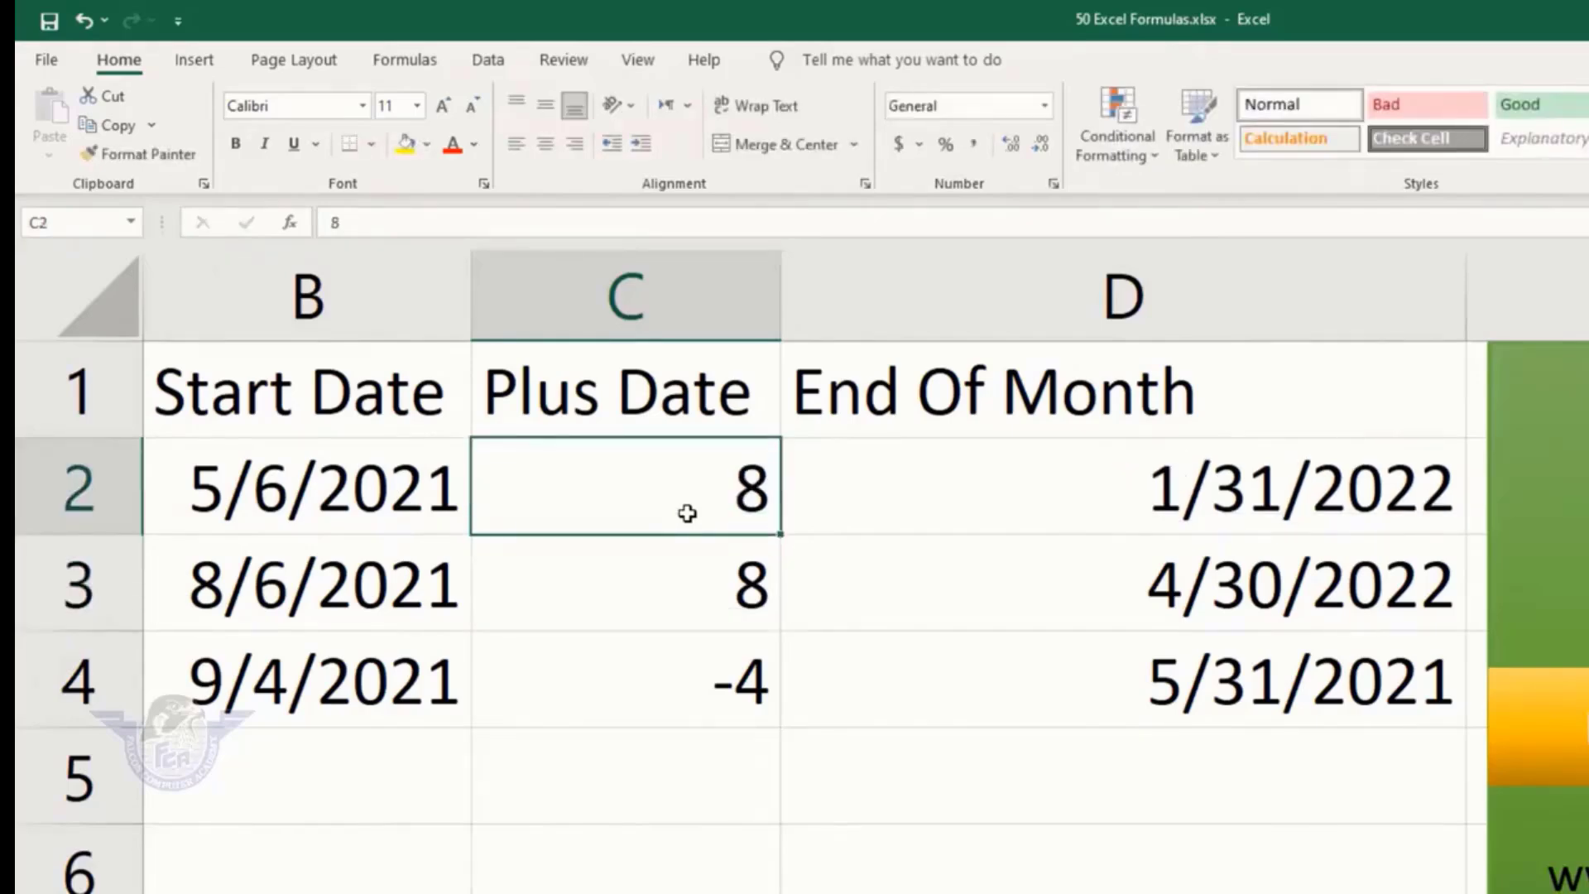
pyautogui.write('12')
pyautogui.press('Return')
# Set the Plus Date value in C2 to 3
pyautogui.click(688, 514)
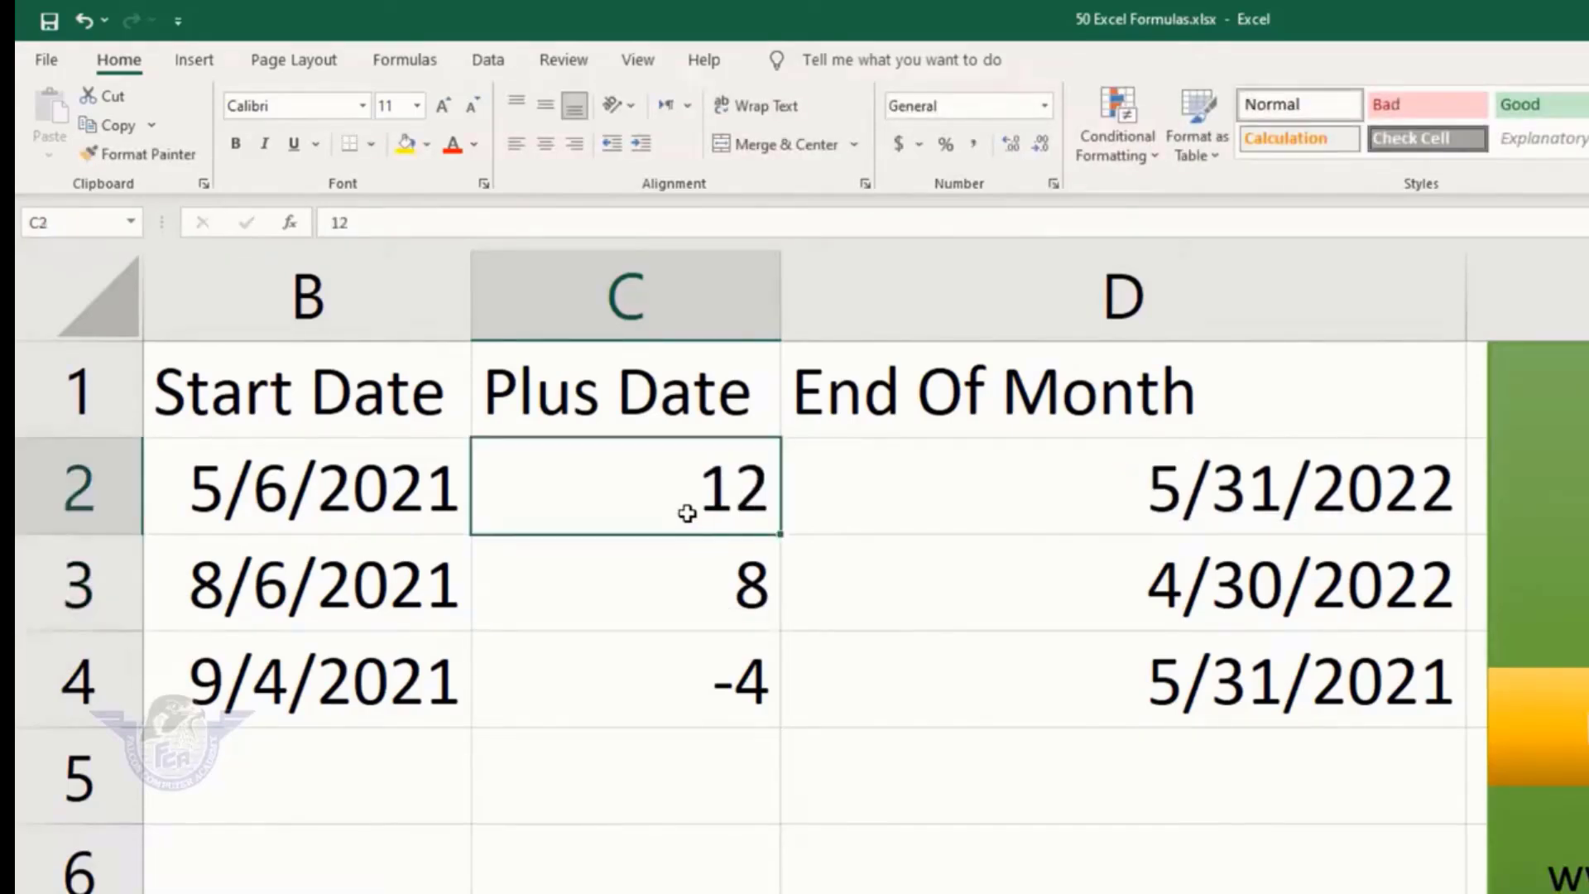
pyautogui.write('3')
pyautogui.press('Return')
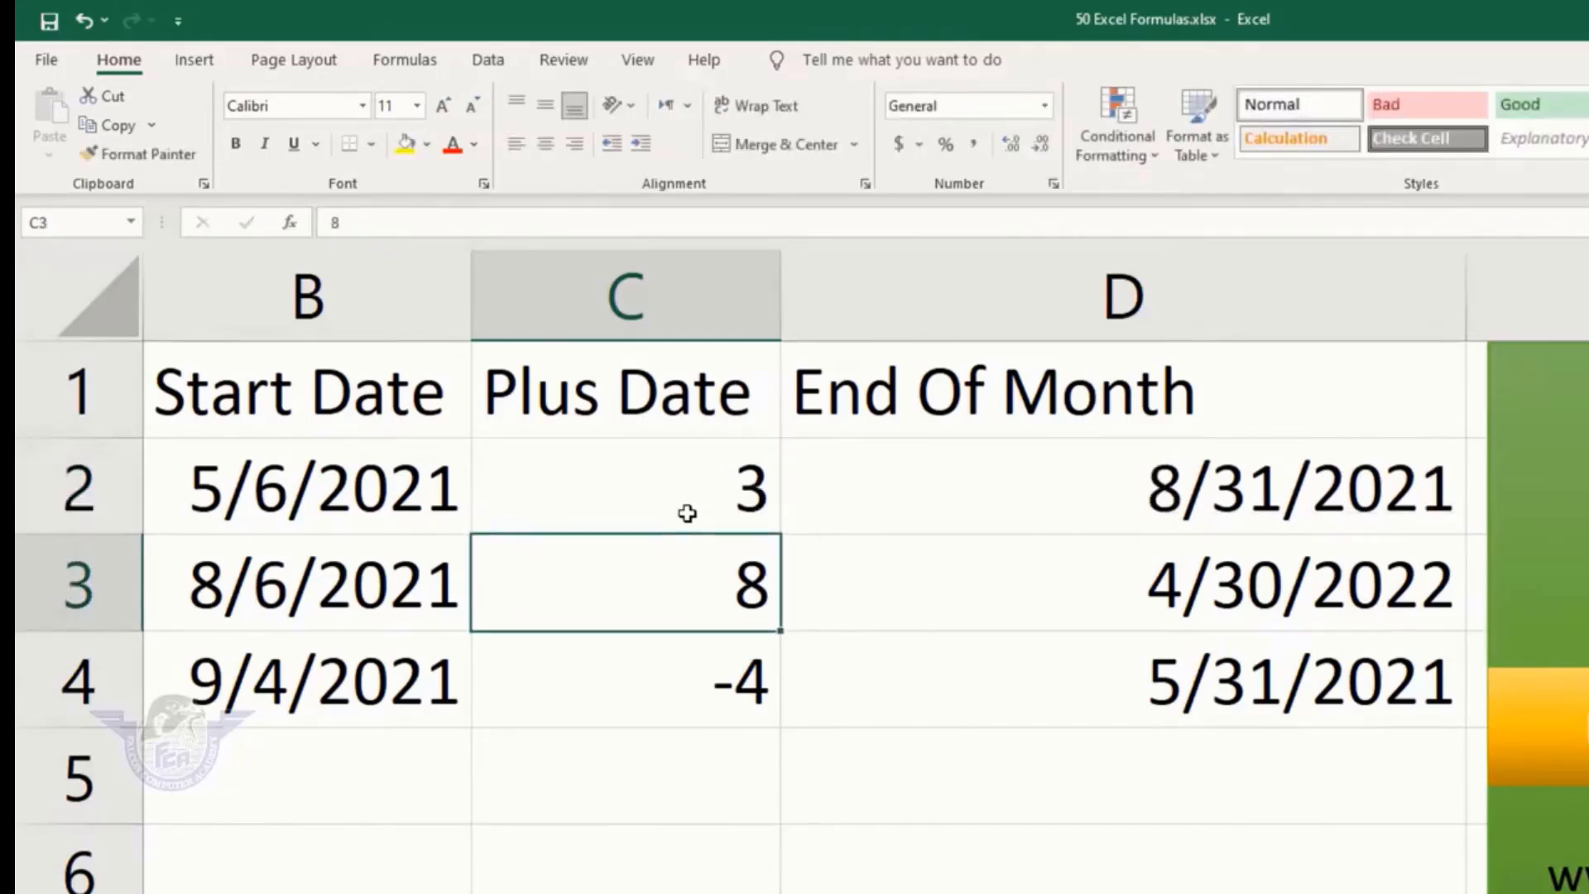
pyautogui.click(687, 514)
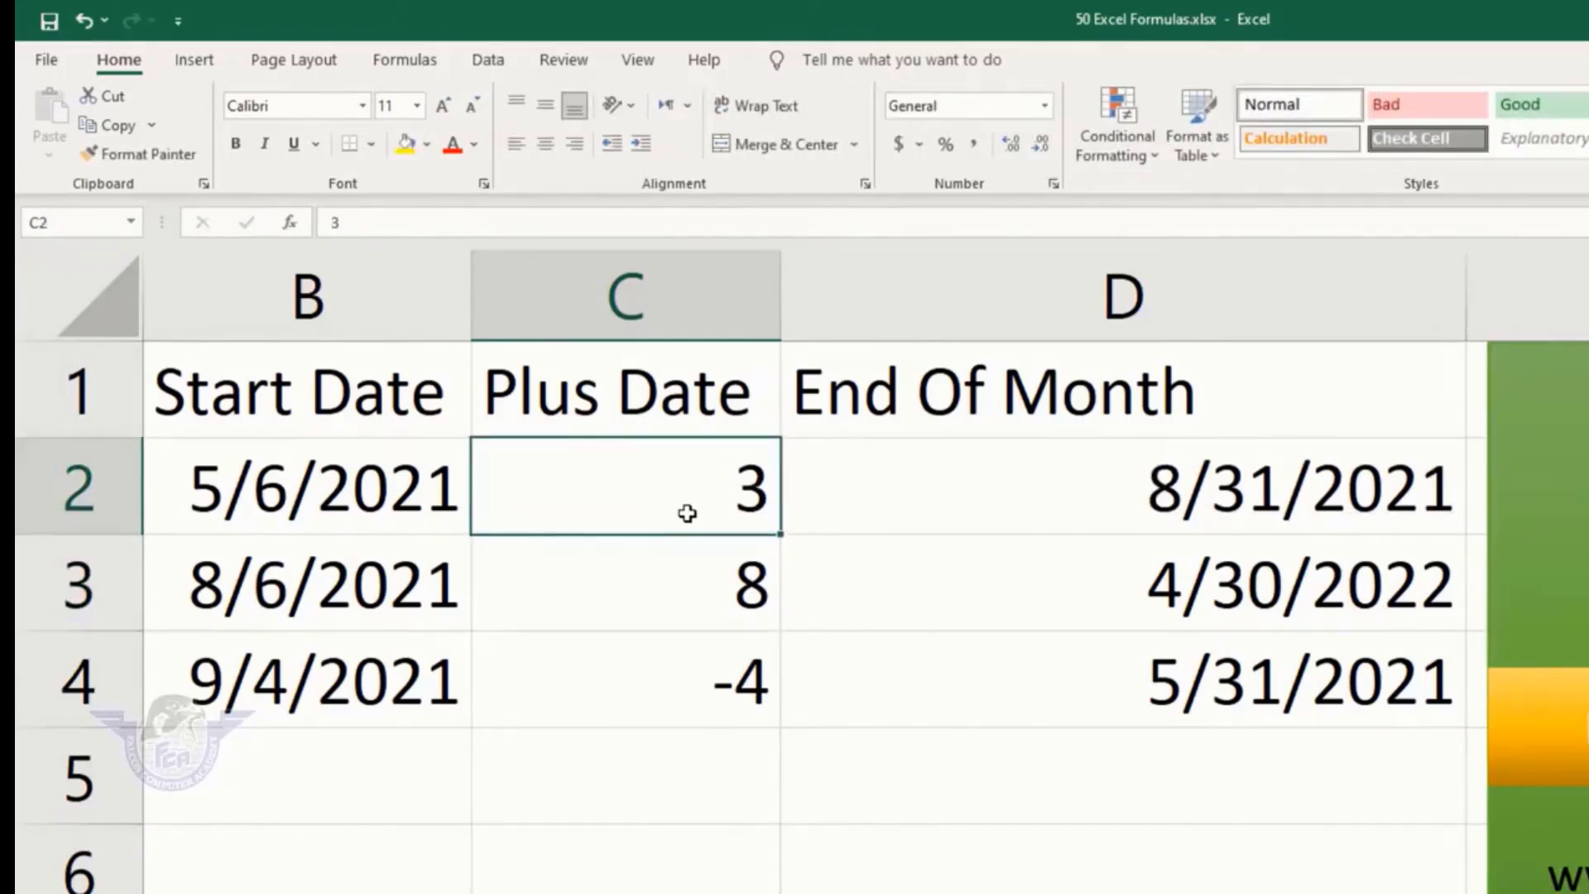
# Set the Plus Date value in C2 to -3 to test the EOMONTH formula with a negative offset
pyautogui.press('Right')
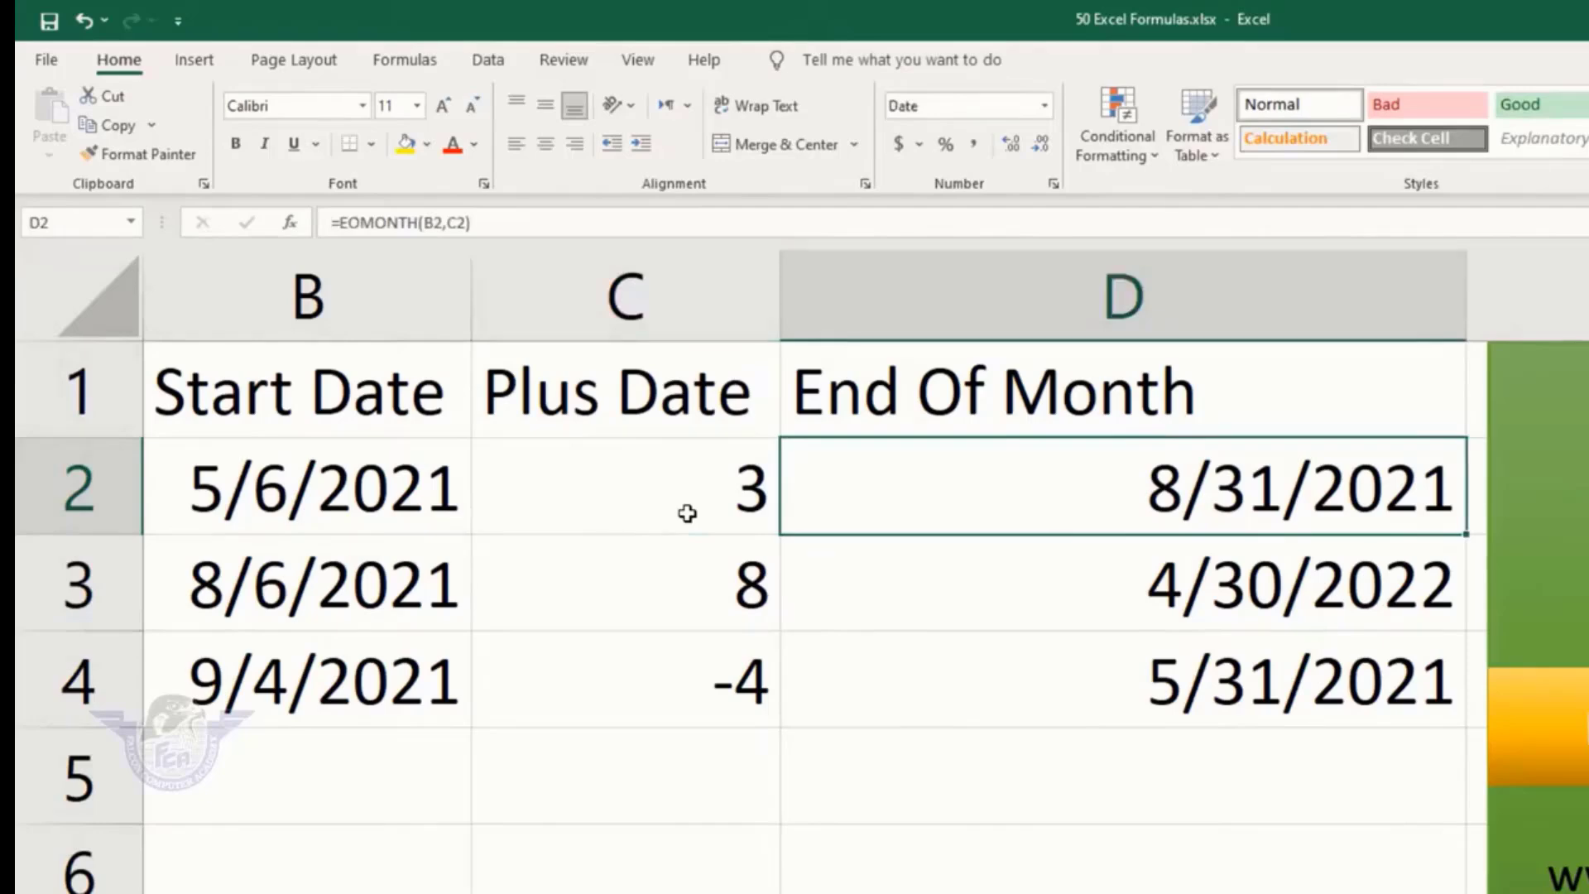
pyautogui.click(688, 514)
pyautogui.press('Right')
pyautogui.click(688, 514)
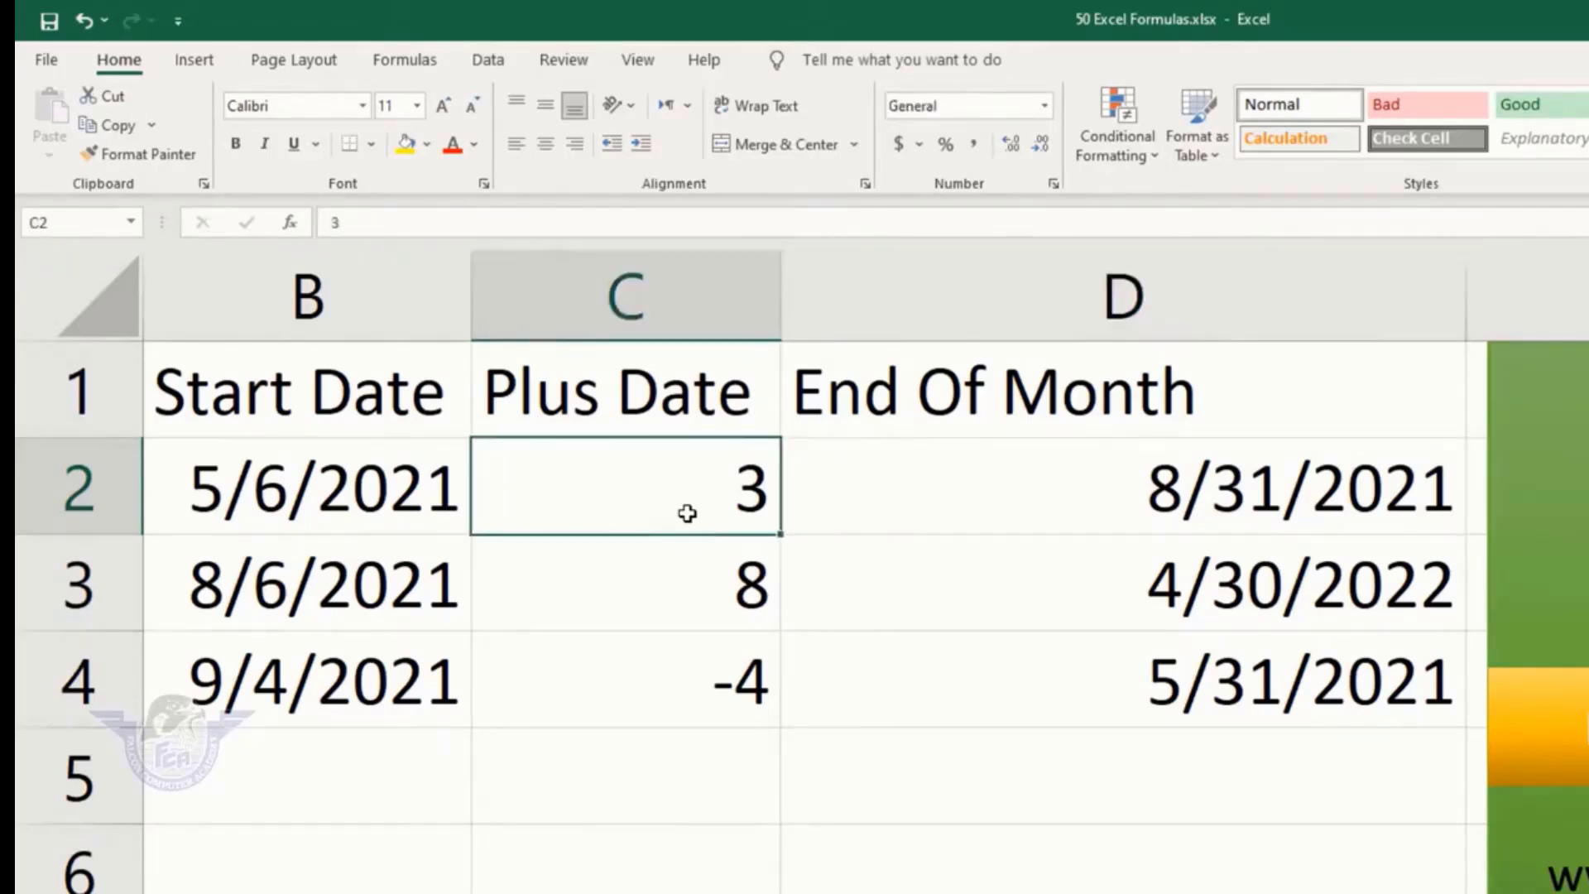
pyautogui.press('F2')
pyautogui.press('Home')
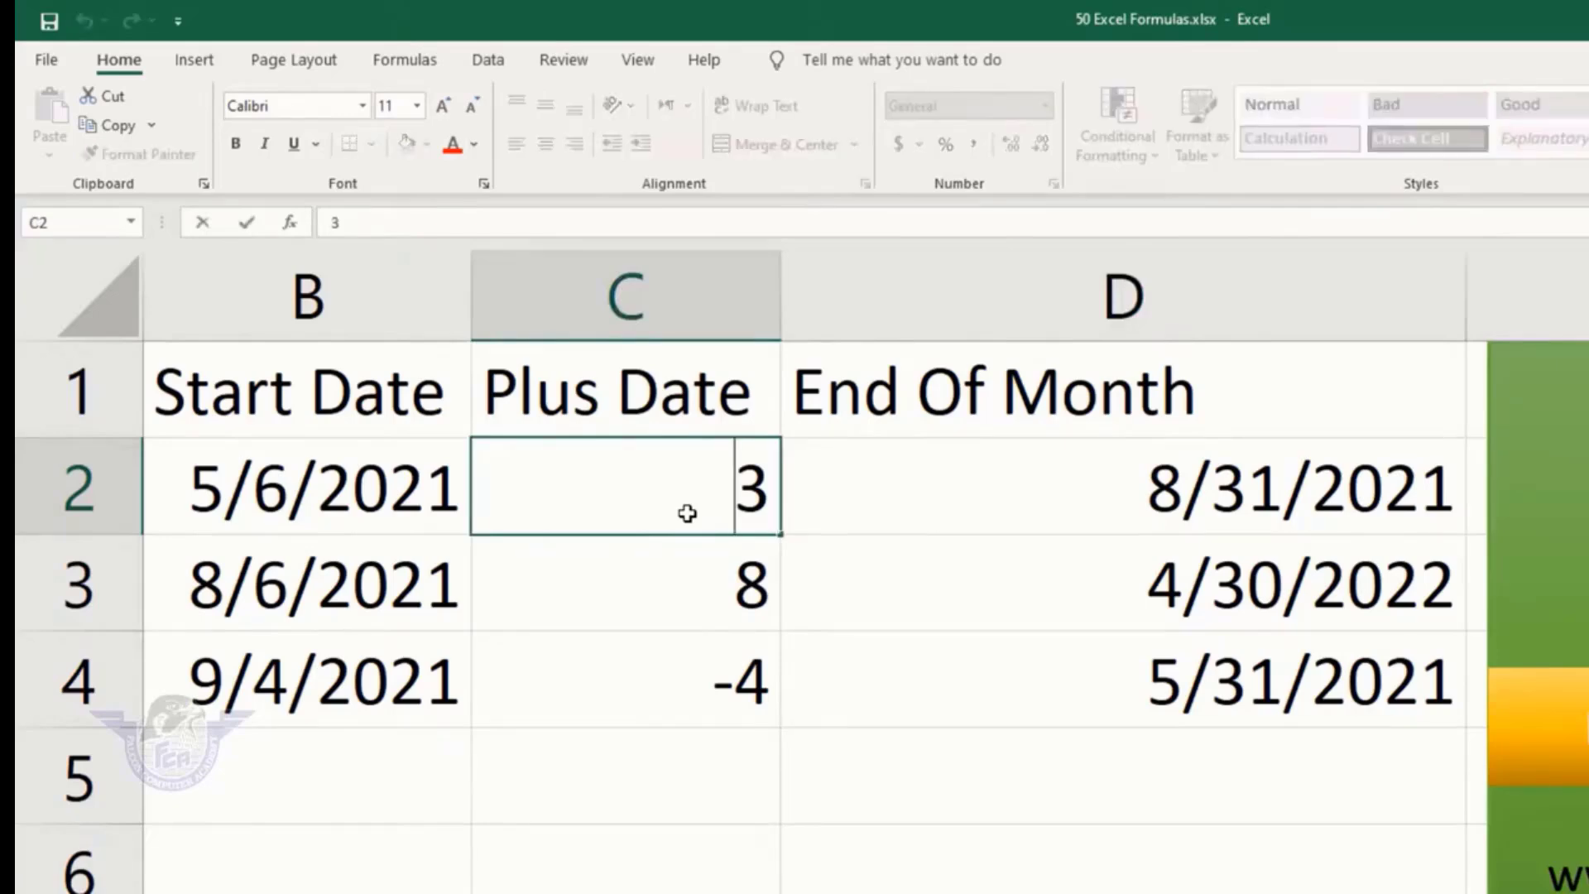
pyautogui.write('-')
pyautogui.press('Return')
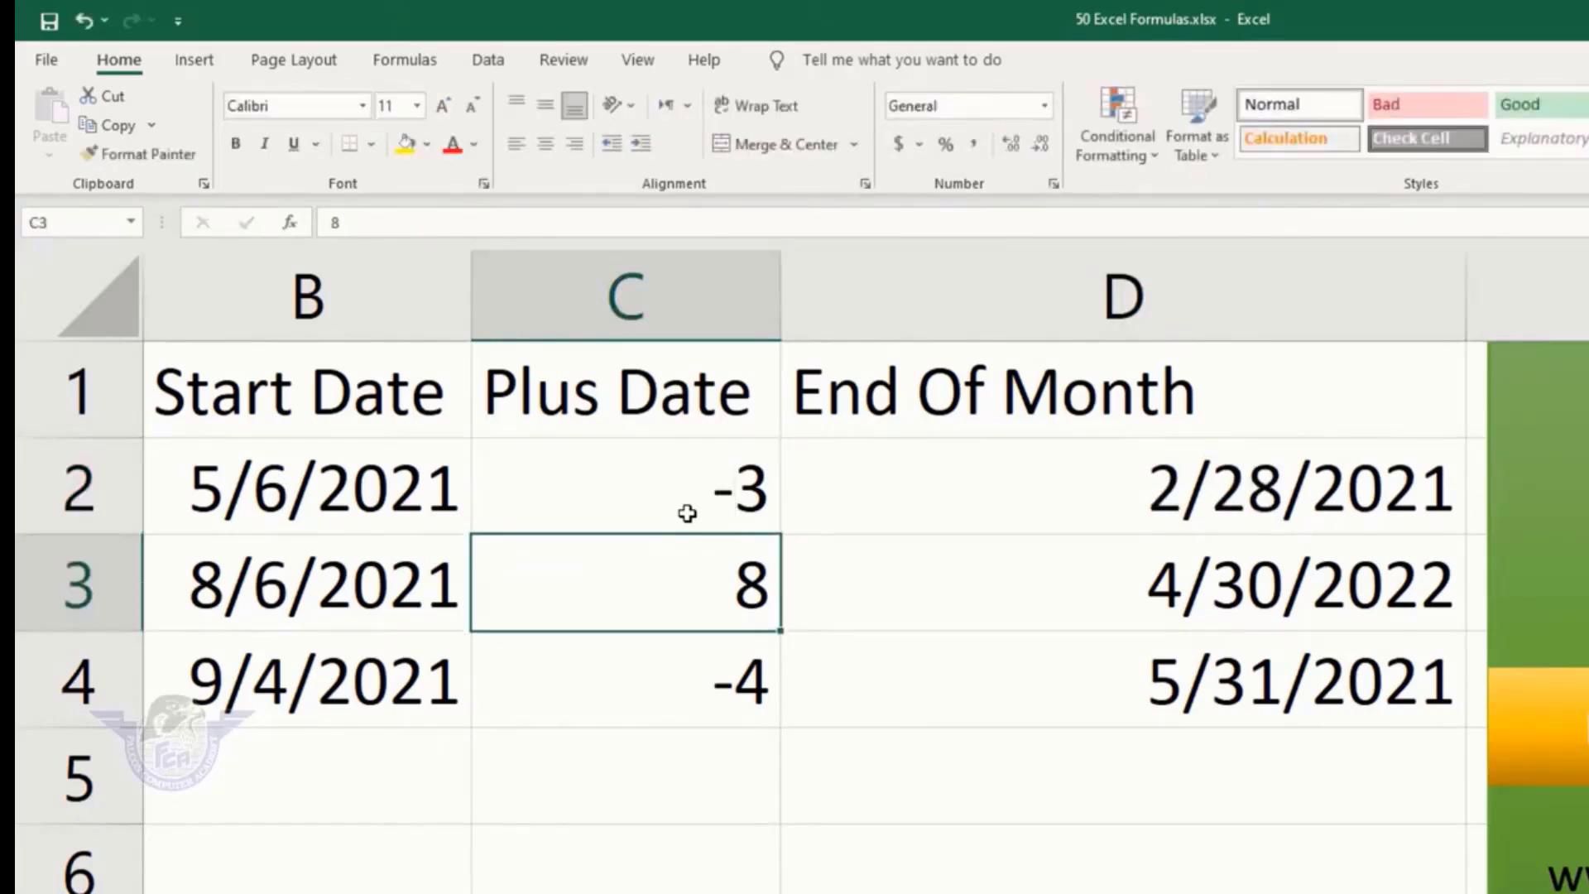
pyautogui.click(688, 513)
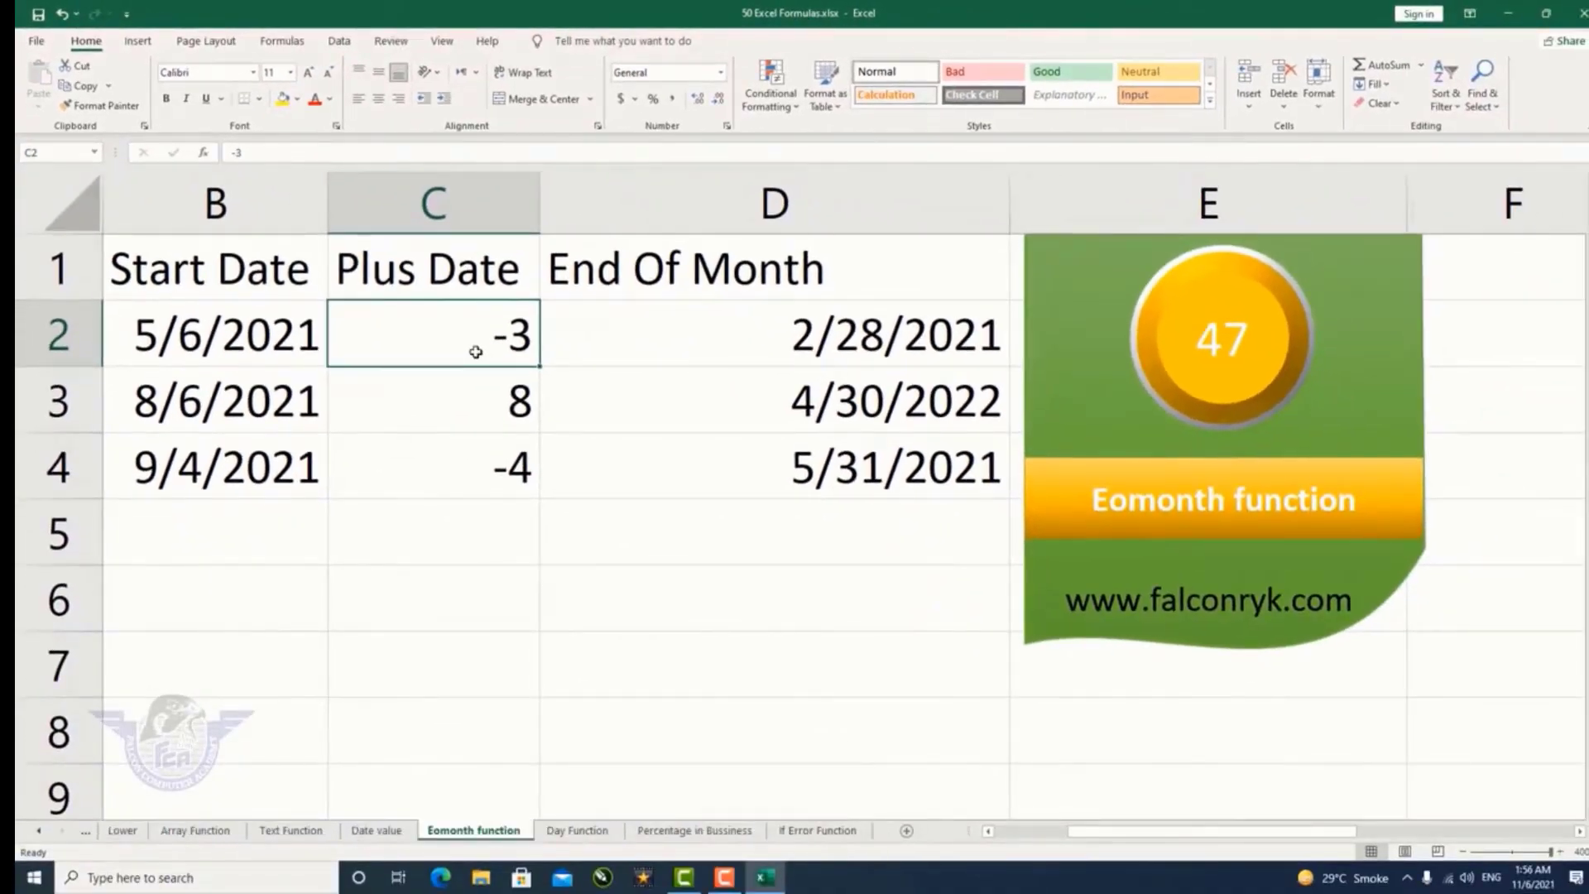
# On the Day Function sheet, clear the results in C2:C5
pyautogui.hotkey('ctrl', 'pagedown')
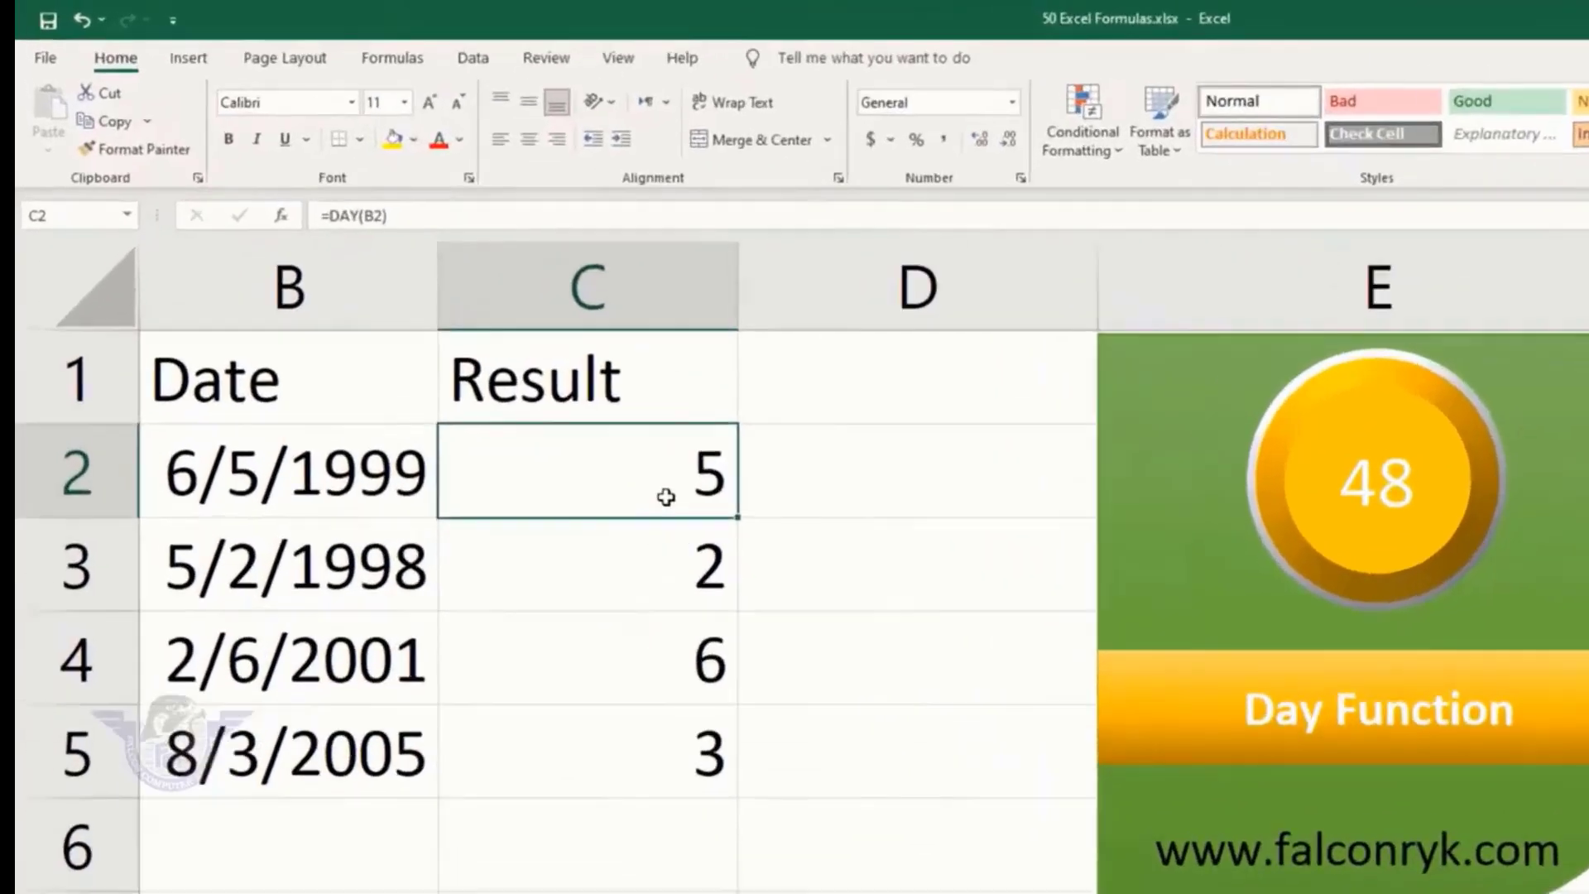
pyautogui.hotkey('shift', 'Down')
pyautogui.hotkey('shift', 'Down')
pyautogui.hotkey('shift', 'Down')
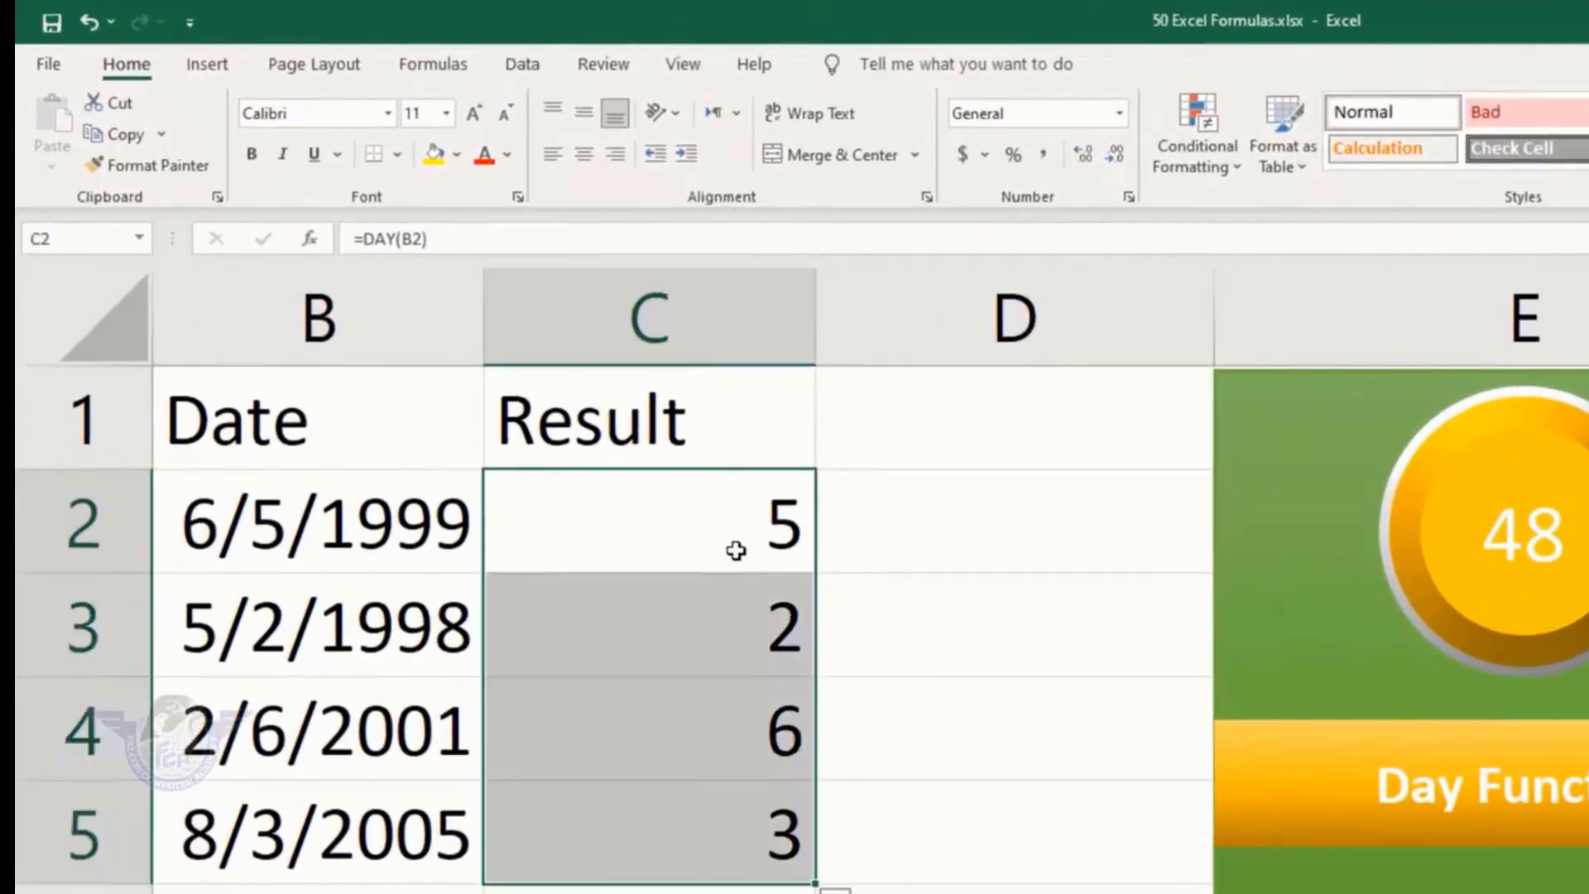
pyautogui.press('Delete')
pyautogui.click(735, 550)
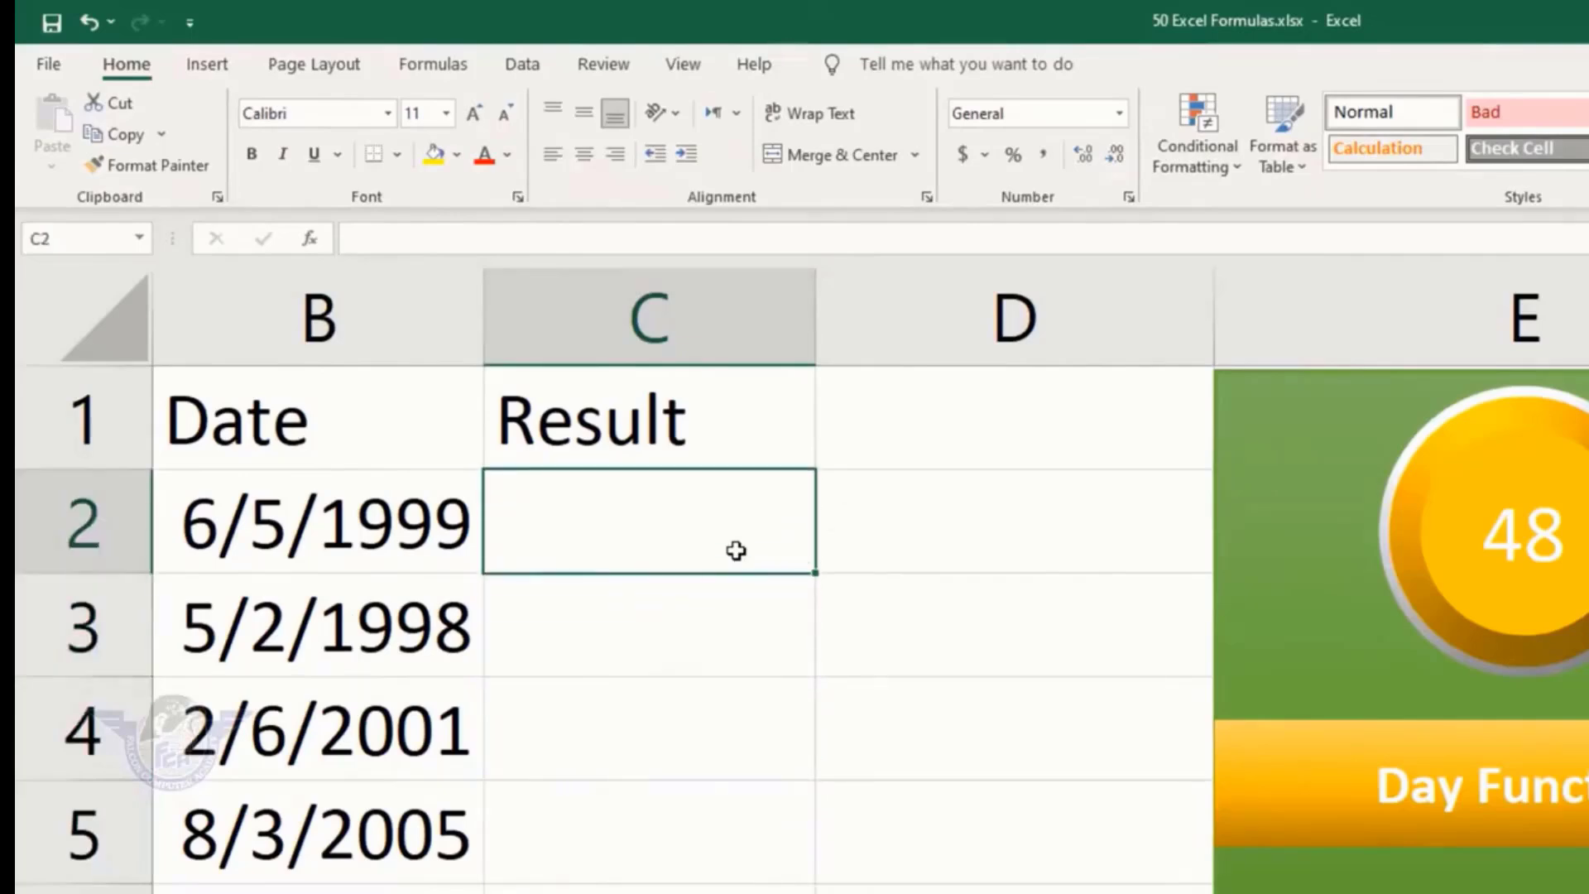
# Enter =DAY(B2) in C2 to extract the day from the date and fill the formula down to C5
pyautogui.write('=')
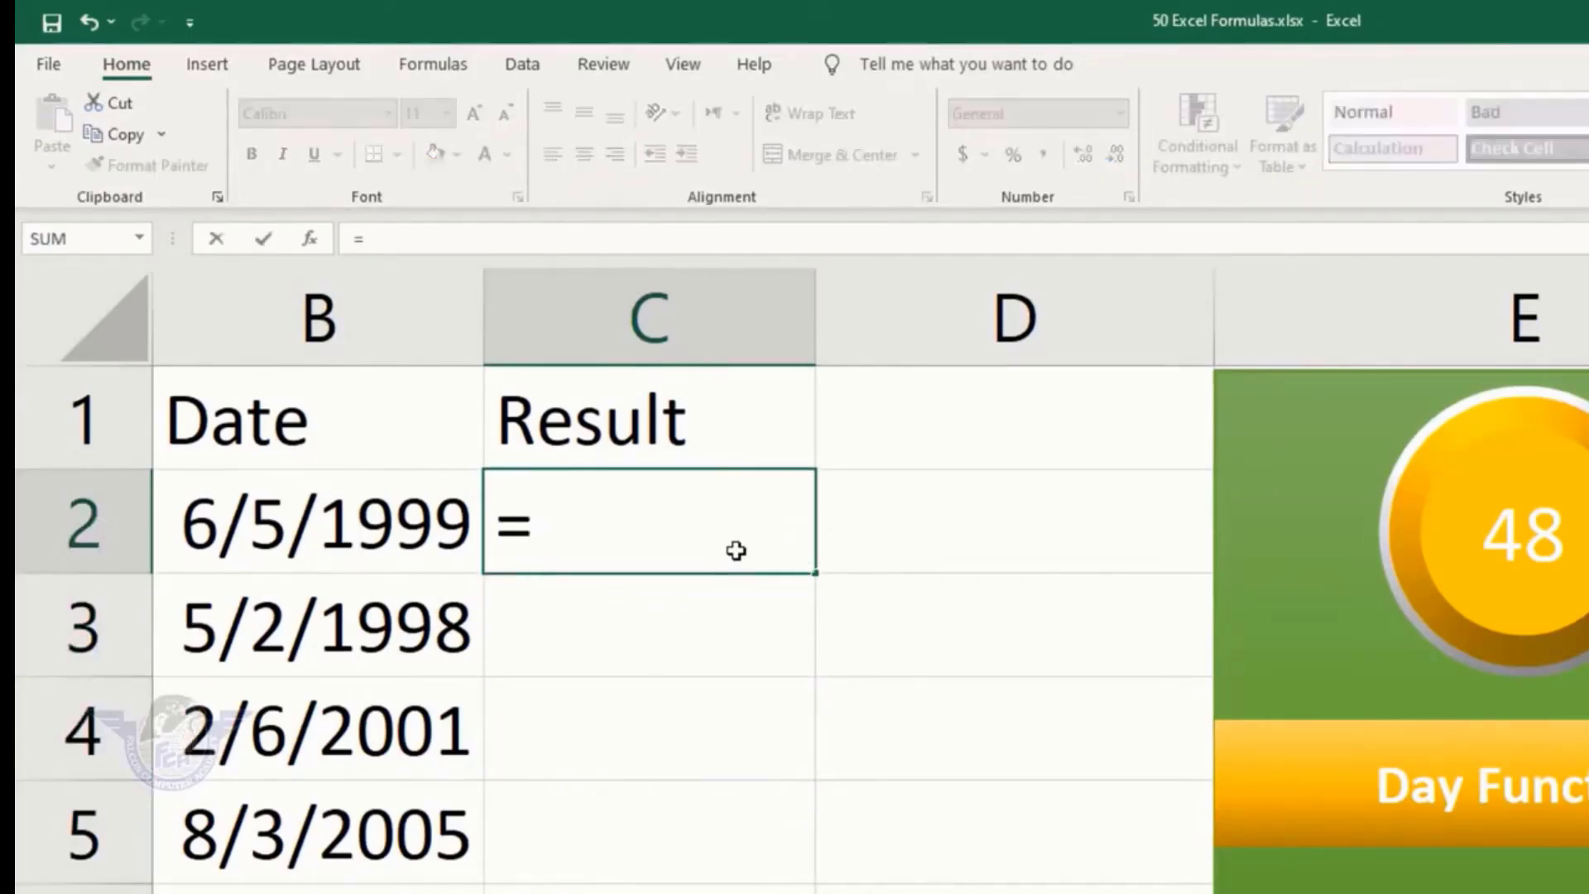
pyautogui.write('day')
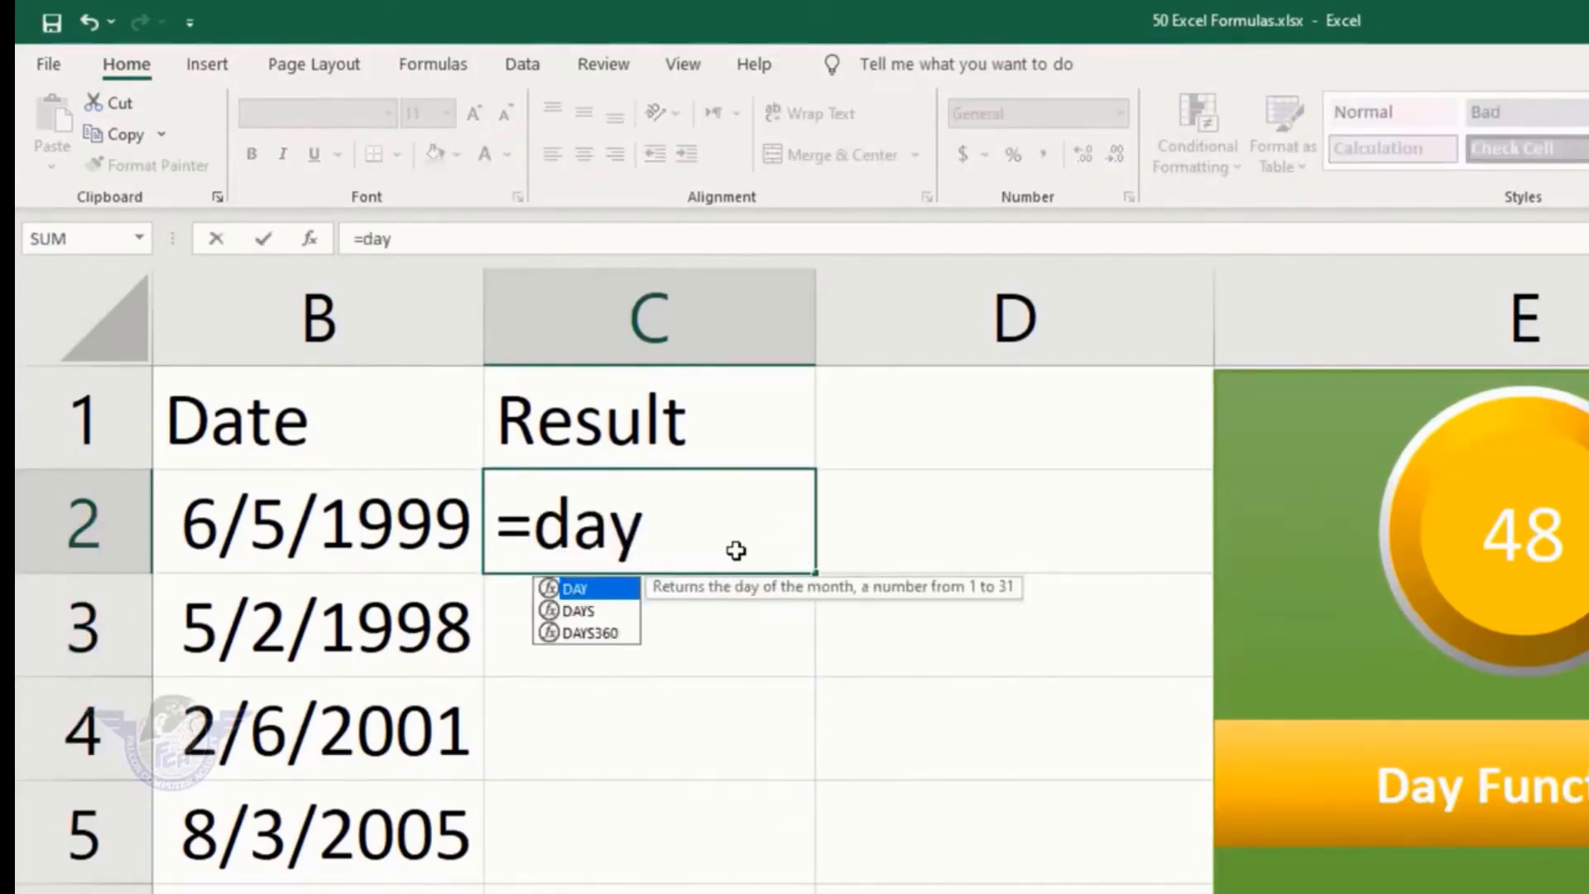
pyautogui.write('(')
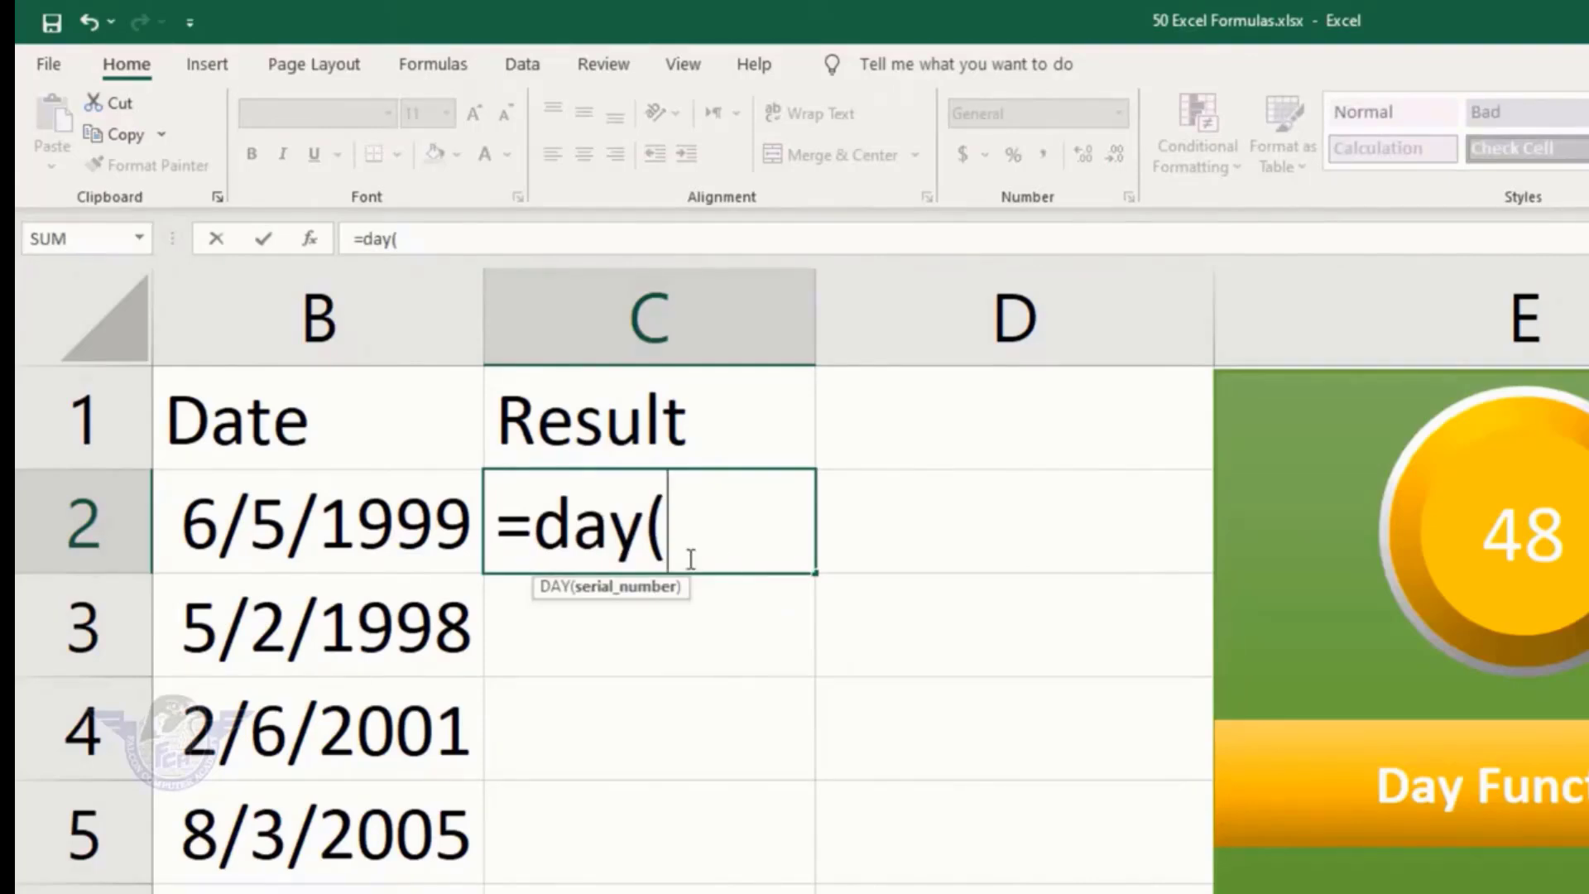
pyautogui.click(341, 514)
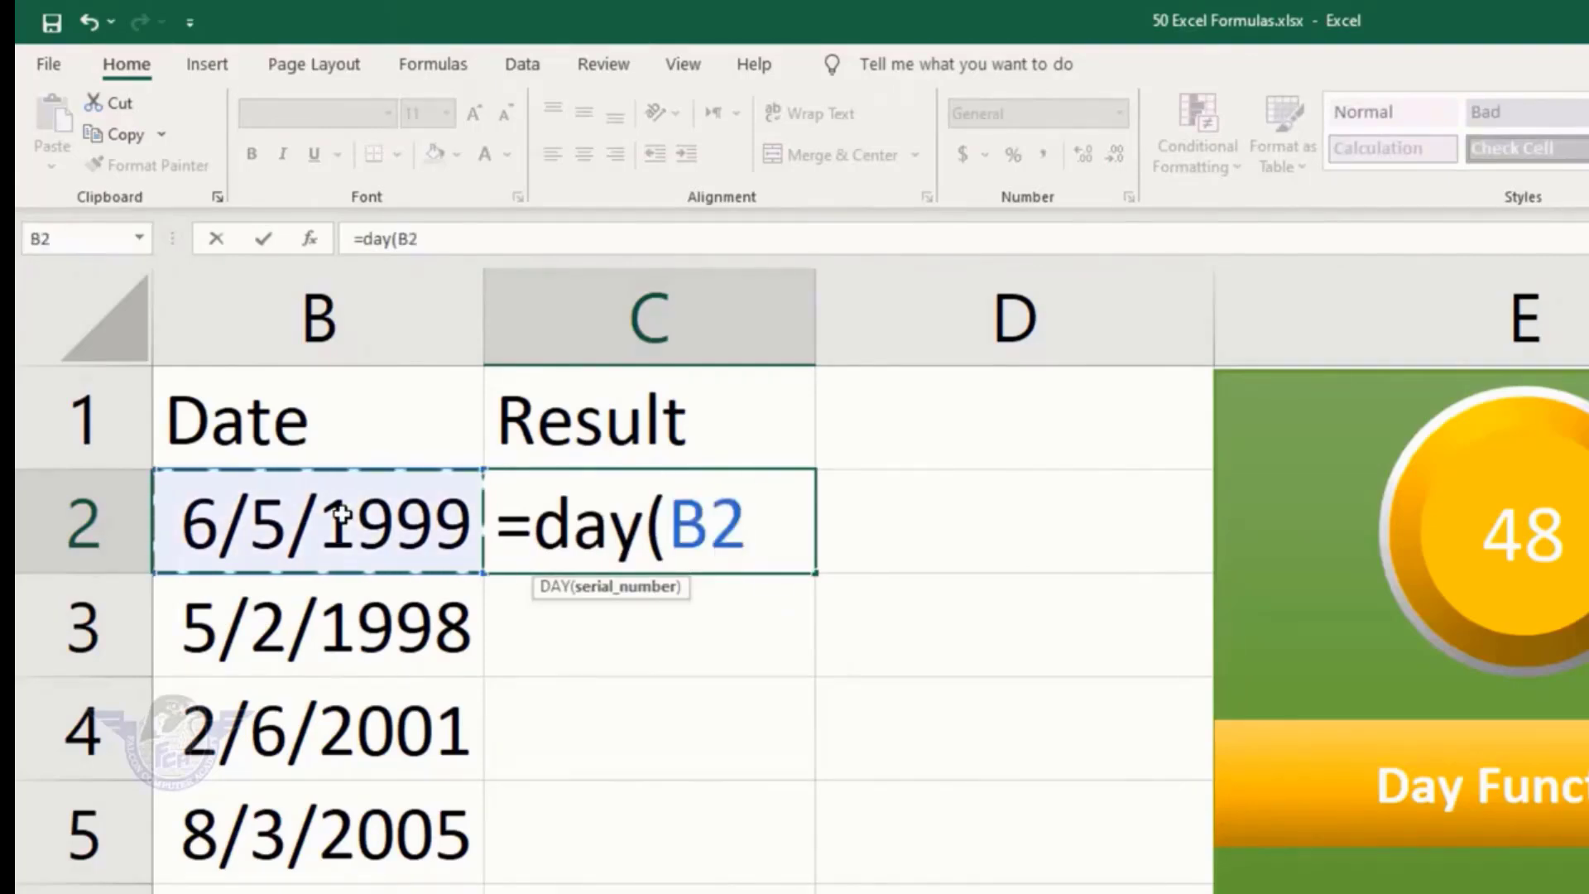
pyautogui.write(')')
pyautogui.press('Return')
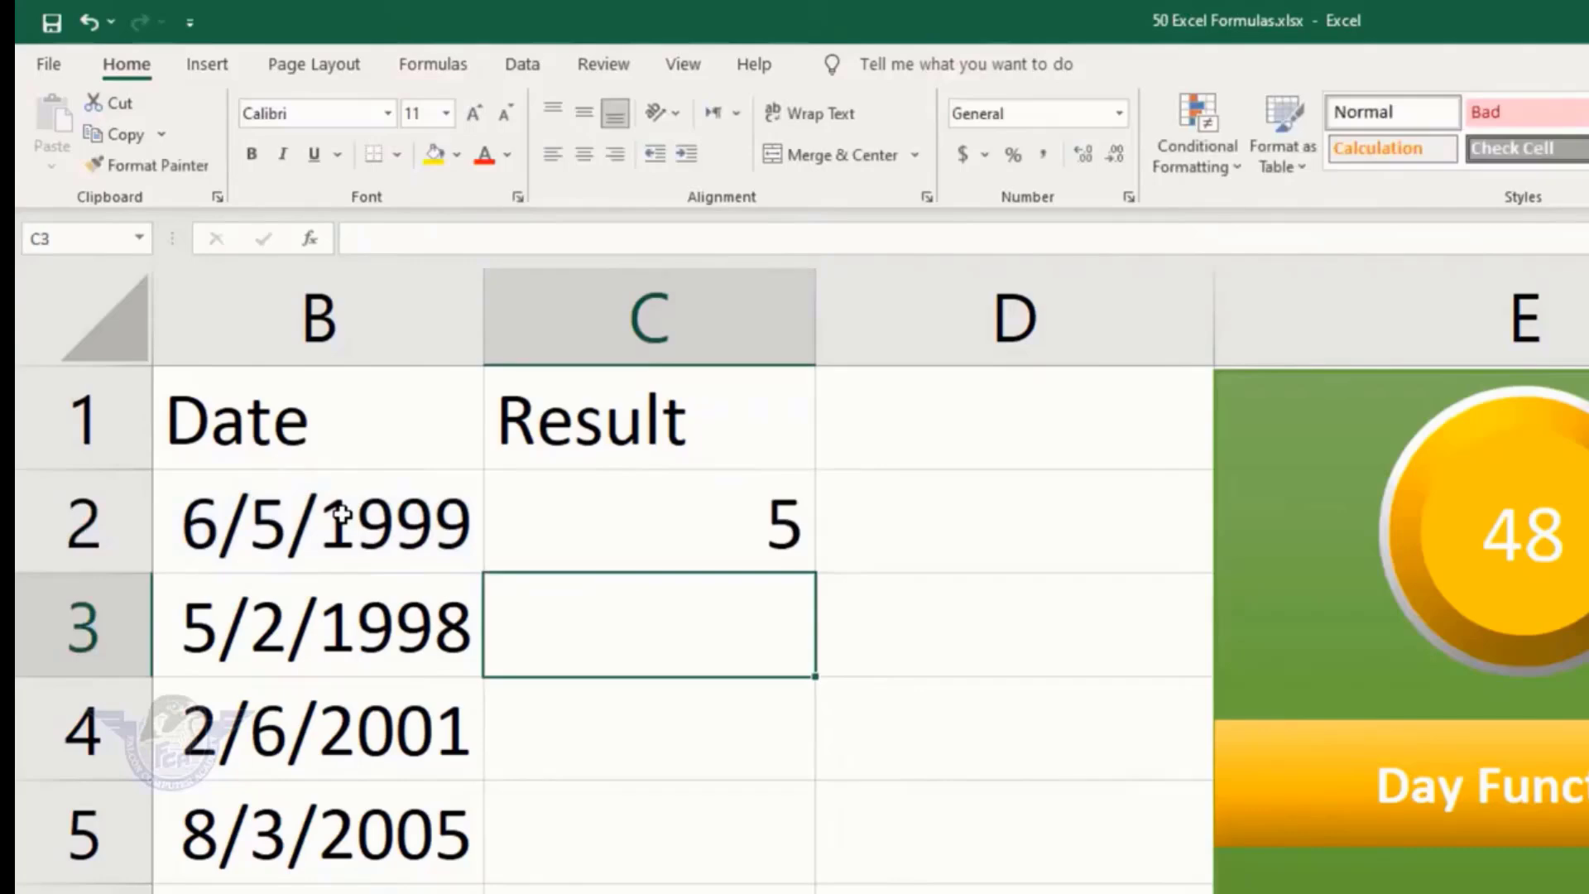
pyautogui.press('Up')
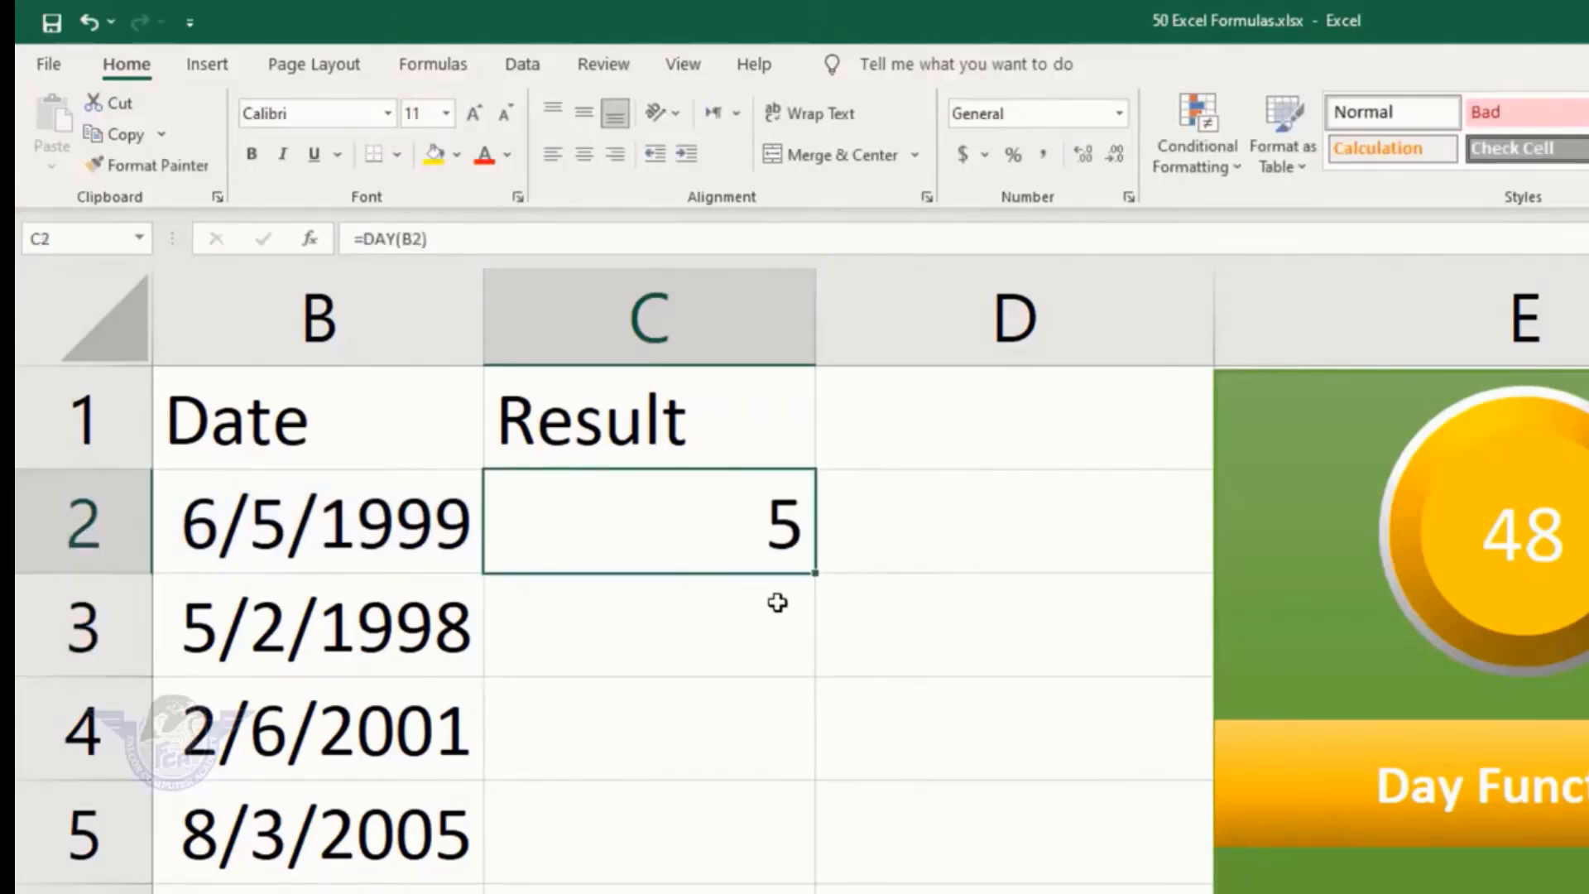
pyautogui.moveTo(813, 573); pyautogui.dragTo(816, 864)
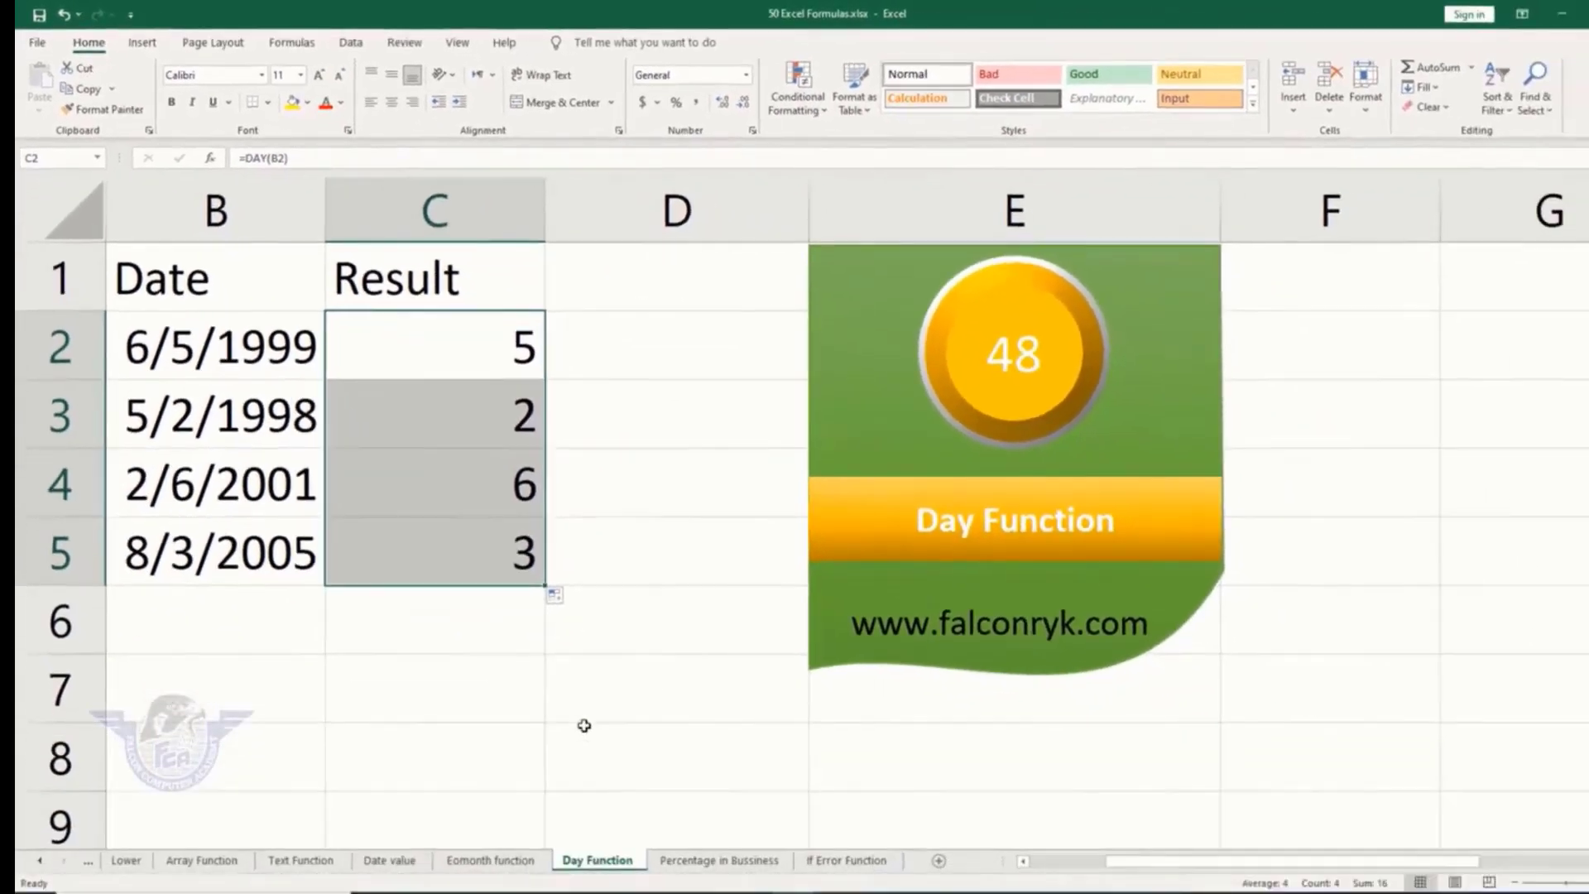
pyautogui.click(699, 740)
# On the Percentage in Bussiness sheet, clear the Percentage values in C2:C6
pyautogui.hotkey('ctrl', 'pagedown')
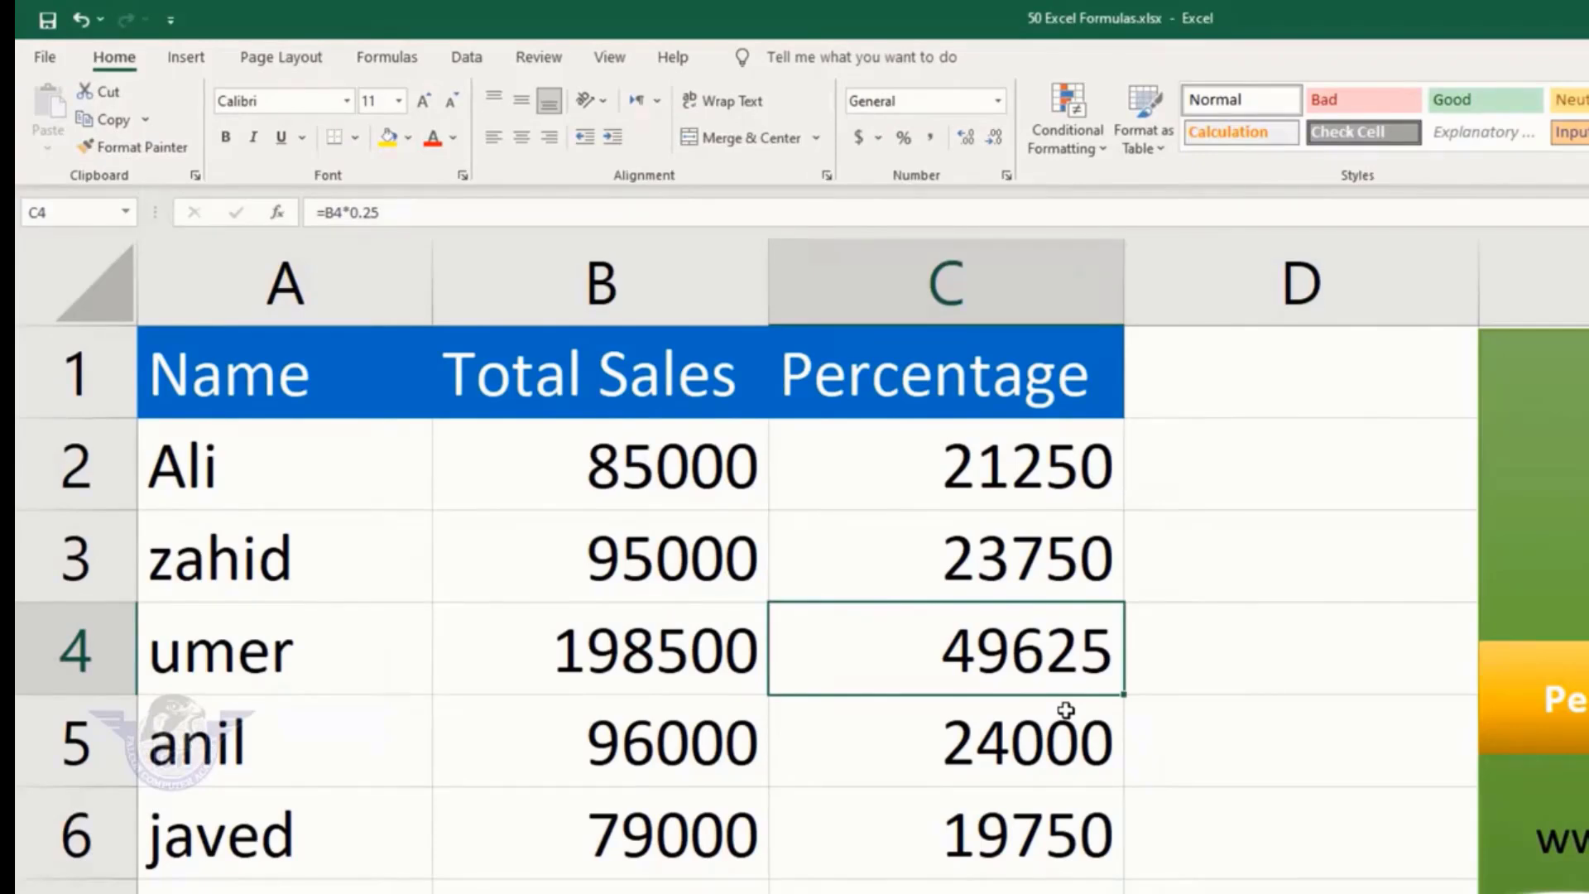
pyautogui.moveTo(974, 484); pyautogui.dragTo(979, 816)
pyautogui.press('Delete')
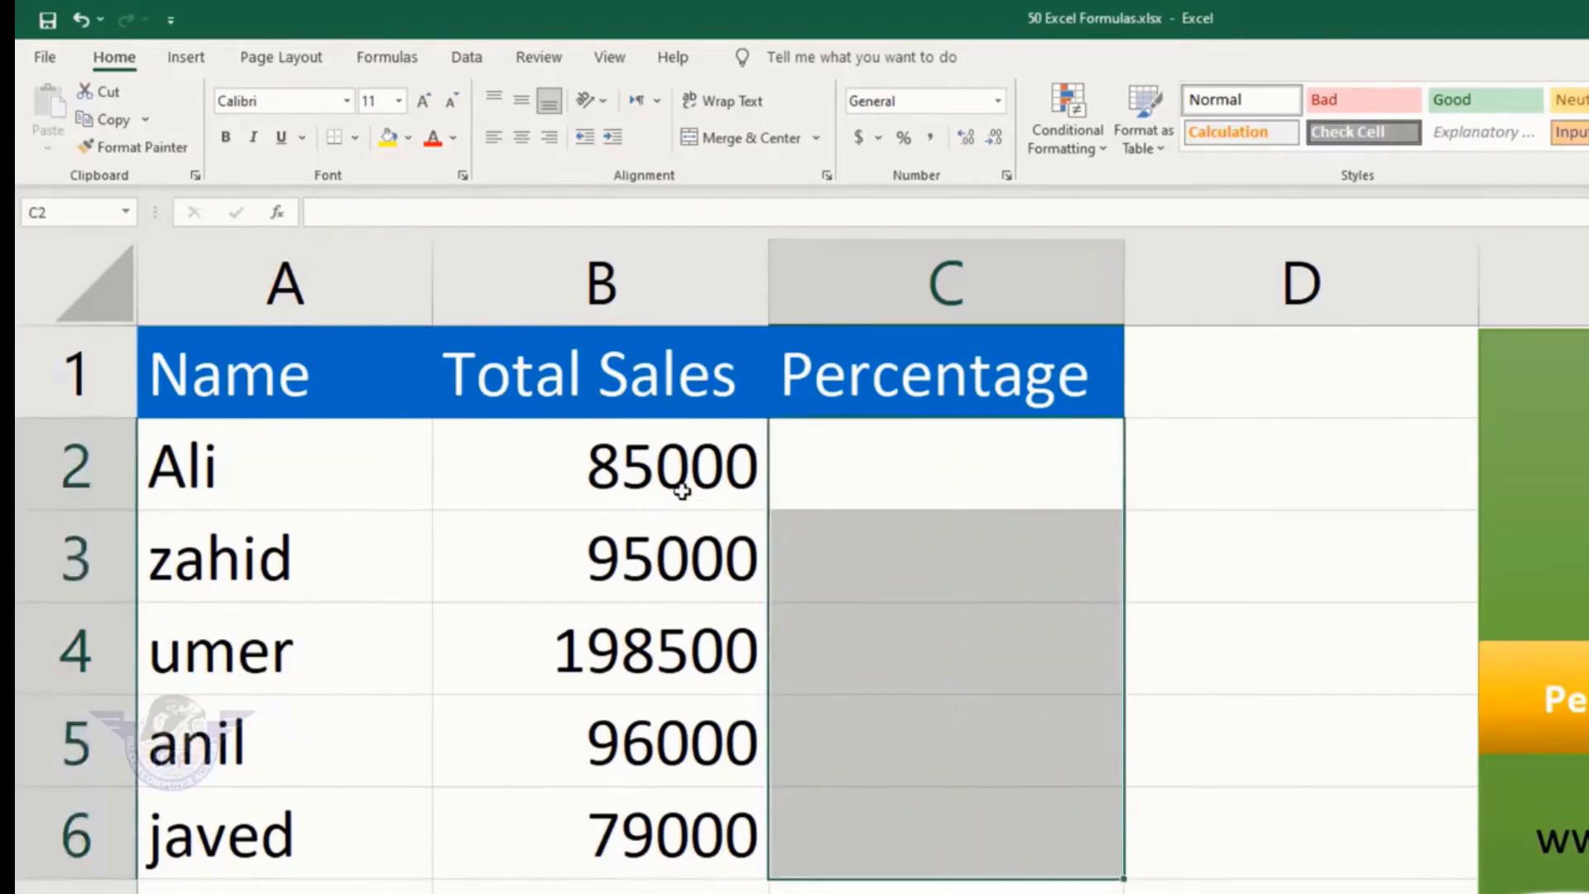
pyautogui.click(673, 482)
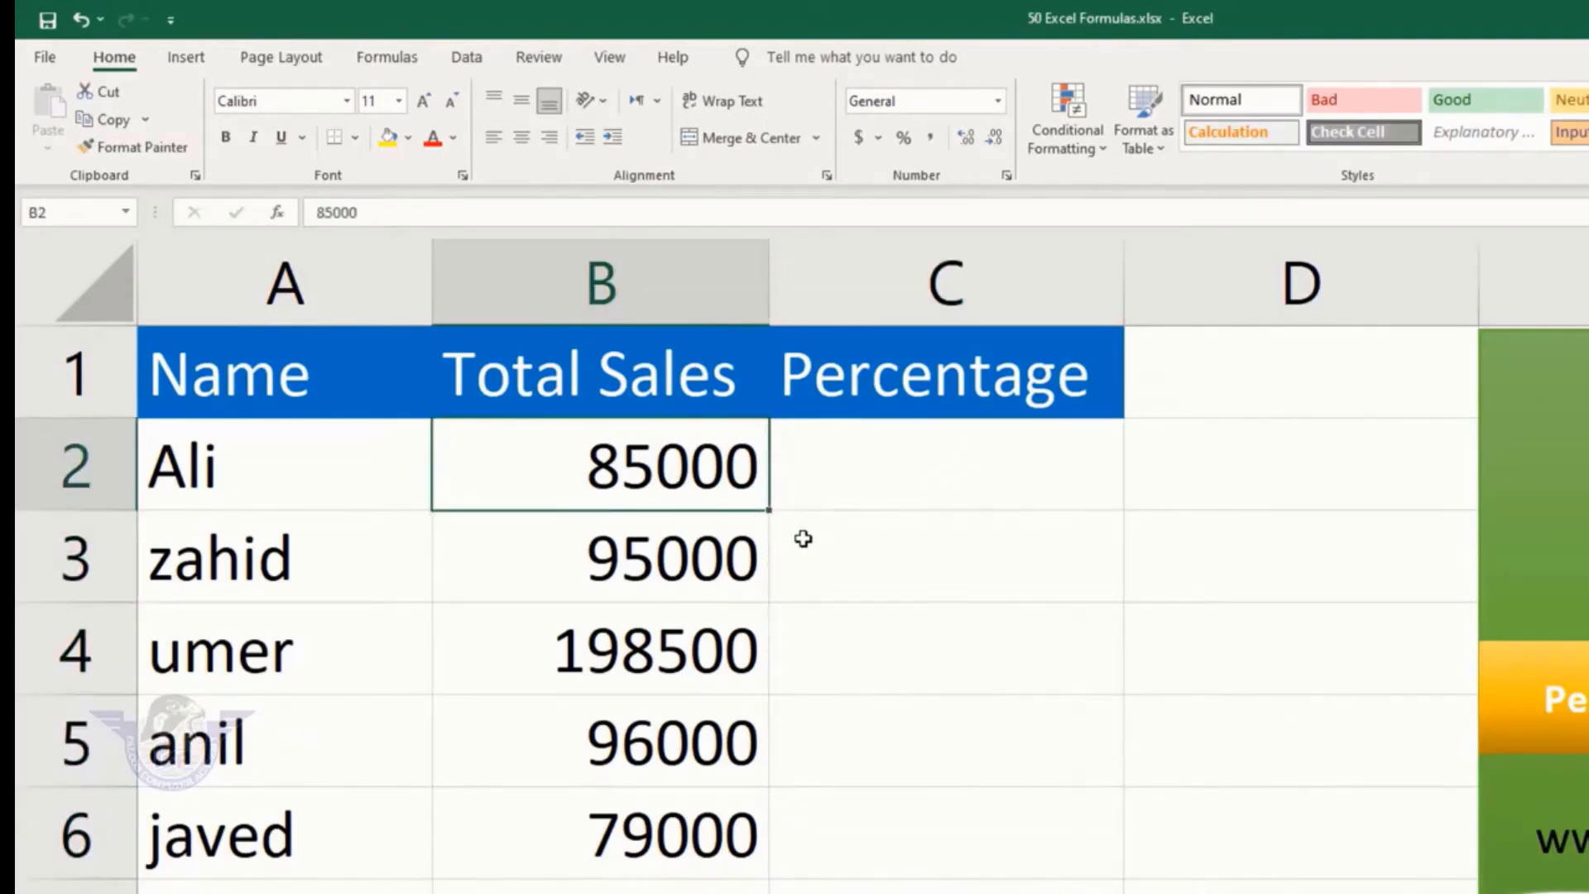
pyautogui.click(887, 484)
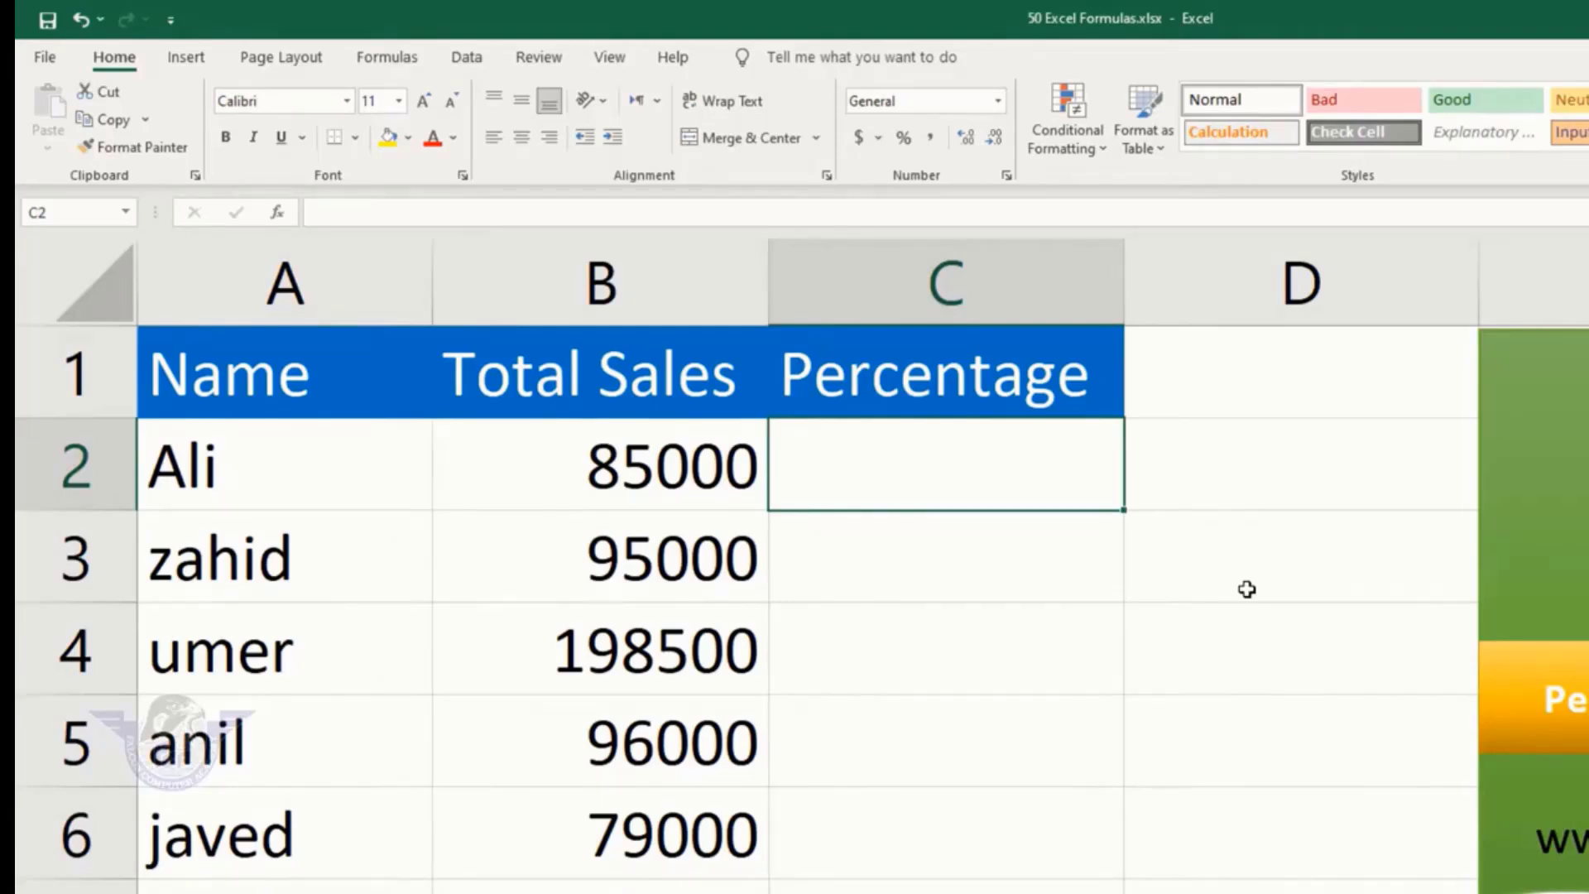
# Enter =B2*.25 in C2 to calculate 25 percent of Total Sales and fill the formula down to C6
pyautogui.write('=')
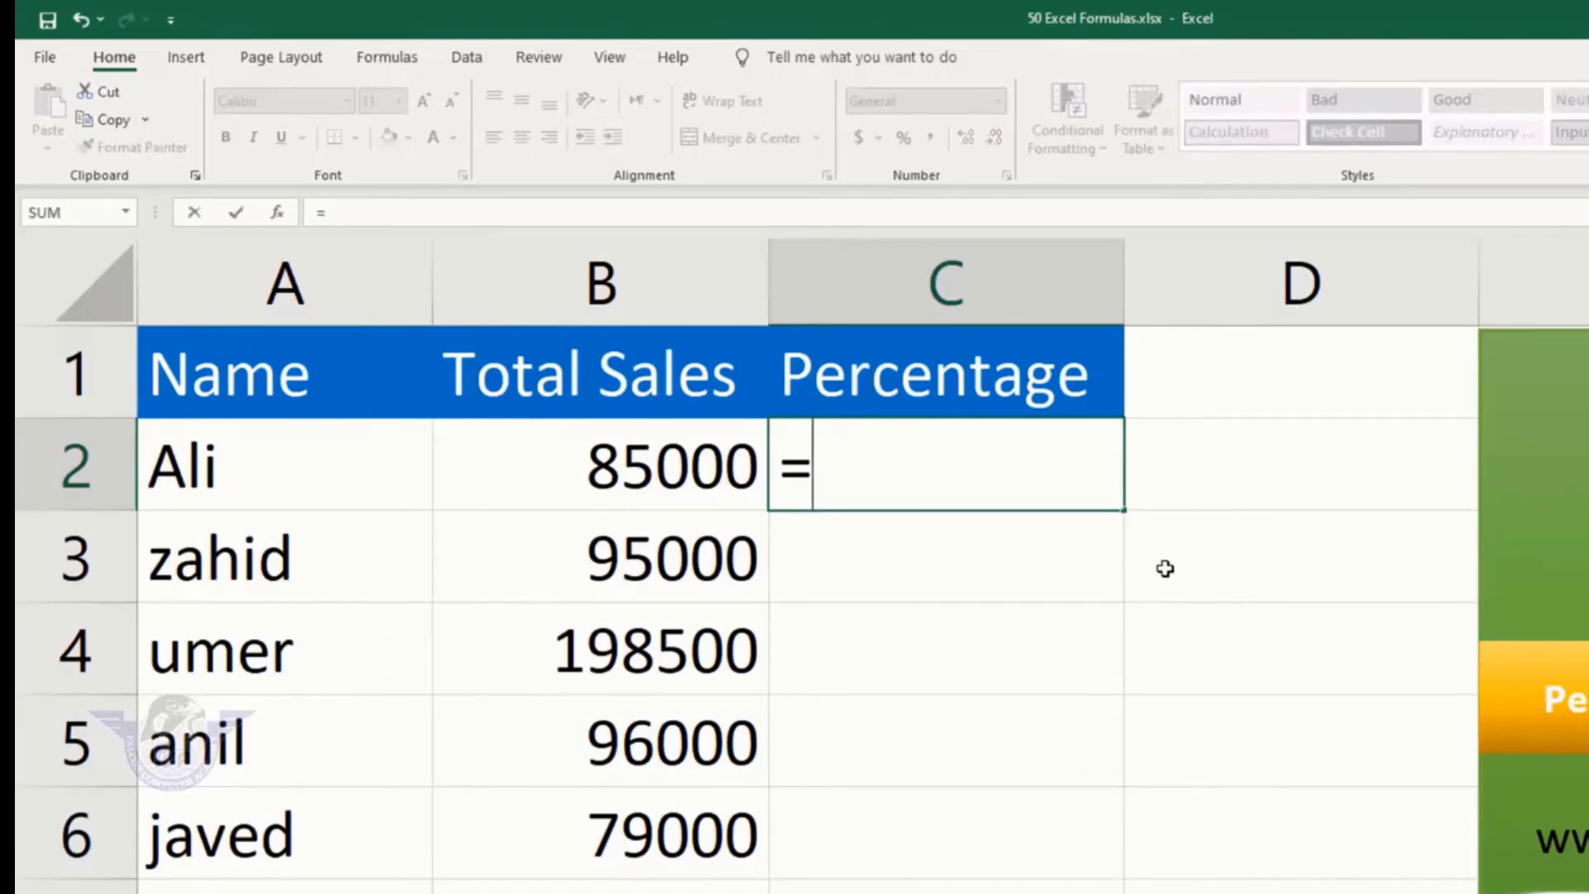
pyautogui.click(625, 471)
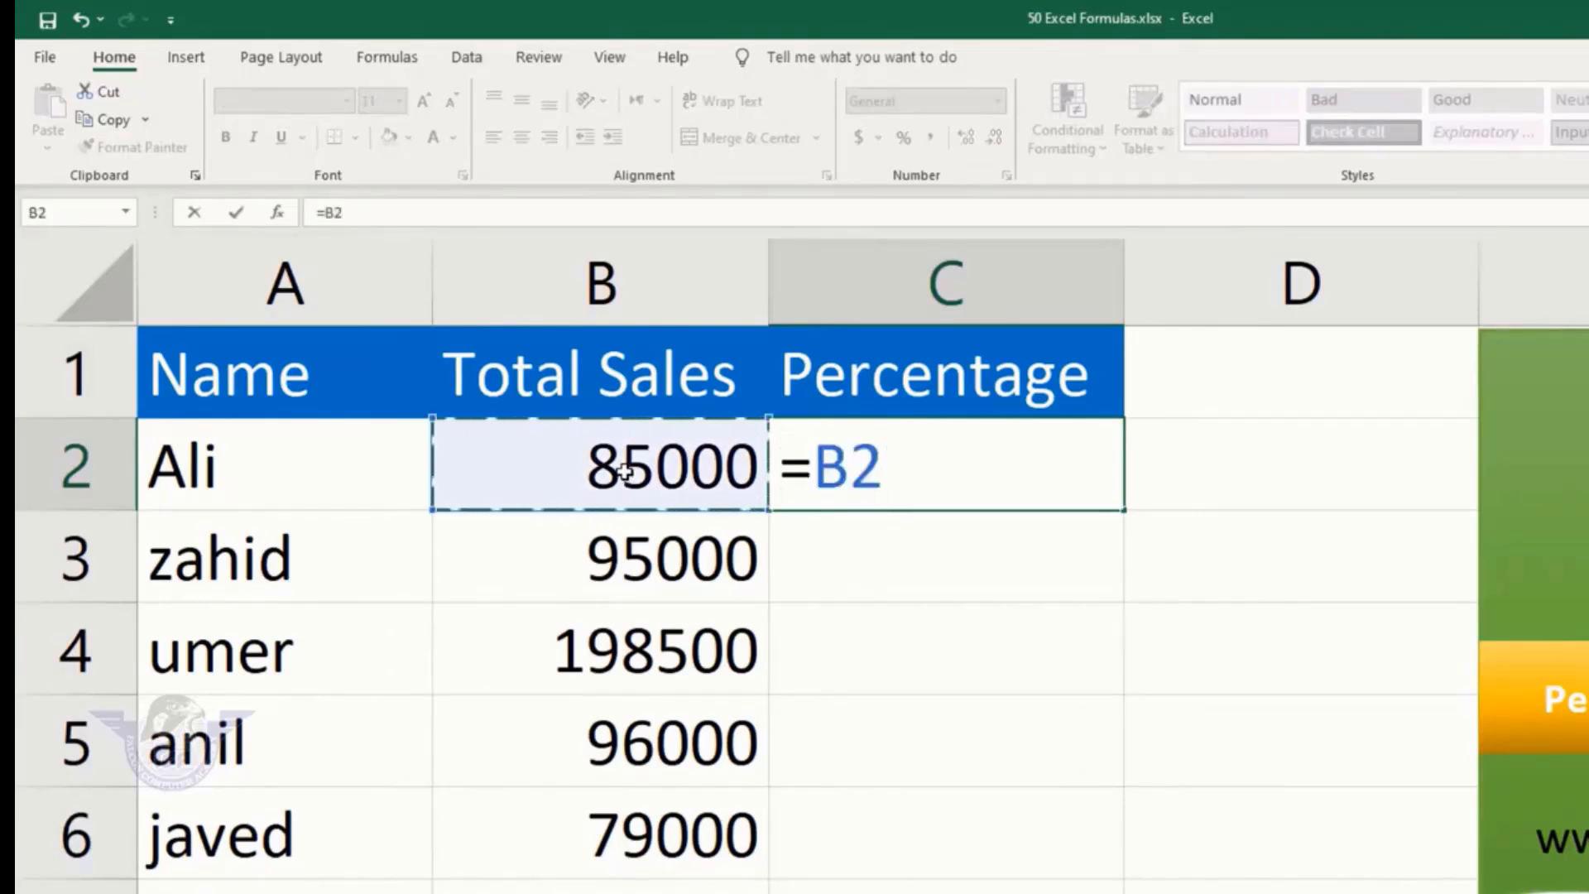
pyautogui.write('*.25')
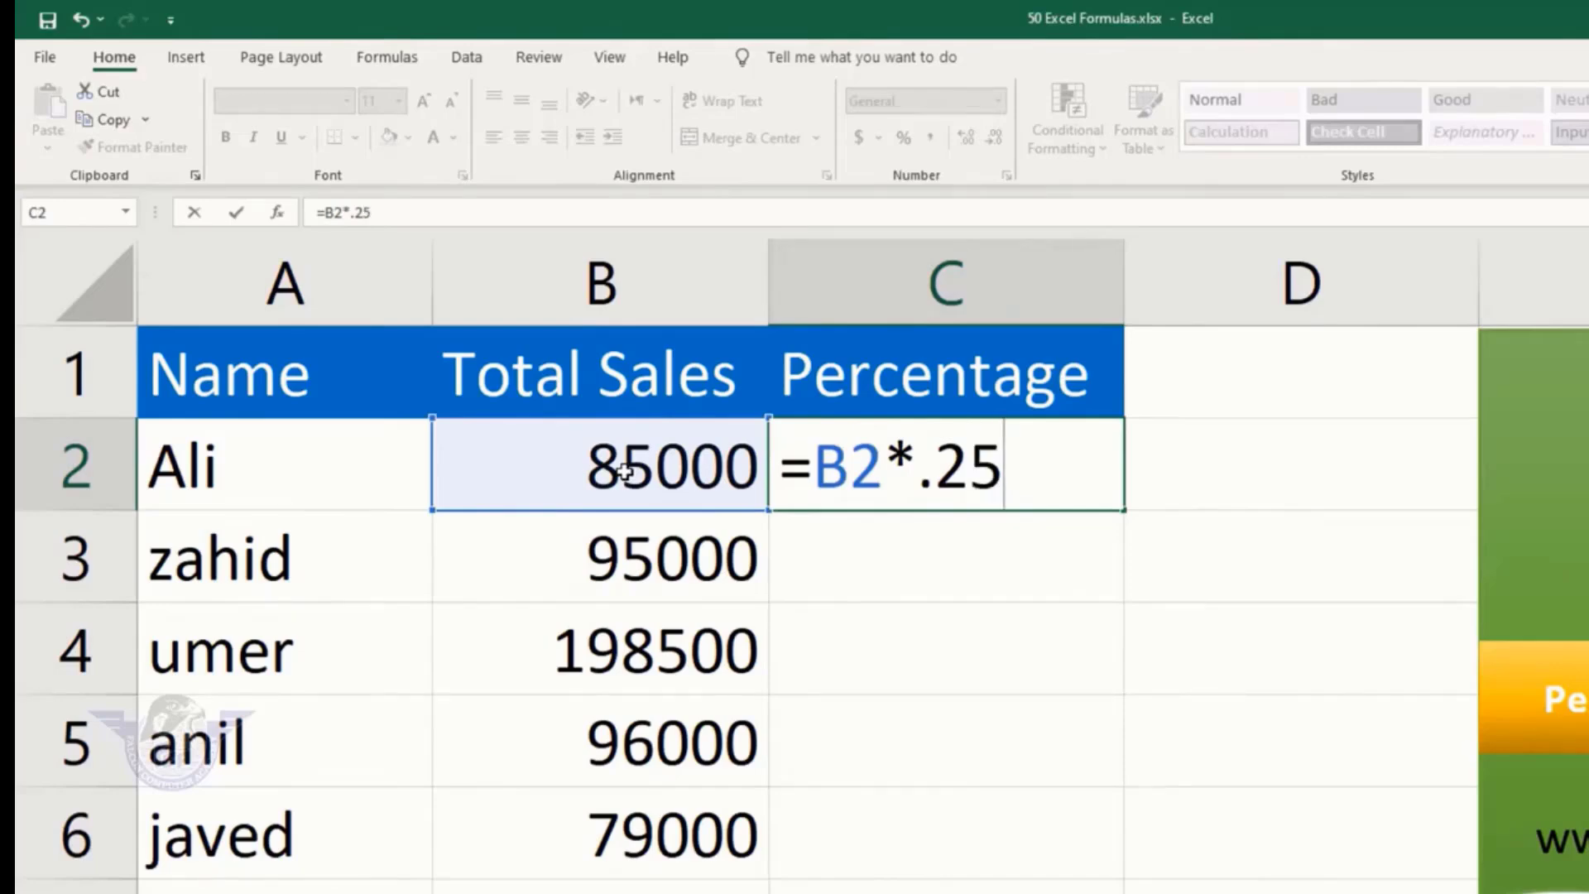
pyautogui.press('Return')
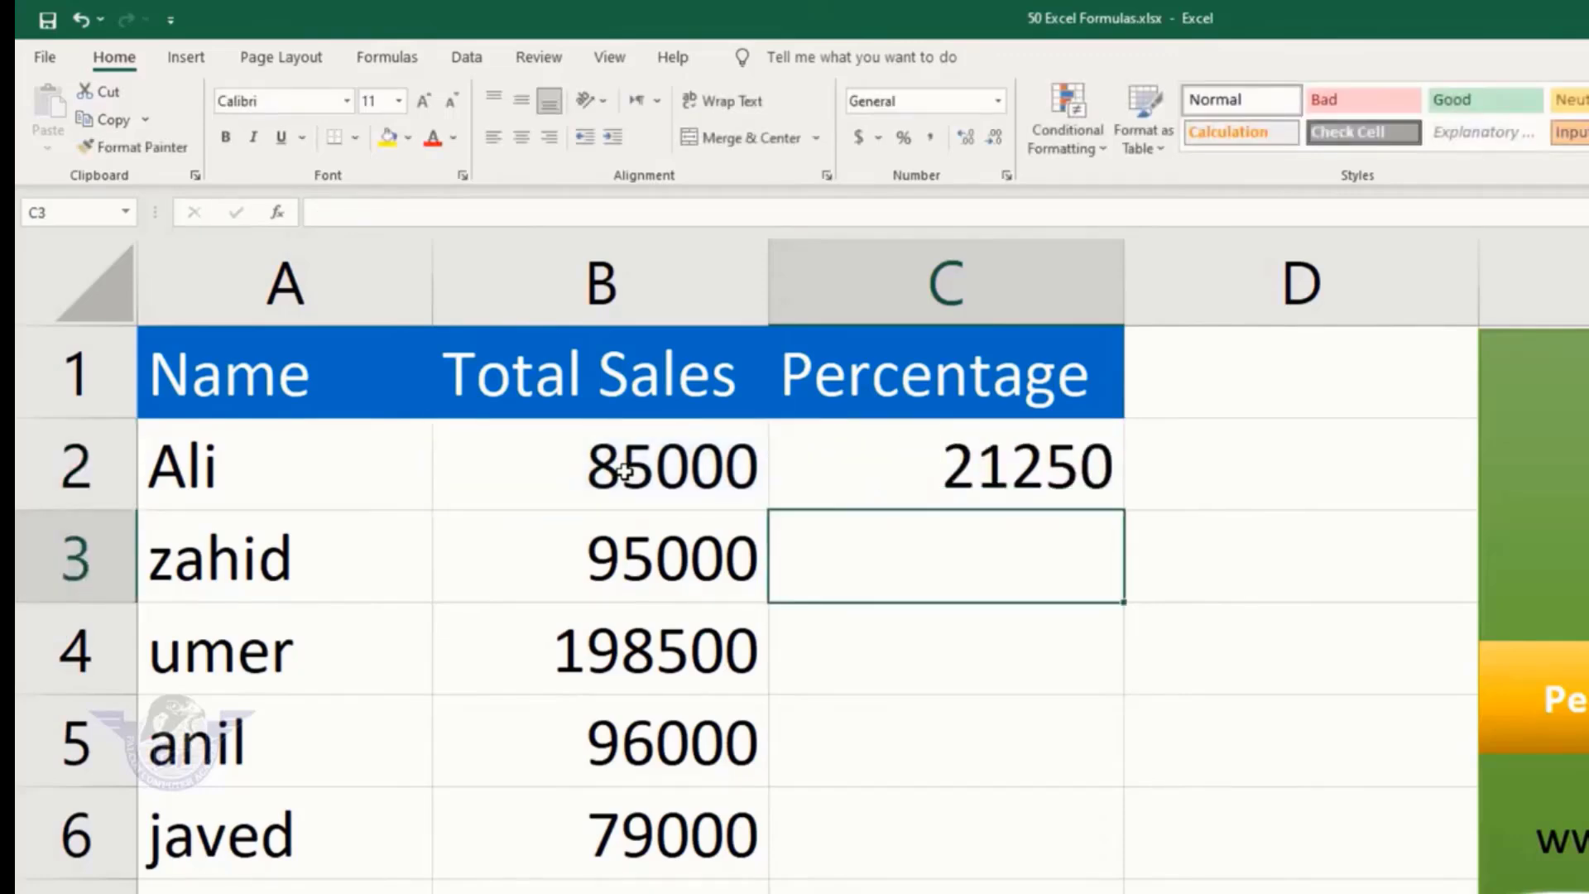
pyautogui.click(960, 463)
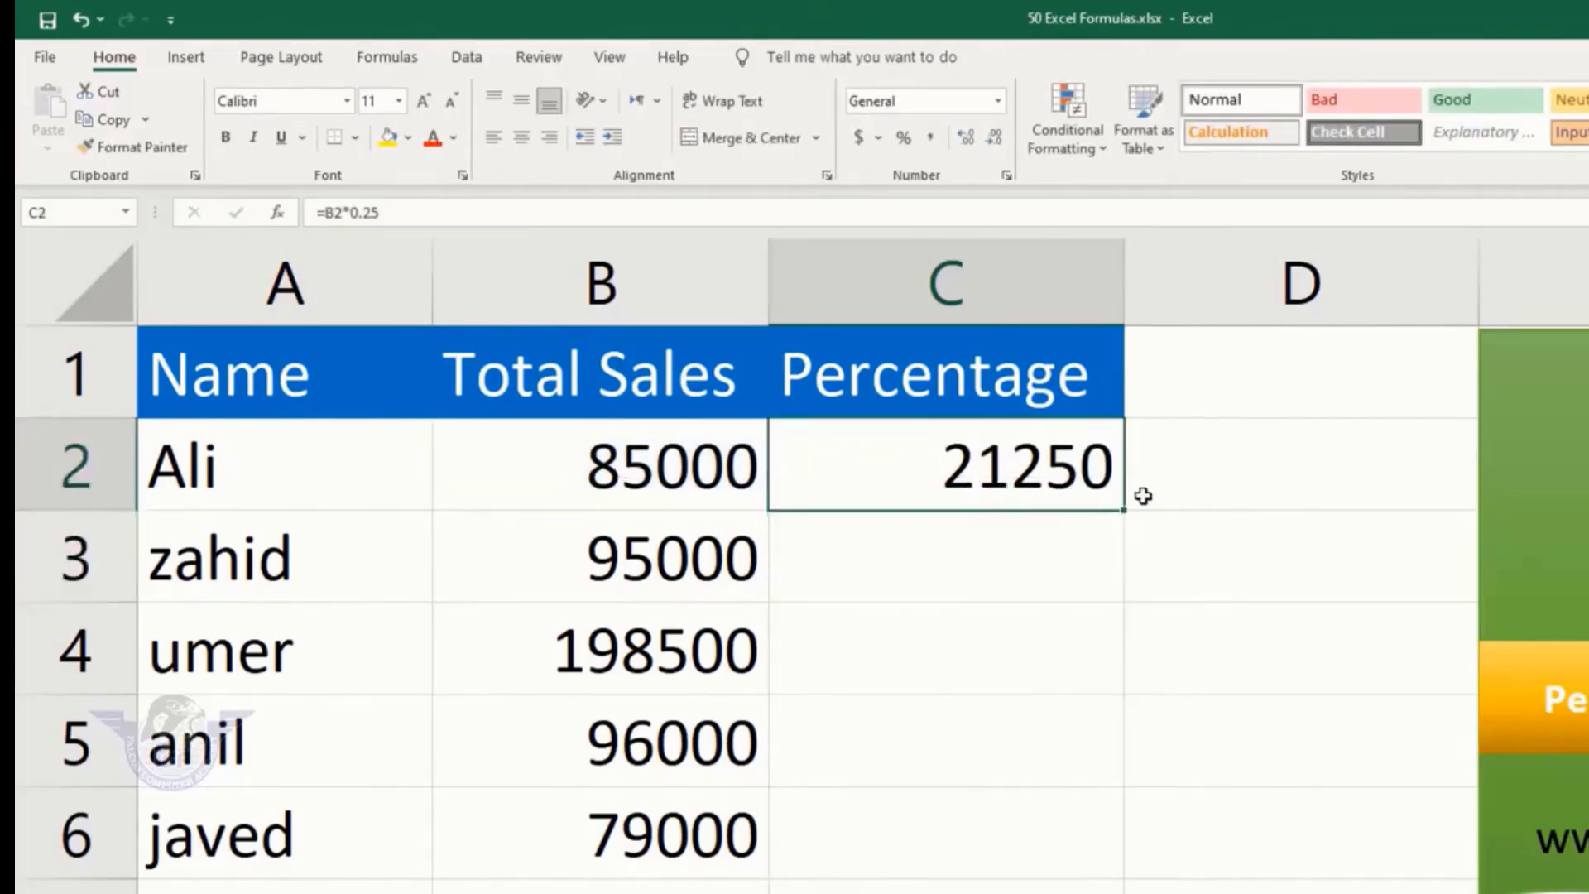
pyautogui.moveTo(1127, 512); pyautogui.dragTo(1122, 875)
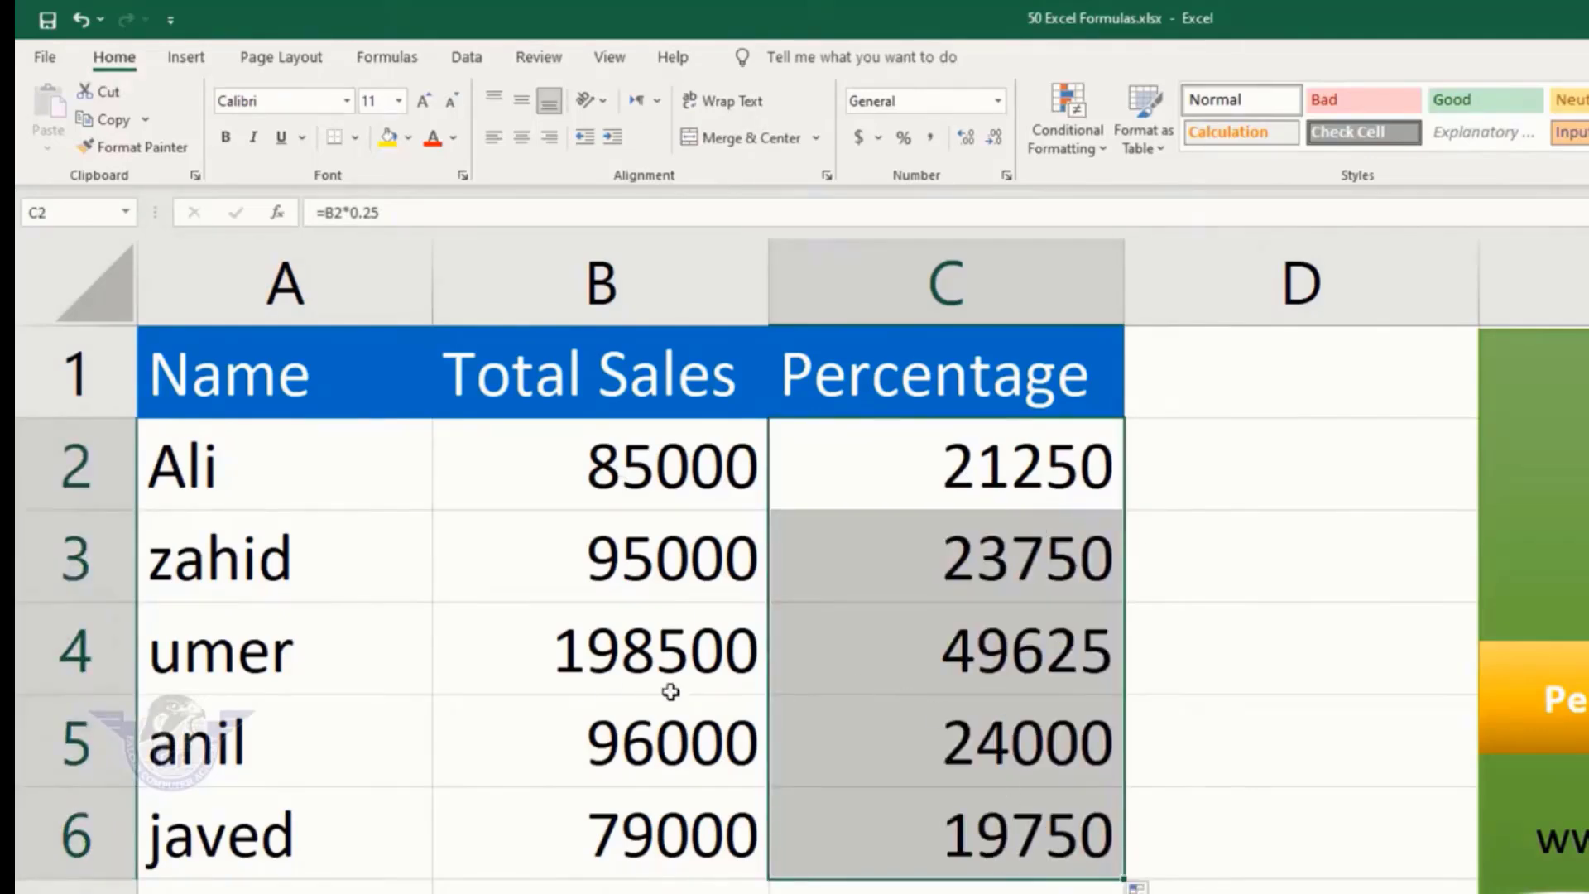
# Compare the Total Sales and Percentage cells in rows 4 to 6
pyautogui.click(638, 662)
pyautogui.click(1011, 658)
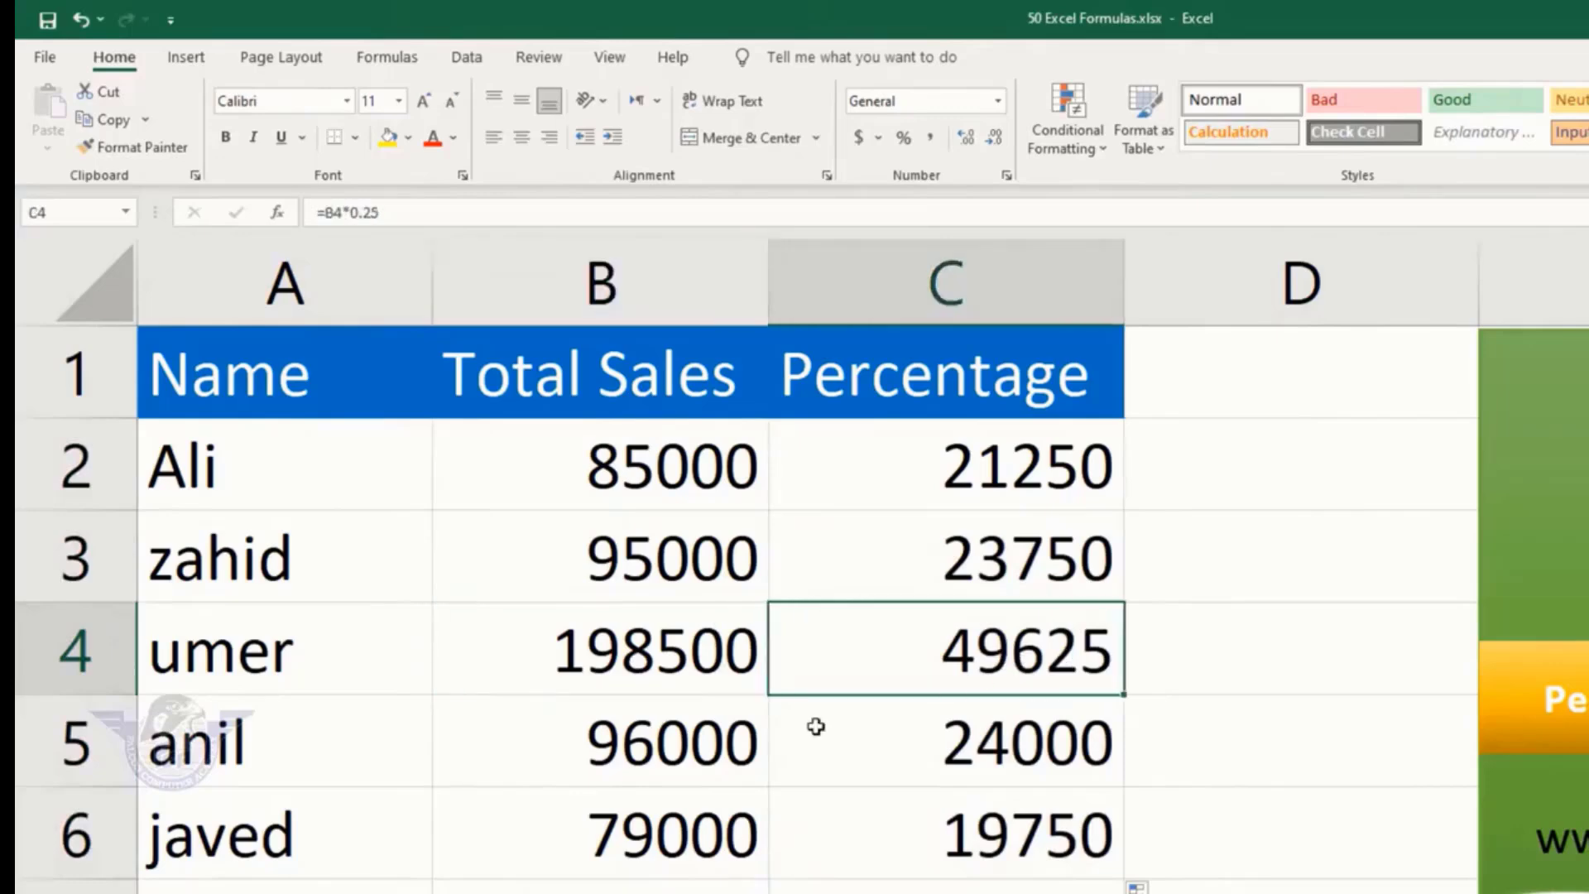
pyautogui.click(675, 769)
pyautogui.click(1003, 743)
pyautogui.click(662, 846)
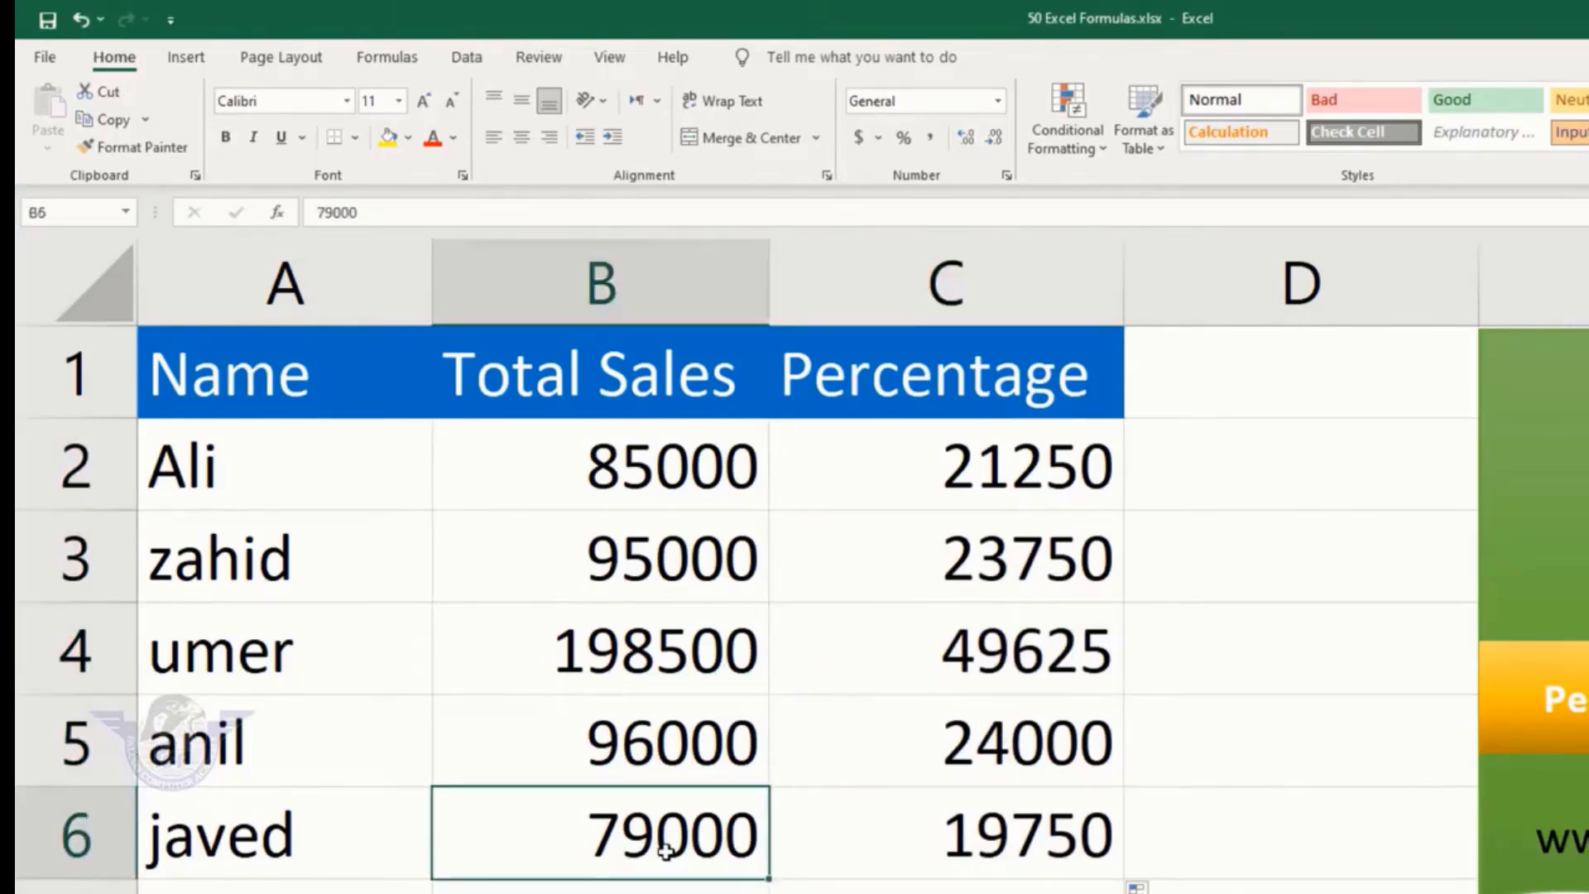
pyautogui.click(922, 841)
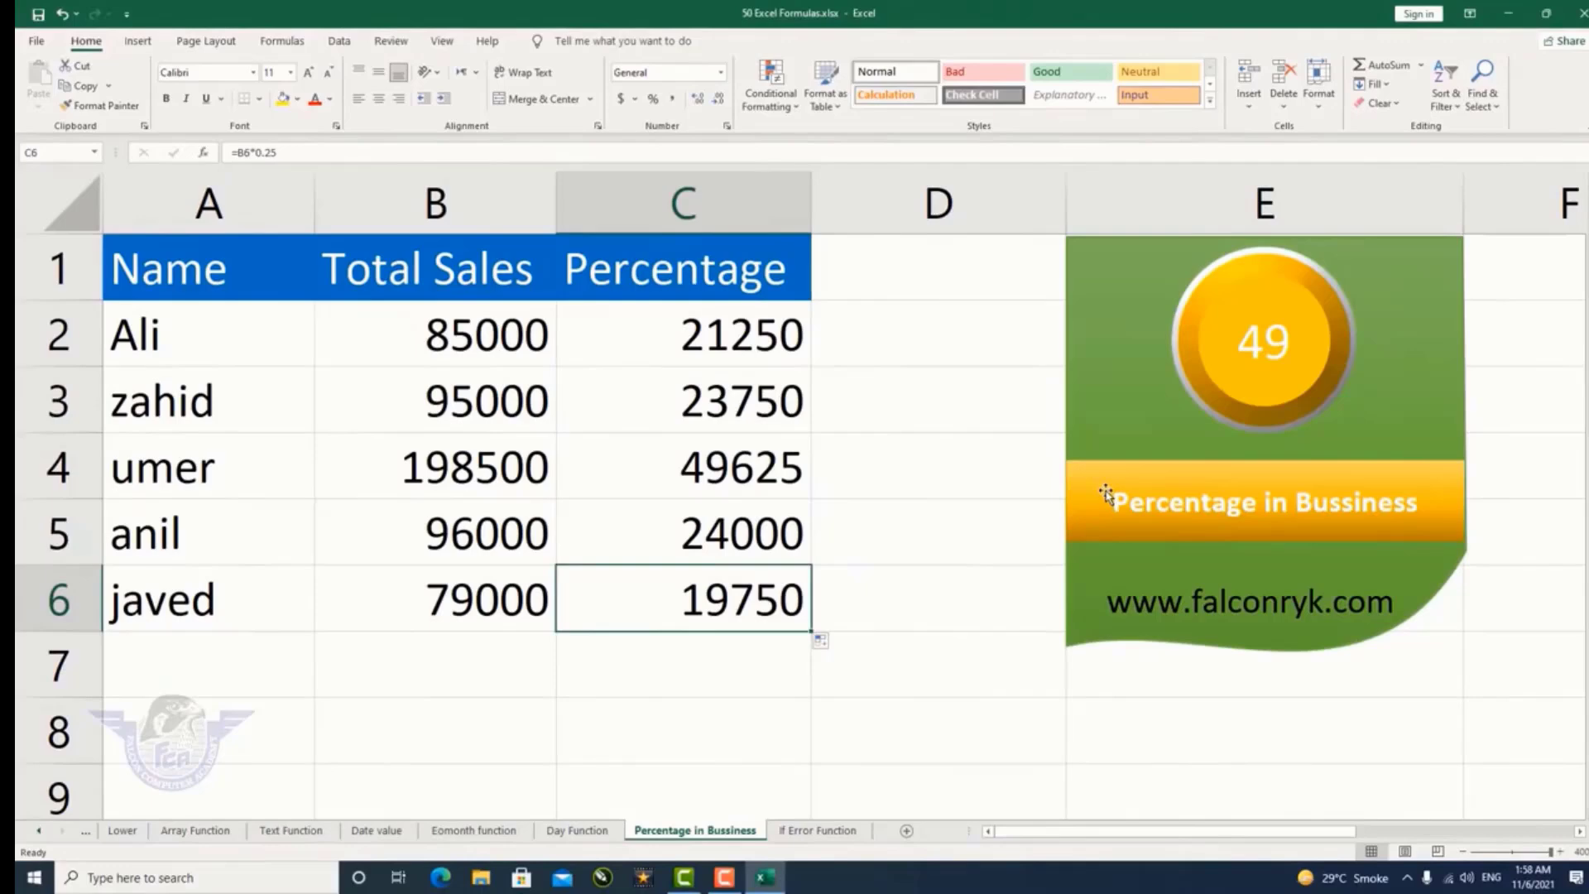
# On the If Error Function sheet, examine the IFERROR formula in D2, the failing division in C3 and the text entry in A6
pyautogui.hotkey('ctrl', 'pagedown')
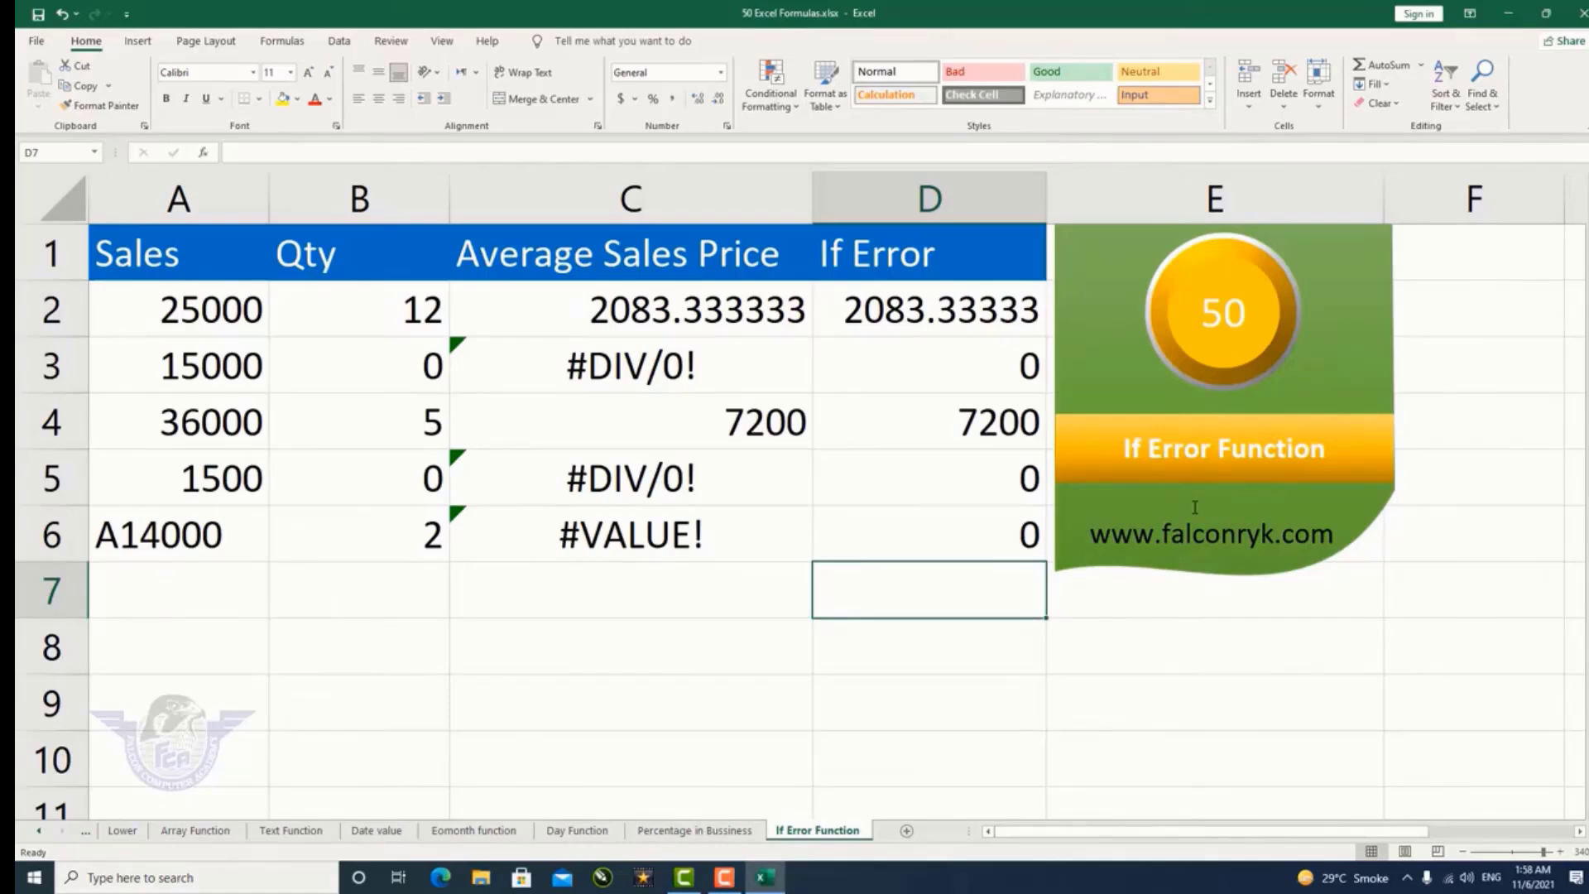
pyautogui.press('Up')
pyautogui.press('Up')
pyautogui.press('Up')
pyautogui.press('Up')
pyautogui.press('Up')
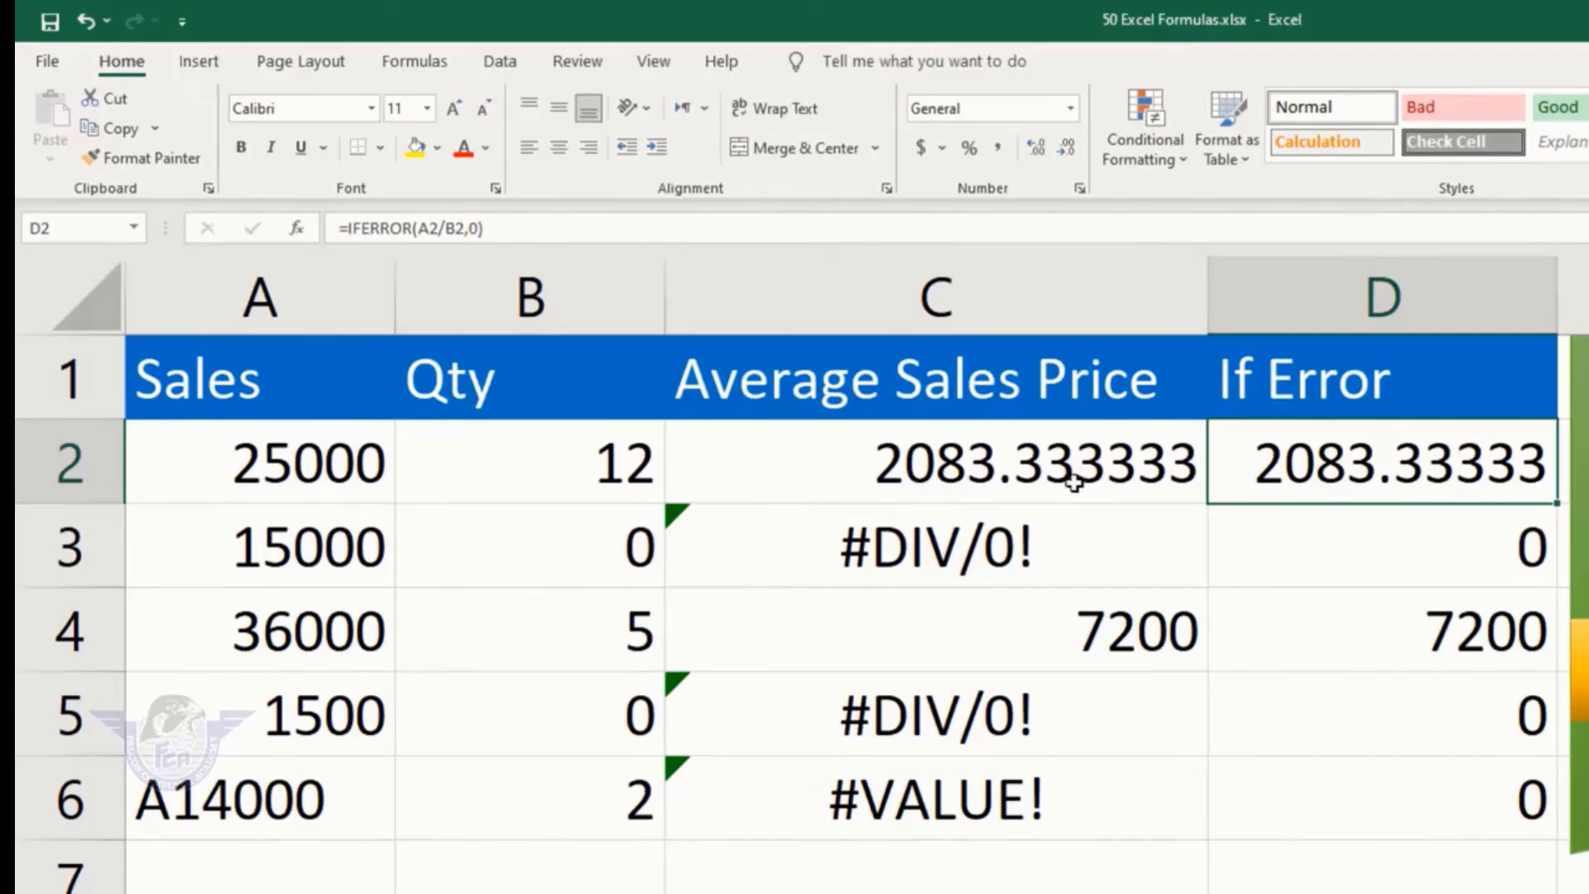
pyautogui.click(597, 545)
pyautogui.click(736, 538)
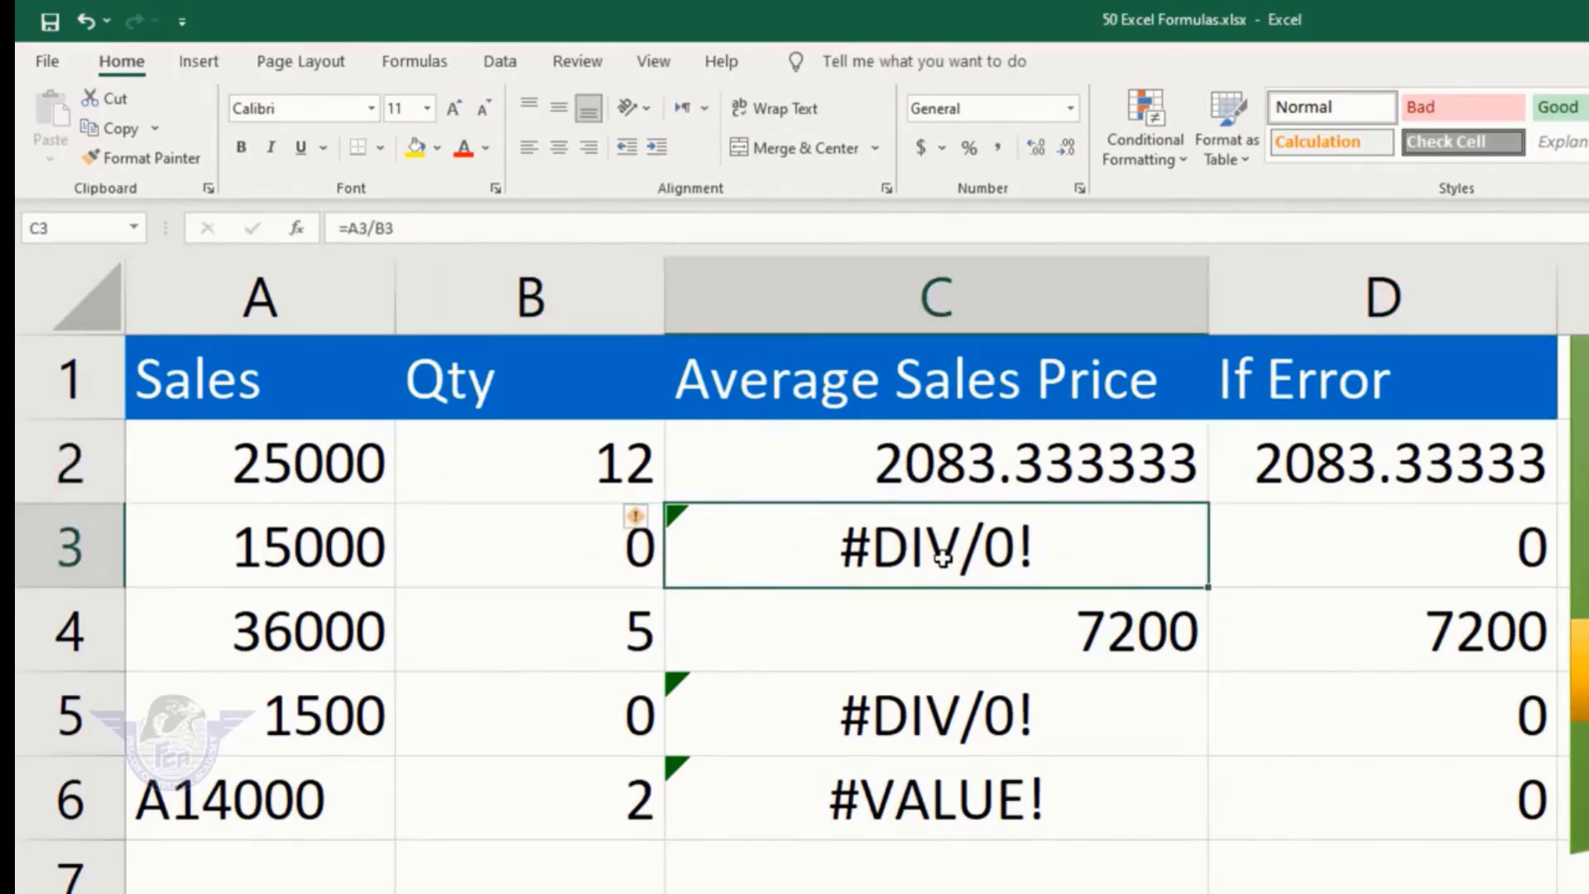
pyautogui.click(313, 807)
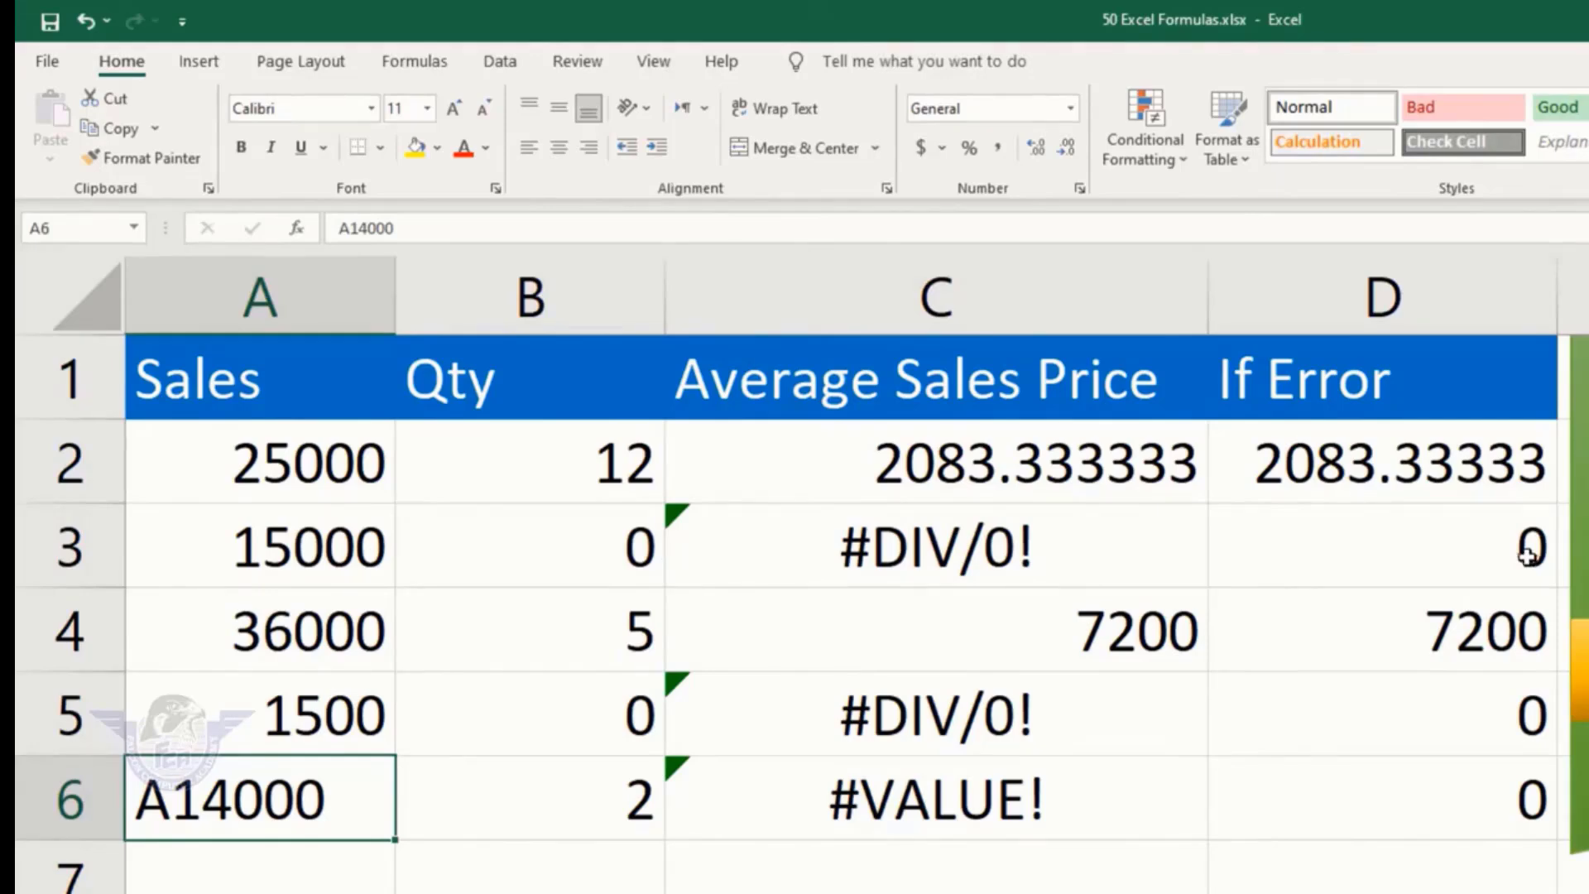
pyautogui.click(1463, 466)
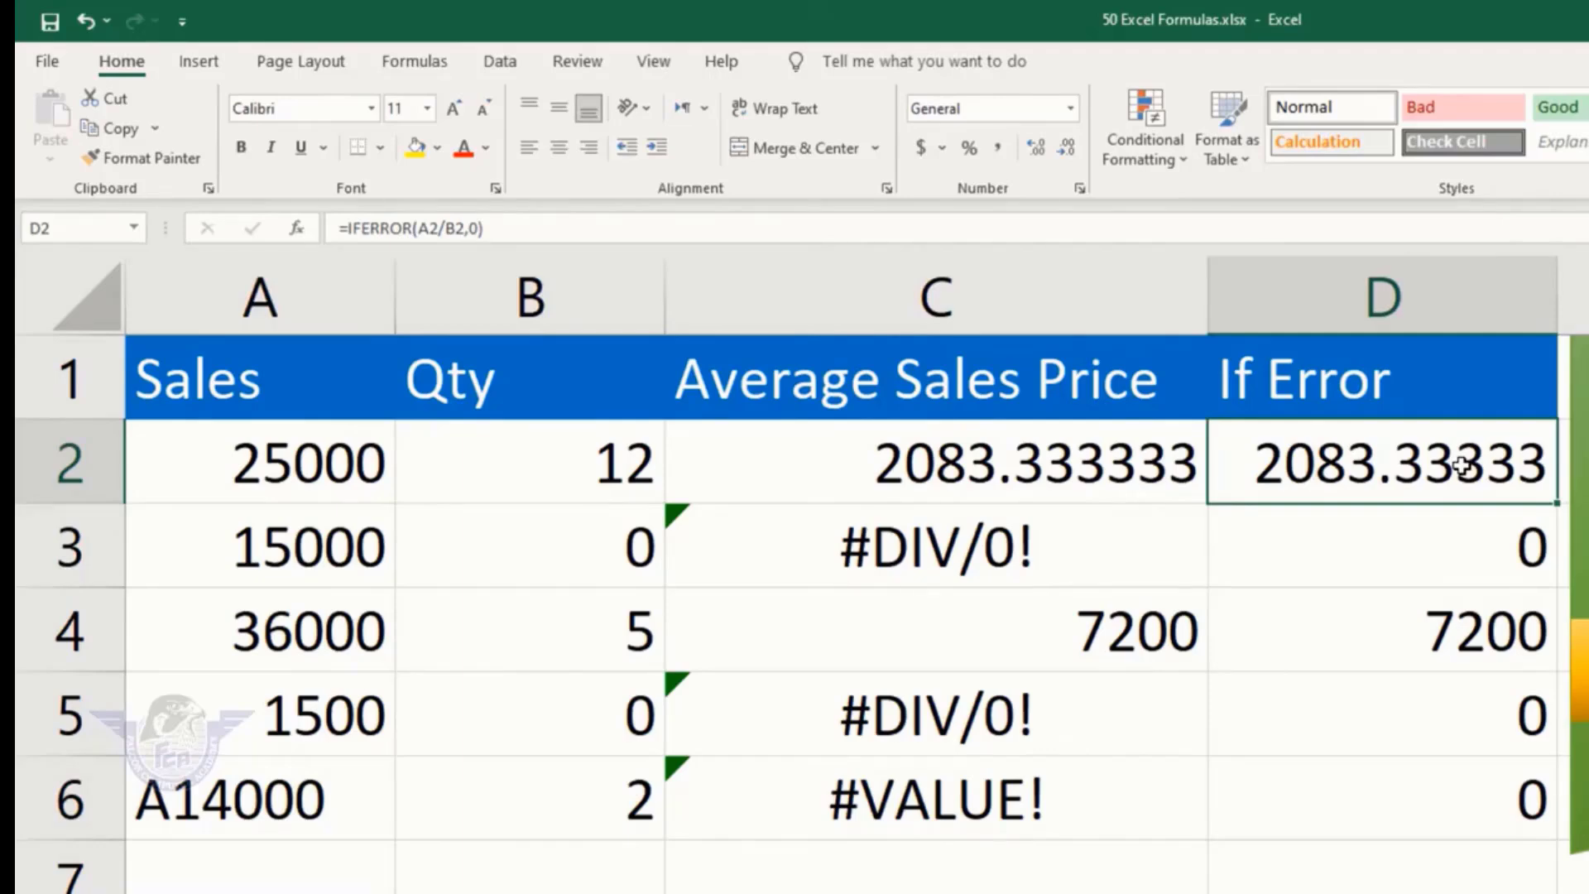
# Clear the If Error values in D2:D6 and enter =IFERROR(A2/B2,0) in D2
pyautogui.moveTo(1463, 466); pyautogui.dragTo(1448, 794)
pyautogui.press('Delete')
pyautogui.click(1454, 465)
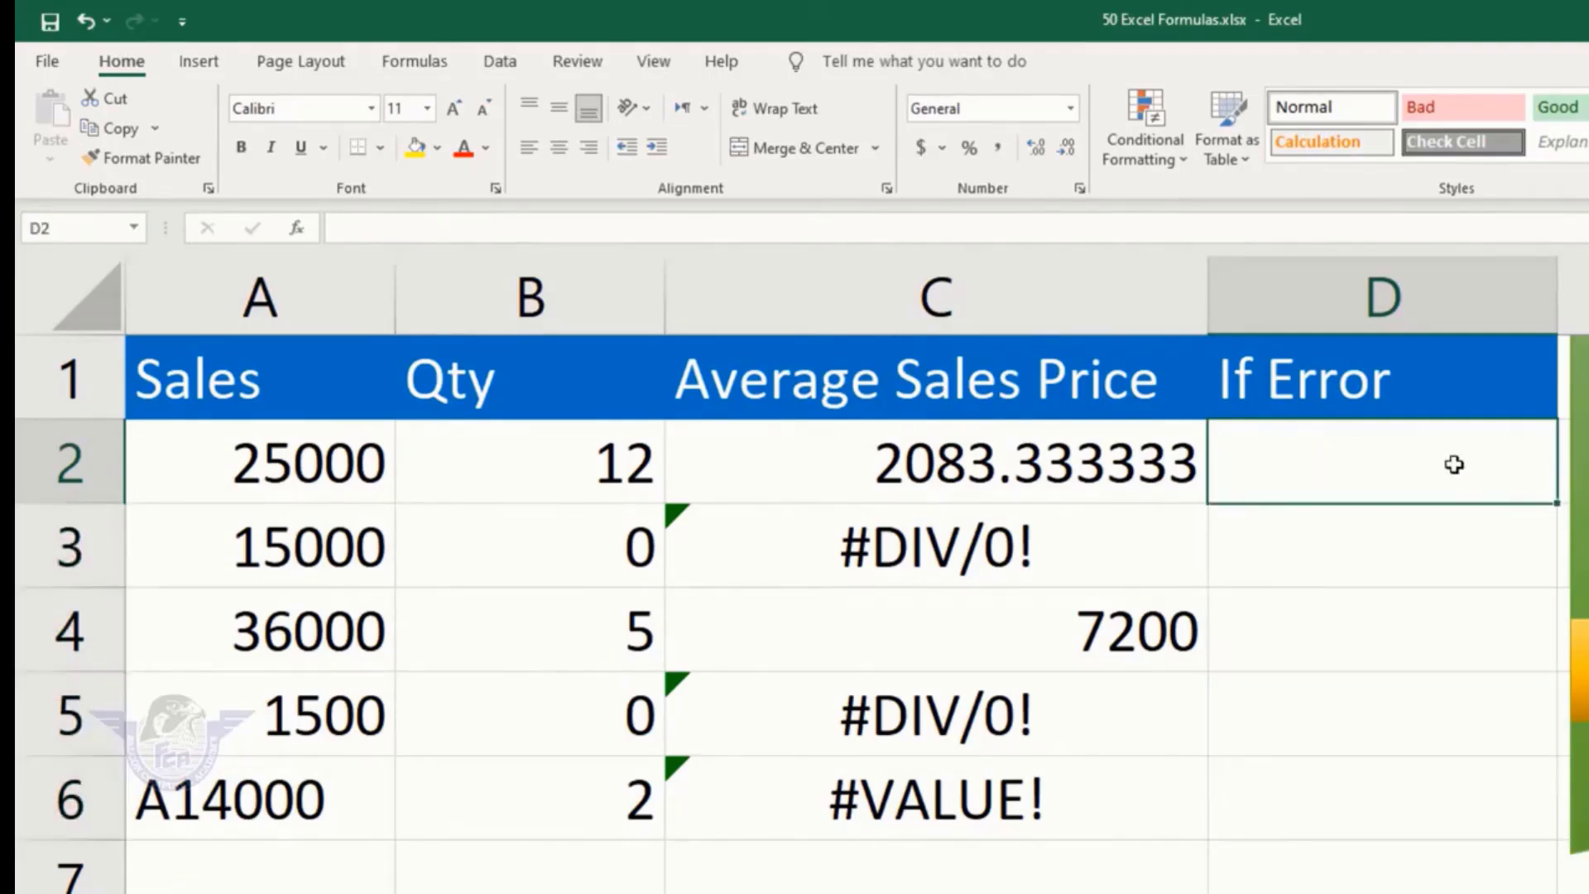
pyautogui.write('=ife')
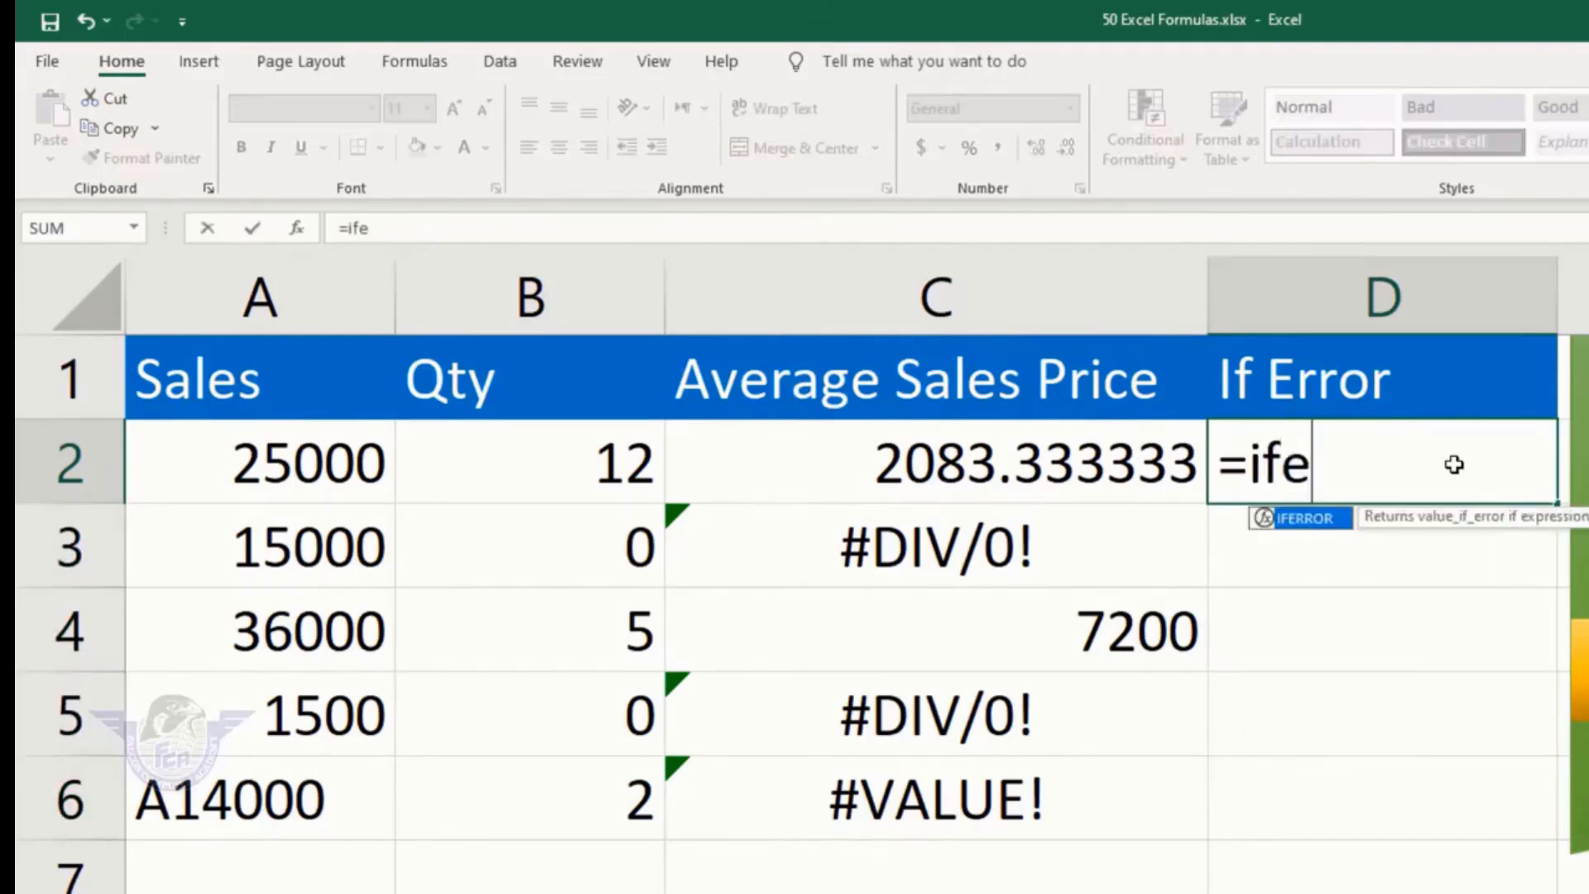
pyautogui.write('r')
pyautogui.press('Tab')
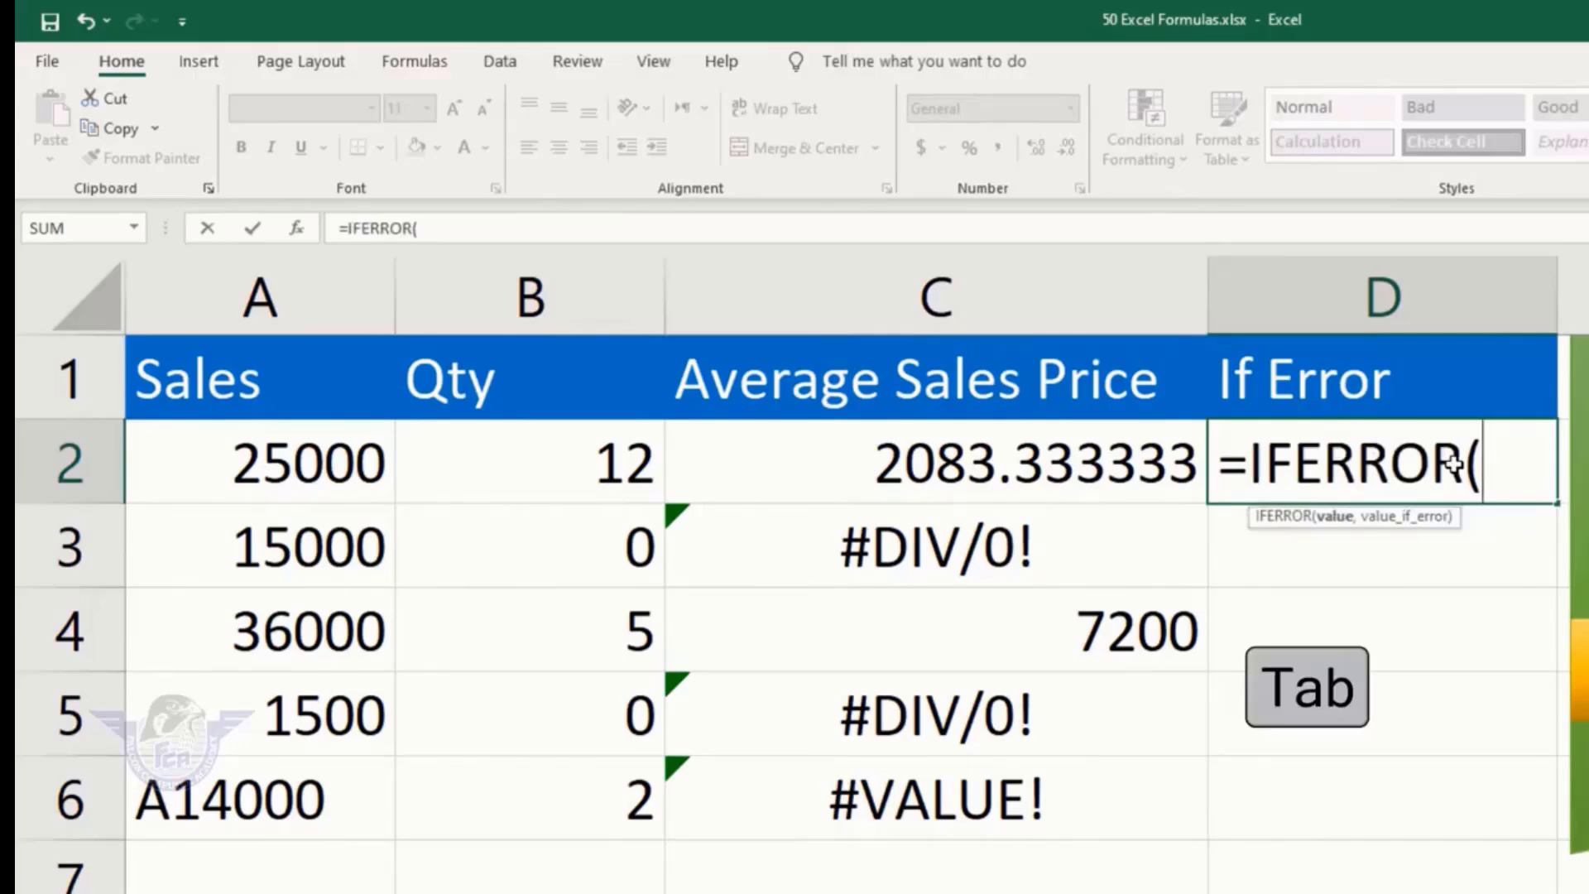
pyautogui.click(290, 494)
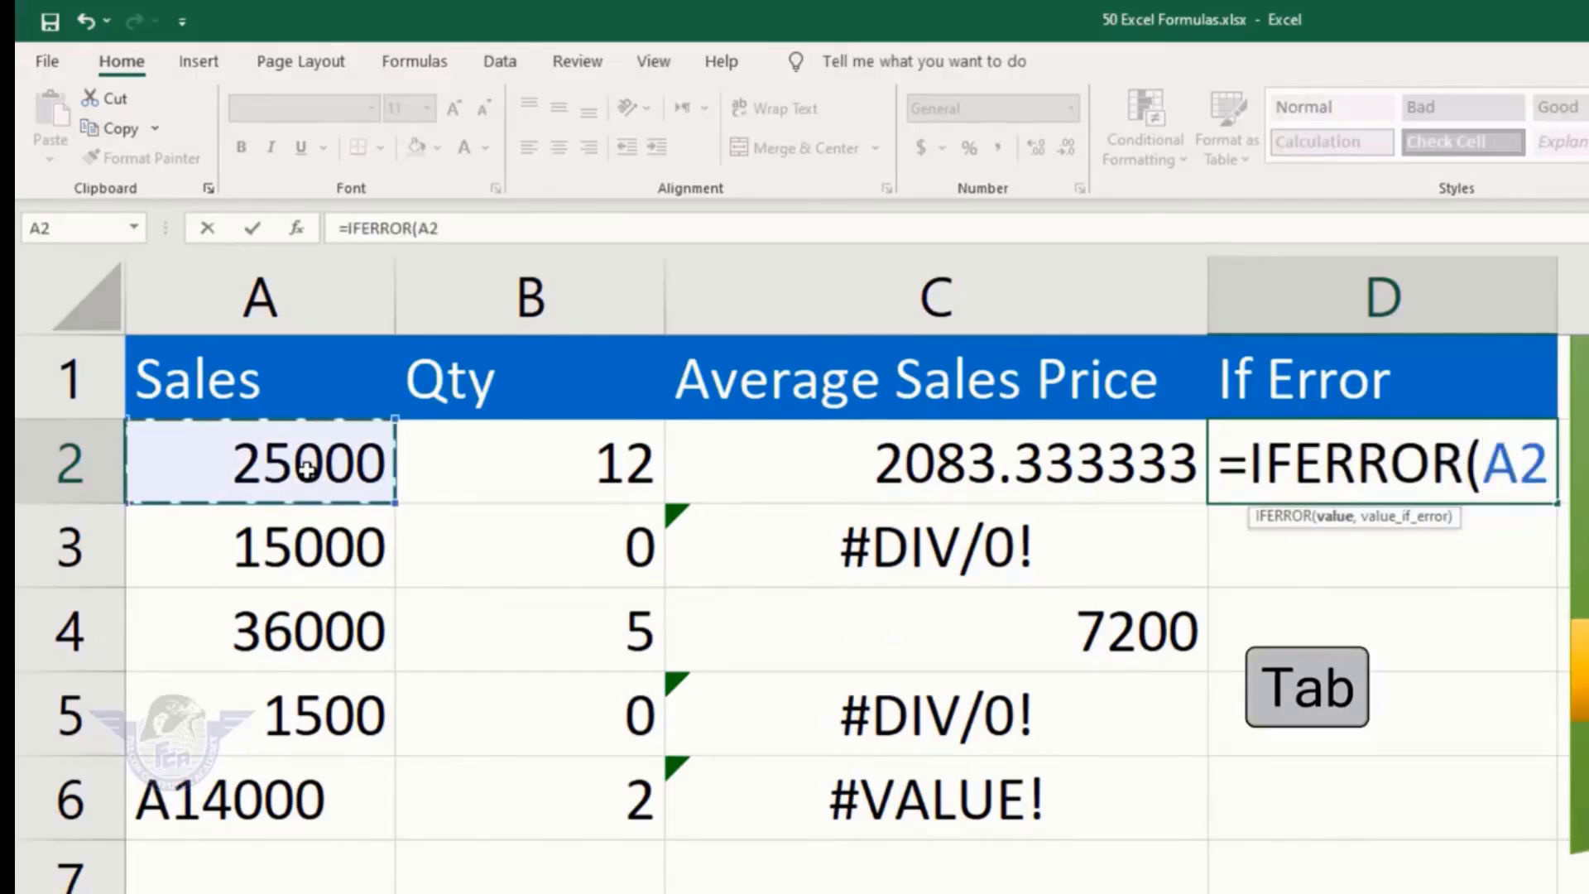
pyautogui.write('/')
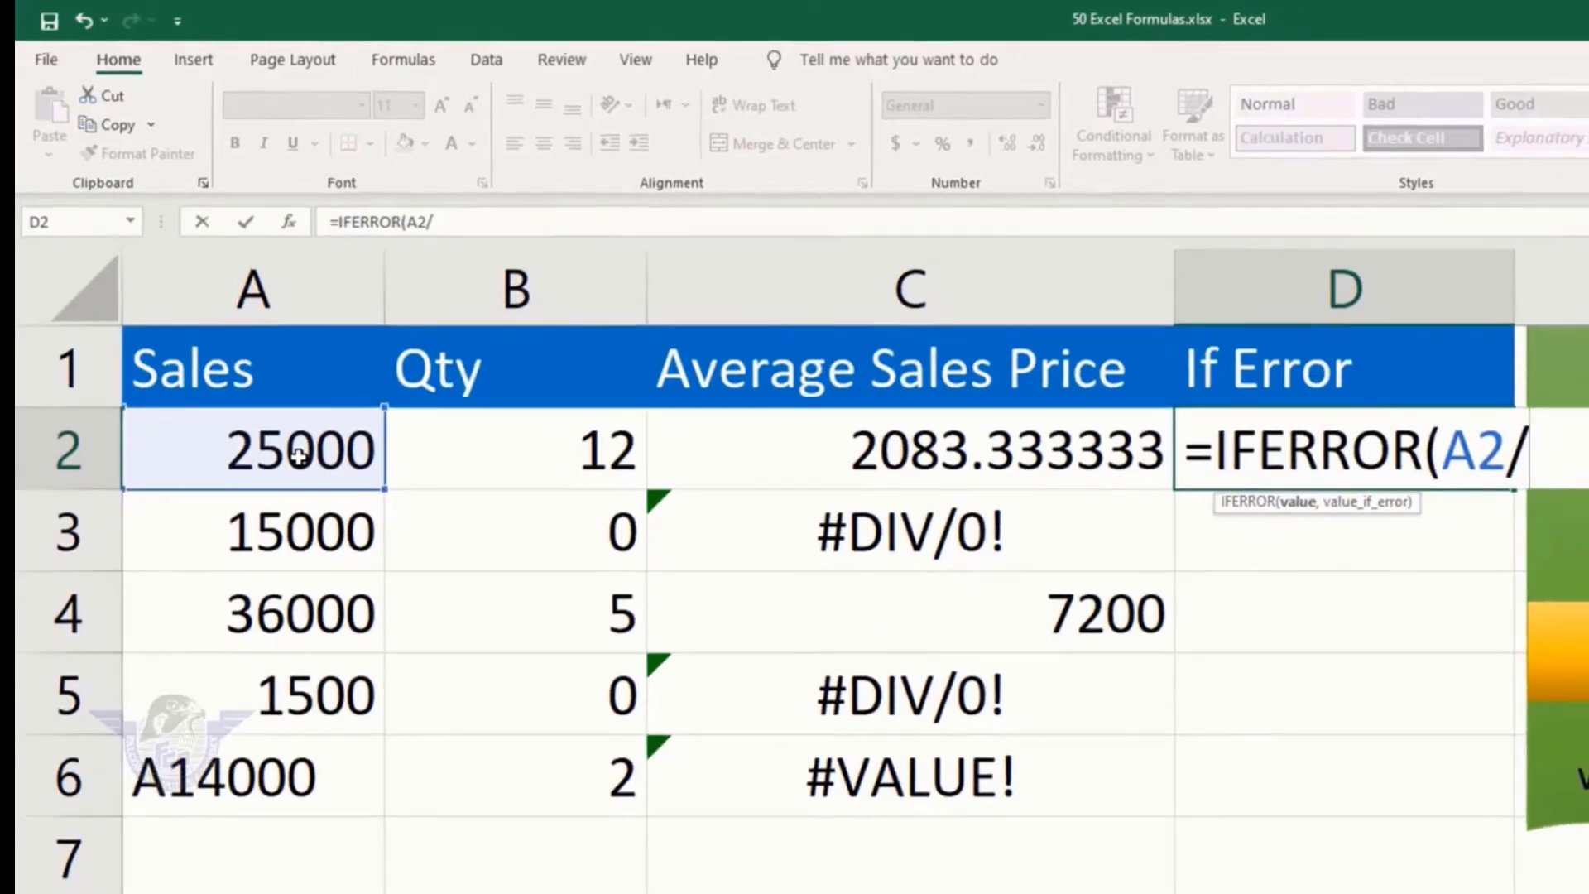
pyautogui.click(493, 461)
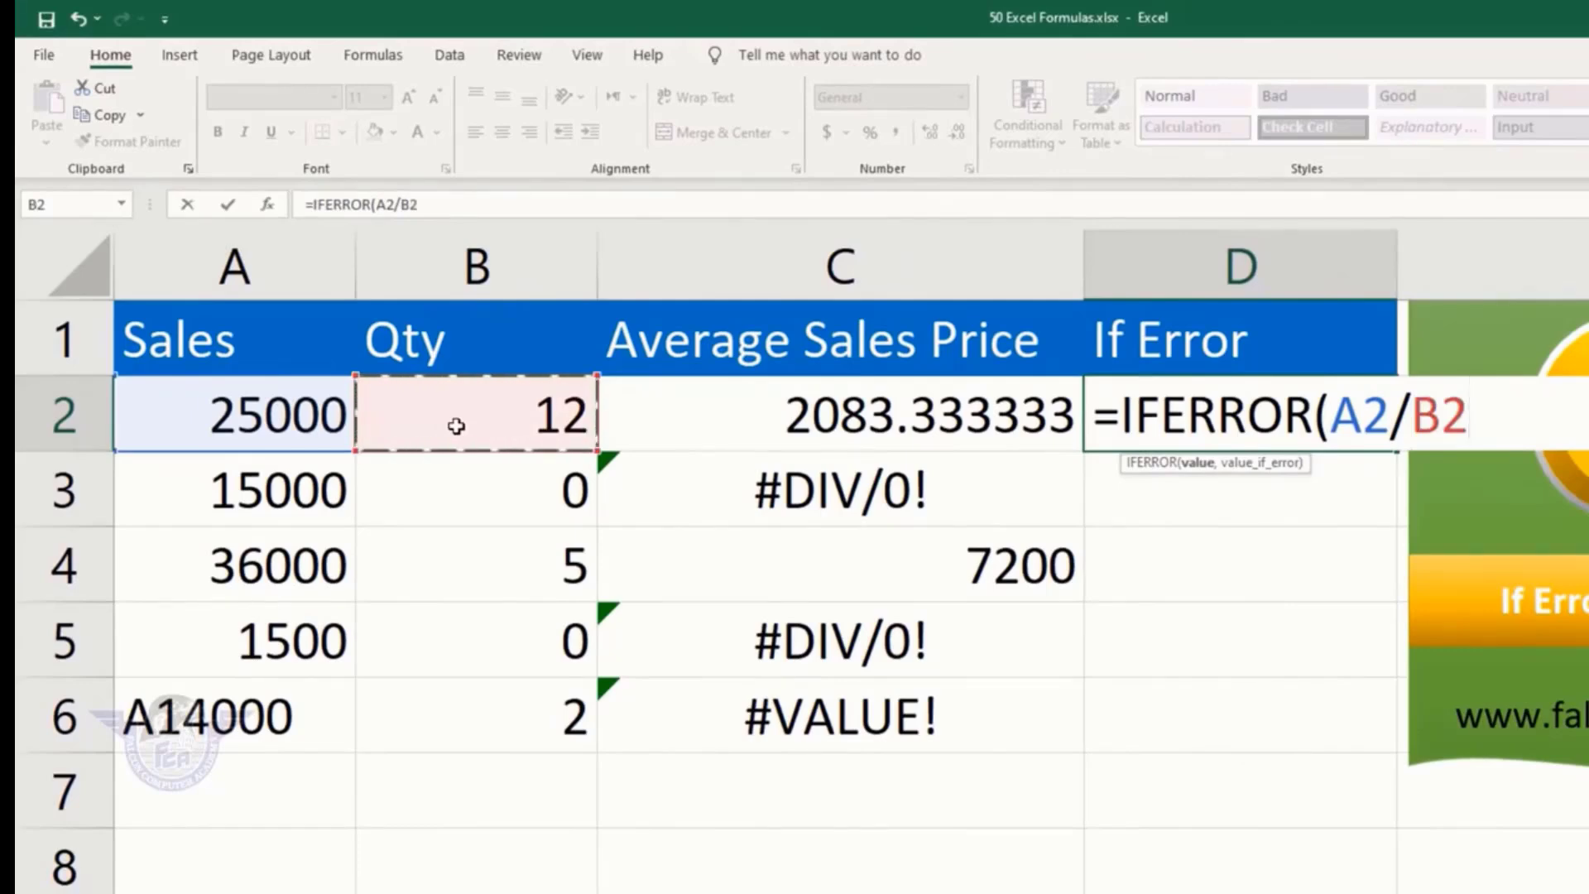
pyautogui.write(',')
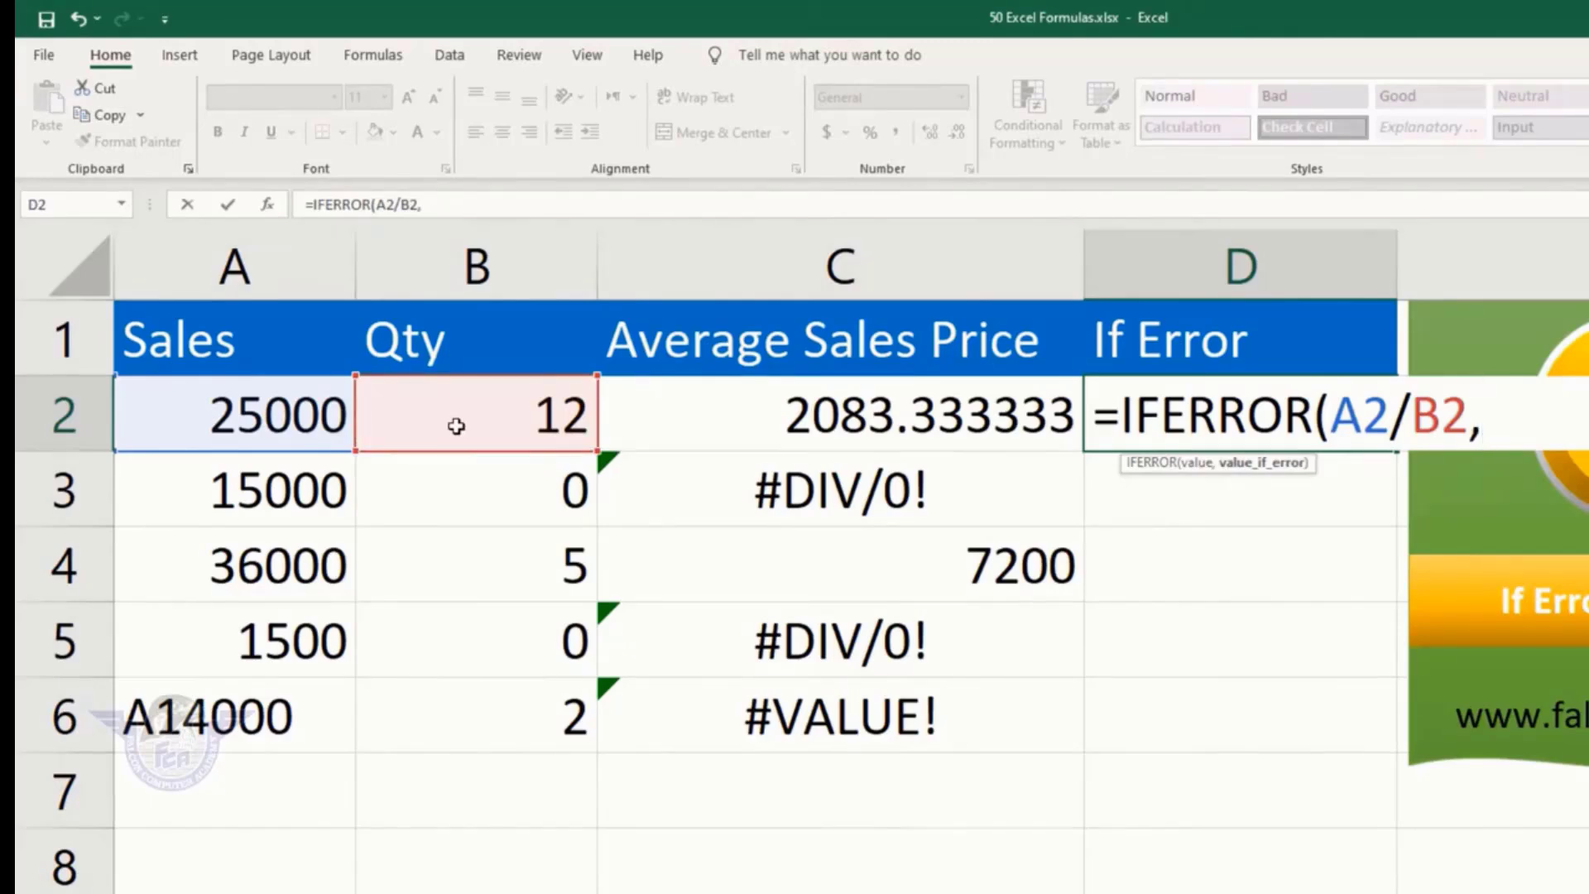
pyautogui.write('0)')
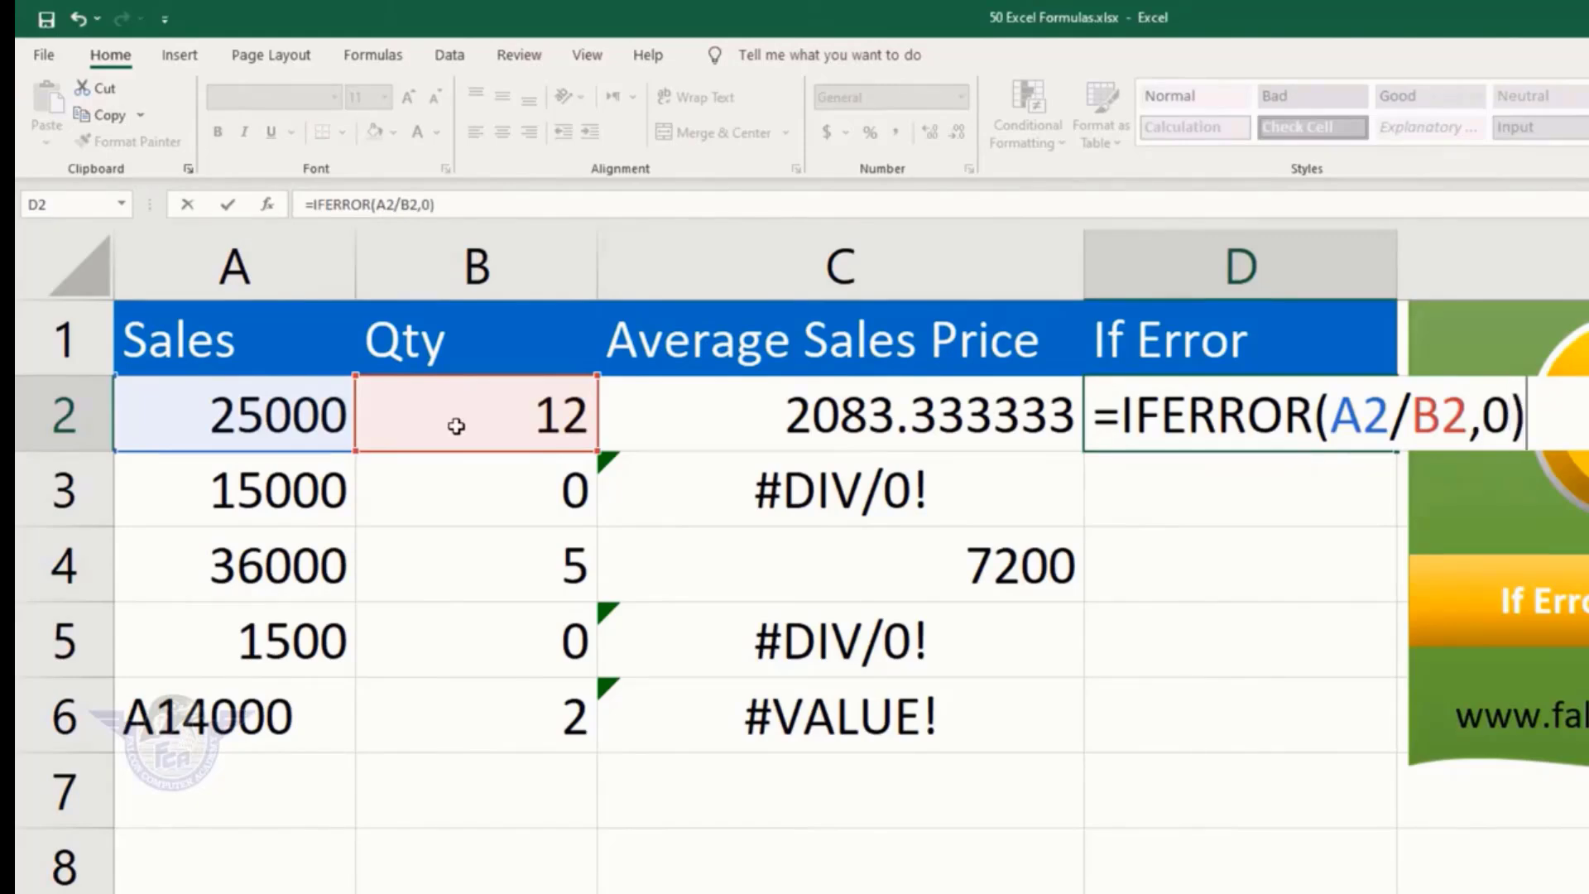
pyautogui.press('Return')
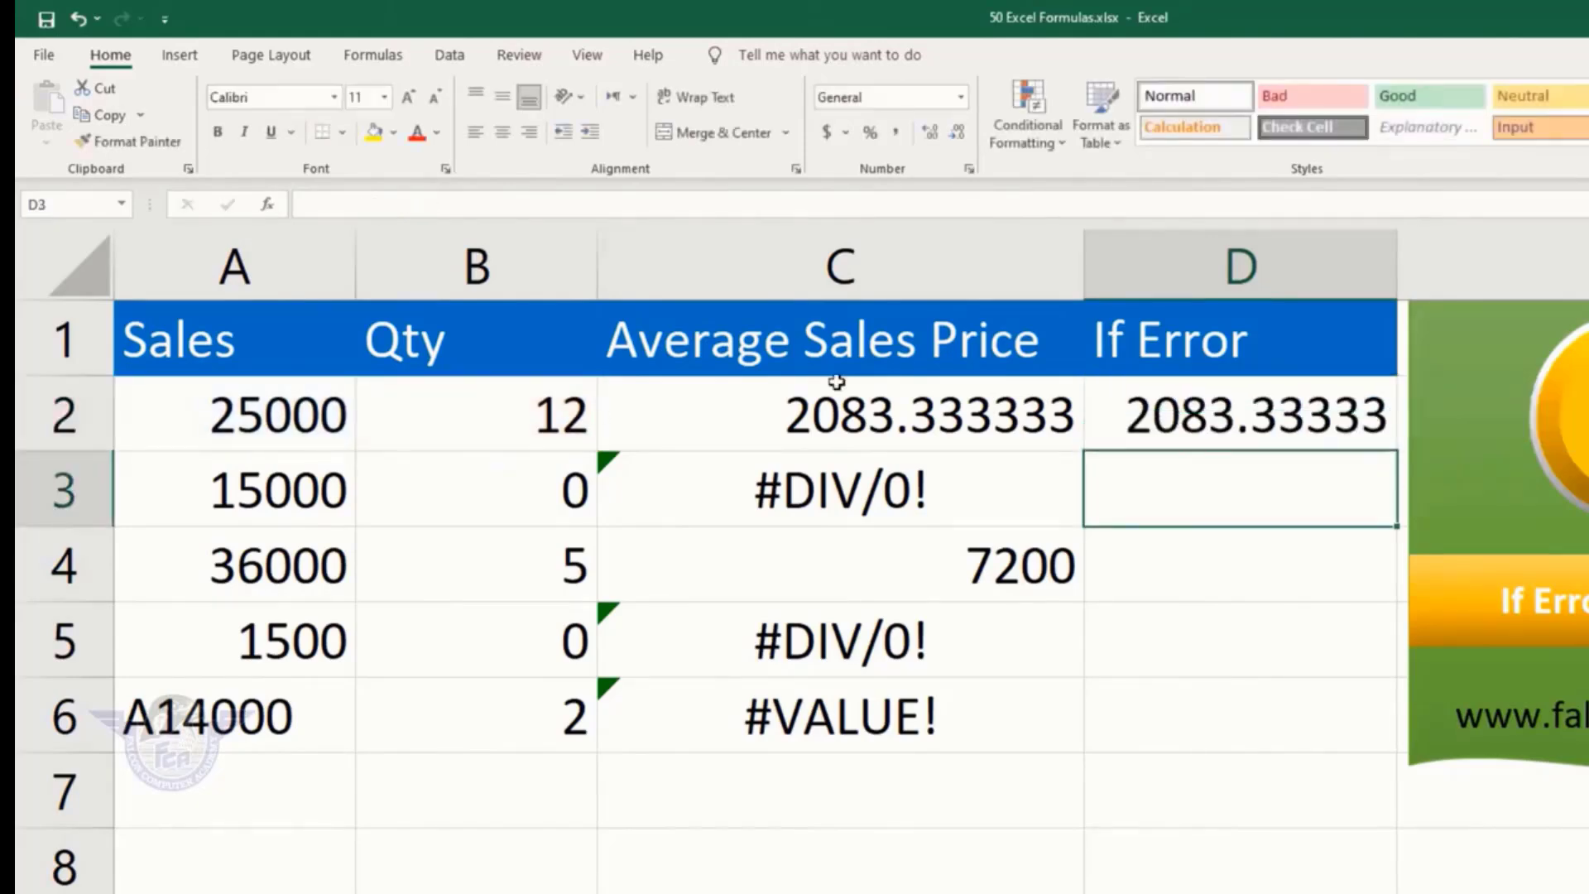
# Fill the IFERROR formula from D2 down to D6 and compare columns C and D in rows 3, 5 and 6
pyautogui.click(1291, 412)
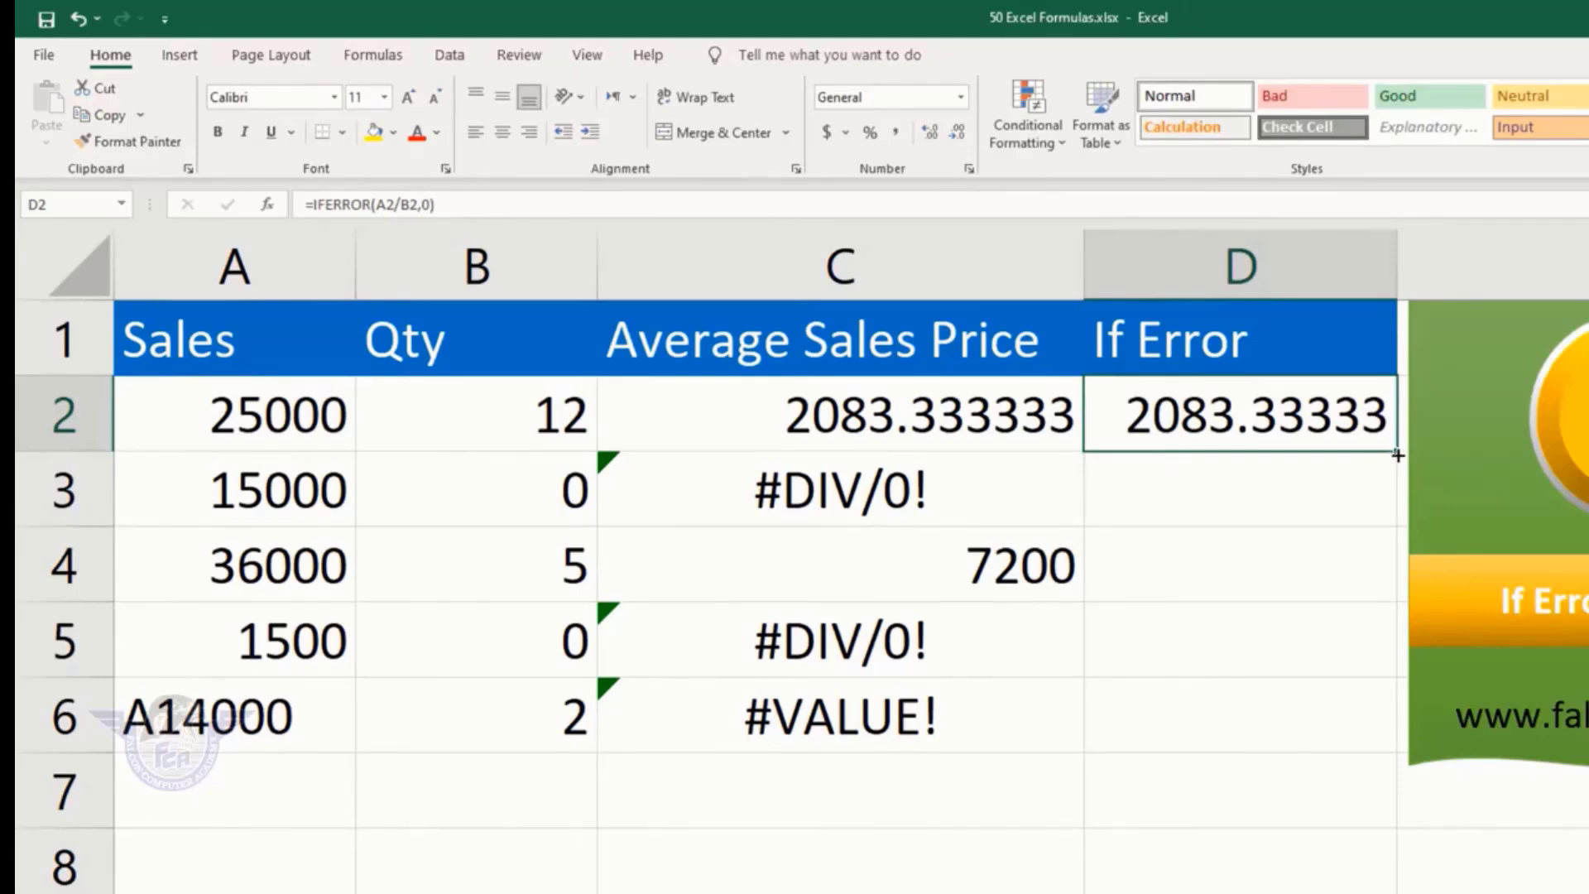
pyautogui.moveTo(1397, 454); pyautogui.dragTo(1383, 749)
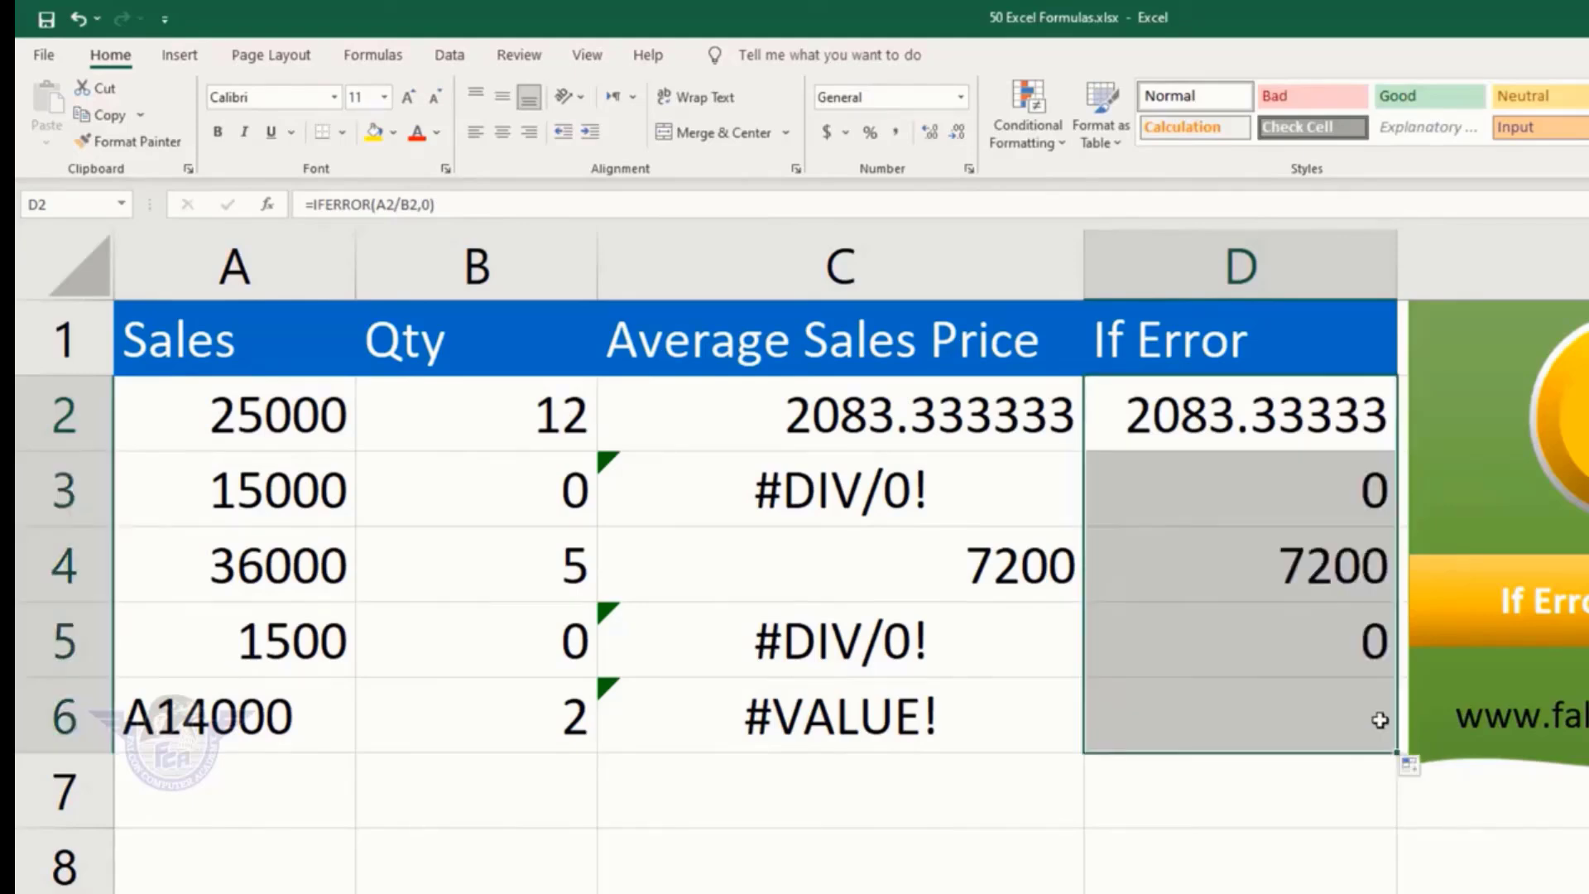
pyautogui.click(858, 518)
pyautogui.click(1241, 509)
pyautogui.click(1004, 662)
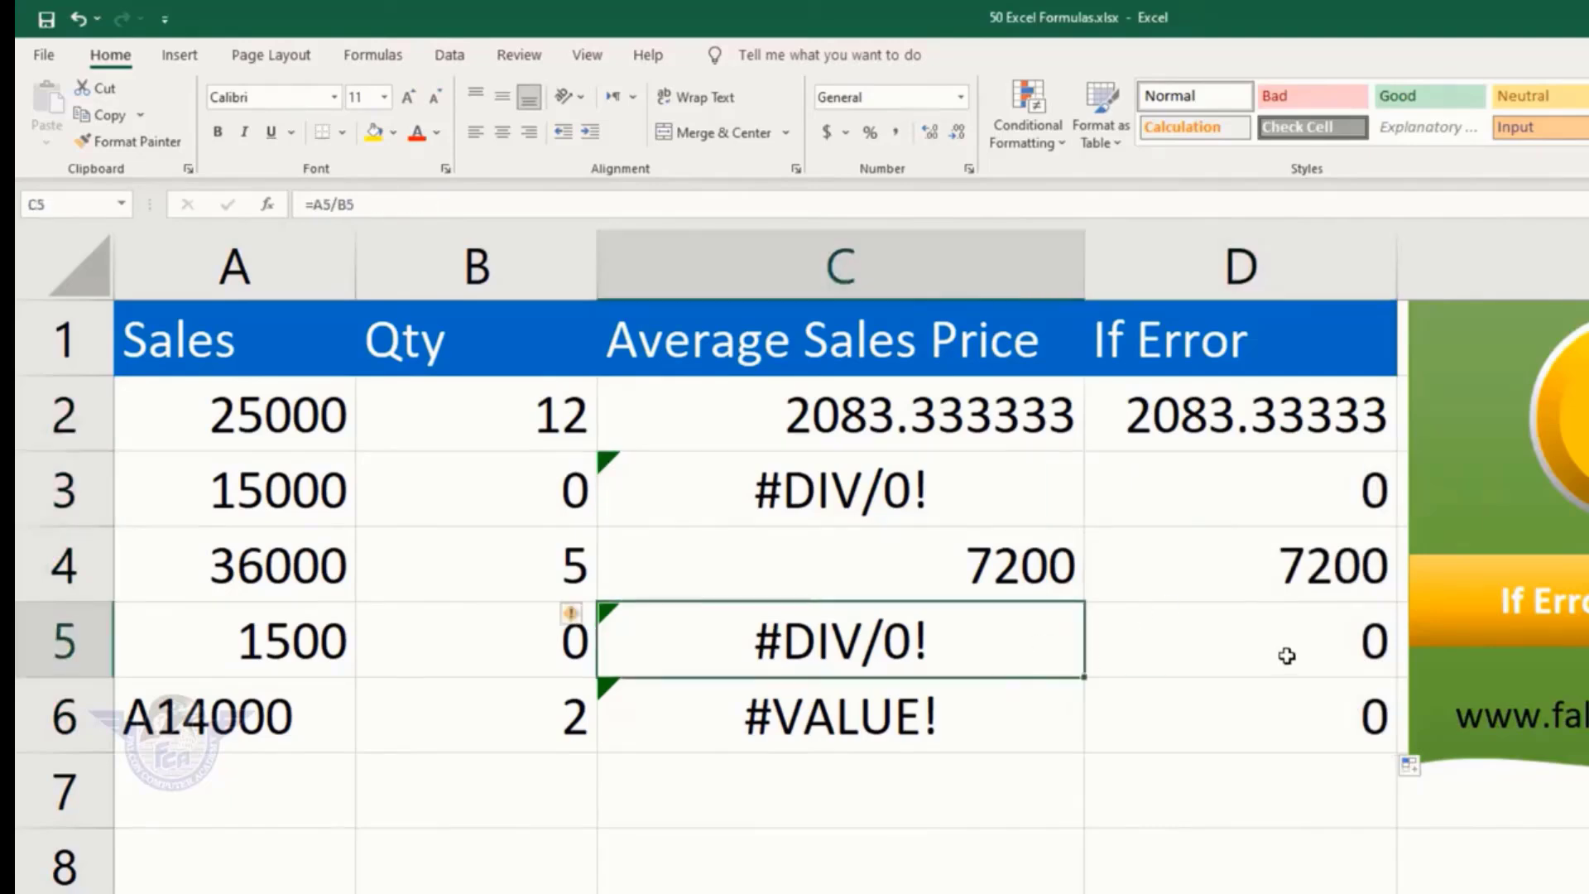
pyautogui.click(1328, 646)
pyautogui.click(1249, 719)
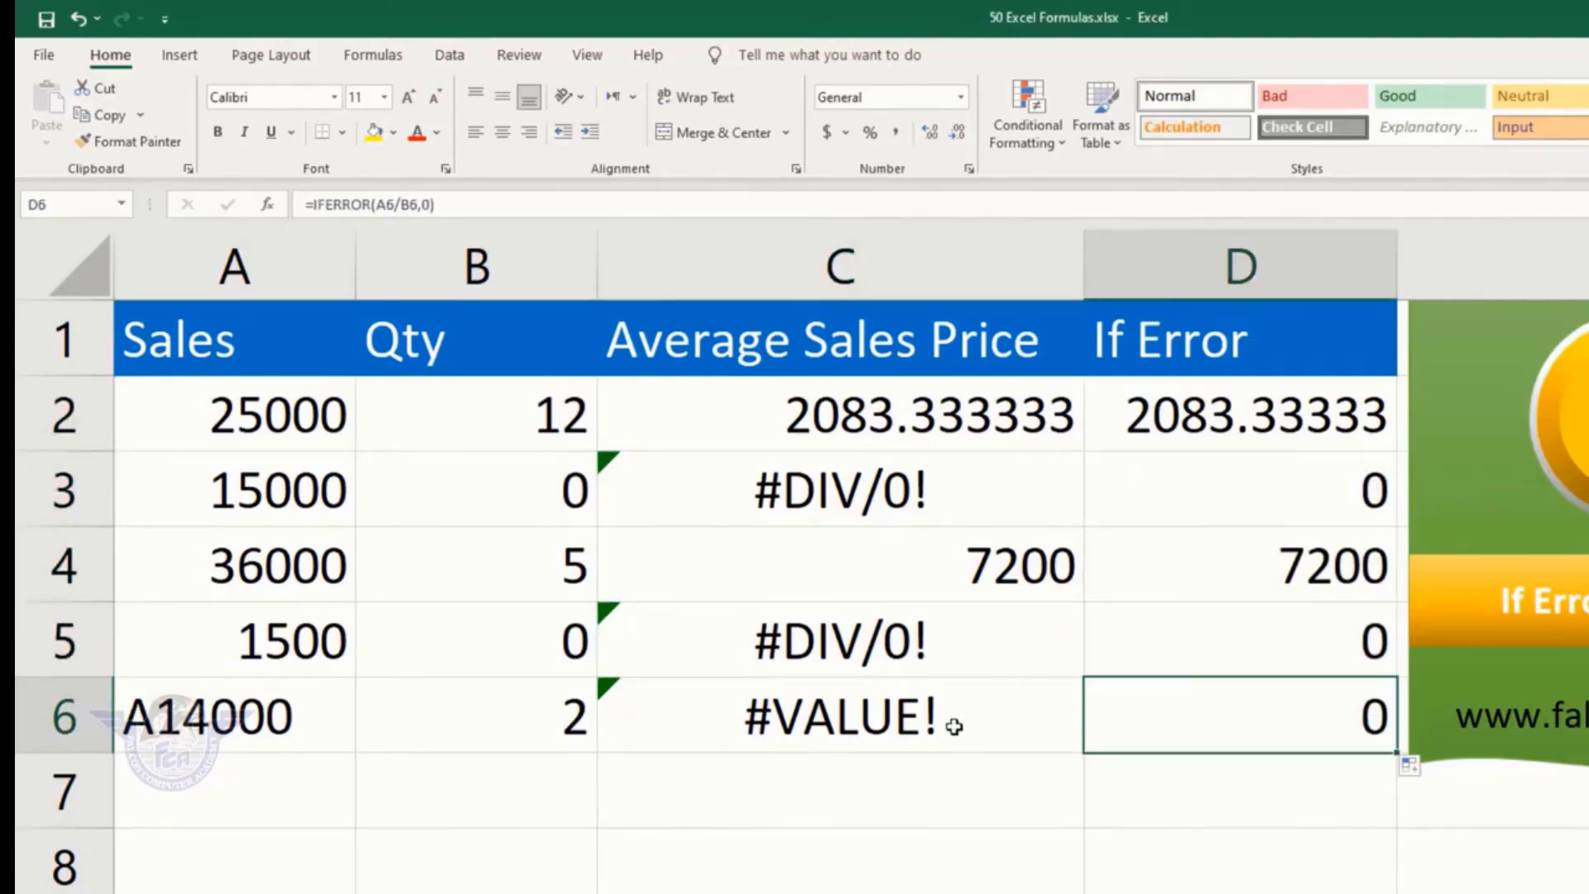
# Clear the Average Sales Price values in C2:C6 and enter =A2/B2 in C2
pyautogui.moveTo(922, 444); pyautogui.dragTo(922, 702)
pyautogui.press('Delete')
pyautogui.click(837, 422)
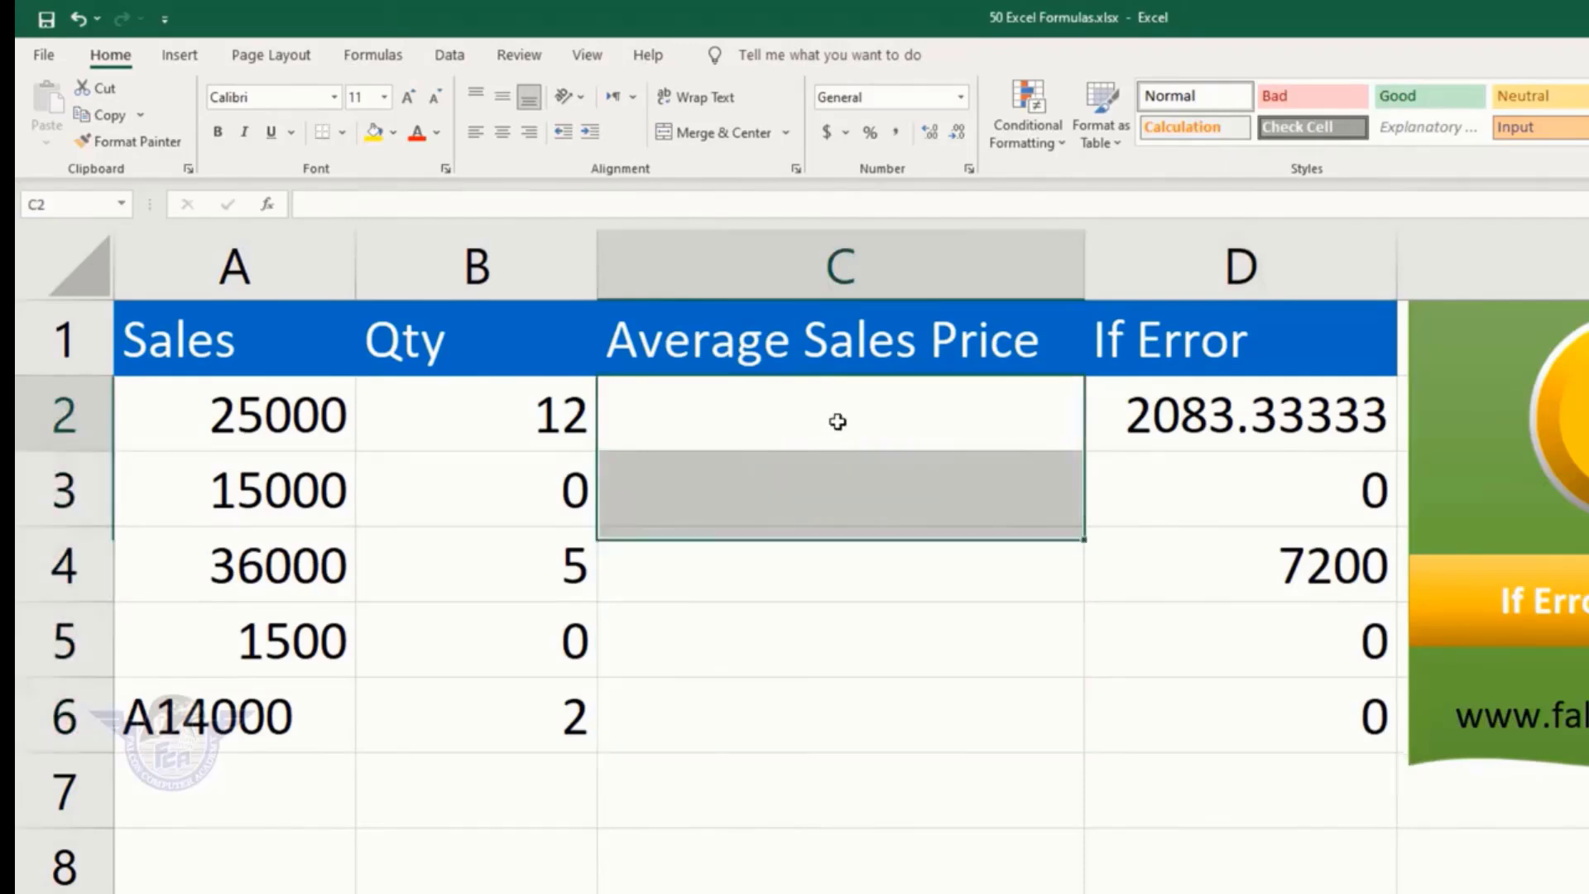
pyautogui.write('=')
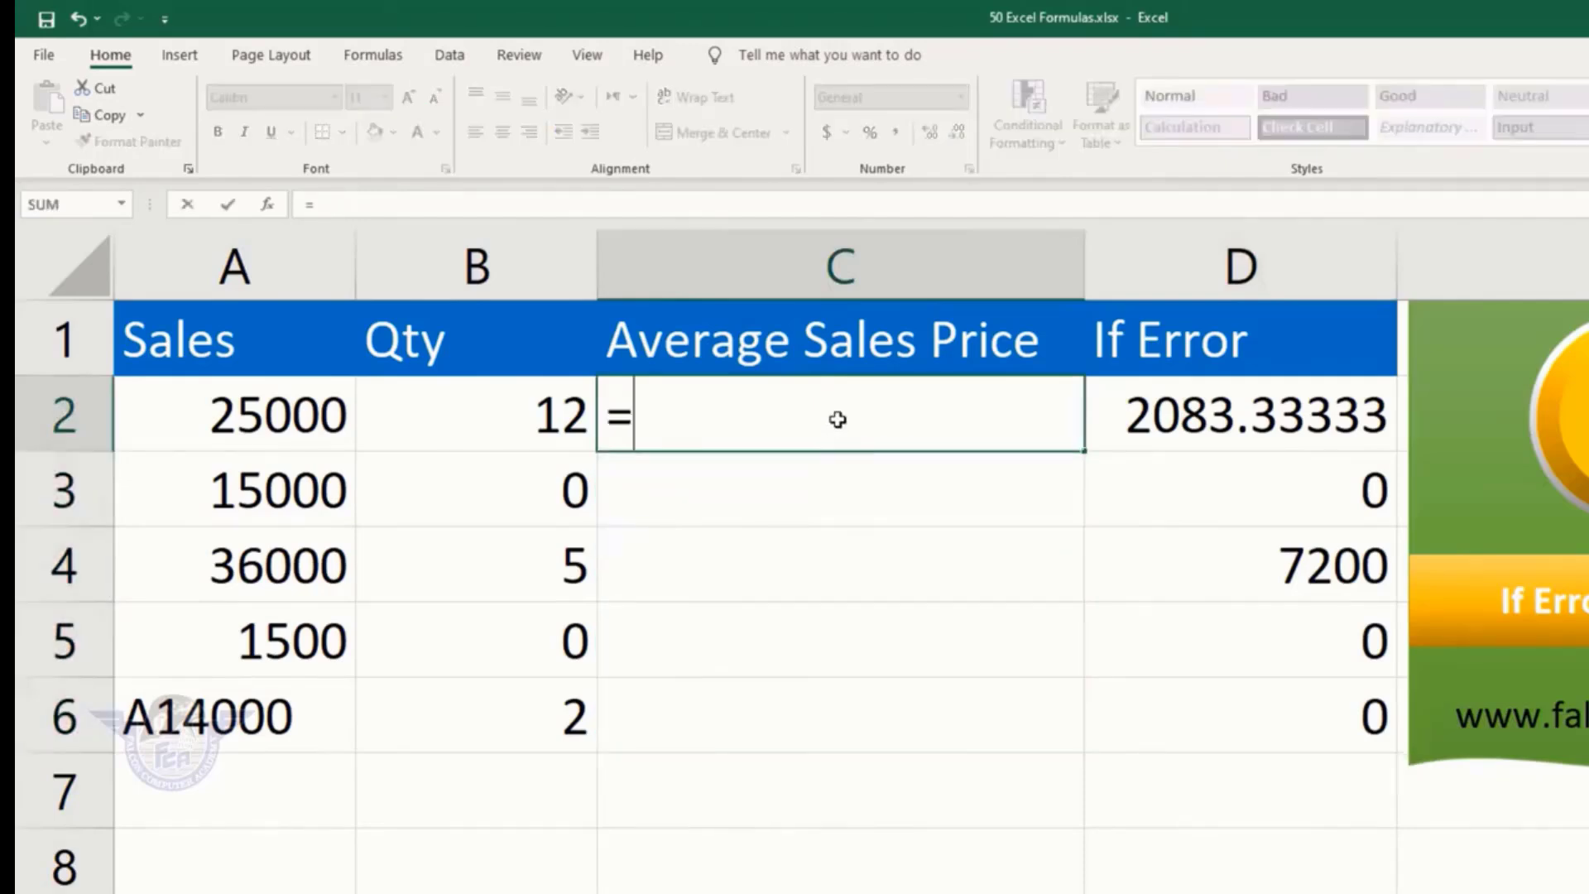
pyautogui.click(298, 420)
pyautogui.write('/')
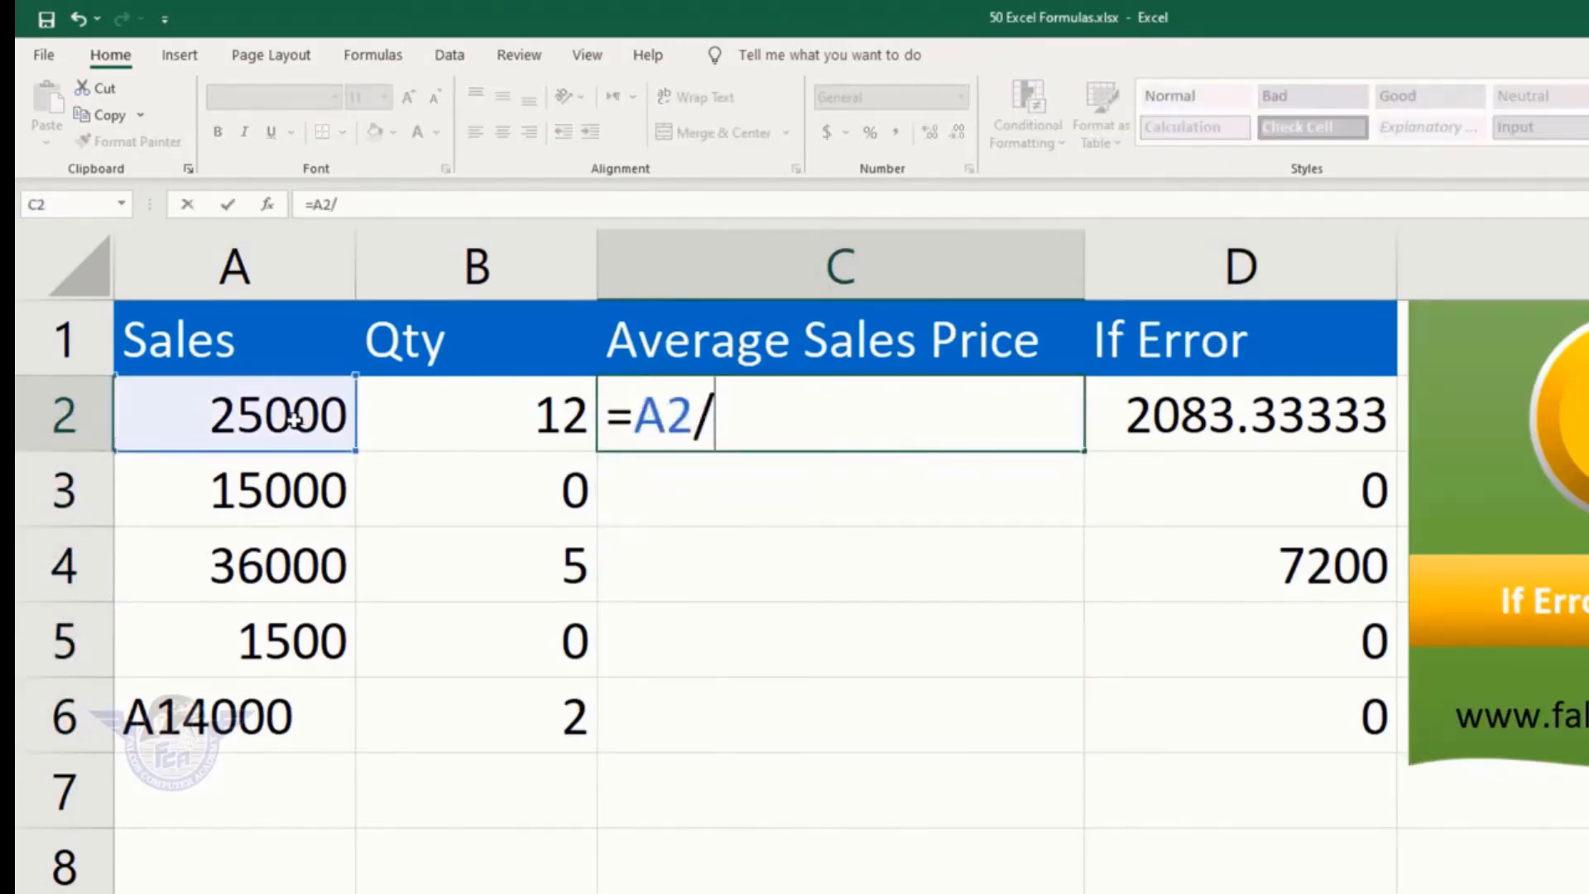
pyautogui.click(461, 405)
pyautogui.press('Return')
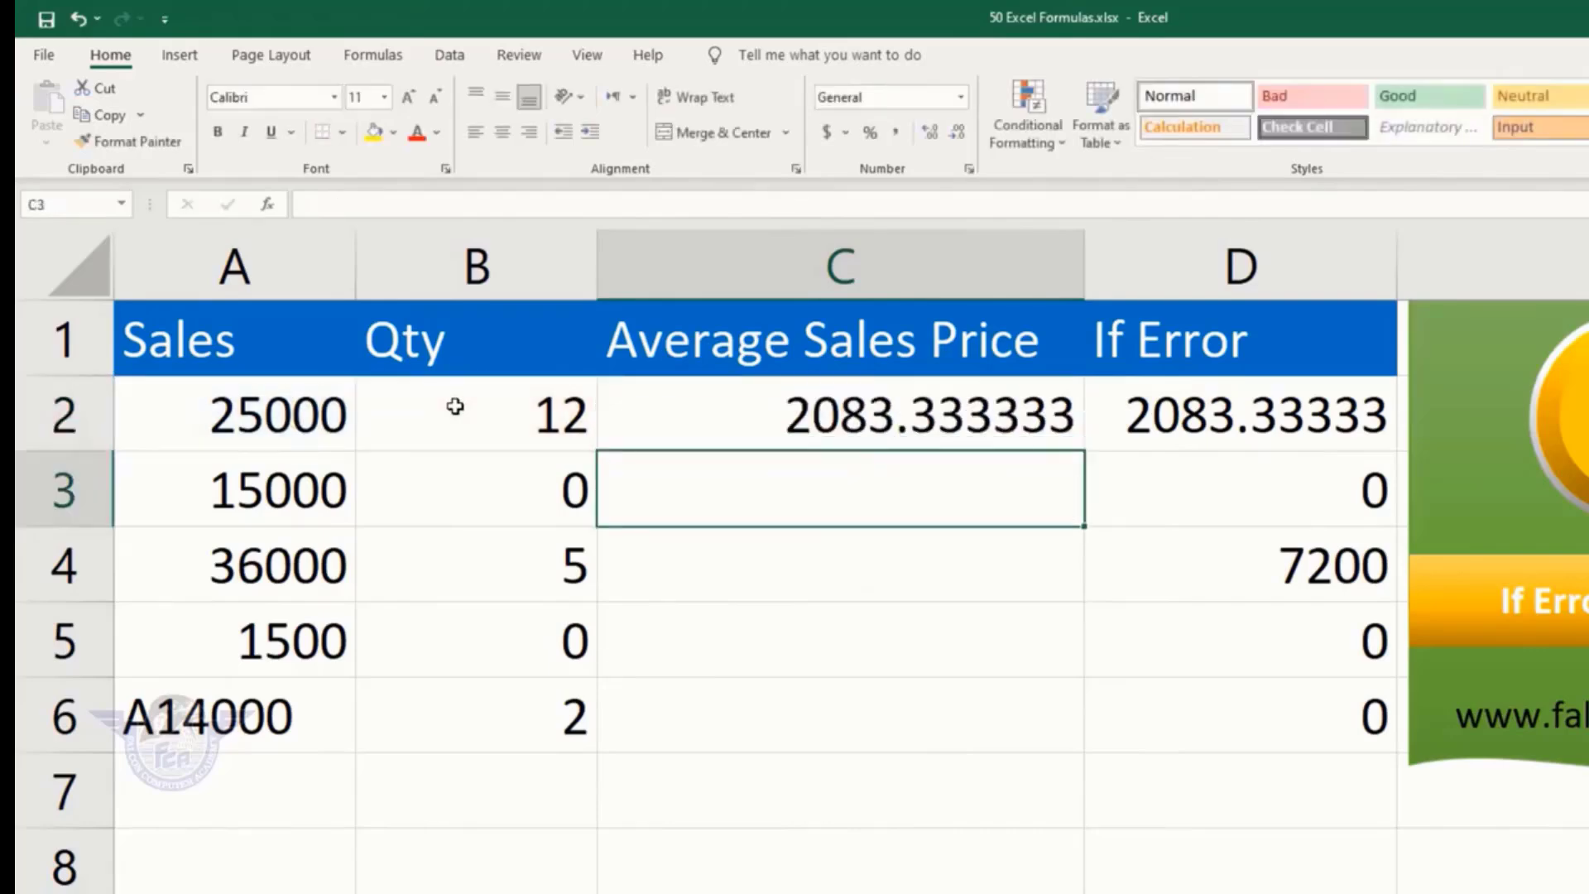
# Fill the division formula from C2 down to C6 and review the IFERROR formulas in D2 and D3
pyautogui.click(832, 383)
pyautogui.moveTo(1083, 452); pyautogui.dragTo(1060, 744)
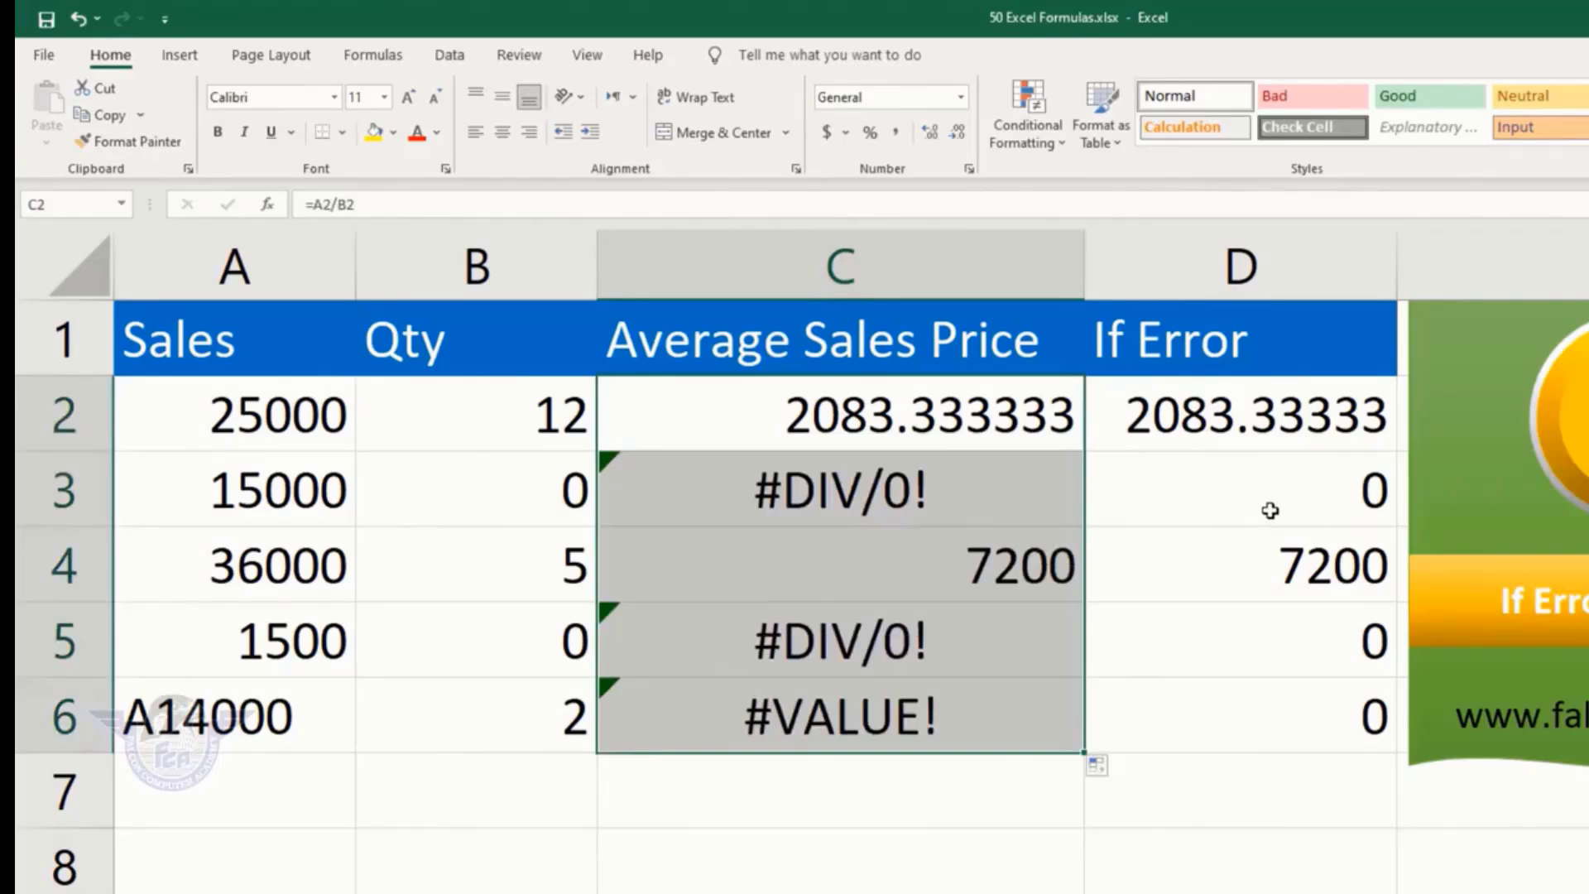
pyautogui.click(1262, 418)
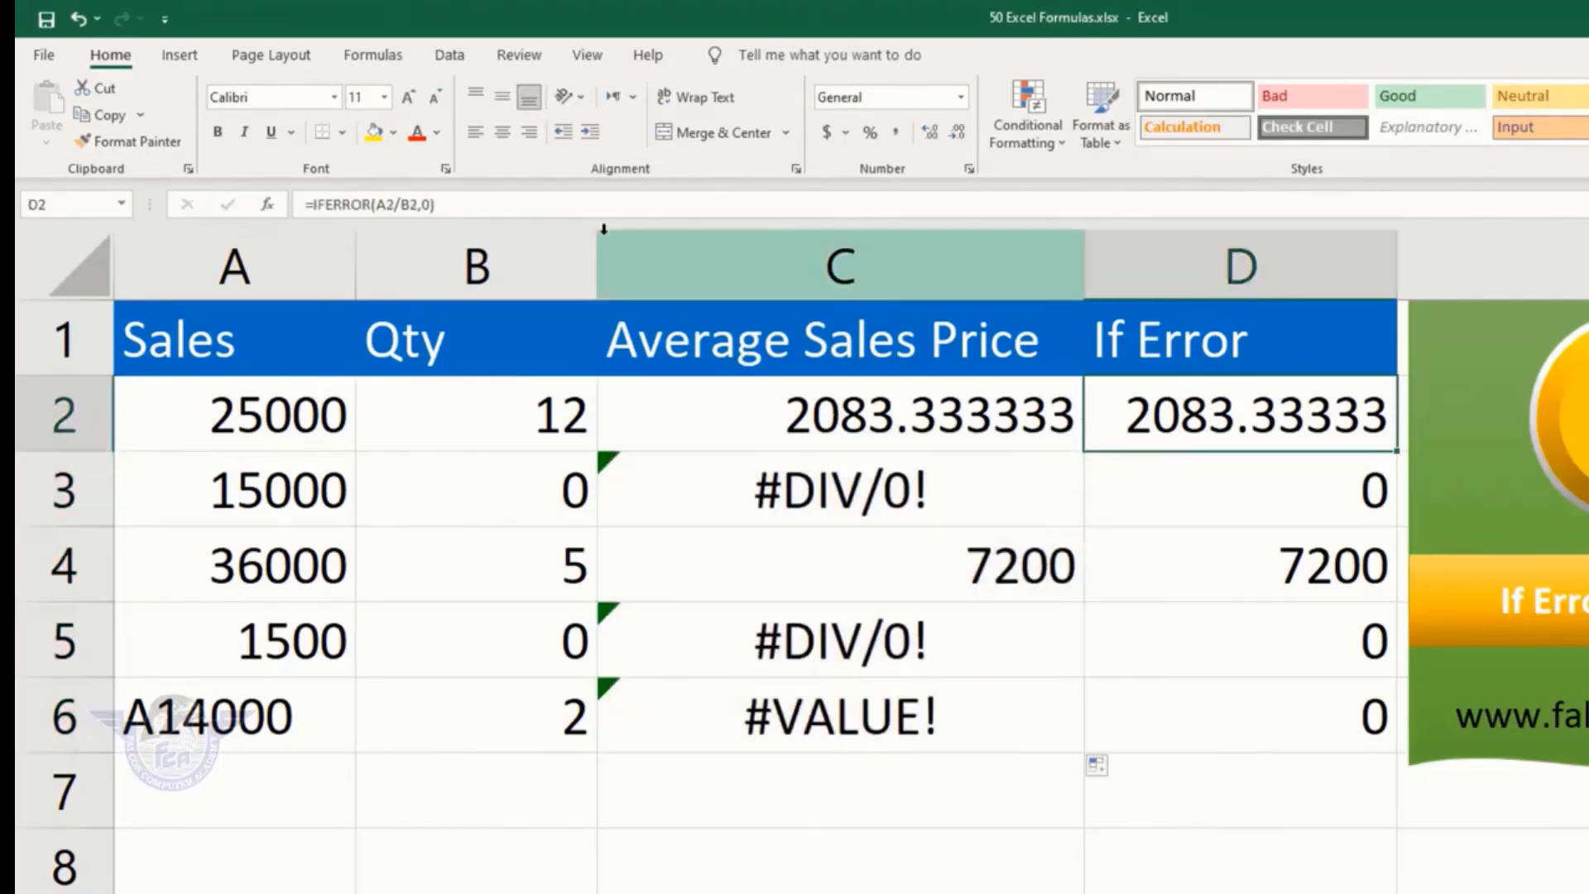
pyautogui.click(1370, 496)
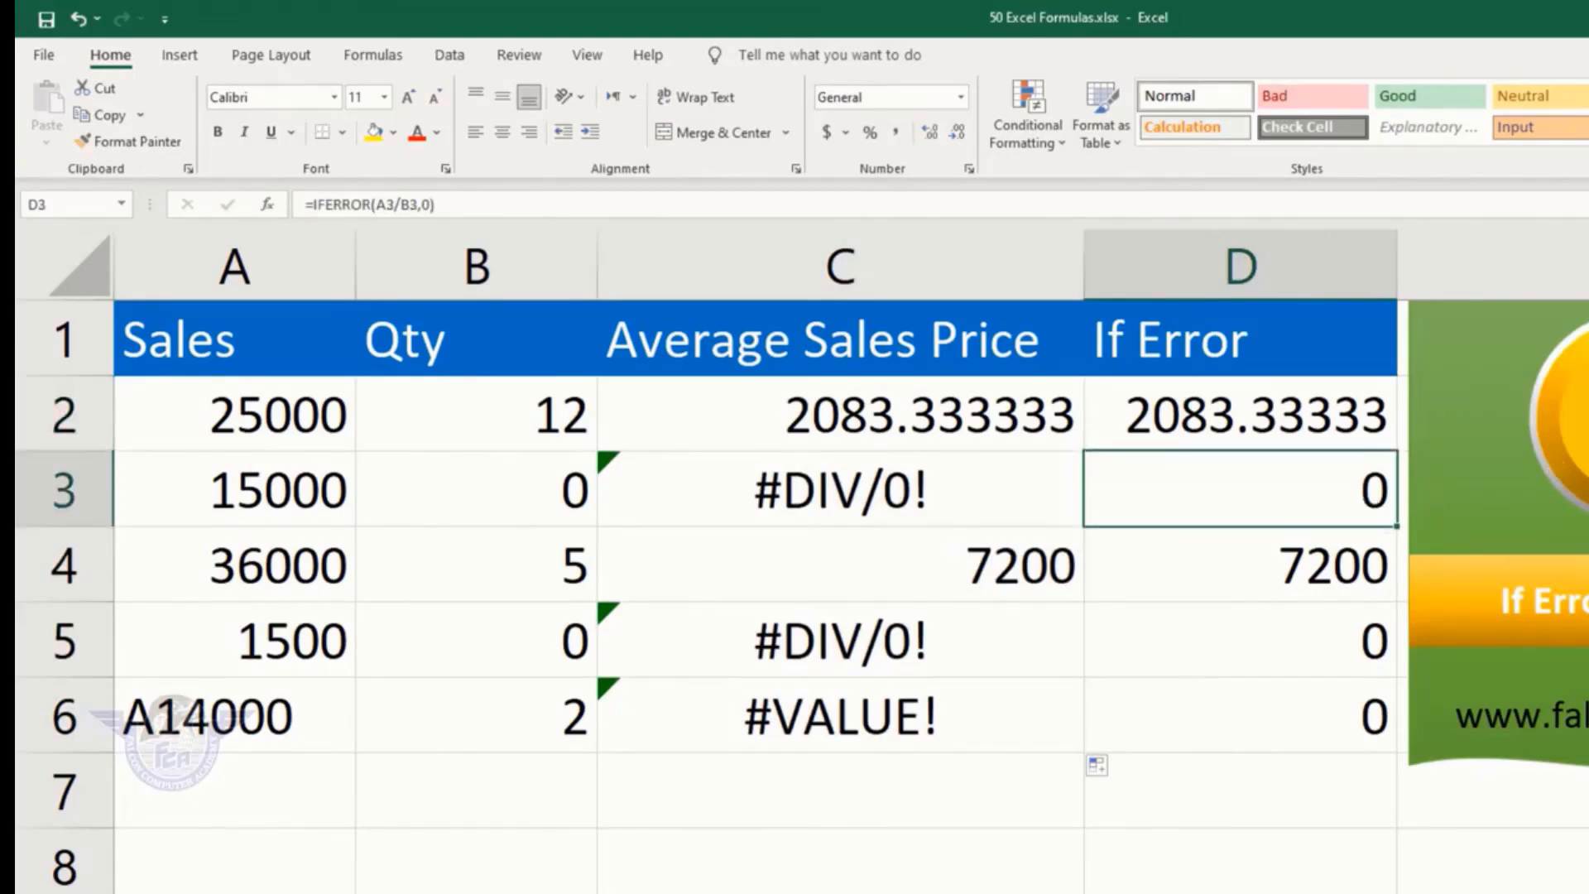